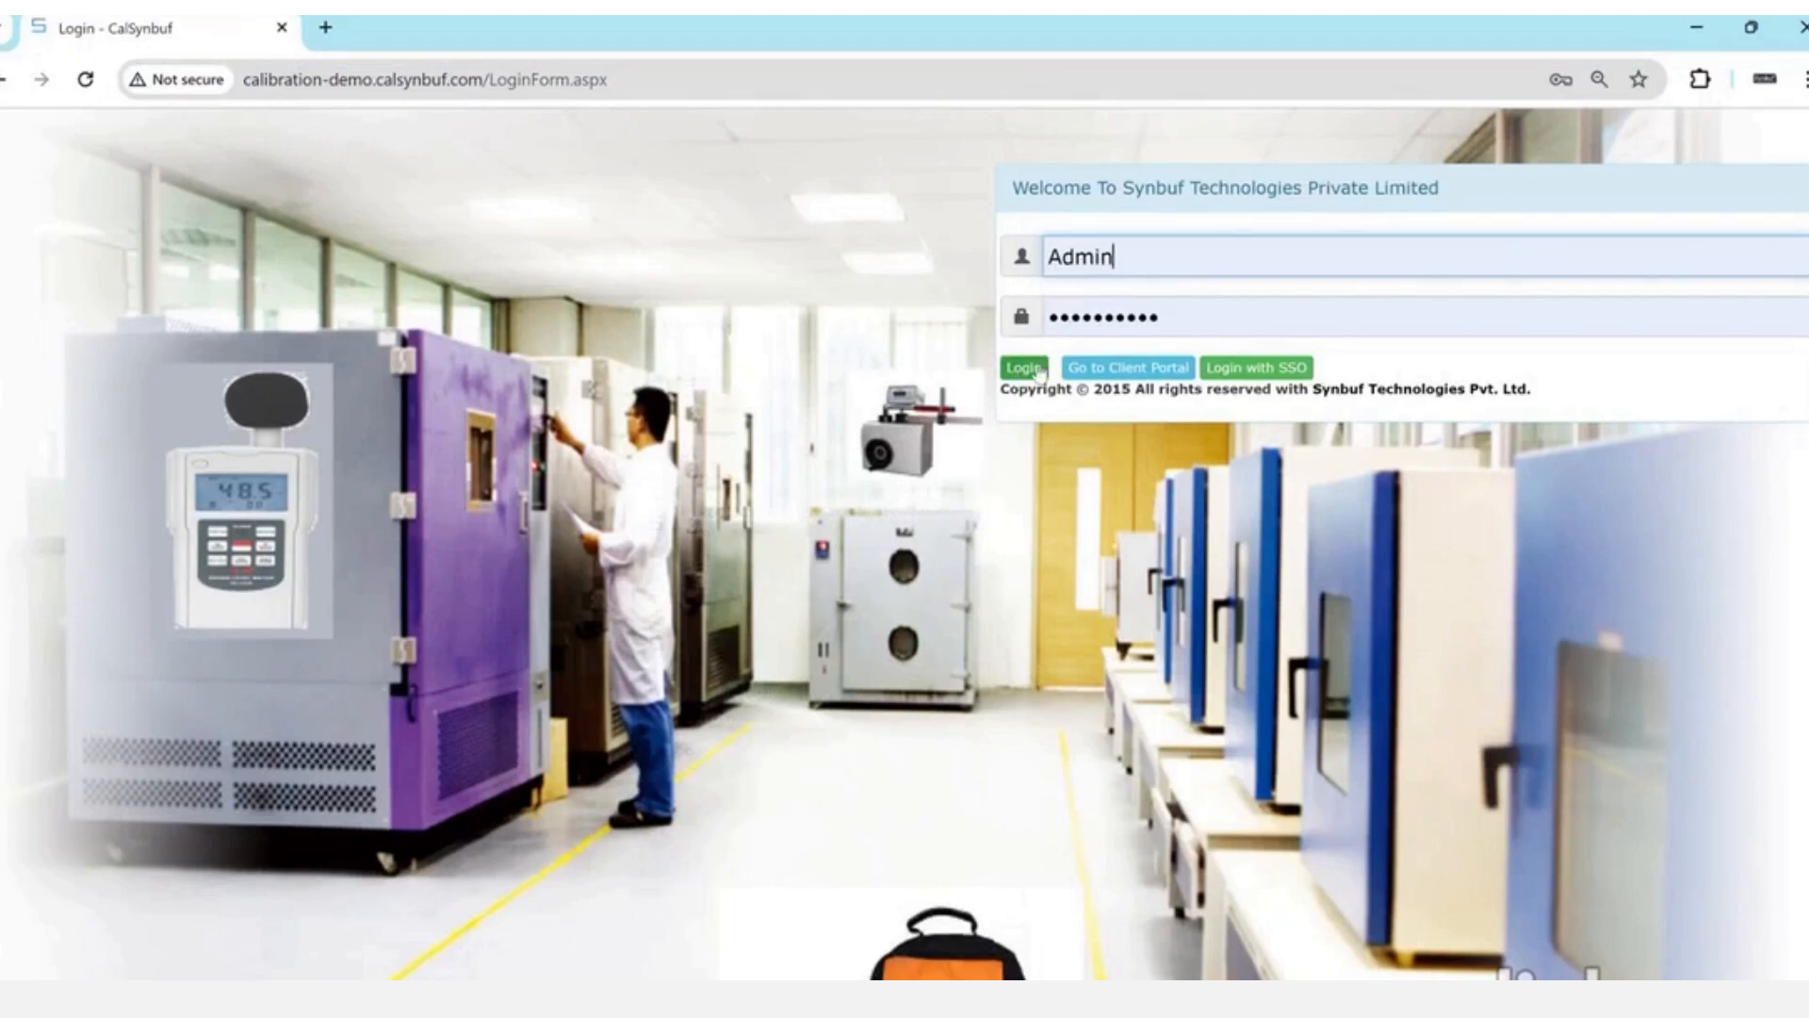
- Log in to CalSynbuf with the administrator credentials to open the home dashboard
{"action": "left_click", "coordinate": [1025, 368]}
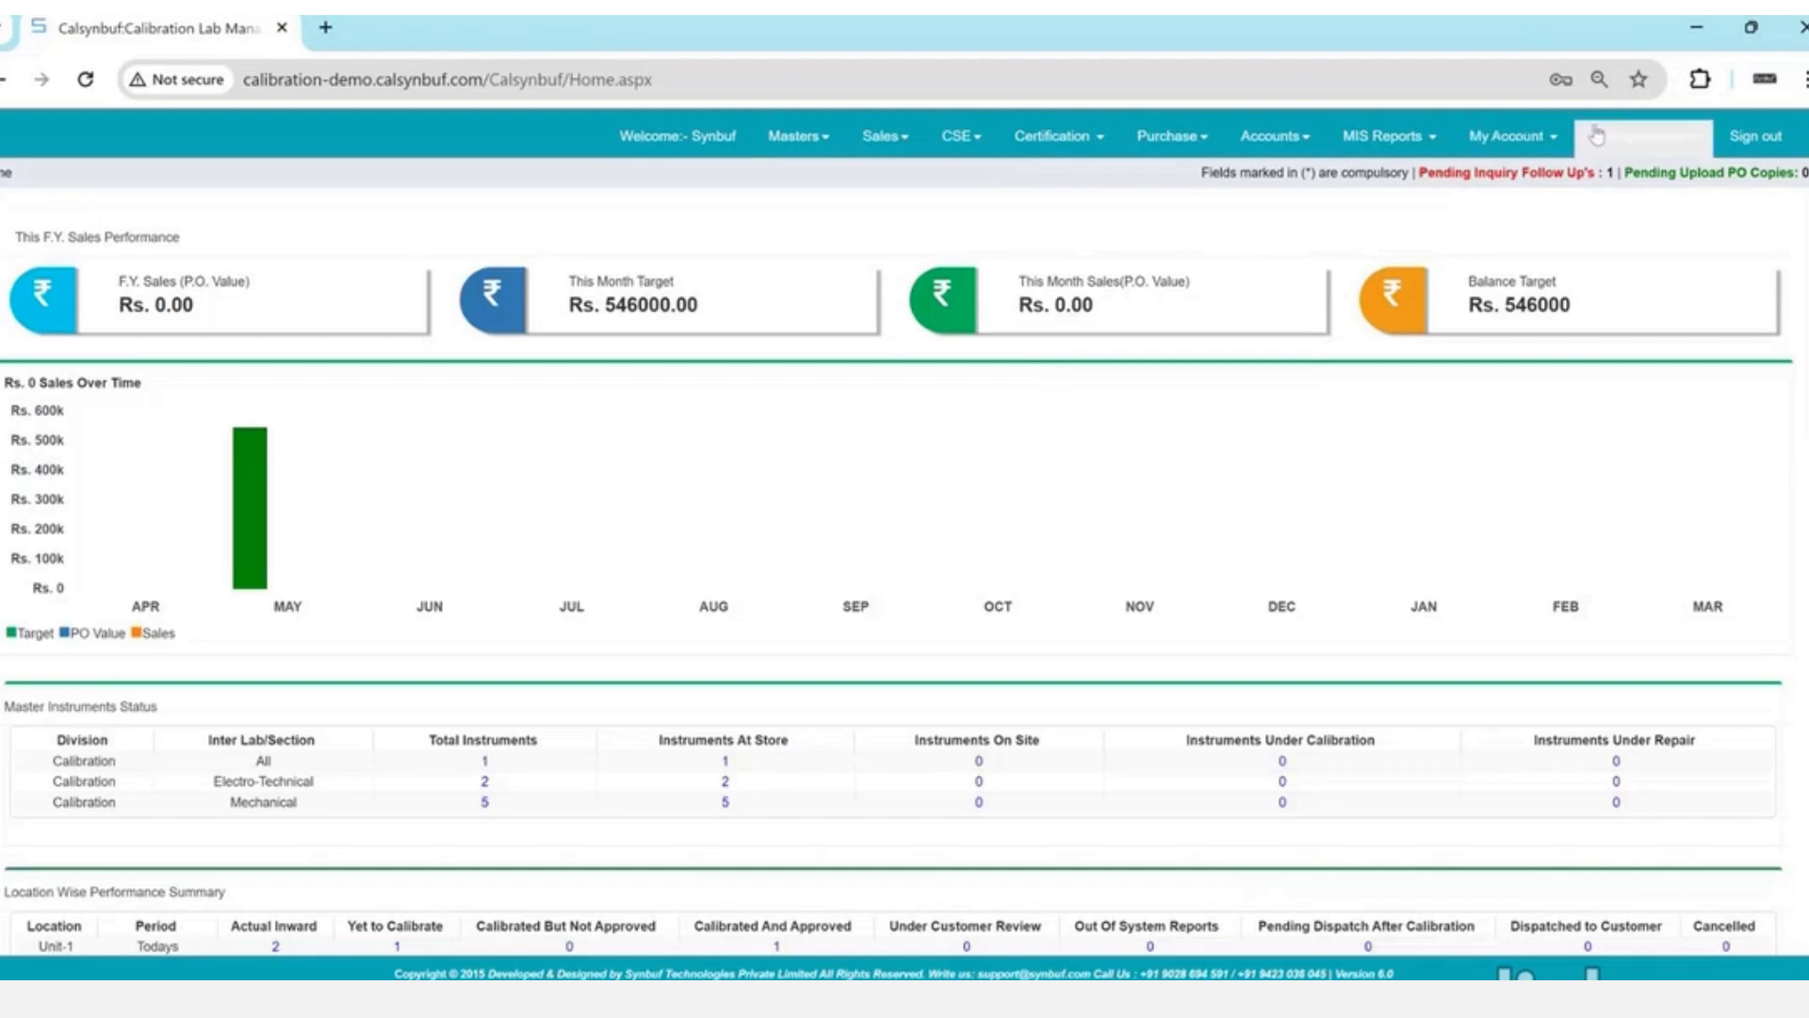
- Open User Management from My Account and choose the Sales Executive role
{"action": "left_click", "coordinate": [1527, 138]}
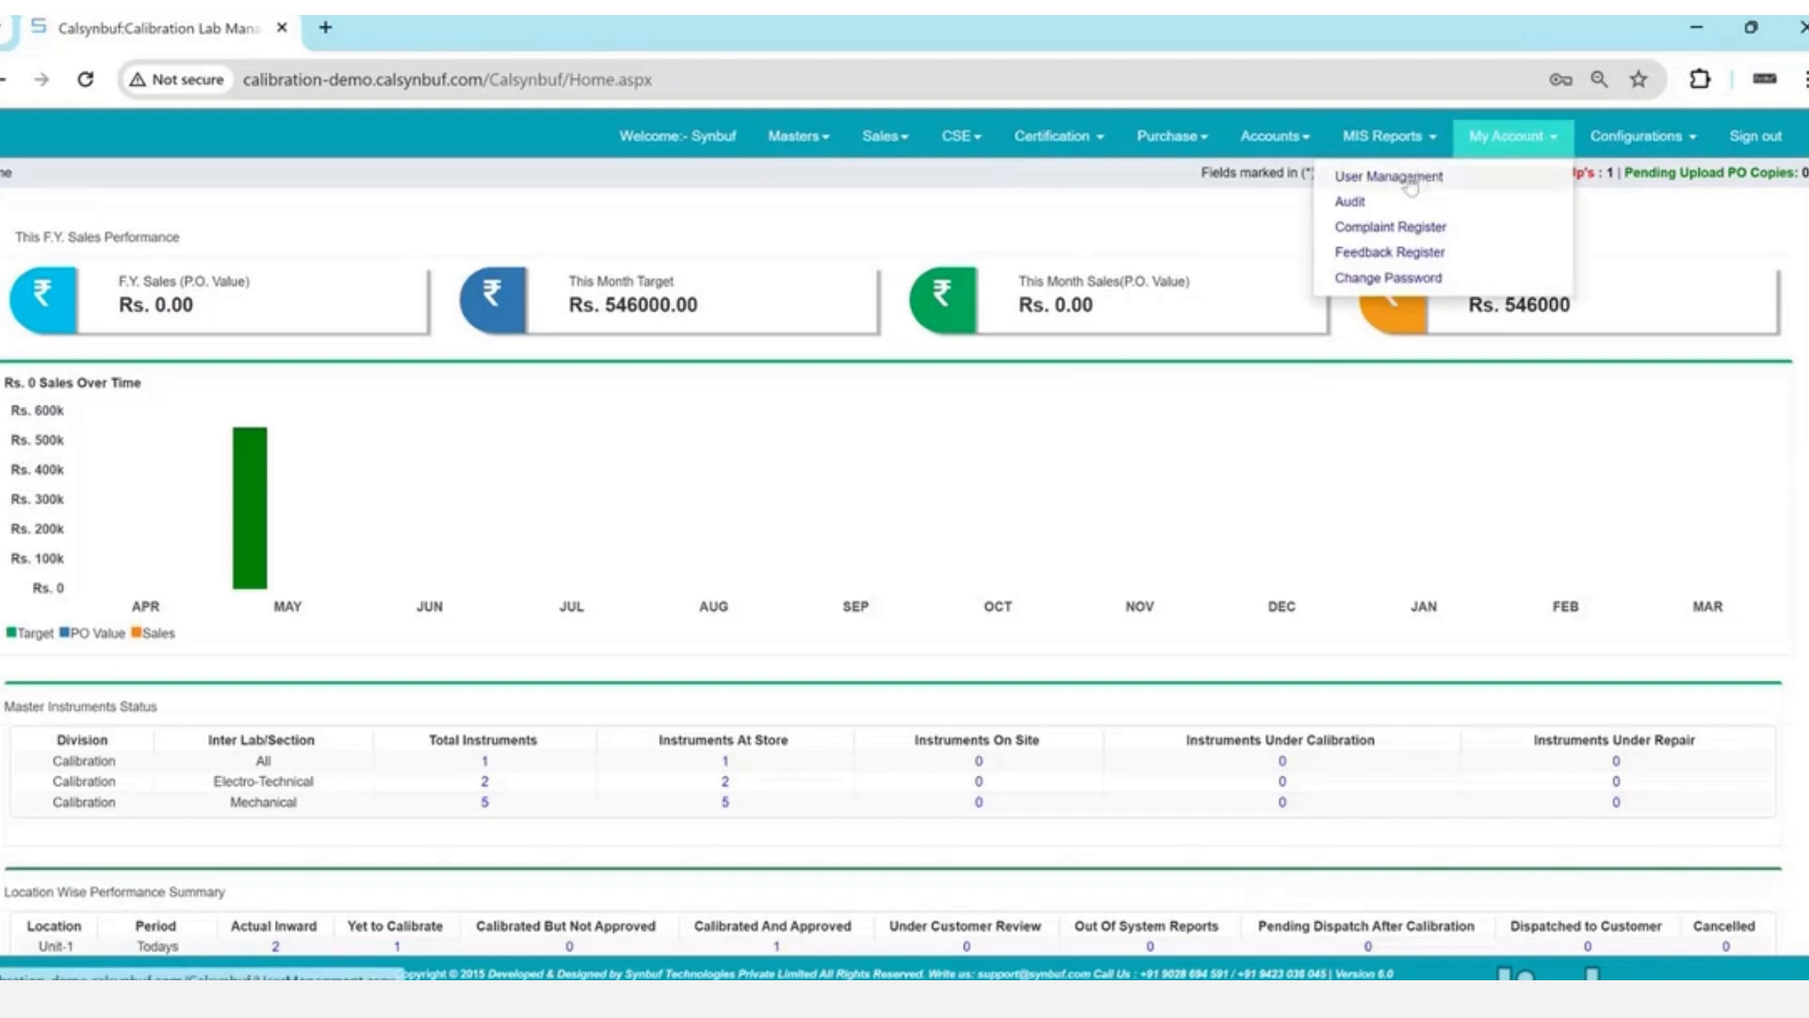
{"action": "left_click", "coordinate": [1385, 173]}
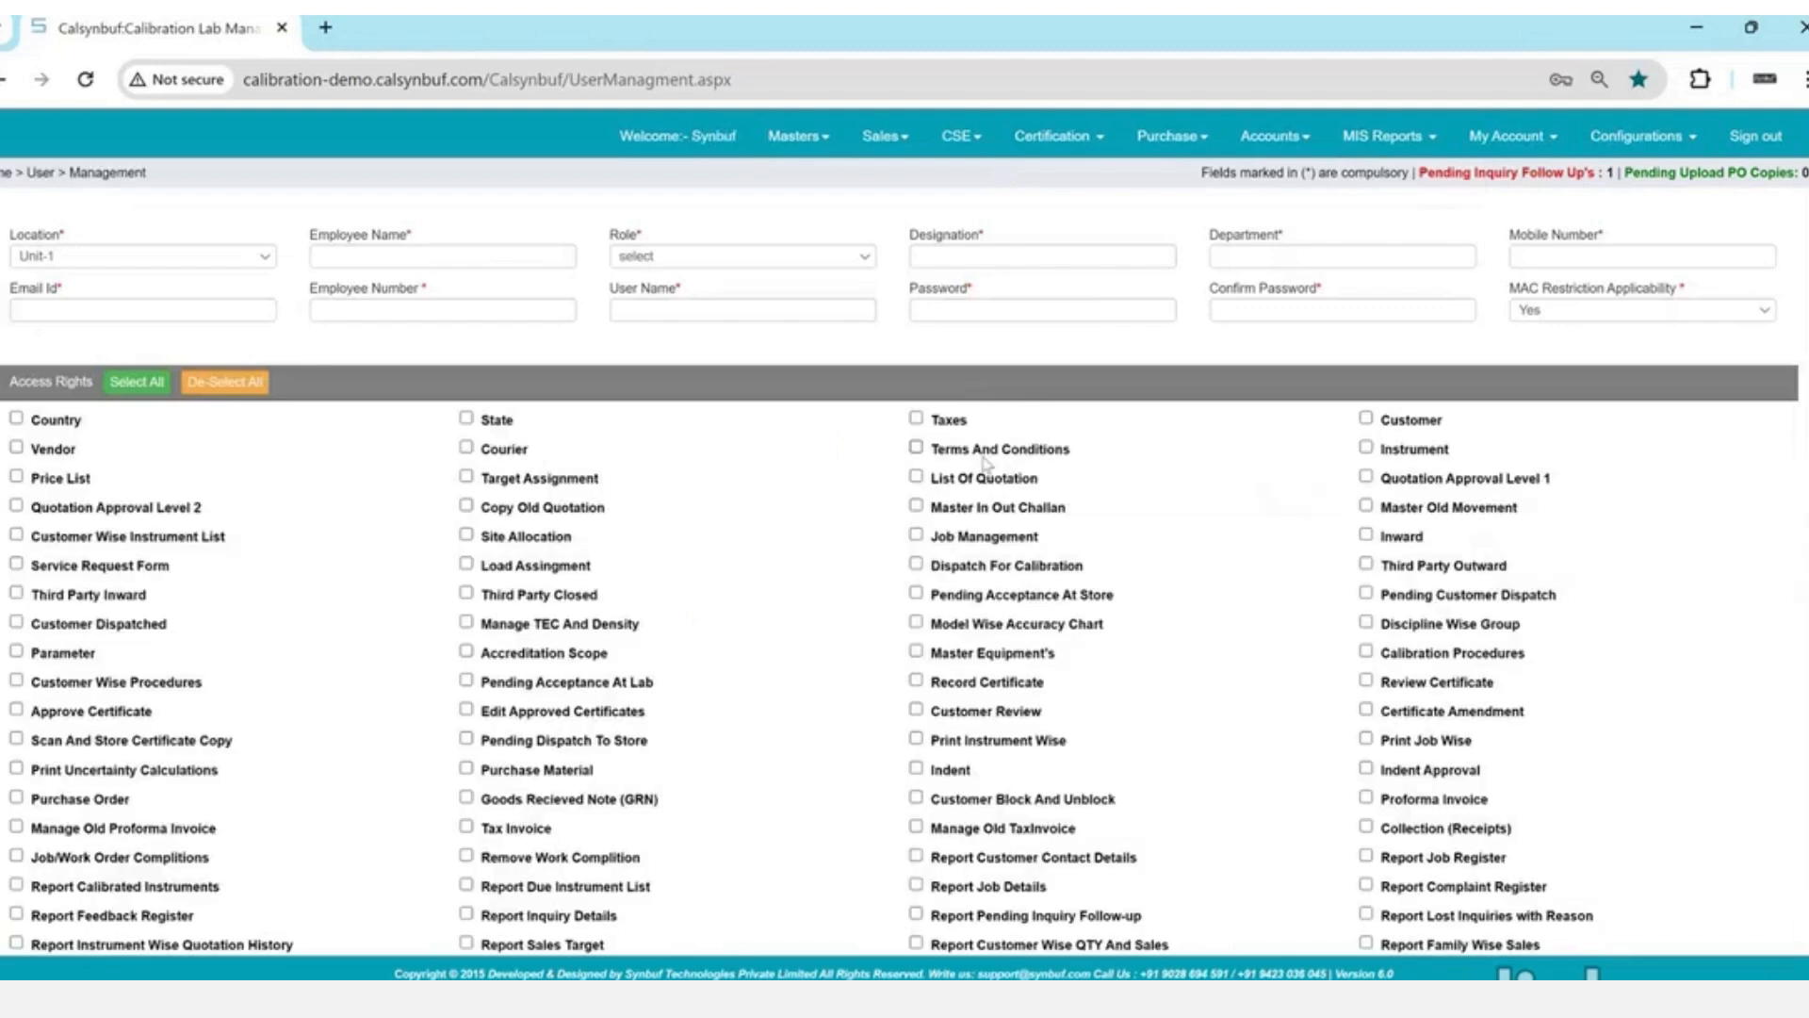
{"action": "left_click", "coordinate": [669, 257]}
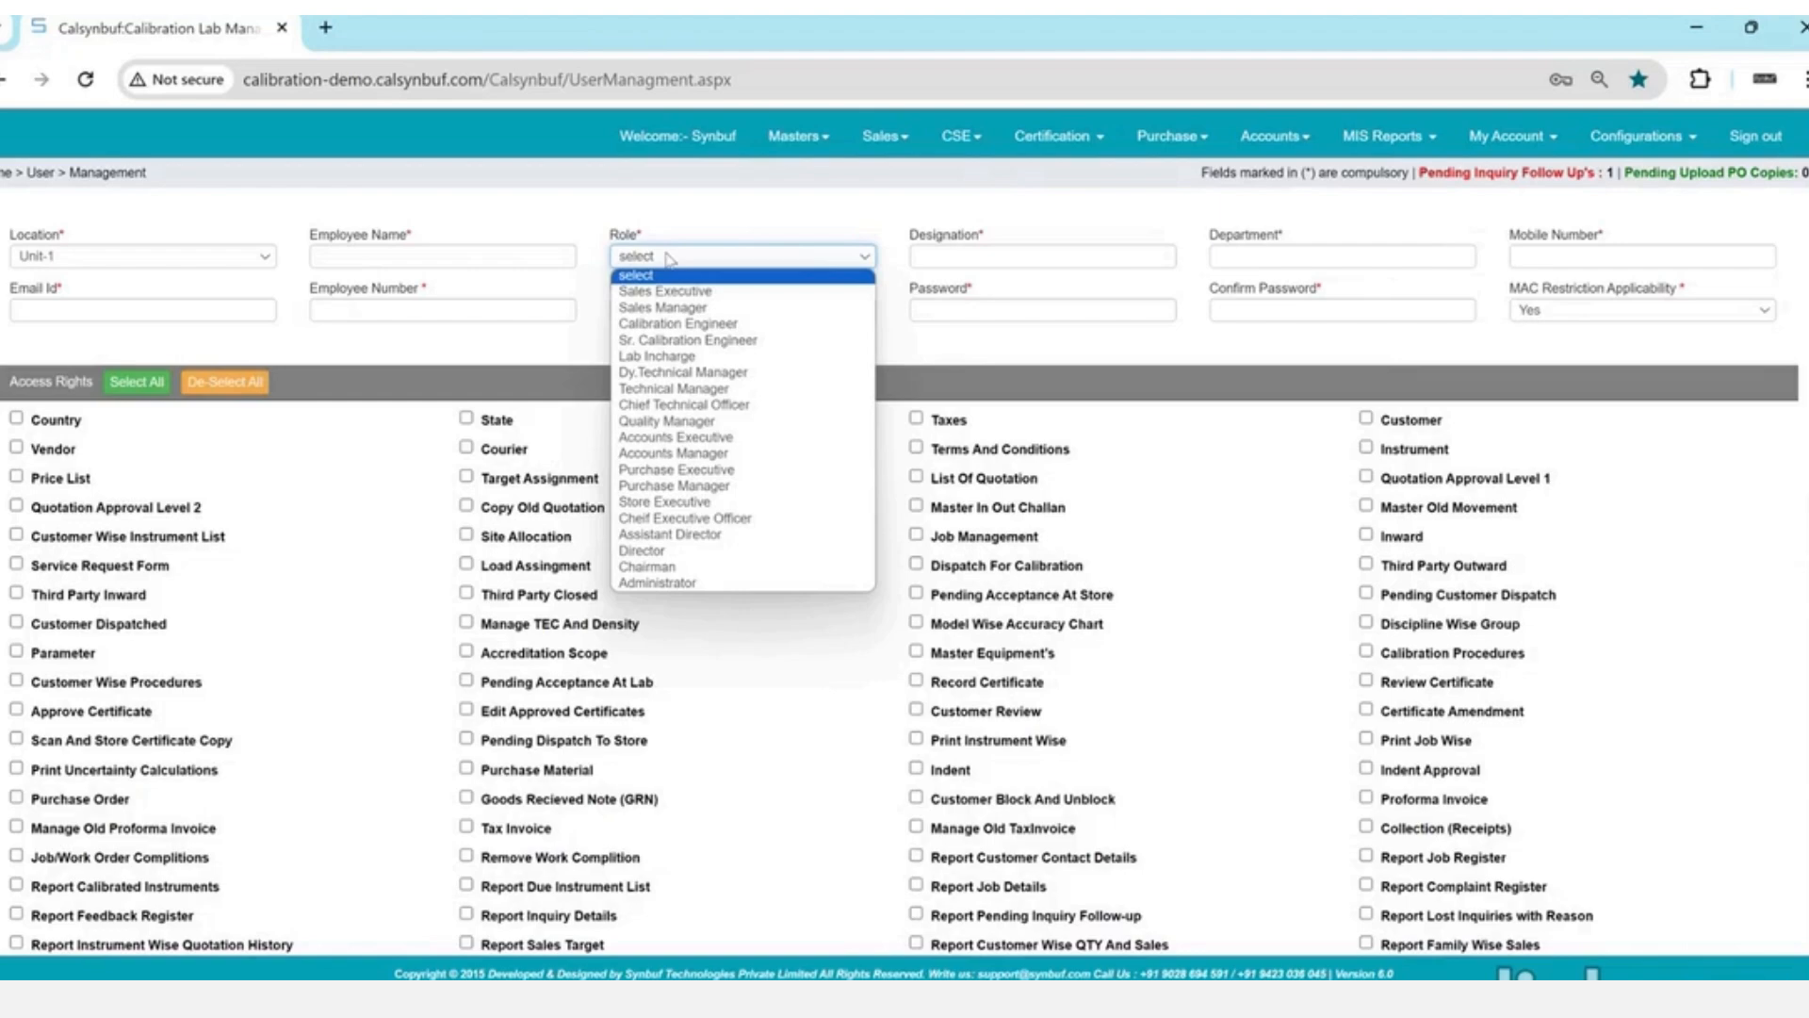
{"action": "key", "text": "Down"}
{"action": "key", "text": "Return"}
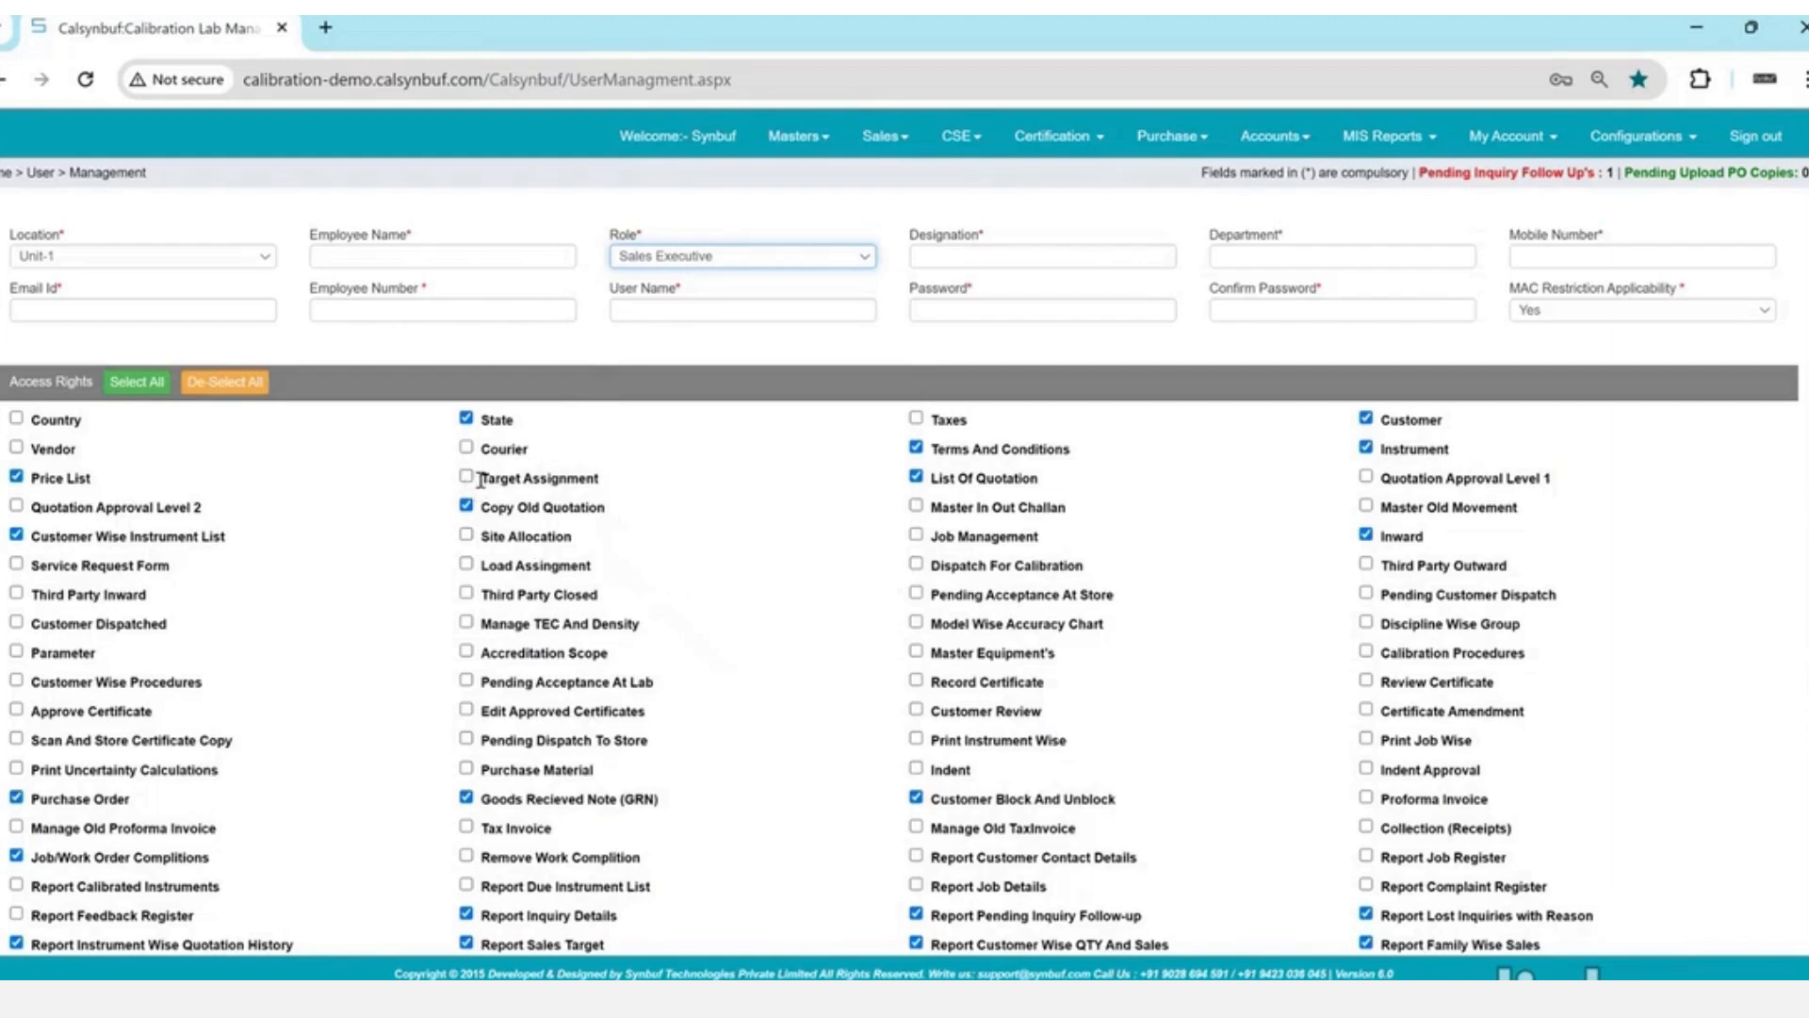
{"action": "left_click_drag", "start_coordinate": [480, 480], "coordinate": [608, 487]}
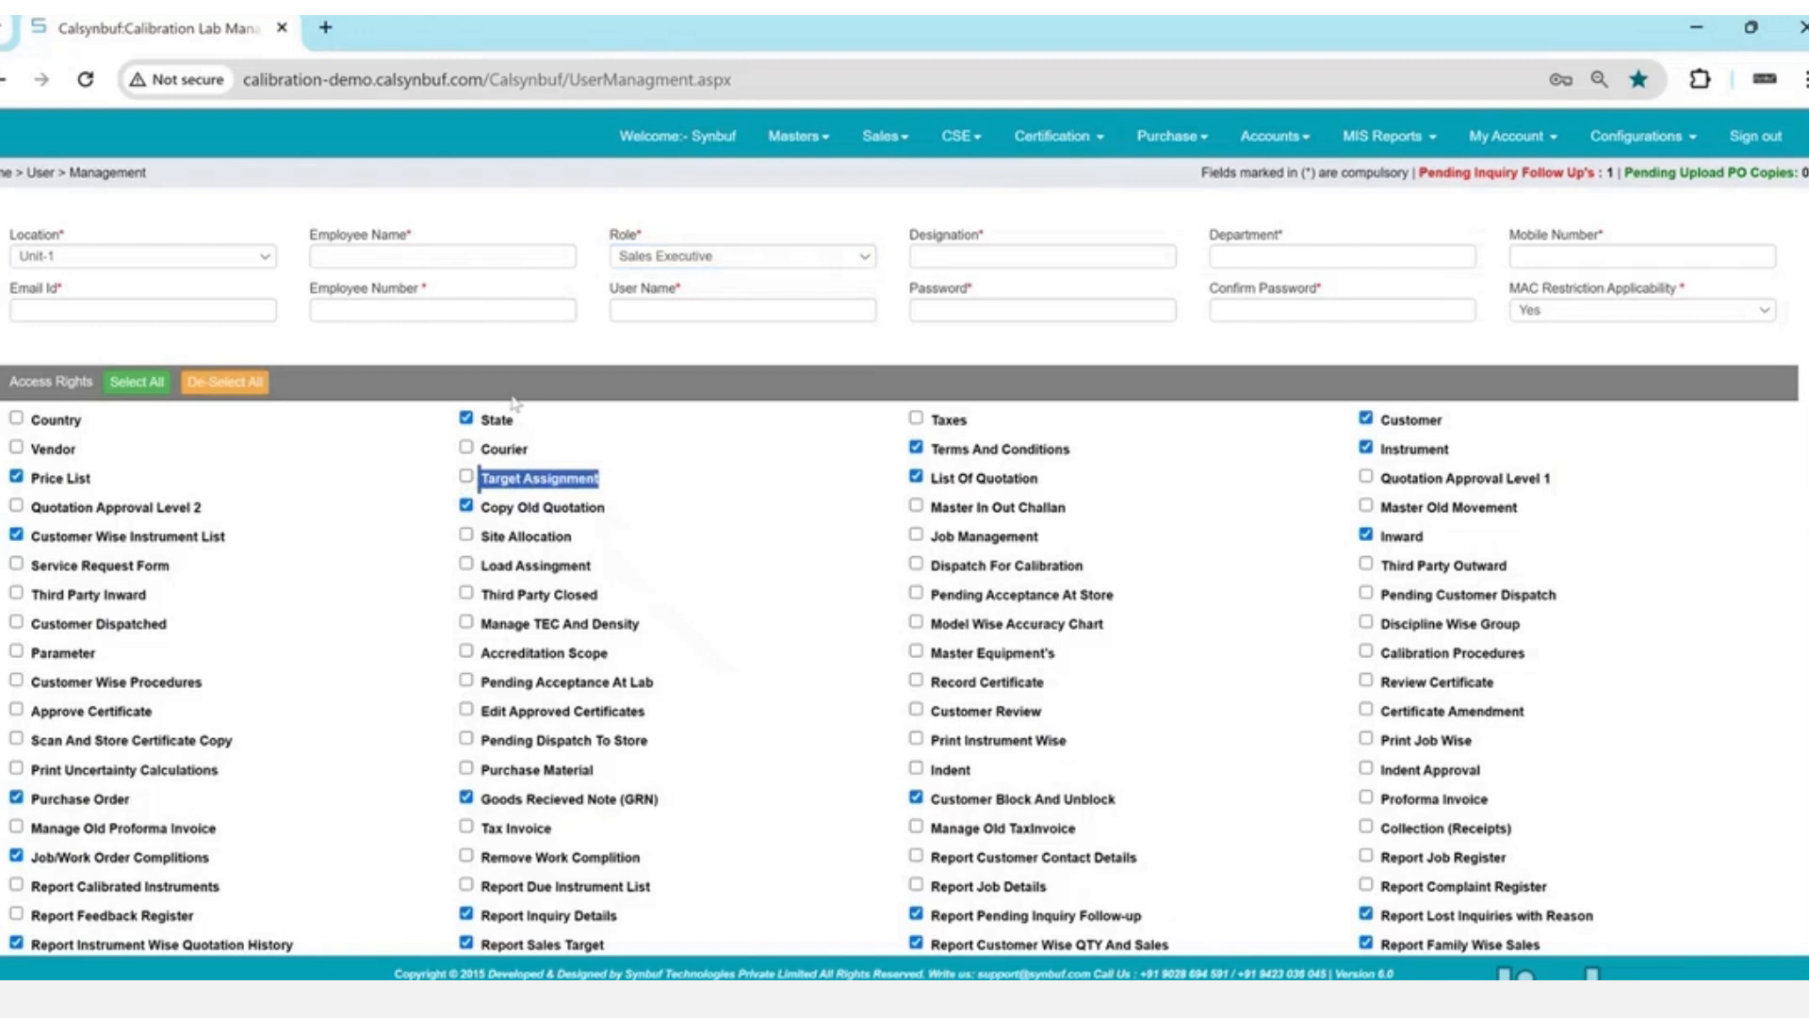
{"action": "left_click", "coordinate": [156, 258]}
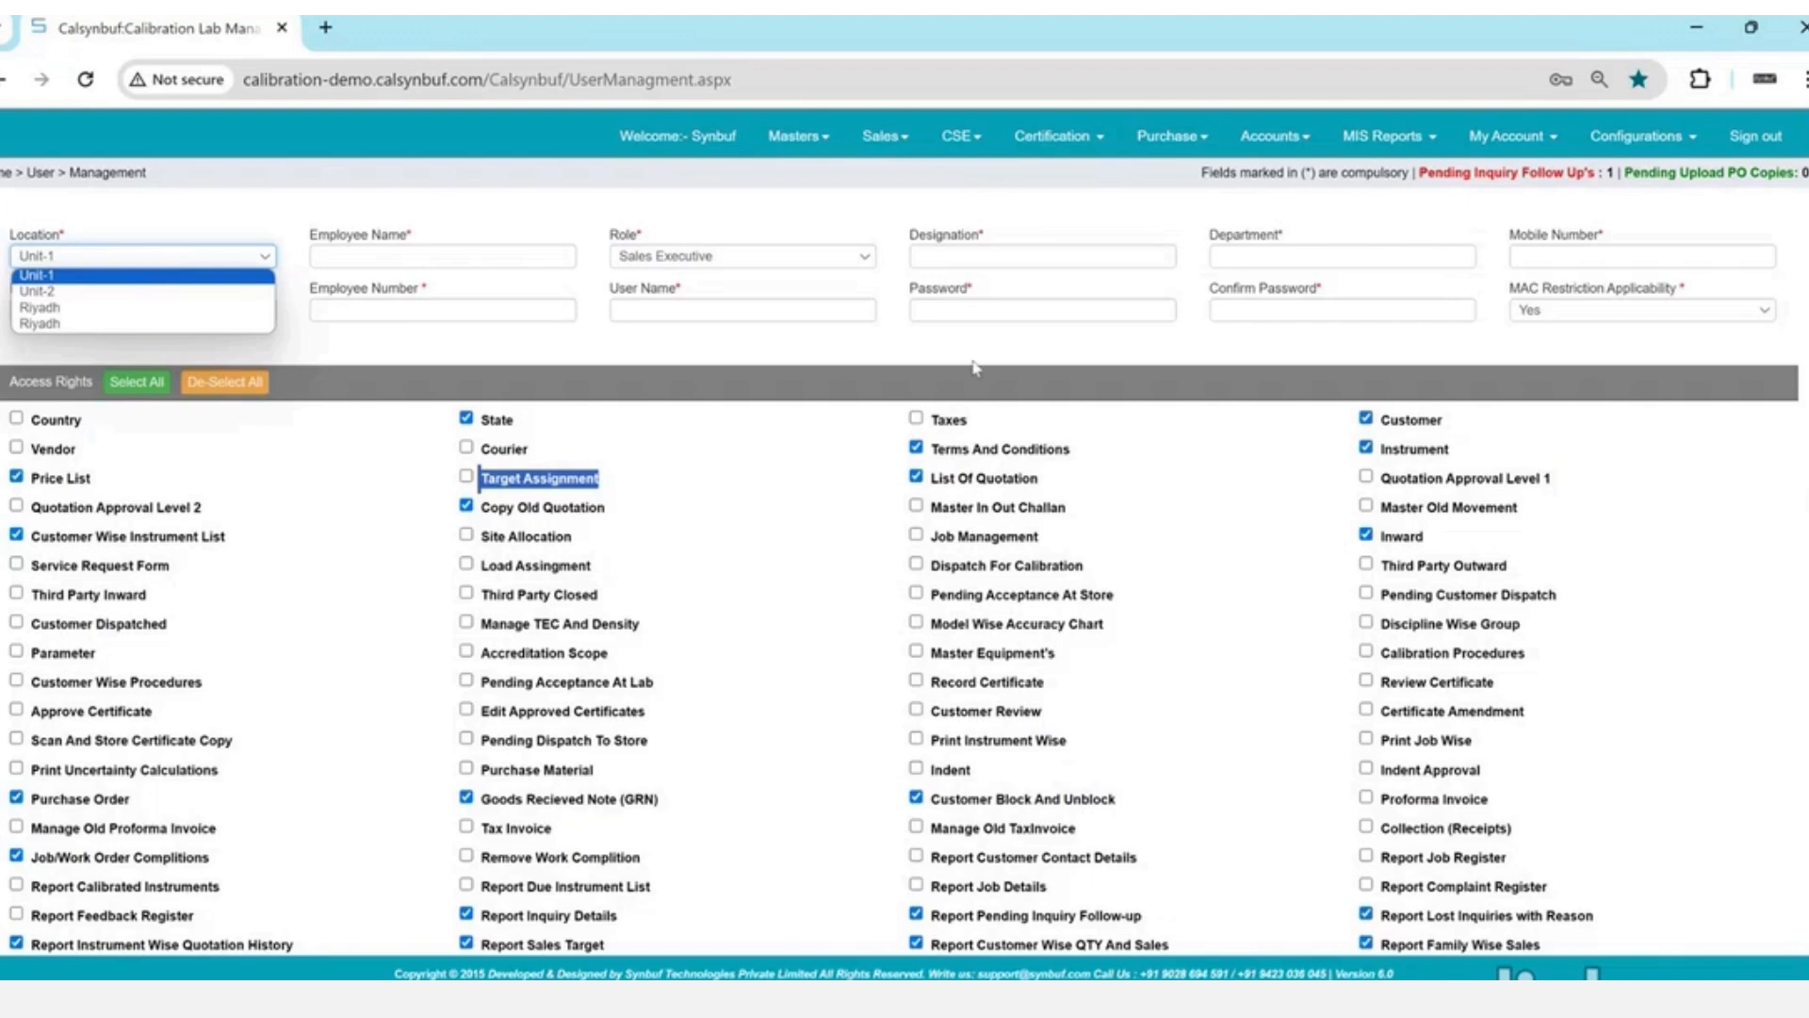
{"action": "left_click", "coordinate": [1251, 382]}
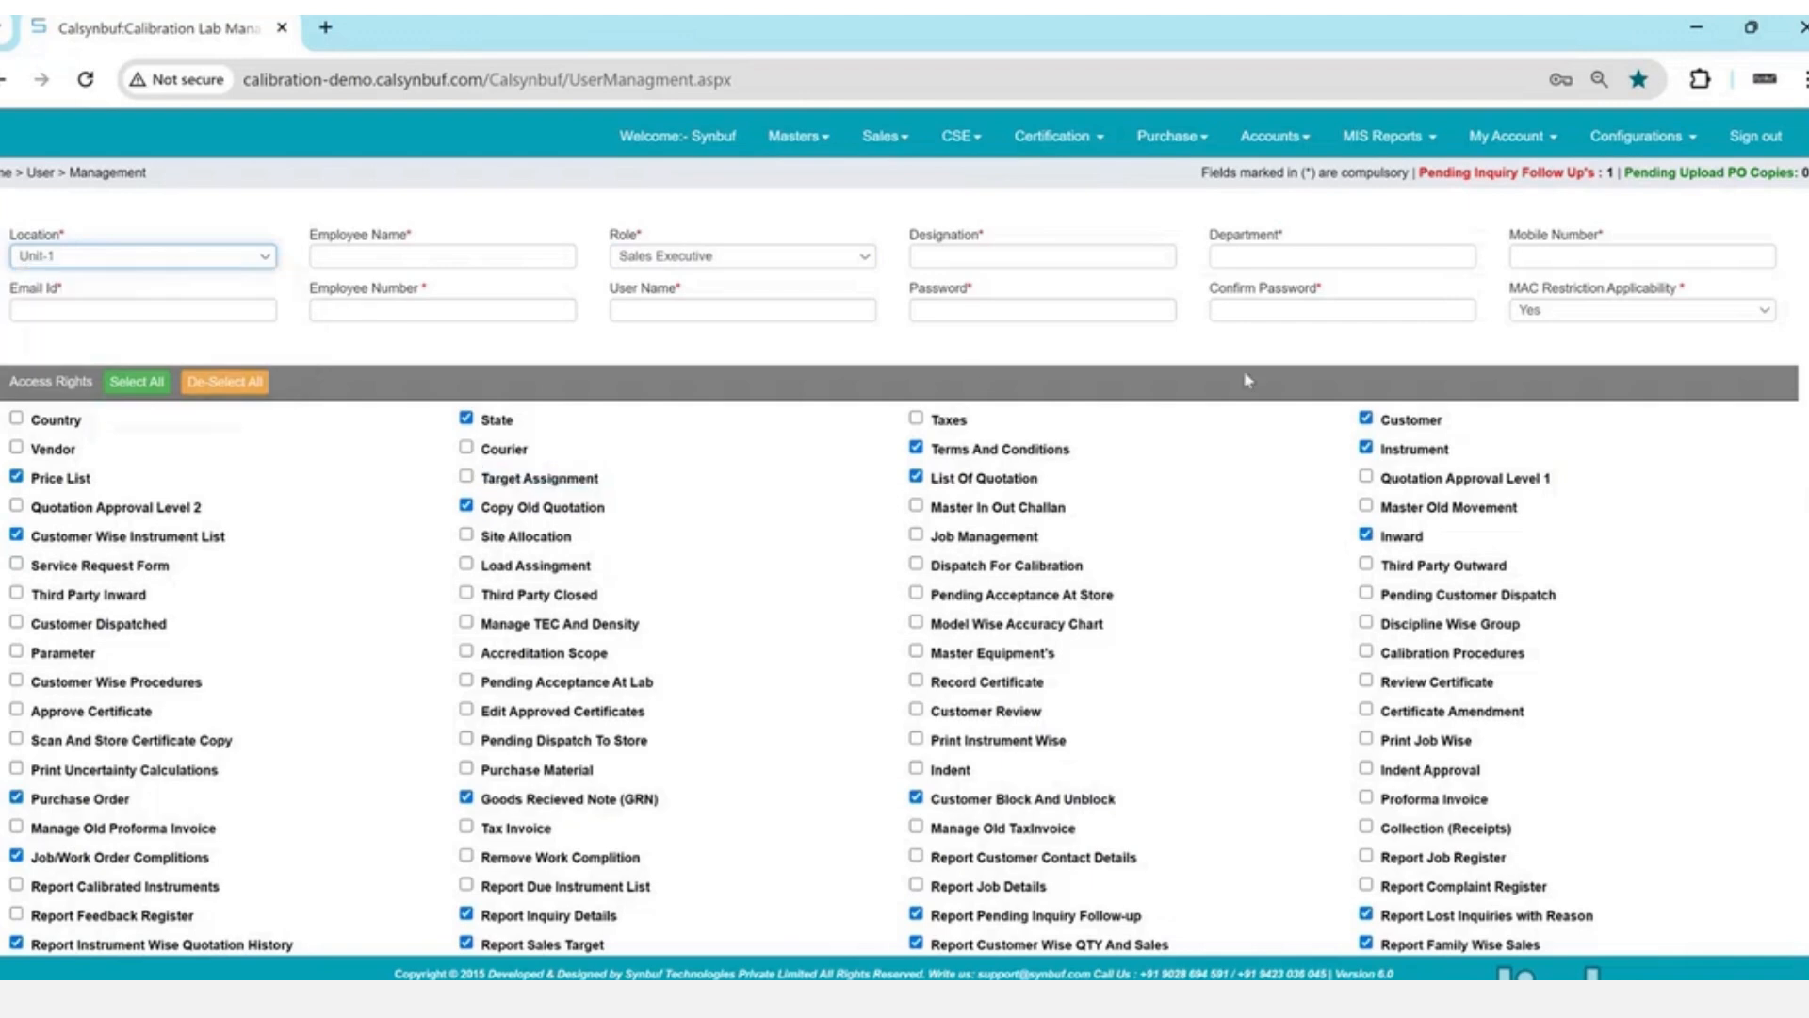
{"action": "left_click", "coordinate": [1551, 315]}
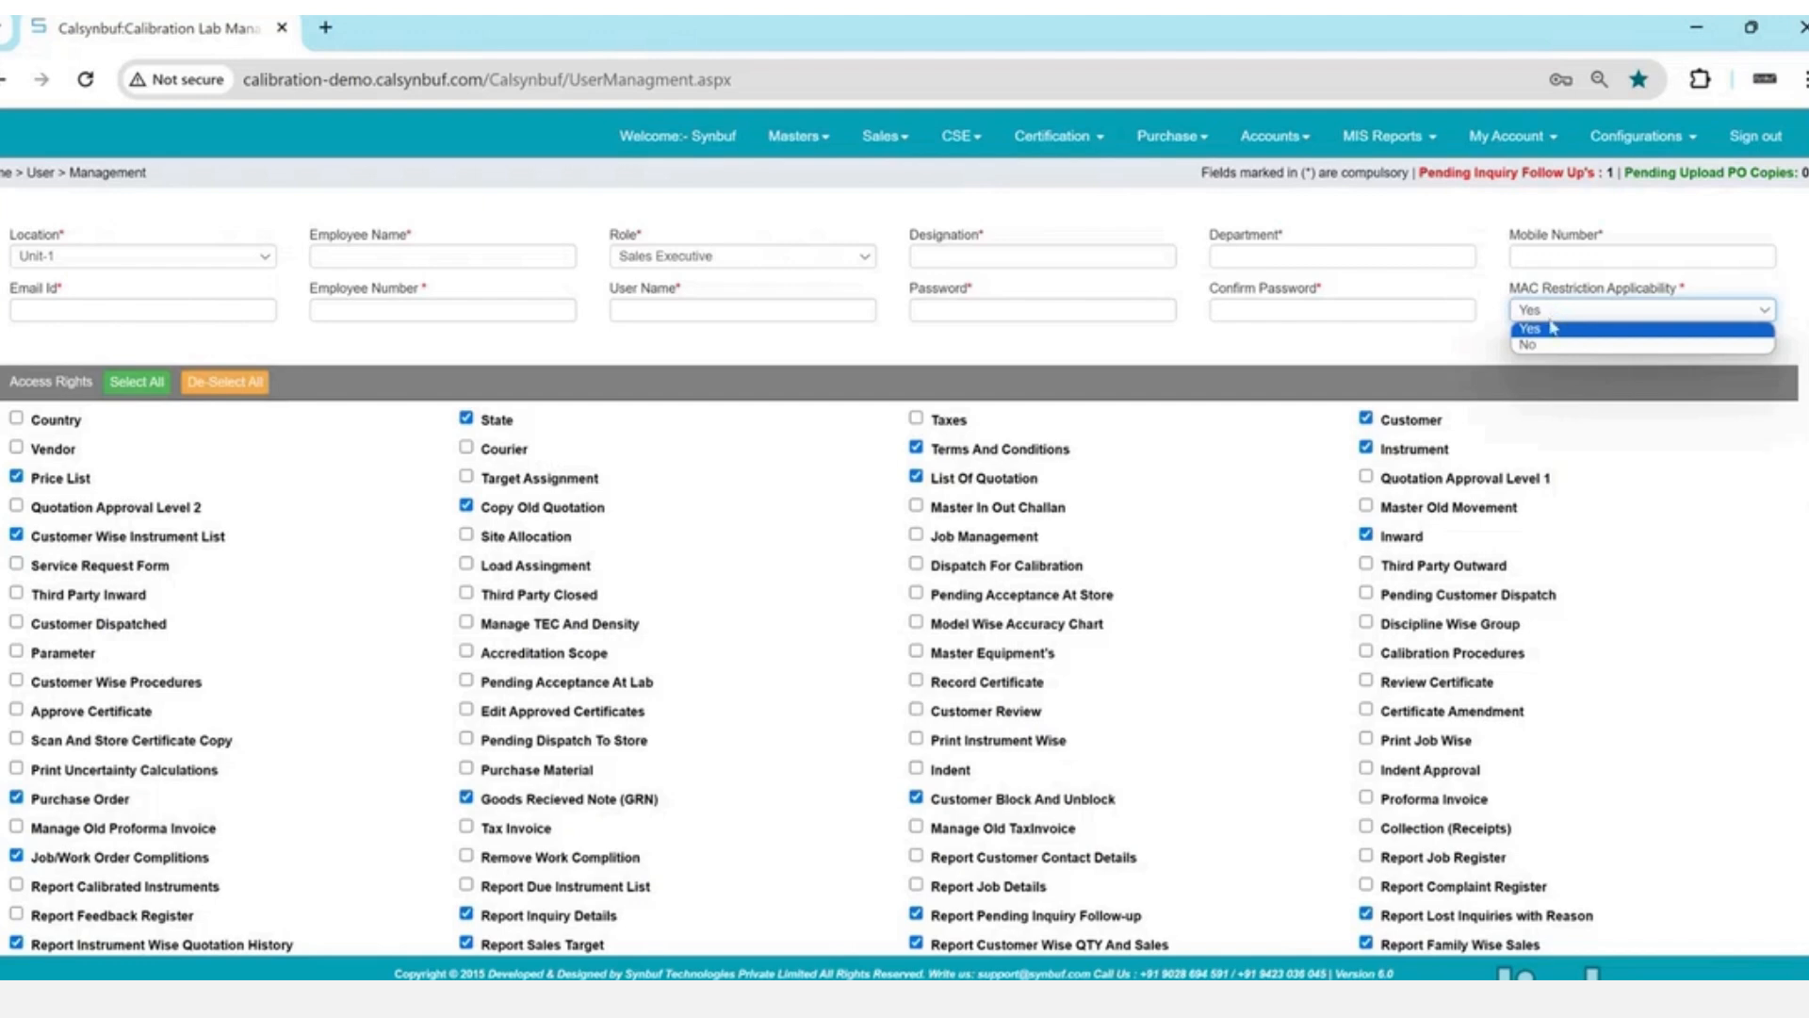
{"action": "left_click", "coordinate": [1551, 330]}
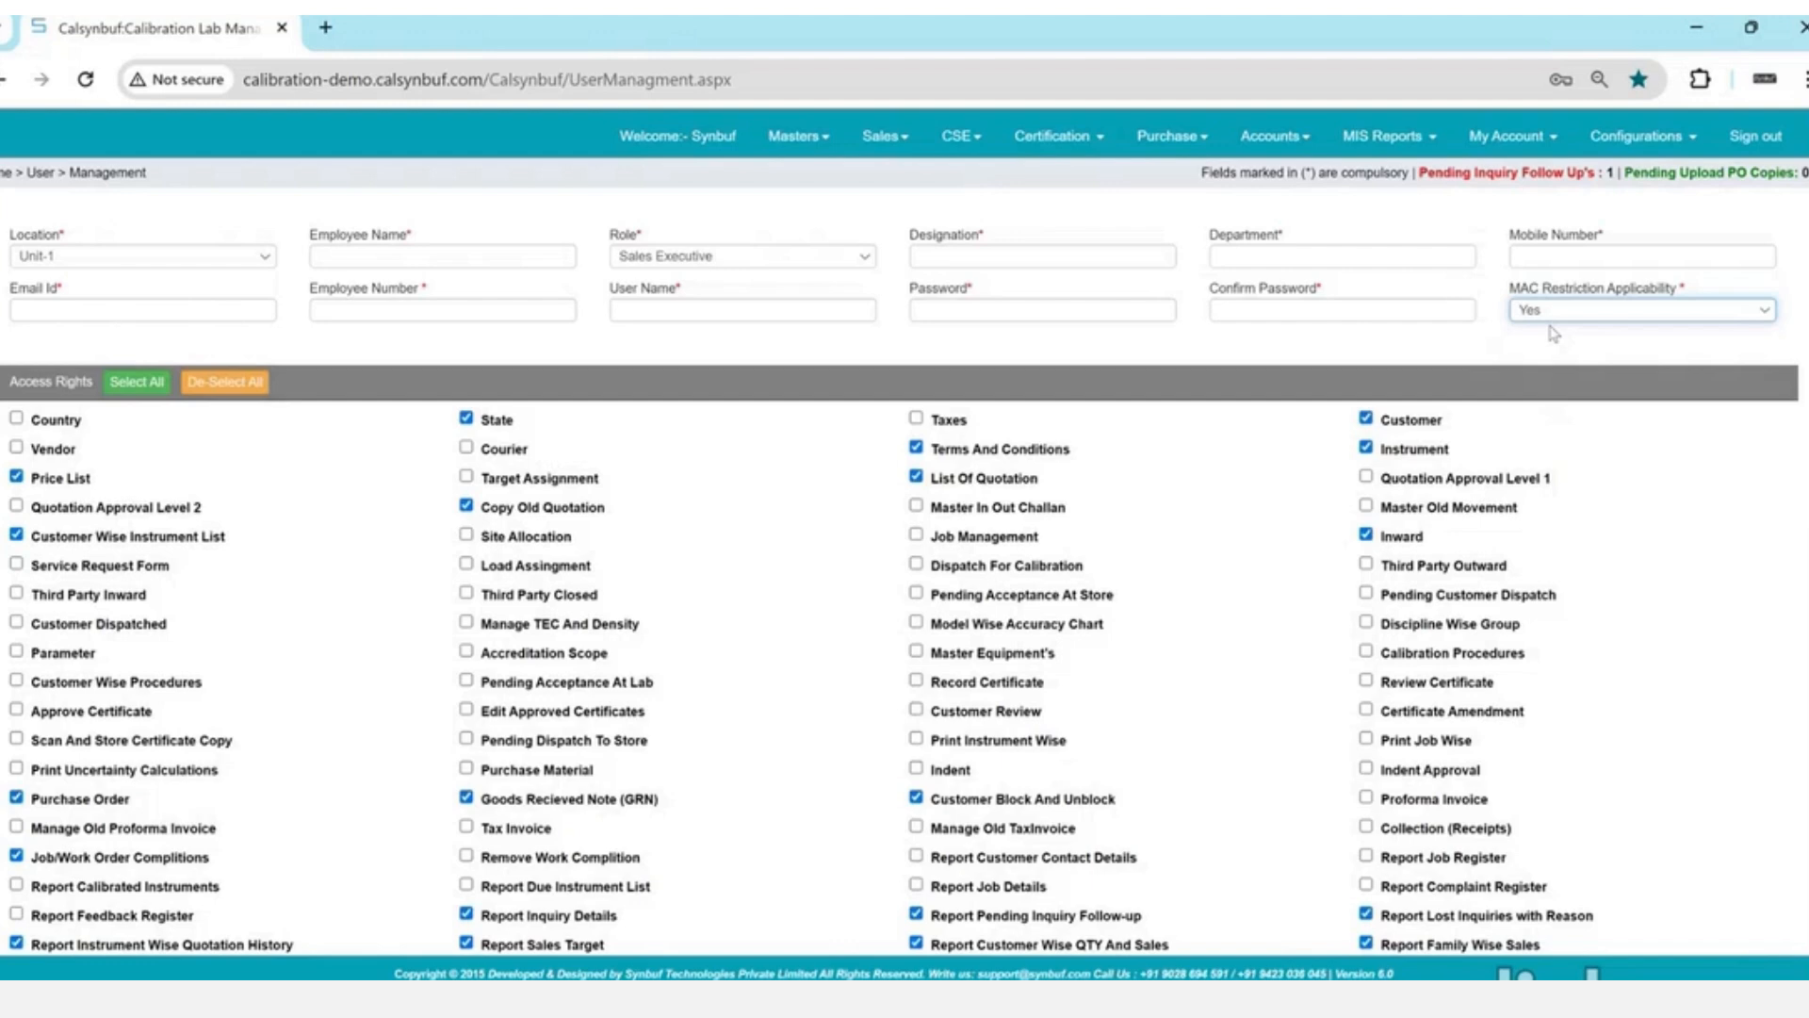
{"action": "left_click", "coordinate": [1550, 253]}
{"action": "triple_click", "coordinate": [1547, 286]}
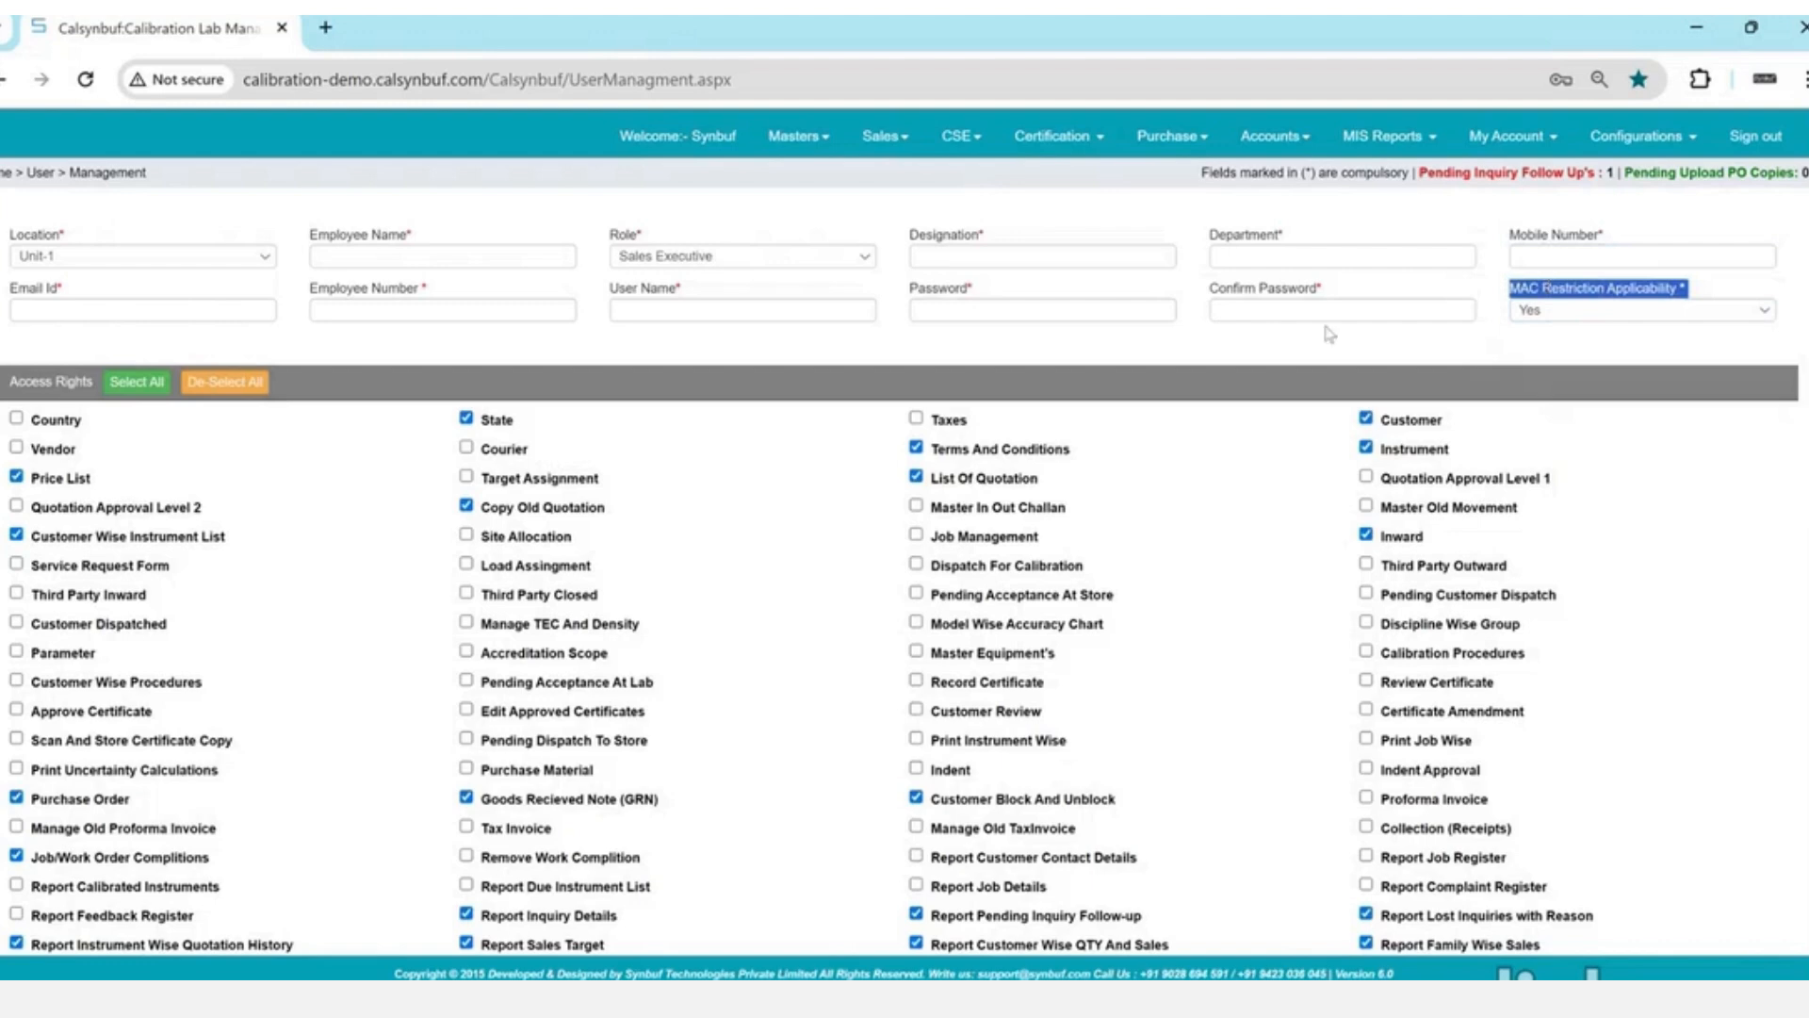
{"action": "left_click", "coordinate": [1329, 349]}
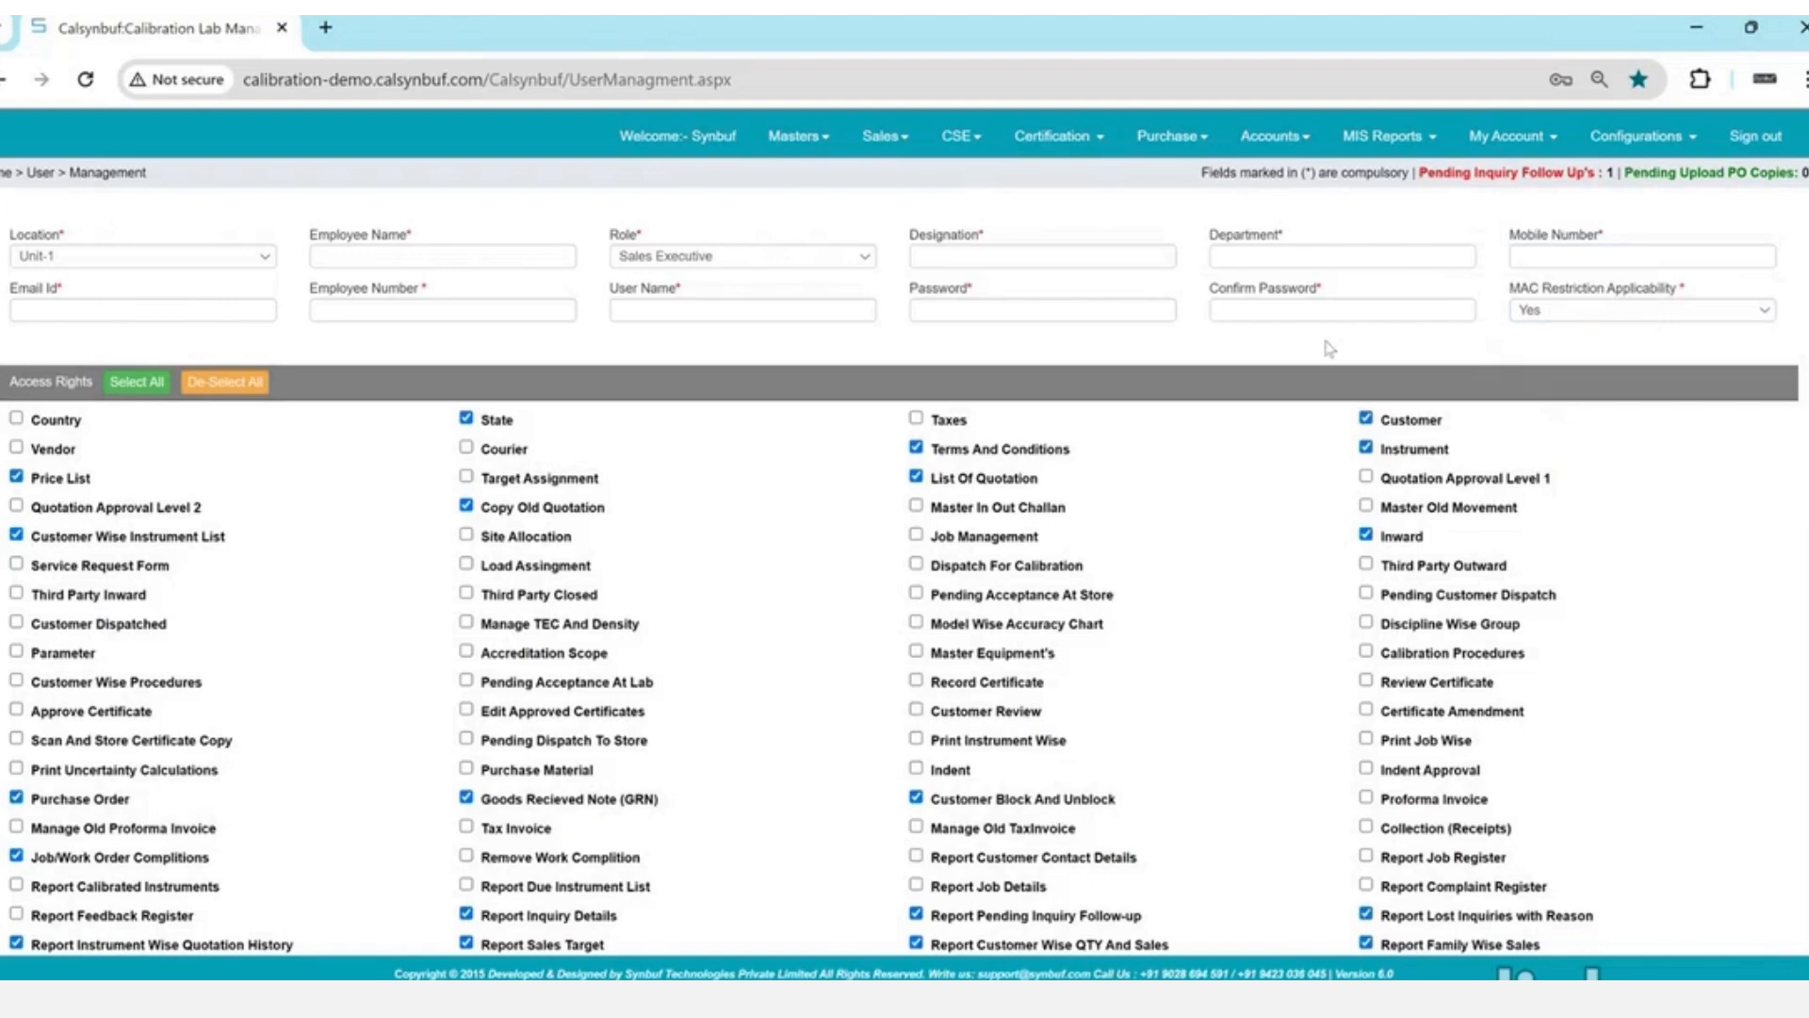
{"action": "scroll", "coordinate": [1329, 348], "scroll_direction": "down", "scroll_amount": 3}
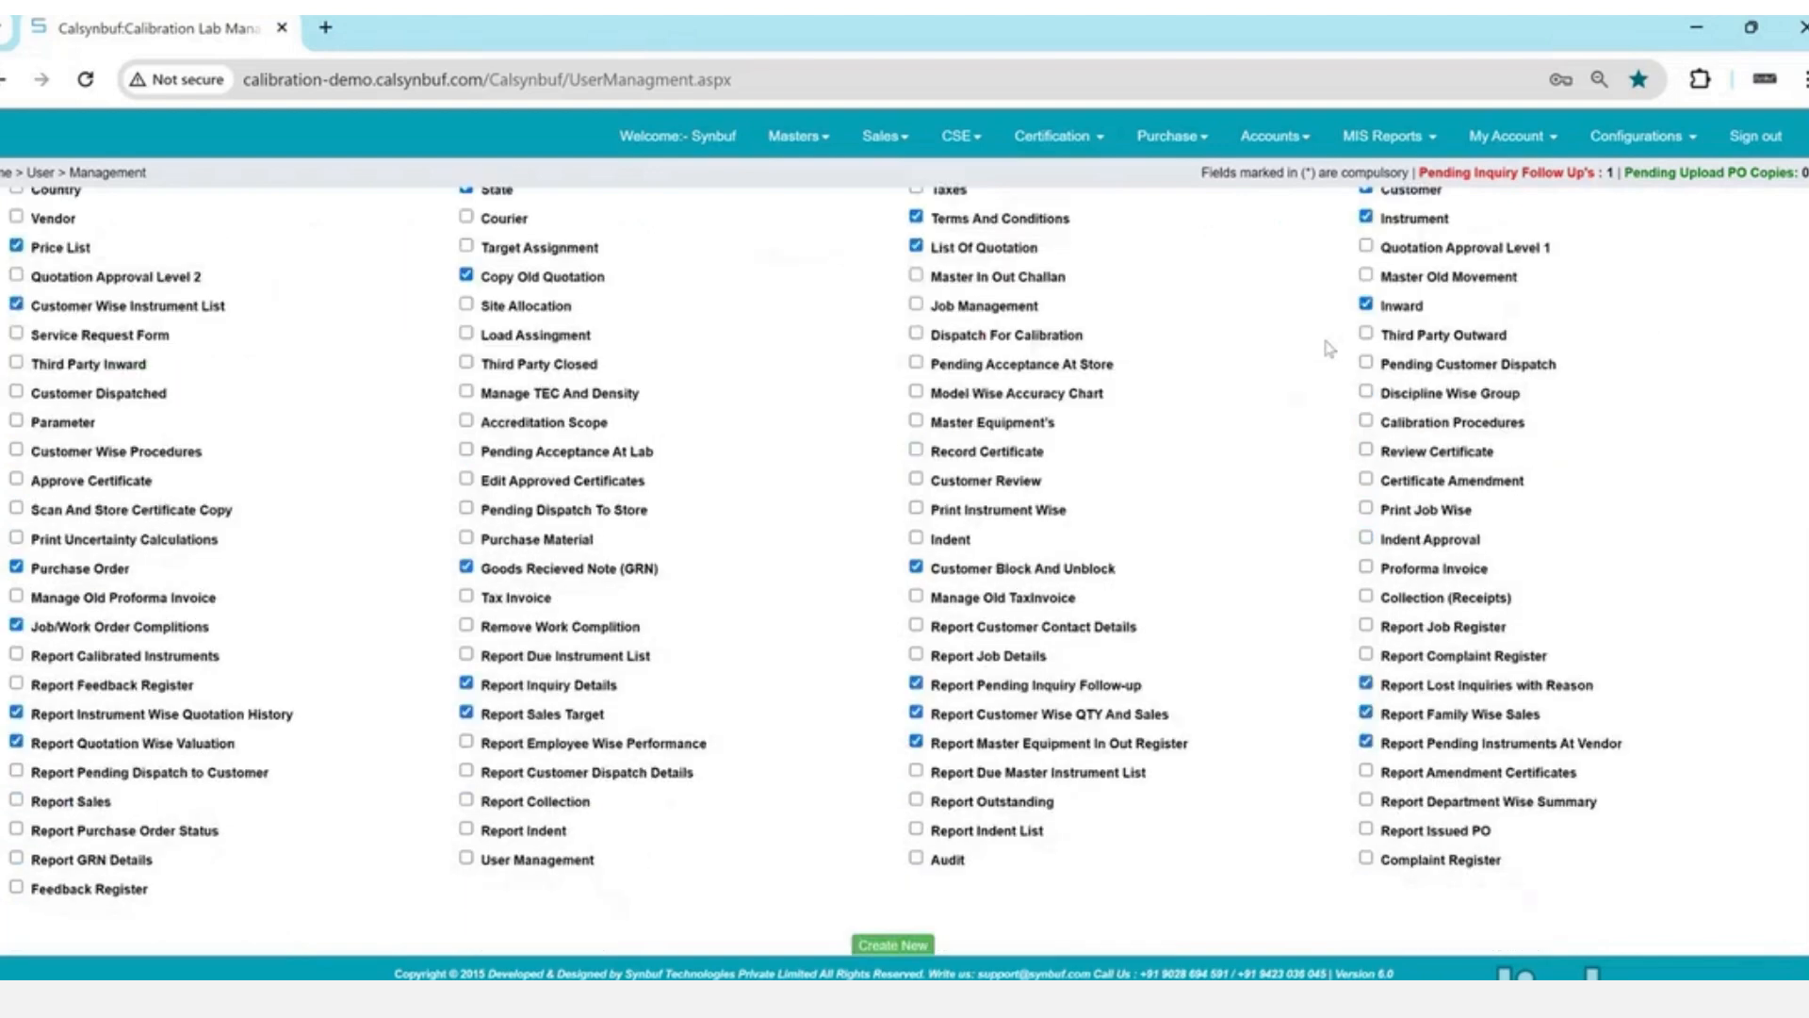
- Scroll to the Existing Users table and view the last user's assigned calibration labs
{"action": "scroll", "coordinate": [1326, 346], "scroll_direction": "down", "scroll_amount": 10}
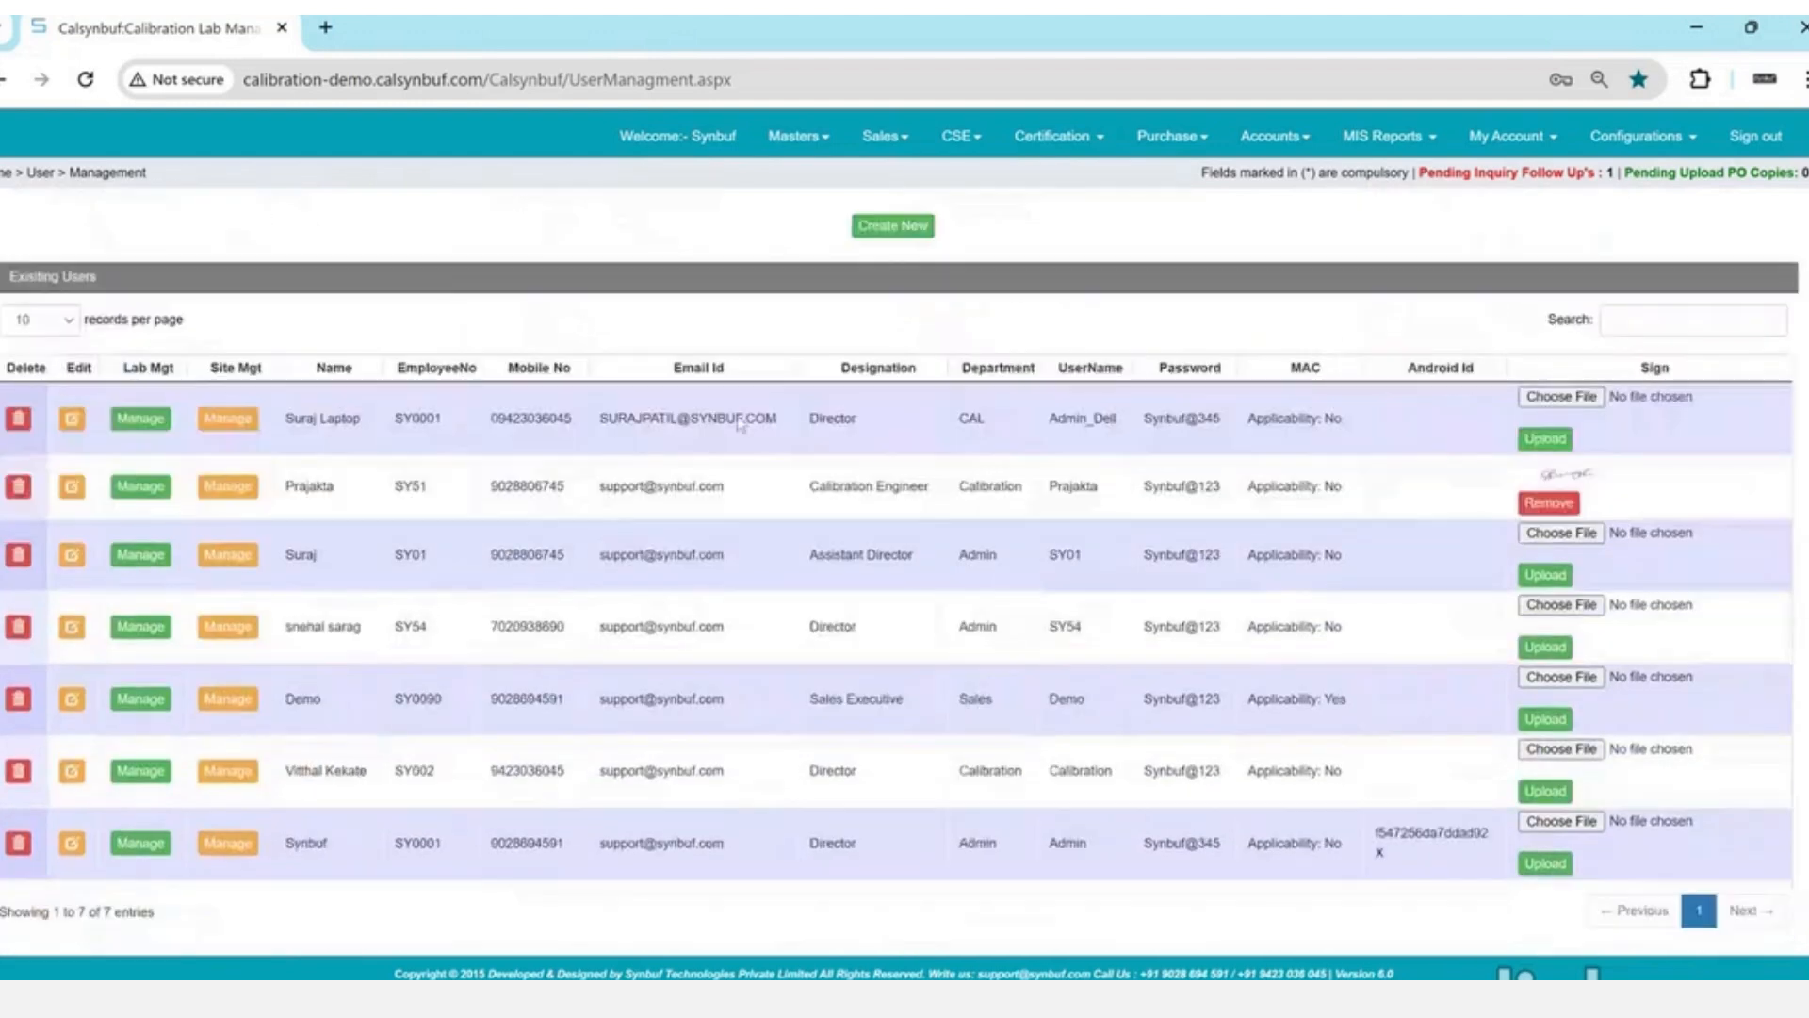
{"action": "left_click_drag", "start_coordinate": [740, 421], "coordinate": [753, 812]}
{"action": "left_click", "coordinate": [755, 812]}
{"action": "left_click", "coordinate": [141, 846]}
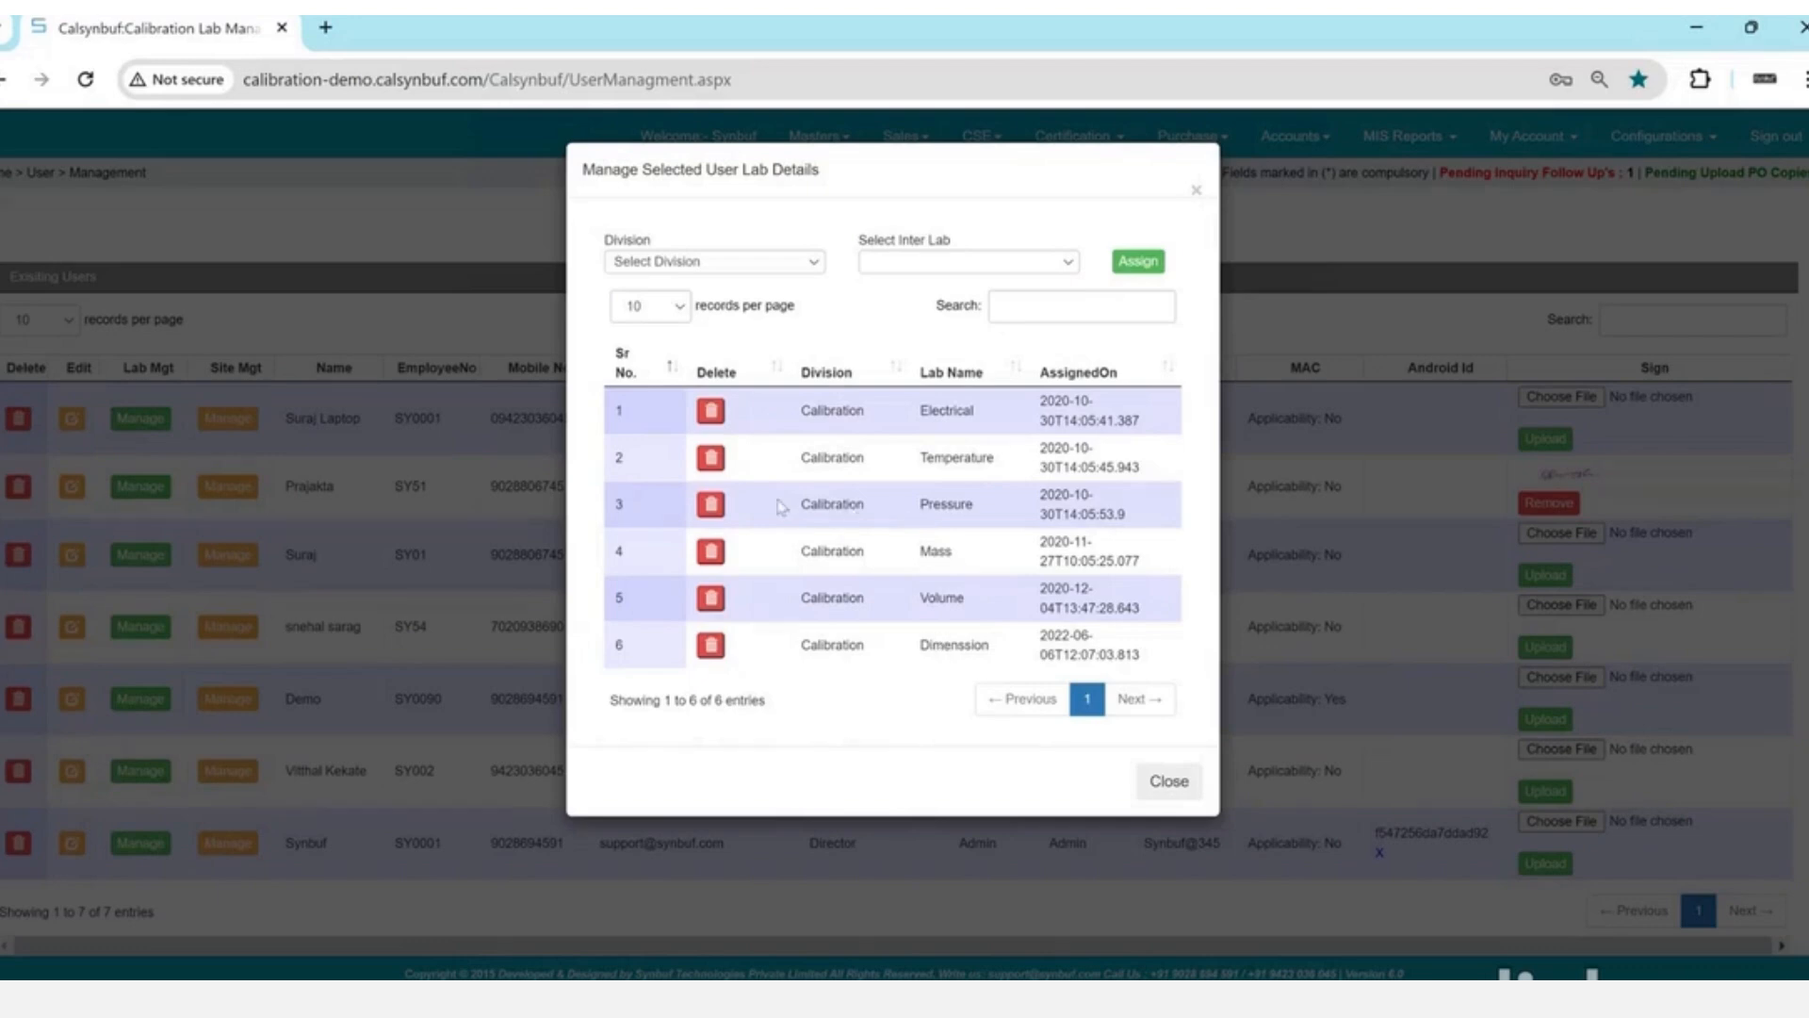
{"action": "left_click_drag", "start_coordinate": [800, 504], "coordinate": [1118, 510]}
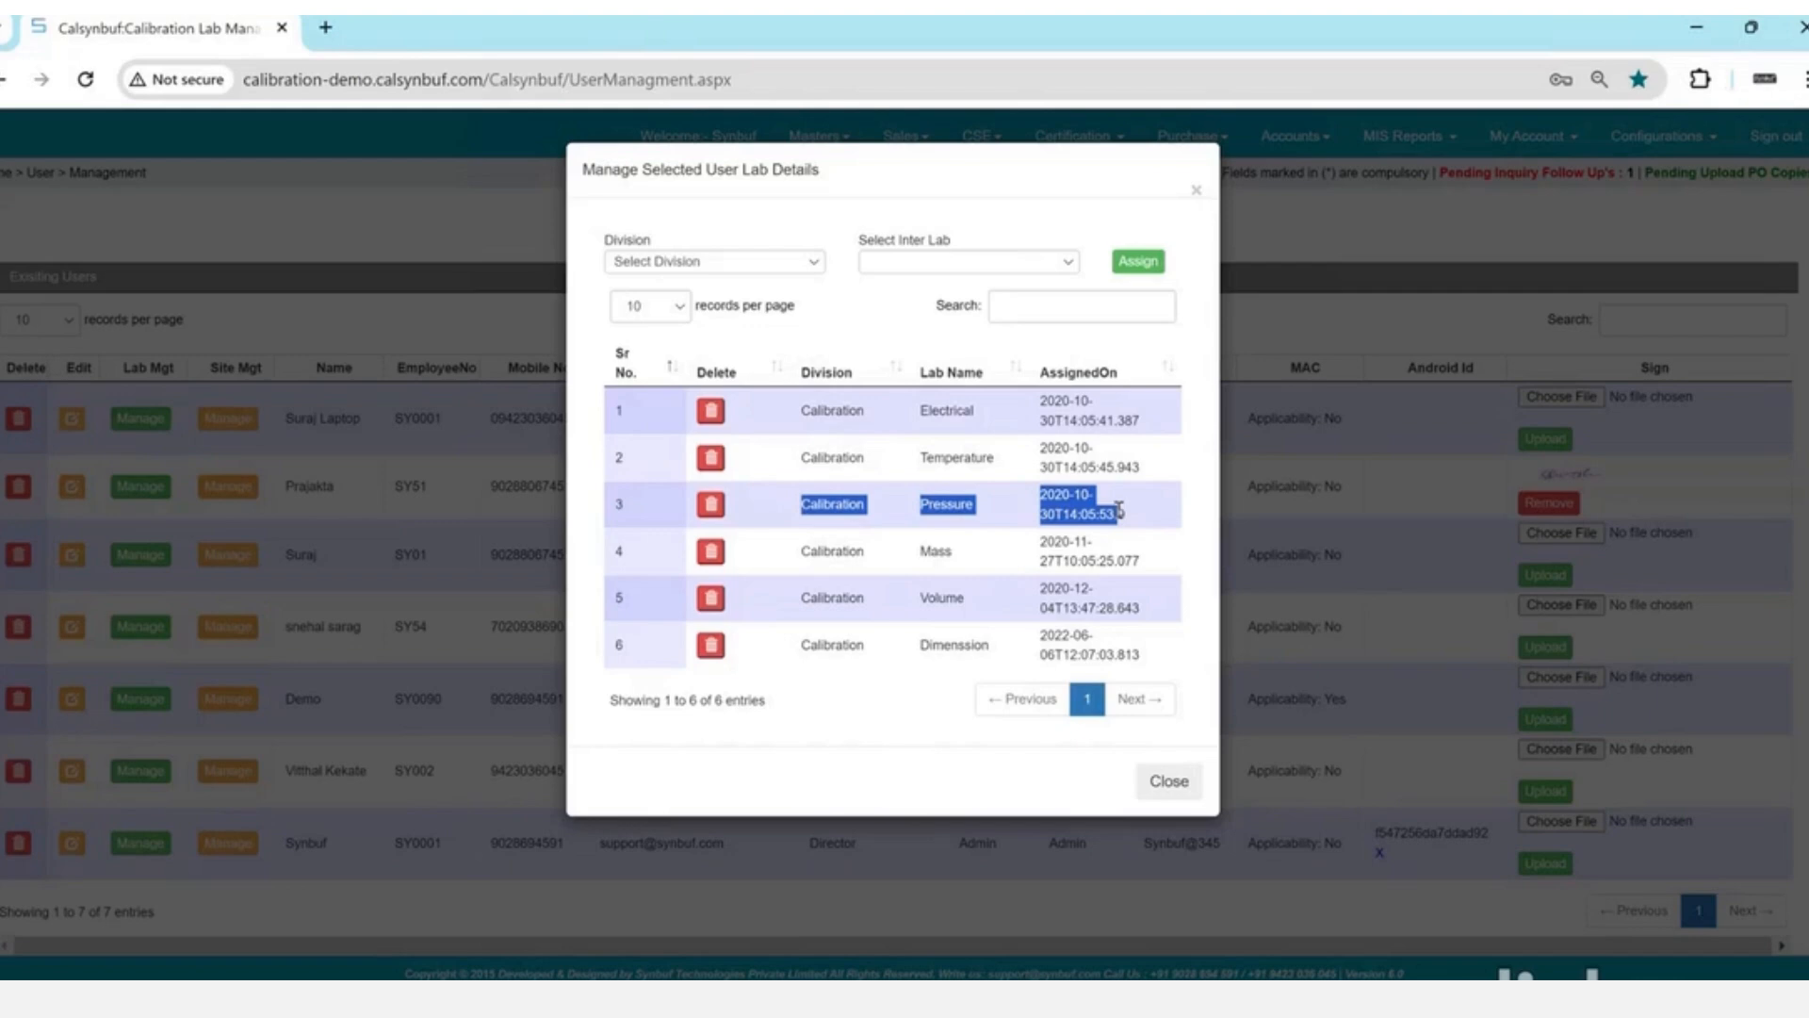
{"action": "left_click", "coordinate": [1397, 579]}
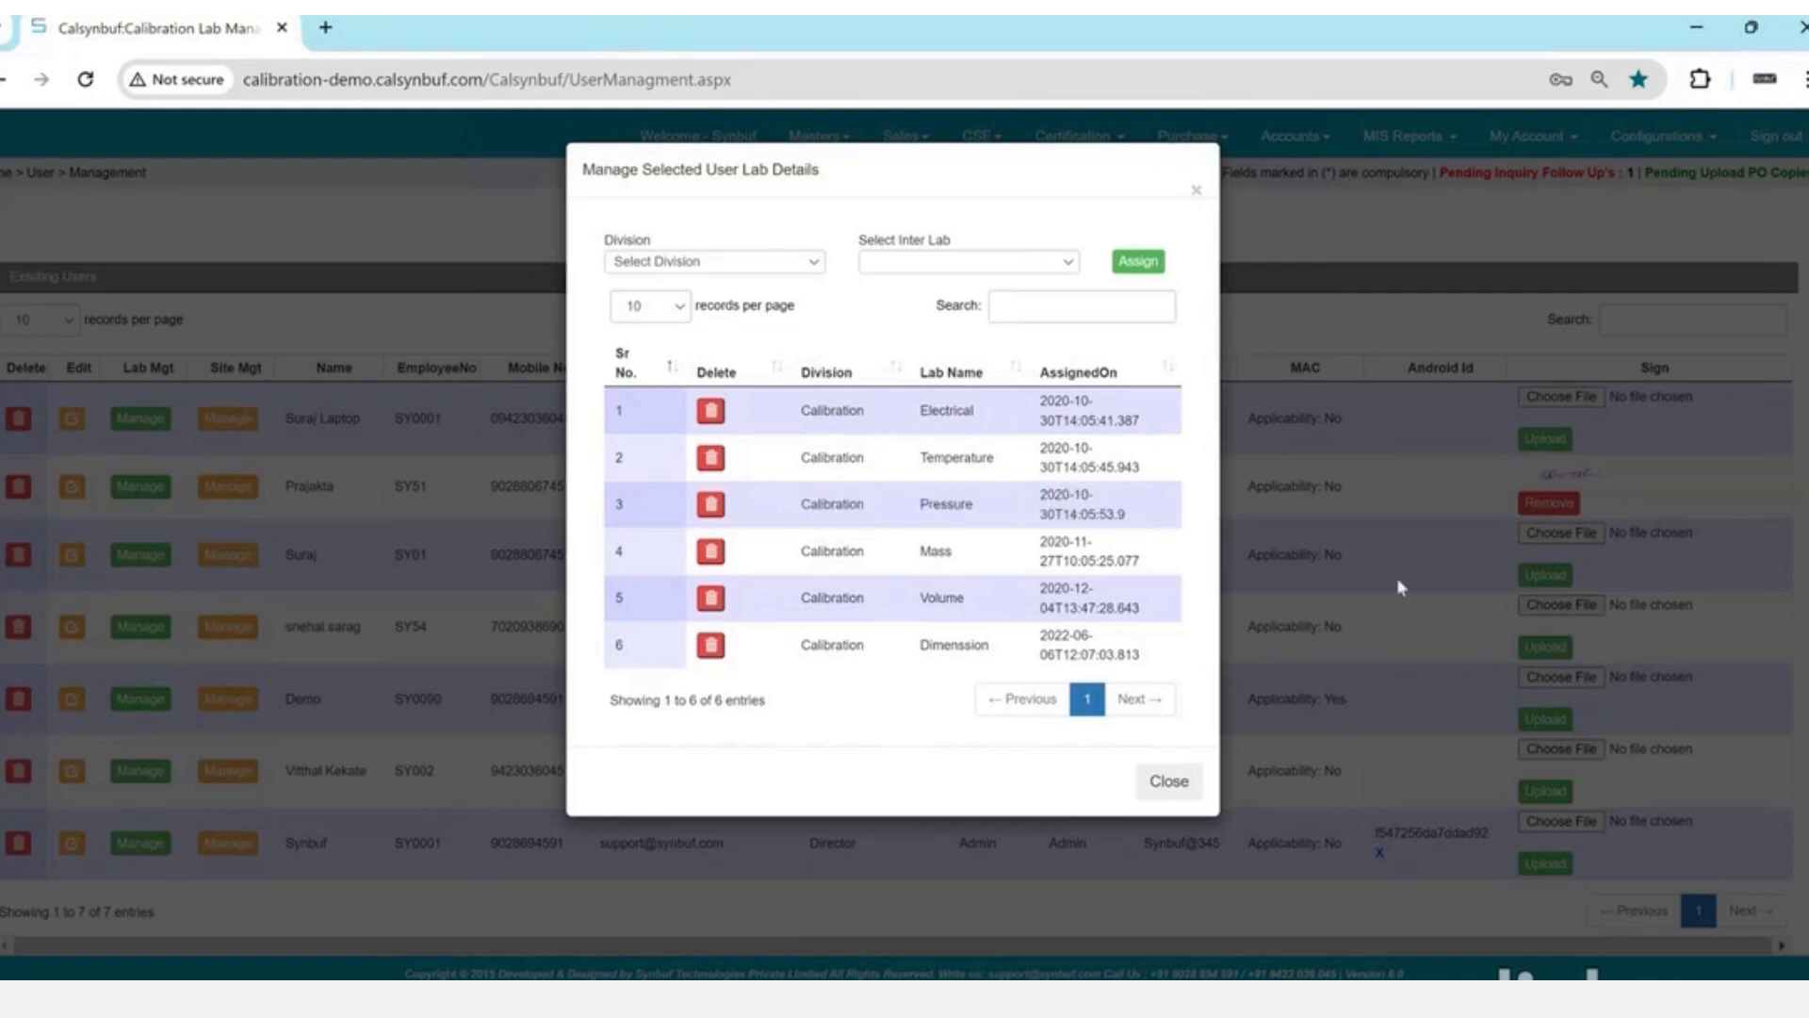
{"action": "left_click", "coordinate": [606, 81]}
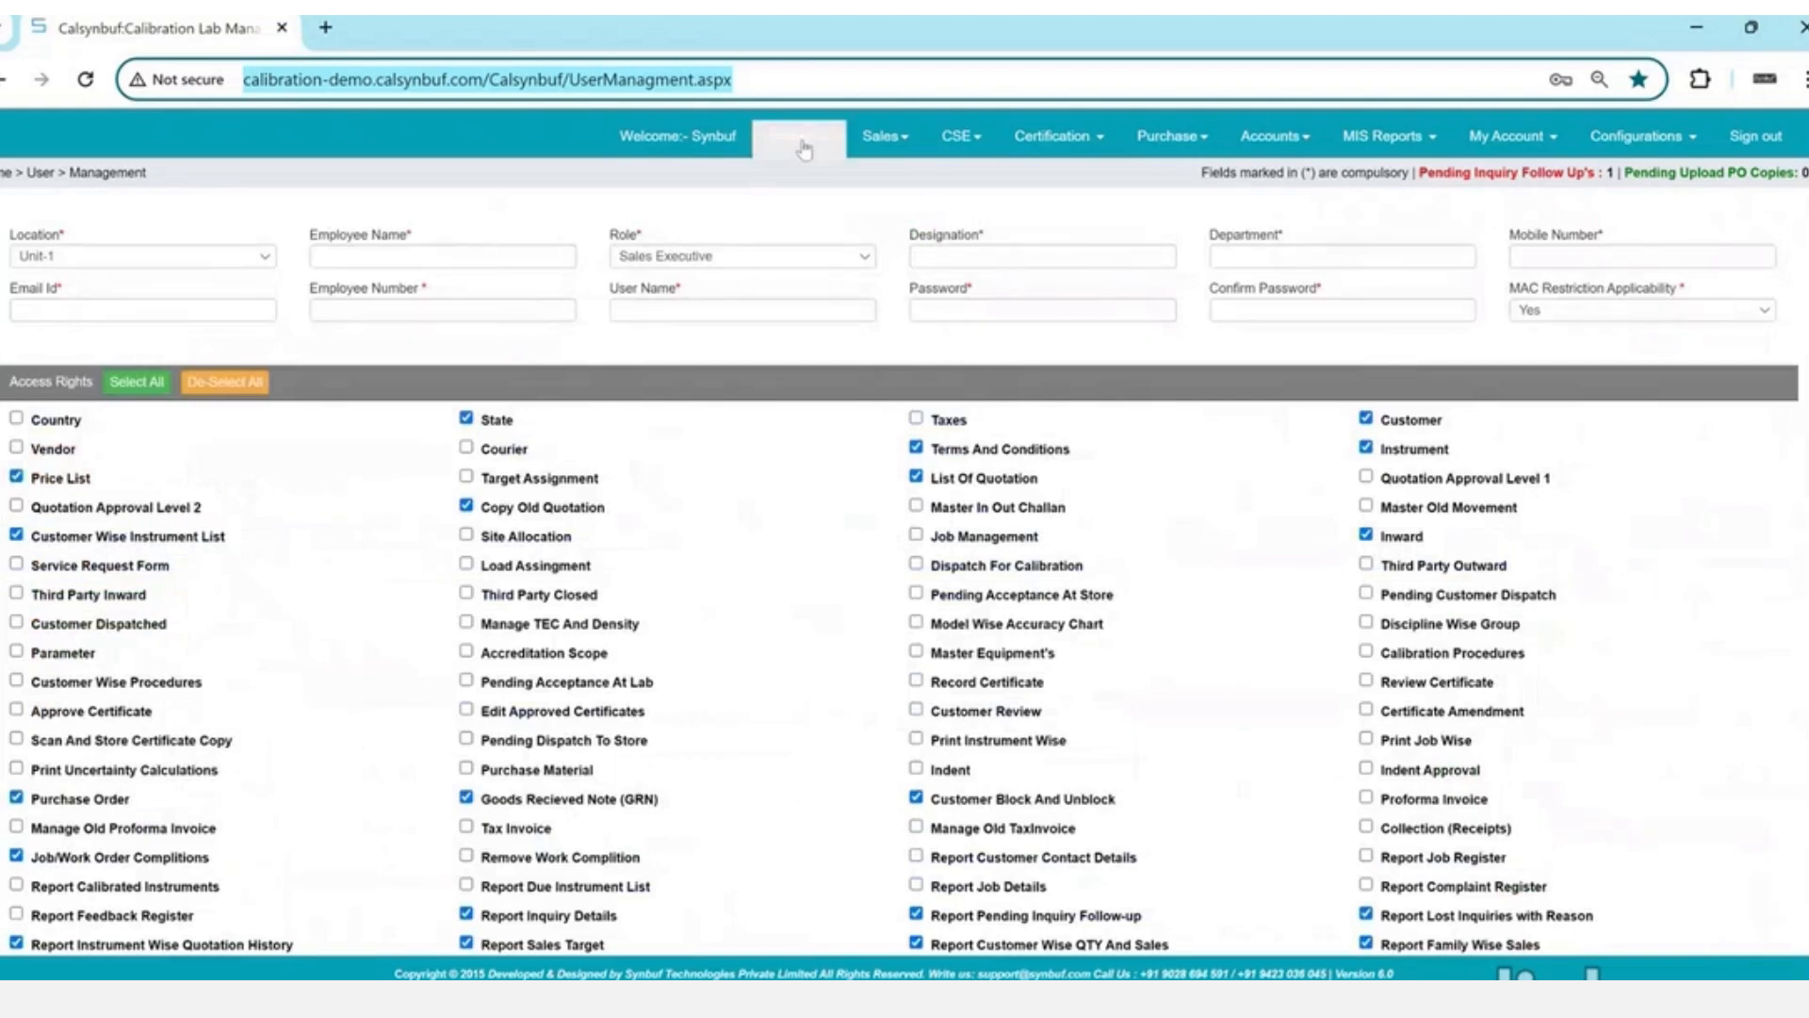
- In the Country master, create UAE with telephone code 971 and AED currency
{"action": "left_click", "coordinate": [804, 151]}
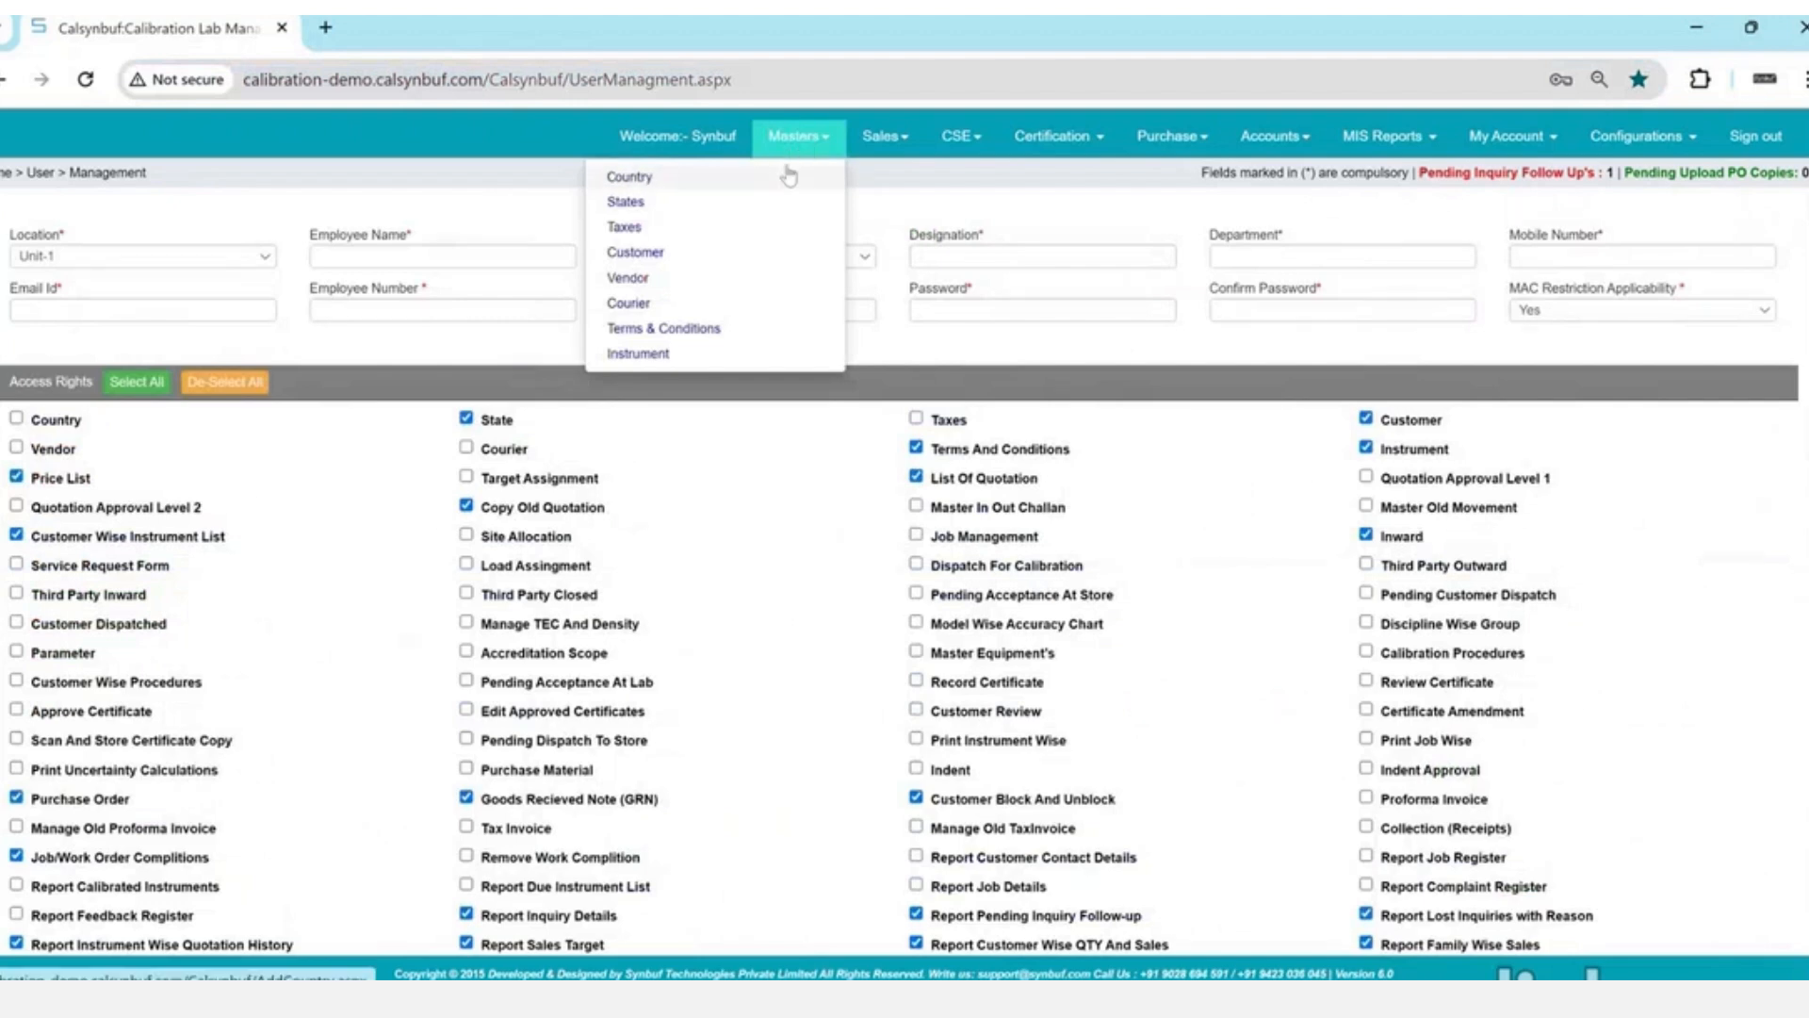
{"action": "left_click", "coordinate": [792, 176]}
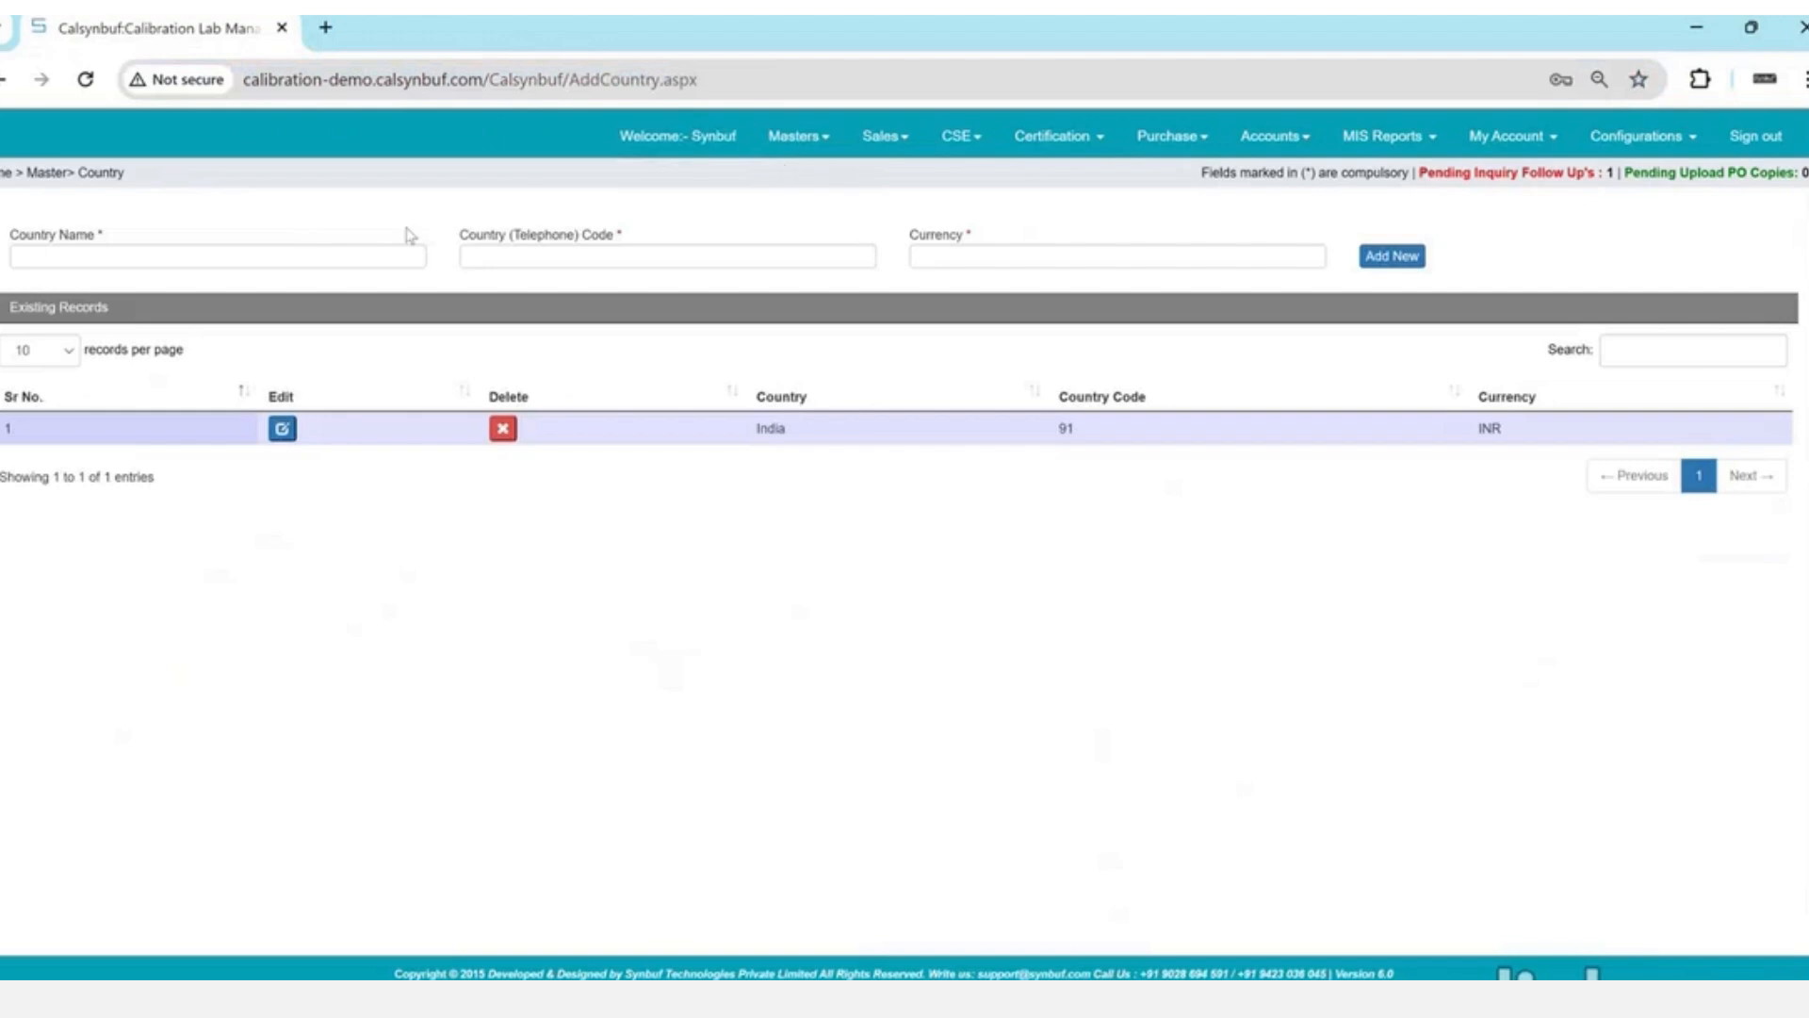
{"action": "left_click", "coordinate": [401, 258]}
{"action": "type", "text": "U"}
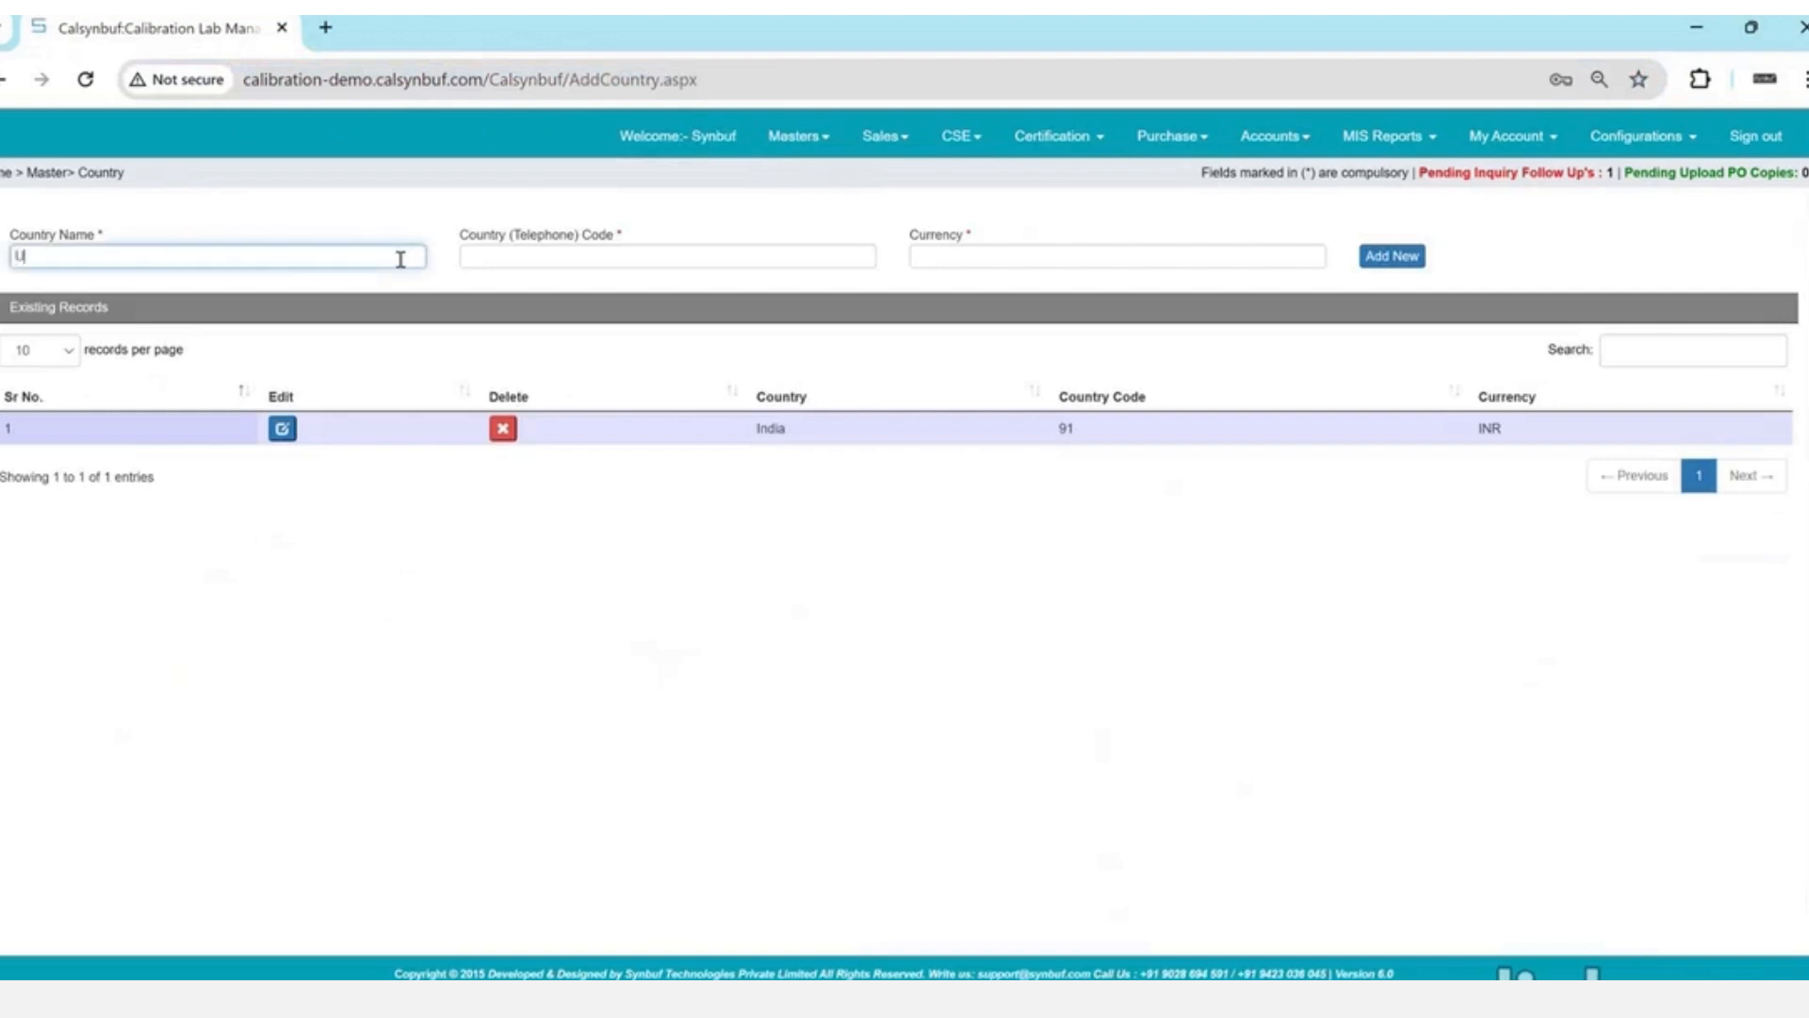
{"action": "type", "text": "AE"}
{"action": "key", "text": "Tab"}
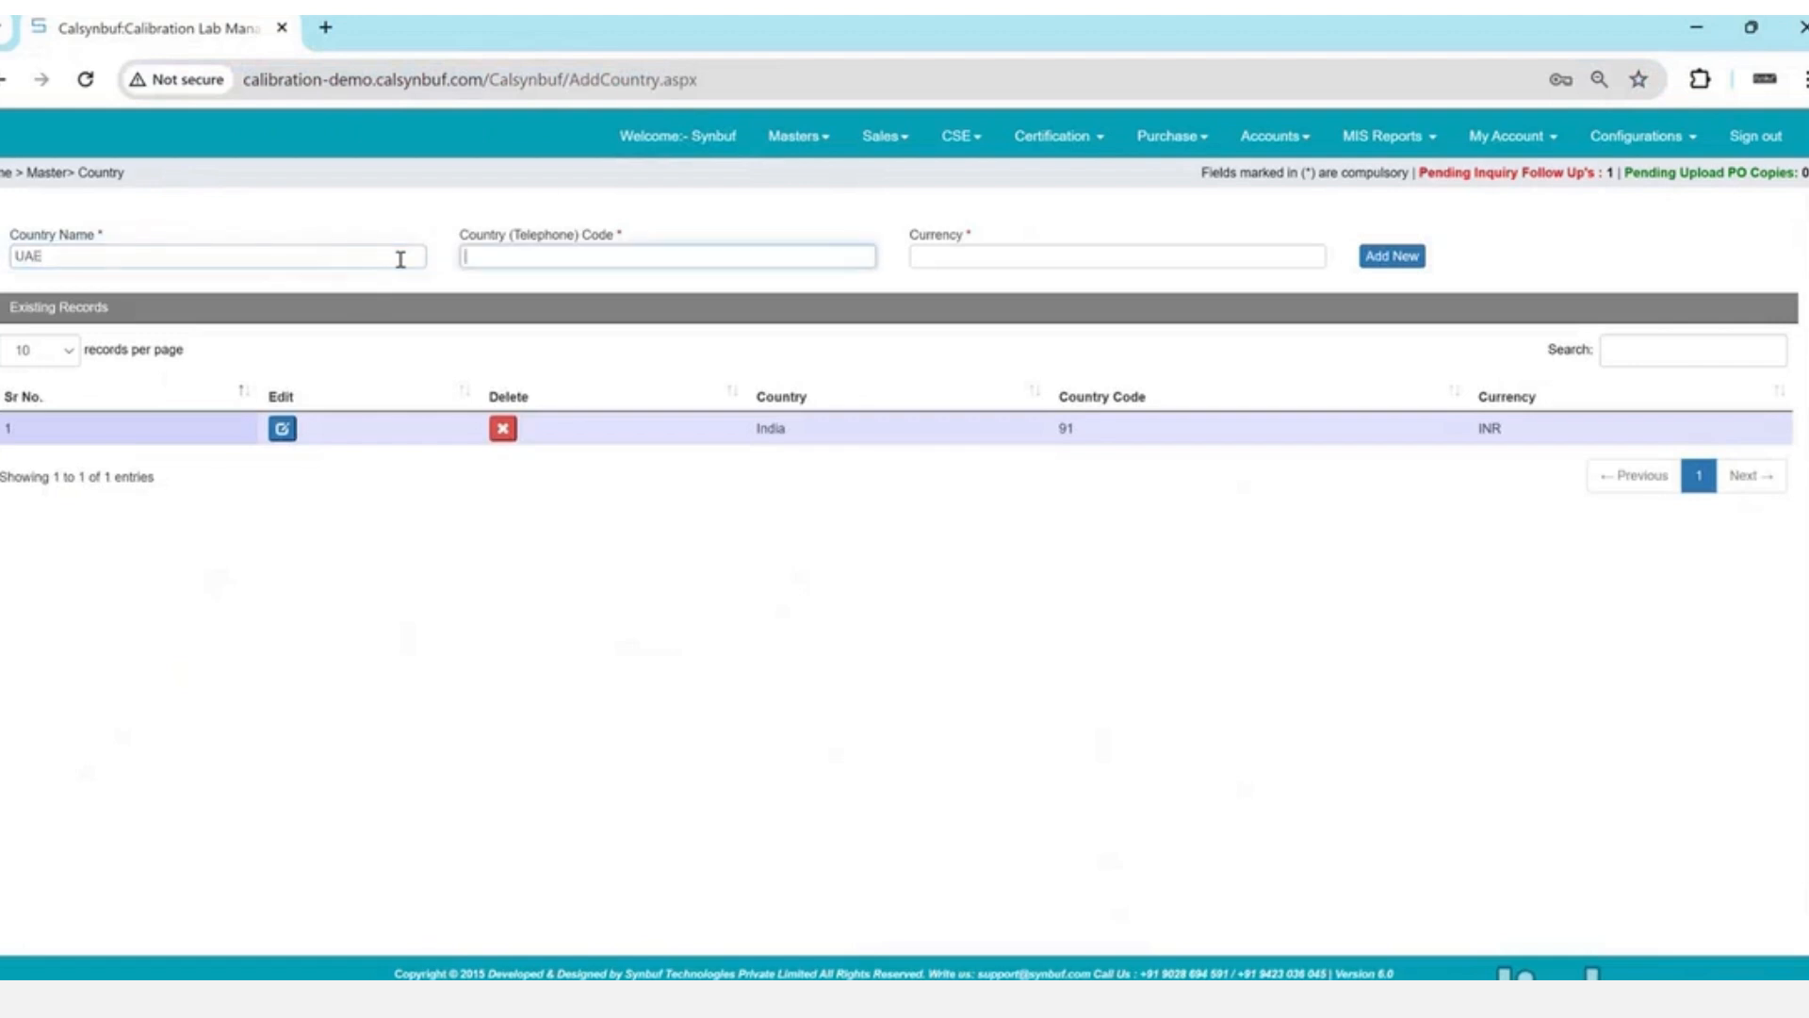
{"action": "type", "text": "9"}
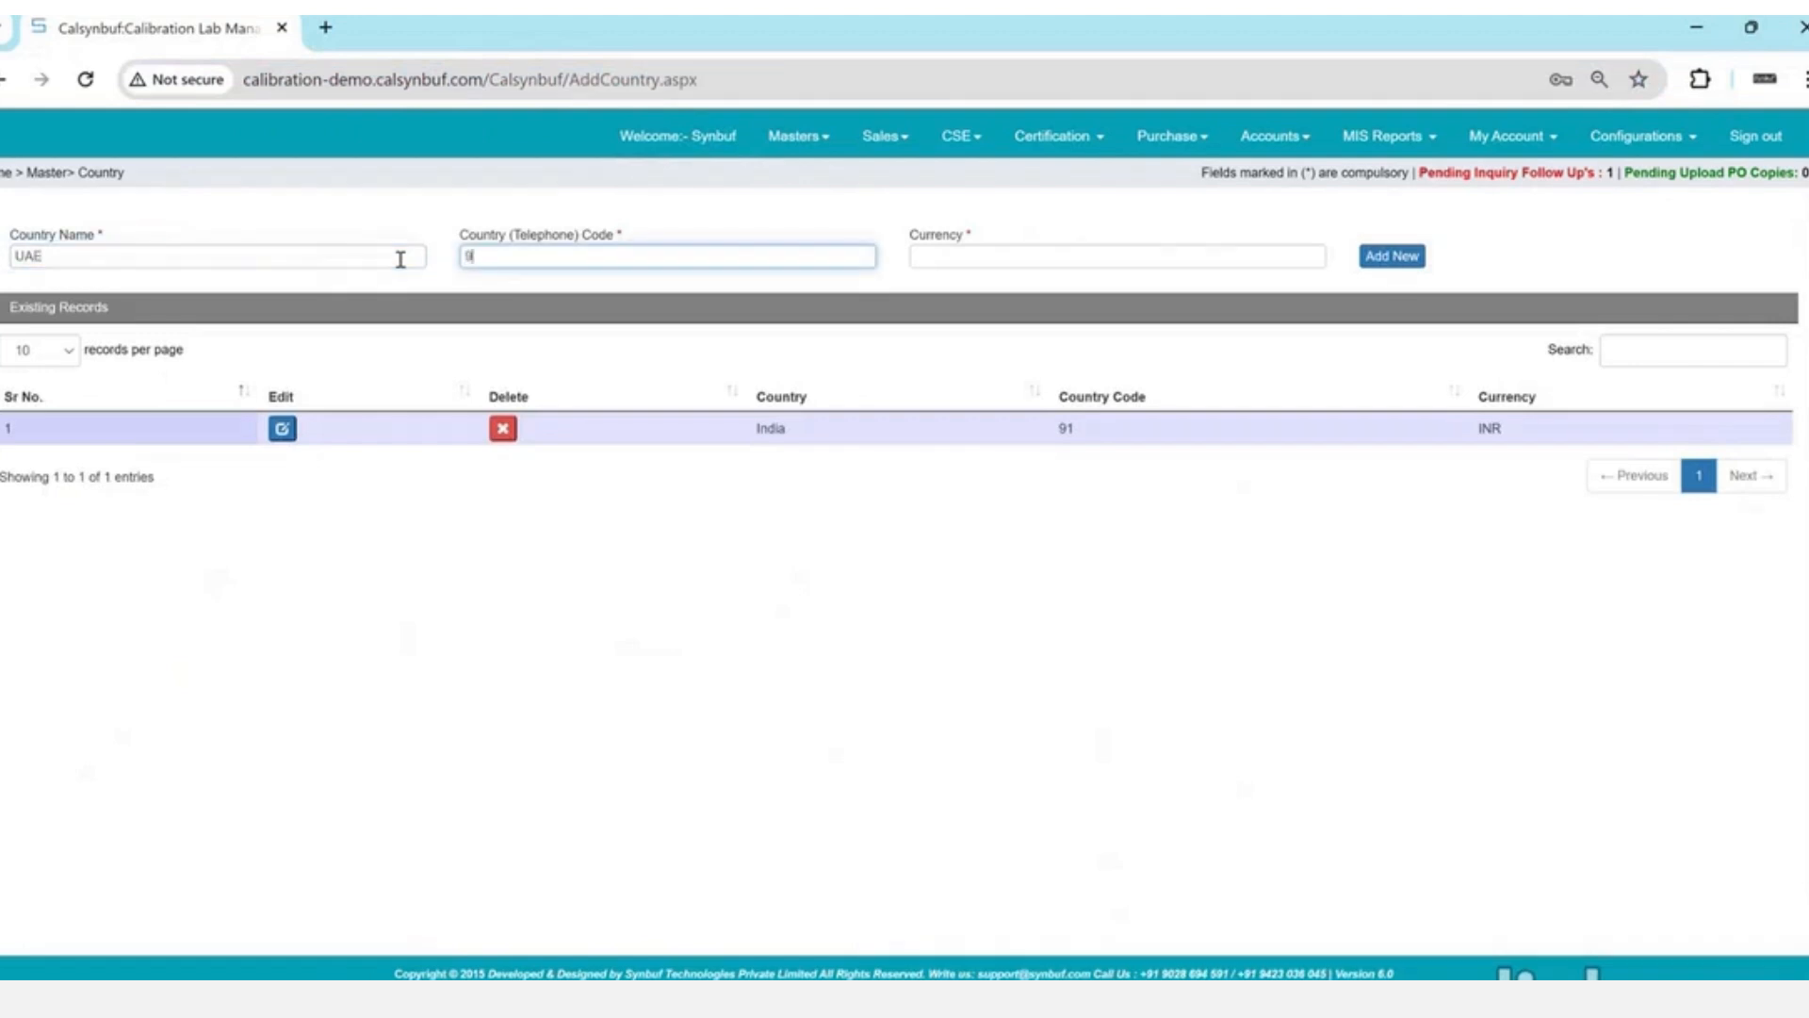
{"action": "type", "text": "71"}
{"action": "key", "text": "Tab"}
{"action": "type", "text": "DH"}
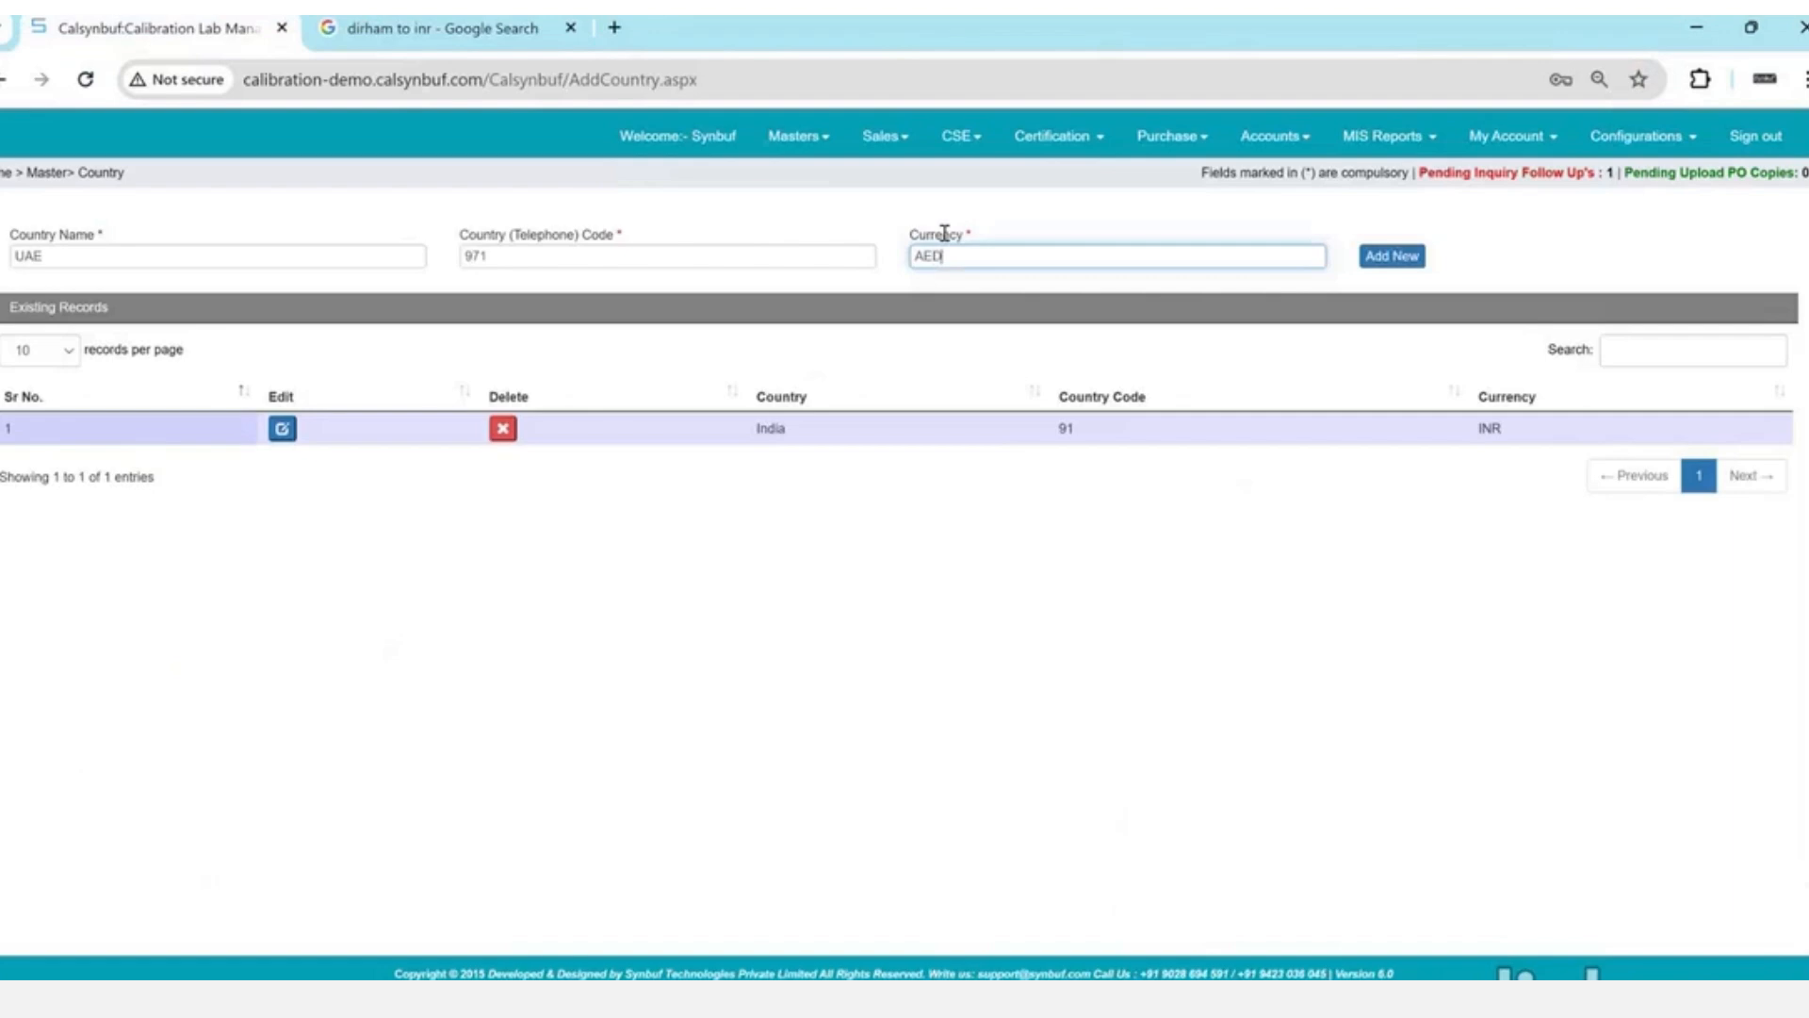
{"action": "key", "text": "Tab"}
{"action": "key", "text": "Return"}
{"action": "key", "text": "Return"}
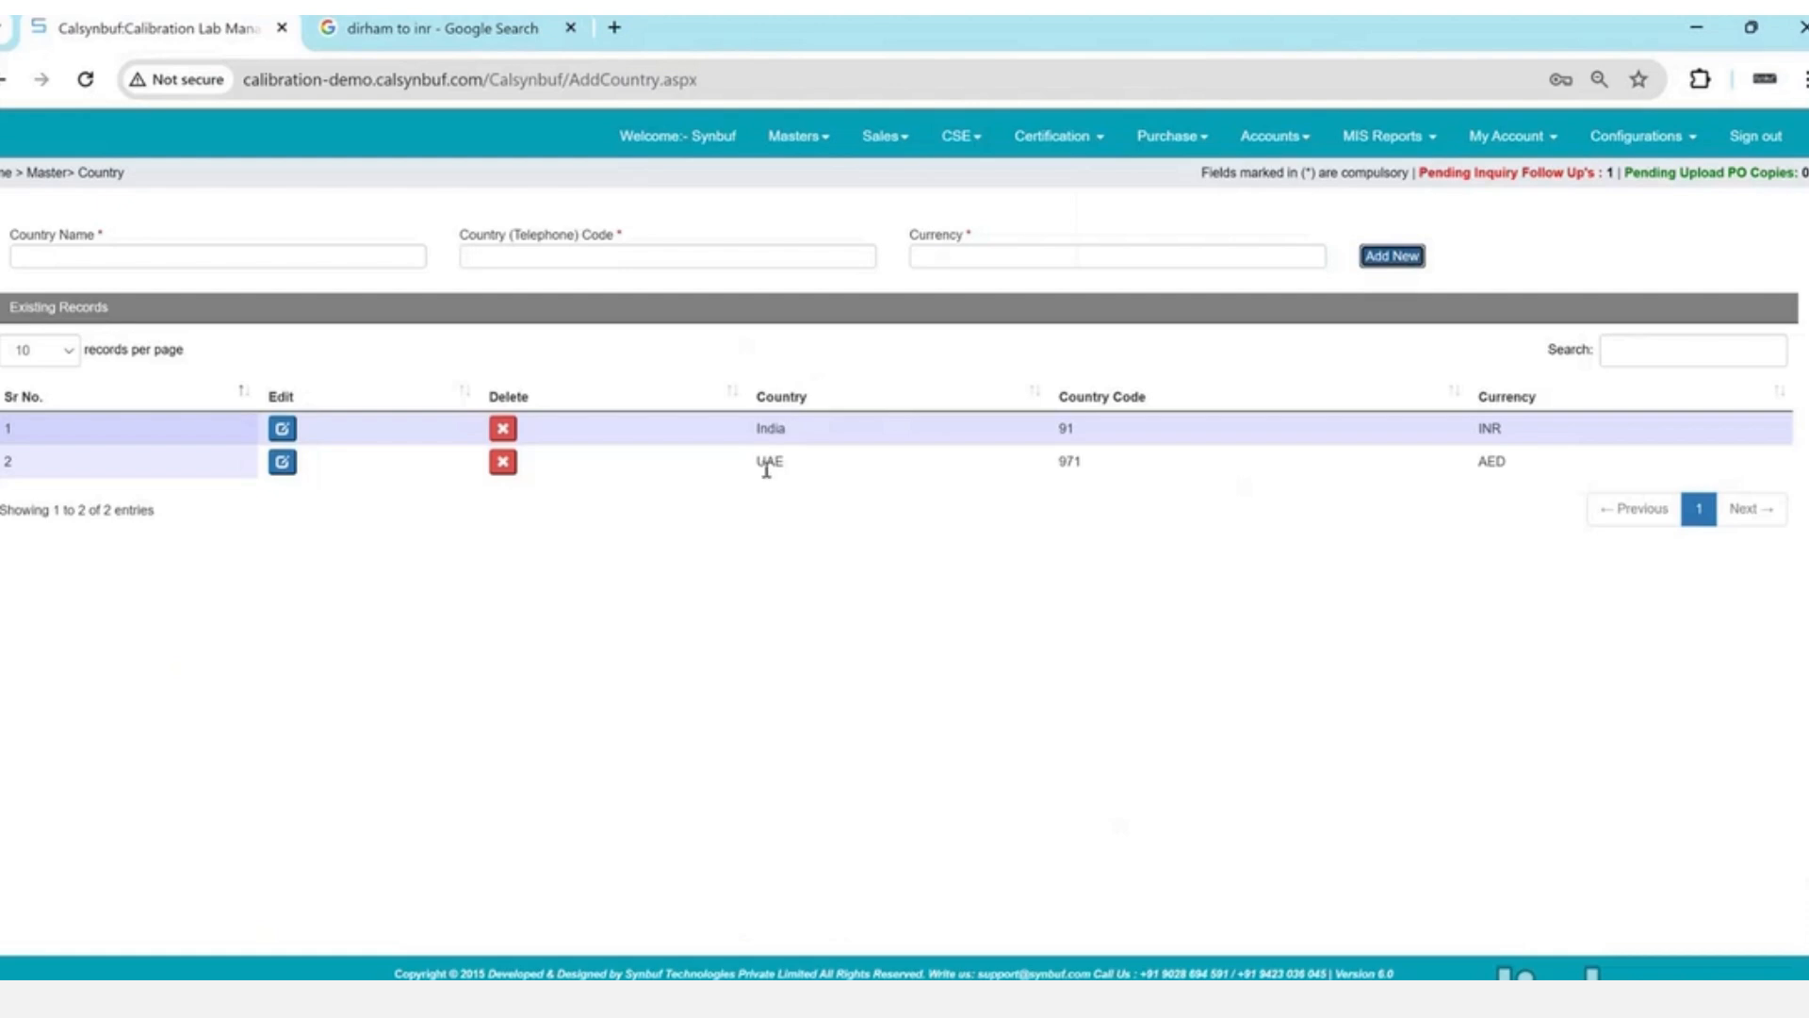
- In the States master, select country UAE and save the new state Abudhabi
{"action": "left_click", "coordinate": [802, 140]}
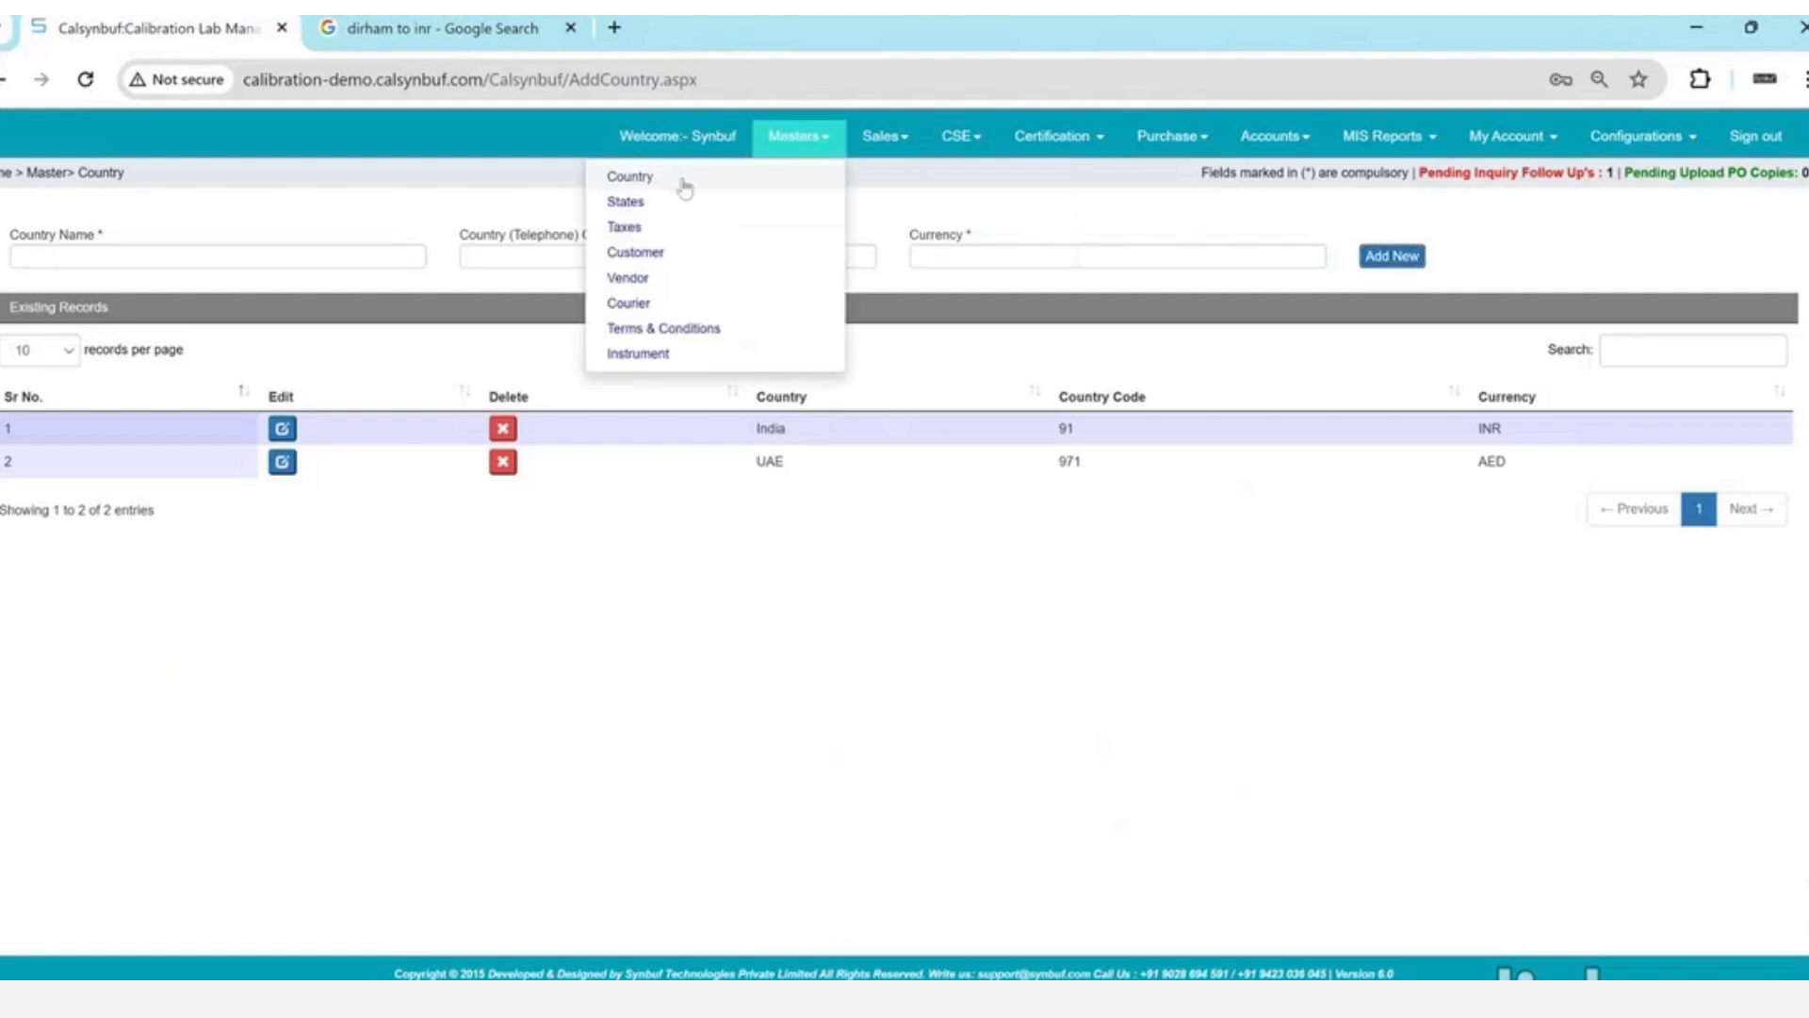
{"action": "left_click", "coordinate": [659, 204]}
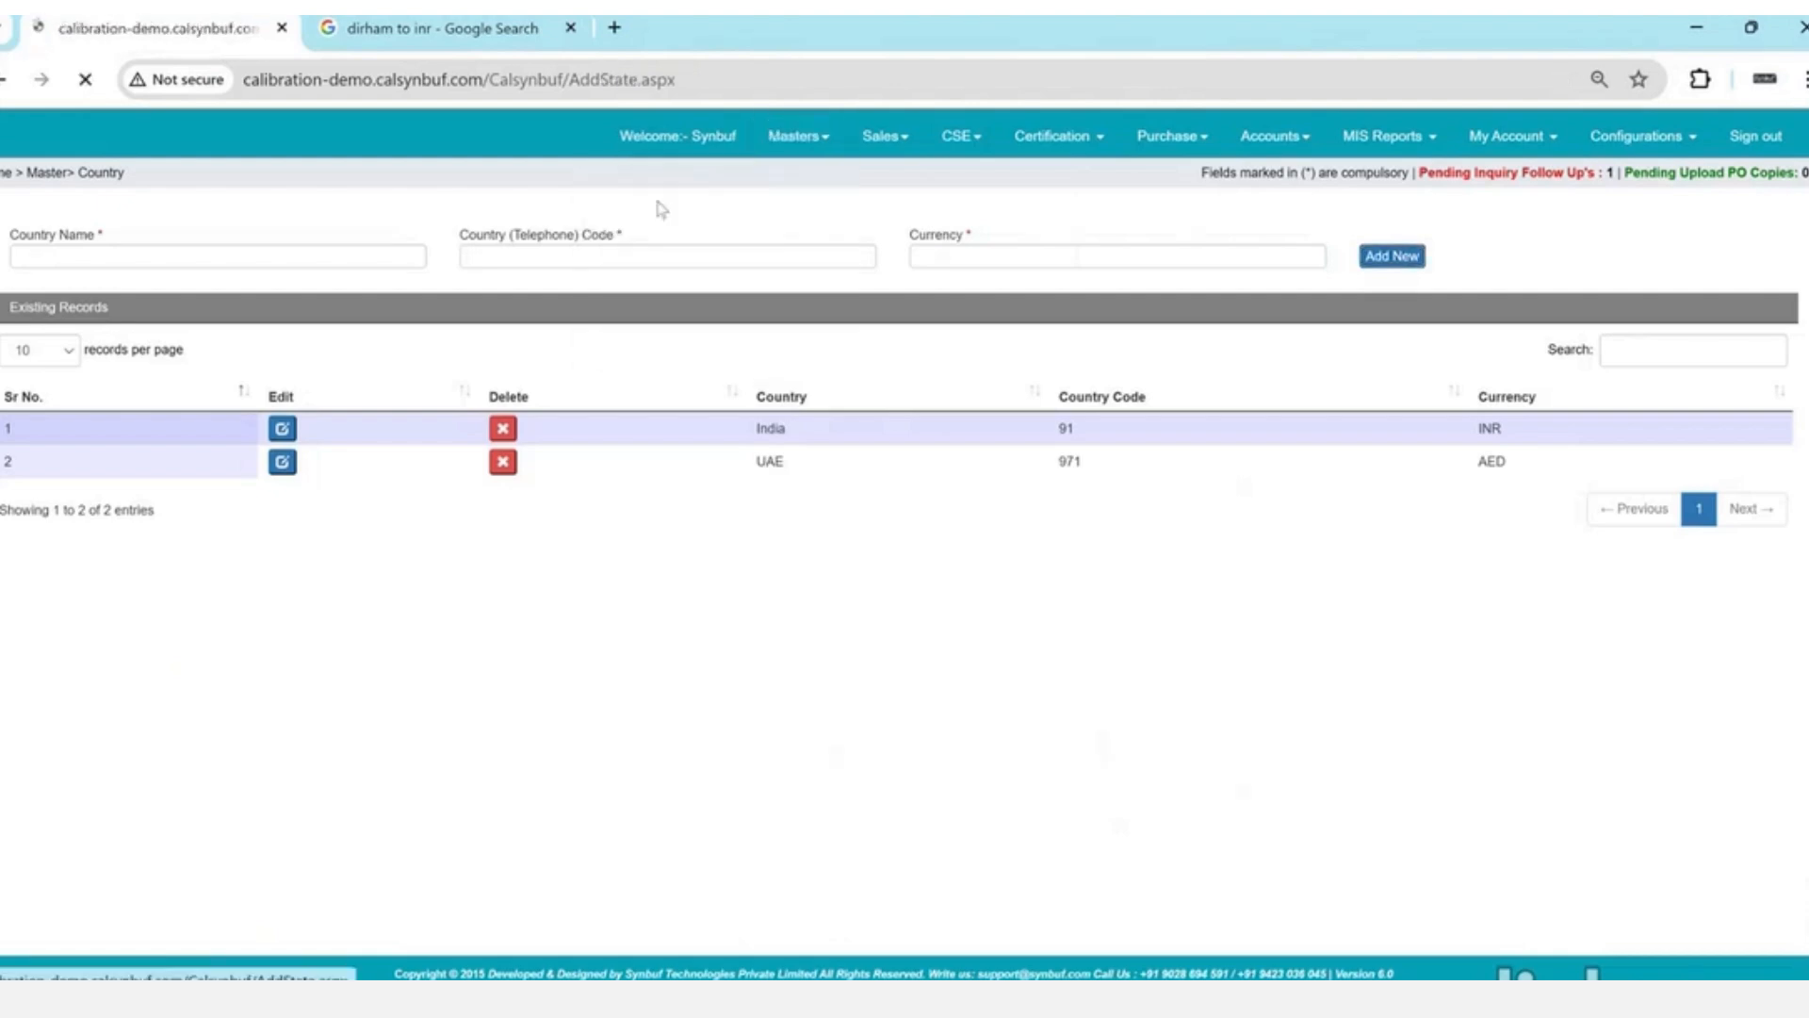
{"action": "left_click", "coordinate": [332, 260]}
{"action": "key", "text": "Down"}
{"action": "key", "text": "Down"}
{"action": "key", "text": "Tab"}
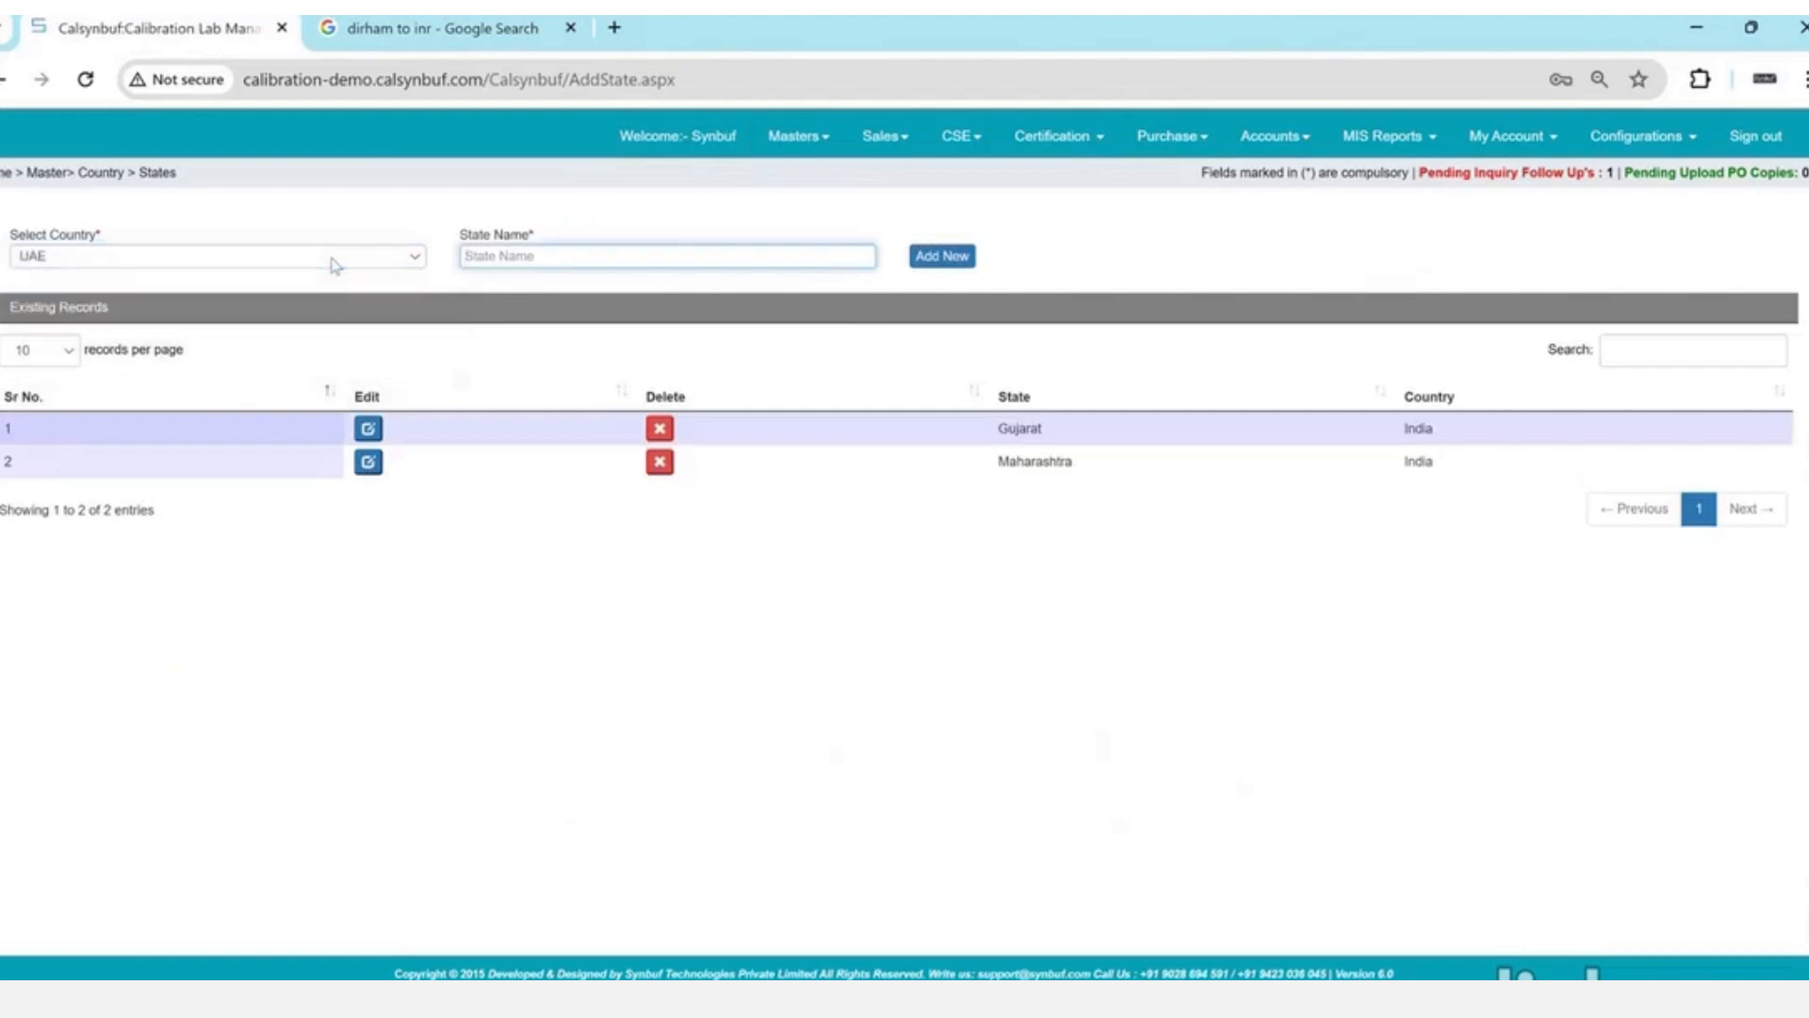
{"action": "type", "text": "Abudhabi"}
{"action": "key", "text": "Tab"}
{"action": "key", "text": "Return"}
{"action": "key", "text": "Return"}
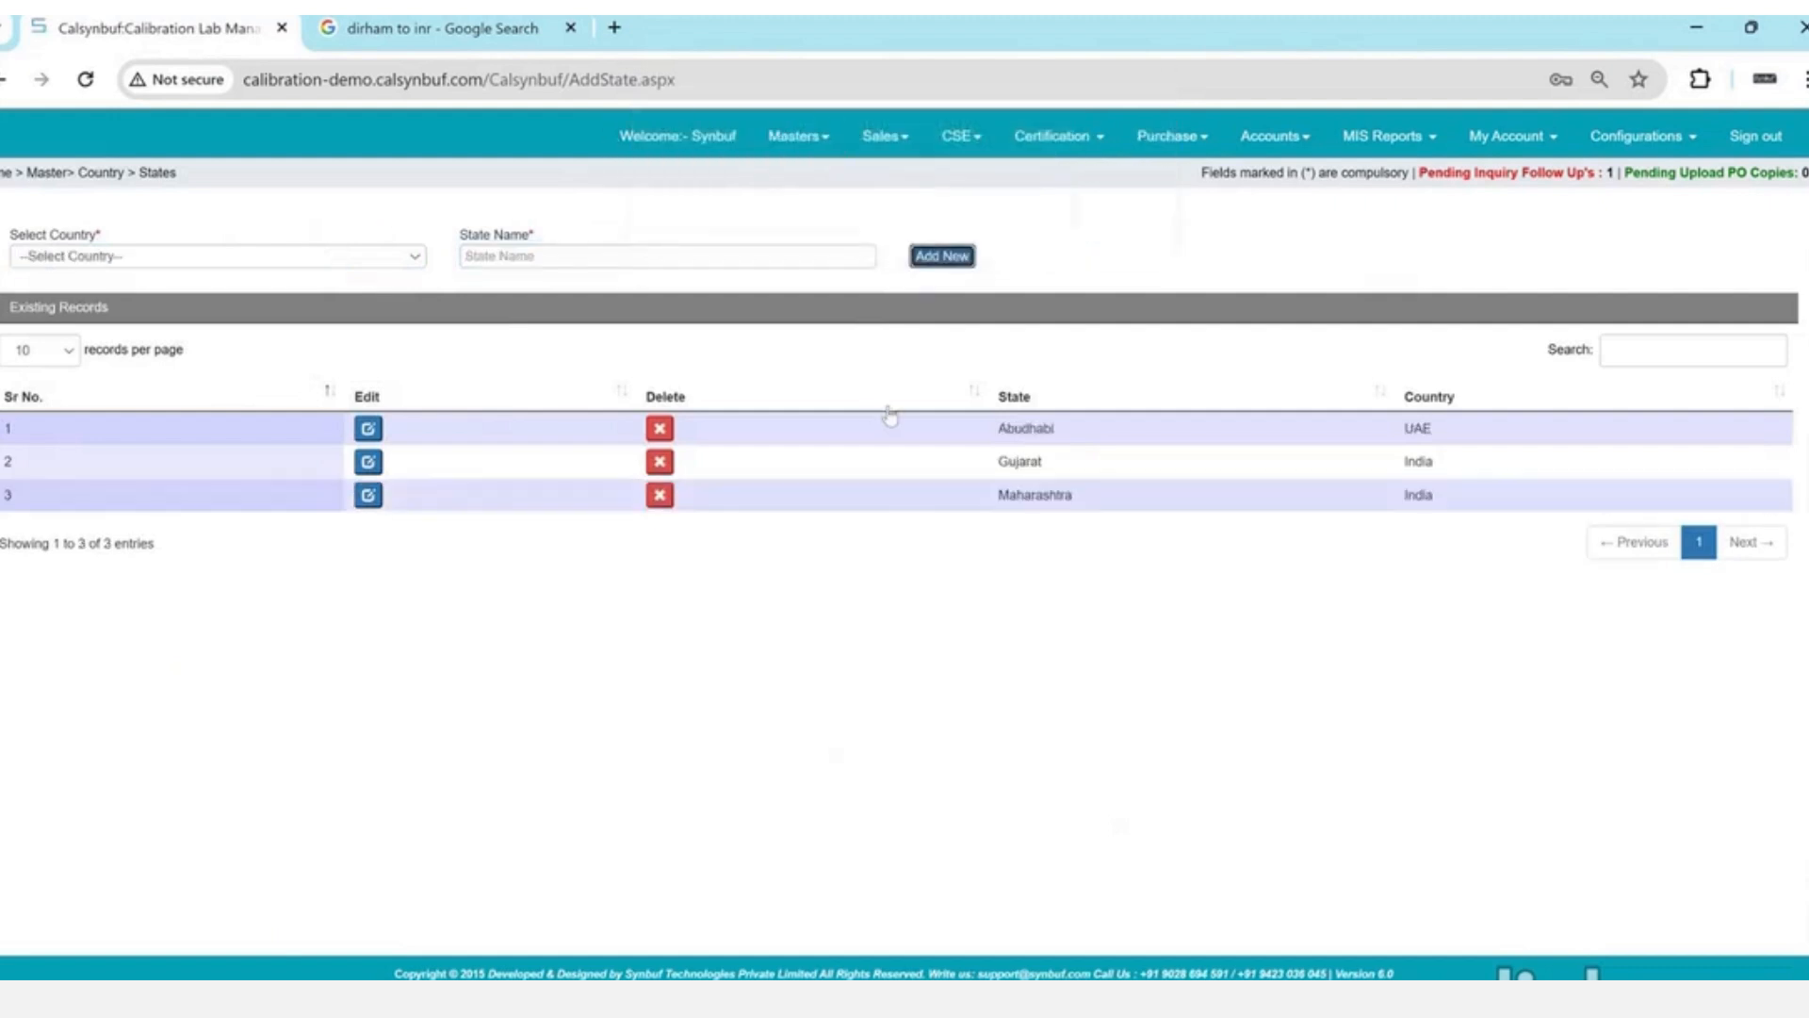
- In the Taxes master, save a 9% GST tax for UAE, Abudhabi, billed at Unit-1
{"action": "left_click", "coordinate": [820, 155]}
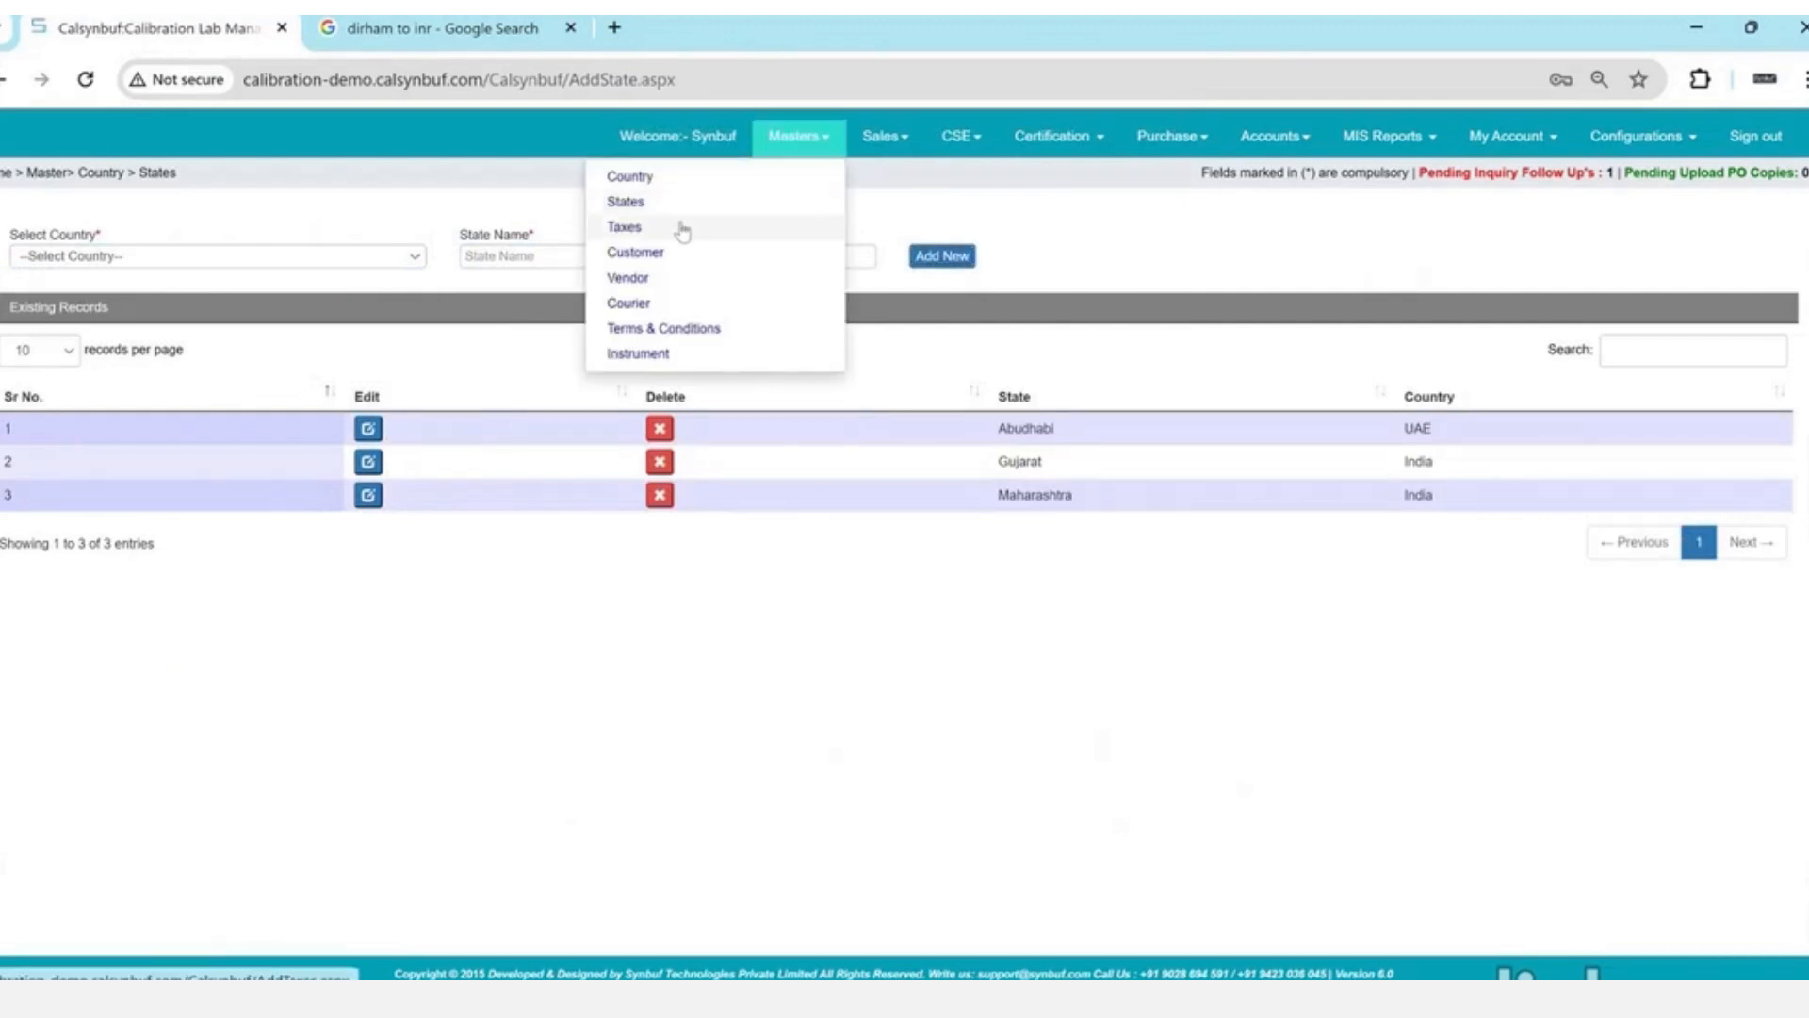
{"action": "left_click", "coordinate": [683, 231]}
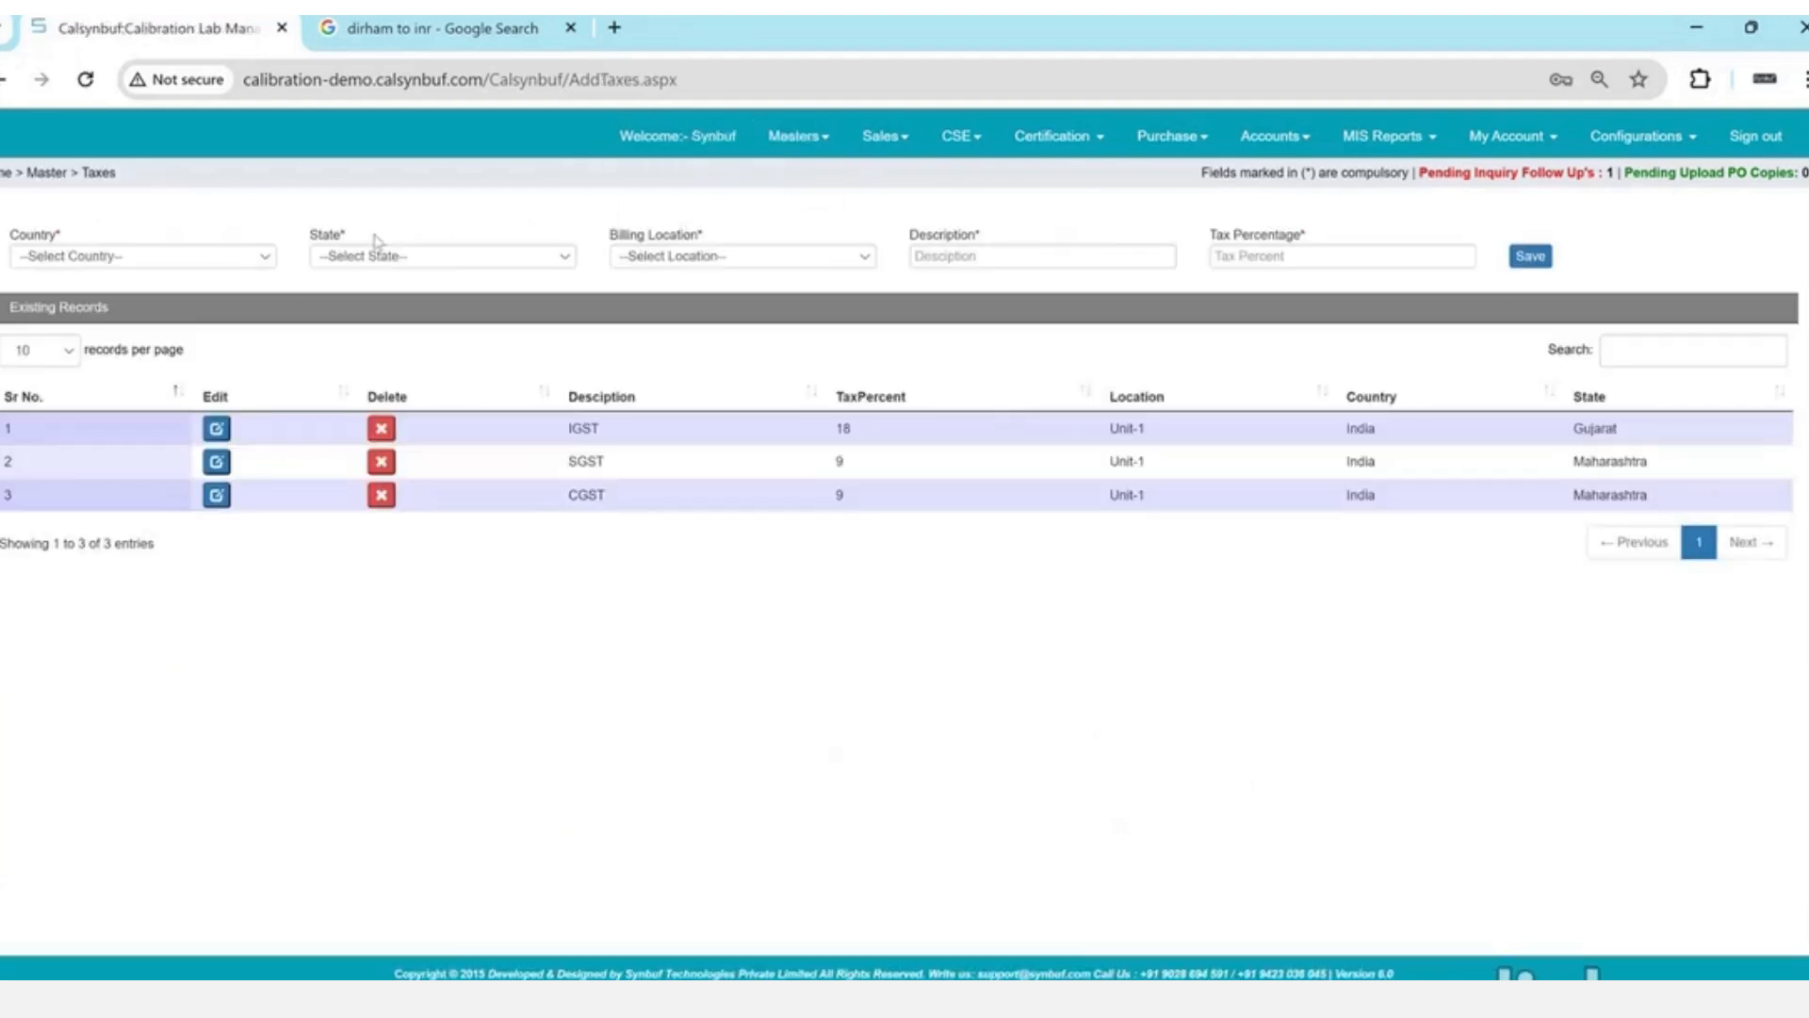
{"action": "left_click", "coordinate": [223, 256]}
{"action": "key", "text": "Down"}
{"action": "key", "text": "Down"}
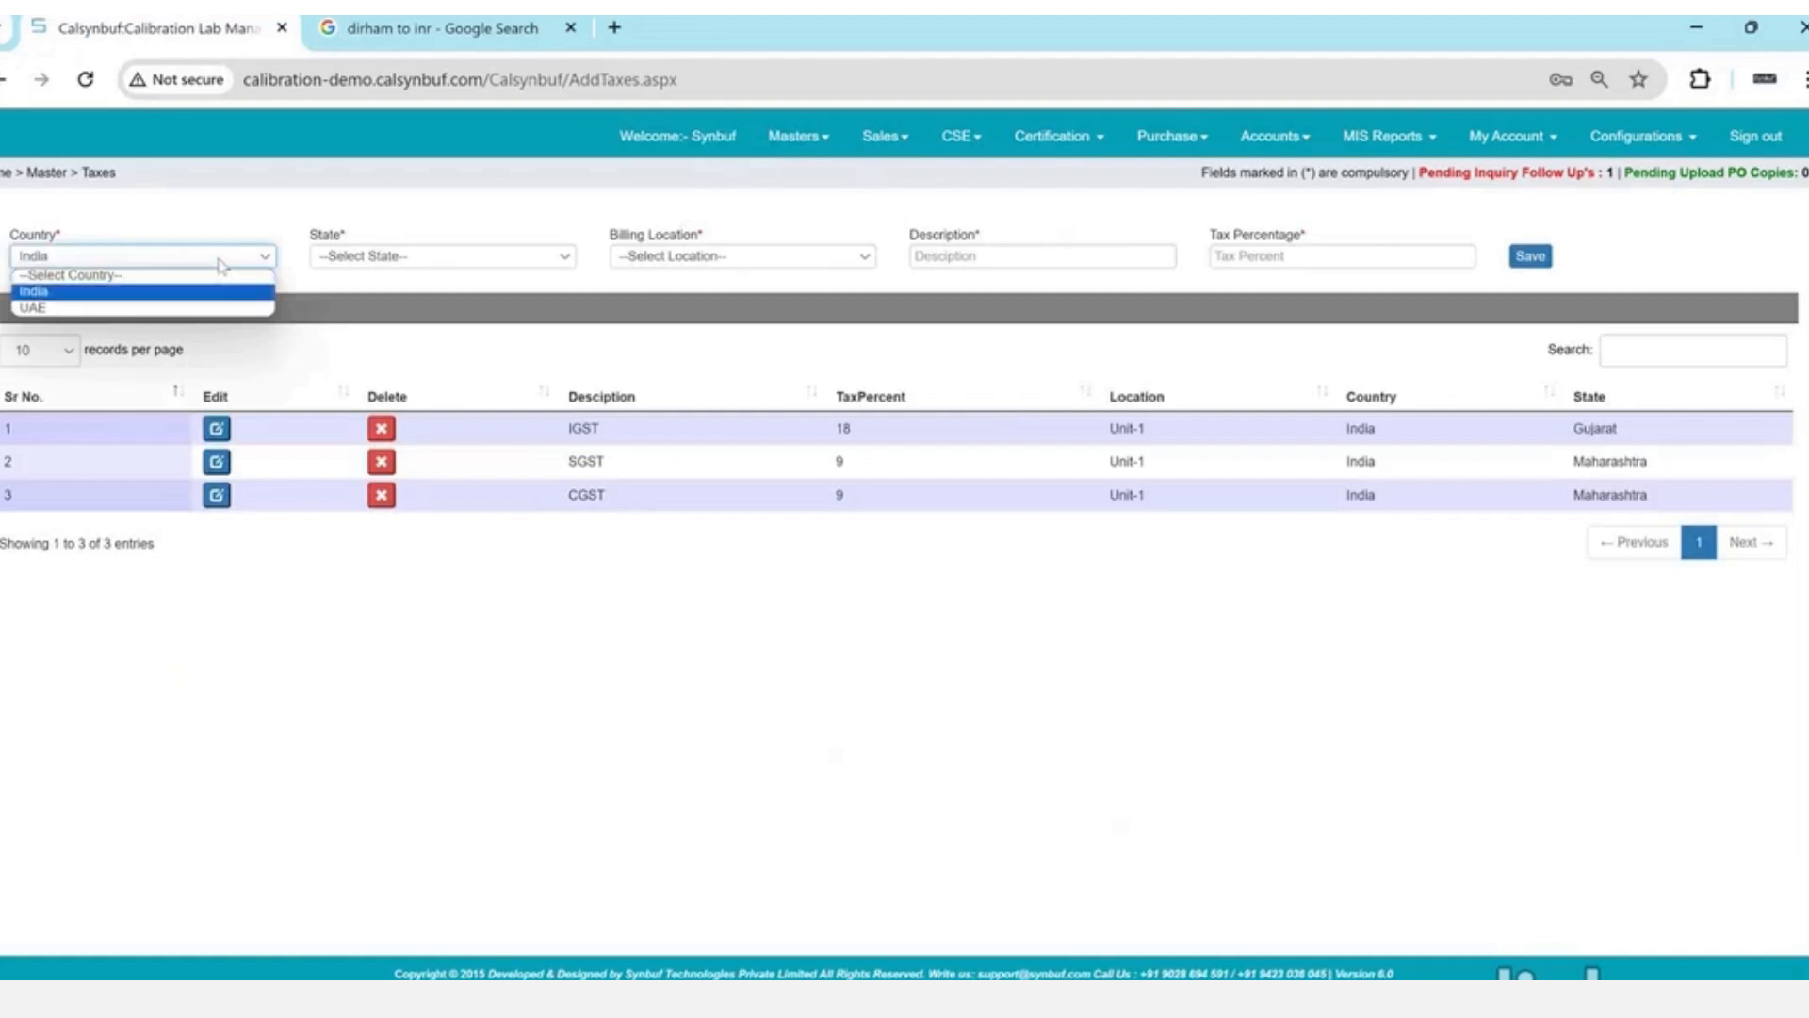
{"action": "key", "text": "Return"}
{"action": "key", "text": "Tab"}
{"action": "key", "text": "Down"}
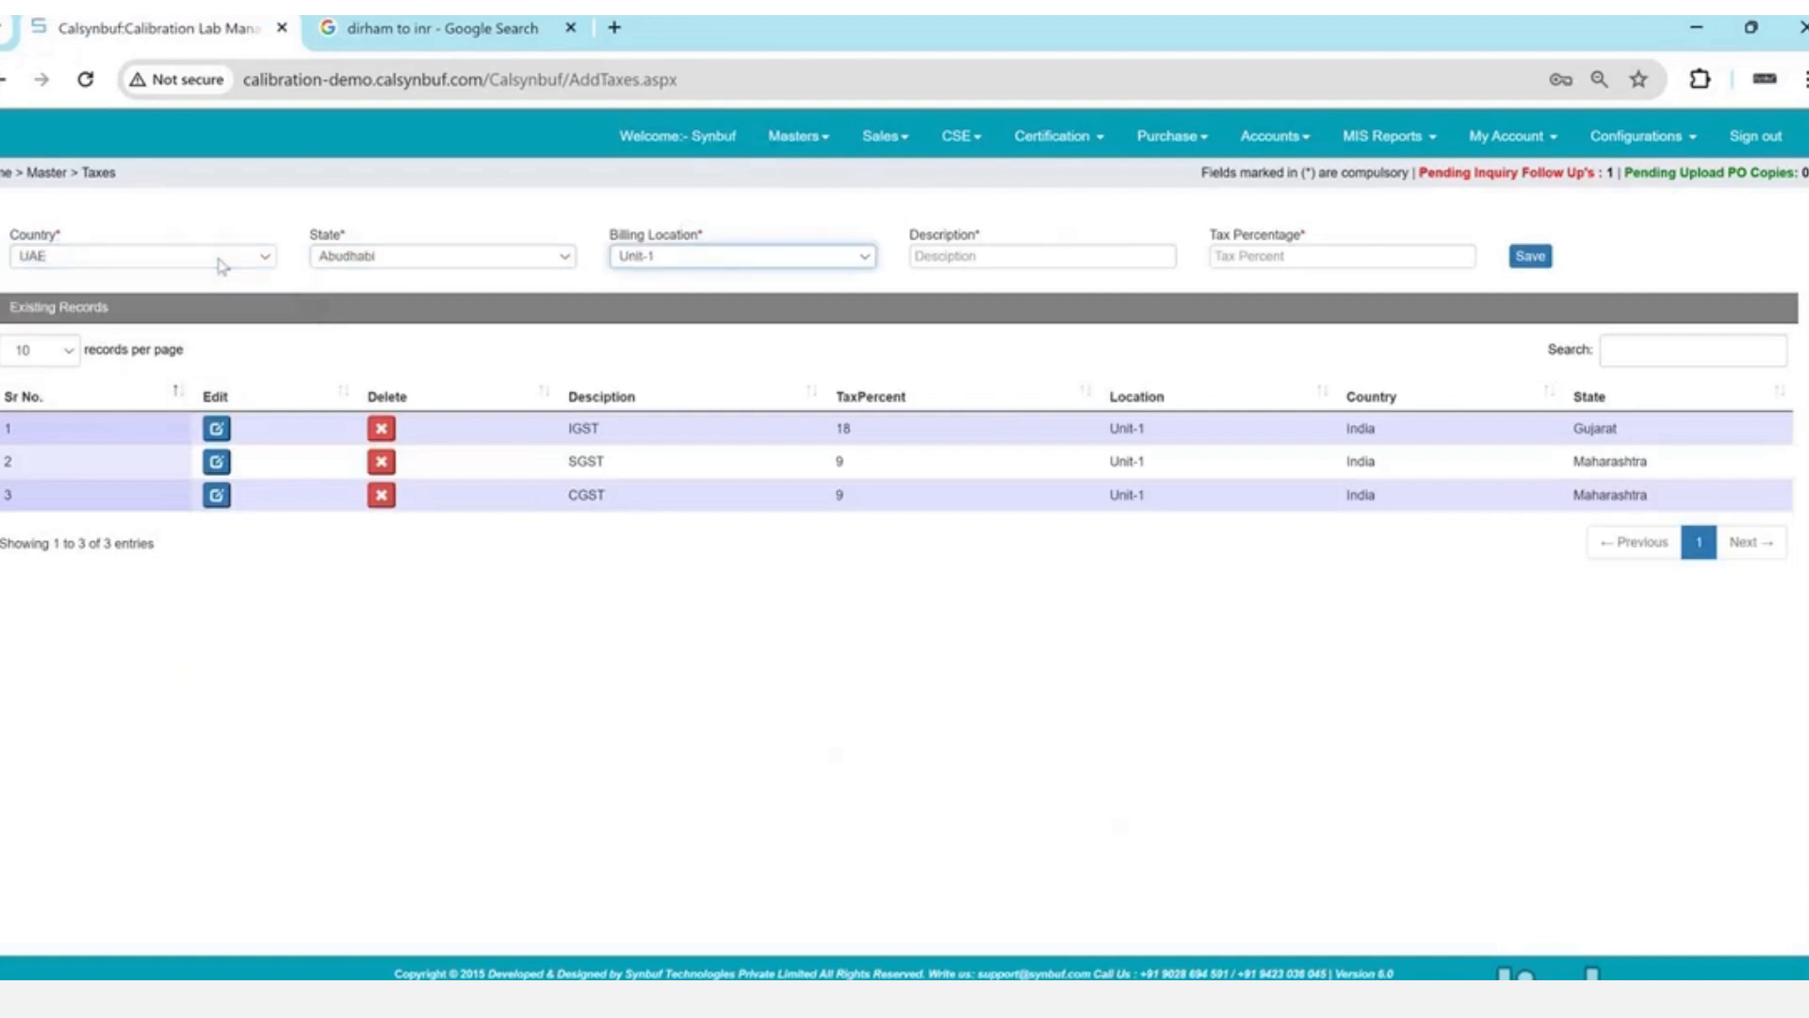
{"action": "key", "text": "Tab"}
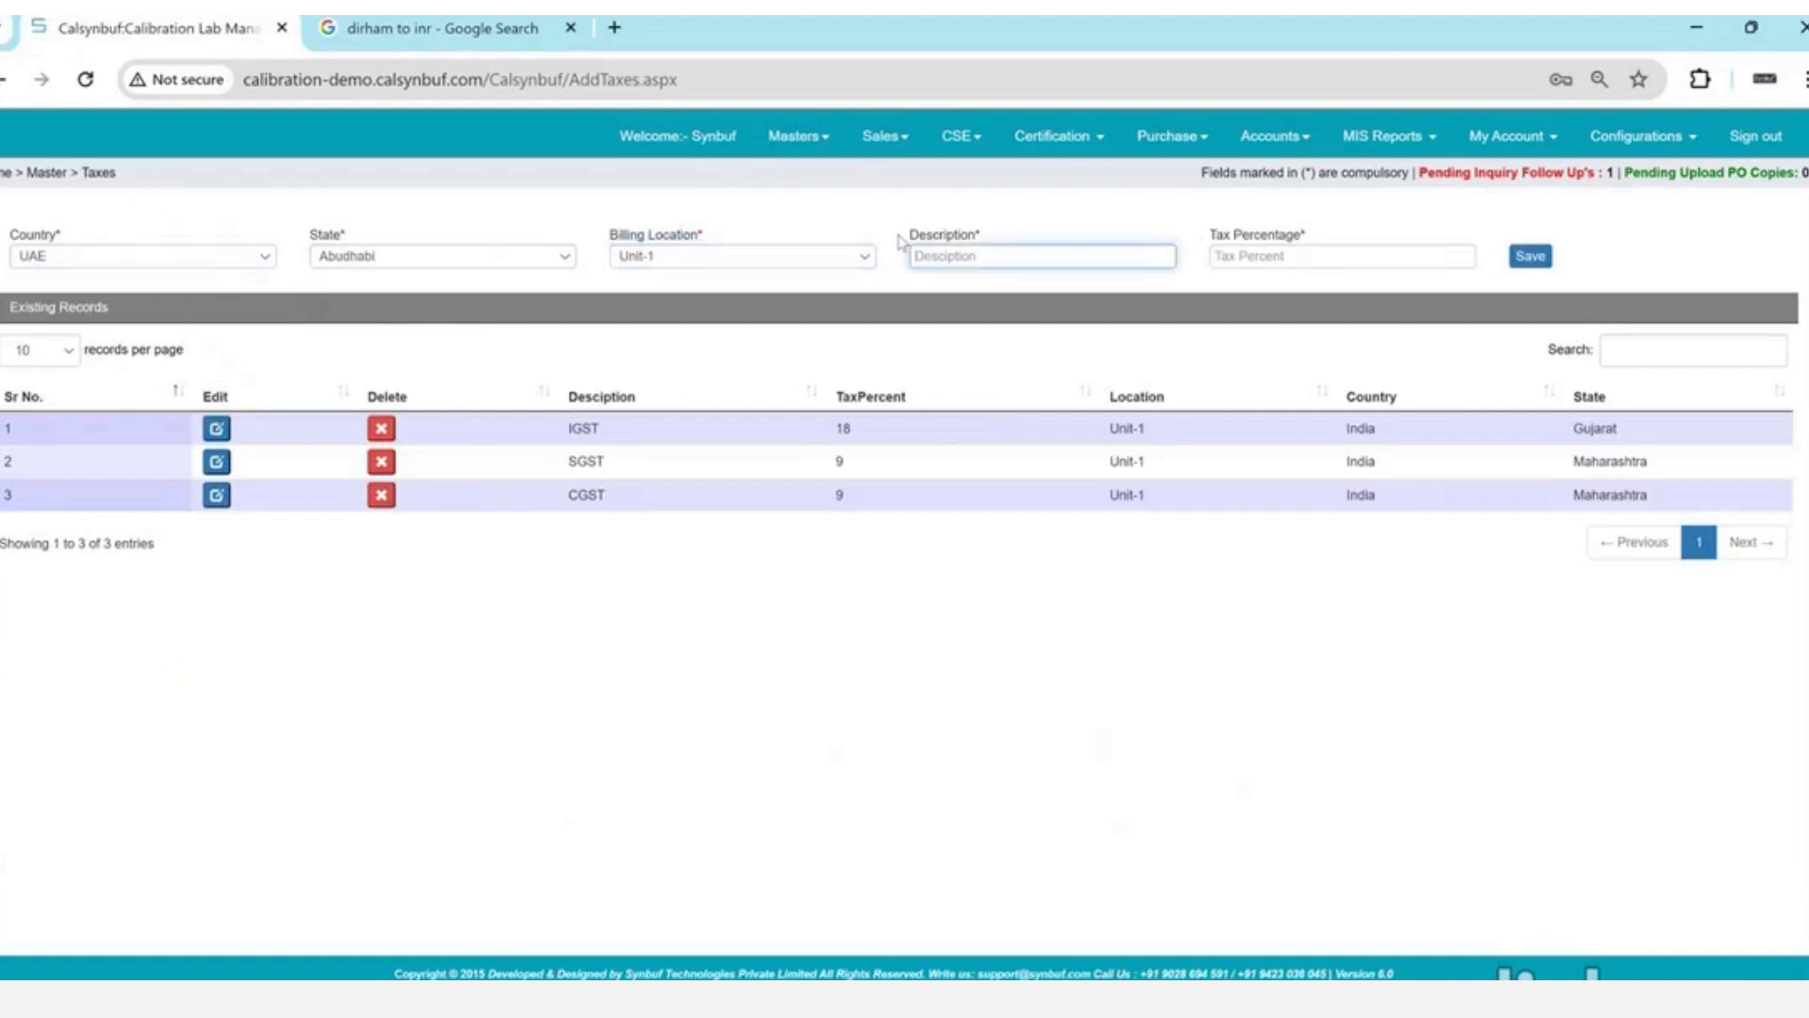
{"action": "type", "text": "GST"}
{"action": "key", "text": "Tab"}
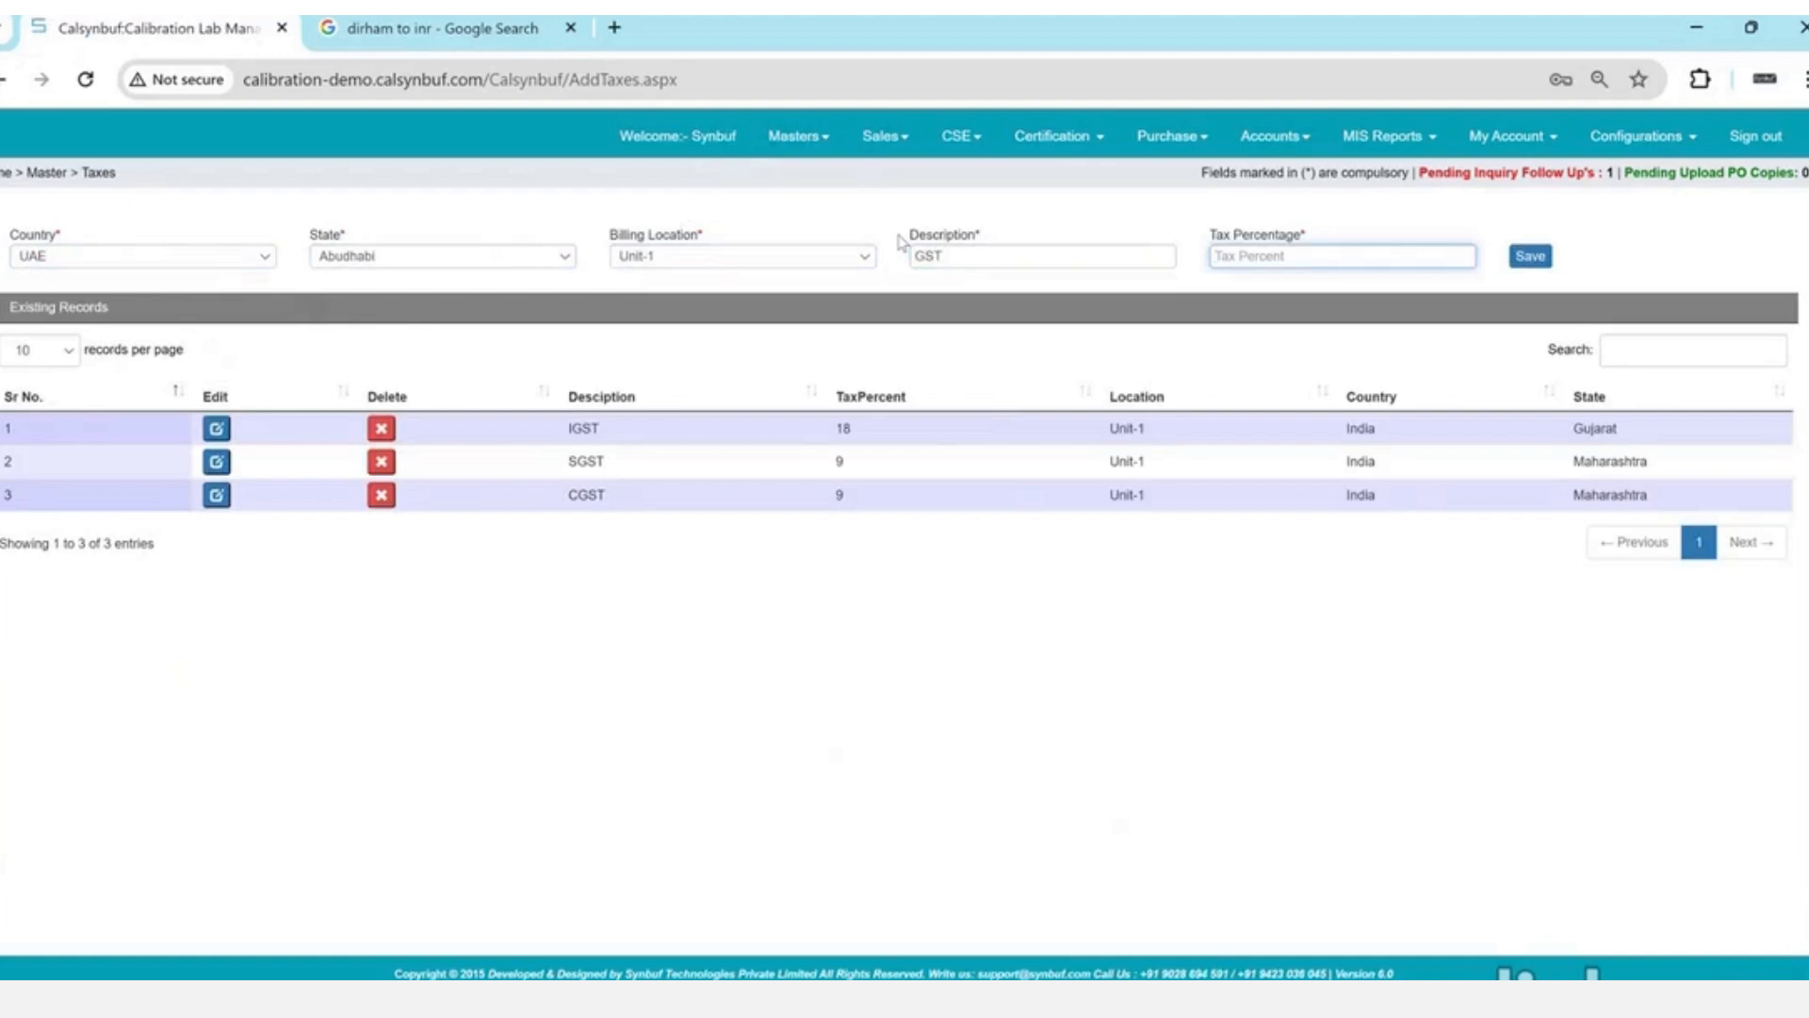
{"action": "type", "text": "9"}
{"action": "key", "text": "Tab"}
{"action": "key", "text": "Return"}
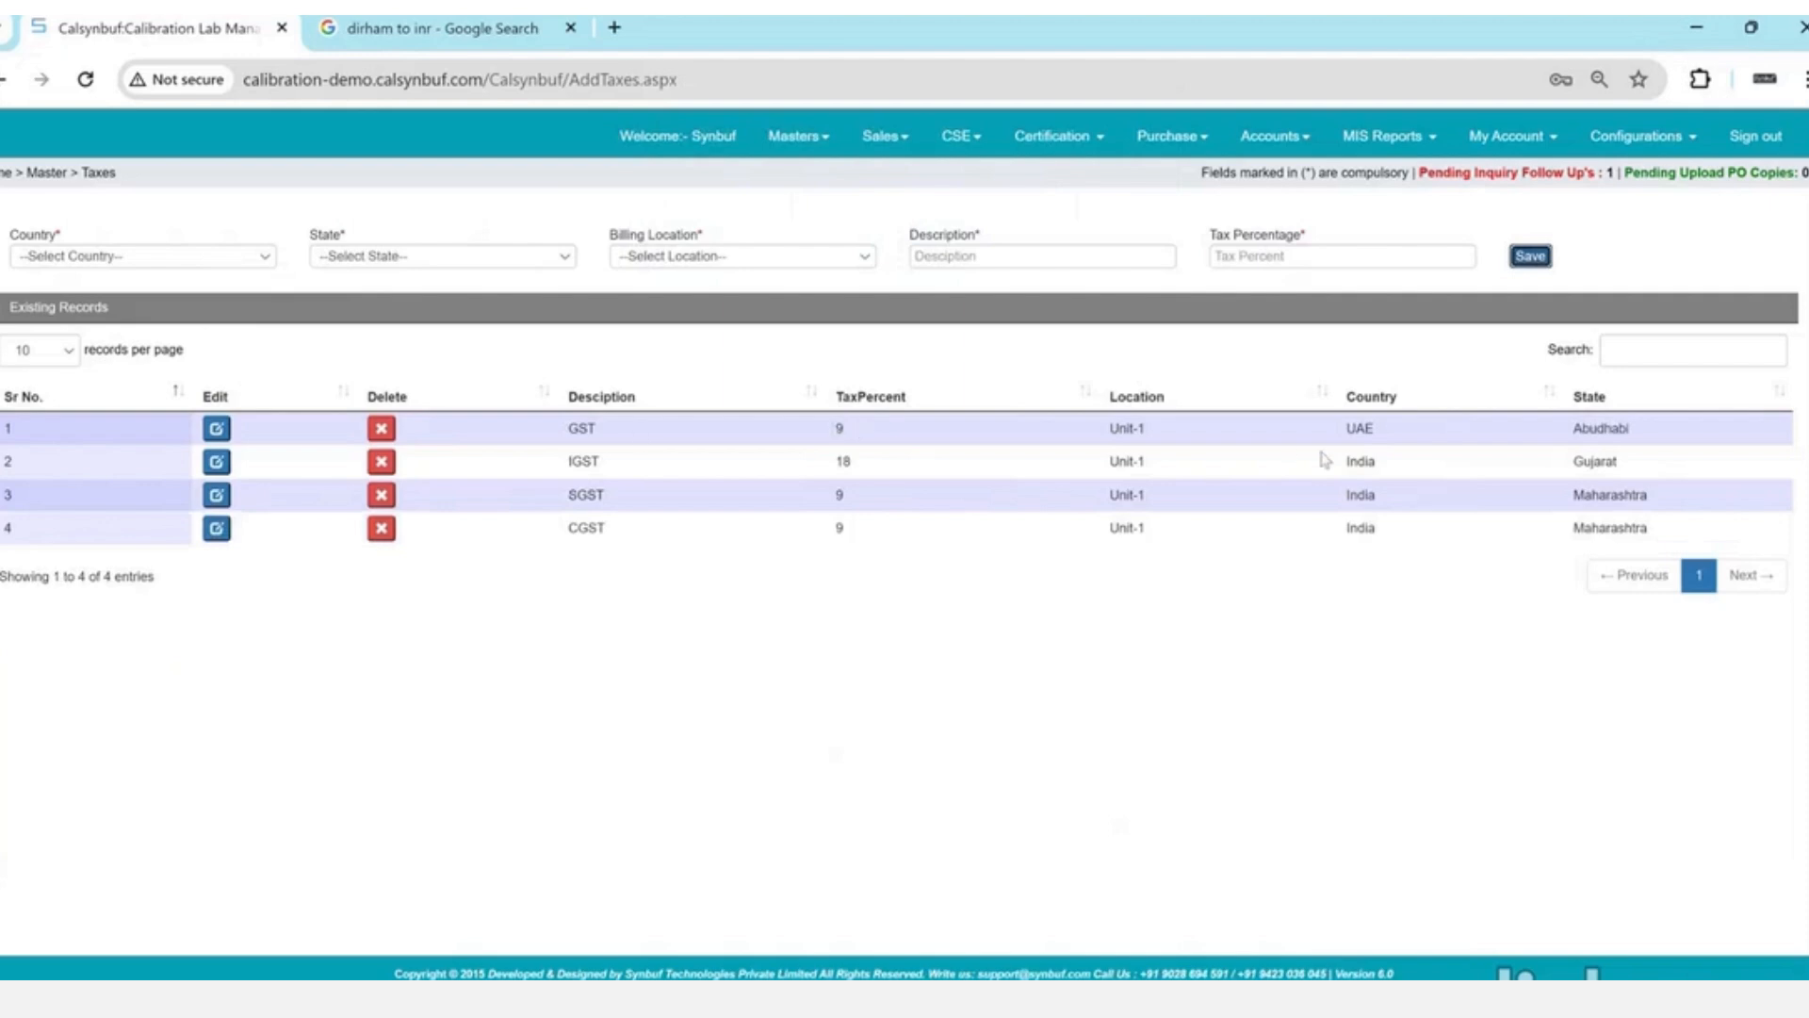
- Highlight the new GST row's country, state and 9 percent rate in the tax list
{"action": "left_click_drag", "start_coordinate": [1365, 428], "coordinate": [1376, 429]}
{"action": "left_click_drag", "start_coordinate": [1563, 445], "coordinate": [1591, 433]}
{"action": "left_click_drag", "start_coordinate": [796, 441], "coordinate": [892, 438]}
{"action": "left_click", "coordinate": [798, 136]}
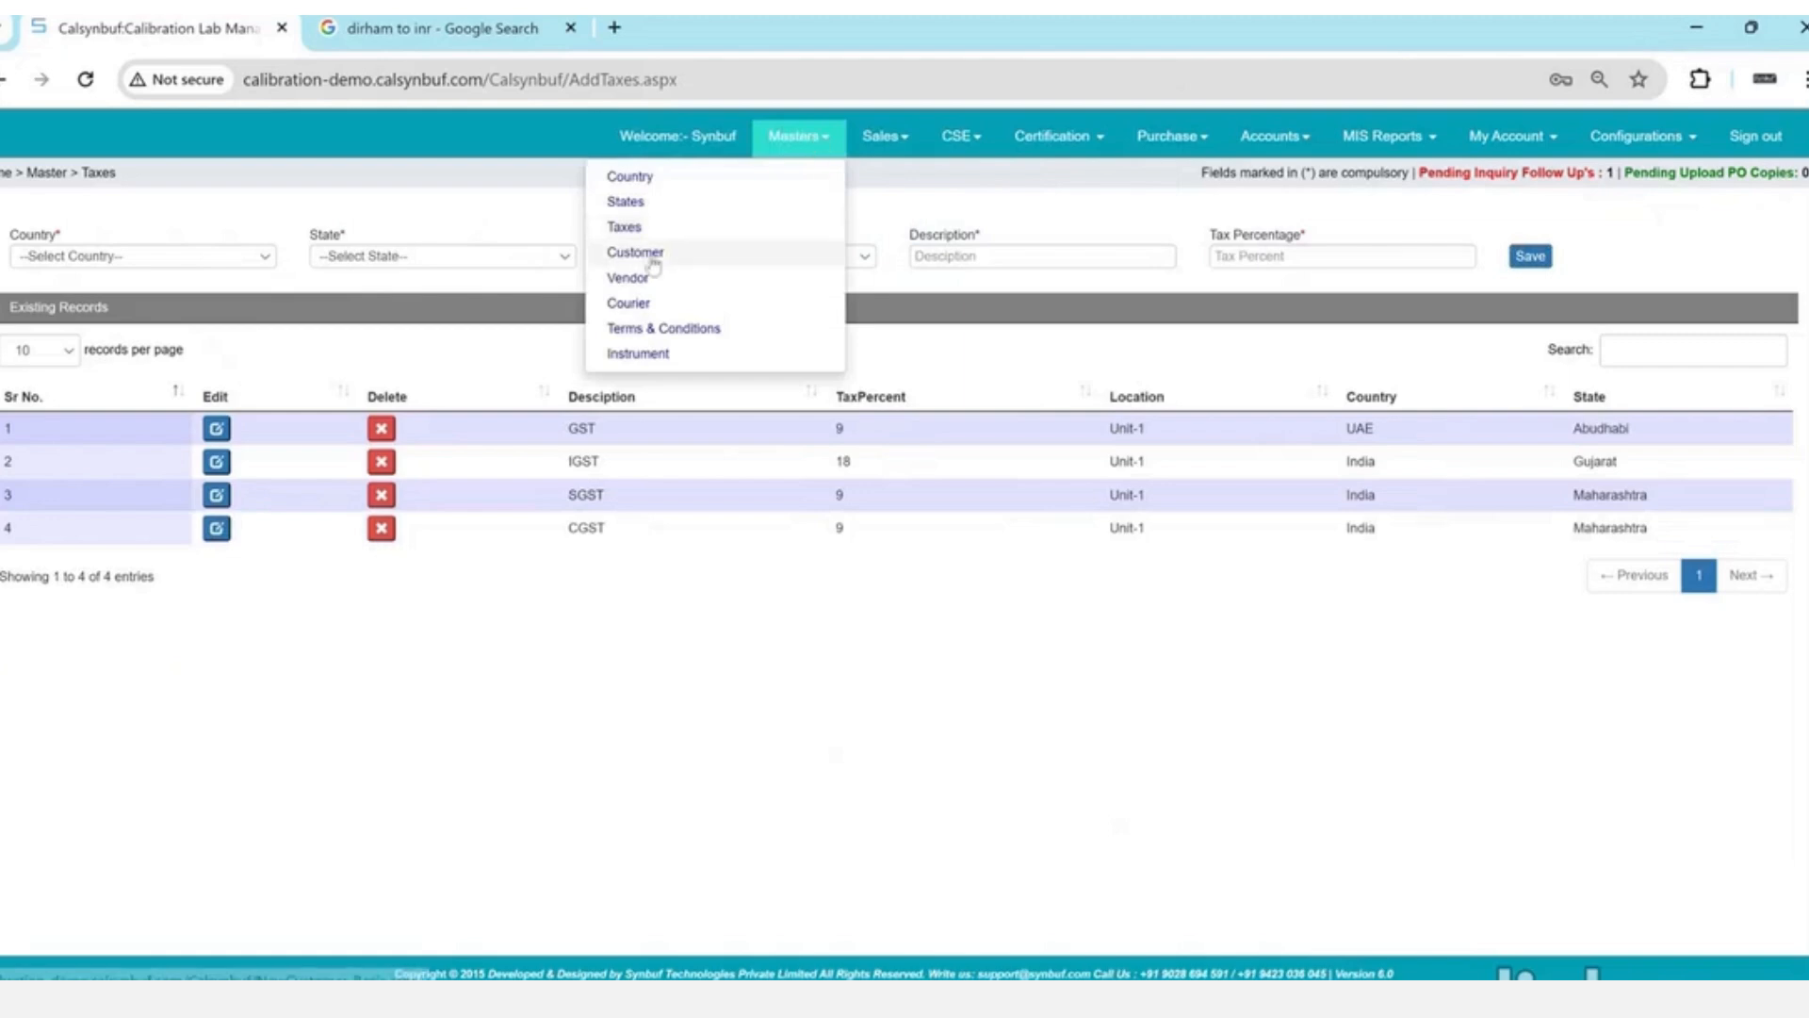
- In the Customer master, paste VeeTech Instrumentation & Controls Services LLC as the customer name
{"action": "left_click", "coordinate": [622, 252]}
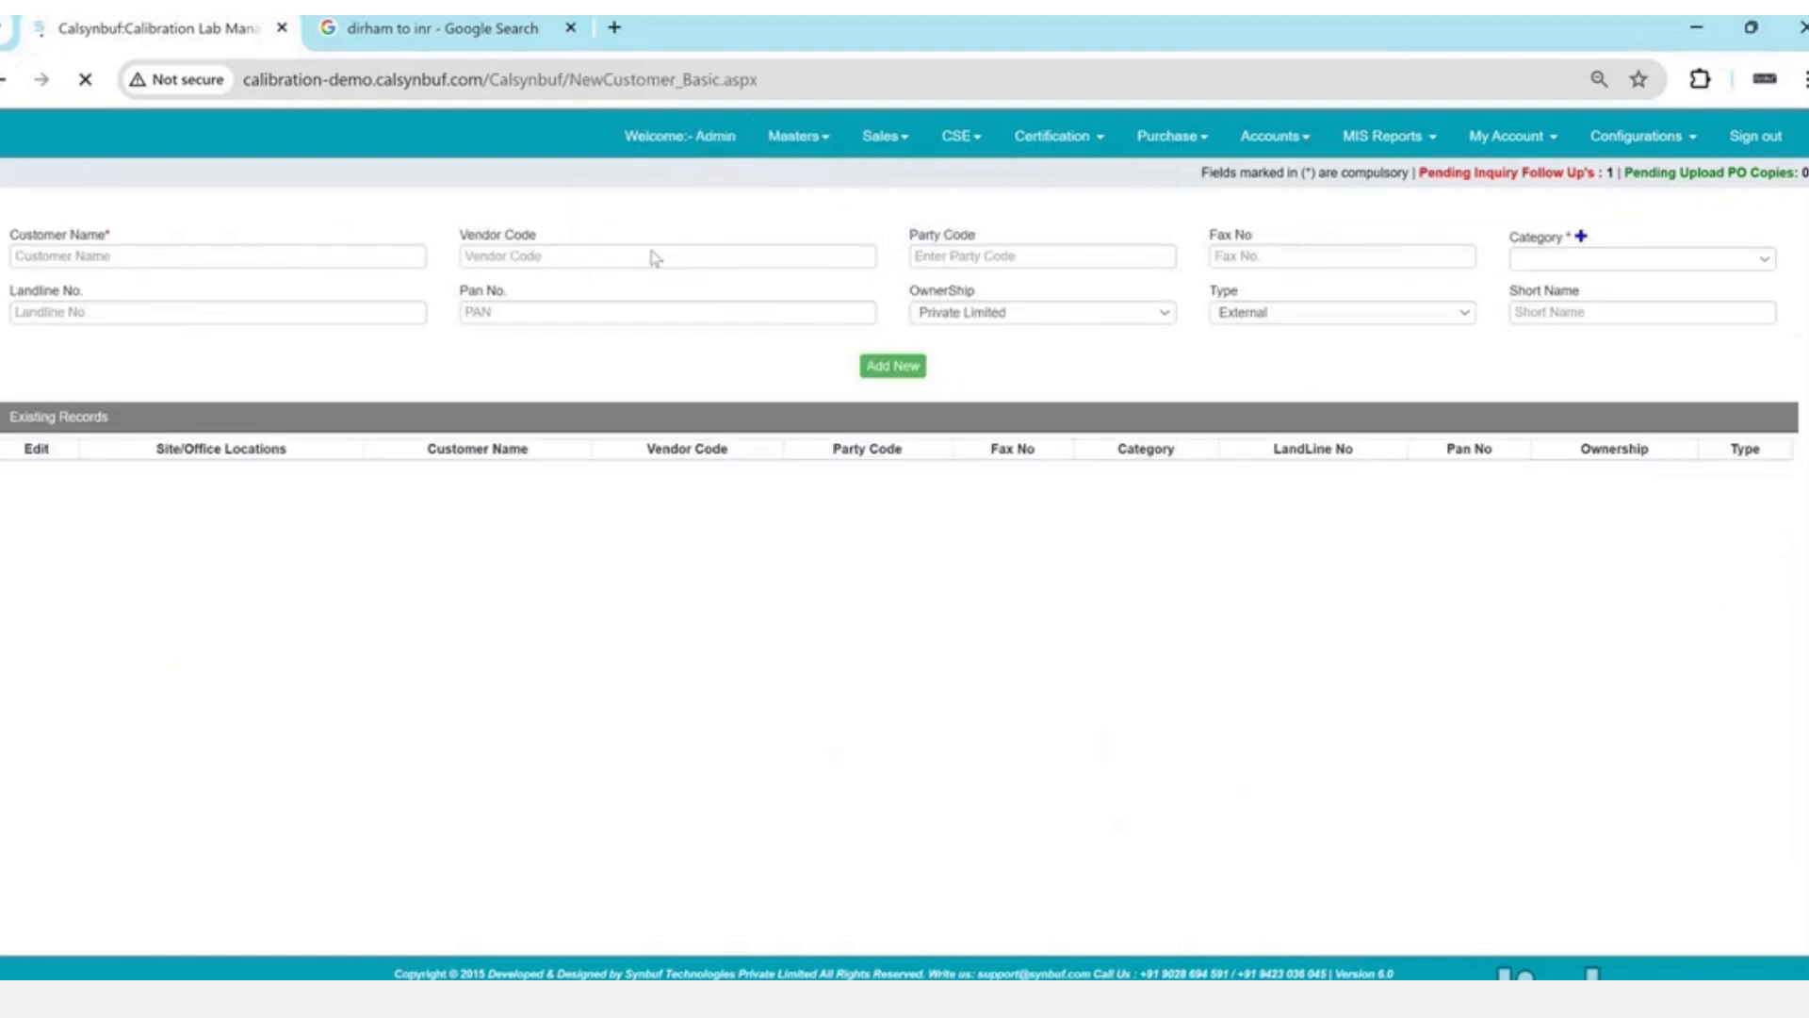
{"action": "left_click", "coordinate": [386, 253]}
{"action": "type", "text": "VeeTech Instrumentation & Controls Services LLC"}
{"action": "key", "text": "Tab"}
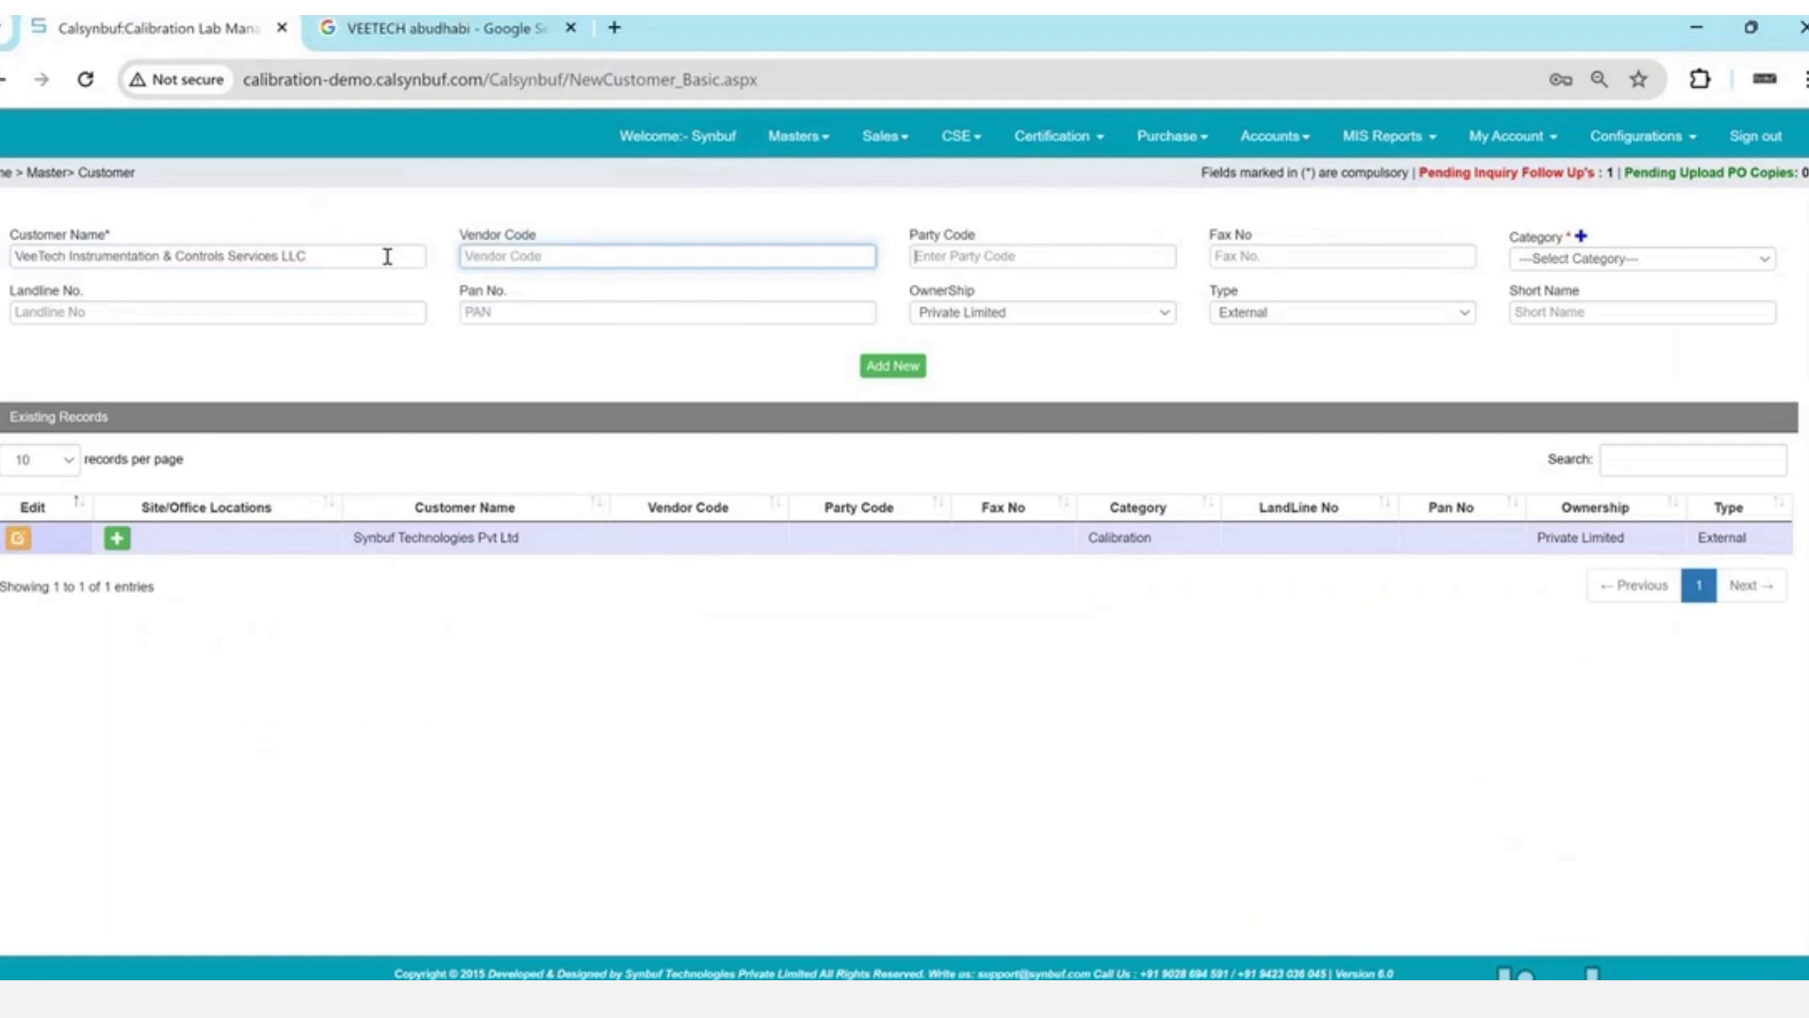
{"action": "key", "text": "Tab"}
{"action": "left_click", "coordinate": [582, 255]}
{"action": "key", "text": "Tab"}
{"action": "key", "text": "Tab"}
{"action": "key", "text": "Tab"}
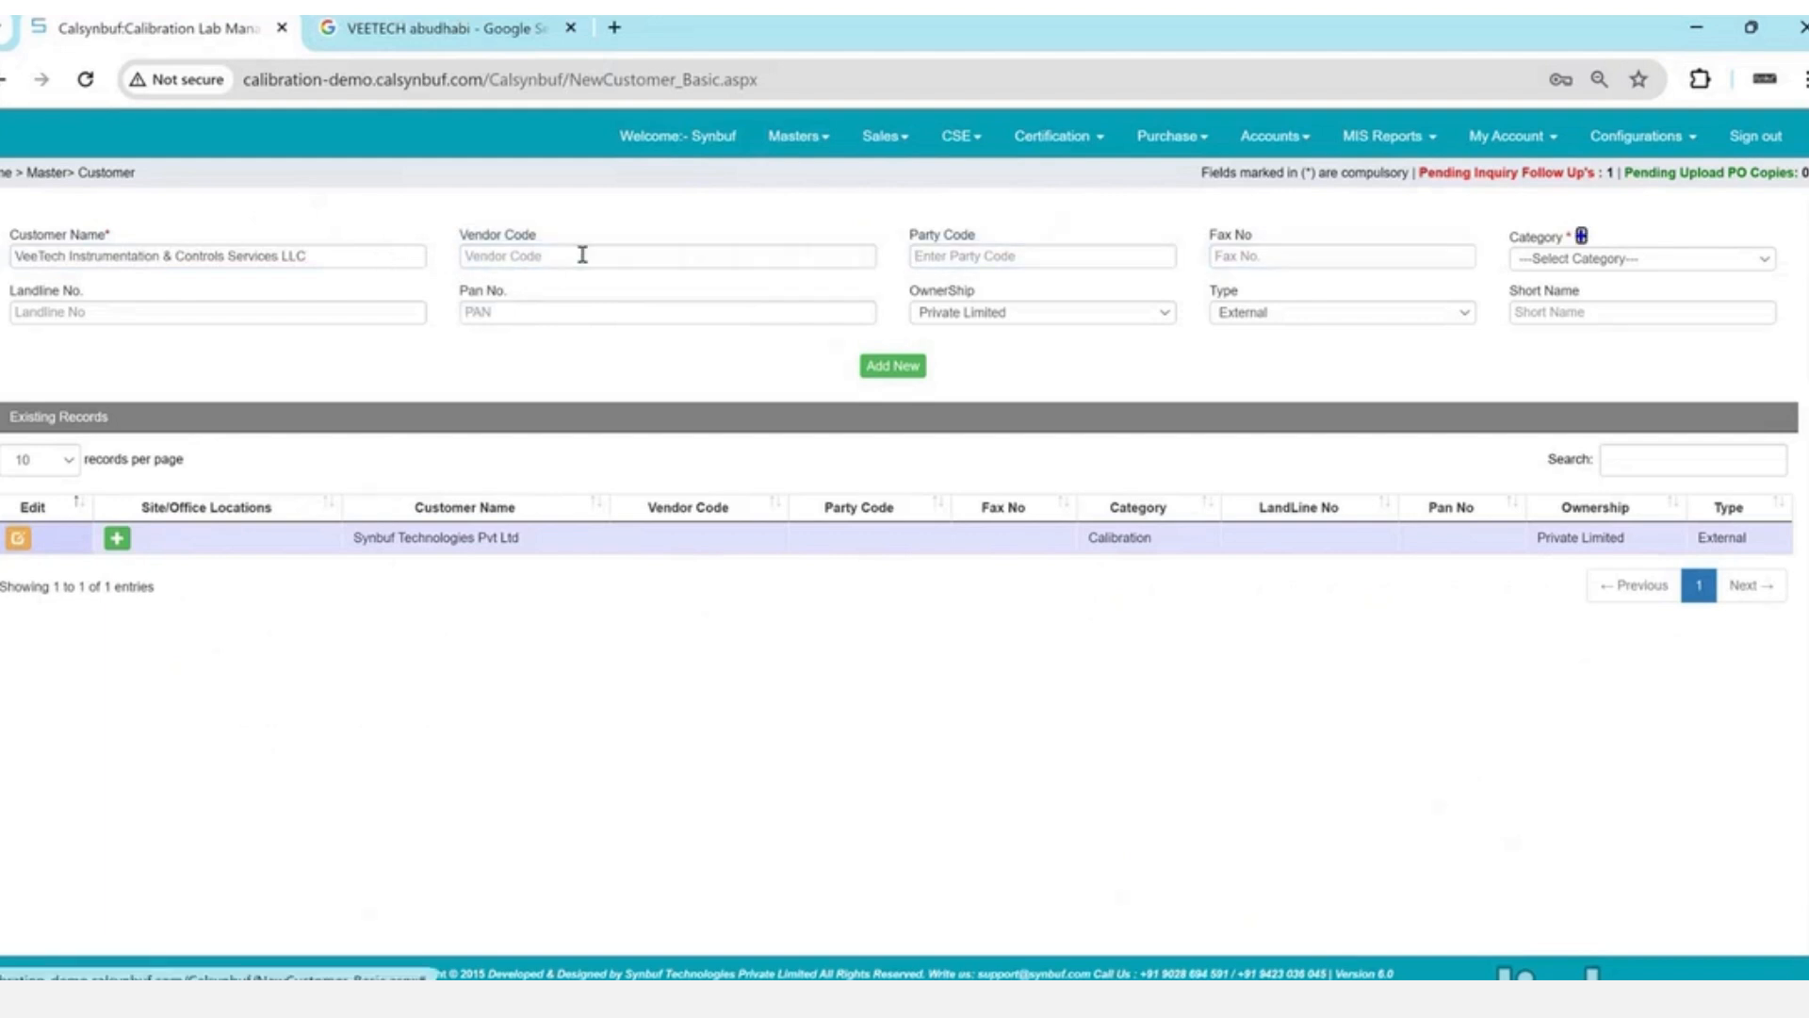
- Review the existing customer categories and open the Category window for a new entry
{"action": "left_click", "coordinate": [1567, 264]}
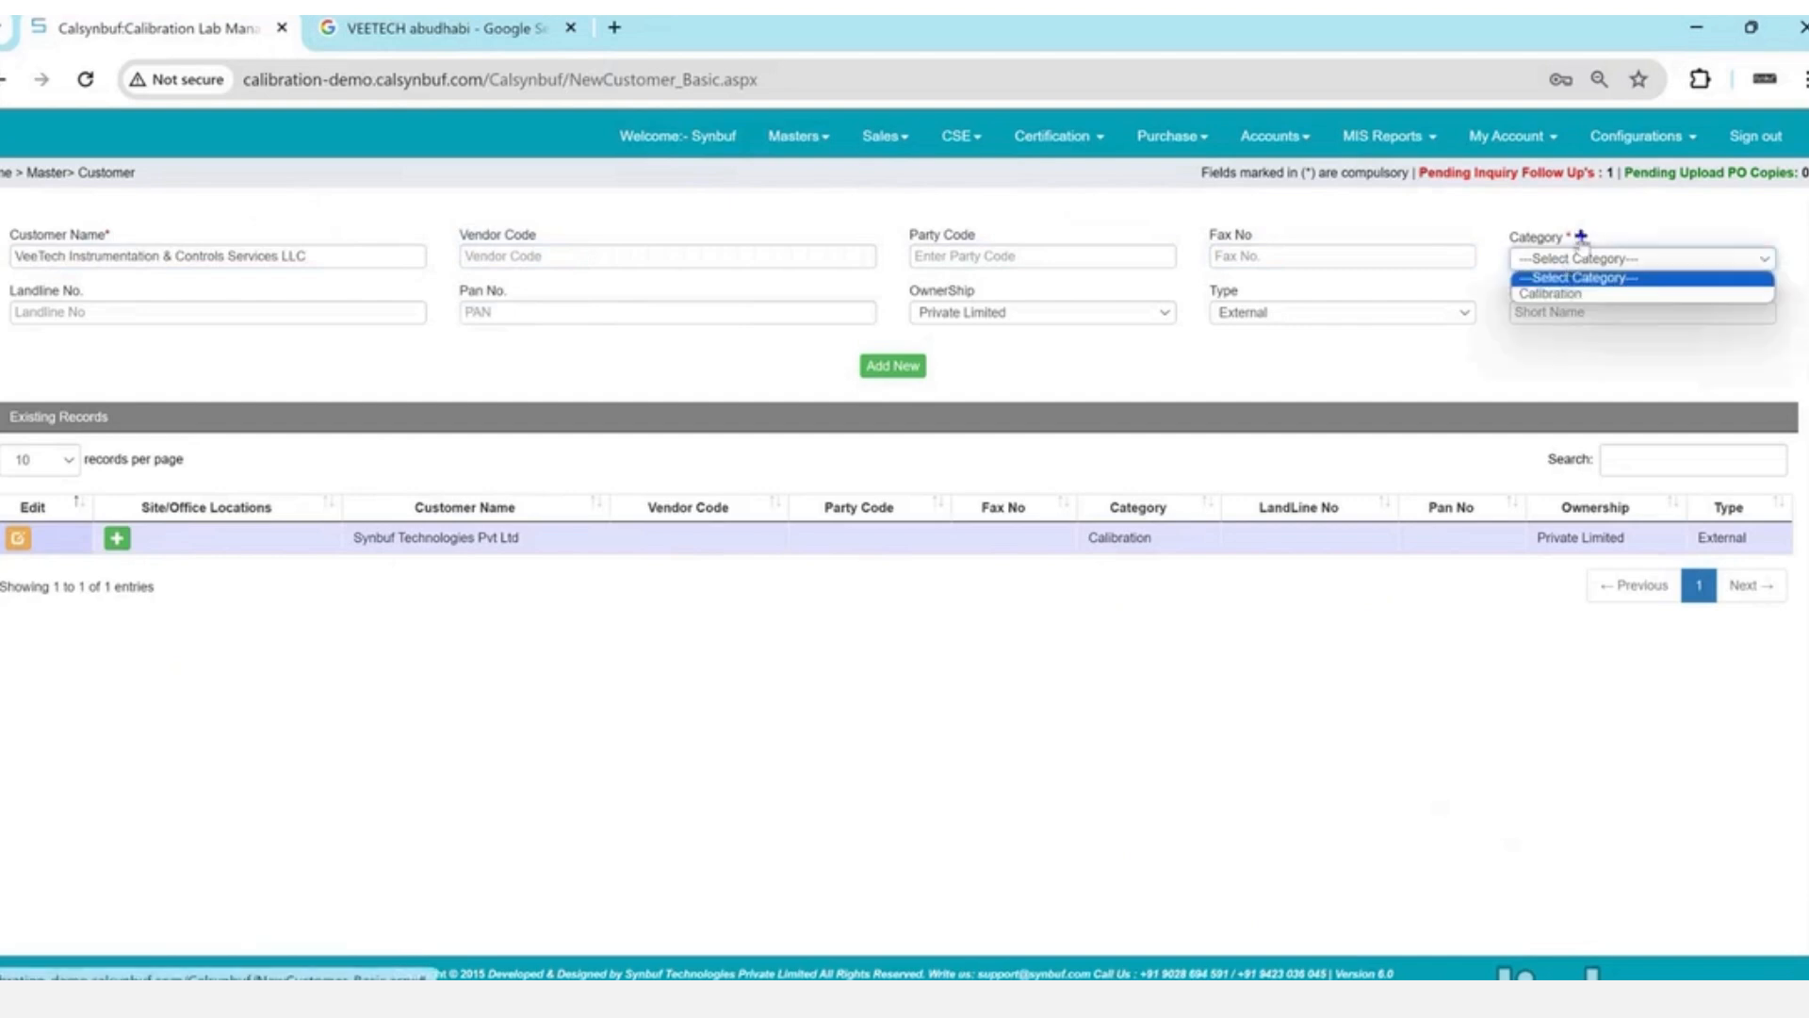
{"action": "left_click", "coordinate": [1582, 237]}
{"action": "left_click", "coordinate": [520, 272]}
- Add Testing as a new category, close the window, and select Calibration for the customer
{"action": "type", "text": "Test"}
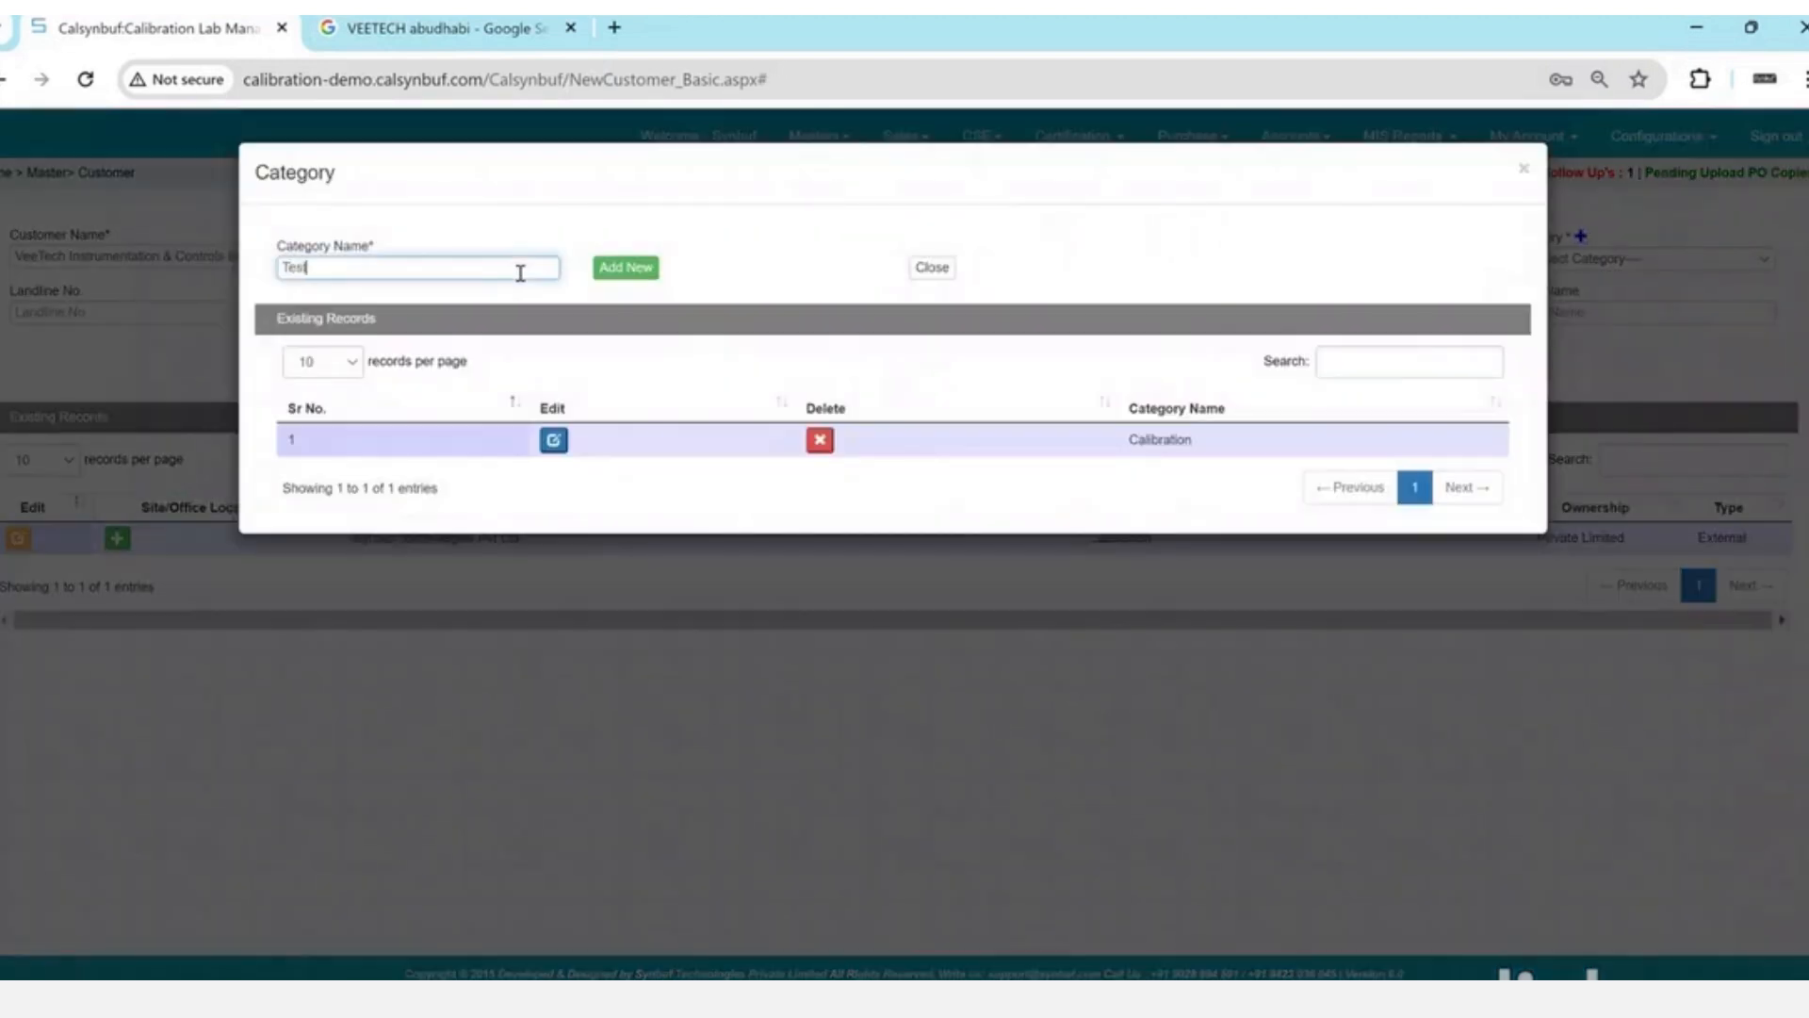
{"action": "type", "text": "ing"}
{"action": "key", "text": "Return"}
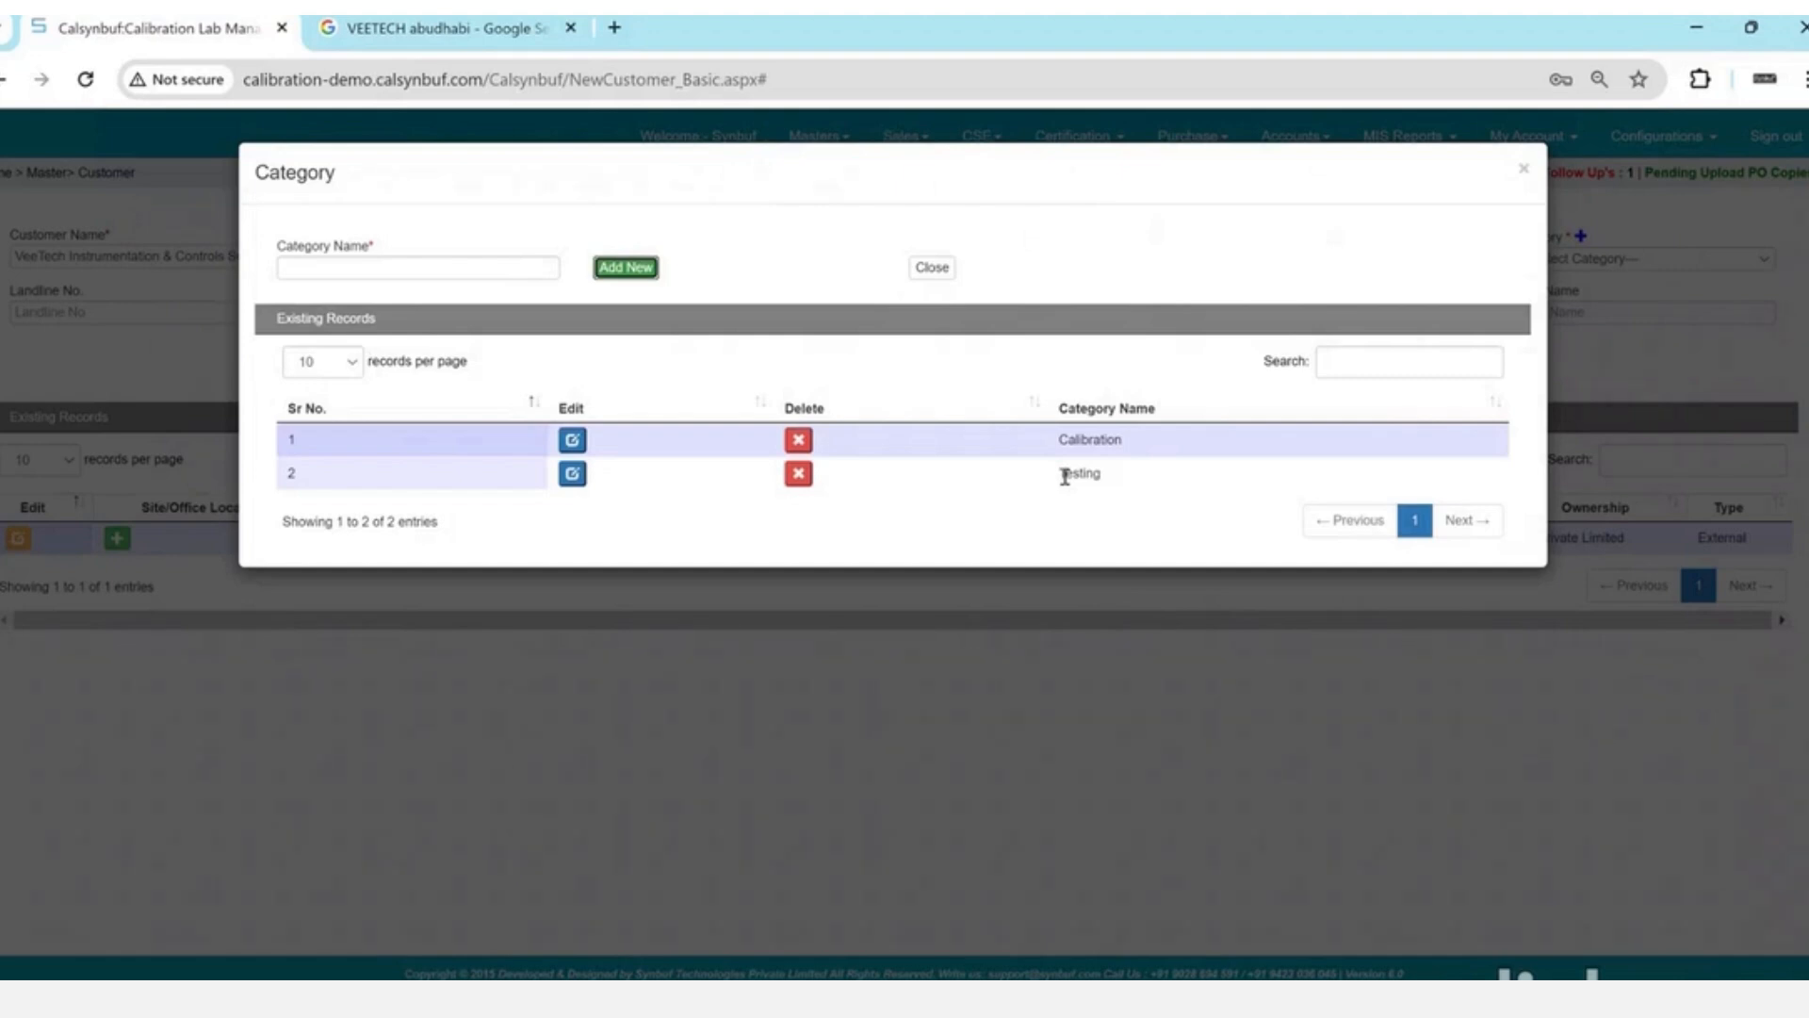
{"action": "left_click", "coordinate": [1053, 682]}
{"action": "left_click", "coordinate": [1054, 691]}
{"action": "left_click", "coordinate": [1550, 258]}
{"action": "left_click", "coordinate": [1560, 276]}
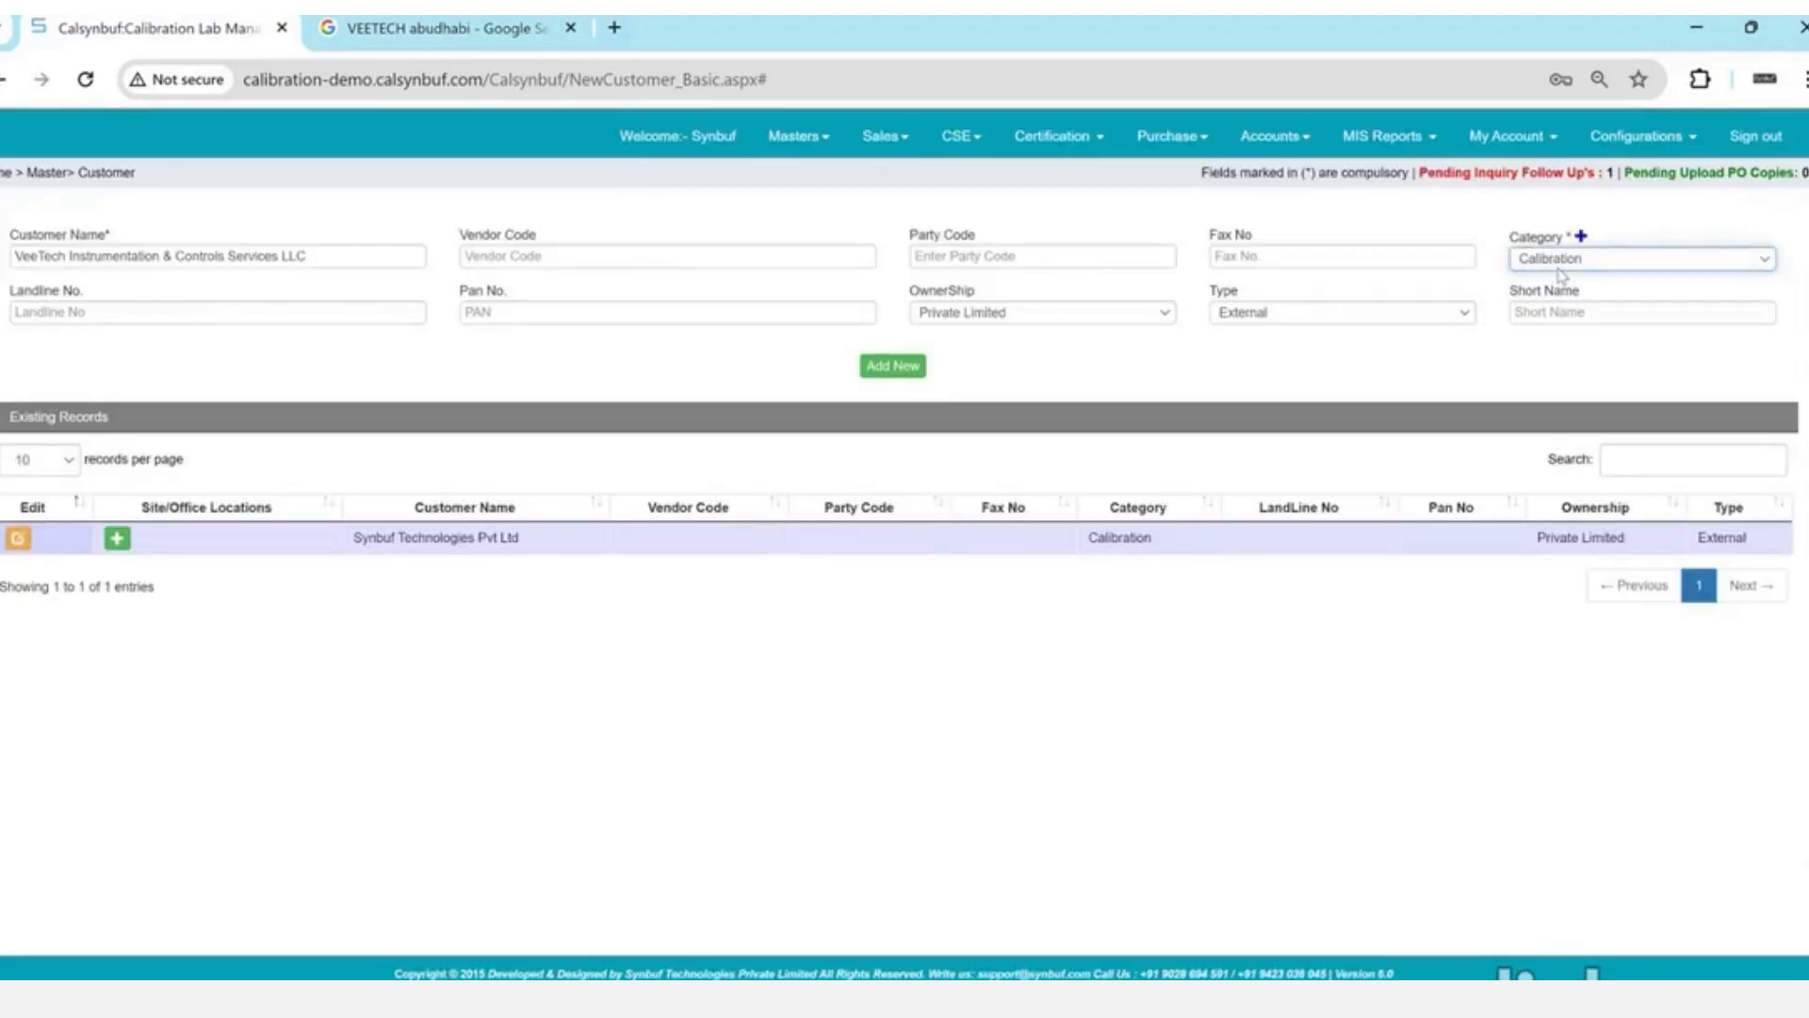
- Keep the customer type External, save VeeTech, and start adding its site location
{"action": "left_click", "coordinate": [798, 310]}
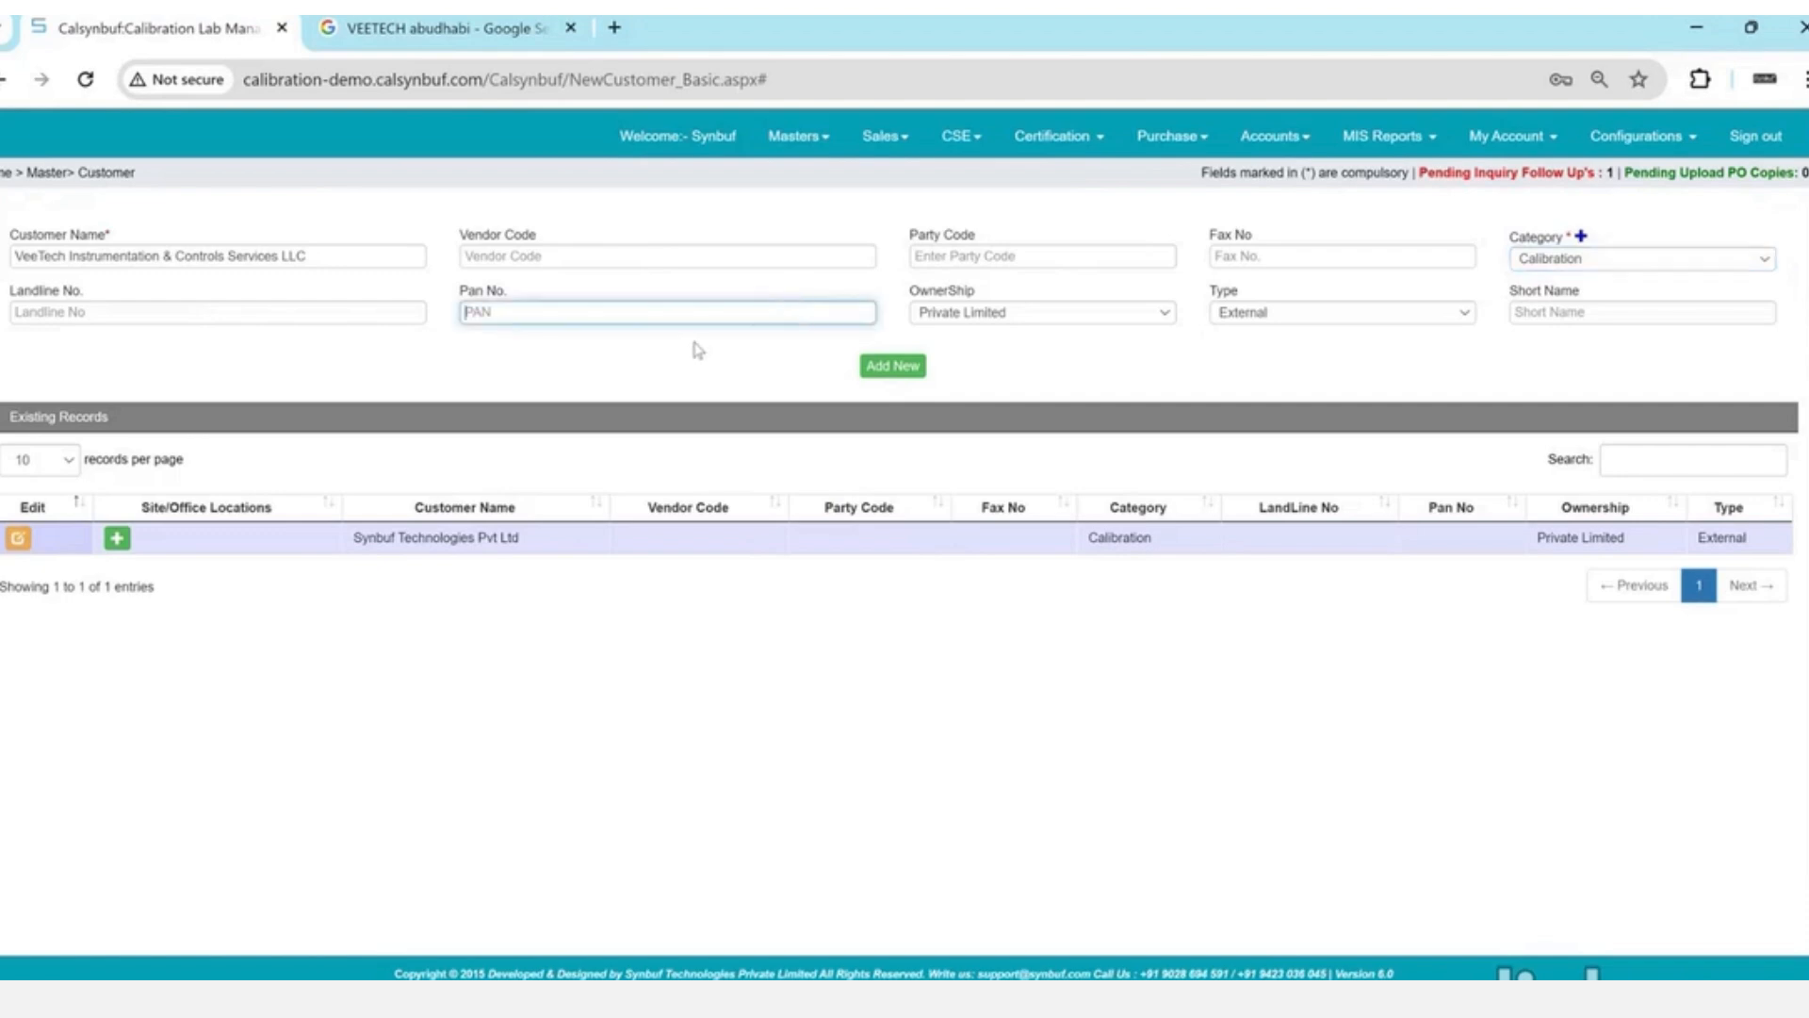
{"action": "left_click", "coordinate": [1261, 312]}
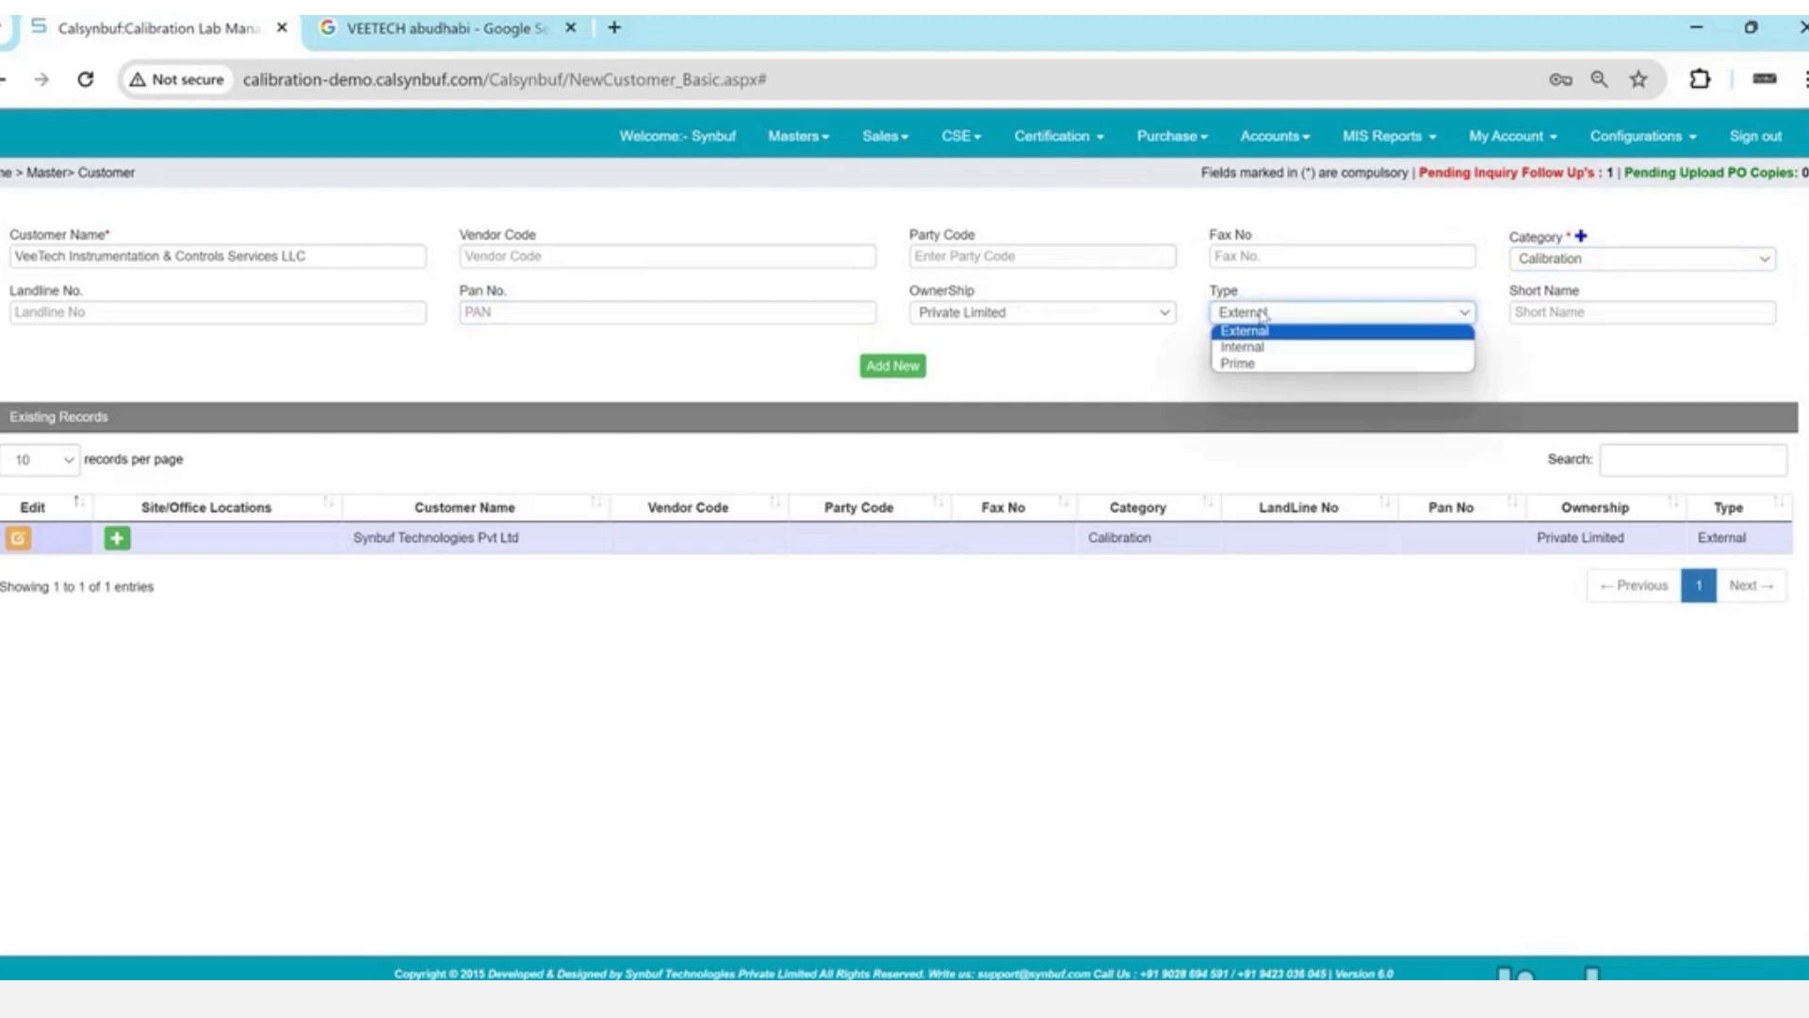
{"action": "key", "text": "Down"}
{"action": "key", "text": "Up"}
{"action": "key", "text": "Return"}
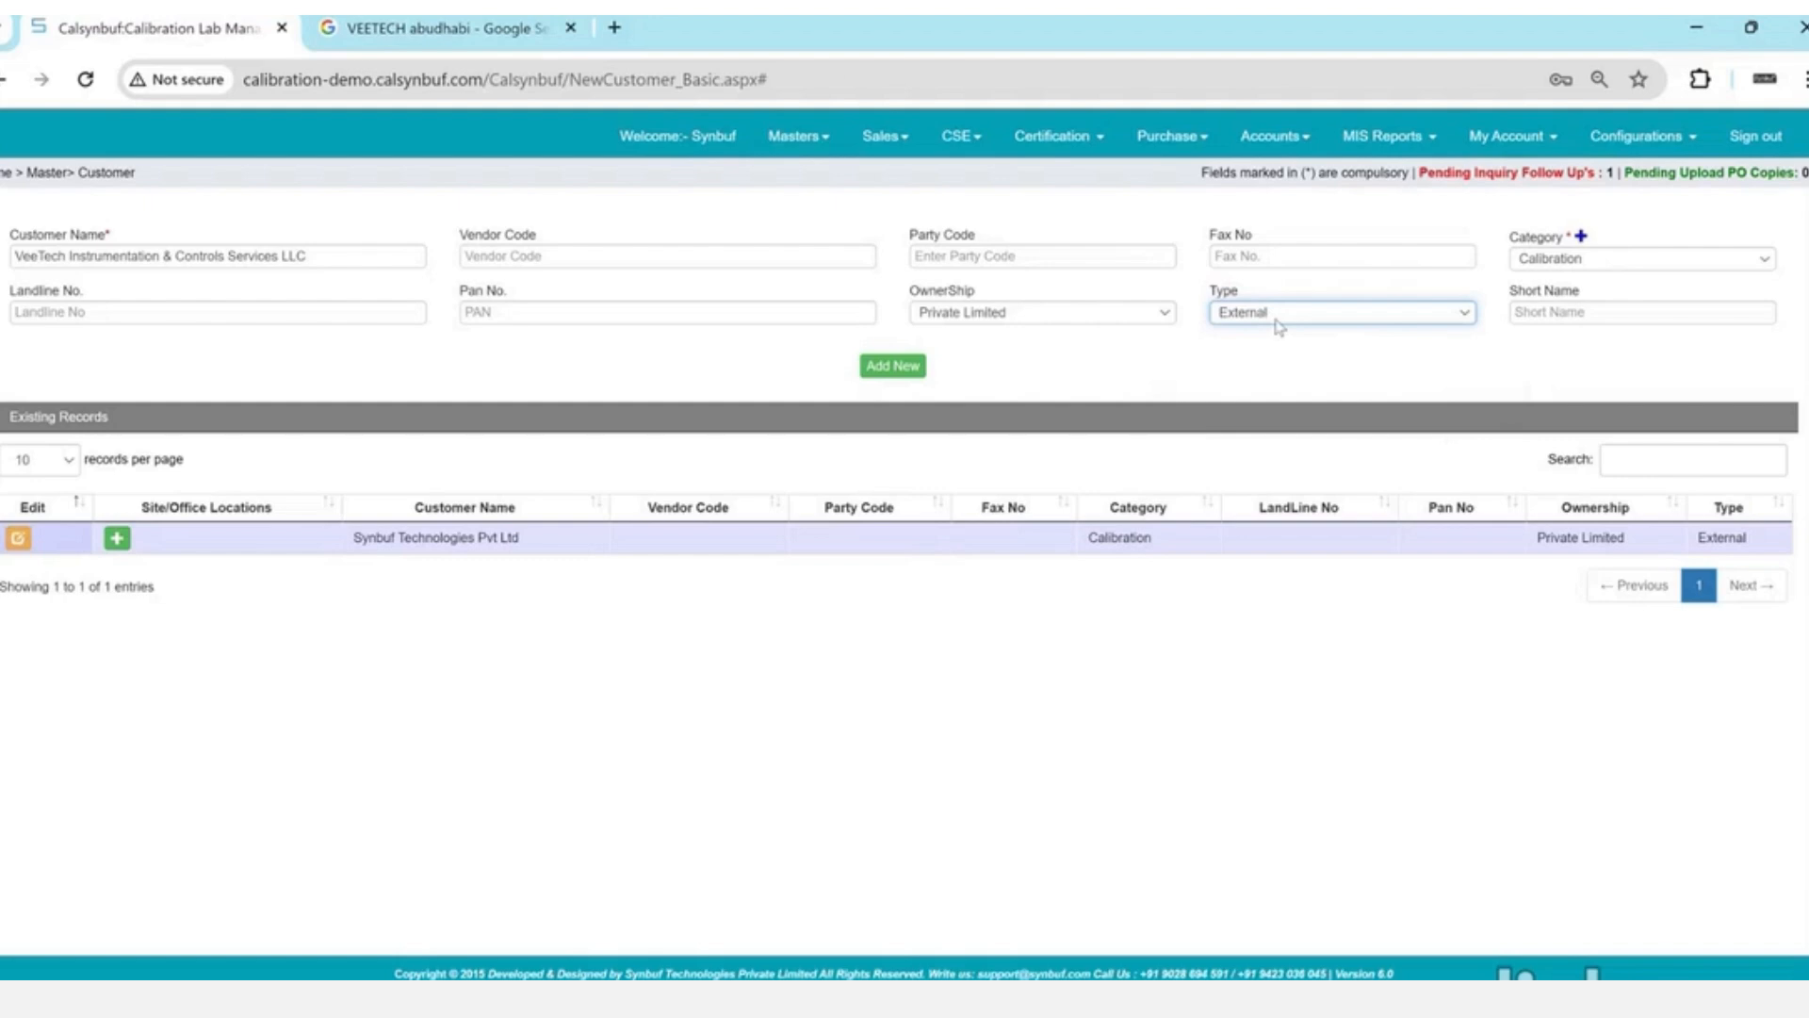
{"action": "left_click", "coordinate": [880, 371]}
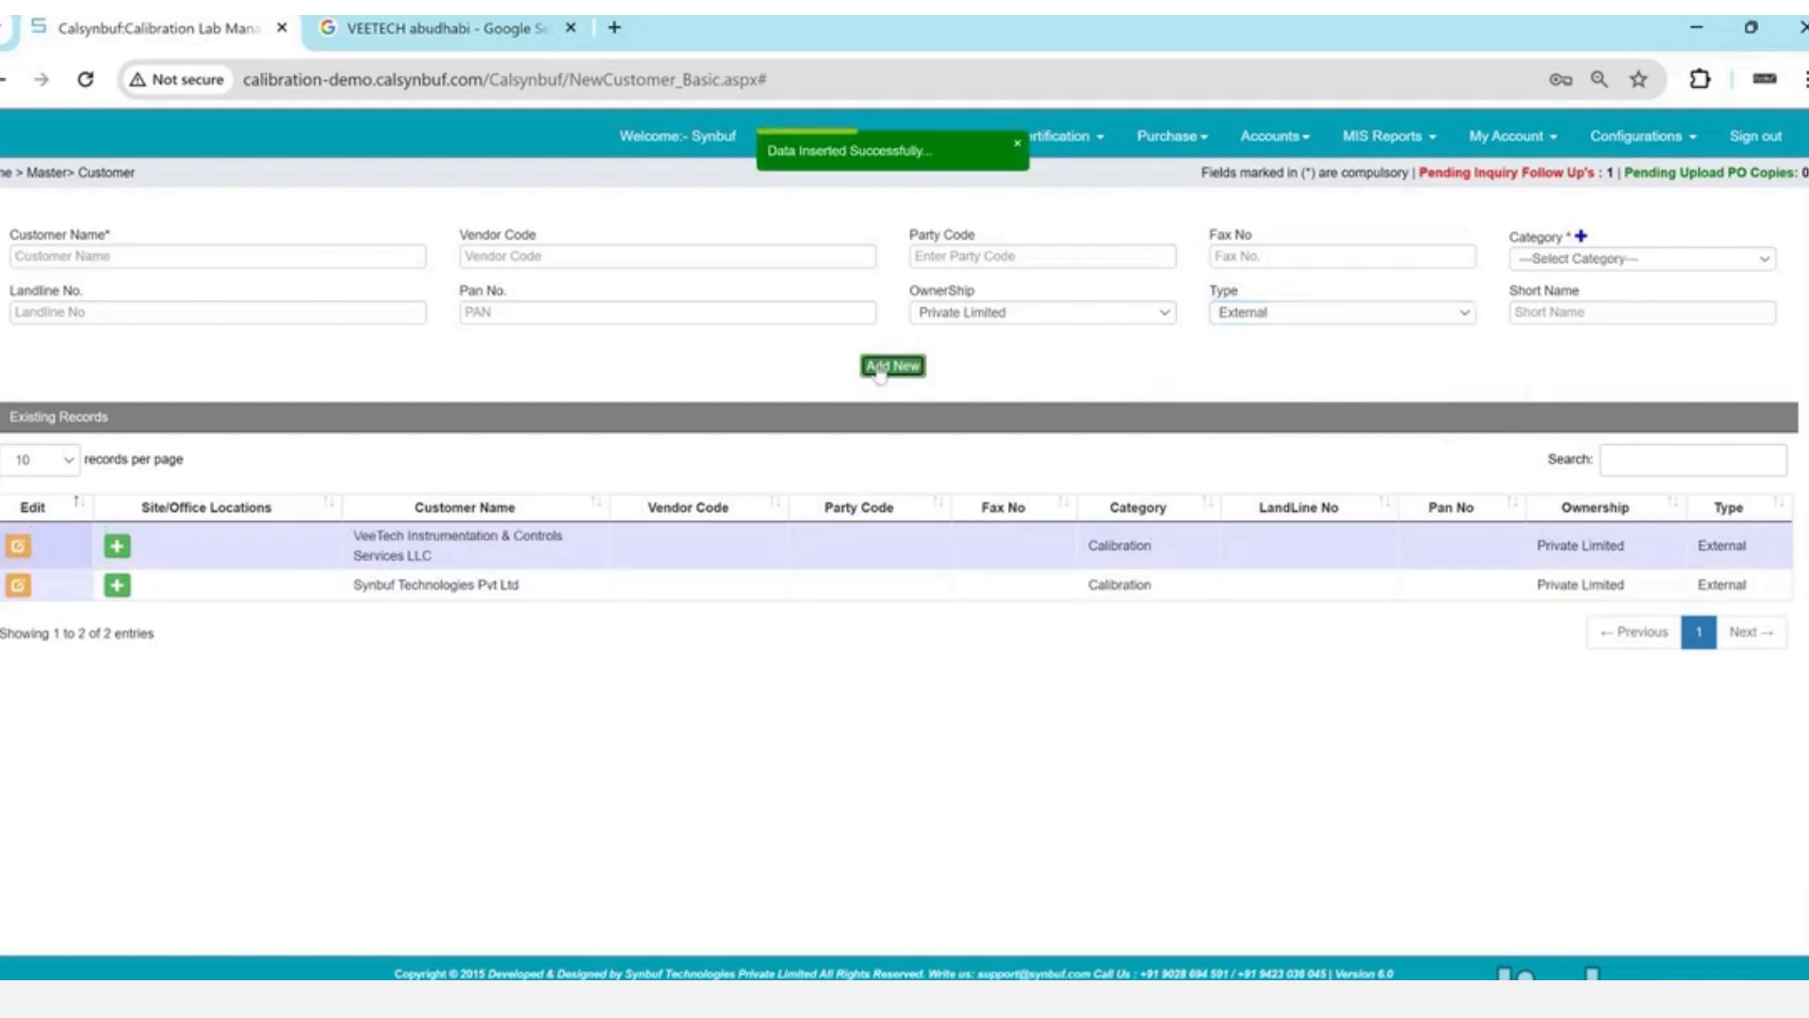
{"action": "left_click", "coordinate": [117, 549]}
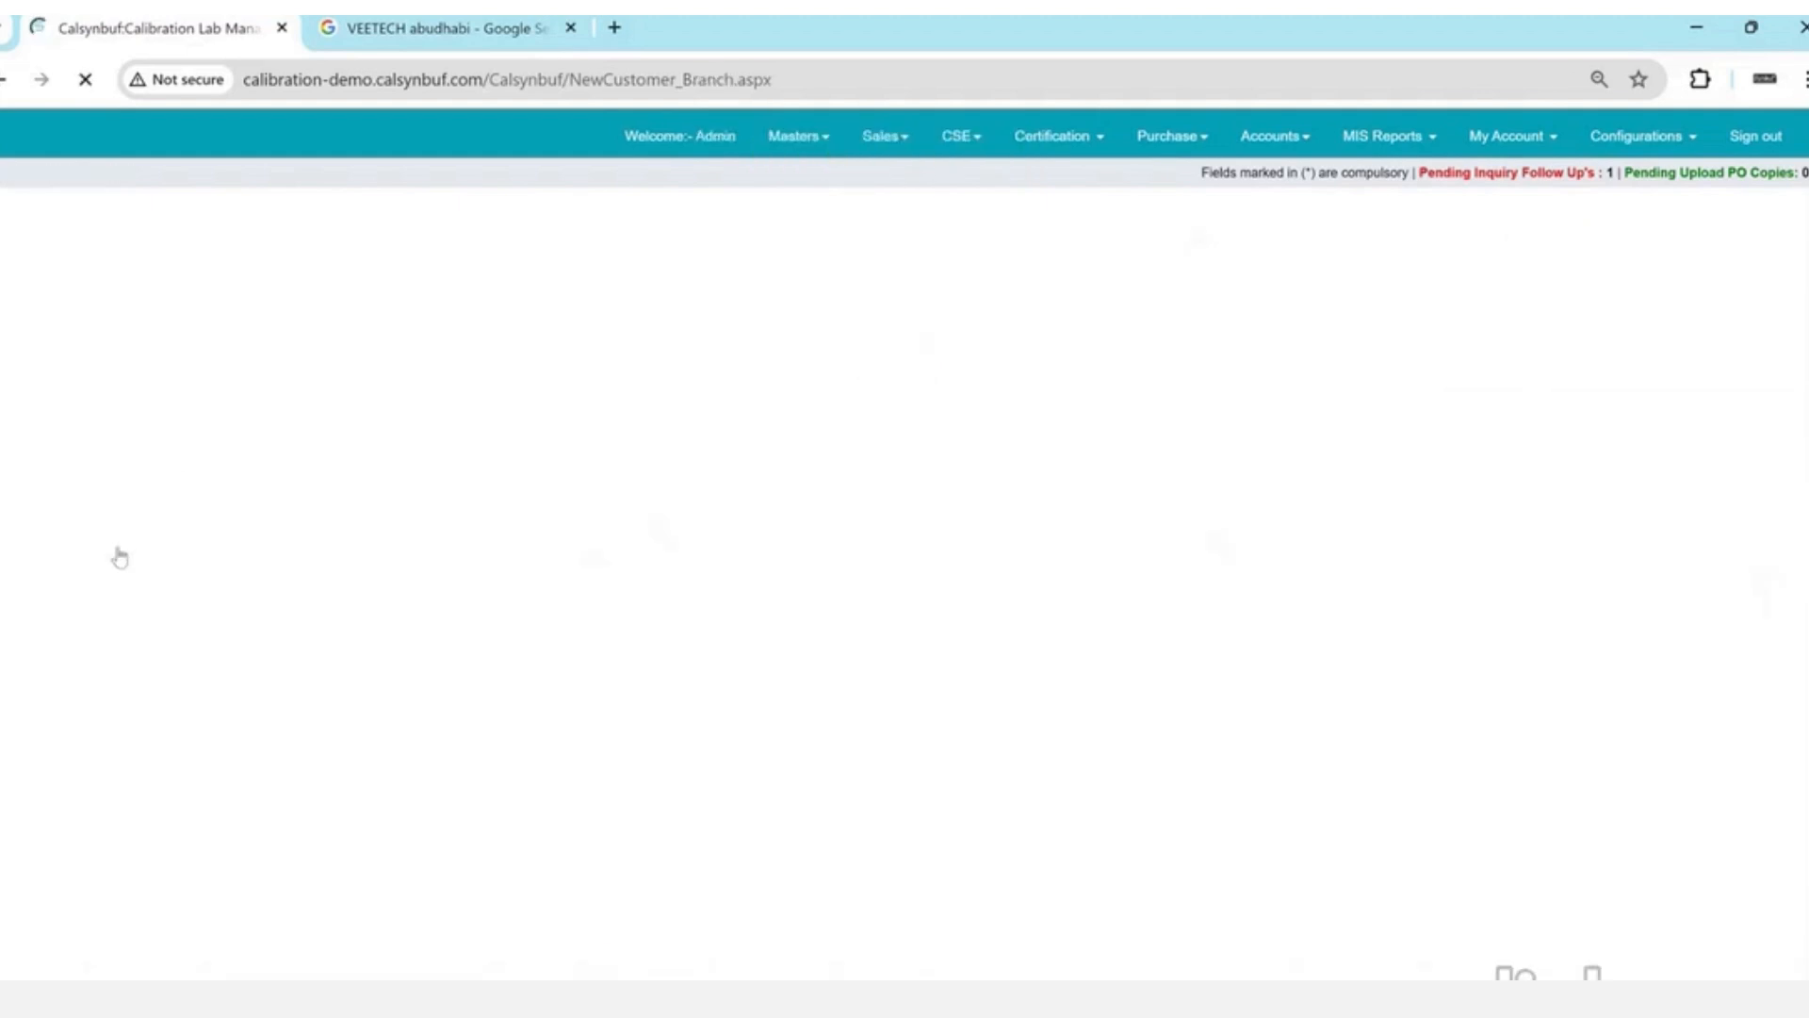
- Set location type Head Office, zone North, address Musaffah - M-3 and city Abu Dhabi
{"action": "left_click", "coordinate": [269, 325]}
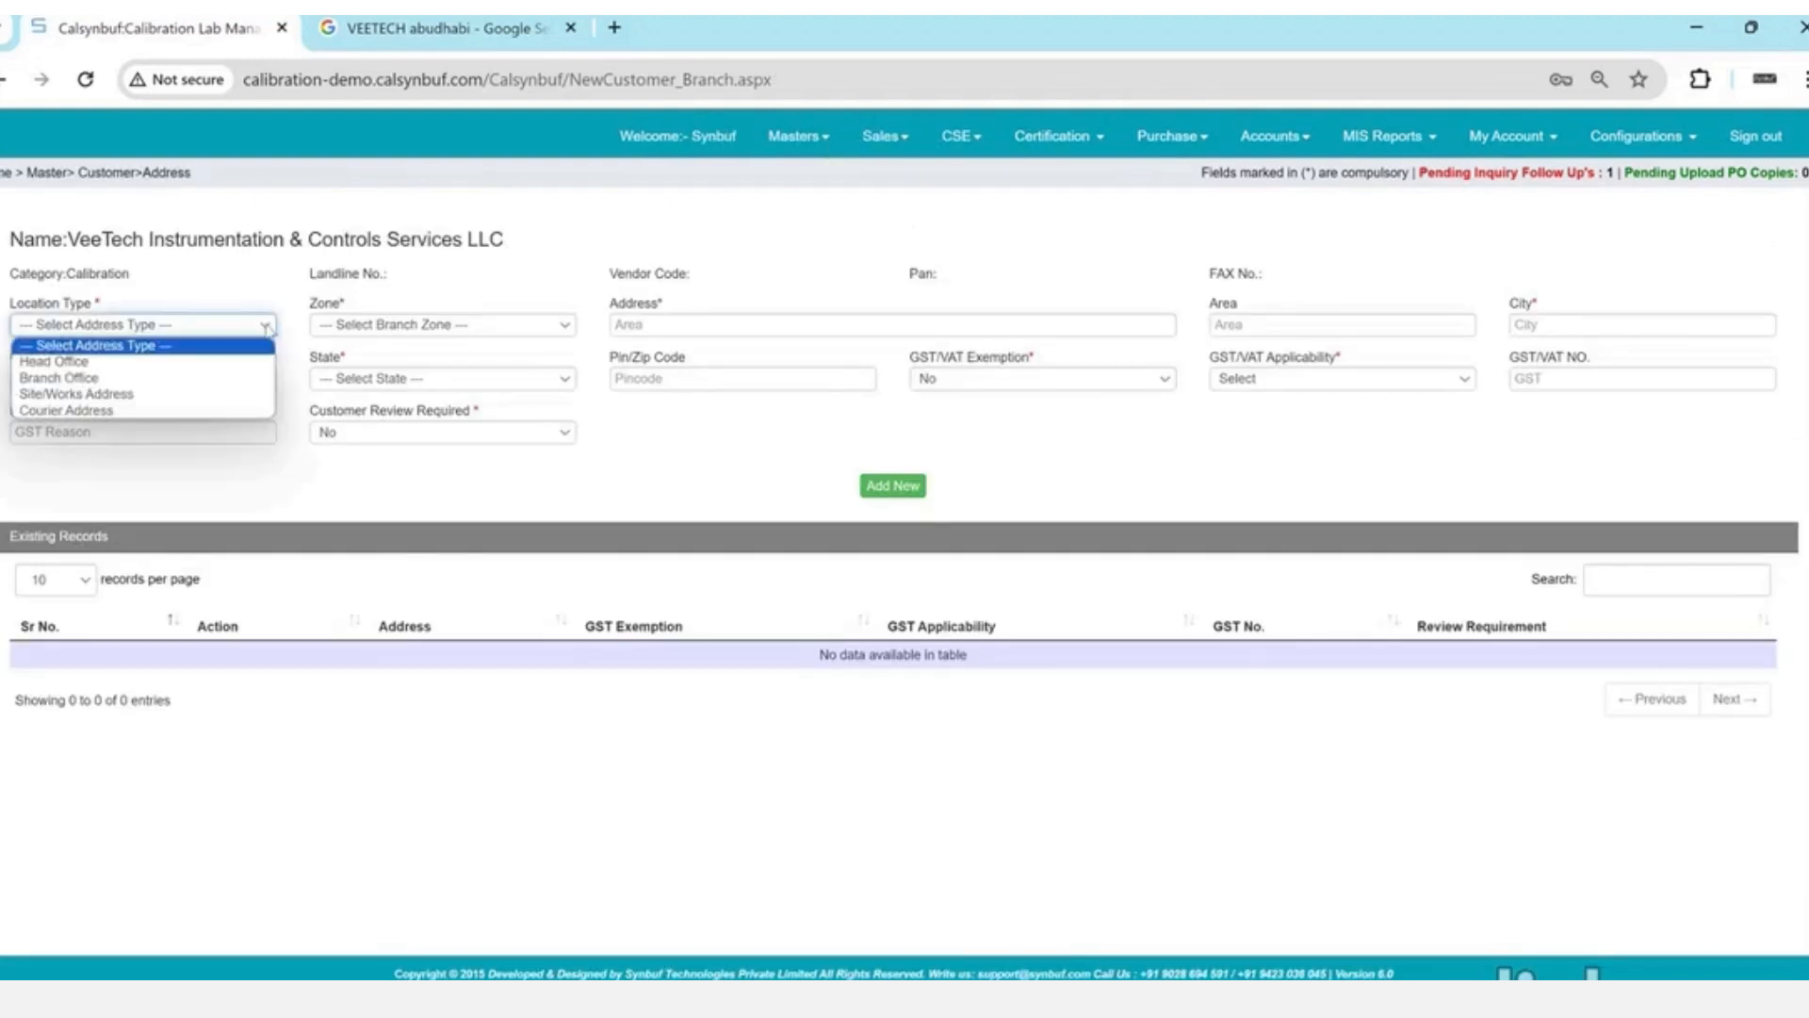
{"action": "left_click", "coordinate": [268, 359]}
{"action": "key", "text": "Tab"}
{"action": "key", "text": "Down"}
{"action": "key", "text": "Tab"}
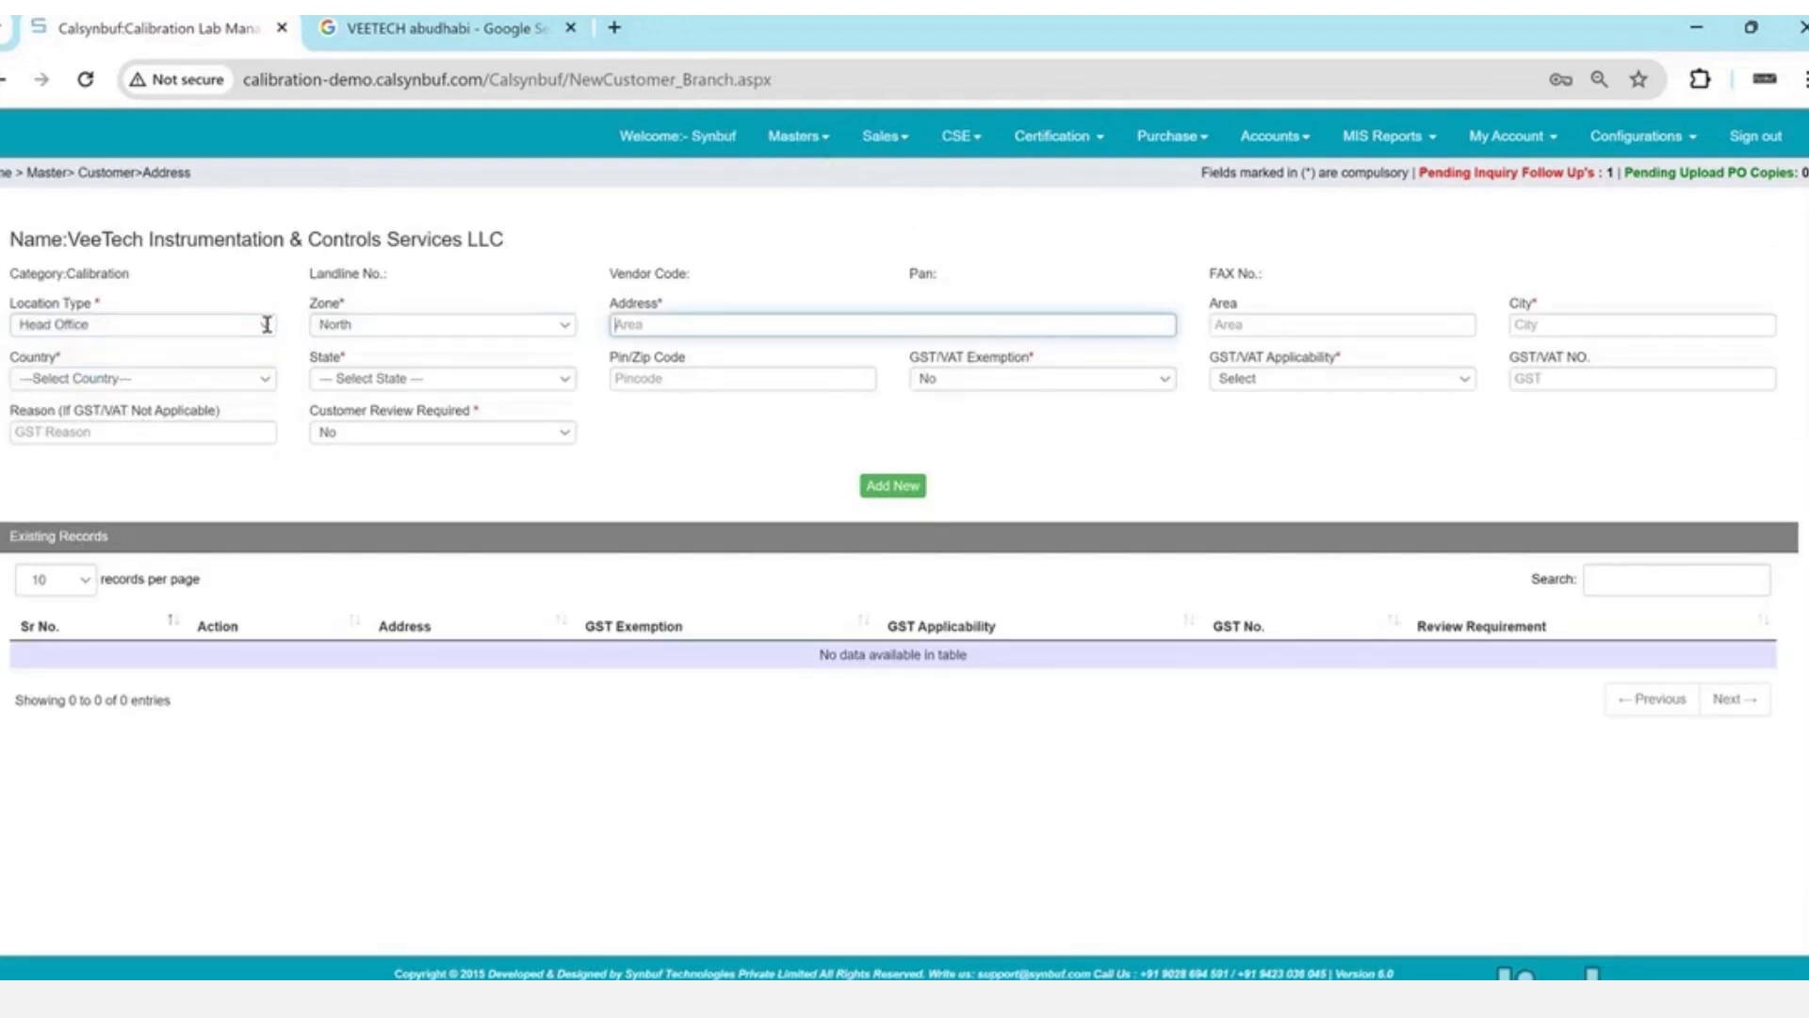
{"action": "type", "text": "Musaffah - M-3"}
{"action": "key", "text": "Tab"}
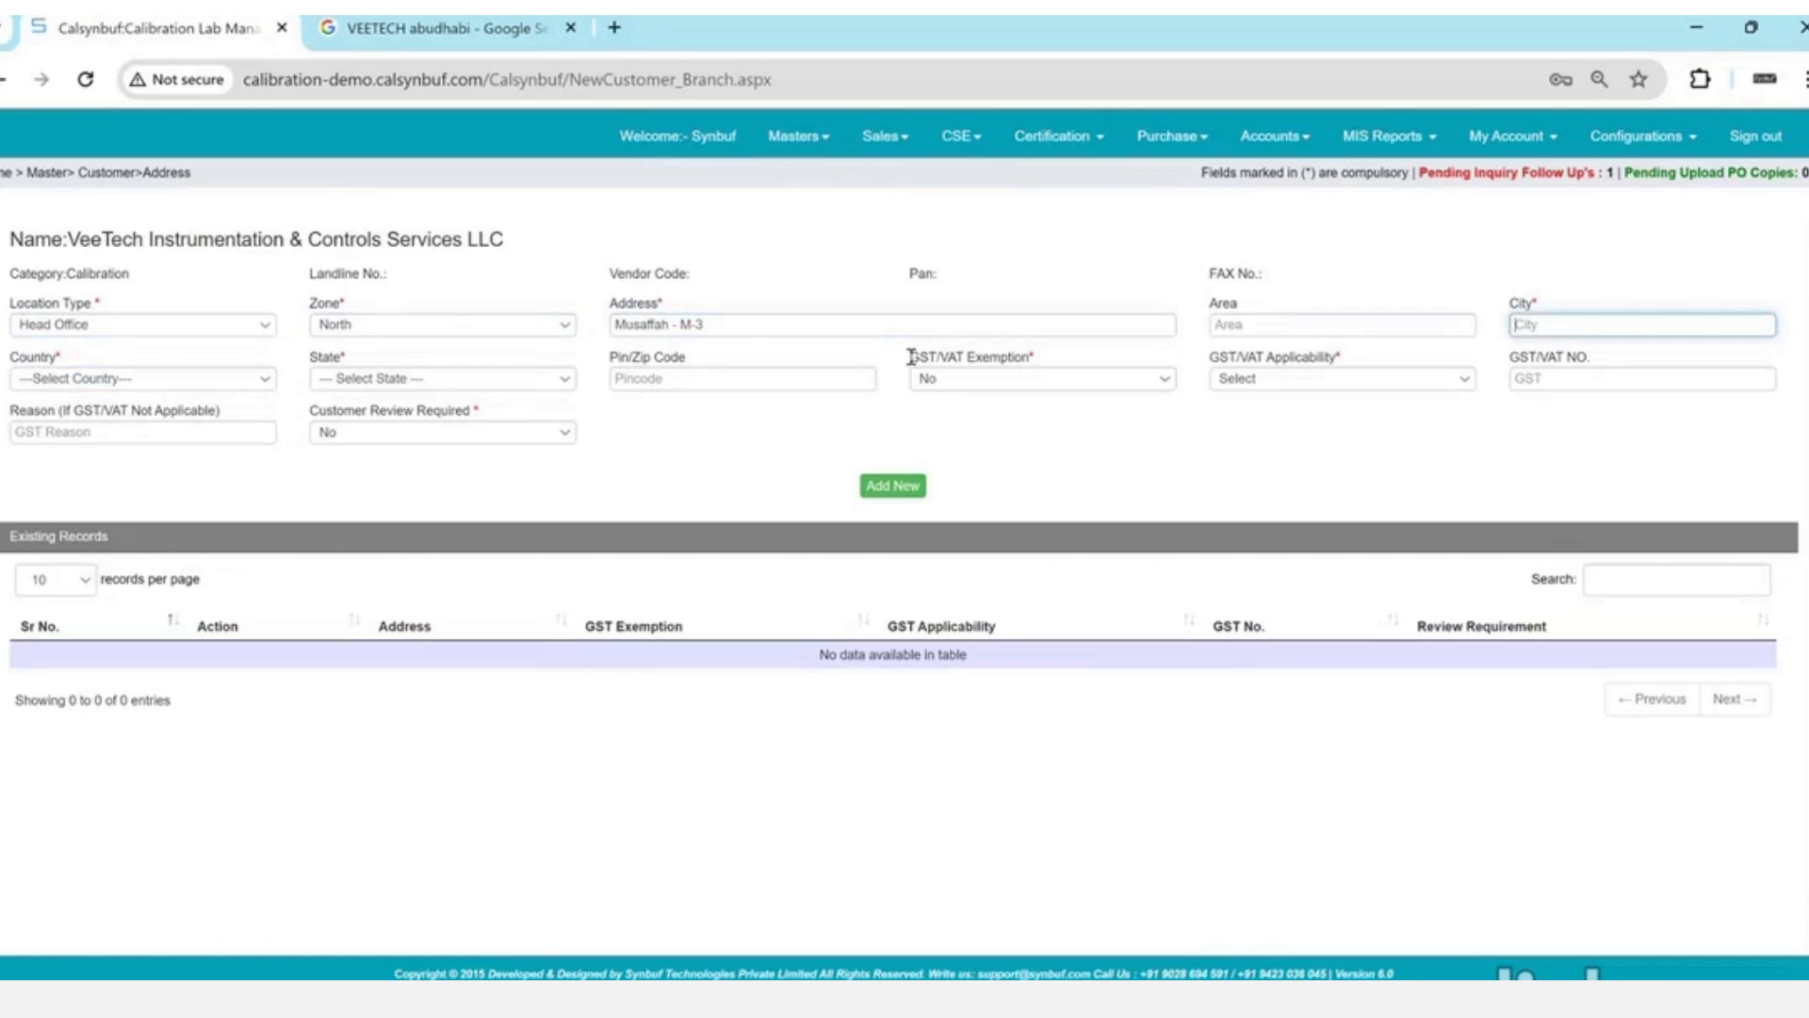
{"action": "type", "text": "Abu Dhabi"}
- Choose country UAE, state Abudhabi, pin 12792, and set GST/VAT exemption to Yes
{"action": "key", "text": "Tab"}
{"action": "key", "text": "u"}
{"action": "key", "text": "Tab"}
{"action": "key", "text": "a"}
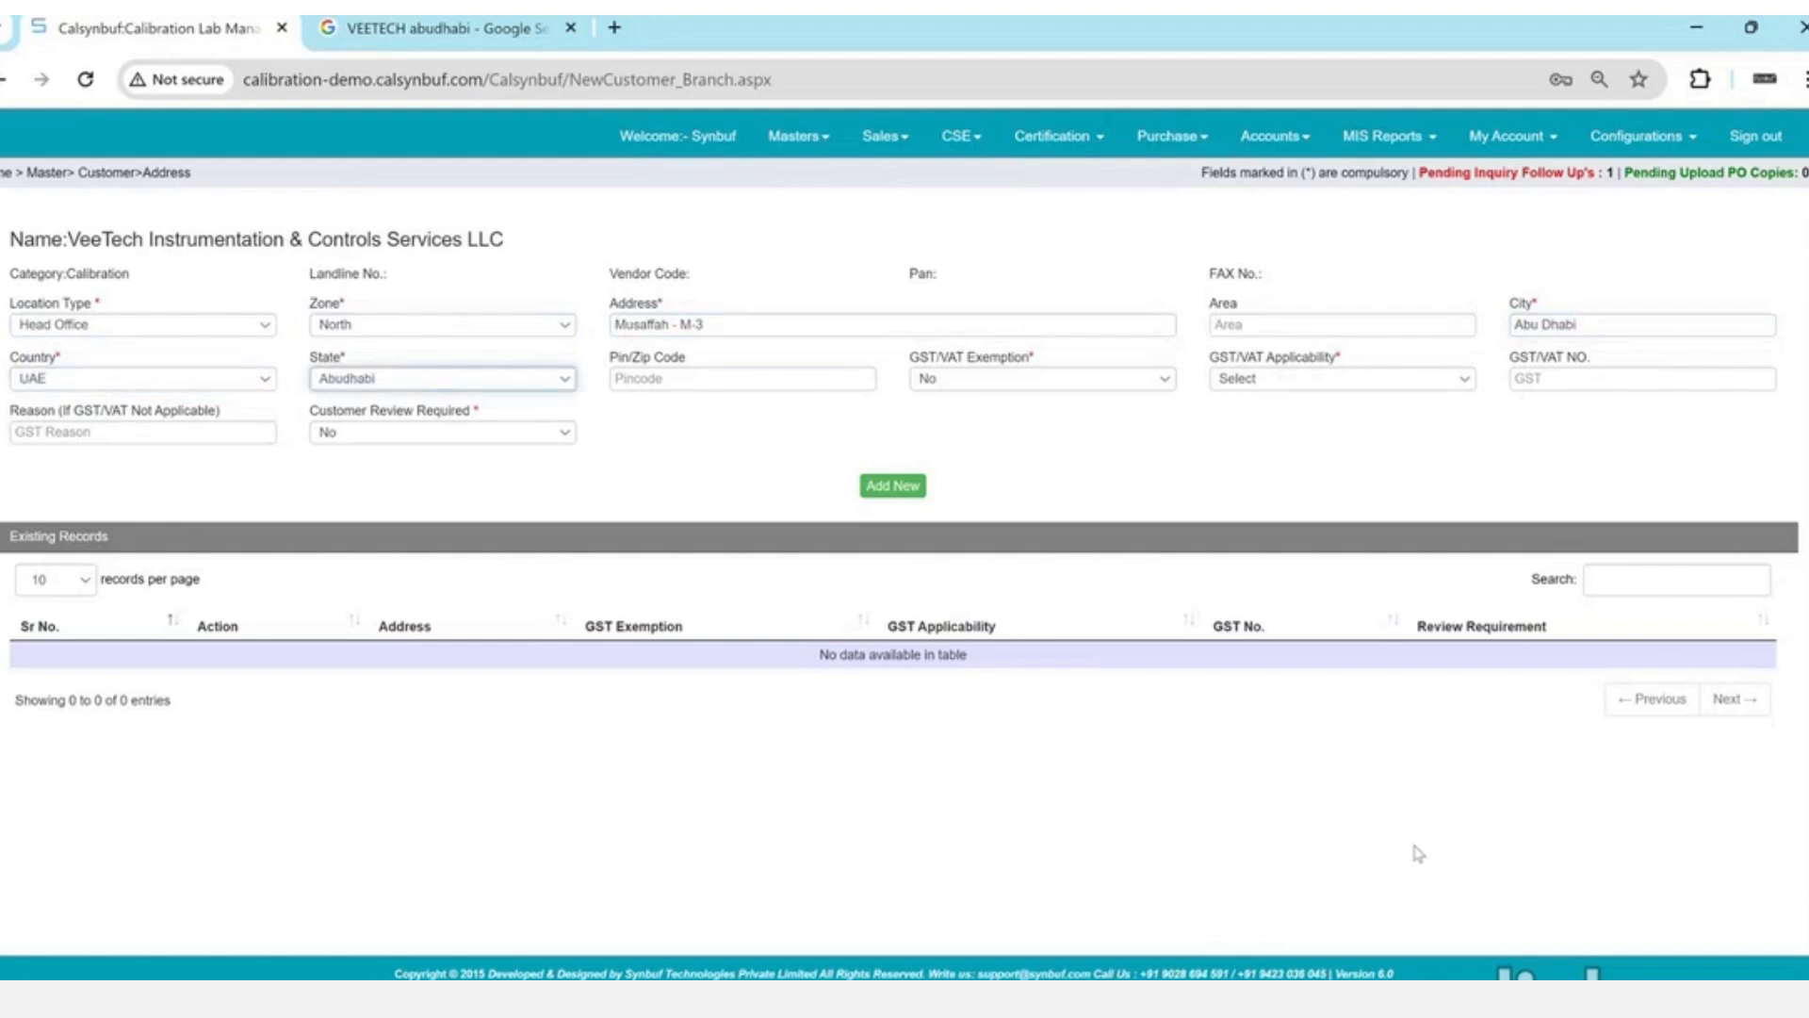
{"action": "key", "text": "Tab"}
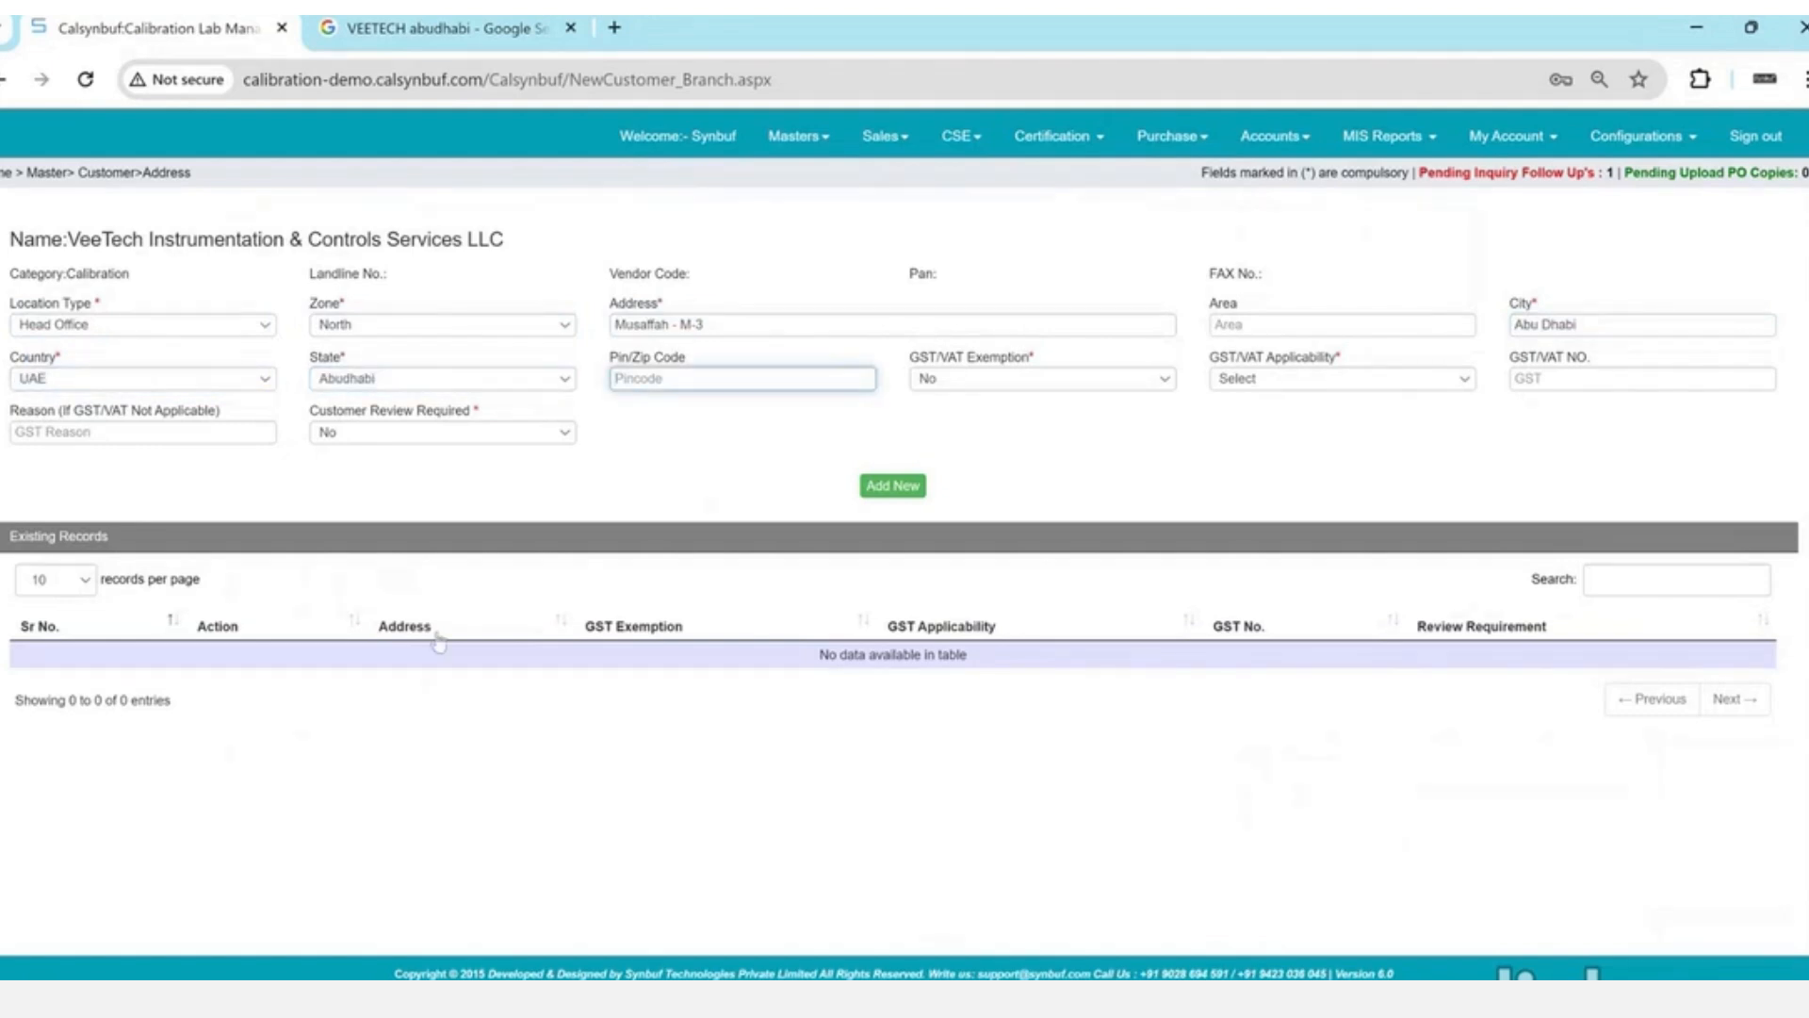
{"action": "key", "text": "ctrl+v"}
{"action": "key", "text": "Tab"}
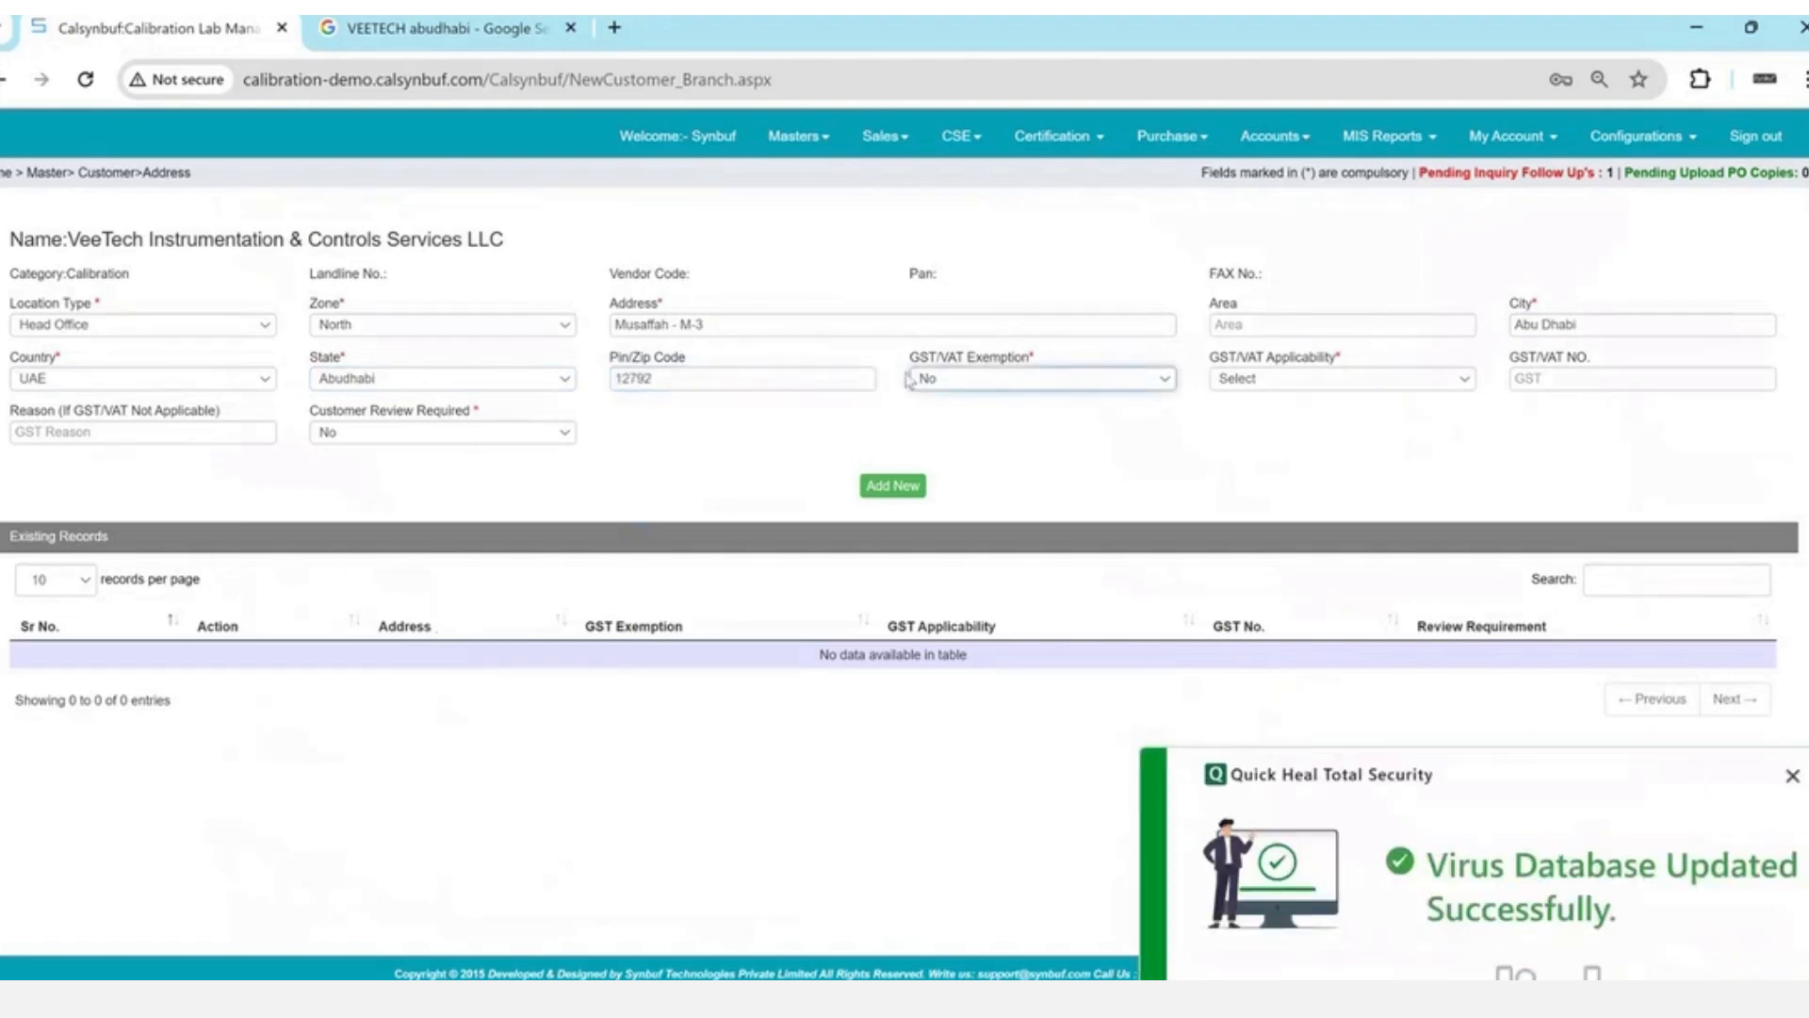
{"action": "double_click", "coordinate": [956, 357]}
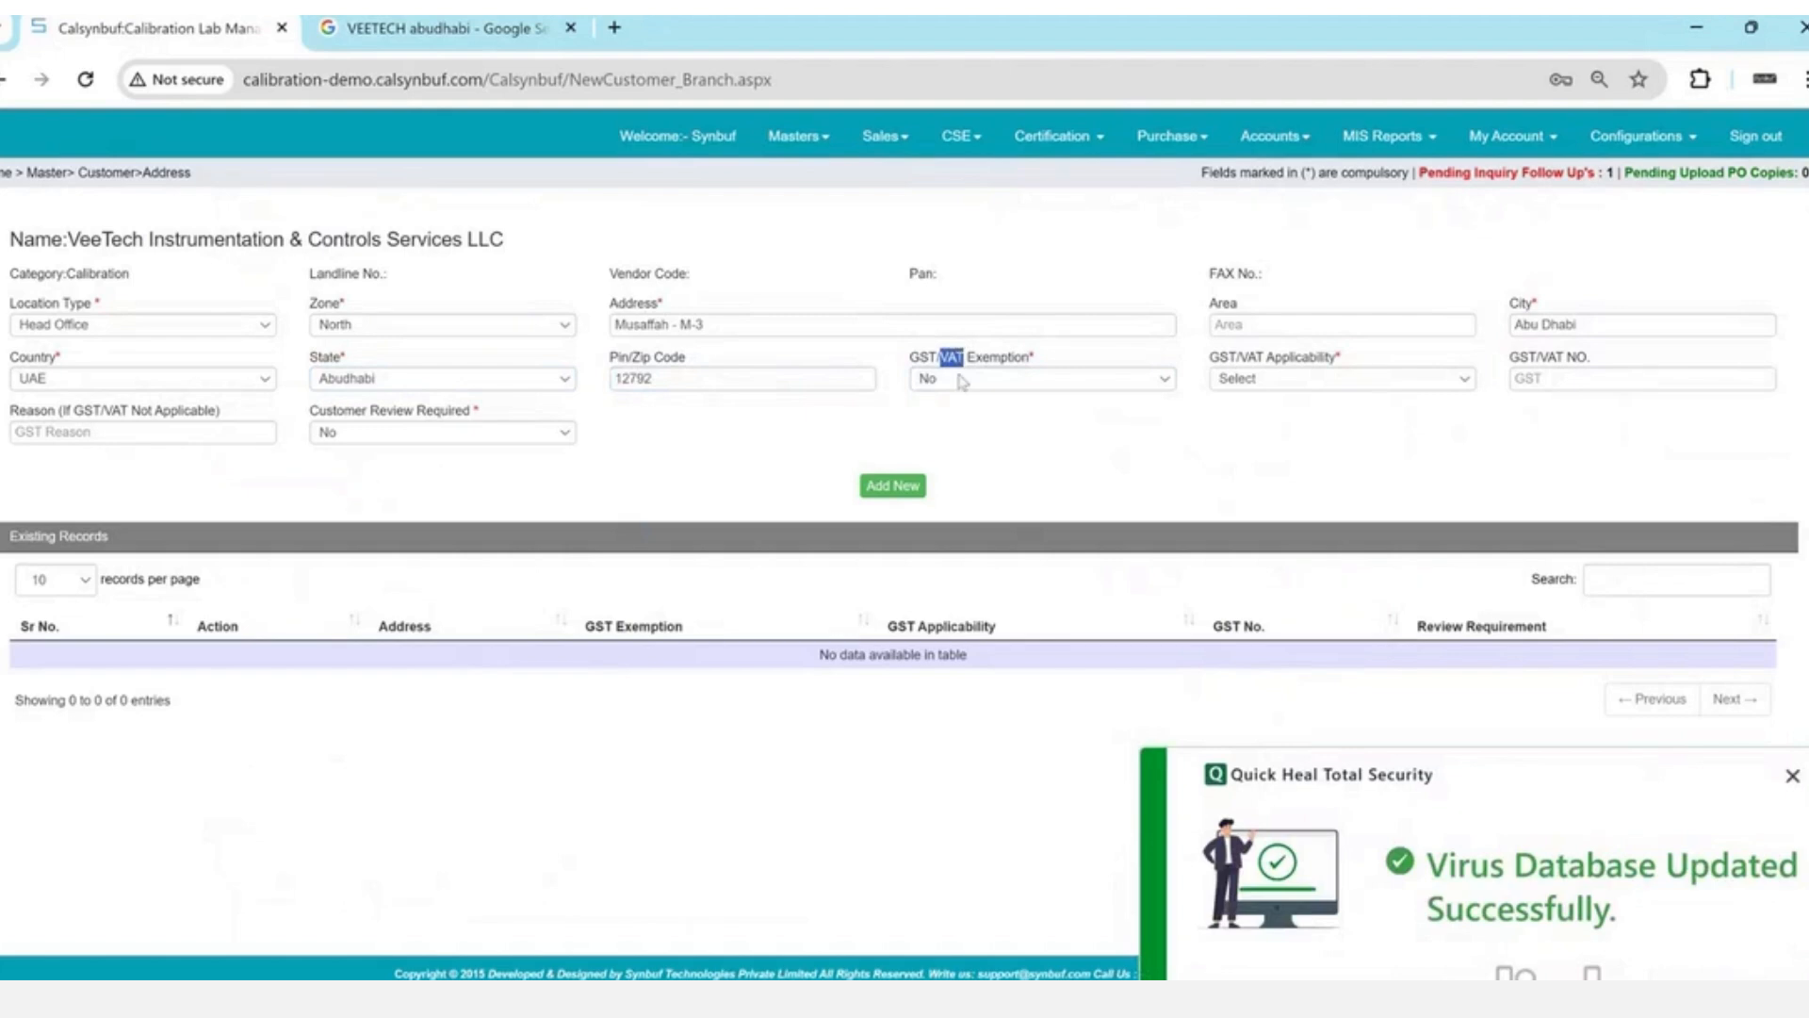
{"action": "left_click", "coordinate": [961, 380]}
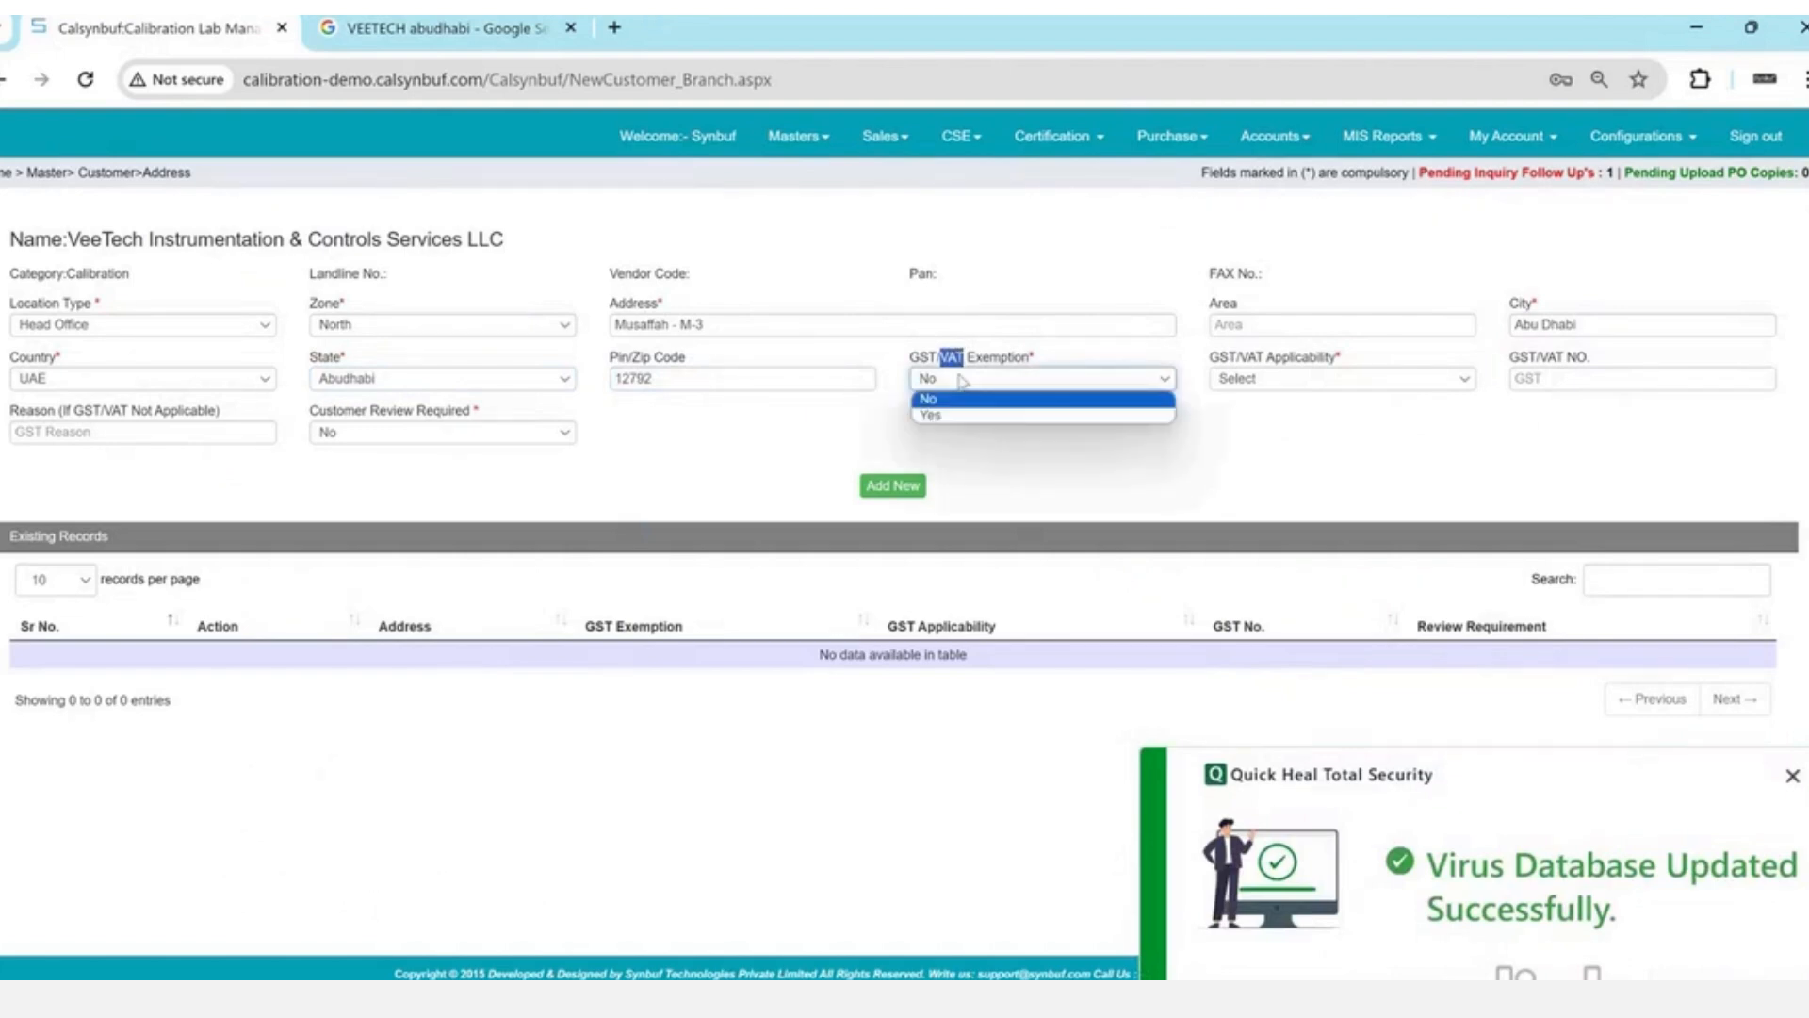
{"action": "key", "text": "Down"}
- Set GST/VAT exemption to No and GST/VAT applicability to Yes
{"action": "key", "text": "Return"}
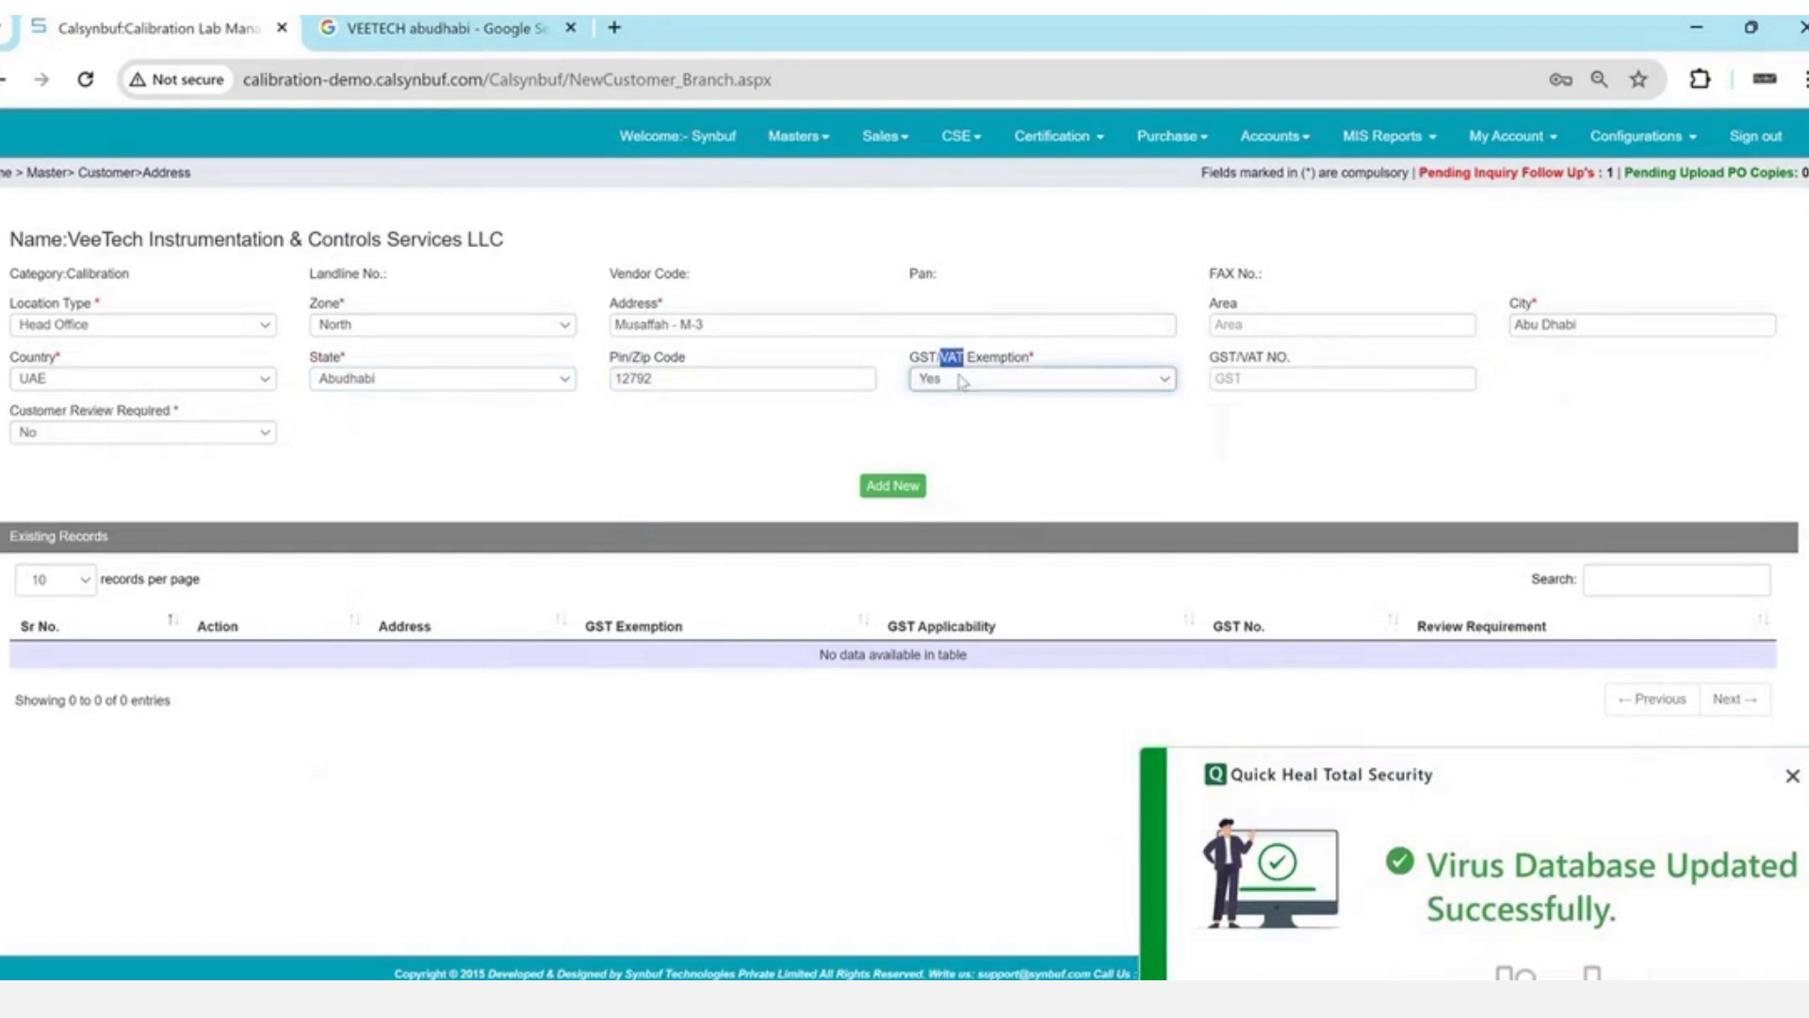
{"action": "left_click", "coordinate": [961, 379]}
{"action": "key", "text": "Up"}
{"action": "key", "text": "Return"}
{"action": "key", "text": "Tab"}
{"action": "key", "text": "Down"}
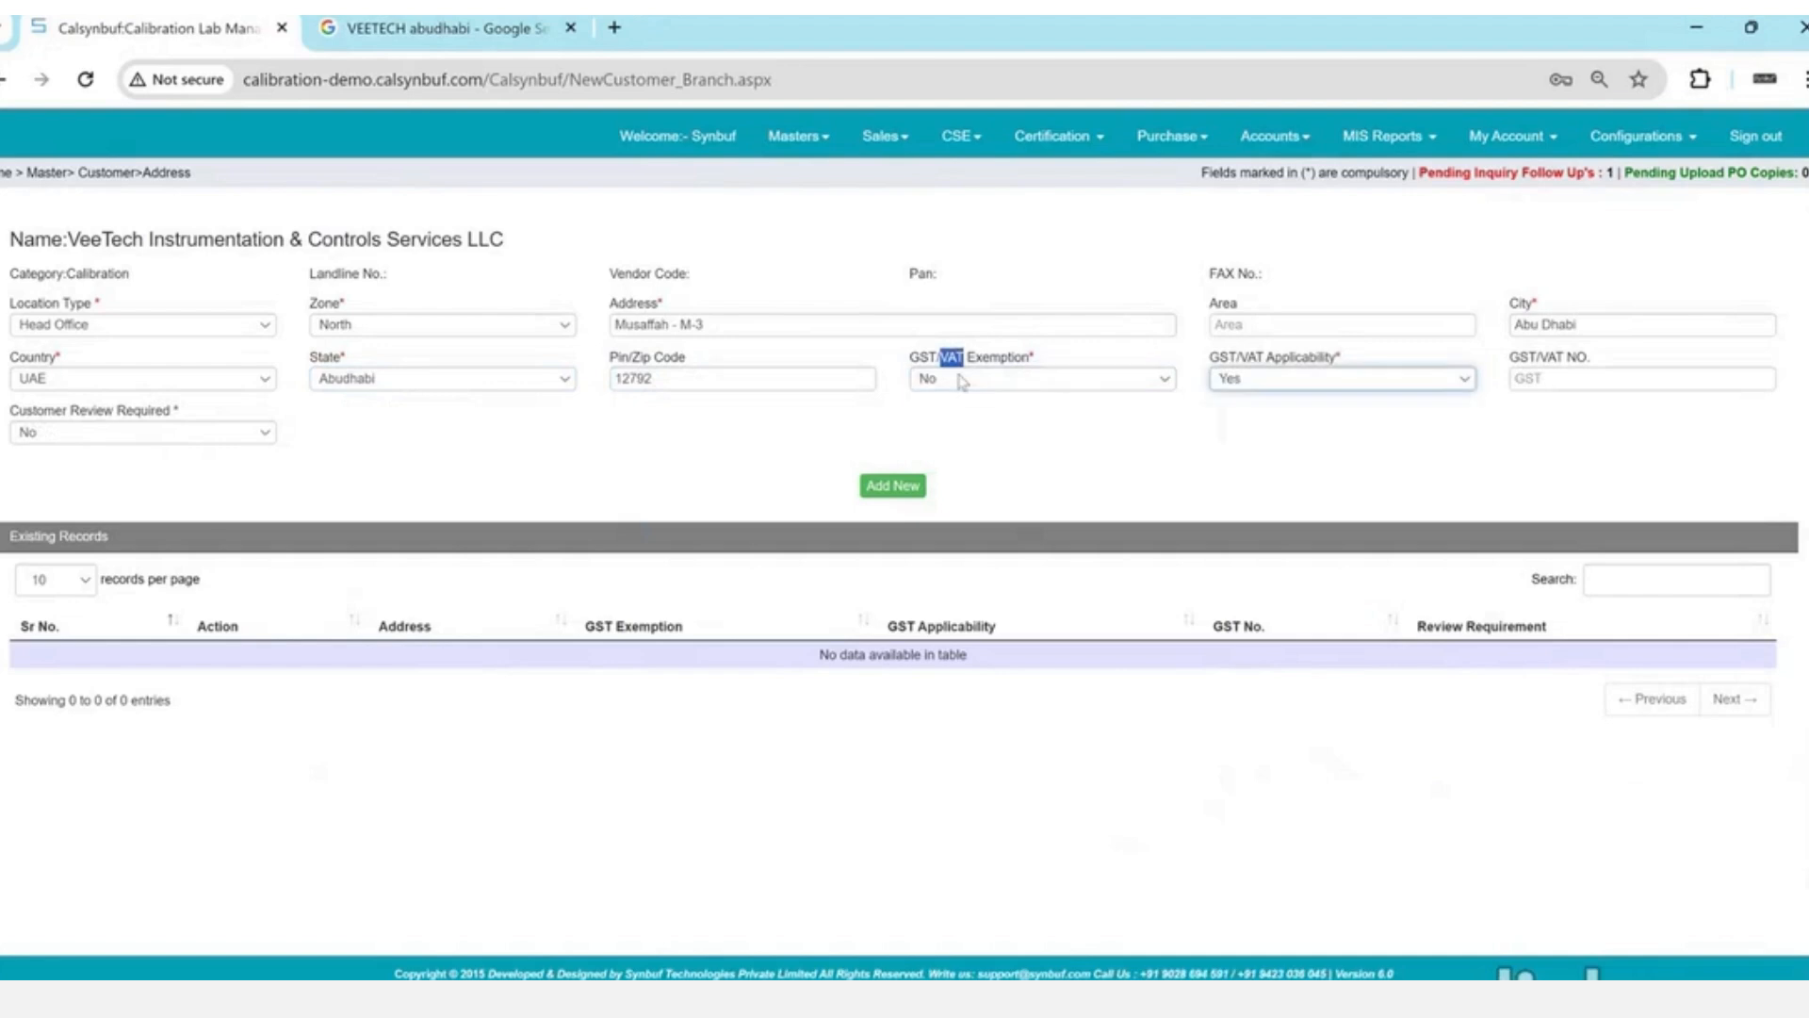
{"action": "key", "text": "Tab"}
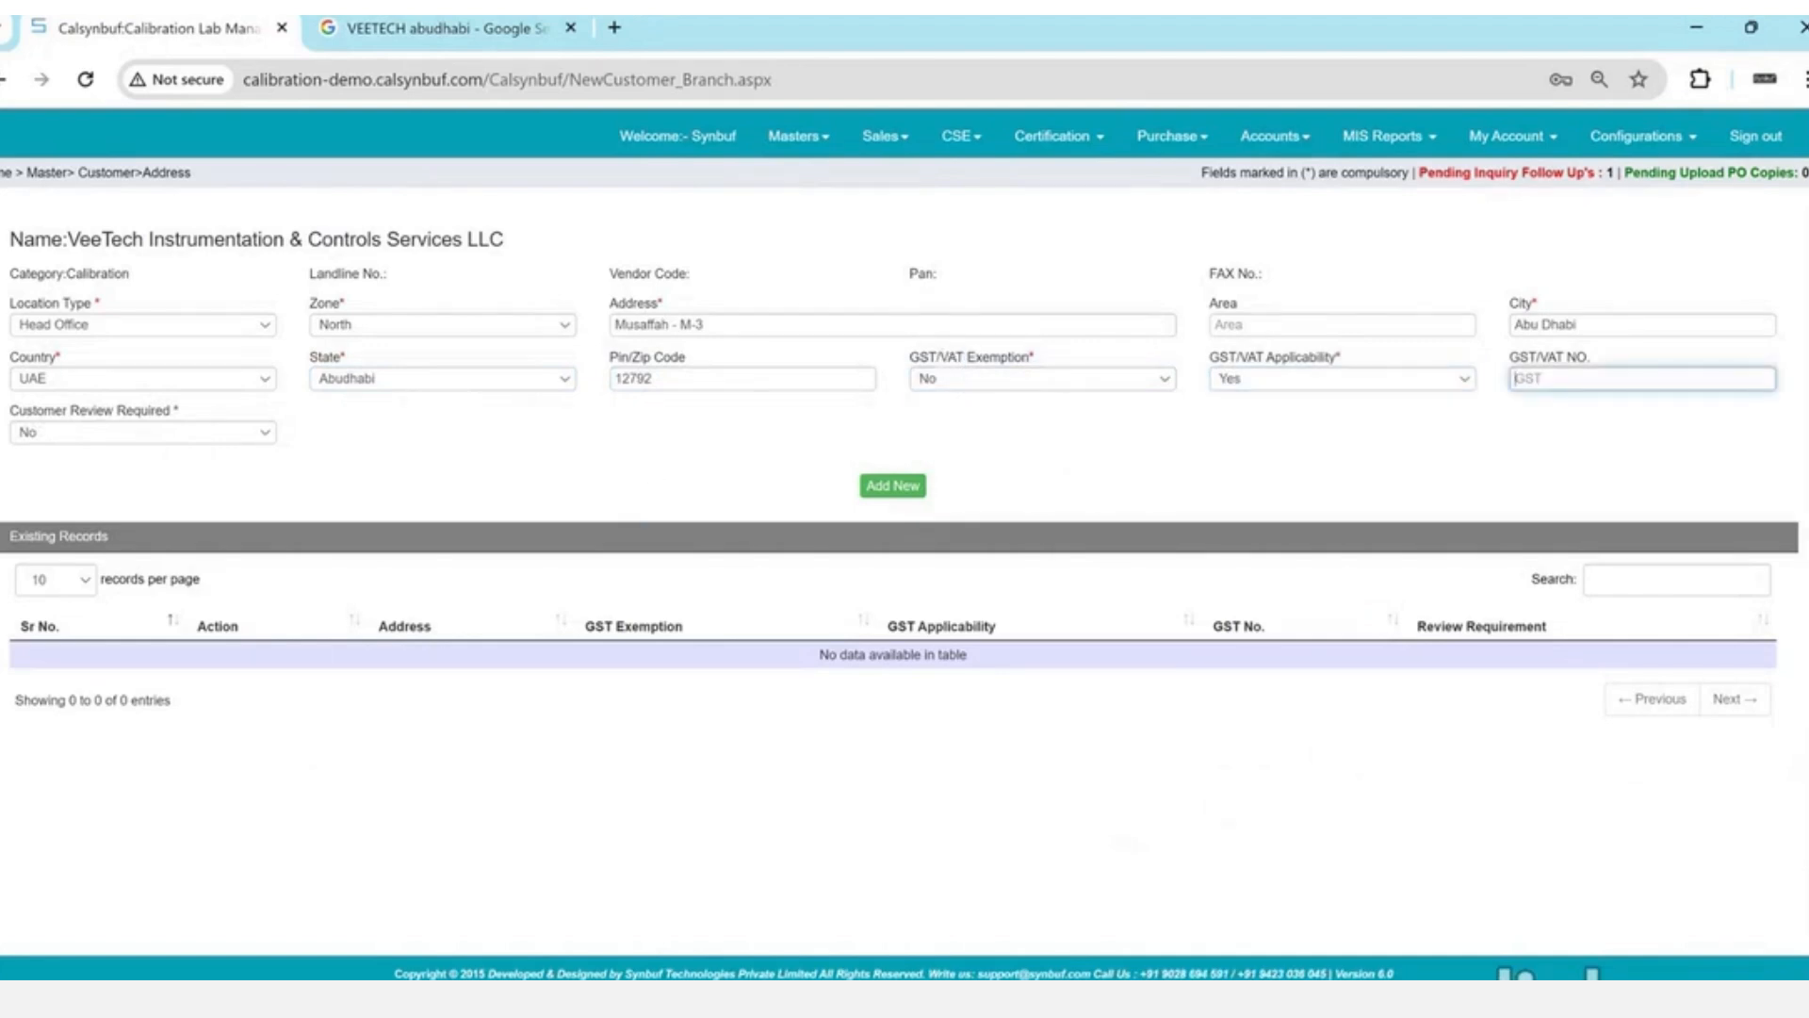
- Keep Customer Review Required as No and add the Head Office address as a new record
{"action": "left_click_drag", "start_coordinate": [36, 412], "coordinate": [191, 416]}
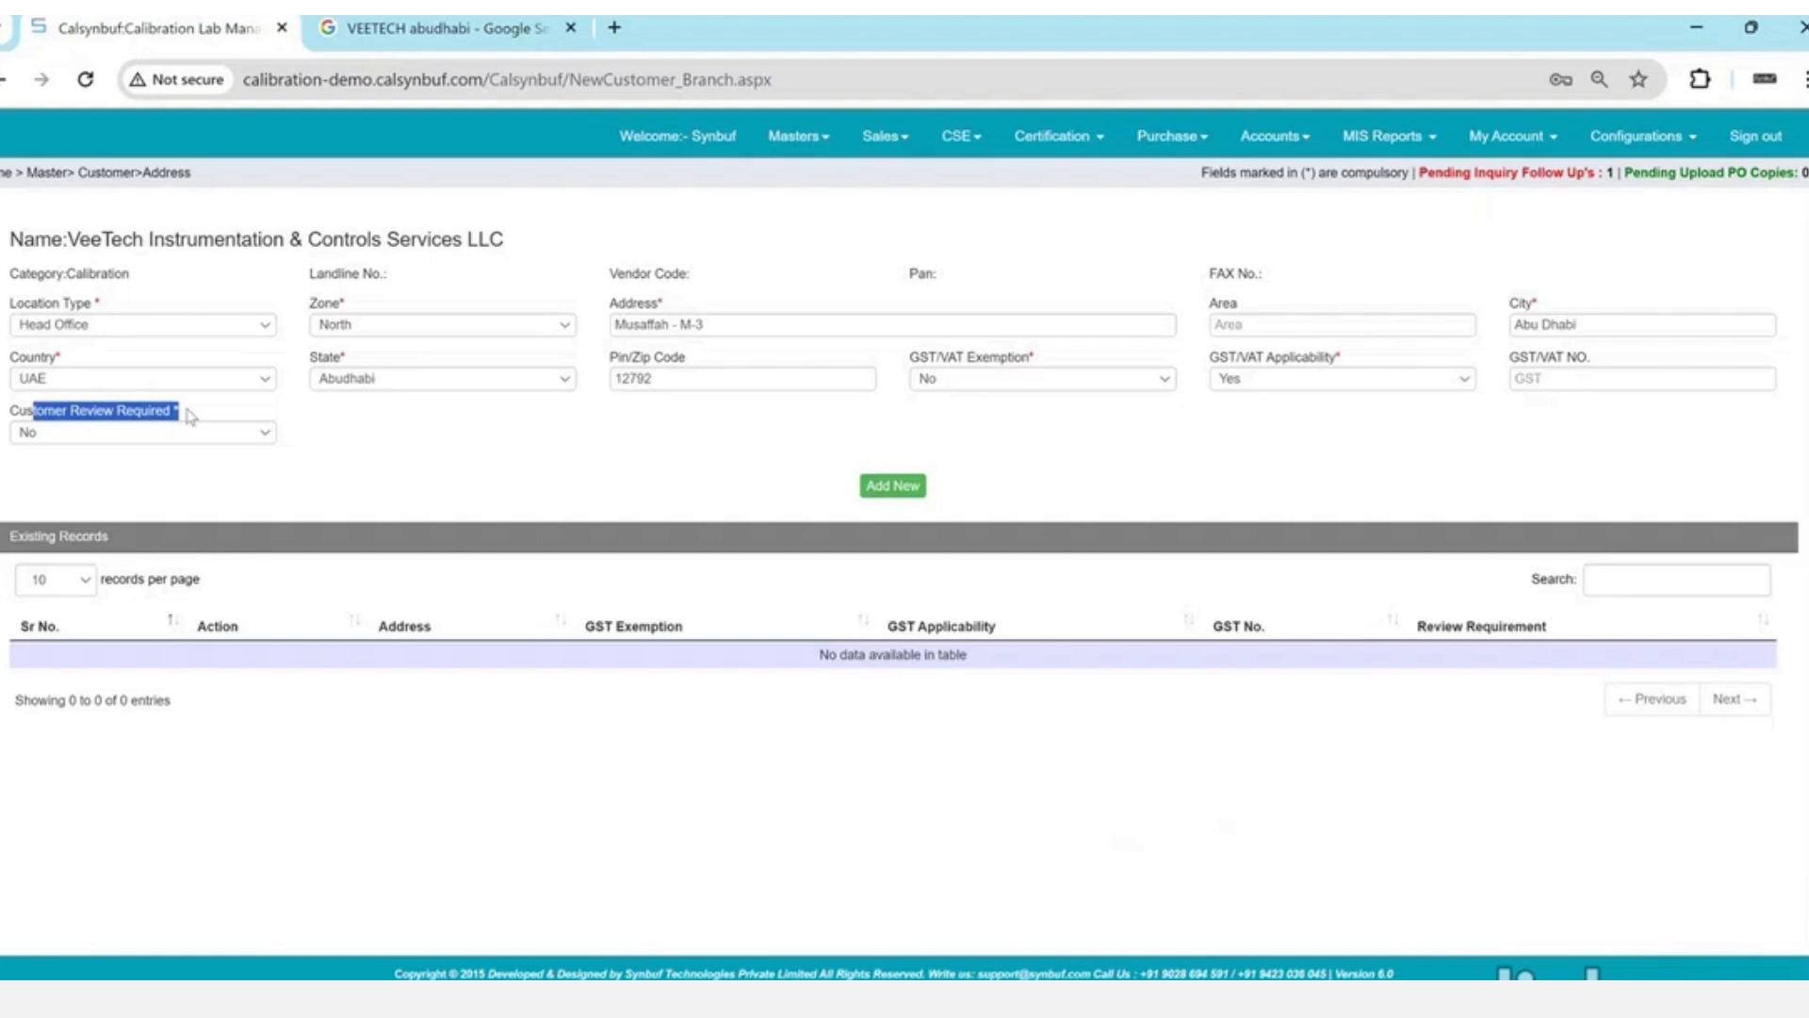
{"action": "left_click", "coordinate": [190, 416]}
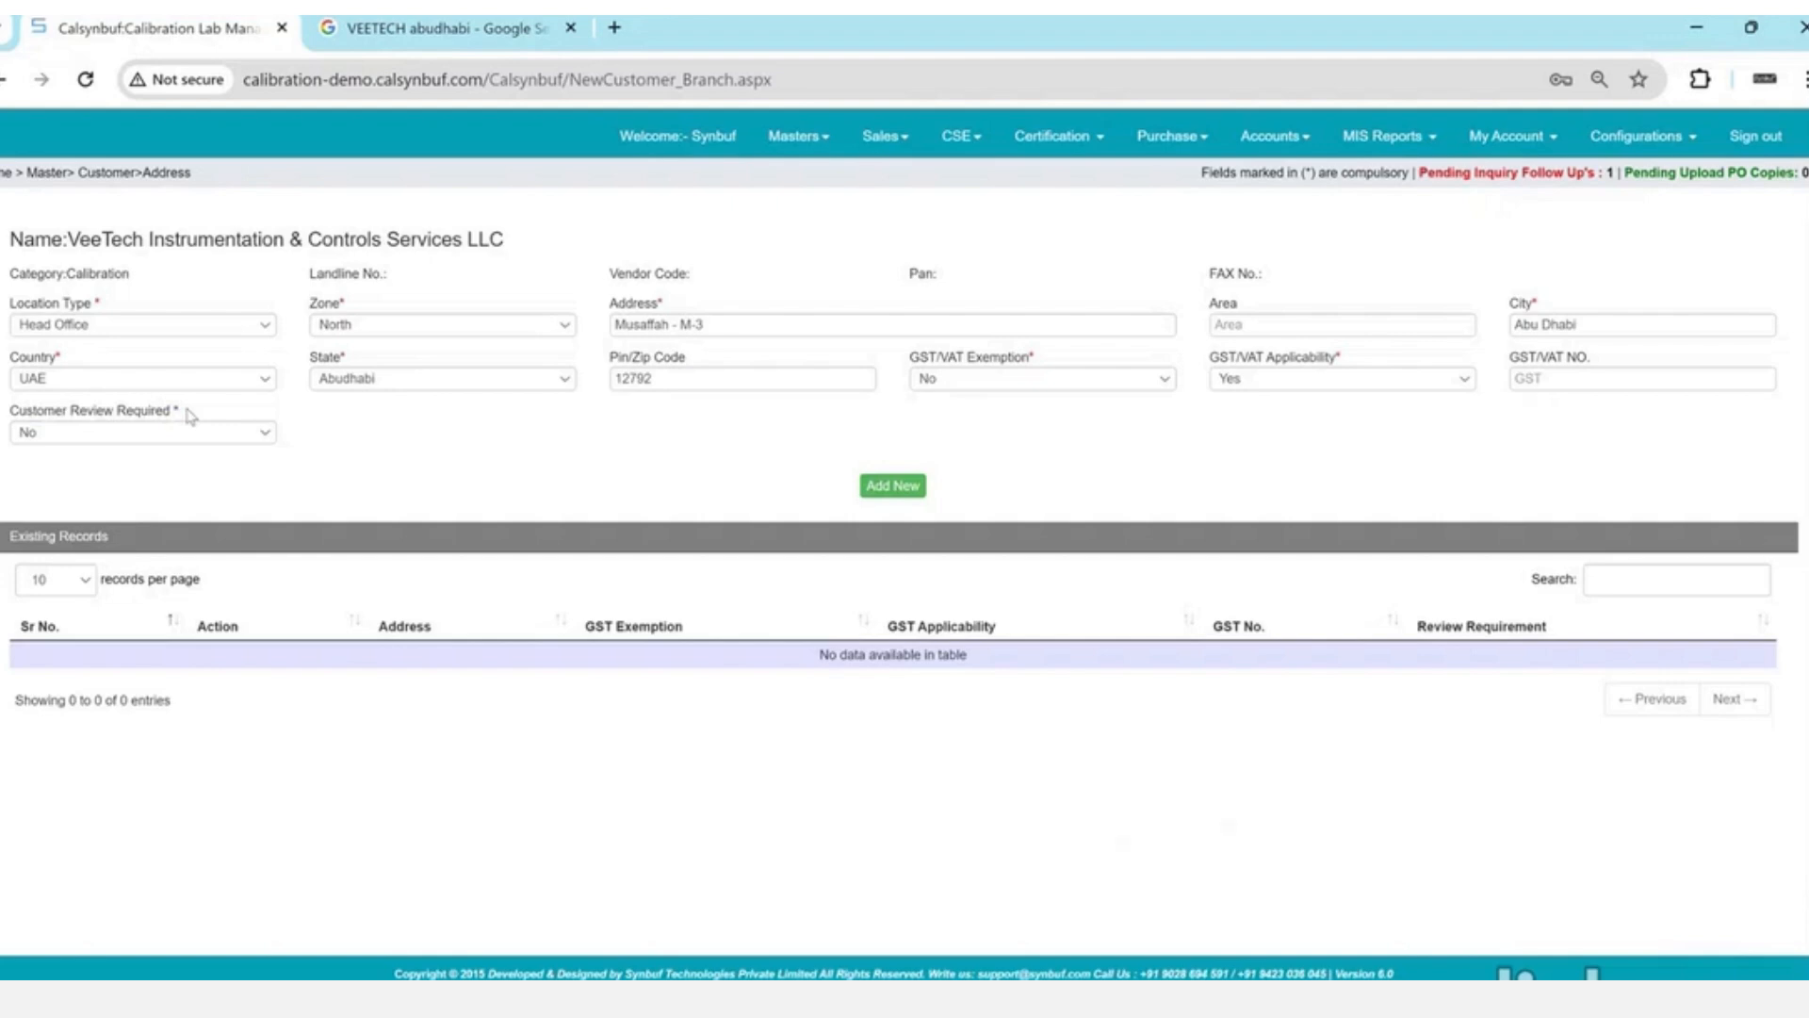
{"action": "left_click", "coordinate": [190, 431]}
{"action": "left_click", "coordinate": [190, 433]}
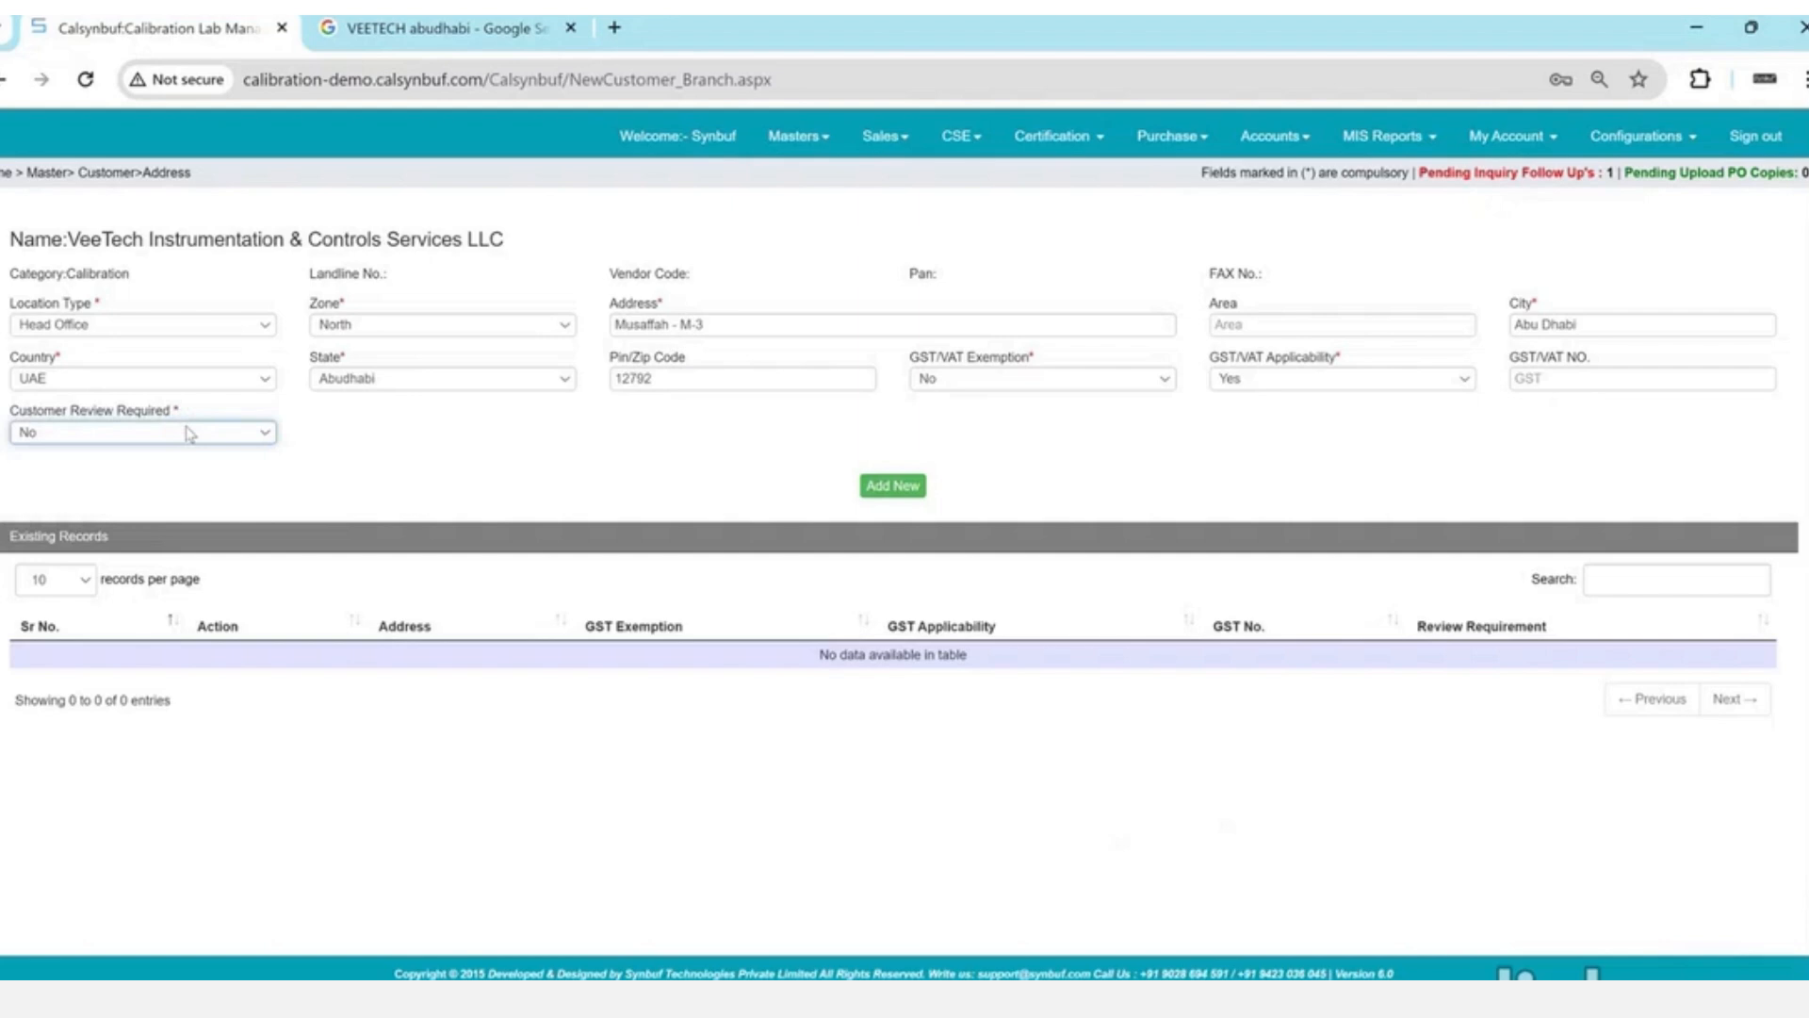
{"action": "triple_click", "coordinate": [163, 410]}
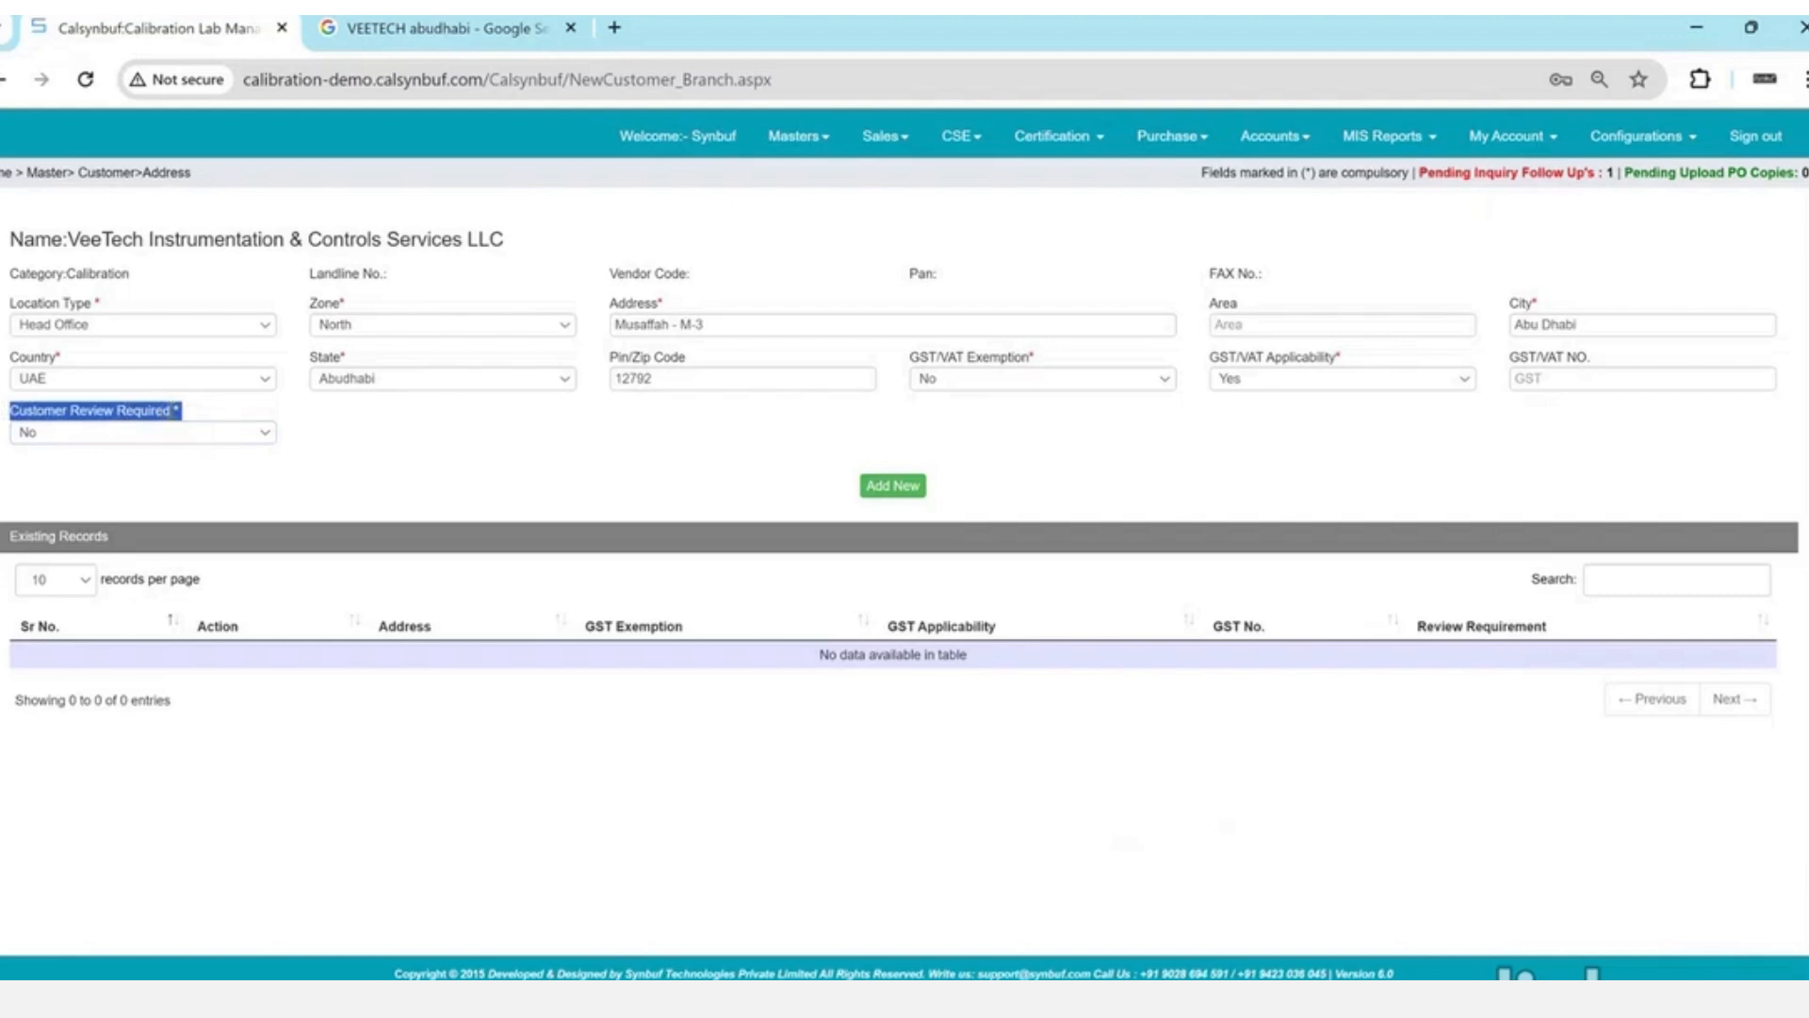
{"action": "left_click", "coordinate": [900, 488]}
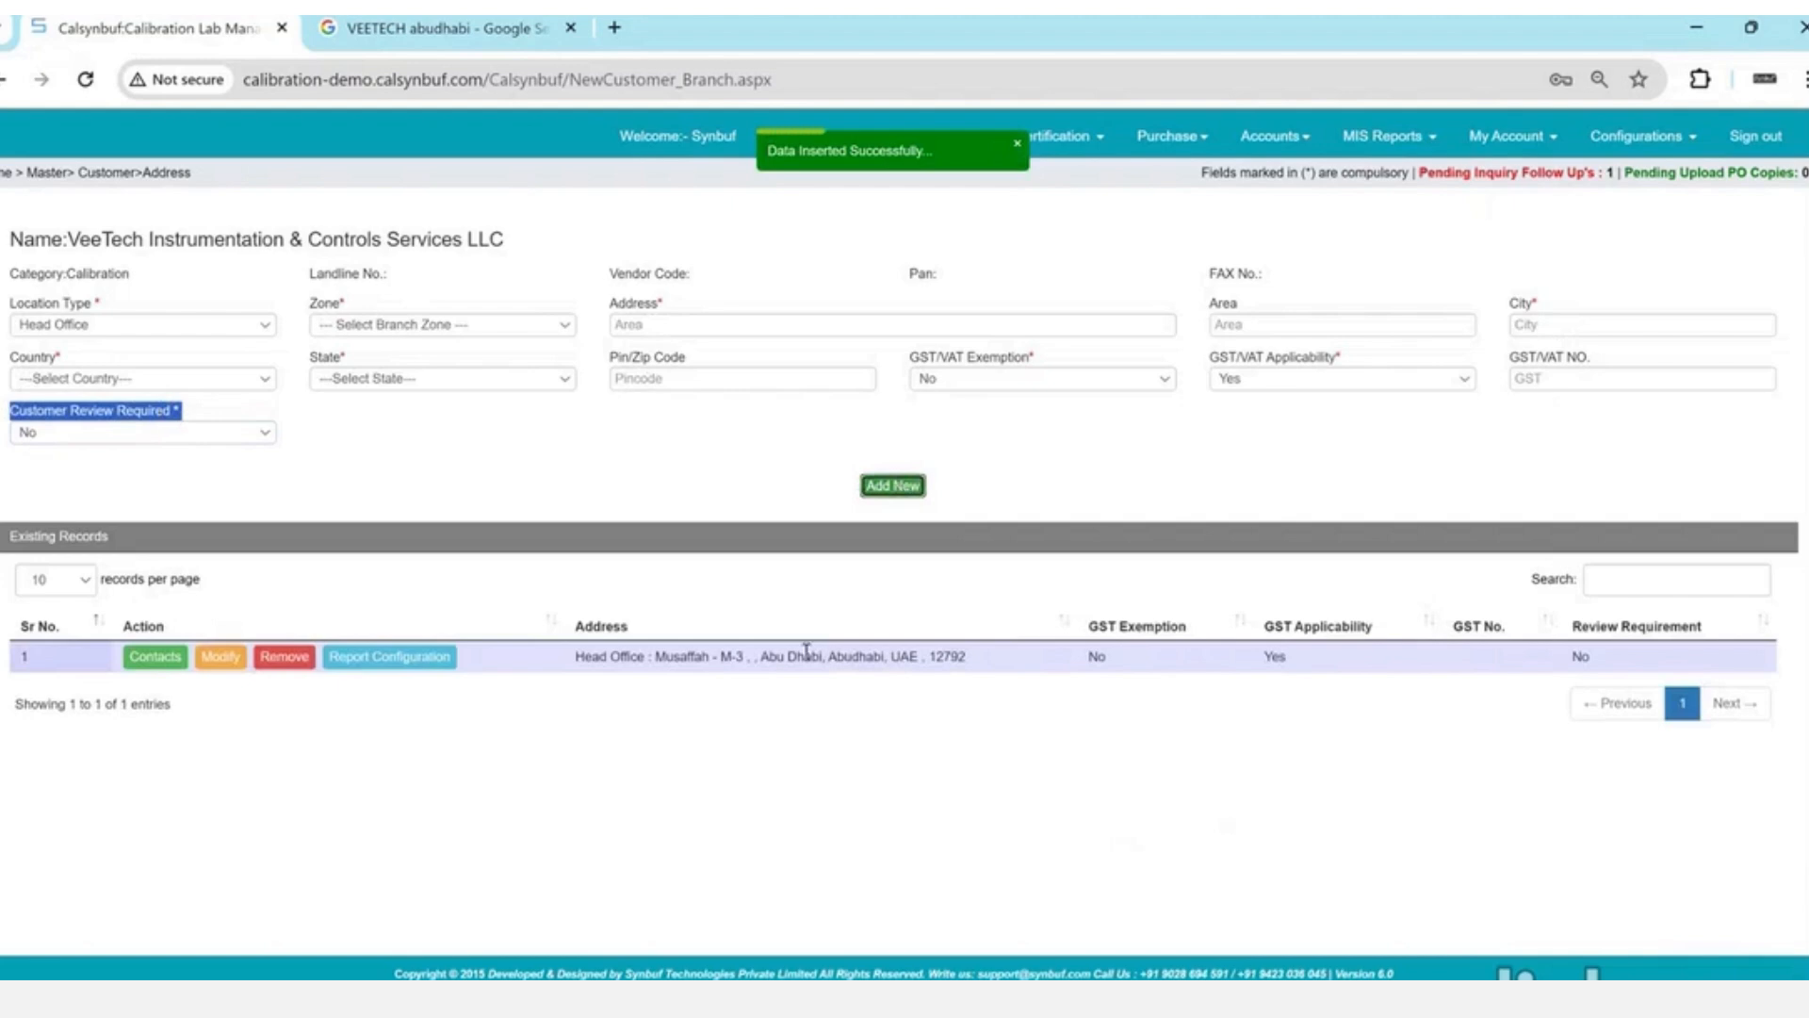
- Open the Head Office contacts and enter the contact person's name and mobile number
{"action": "left_click", "coordinate": [168, 661]}
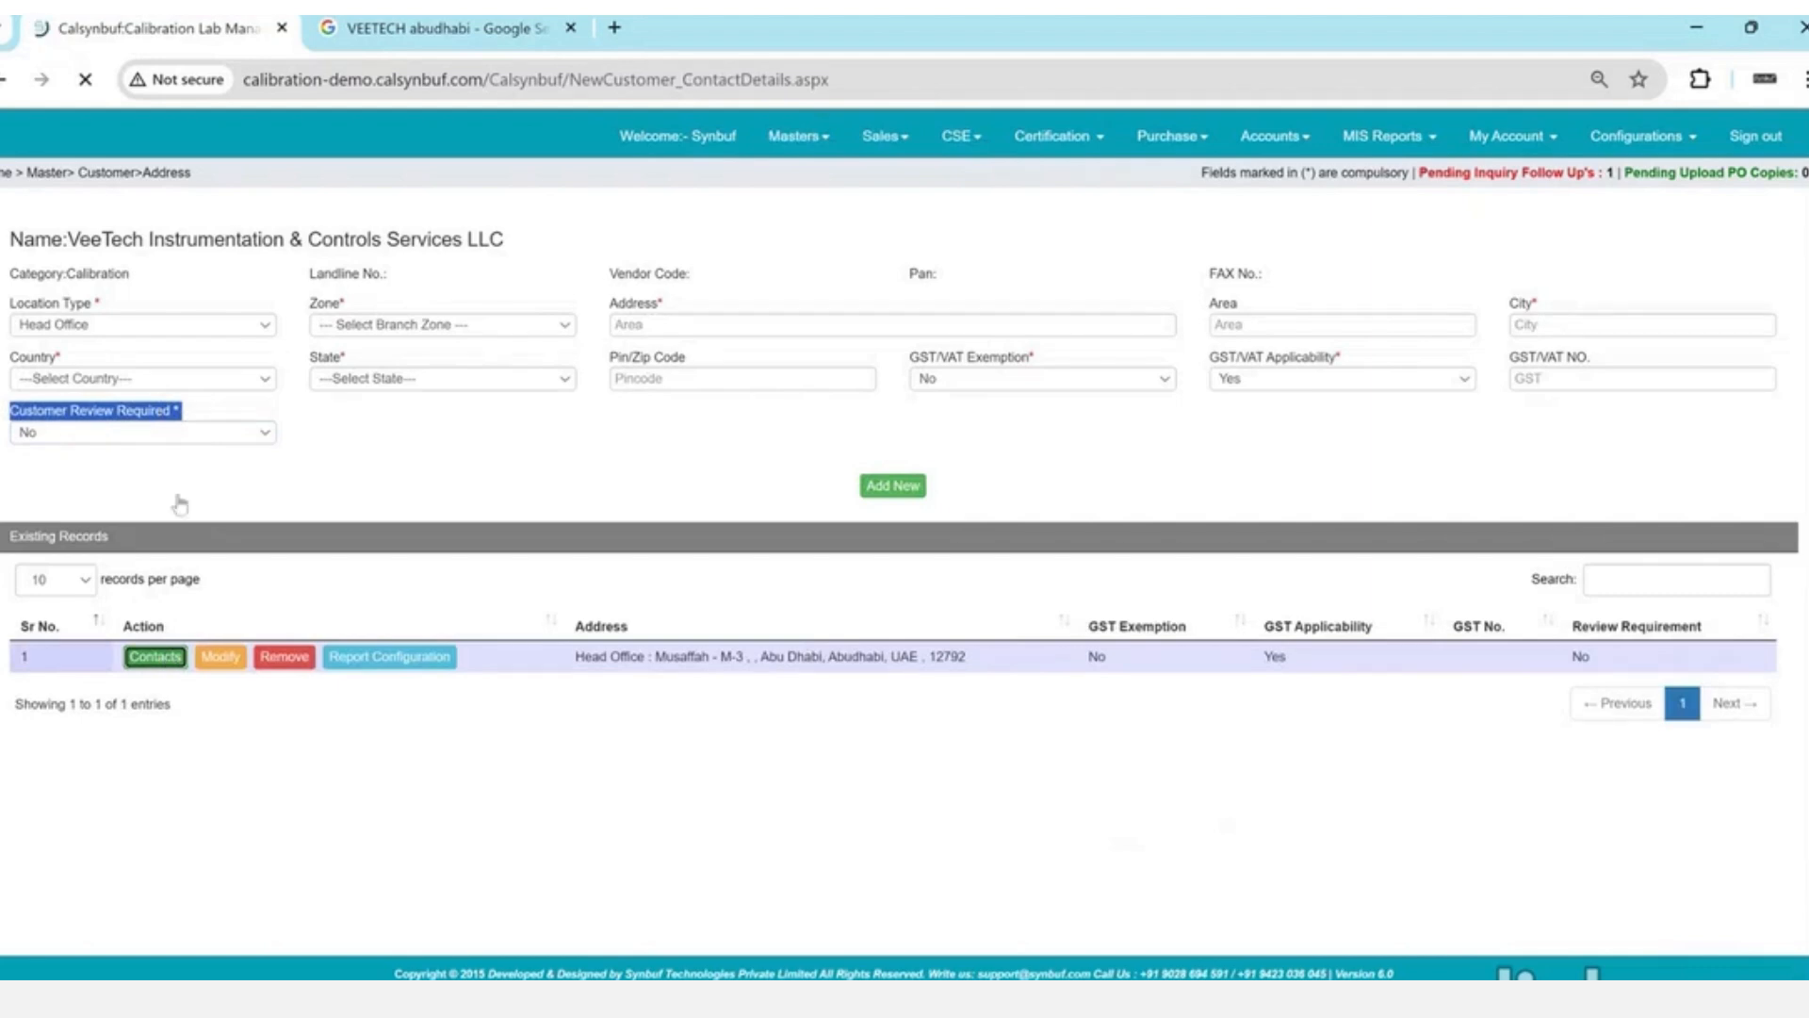
{"action": "left_click", "coordinate": [251, 350]}
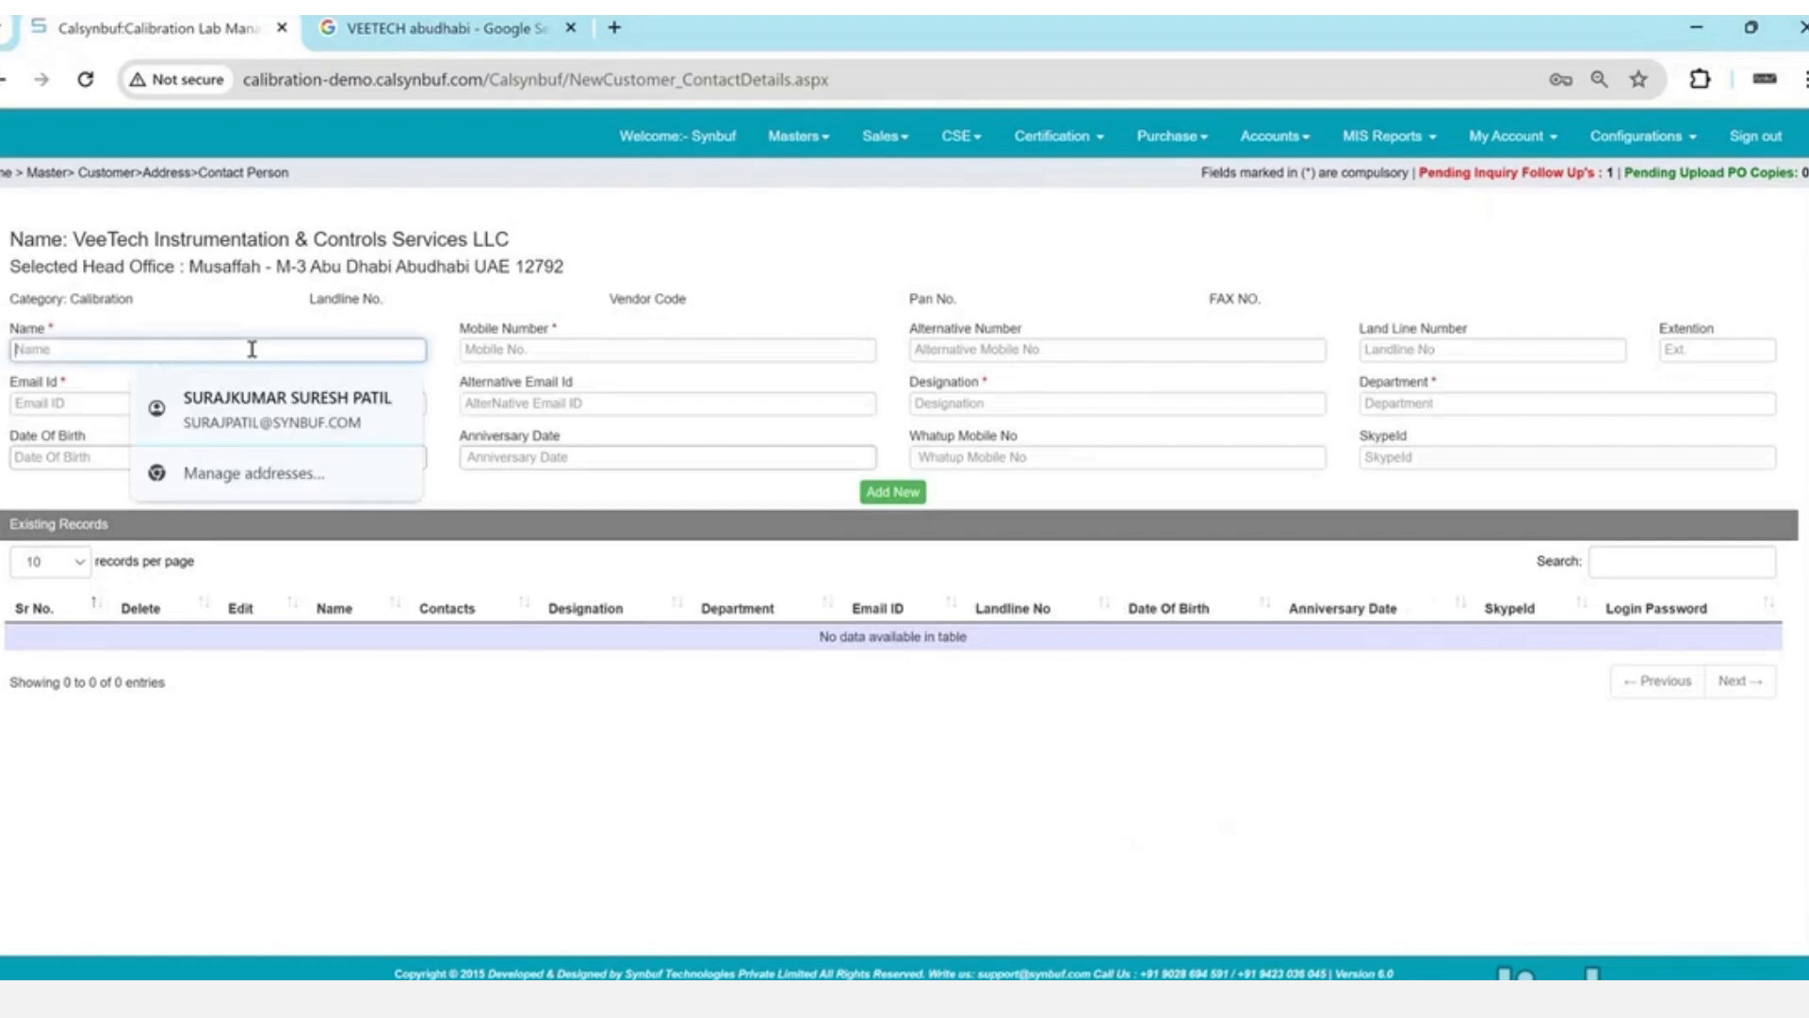
{"action": "type", "text": "Mr. Ari"}
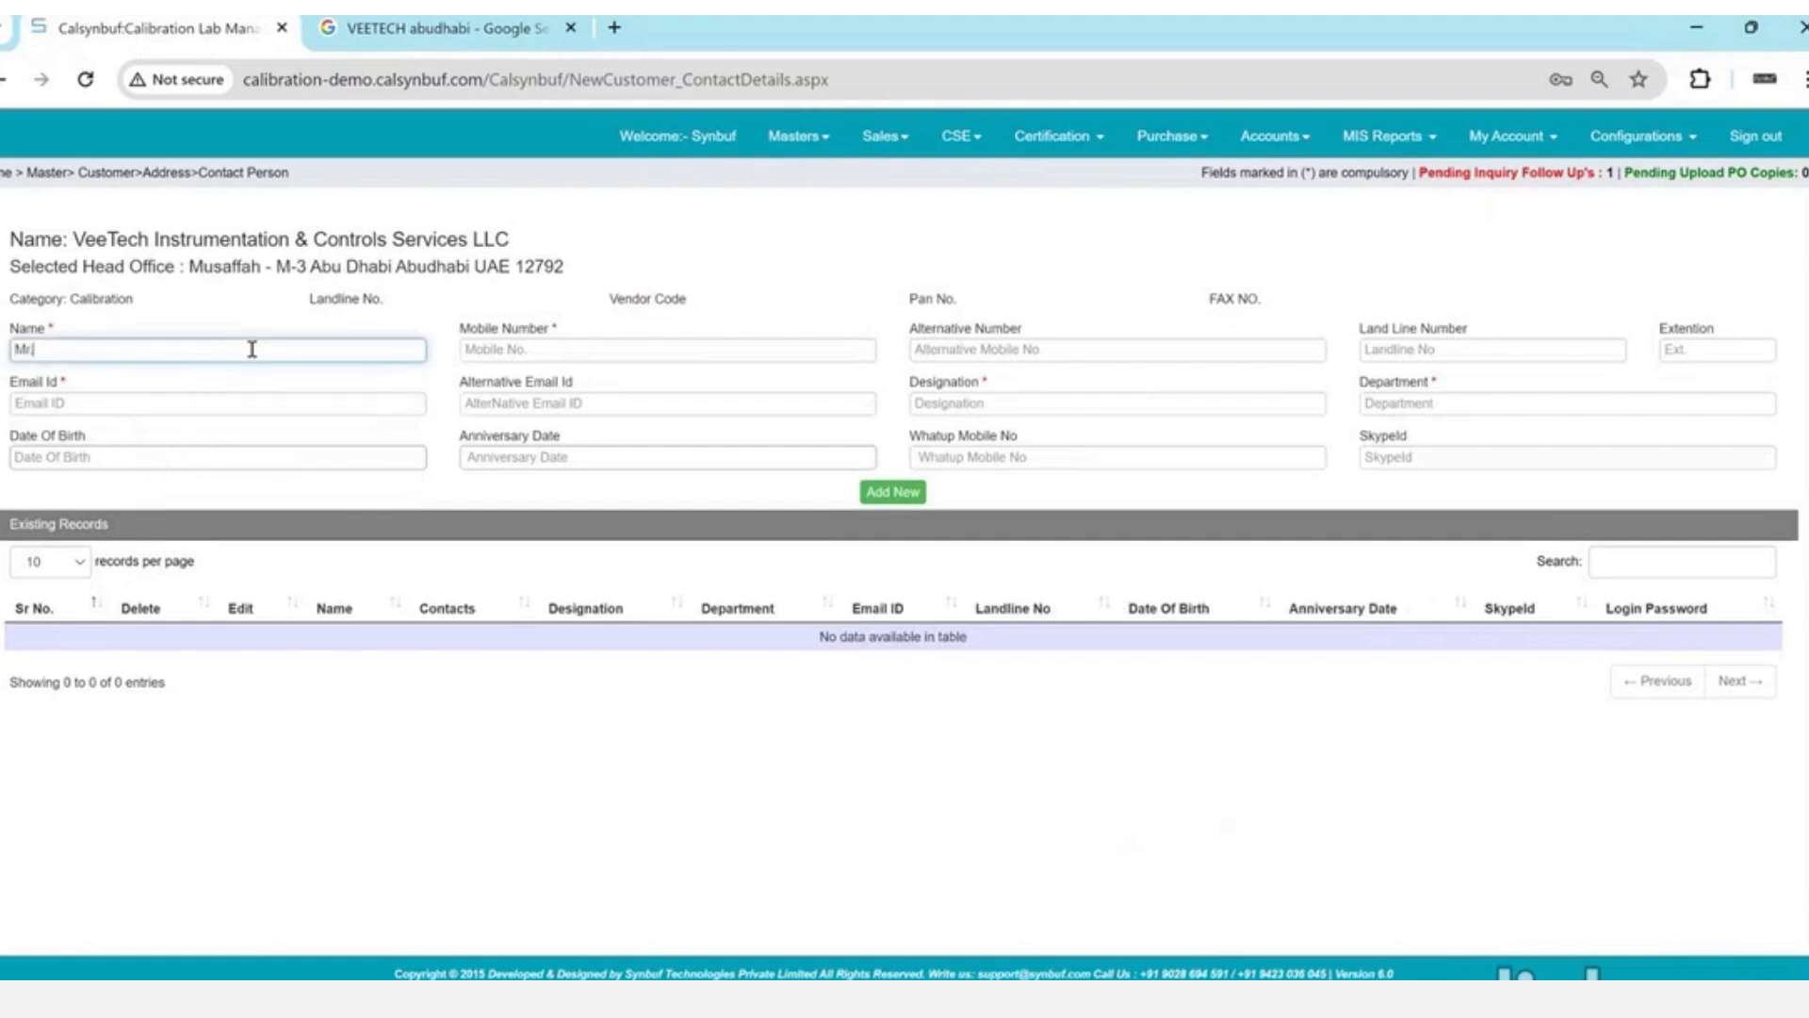
{"action": "type", "text": "oob"}
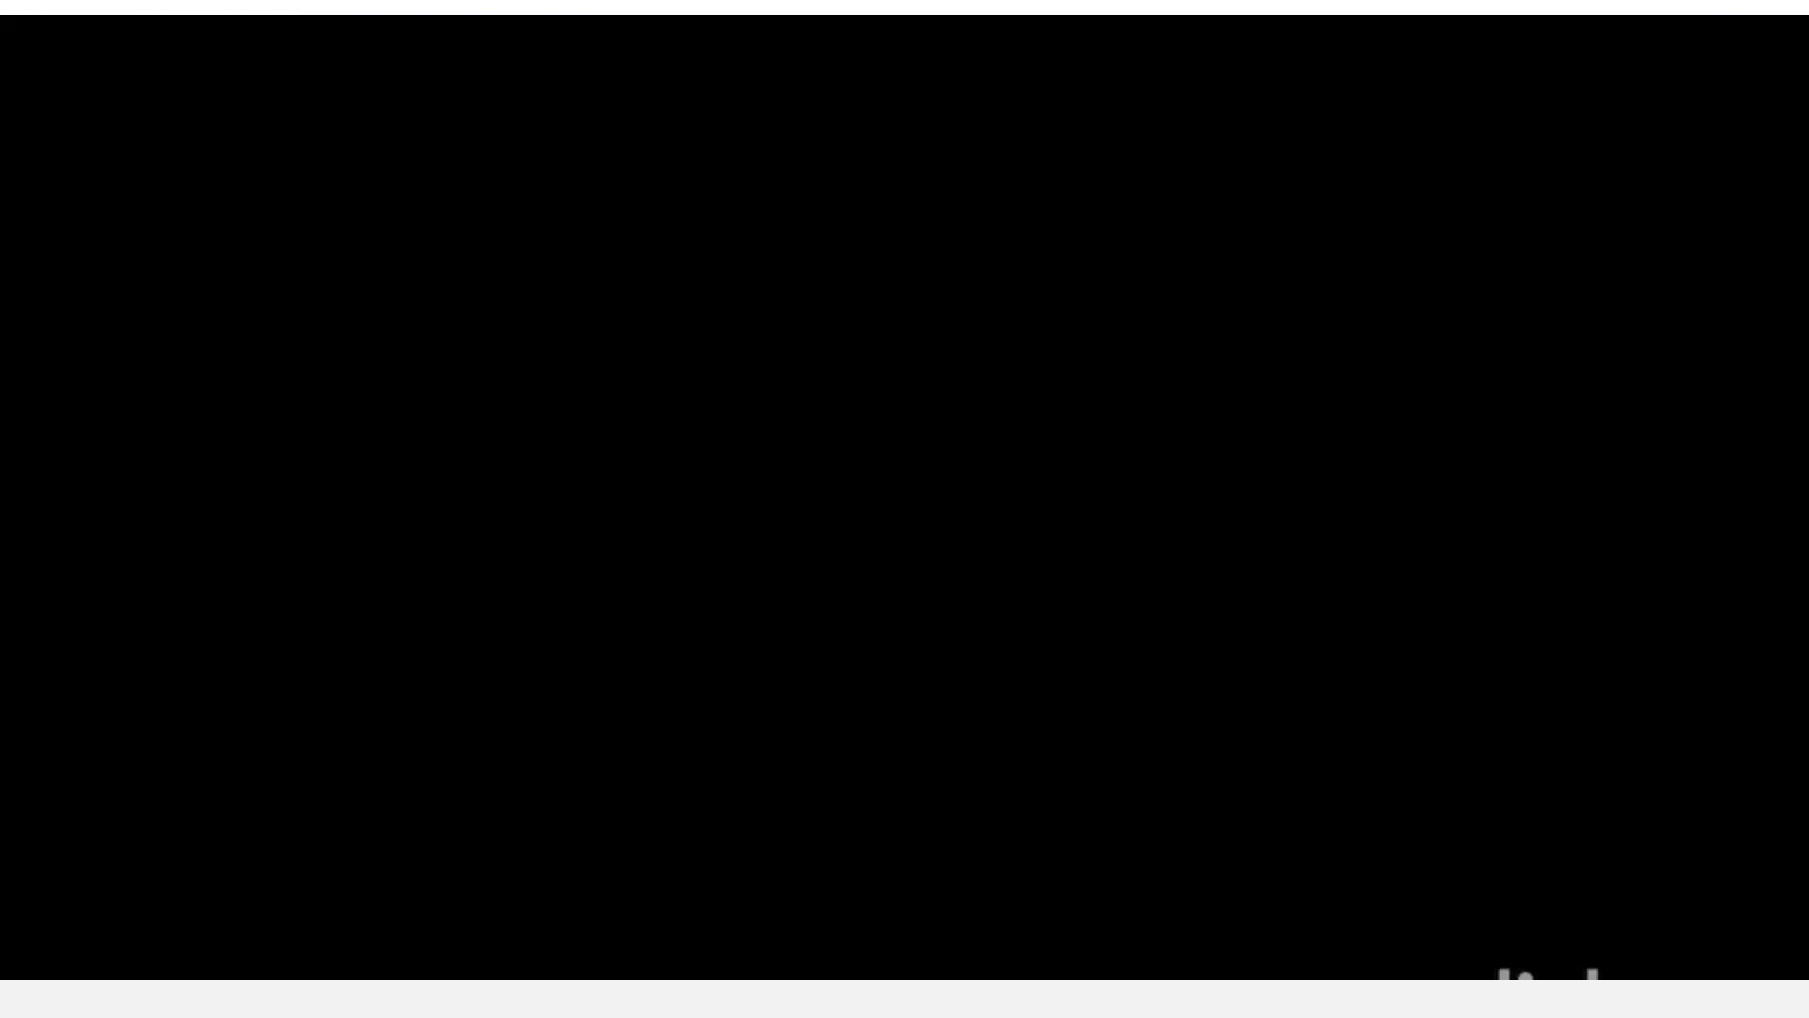
{"action": "key", "text": "Tab"}
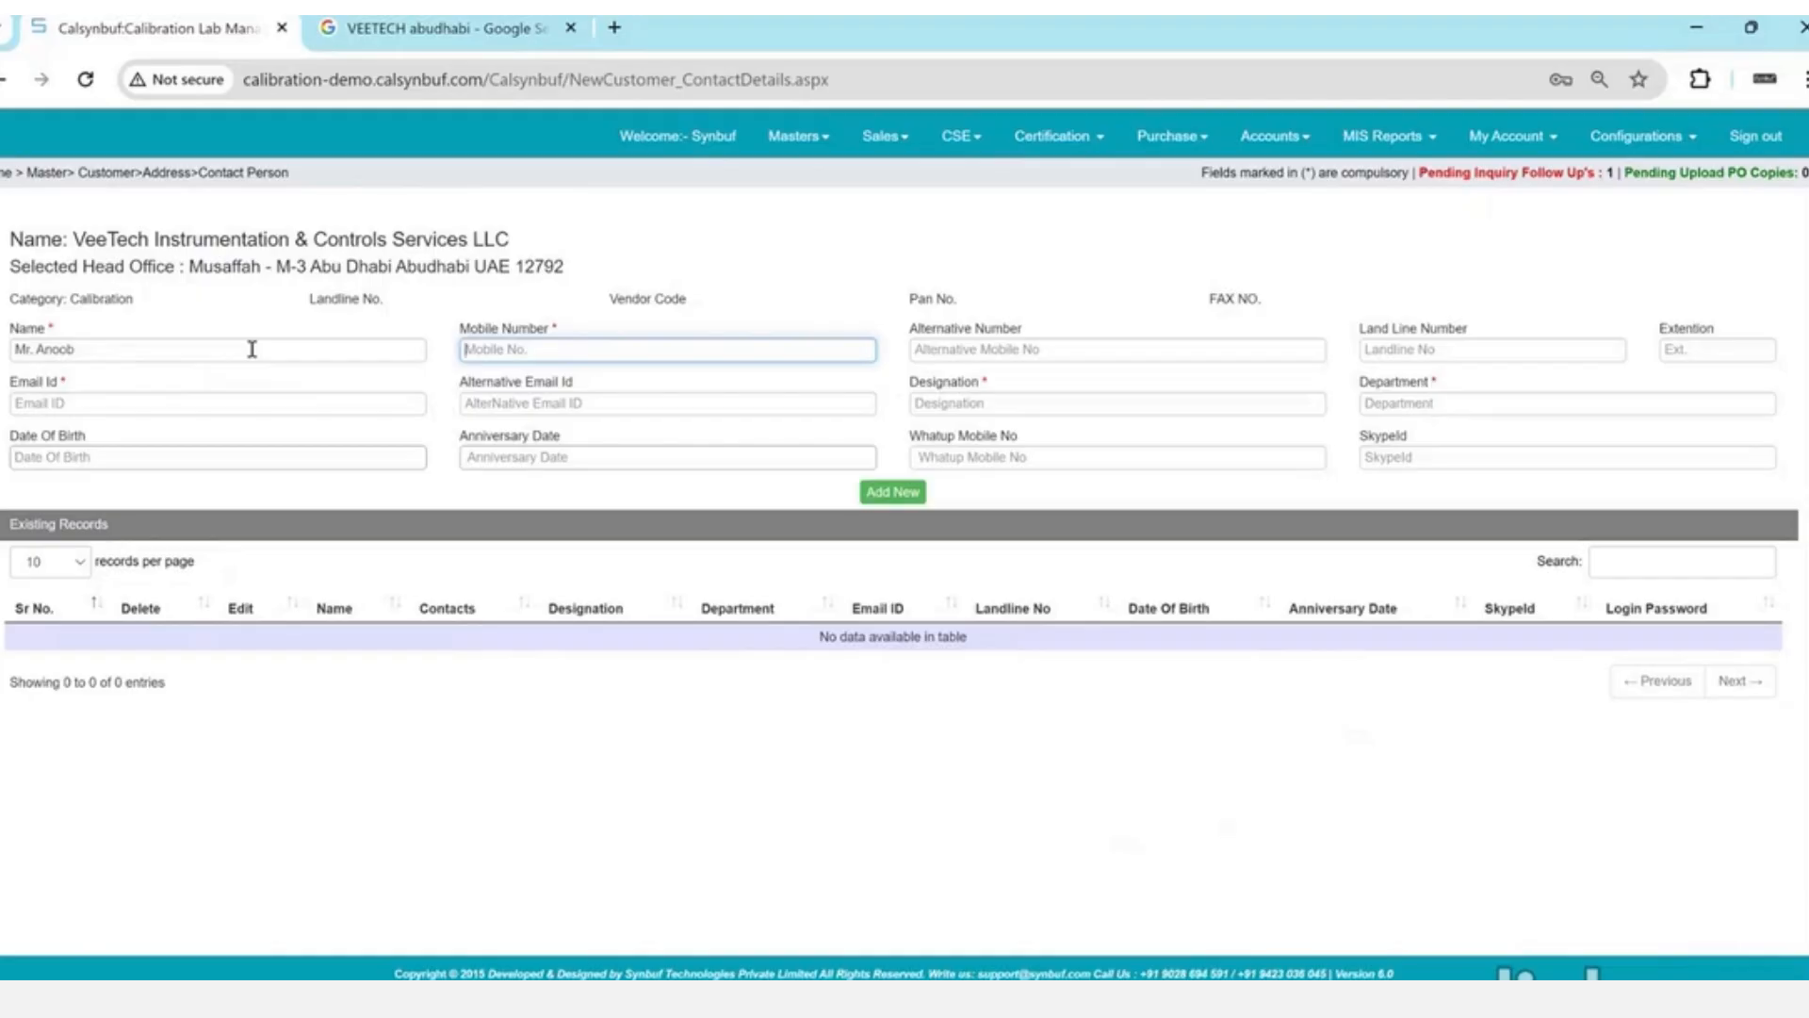
{"action": "type", "text": "1234567890"}
{"action": "key", "text": "Tab"}
{"action": "key", "text": "Tab"}
{"action": "key", "text": "Tab"}
{"action": "key", "text": "Tab"}
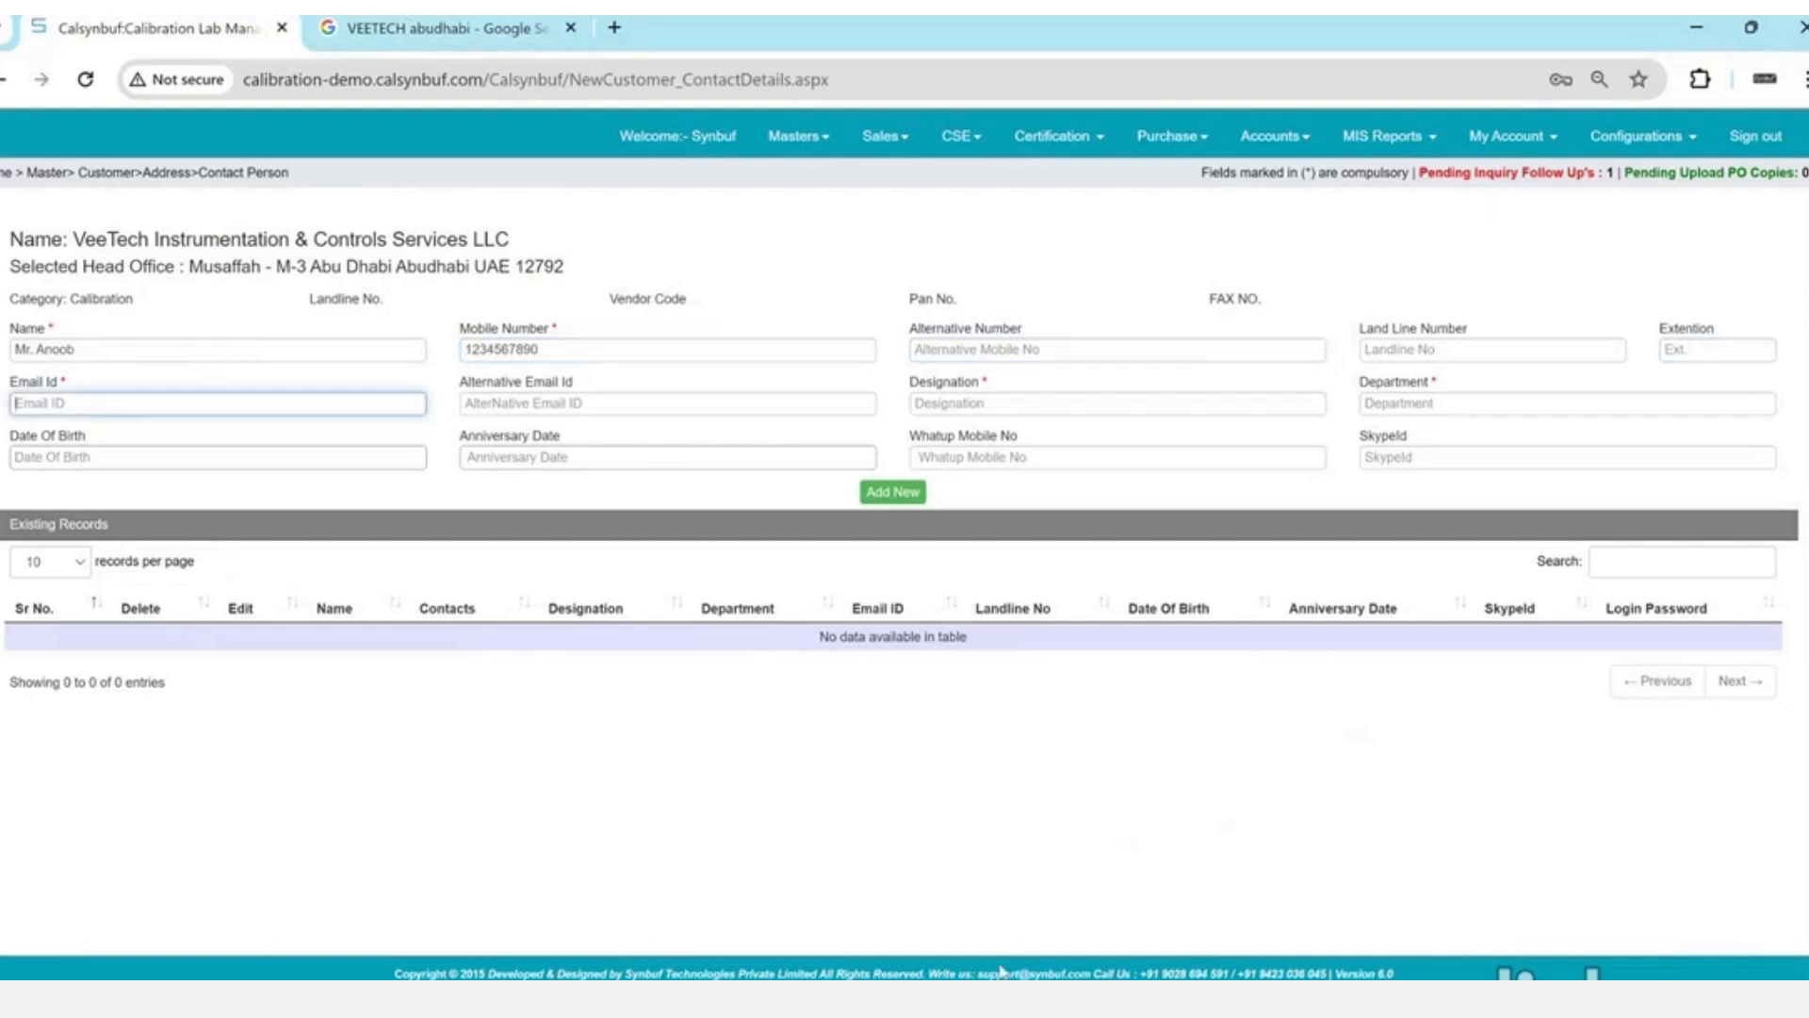
- Paste the contact's e-mail address and strip the 'mailto:' prefix from it
{"action": "key", "text": "ctrl+v"}
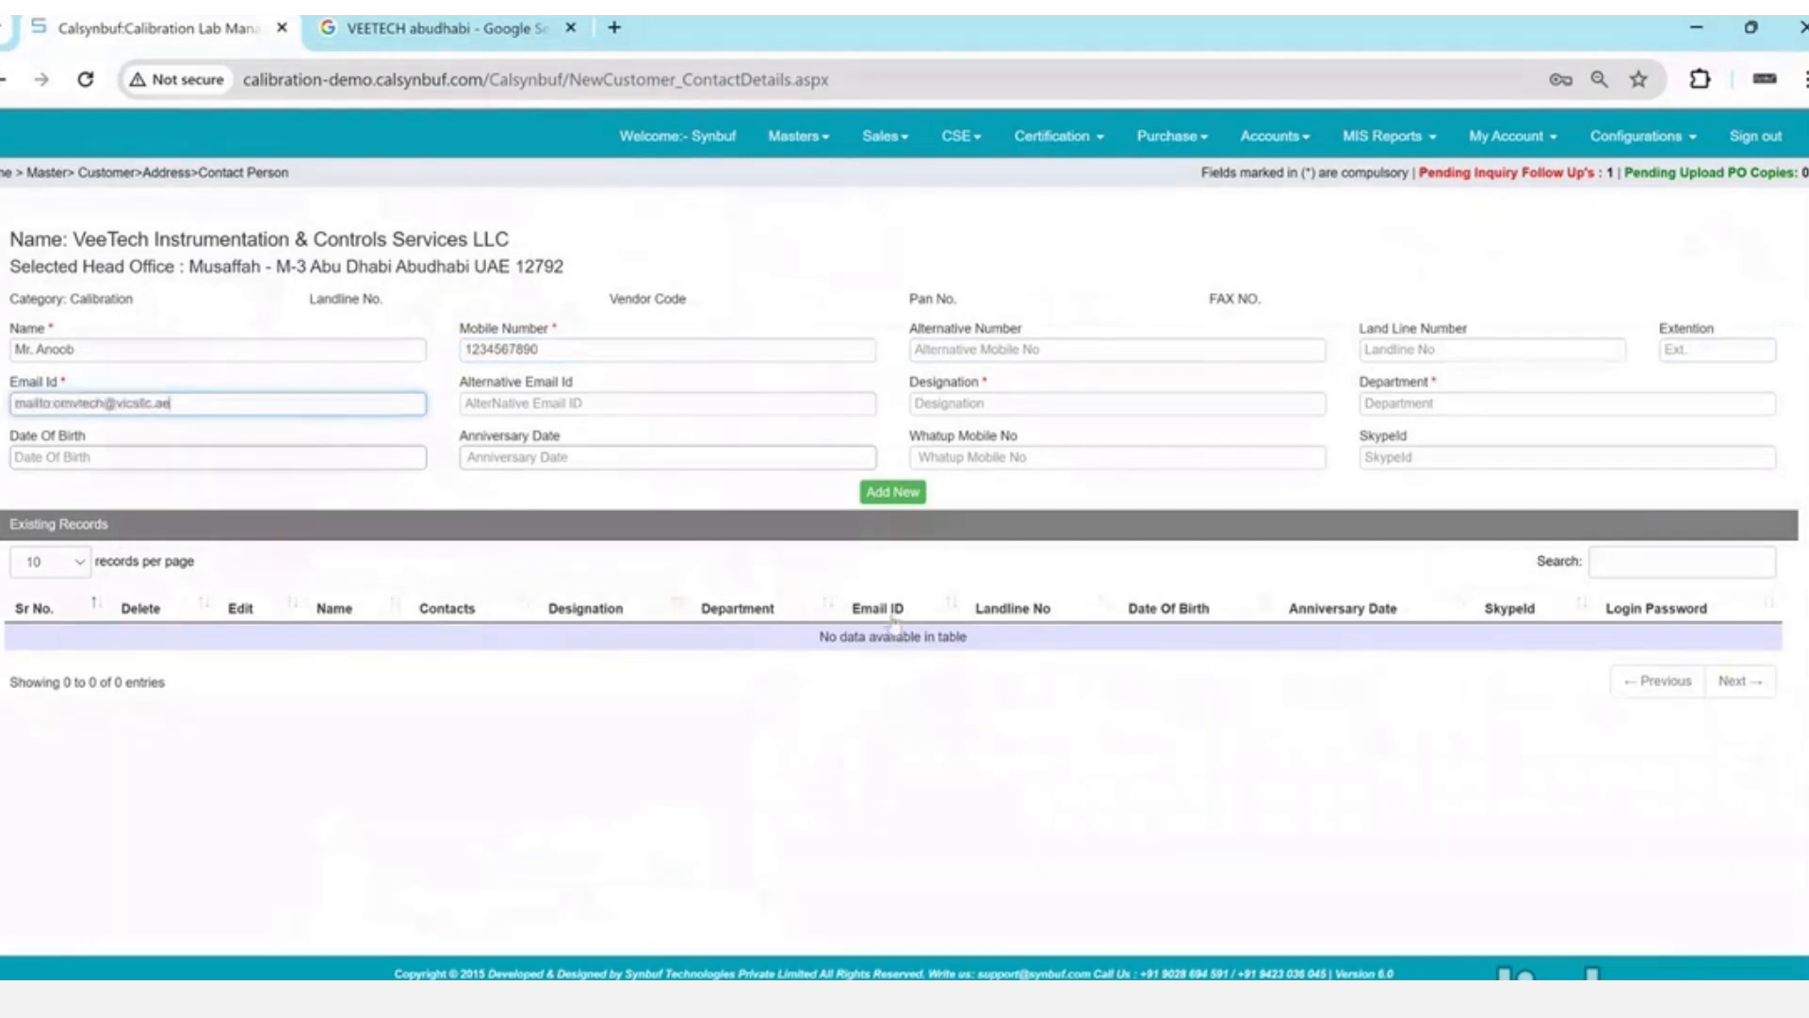
{"action": "key", "text": "Tab"}
{"action": "key", "text": "shift+Tab"}
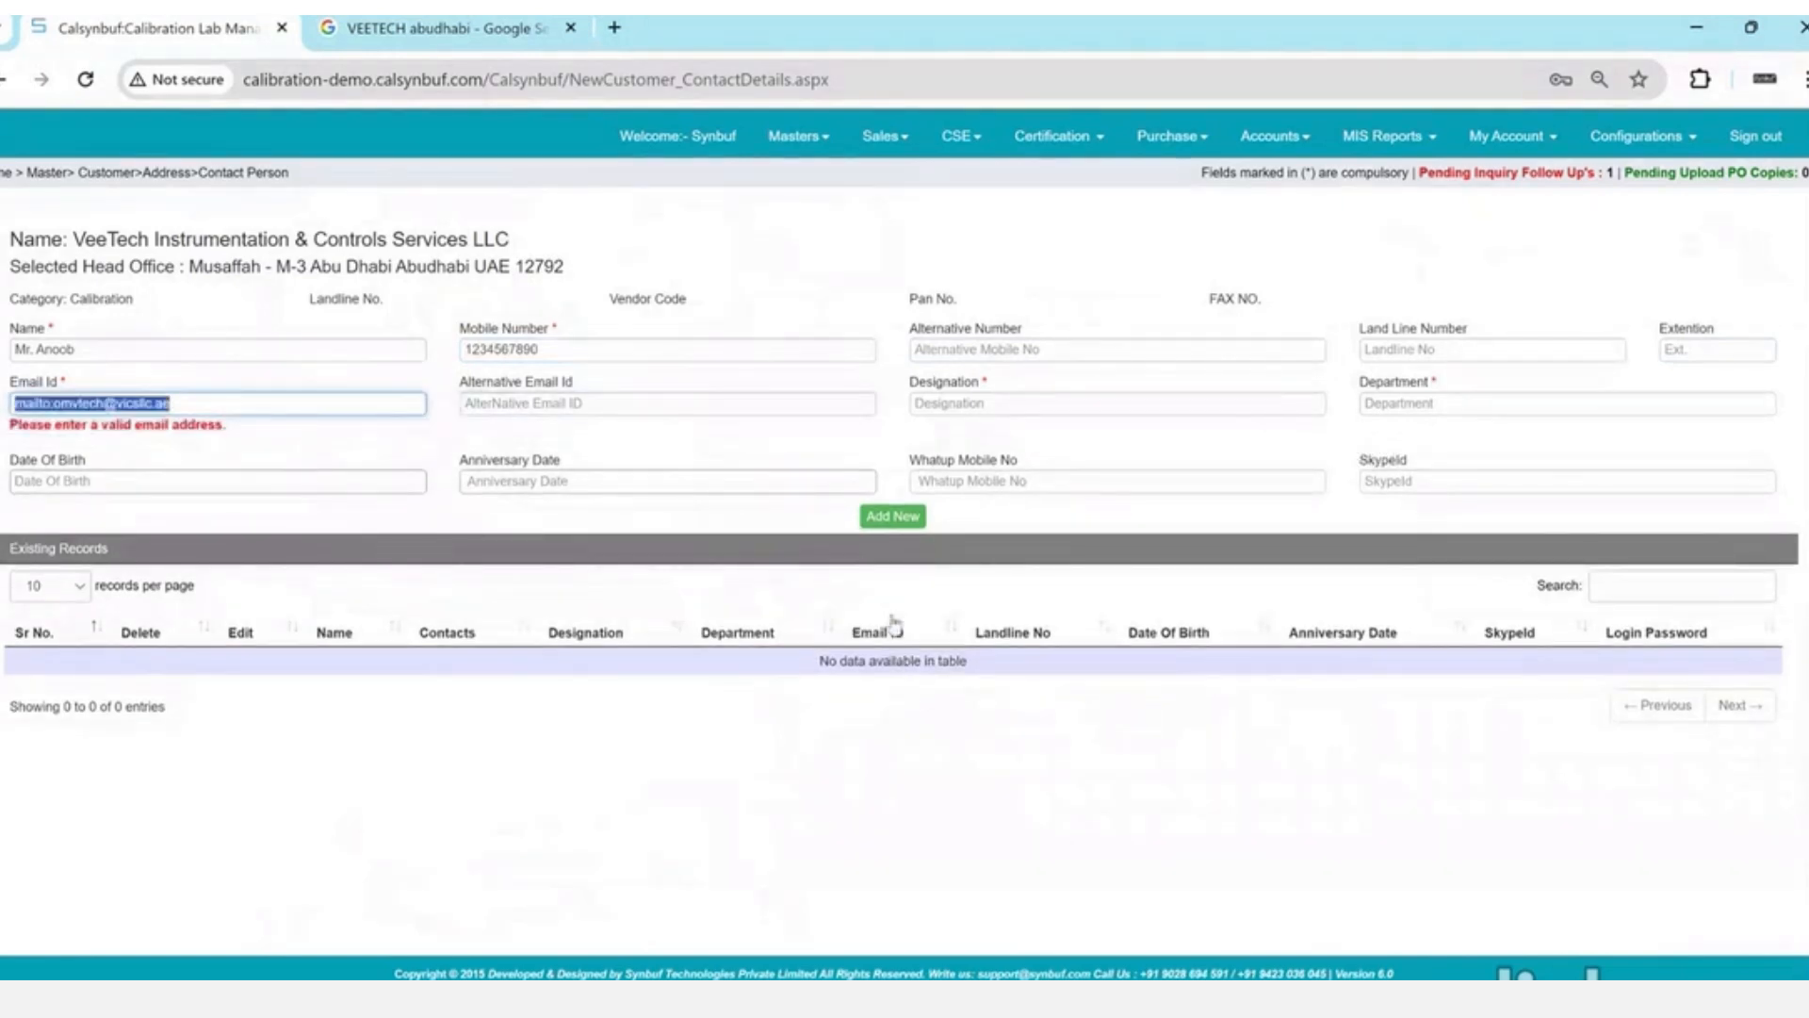
{"action": "key", "text": "Home"}
{"action": "key", "text": "shift+Right"}
{"action": "key", "text": "shift+Right"}
{"action": "key", "text": "shift+Right"}
{"action": "key", "text": "shift+Right"}
{"action": "key", "text": "shift+Right"}
{"action": "key", "text": "shift+Right"}
{"action": "key", "text": "shift+Right"}
{"action": "key", "text": "Delete"}
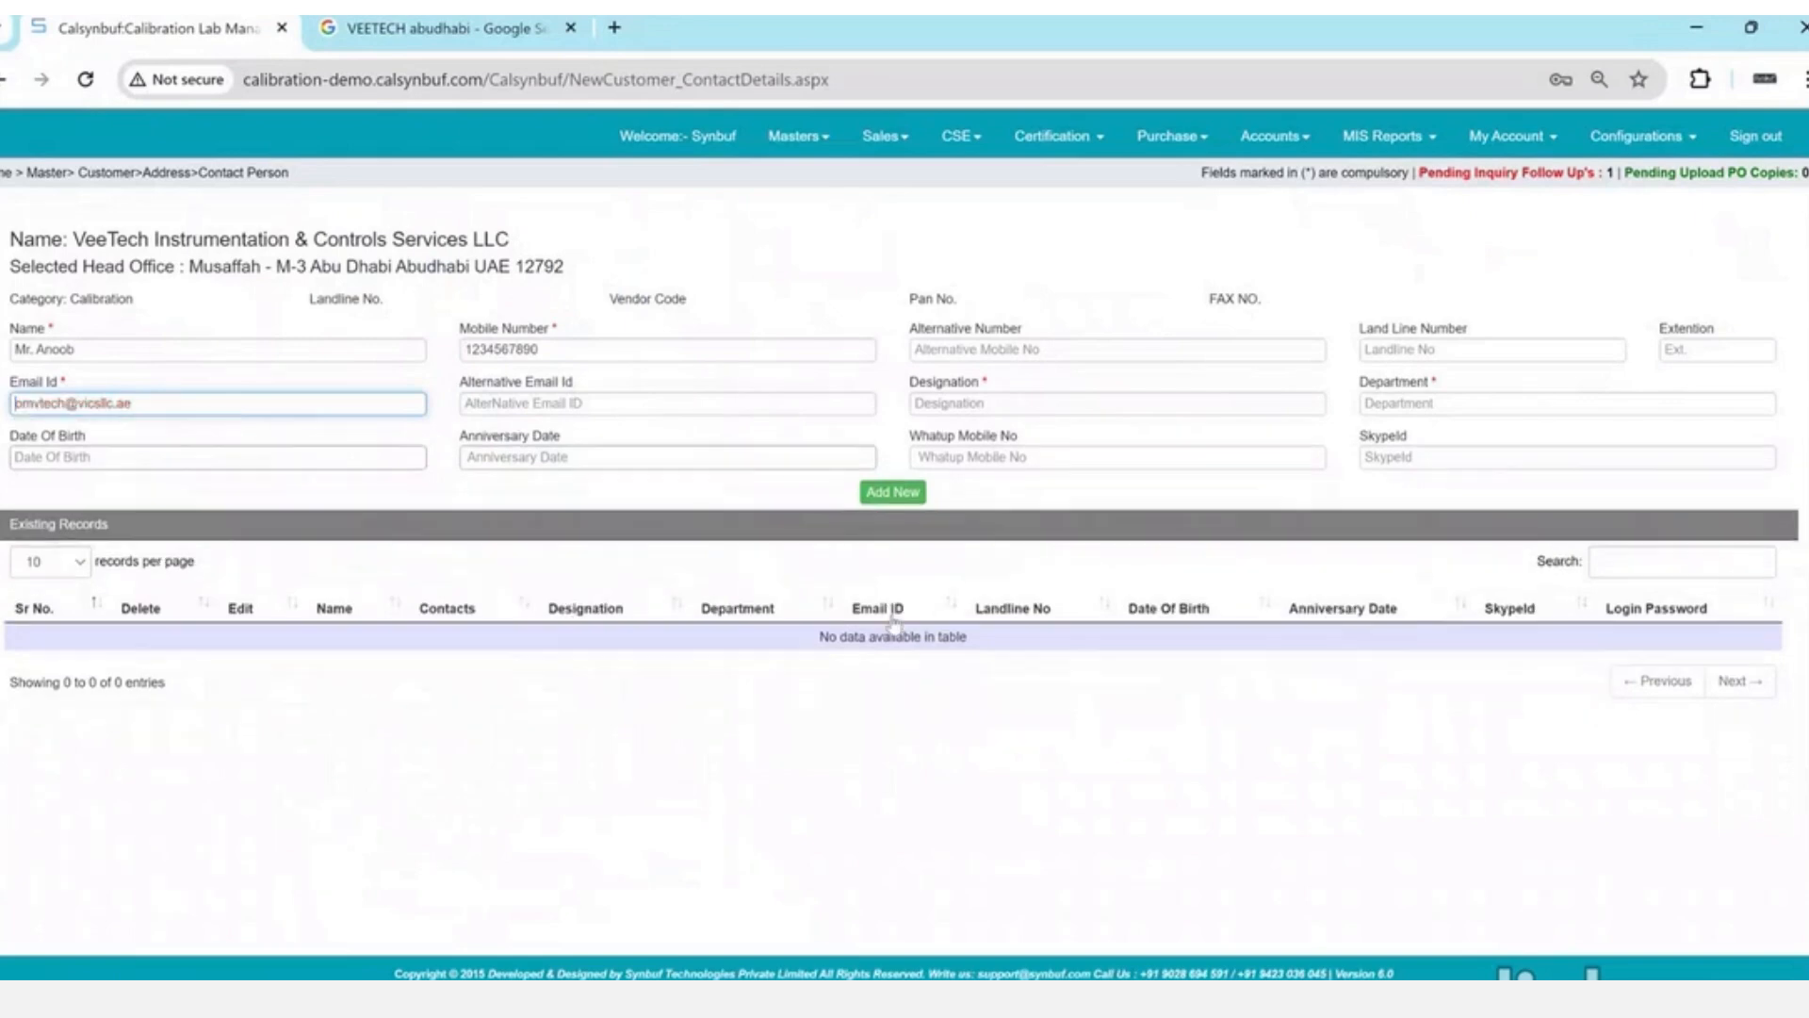
- Set designation Manager and department Calibration, then save the new contact
{"action": "key", "text": "Tab"}
{"action": "key", "text": "Tab"}
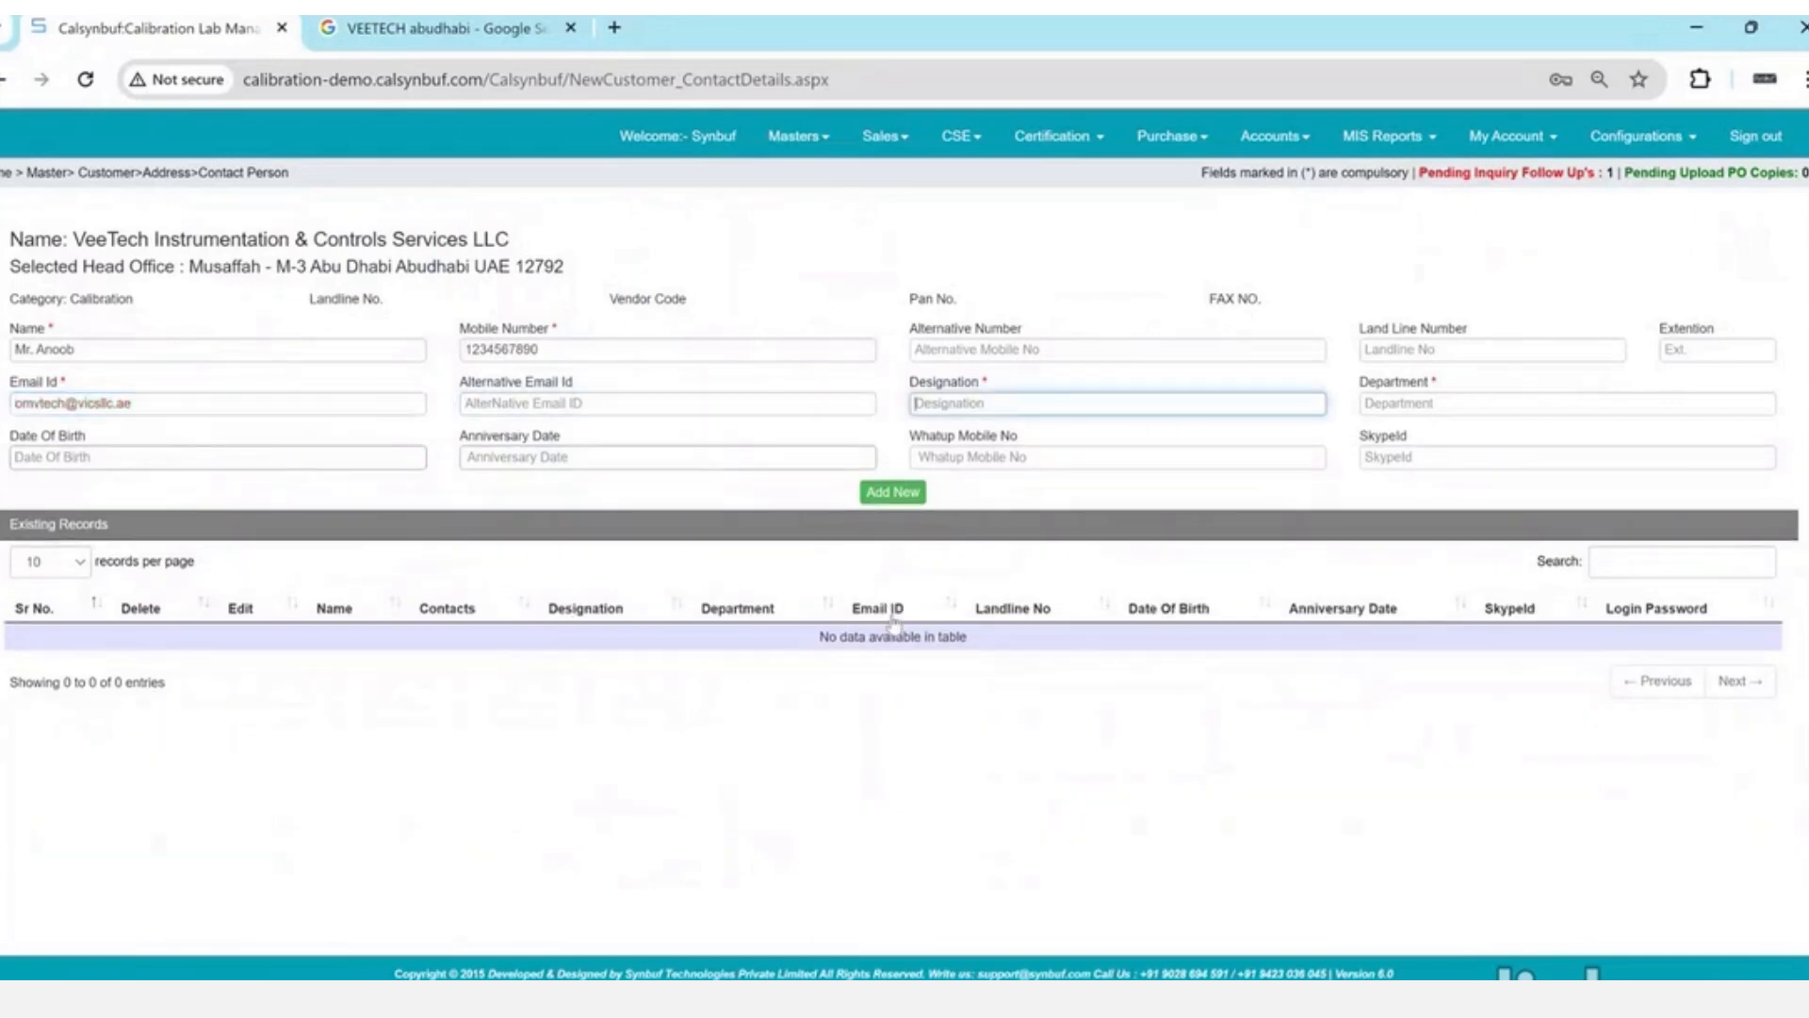
{"action": "type", "text": "Manager"}
{"action": "key", "text": "Tab"}
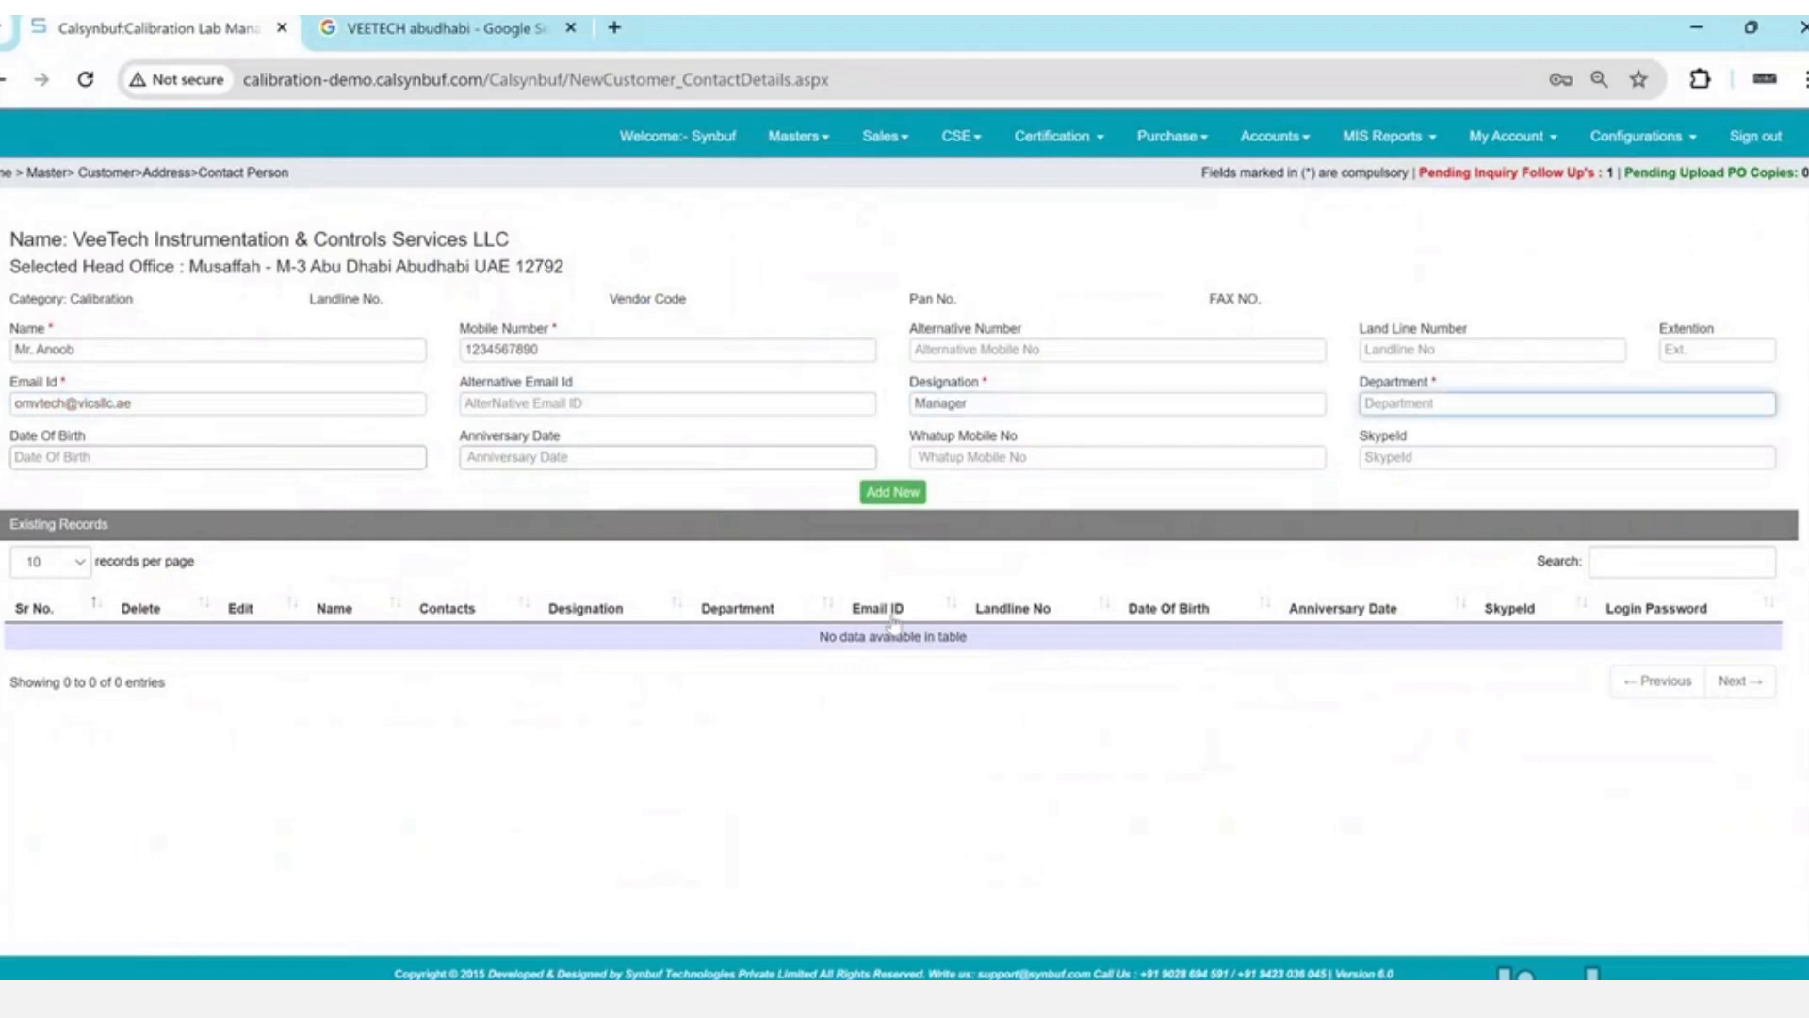
{"action": "type", "text": "Calibration"}
{"action": "key", "text": "Tab"}
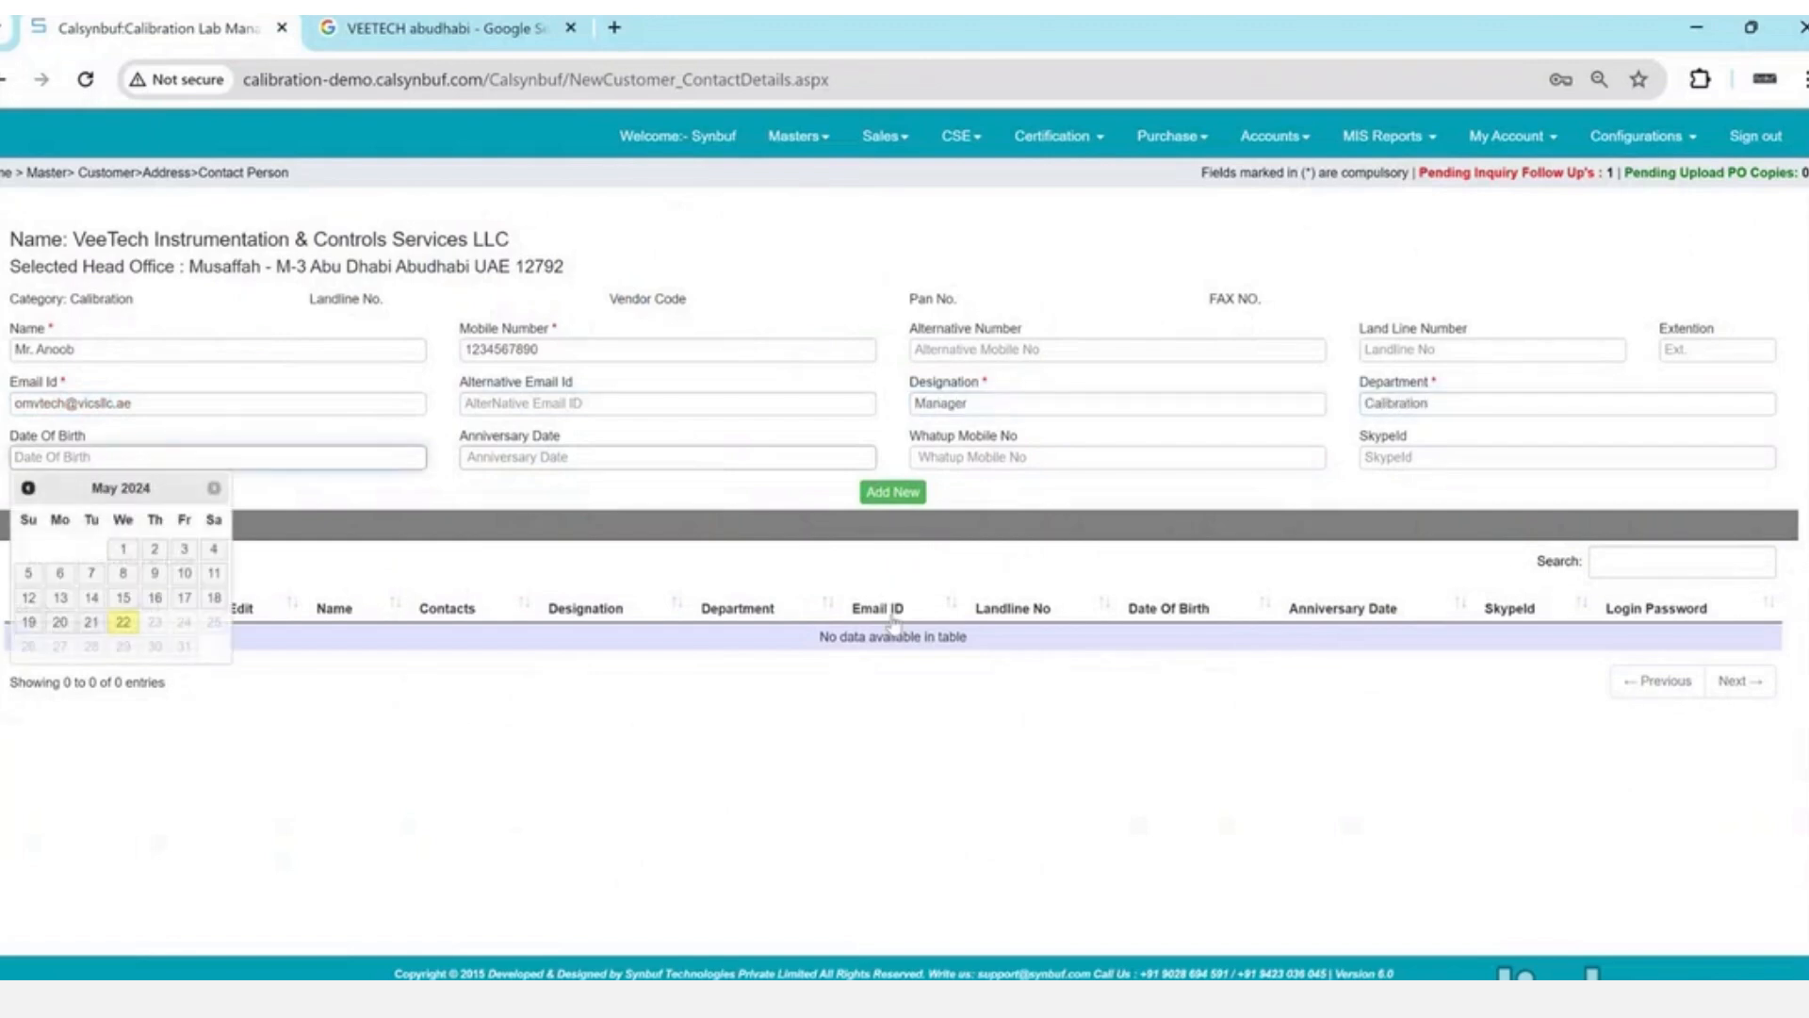
{"action": "left_click", "coordinate": [908, 490]}
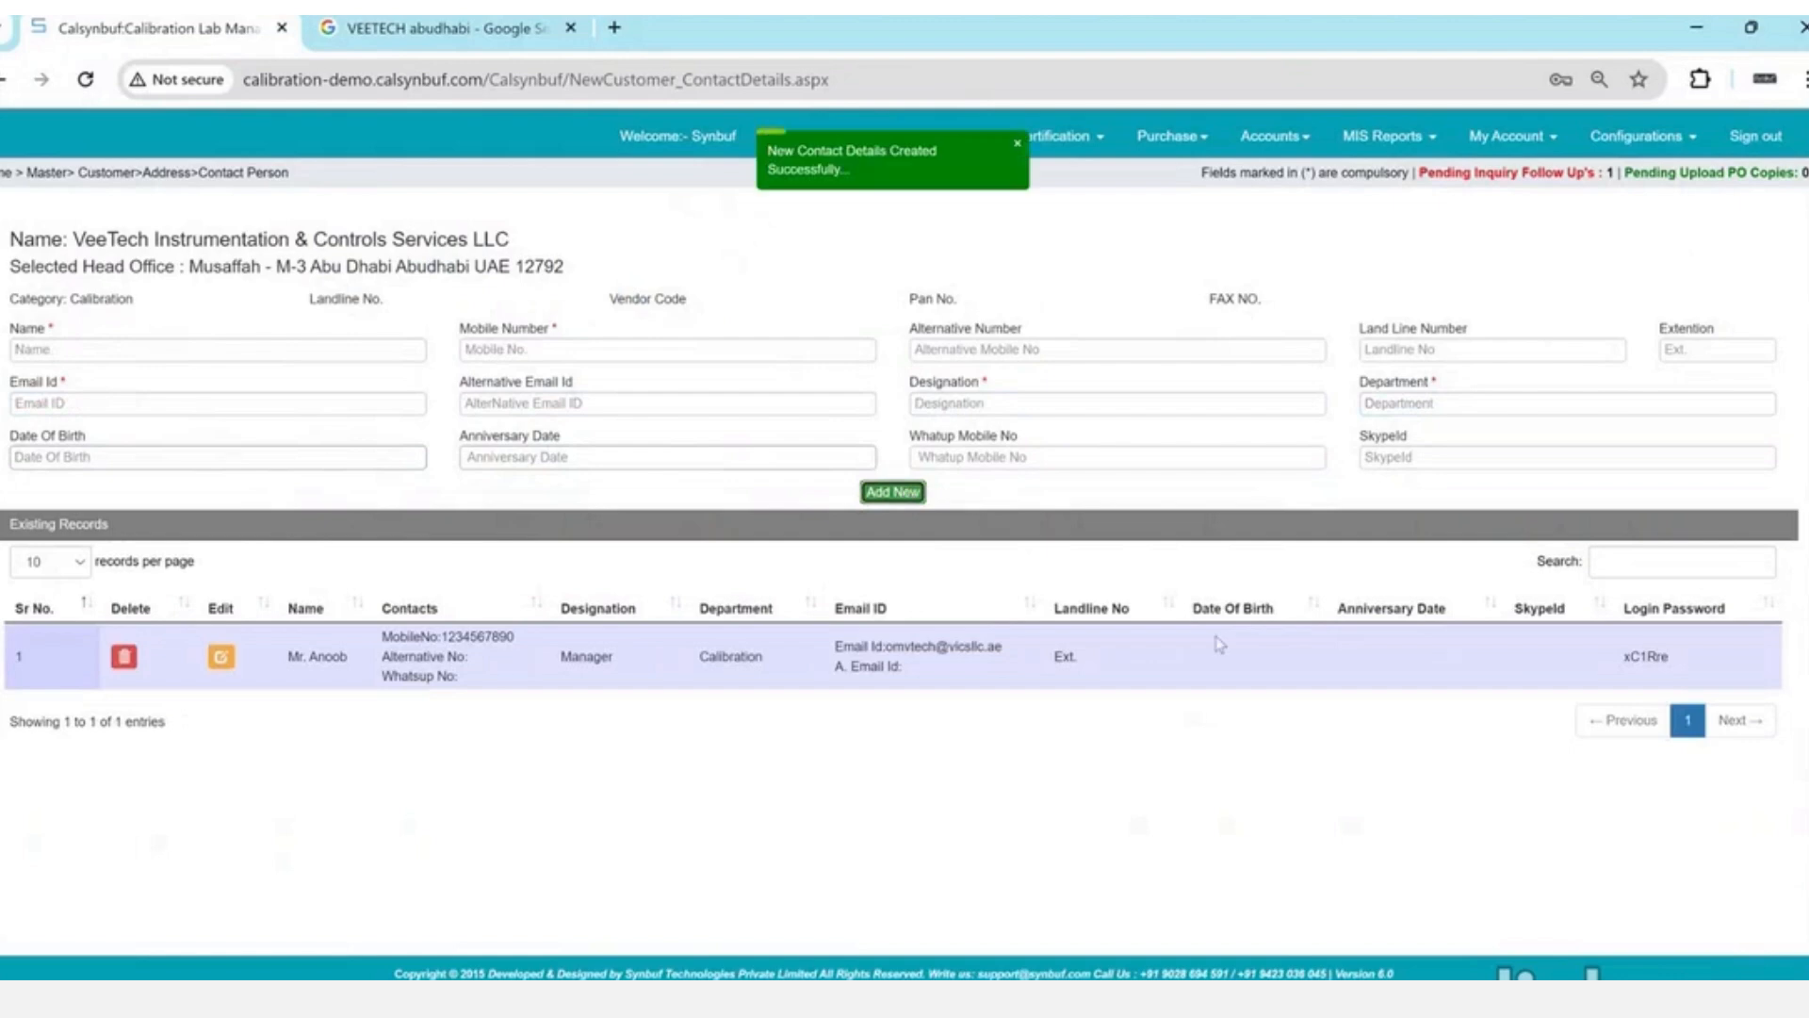
- Inspect the contact's generated login password, then go back to VeeTech's address page
{"action": "double_click", "coordinate": [1651, 654]}
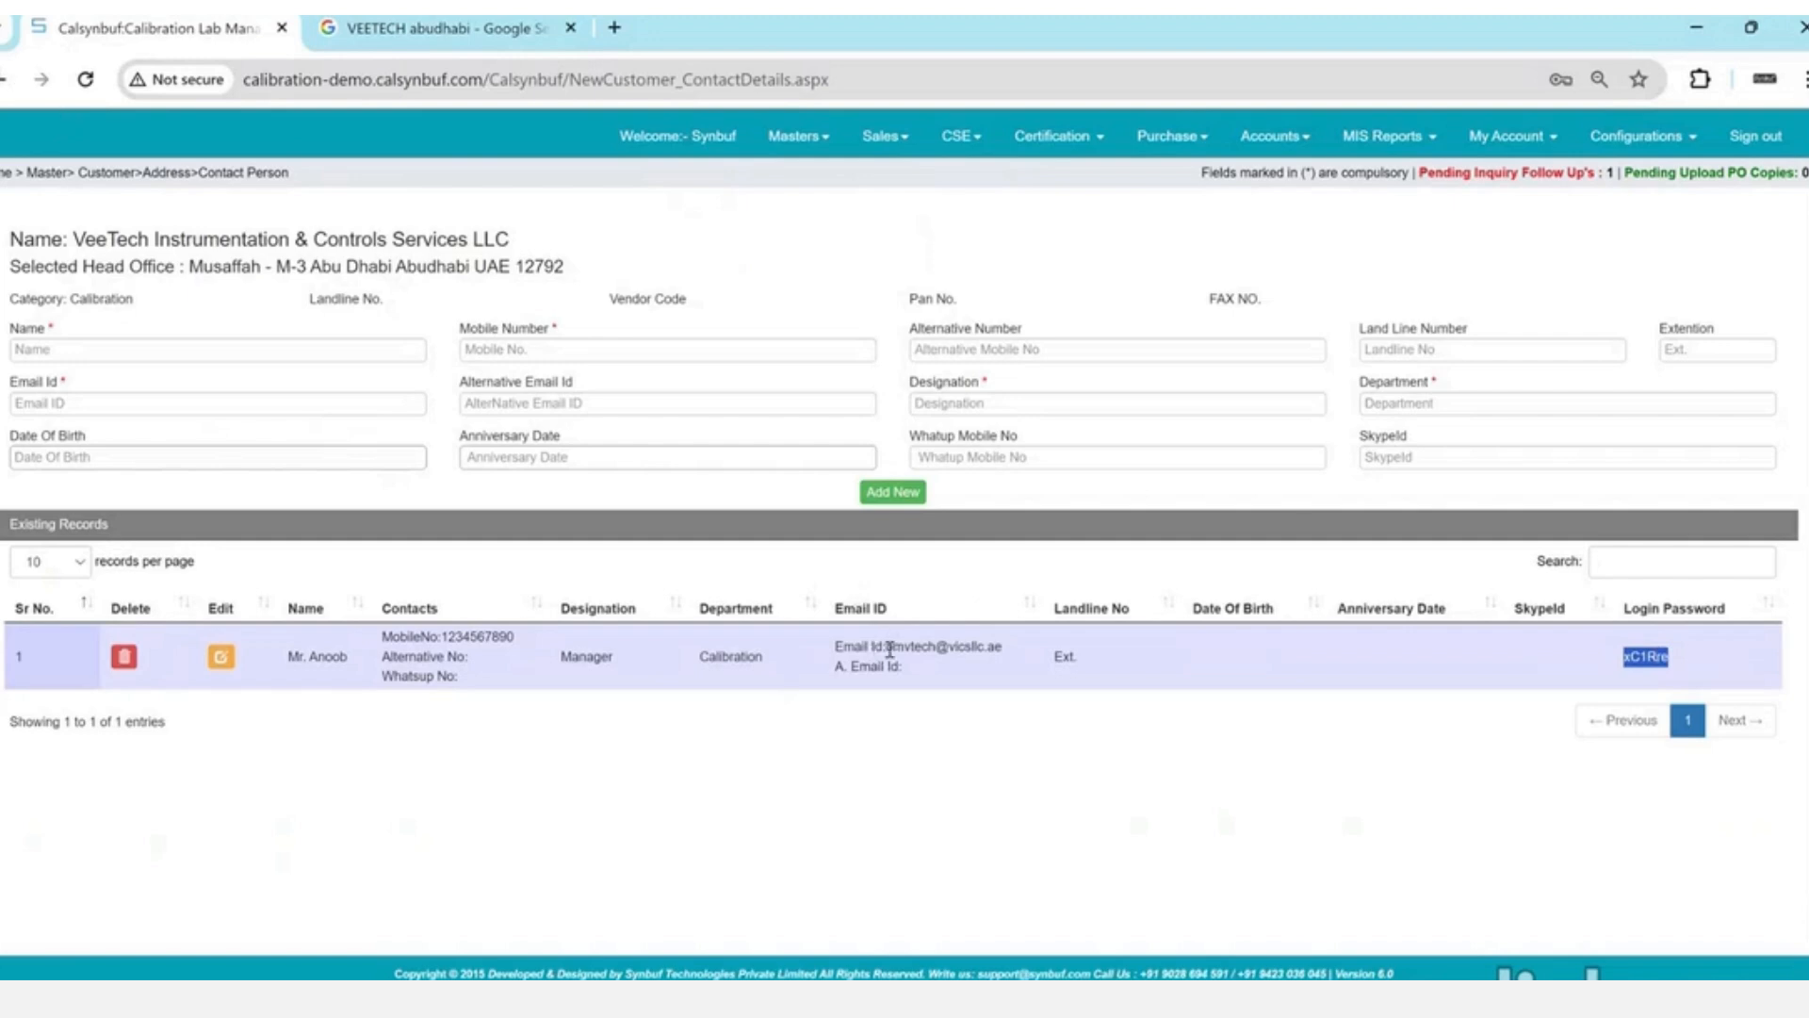
{"action": "left_click", "coordinate": [886, 648]}
{"action": "double_click", "coordinate": [1657, 670]}
{"action": "left_click", "coordinate": [3, 79]}
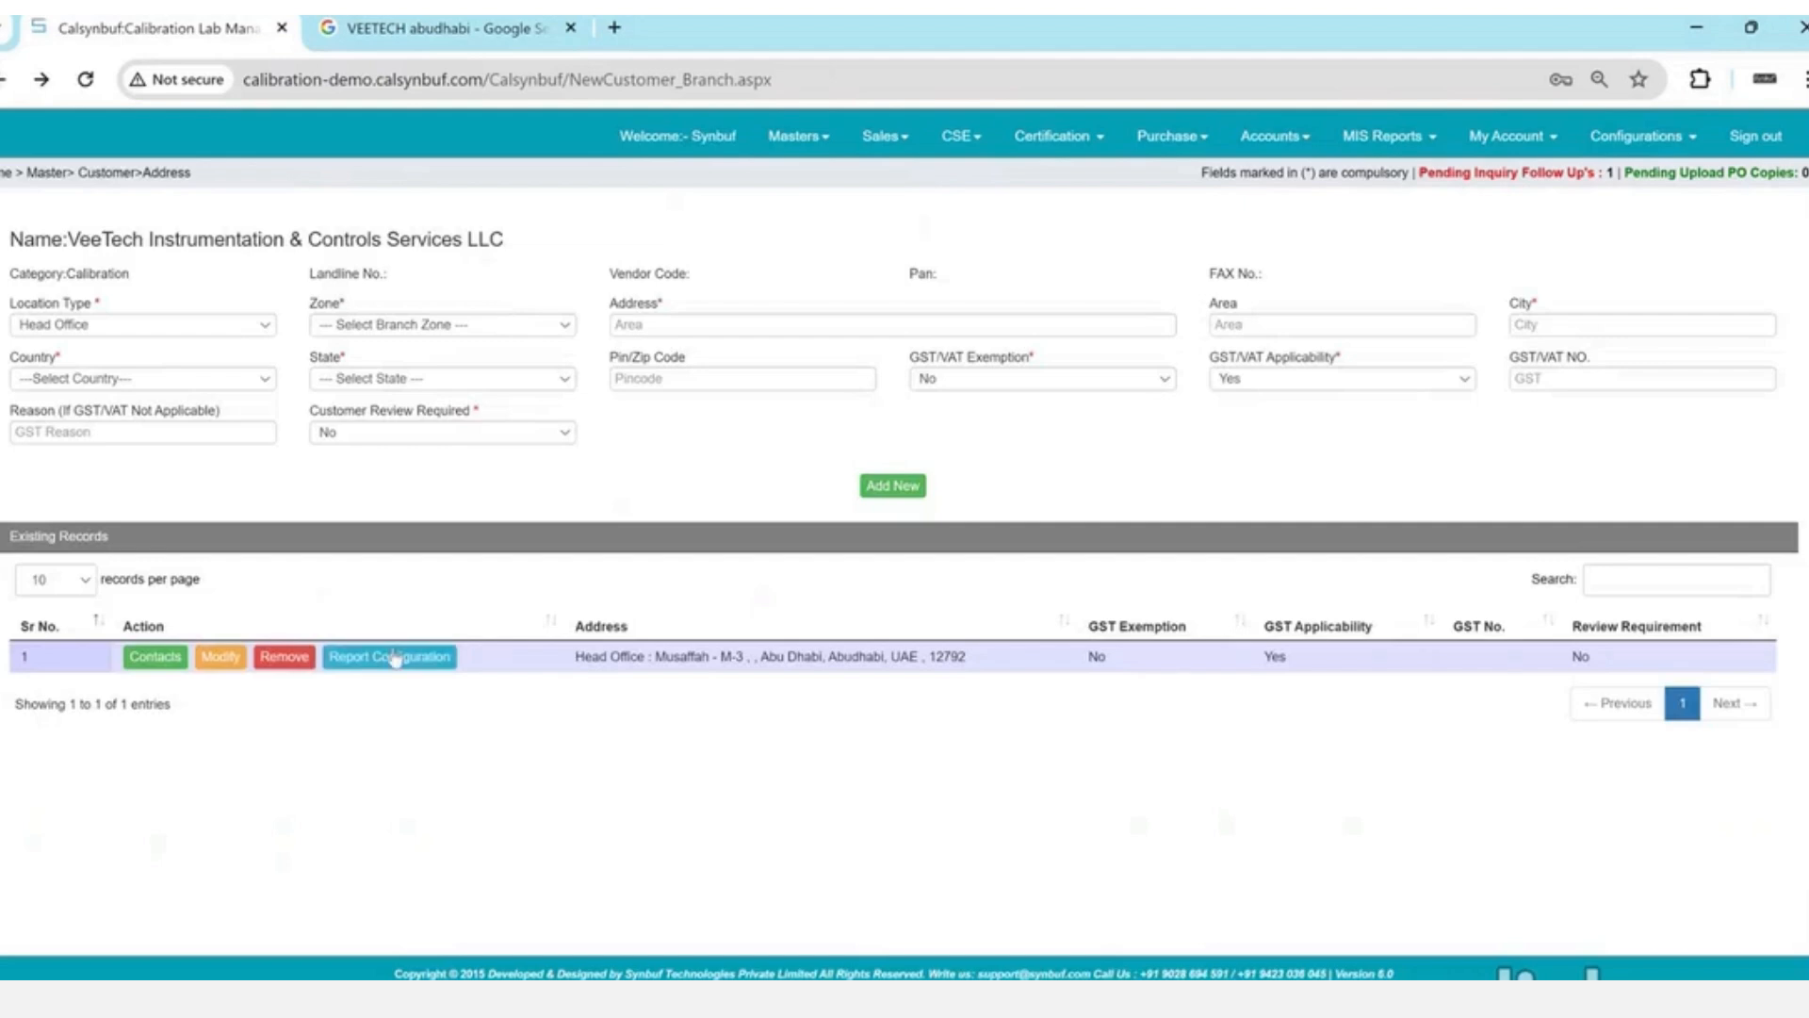
- Launch Excel and start a maximized blank workbook, dismissing the activation prompt
{"action": "key", "text": "super"}
{"action": "type", "text": "excel"}
{"action": "key", "text": "Return"}
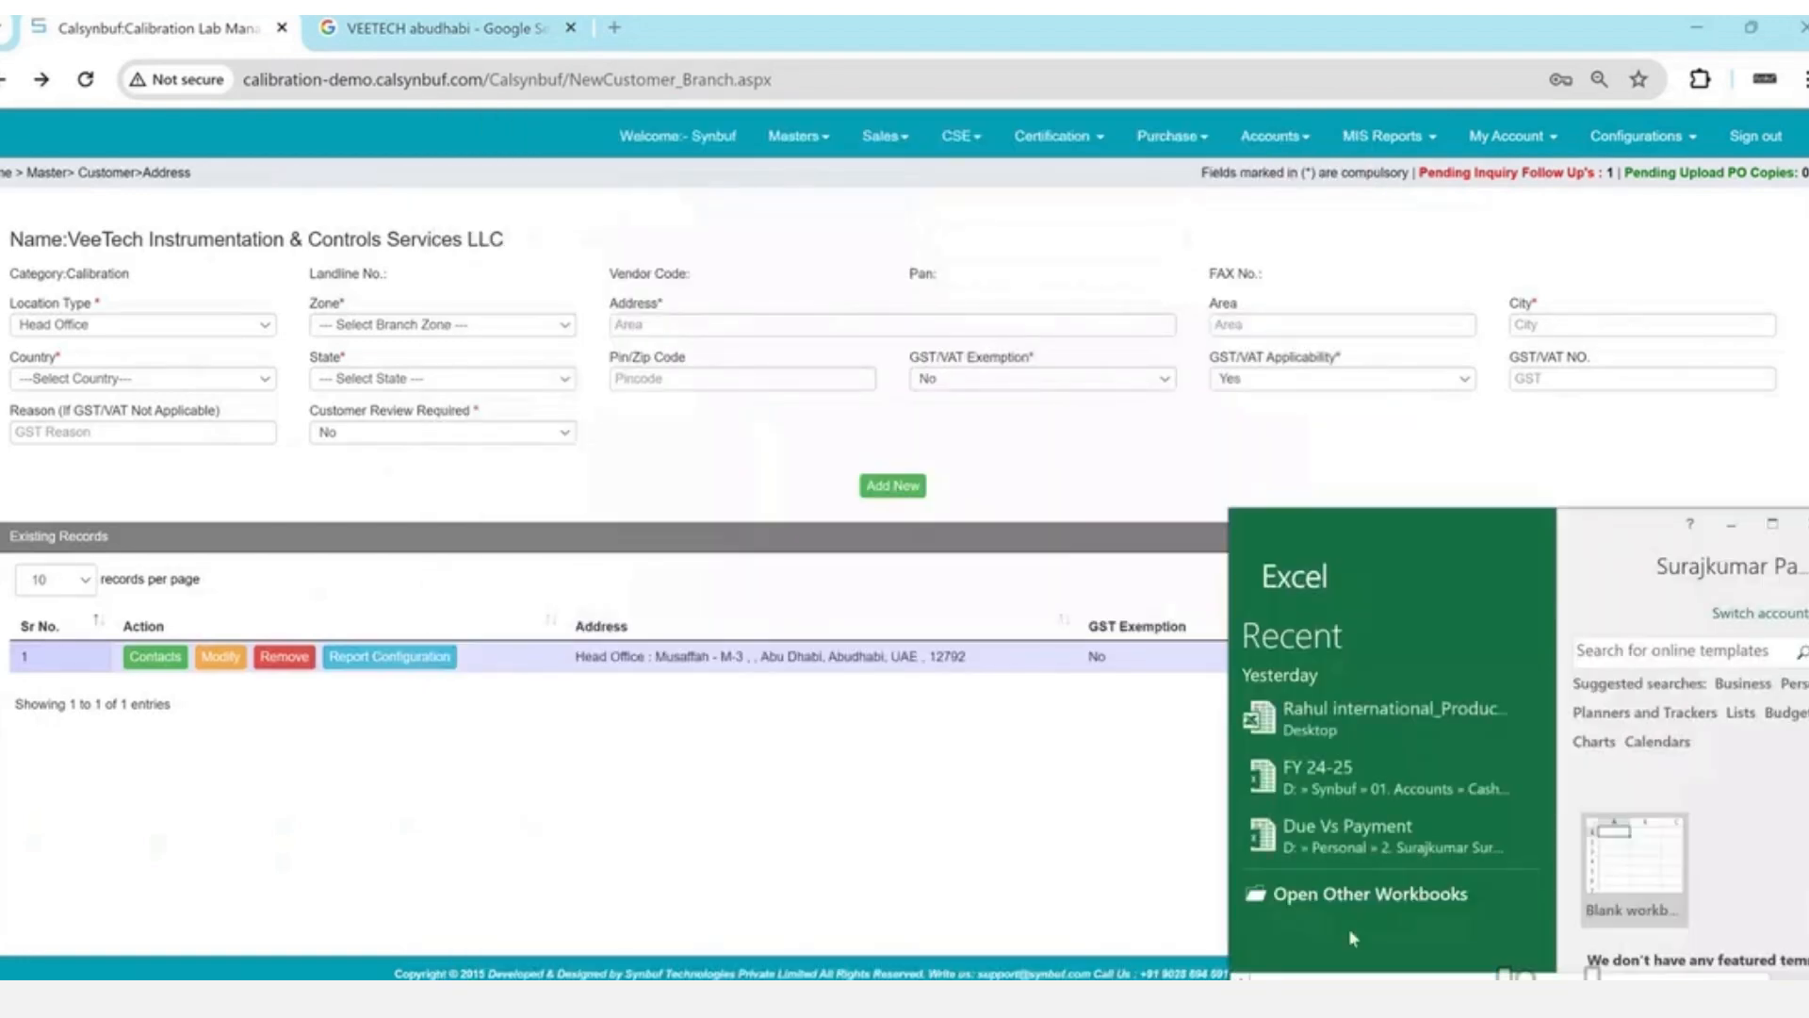
{"action": "left_click", "coordinate": [1637, 871]}
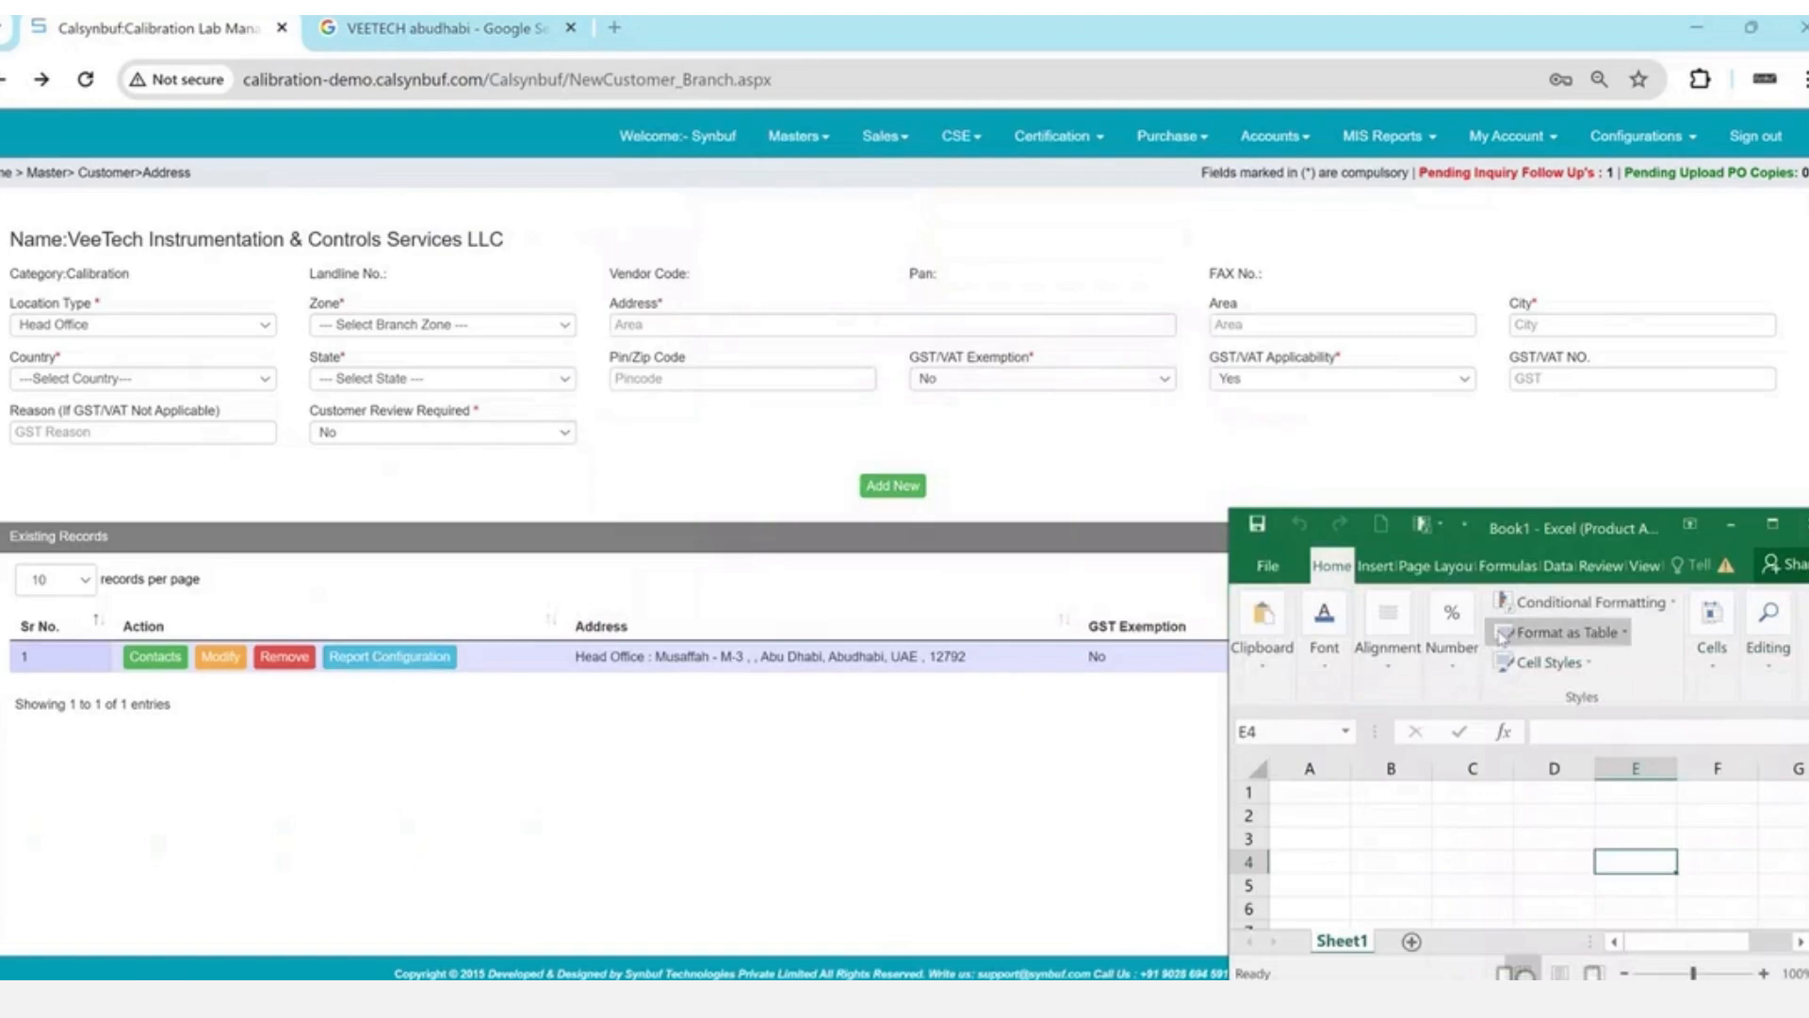
{"action": "left_click", "coordinate": [1773, 524]}
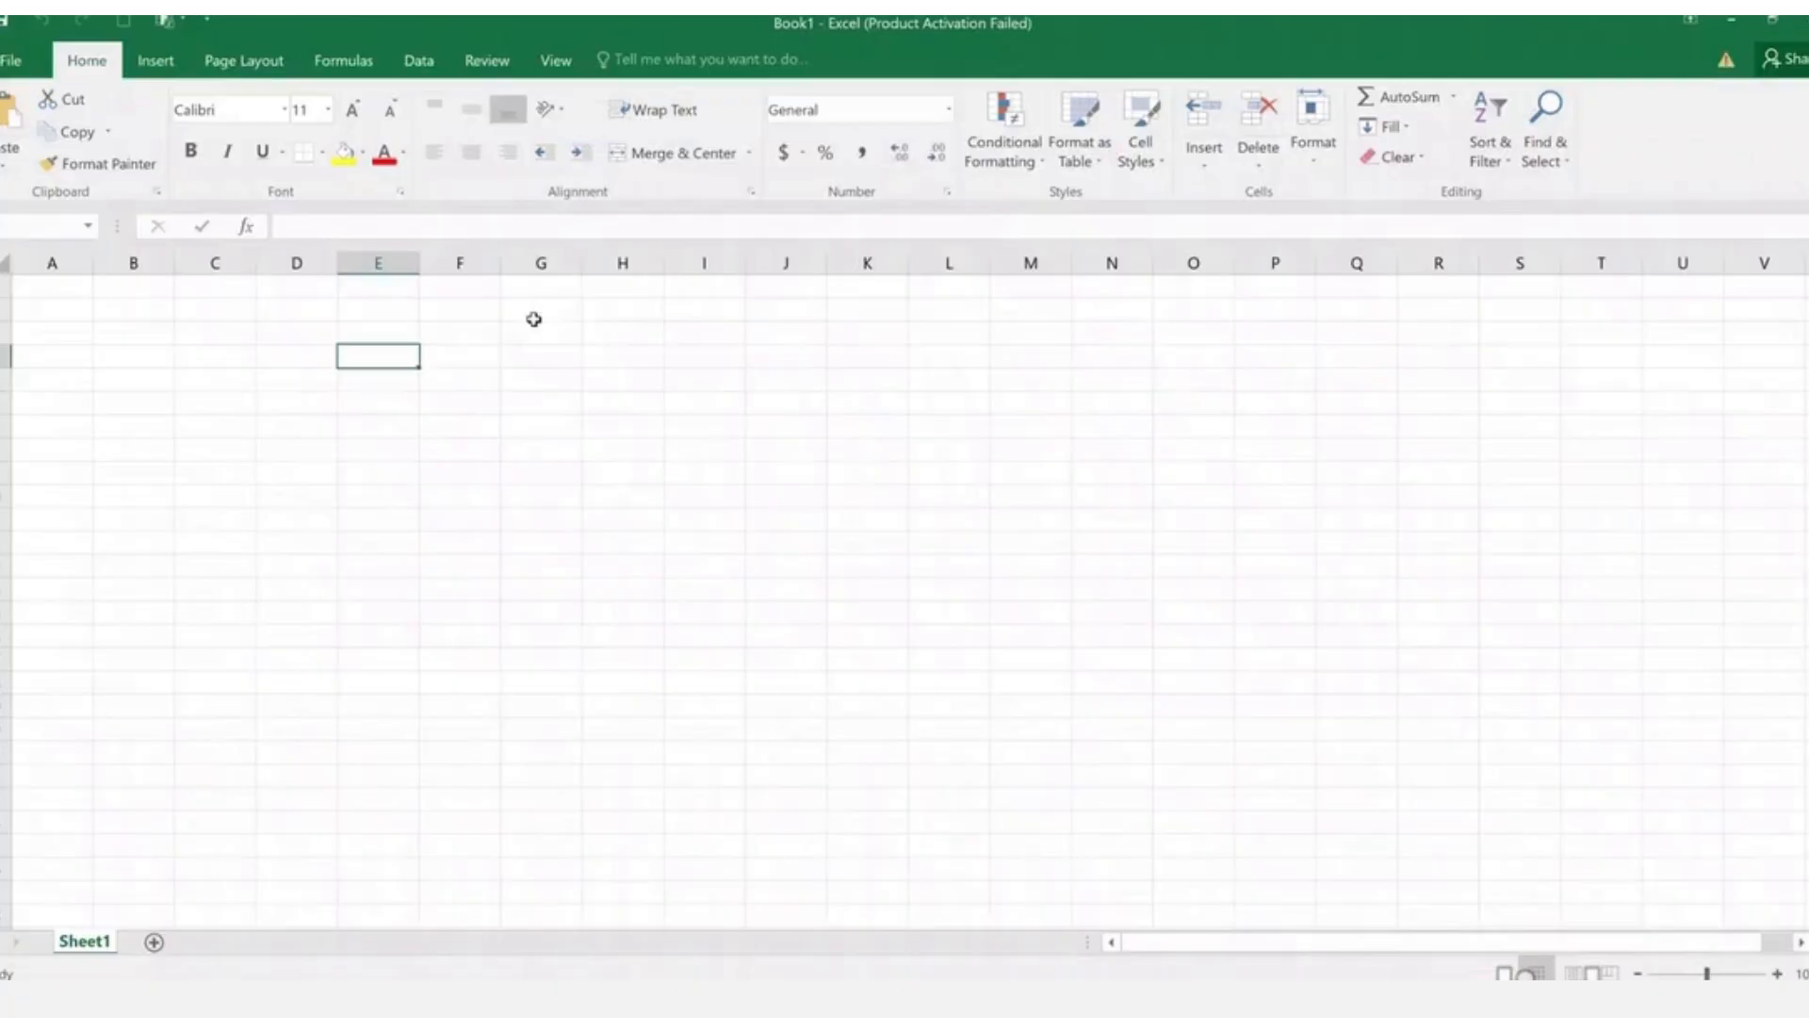
{"action": "left_click", "coordinate": [529, 311]}
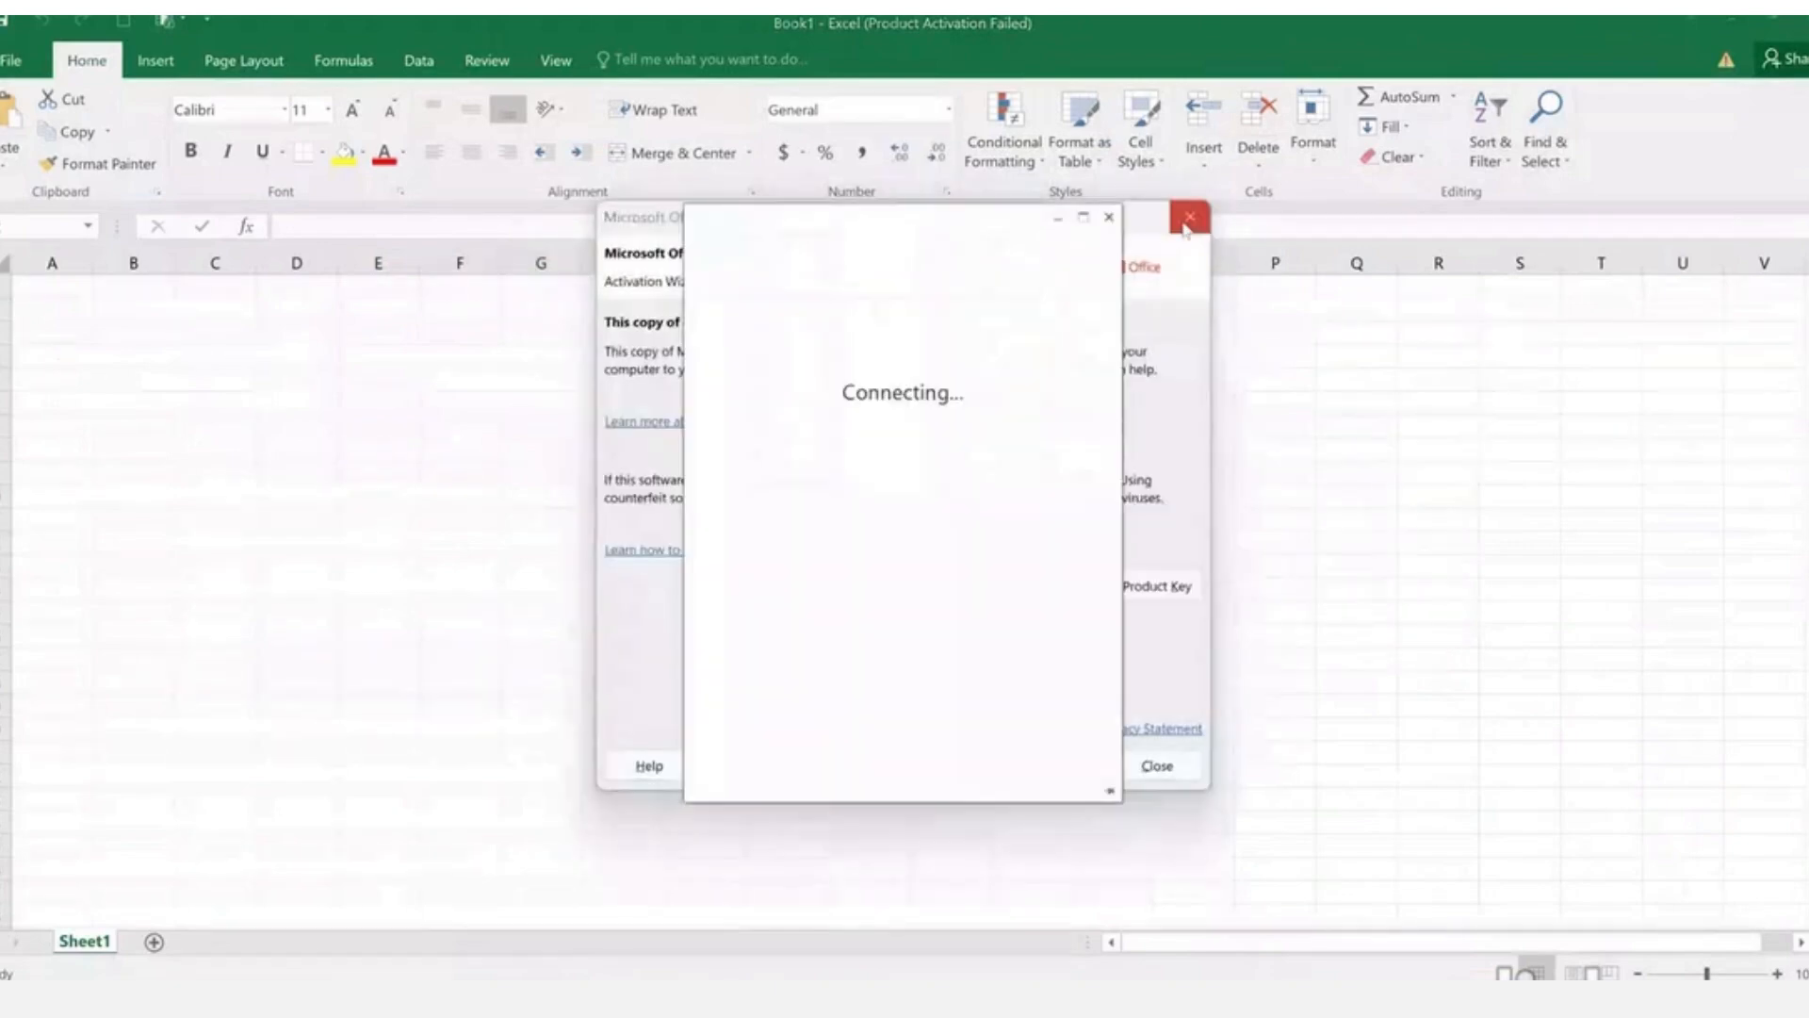
{"action": "left_click", "coordinate": [1190, 218]}
- Enter Letterhead, cut det, duc and std used down column G
{"action": "type", "text": "h"}
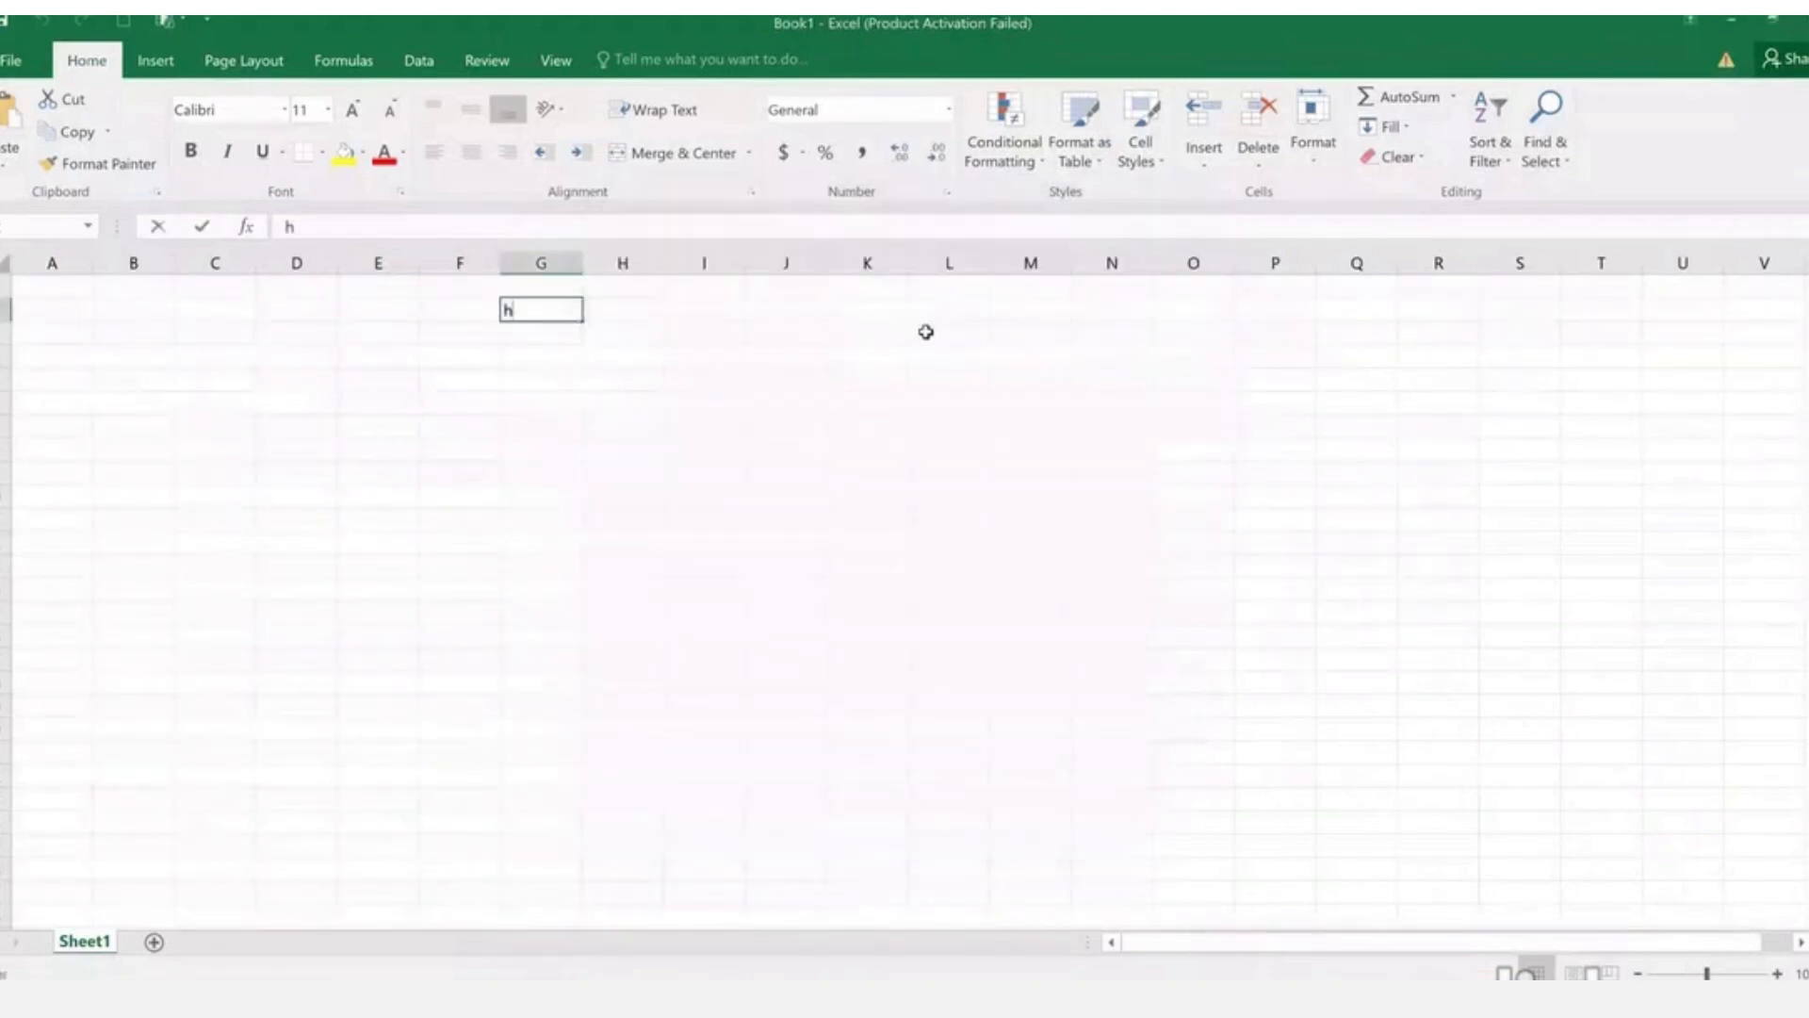
{"action": "type", "text": "eader"}
{"action": "key", "text": "Return"}
{"action": "key", "text": "Up"}
{"action": "type", "text": "Letterhead"}
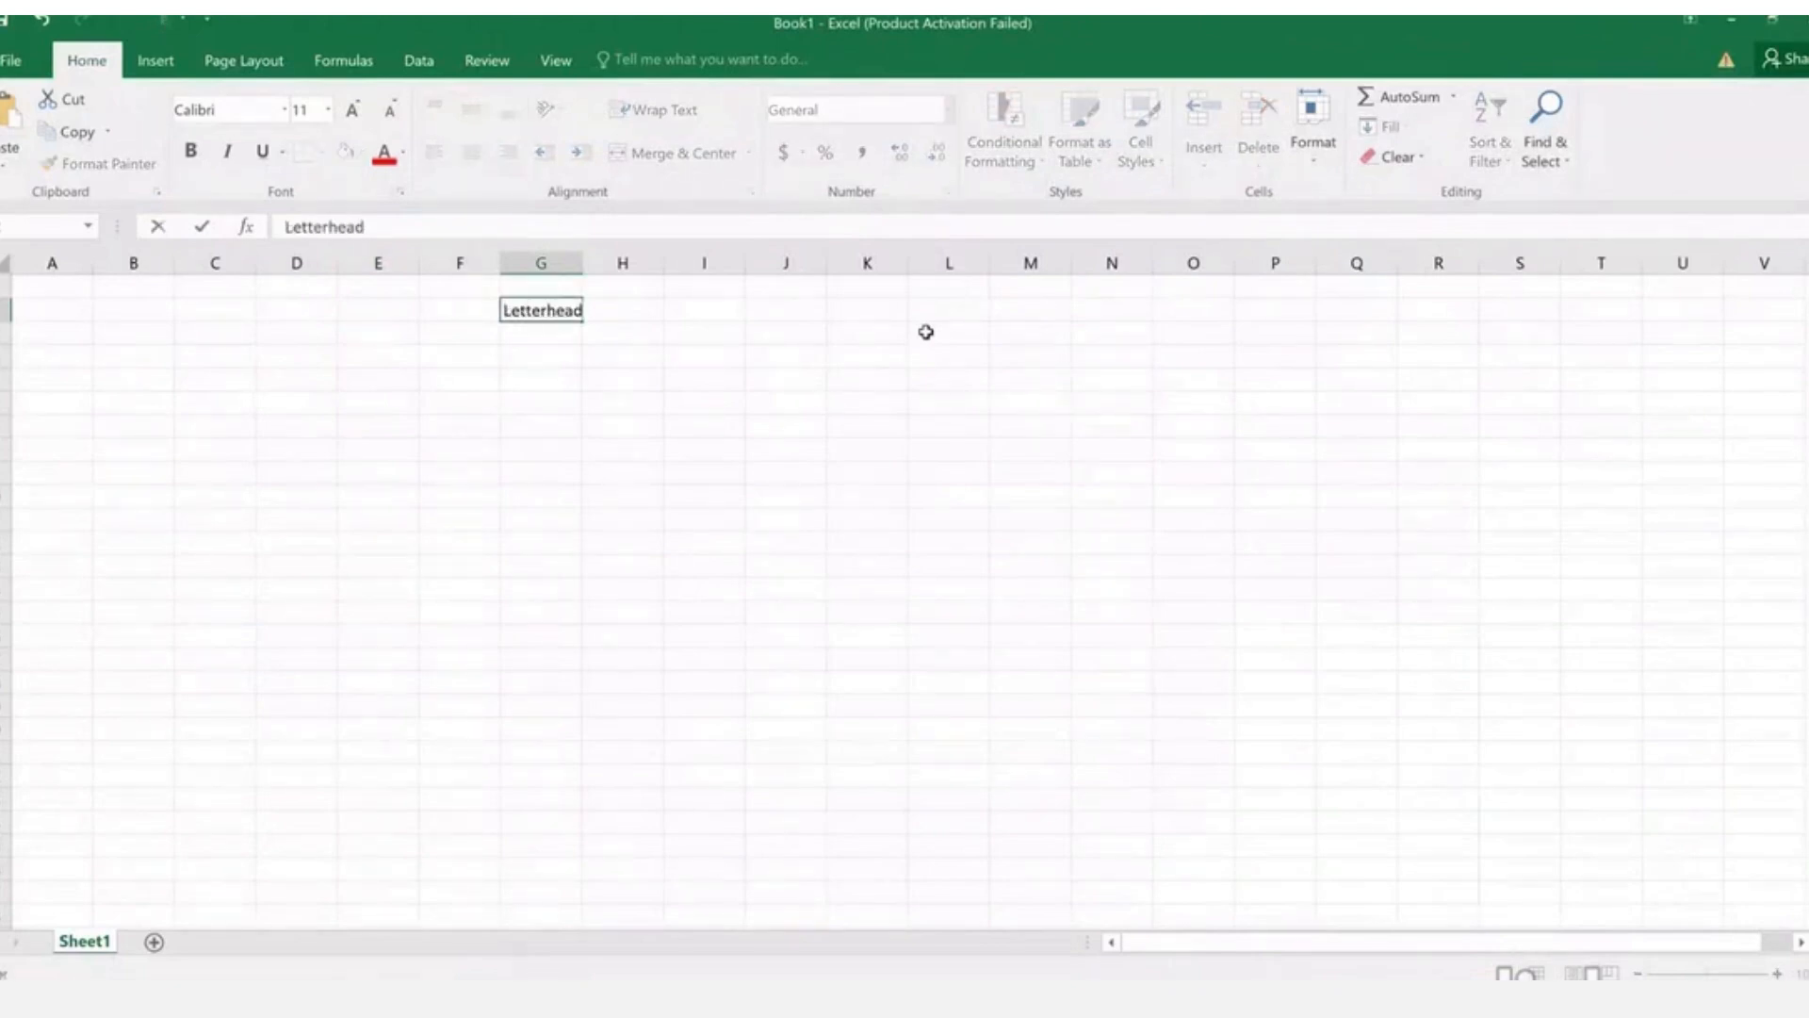
{"action": "key", "text": "Return"}
{"action": "type", "text": "cut det"}
{"action": "key", "text": "Return"}
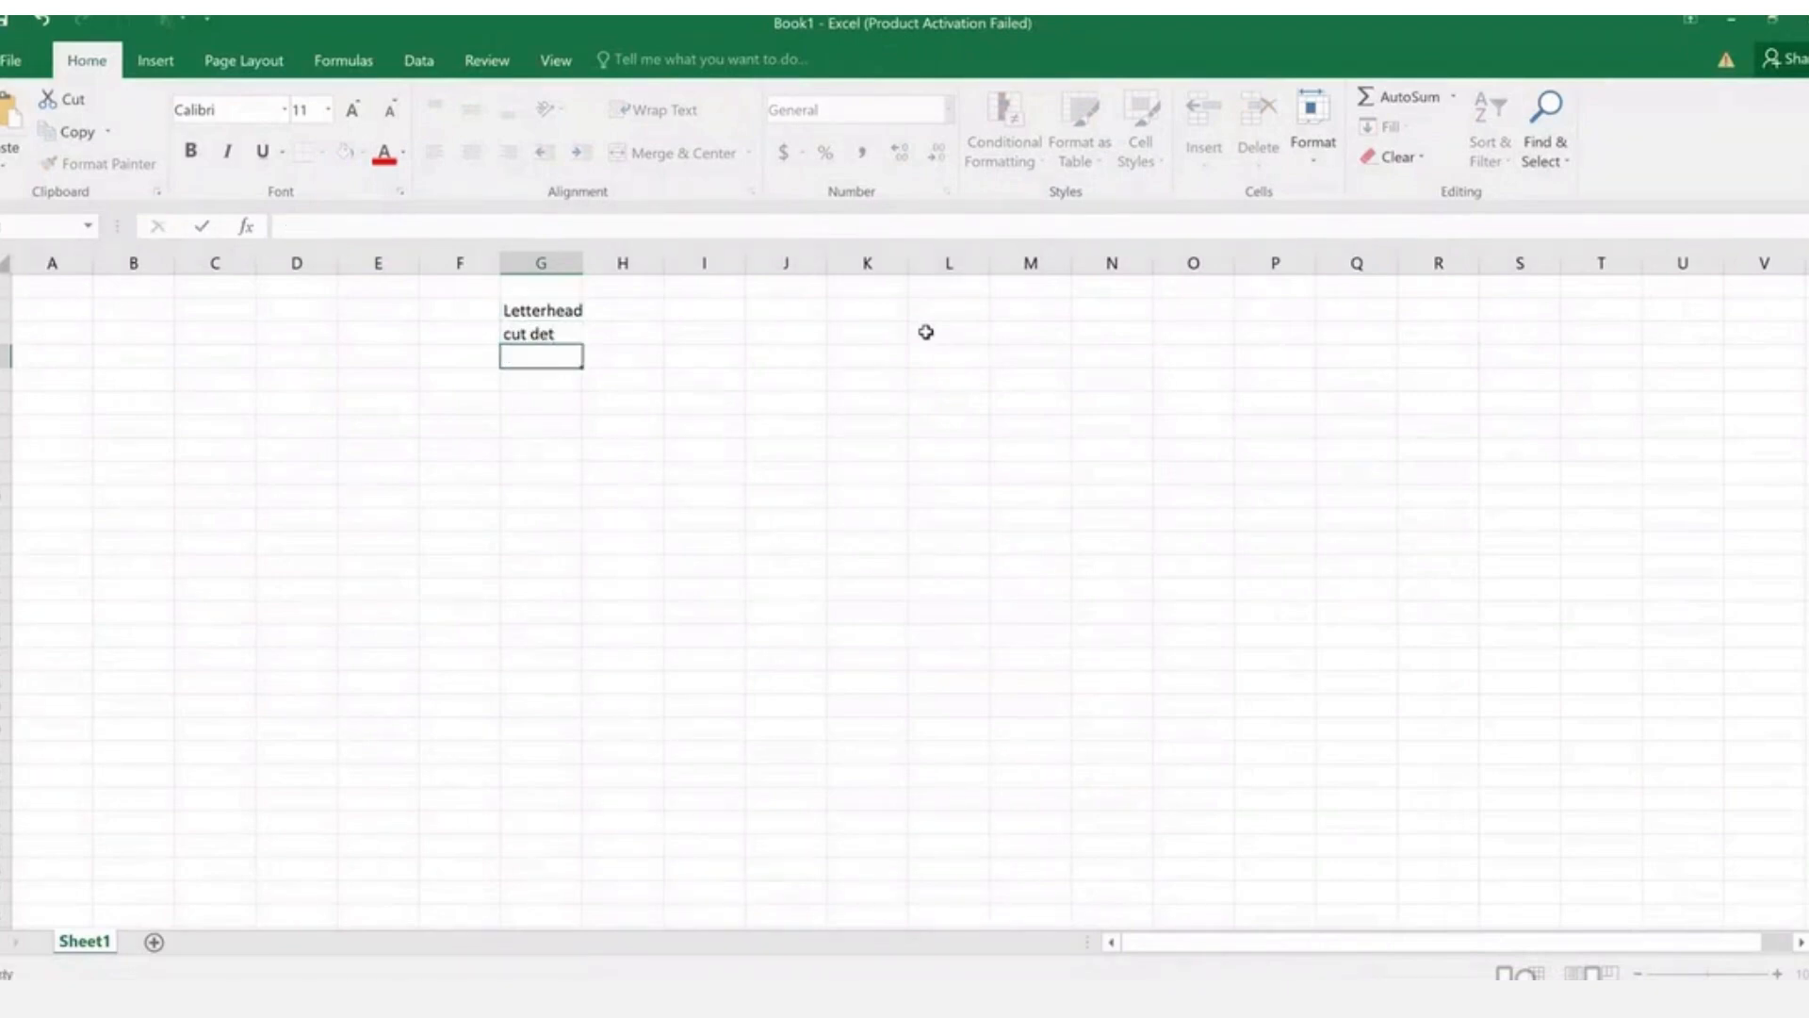
{"action": "type", "text": "duc"}
{"action": "key", "text": "Return"}
{"action": "type", "text": "std used"}
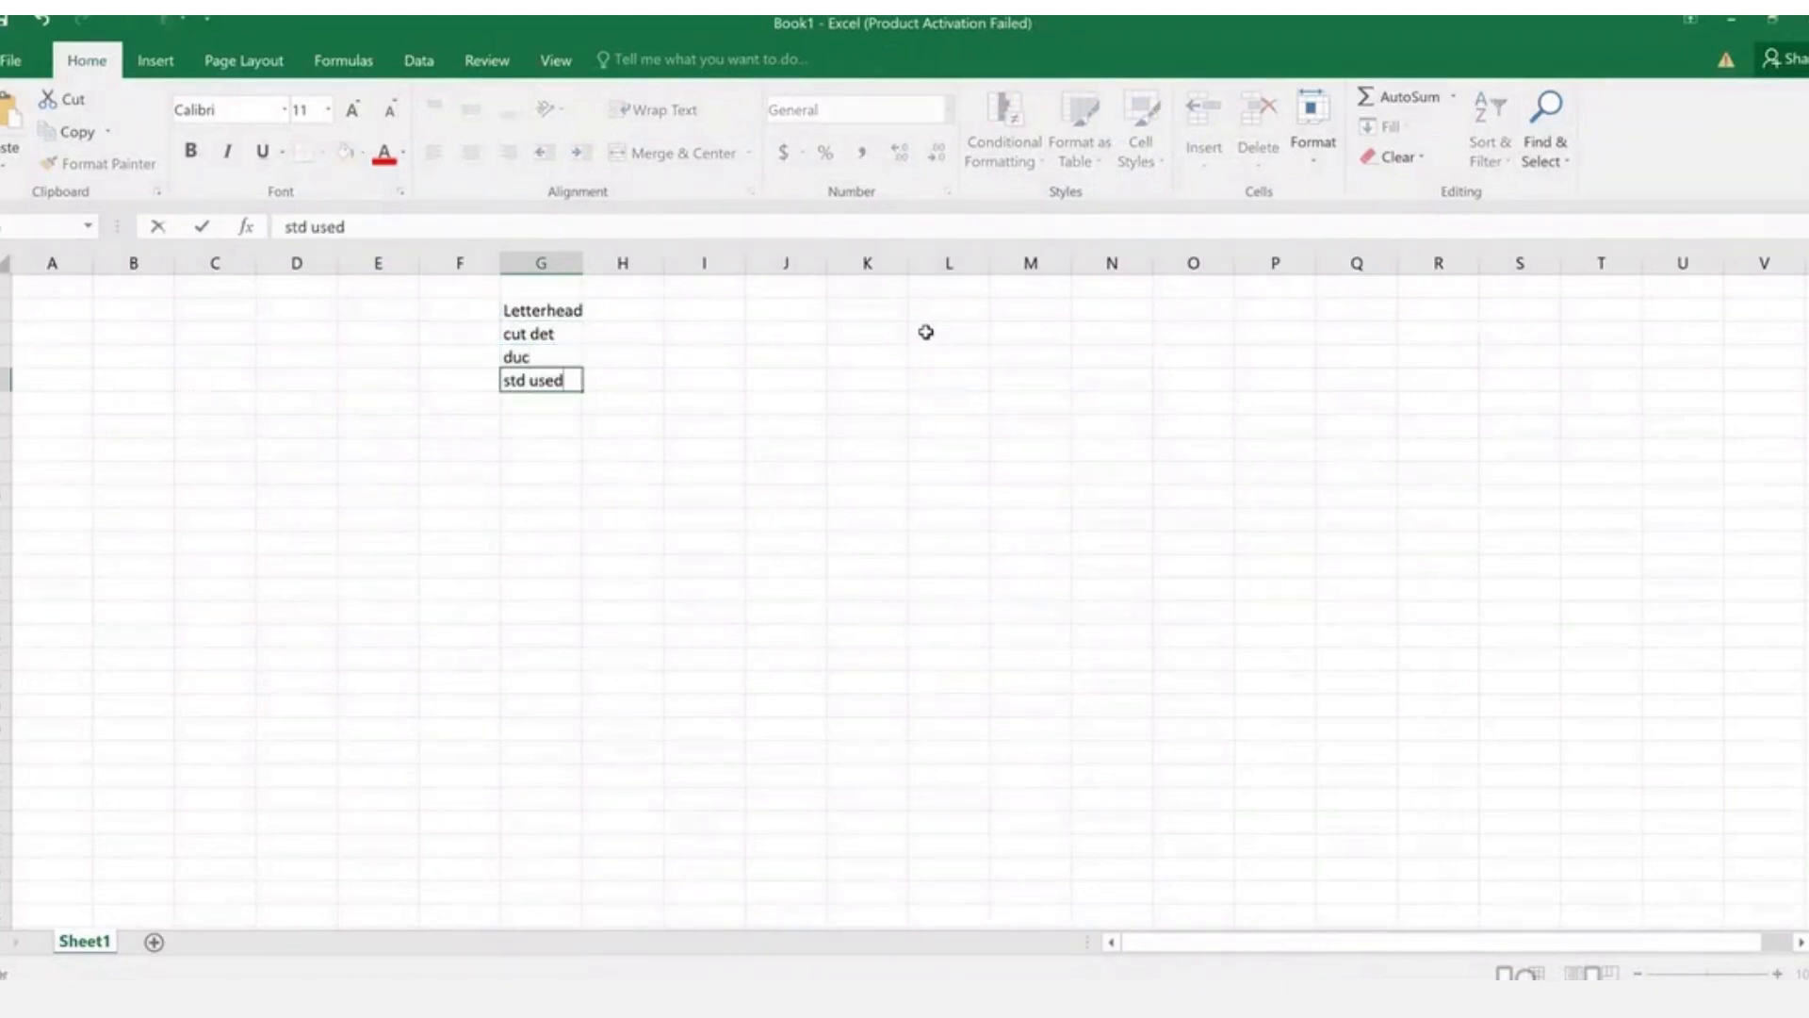
{"action": "key", "text": "Return"}
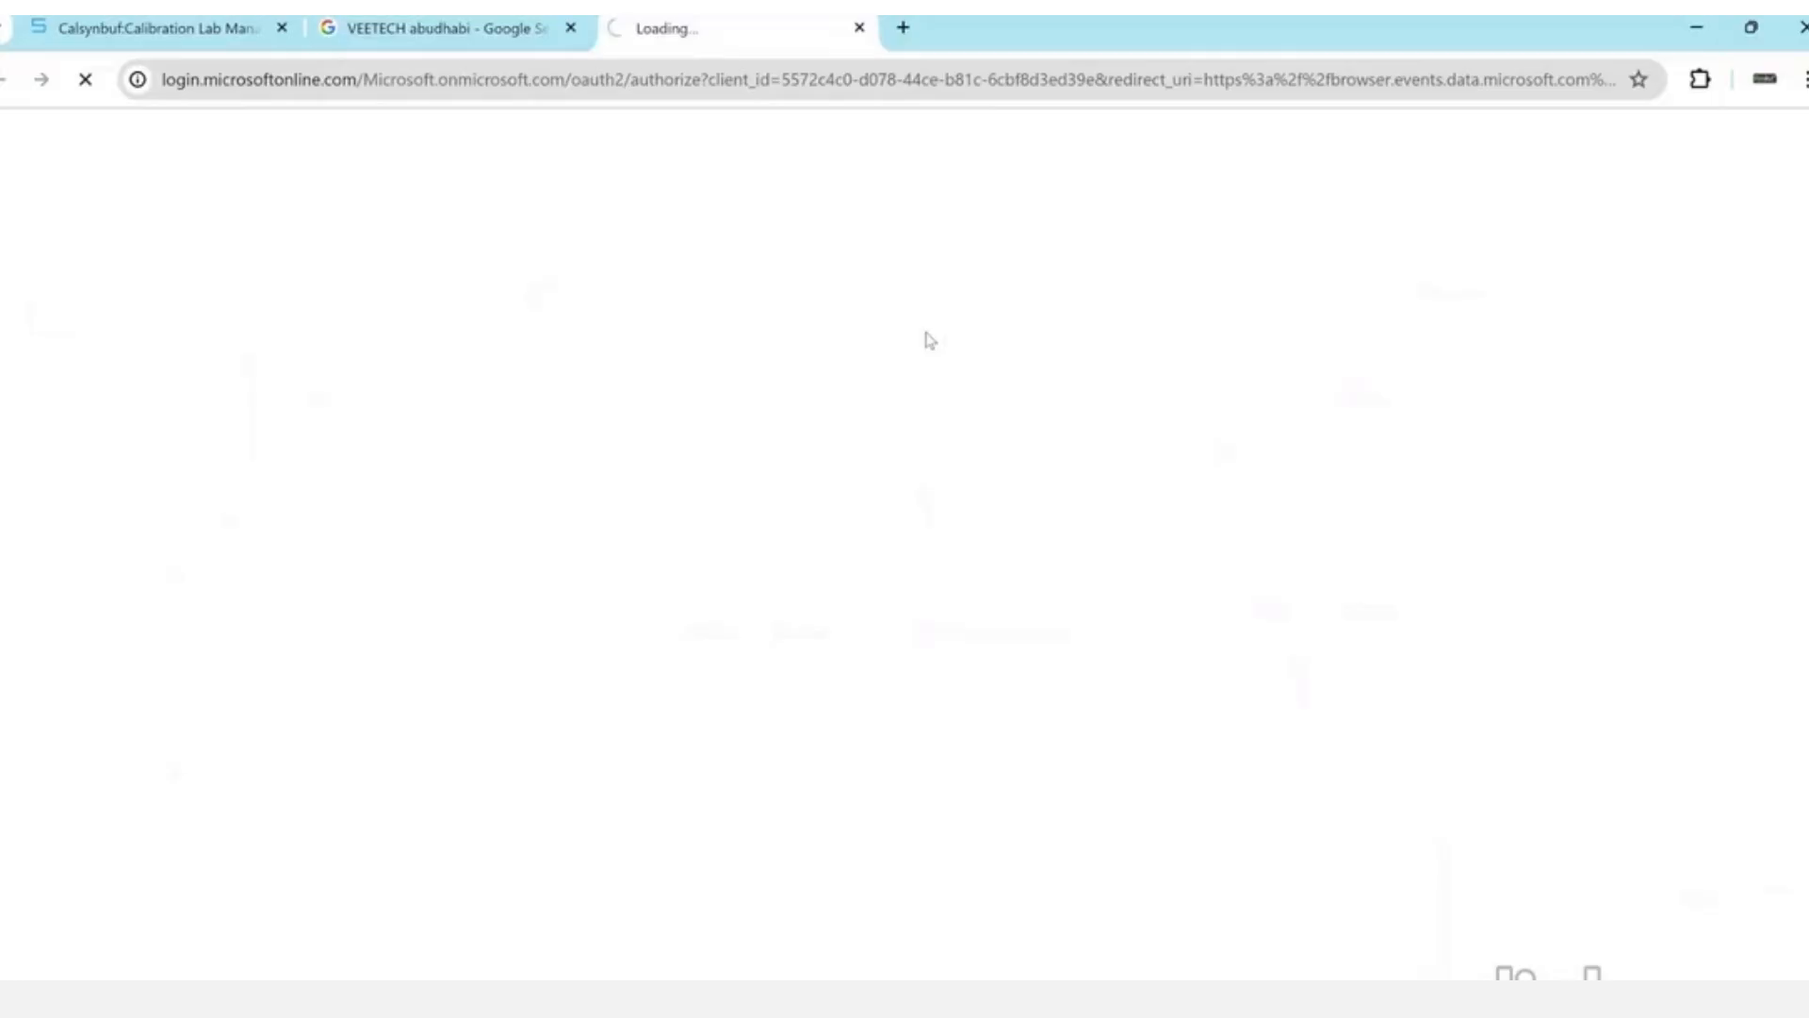
- Add envir, obervaitont a and notes below std used in column G
{"action": "type", "text": "envir"}
{"action": "key", "text": "Return"}
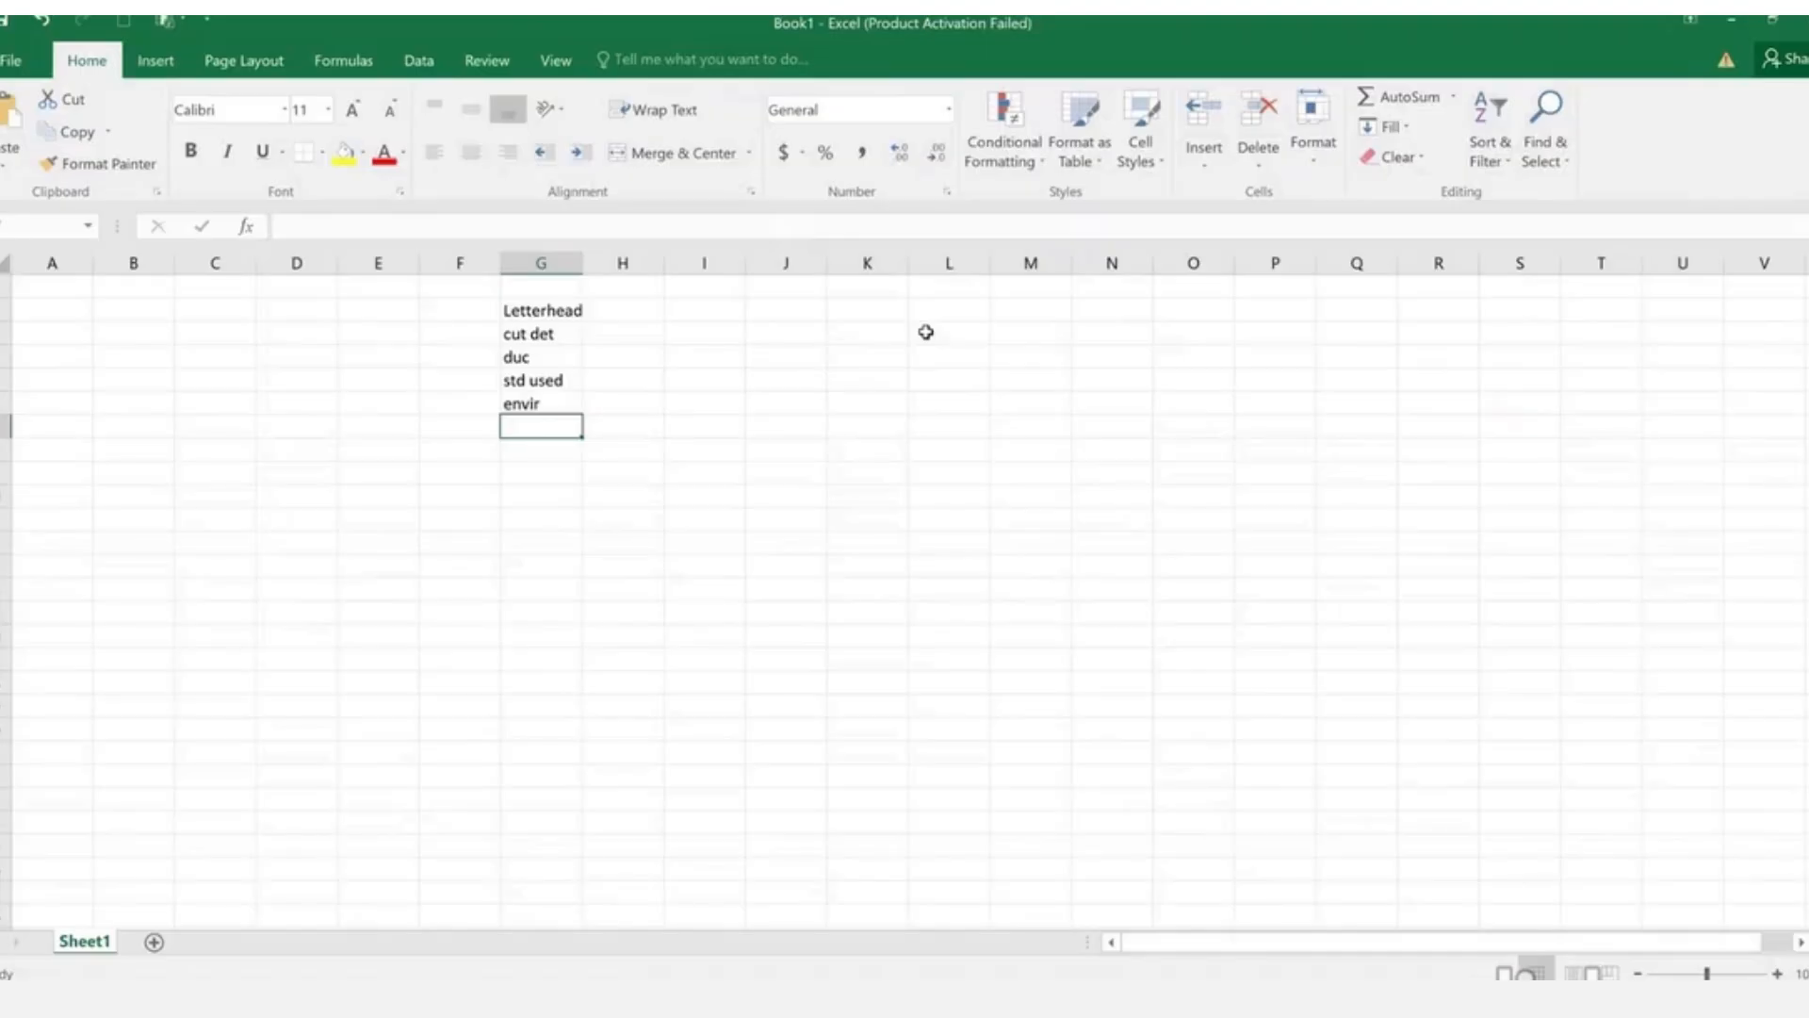
{"action": "type", "text": "obe"}
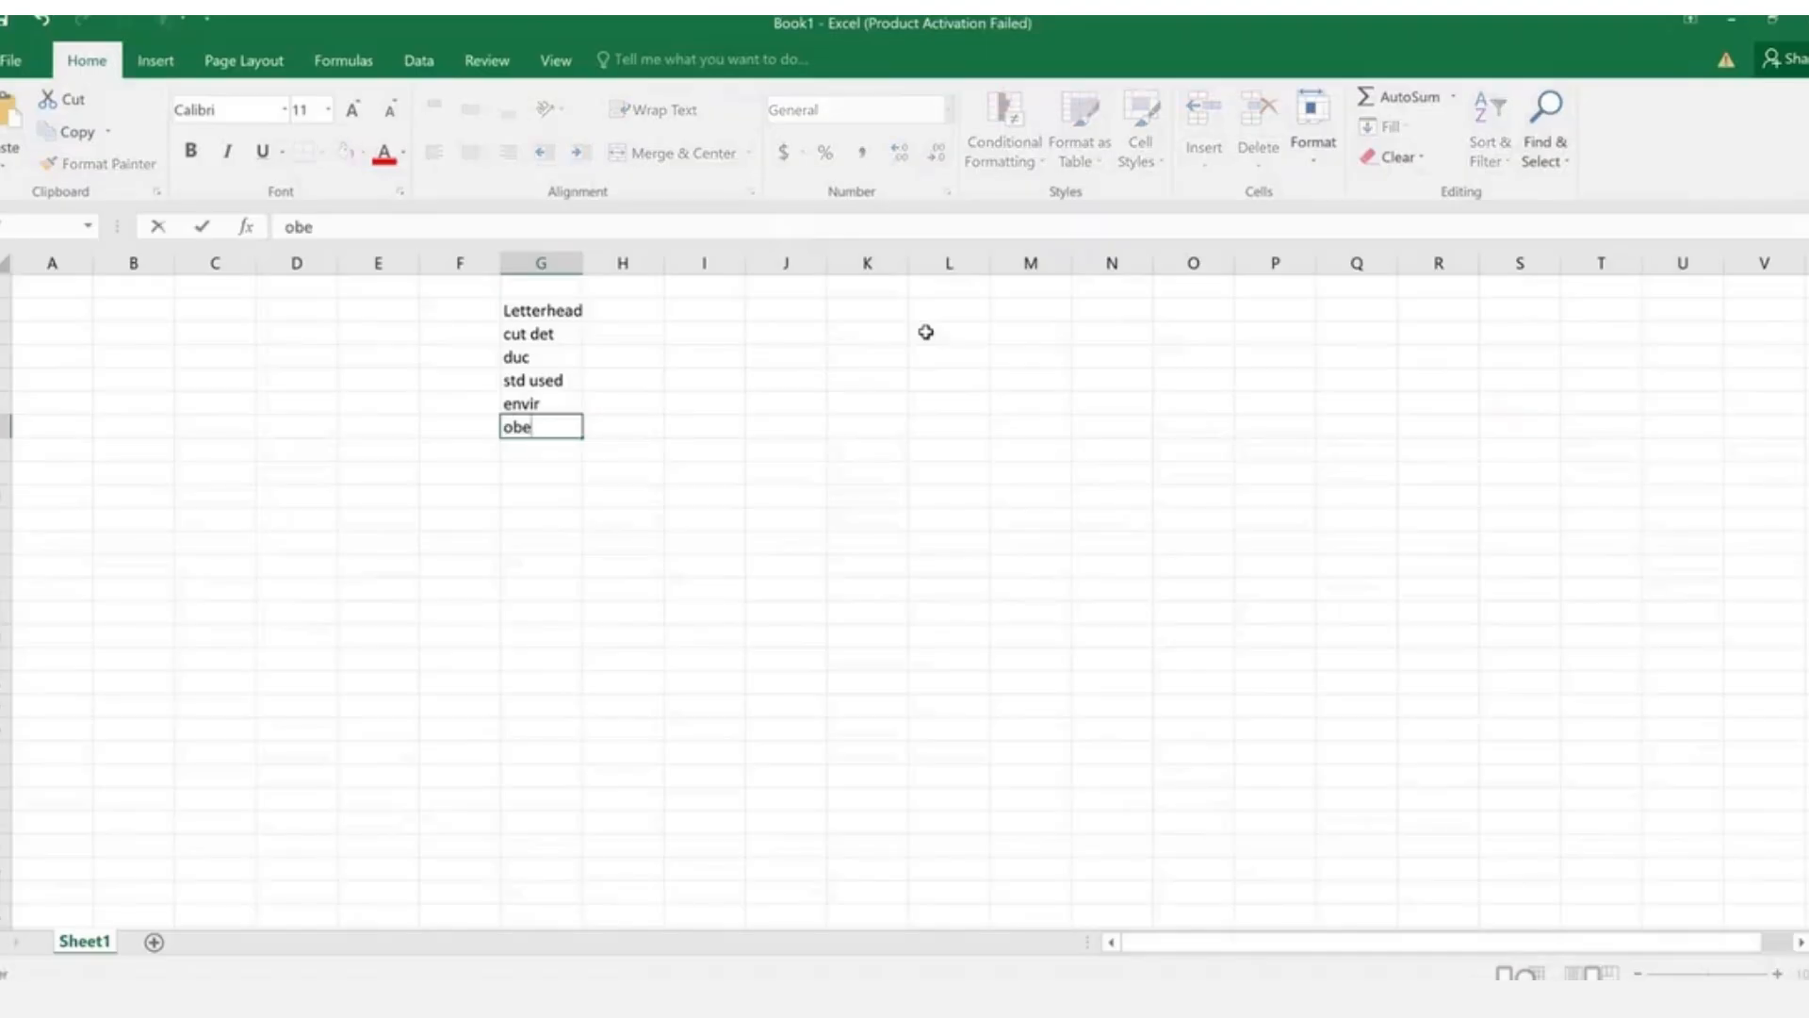
{"action": "type", "text": "rvaitont a"}
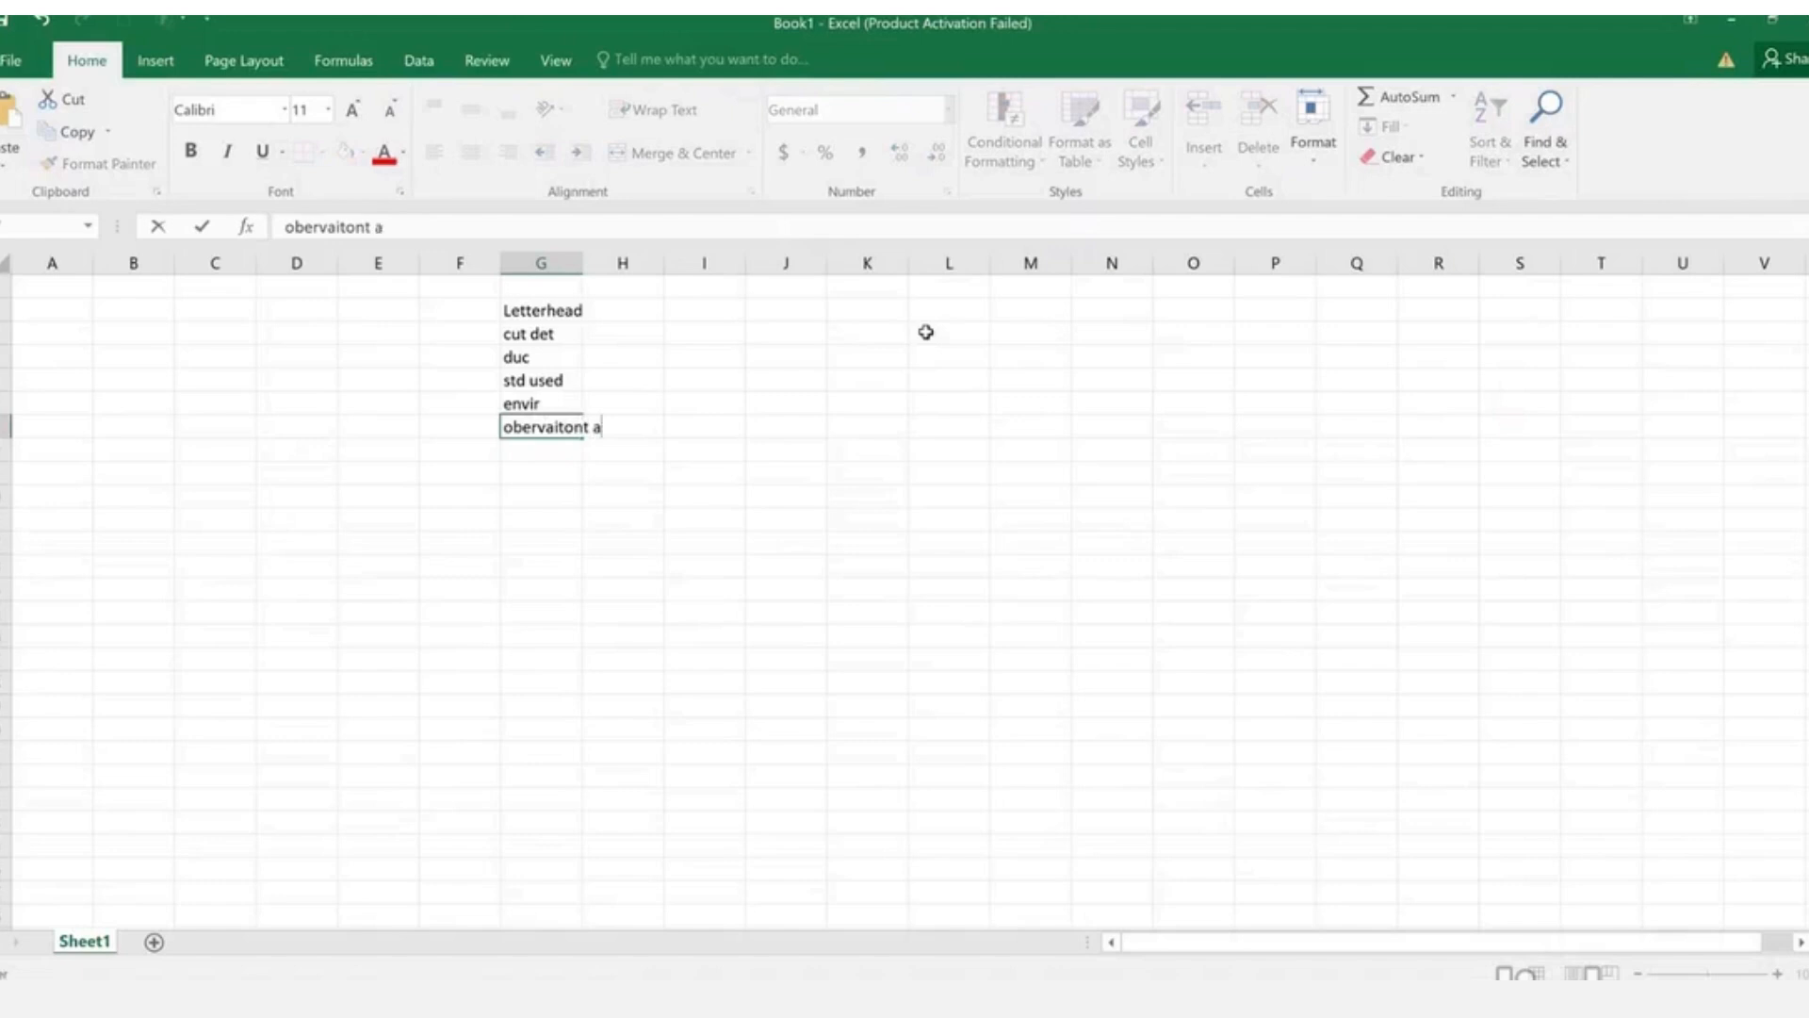
{"action": "key", "text": "Return"}
{"action": "type", "text": "notes"}
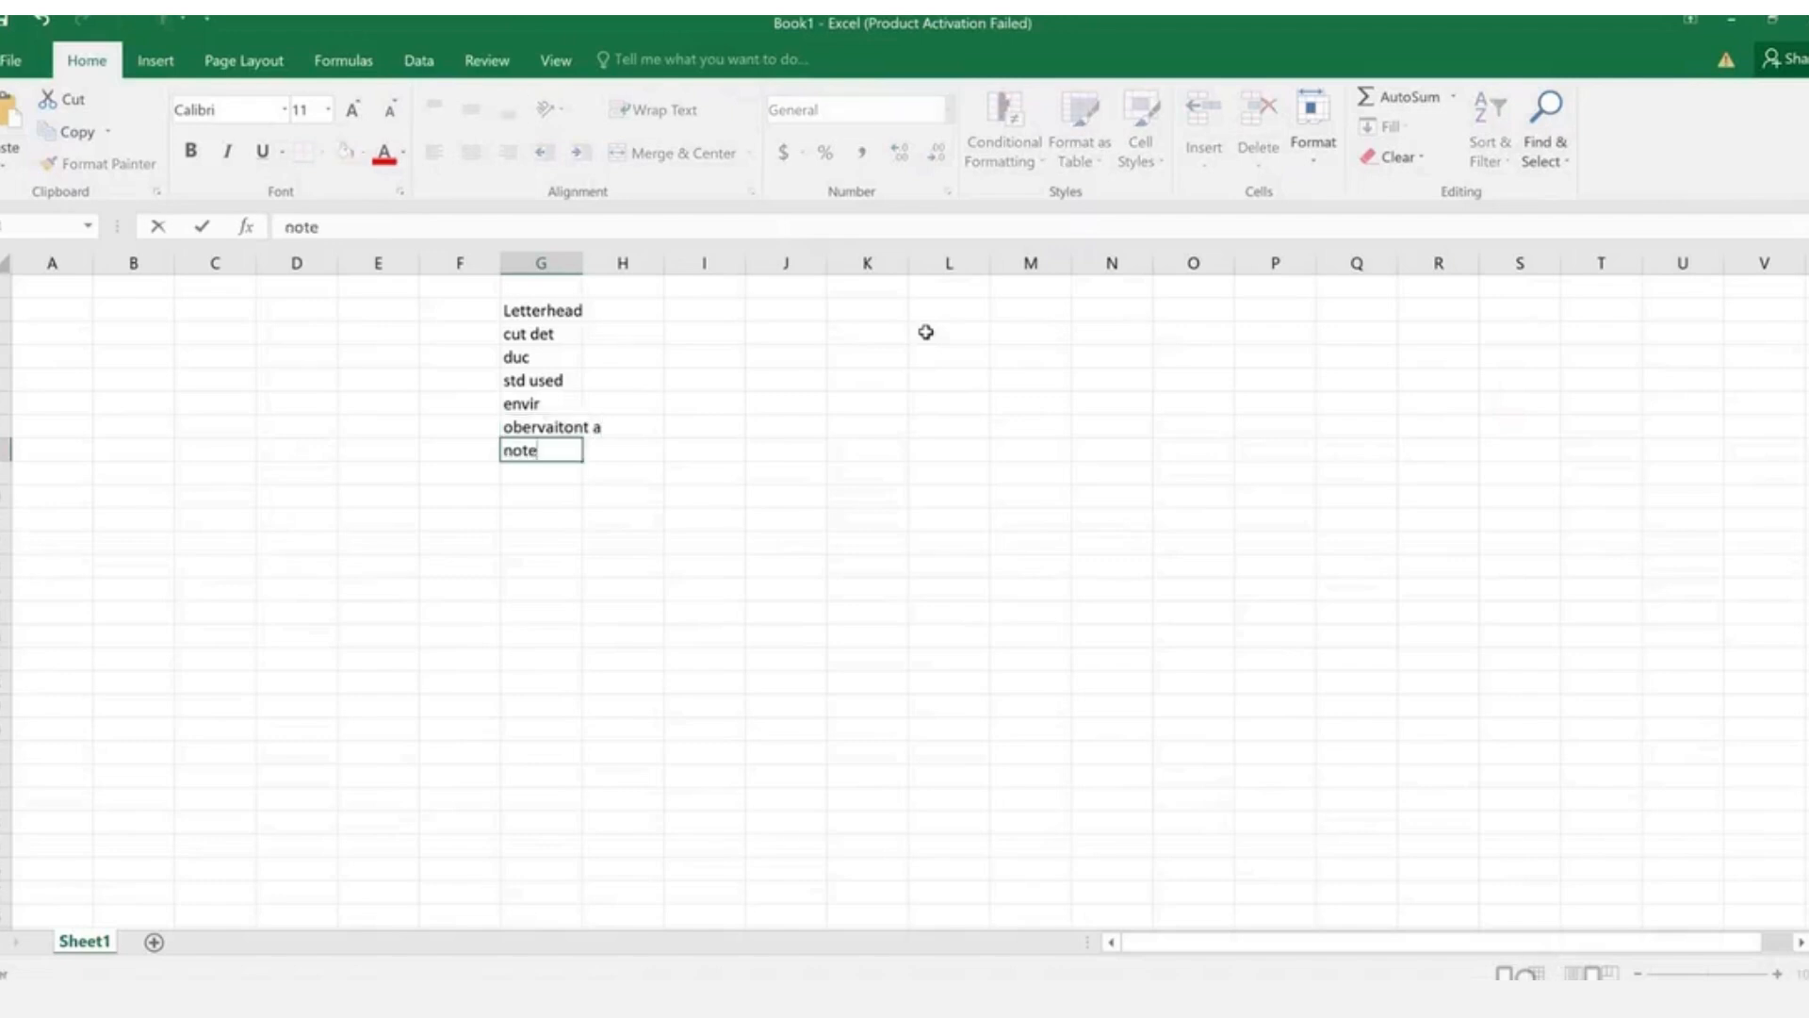
{"action": "key", "text": "Return"}
- Enter siging in G8 and footer in G9, then copy the cell above
{"action": "type", "text": "foot"}
{"action": "key", "text": "Escape"}
{"action": "type", "text": "aigner"}
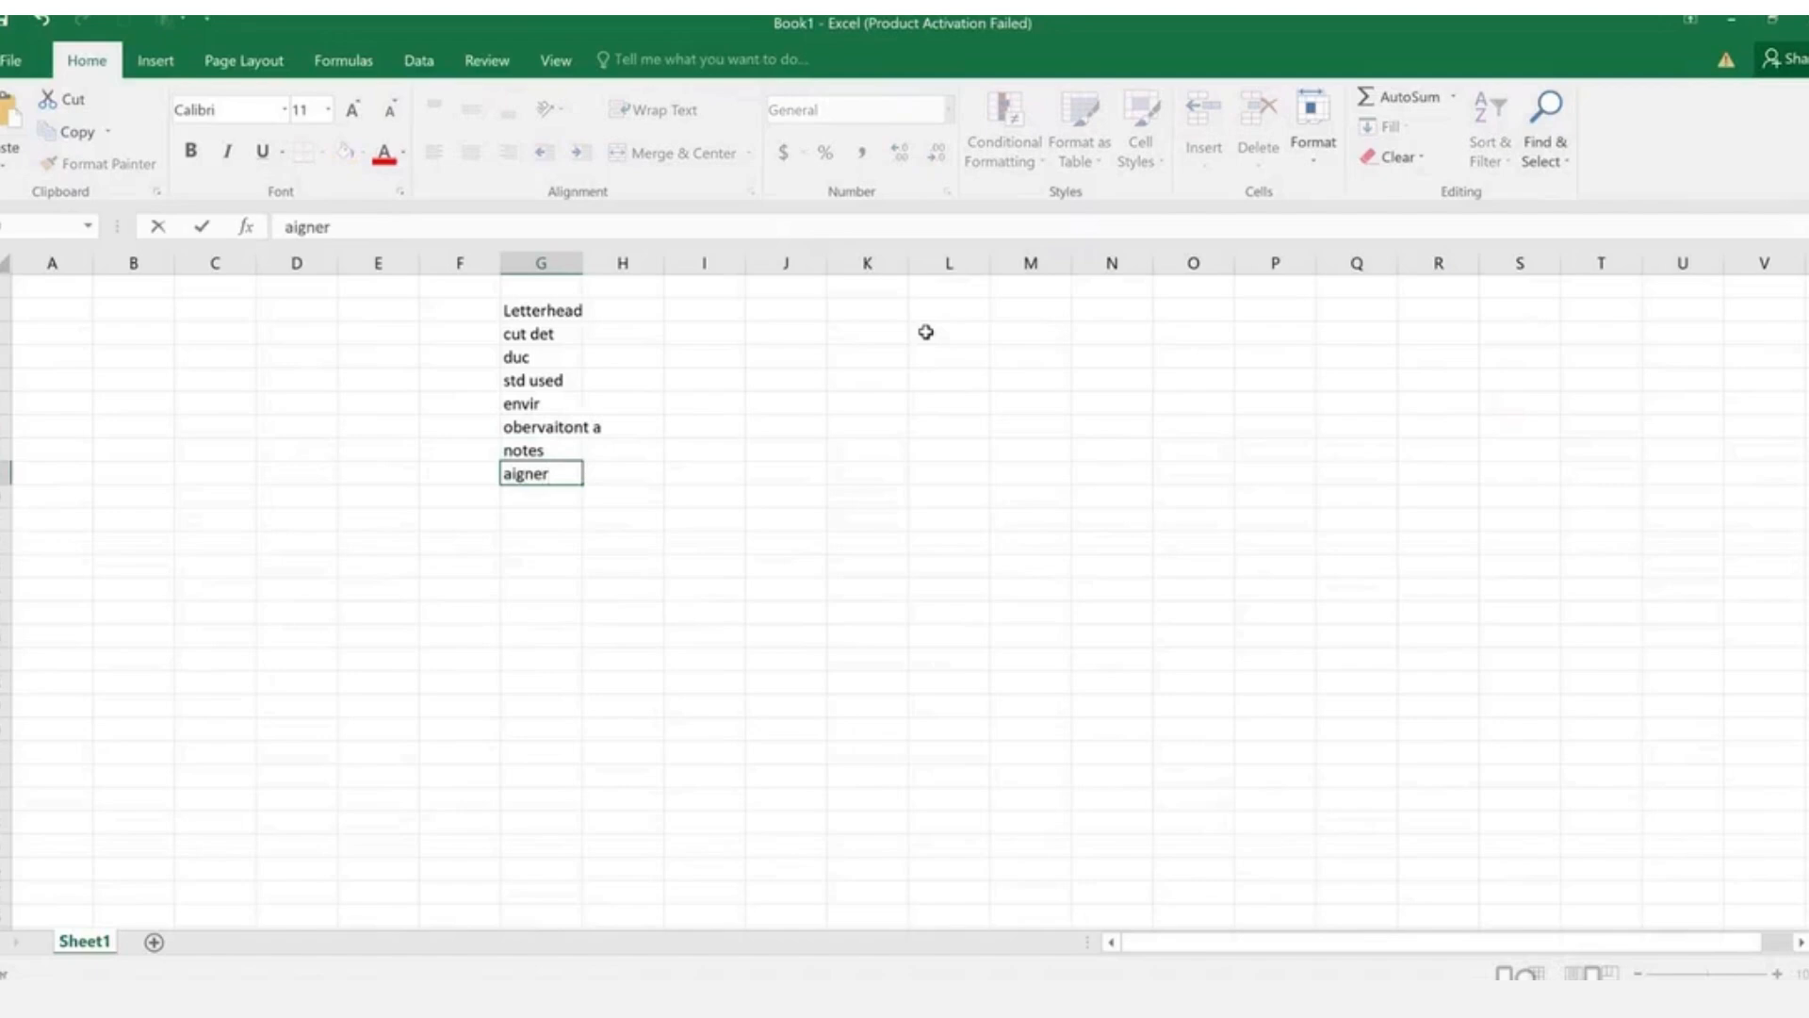
{"action": "key", "text": "Escape"}
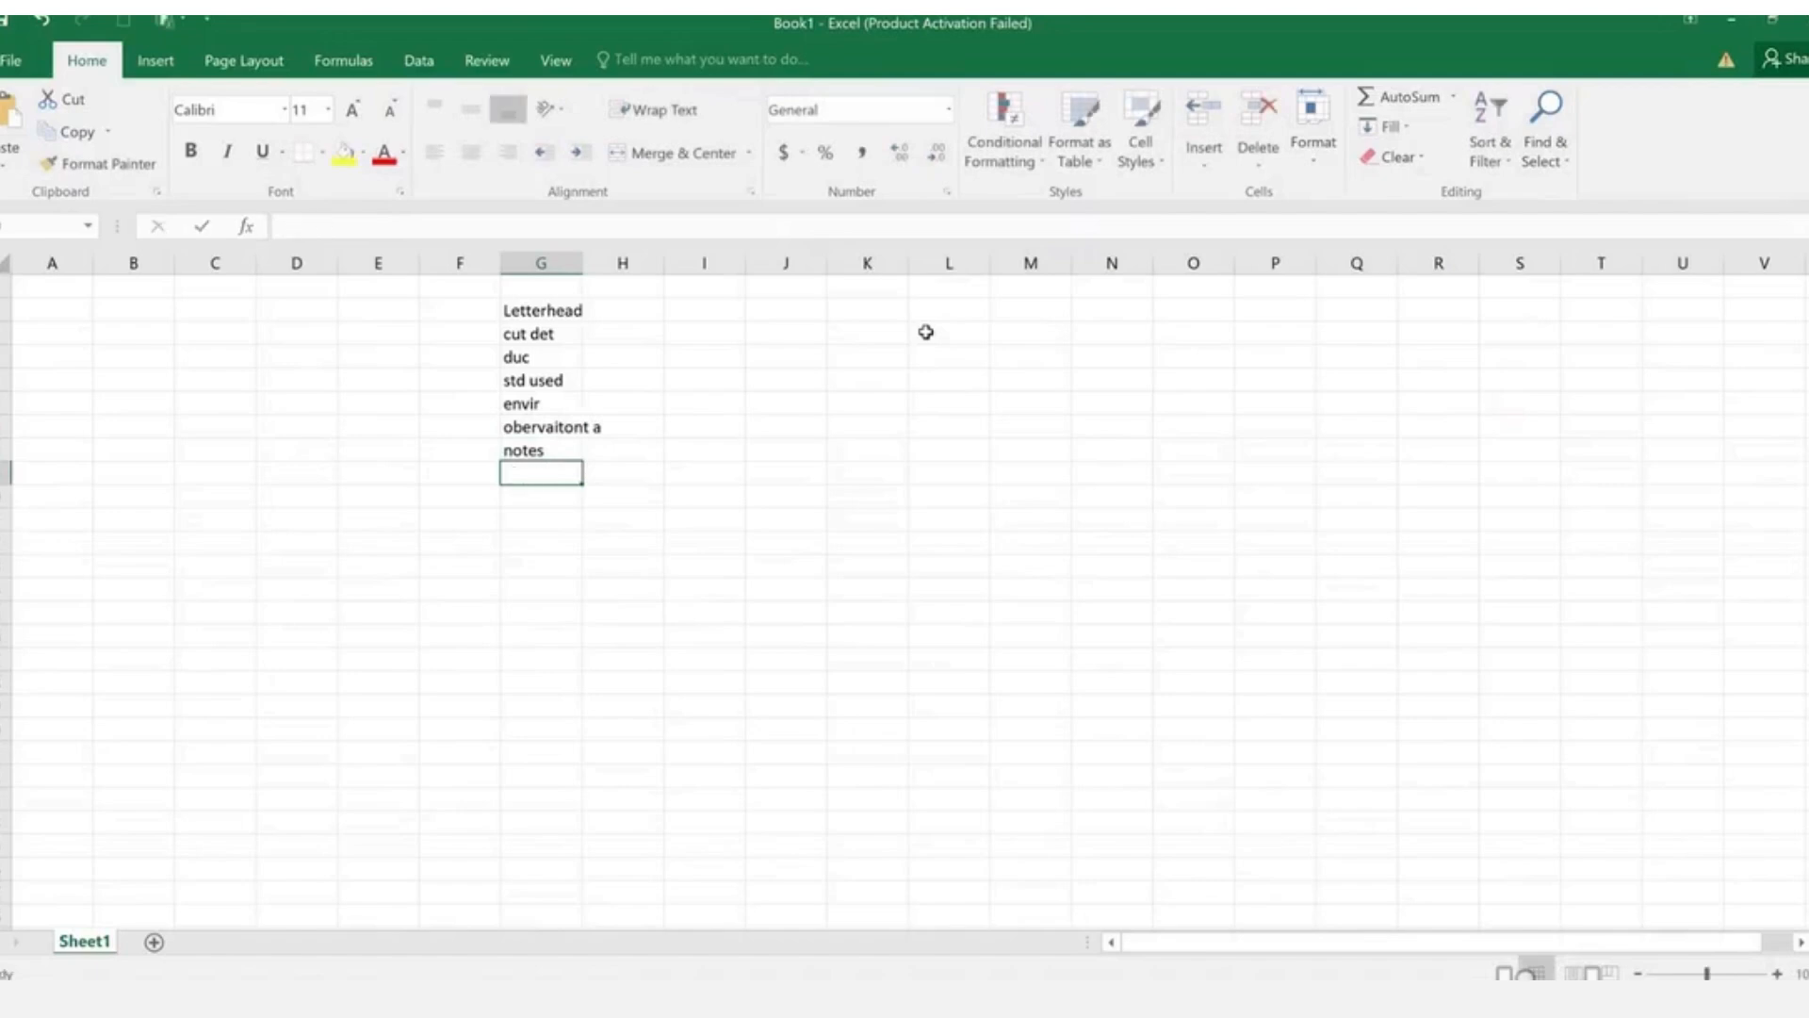
{"action": "type", "text": "siging"}
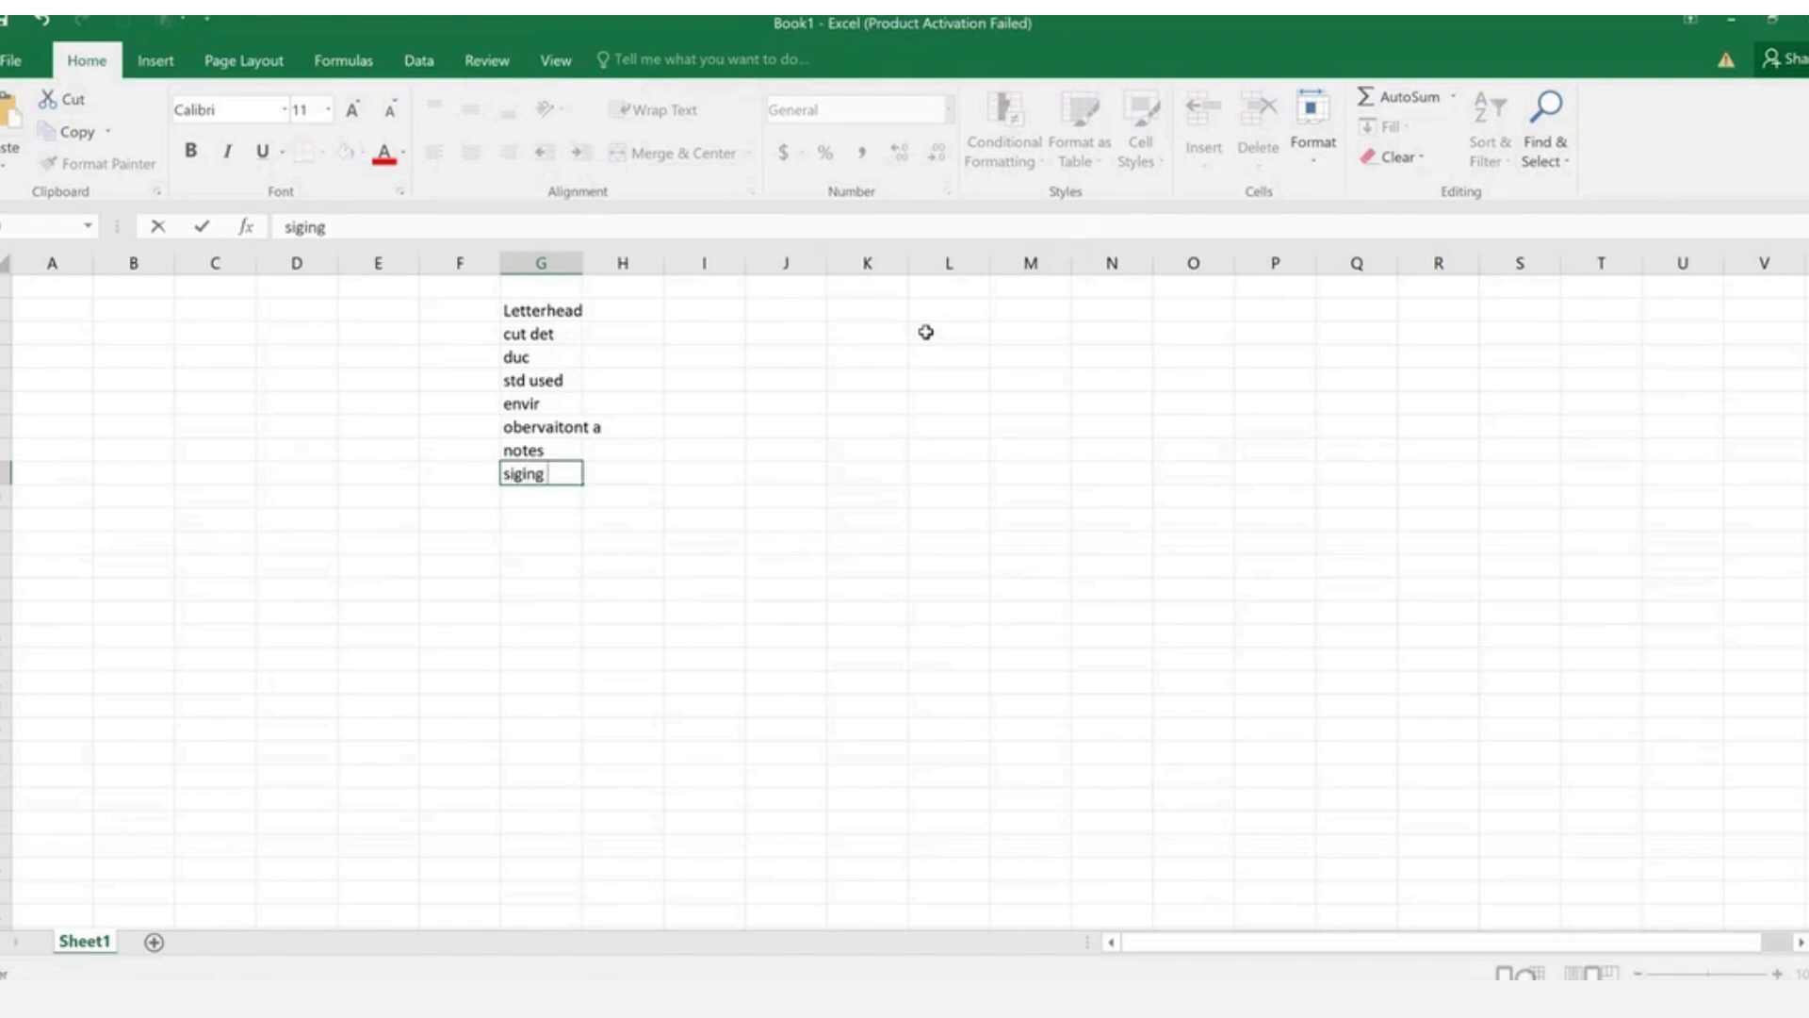
{"action": "key", "text": "Return"}
{"action": "type", "text": "footer"}
{"action": "key", "text": "Return"}
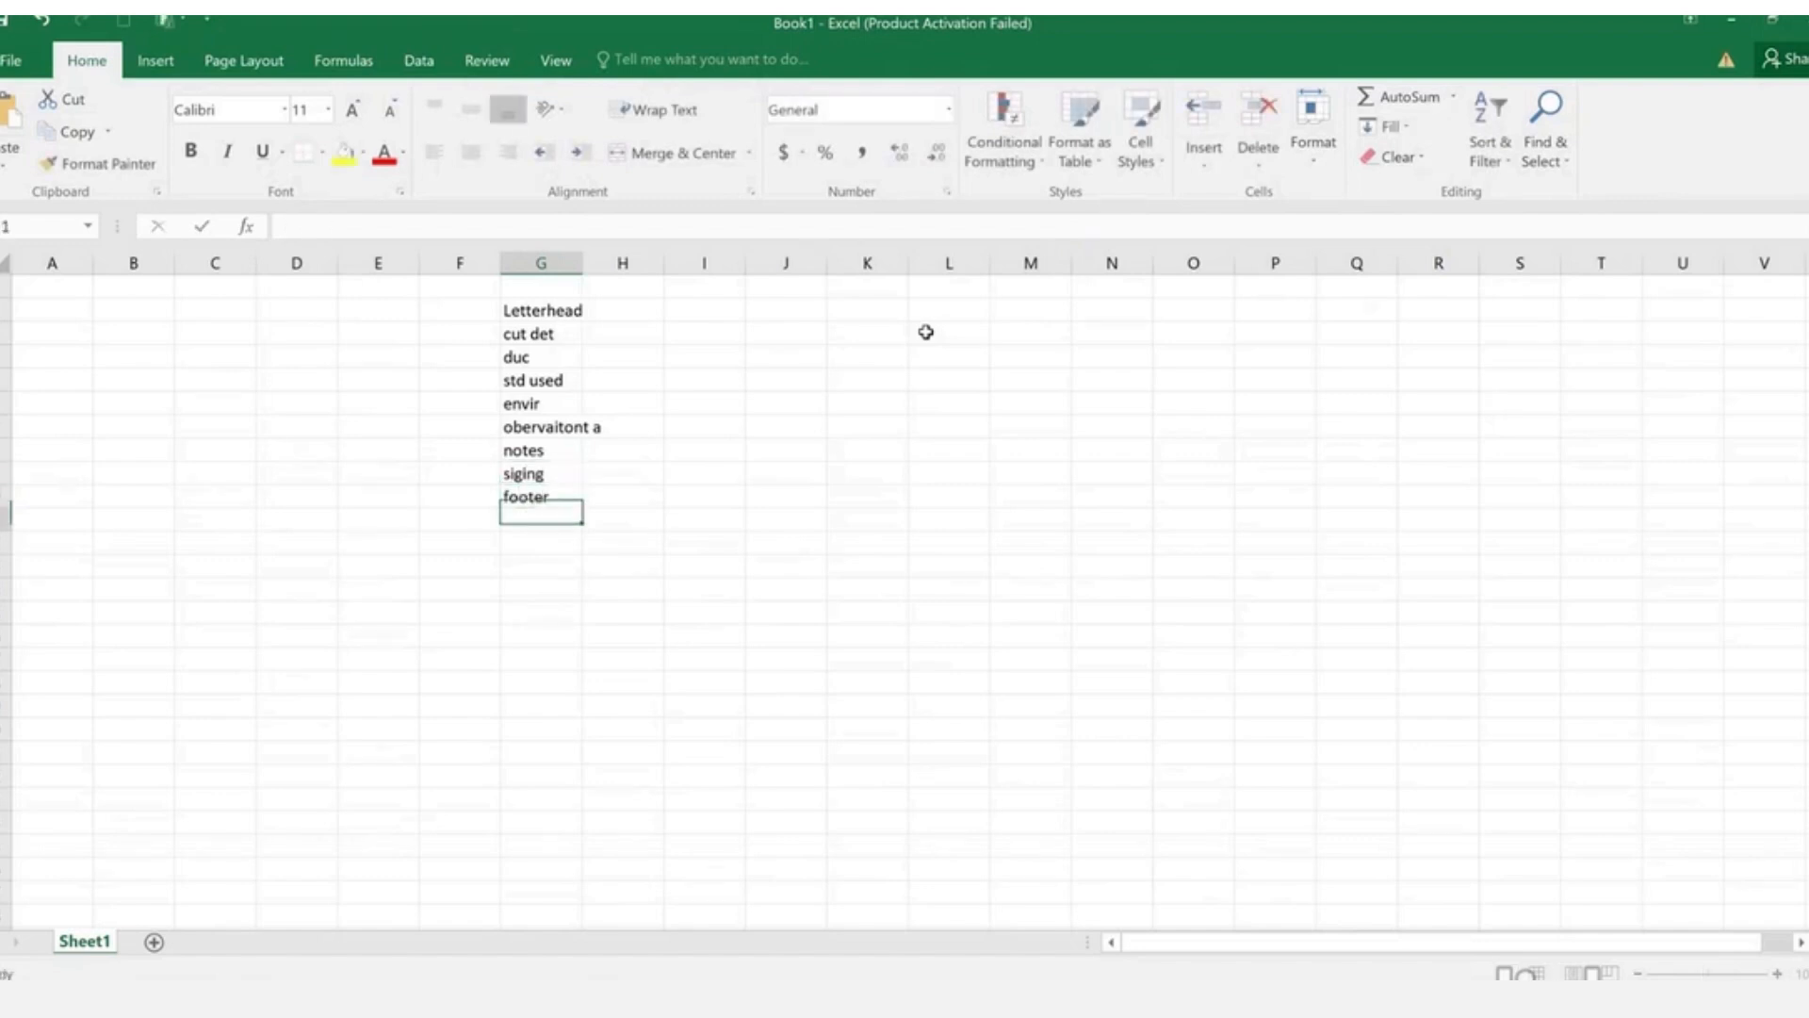
{"action": "key", "text": "Up"}
{"action": "key", "text": "Up"}
{"action": "key", "text": "ctrl+c"}
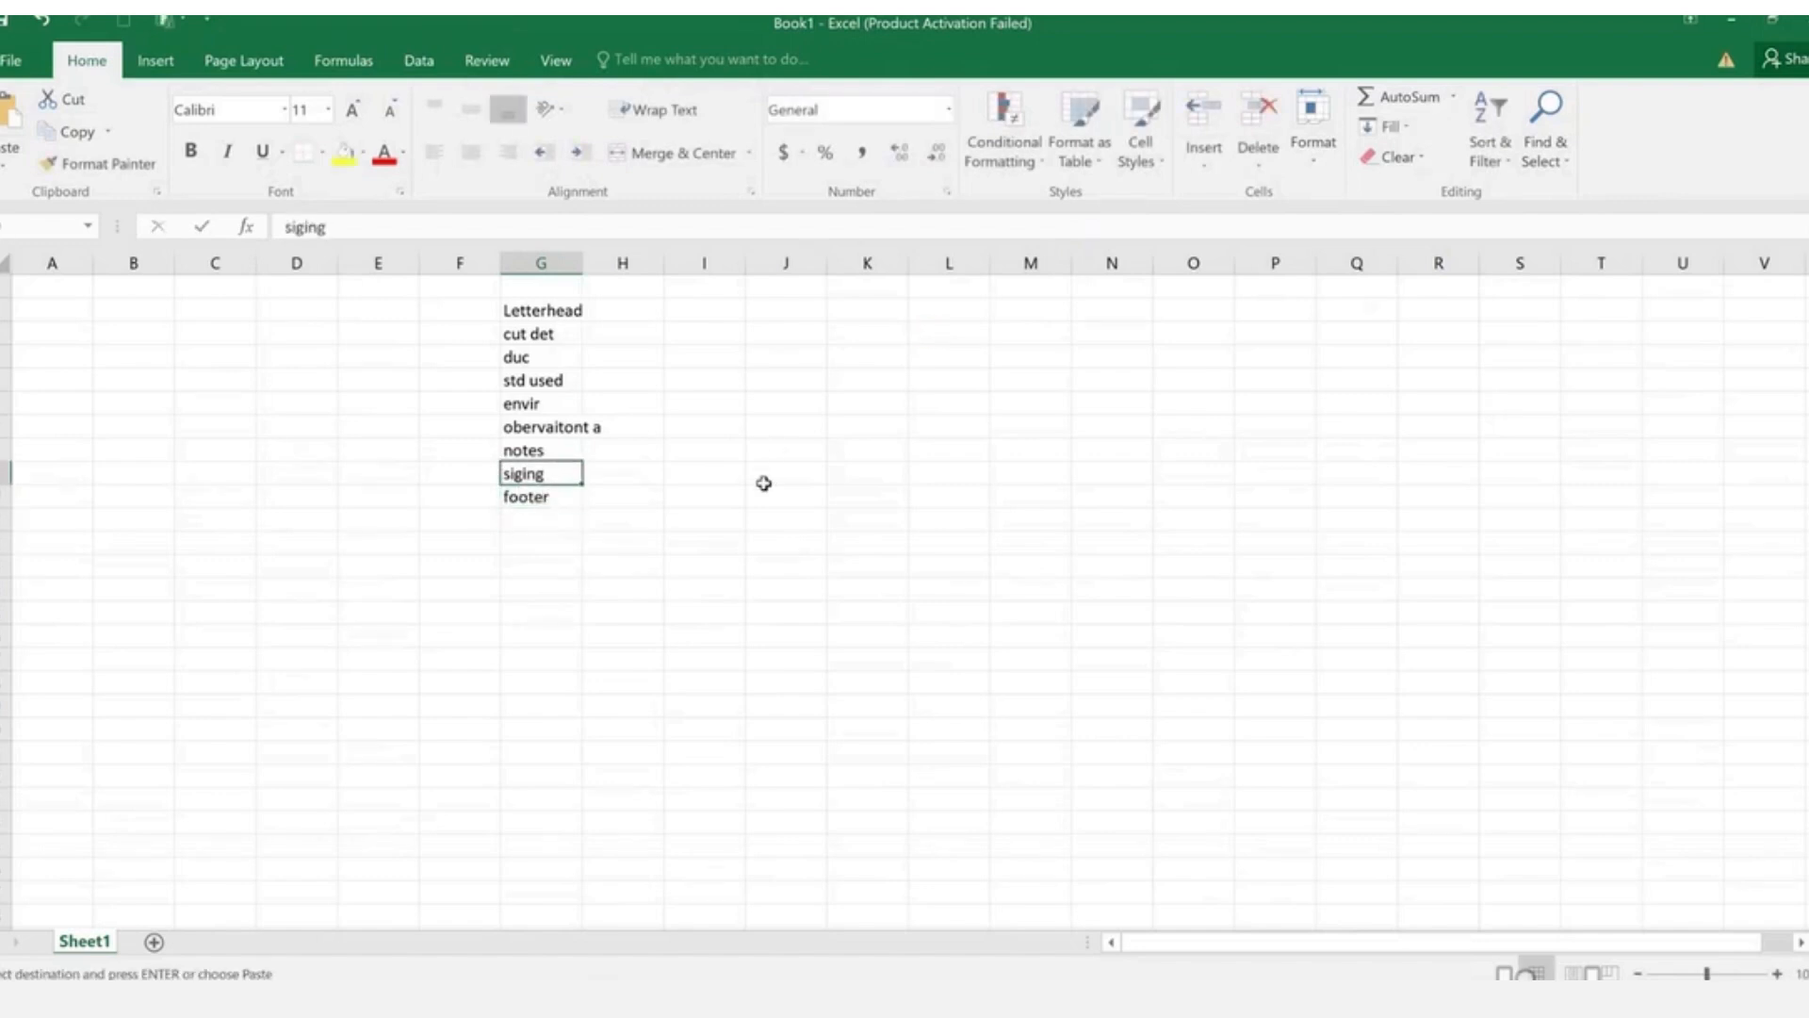
- Fill siging yellow, then label K10 'Calibrationed By' and N10 'Approved By'
{"action": "left_click", "coordinate": [345, 151]}
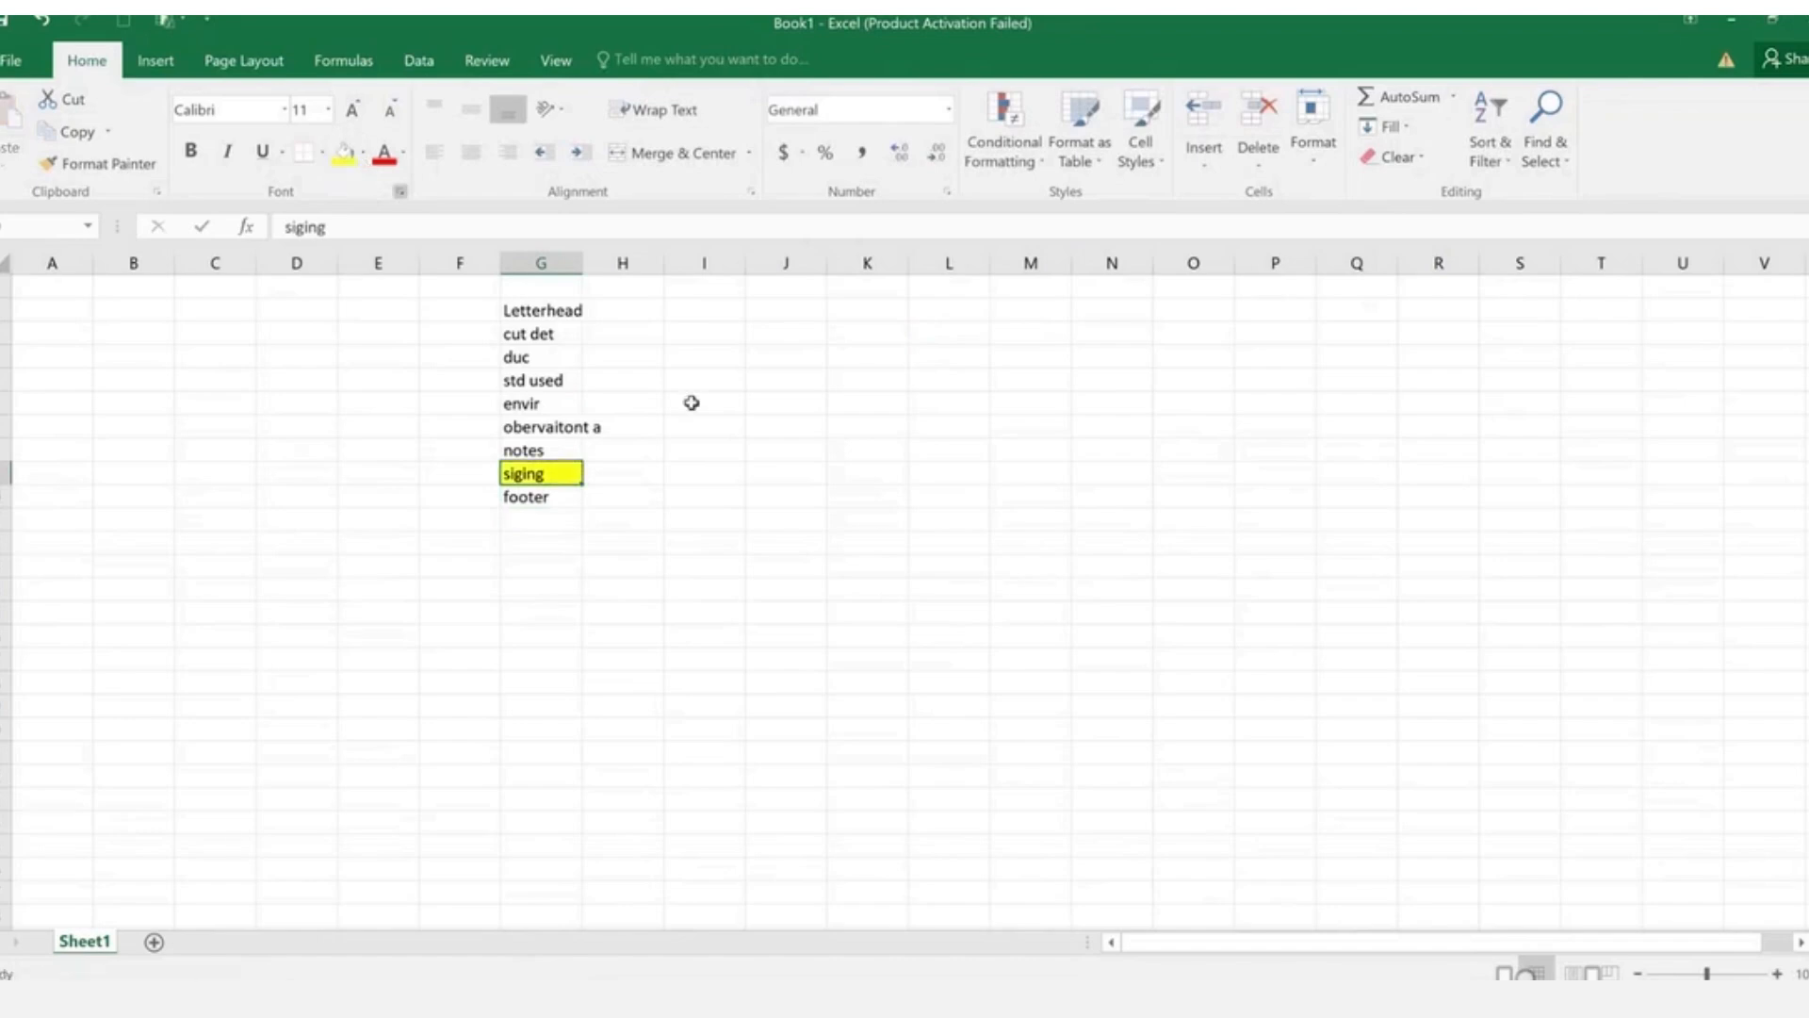
{"action": "left_click", "coordinate": [877, 518]}
{"action": "type", "text": "Calibratio"}
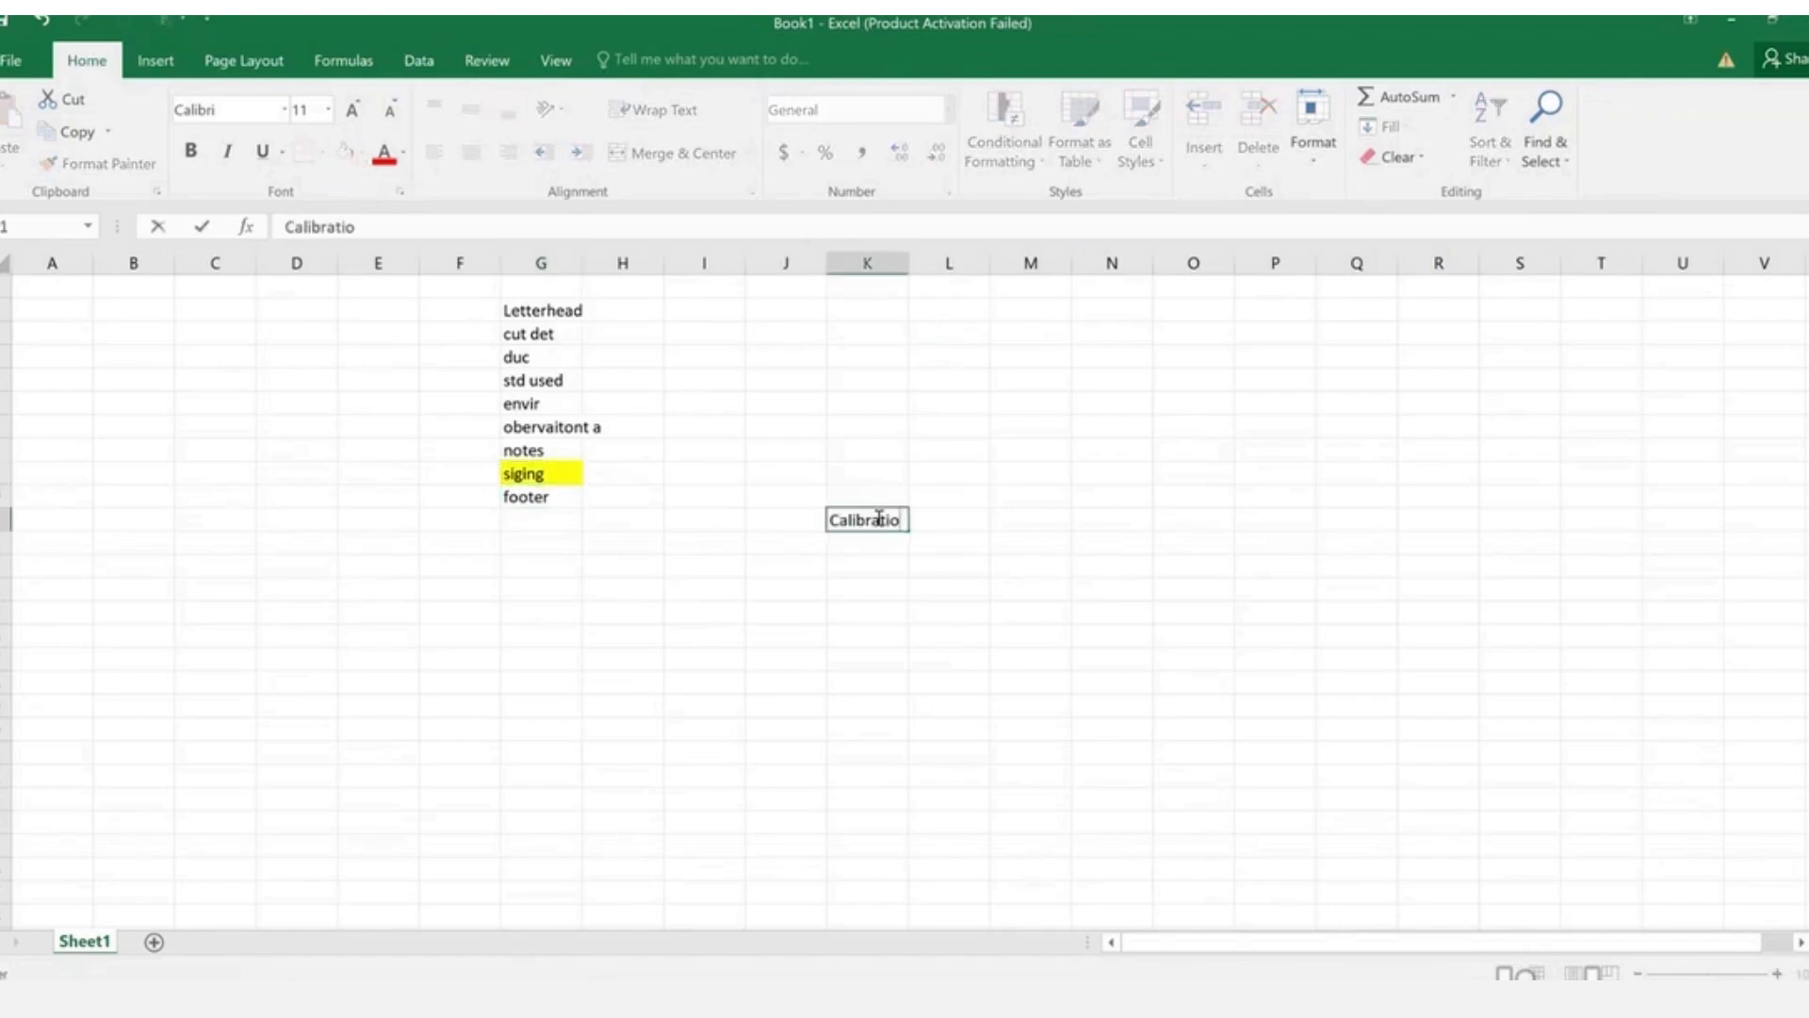
{"action": "type", "text": "ned By"}
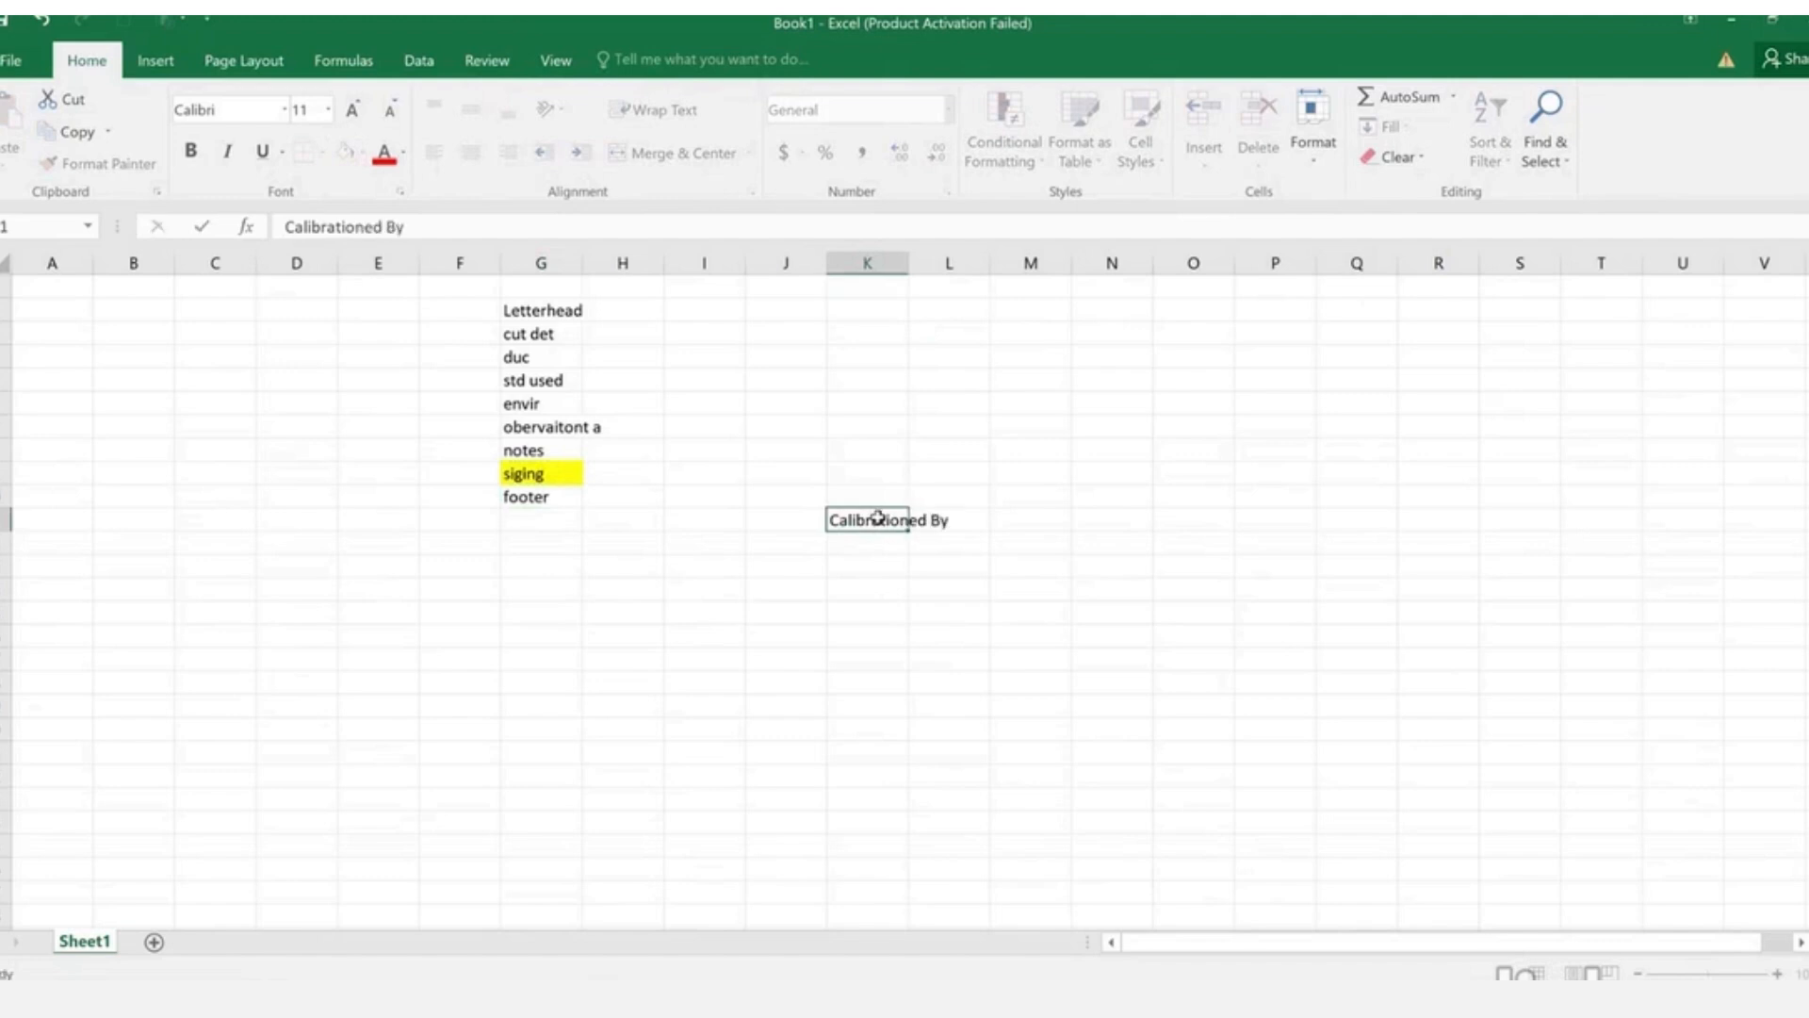
{"action": "key", "text": "Tab"}
{"action": "key", "text": "Tab"}
{"action": "key", "text": "Tab"}
{"action": "type", "text": "Approved"}
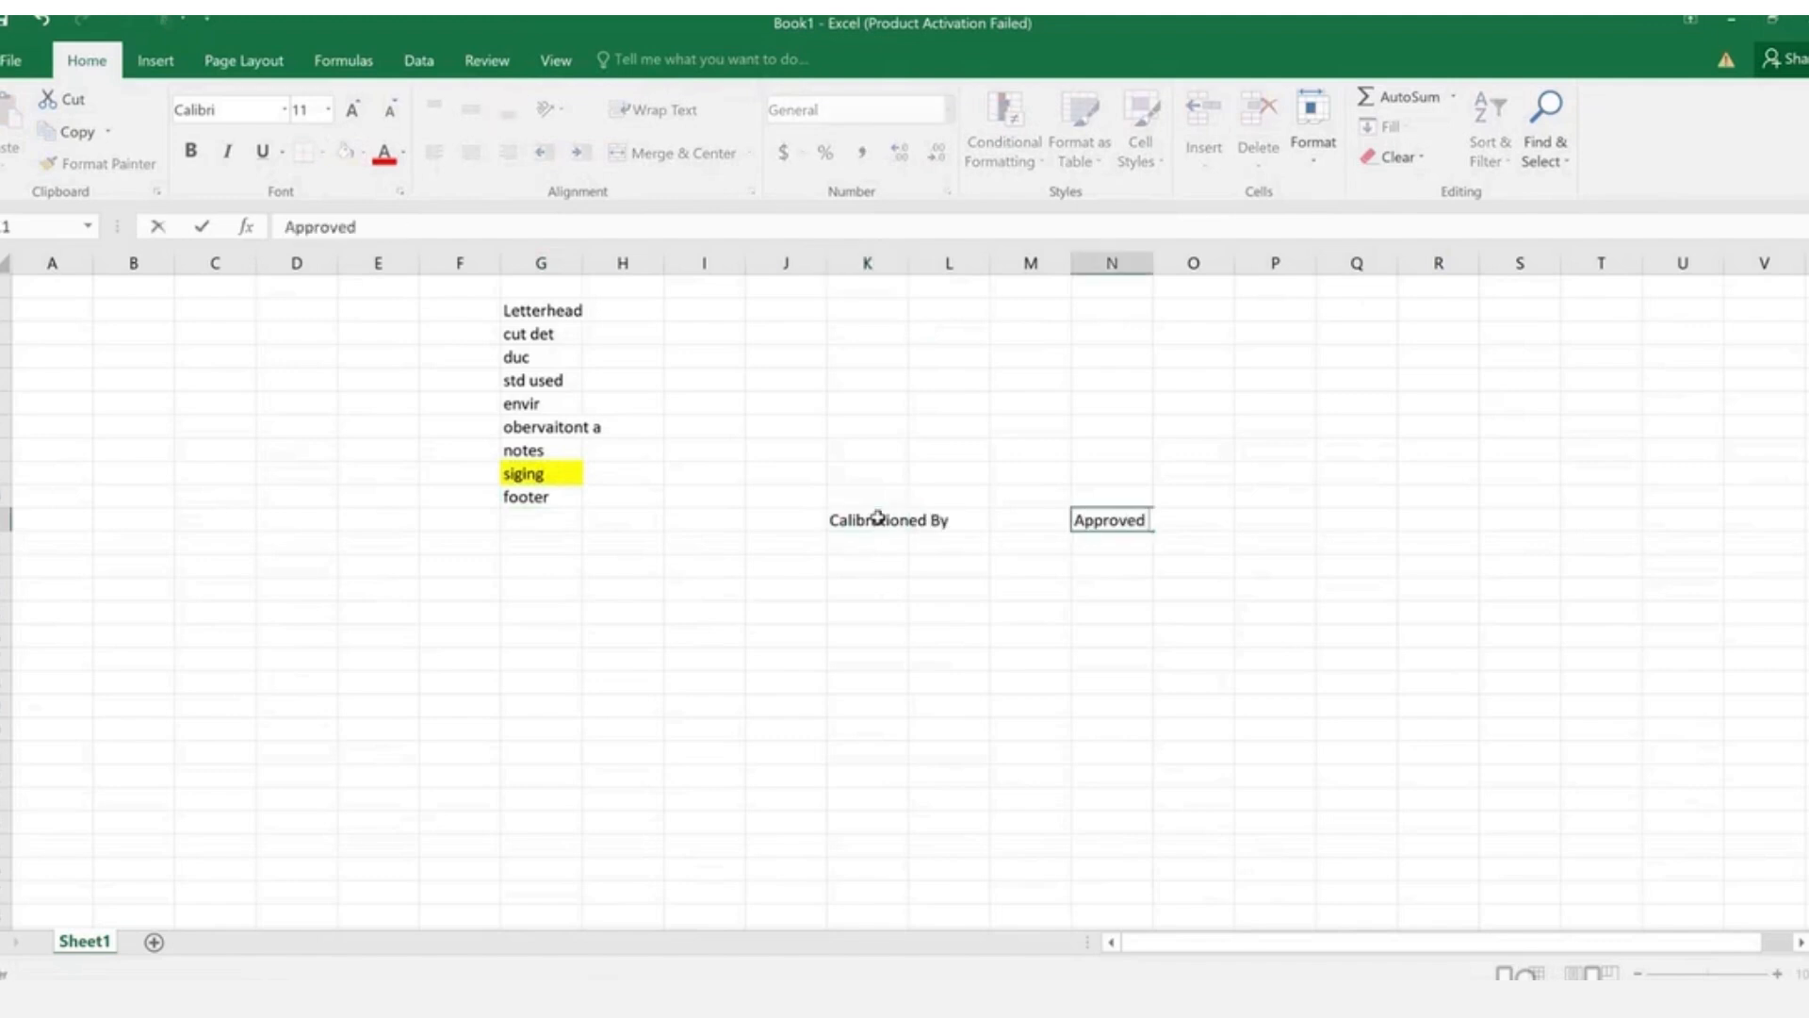
{"action": "type", "text": " By"}
{"action": "key", "text": "Return"}
- Correct K10 to 'Calibrated By' and add 'Revieweed' in P10
{"action": "key", "text": "Up"}
{"action": "double_click", "coordinate": [877, 517]}
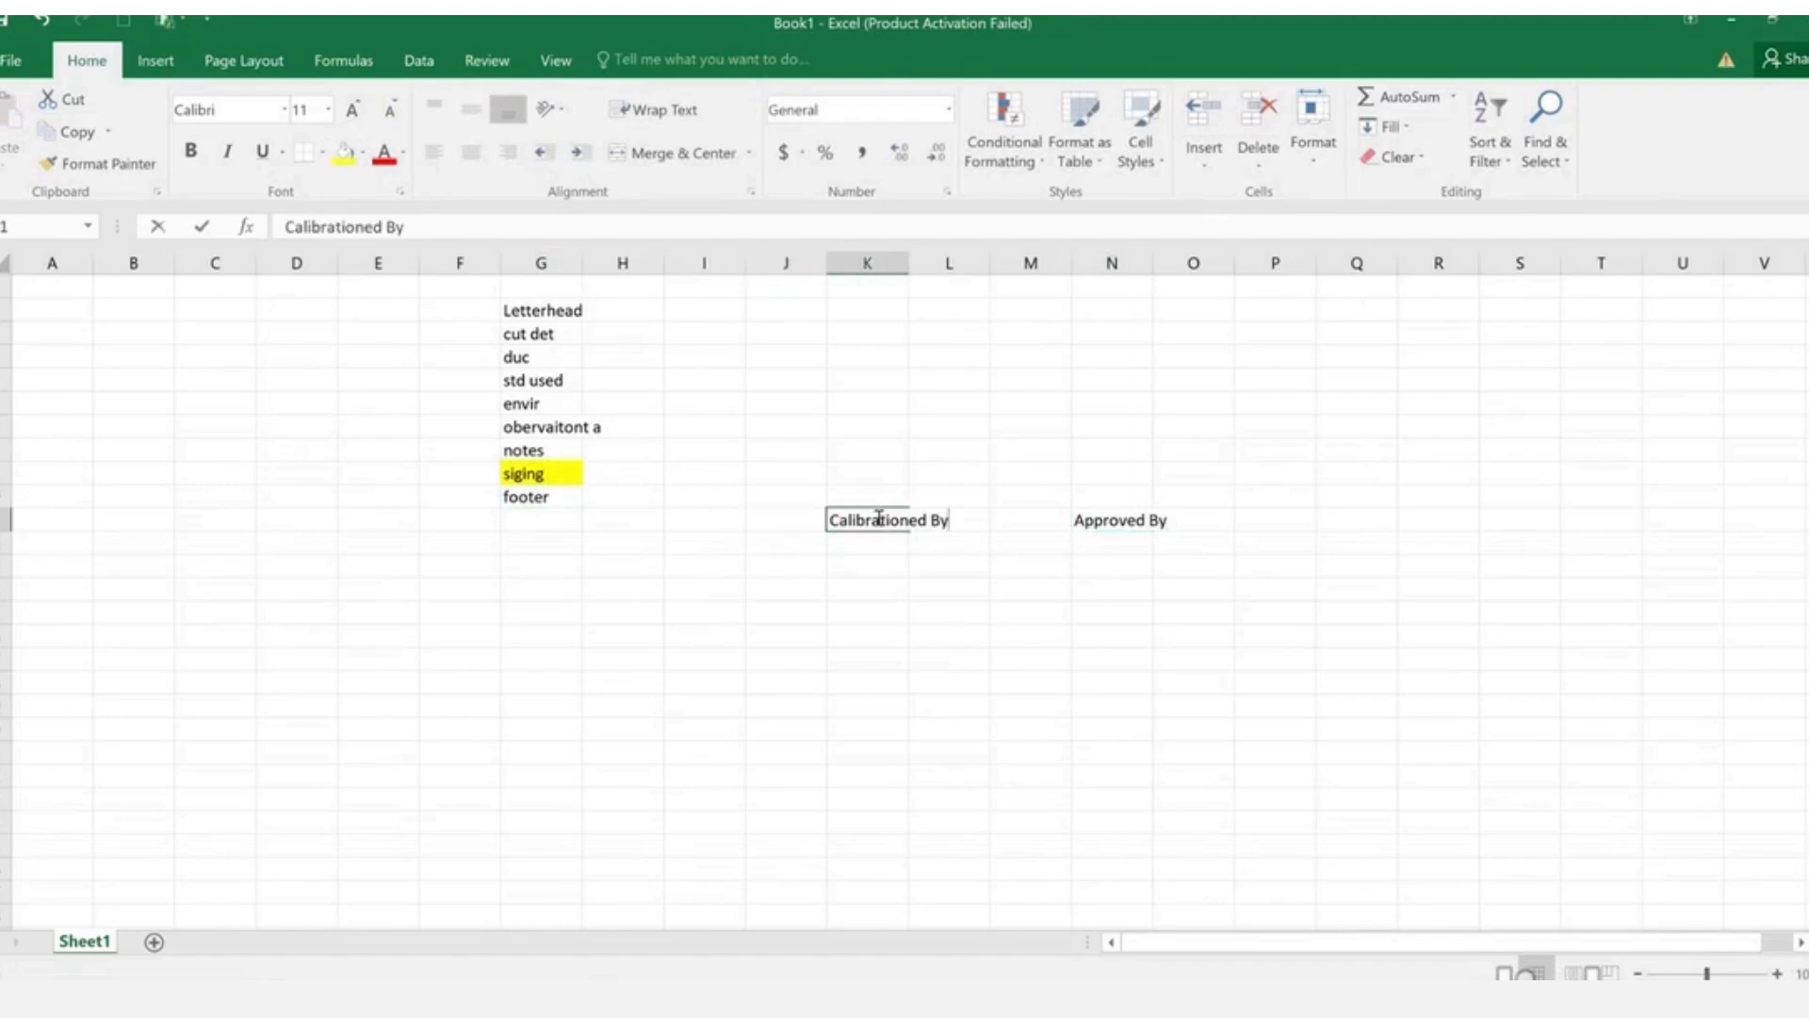
{"action": "double_click", "coordinate": [878, 517]}
{"action": "type", "text": "Calibrated"}
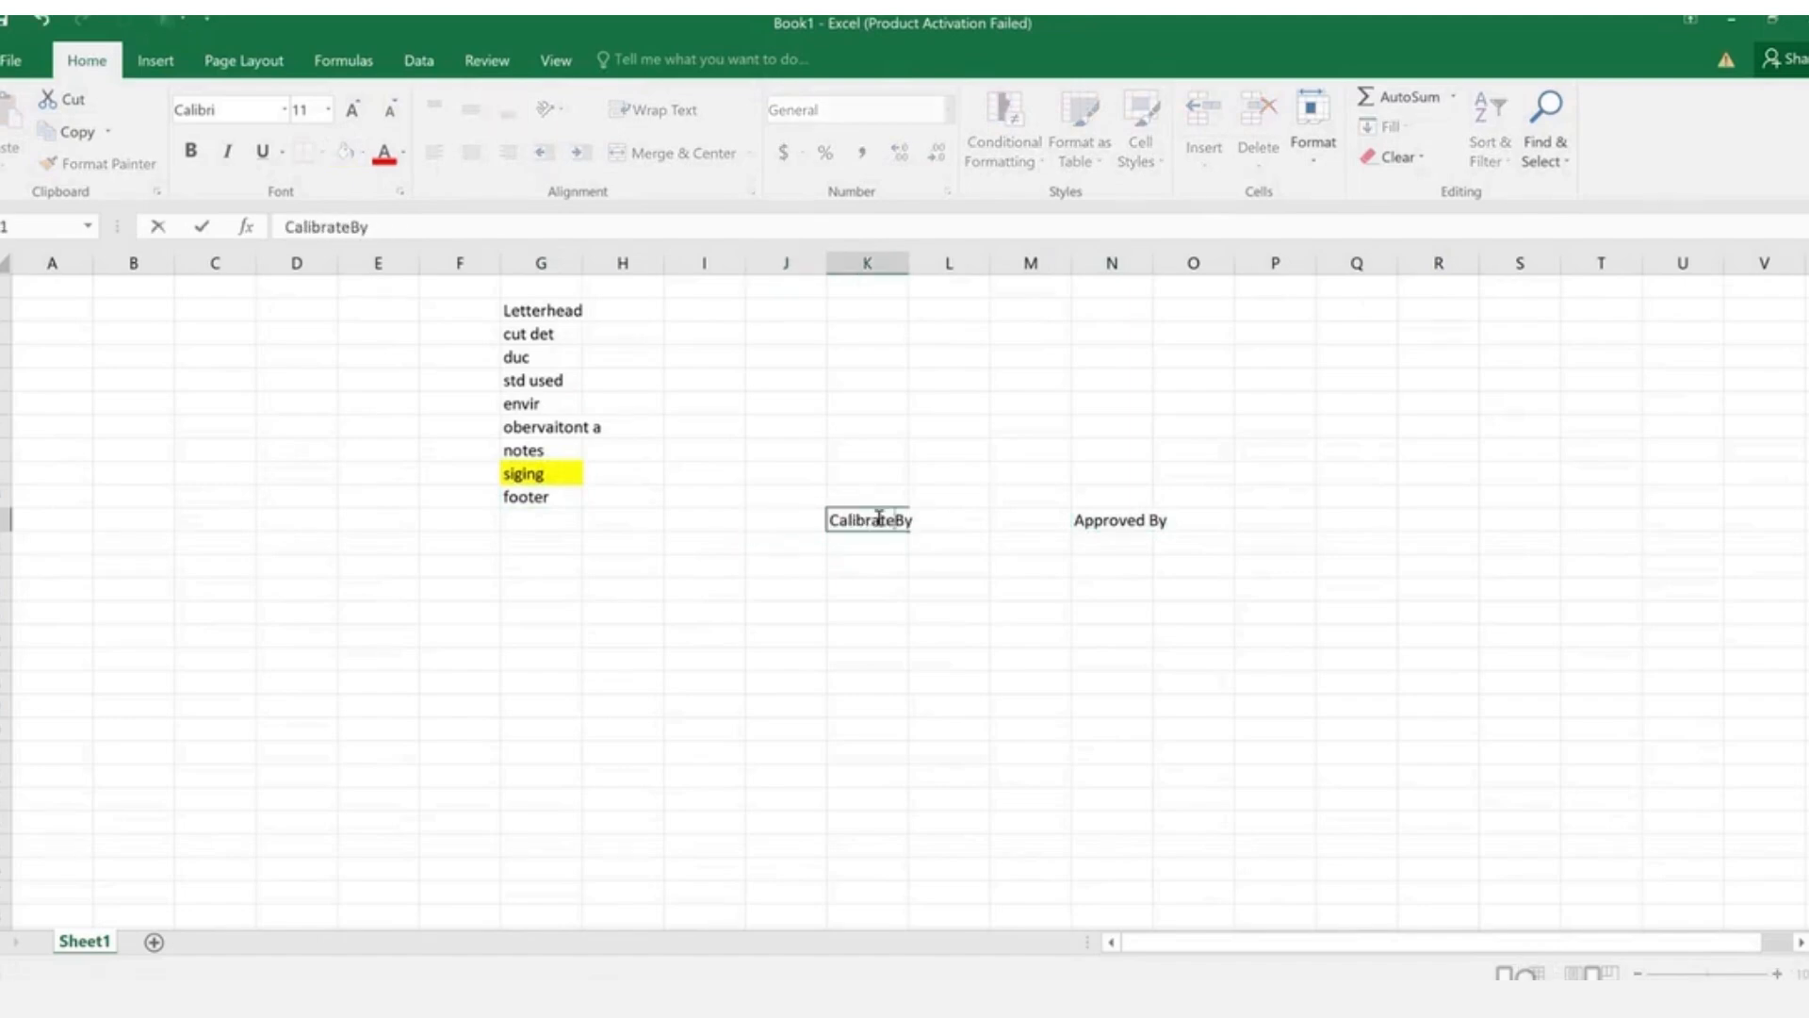
{"action": "key", "text": "Return"}
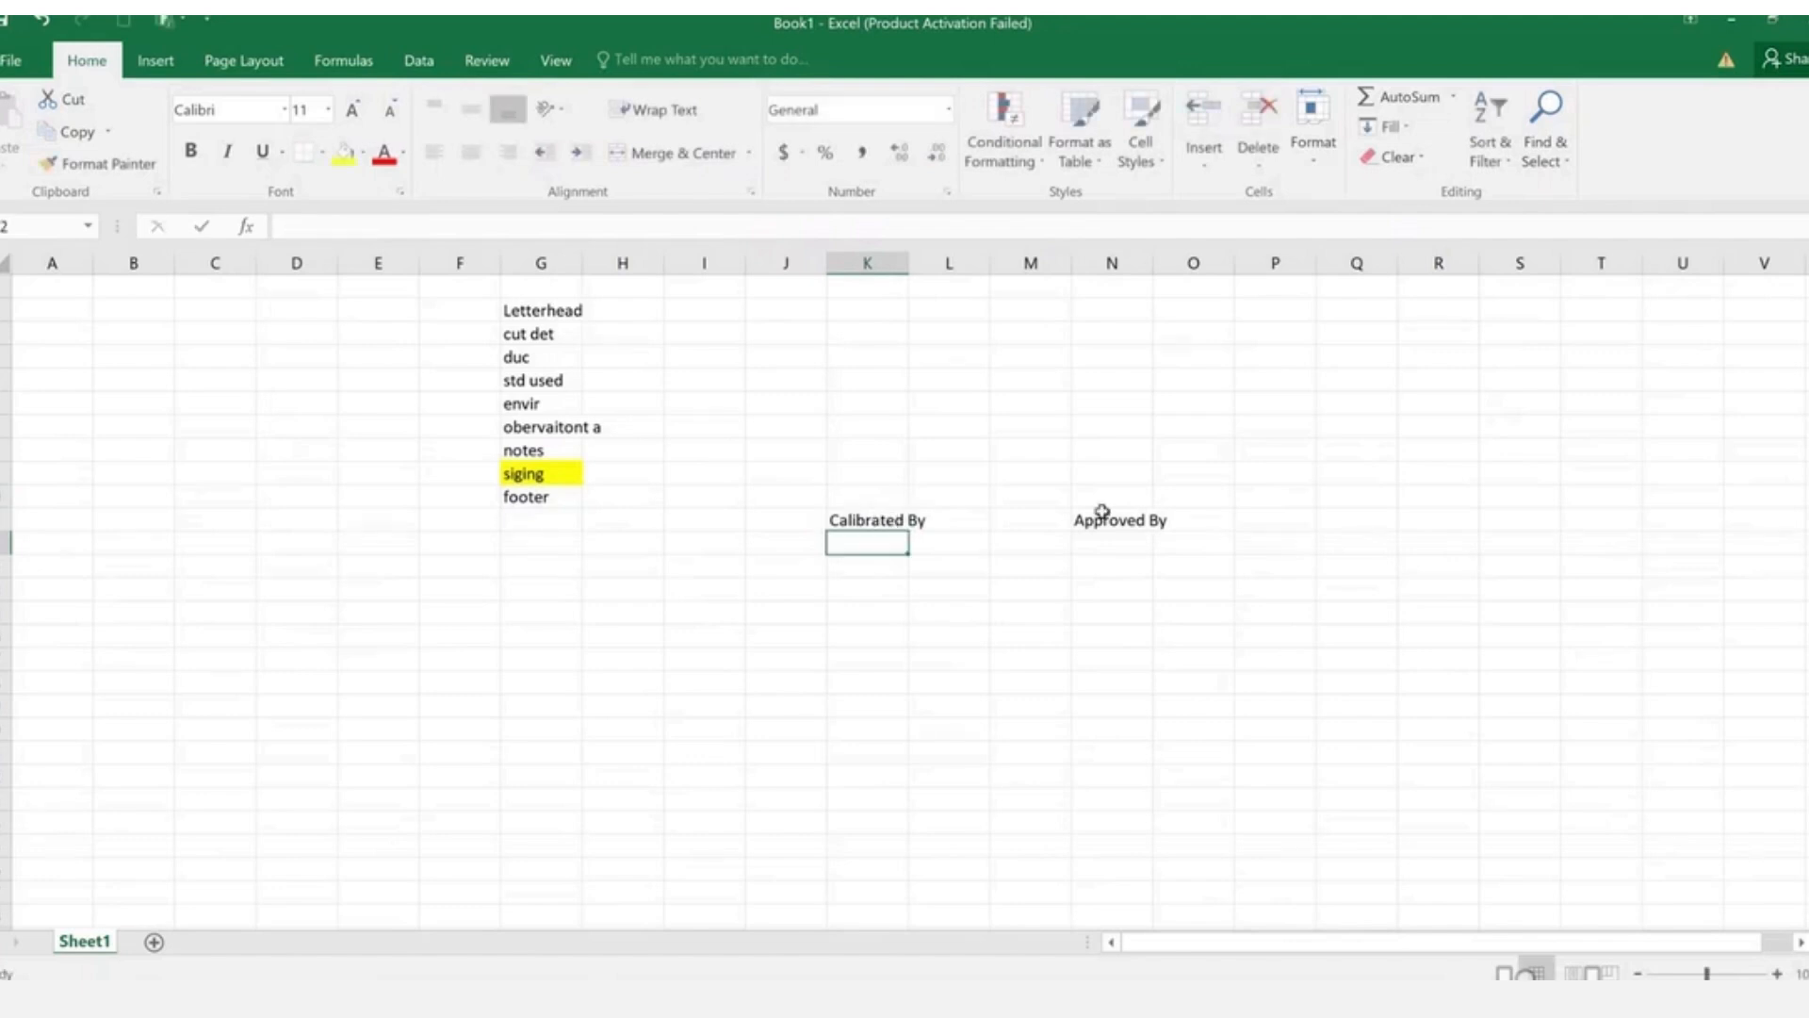
{"action": "left_click", "coordinate": [1253, 513]}
{"action": "type", "text": "R"}
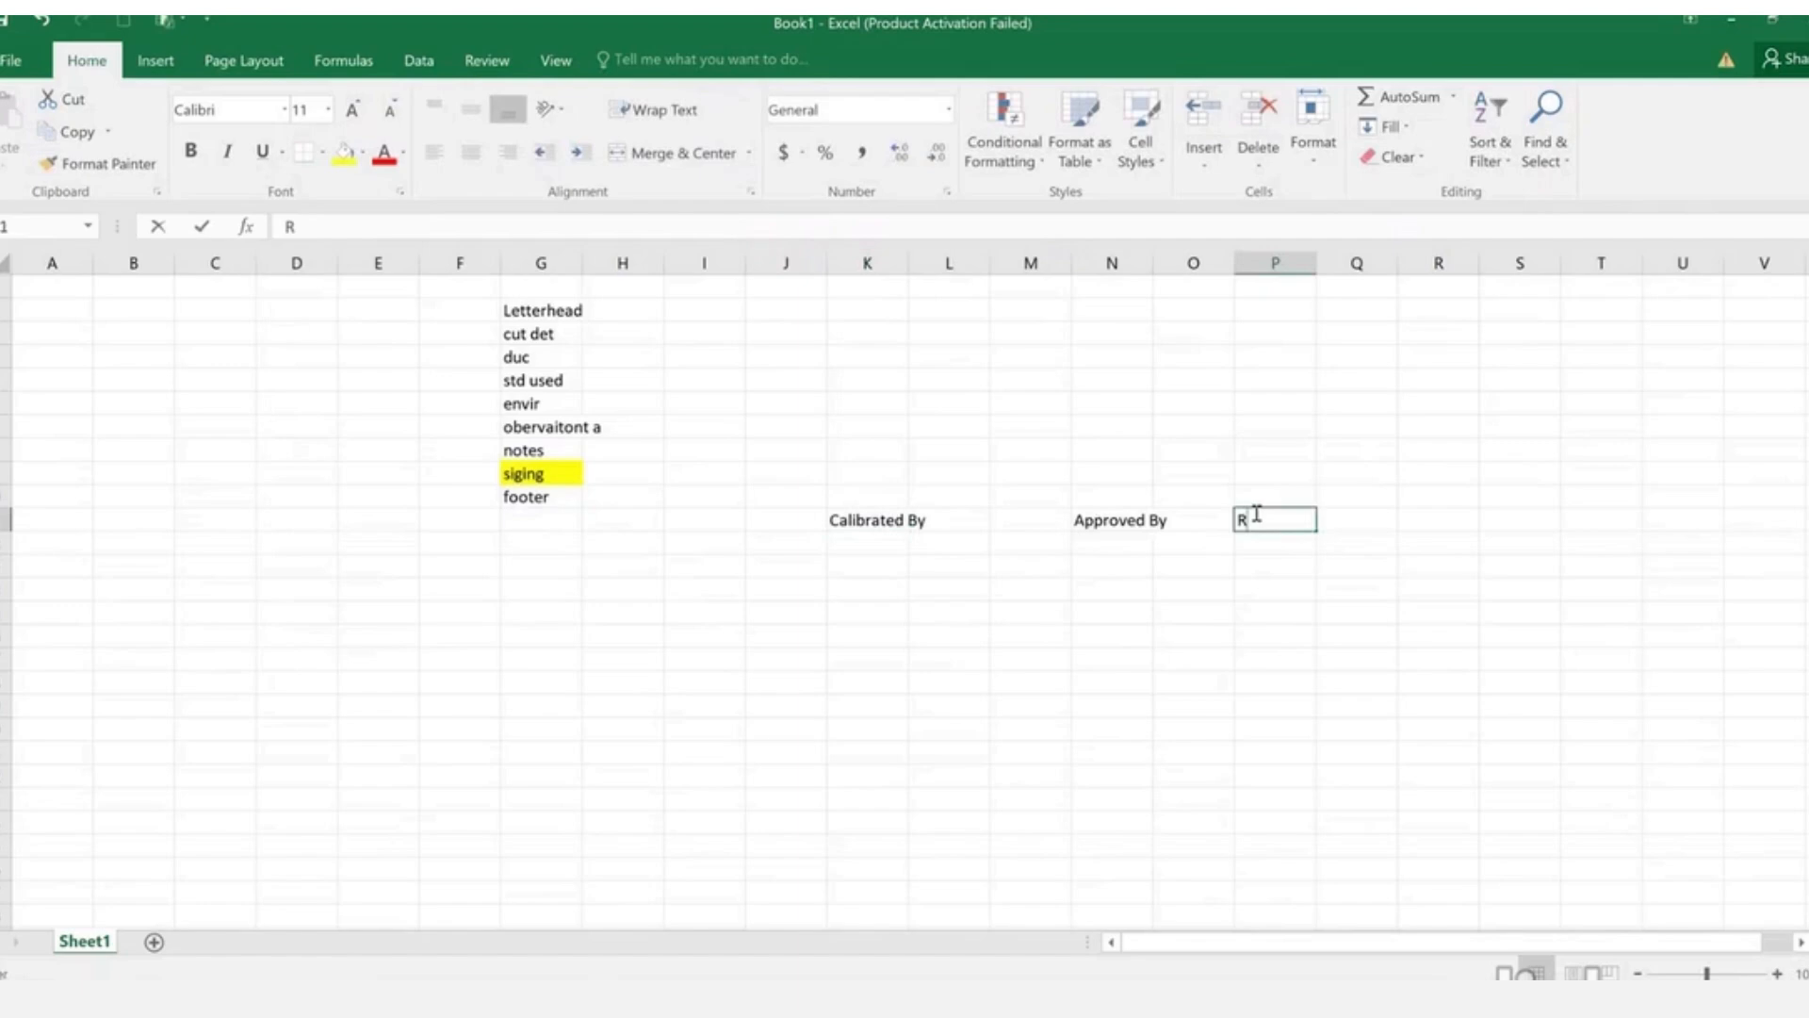
{"action": "type", "text": "evieweed"}
{"action": "key", "text": "Return"}
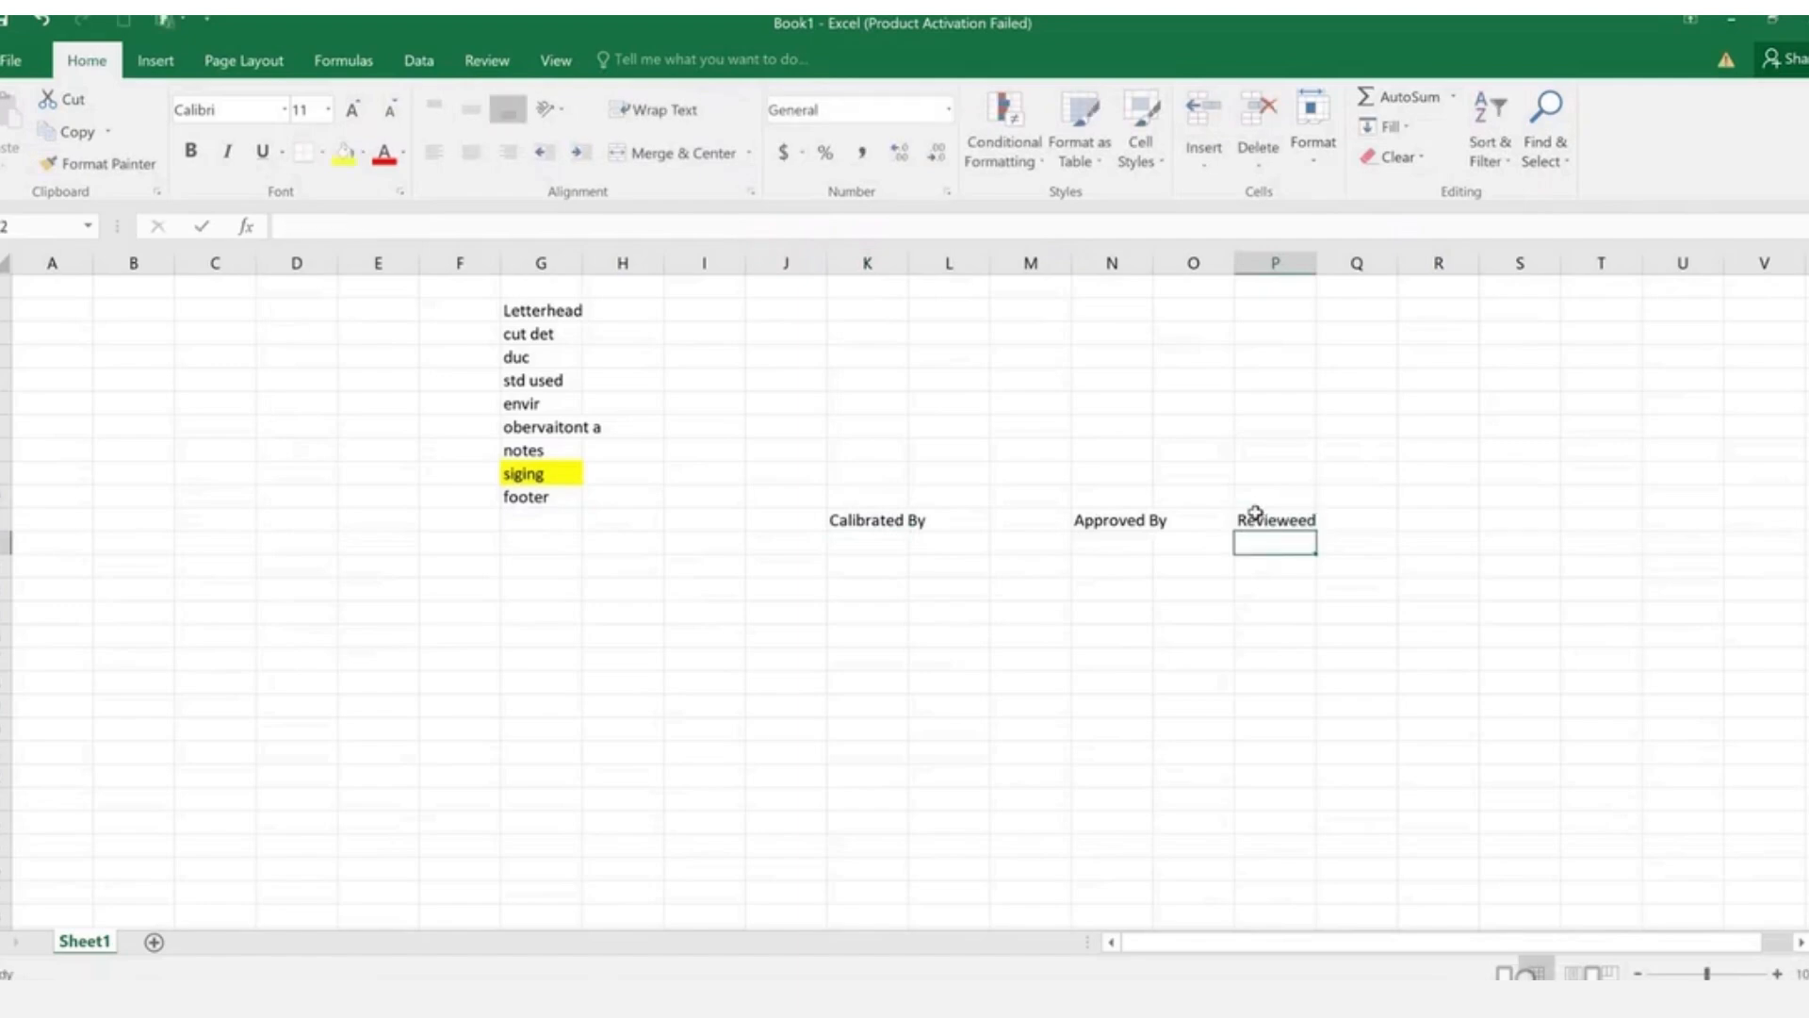
{"action": "left_click", "coordinate": [1255, 512]}
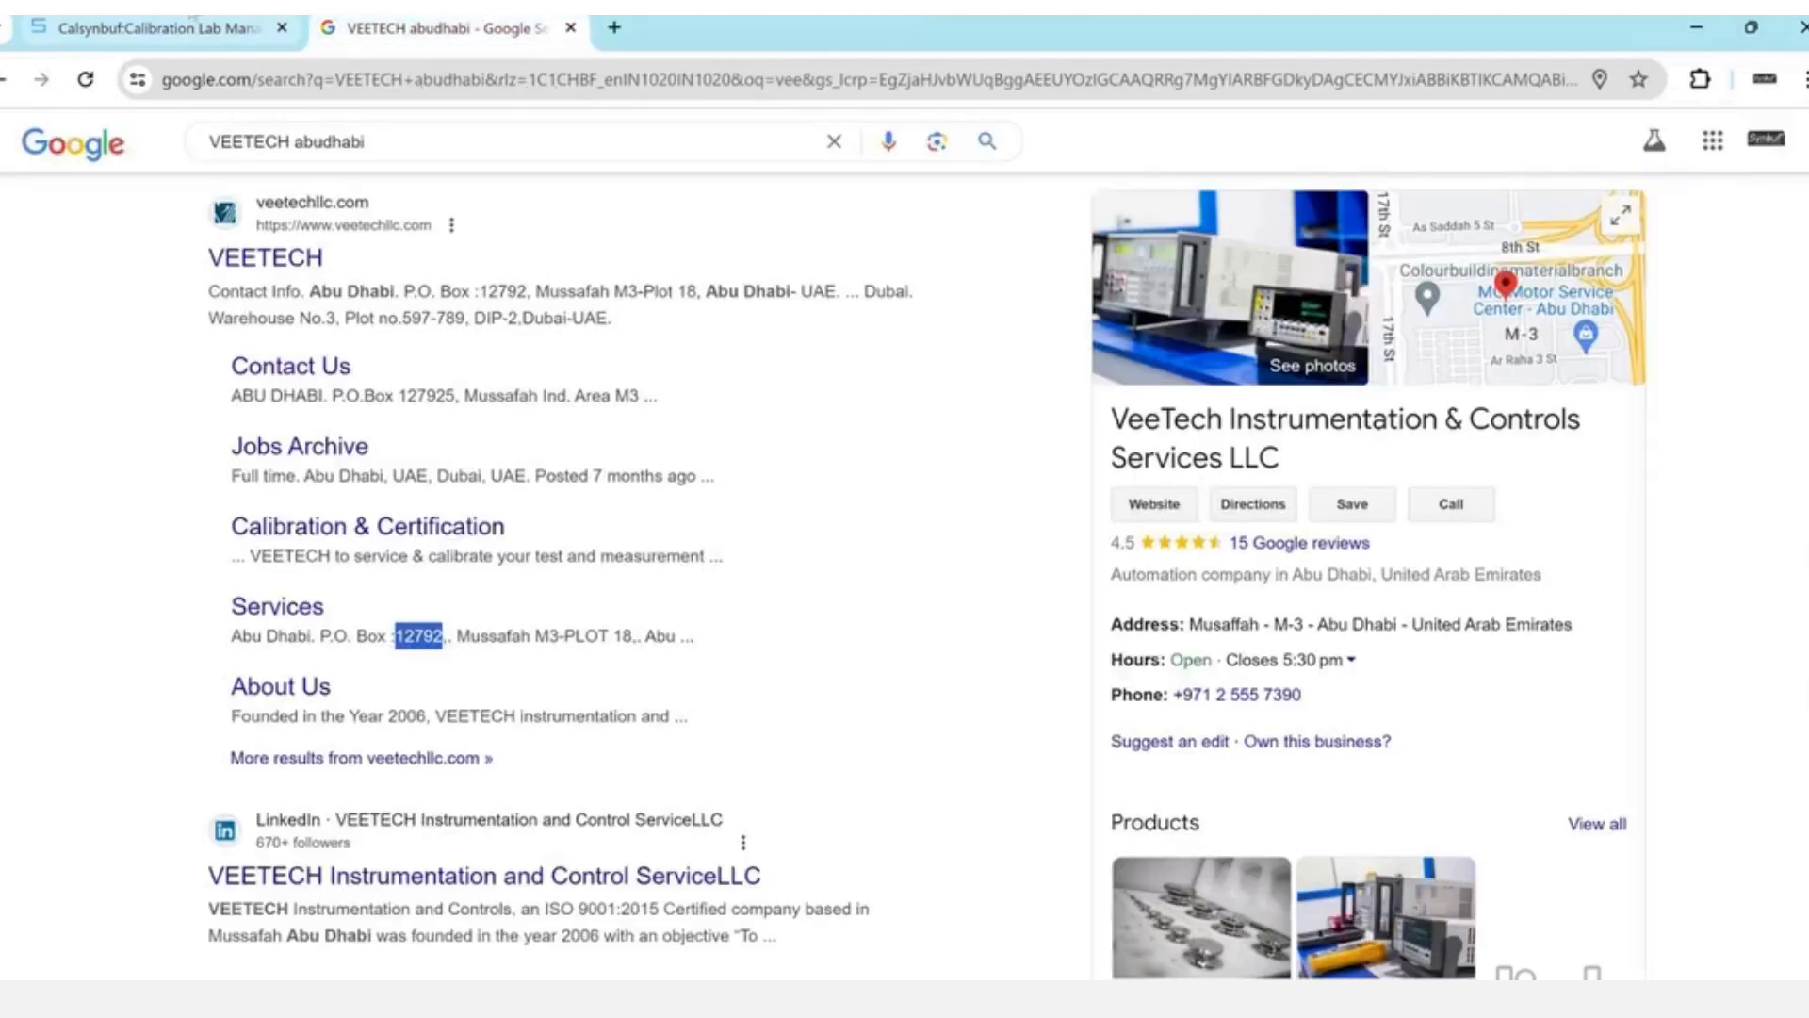
- Tick Prepared By, Reviewed By, Checked By and Calibrated By footer signatures and update
{"action": "left_click", "coordinate": [193, 20]}
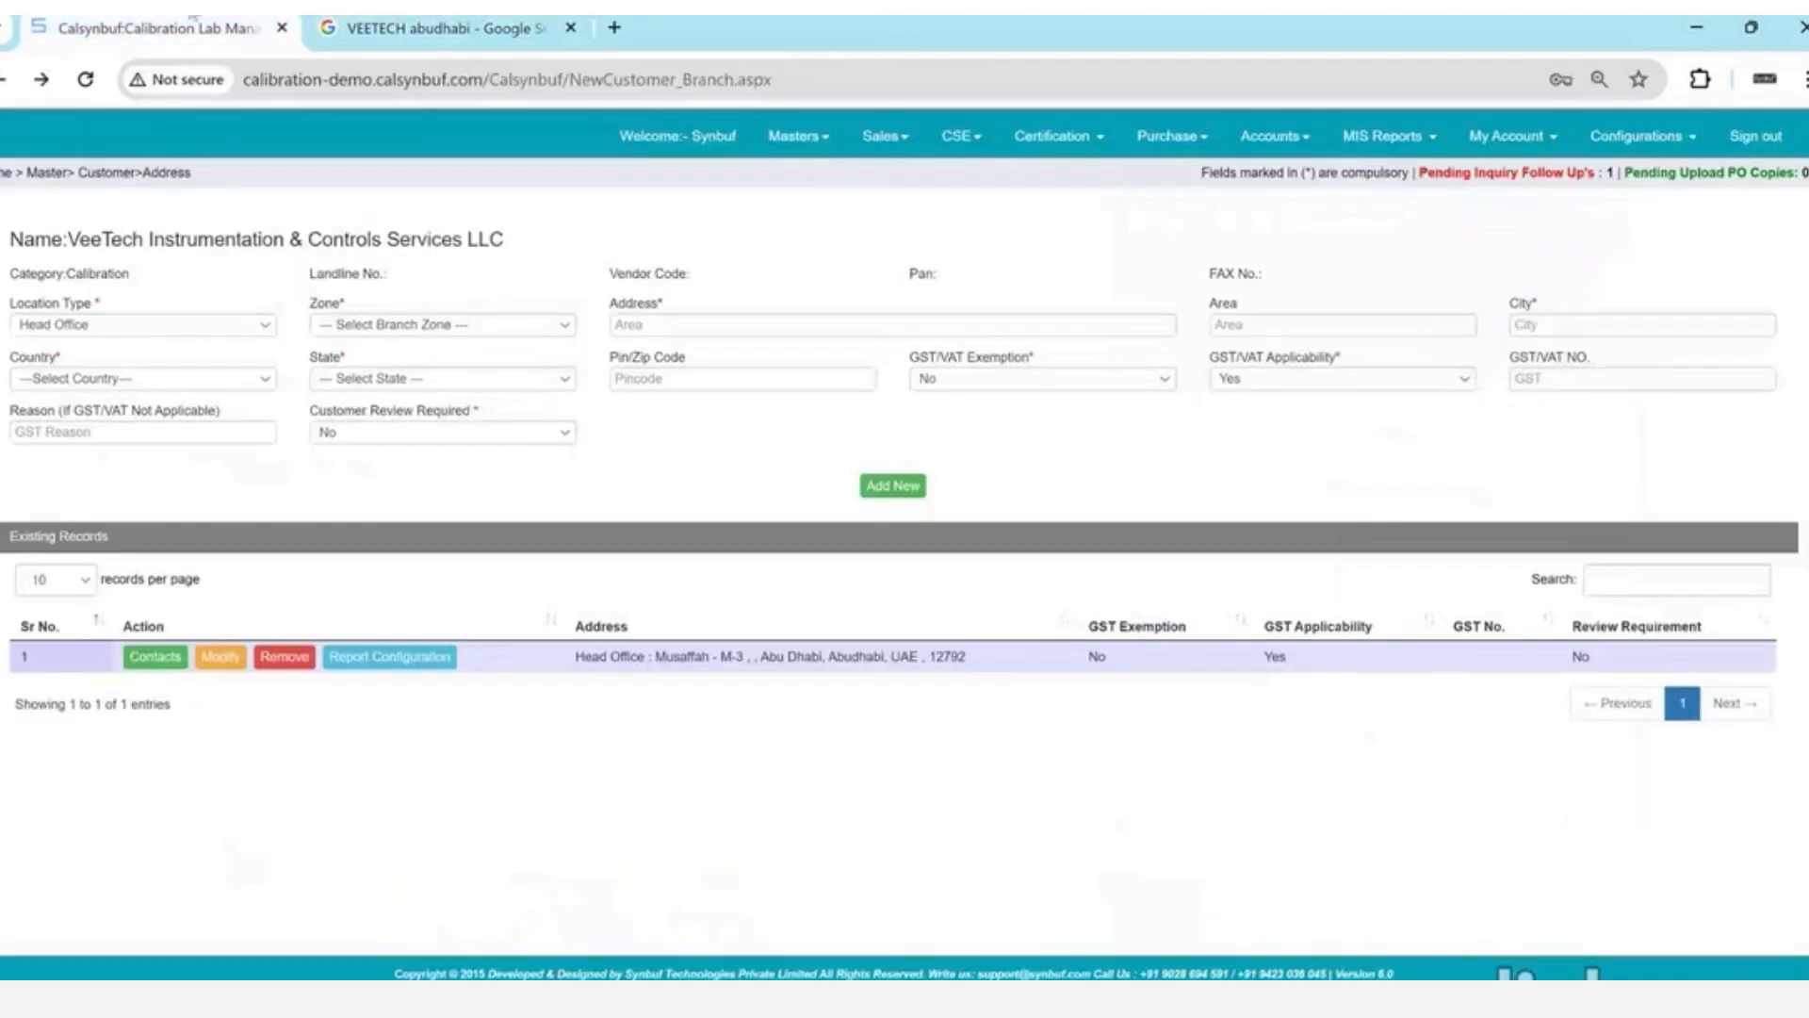
{"action": "left_click", "coordinate": [426, 665]}
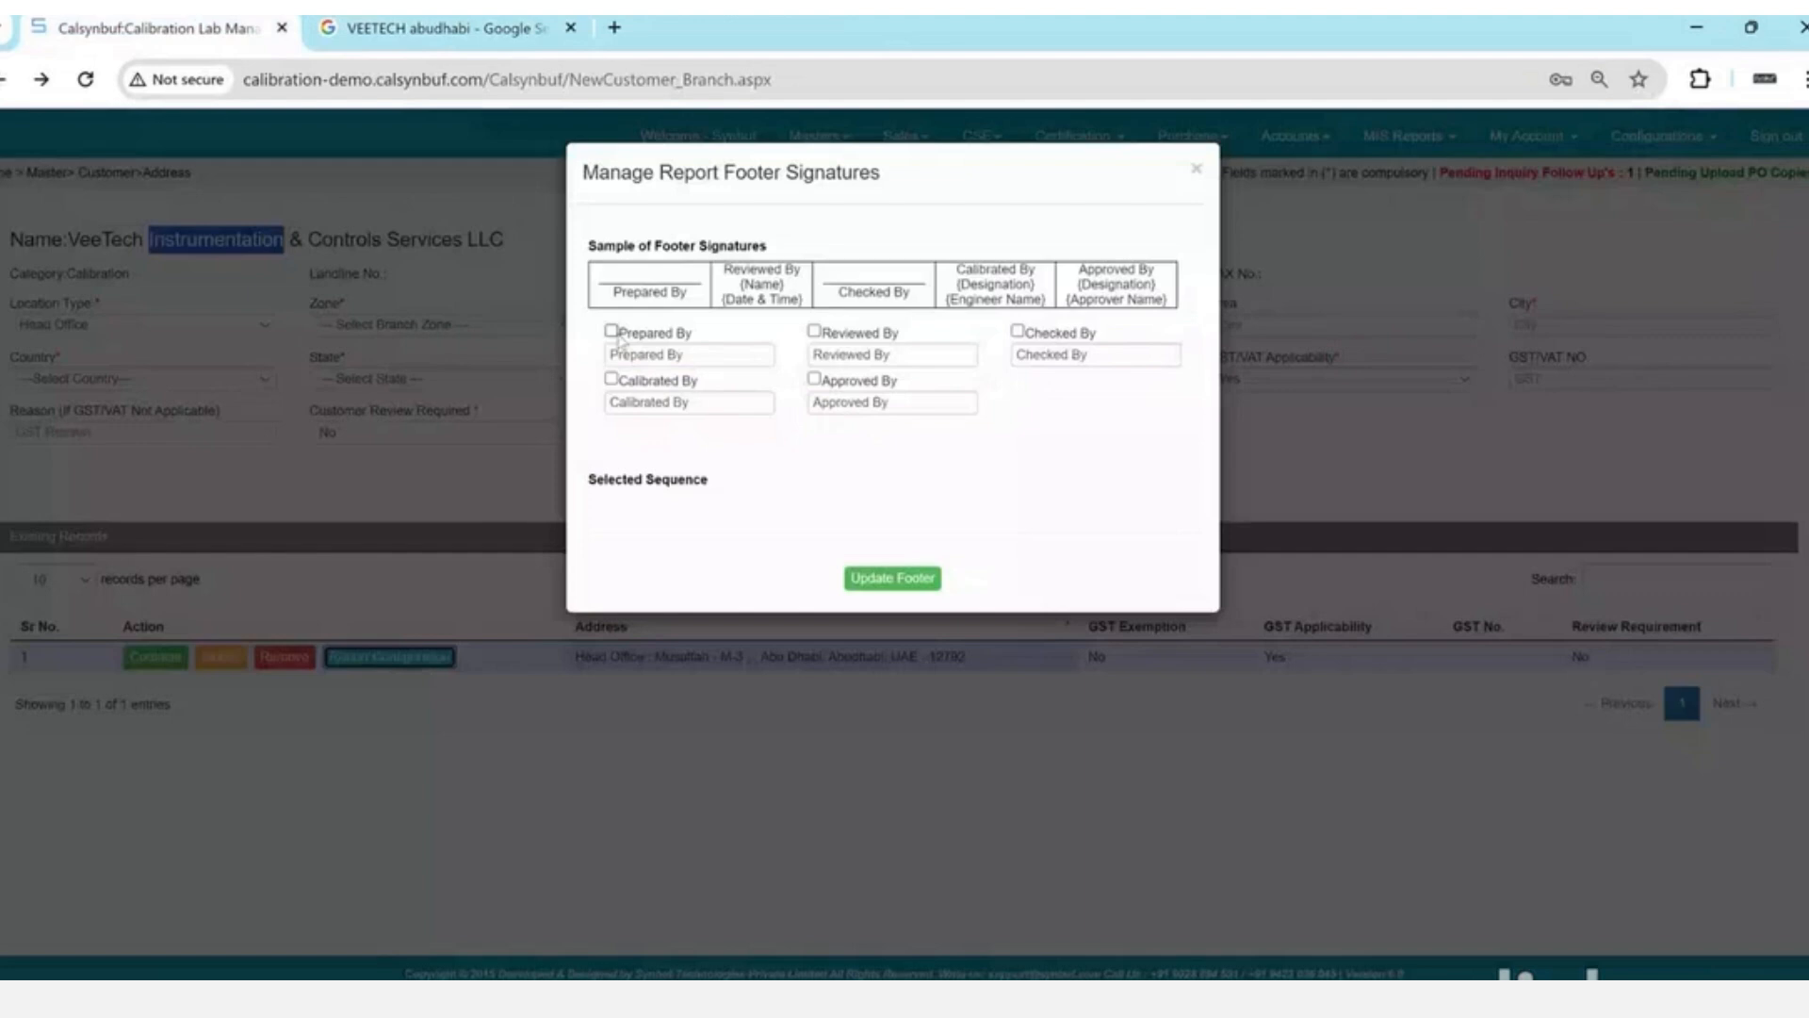
{"action": "left_click", "coordinate": [612, 331]}
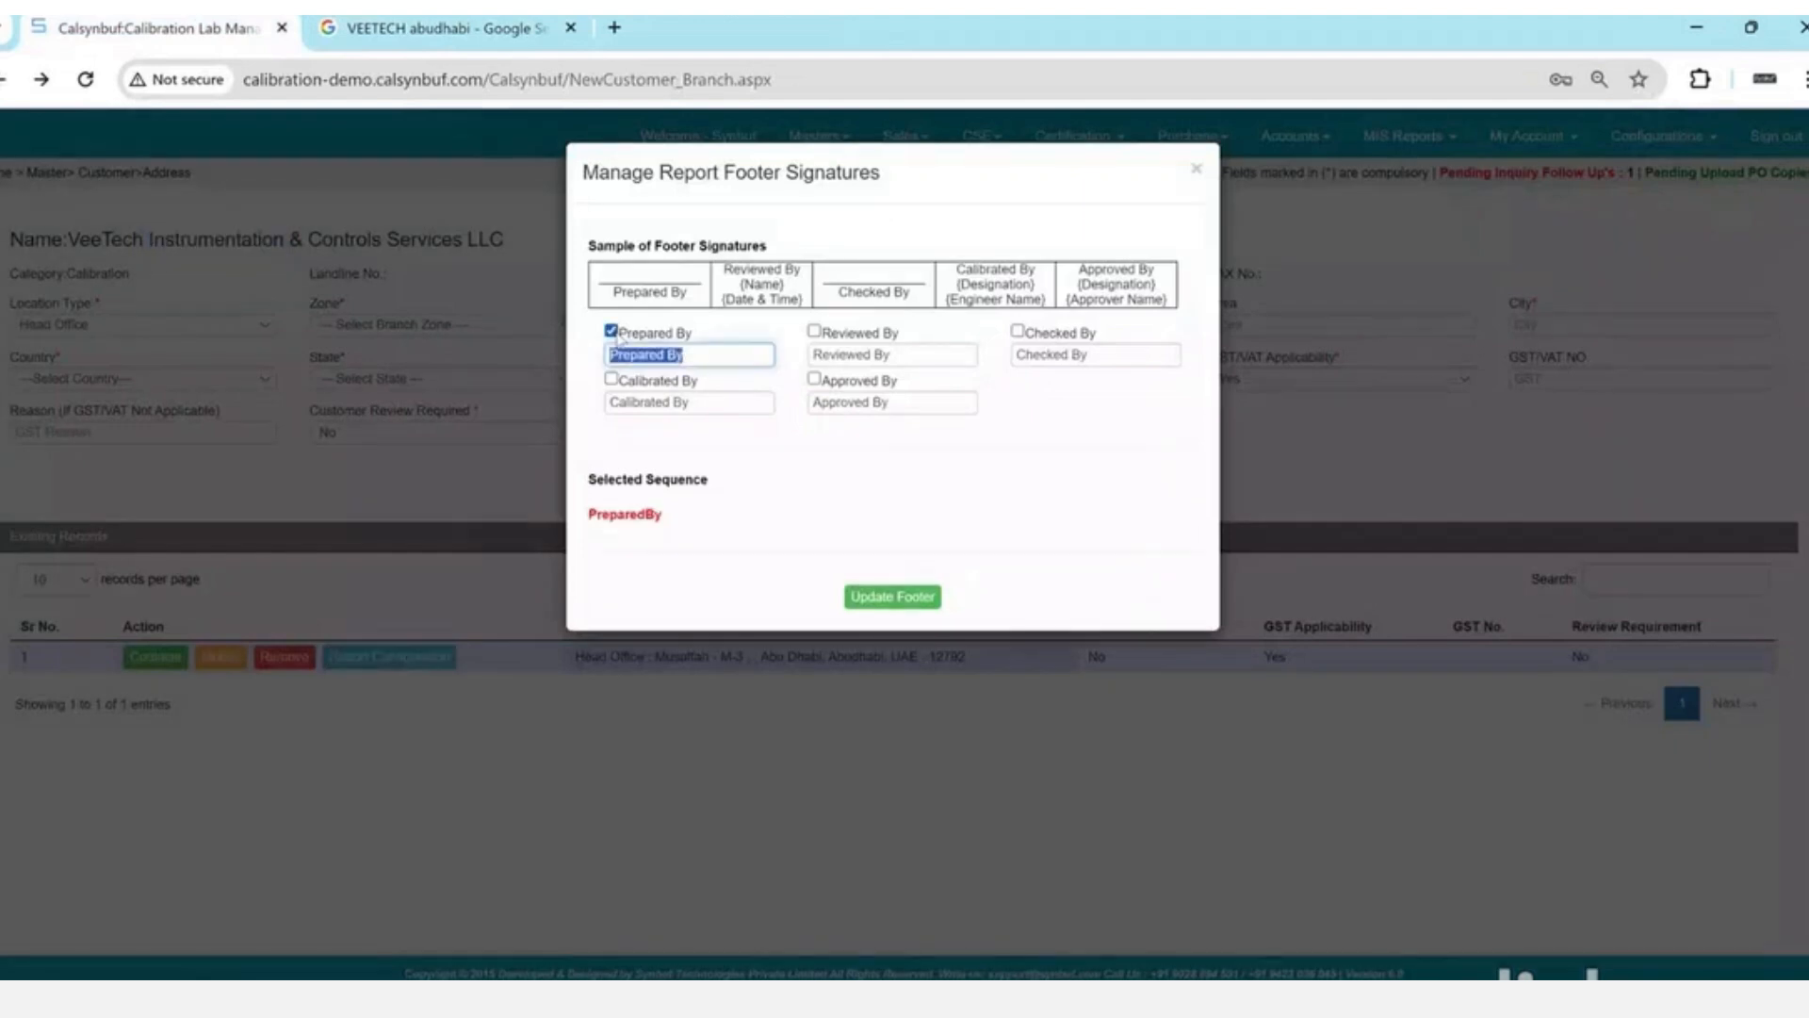
{"action": "left_click", "coordinate": [814, 331]}
{"action": "left_click", "coordinate": [1017, 331]}
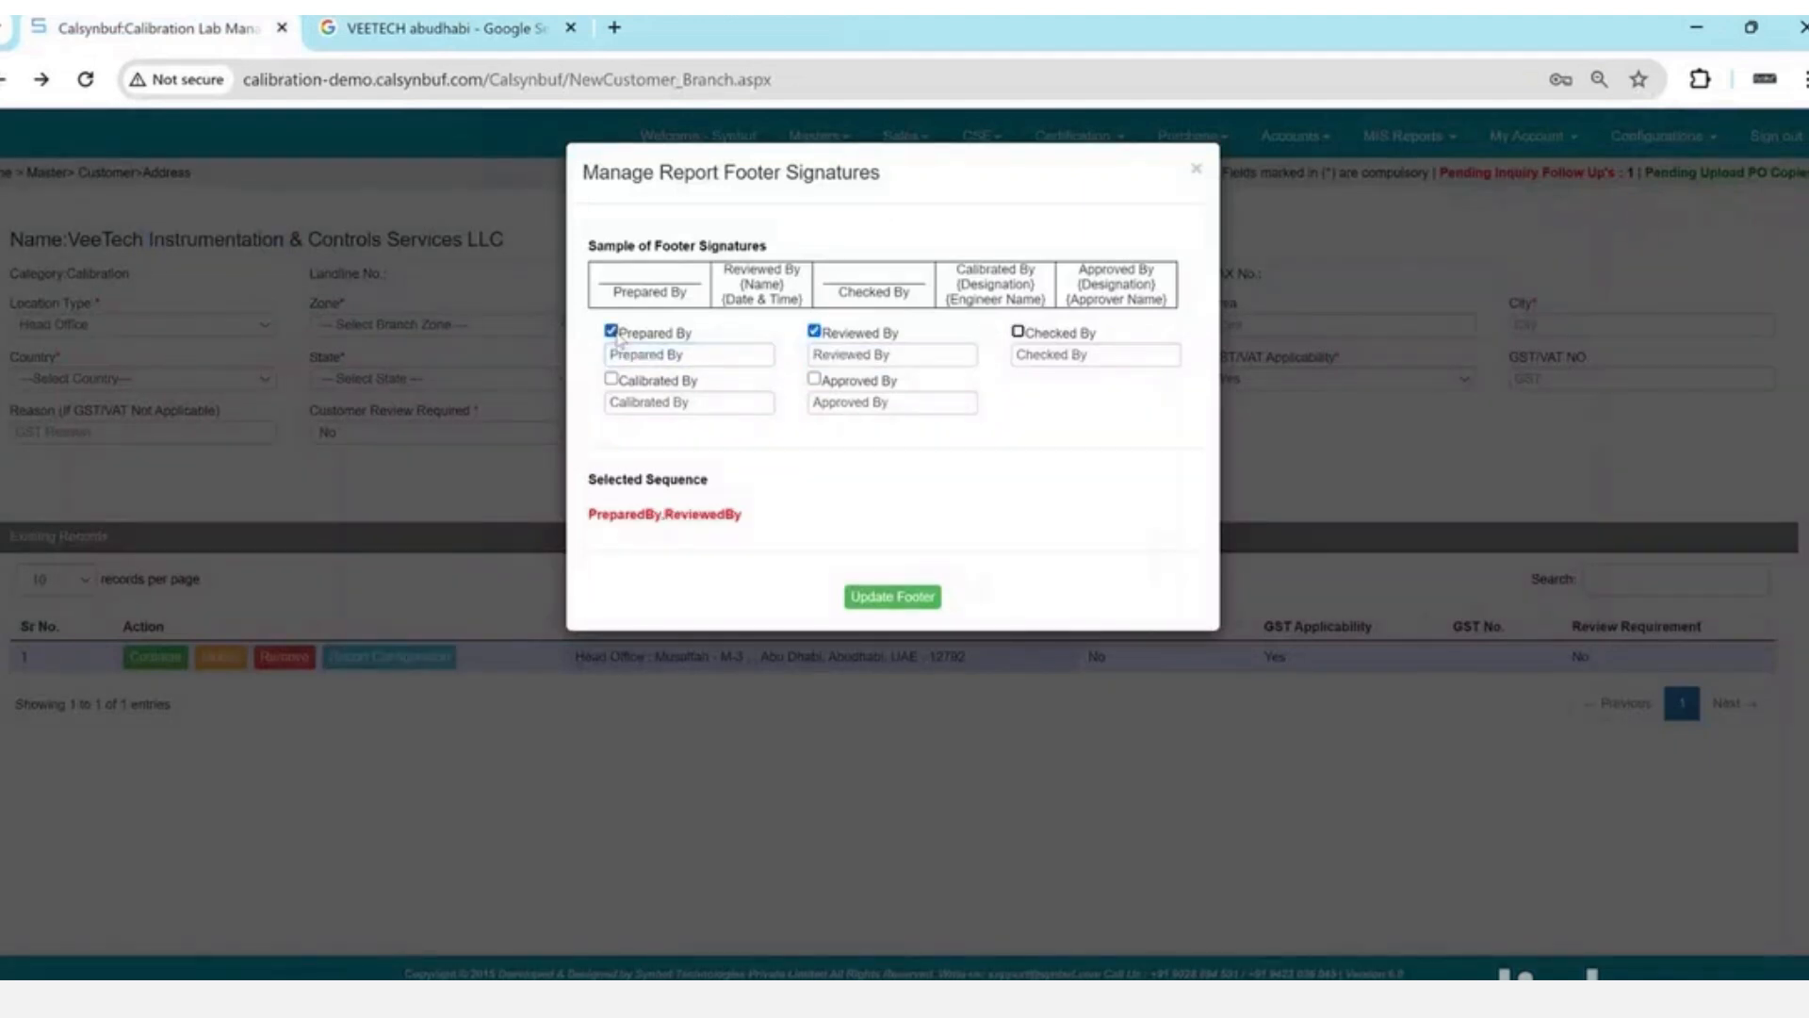
{"action": "left_click", "coordinate": [612, 377]}
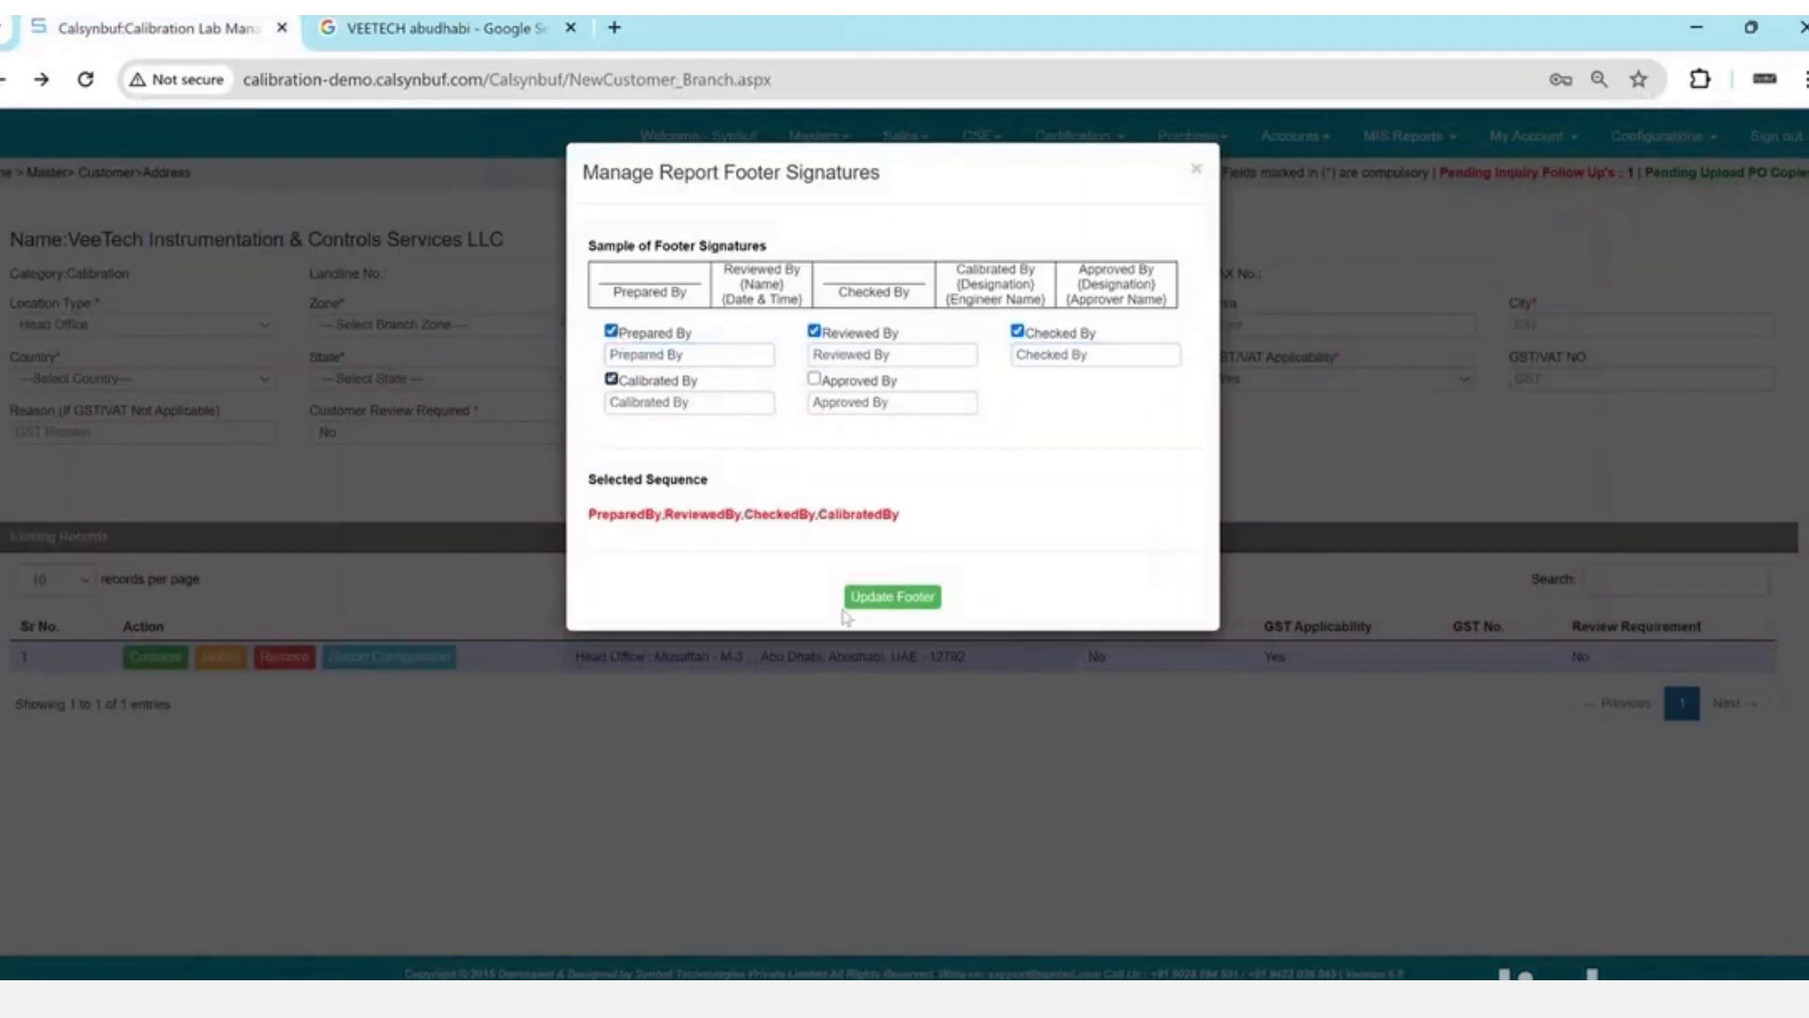
{"action": "left_click", "coordinate": [884, 605]}
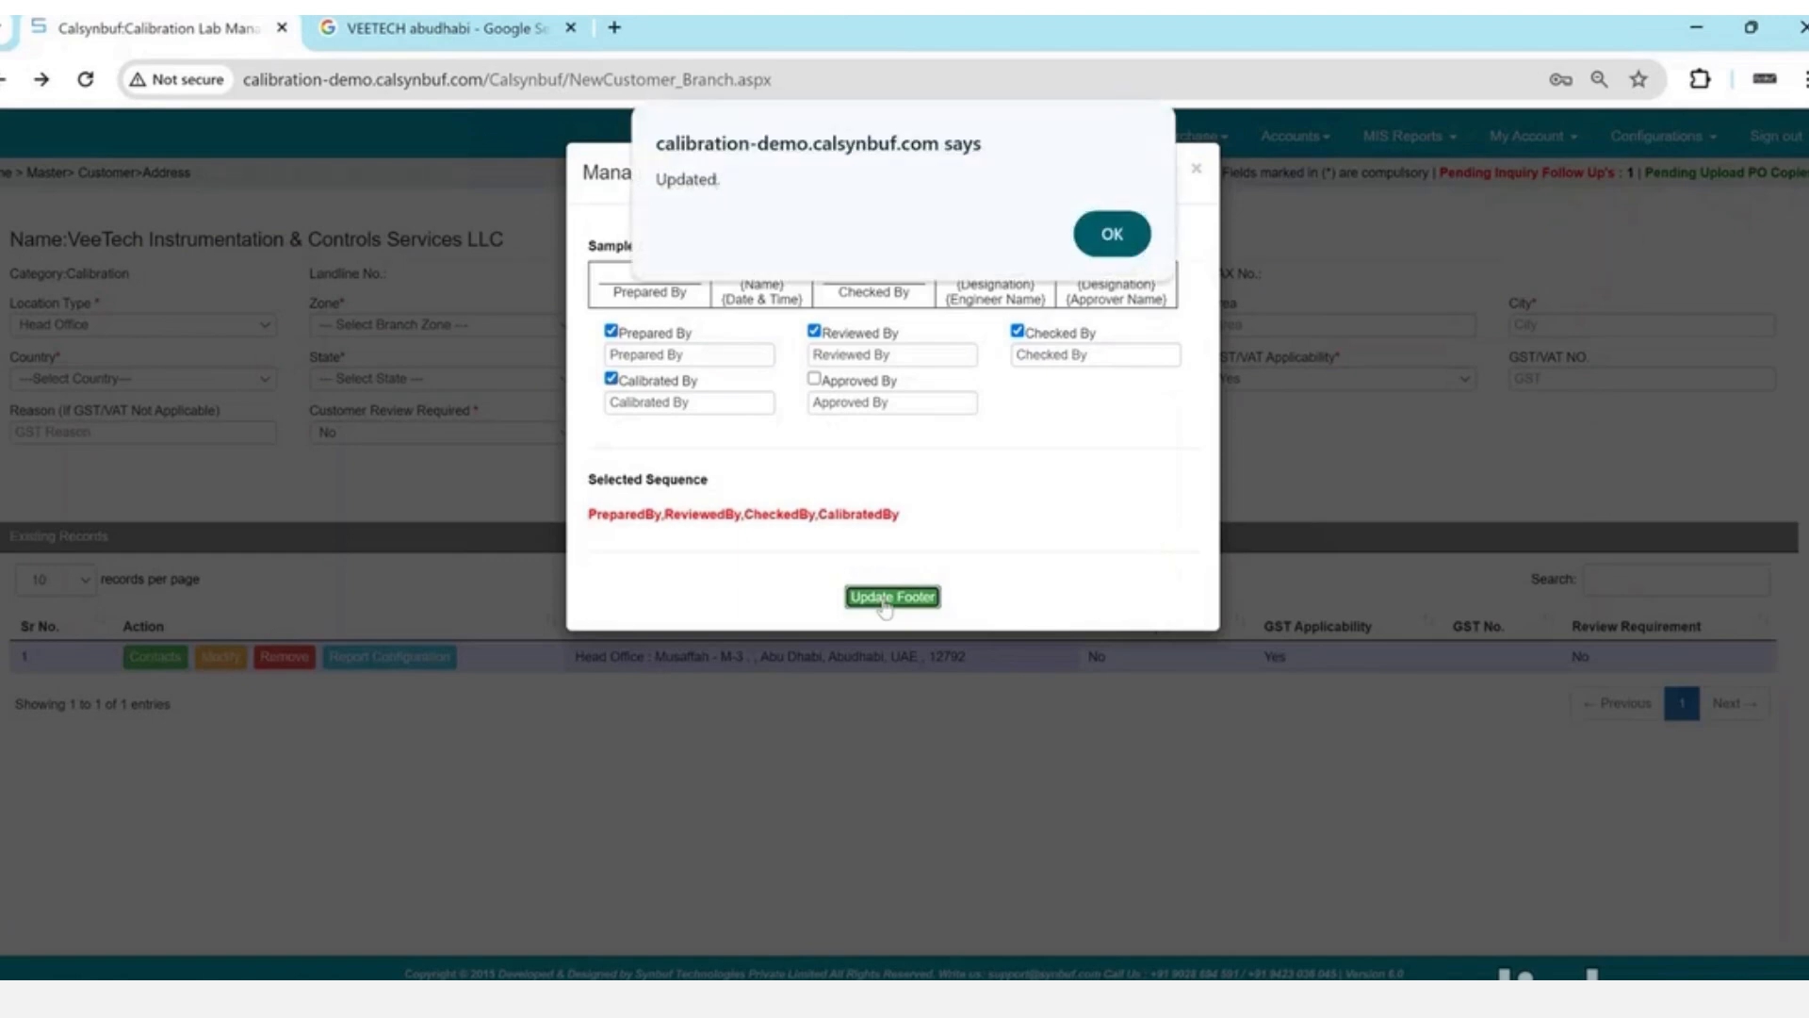
{"action": "key", "text": "Return"}
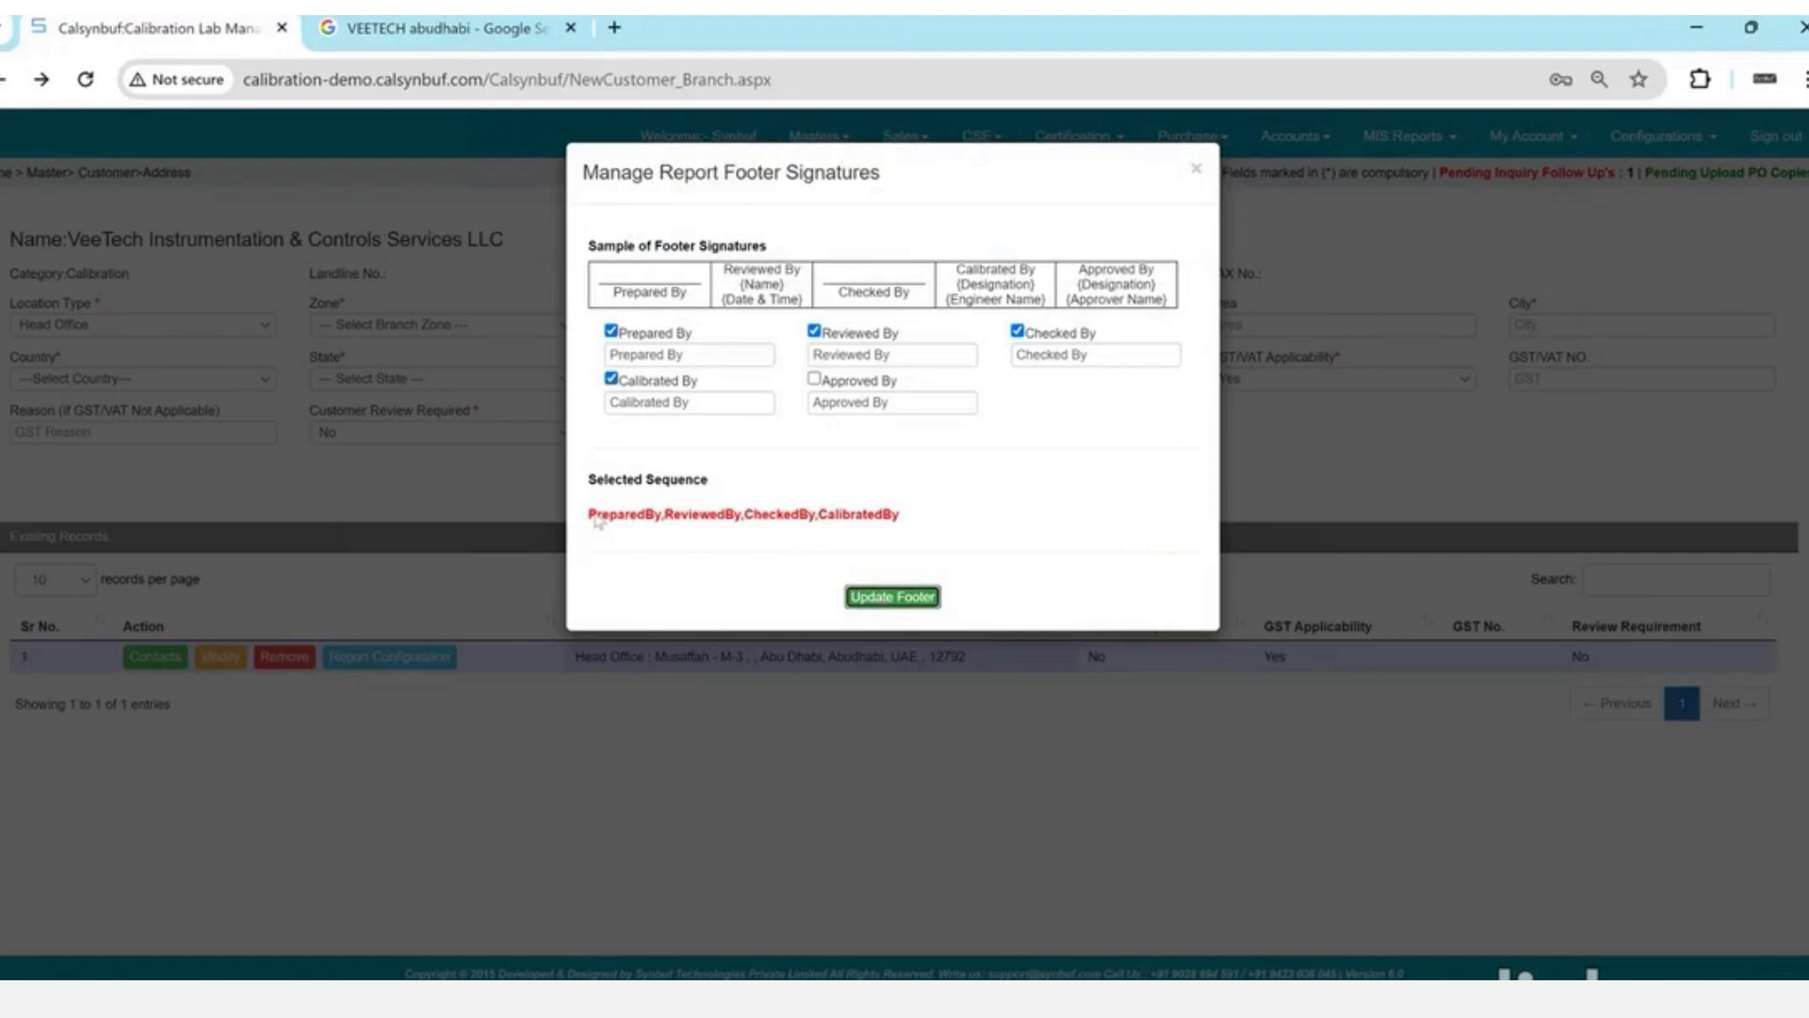
- Compare the Selected Sequence text with the signature labels in the Excel sheet
{"action": "left_click_drag", "start_coordinate": [596, 517], "coordinate": [900, 516]}
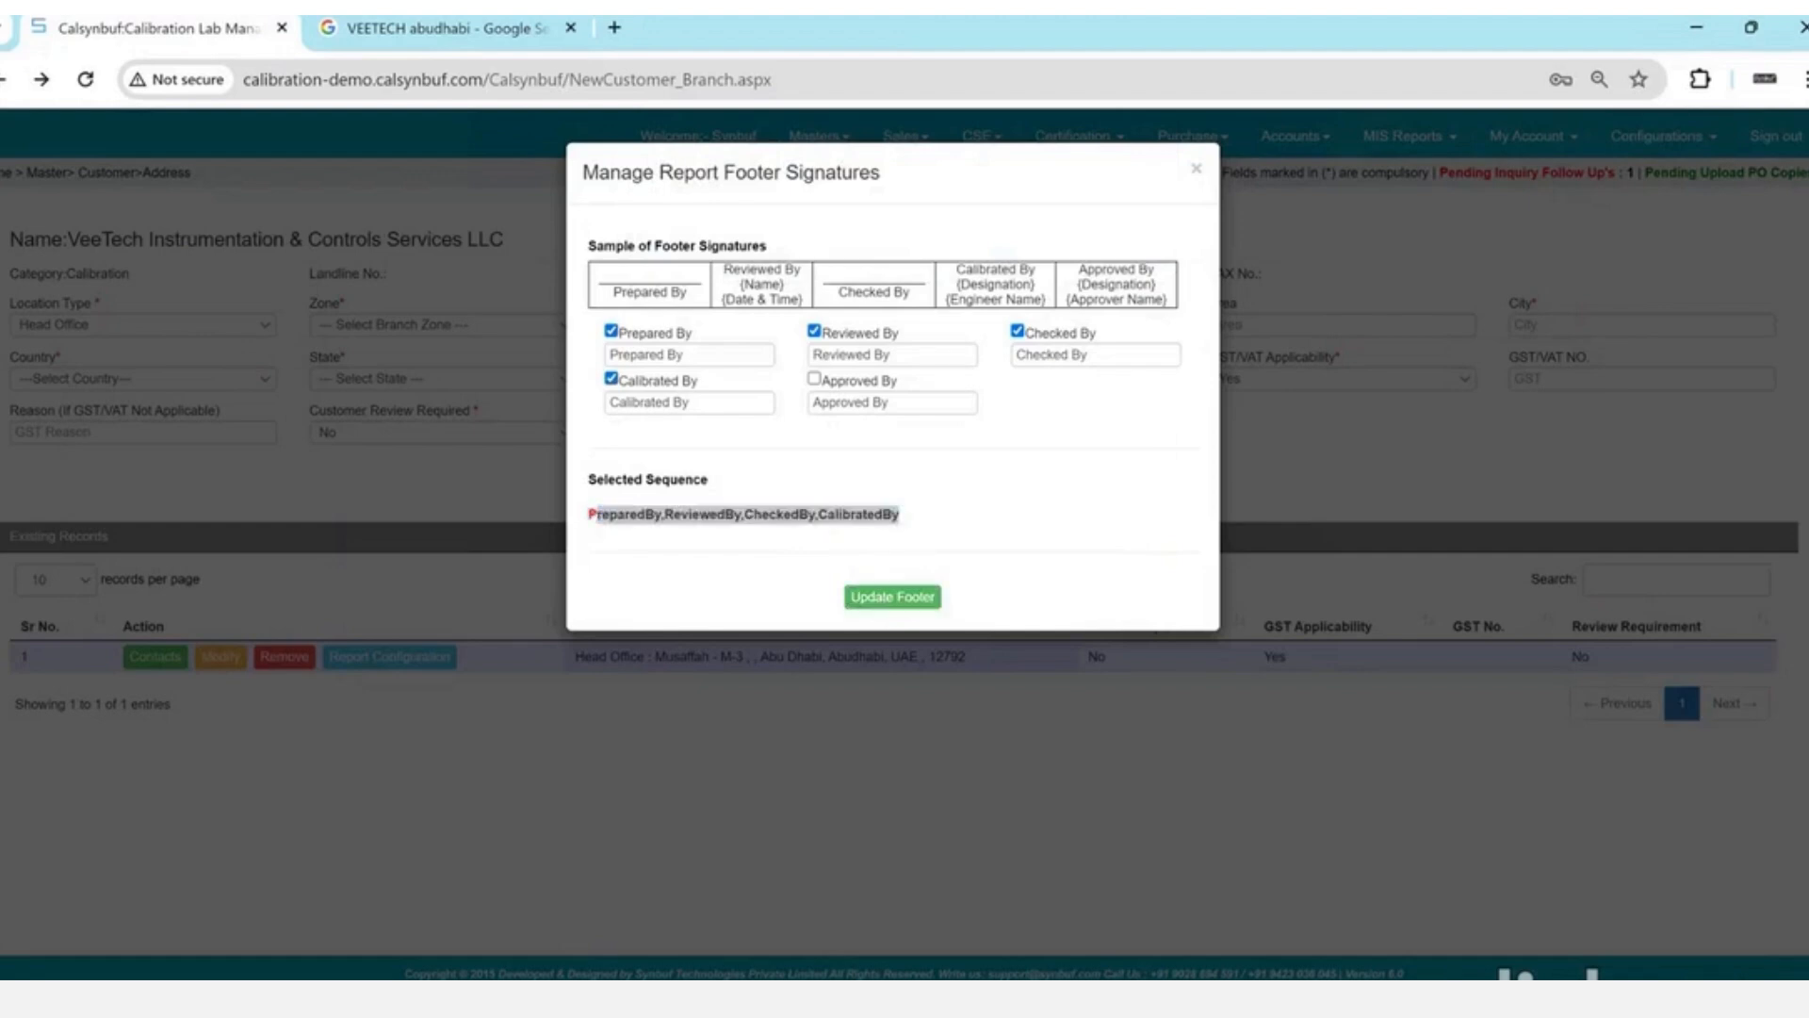
{"action": "key", "text": "alt+Tab"}
{"action": "left_click_drag", "start_coordinate": [867, 521], "coordinate": [1357, 542]}
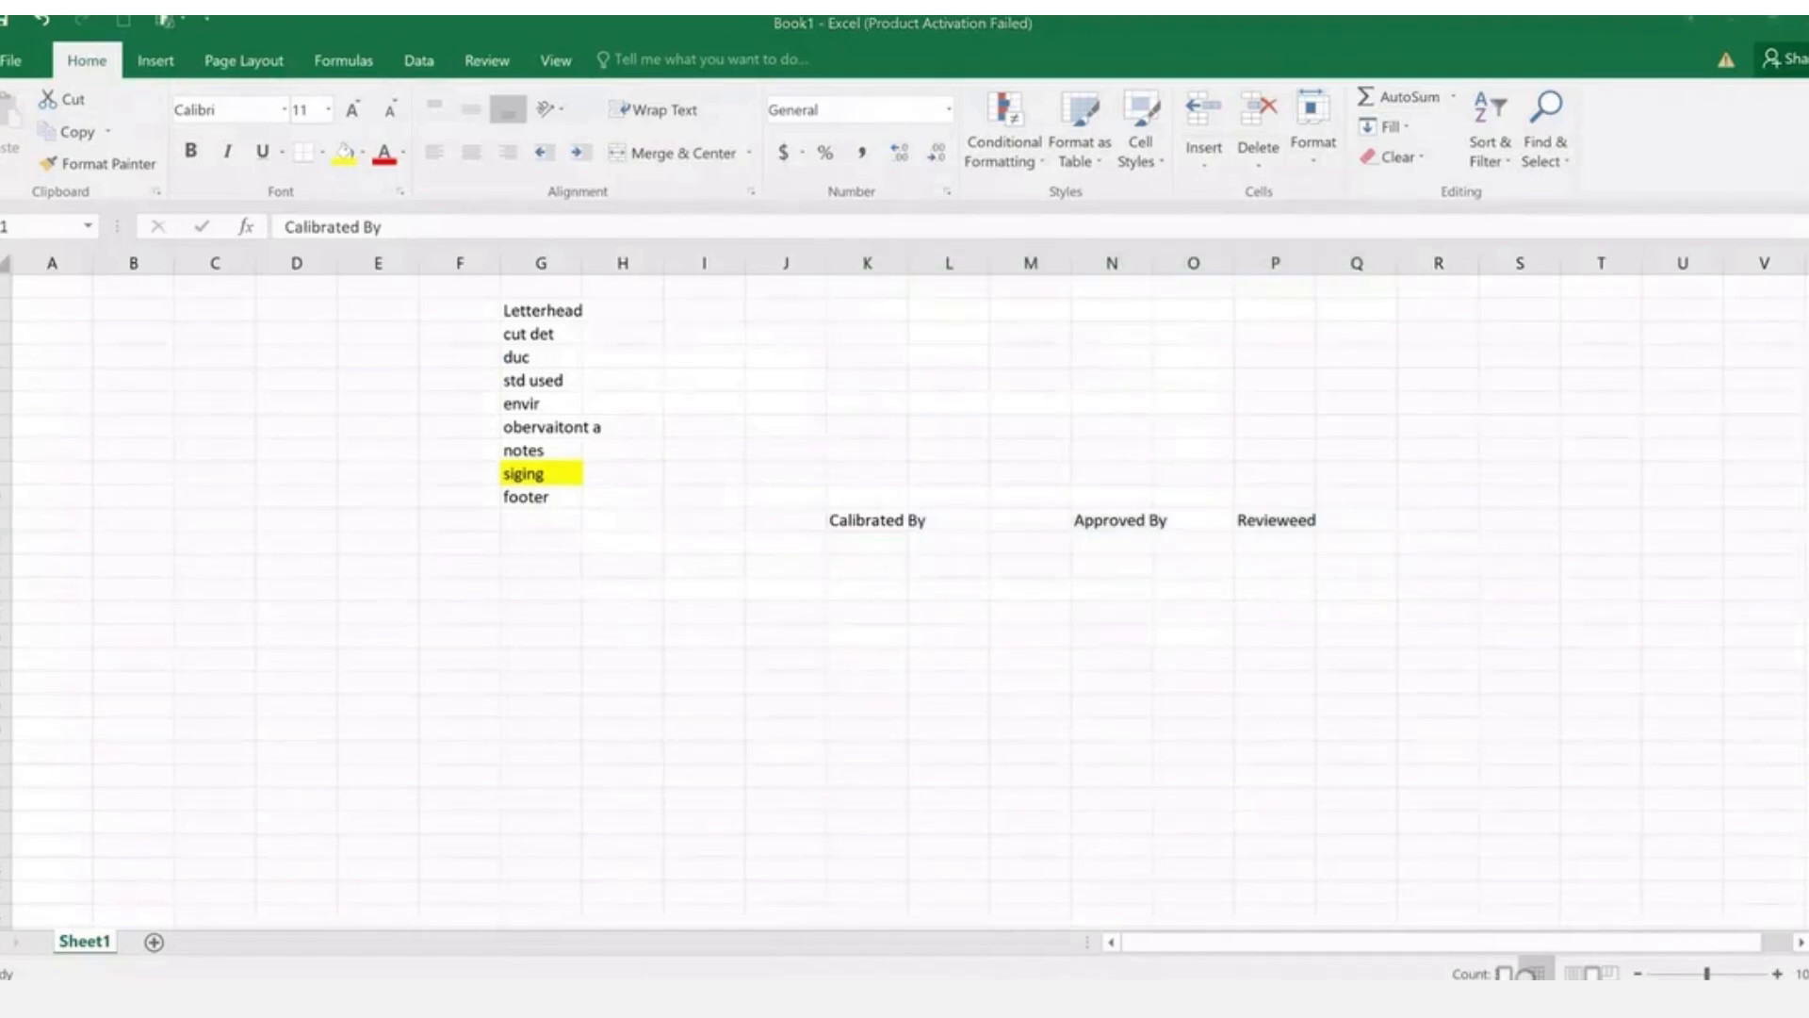
{"action": "key", "text": "alt+Tab"}
- Clear all four signature options, update the footer, and close the settings
{"action": "left_click", "coordinate": [609, 340]}
{"action": "key", "text": "Tab"}
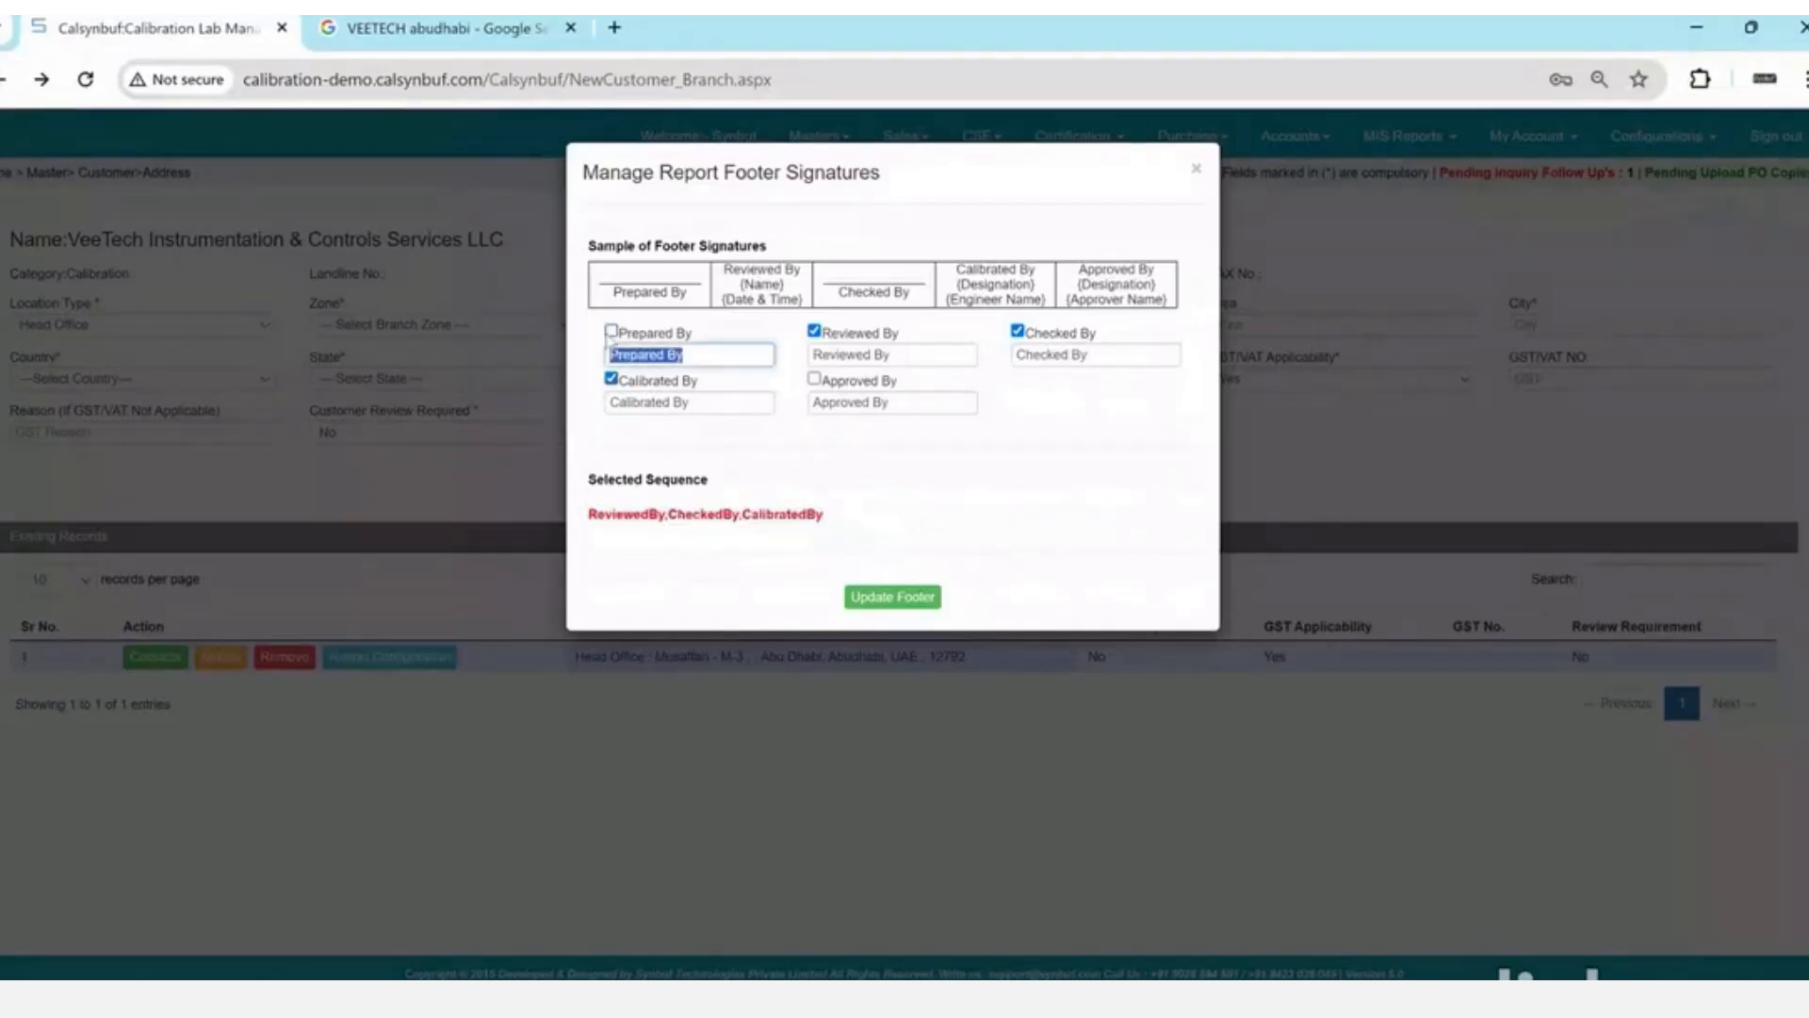
{"action": "key", "text": "Tab"}
{"action": "key", "text": "space"}
{"action": "key", "text": "Tab"}
{"action": "key", "text": "Tab"}
{"action": "key", "text": "space"}
{"action": "key", "text": "Tab"}
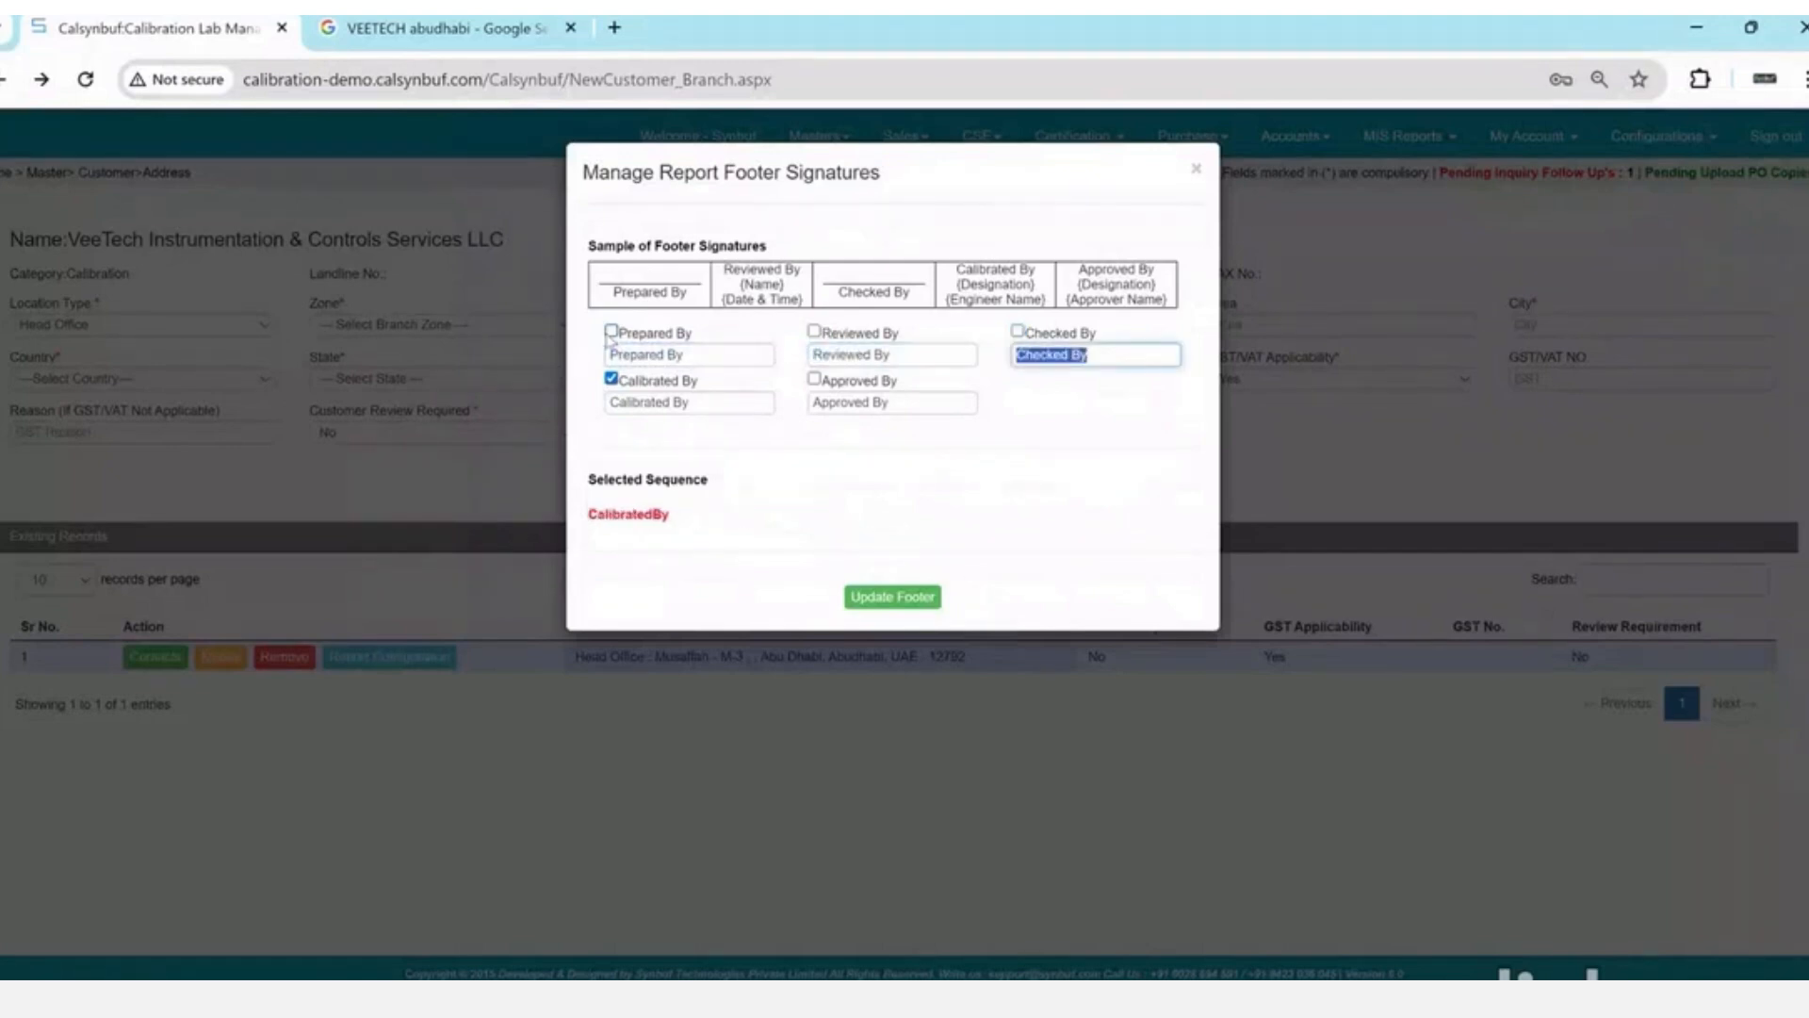
{"action": "key", "text": "Tab"}
{"action": "key", "text": "space"}
{"action": "left_click", "coordinate": [894, 583]}
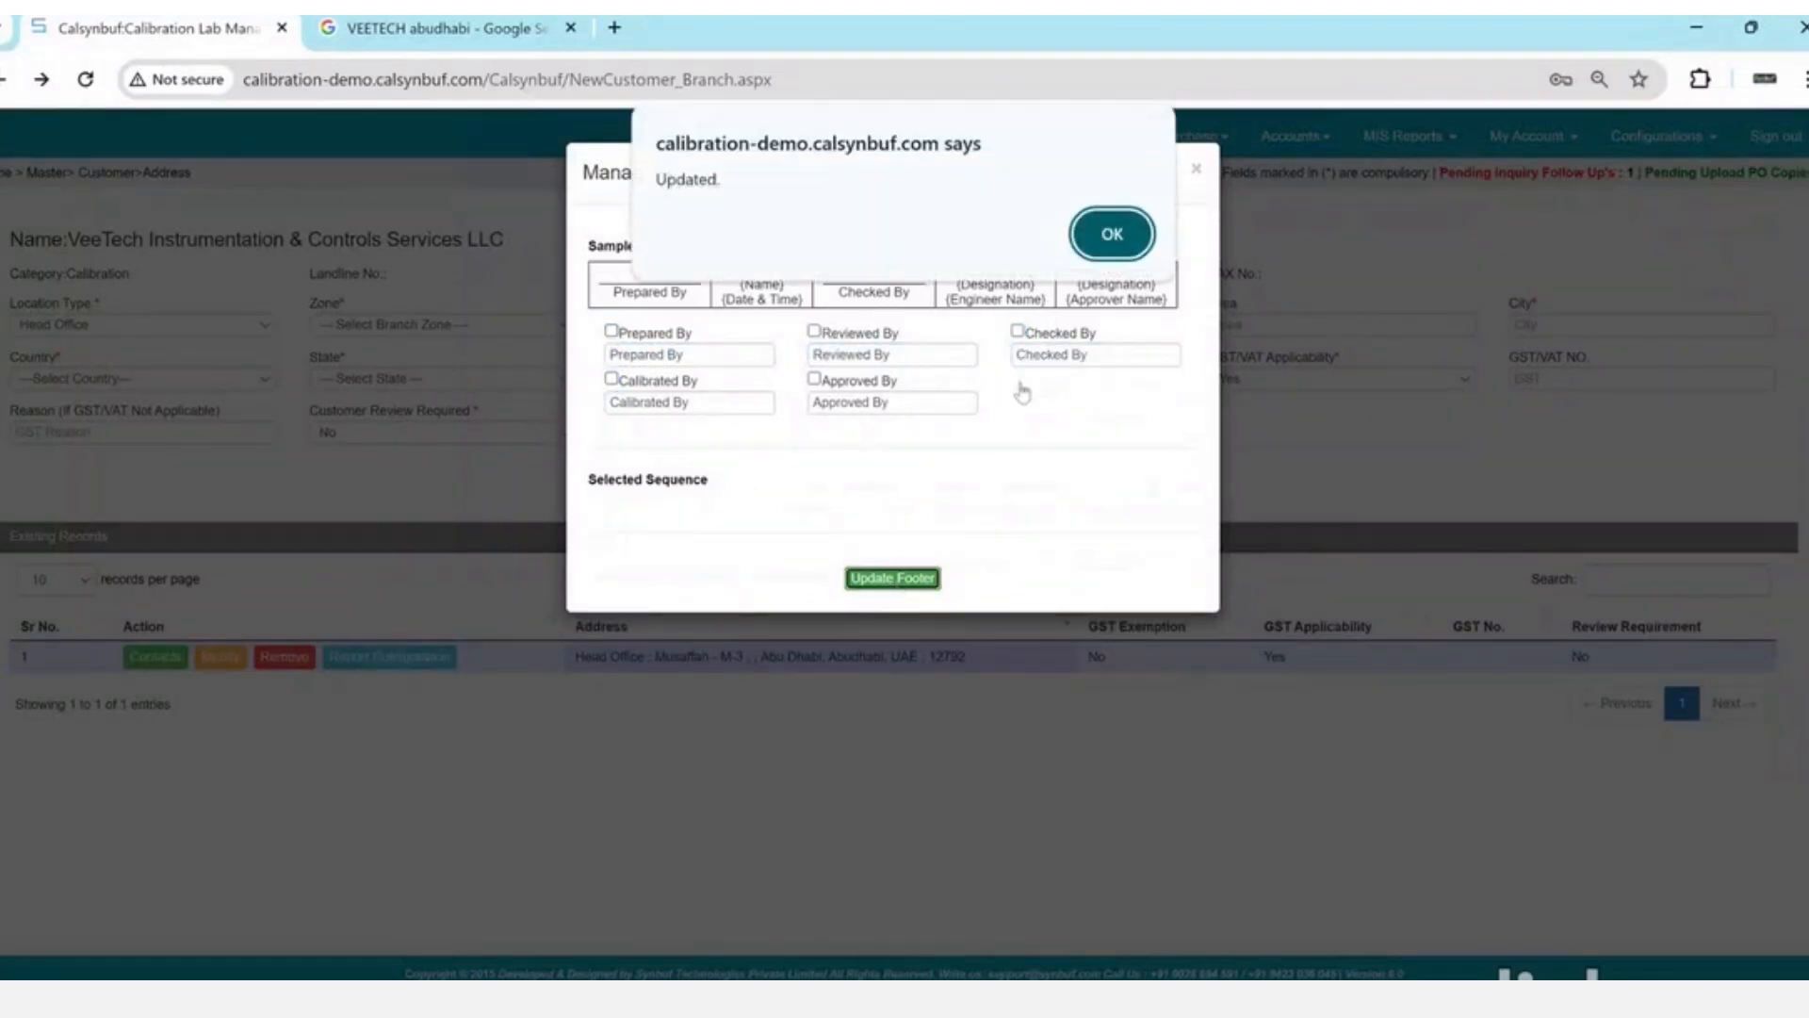
{"action": "left_click", "coordinate": [1110, 234]}
{"action": "left_click", "coordinate": [1197, 170]}
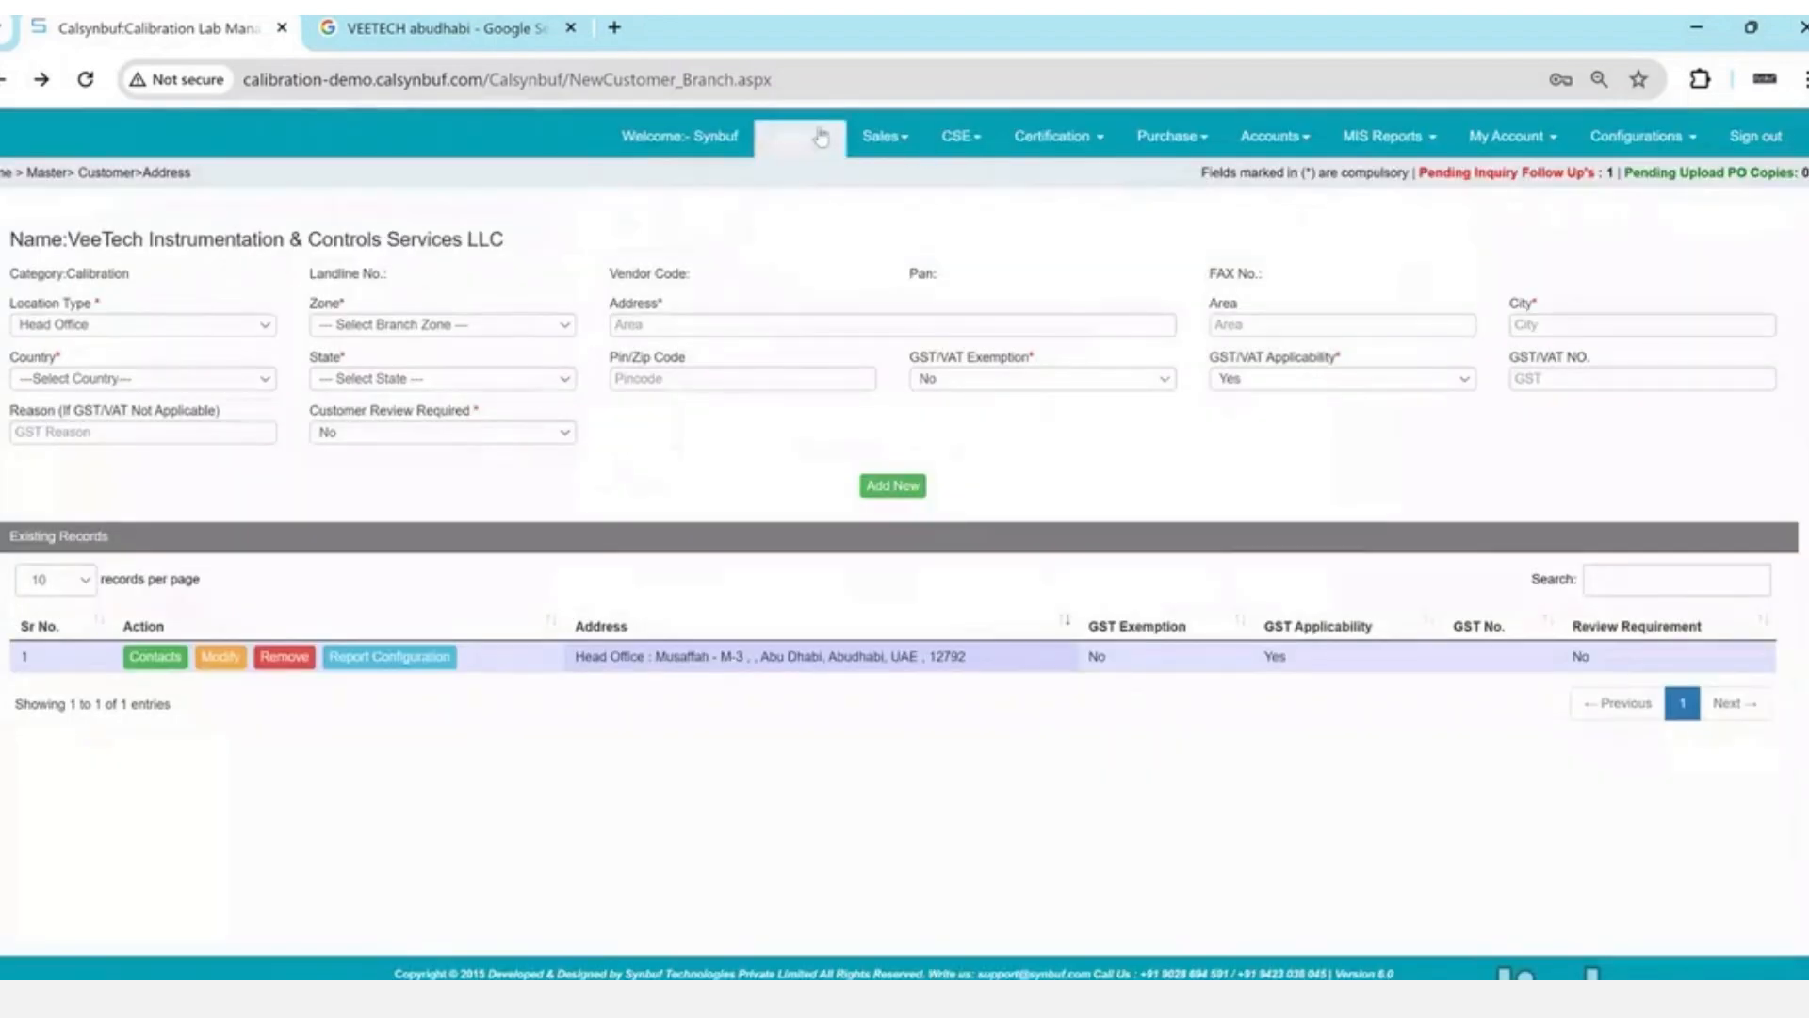
- View the Vendor master list, then open the Courier Companies master
{"action": "left_click", "coordinate": [822, 137]}
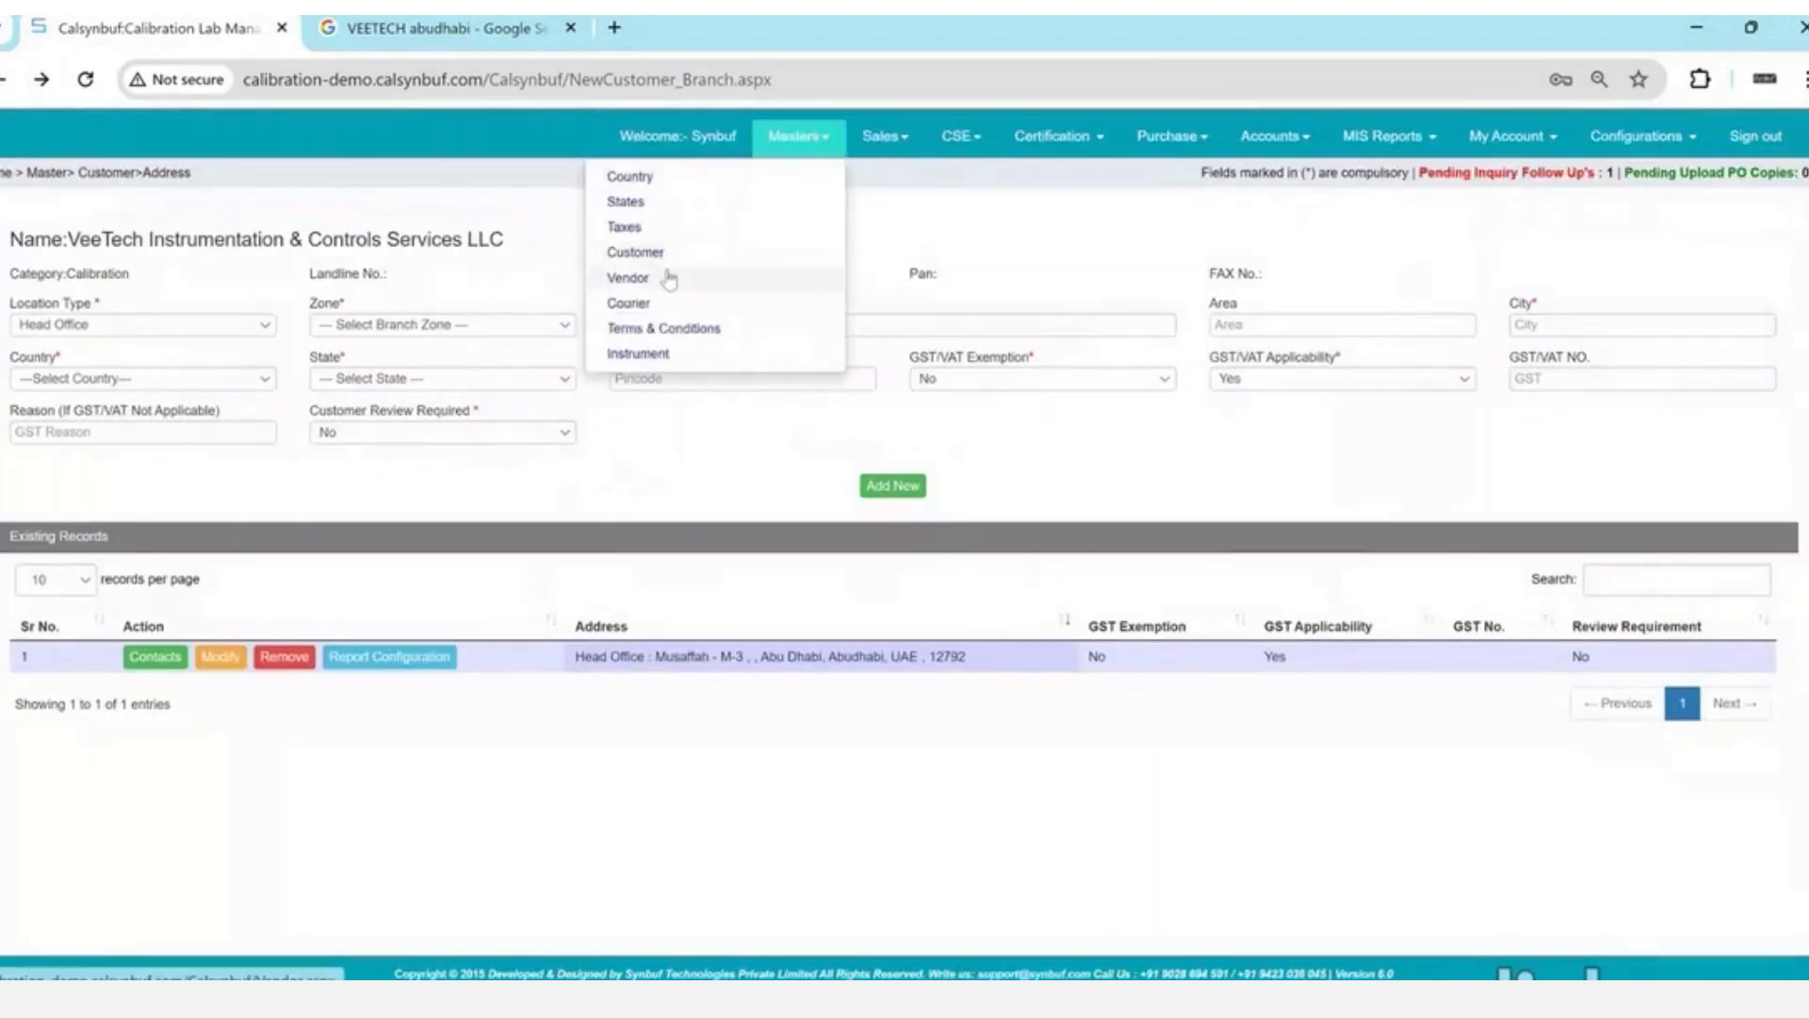
{"action": "left_click", "coordinate": [668, 279]}
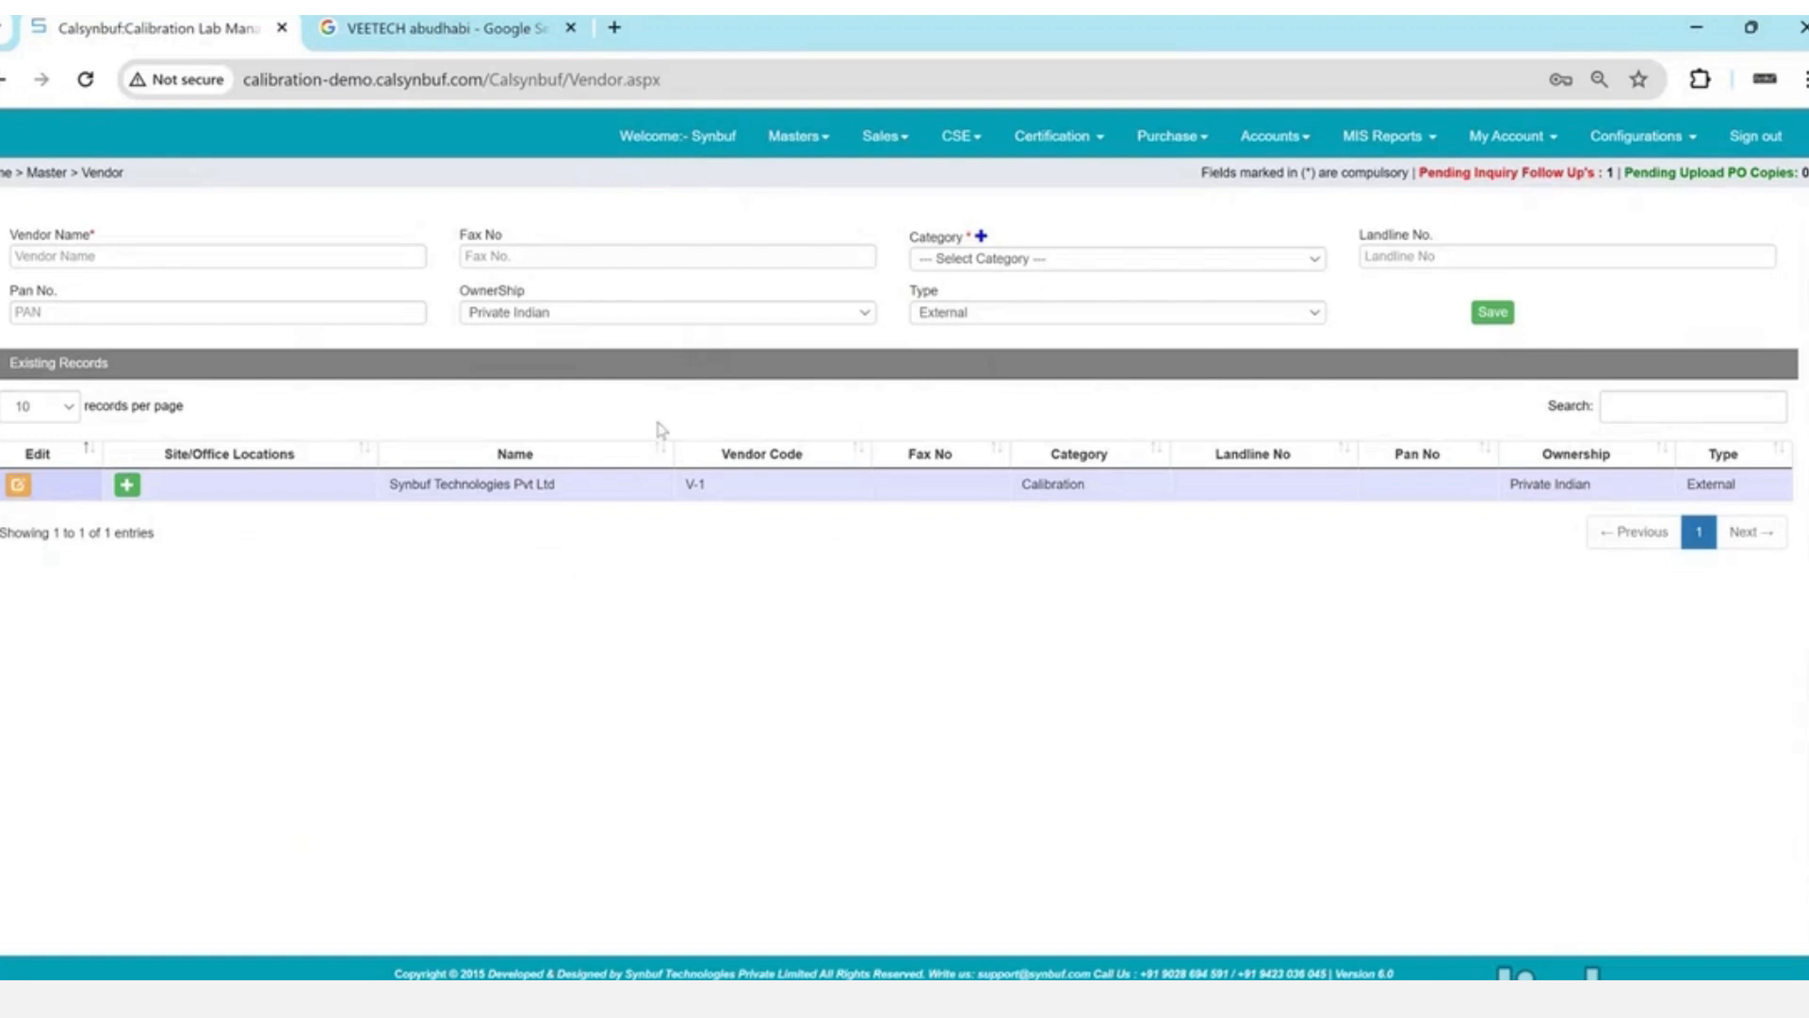
{"action": "left_click", "coordinate": [798, 136]}
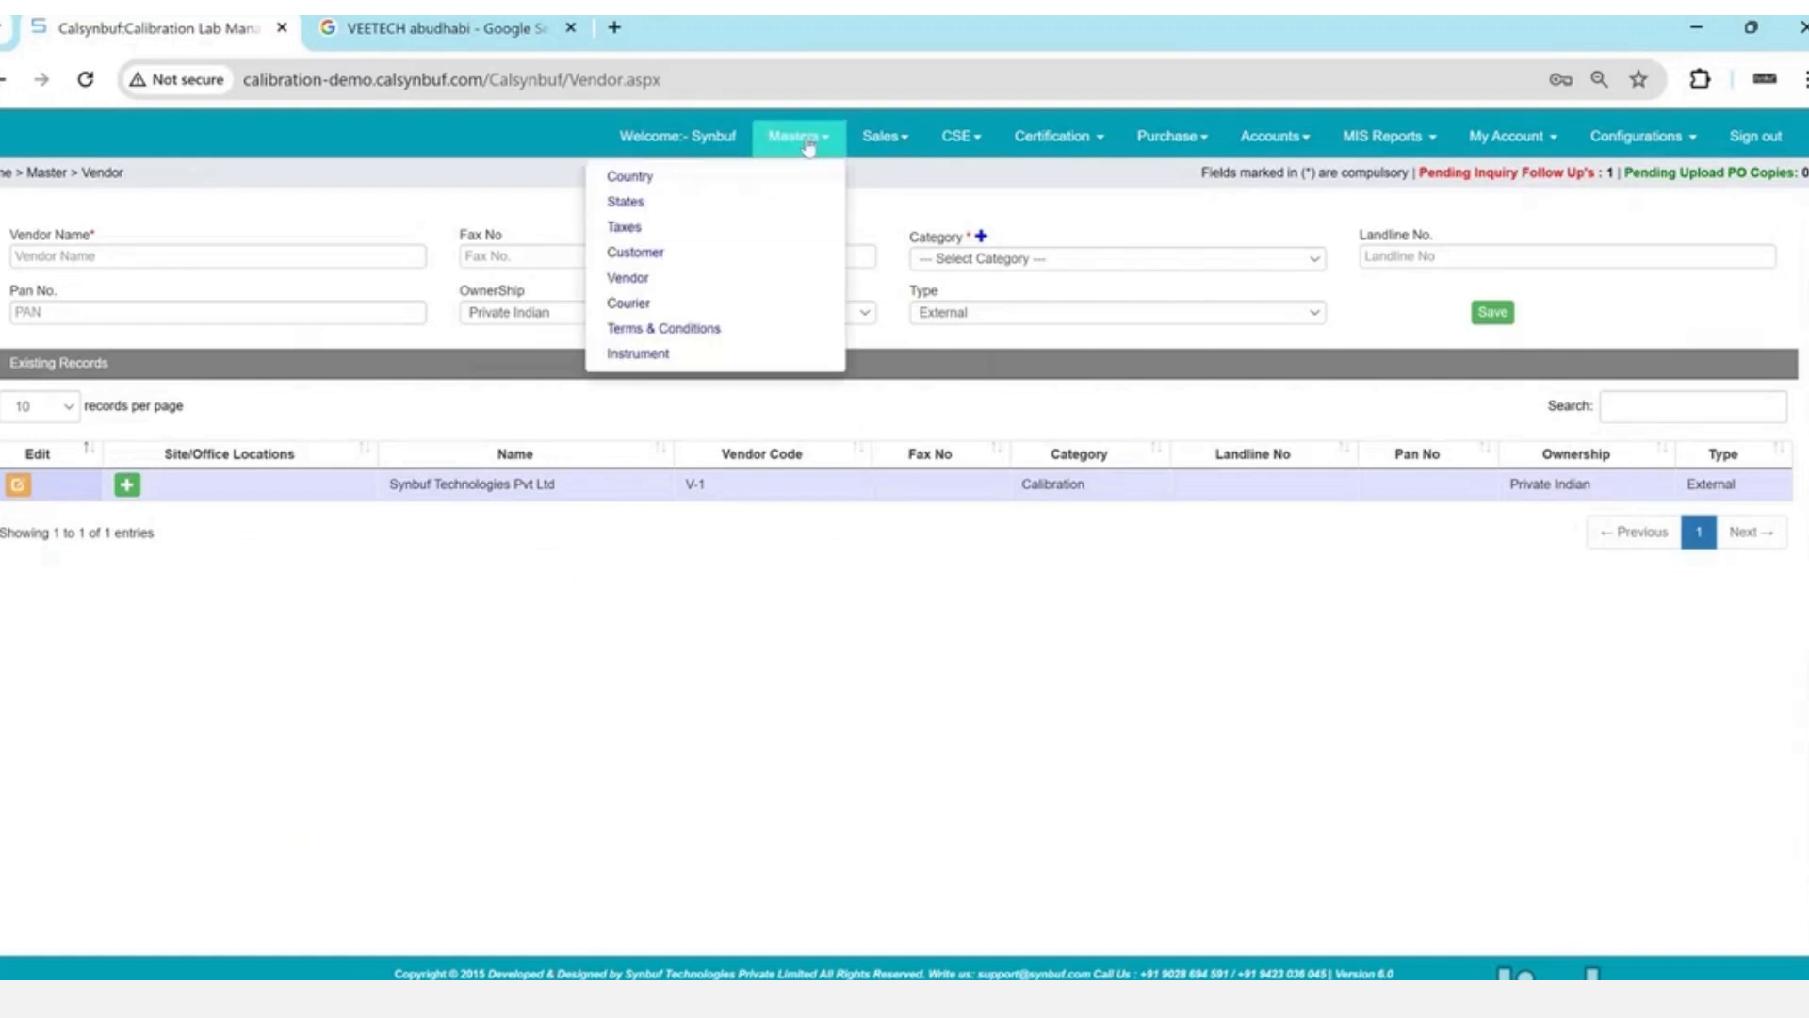
{"action": "left_click", "coordinate": [672, 303]}
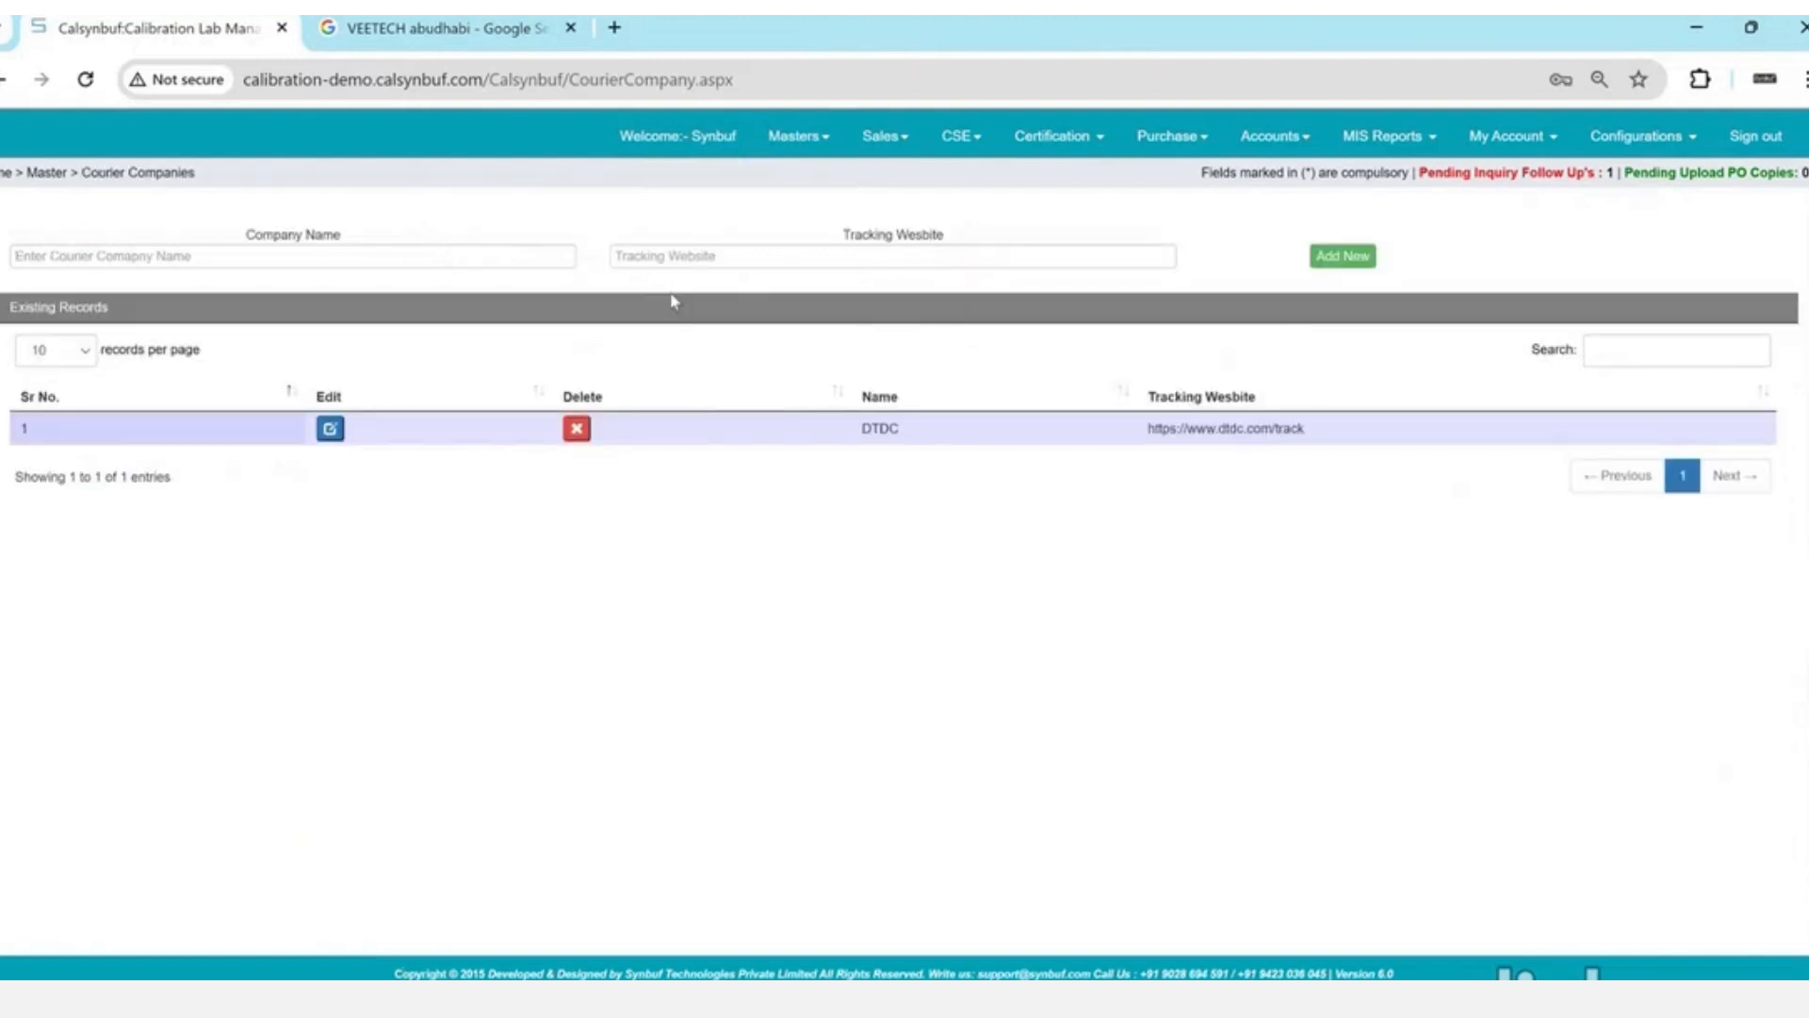
{"action": "left_click_drag", "start_coordinate": [884, 444], "coordinate": [1242, 453]}
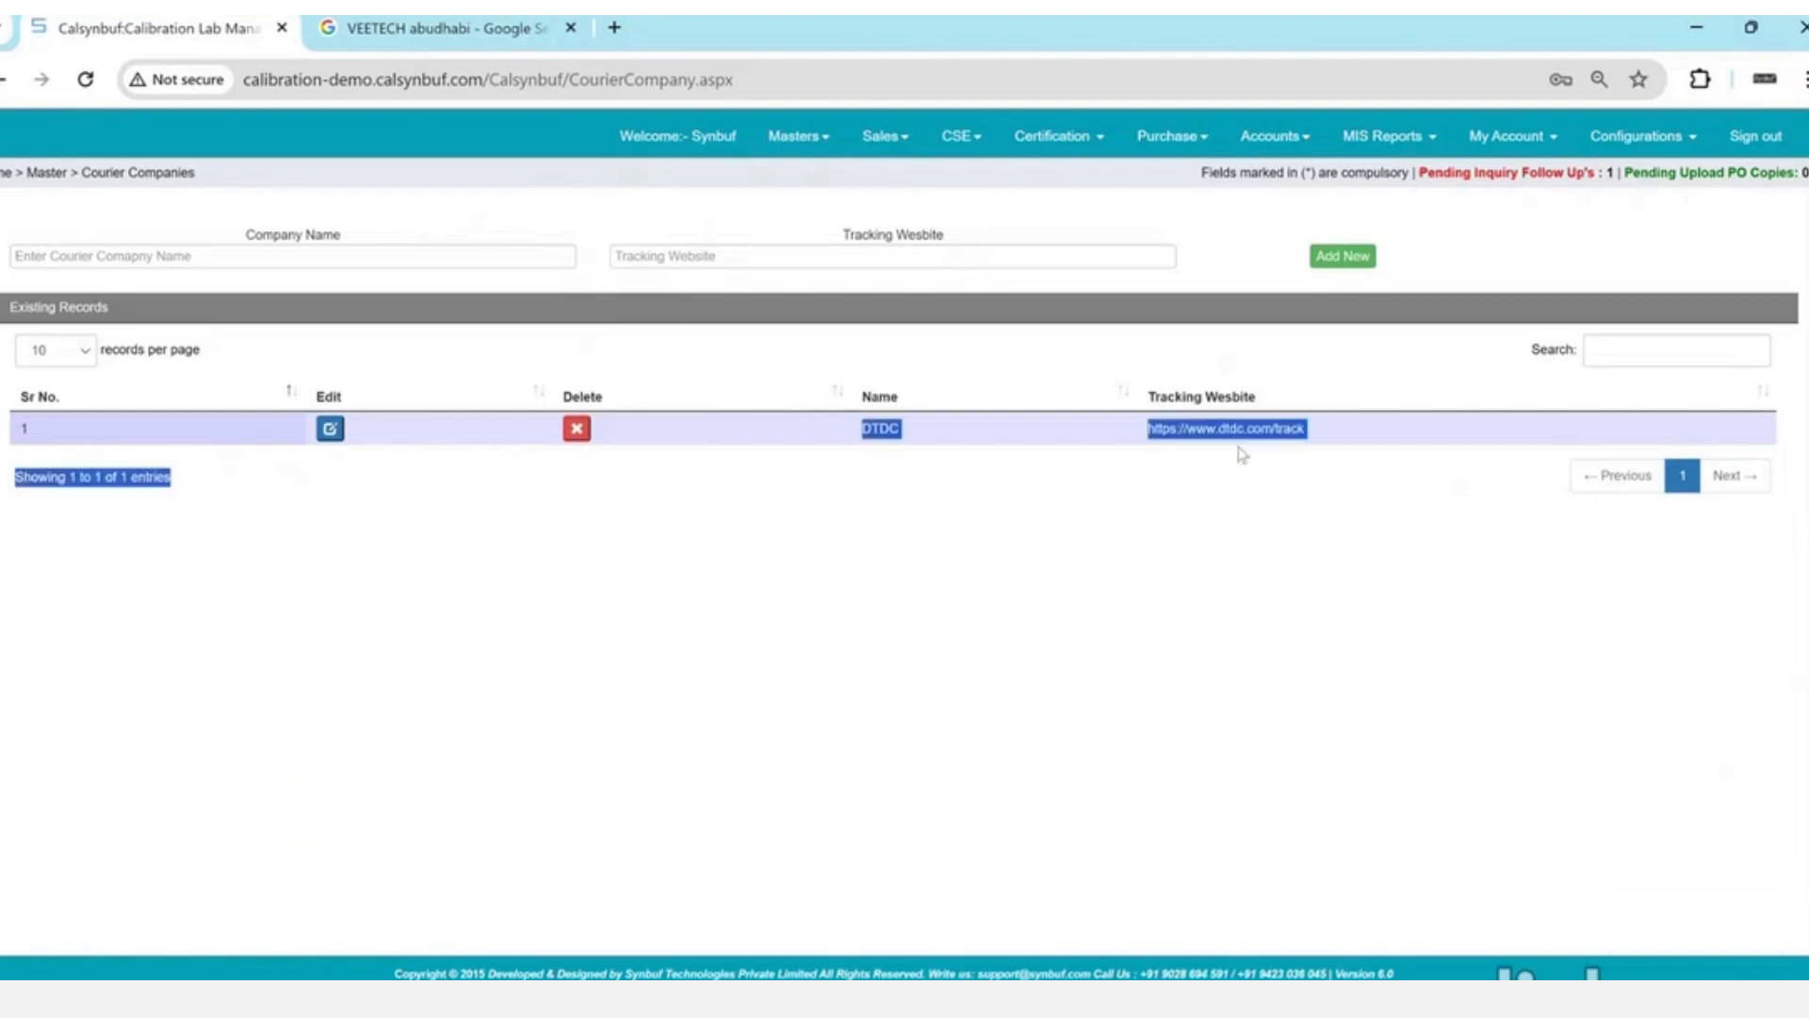
{"action": "triple_click", "coordinate": [1222, 439]}
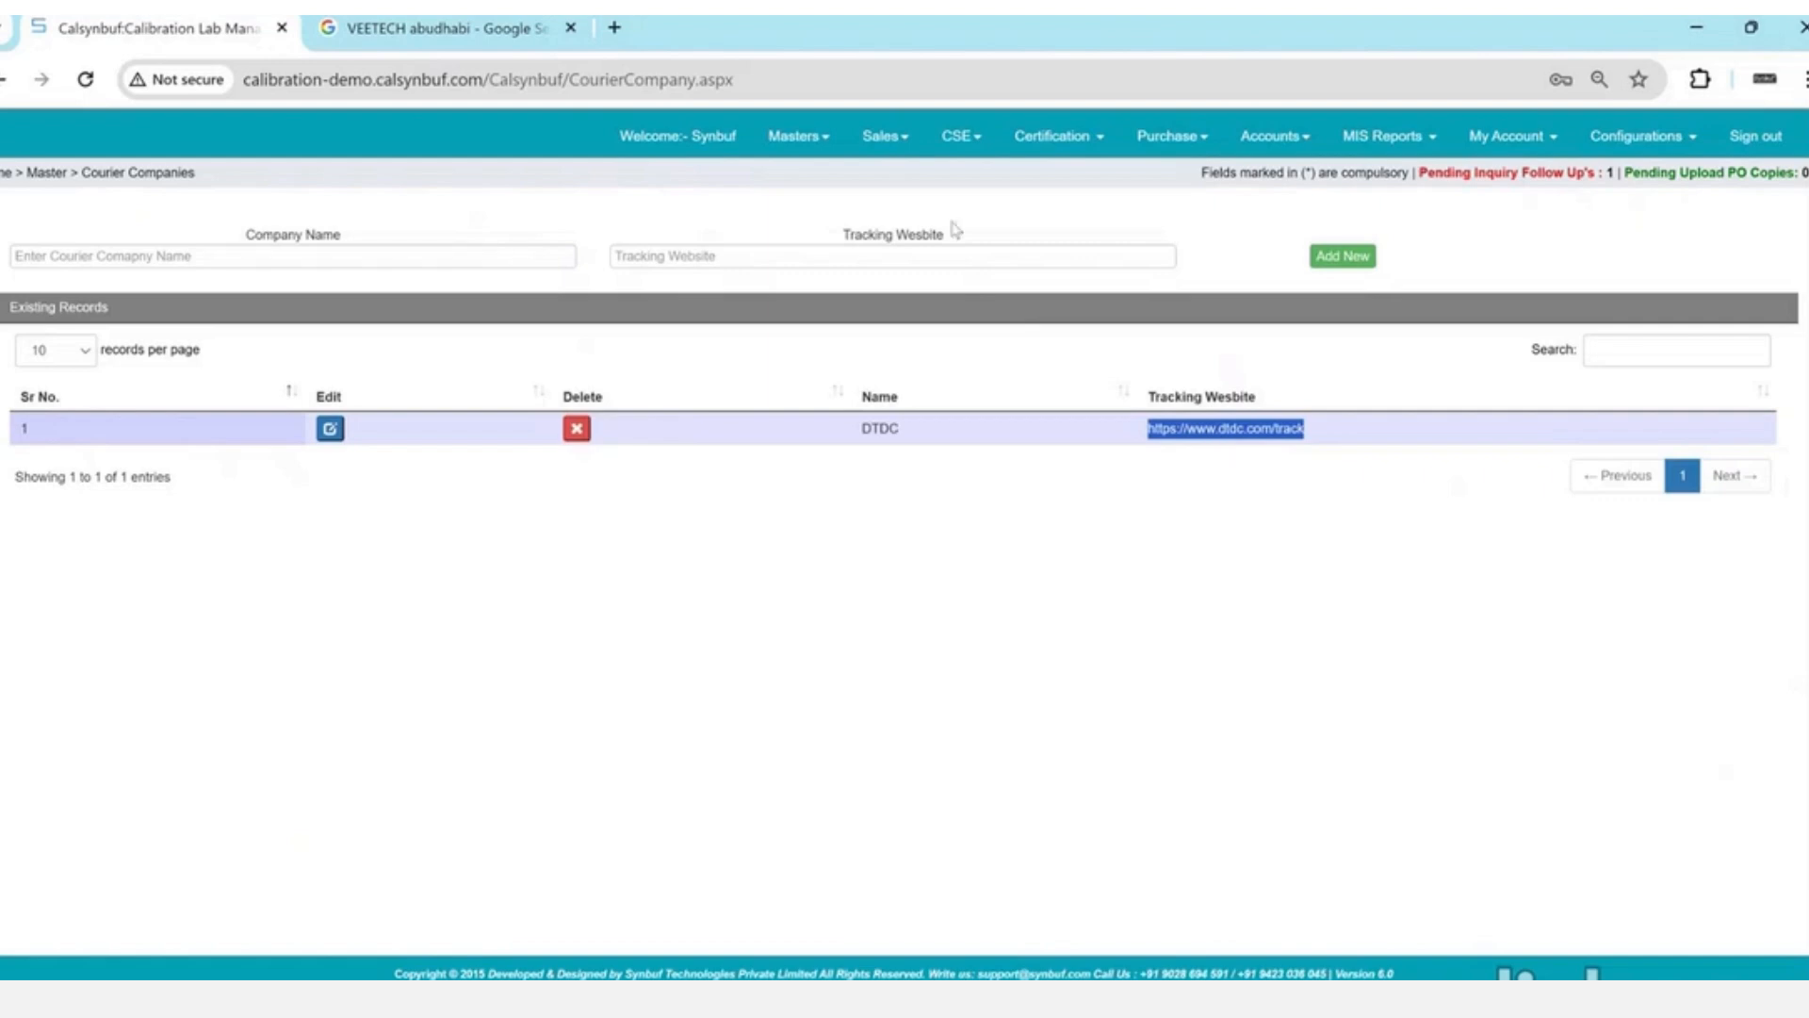
{"action": "left_click", "coordinate": [801, 142]}
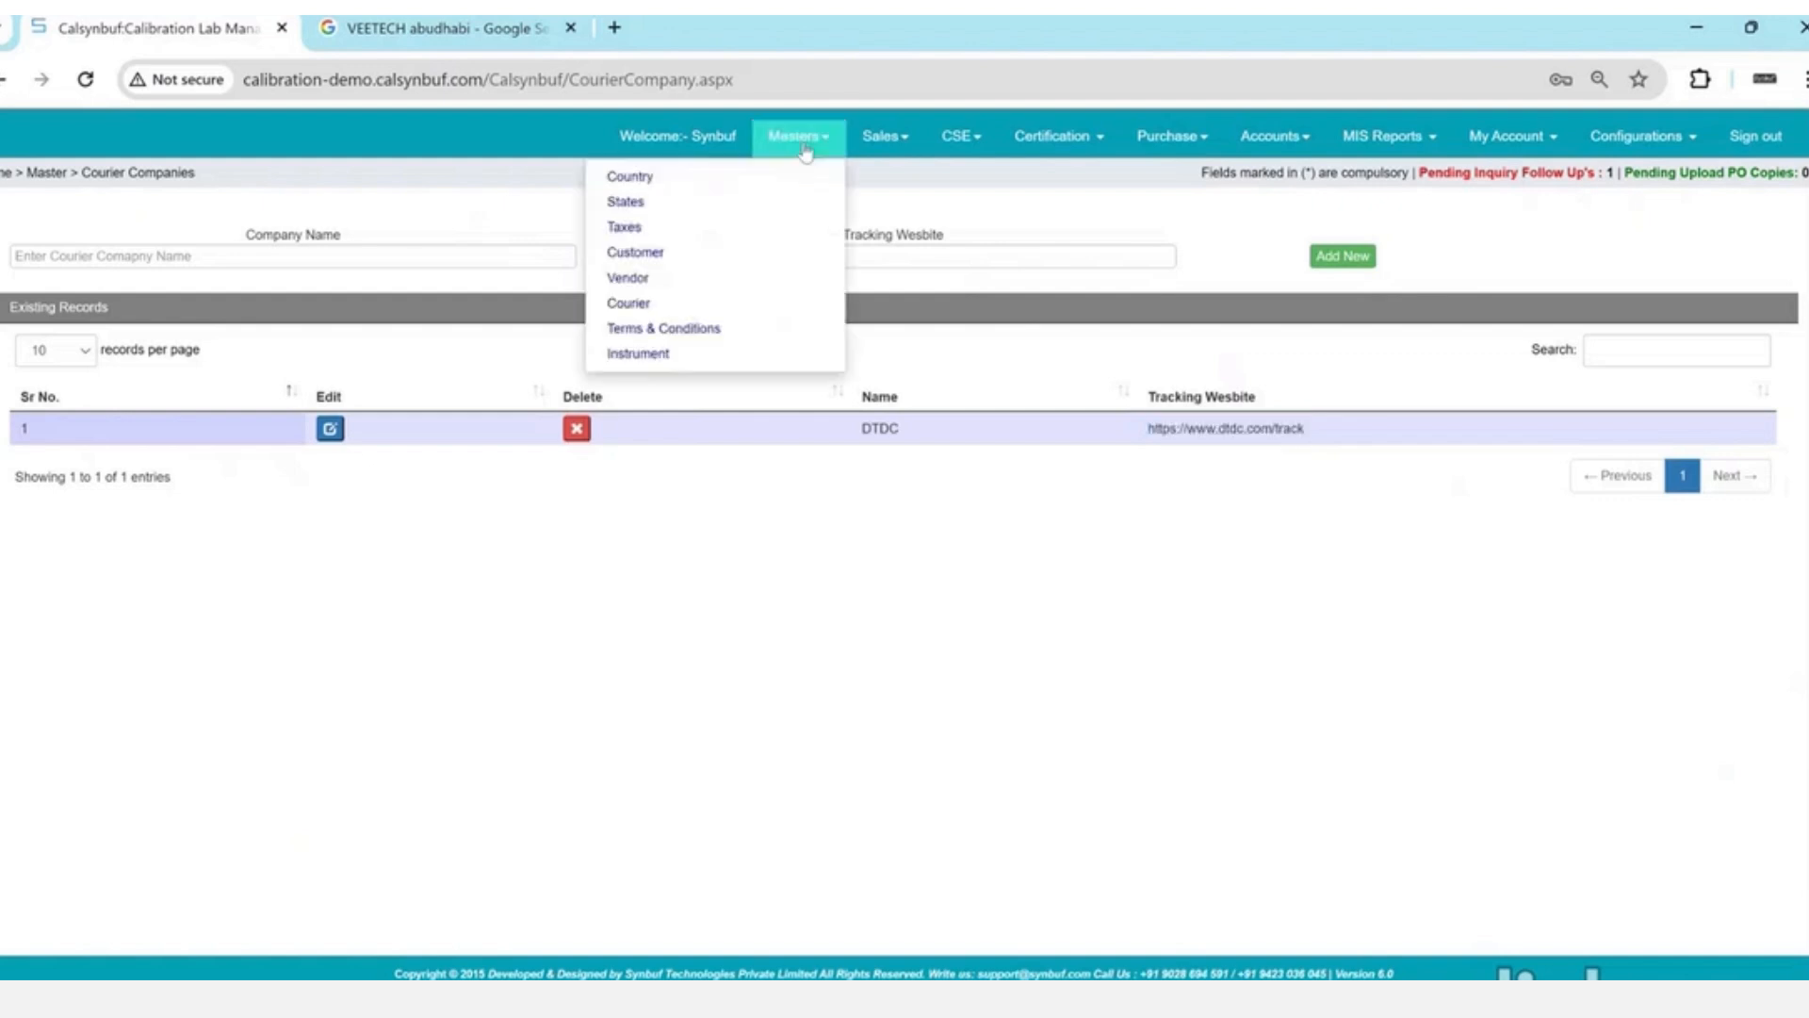
- Open the Instrument master and set Division Calibration, Department Mechanical, Inter Lab Pressure
{"action": "left_click", "coordinate": [695, 355]}
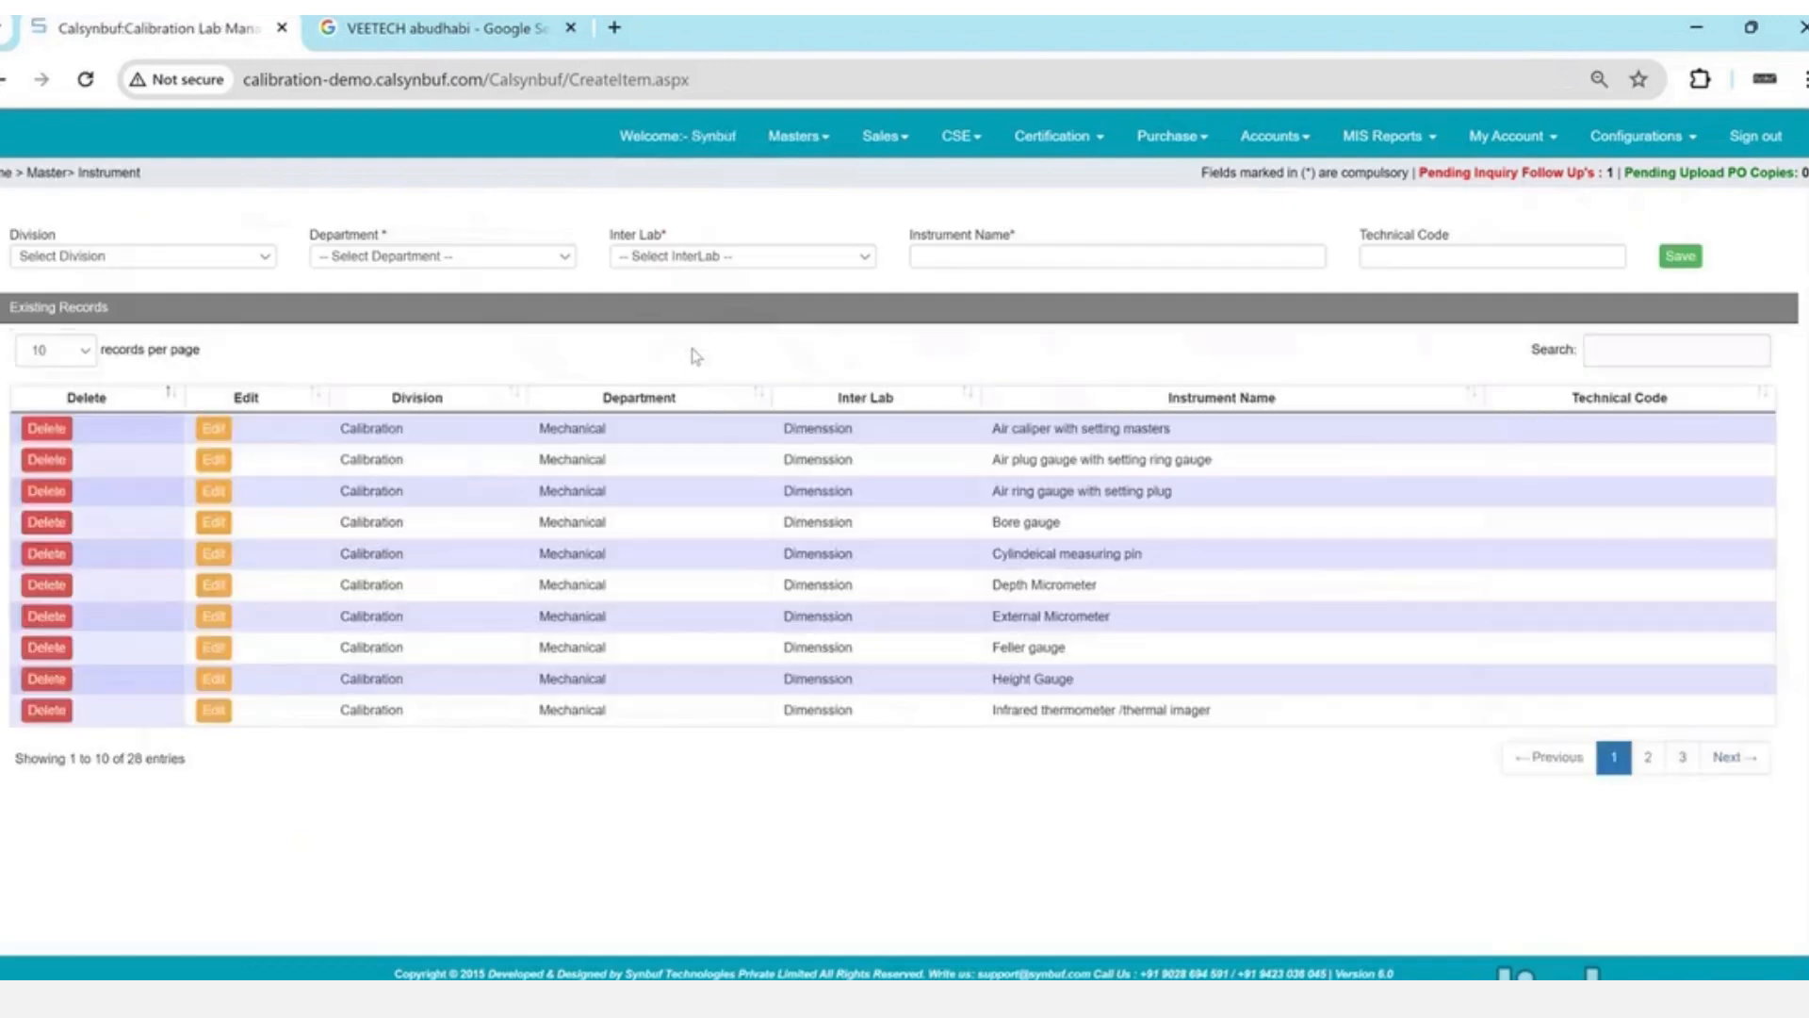
{"action": "left_click", "coordinate": [253, 256]}
{"action": "left_click", "coordinate": [113, 286]}
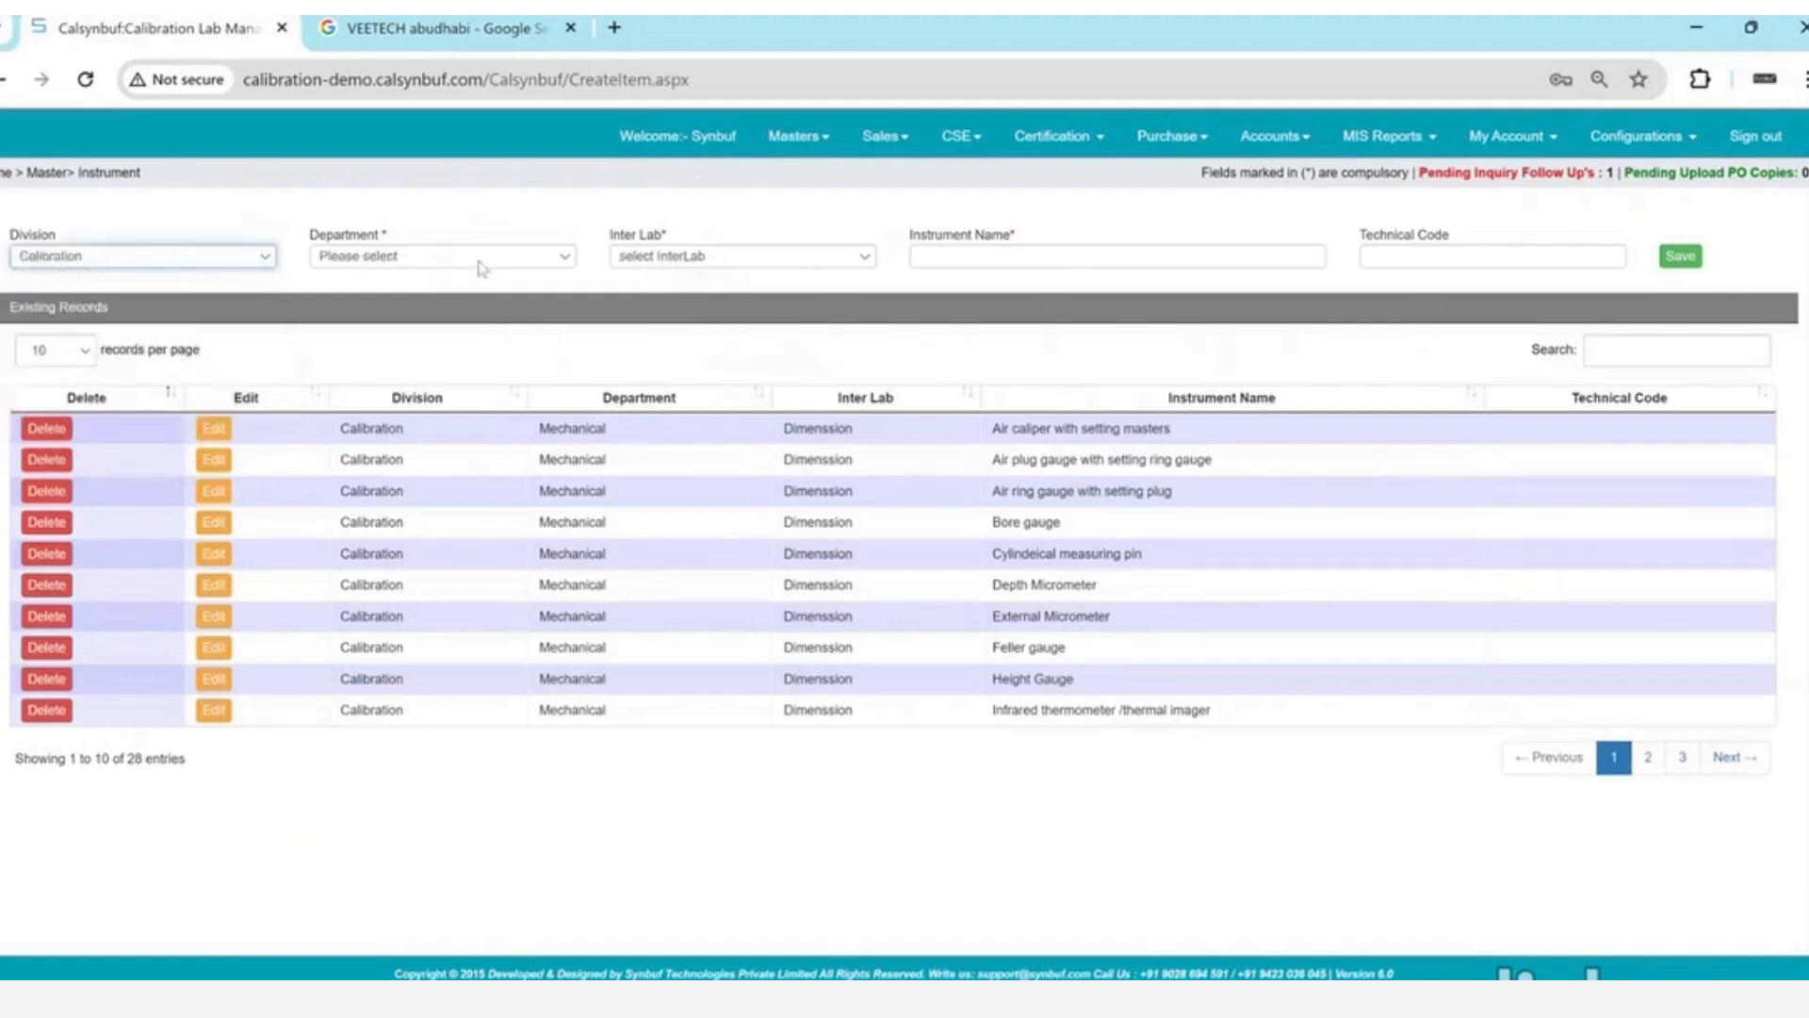
{"action": "left_click", "coordinate": [481, 262]}
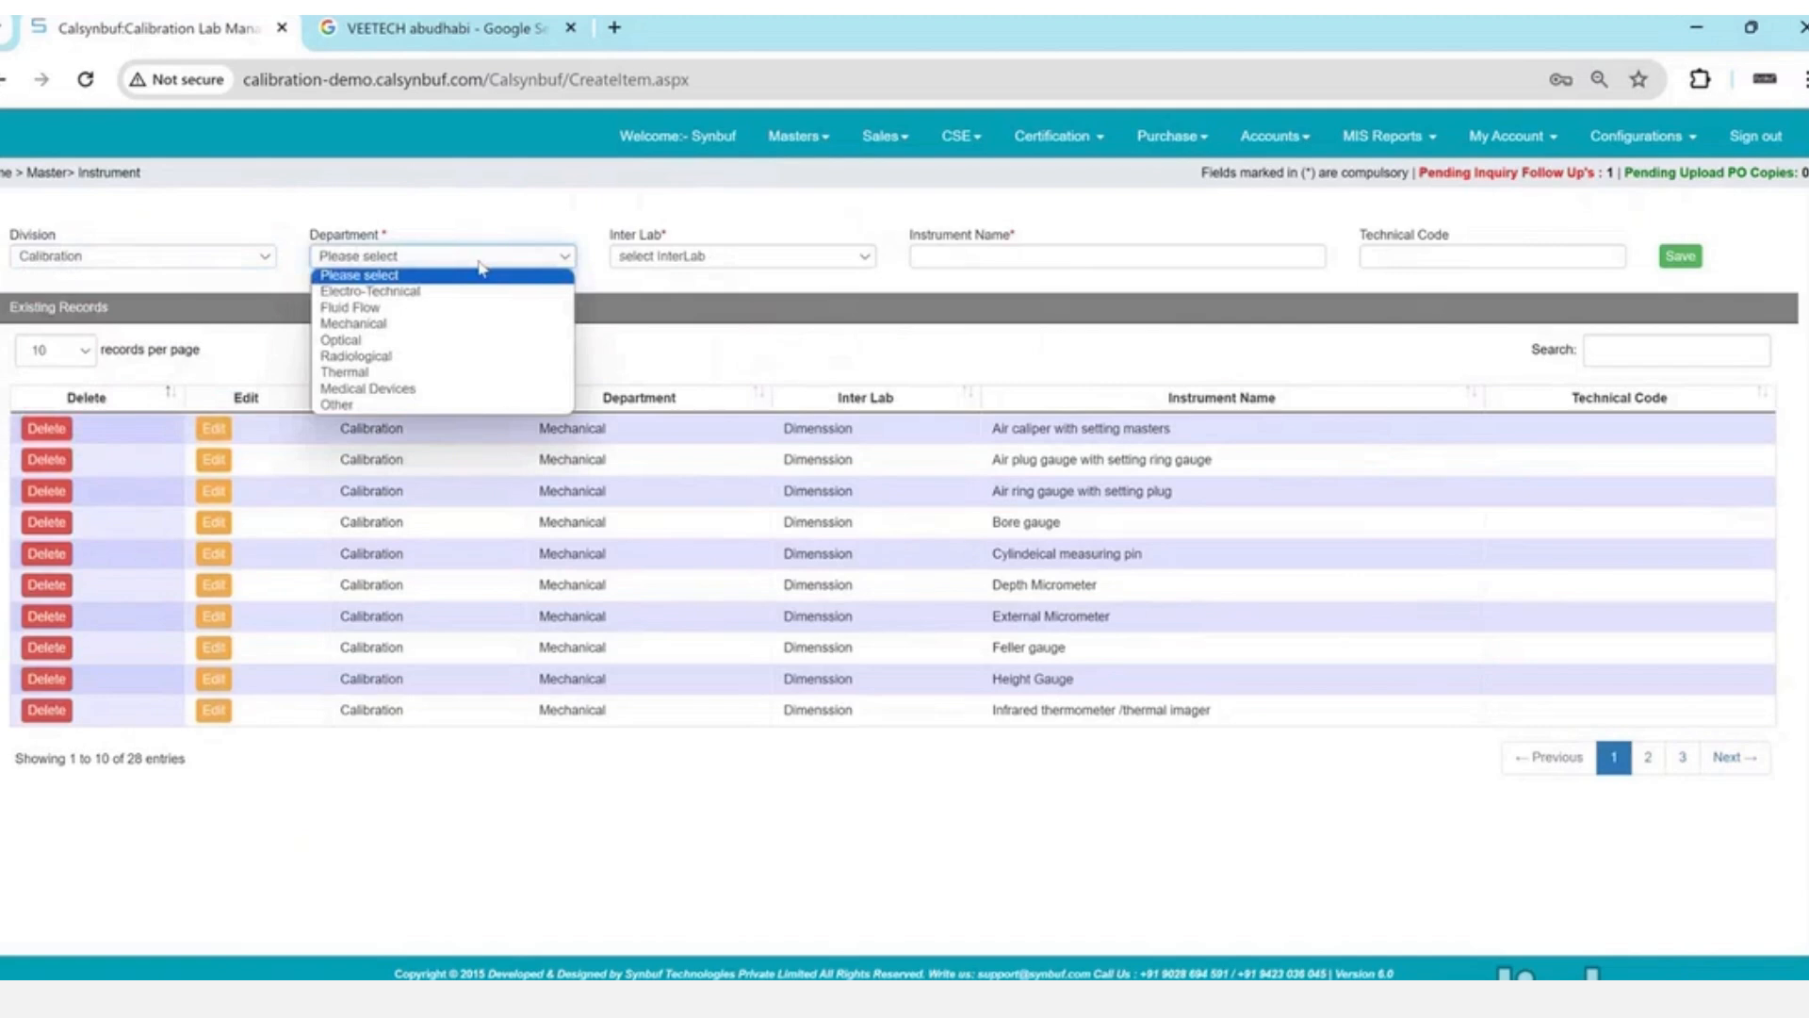
{"action": "key", "text": "Down"}
{"action": "key", "text": "Down"}
{"action": "key", "text": "Down"}
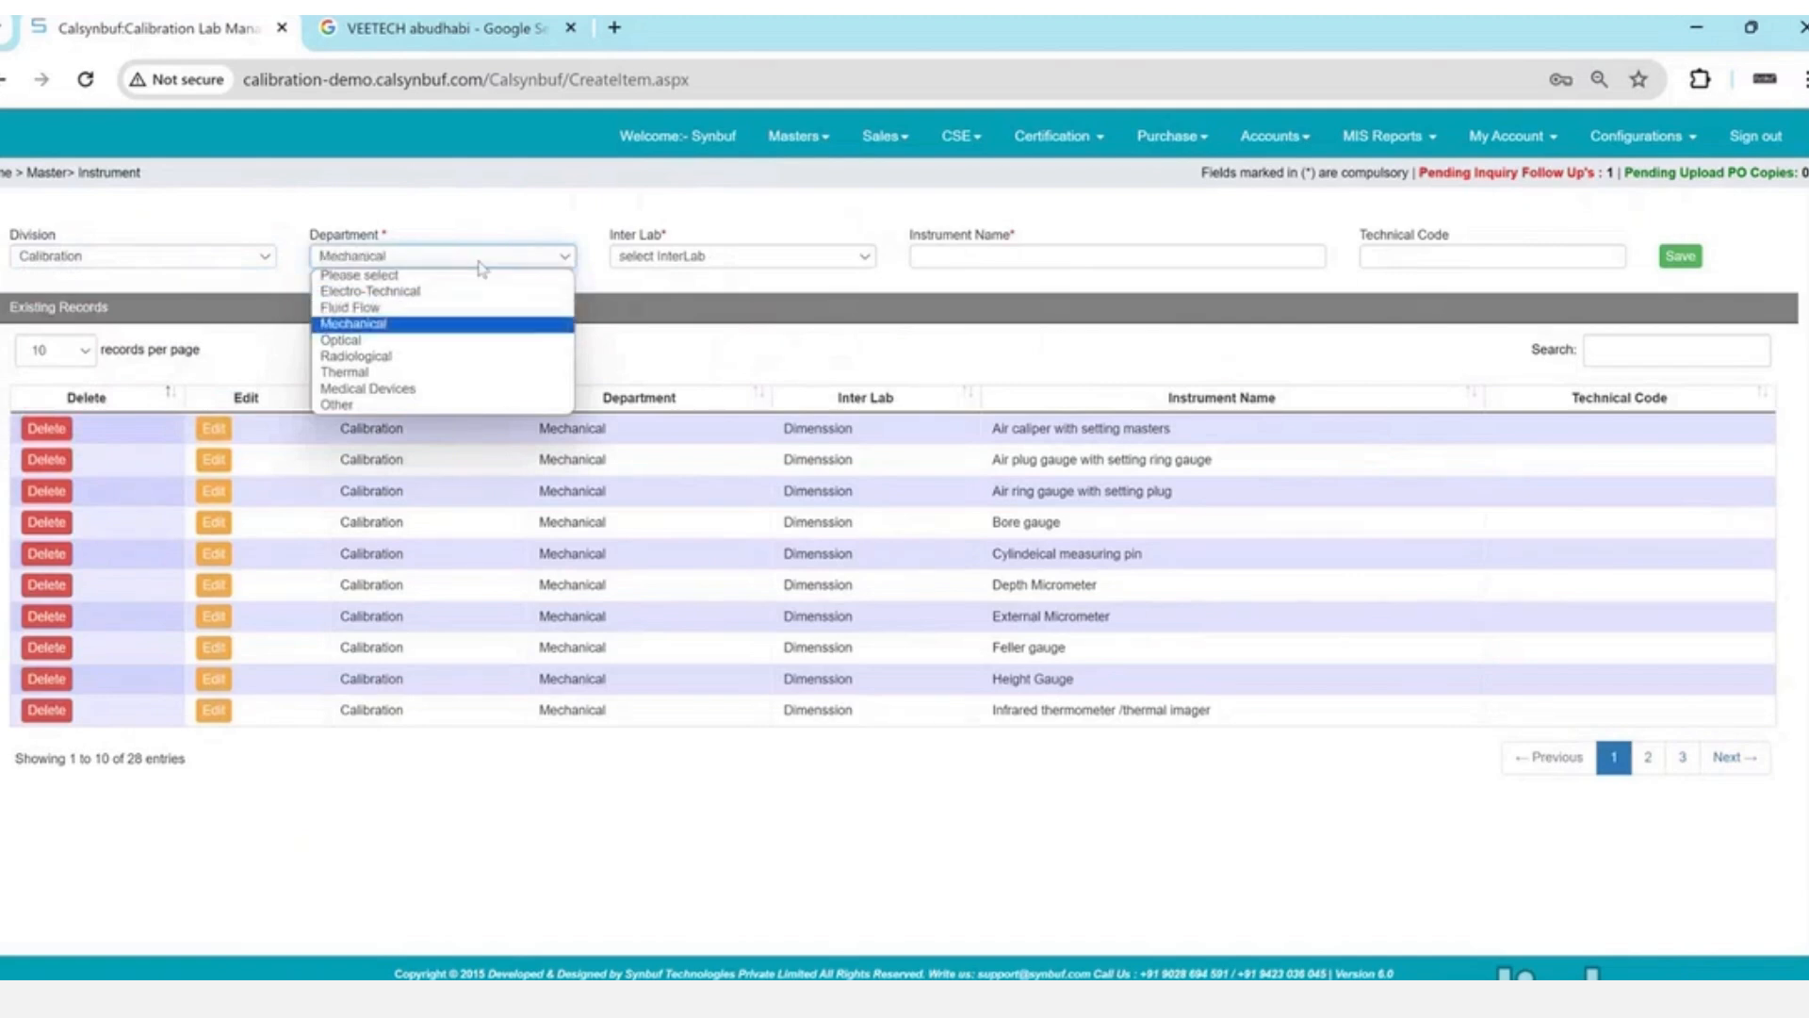
{"action": "key", "text": "Return"}
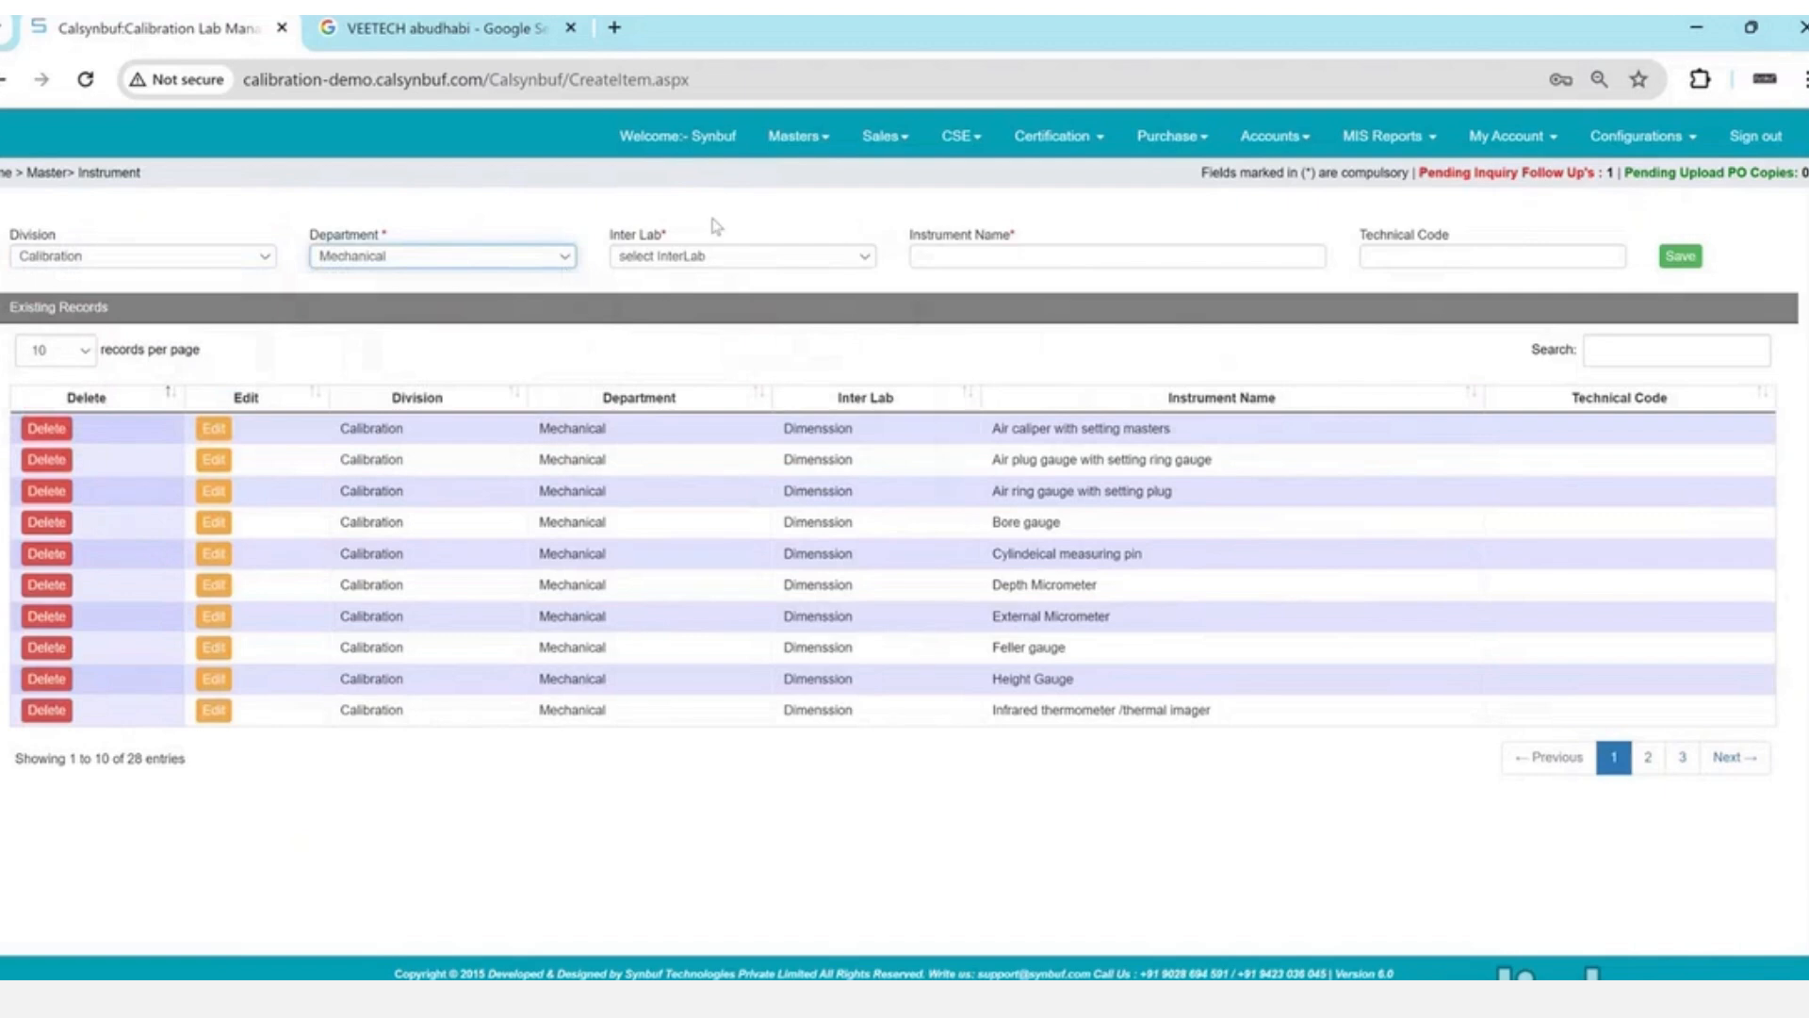
{"action": "left_click", "coordinate": [719, 253]}
{"action": "key", "text": "Down"}
{"action": "key", "text": "Down"}
{"action": "key", "text": "Return"}
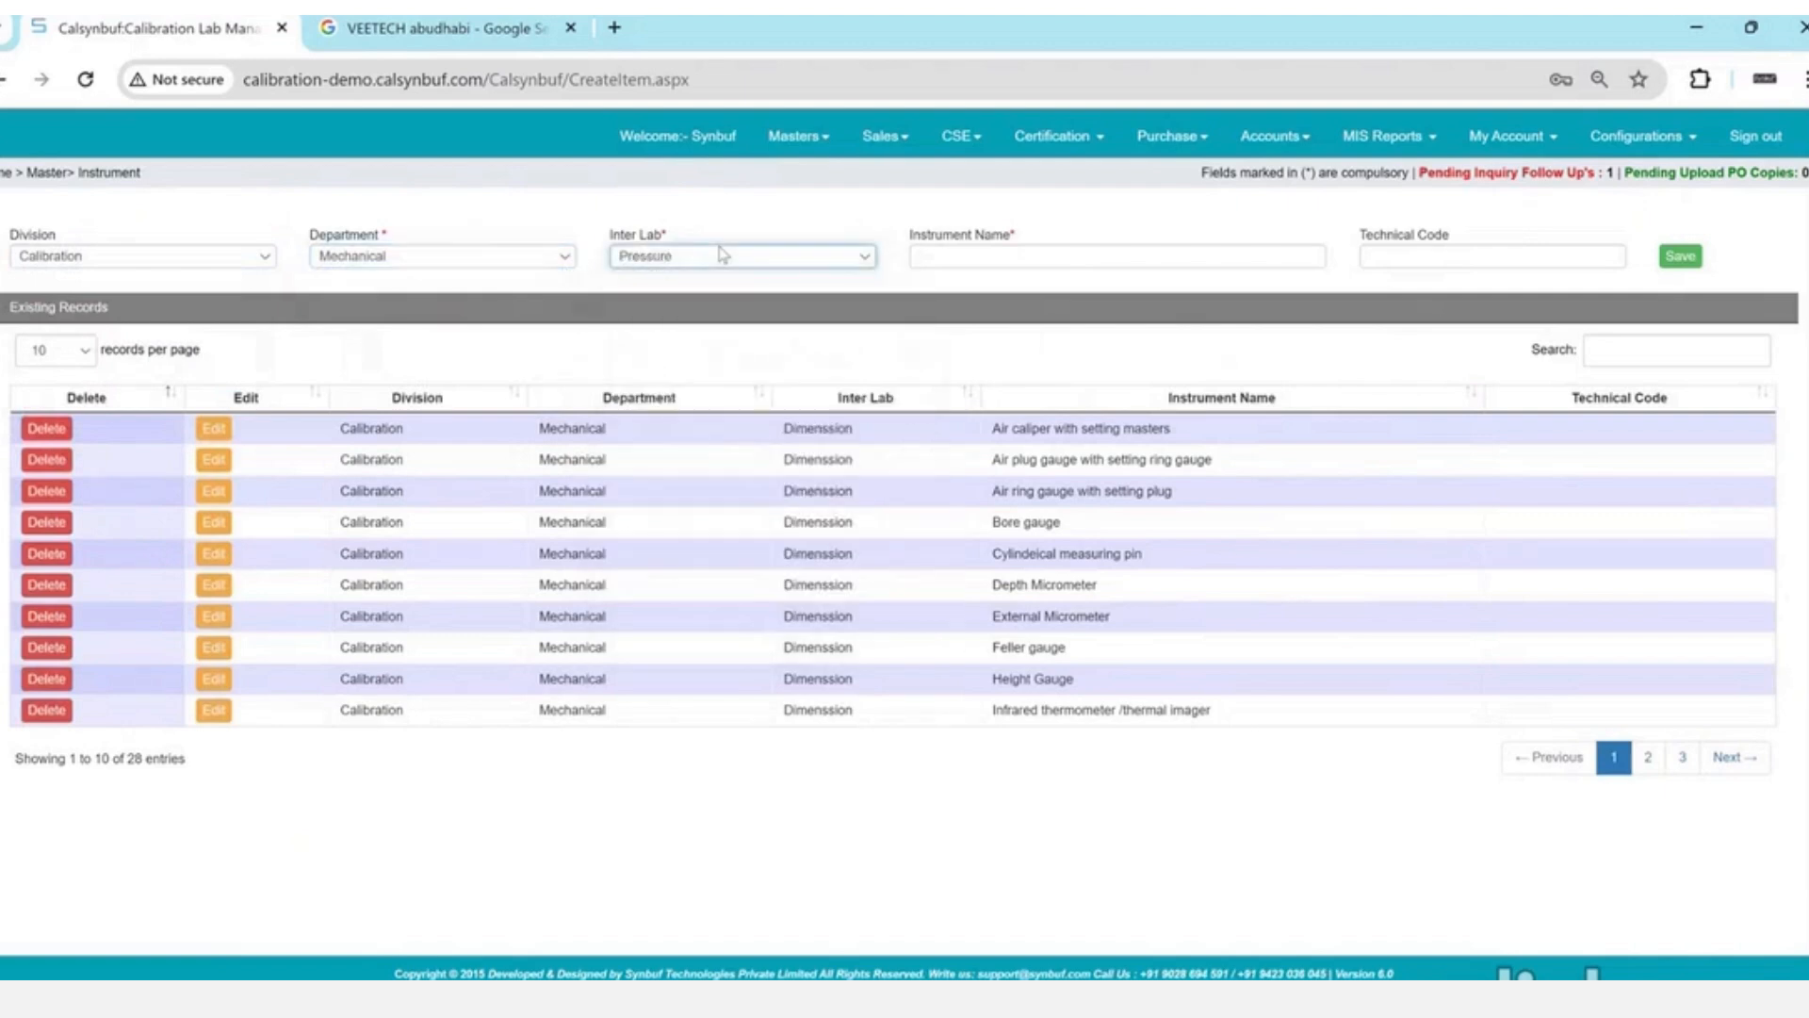
- Enter instrument name 'Pressue Gauge' and search existing instruments for 'press'
{"action": "left_click", "coordinate": [975, 257]}
{"action": "type", "text": "Pressue"}
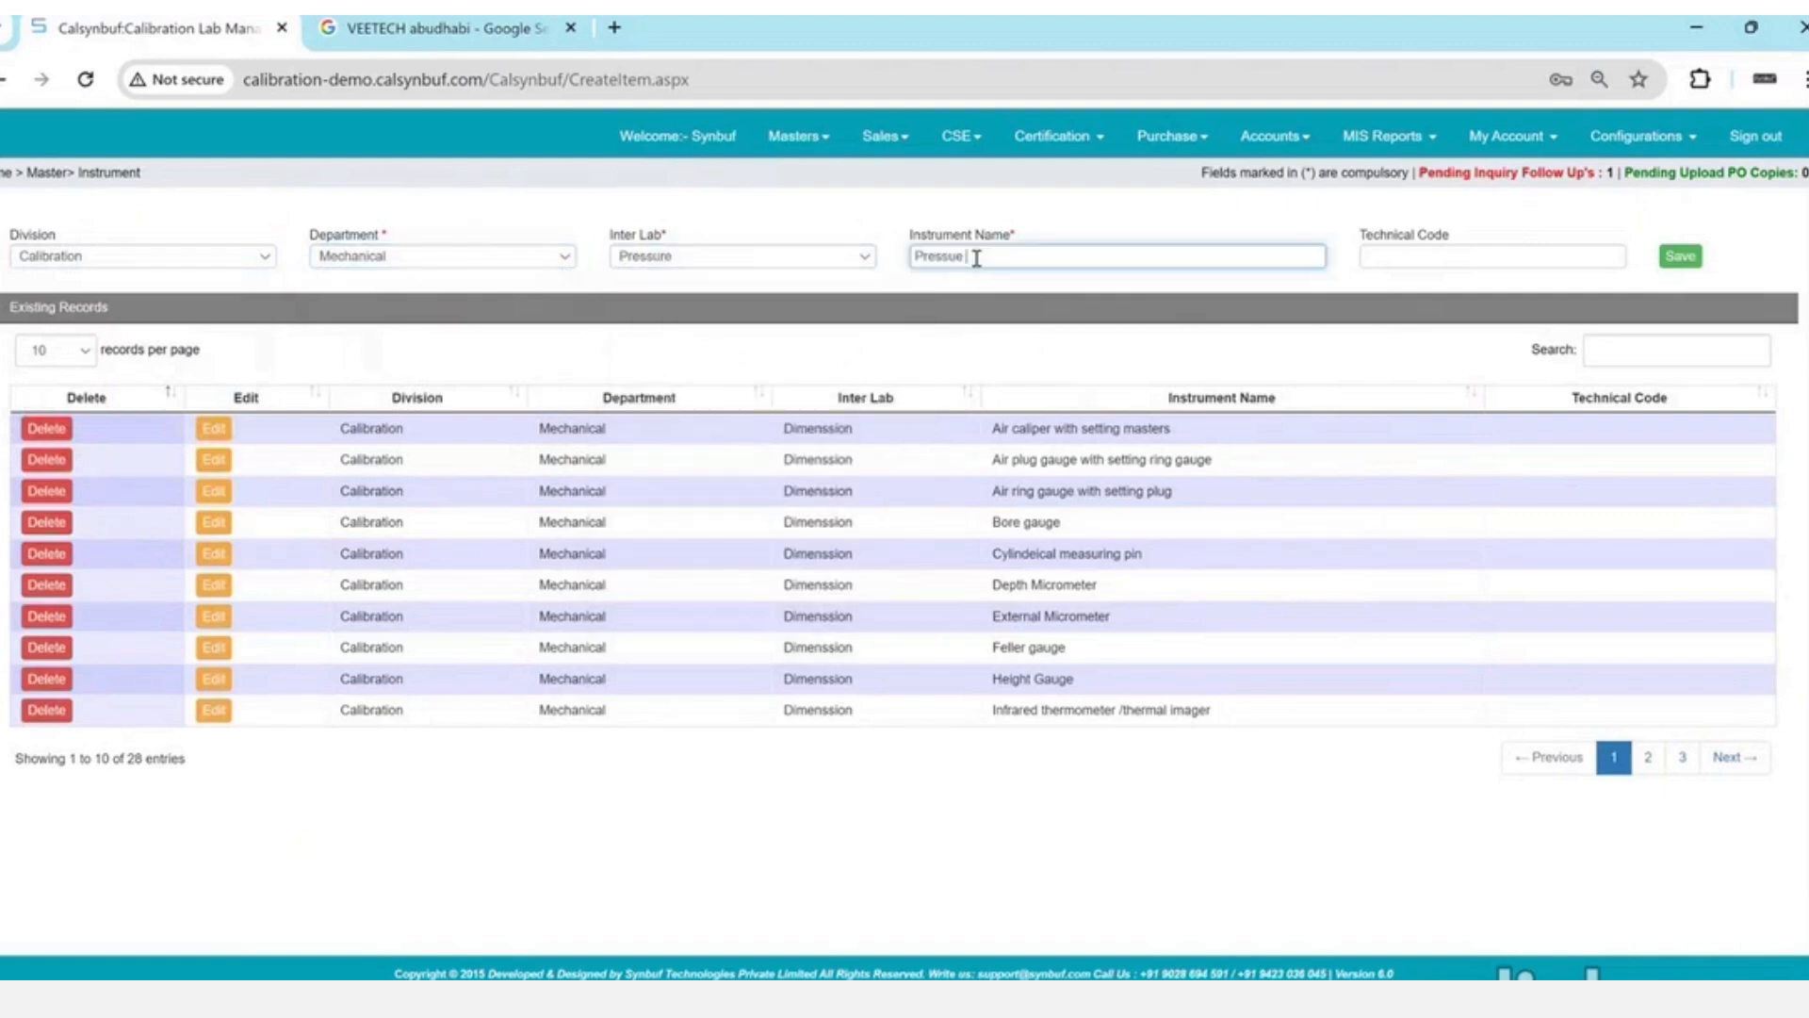
{"action": "type", "text": " Gauge"}
{"action": "key", "text": "Tab"}
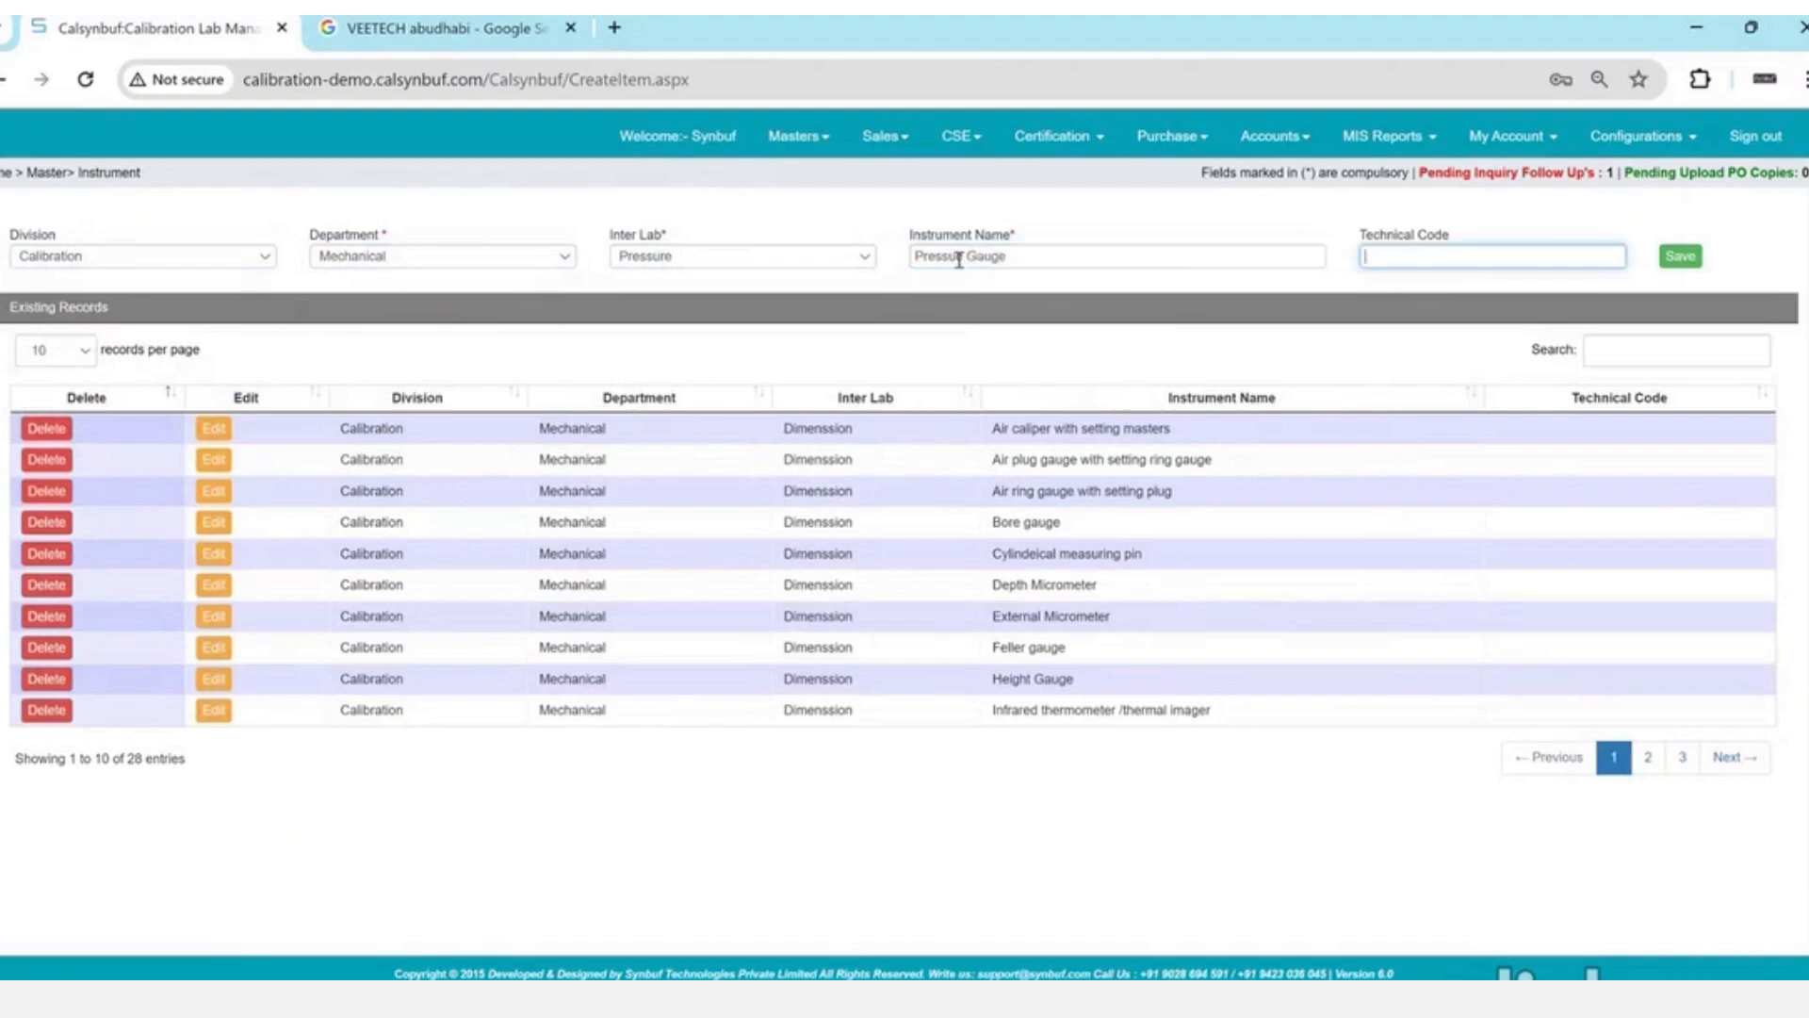
{"action": "triple_click", "coordinate": [959, 259]}
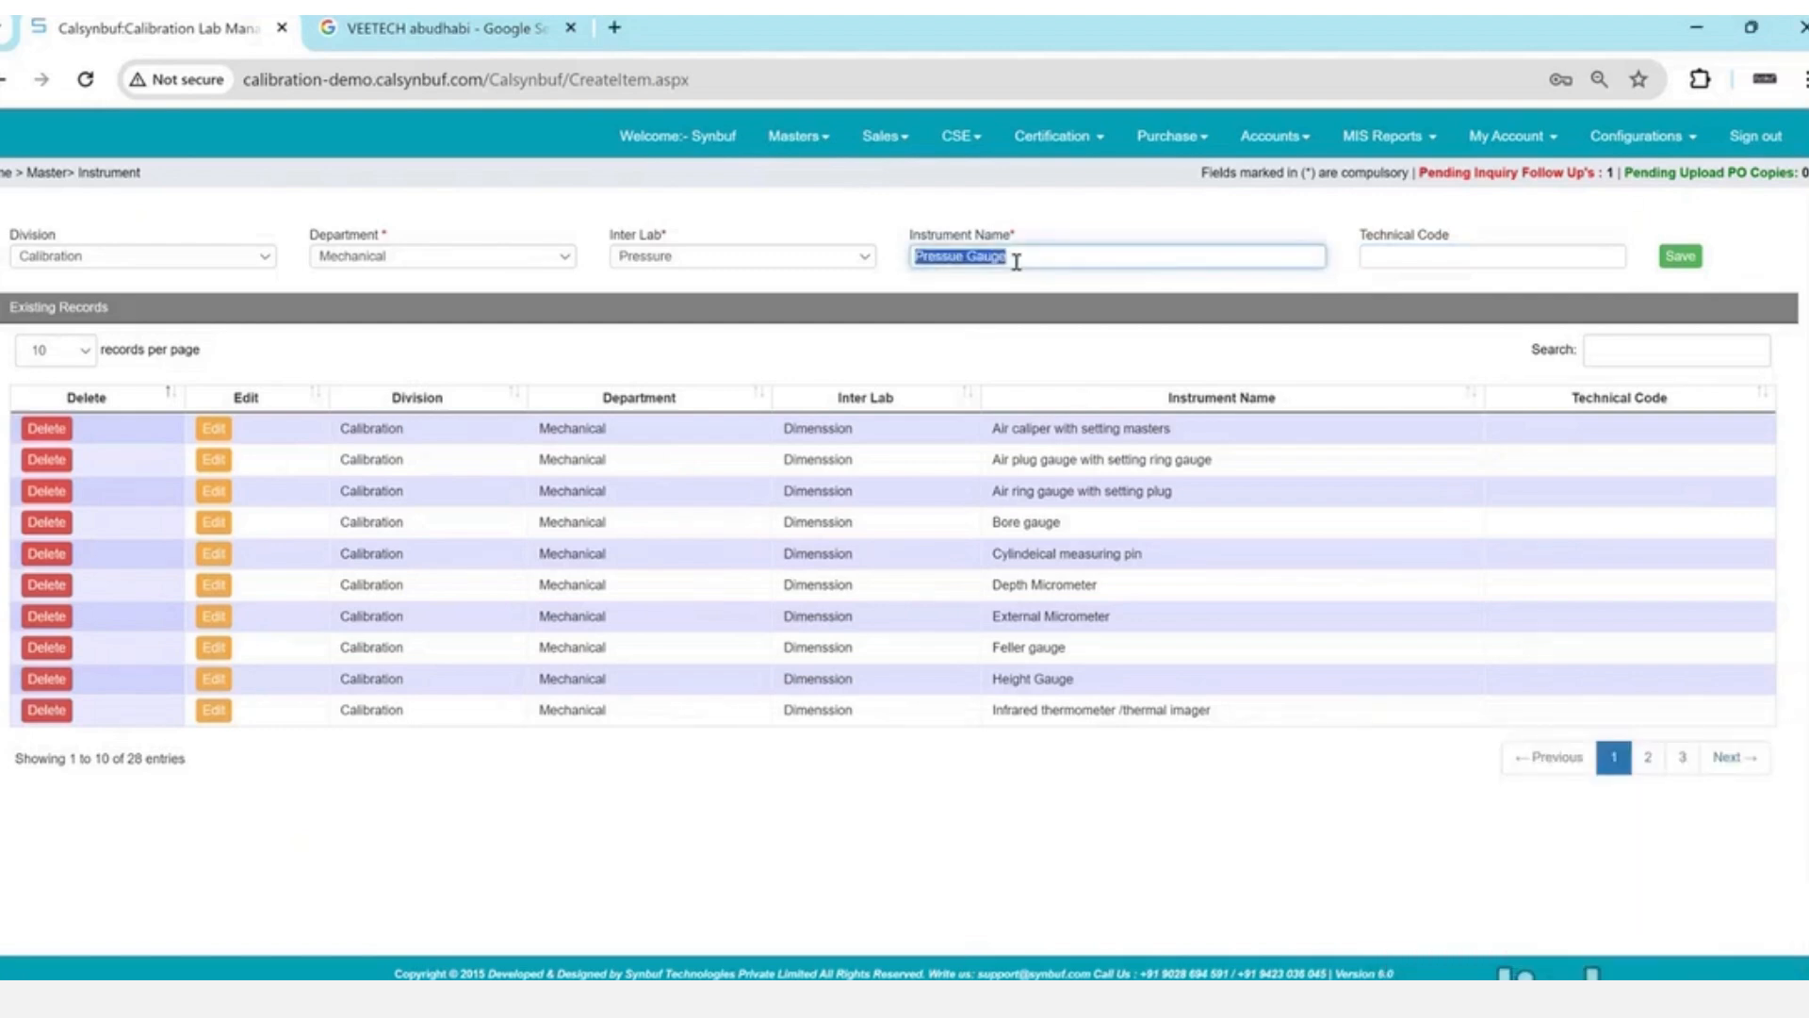
{"action": "left_click", "coordinate": [1639, 341]}
{"action": "type", "text": "press"}
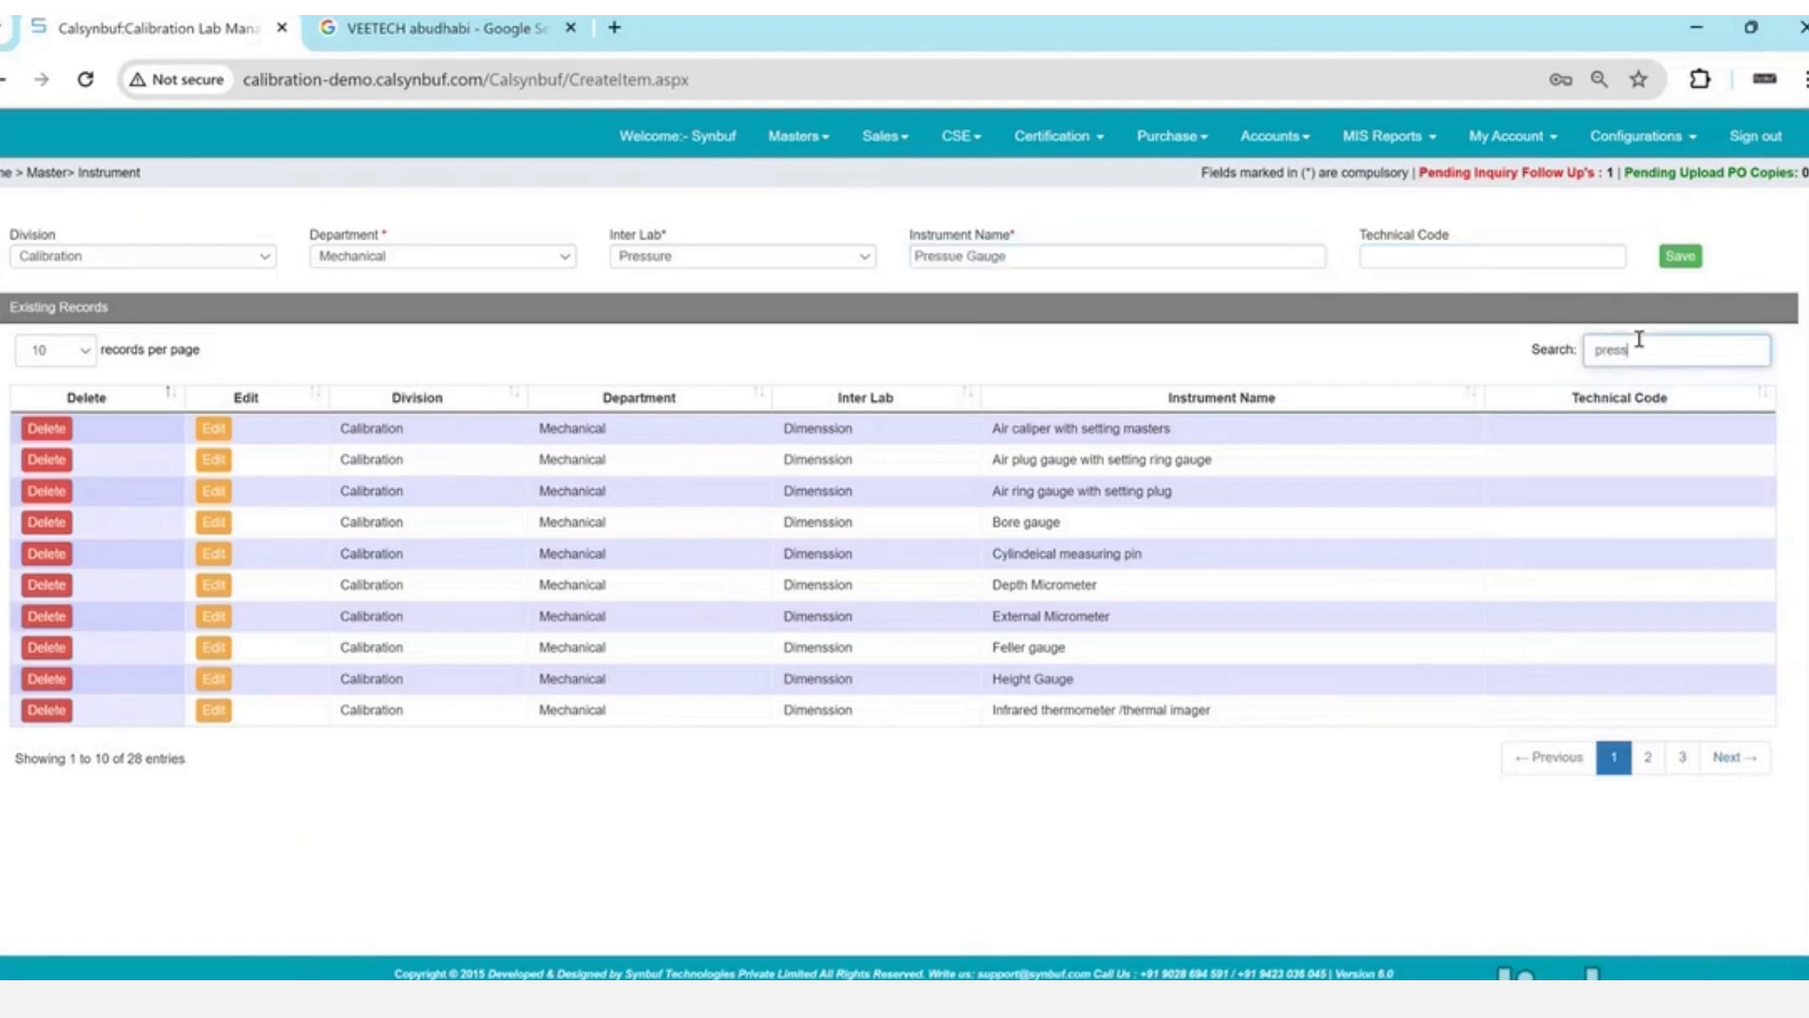
{"action": "left_click_drag", "start_coordinate": [994, 426], "coordinate": [1100, 432]}
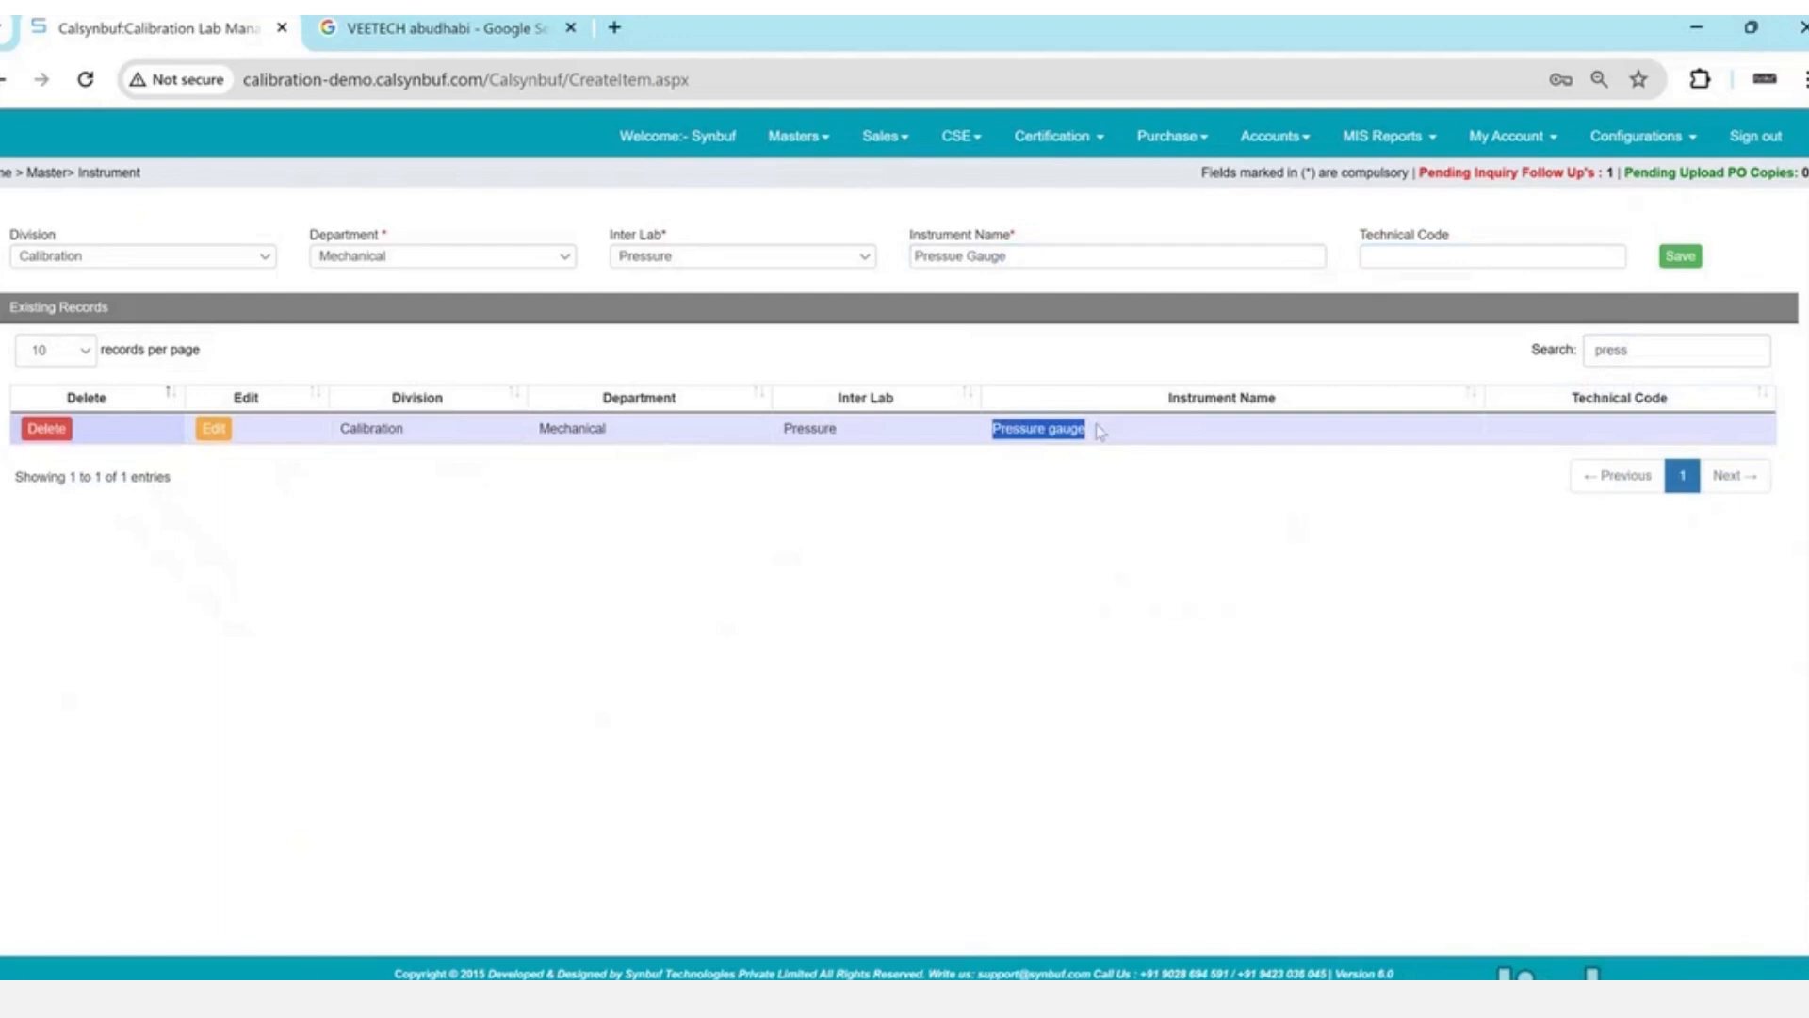
{"action": "left_click", "coordinate": [703, 262]}
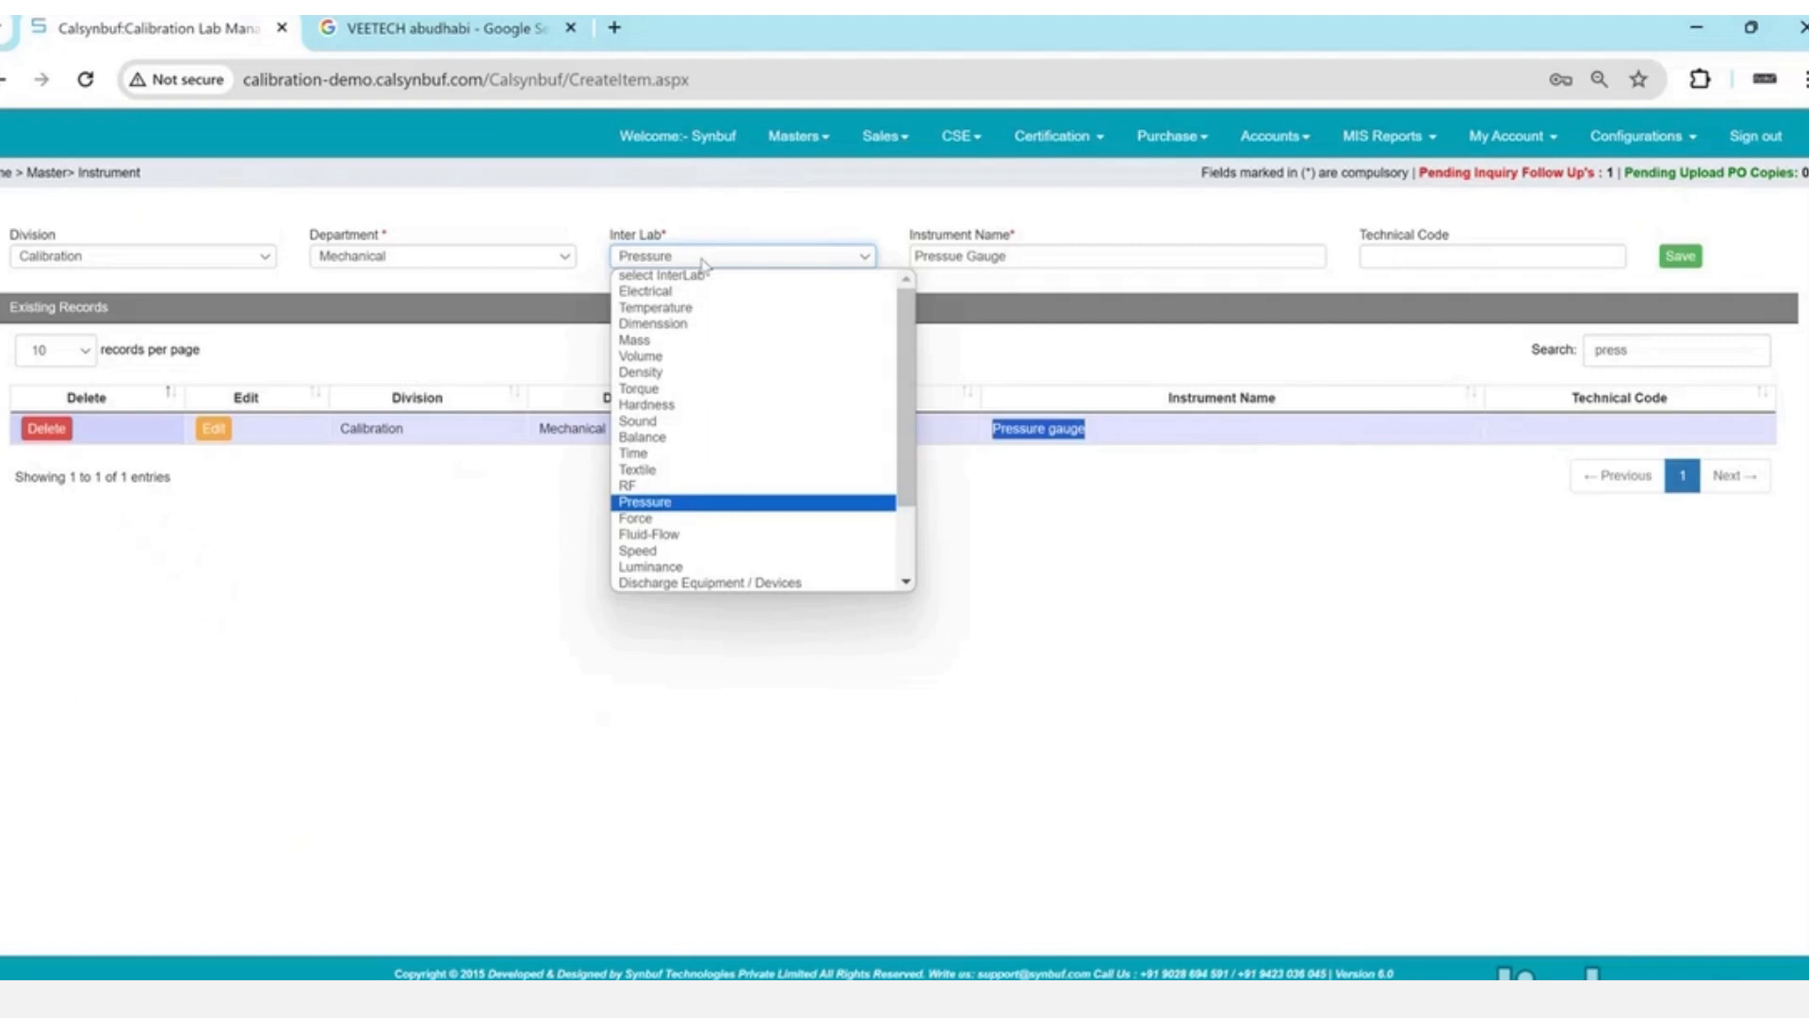
{"action": "left_click", "coordinate": [703, 264]}
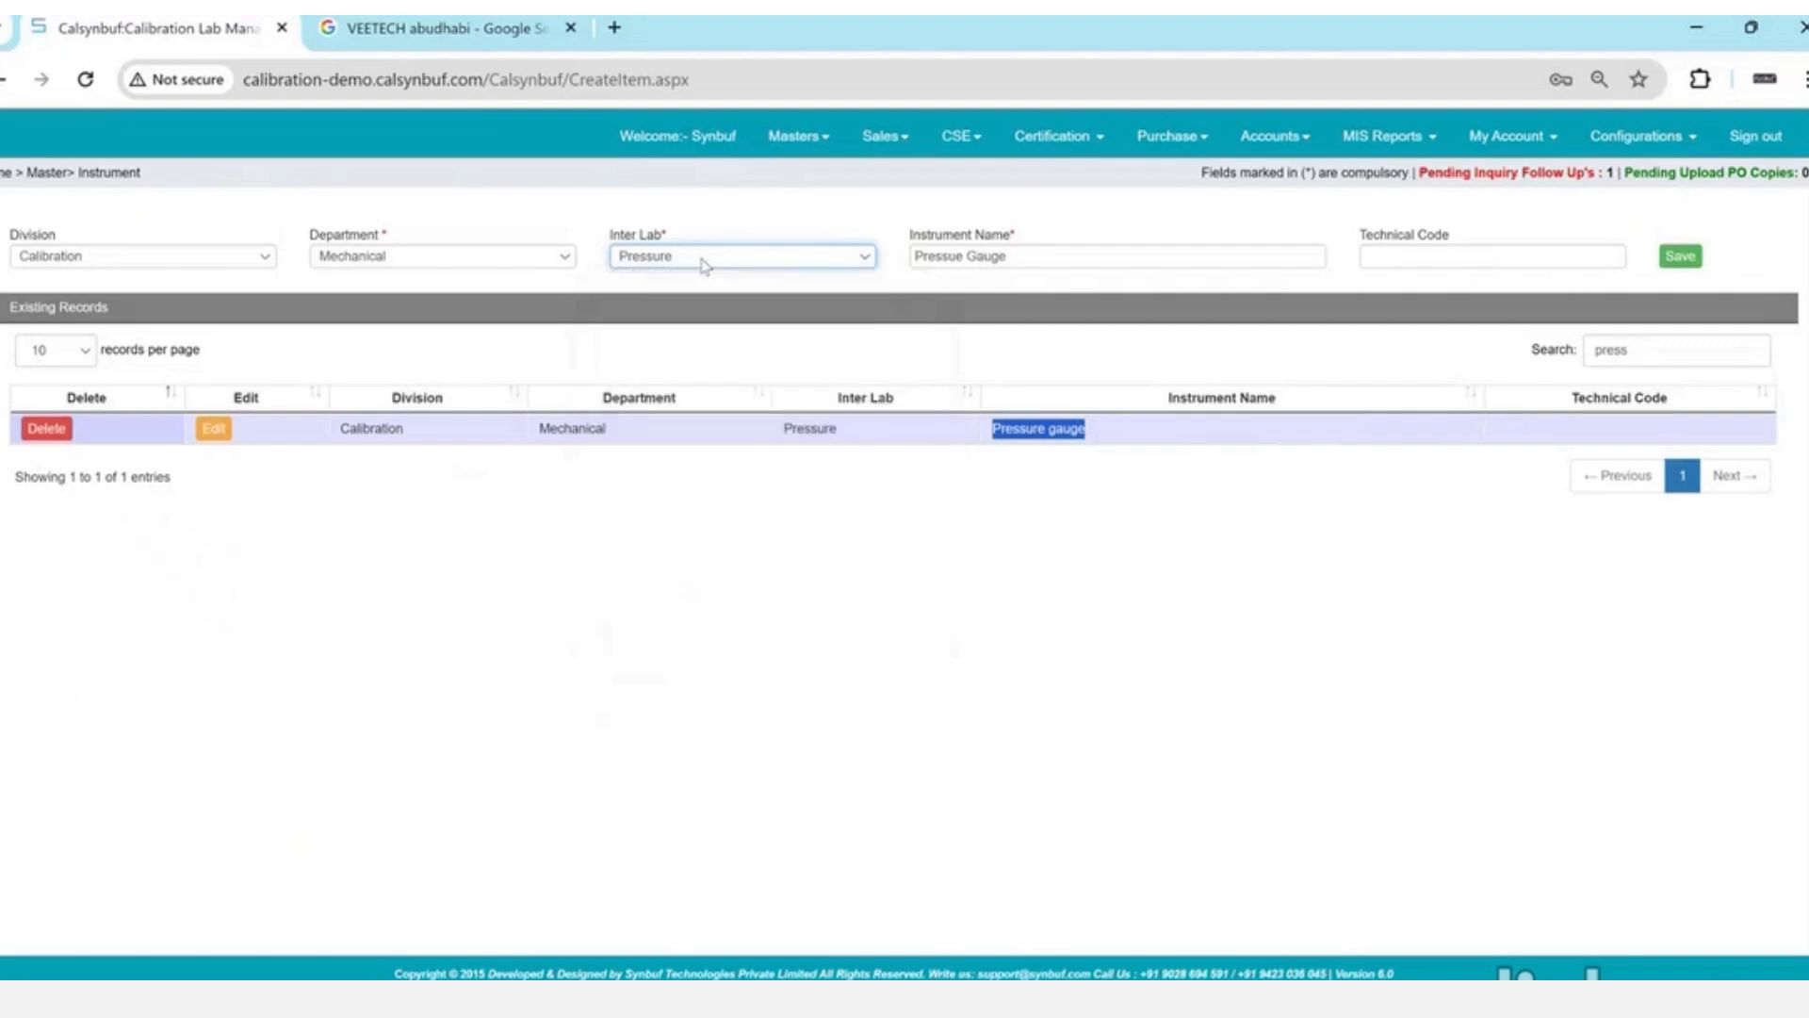
{"action": "left_click", "coordinate": [830, 155]}
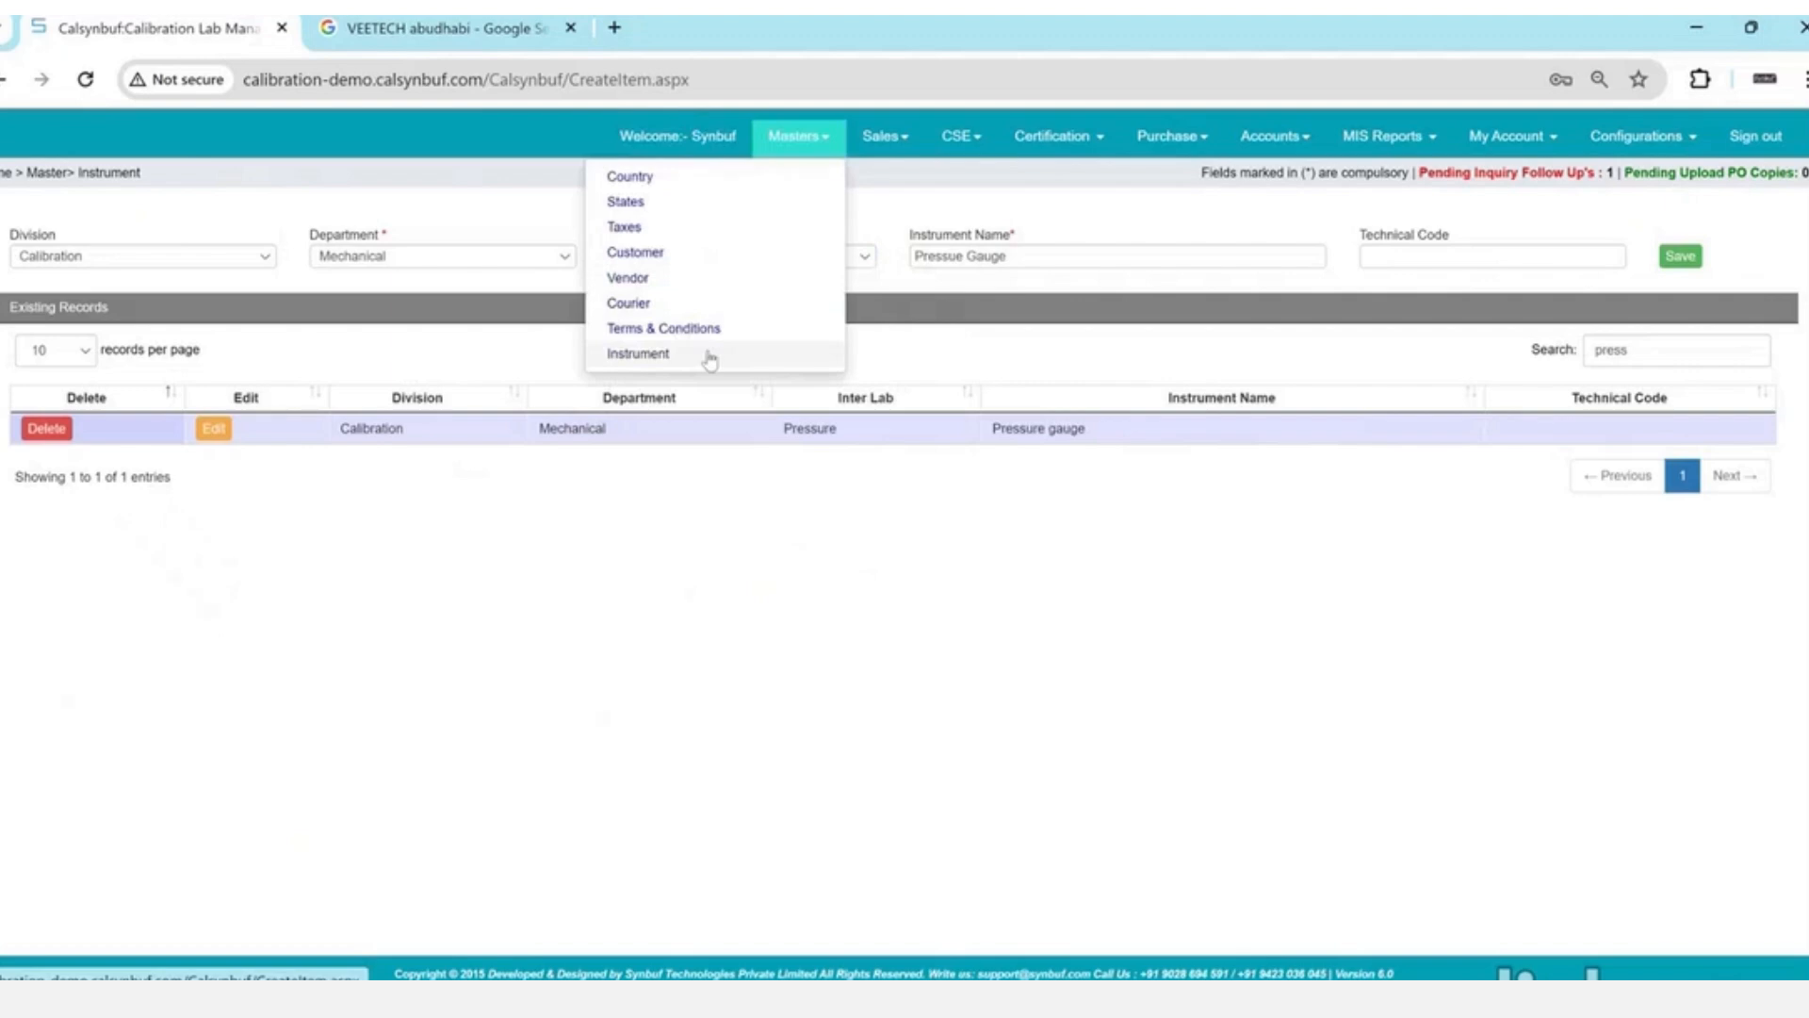
- Review the Unit-1 Mechanical Pressure environmental limits: temperature 20 ±5 °C, humidity 50 ±10 %RH
{"action": "left_click", "coordinate": [1060, 156]}
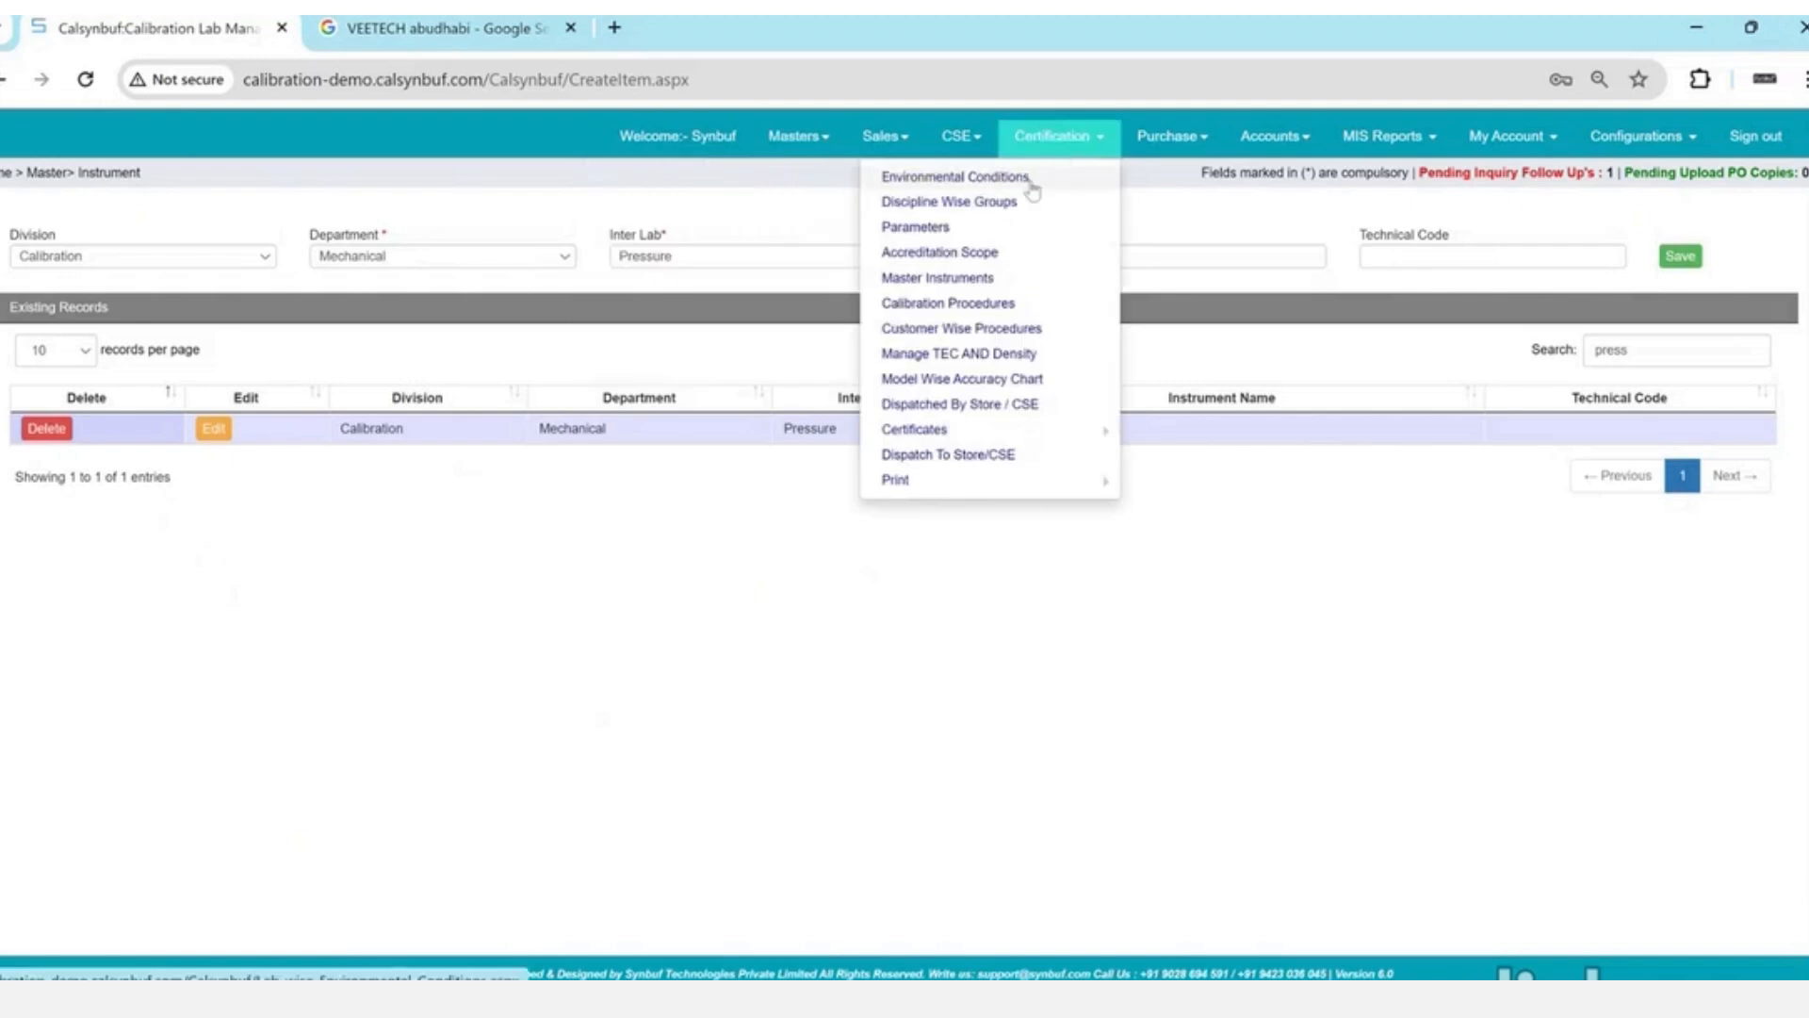
{"action": "left_click", "coordinate": [1031, 179]}
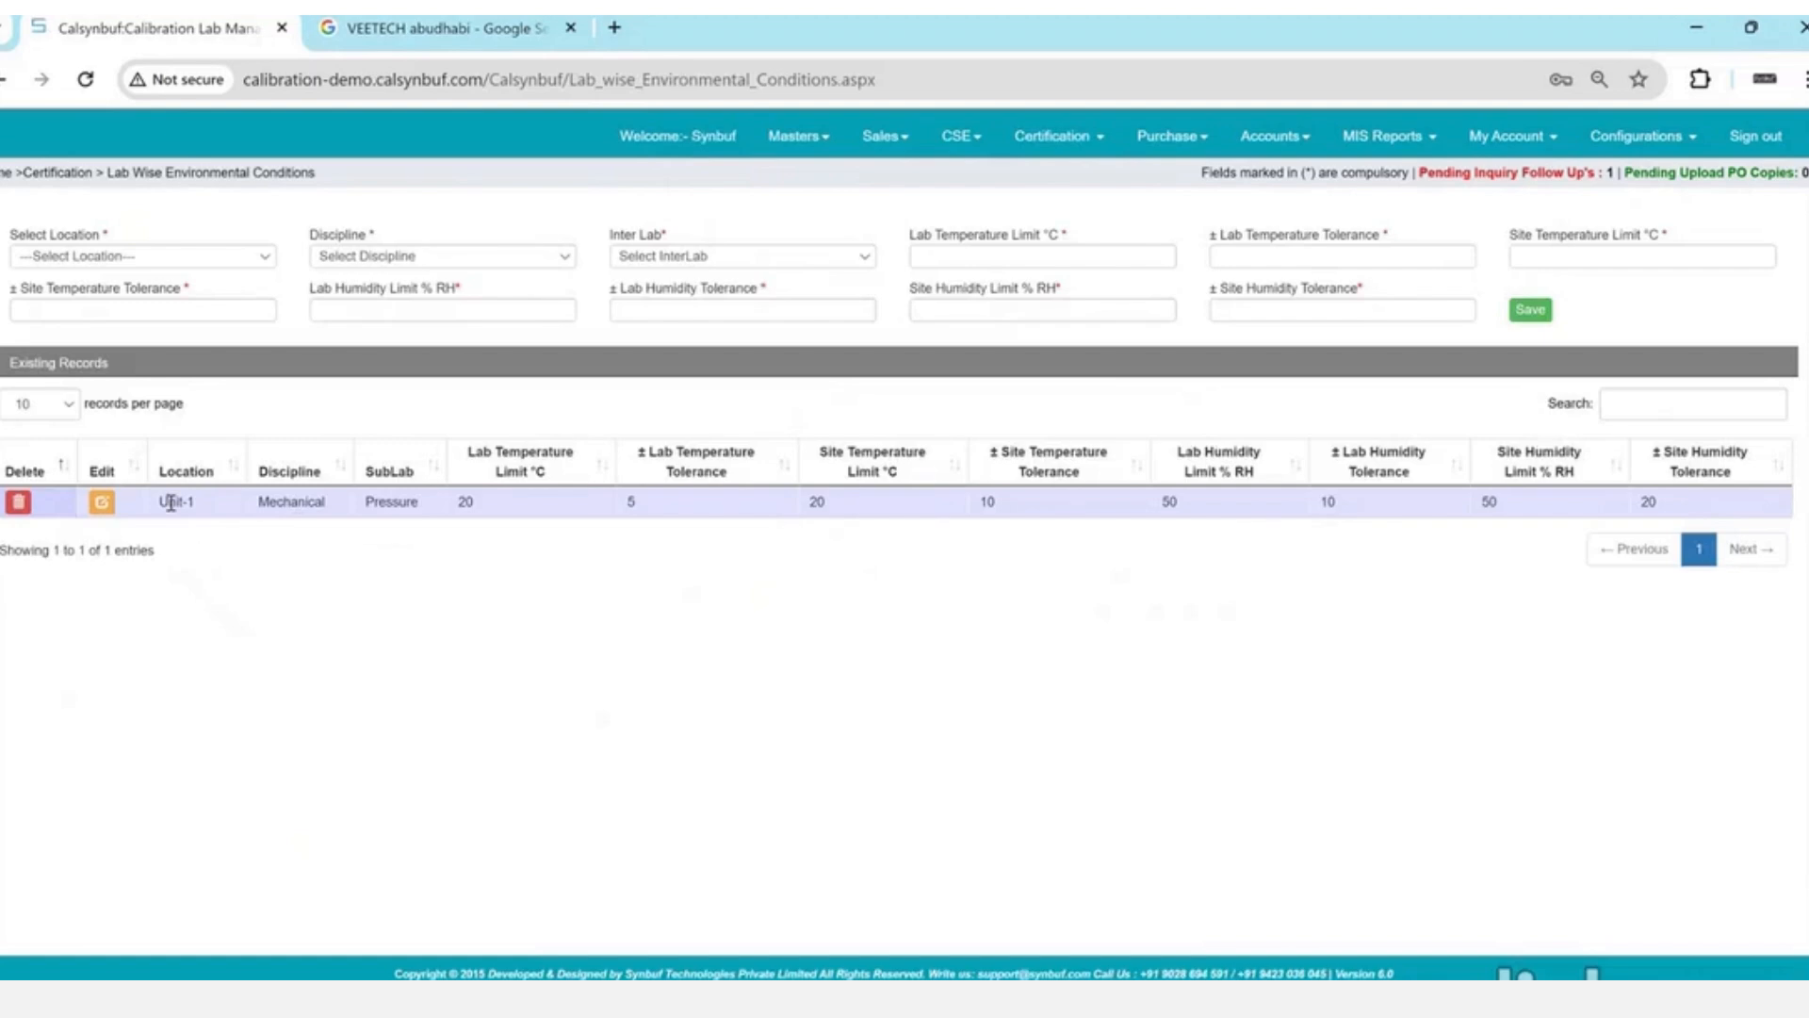
{"action": "left_click_drag", "start_coordinate": [162, 503], "coordinate": [196, 502]}
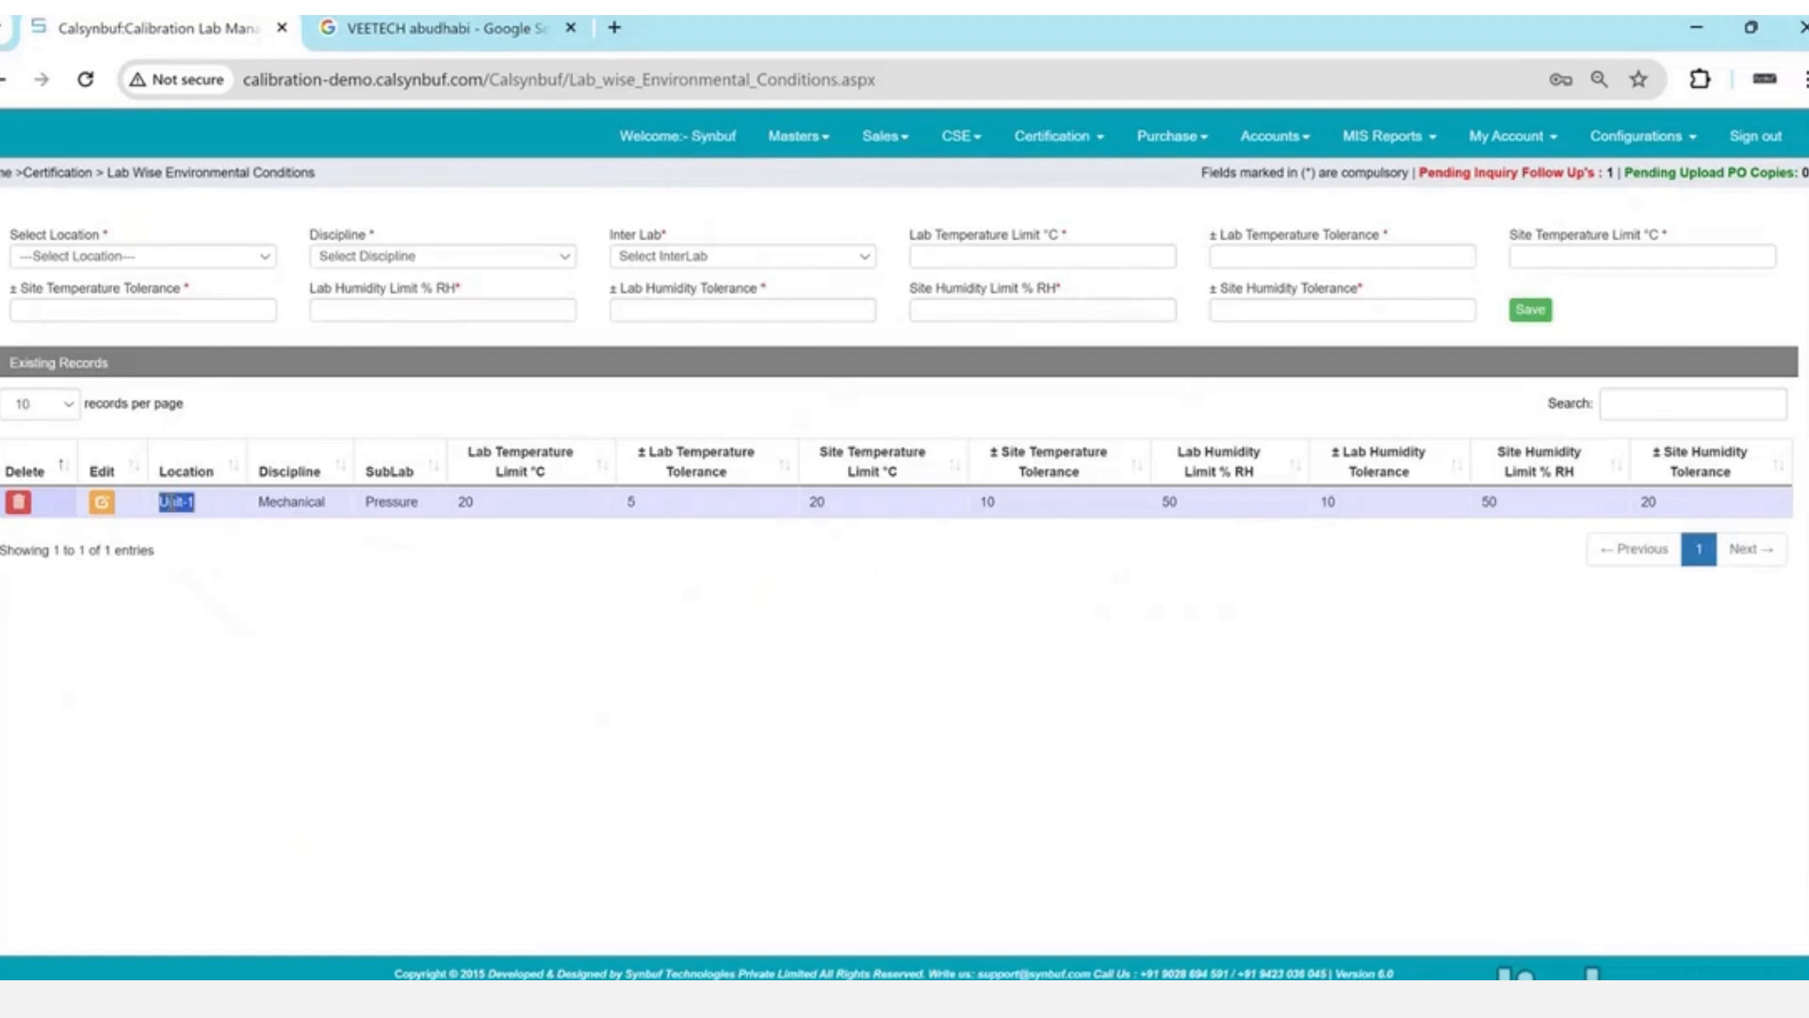
{"action": "left_click", "coordinate": [393, 504]}
{"action": "double_click", "coordinate": [393, 504]}
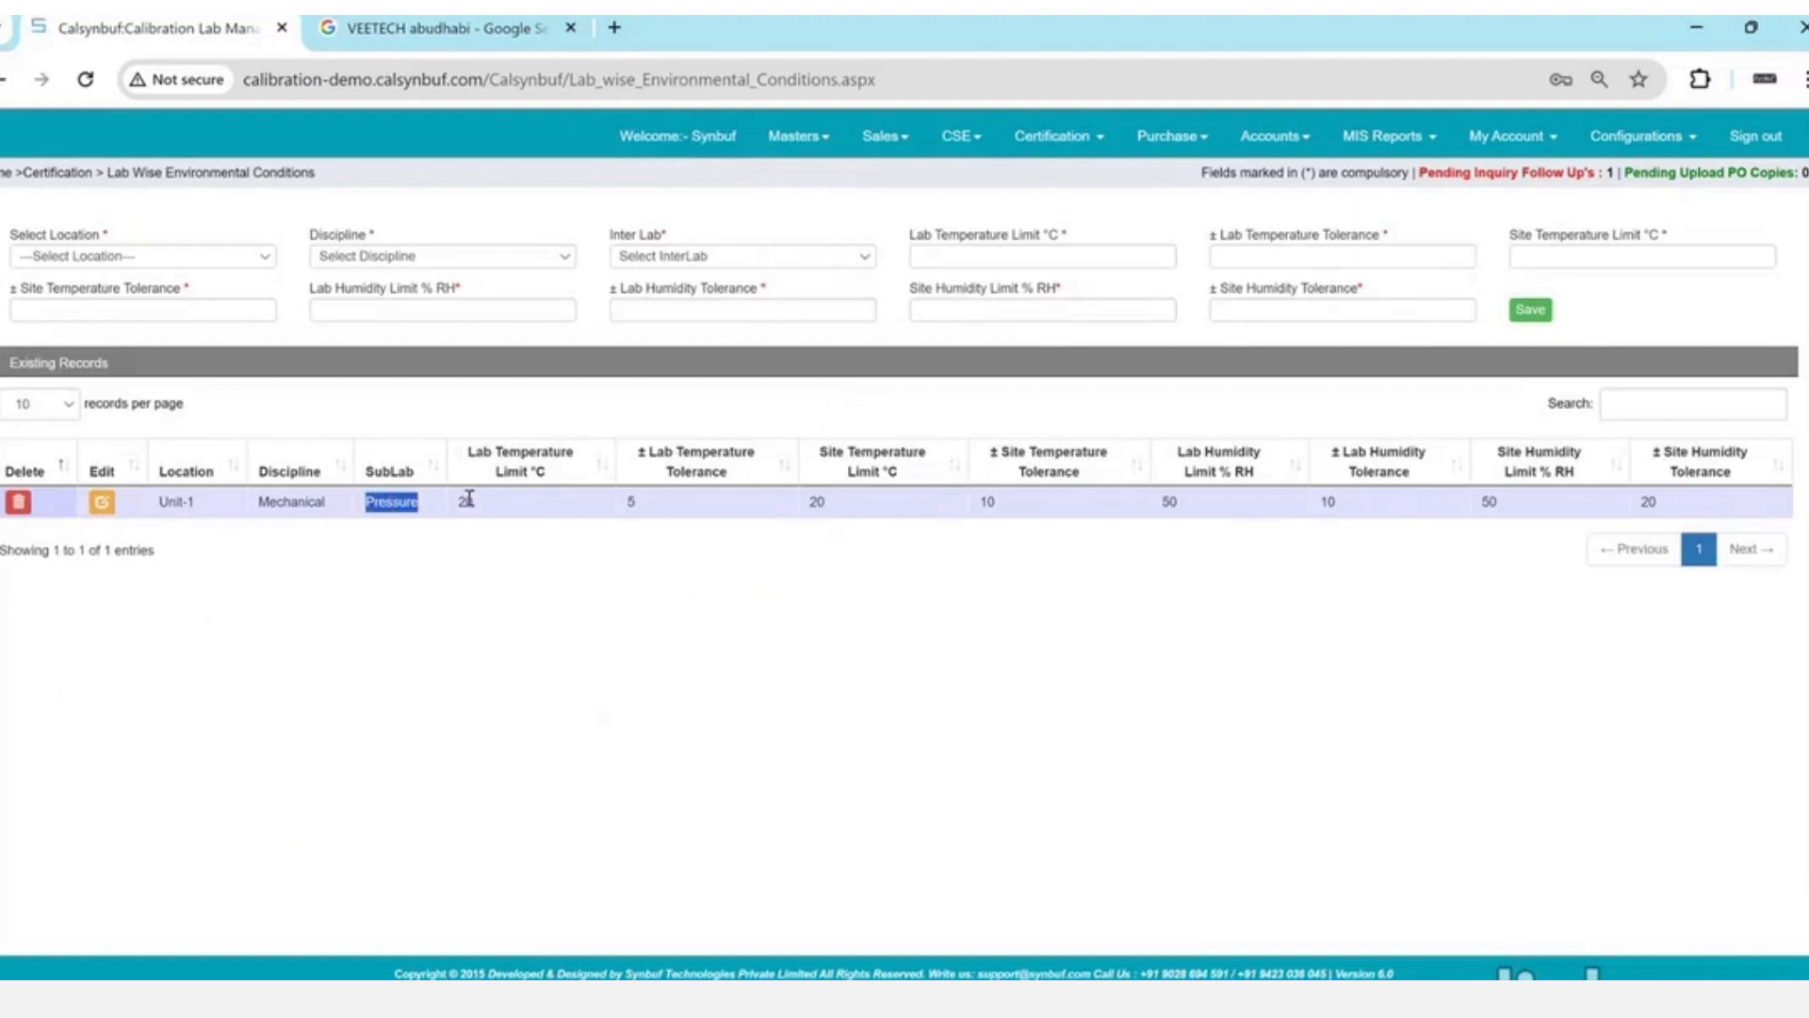
{"action": "left_click_drag", "start_coordinate": [465, 500], "coordinate": [1447, 513]}
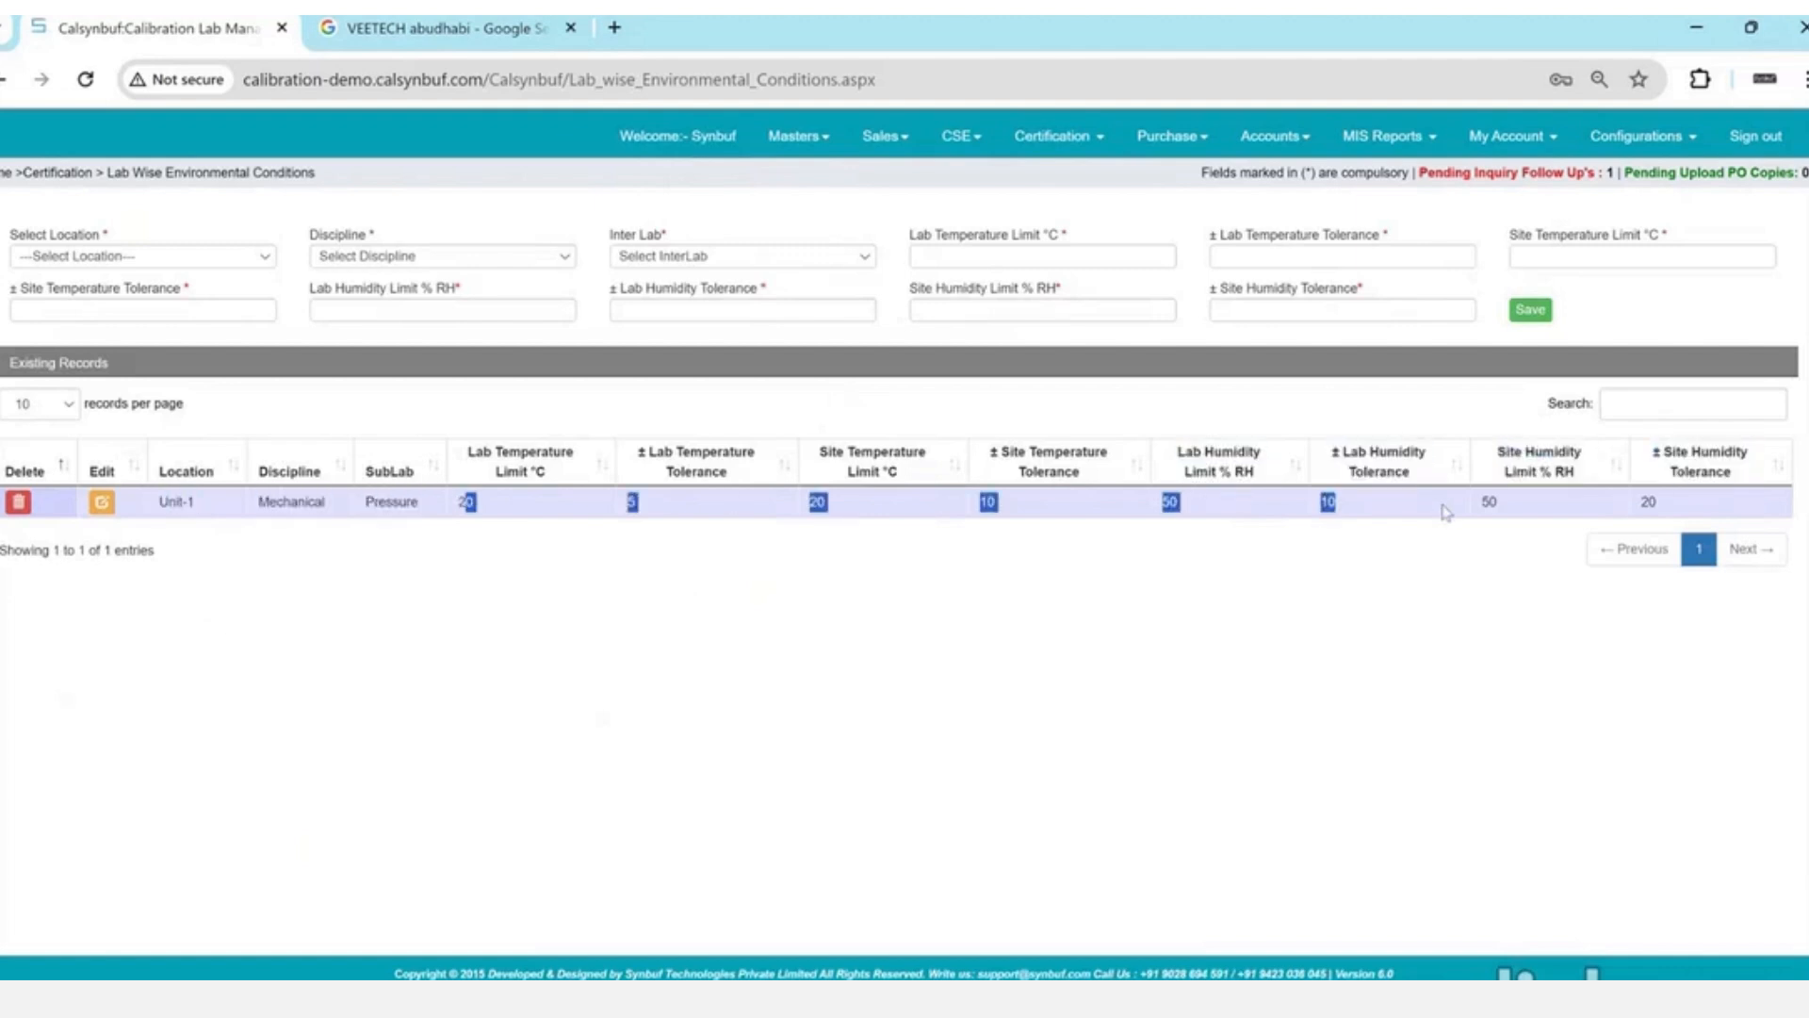
{"action": "left_click", "coordinate": [1447, 513]}
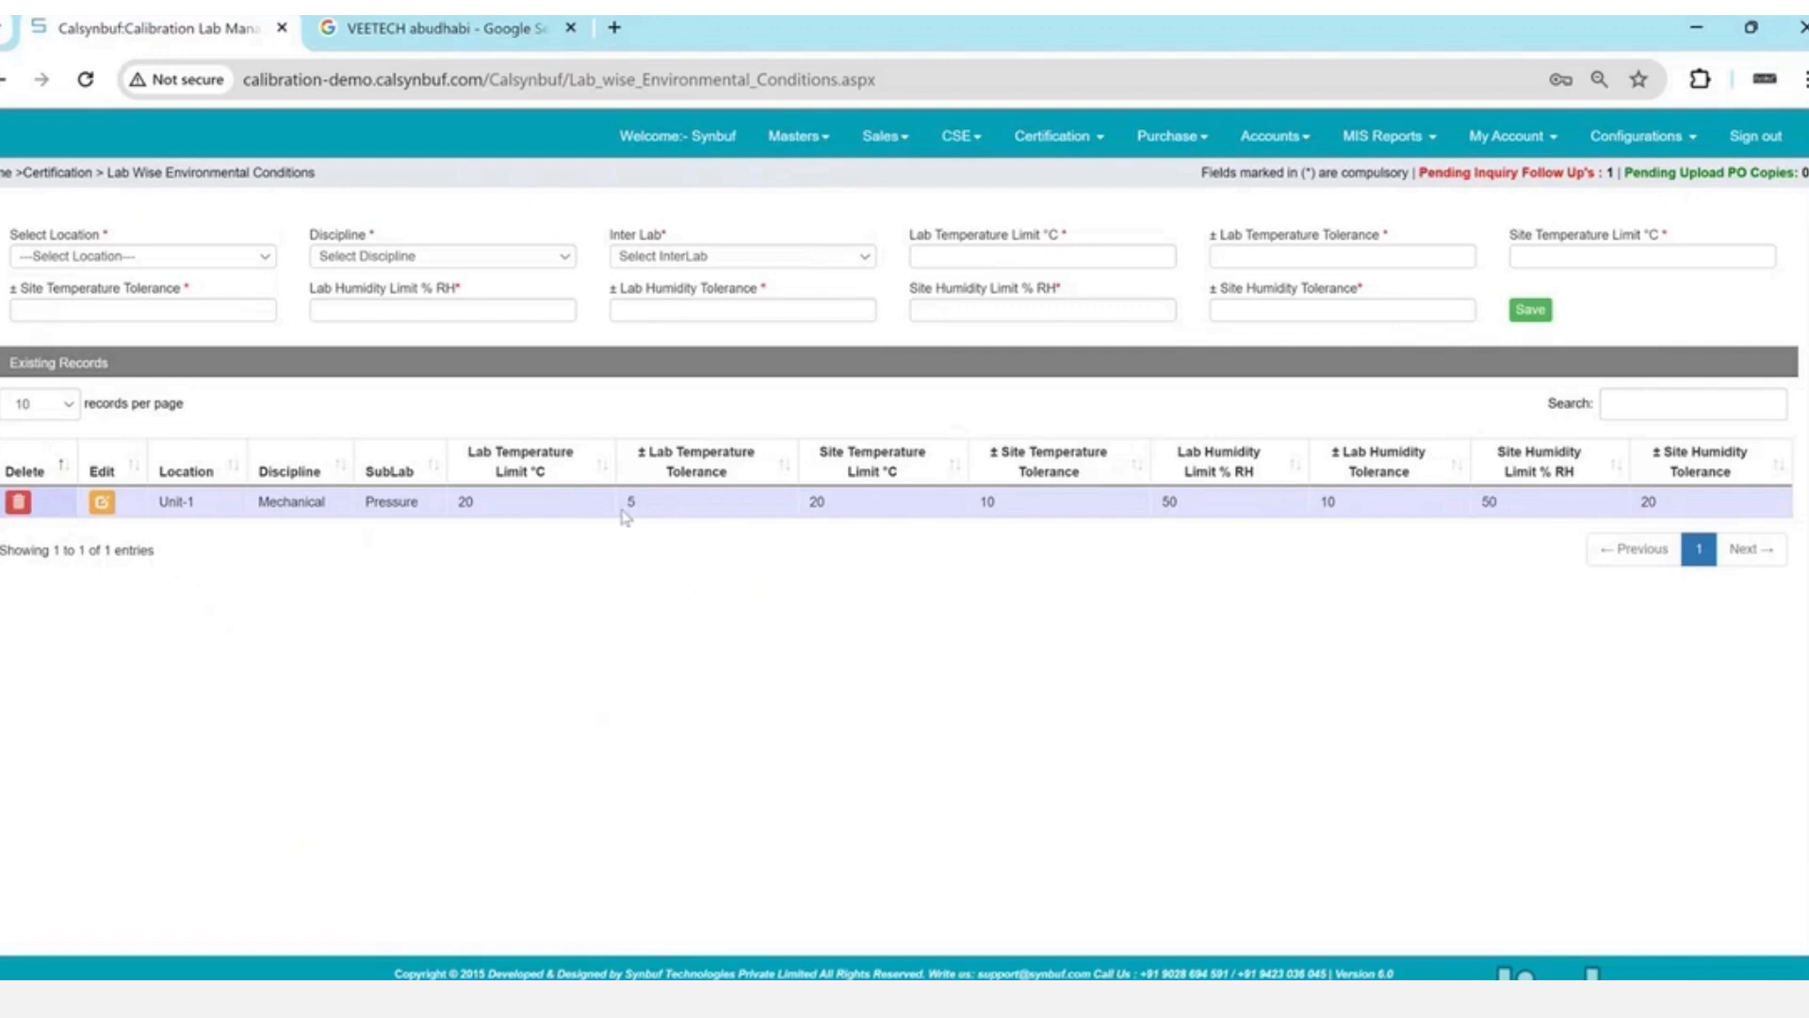
{"action": "mouse_move", "coordinate": [484, 509]}
{"action": "left_mouse_down"}
{"action": "mouse_move", "coordinate": [423, 524]}
{"action": "mouse_move", "coordinate": [460, 504]}
{"action": "left_mouse_up"}
{"action": "left_click", "coordinate": [465, 502]}
{"action": "left_click_drag", "start_coordinate": [461, 501], "coordinate": [663, 507]}
{"action": "left_click", "coordinate": [1051, 140]}
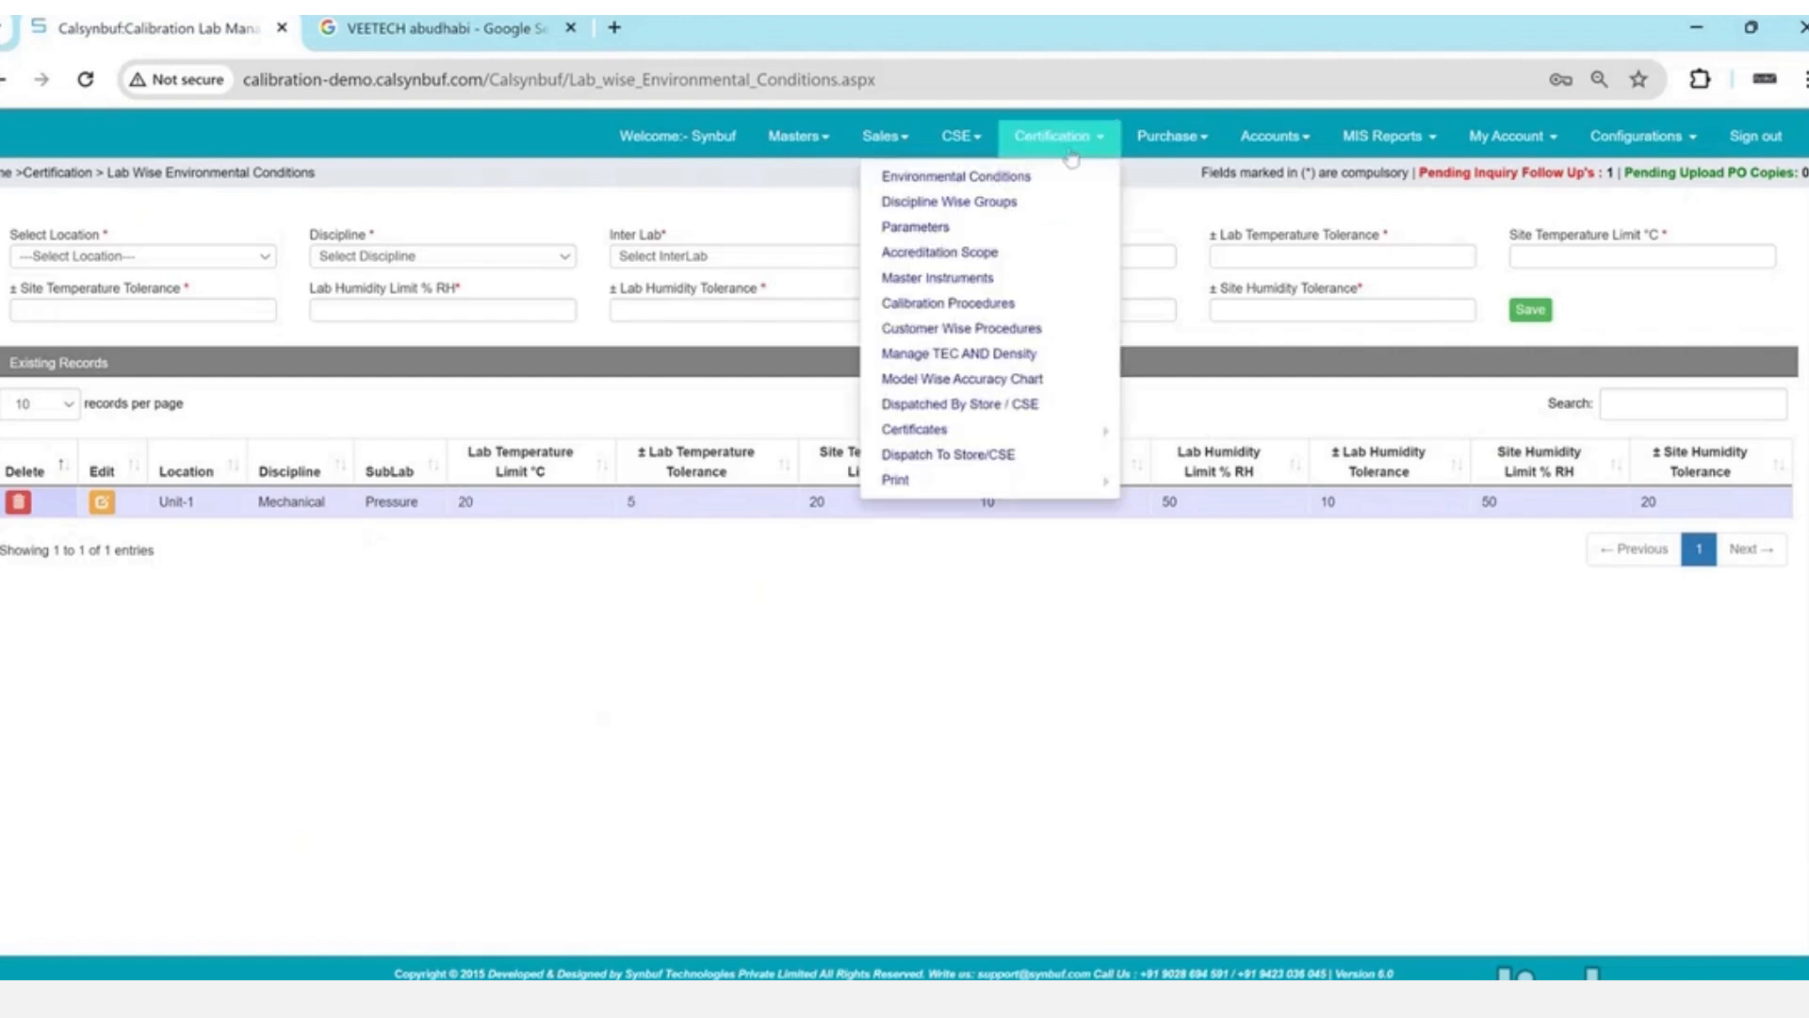
- Check the PRESSURE INDICATING DEVICES group in Discipline Wise Groups, then go to the Parameter master
{"action": "left_click", "coordinate": [990, 202]}
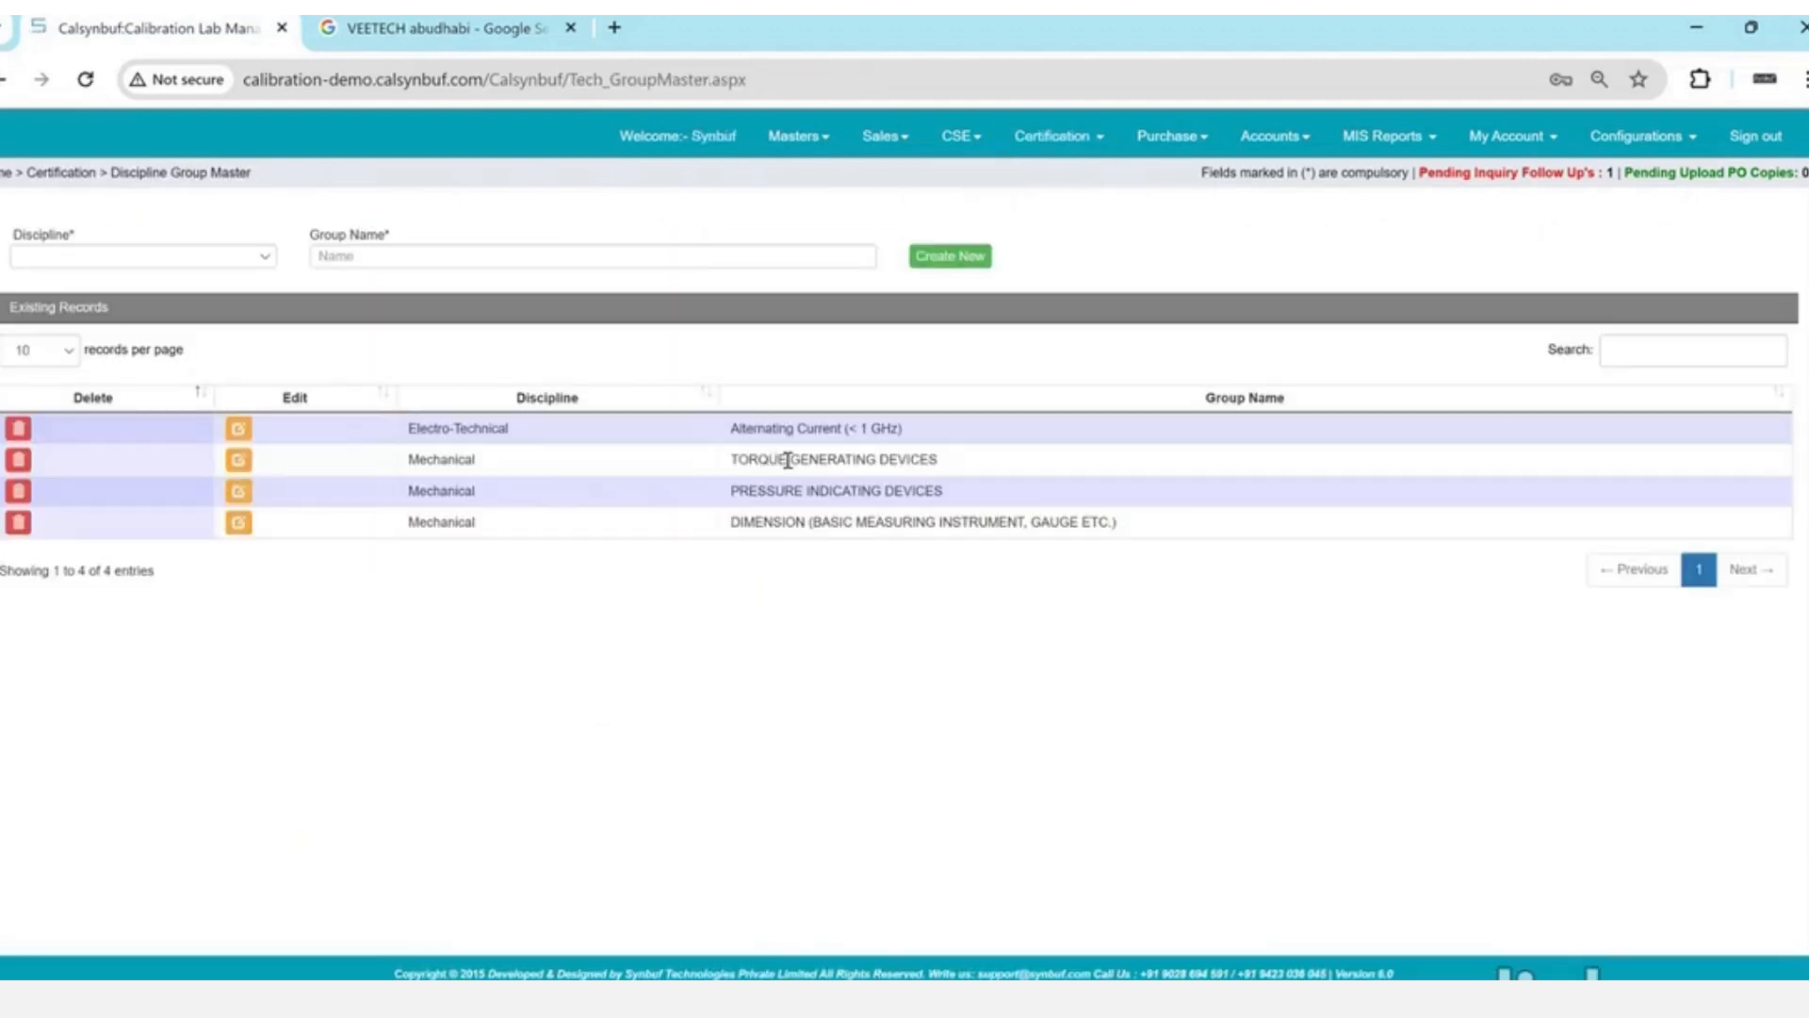
{"action": "triple_click", "coordinate": [790, 491]}
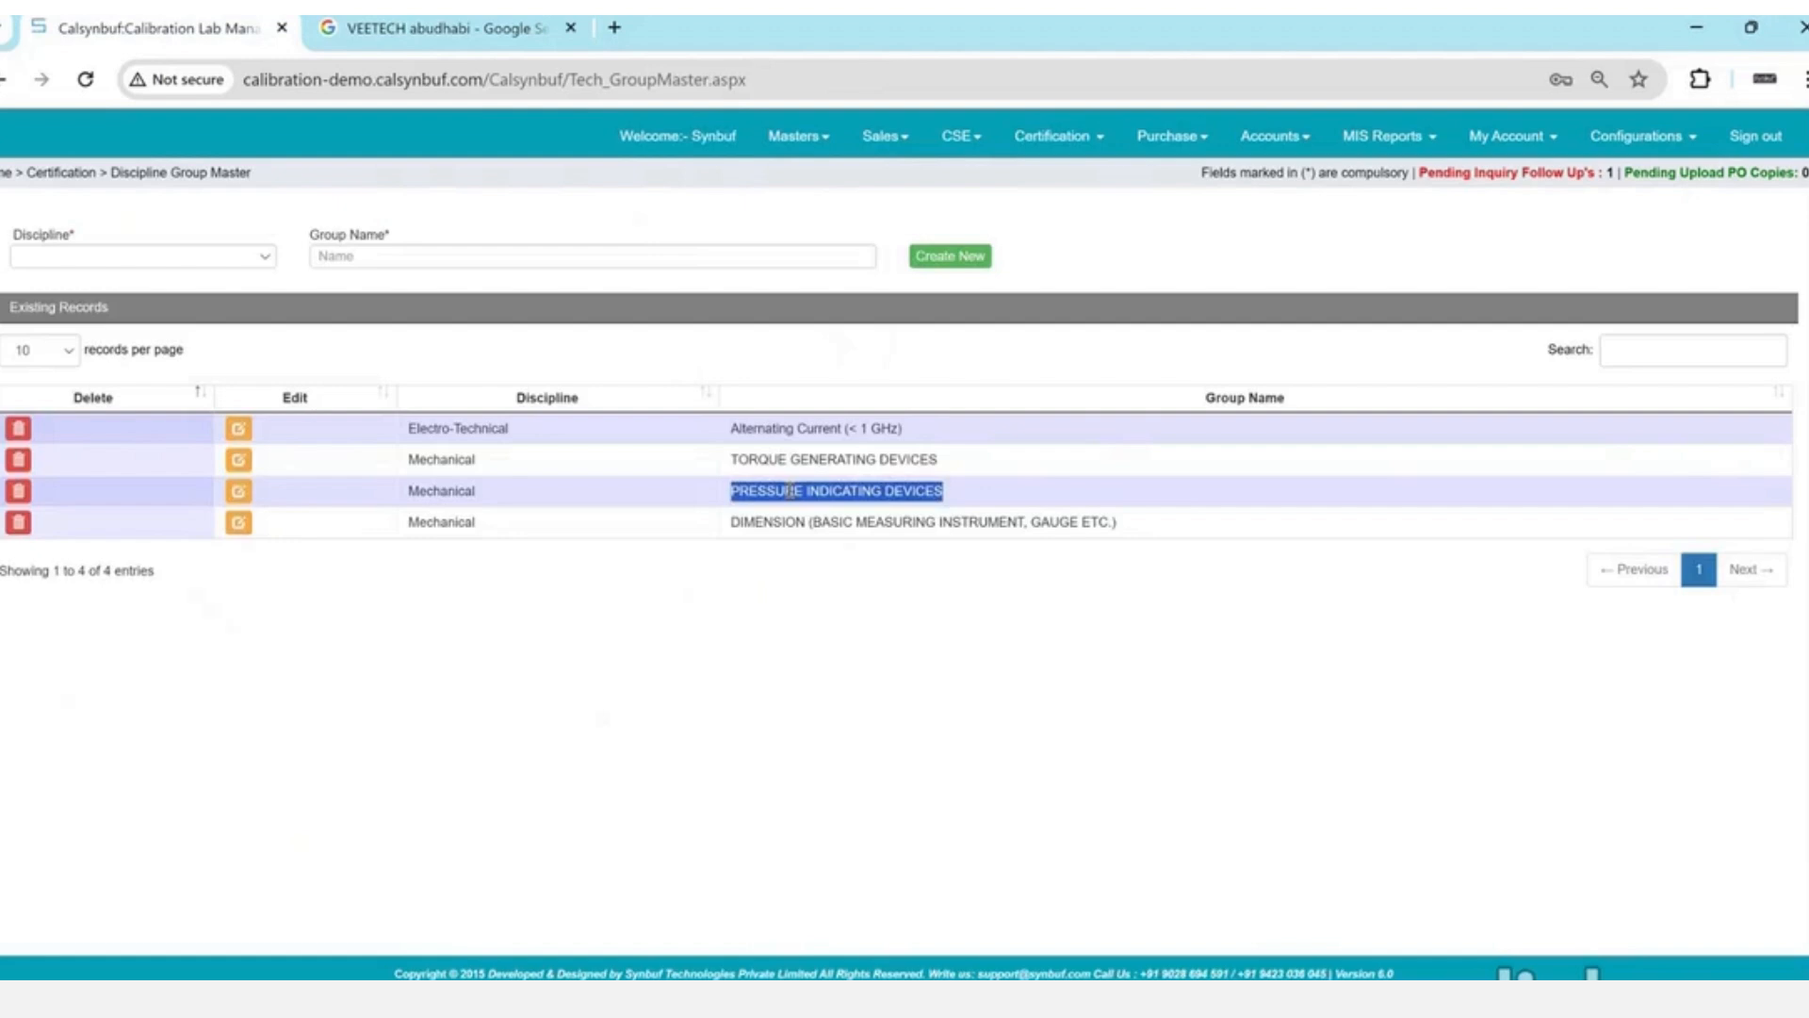
{"action": "left_click", "coordinate": [1043, 157]}
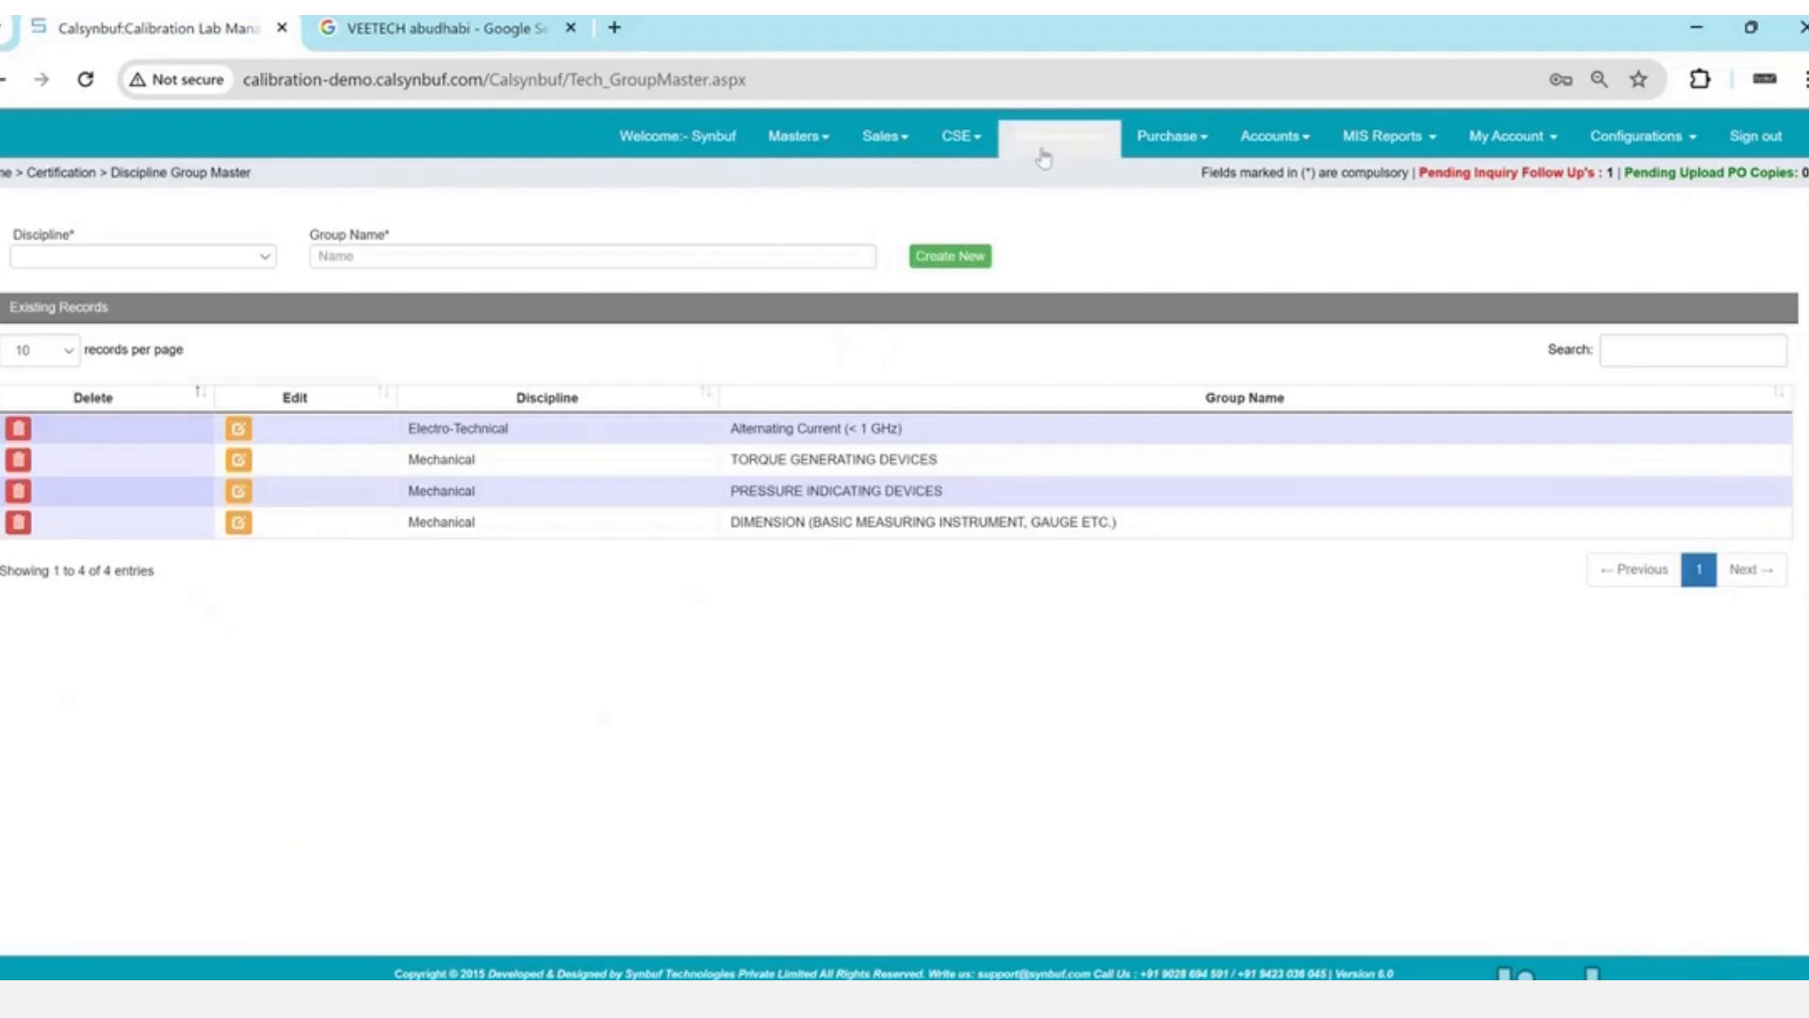
{"action": "left_click", "coordinate": [945, 231]}
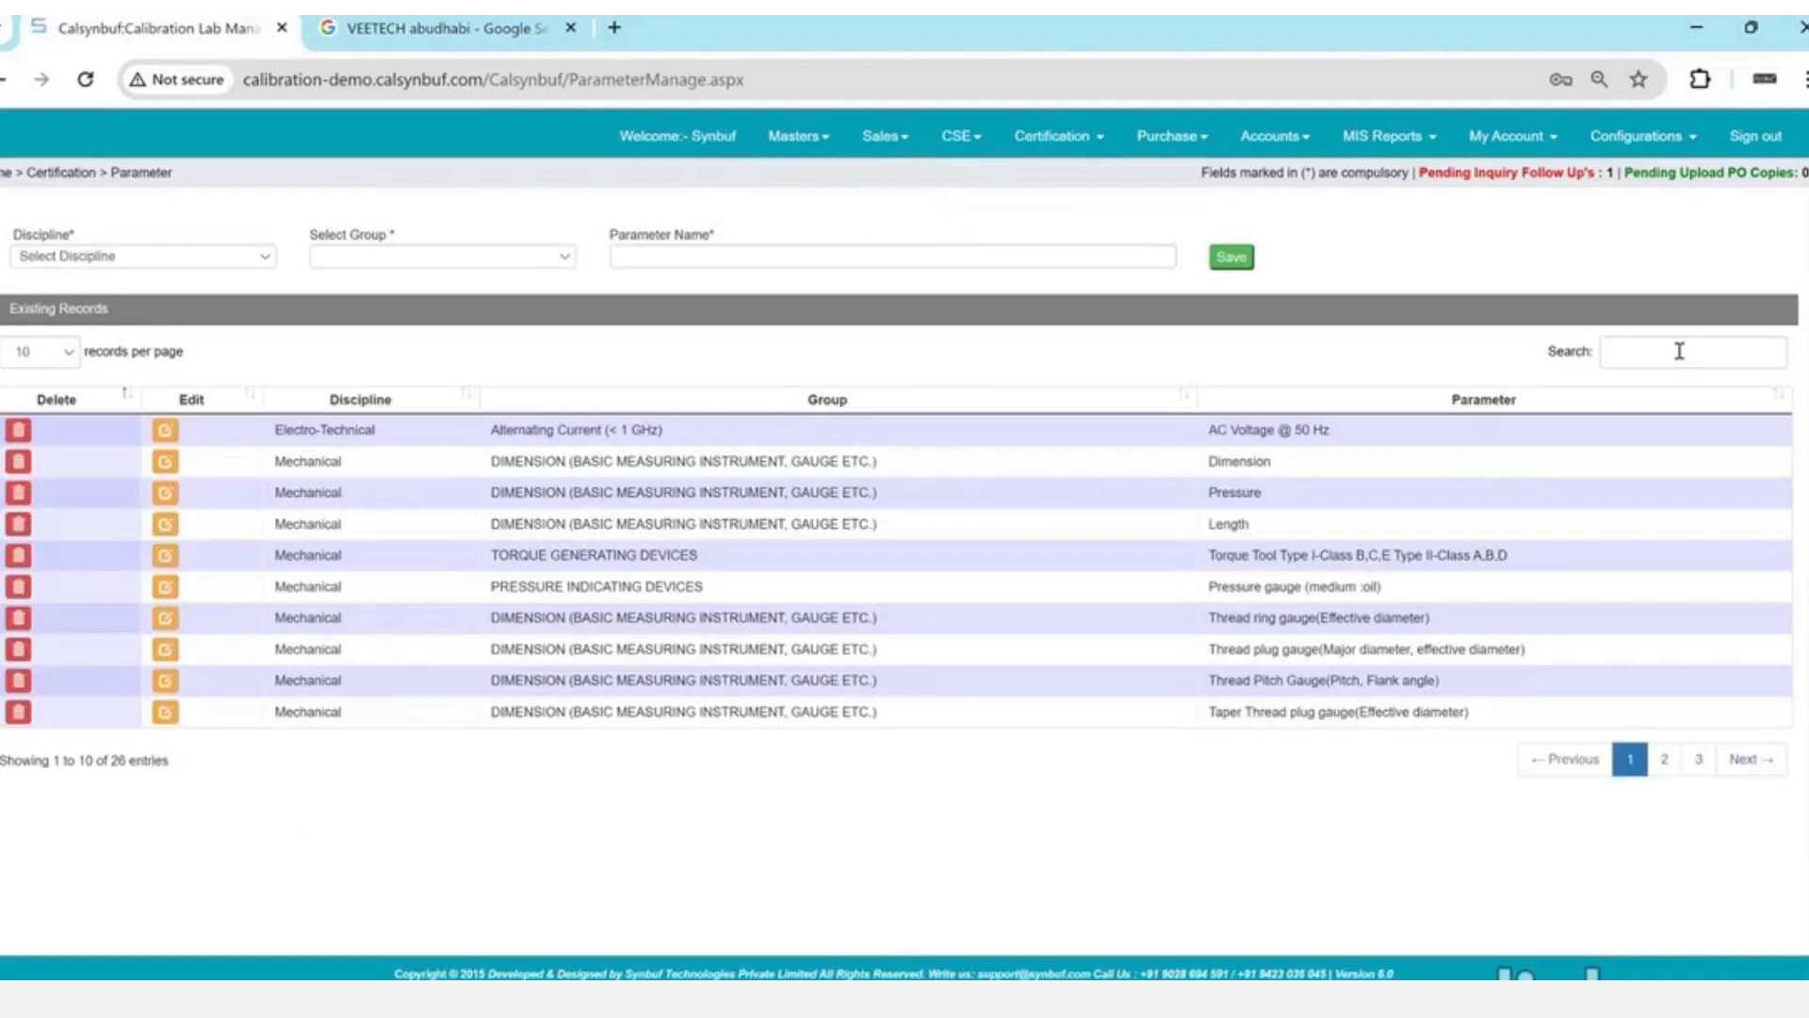
- Search the parameters for 'pressure' and then 'vaccu', and clear the search afterwards
{"action": "left_click", "coordinate": [1680, 351]}
{"action": "type", "text": "pressue"}
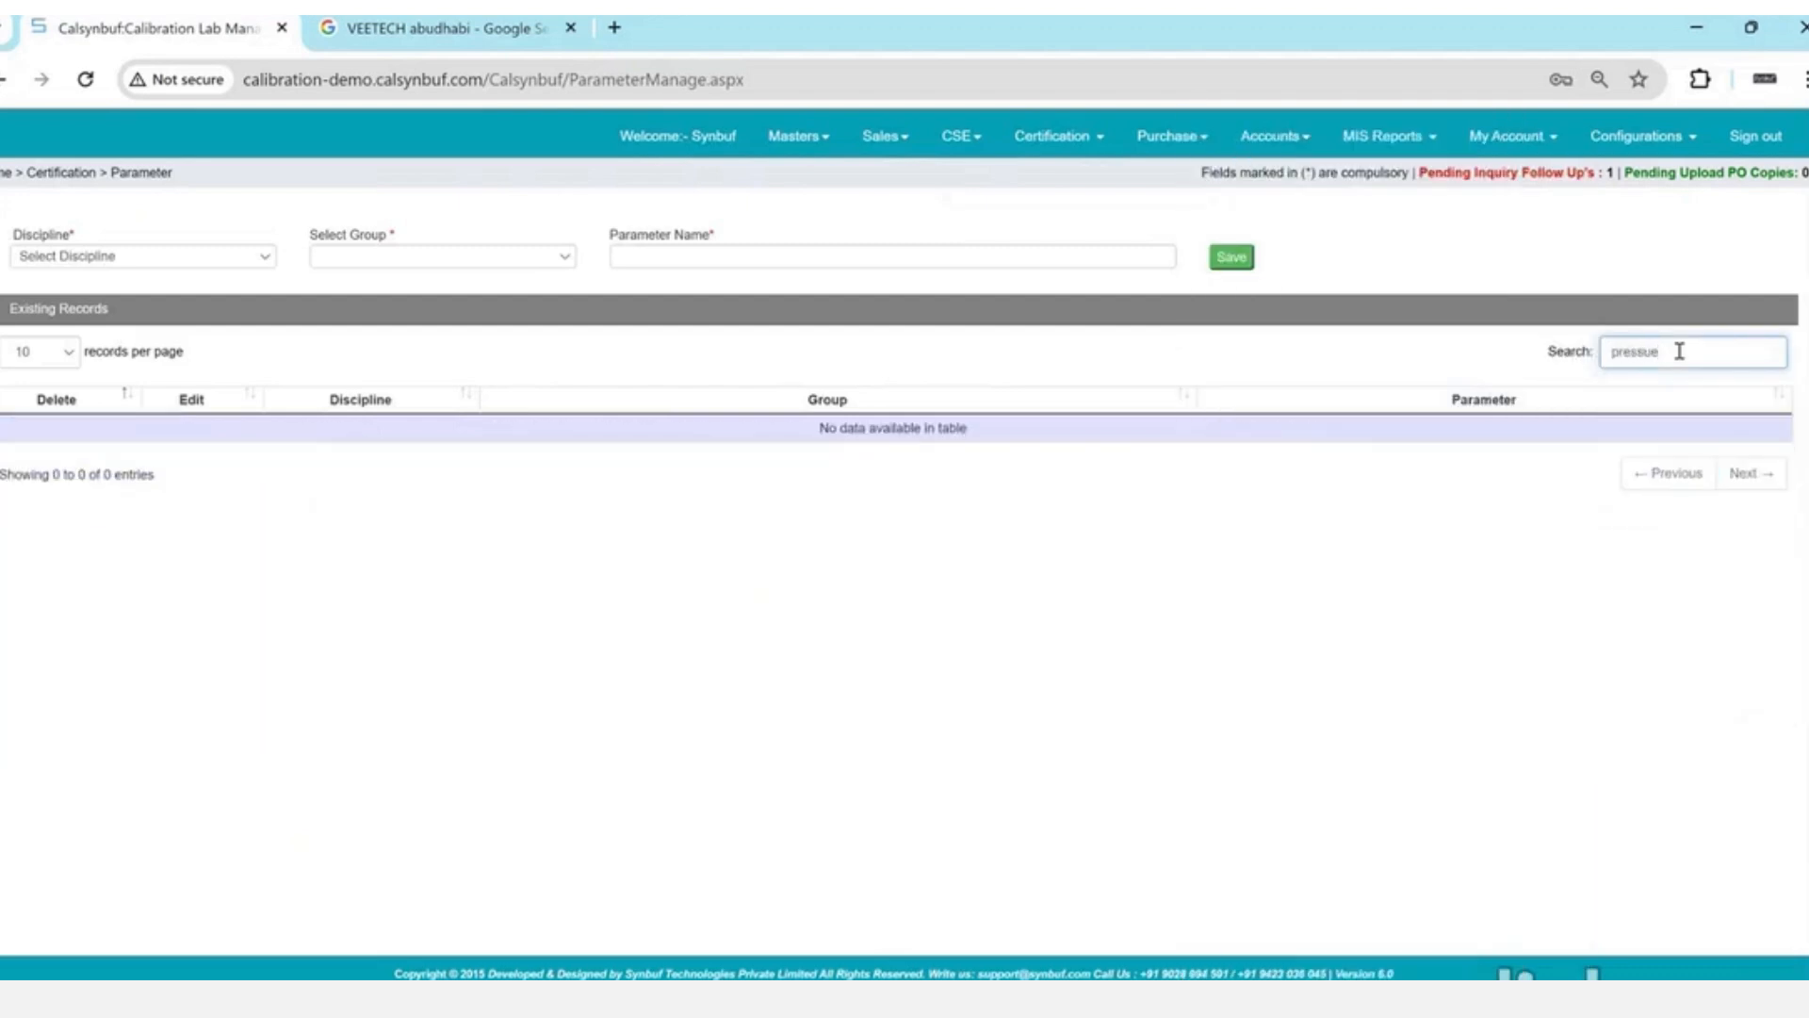
{"action": "key", "text": "ctrl+a"}
{"action": "type", "text": "pressure"}
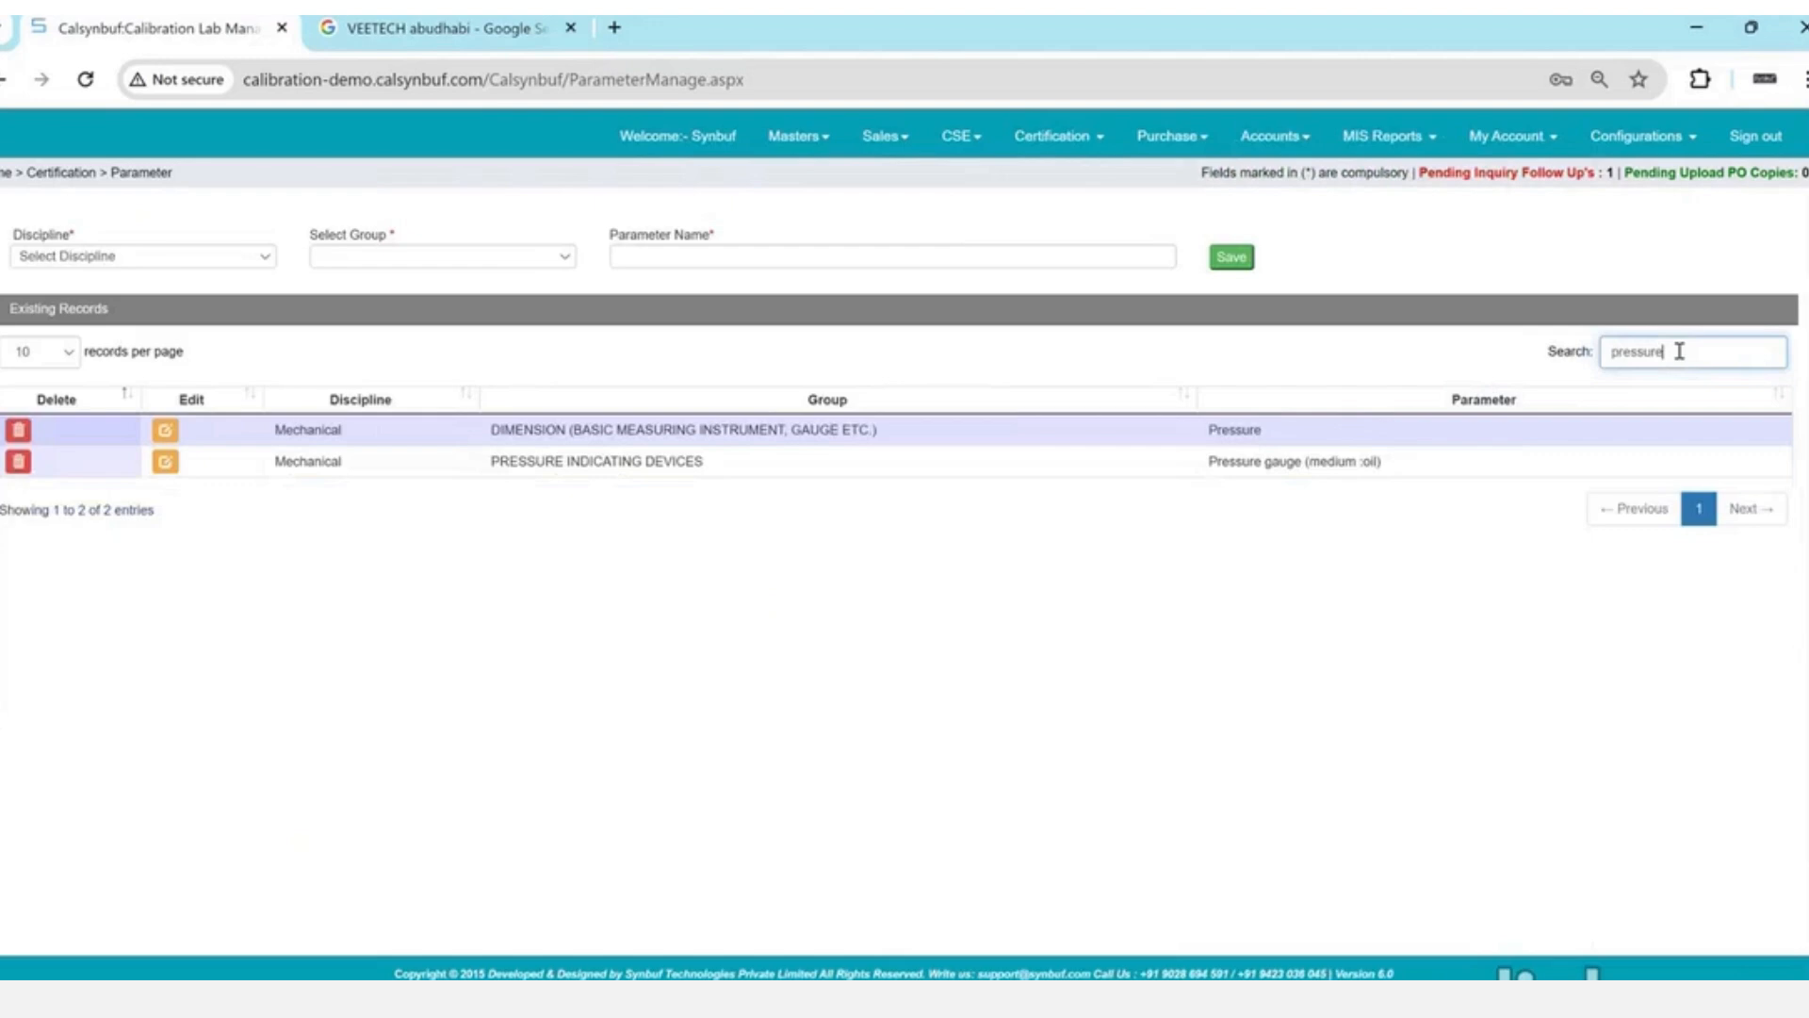
{"action": "key", "text": "ctrl+a"}
{"action": "type", "text": "vaccu"}
{"action": "key", "text": "ctrl+a"}
{"action": "key", "text": "BackSpace"}
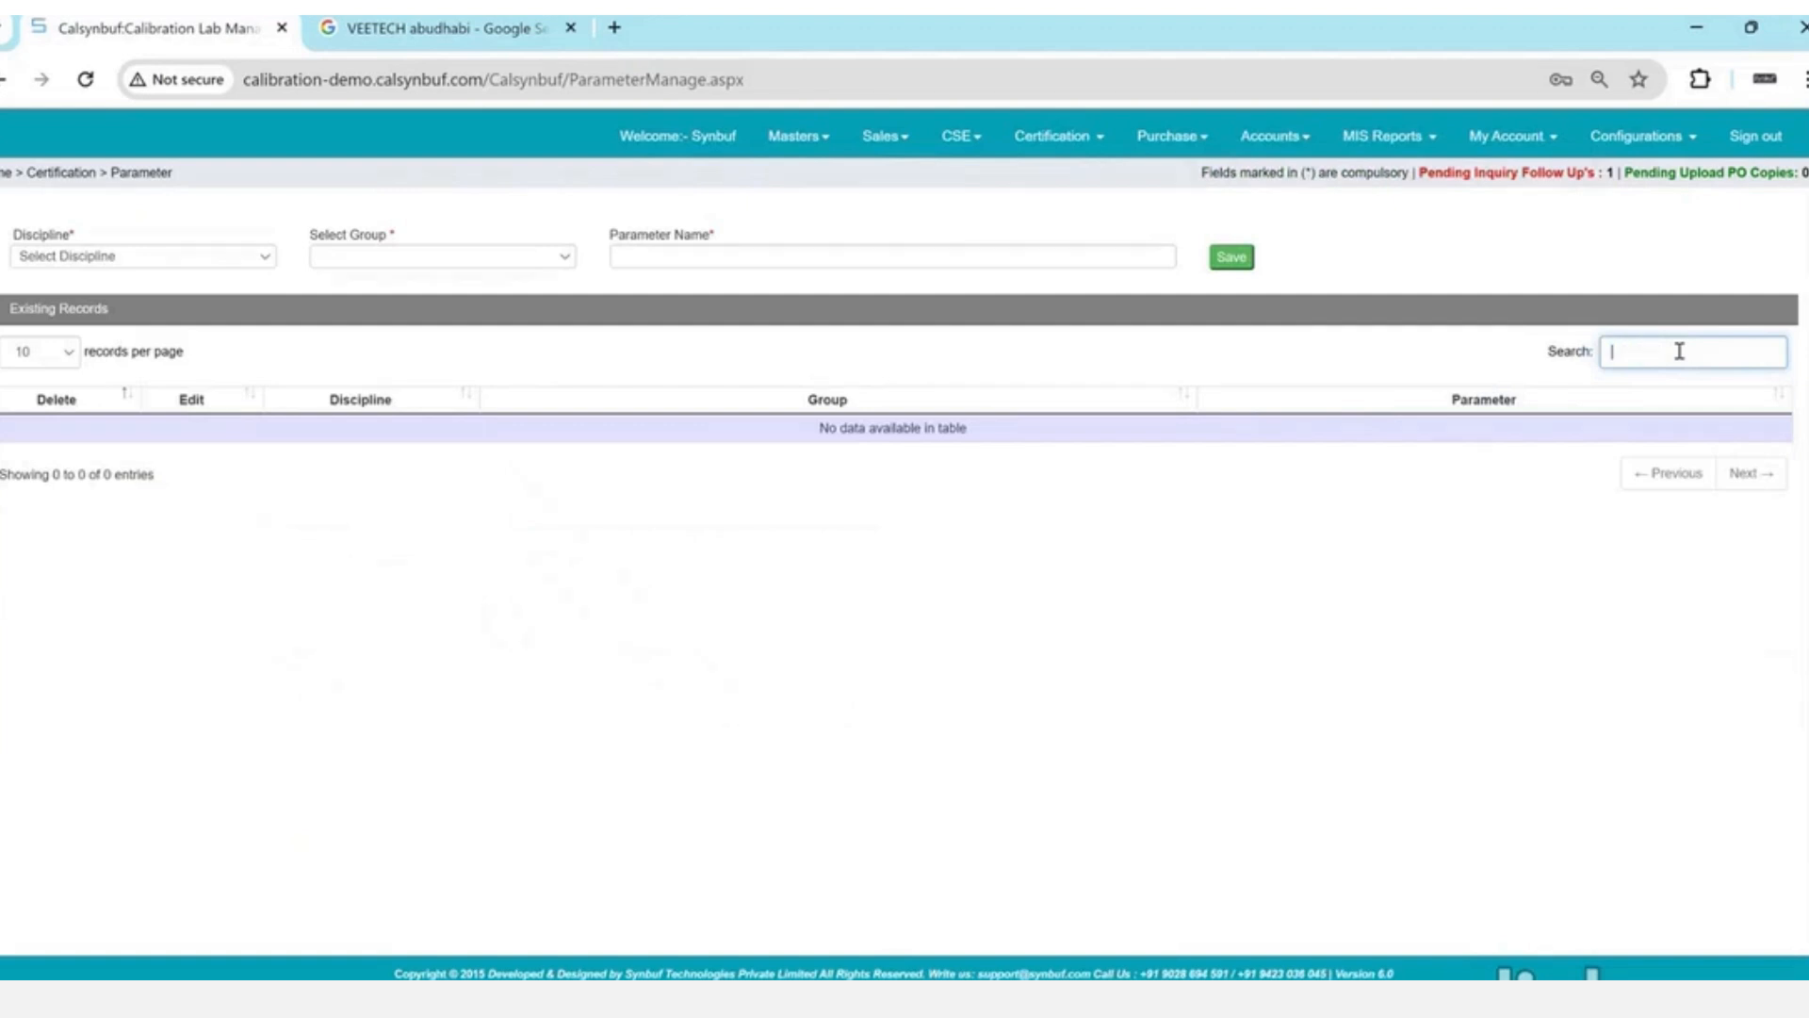
- Look over the full list of 26 parameters, then bring up the Certification menu
{"action": "left_click", "coordinate": [1528, 405]}
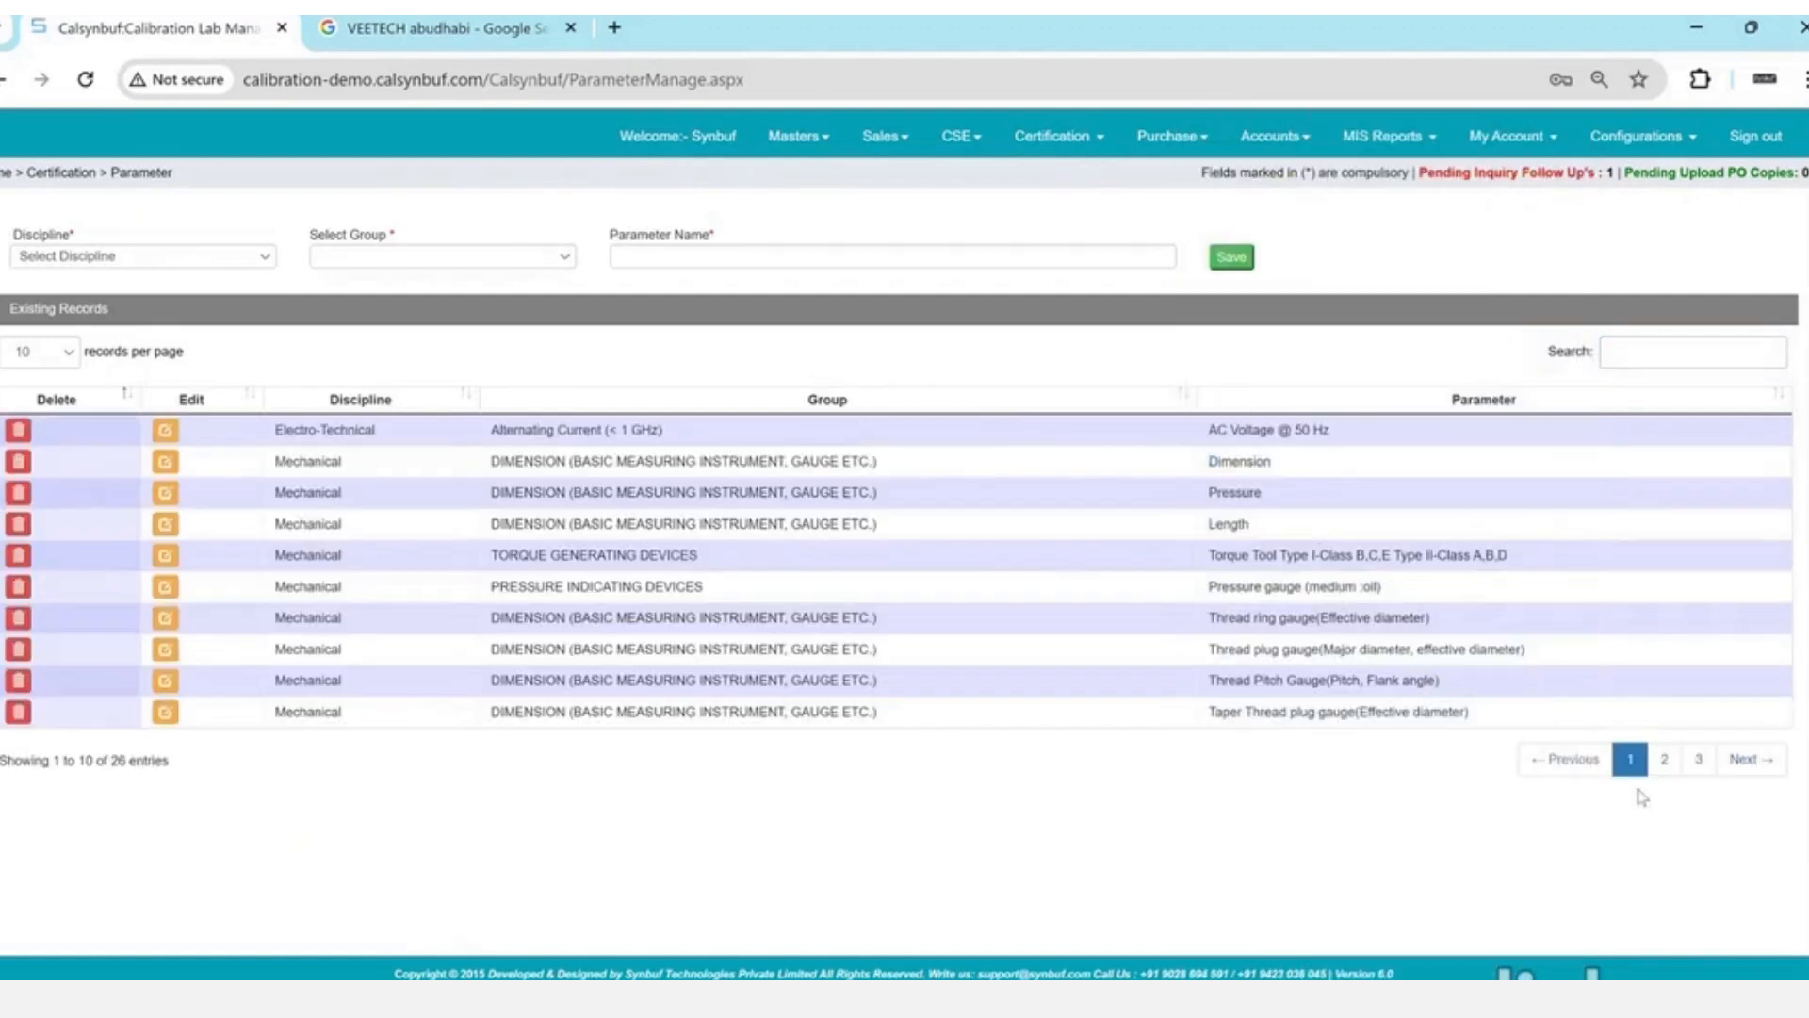
{"action": "left_click_drag", "start_coordinate": [1311, 430], "coordinate": [1373, 718]}
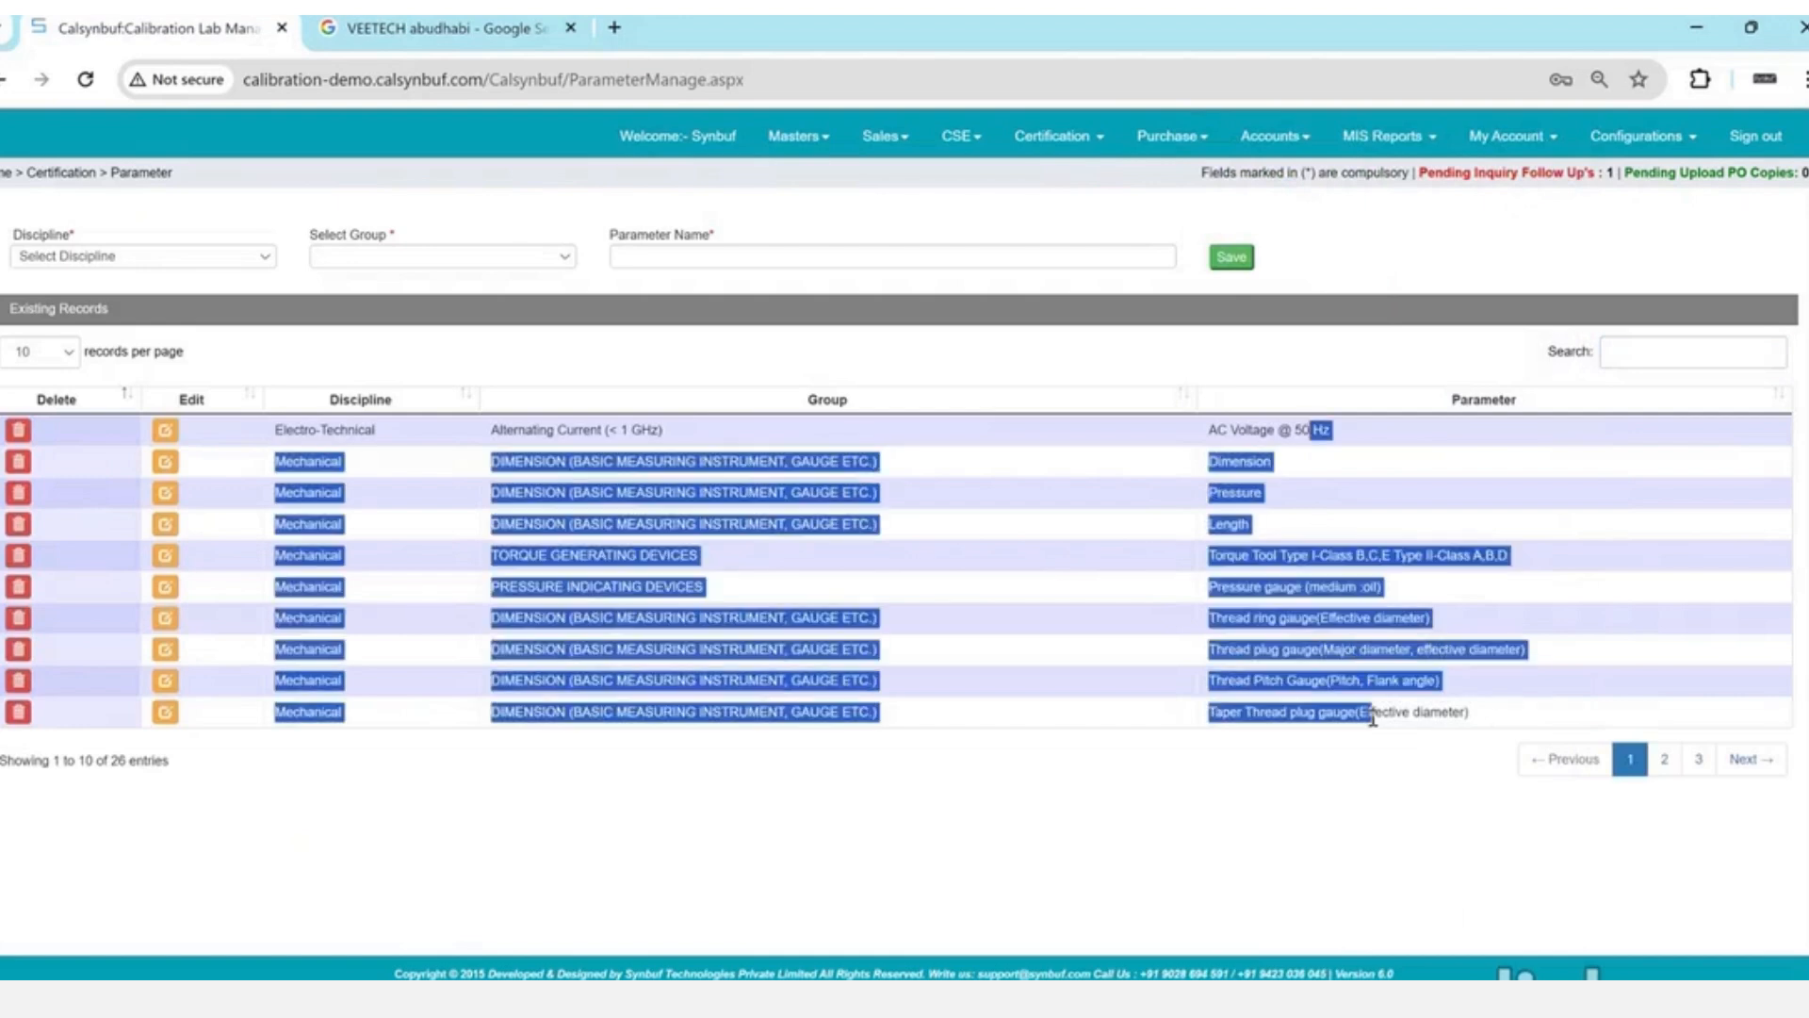
{"action": "left_click", "coordinate": [1373, 719]}
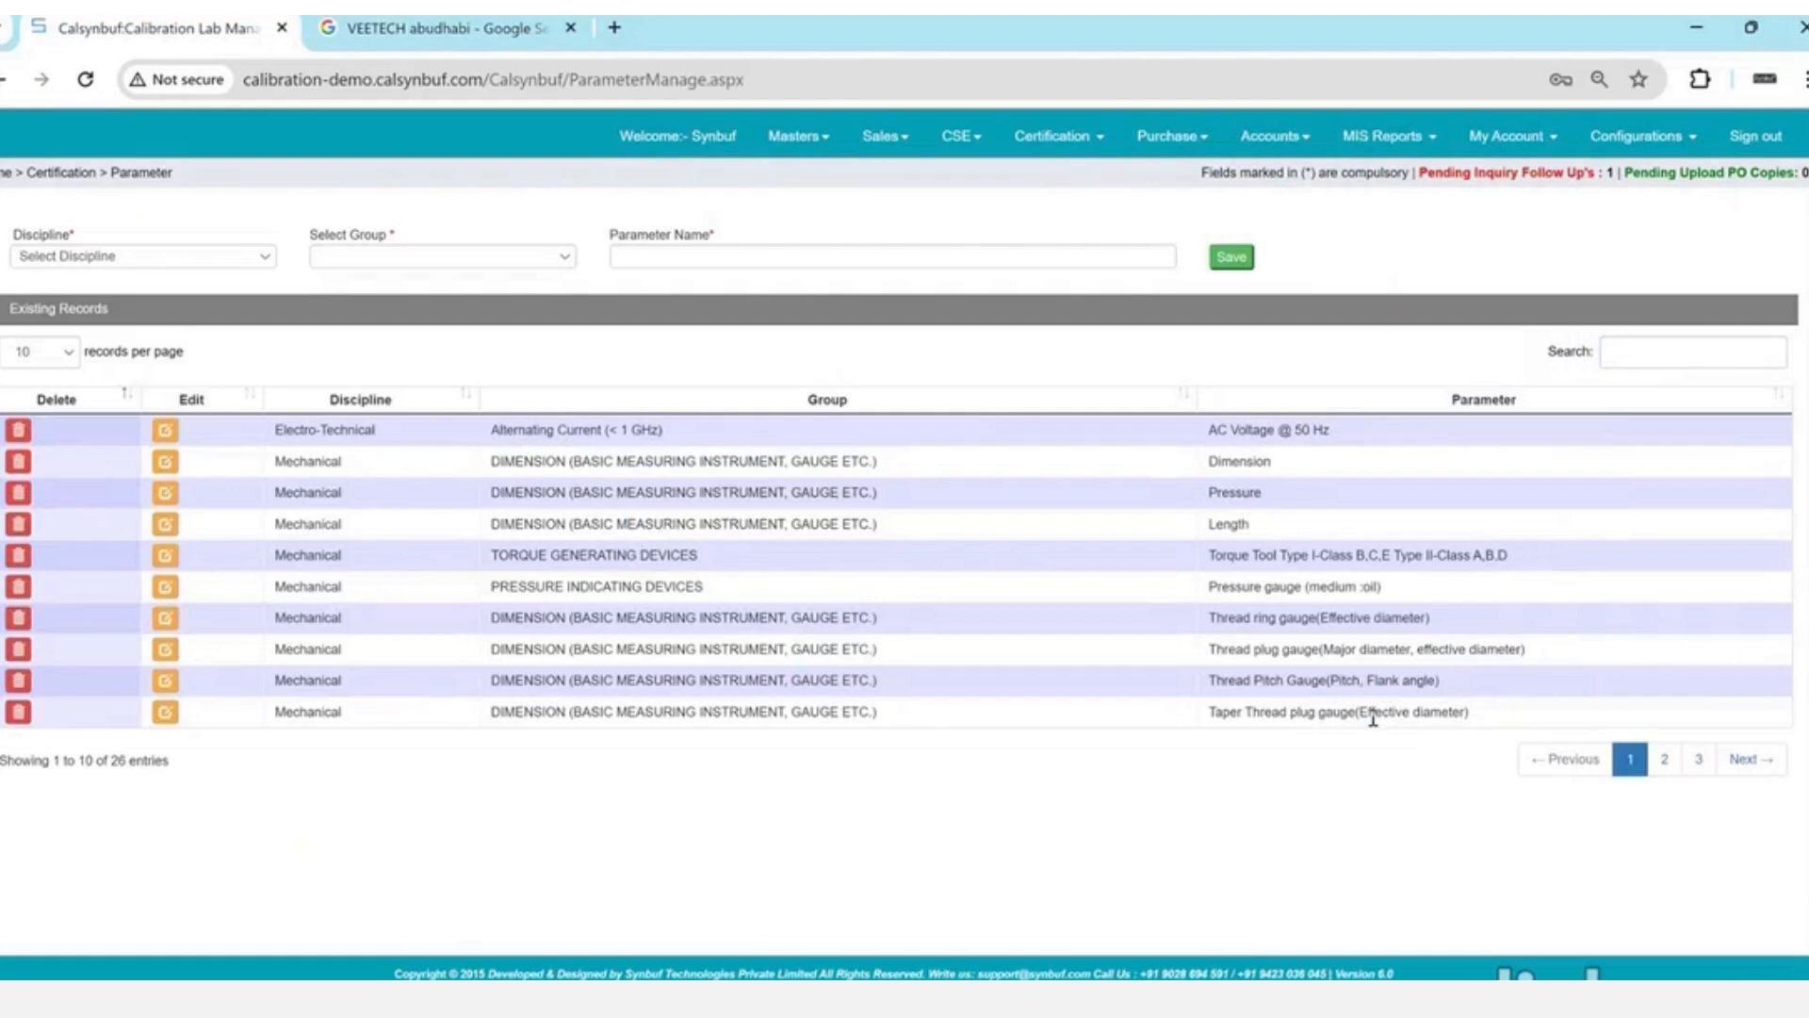
{"action": "left_click", "coordinate": [962, 140]}
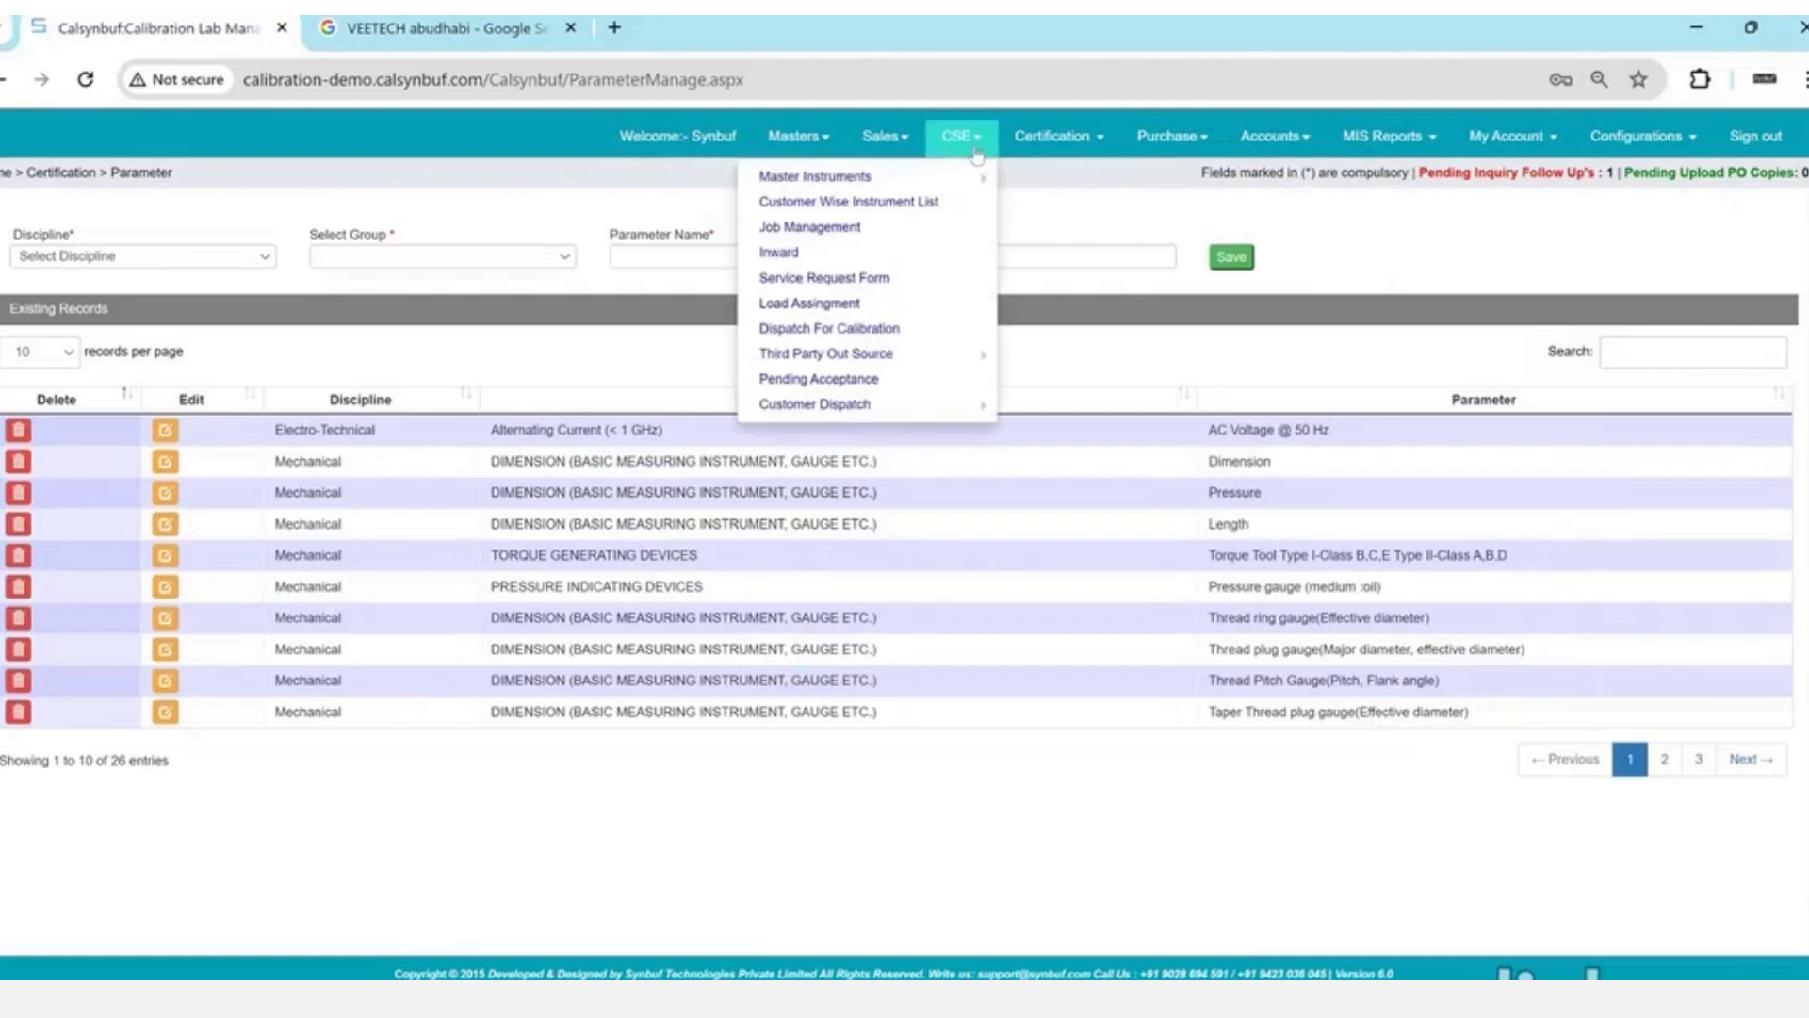
{"action": "left_click", "coordinate": [1060, 143]}
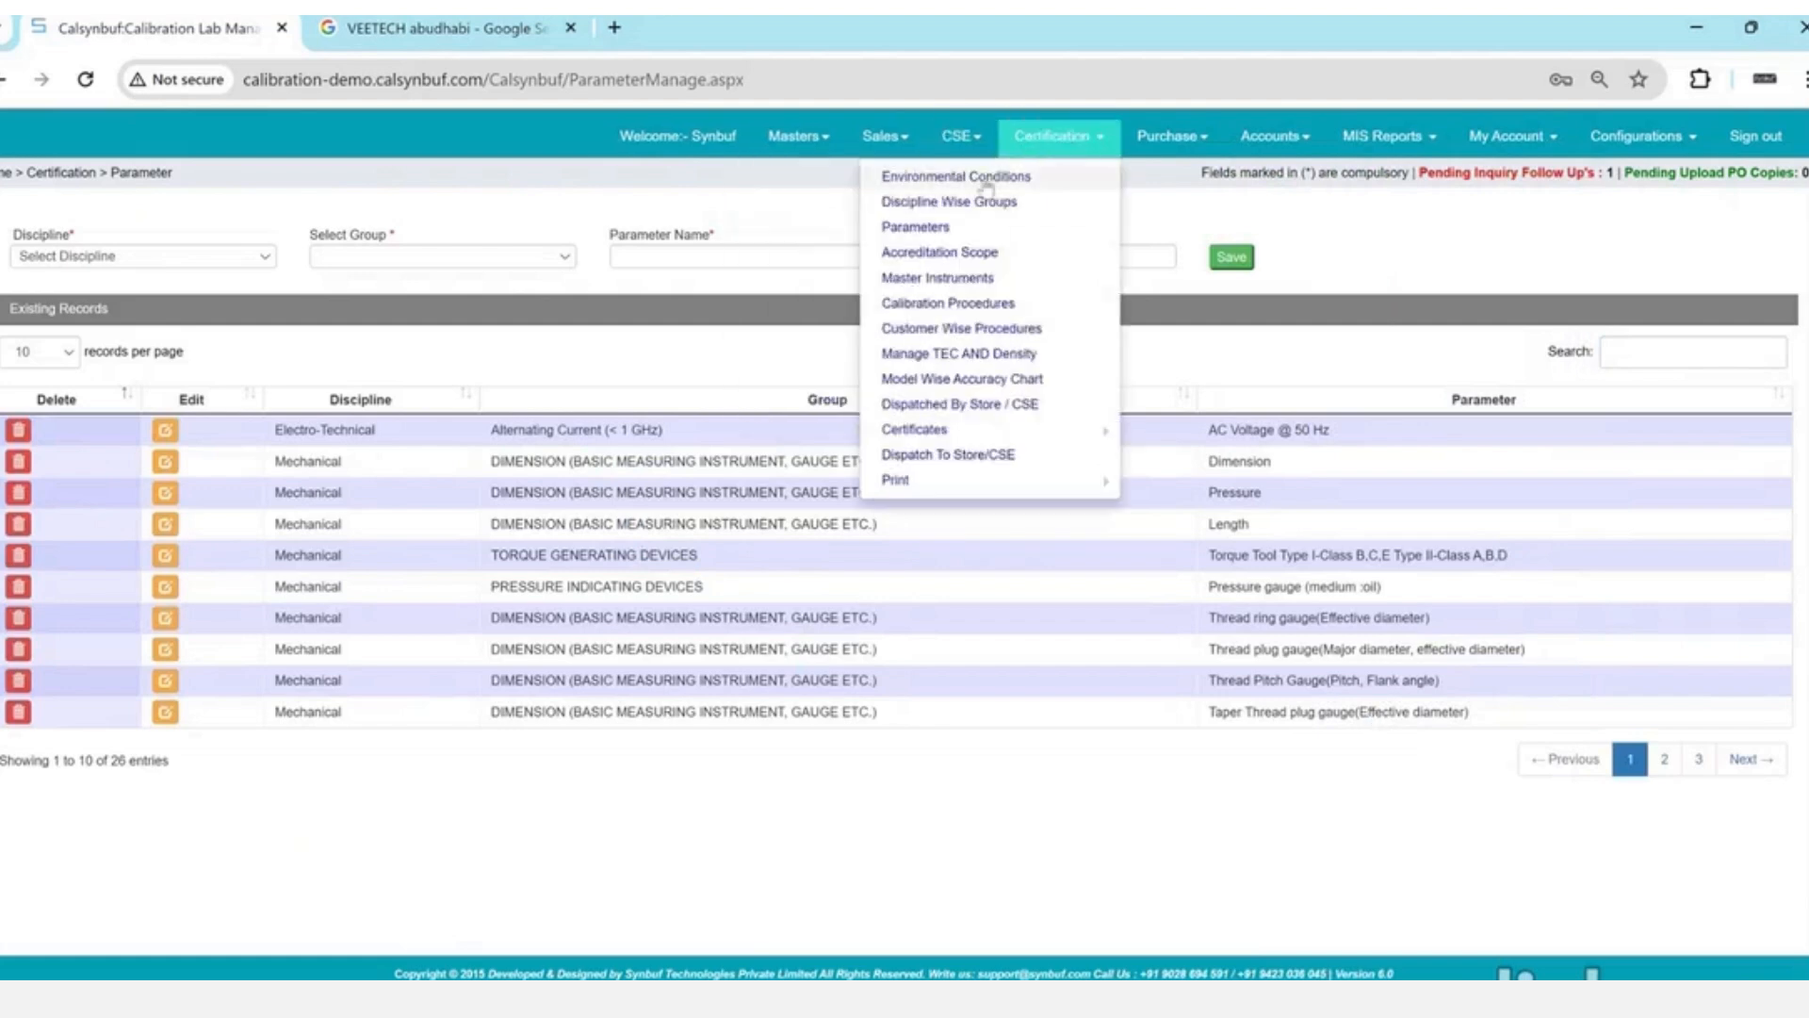
- Start a new SAC accreditation certificate numbered D-00112
{"action": "left_click", "coordinate": [947, 254]}
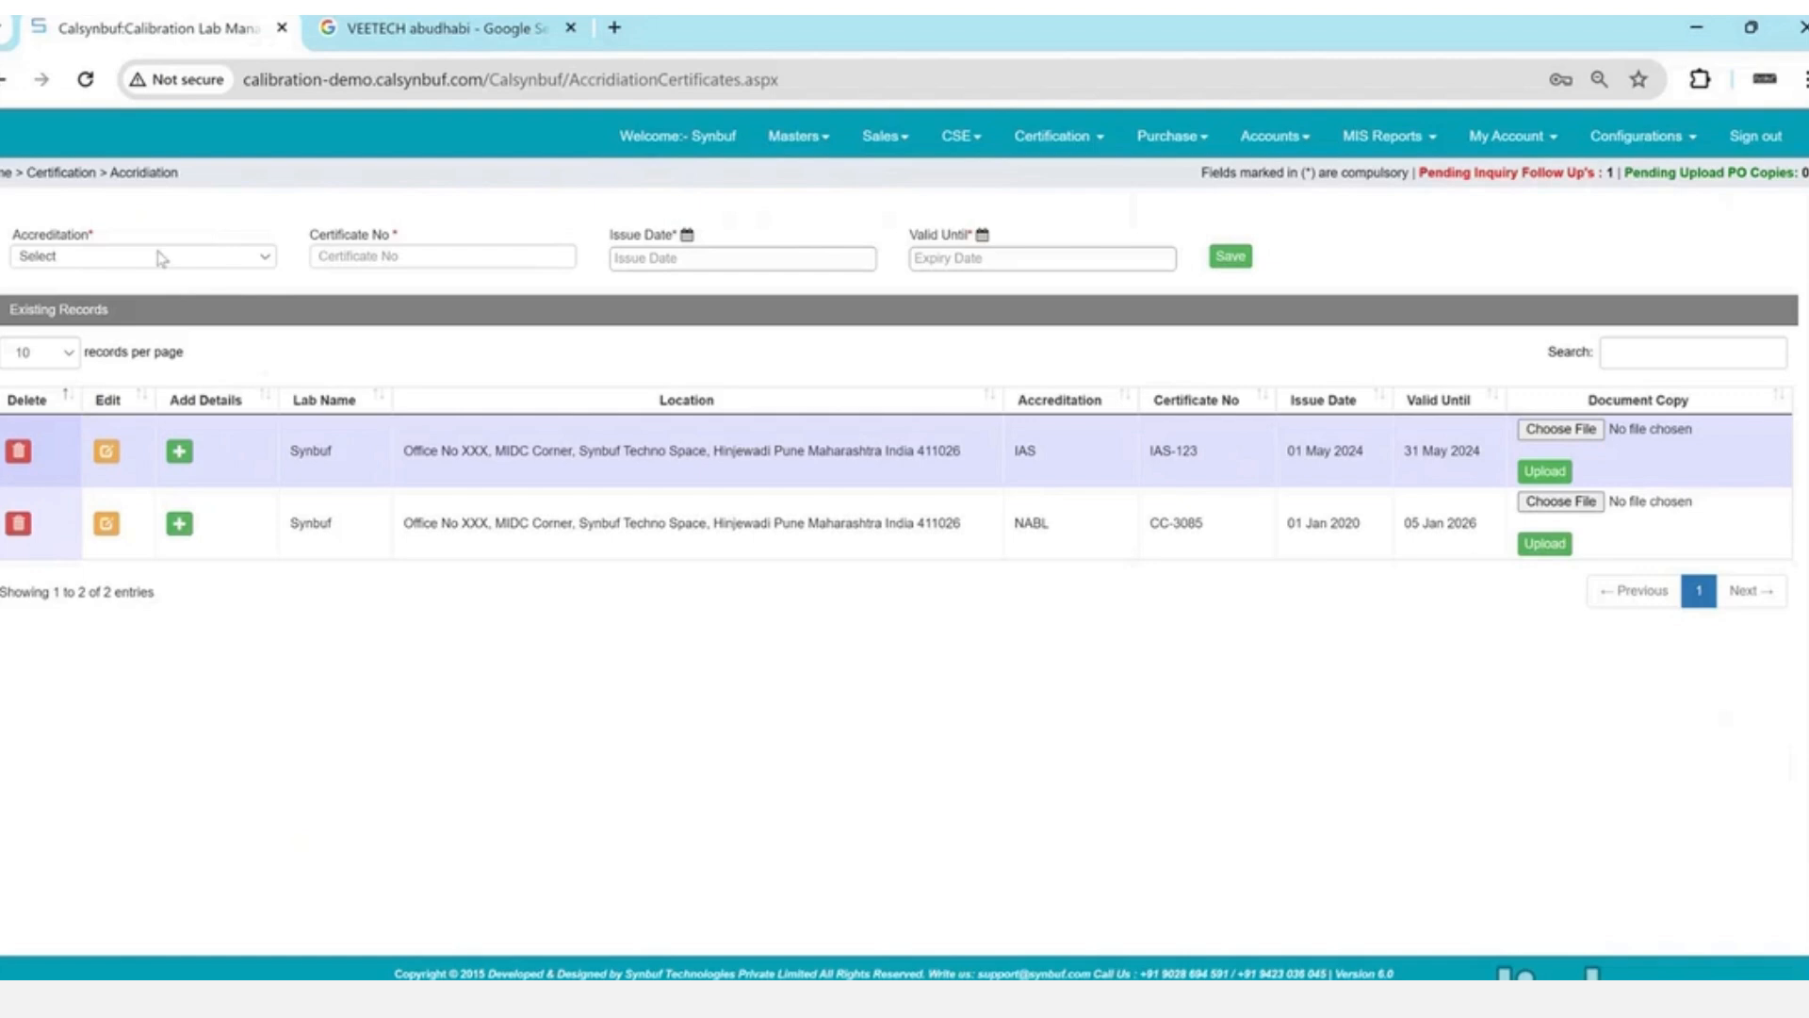
{"action": "left_click", "coordinate": [162, 257]}
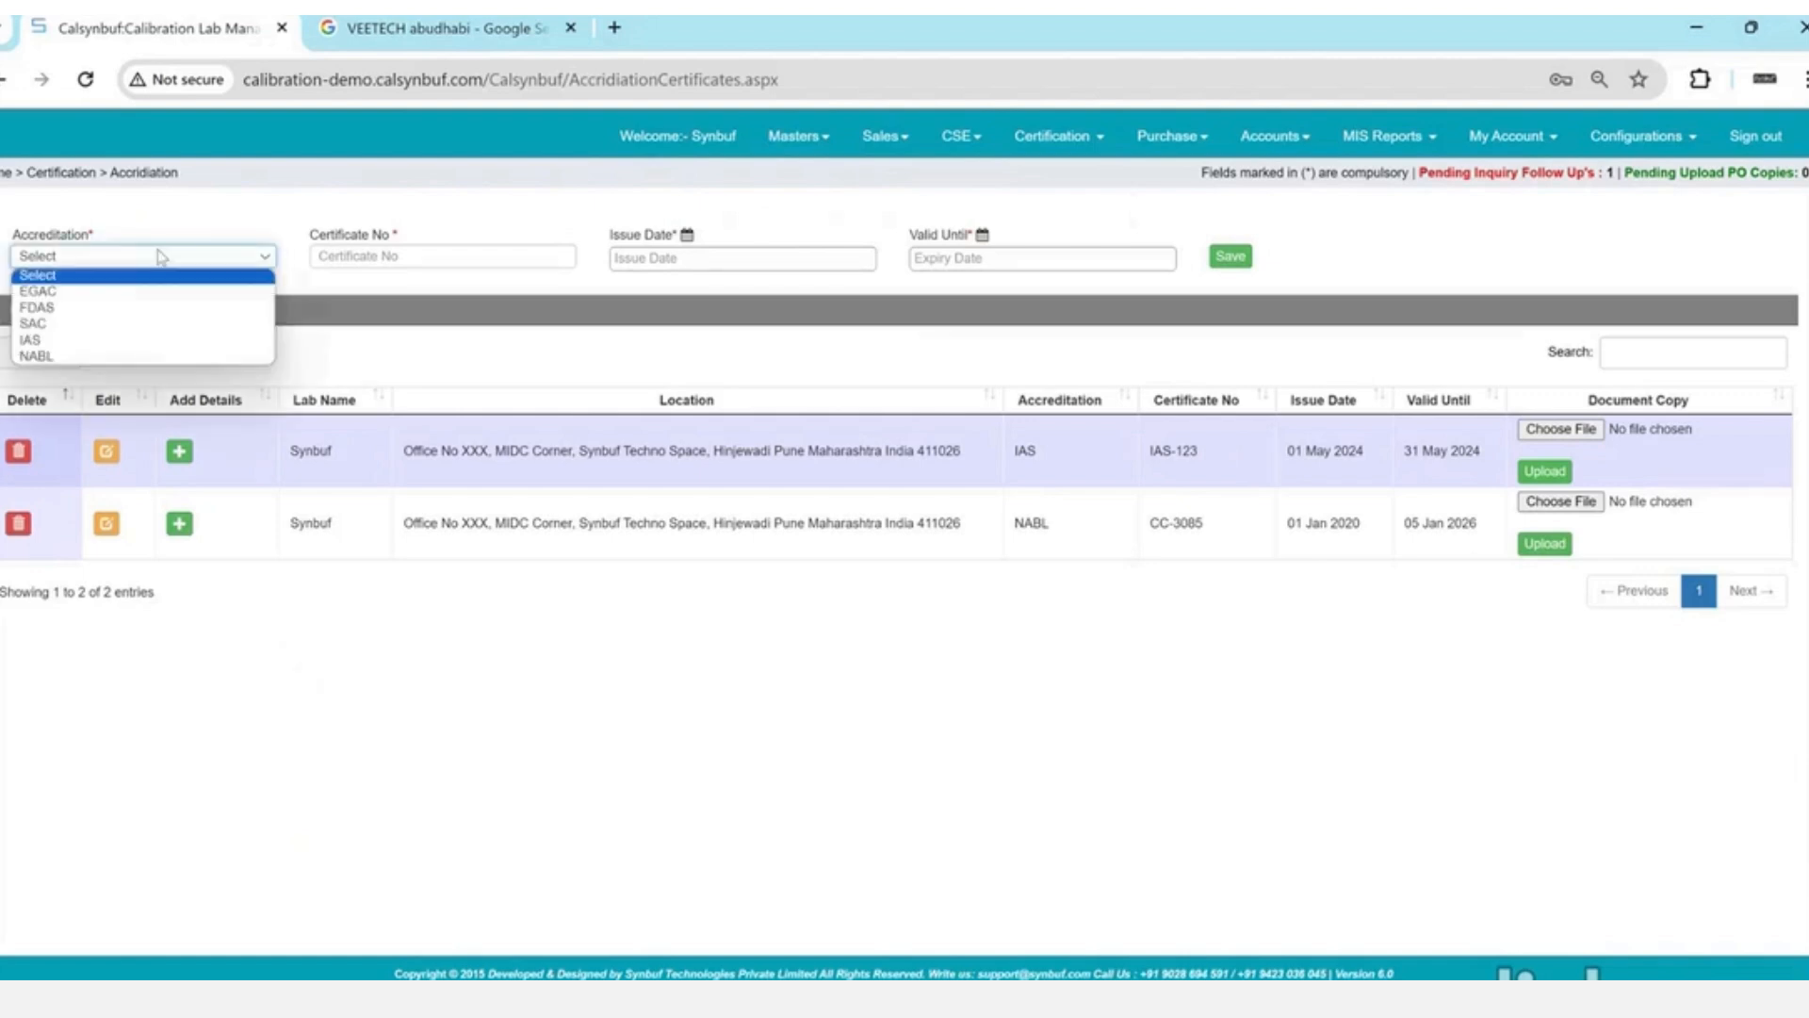
{"action": "left_click", "coordinate": [162, 324]}
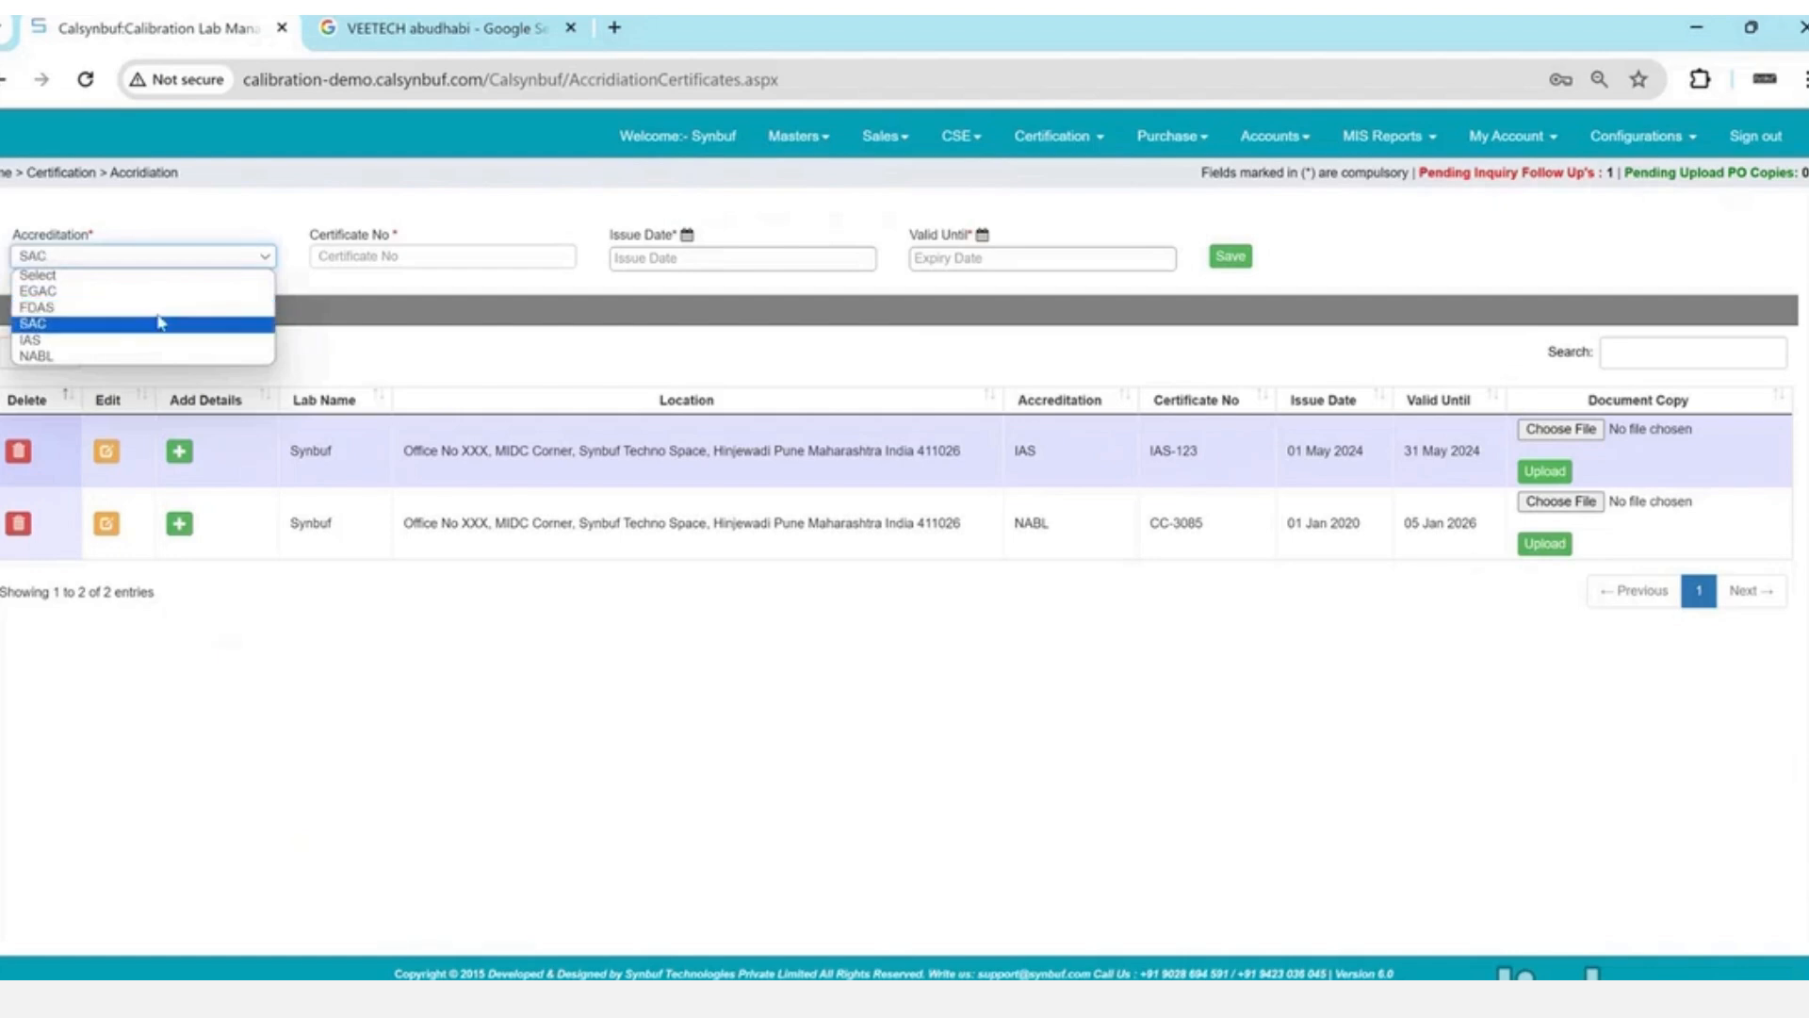
{"action": "left_click", "coordinate": [363, 258]}
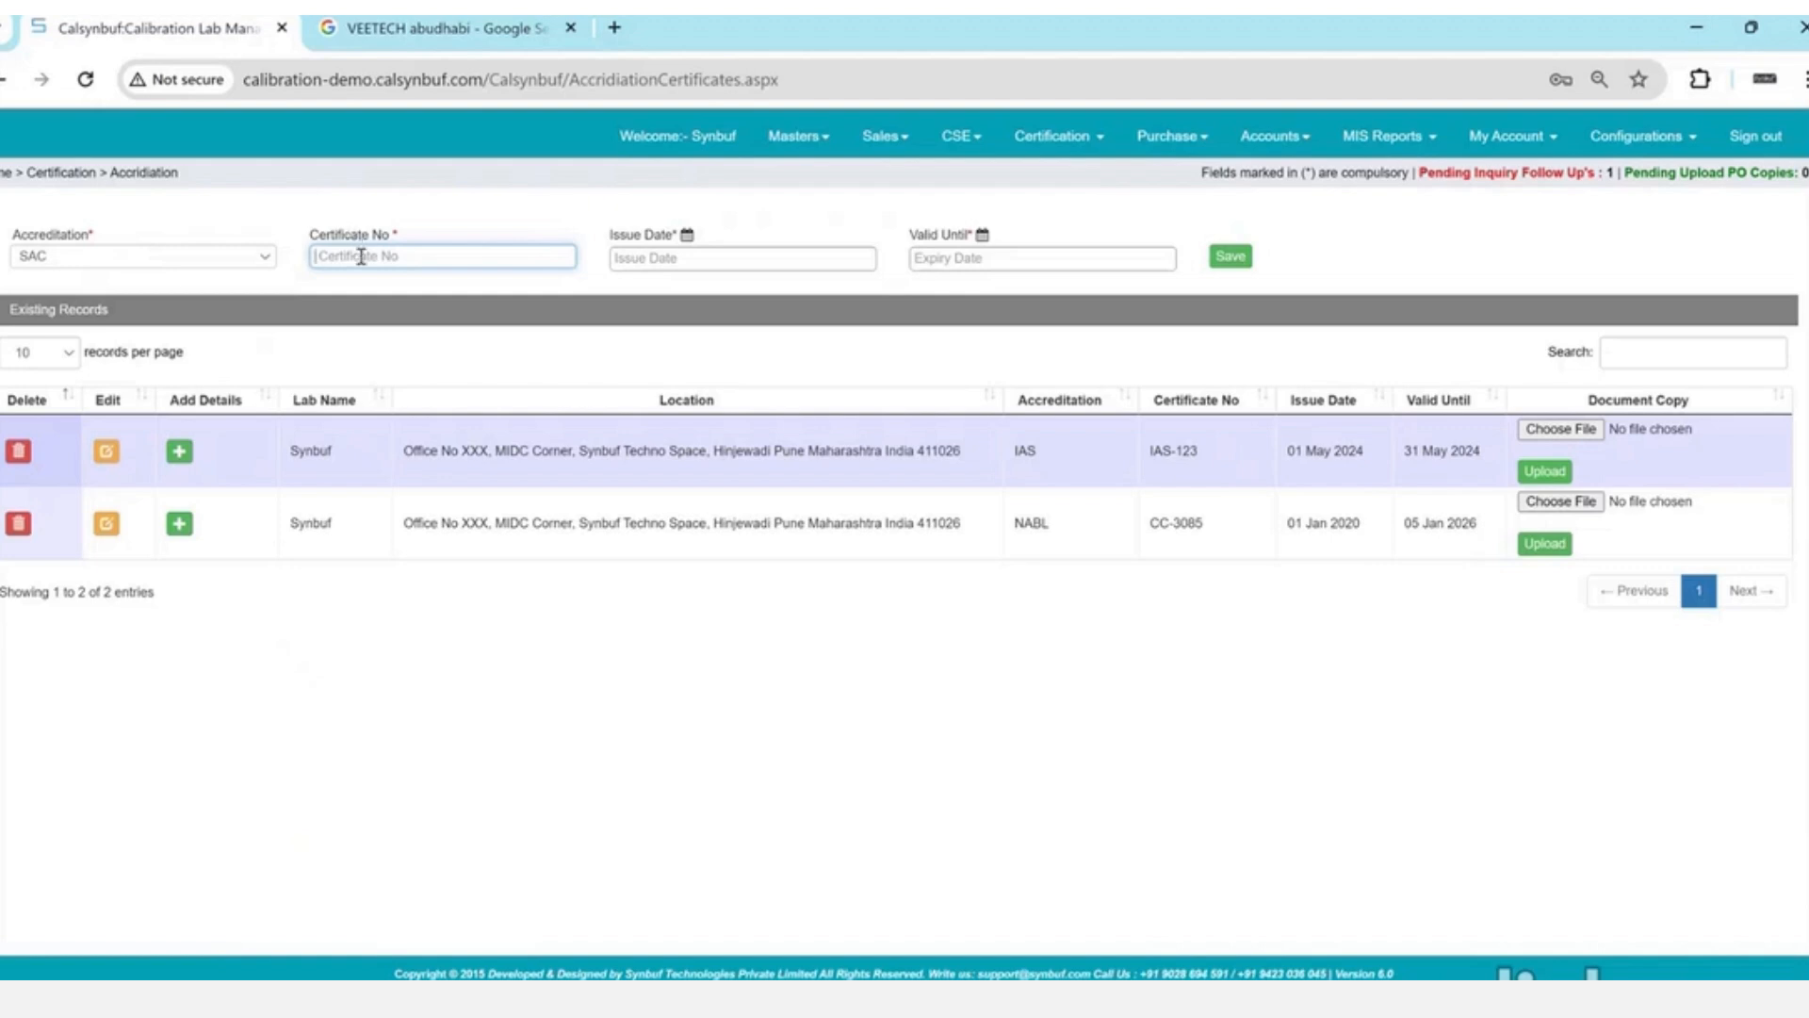
{"action": "type", "text": "0"}
{"action": "type", "text": "-0011"}
{"action": "type", "text": "2"}
- Make it valid 1–31 May 2024, save it, and open its scope details
{"action": "left_click", "coordinate": [716, 259]}
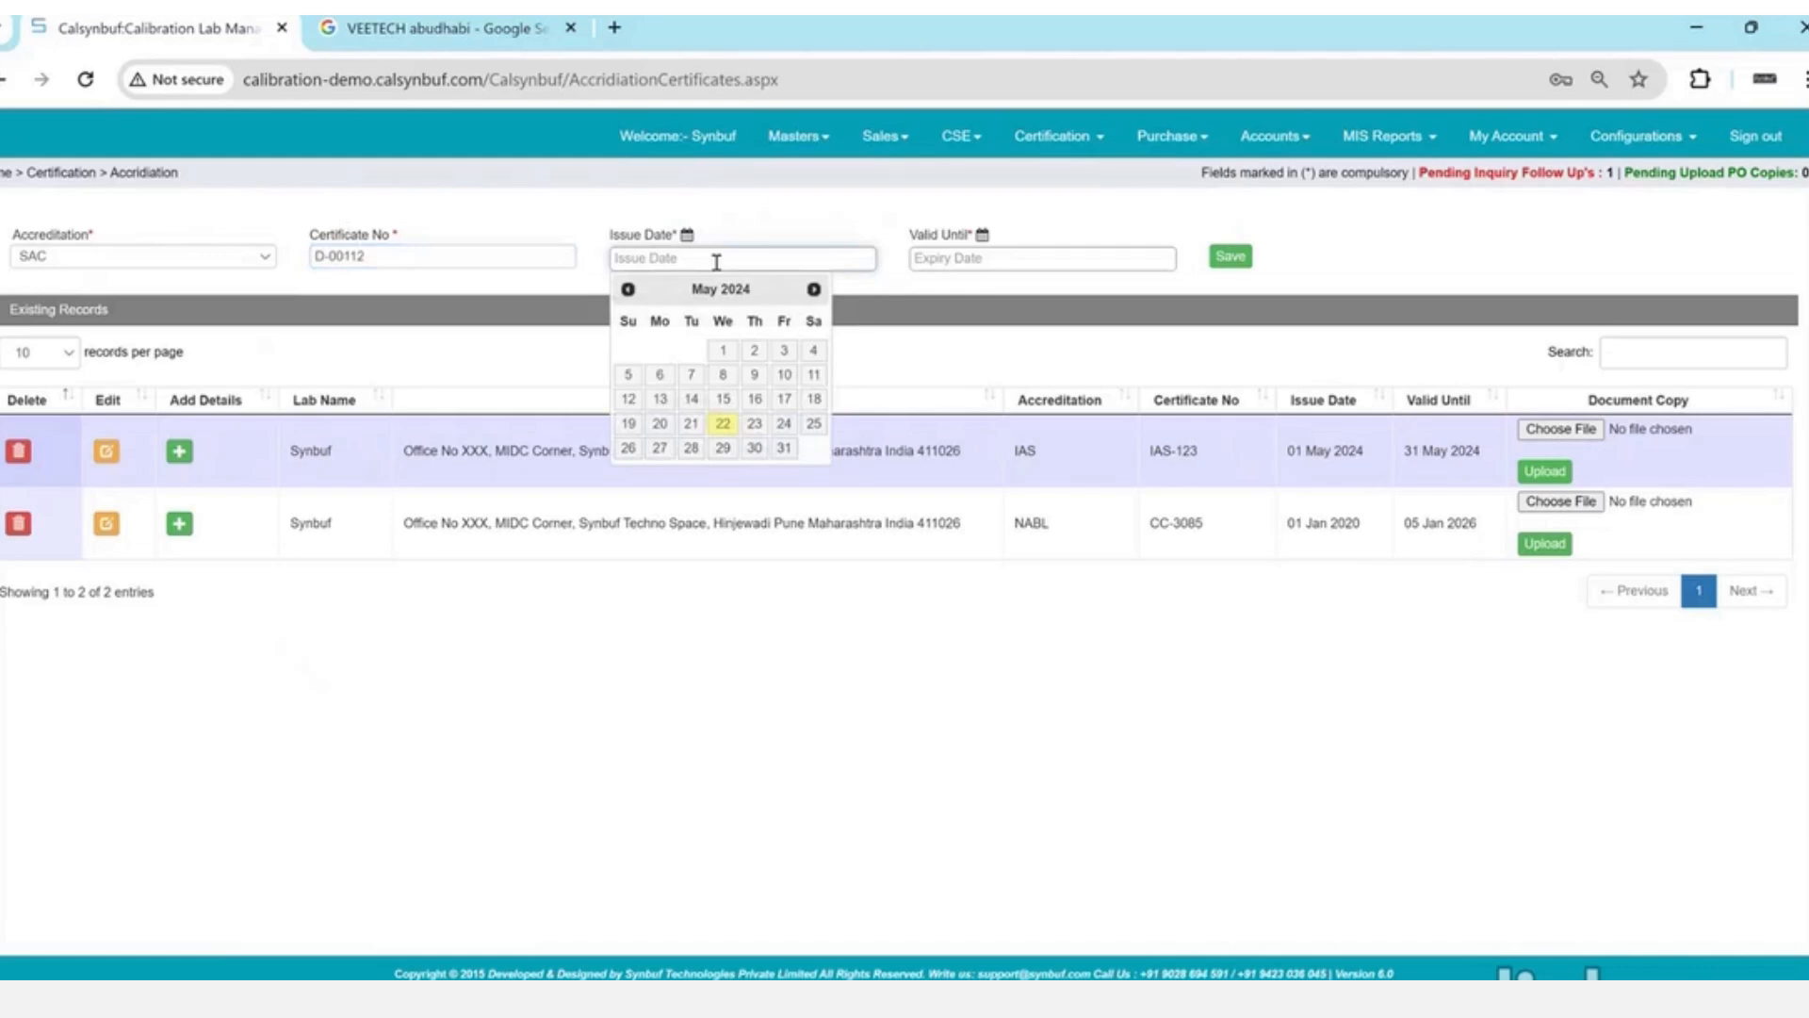
{"action": "left_click", "coordinate": [723, 350]}
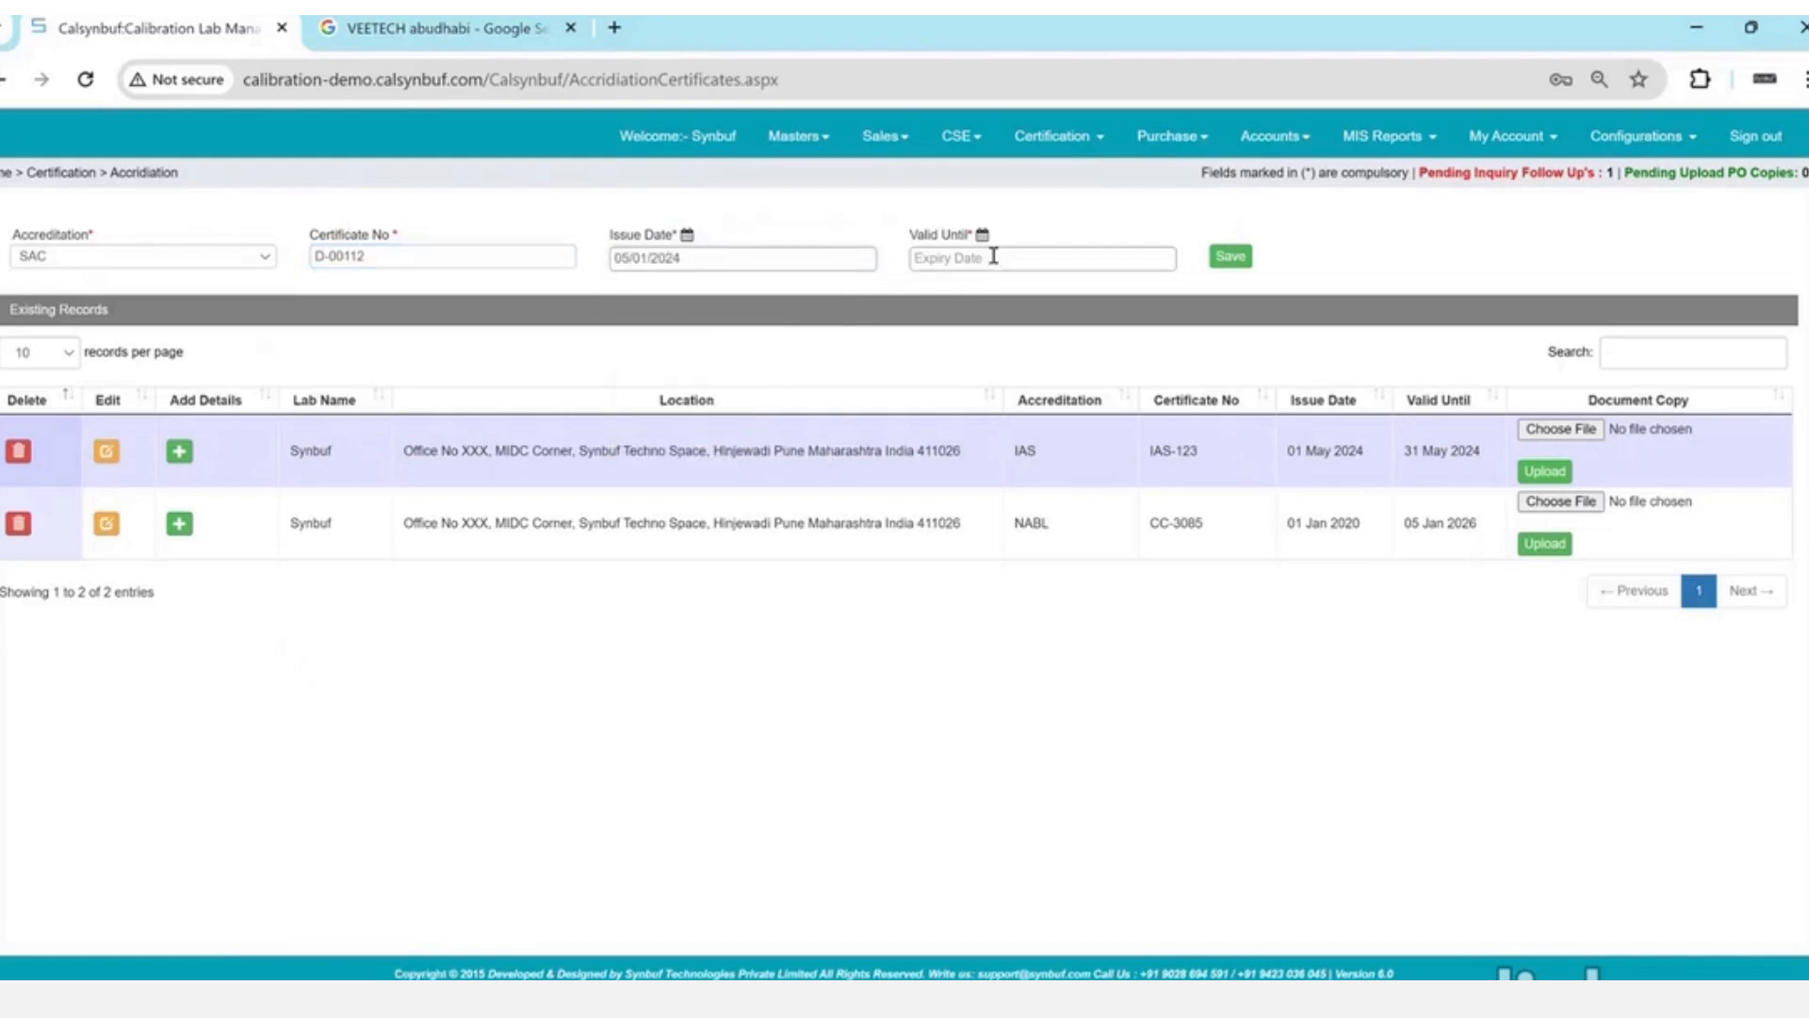
{"action": "left_click", "coordinate": [993, 257]}
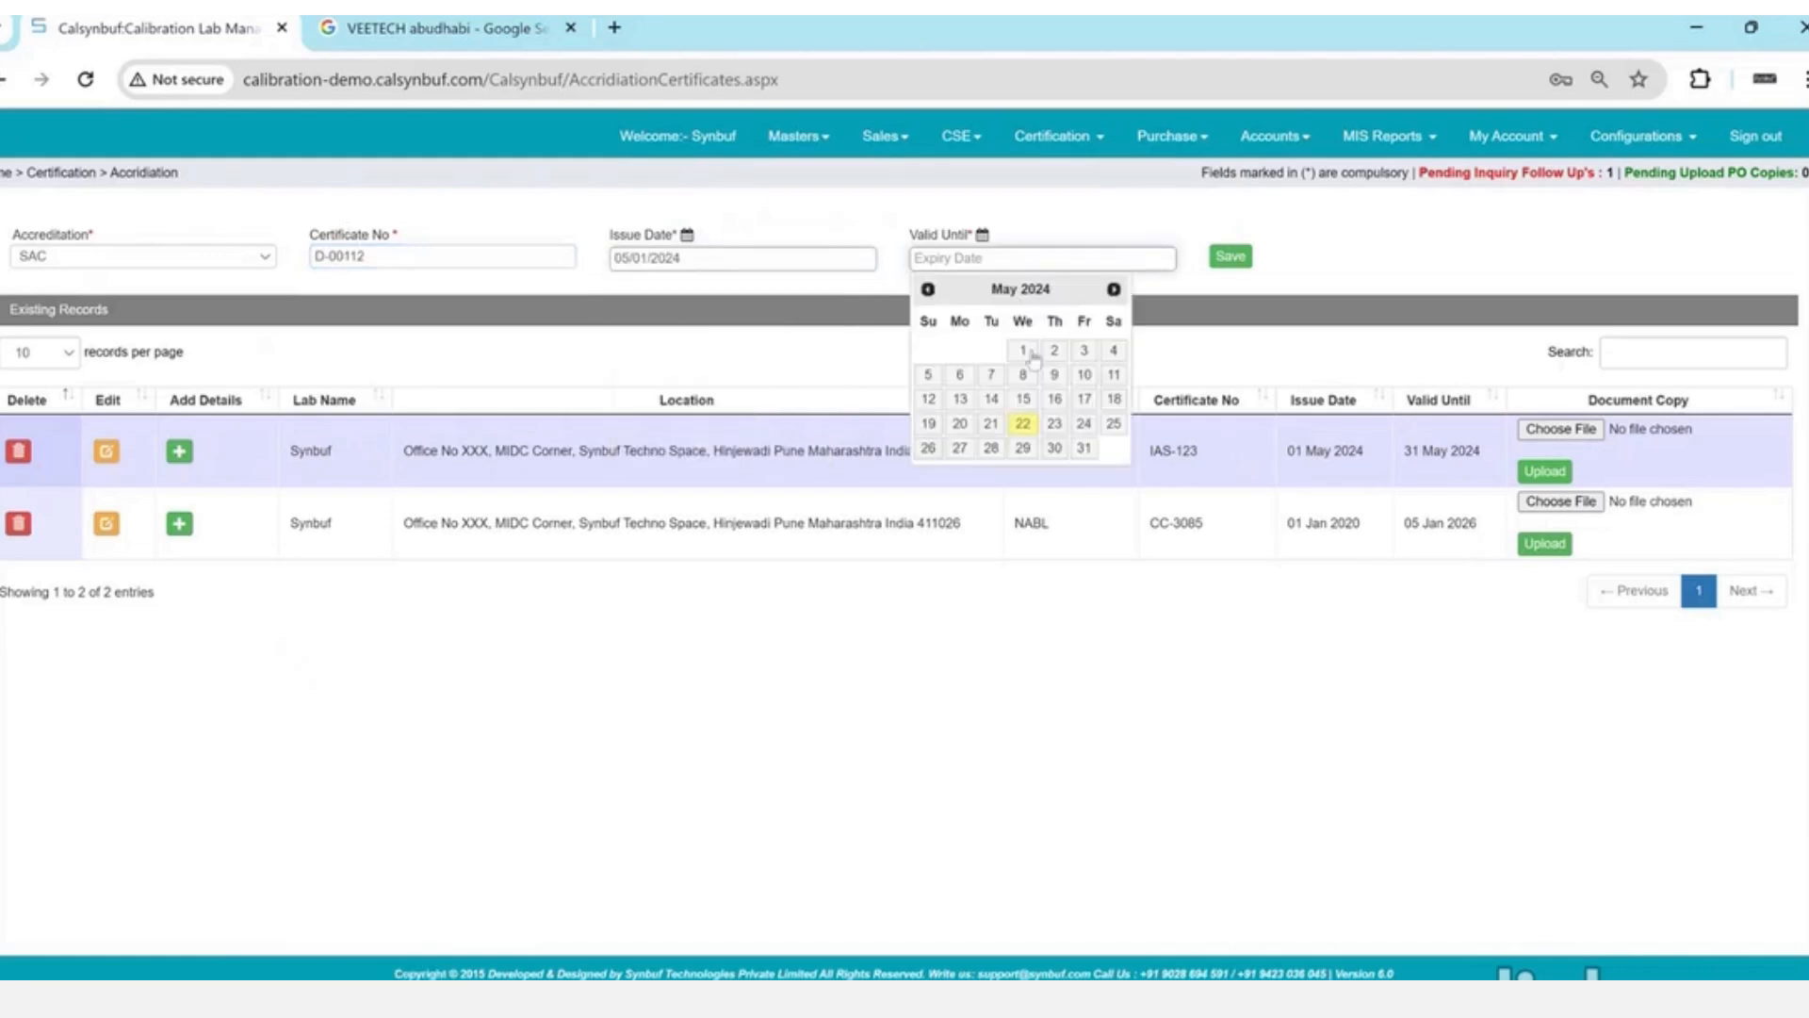
{"action": "left_click", "coordinate": [1089, 451]}
{"action": "left_click", "coordinate": [1244, 261]}
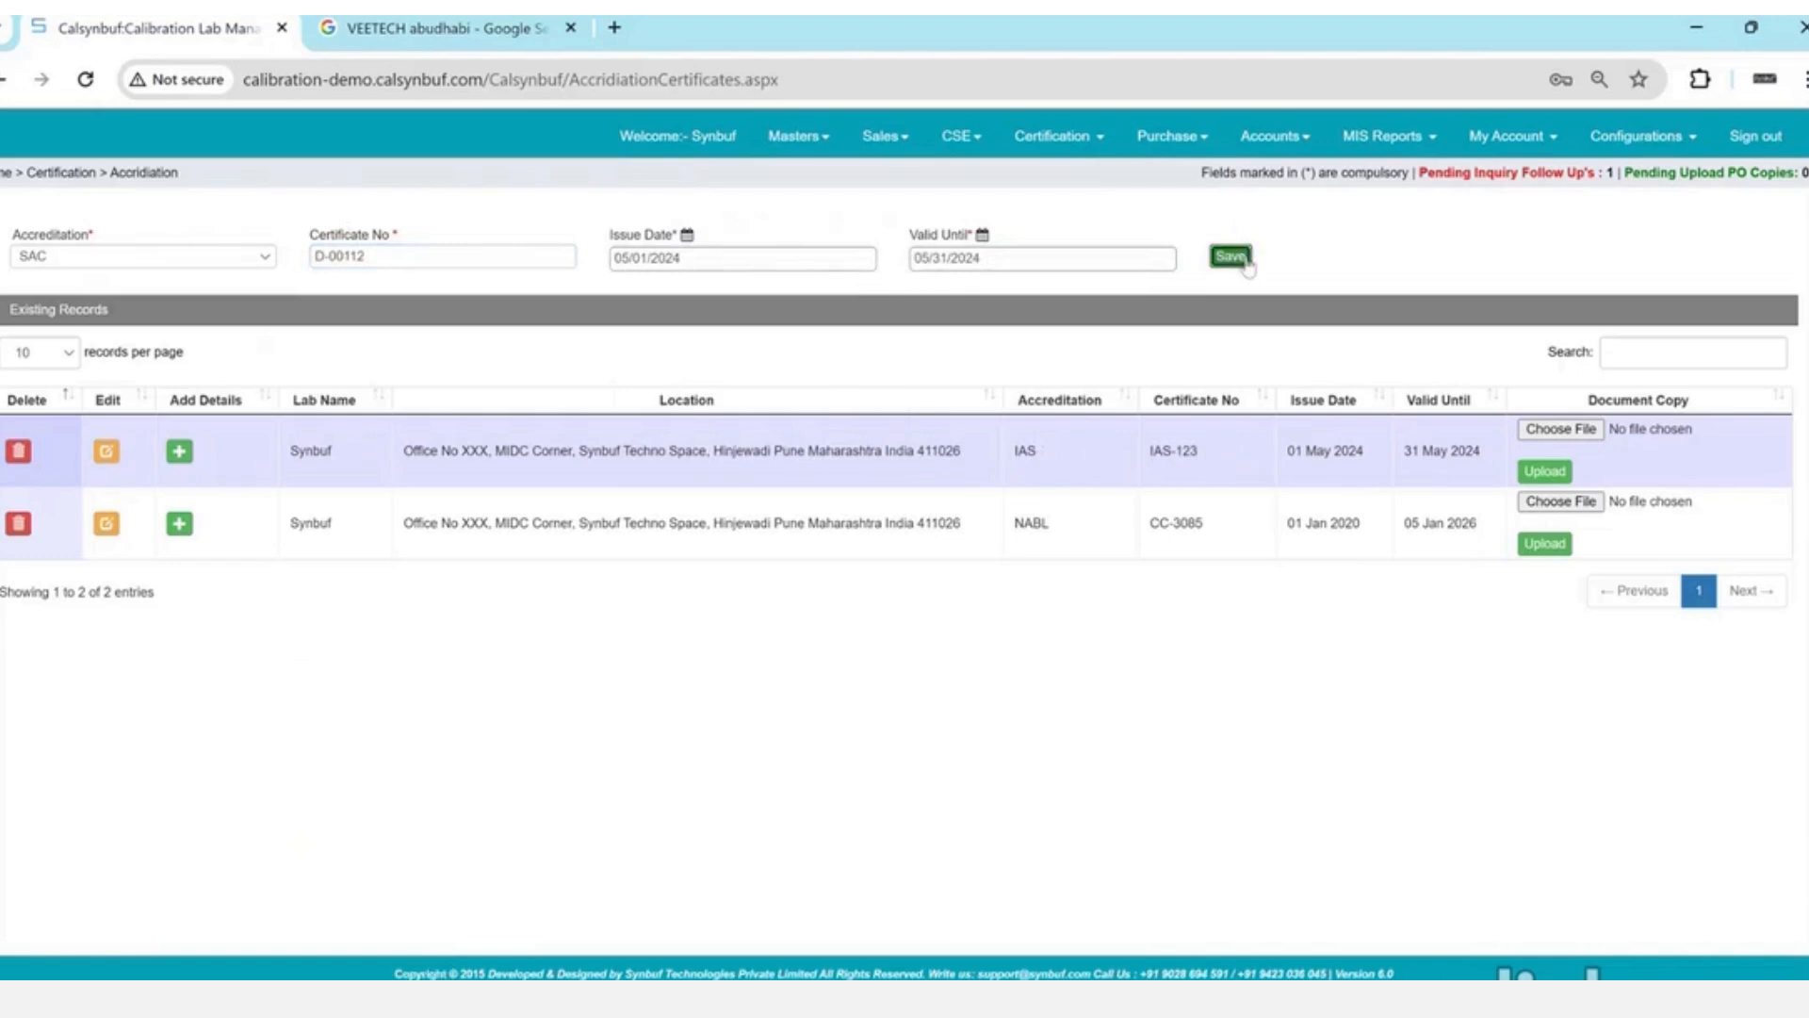
{"action": "key", "text": "Return"}
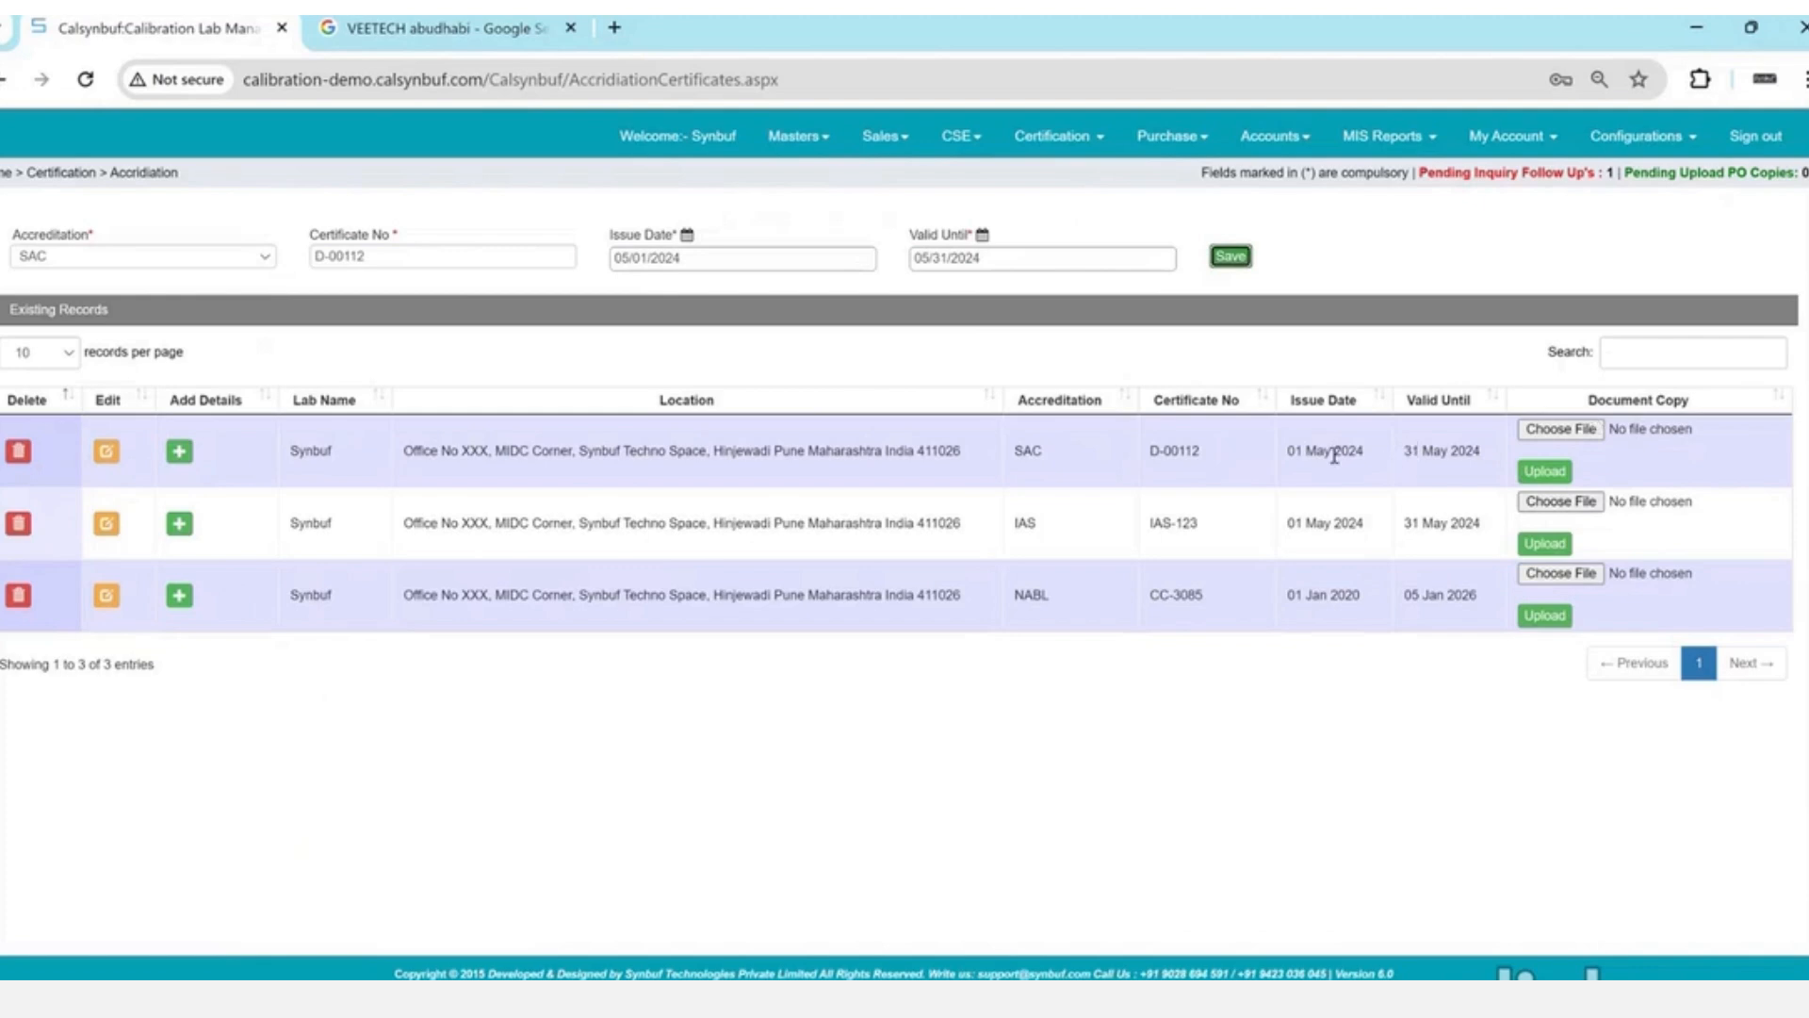
{"action": "left_click_drag", "start_coordinate": [1332, 452], "coordinate": [1452, 453]}
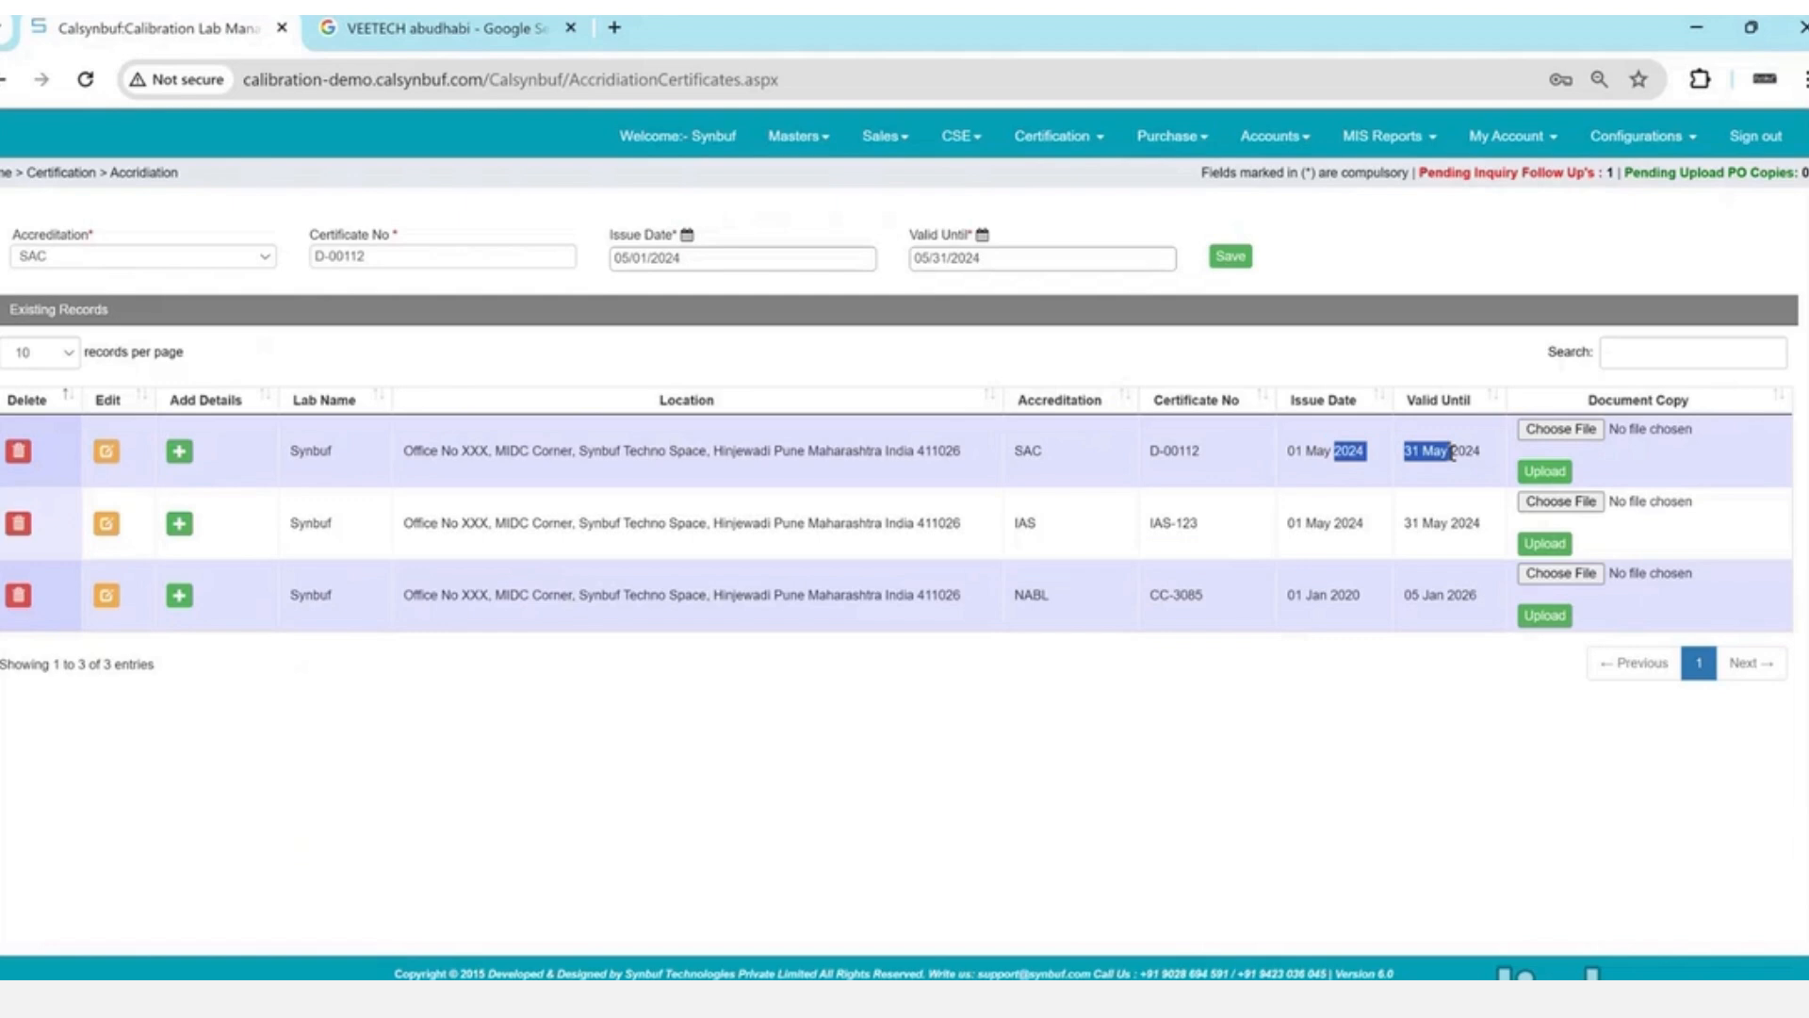
{"action": "left_click", "coordinate": [179, 452]}
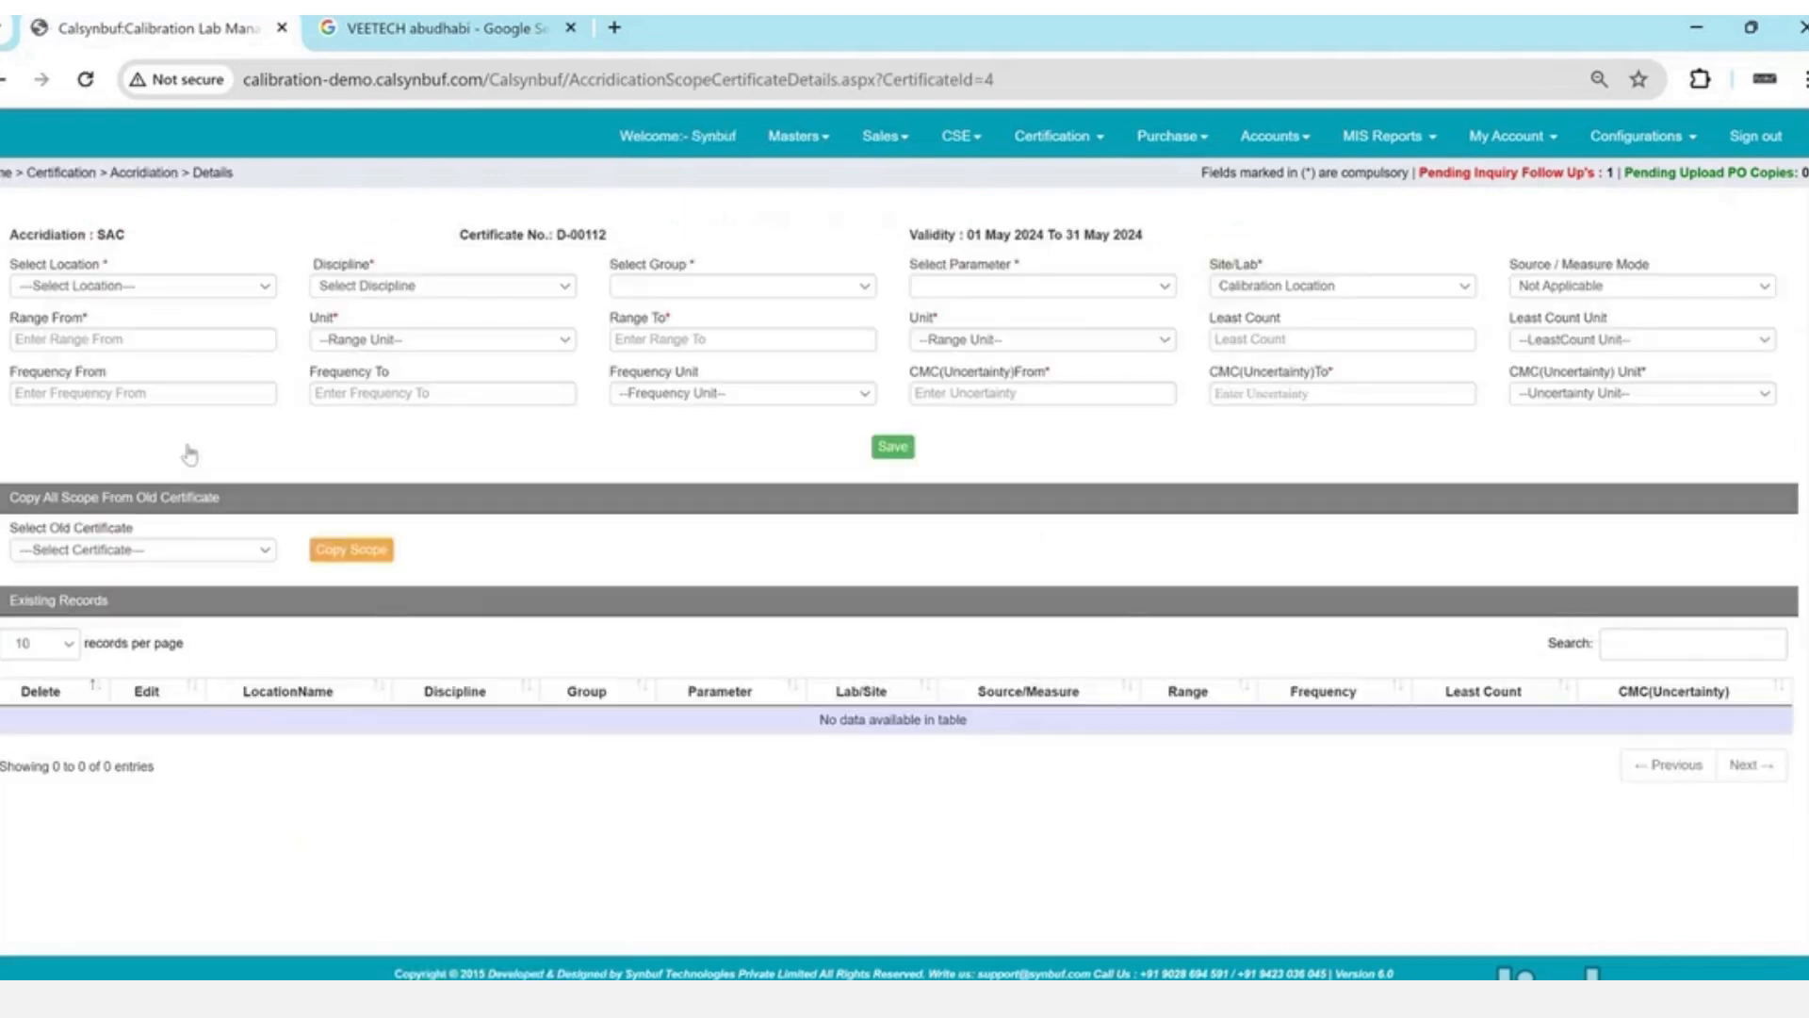
- Set the scope entry's location to Unit-1 and discipline to Mechanical
{"action": "left_click", "coordinate": [151, 285]}
{"action": "key", "text": "Down"}
{"action": "key", "text": "Return"}
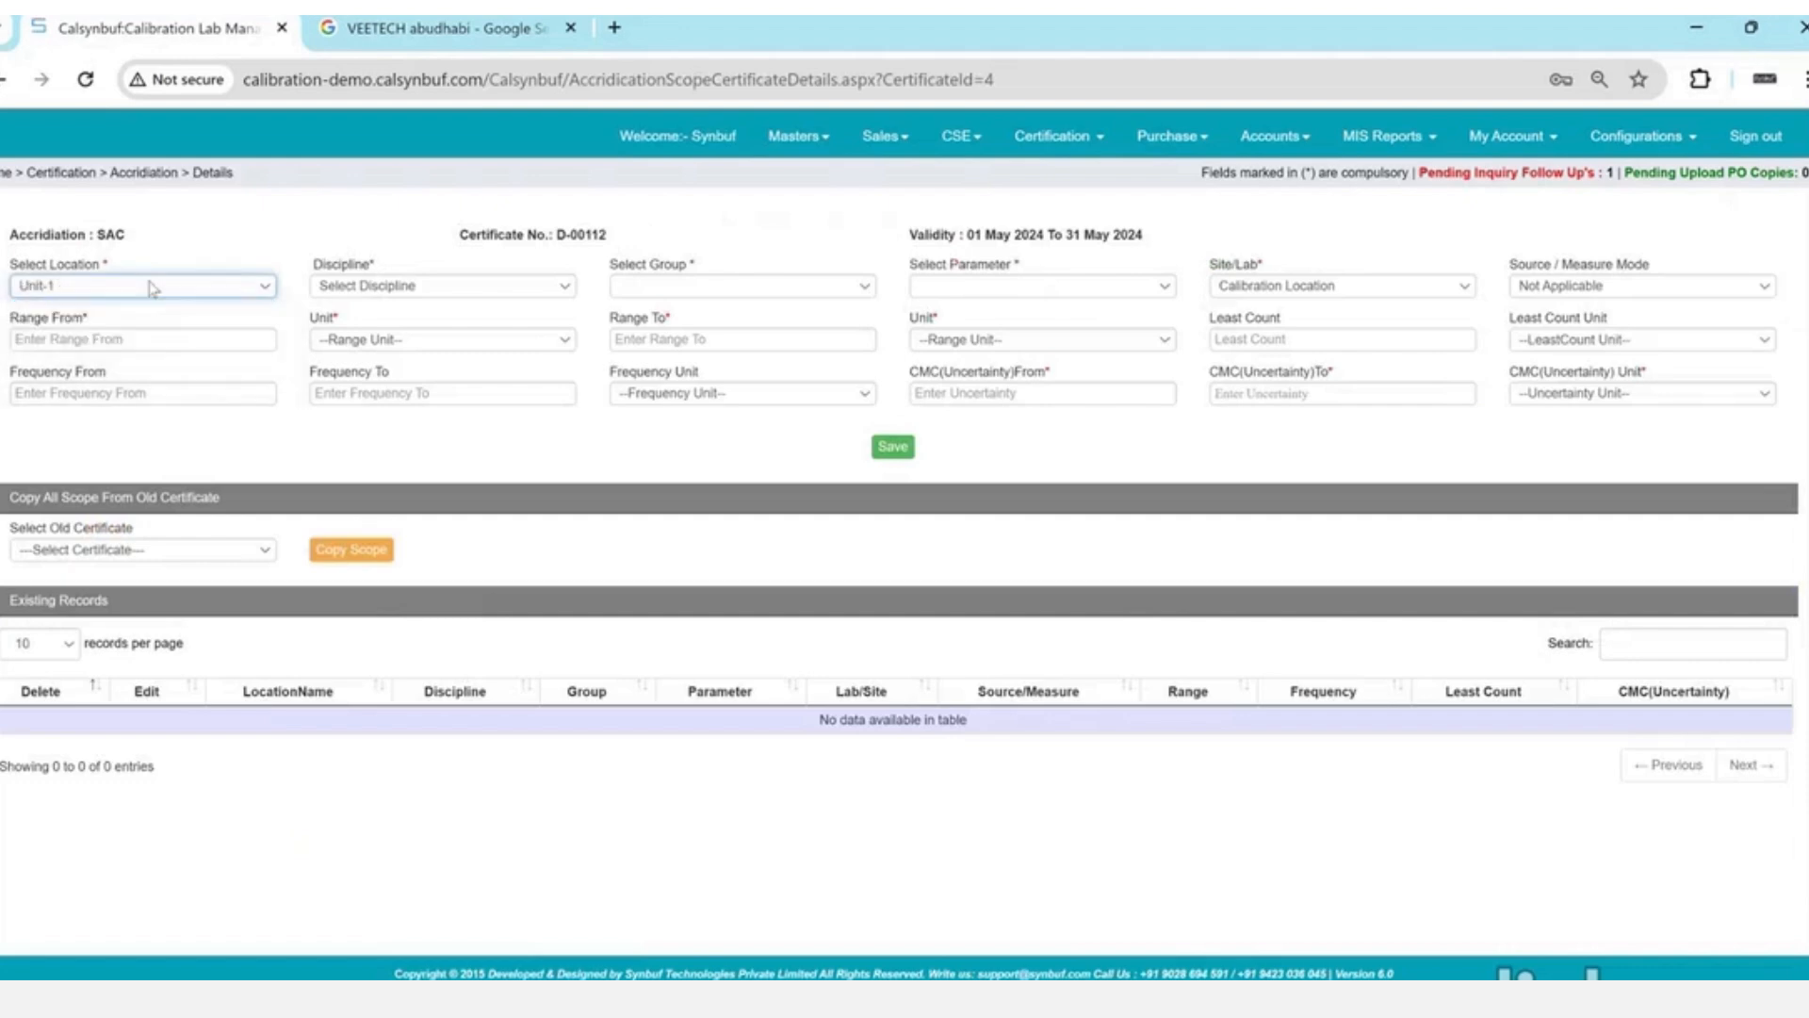
{"action": "left_click", "coordinate": [441, 286]}
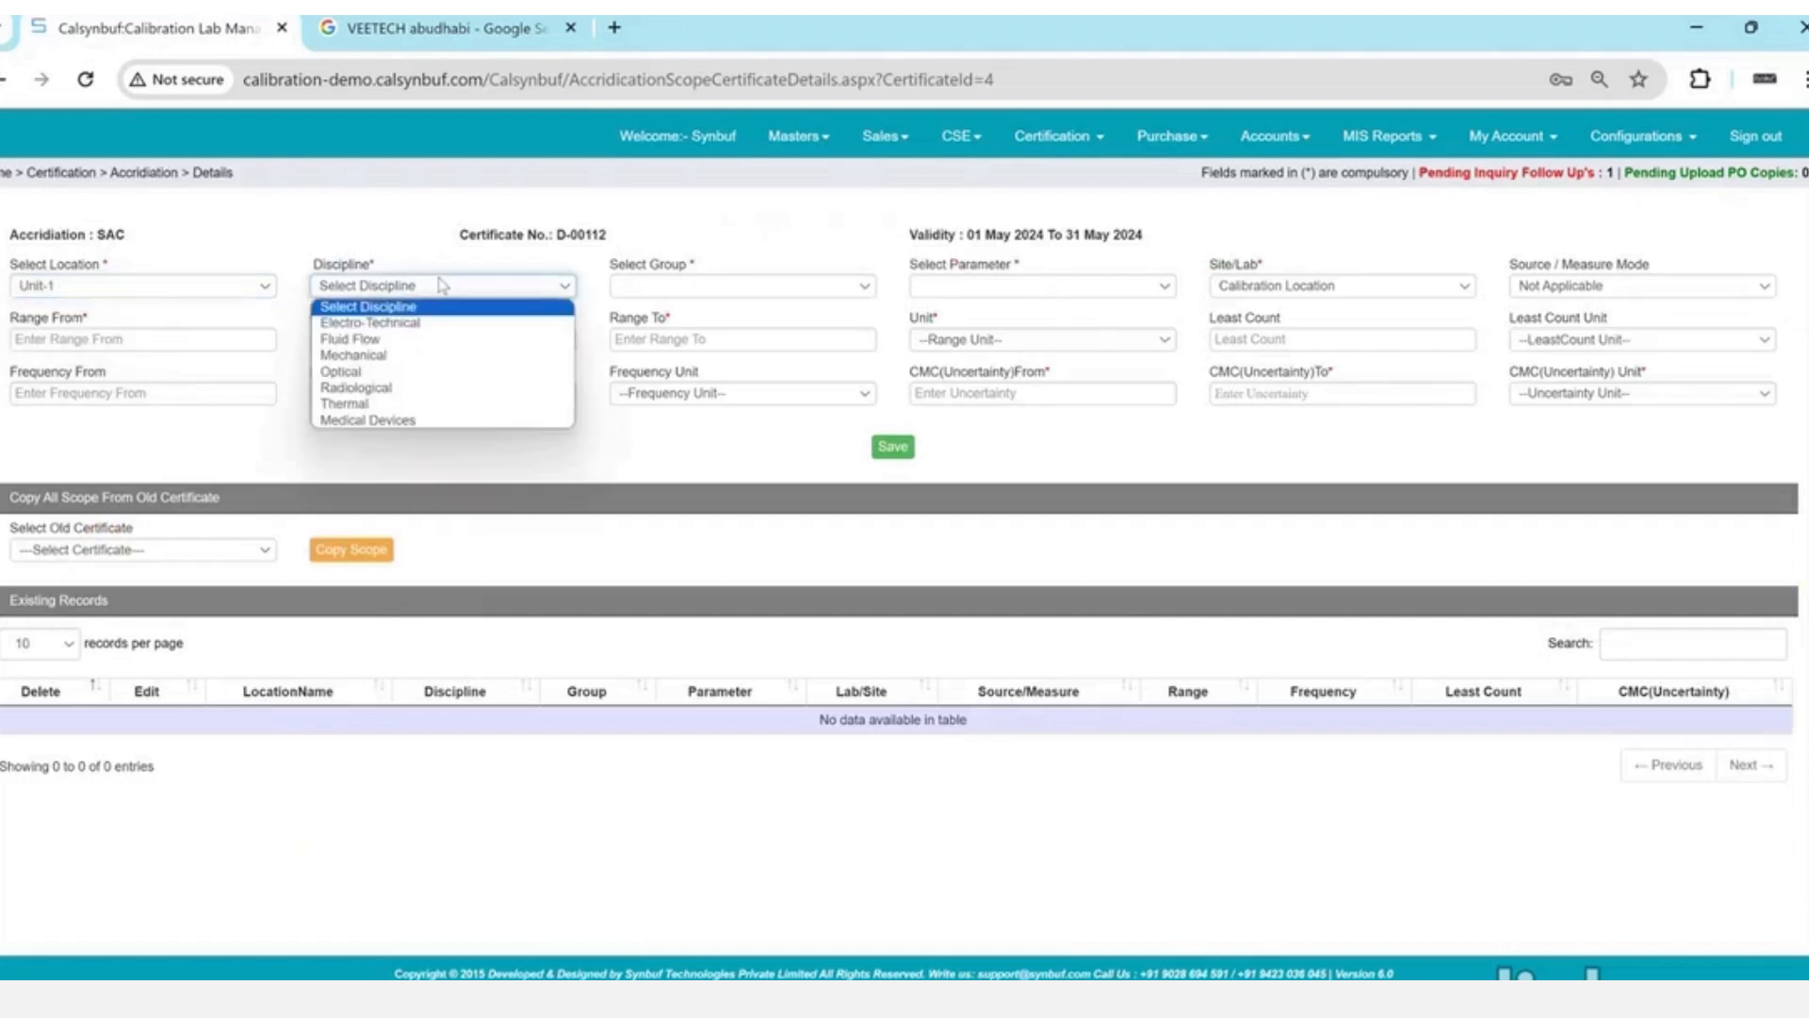
{"action": "key", "text": "Down"}
{"action": "key", "text": "Down"}
{"action": "key", "text": "Down"}
{"action": "key", "text": "Return"}
- Pick group PRESSURE INDICATING DEVICES and parameter Pressure gauge (medium :oil), and open Parameters in a background tab
{"action": "key", "text": "Tab"}
{"action": "key", "text": "Down"}
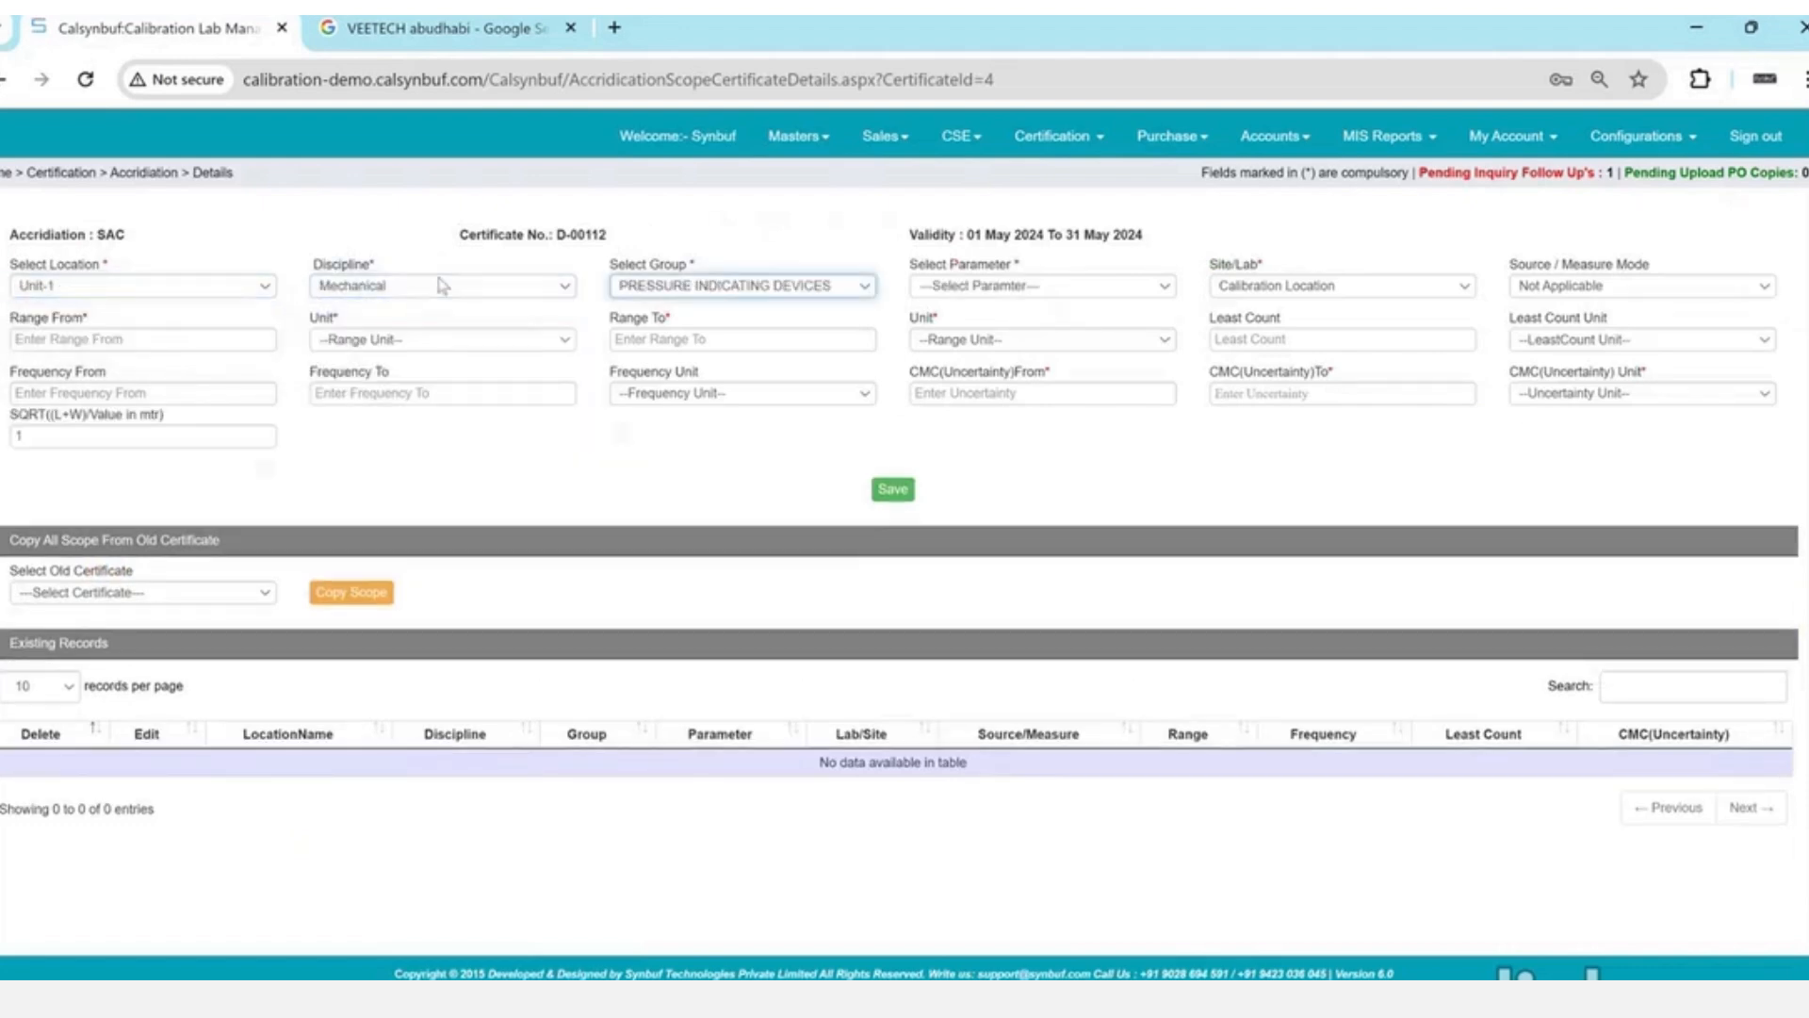
{"action": "key", "text": "Tab"}
{"action": "key", "text": "Down"}
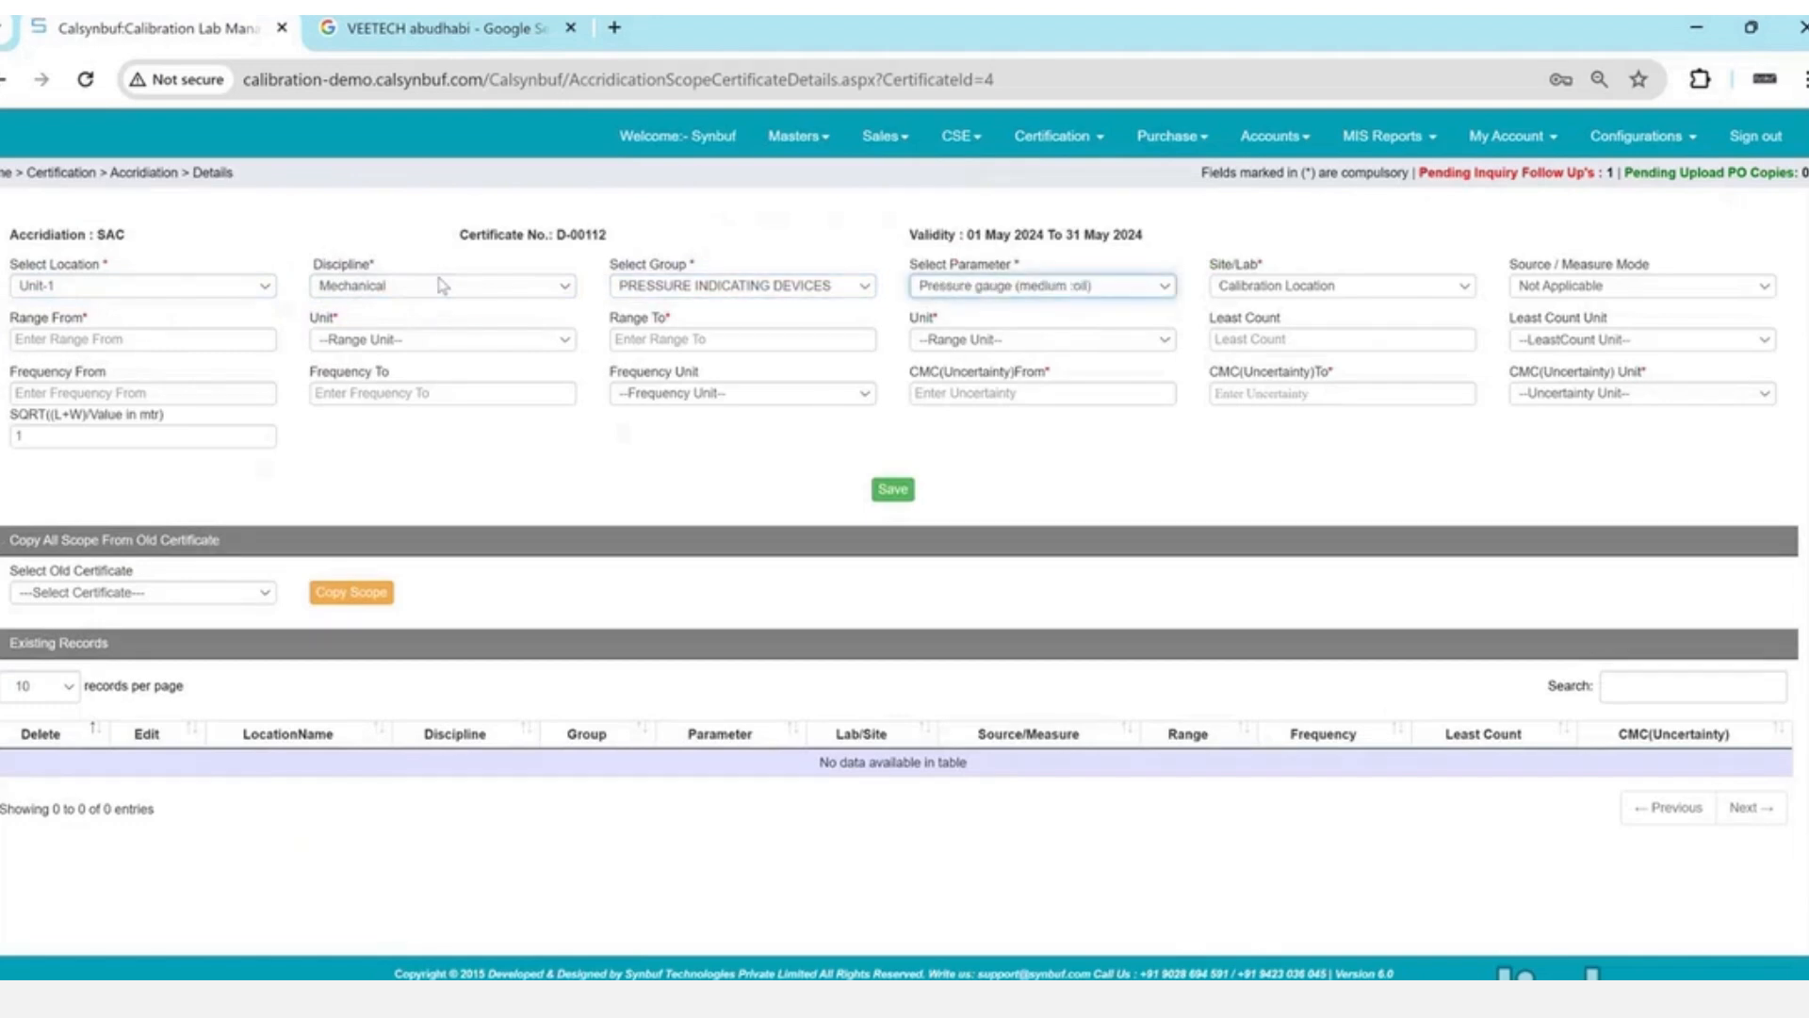
{"action": "left_click", "coordinate": [993, 282]}
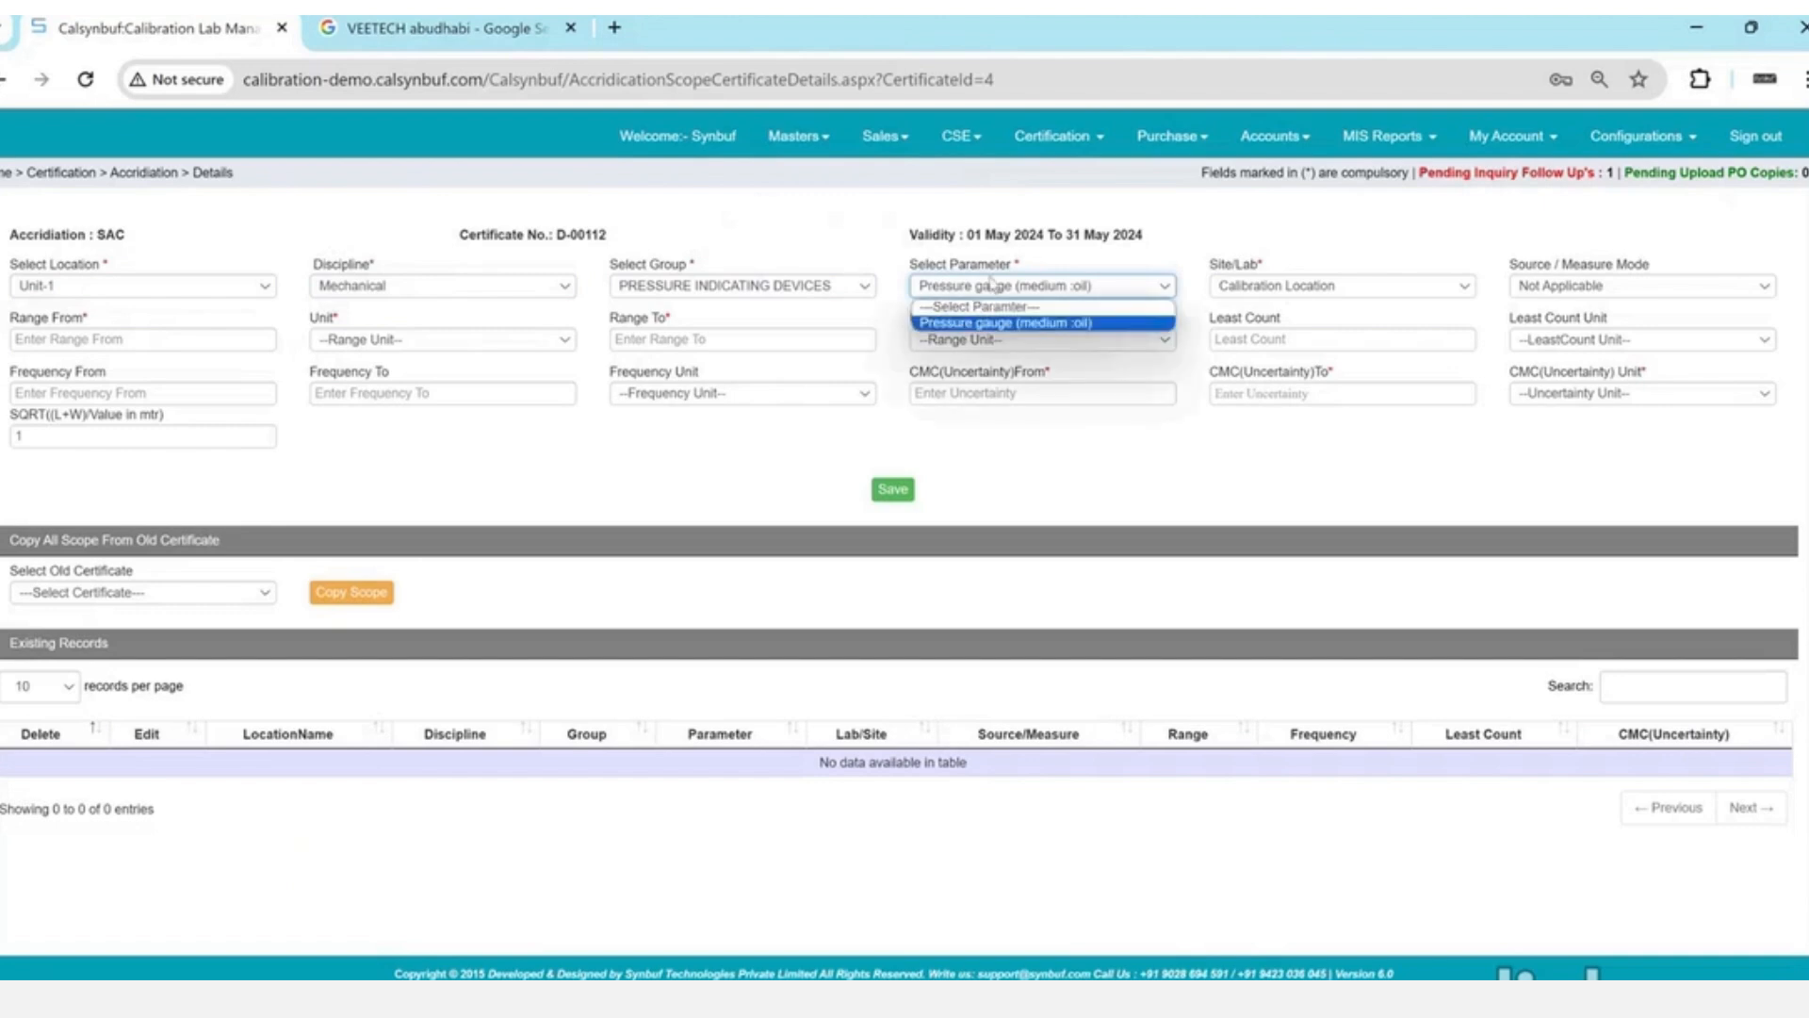
{"action": "left_click", "coordinate": [993, 283]}
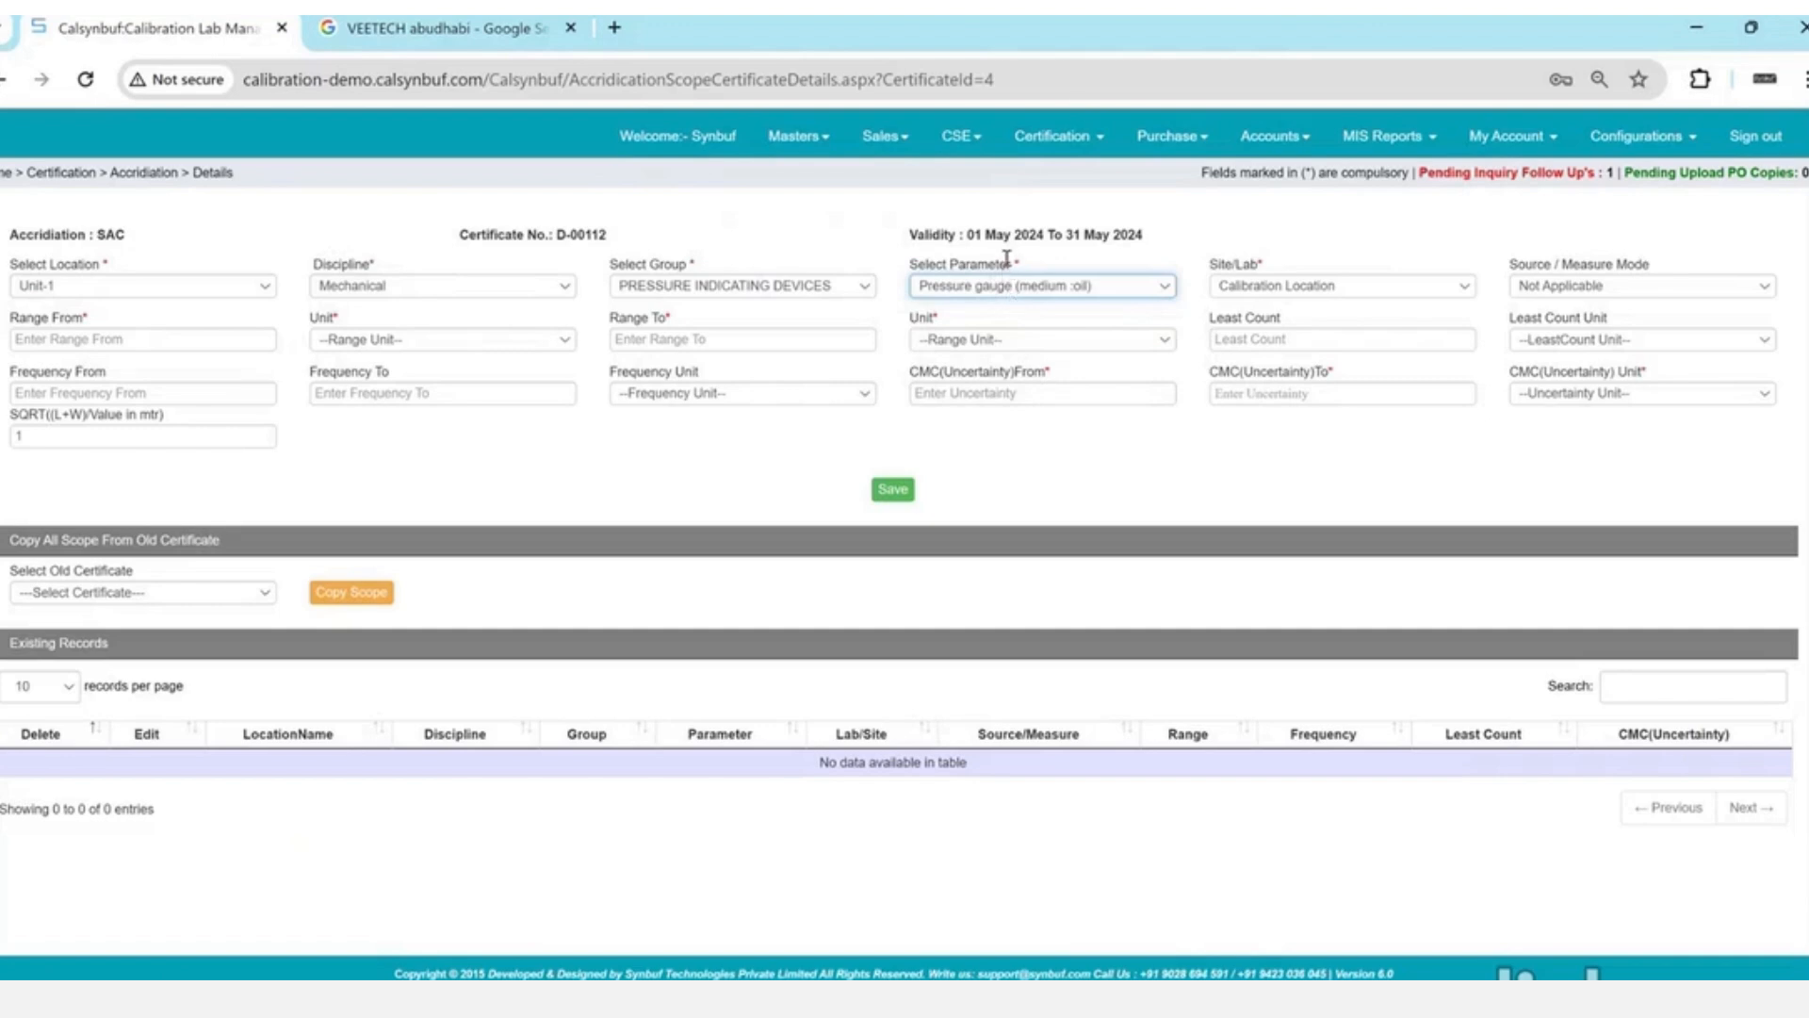
{"action": "mouse_move", "coordinate": [1024, 149]}
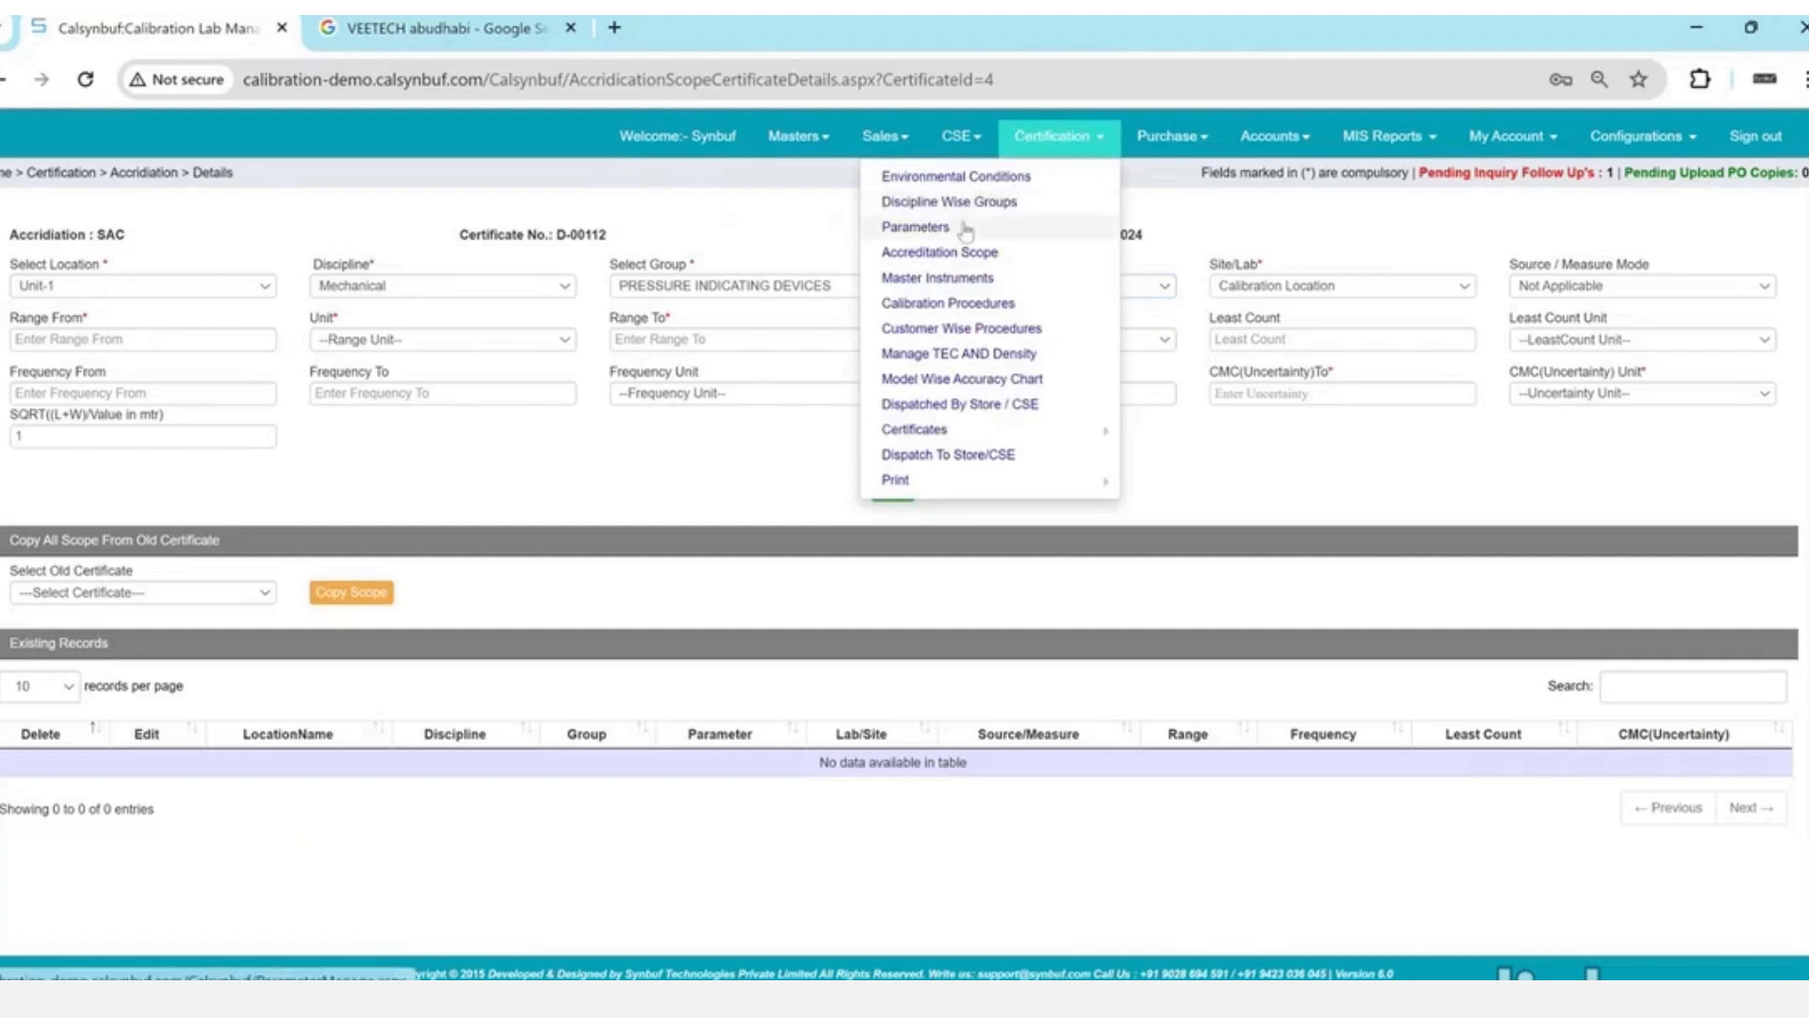
{"action": "middle_click", "coordinate": [961, 226]}
- Try adding a Mechanical 'Pressure' parameter under PRESSURE INDICATING DEVICES; the name already exists
{"action": "left_click", "coordinate": [415, 19]}
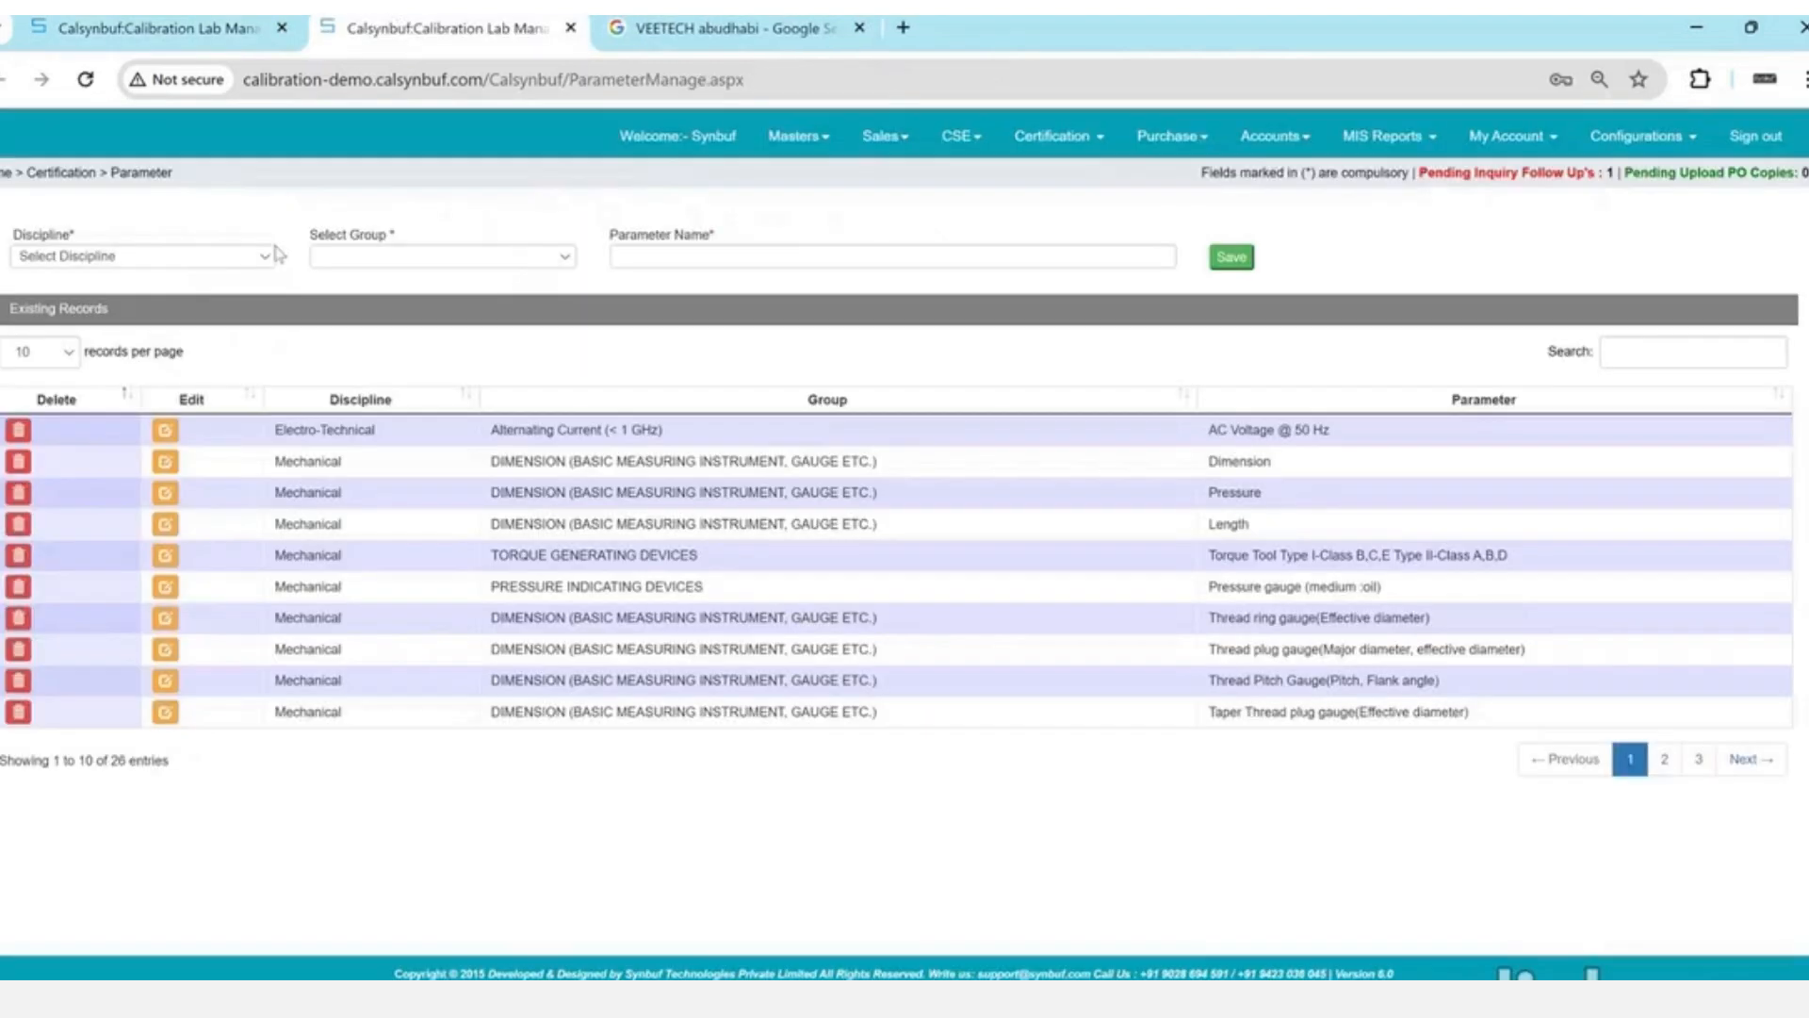
{"action": "left_click", "coordinate": [269, 254]}
{"action": "key", "text": "Return"}
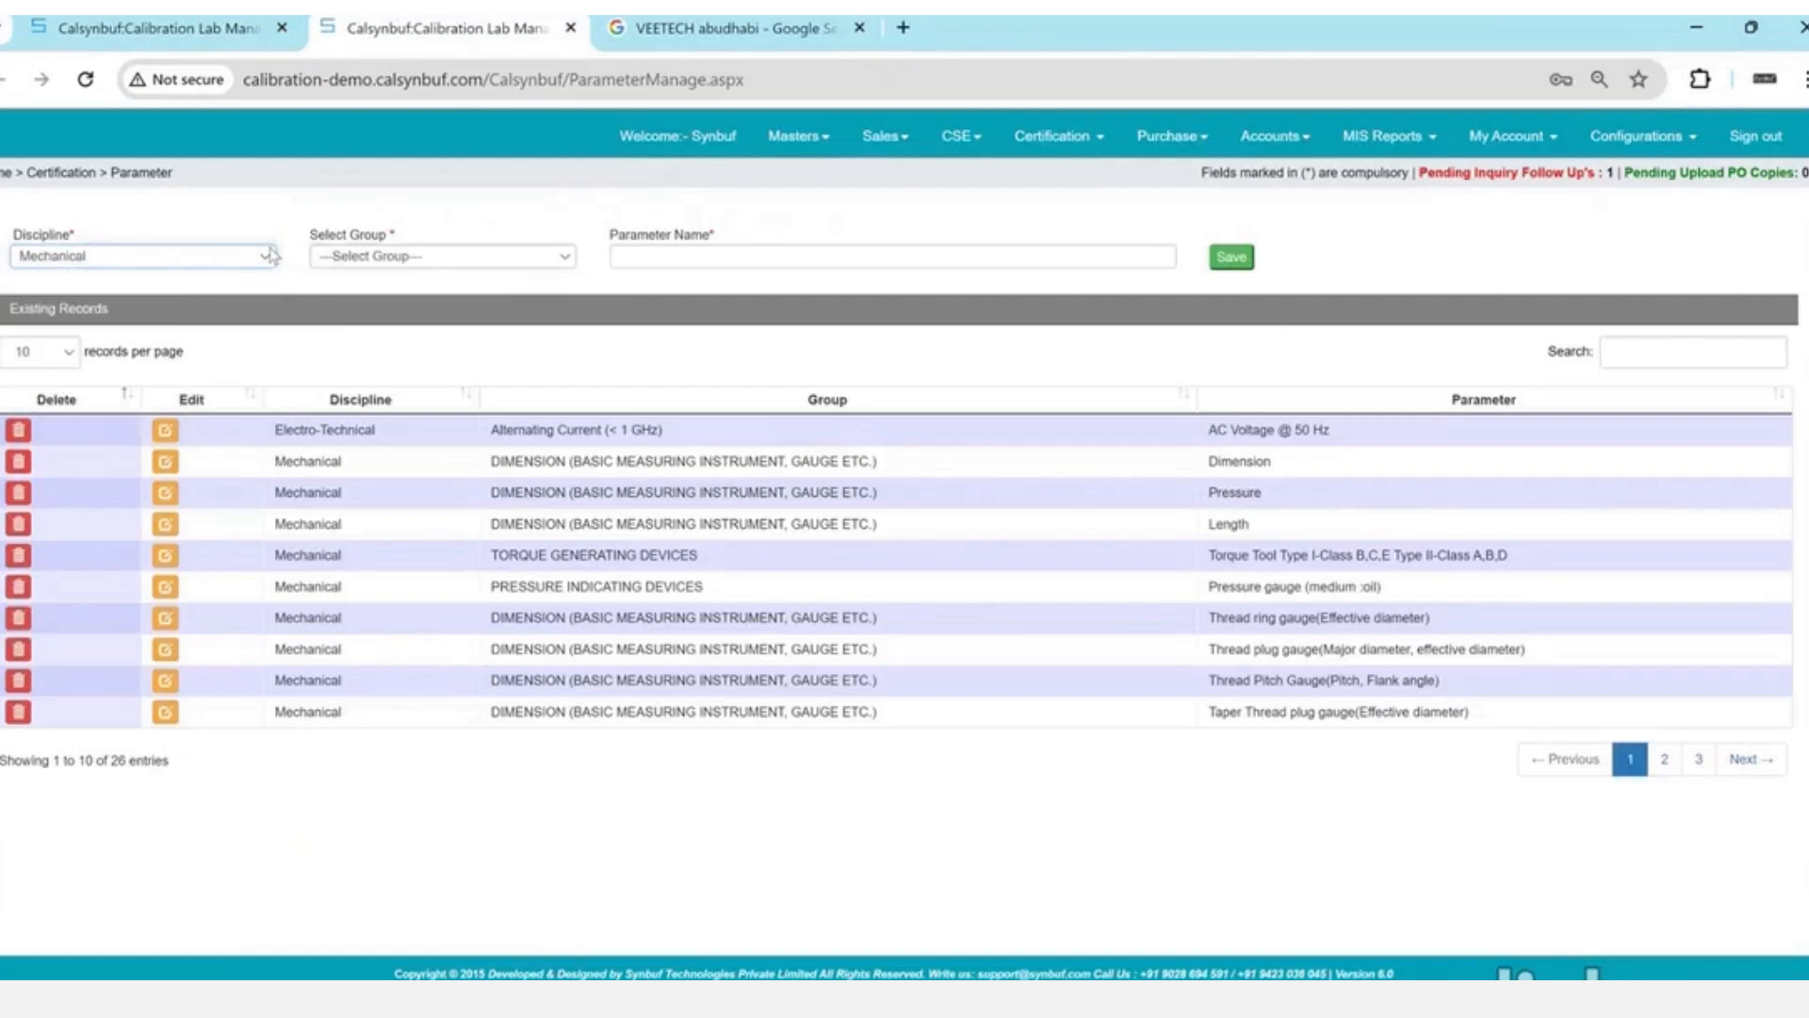
{"action": "key", "text": "Tab"}
{"action": "key", "text": "p"}
{"action": "key", "text": "Tab"}
{"action": "type", "text": "Pressure"}
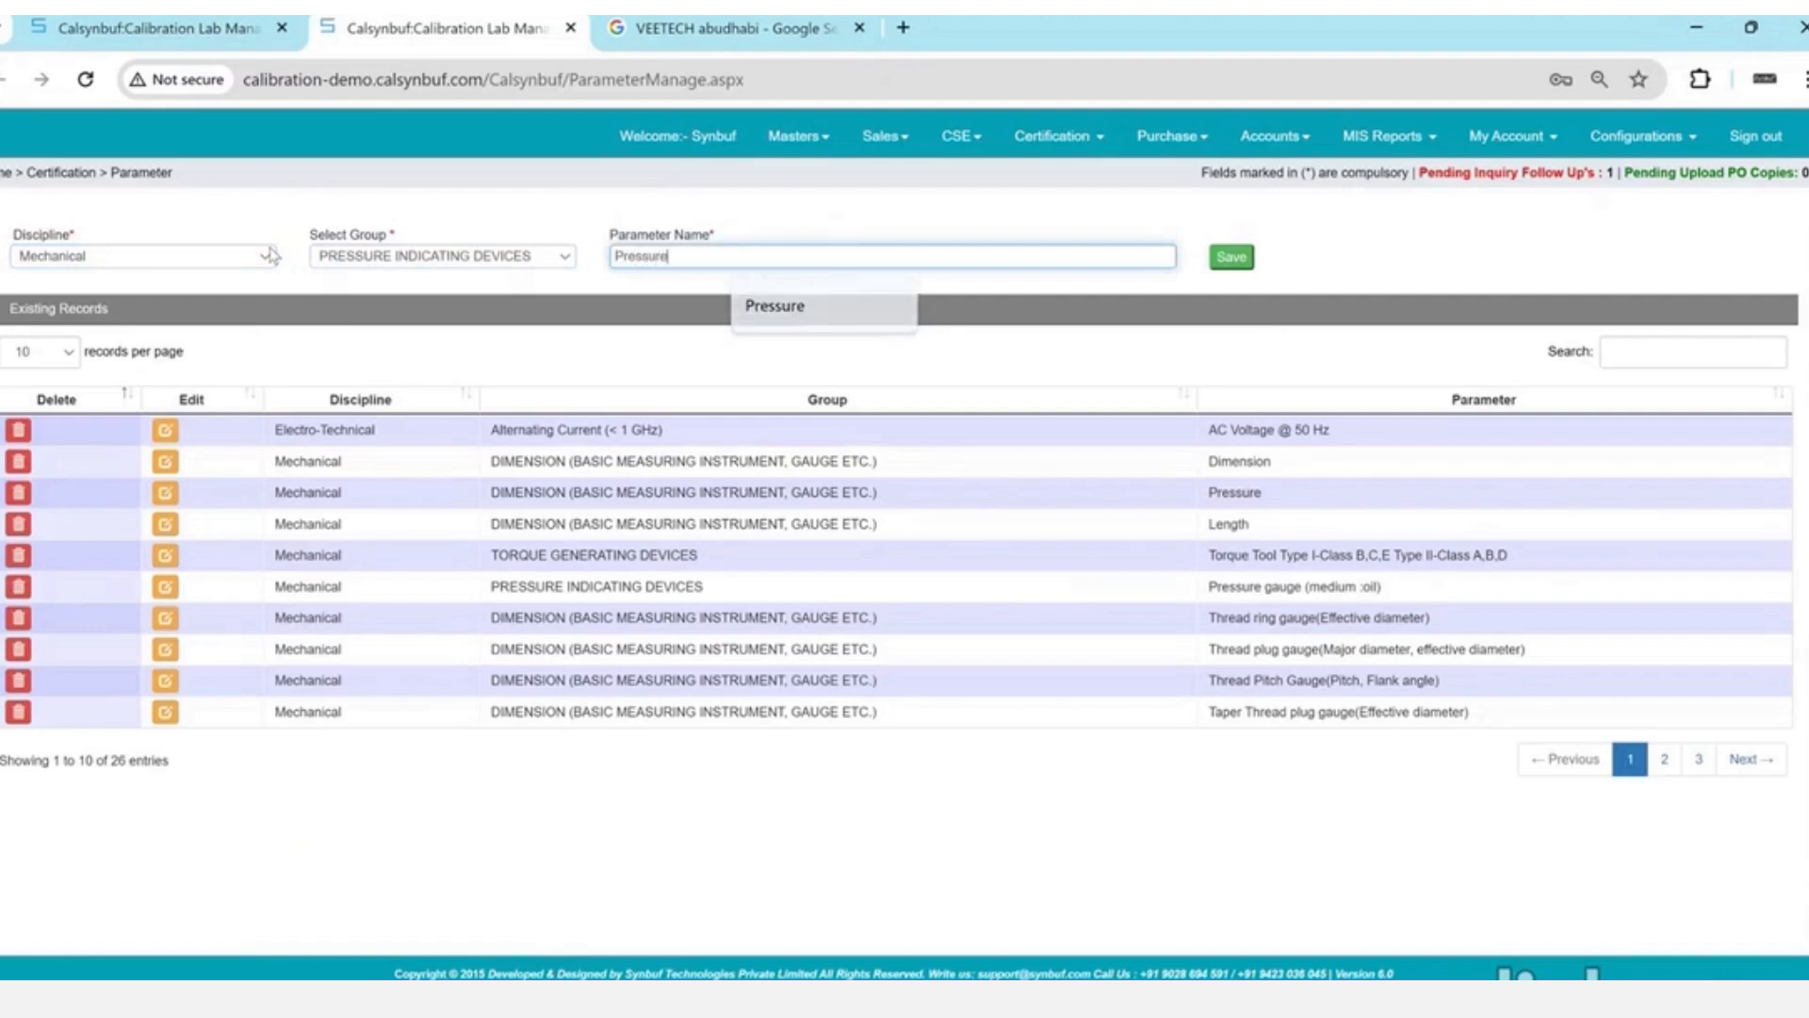
{"action": "key", "text": "Tab"}
{"action": "key", "text": "Return"}
{"action": "key", "text": "Return"}
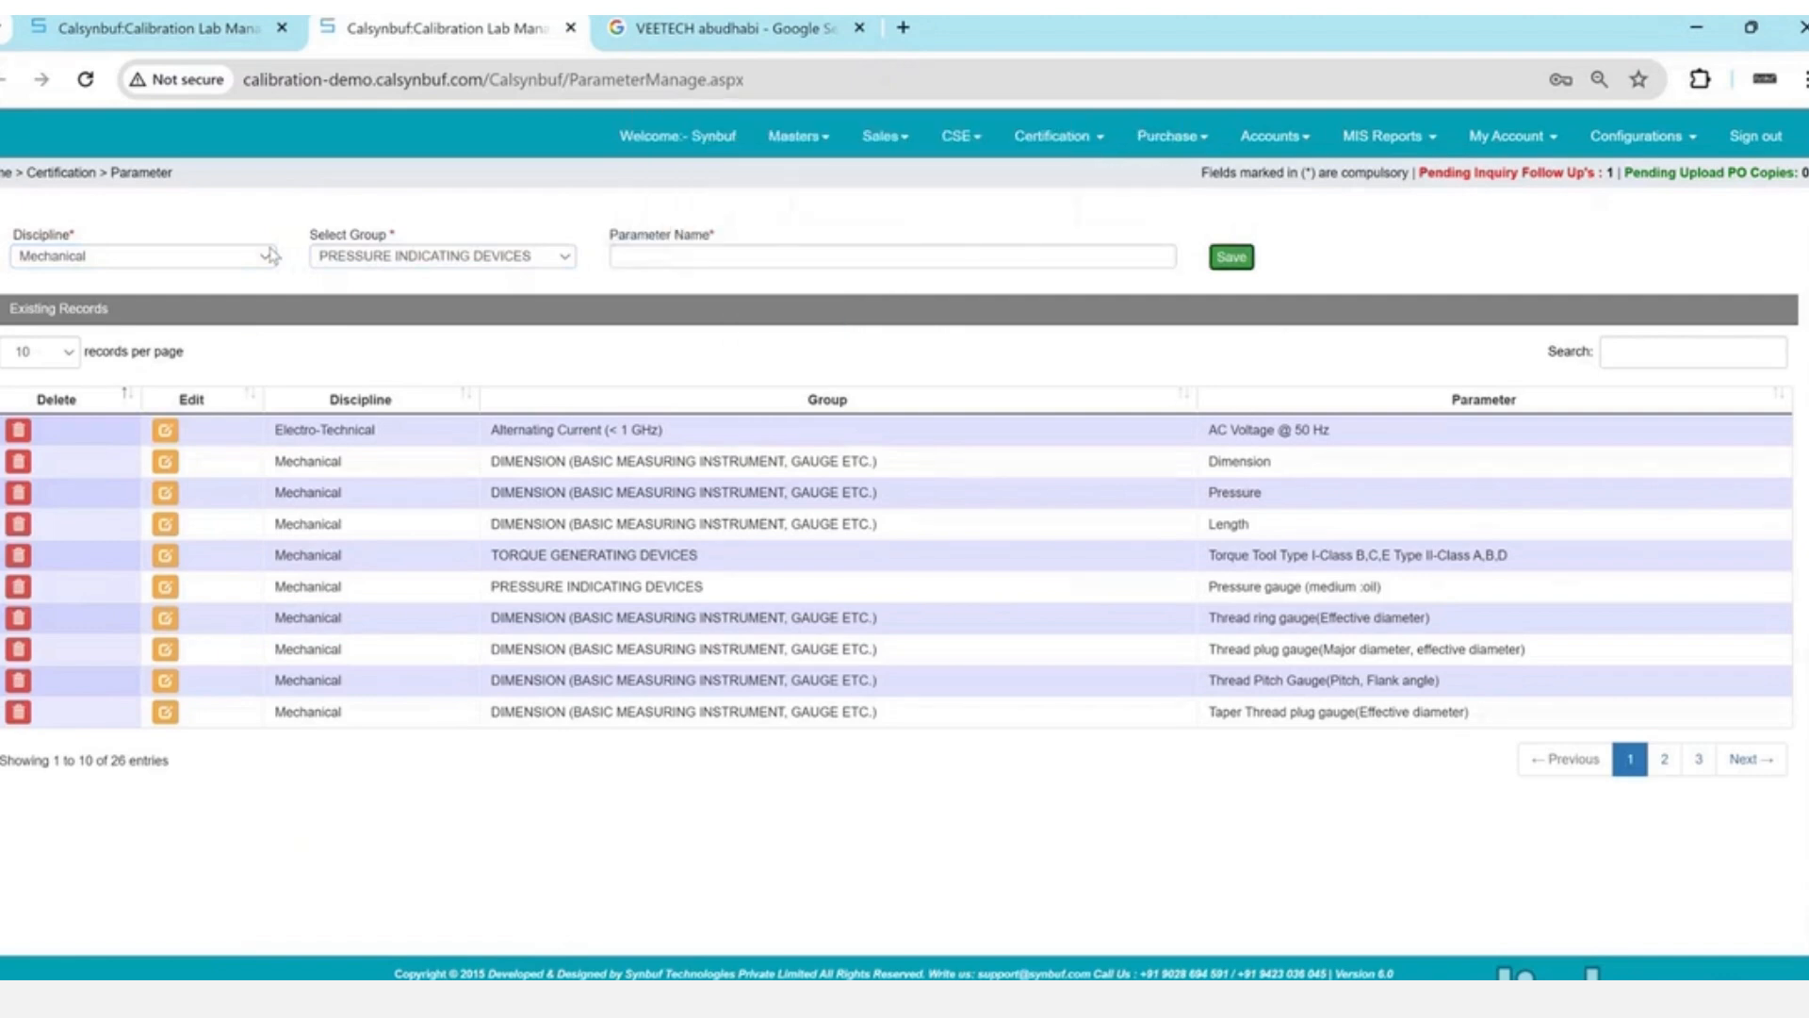
- Edit the existing Pressure parameter to belong to PRESSURE INDICATING DEVICES and update it
{"action": "left_click", "coordinate": [1634, 365]}
{"action": "type", "text": "pressu"}
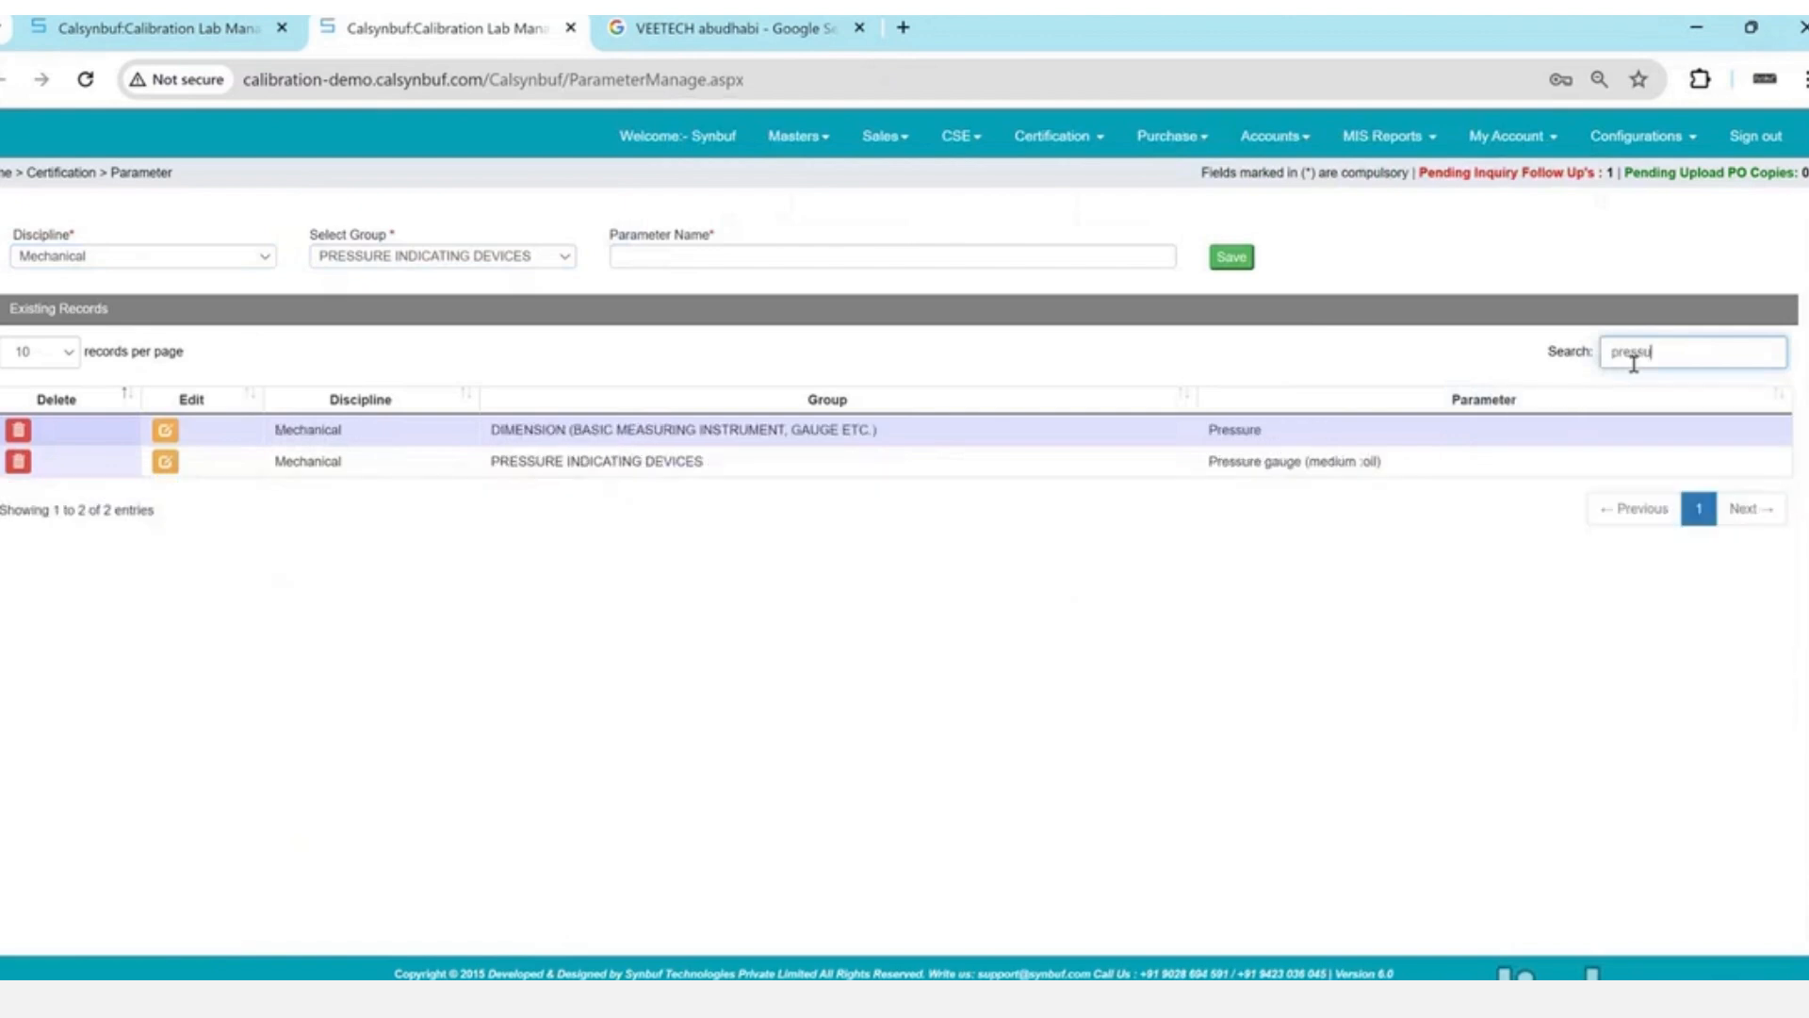
{"action": "left_click", "coordinate": [165, 431]}
{"action": "left_click", "coordinate": [441, 257]}
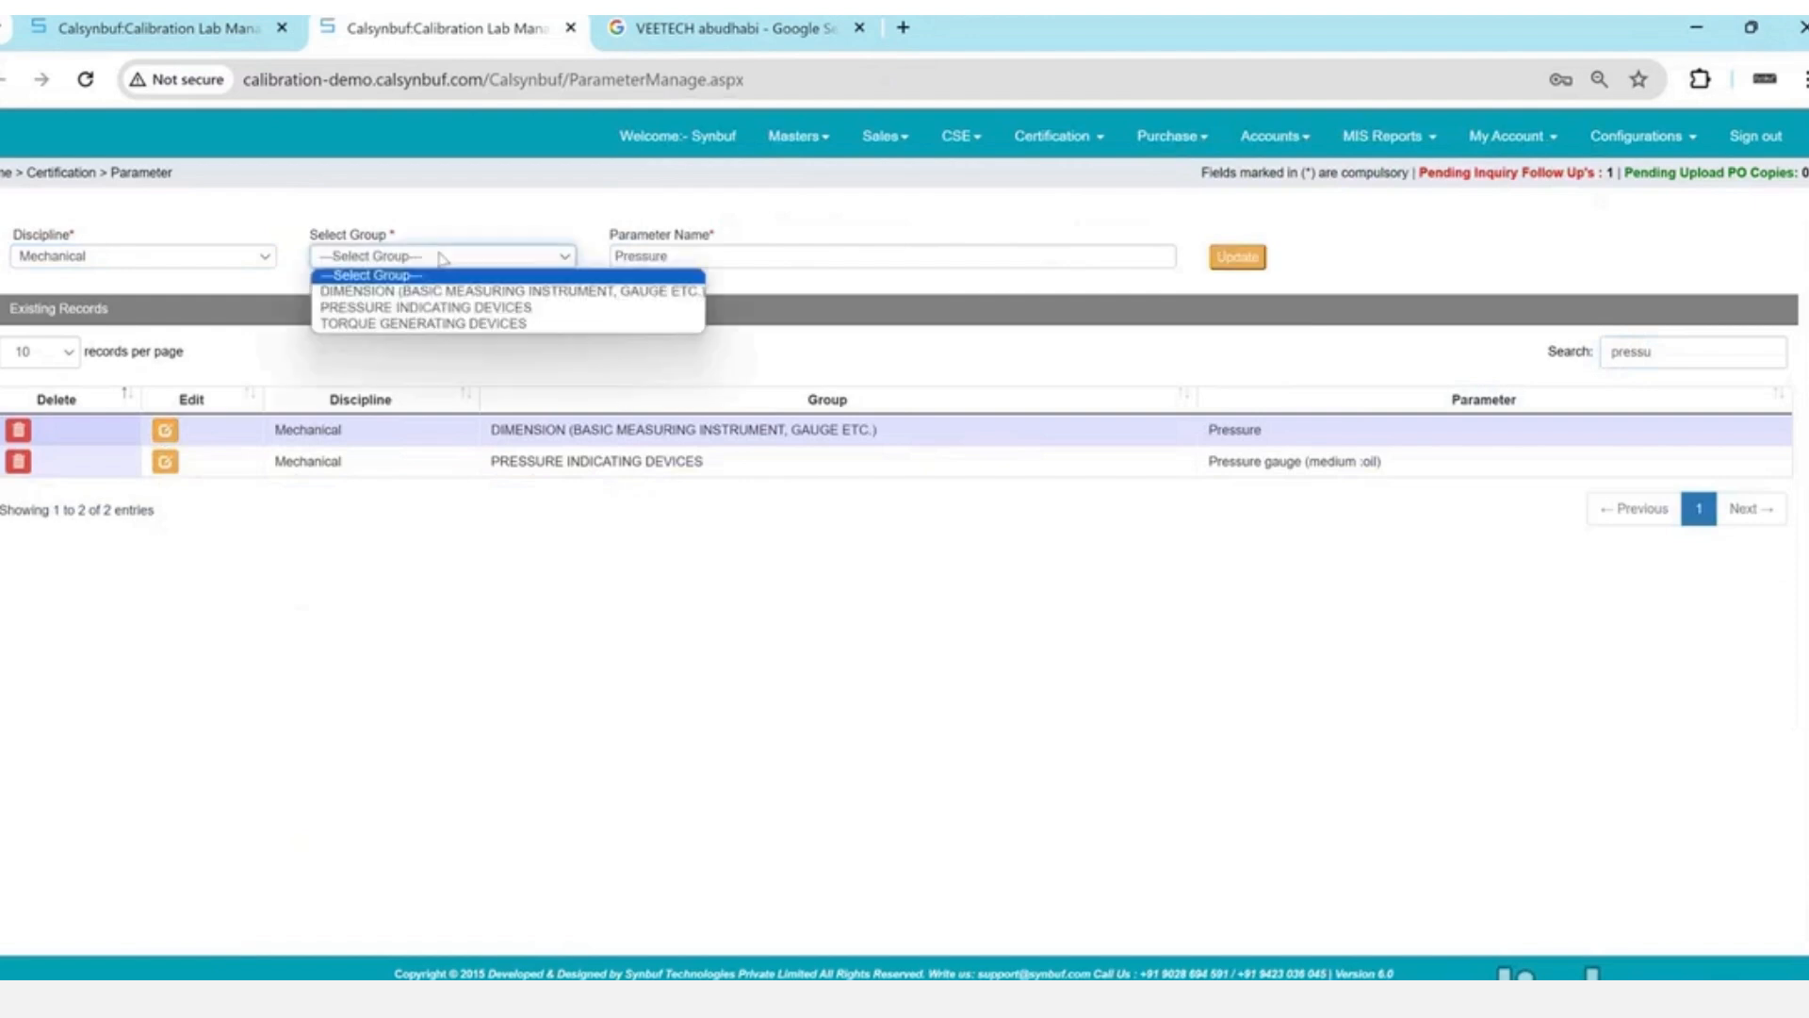
{"action": "key", "text": "Down"}
{"action": "key", "text": "Down"}
{"action": "key", "text": "Return"}
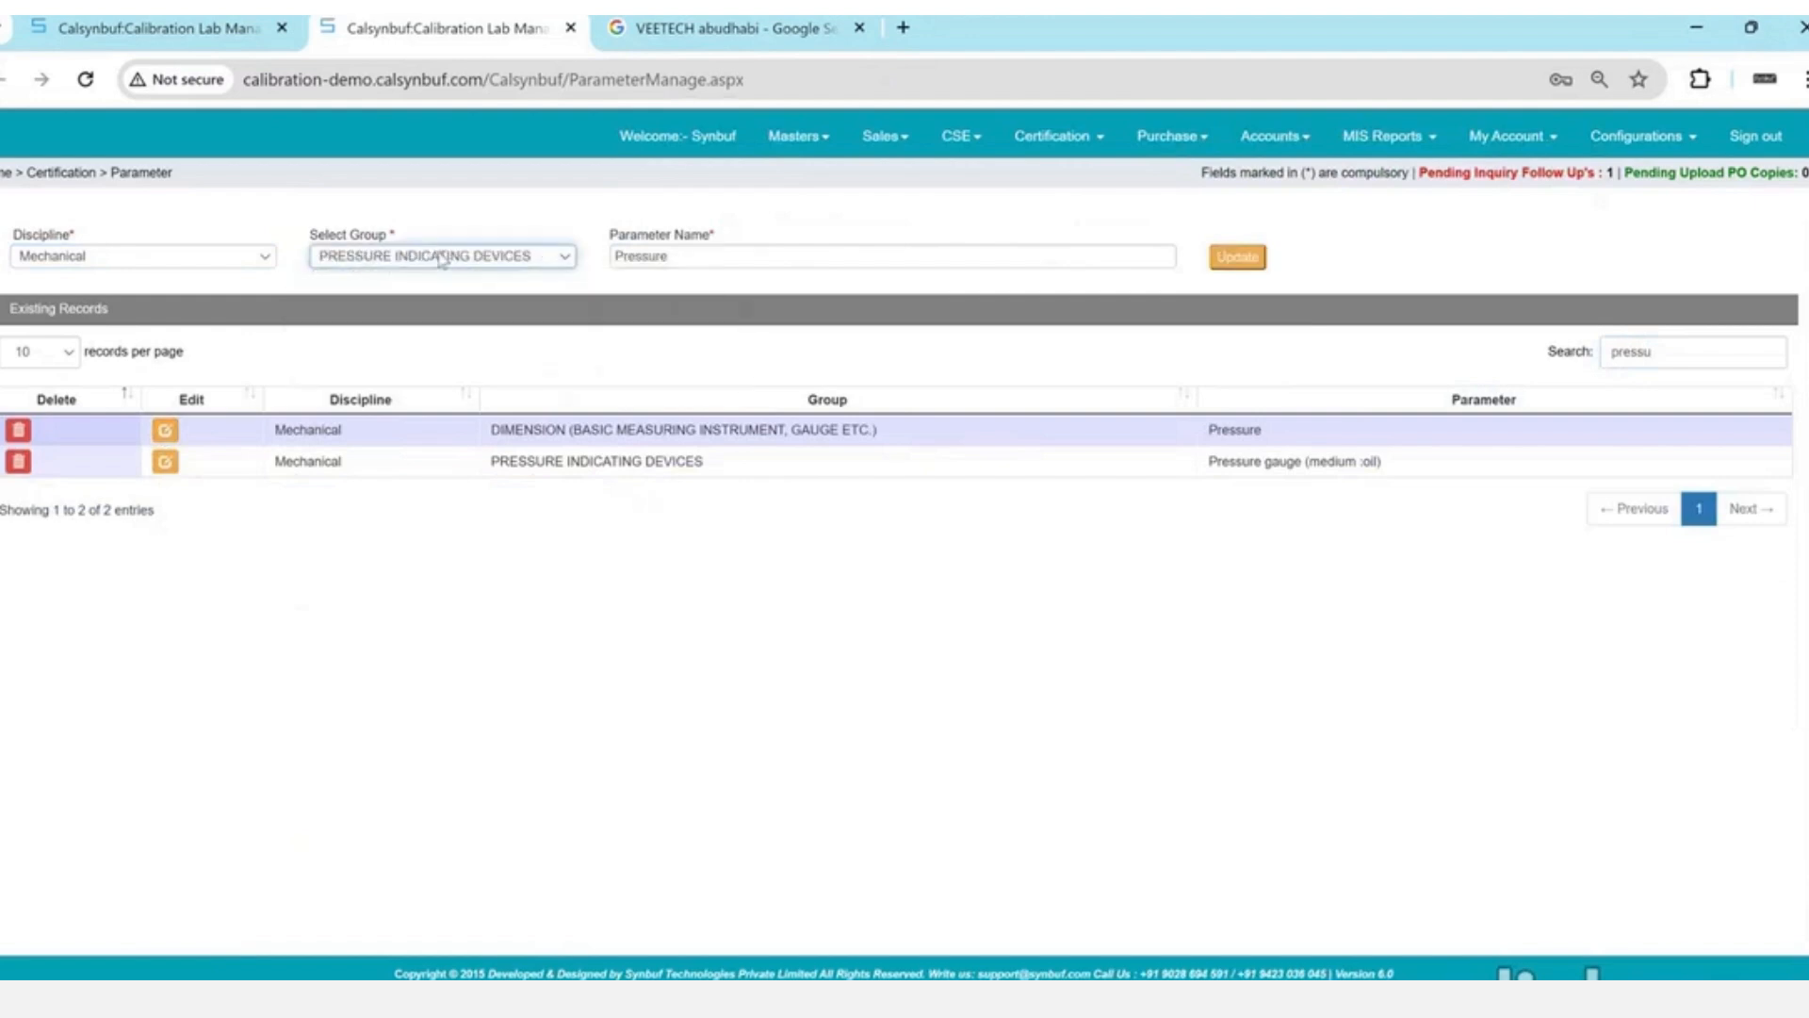
{"action": "left_click", "coordinate": [1237, 258]}
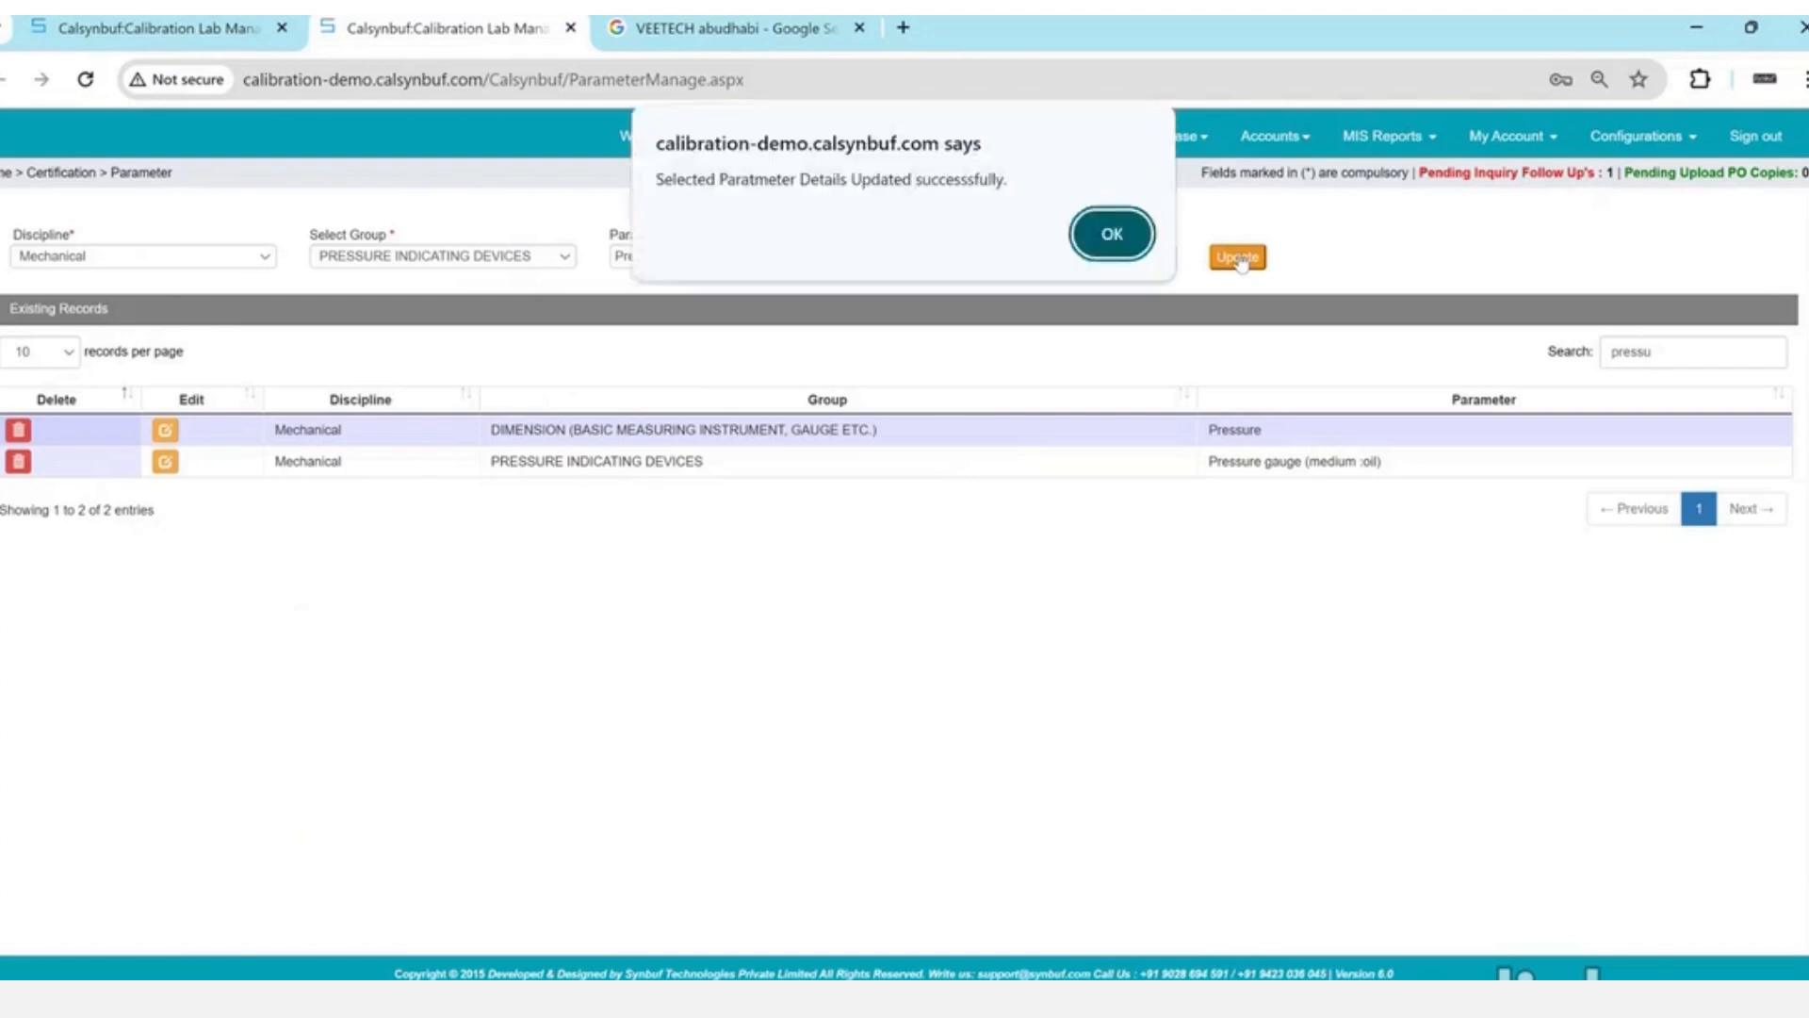
{"action": "key", "text": "Return"}
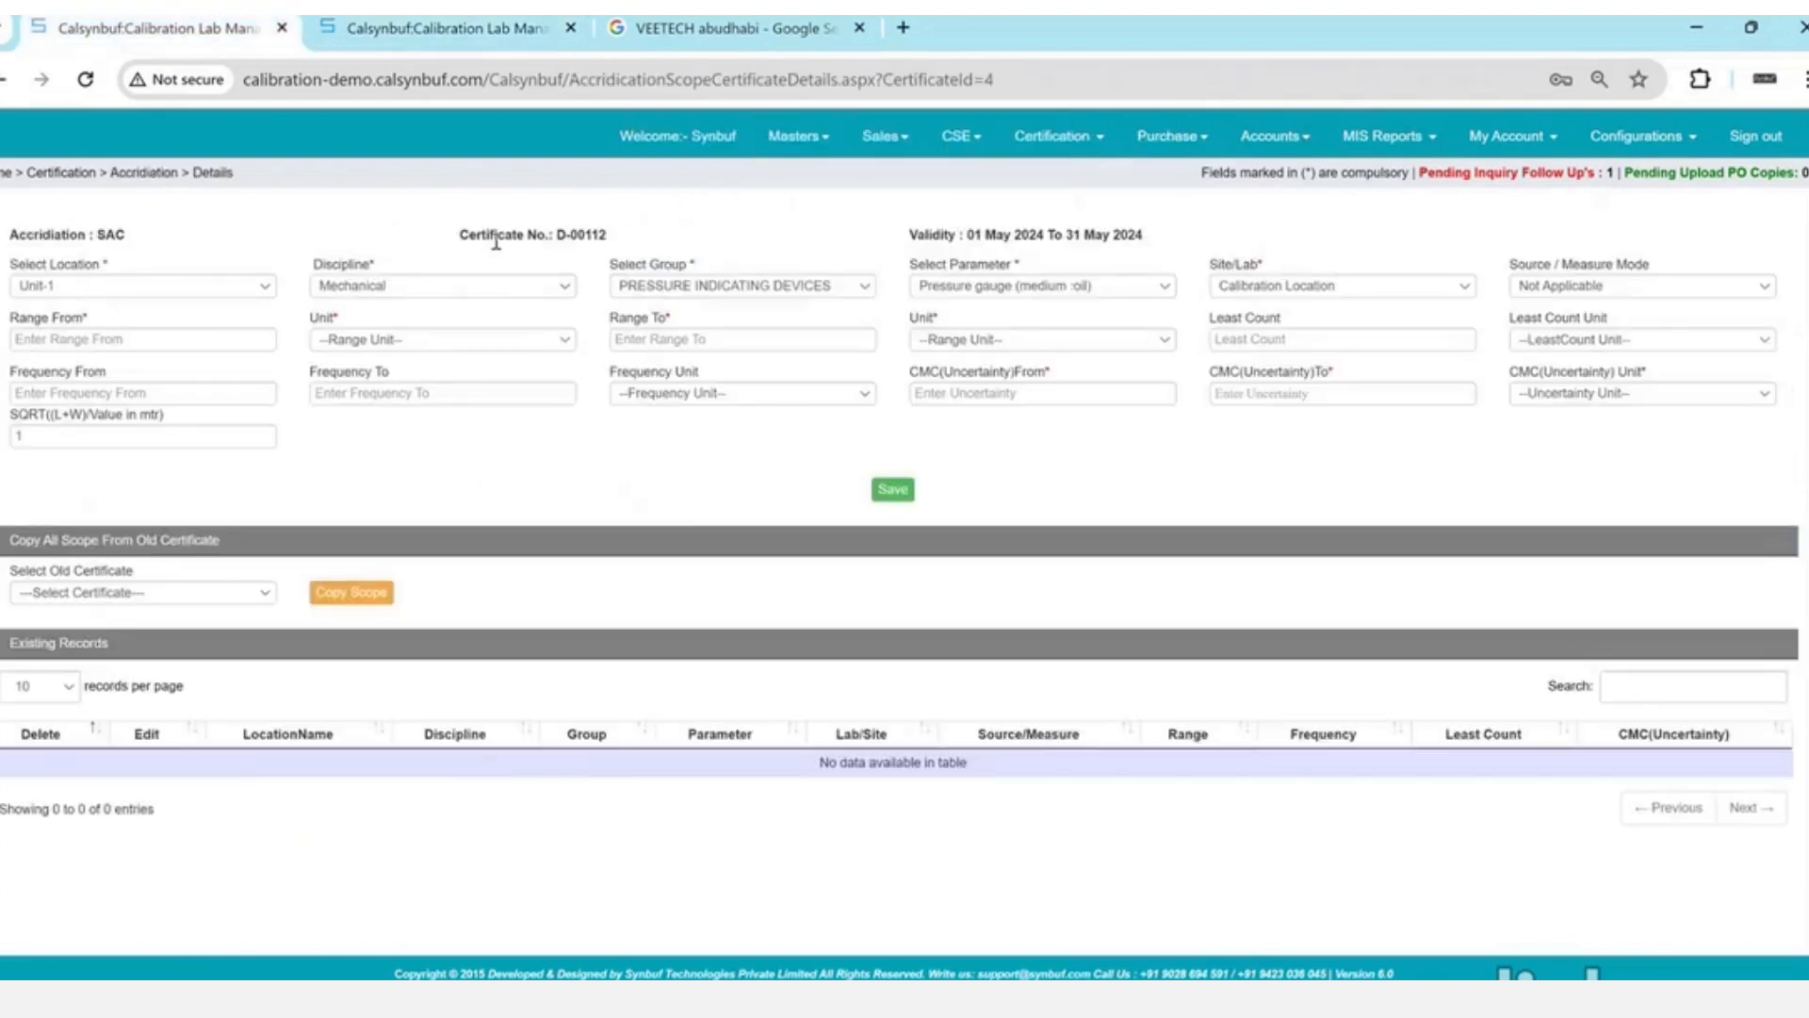
- Set the scope entry's parameter to Pressure and its site to Lab
{"action": "left_click", "coordinate": [501, 295]}
{"action": "left_click", "coordinate": [501, 295]}
{"action": "key", "text": "Tab"}
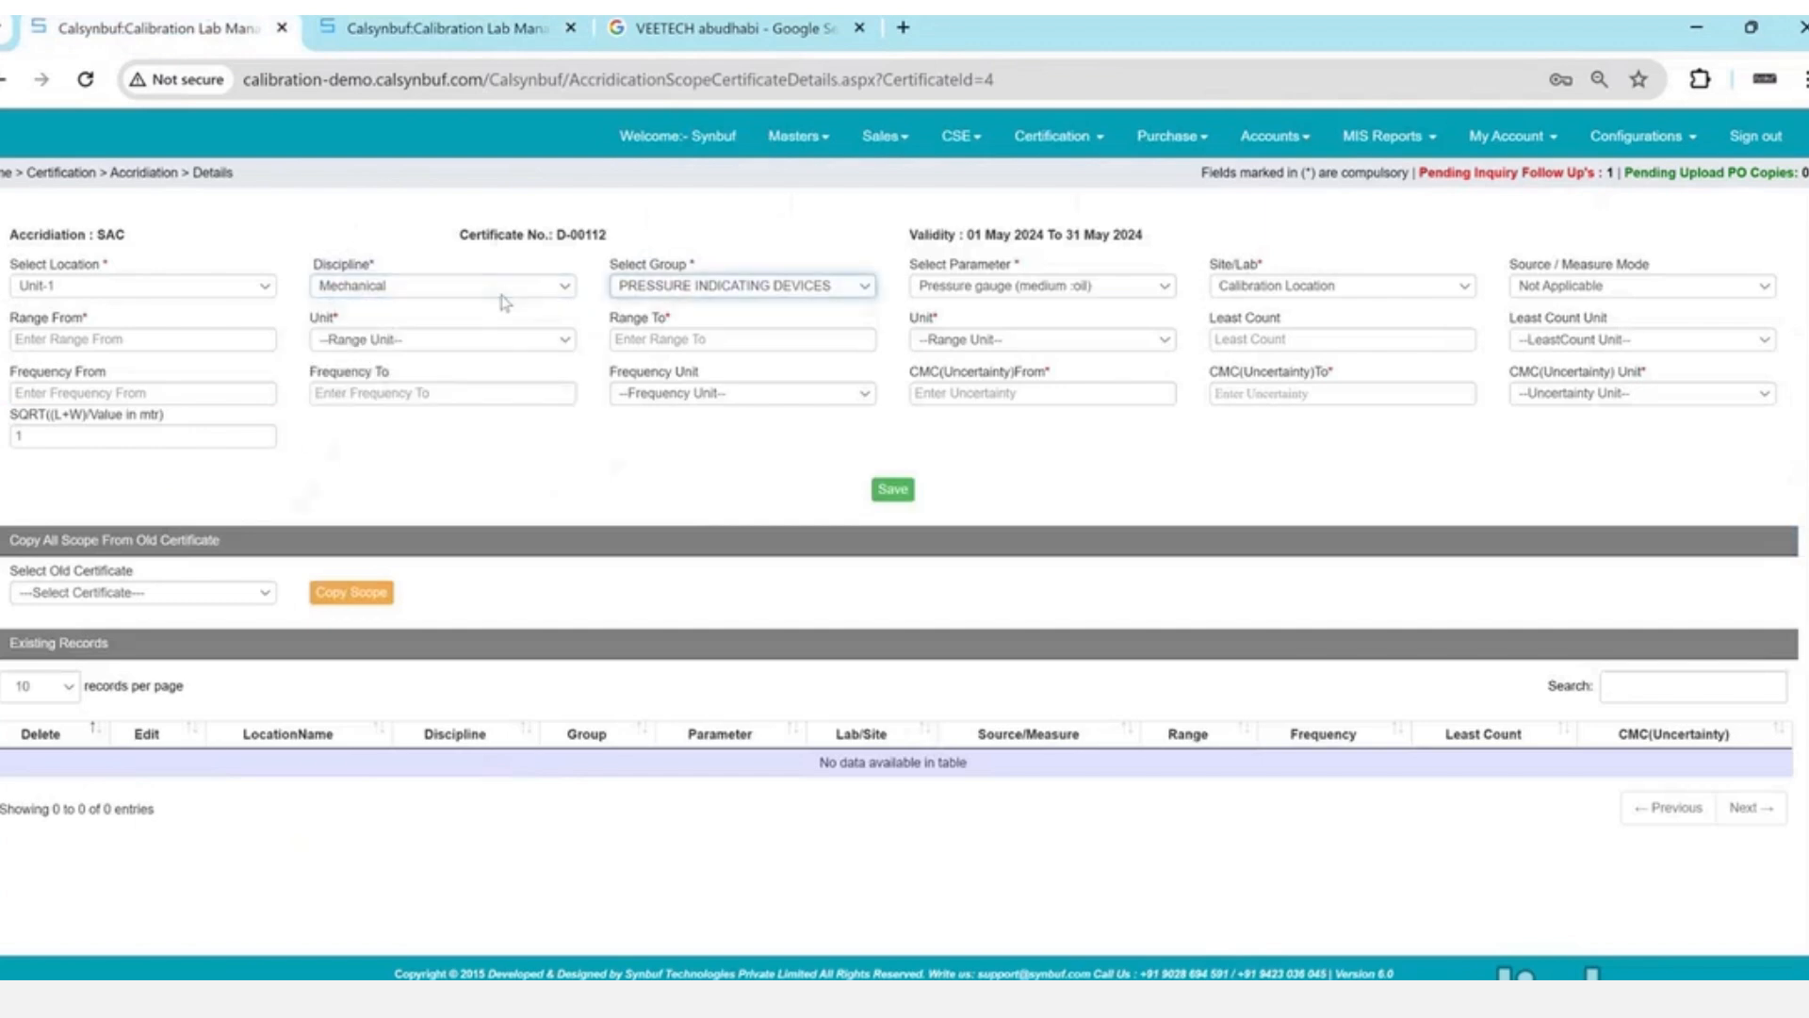
{"action": "key", "text": "Tab"}
{"action": "key", "text": "Down"}
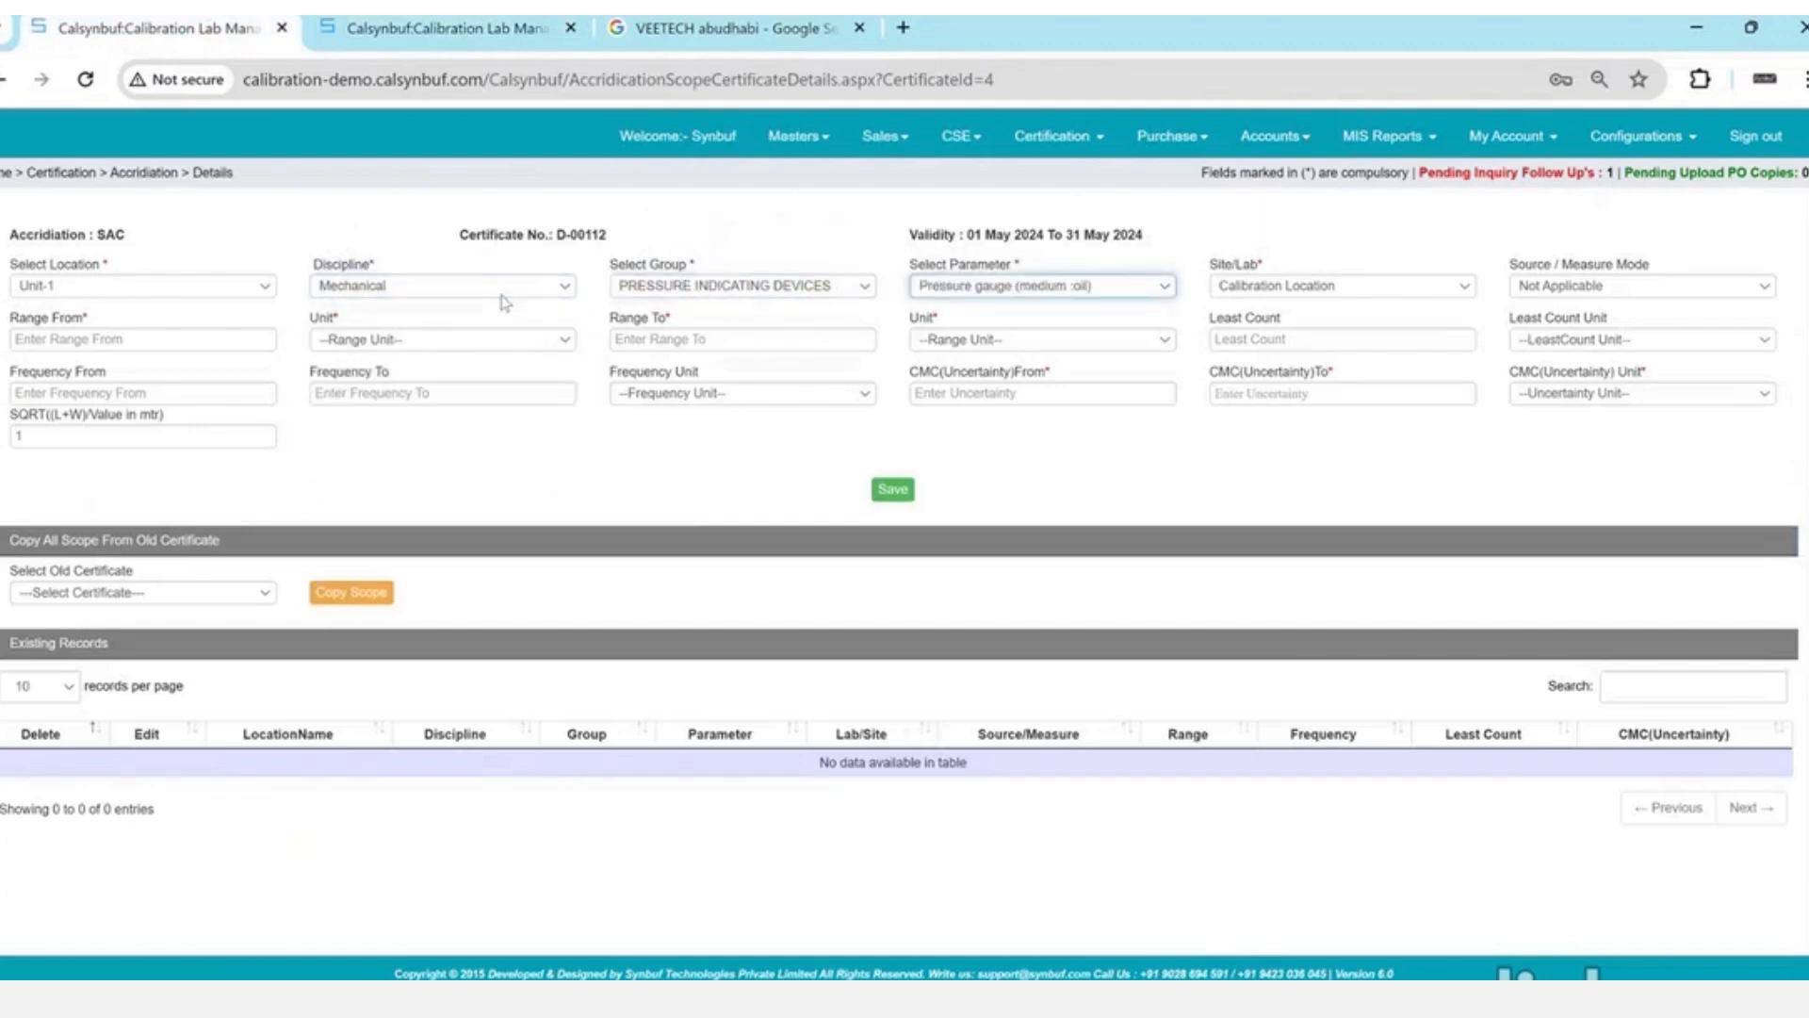
{"action": "key", "text": "Down"}
{"action": "key", "text": "Tab"}
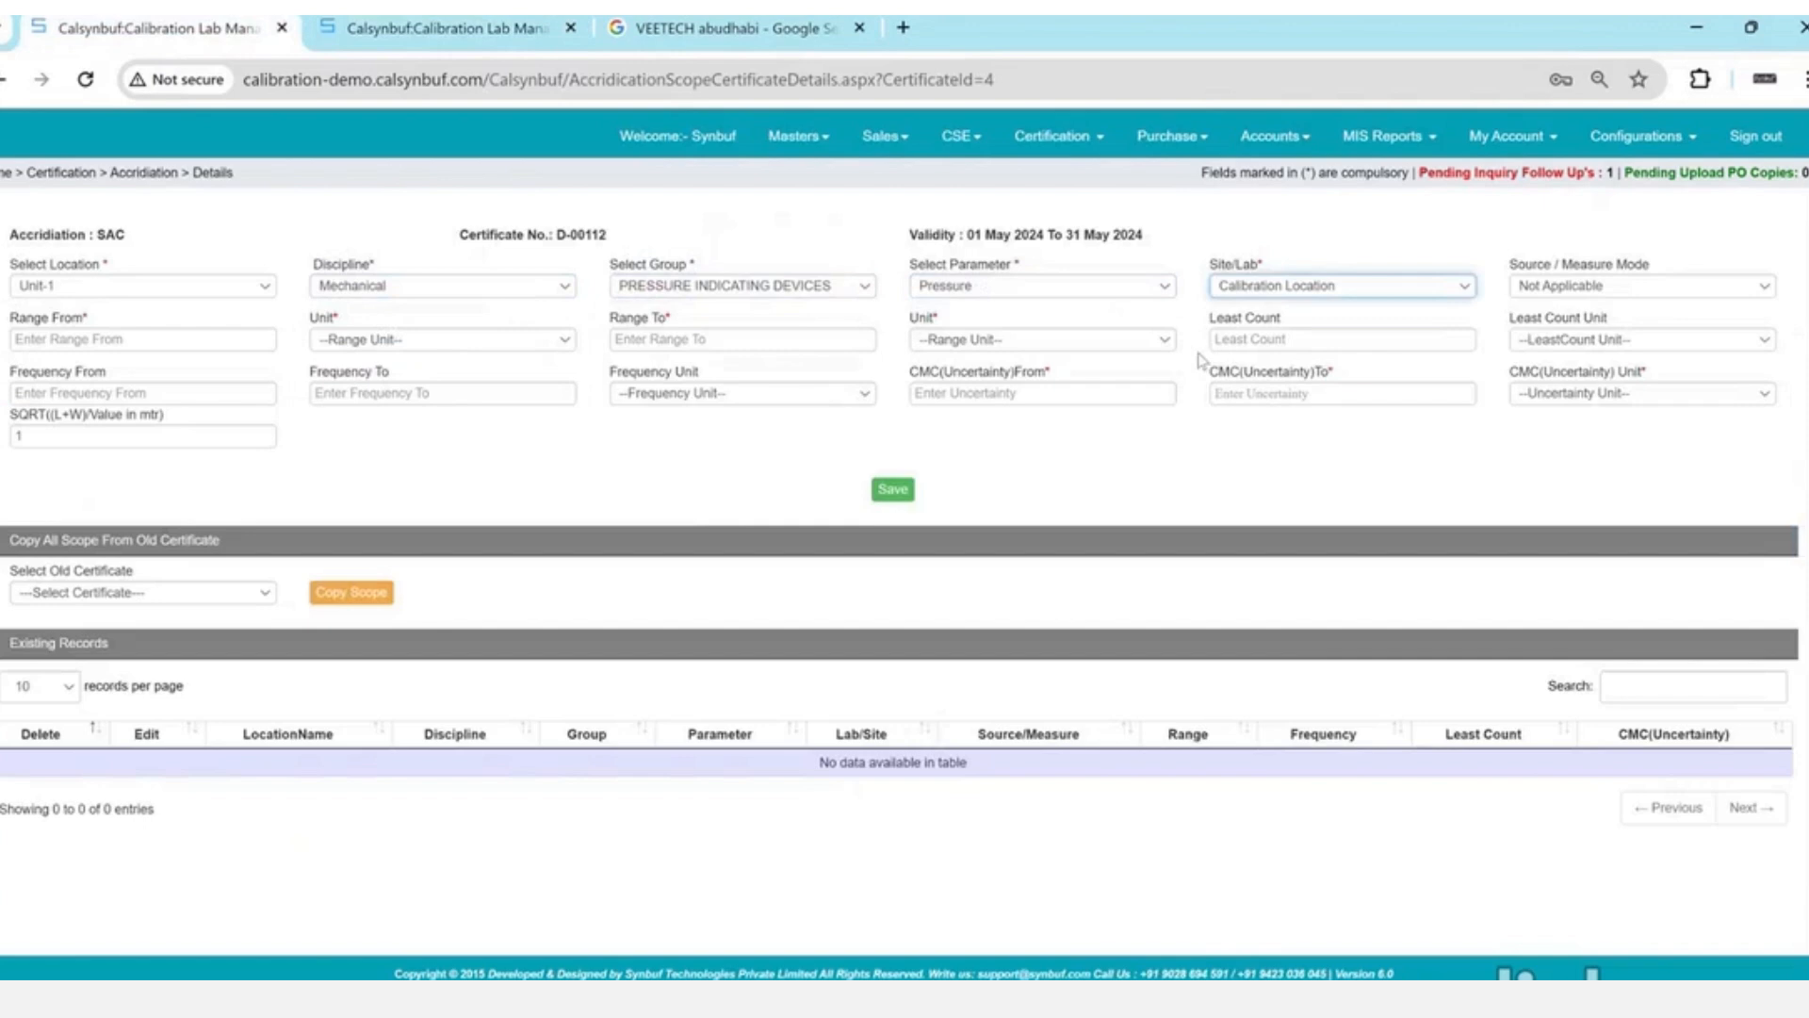
{"action": "left_click", "coordinate": [1305, 283]}
{"action": "key", "text": "Down"}
{"action": "key", "text": "Down"}
{"action": "key", "text": "Down"}
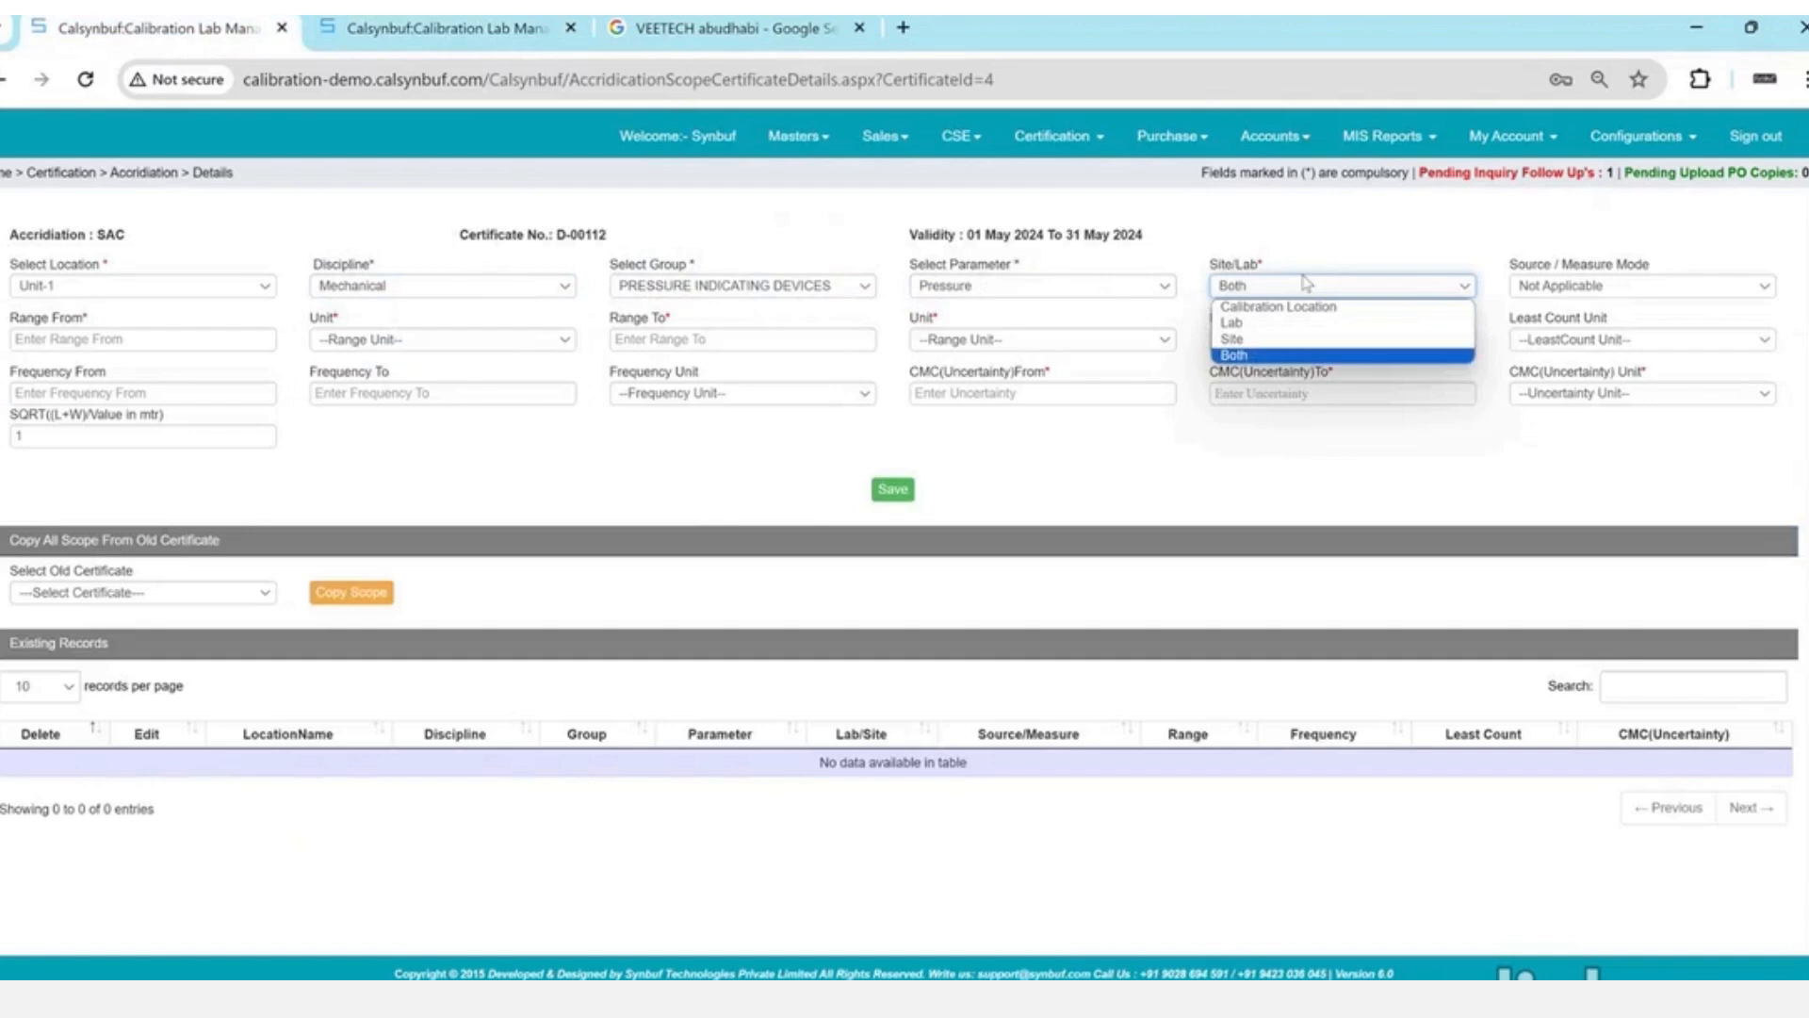
{"action": "key", "text": "Up"}
{"action": "key", "text": "Up"}
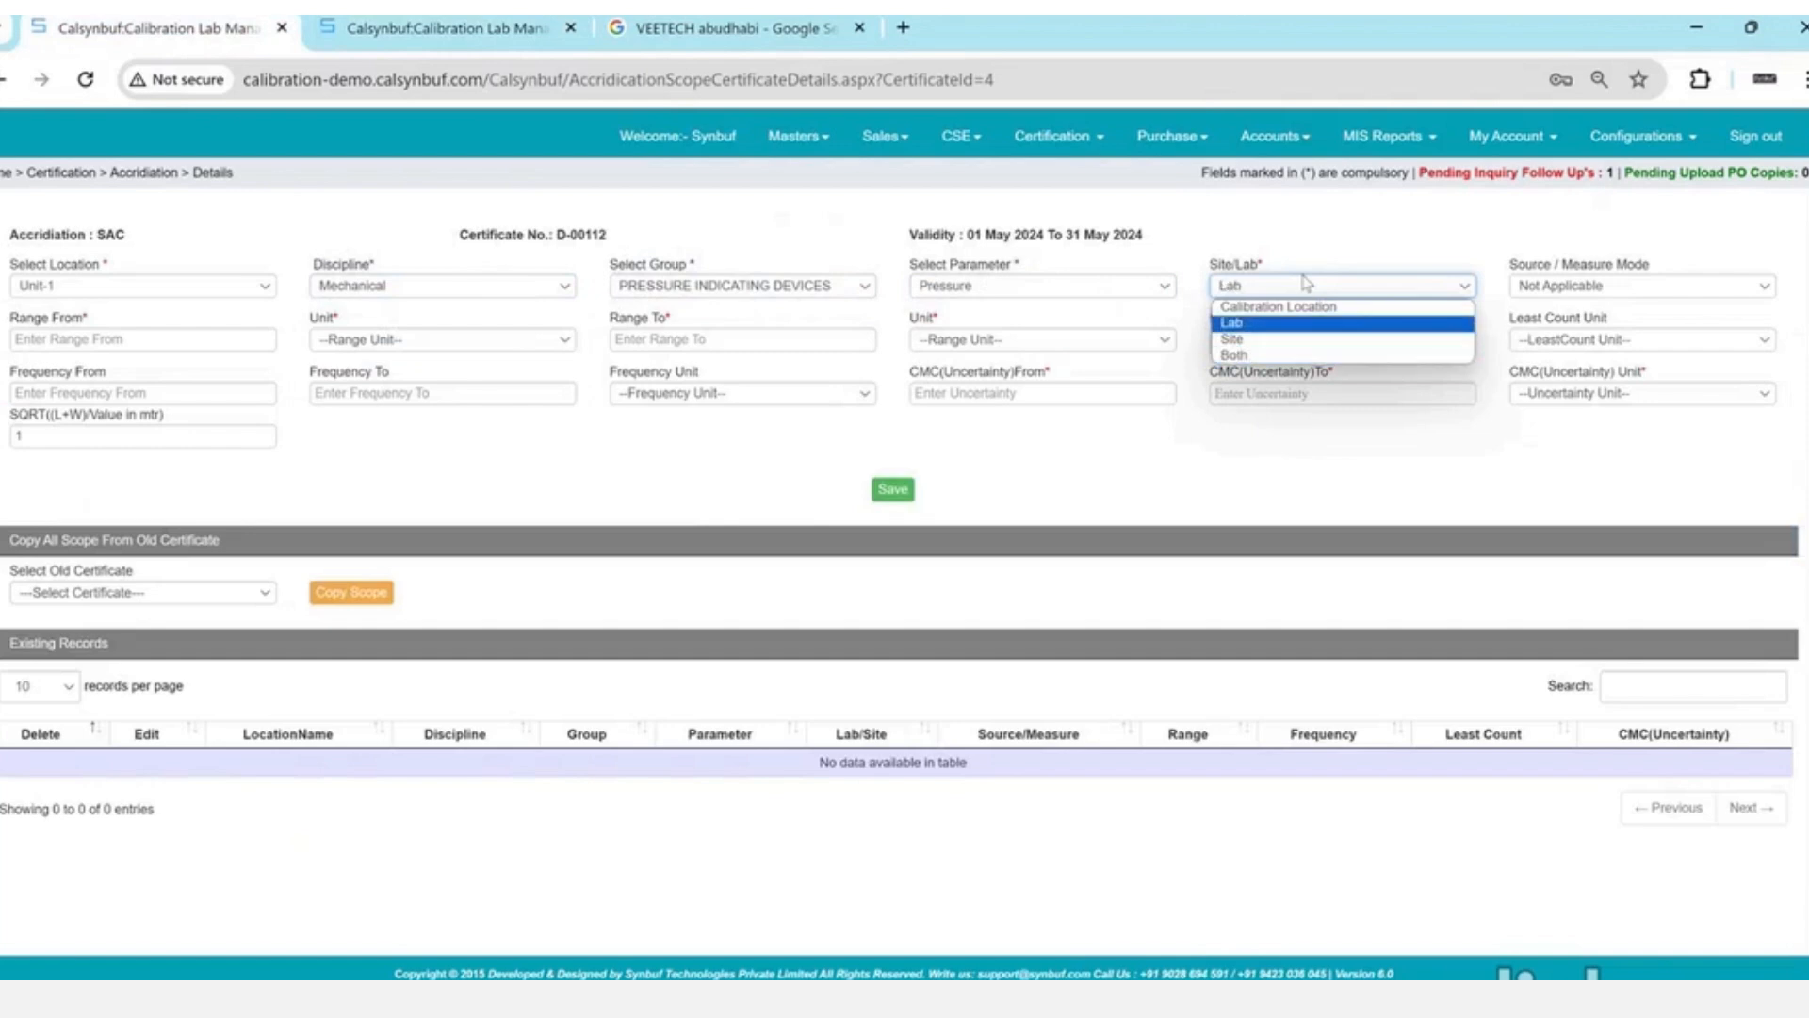
{"action": "key", "text": "Return"}
{"action": "key", "text": "Tab"}
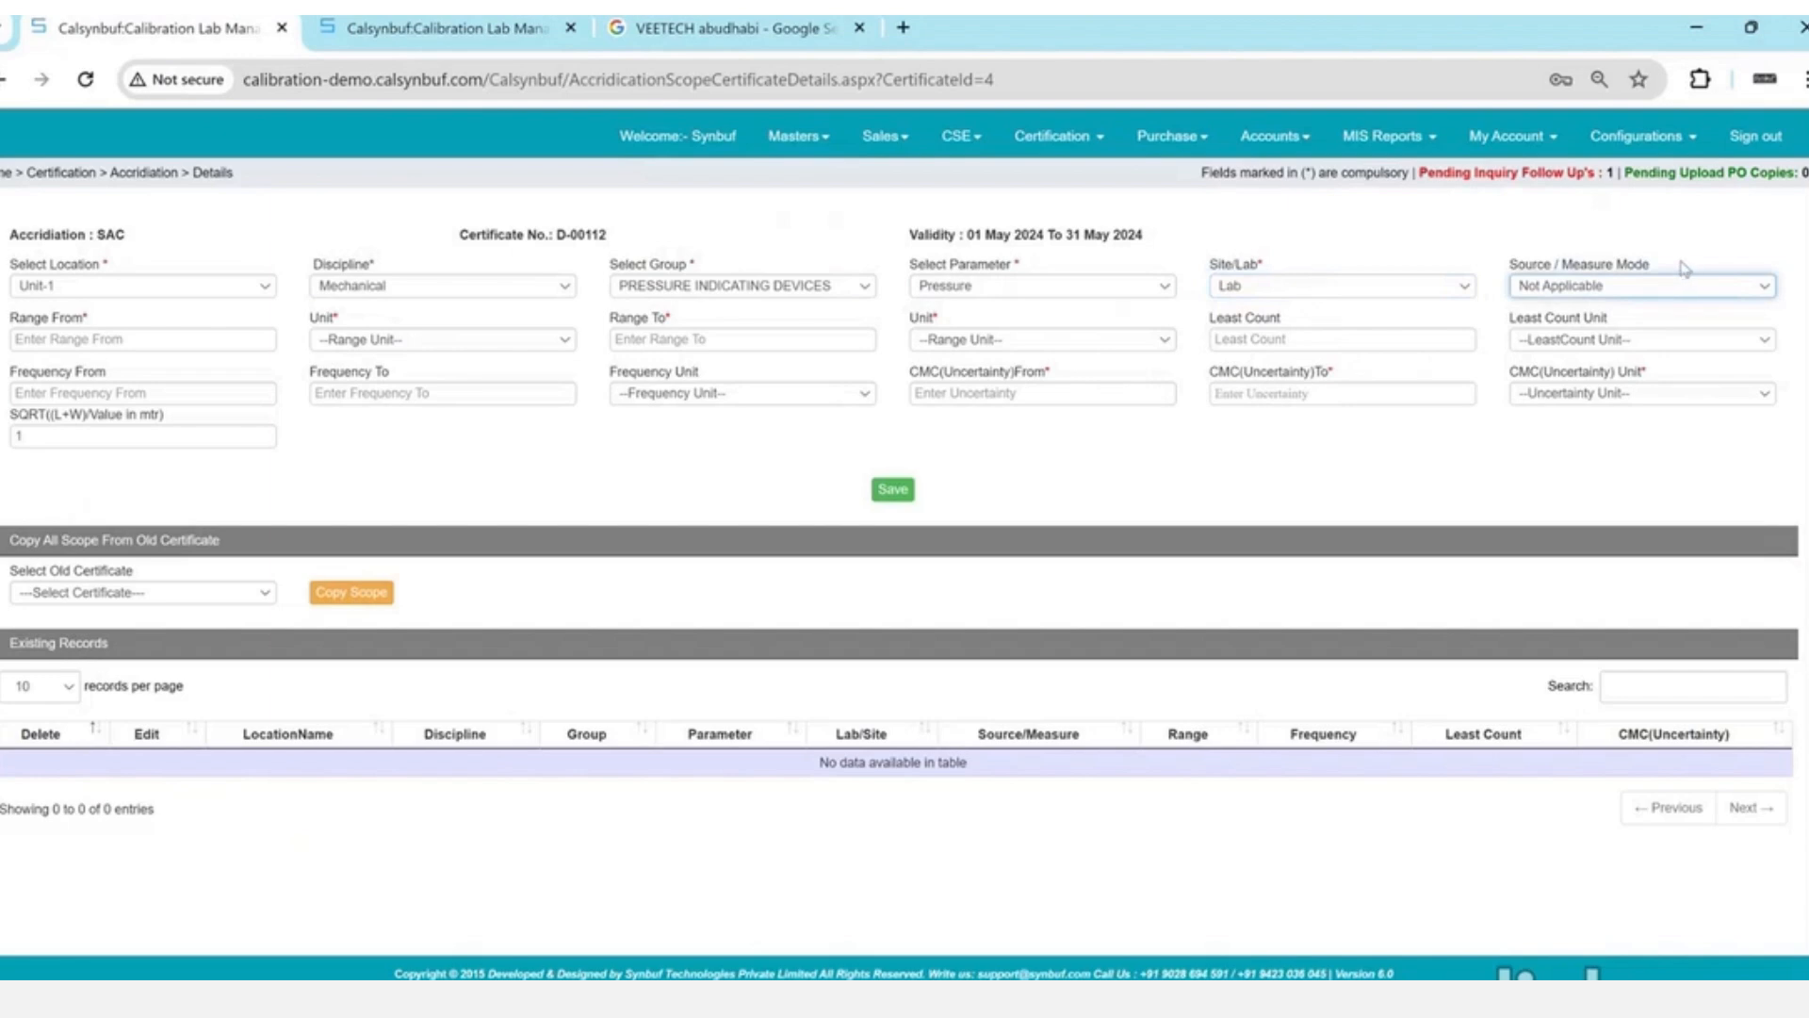
- Enter the range as 0 bar to 70 bar
{"action": "left_click", "coordinate": [143, 336]}
{"action": "type", "text": "0"}
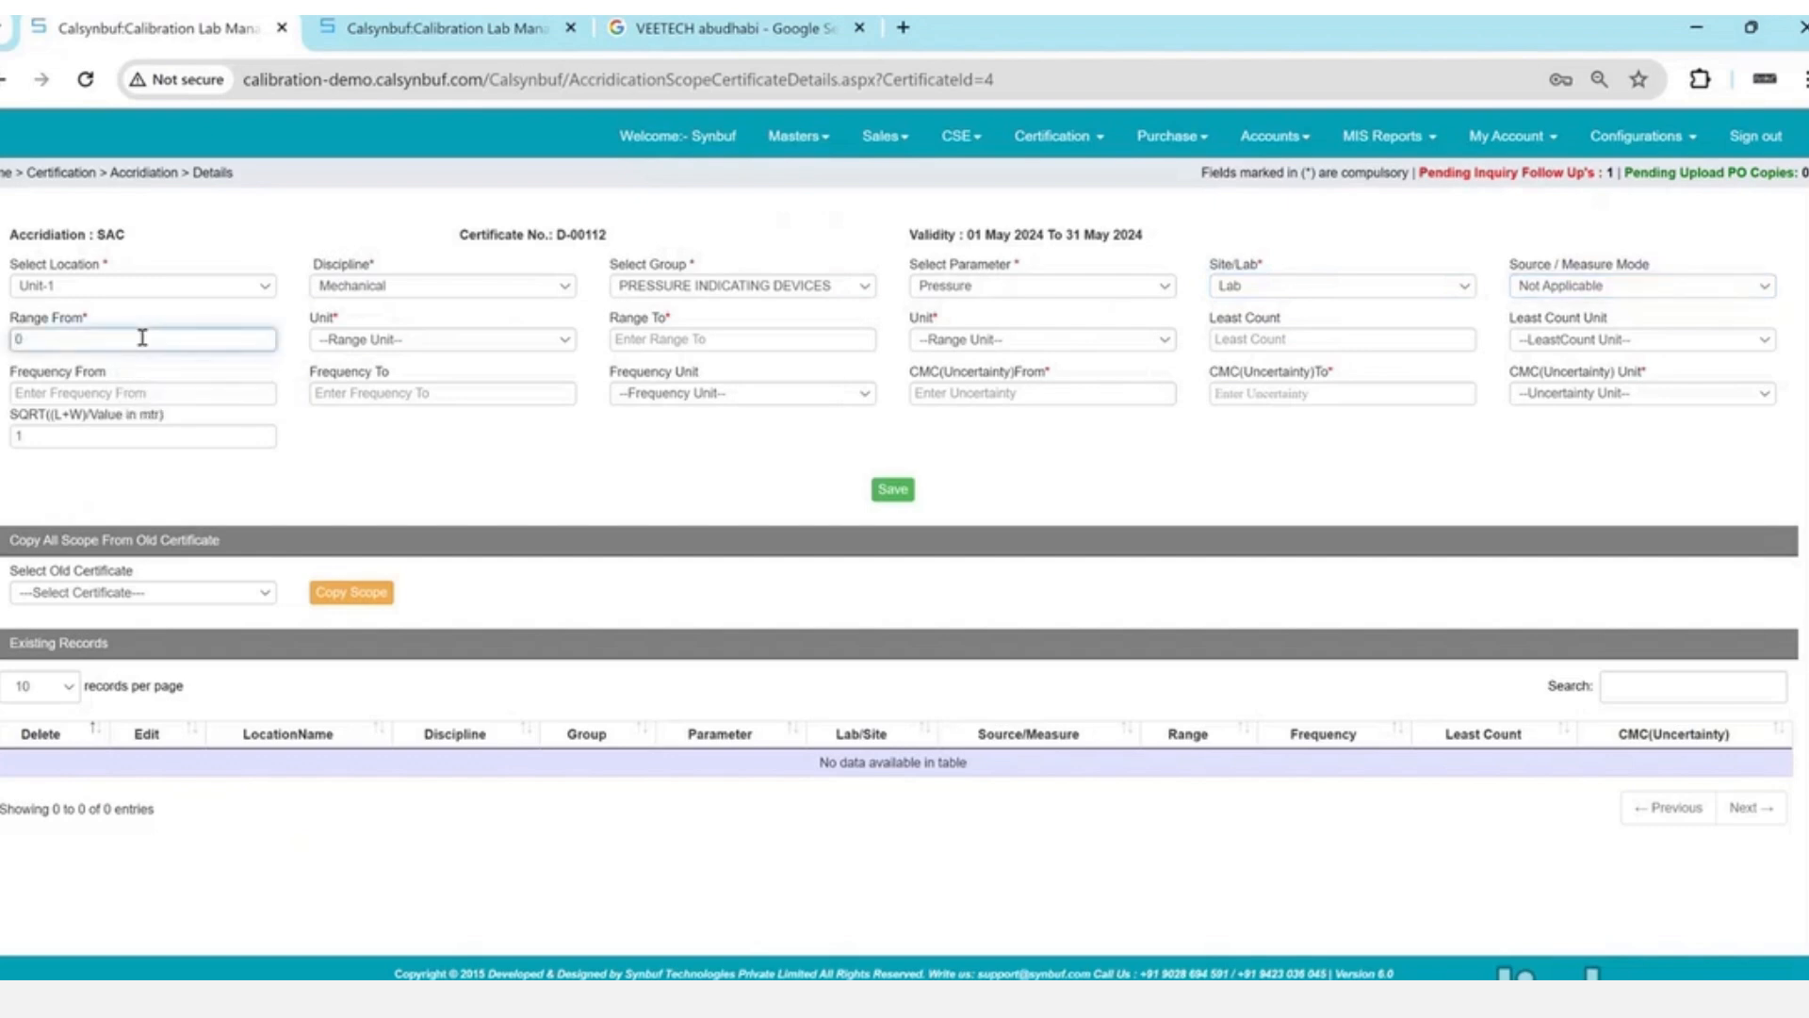
{"action": "key", "text": "Tab"}
{"action": "key", "text": "Down"}
{"action": "key", "text": "Tab"}
{"action": "type", "text": "1"}
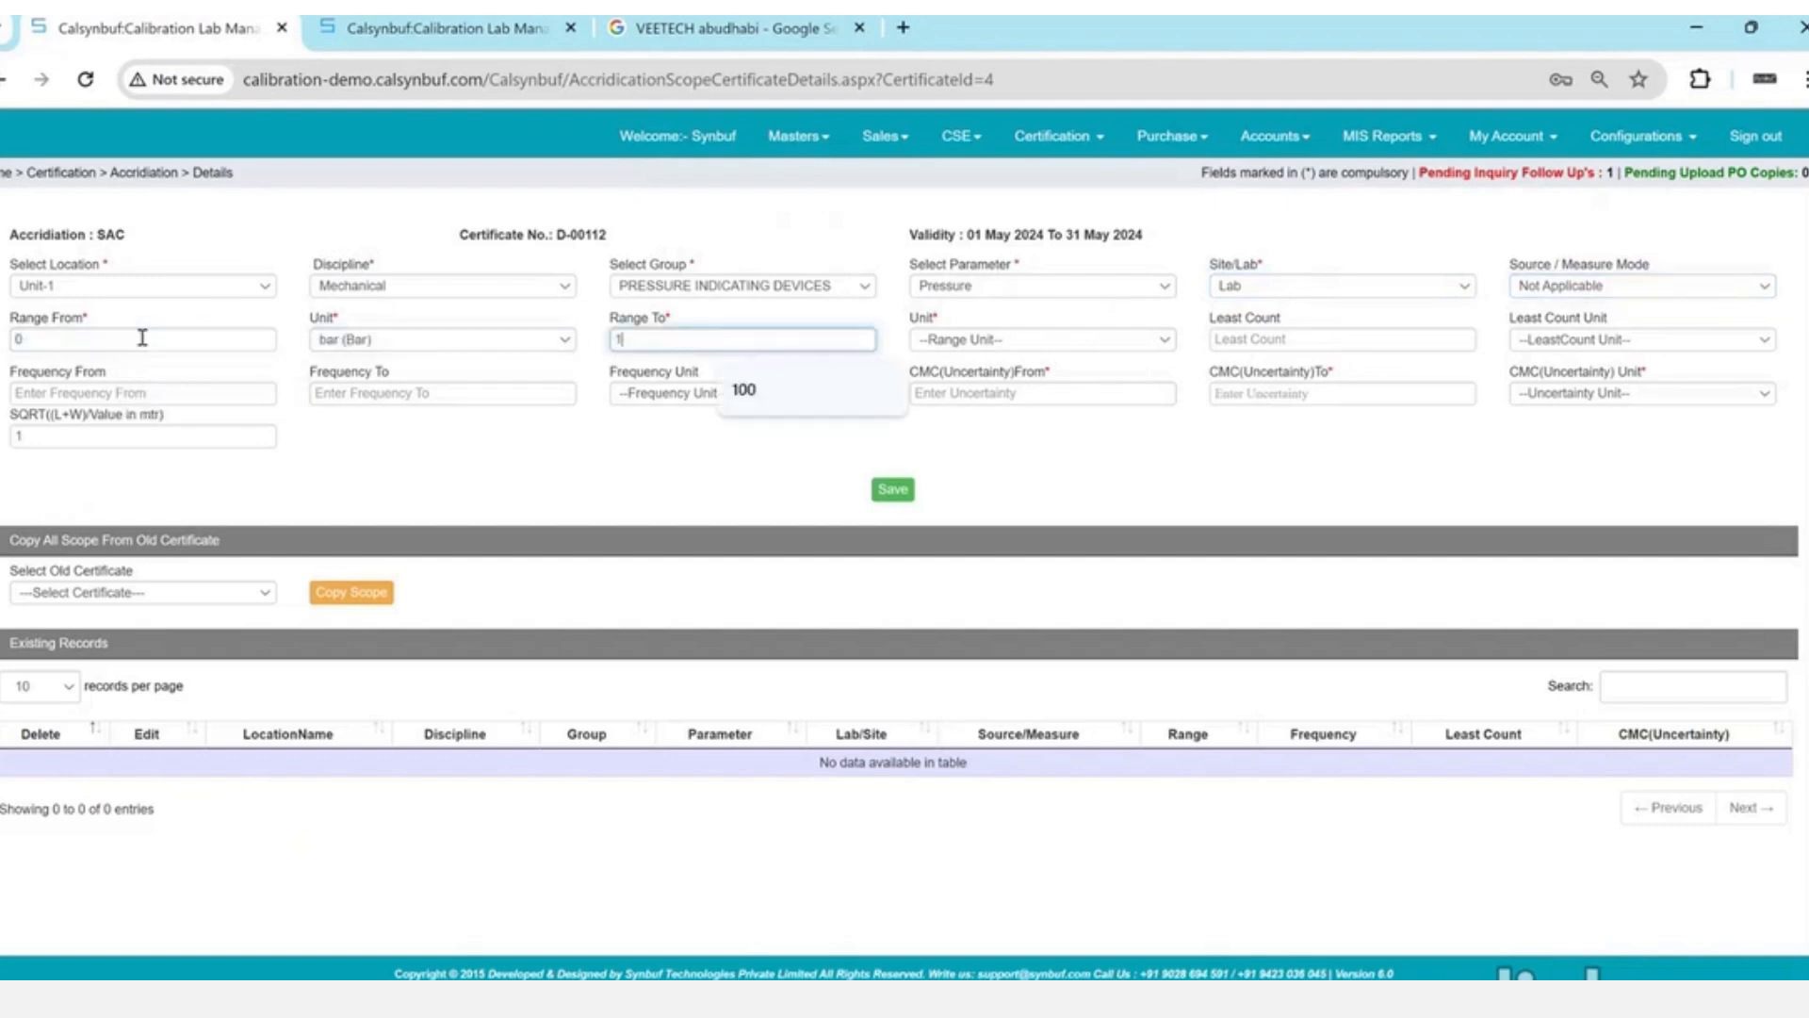
{"action": "key", "text": "BackSpace"}
{"action": "type", "text": "70"}
{"action": "key", "text": "Tab"}
{"action": "key", "text": "Down"}
{"action": "key", "text": "Tab"}
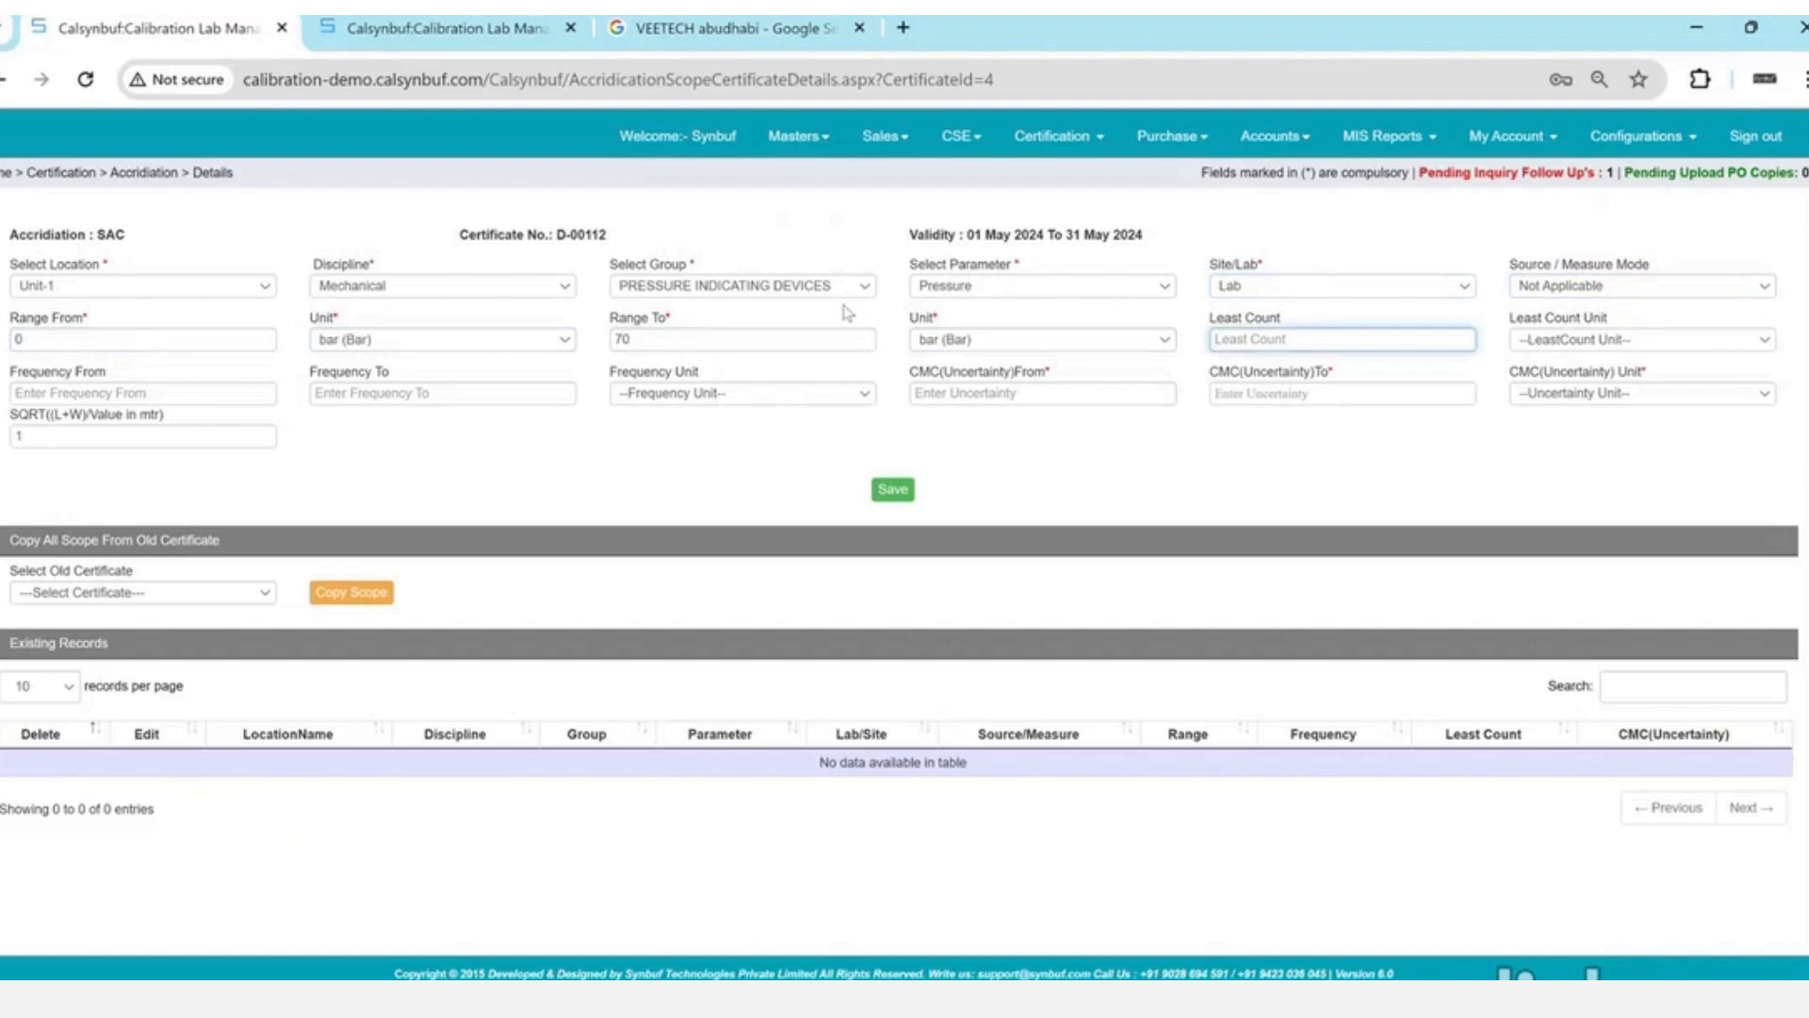
- Go over the Least Count and Frequency fields, leaving them blank
{"action": "left_click", "coordinate": [1227, 319]}
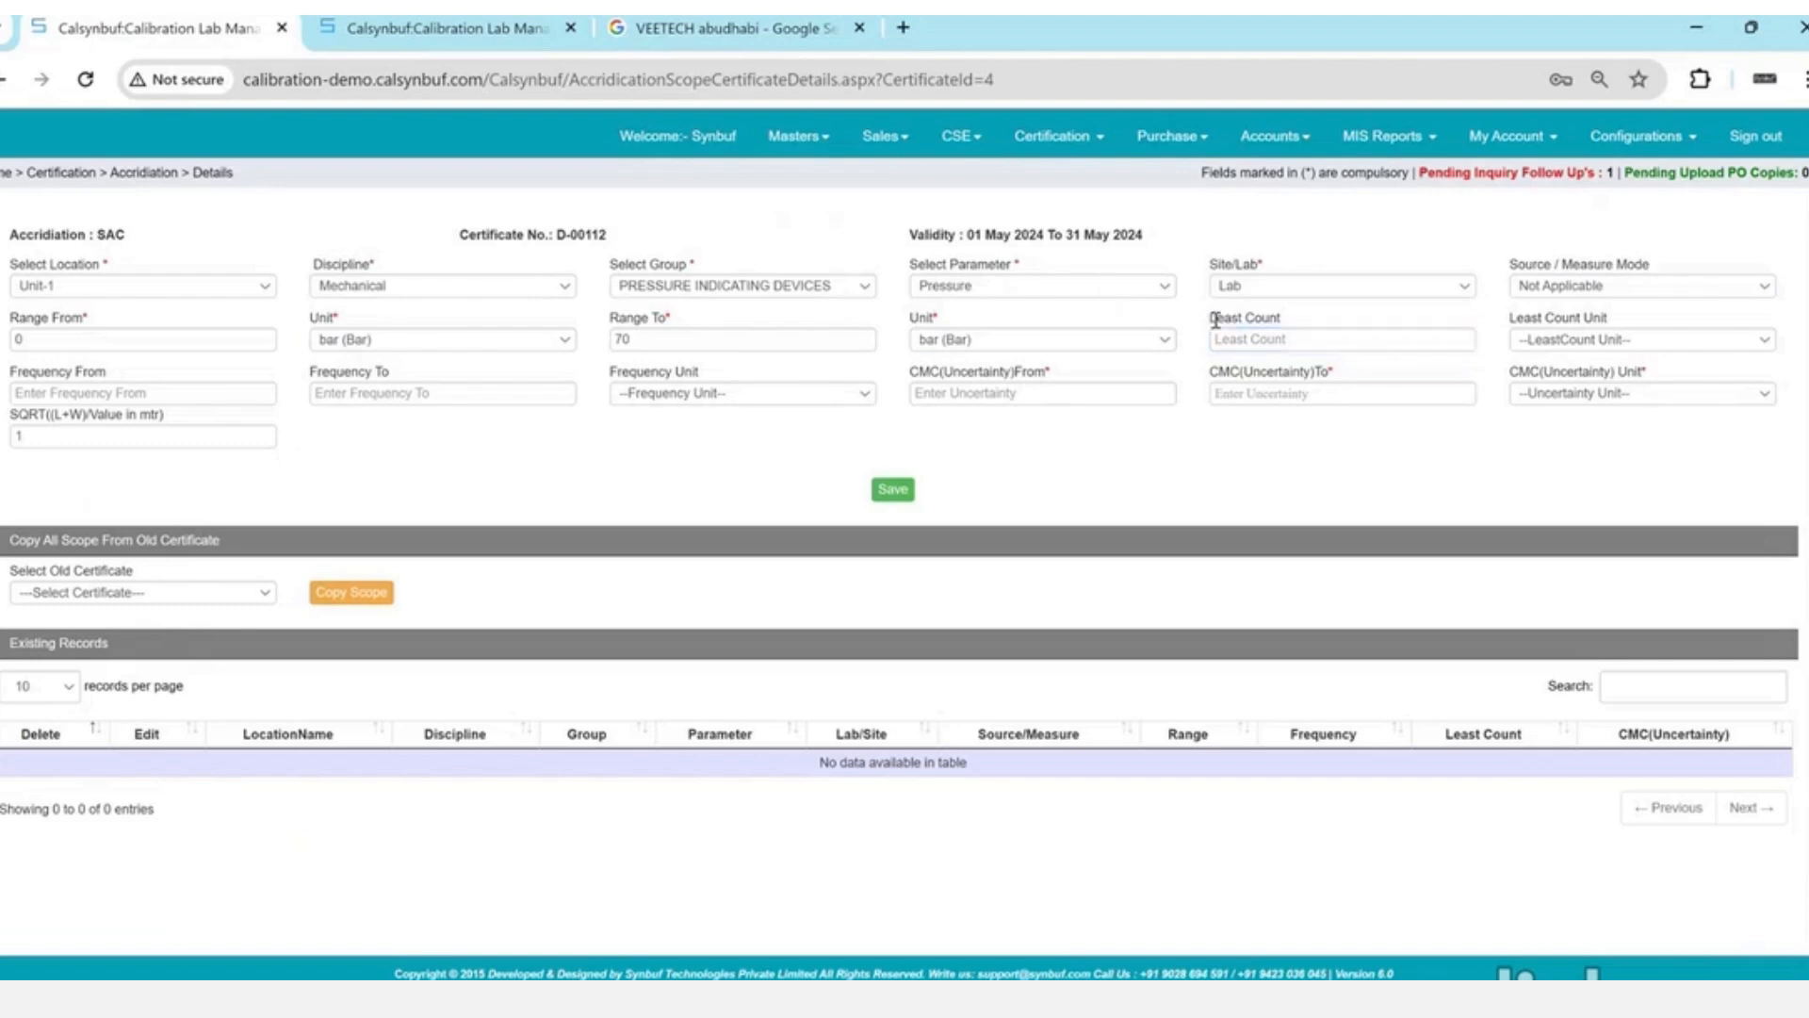
{"action": "left_click_drag", "start_coordinate": [1215, 321], "coordinate": [1295, 323]}
{"action": "key", "text": "Tab"}
{"action": "key", "text": "Tab"}
{"action": "key", "text": "Tab"}
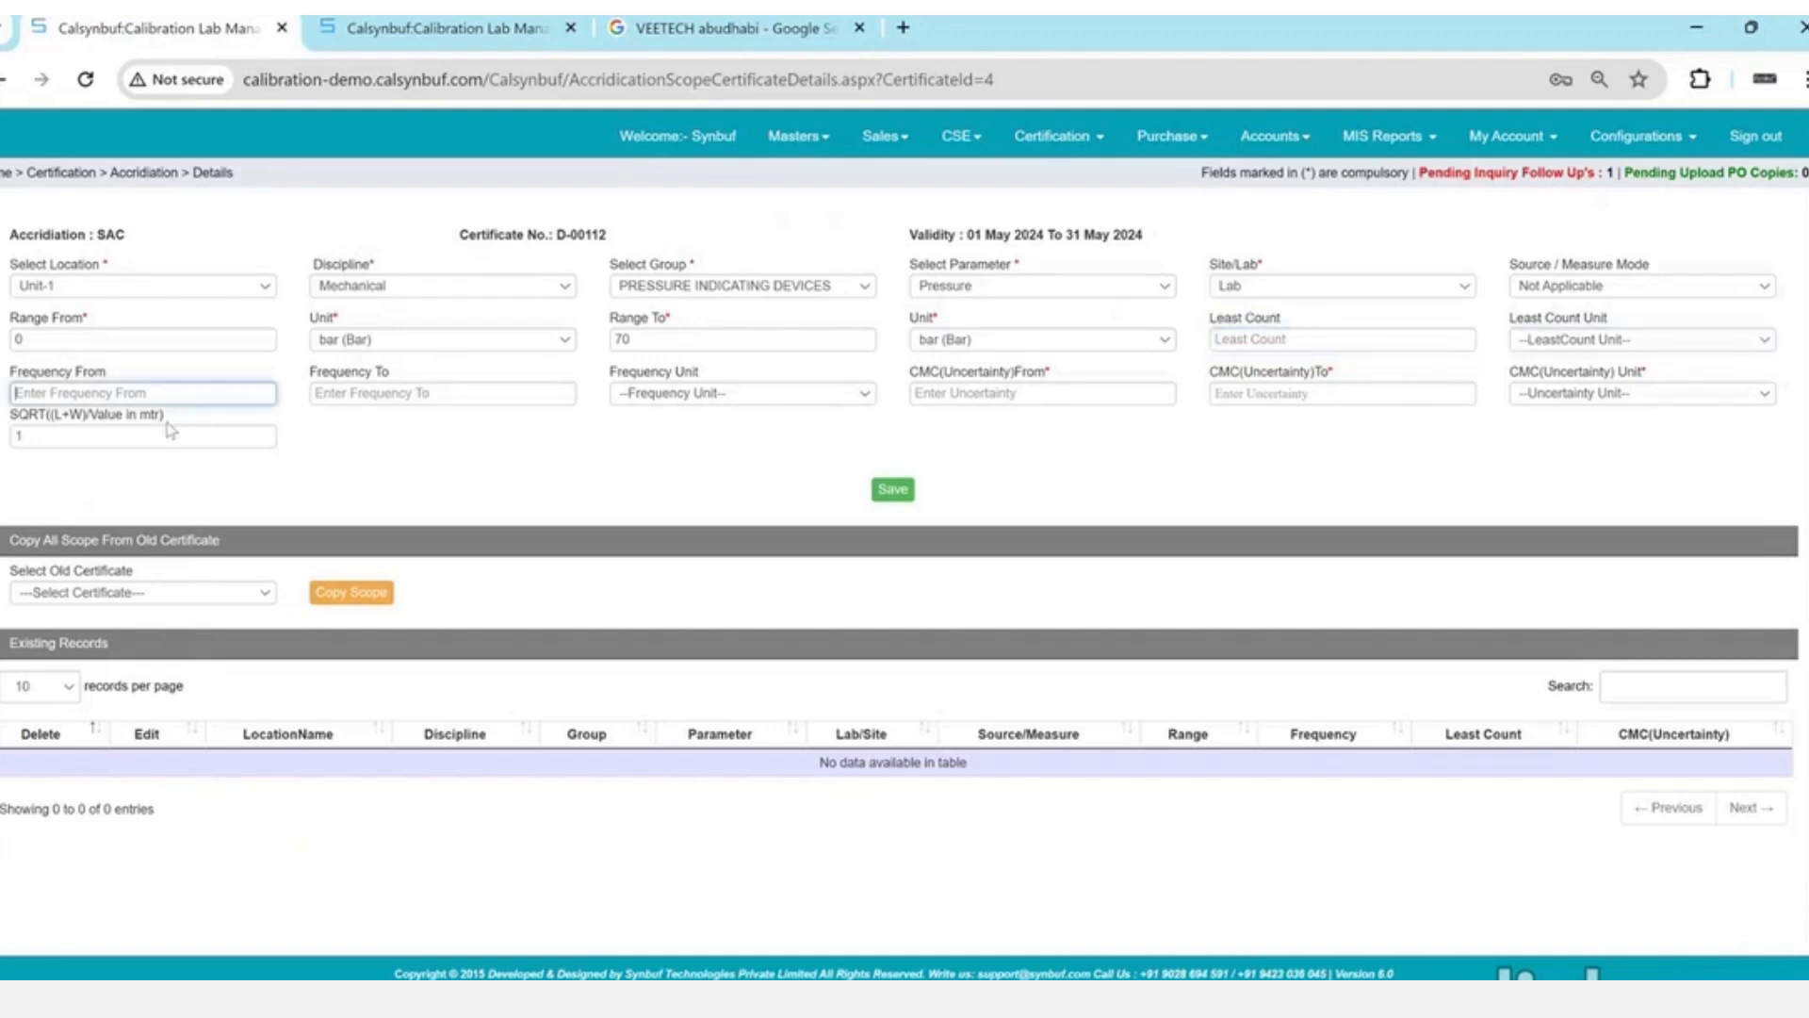
{"action": "left_click_drag", "start_coordinate": [9, 371], "coordinate": [709, 386]}
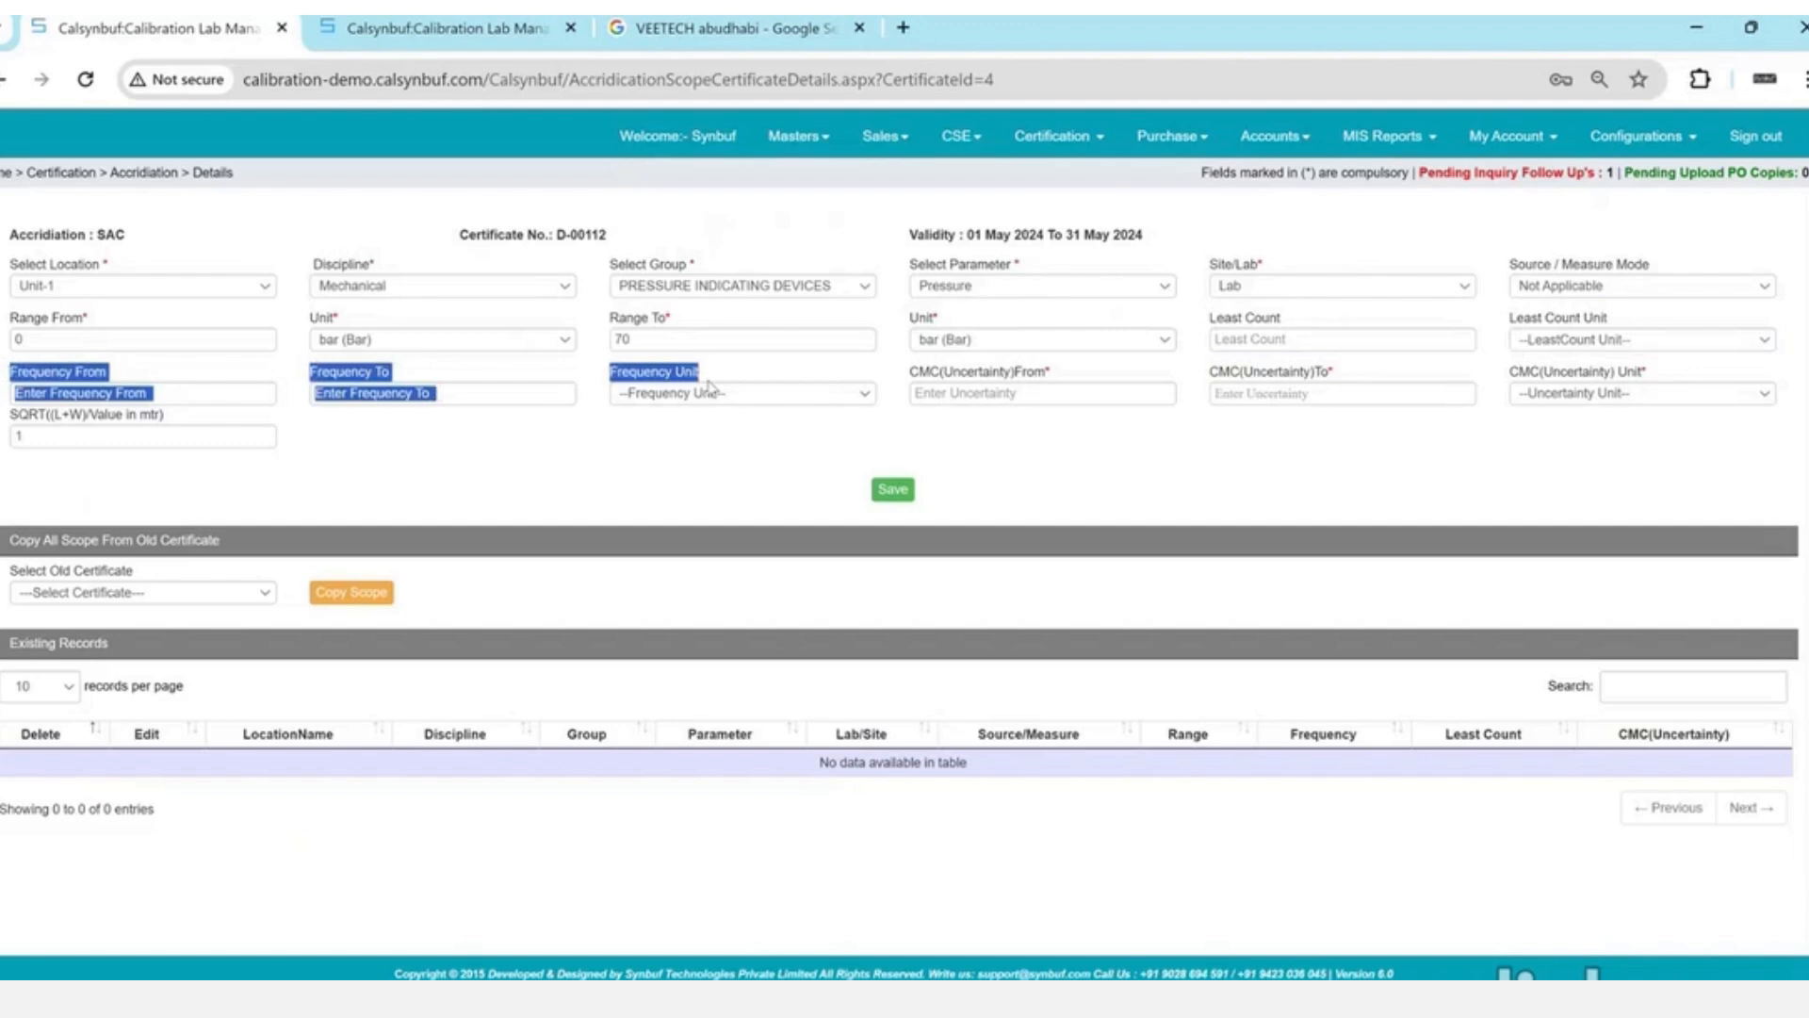
- Set the CMC uncertainty to 0.012 % Rdg and save the Pressure 0–70 bar entry
{"action": "left_click", "coordinate": [1030, 390]}
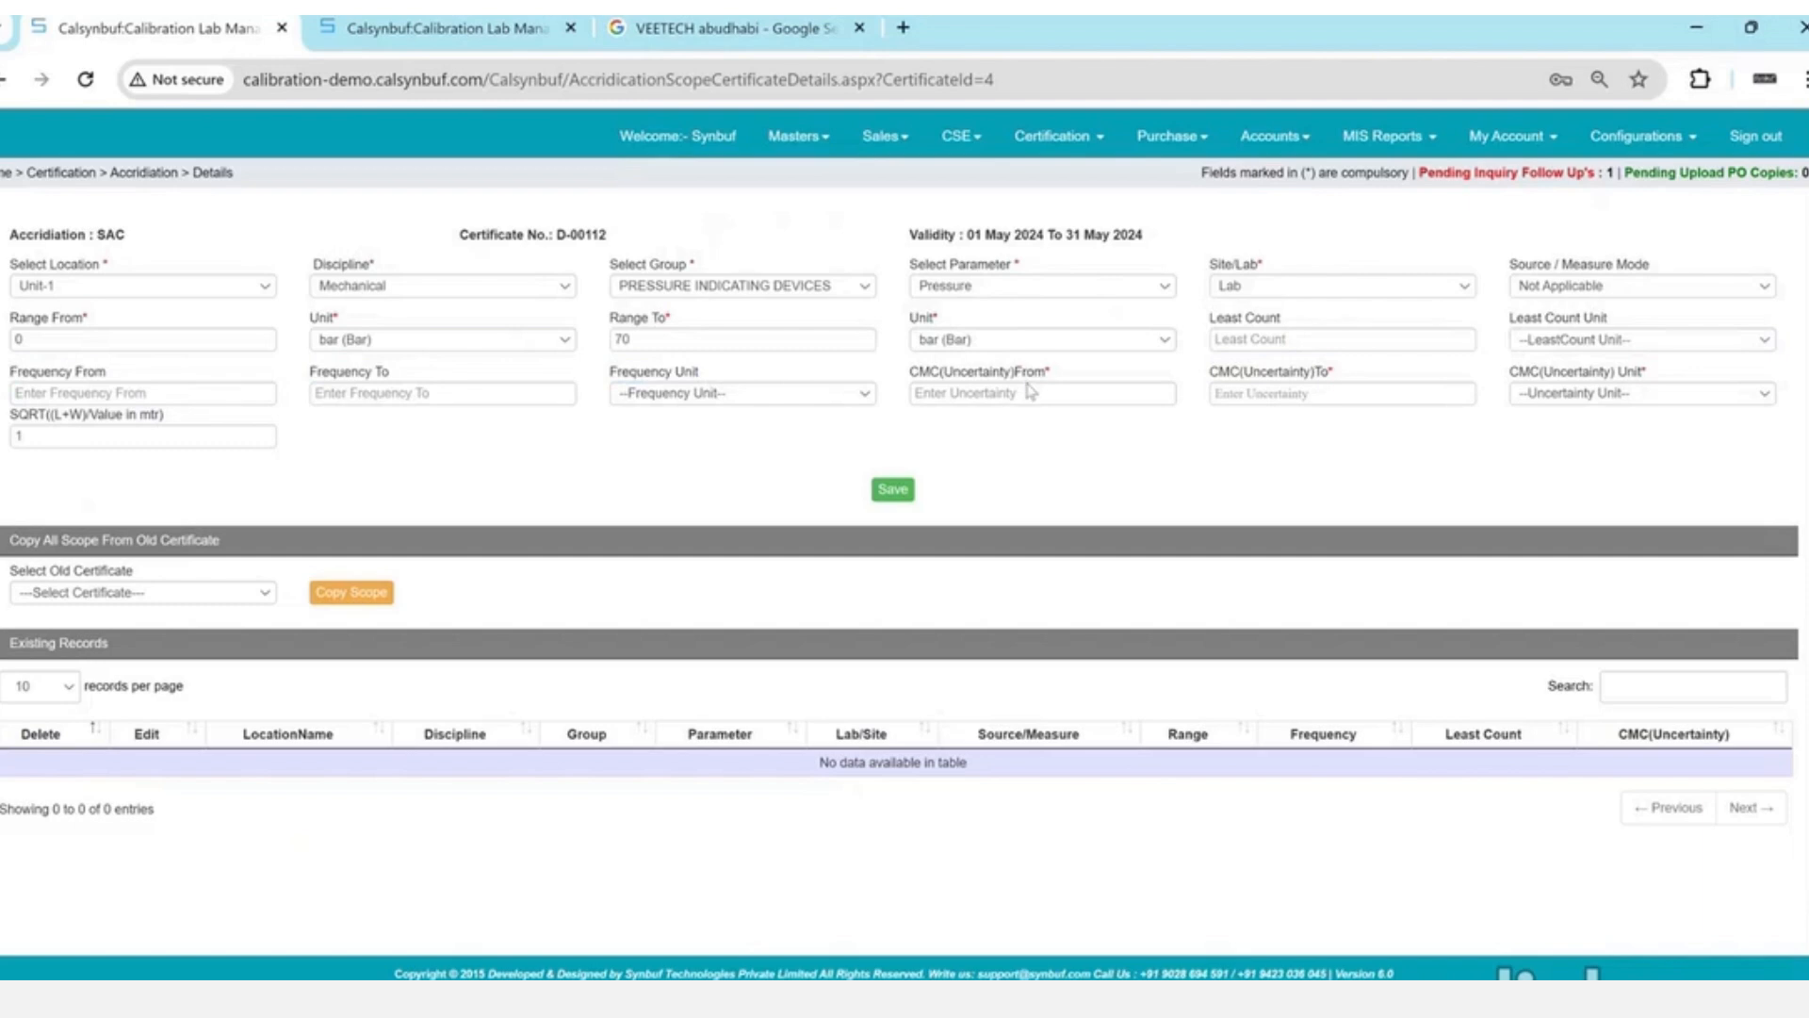
{"action": "type", "text": "0.012"}
{"action": "key", "text": "Tab"}
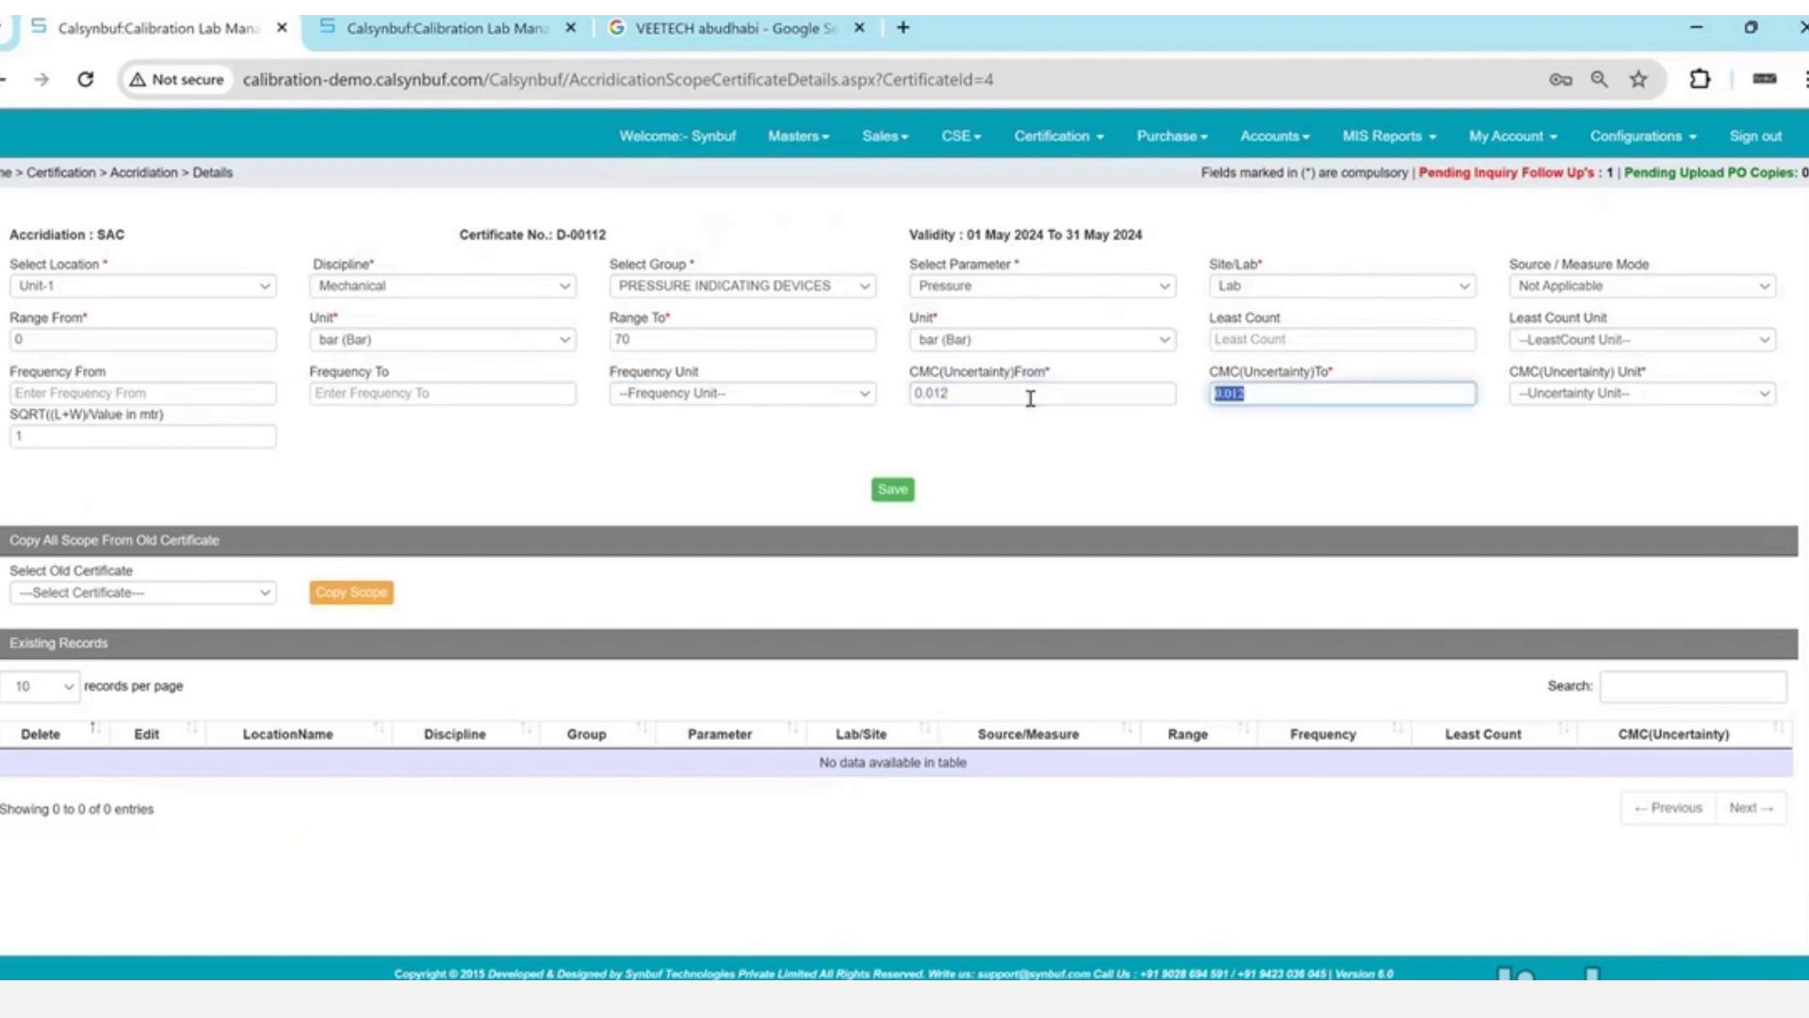
{"action": "key", "text": "Tab"}
{"action": "key", "text": "Down"}
{"action": "key", "text": "Down"}
{"action": "key", "text": "Down"}
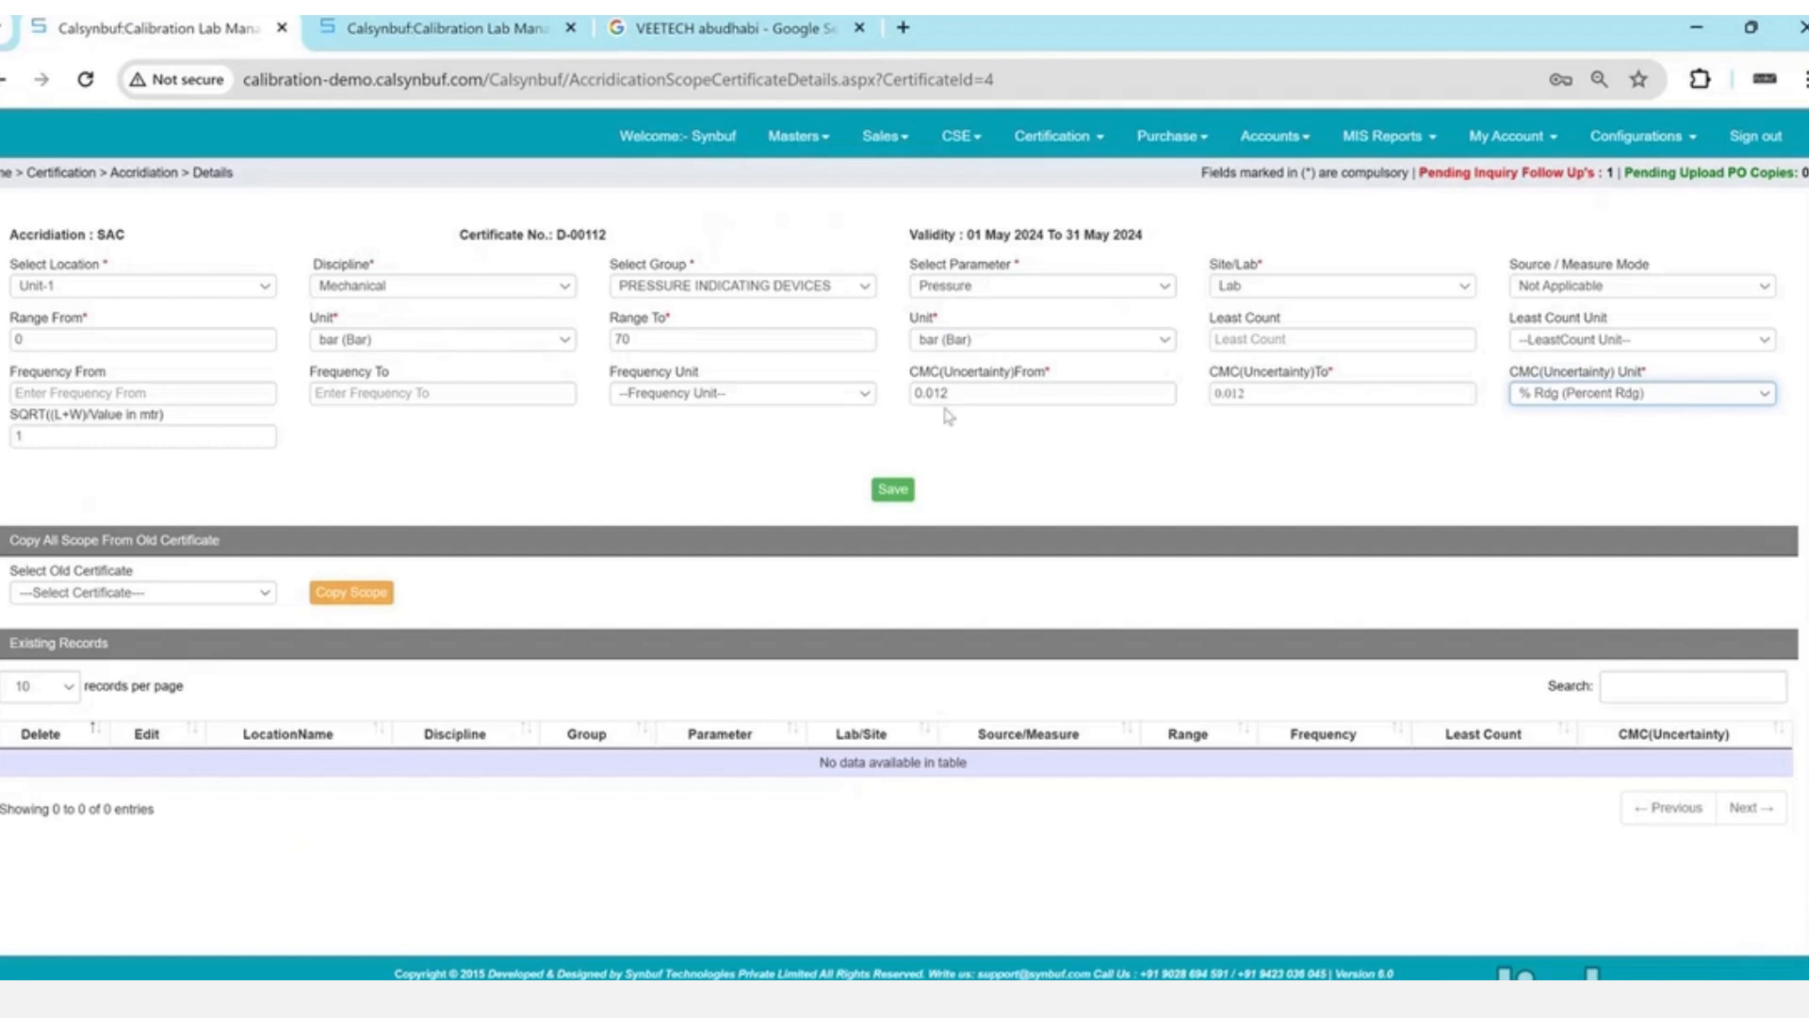
{"action": "left_click", "coordinate": [886, 492]}
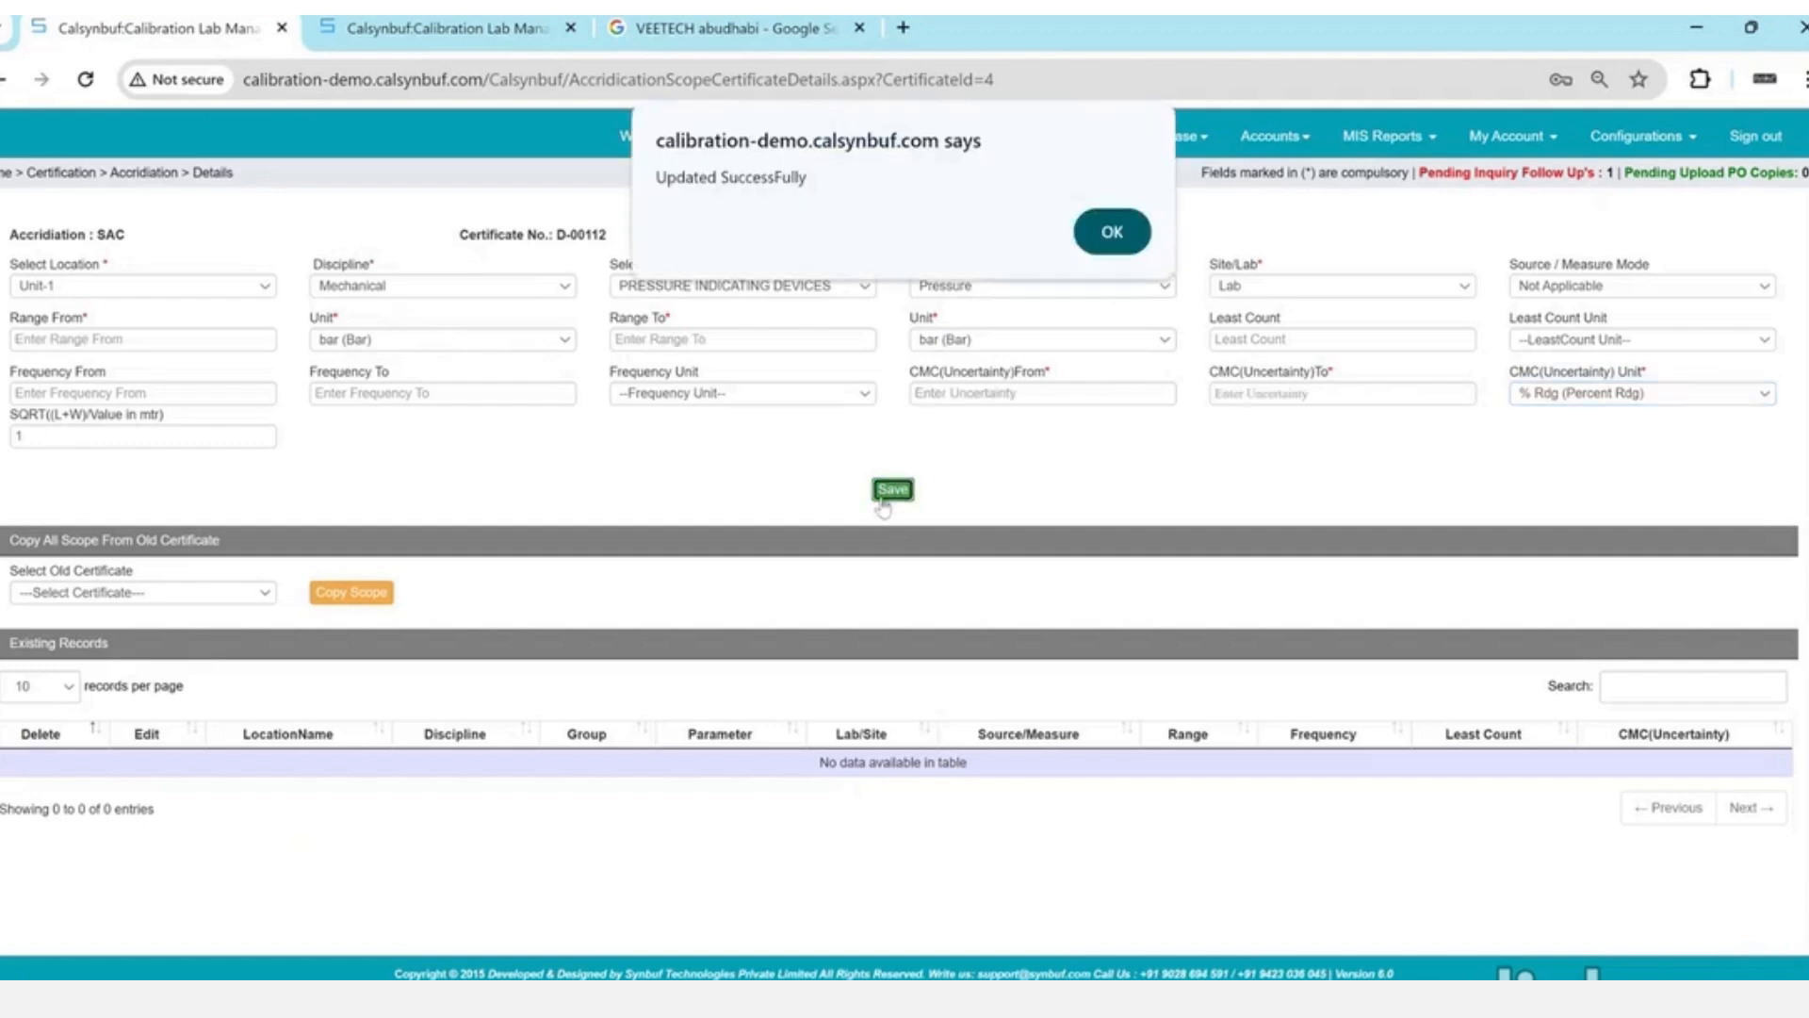
{"action": "key", "text": "Return"}
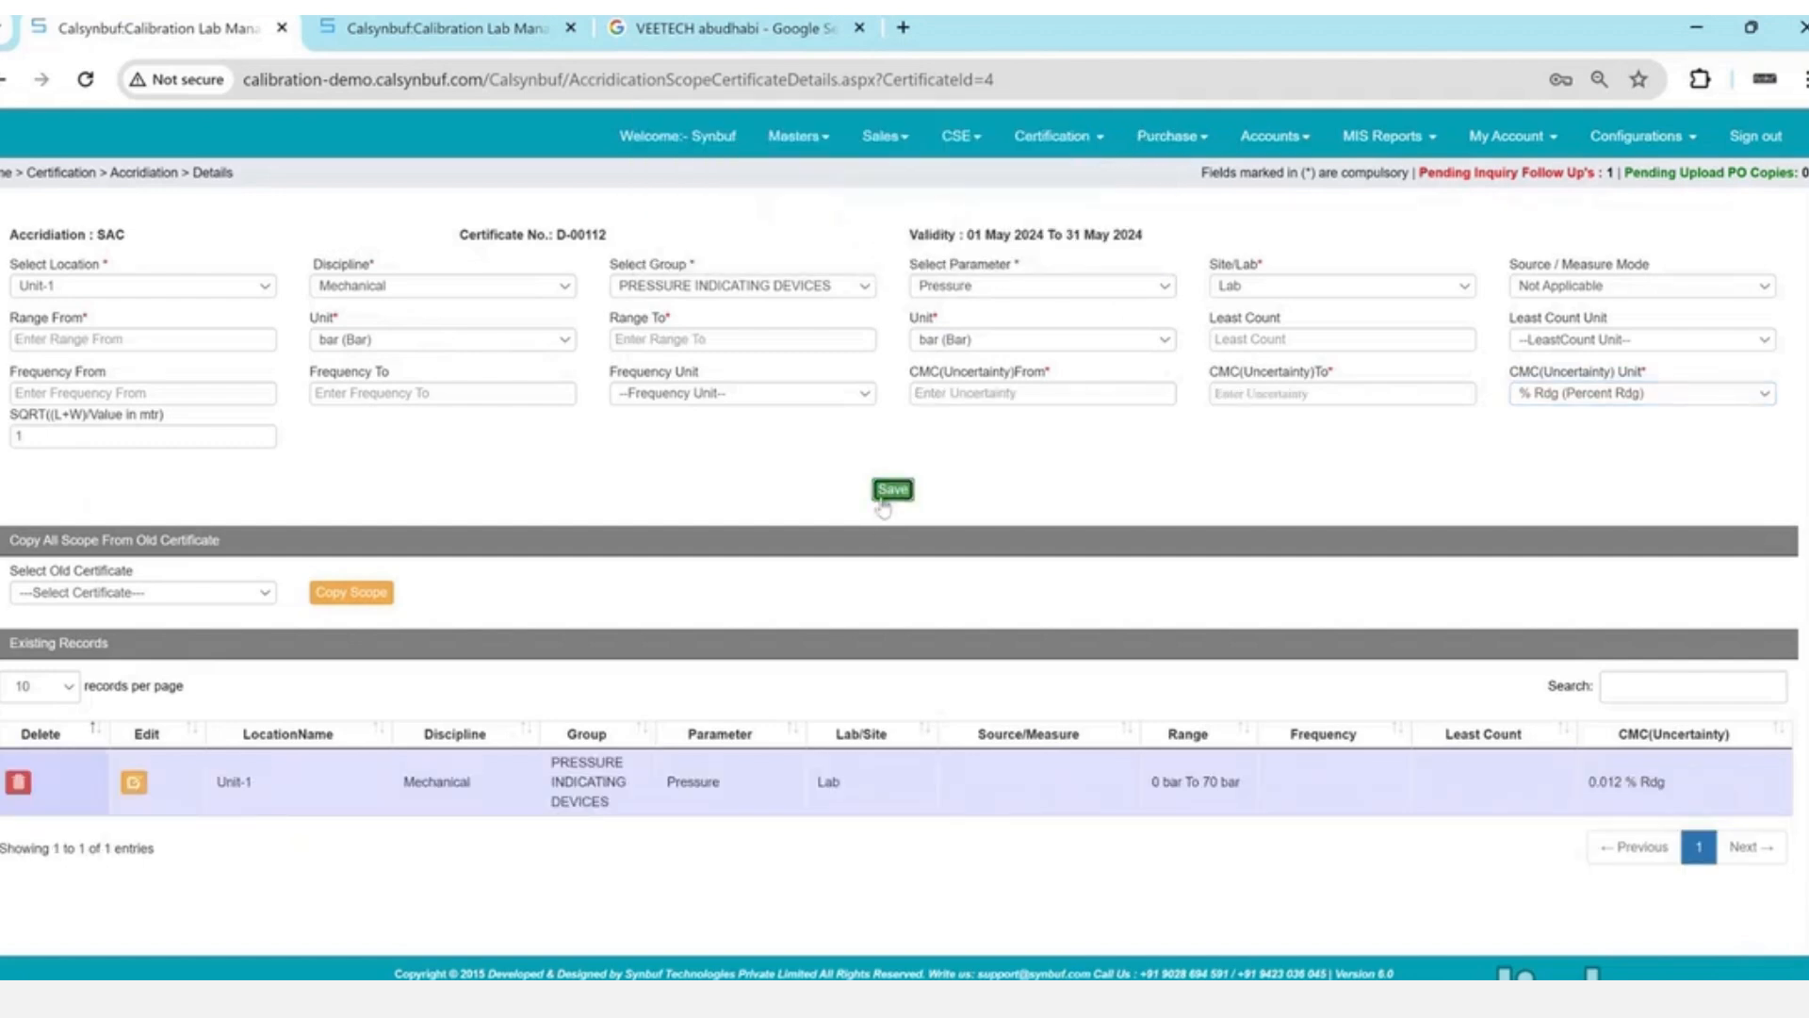
{"action": "left_click", "coordinate": [1054, 138]}
- Start a new master equipment with division Calibration and discipline Mechanical
{"action": "left_click", "coordinate": [933, 277]}
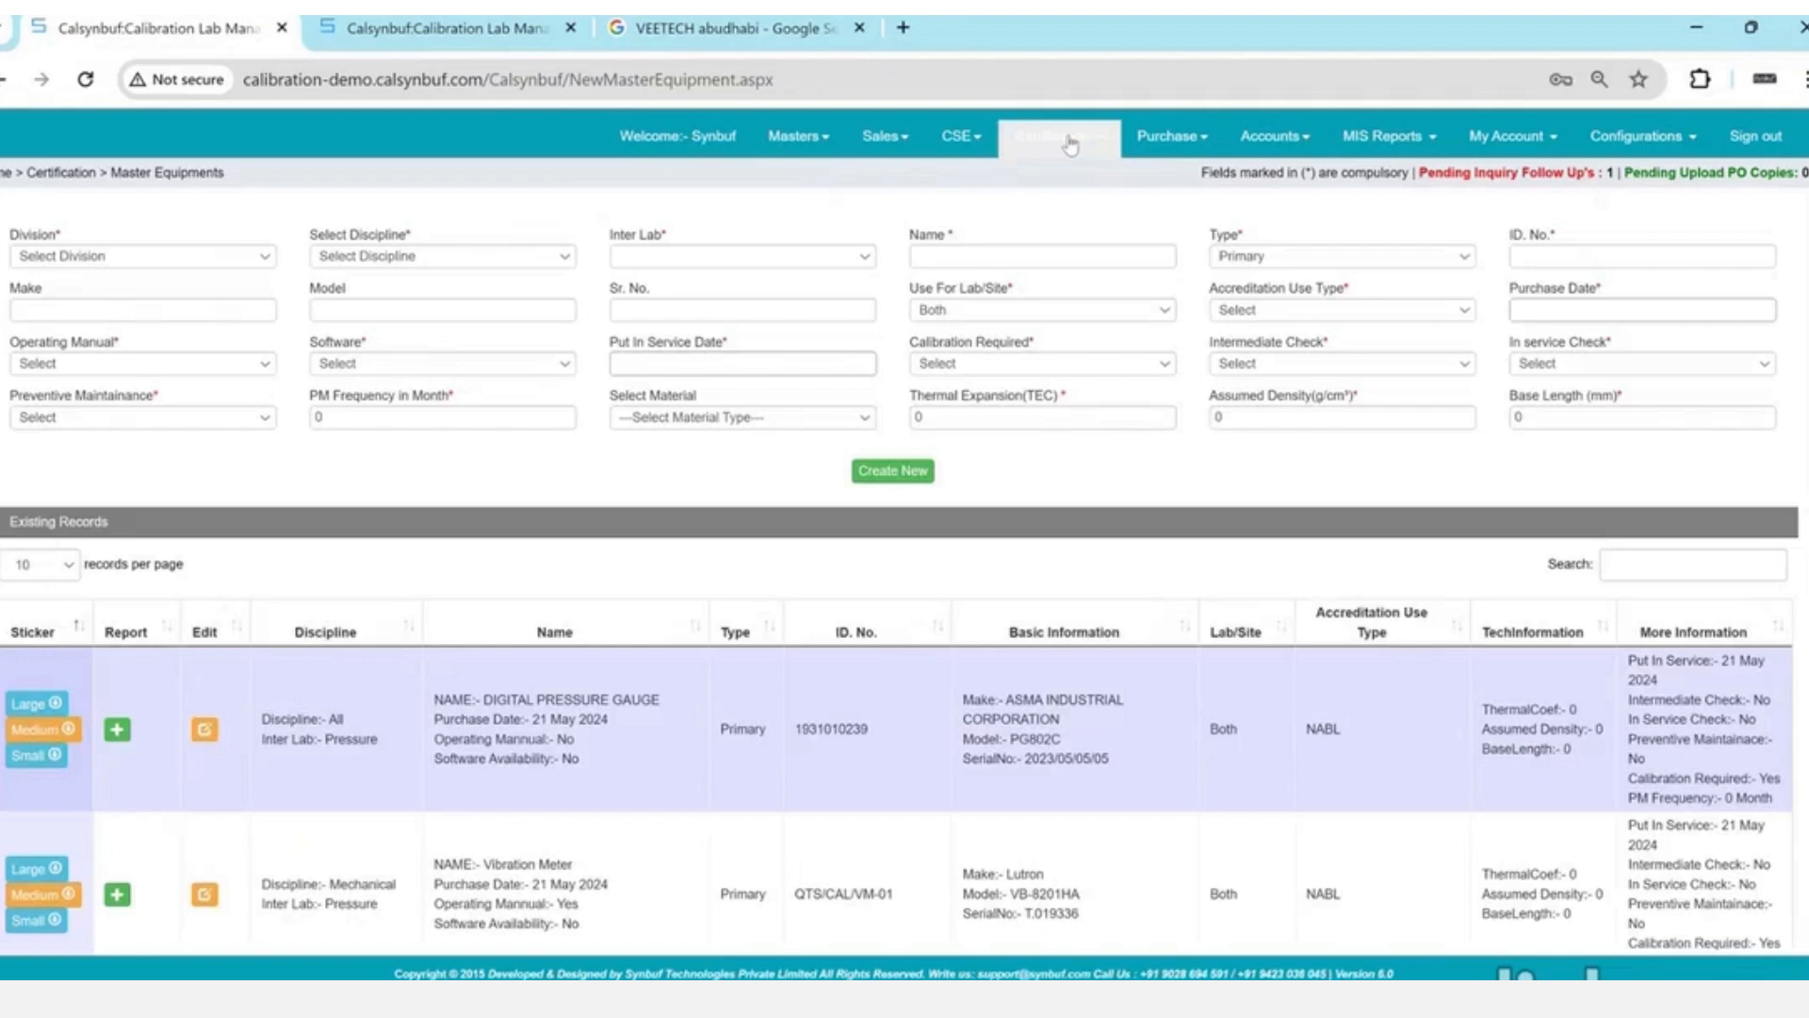
{"action": "left_click", "coordinate": [222, 257]}
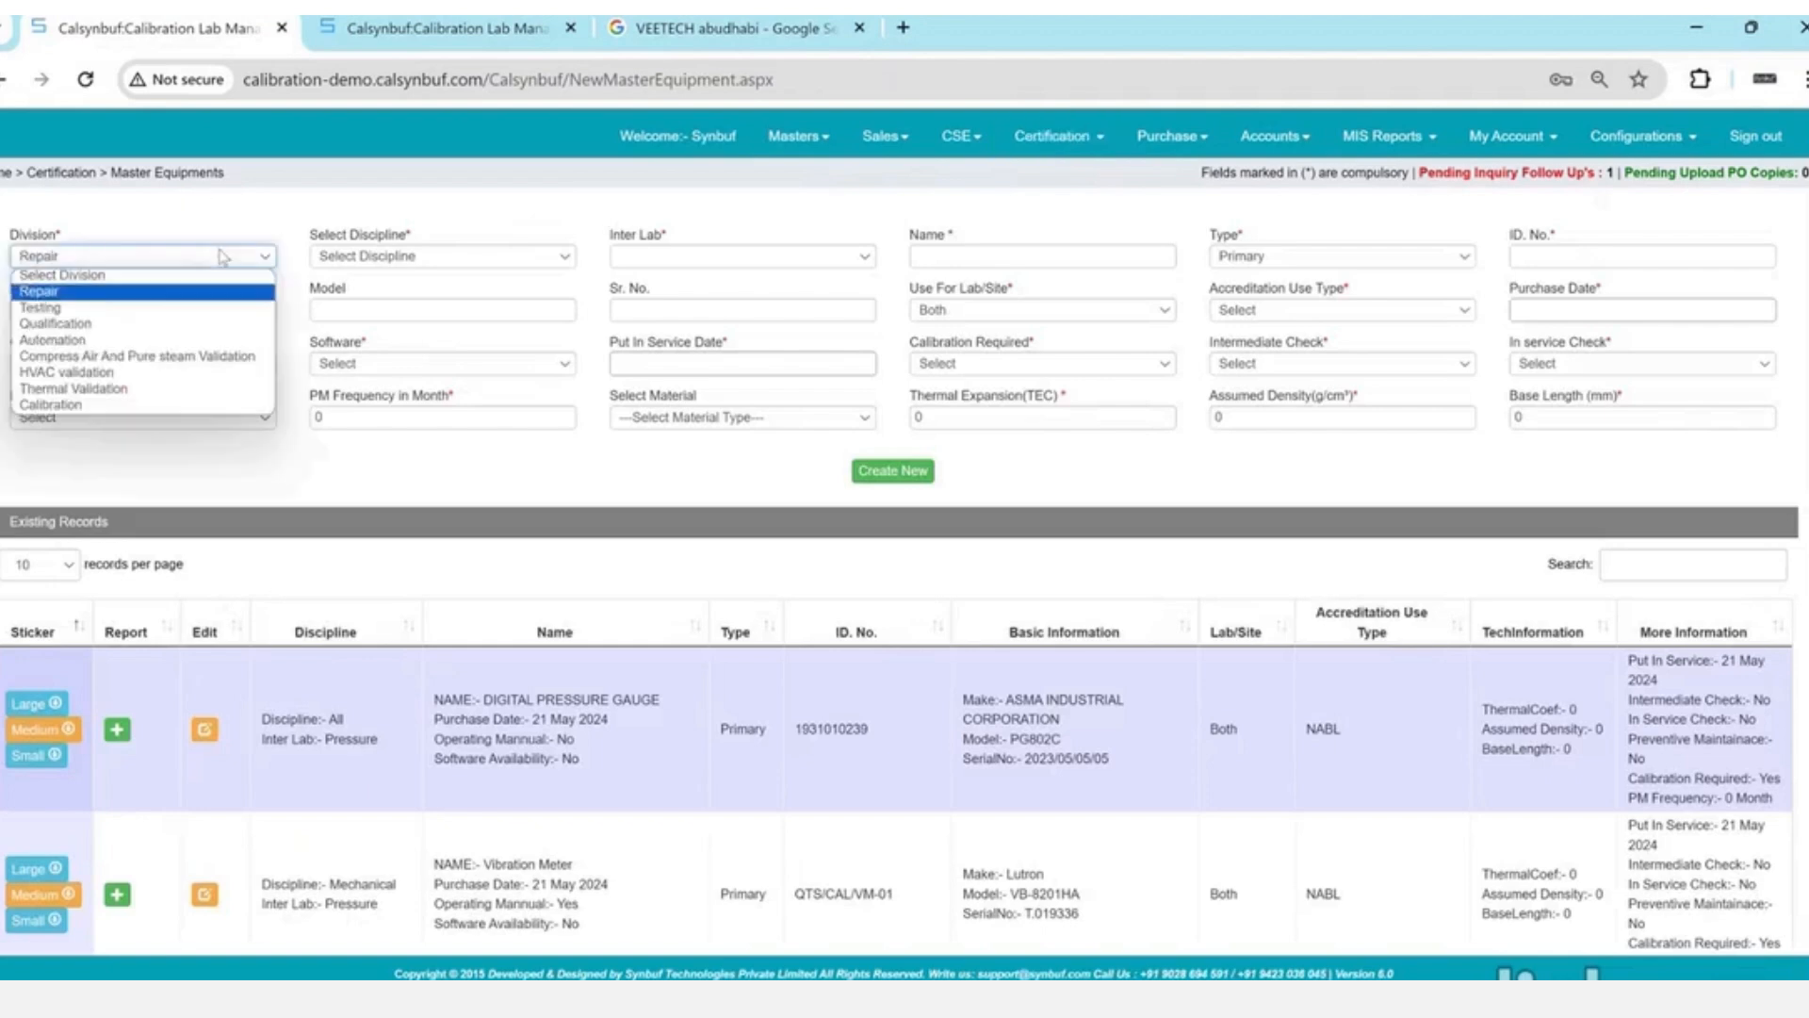
{"action": "key", "text": "c"}
{"action": "key", "text": "c"}
{"action": "key", "text": "Return"}
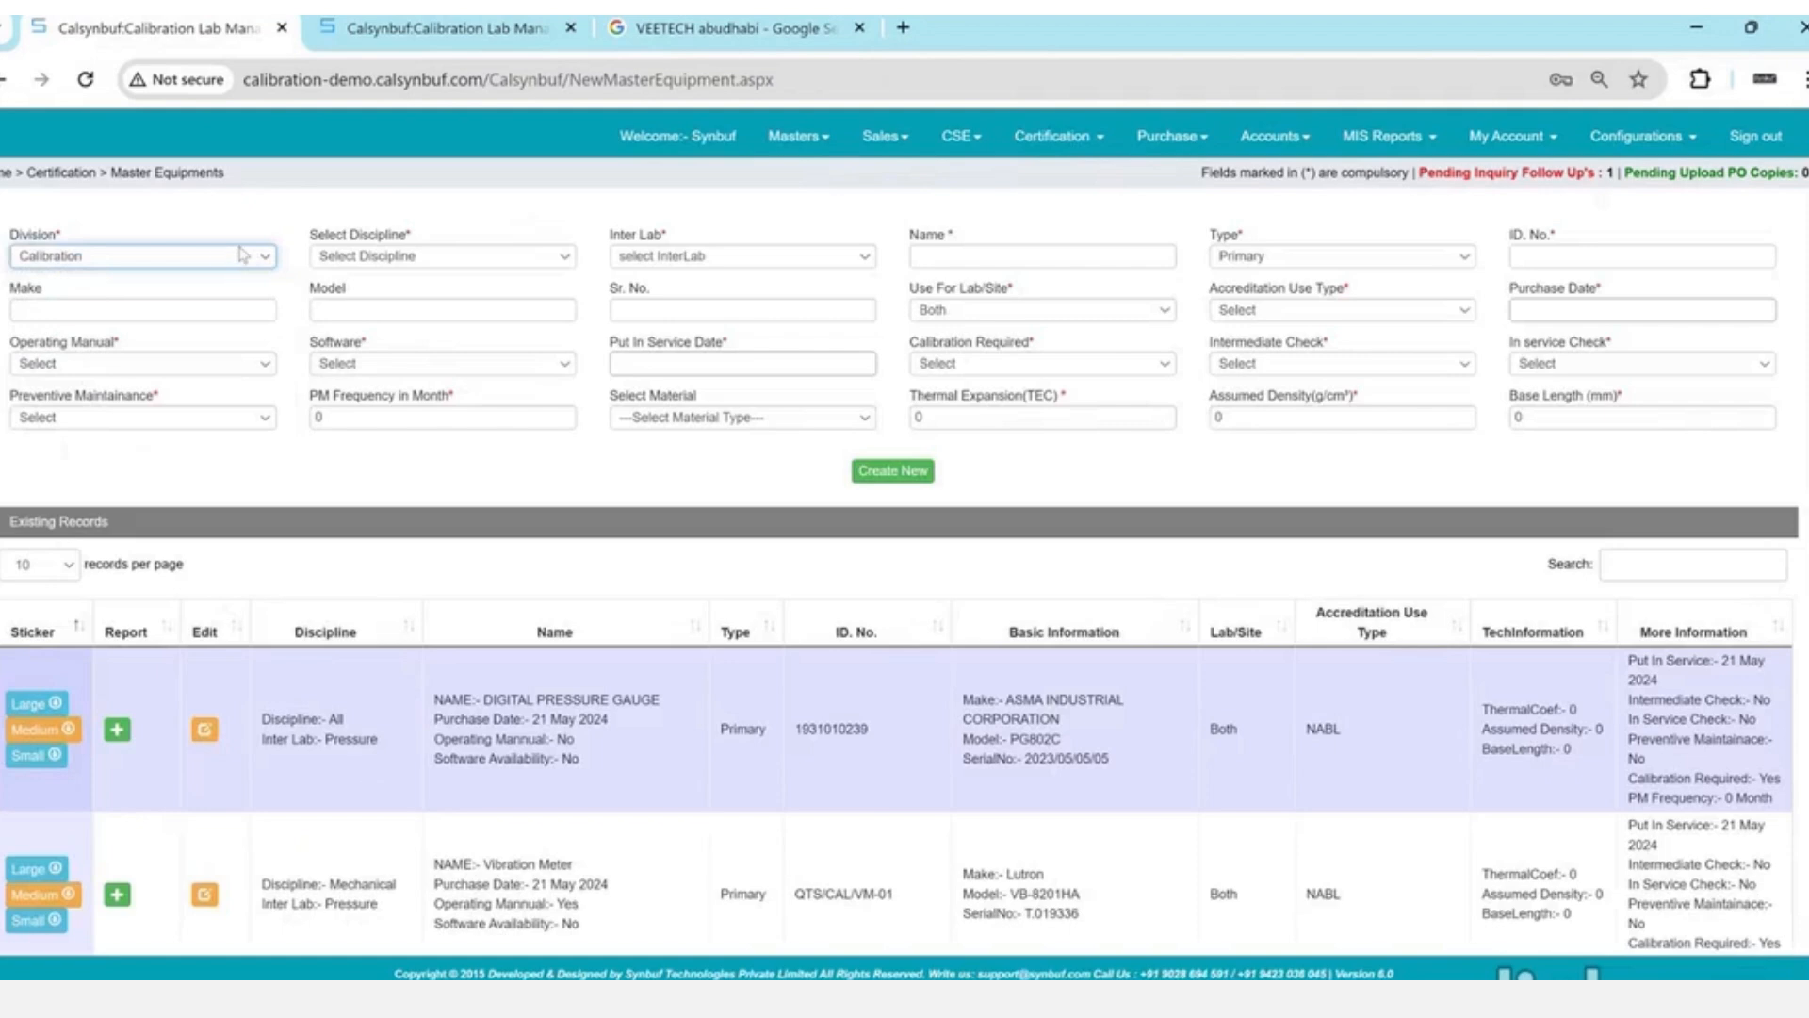
{"action": "left_click", "coordinate": [474, 259]}
{"action": "key", "text": "m"}
{"action": "key", "text": "Return"}
- Set Inter Lab to Pressure, name it 'Digital Pressure Gauge', and type Secondary
{"action": "key", "text": "Tab"}
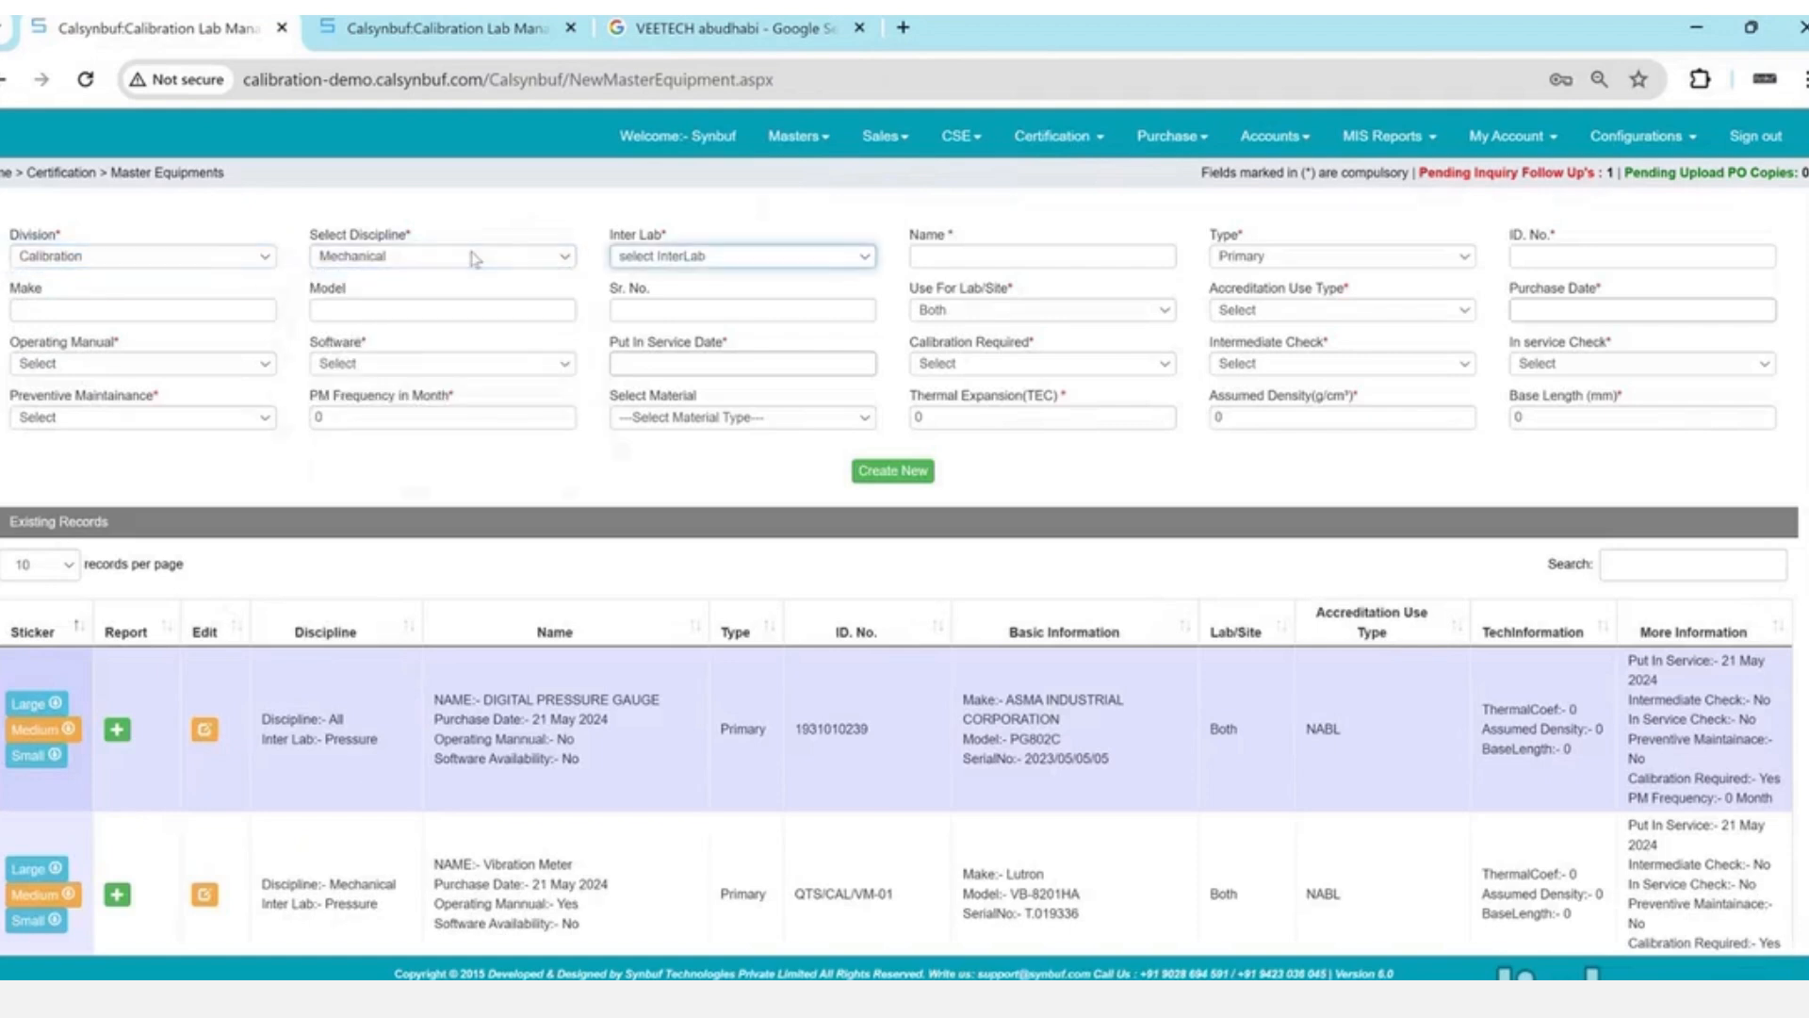
{"action": "key", "text": "p"}
{"action": "key", "text": "Tab"}
{"action": "type", "text": "Di"}
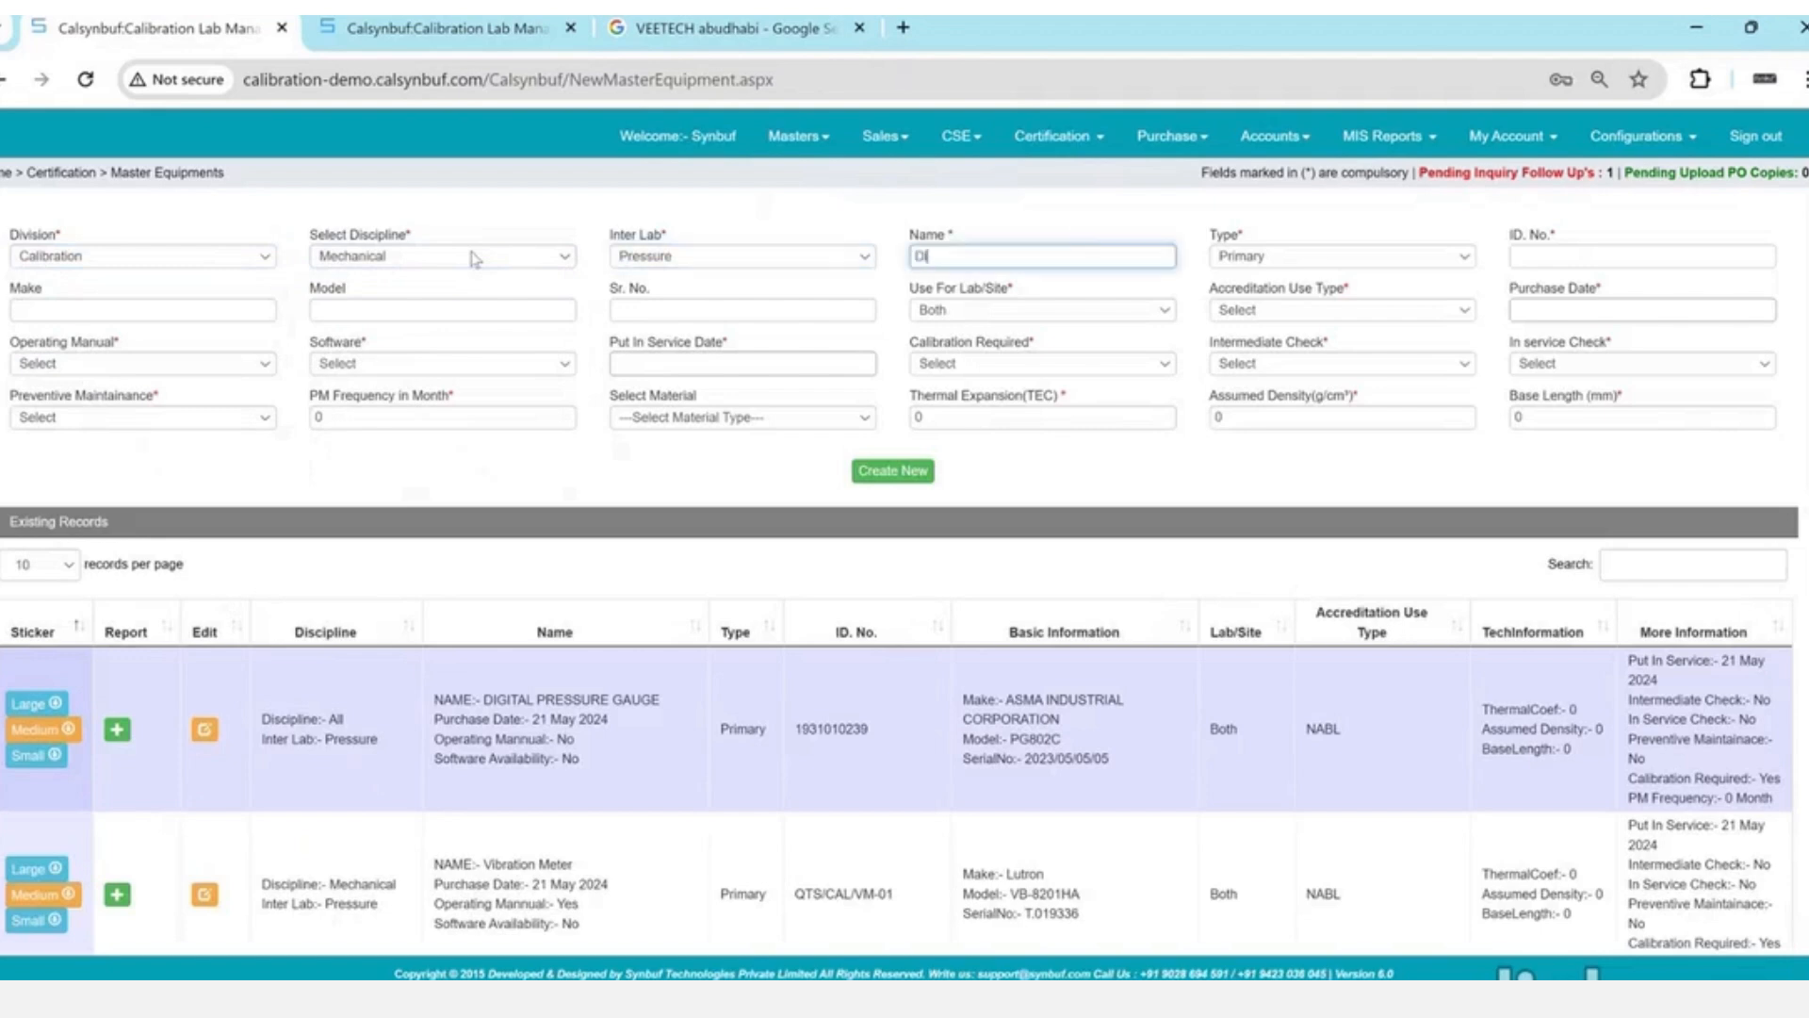
{"action": "type", "text": "gital Pressure Gauge"}
{"action": "key", "text": "Tab"}
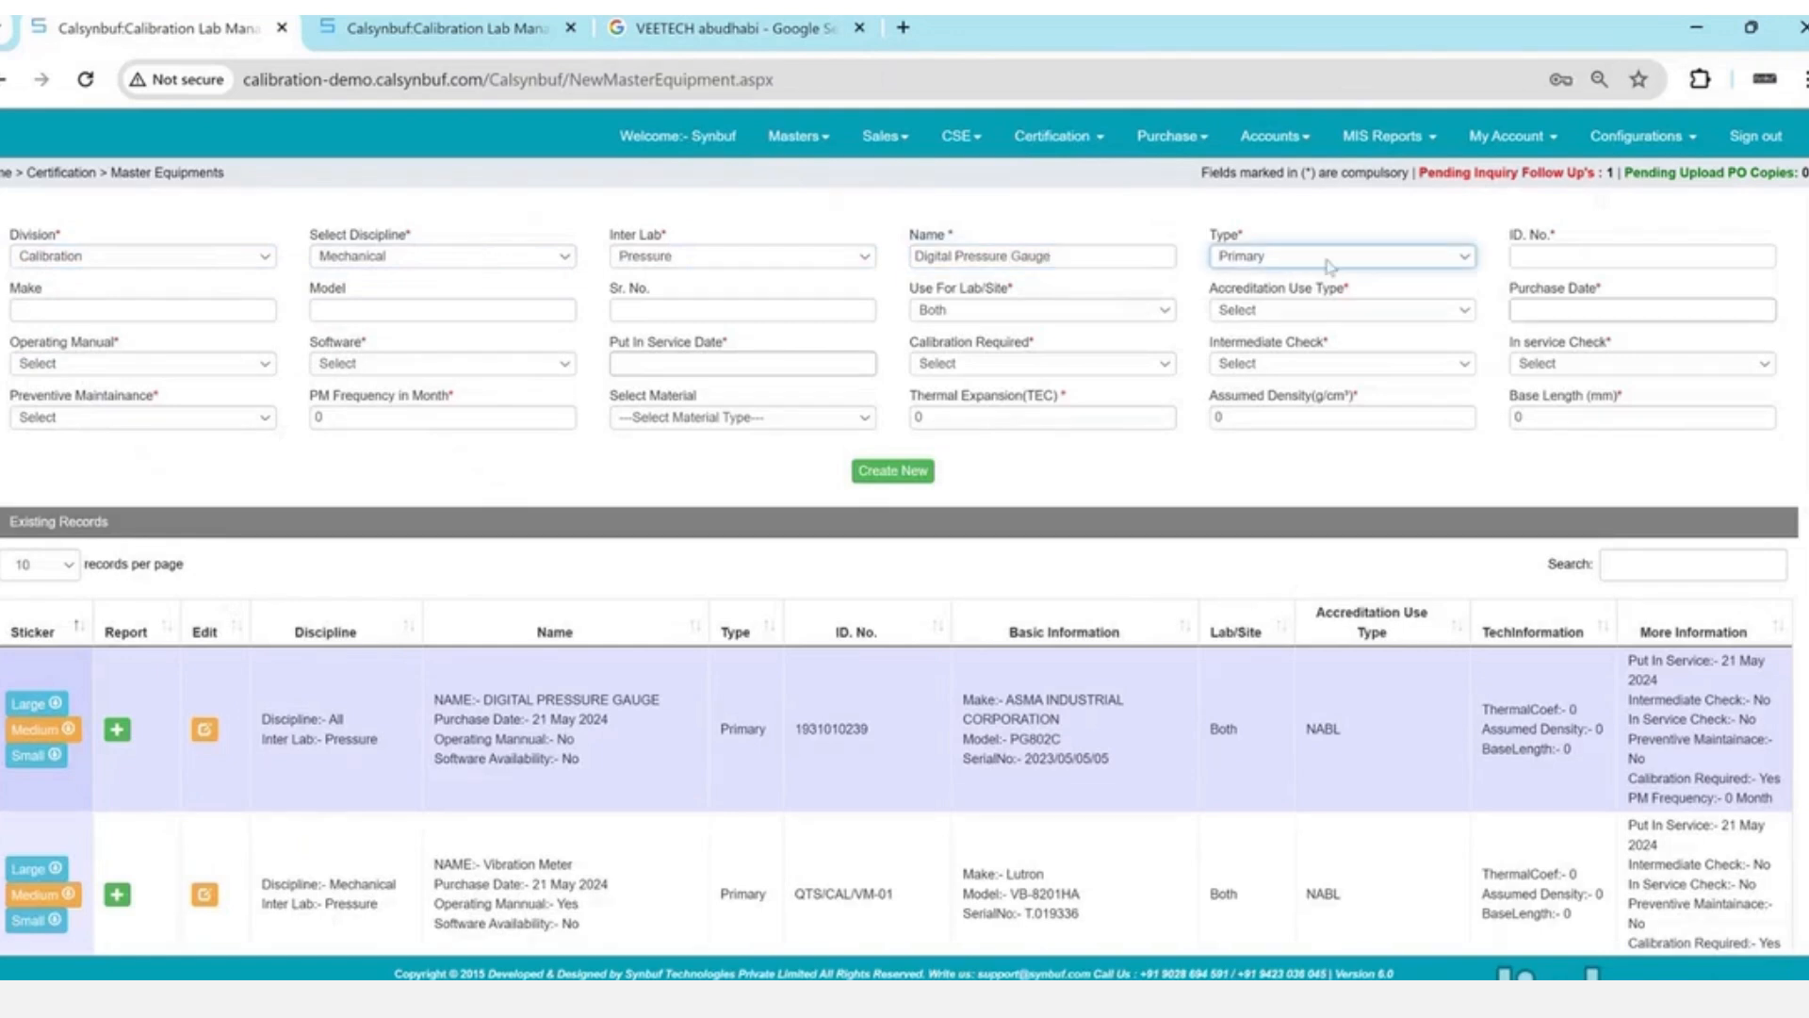
{"action": "left_click", "coordinate": [1329, 264]}
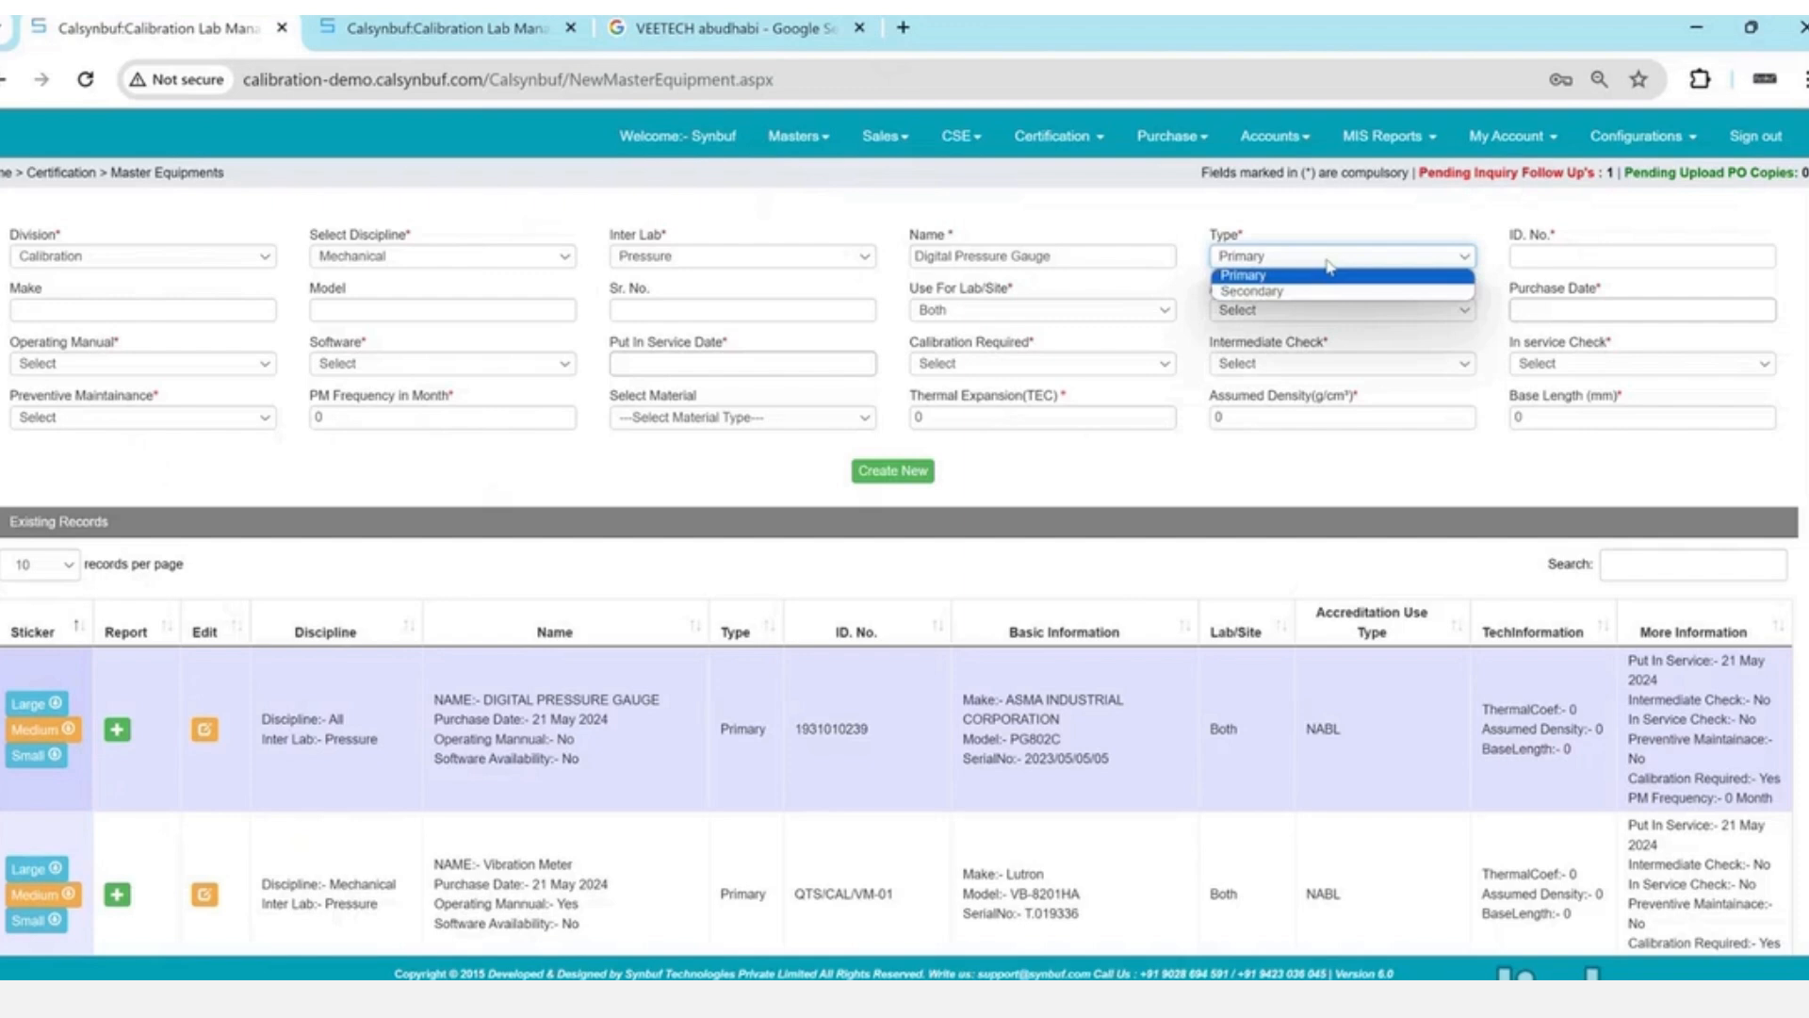
{"action": "left_click", "coordinate": [1319, 290]}
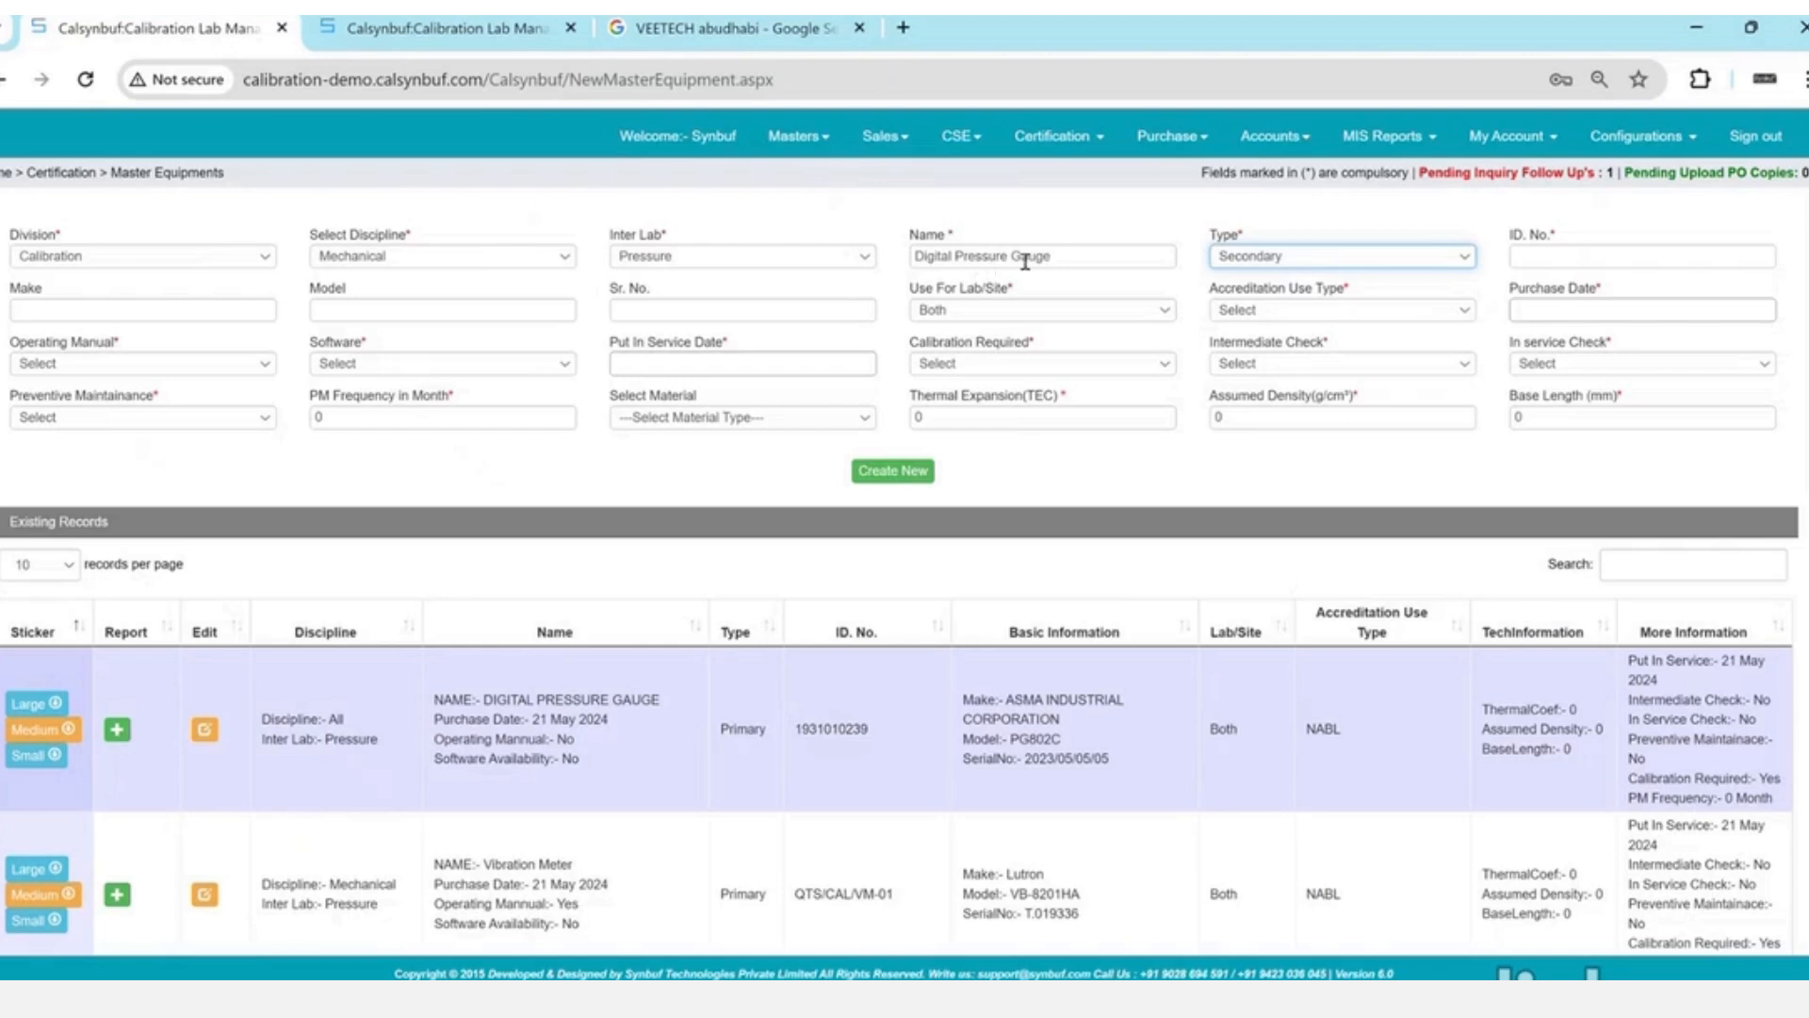
- Set type Primary, ID VEE-001, make WIKA, model 123 and serial 4545
{"action": "key", "text": "Up"}
{"action": "key", "text": "Tab"}
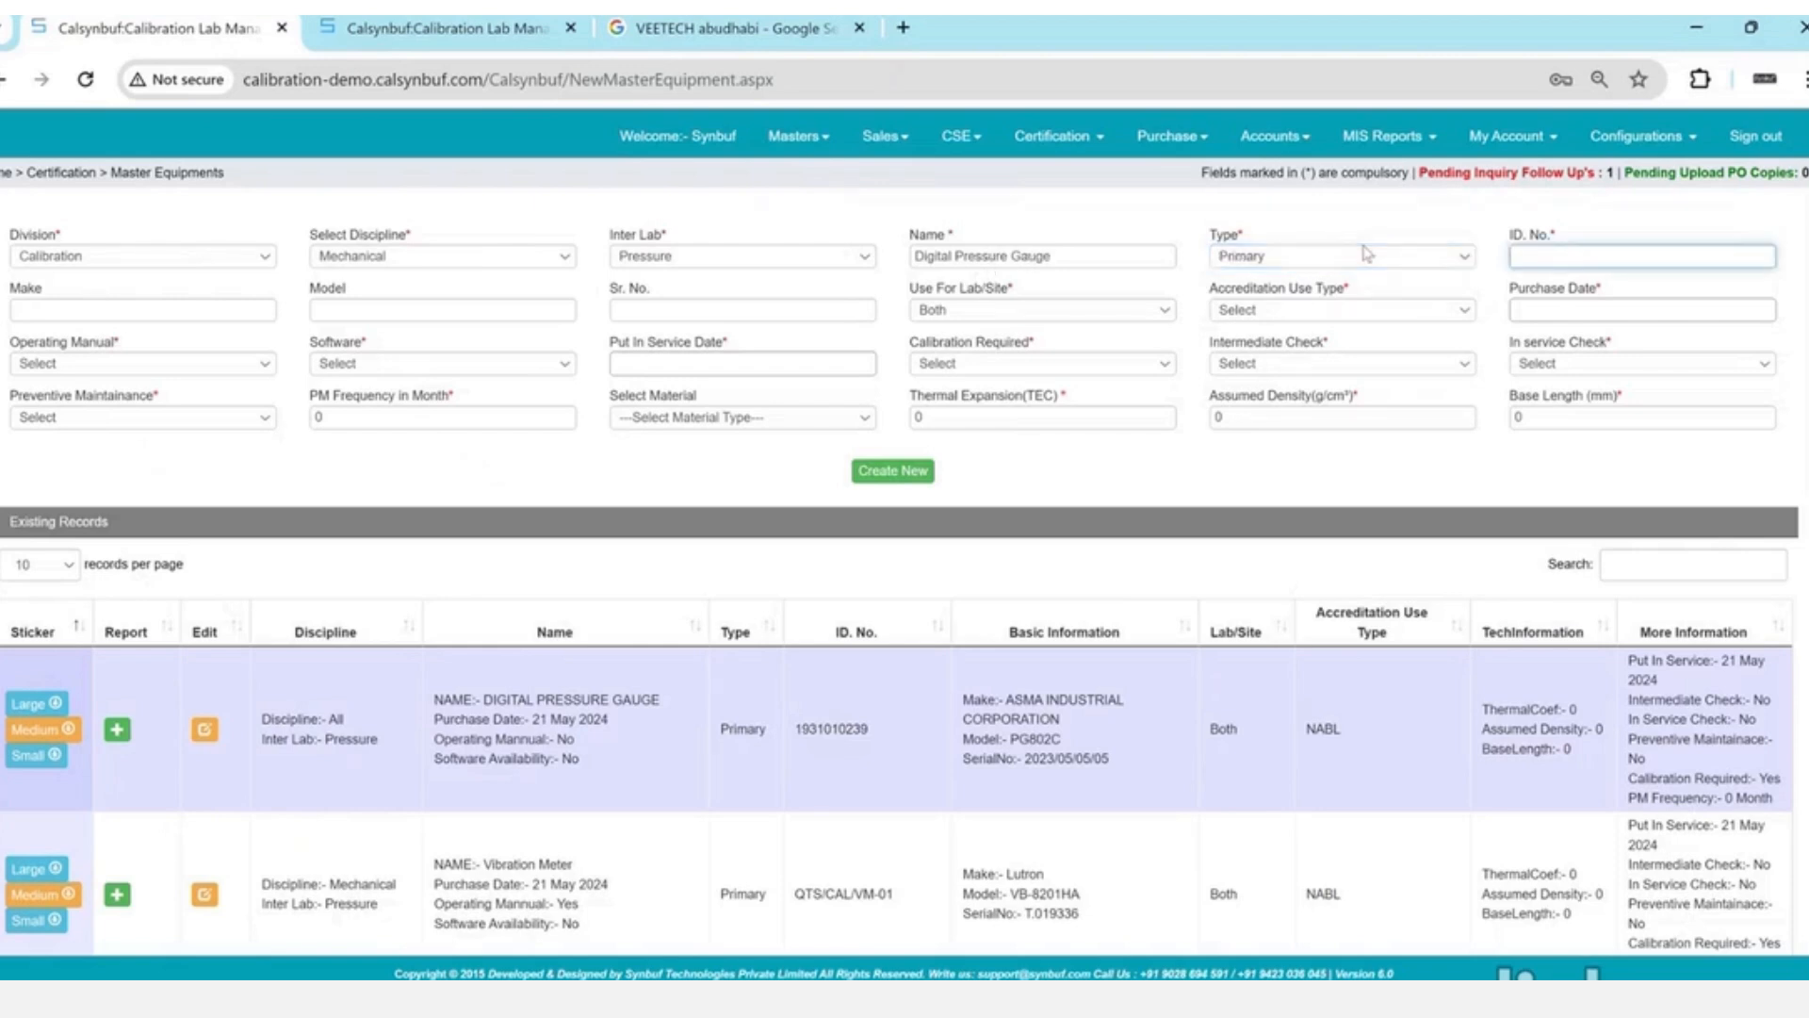
{"action": "type", "text": "VEE-001"}
{"action": "key", "text": "Tab"}
{"action": "type", "text": "WIKA"}
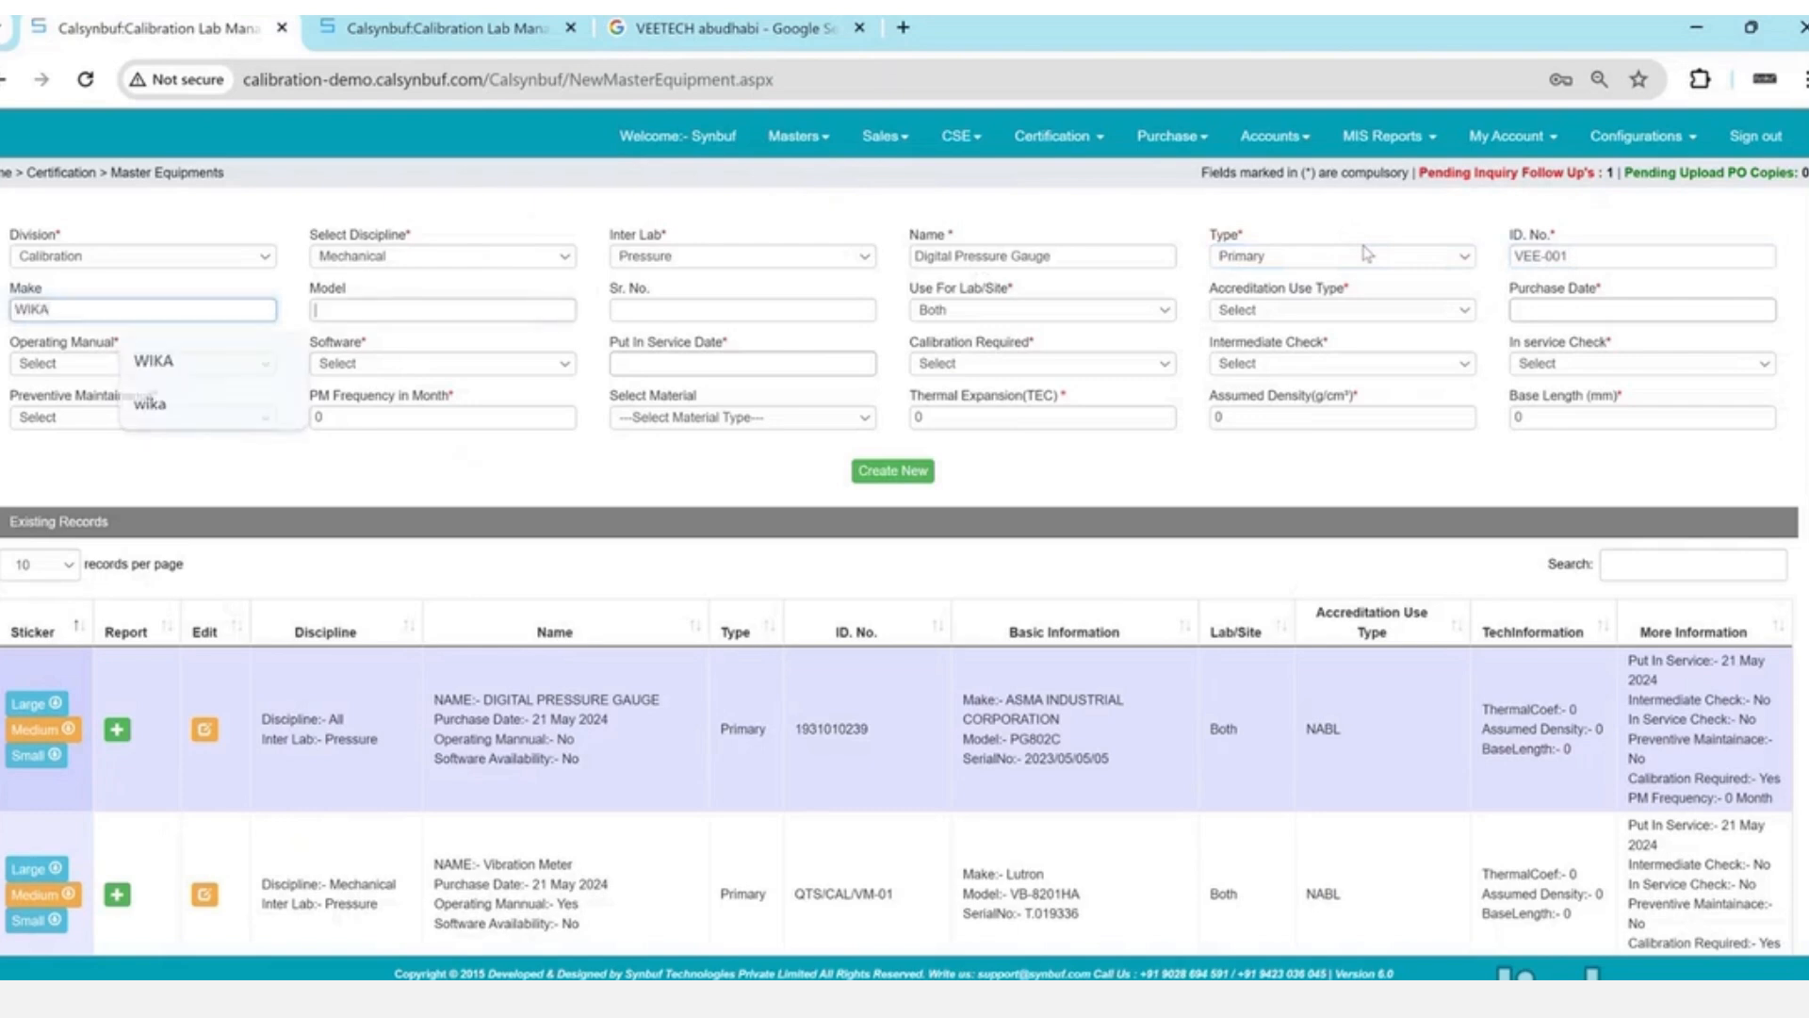
{"action": "key", "text": "Tab"}
{"action": "type", "text": "123"}
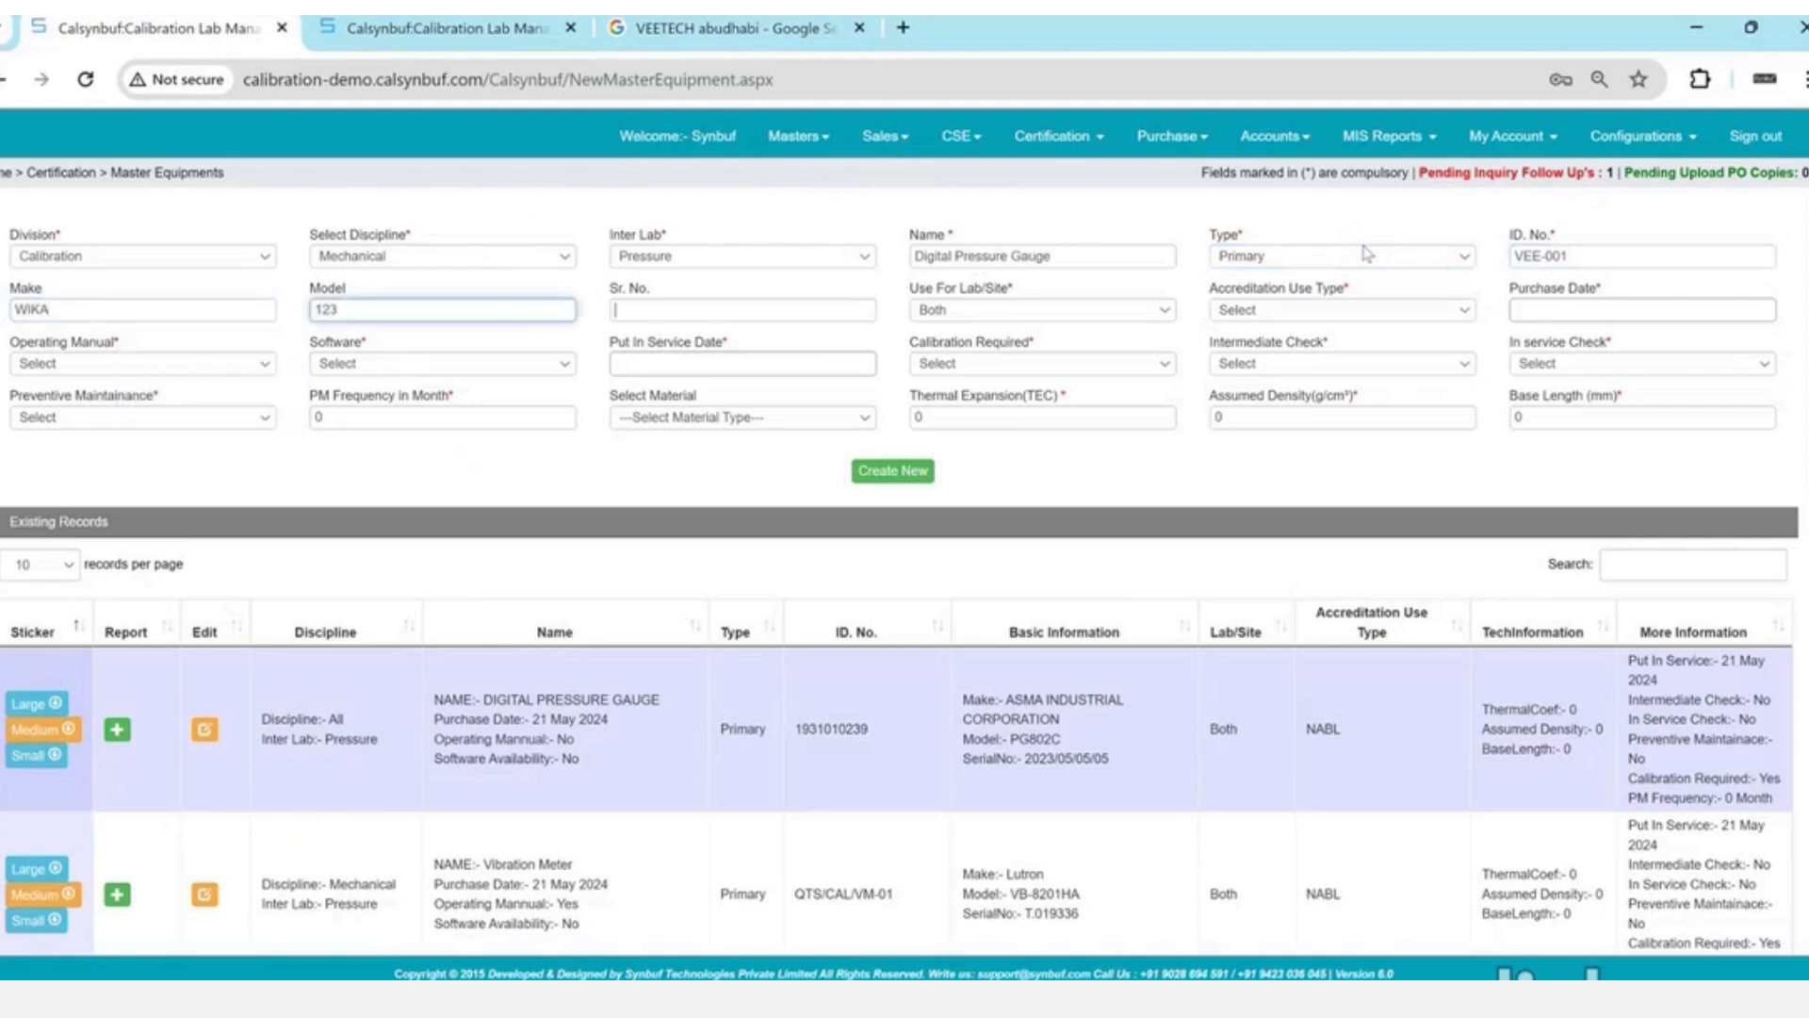
{"action": "key", "text": "Tab"}
{"action": "type", "text": "4545"}
- Set accreditation use type to SAC and purchase date to 05/22/2024
{"action": "key", "text": "Tab"}
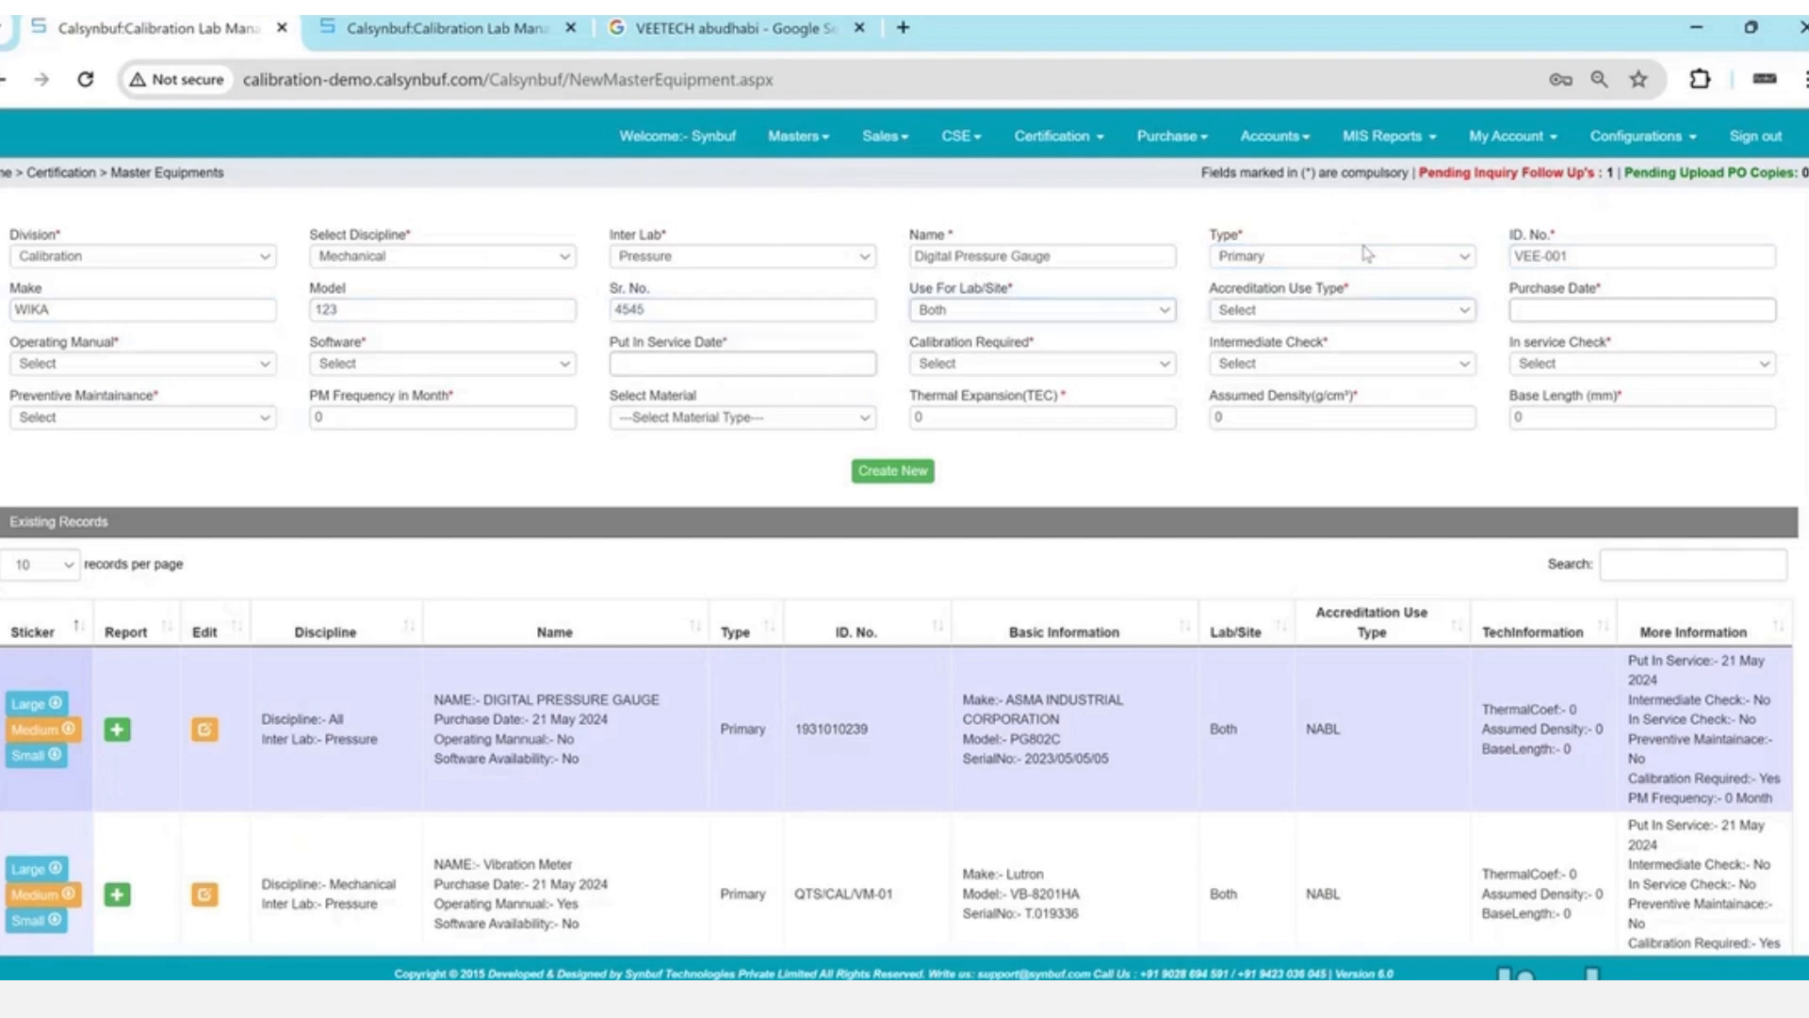
{"action": "key", "text": "Tab"}
{"action": "key", "text": "Down"}
{"action": "key", "text": "Tab"}
{"action": "key", "text": "shift+Tab"}
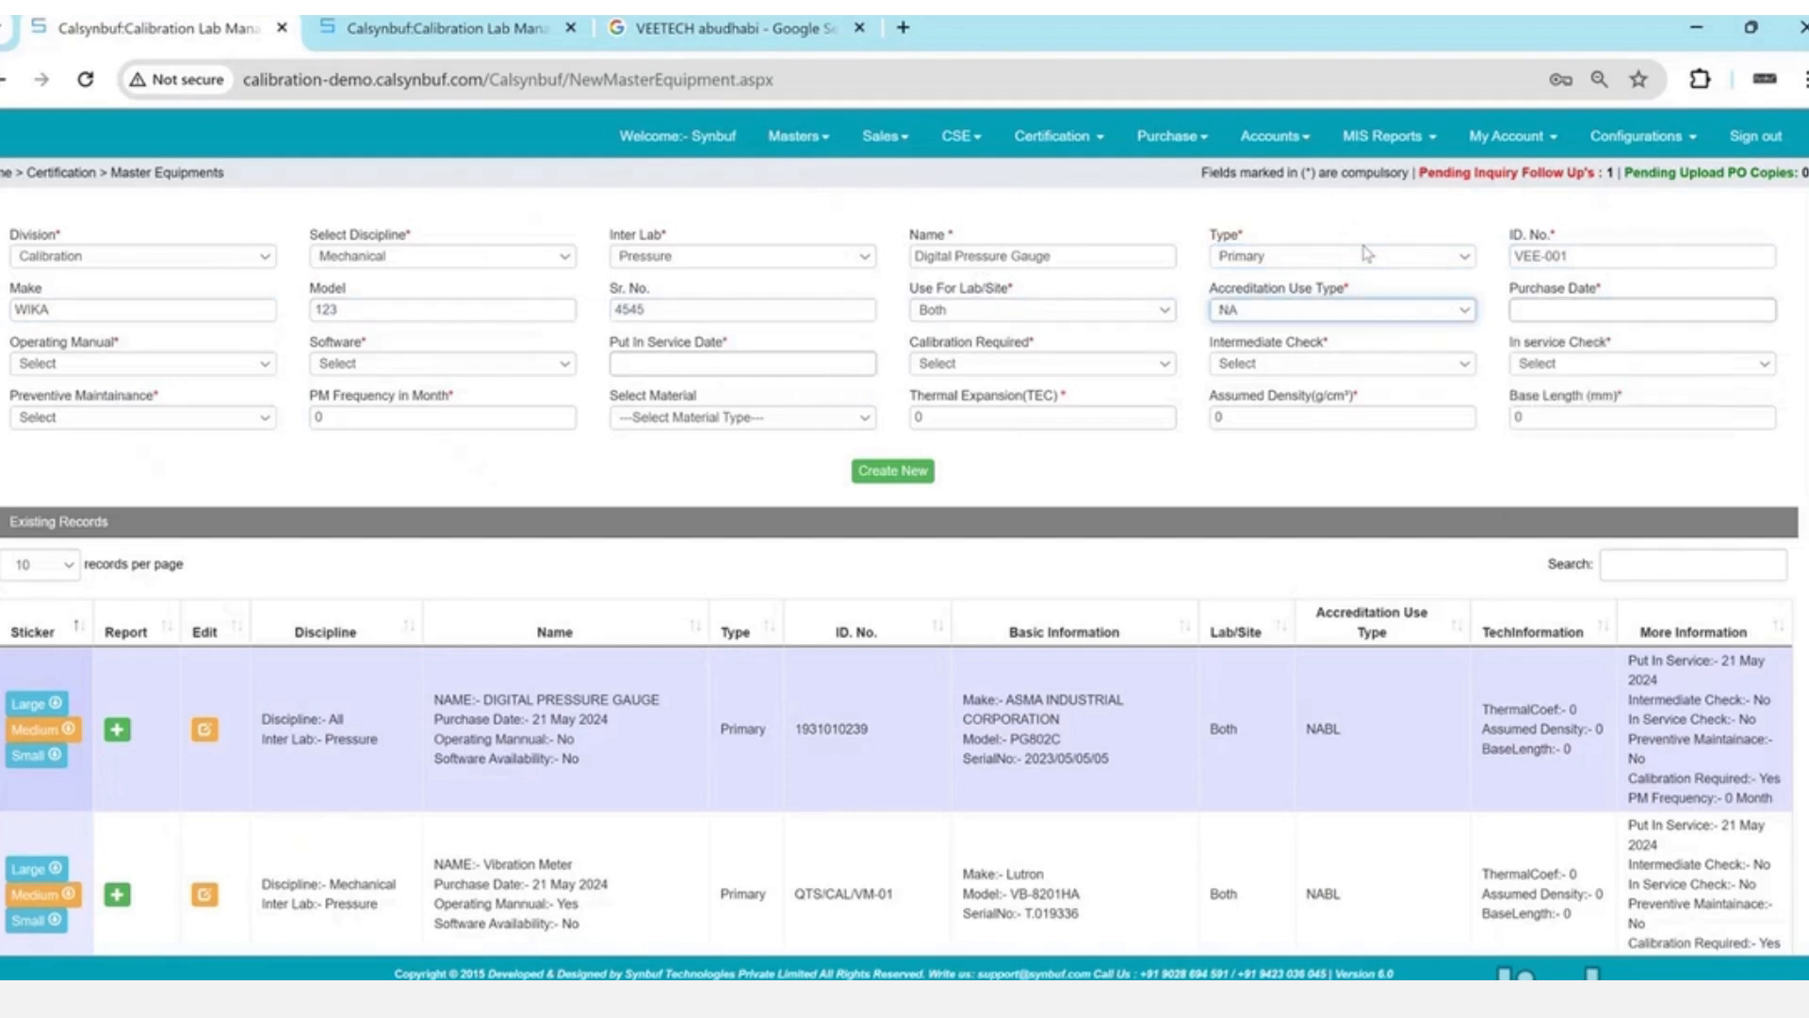
{"action": "key", "text": "Down"}
{"action": "key", "text": "Down"}
{"action": "key", "text": "Down"}
{"action": "key", "text": "Down"}
{"action": "key", "text": "Tab"}
{"action": "key", "text": "Return"}
- Set operating manual and software to Yes, and put-in-service date to 05/22/2024
{"action": "key", "text": "Tab"}
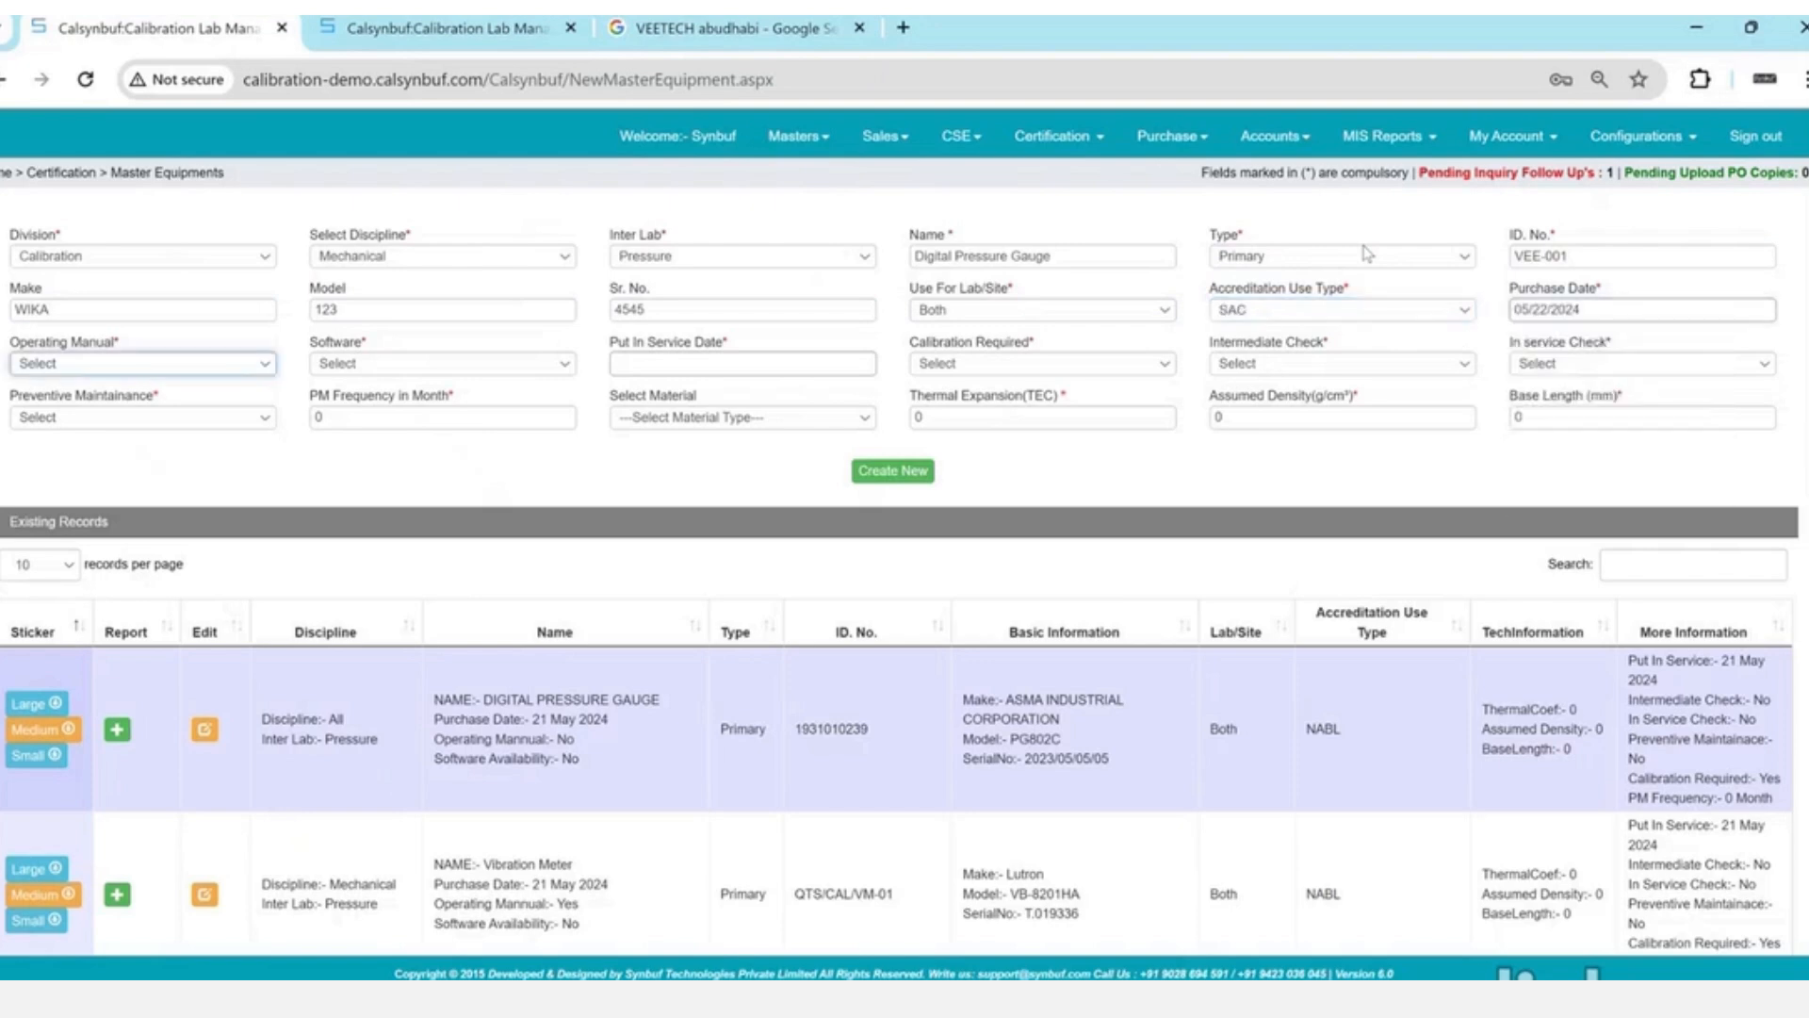
{"action": "key", "text": "Down"}
{"action": "key", "text": "Tab"}
{"action": "key", "text": "Down"}
{"action": "key", "text": "Tab"}
{"action": "scroll", "coordinate": [1367, 253], "scroll_direction": "down", "scroll_amount": 1}
{"action": "key", "text": "Return"}
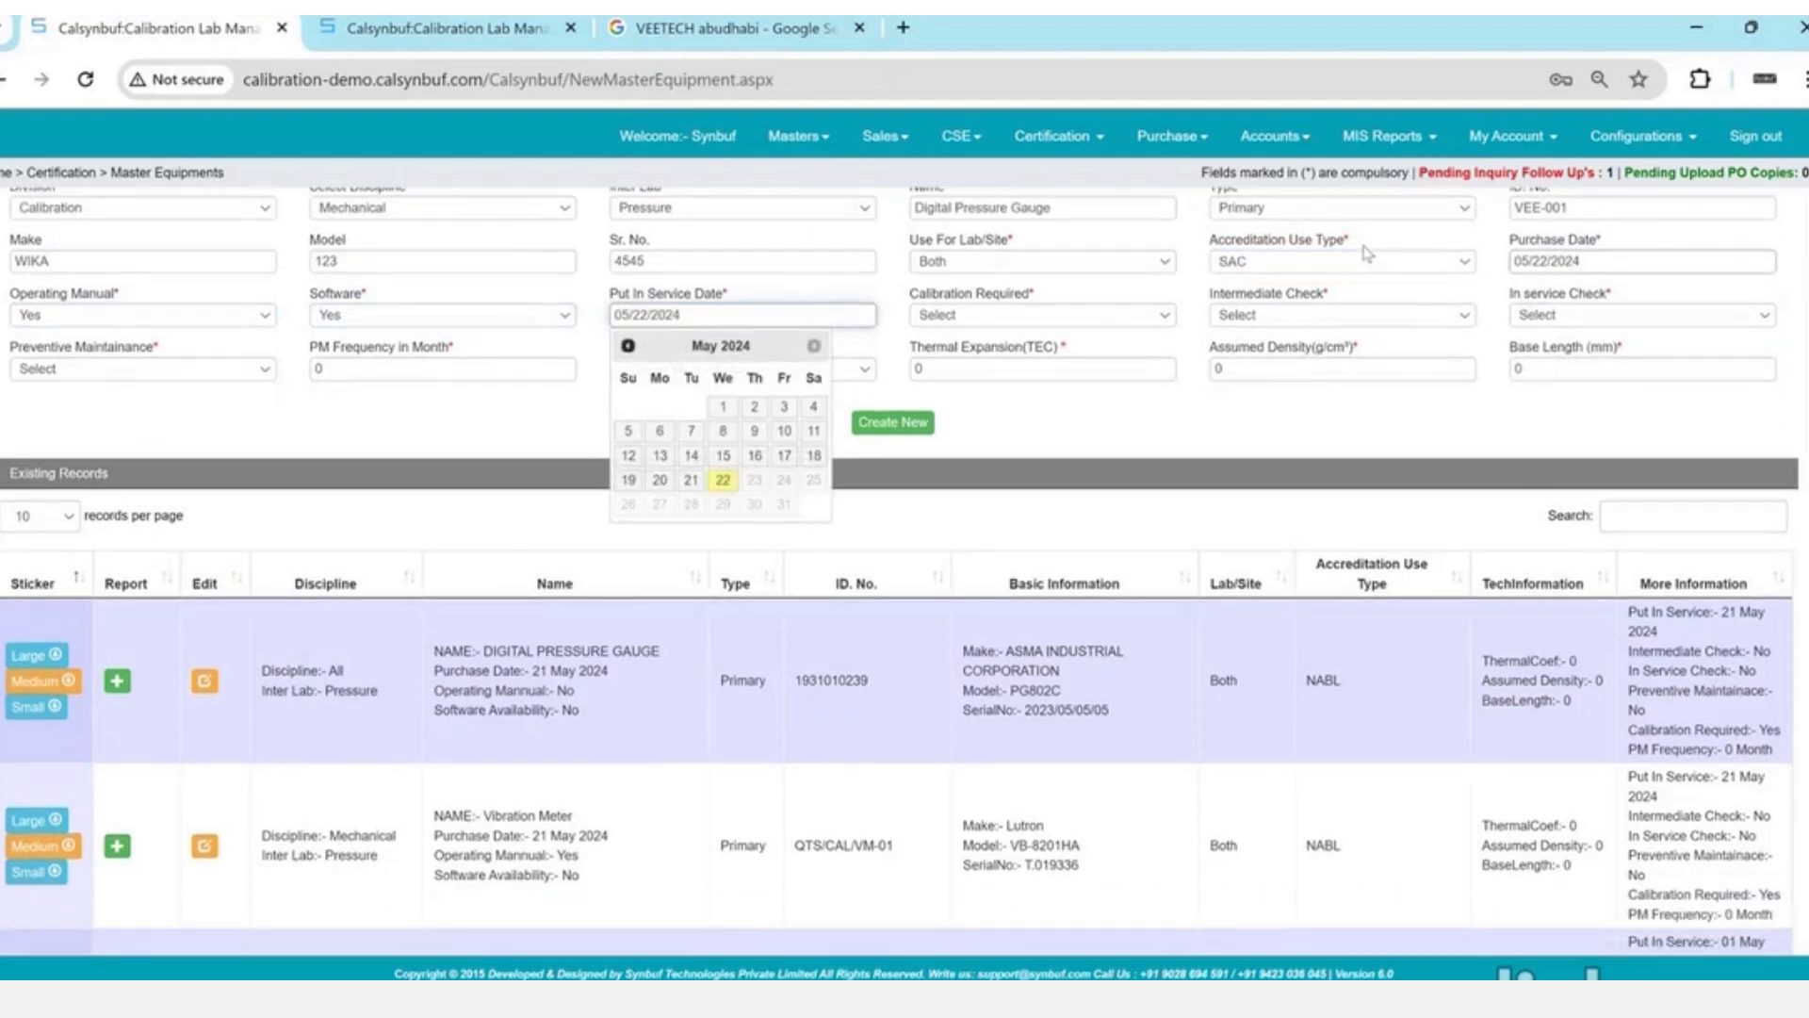
{"action": "scroll", "coordinate": [1367, 253], "scroll_direction": "up", "scroll_amount": 1}
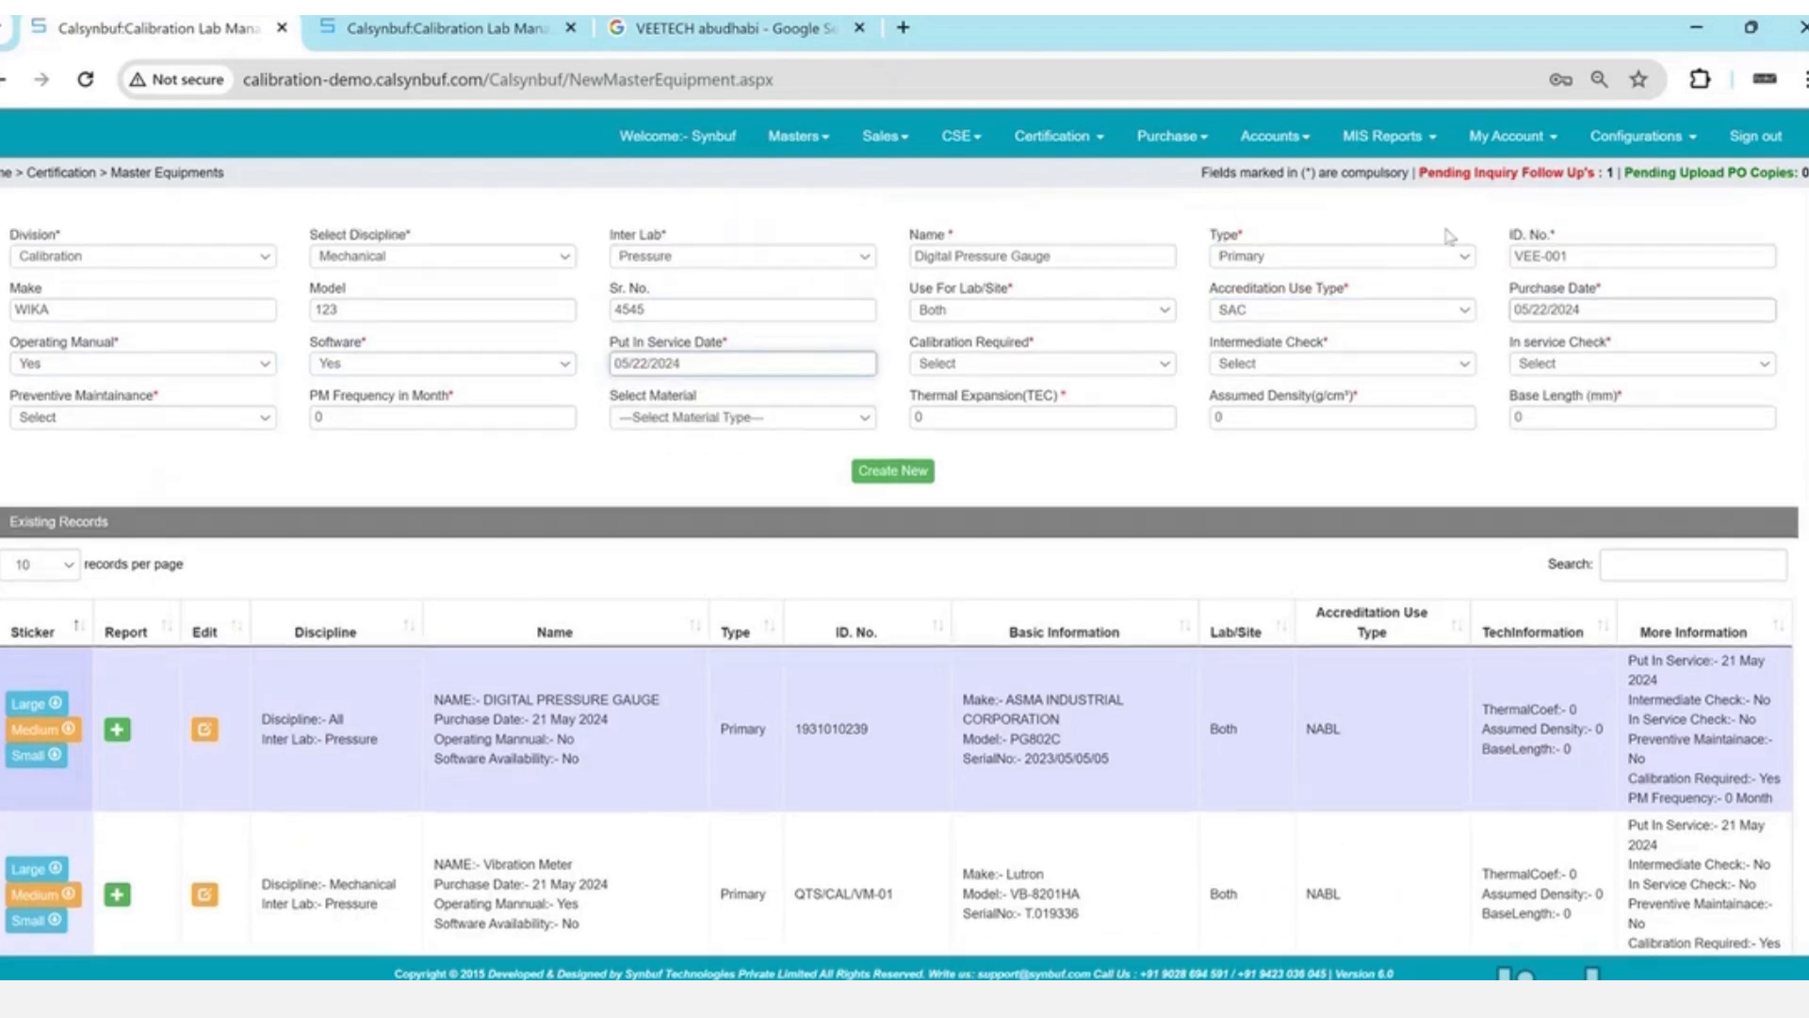
- Set calibration, intermediate, in-service checks and preventive maintenance to Yes with 12-month PM frequency
{"action": "key", "text": "Tab"}
{"action": "key", "text": "Down"}
{"action": "key", "text": "Tab"}
{"action": "key", "text": "Down"}
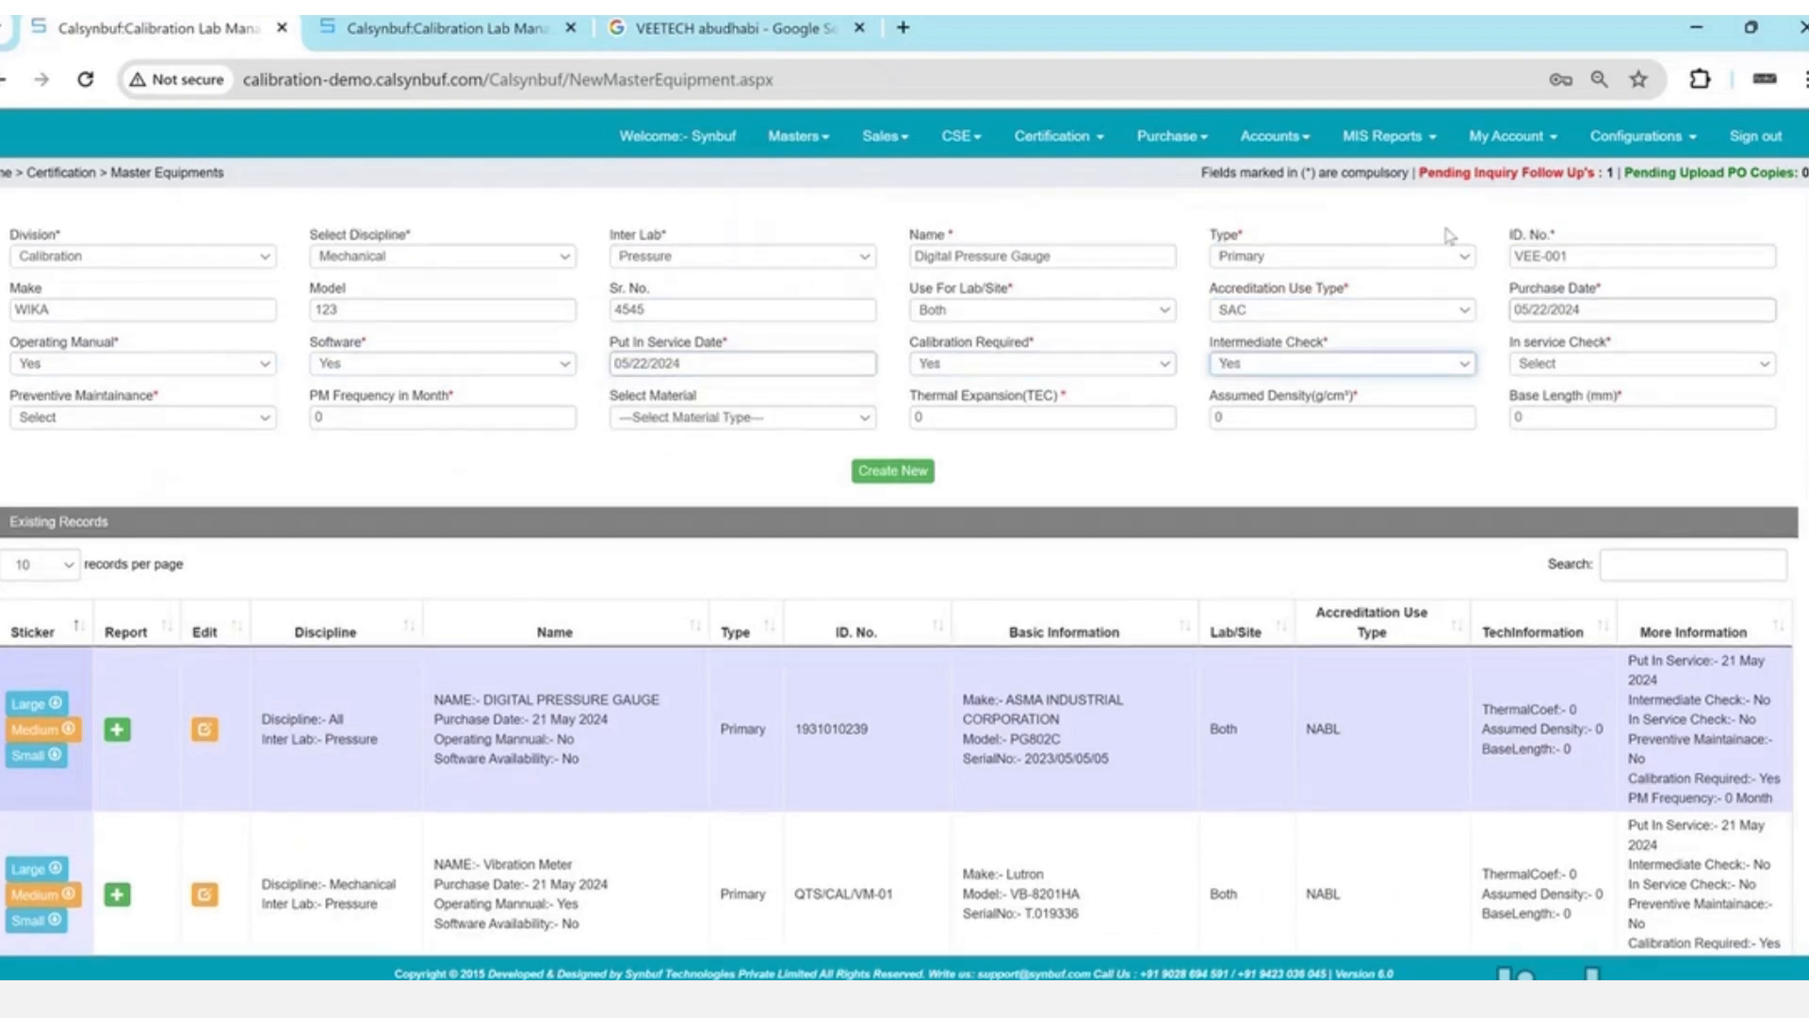
{"action": "key", "text": "Tab"}
{"action": "key", "text": "Down"}
{"action": "key", "text": "Tab"}
{"action": "key", "text": "Down"}
{"action": "key", "text": "Tab"}
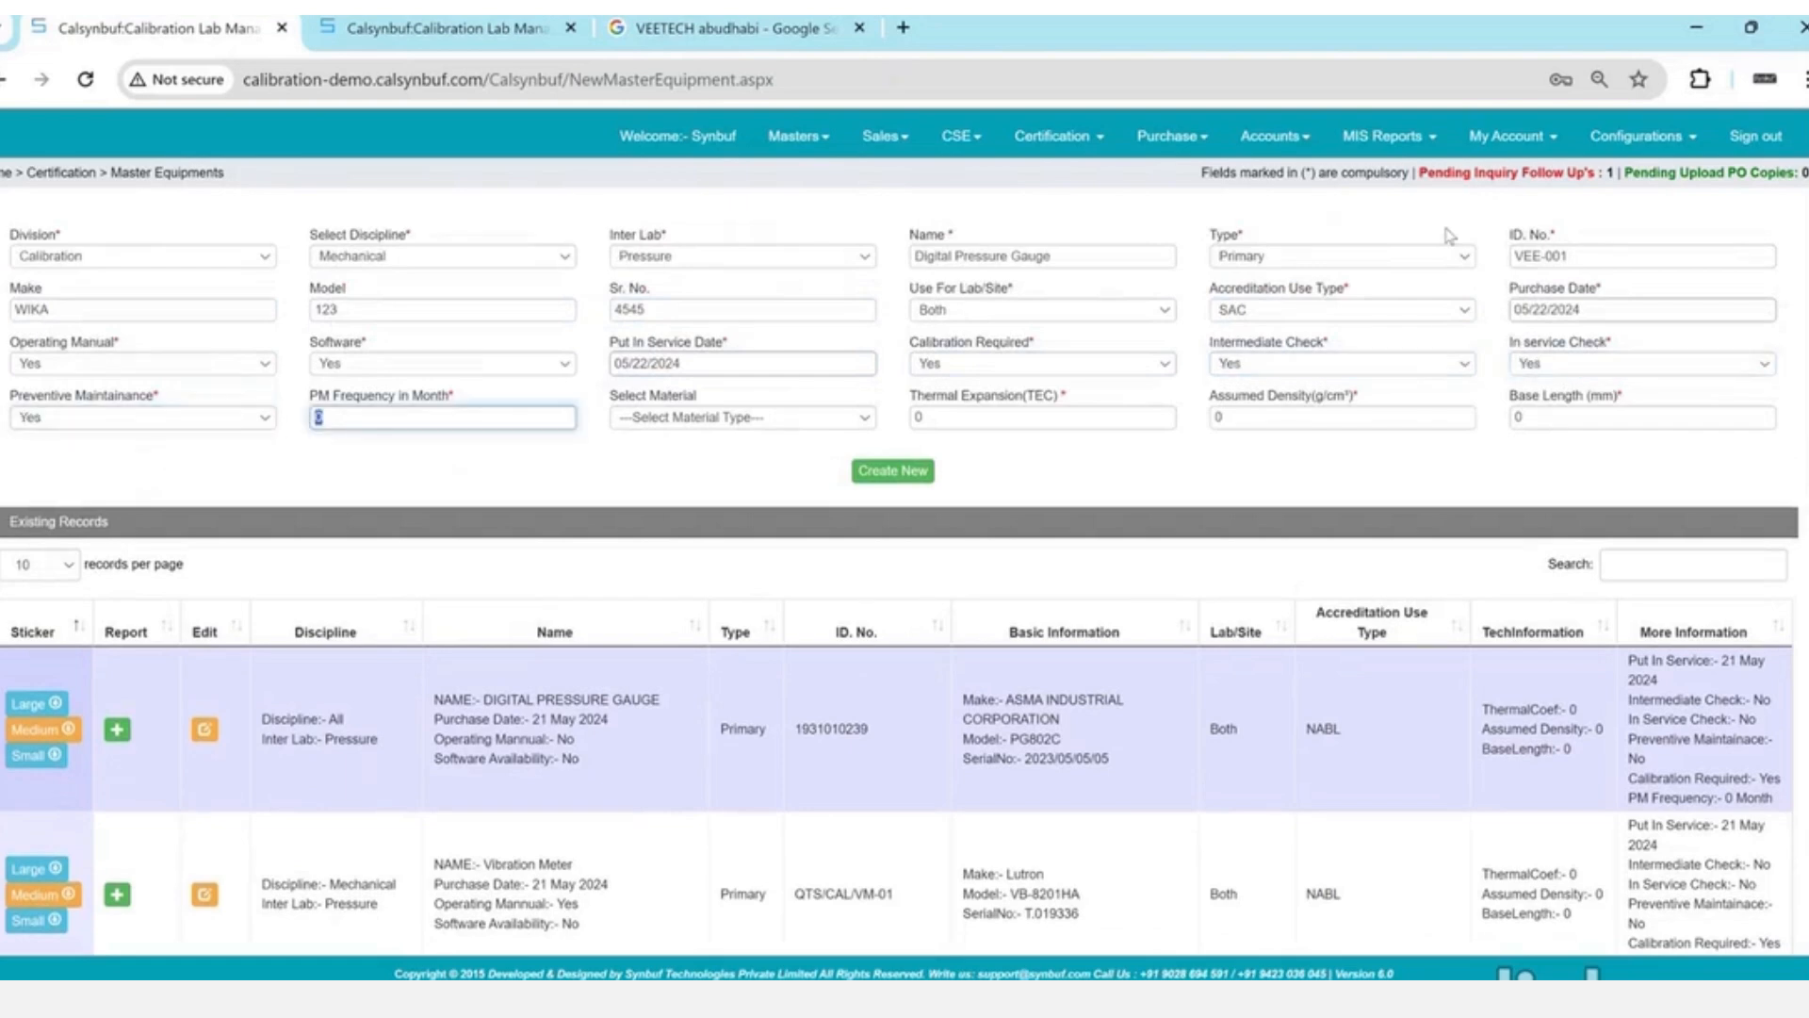
{"action": "type", "text": "12"}
{"action": "key", "text": "Tab"}
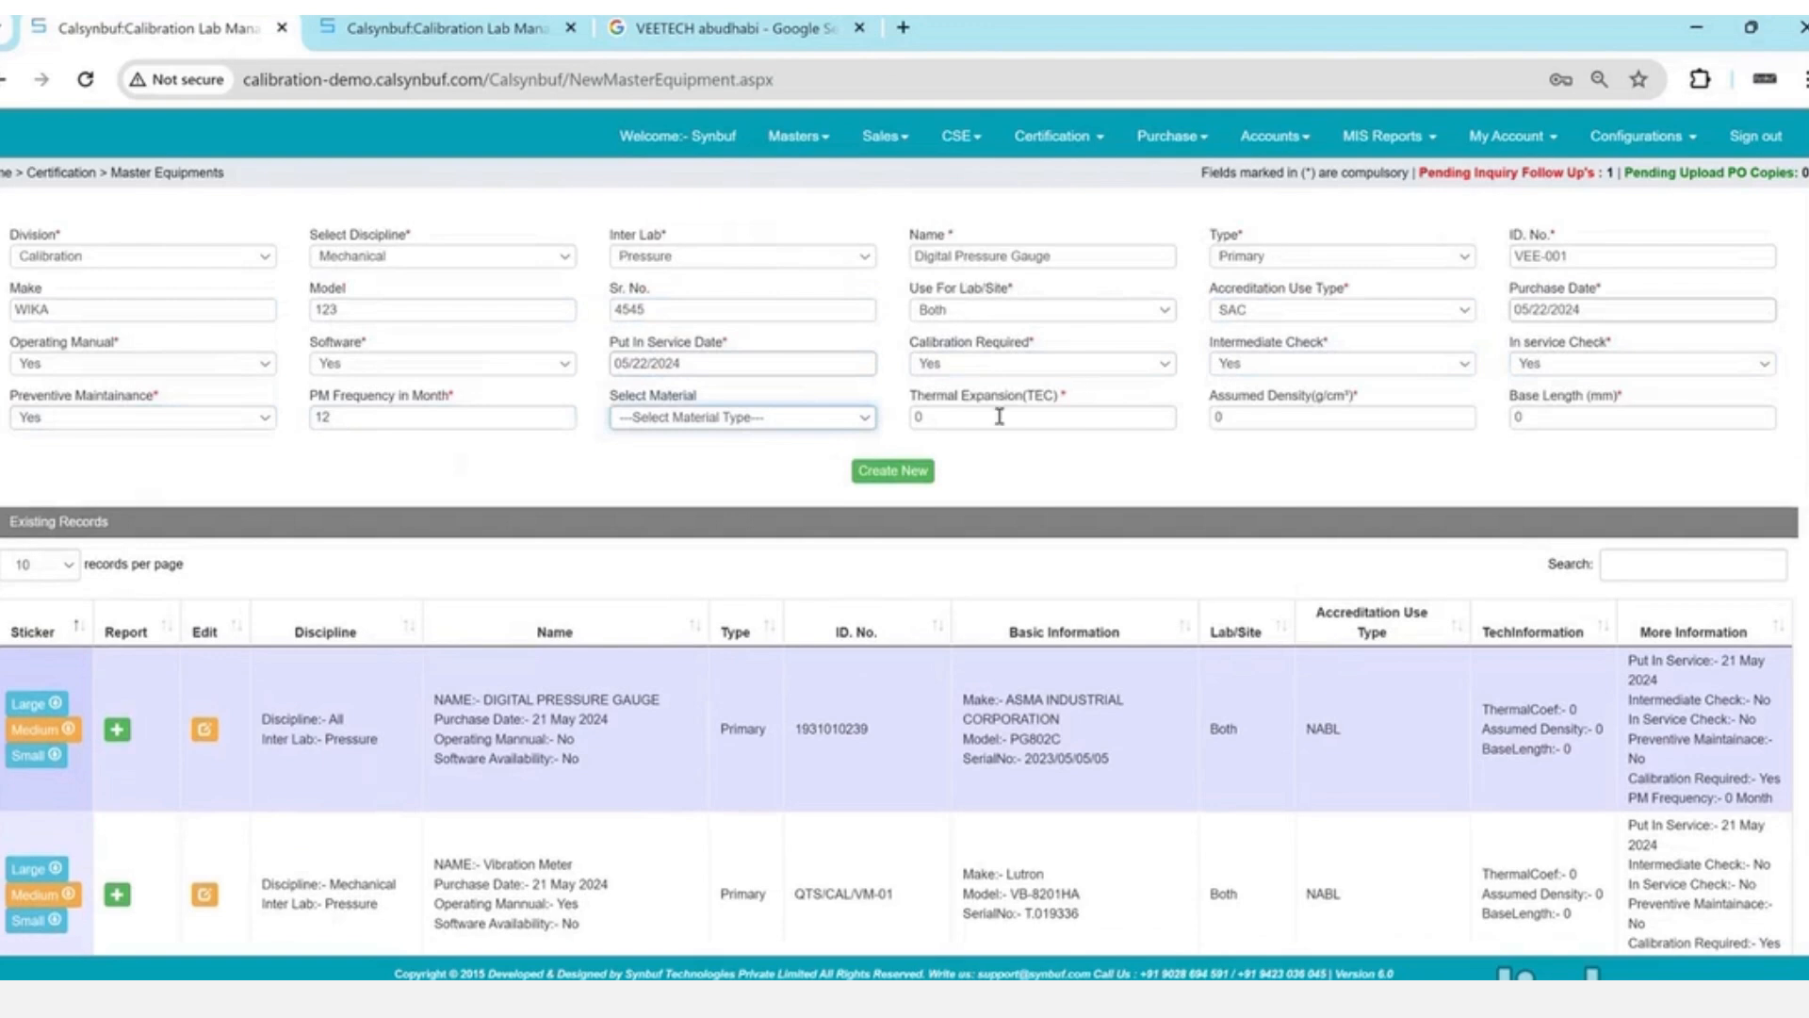
- Save the VEE-001 equipment record and go to its calibration certificates page
{"action": "left_click_drag", "start_coordinate": [961, 395], "coordinate": [1058, 401]}
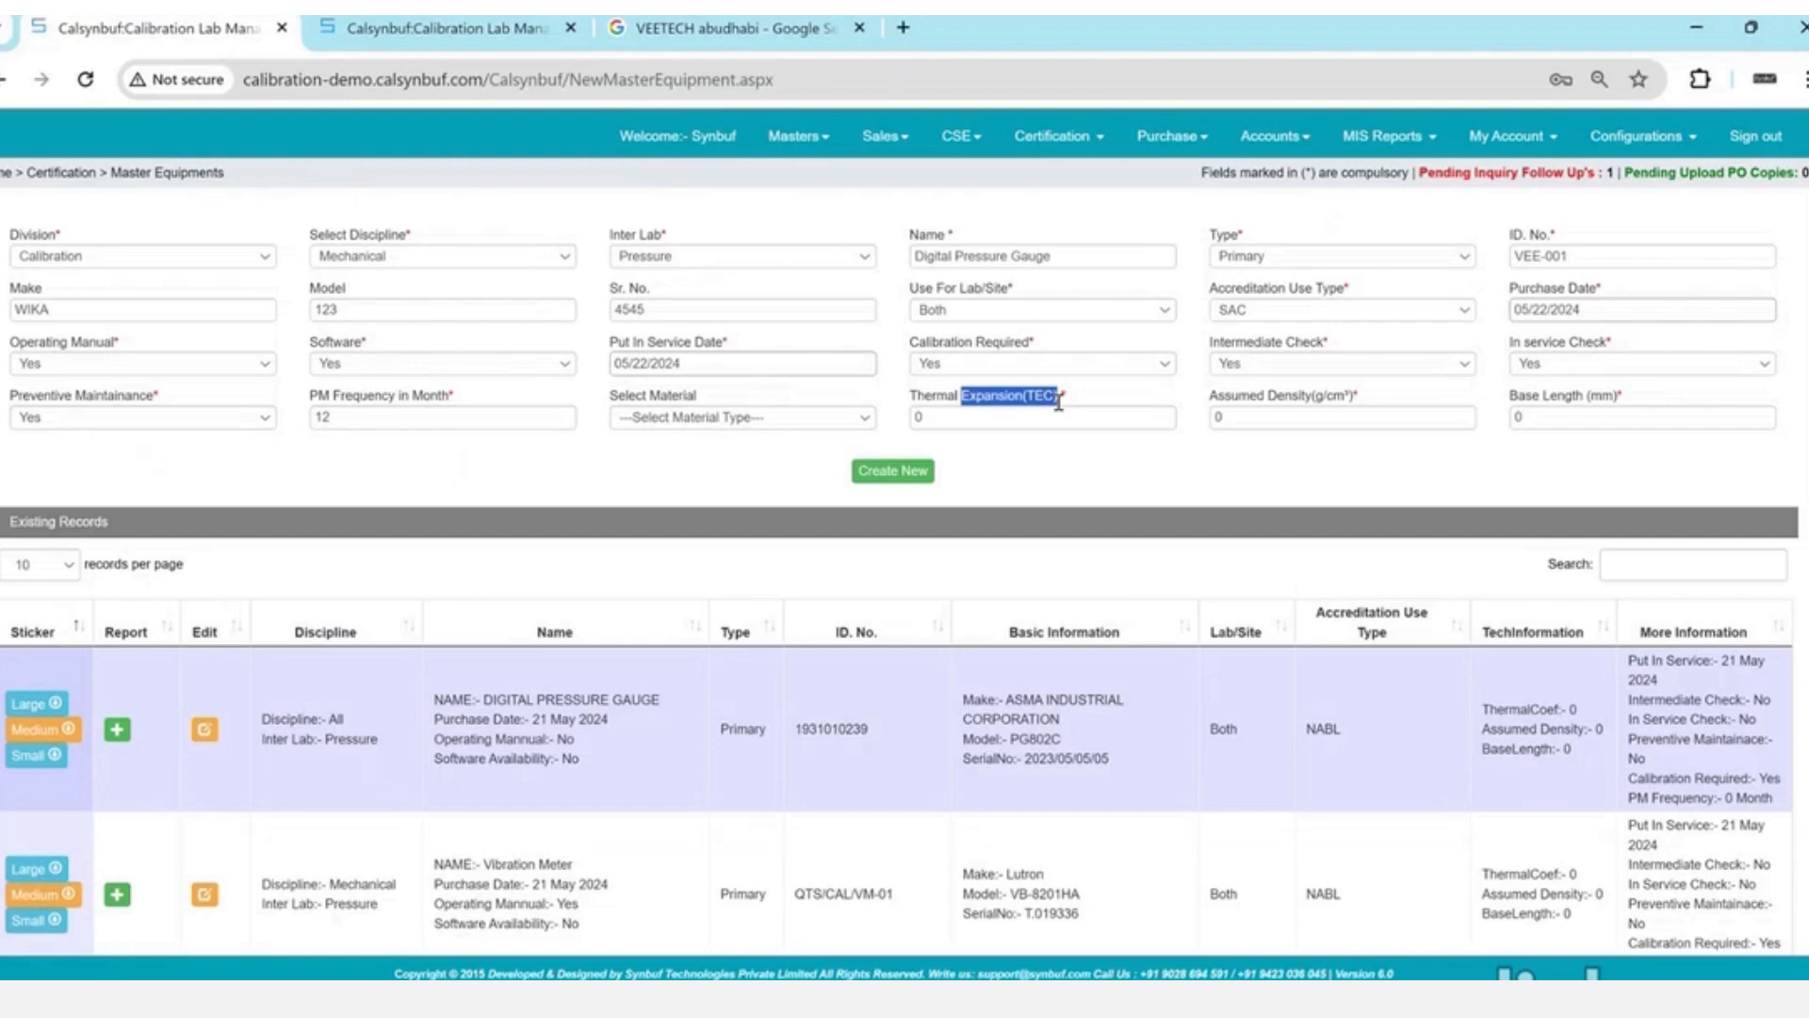
{"action": "left_click", "coordinate": [1055, 402]}
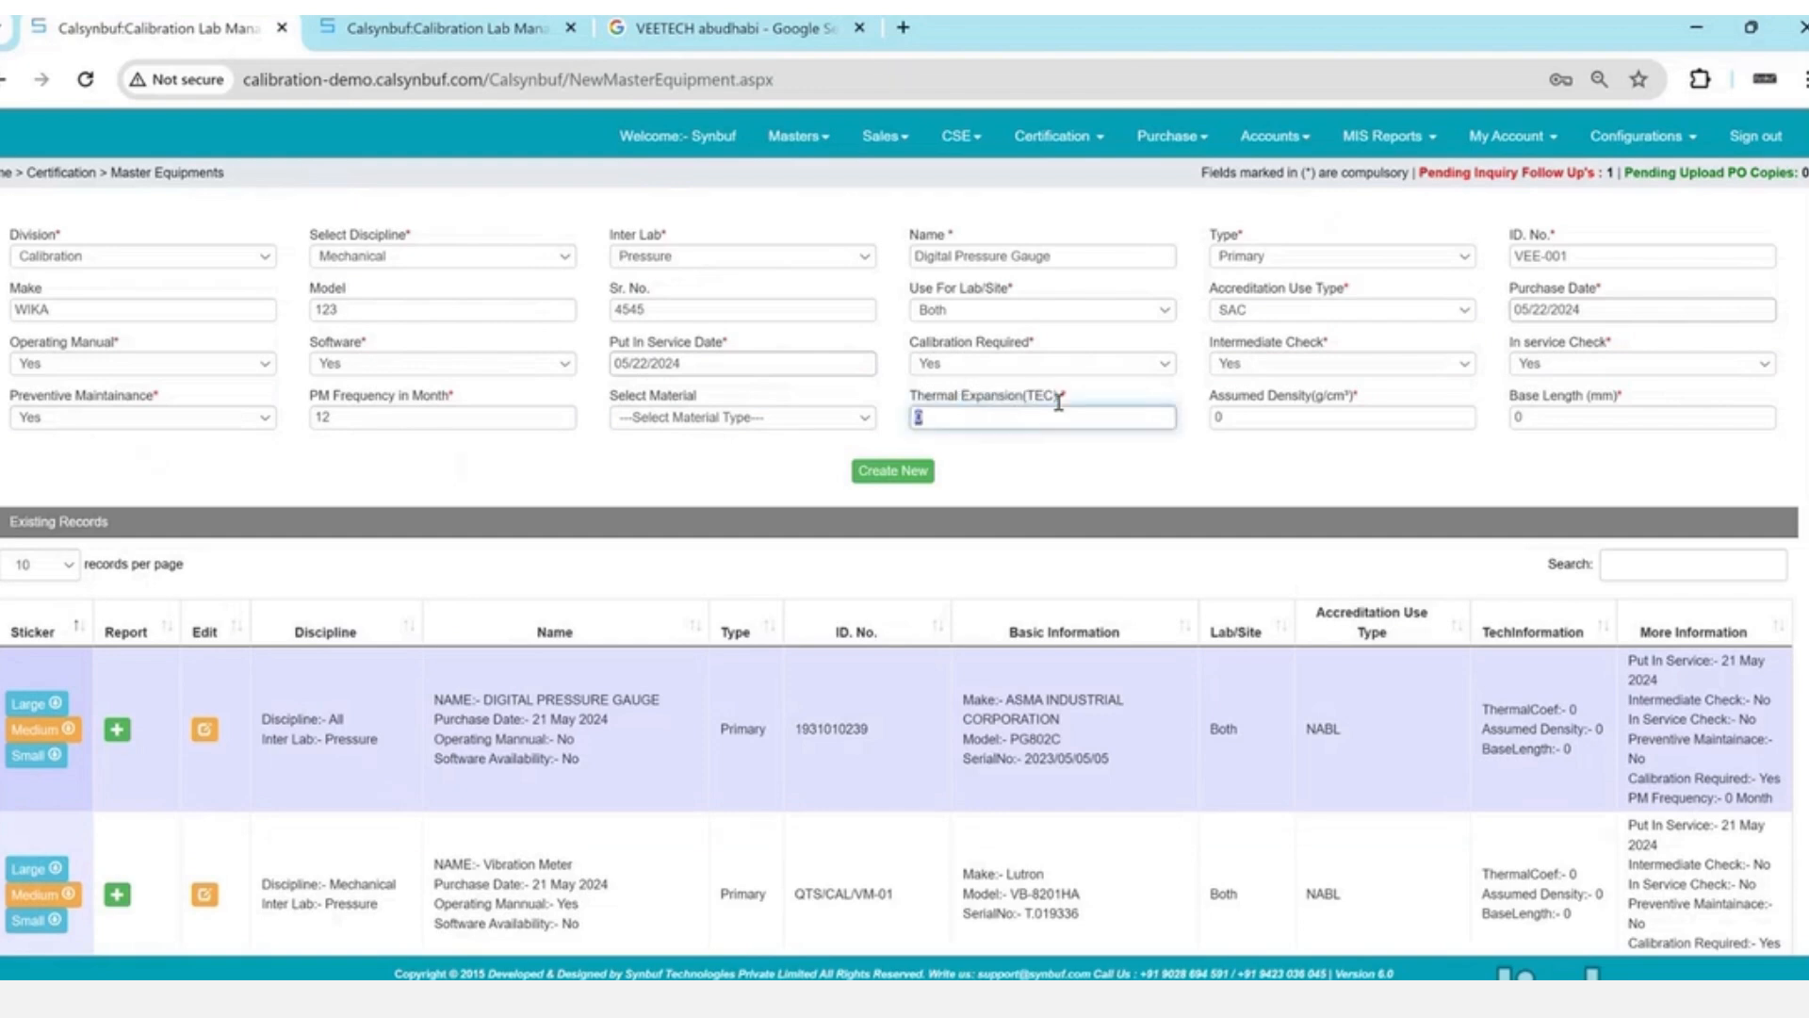
{"action": "left_click_drag", "start_coordinate": [1267, 395], "coordinate": [1352, 396]}
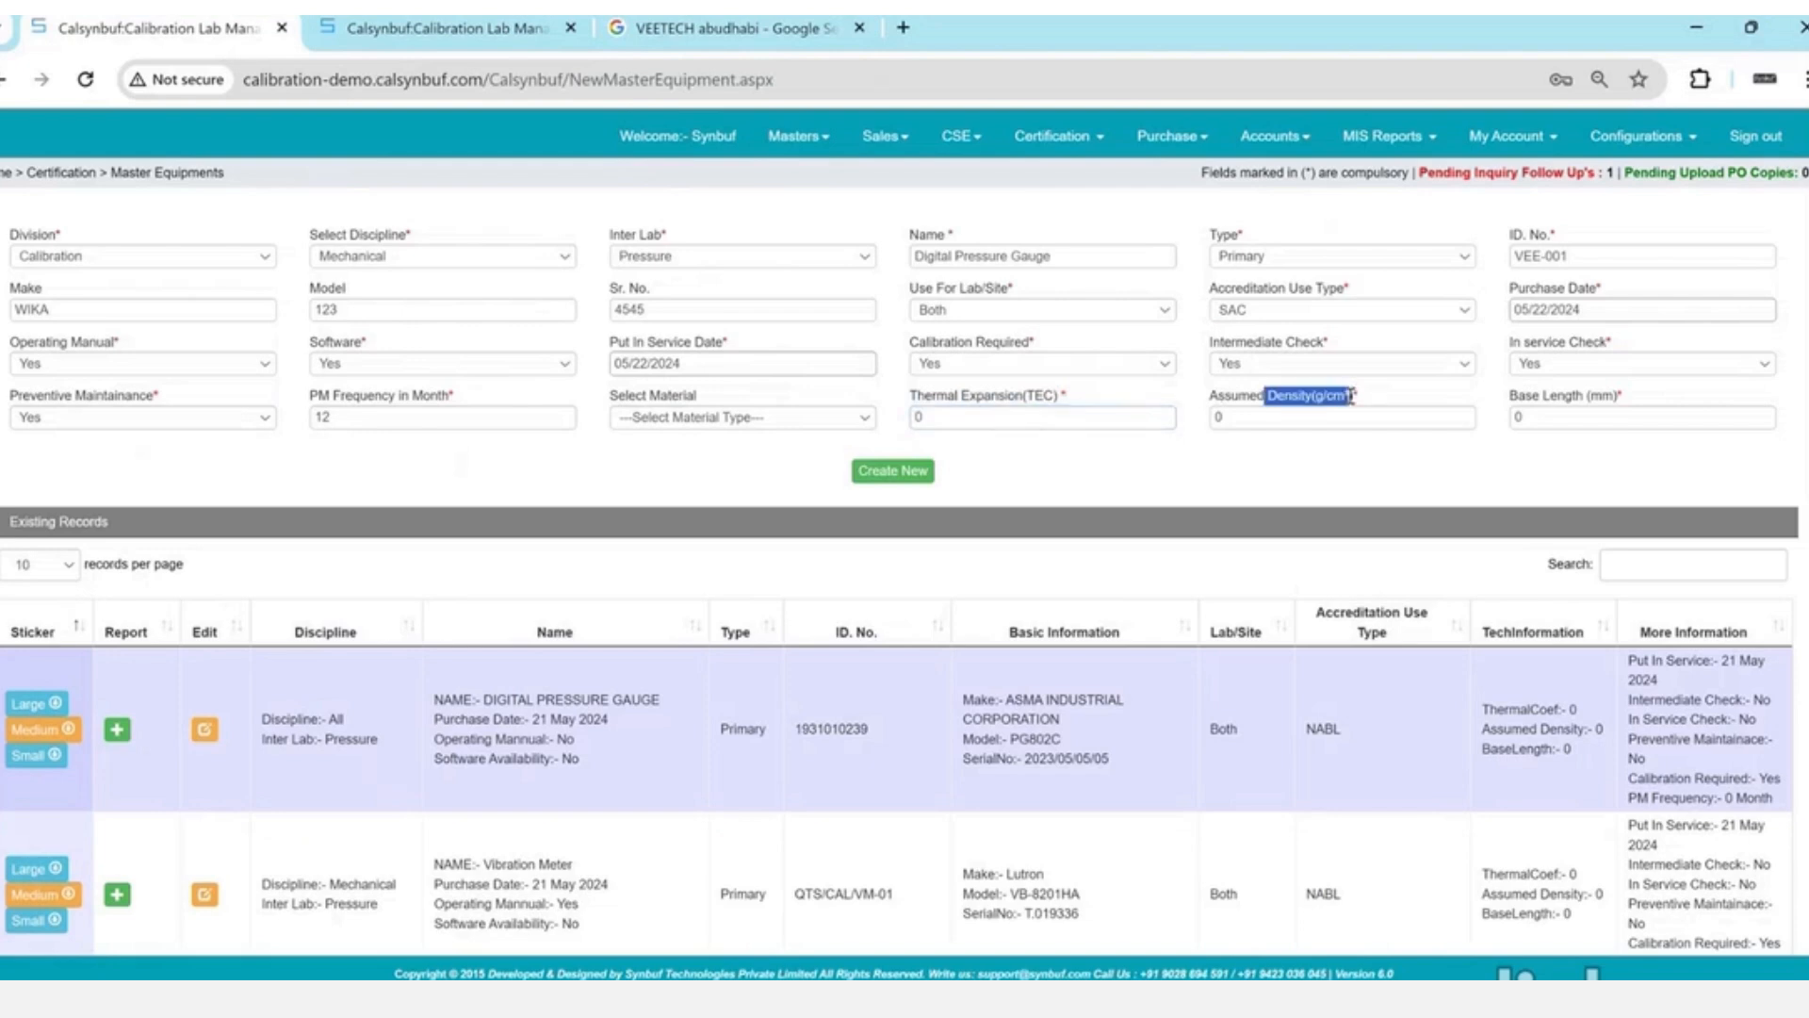
{"action": "left_click_drag", "start_coordinate": [1519, 396], "coordinate": [1657, 411]}
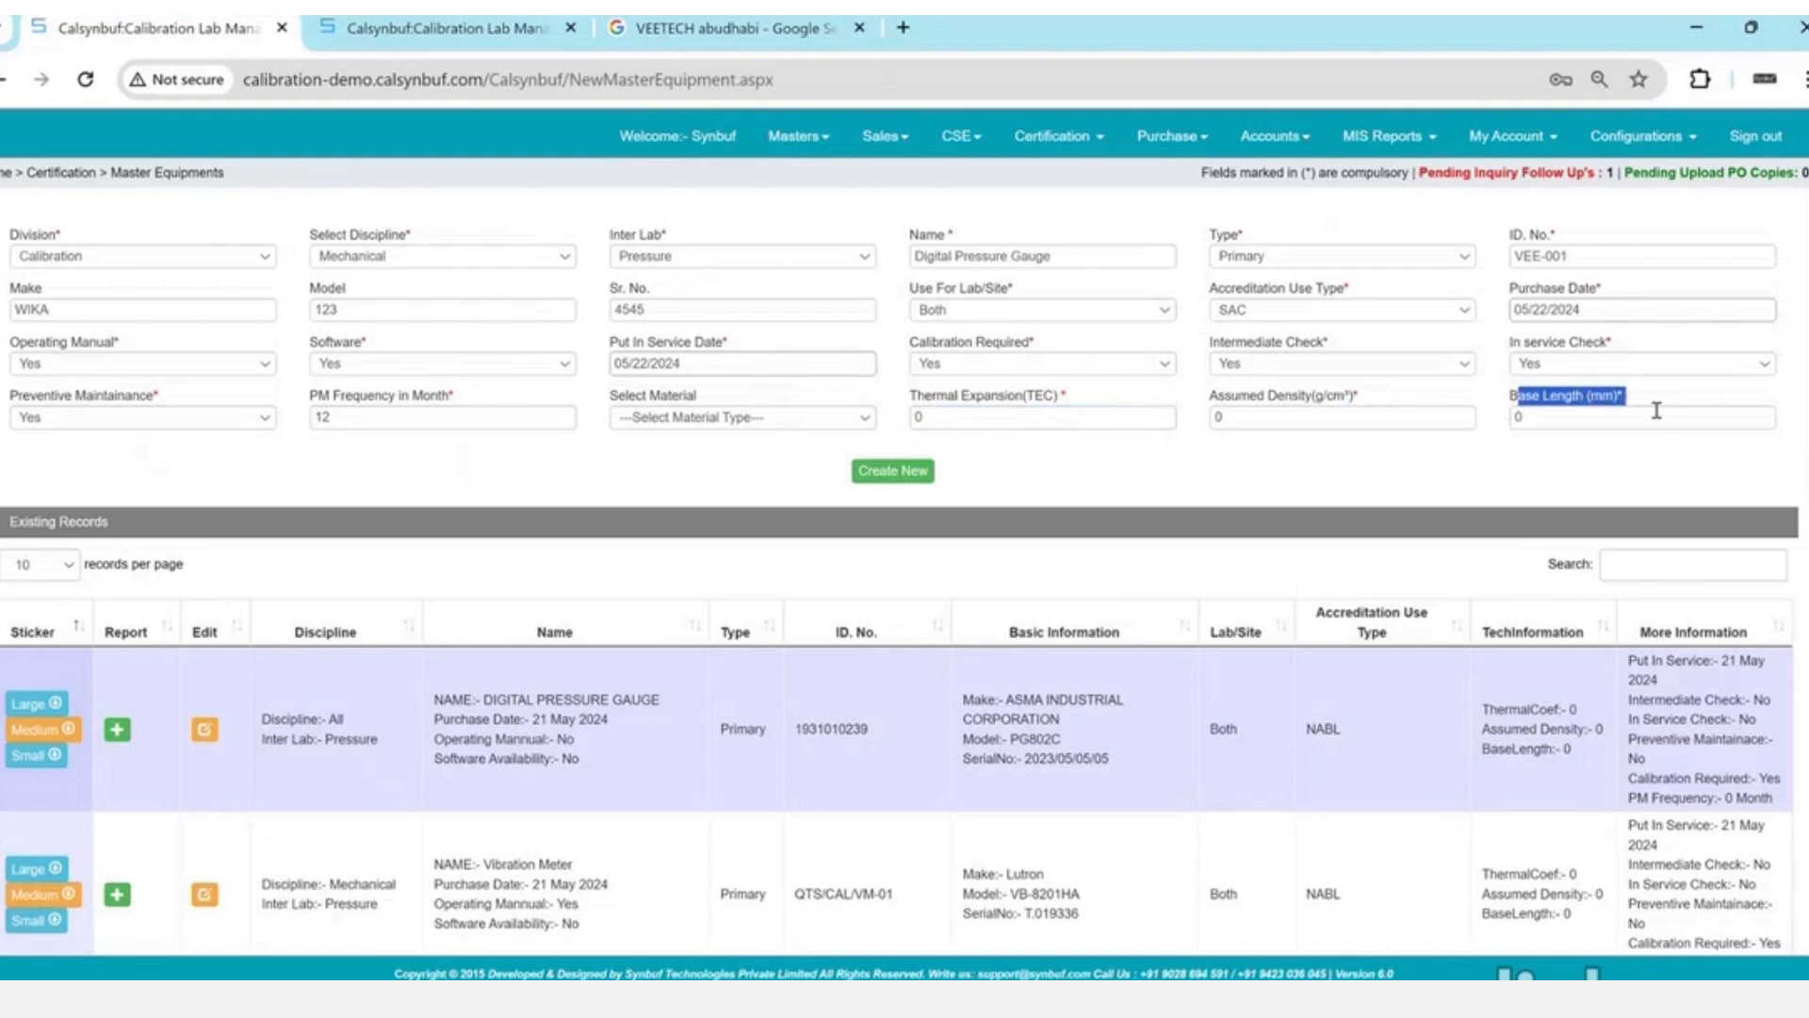
{"action": "left_click", "coordinate": [872, 481]}
{"action": "key", "text": "Return"}
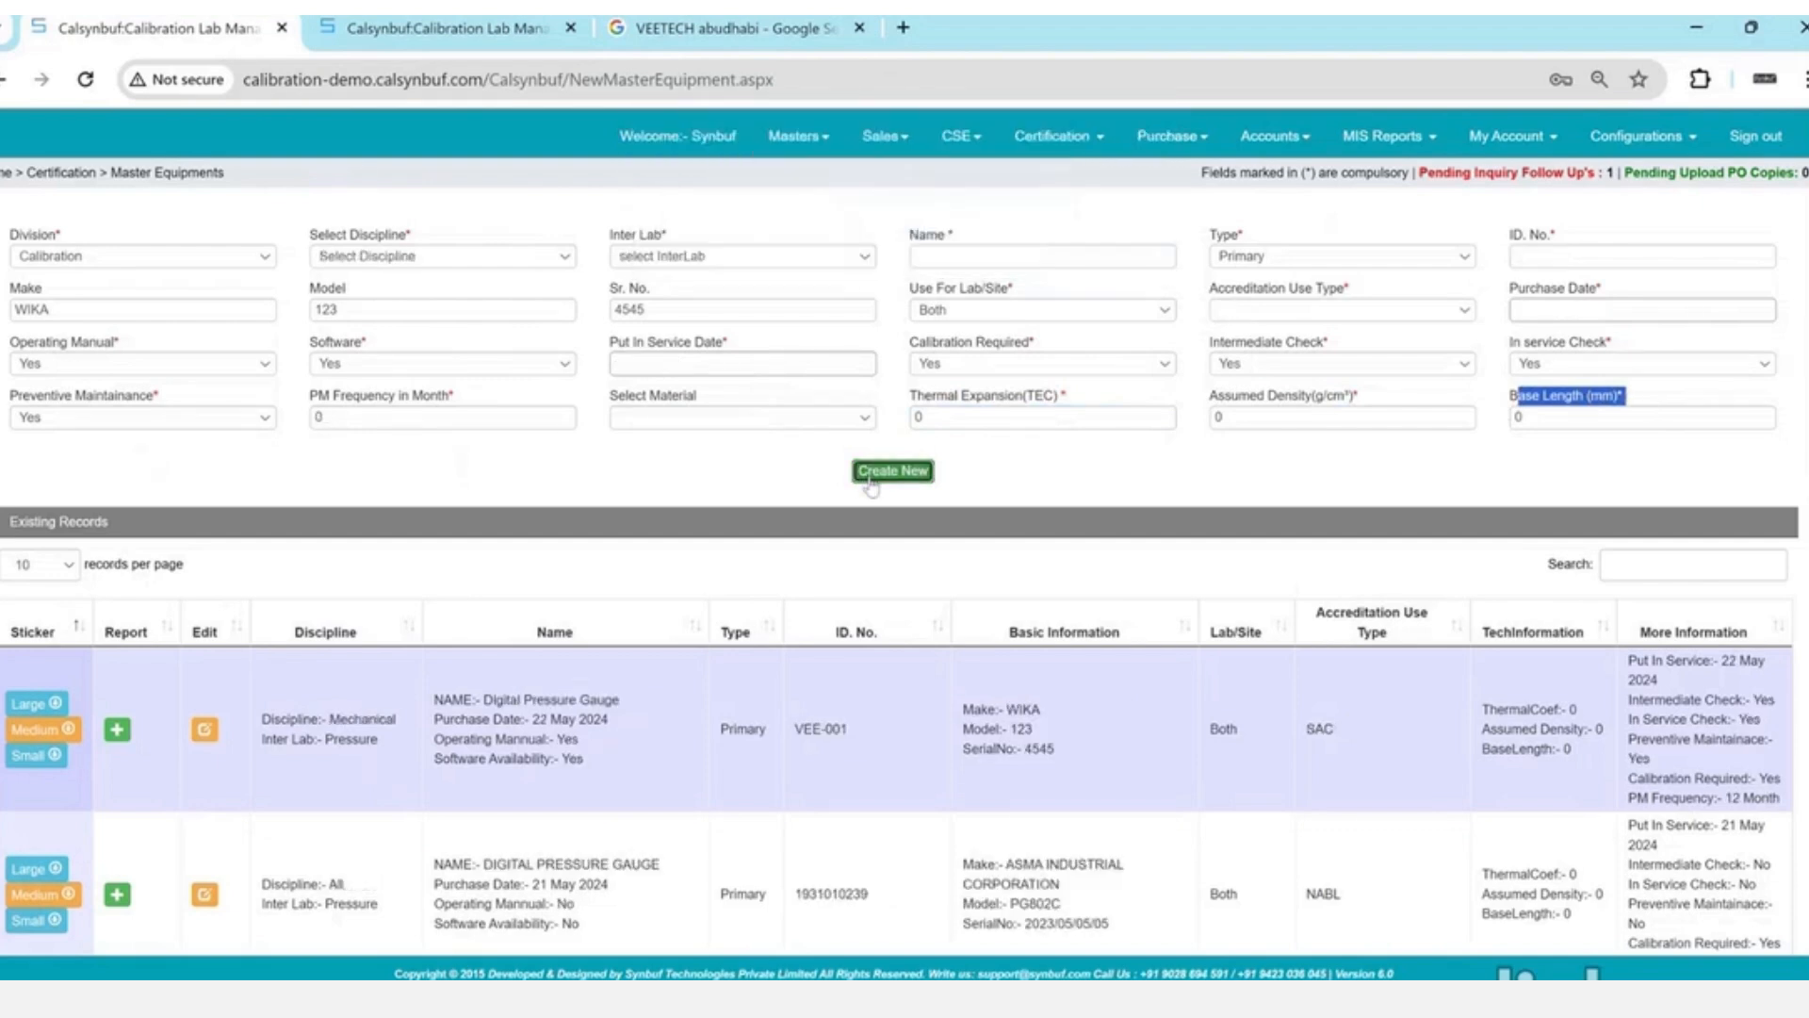
{"action": "left_click", "coordinate": [118, 733]}
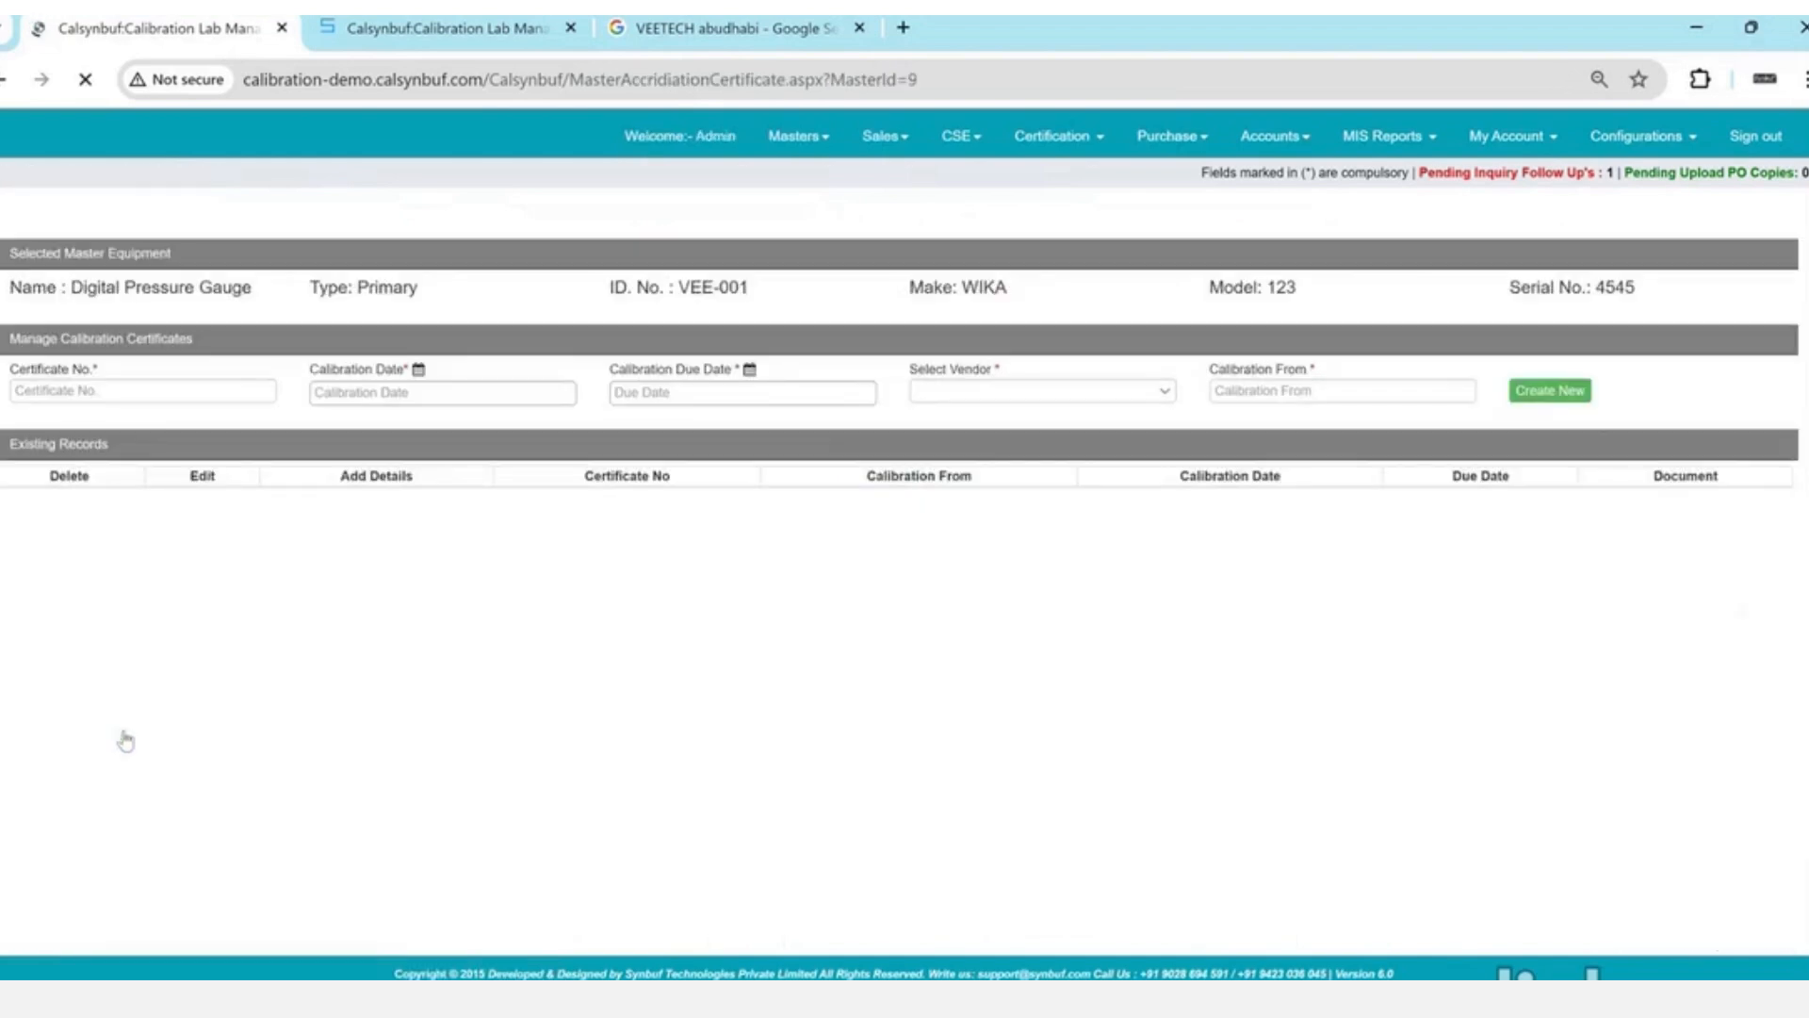
- Enter certificate number R-345, calibration date 1 May 2024 and due date 31 May 2024
{"action": "left_click", "coordinate": [163, 400]}
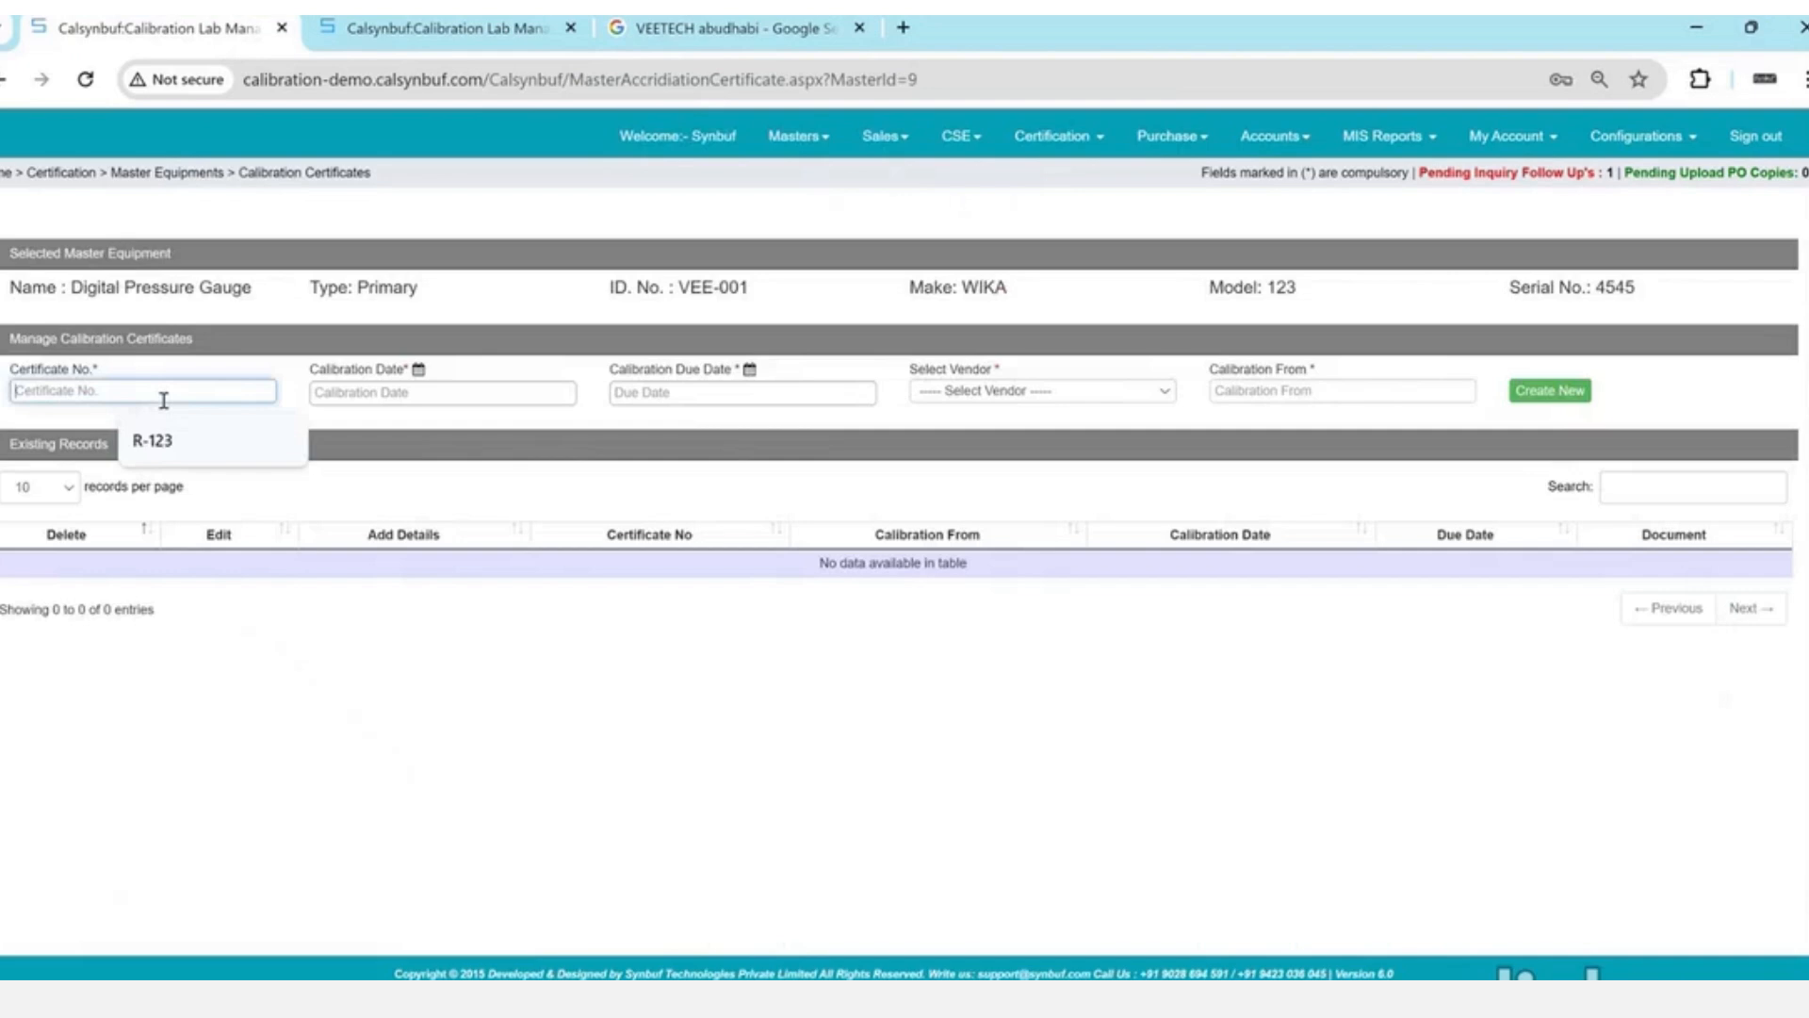
{"action": "type", "text": "H"}
{"action": "key", "text": "BackSpace"}
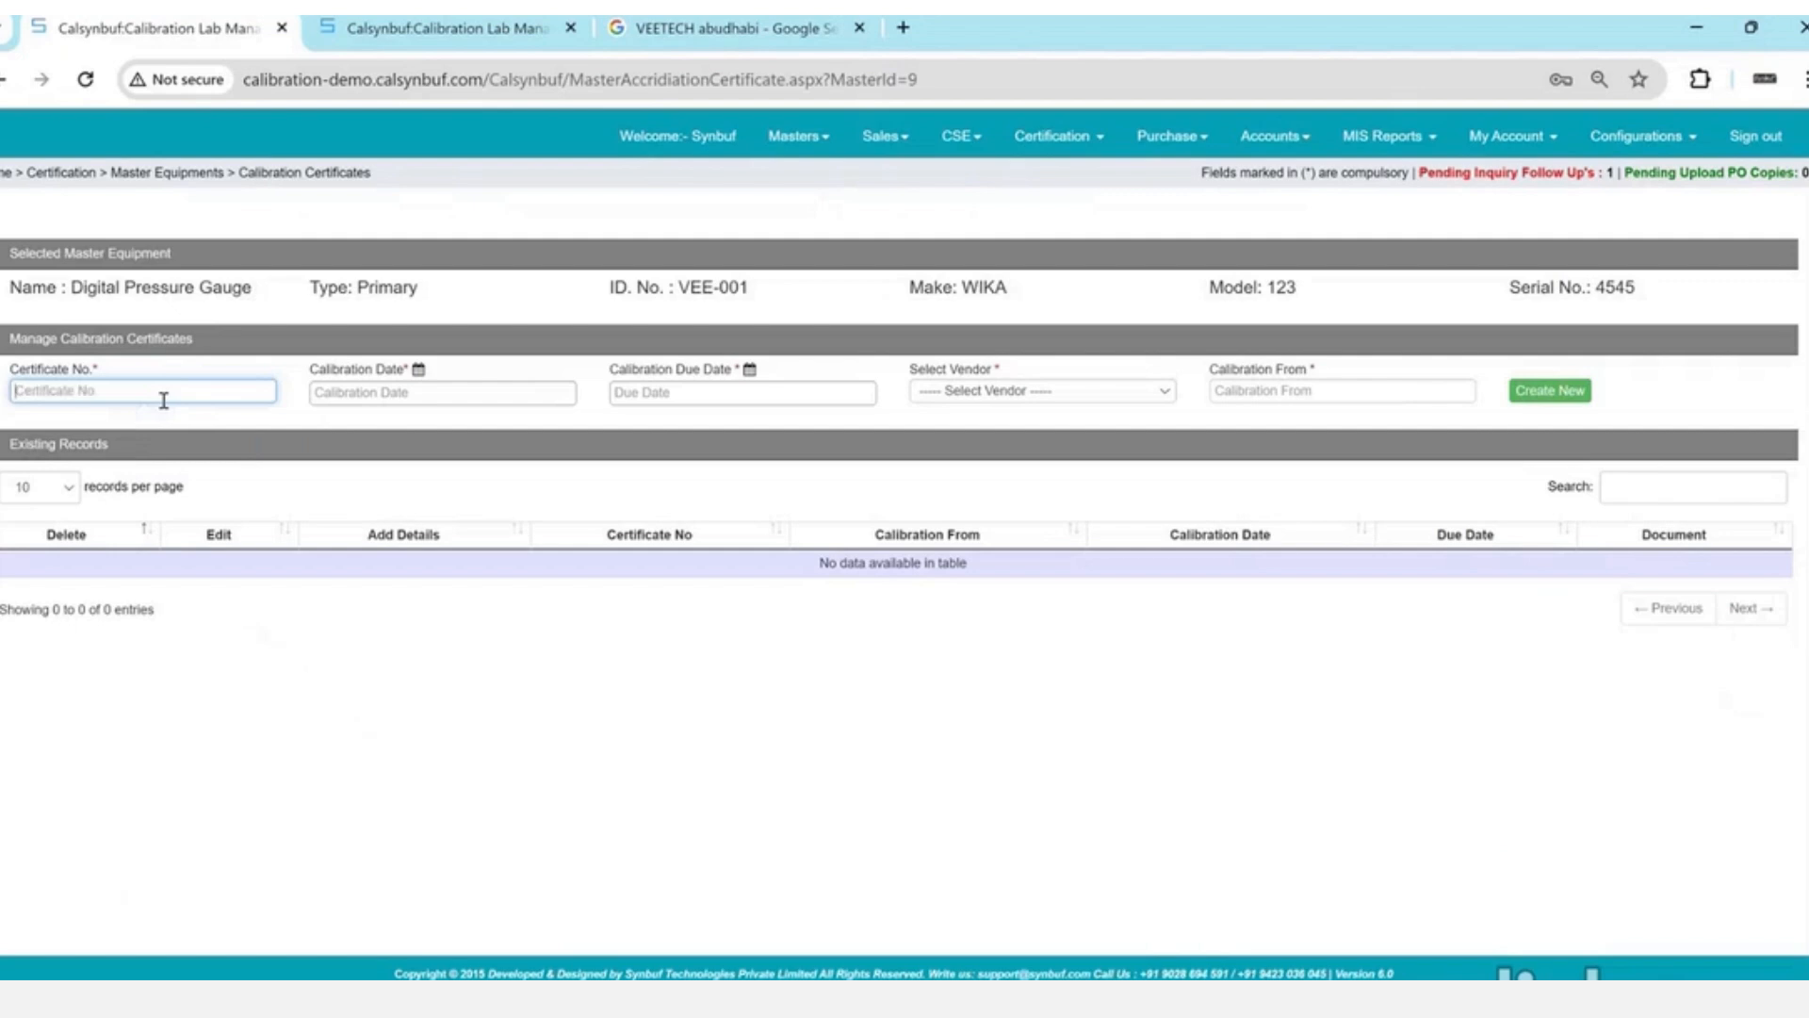
{"action": "type", "text": "VE"}
{"action": "key", "text": "ctrl+a"}
{"action": "type", "text": "R-345"}
{"action": "key", "text": "Tab"}
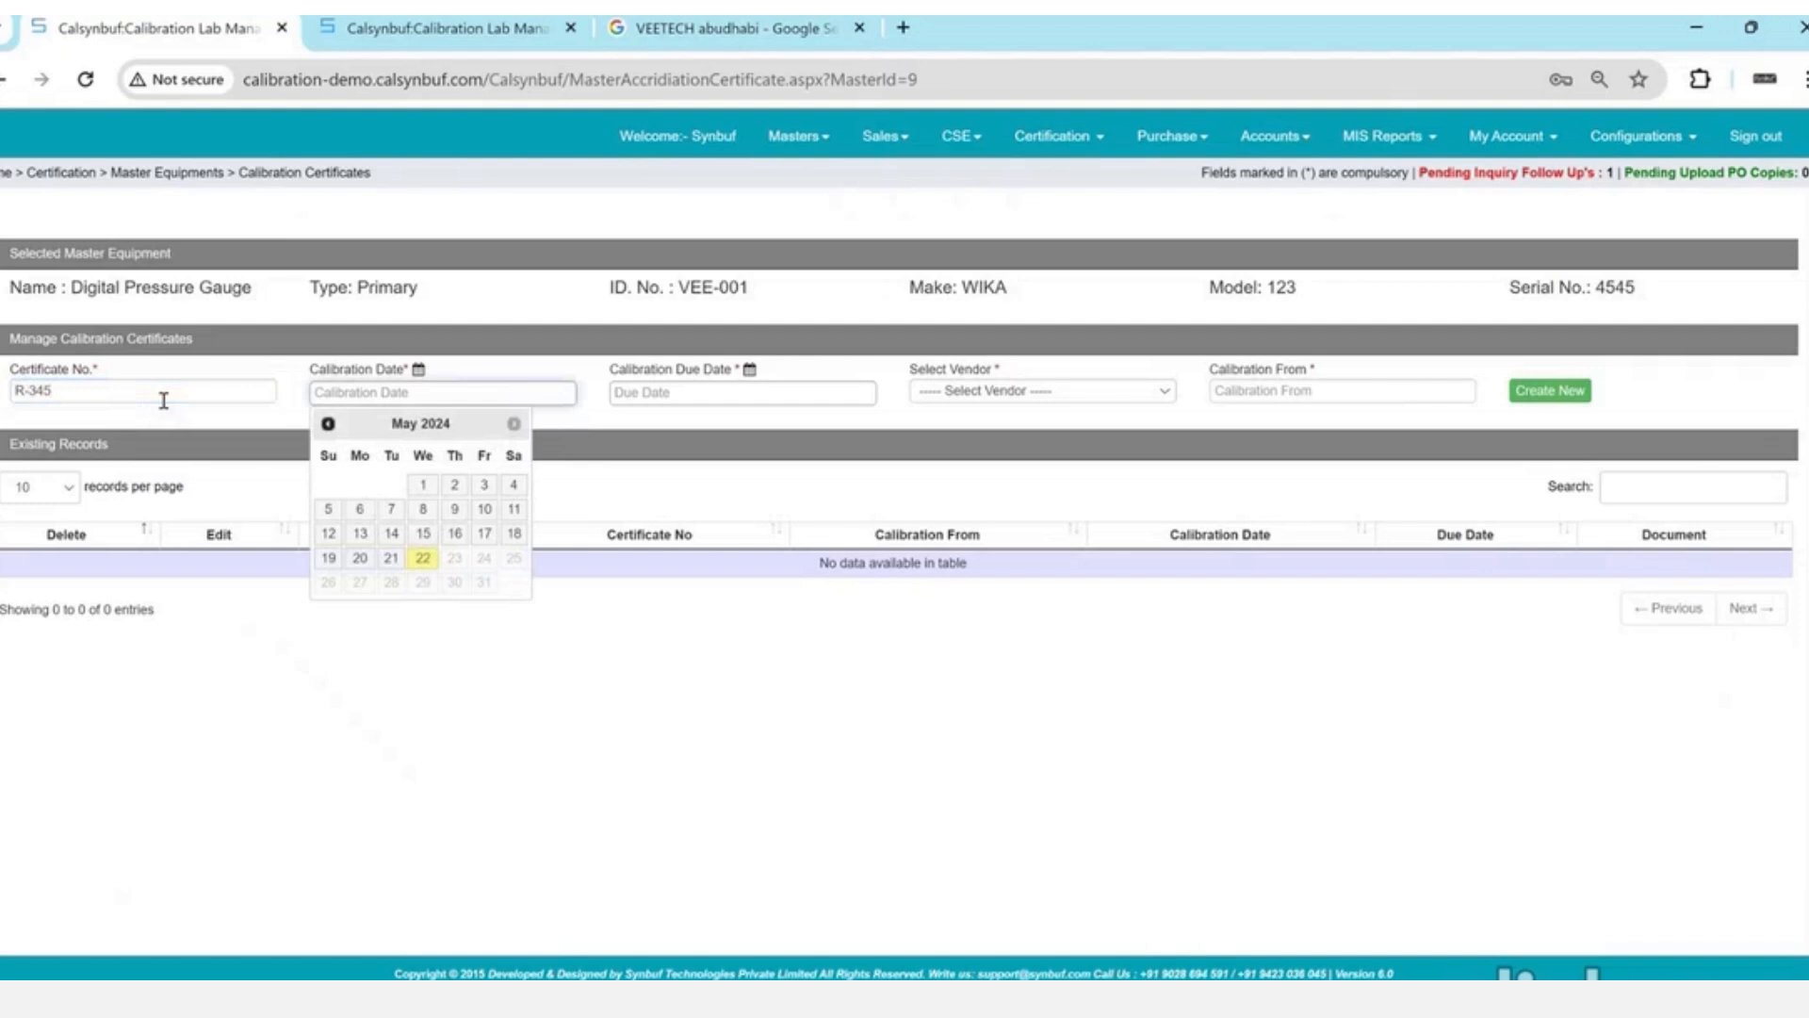
{"action": "left_click", "coordinate": [423, 485]}
{"action": "left_click", "coordinate": [702, 391]}
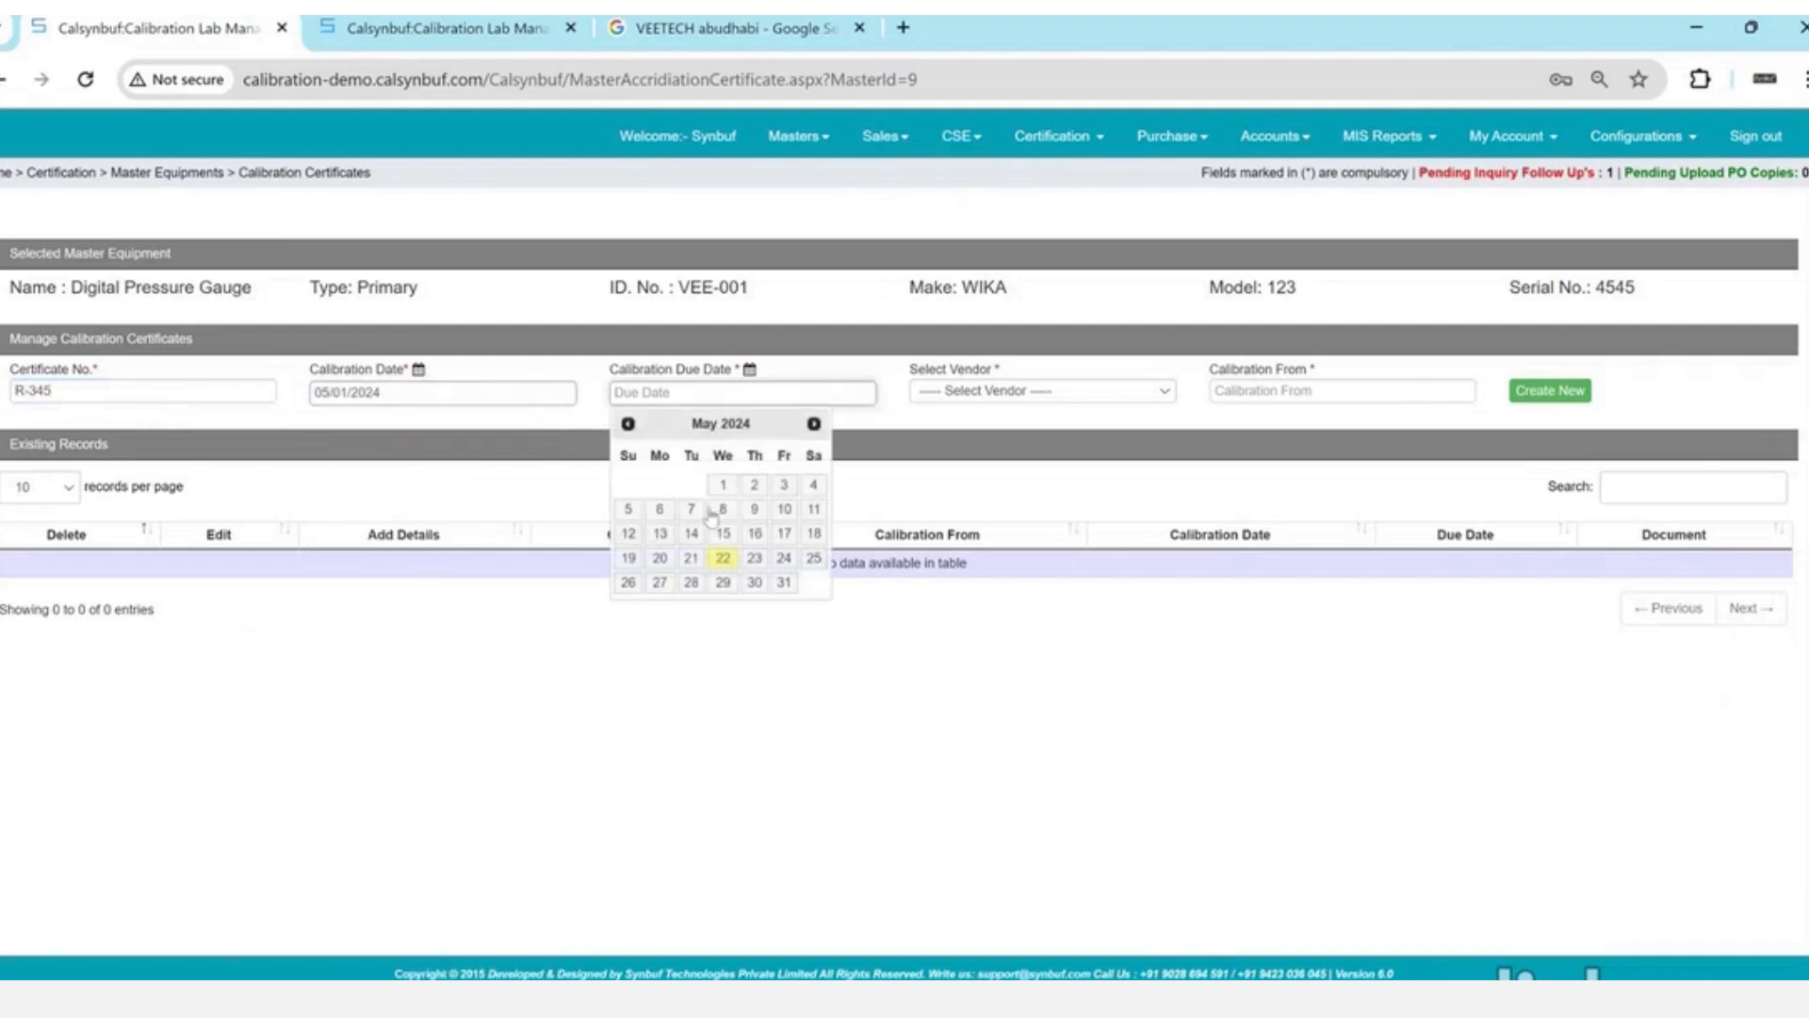
{"action": "left_click", "coordinate": [781, 584]}
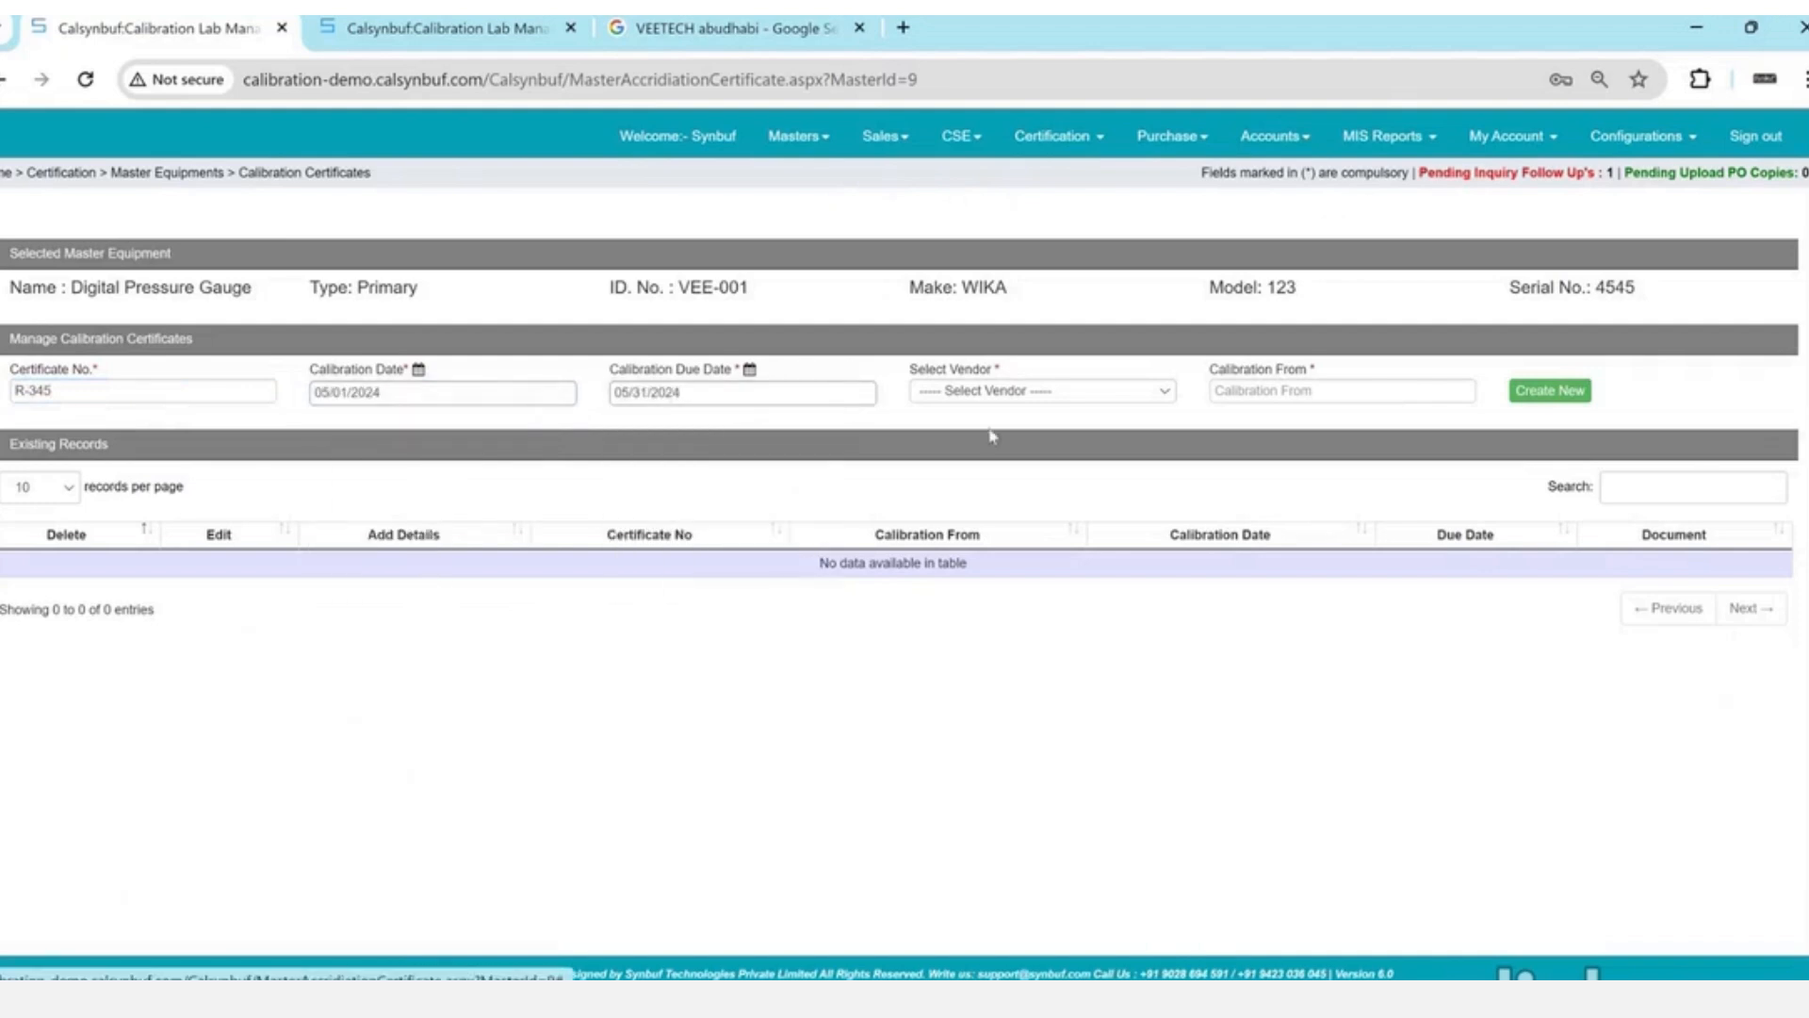
- Choose vendor Synbuf Technologies Pvt Ltd and shorten Calibration From to 'Synbuf'
{"action": "left_click", "coordinate": [997, 399]}
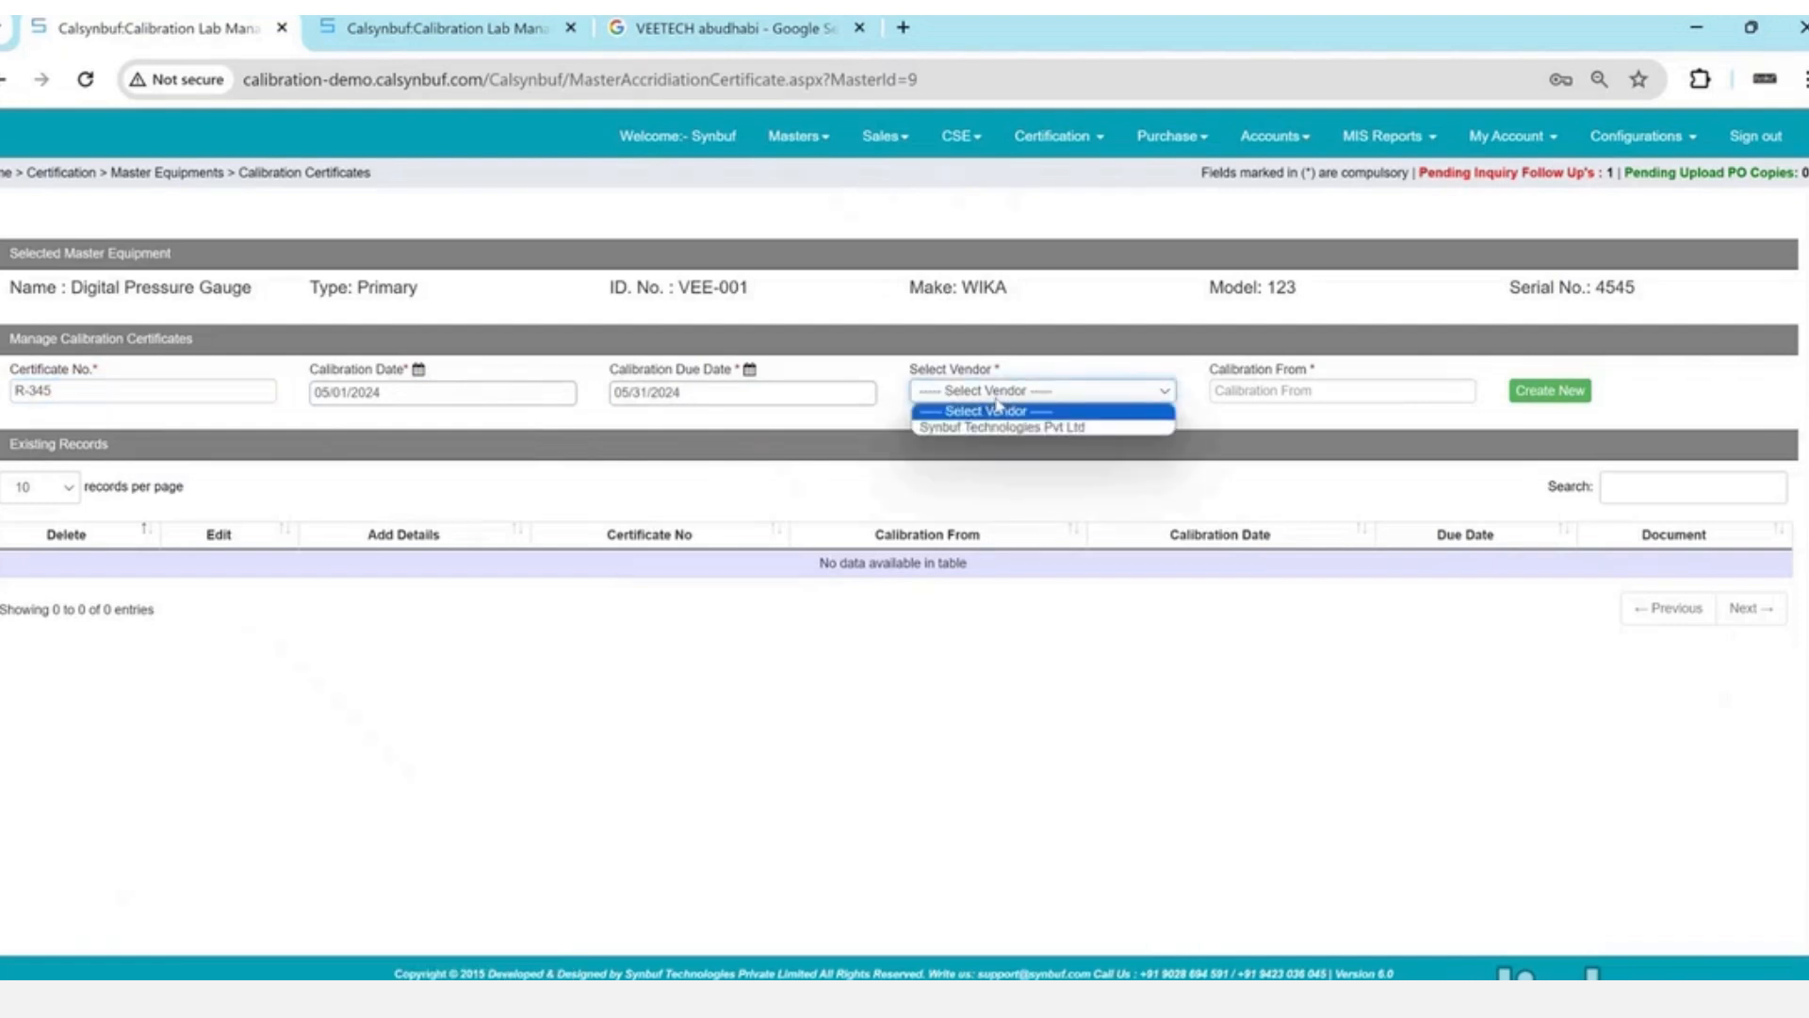
{"action": "key", "text": "Down"}
{"action": "key", "text": "Return"}
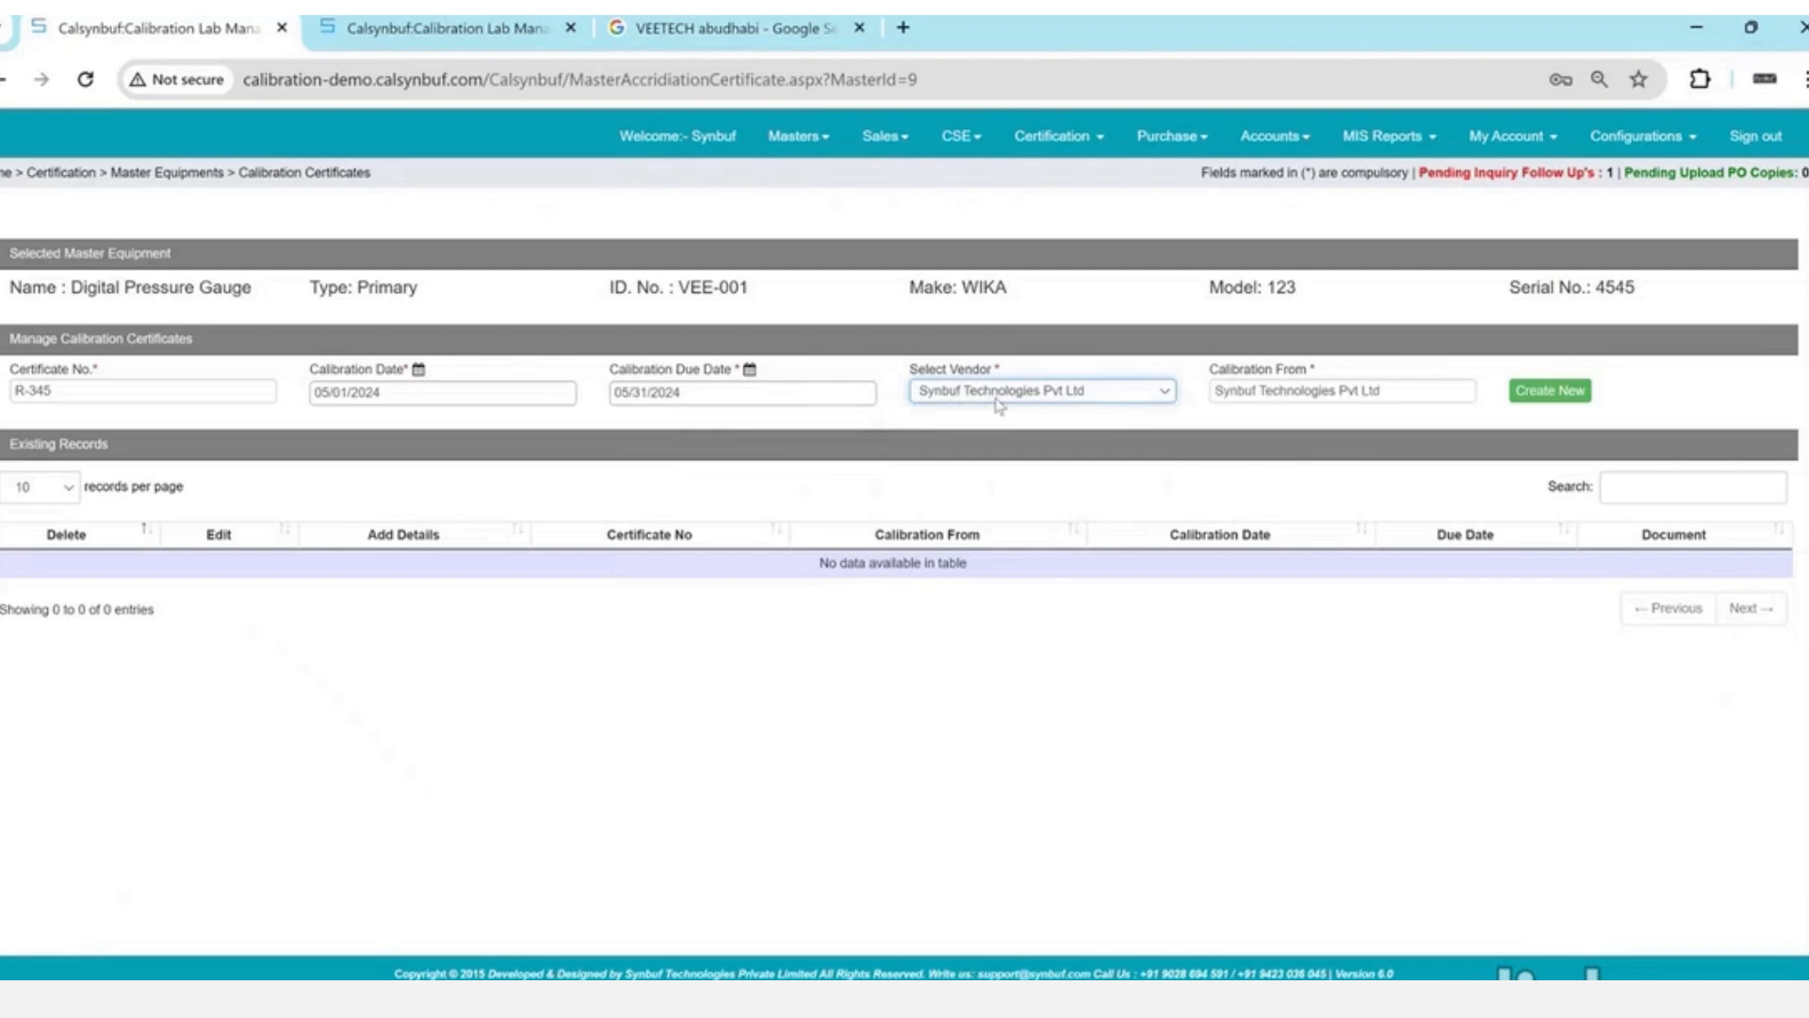
{"action": "left_click_drag", "start_coordinate": [1240, 369], "coordinate": [1313, 370]}
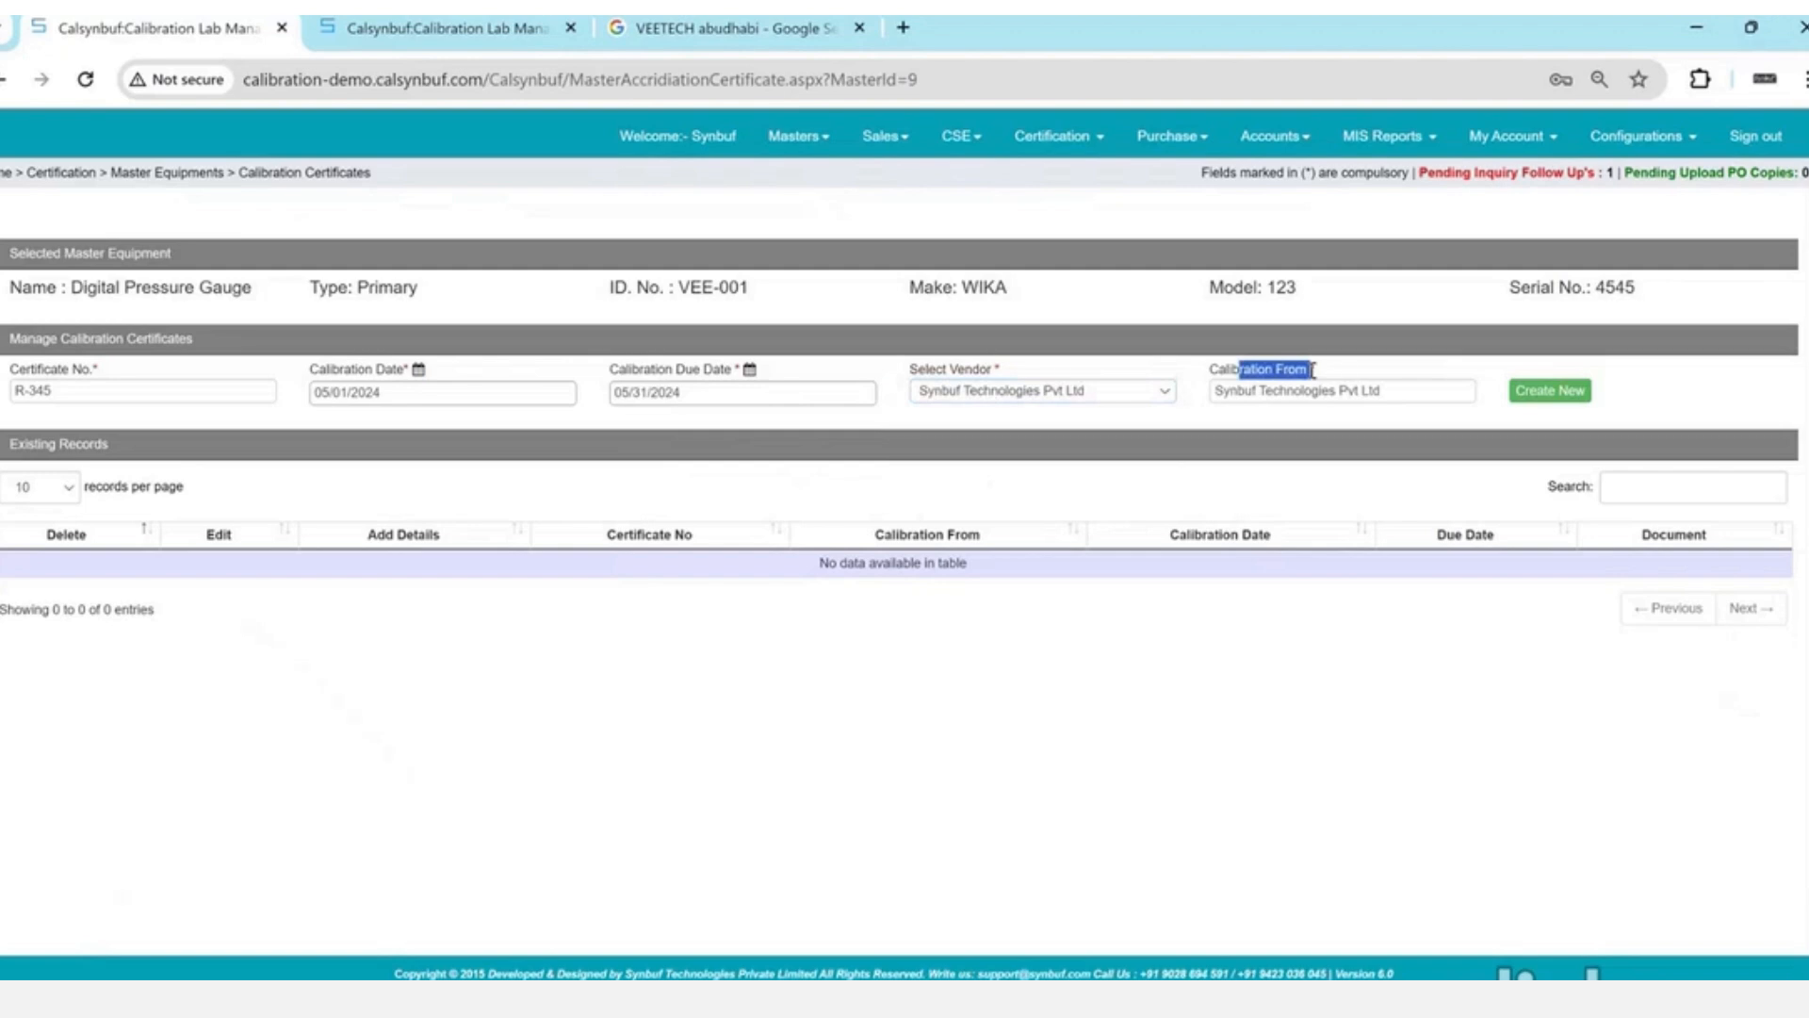
{"action": "left_click", "coordinate": [1332, 390]}
{"action": "key", "text": "ctrl+a"}
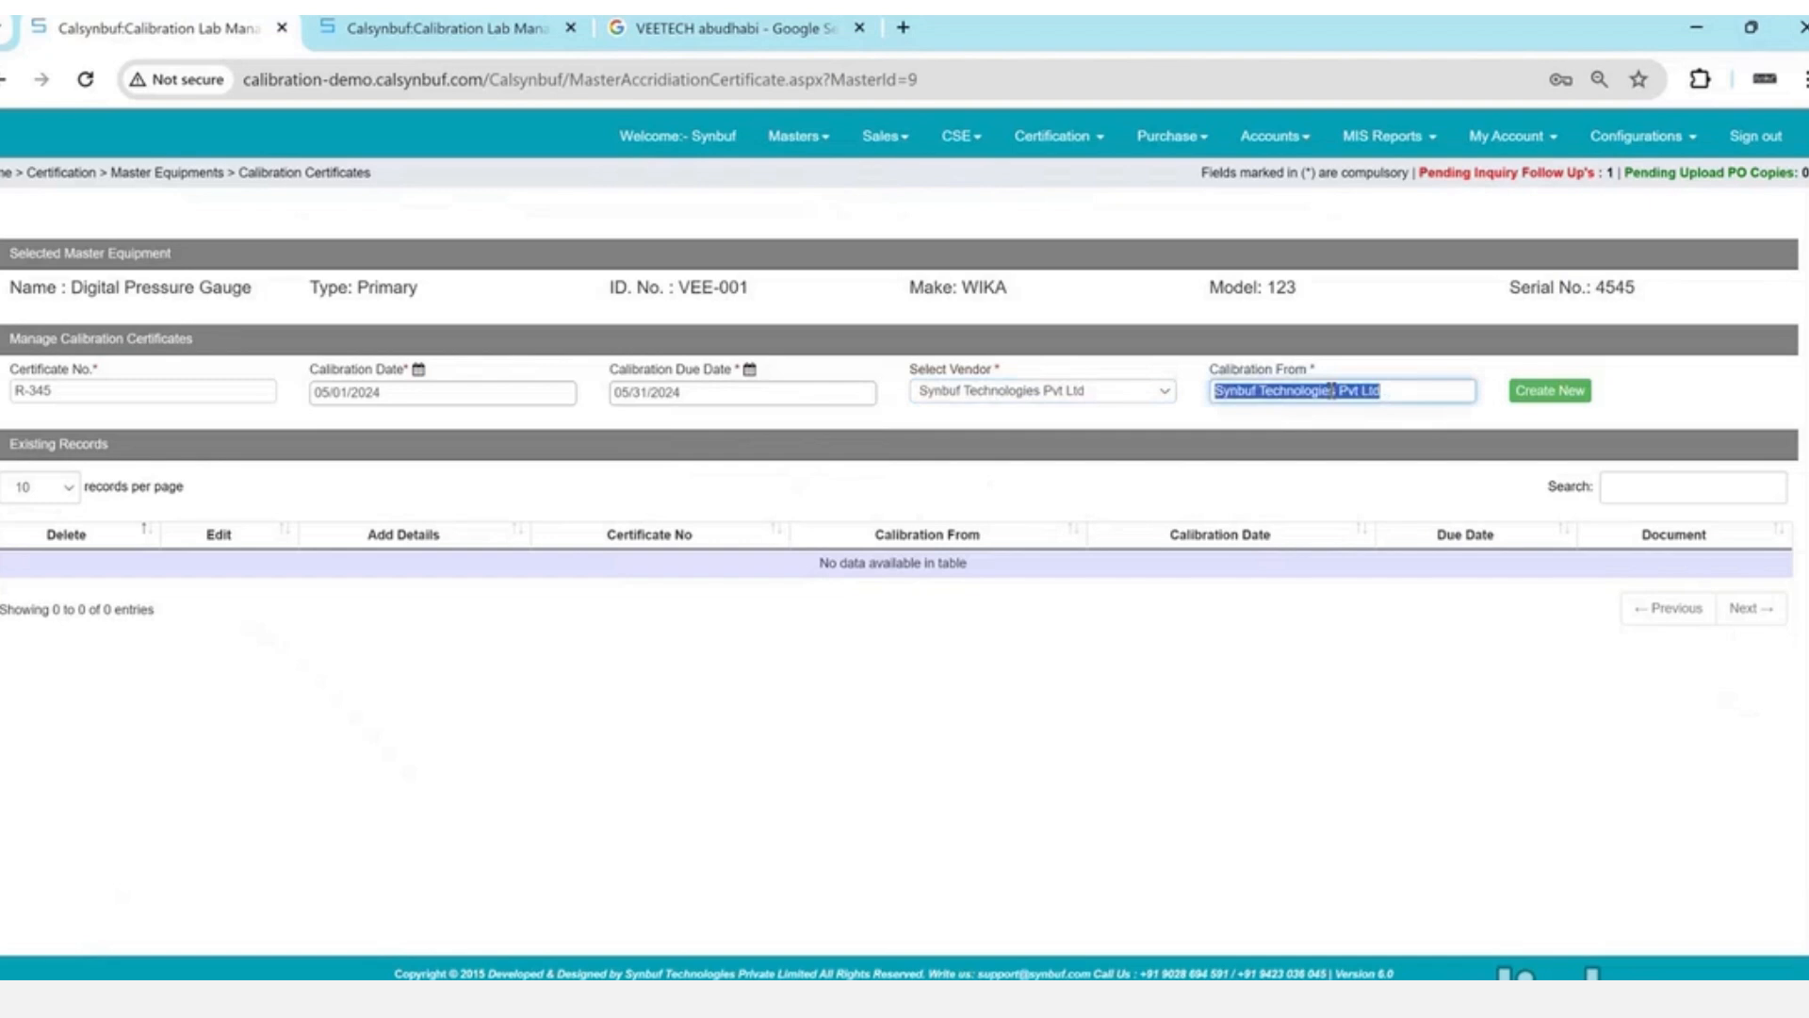
{"action": "key", "text": "Right"}
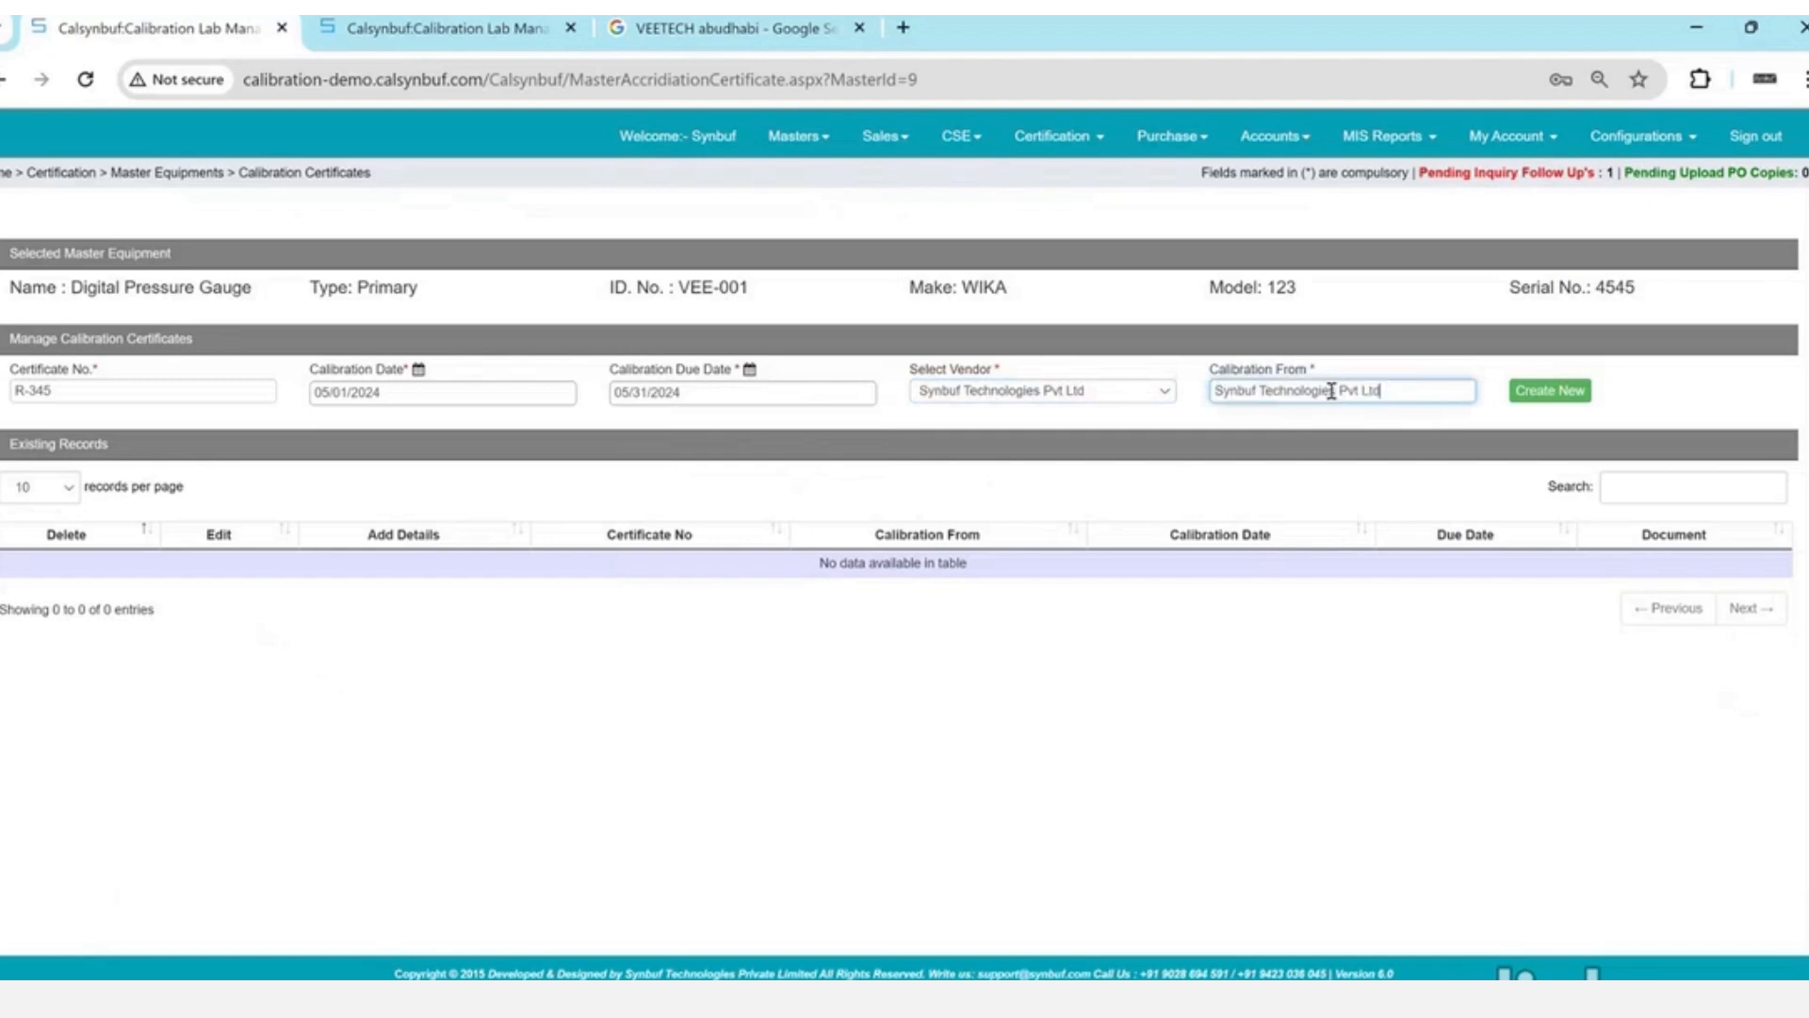
{"action": "key", "text": "ctrl+shift+Left"}
{"action": "key", "text": "ctrl+shift+Left"}
{"action": "key", "text": "ctrl+shift+Left"}
{"action": "key", "text": "ctrl+shift+Left"}
{"action": "key", "text": "ctrl+shift+Right"}
{"action": "key", "text": "BackSpace"}
- Save certificate R-345 and check its listed calibration and due dates
{"action": "key", "text": "Tab"}
{"action": "key", "text": "Return"}
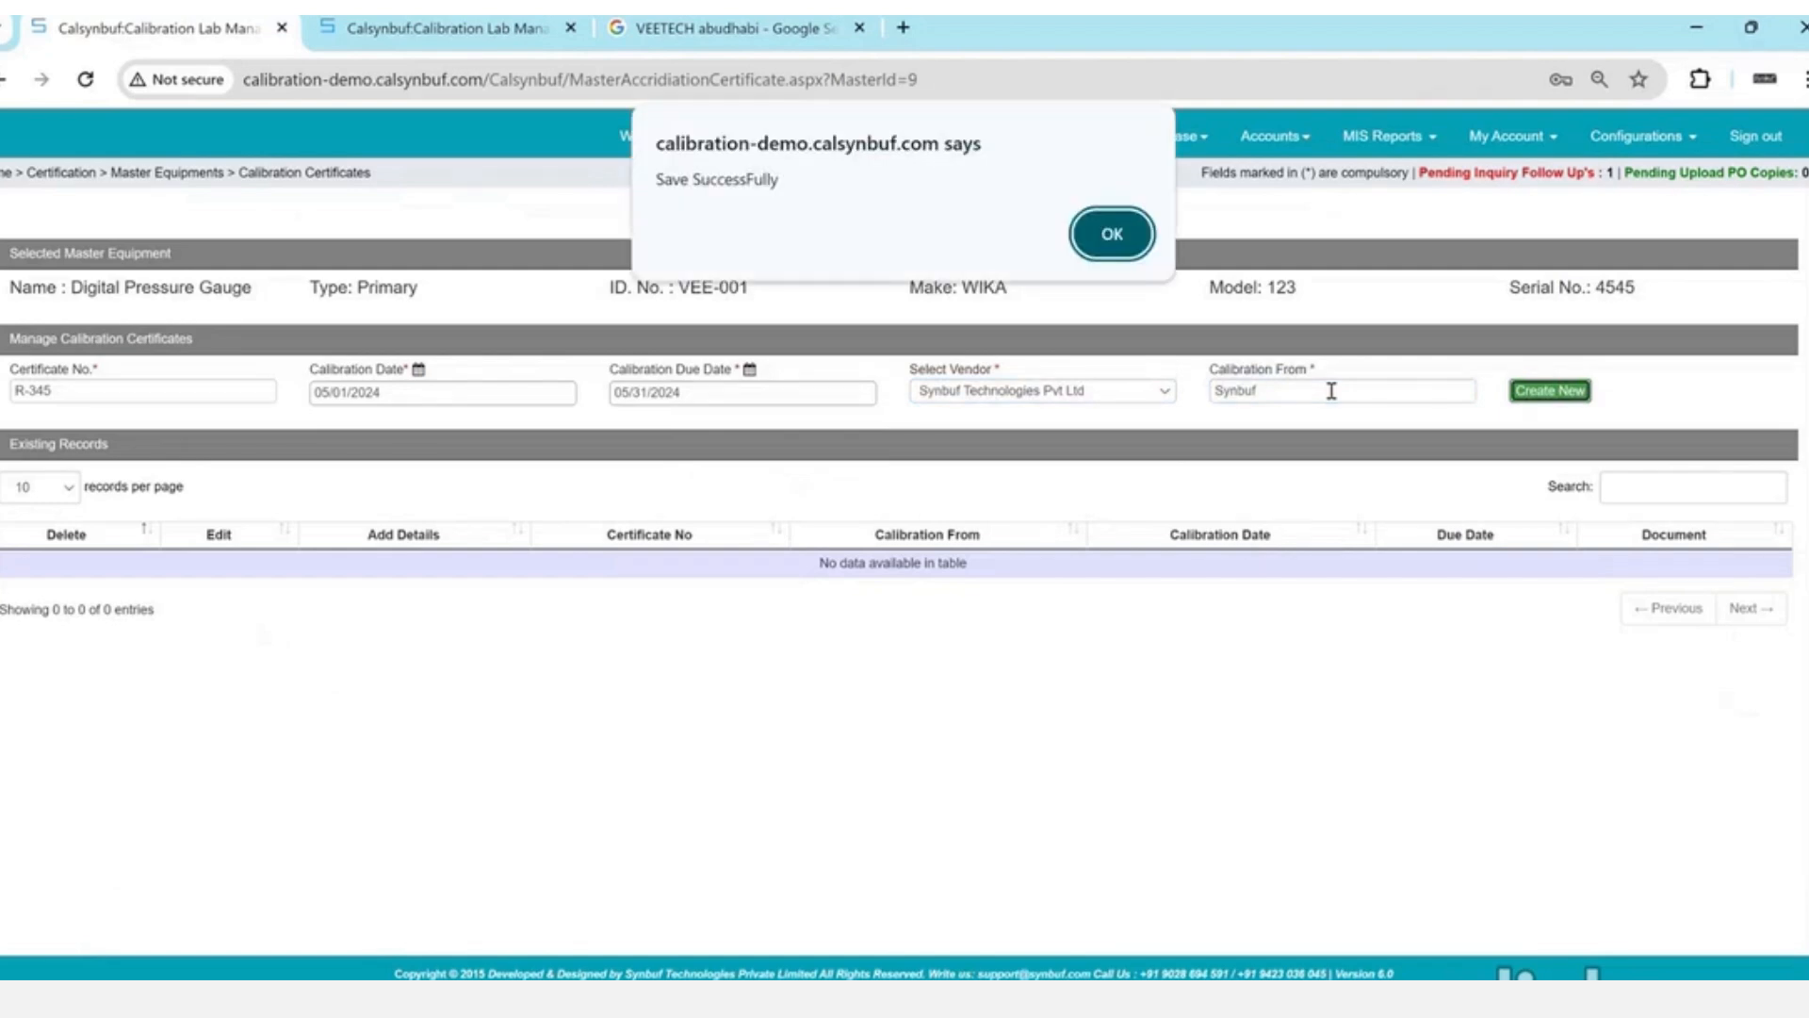
{"action": "key", "text": "Return"}
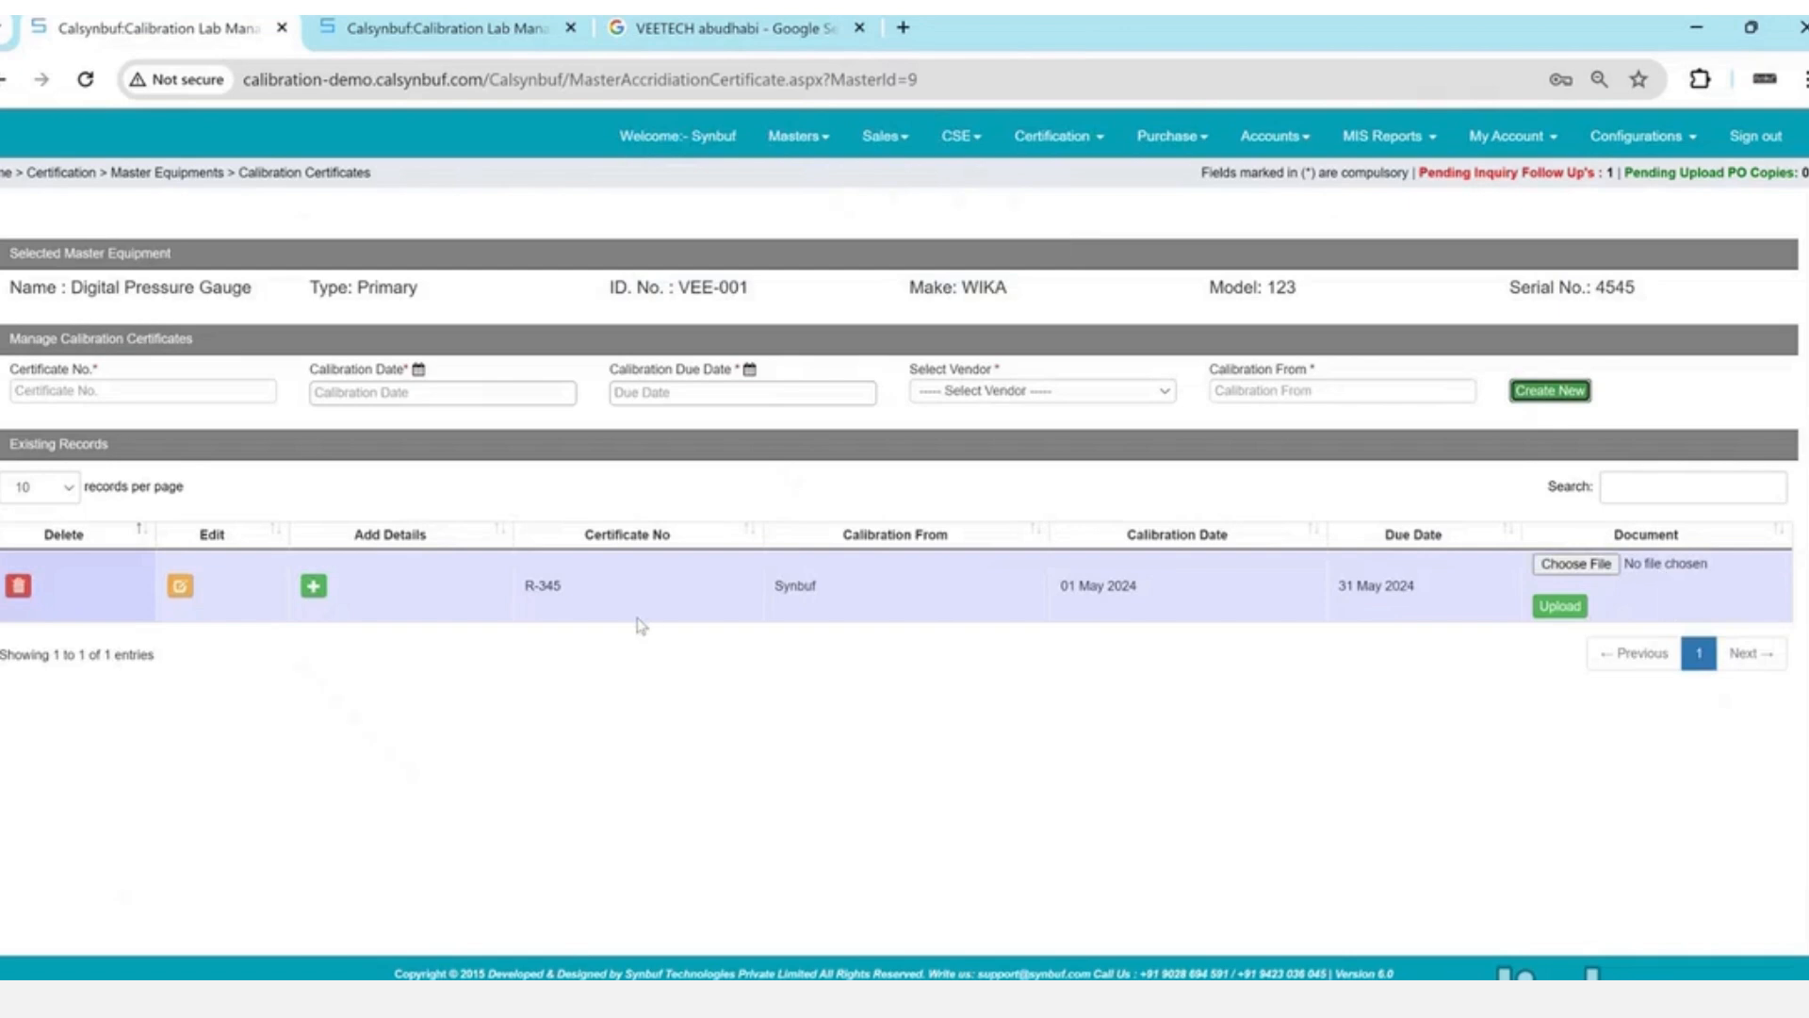
{"action": "left_click_drag", "start_coordinate": [1075, 585], "coordinate": [1399, 585]}
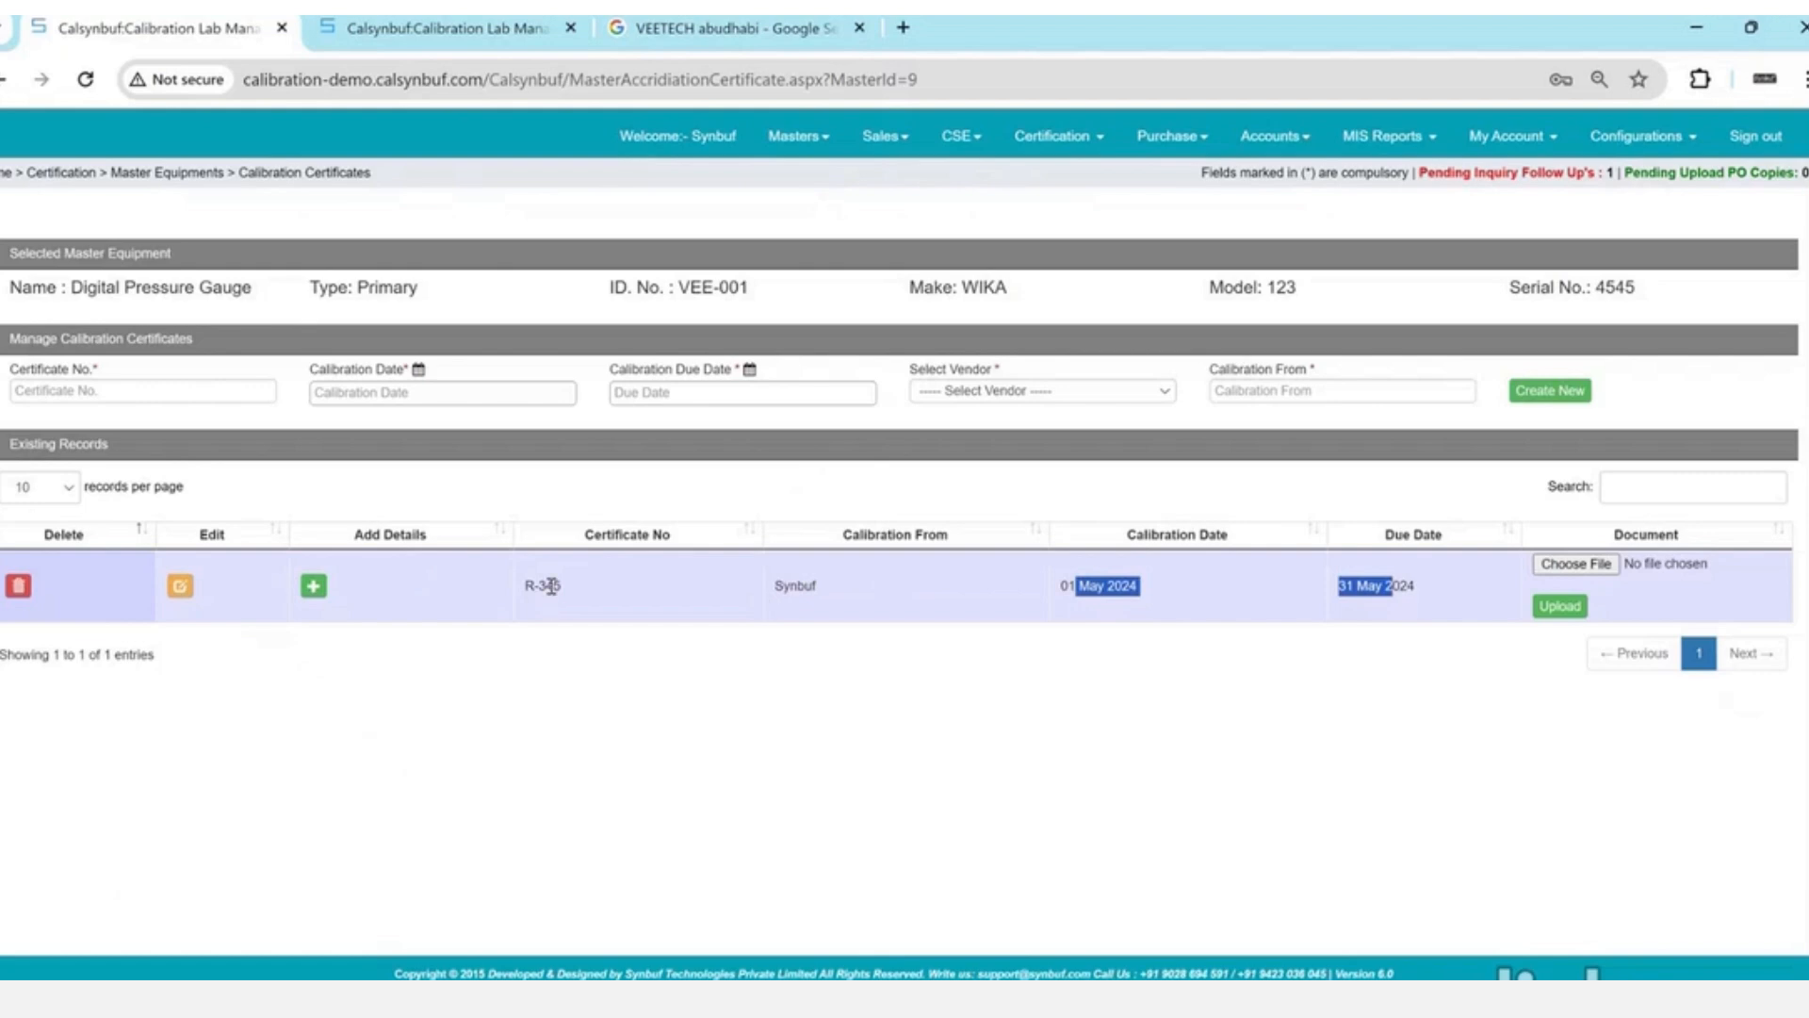
- For certificate R-345, start a new Pressure range from 0 to 100 bar
{"action": "left_click", "coordinate": [313, 588]}
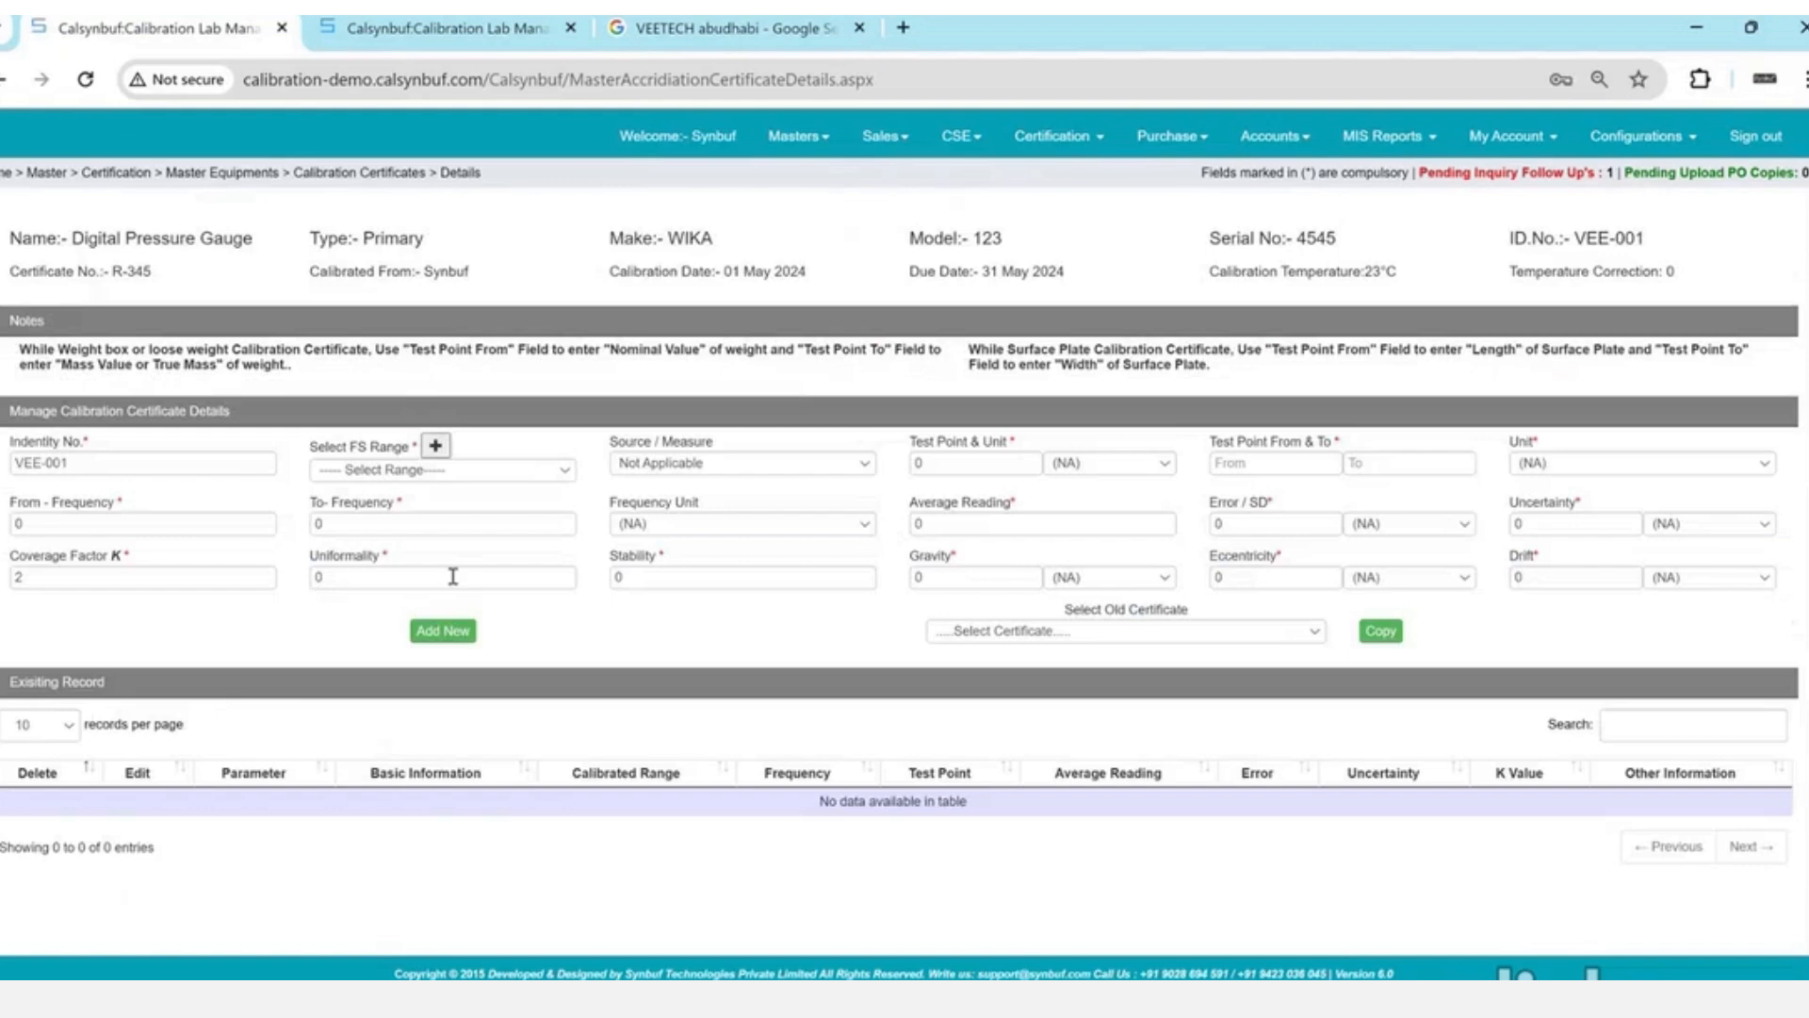
{"action": "left_click", "coordinate": [434, 448]}
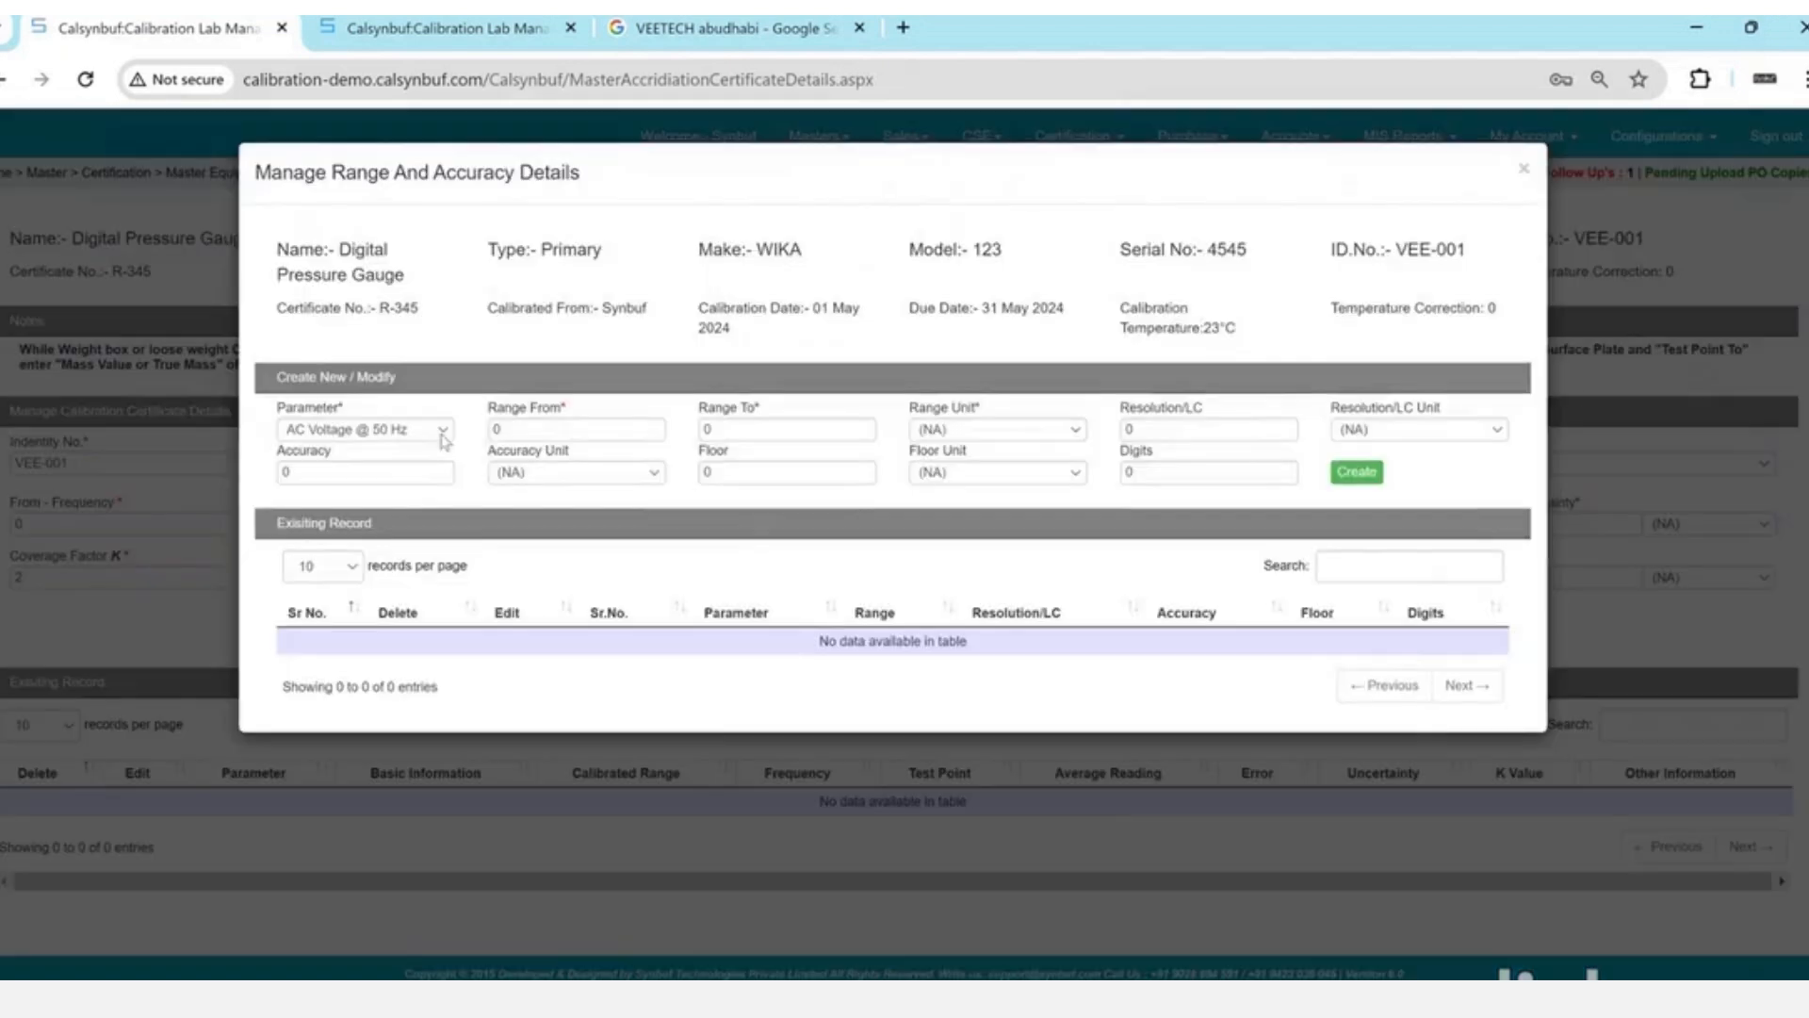
{"action": "left_click", "coordinate": [444, 431]}
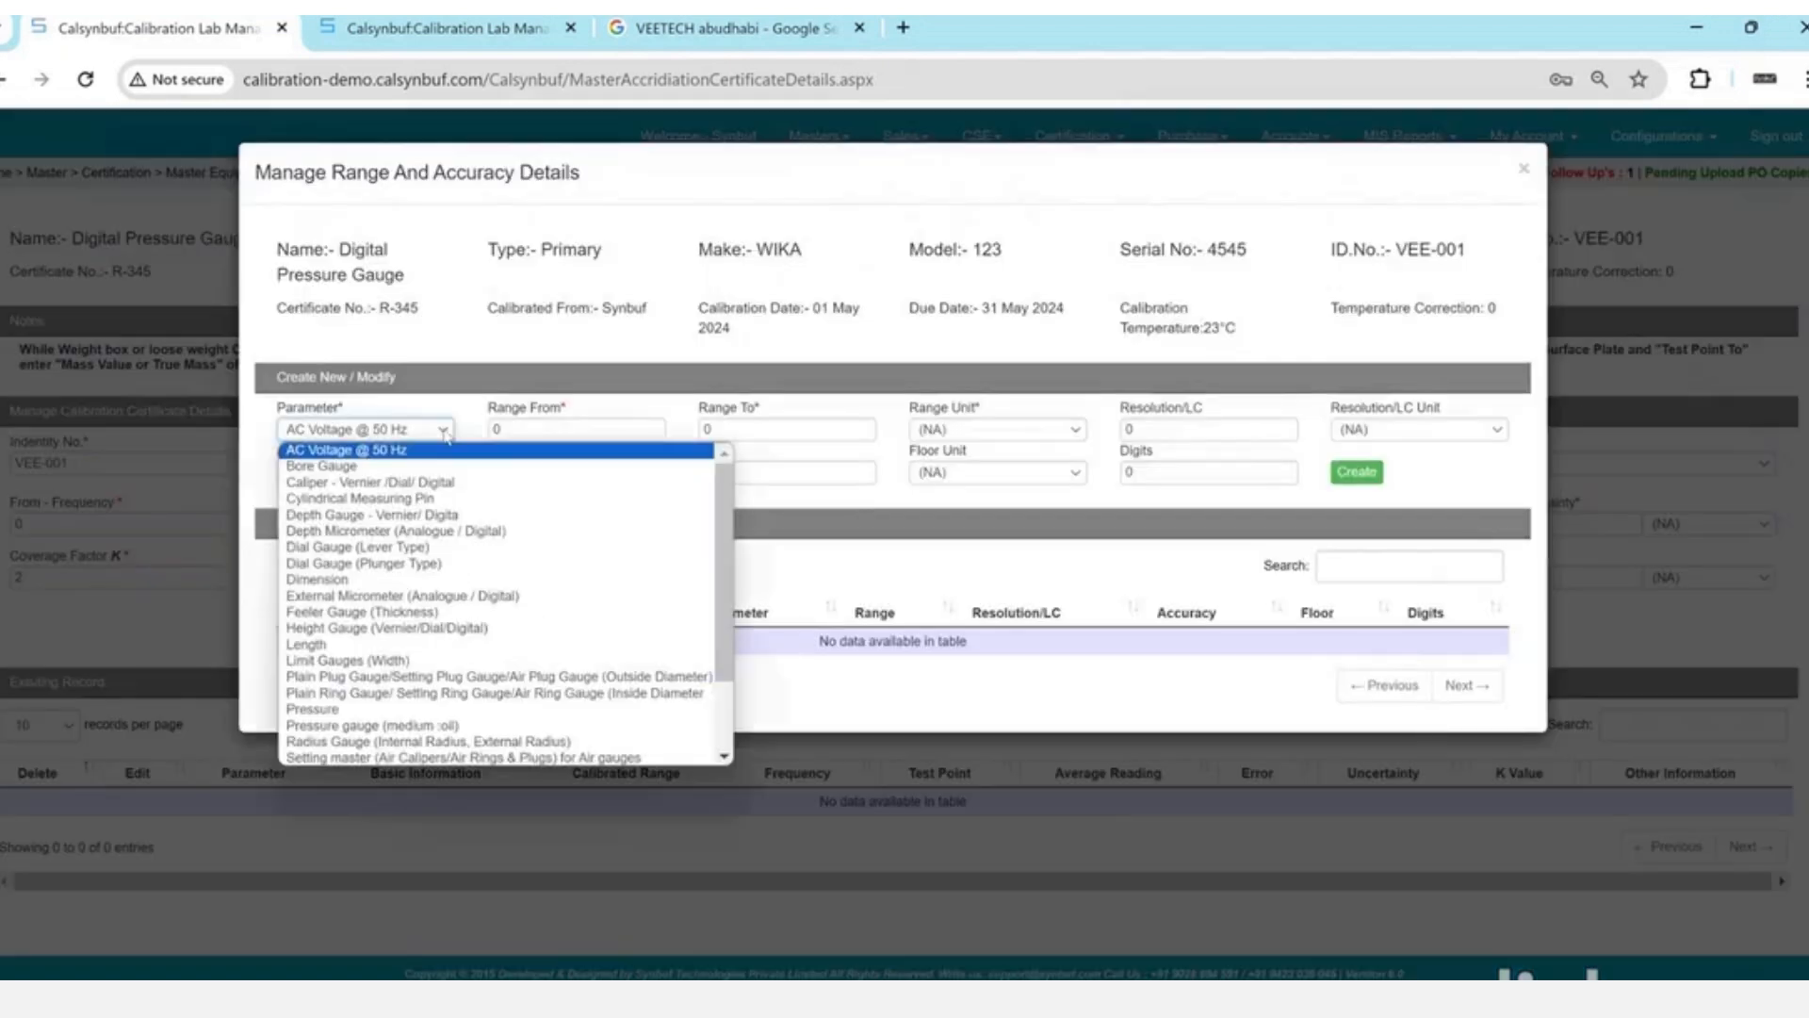
{"action": "type", "text": "pr"}
{"action": "key", "text": "Return"}
{"action": "key", "text": "Tab"}
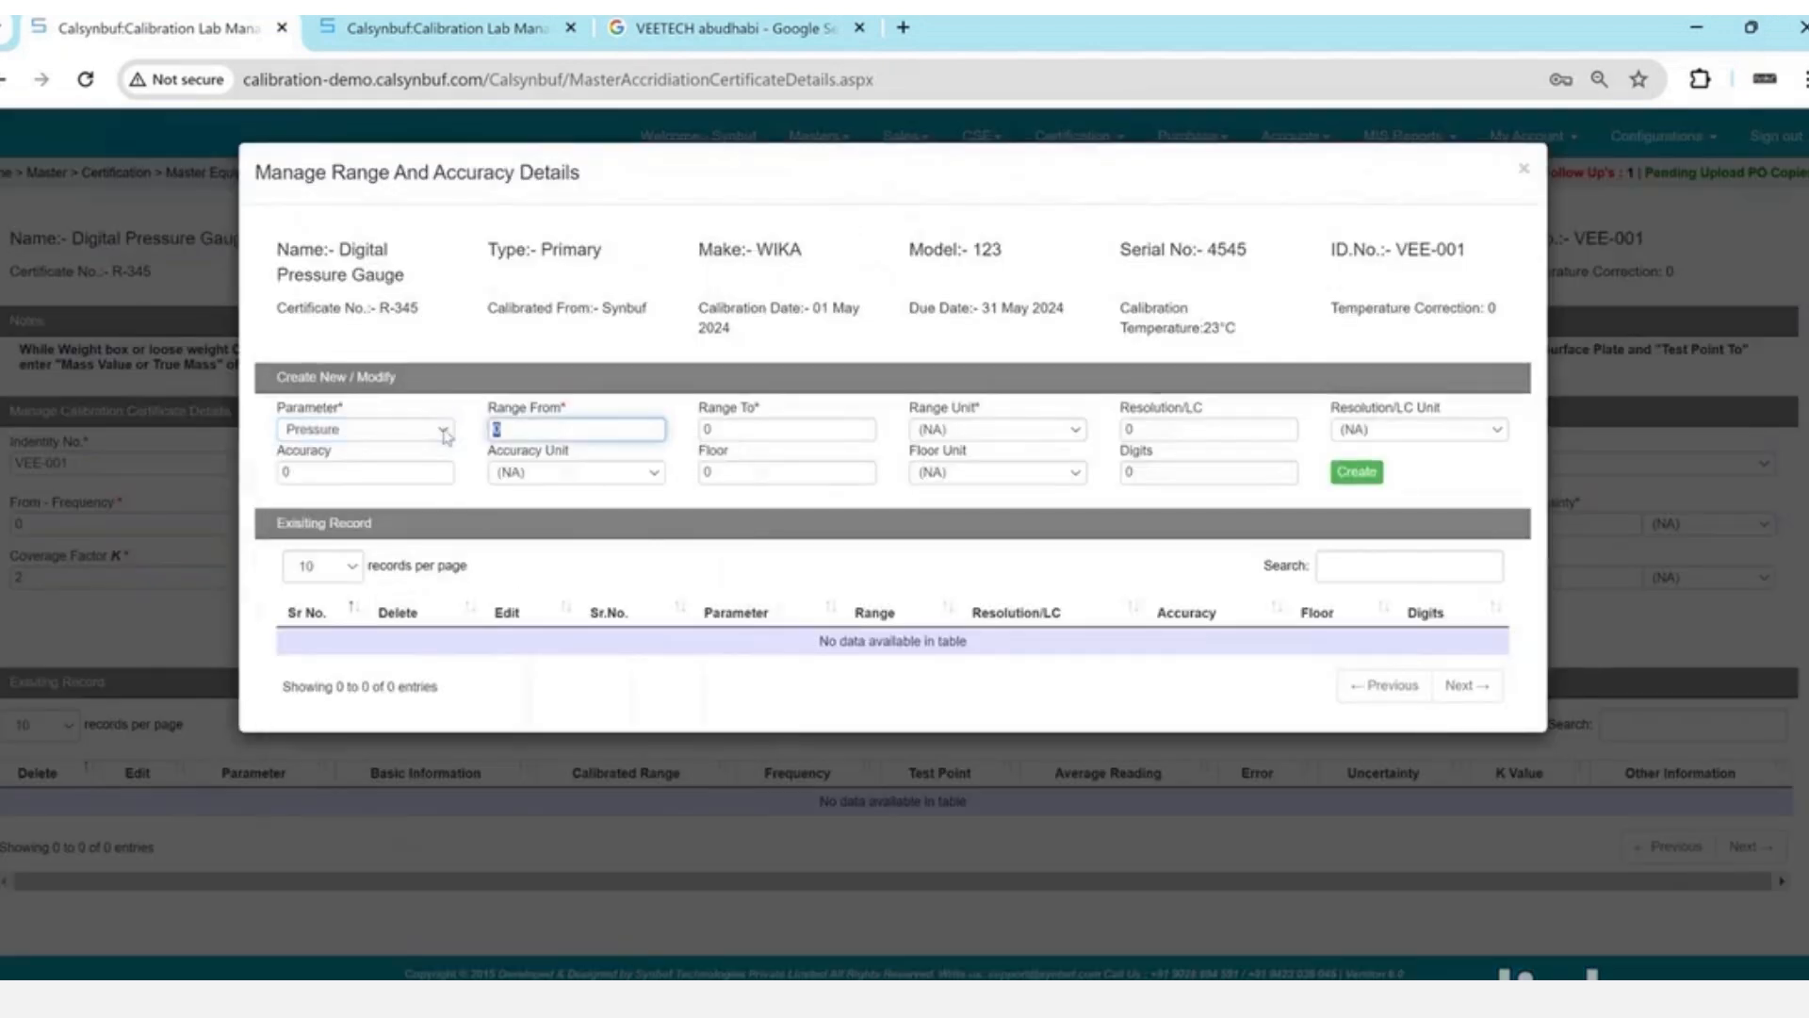
{"action": "key", "text": "Tab"}
{"action": "type", "text": "100"}
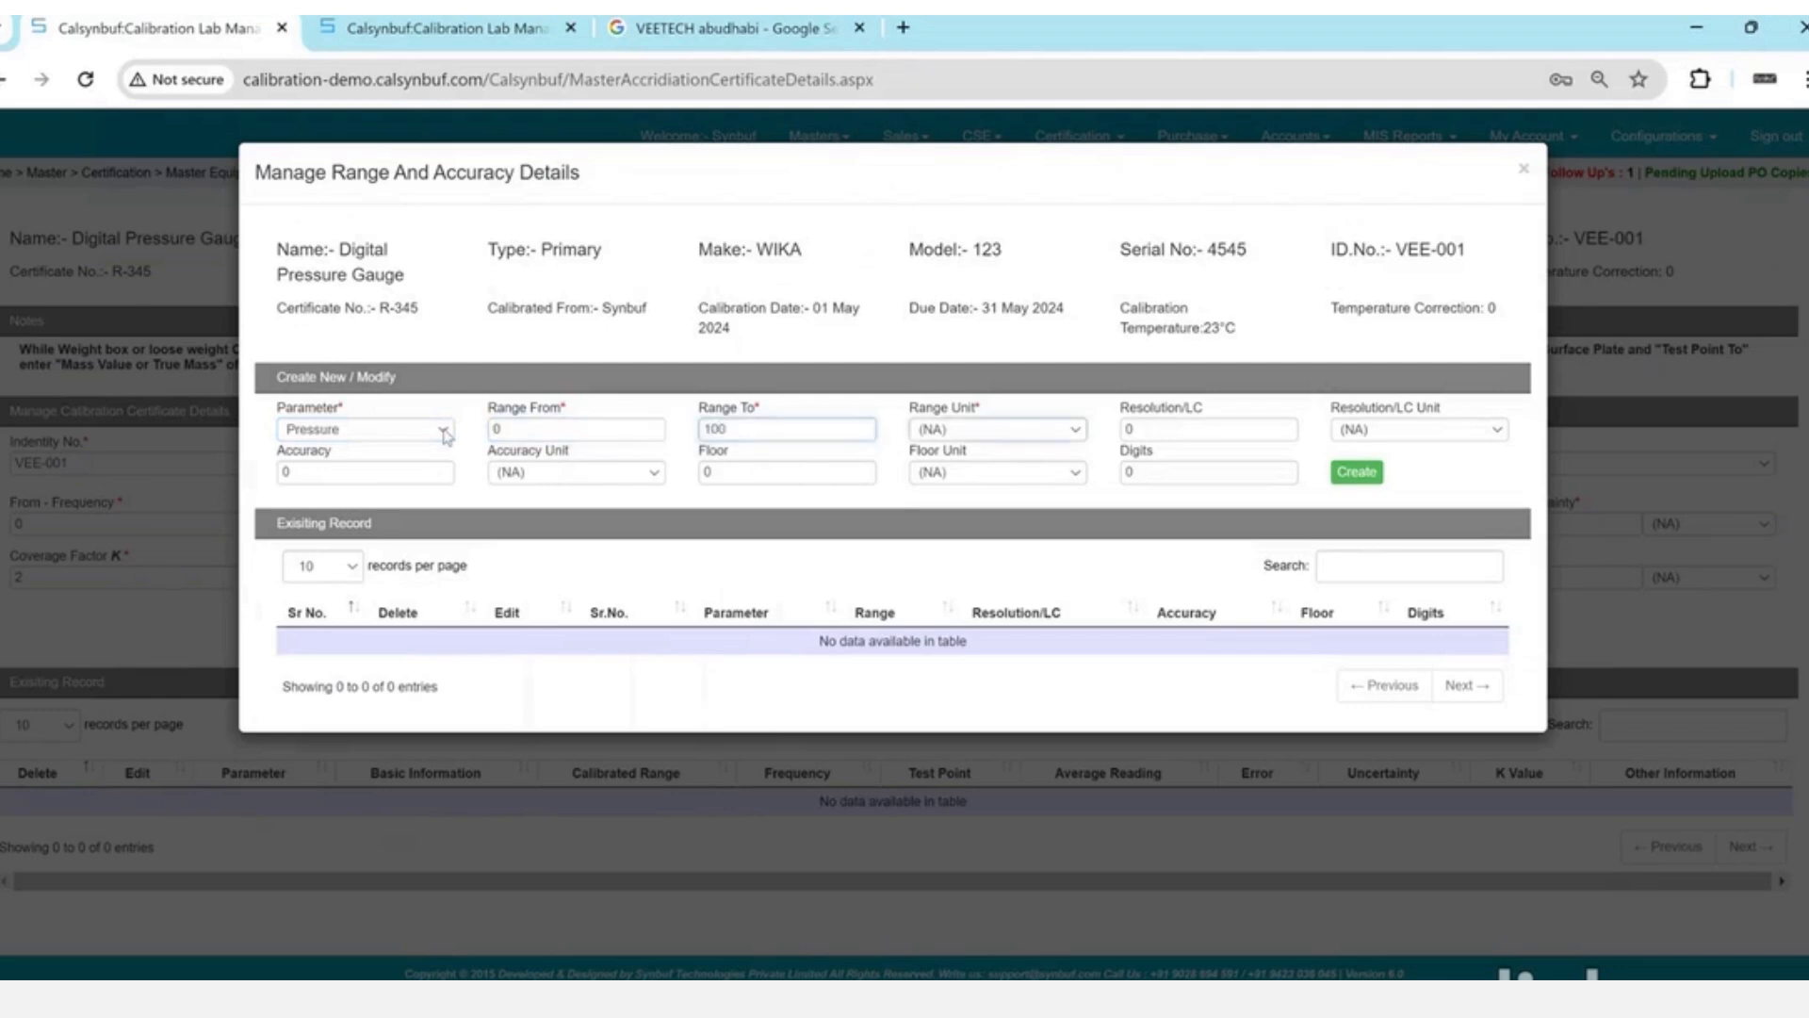
{"action": "key", "text": "Tab"}
{"action": "key", "text": "b"}
{"action": "key", "text": "Tab"}
- Give the range 0.01 bar resolution and 0.012 % Rdg accuracy, and create it
{"action": "type", "text": "0.01"}
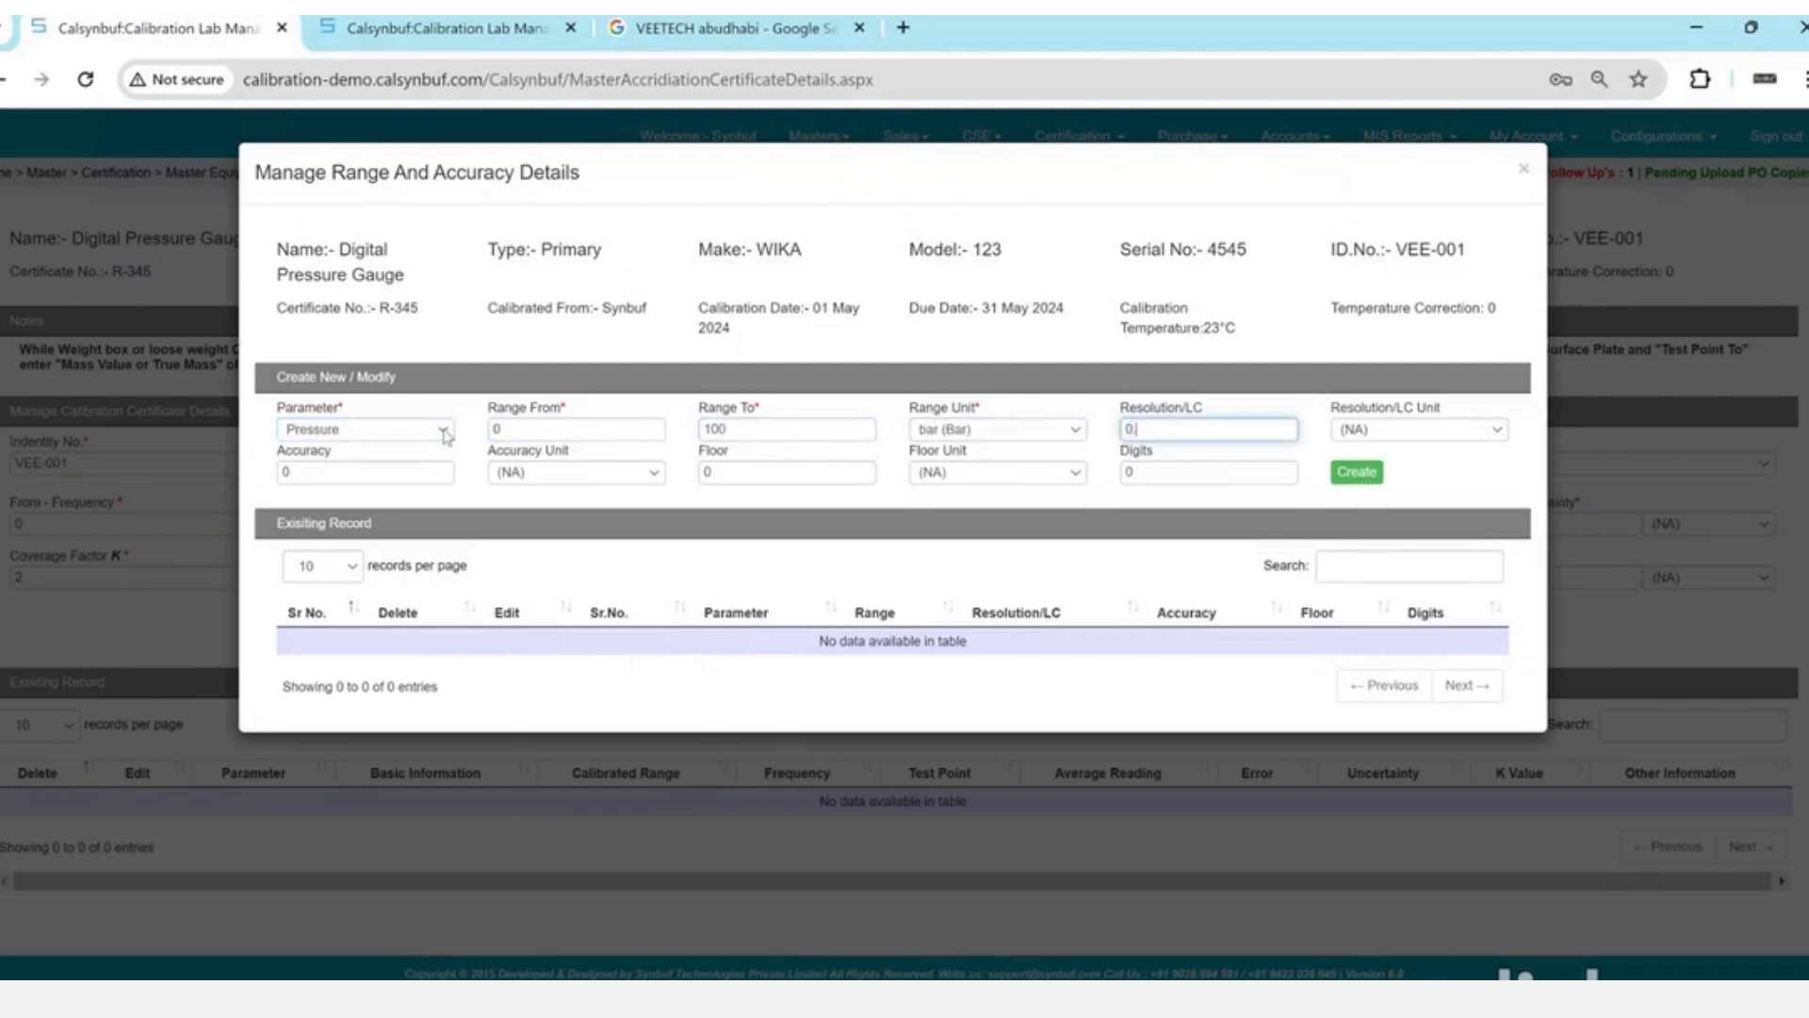
{"action": "key", "text": "Tab"}
{"action": "key", "text": "b"}
{"action": "key", "text": "Tab"}
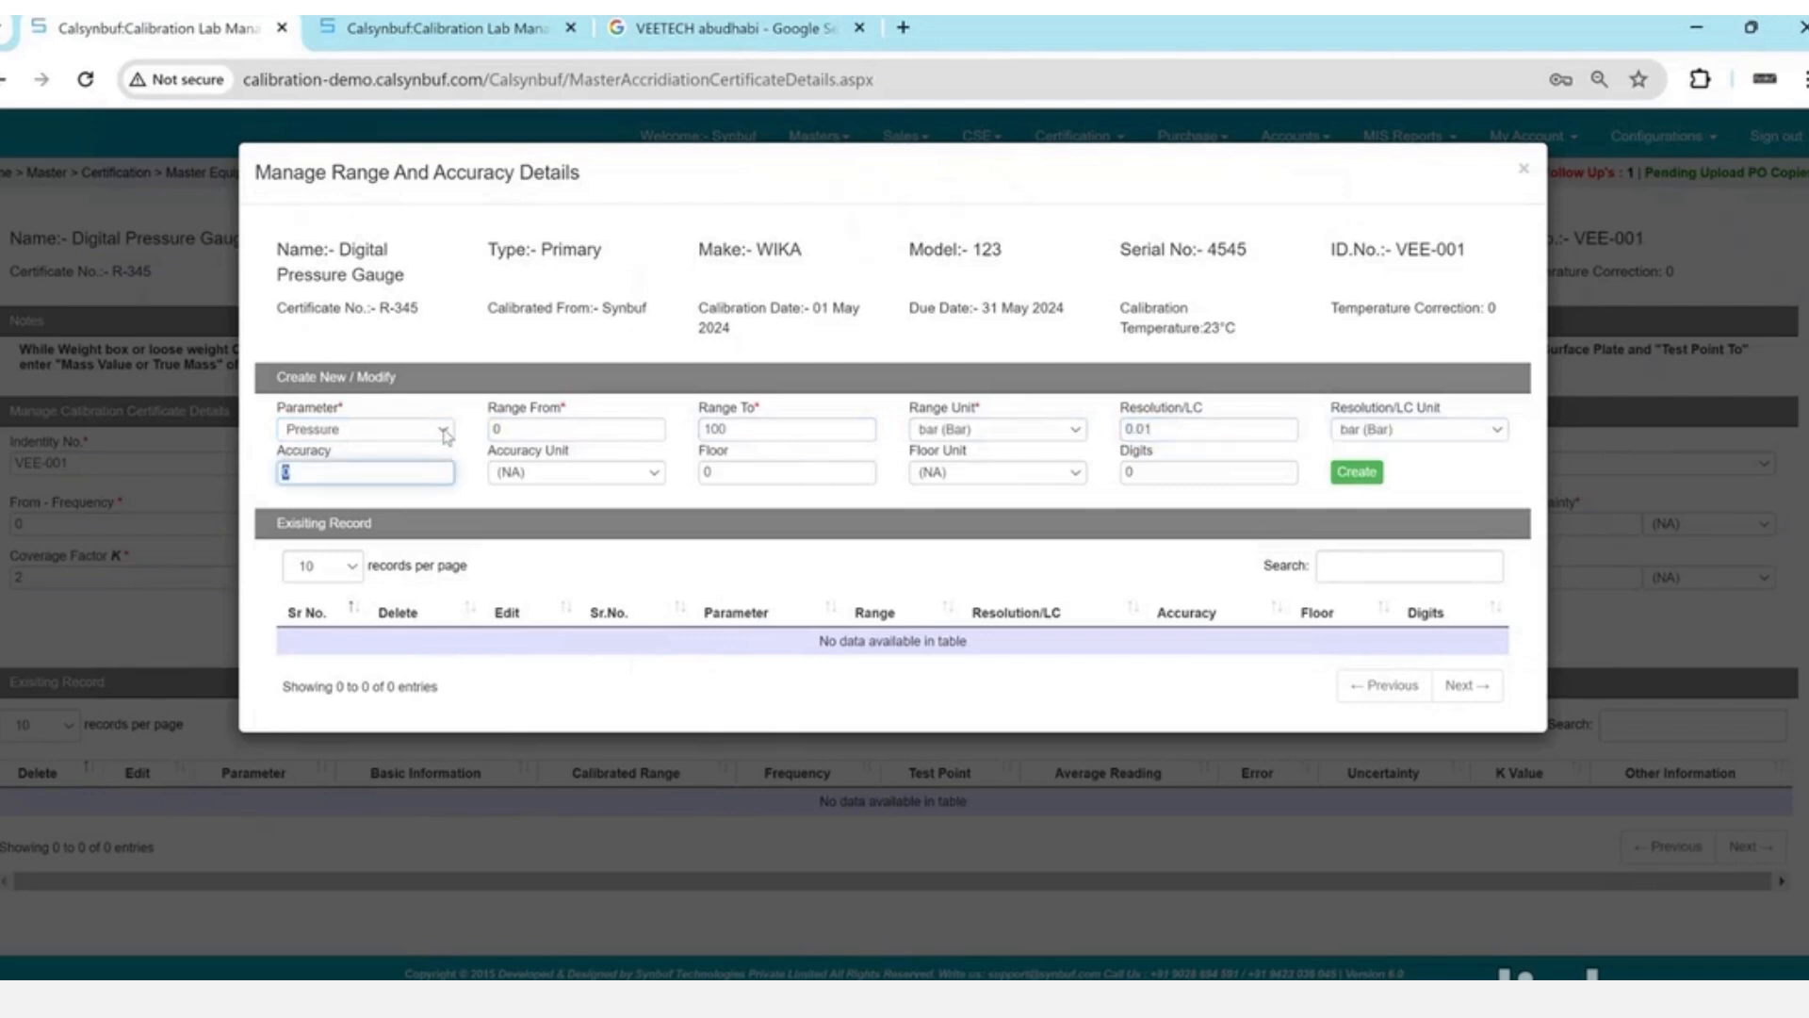
{"action": "type", "text": "0.012"}
{"action": "key", "text": "Tab"}
{"action": "key", "text": "Down"}
{"action": "key", "text": "Down"}
{"action": "key", "text": "Down"}
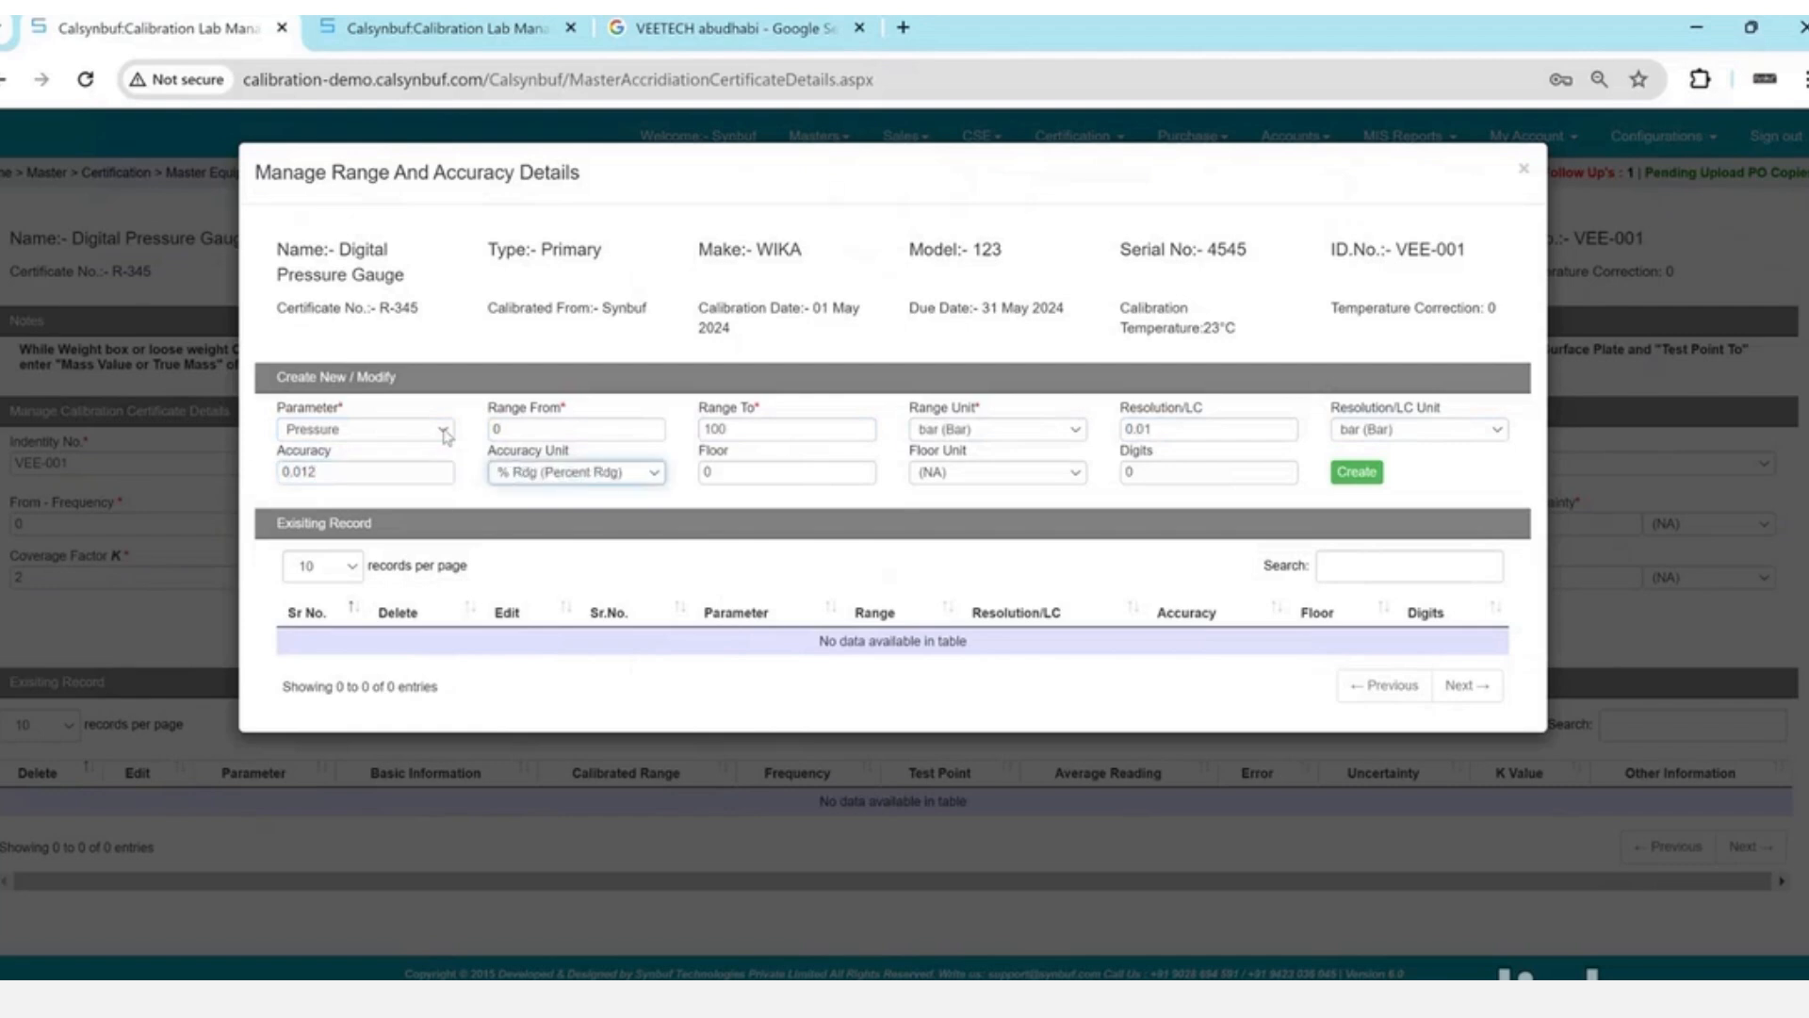
{"action": "key", "text": "Tab"}
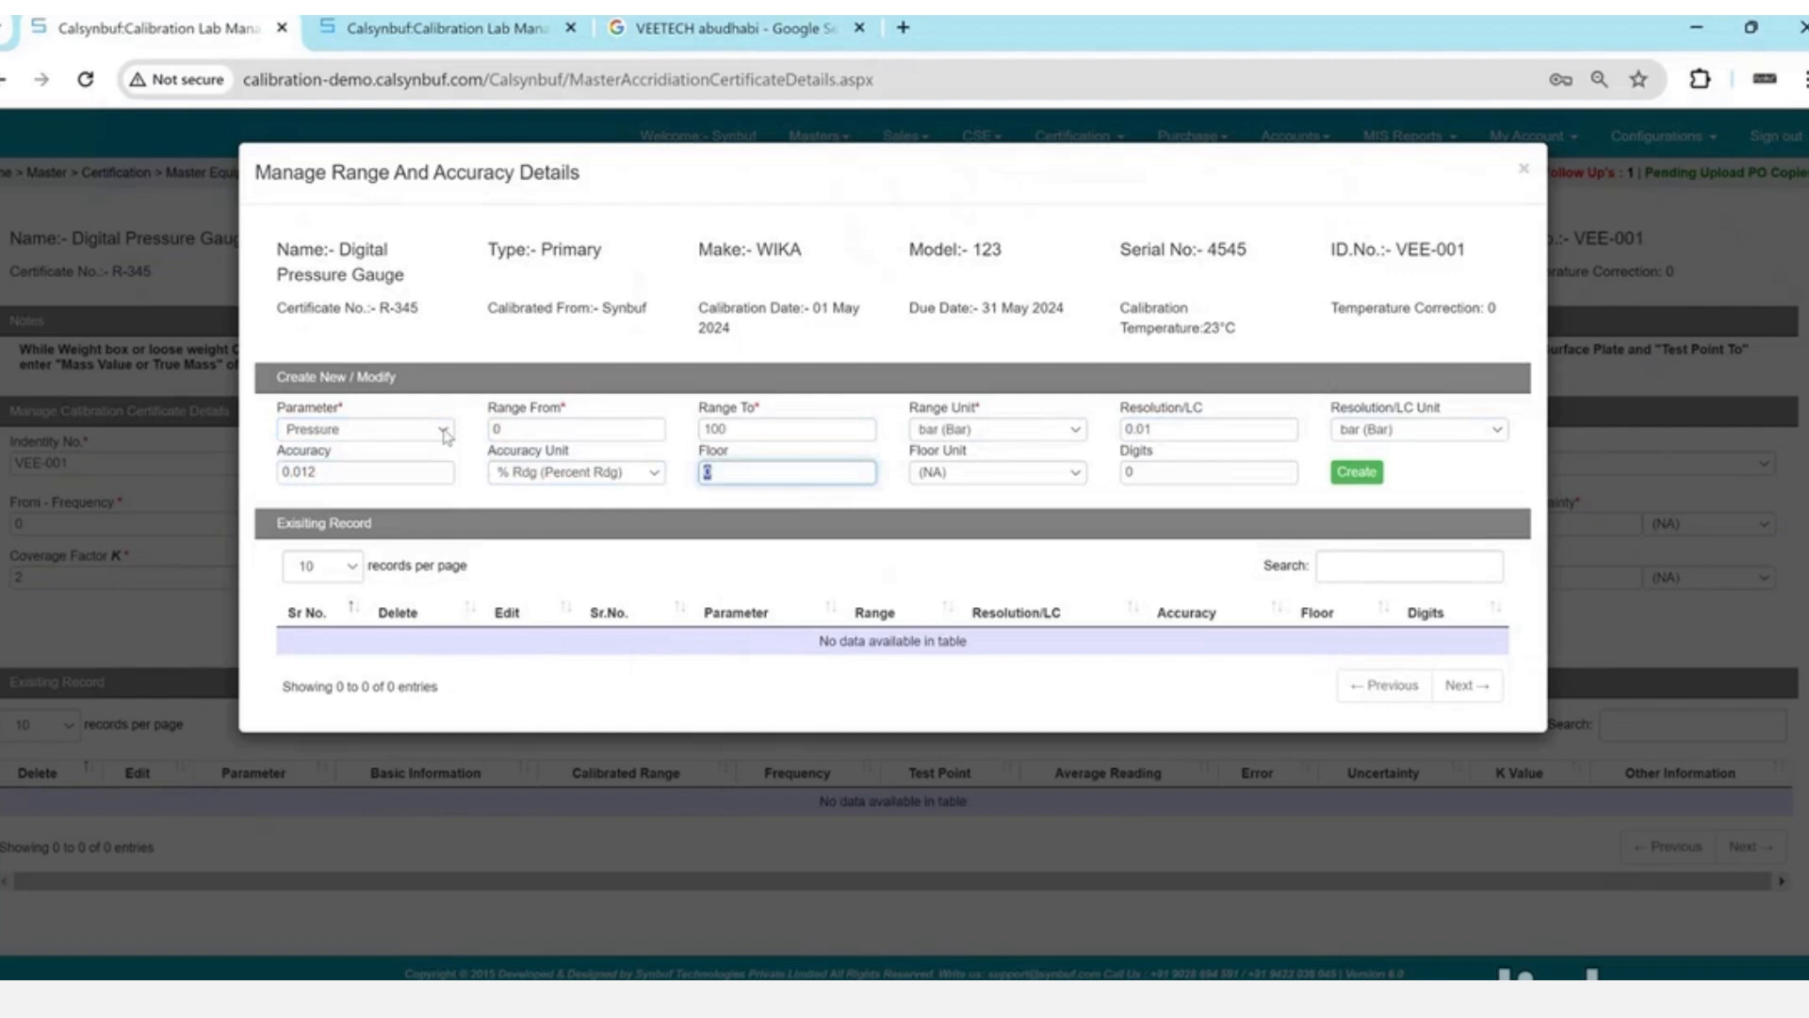
{"action": "key", "text": "Tab"}
{"action": "key", "text": "Tab"}
{"action": "key", "text": "Tab"}
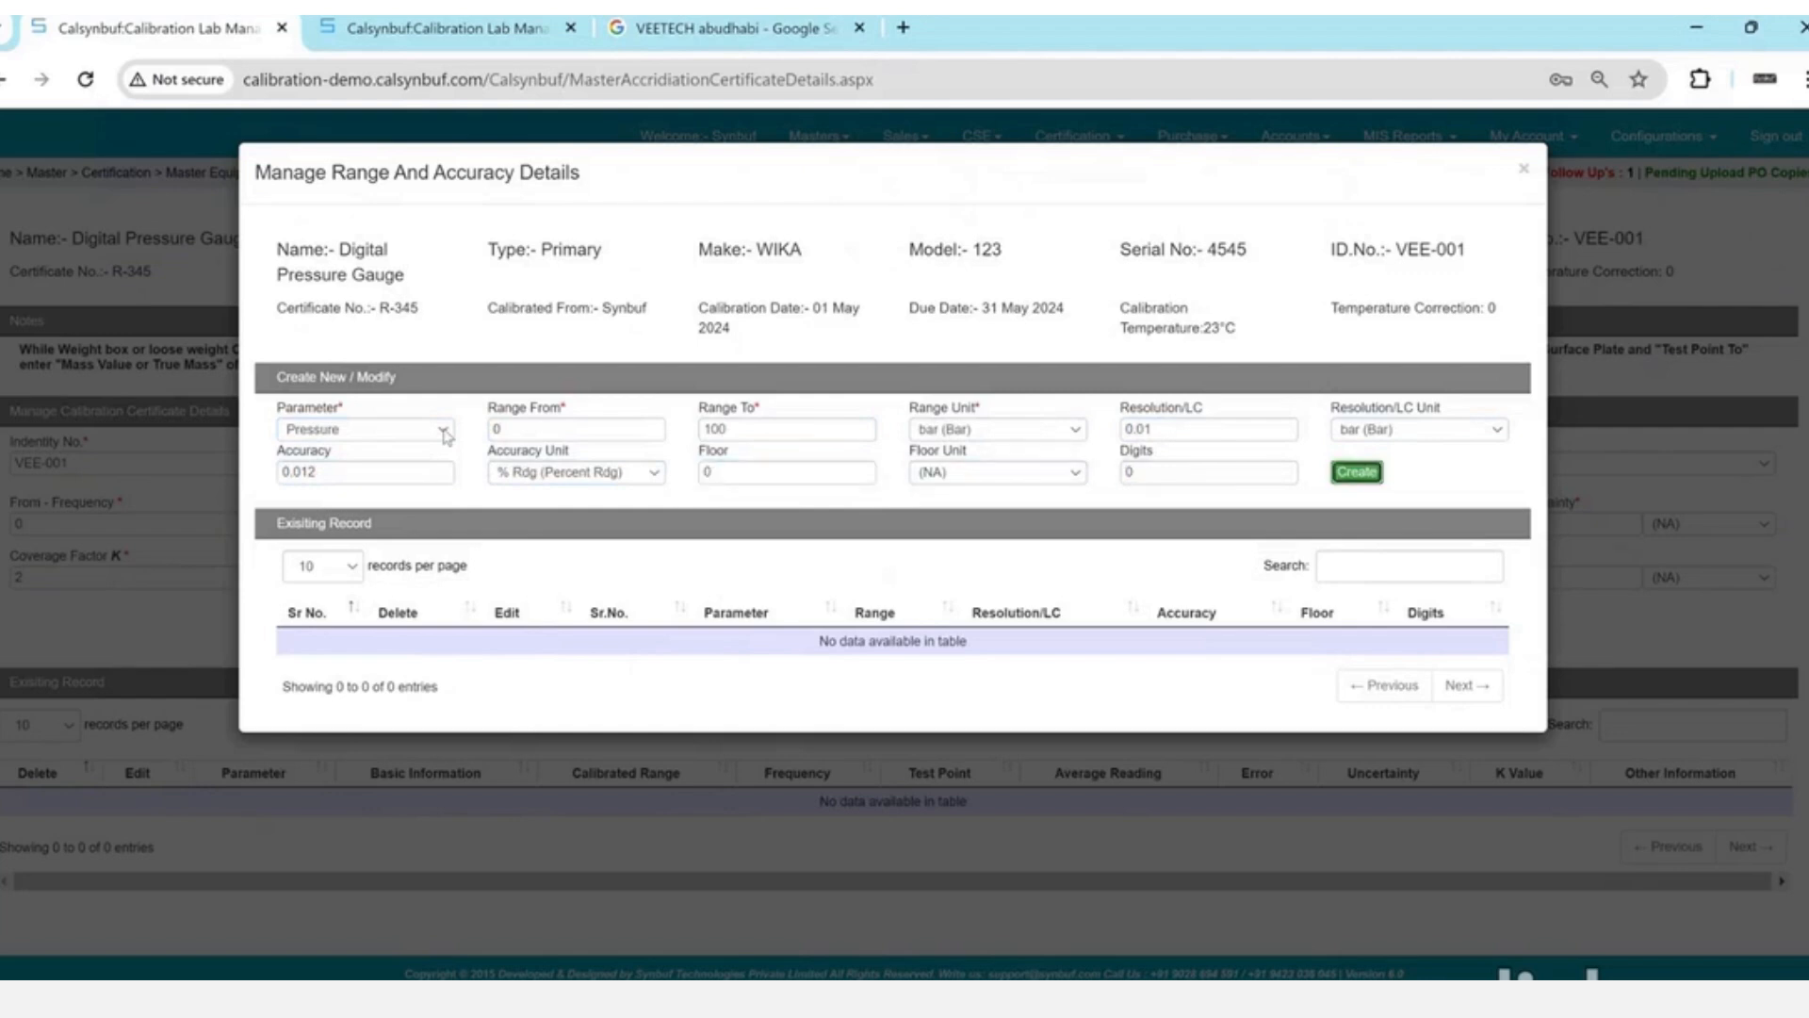
{"action": "key", "text": "Return"}
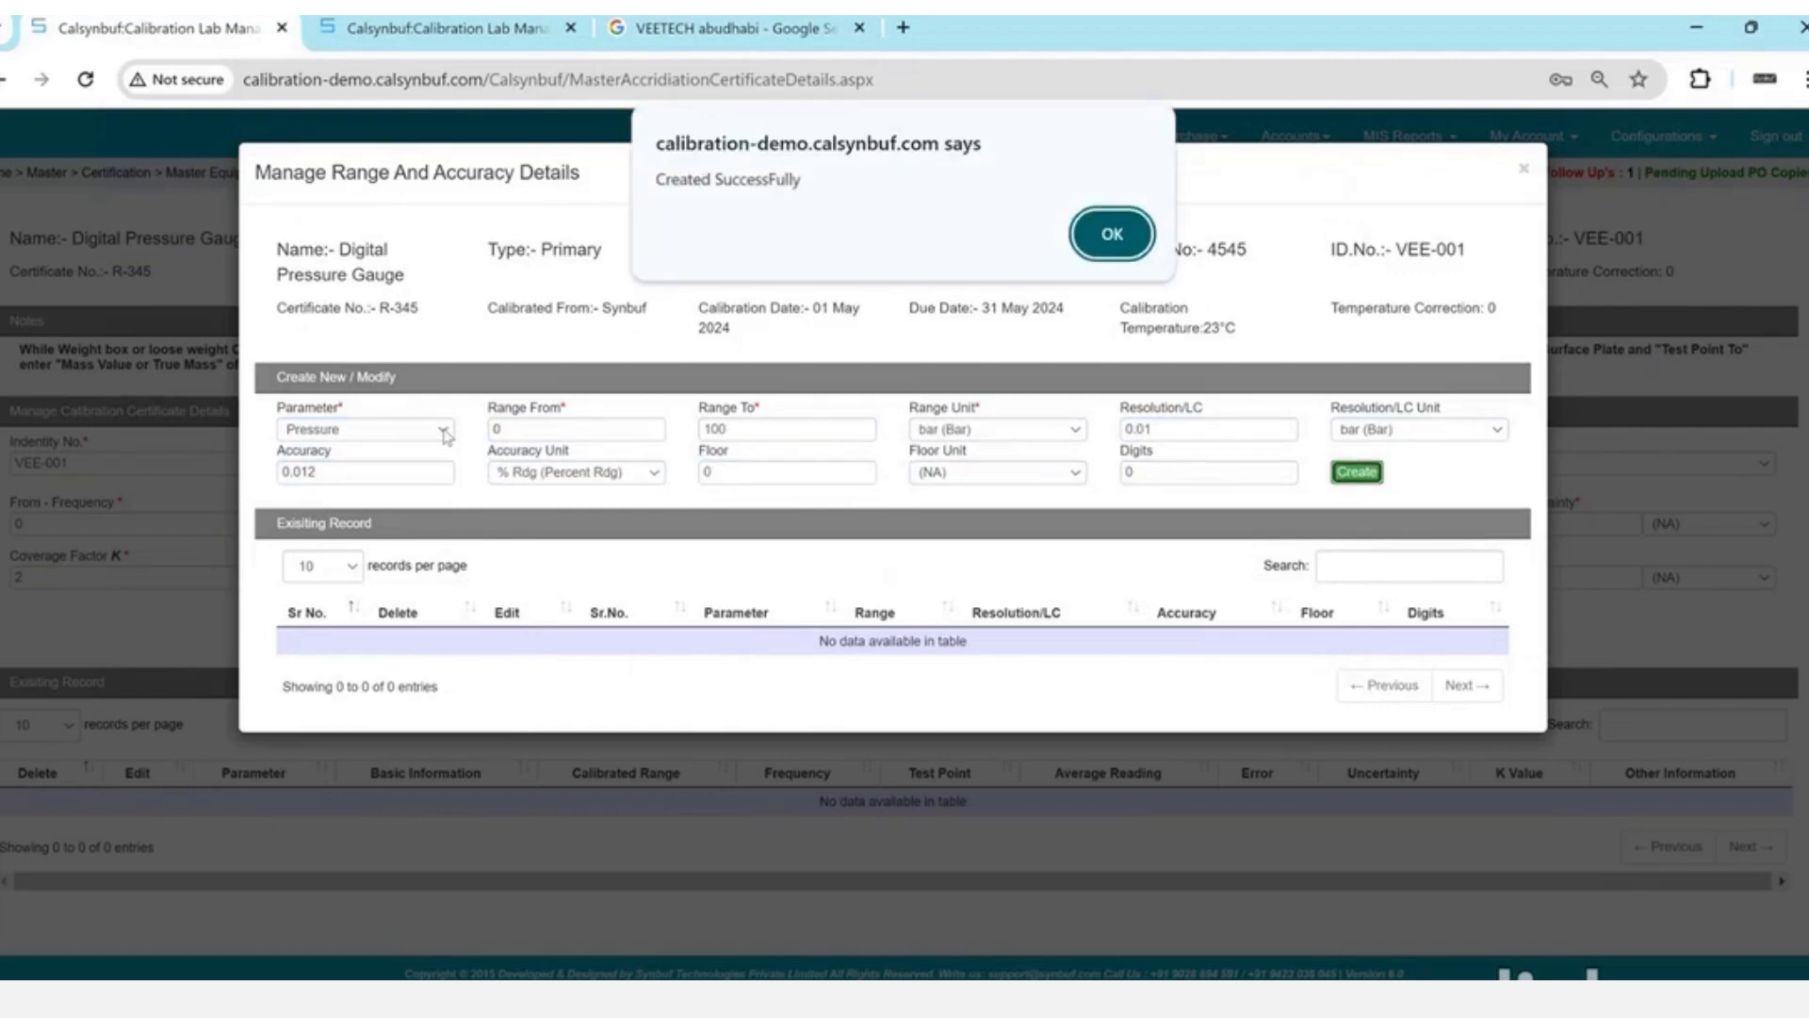
{"action": "left_click", "coordinate": [1123, 257]}
{"action": "left_click_drag", "start_coordinate": [883, 670], "coordinate": [1060, 671]}
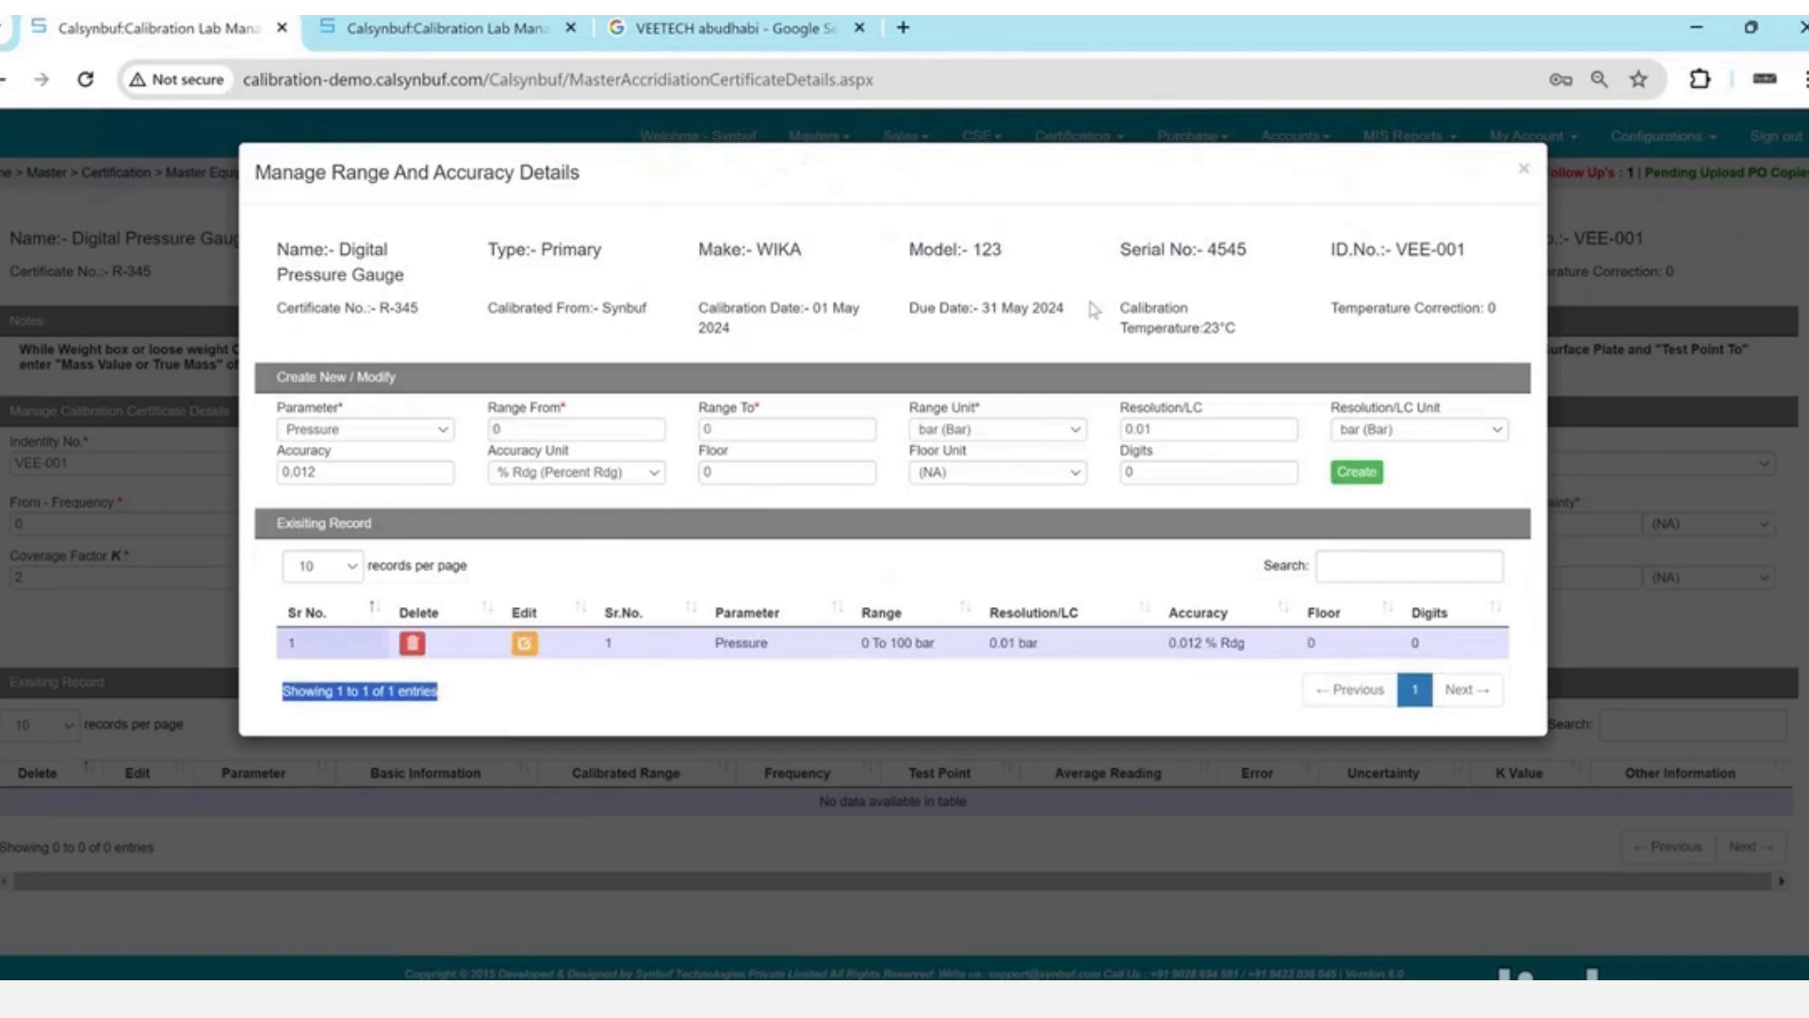
{"action": "left_click", "coordinate": [1525, 171]}
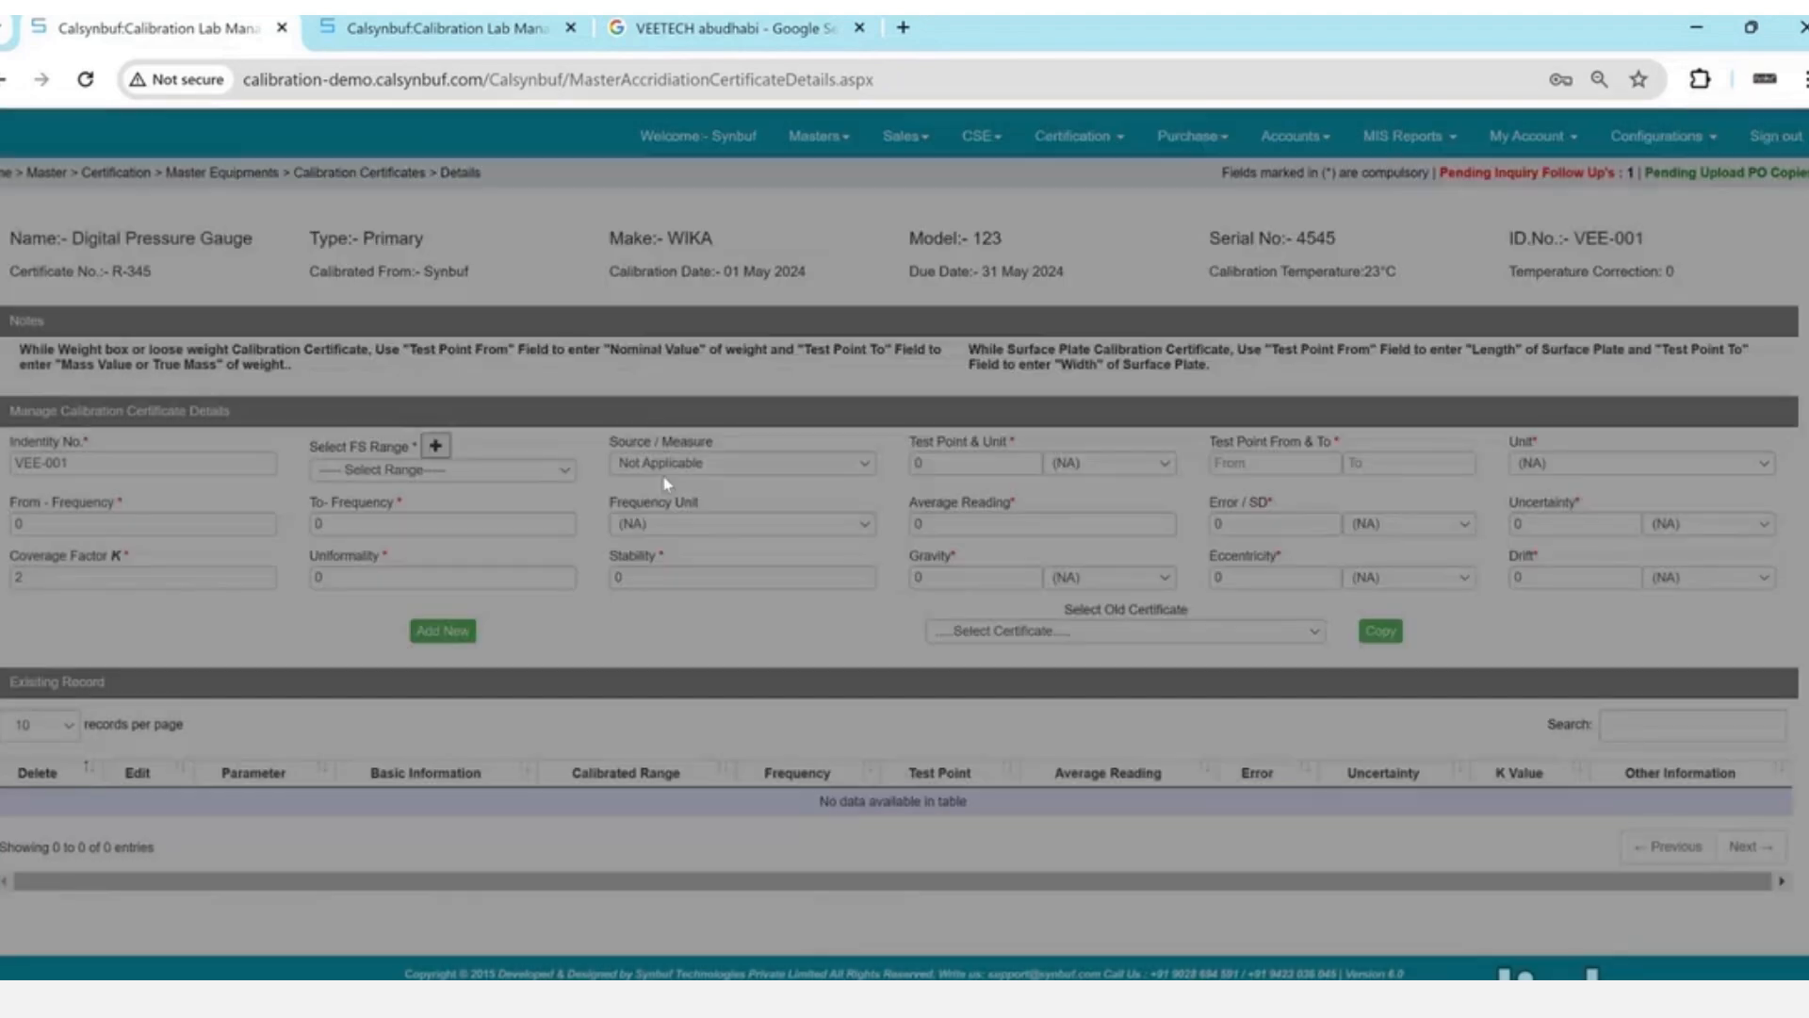
- Select the Pressure 0–100 bar range and set the test point to 0 bar
{"action": "left_click", "coordinate": [386, 471]}
{"action": "left_click", "coordinate": [386, 499]}
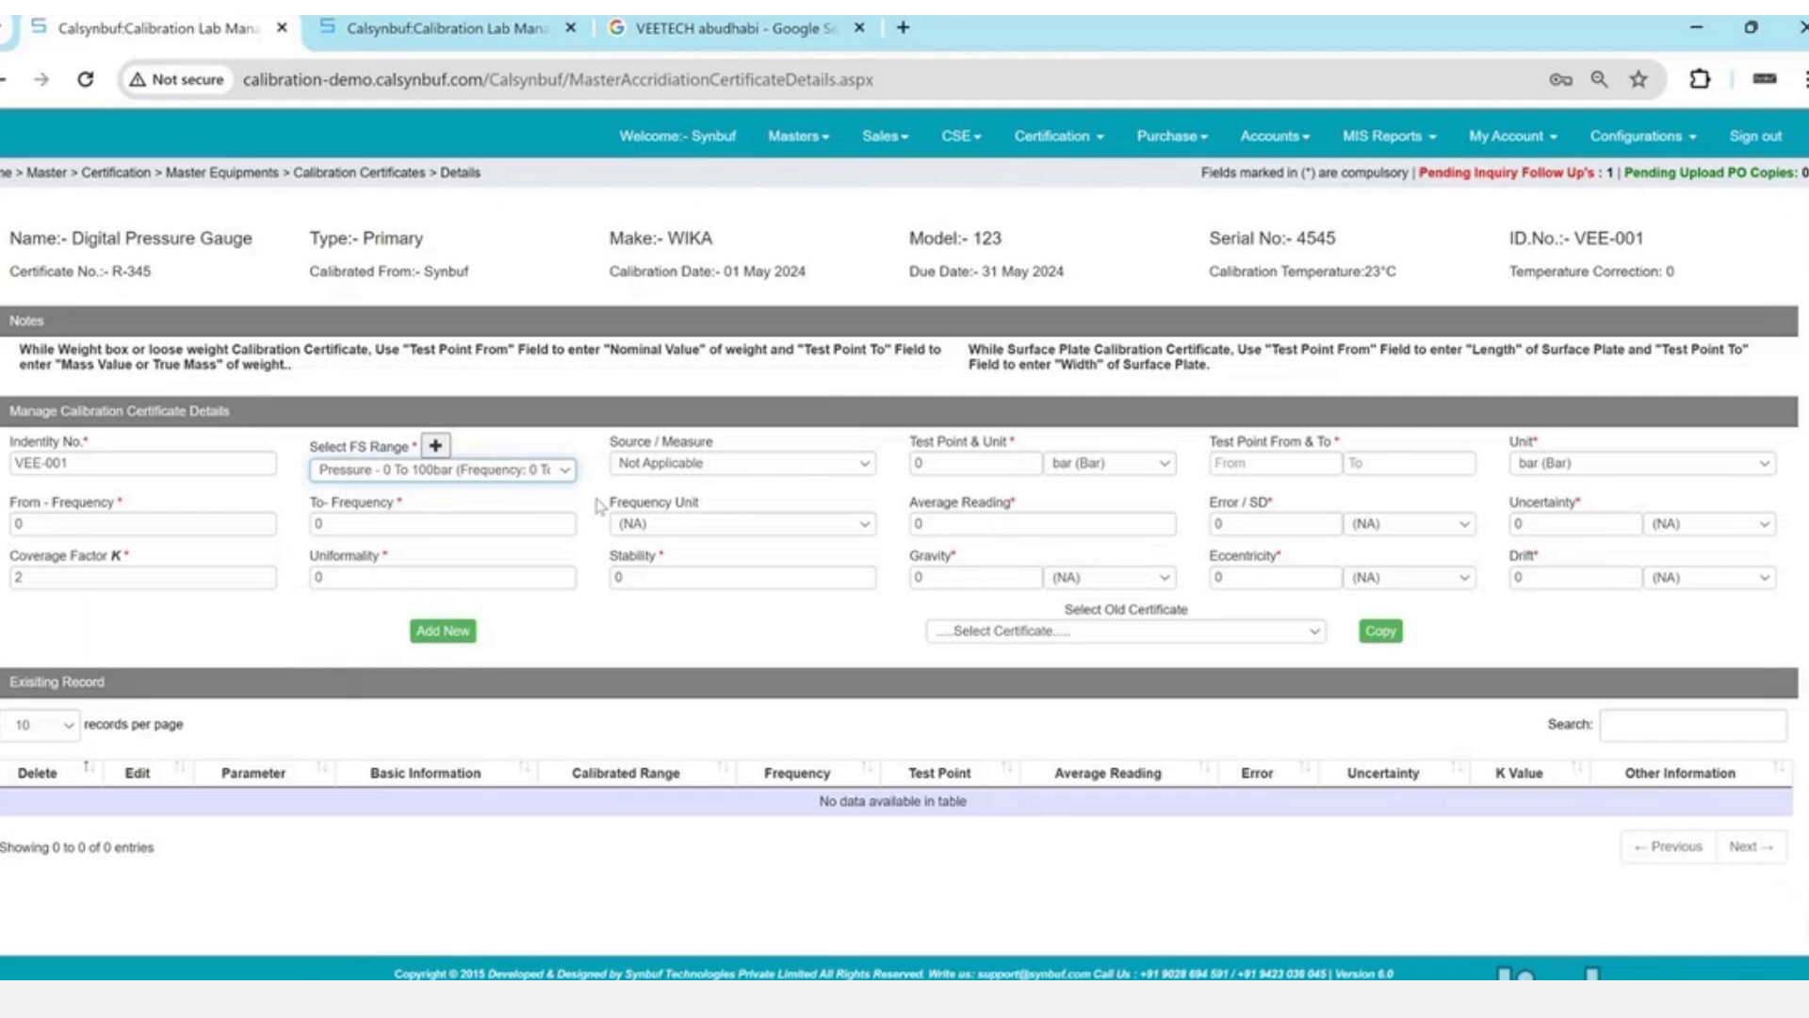
{"action": "key", "text": "Tab"}
{"action": "key", "text": "Tab"}
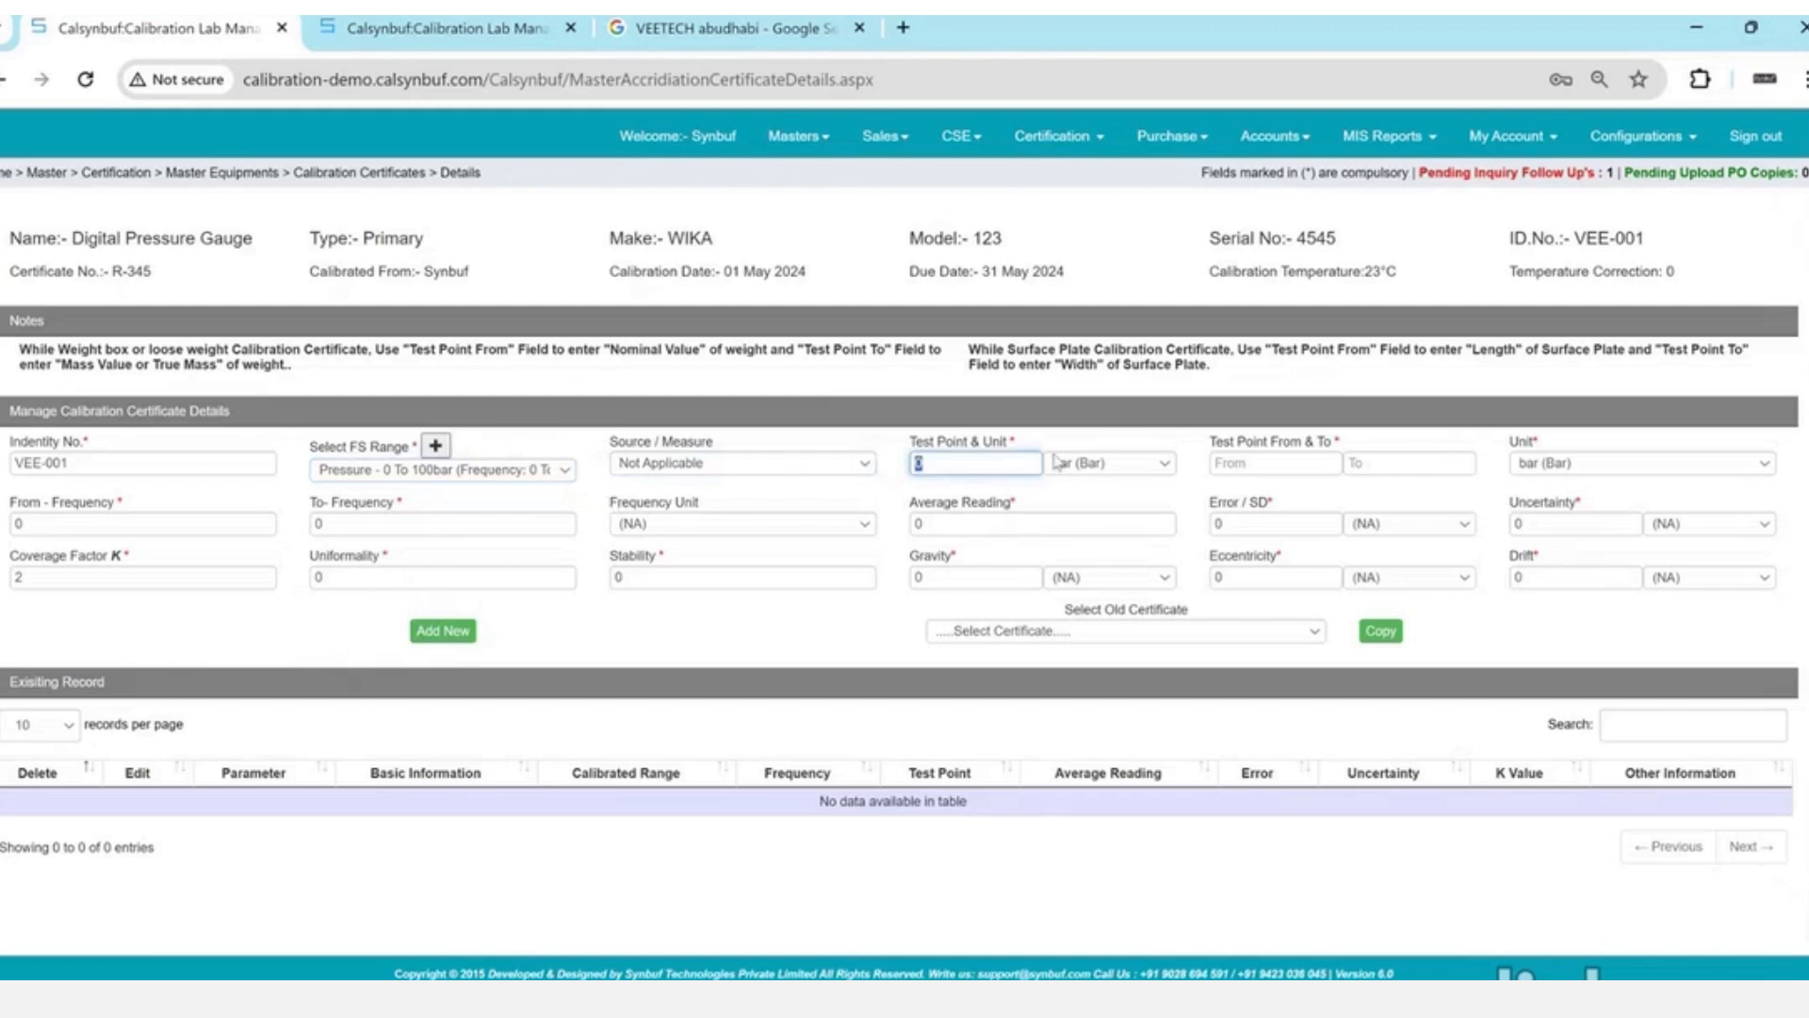
{"action": "key", "text": "Tab"}
{"action": "key", "text": "Tab"}
{"action": "type", "text": "0"}
{"action": "key", "text": "Tab"}
{"action": "type", "text": "0"}
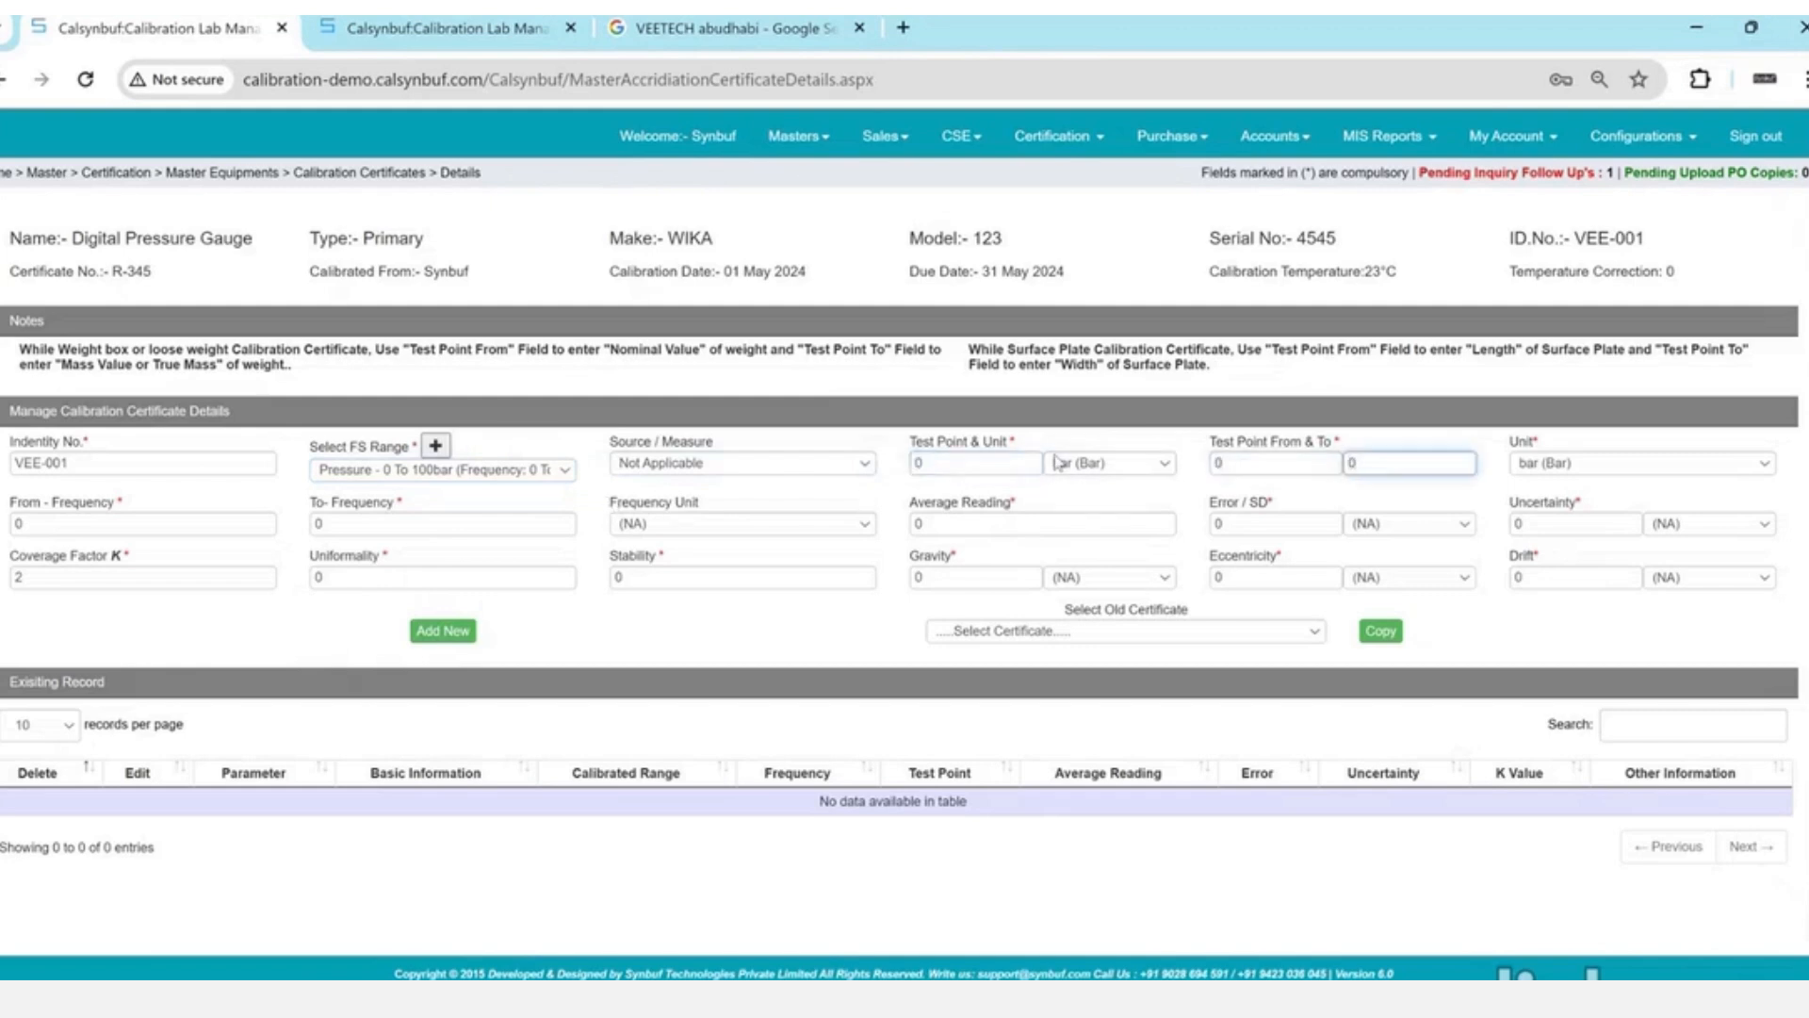
{"action": "key", "text": "Tab"}
{"action": "key", "text": "Tab"}
{"action": "key", "text": "Tab"}
- Enter 0.01 bar uncertainty and add the 0 bar calibration record
{"action": "key", "text": "Tab"}
{"action": "key", "text": "Tab"}
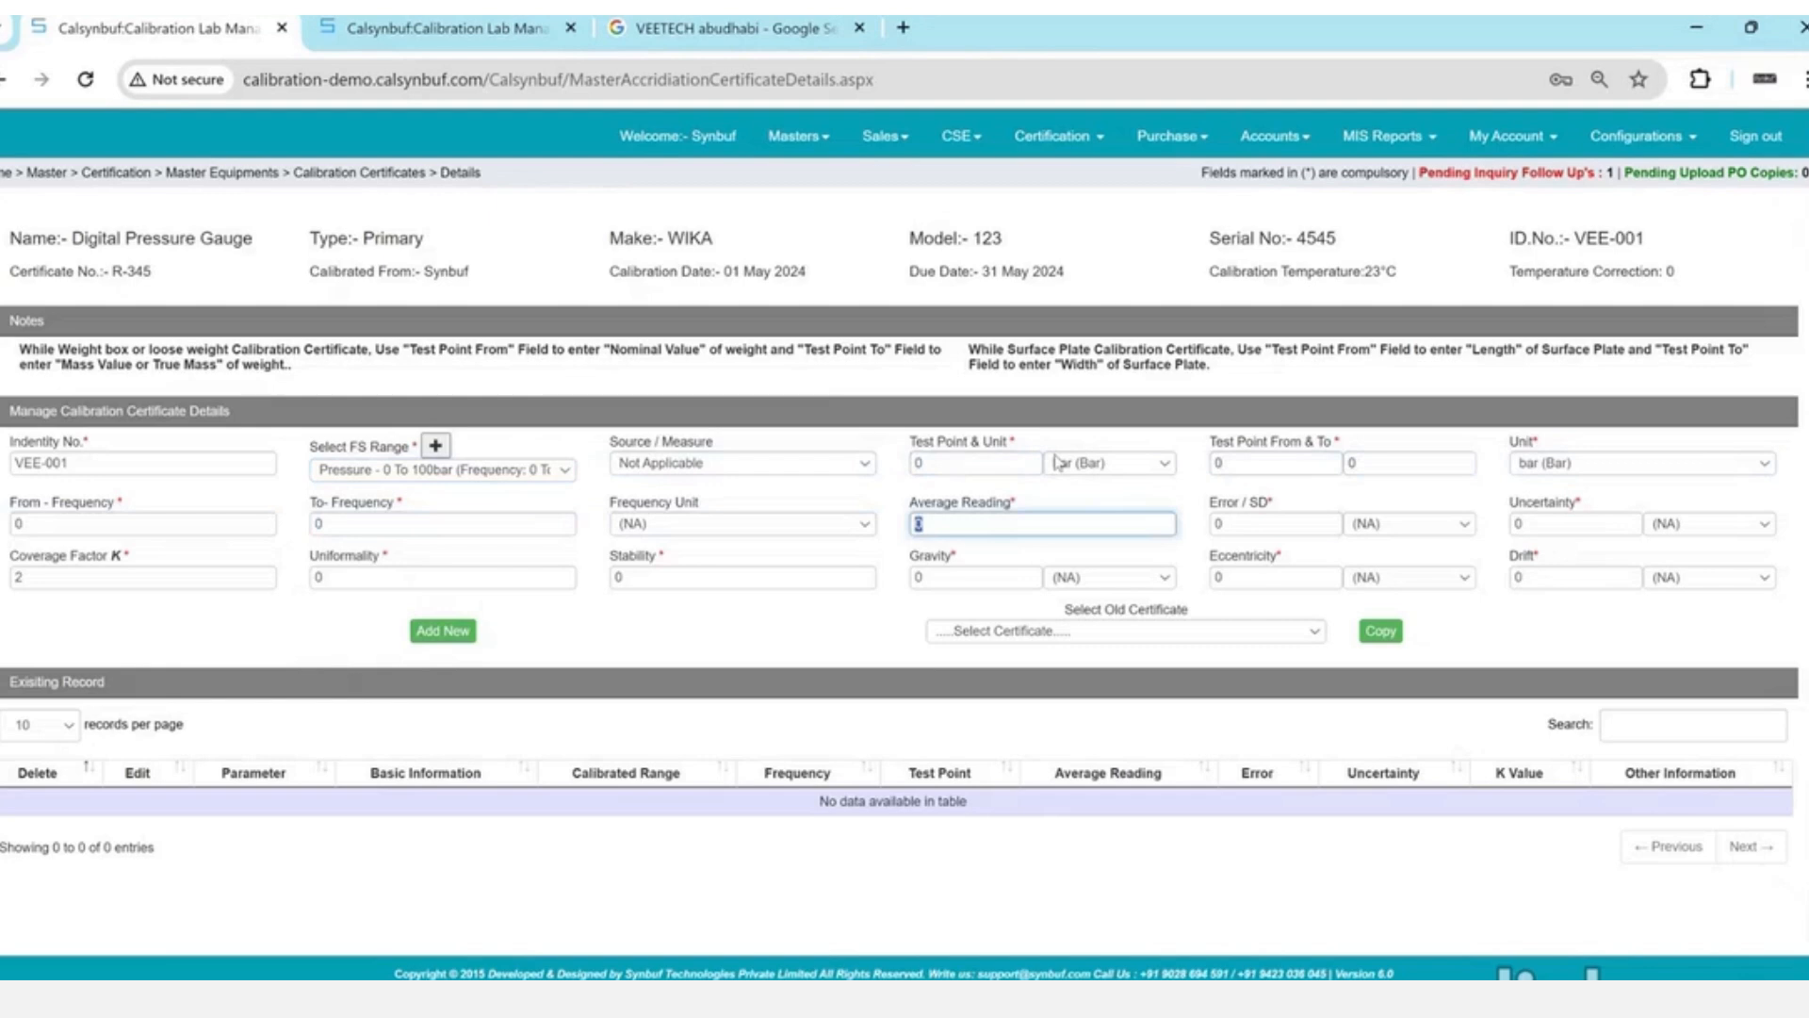
{"action": "key", "text": "Tab"}
{"action": "key", "text": "shift+Tab"}
{"action": "key", "text": "Tab"}
{"action": "key", "text": "Tab"}
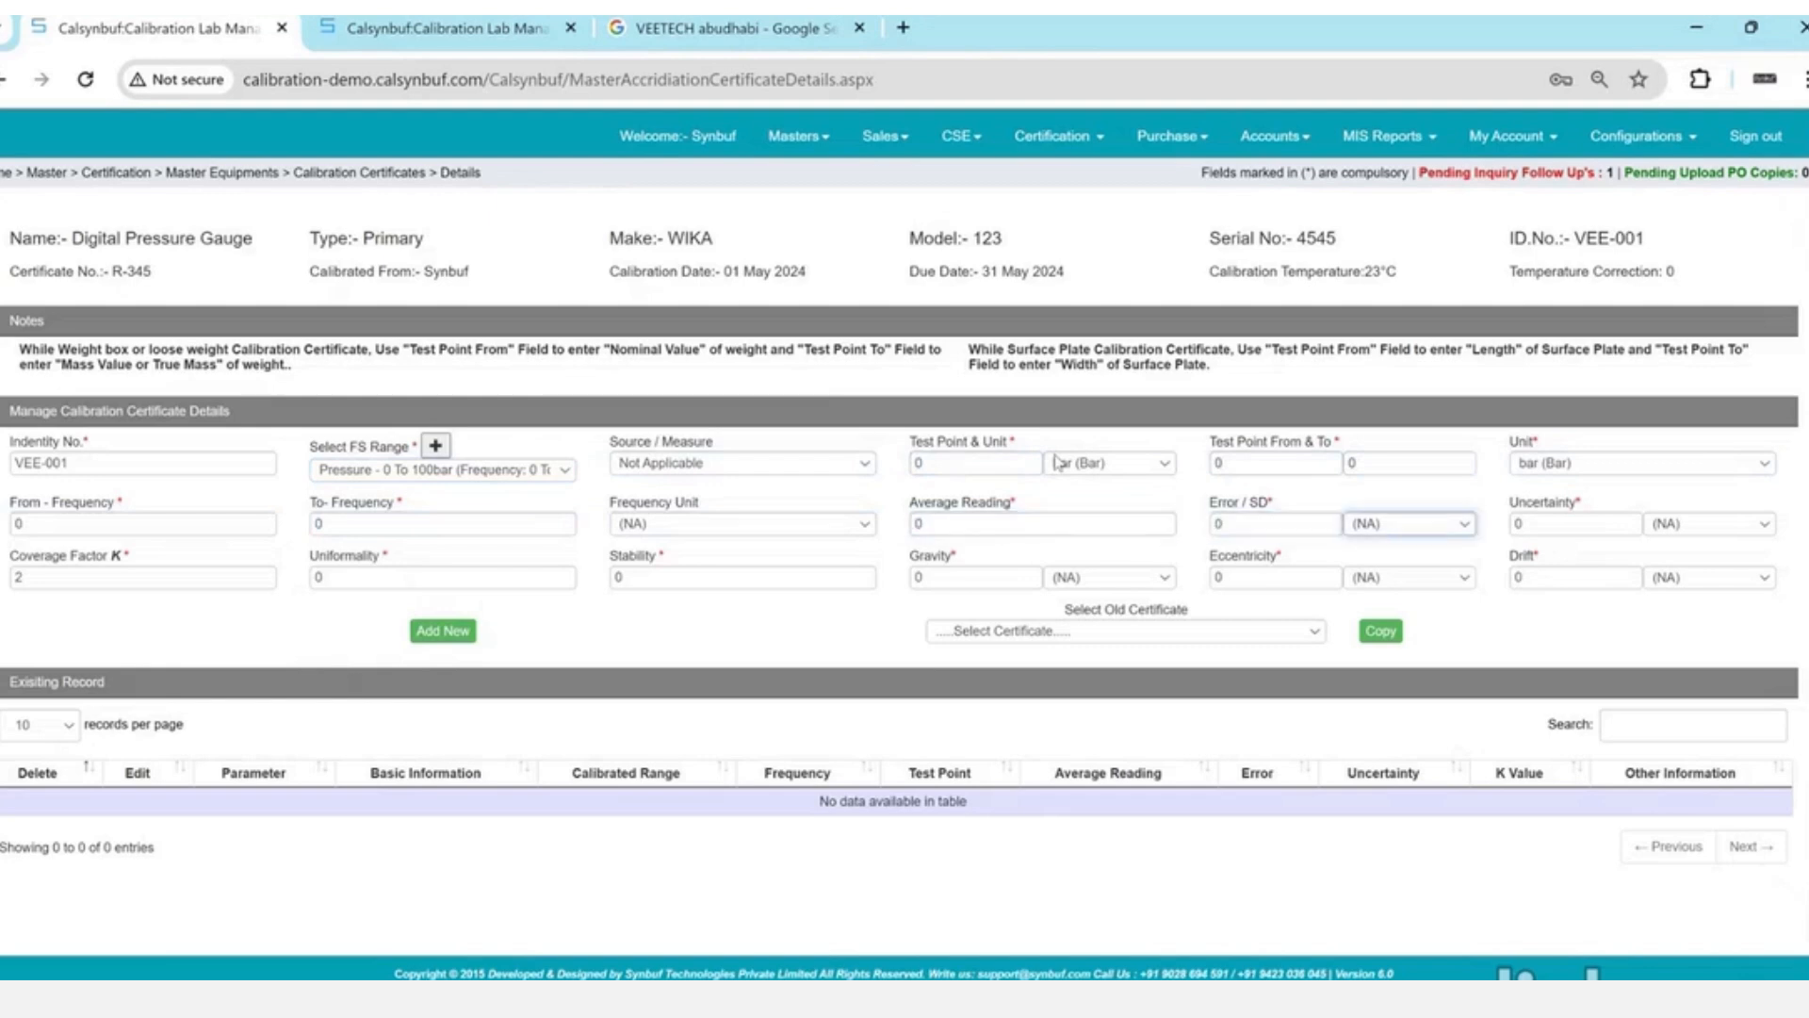
{"action": "key", "text": "Tab"}
{"action": "type", "text": "0.0"}
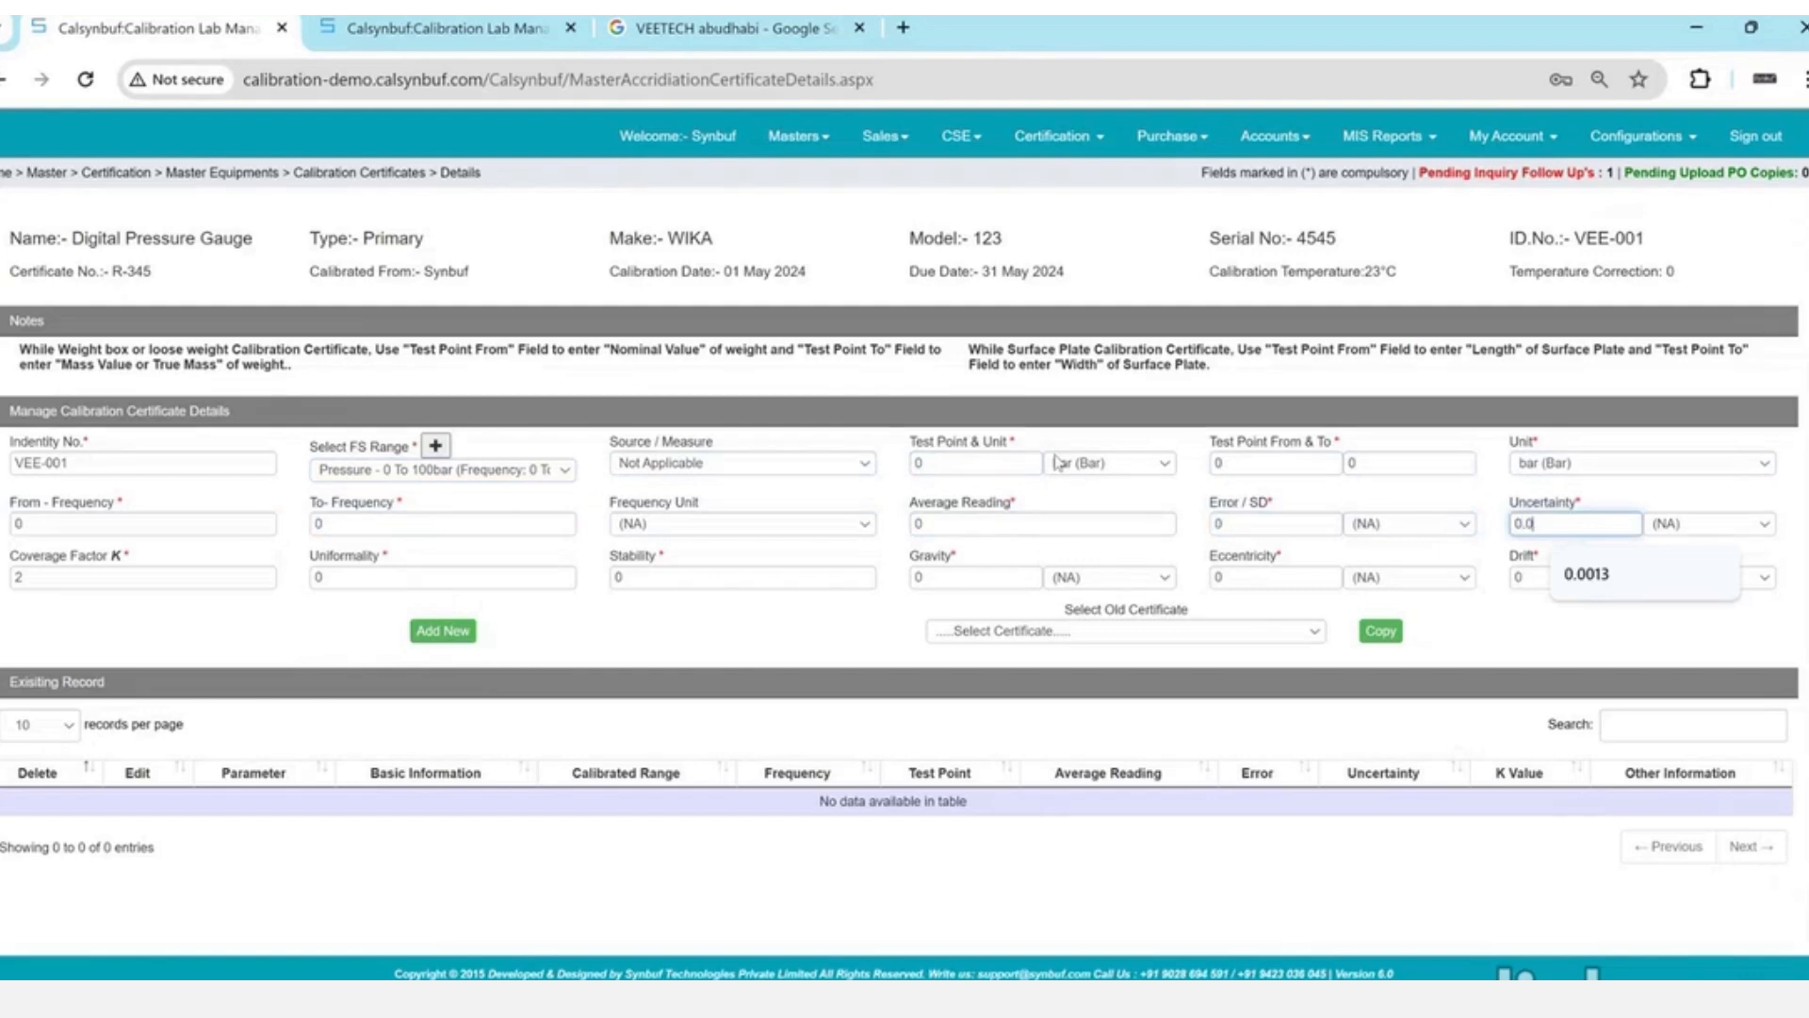
{"action": "type", "text": "1"}
{"action": "key", "text": "b"}
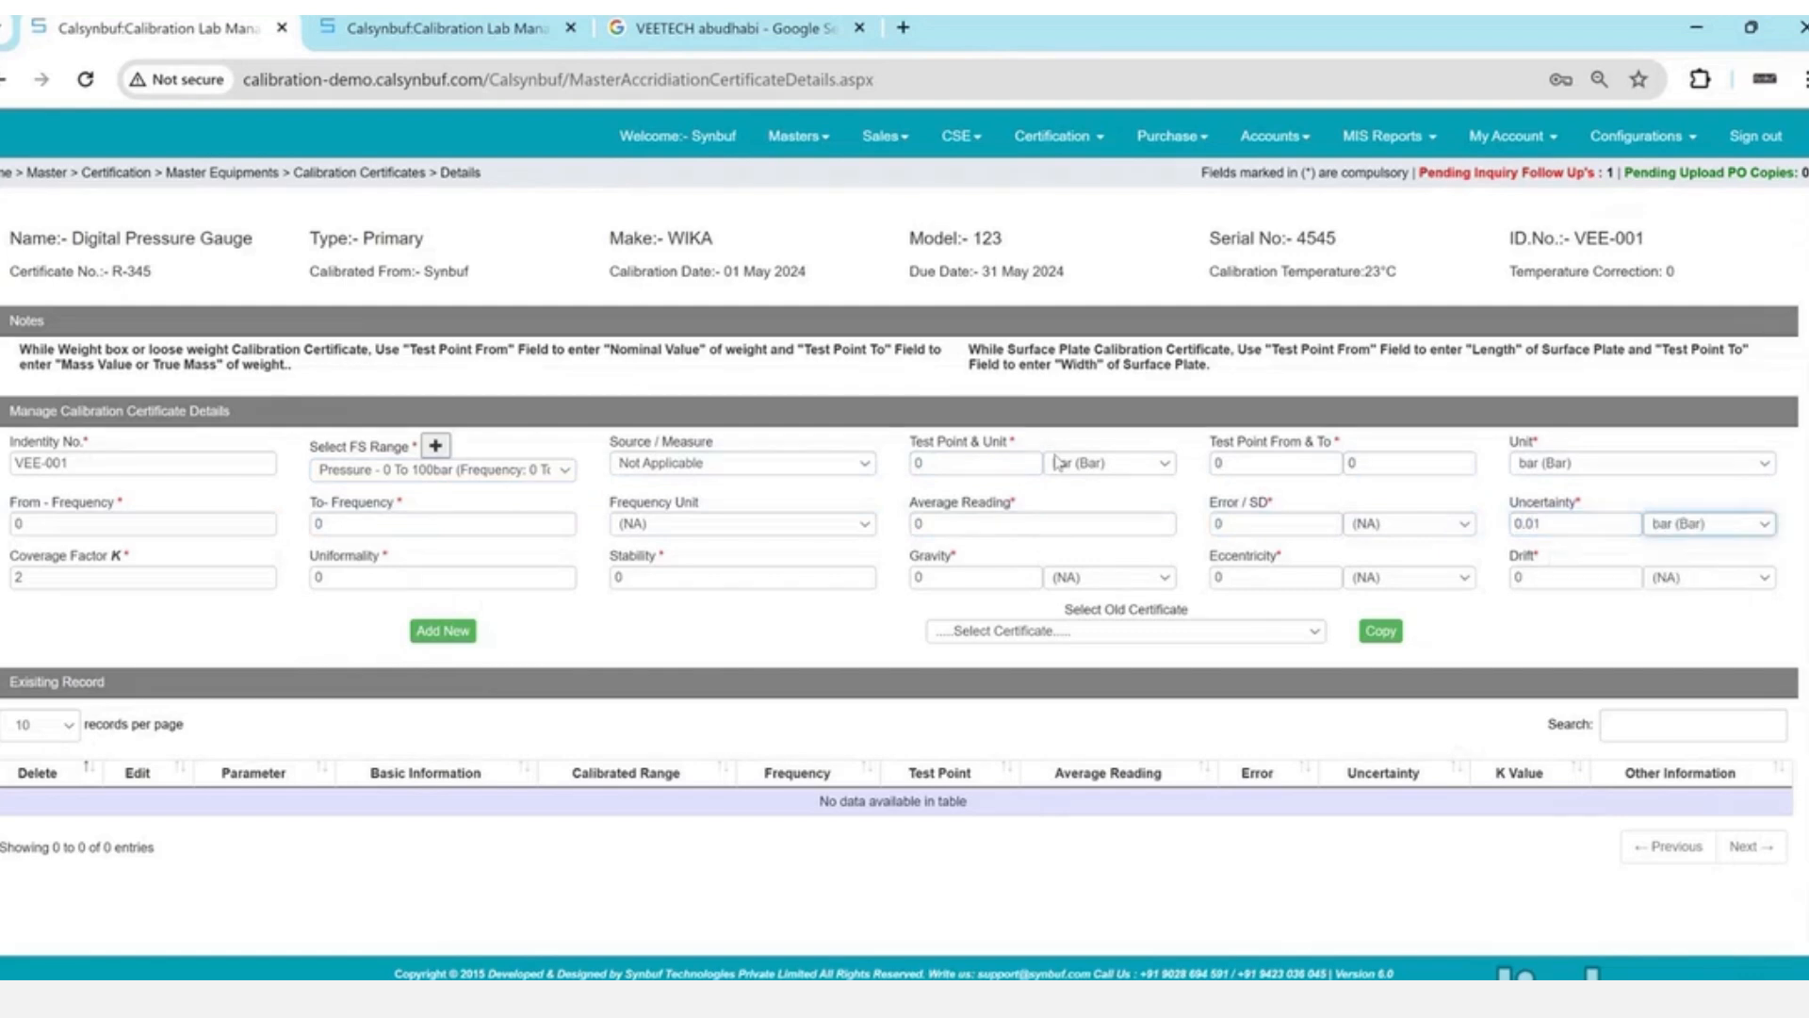
{"action": "key", "text": "shift+Tab"}
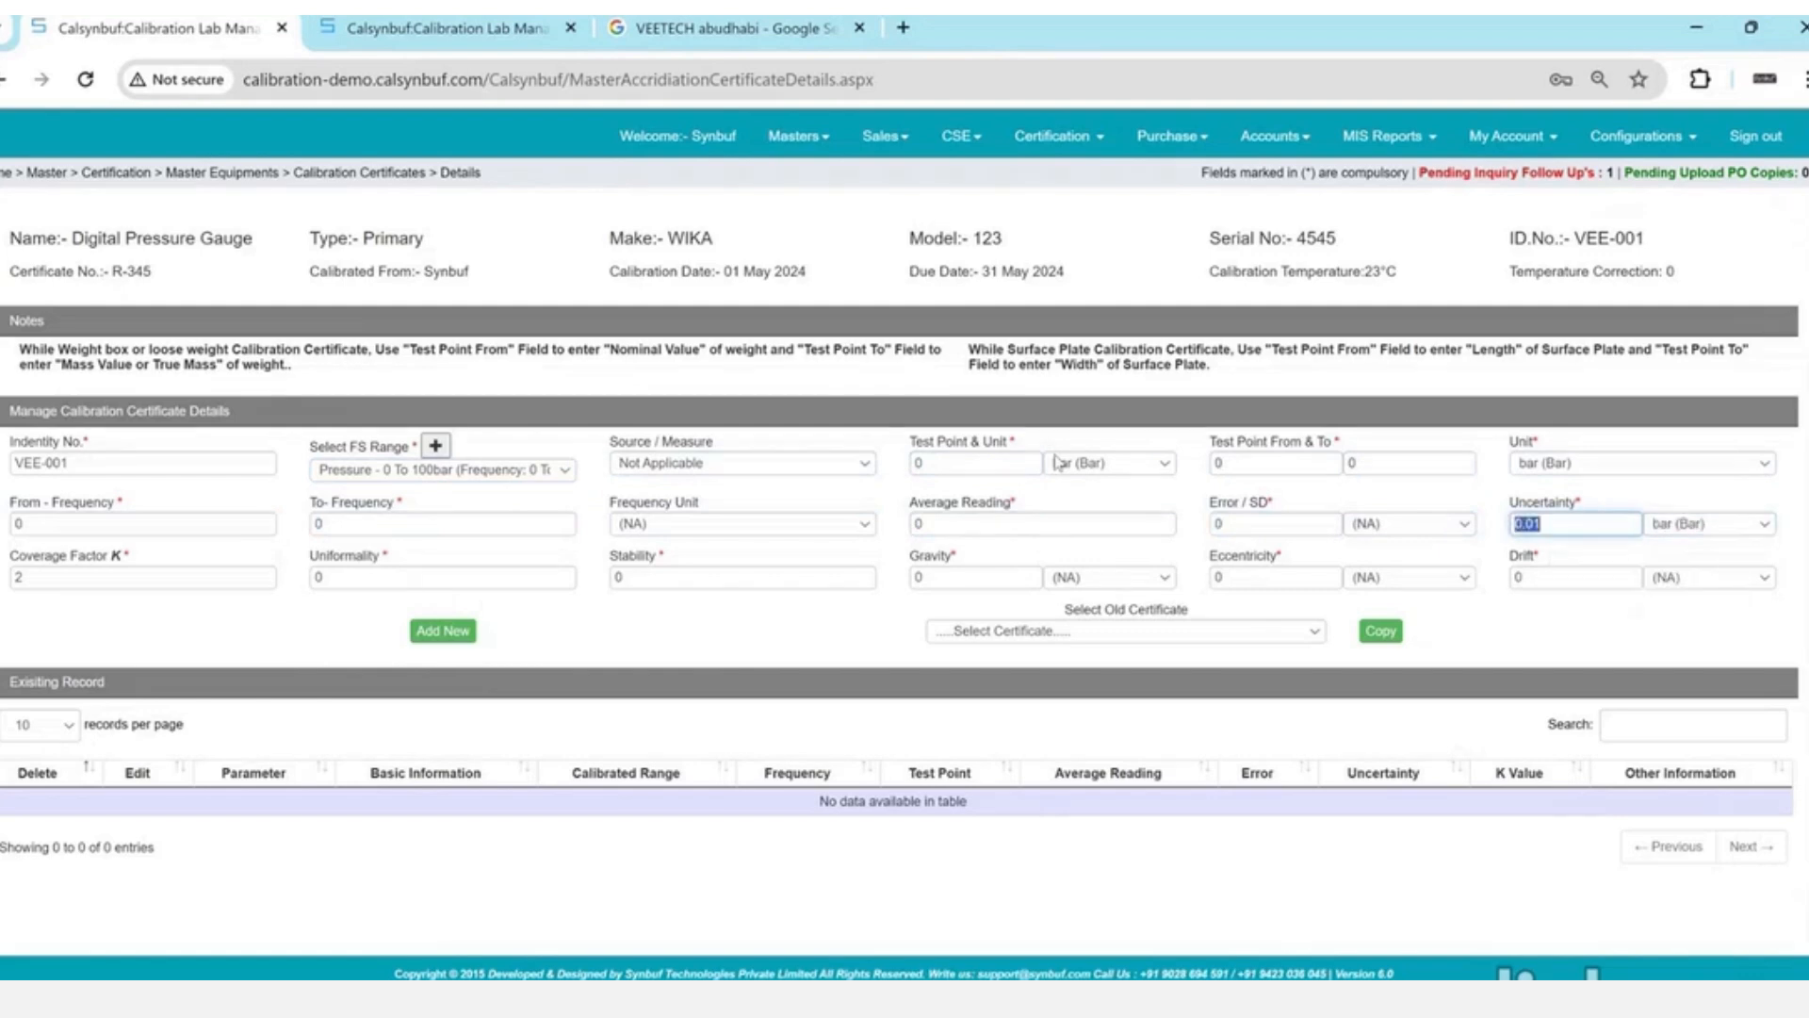
{"action": "key", "text": "shift+Tab"}
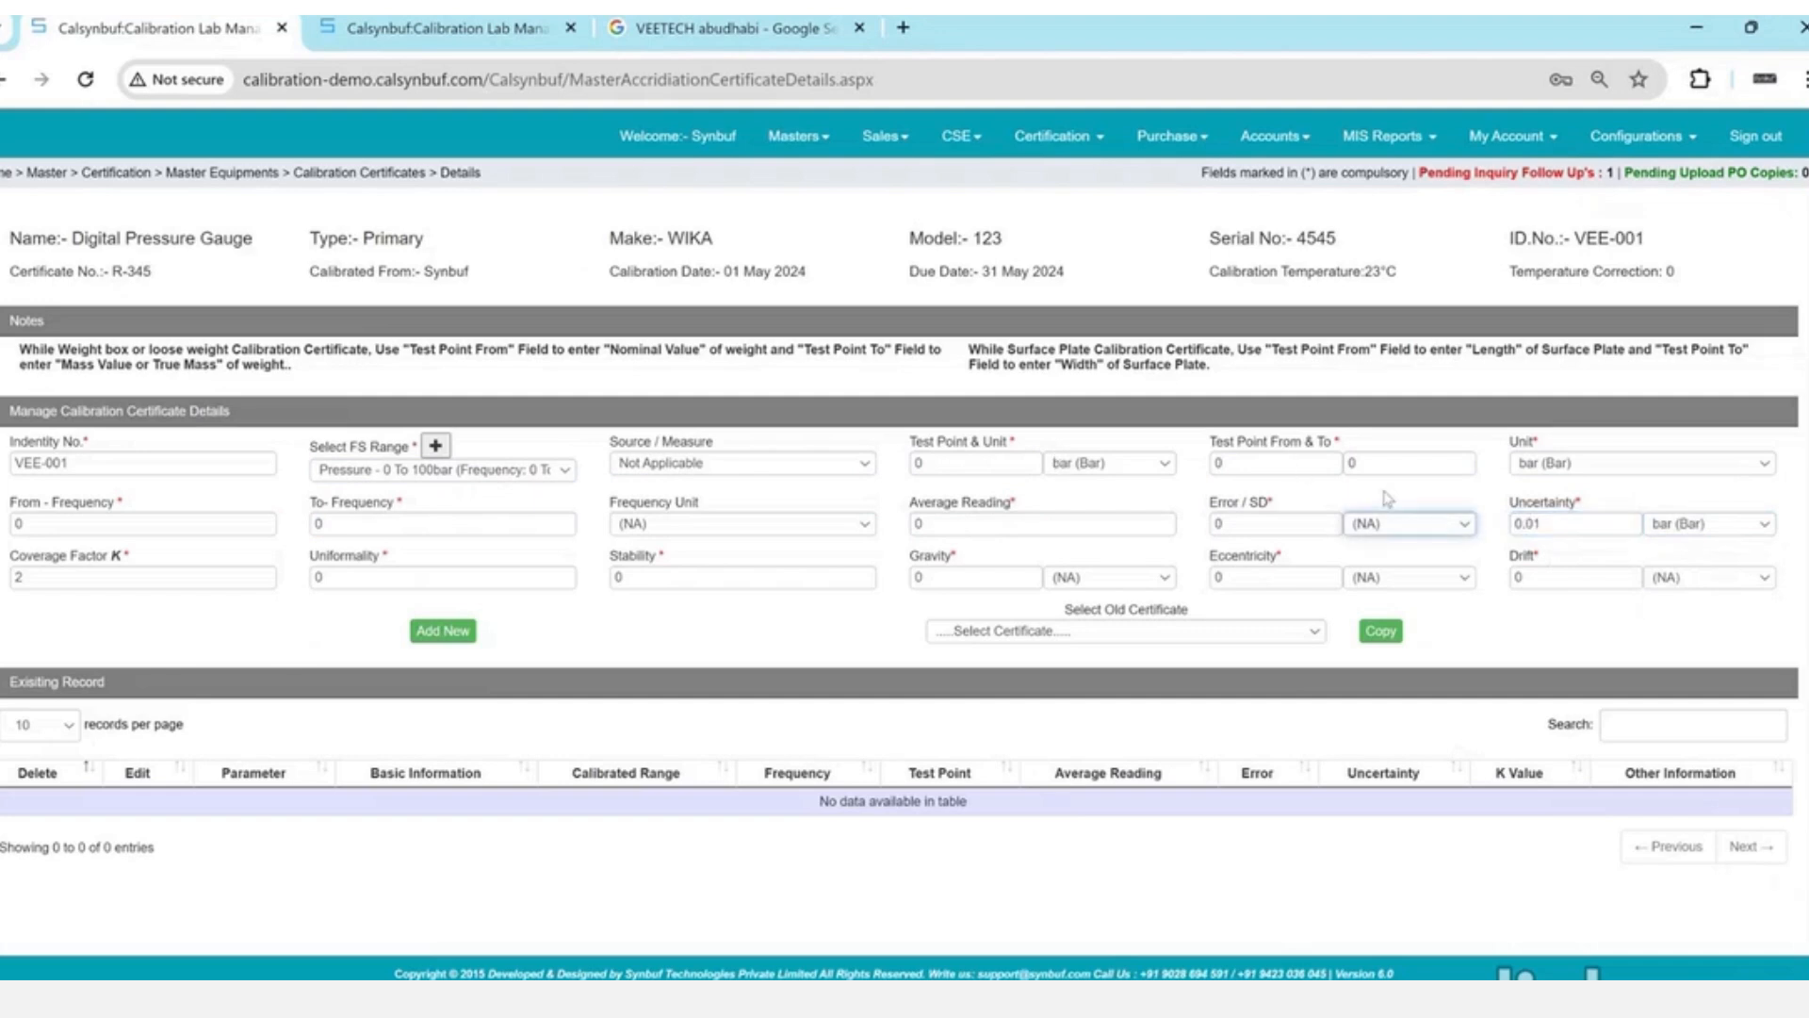
{"action": "left_click", "coordinate": [443, 630]}
{"action": "key", "text": "Return"}
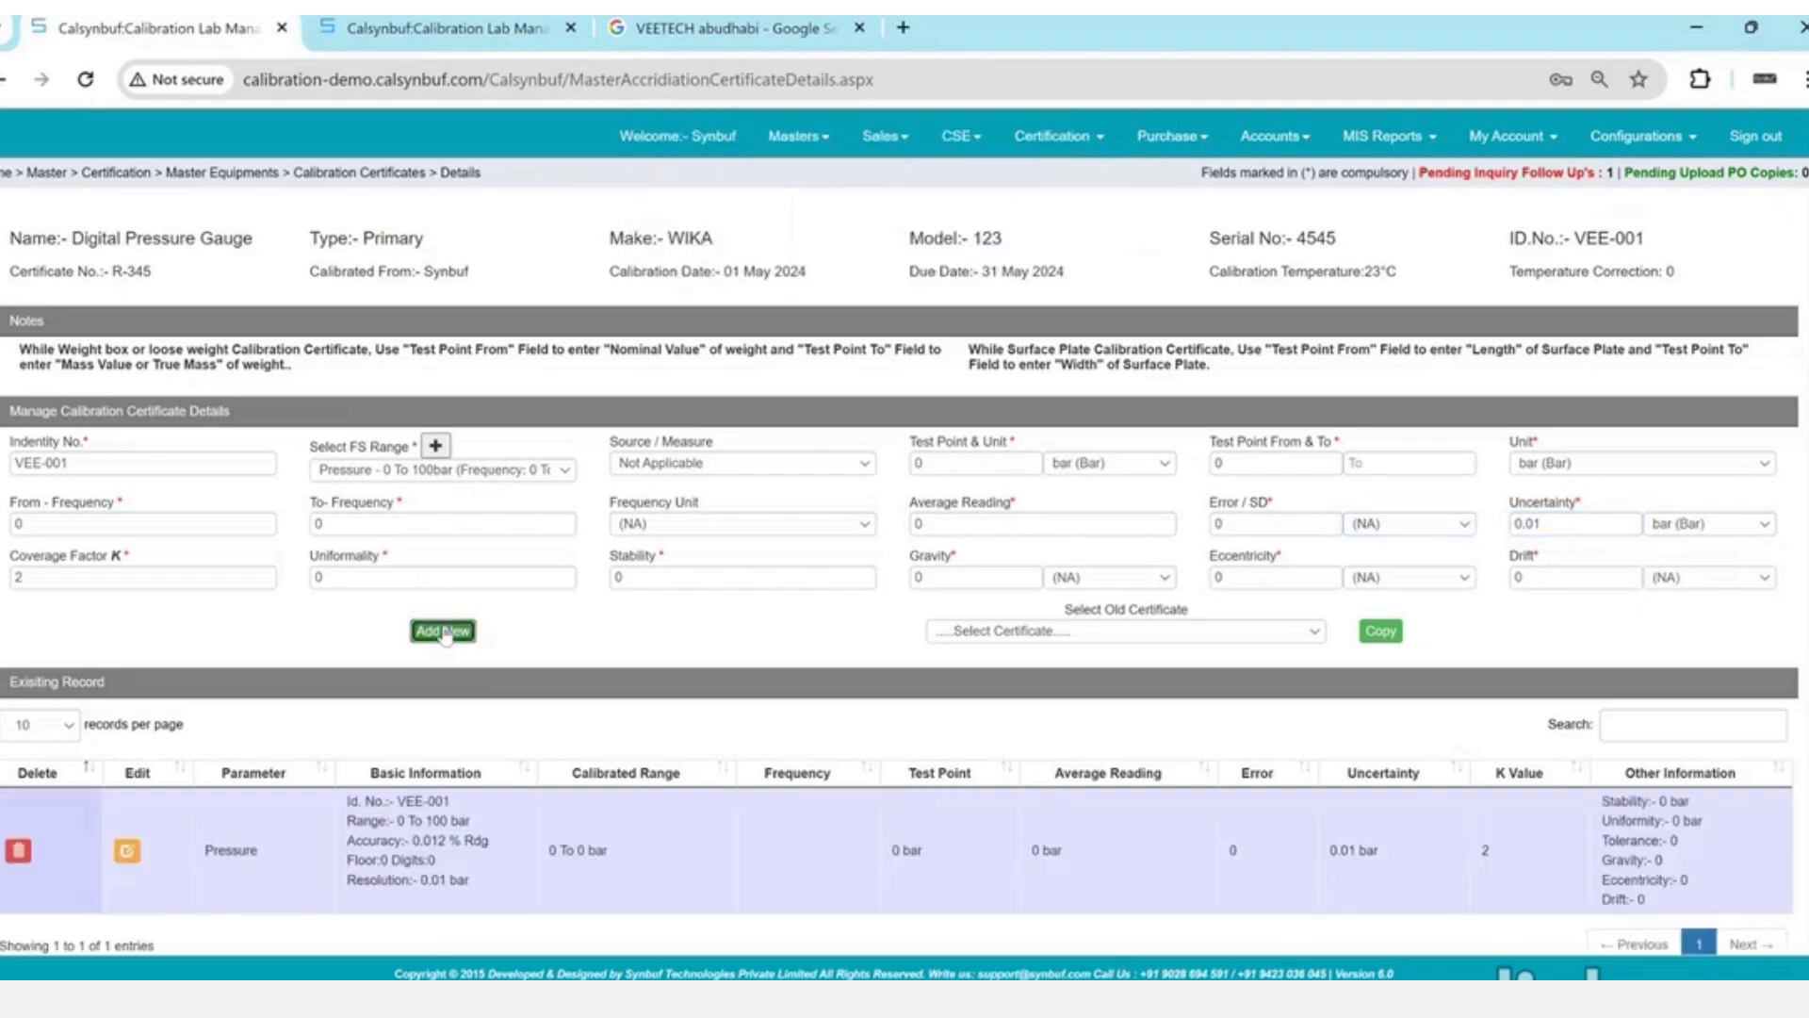
- Add a 25 bar test point record with 0.02 bar uncertainty
{"action": "double_click", "coordinate": [969, 457]}
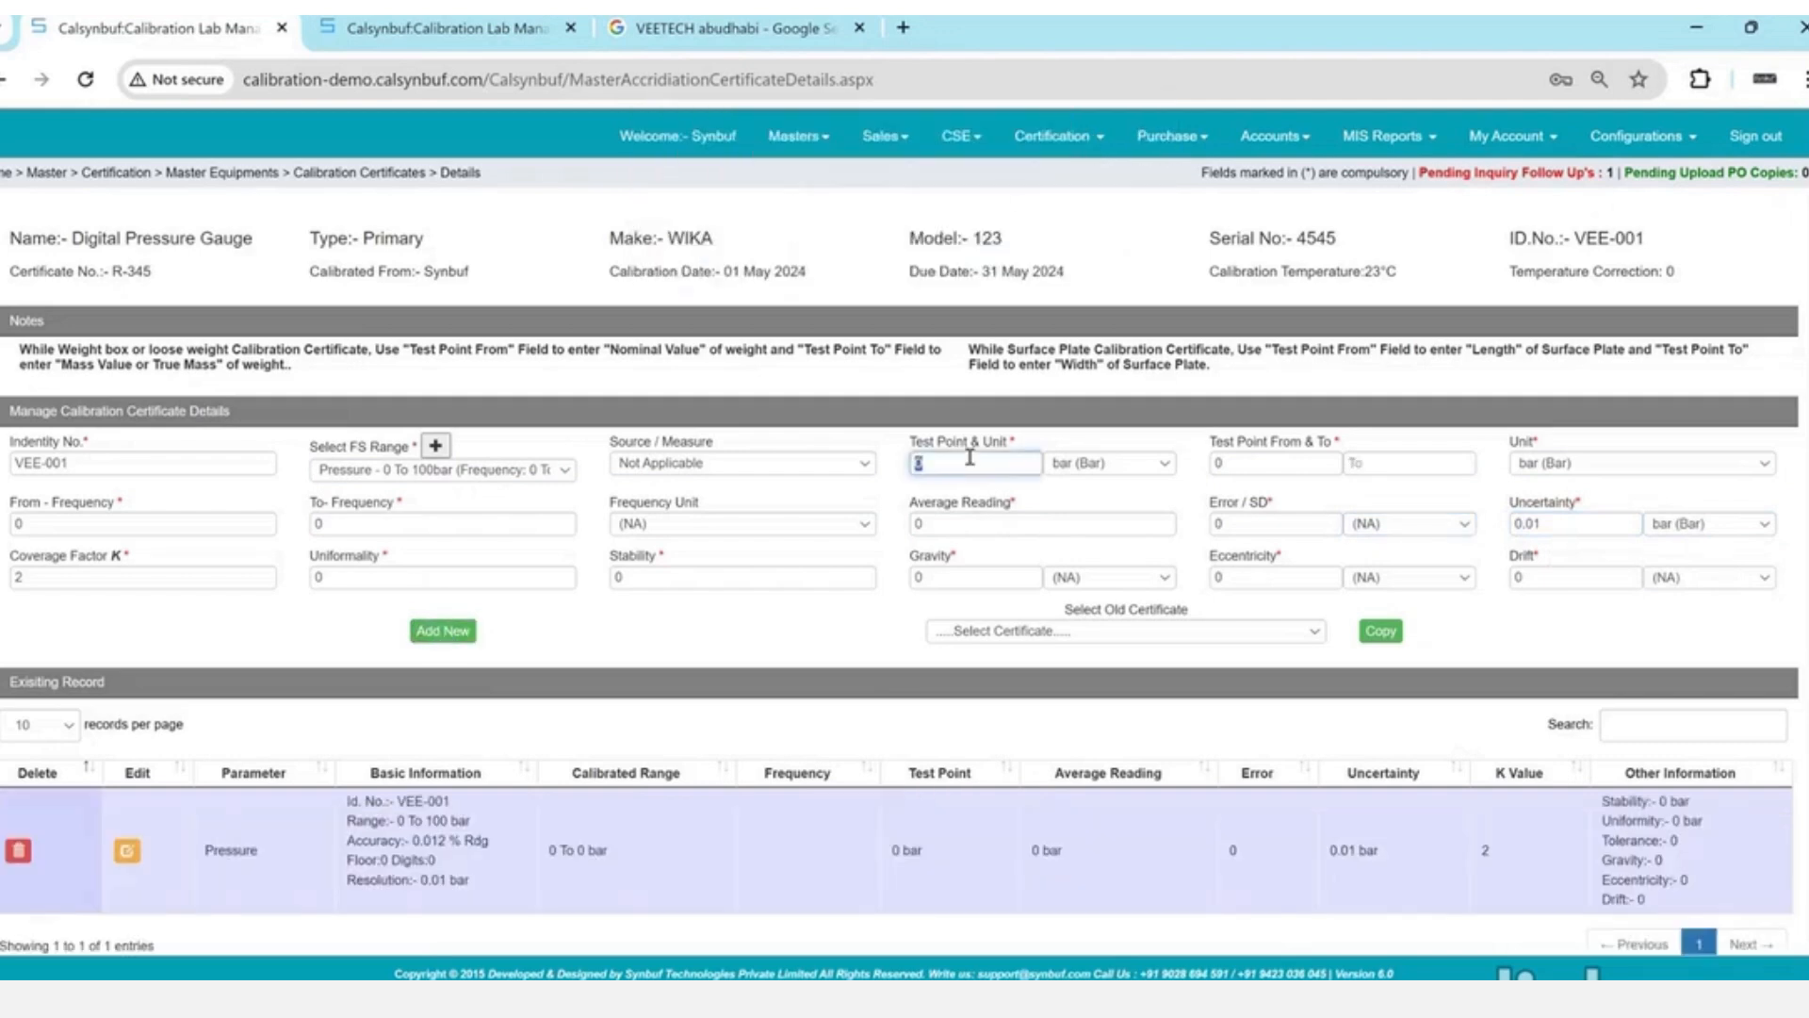
{"action": "type", "text": "25"}
{"action": "key", "text": "Tab"}
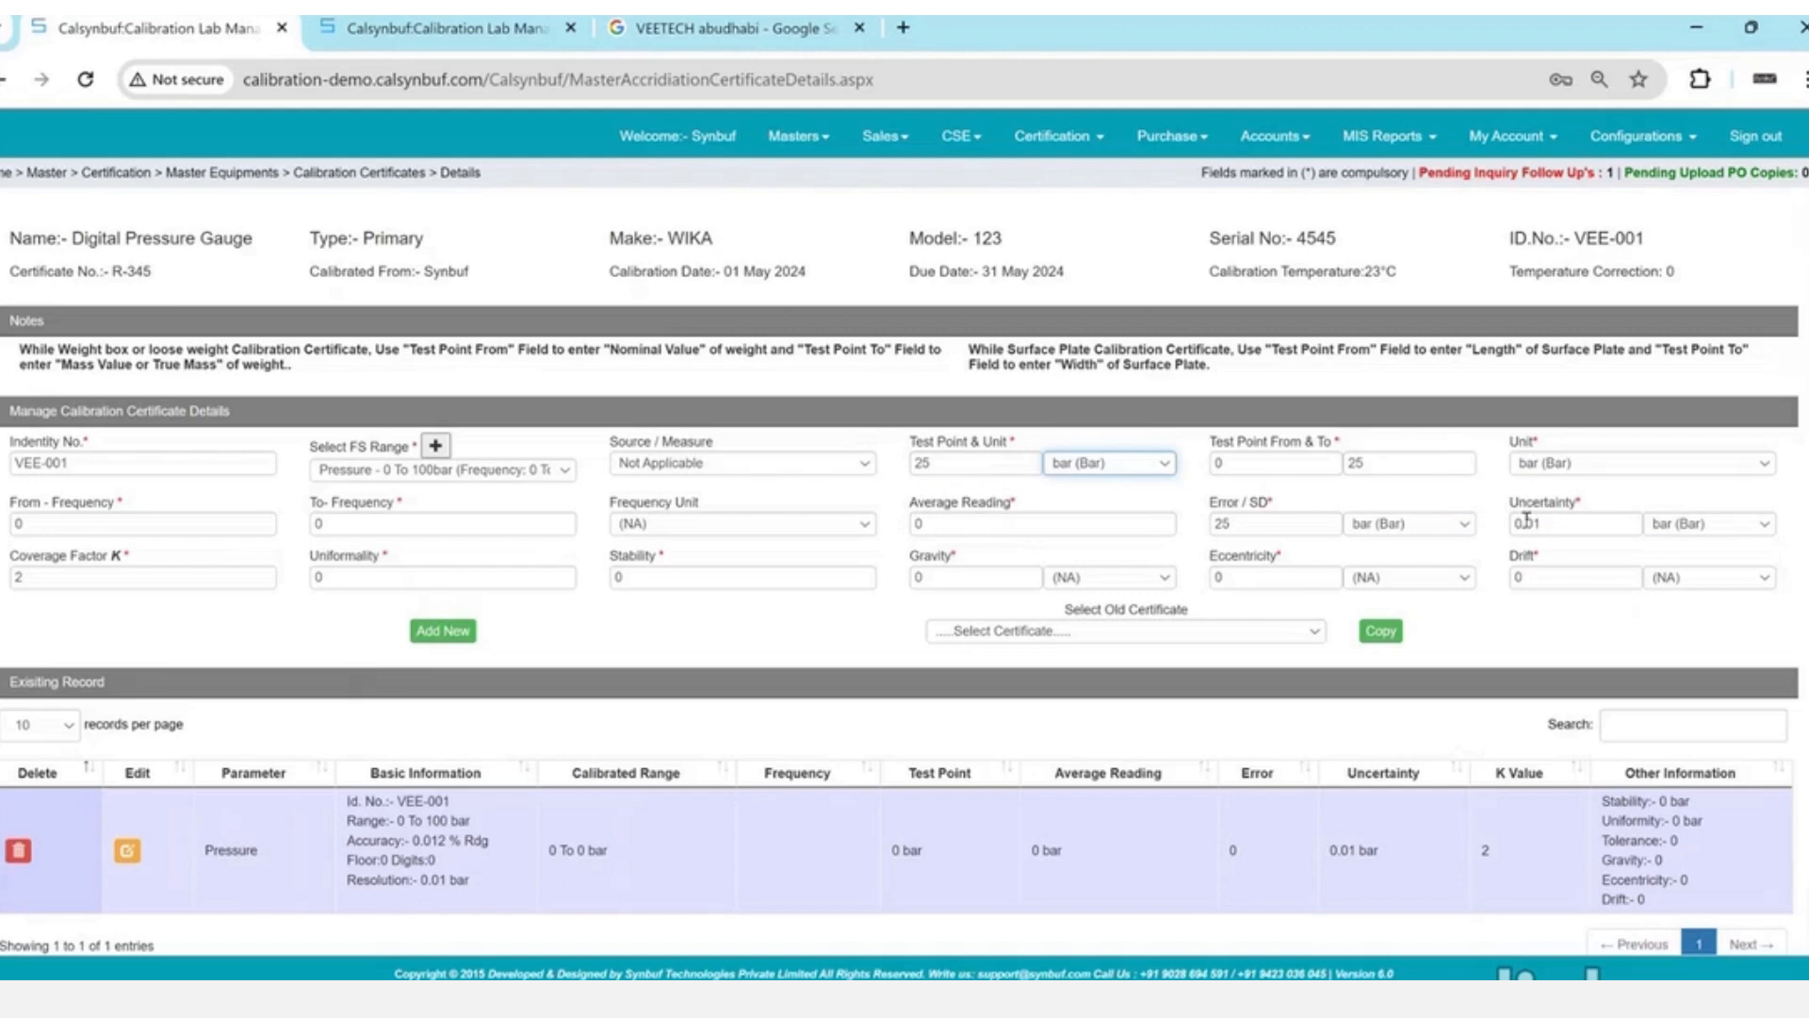
{"action": "left_click", "coordinate": [1564, 524]}
{"action": "key", "text": "BackSpace"}
{"action": "type", "text": "2"}
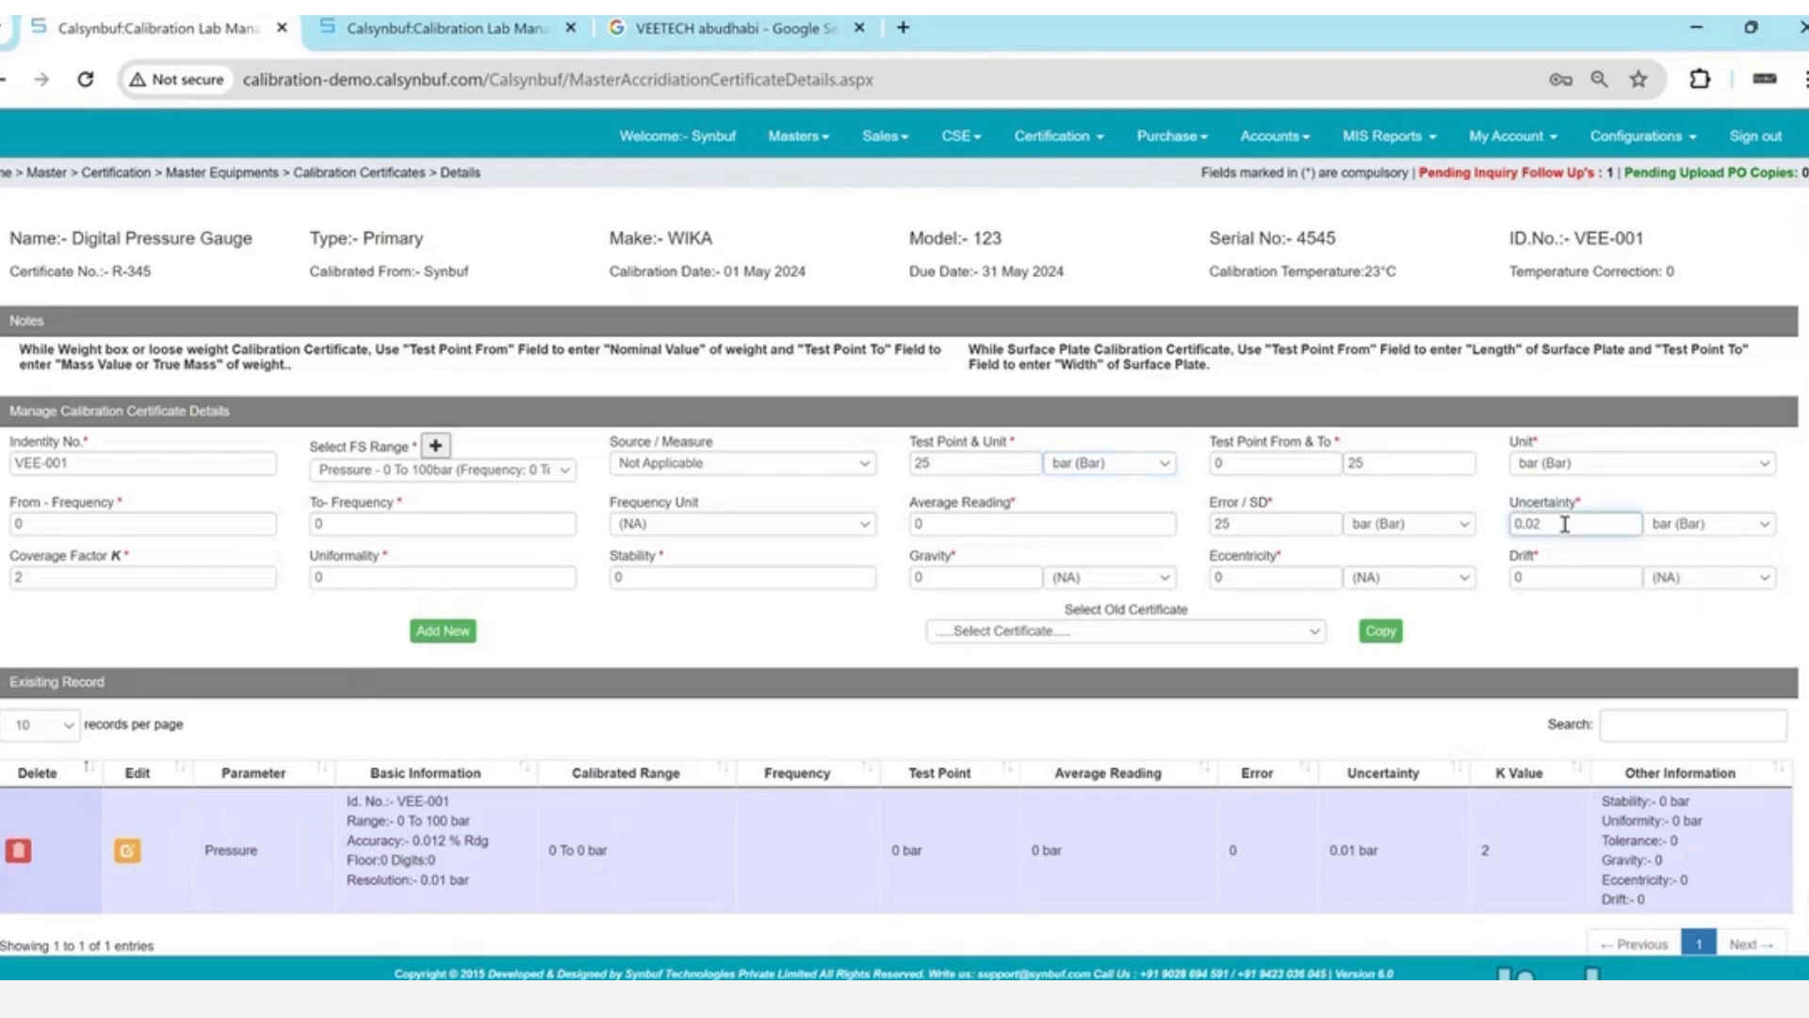
{"action": "left_click", "coordinate": [468, 636]}
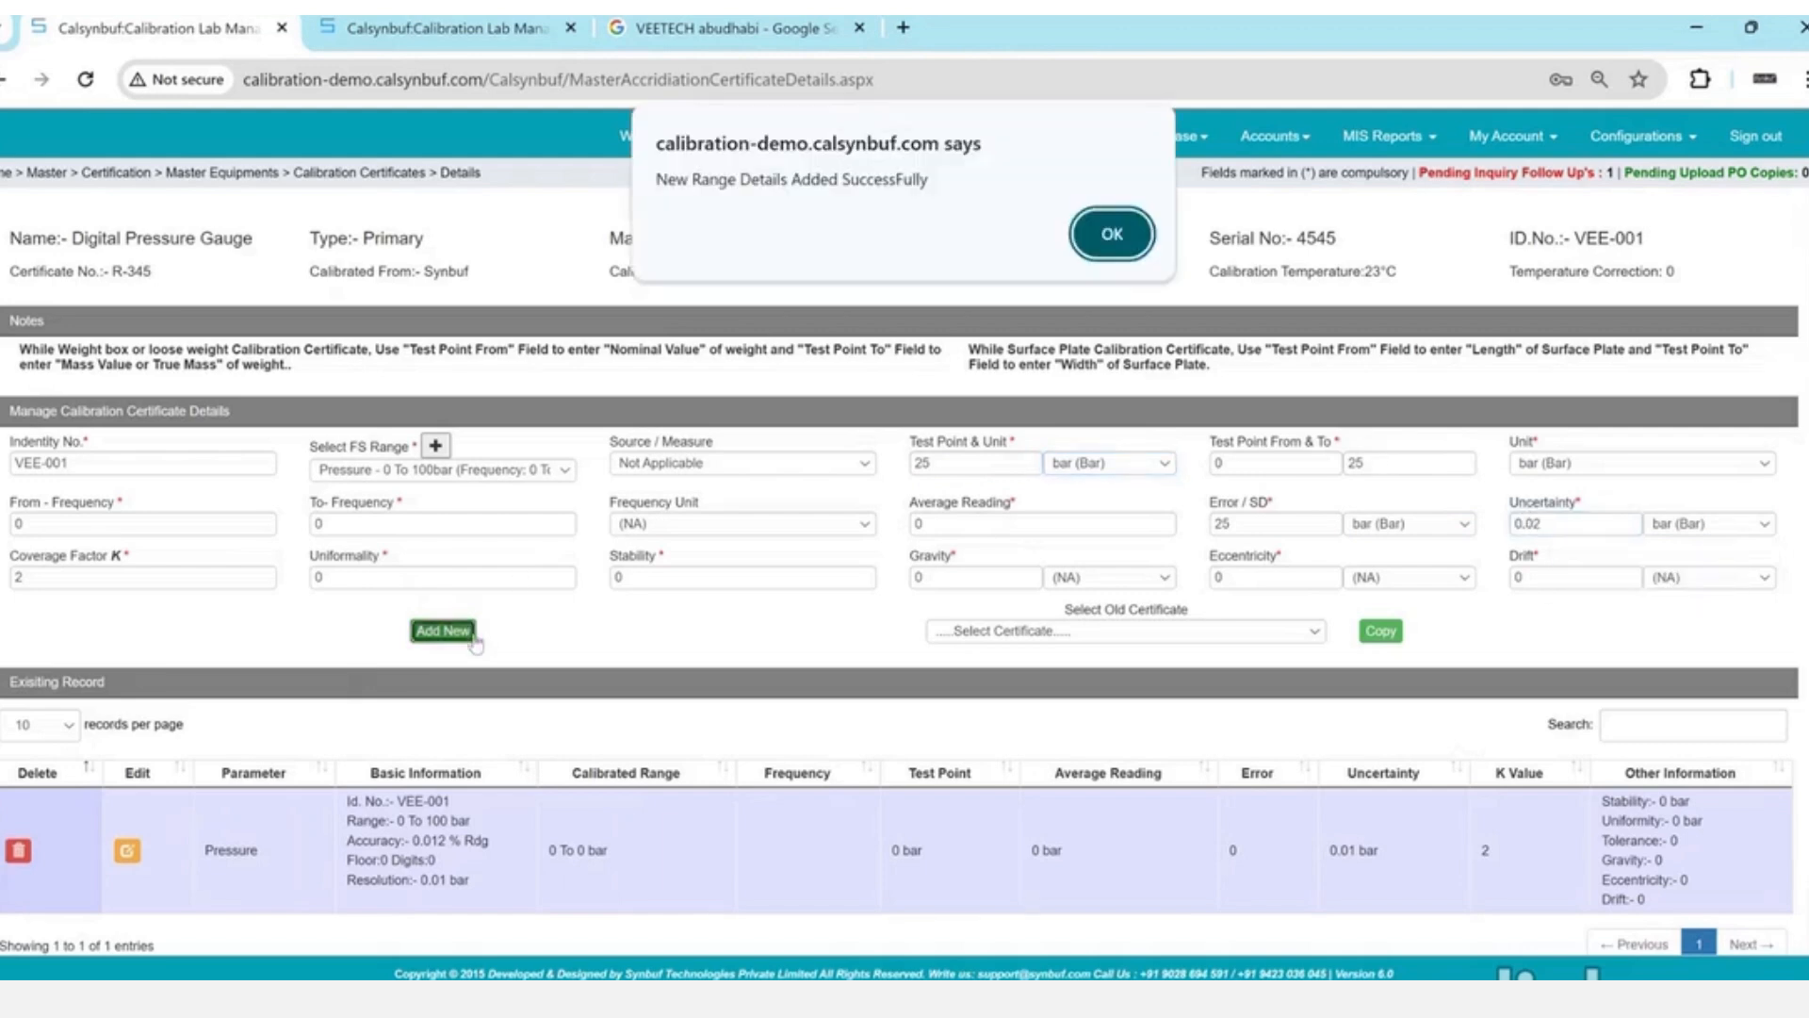
{"action": "key", "text": "Return"}
- Add a 50 bar test point record with 0.03 bar uncertainty
{"action": "double_click", "coordinate": [977, 464]}
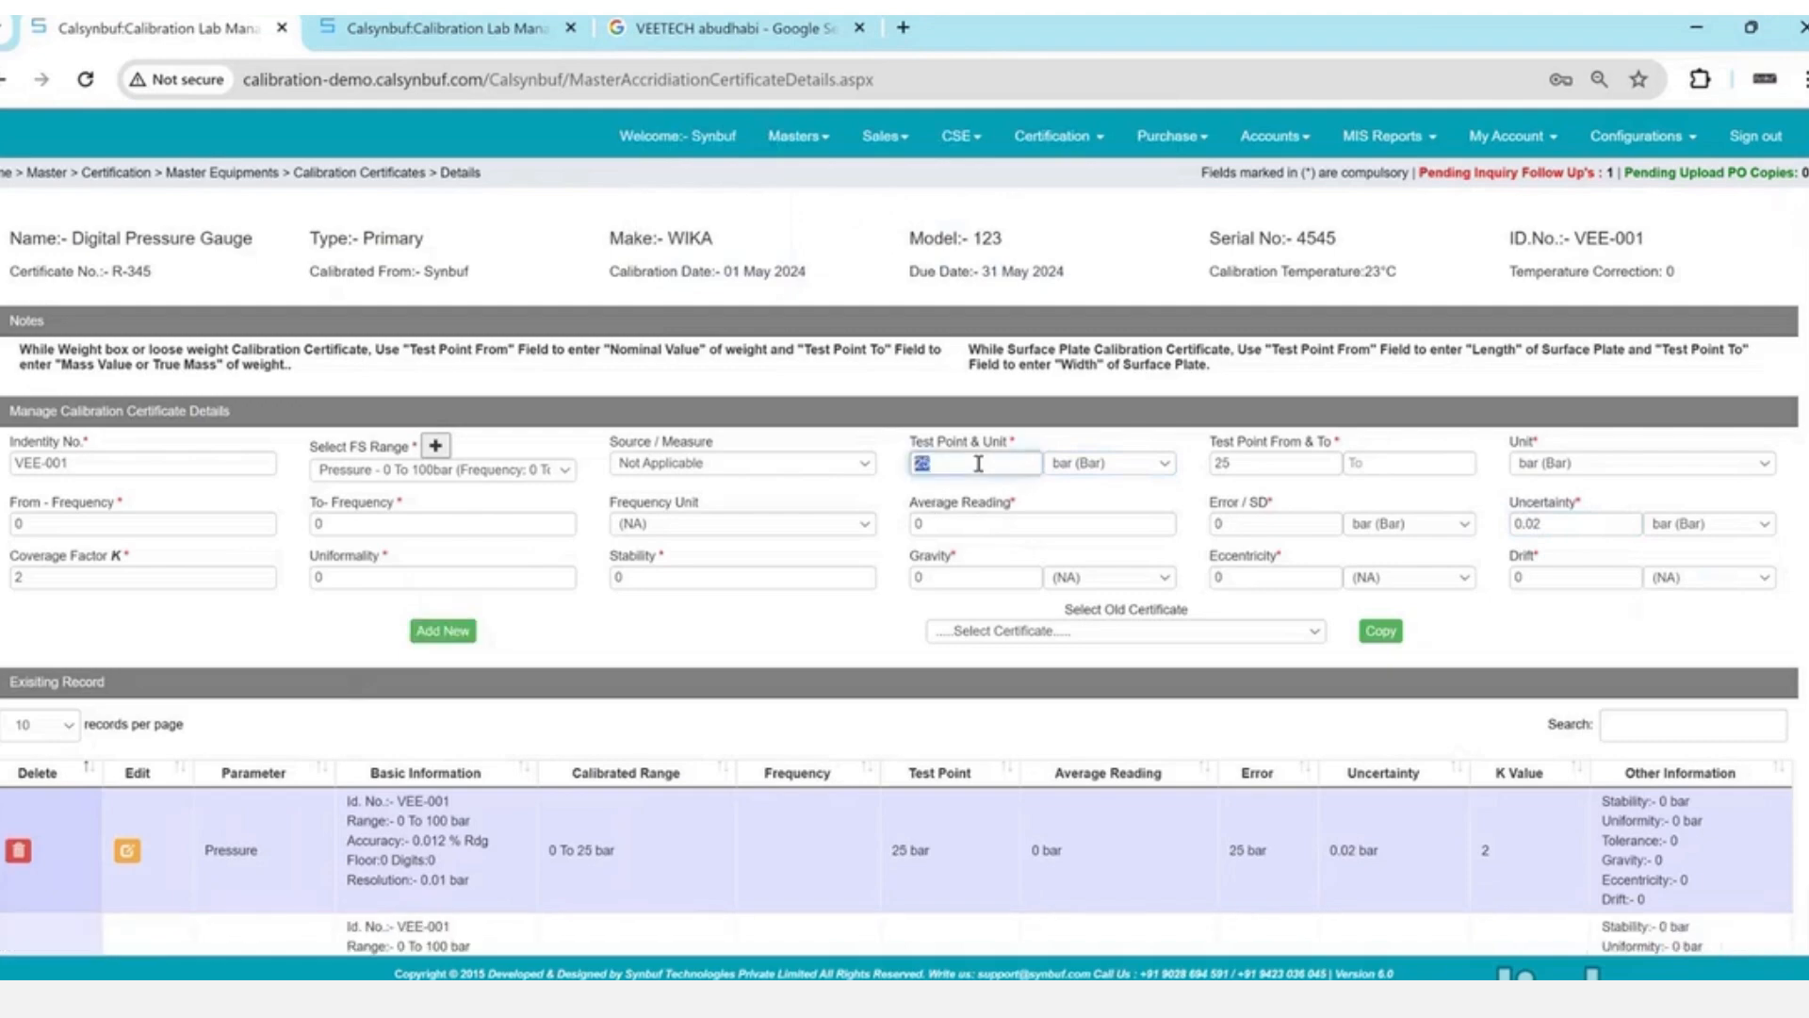
{"action": "type", "text": "50"}
{"action": "key", "text": "Tab"}
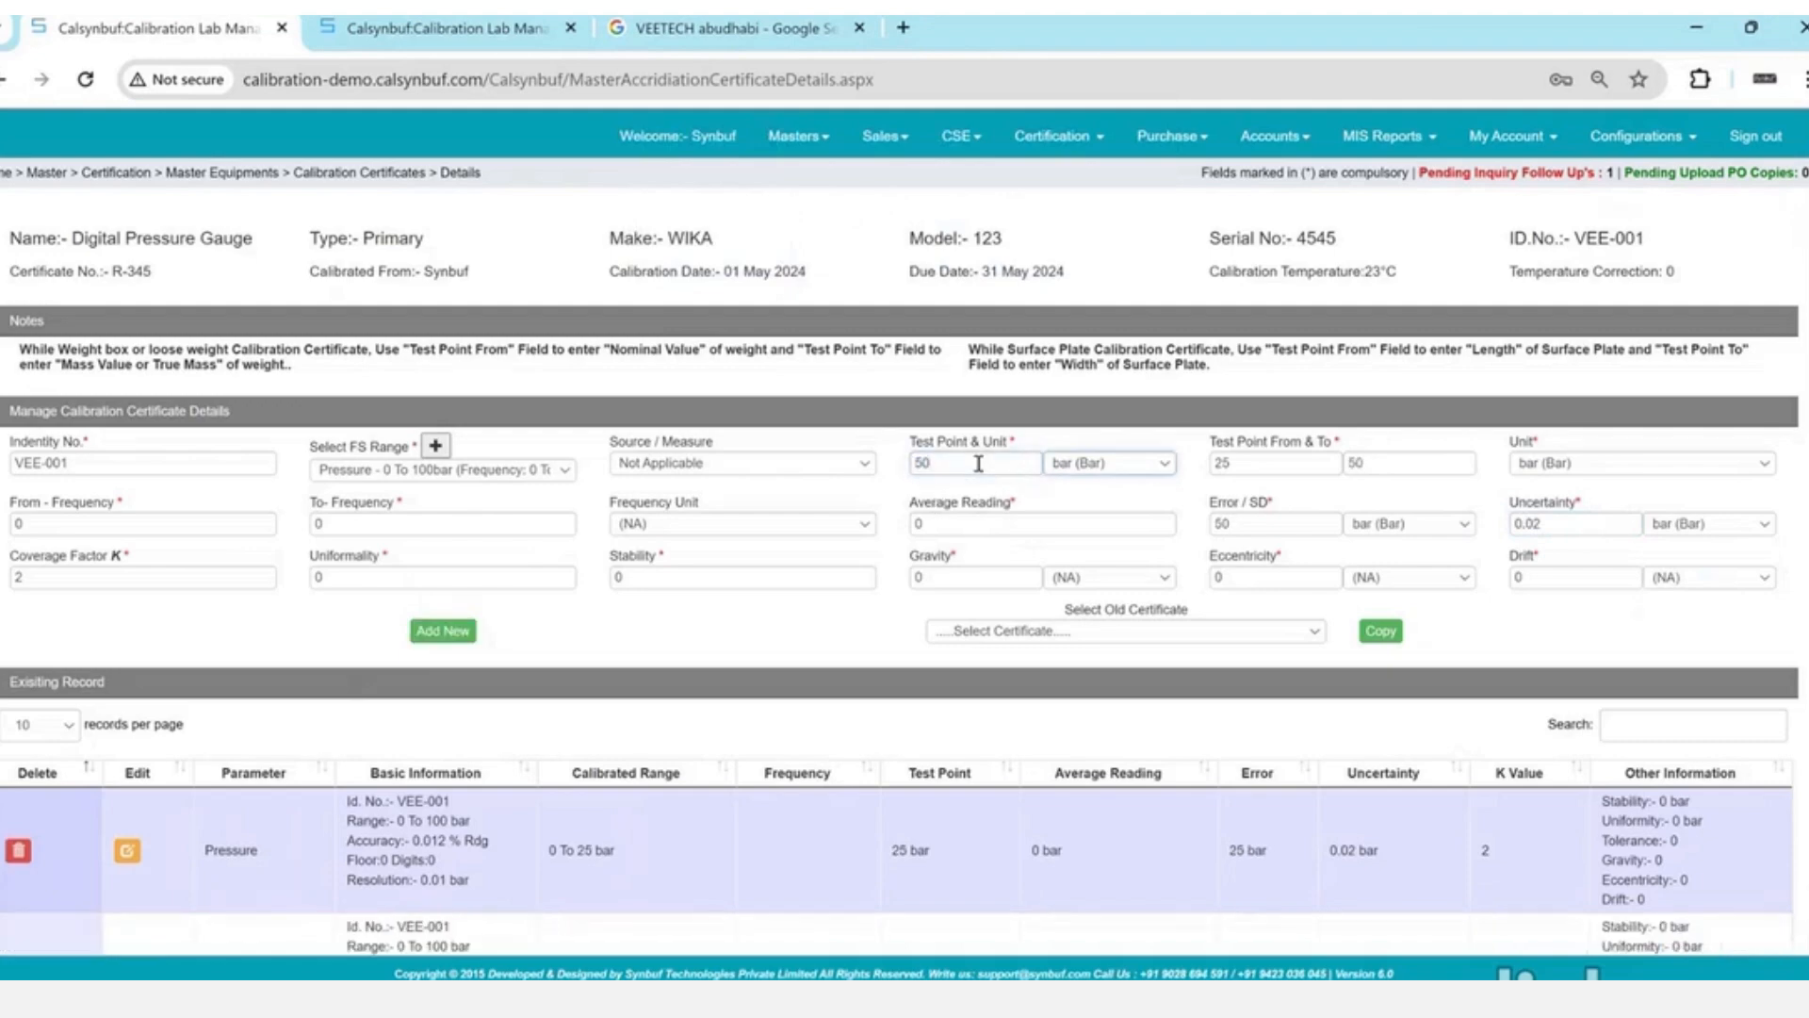
{"action": "left_click", "coordinate": [1558, 527]}
{"action": "key", "text": "BackSpace"}
{"action": "type", "text": "3"}
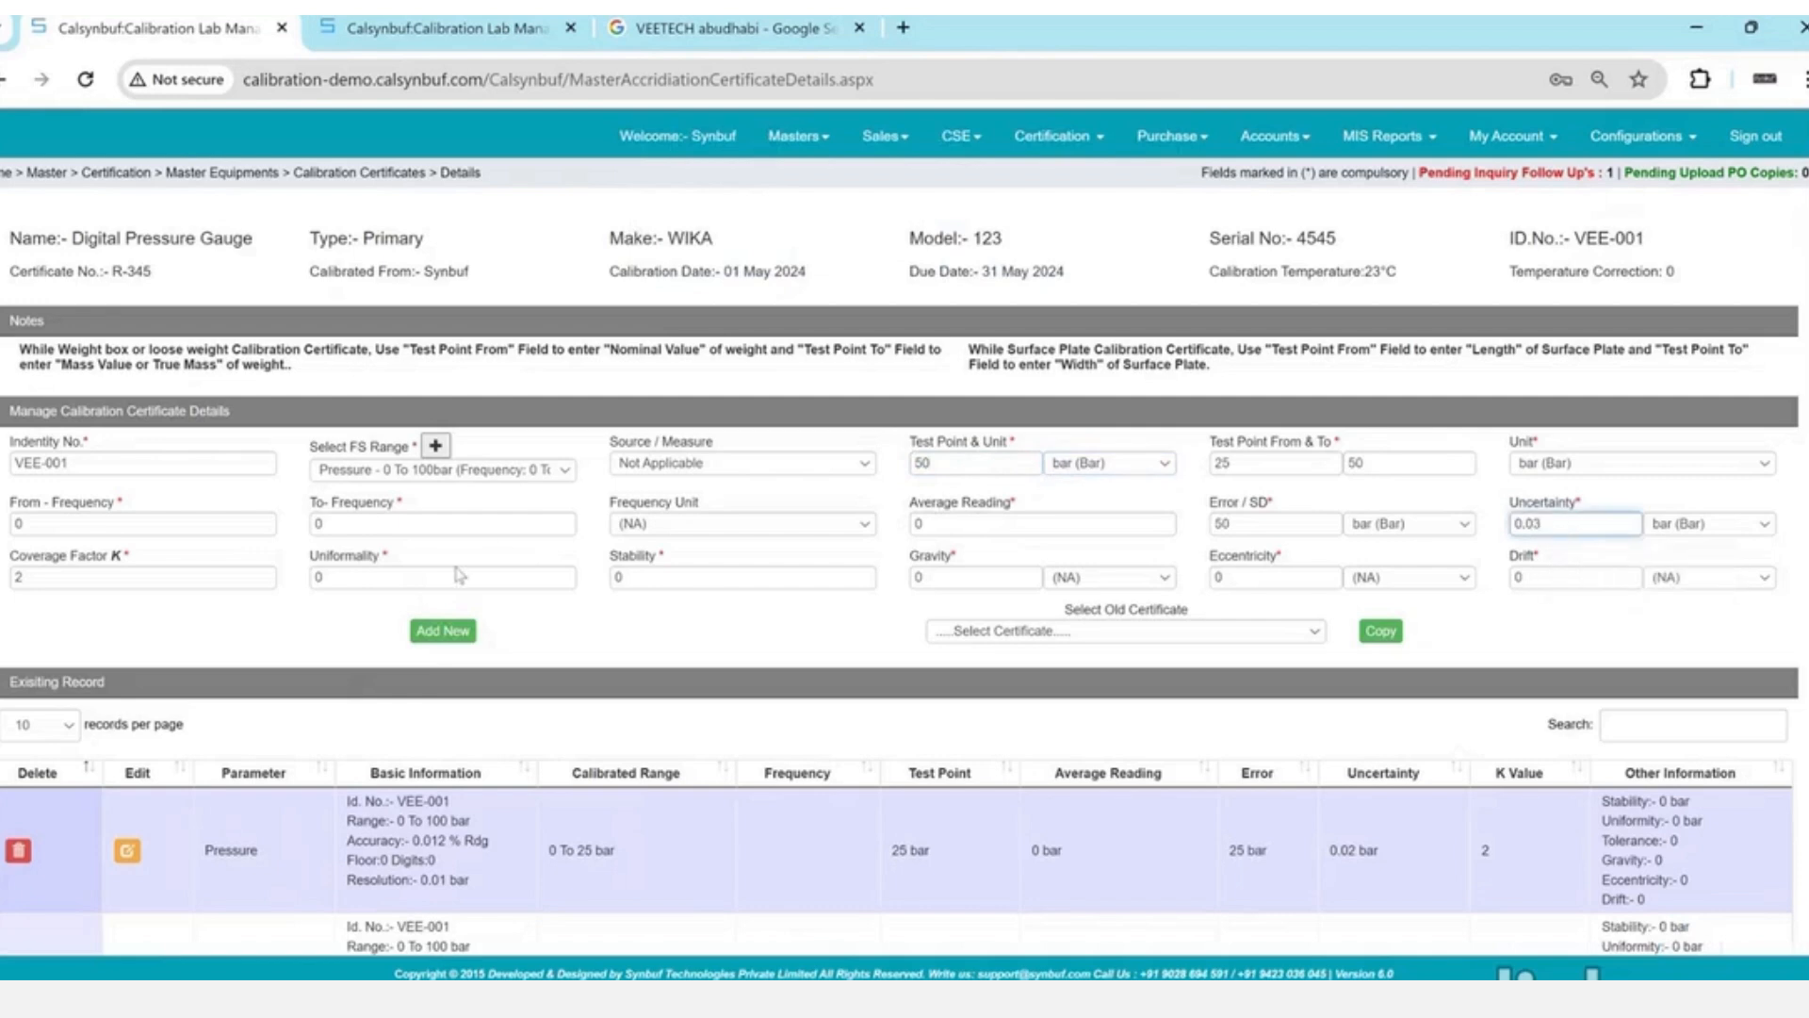
{"action": "left_click", "coordinate": [467, 633]}
{"action": "left_click", "coordinate": [1111, 230]}
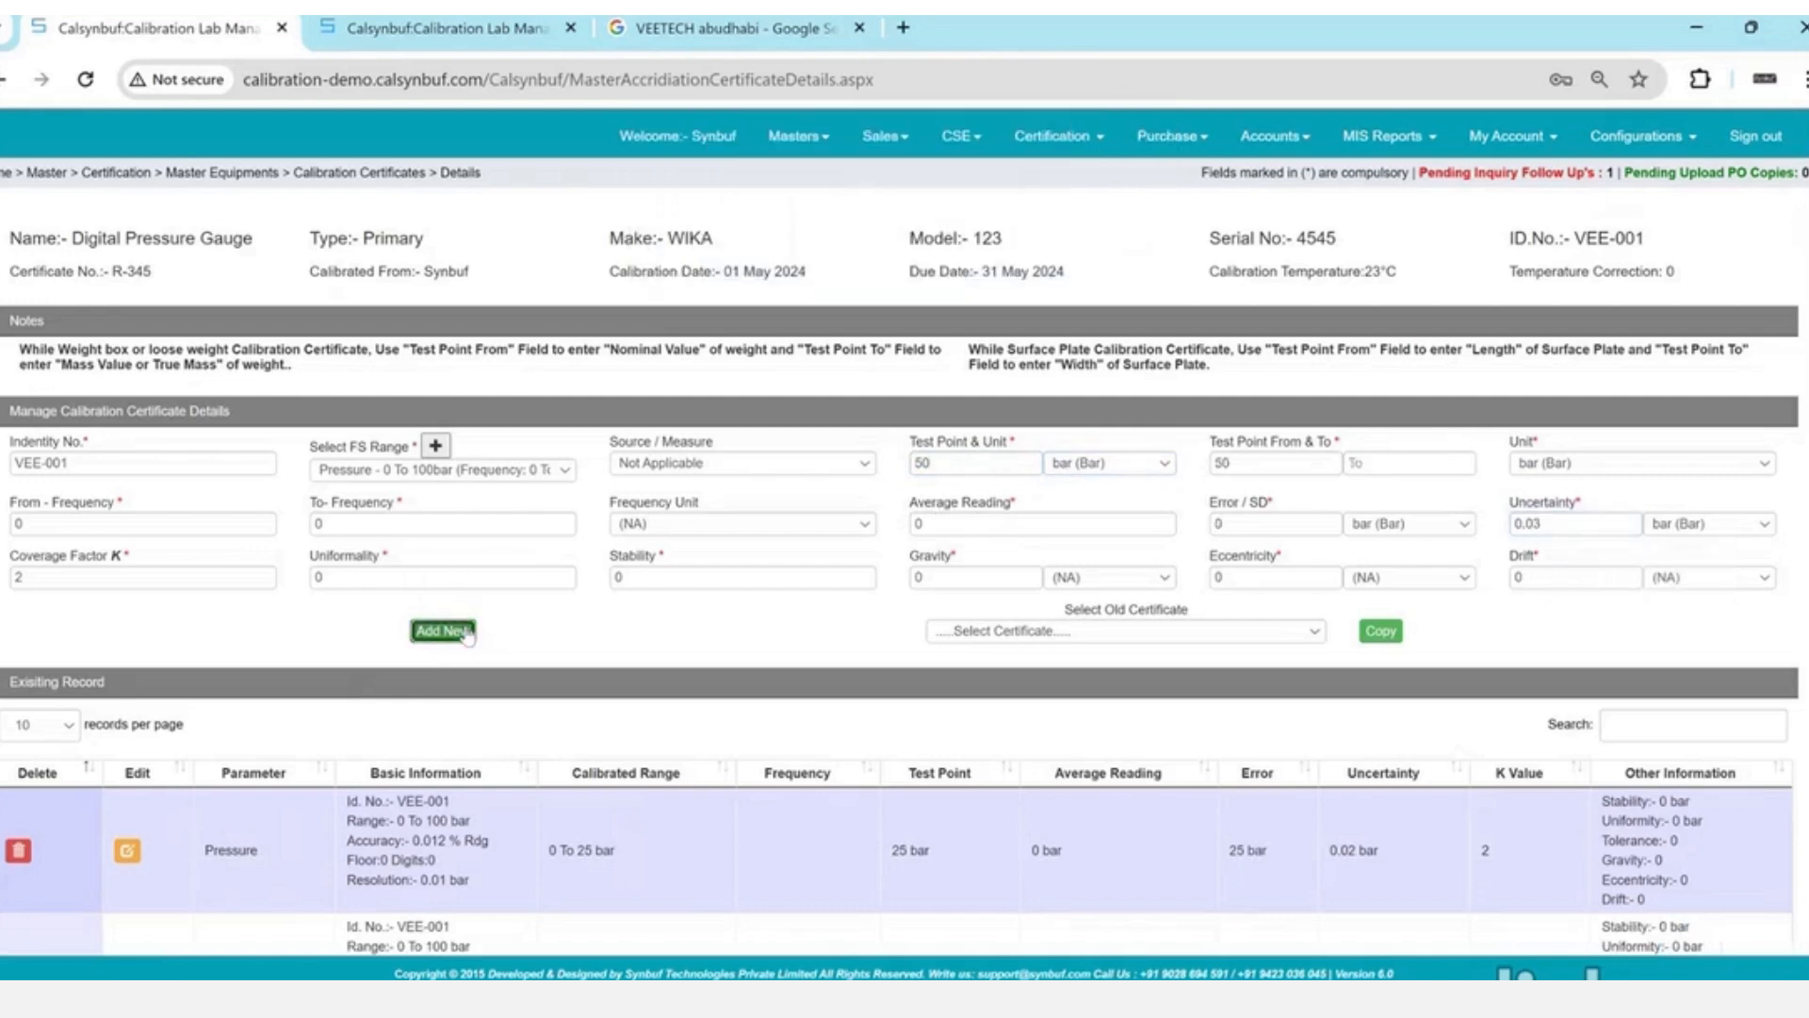
- Add a 75 bar test point record with 0.025 bar uncertainty
{"action": "double_click", "coordinate": [984, 460]}
{"action": "type", "text": "75"}
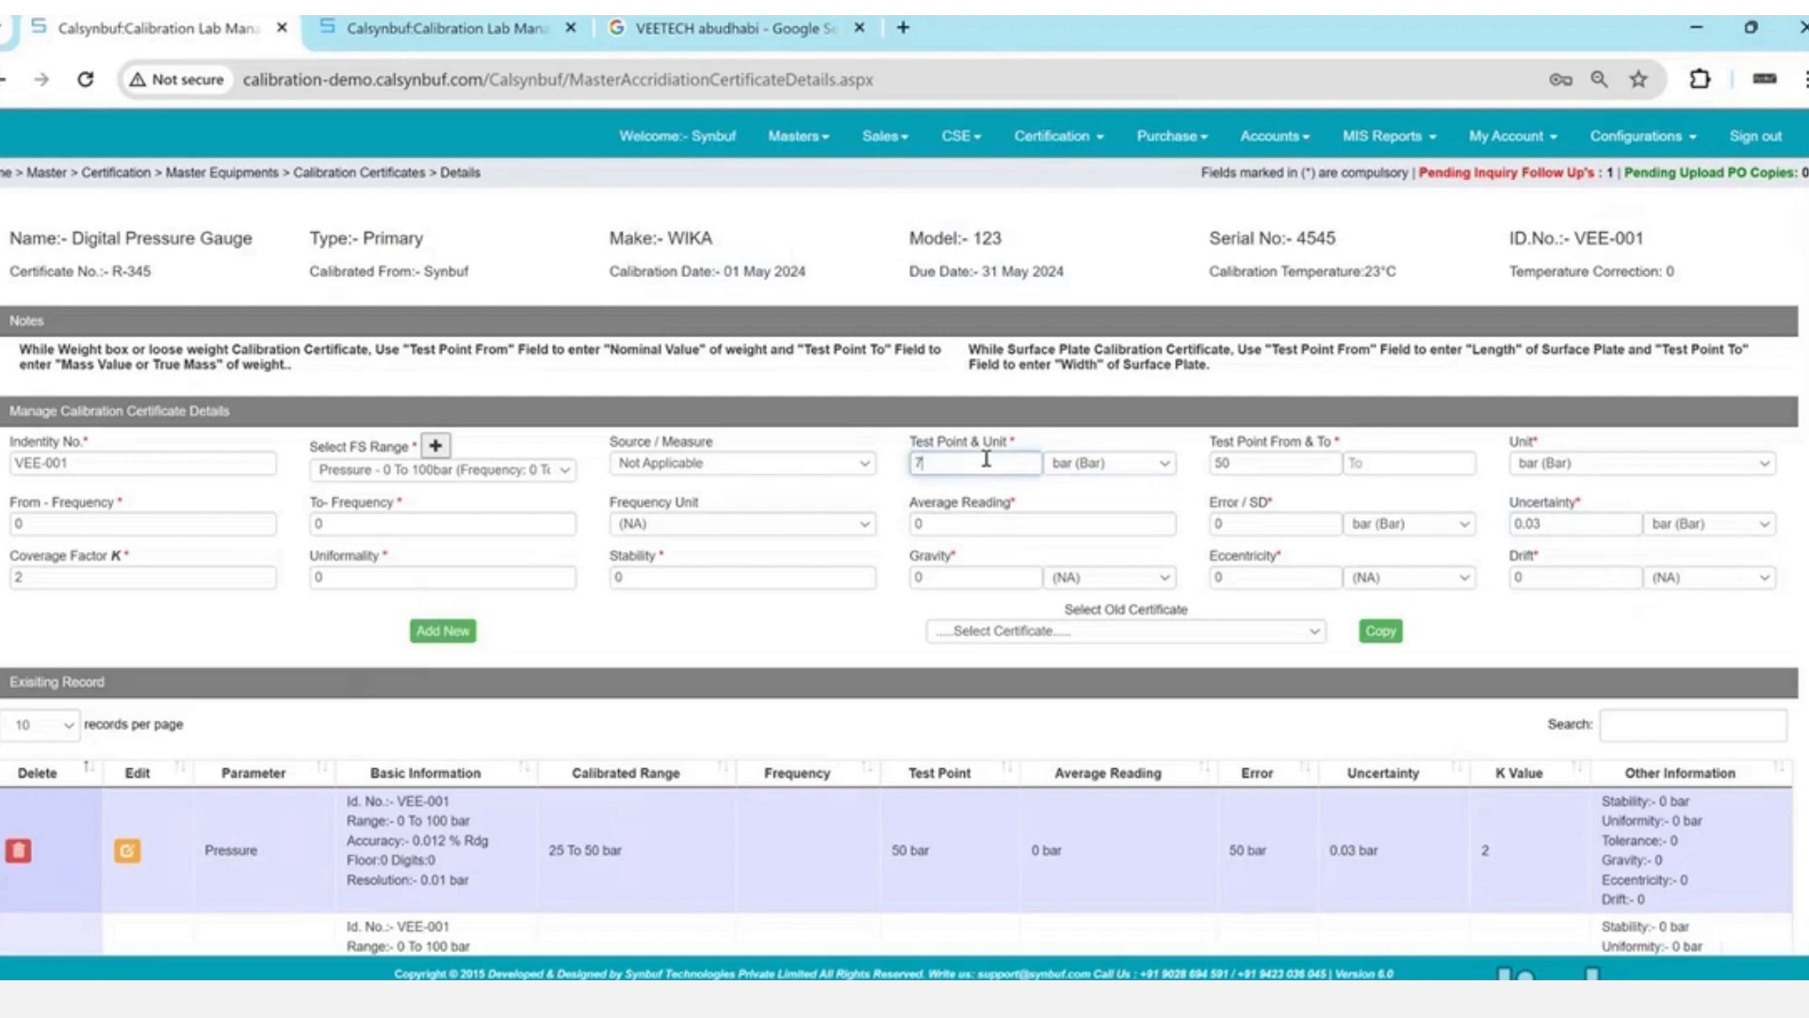
{"action": "key", "text": "Tab"}
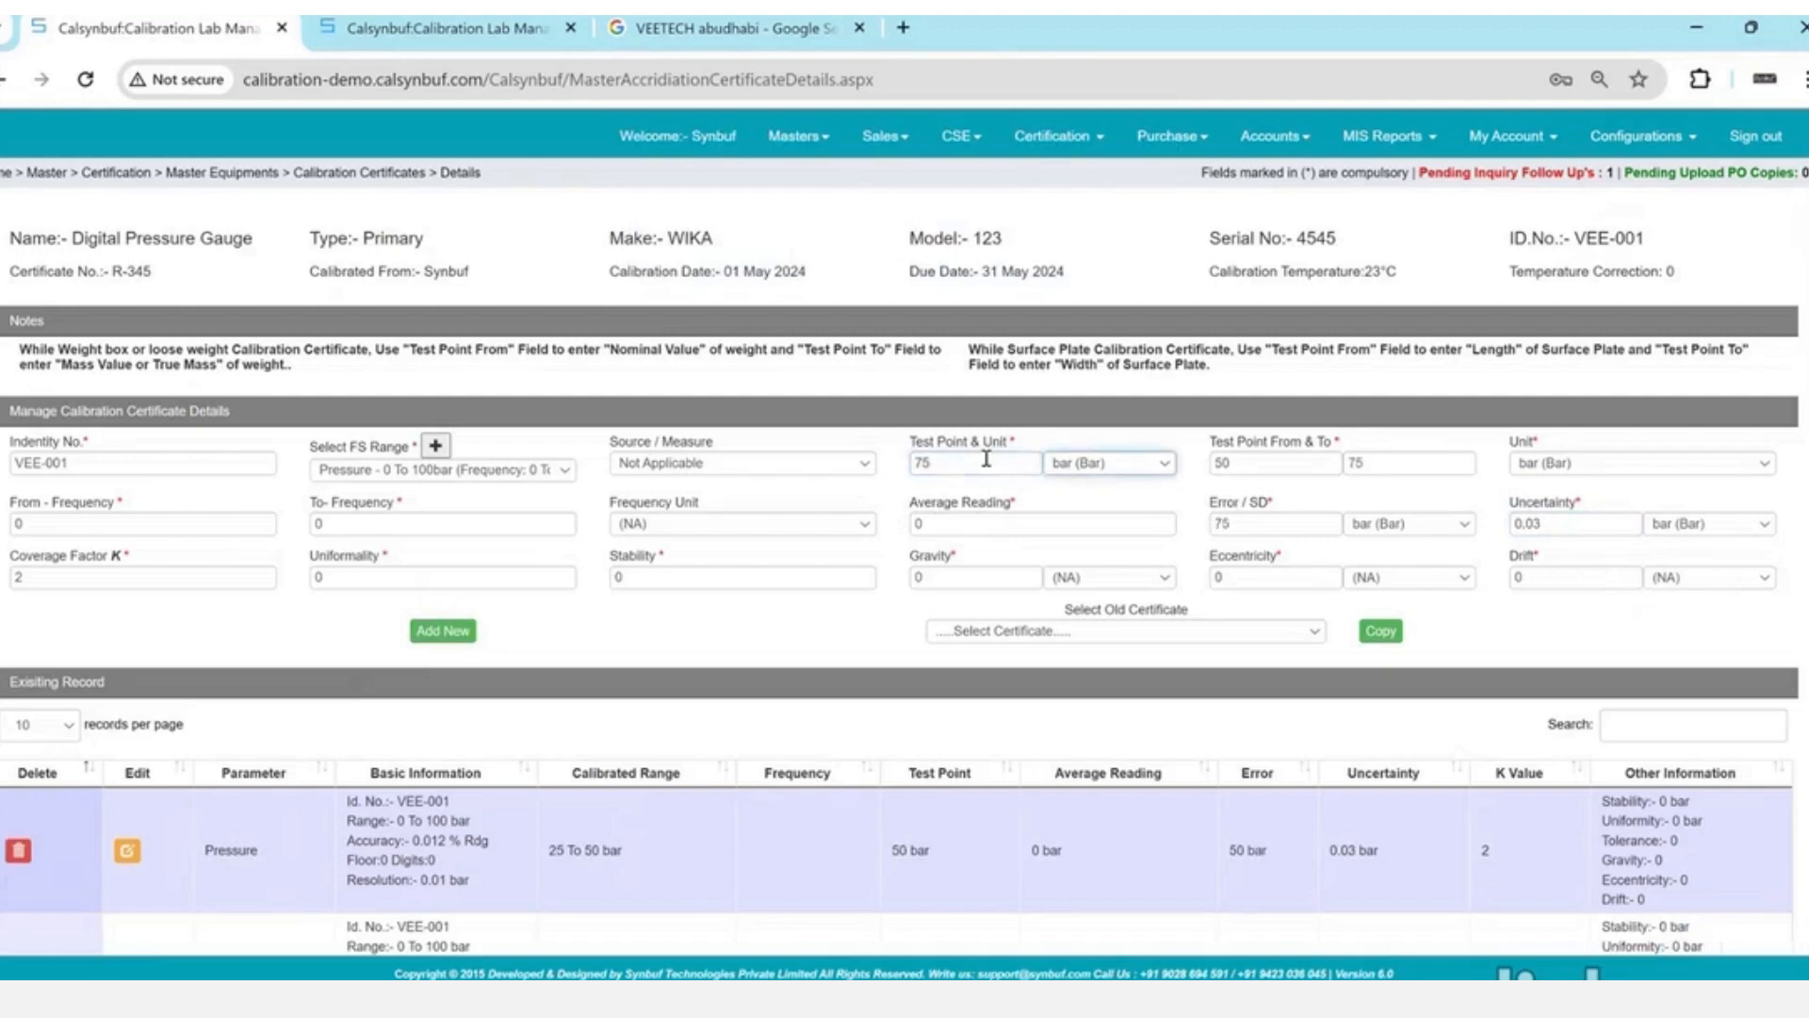
{"action": "left_click", "coordinate": [1543, 523]}
{"action": "key", "text": "BackSpace"}
{"action": "type", "text": "25"}
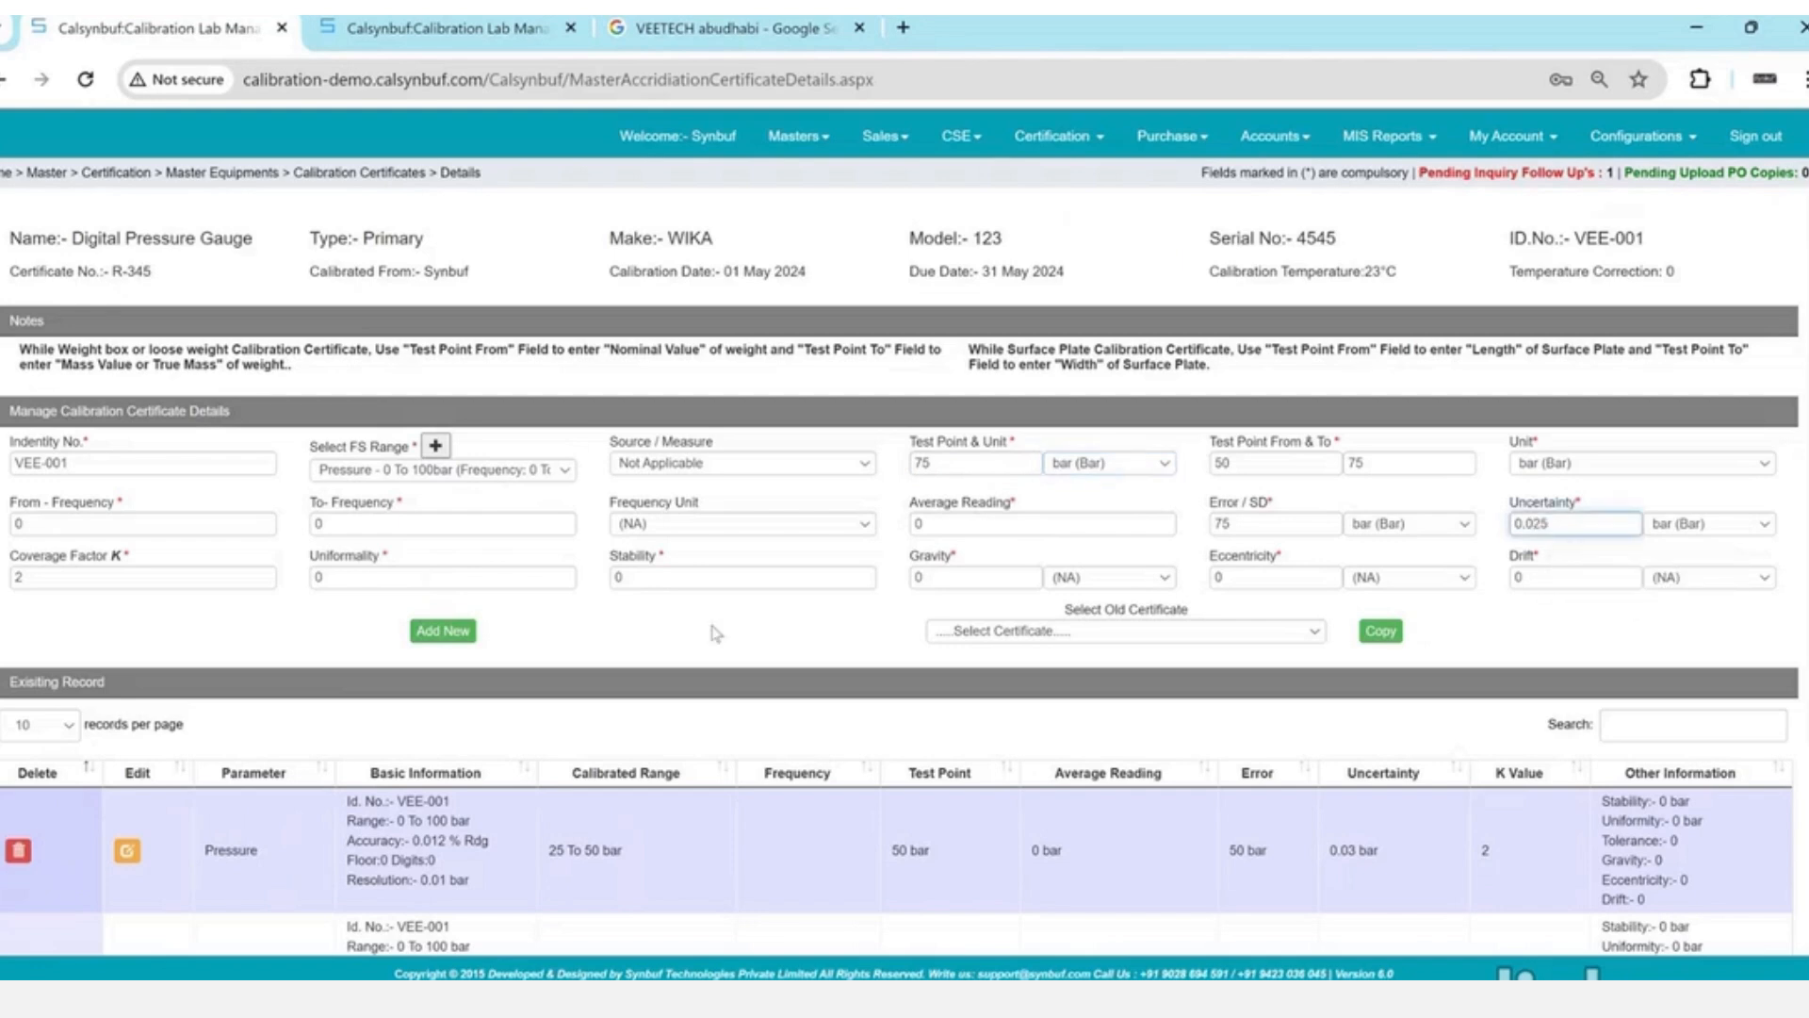
{"action": "left_click", "coordinate": [429, 634]}
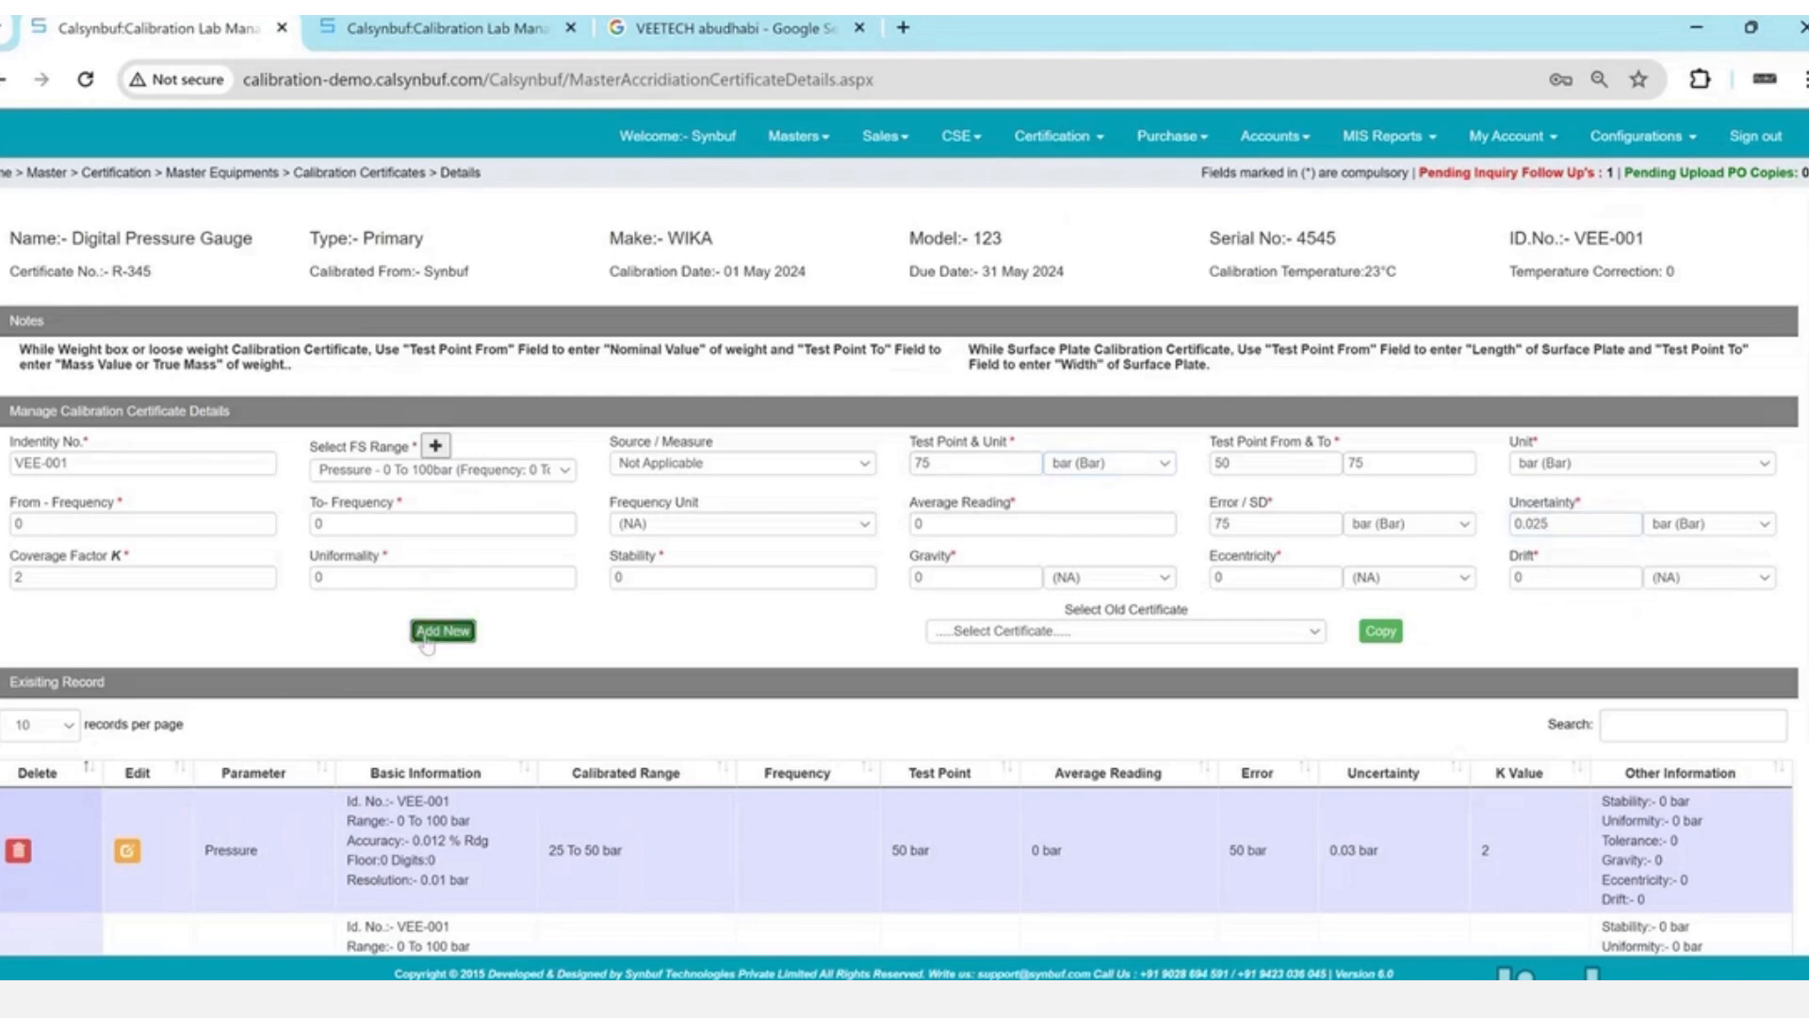
{"action": "key", "text": "Return"}
- Add the final 100 bar test point record
{"action": "double_click", "coordinate": [951, 464]}
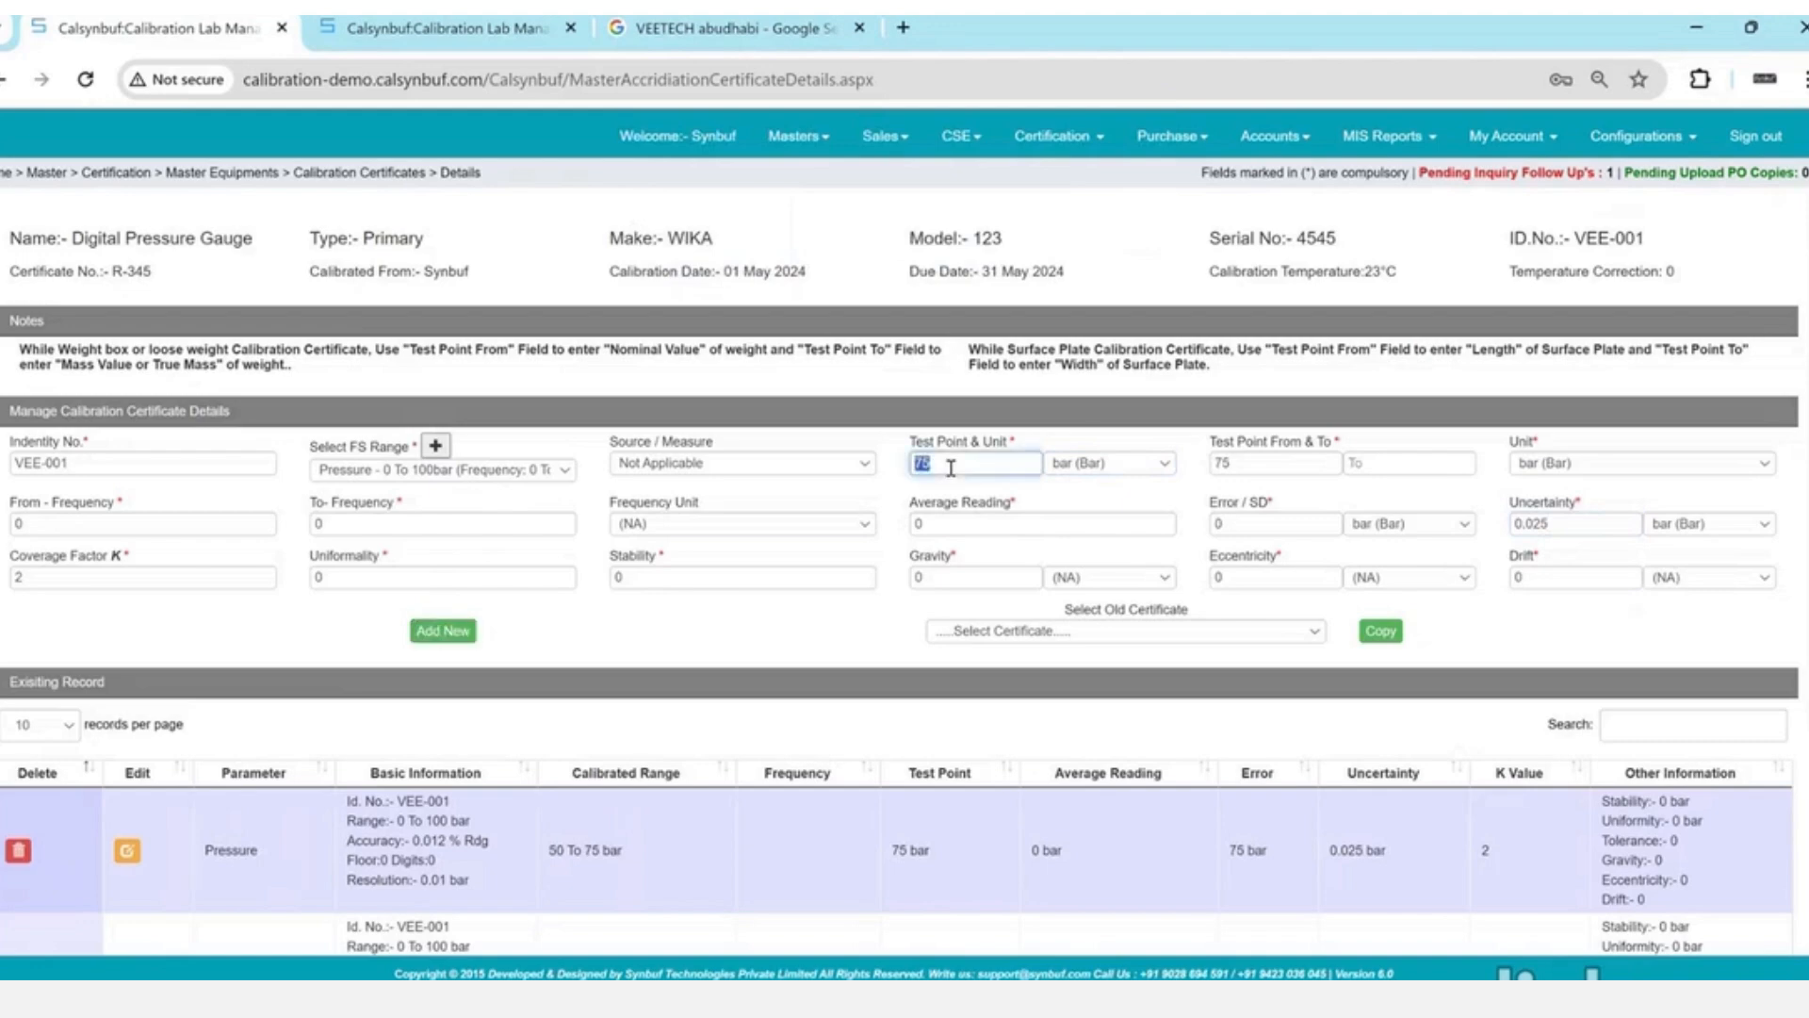
{"action": "type", "text": "100"}
{"action": "key", "text": "Tab"}
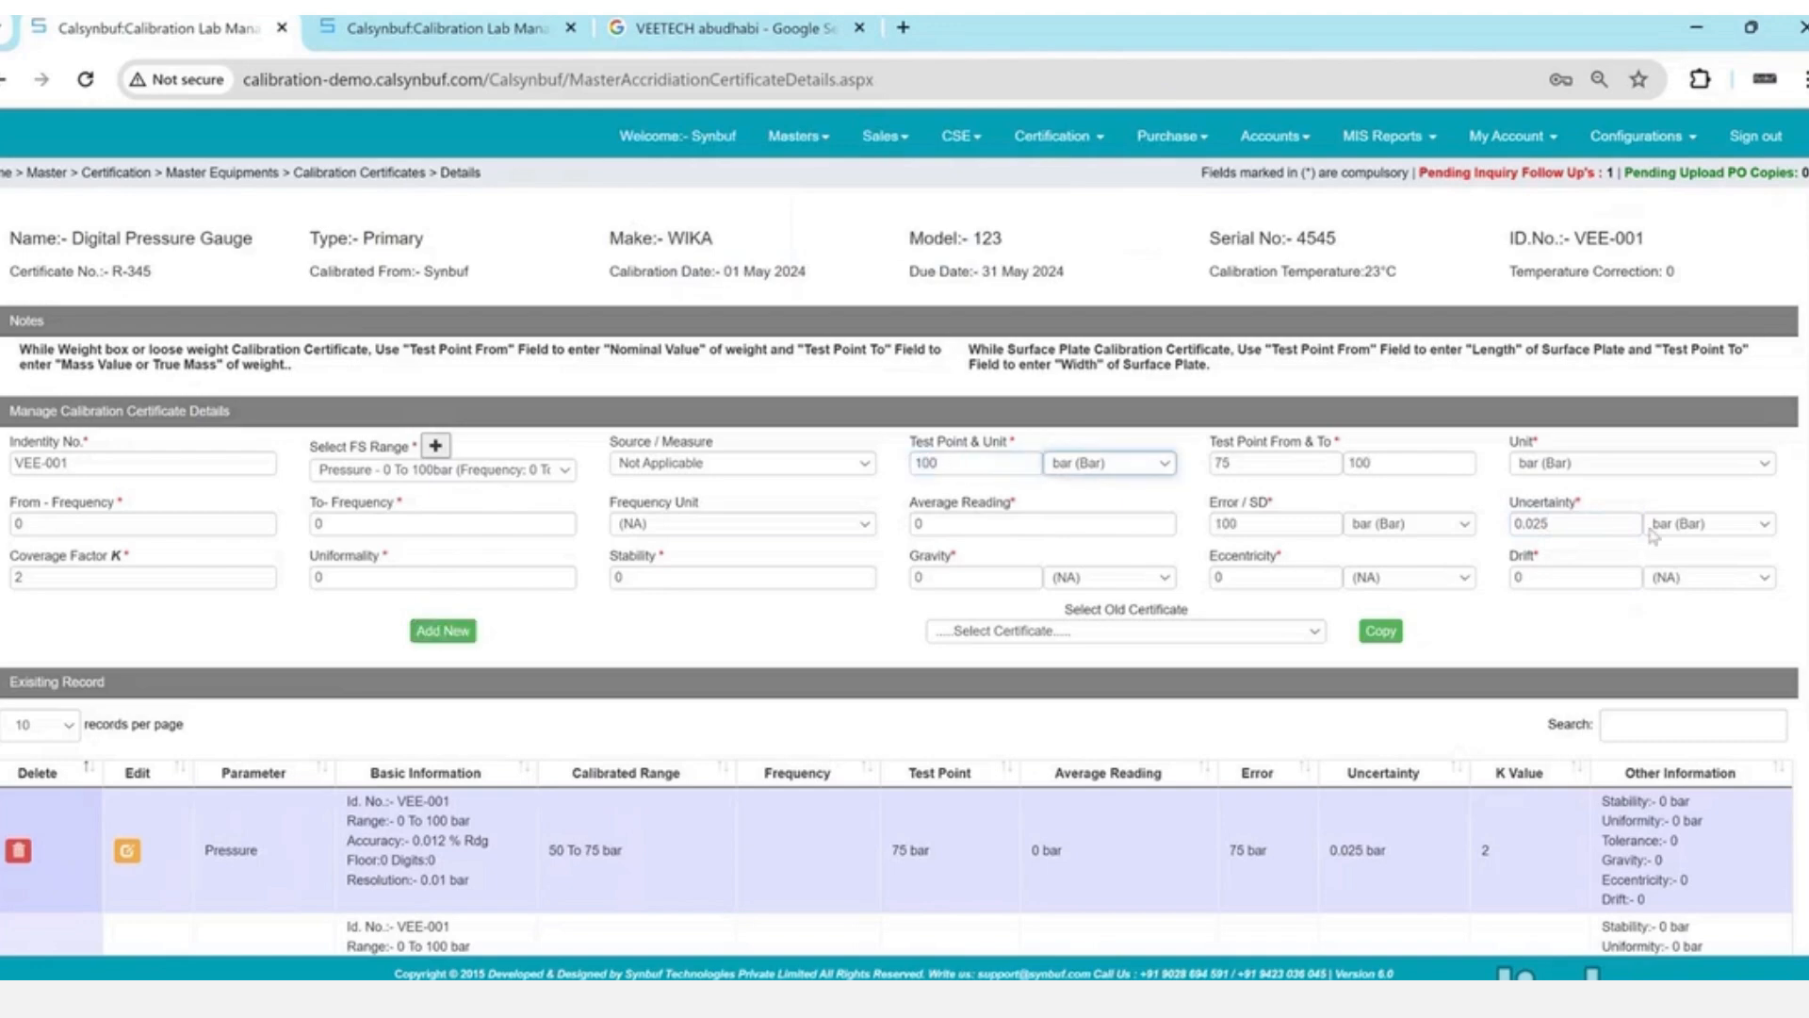
{"action": "left_click", "coordinate": [1584, 524]}
{"action": "left_click", "coordinate": [443, 630]}
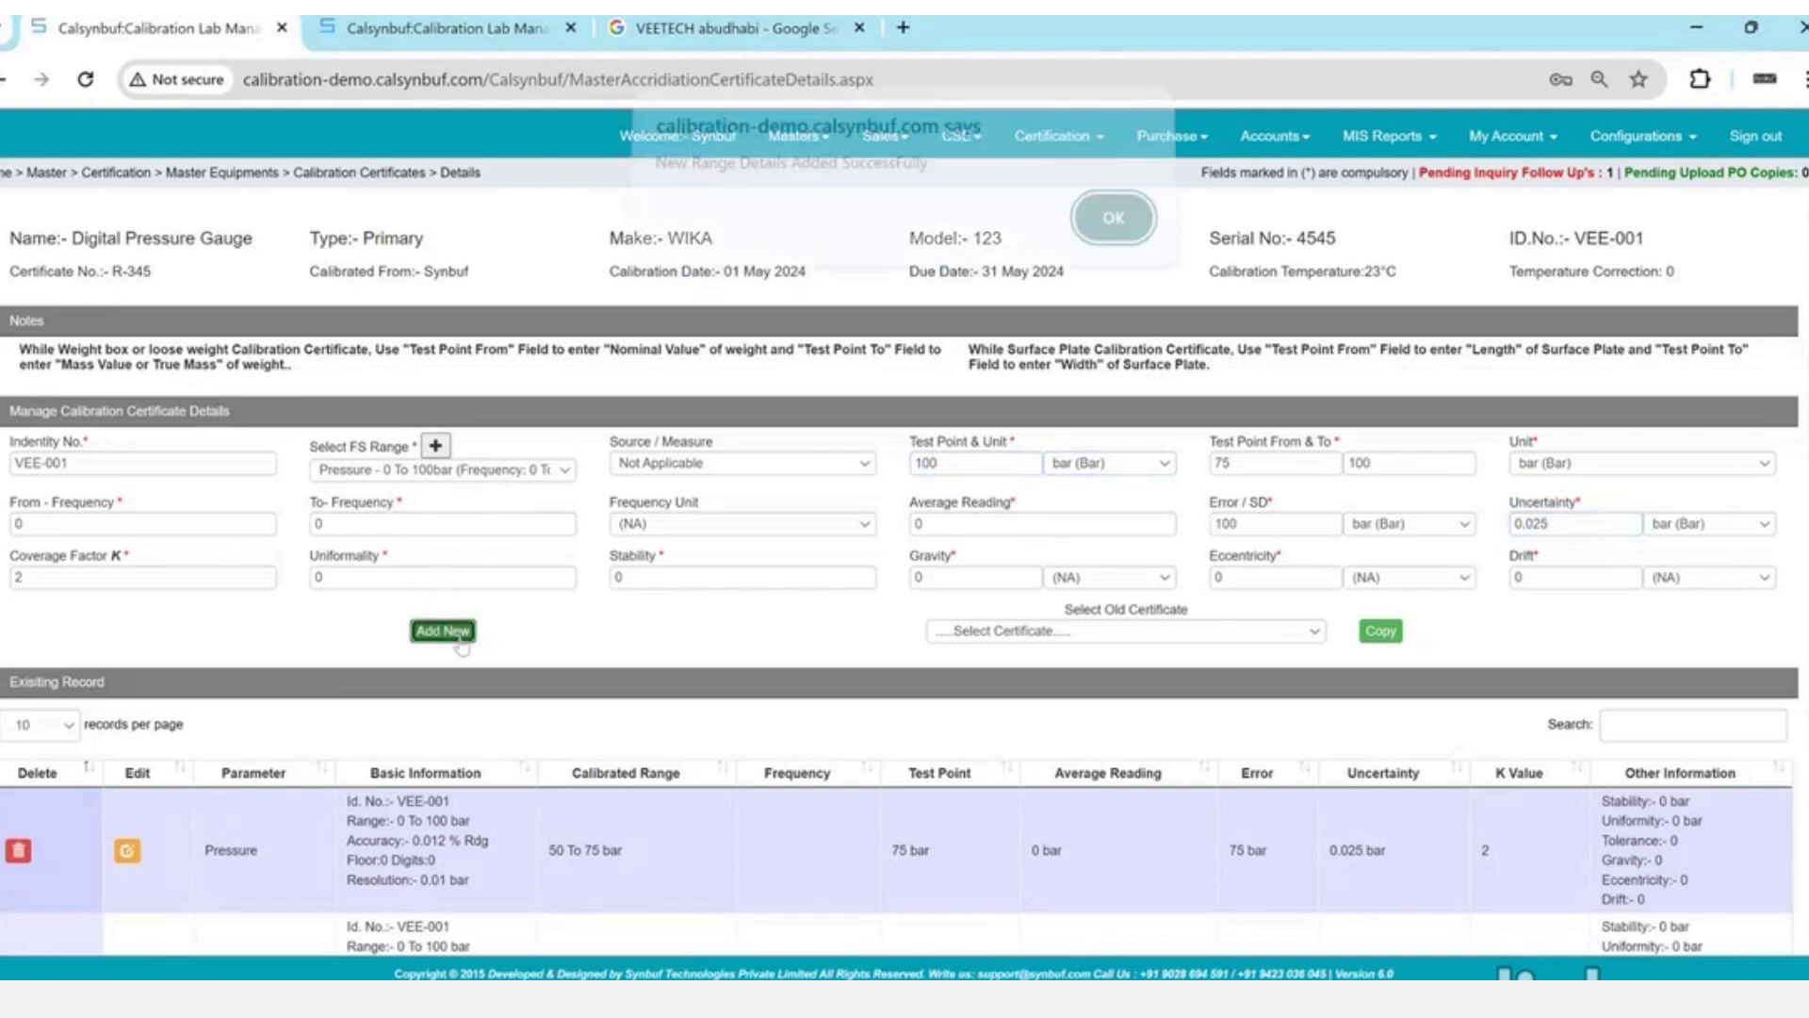
{"action": "key", "text": "Return"}
{"action": "scroll", "coordinate": [462, 641], "scroll_direction": "down", "scroll_amount": 6}
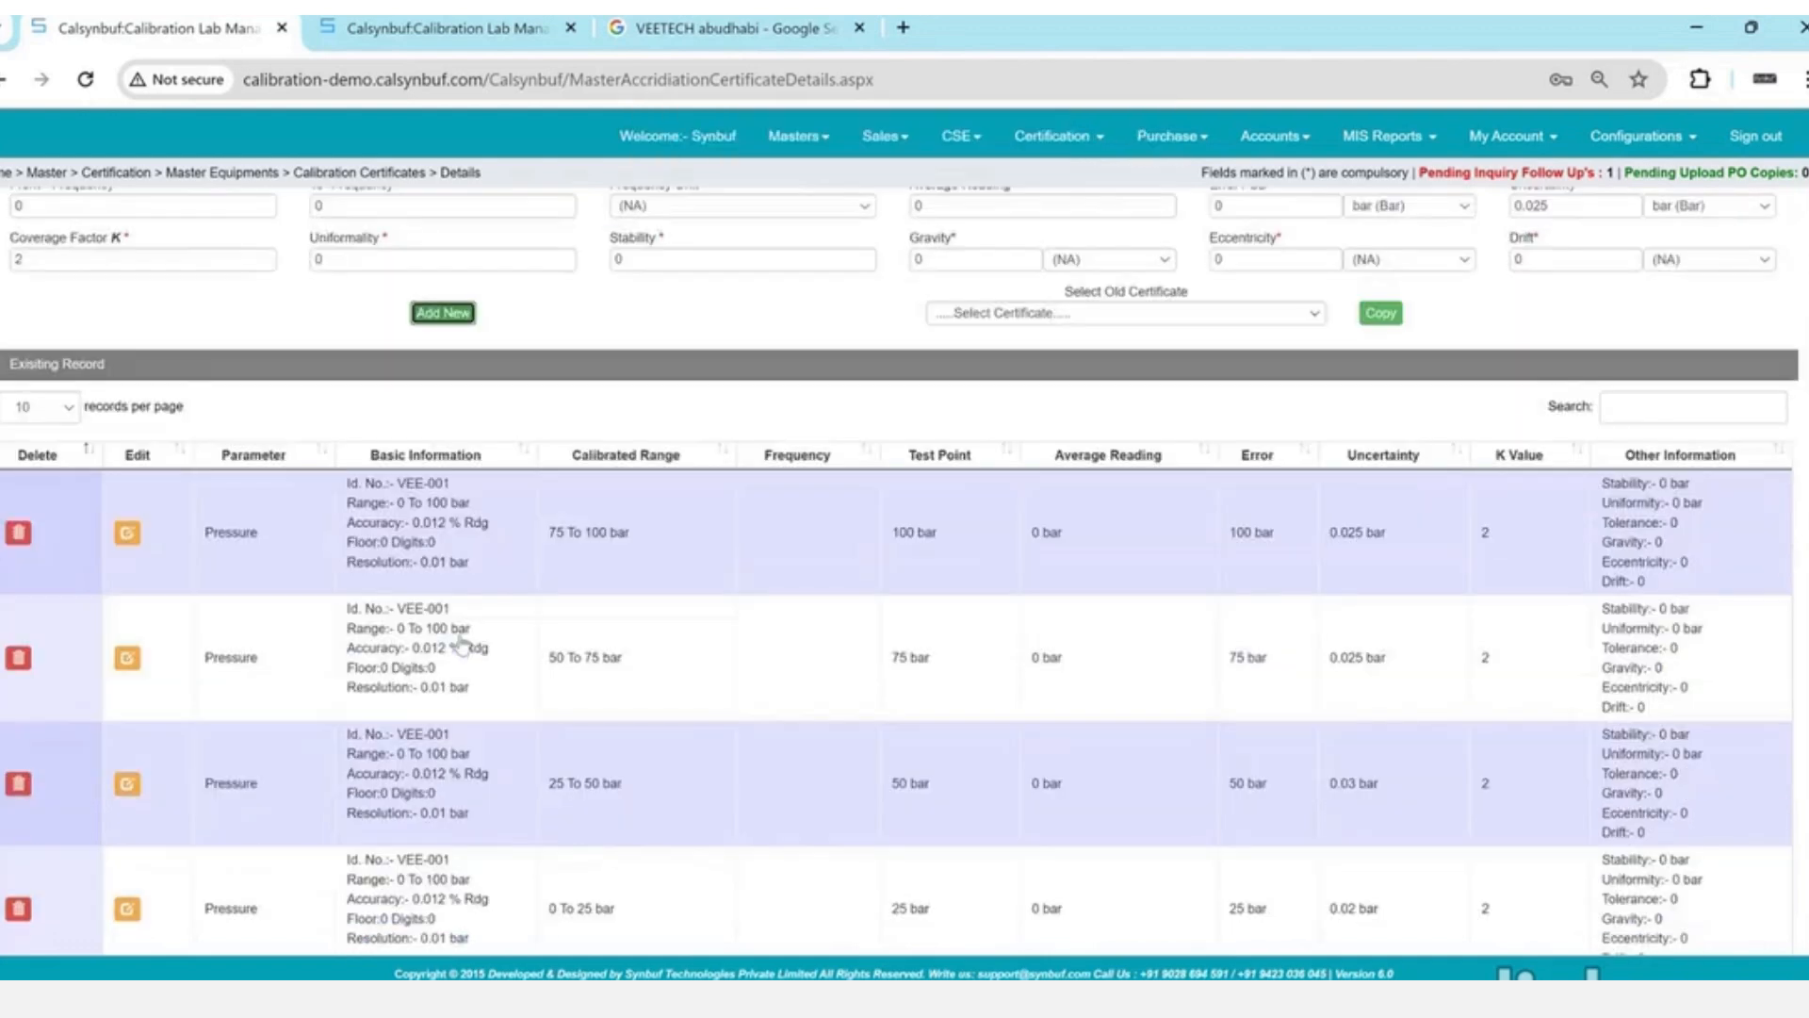
{"action": "scroll", "coordinate": [462, 634], "scroll_direction": "up", "scroll_amount": 1}
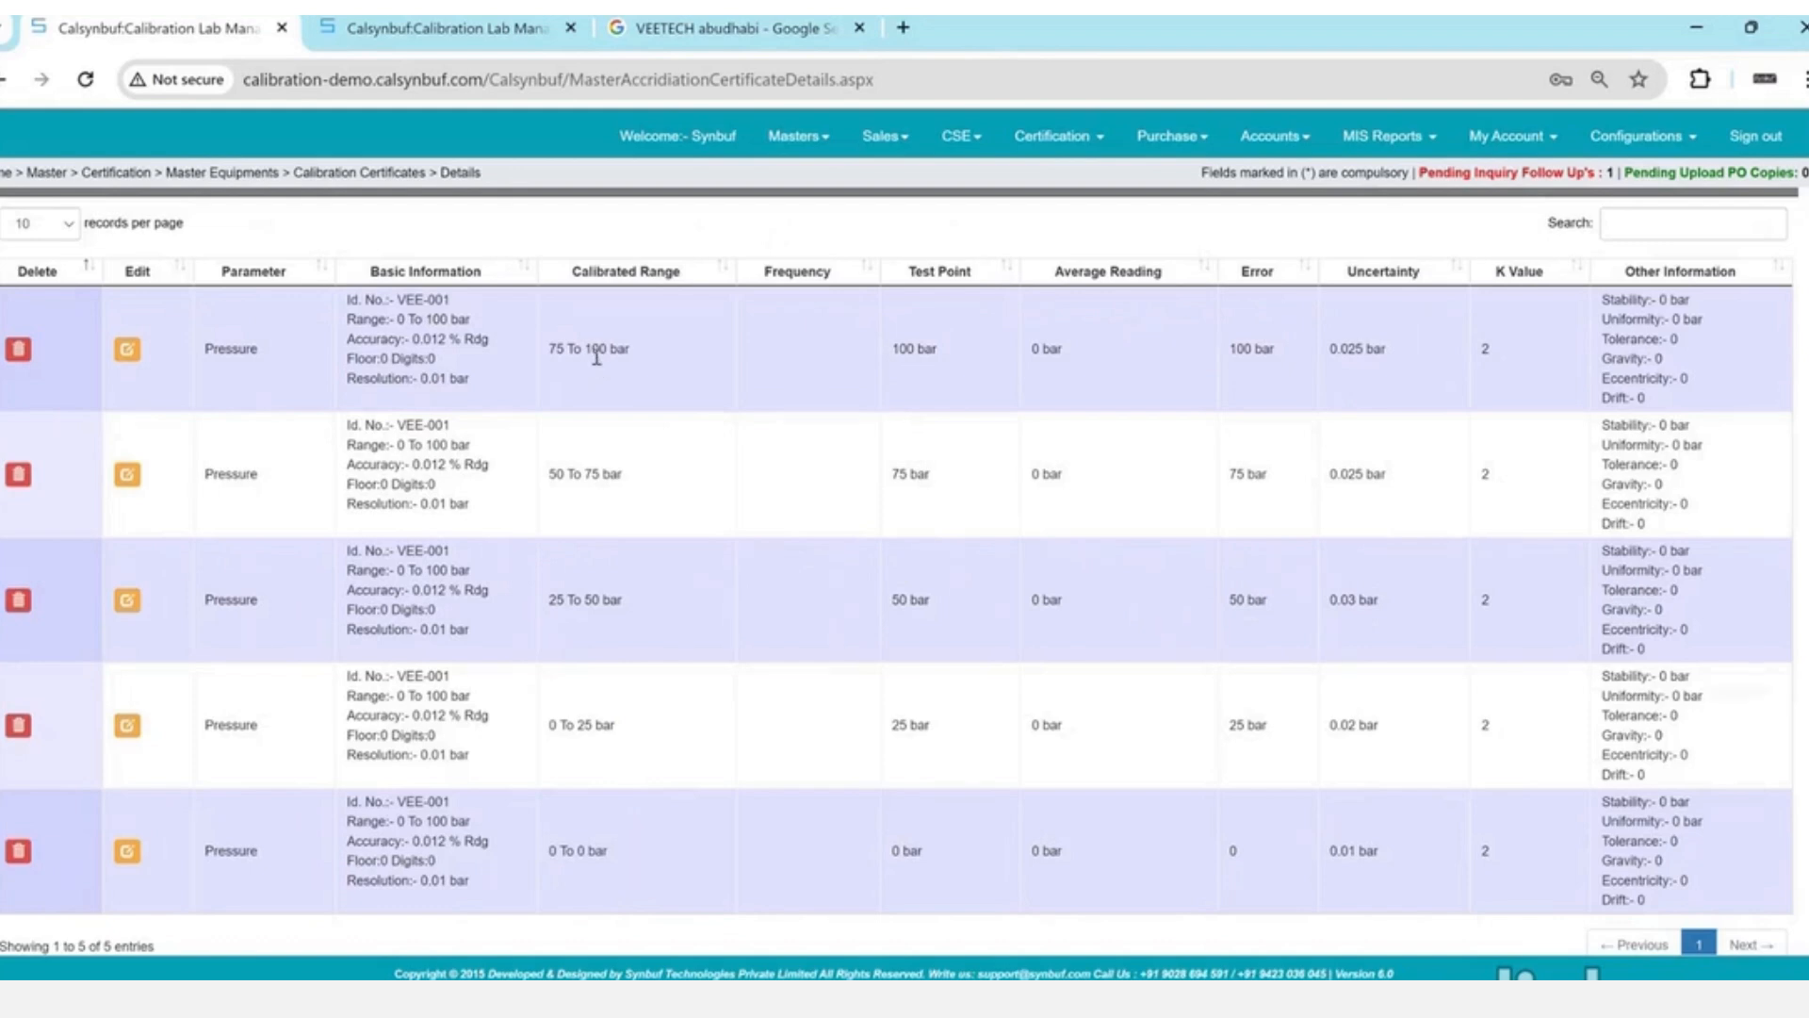
{"action": "scroll", "coordinate": [596, 356], "scroll_direction": "up", "scroll_amount": 5}
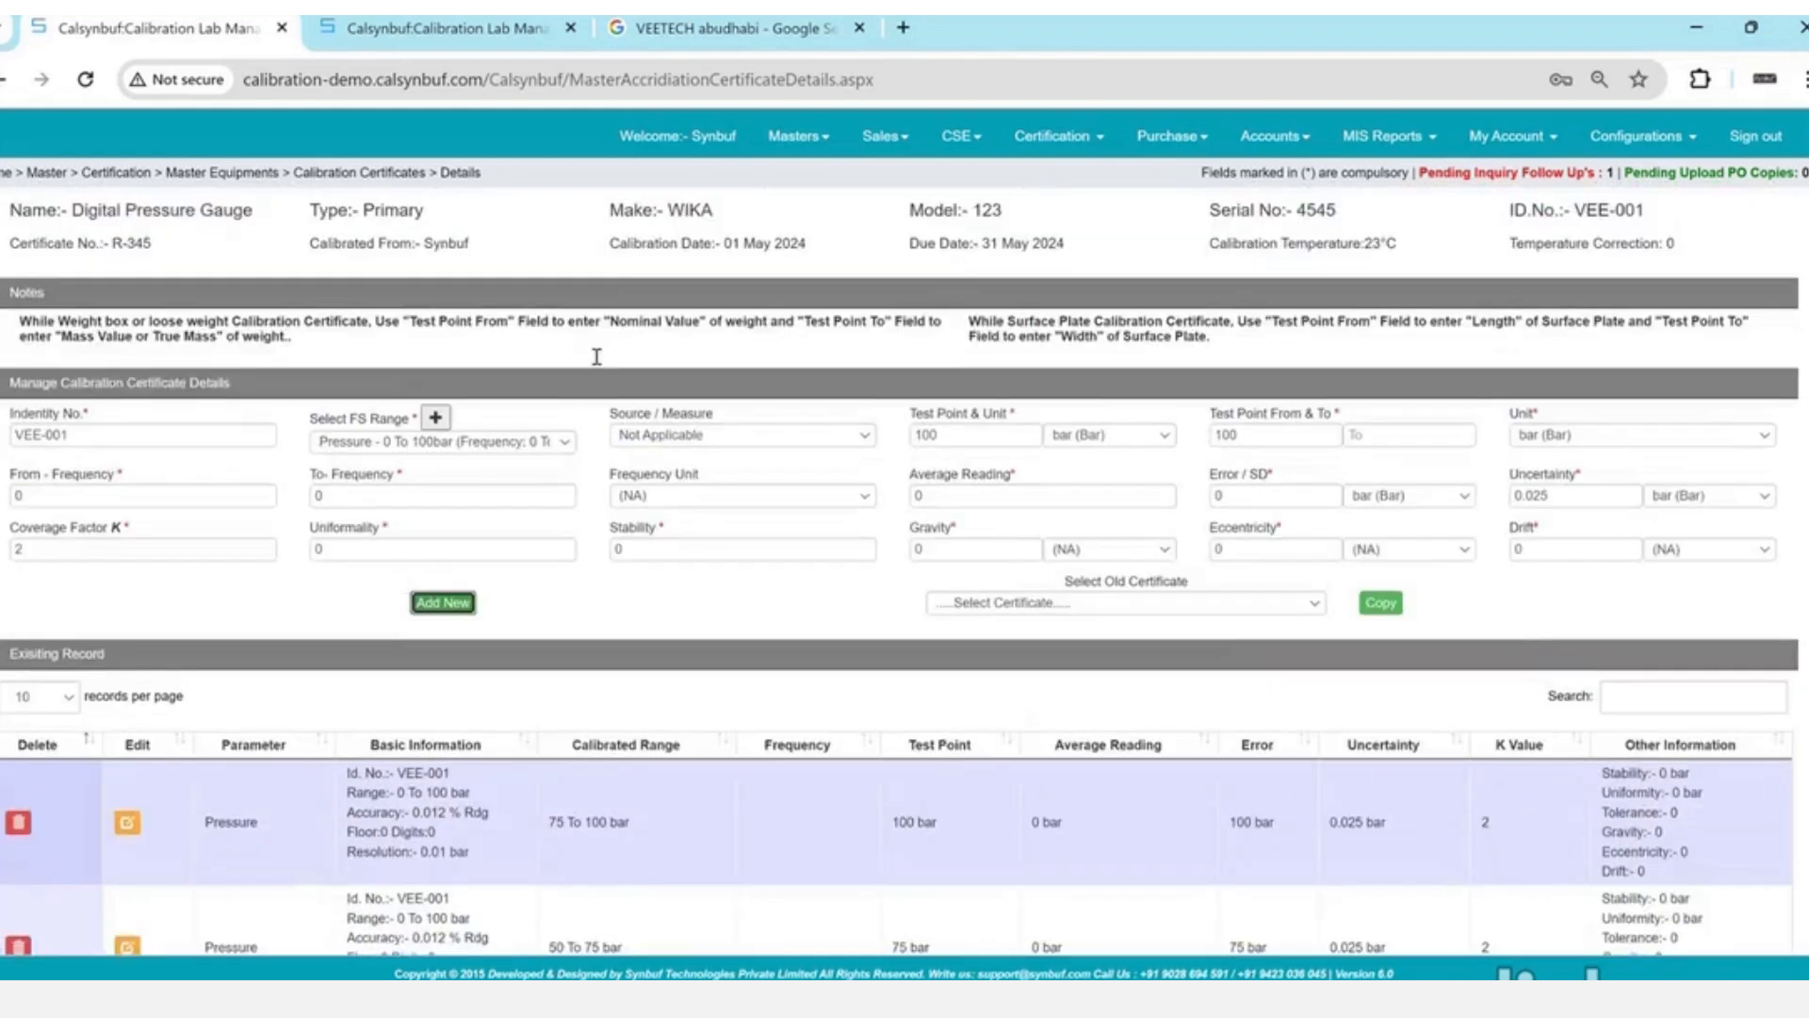
- Go to Certification > Calibration Procedures and search 'presu' to find the Pressure gauge procedure
{"action": "left_click", "coordinate": [1080, 148]}
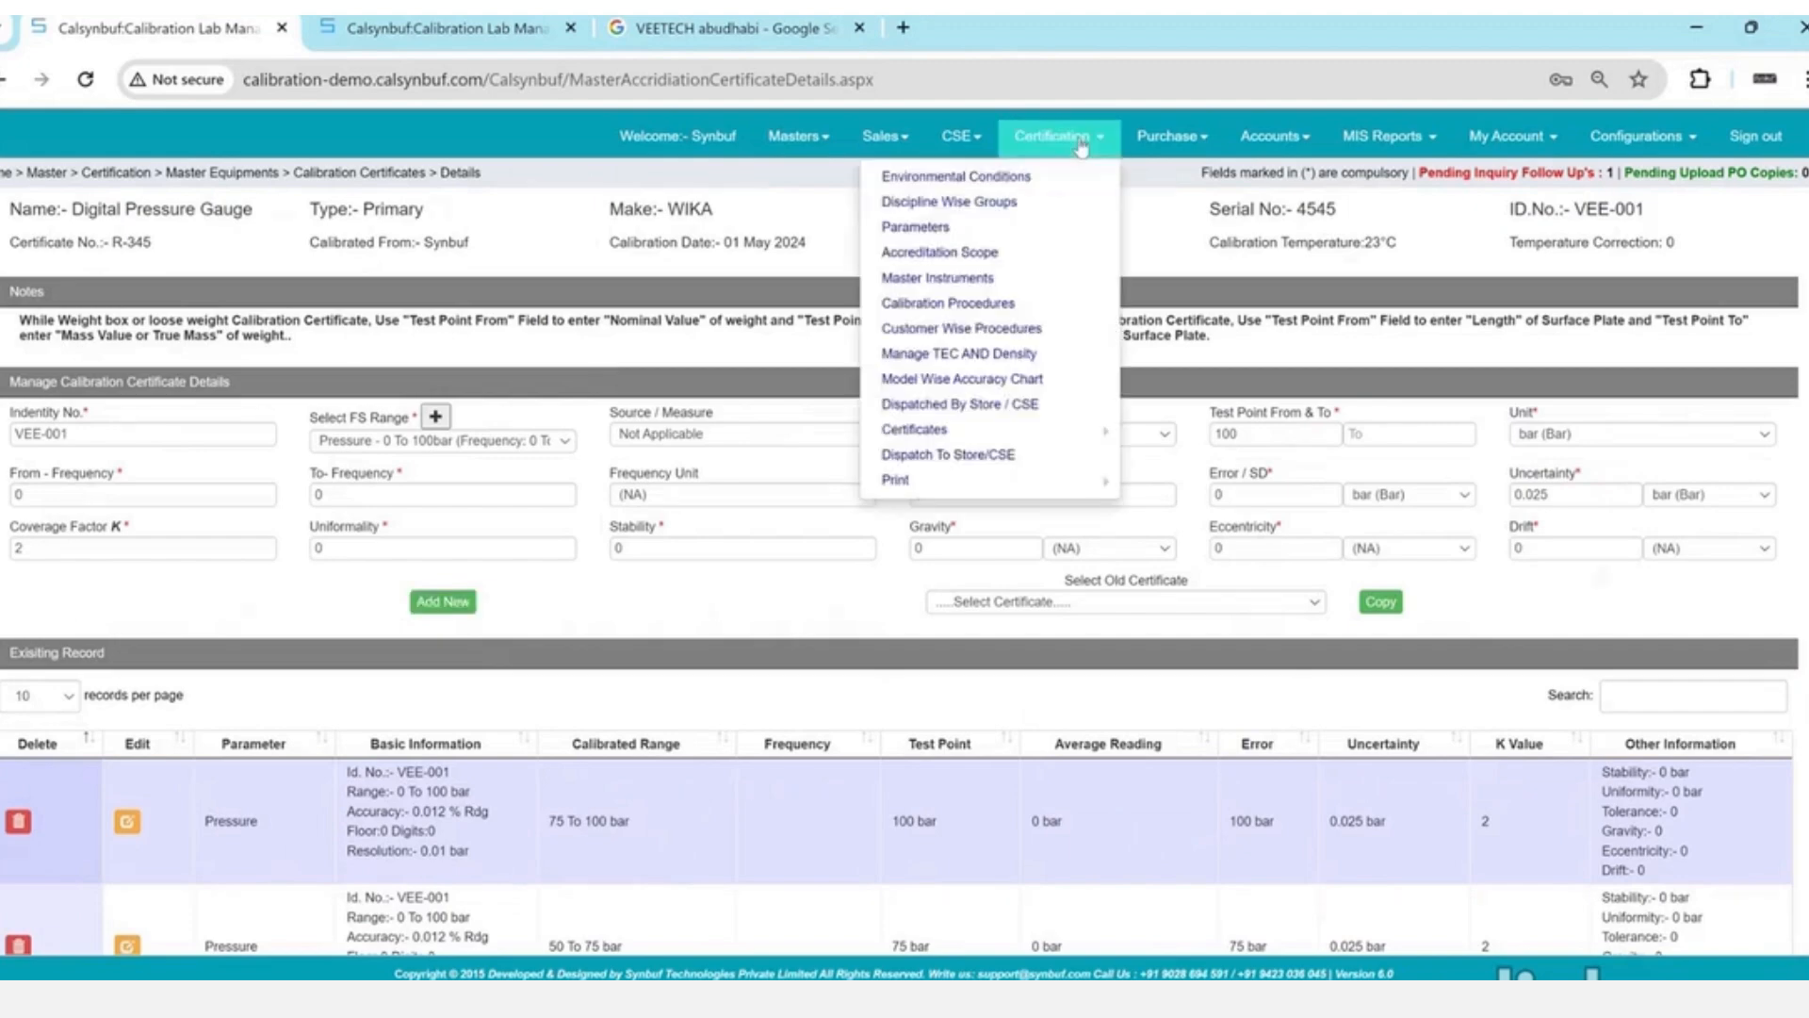
{"action": "left_click", "coordinate": [938, 304]}
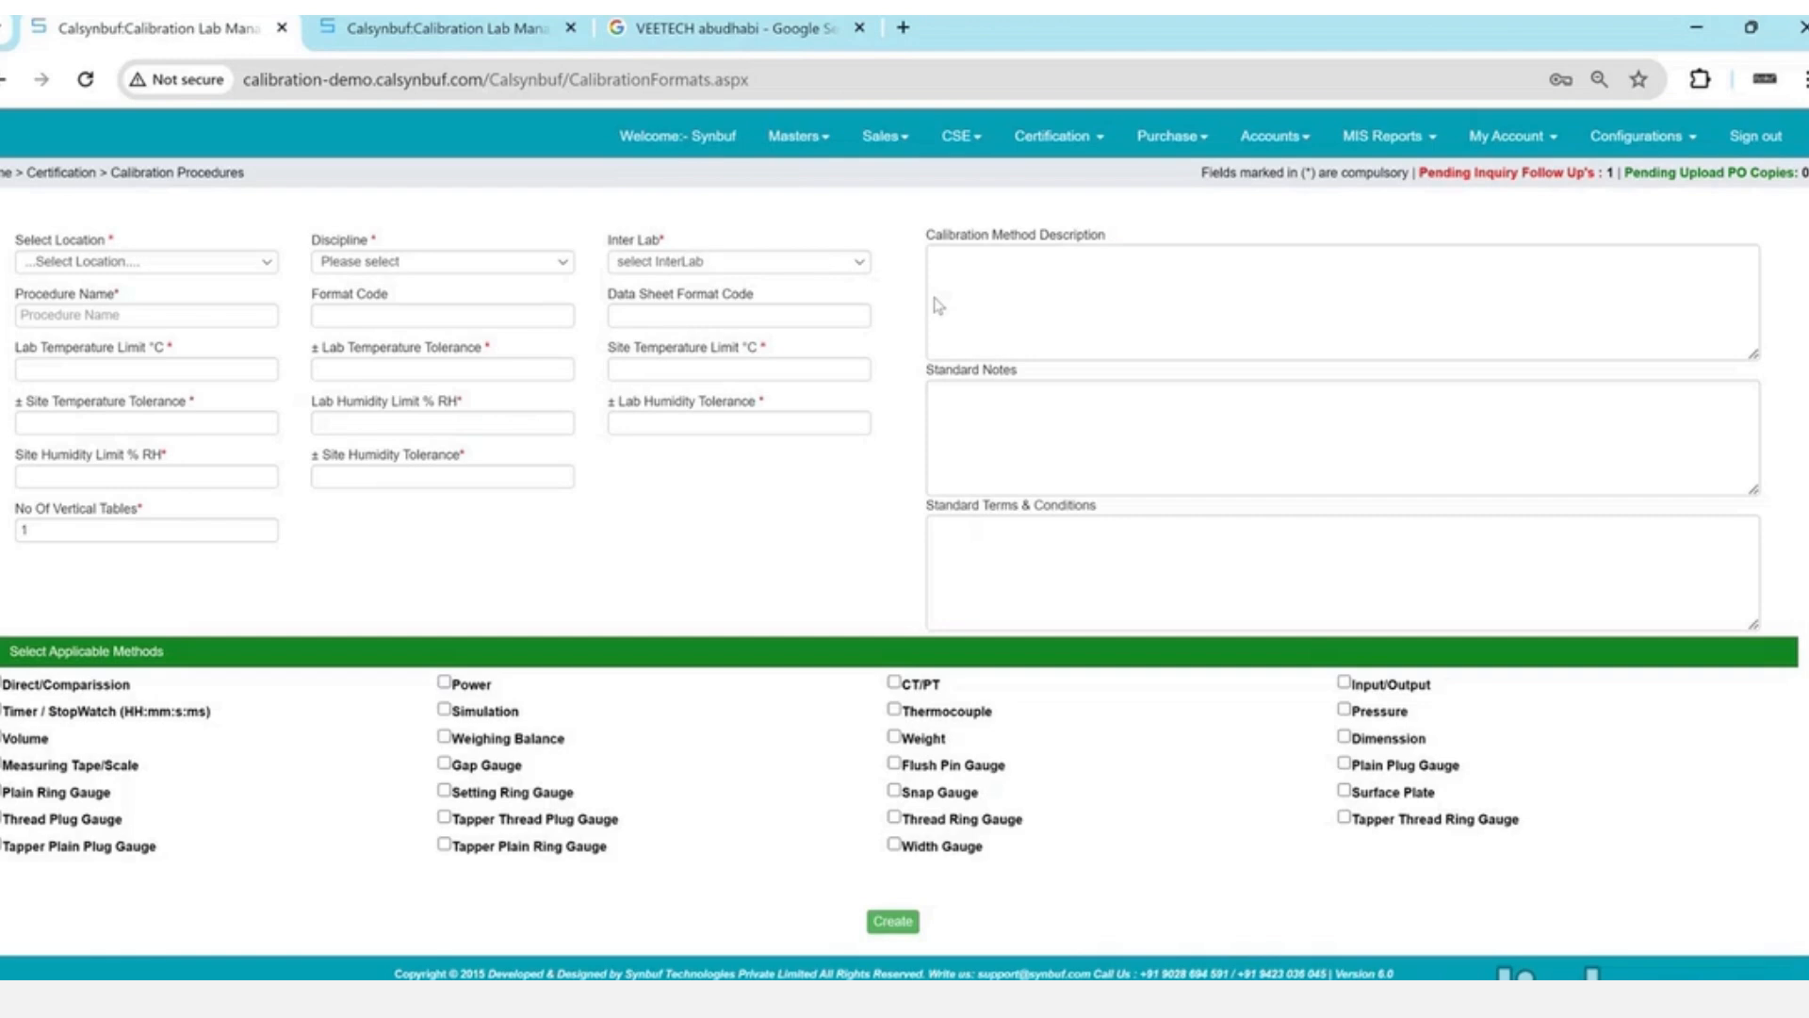
{"action": "scroll", "coordinate": [938, 305], "scroll_direction": "down", "scroll_amount": 5}
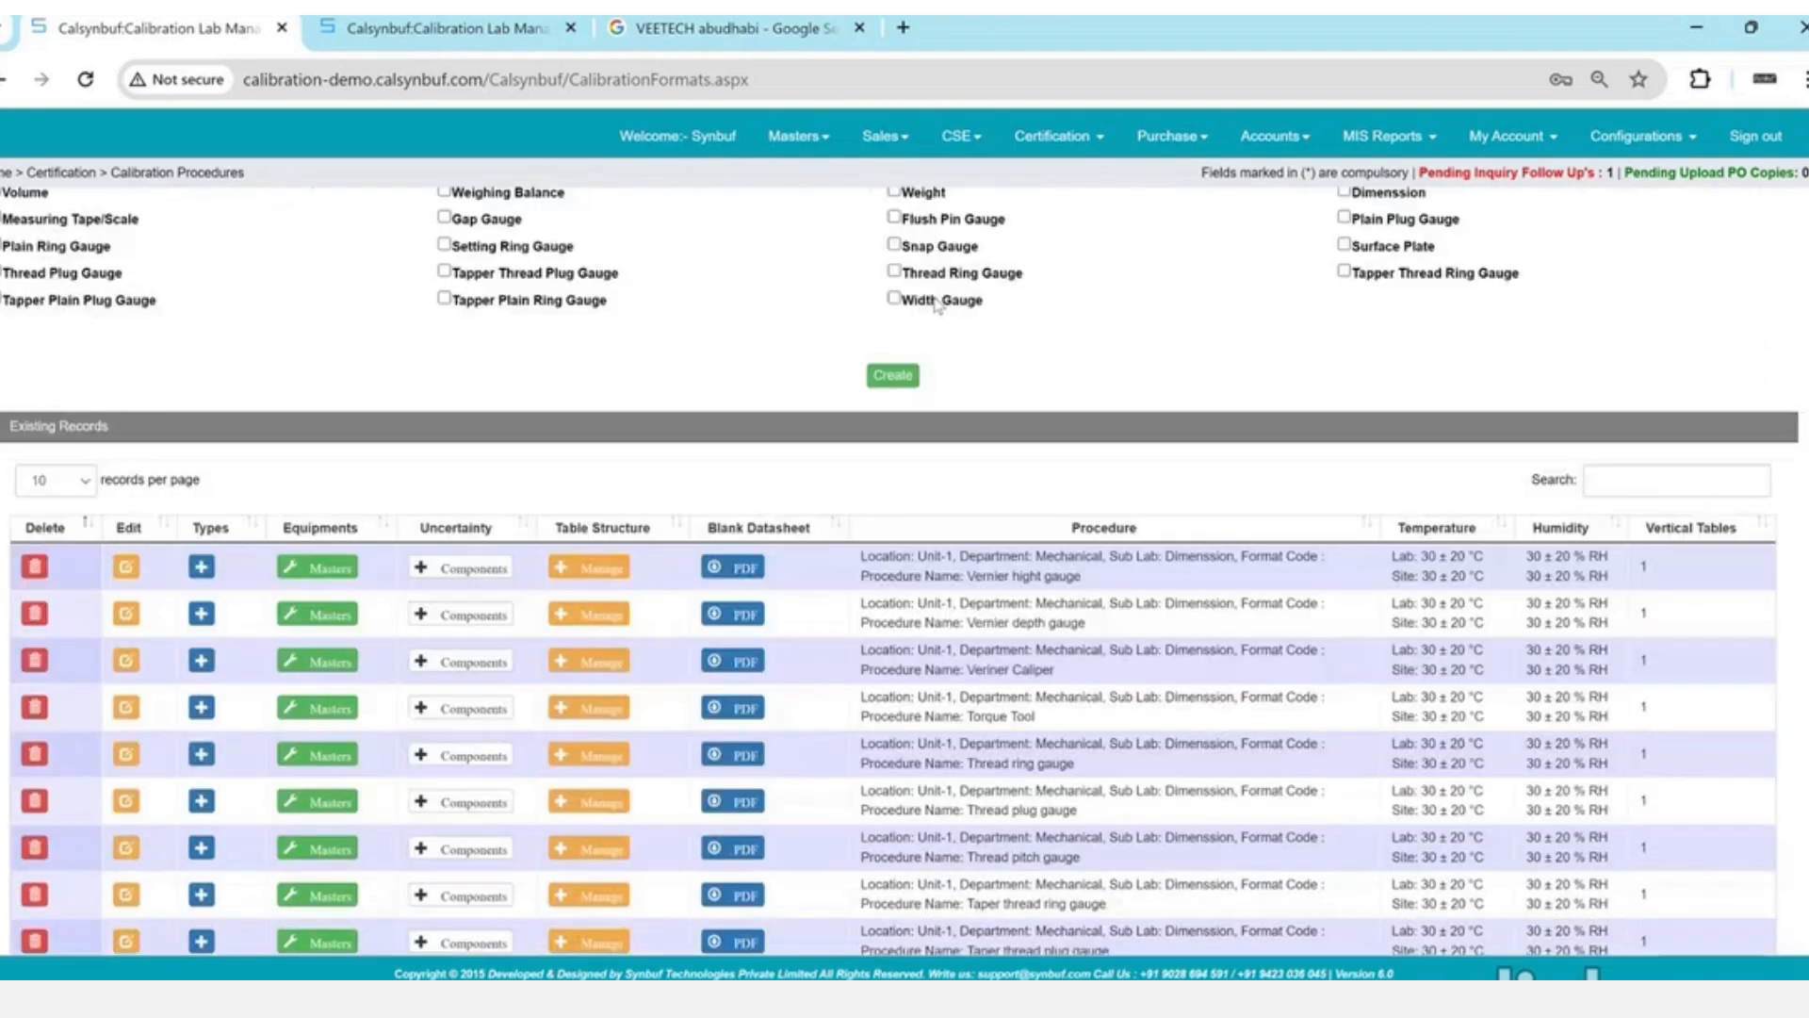
{"action": "left_click", "coordinate": [1656, 485]}
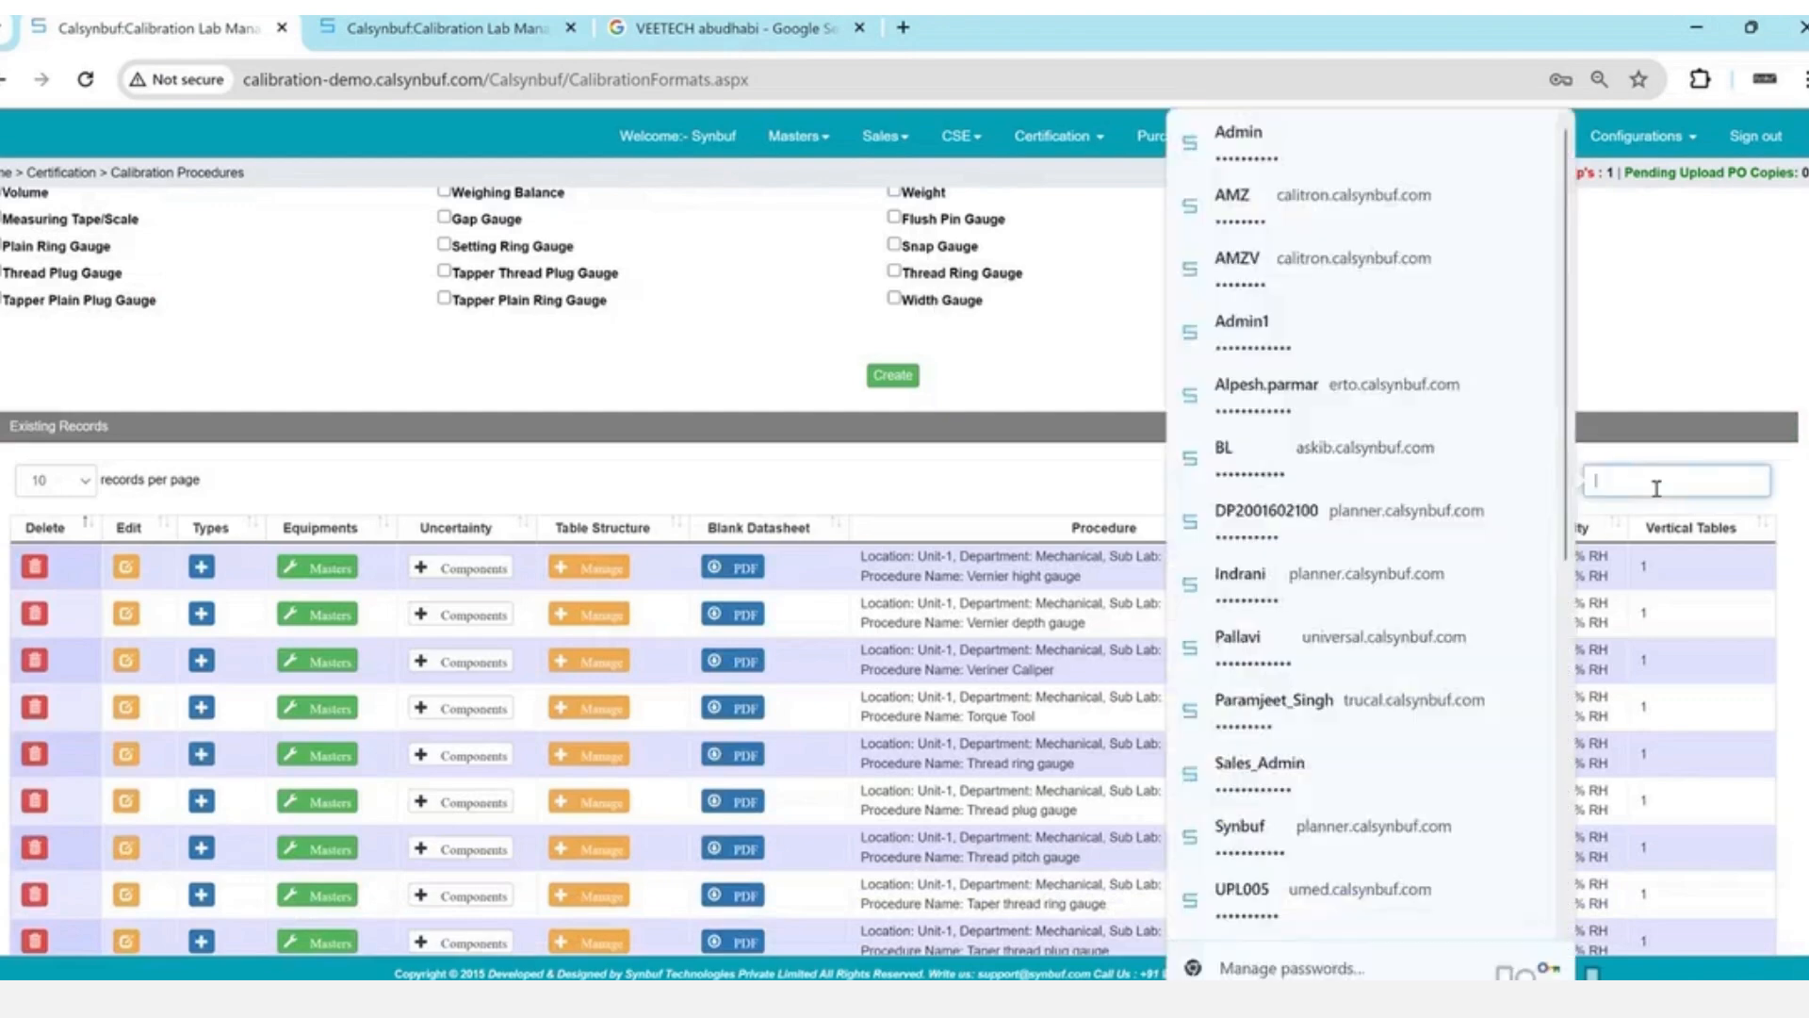
{"action": "type", "text": "presu"}
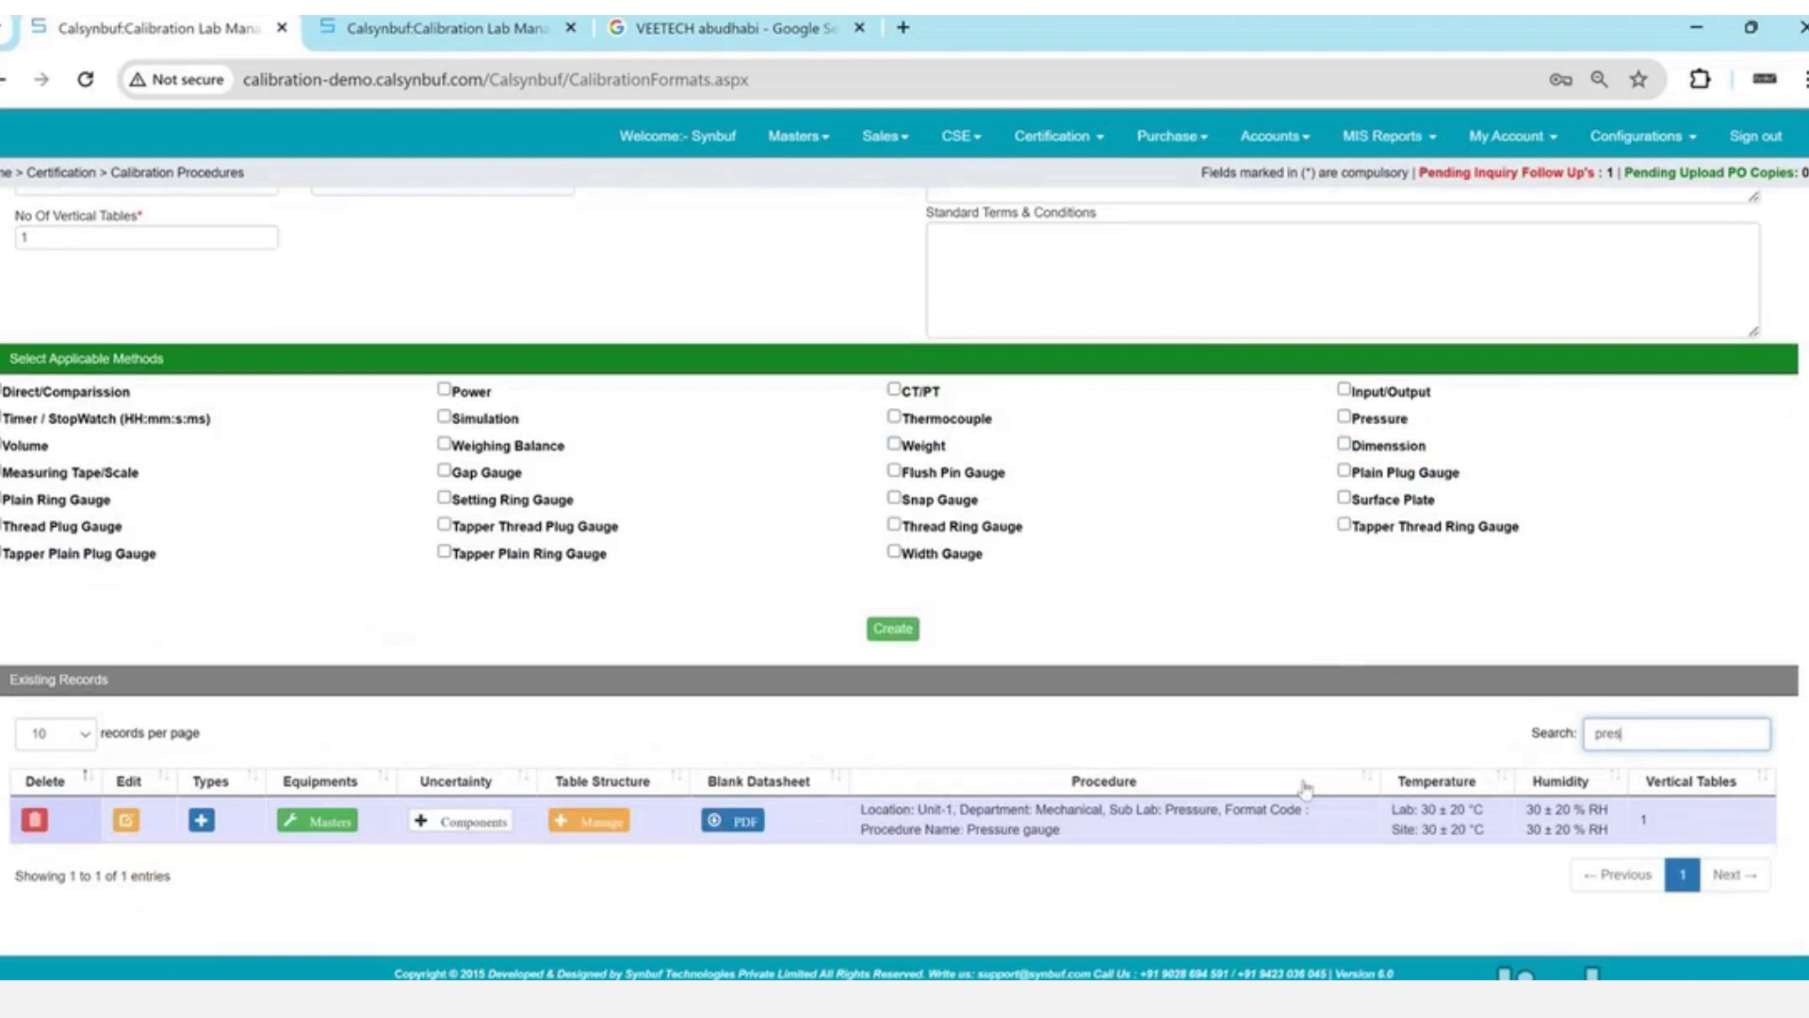
{"action": "triple_click", "coordinate": [1004, 842]}
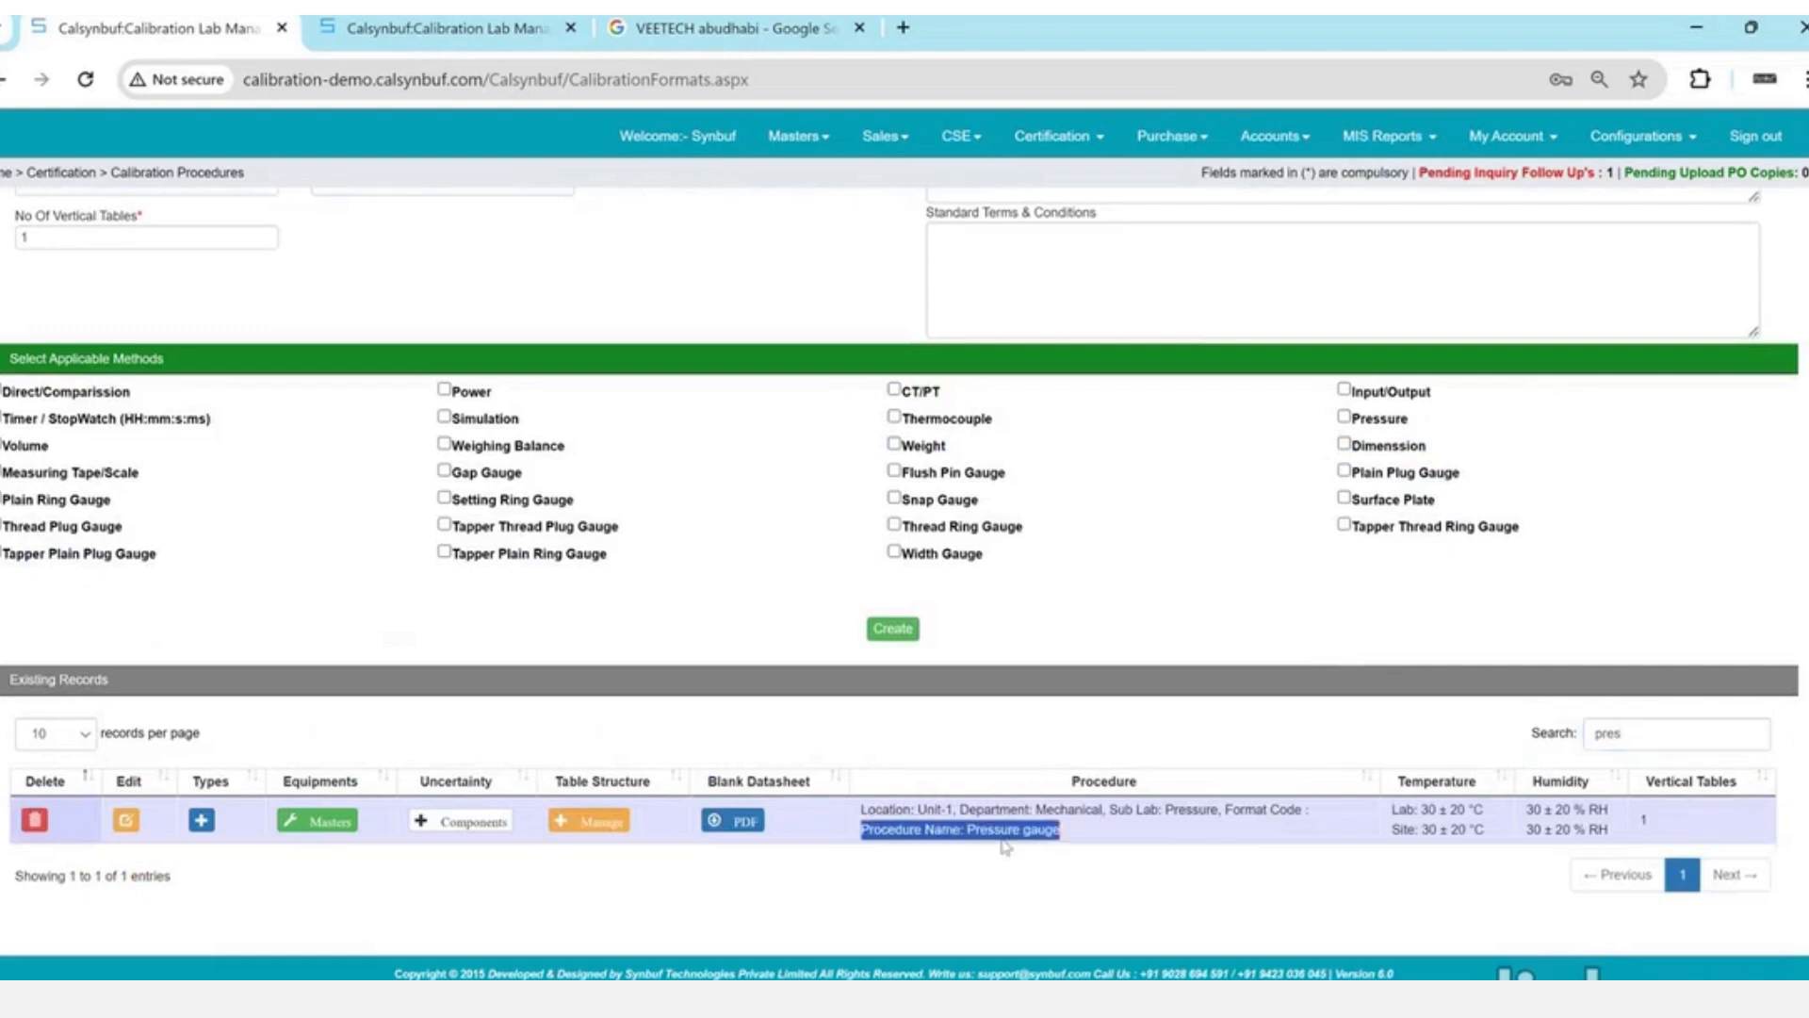
{"action": "scroll", "coordinate": [1001, 838], "scroll_direction": "up", "scroll_amount": 3}
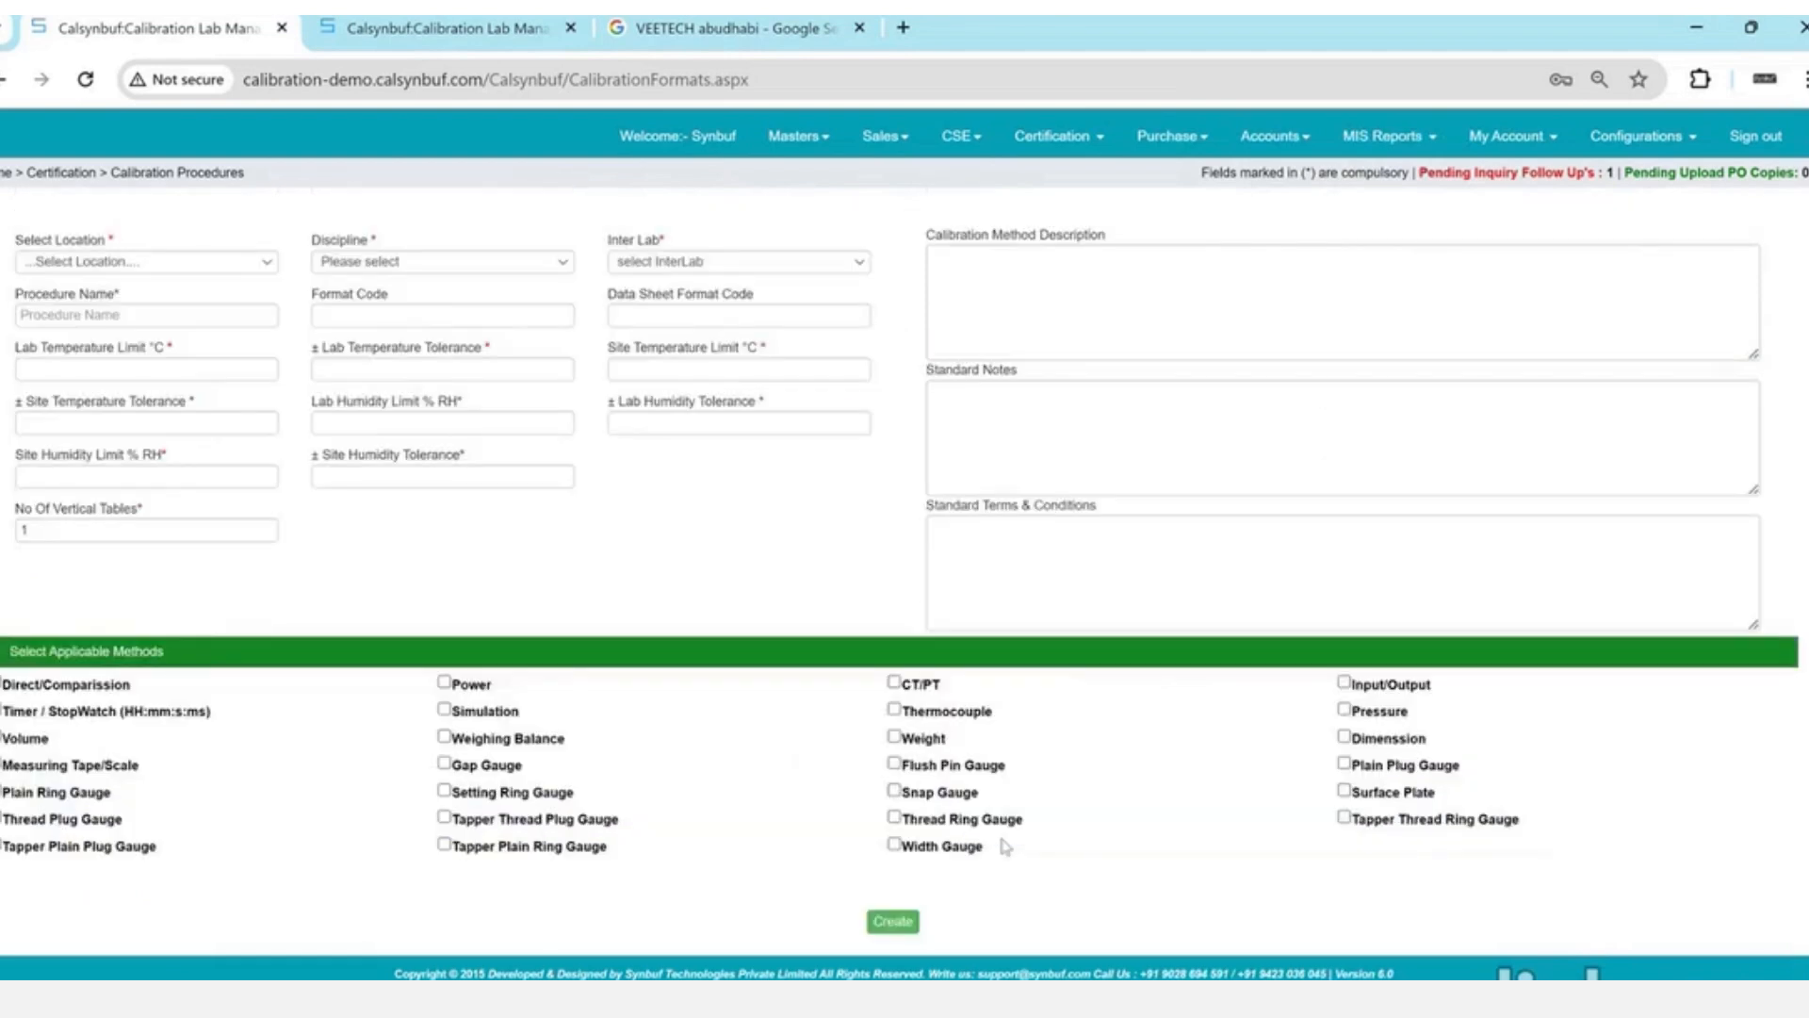
- Set the new procedure's location to Unit-1, discipline to Mechanical and inter lab to Pressure
{"action": "left_click", "coordinate": [242, 263]}
{"action": "left_click", "coordinate": [242, 297]}
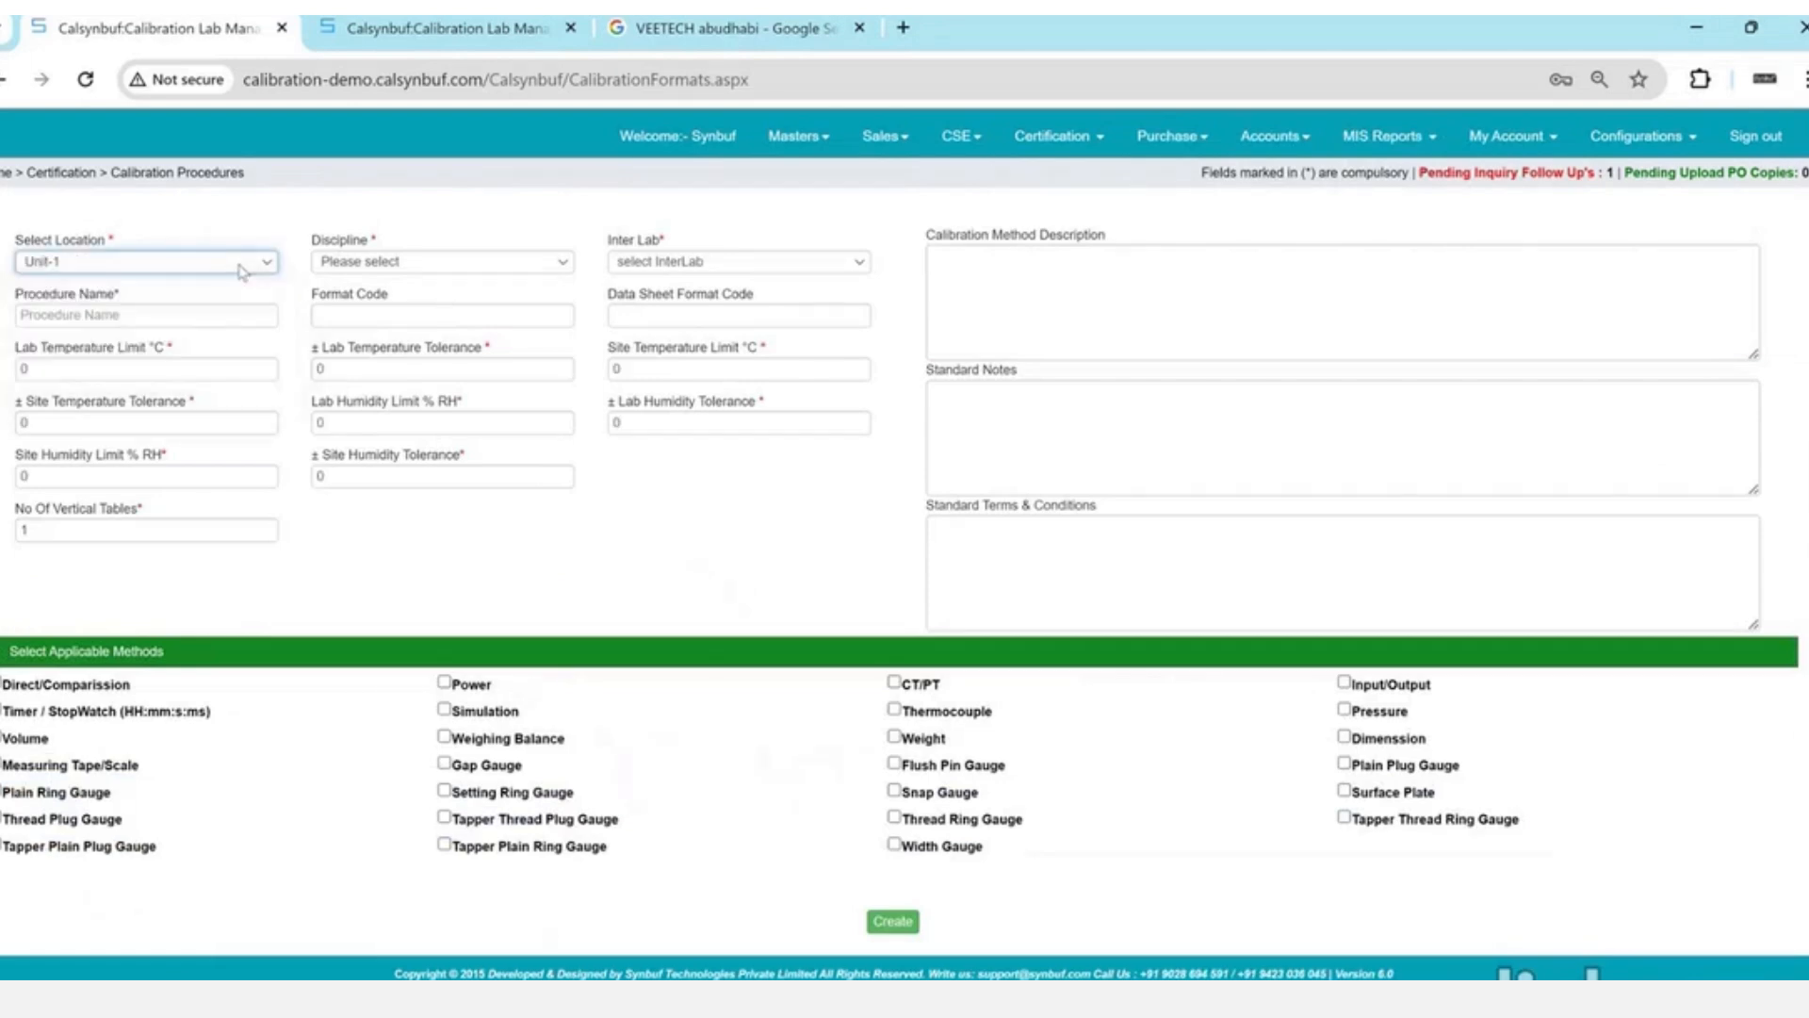
{"action": "left_click", "coordinate": [411, 272]}
{"action": "key", "text": "m"}
{"action": "key", "text": "Return"}
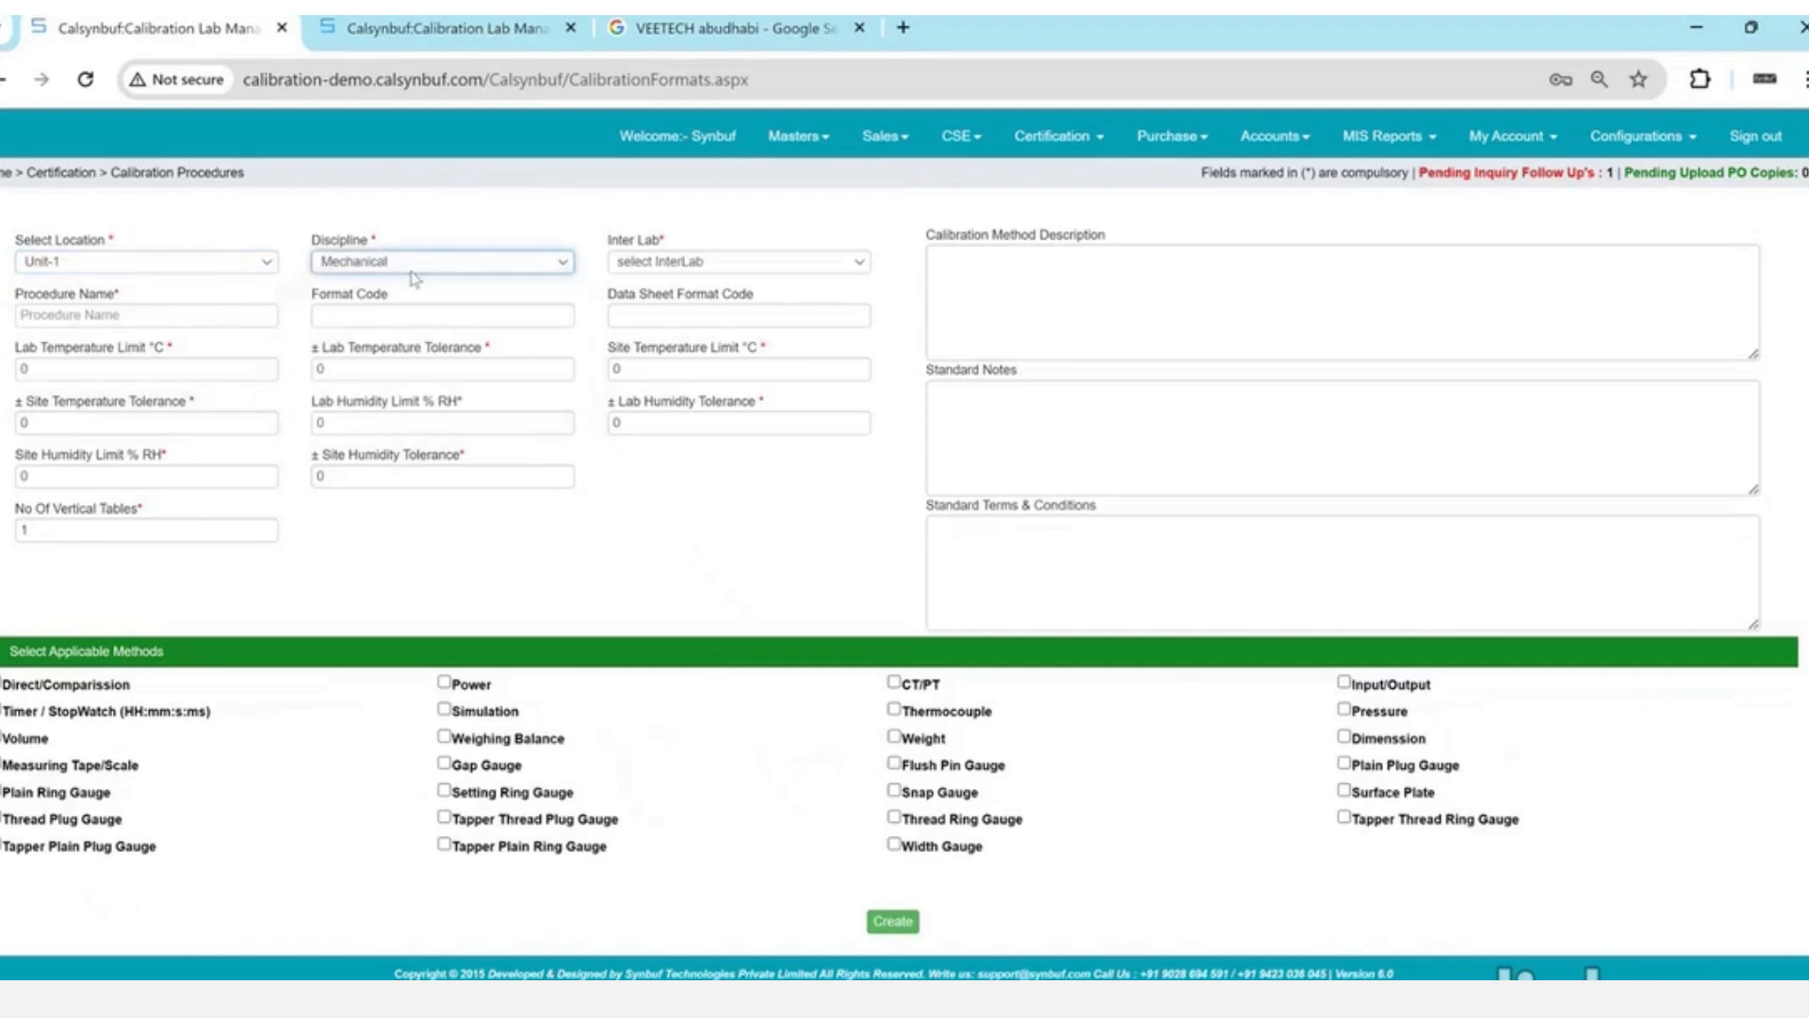
{"action": "left_click", "coordinate": [713, 269]}
{"action": "key", "text": "p"}
{"action": "key", "text": "Return"}
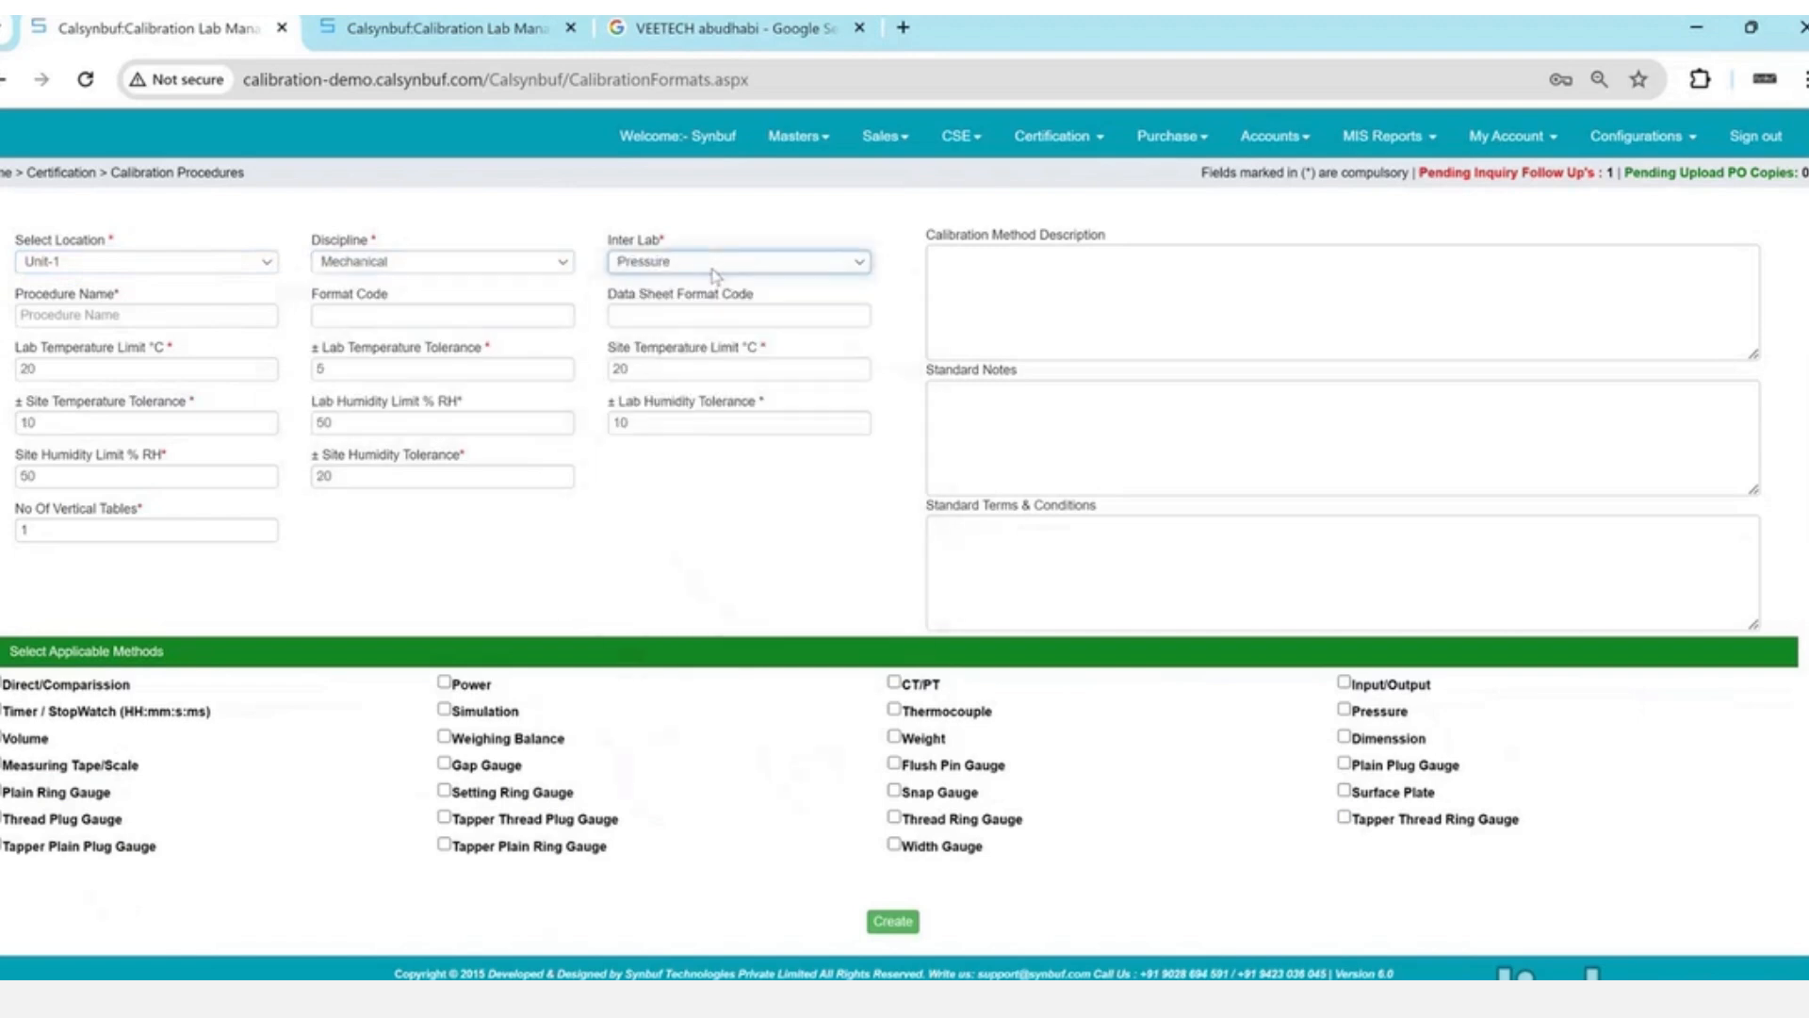
- Enter the procedure name 'Pressue Gauge - VeeTech'
{"action": "left_click", "coordinate": [127, 316]}
{"action": "type", "text": "P"}
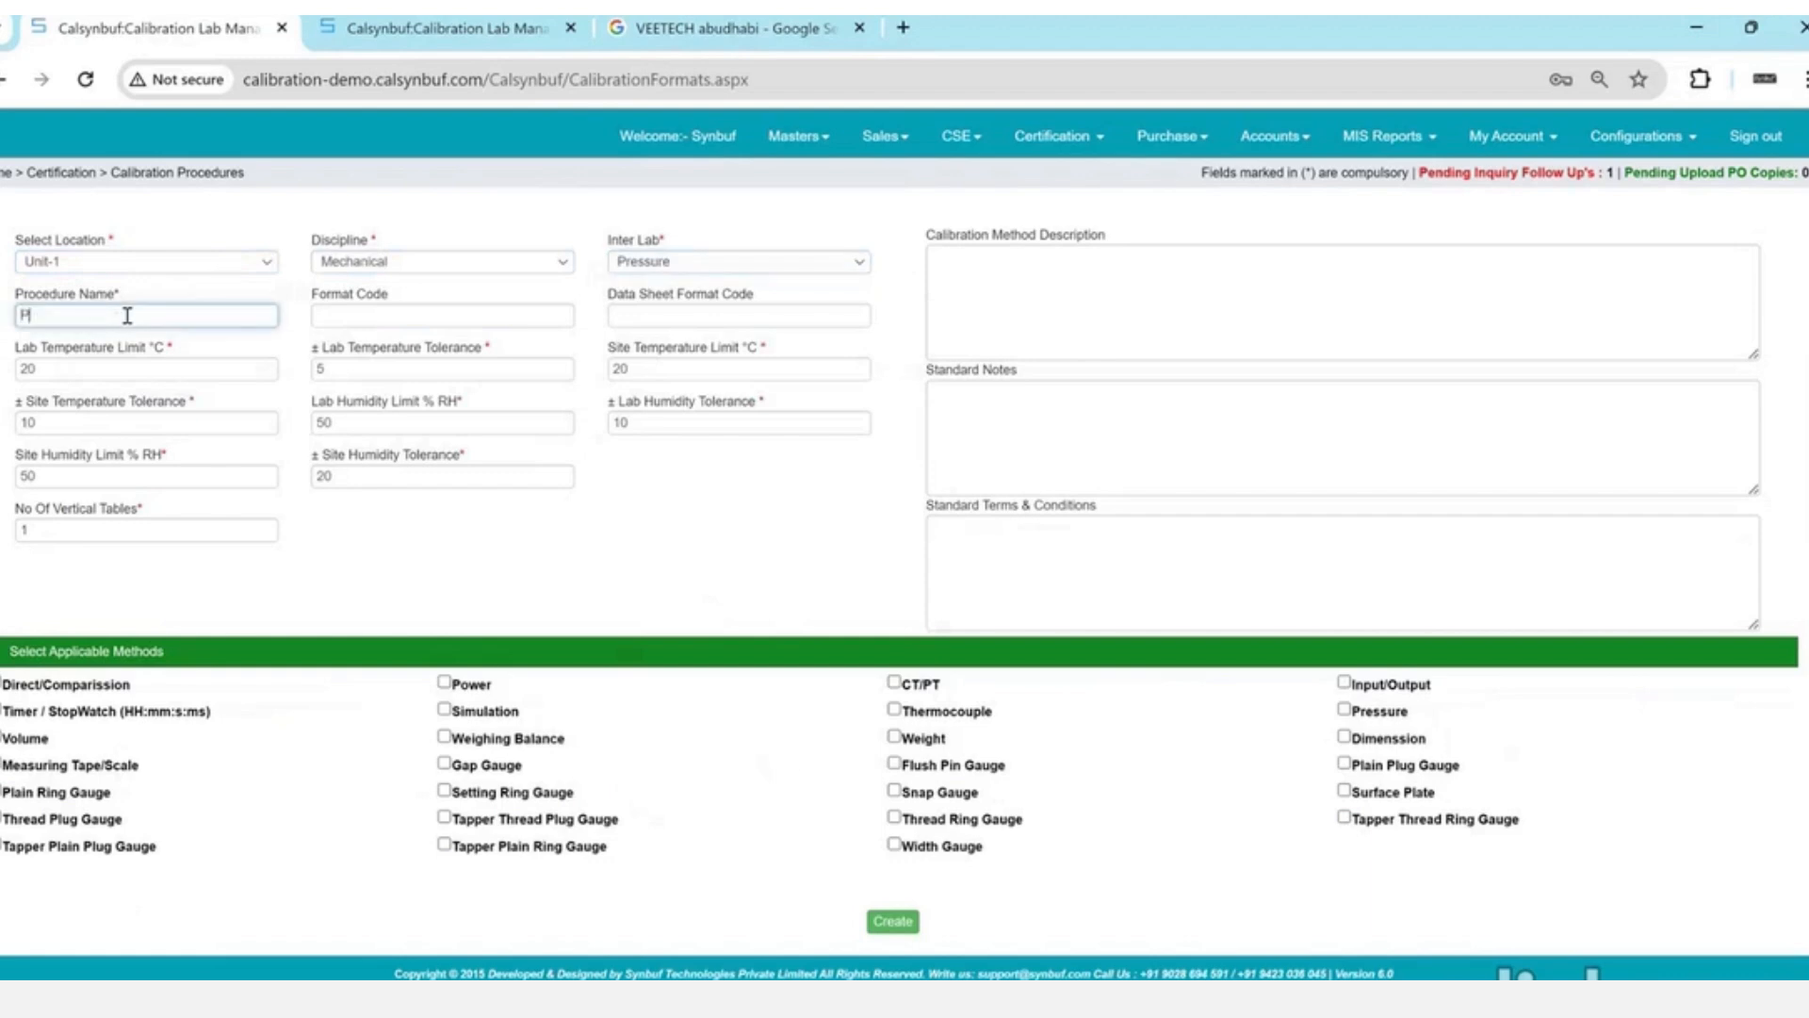
{"action": "type", "text": "ressue Gauge - Vee Tech"}
{"action": "key", "text": "Left"}
{"action": "key", "text": "Left"}
{"action": "key", "text": "Left"}
{"action": "key", "text": "Left"}
{"action": "key", "text": "BackSpace"}
{"action": "key", "text": "Tab"}
{"action": "double_click", "coordinate": [373, 294]}
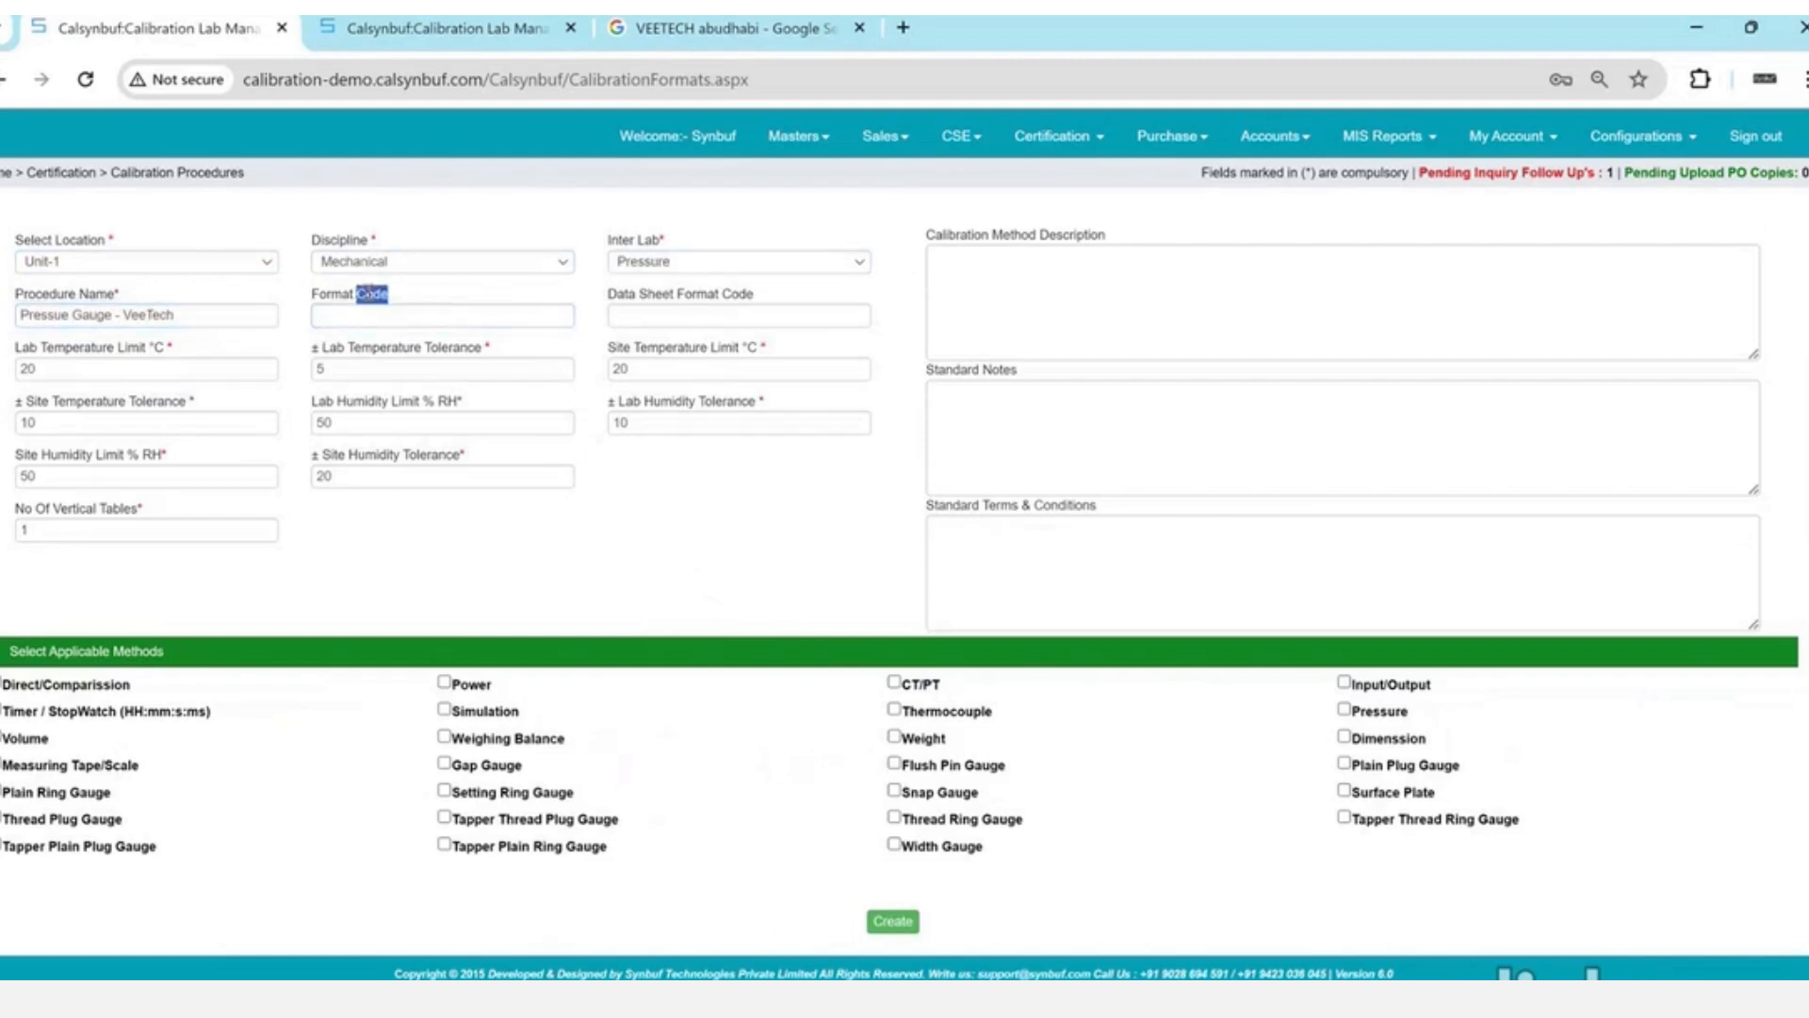
{"action": "triple_click", "coordinate": [368, 292]}
- Enter FT/001 in Excel cell M3, then return to the procedure form's format code
{"action": "left_click", "coordinate": [1253, 999]}
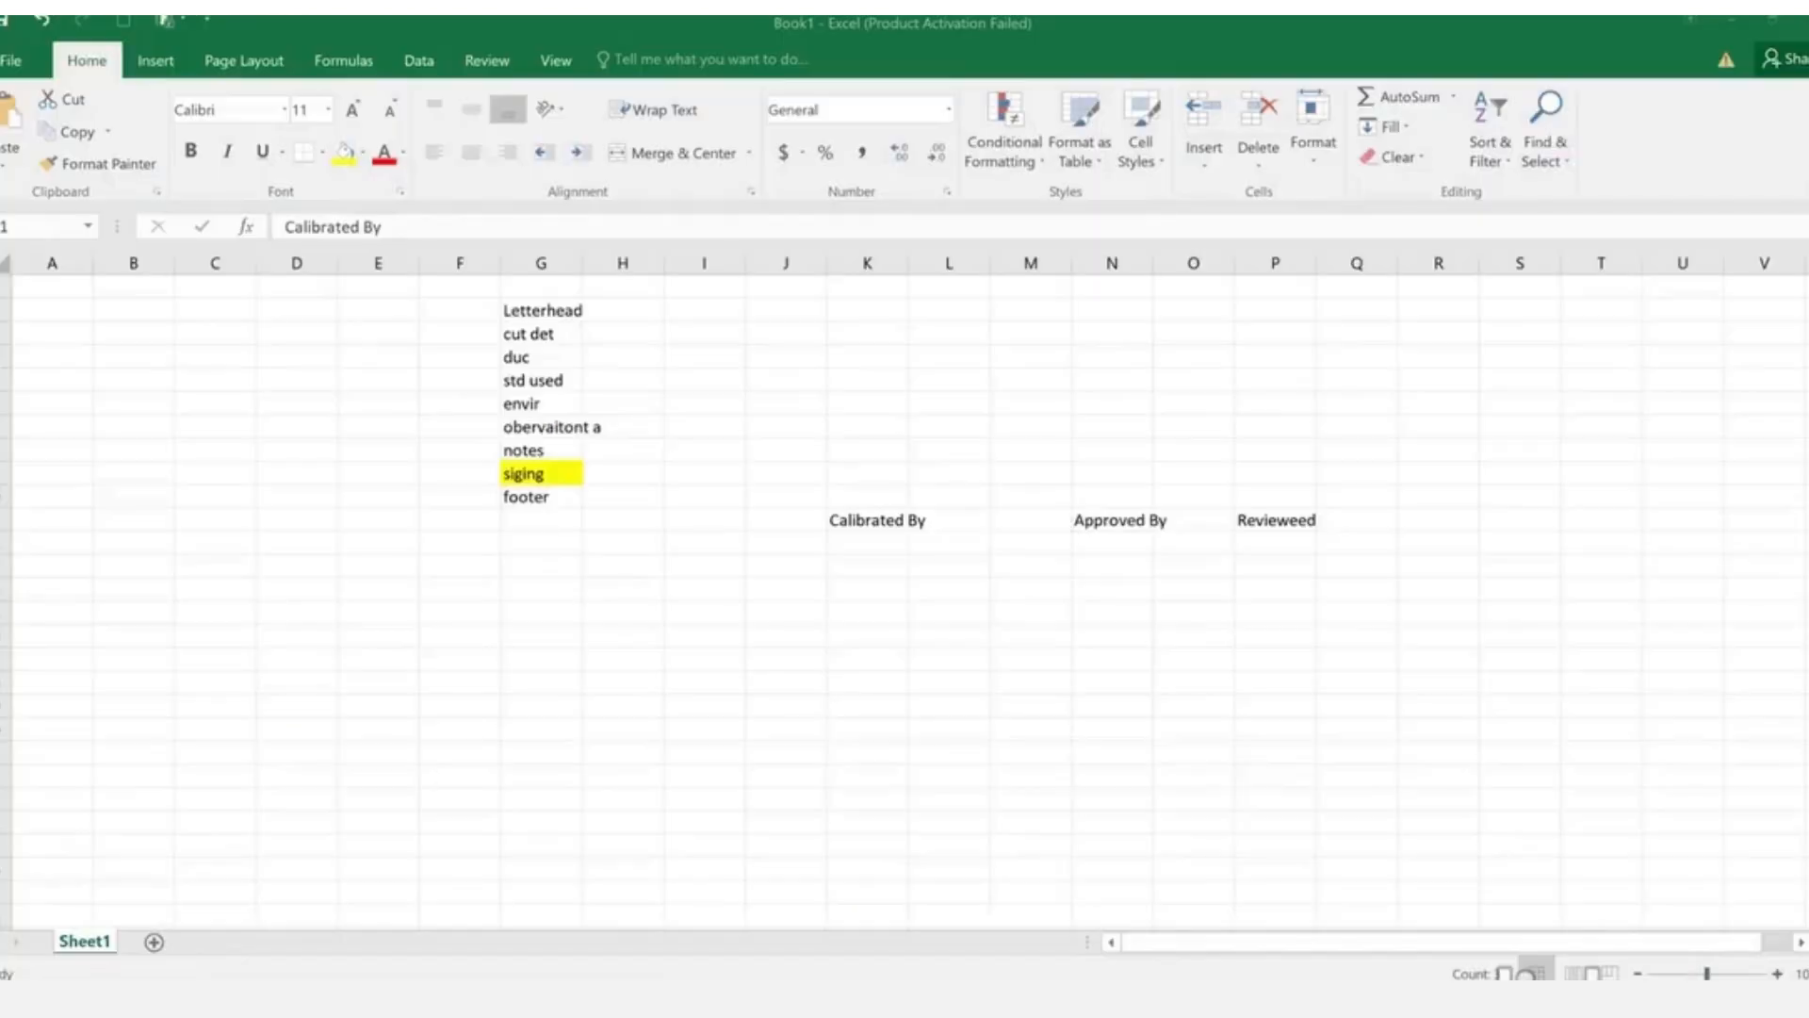
{"action": "left_click", "coordinate": [1039, 332]}
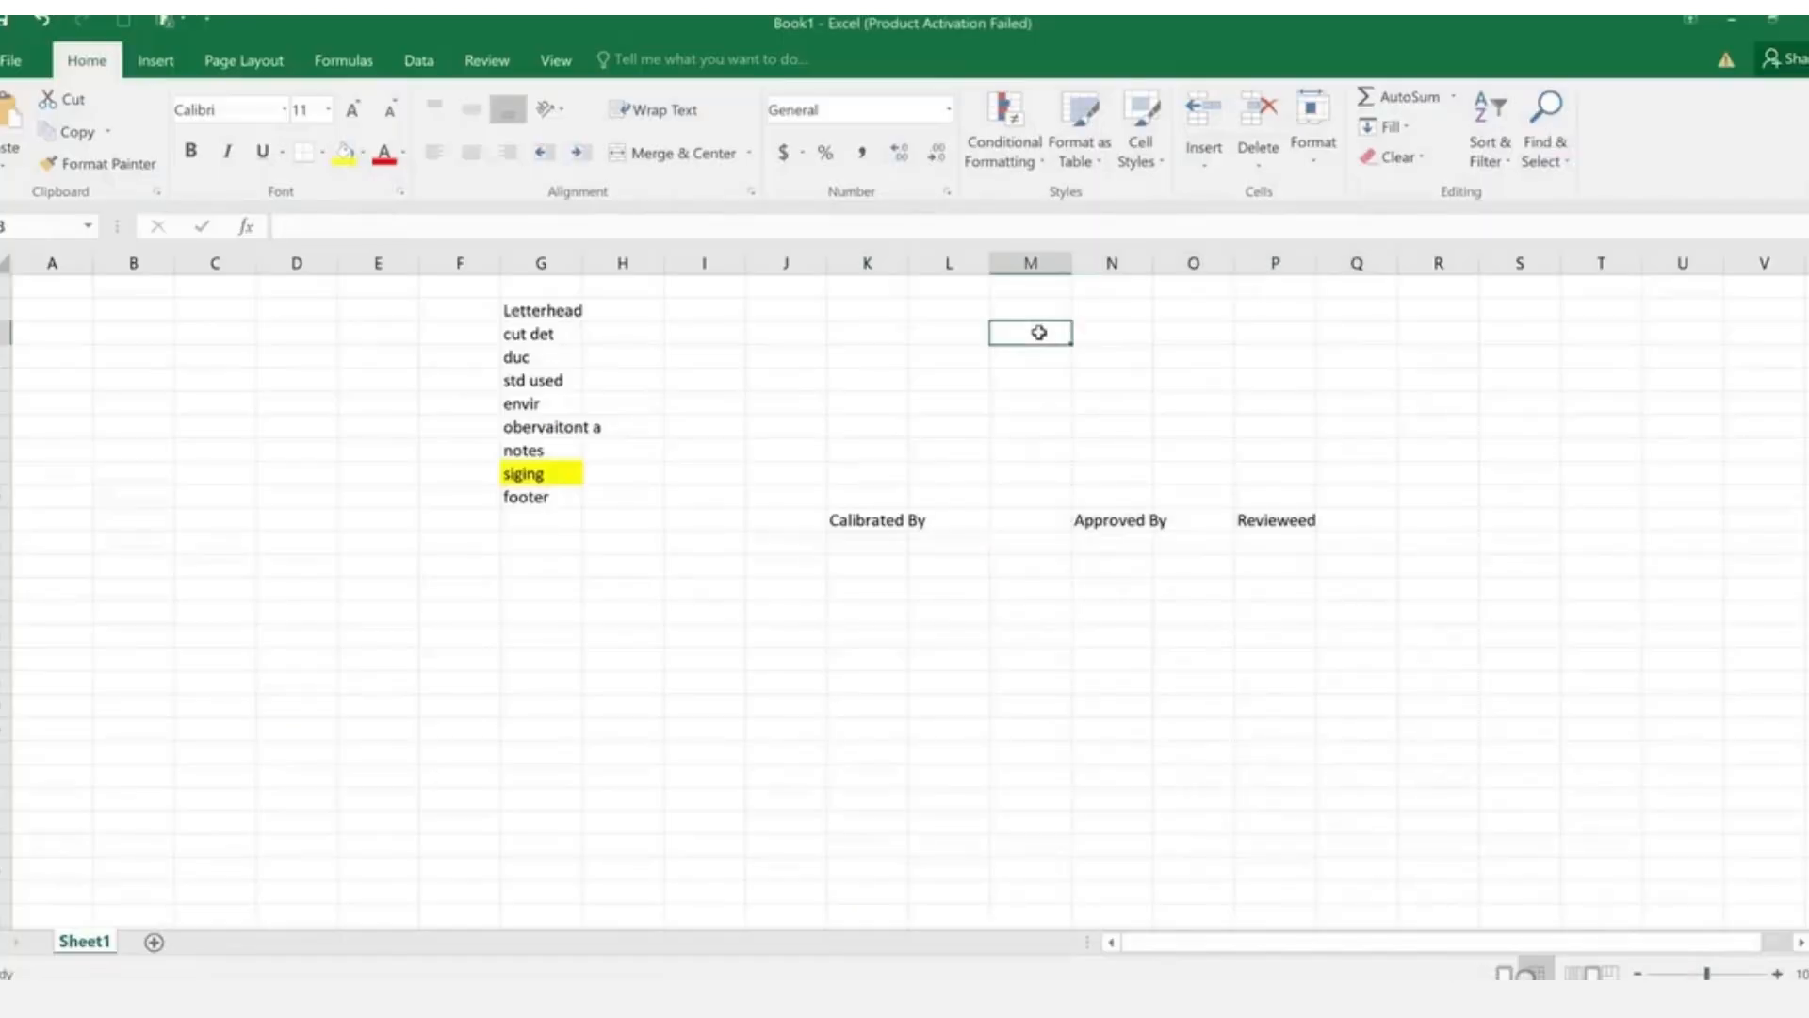
{"action": "type", "text": "FT/001"}
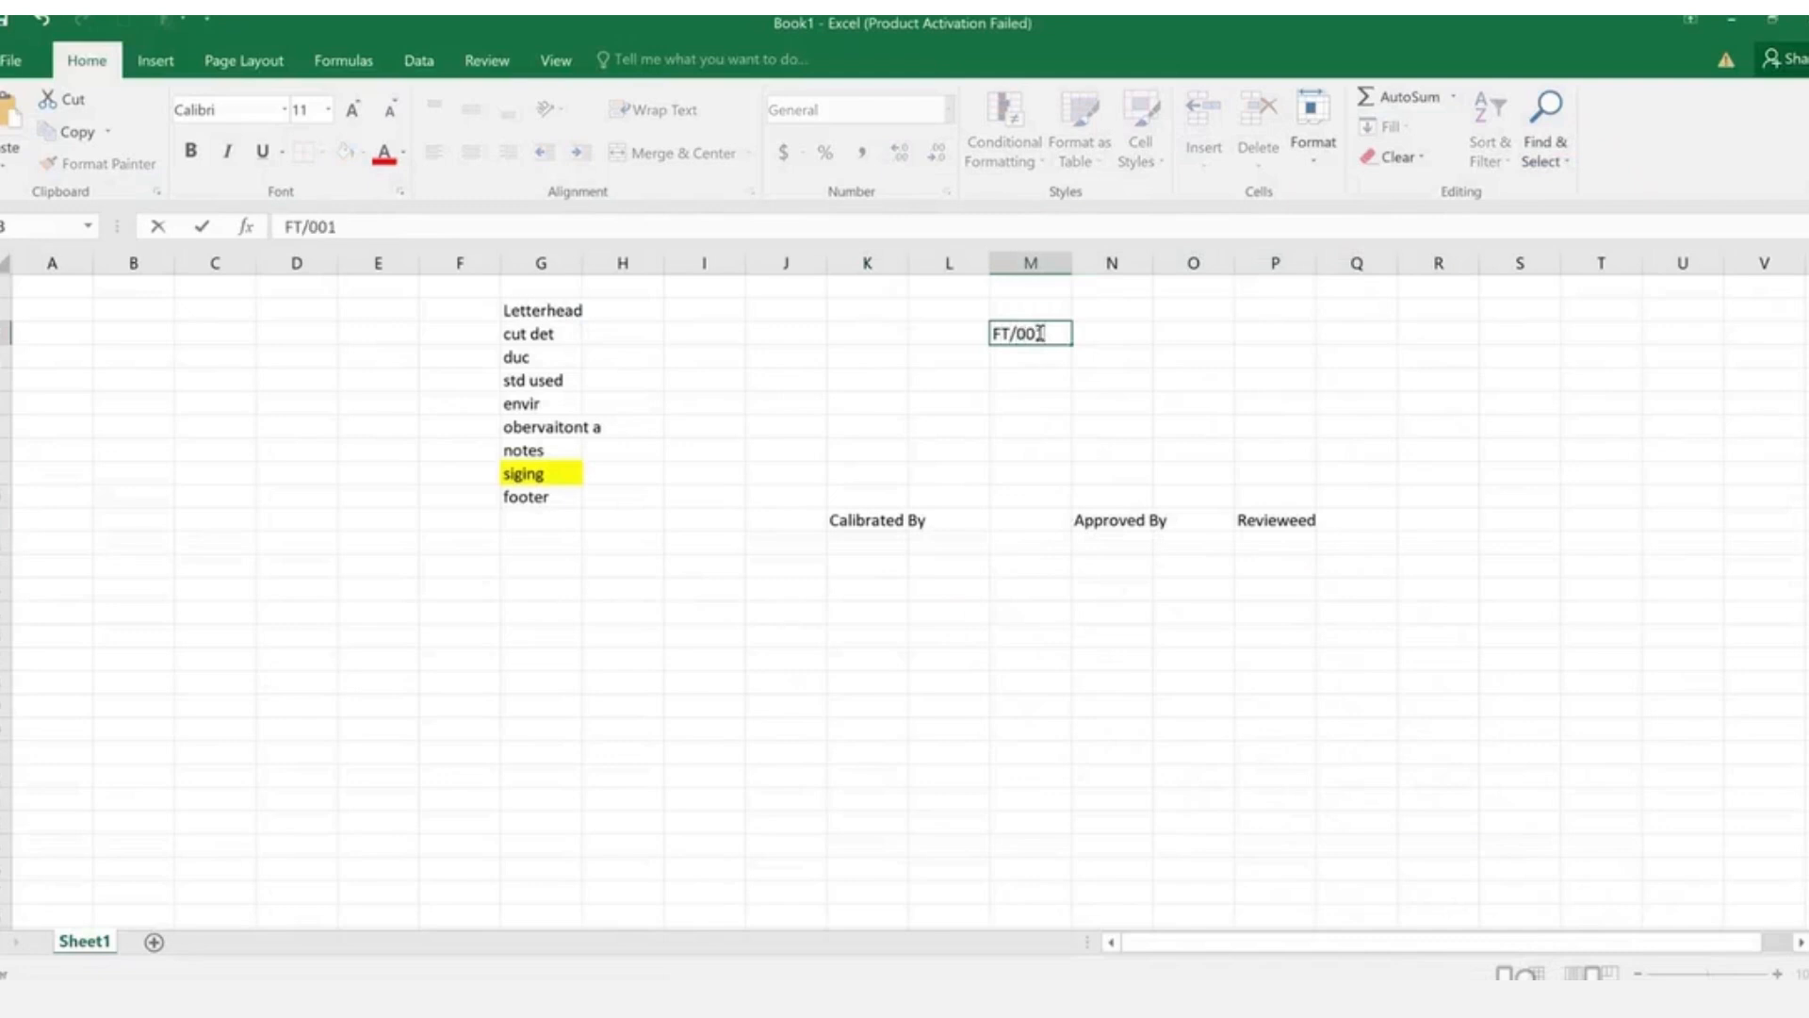
{"action": "key", "text": "Return"}
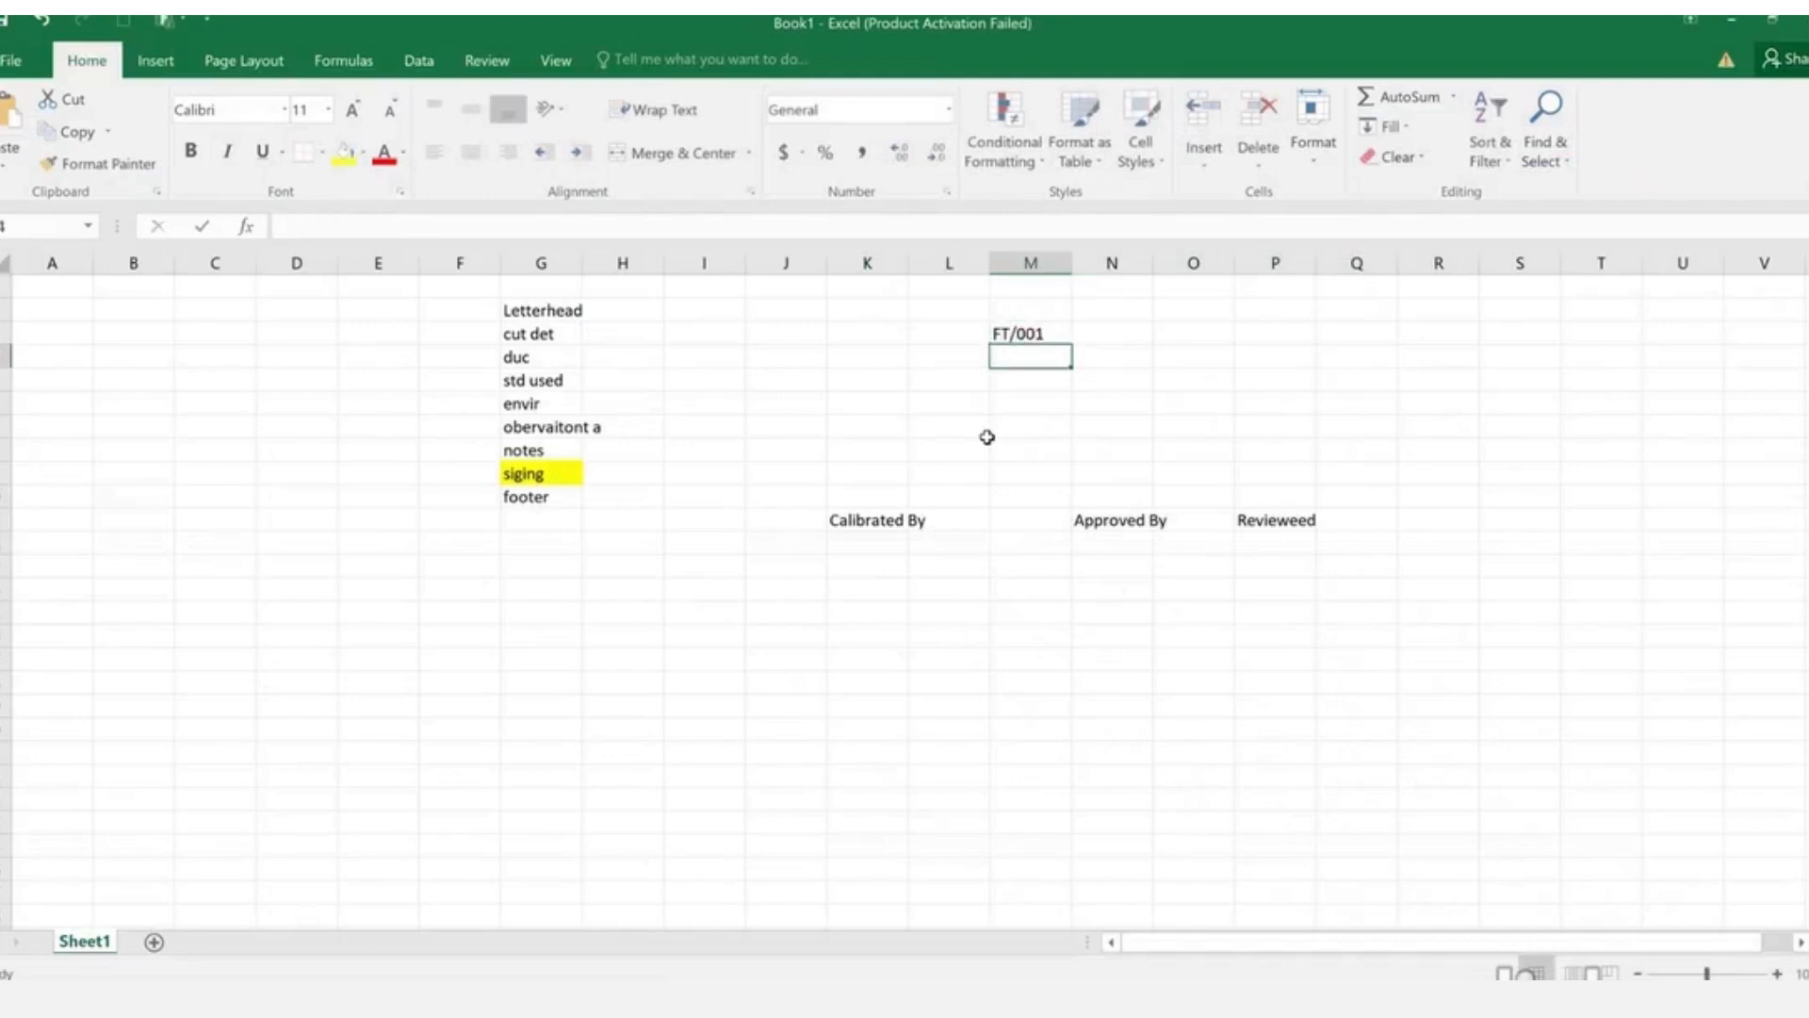
{"action": "key", "text": "alt+Tab"}
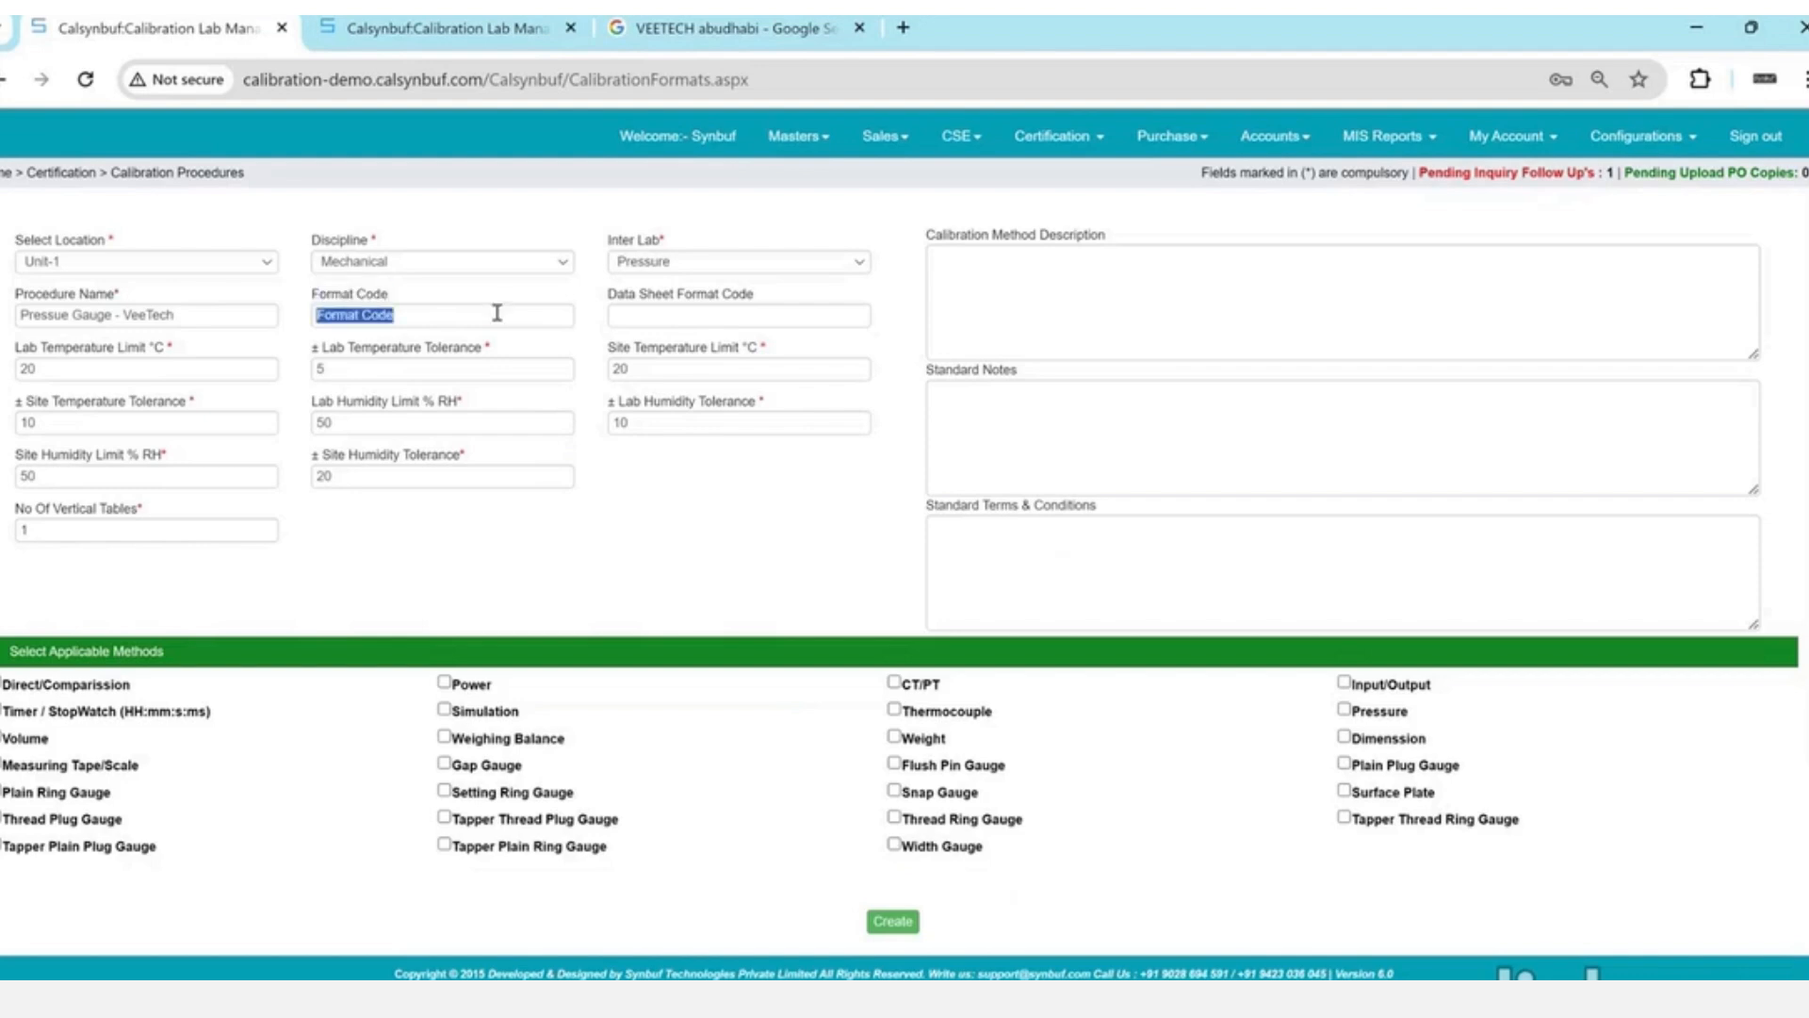
{"action": "left_click", "coordinate": [496, 312]}
- Set the Format Code to VEE/M/P/001
{"action": "key", "text": "ctrl+a"}
{"action": "key", "text": "BackSpace"}
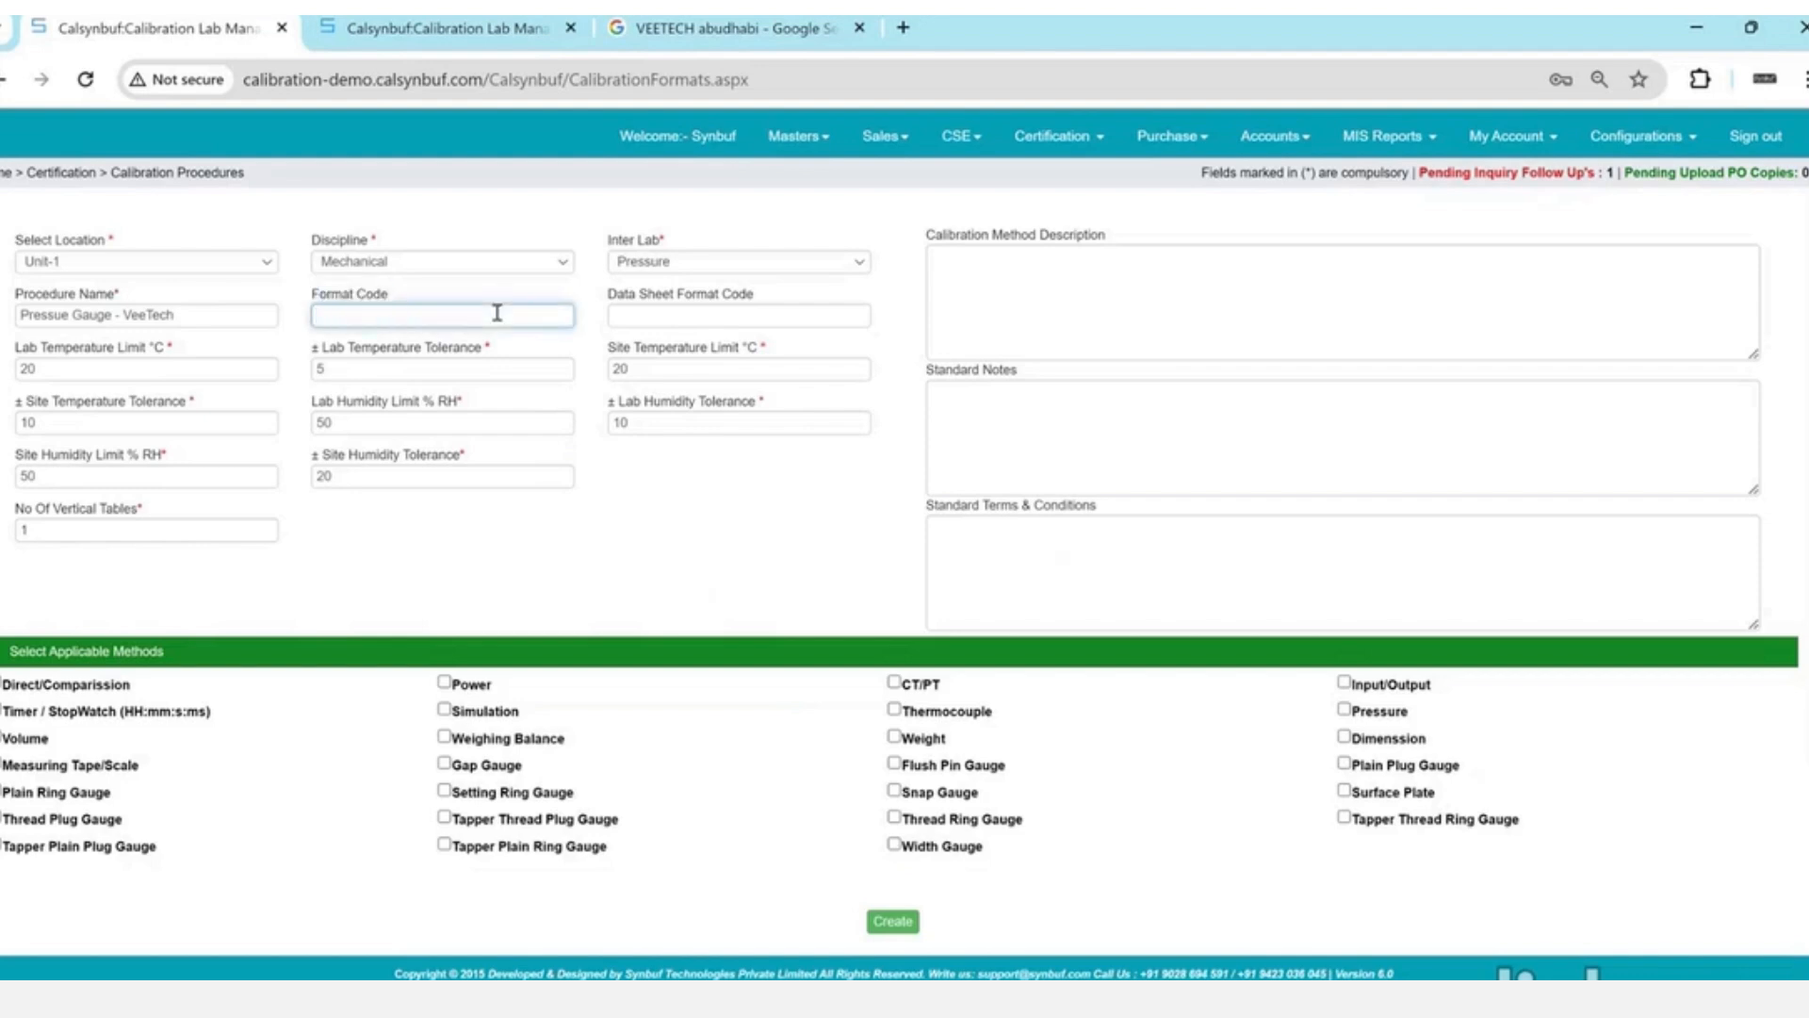
{"action": "type", "text": "vee"}
{"action": "key", "text": "BackSpace"}
{"action": "key", "text": "BackSpace"}
{"action": "type", "text": "VEE/M/P/001"}
{"action": "key", "text": "Tab"}
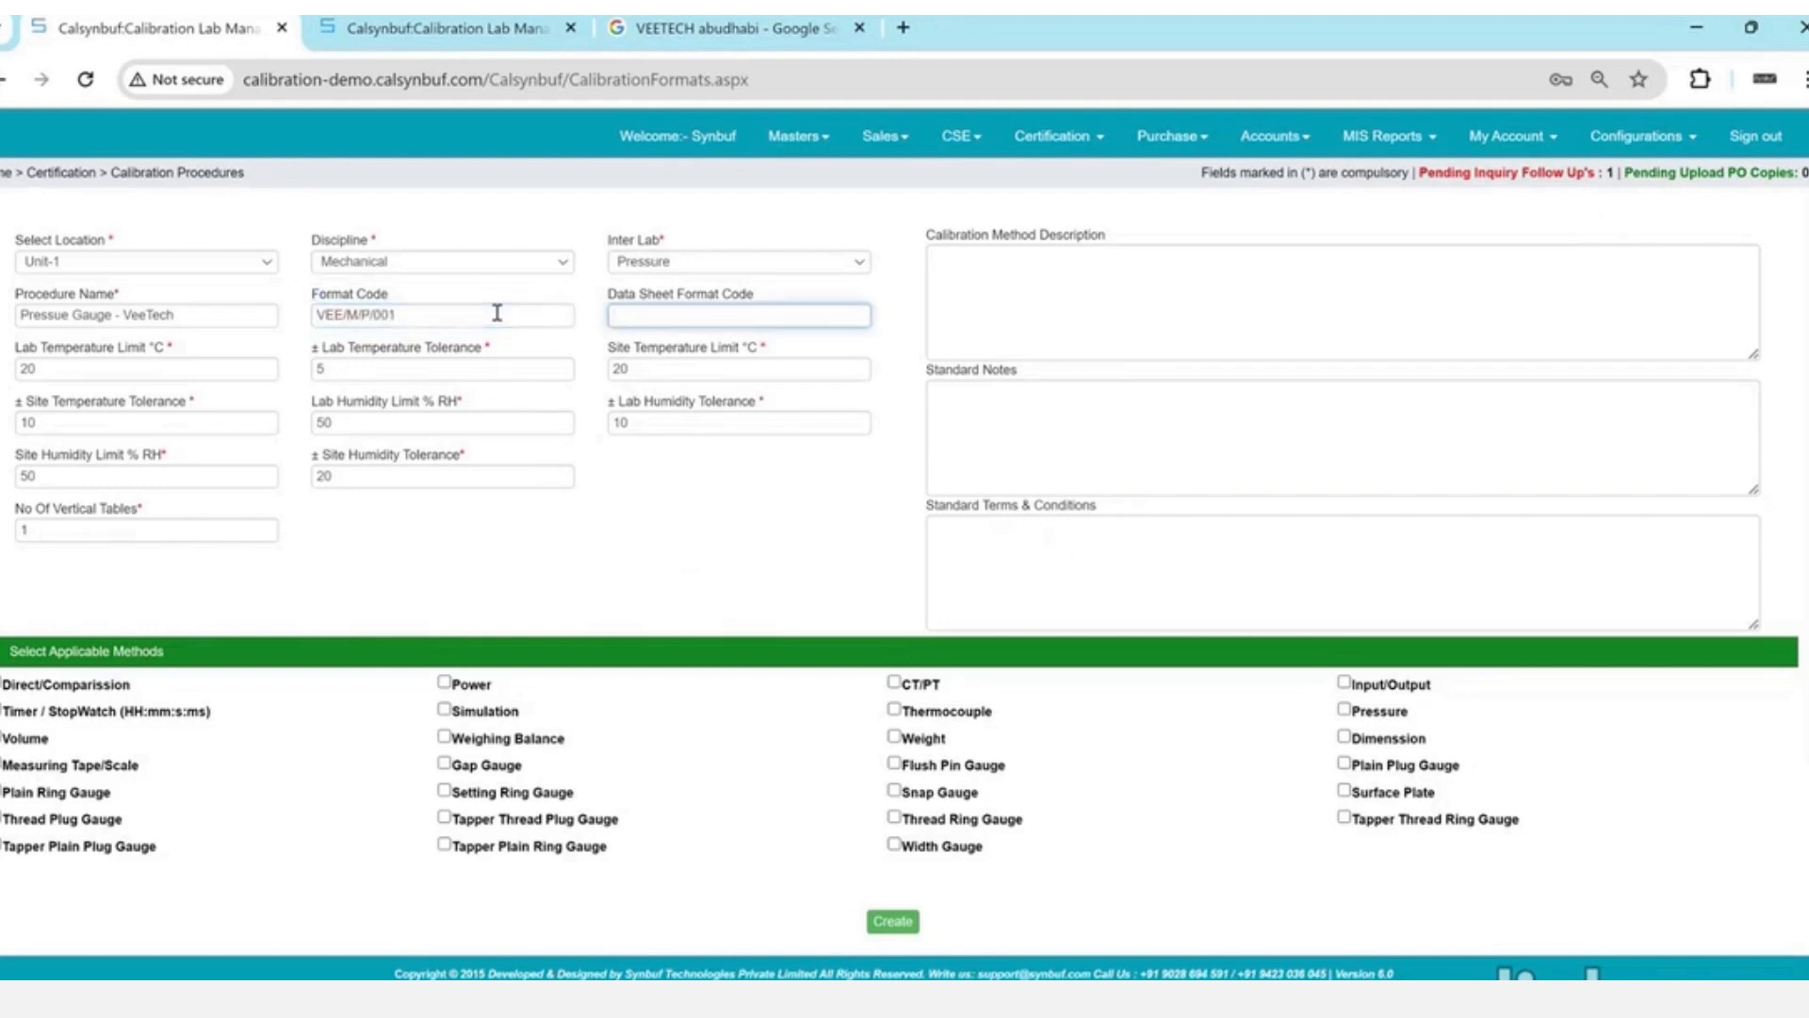
- Copy the format code into Data Sheet Format Code and insert DS, giving VEE/M/P/DS/001
{"action": "left_click", "coordinate": [497, 312]}
{"action": "key", "text": "ctrl+a"}
{"action": "key", "text": "ctrl+c"}
{"action": "key", "text": "Tab"}
{"action": "key", "text": "ctrl+v"}
{"action": "left_click", "coordinate": [670, 319]}
{"action": "type", "text": "DS"}
{"action": "key", "text": "Tab"}
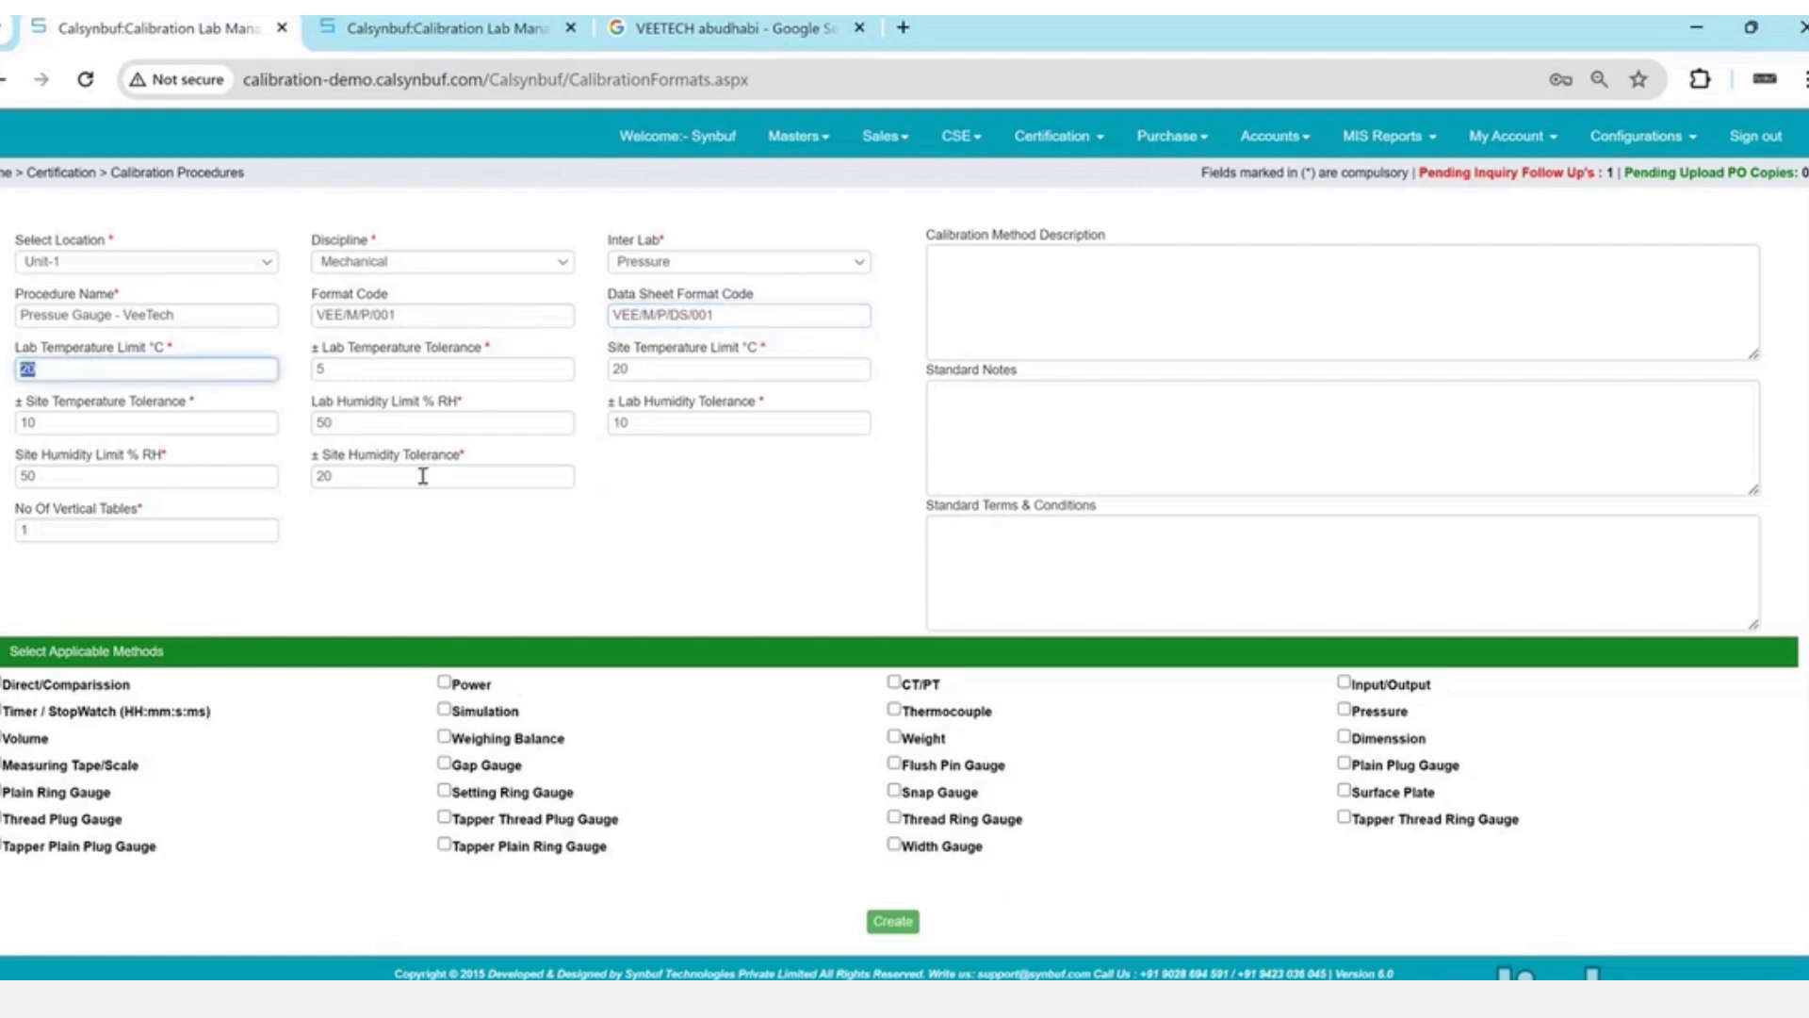
{"action": "scroll", "coordinate": [423, 476], "scroll_direction": "down", "scroll_amount": 2}
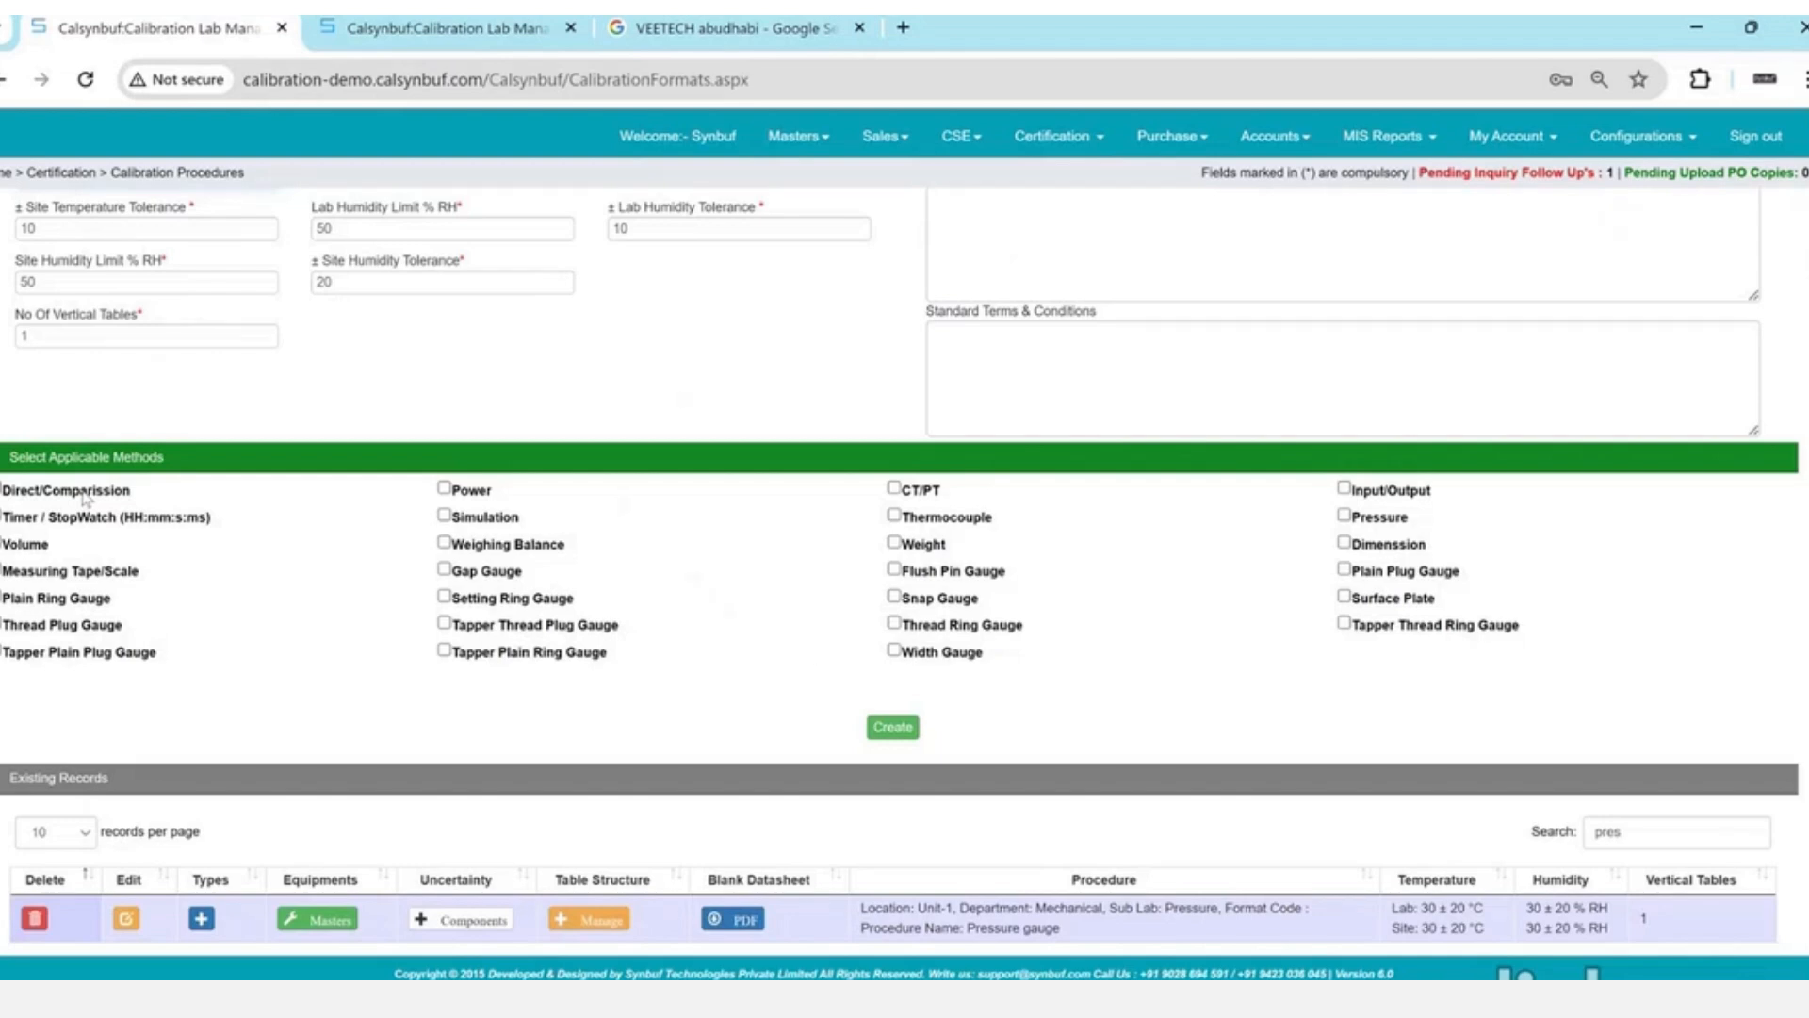
- Select Pressure as the applicable method, create procedure VEE/M/P/001, and open its Types page
{"action": "left_click", "coordinate": [1391, 521]}
{"action": "left_click", "coordinate": [876, 727]}
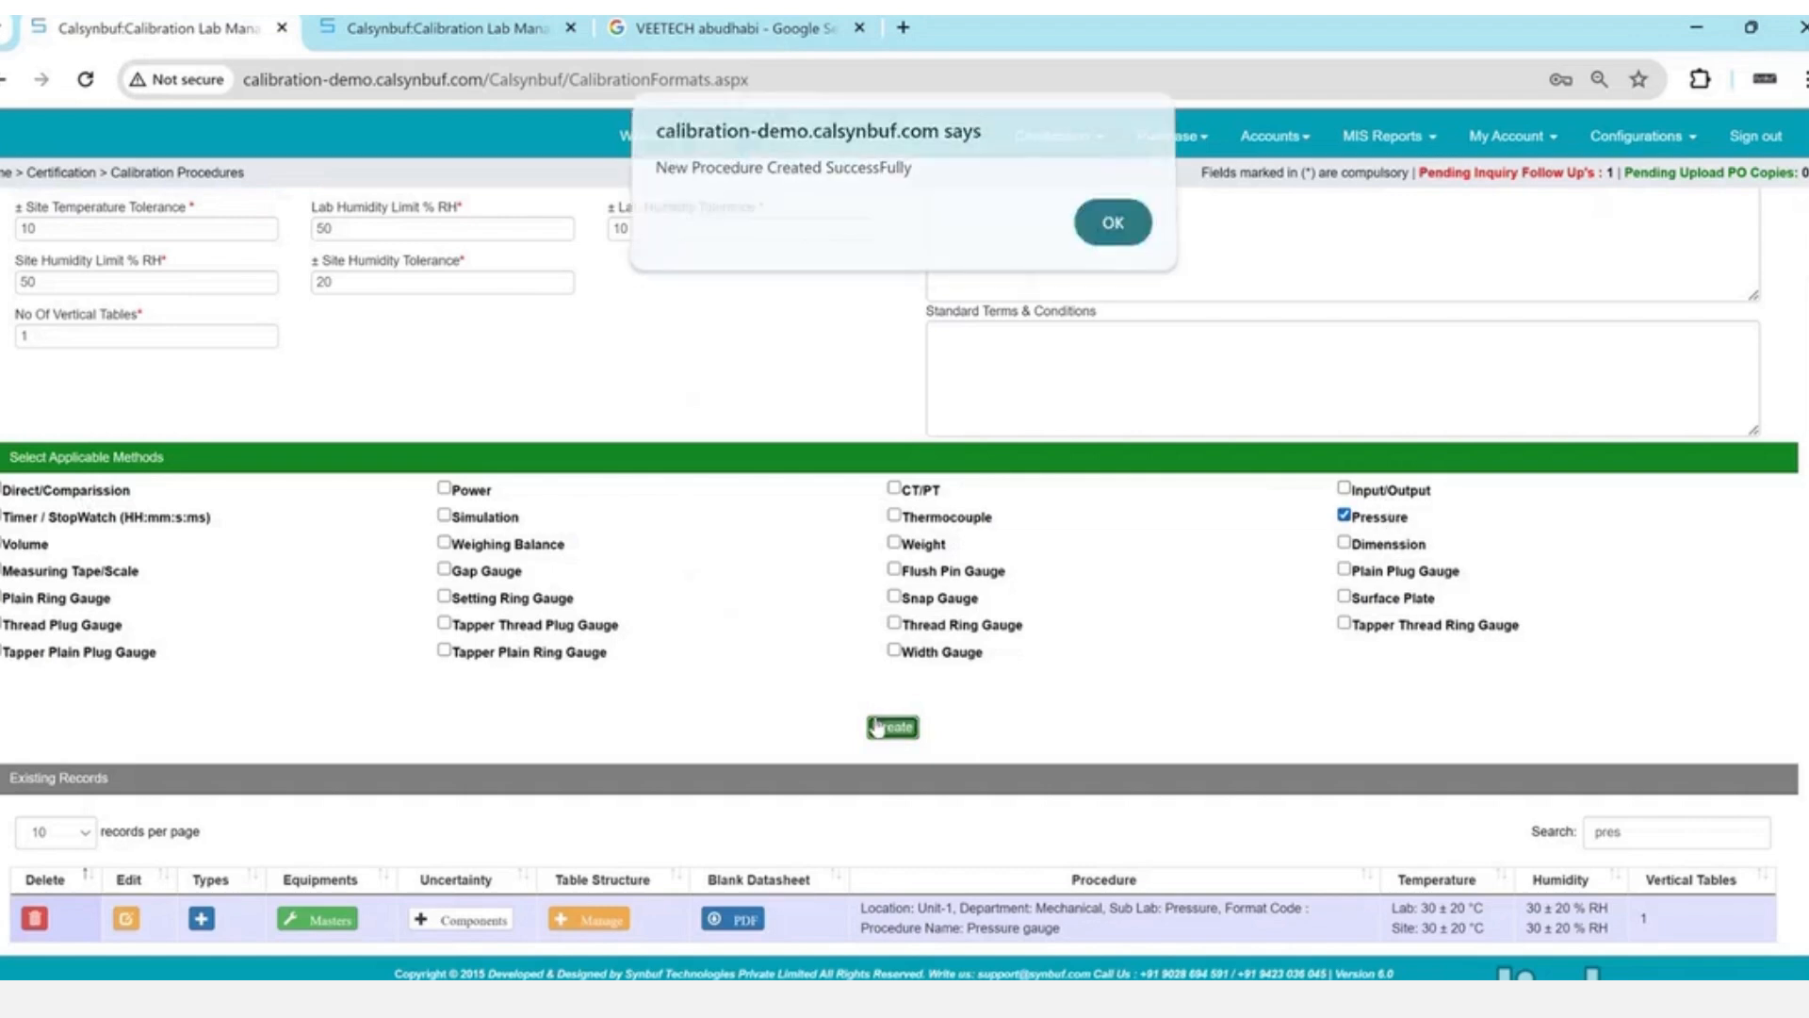
{"action": "key", "text": "Return"}
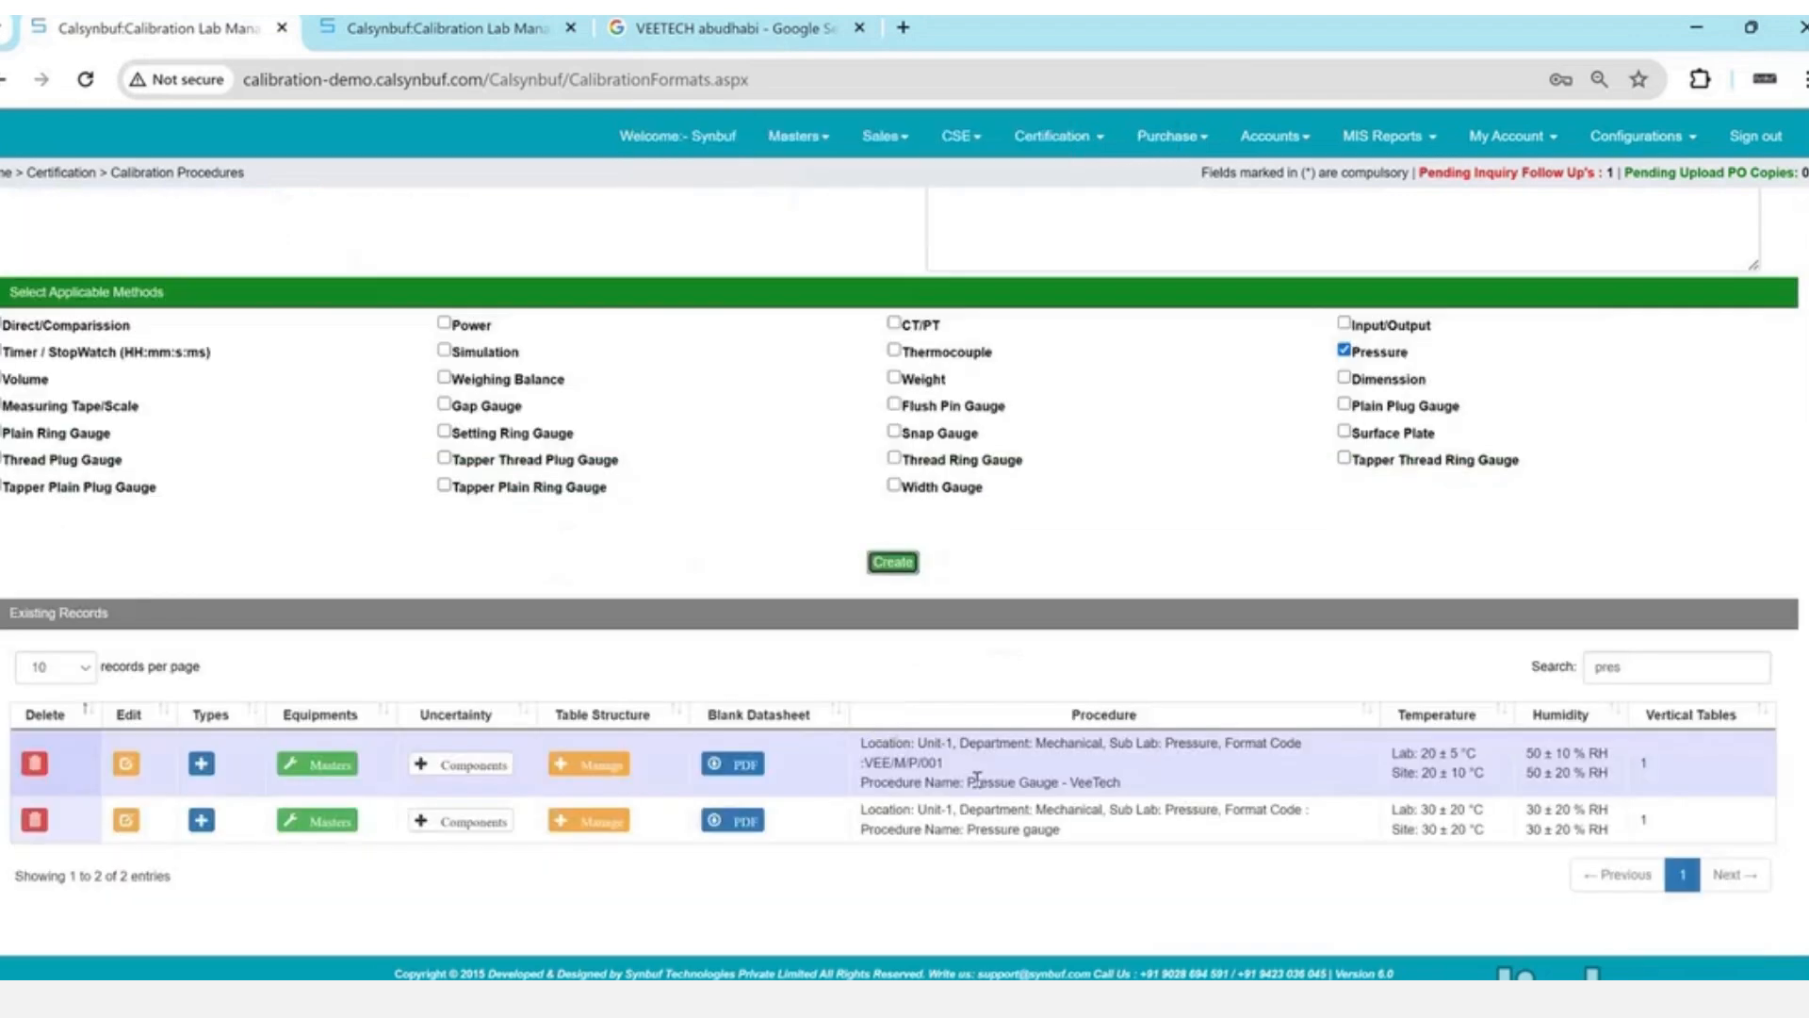
{"action": "triple_click", "coordinate": [947, 772]}
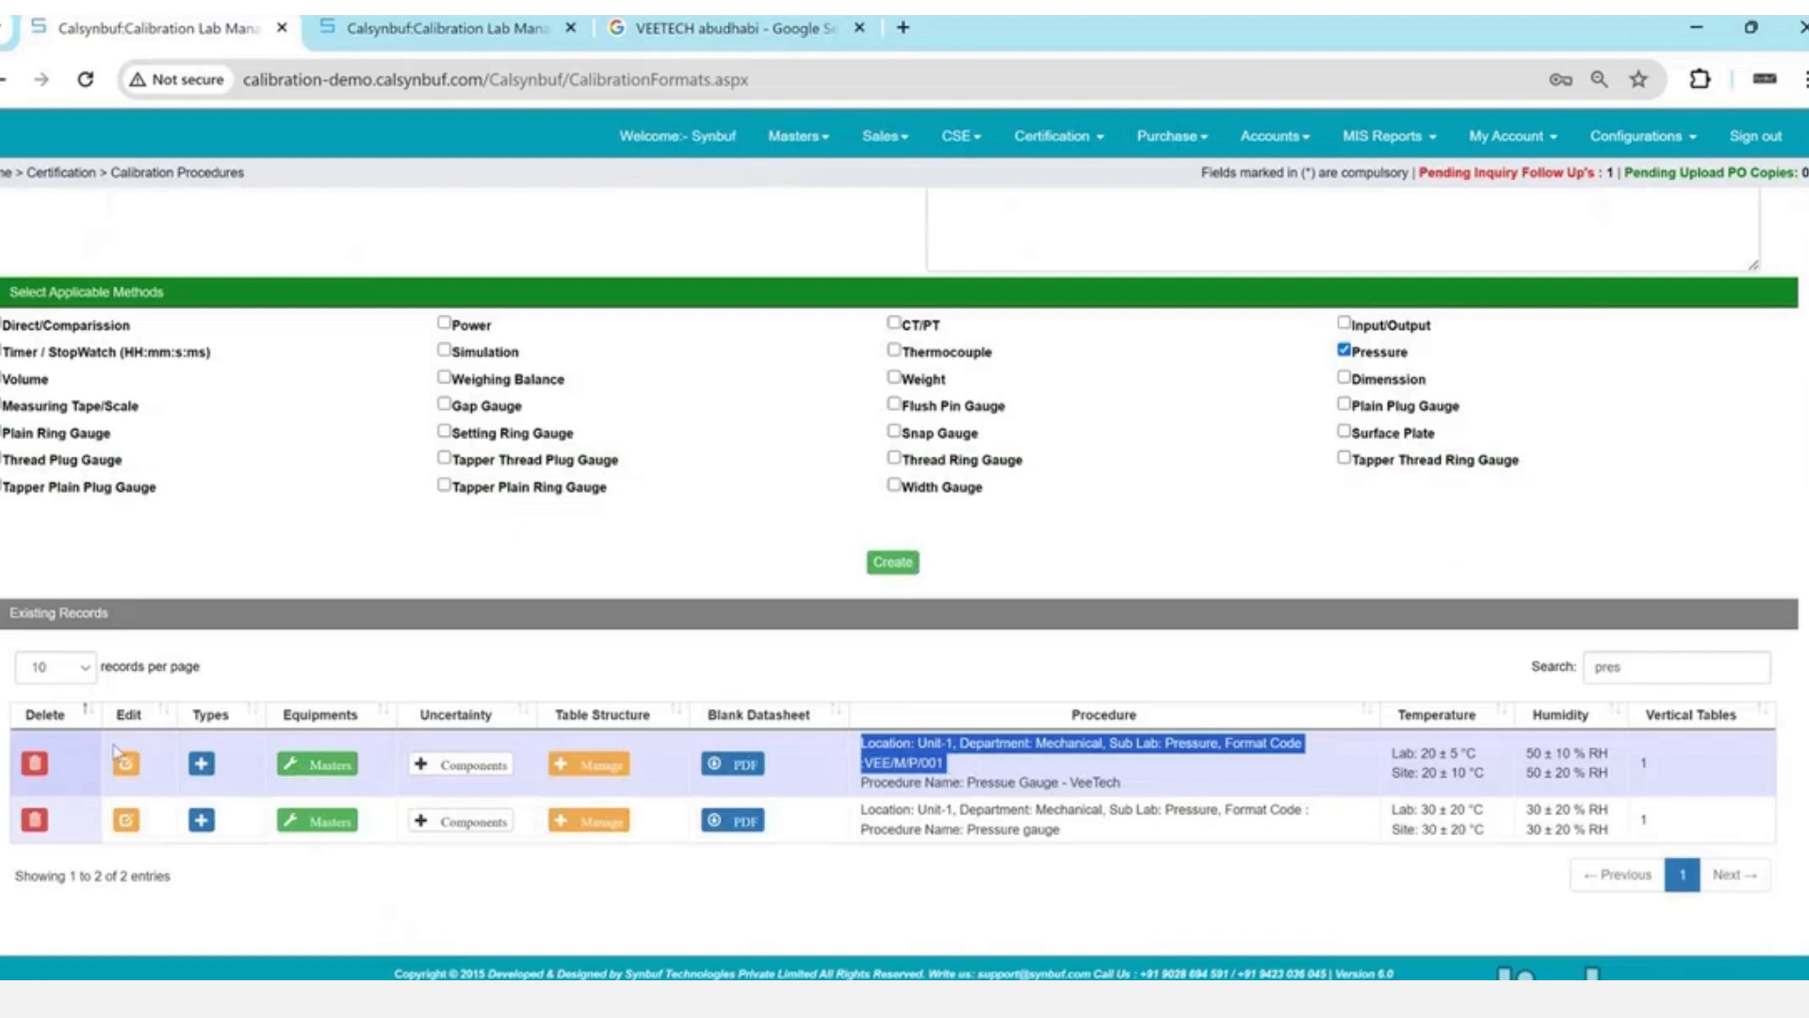
{"action": "left_click", "coordinate": [200, 768]}
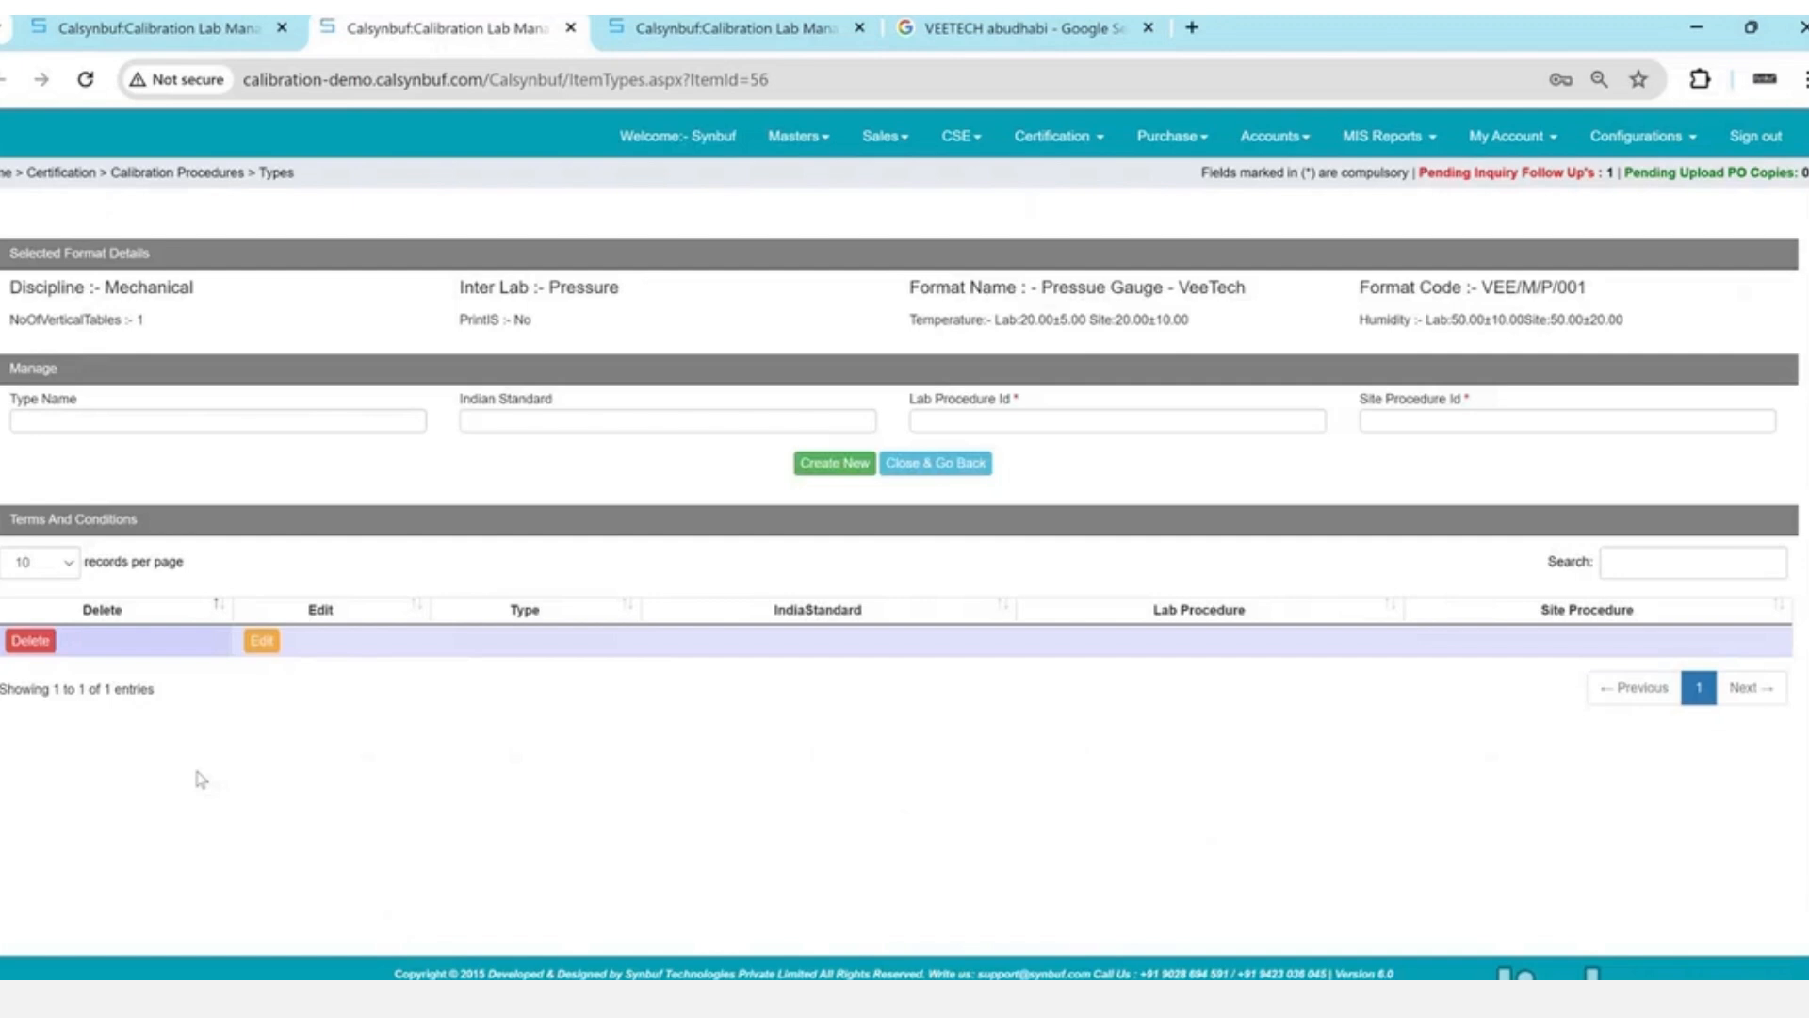
- Edit the procedure type and set its Indian Standard to DKD-R-16
{"action": "left_click", "coordinate": [262, 641]}
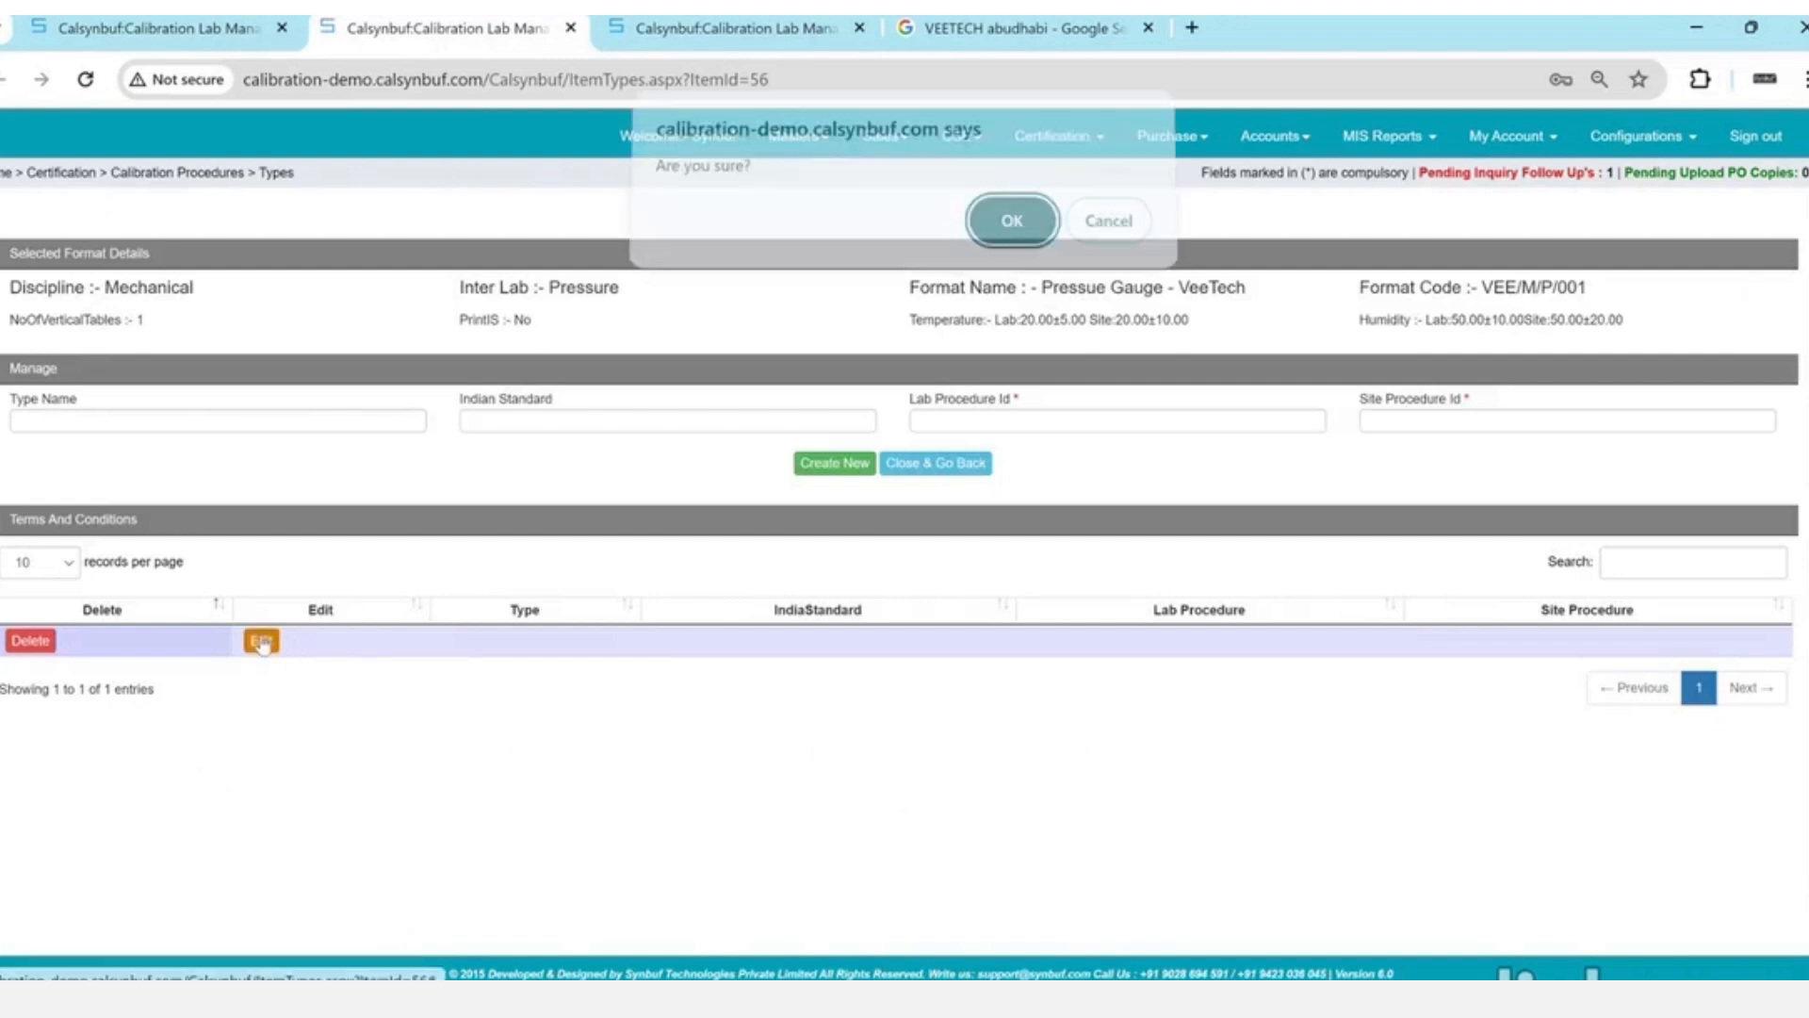
{"action": "key", "text": "Return"}
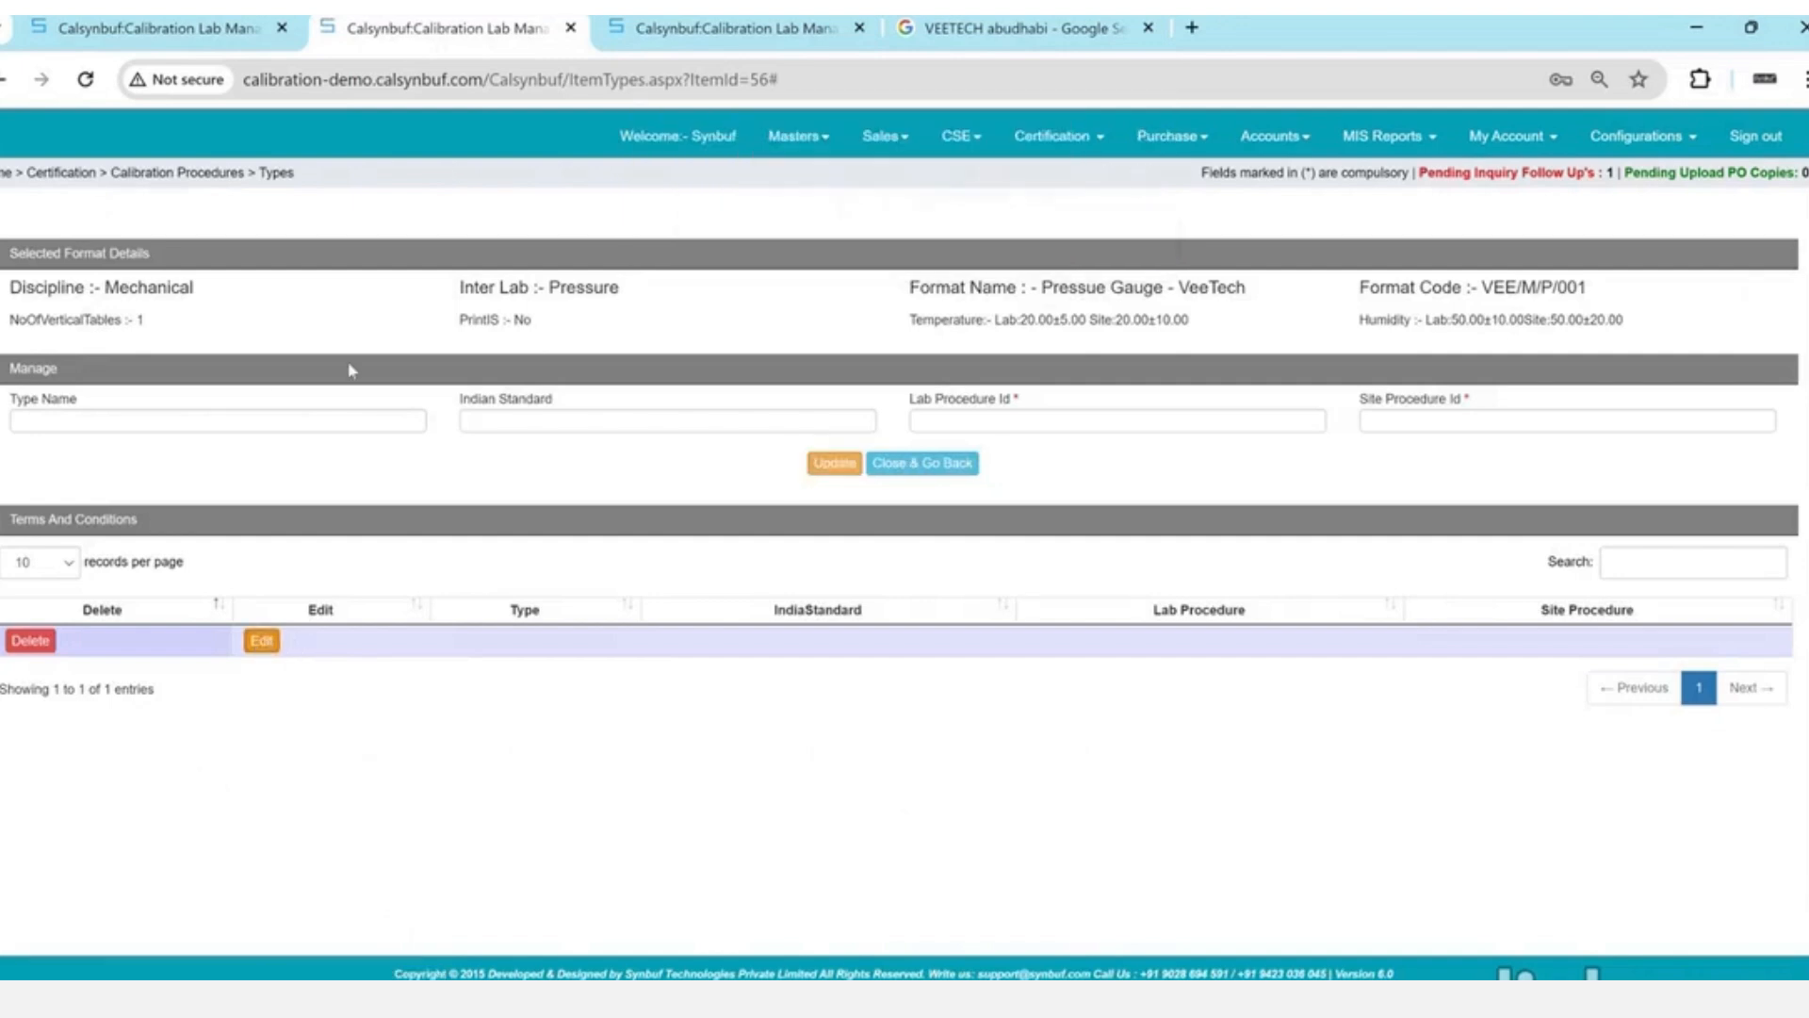
{"action": "left_click", "coordinate": [271, 420]}
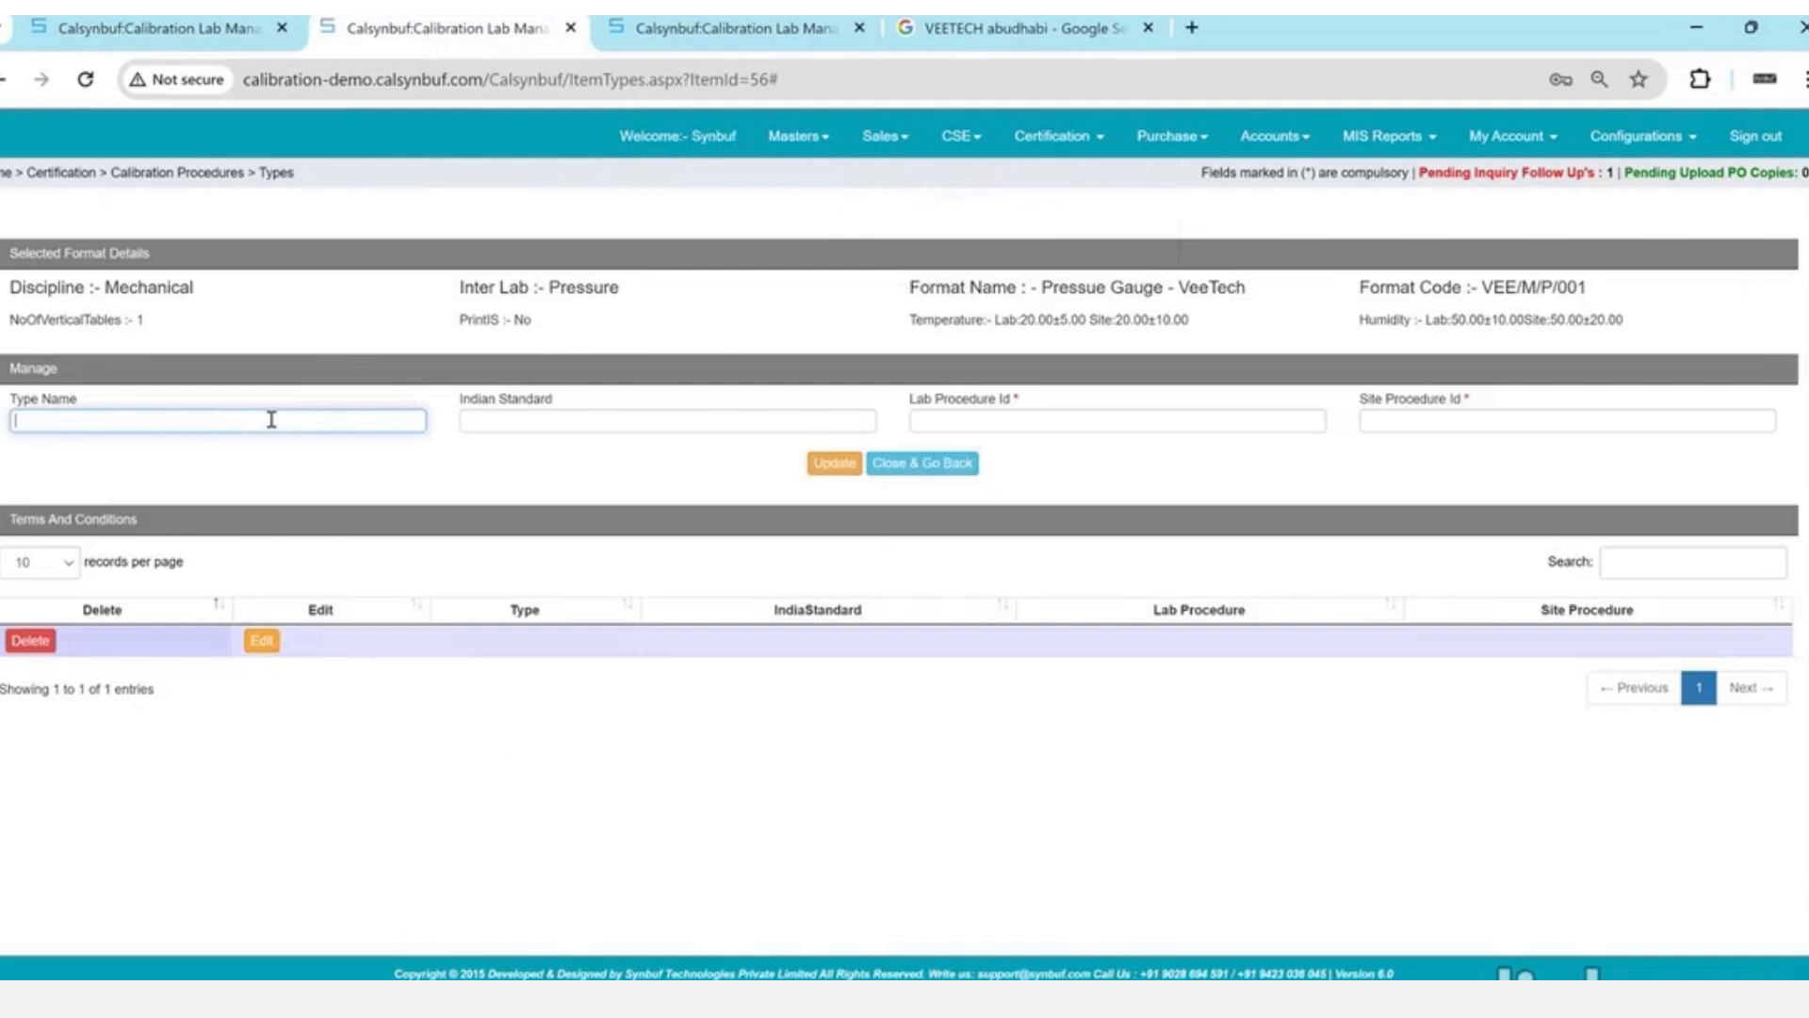
{"action": "left_click", "coordinate": [534, 425]}
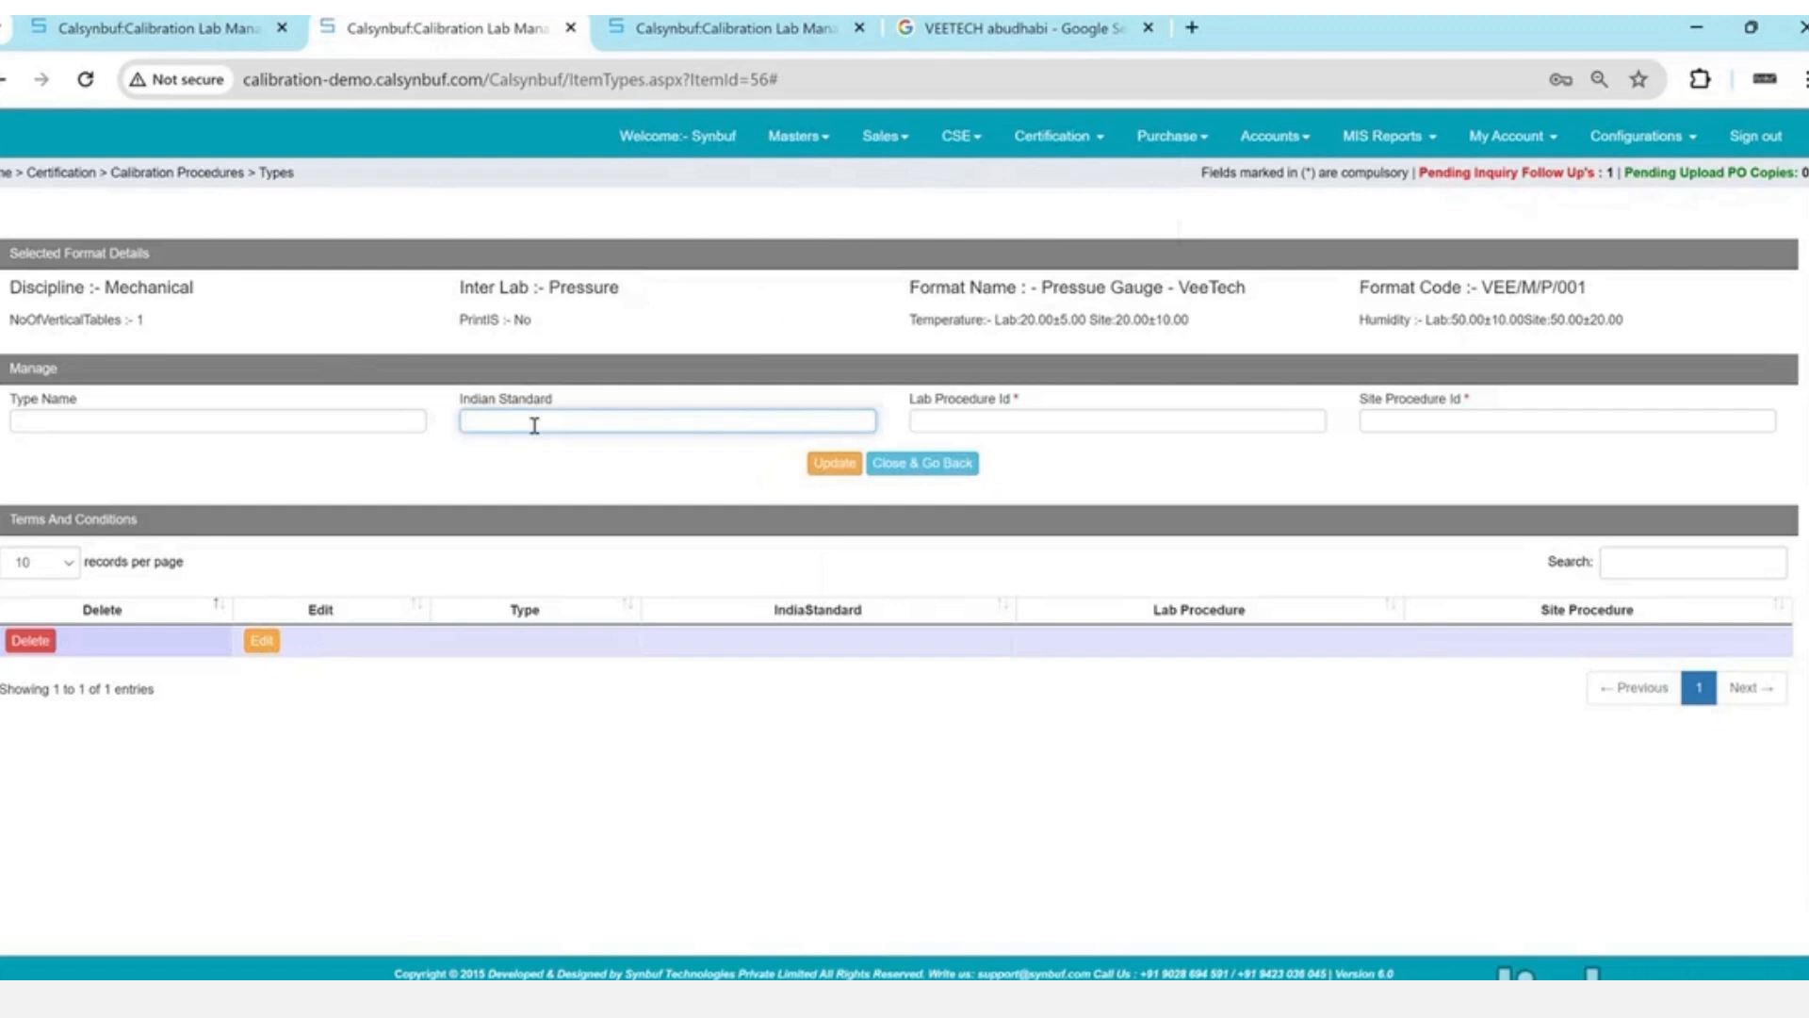
{"action": "type", "text": "dkd"}
{"action": "type", "text": "fr/1"}
{"action": "type", "text": "6"}
{"action": "key", "text": "ctrl+a"}
{"action": "type", "text": "DKD-R-16"}
{"action": "triple_click", "coordinate": [535, 426]}
{"action": "double_click", "coordinate": [476, 399]}
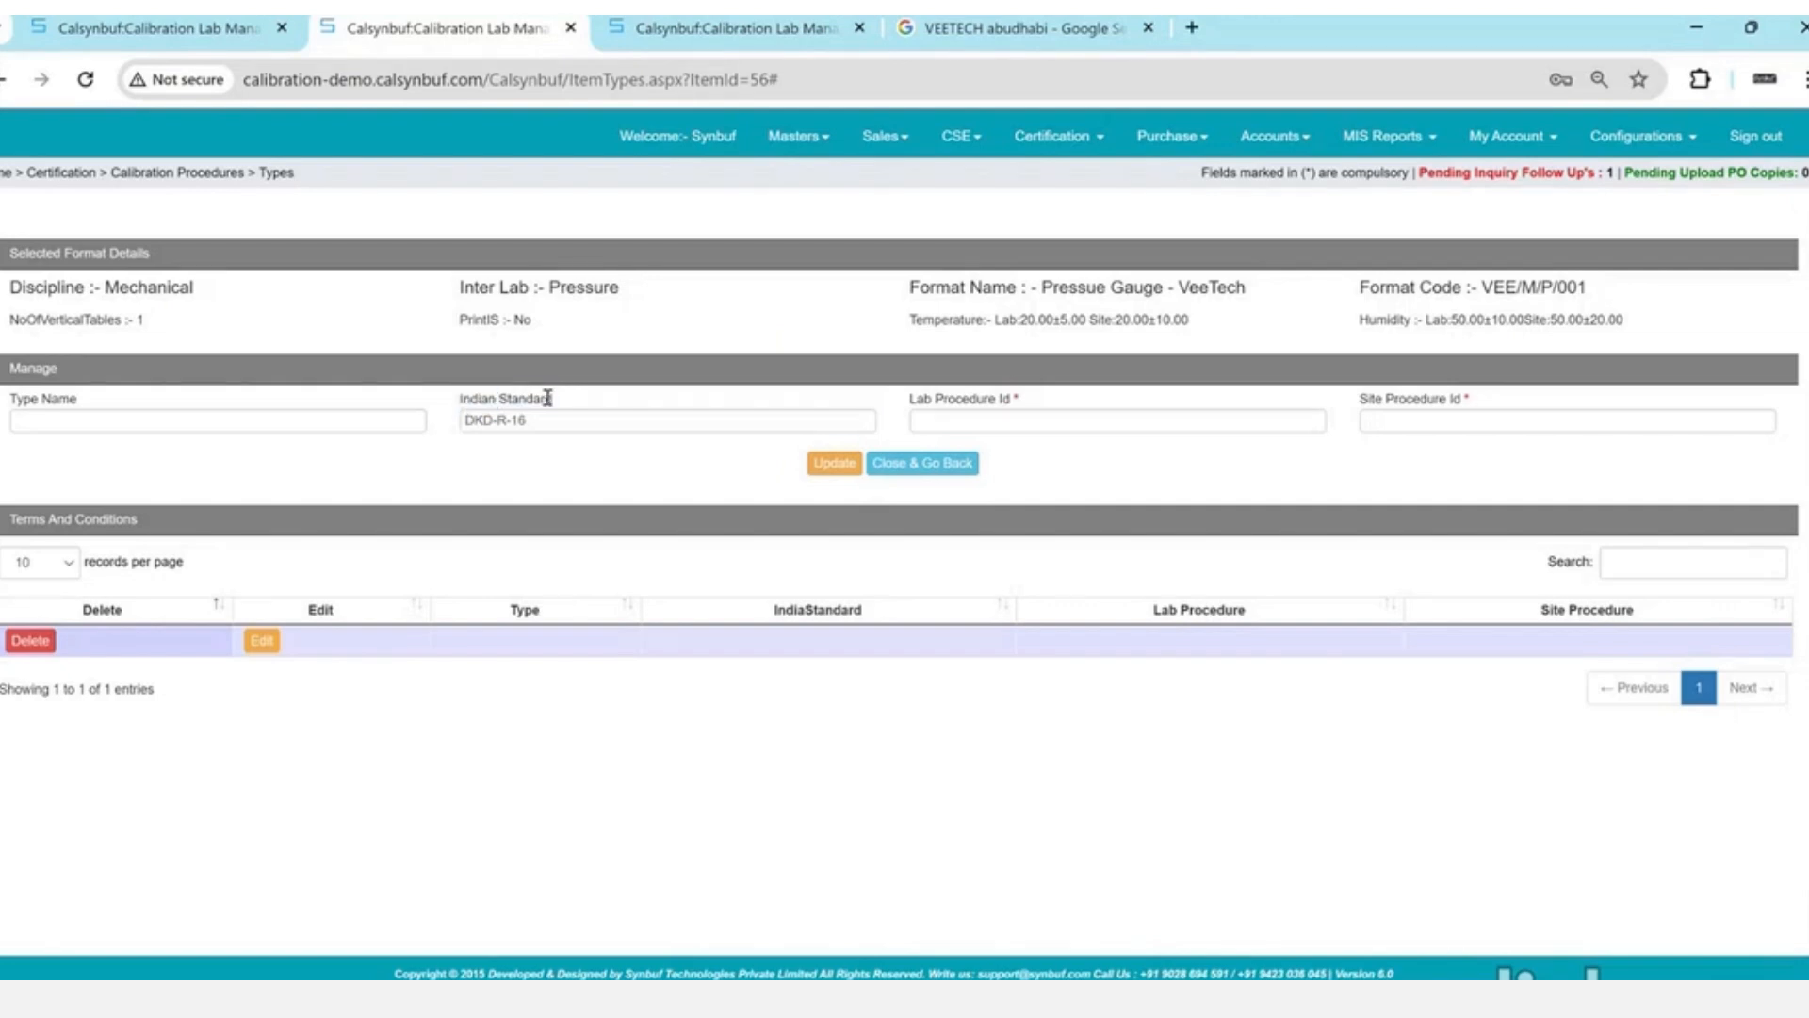
{"action": "double_click", "coordinate": [528, 399]}
{"action": "double_click", "coordinate": [548, 419]}
{"action": "triple_click", "coordinate": [548, 419]}
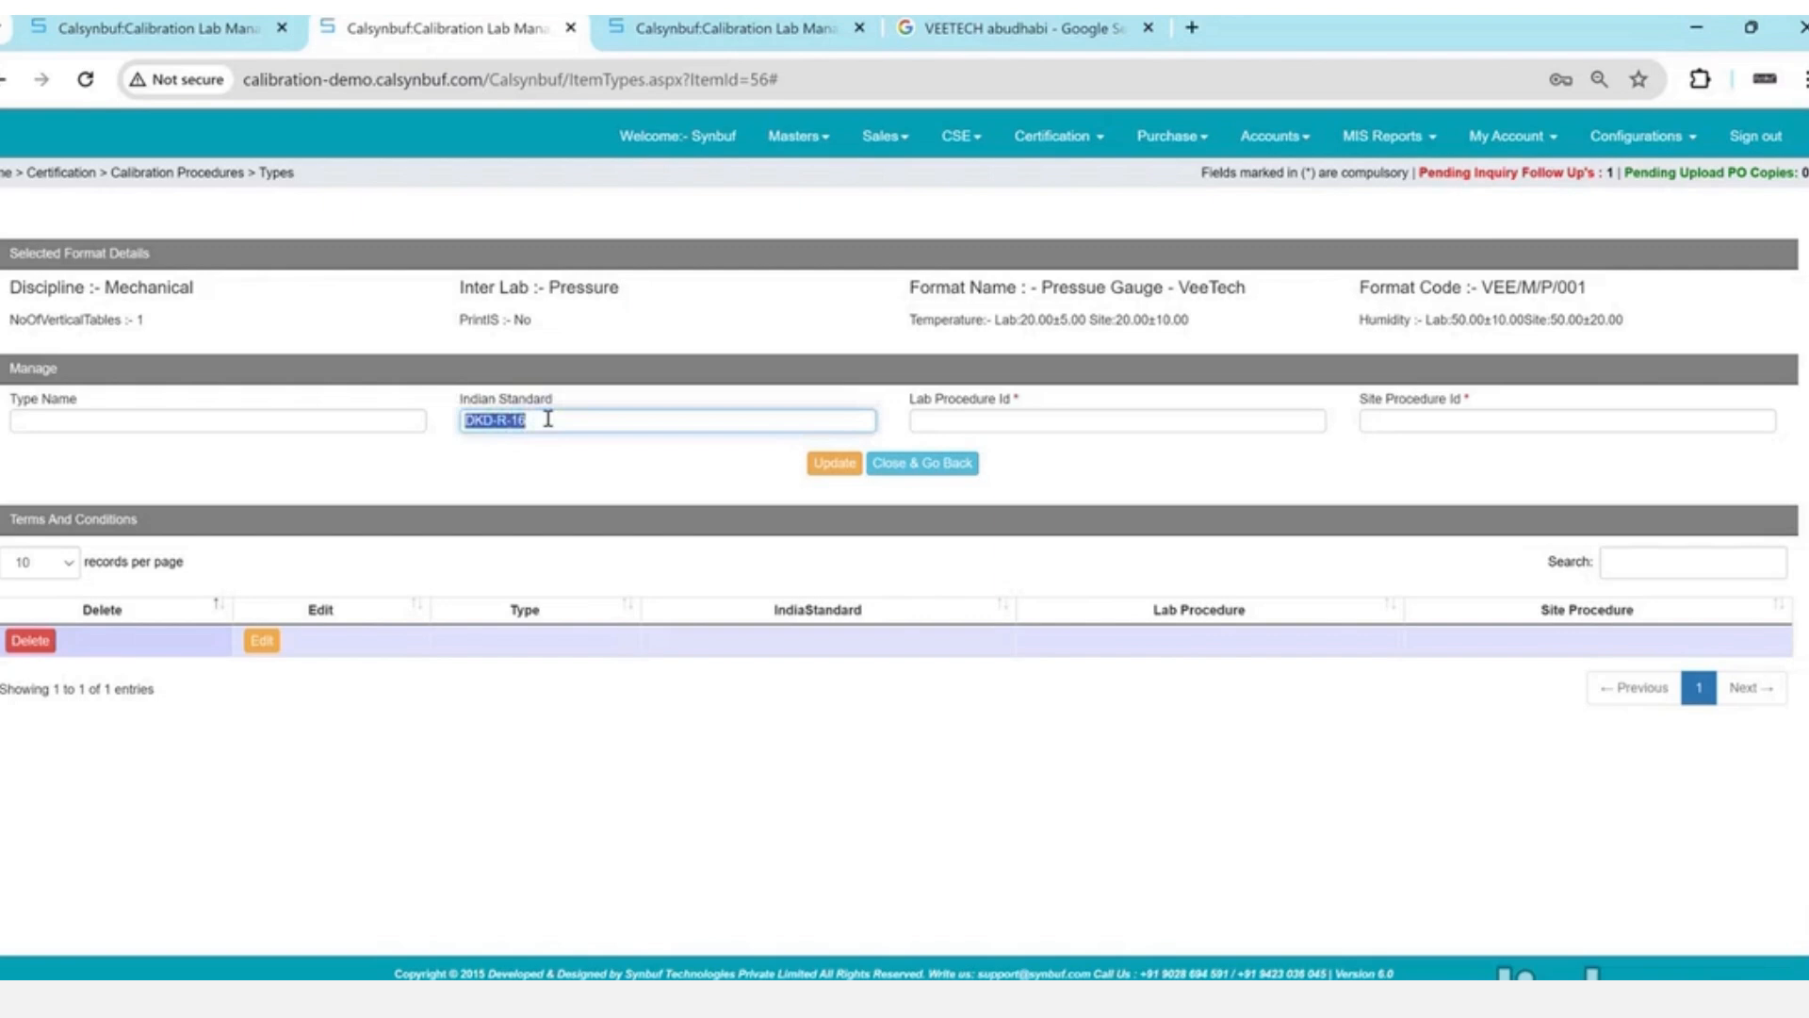
{"action": "key", "text": "Tab"}
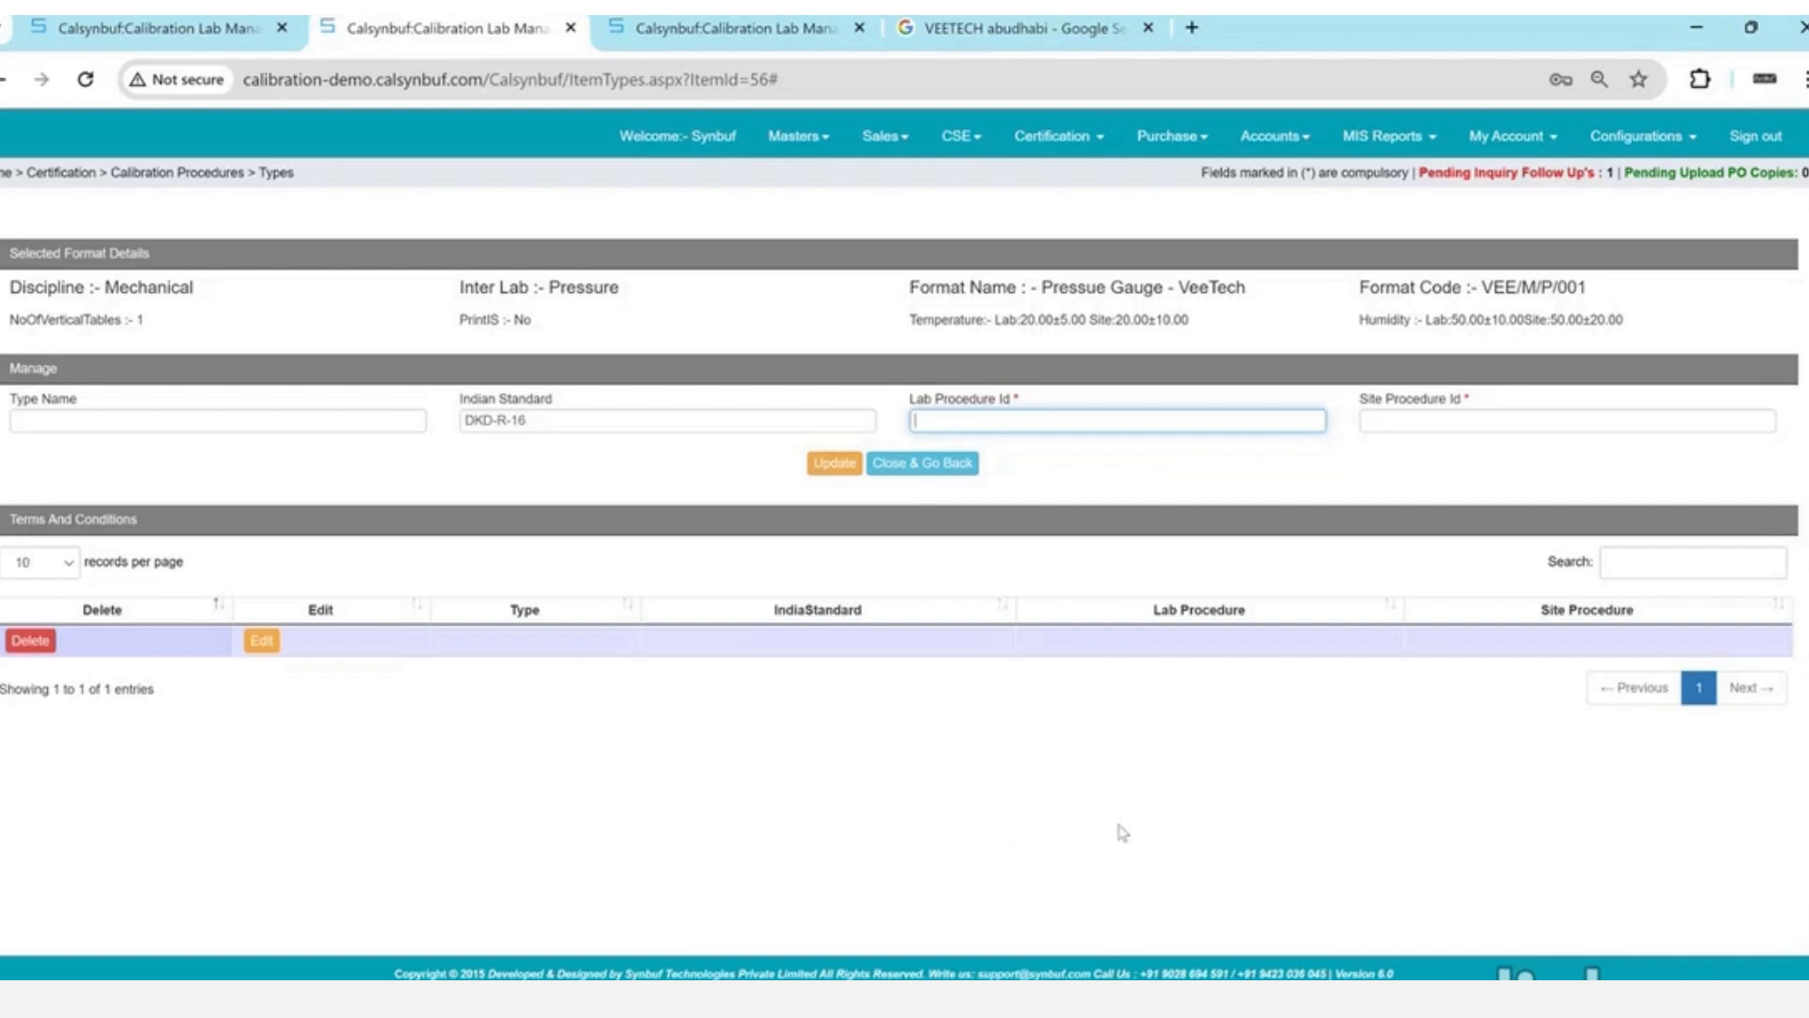
- Set lab procedure VEE/PG/001 and site procedure VEE/PG/S/001, update, and return to the list
{"action": "type", "text": "VEE/PG/001"}
{"action": "key", "text": "ctrl+a"}
{"action": "key", "text": "ctrl+c"}
{"action": "key", "text": "Tab"}
{"action": "key", "text": "ctrl+v"}
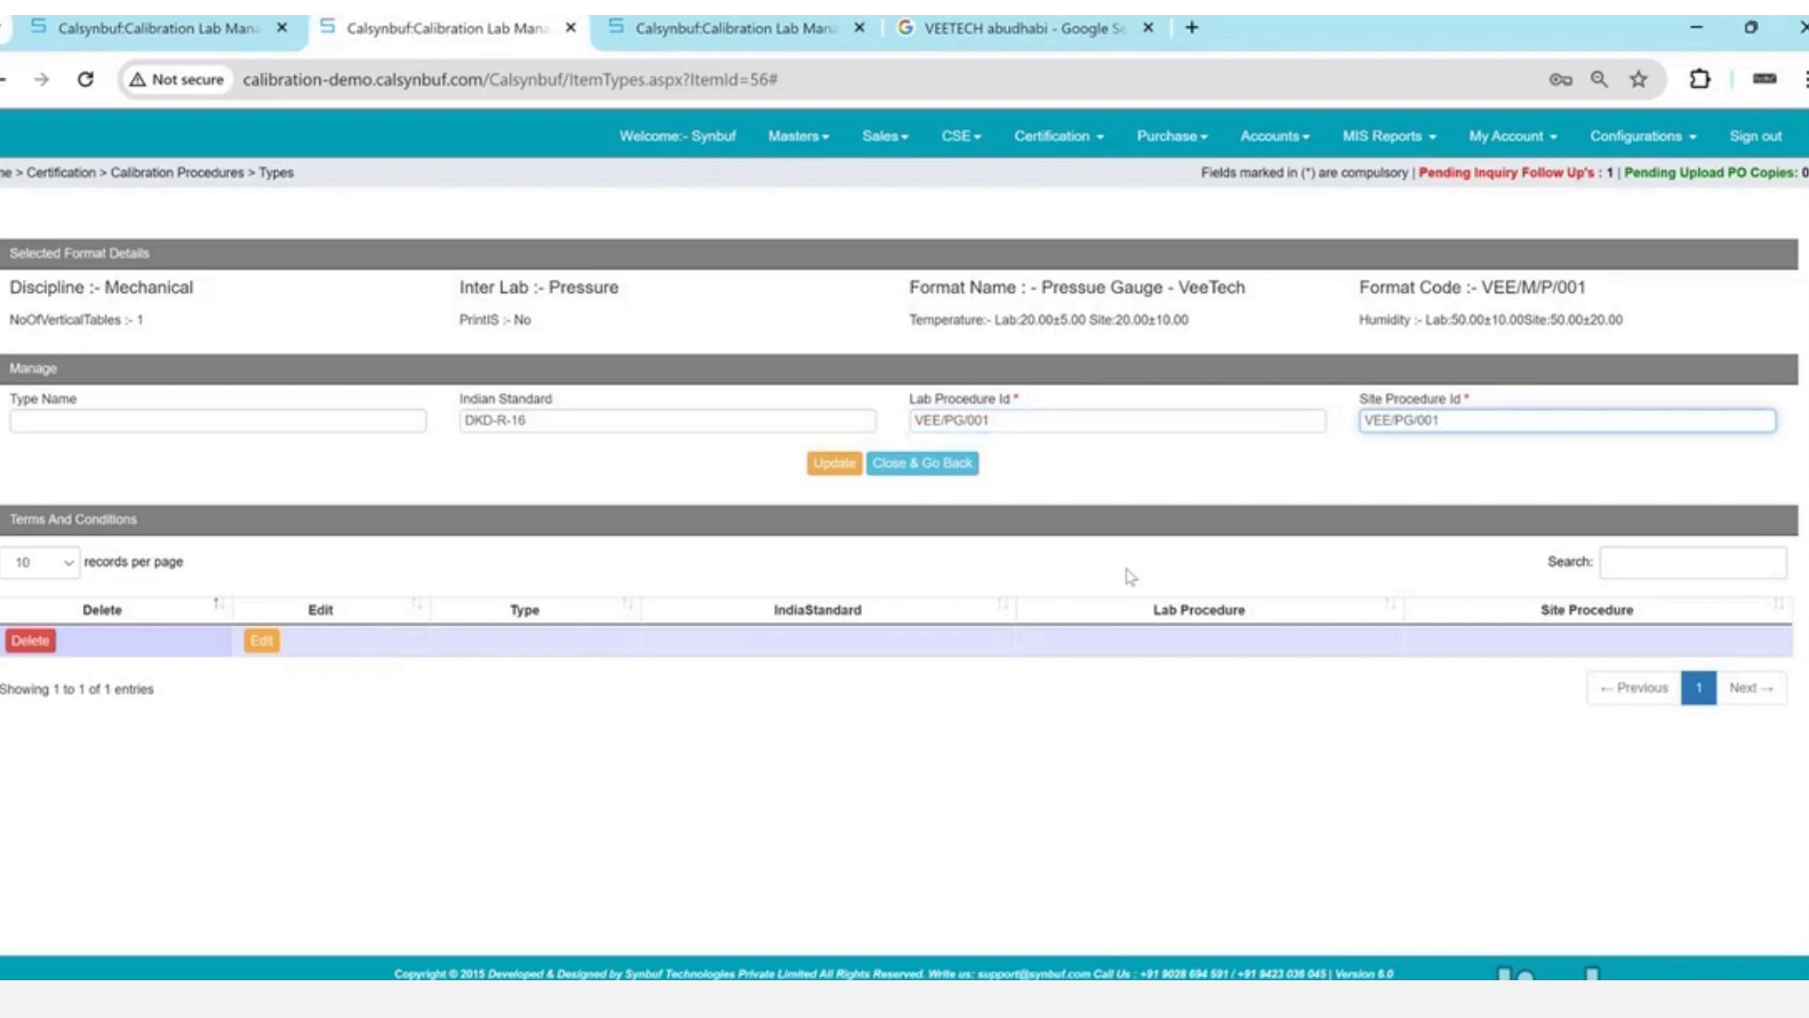
{"action": "type", "text": "S/"}
{"action": "left_click", "coordinate": [833, 464]}
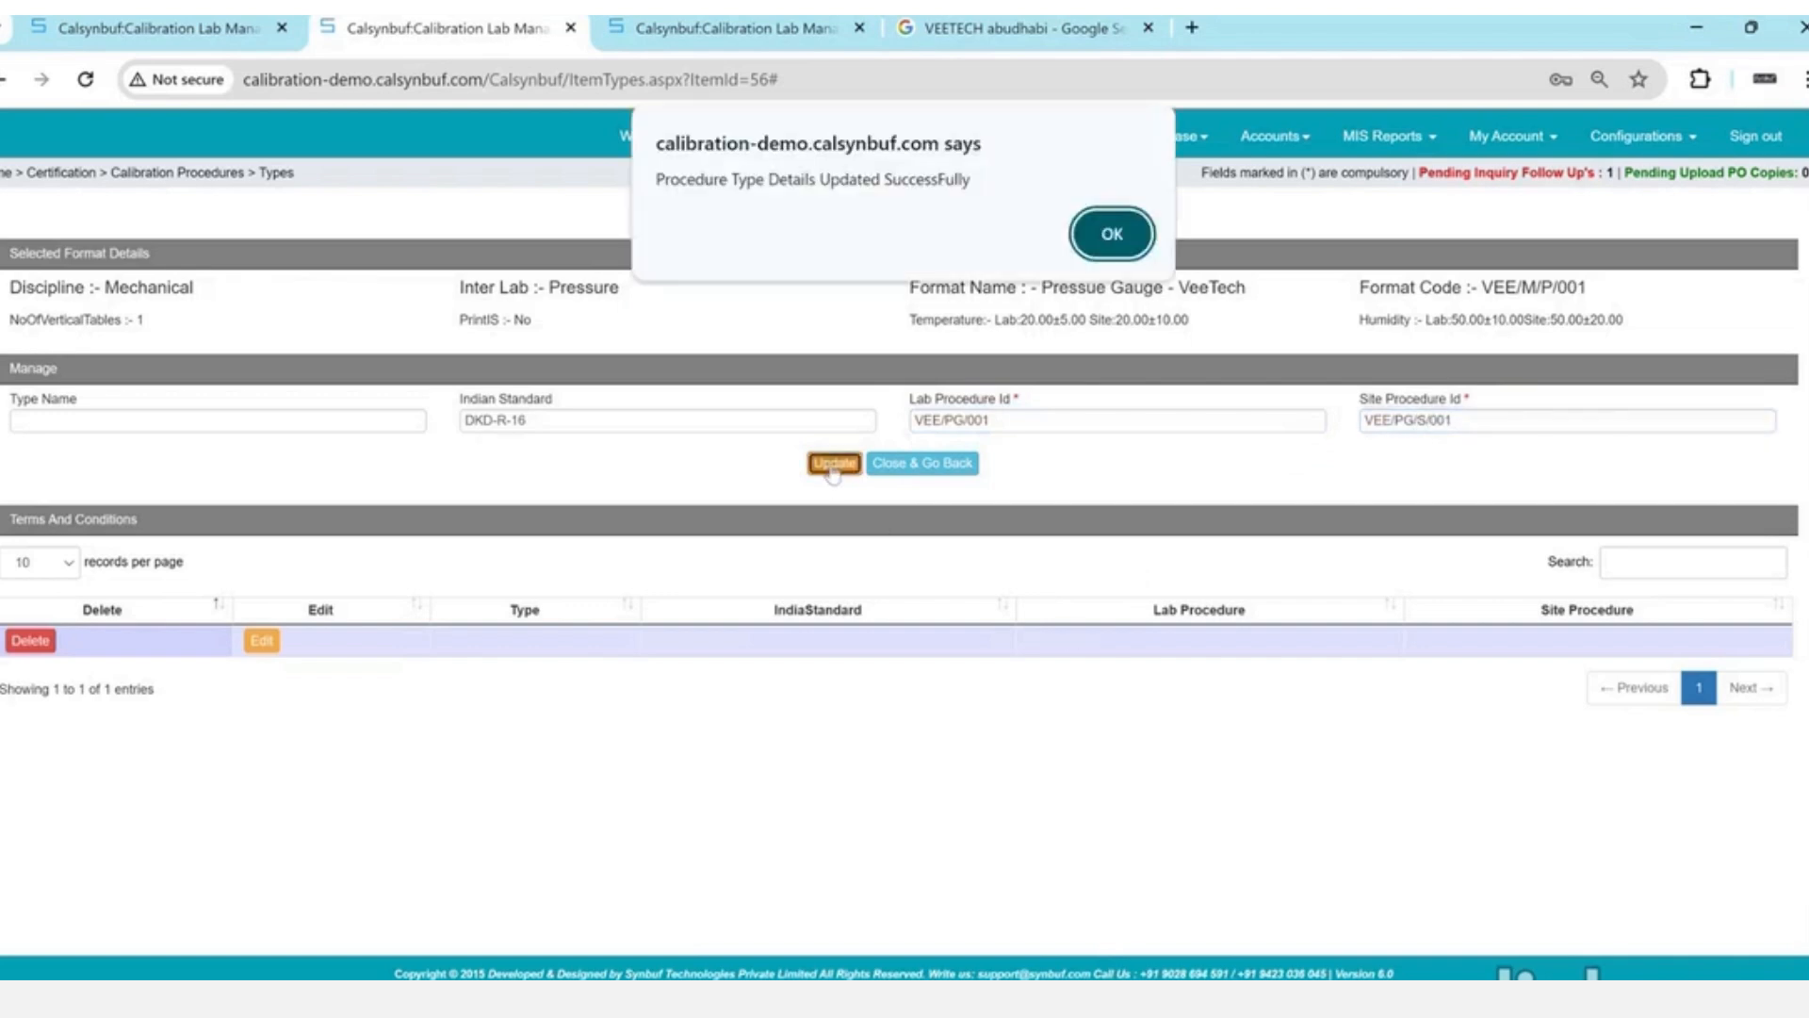
{"action": "key", "text": "Return"}
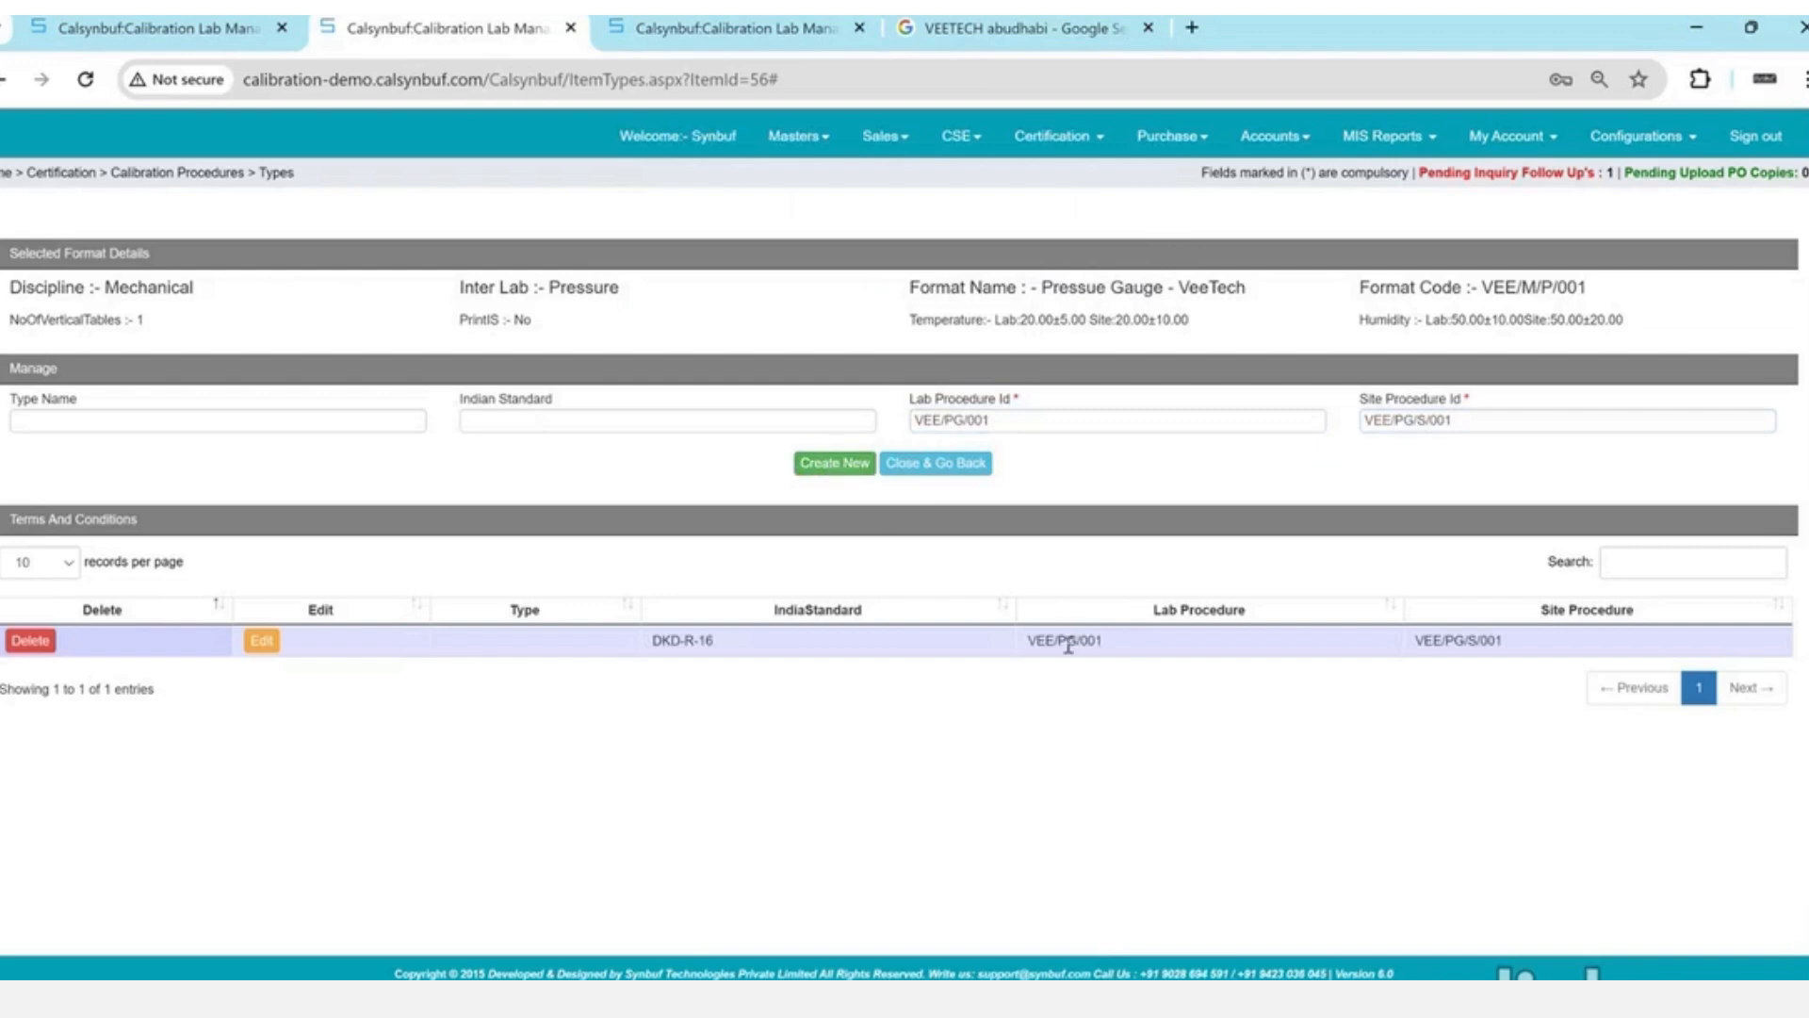
{"action": "left_click_drag", "start_coordinate": [1067, 645], "coordinate": [1477, 641]}
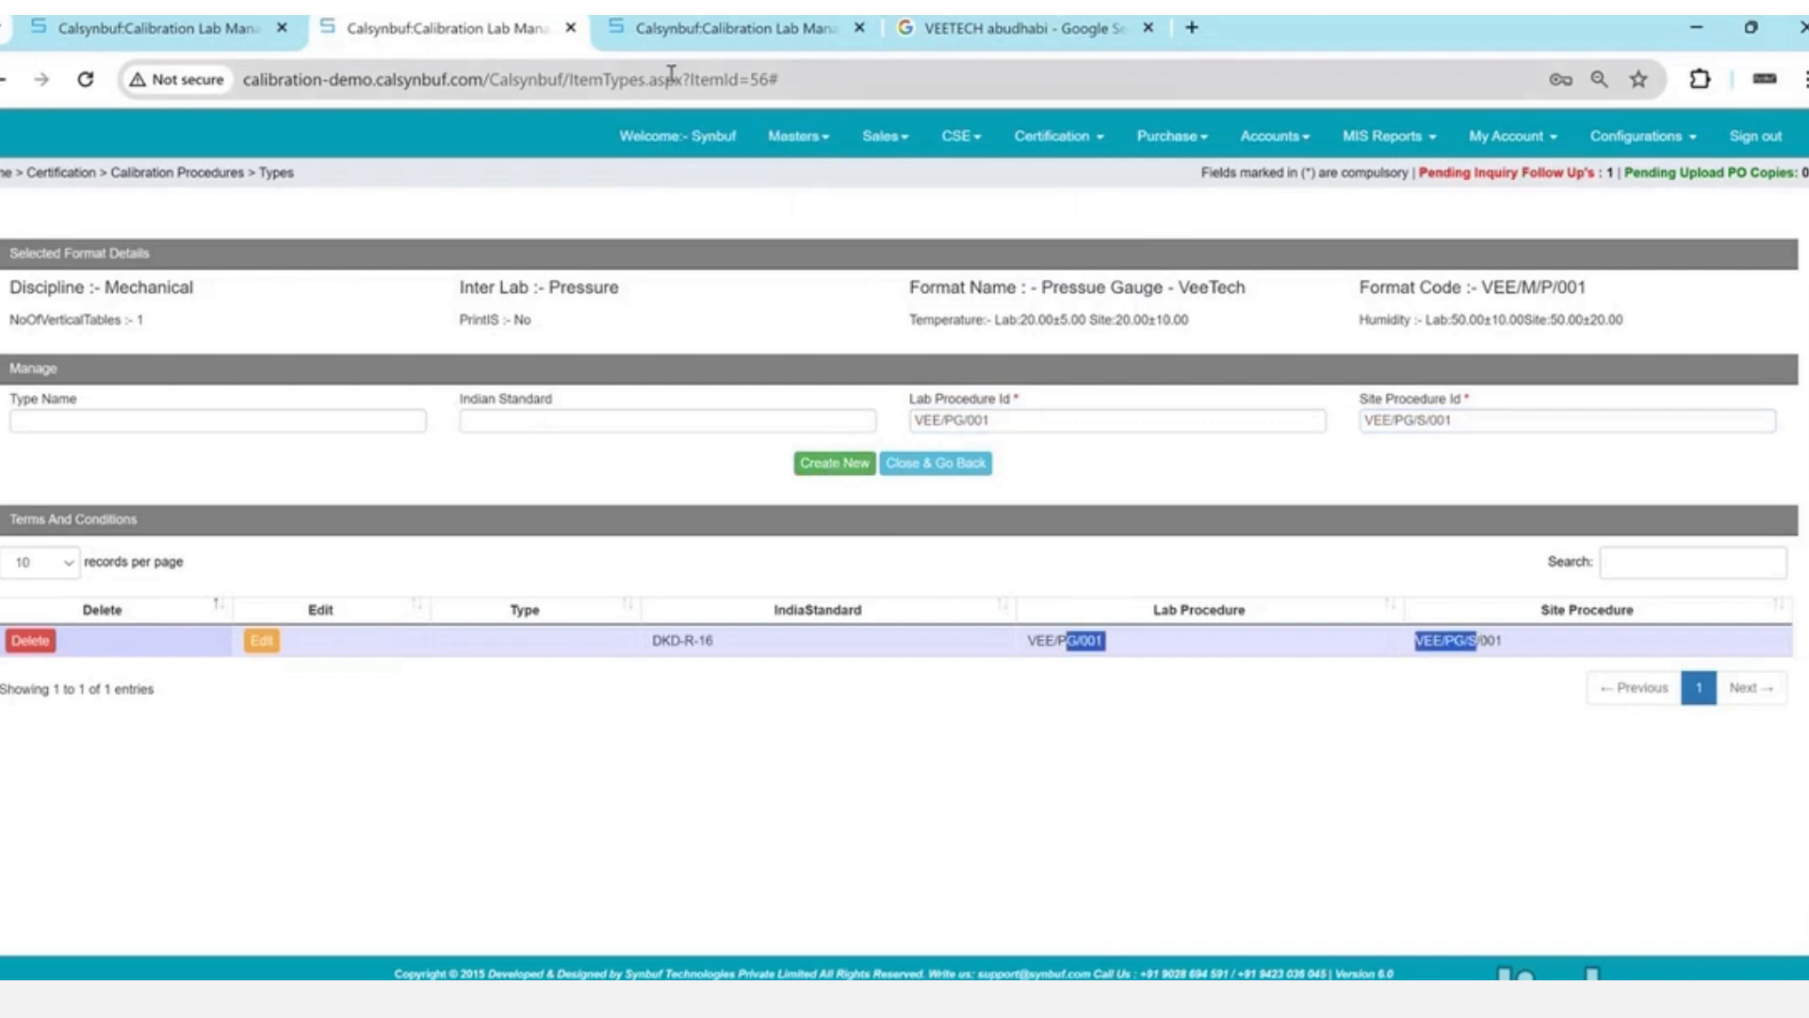
{"action": "left_click", "coordinate": [160, 28]}
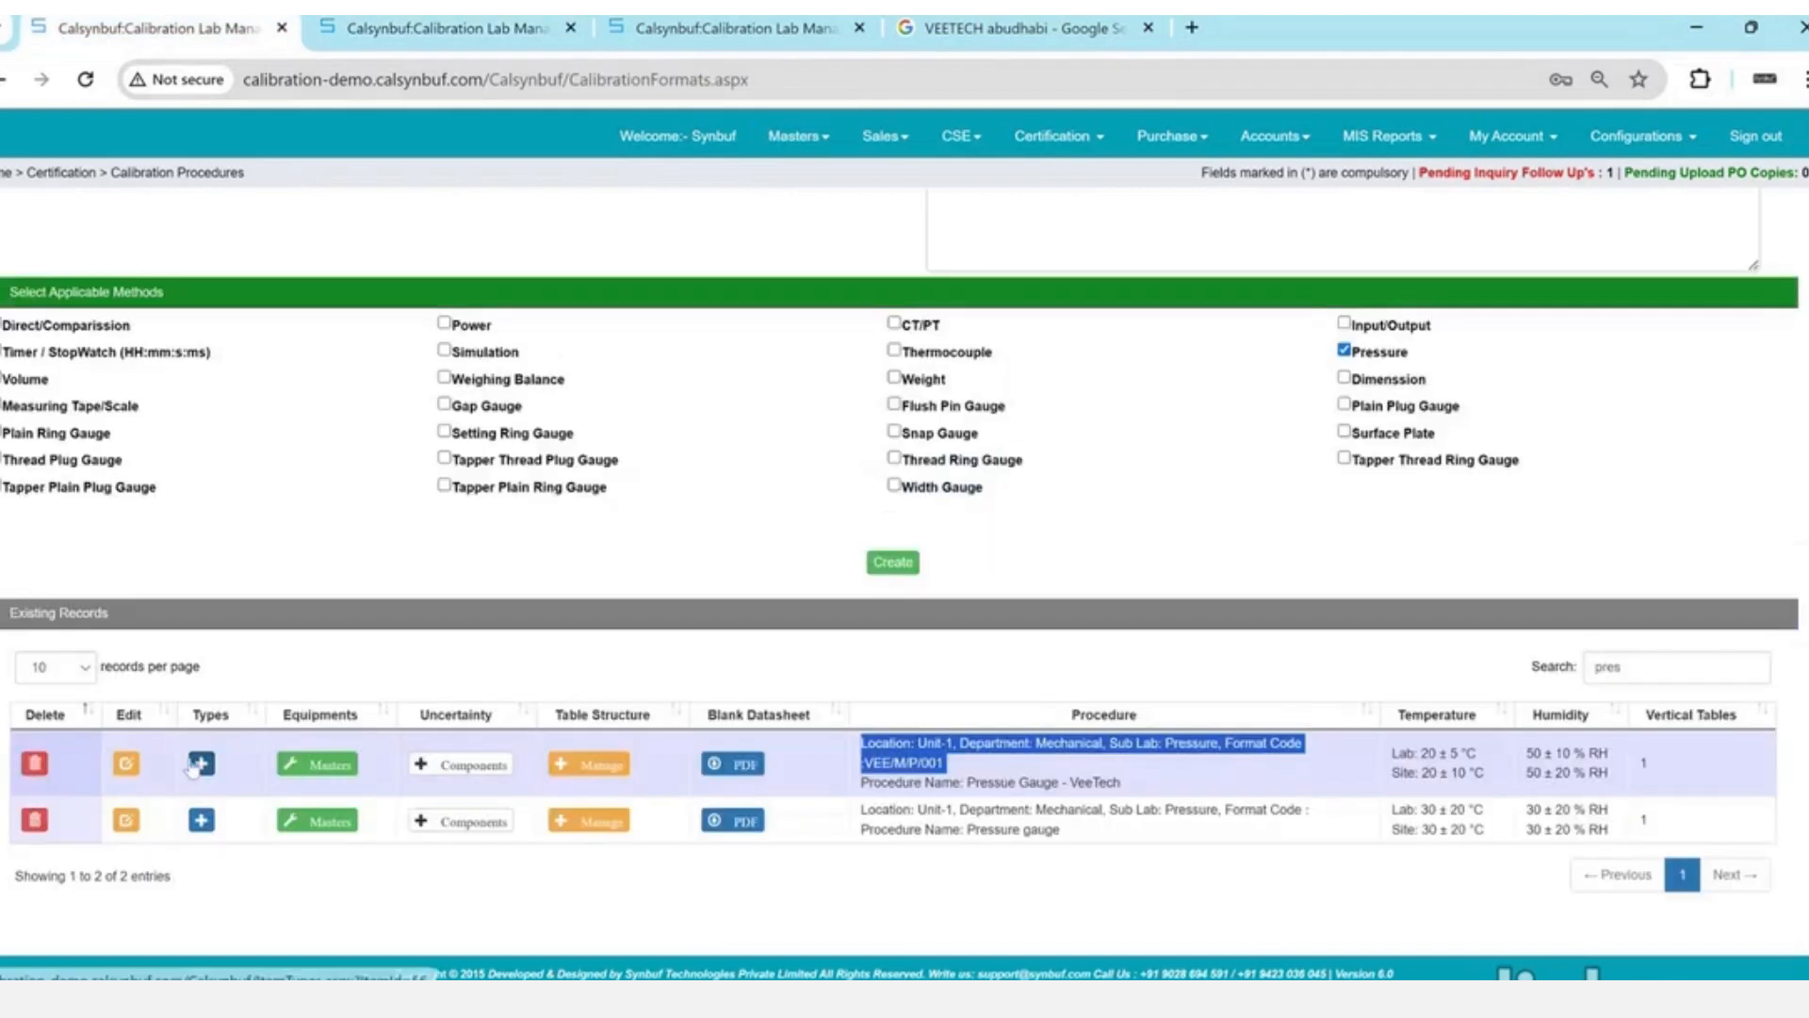
- Choose Digital Pressure Gauge (VEE-001) as the master for the VeeTech procedure
{"action": "left_click", "coordinate": [292, 771]}
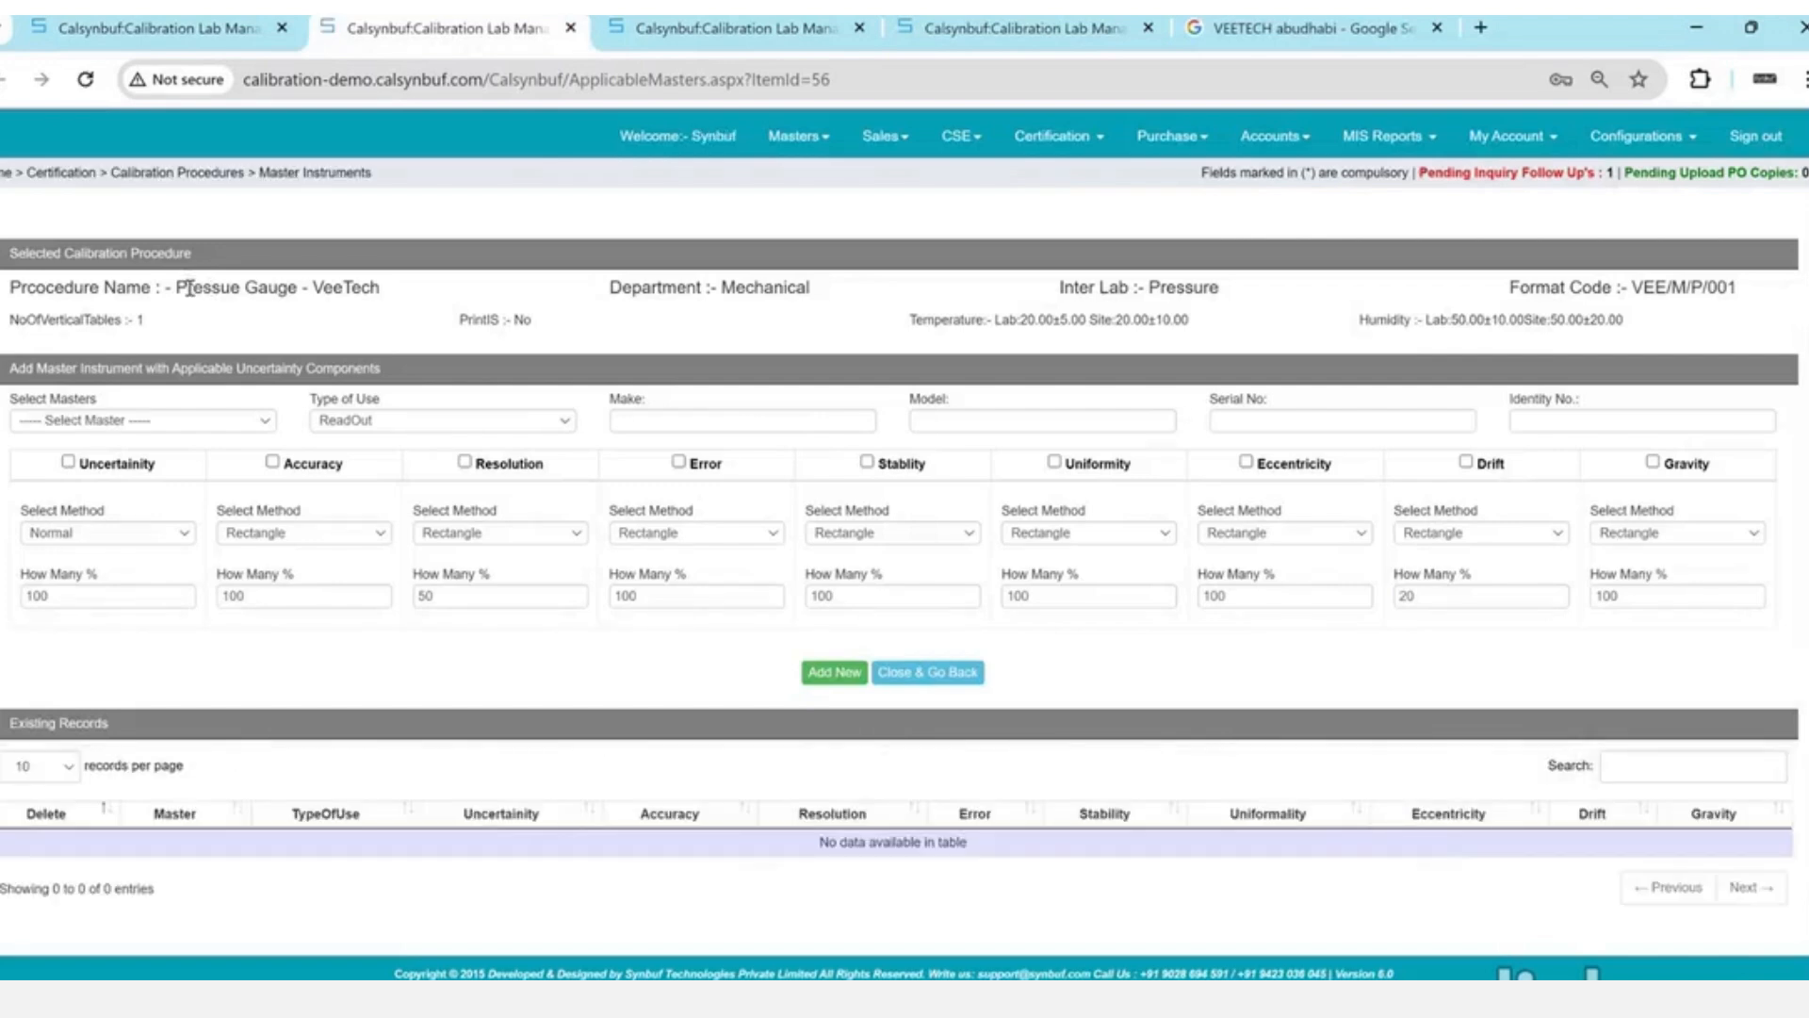
{"action": "left_click_drag", "start_coordinate": [187, 289], "coordinate": [400, 308]}
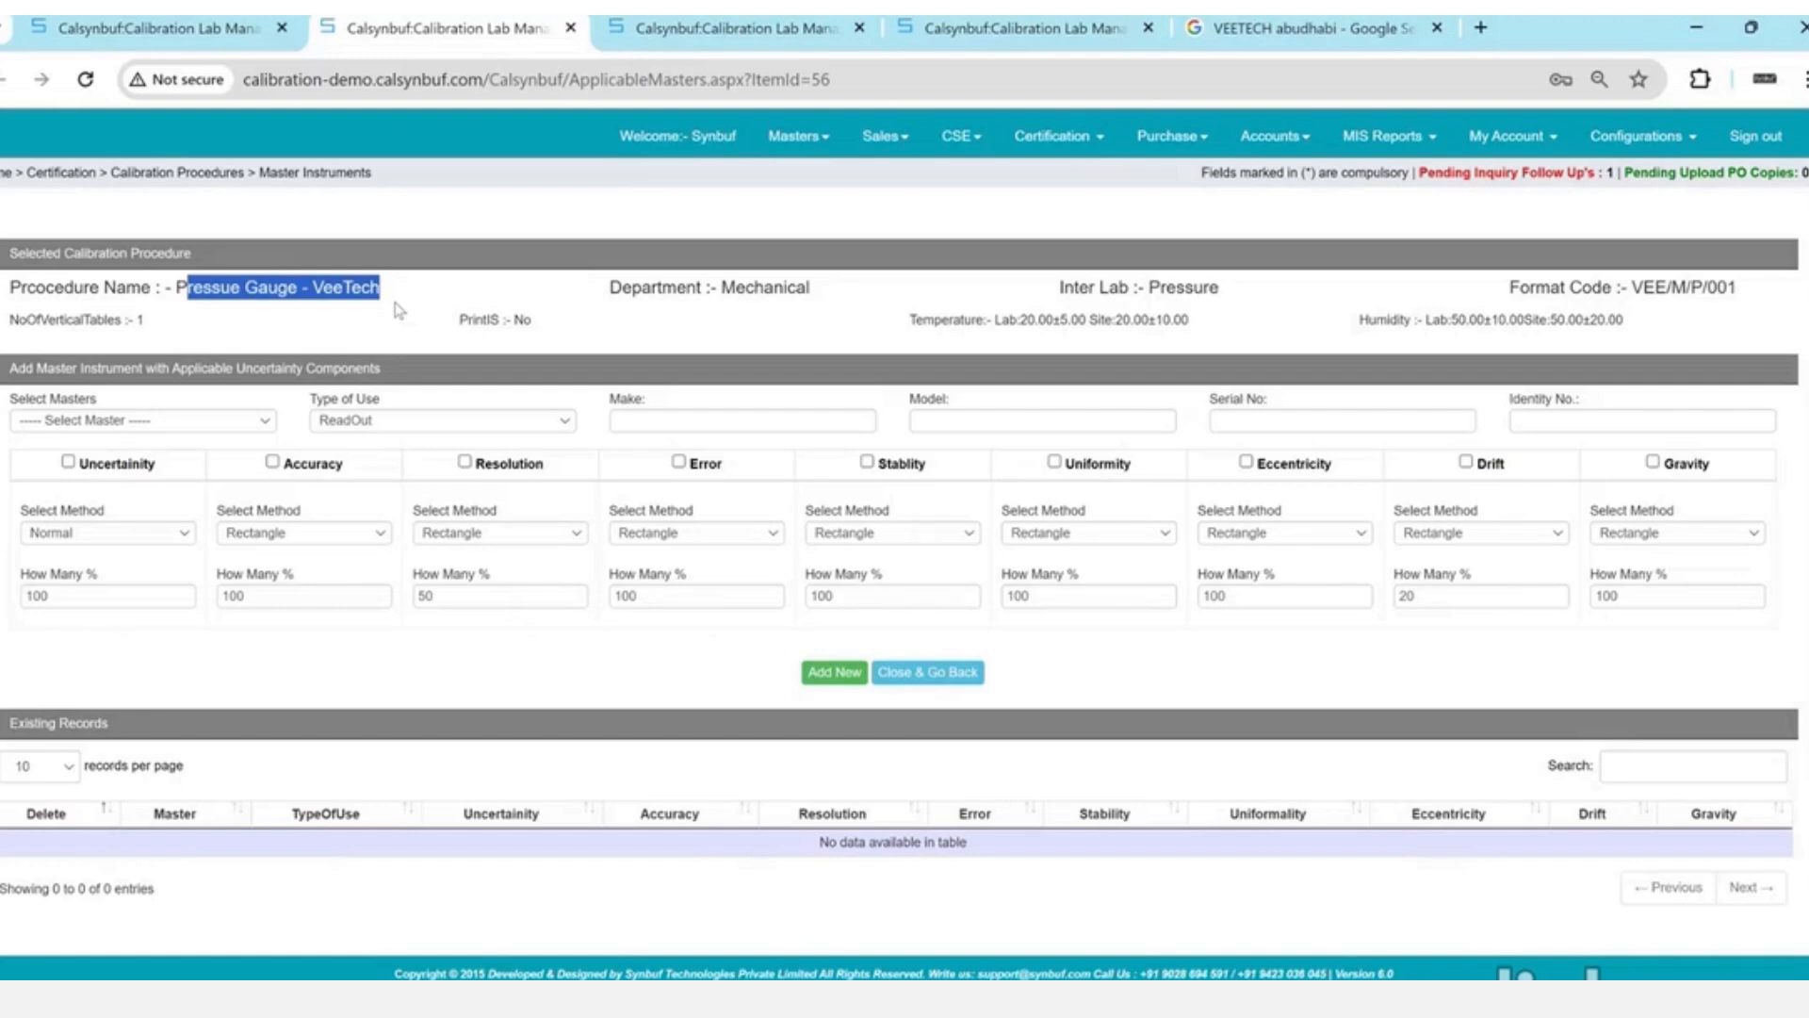
{"action": "left_click", "coordinate": [273, 441]}
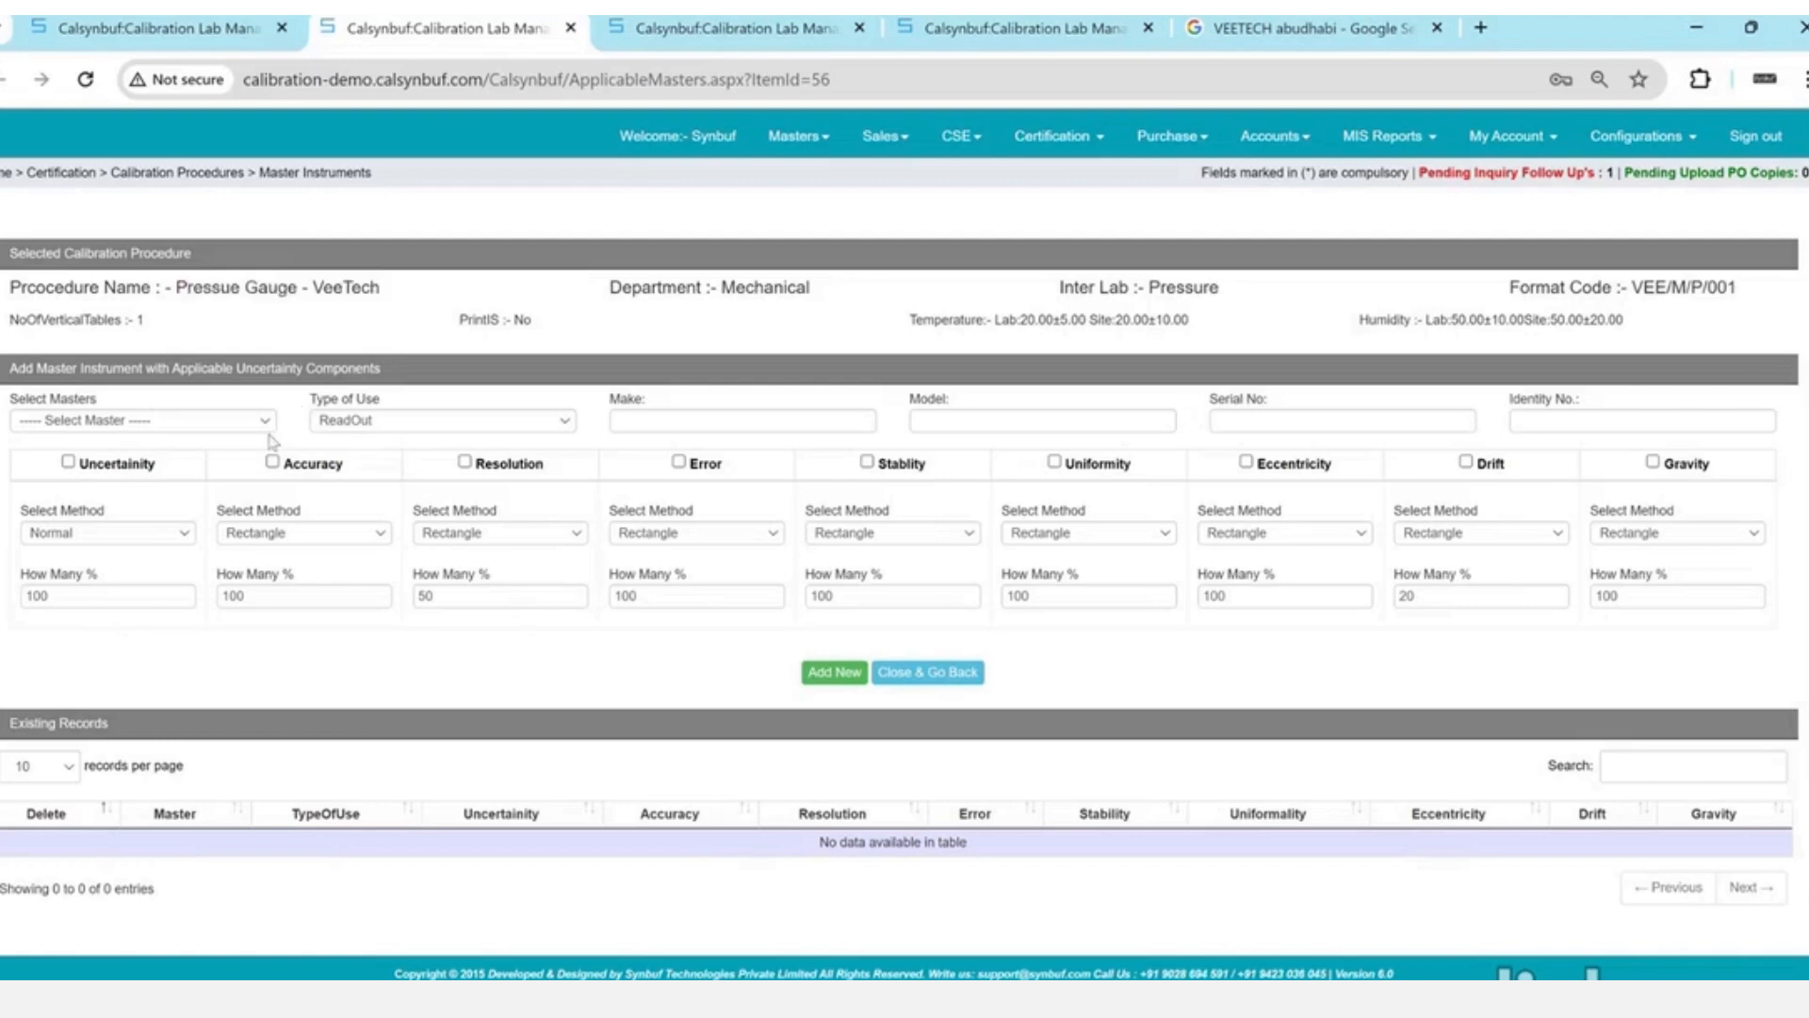
{"action": "left_click", "coordinate": [266, 422]}
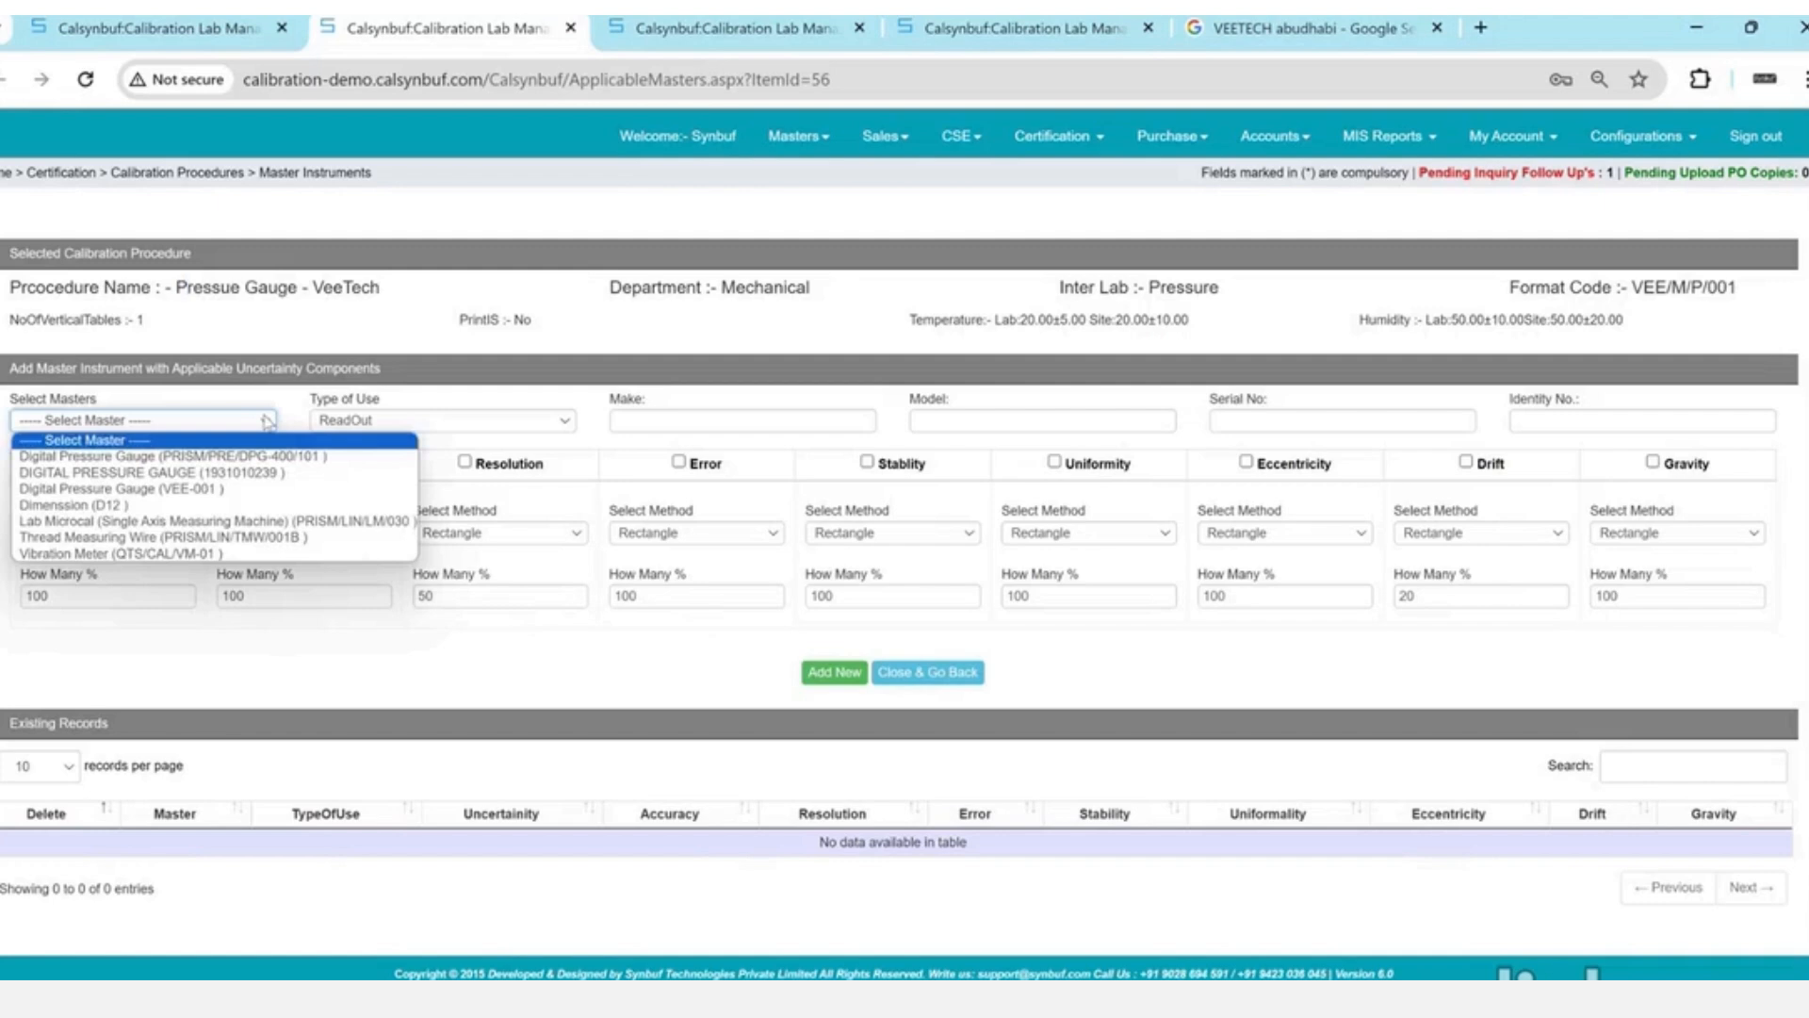
{"action": "key", "text": "Down"}
{"action": "key", "text": "Down"}
{"action": "key", "text": "Down"}
{"action": "key", "text": "Return"}
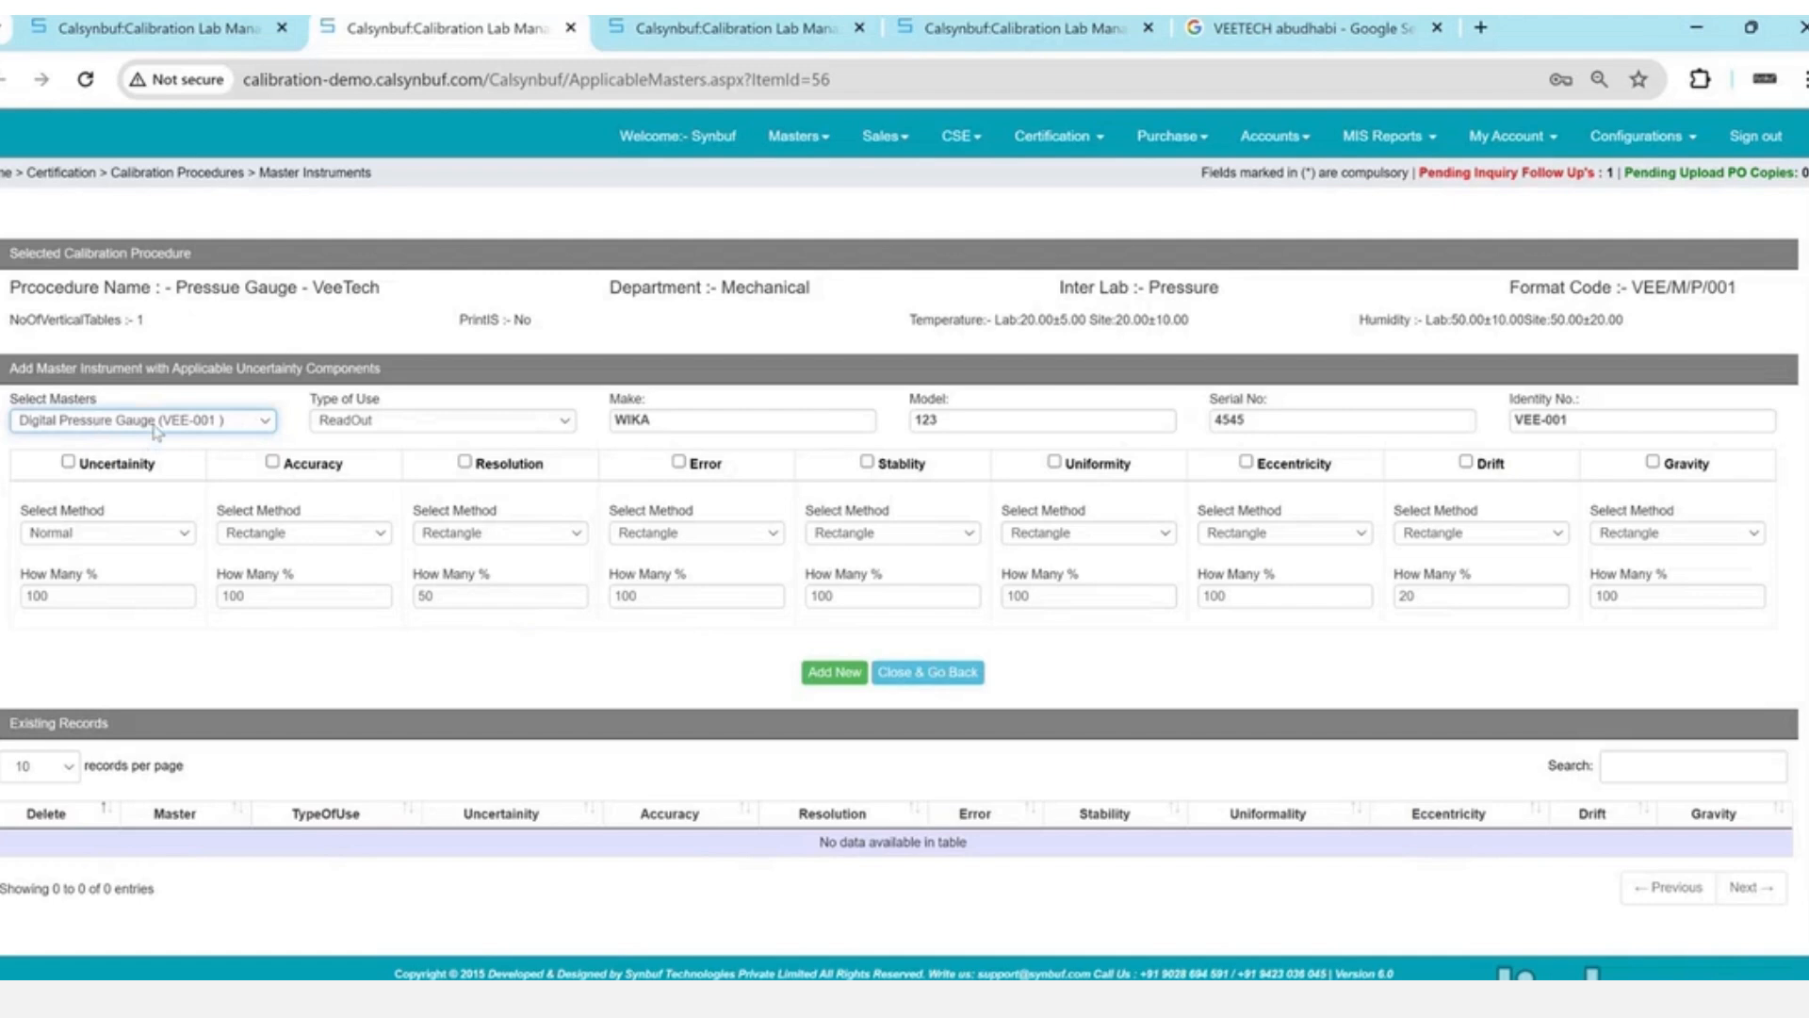
- Include uncertainty (Normal) and accuracy components, add the master, and return to the procedures list
{"action": "left_click", "coordinate": [81, 469]}
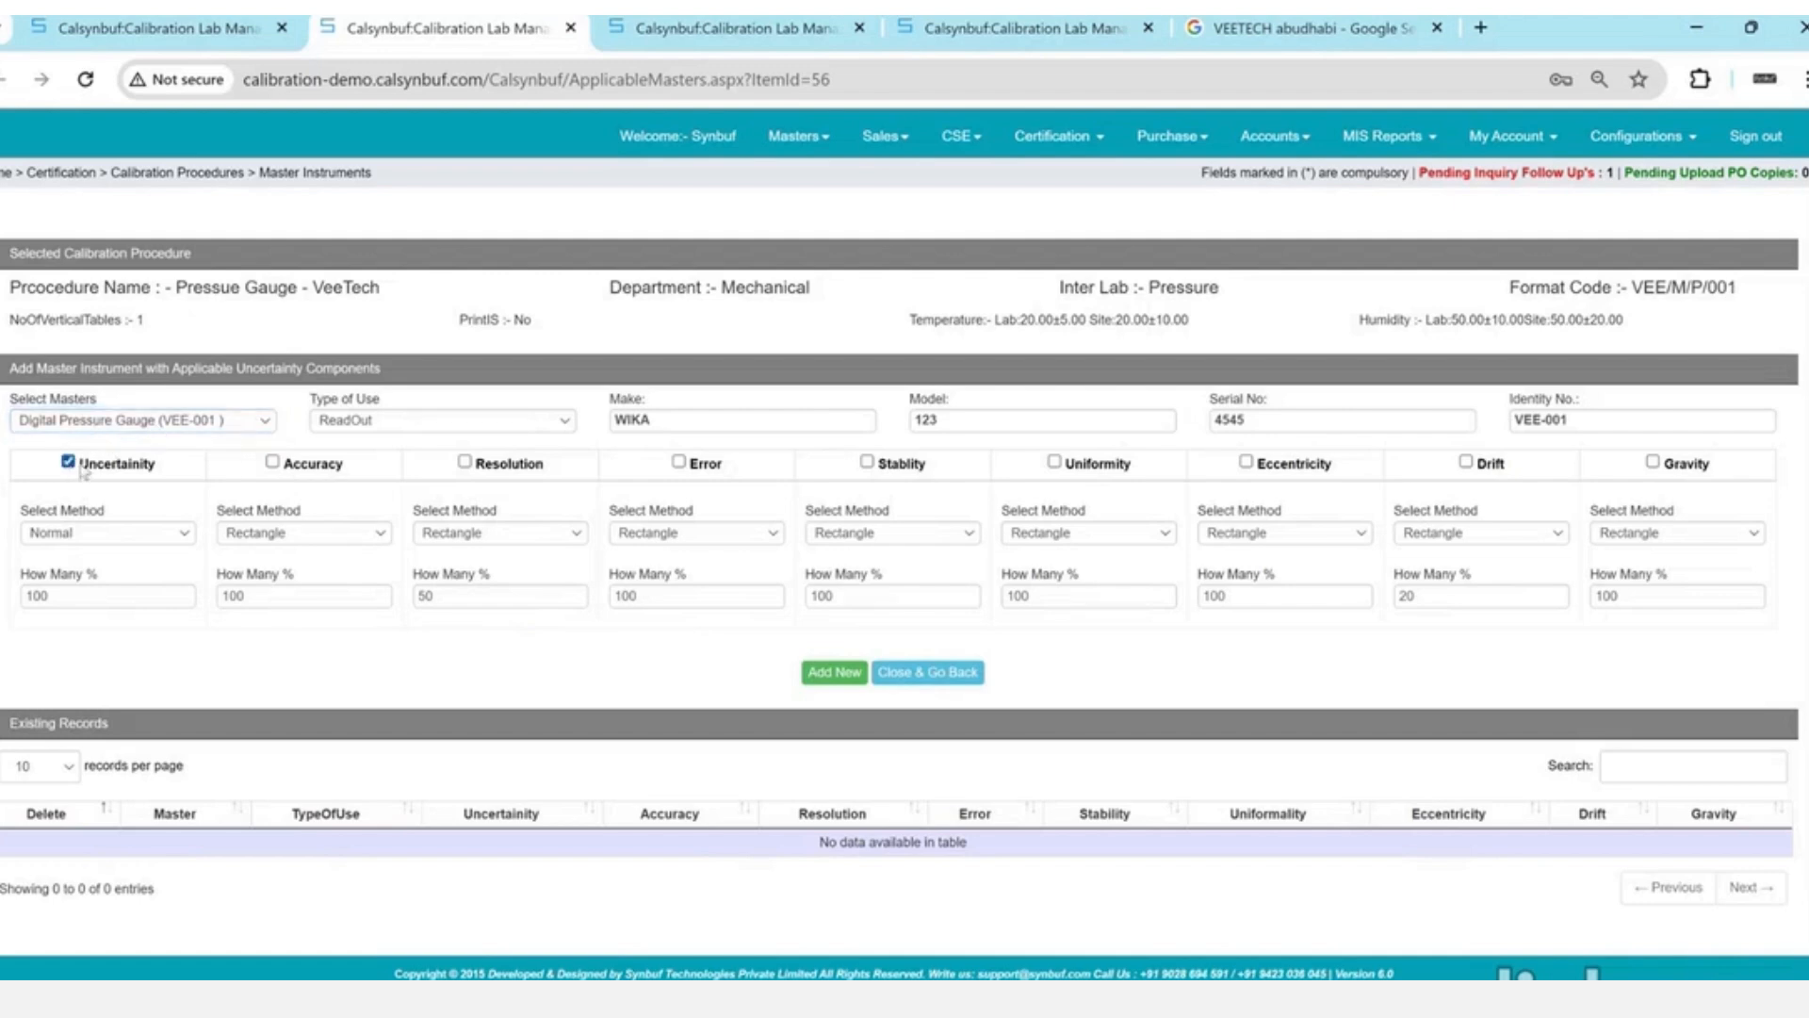
{"action": "left_click", "coordinate": [274, 472]}
{"action": "left_click_drag", "start_coordinate": [72, 510], "coordinate": [189, 515]}
{"action": "left_click", "coordinate": [187, 534]}
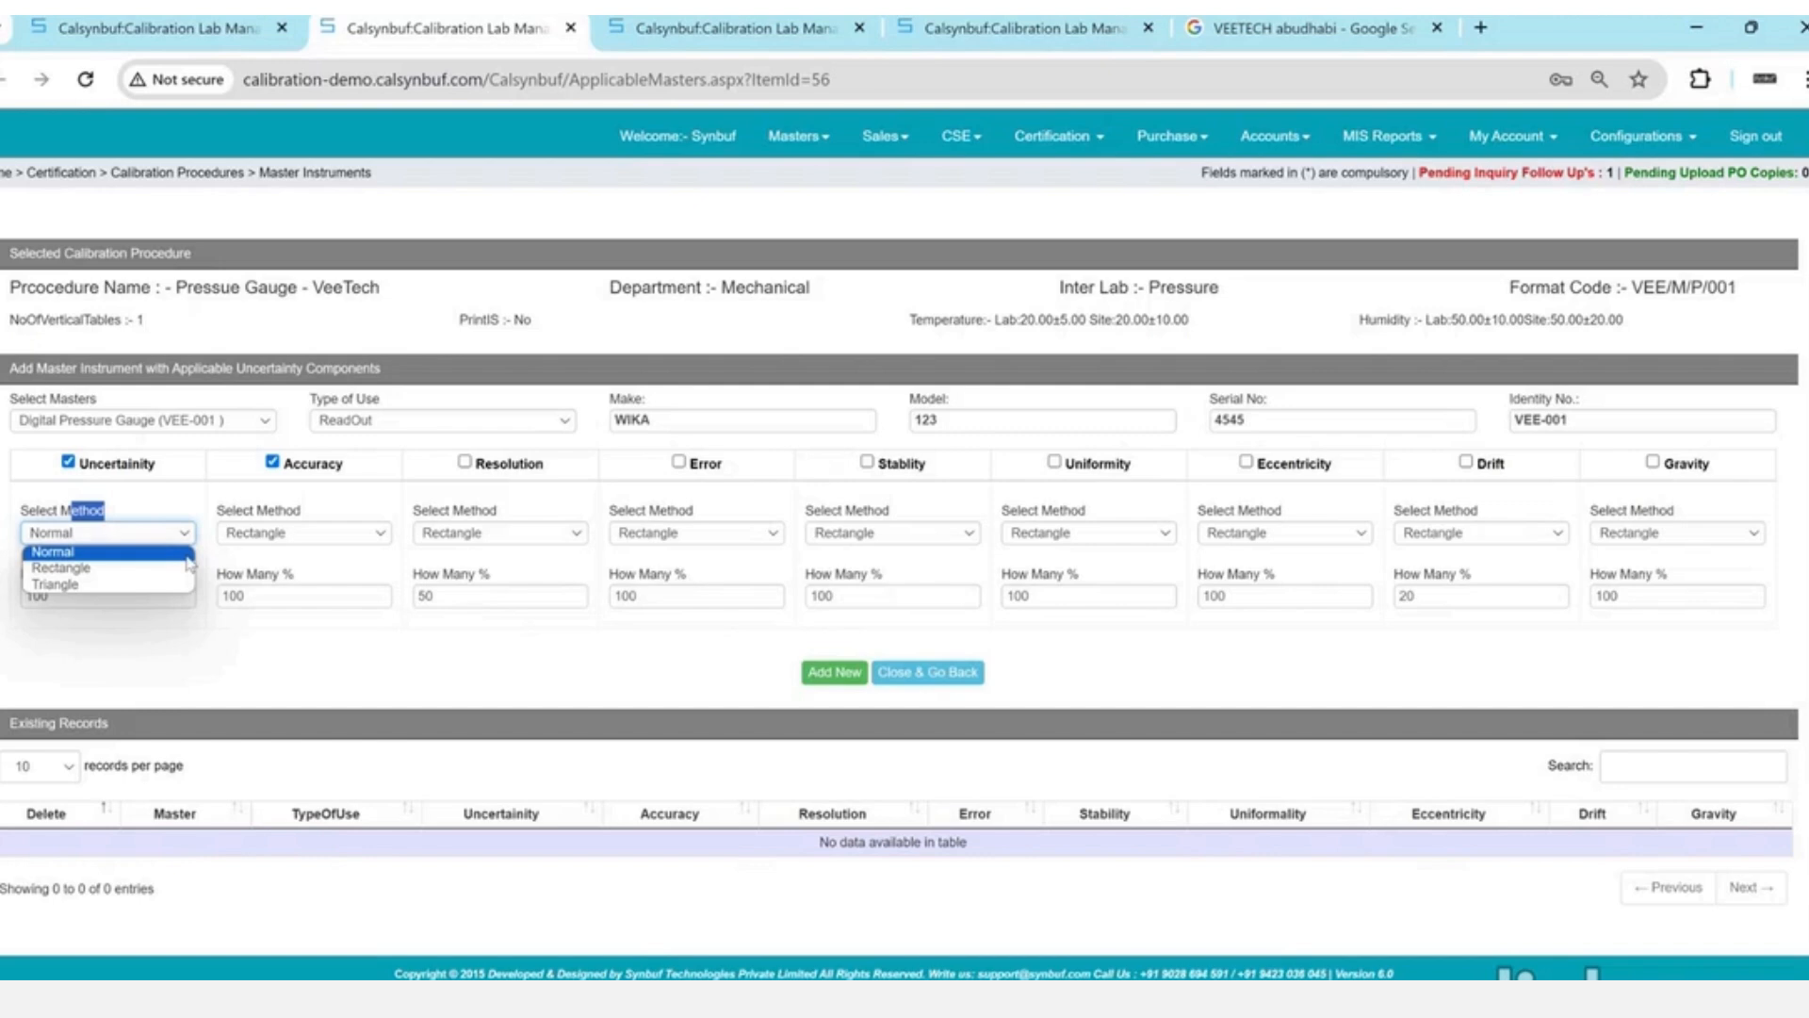
{"action": "left_click", "coordinate": [188, 557]}
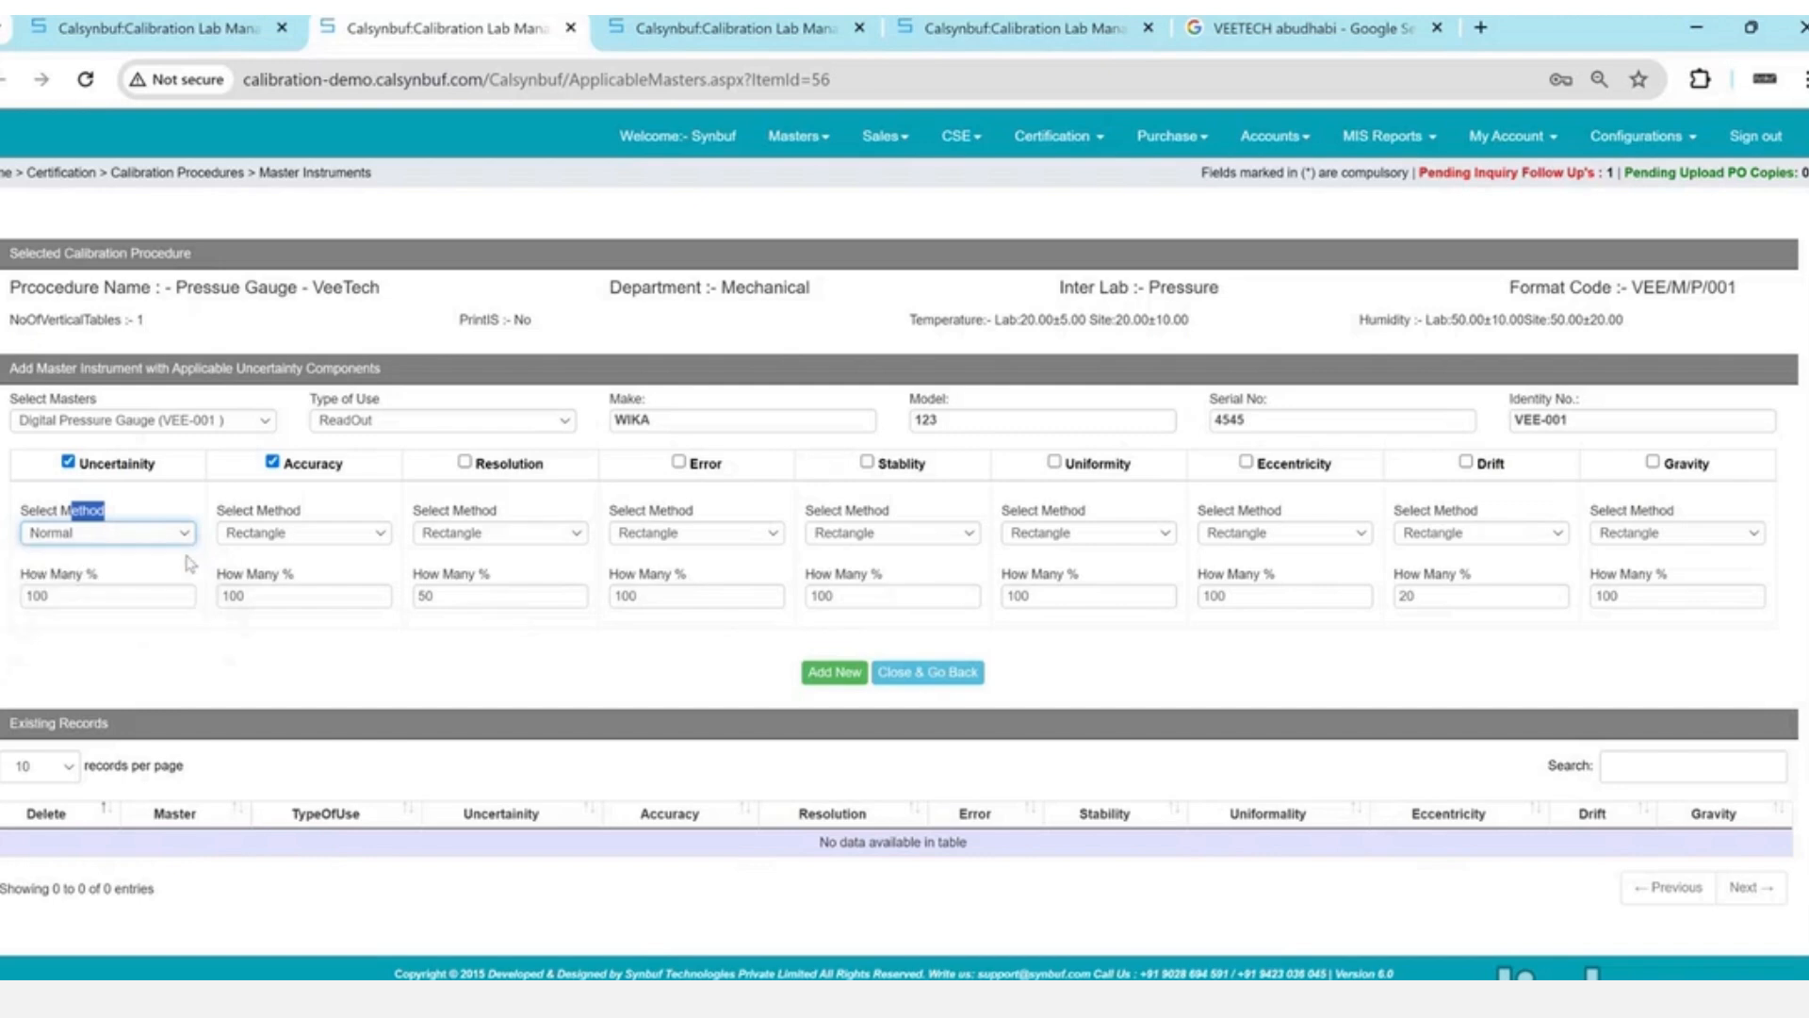
{"action": "double_click", "coordinate": [174, 596]}
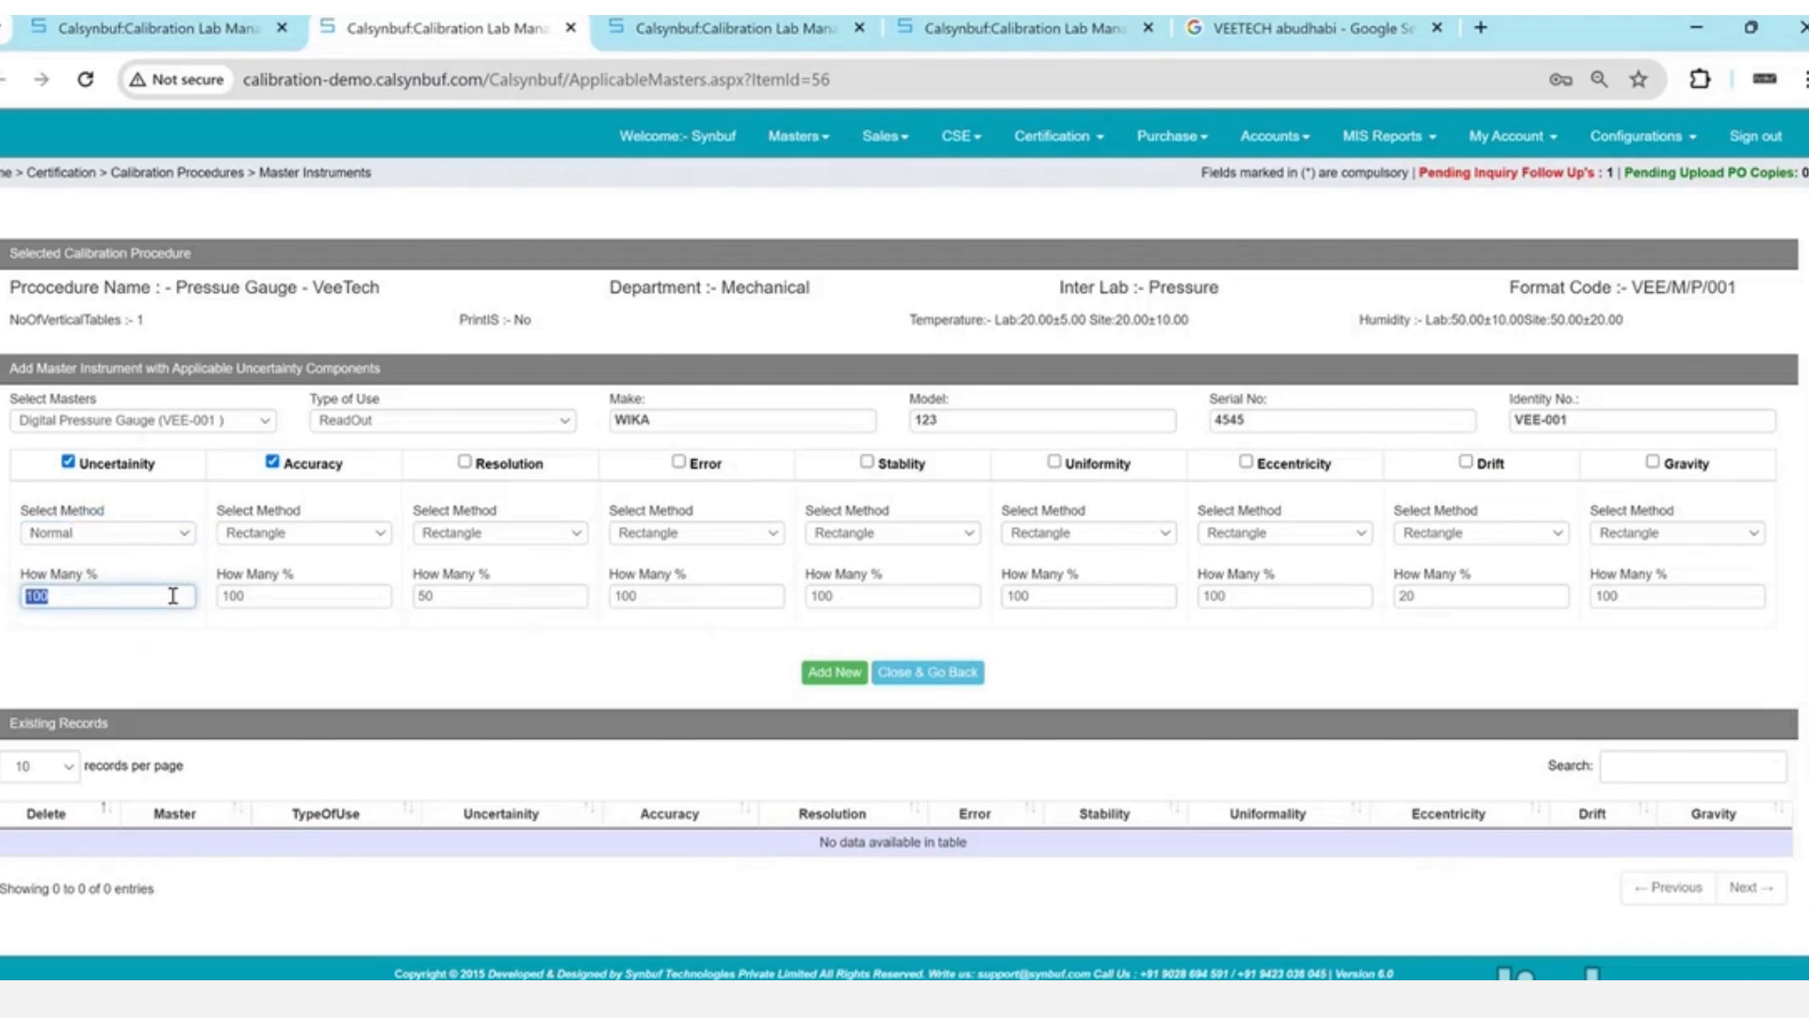
{"action": "double_click", "coordinate": [472, 597]}
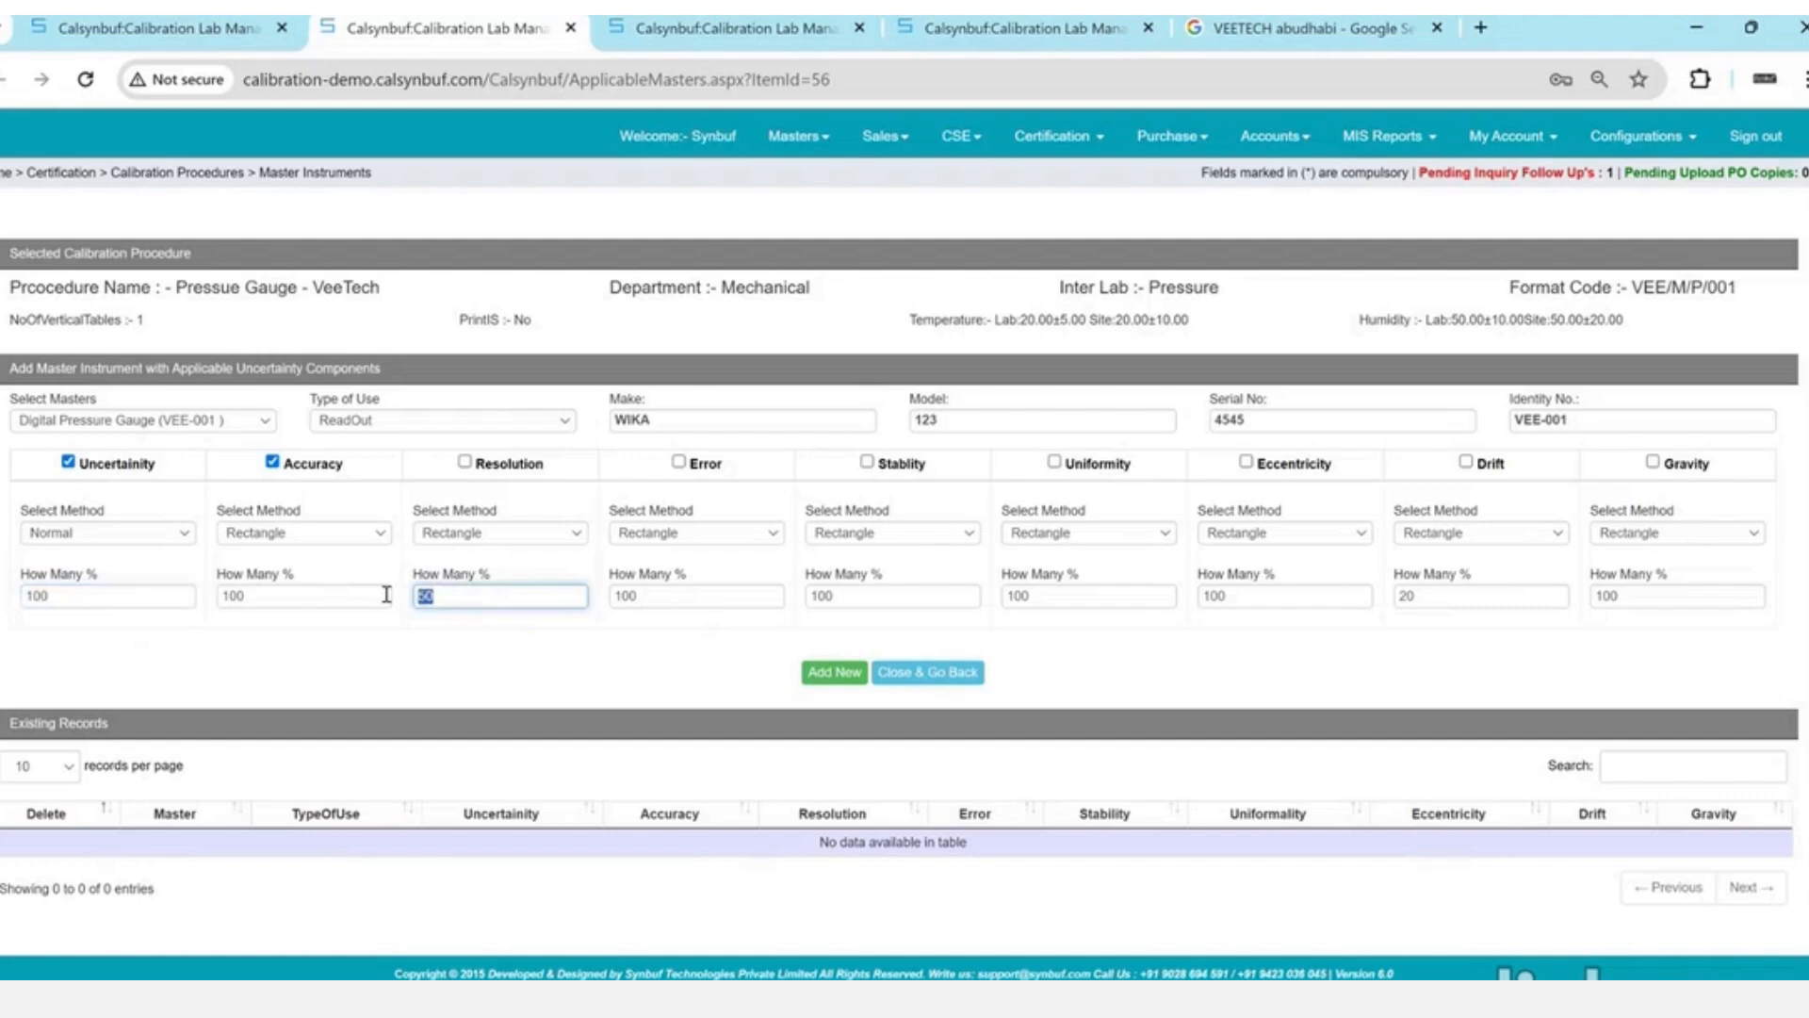
{"action": "left_click", "coordinate": [834, 668]}
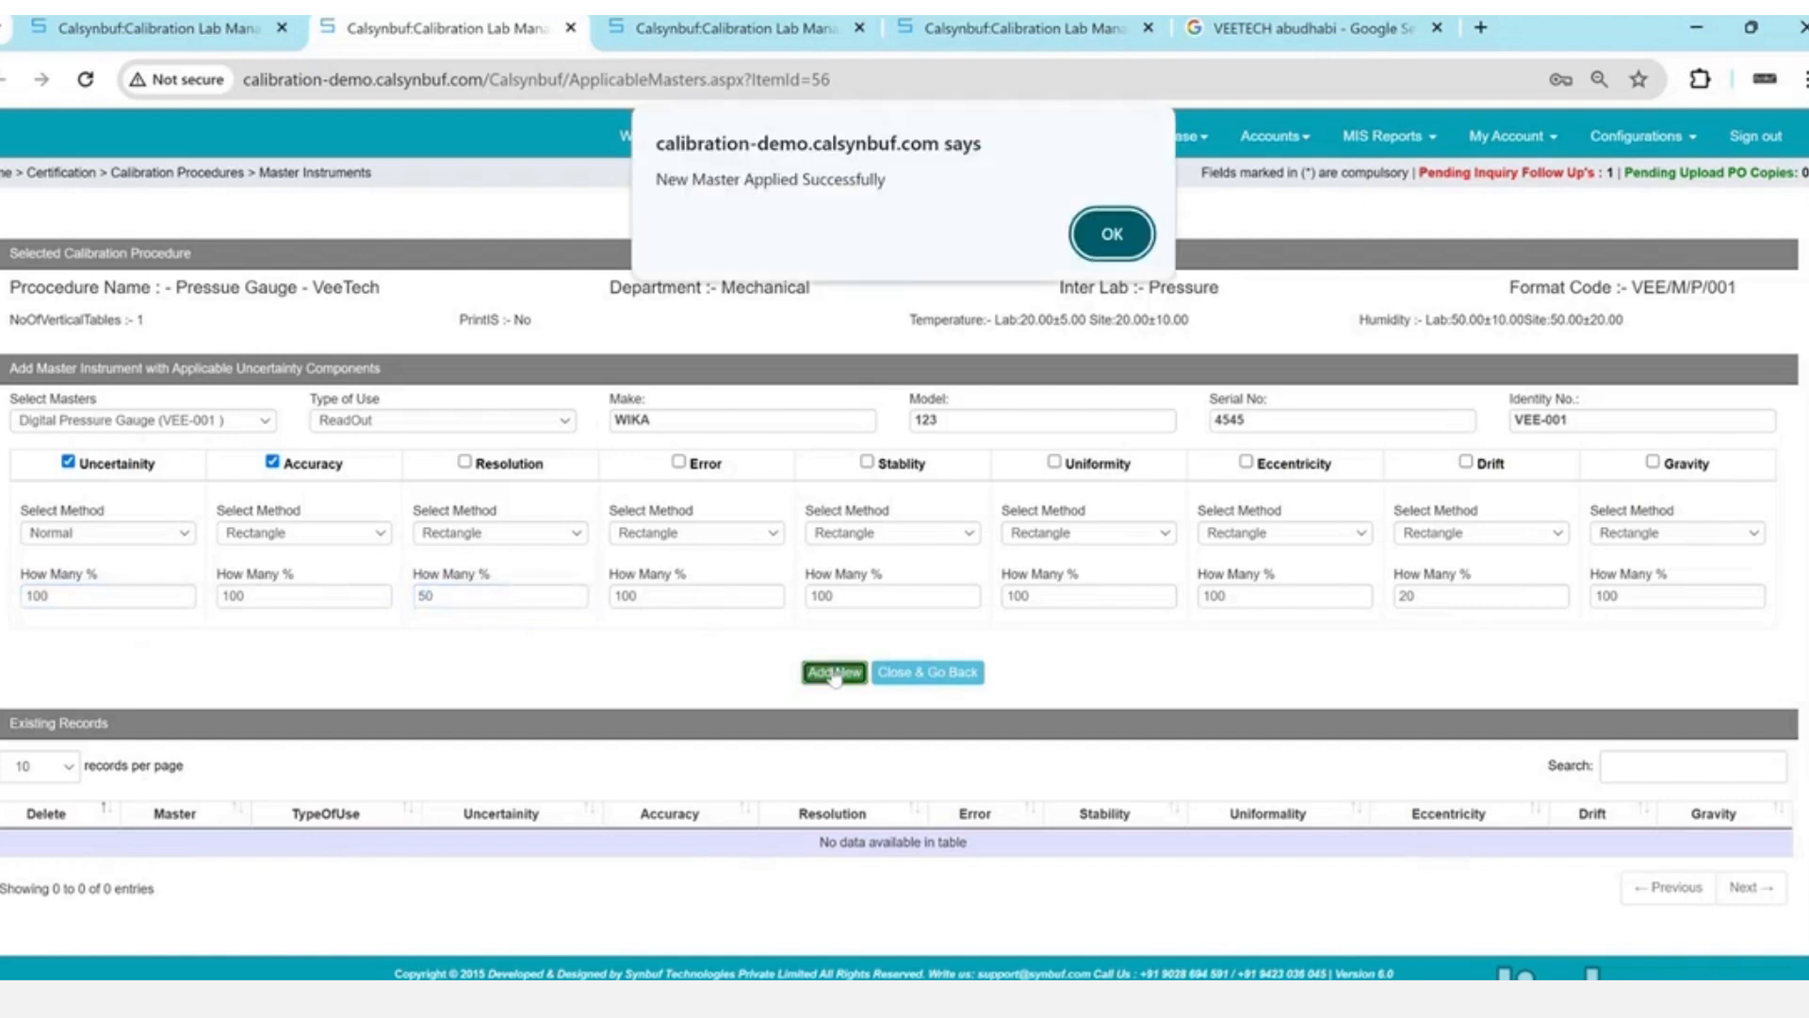
{"action": "key", "text": "Return"}
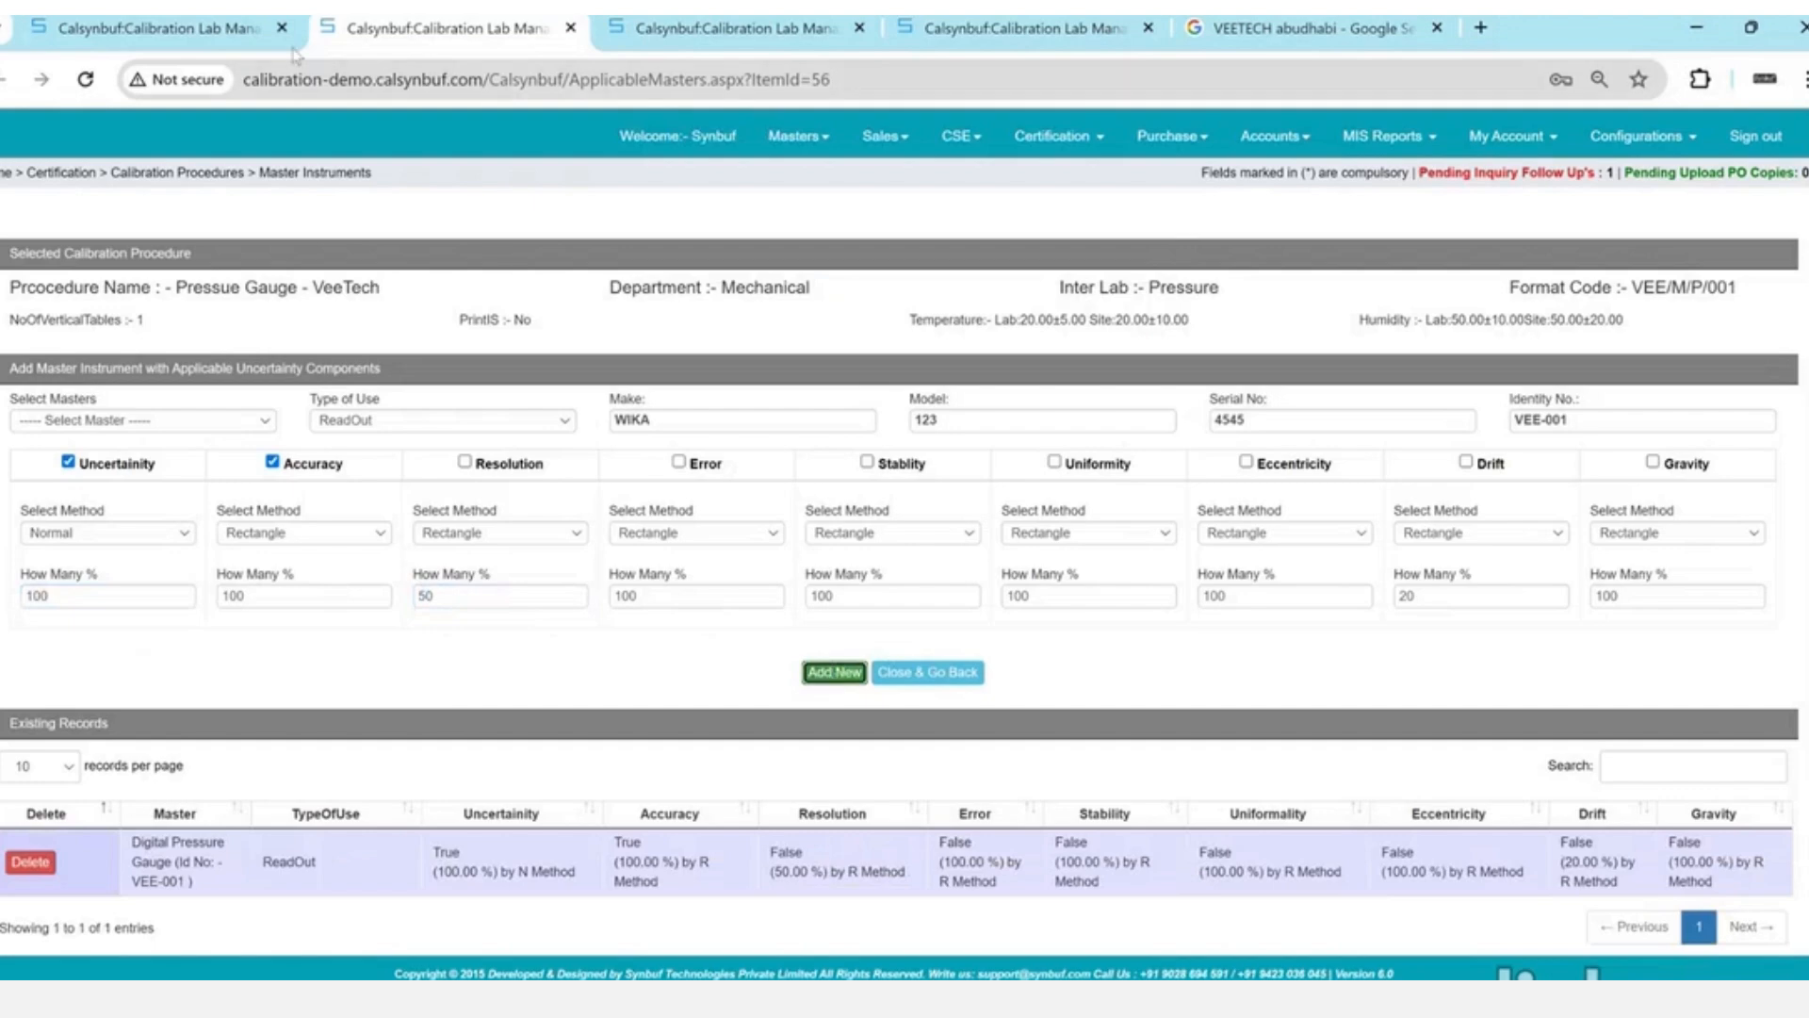
{"action": "left_click", "coordinate": [226, 28]}
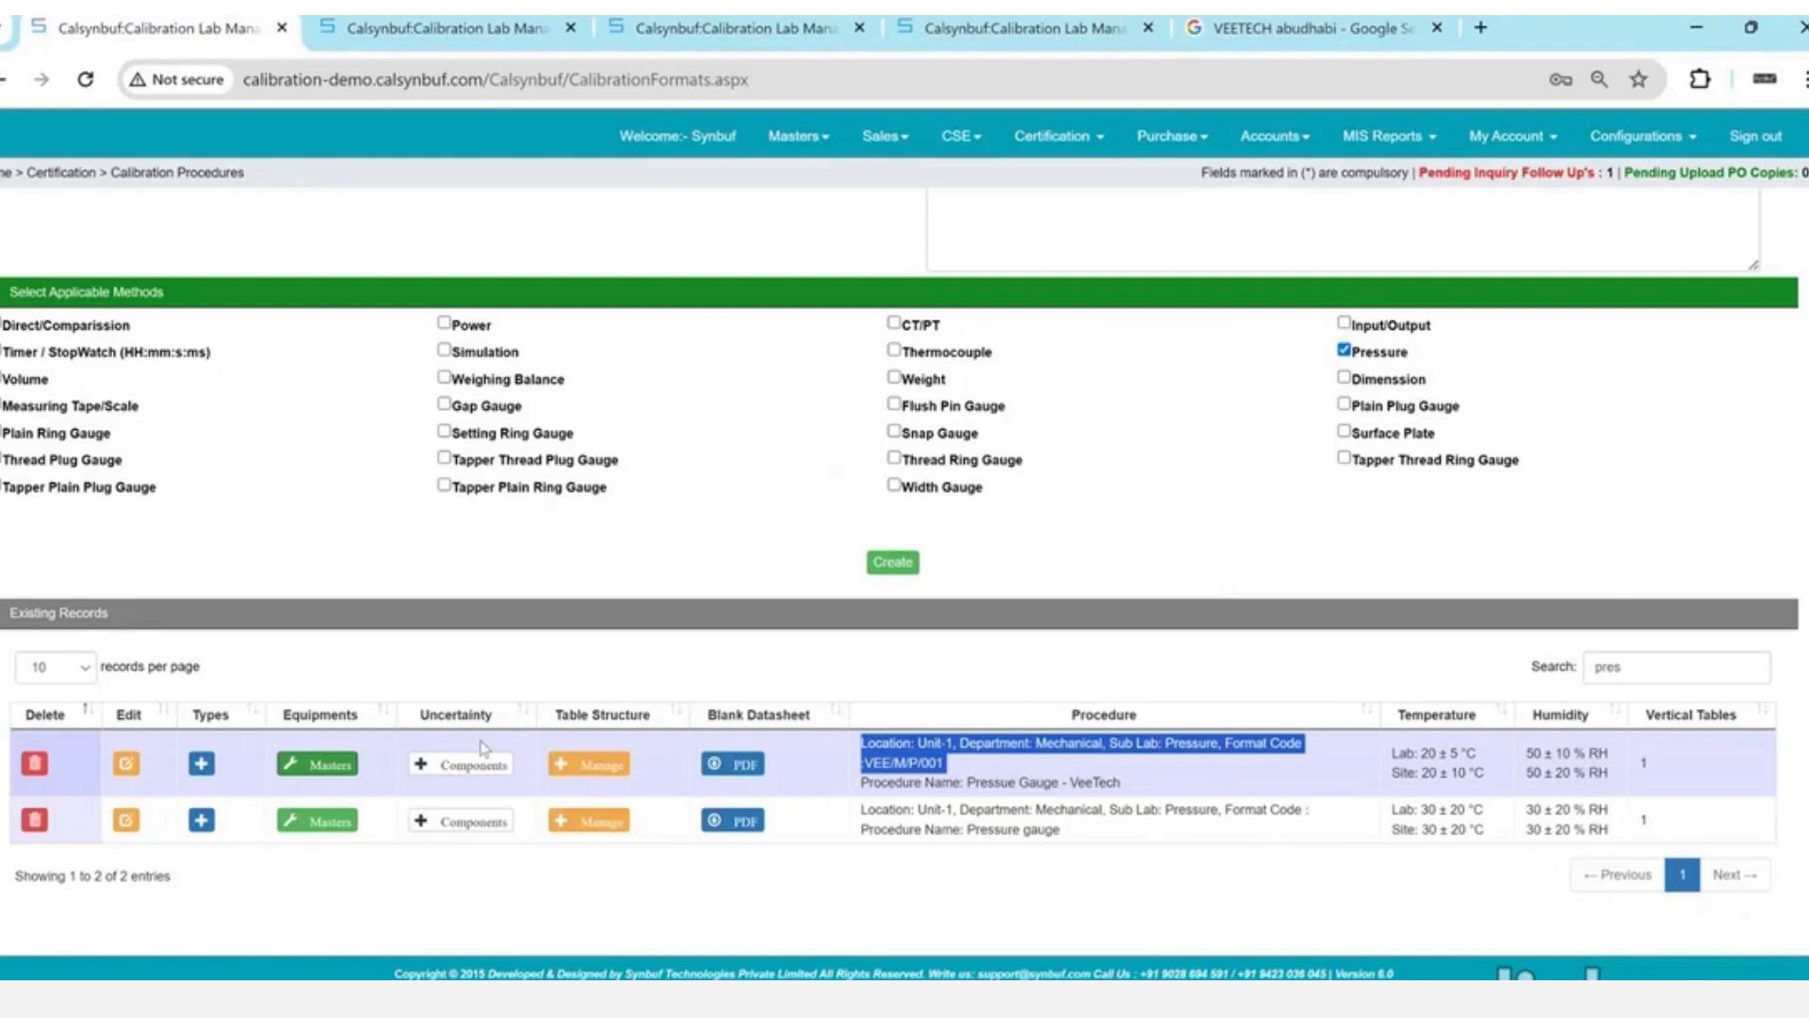
- Add the Uncertainty Due to UUC Type A component with a 100 % contribution
{"action": "left_click", "coordinate": [471, 765]}
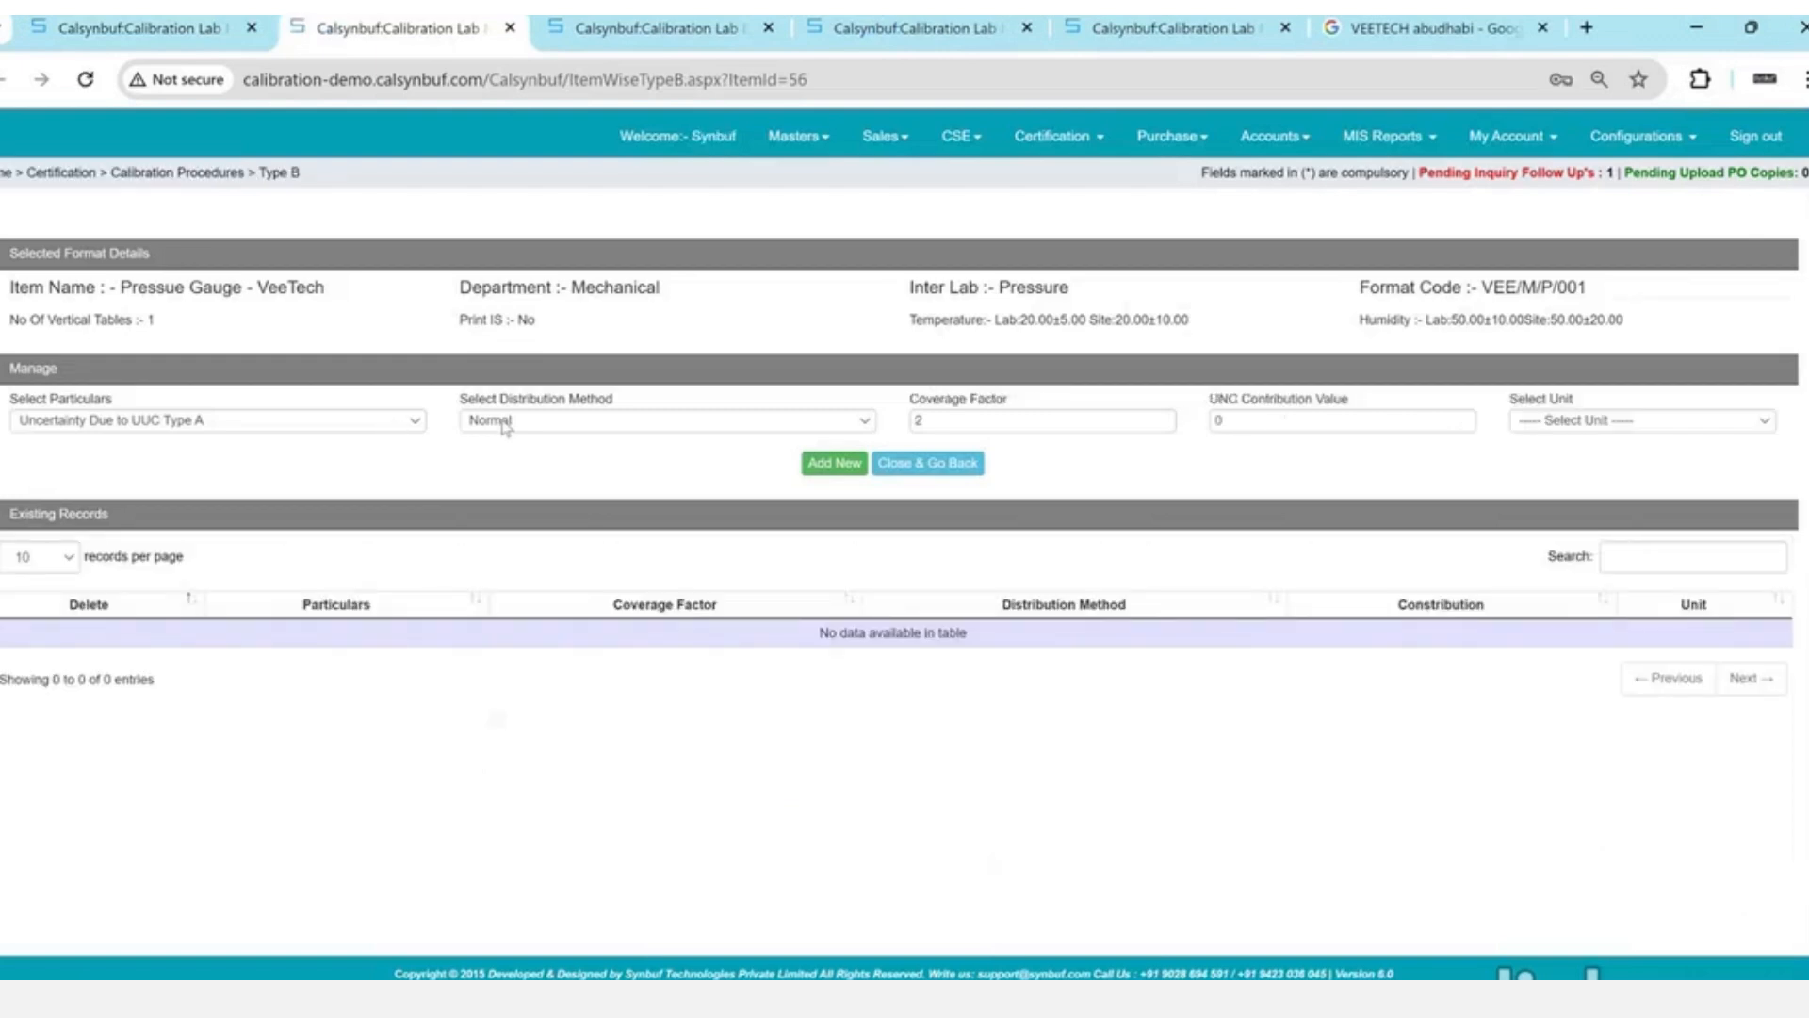
{"action": "double_click", "coordinate": [1282, 421]}
{"action": "type", "text": "100"}
{"action": "key", "text": "Tab"}
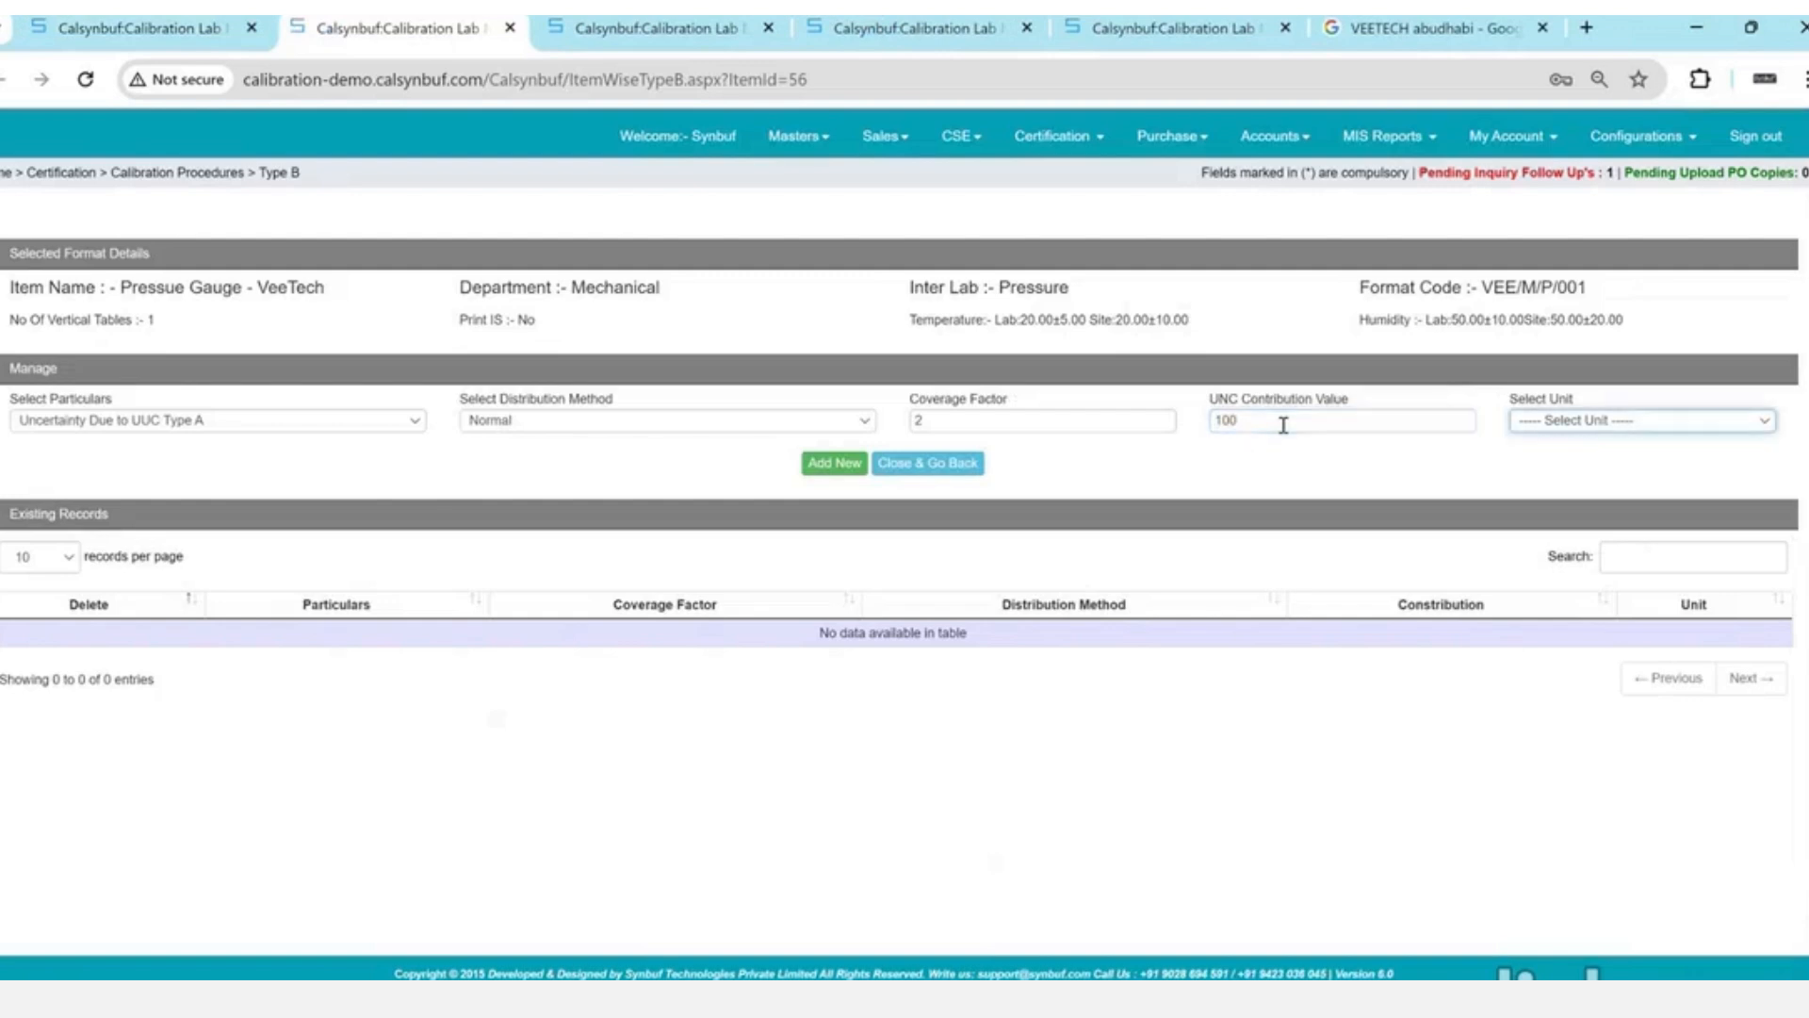
{"action": "key", "text": "Down"}
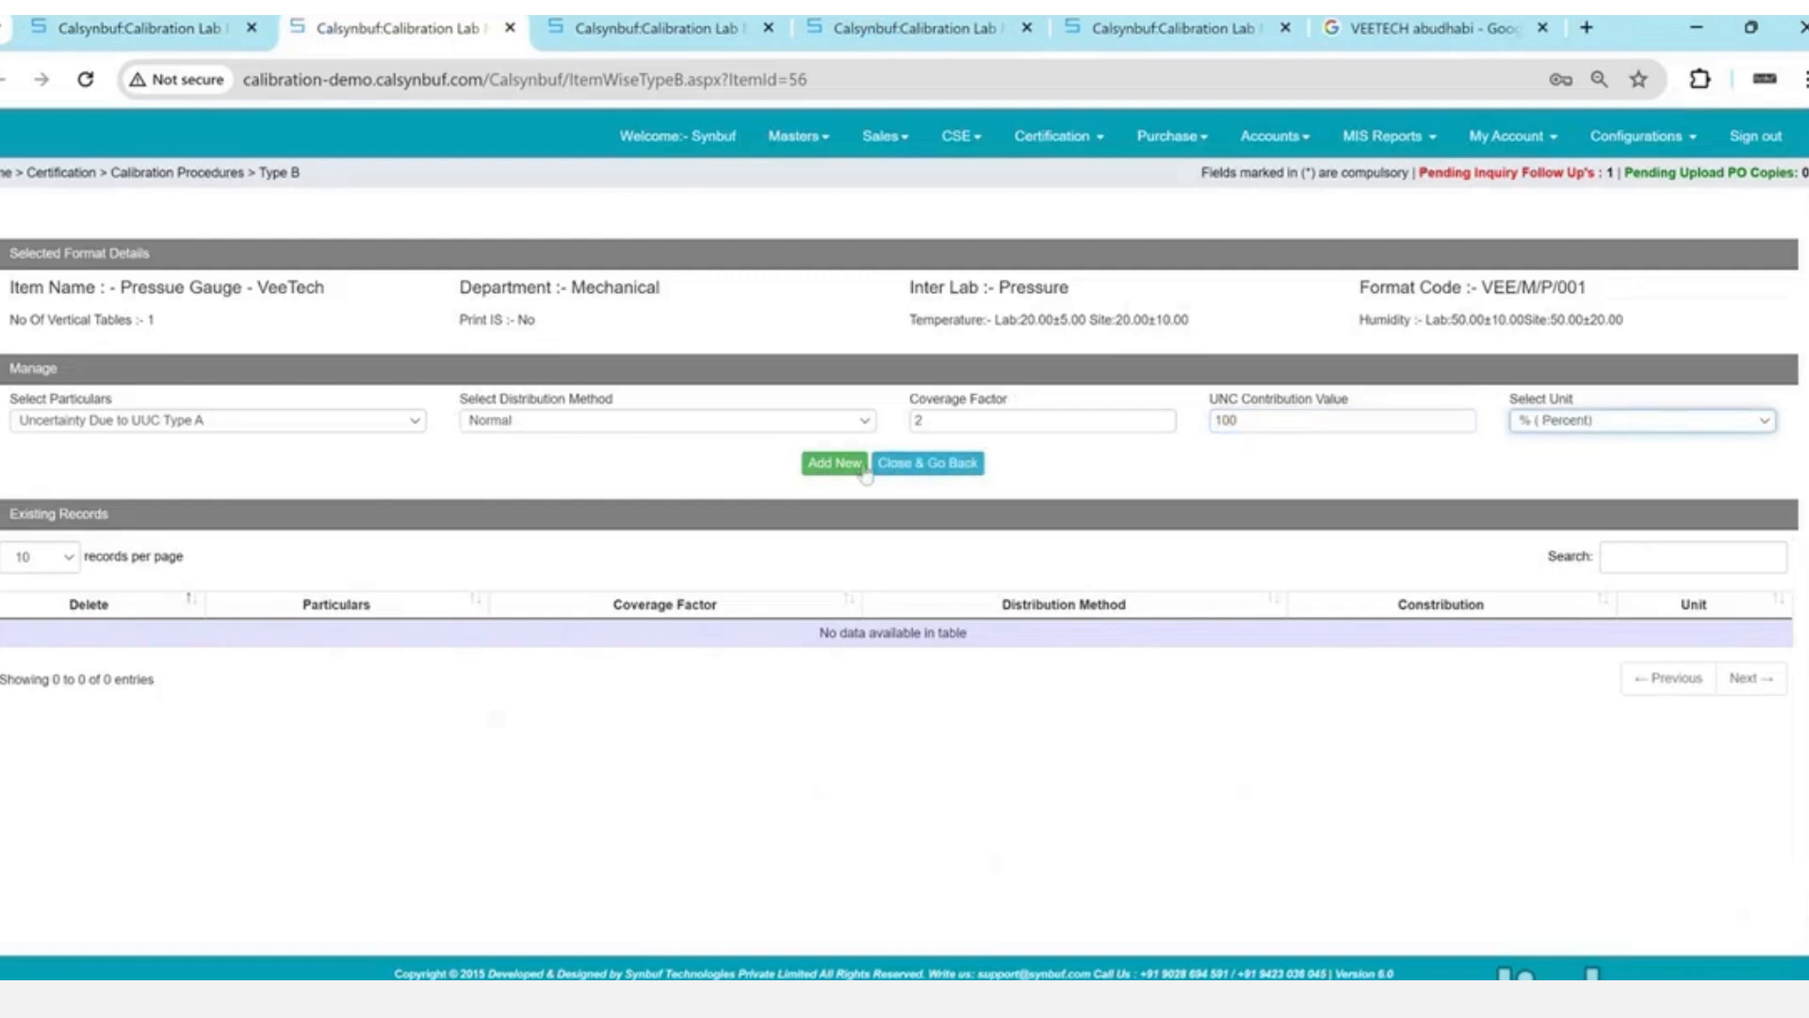
{"action": "left_click", "coordinate": [835, 465]}
{"action": "key", "text": "Return"}
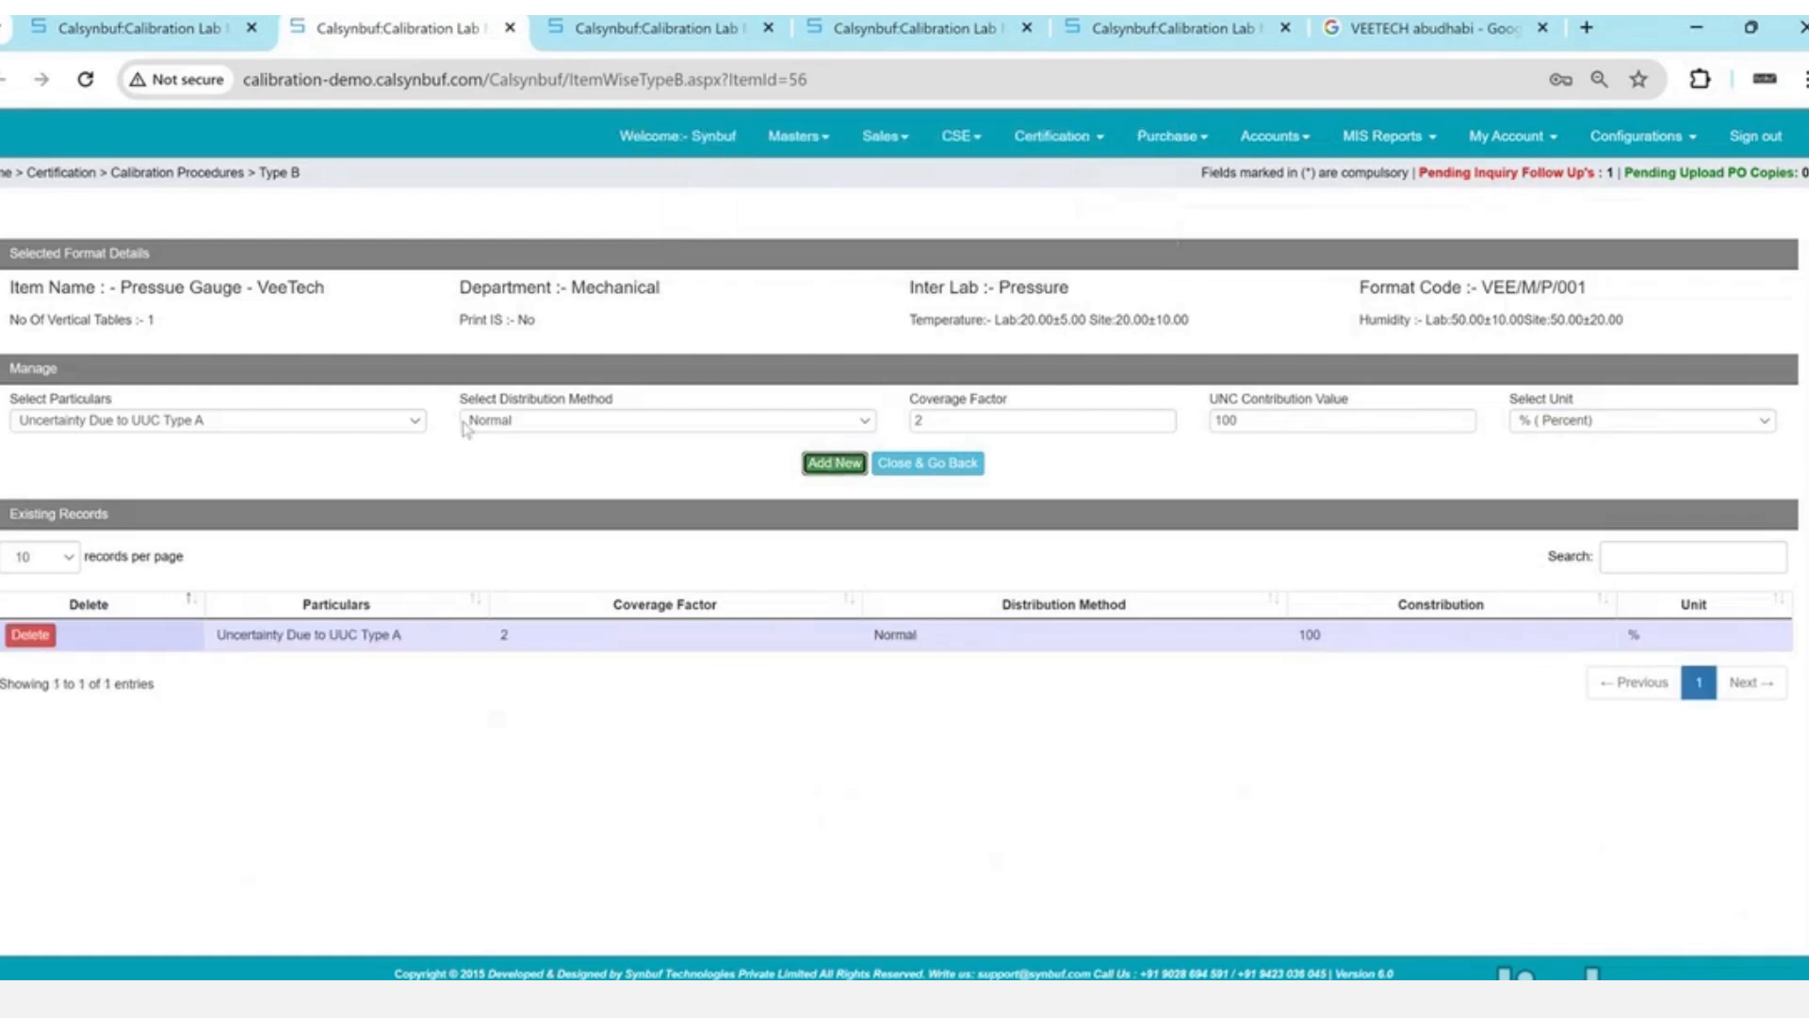
- Add the Resolution of UUC component, Rectangular distribution, 50 contribution
{"action": "left_click", "coordinate": [415, 420]}
{"action": "key", "text": "Down"}
{"action": "key", "text": "Return"}
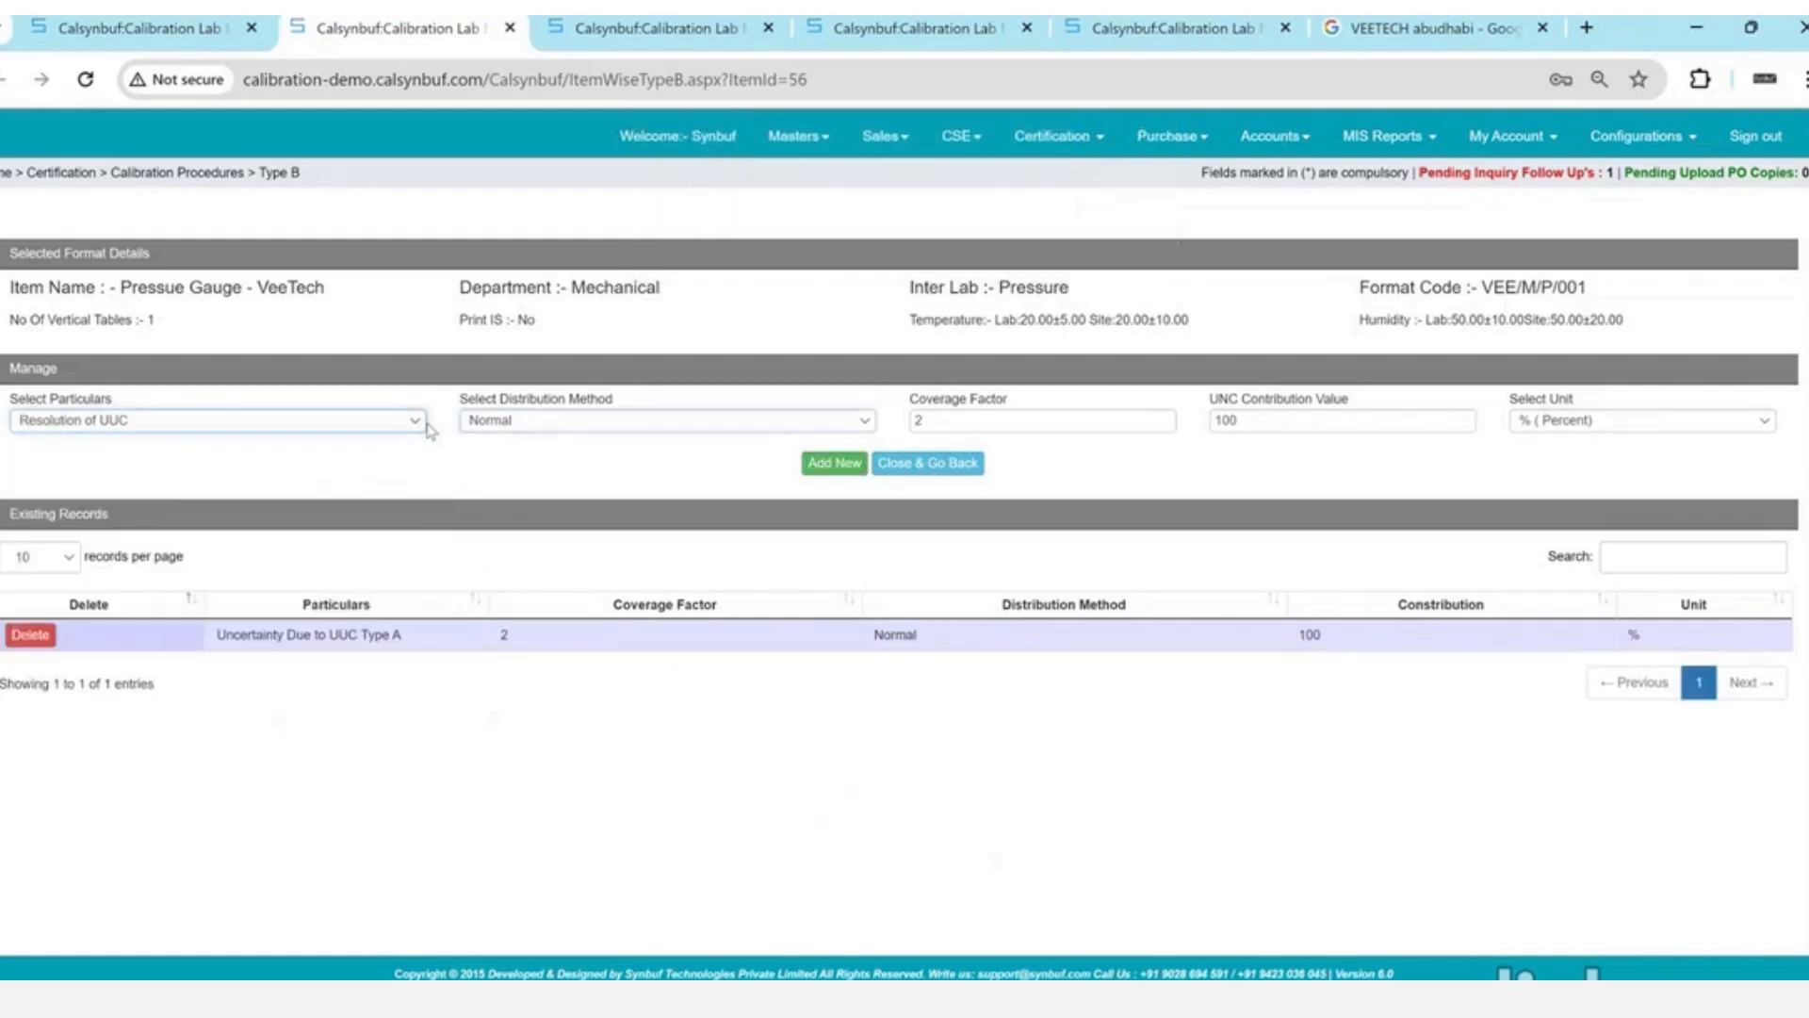
{"action": "key", "text": "Tab"}
{"action": "key", "text": "Down"}
{"action": "key", "text": "Tab"}
{"action": "type", "text": "50"}
{"action": "key", "text": "Tab"}
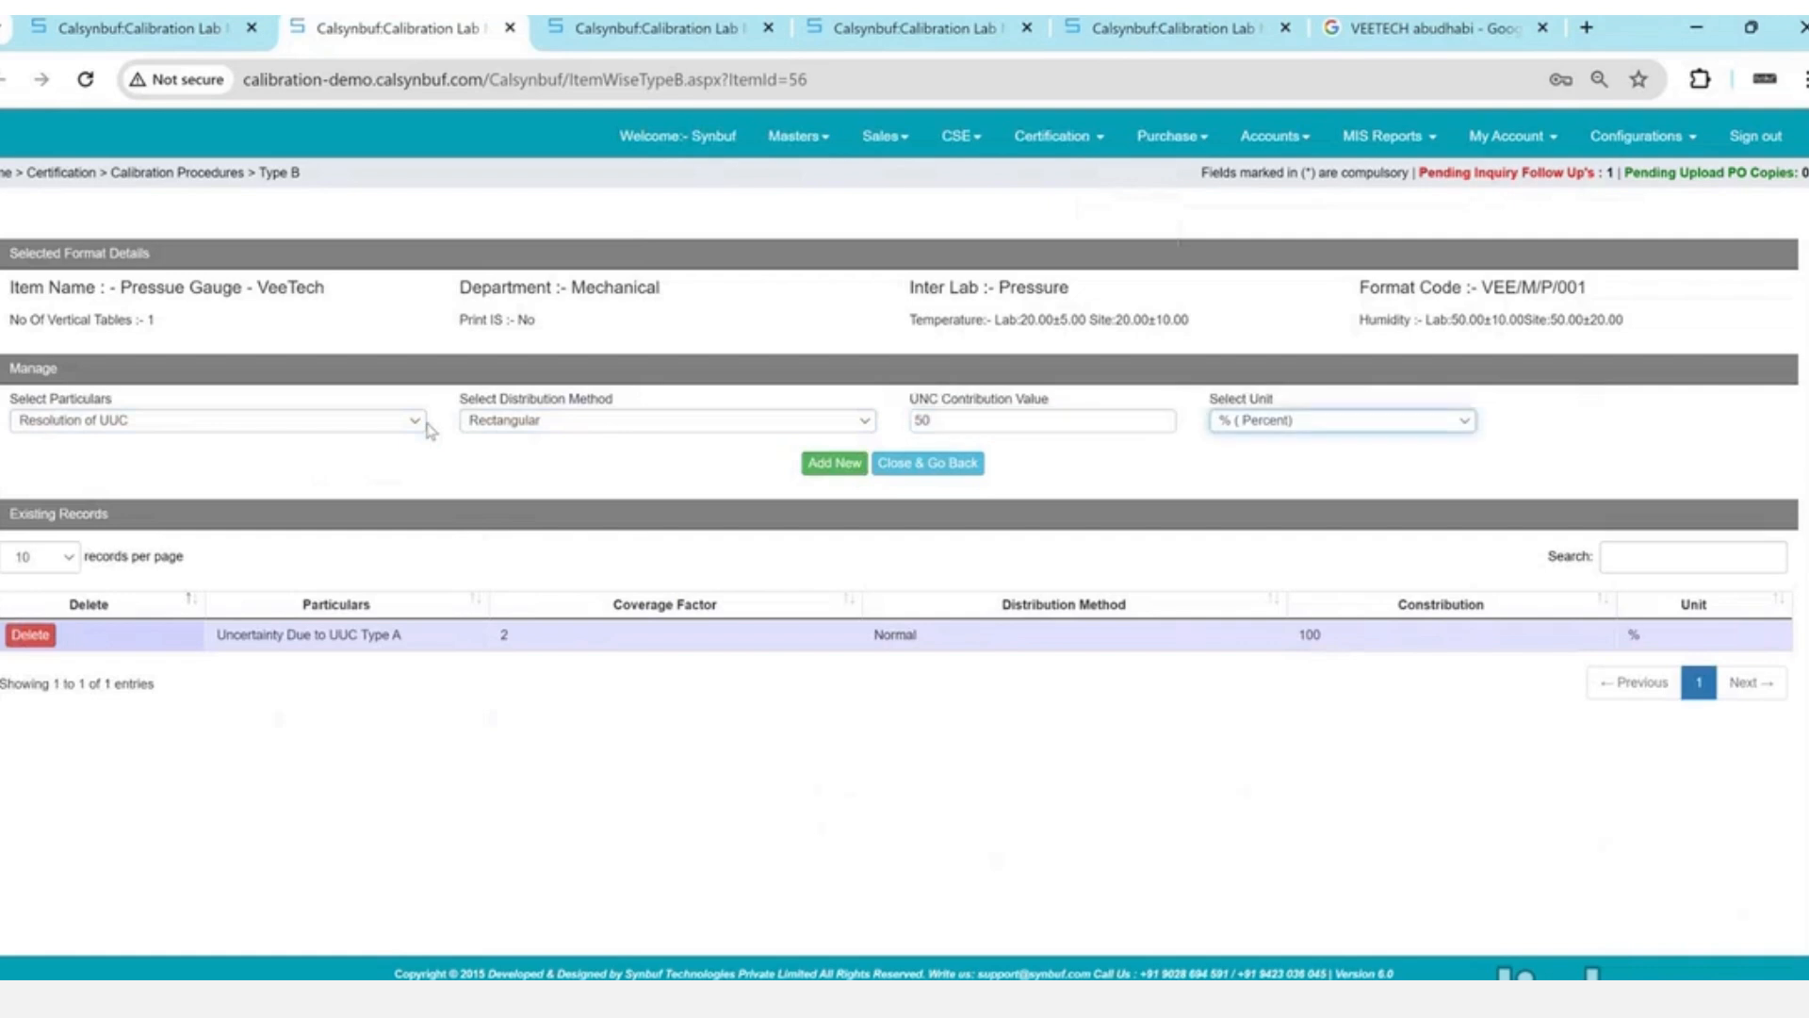
{"action": "left_click", "coordinate": [822, 464]}
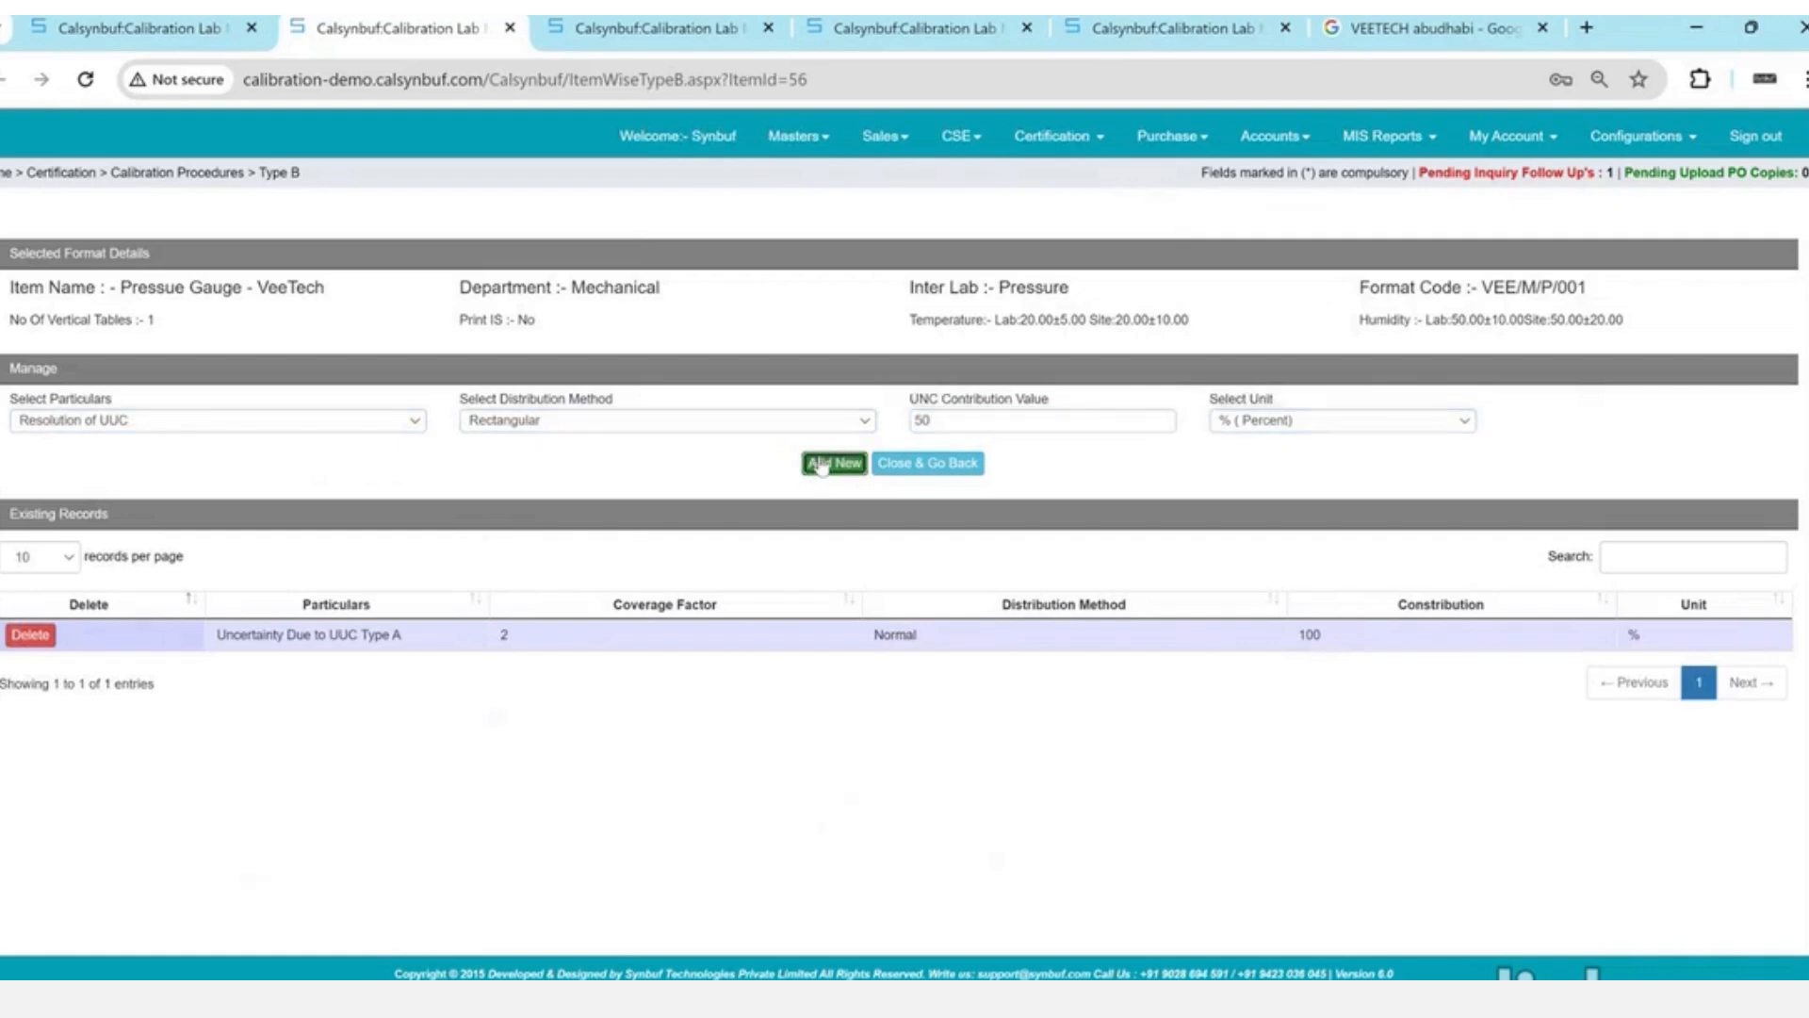
{"action": "key", "text": "Return"}
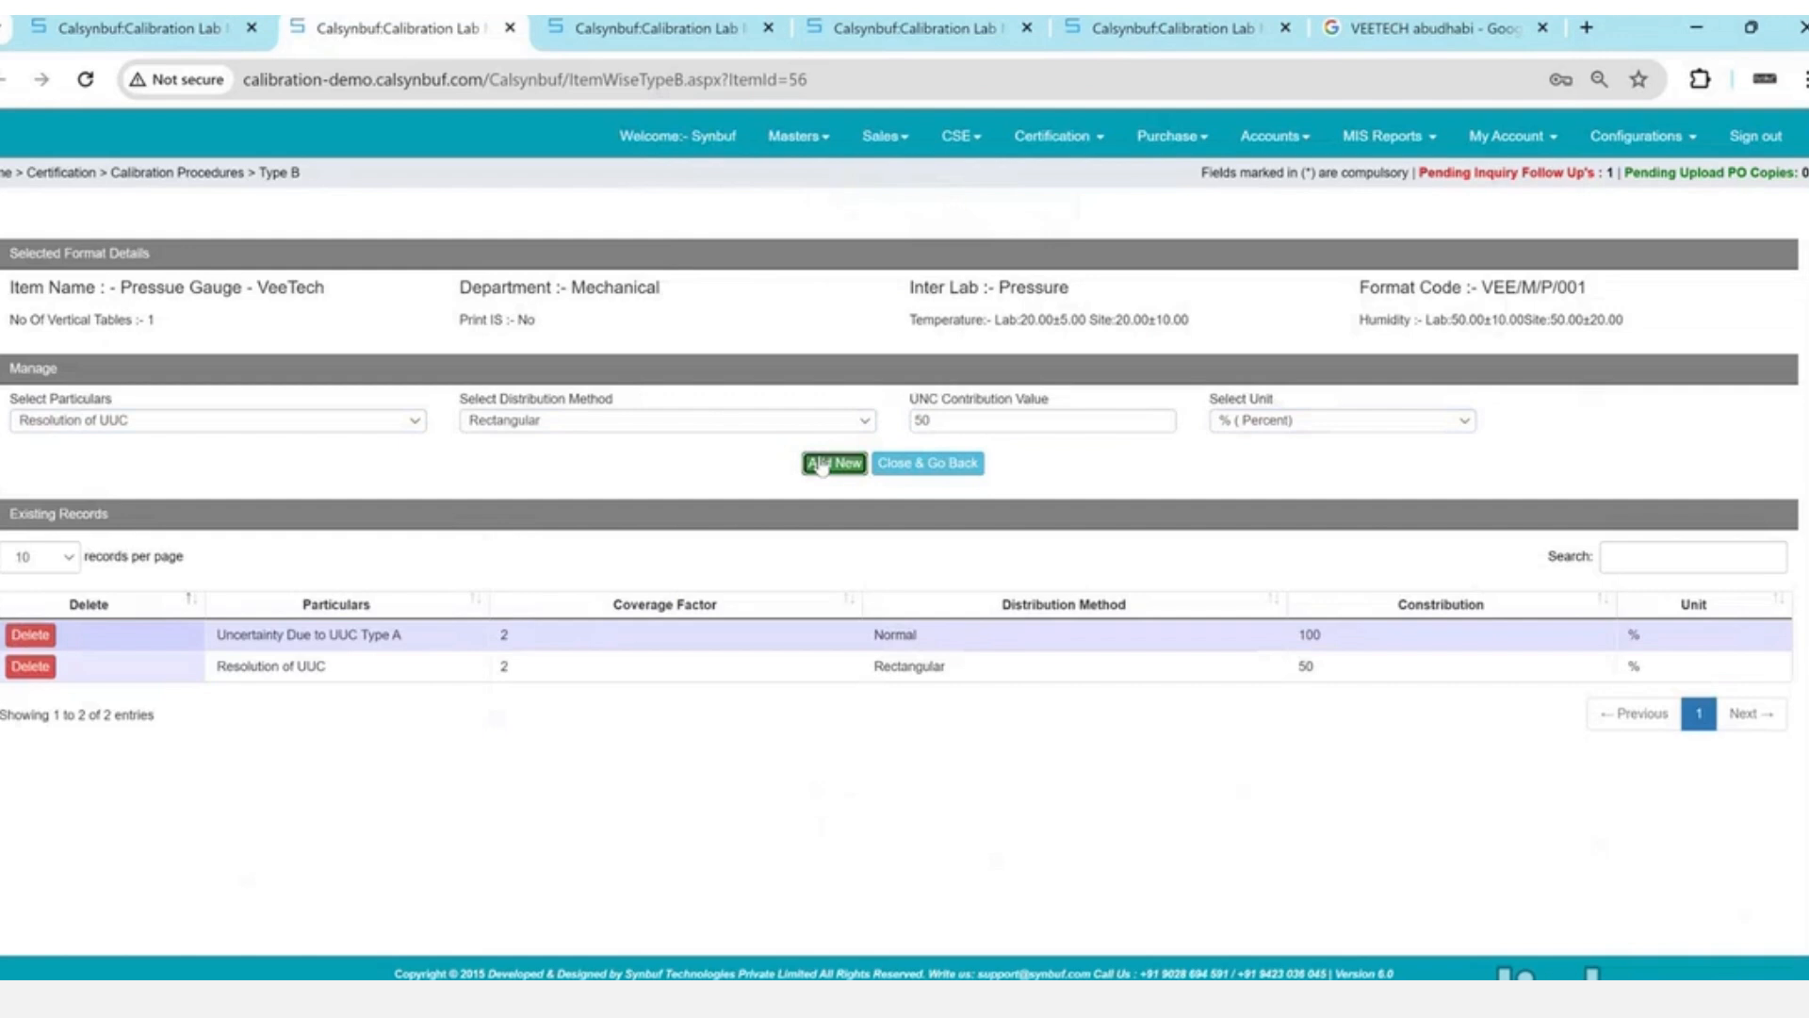
- Add the hysteresis of UUC component with a 100 contribution
{"action": "left_click", "coordinate": [402, 426]}
{"action": "key", "text": "Down"}
{"action": "key", "text": "Down"}
{"action": "key", "text": "Down"}
{"action": "key", "text": "Down"}
{"action": "key", "text": "Down"}
{"action": "key", "text": "Down"}
{"action": "key", "text": "Down"}
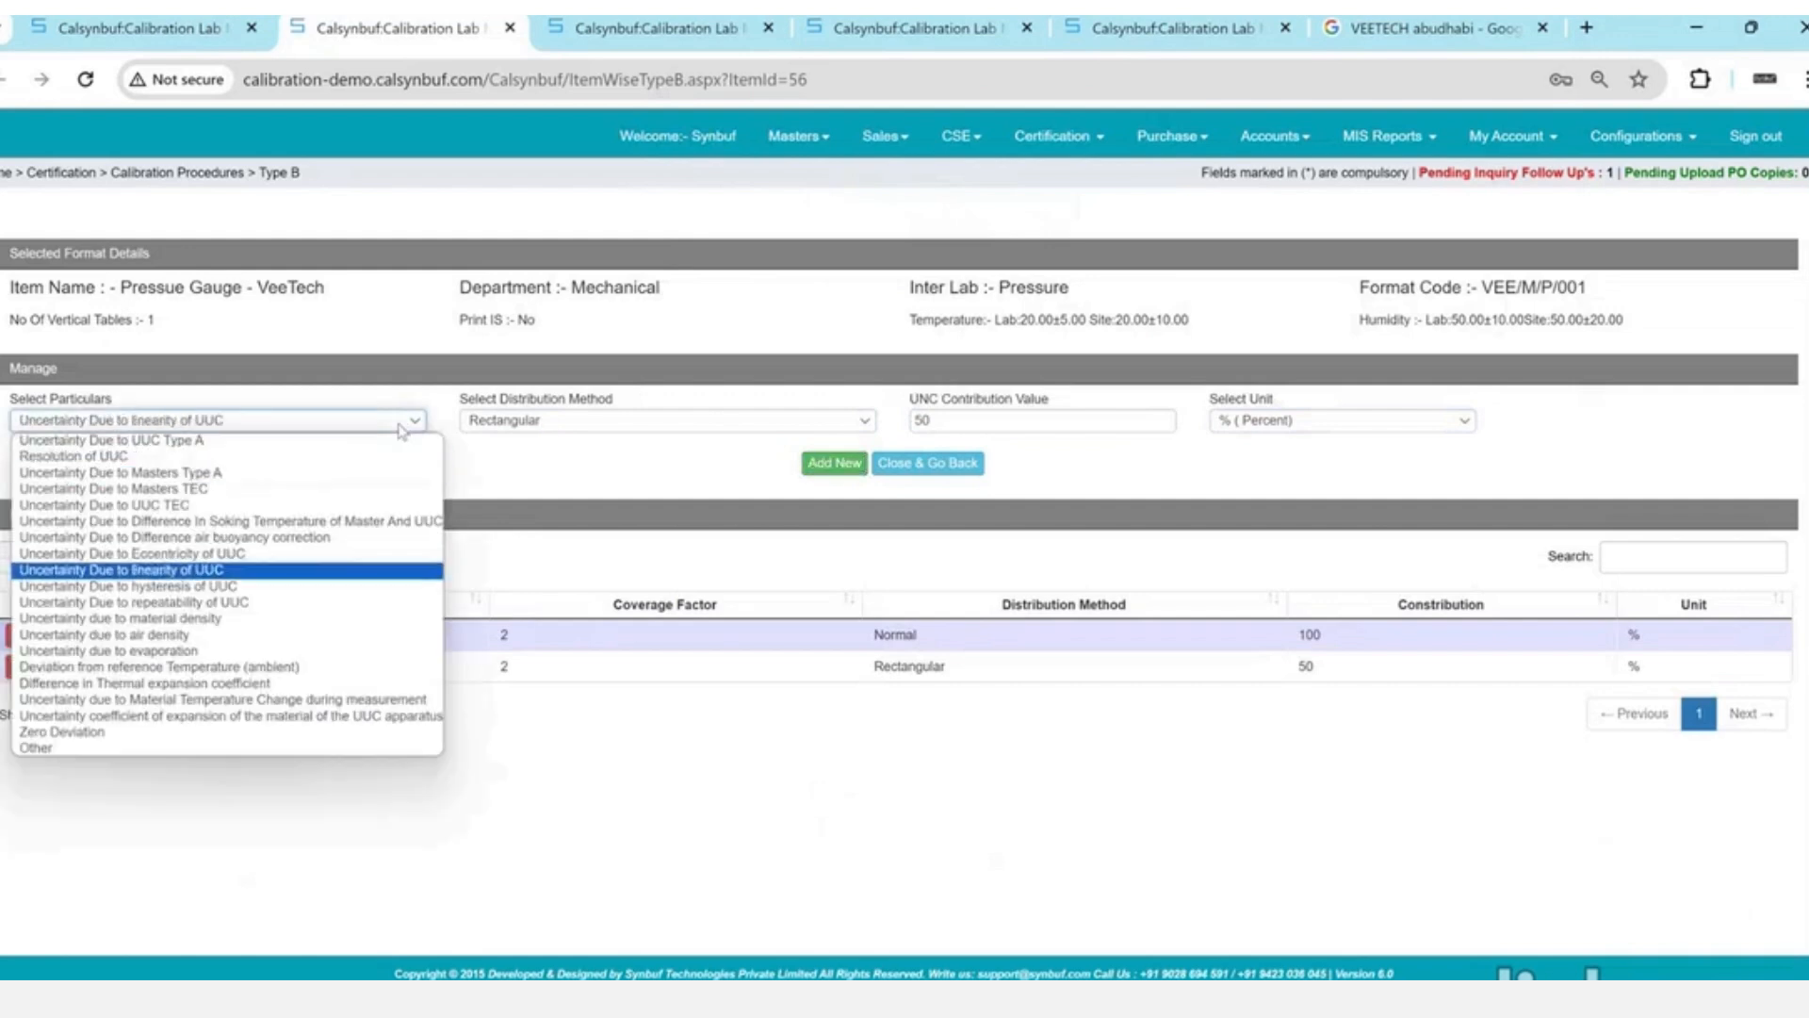
{"action": "key", "text": "Return"}
{"action": "key", "text": "Tab"}
{"action": "key", "text": "Tab"}
{"action": "type", "text": "100"}
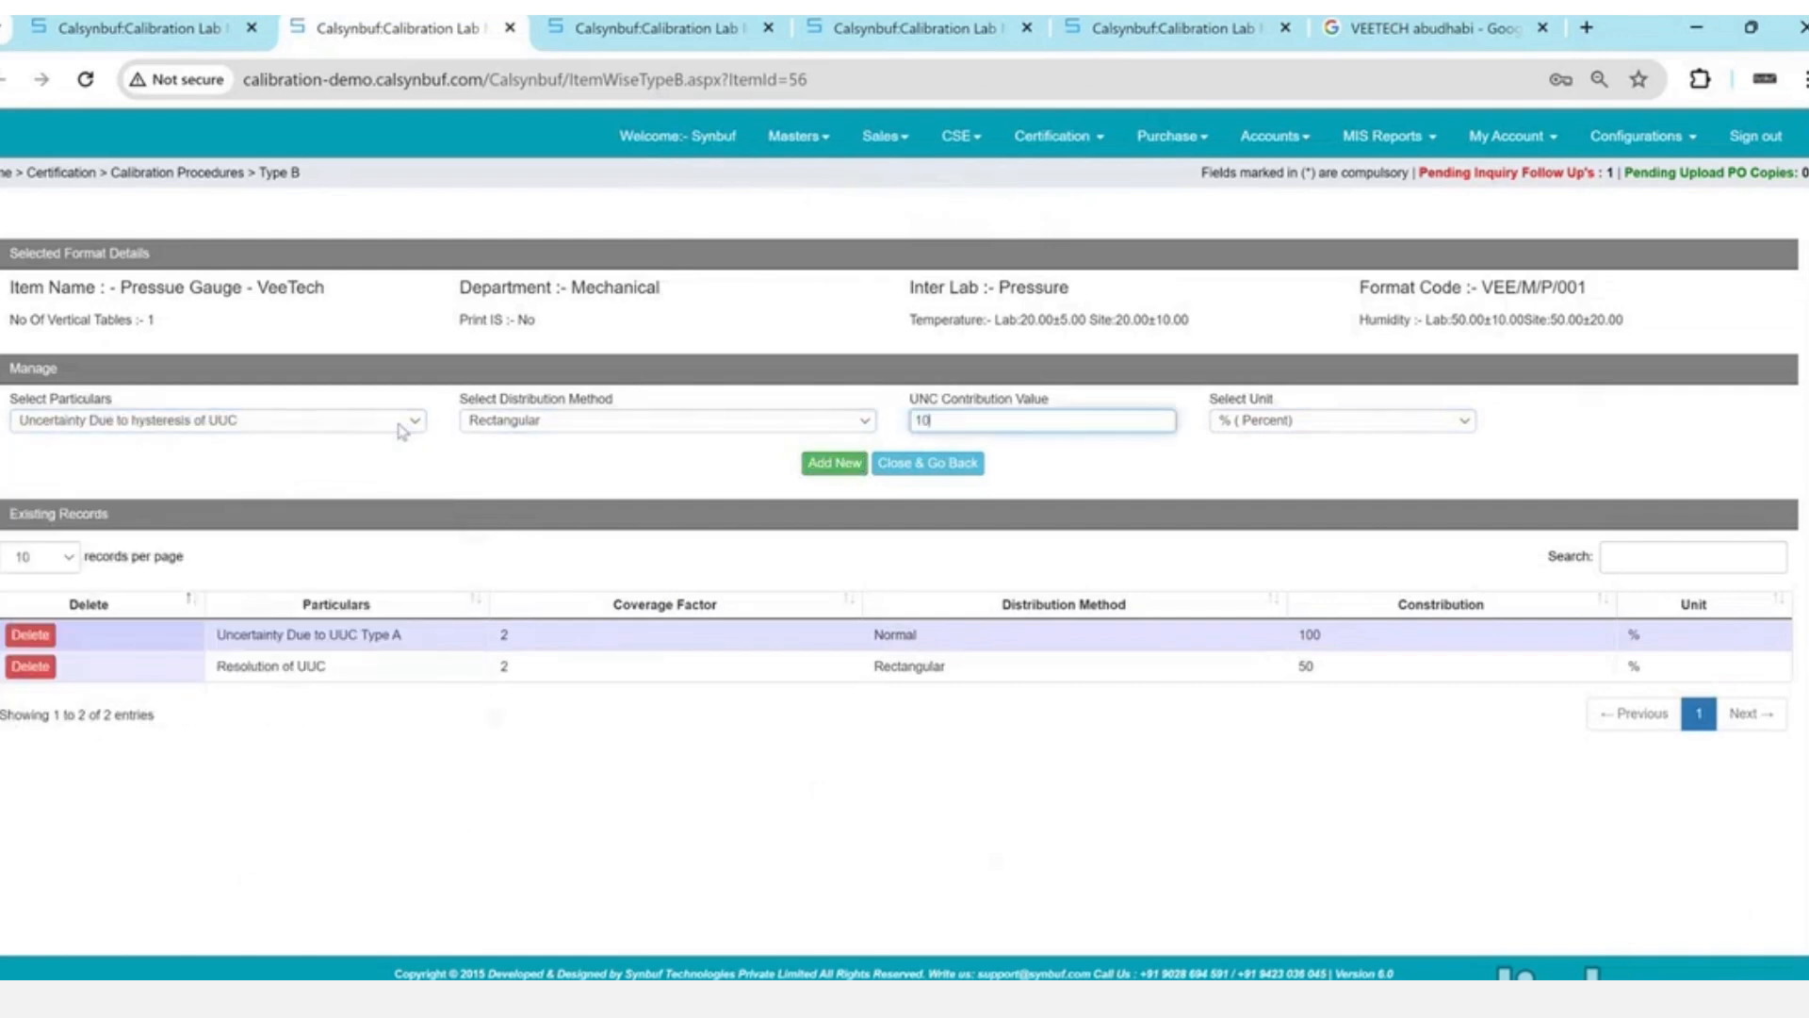
{"action": "key", "text": "Tab"}
{"action": "left_click", "coordinate": [835, 463]}
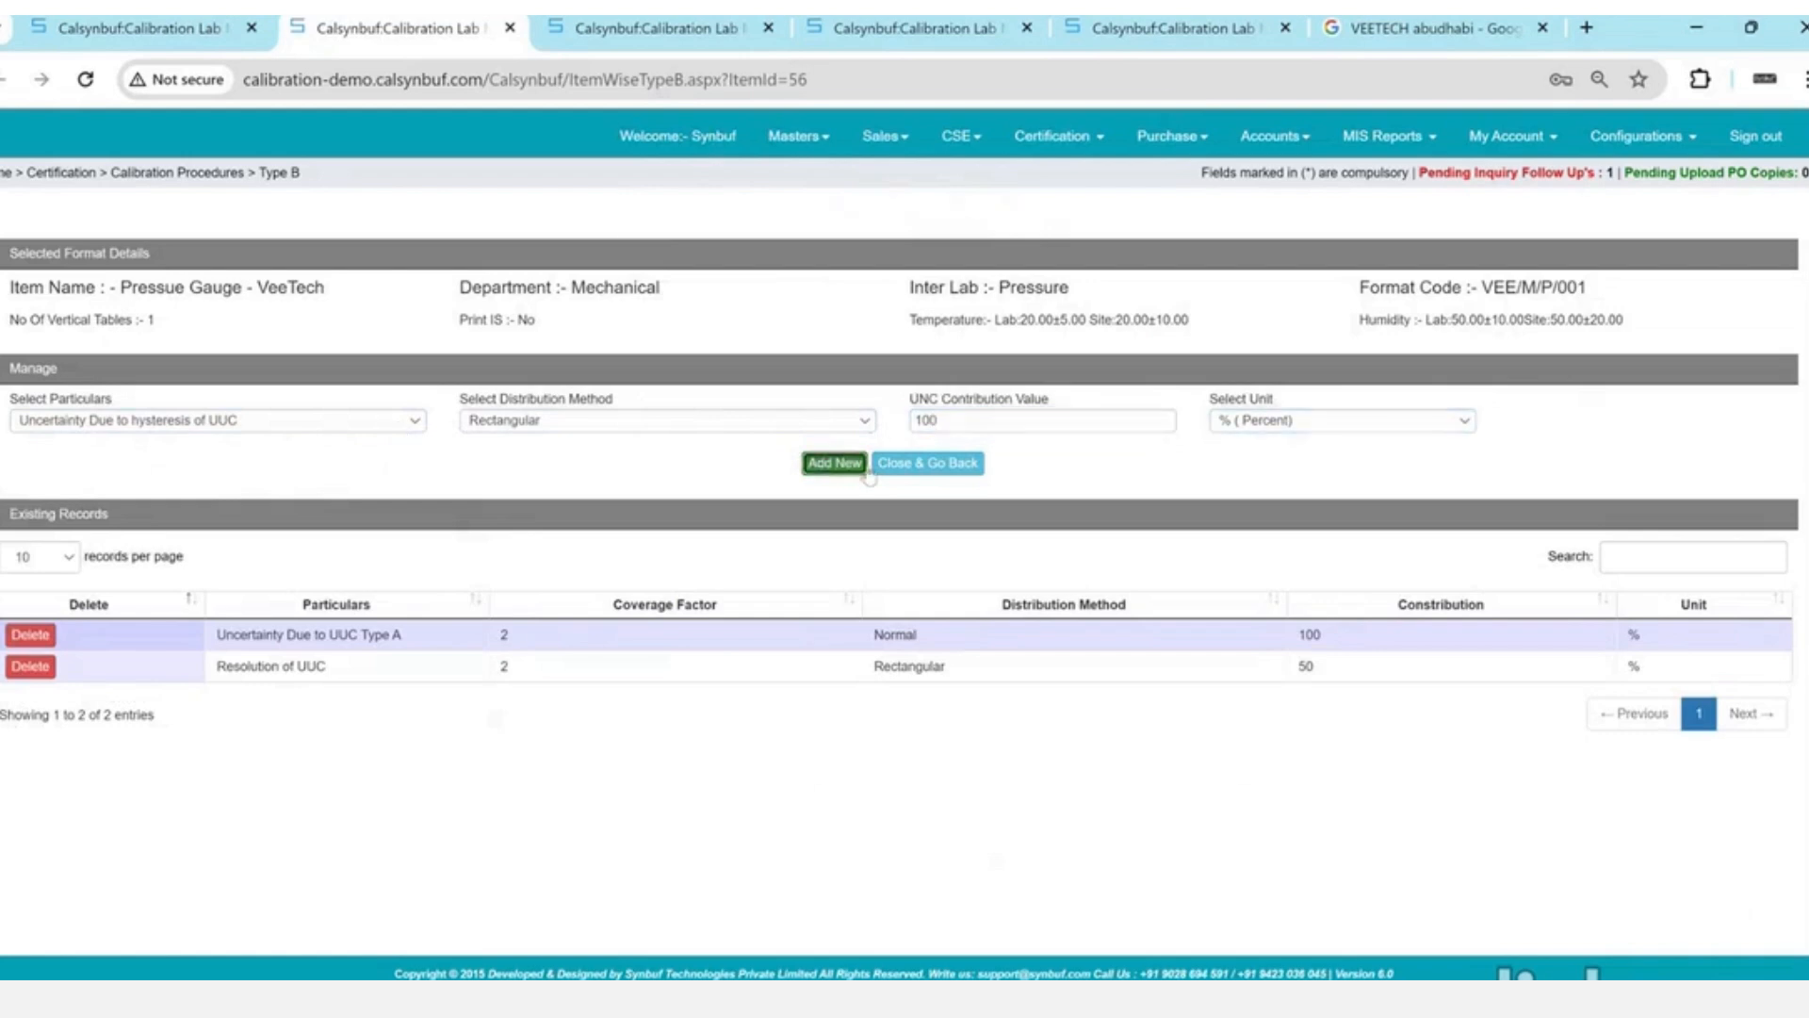
{"action": "key", "text": "Return"}
- Choose Other as the next particular from the particulars list
{"action": "left_click", "coordinate": [370, 420]}
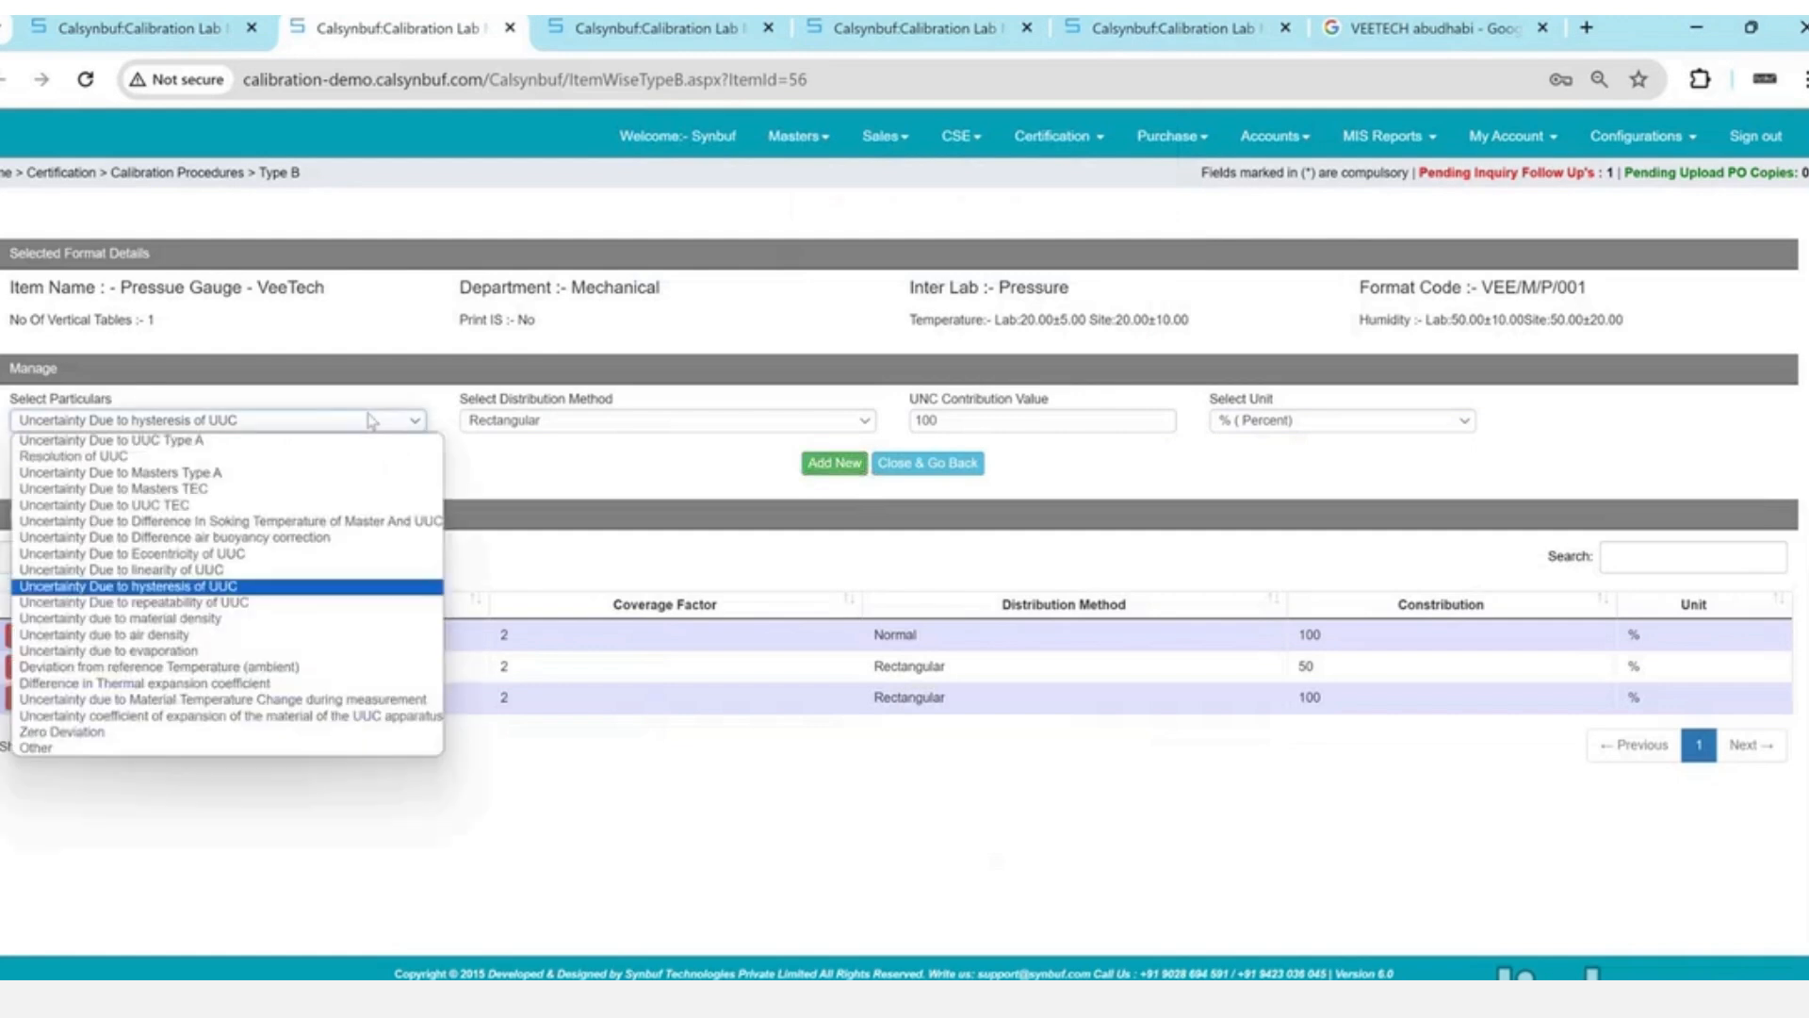
{"action": "key", "text": "Up"}
{"action": "key", "text": "Up"}
{"action": "key", "text": "Up"}
{"action": "key", "text": "Up"}
{"action": "key", "text": "Up"}
{"action": "key", "text": "Up"}
{"action": "key", "text": "Up"}
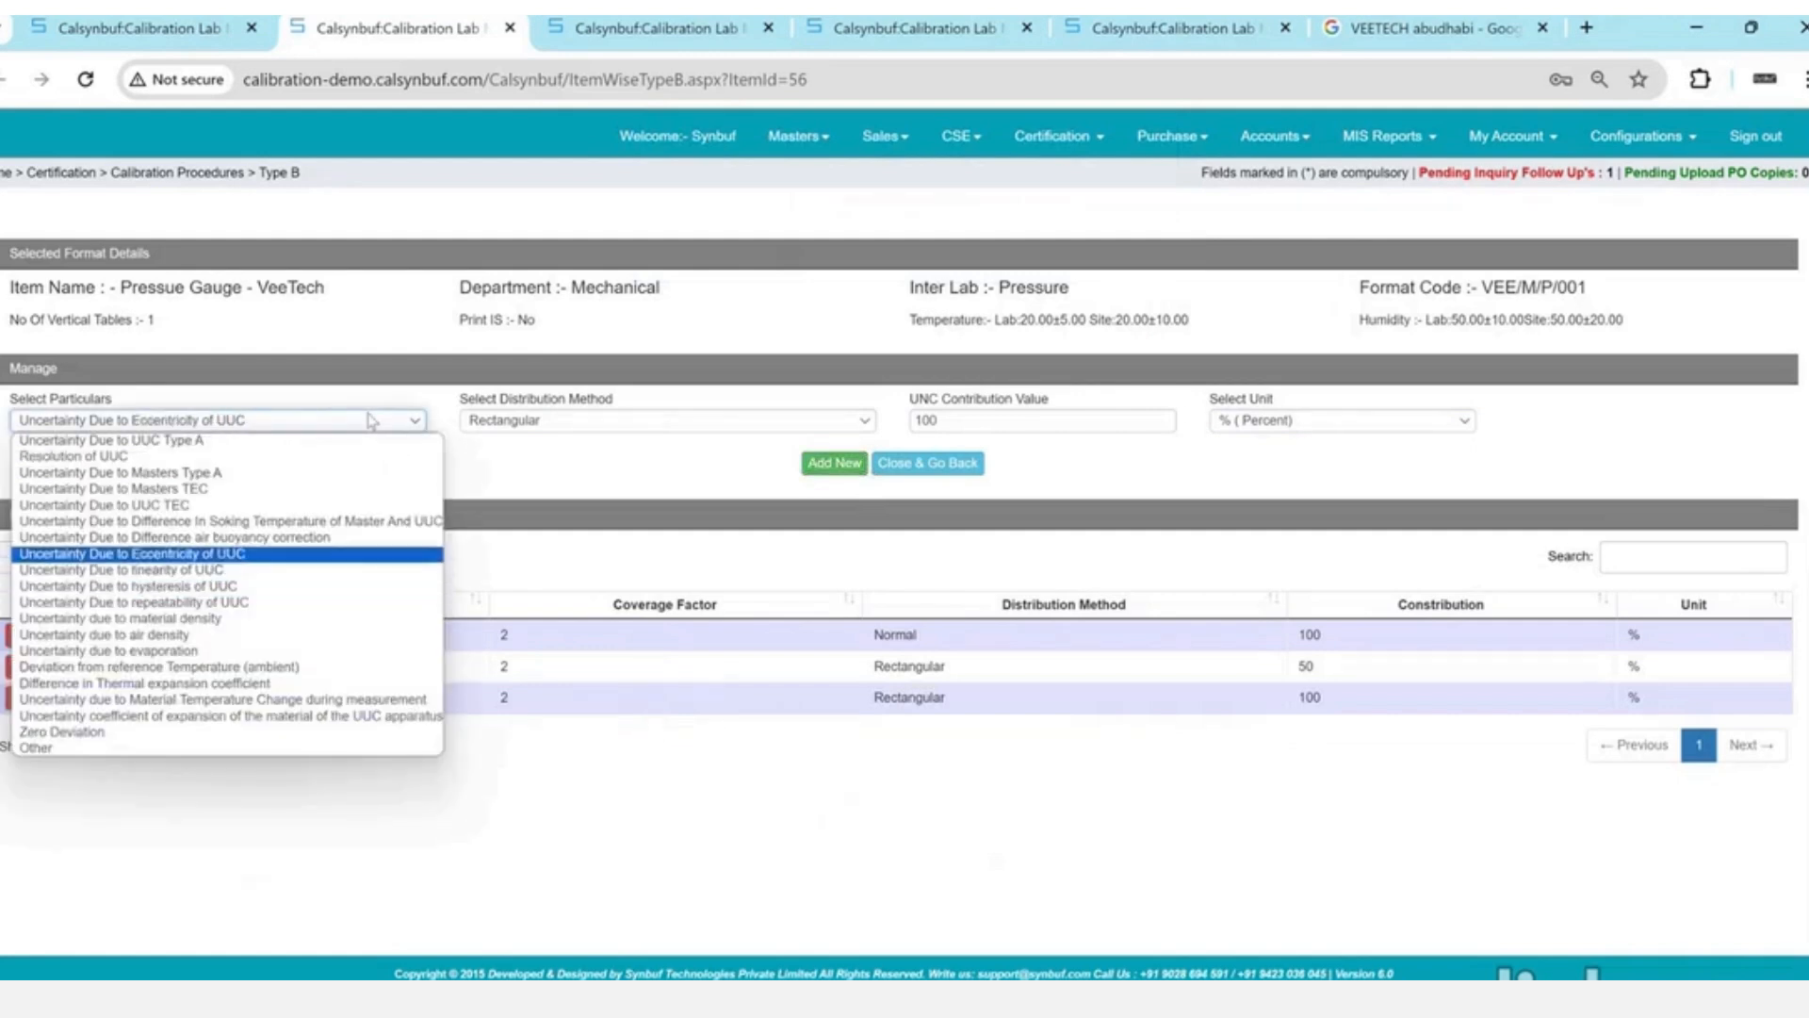
{"action": "key", "text": "Up"}
{"action": "key", "text": "Up"}
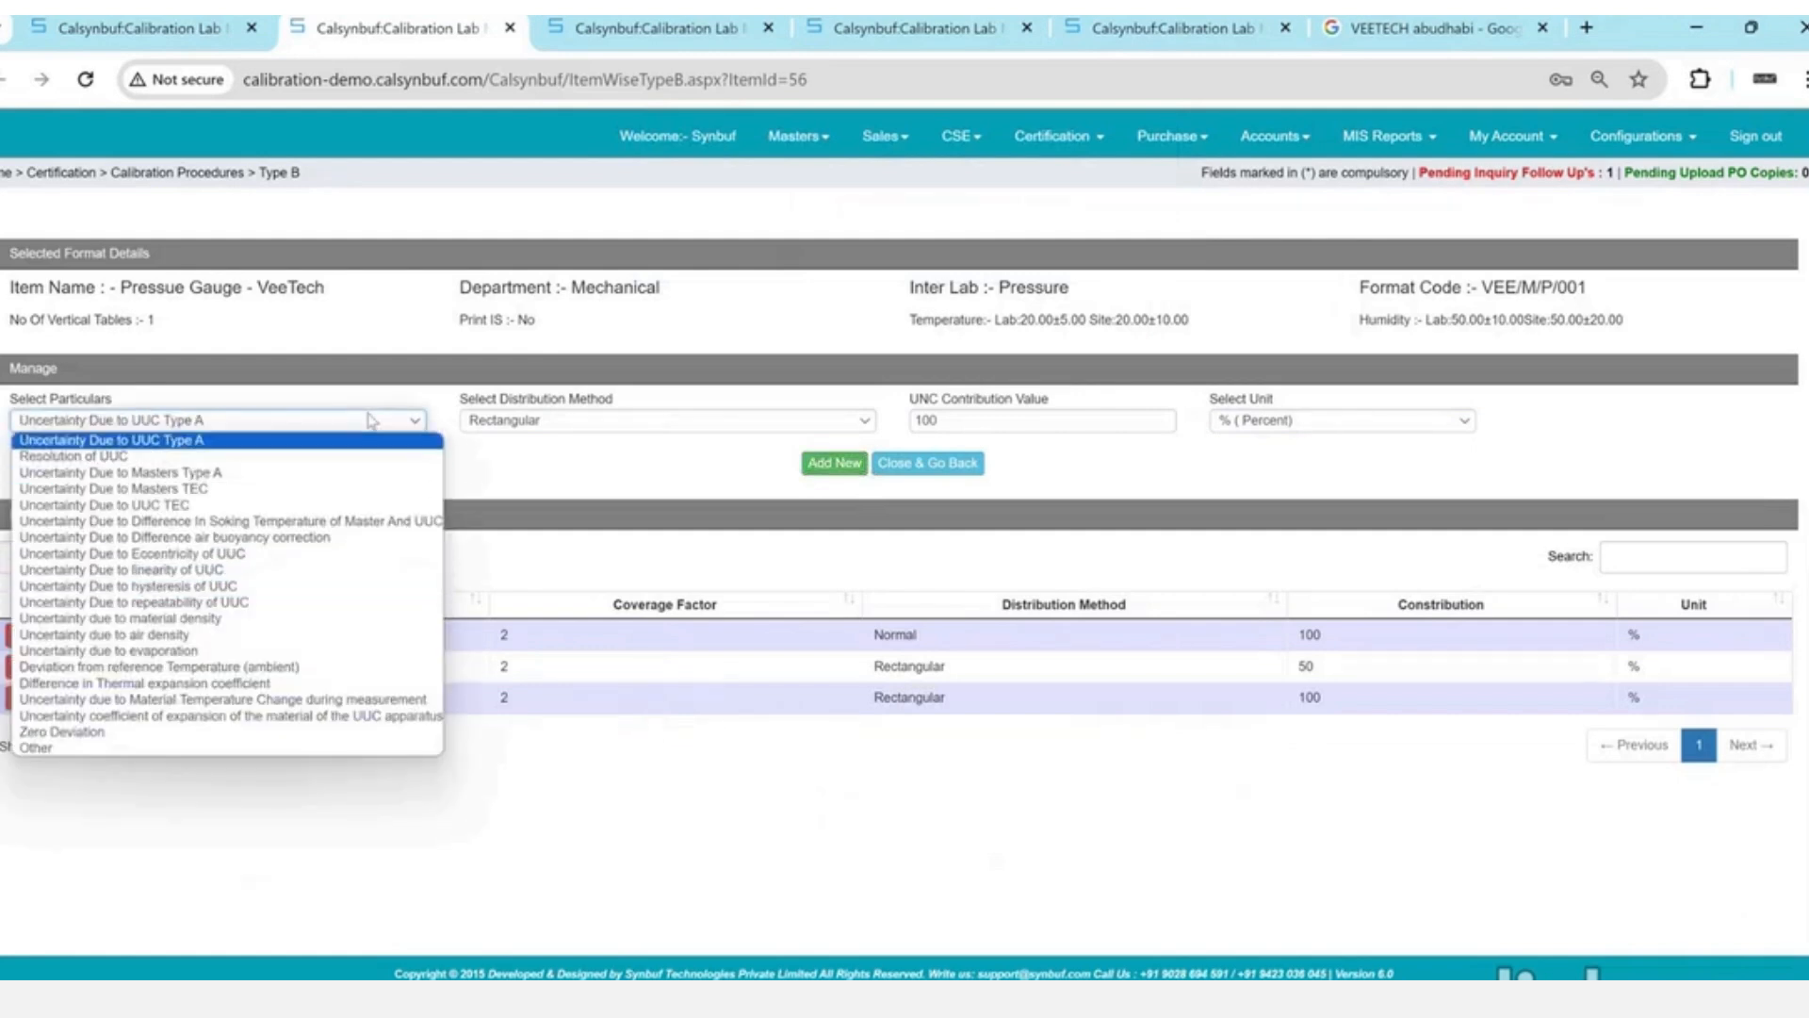
{"action": "key", "text": "Down"}
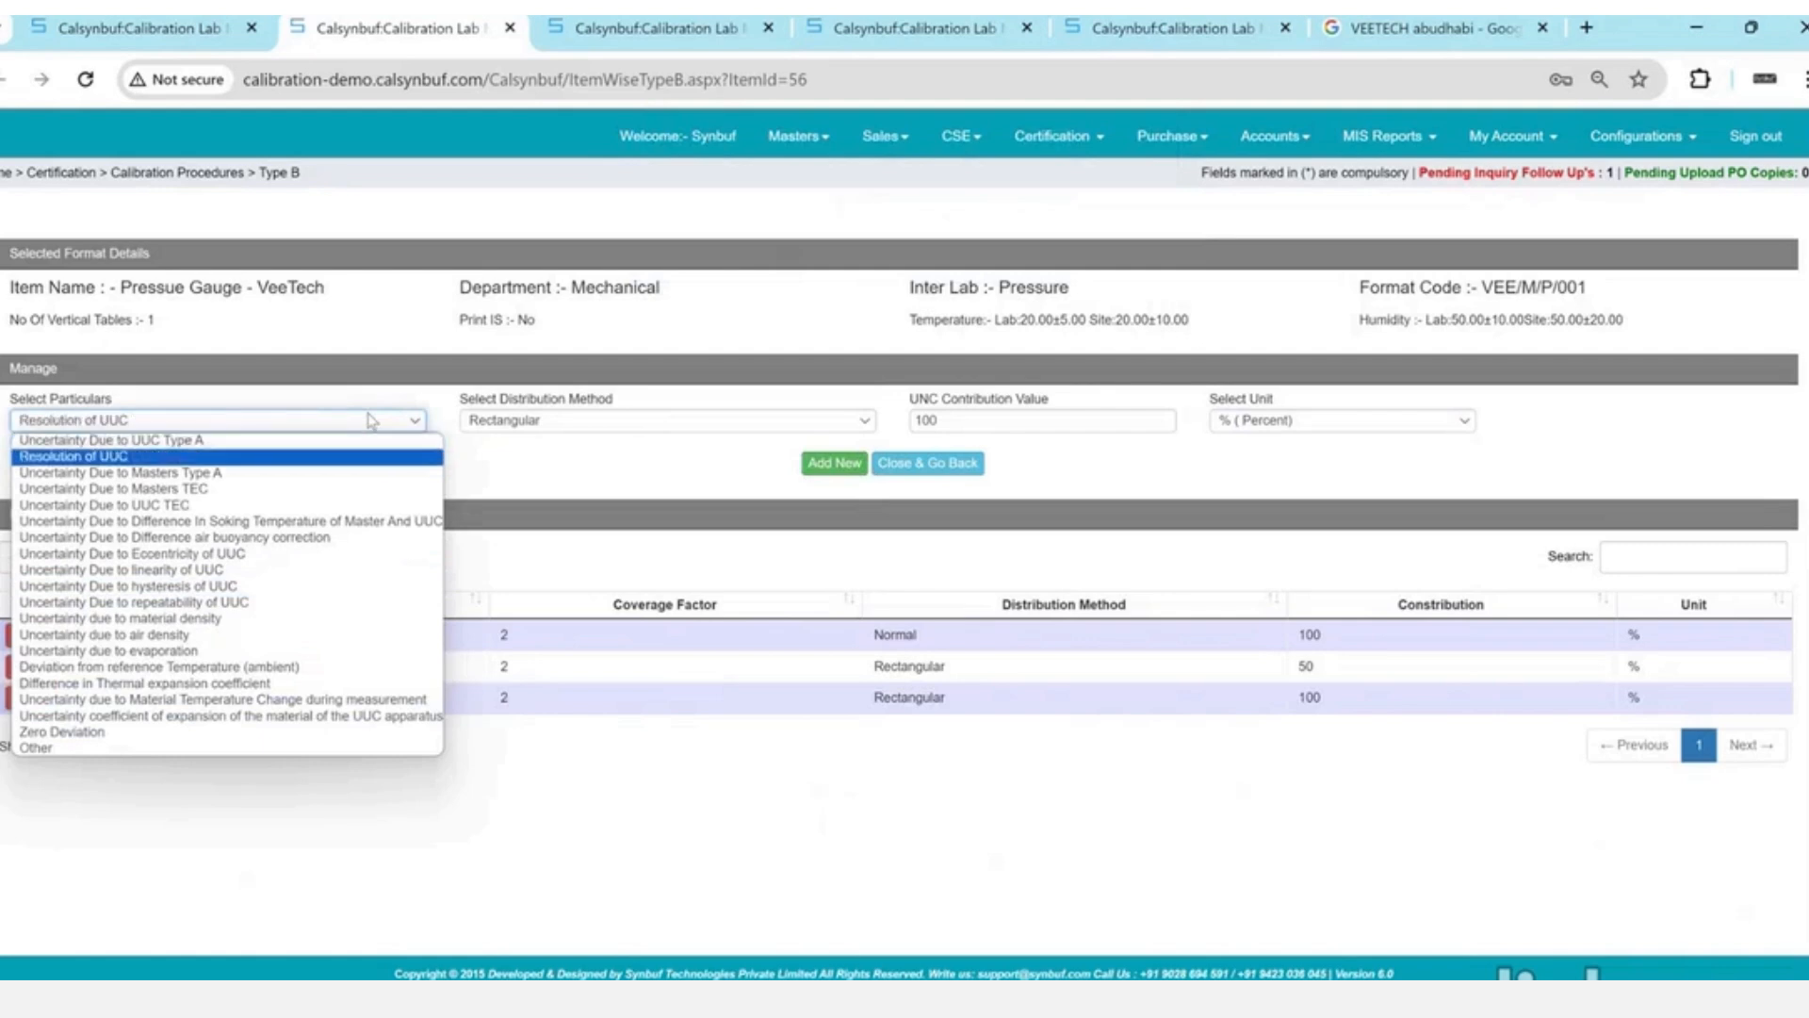
{"action": "key", "text": "Down"}
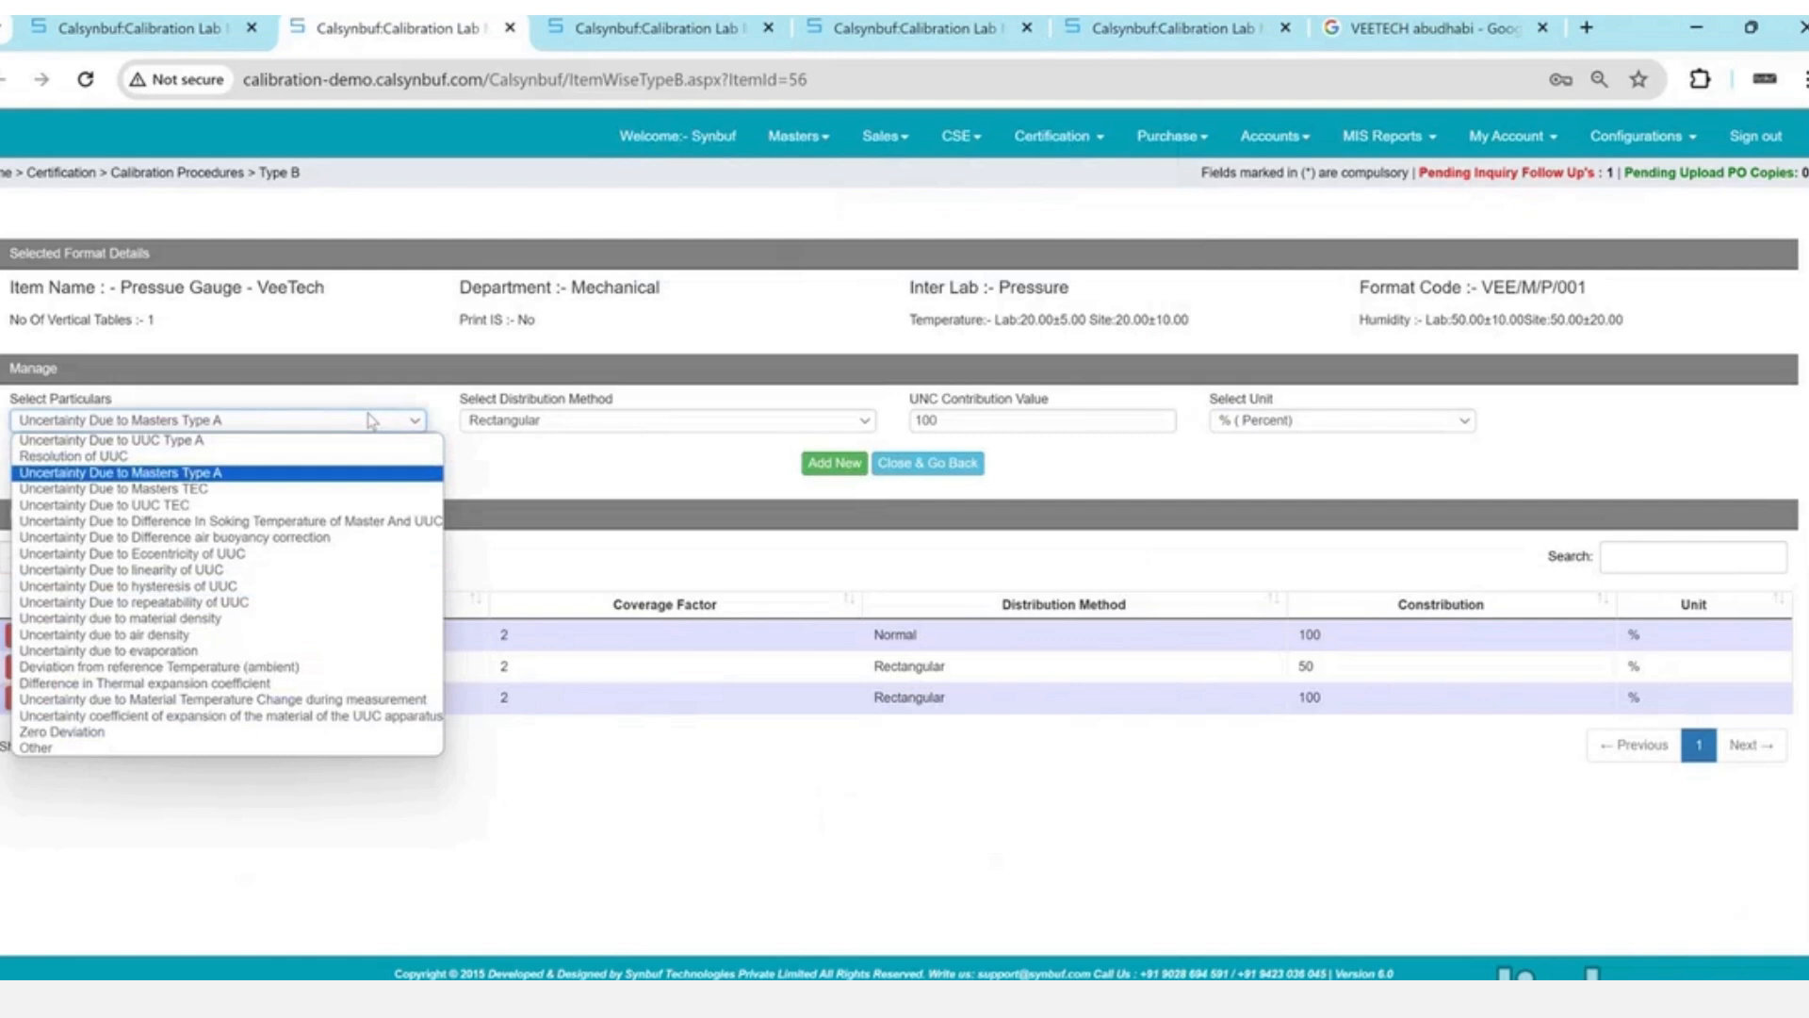
{"action": "key", "text": "Down"}
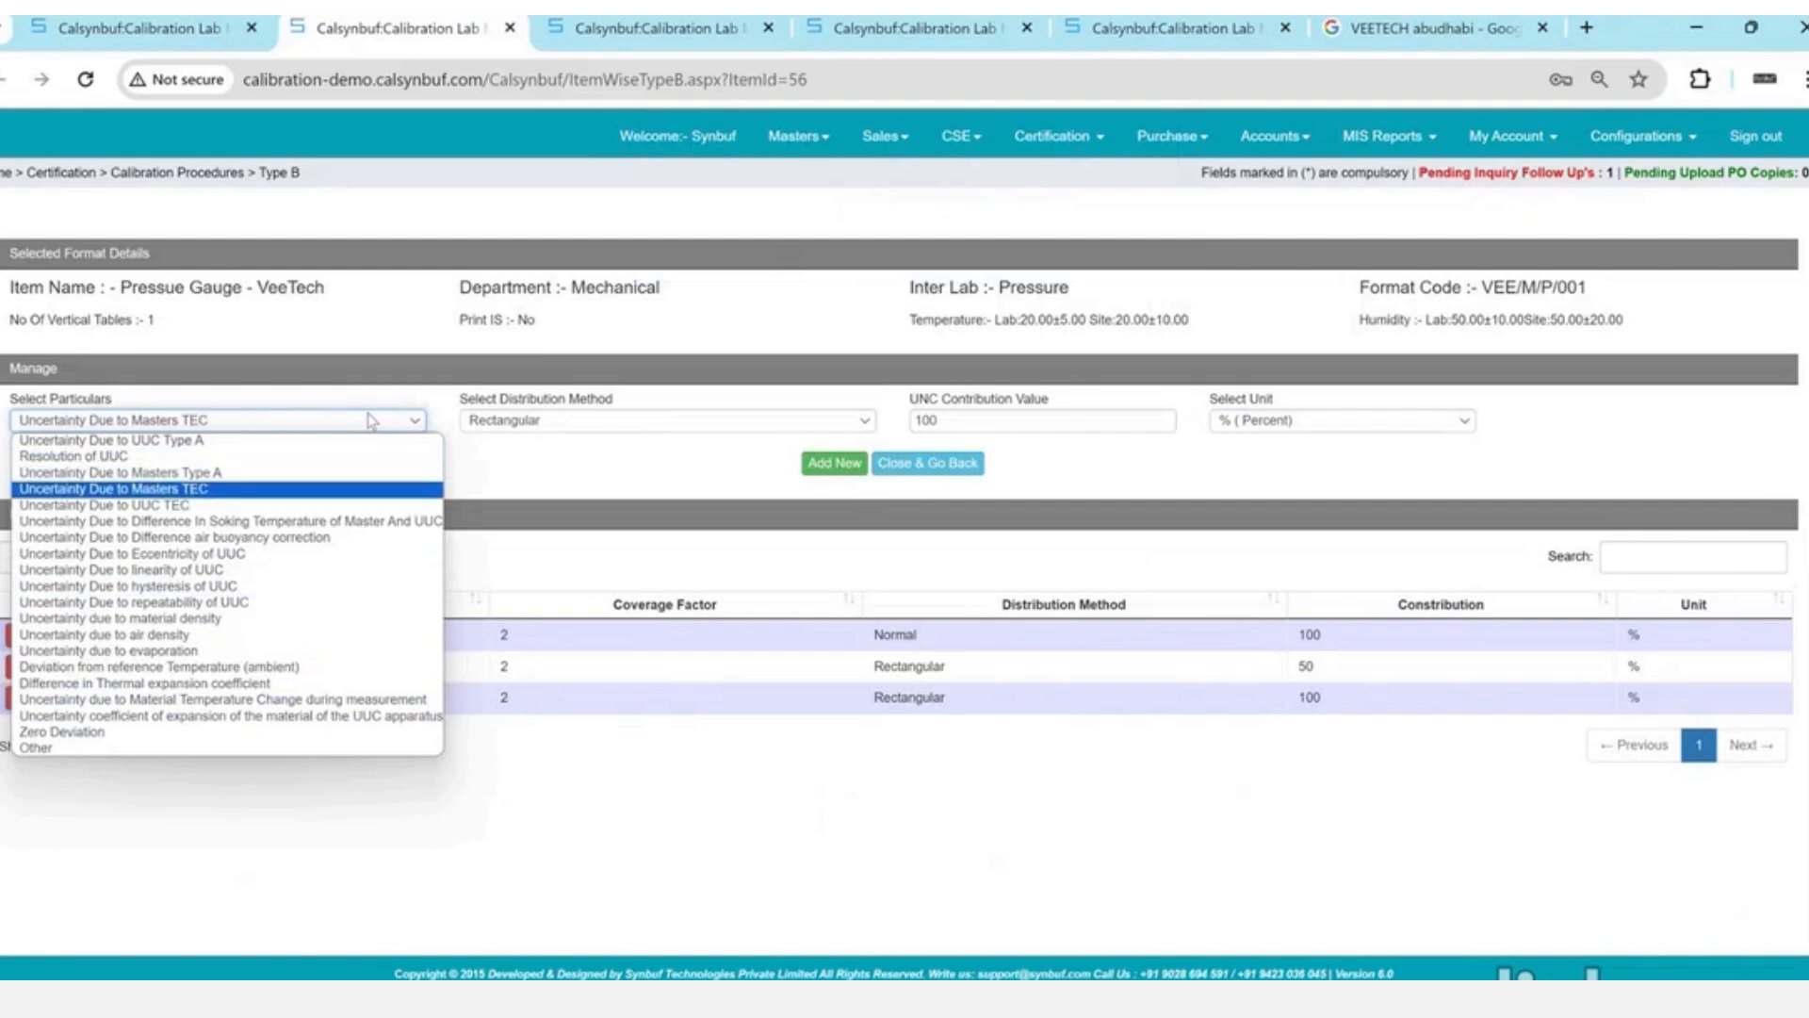
{"action": "key", "text": "Down"}
{"action": "key", "text": "Down"}
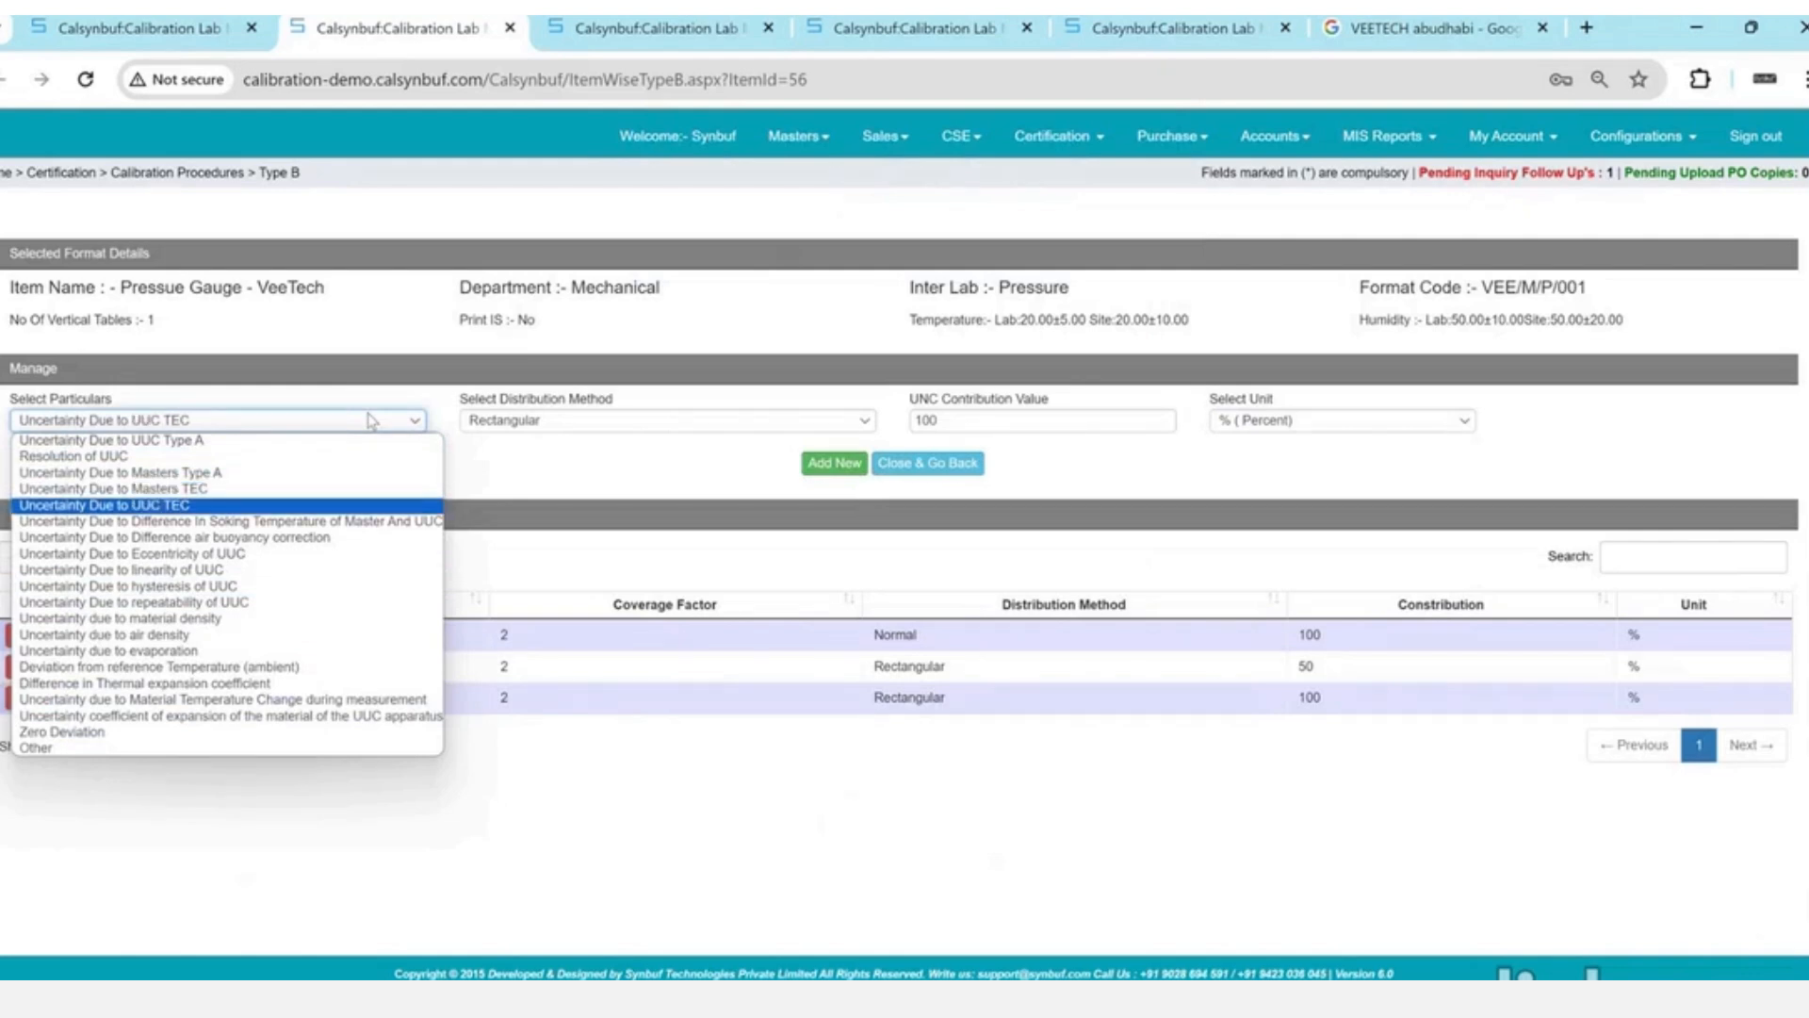
{"action": "key", "text": "Down"}
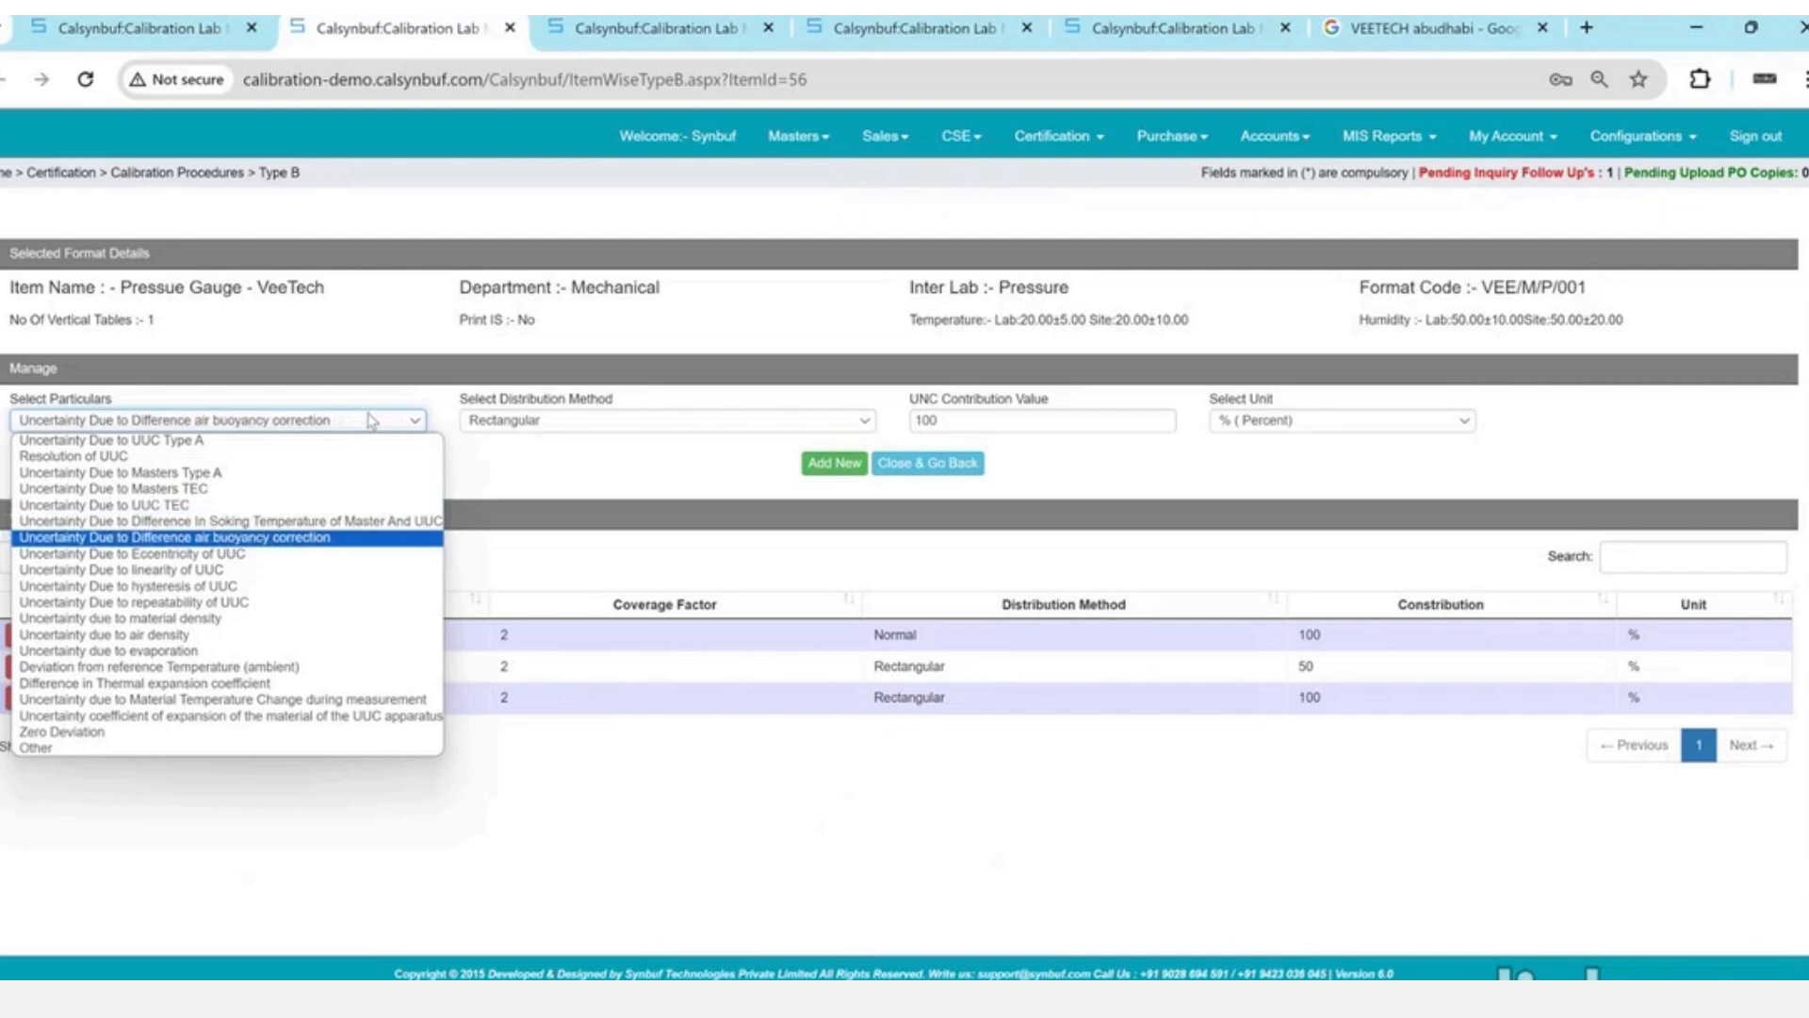
{"action": "key", "text": "Up"}
{"action": "key", "text": "Down"}
{"action": "key", "text": "Down"}
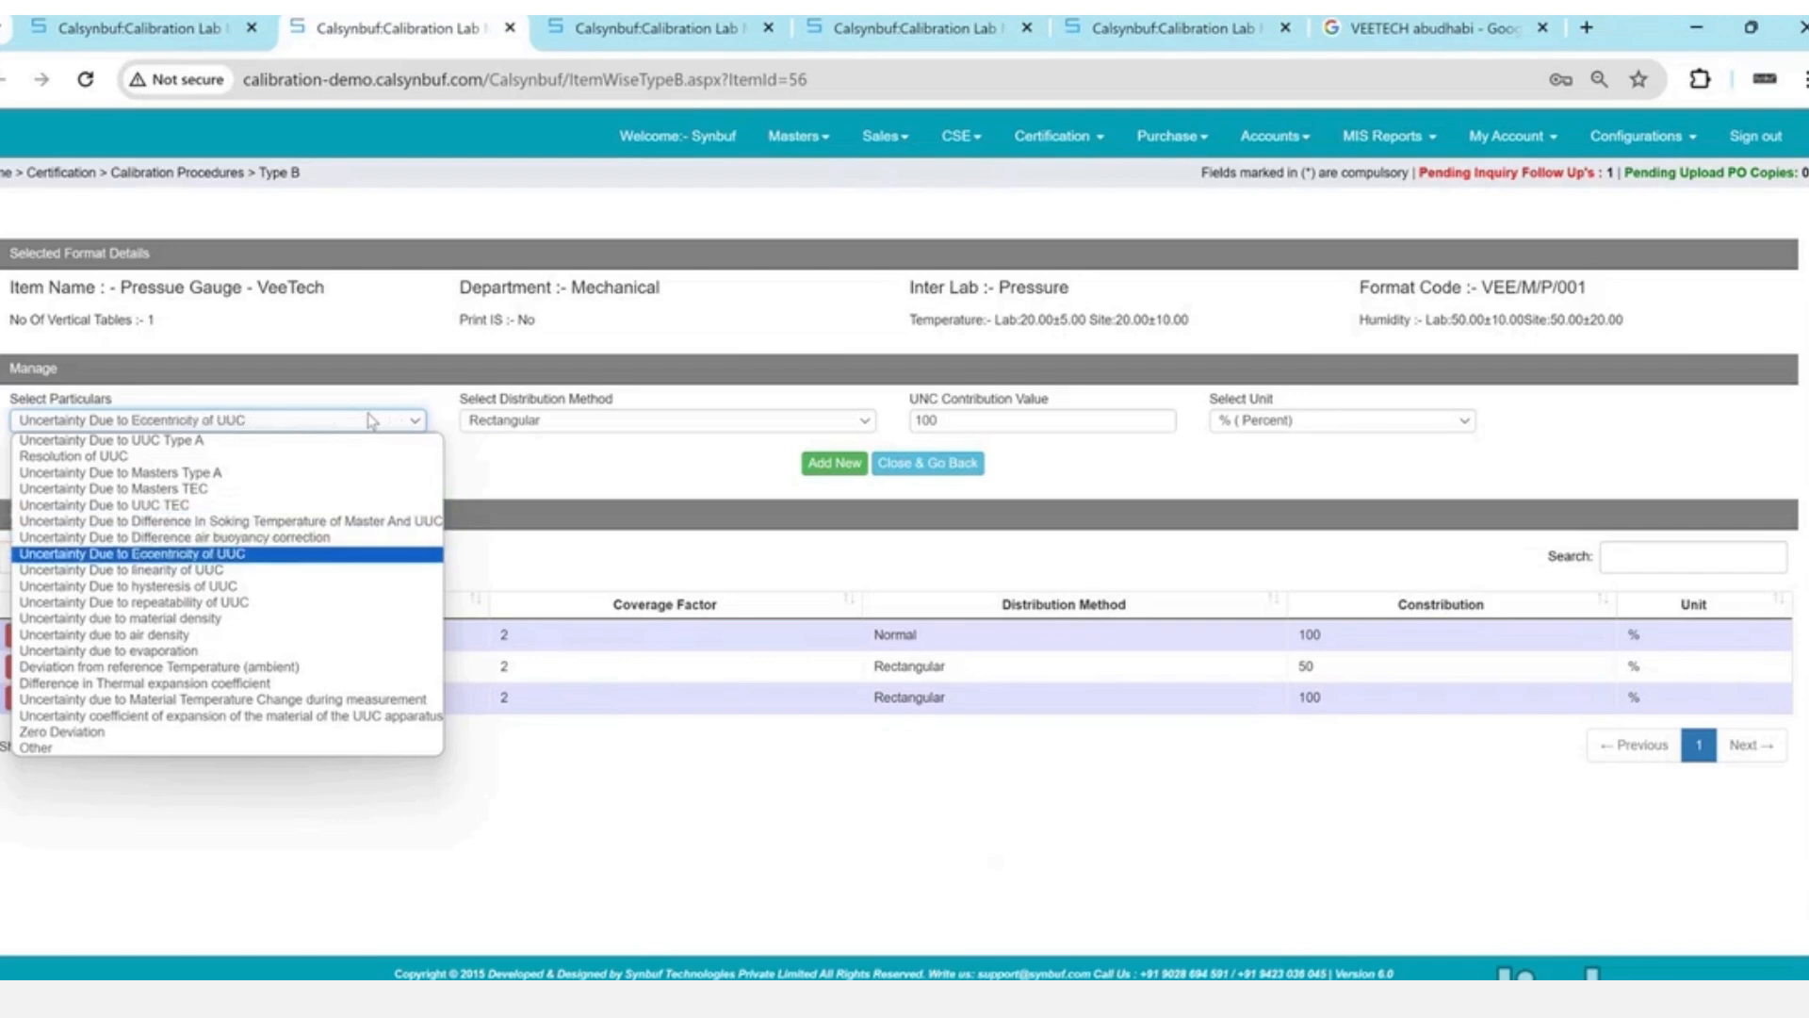
{"action": "key", "text": "Down"}
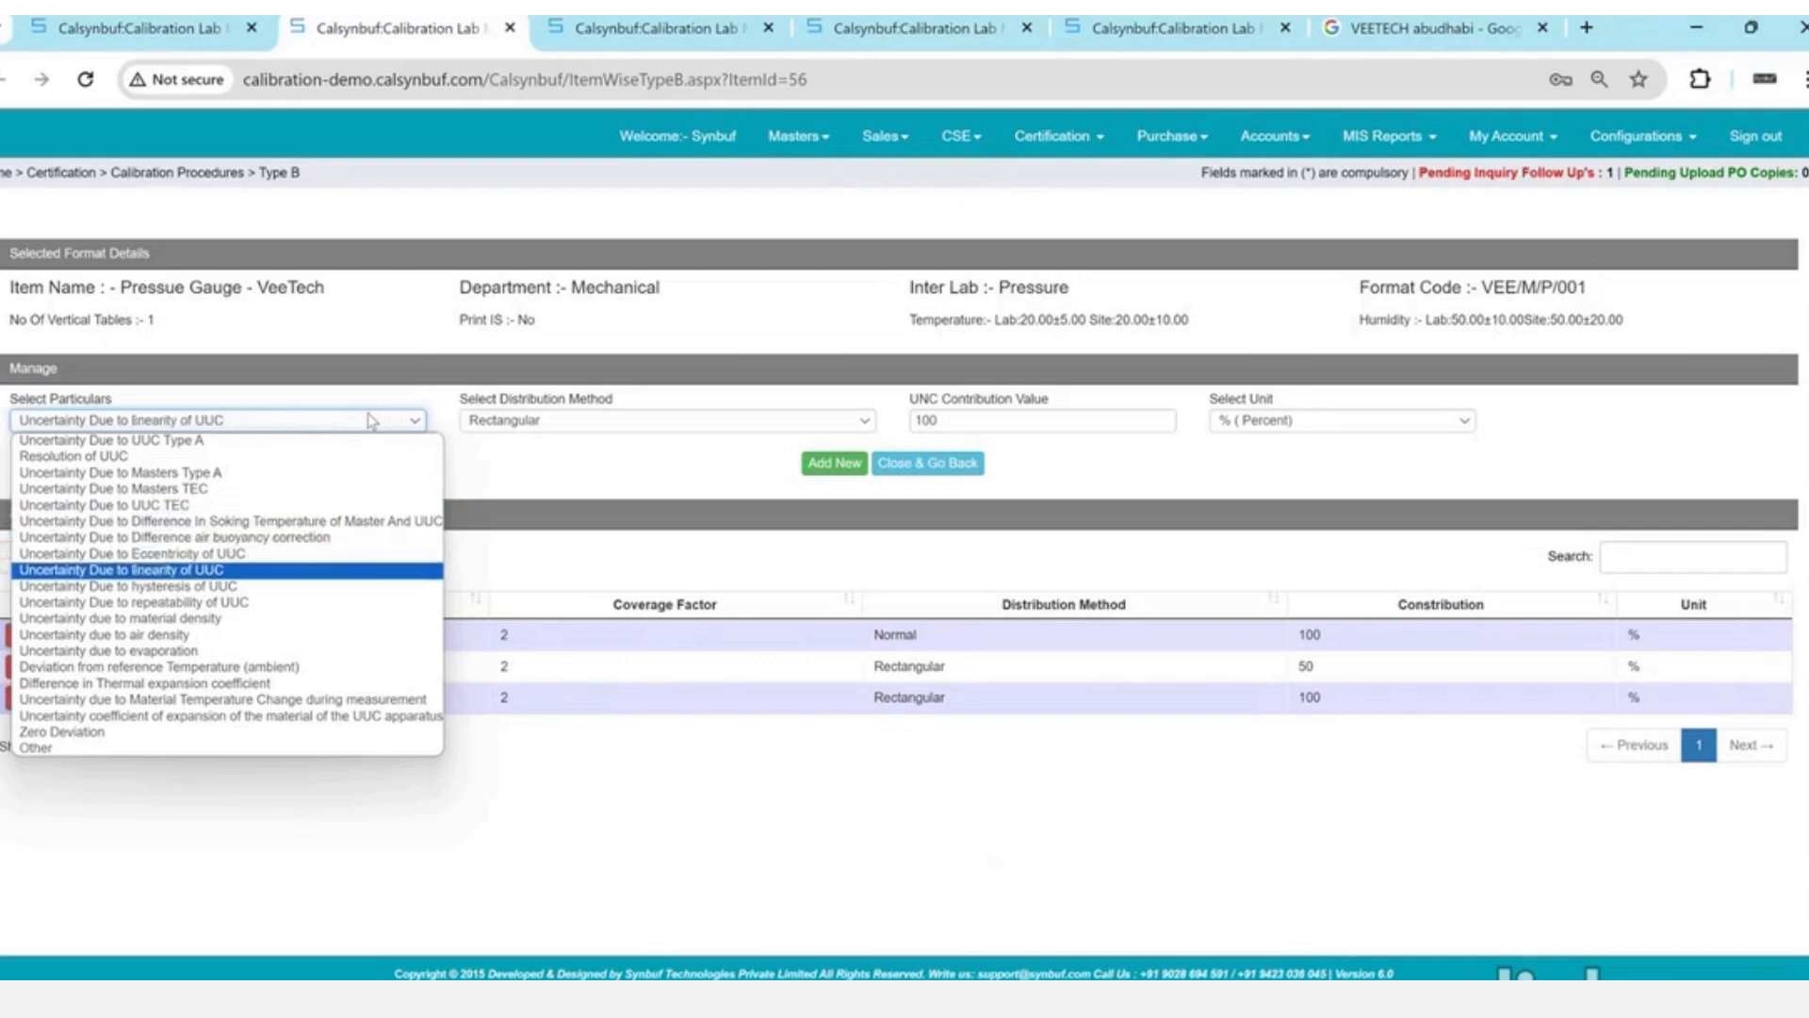
{"action": "key", "text": "Down"}
{"action": "key", "text": "Down"}
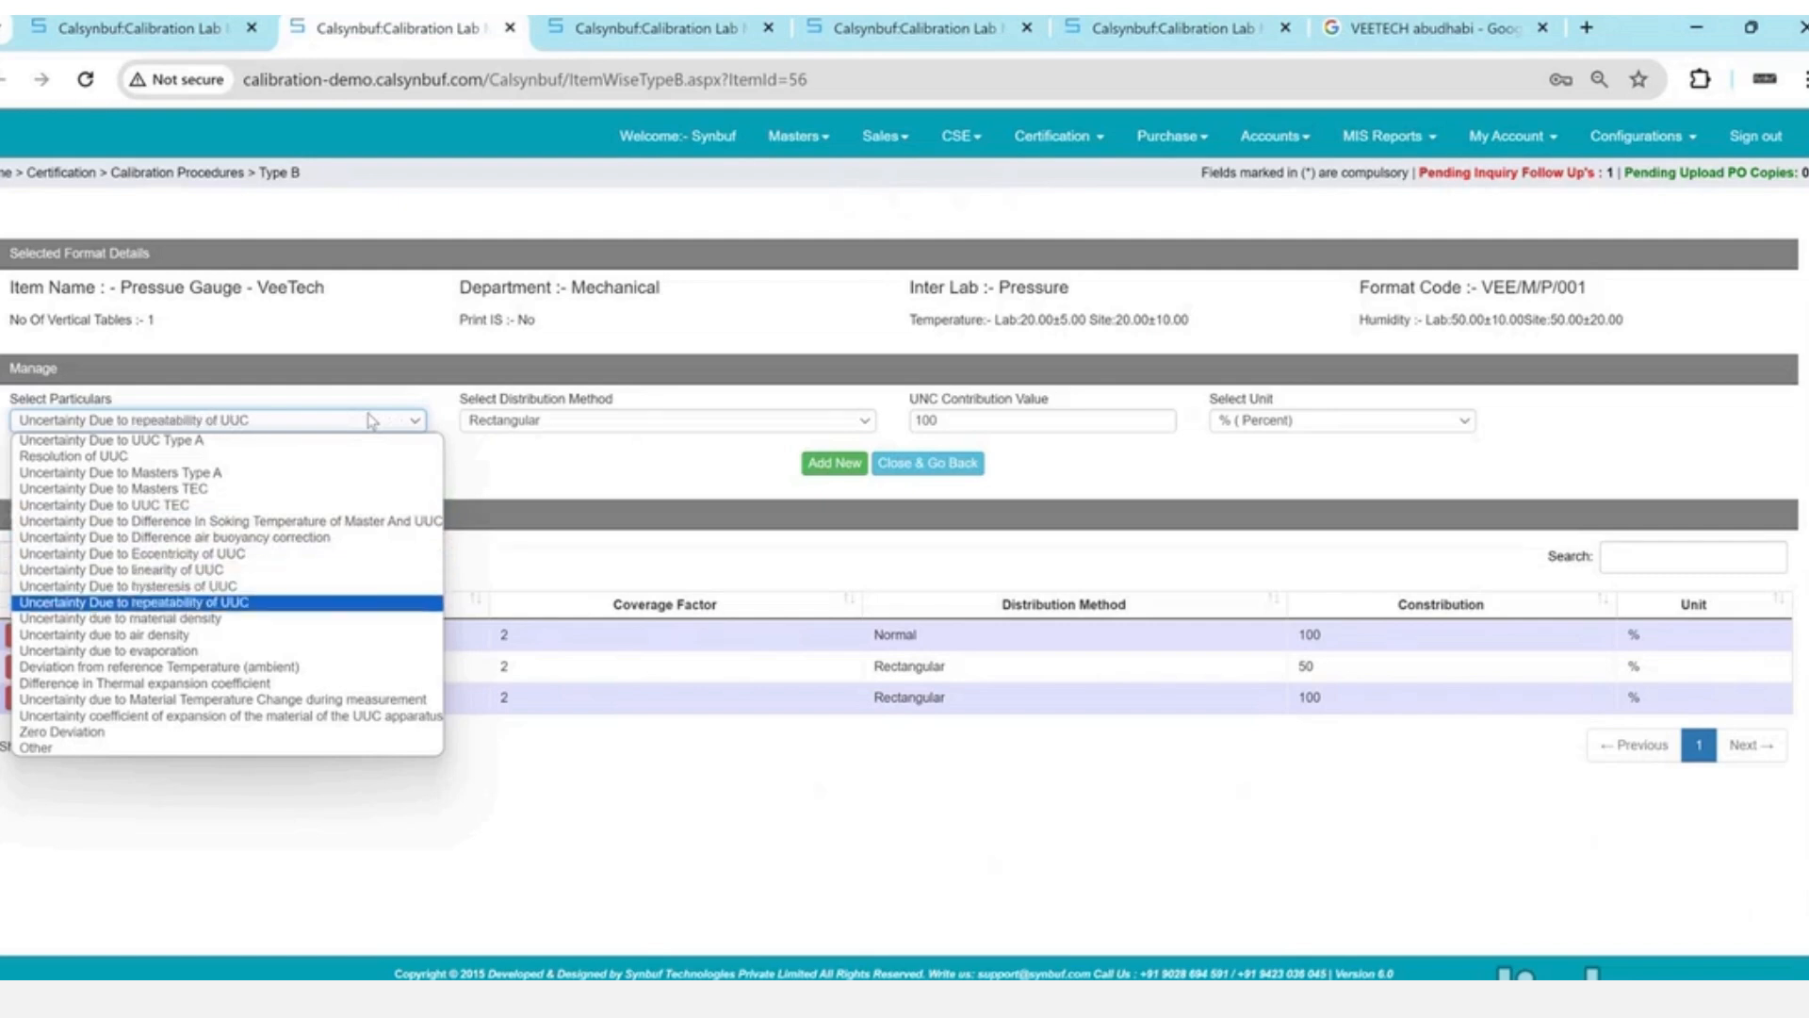
{"action": "key", "text": "Down"}
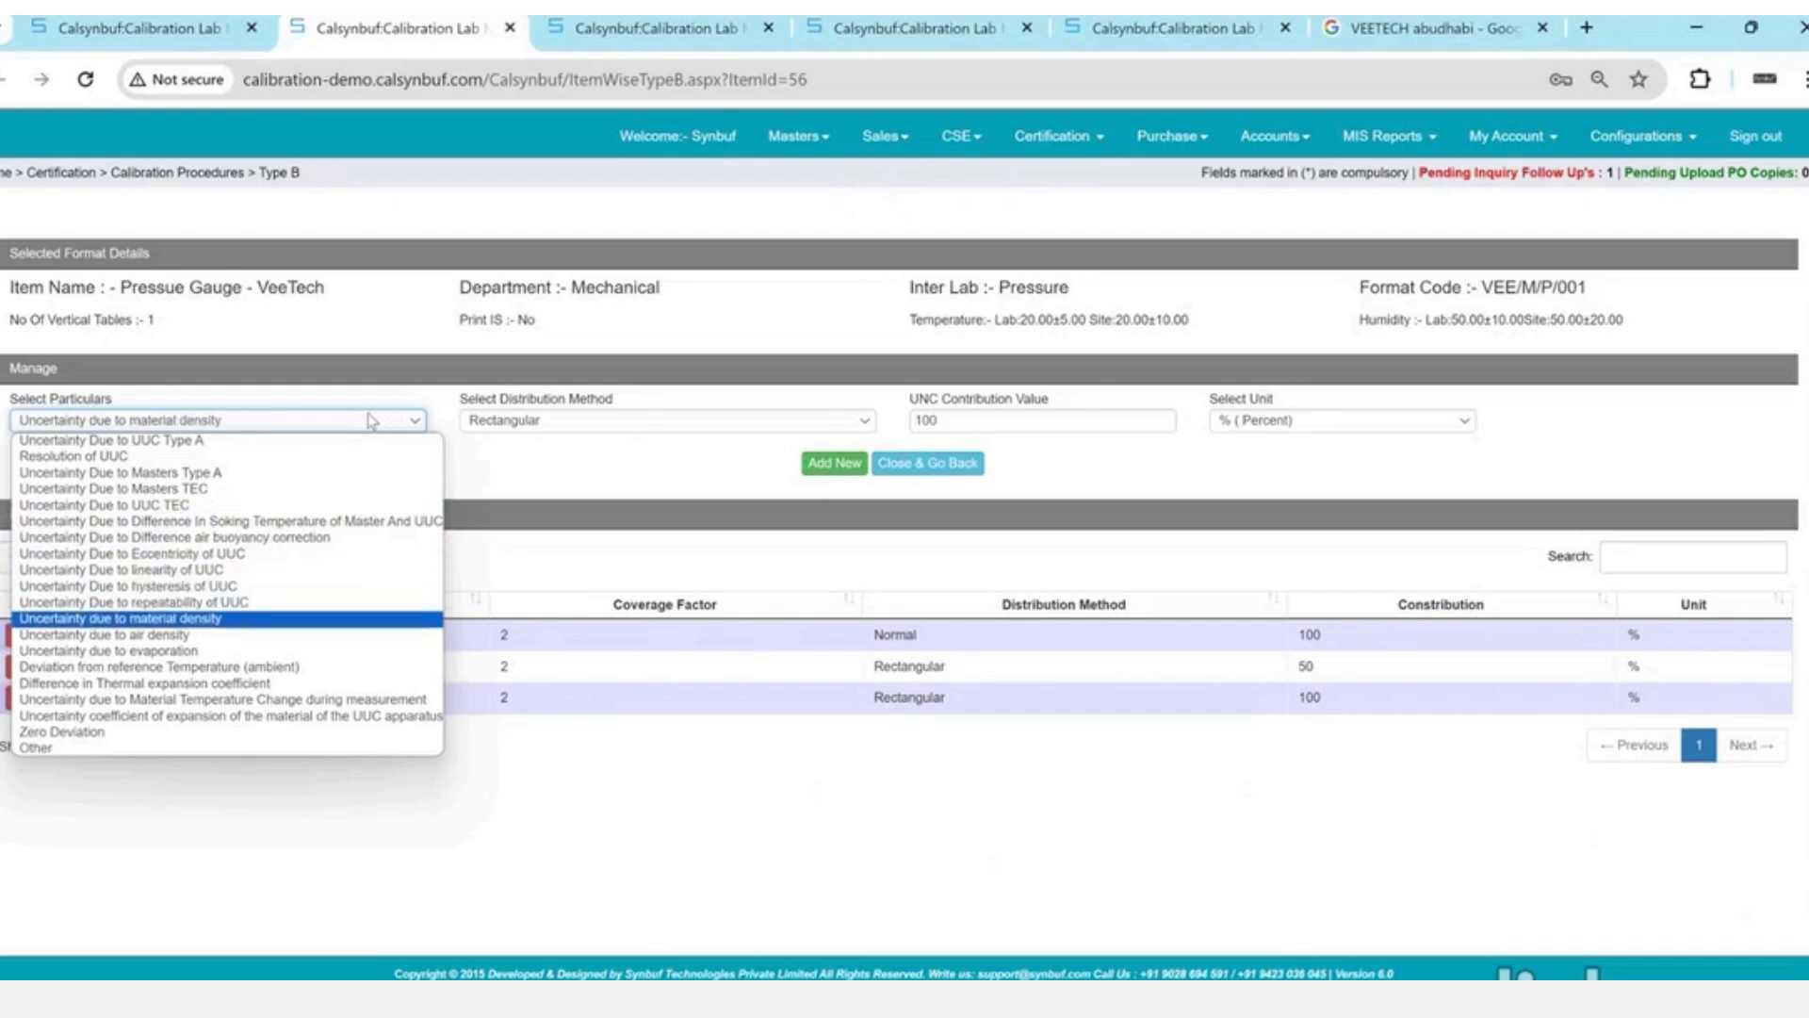
{"action": "key", "text": "Down"}
{"action": "key", "text": "Down"}
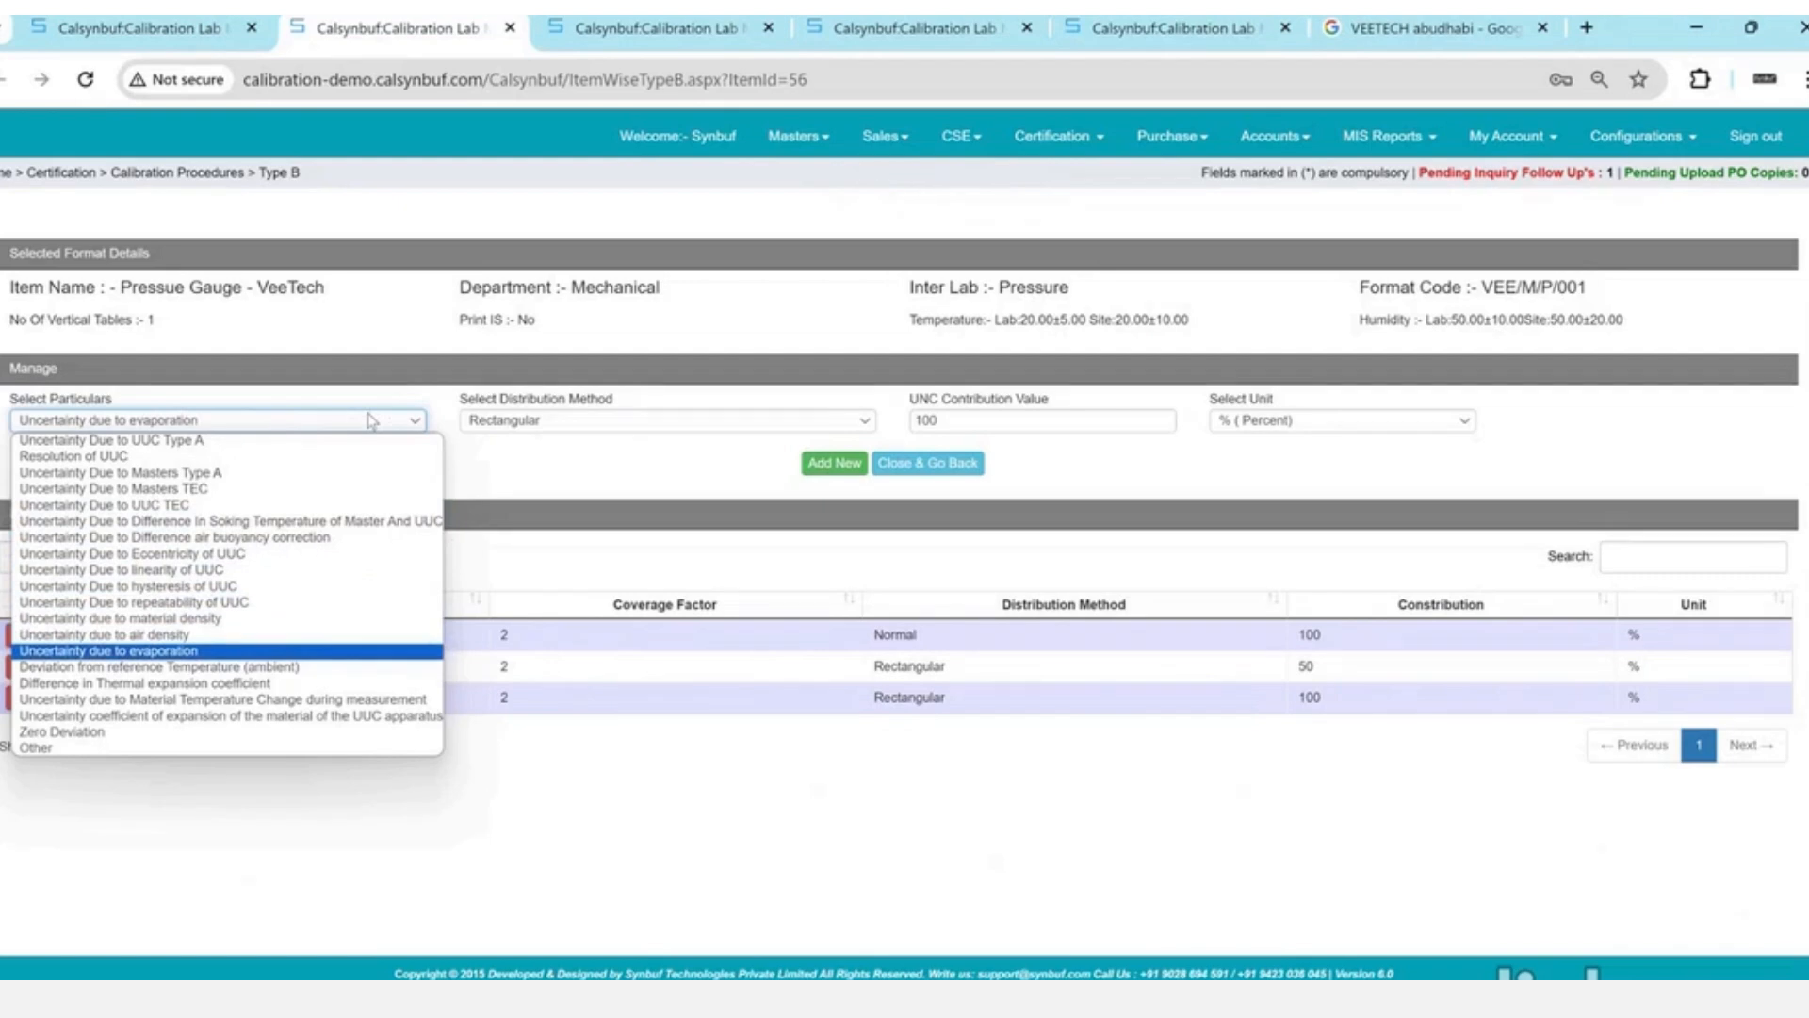
{"action": "key", "text": "Down"}
{"action": "key", "text": "Down"}
{"action": "key", "text": "Down"}
{"action": "key", "text": "Down"}
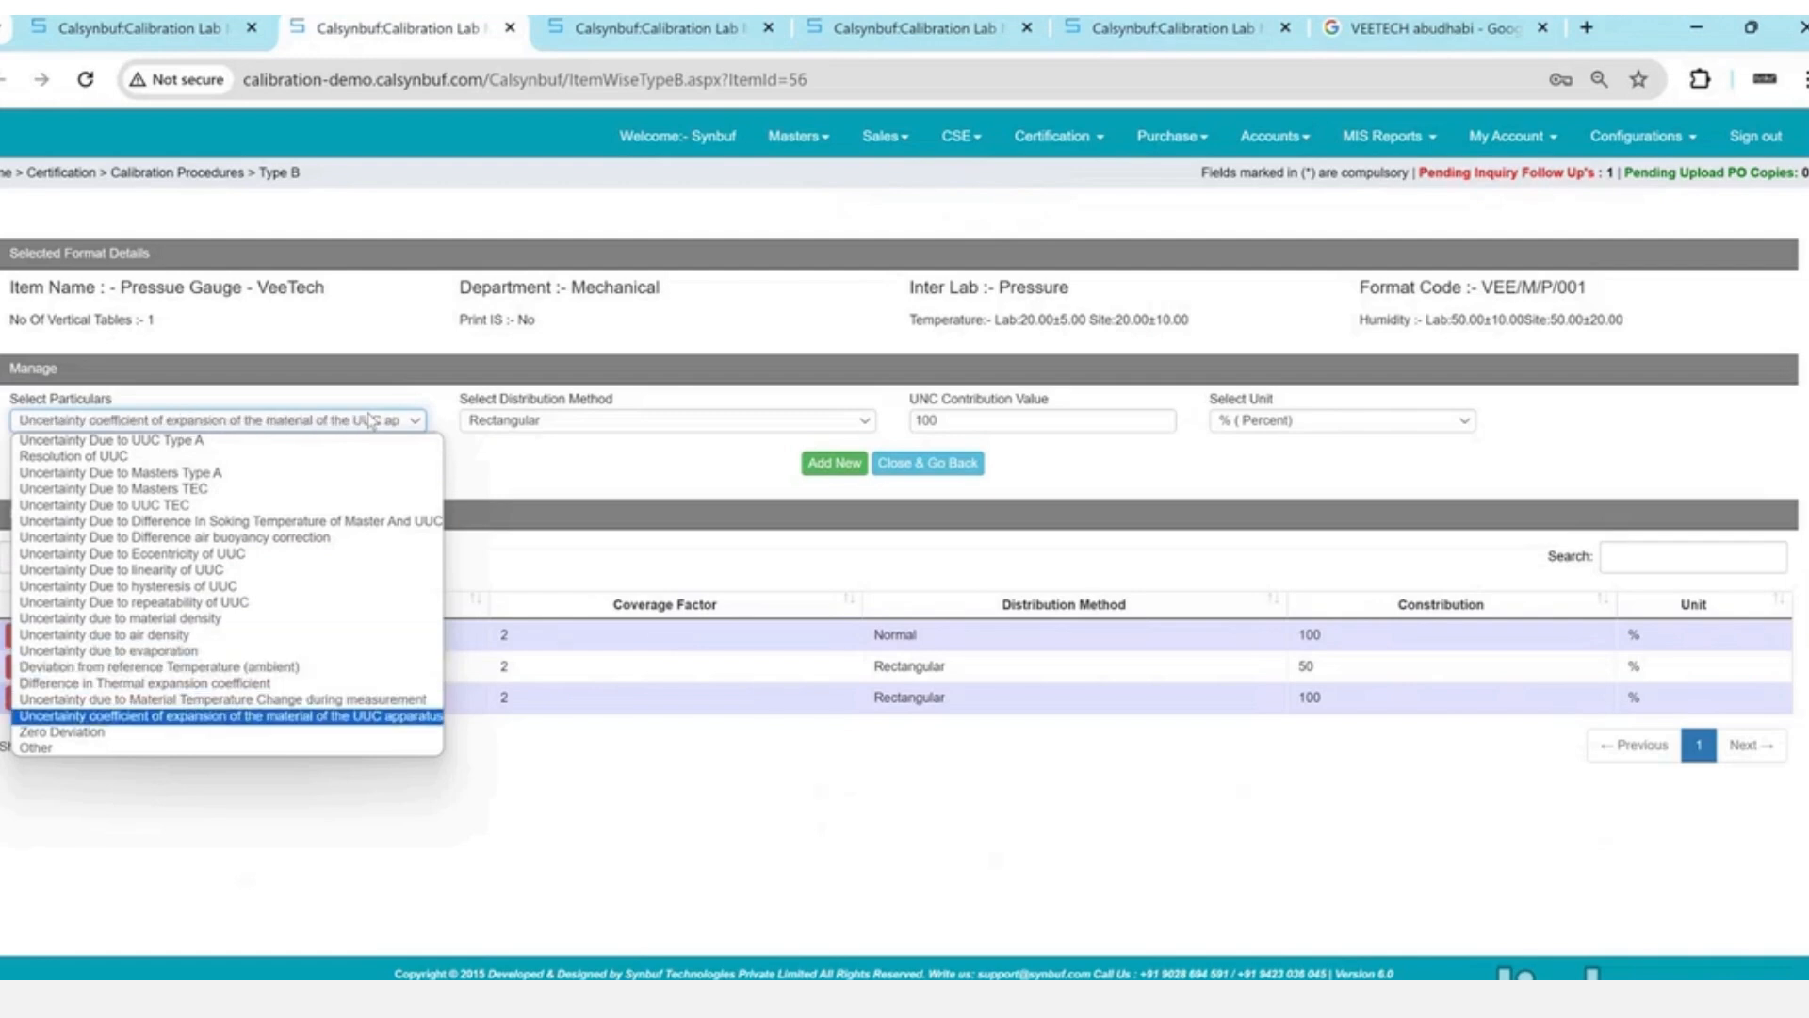
{"action": "key", "text": "Down"}
{"action": "key", "text": "Down"}
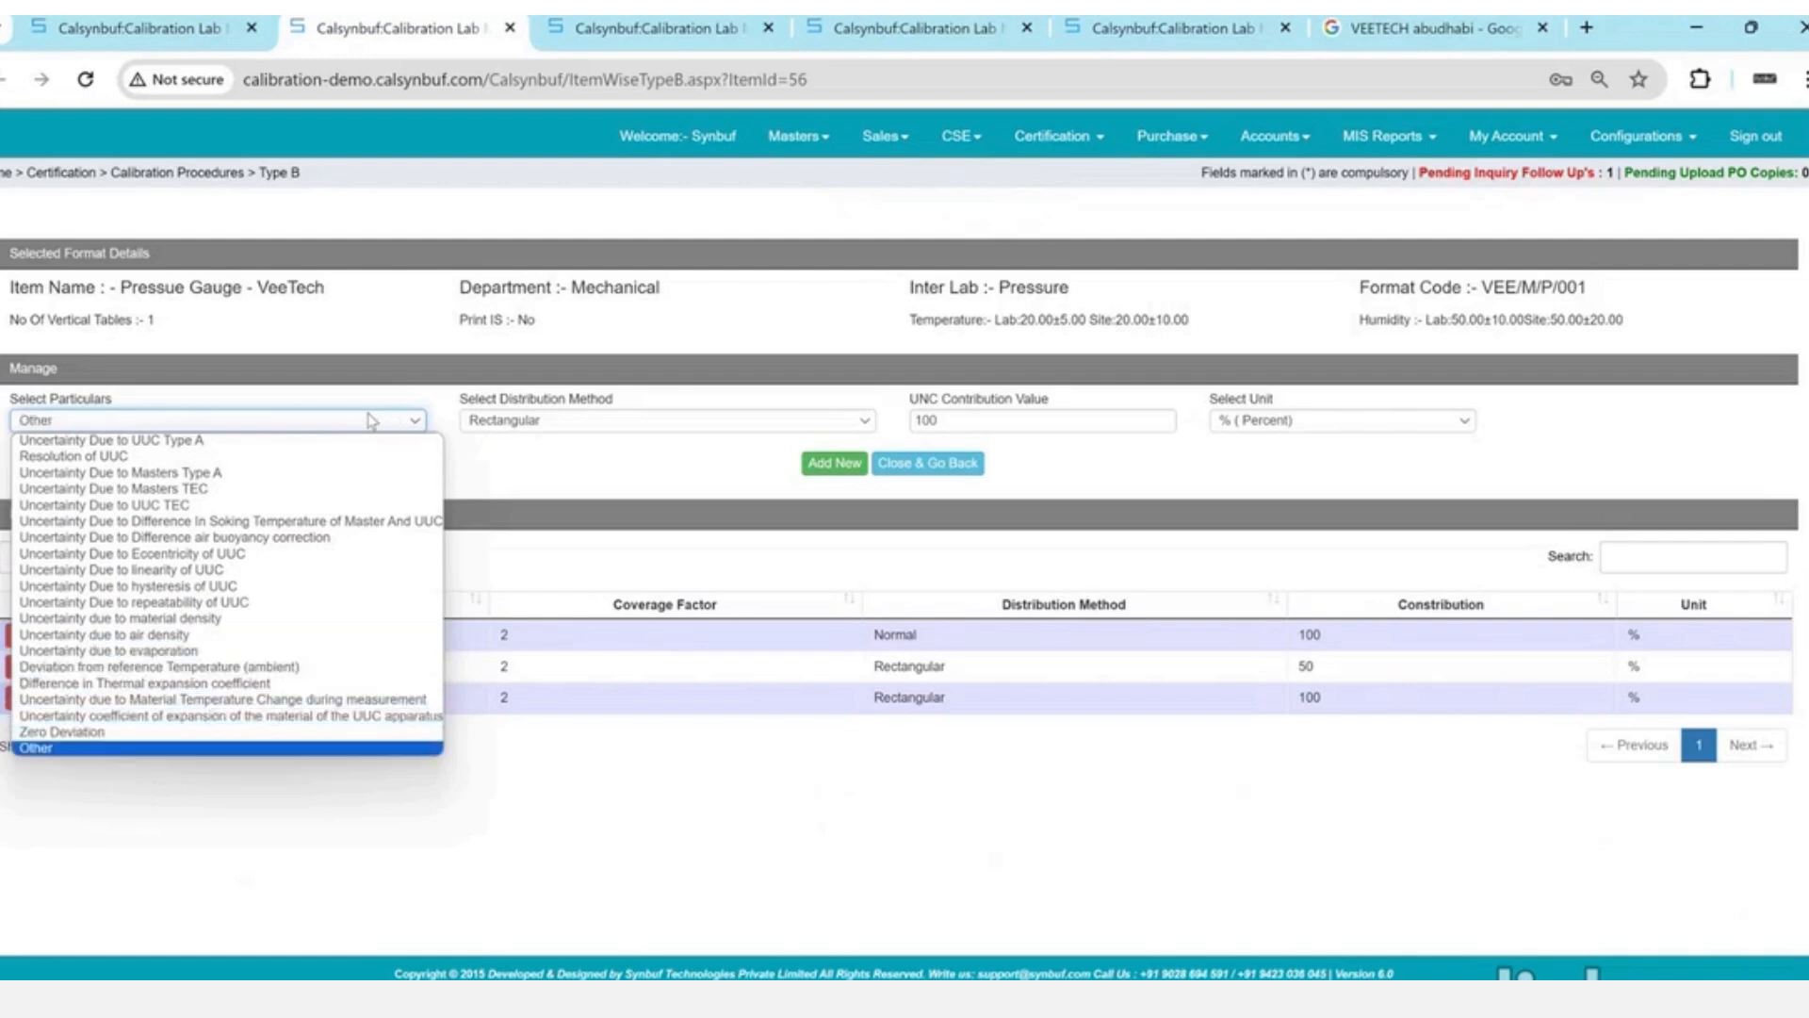
{"action": "key", "text": "Return"}
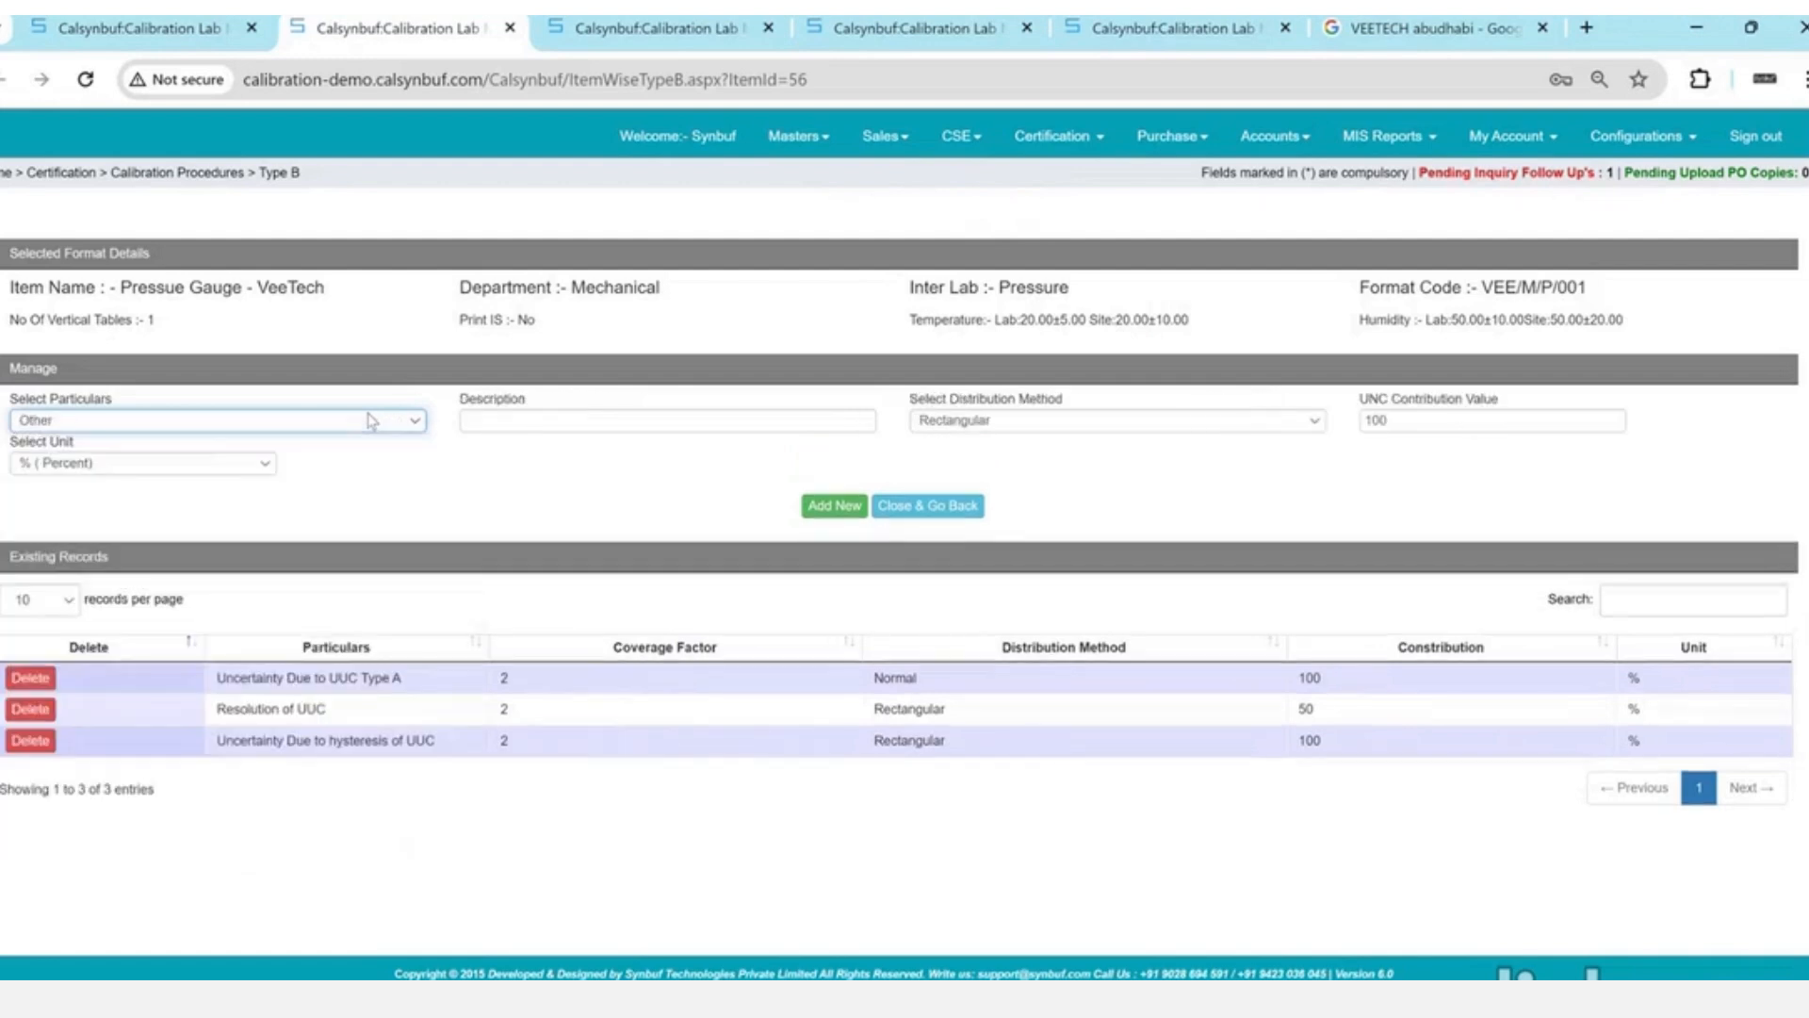
- Clear the Description, set the unit to mV (MiliVolt), and return to the Calibration Procedures list
{"action": "left_click", "coordinate": [588, 412]}
{"action": "type", "text": "C DNCJ"}
{"action": "key", "text": "ctrl+a"}
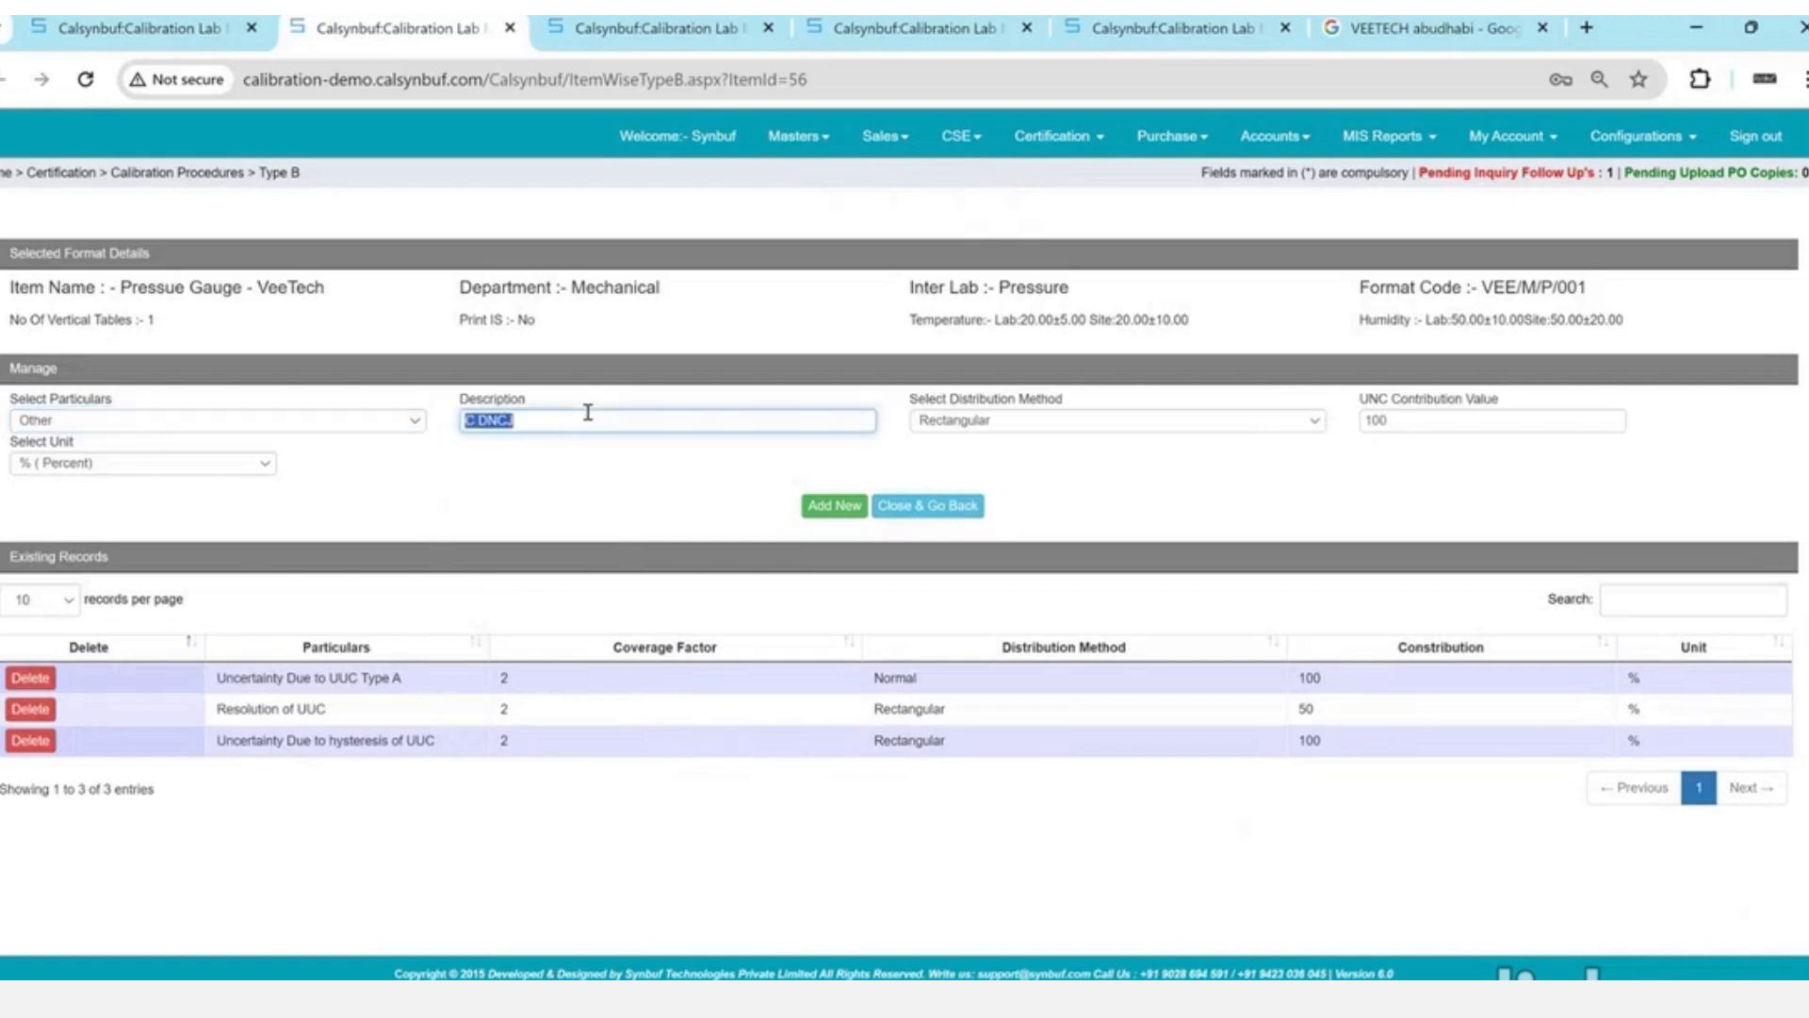
{"action": "key", "text": "BackSpace"}
{"action": "left_click", "coordinate": [254, 470]}
{"action": "type", "text": "mv"}
{"action": "key", "text": "Return"}
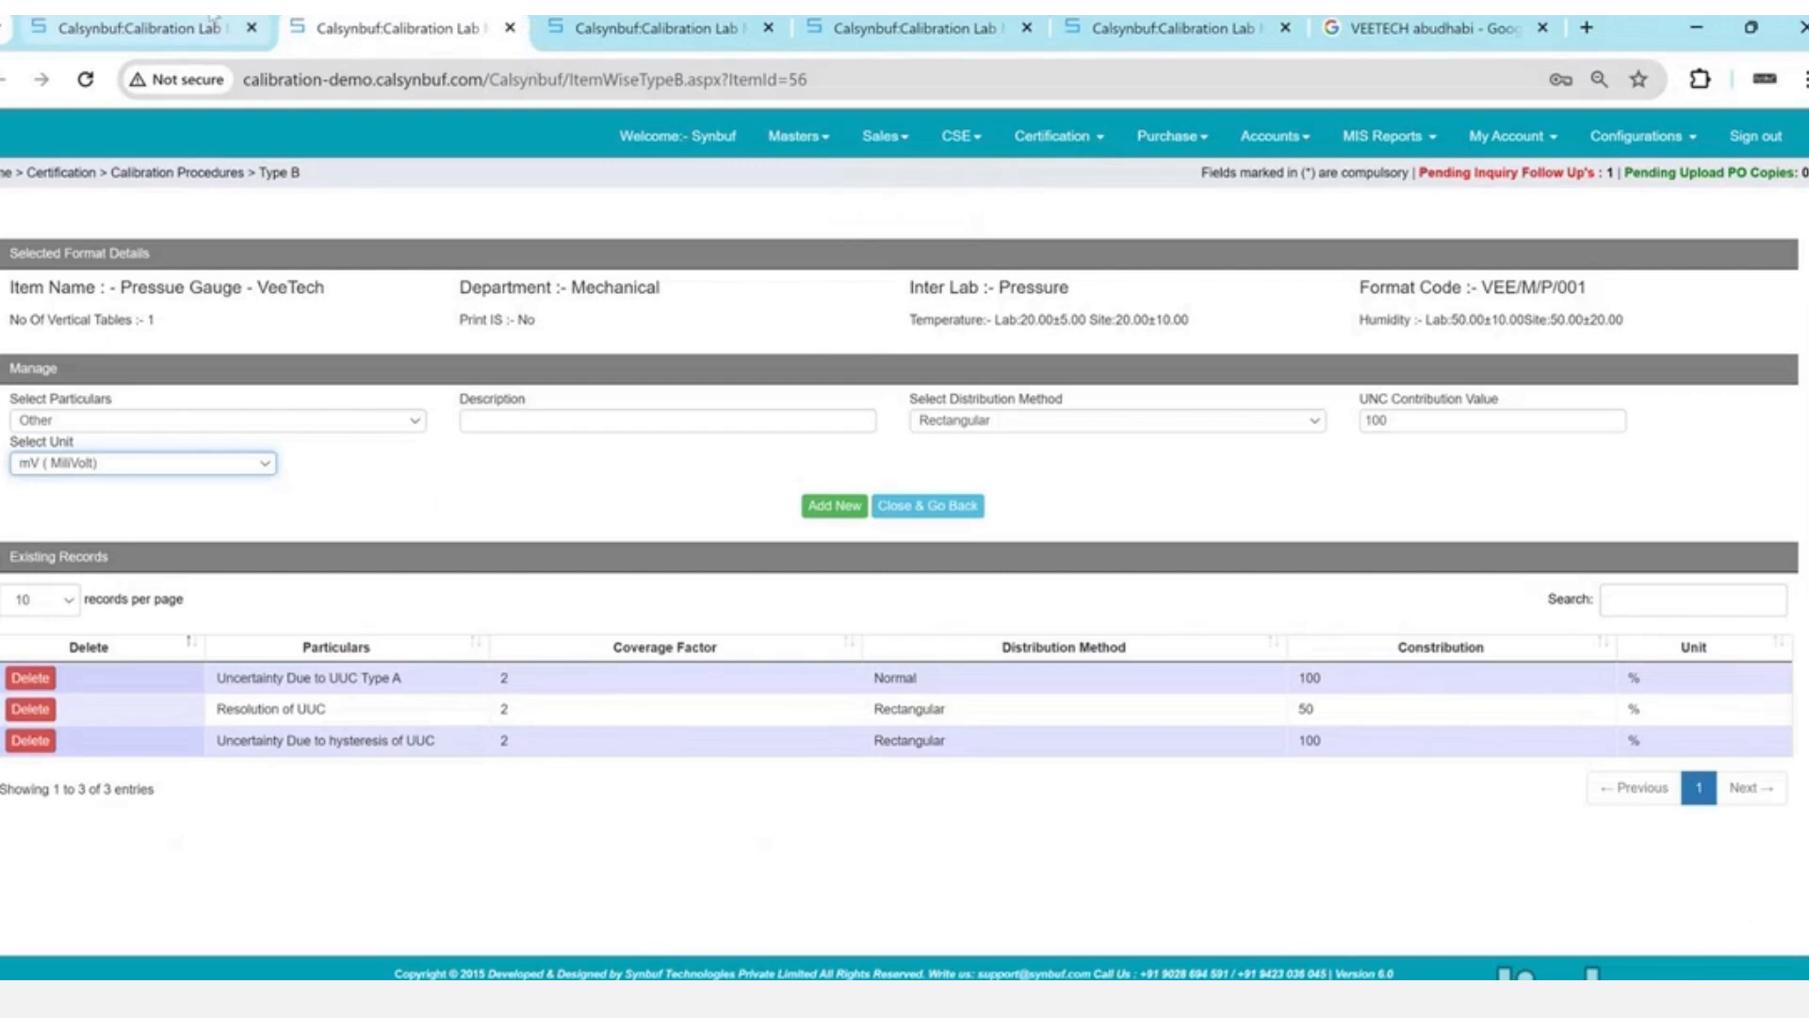
{"action": "left_click", "coordinate": [213, 23]}
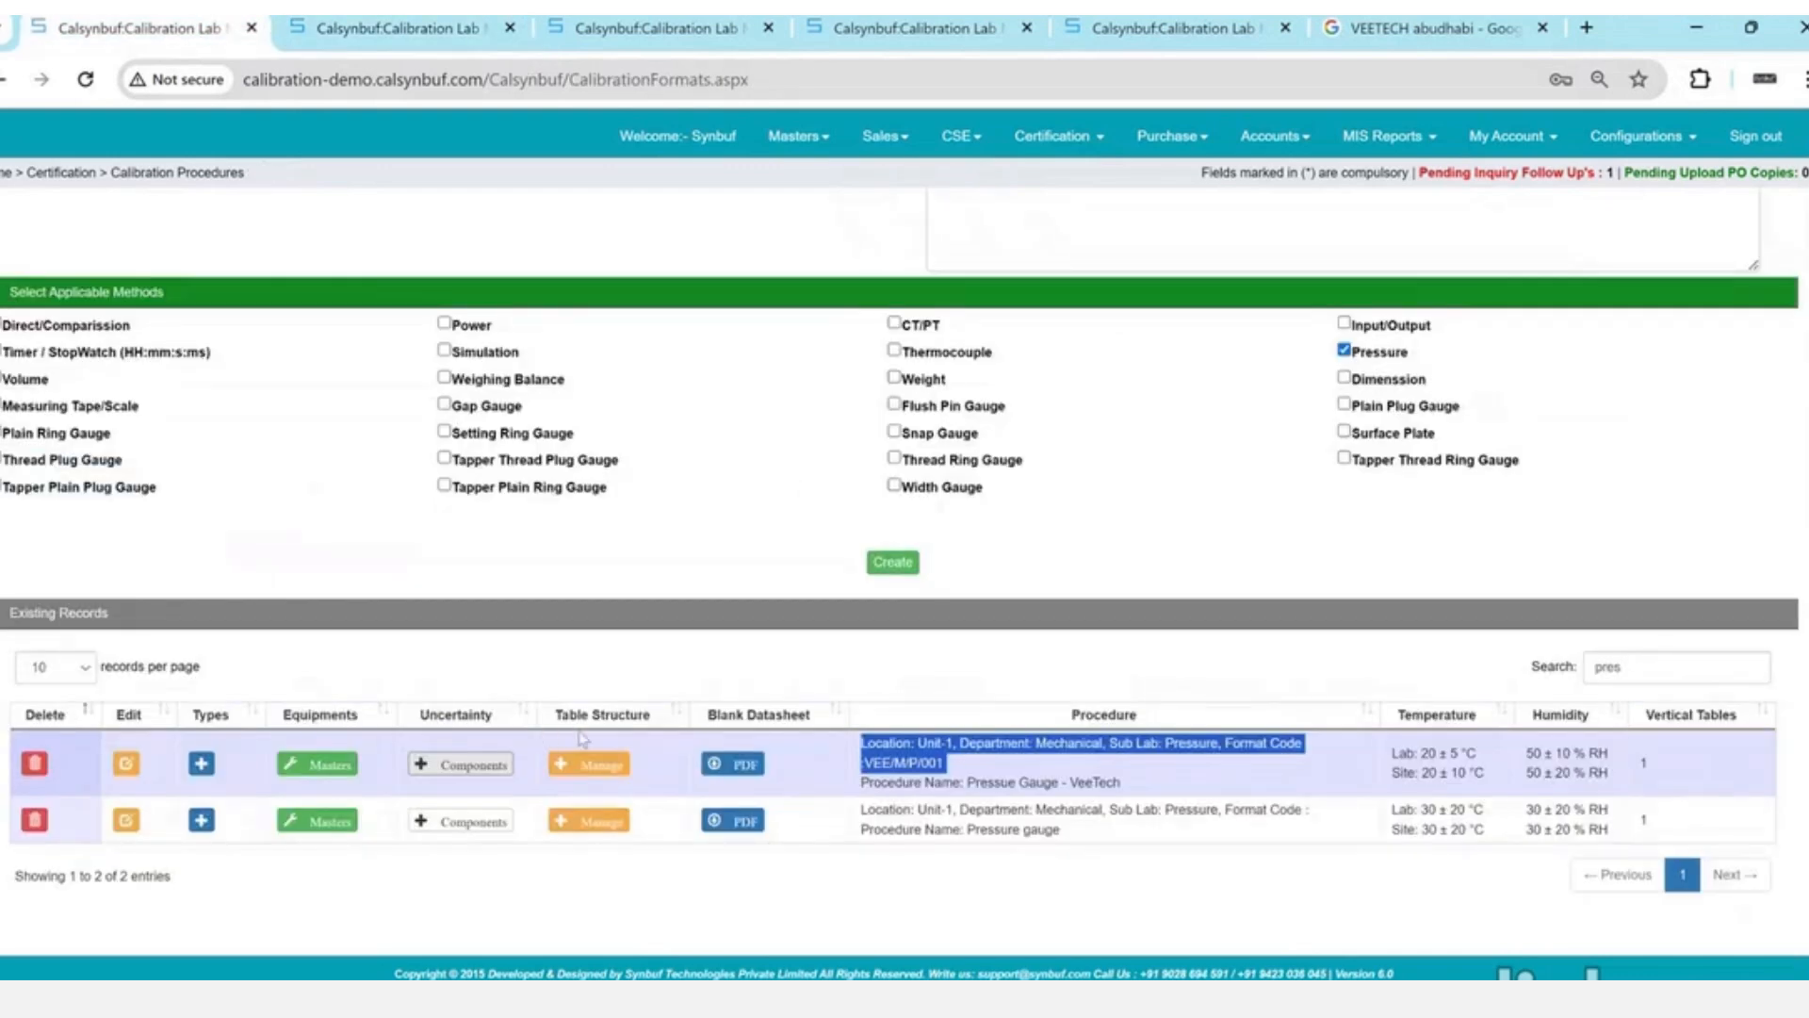
- Open Manage Table Structure for the VeeTech procedure, then switch to the Excel workbook
{"action": "left_click", "coordinate": [620, 761]}
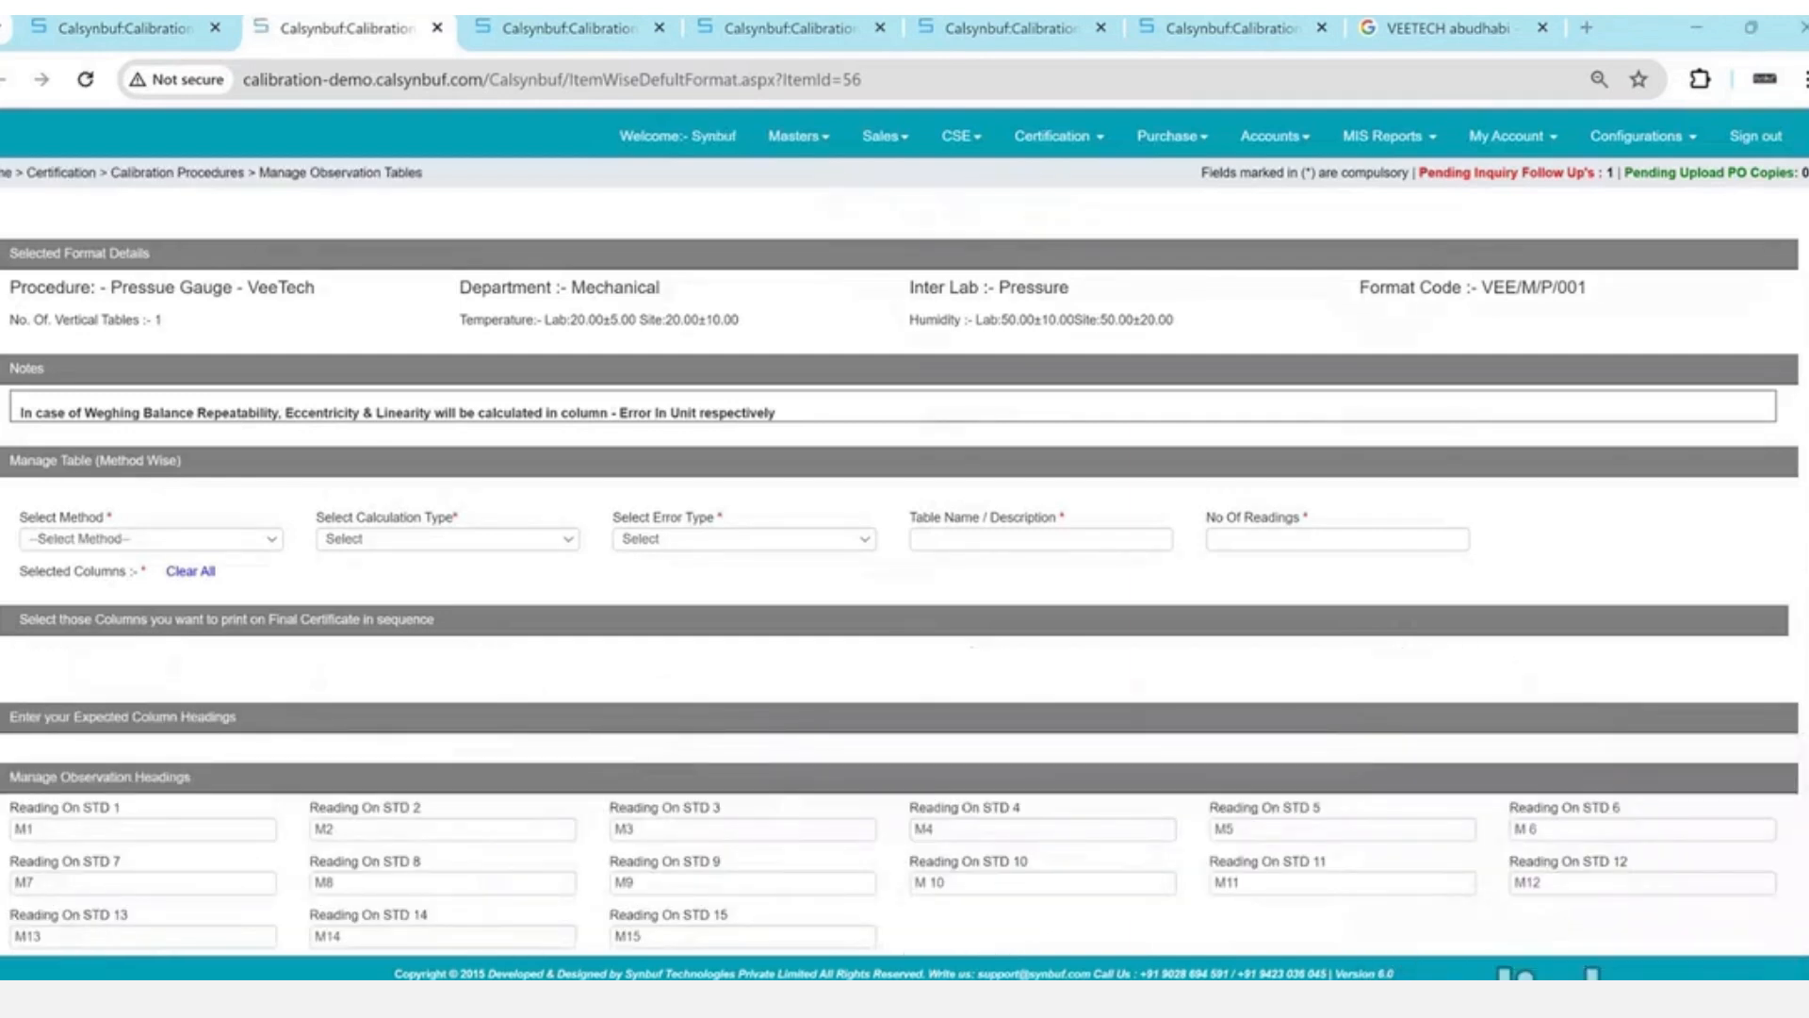
{"action": "key", "text": "alt+Tab"}
{"action": "key", "text": "ctrl+a"}
{"action": "key", "text": "Delete"}
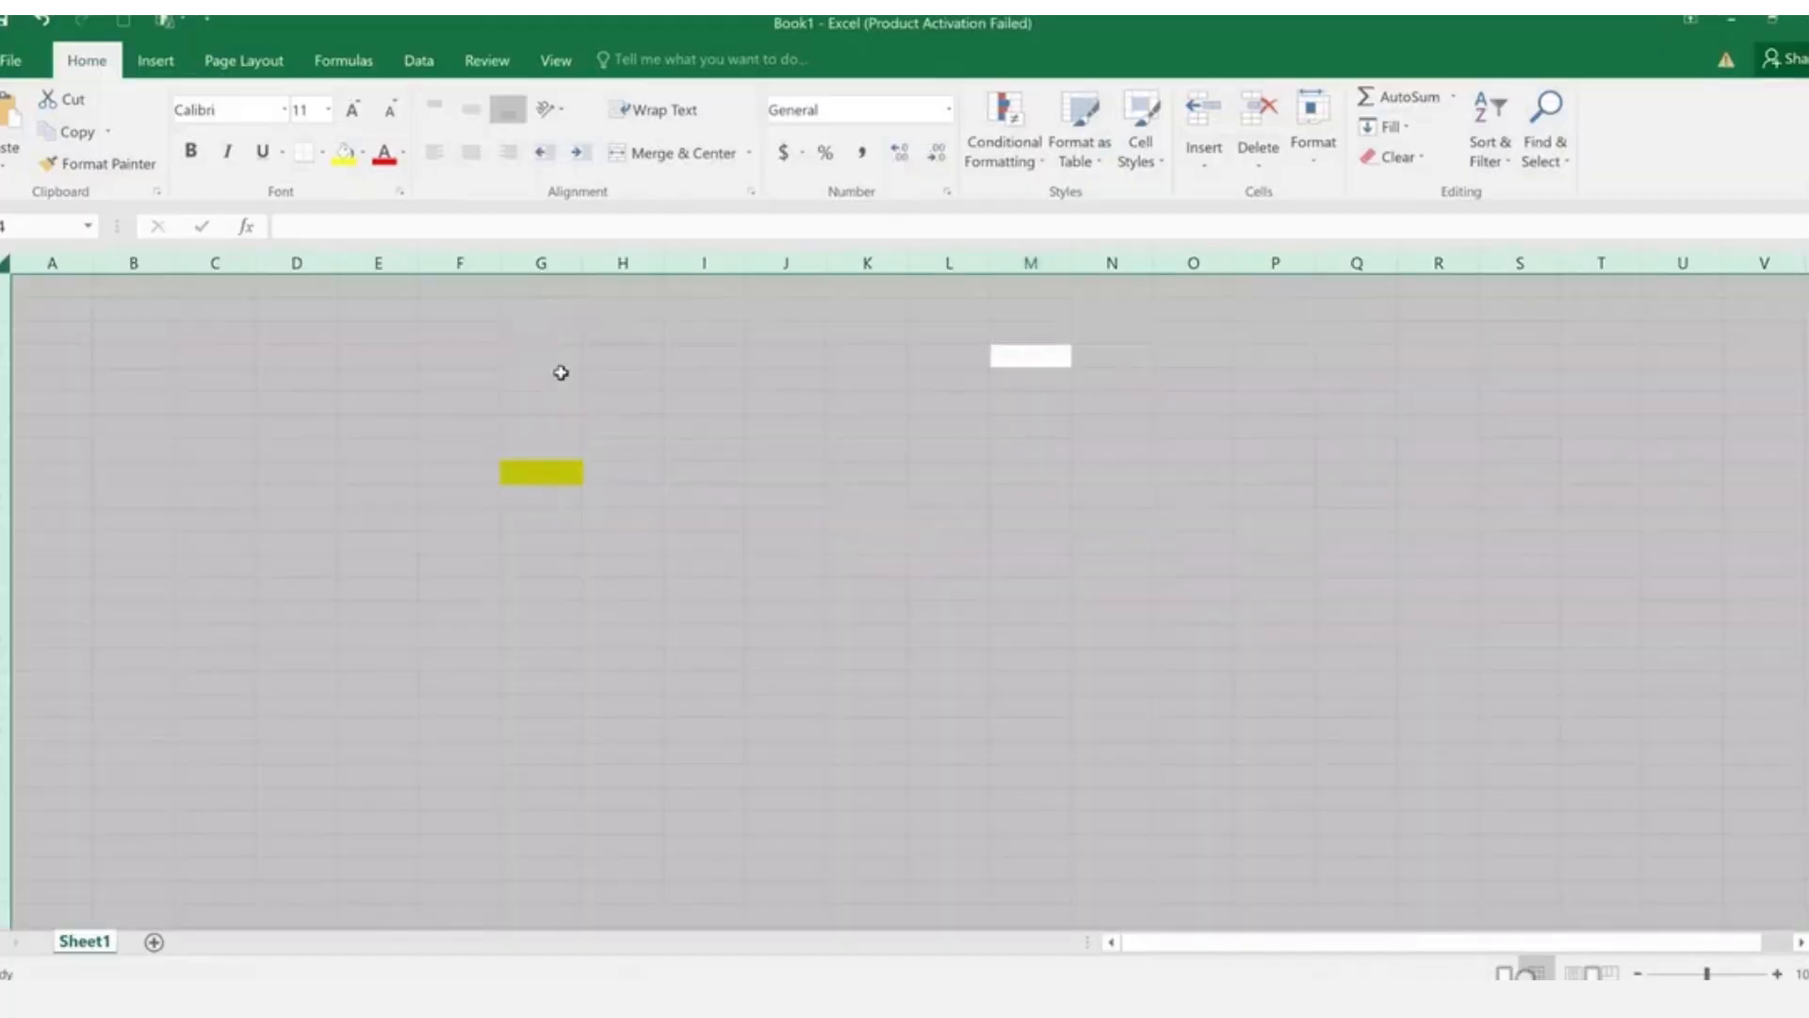
{"action": "left_click", "coordinate": [697, 332]}
{"action": "type", "text": "Sr. N"}
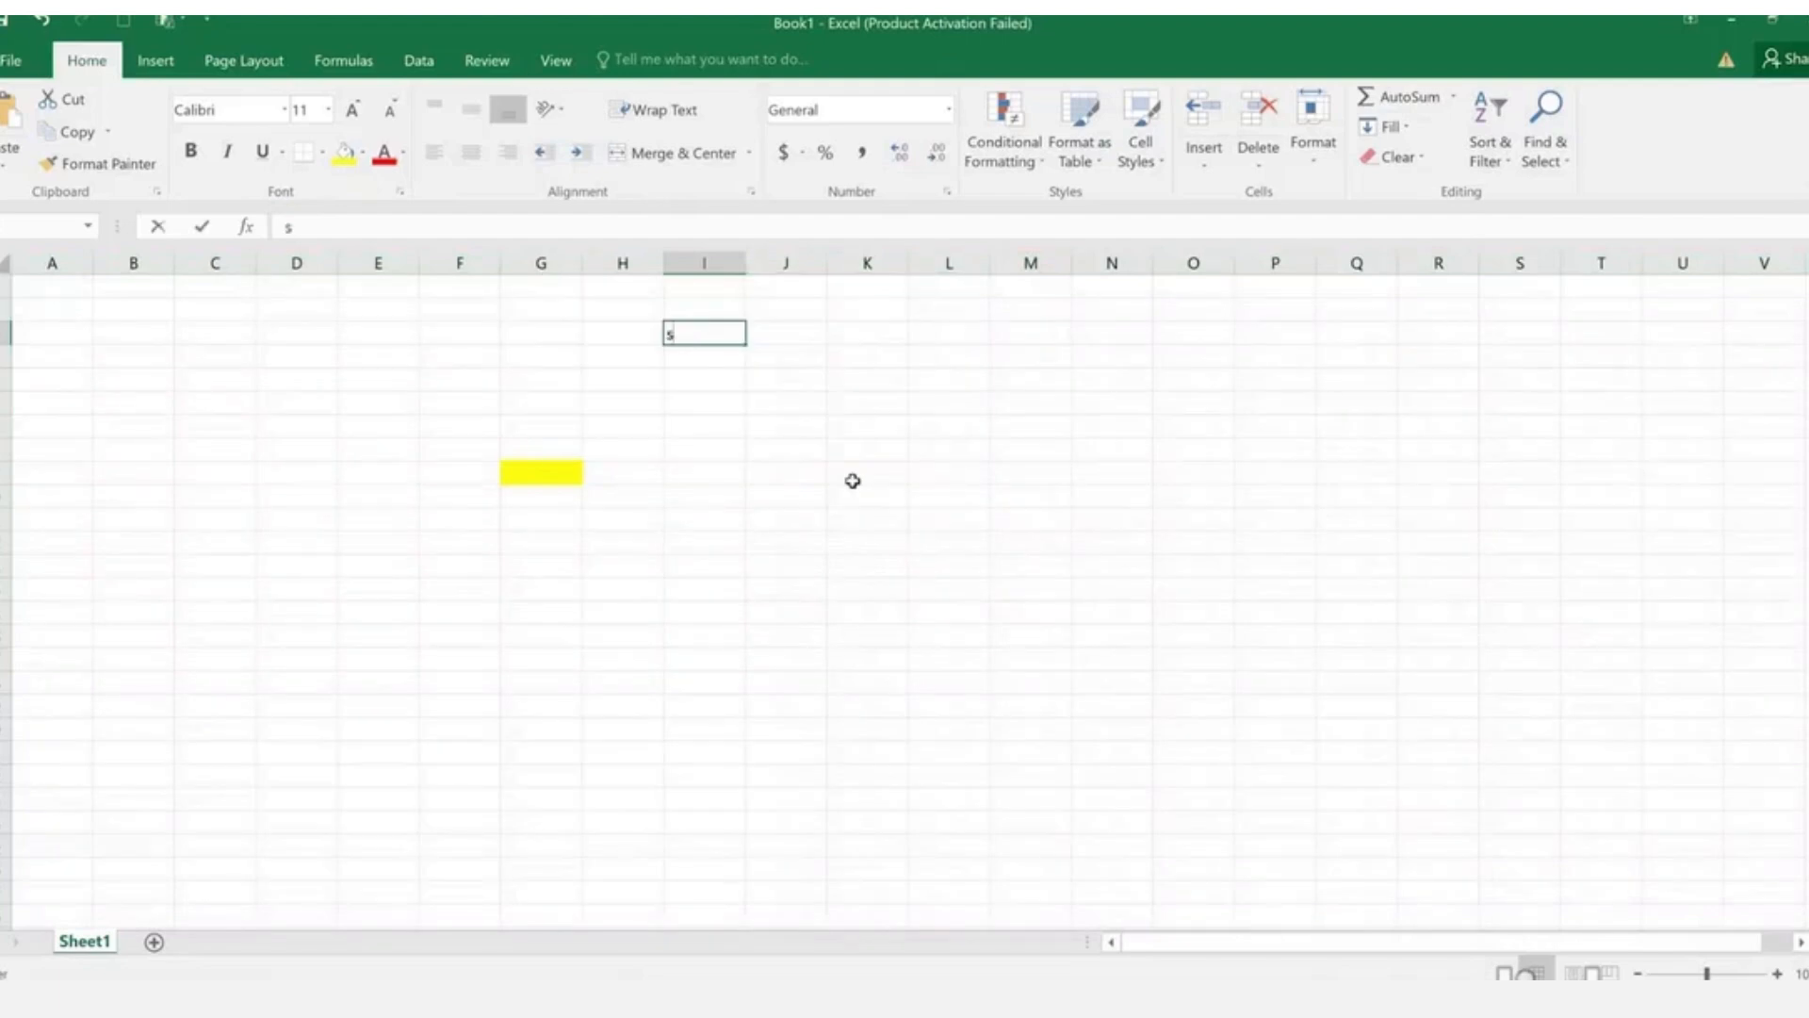
{"action": "type", "text": "o"}
{"action": "key", "text": "Tab"}
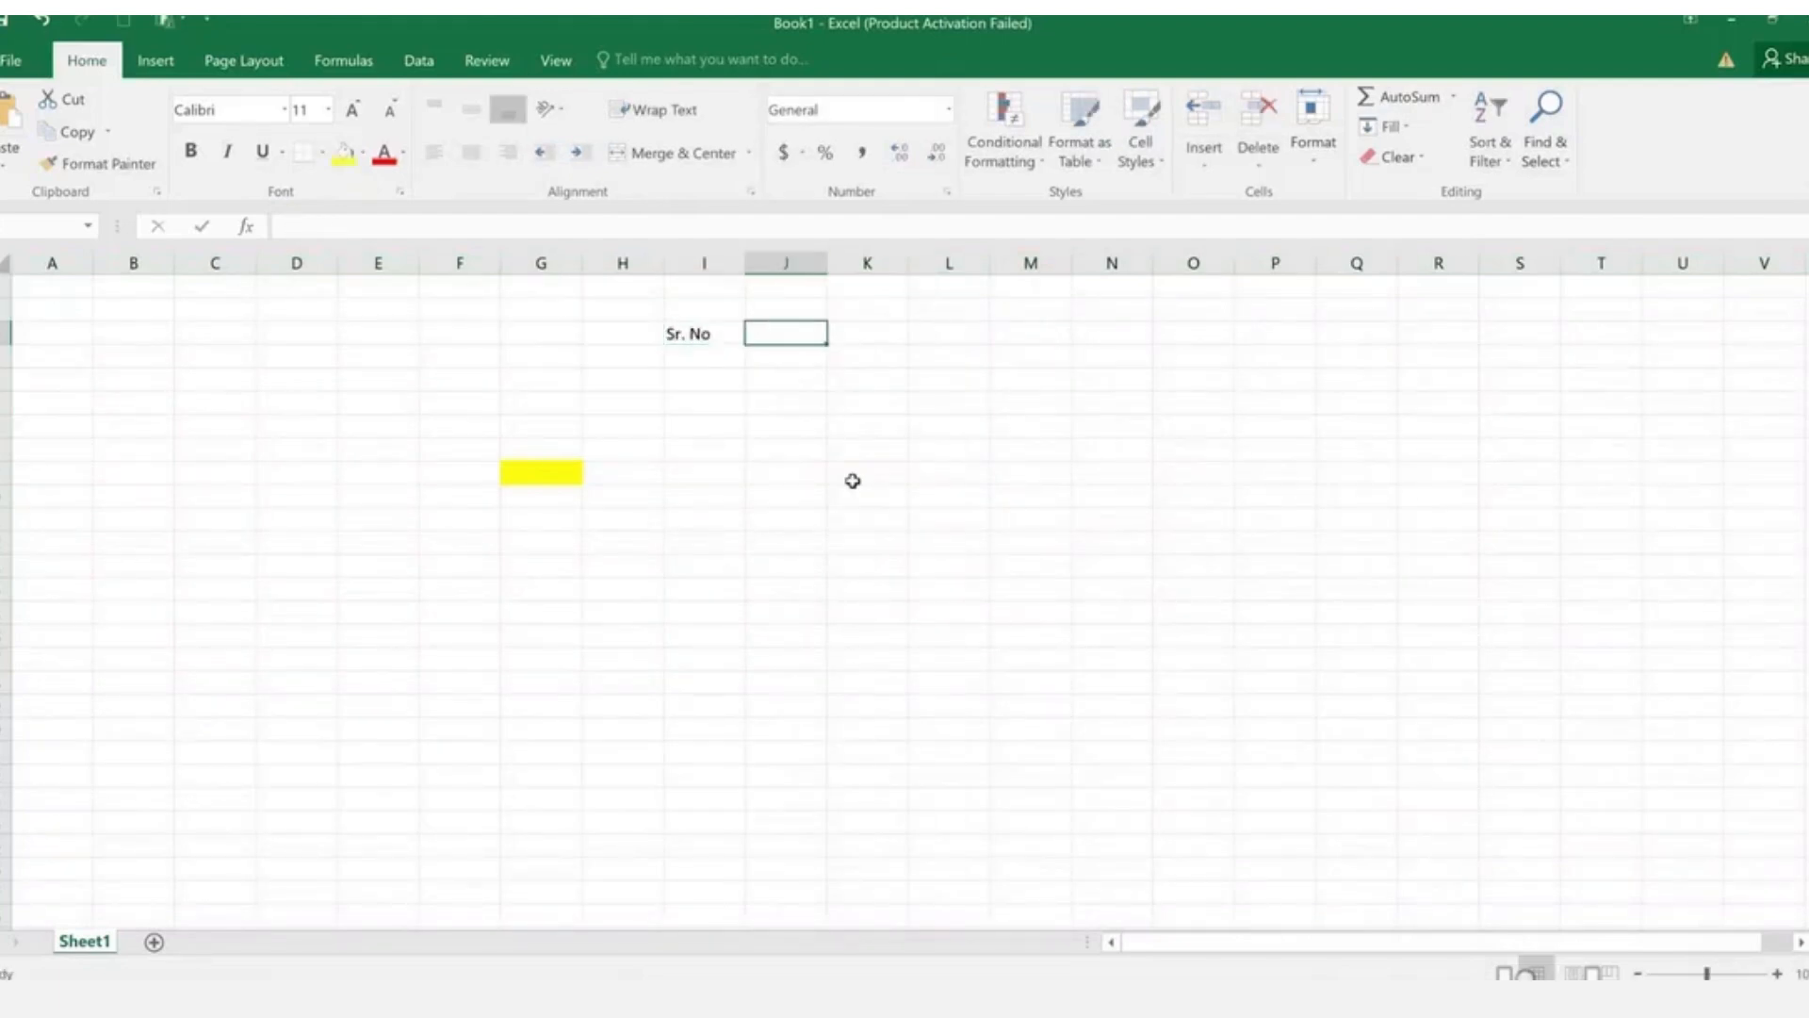
{"action": "type", "text": "To"}
{"action": "key", "text": "Escape"}
{"action": "type", "text": "Nominal Value"}
{"action": "key", "text": "Tab"}
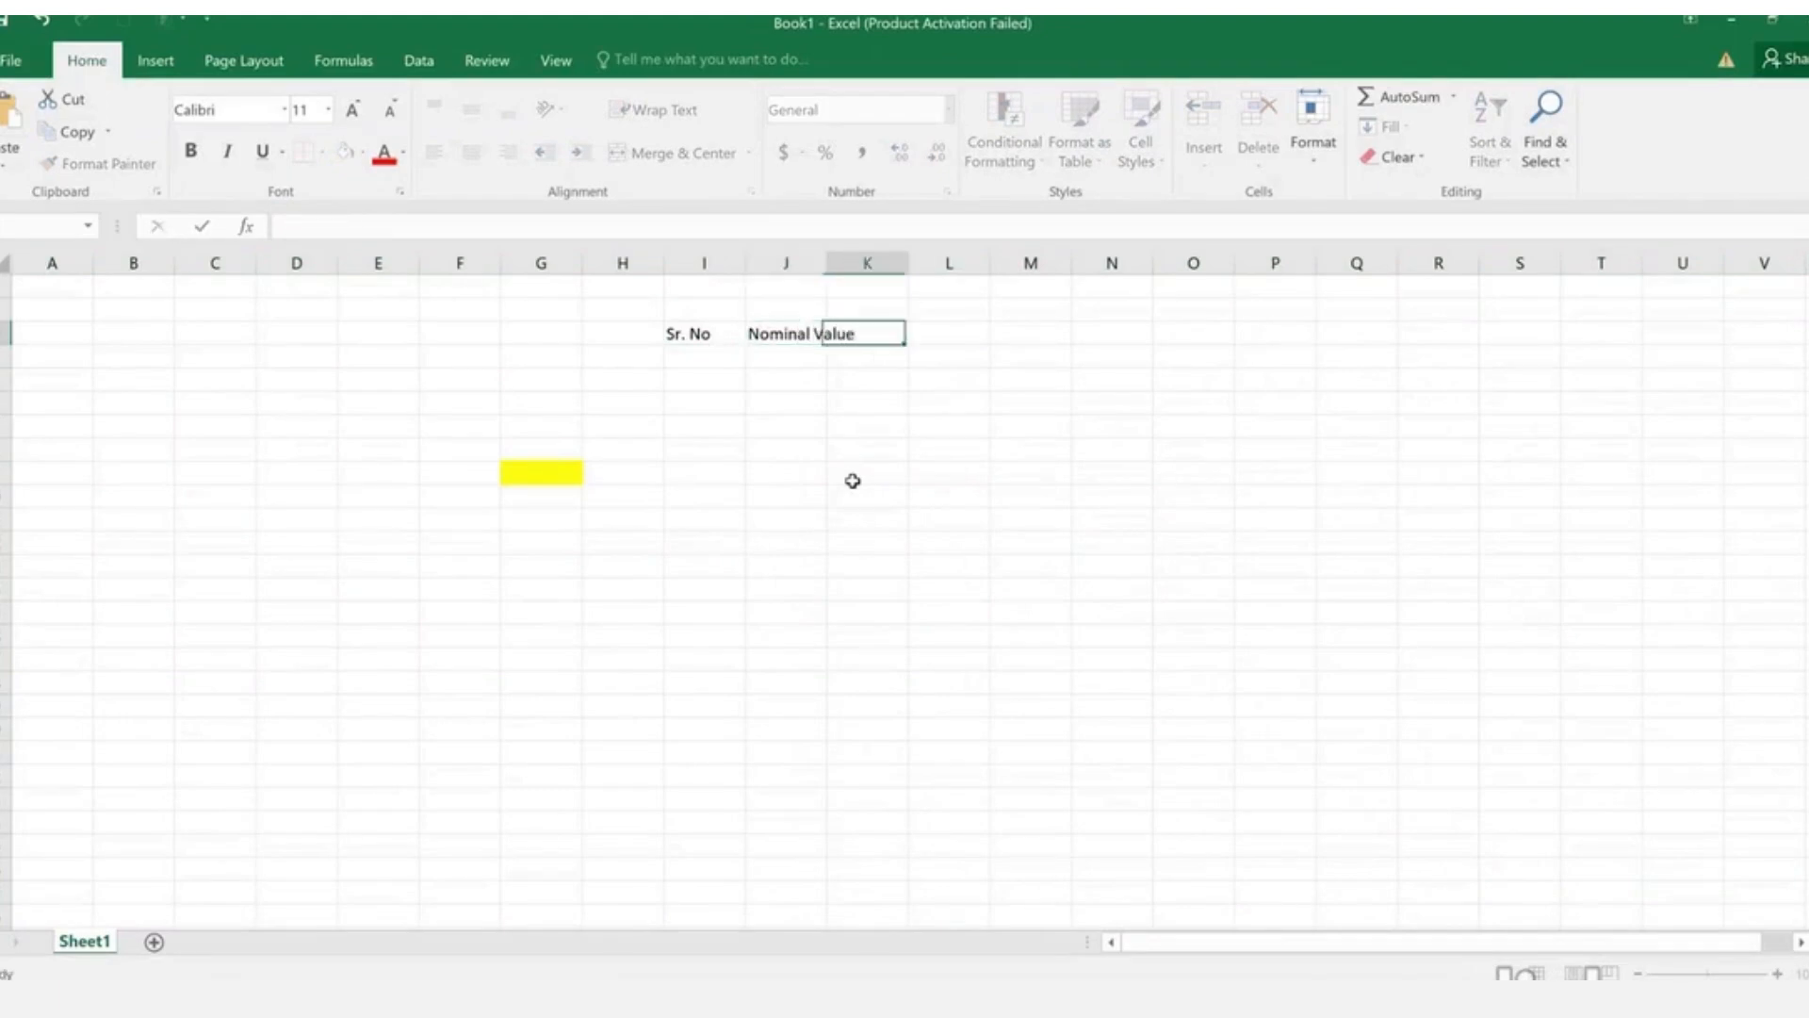
{"action": "type", "text": "Avg Reading"}
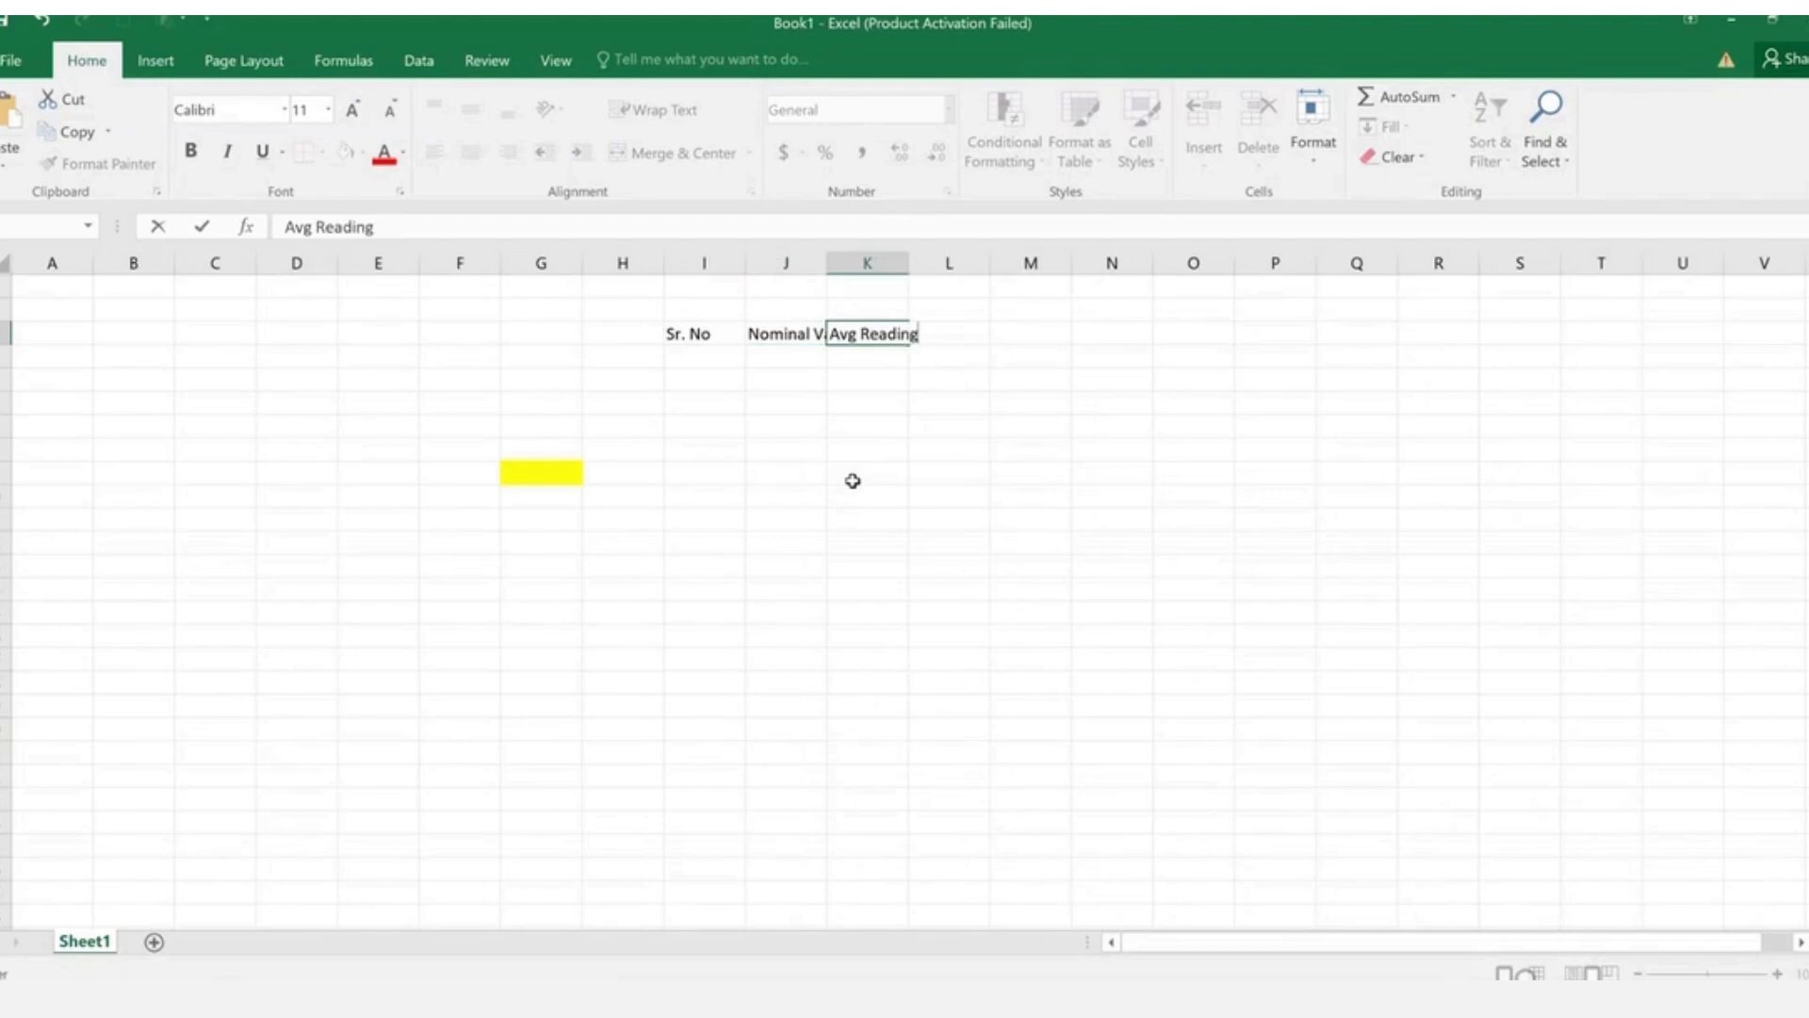
{"action": "key", "text": "Tab"}
{"action": "type", "text": "Erro"}
{"action": "key", "text": "Tab"}
{"action": "type", "text": "Hys"}
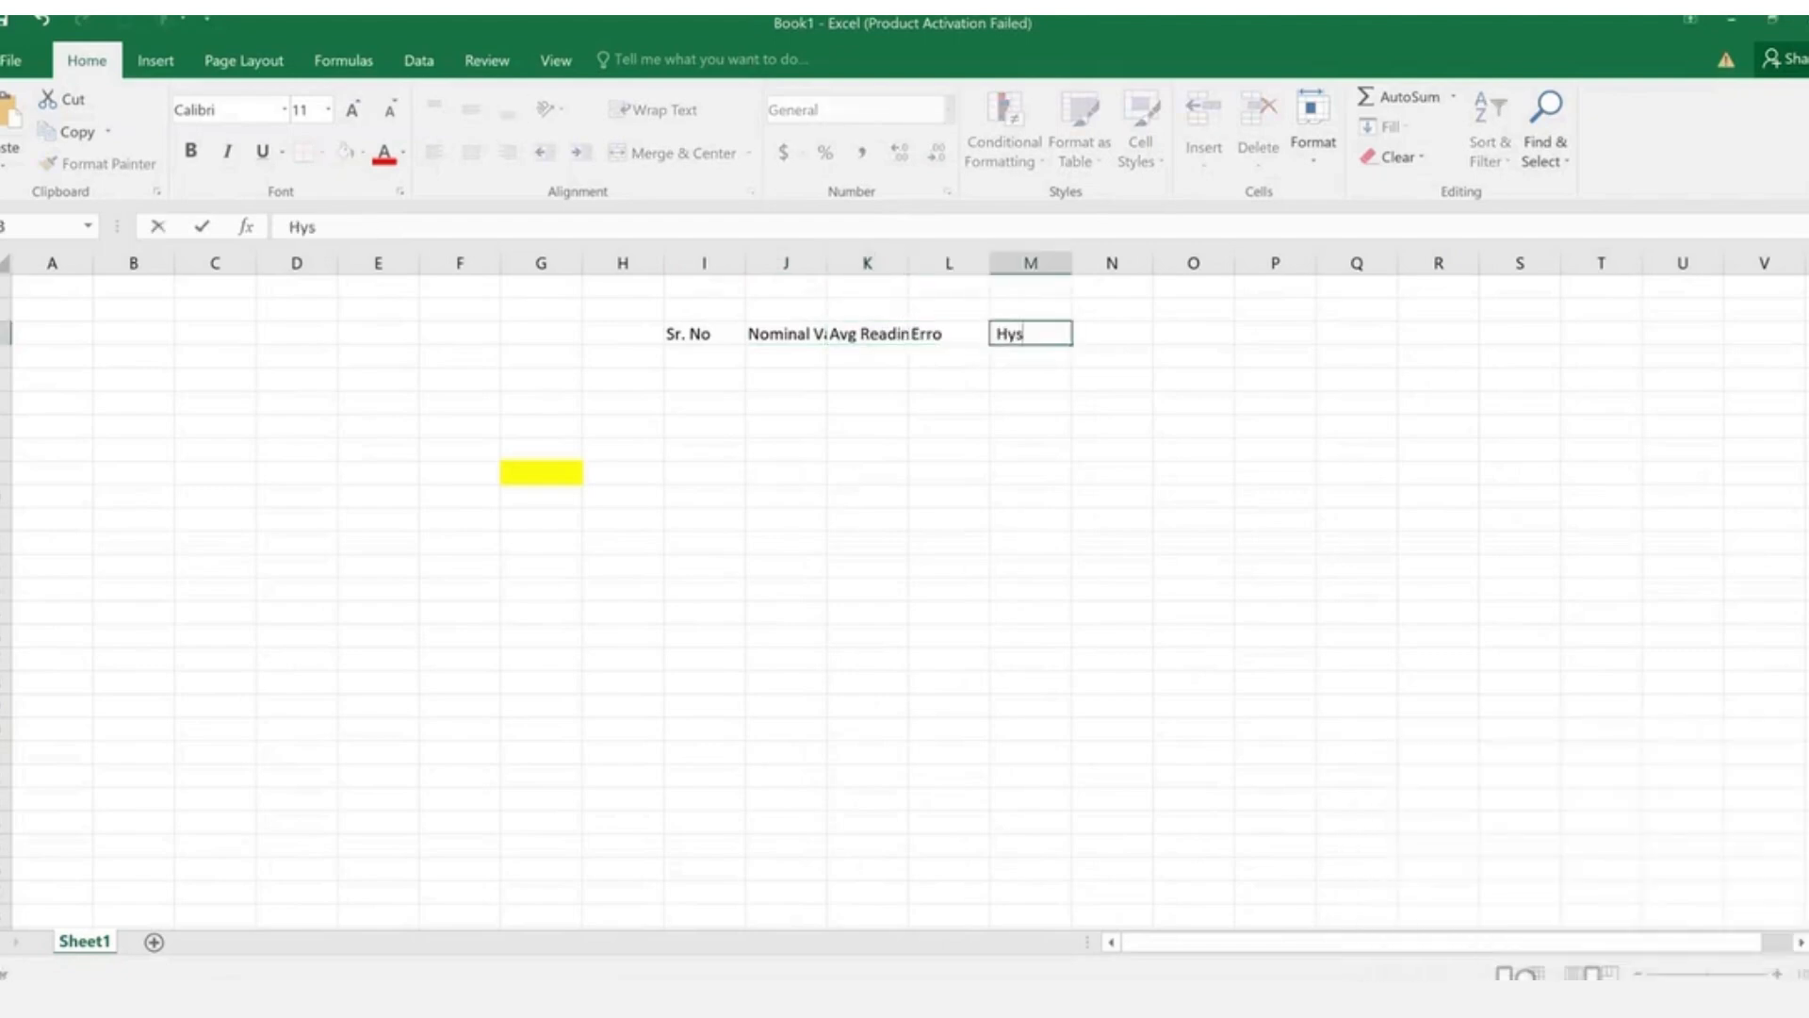
{"action": "type", "text": "tersisi"}
{"action": "key", "text": "Tab"}
{"action": "type", "text": "UNC"}
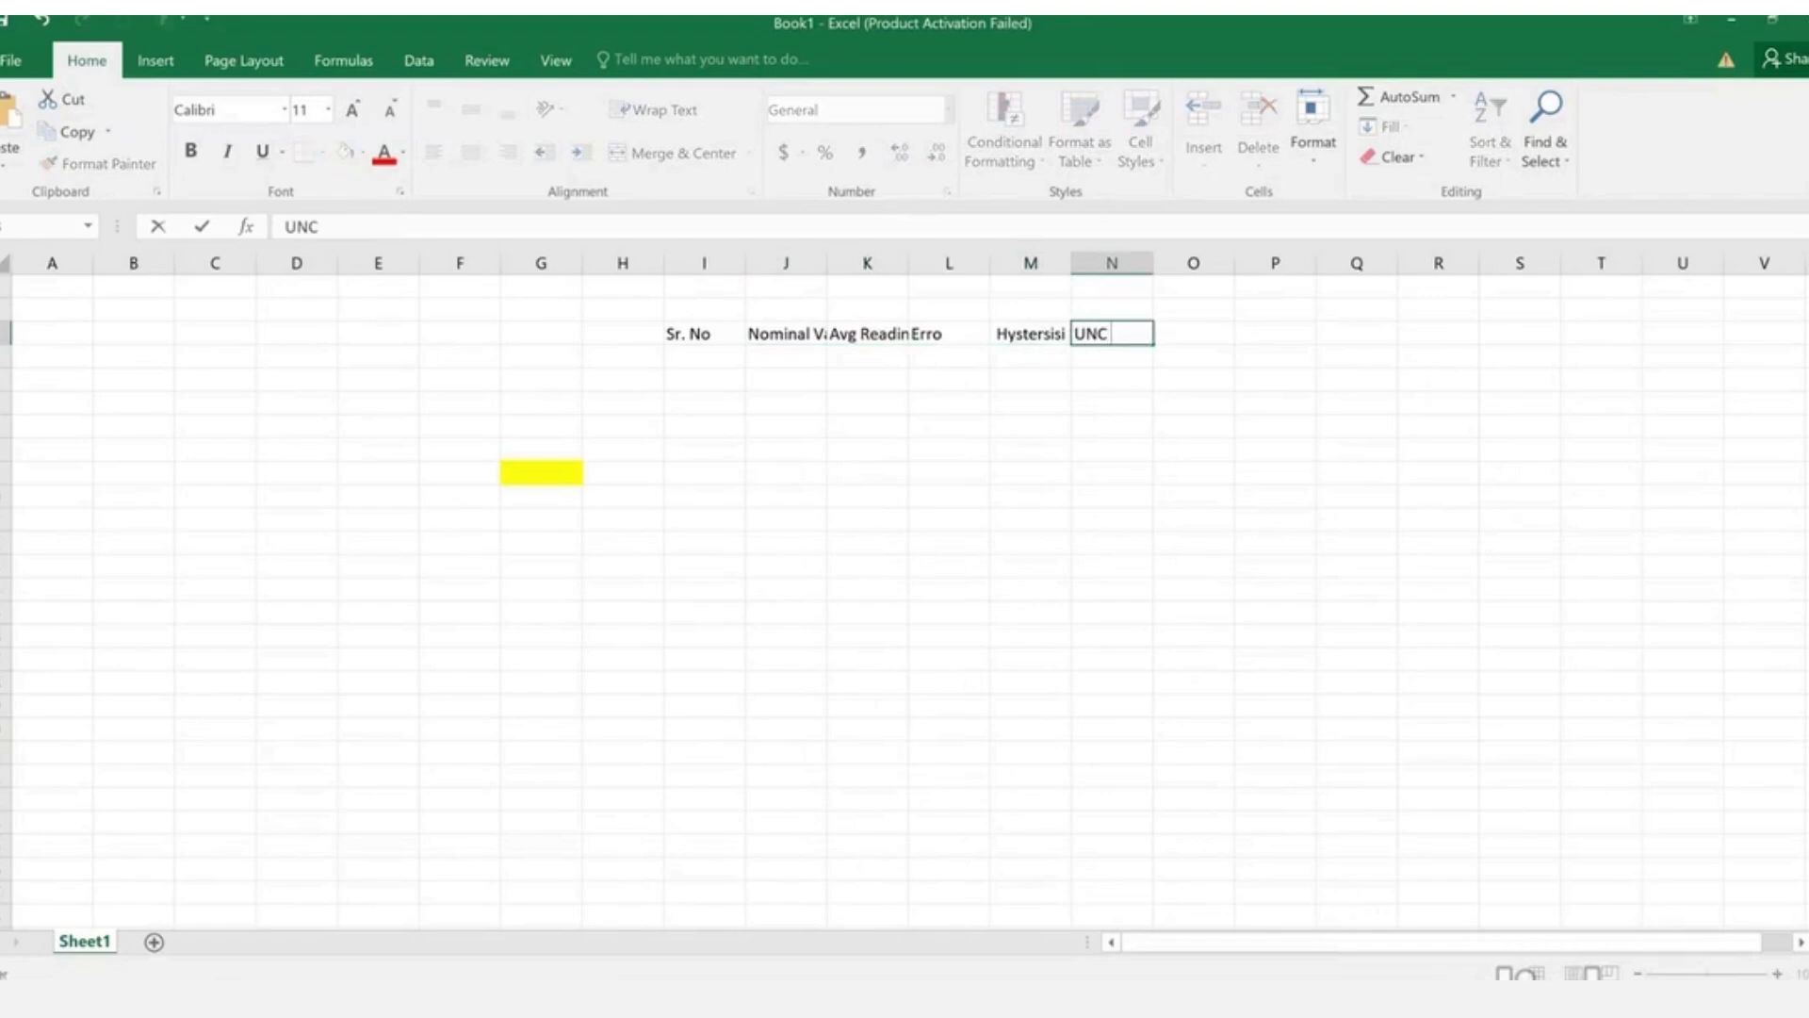
{"action": "key", "text": "Tab"}
{"action": "type", "text": "K"}
{"action": "key", "text": "Tab"}
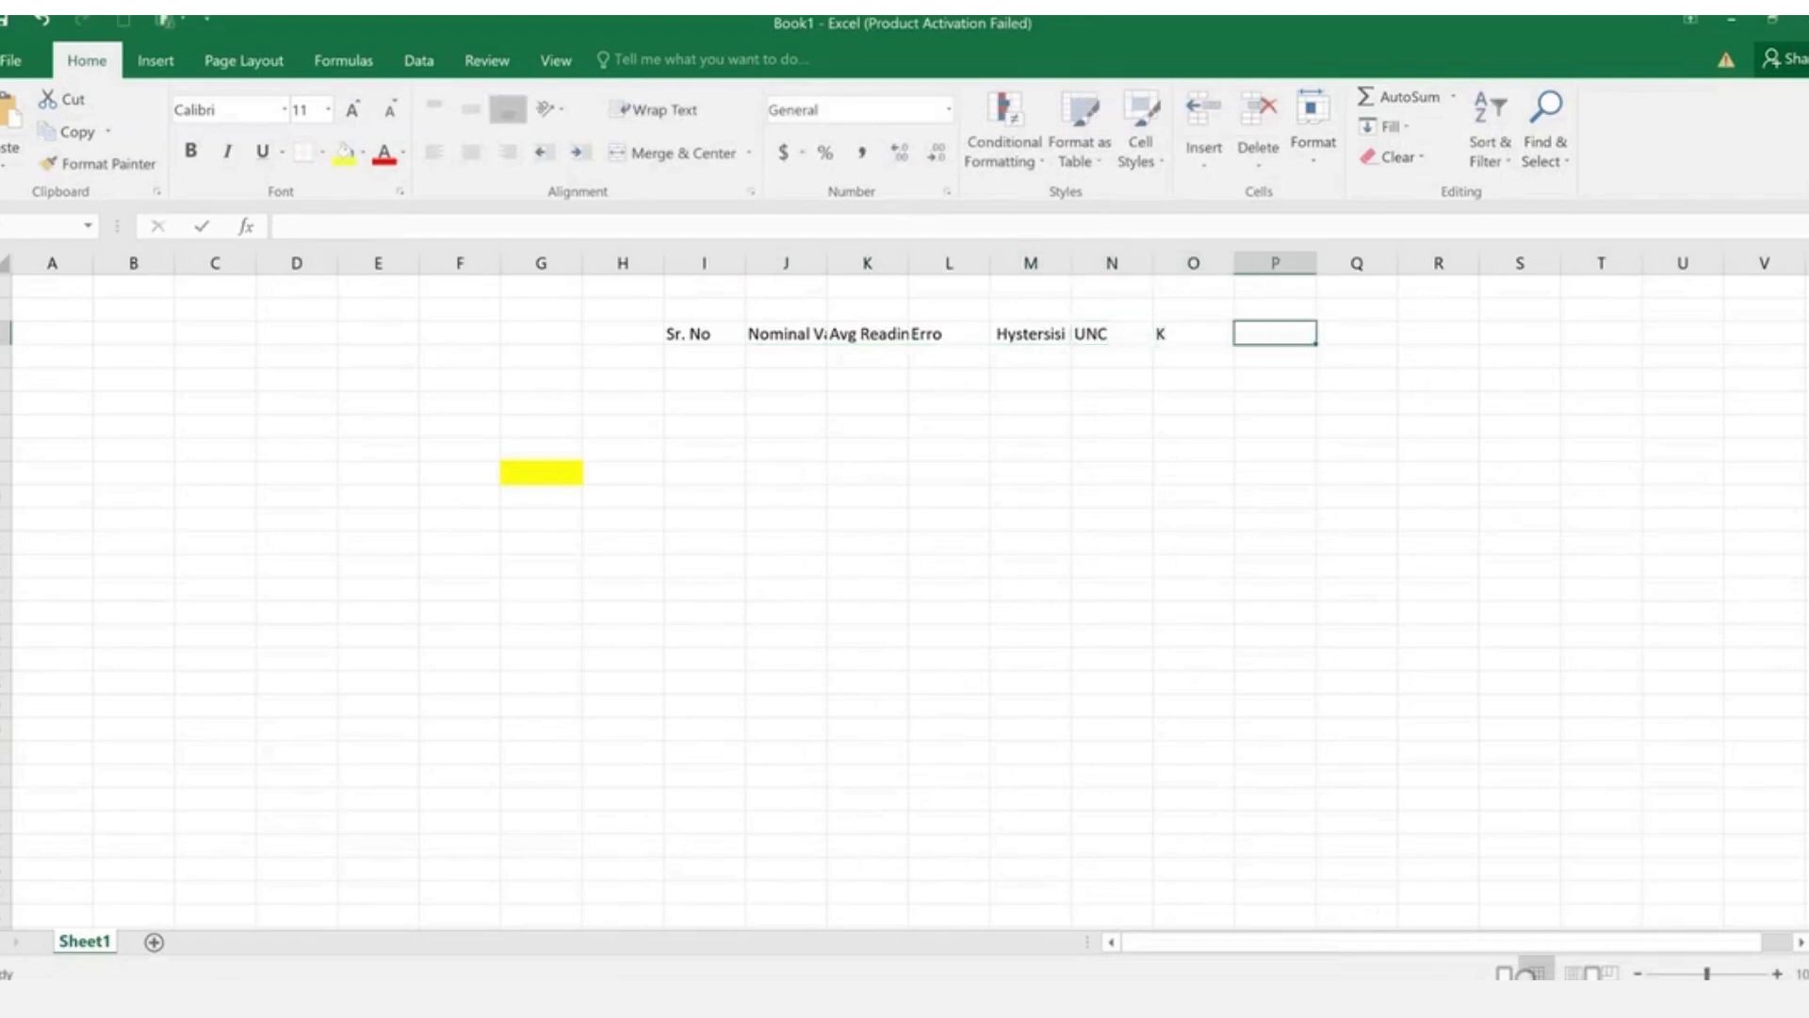
{"action": "left_click_drag", "start_coordinate": [695, 331], "coordinate": [1169, 381]}
{"action": "key", "text": "ctrl+c"}
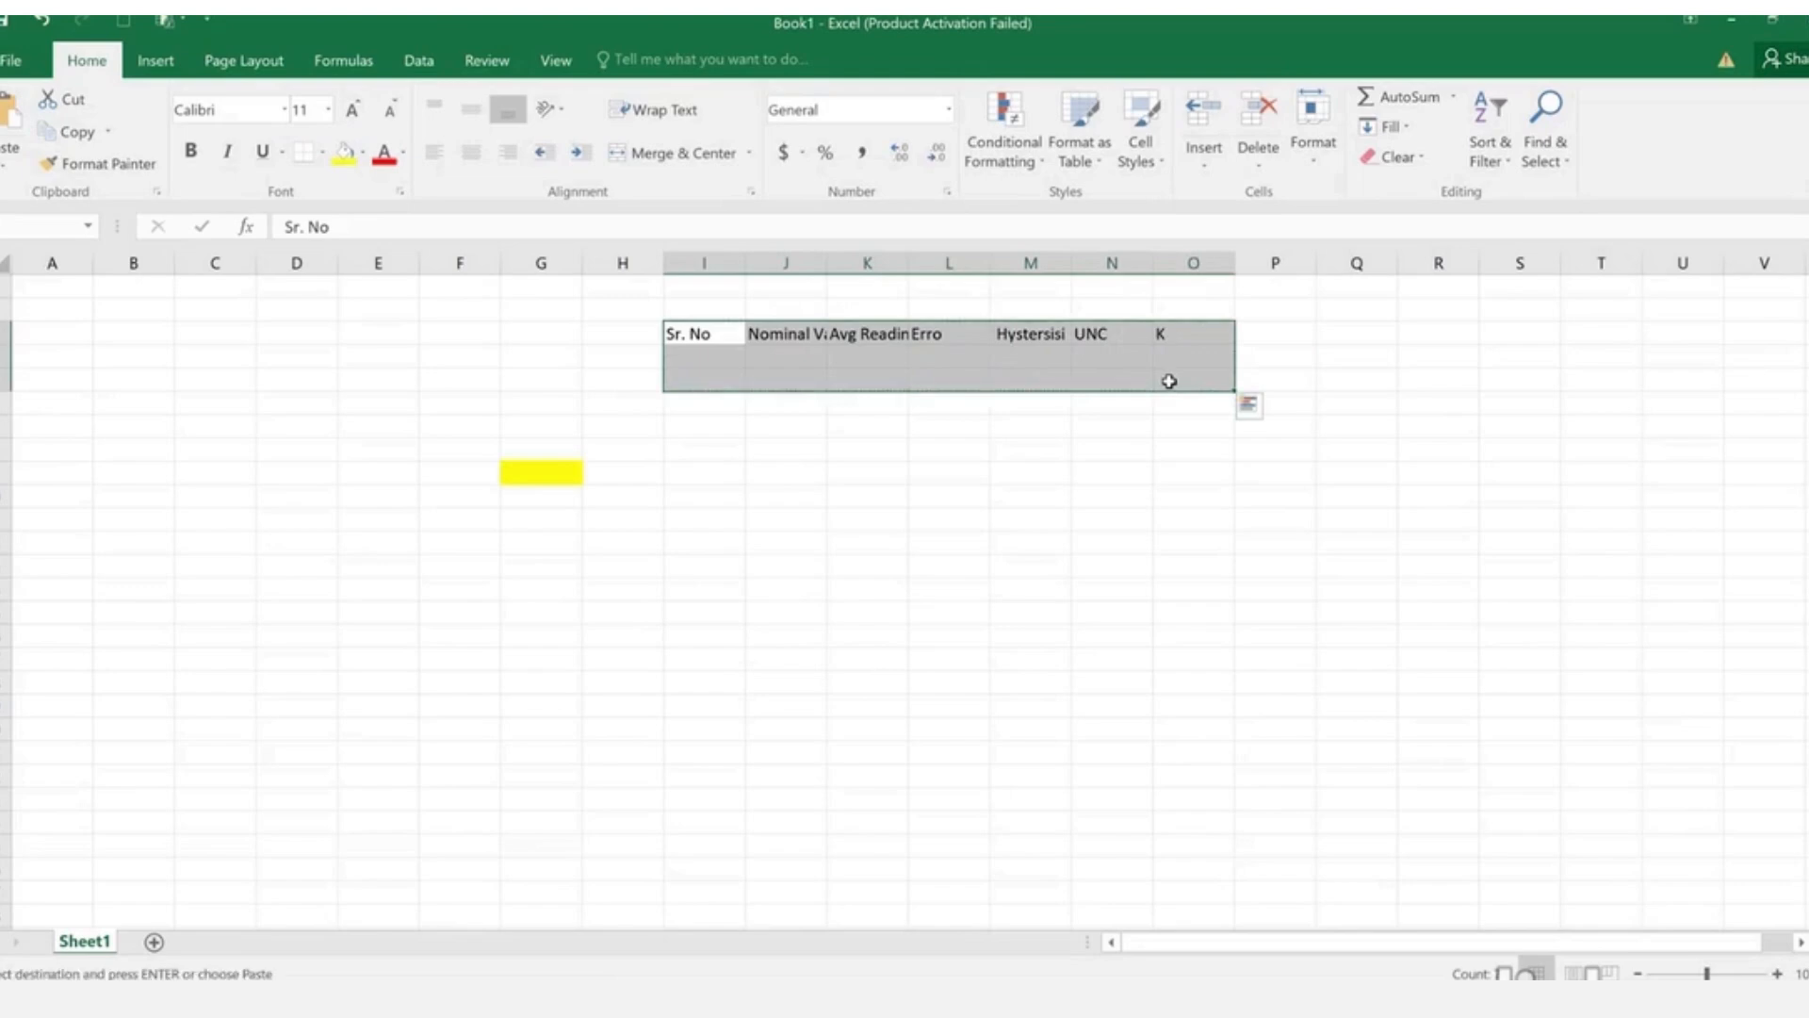
{"action": "key", "text": "Down"}
{"action": "key", "text": "Down"}
{"action": "key", "text": "Down"}
{"action": "key", "text": "ctrl+v"}
{"action": "key", "text": "Delete"}
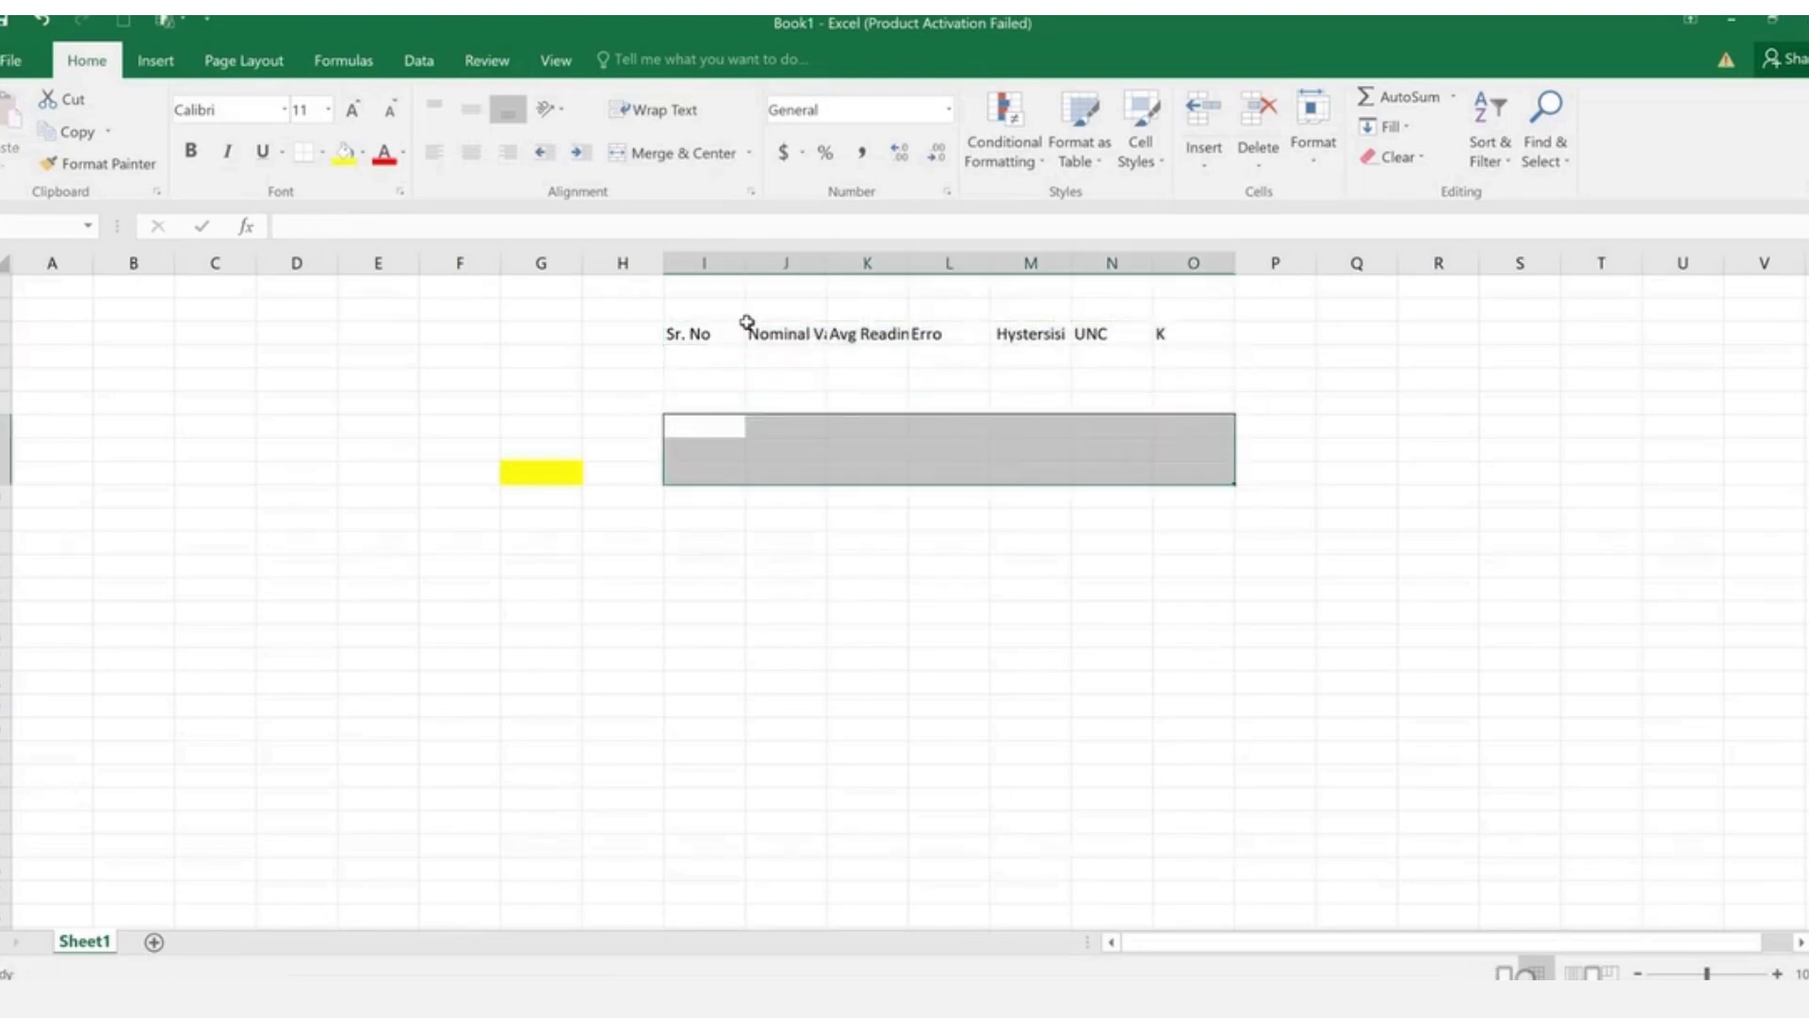
{"action": "key", "text": "alt+Tab"}
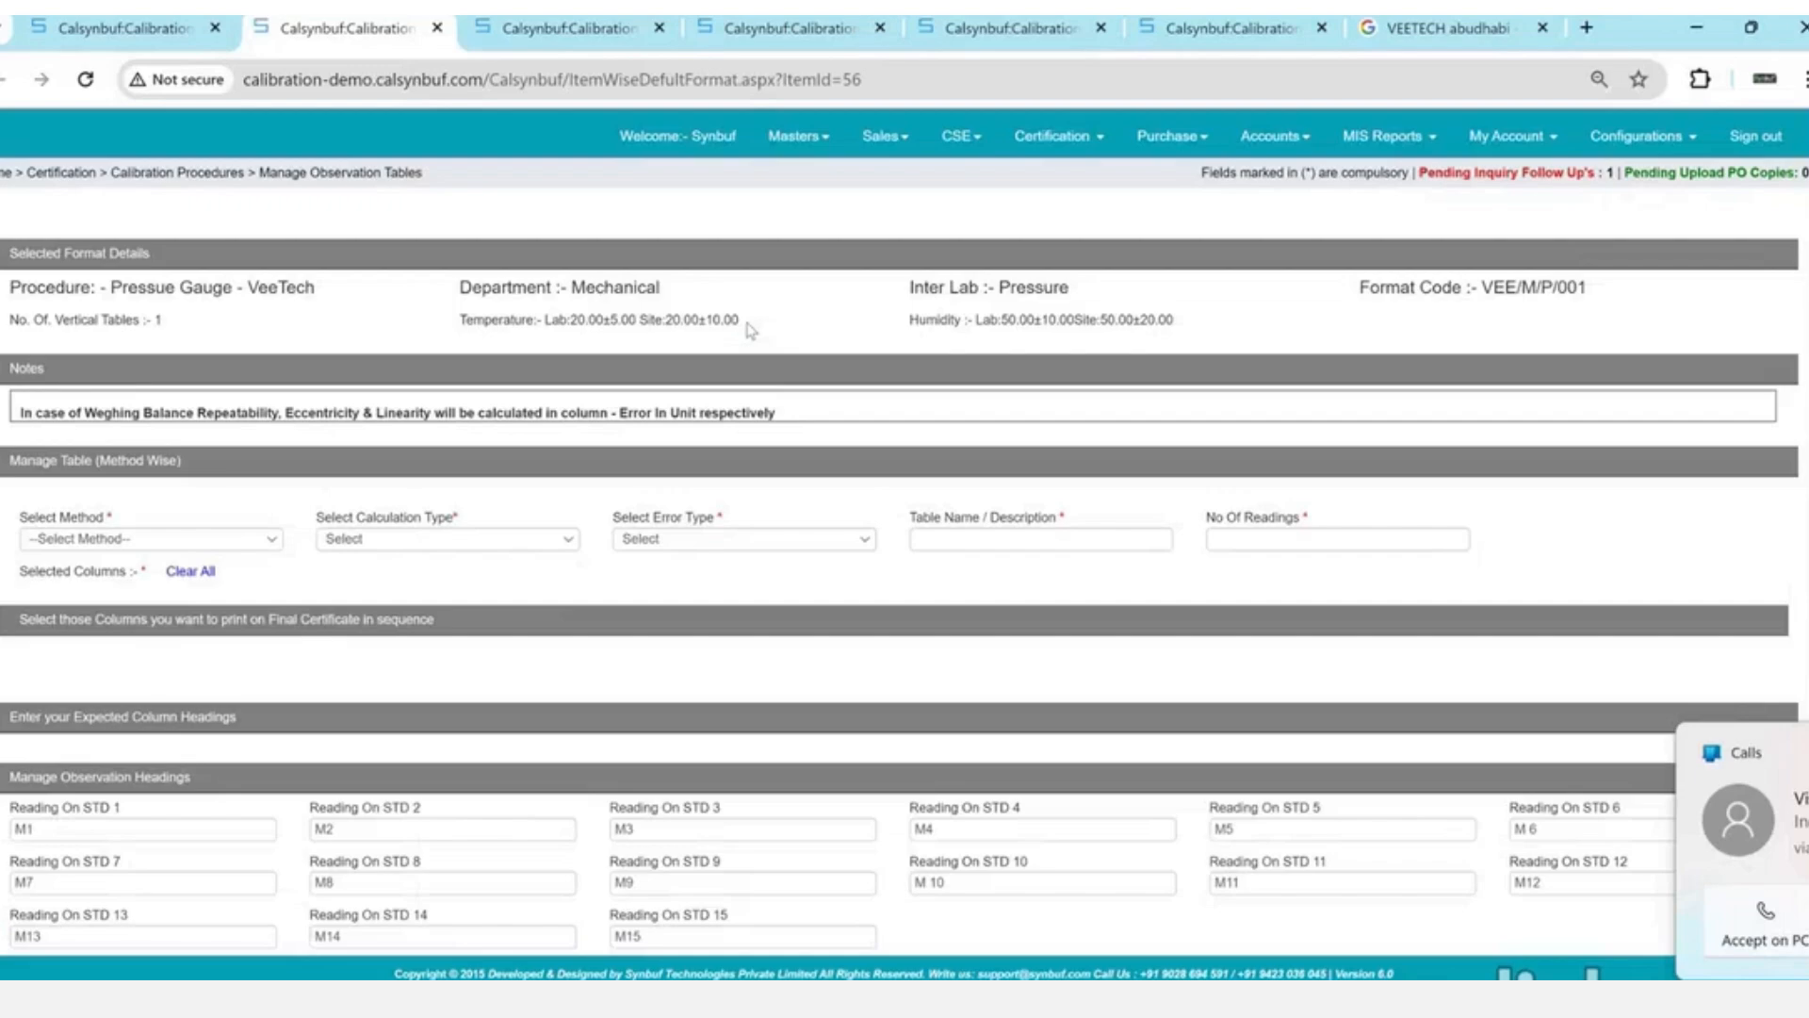
{"action": "key", "text": "alt+Tab"}
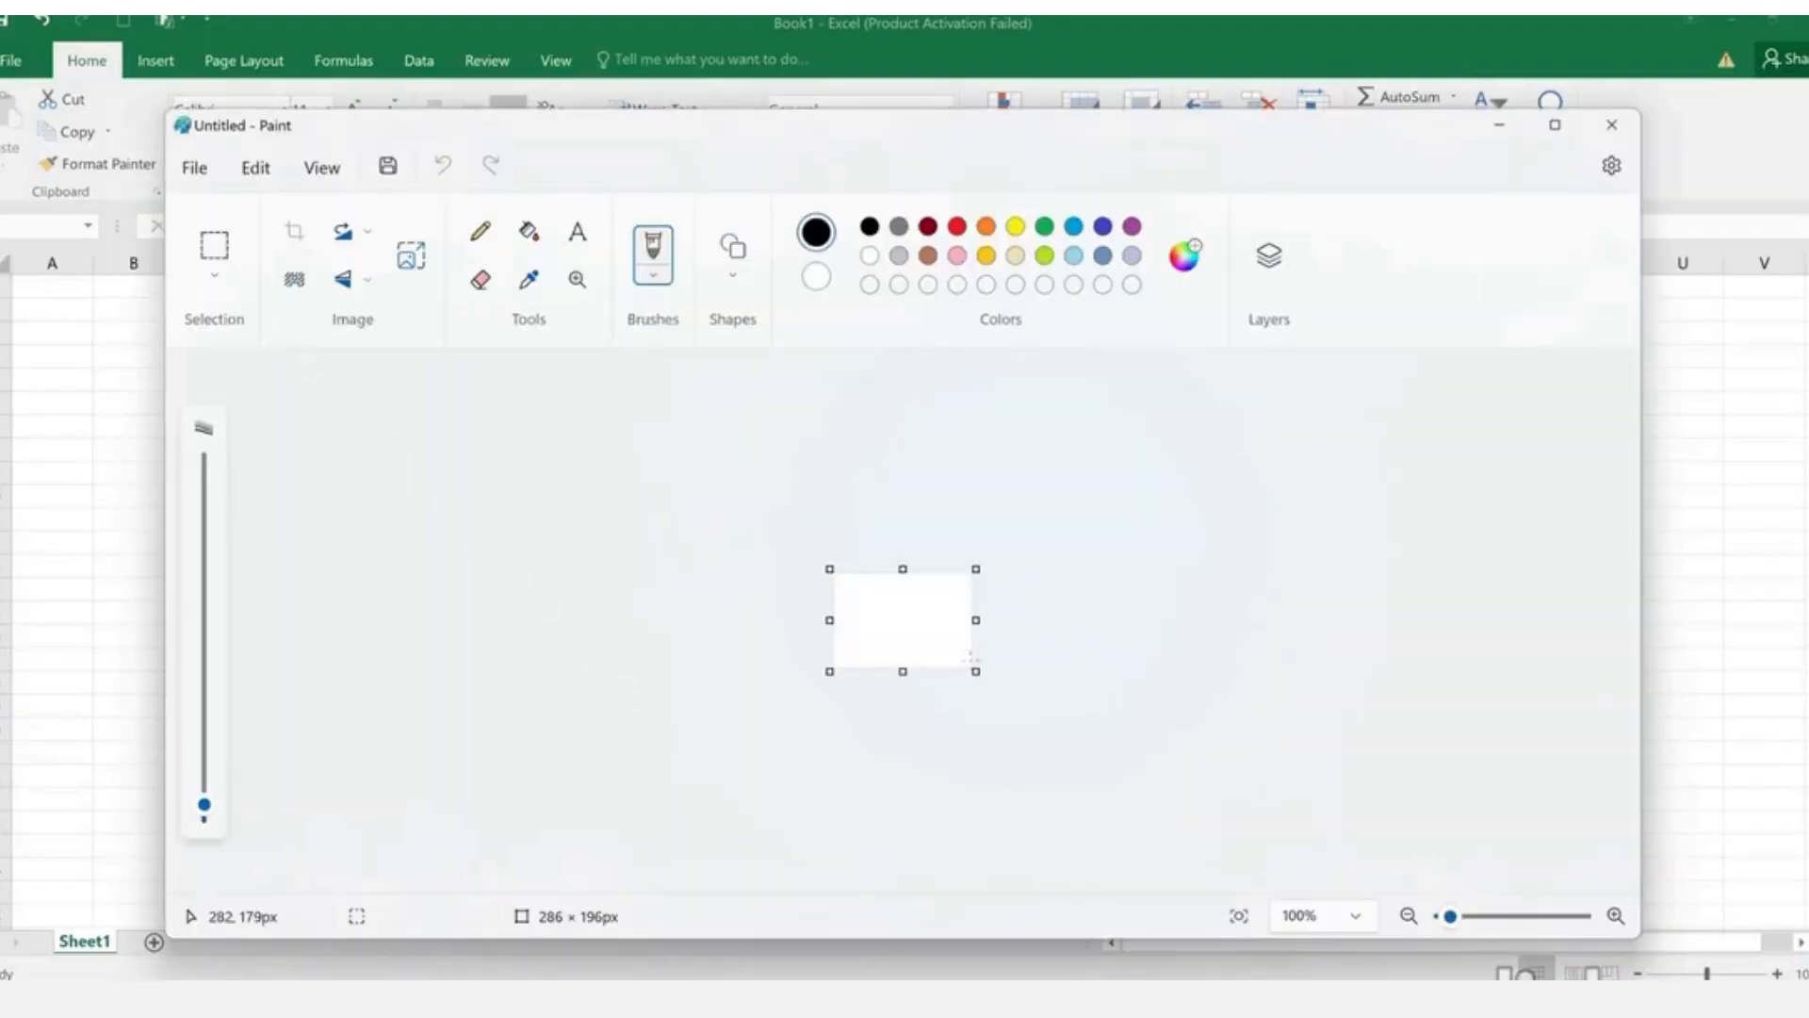
- Enlarge the Paint canvas and draw the first two rectangles across the top
{"action": "left_click_drag", "start_coordinate": [976, 673], "coordinate": [1446, 891]}
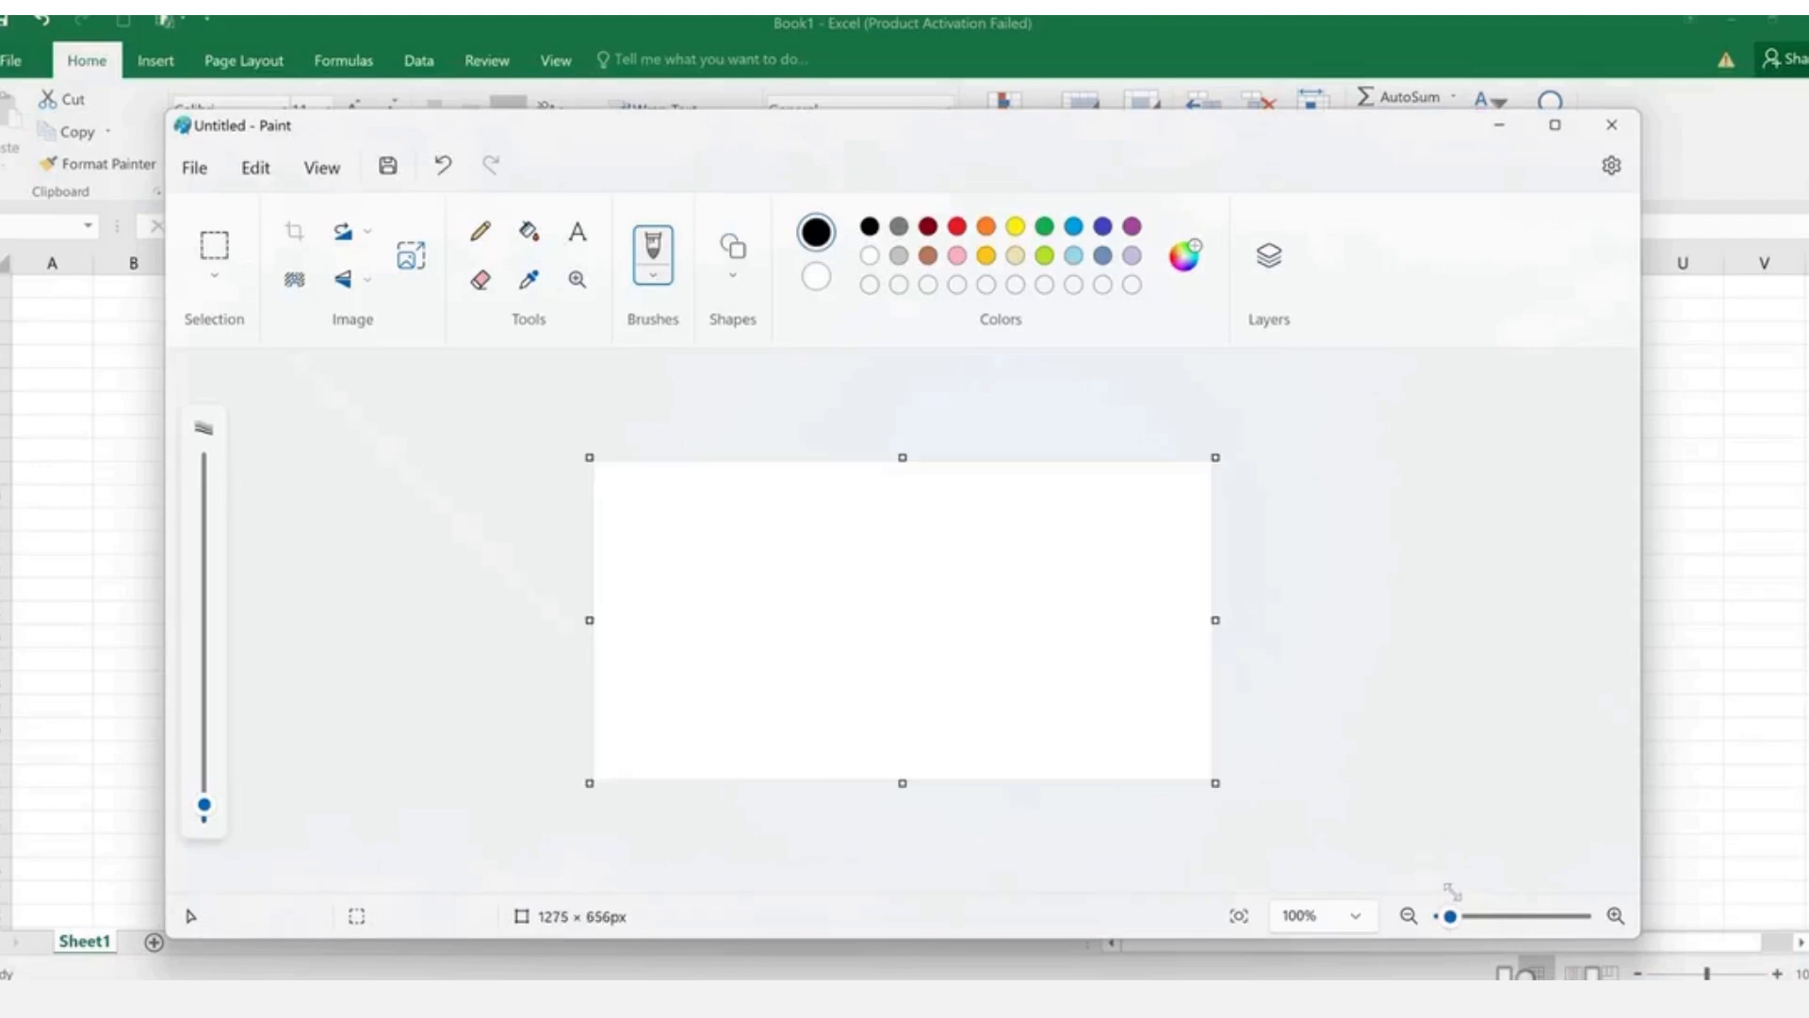
{"action": "left_click_drag", "start_coordinate": [1214, 788], "coordinate": [1557, 909]}
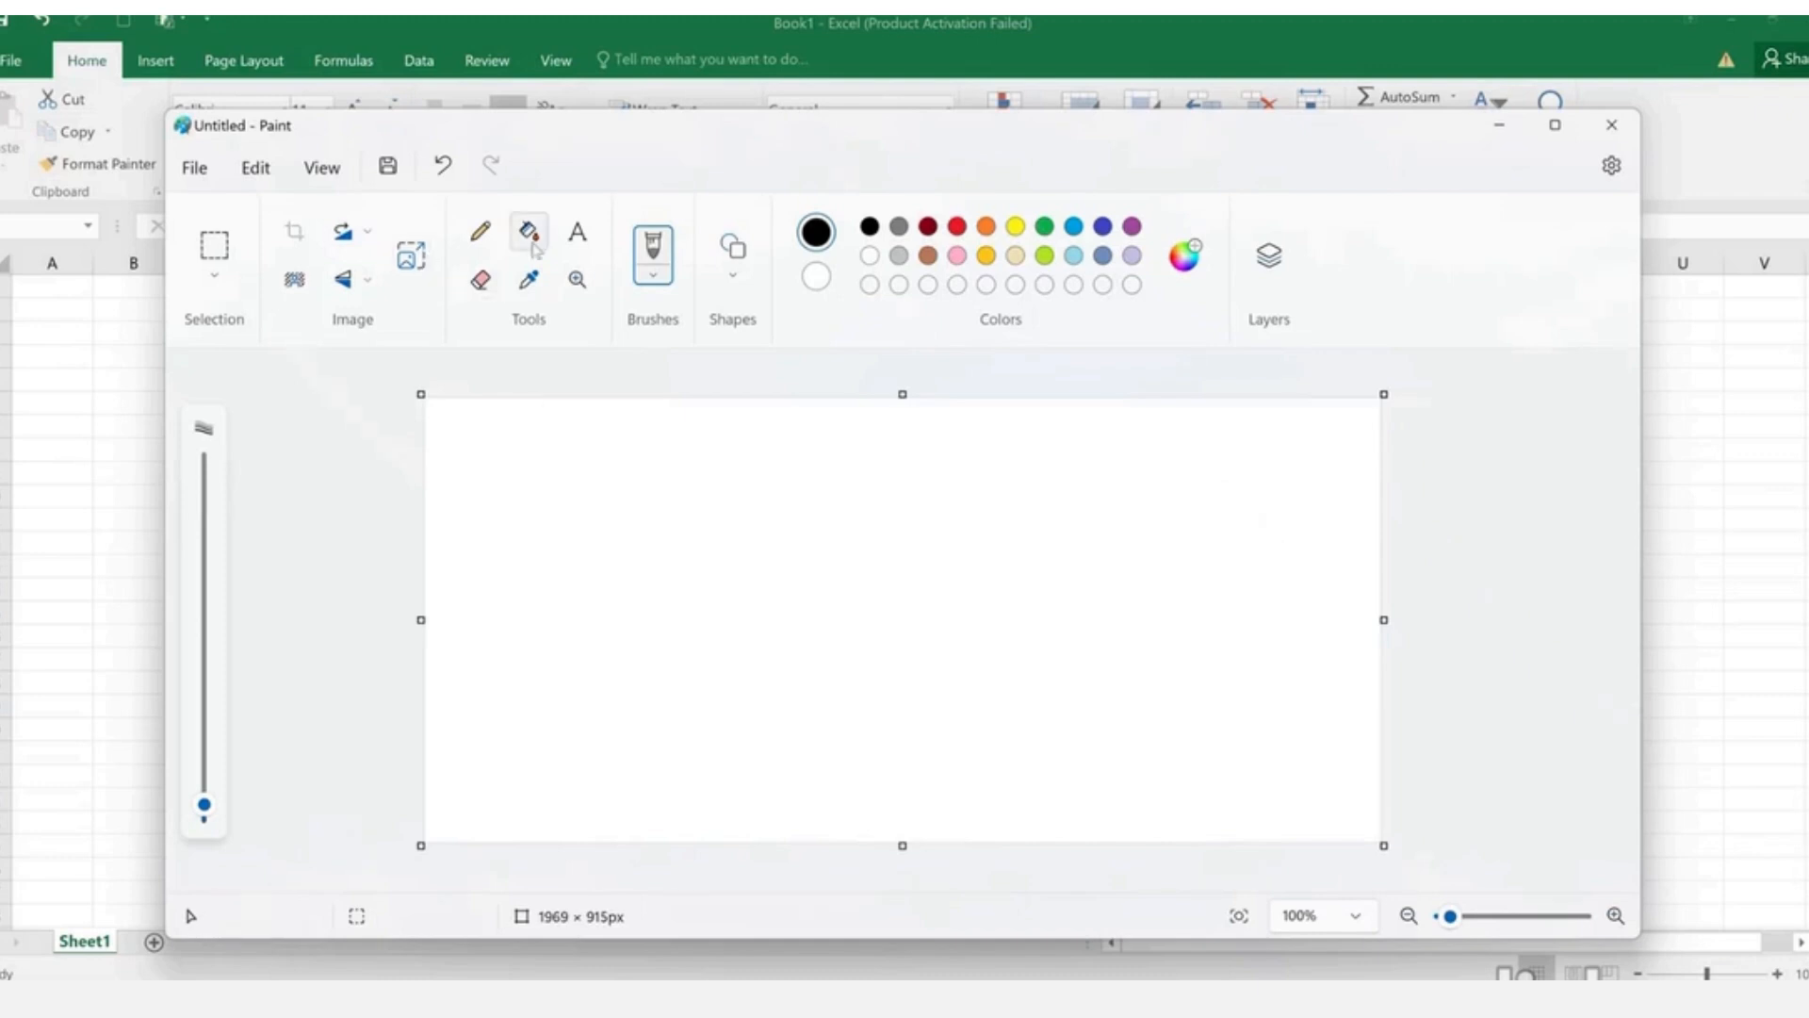
{"action": "left_click", "coordinate": [726, 253]}
{"action": "left_click", "coordinate": [661, 313]}
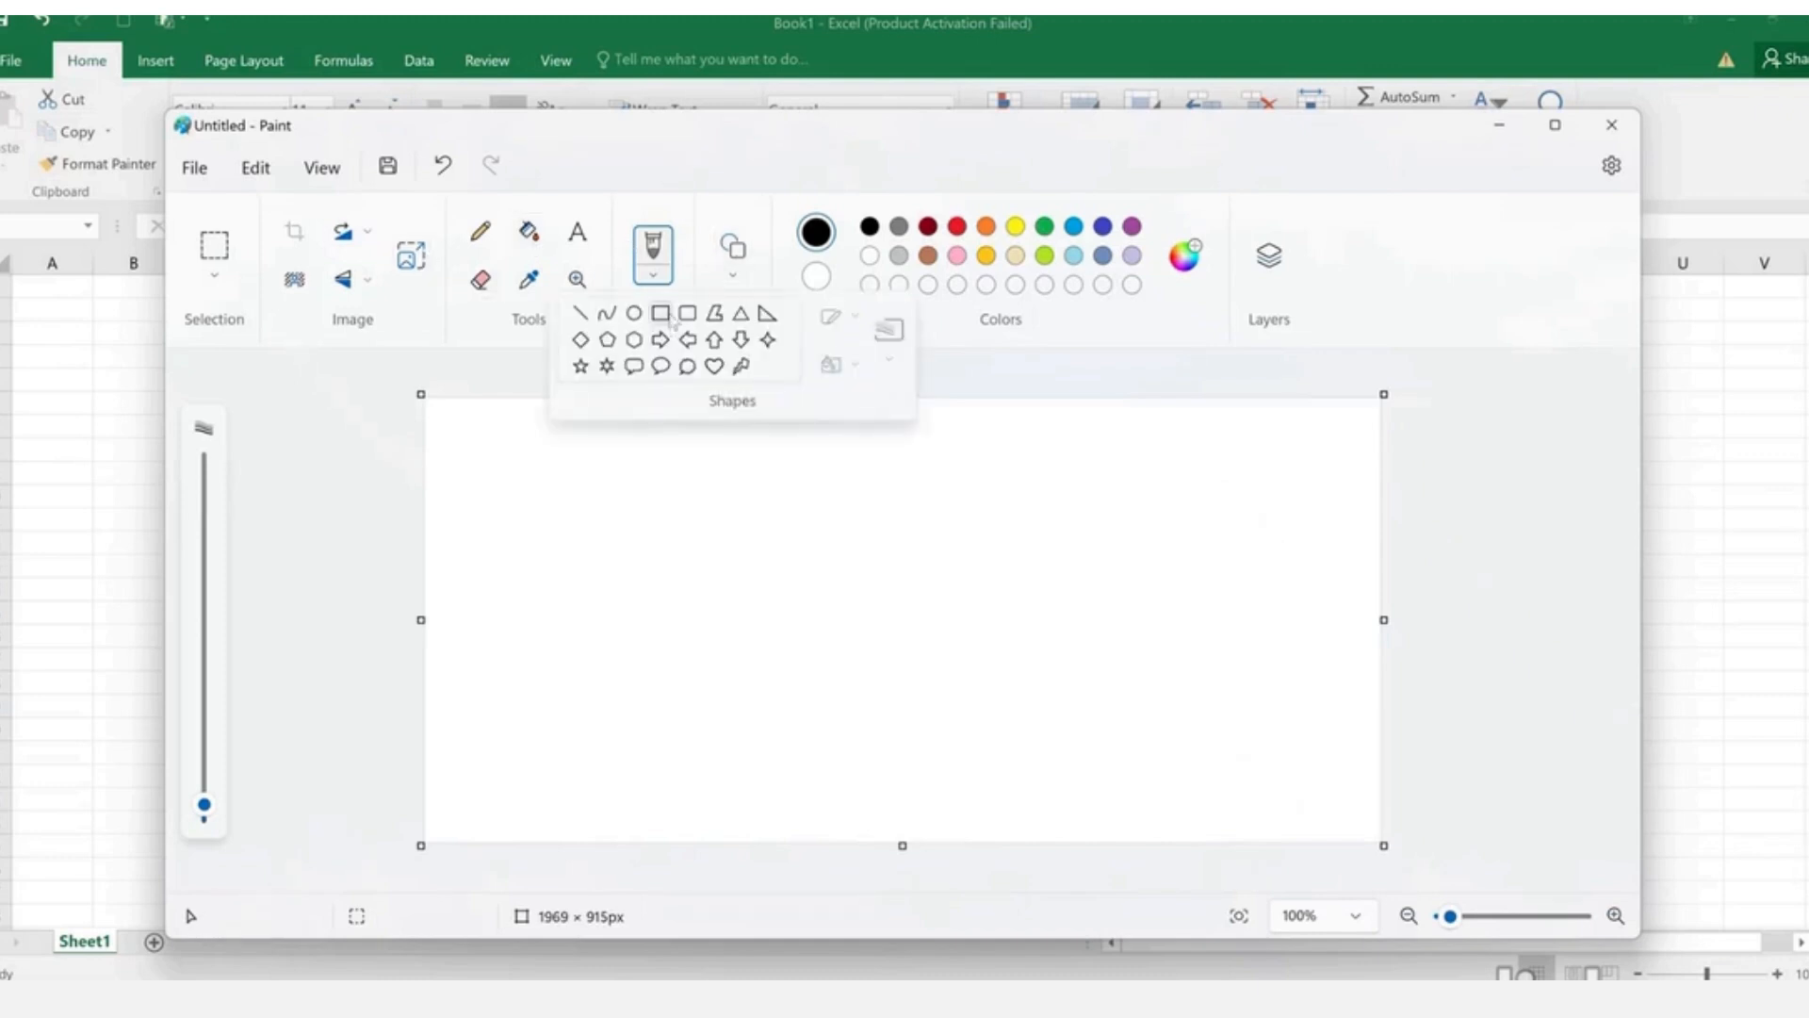
{"action": "left_click", "coordinate": [505, 456]}
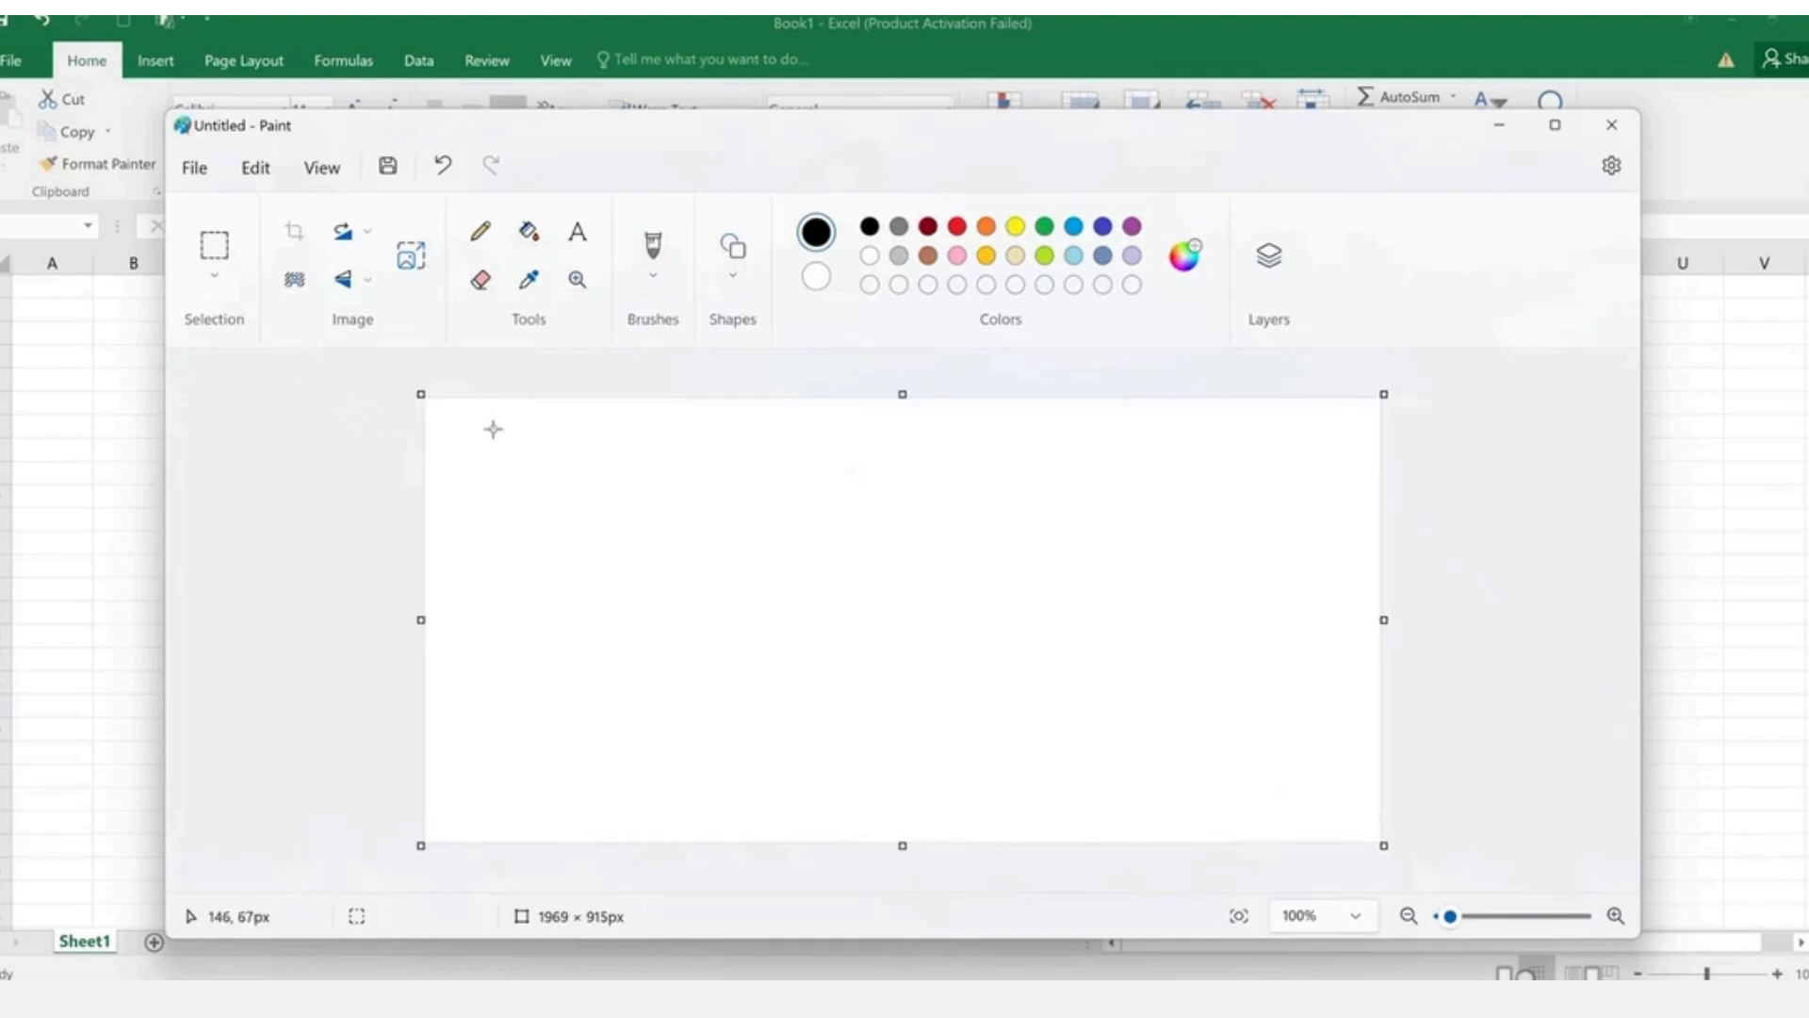
{"action": "left_click_drag", "start_coordinate": [491, 429], "coordinate": [649, 493]}
{"action": "left_click_drag", "start_coordinate": [825, 432], "coordinate": [1034, 507]}
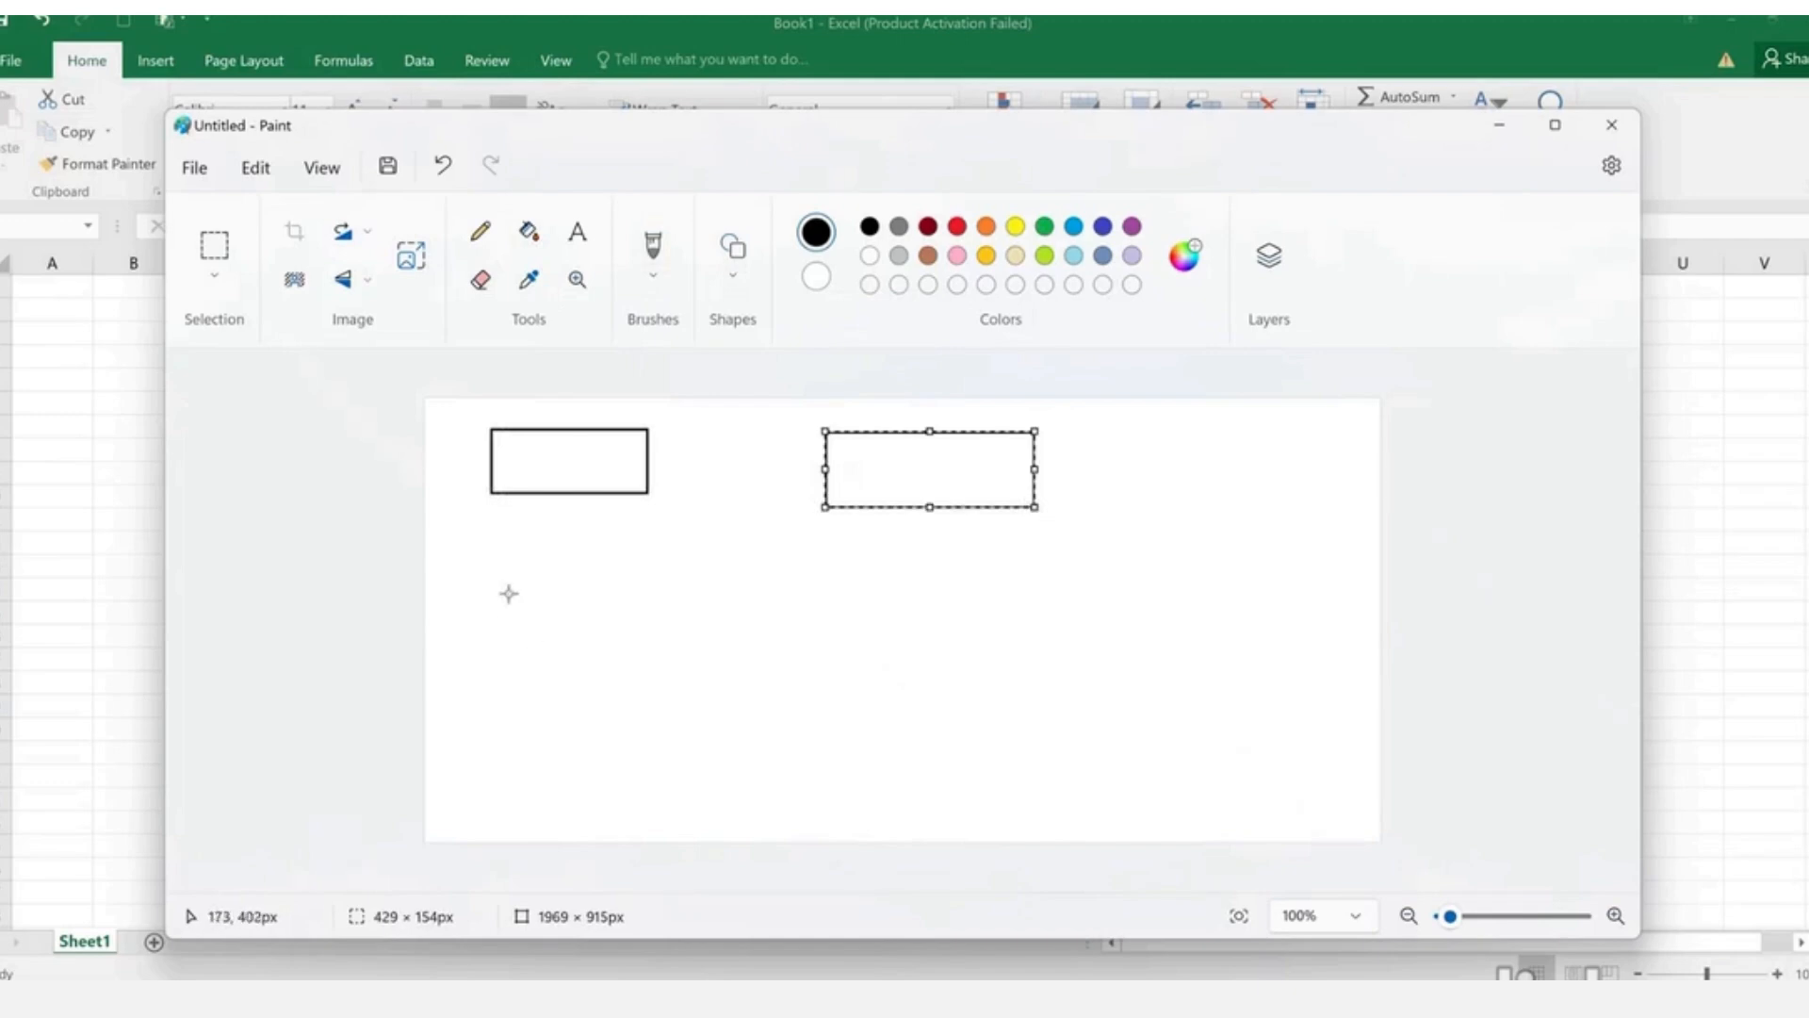
- Draw five more rectangles: middle-left, a smaller middle box, bottom-left, and two flat boxes
{"action": "left_click_drag", "start_coordinate": [493, 549], "coordinate": [637, 624]}
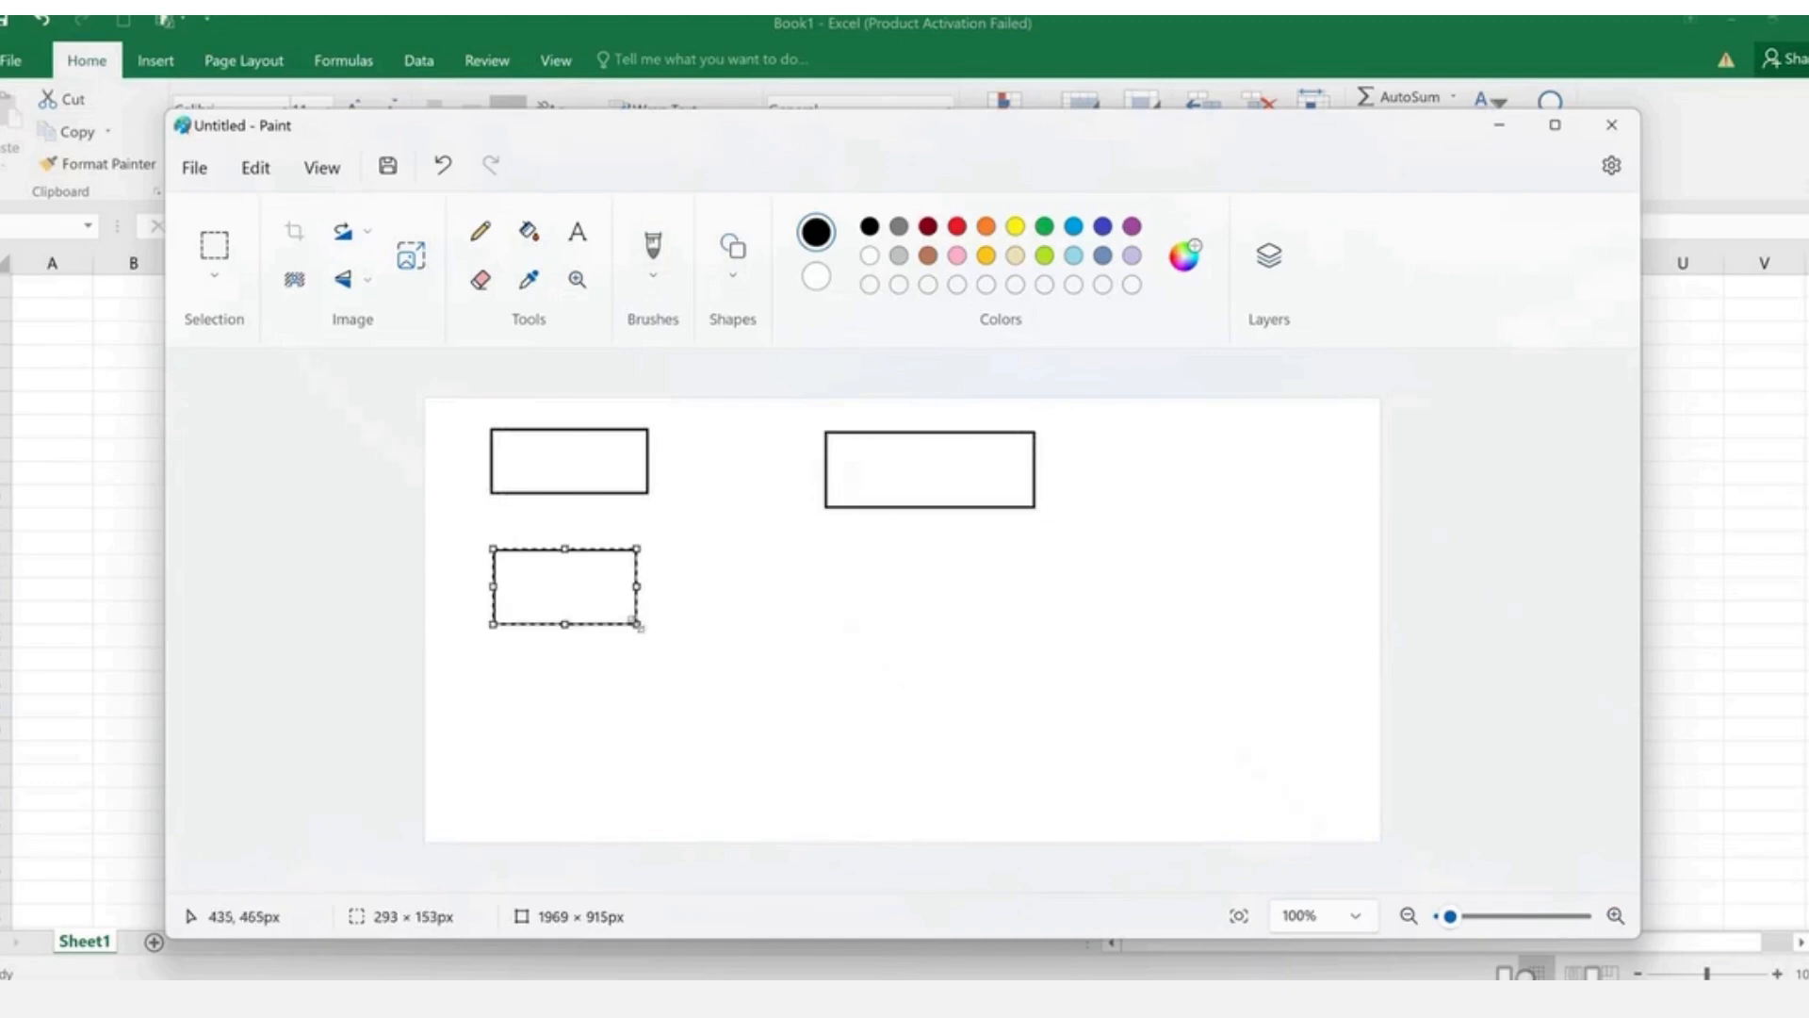
{"action": "left_click_drag", "start_coordinate": [800, 557], "coordinate": [1057, 672]}
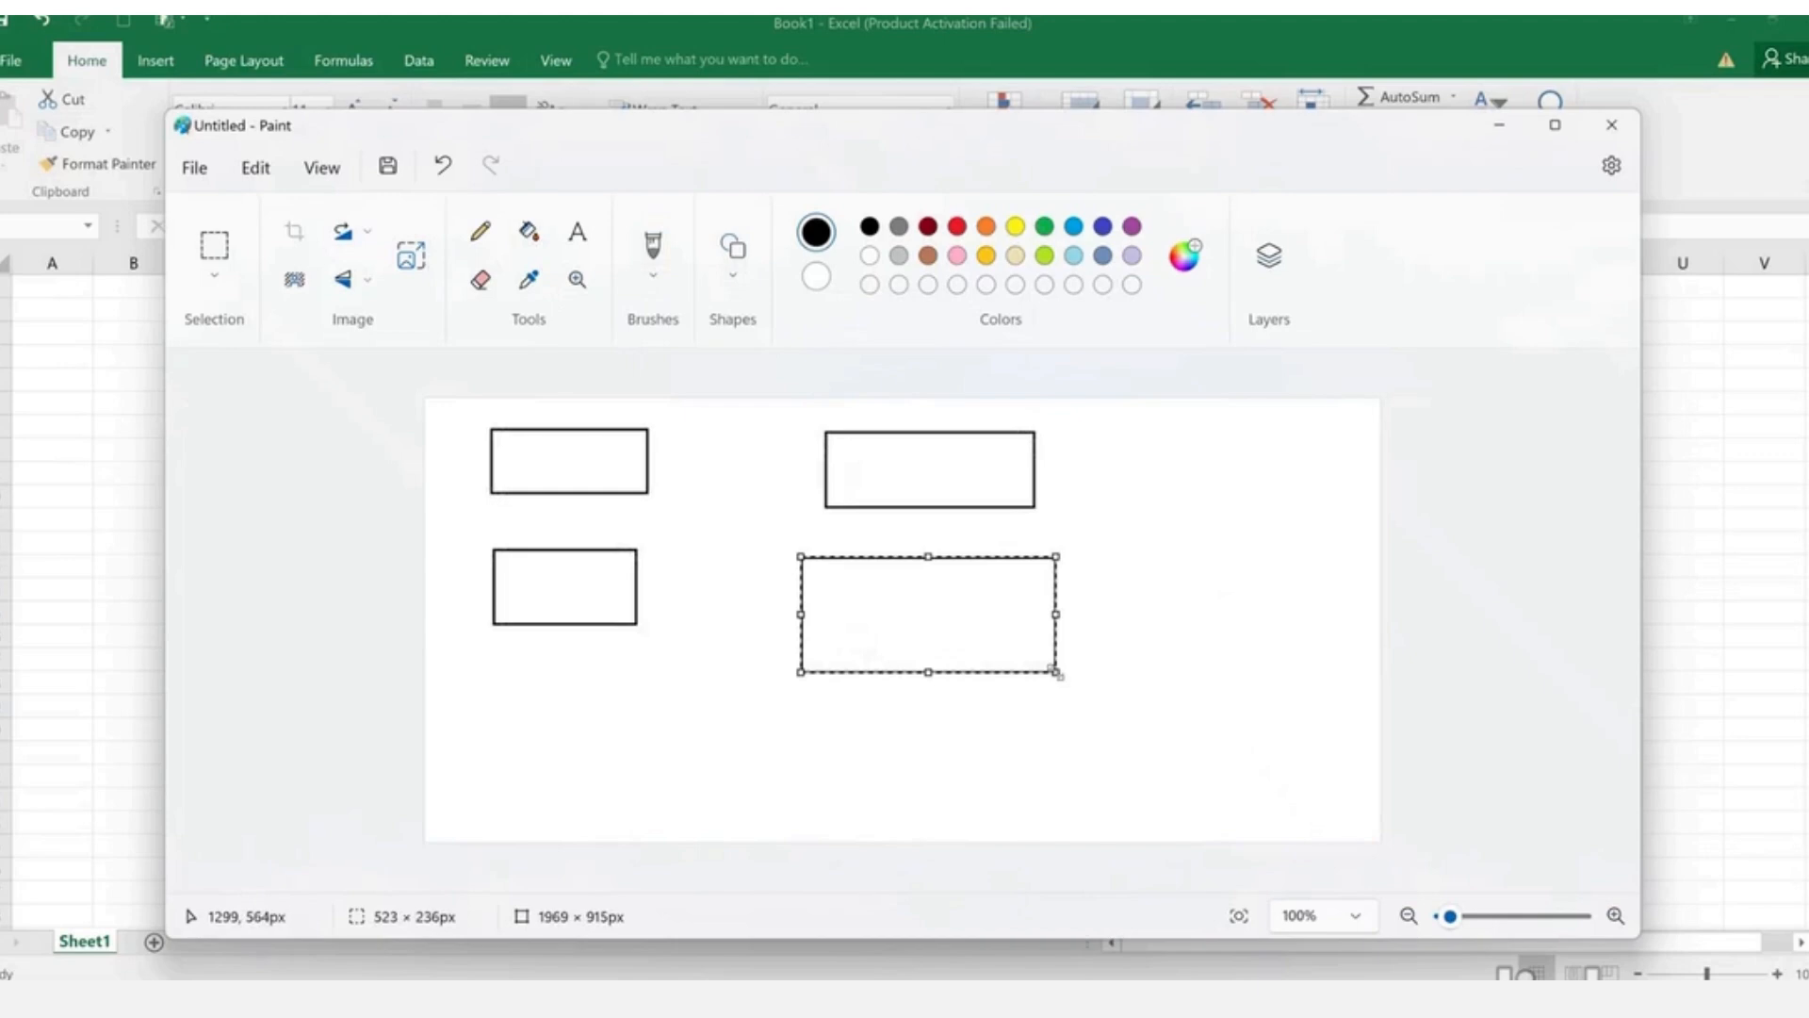
{"action": "key", "text": "ctrl+z"}
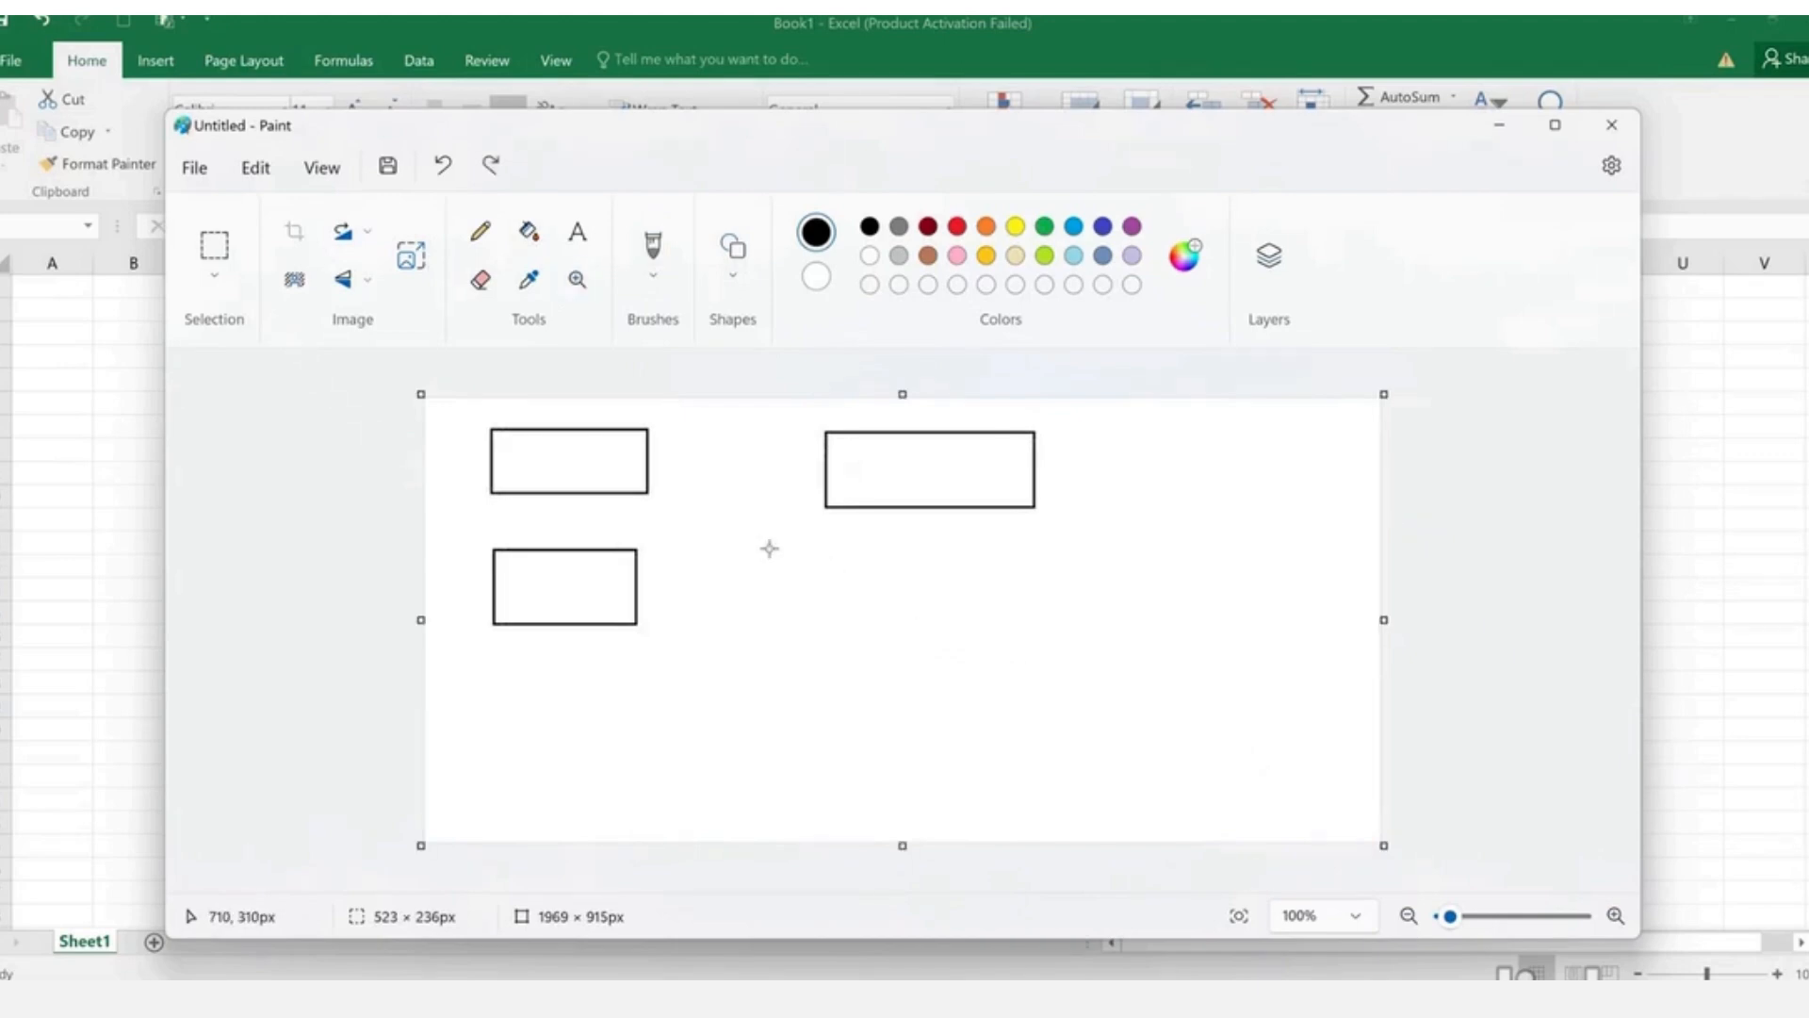
{"action": "left_click_drag", "start_coordinate": [770, 549], "coordinate": [916, 625]}
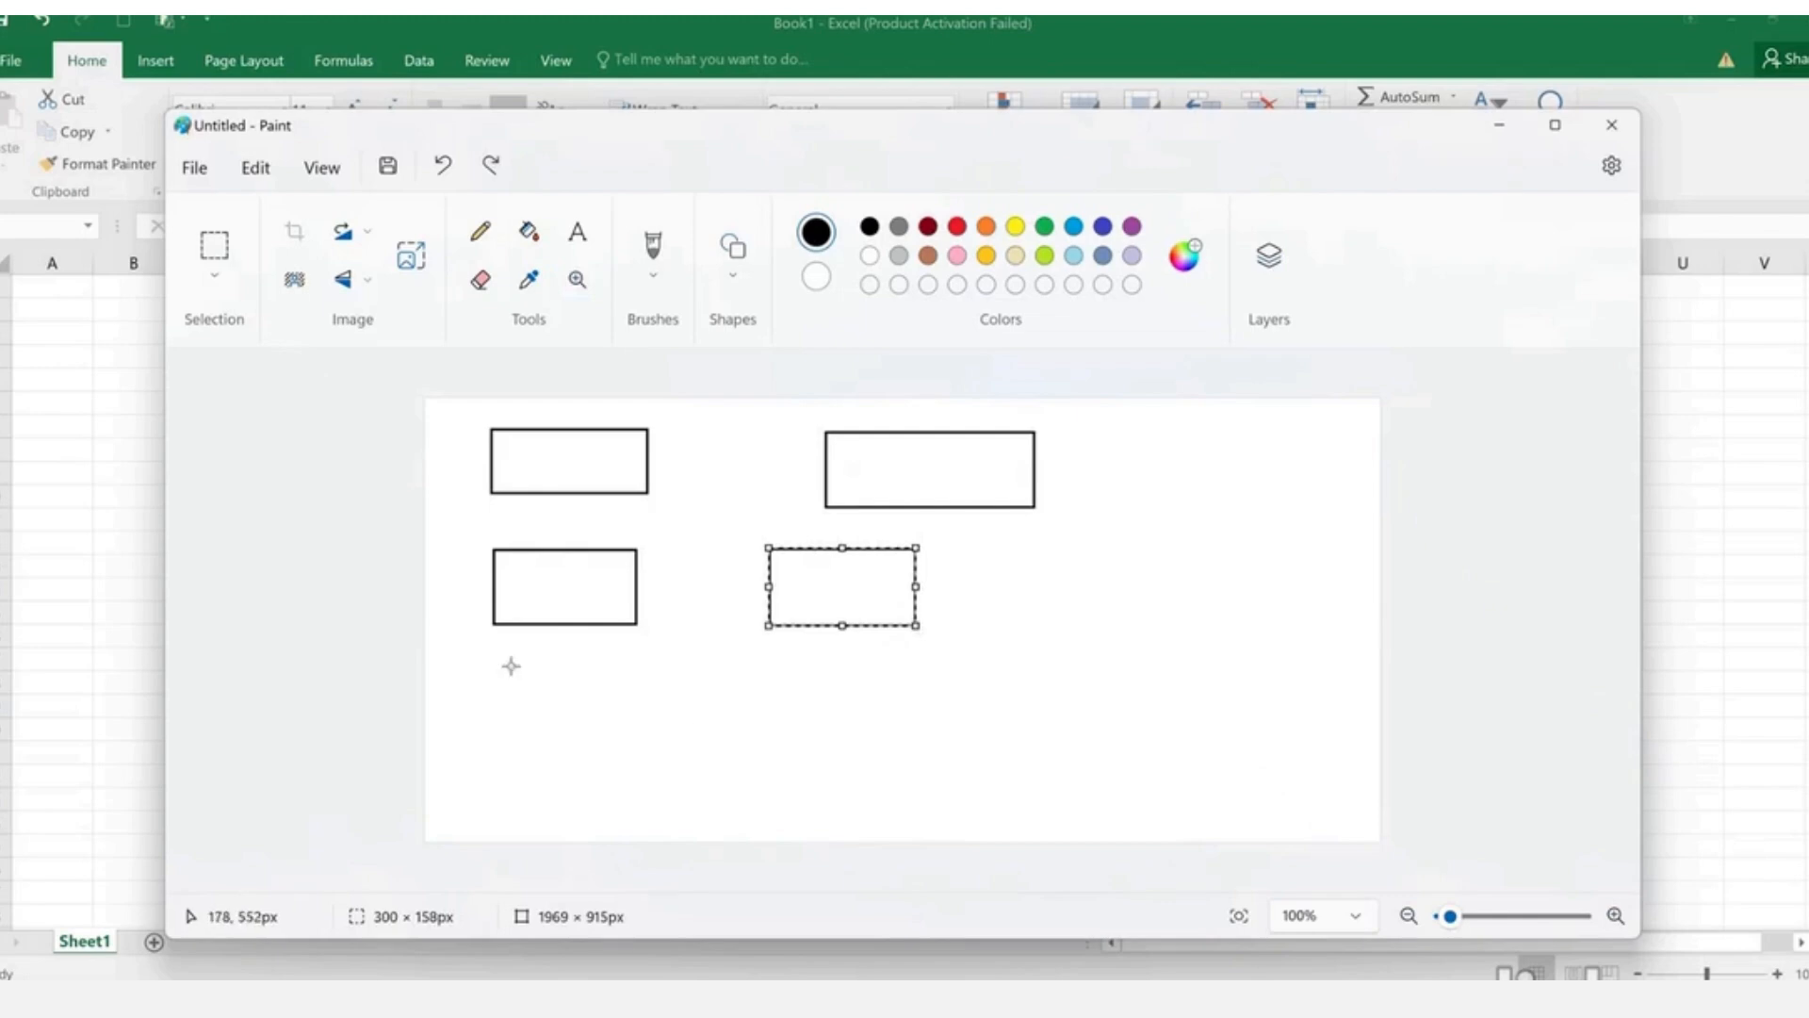
{"action": "left_click_drag", "start_coordinate": [519, 706], "coordinate": [658, 792]}
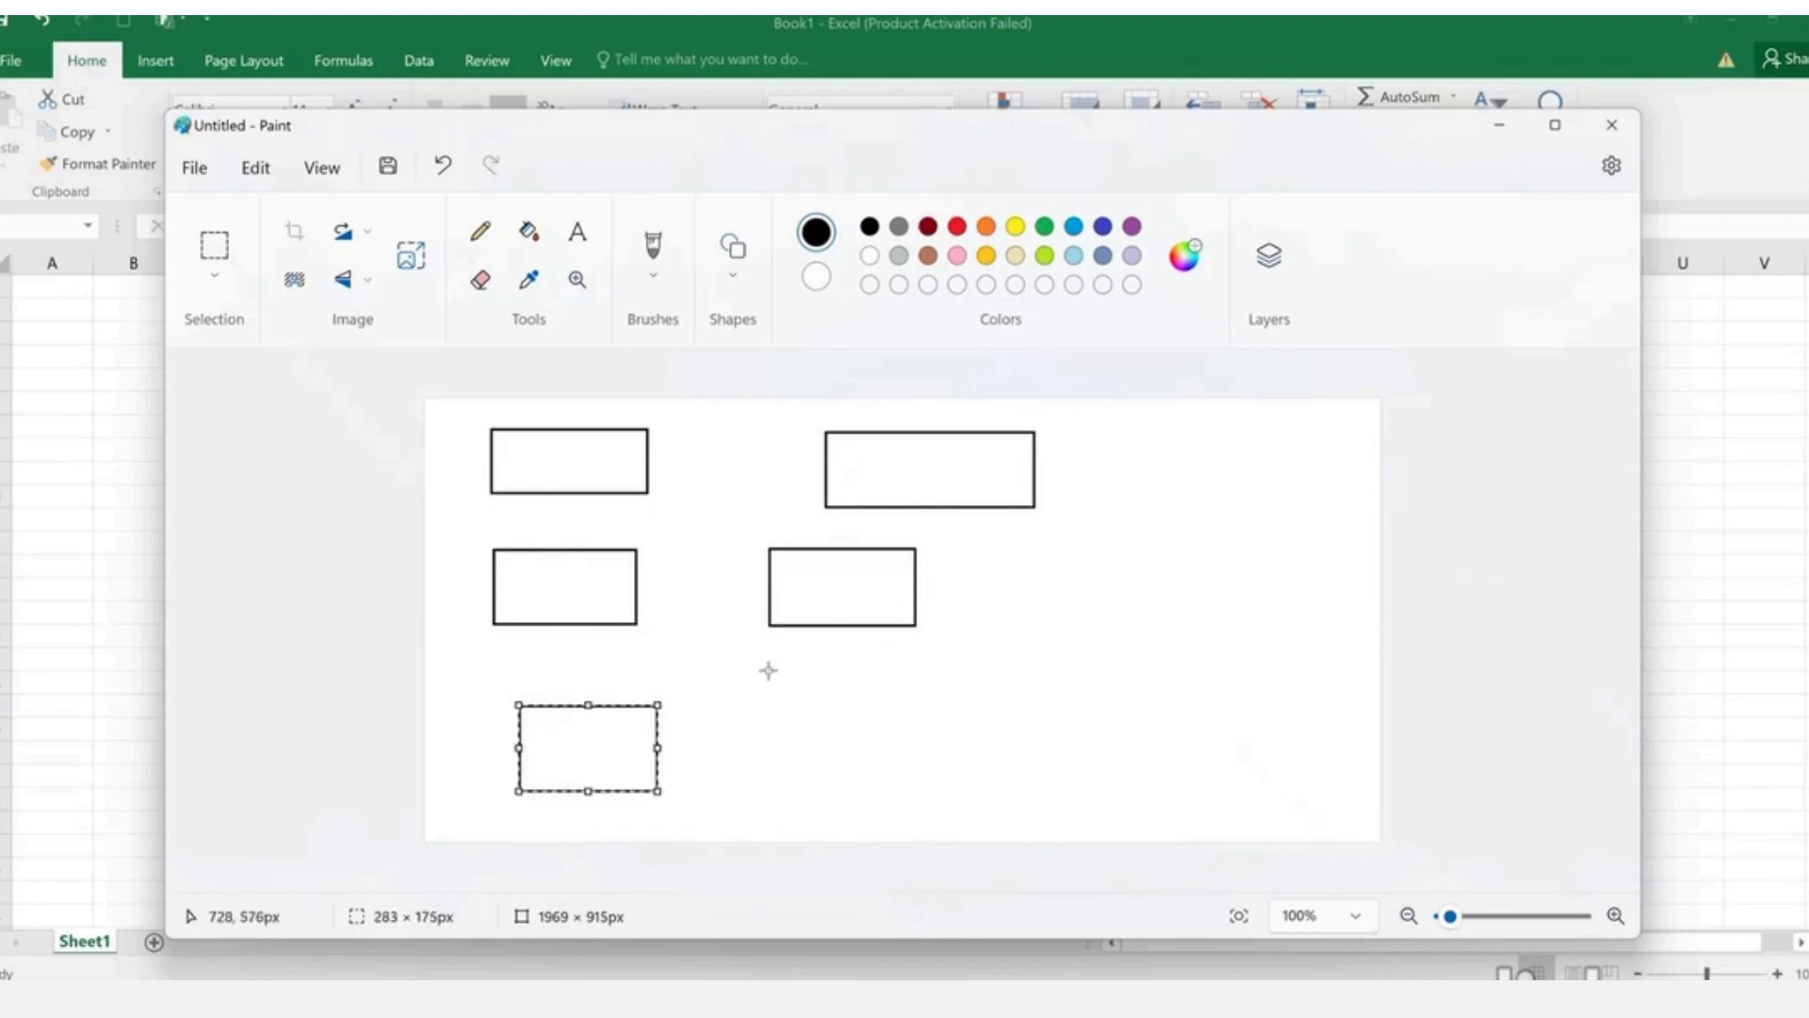
{"action": "left_click_drag", "start_coordinate": [749, 651], "coordinate": [964, 679]}
{"action": "left_click_drag", "start_coordinate": [767, 729], "coordinate": [985, 762]}
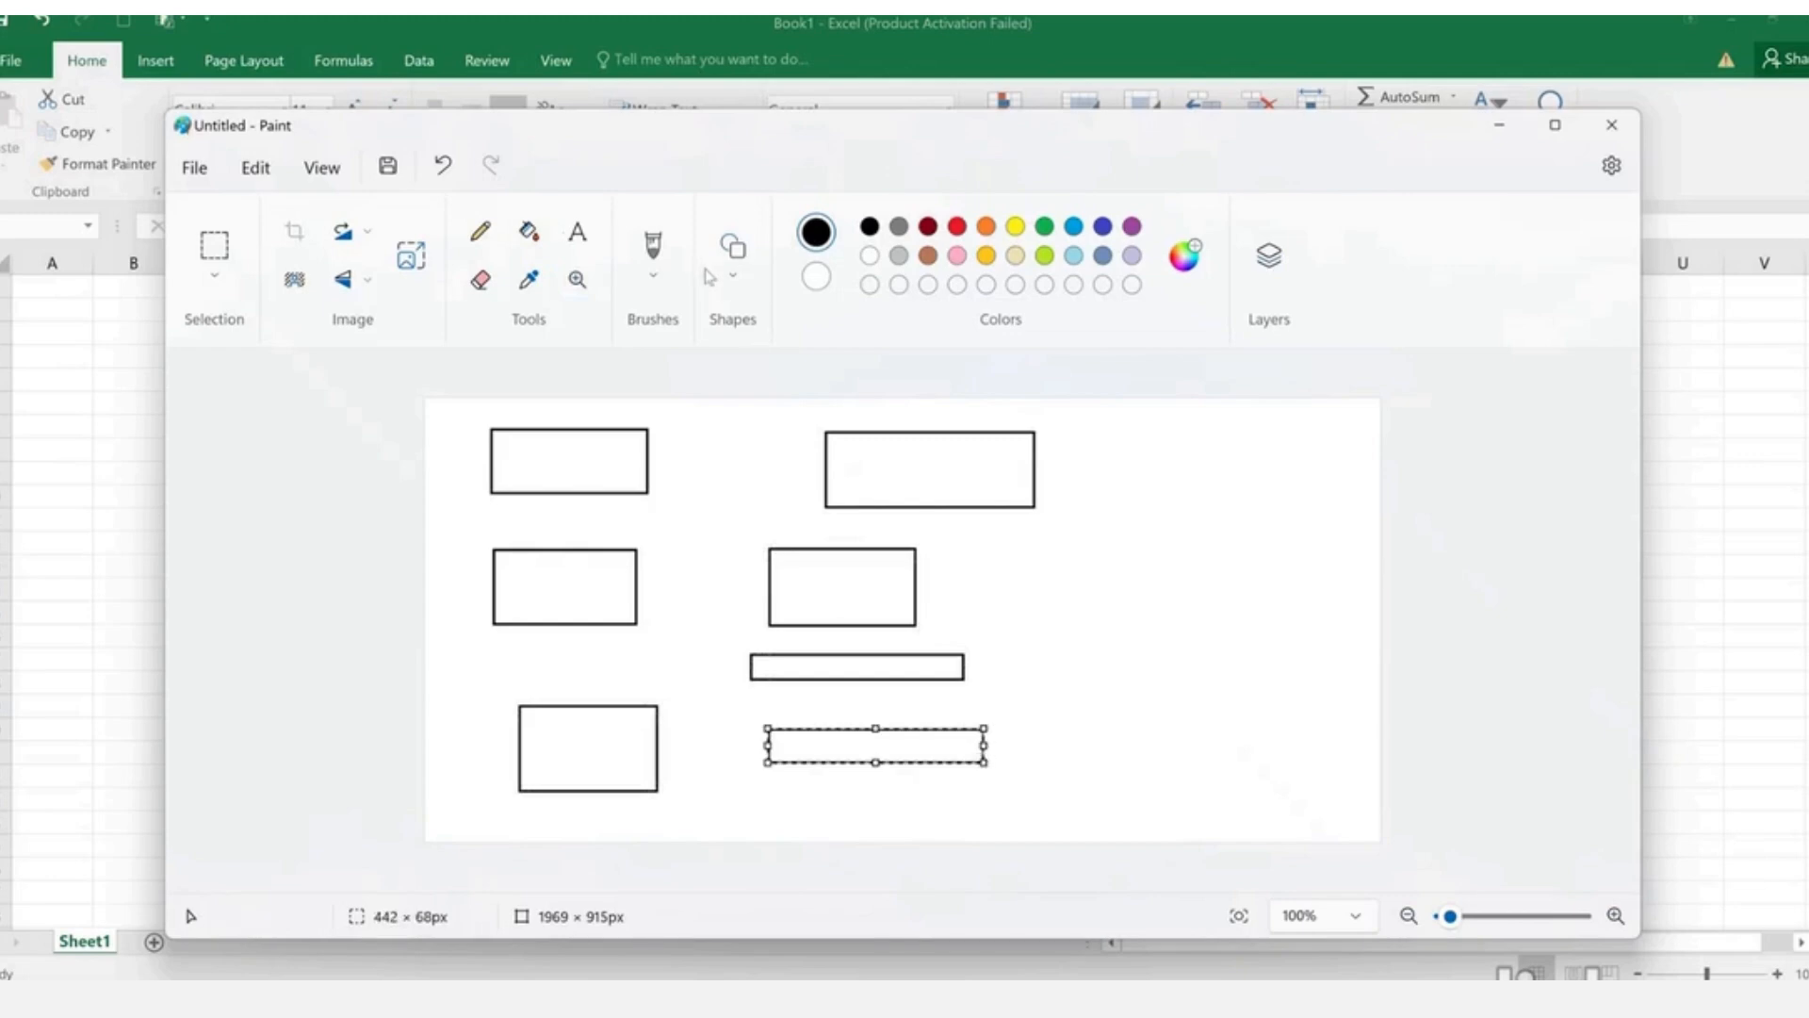
- Join the boxes with four straight connector lines, then start a text box in the top-left rectangle
{"action": "left_click", "coordinate": [733, 253]}
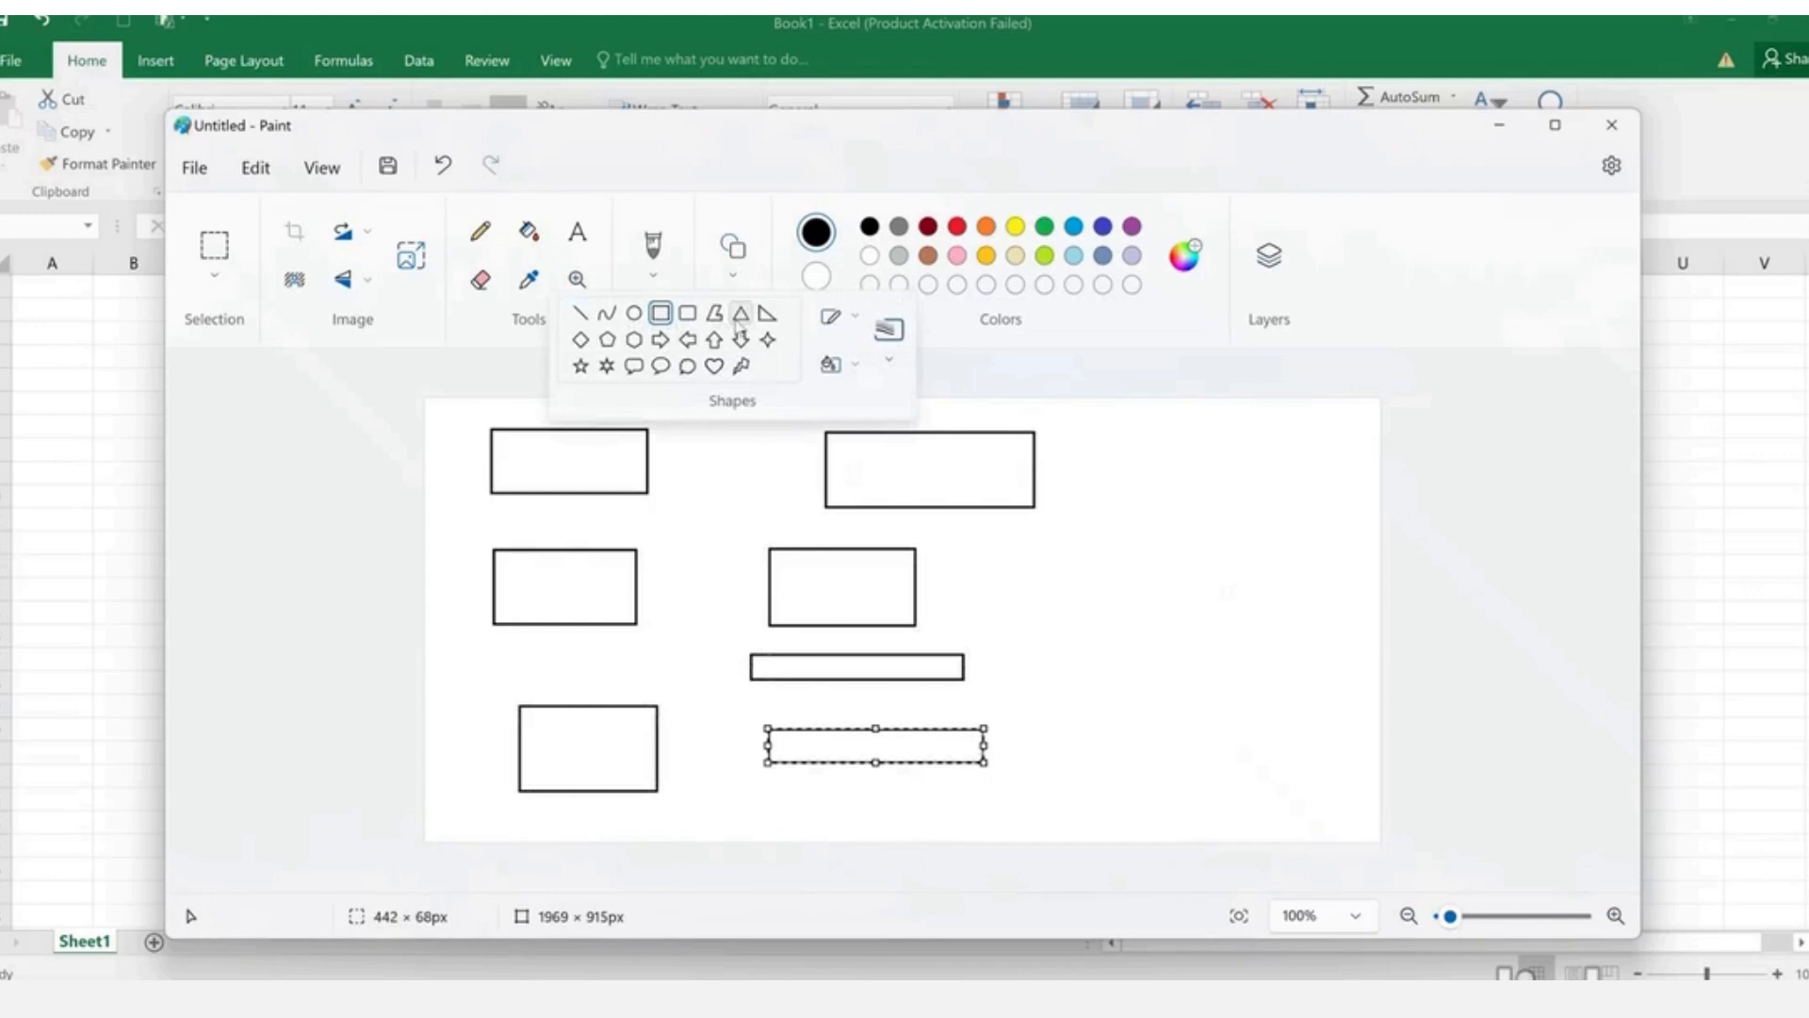
{"action": "left_click", "coordinate": [580, 313]}
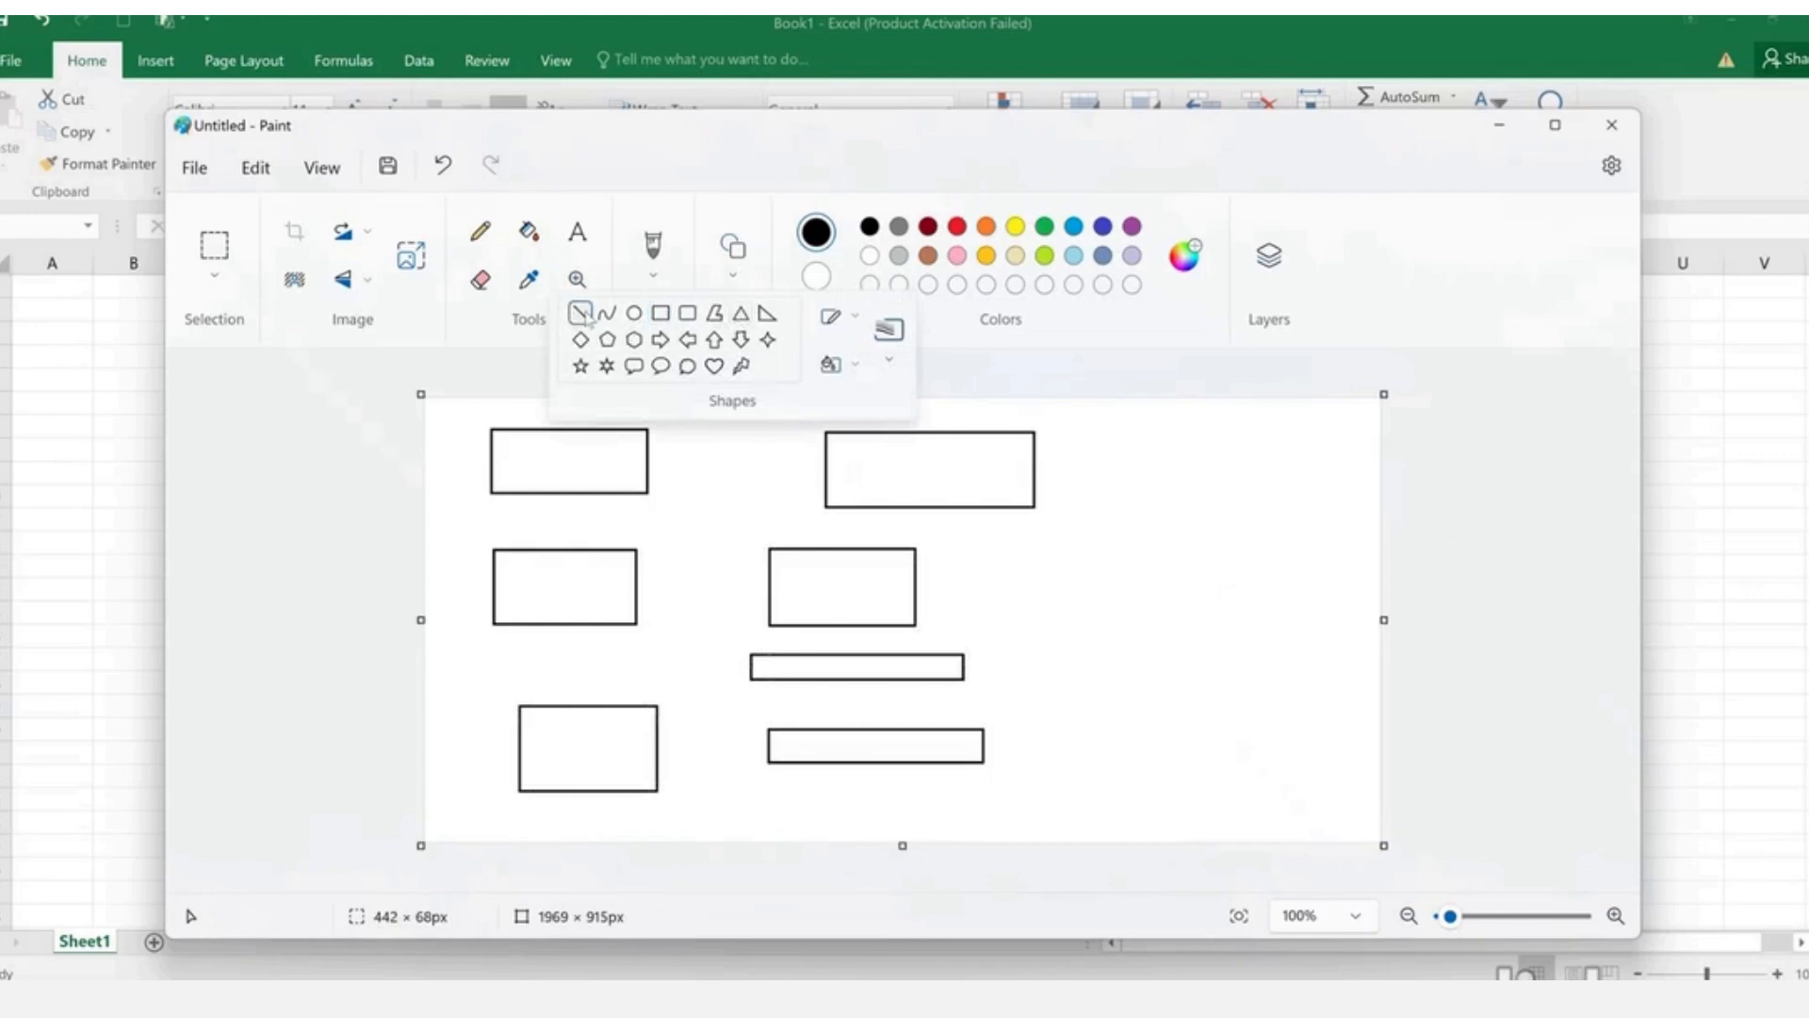
{"action": "left_click_drag", "start_coordinate": [618, 466], "coordinate": [858, 457]}
{"action": "left_click_drag", "start_coordinate": [601, 579], "coordinate": [806, 554]}
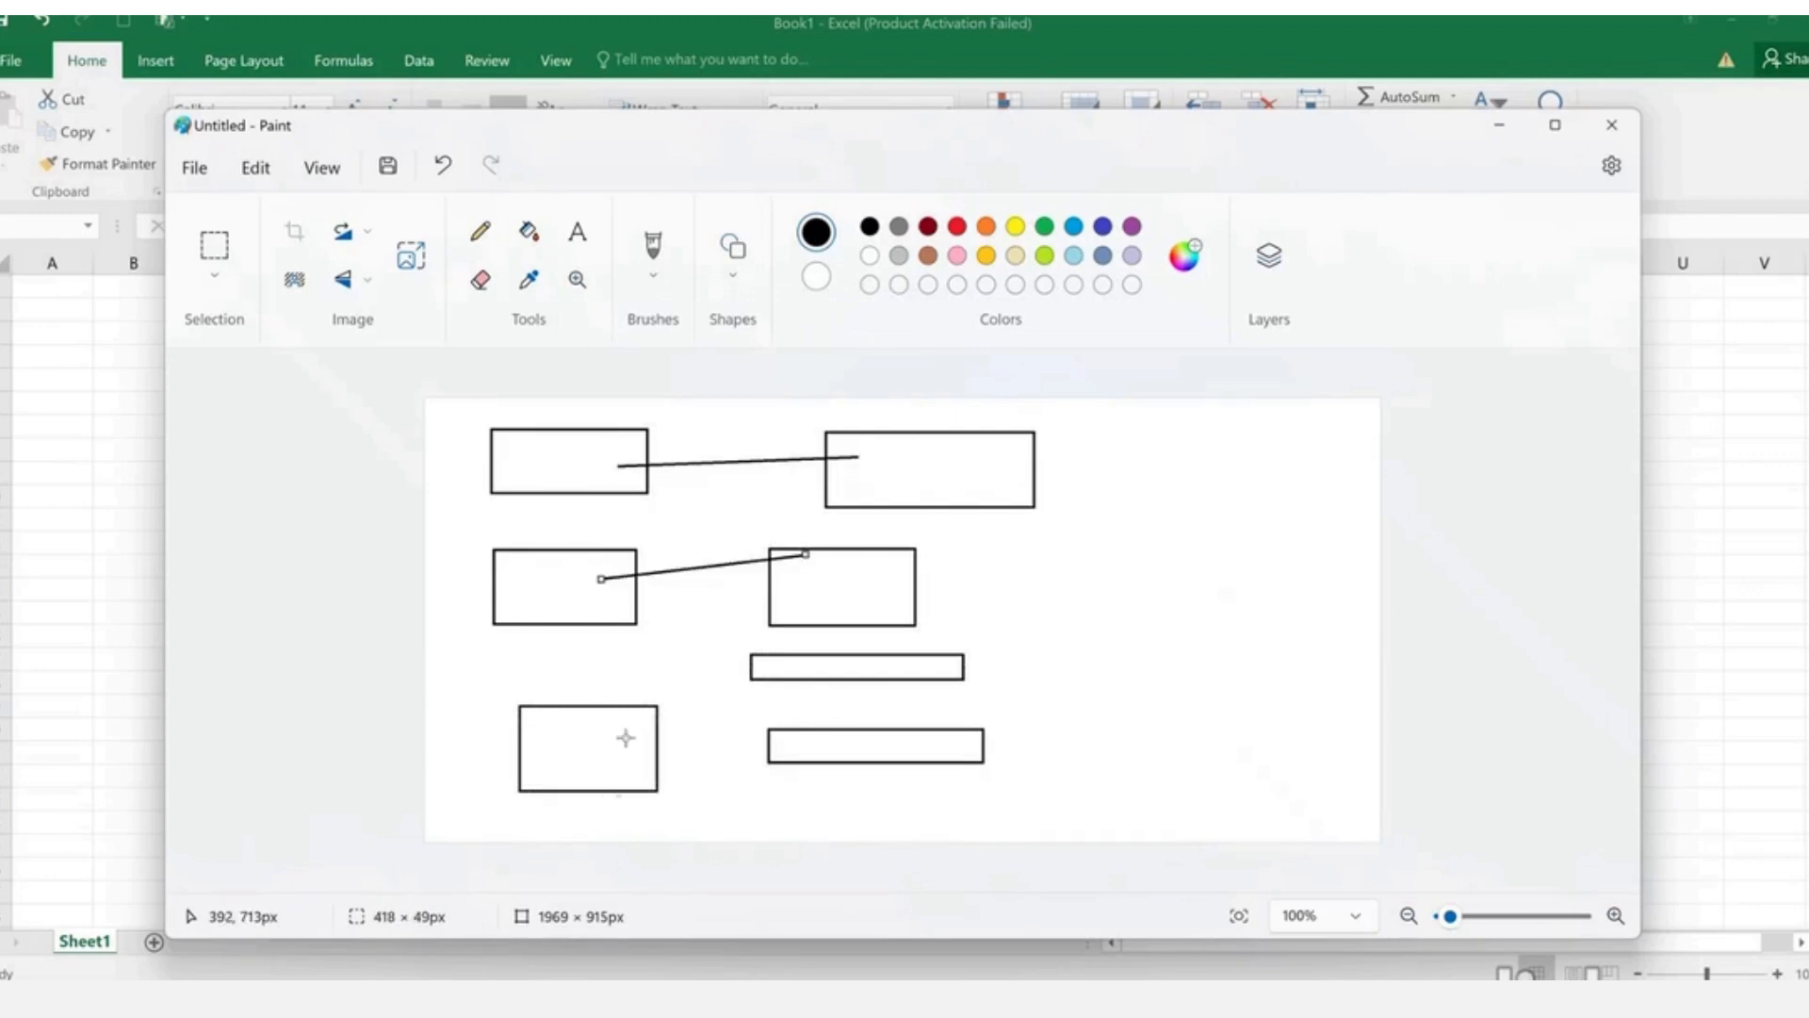
{"action": "left_click_drag", "start_coordinate": [630, 736], "coordinate": [779, 672]}
{"action": "left_click_drag", "start_coordinate": [607, 765], "coordinate": [801, 756]}
{"action": "left_click", "coordinate": [579, 243]}
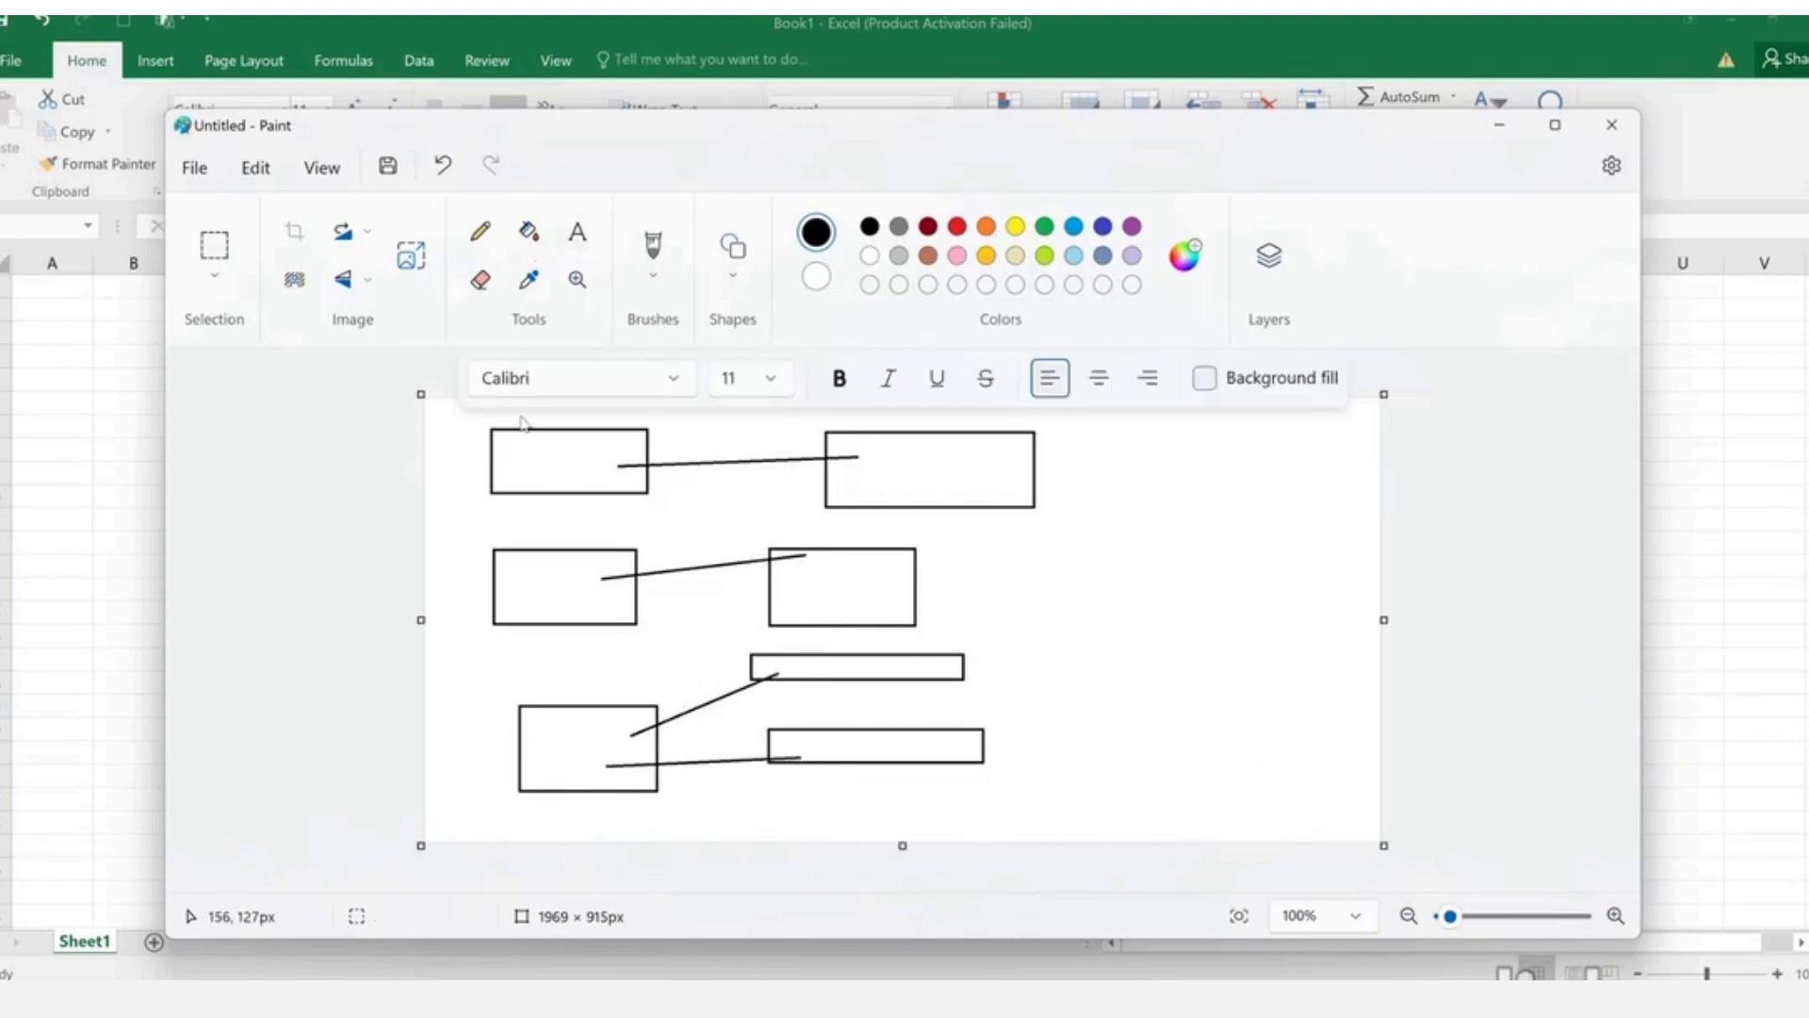
{"action": "left_click_drag", "start_coordinate": [521, 456], "coordinate": [581, 473]}
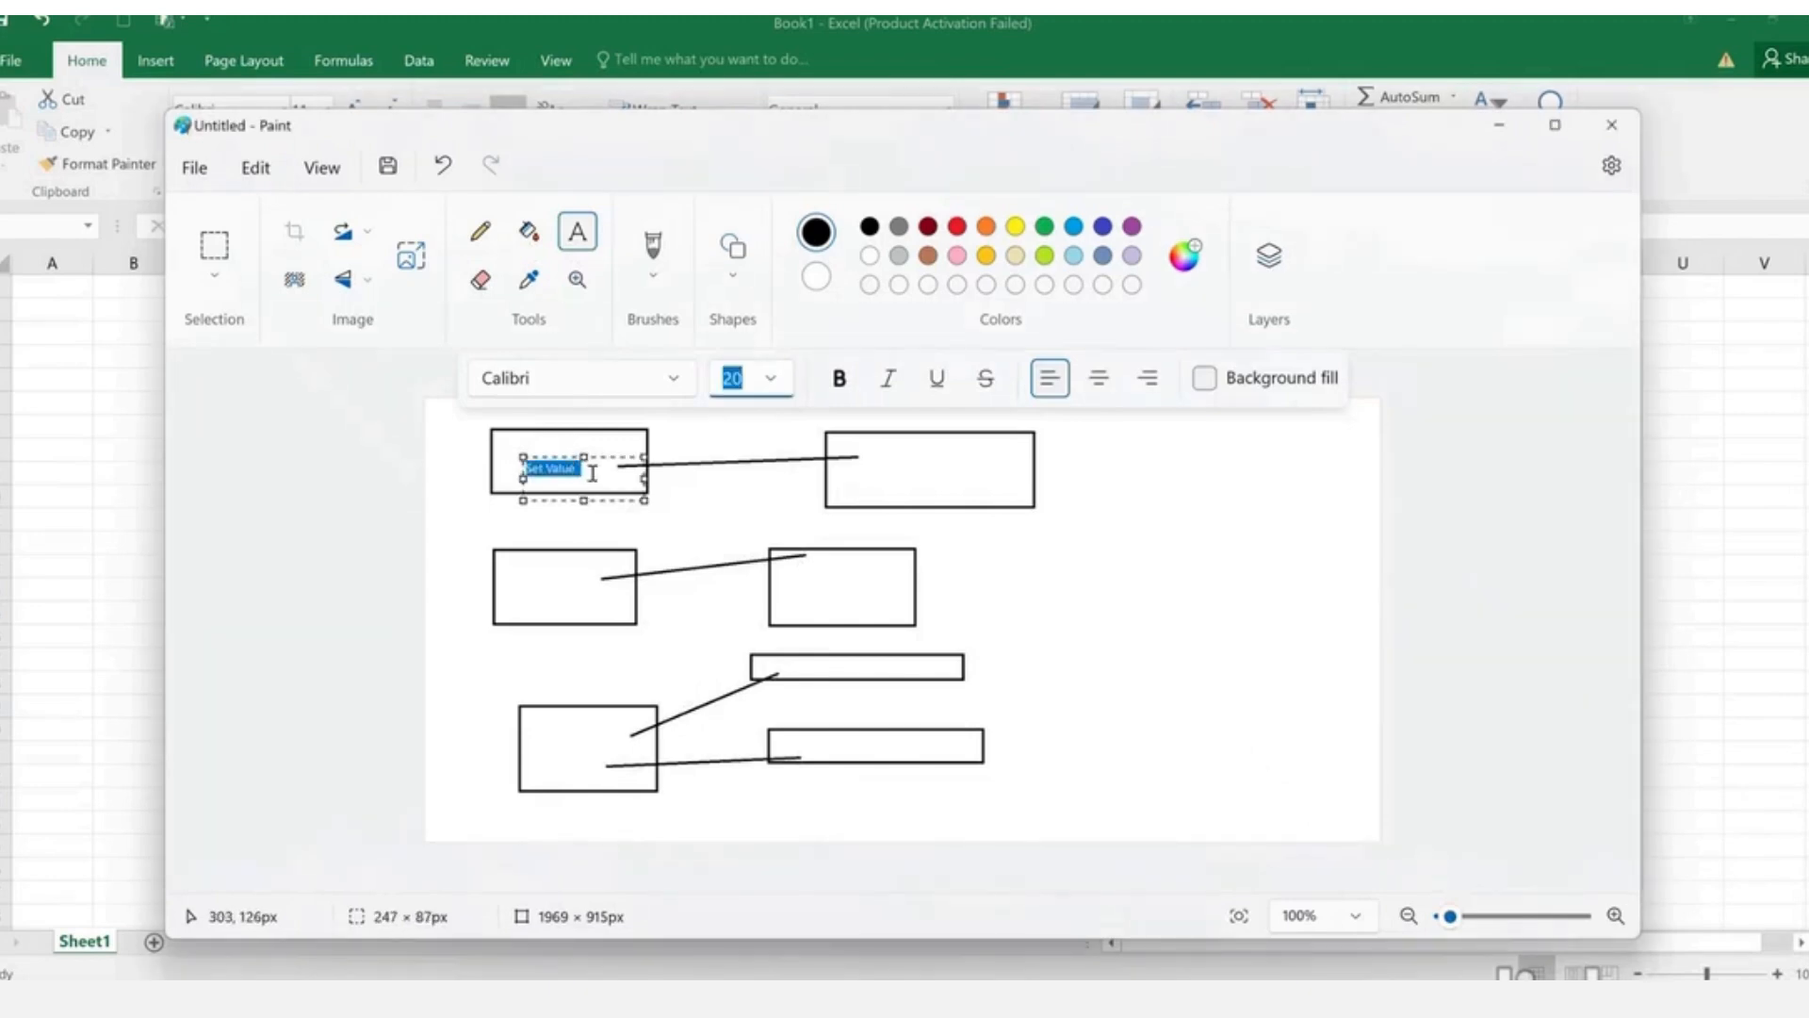
- Label the top-left box 'Set Value on DUC' and the top-right box 'STD'
{"action": "left_click", "coordinate": [593, 473]}
{"action": "type", "text": "o"}
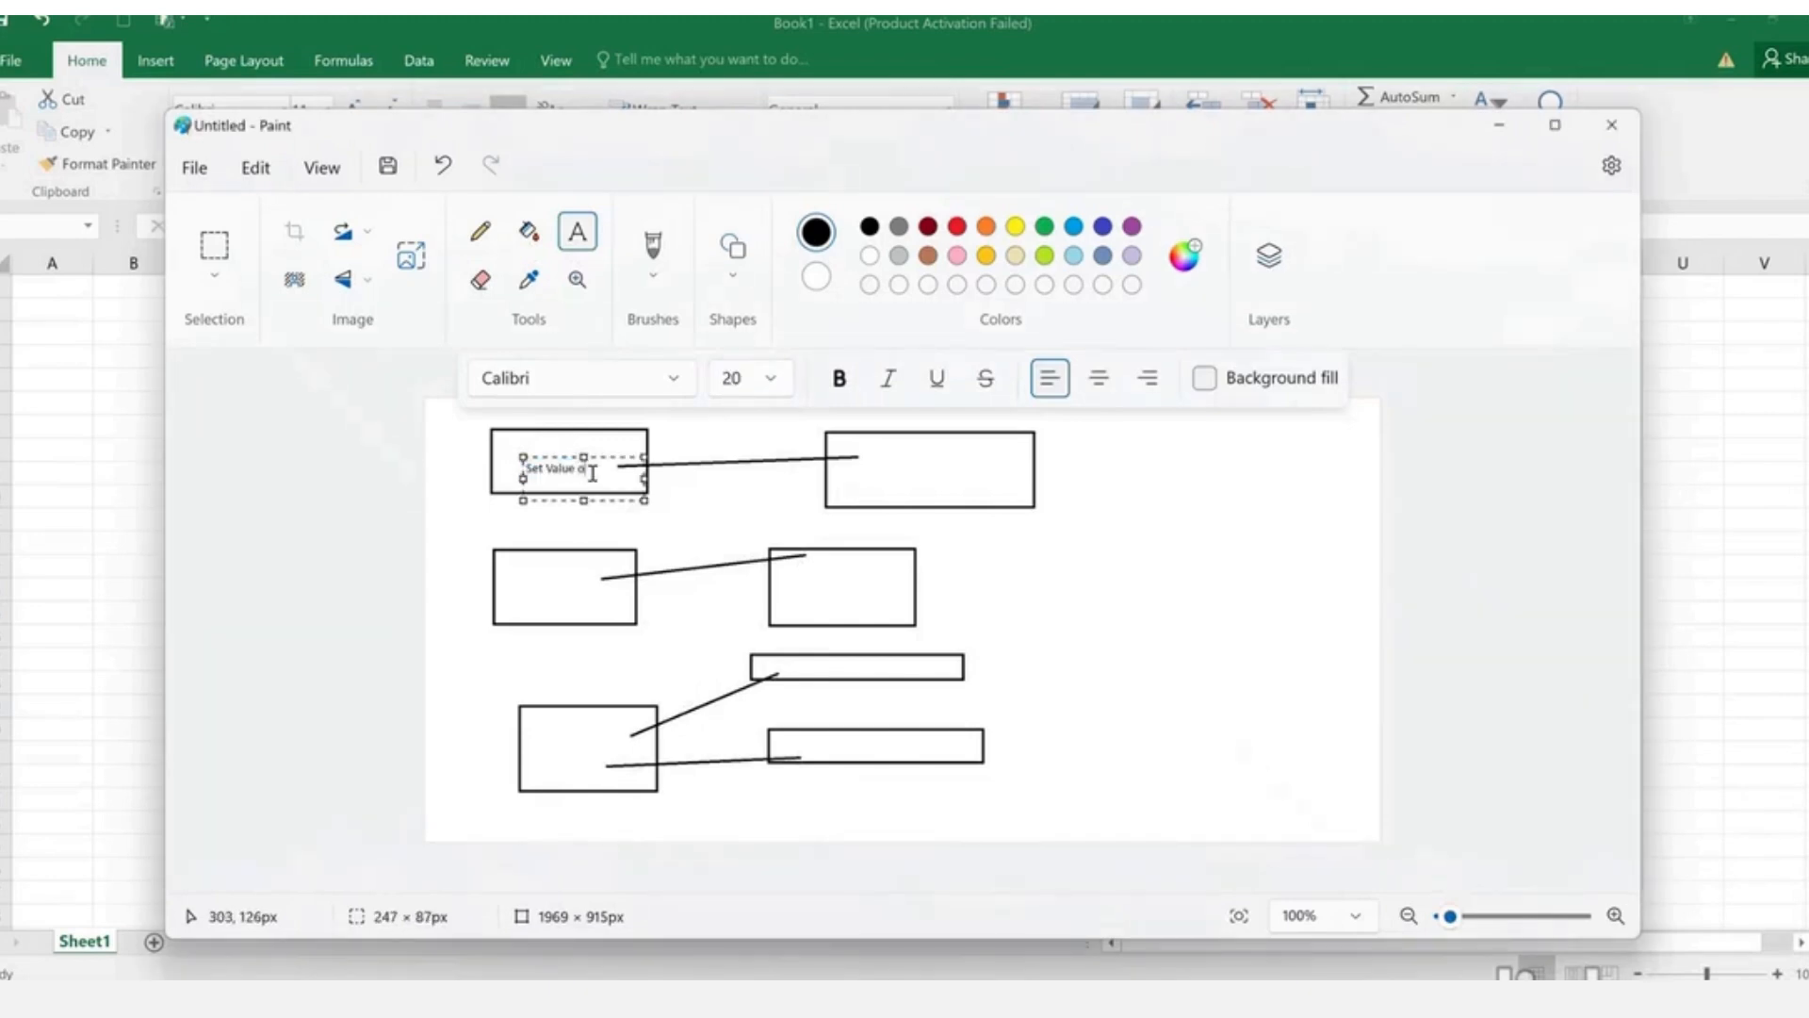
{"action": "type", "text": "n DUC"}
{"action": "left_click", "coordinate": [883, 464]}
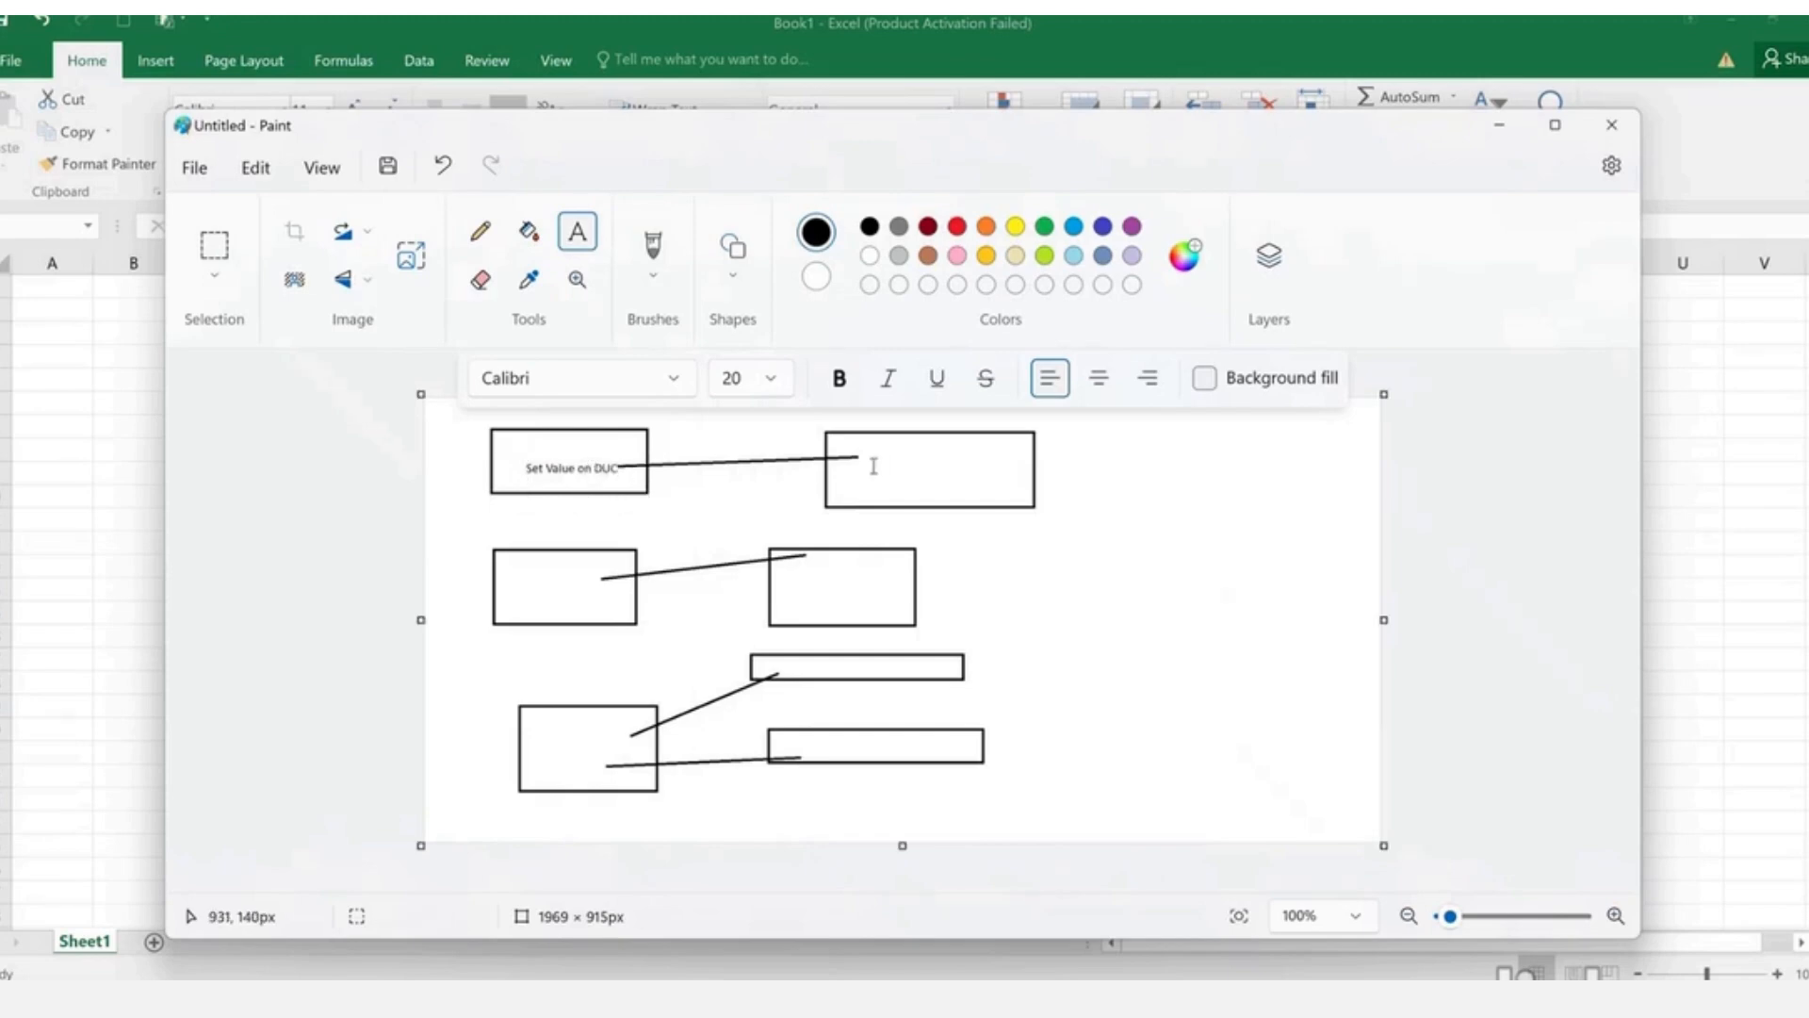
{"action": "left_click_drag", "start_coordinate": [868, 466], "coordinate": [967, 488]}
{"action": "type", "text": "STD"}
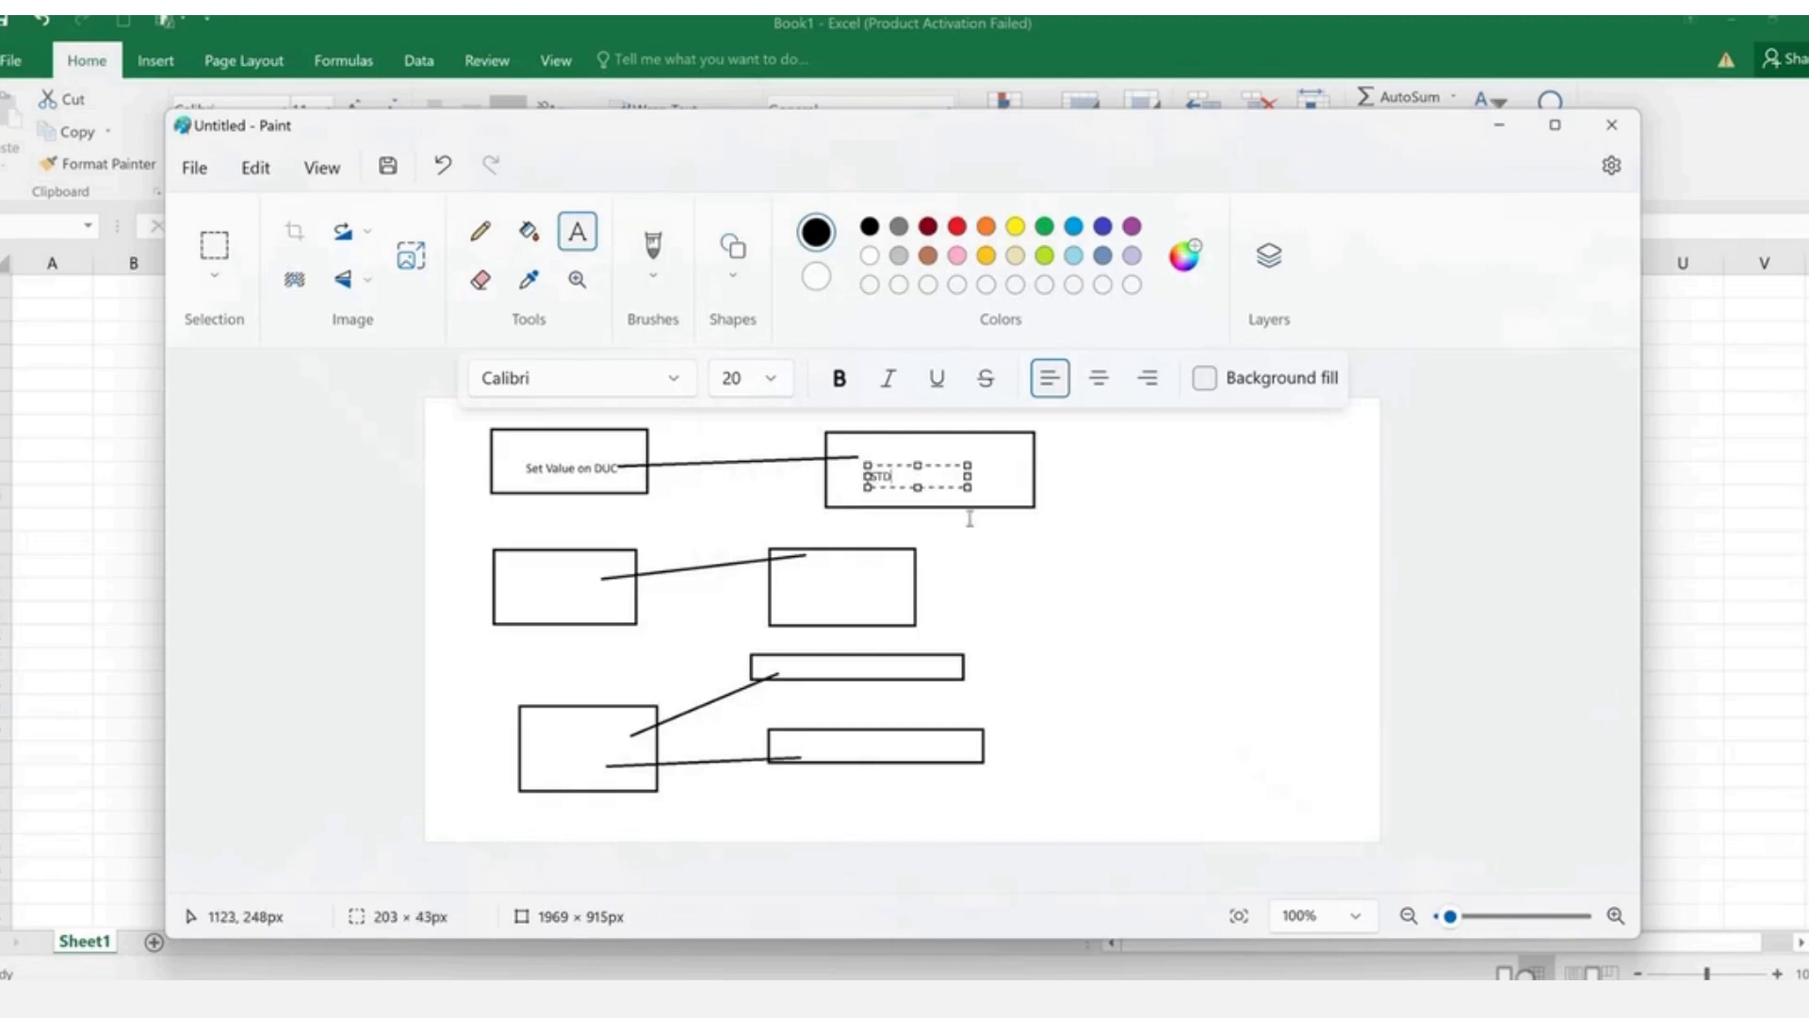
{"action": "left_click", "coordinate": [517, 595]}
- Label the middle boxes 'Set Value on STD' and 'DUC'
{"action": "left_click", "coordinate": [515, 581]}
{"action": "type", "text": "Set V"}
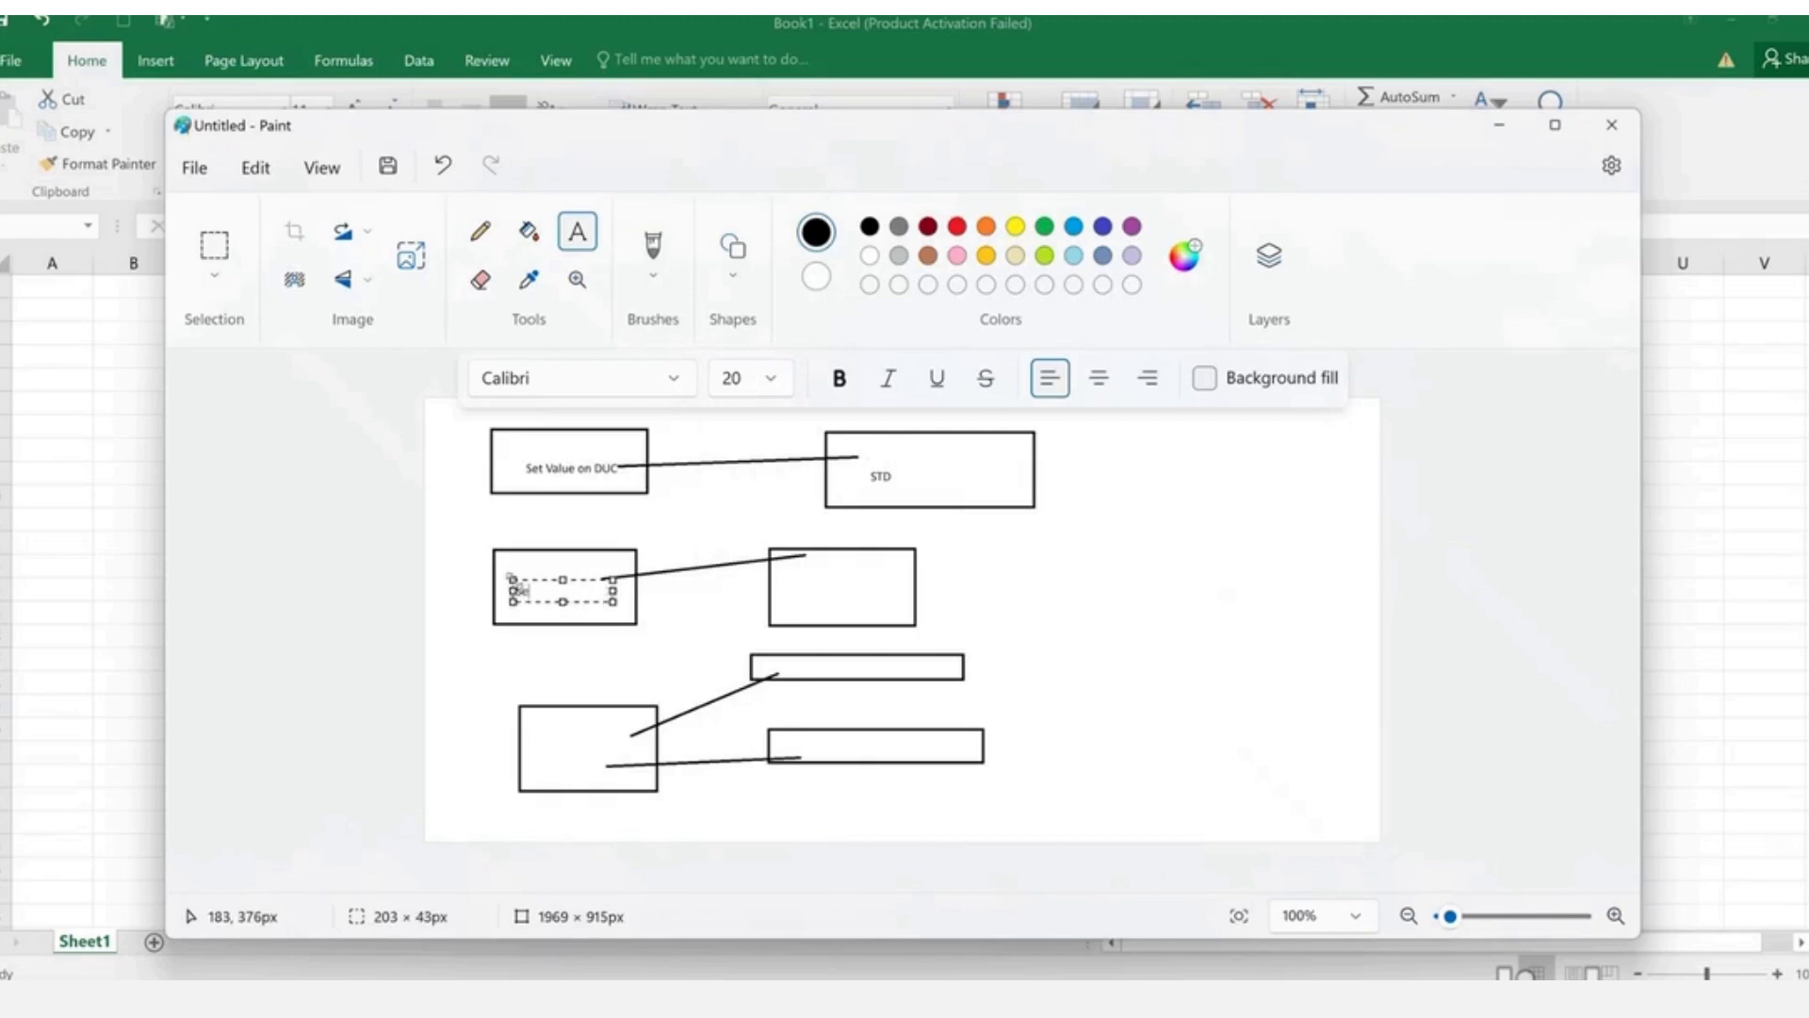
{"action": "type", "text": "alue on STD"}
{"action": "left_click", "coordinate": [802, 590]}
{"action": "left_click", "coordinate": [802, 590]}
{"action": "type", "text": "DUC"}
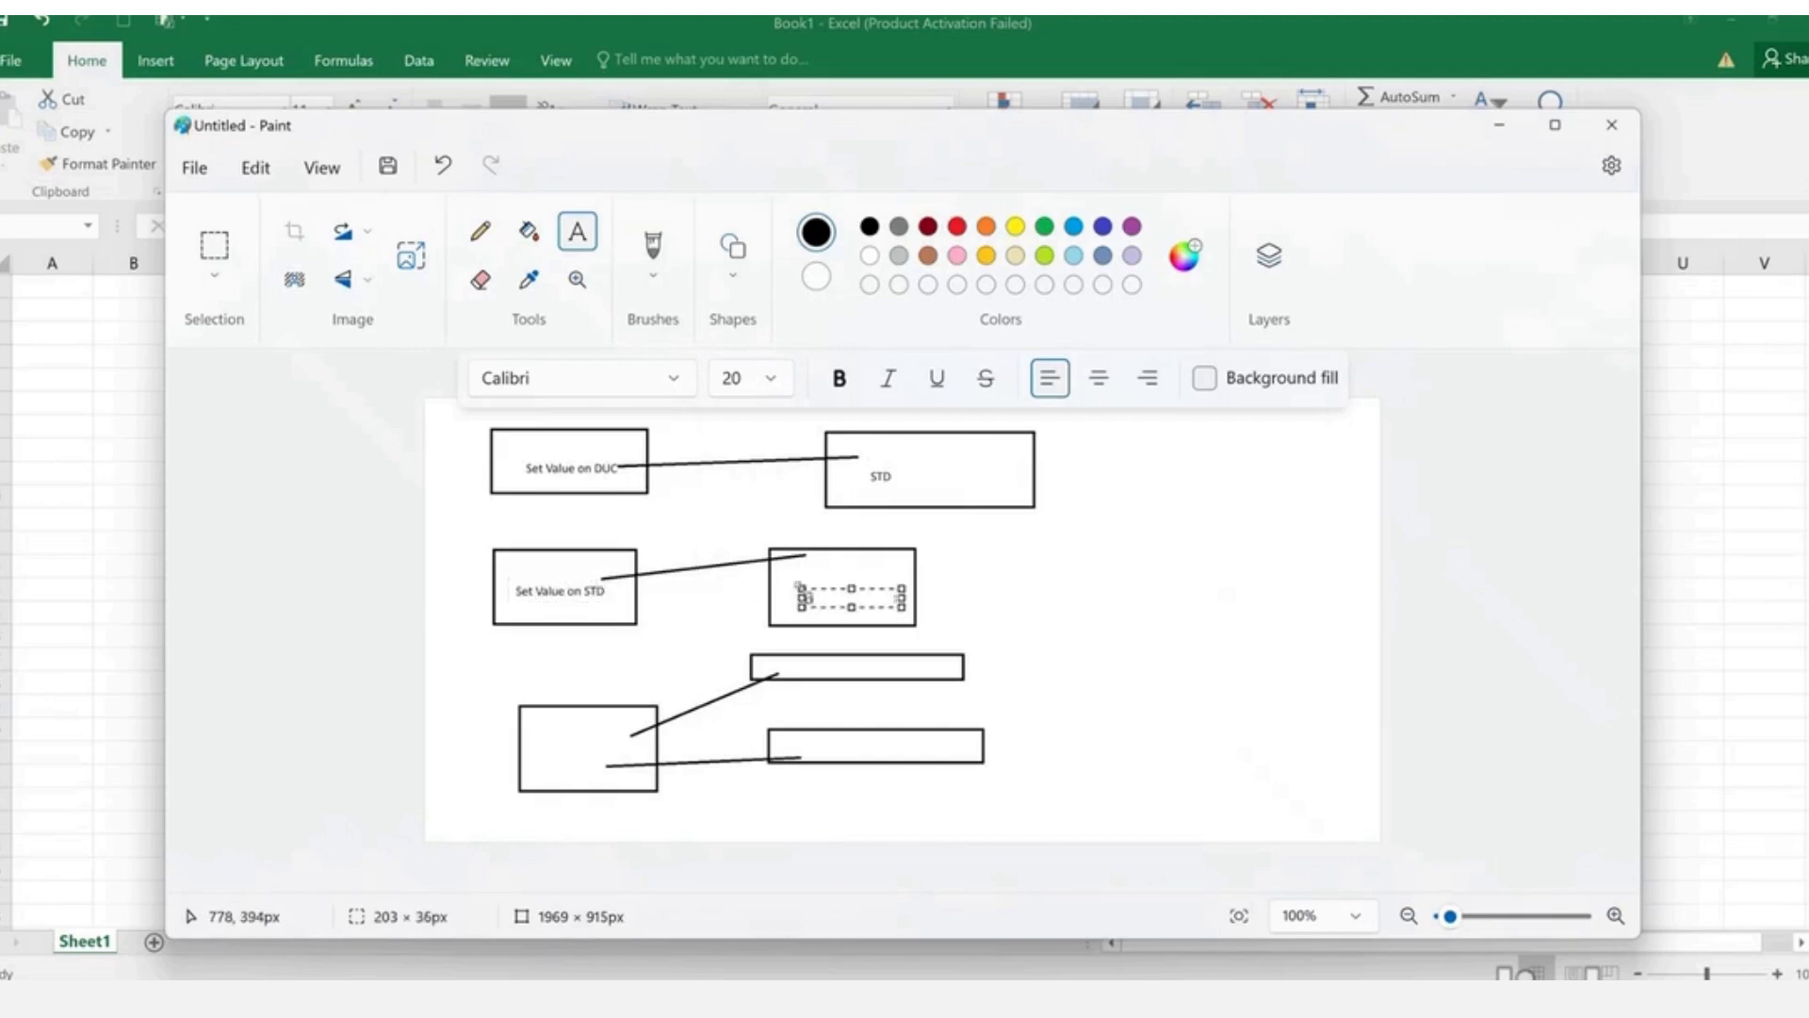
{"action": "left_click", "coordinate": [961, 598]}
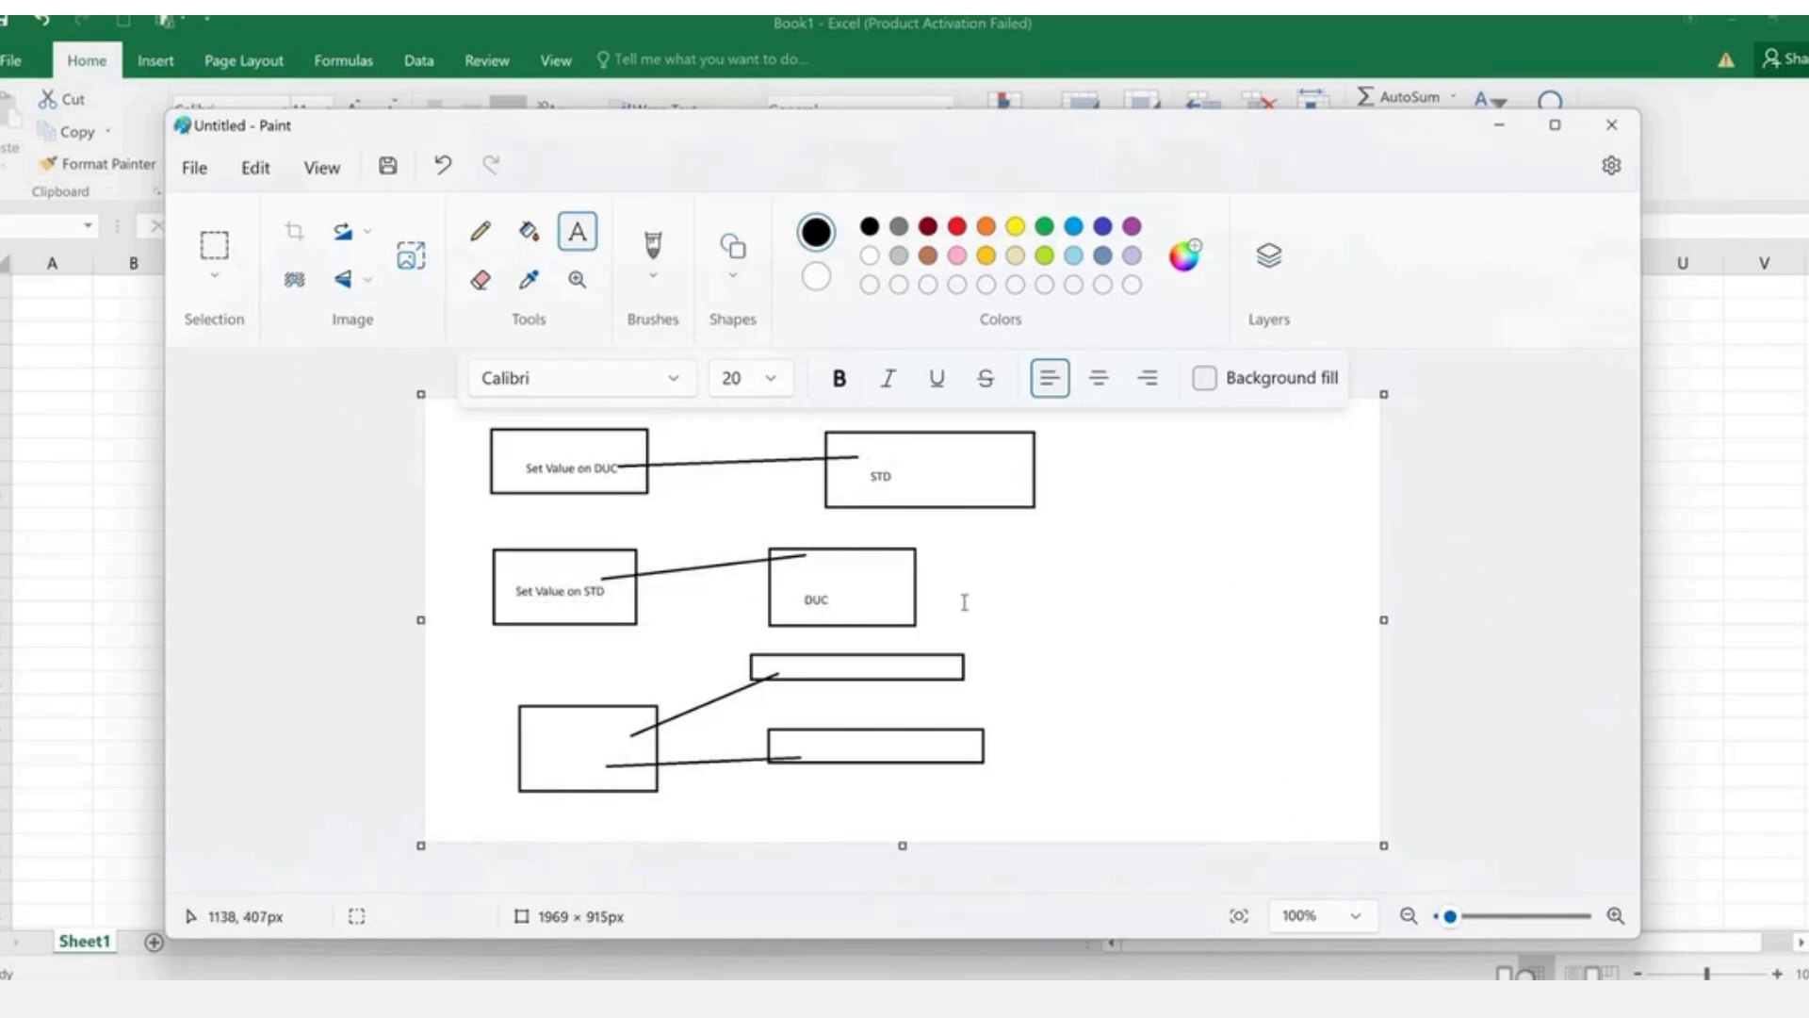
- Label the bottom-left box 'Source' and the two flat boxes 'DUC' and 'STD'
{"action": "left_click", "coordinate": [538, 731]}
{"action": "type", "text": "Source"}
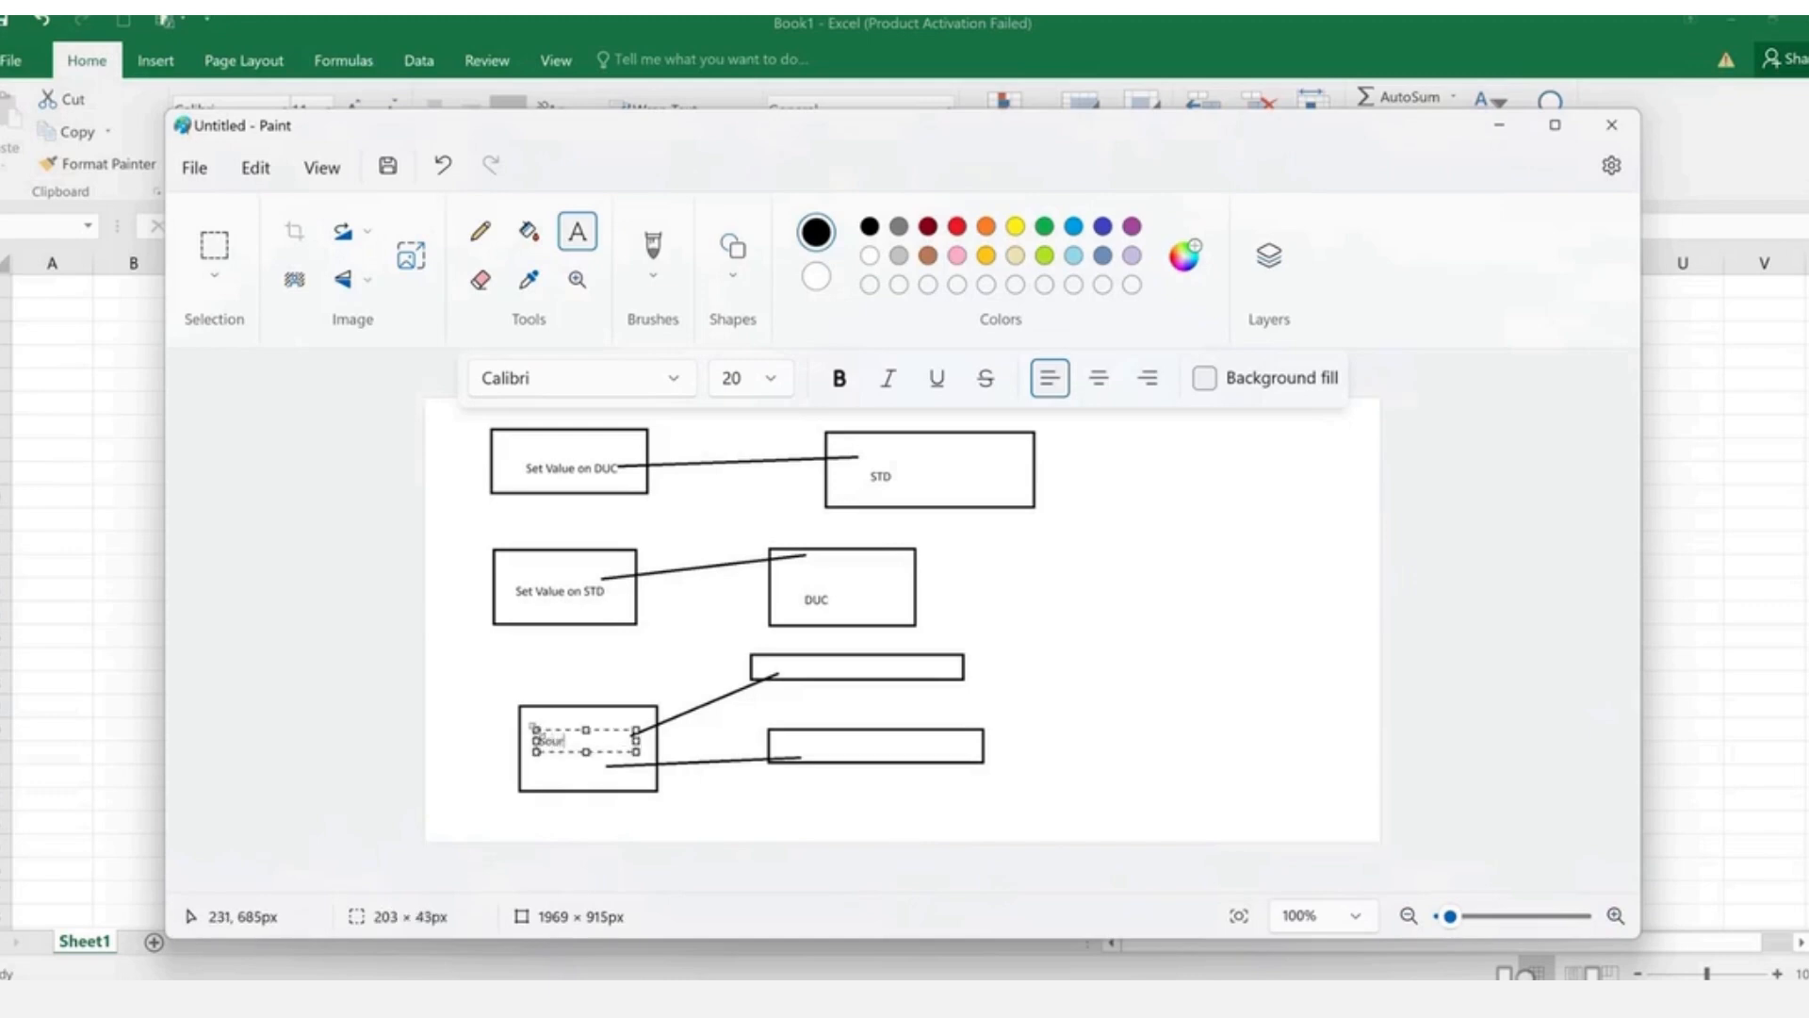
{"action": "left_click", "coordinate": [832, 698]}
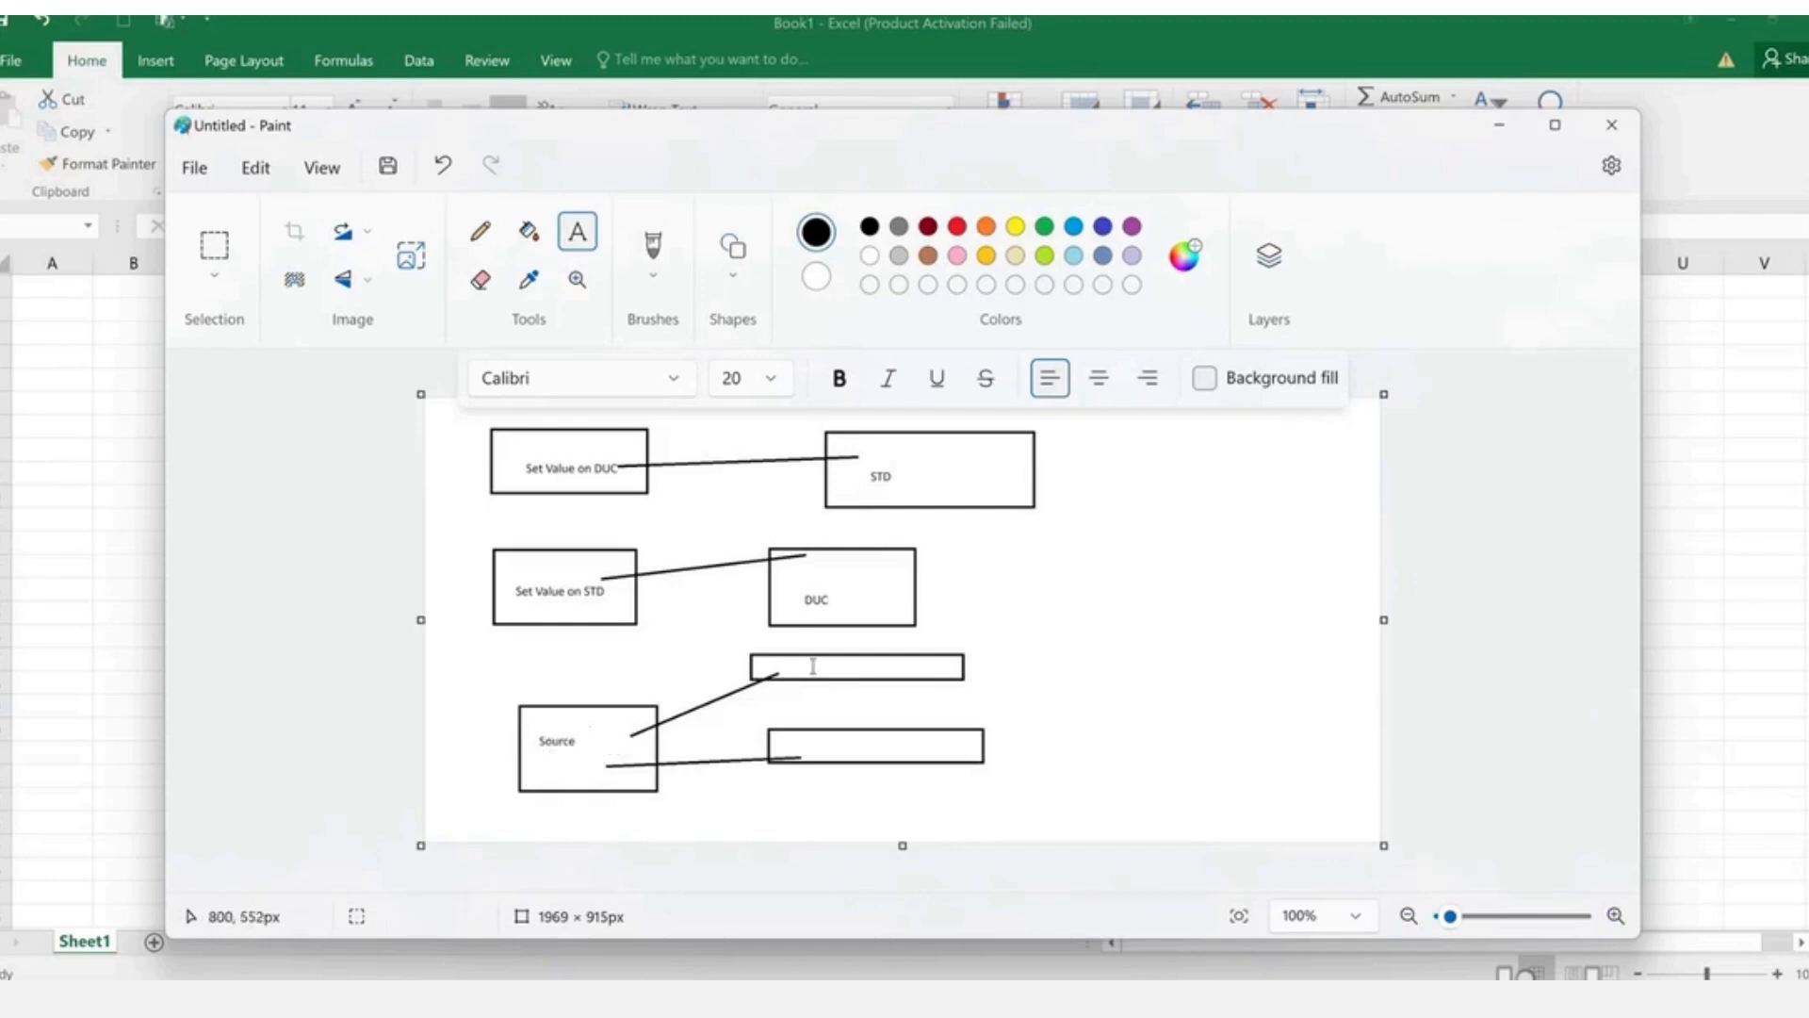
{"action": "left_click", "coordinate": [813, 665]}
{"action": "type", "text": "DUC"}
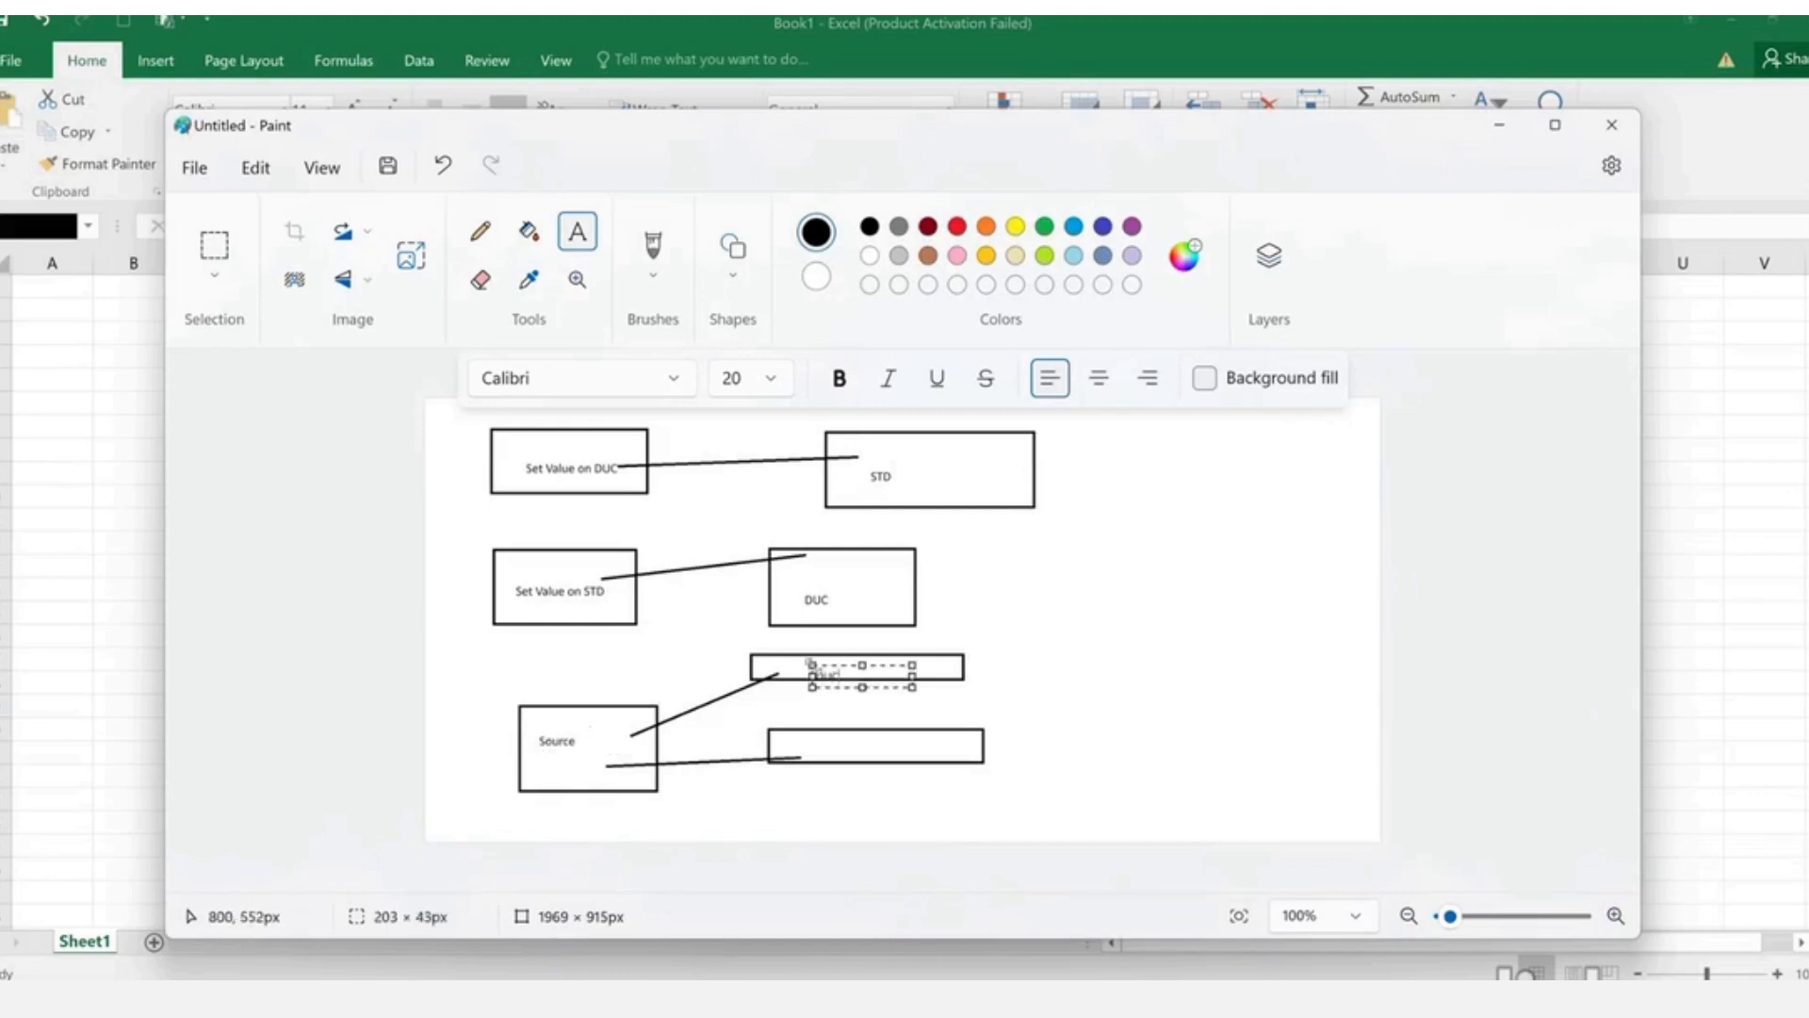
{"action": "left_click", "coordinate": [822, 754]}
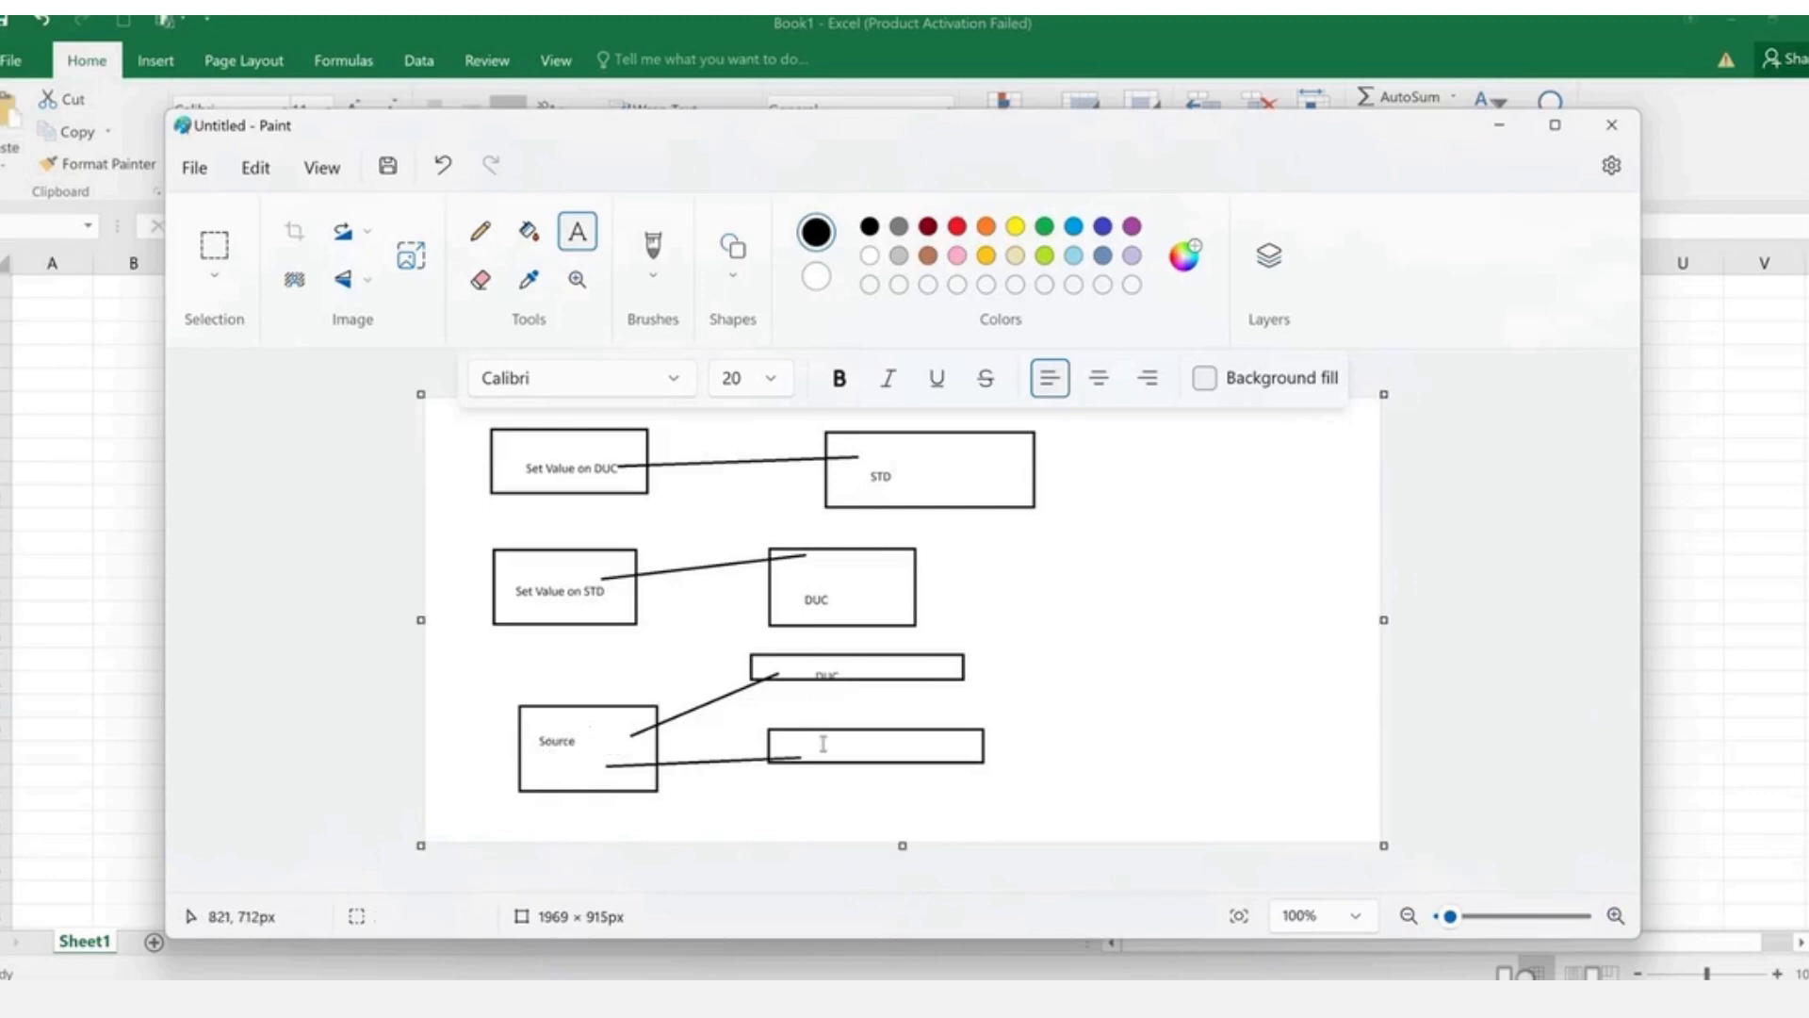
{"action": "left_click", "coordinate": [821, 742]}
{"action": "type", "text": "STD"}
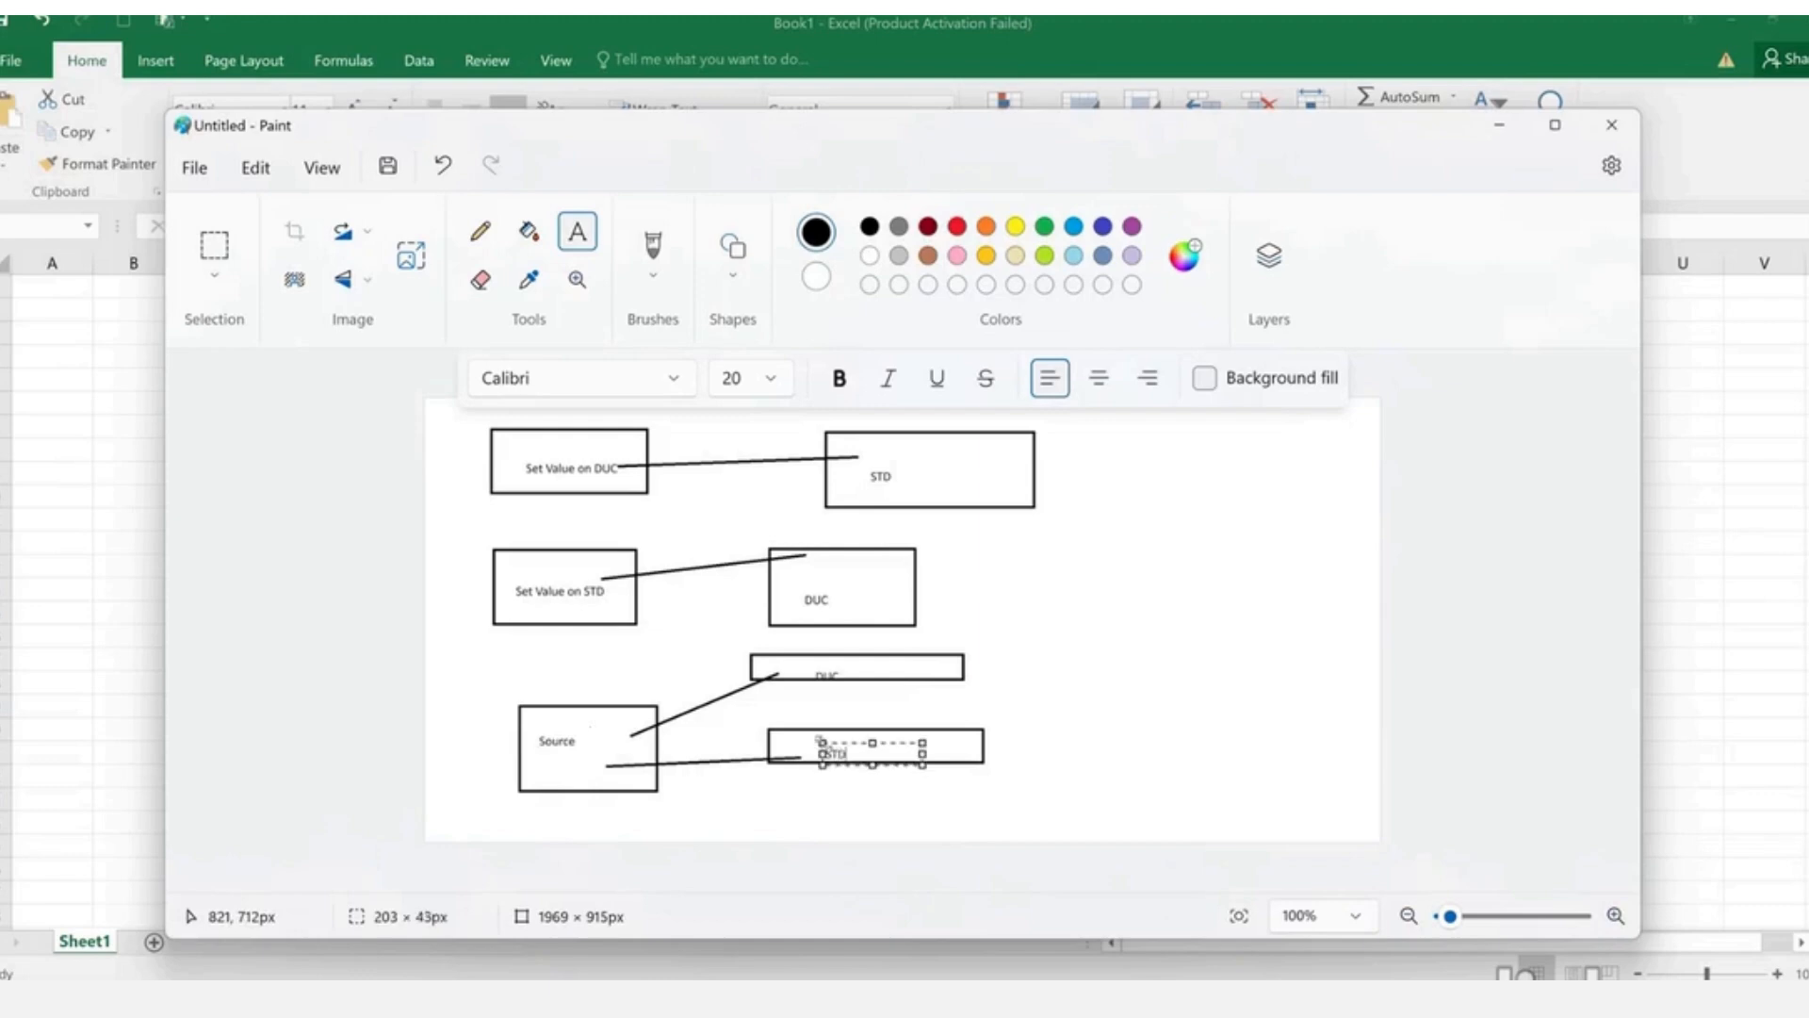
{"action": "left_click", "coordinate": [1069, 708]}
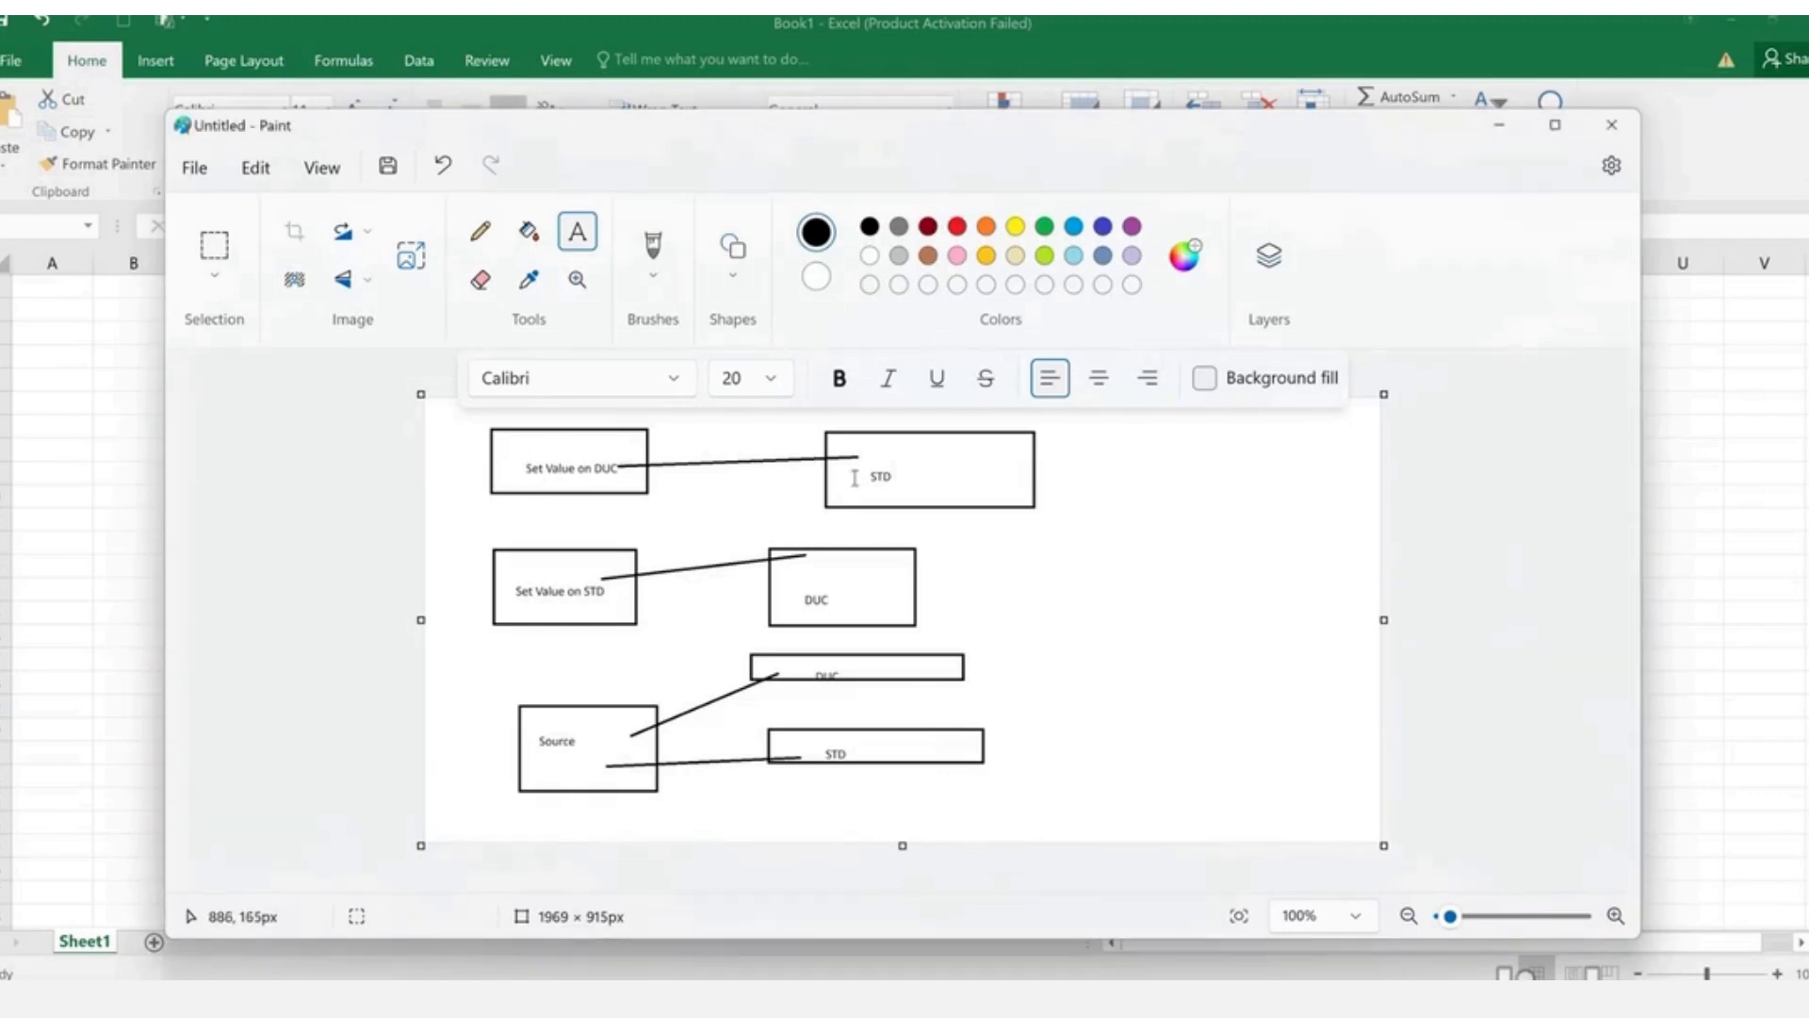
{"action": "key", "text": "alt+Tab"}
{"action": "key", "text": "alt+Tab"}
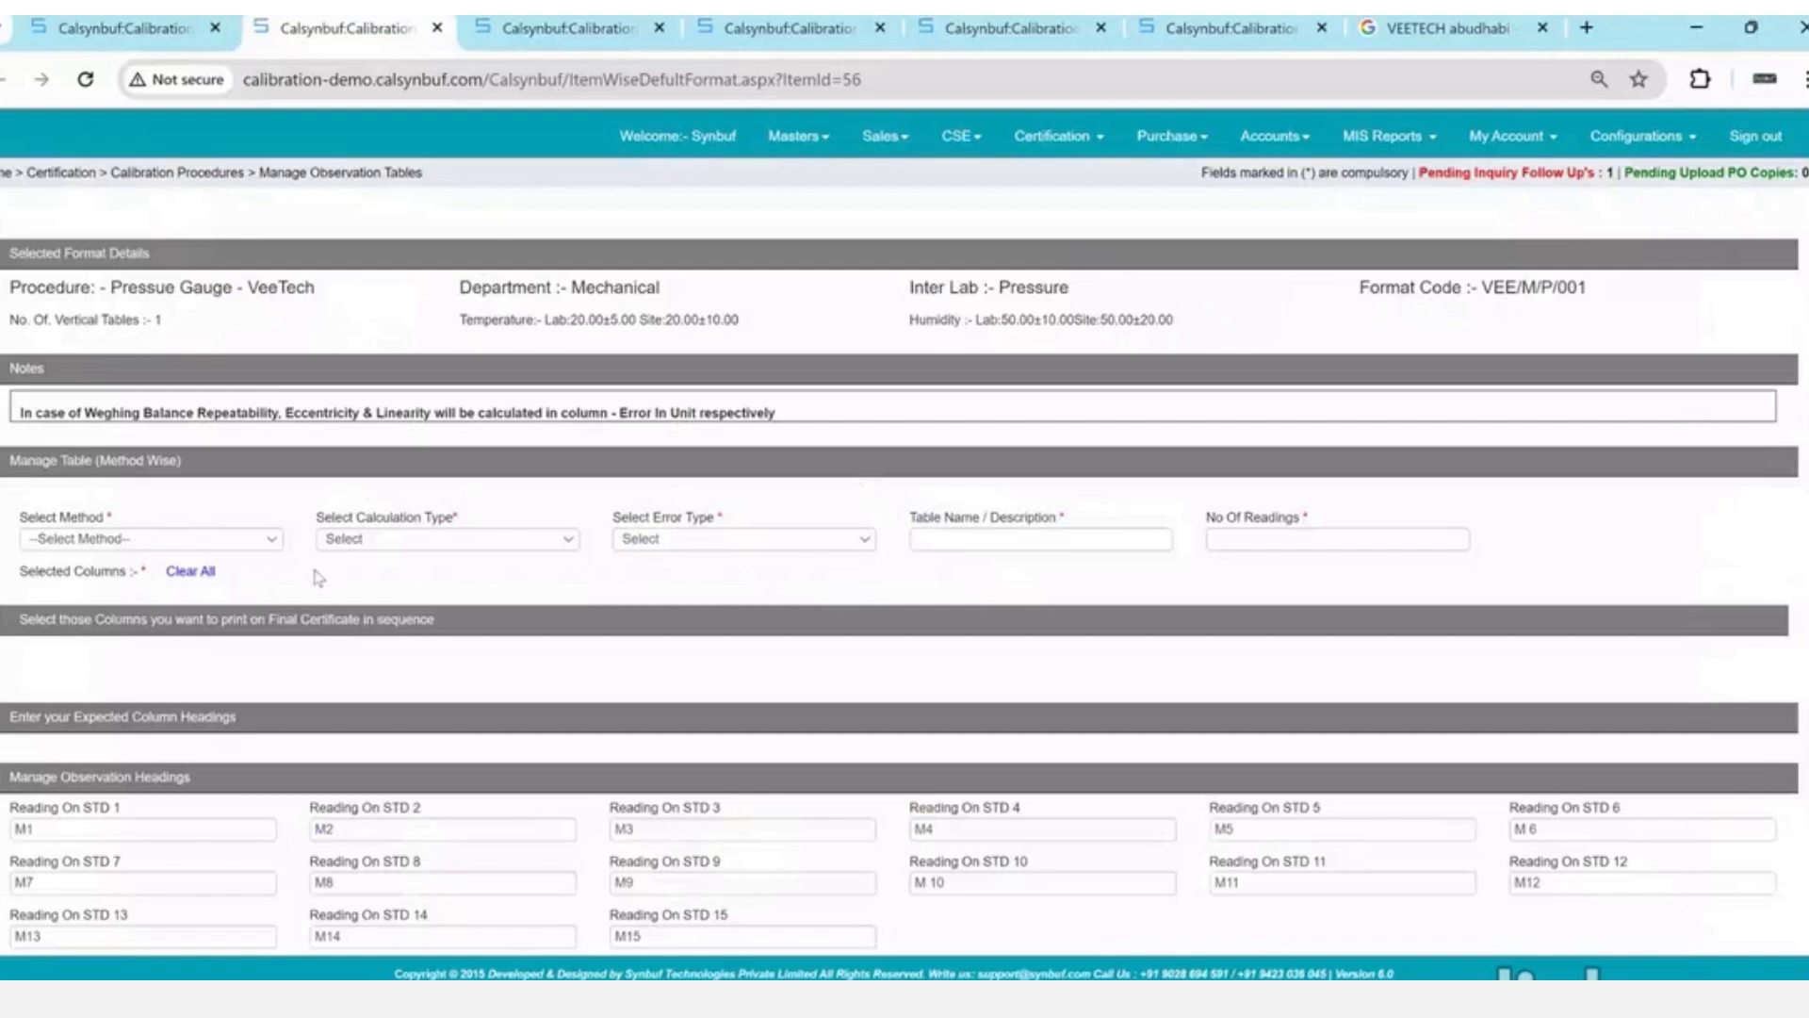
- Set Method to Pressure, Calculation Type to Direct and Error Type to Normal
{"action": "left_click", "coordinate": [232, 545]}
{"action": "key", "text": "Down"}
{"action": "key", "text": "Return"}
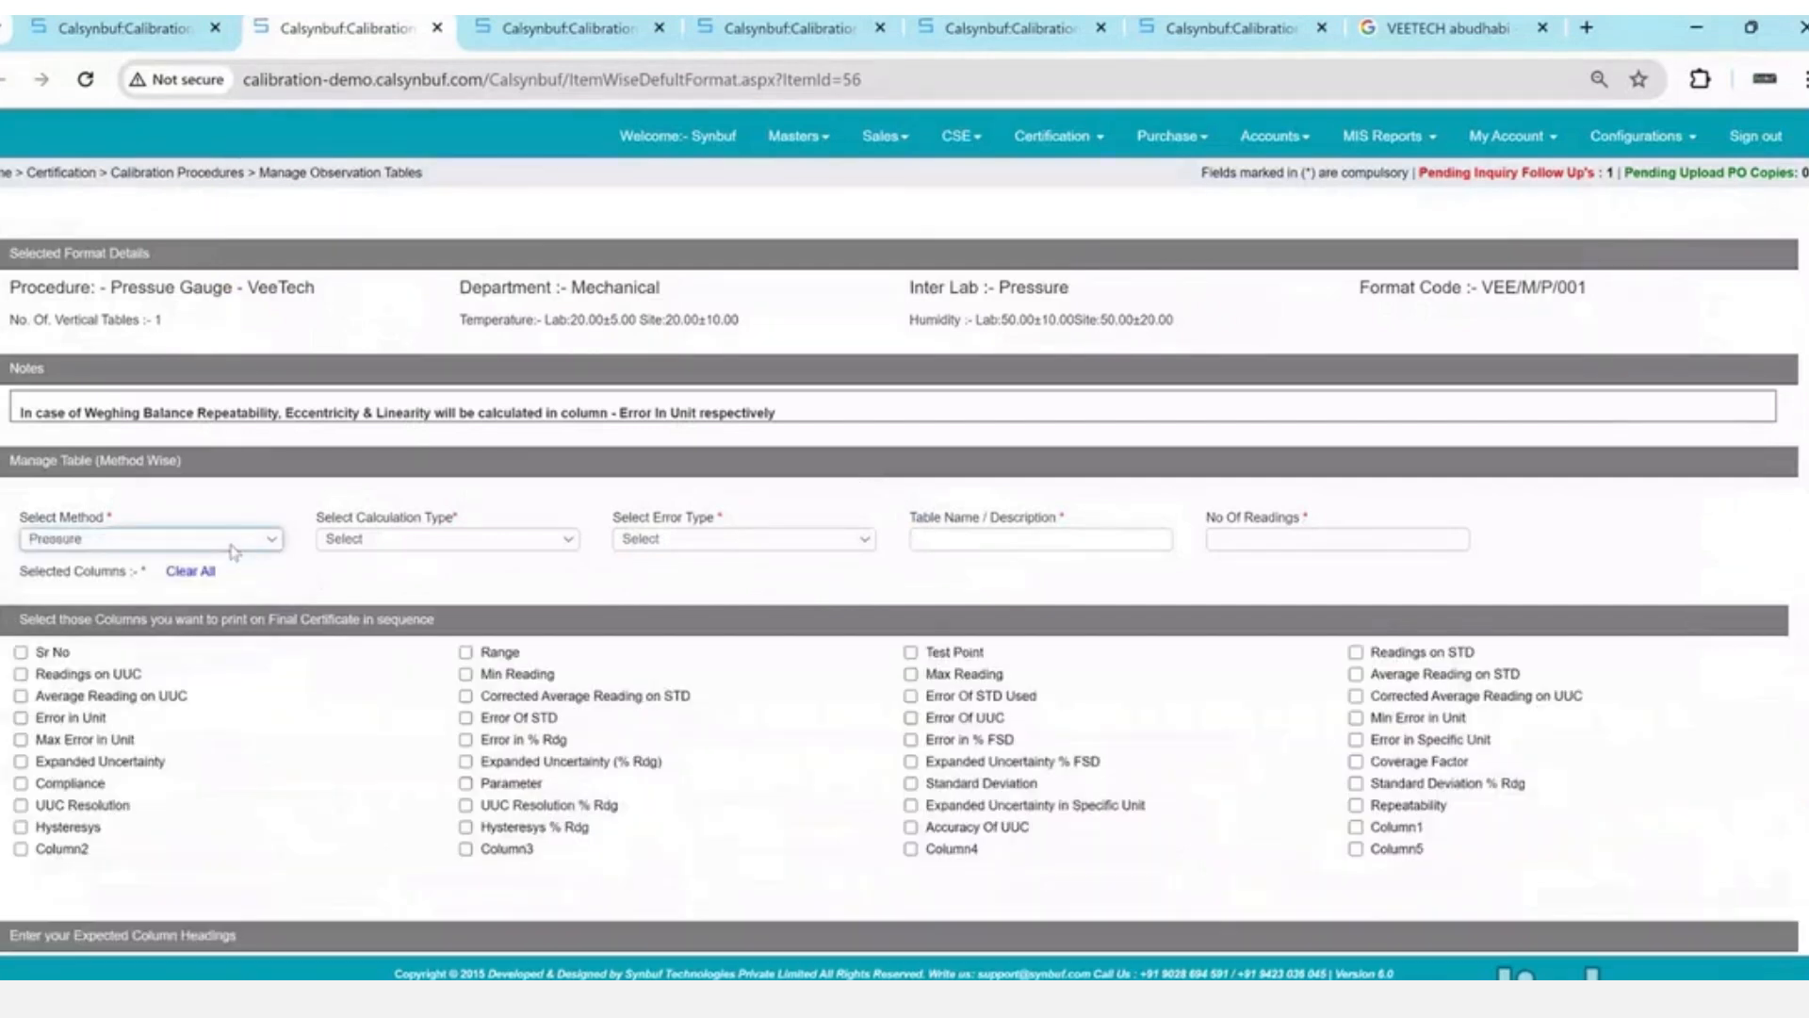
{"action": "left_click", "coordinate": [445, 540]}
{"action": "key", "text": "Down"}
{"action": "key", "text": "Return"}
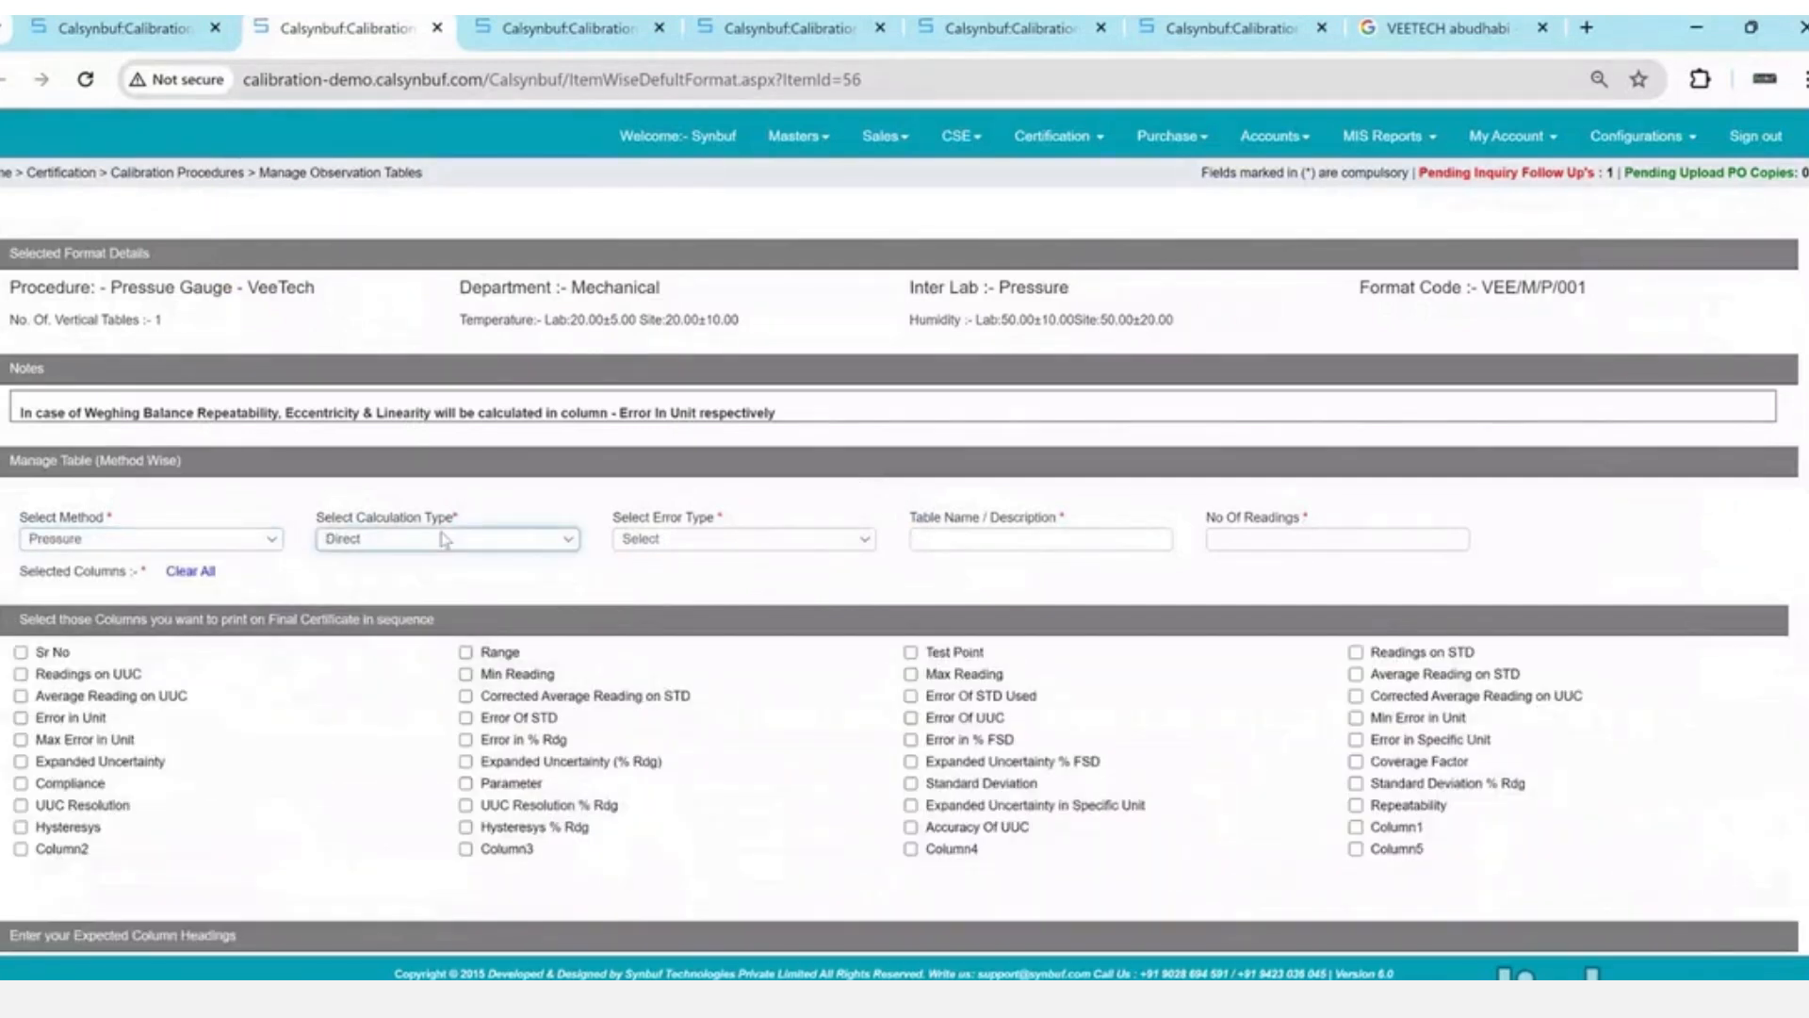
{"action": "left_click_drag", "start_coordinate": [699, 520], "coordinate": [700, 534]}
{"action": "left_click", "coordinate": [700, 545]}
{"action": "key", "text": "Down"}
{"action": "key", "text": "Return"}
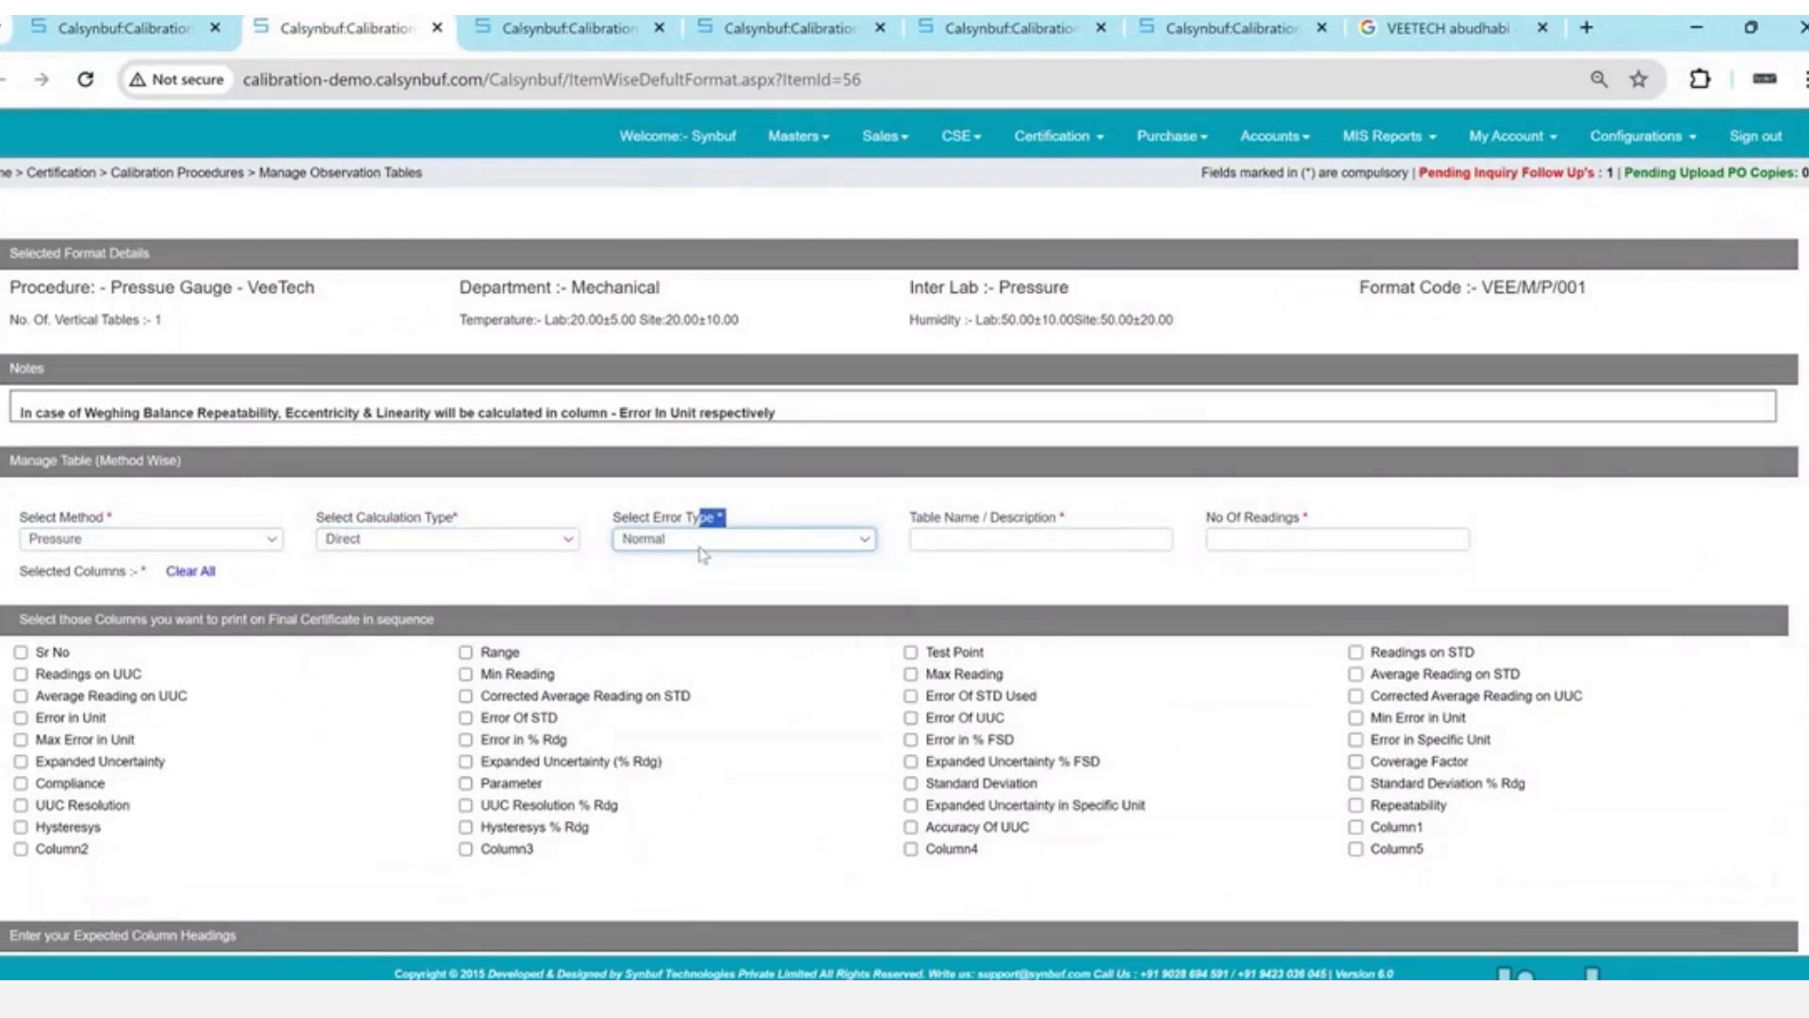
- Enter 'Pressue' as the table name and 4 as the number of readings
{"action": "left_click", "coordinate": [996, 539]}
{"action": "type", "text": "Pre"}
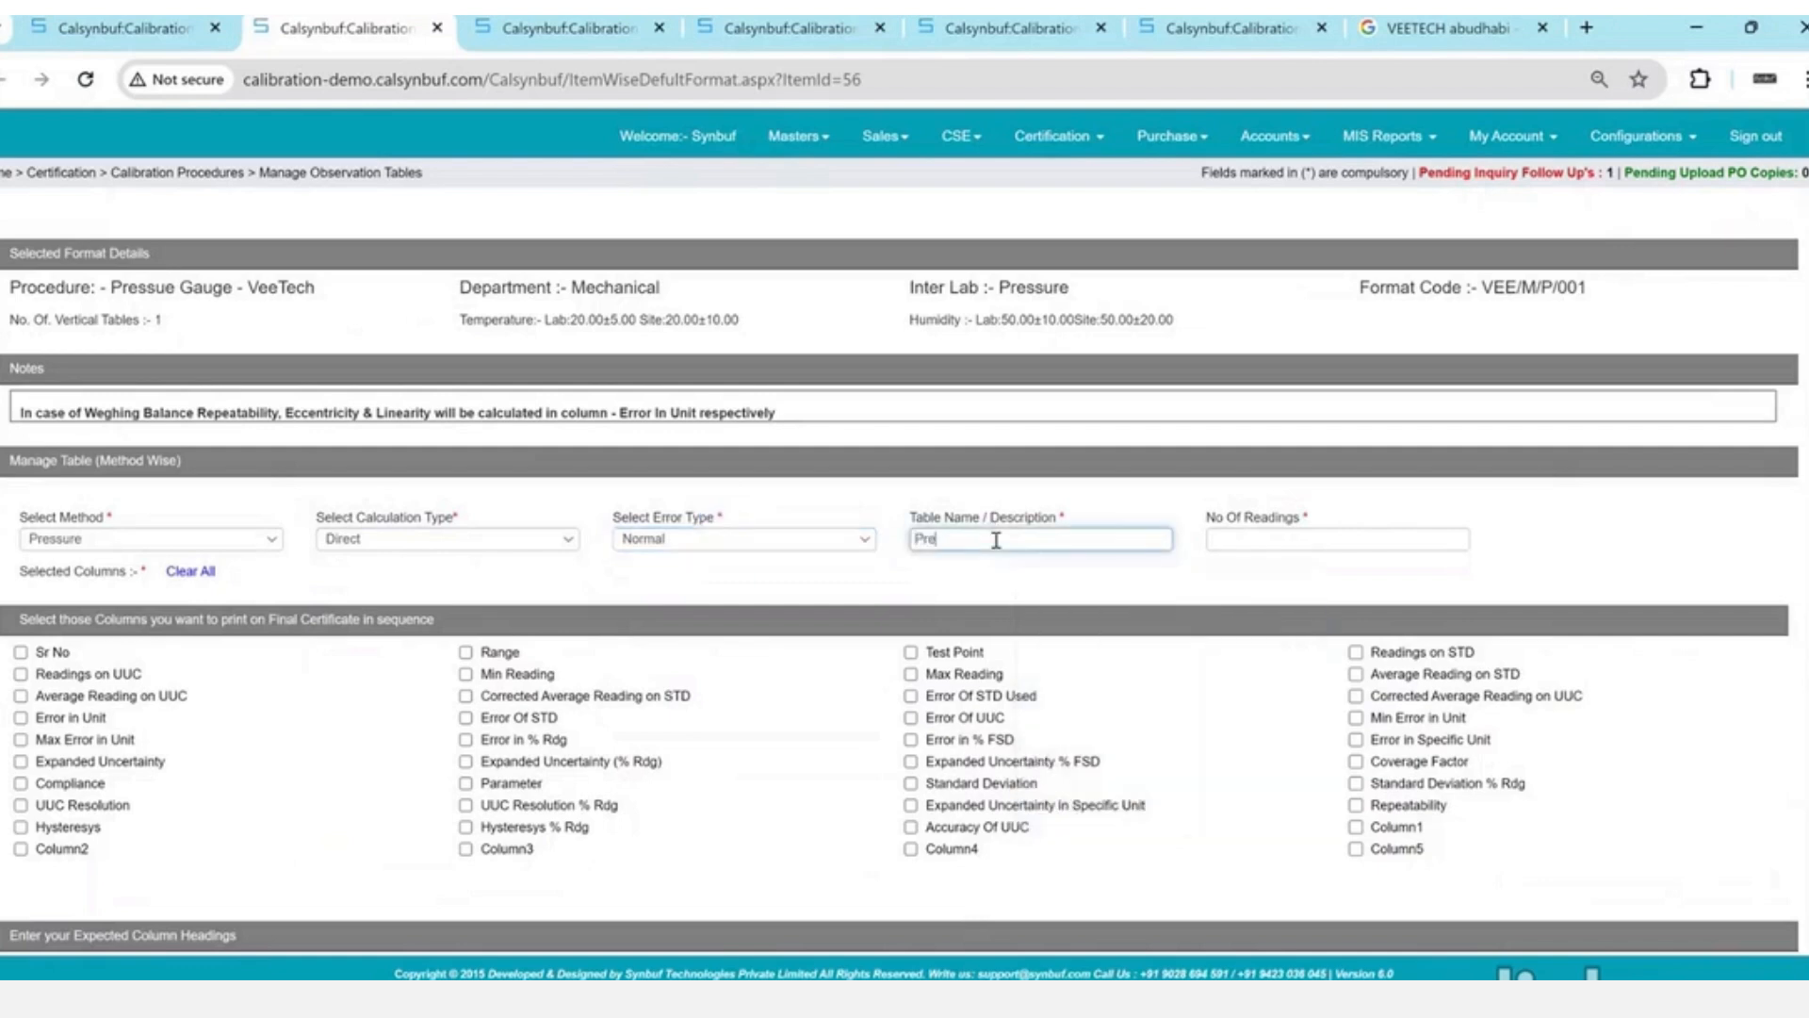
{"action": "type", "text": "ssue"}
{"action": "key", "text": "Tab"}
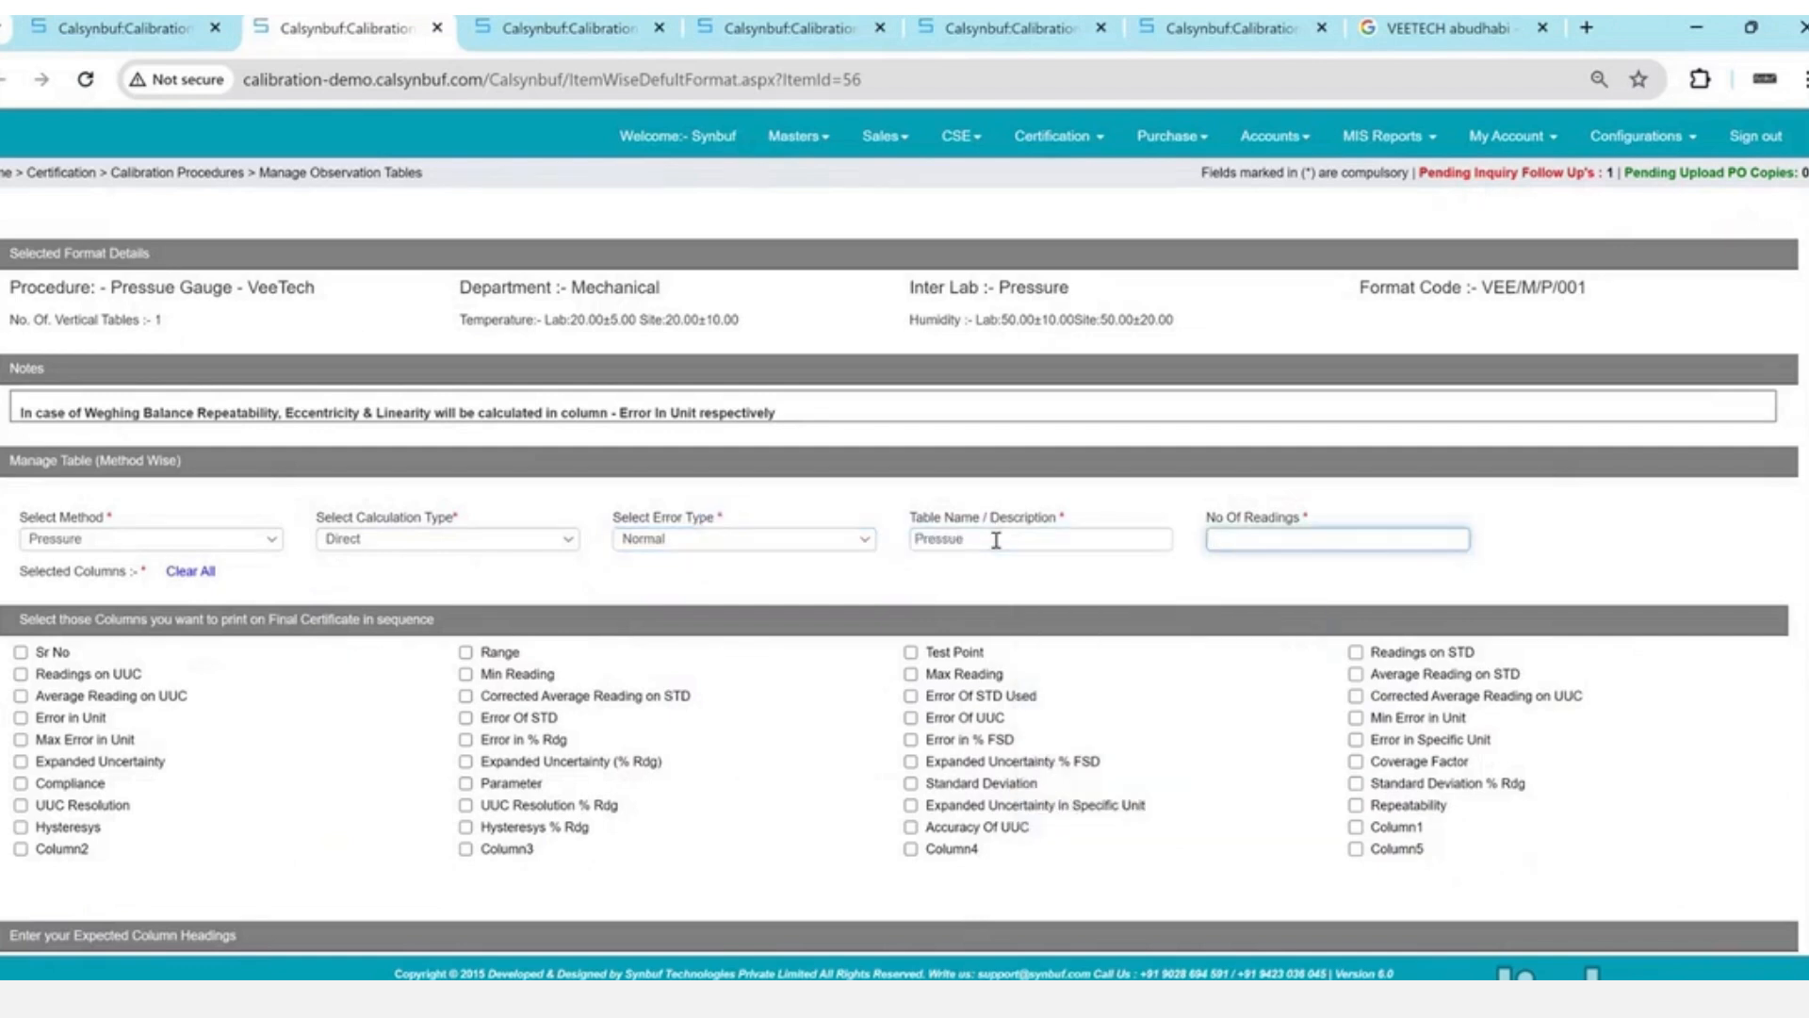
{"action": "key", "text": "shift+Tab"}
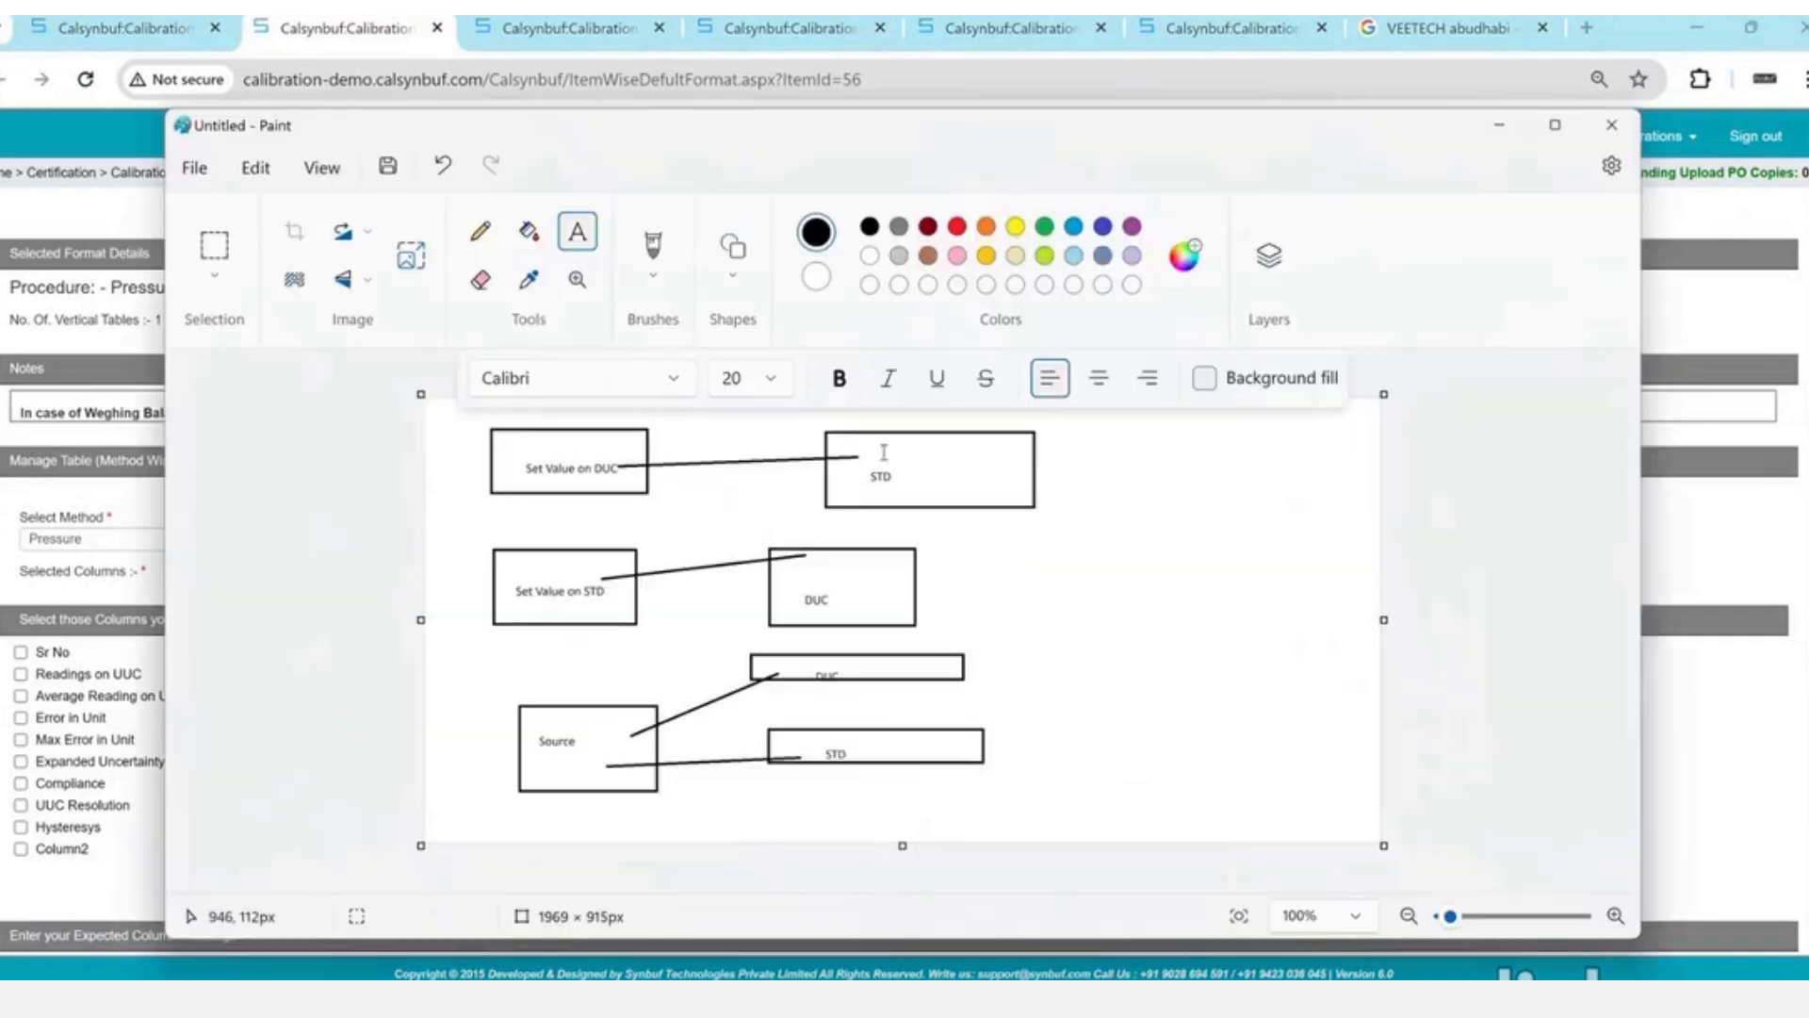
{"action": "key", "text": "alt+Tab"}
{"action": "left_click", "coordinate": [1249, 537]}
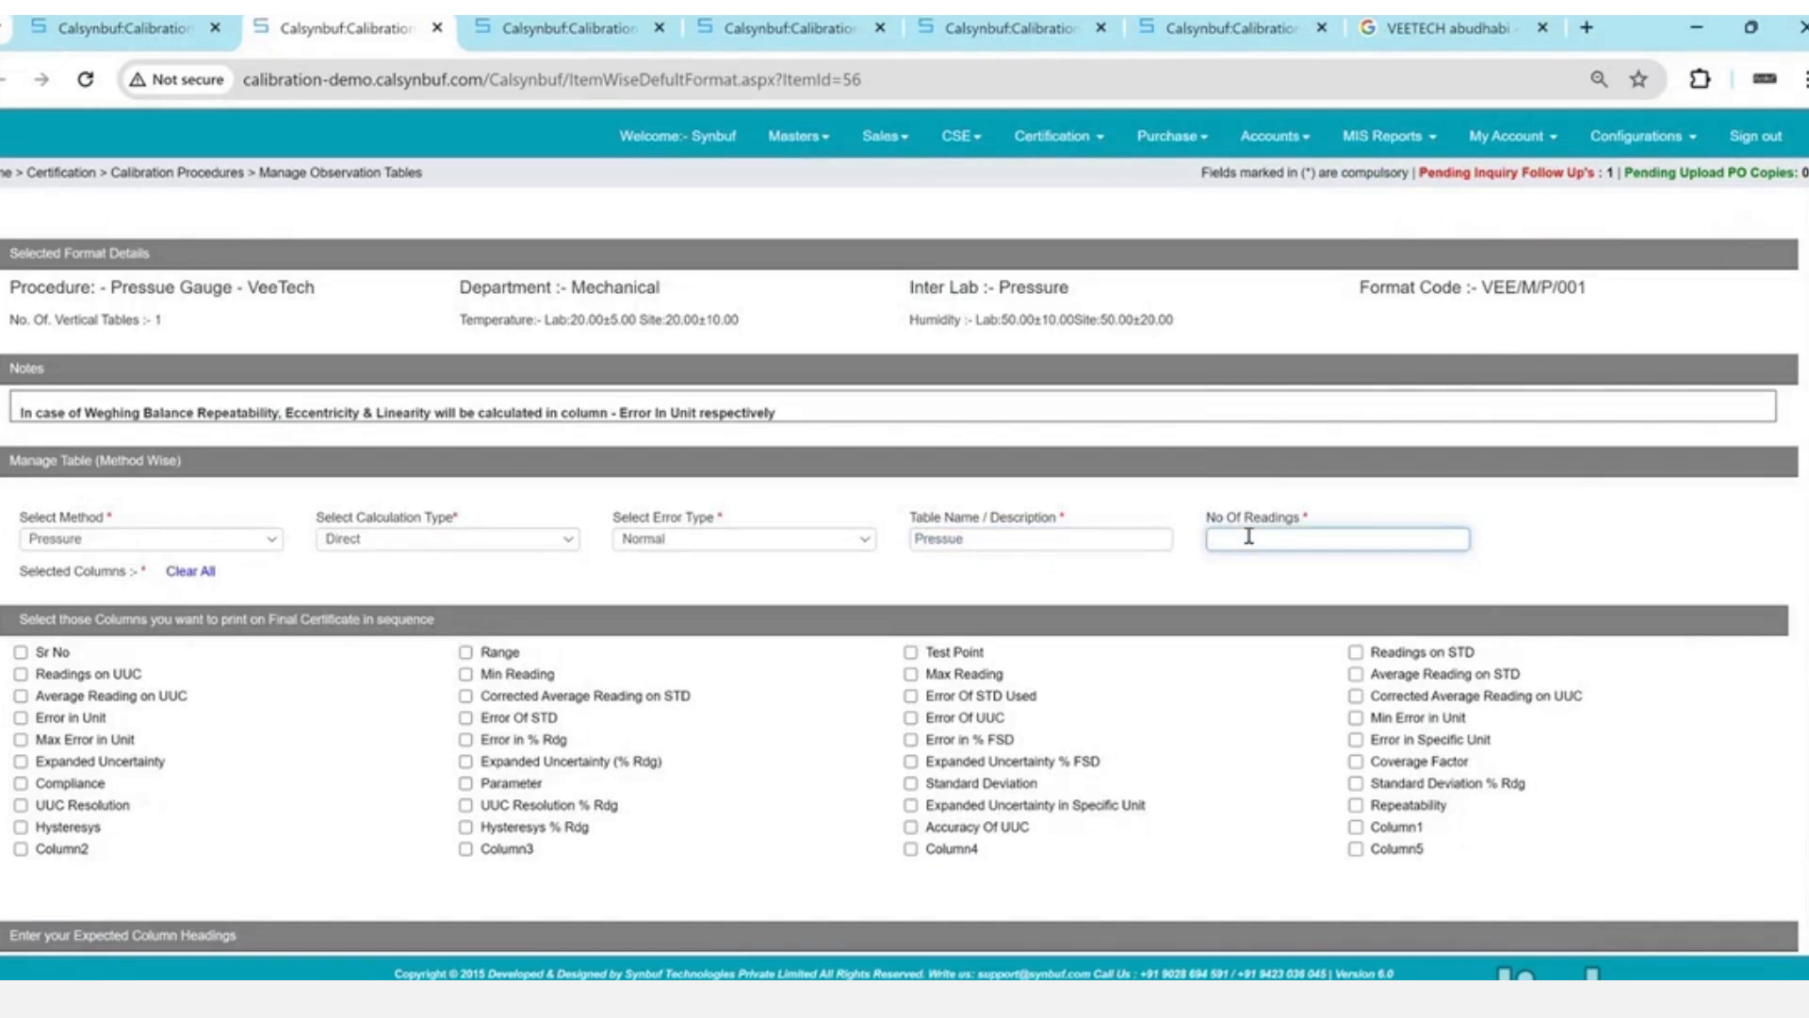
{"action": "type", "text": "4"}
{"action": "left_click", "coordinate": [1133, 572]}
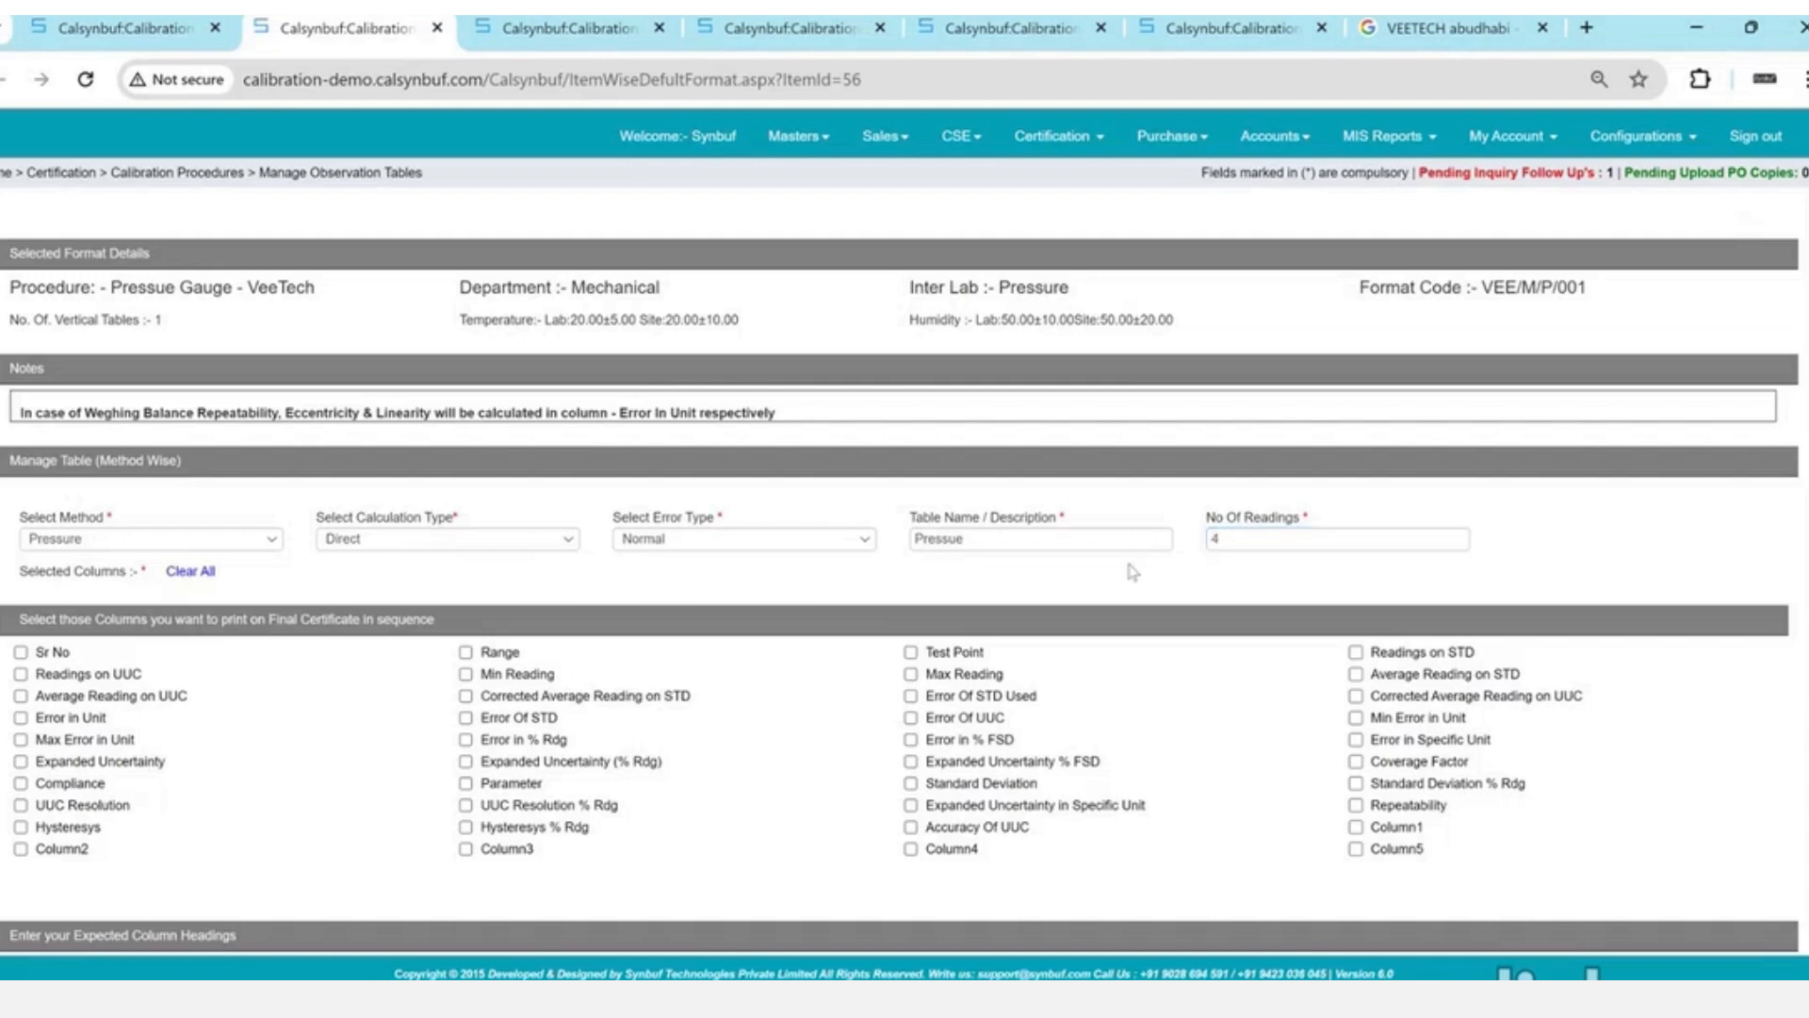
{"action": "key", "text": "alt+Tab"}
{"action": "key", "text": "alt+Tab"}
{"action": "key", "text": "alt+Tab"}
{"action": "key", "text": "Tab"}
{"action": "key", "text": "Tab"}
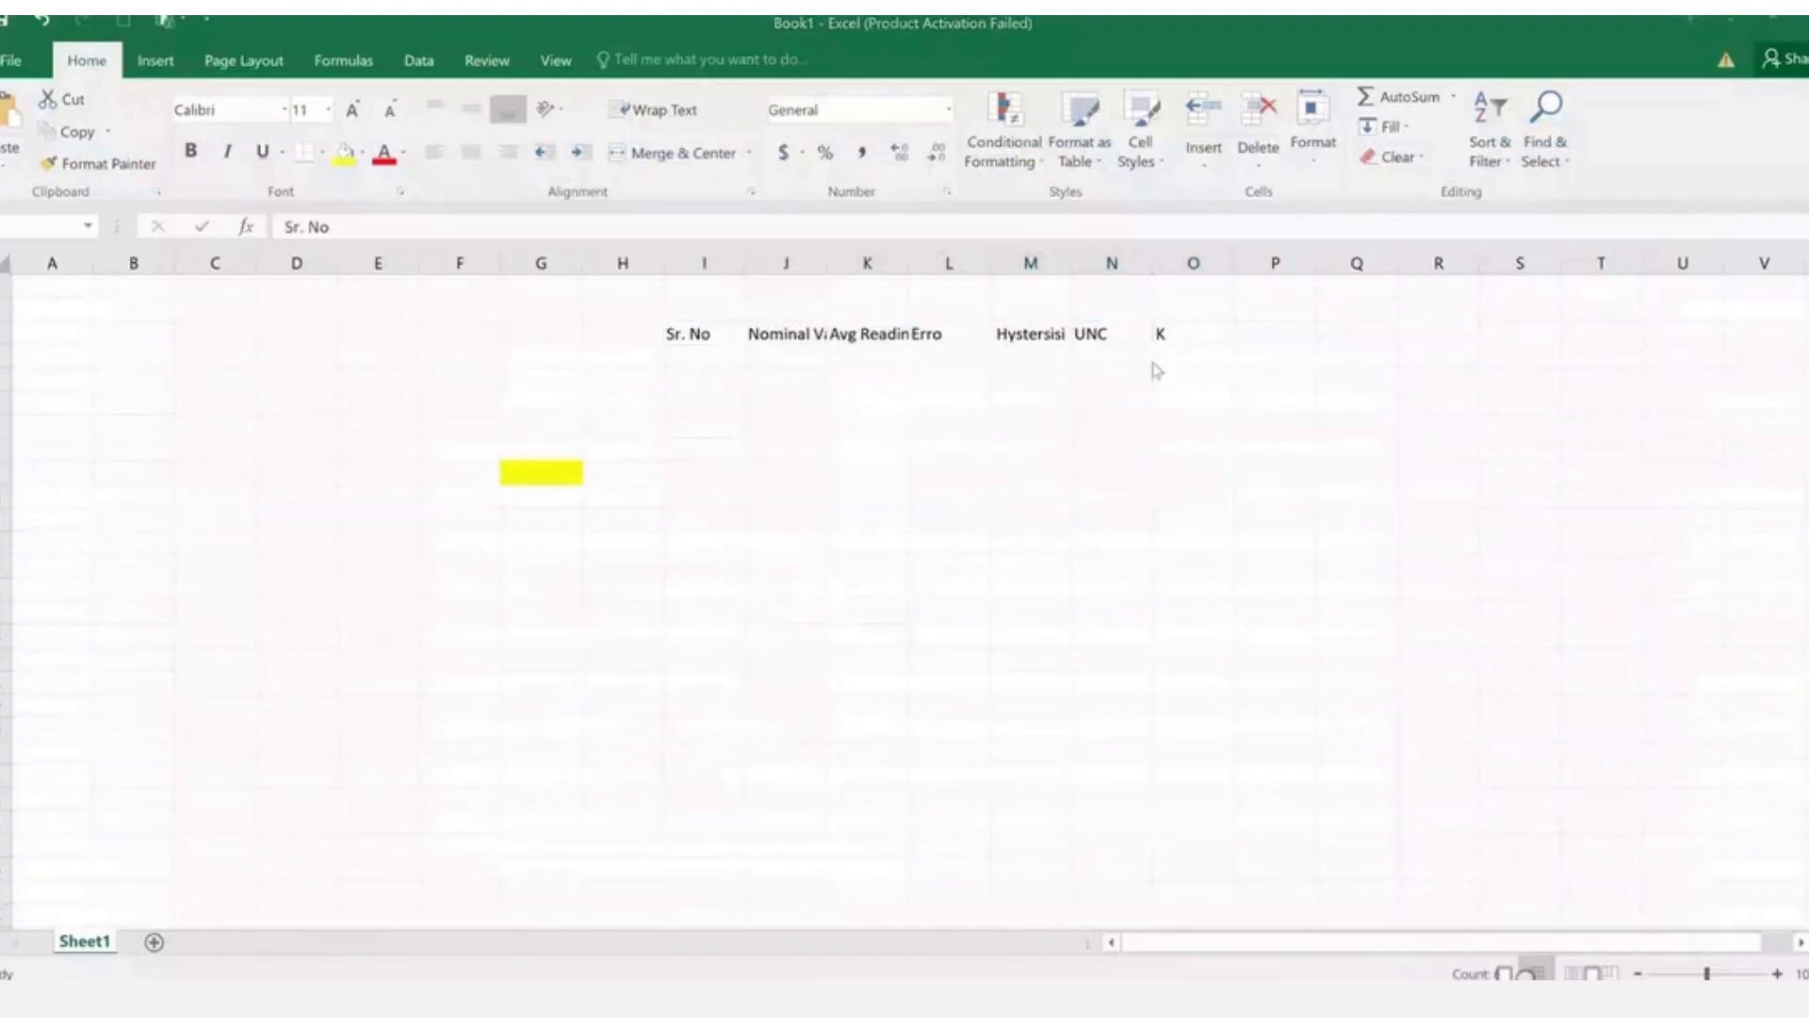
- Tick Sr No, Test Point, Readings and Average Reading on STD, Error in Unit, Expanded Uncertainty, Coverage Factor
{"action": "key", "text": "alt+Tab"}
{"action": "key", "text": "alt+Tab"}
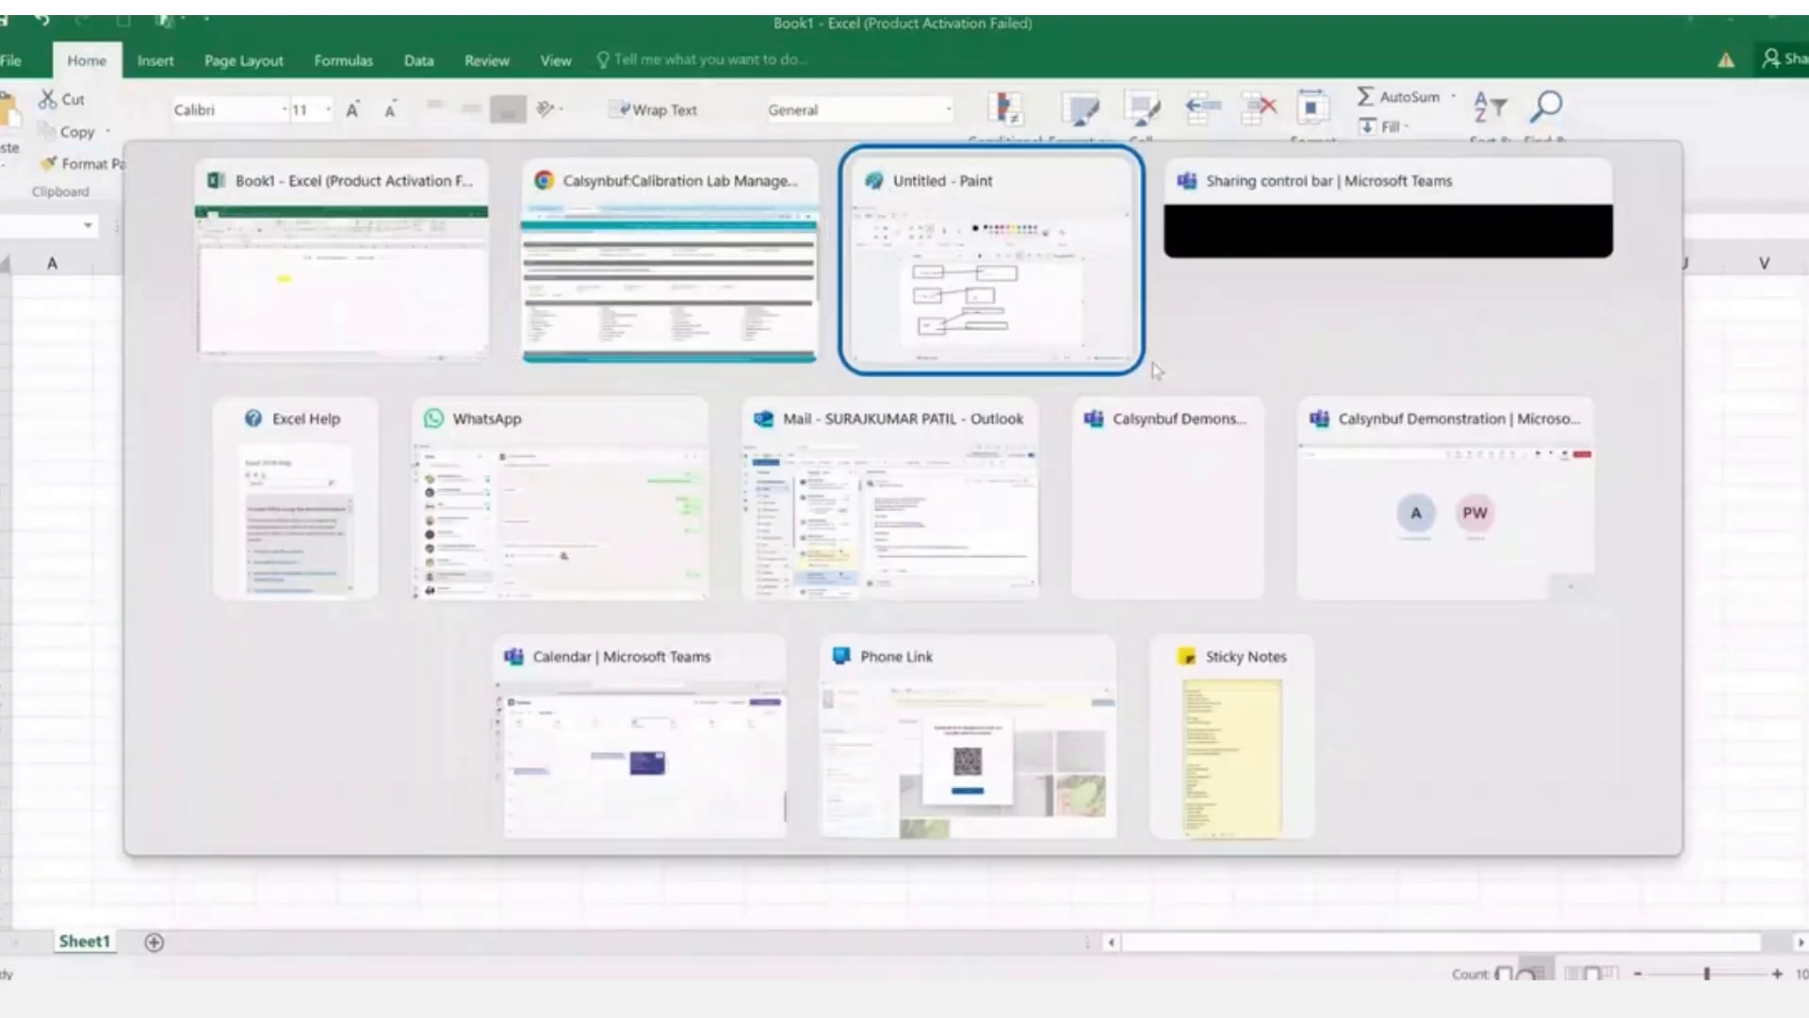
{"action": "key", "text": "alt+shift+Tab"}
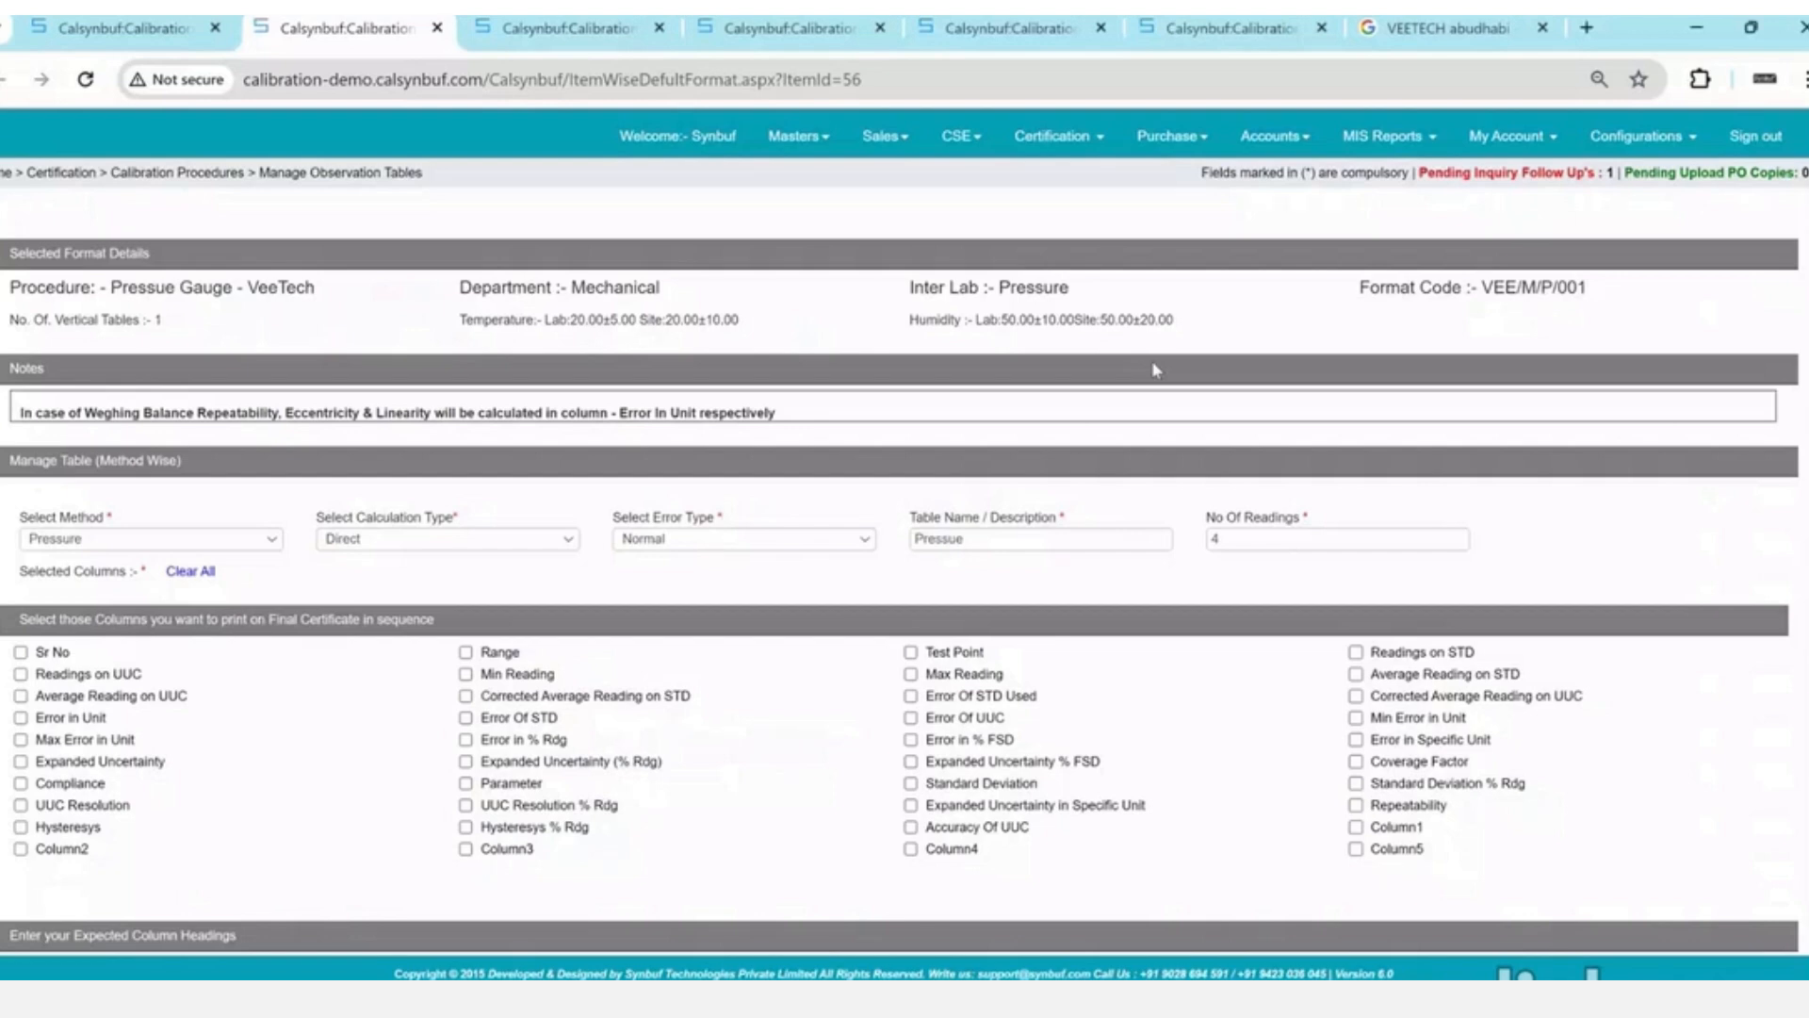
{"action": "left_click", "coordinate": [21, 652]}
{"action": "key", "text": "alt+Tab"}
{"action": "key", "text": "alt+Tab"}
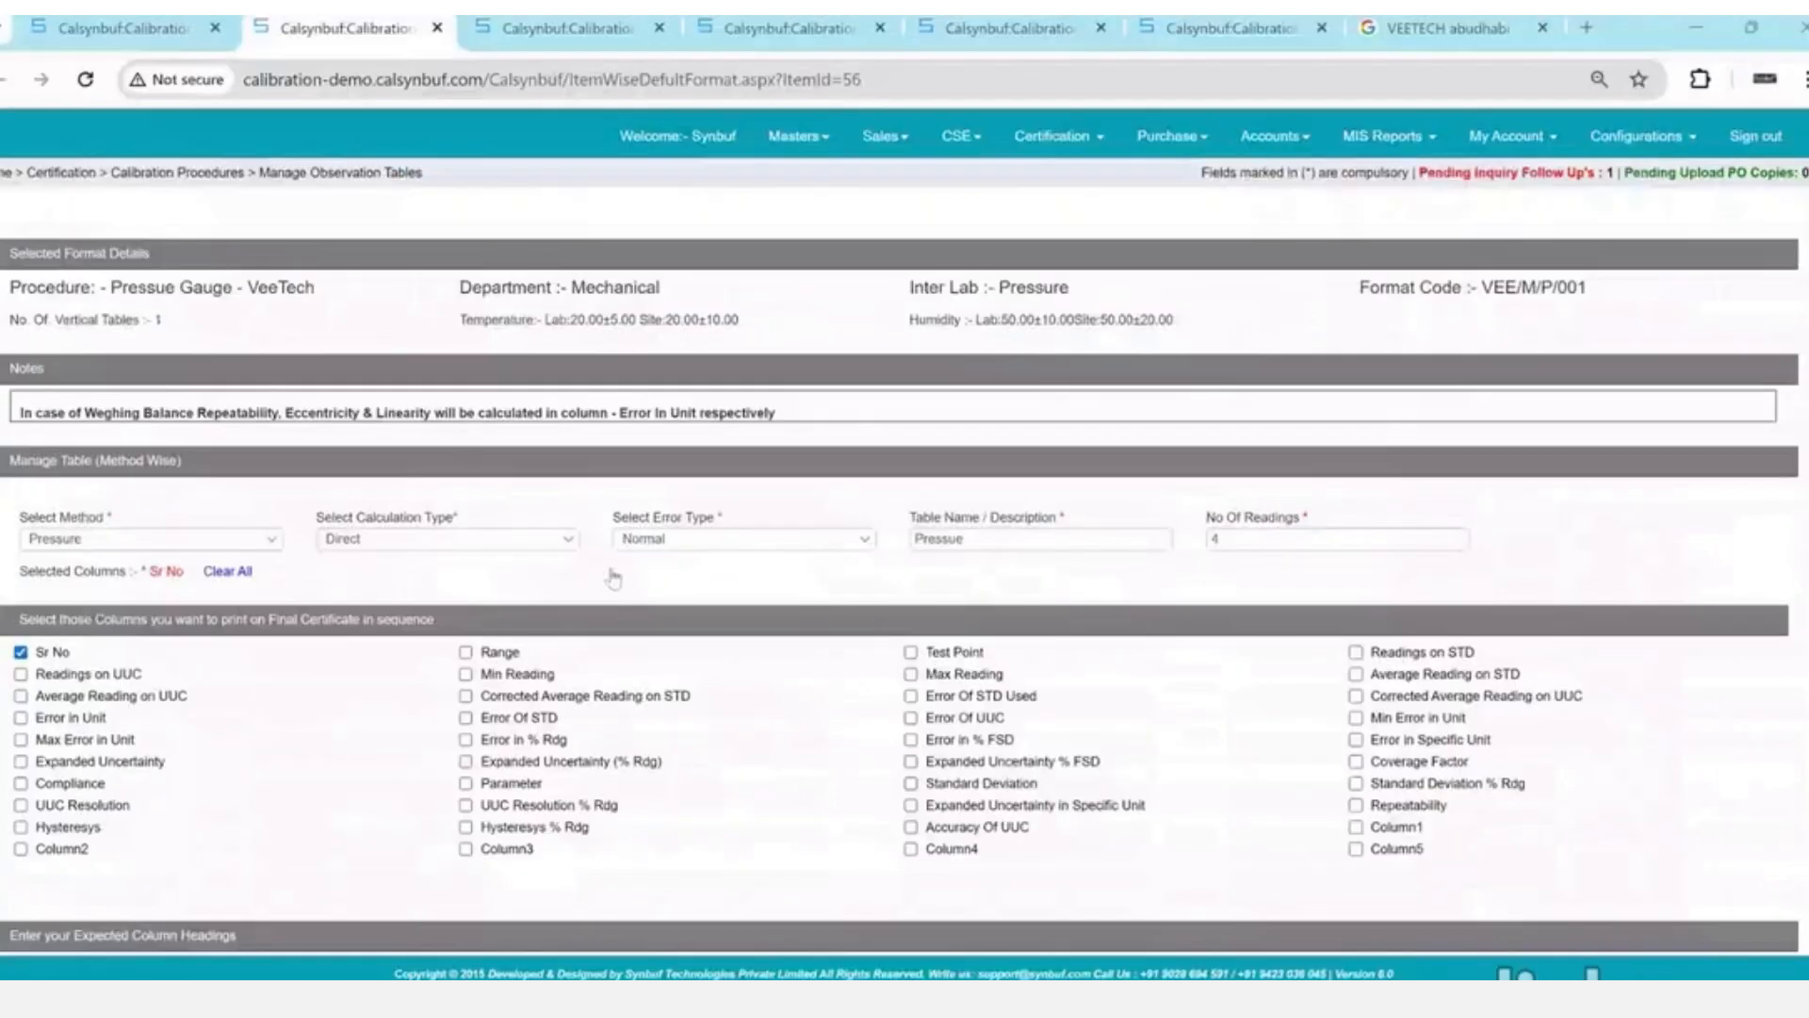
{"action": "left_click", "coordinate": [941, 654]}
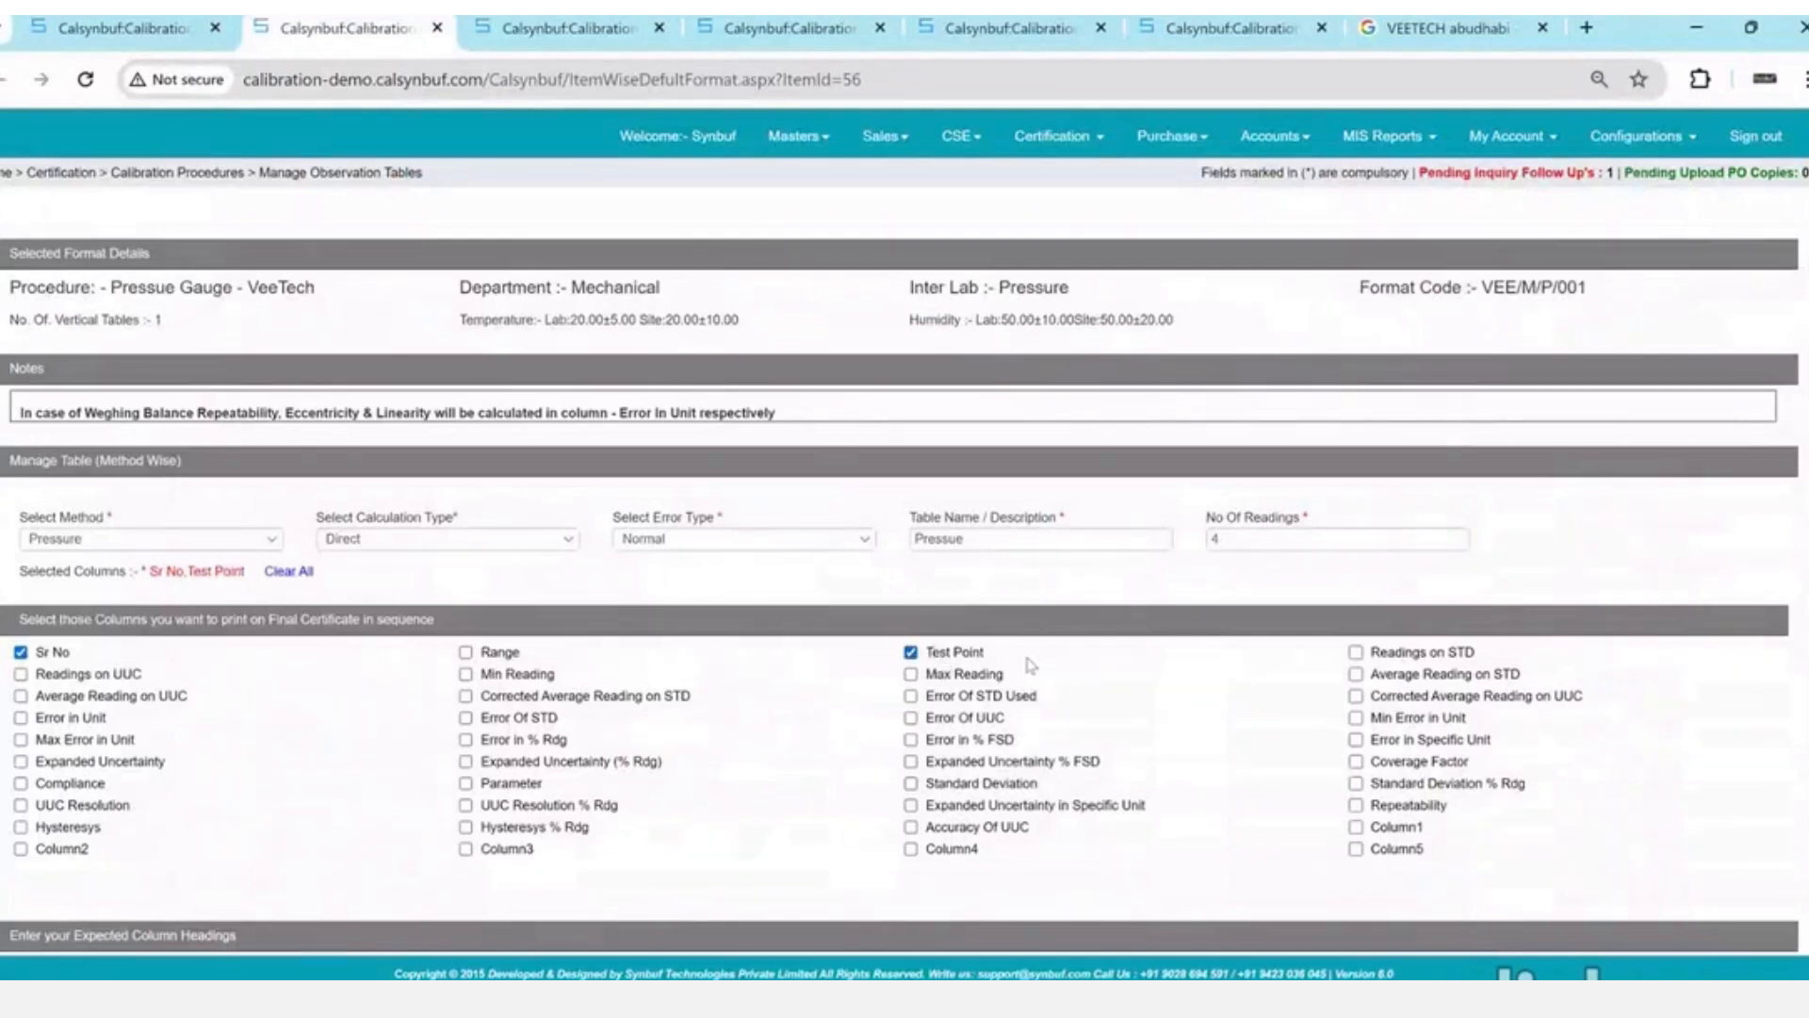
{"action": "left_click", "coordinate": [1367, 654]}
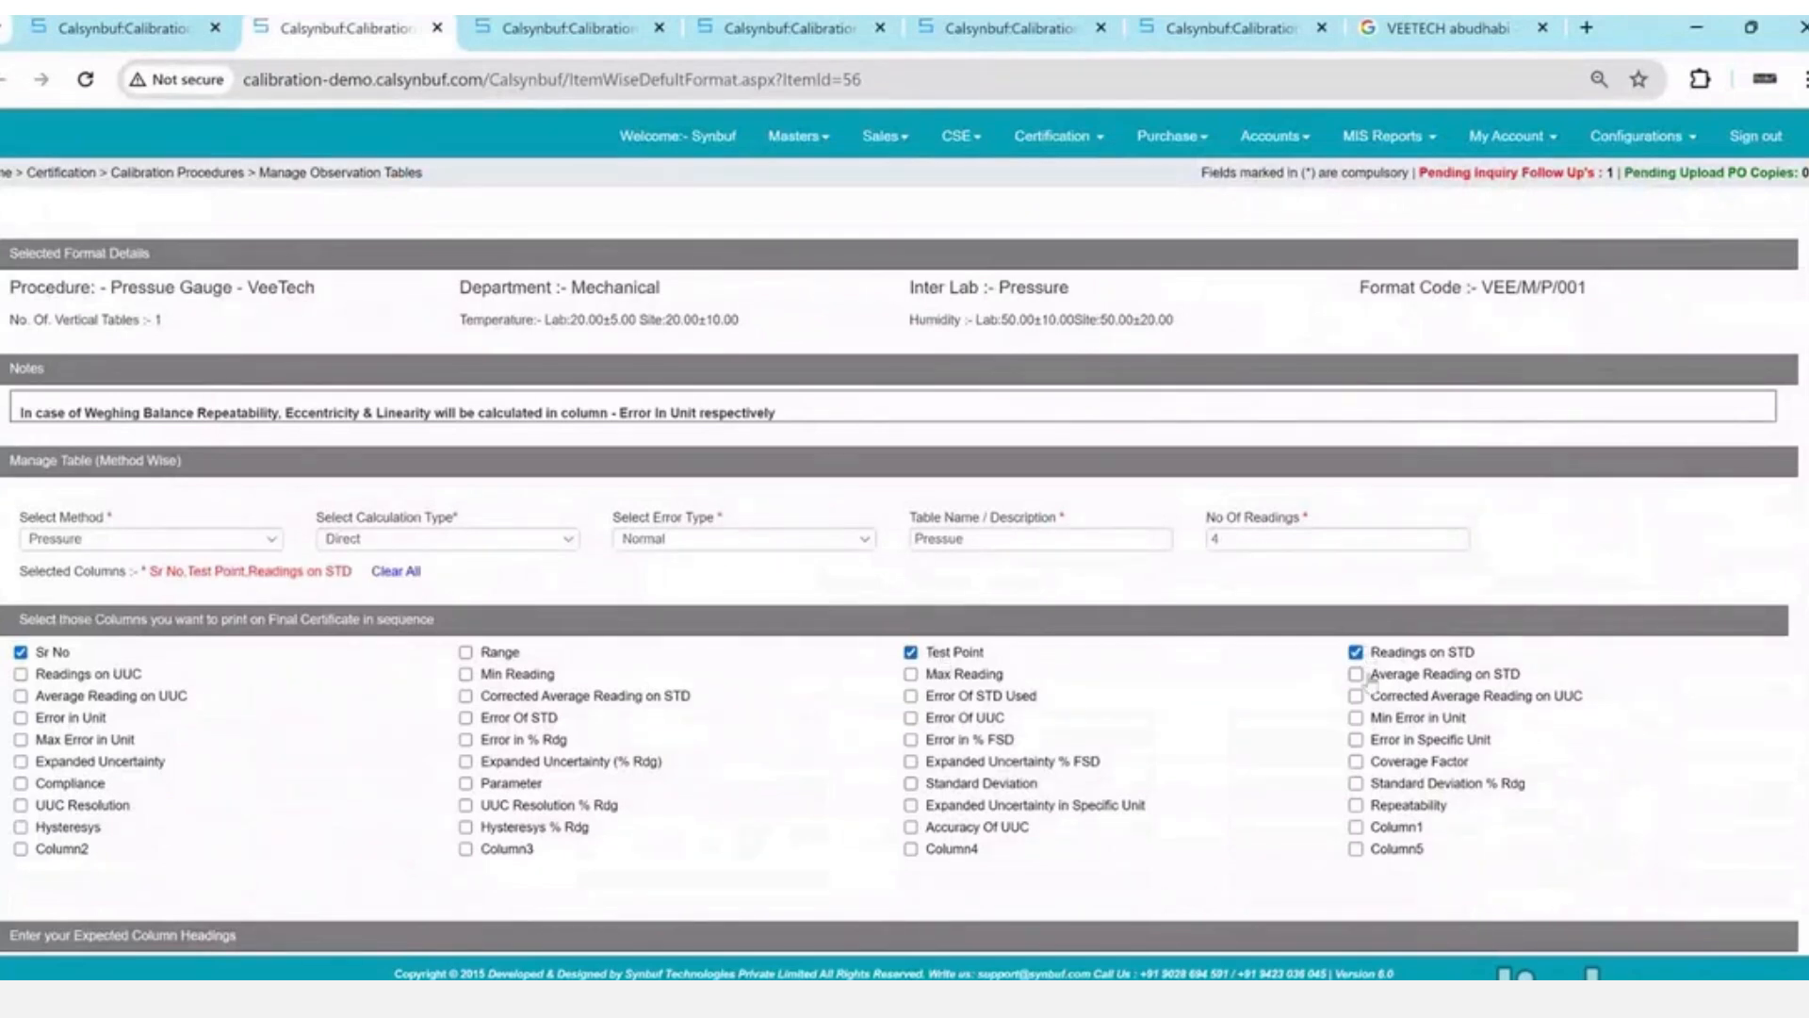
{"action": "left_click", "coordinate": [1366, 677]}
{"action": "scroll", "coordinate": [754, 640], "scroll_direction": "down", "scroll_amount": 1}
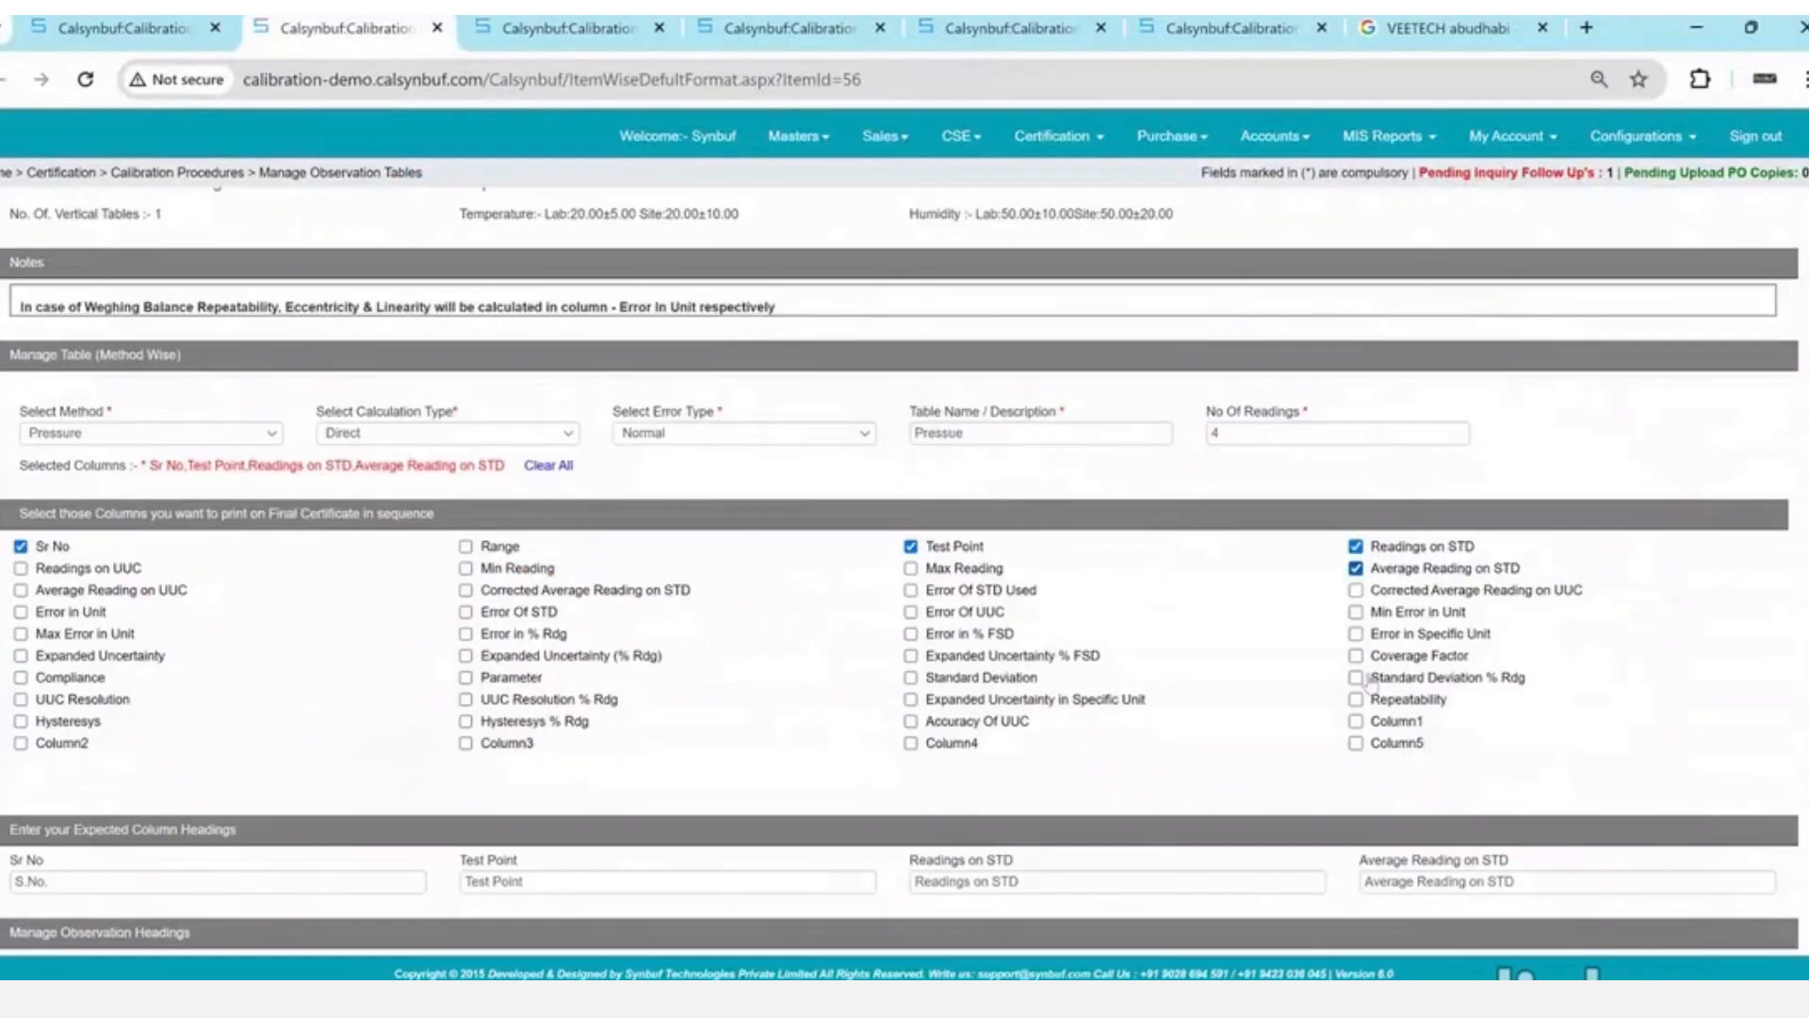
{"action": "left_click", "coordinate": [109, 611]}
{"action": "left_click", "coordinate": [94, 655]}
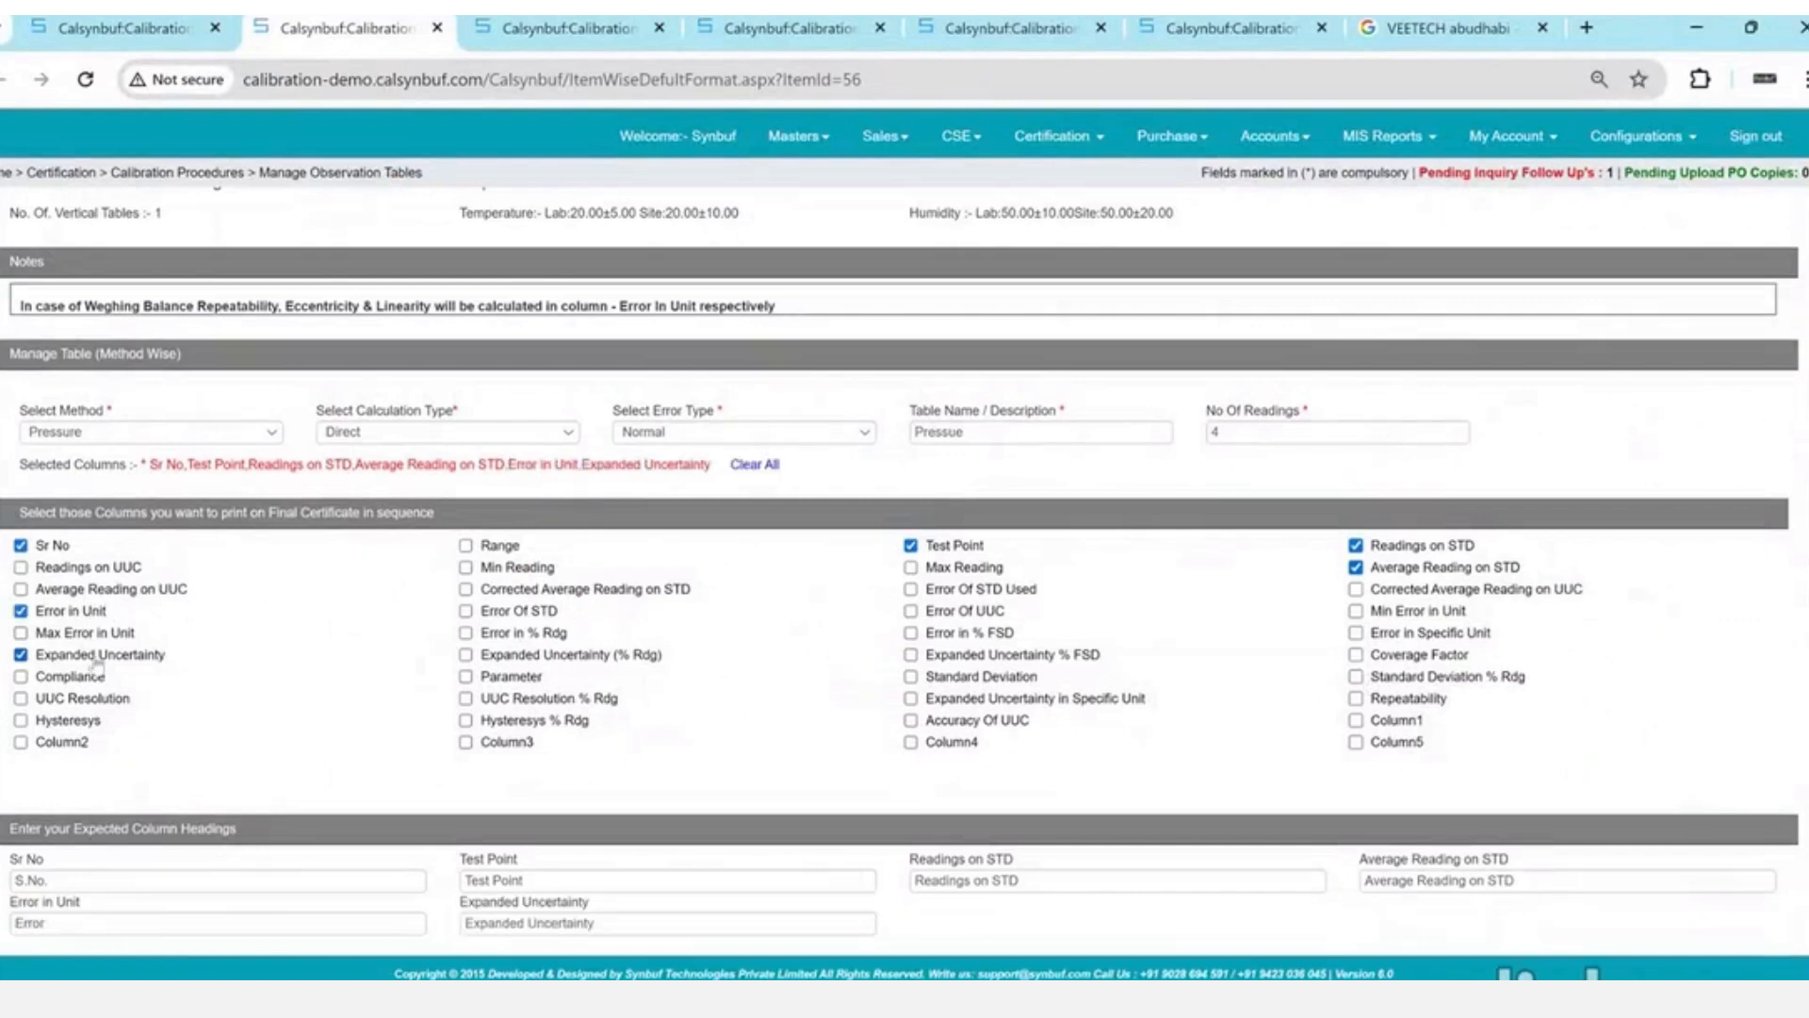
{"action": "left_click", "coordinate": [1449, 658]}
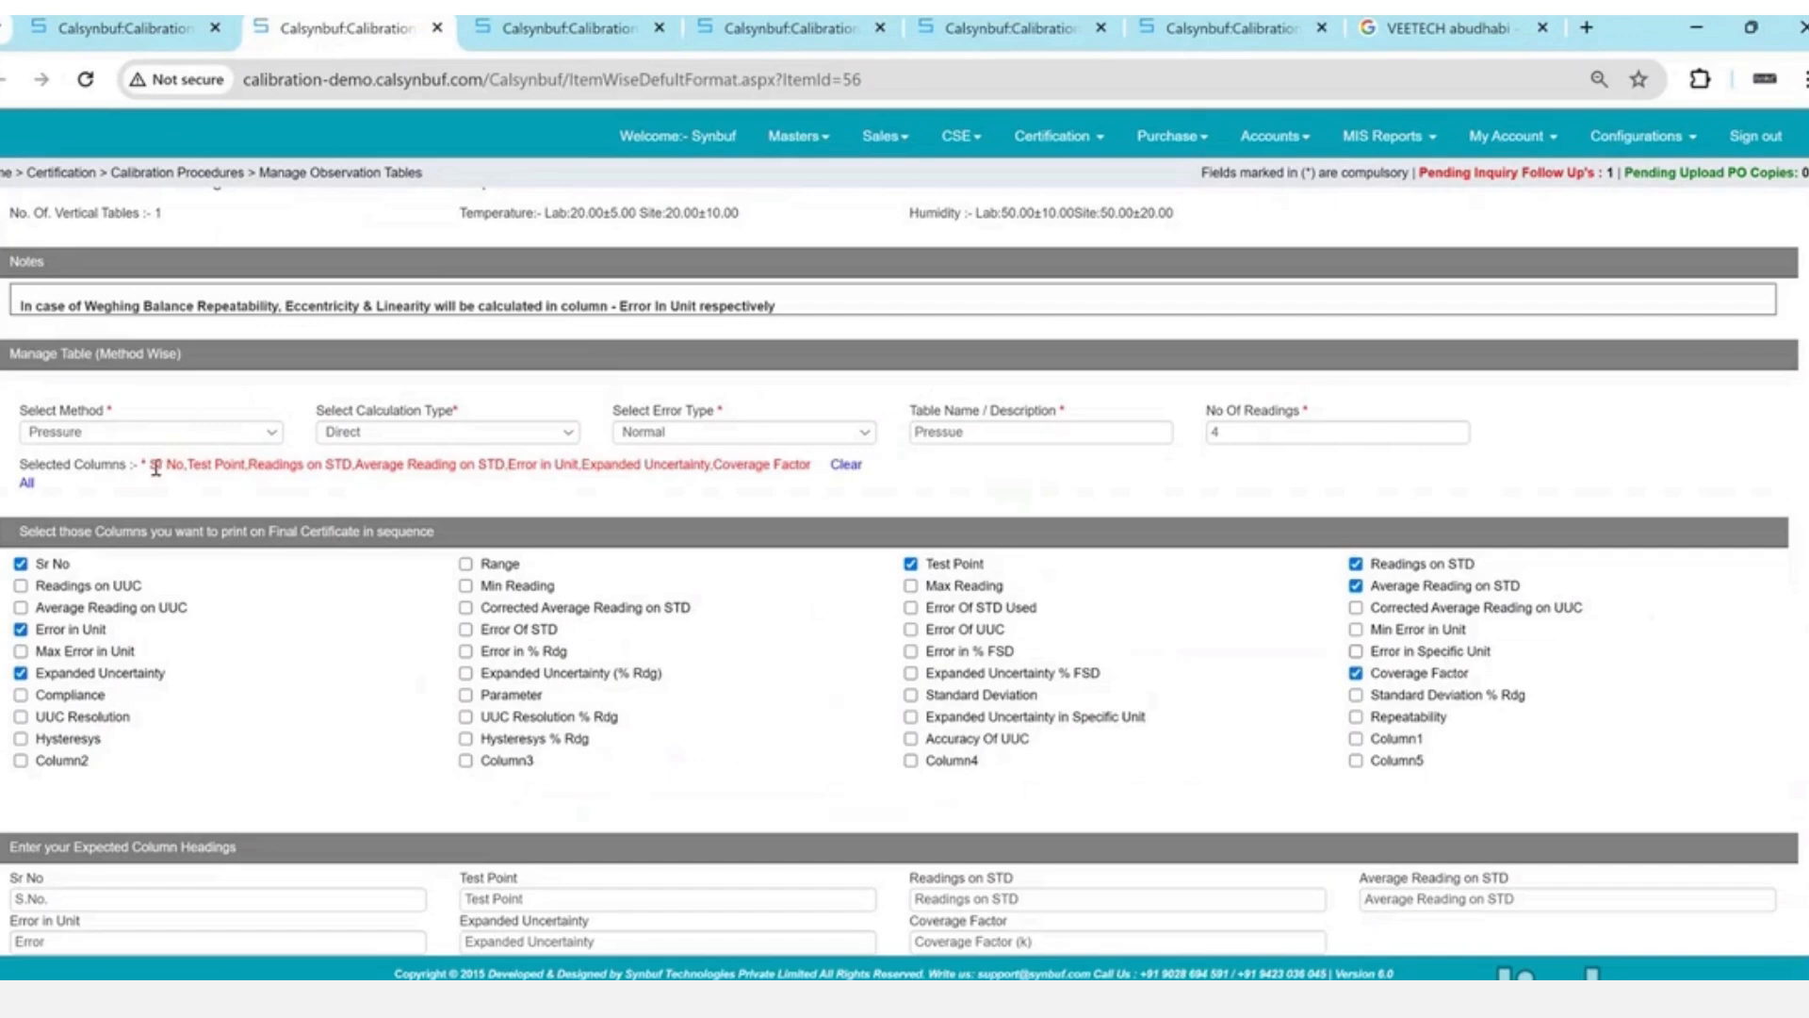
{"action": "left_click_drag", "start_coordinate": [157, 466], "coordinate": [824, 474]}
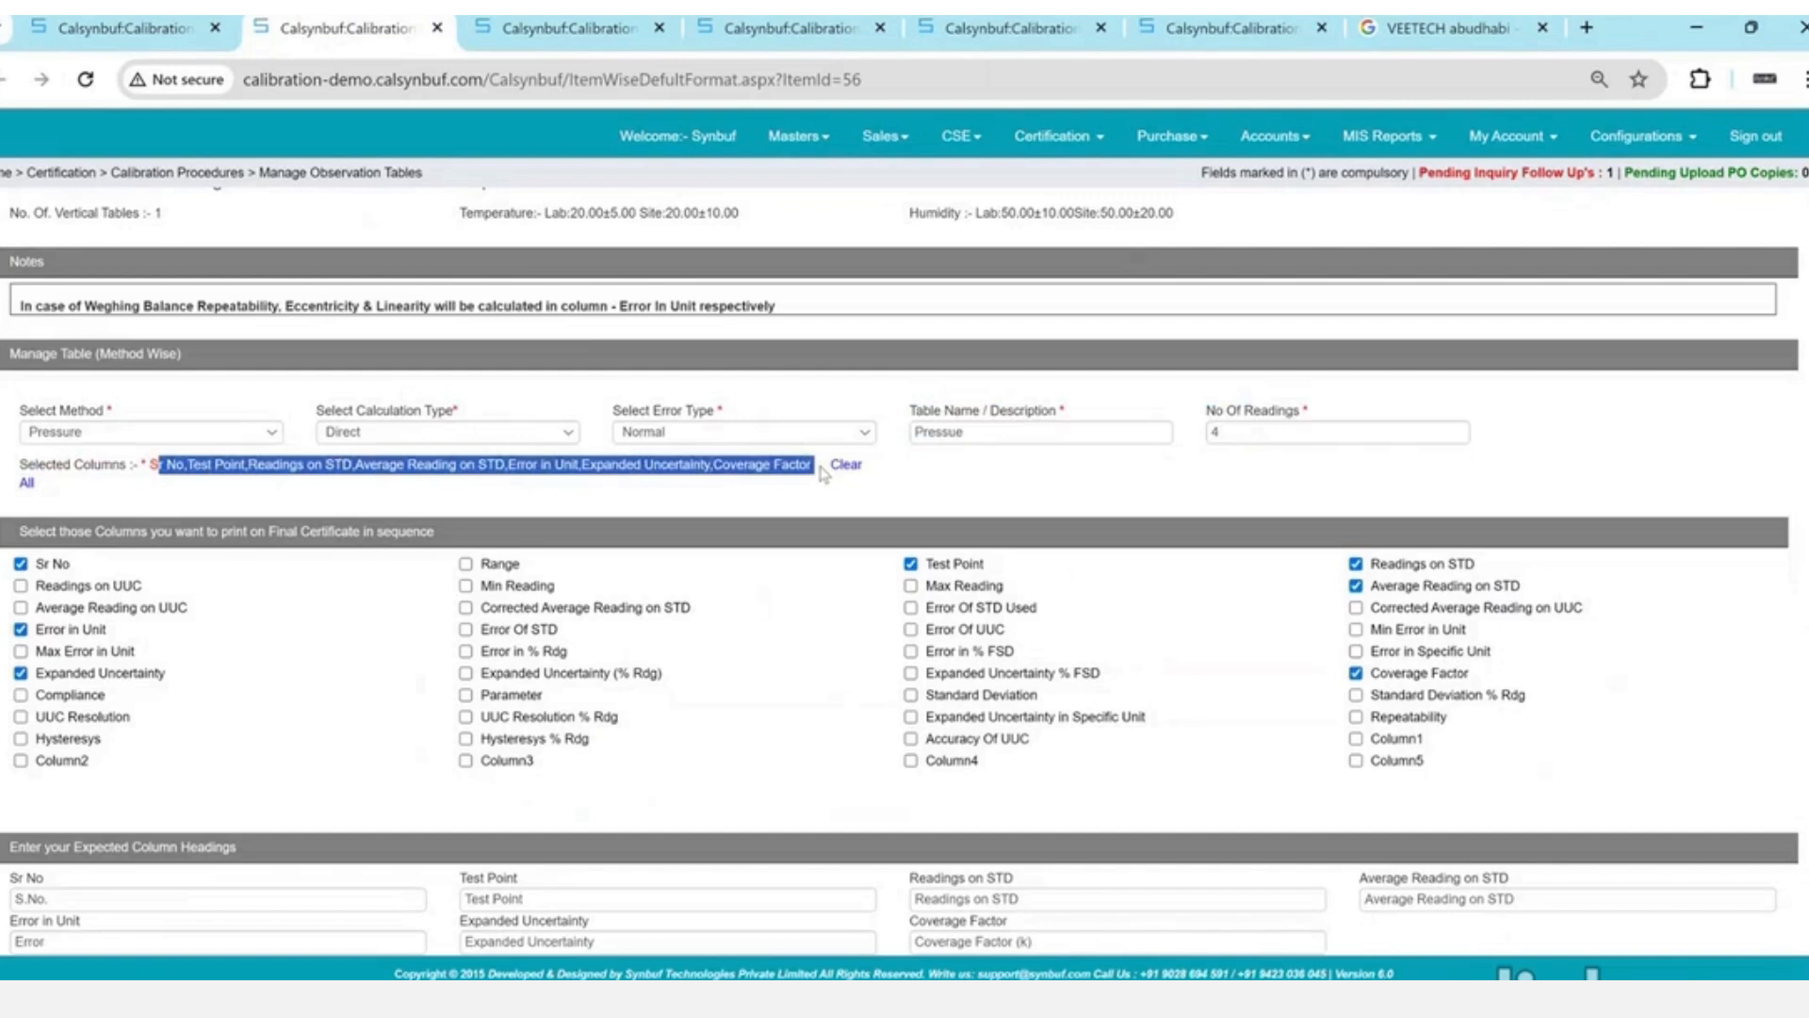
- Rename the Test Point heading to 'Set Value Of UUC' and the Average Reading heading to 'Deviation'
{"action": "key", "text": "alt+Tab"}
{"action": "left_click", "coordinate": [785, 333]}
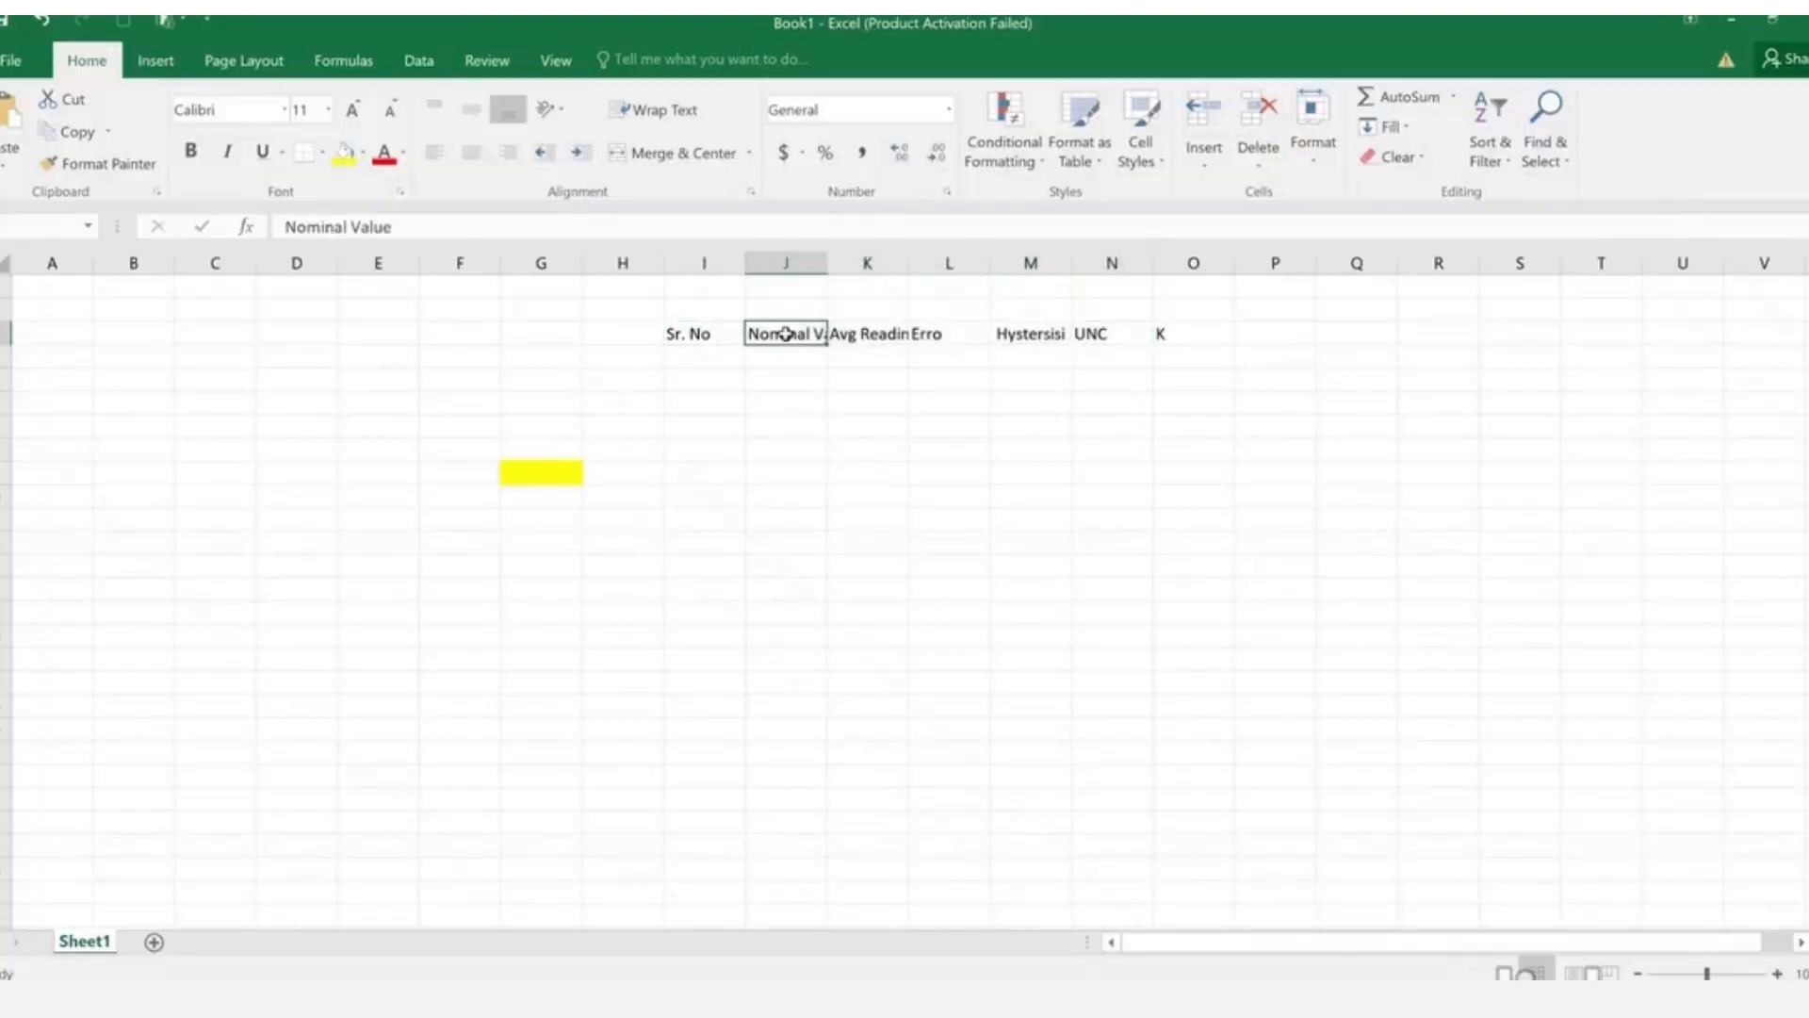
{"action": "key", "text": "alt+Tab"}
{"action": "scroll", "coordinate": [790, 341], "scroll_direction": "down", "scroll_amount": 4}
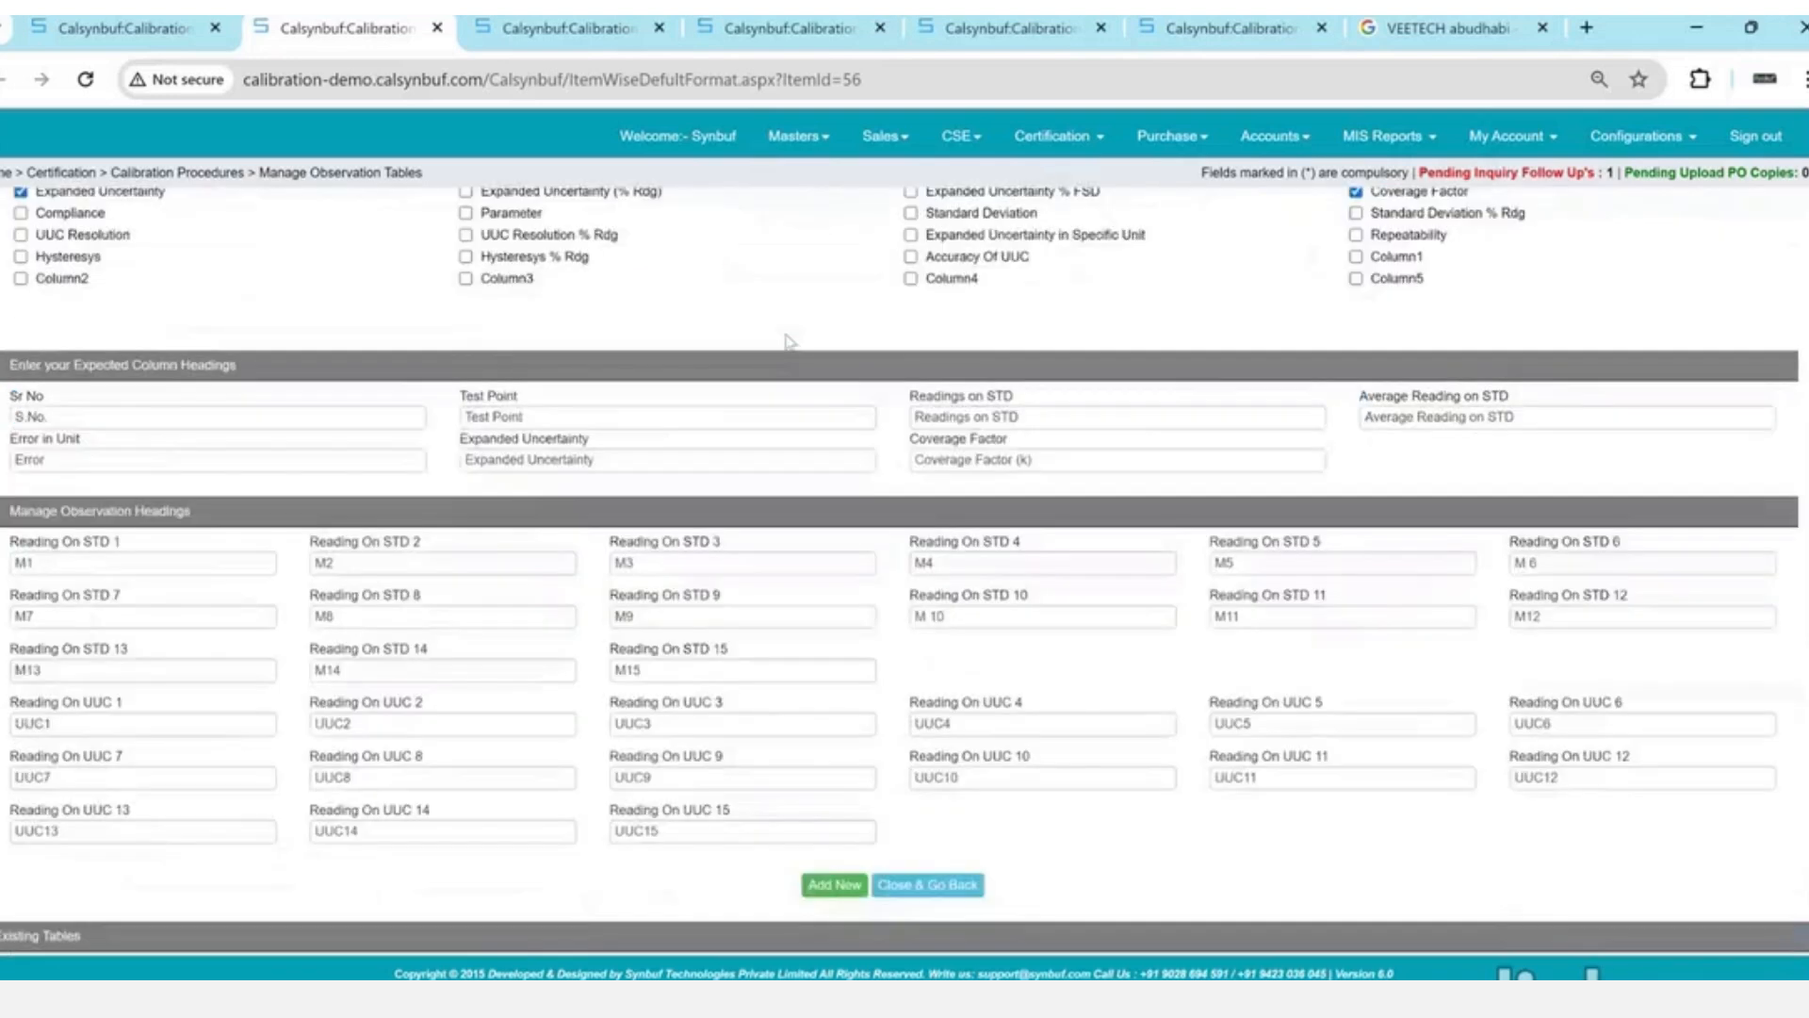
{"action": "left_click", "coordinate": [659, 416]}
{"action": "type", "text": "Nominal Valu"}
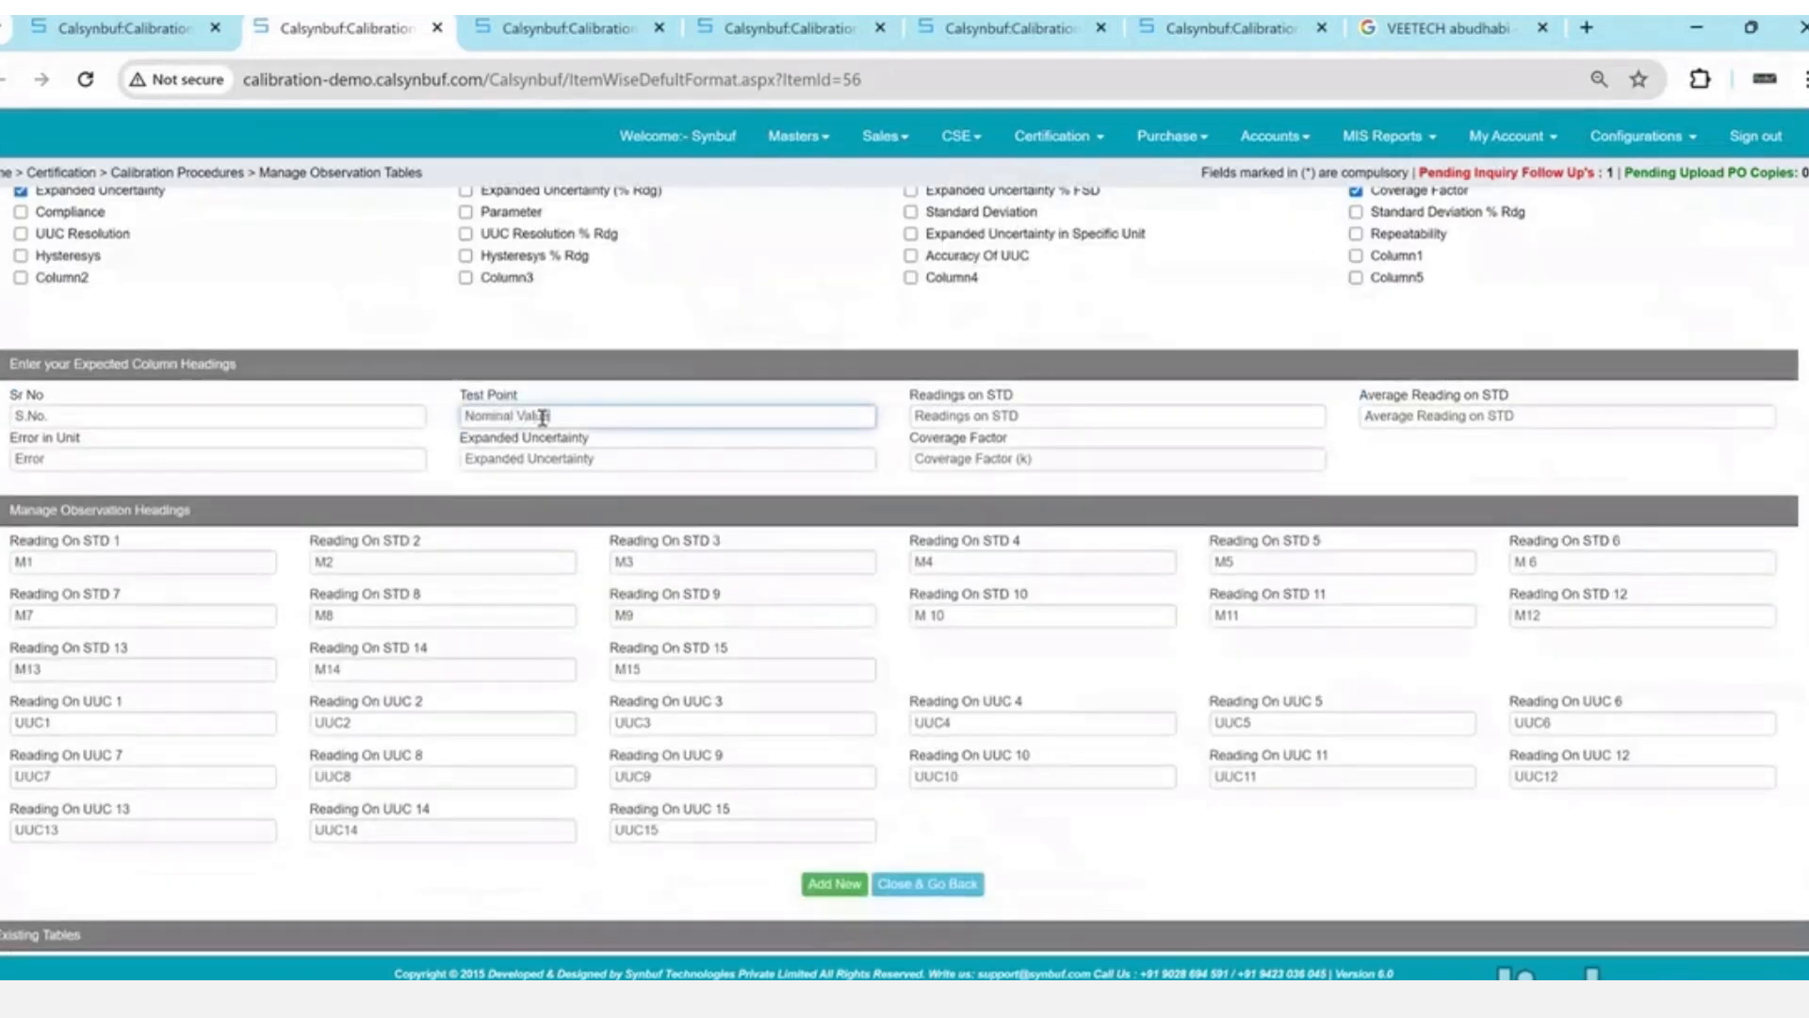
{"action": "key", "text": "ctrl+a"}
{"action": "type", "text": "Set Value Of UUC"}
{"action": "key", "text": "Tab"}
{"action": "key", "text": "Tab"}
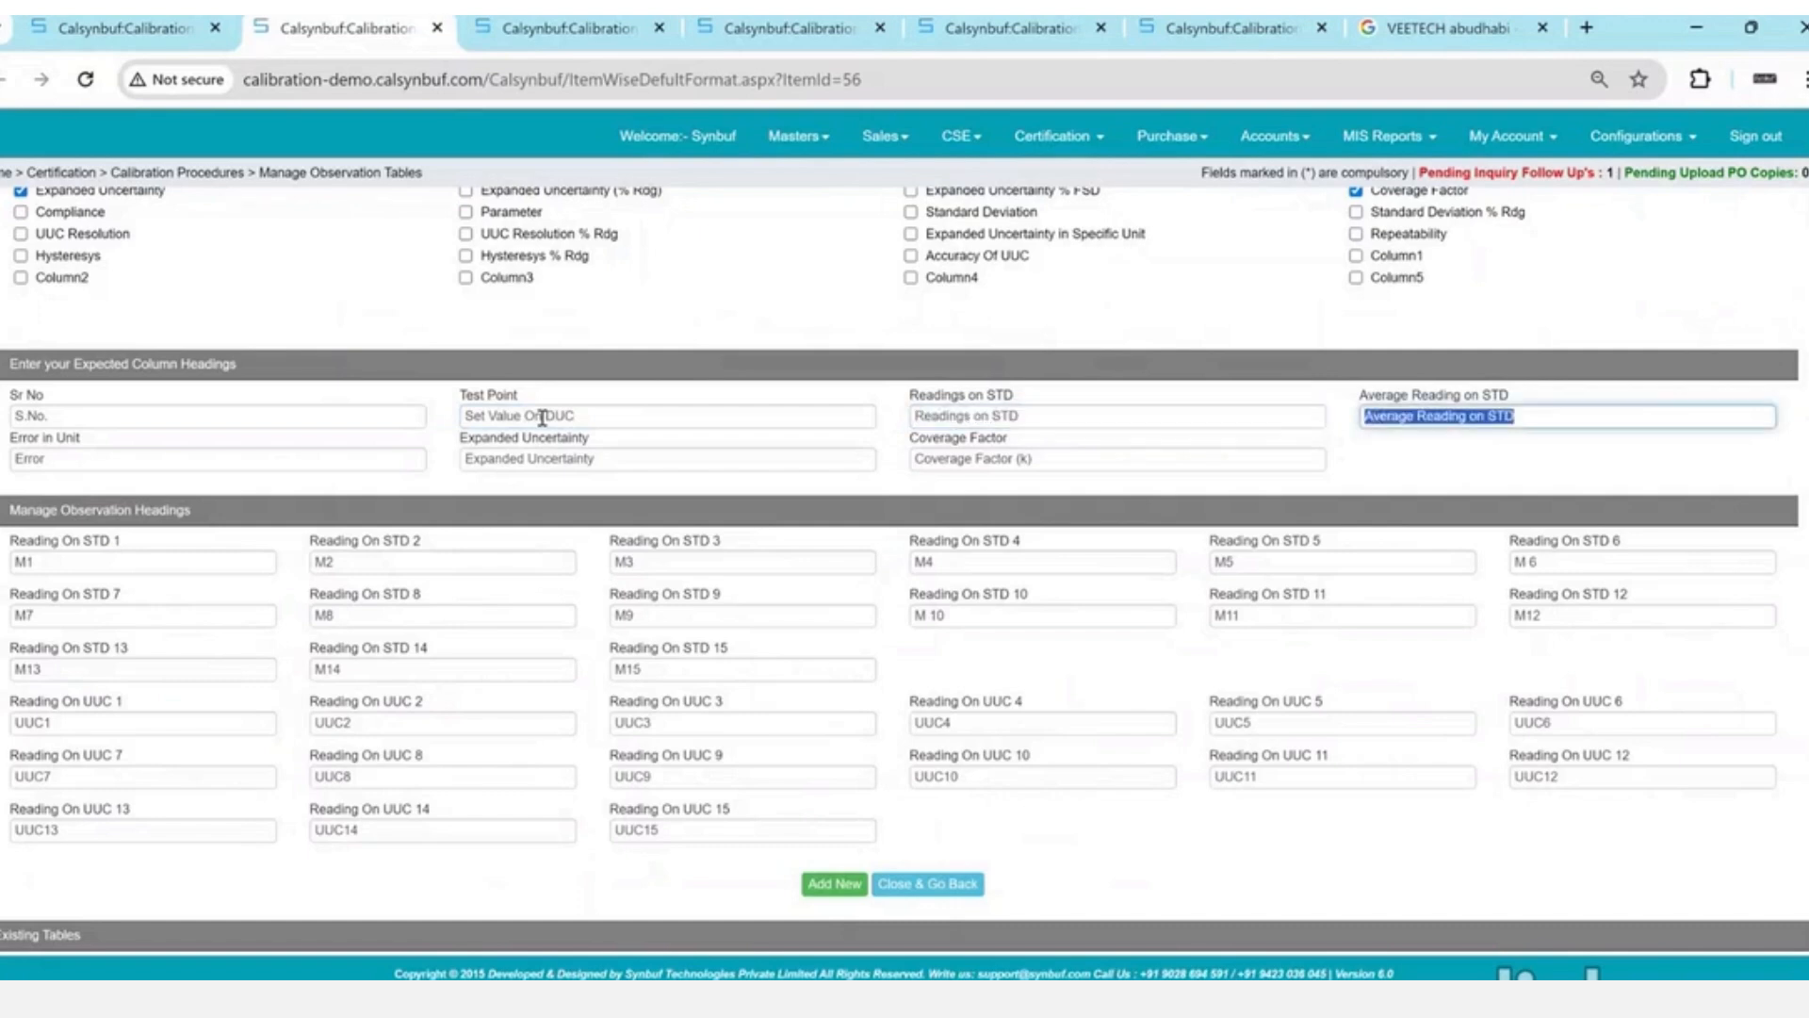
{"action": "key", "text": "Tab"}
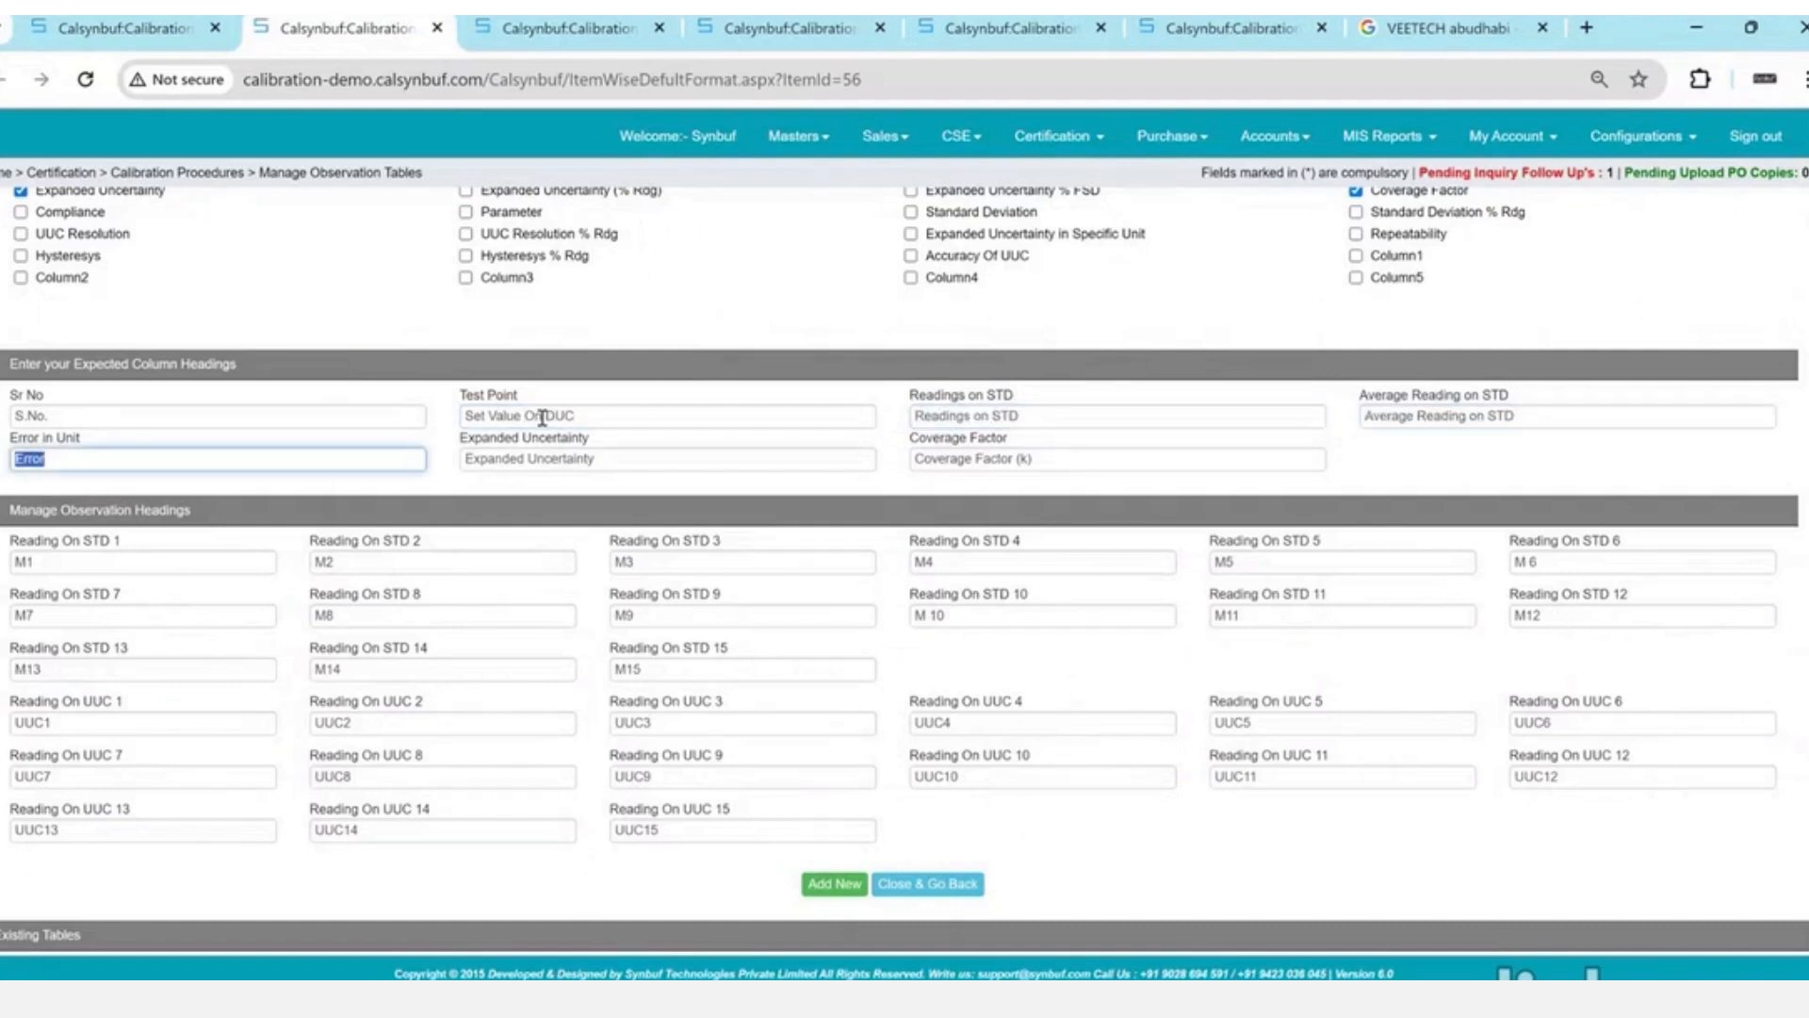
{"action": "type", "text": "Deviation"}
{"action": "key", "text": "Tab"}
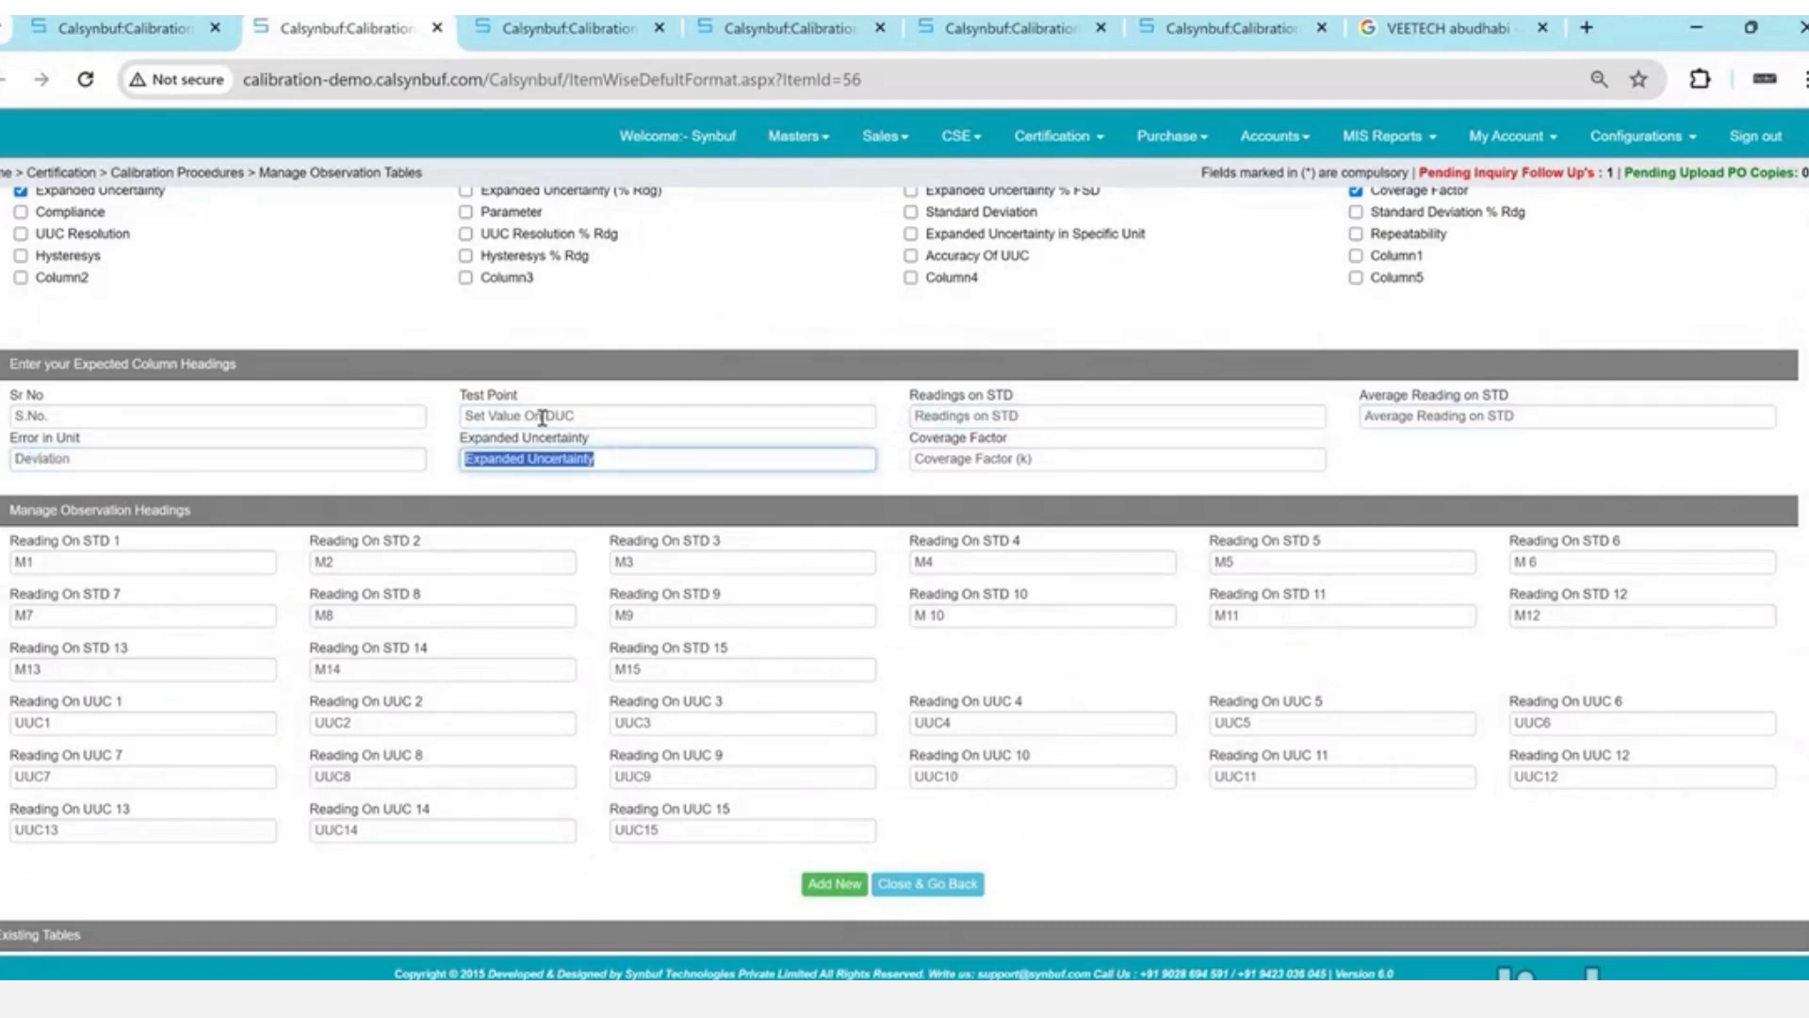
{"action": "left_click", "coordinate": [375, 413]}
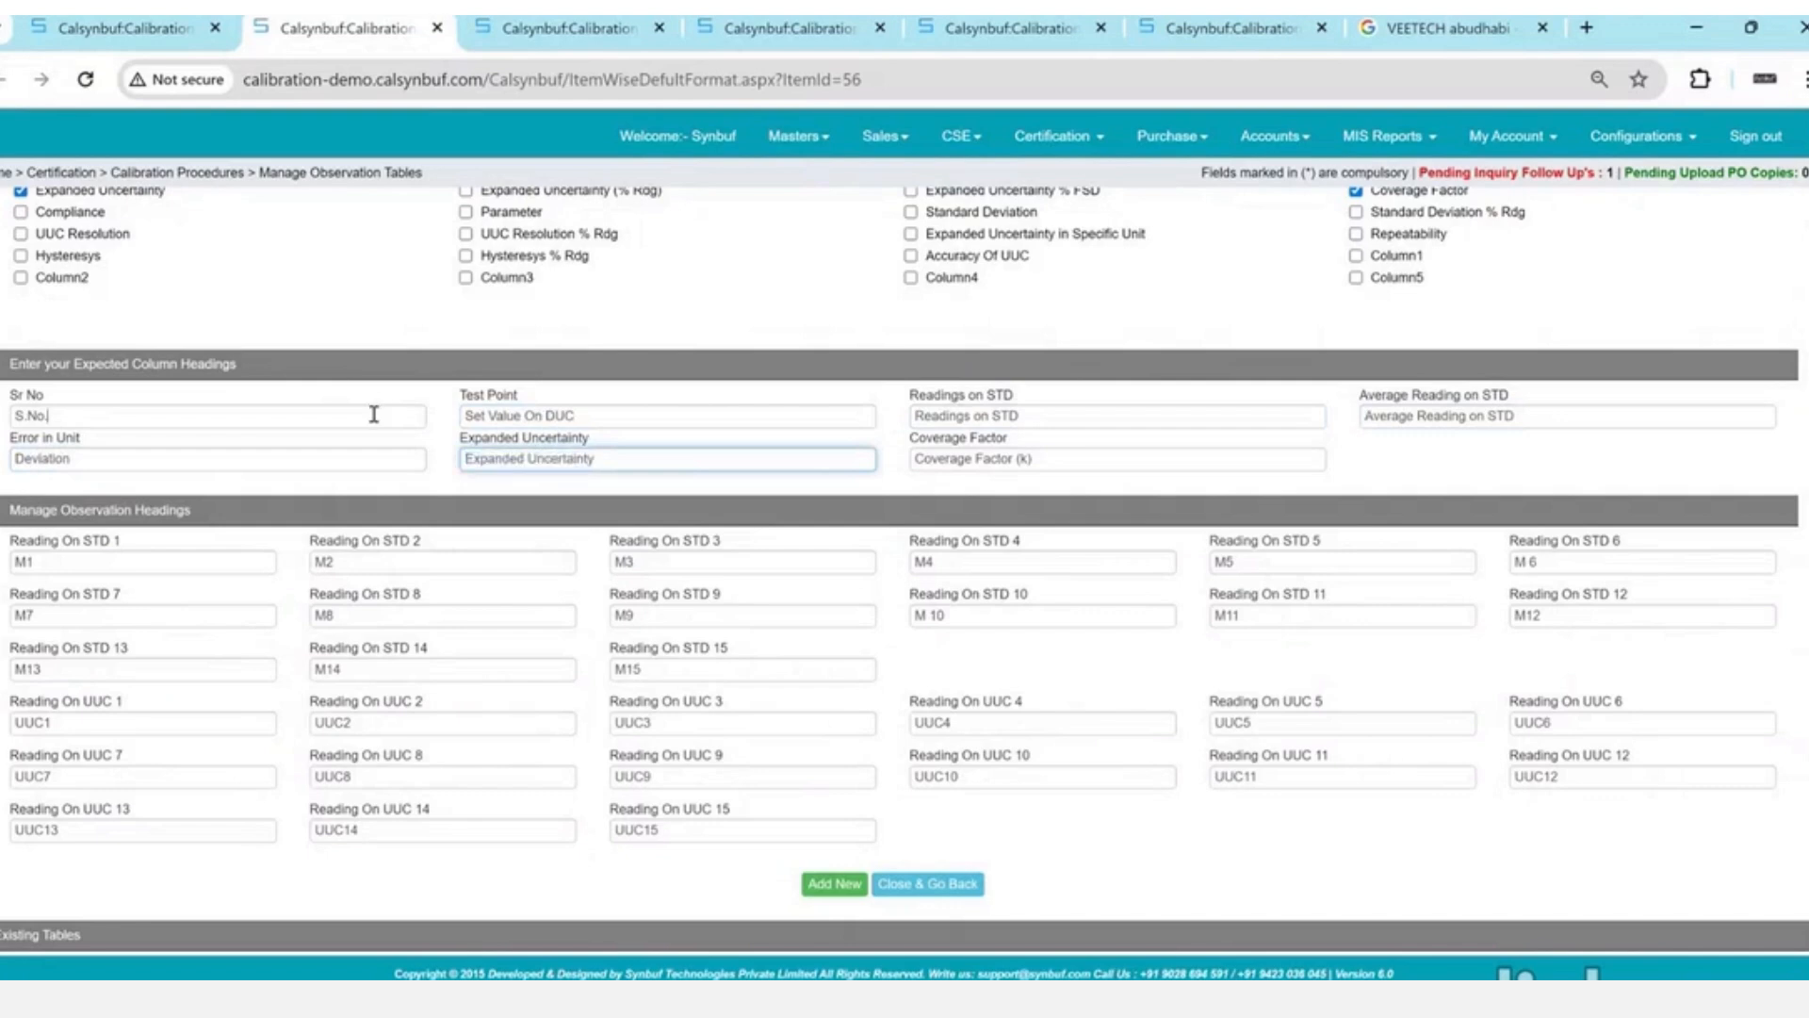
{"action": "left_click", "coordinate": [718, 466]}
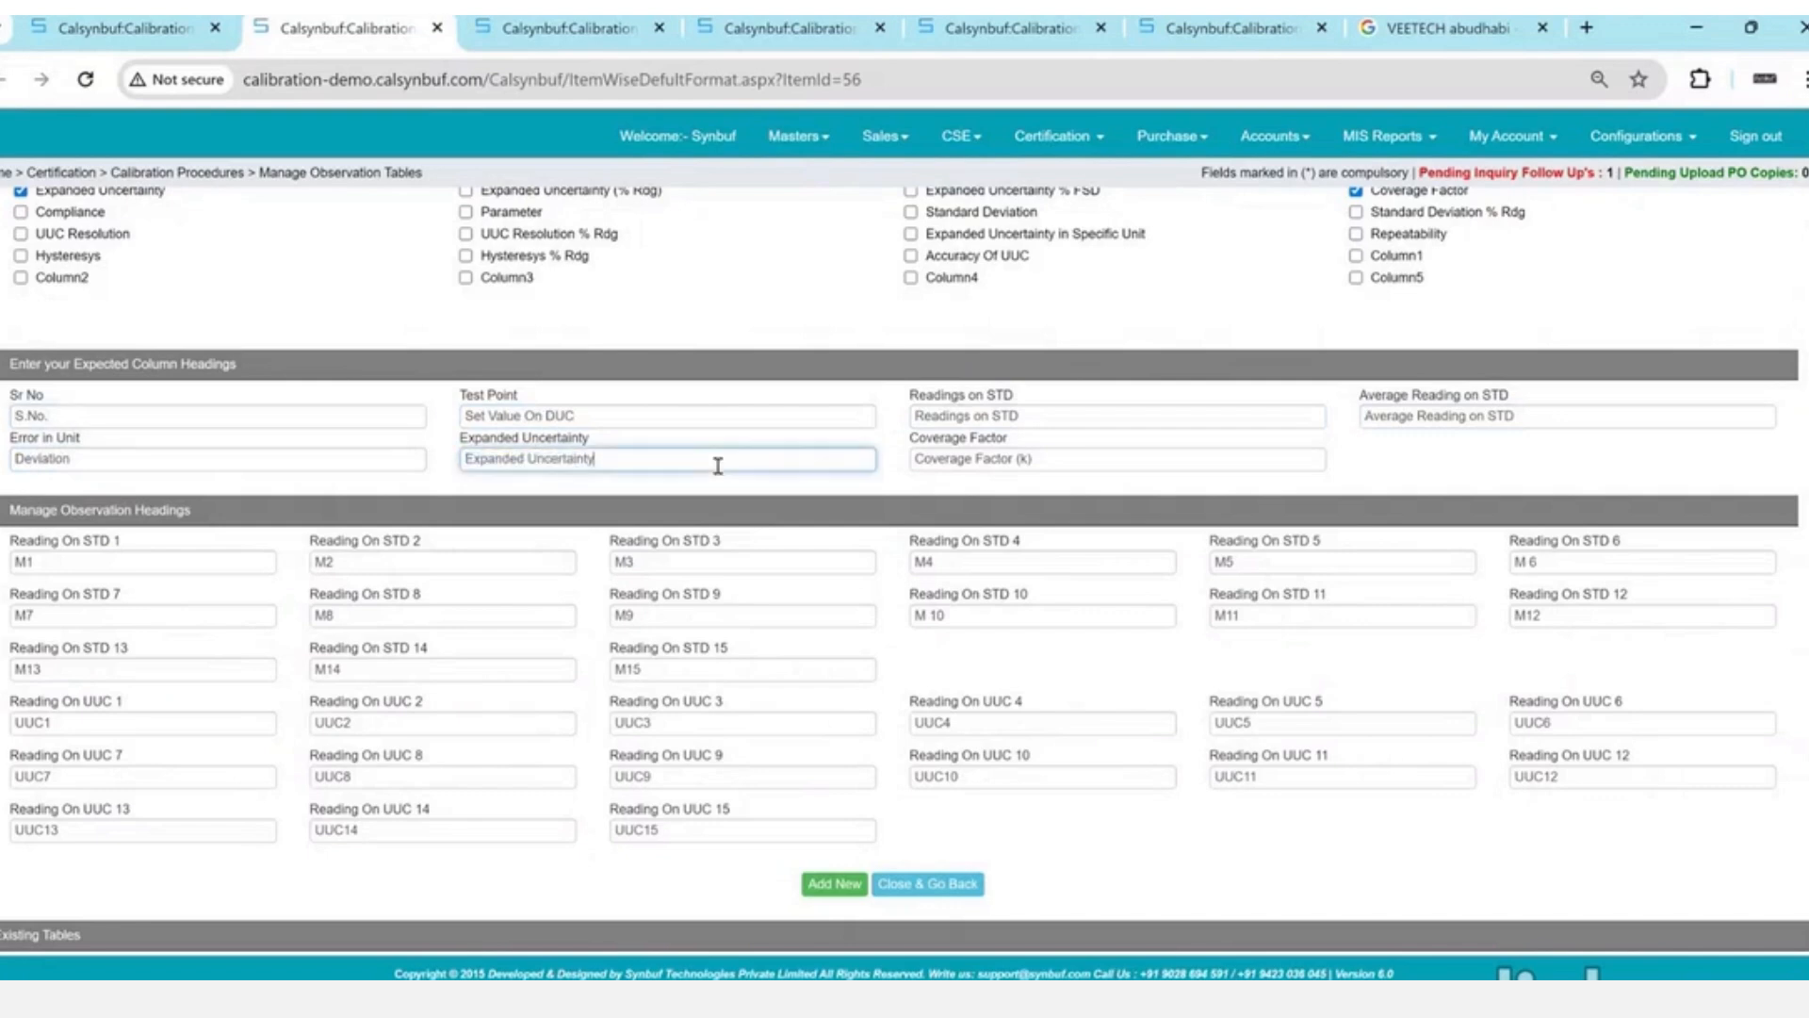
- Label the STD readings M1 (UP), M2 (Down), M3 (Up), M4 (Down) and save the table
{"action": "left_click", "coordinate": [148, 560]}
{"action": "scroll", "coordinate": [148, 560], "scroll_direction": "down", "scroll_amount": 1}
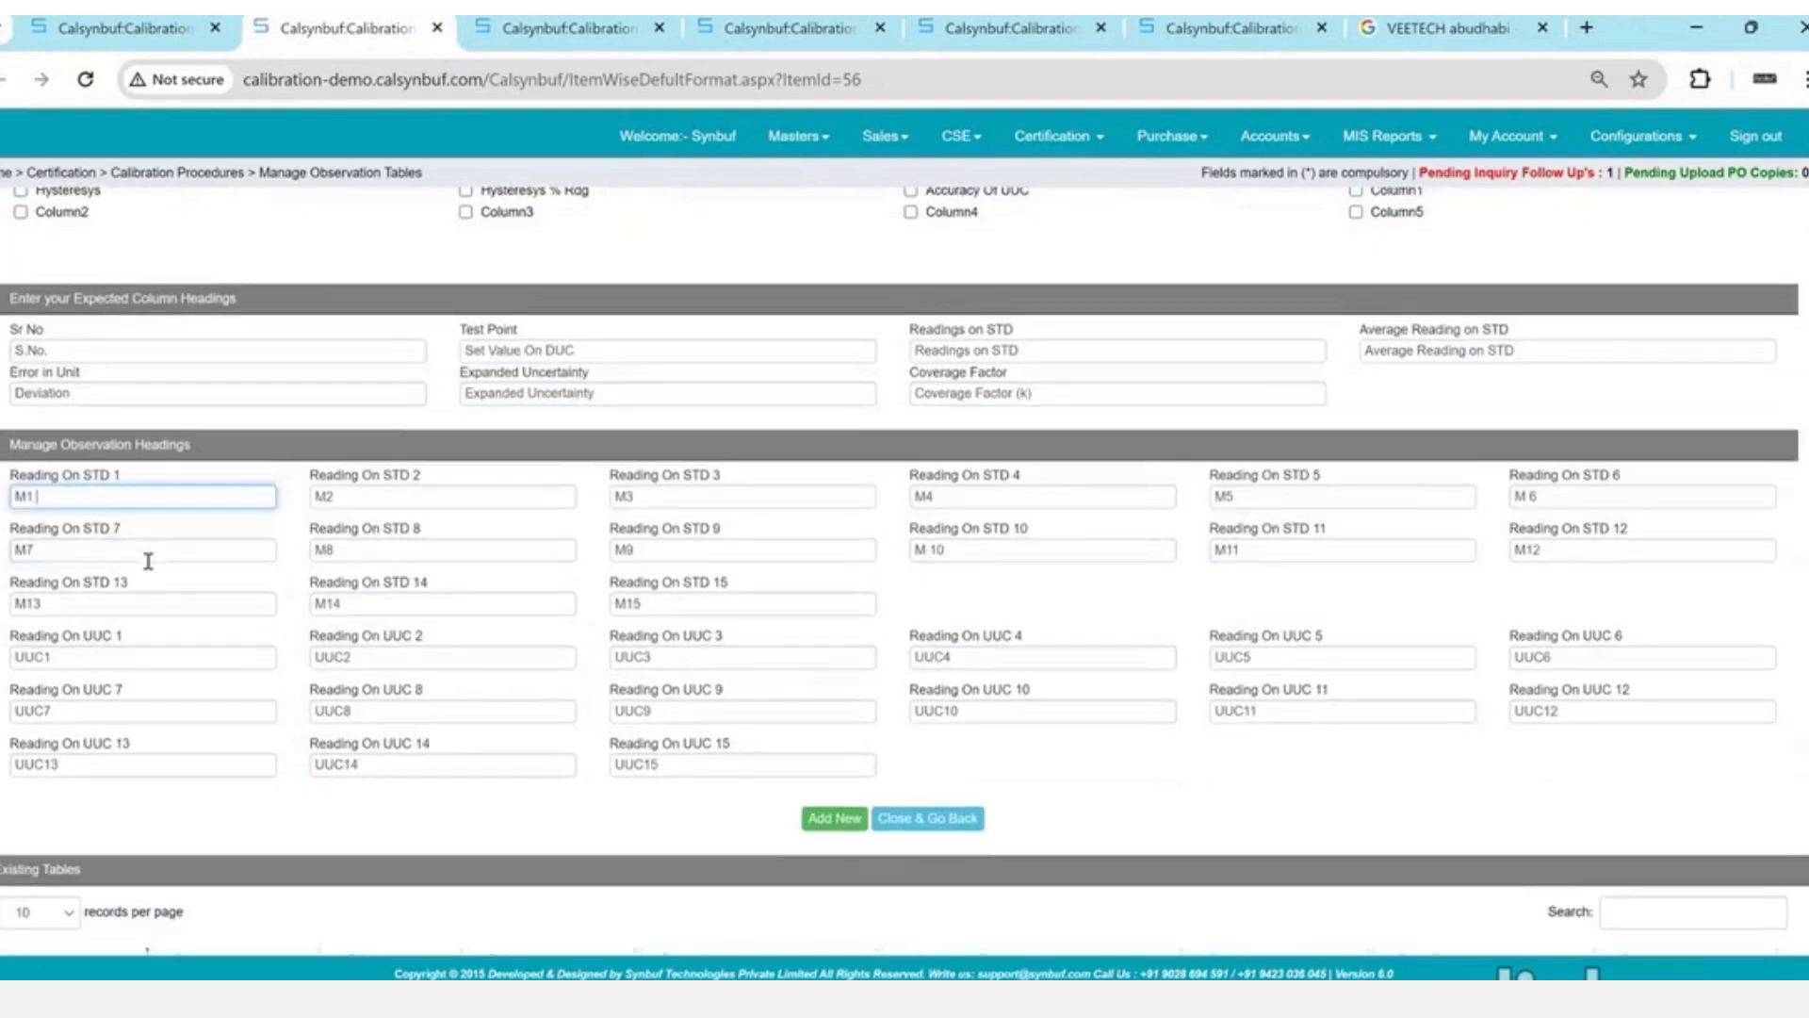
{"action": "type", "text": "(UP)"}
{"action": "key", "text": "Tab"}
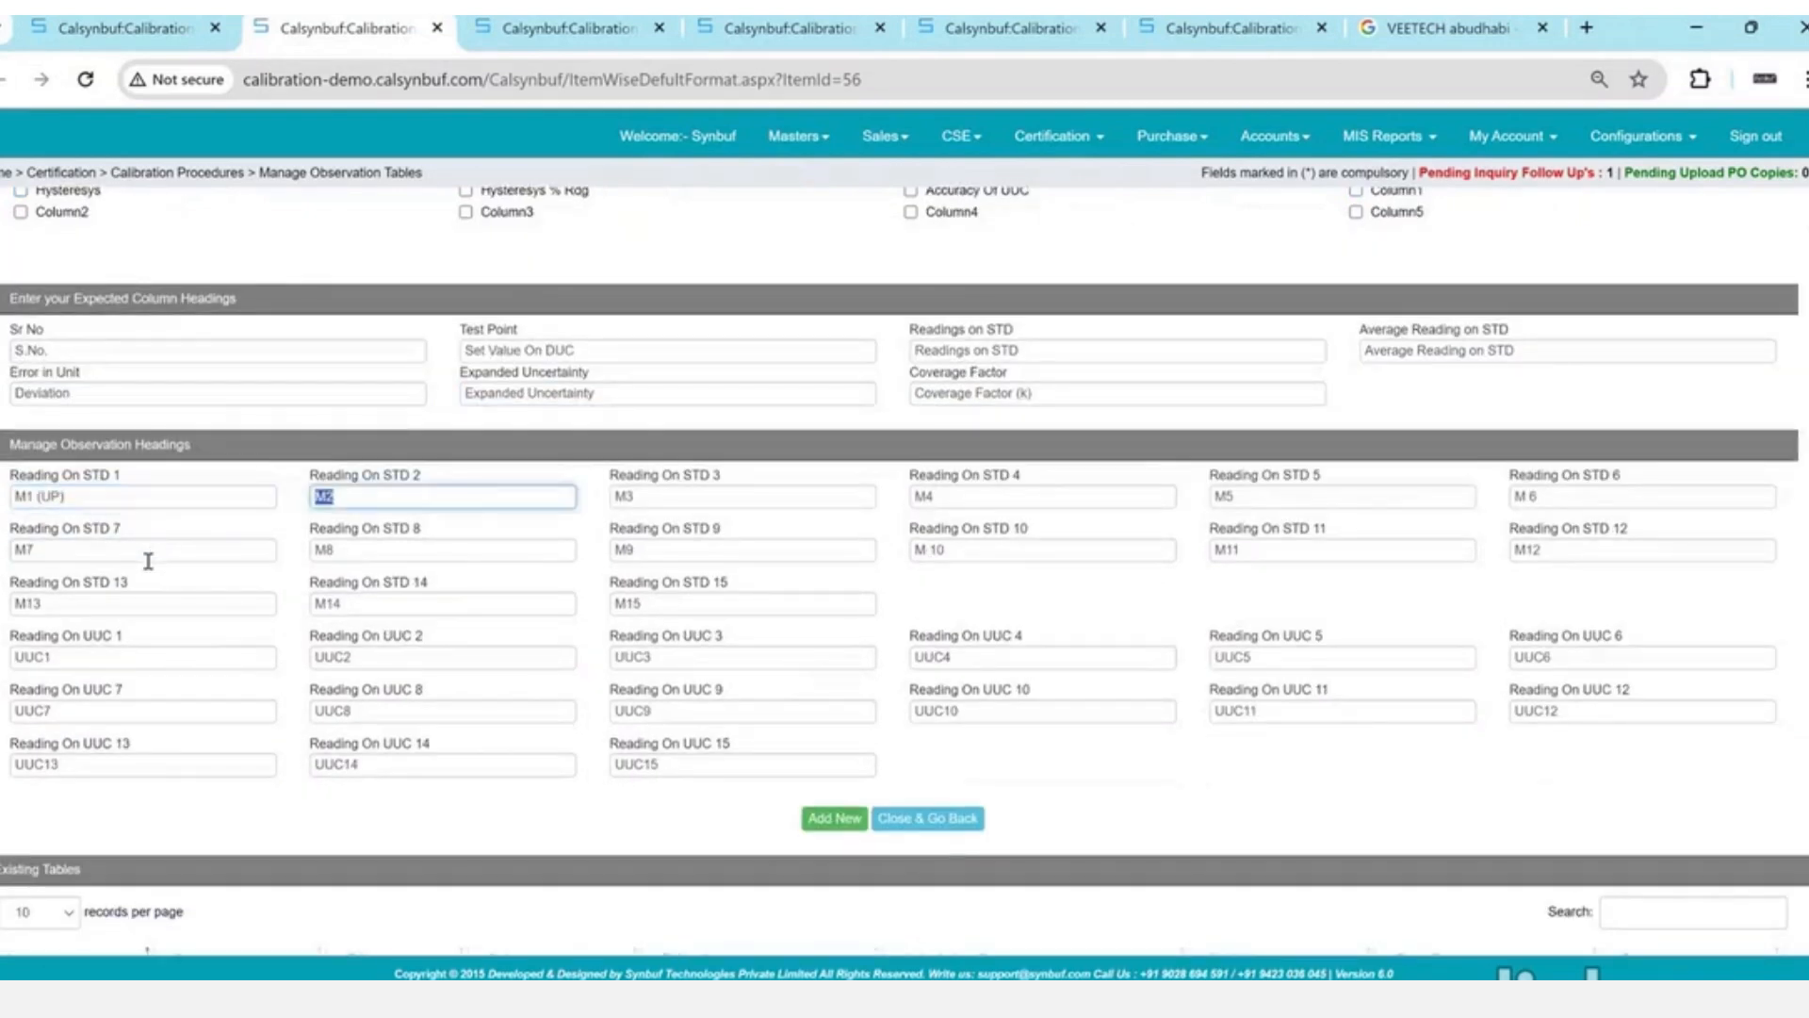
{"action": "key", "text": "End"}
{"action": "type", "text": "(Down)"}
{"action": "key", "text": "Tab"}
{"action": "key", "text": "End"}
{"action": "type", "text": "(Up)"}
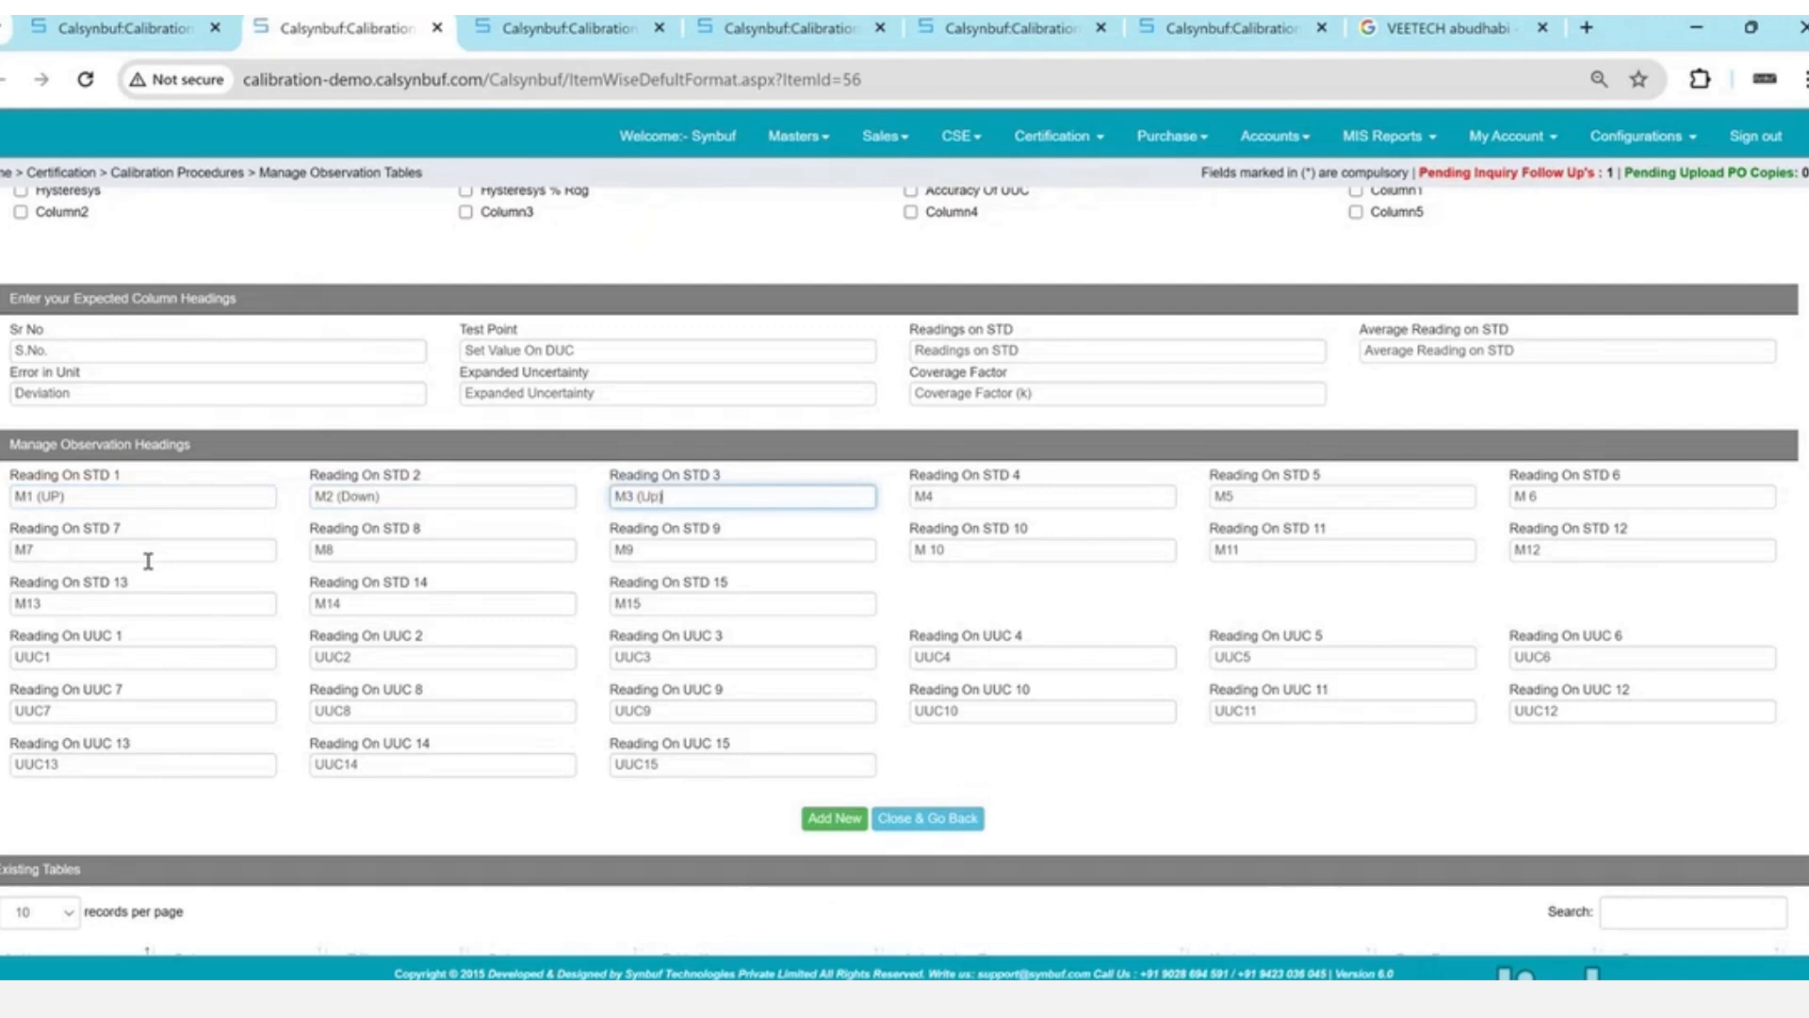
{"action": "key", "text": "Tab"}
{"action": "key", "text": "End"}
{"action": "type", "text": "(Down)"}
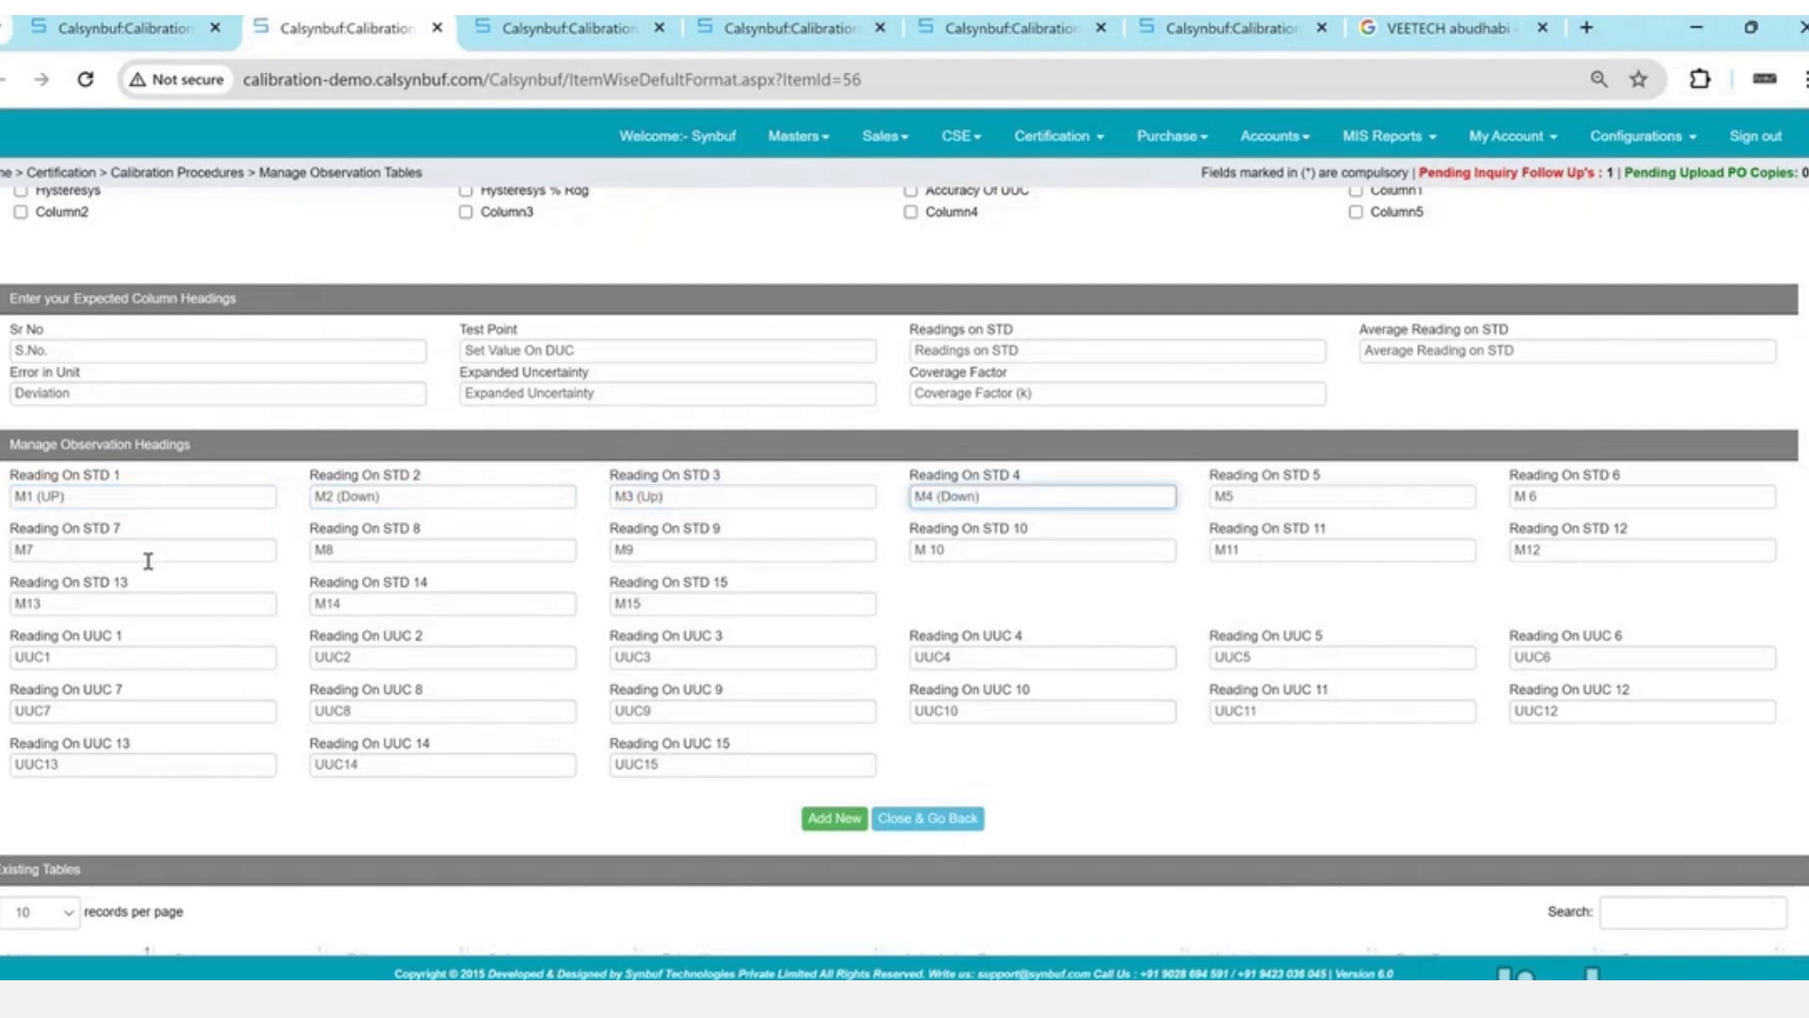
{"action": "left_click", "coordinate": [860, 818]}
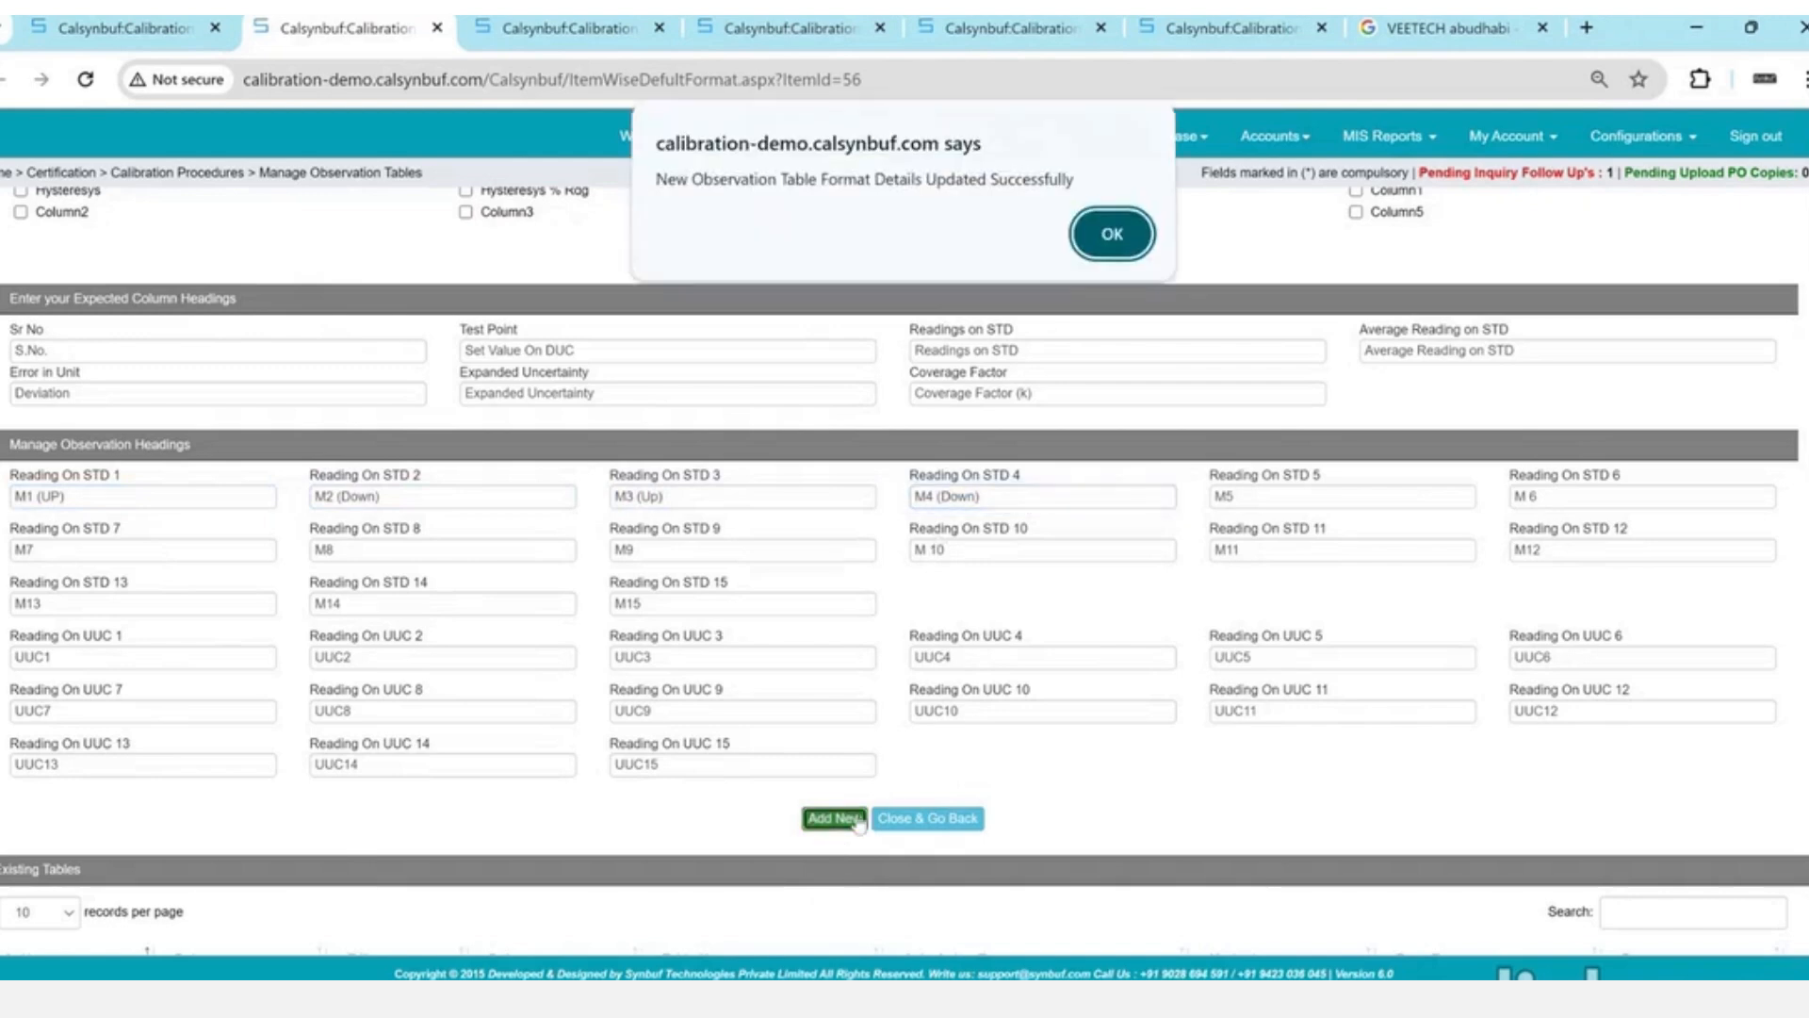
- Dismiss the update confirmation and switch to the CalibrationFormats.aspx procedures tab
{"action": "key", "text": "Return"}
{"action": "scroll", "coordinate": [860, 822], "scroll_direction": "down", "scroll_amount": 2}
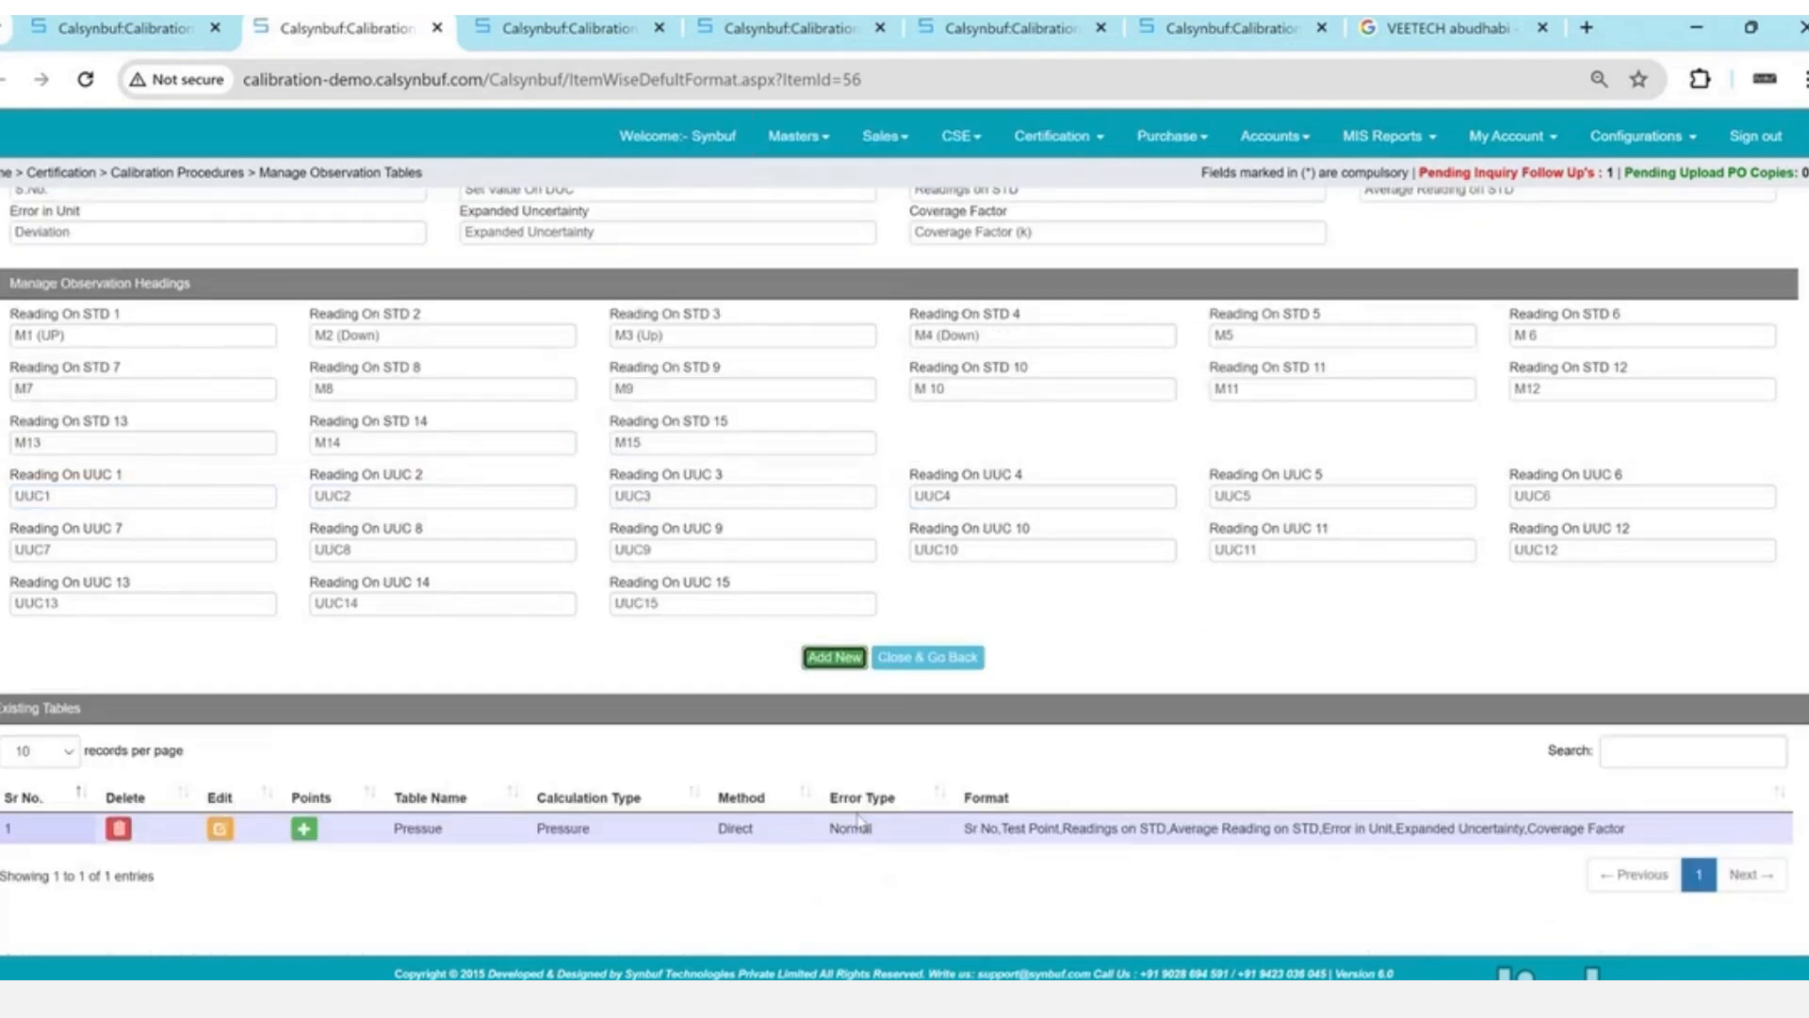
{"action": "scroll", "coordinate": [860, 822], "scroll_direction": "up", "scroll_amount": 3}
{"action": "scroll", "coordinate": [860, 822], "scroll_direction": "up", "scroll_amount": 3}
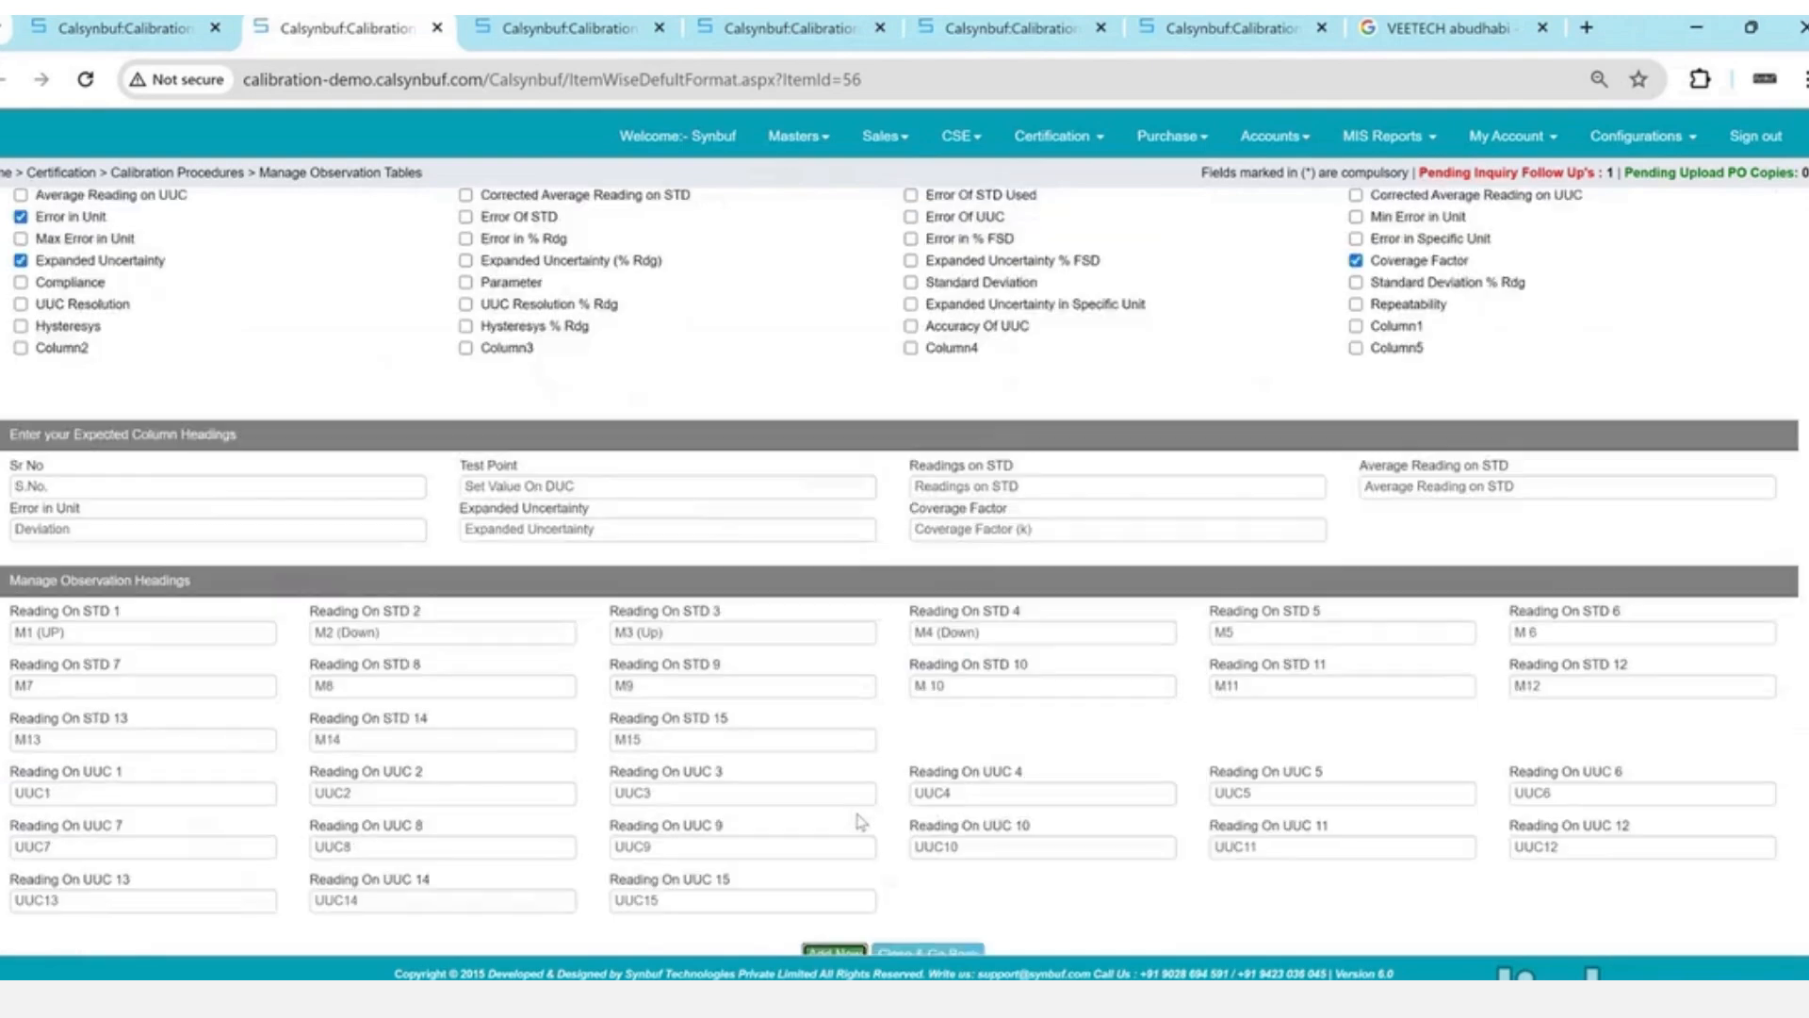
{"action": "scroll", "coordinate": [859, 821], "scroll_direction": "up", "scroll_amount": 4}
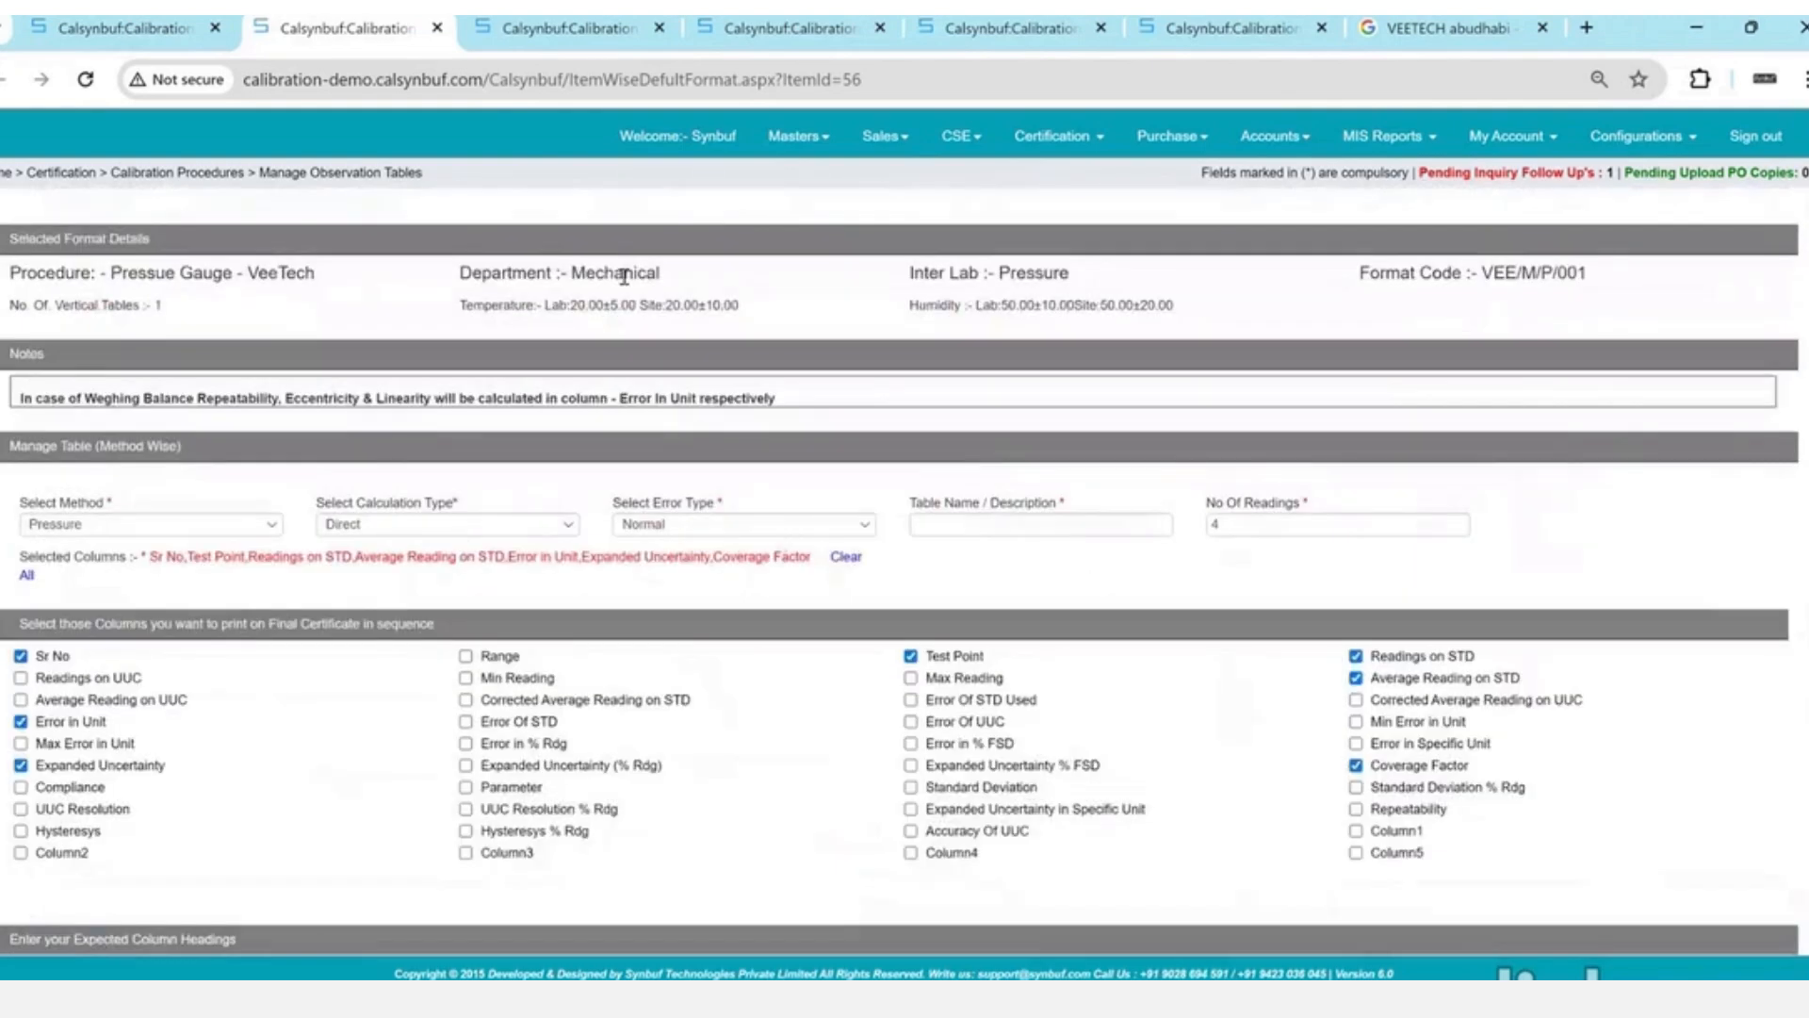
{"action": "left_click", "coordinate": [192, 43]}
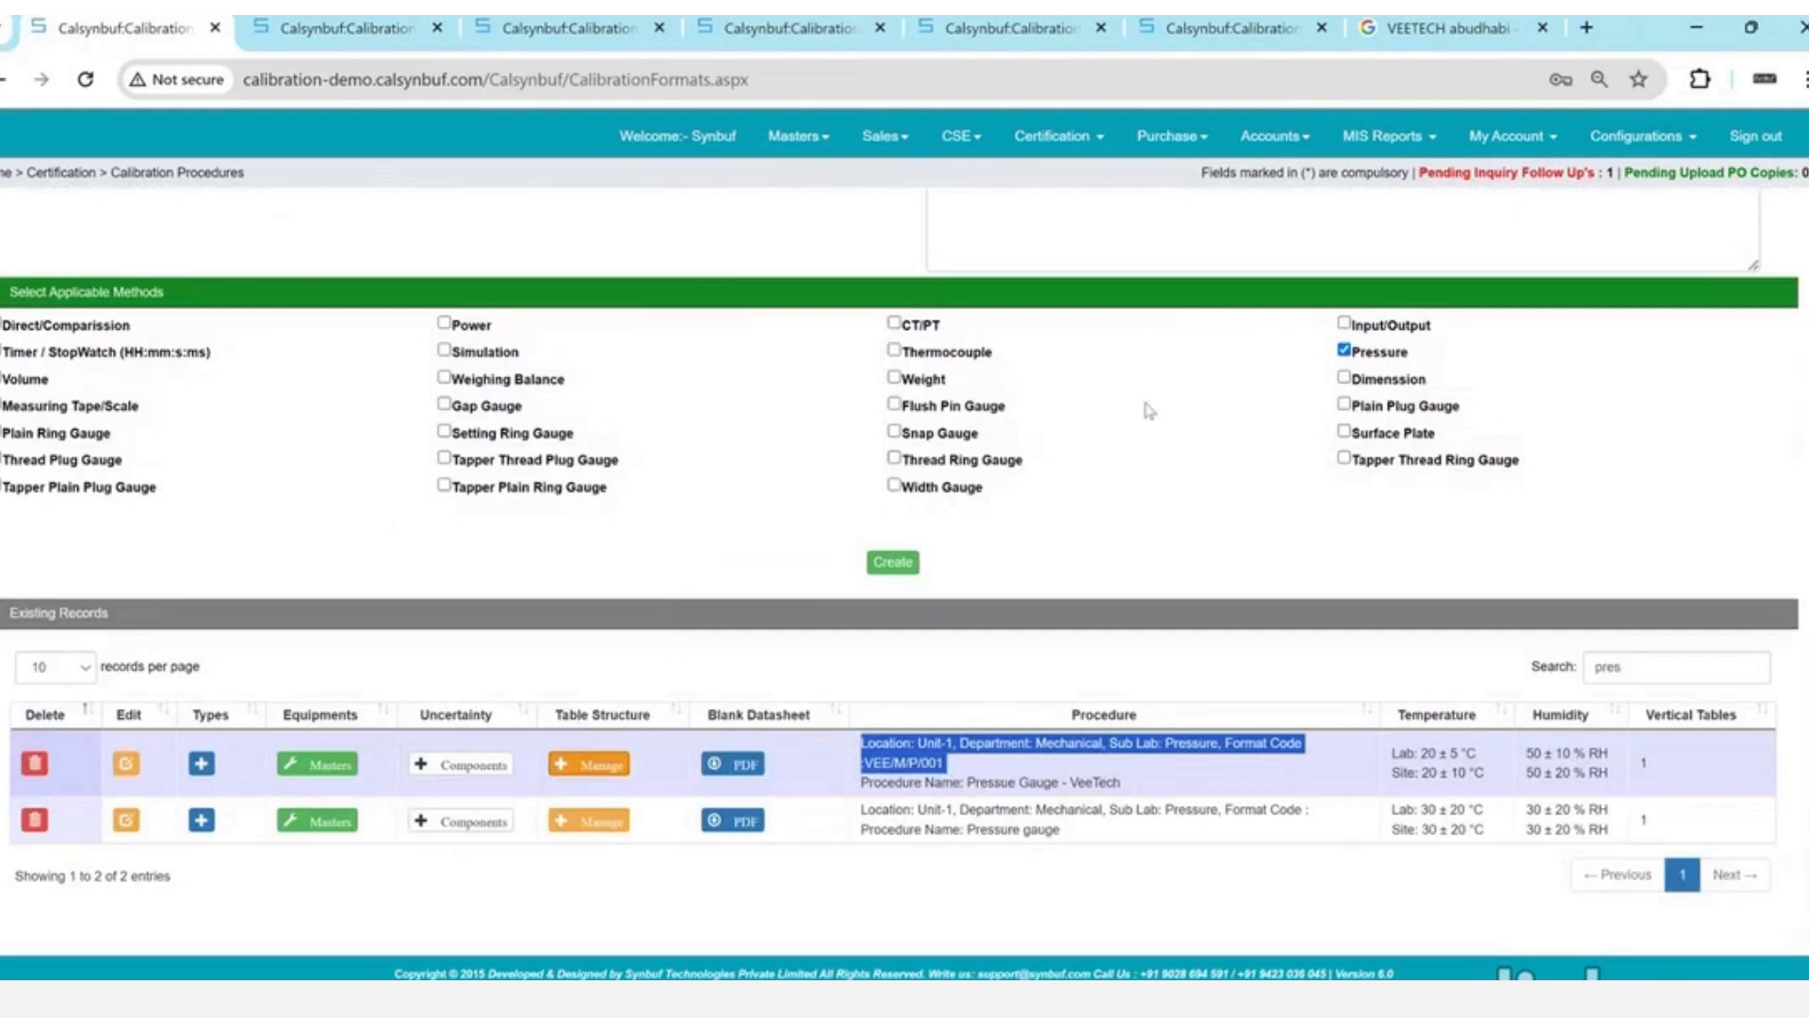
- Save the VeeTech blank datasheet as VEE_M_P_DS_001.pdf and open it from the downloads bubble
{"action": "left_click", "coordinate": [1075, 143]}
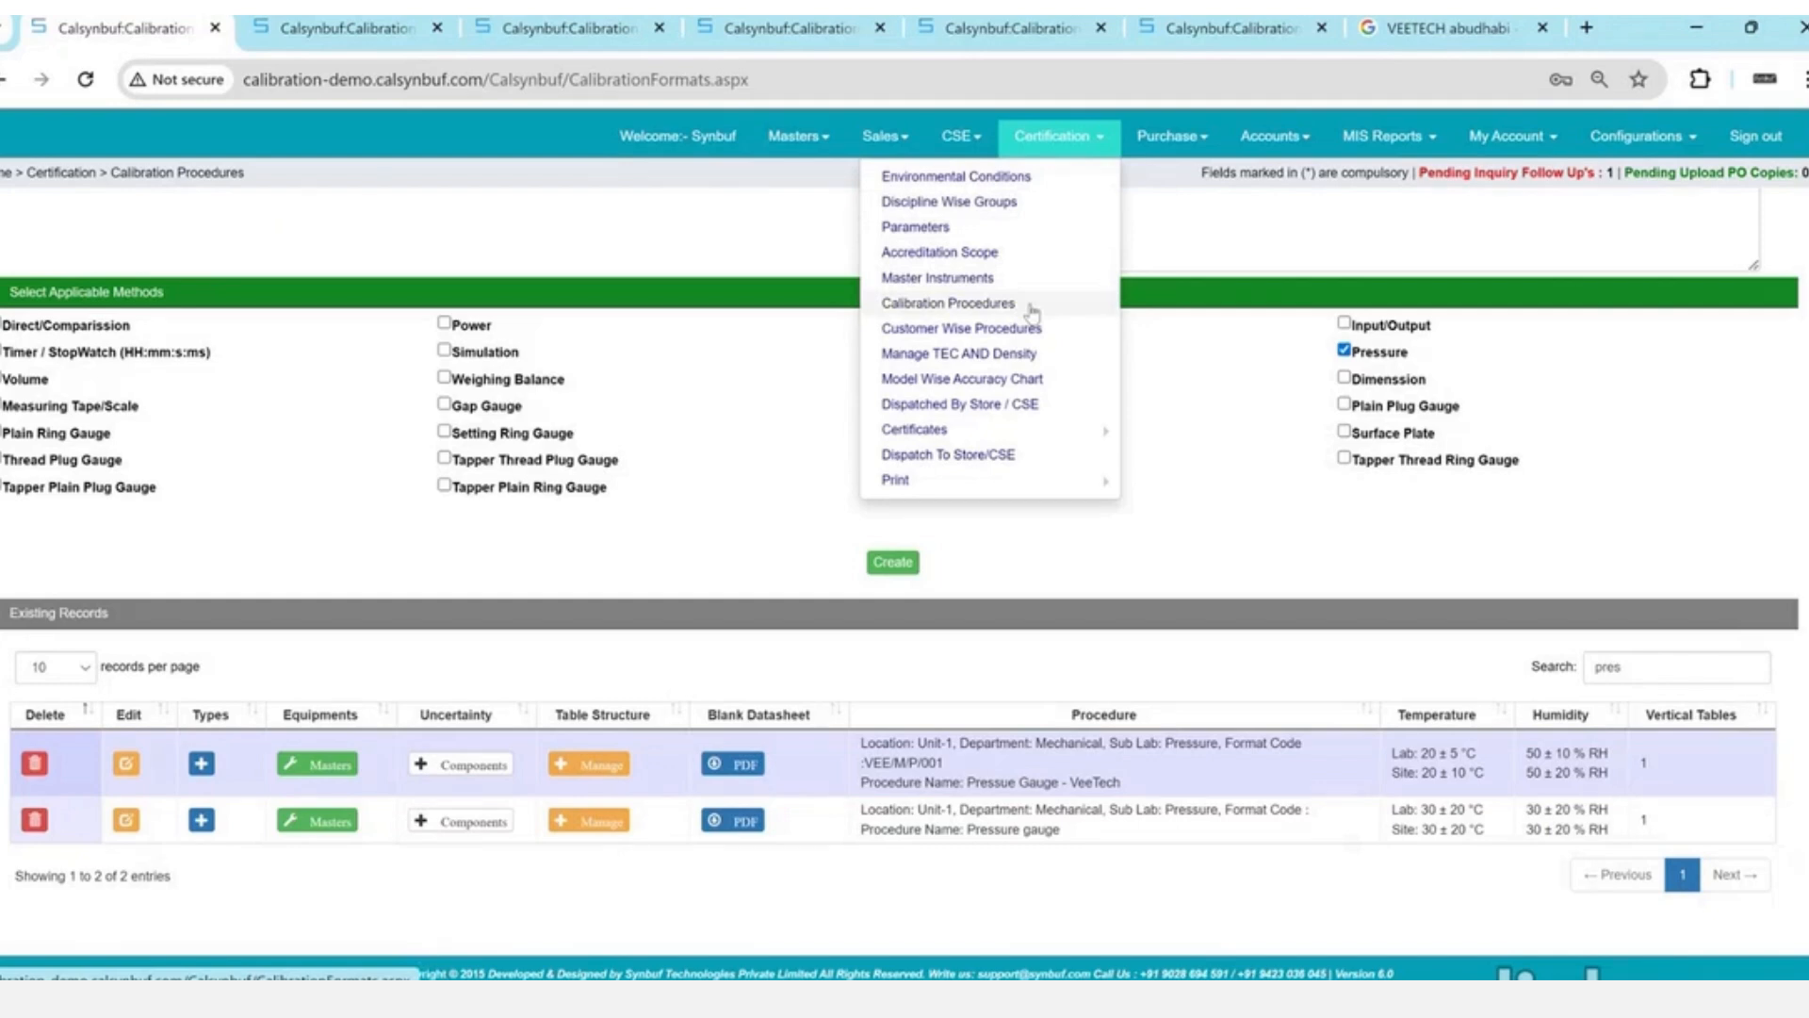
{"action": "left_click", "coordinate": [944, 746]}
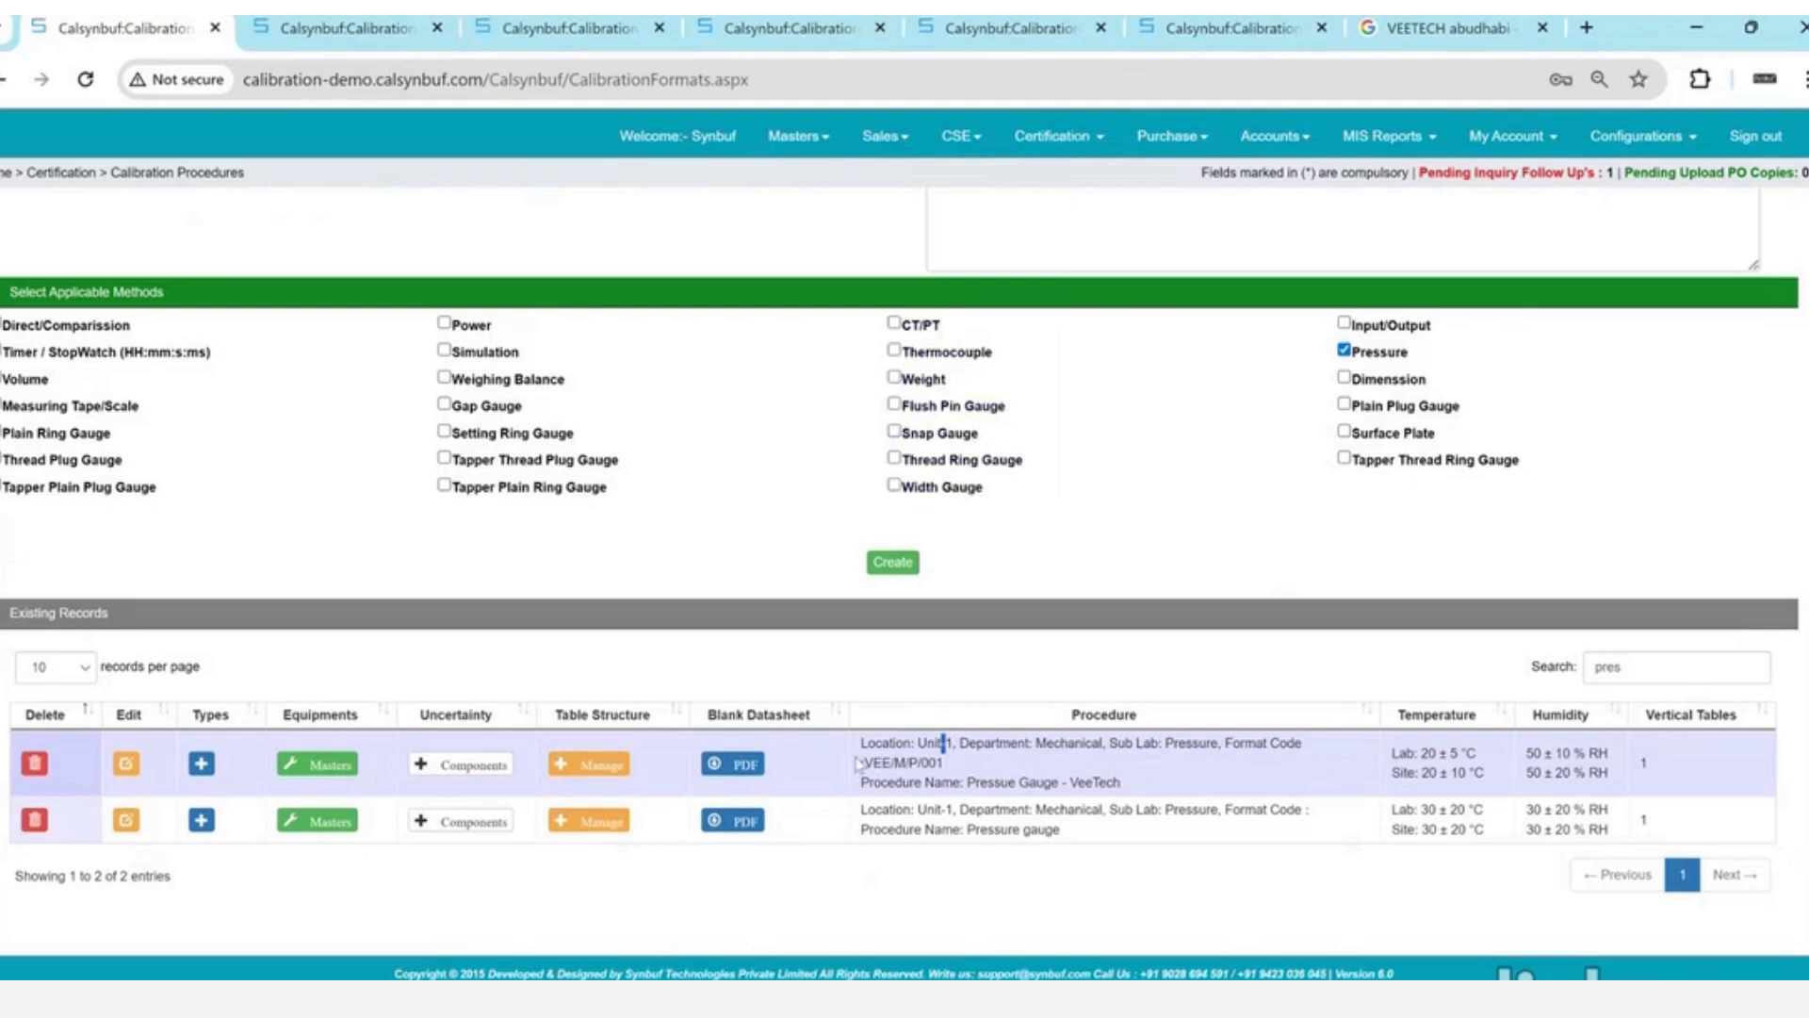
{"action": "left_click", "coordinate": [745, 765]}
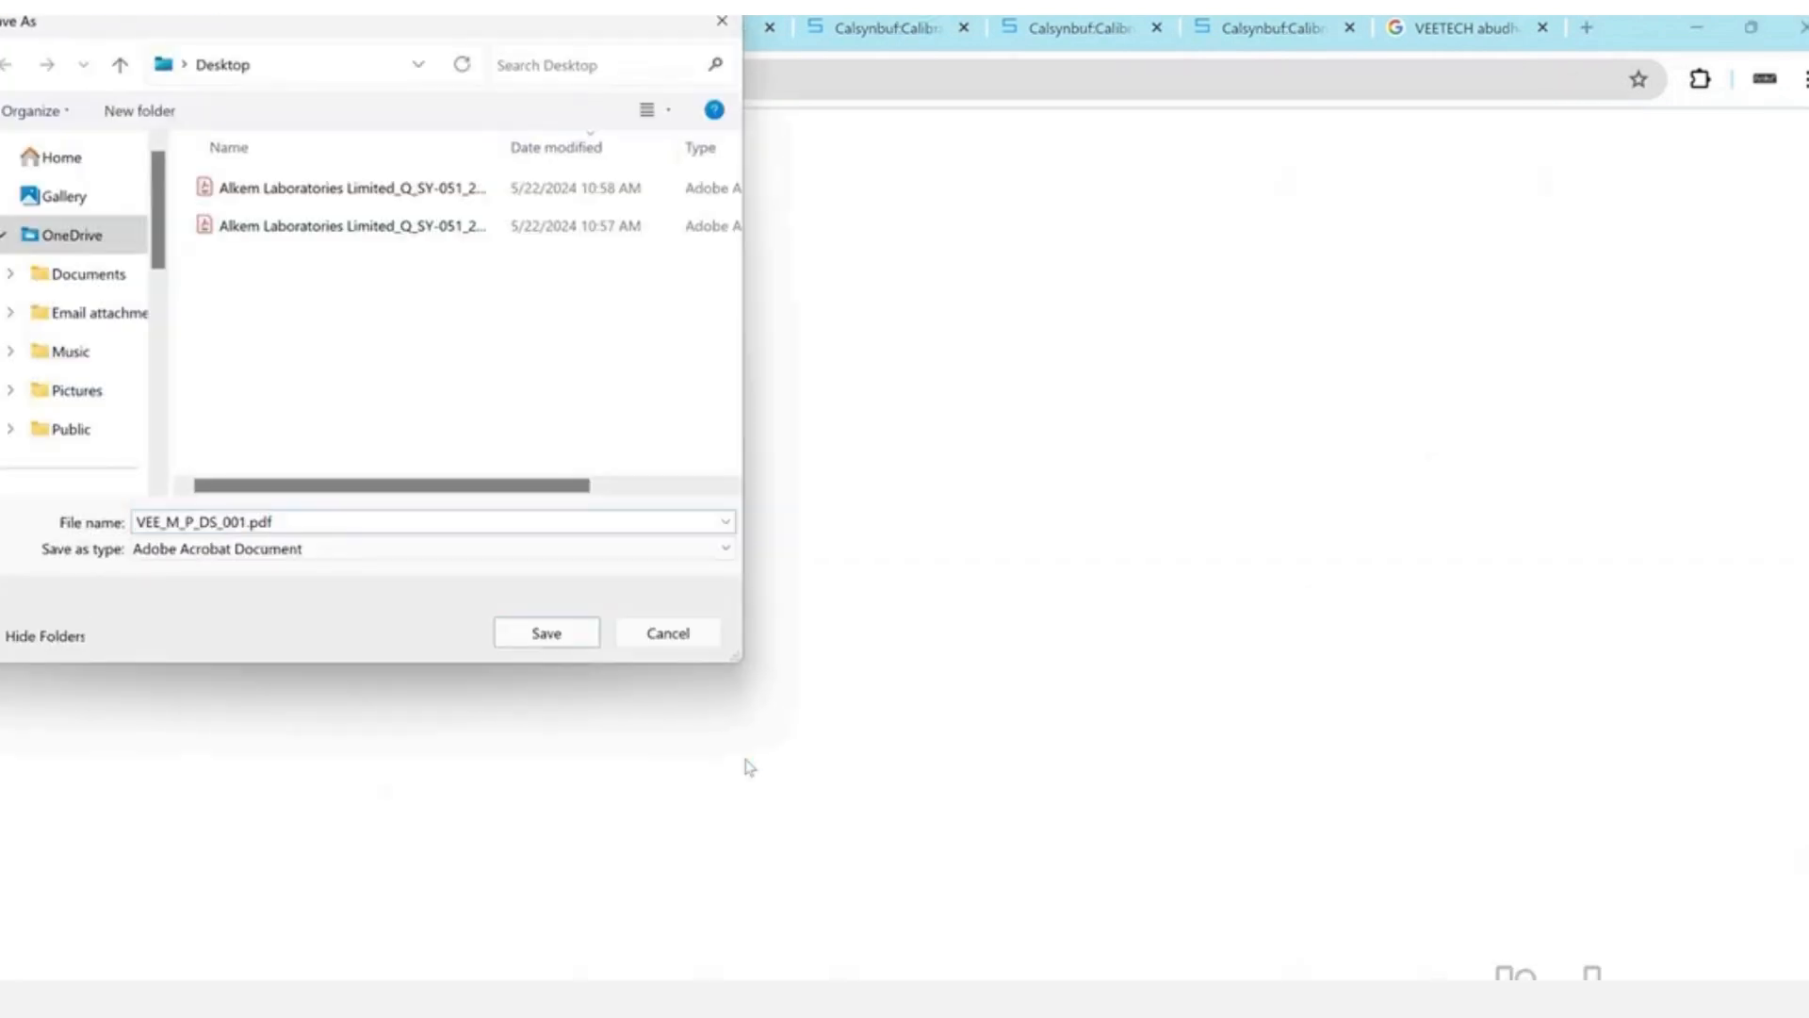
{"action": "key", "text": "Return"}
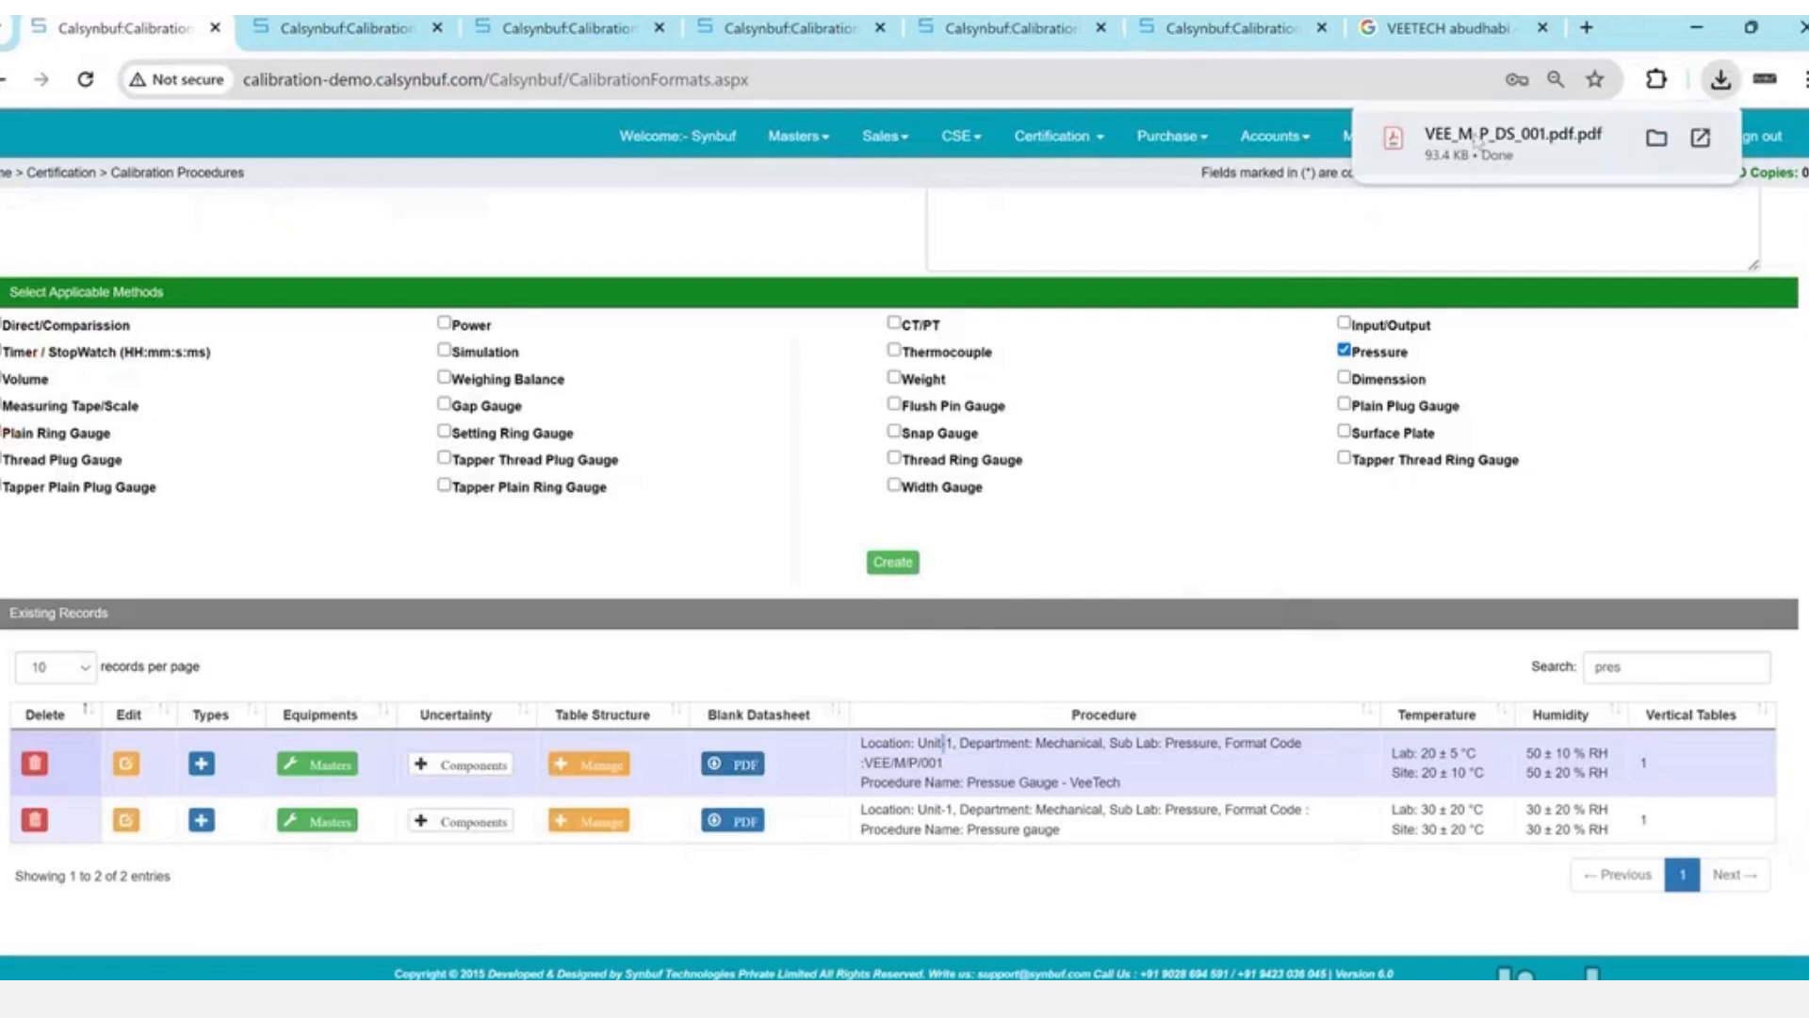
{"action": "left_click", "coordinate": [1475, 139]}
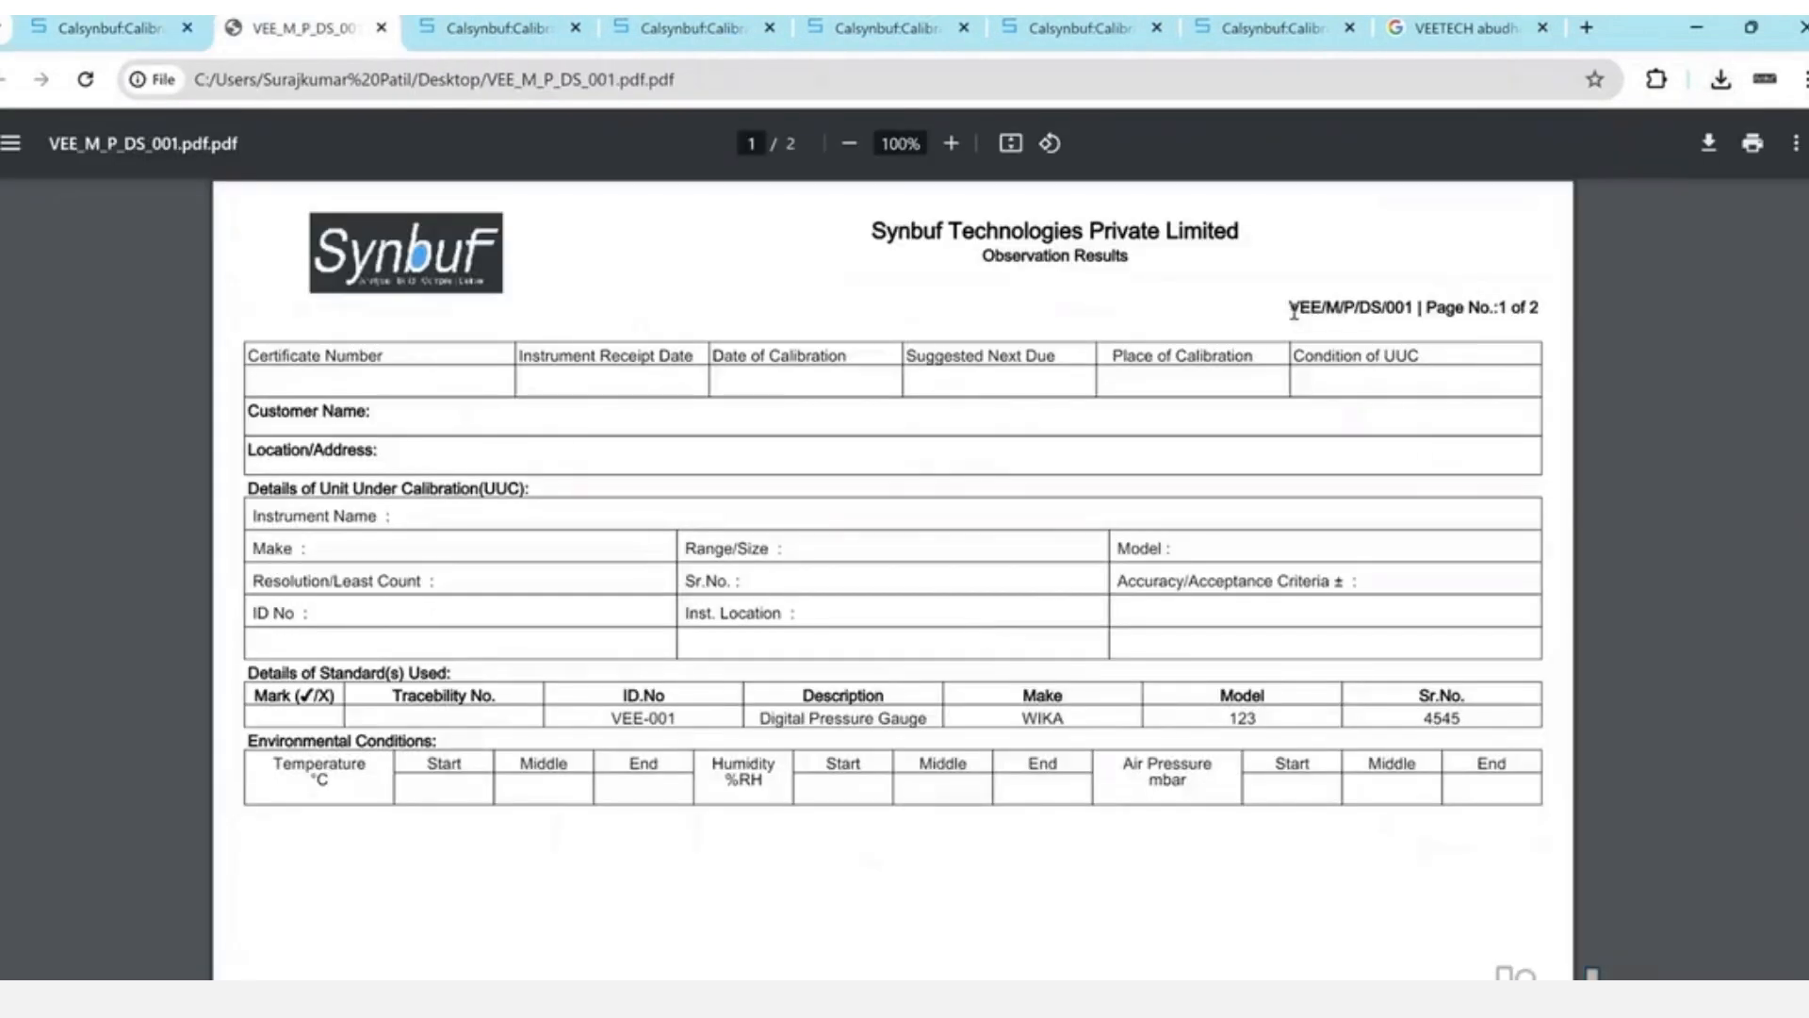
- Check the VEE/M/P/DS/001 header code and page 2, then return to the Calsynbuf tab
{"action": "left_click_drag", "start_coordinate": [1293, 311], "coordinate": [1414, 310]}
{"action": "scroll", "coordinate": [806, 599], "scroll_direction": "down", "scroll_amount": 10}
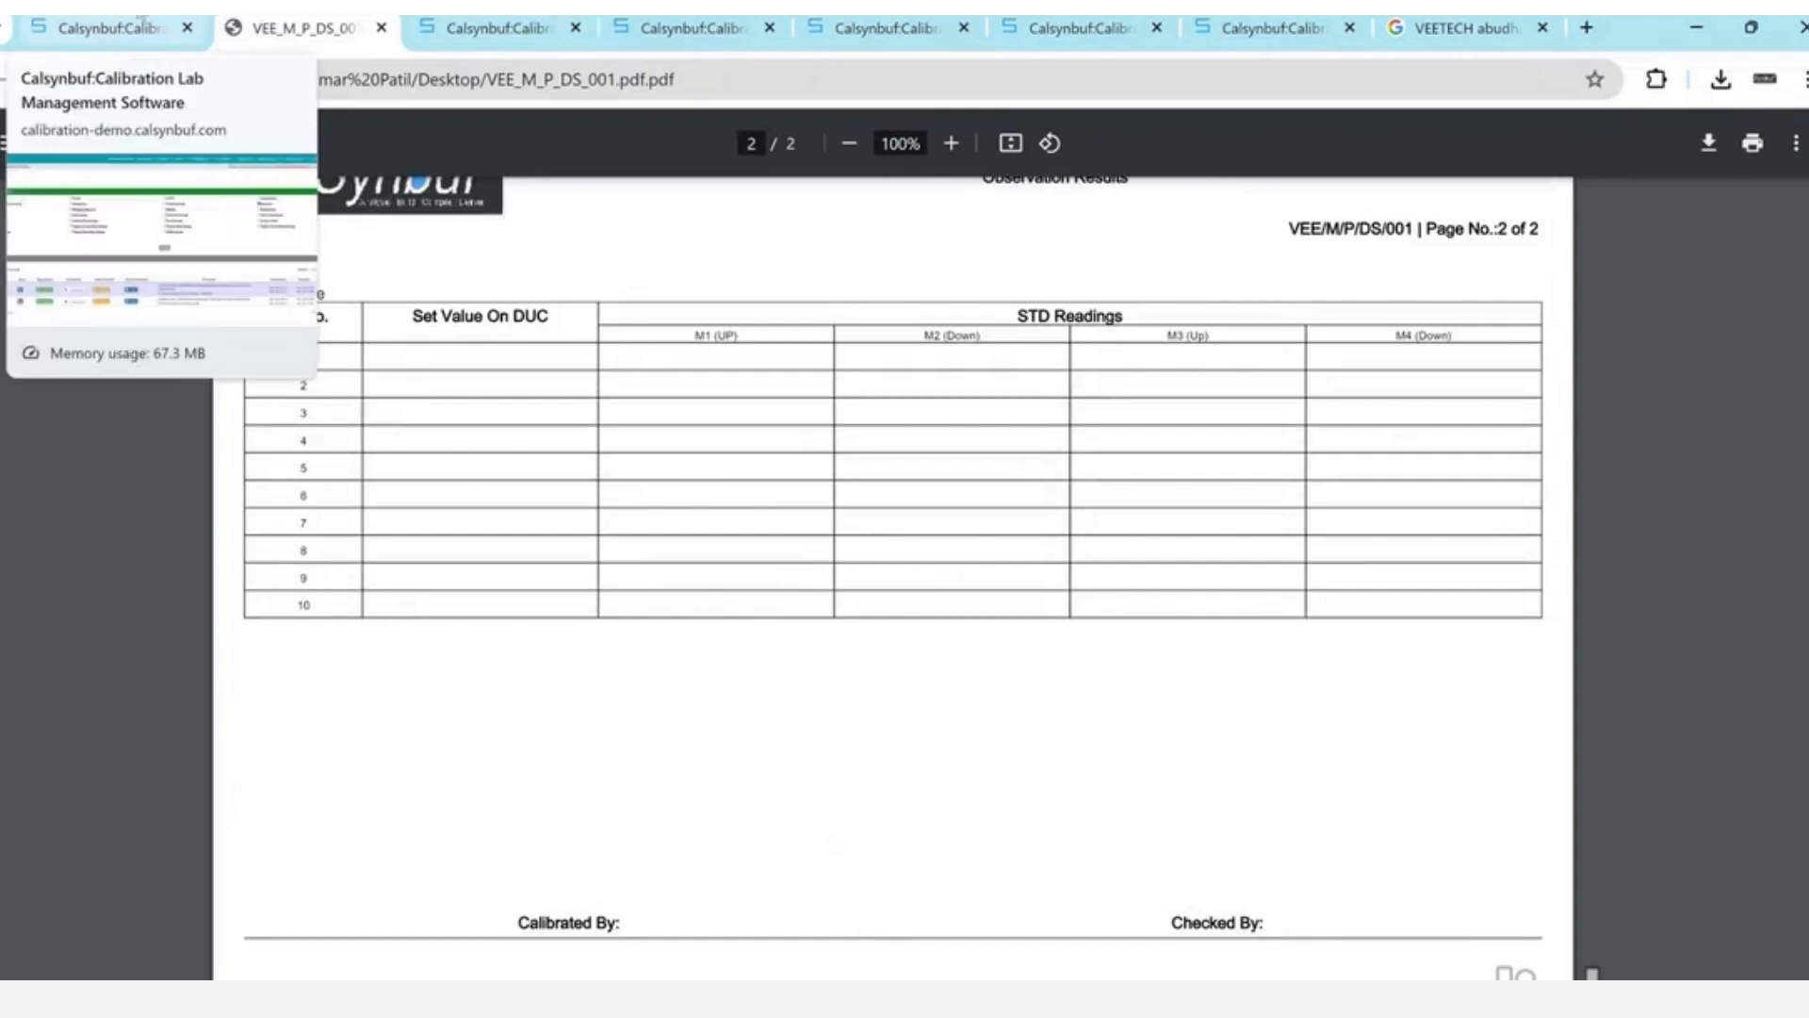
{"action": "left_click", "coordinate": [143, 20]}
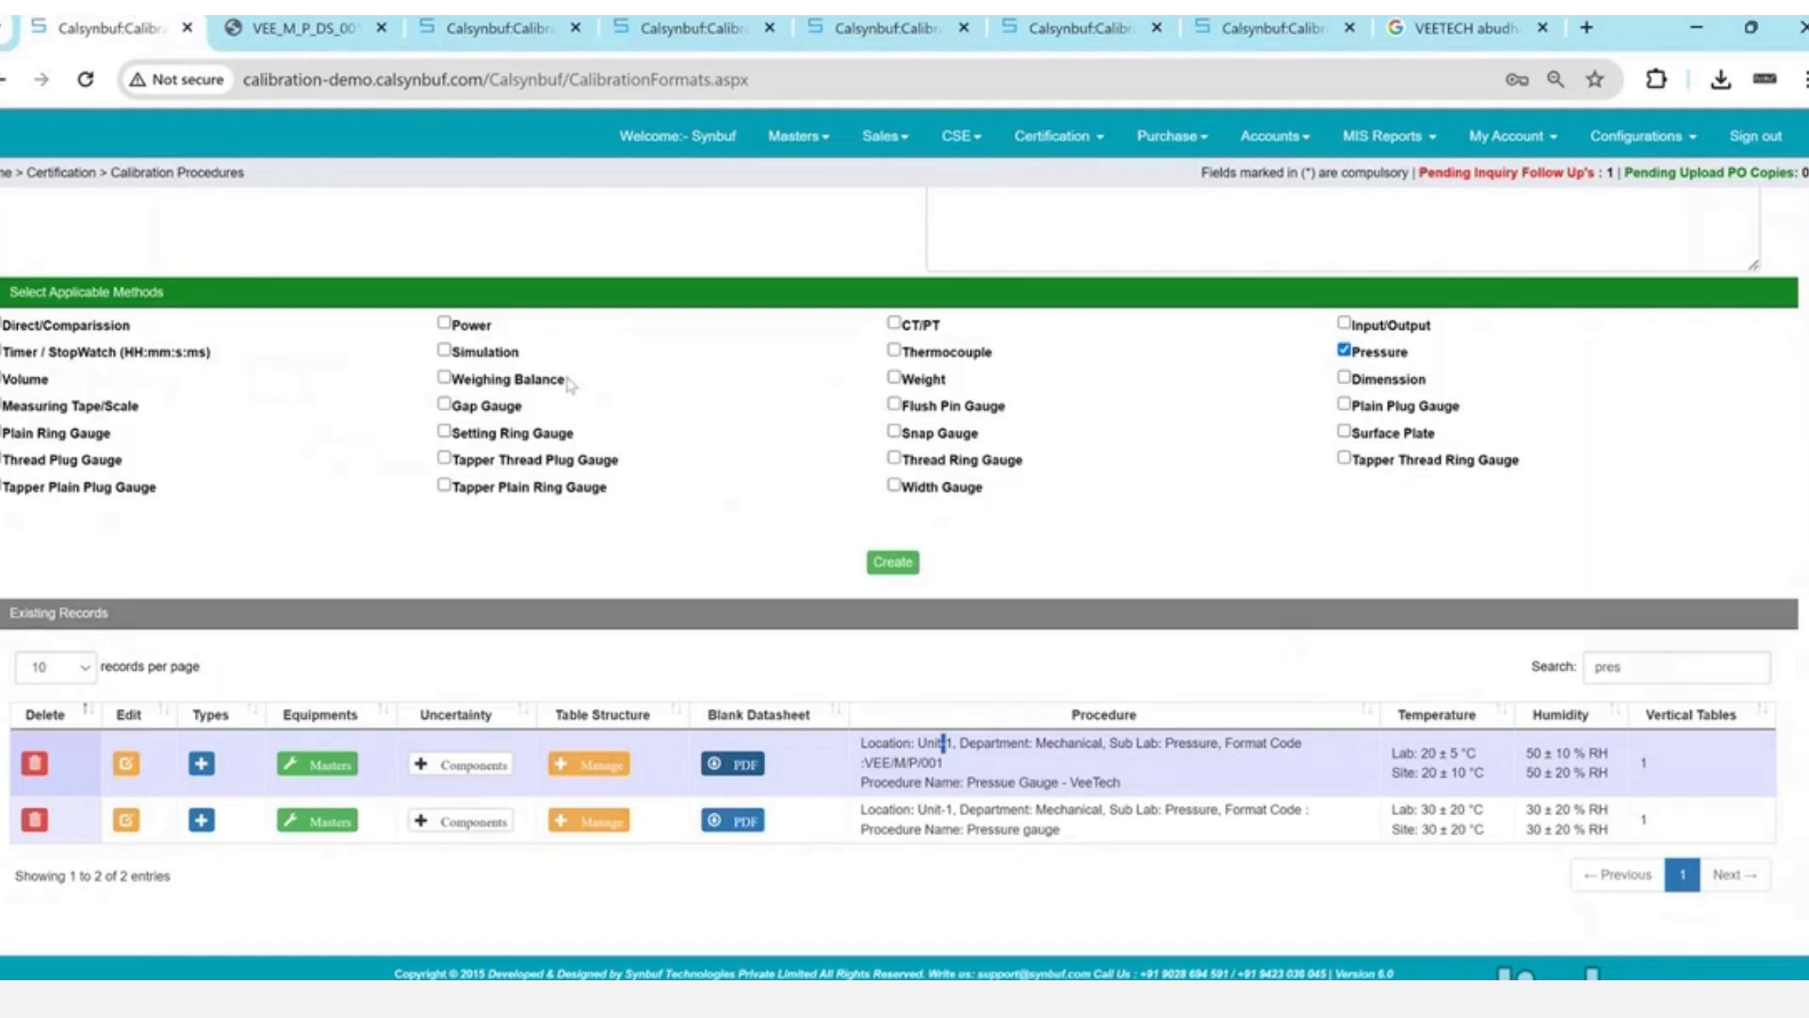
- Choose Sales > Add Inquiry to open an empty New Enquiry form
{"action": "scroll", "coordinate": [570, 384], "scroll_direction": "up", "scroll_amount": 4}
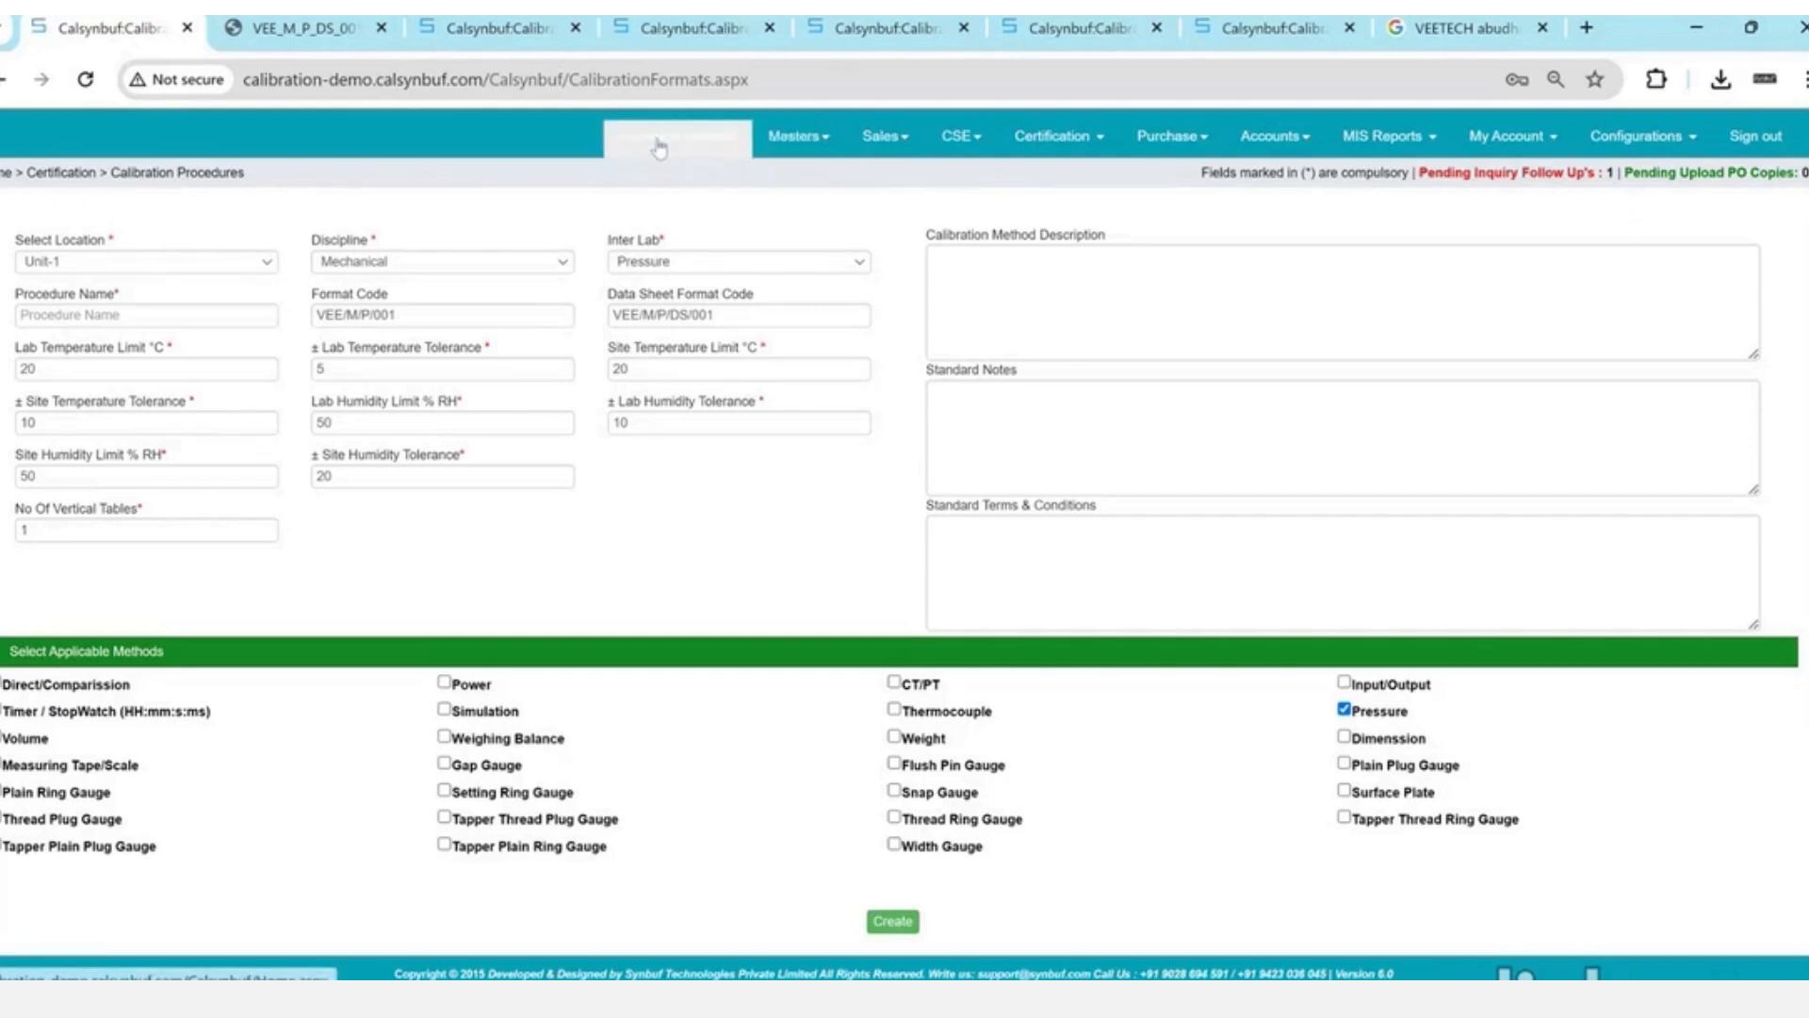
{"action": "left_click", "coordinate": [910, 141]}
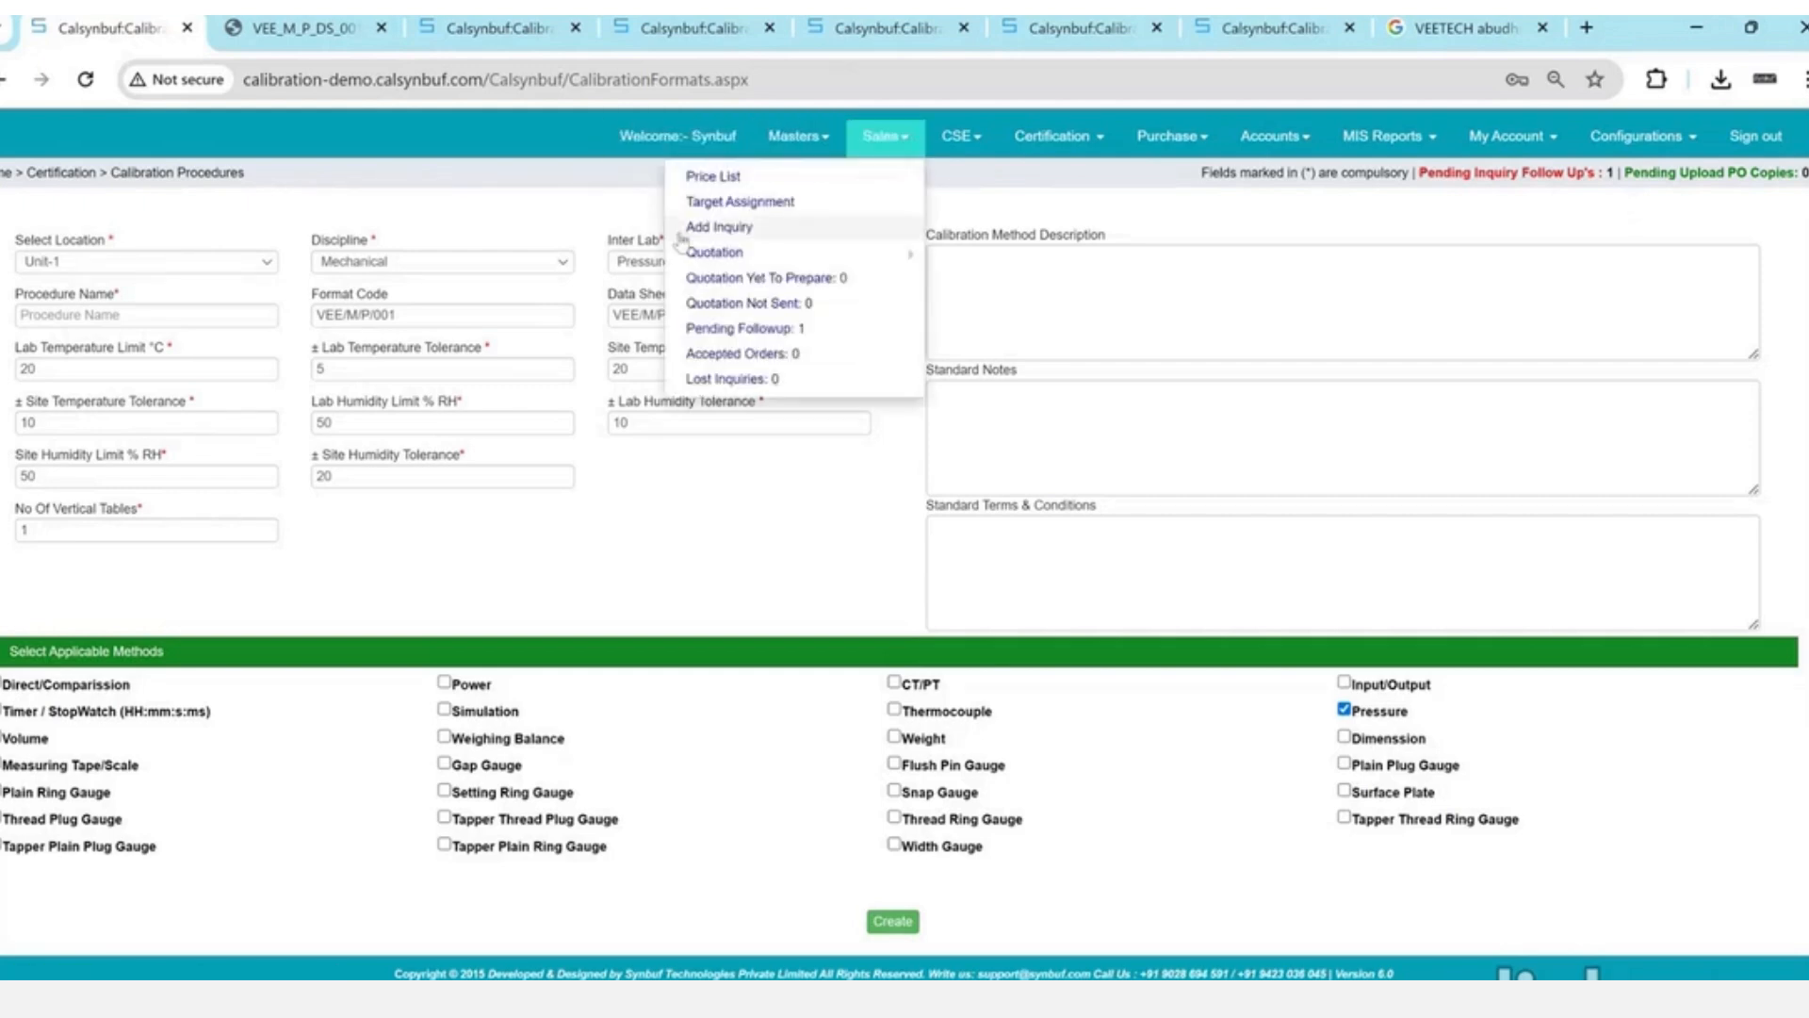
{"action": "left_click", "coordinate": [744, 231]}
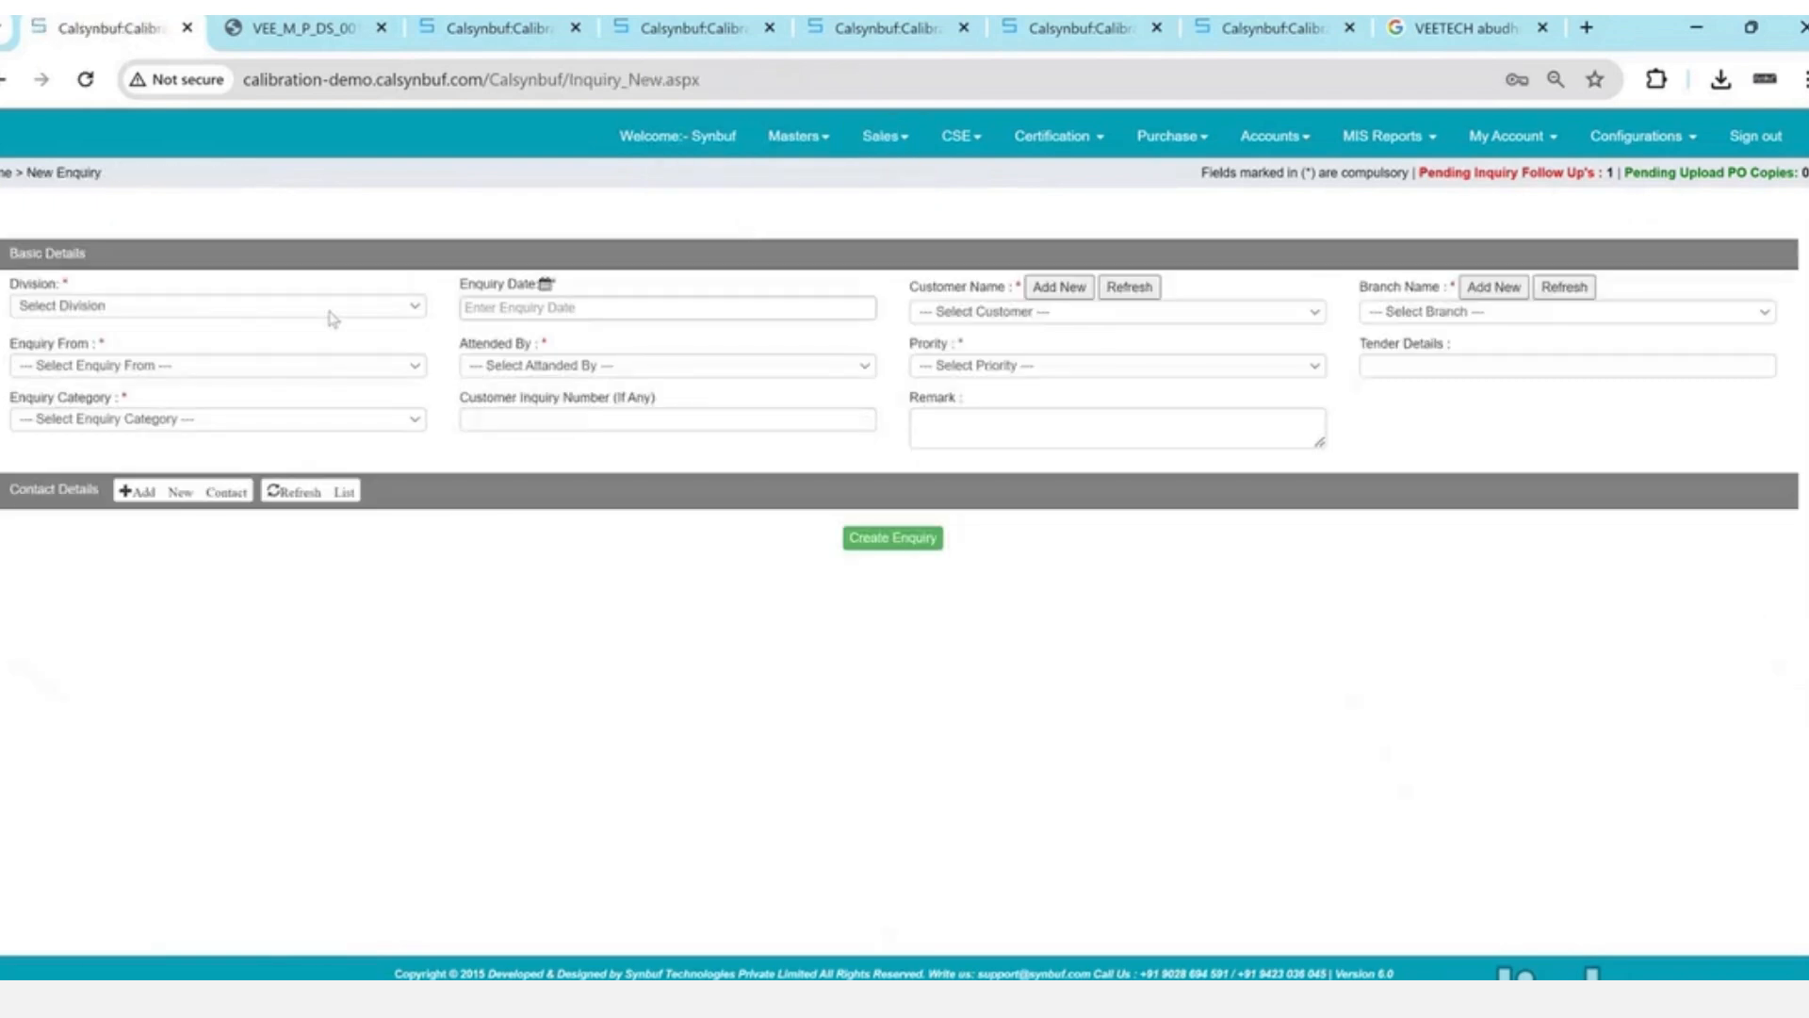
- Set division Calibration, enquiry date 05/22/2024, customer VeeTech, branch Musaffah - M-3 Abu Dhabi
{"action": "left_click", "coordinate": [320, 311]}
{"action": "type", "text": "ca"}
{"action": "key", "text": "Return"}
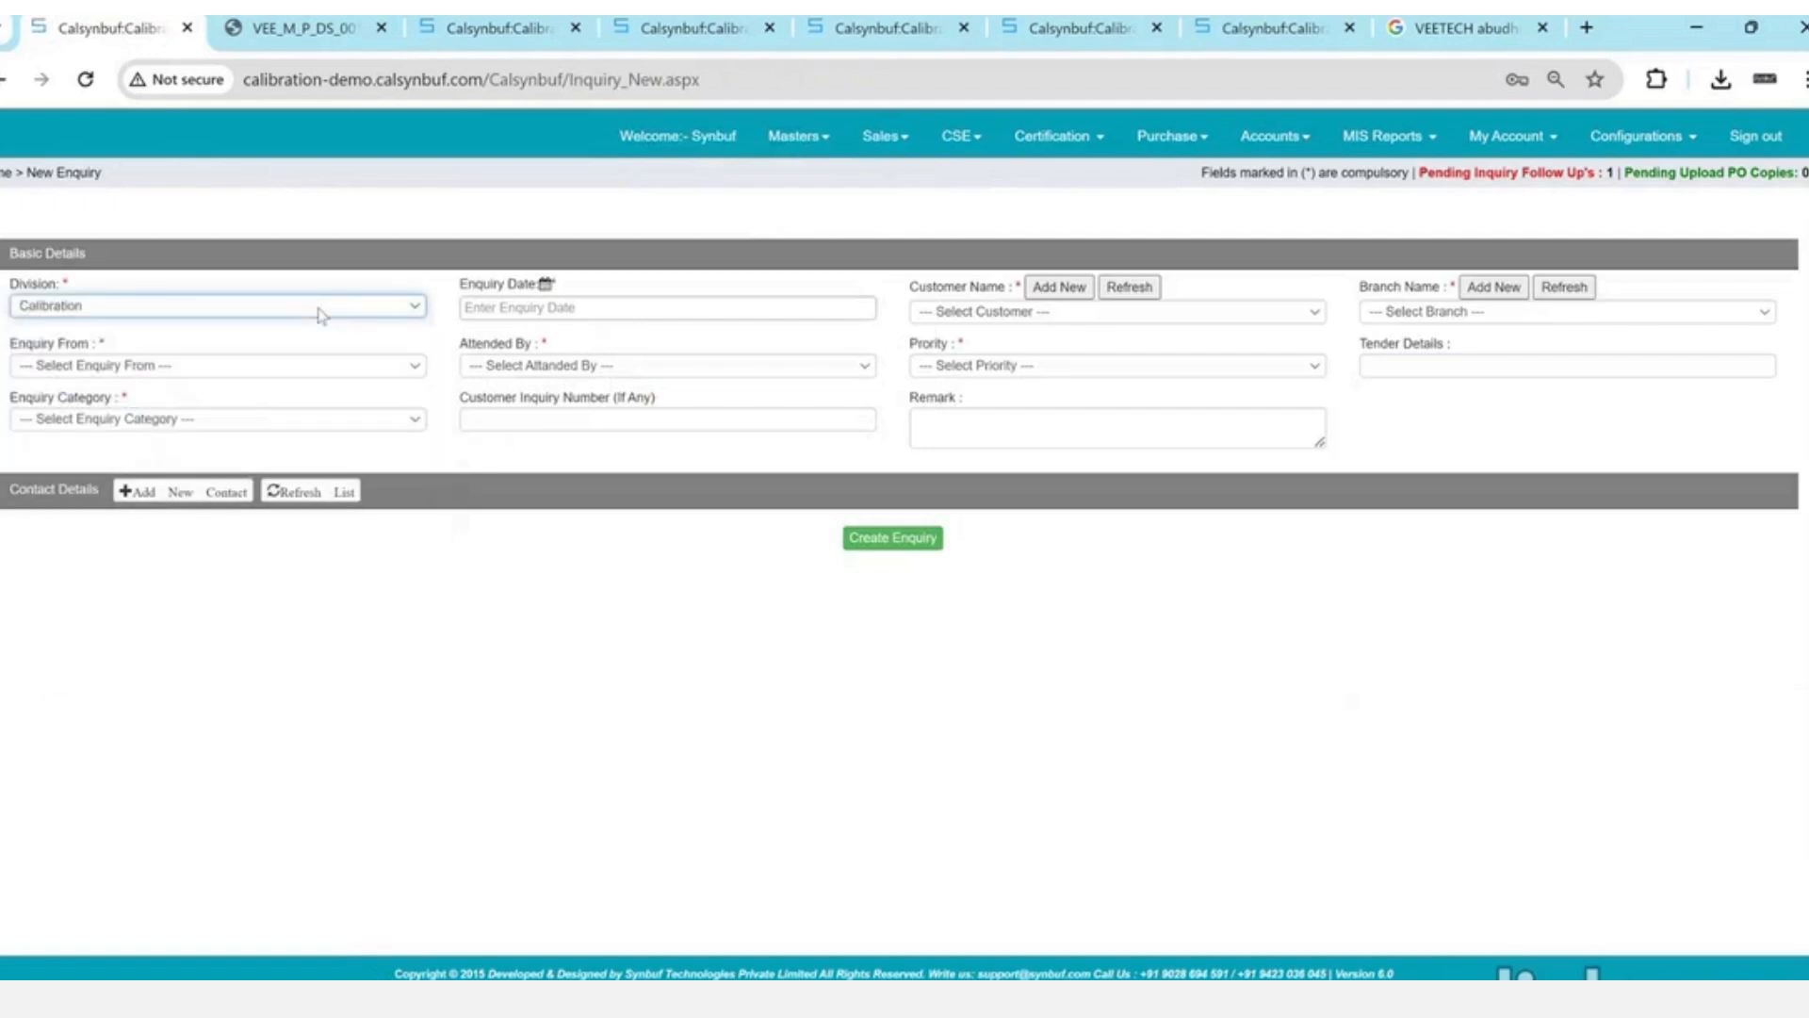
{"action": "key", "text": "Tab"}
{"action": "key", "text": "Return"}
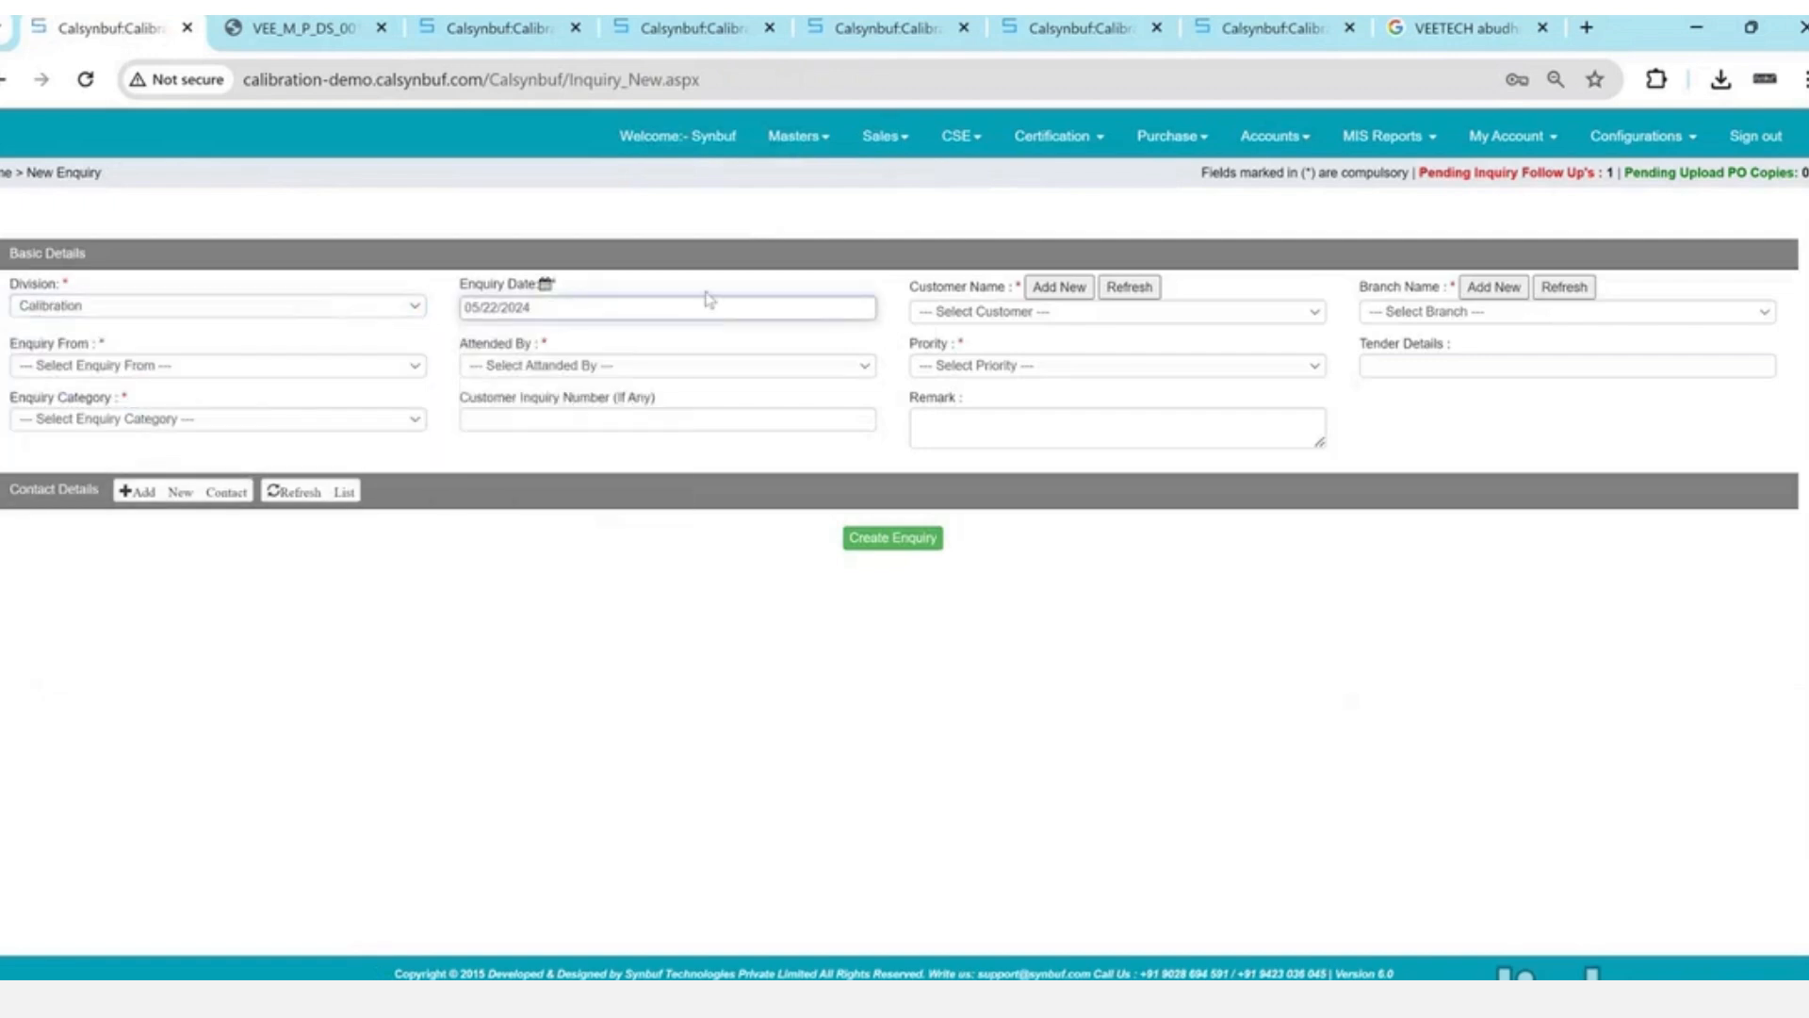
{"action": "left_click", "coordinate": [1026, 312]}
{"action": "type", "text": "vices LLC"}
{"action": "key", "text": "Return"}
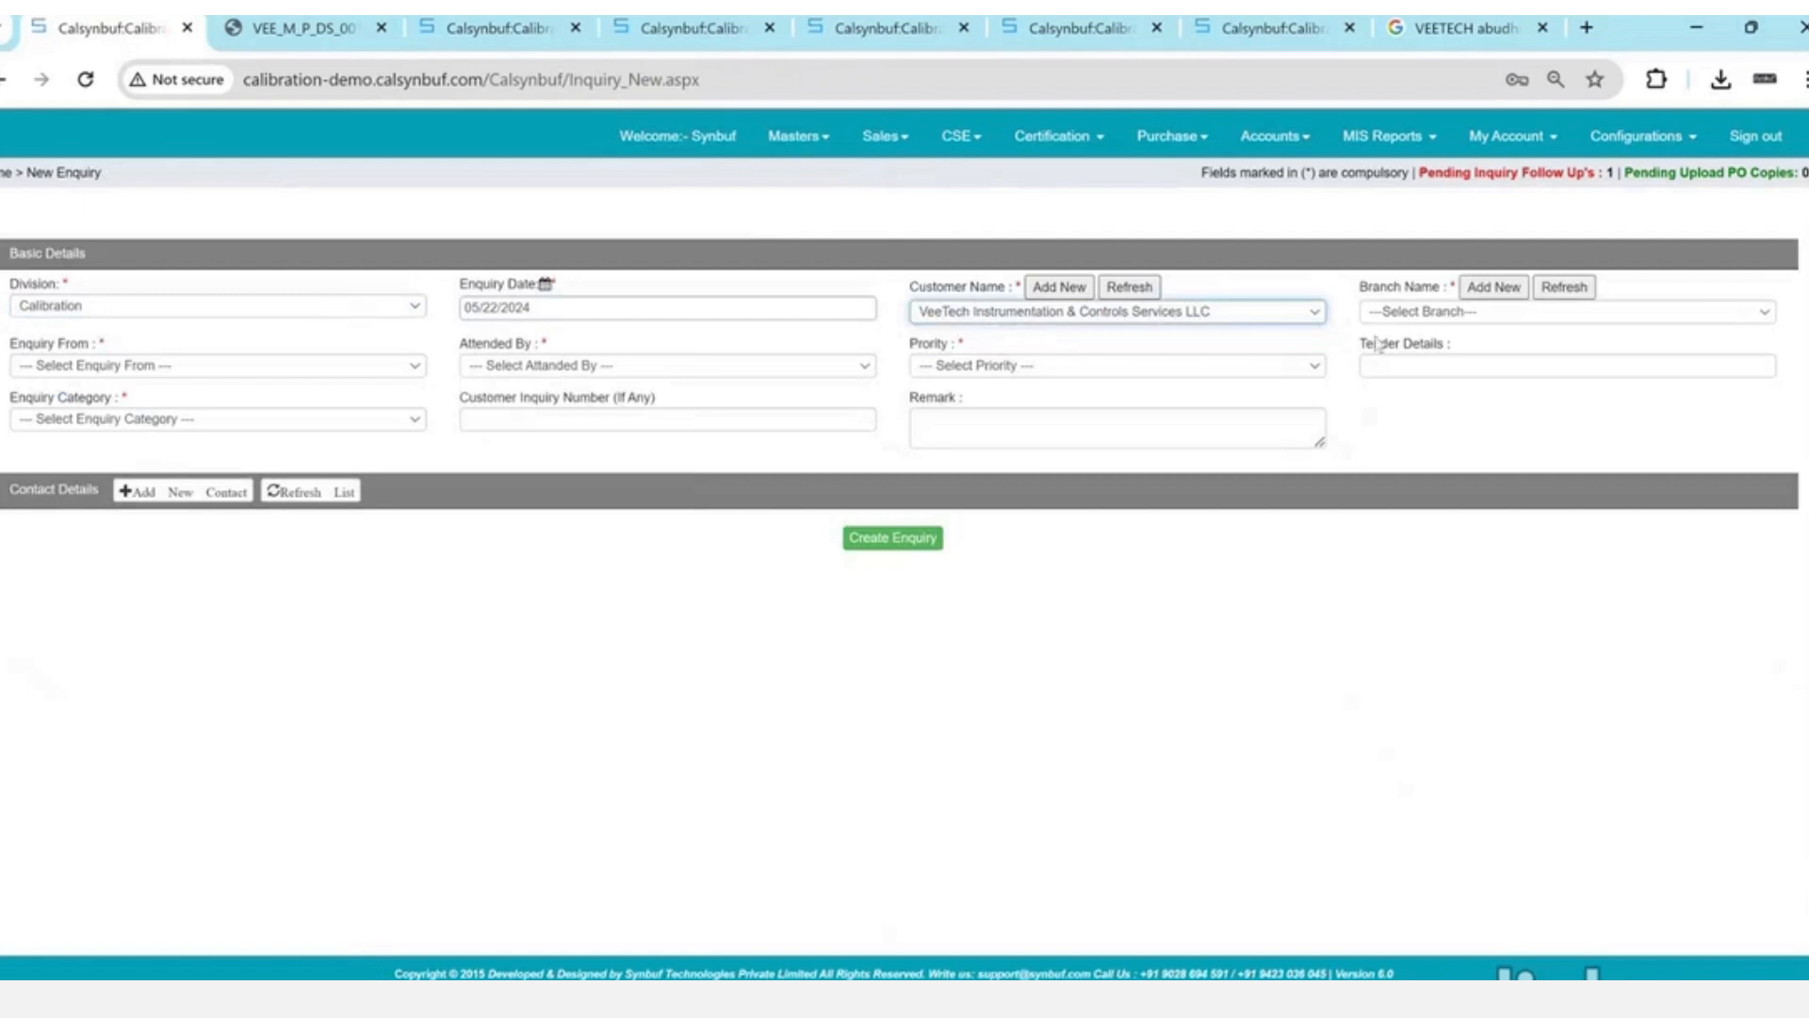
{"action": "left_click", "coordinate": [1433, 313]}
{"action": "key", "text": "Down"}
{"action": "key", "text": "Return"}
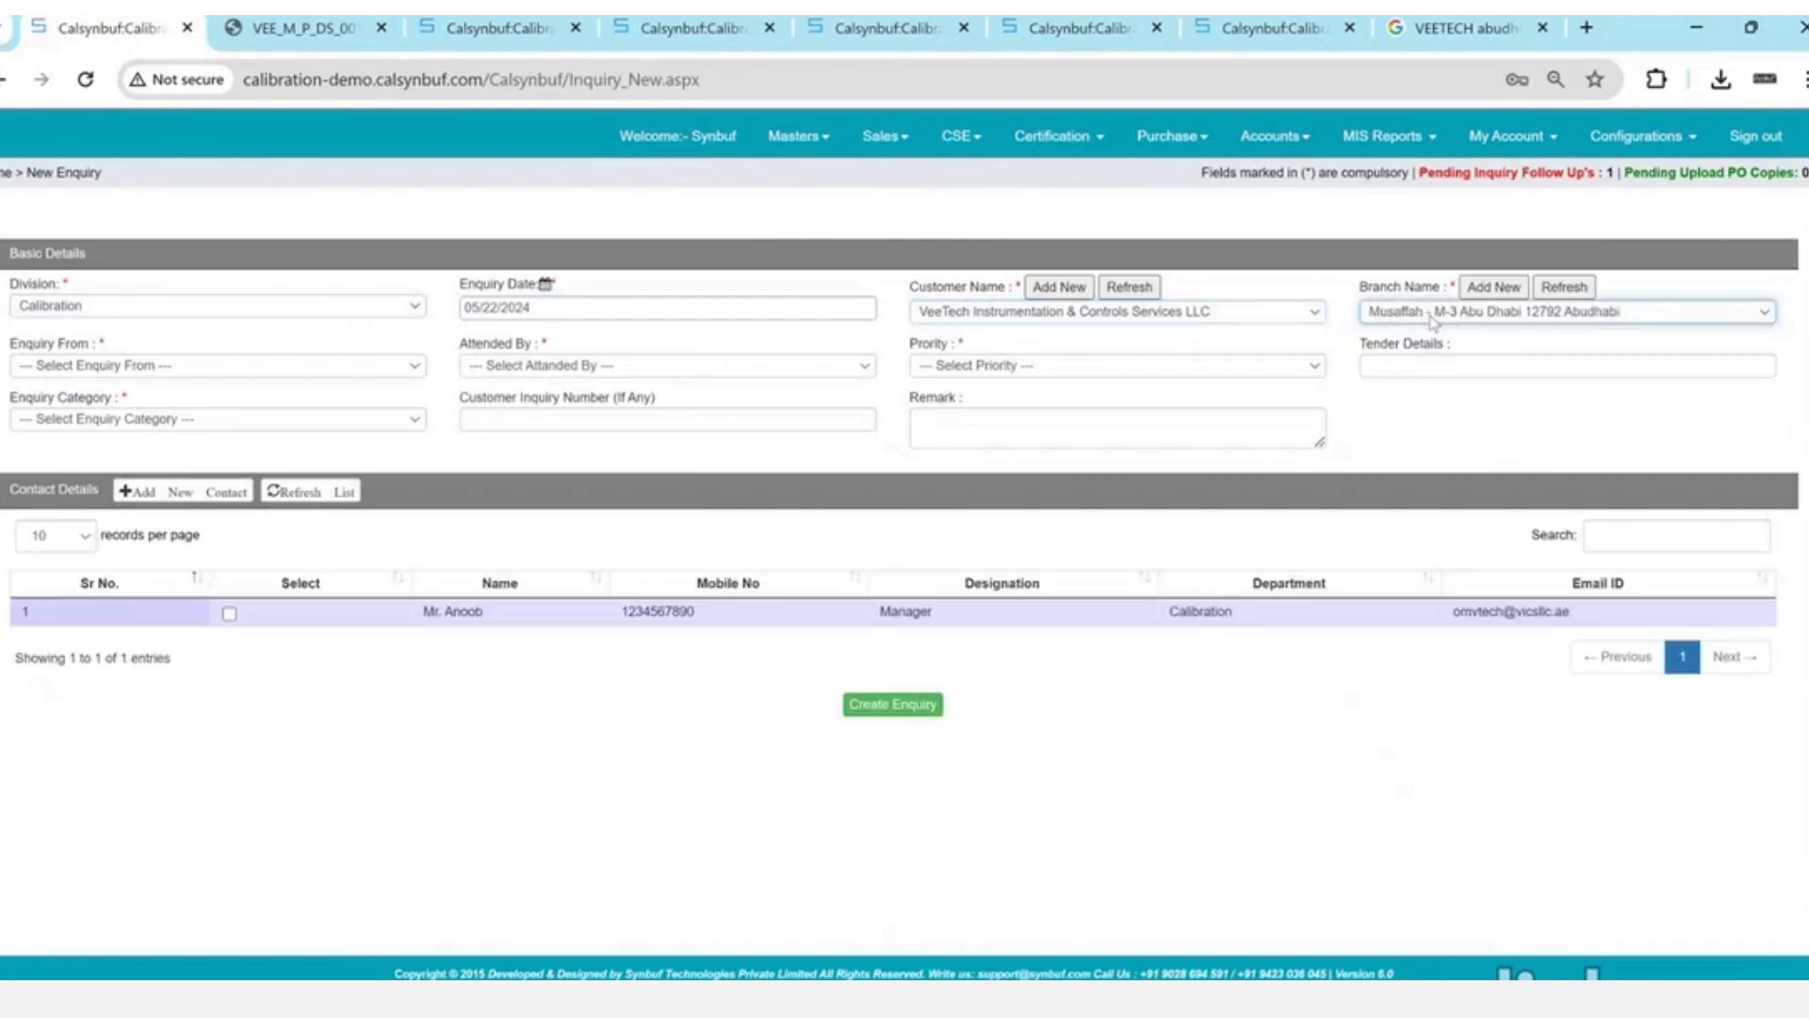
- Set enquiry source Website, Attended By Synbuf, priority High and category New
{"action": "left_click", "coordinate": [177, 376]}
{"action": "key", "text": "w"}
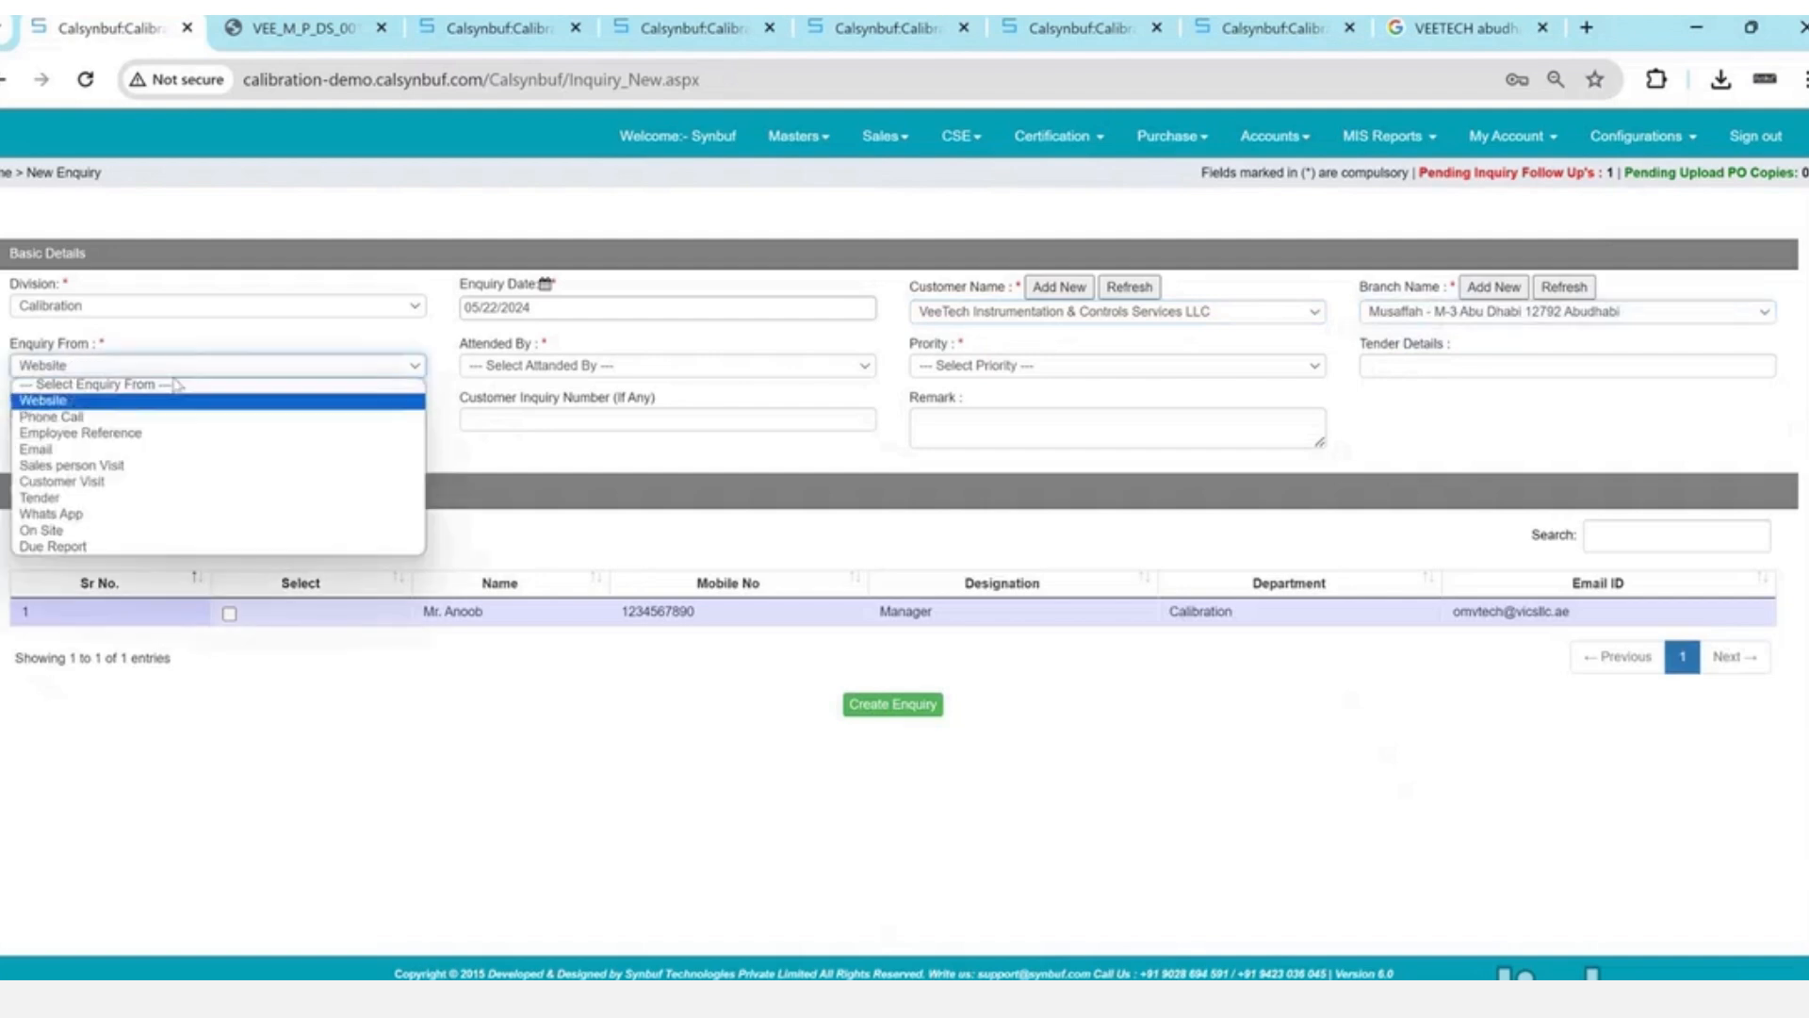
{"action": "key", "text": "Return"}
{"action": "key", "text": "Tab"}
{"action": "key", "text": "s"}
{"action": "key", "text": "Tab"}
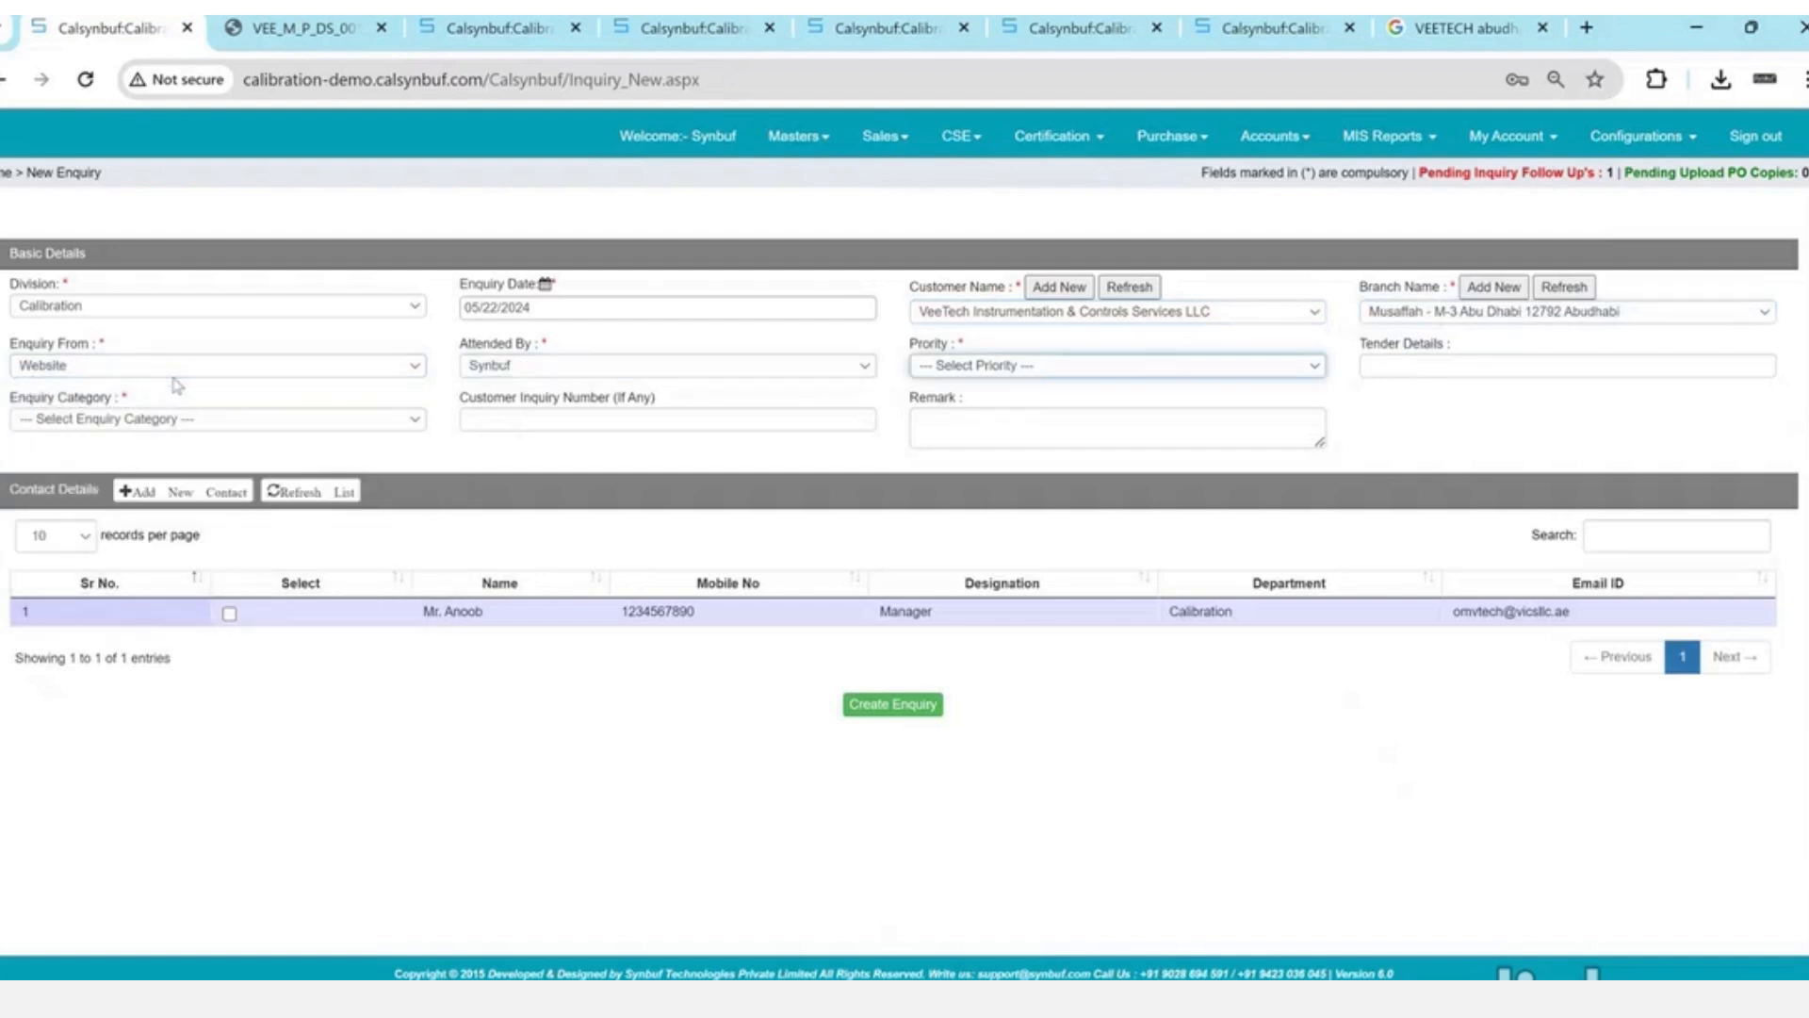
{"action": "key", "text": "h"}
{"action": "key", "text": "Tab"}
{"action": "key", "text": "Tab"}
{"action": "key", "text": "n"}
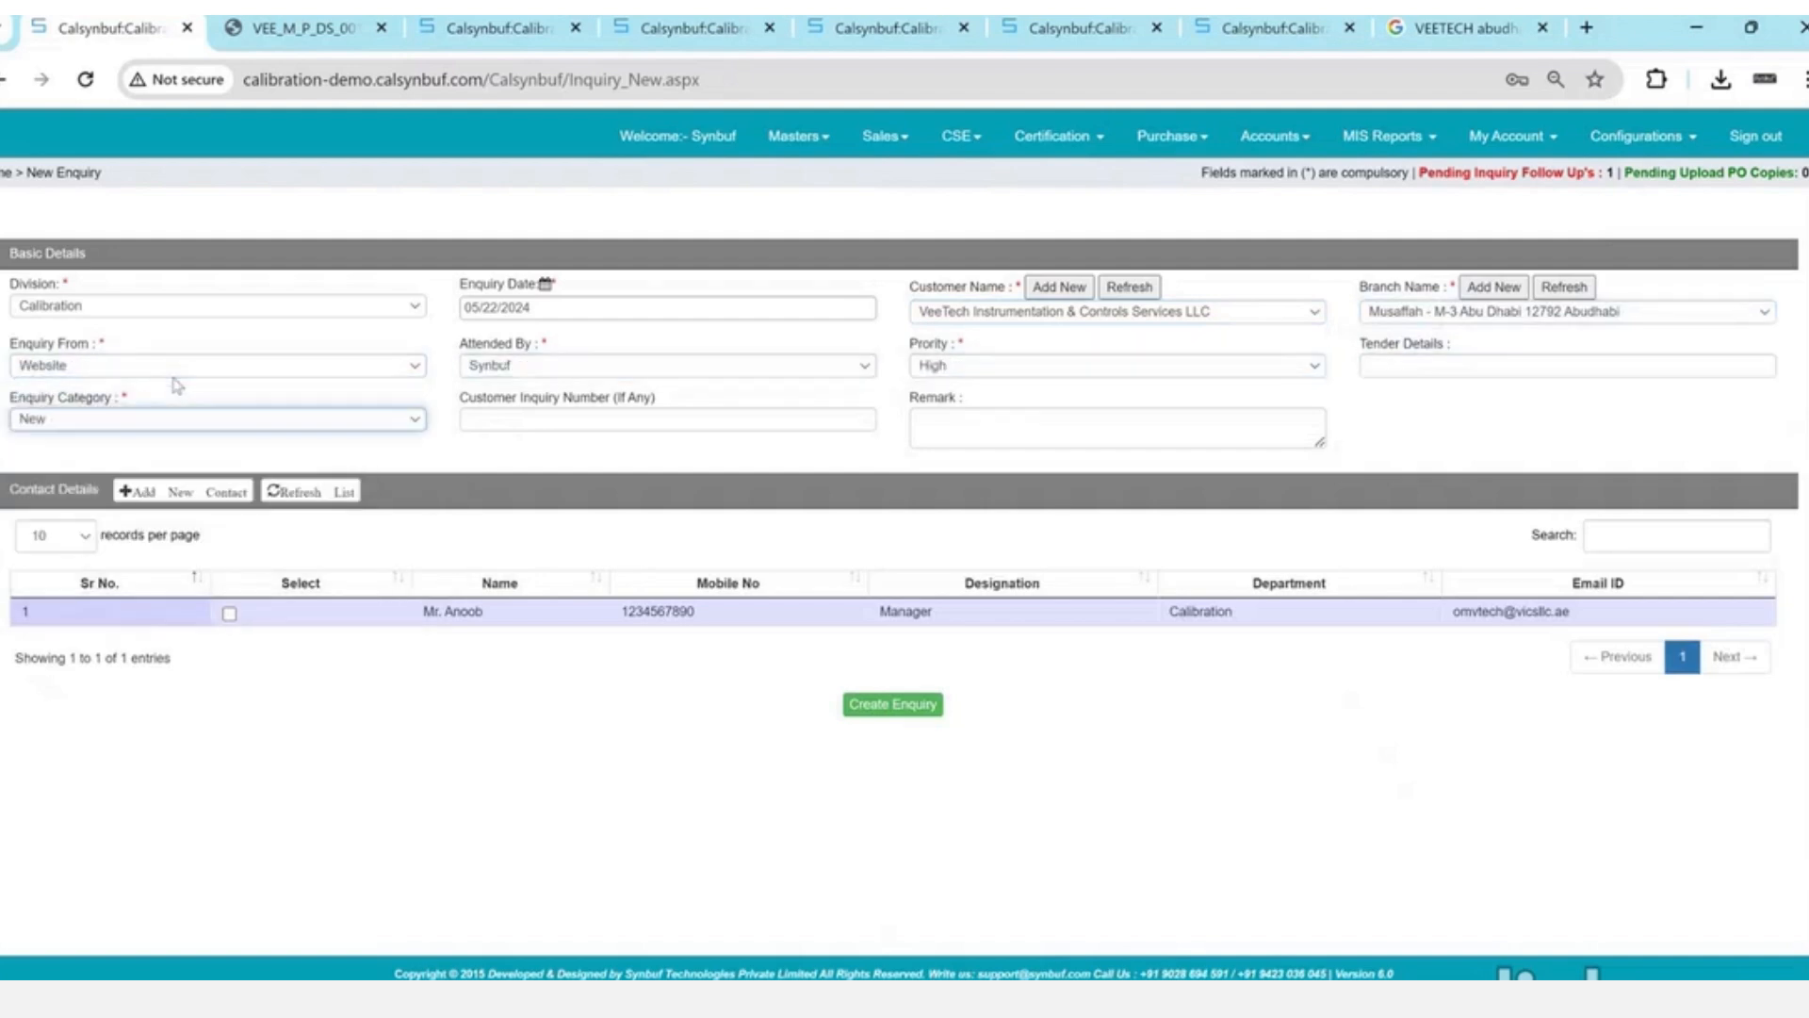
- Include the listed contact, create the enquiry, and note its new enquiry number
{"action": "left_click", "coordinate": [229, 613]}
{"action": "left_click", "coordinate": [930, 713]}
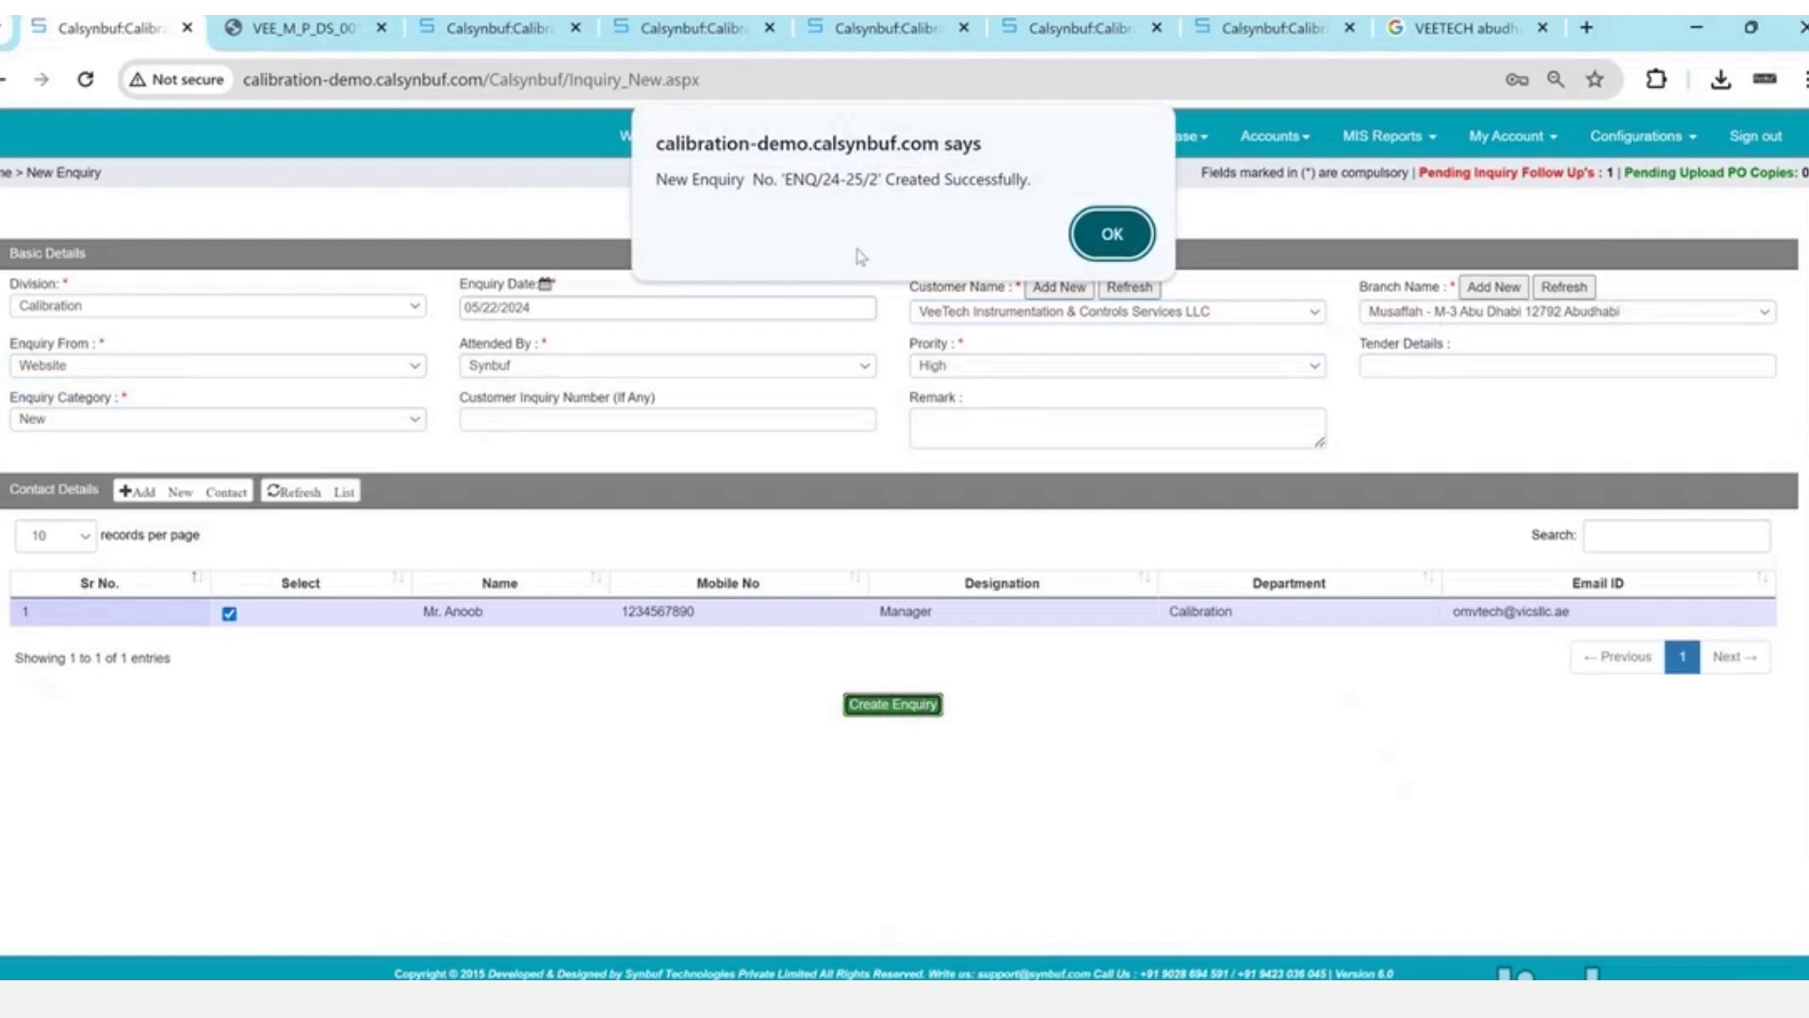
{"action": "left_click_drag", "start_coordinate": [786, 179], "coordinate": [879, 179]}
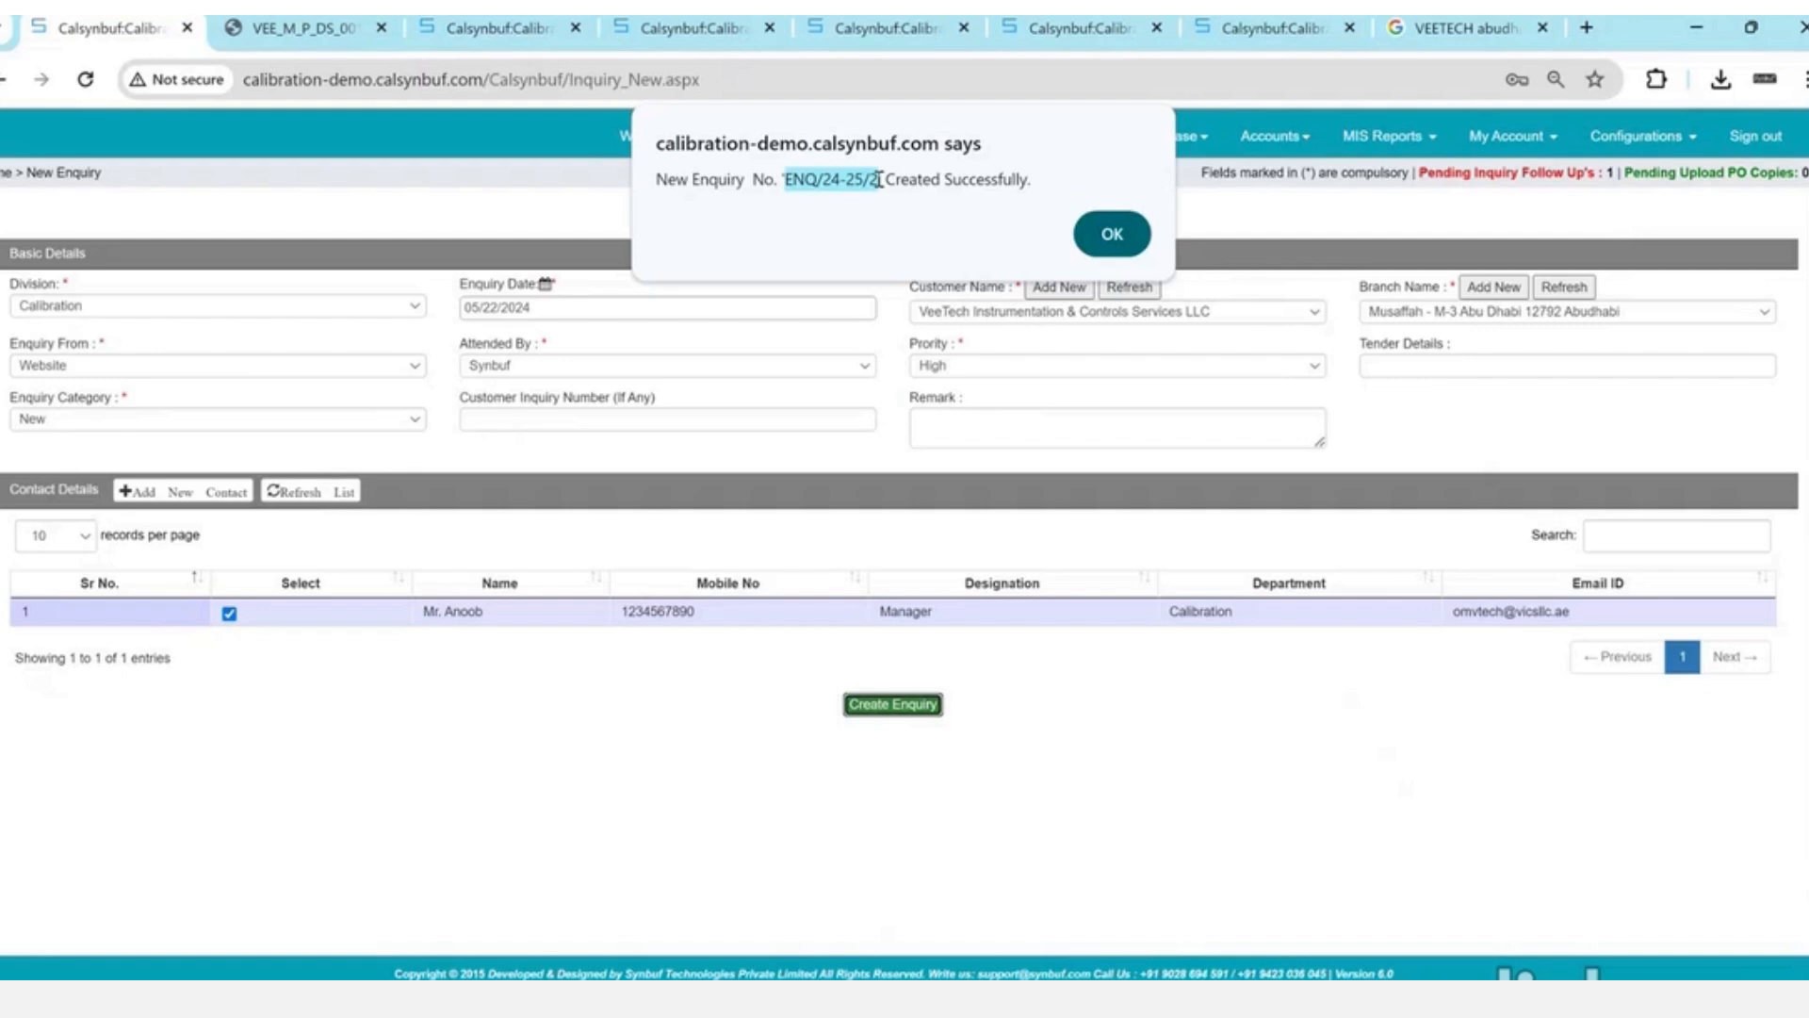
{"action": "left_click", "coordinate": [1110, 232]}
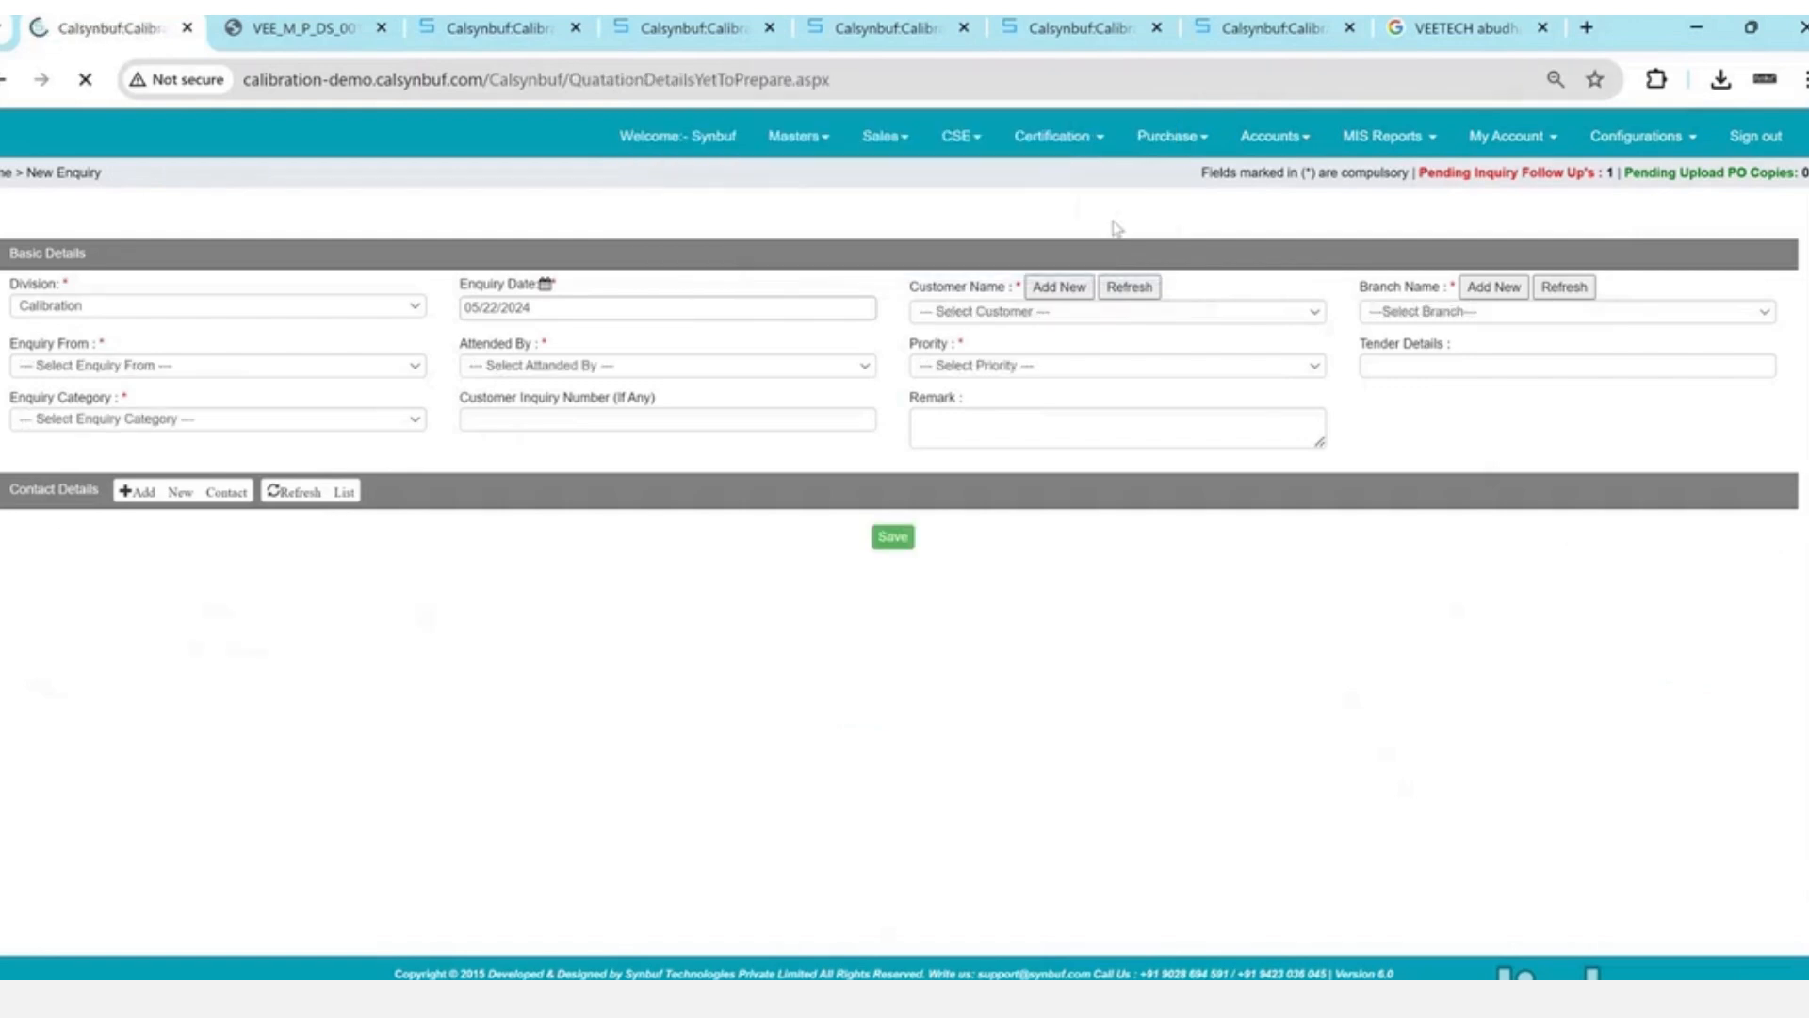
{"action": "left_click_drag", "start_coordinate": [695, 350], "coordinate": [730, 384]}
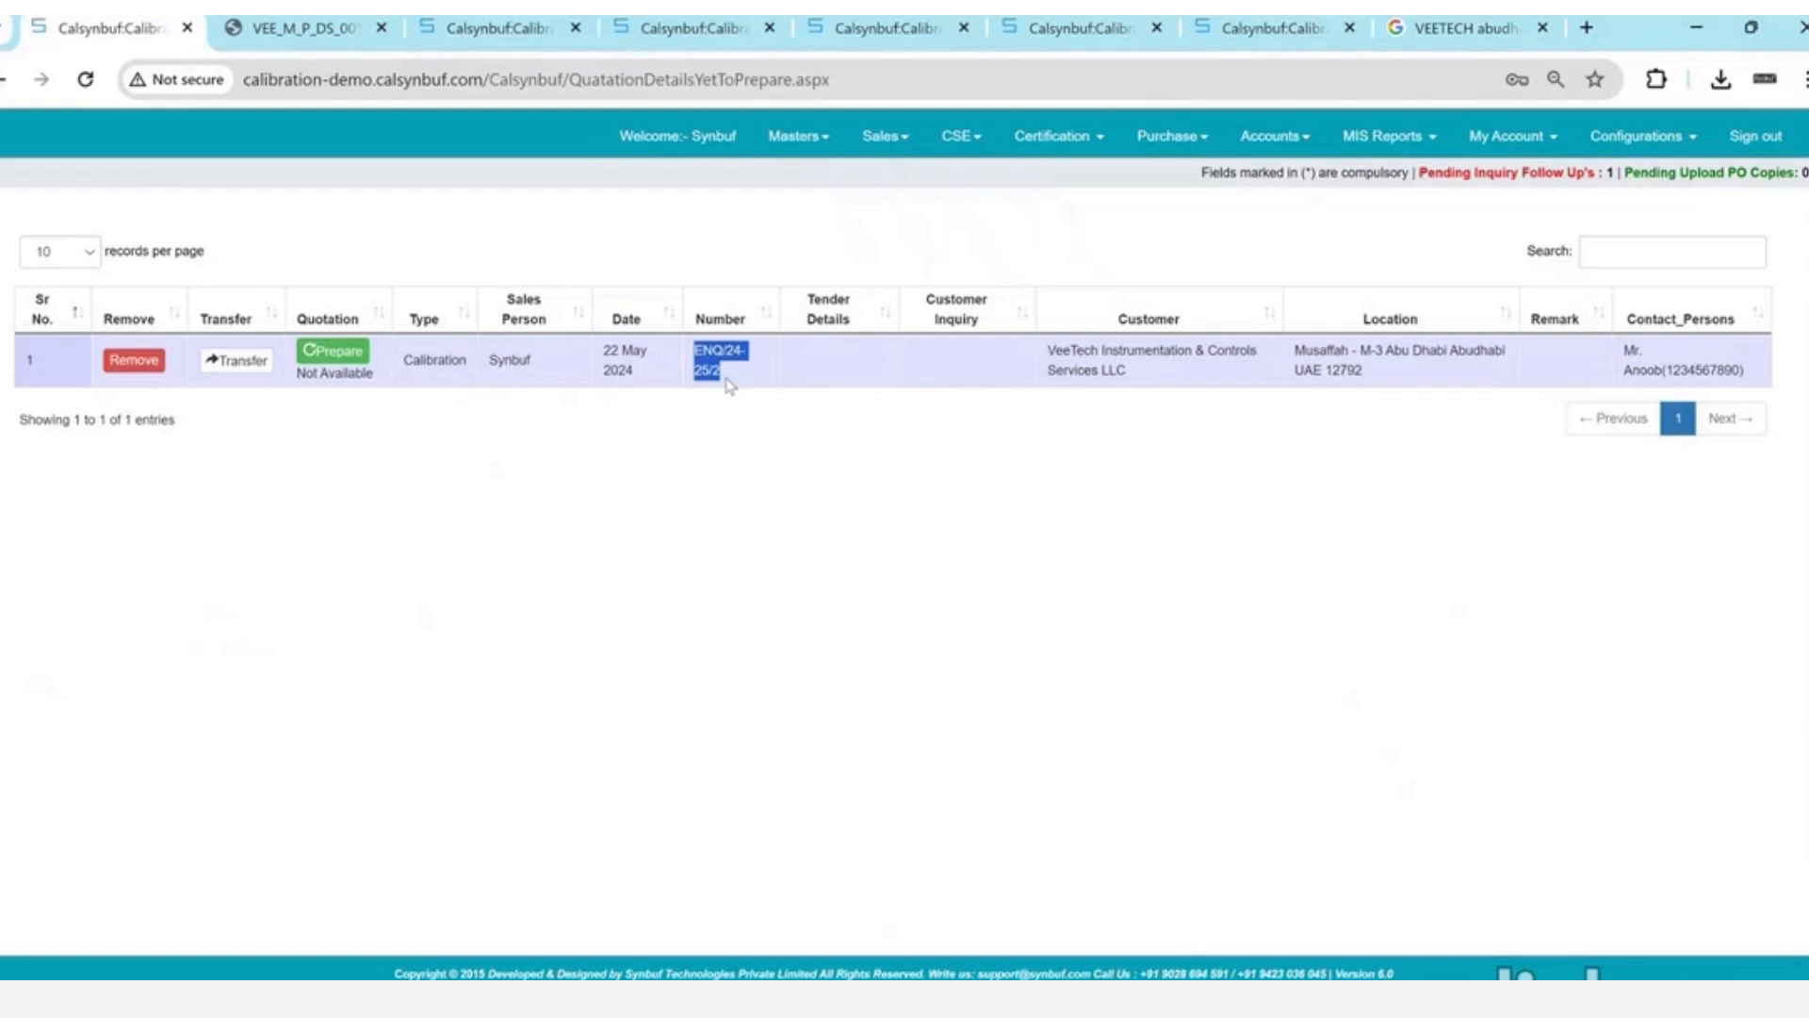
- Highlight the follow-up count and the enquiry's date and number, then go to User Management
{"action": "left_click_drag", "start_coordinate": [1506, 173], "coordinate": [1631, 171]}
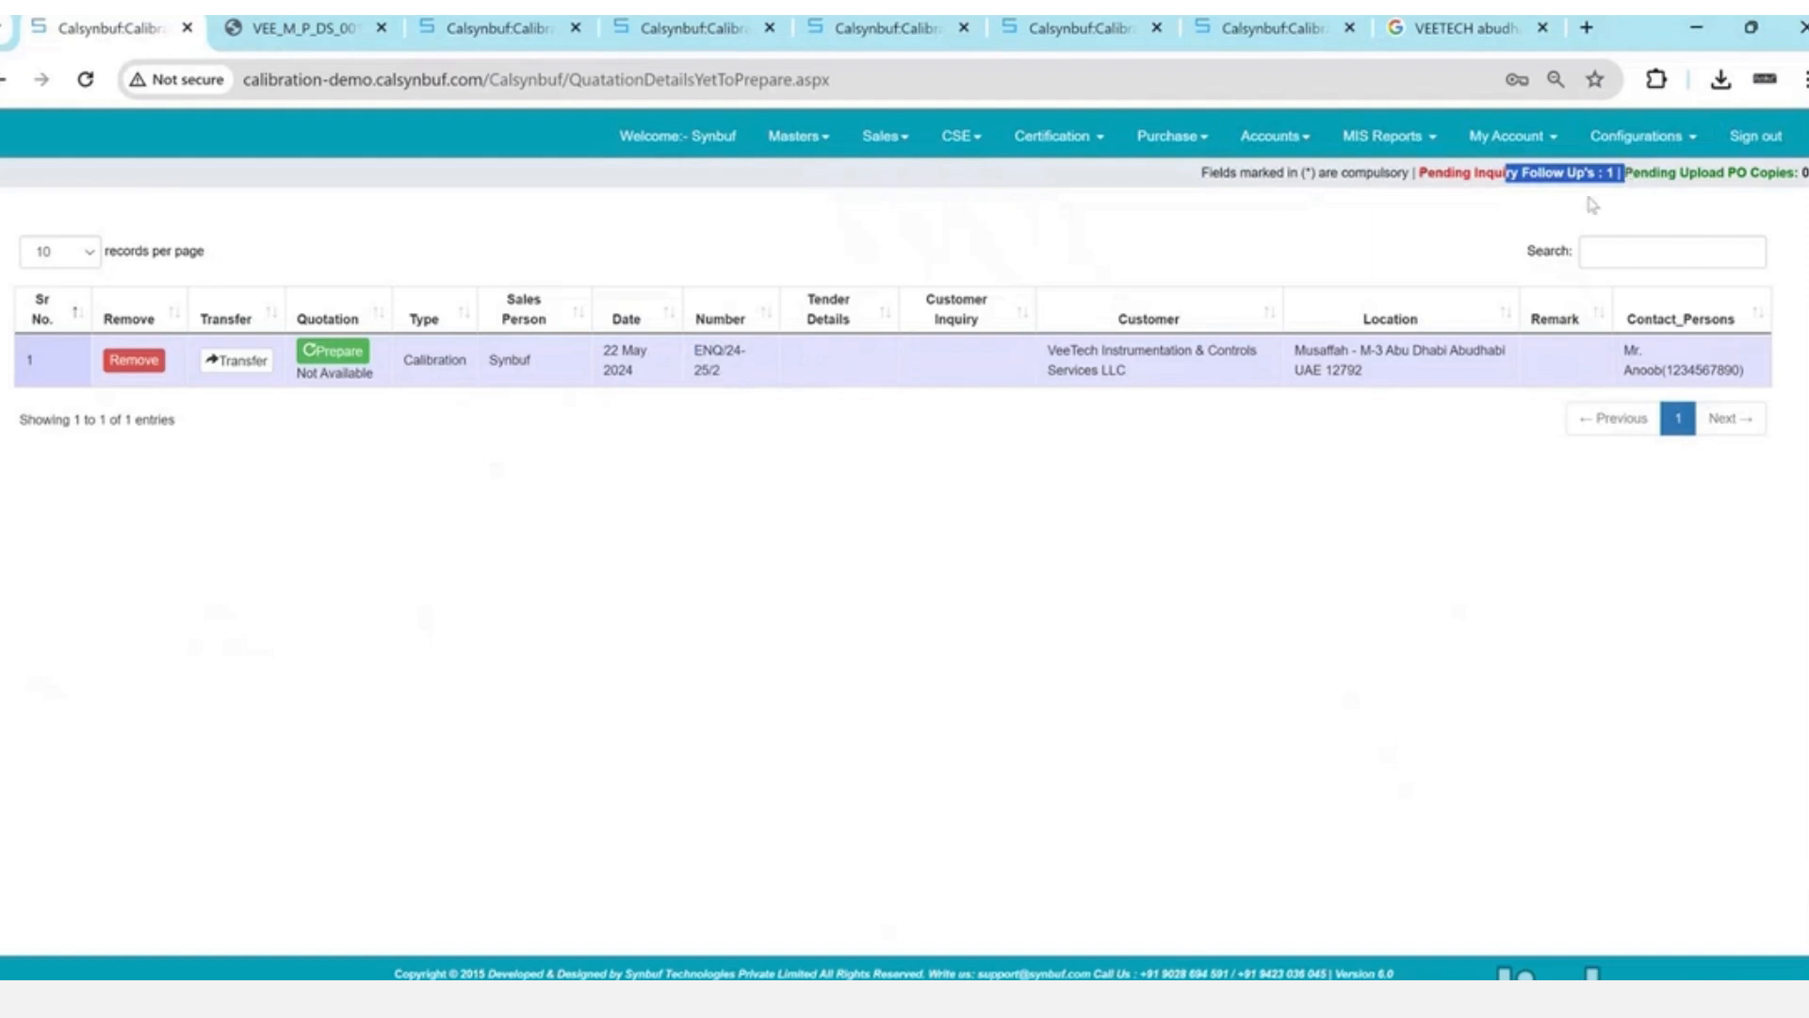
{"action": "left_click_drag", "start_coordinate": [611, 349], "coordinate": [790, 390]}
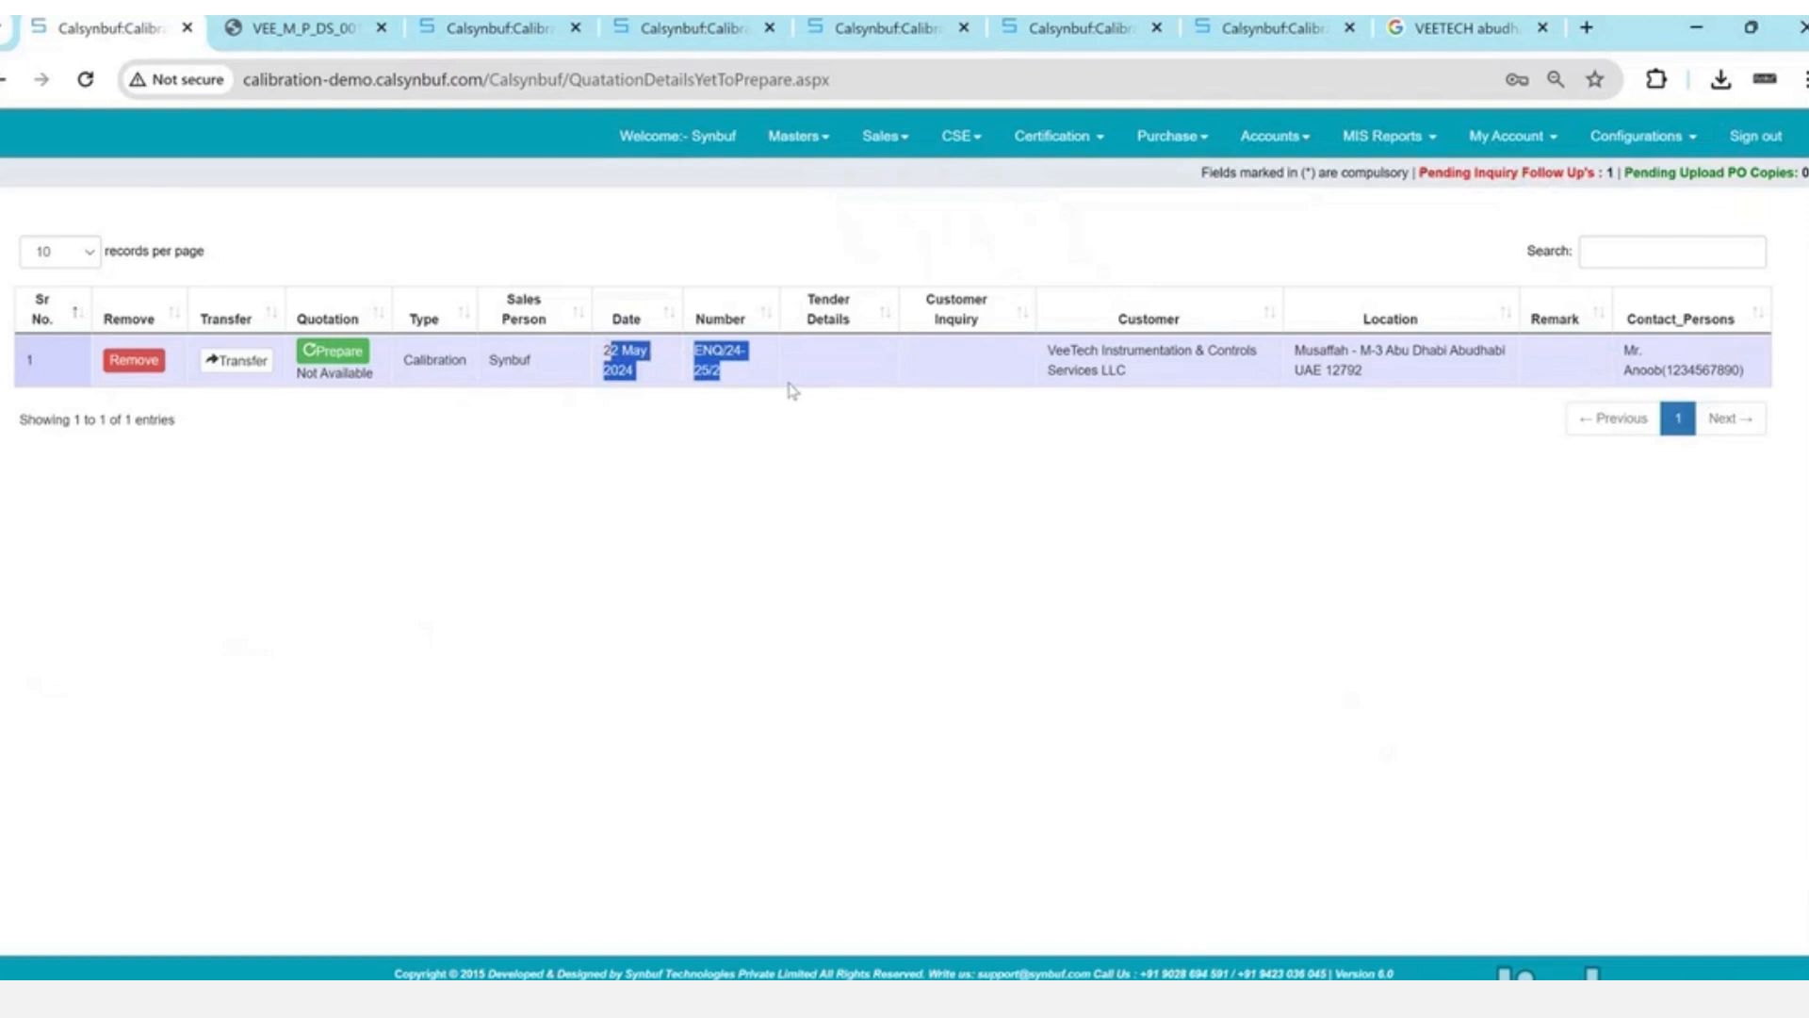
{"action": "left_click", "coordinate": [1468, 140]}
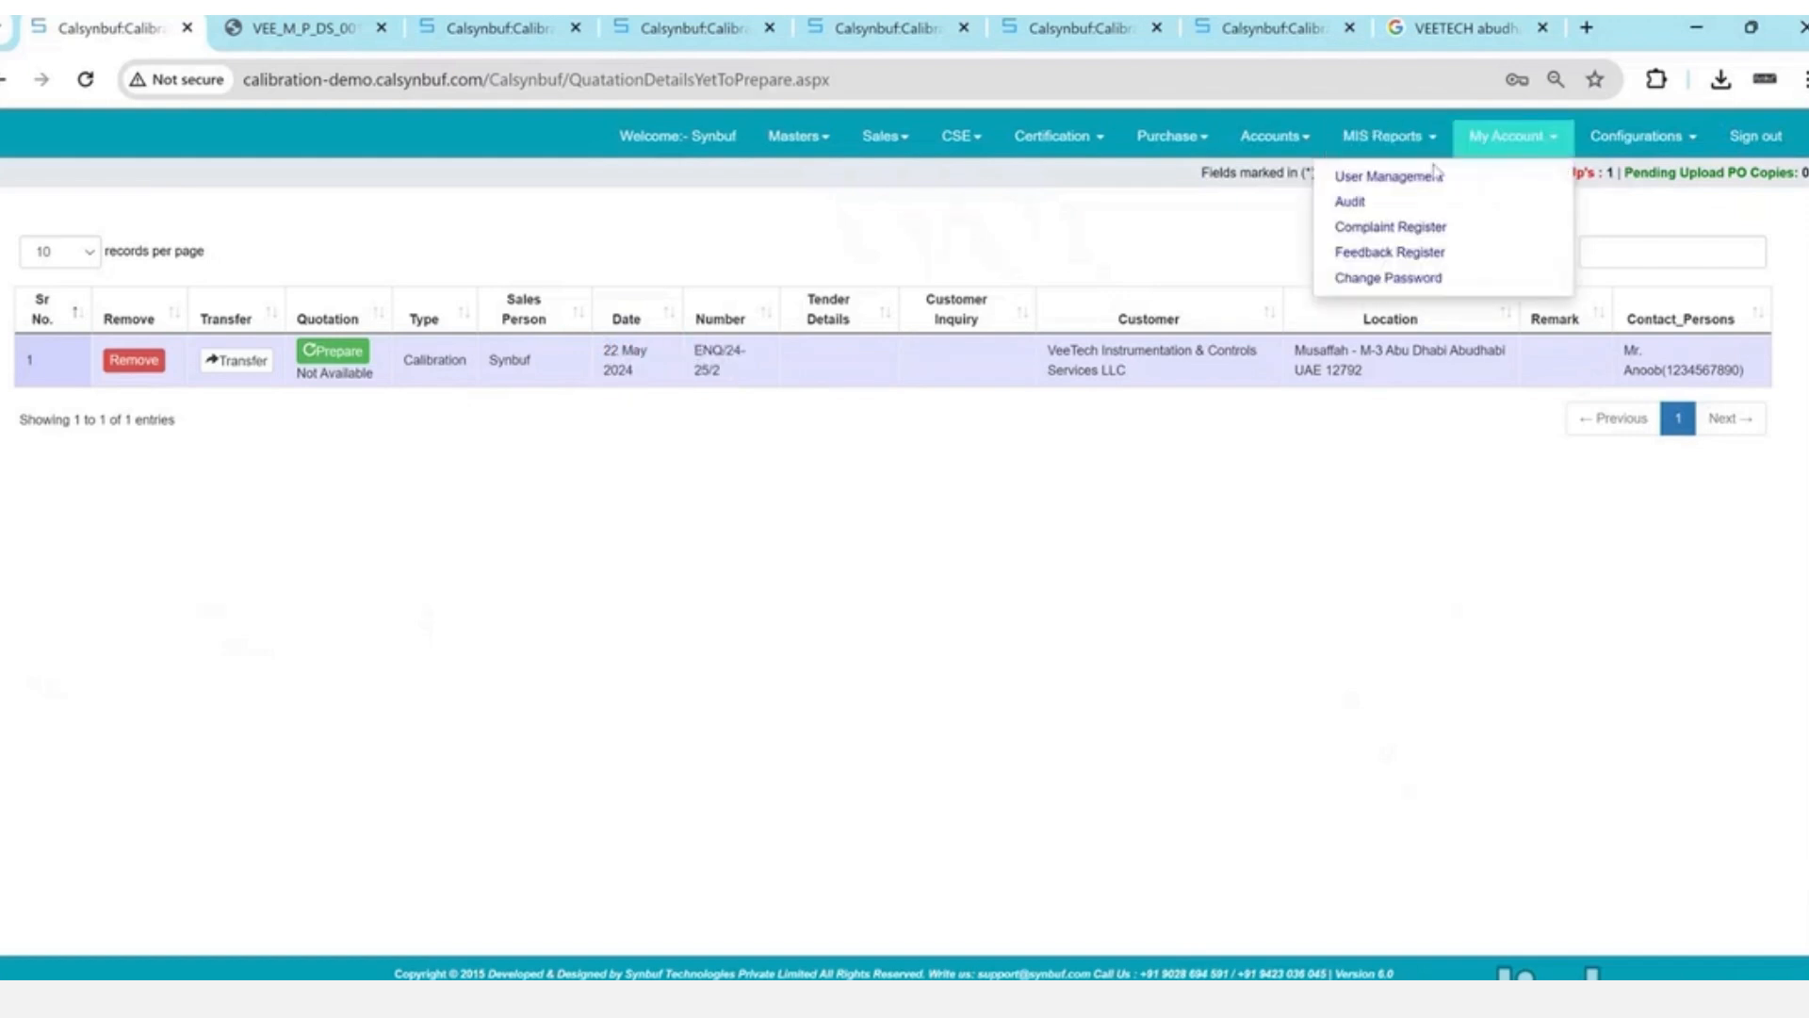
{"action": "left_click", "coordinate": [1434, 175]}
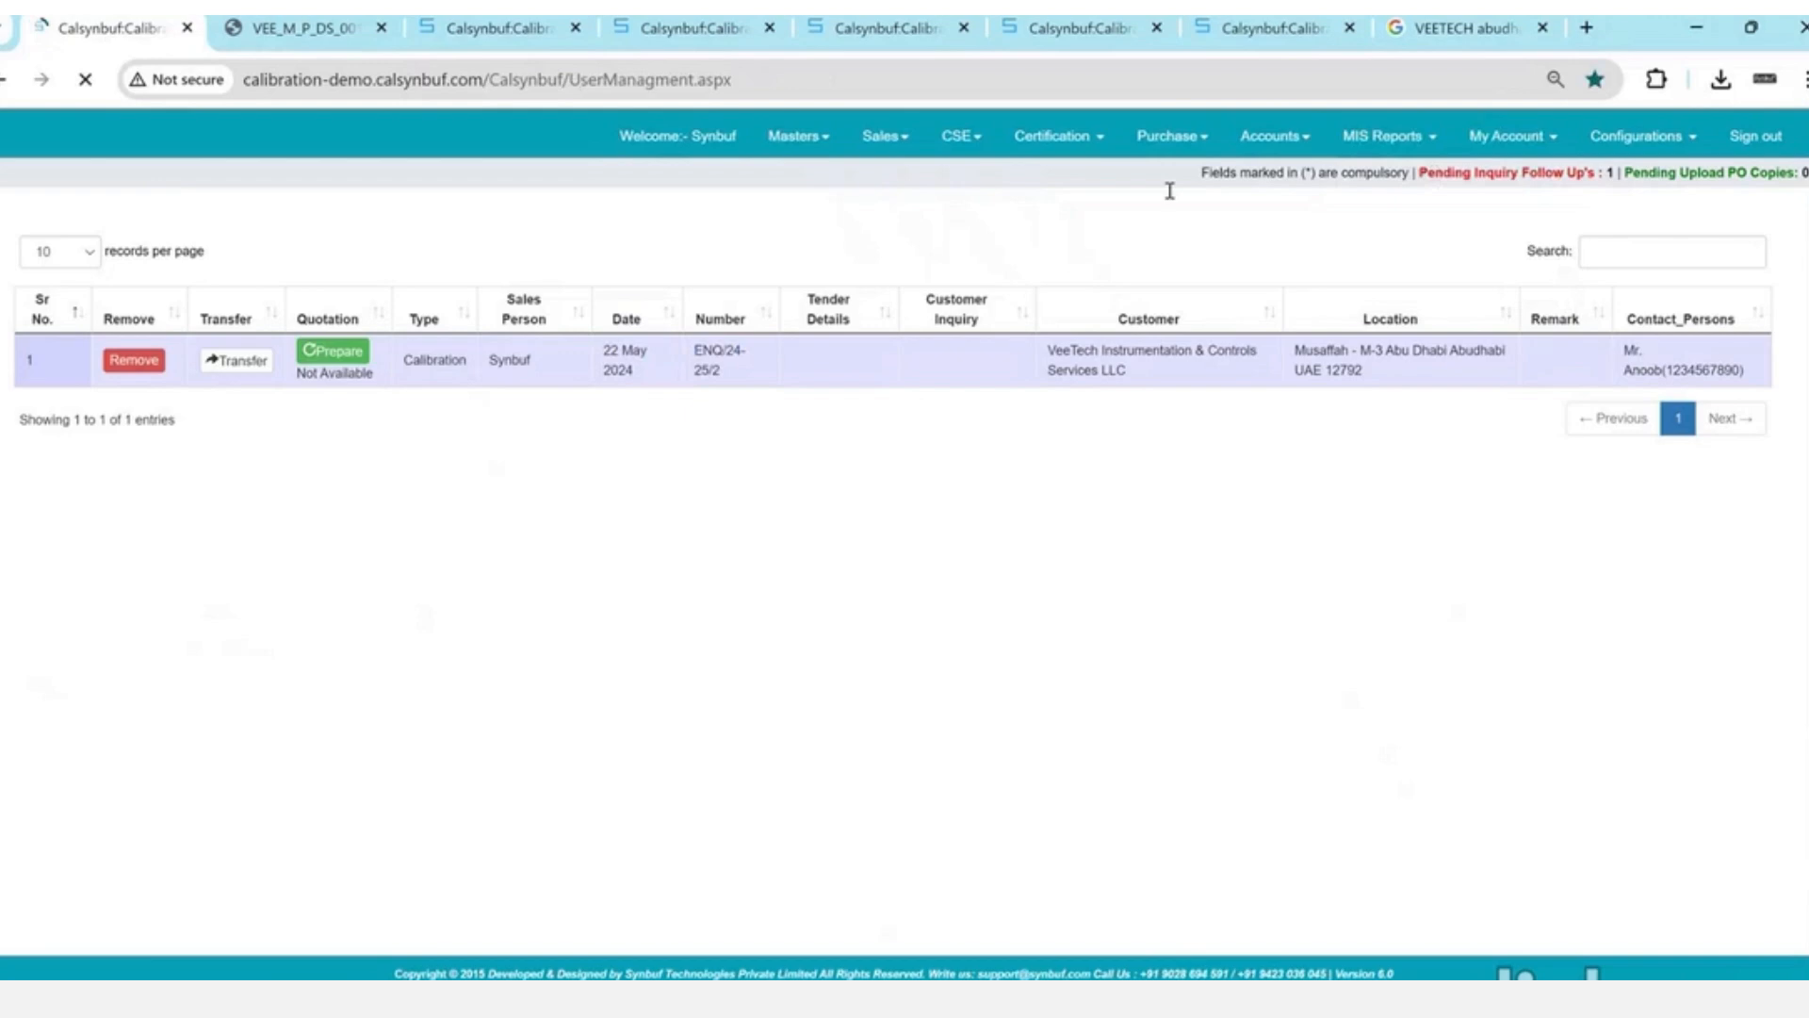
- Browse the user roles, passing Director, and set the role to Sales Manager
{"action": "left_click", "coordinate": [803, 259]}
{"action": "key", "text": "Down"}
{"action": "key", "text": "Down"}
{"action": "key", "text": "Down"}
{"action": "key", "text": "Down"}
{"action": "key", "text": "Down"}
{"action": "key", "text": "Down"}
{"action": "key", "text": "Down"}
{"action": "key", "text": "Down"}
{"action": "key", "text": "Down"}
{"action": "key", "text": "Down"}
{"action": "key", "text": "Down"}
{"action": "key", "text": "Down"}
{"action": "key", "text": "Down"}
{"action": "key", "text": "Down"}
{"action": "key", "text": "Down"}
{"action": "key", "text": "Down"}
{"action": "key", "text": "Down"}
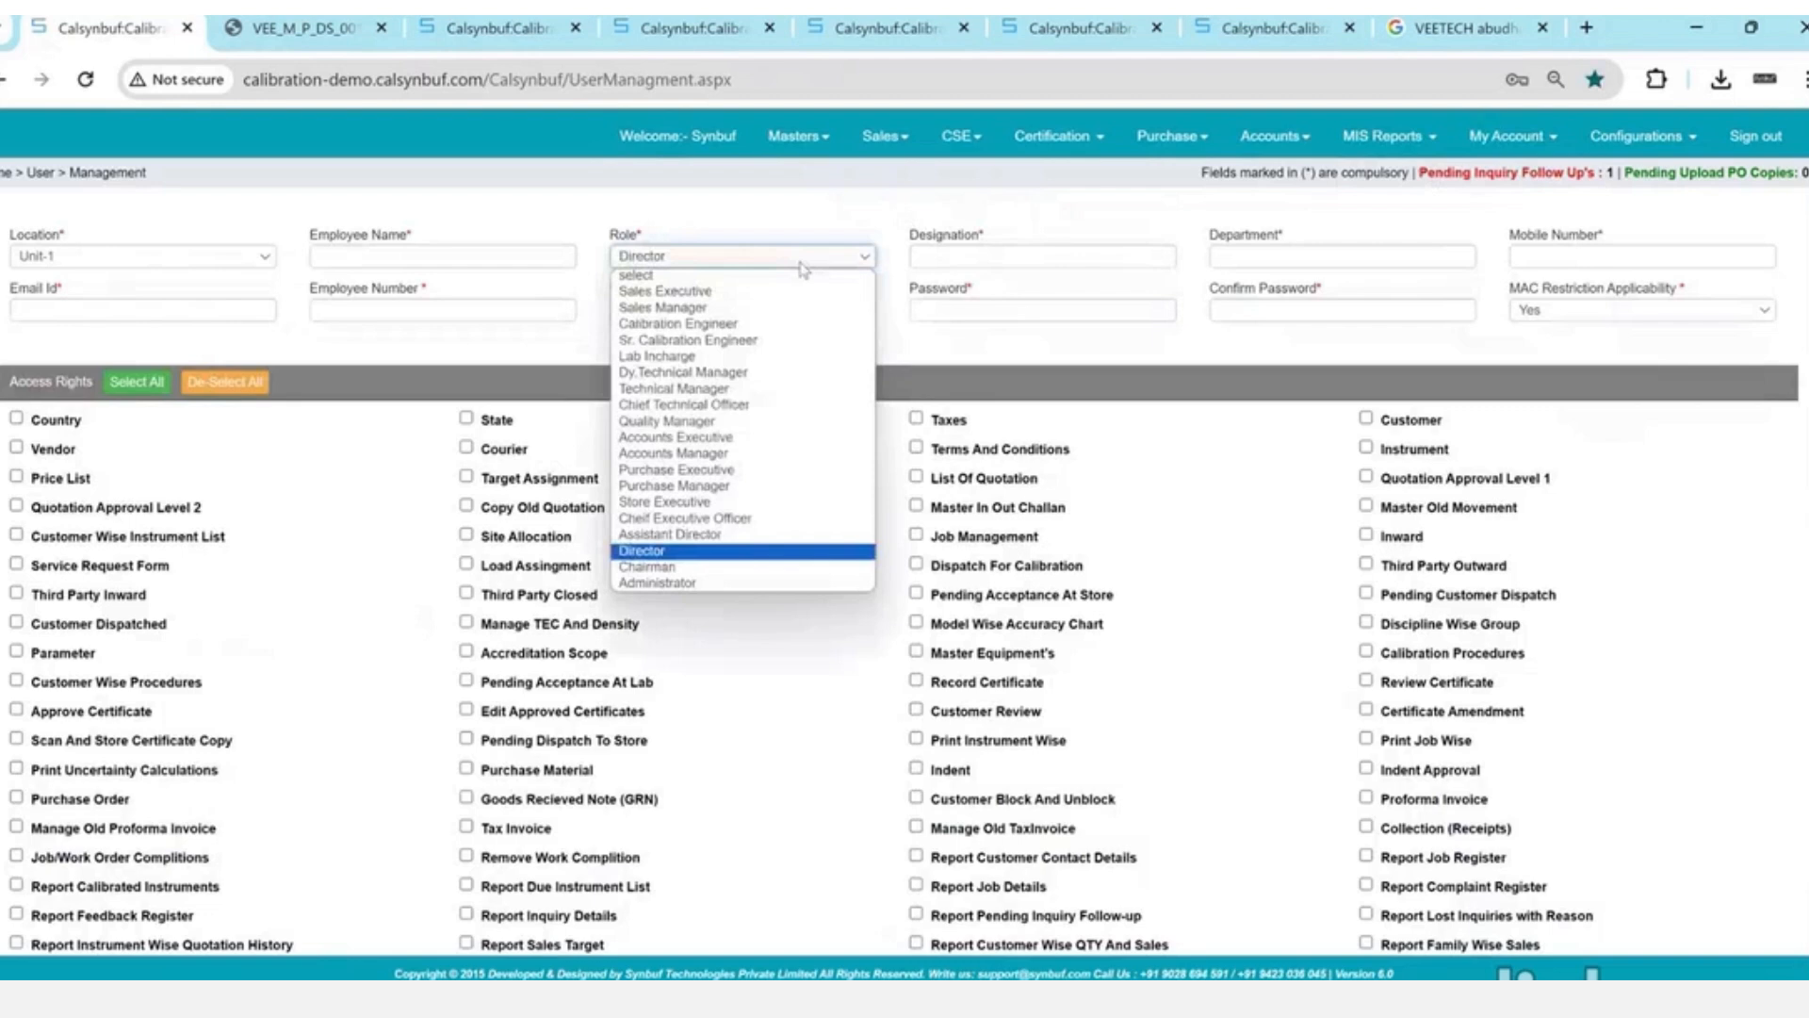
{"action": "key", "text": "Up"}
{"action": "key", "text": "Down"}
{"action": "key", "text": "Down"}
{"action": "key", "text": "Down"}
{"action": "key", "text": "Up"}
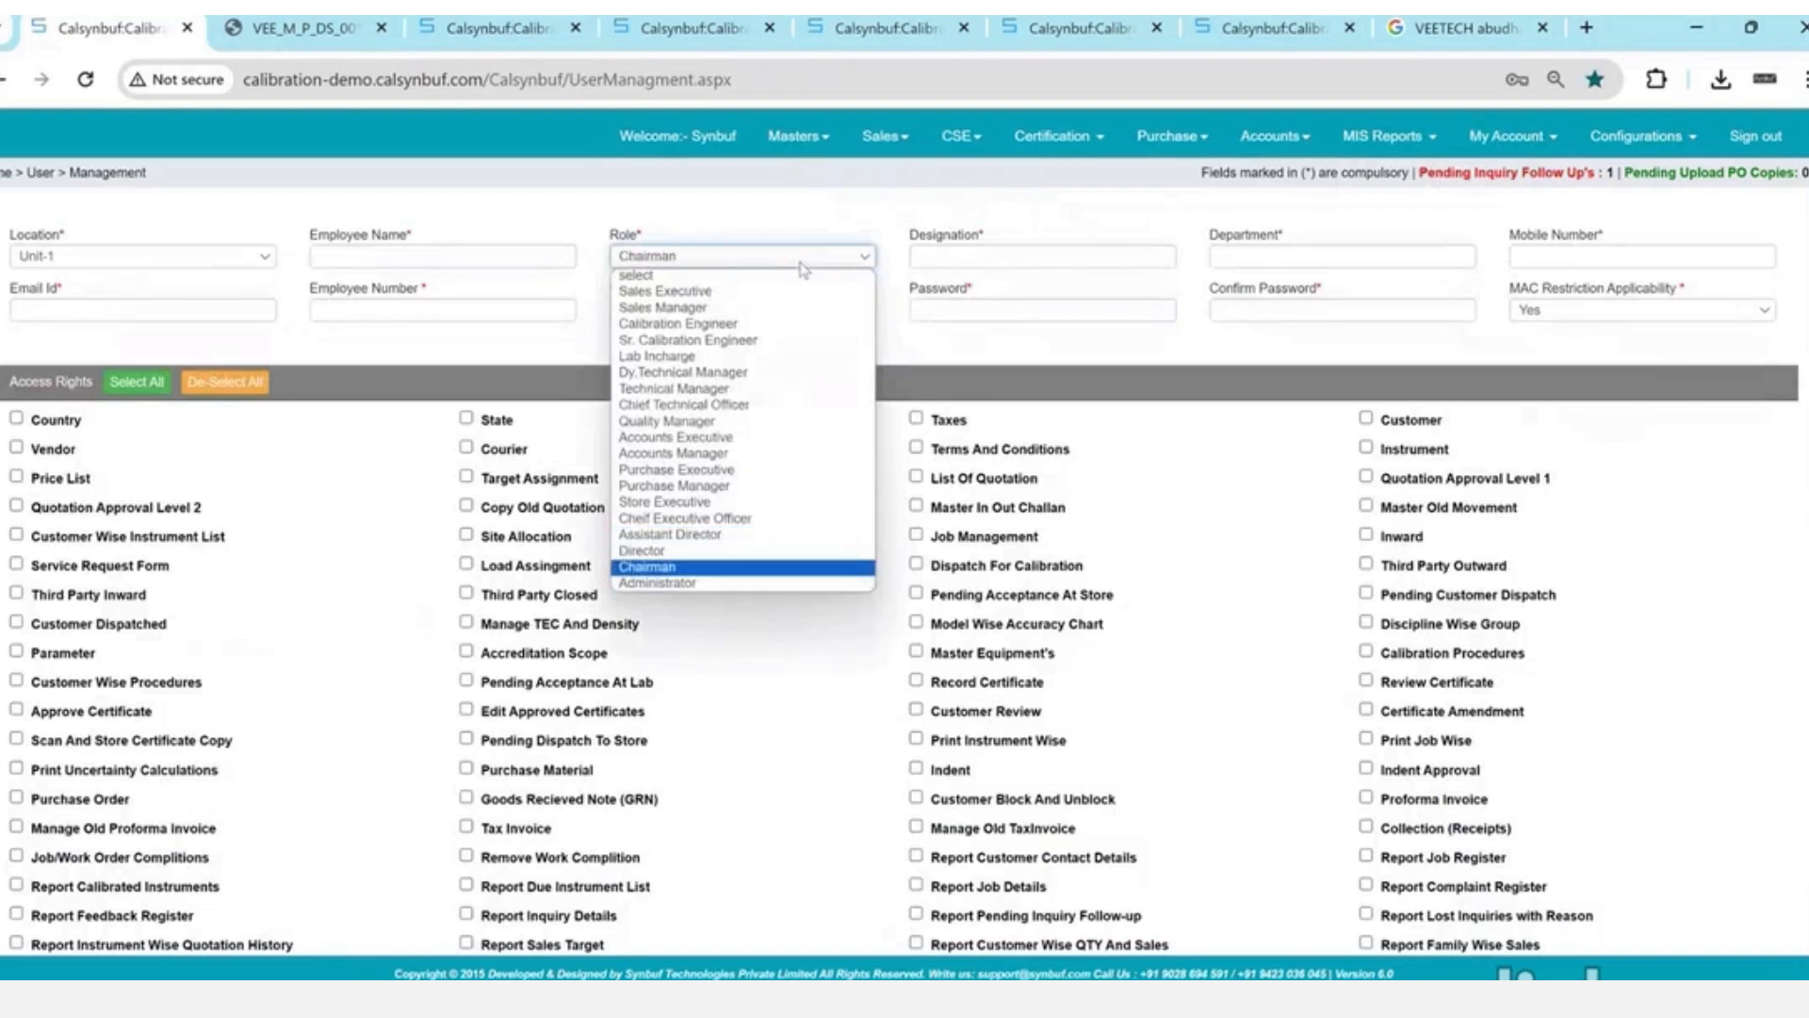
{"action": "key", "text": "Up"}
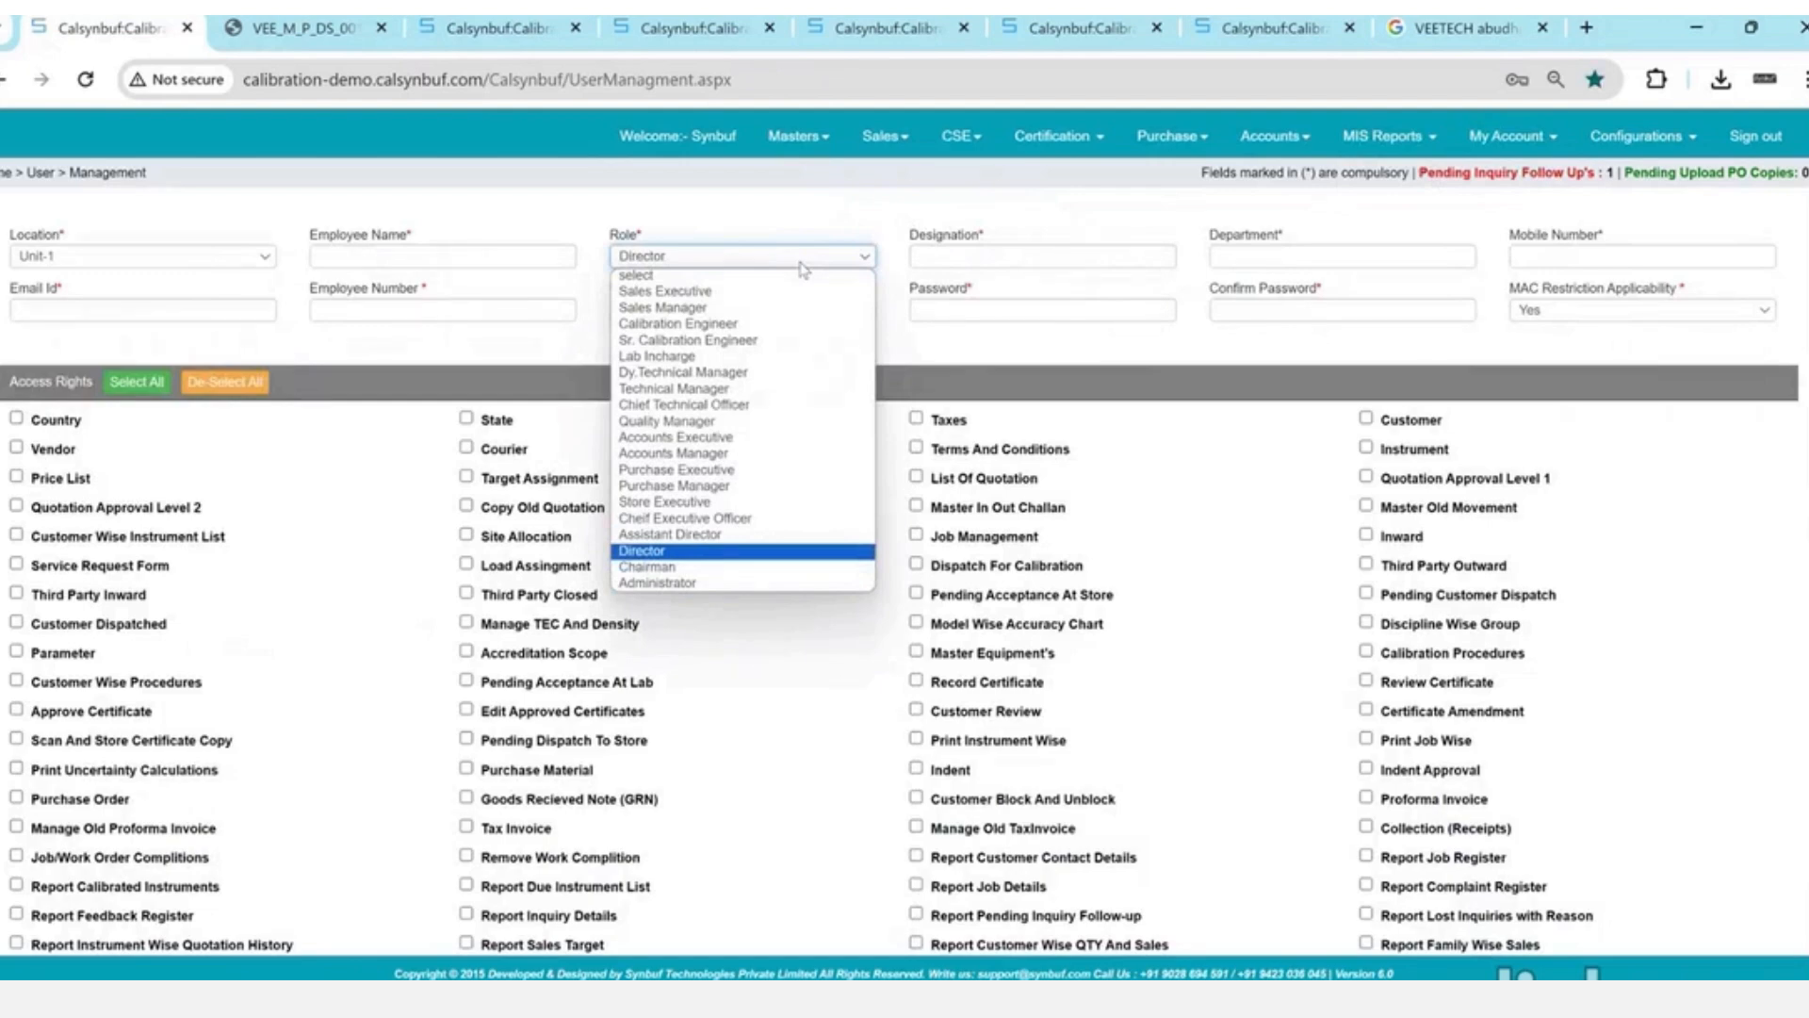
{"action": "key", "text": "Home"}
{"action": "key", "text": "Down"}
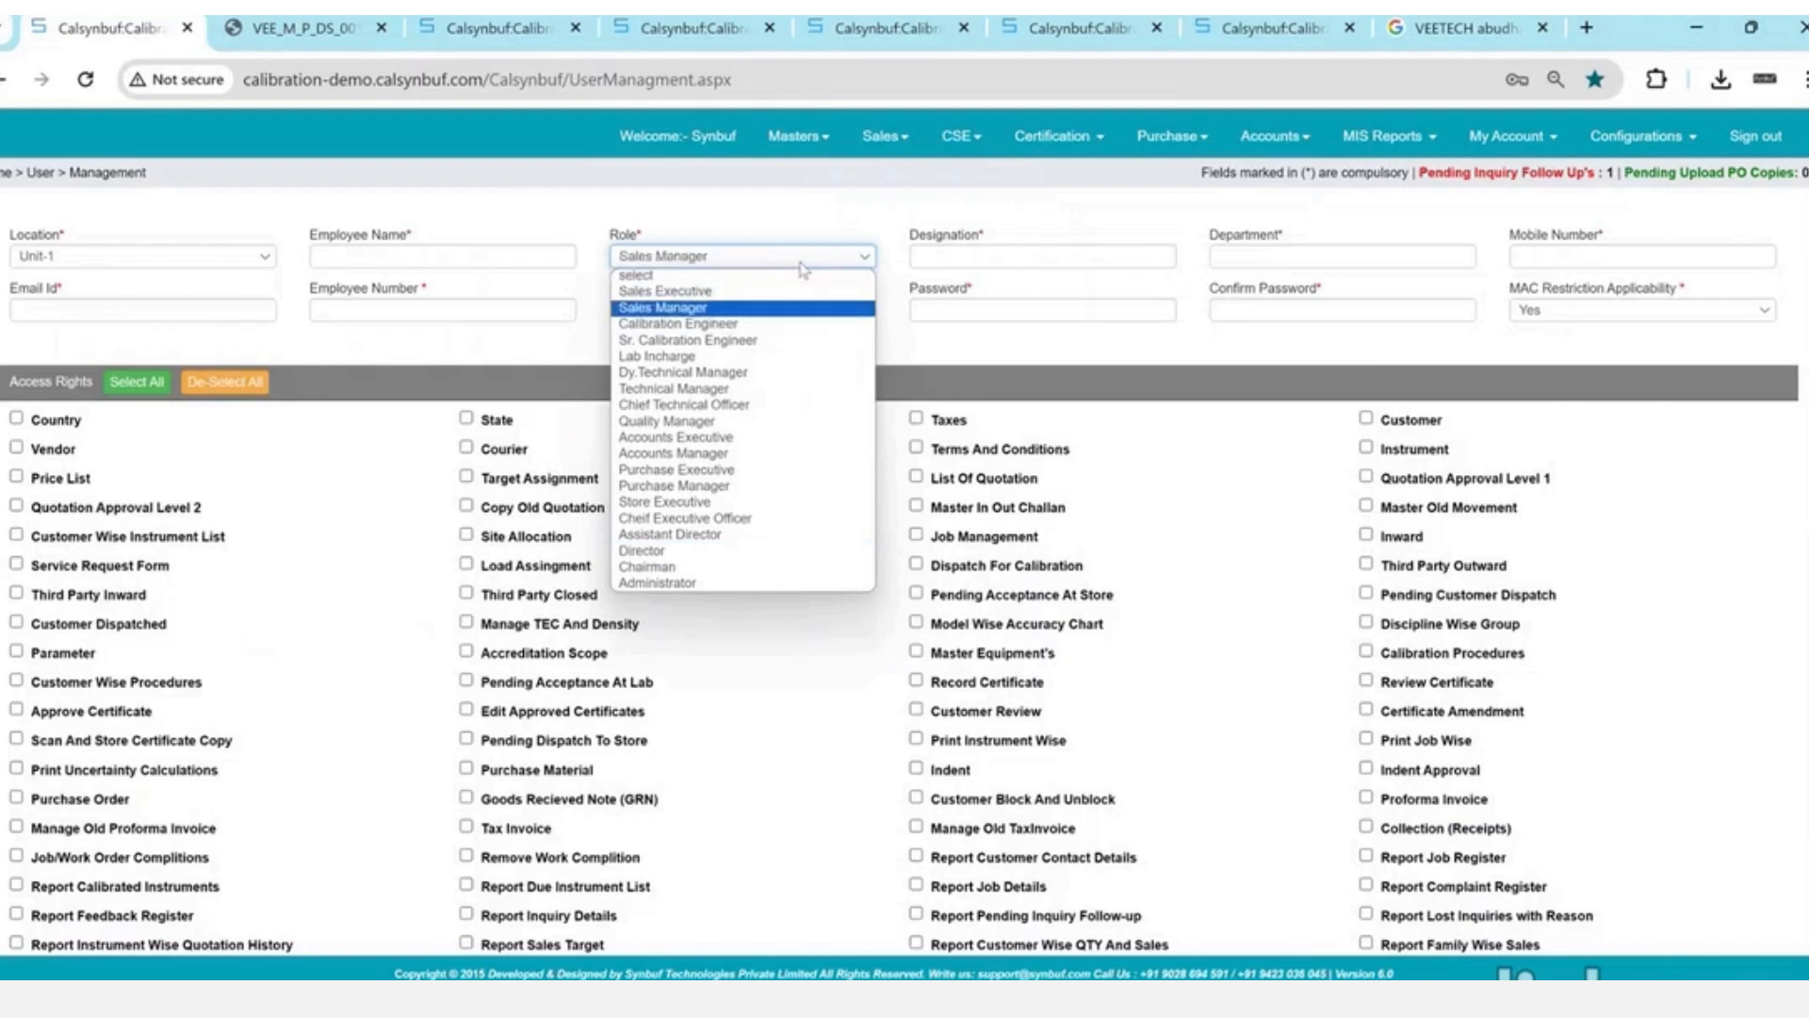
{"action": "key", "text": "Return"}
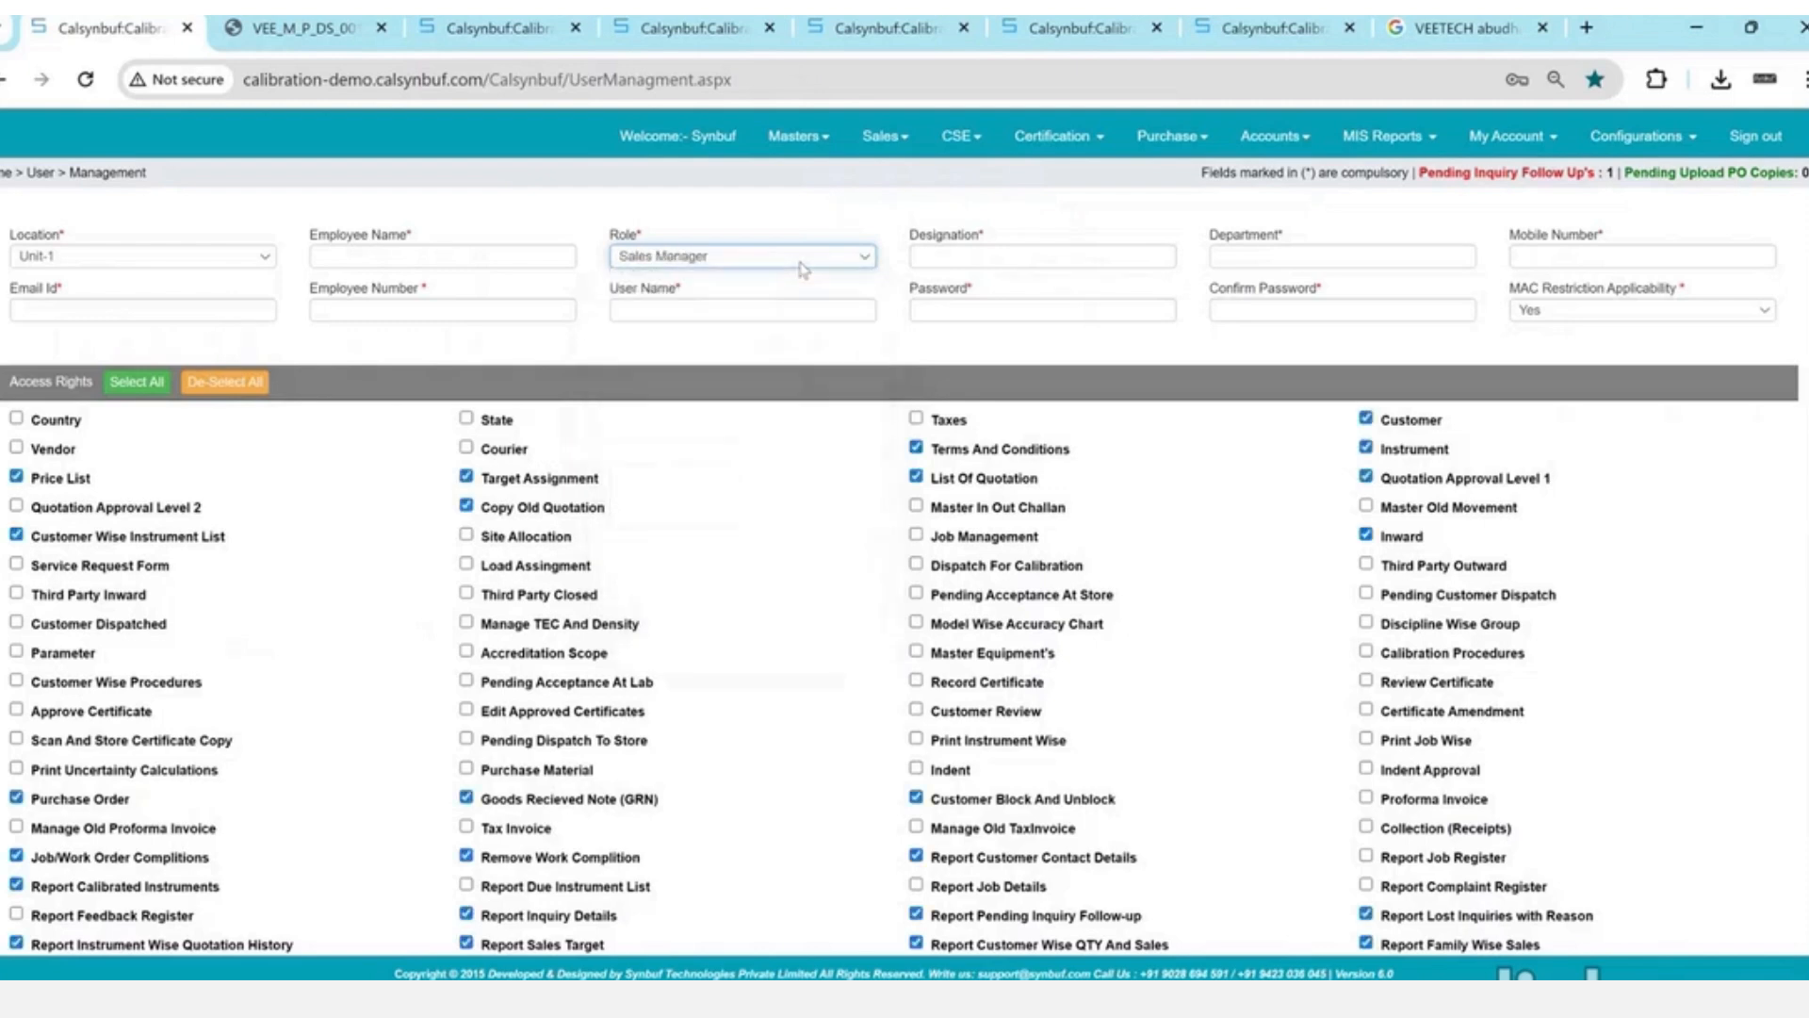
- Change the role to Sales Executive so its default access rights are ticked
{"action": "left_click", "coordinate": [711, 263]}
{"action": "key", "text": "Up"}
{"action": "key", "text": "Return"}
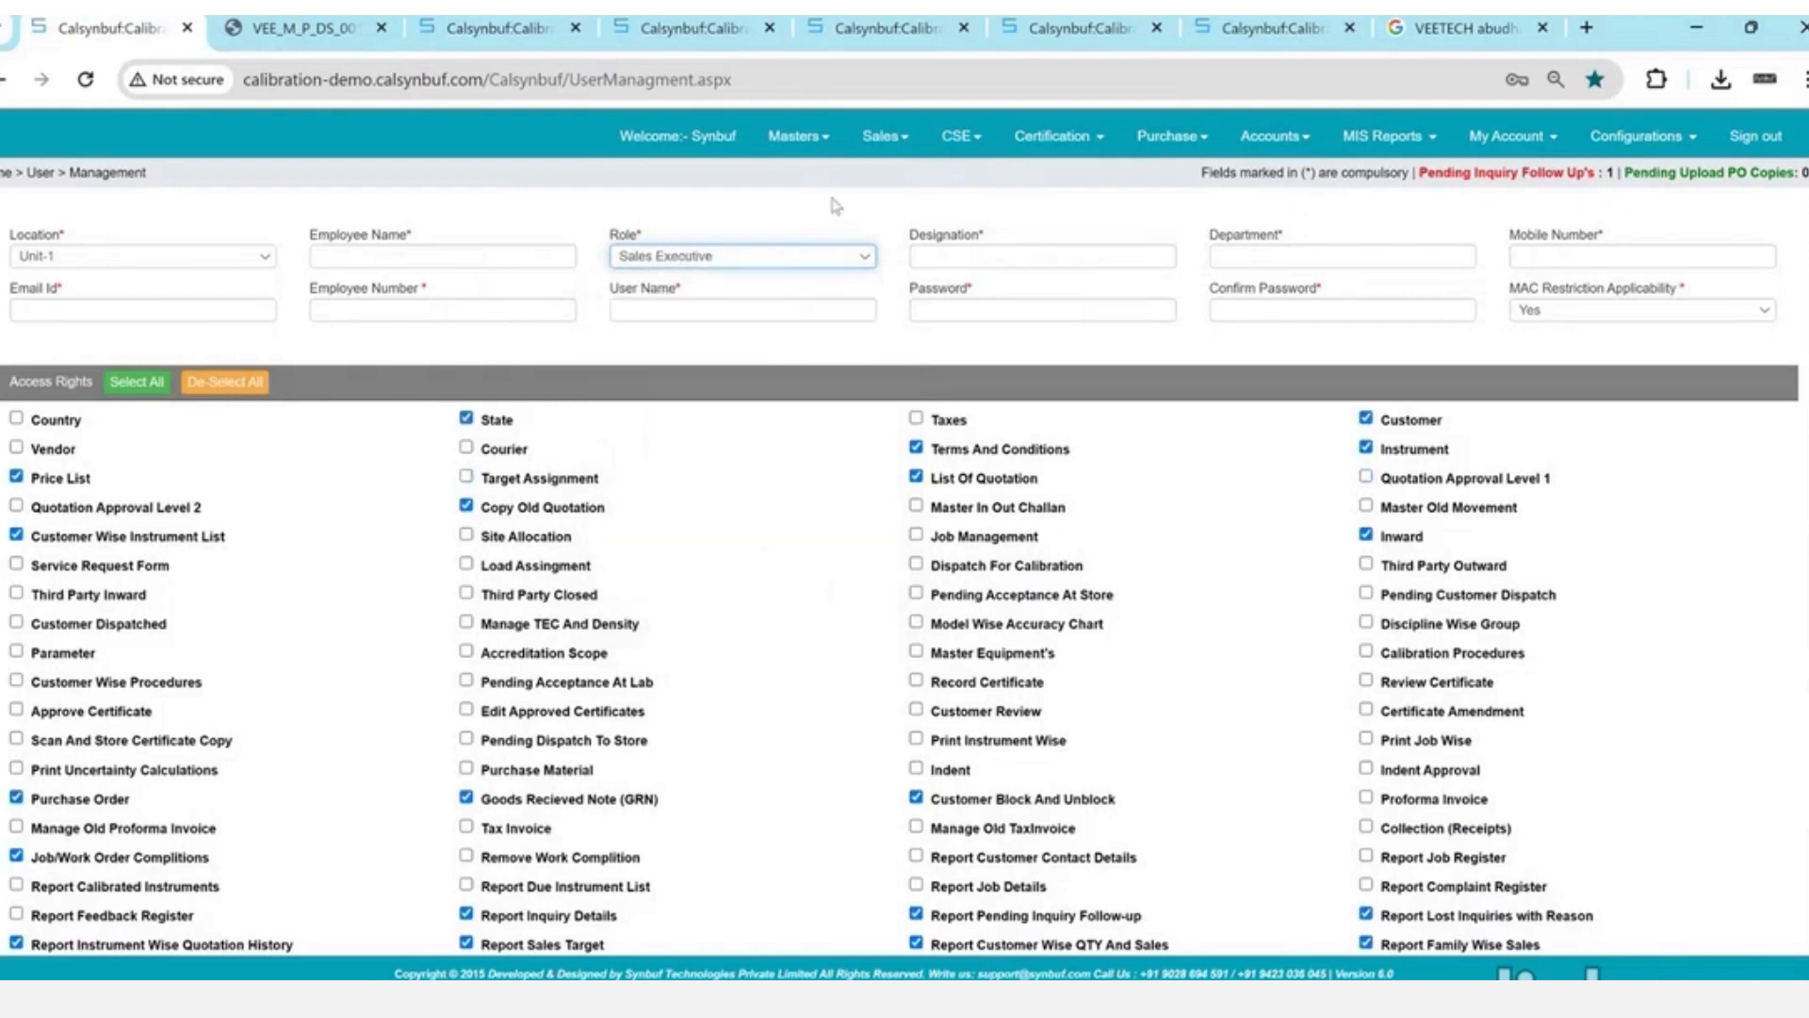
{"action": "left_click", "coordinate": [885, 136]}
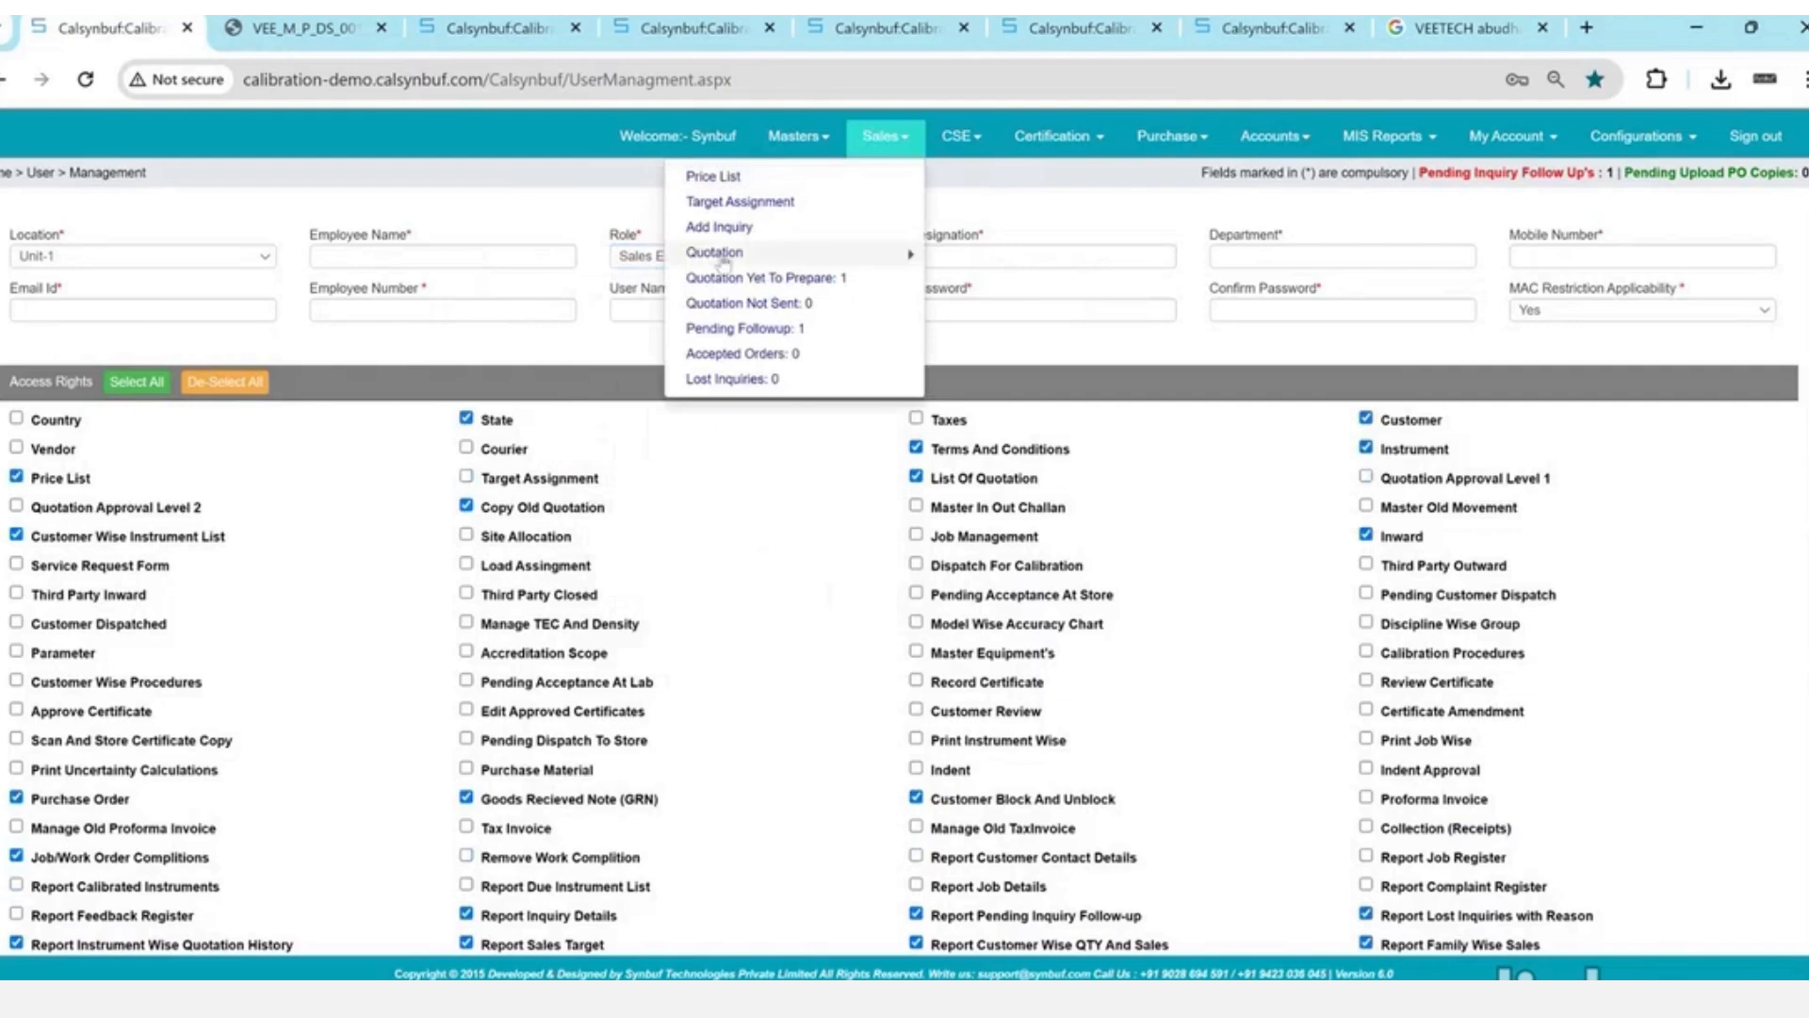
- Check Pending Followup, cancel a transfer, and return to Quotation Yet To Prepare
{"action": "left_click", "coordinate": [734, 330]}
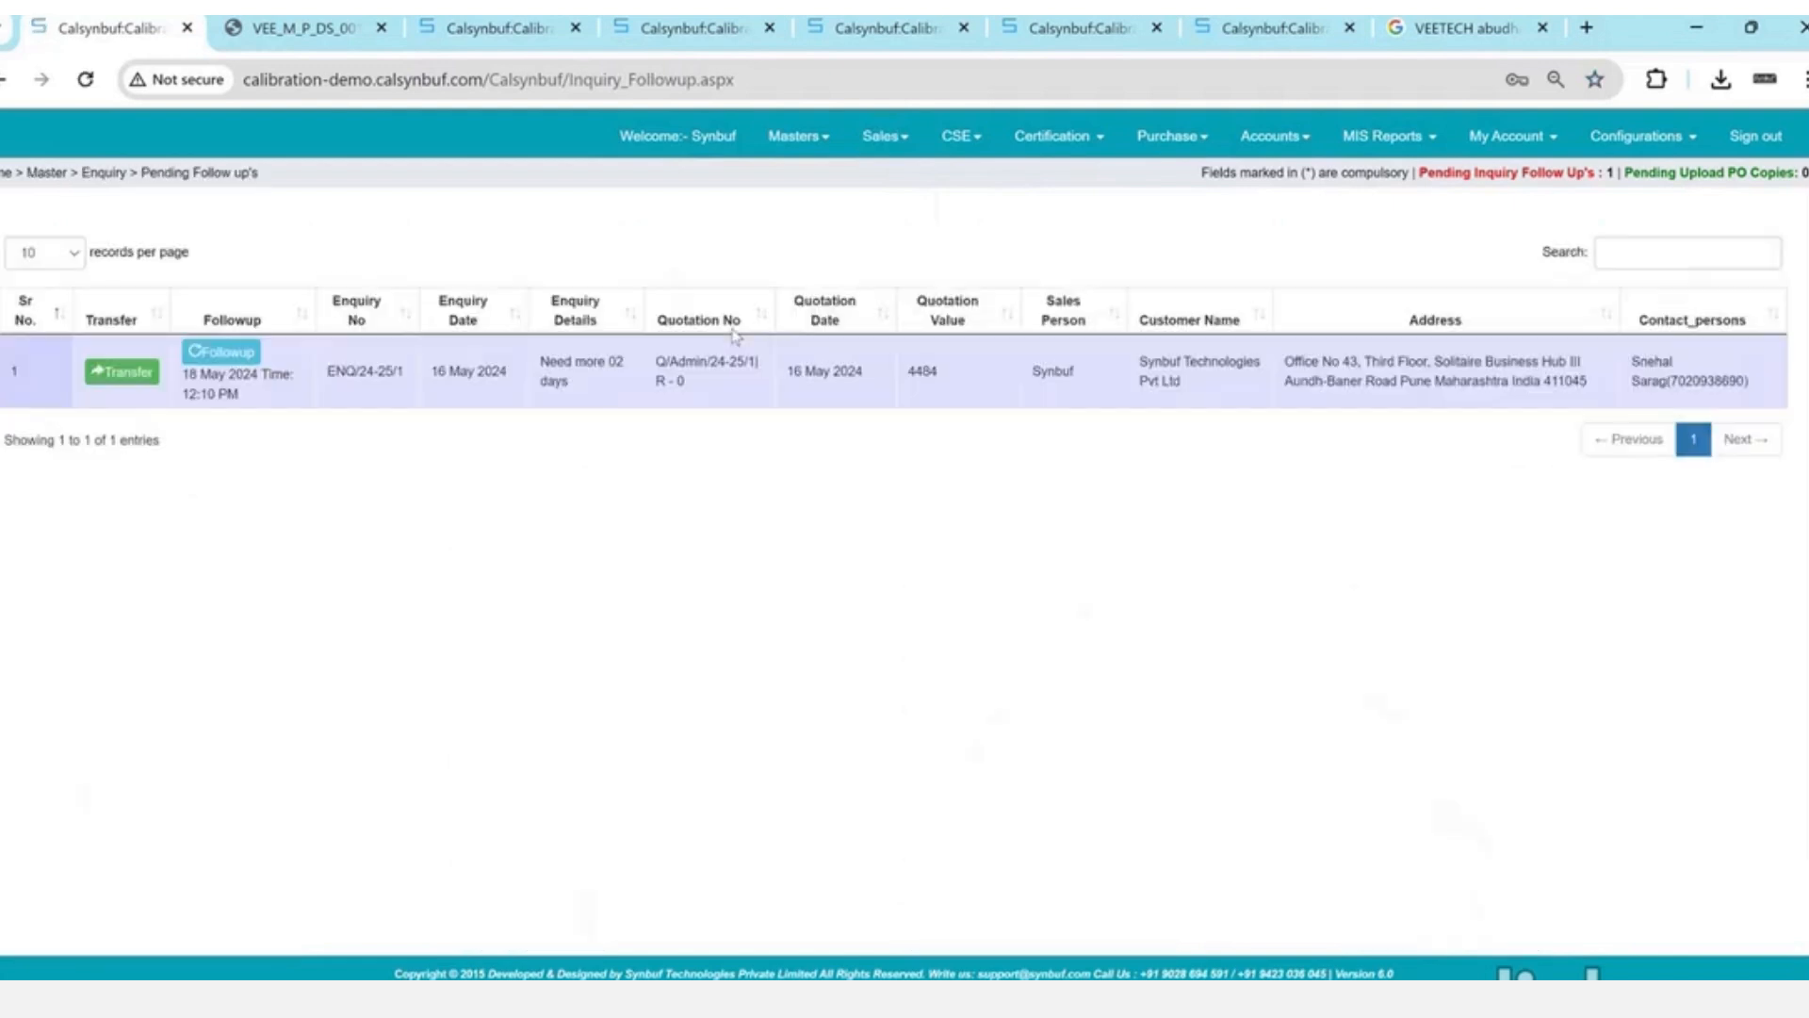
{"action": "left_click", "coordinate": [129, 377]}
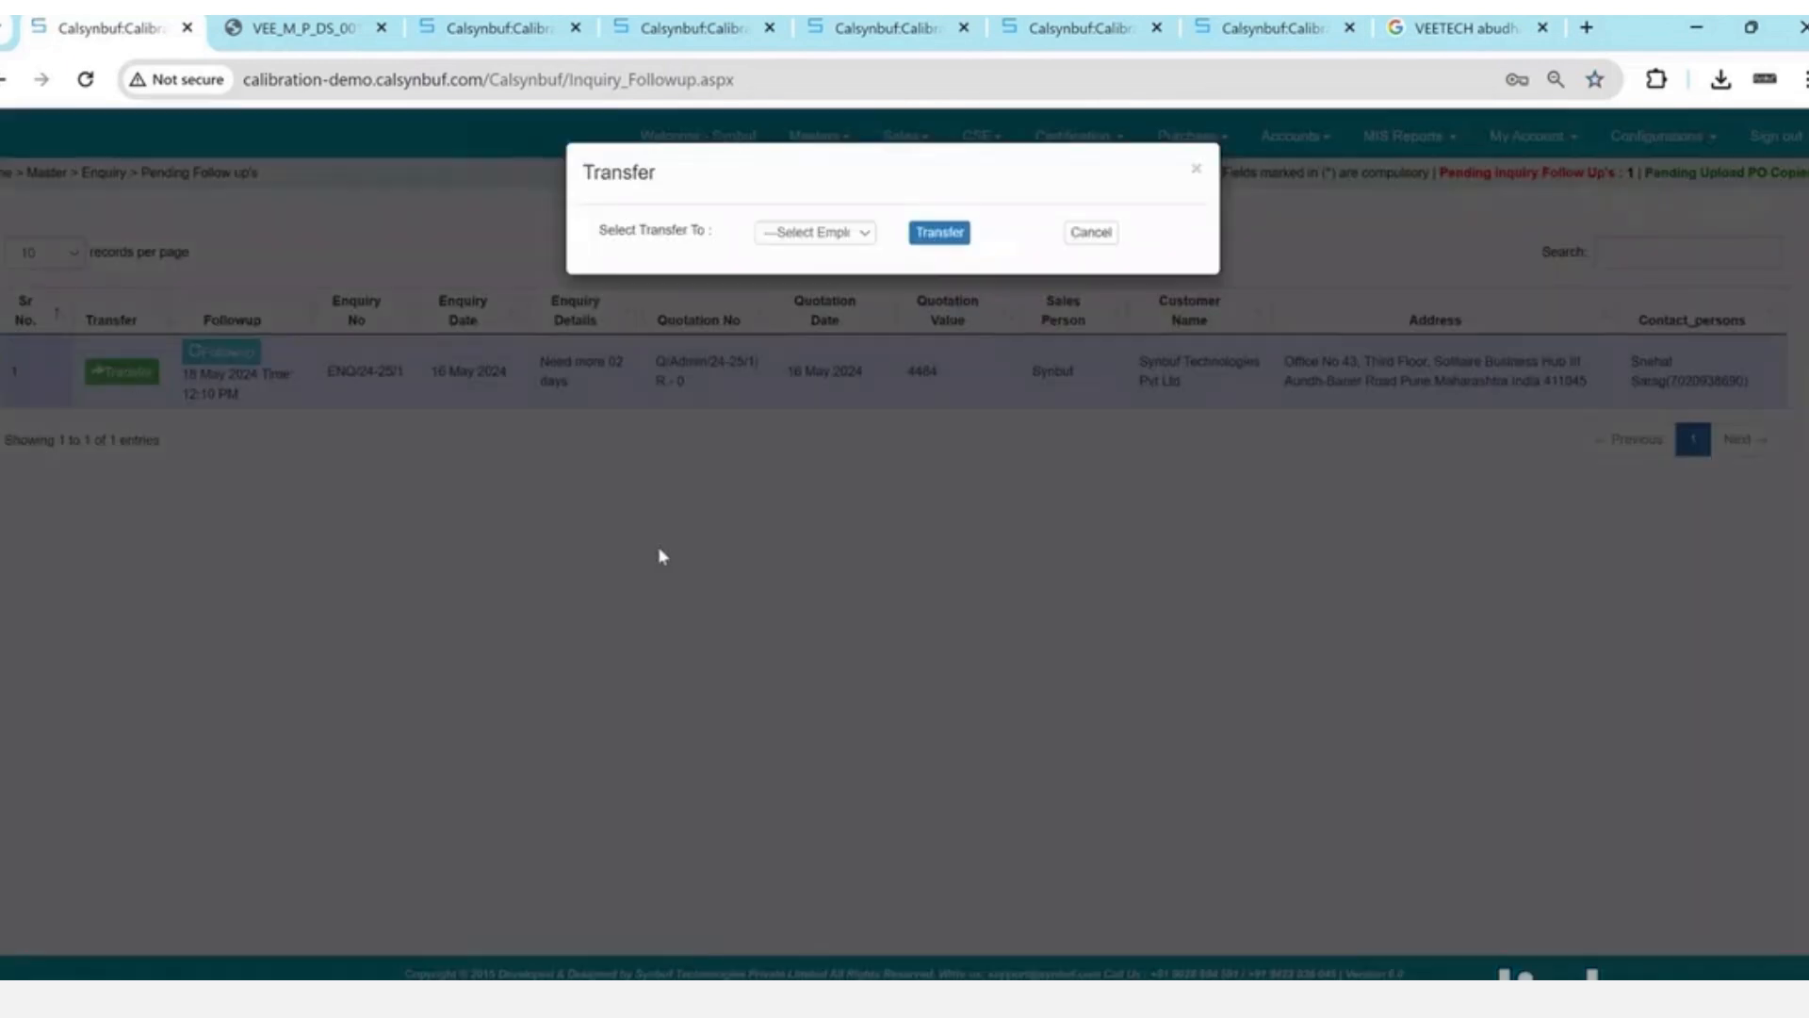
{"action": "left_click", "coordinate": [1091, 232]}
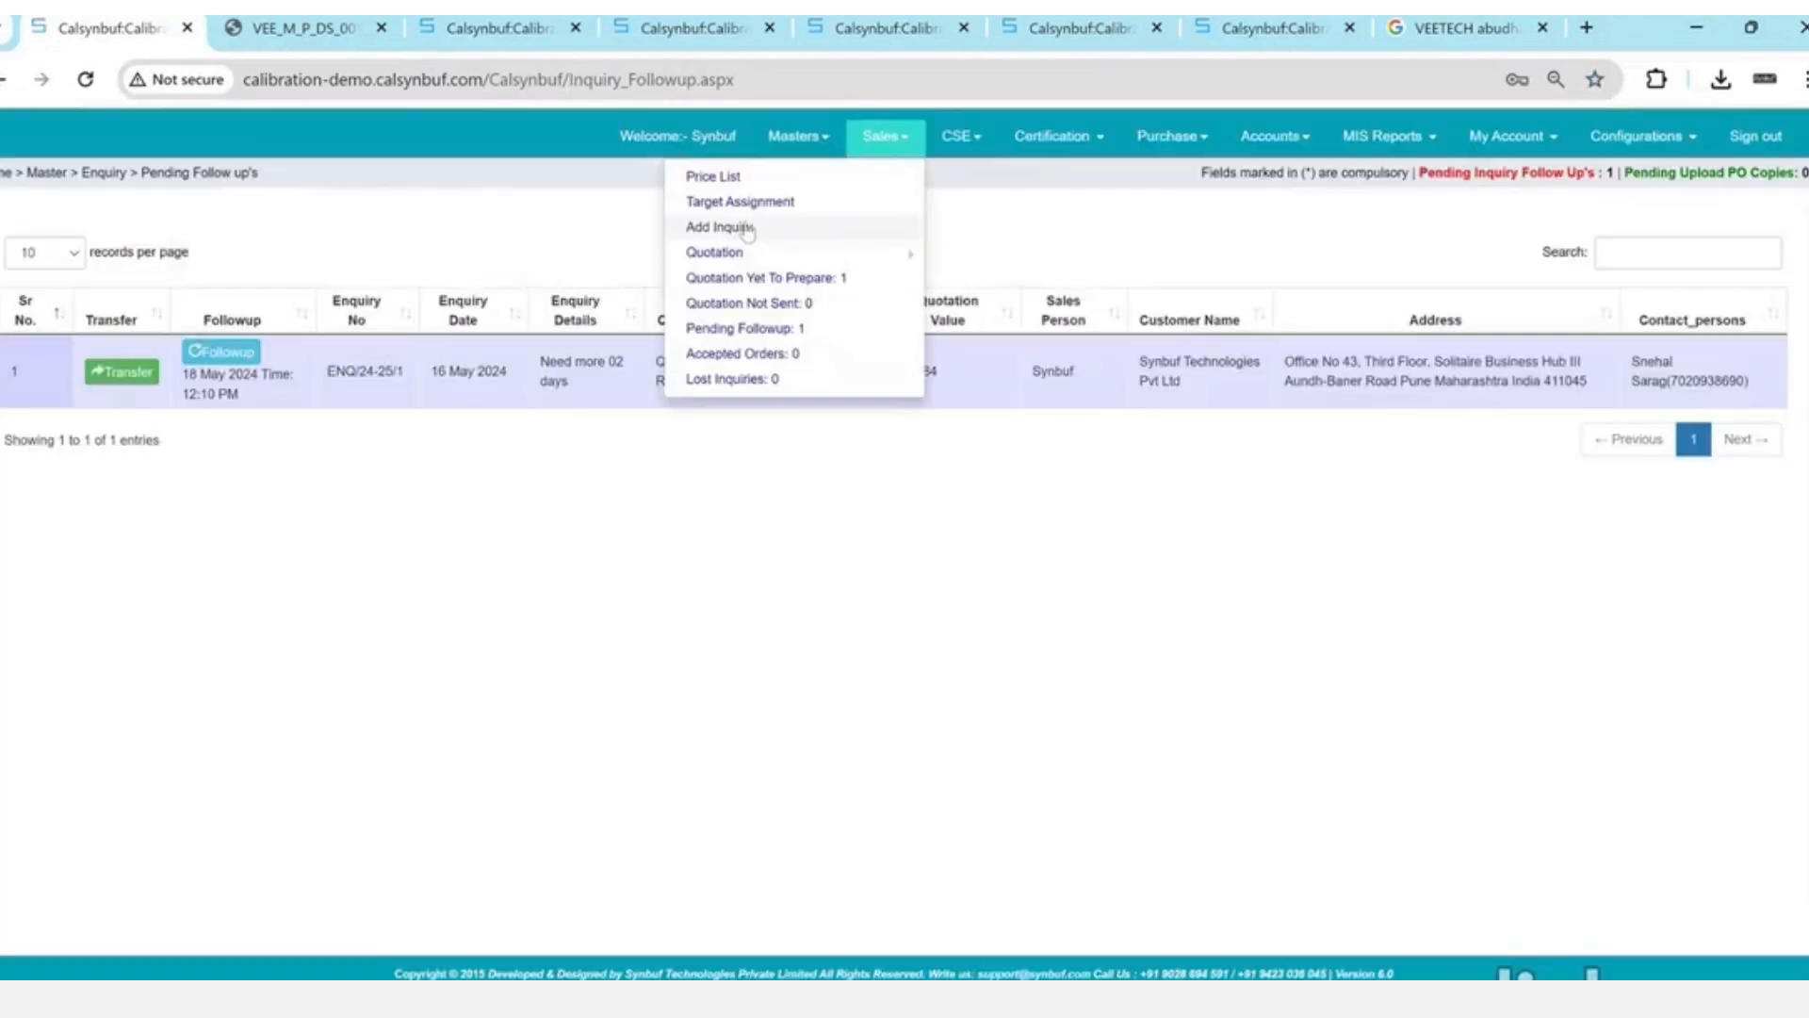
{"action": "left_click", "coordinate": [741, 278]}
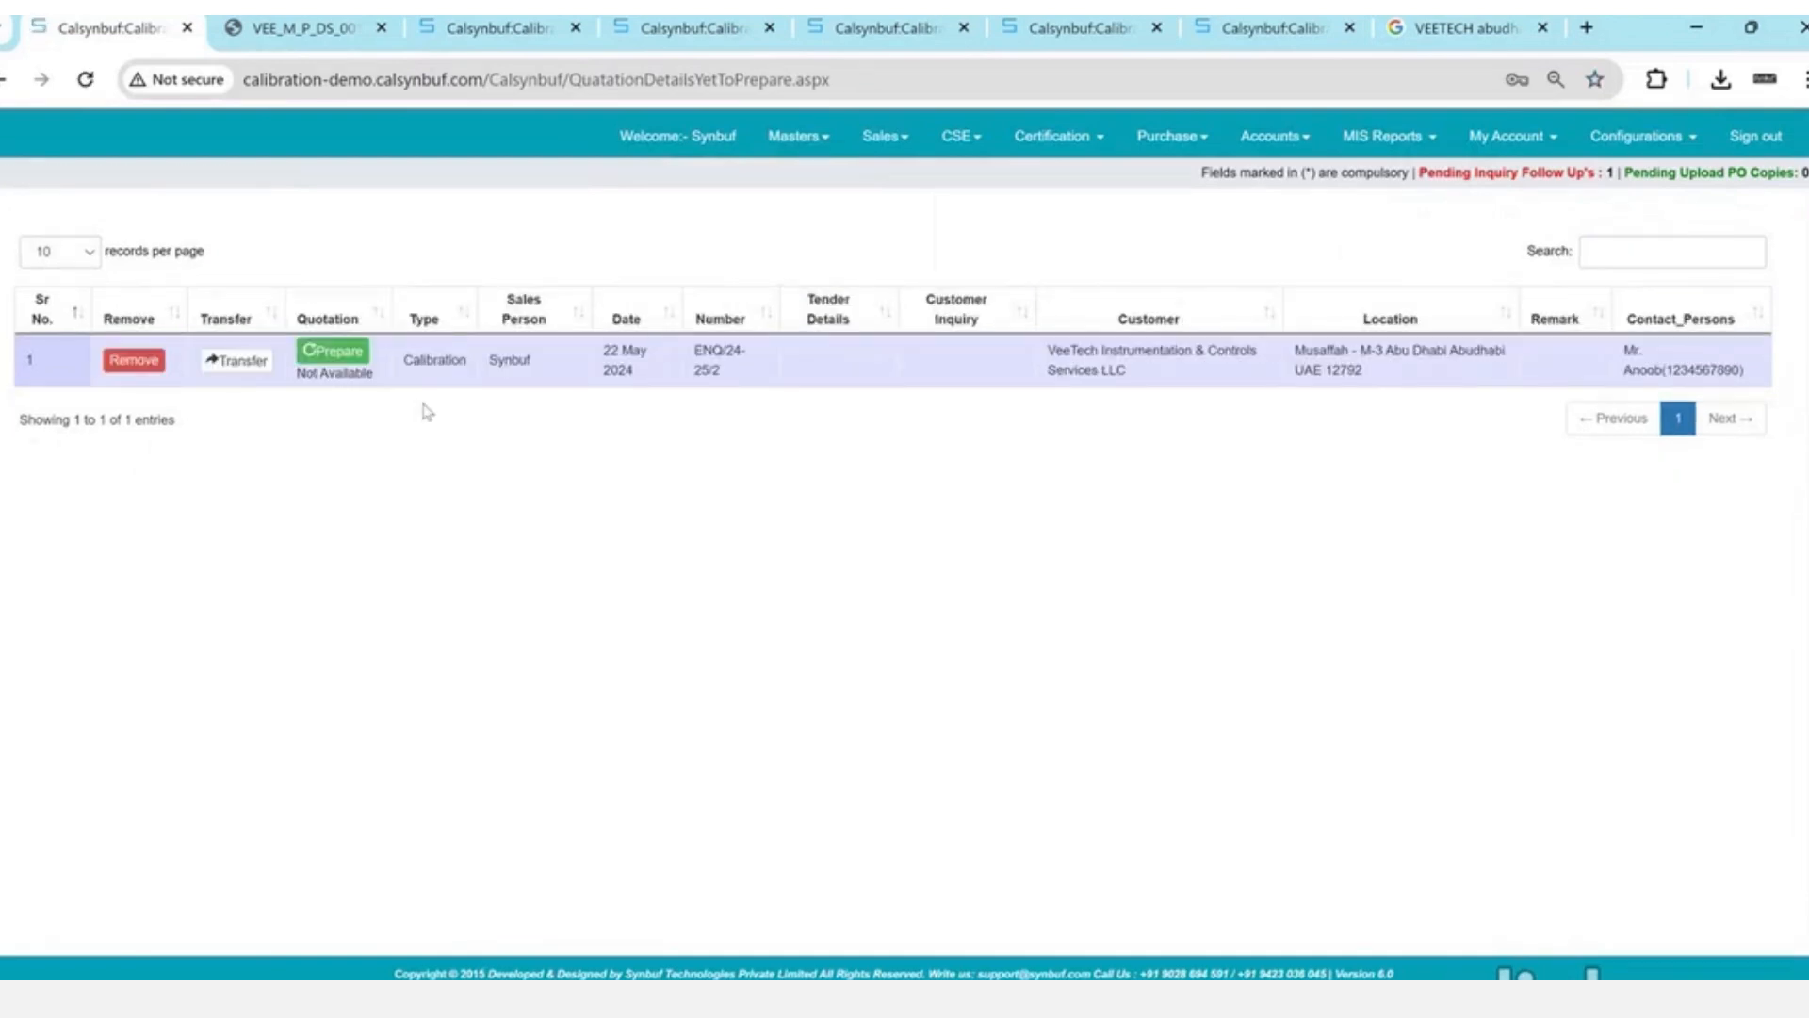
- Prepare VeeTech's quotation with Demo as sales person, creating Q/Admin/24-25/2
{"action": "left_click", "coordinate": [353, 357]}
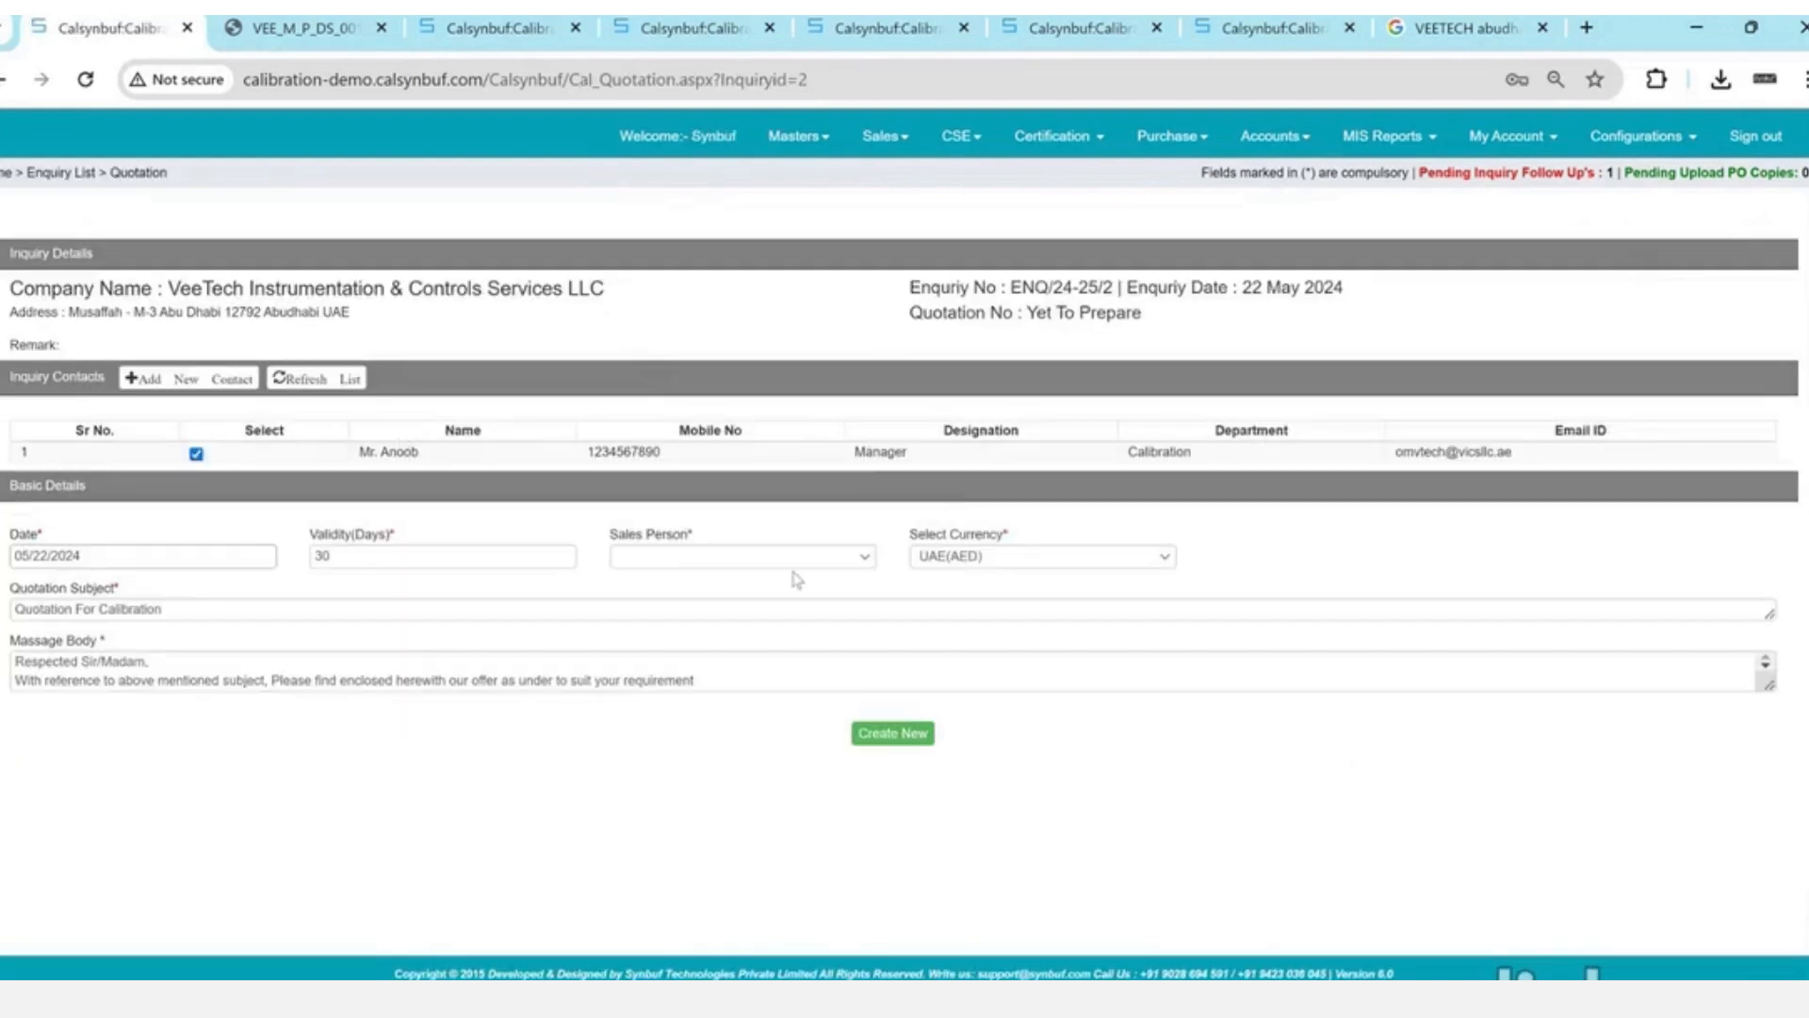
{"action": "left_click", "coordinate": [791, 563]}
{"action": "left_click", "coordinate": [792, 590]}
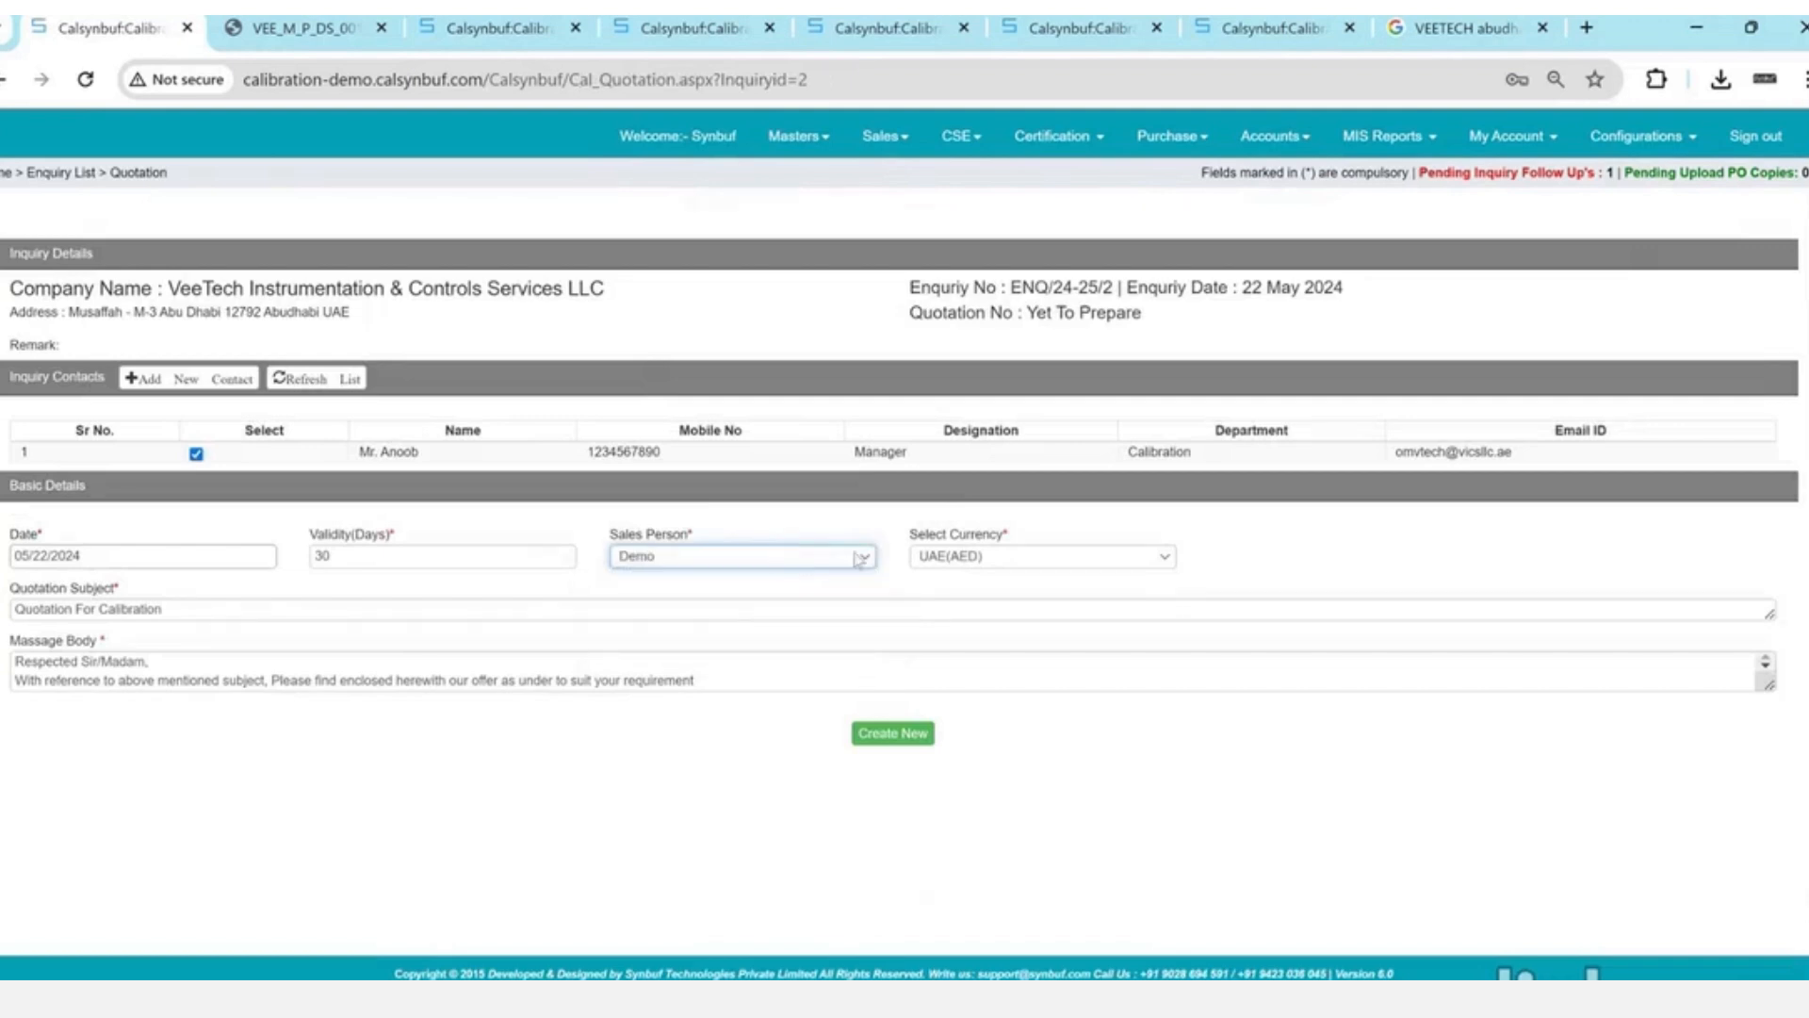
{"action": "double_click", "coordinate": [965, 535]}
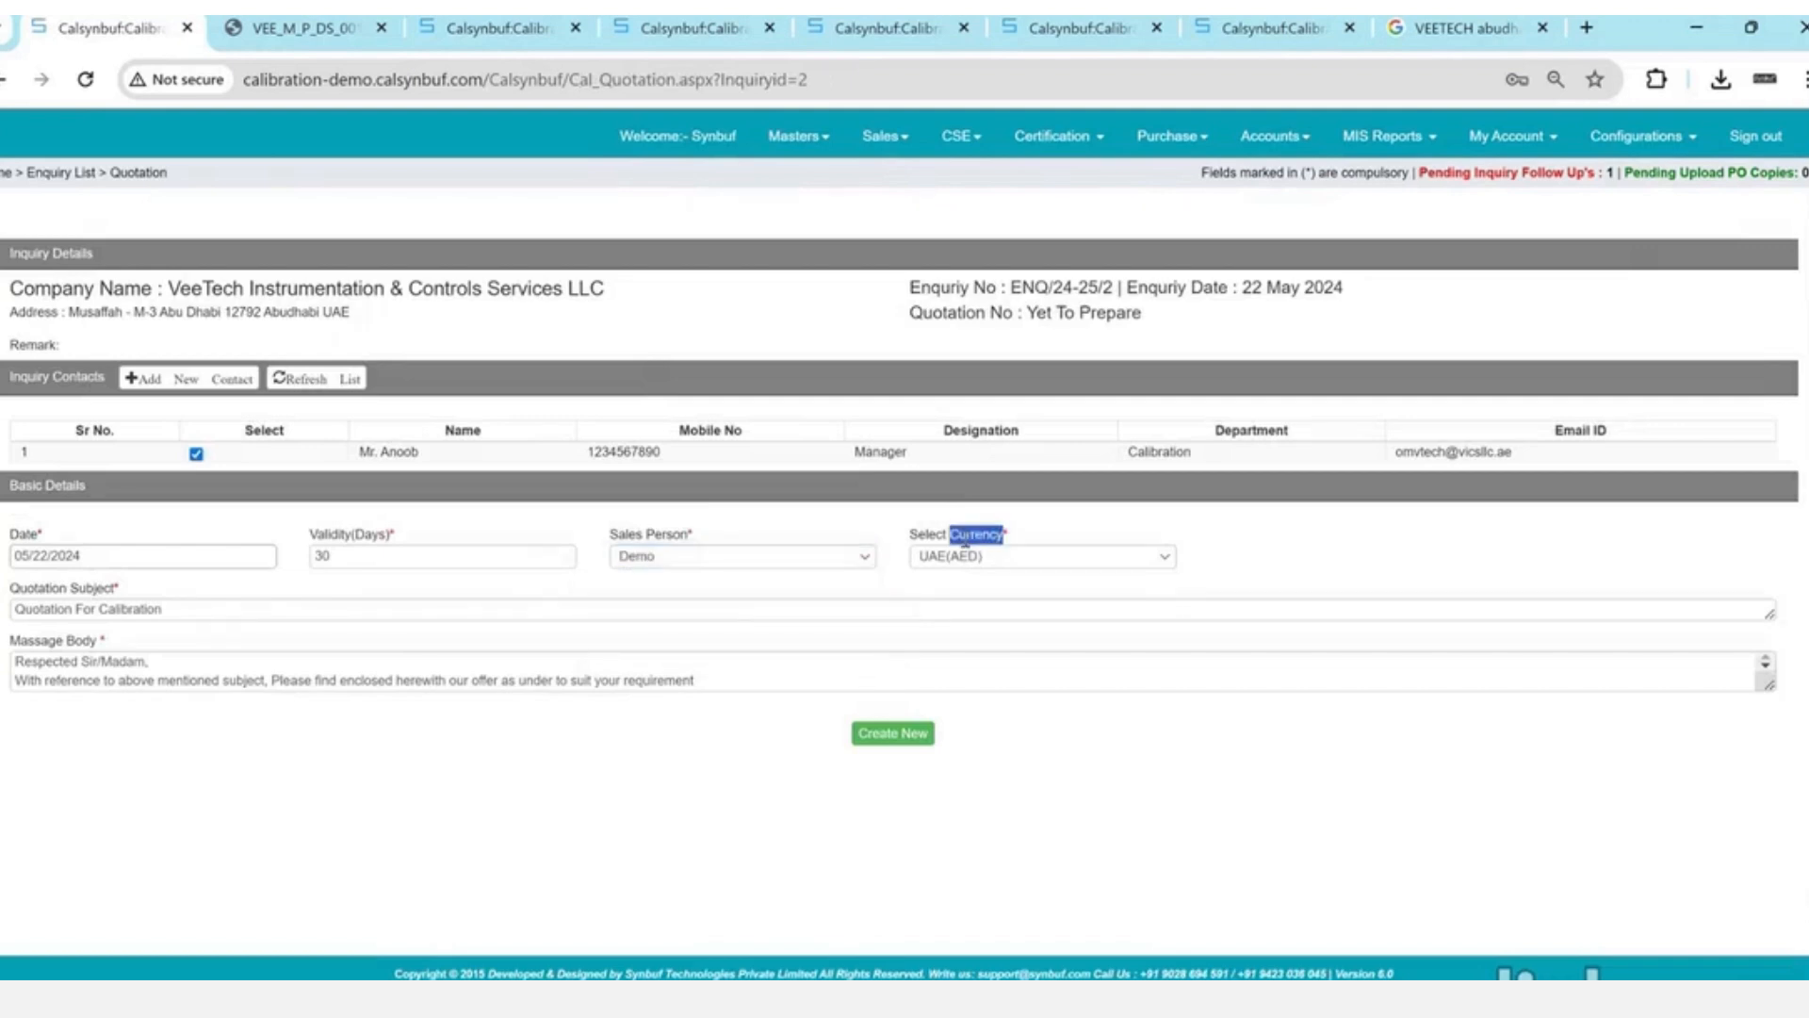
{"action": "left_click", "coordinate": [910, 748]}
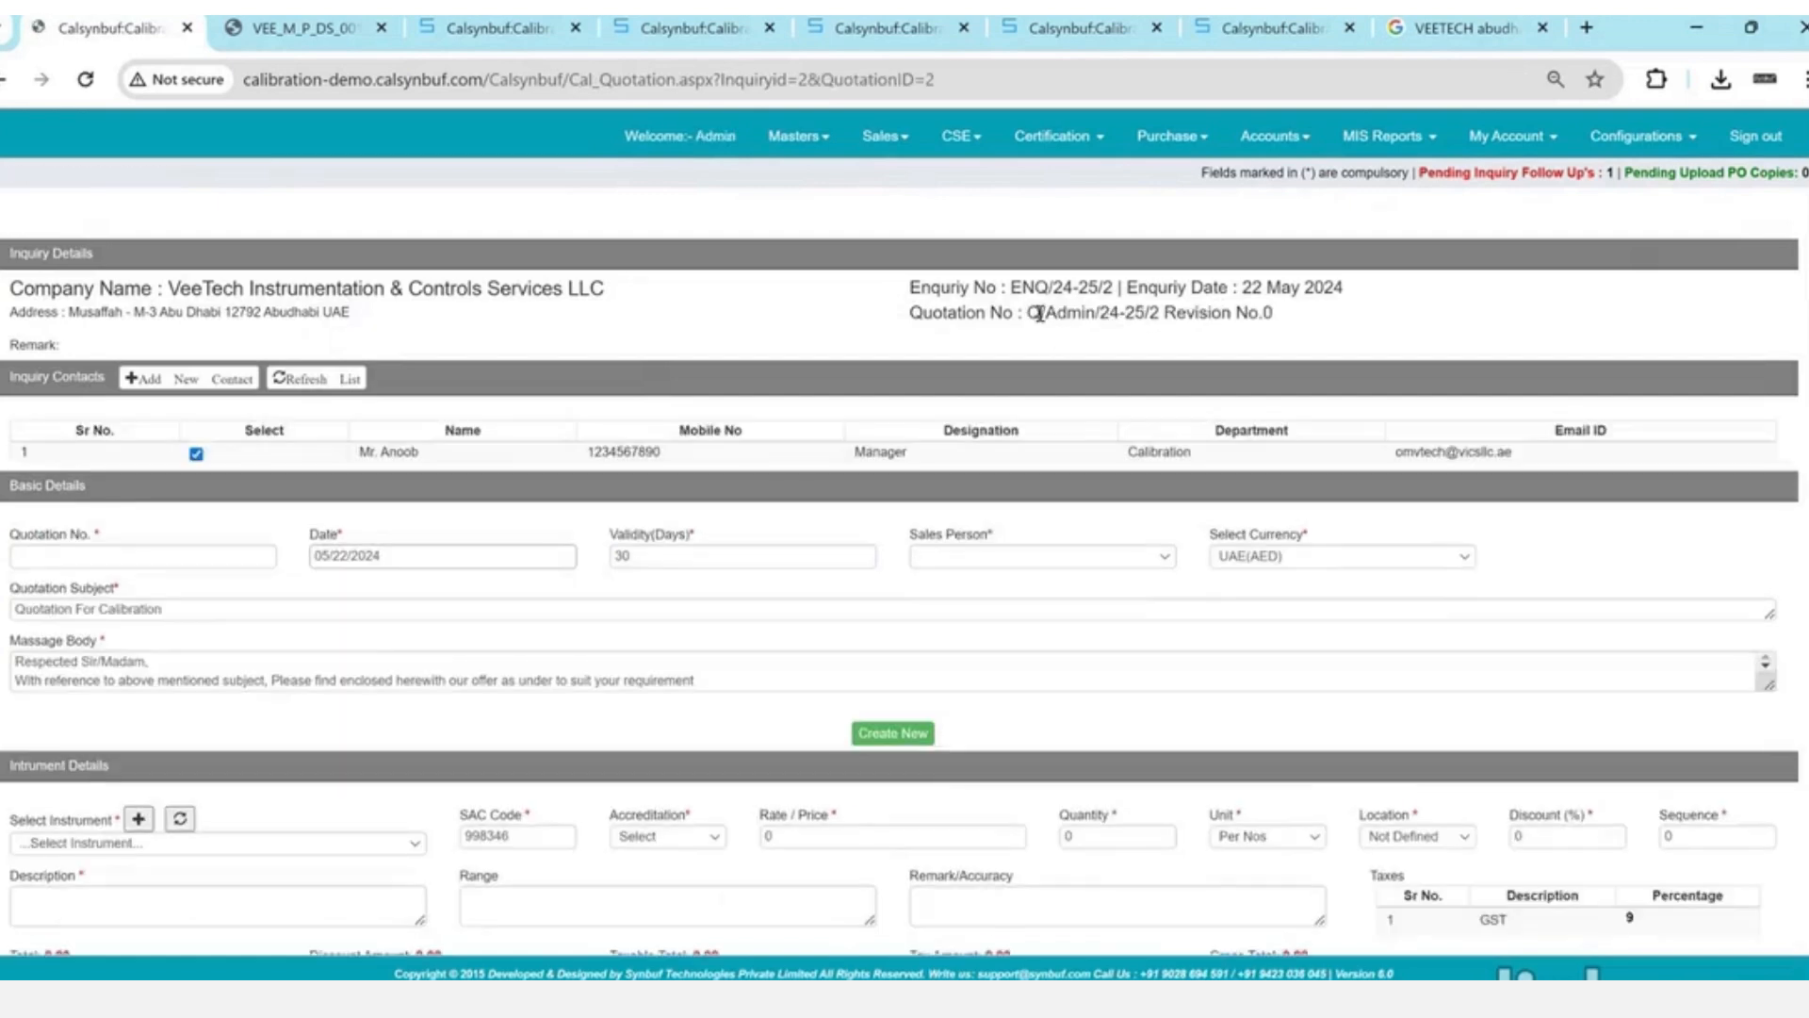
{"action": "left_click_drag", "start_coordinate": [1037, 314], "coordinate": [1176, 317]}
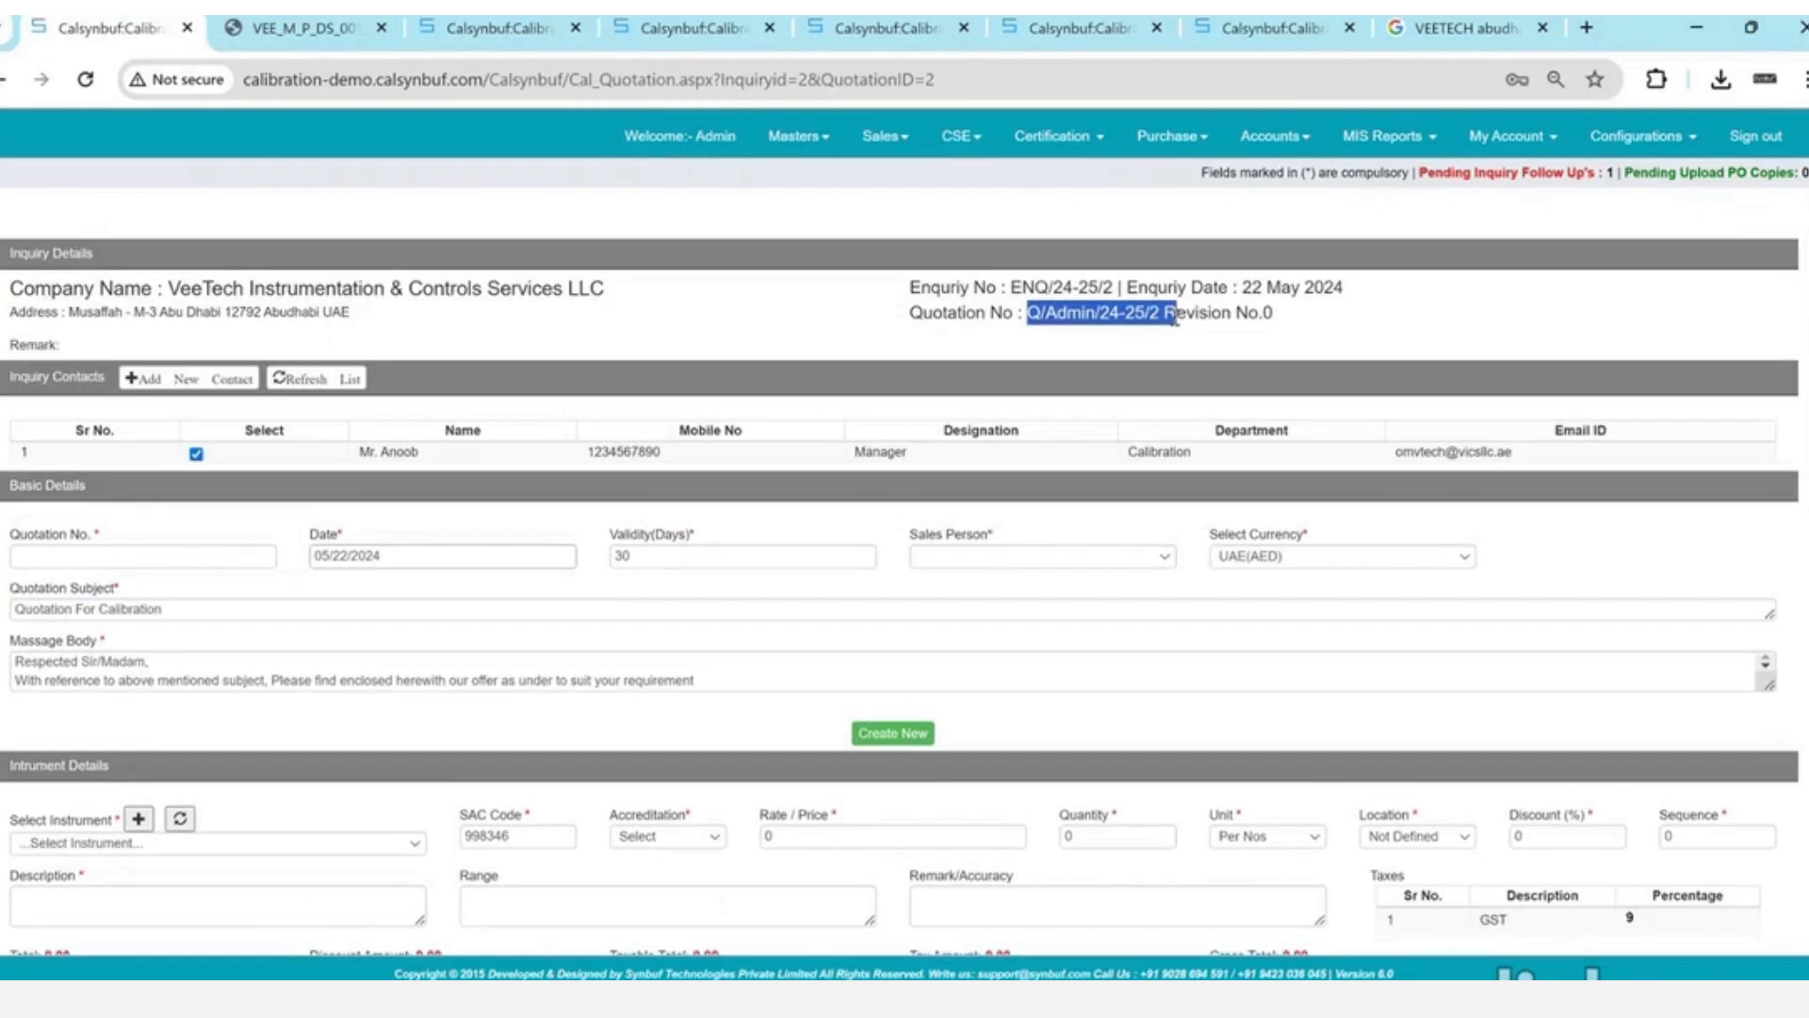
{"action": "left_click", "coordinate": [1237, 316]}
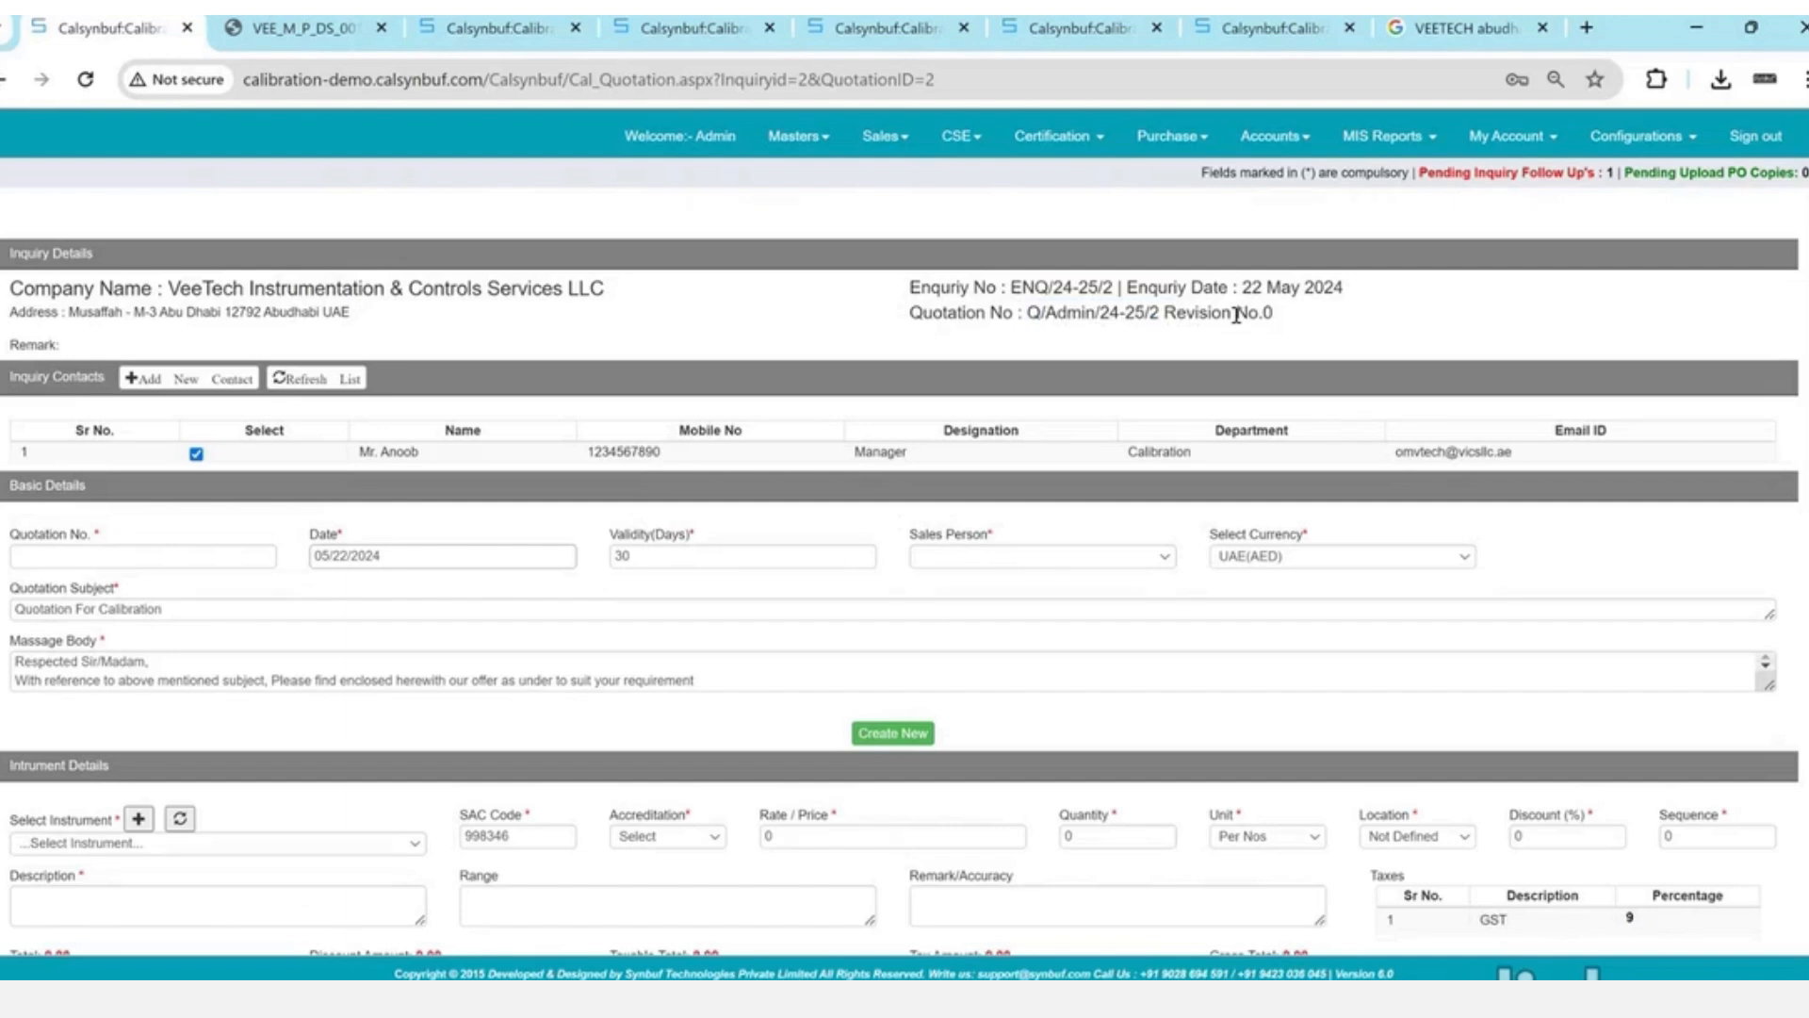
- Add one Pressure gauge with SAC accreditation at rate 450 to the quotation
{"action": "scroll", "coordinate": [1237, 316], "scroll_direction": "down", "scroll_amount": 4}
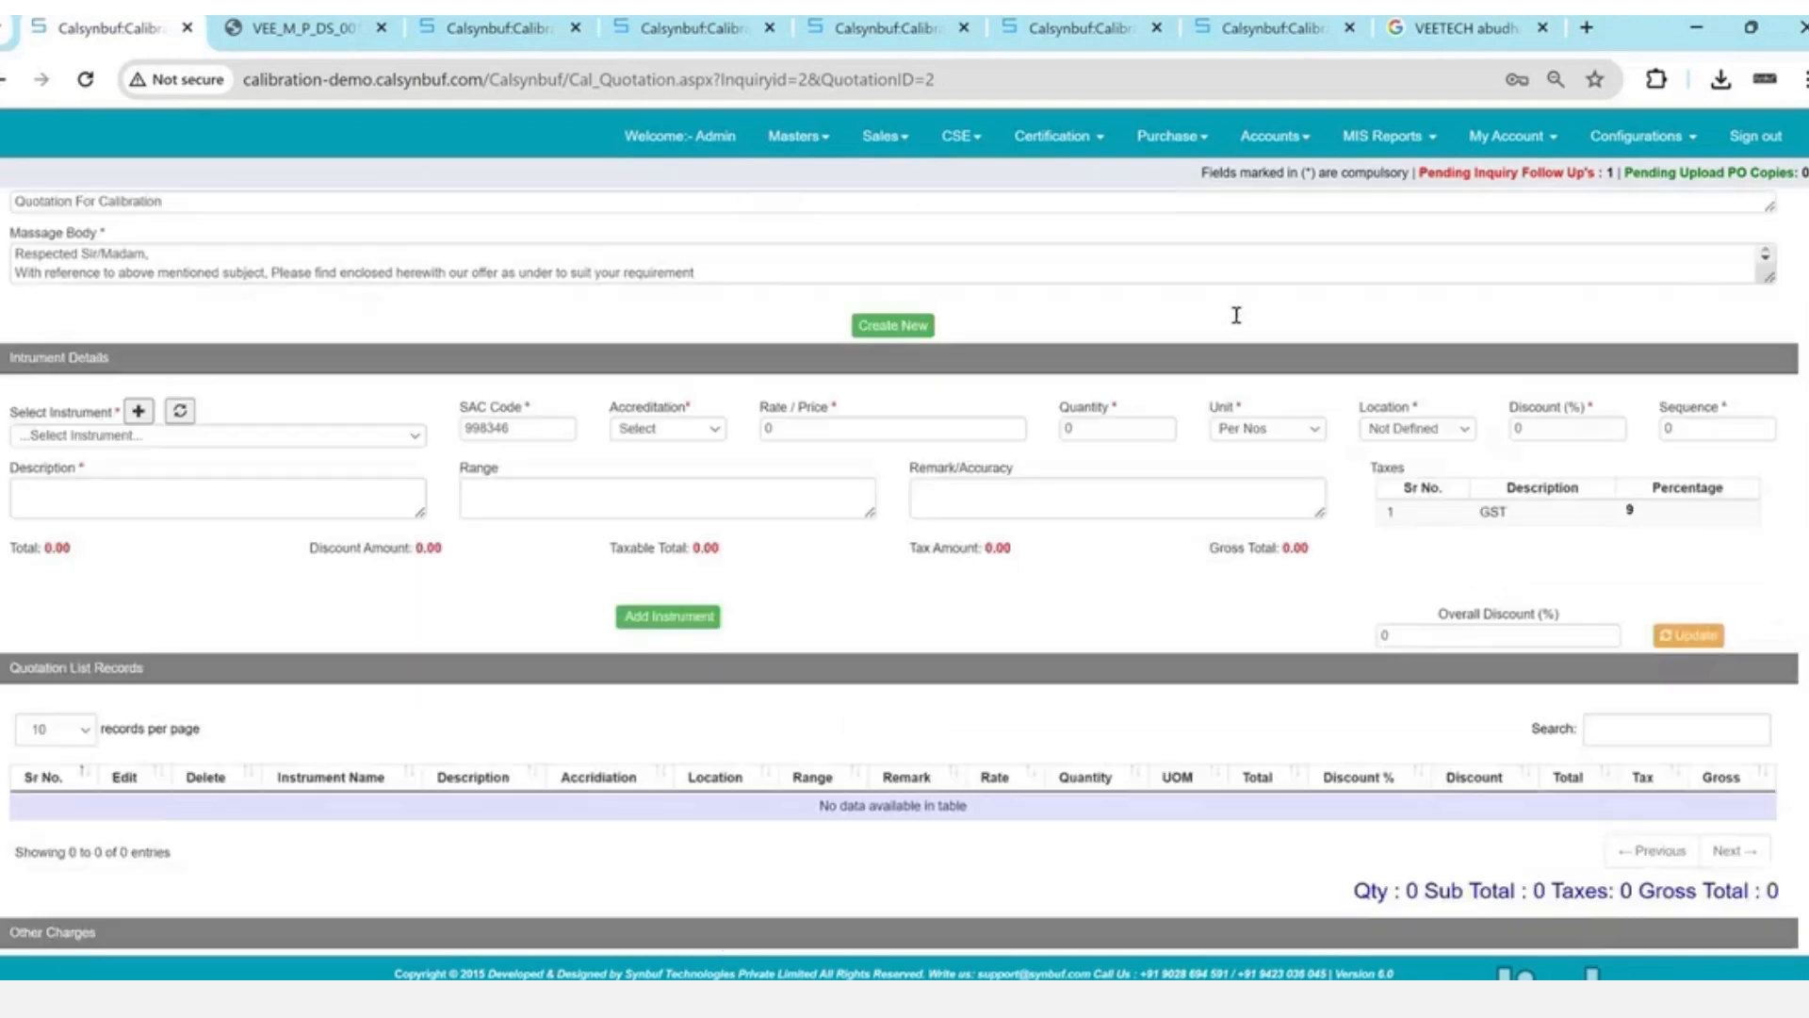
{"action": "left_click", "coordinate": [406, 423]}
{"action": "type", "text": "pr"}
{"action": "key", "text": "Tab"}
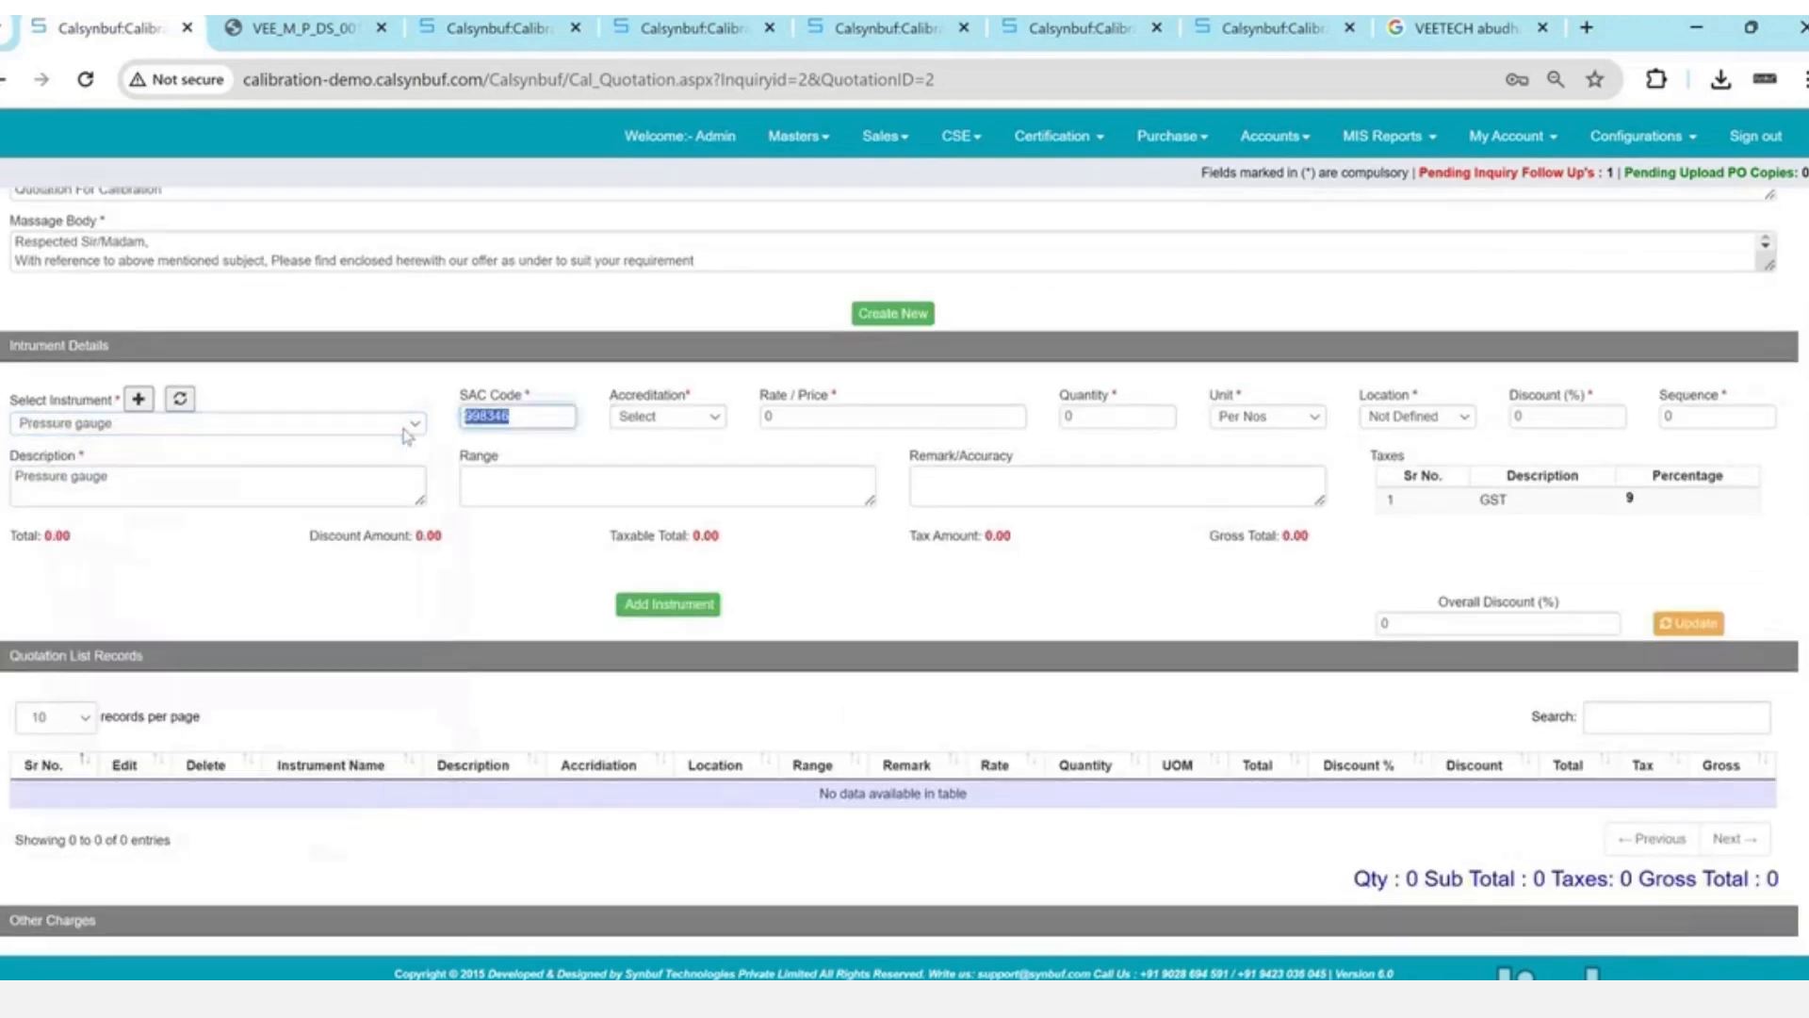
{"action": "key", "text": "Tab"}
{"action": "key", "text": "s"}
{"action": "key", "text": "Tab"}
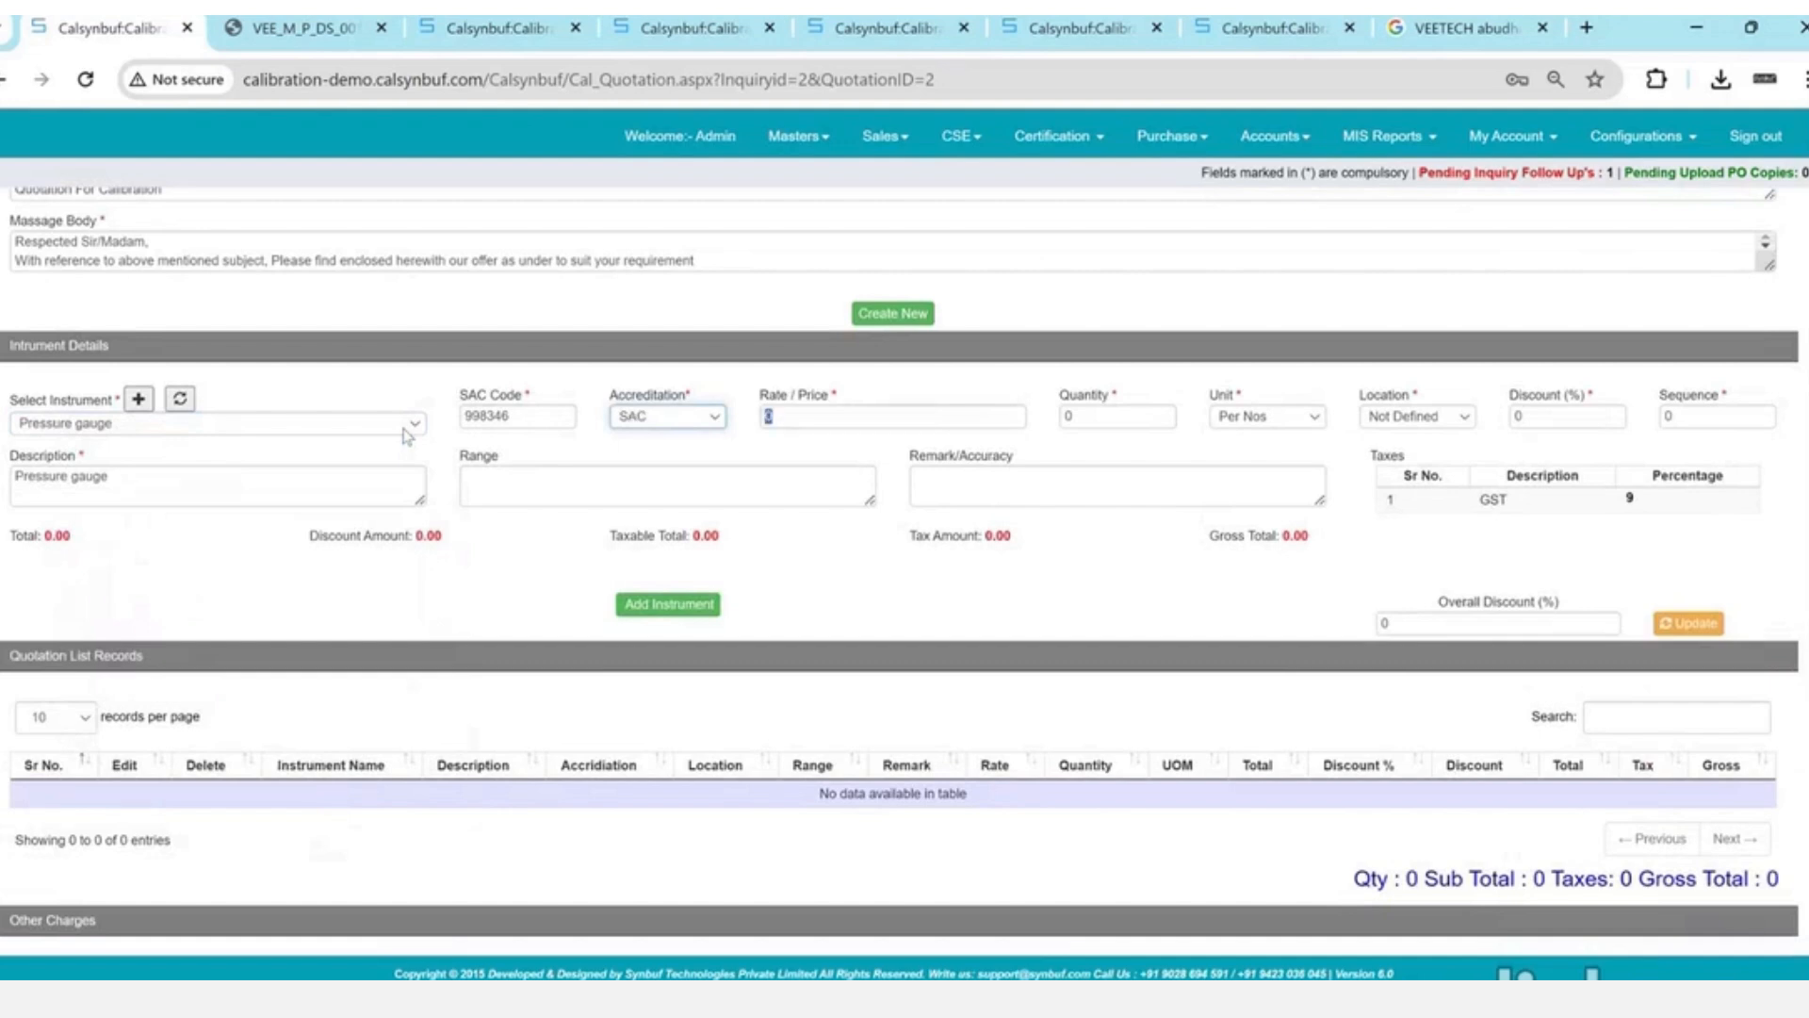
{"action": "type", "text": "450"}
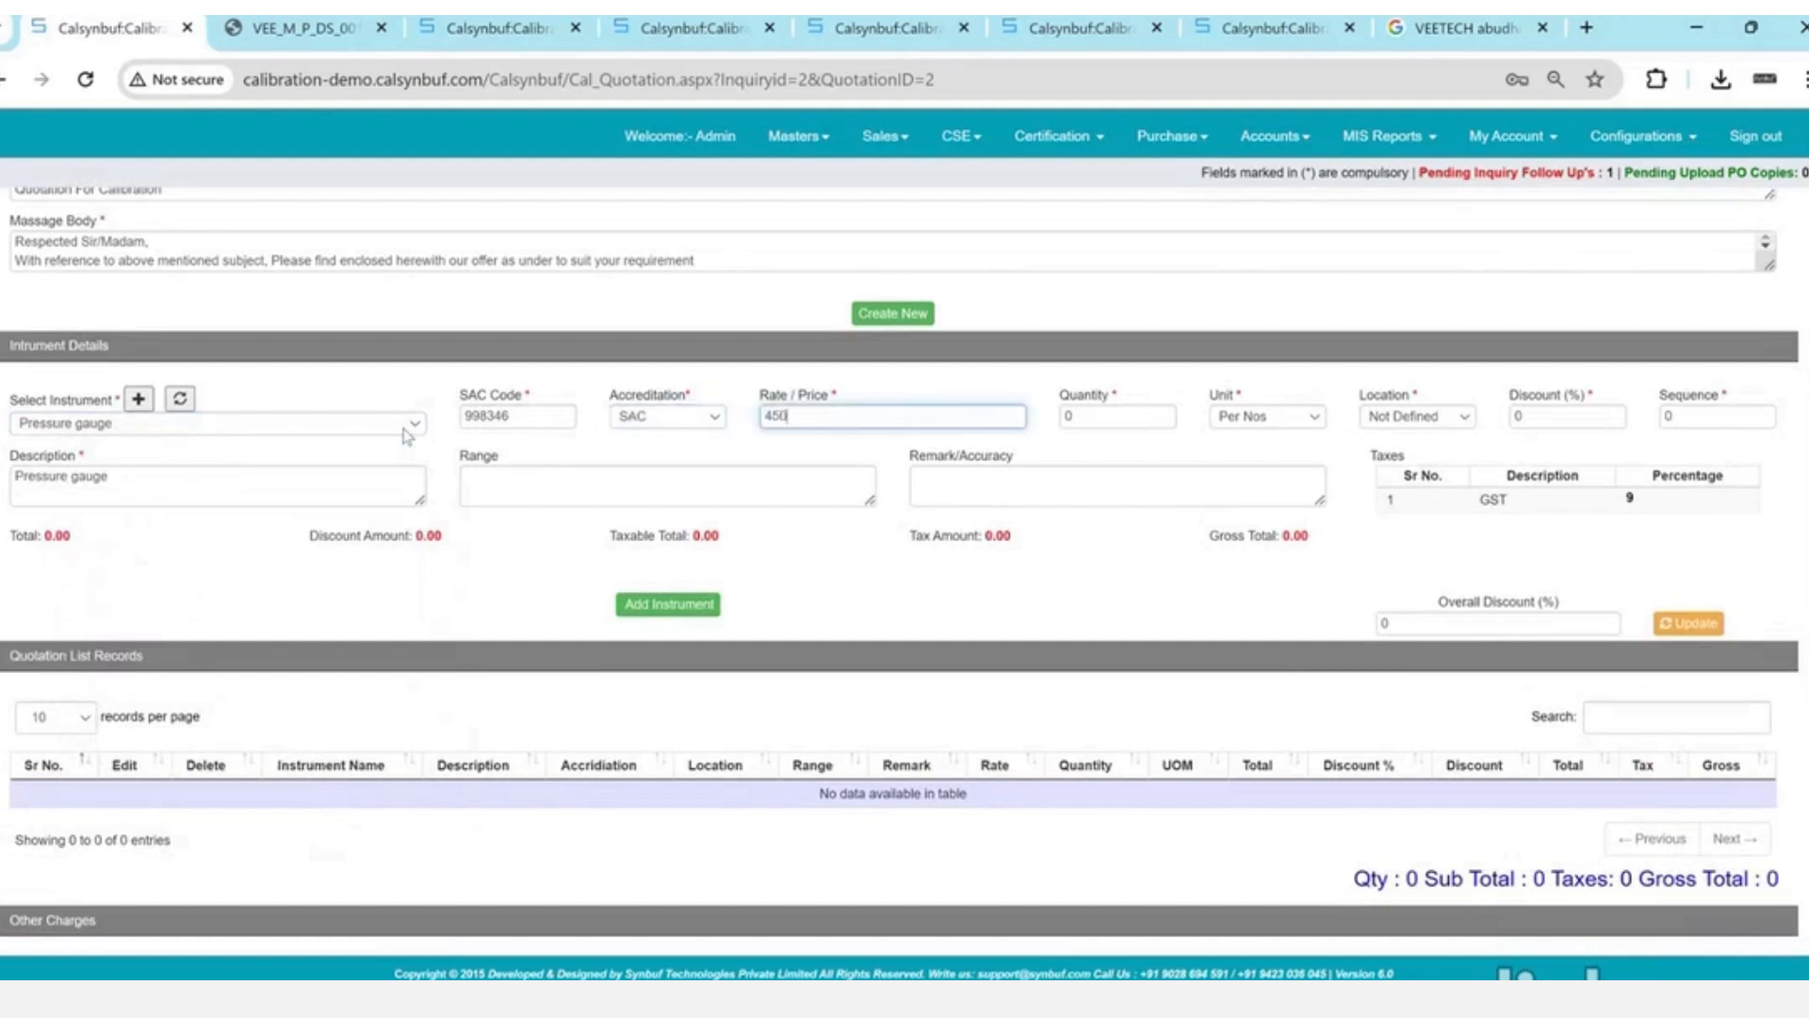
{"action": "key", "text": "Tab"}
{"action": "type", "text": "1"}
{"action": "left_click", "coordinate": [233, 487]}
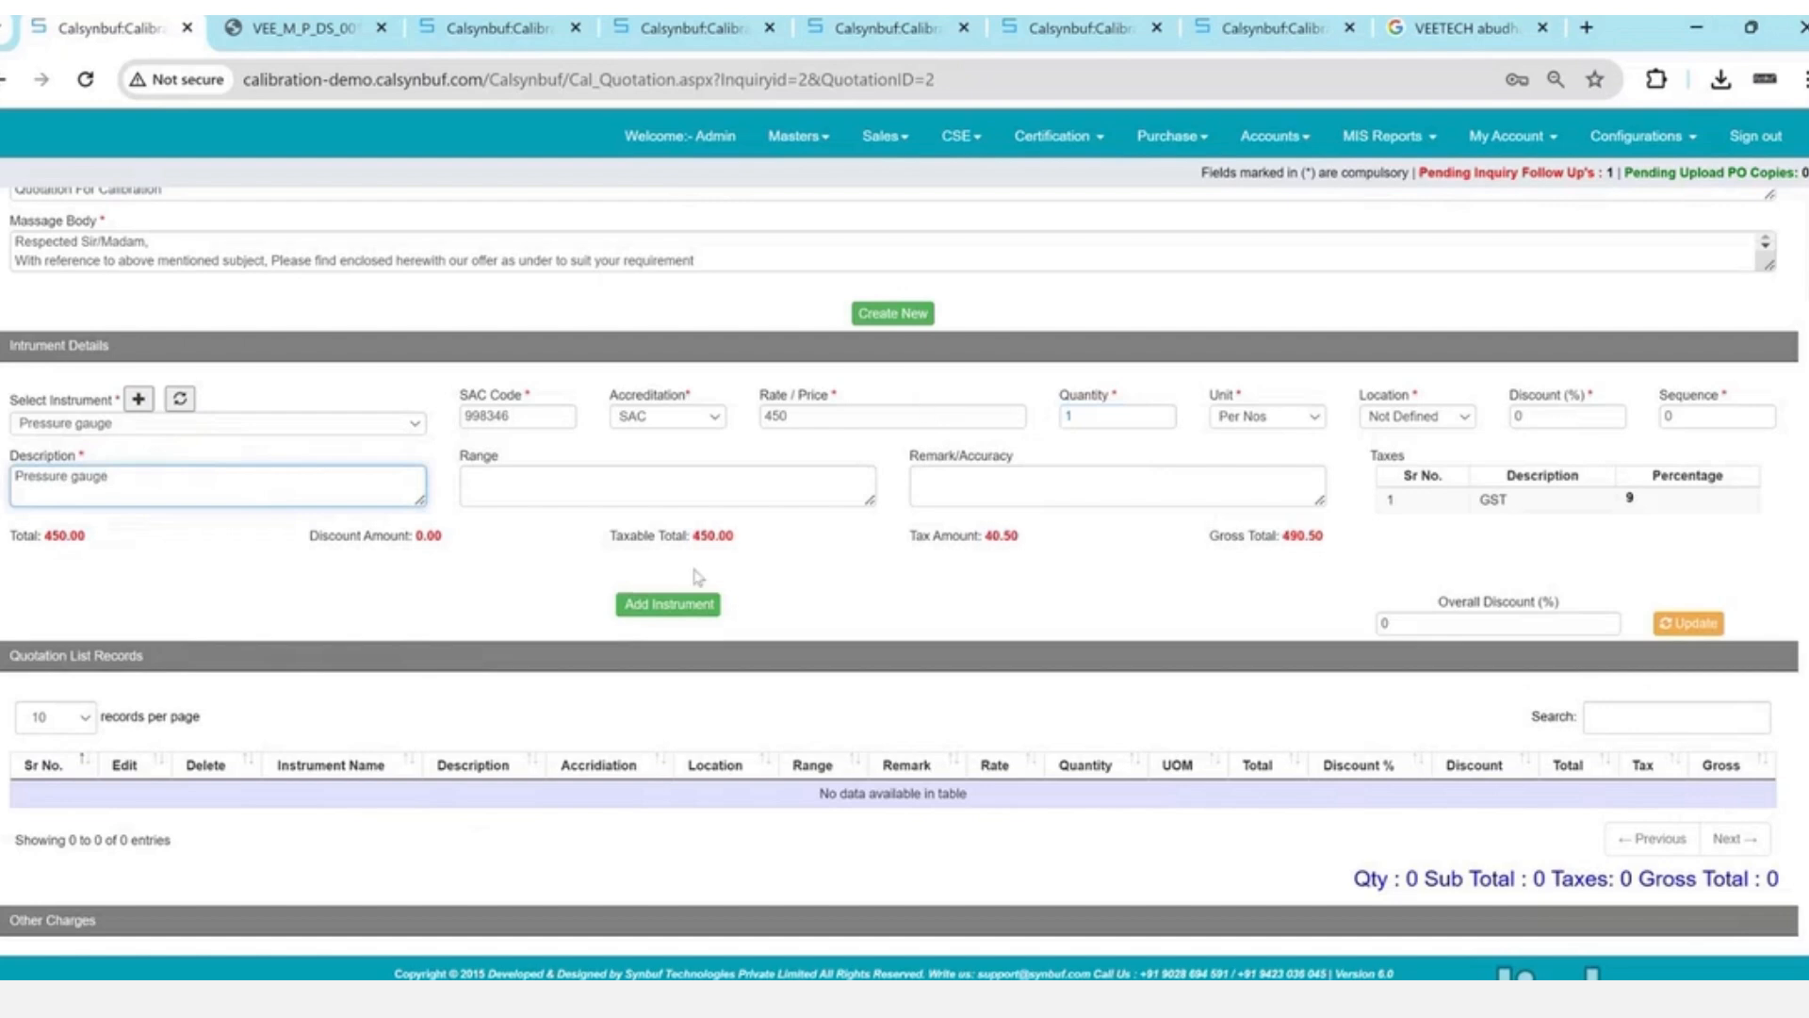
{"action": "left_click", "coordinate": [697, 606]}
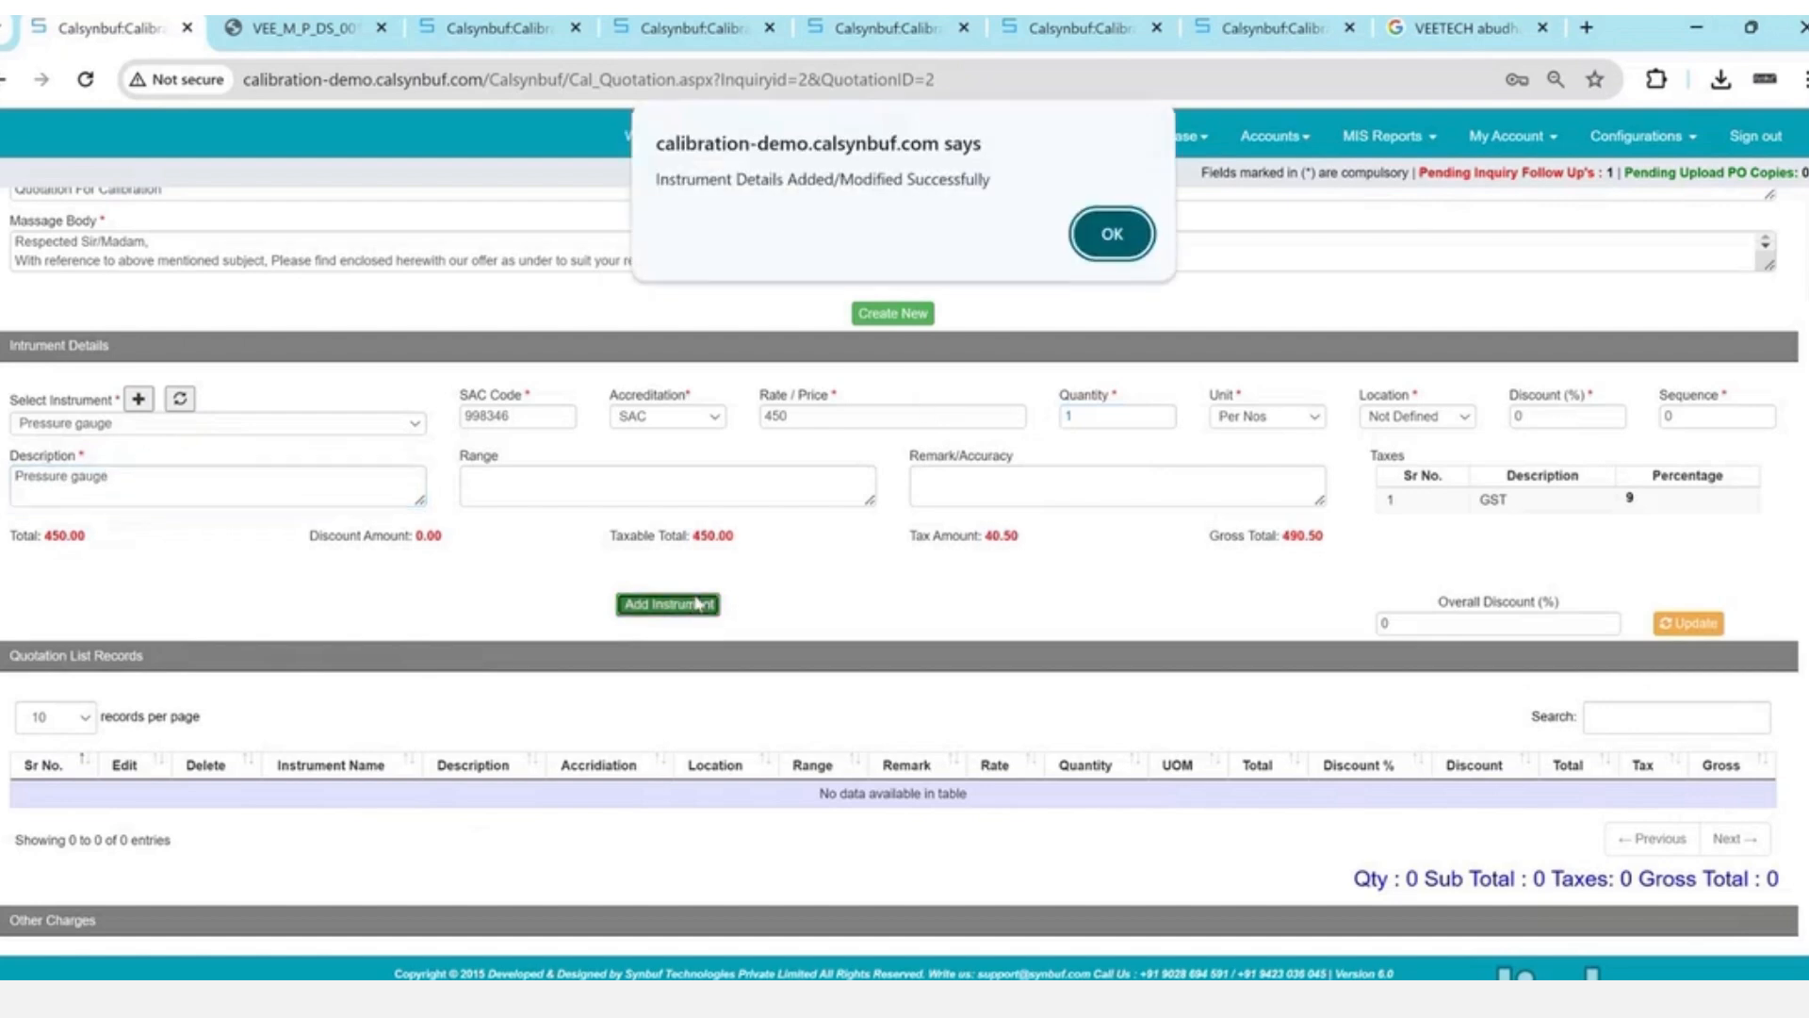
{"action": "key", "text": "Return"}
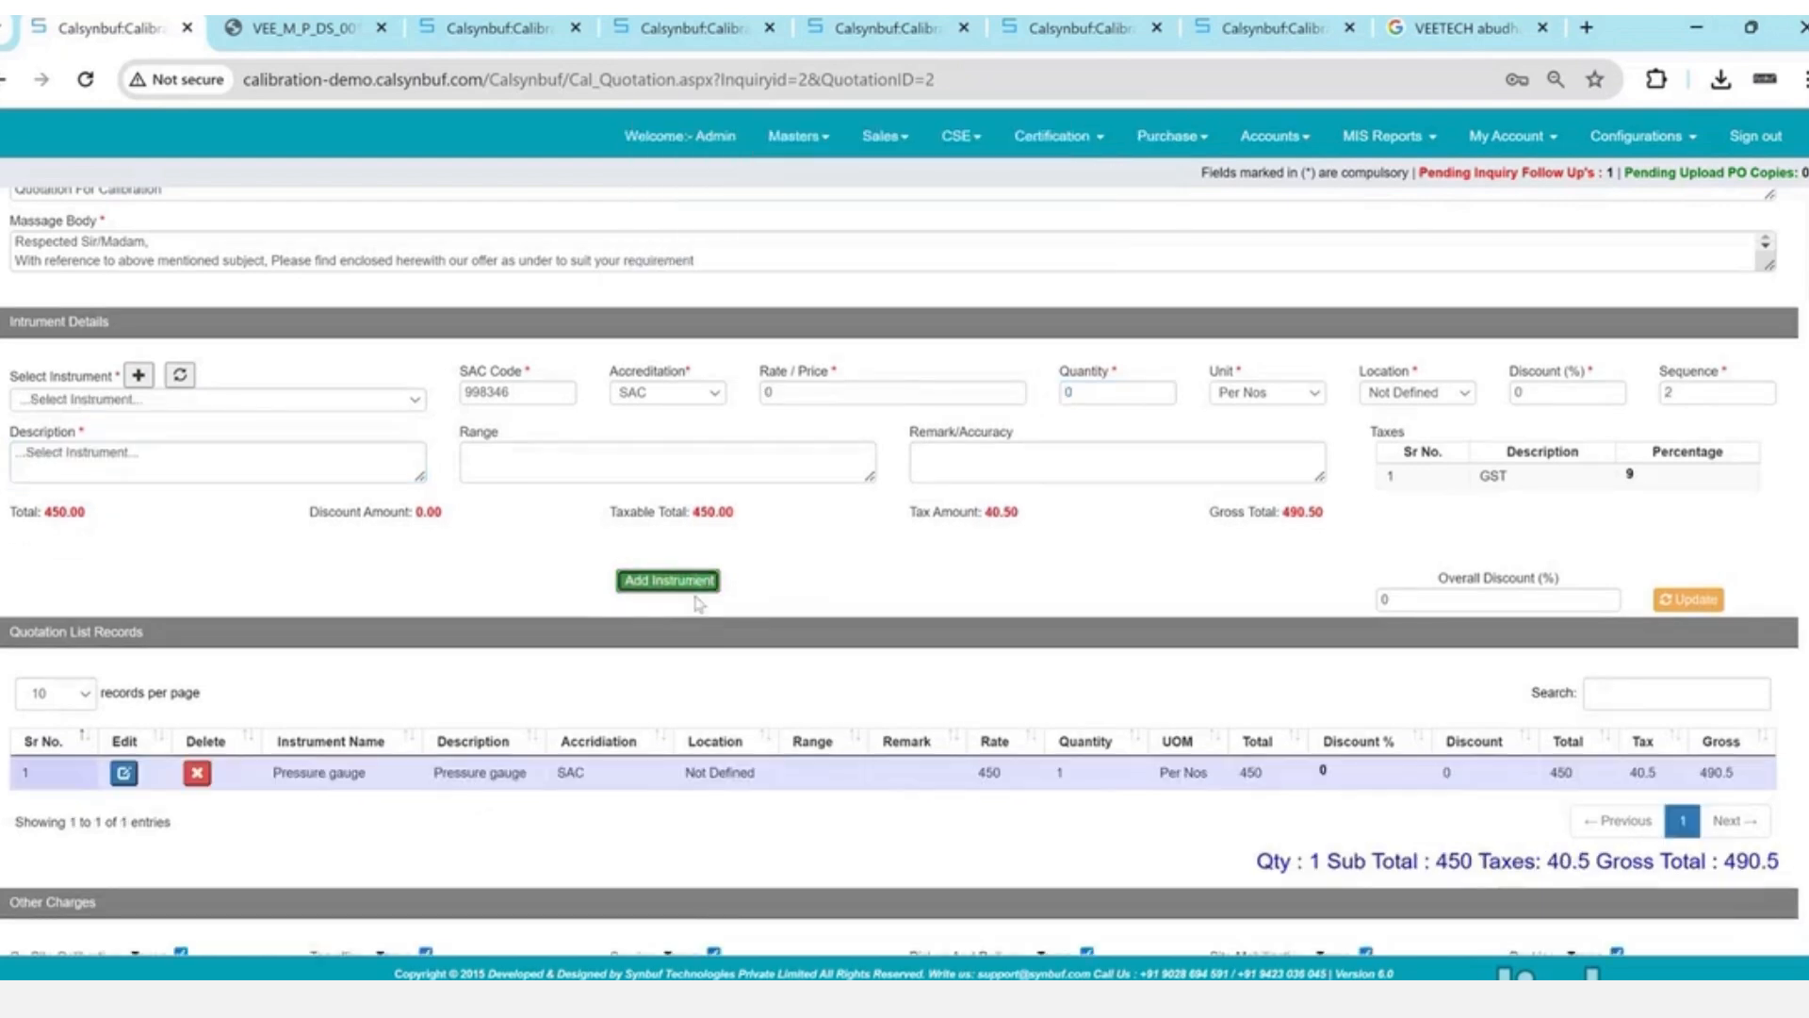
- Apply the Quotation terms and conditions and finish the quotation with Update & Finish
{"action": "scroll", "coordinate": [699, 603], "scroll_direction": "down", "scroll_amount": 3}
{"action": "scroll", "coordinate": [699, 603], "scroll_direction": "down", "scroll_amount": 3}
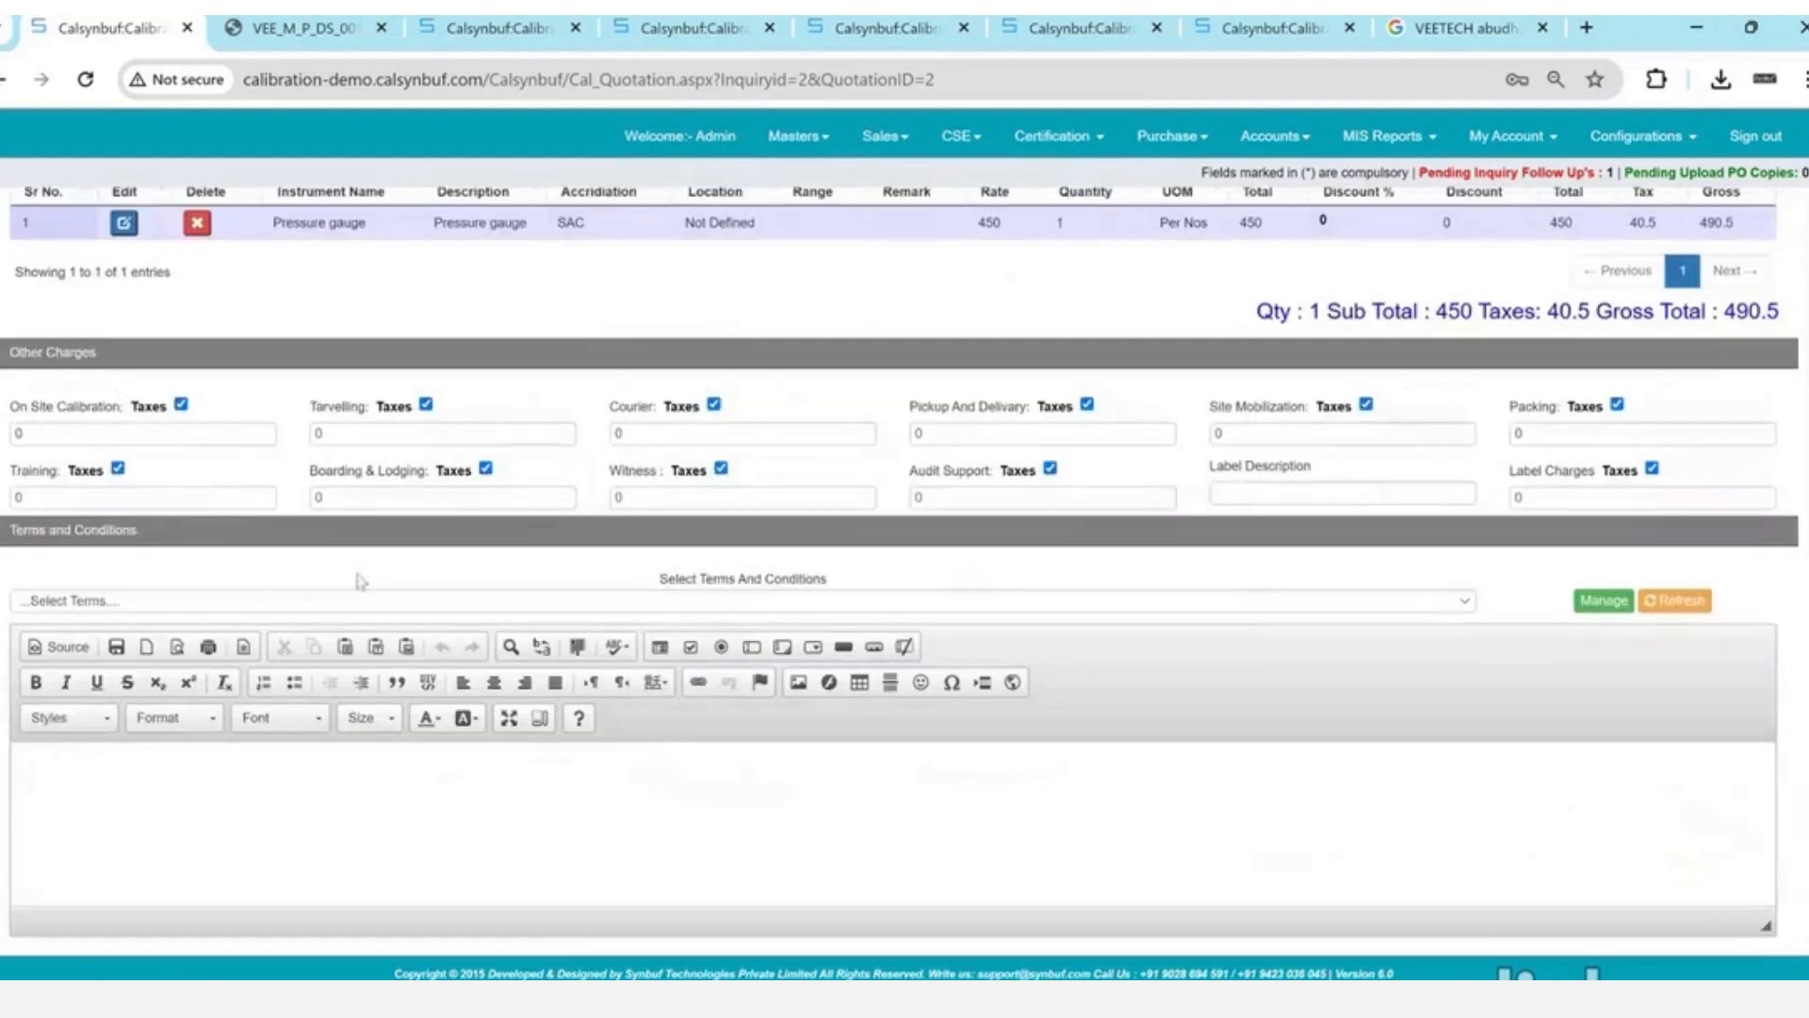
{"action": "left_click", "coordinate": [370, 600]}
{"action": "left_click", "coordinate": [370, 635]}
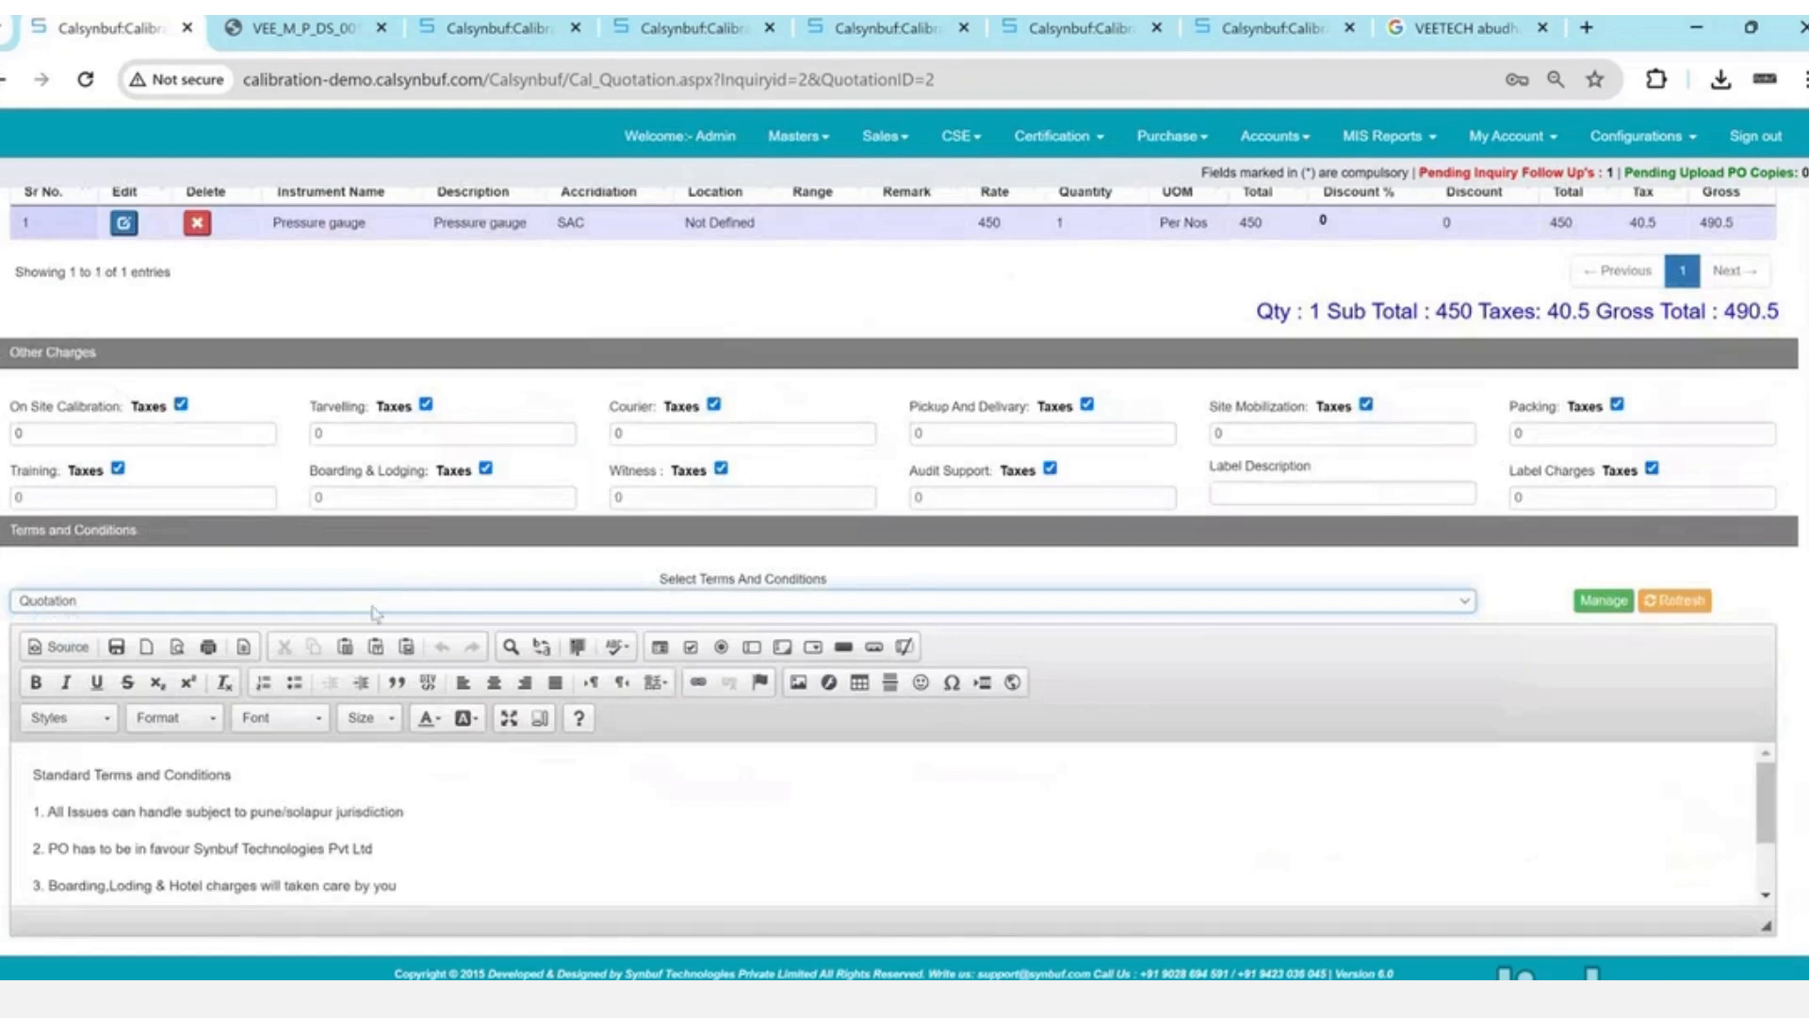
{"action": "left_click", "coordinate": [468, 842]}
{"action": "scroll", "coordinate": [468, 841], "scroll_direction": "down", "scroll_amount": 1}
{"action": "left_click", "coordinate": [467, 842]}
{"action": "type", "text": "asdasd"}
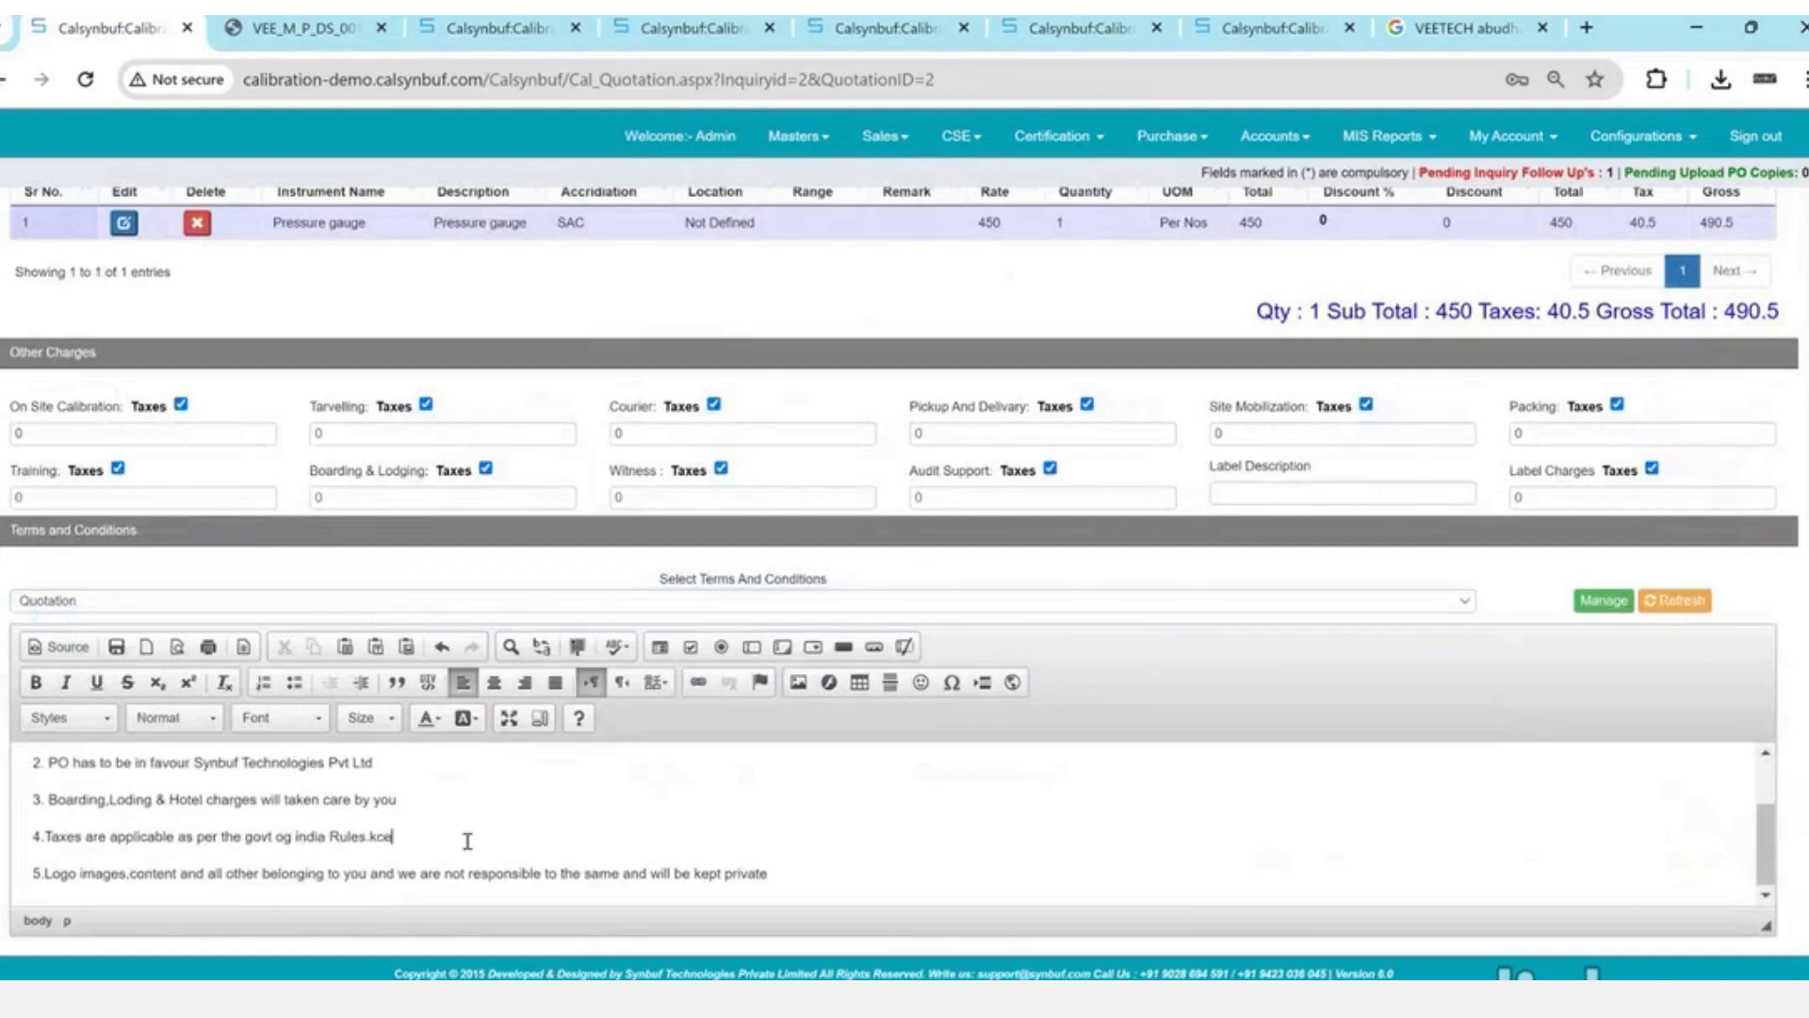
{"action": "key", "text": "ctrl+z"}
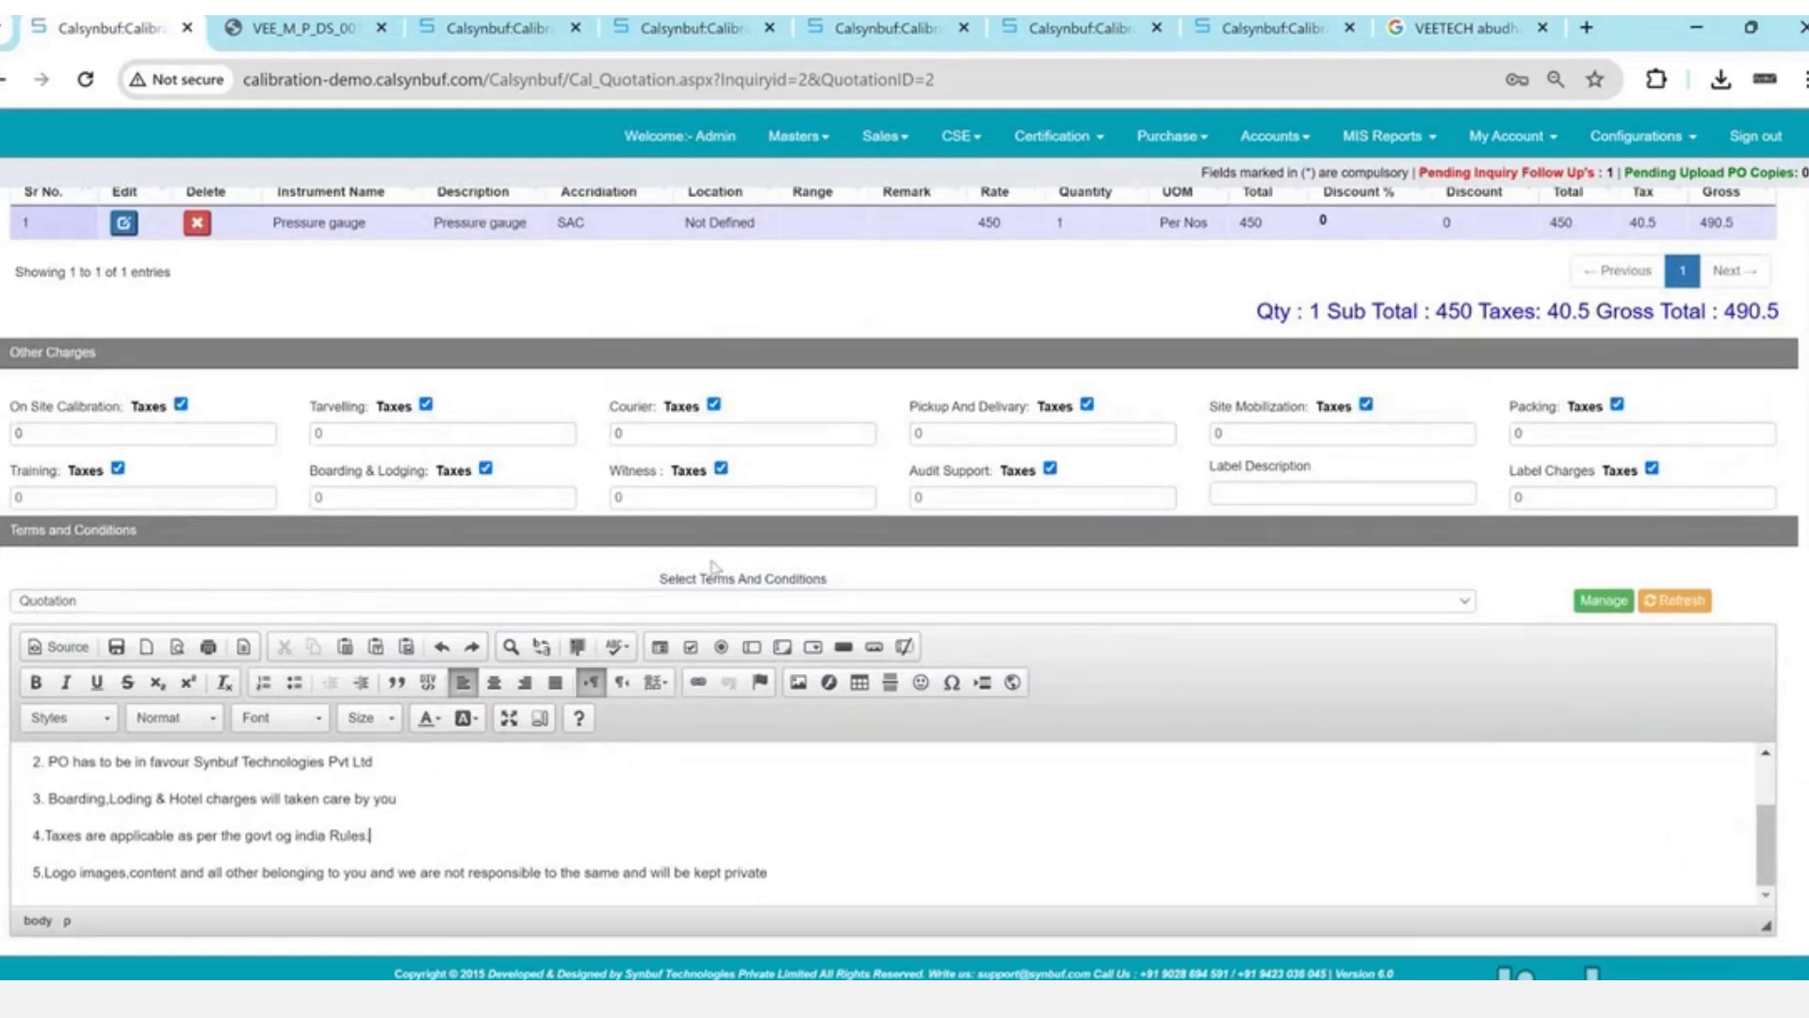
{"action": "scroll", "coordinate": [763, 678], "scroll_direction": "down", "scroll_amount": 1}
{"action": "left_click", "coordinate": [886, 894]}
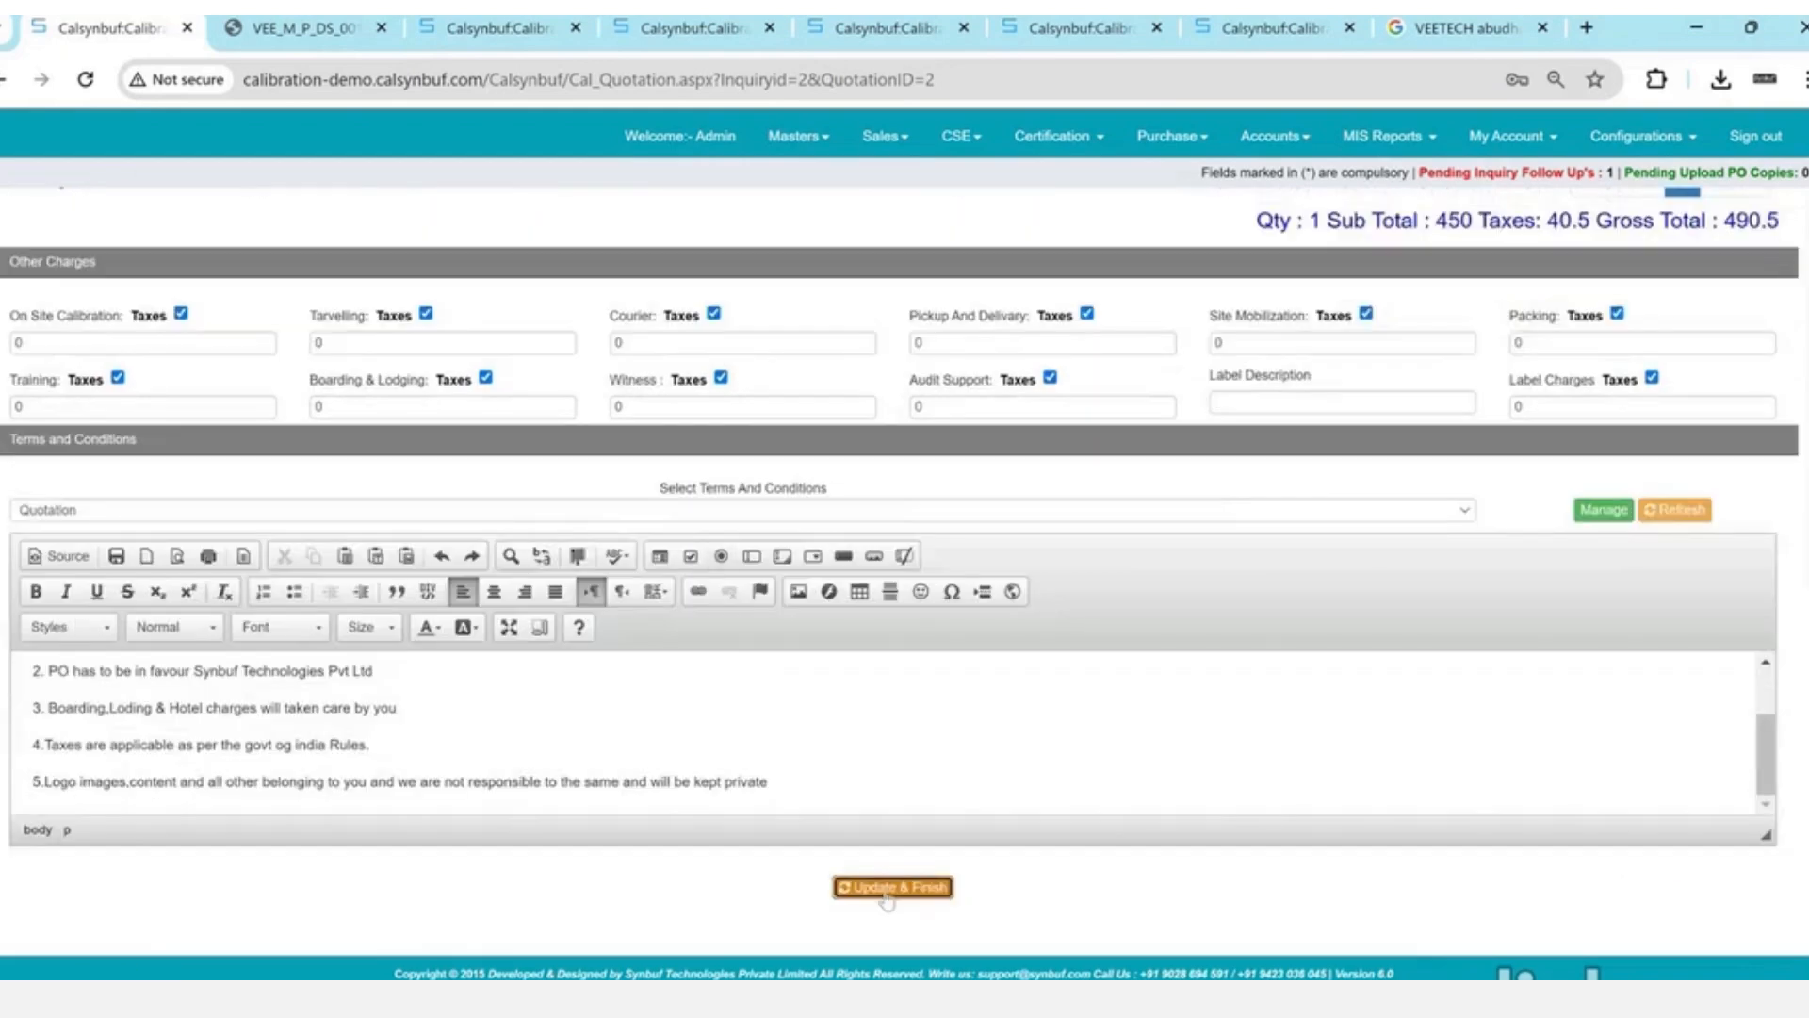
{"action": "key", "text": "Return"}
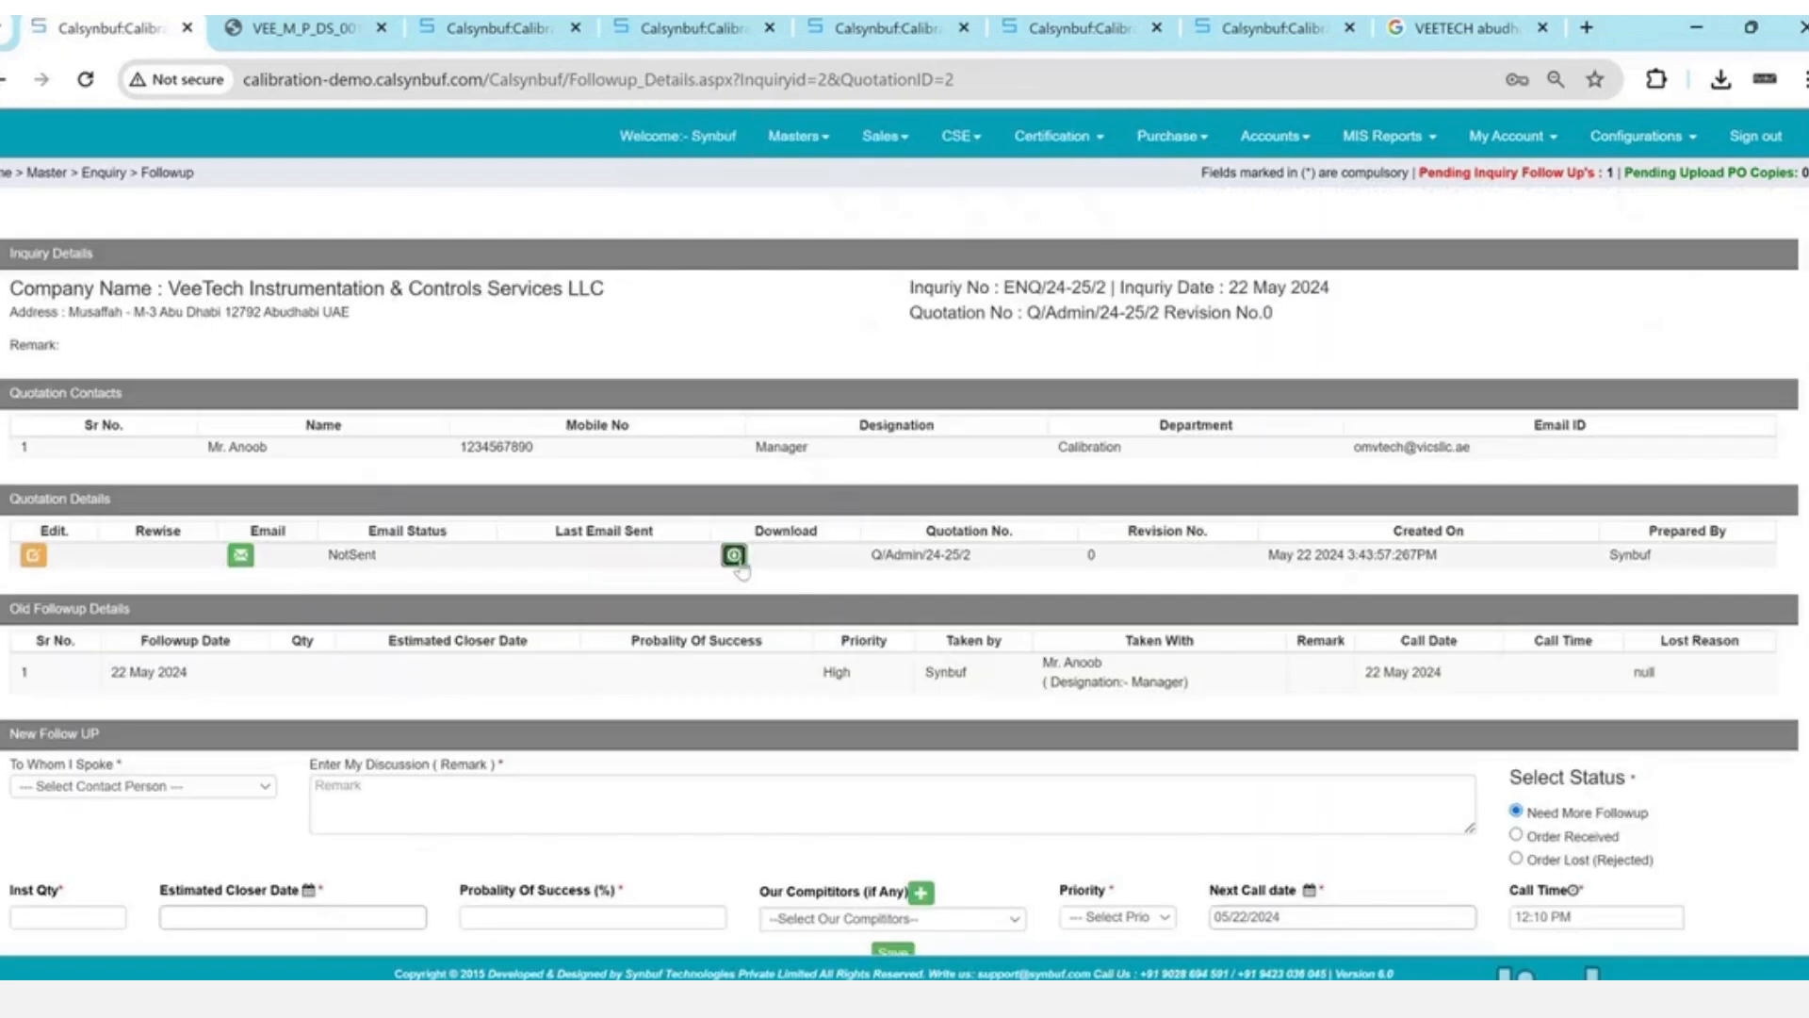
- Download the quotation PDF under its default name and open it
{"action": "left_click", "coordinate": [735, 555]}
{"action": "left_click", "coordinate": [535, 645]}
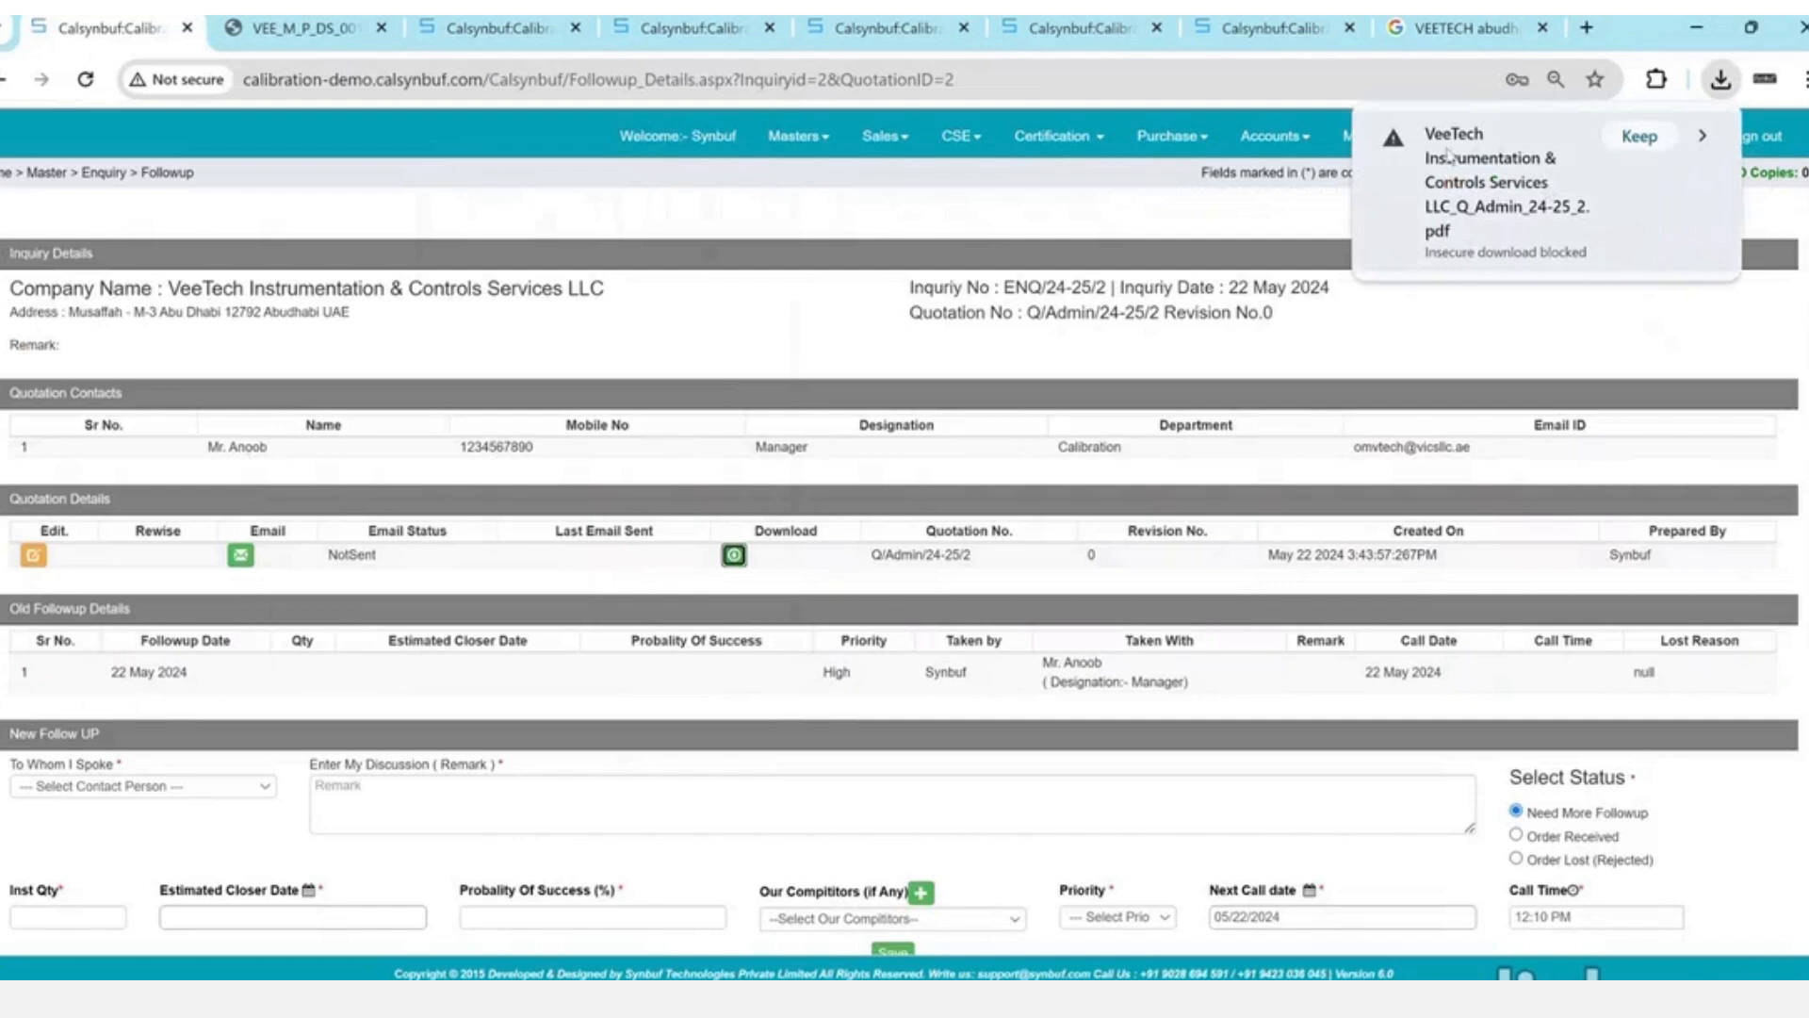
{"action": "left_click", "coordinate": [1483, 177]}
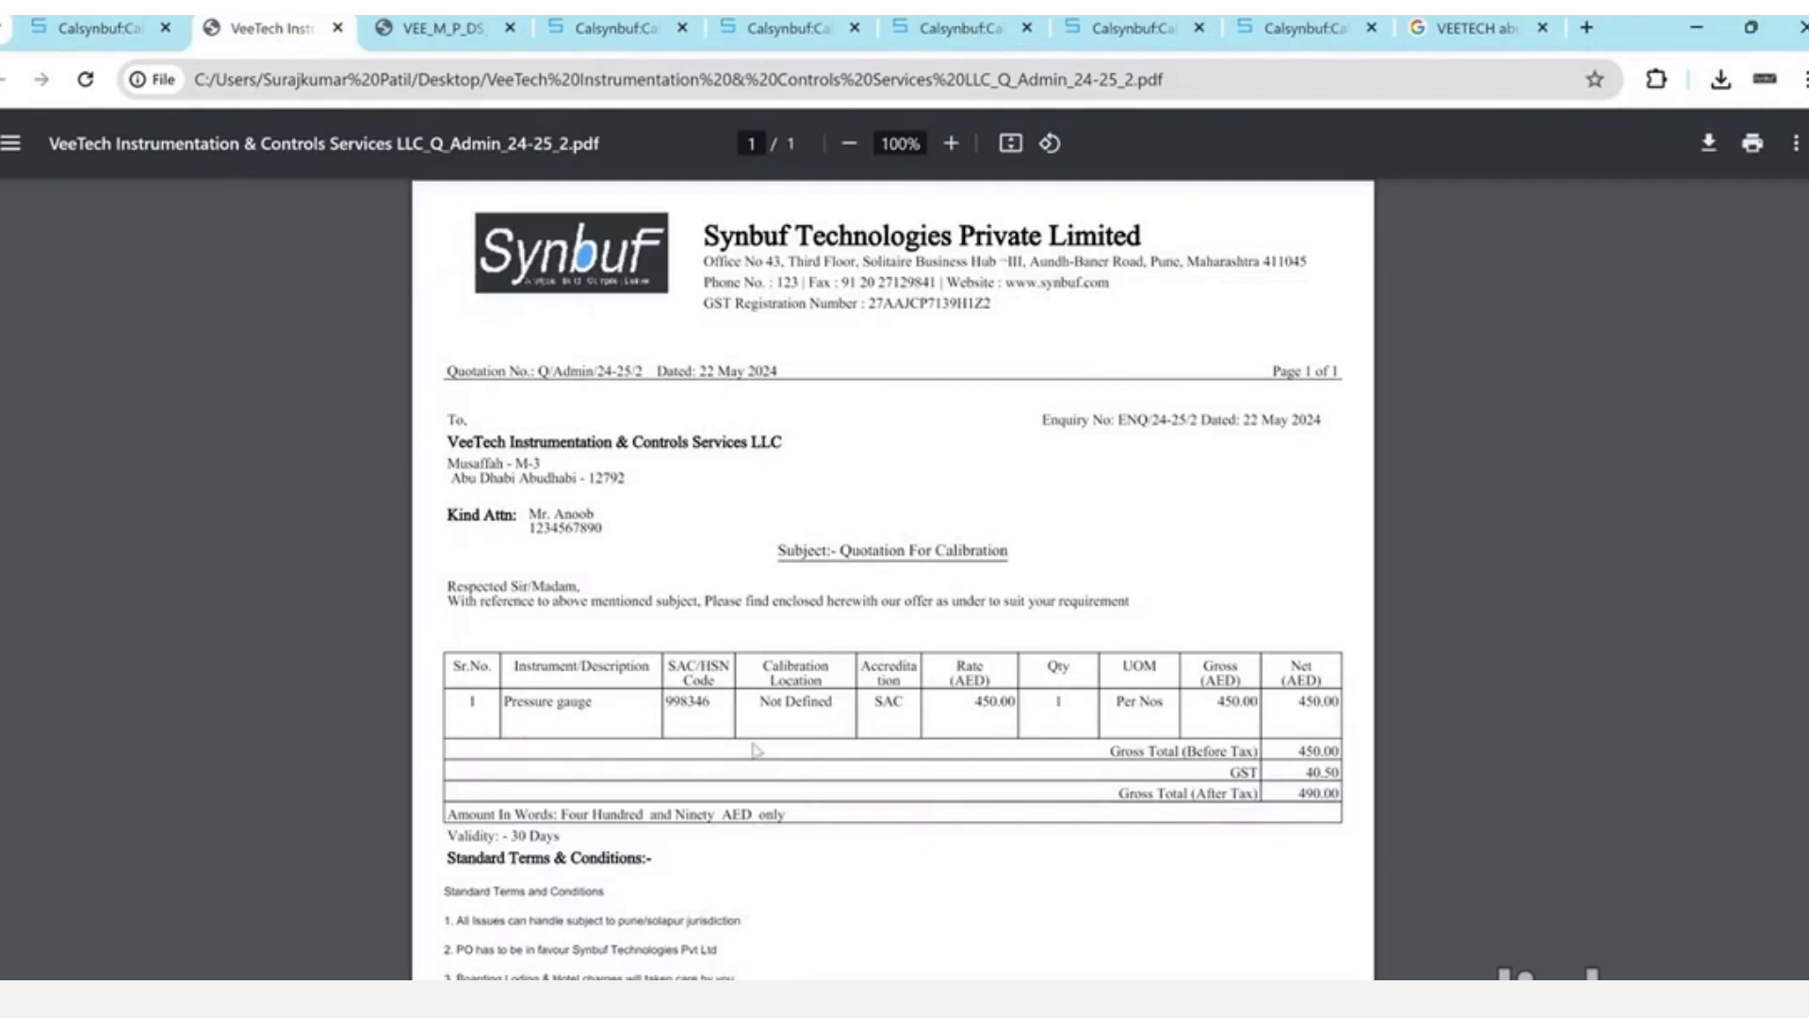
- Scroll through the Q/Admin/24-25/2 PDF, then close its tab with Ctrl+W
{"action": "scroll", "coordinate": [757, 749], "scroll_direction": "down", "scroll_amount": 5}
{"action": "scroll", "coordinate": [757, 751], "scroll_direction": "up", "scroll_amount": 1}
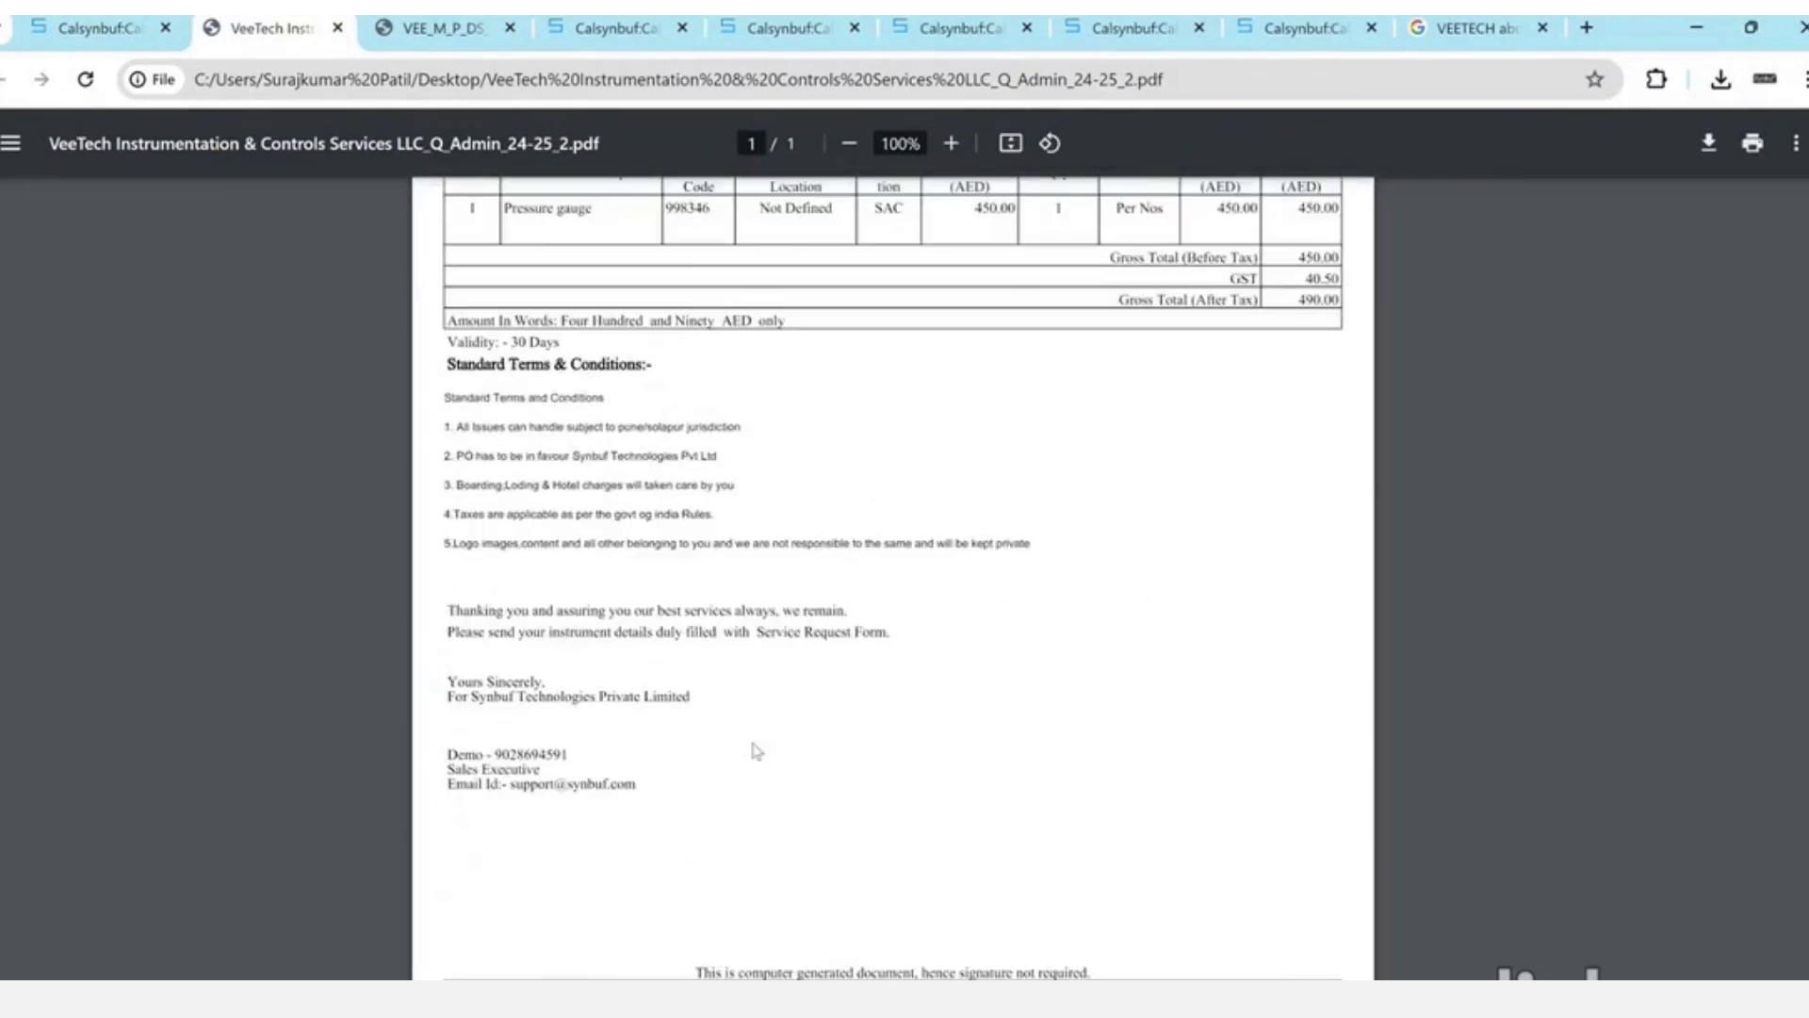
{"action": "scroll", "coordinate": [757, 751], "scroll_direction": "up", "scroll_amount": 5}
{"action": "scroll", "coordinate": [756, 751], "scroll_direction": "up", "scroll_amount": 3, "text": "ctrl"}
{"action": "key", "text": "ctrl+w"}
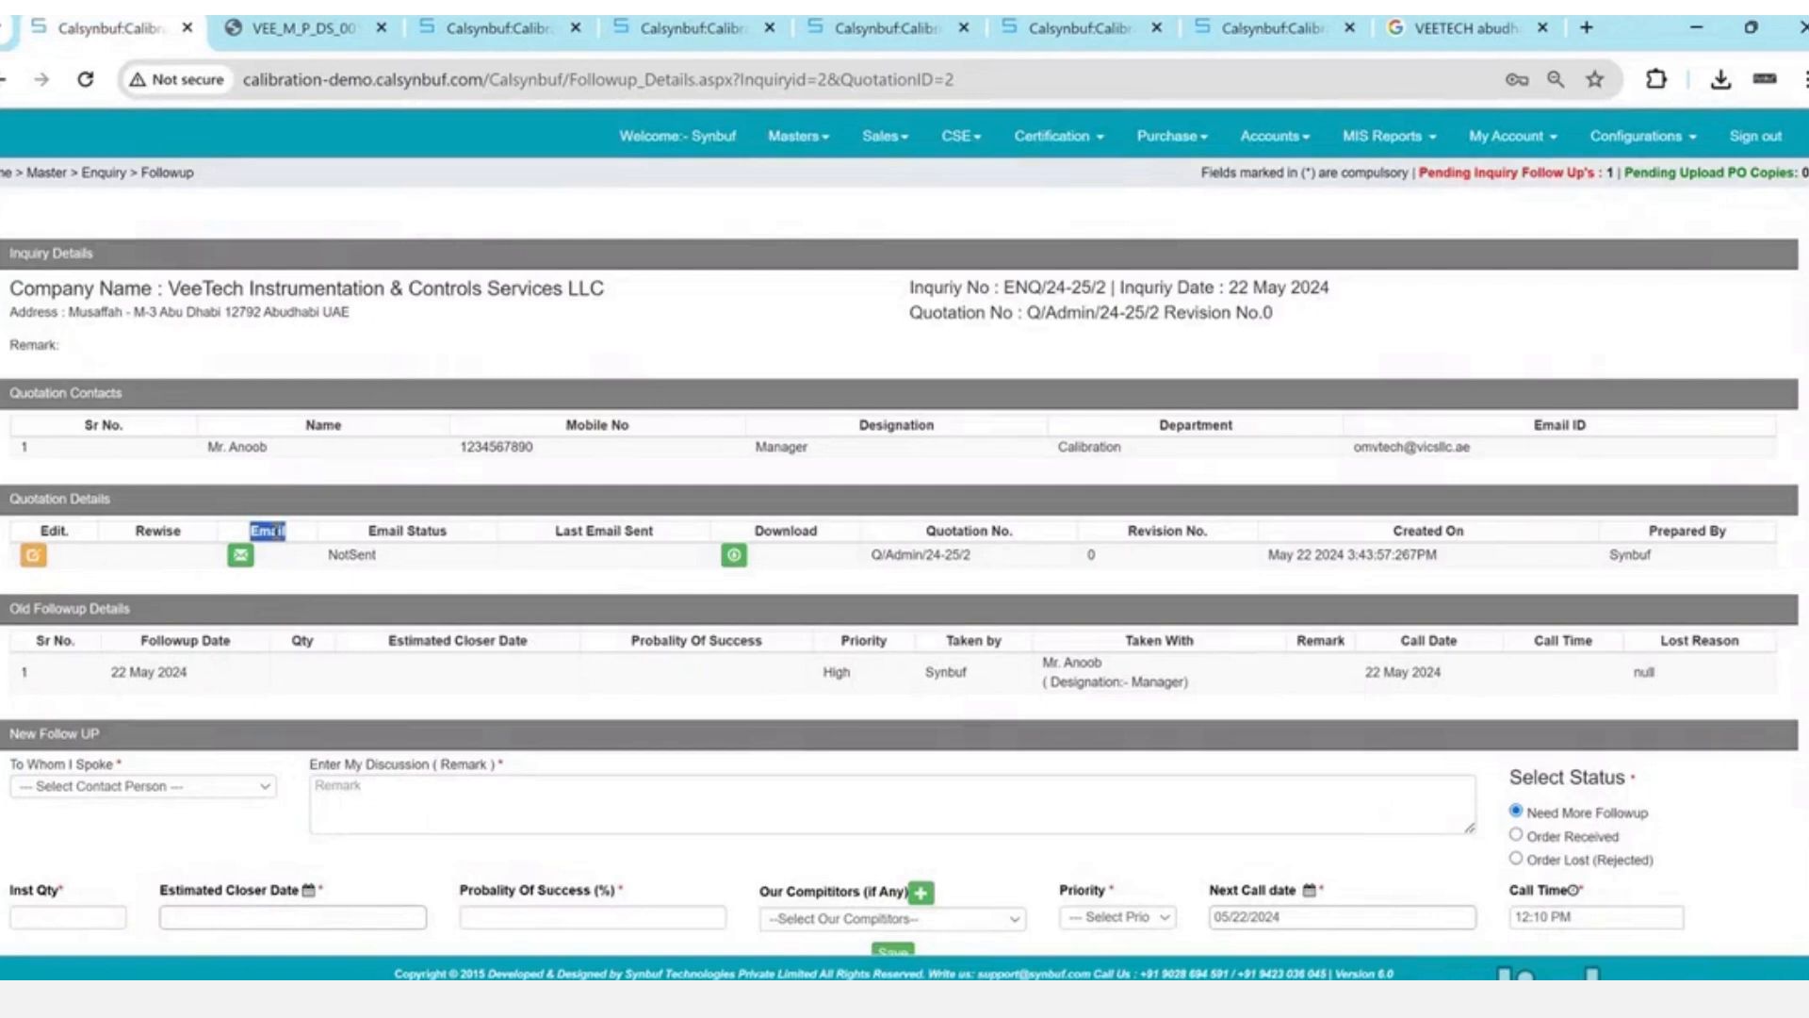
{"action": "left_click", "coordinate": [898, 156]}
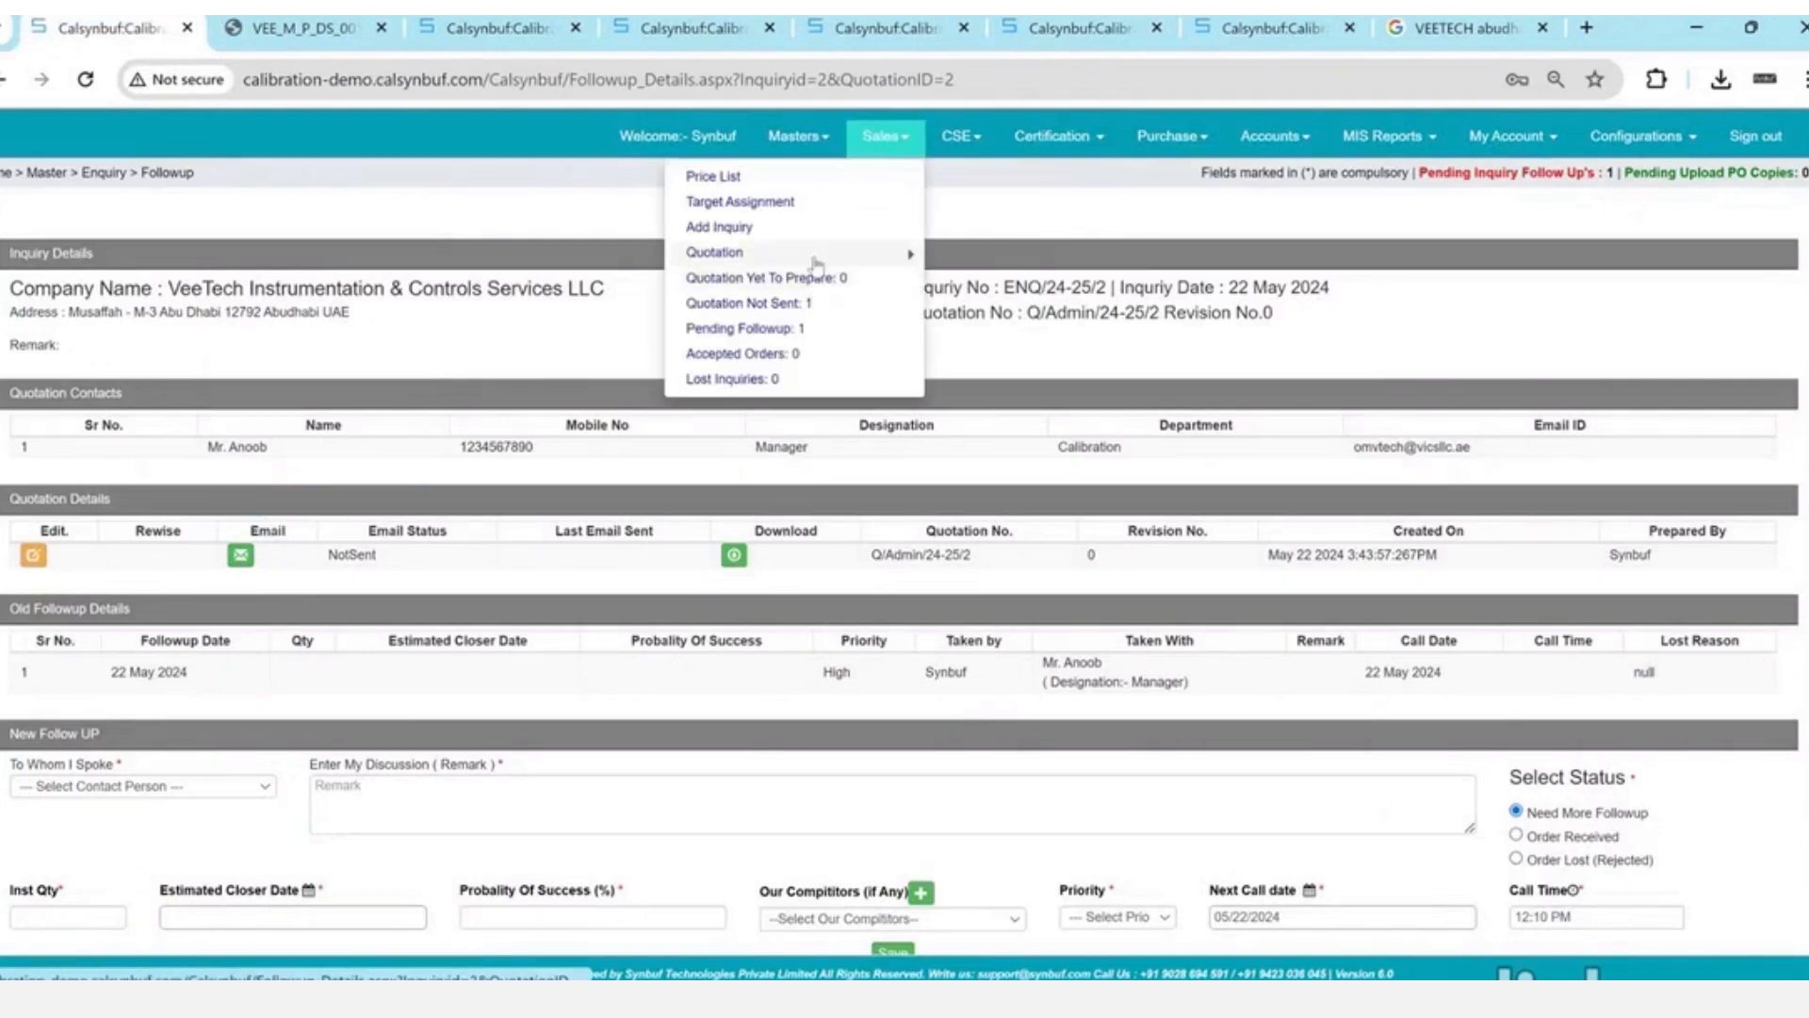
{"action": "mouse_move", "coordinate": [817, 265]}
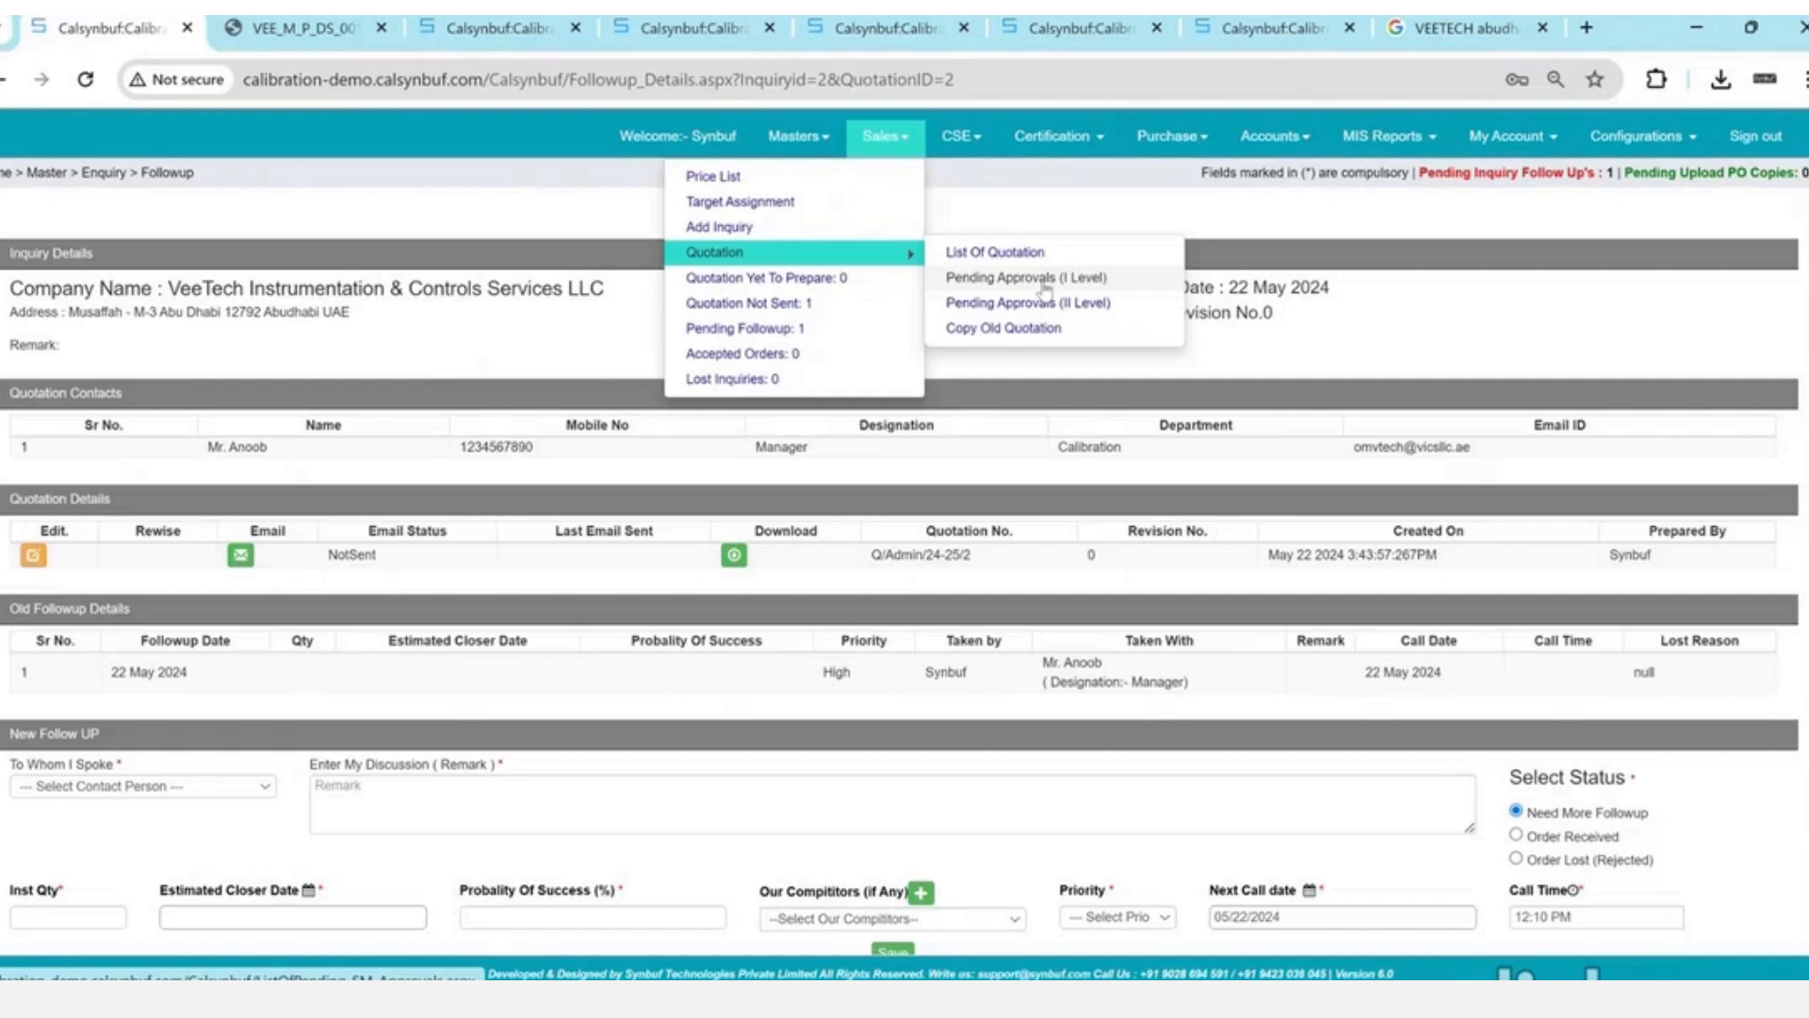
{"action": "left_click", "coordinate": [241, 556]}
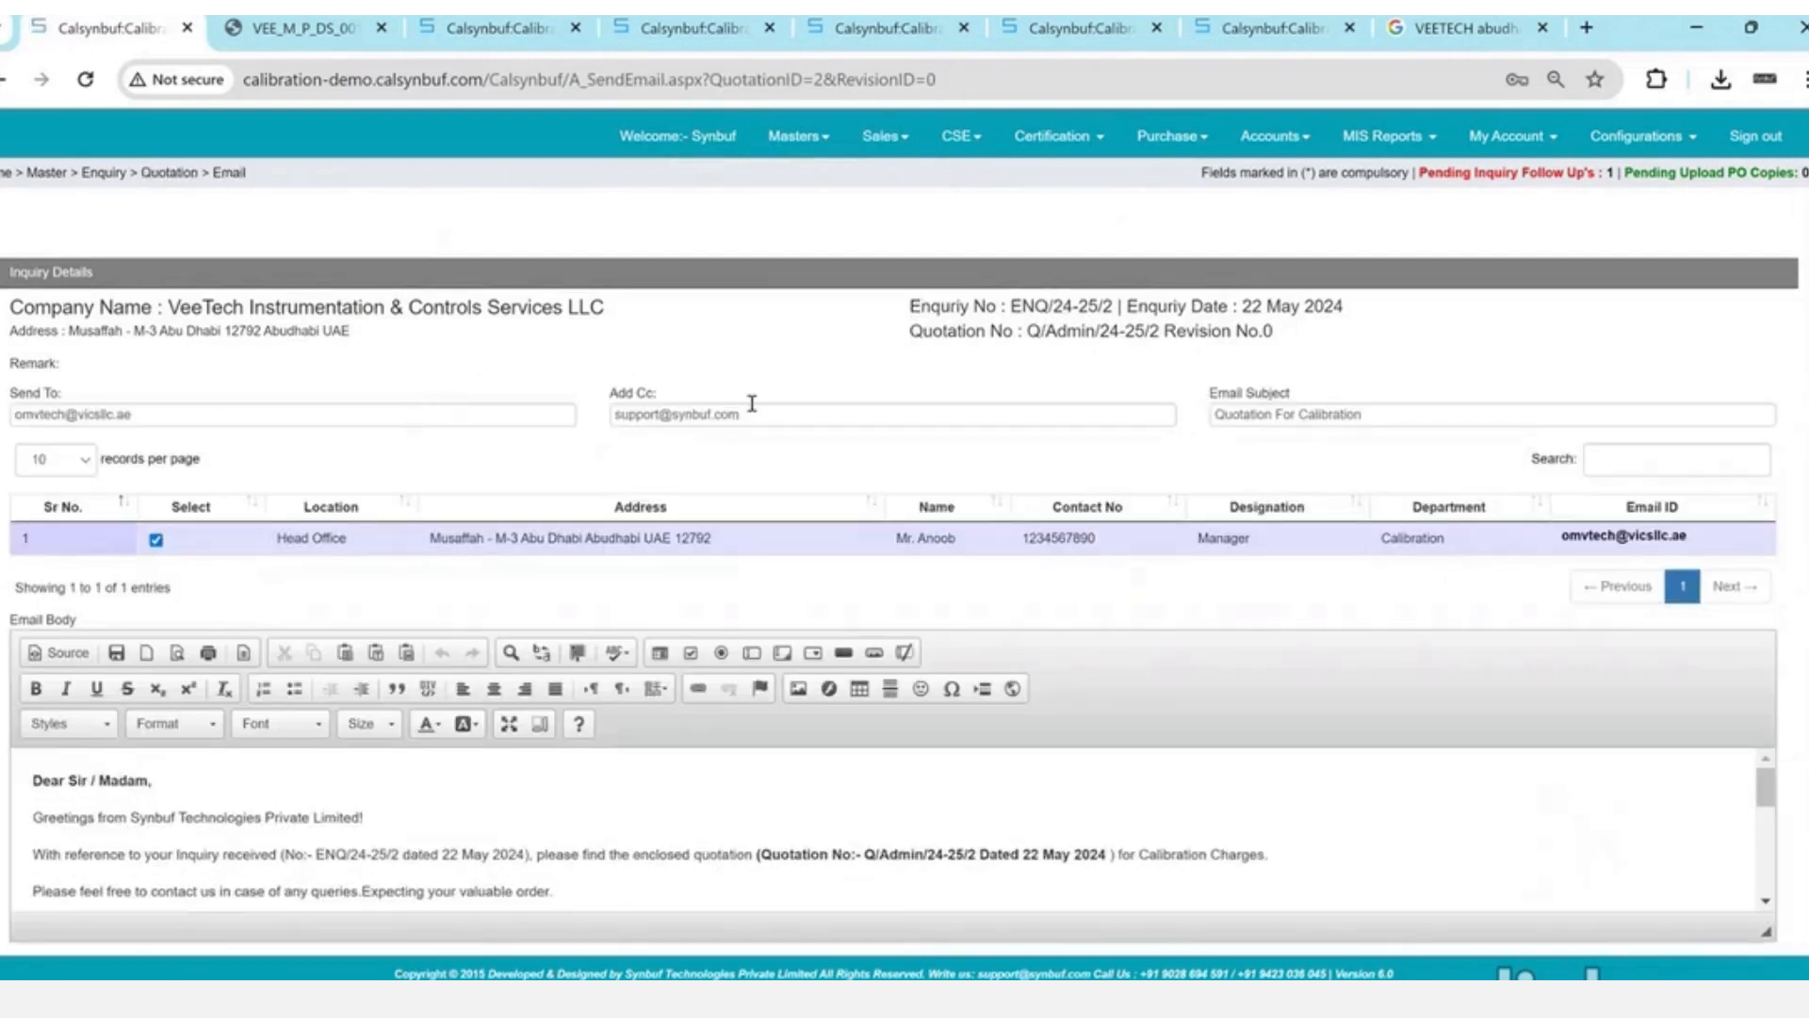
- Send the Q/Admin/24-25/2 quotation email from the Send Email page via SendMail
{"action": "scroll", "coordinate": [752, 404], "scroll_direction": "down", "scroll_amount": 2}
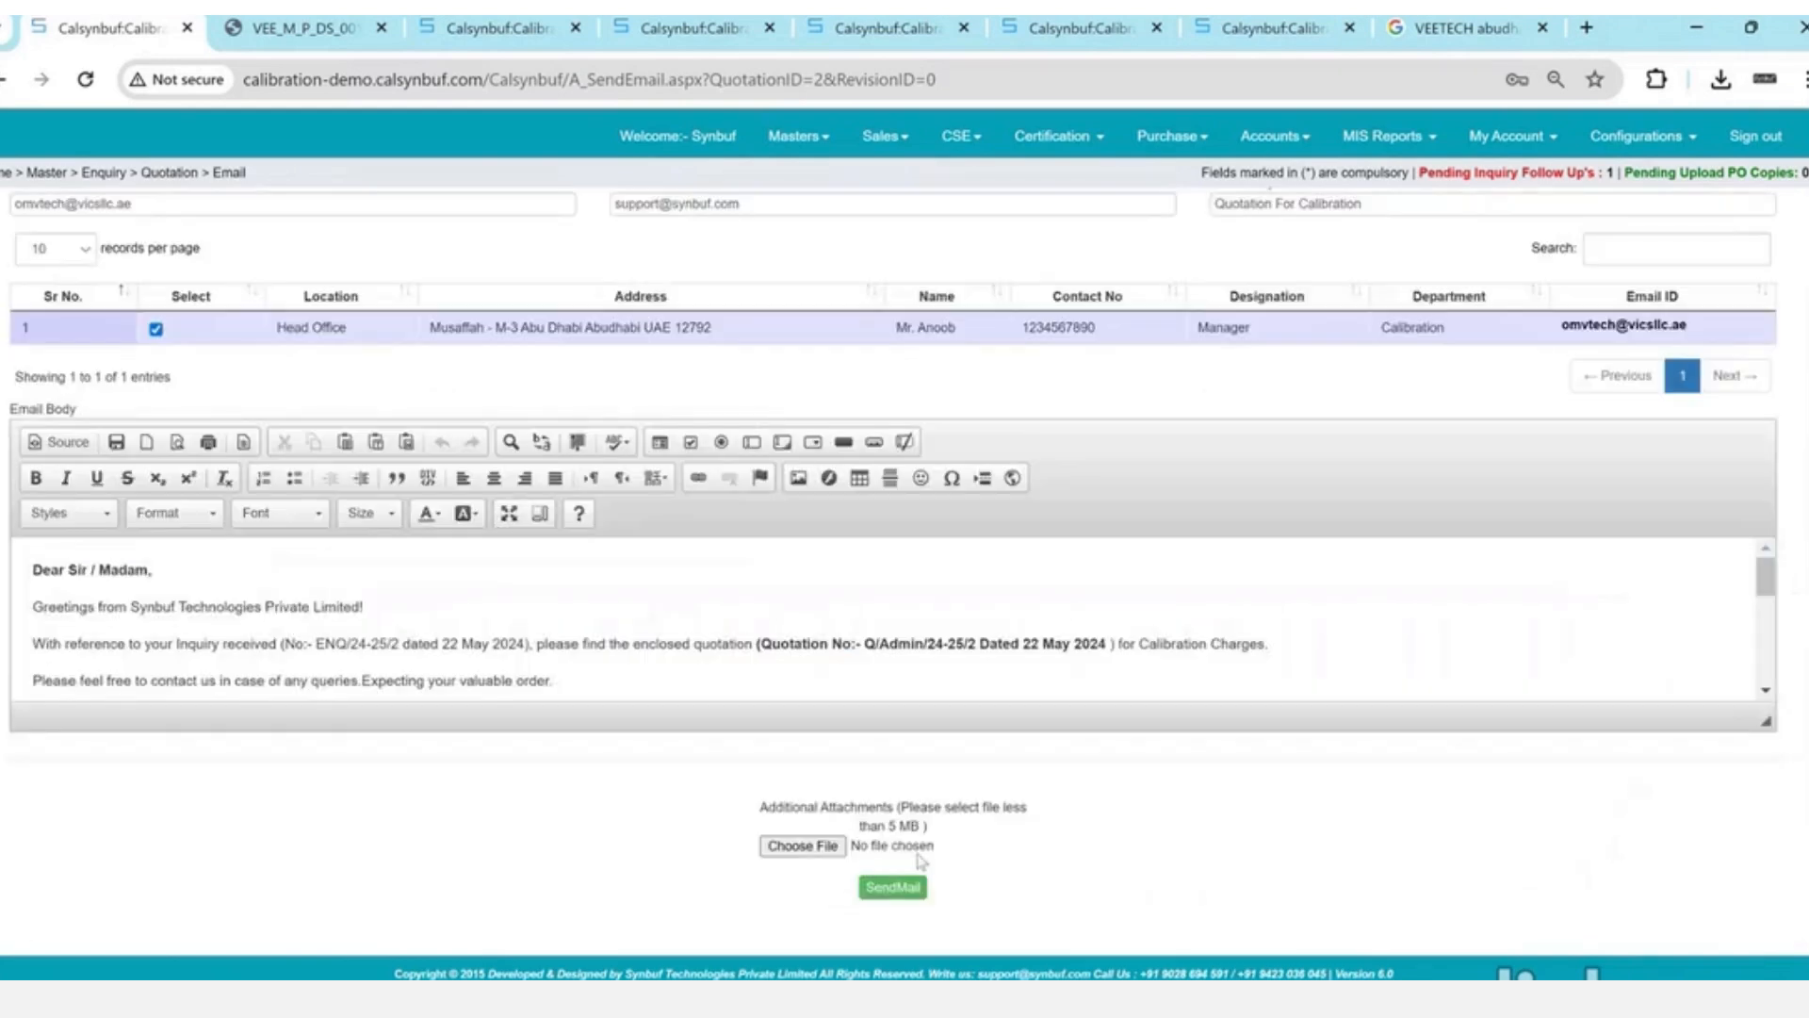
{"action": "left_click_drag", "start_coordinate": [786, 806], "coordinate": [980, 831]}
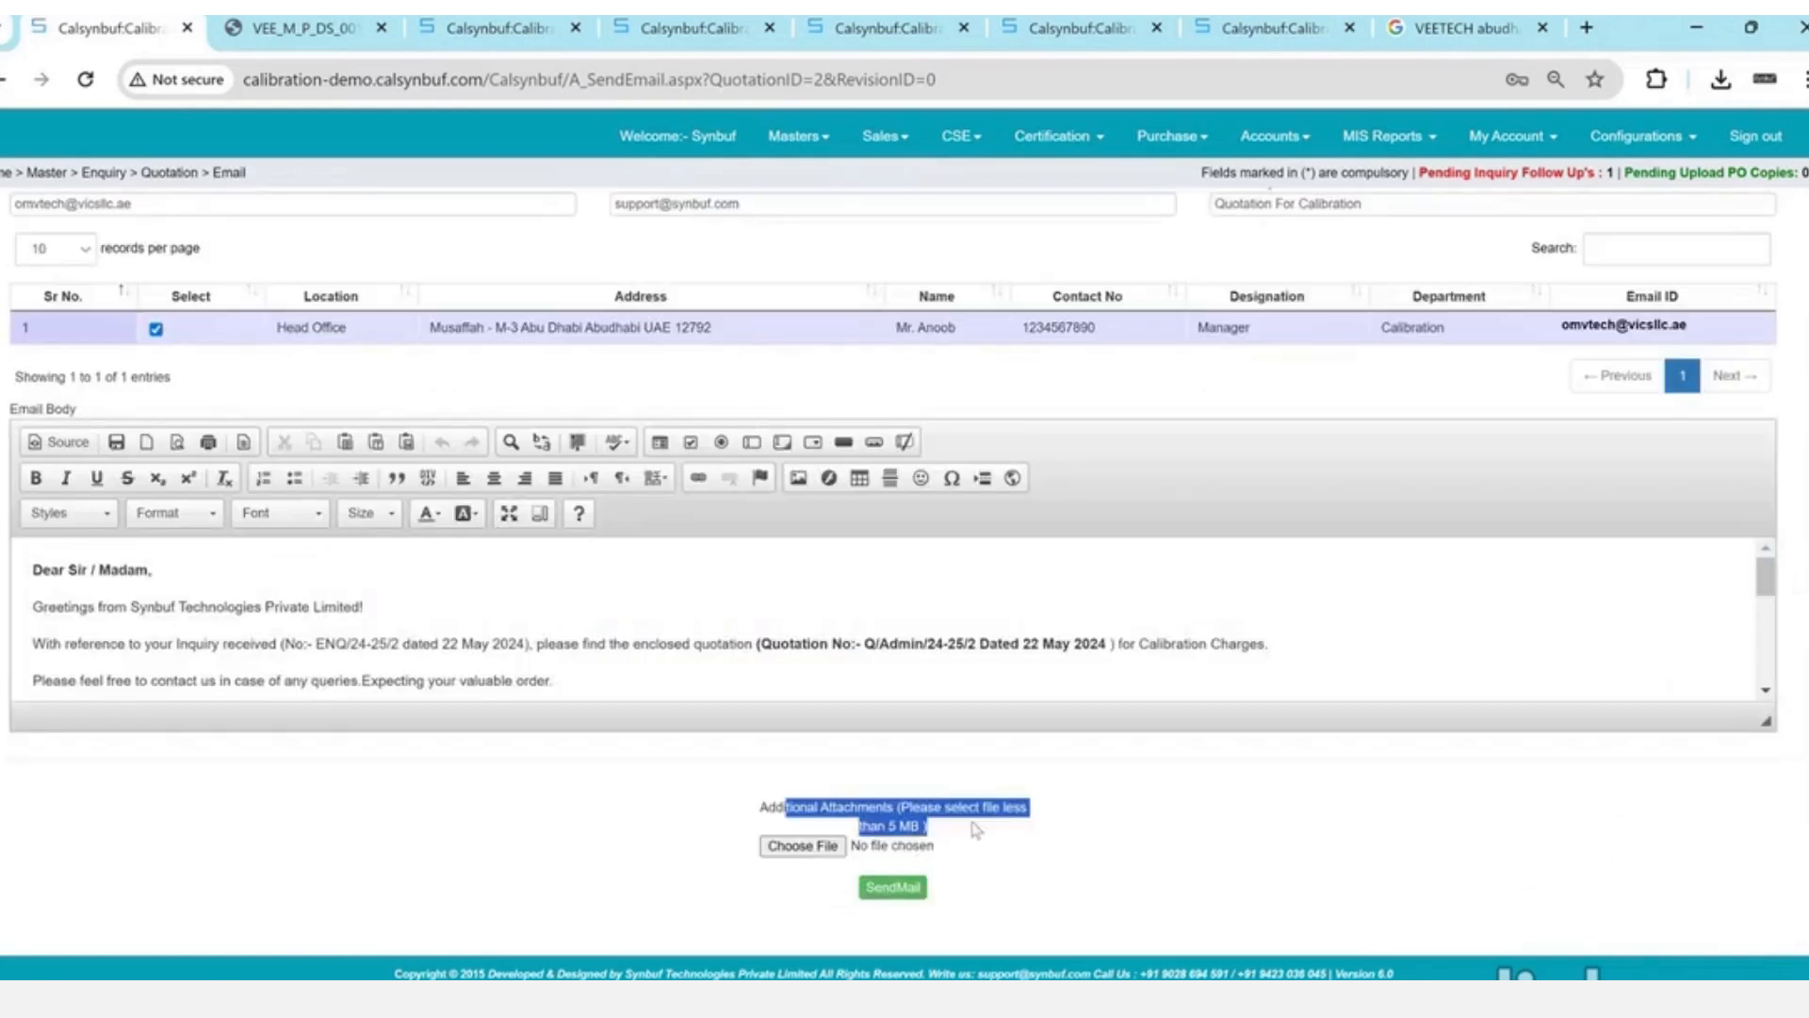
{"action": "left_click", "coordinate": [910, 887]}
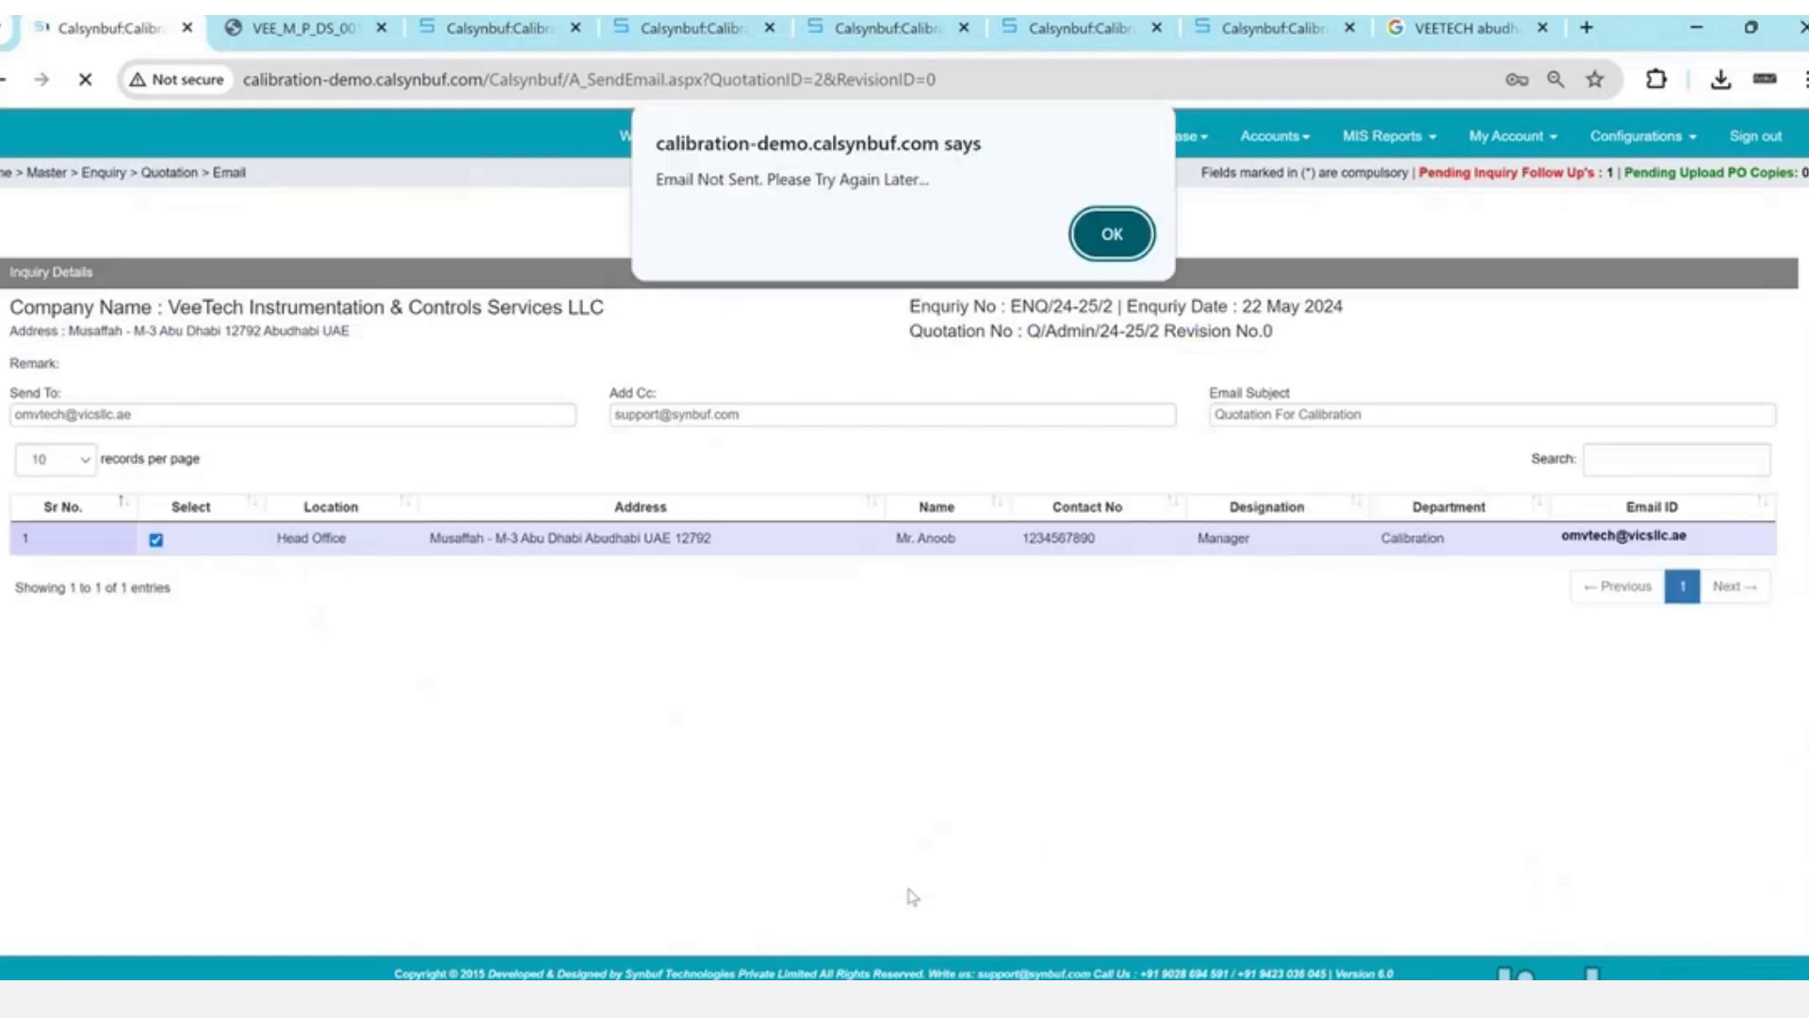
- Dismiss the email-failed alert and open VeeTech's quotation details from Quotation Not Sent
{"action": "key", "text": "Return"}
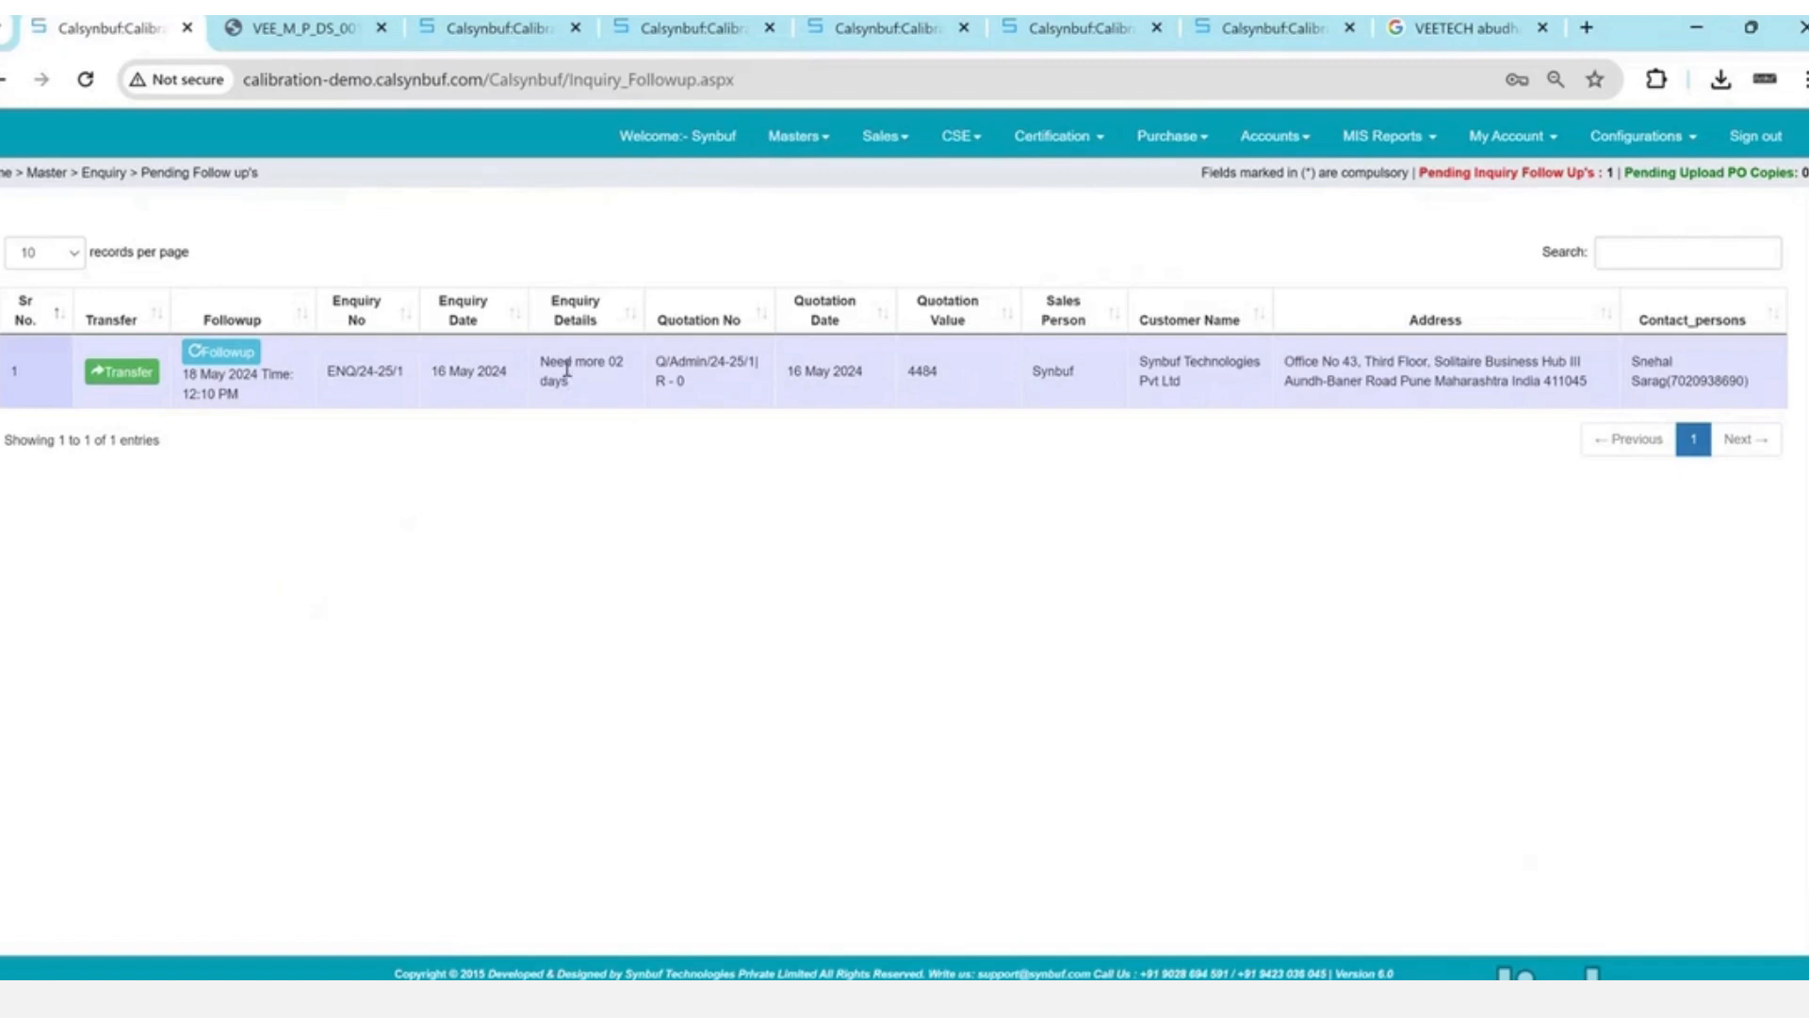
{"action": "left_click", "coordinate": [851, 139]}
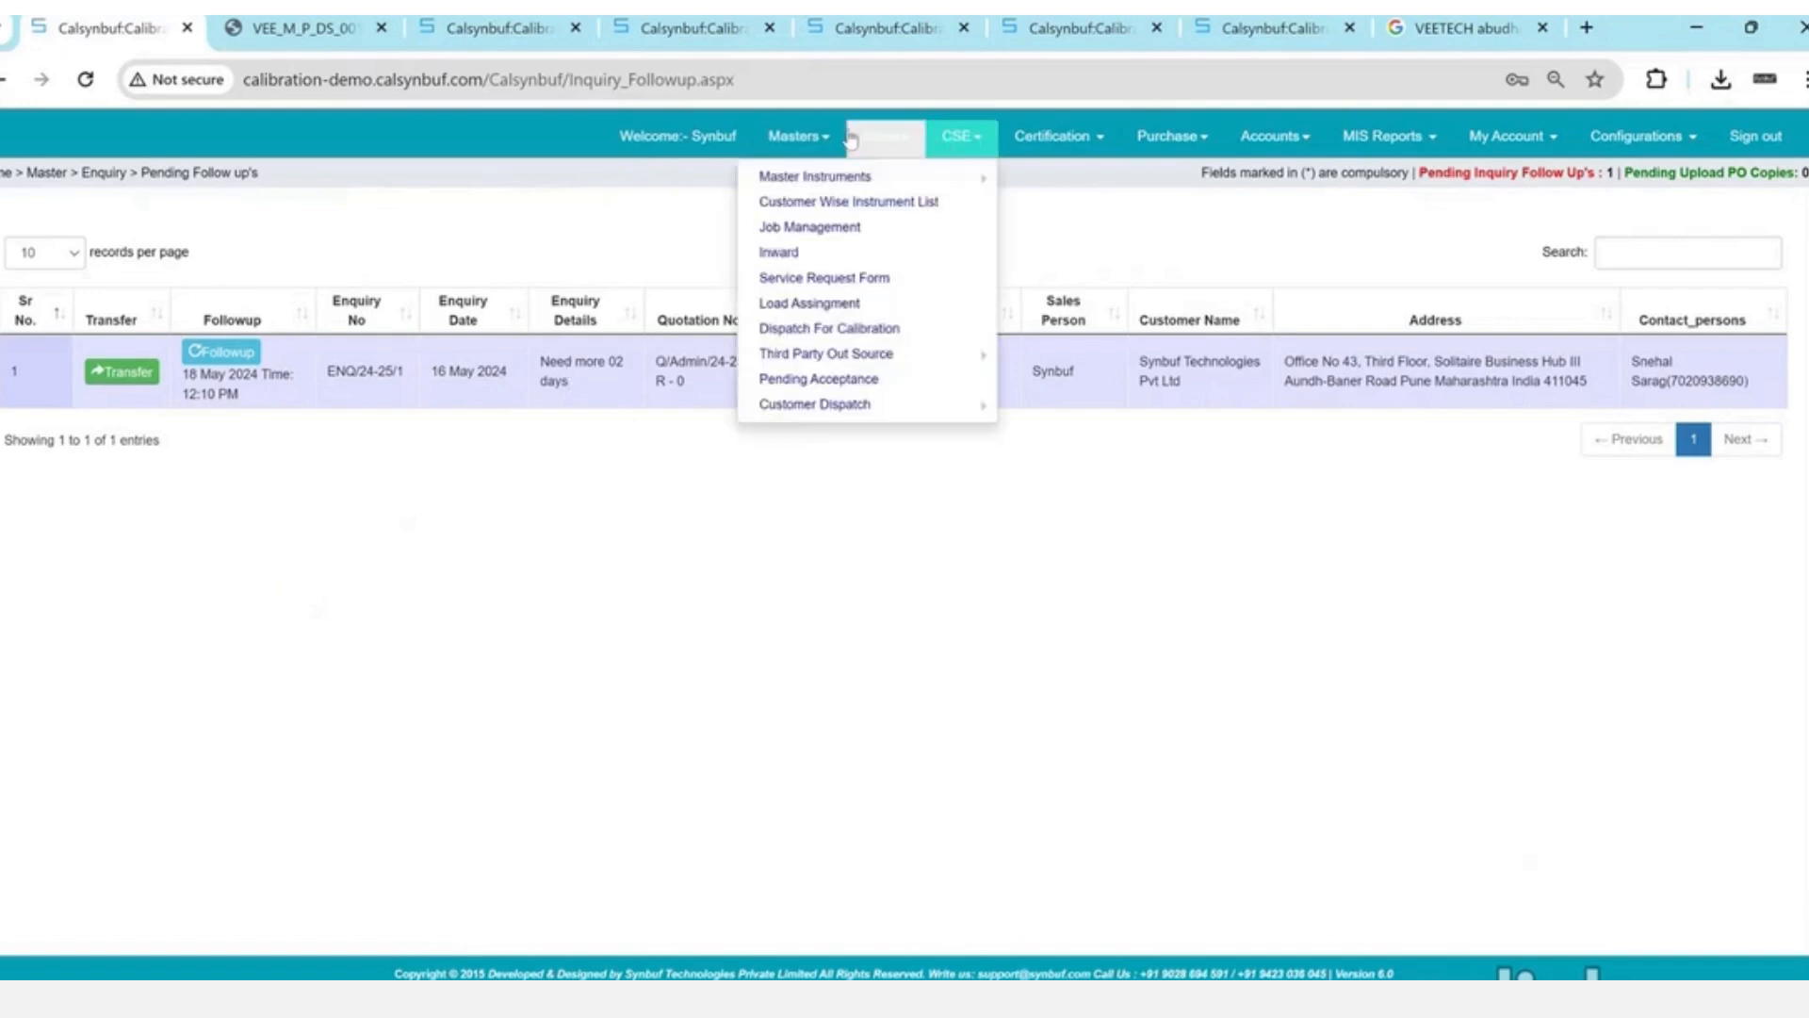
{"action": "left_click", "coordinate": [848, 138]}
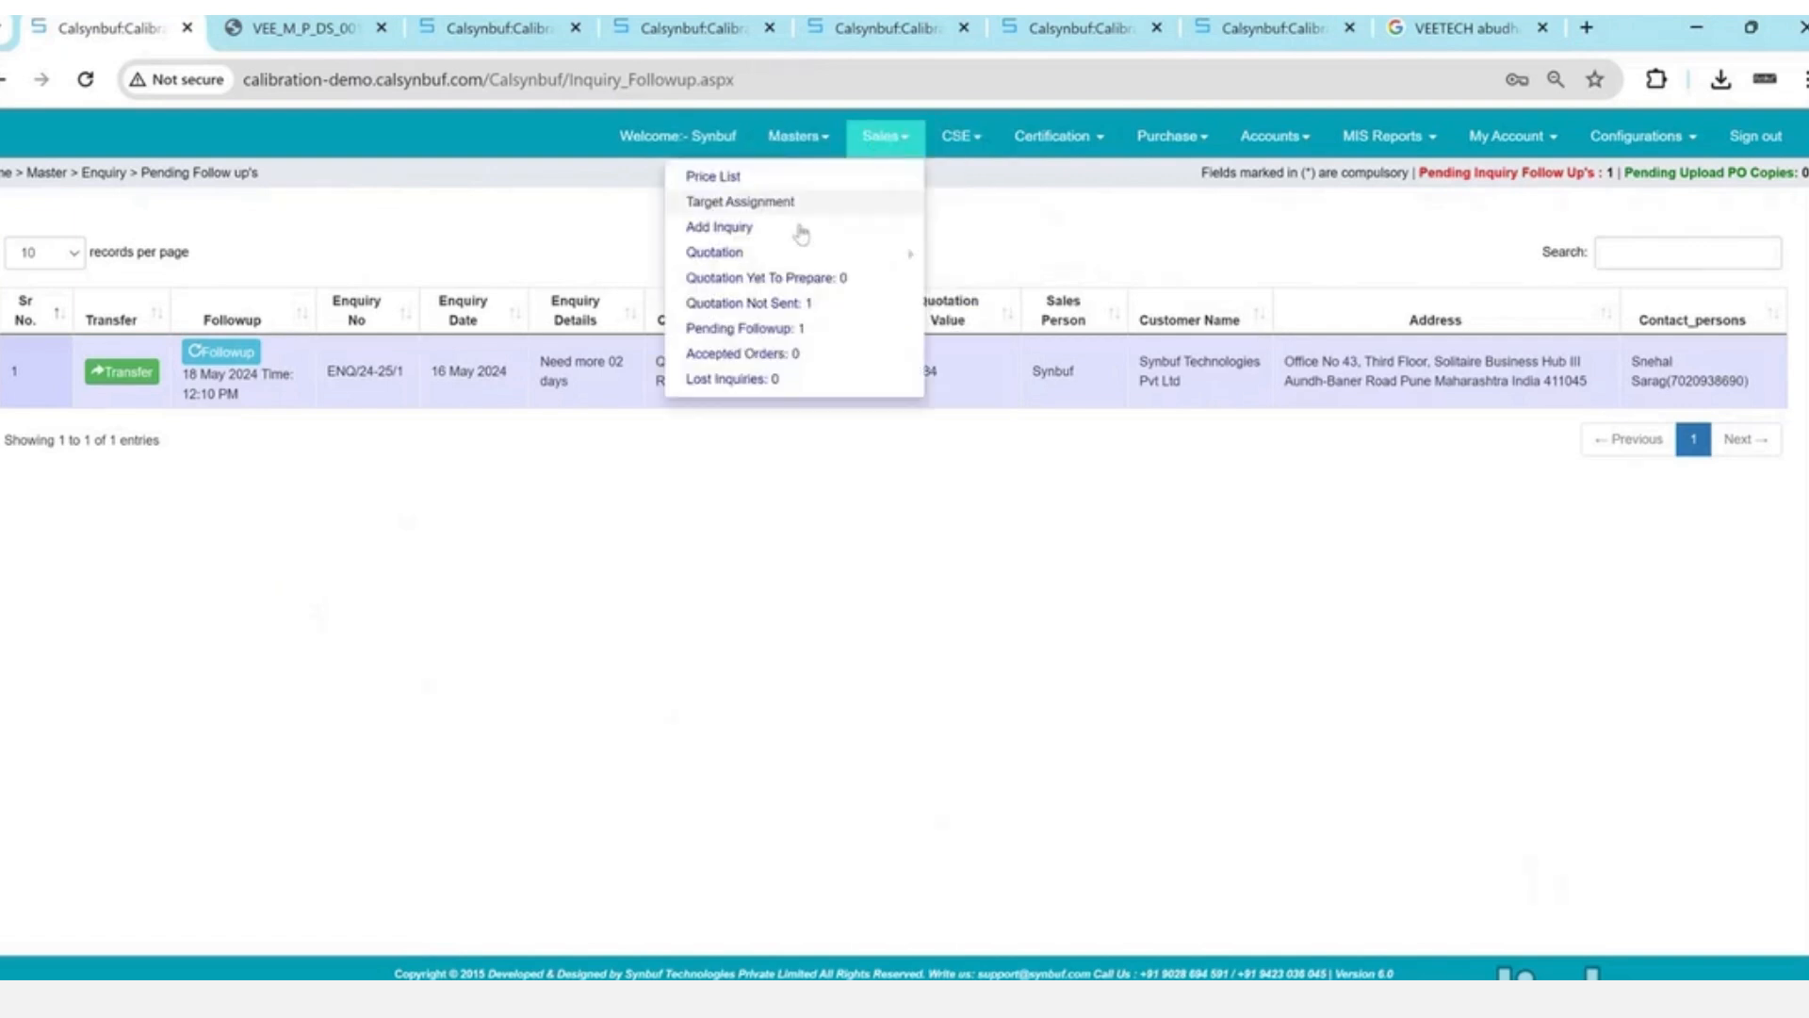
{"action": "left_click", "coordinate": [774, 303]}
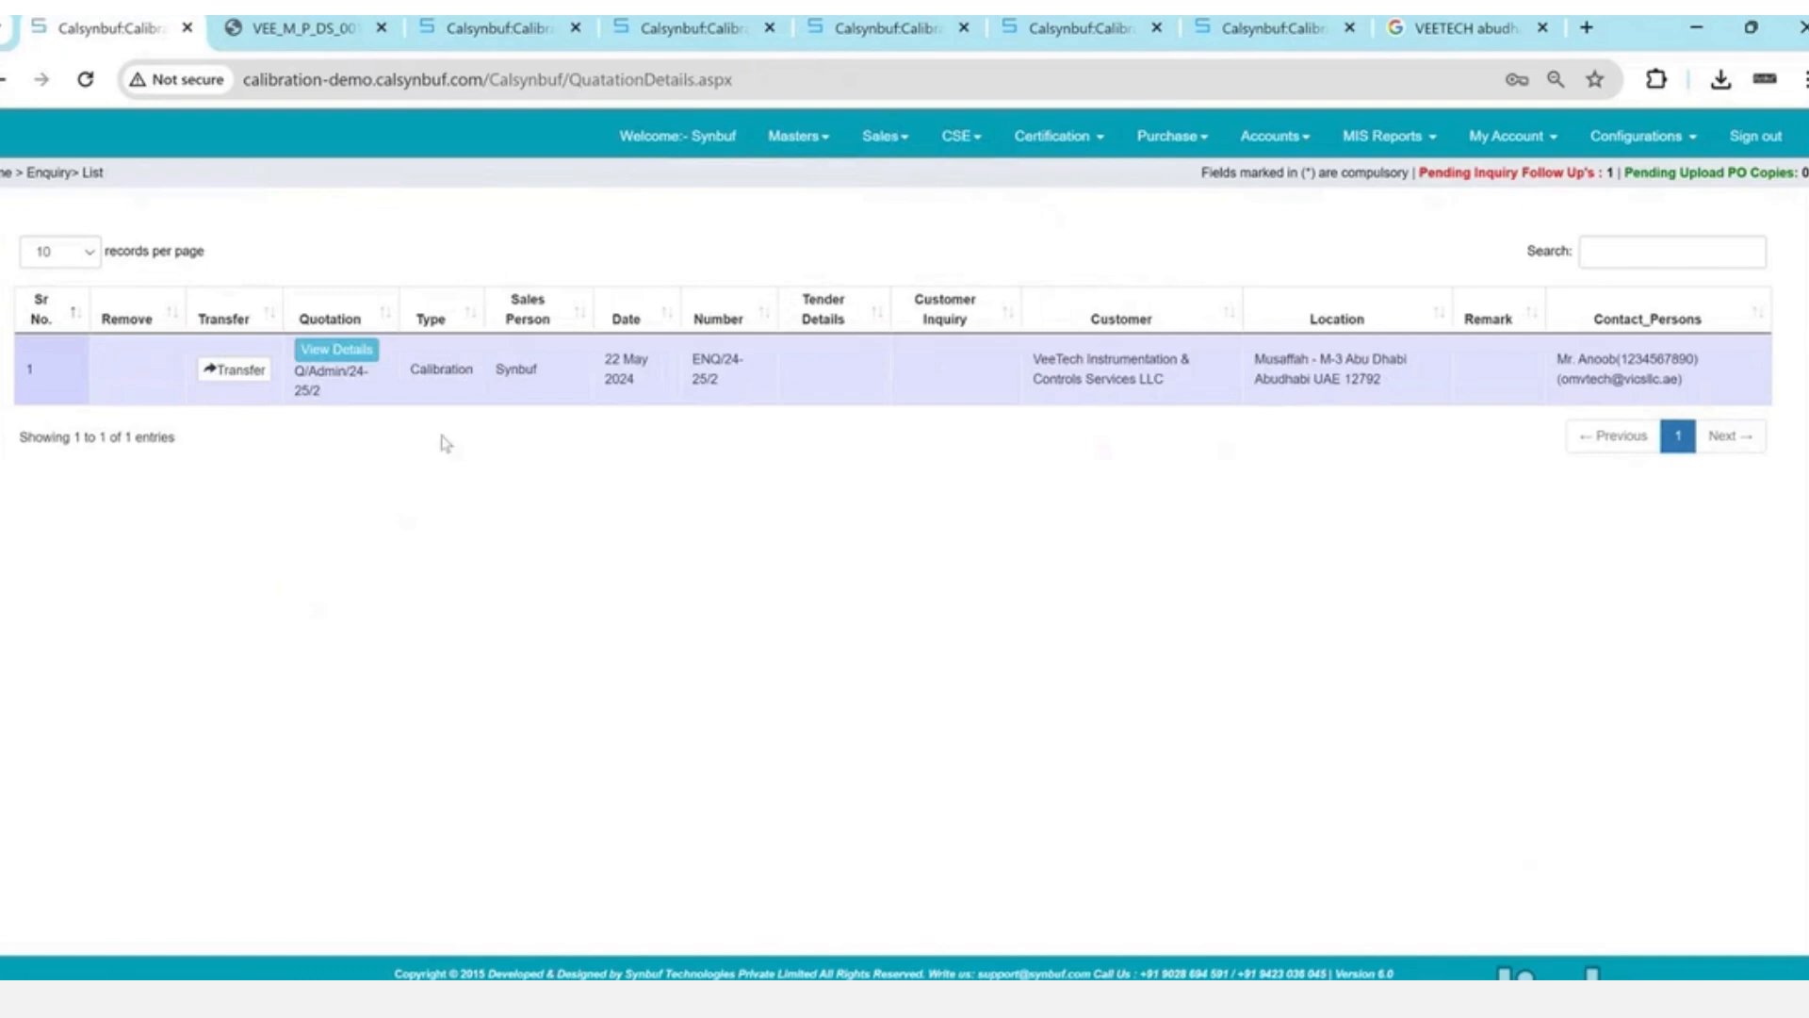
{"action": "left_click", "coordinate": [357, 350]}
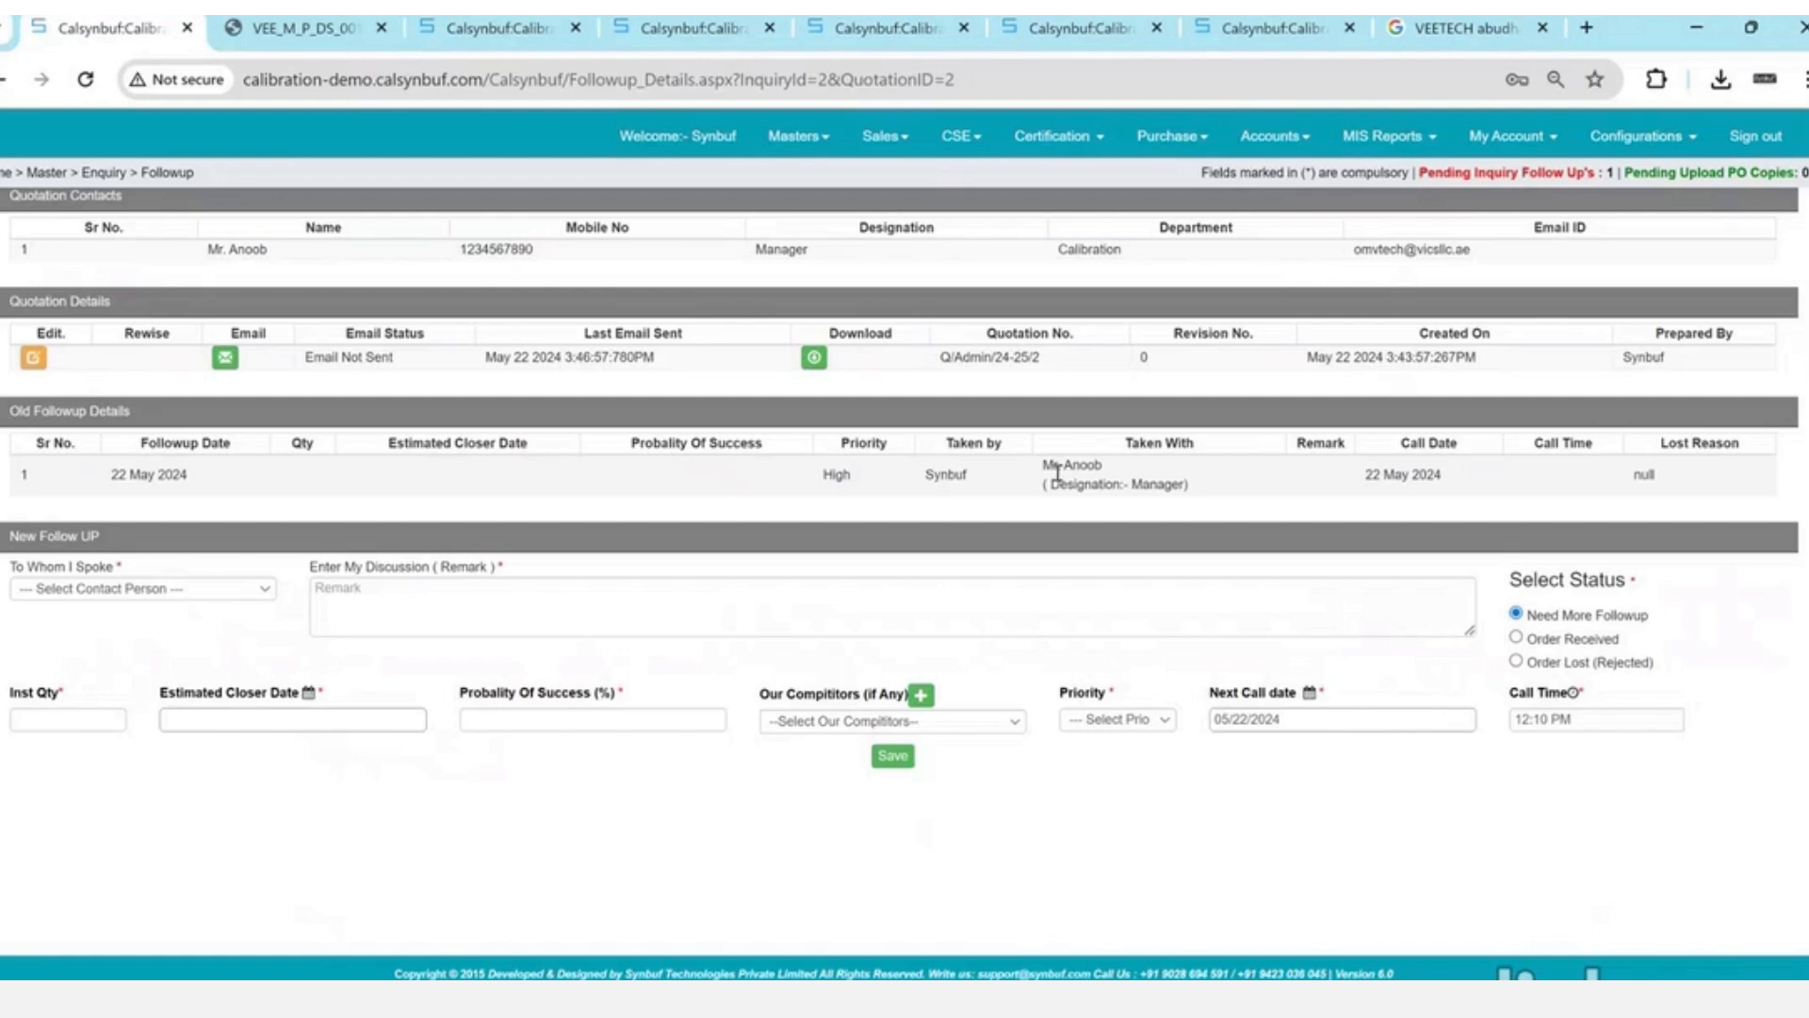
- Choose the customer contact and enter the remark 'Need 5 % discount'
{"action": "left_click", "coordinate": [161, 589]}
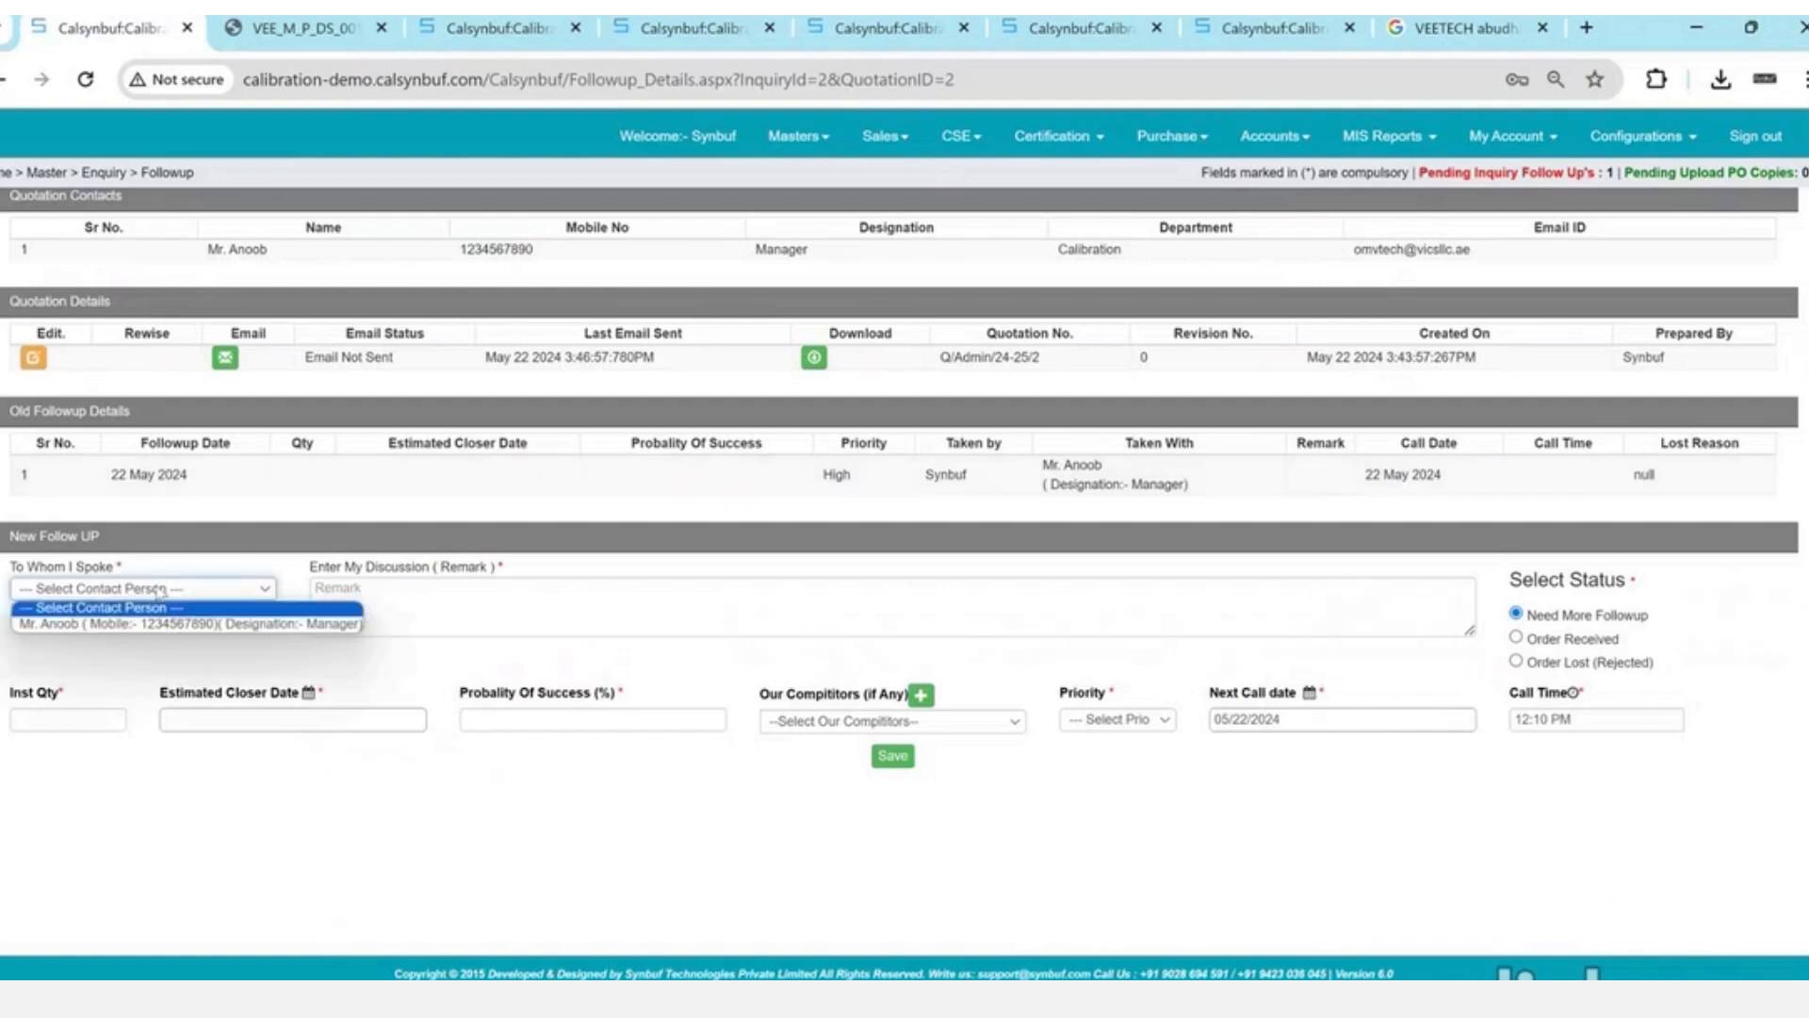
{"action": "key", "text": "Down"}
{"action": "key", "text": "Return"}
{"action": "left_click", "coordinate": [443, 587]}
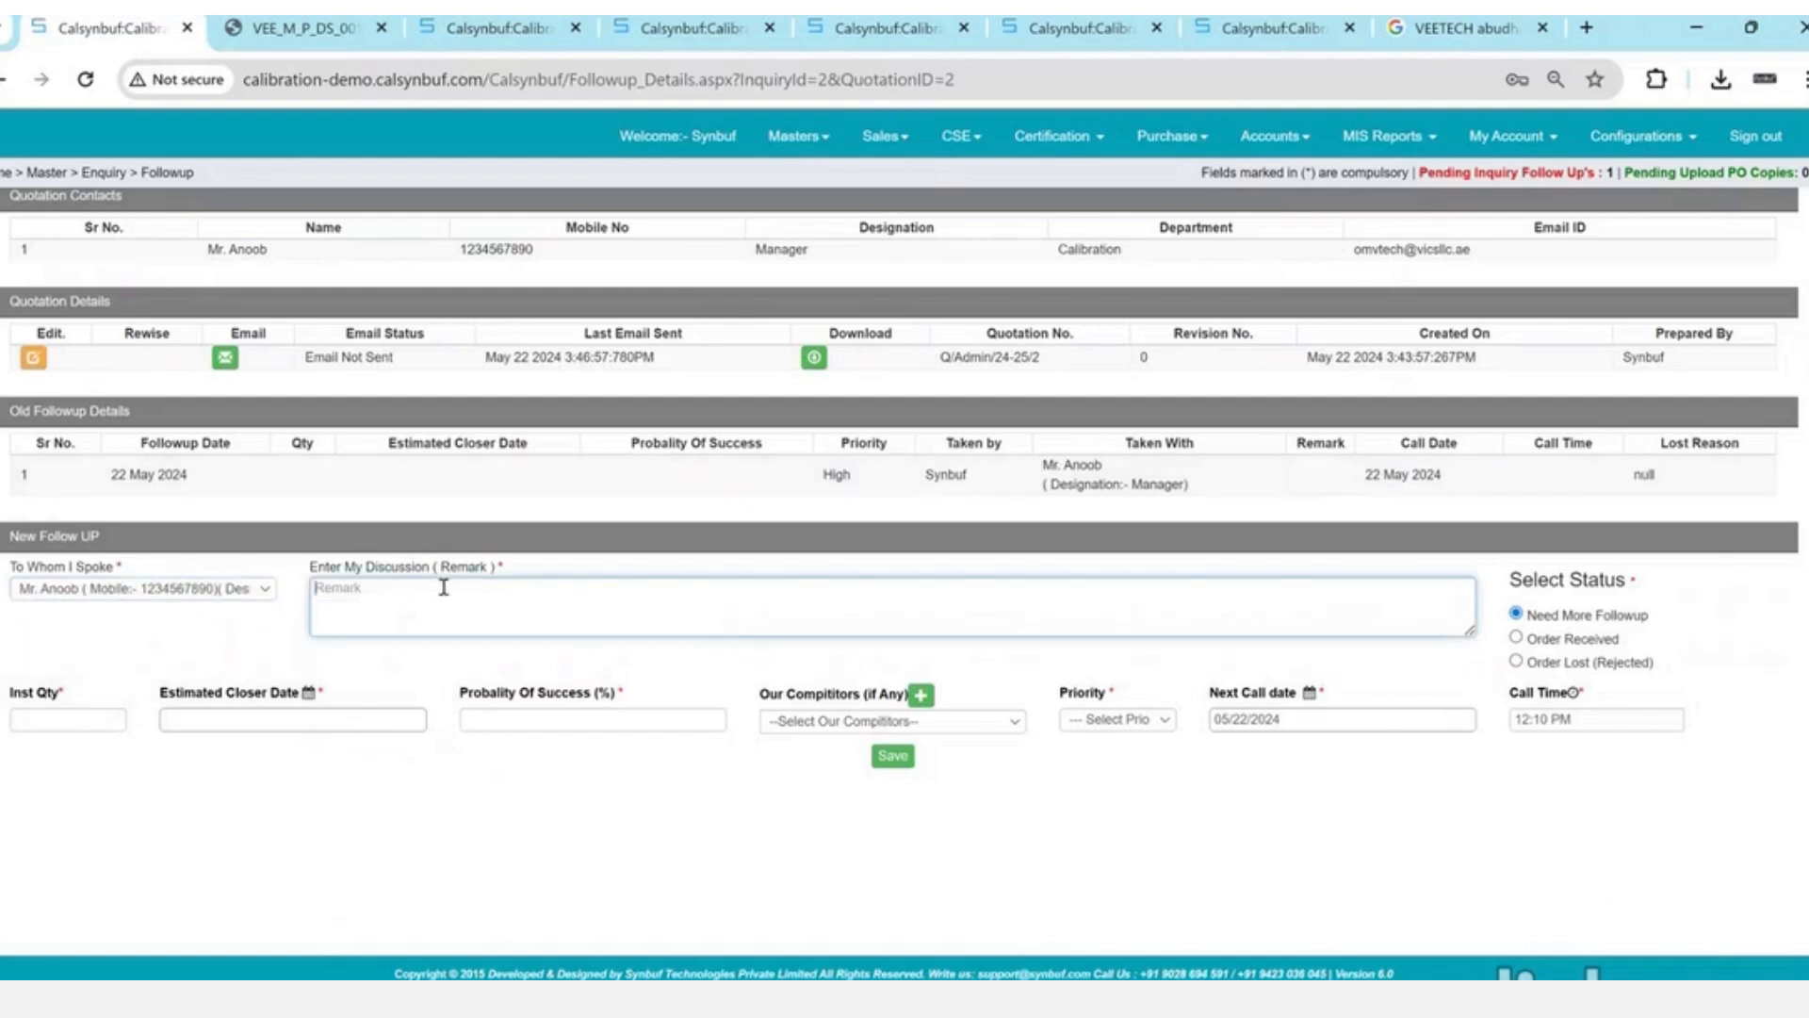
{"action": "type", "text": "Need 5 % discount"}
{"action": "key", "text": "Tab"}
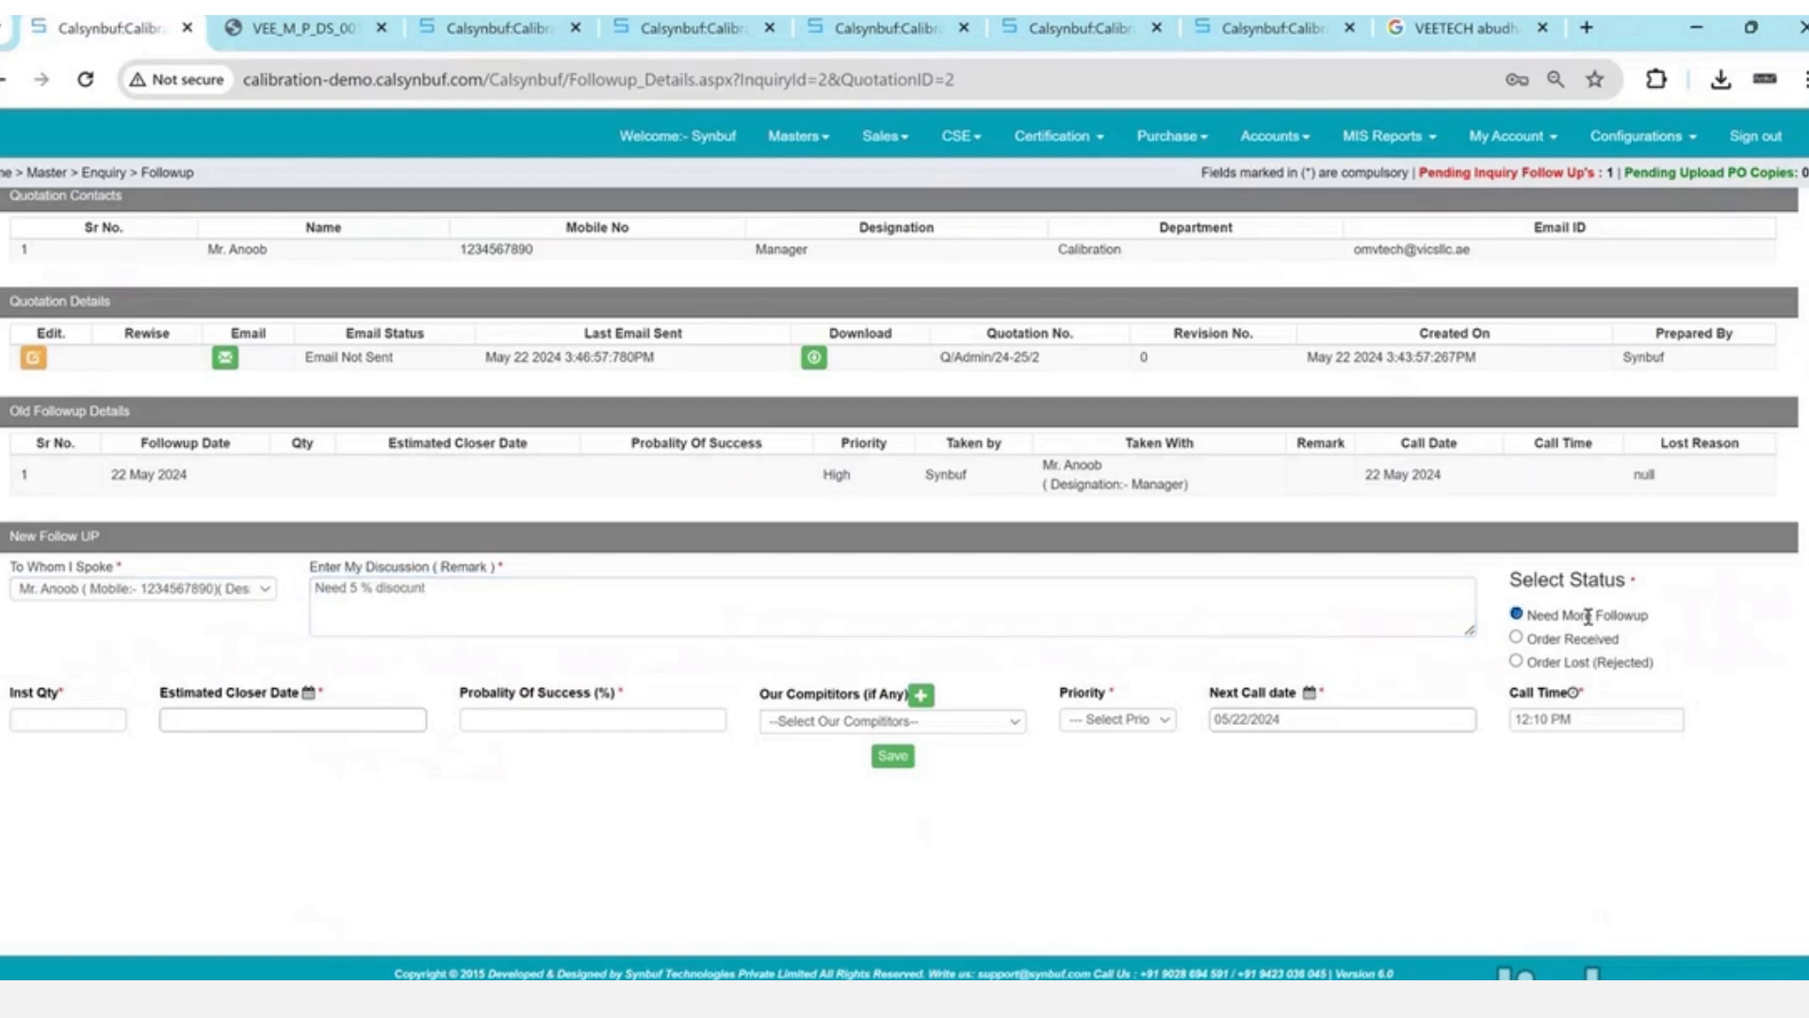
- Set instrument quantity 1, closing date 05/22/2024, probability 50, and leave competitor empty
{"action": "left_click", "coordinate": [79, 721]}
{"action": "type", "text": "1"}
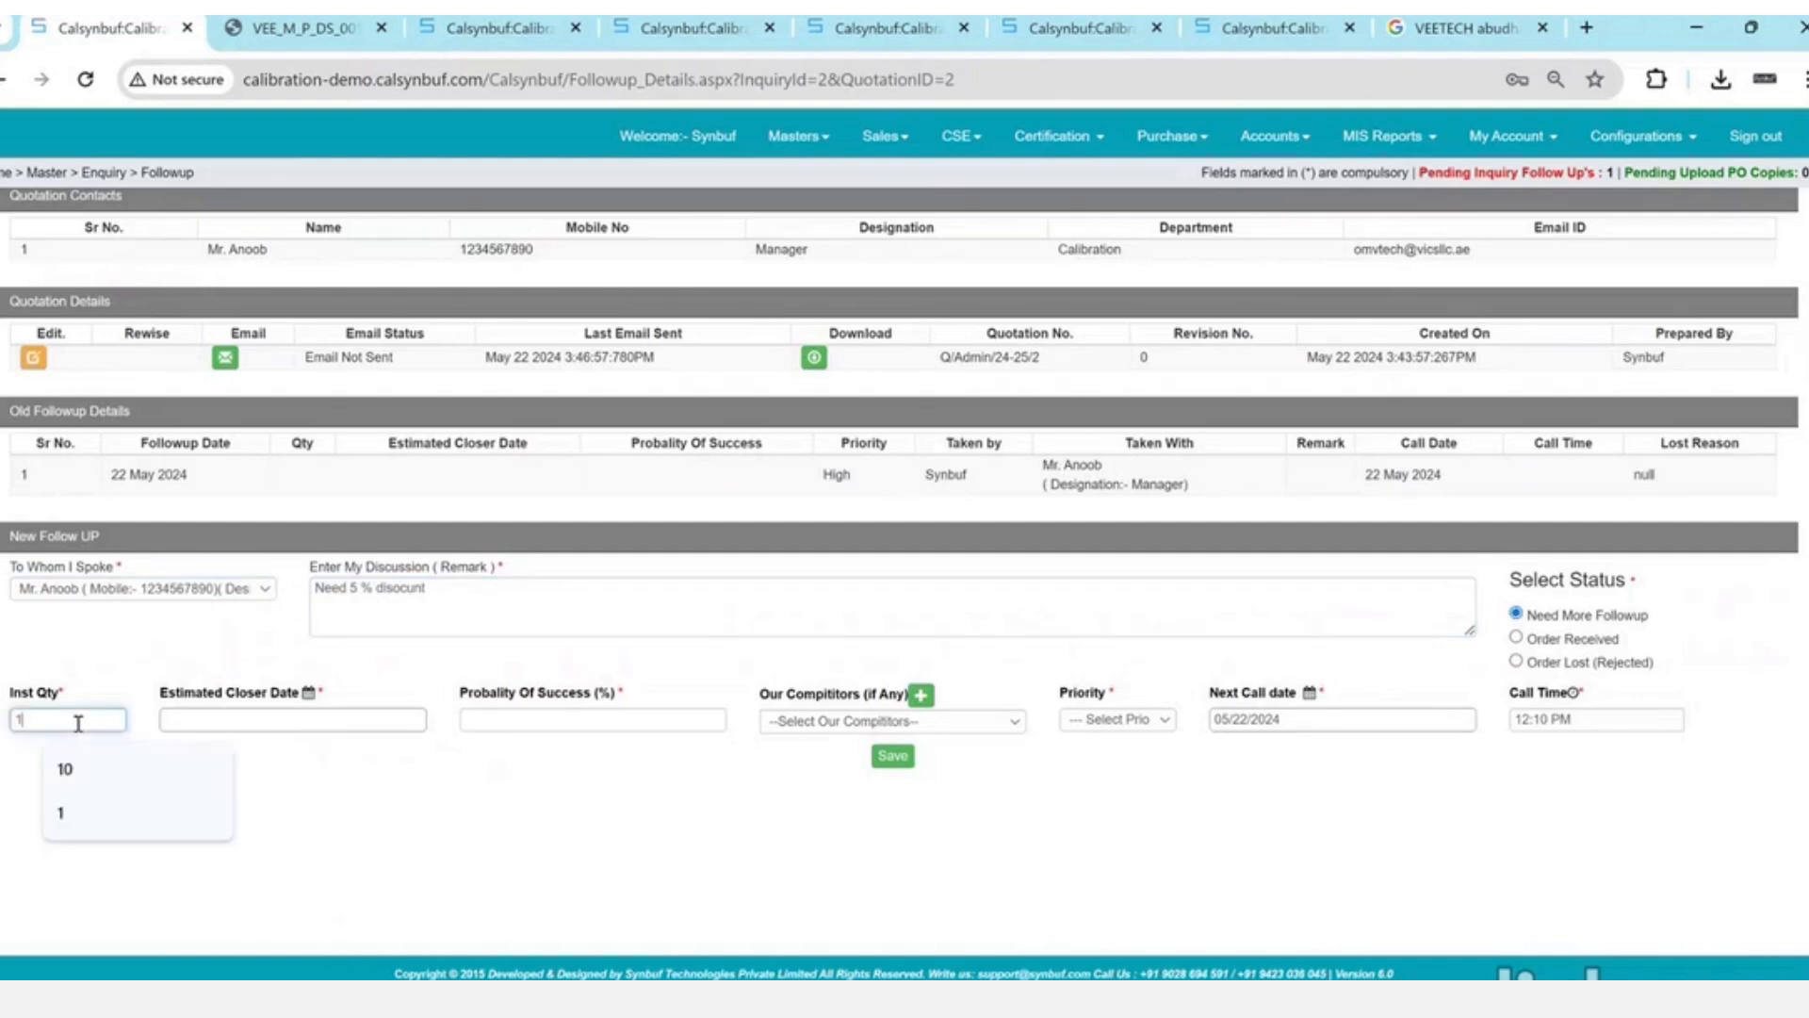
{"action": "key", "text": "Tab"}
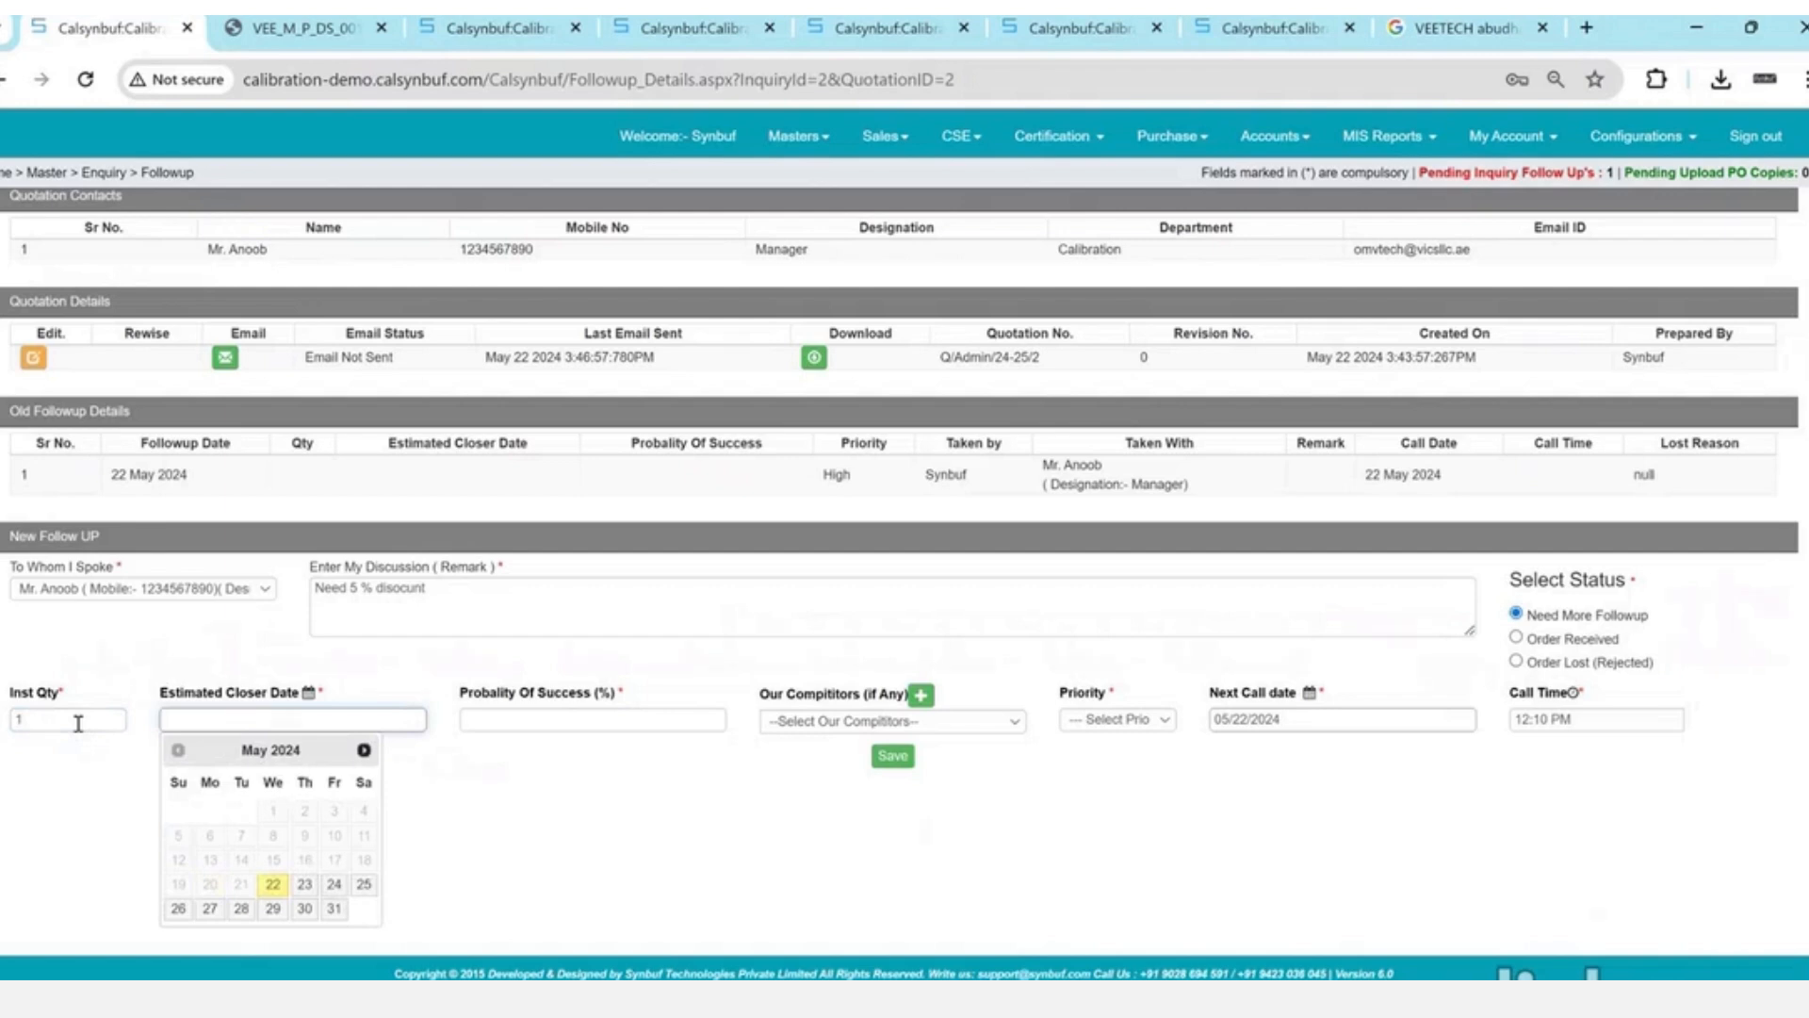
{"action": "key", "text": "Return"}
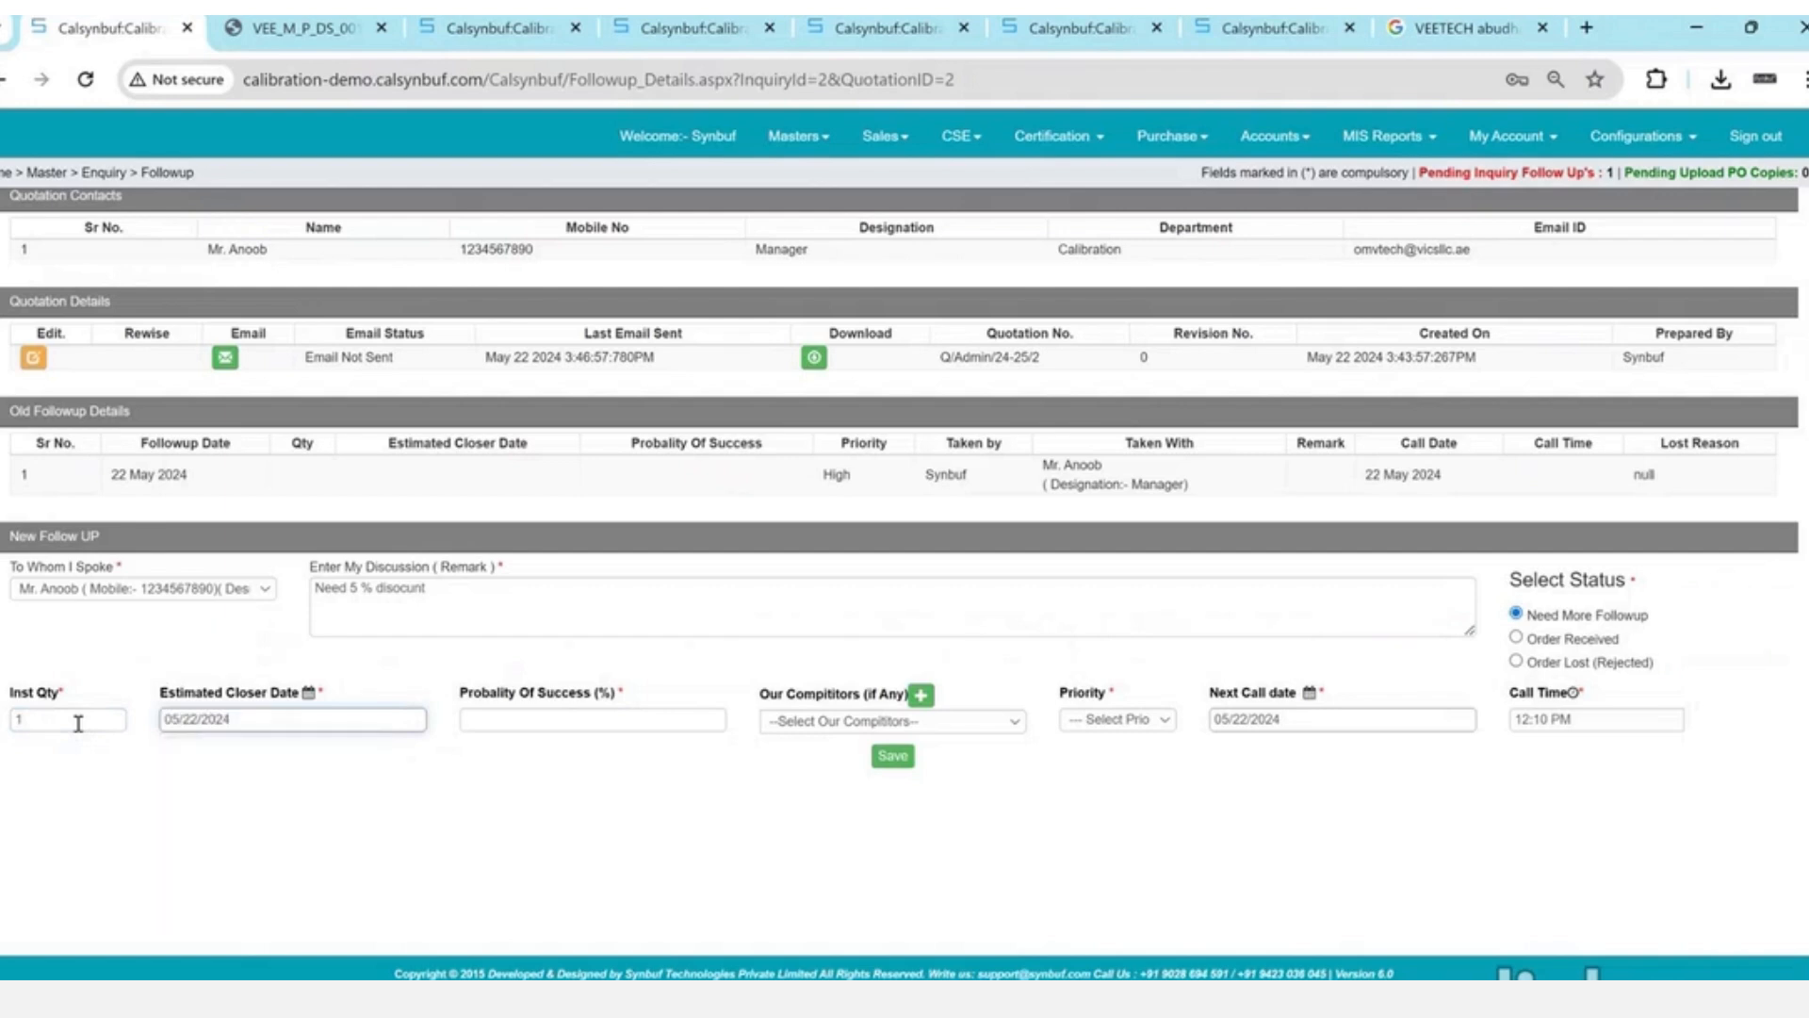
{"action": "key", "text": "Tab"}
{"action": "type", "text": "50"}
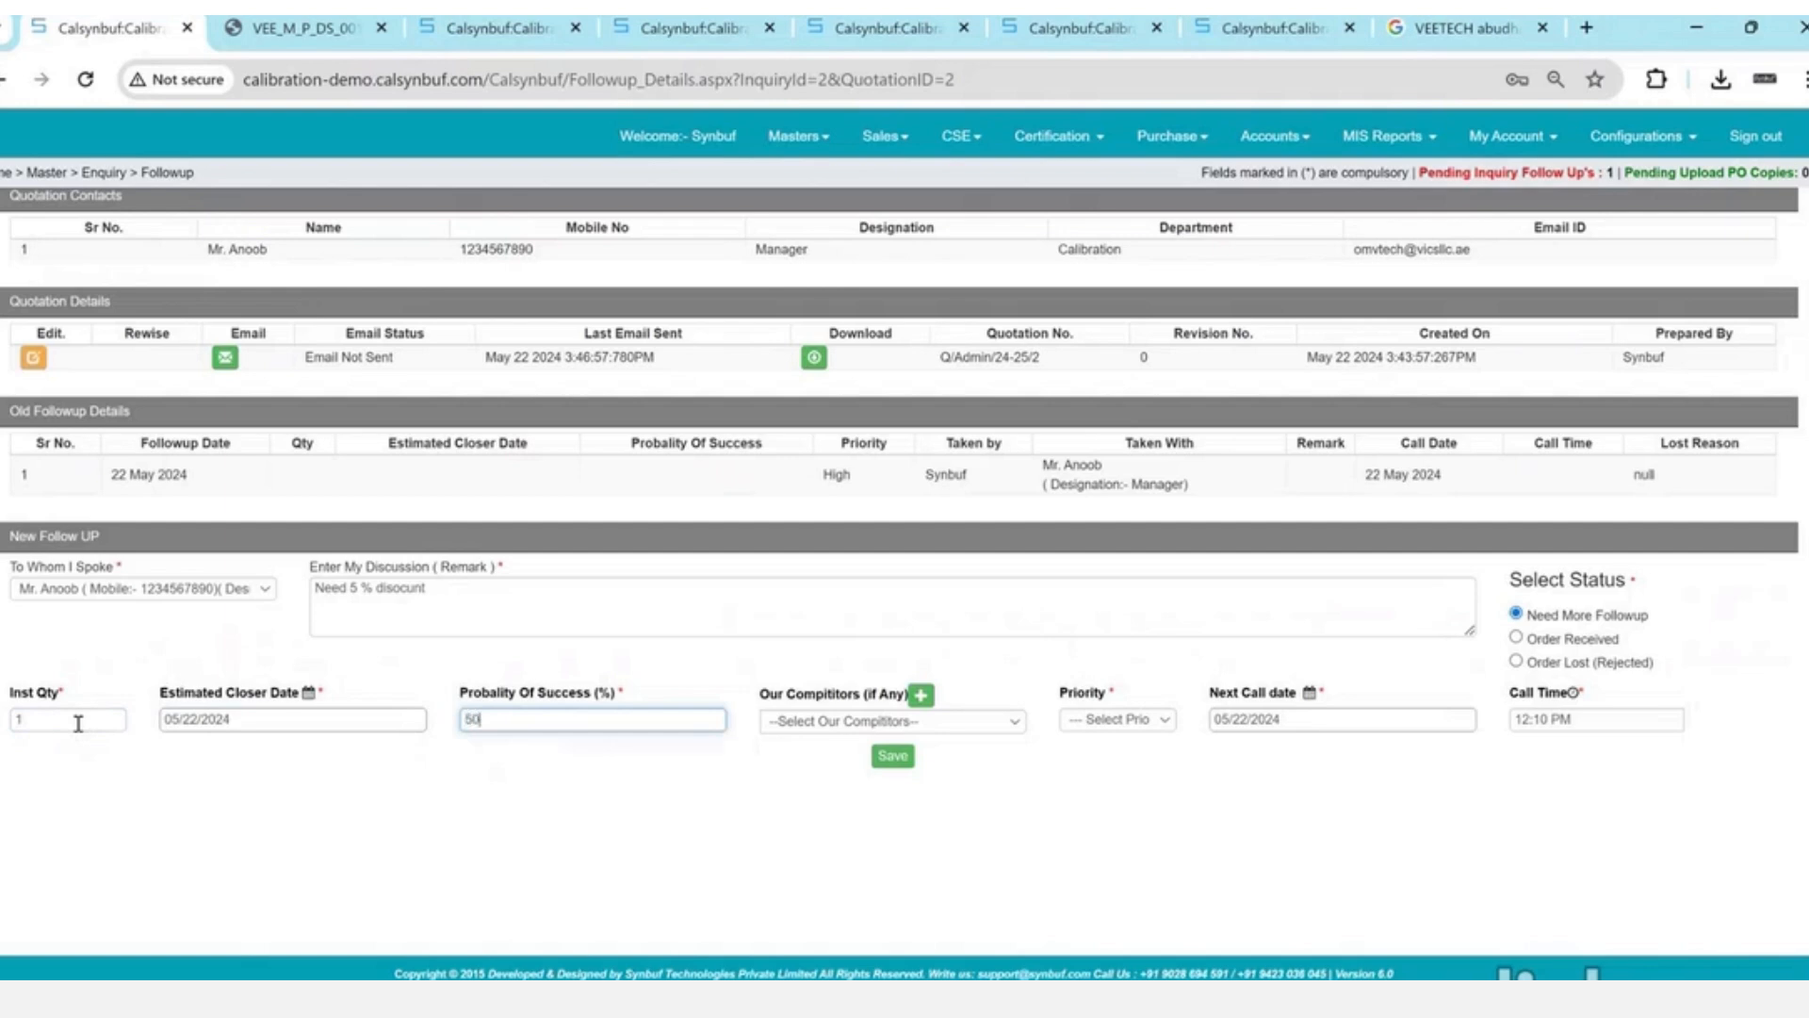
{"action": "key", "text": "Tab"}
{"action": "key", "text": "Tab"}
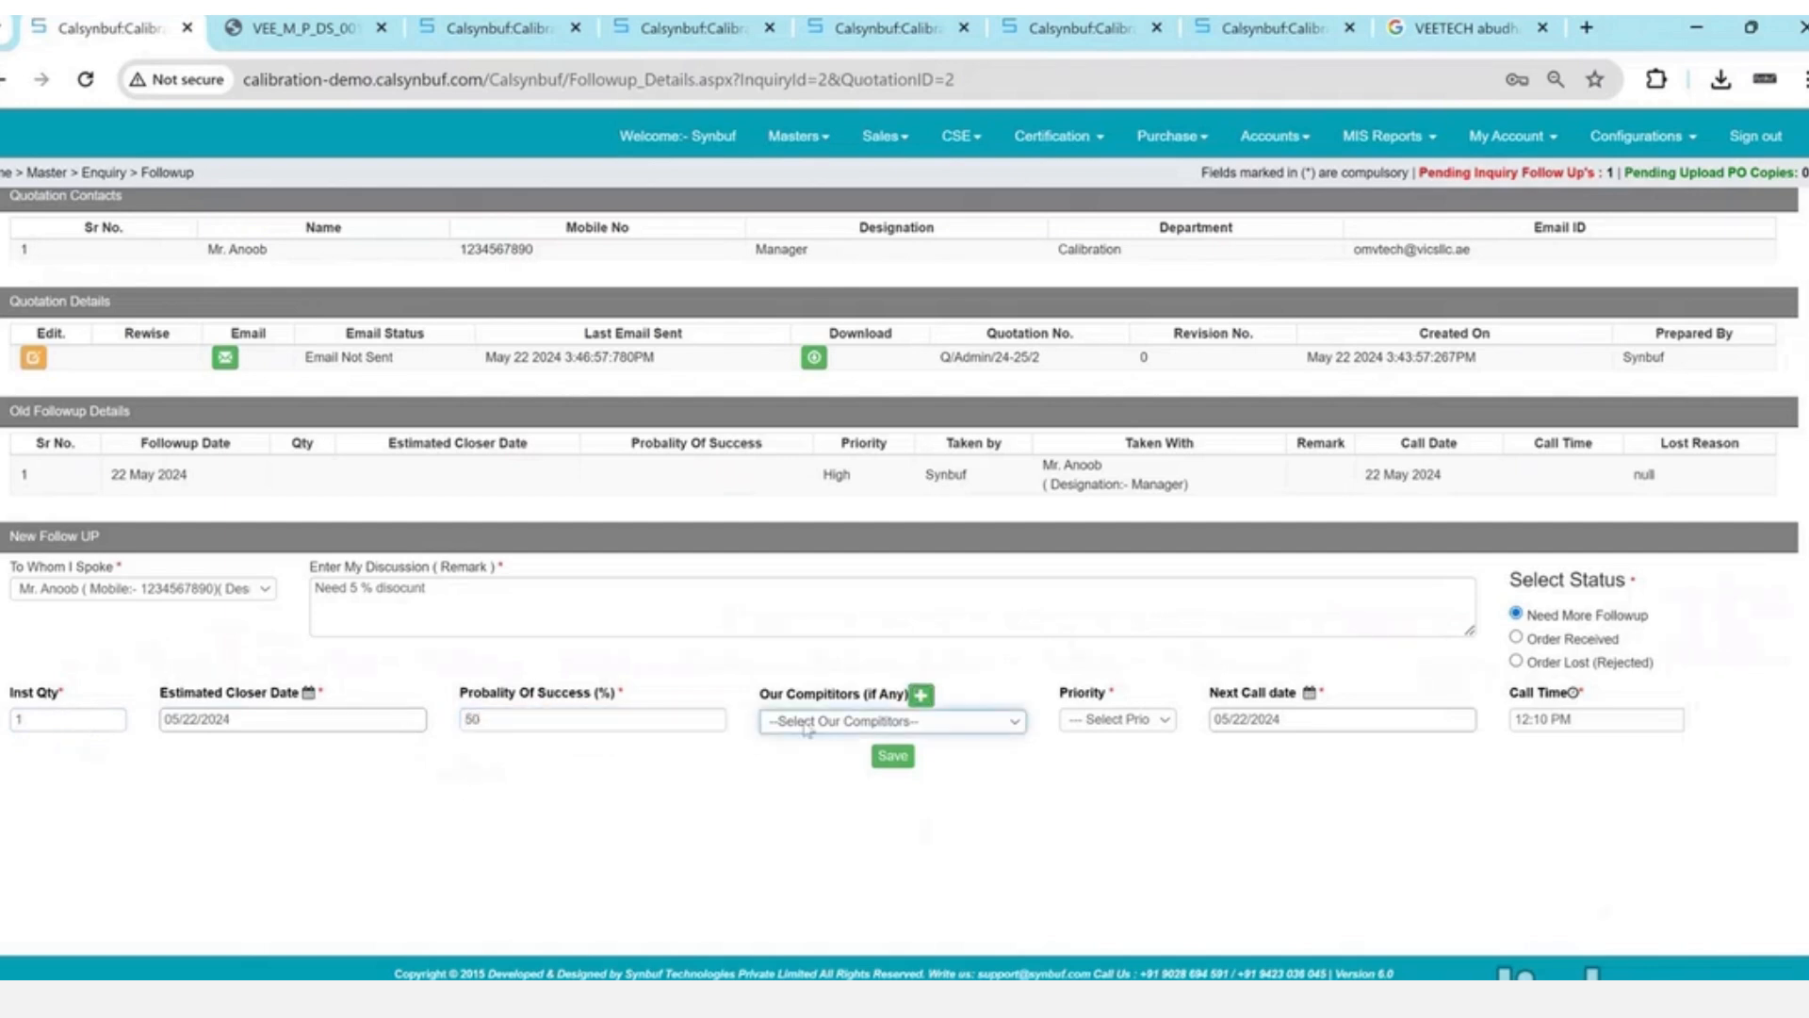
{"action": "left_click", "coordinate": [851, 730]}
{"action": "left_click", "coordinate": [855, 757]}
{"action": "left_click", "coordinate": [947, 721]}
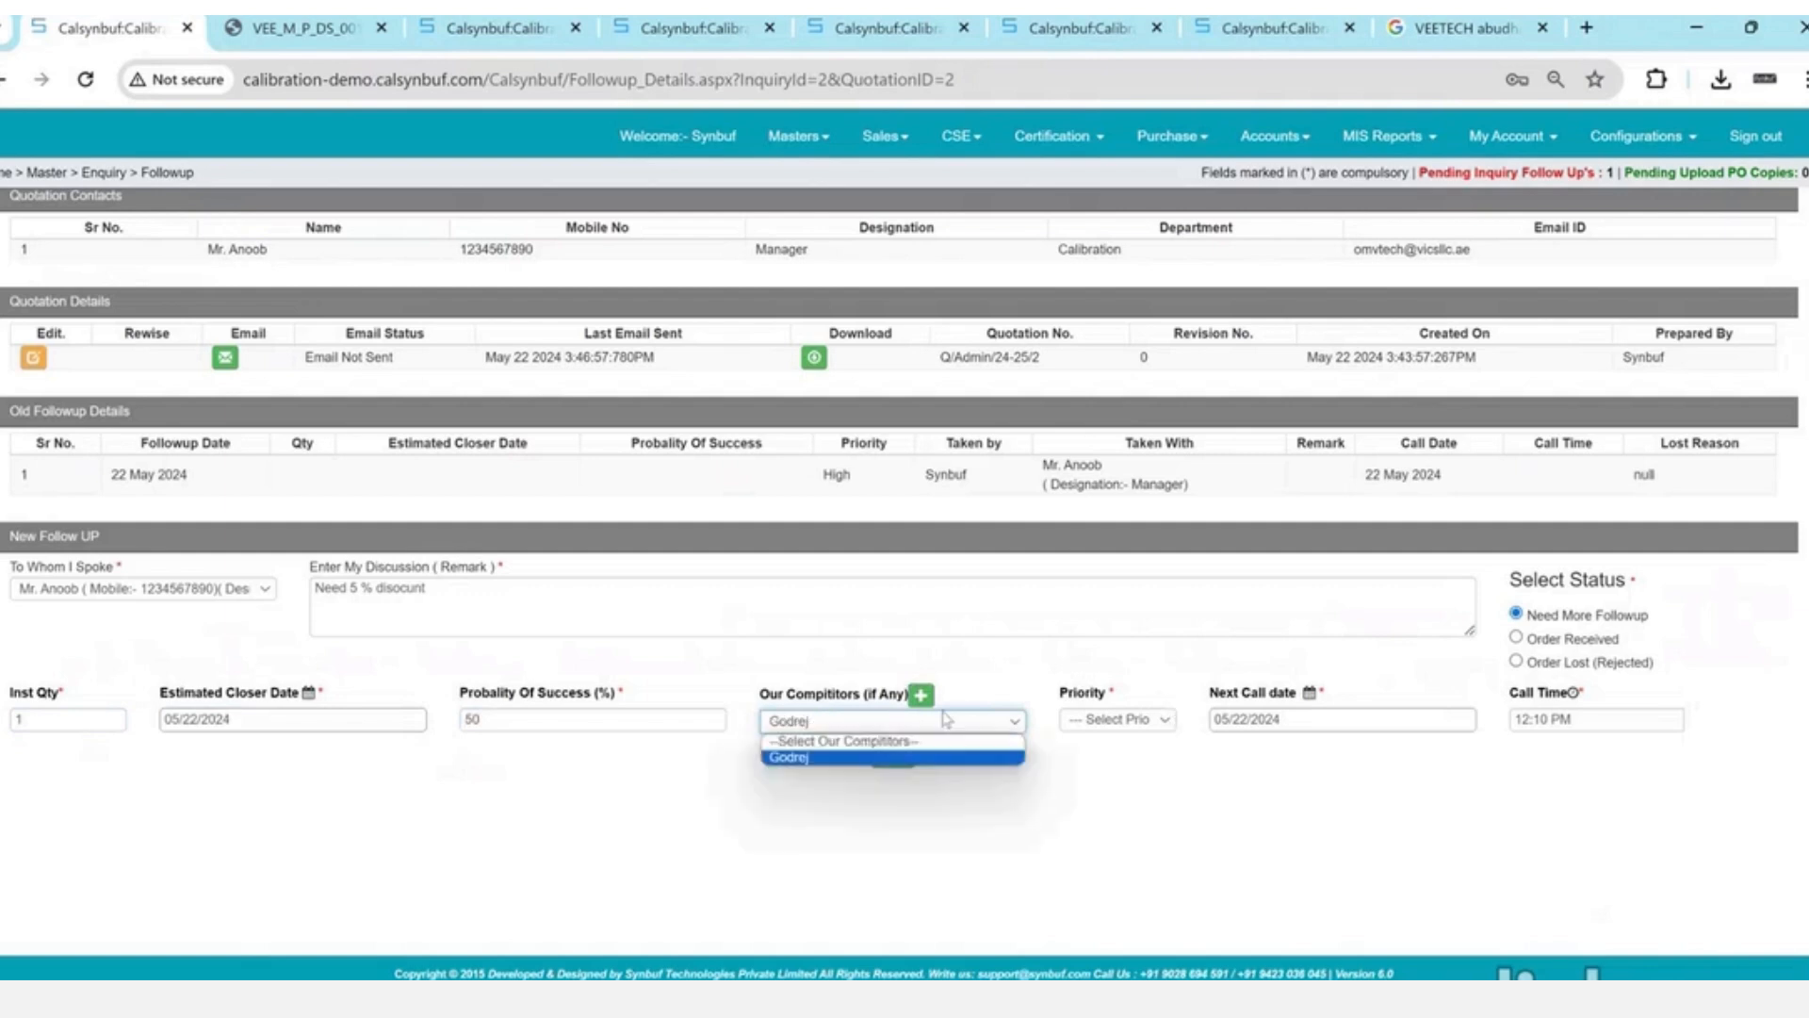
{"action": "left_click", "coordinate": [943, 738]}
- Set priority High and next call date 23 May 2024, then save the follow-up
{"action": "left_click", "coordinate": [1116, 718]}
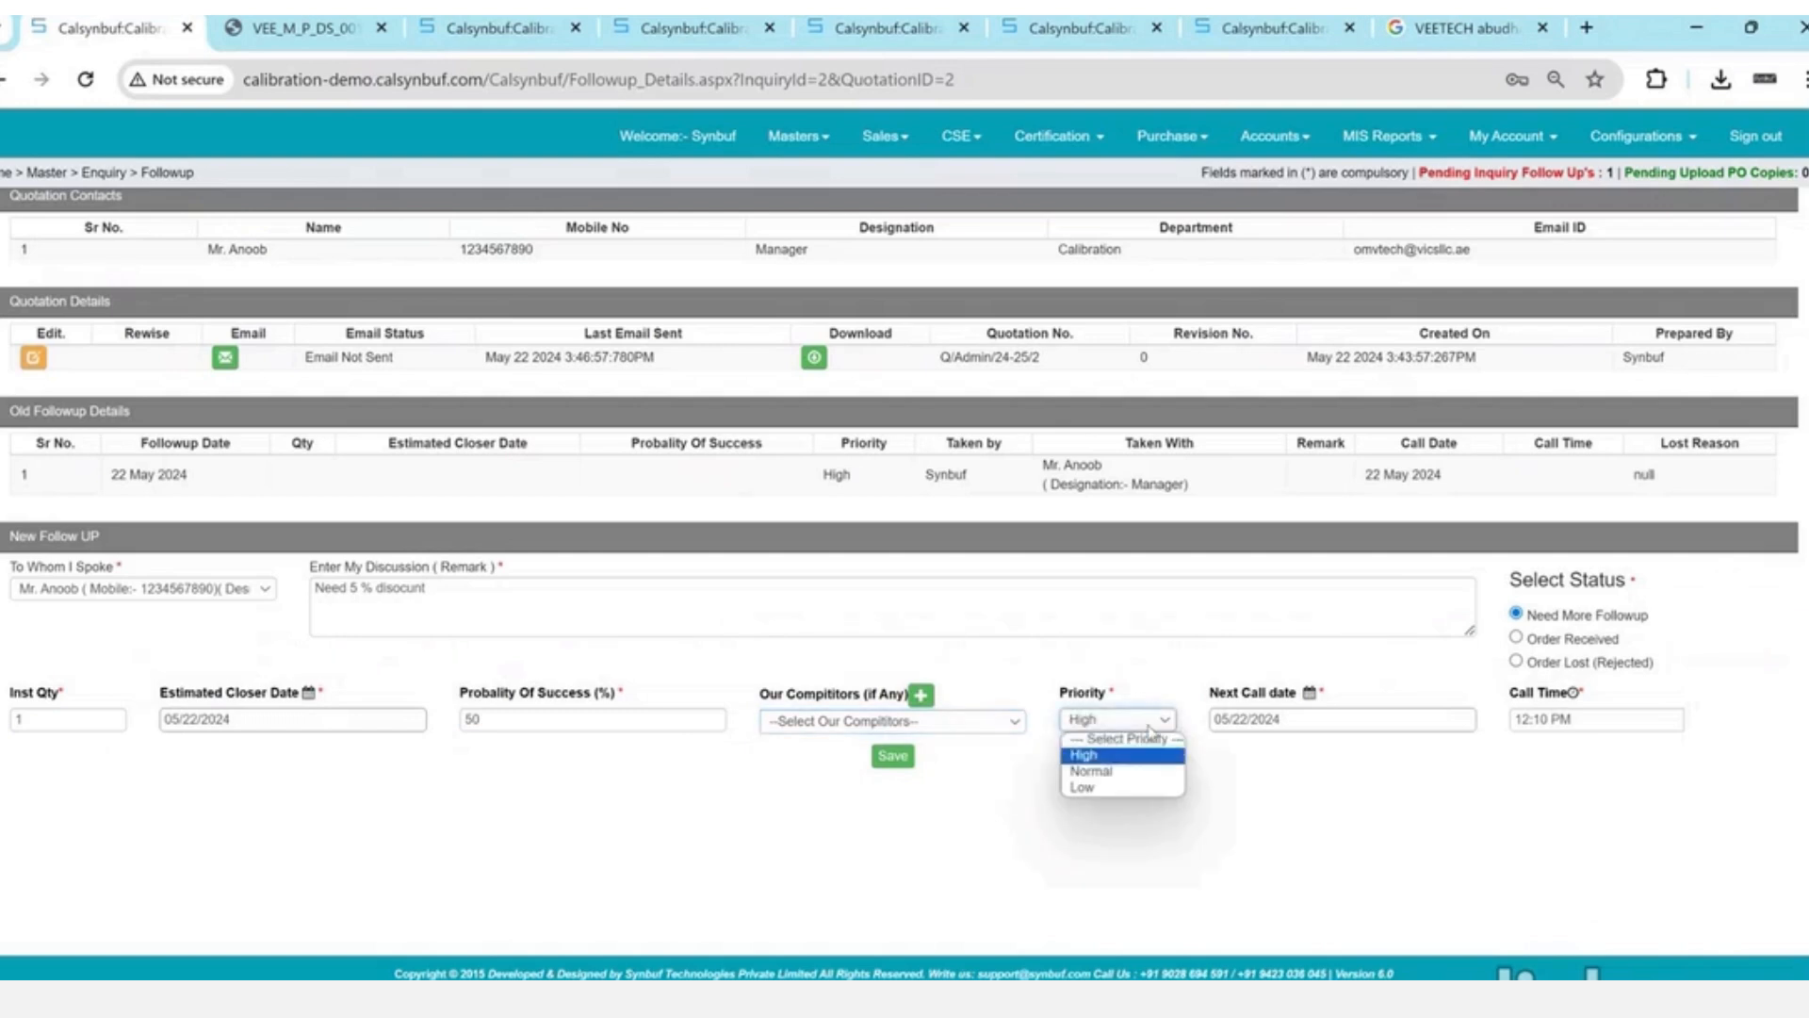
{"action": "left_click", "coordinate": [1150, 737]}
{"action": "left_click", "coordinate": [1305, 718]}
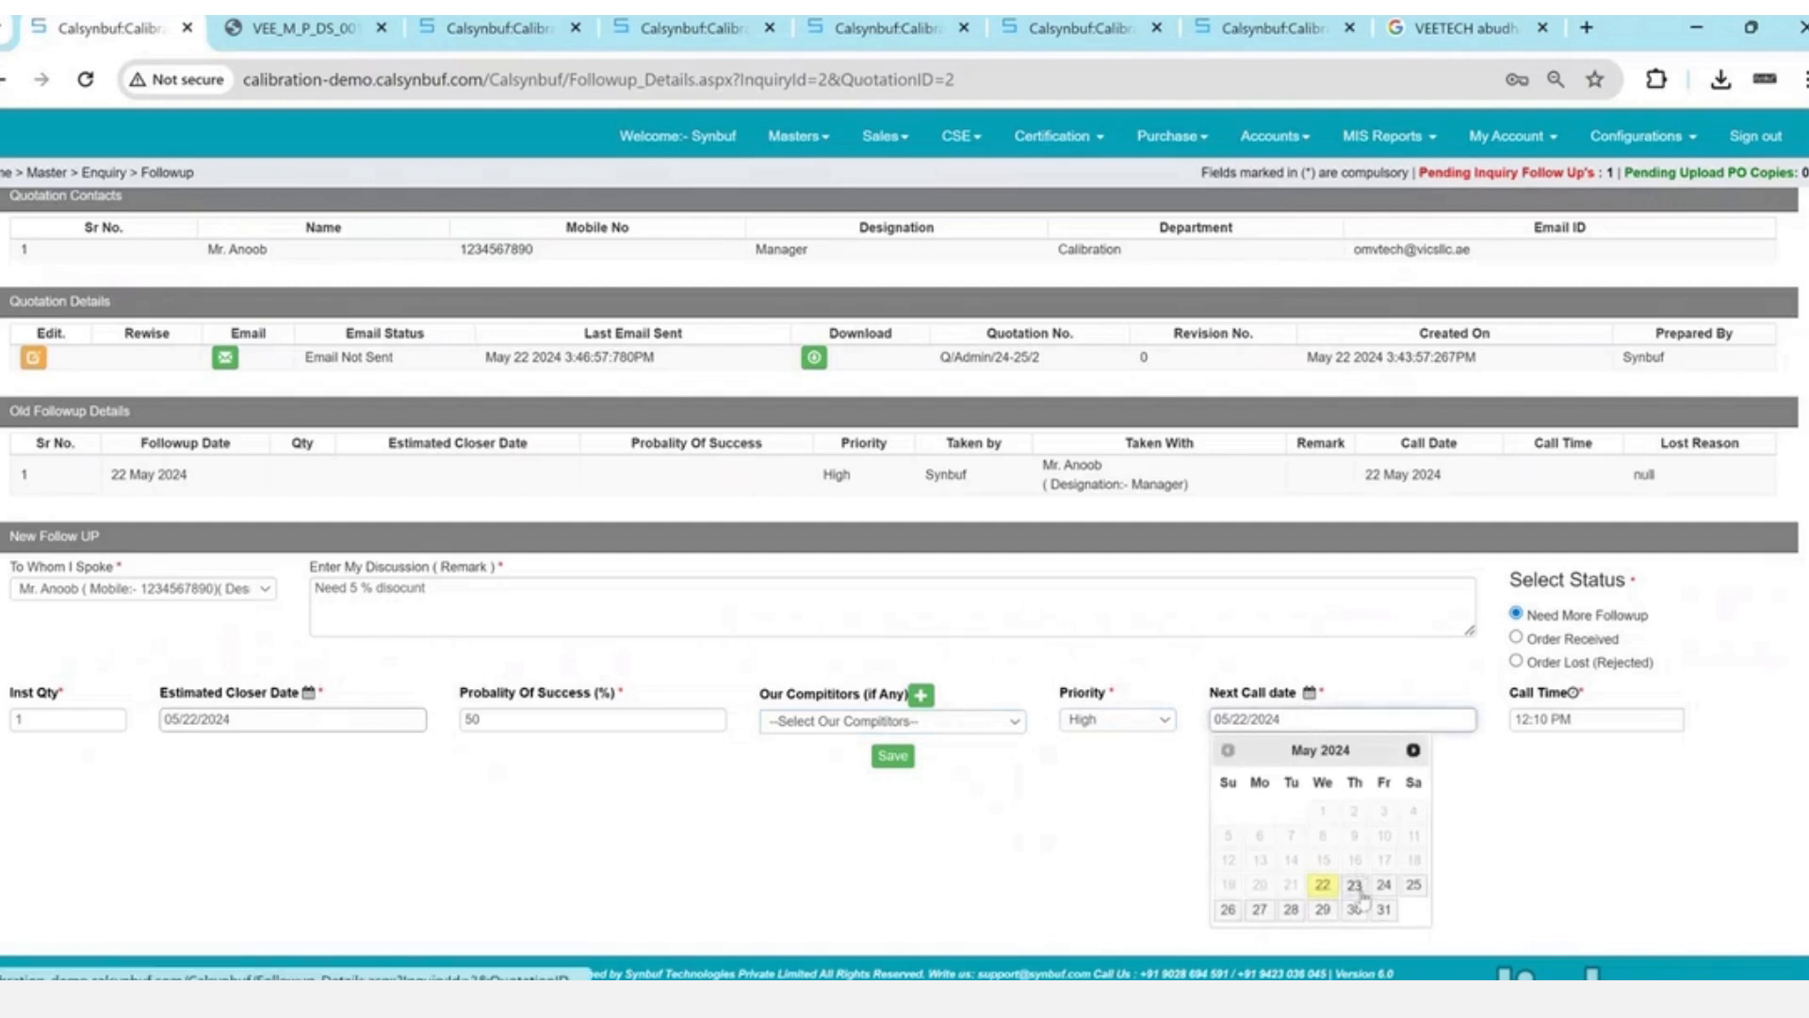
{"action": "left_click", "coordinate": [1354, 884]}
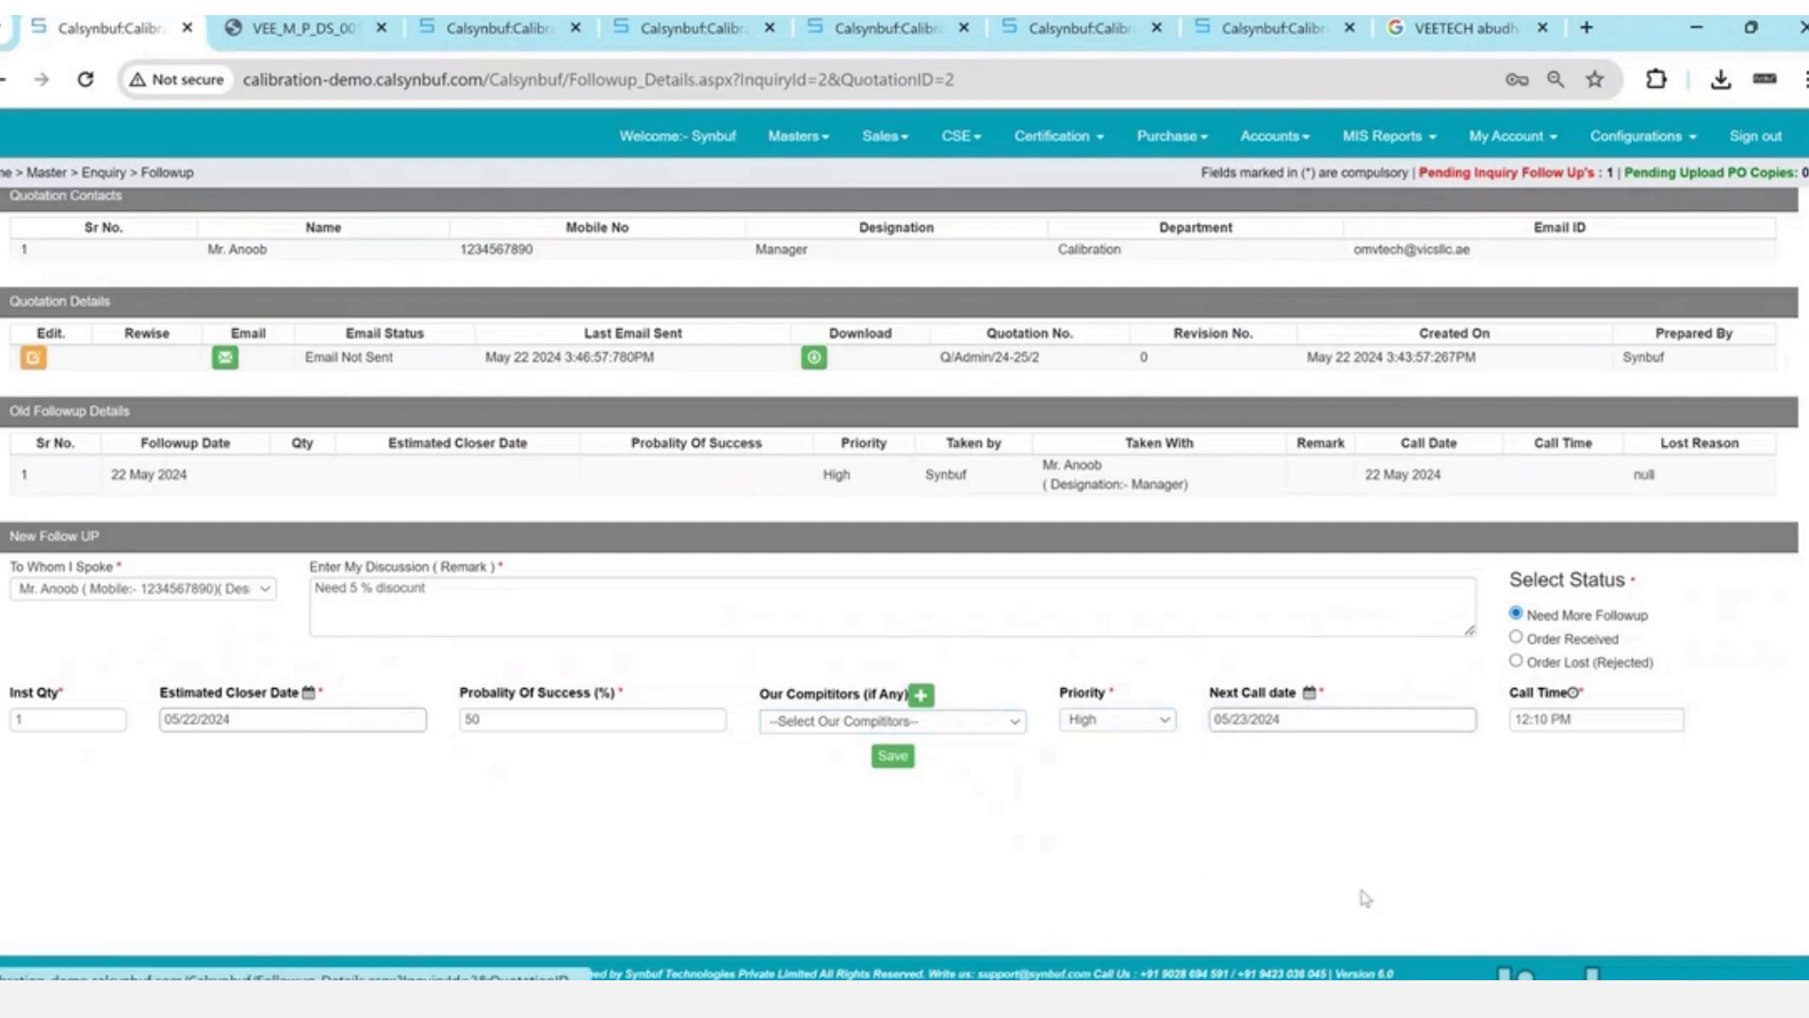
{"action": "left_click", "coordinate": [892, 758]}
{"action": "key", "text": "Return"}
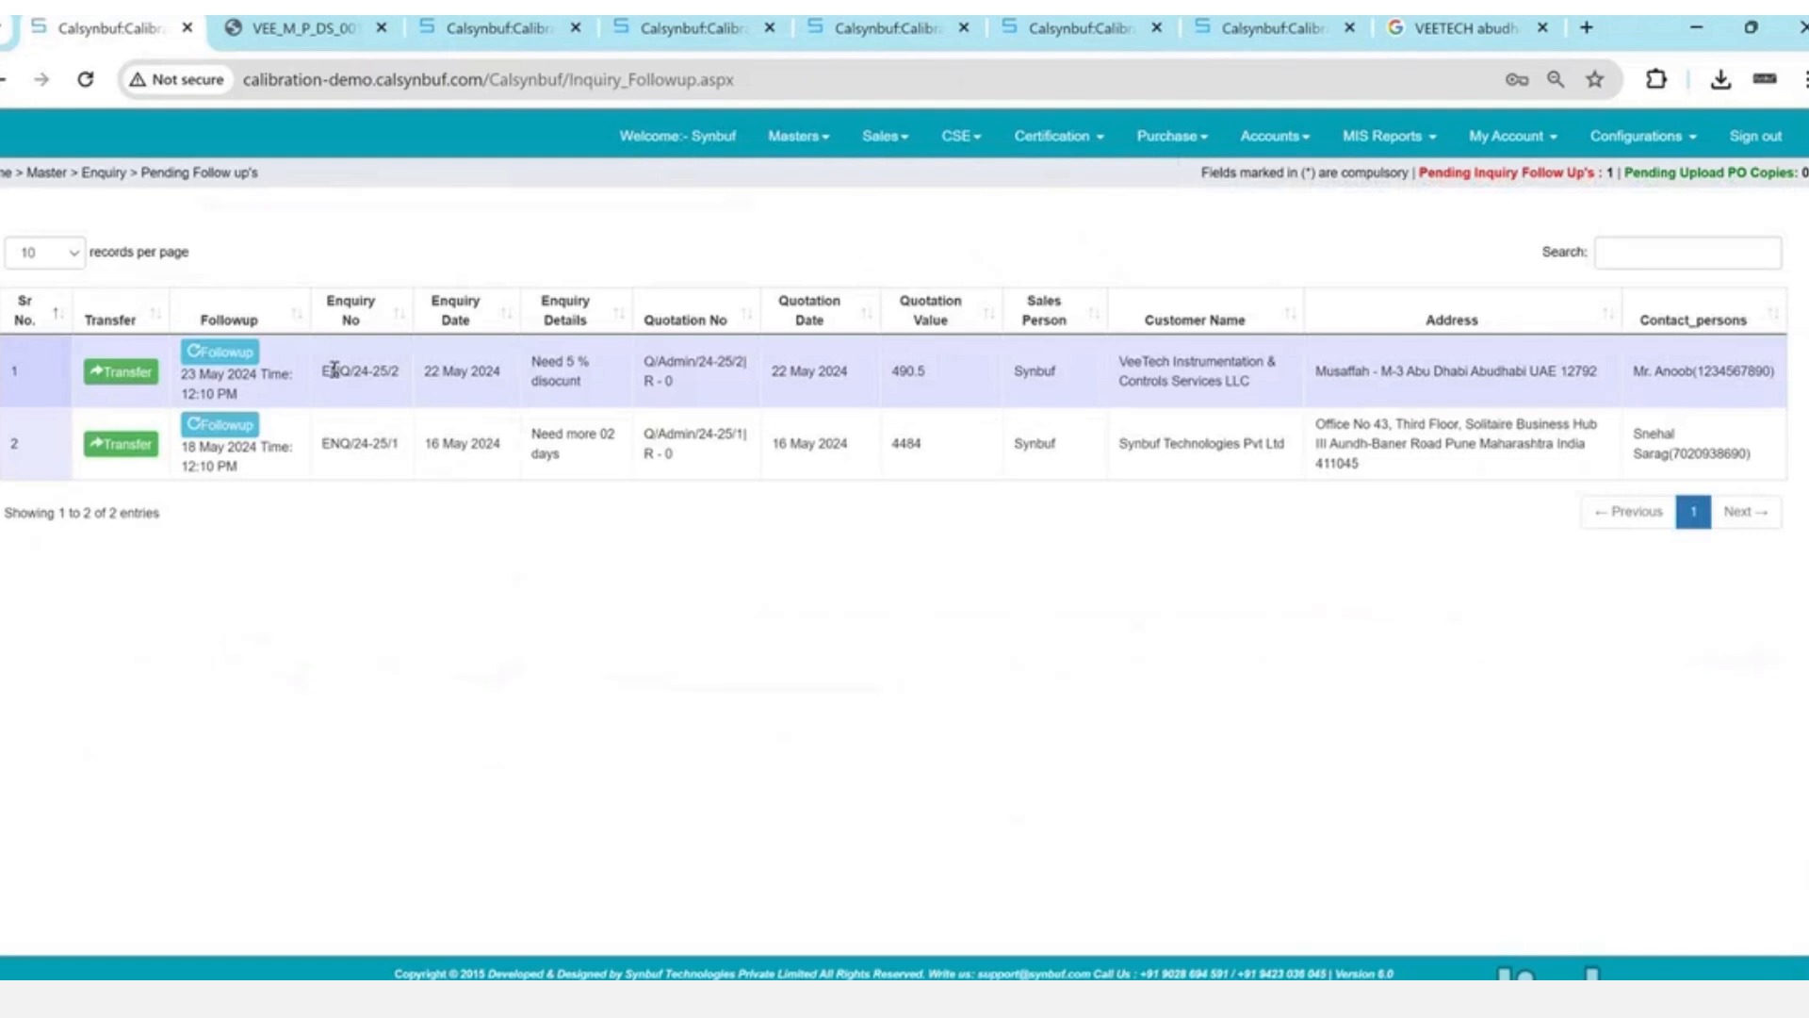
- Highlight the ENQ/24-25/2 row details, then open its Followup from row 1
{"action": "left_click_drag", "start_coordinate": [335, 369], "coordinate": [380, 447]}
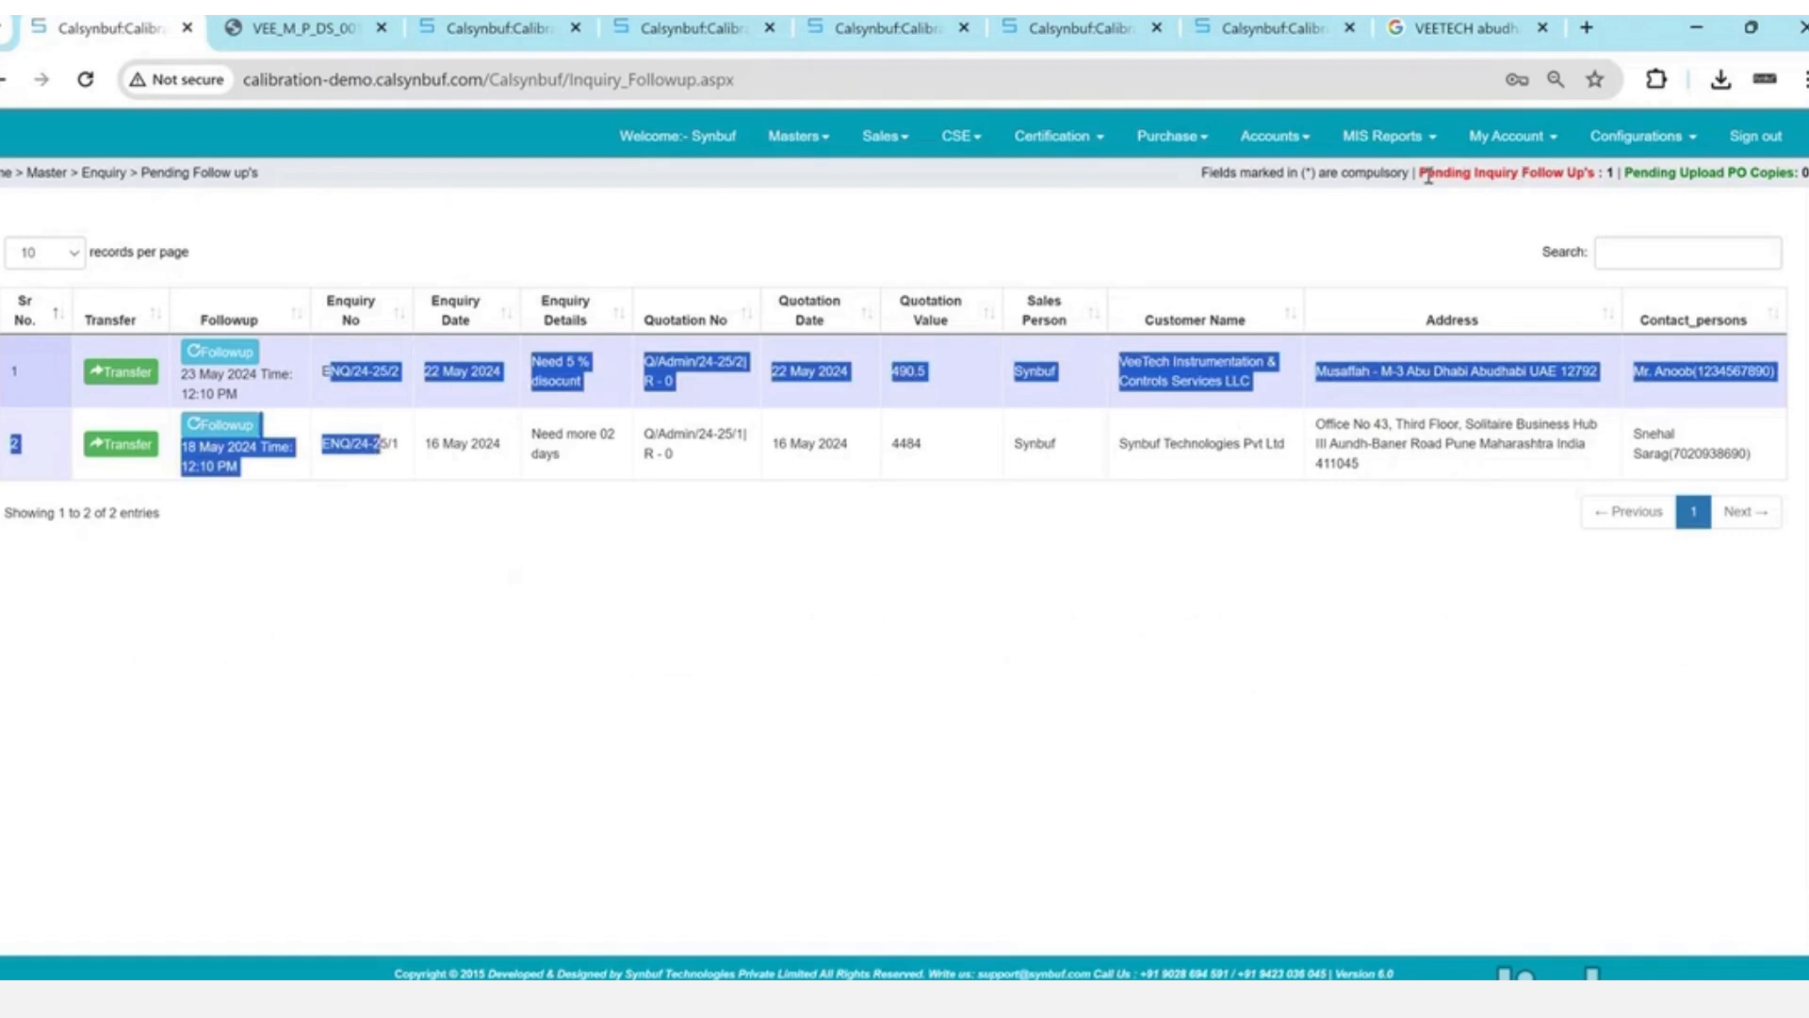
{"action": "left_click_drag", "start_coordinate": [1429, 176], "coordinate": [1628, 181]}
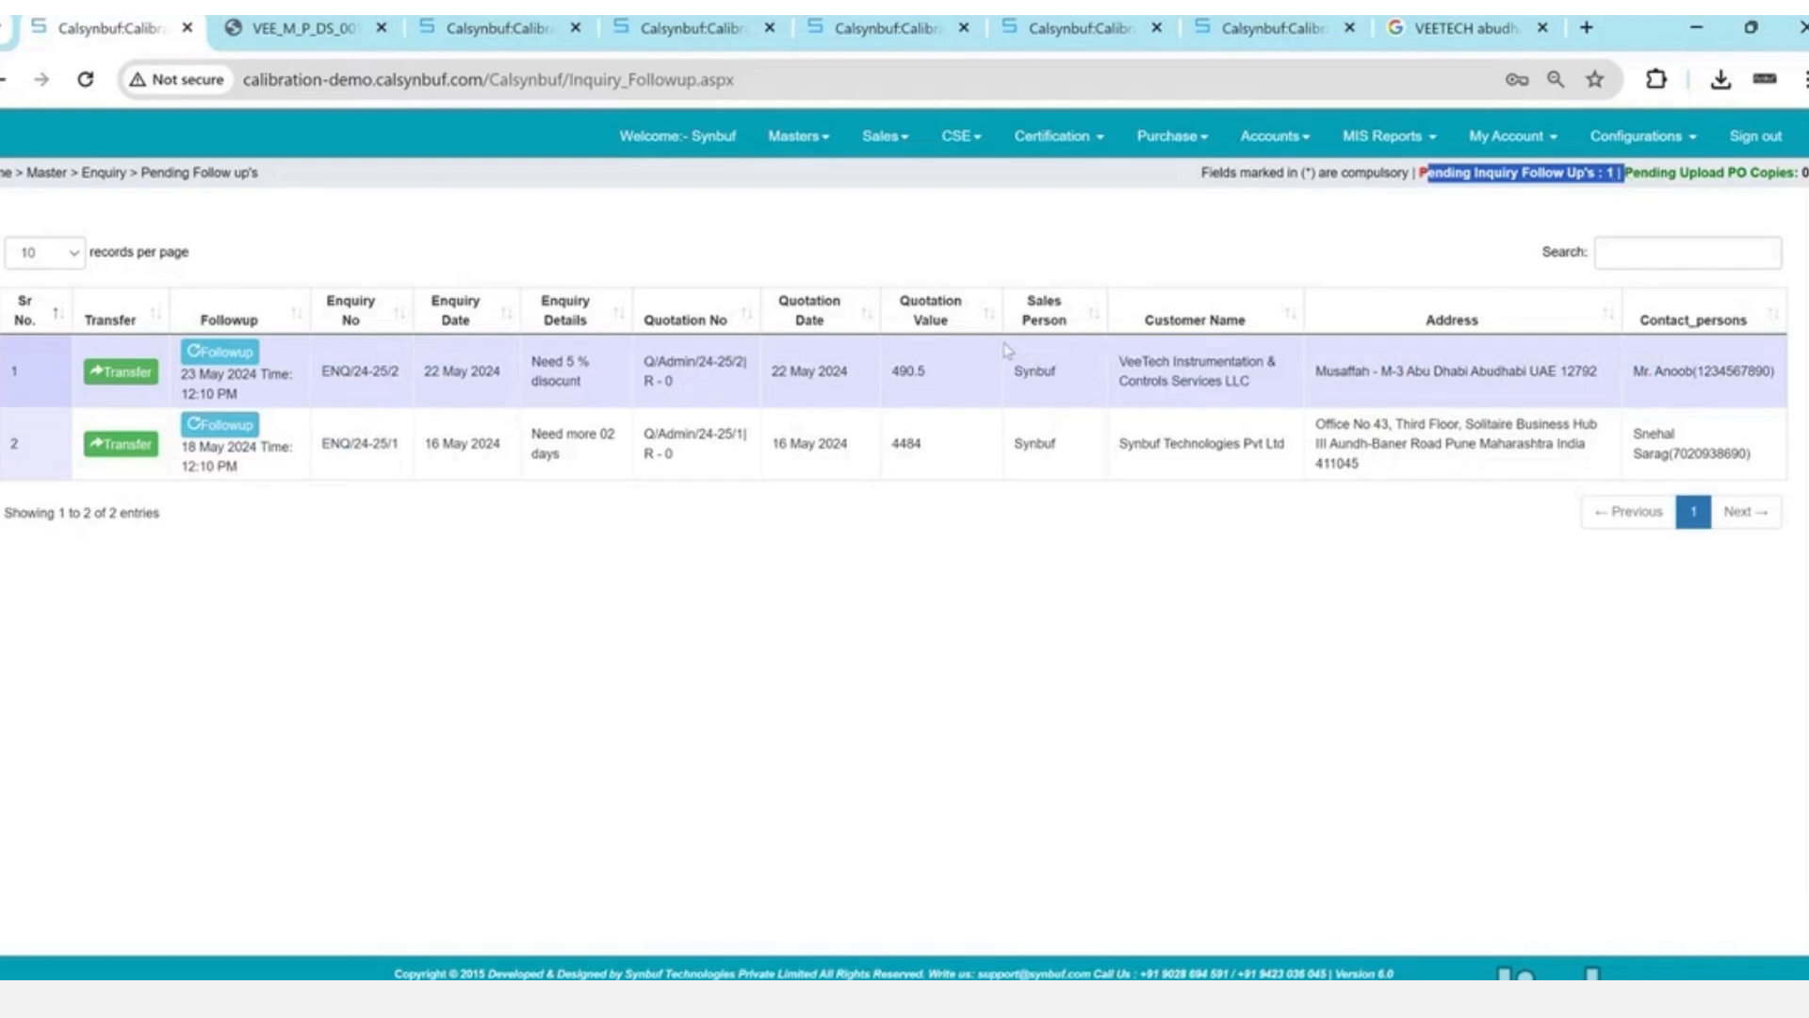
{"action": "left_click", "coordinate": [349, 379]}
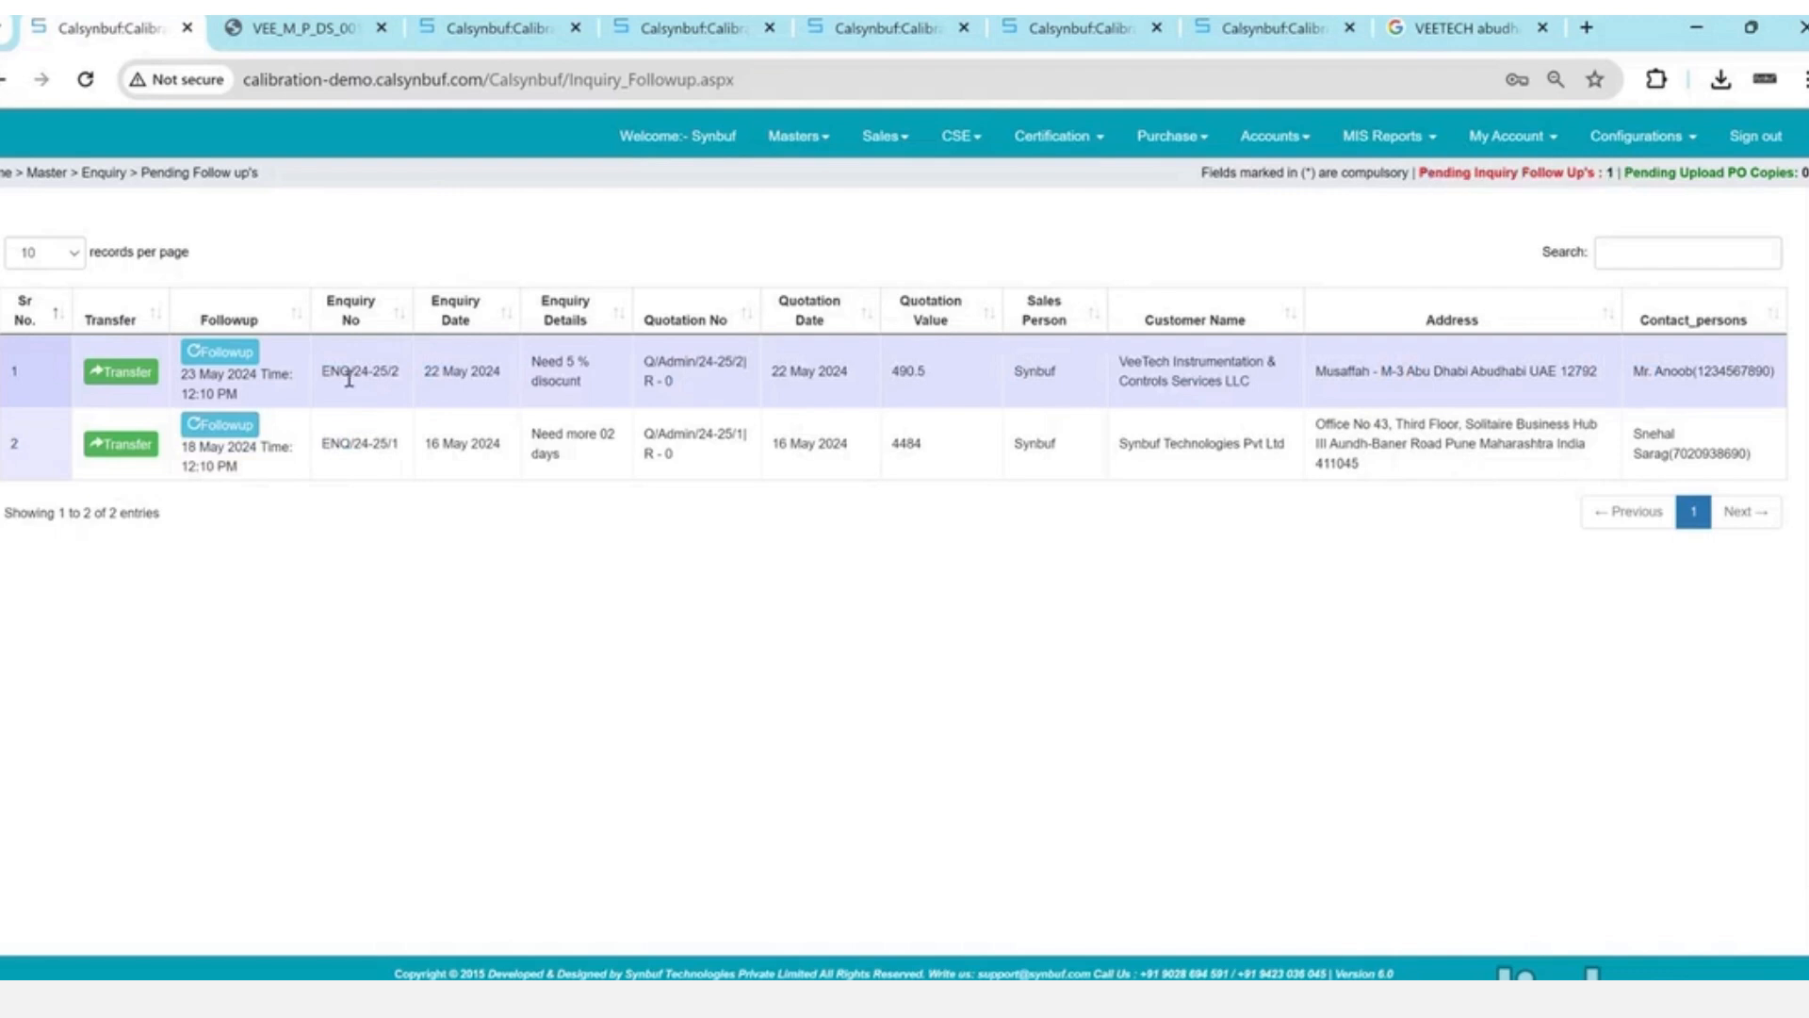
{"action": "left_click_drag", "start_coordinate": [349, 379], "coordinate": [525, 382]}
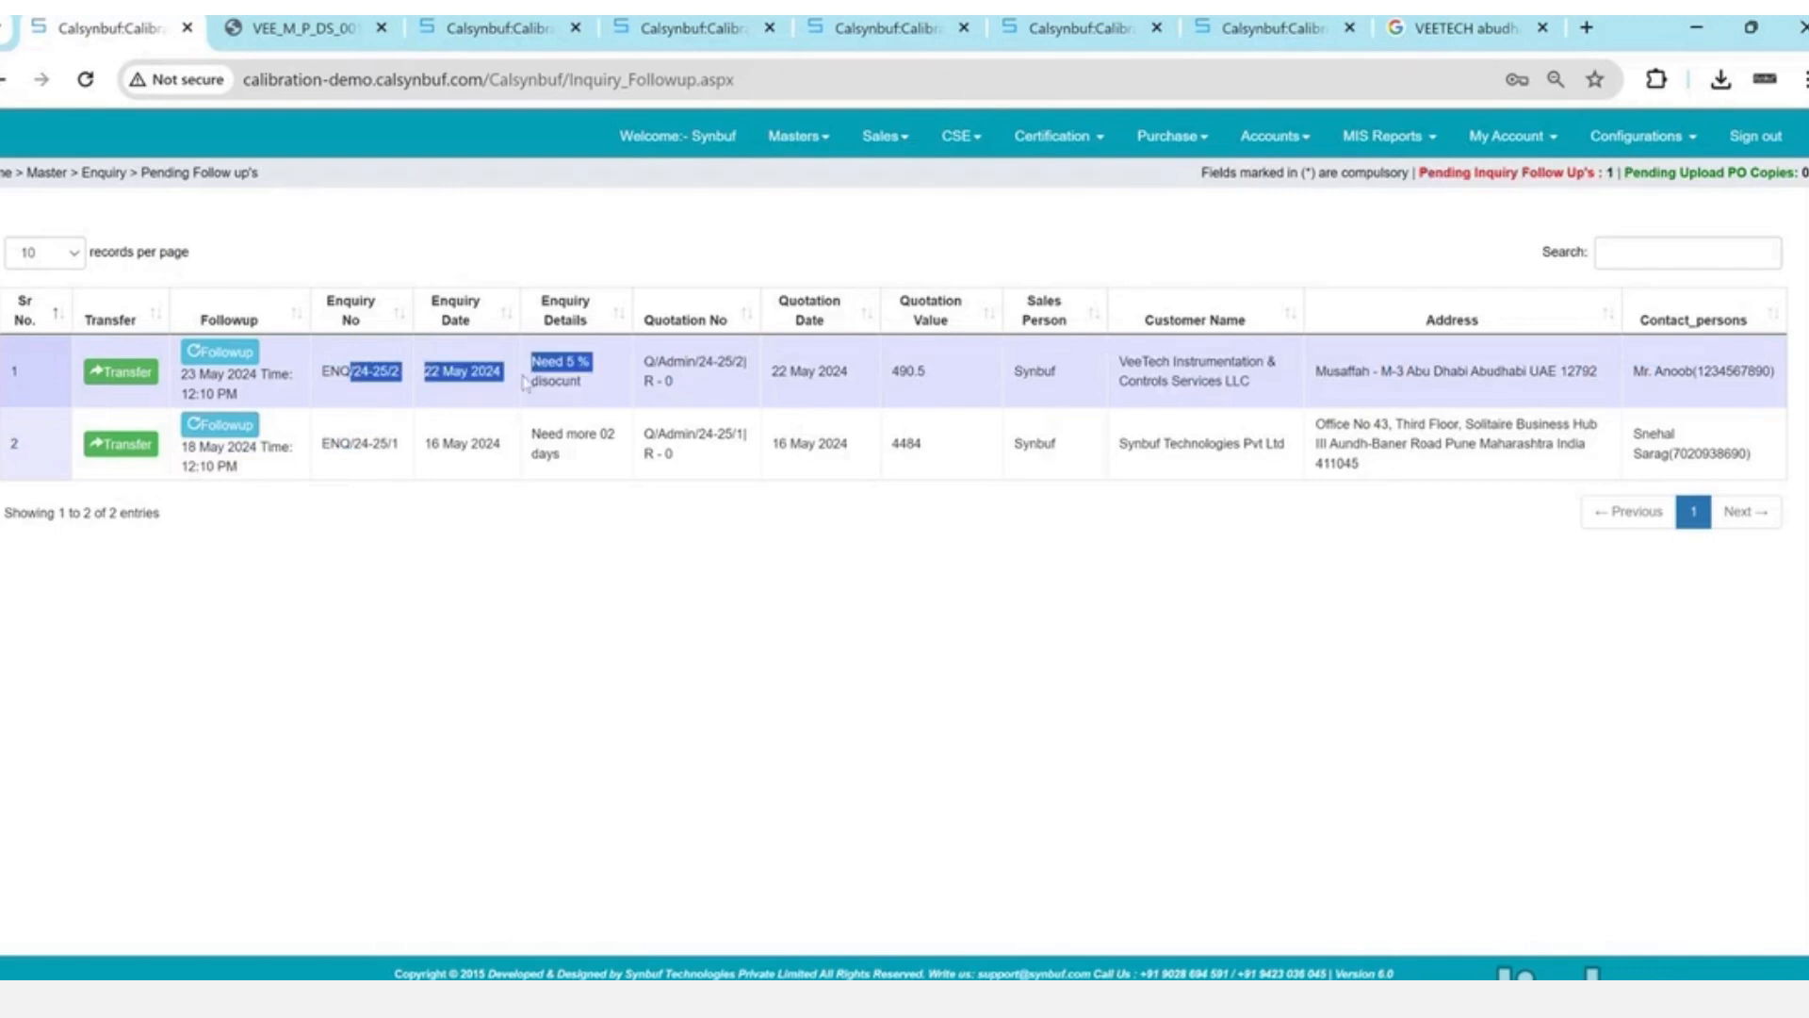
{"action": "left_click", "coordinate": [222, 363]}
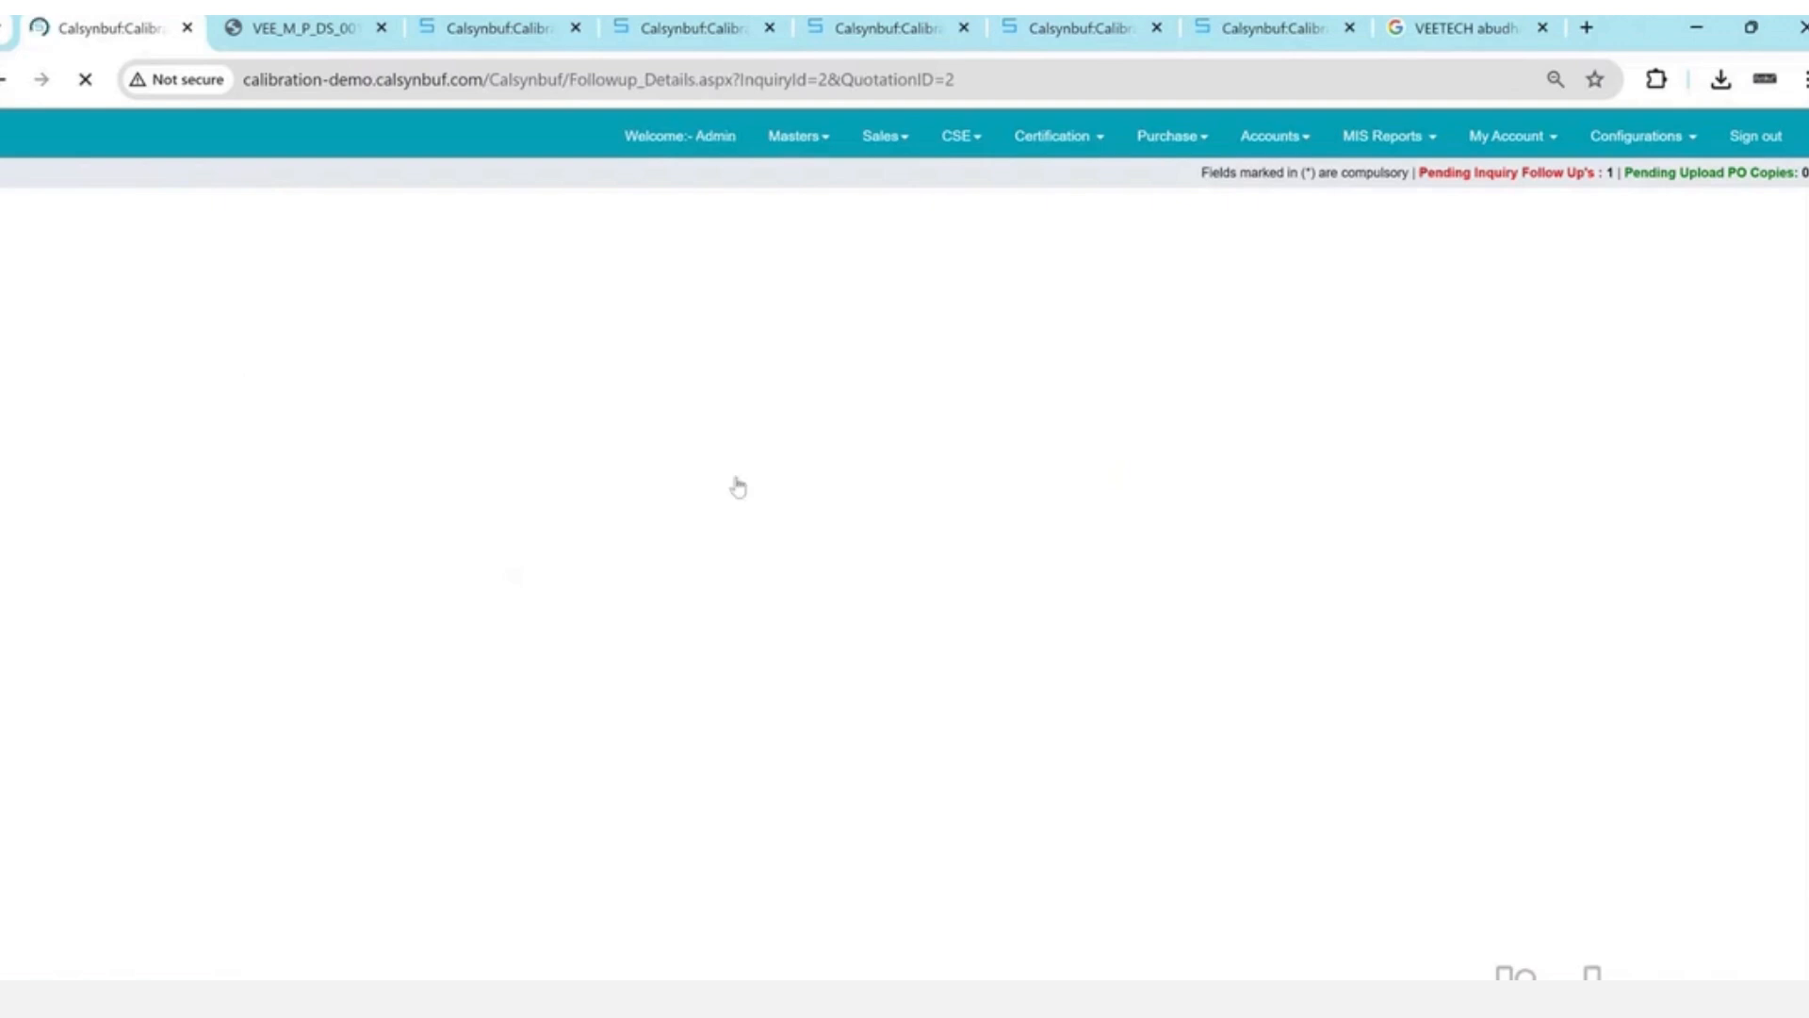
- Try the Order Lost status and browse the lost-reason list, leaving no reason chosen
{"action": "scroll", "coordinate": [759, 499], "scroll_direction": "down", "scroll_amount": 3}
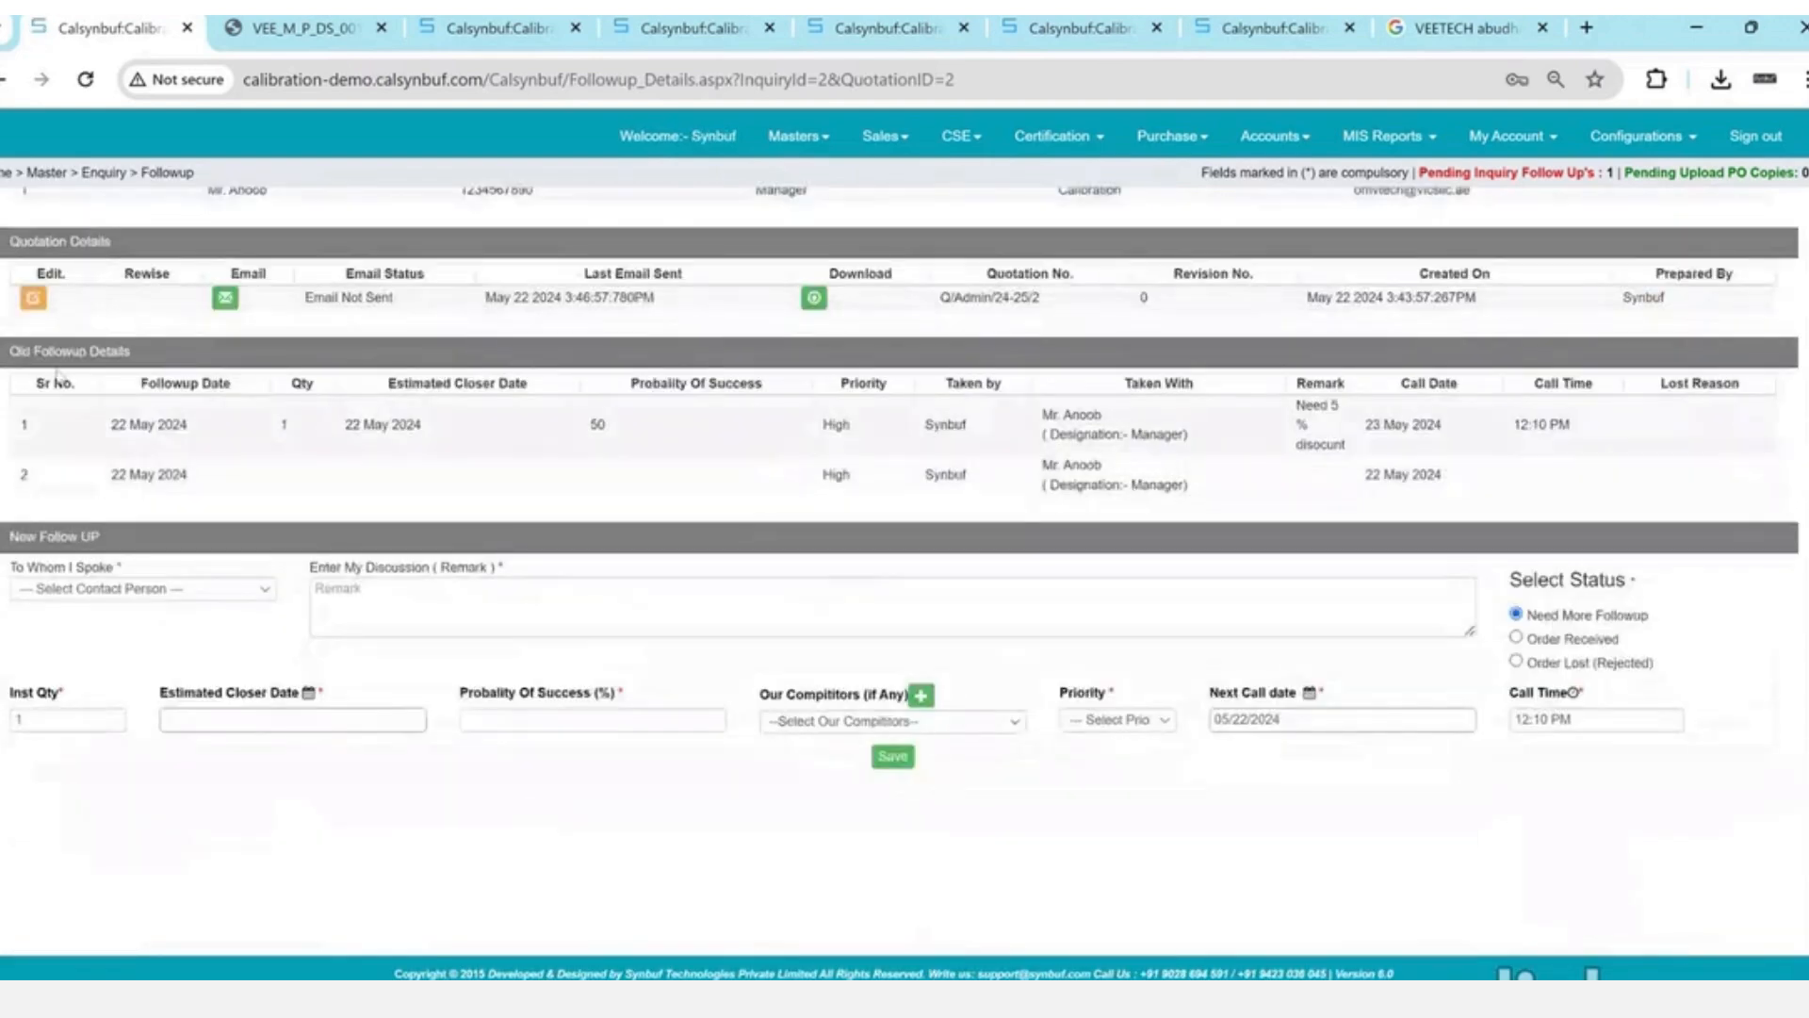
{"action": "left_click_drag", "start_coordinate": [11, 353], "coordinate": [226, 489]}
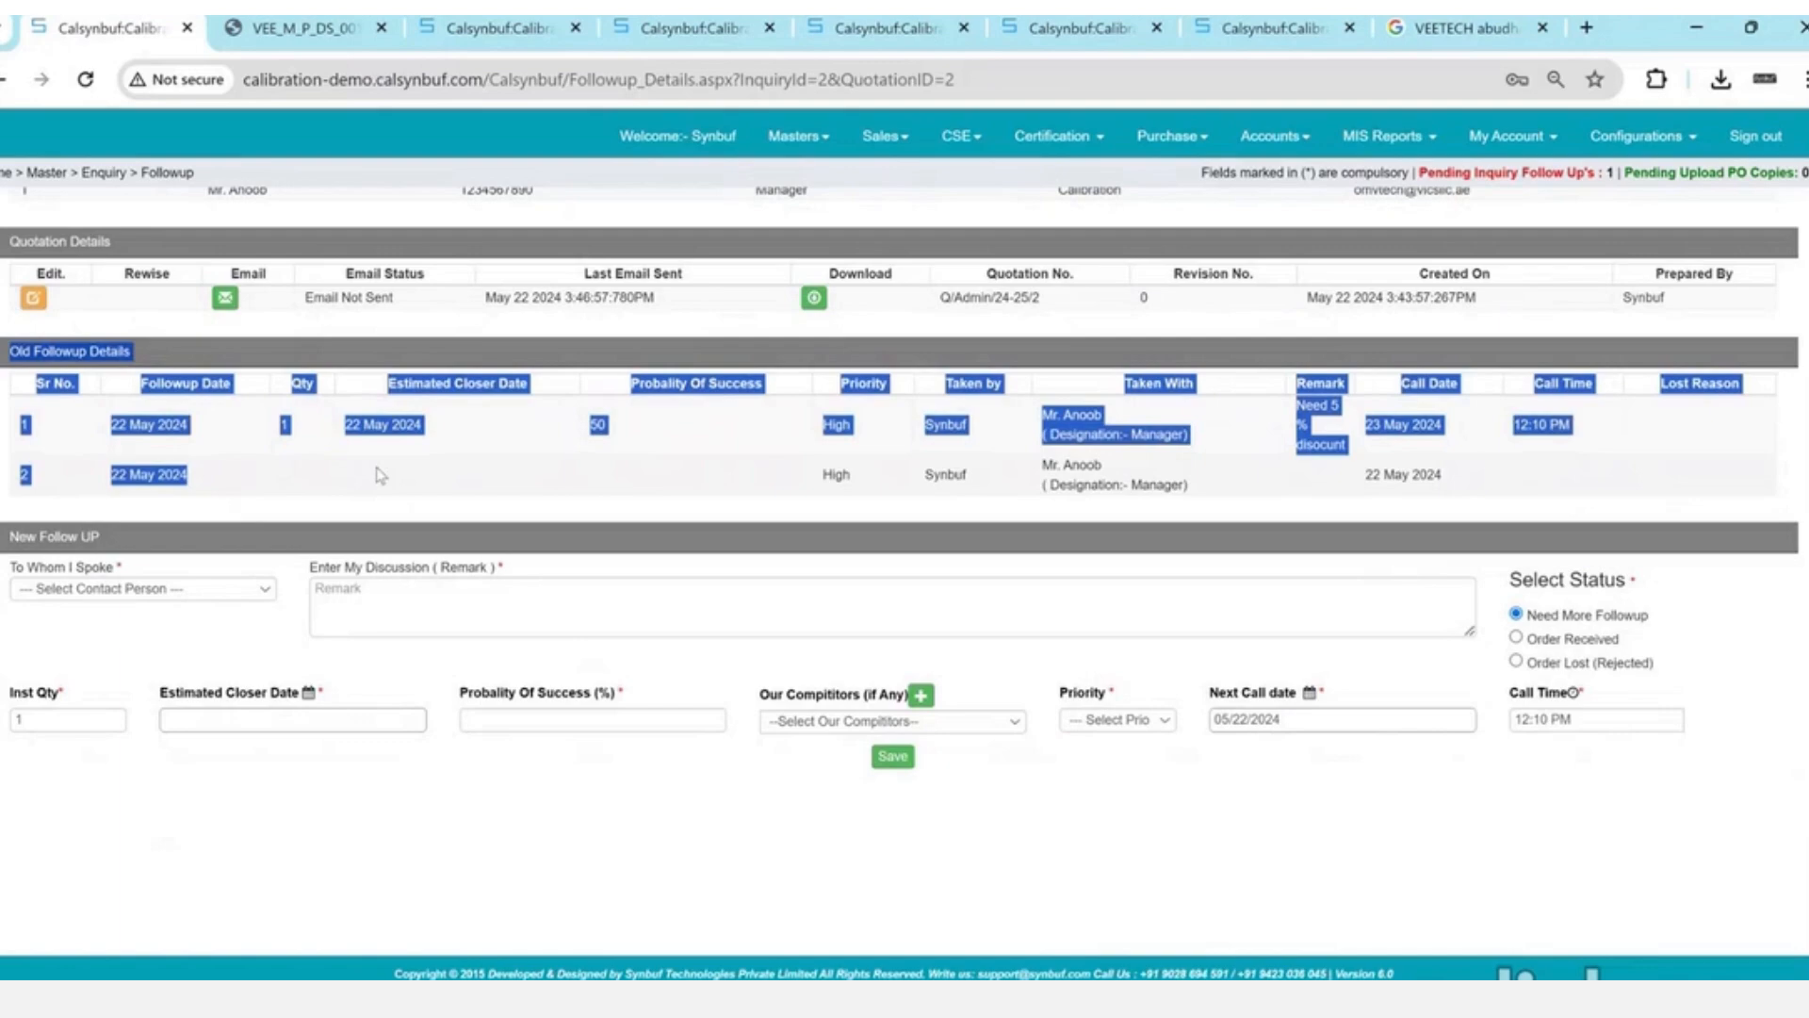
{"action": "left_click", "coordinate": [1517, 662]}
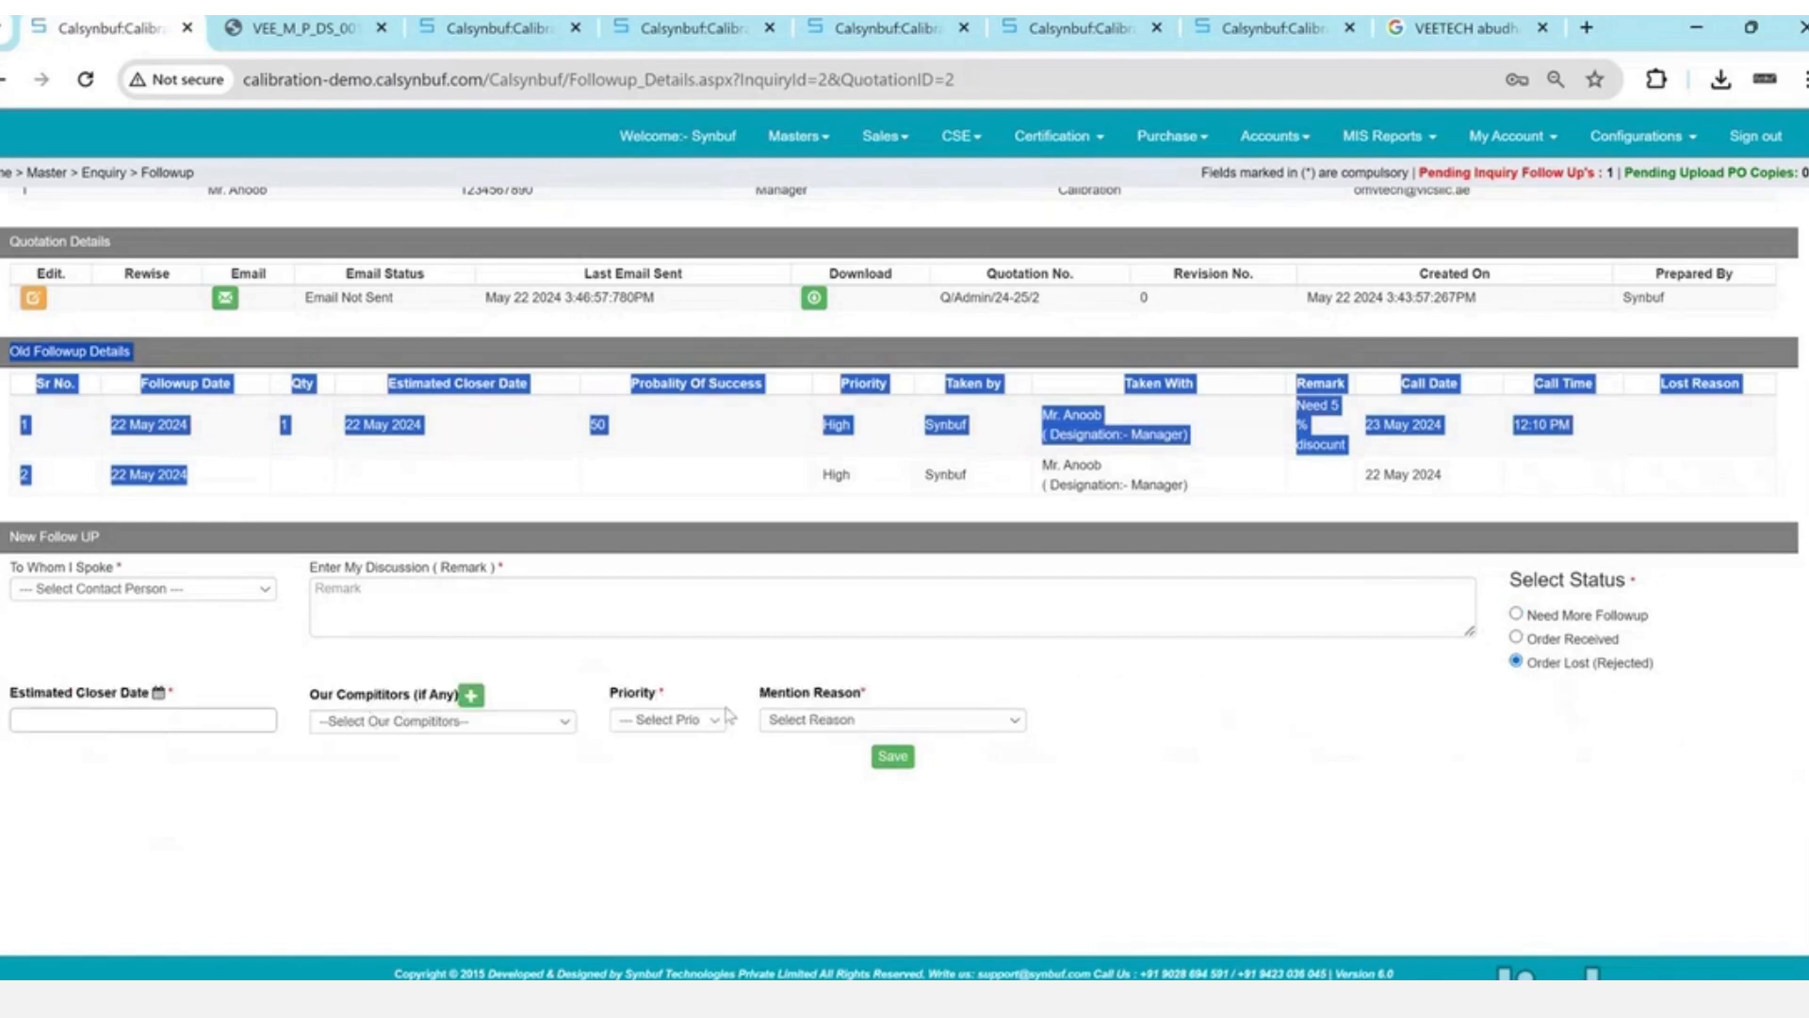
{"action": "left_click", "coordinate": [816, 721]}
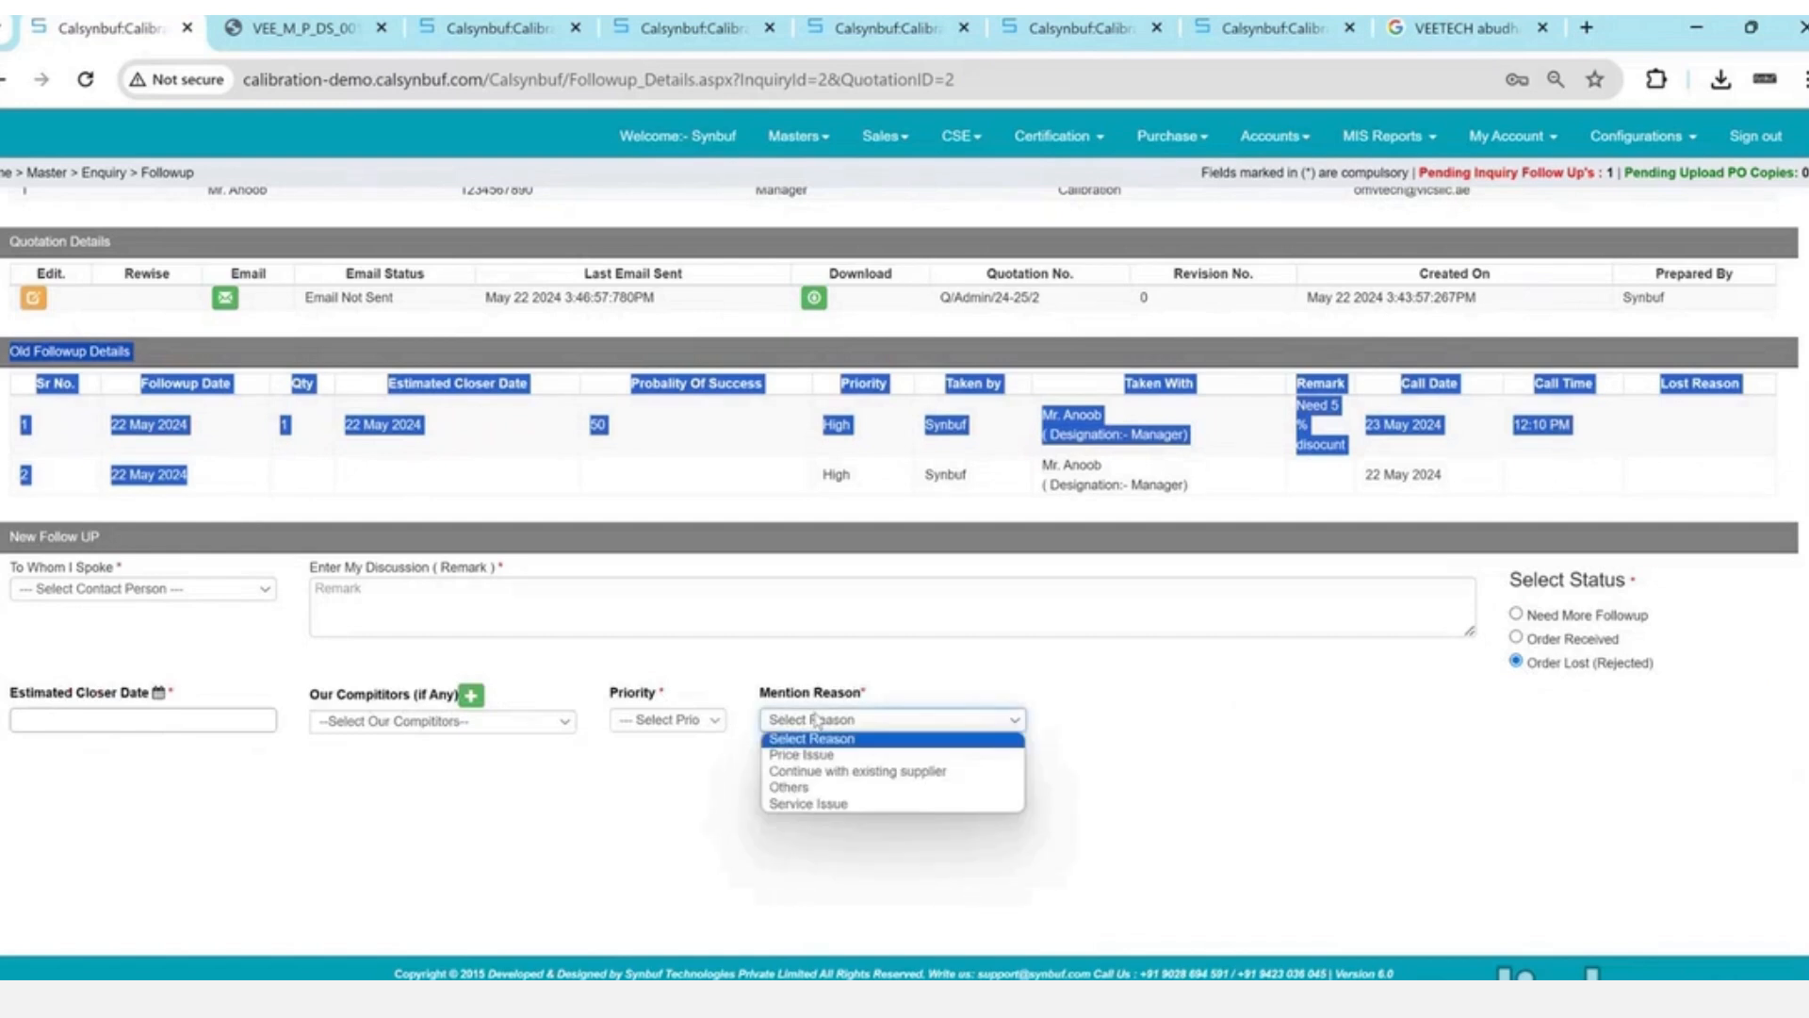
{"action": "key", "text": "Down"}
{"action": "key", "text": "Up"}
{"action": "key", "text": "Return"}
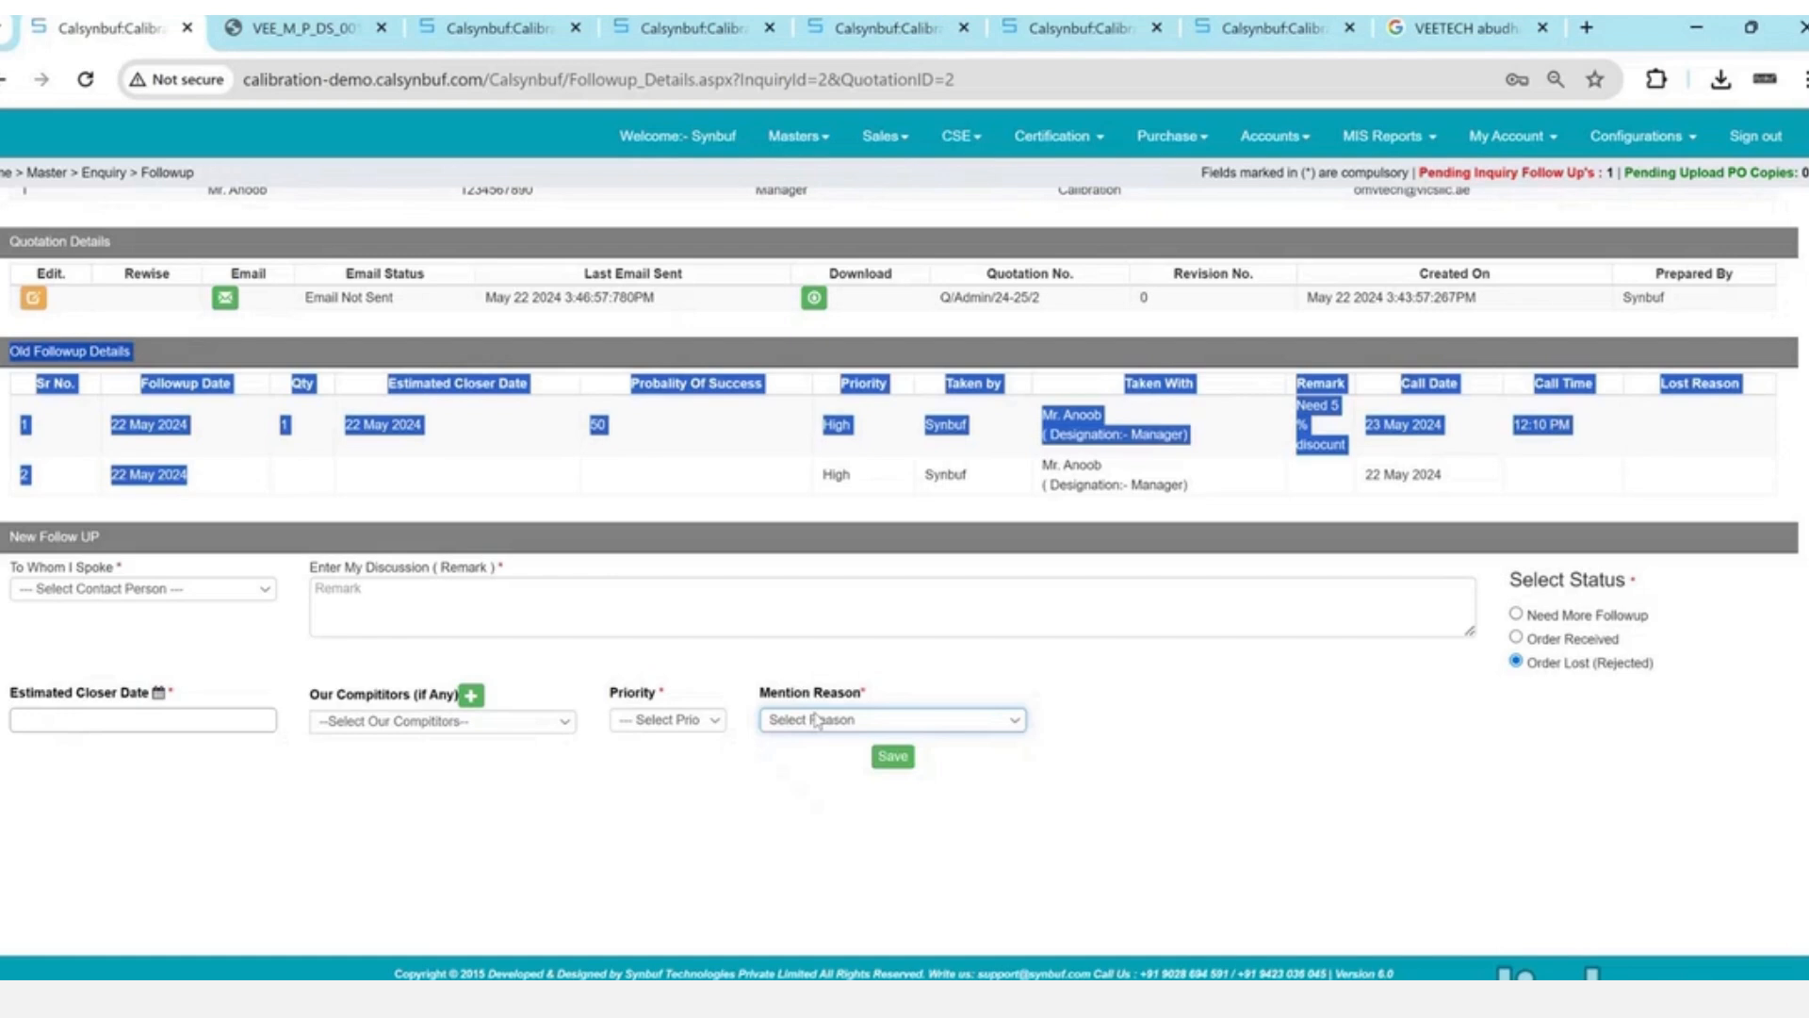
- Mark the enquiry Order Received with the VeeTech contact and a PO-received remark
{"action": "left_click", "coordinate": [1516, 638]}
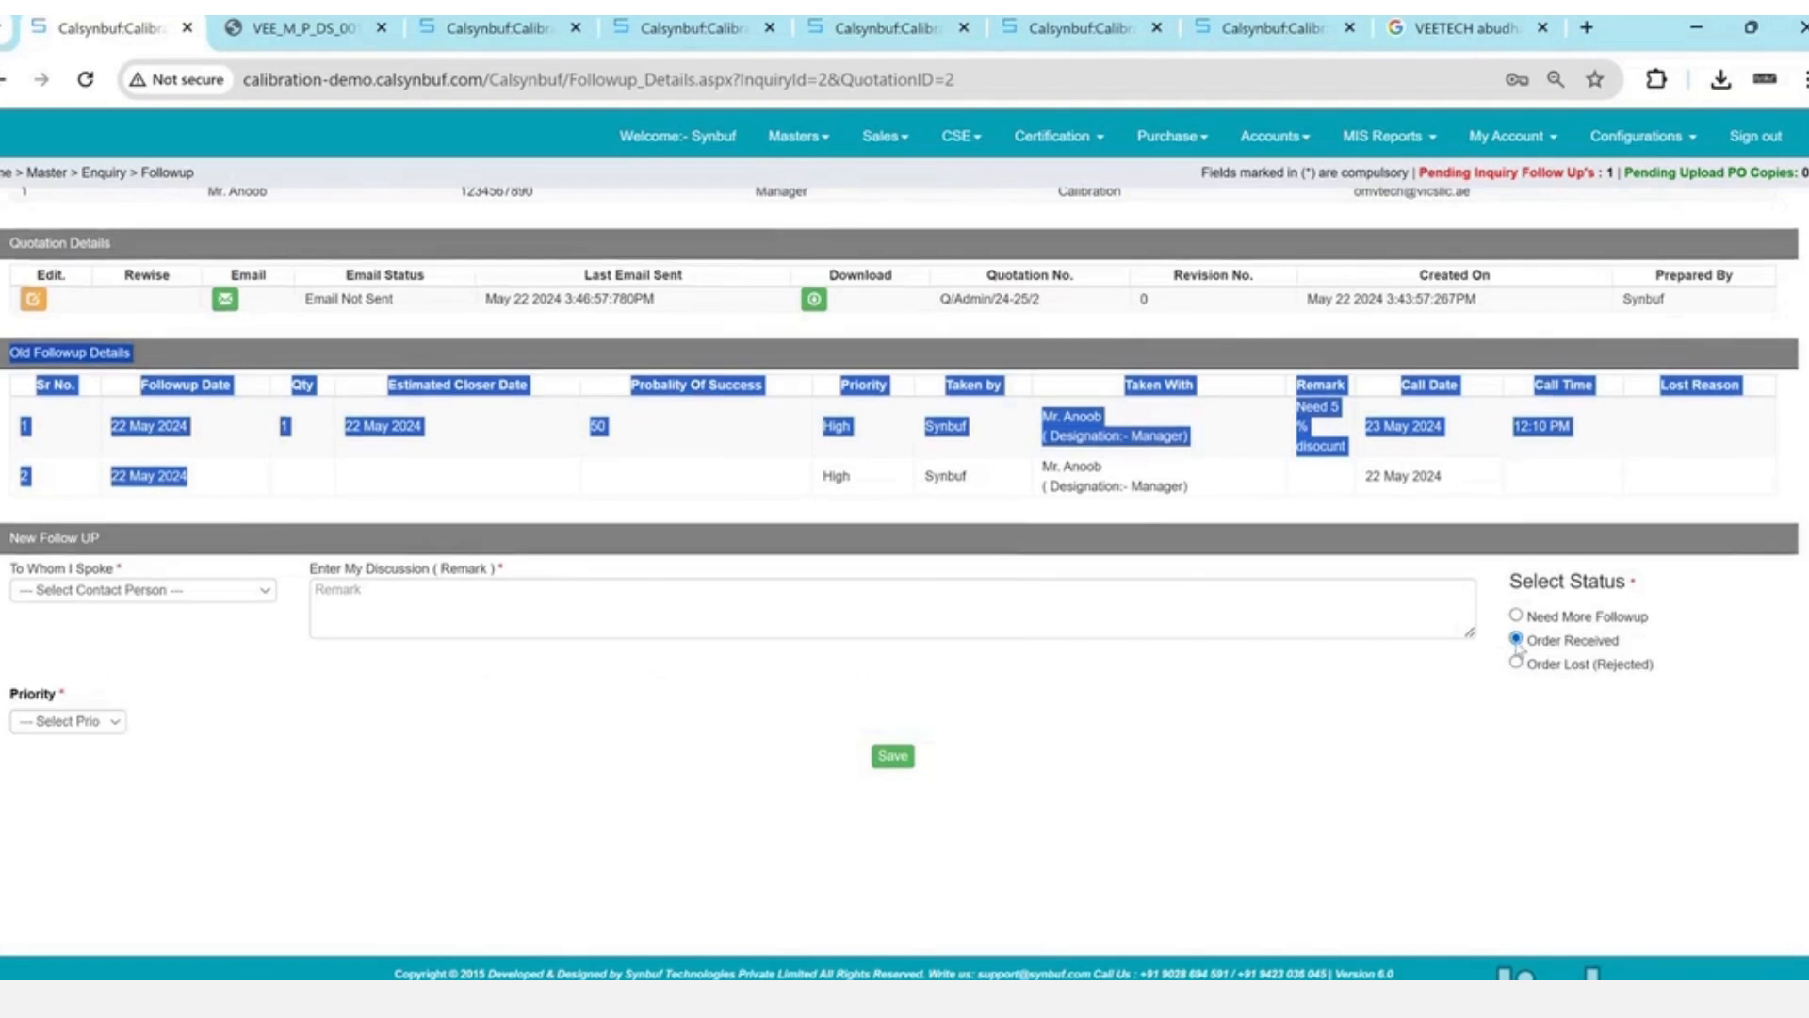
{"action": "left_click", "coordinate": [201, 594]}
{"action": "left_click", "coordinate": [203, 626]}
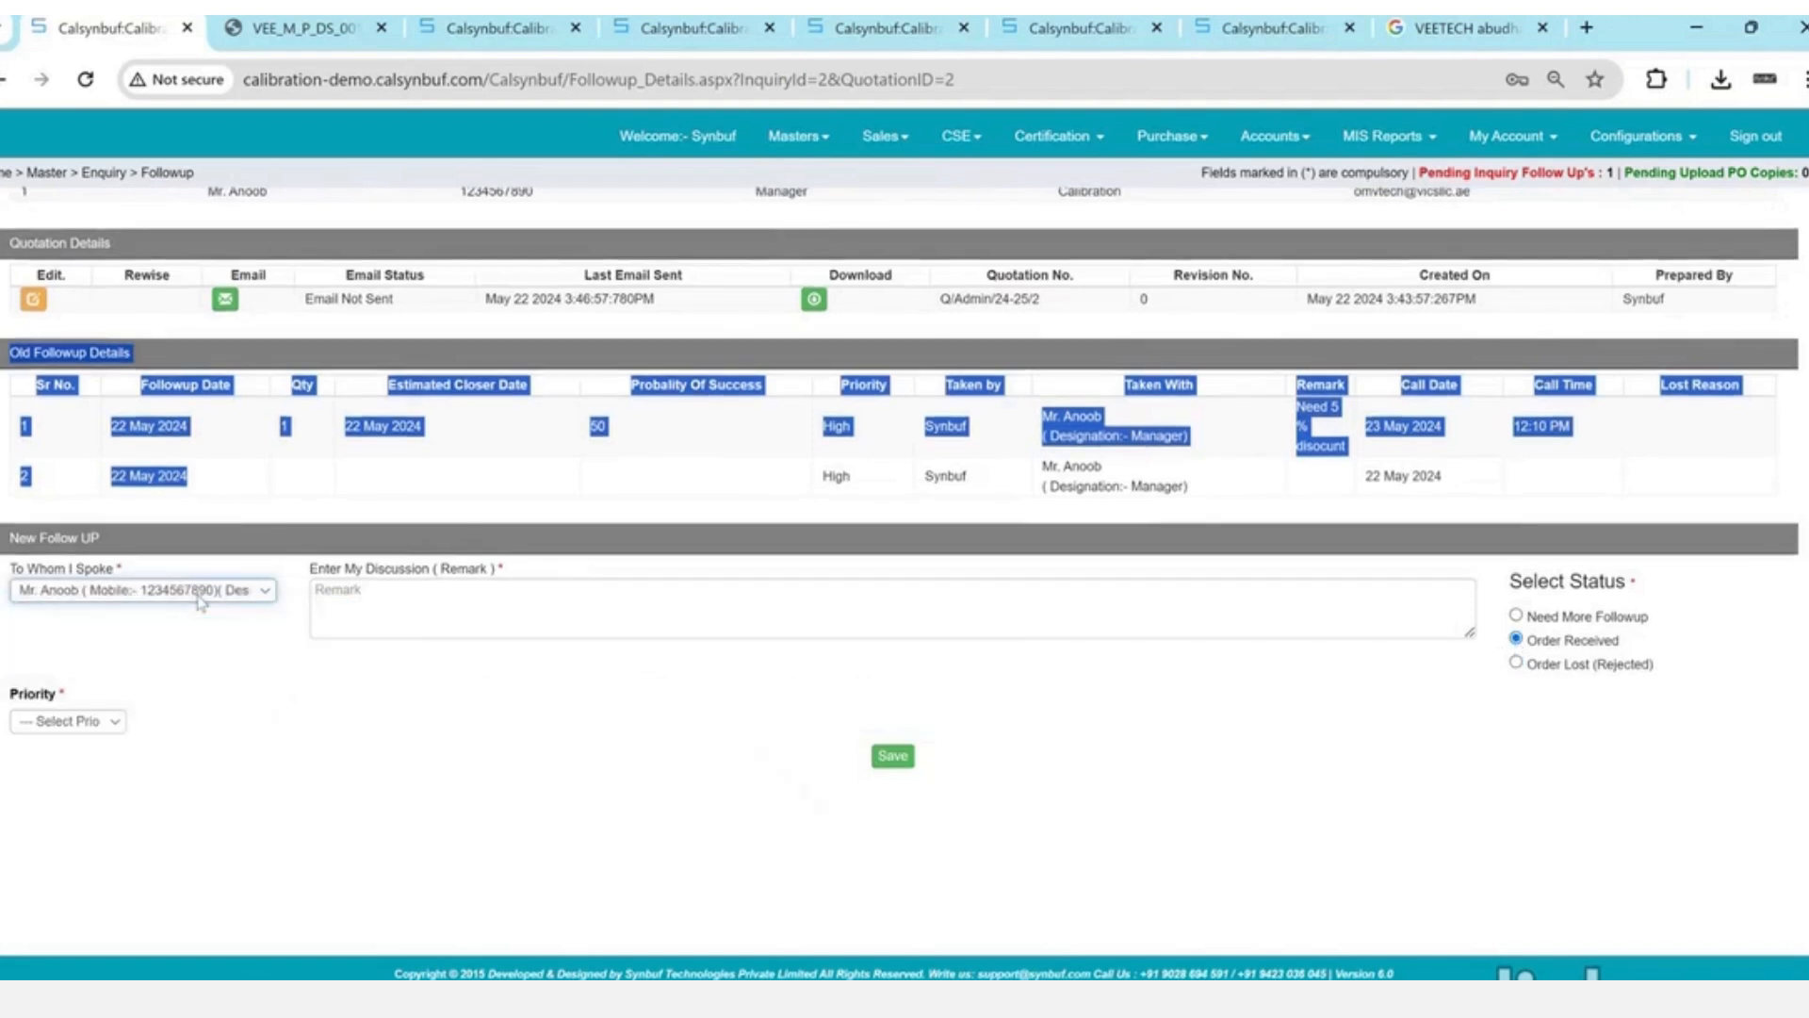
{"action": "key", "text": "Tab"}
{"action": "type", "text": "po"}
{"action": "type", "text": "ievedx"}
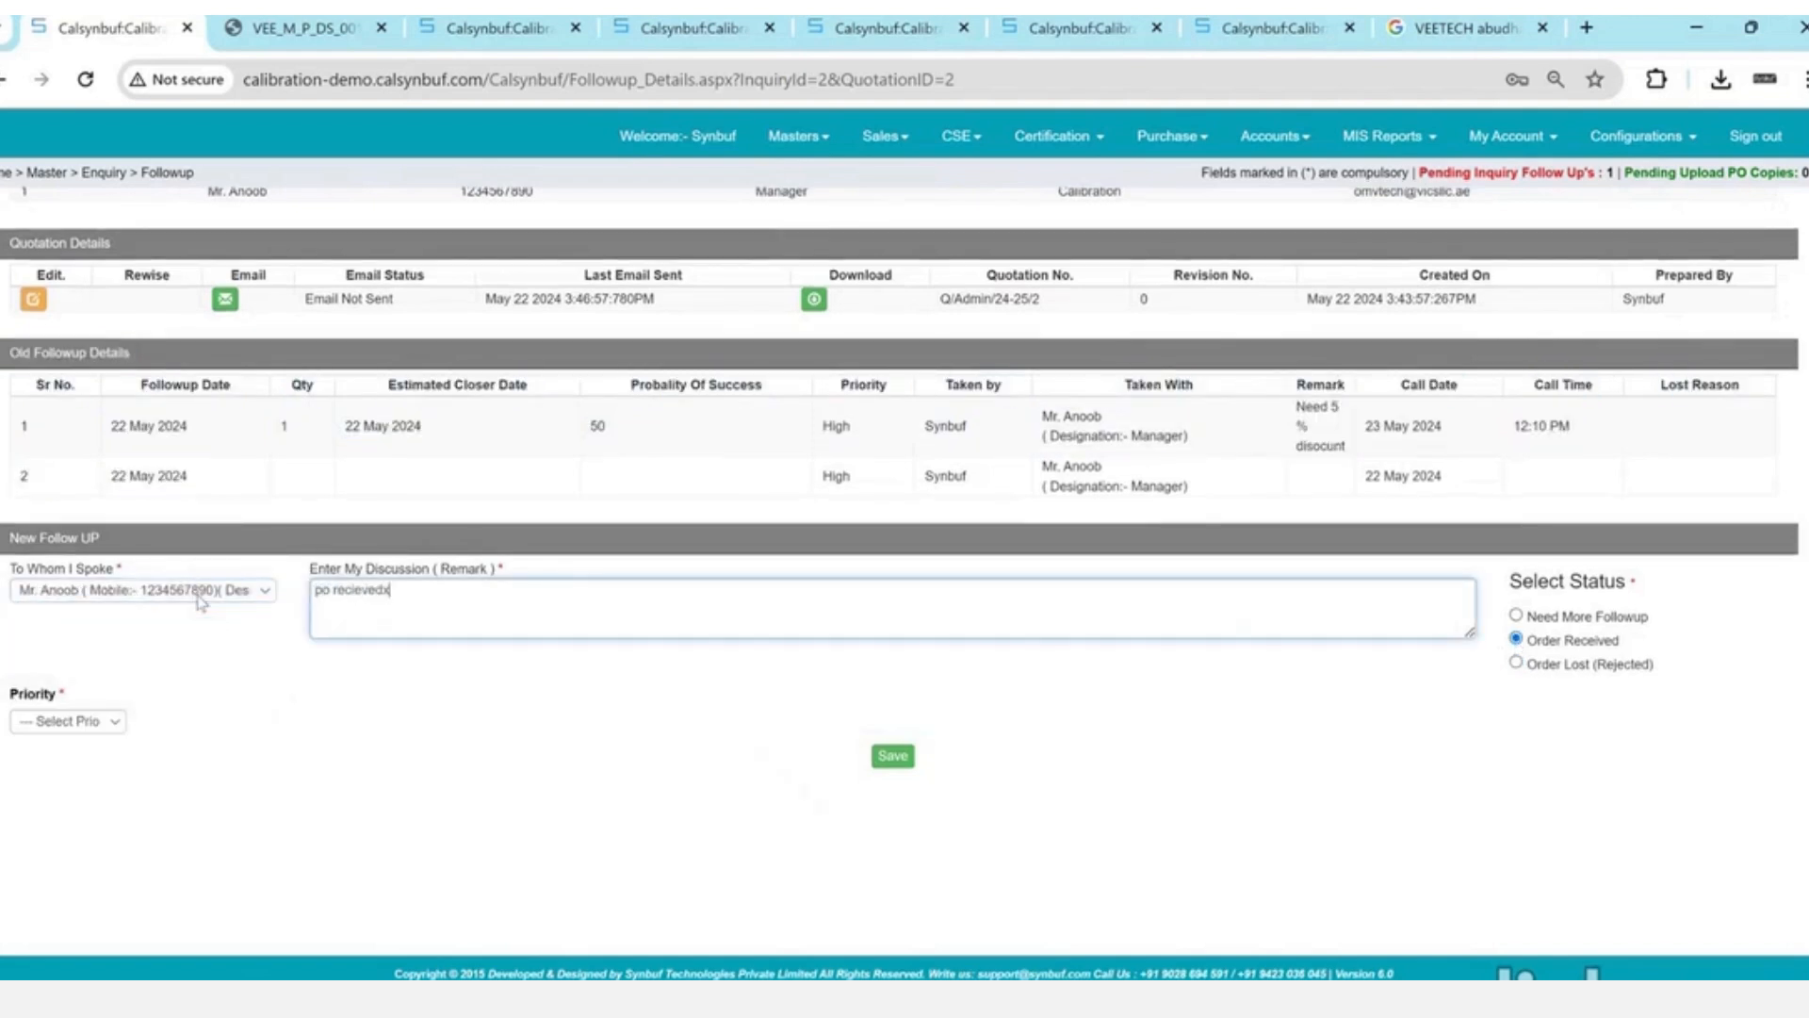
{"action": "key", "text": "Tab"}
- Set the follow-up priority to High, save it and accept the status-updated alert
{"action": "key", "text": "Down"}
{"action": "key", "text": "Up"}
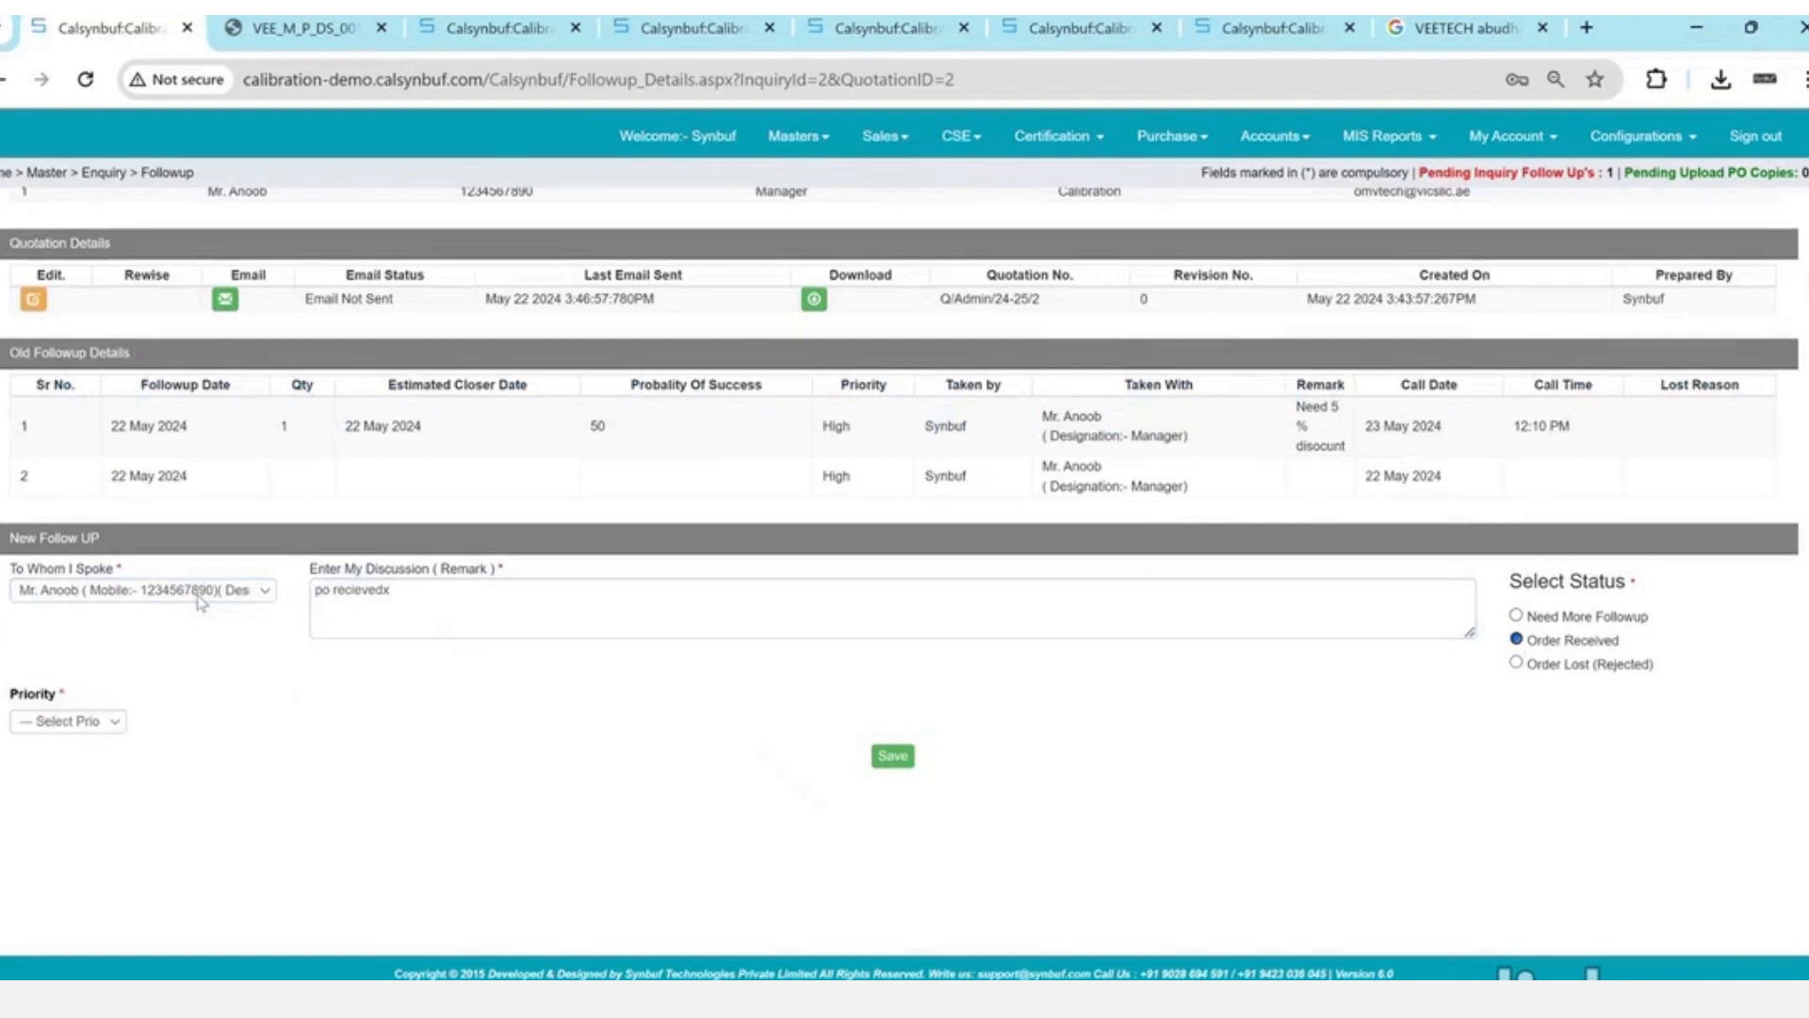
{"action": "left_click", "coordinate": [70, 731]}
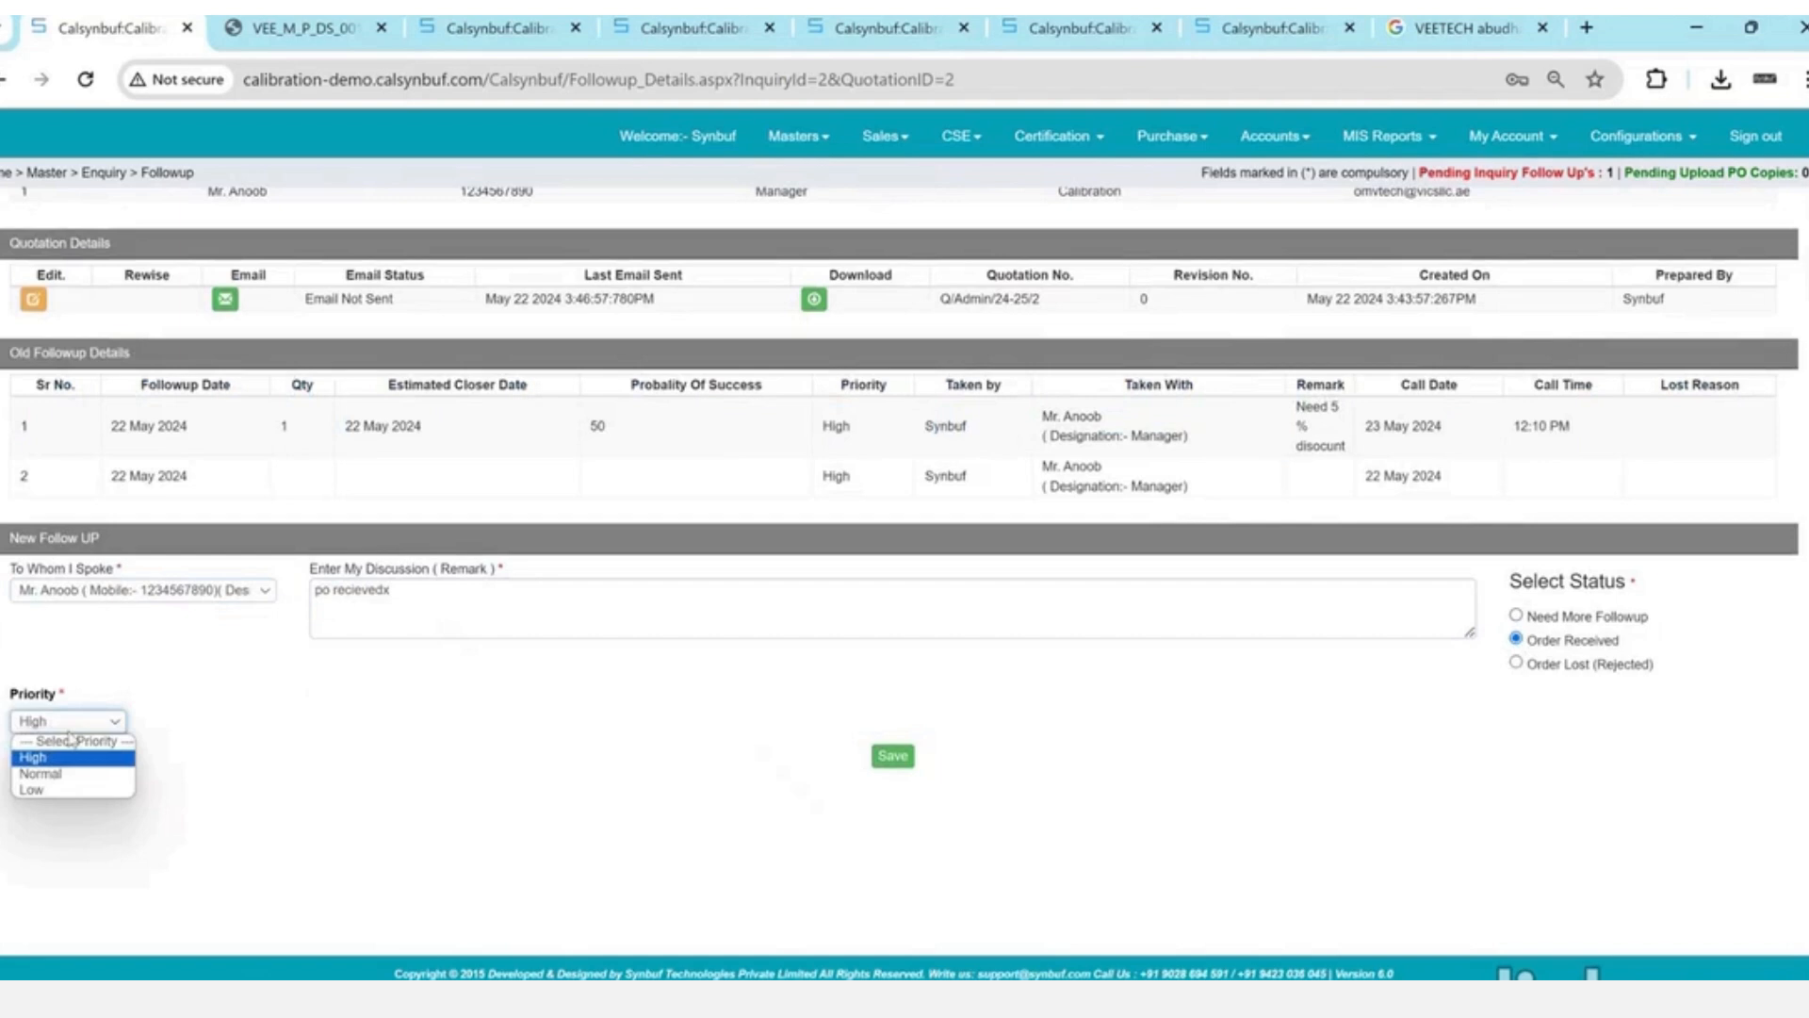
{"action": "left_click", "coordinate": [72, 740]}
{"action": "left_click", "coordinate": [891, 757]}
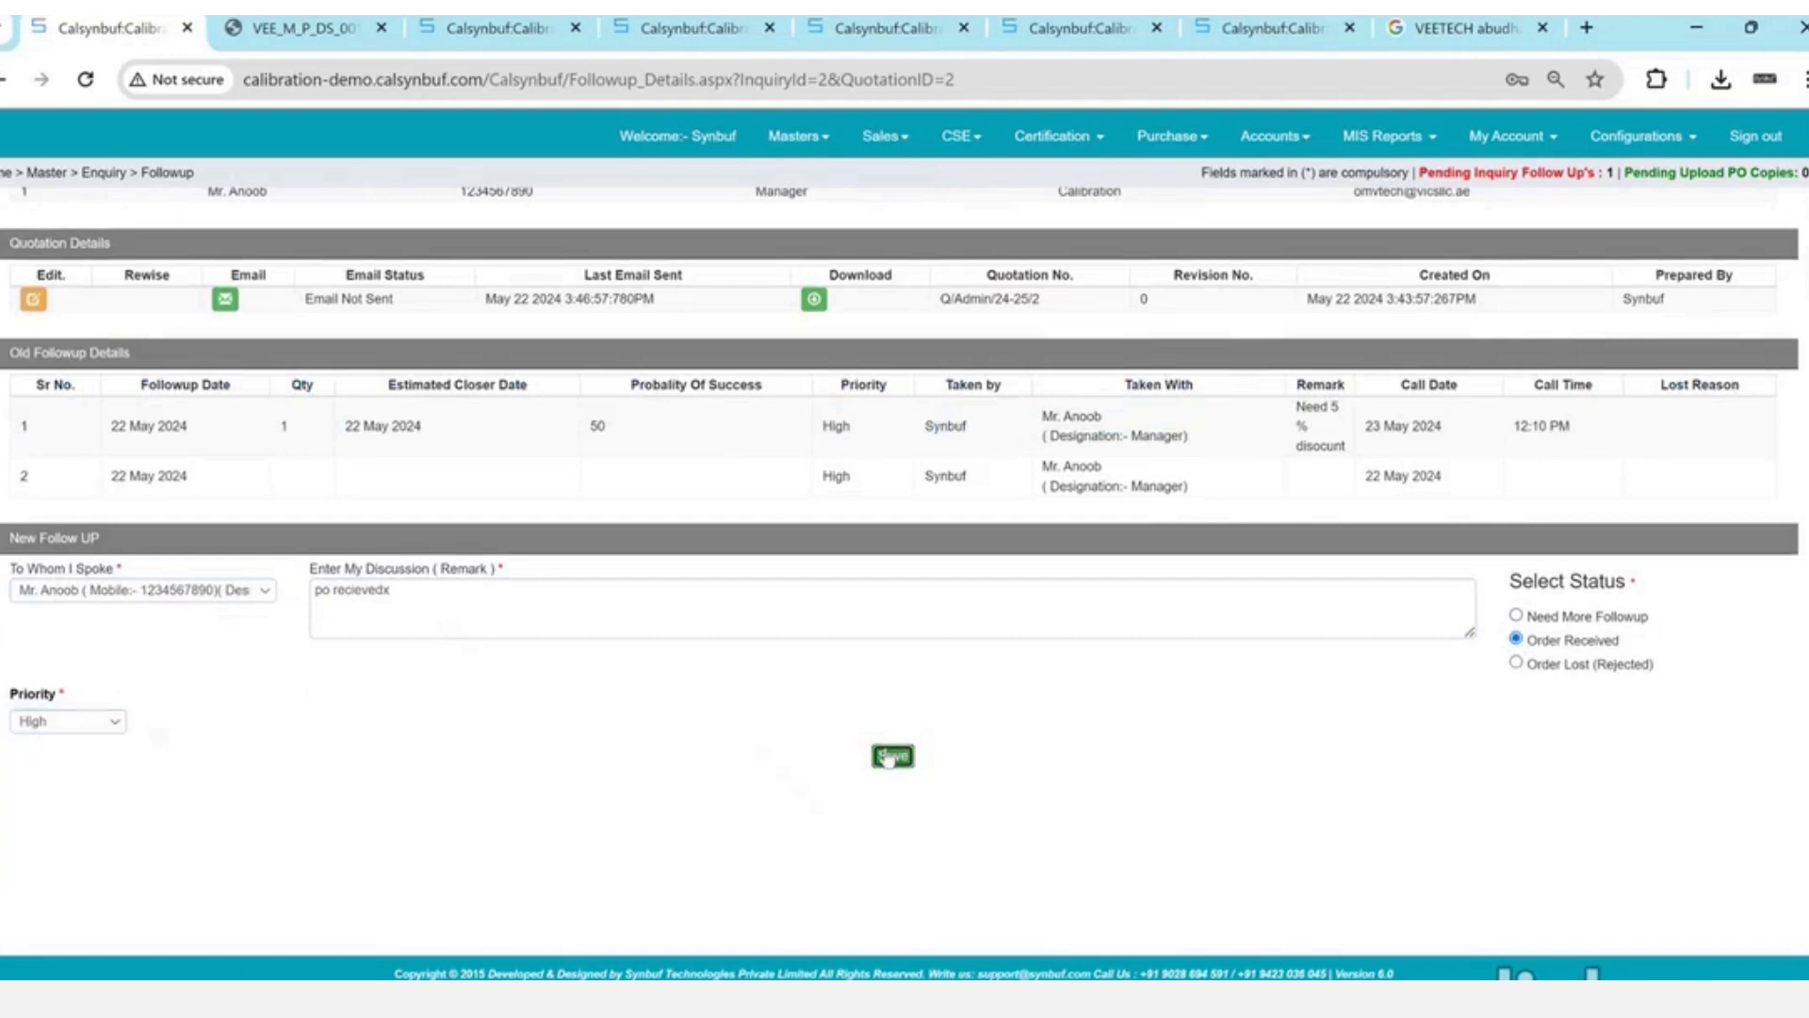
{"action": "key", "text": "Return"}
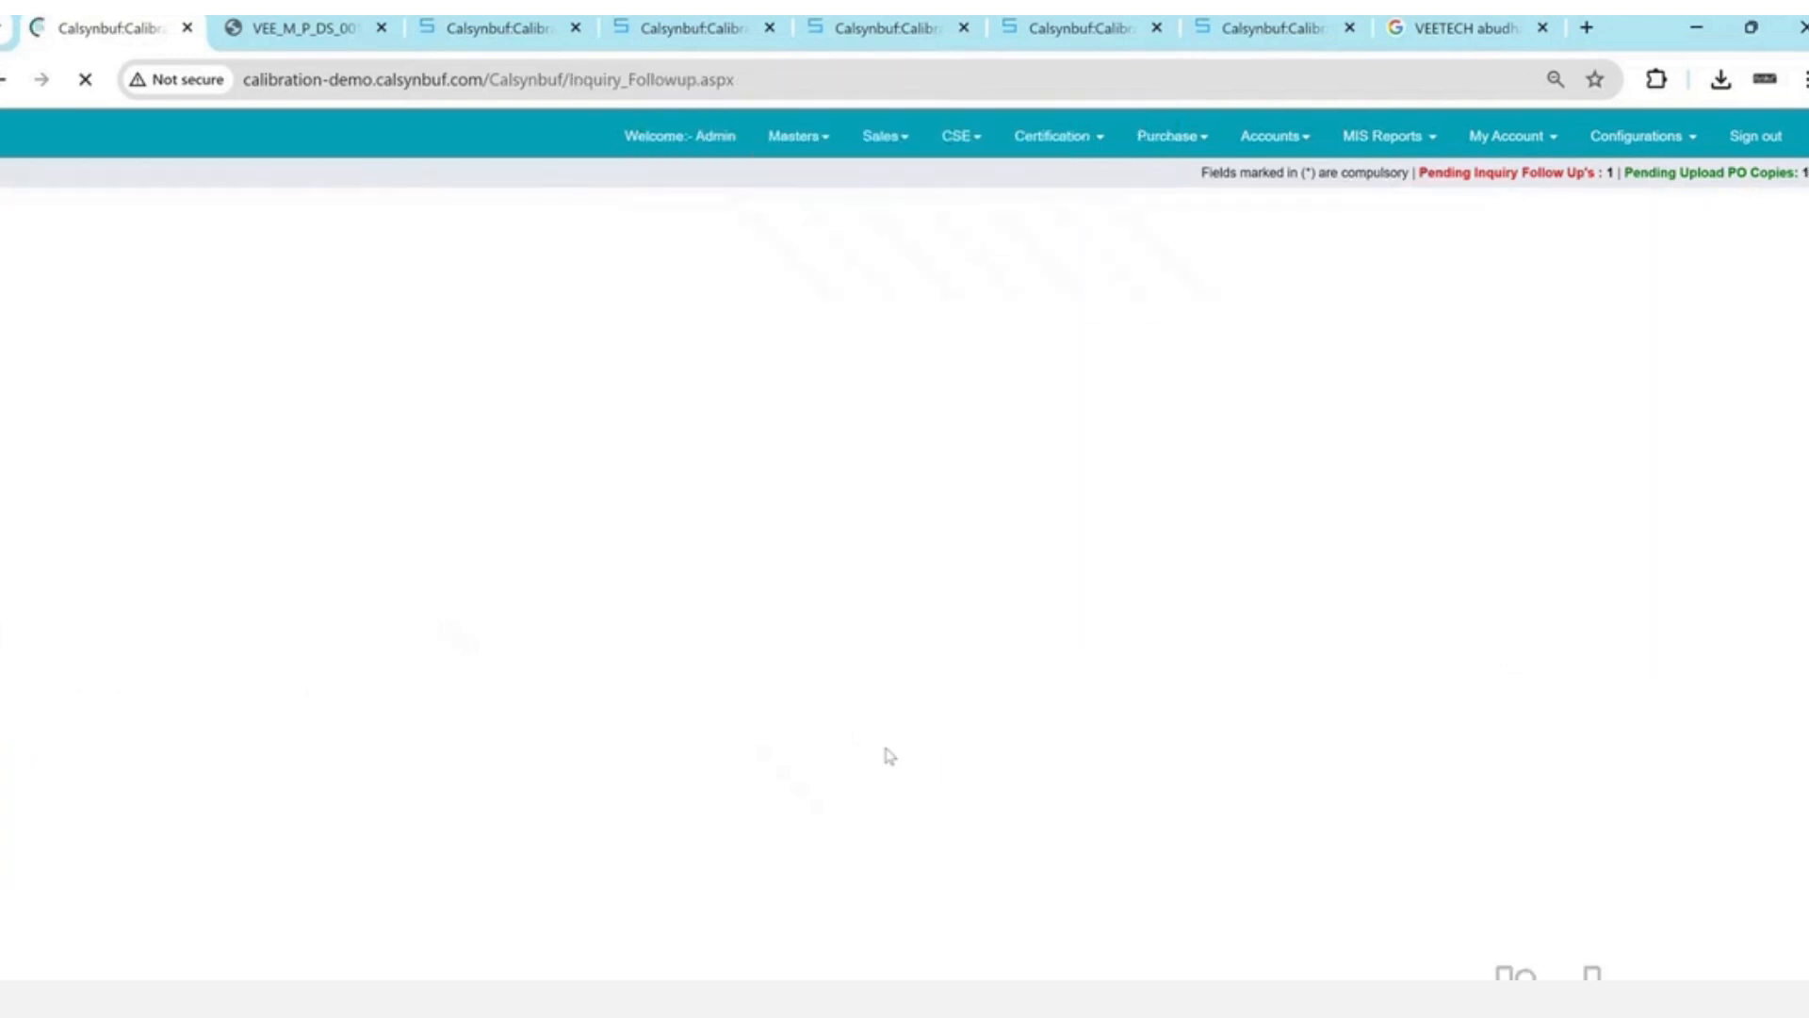
- Go to Sales > Accepted Orders and find ENQ/24-25/2 awaiting its PO copy
{"action": "left_click", "coordinate": [886, 137]}
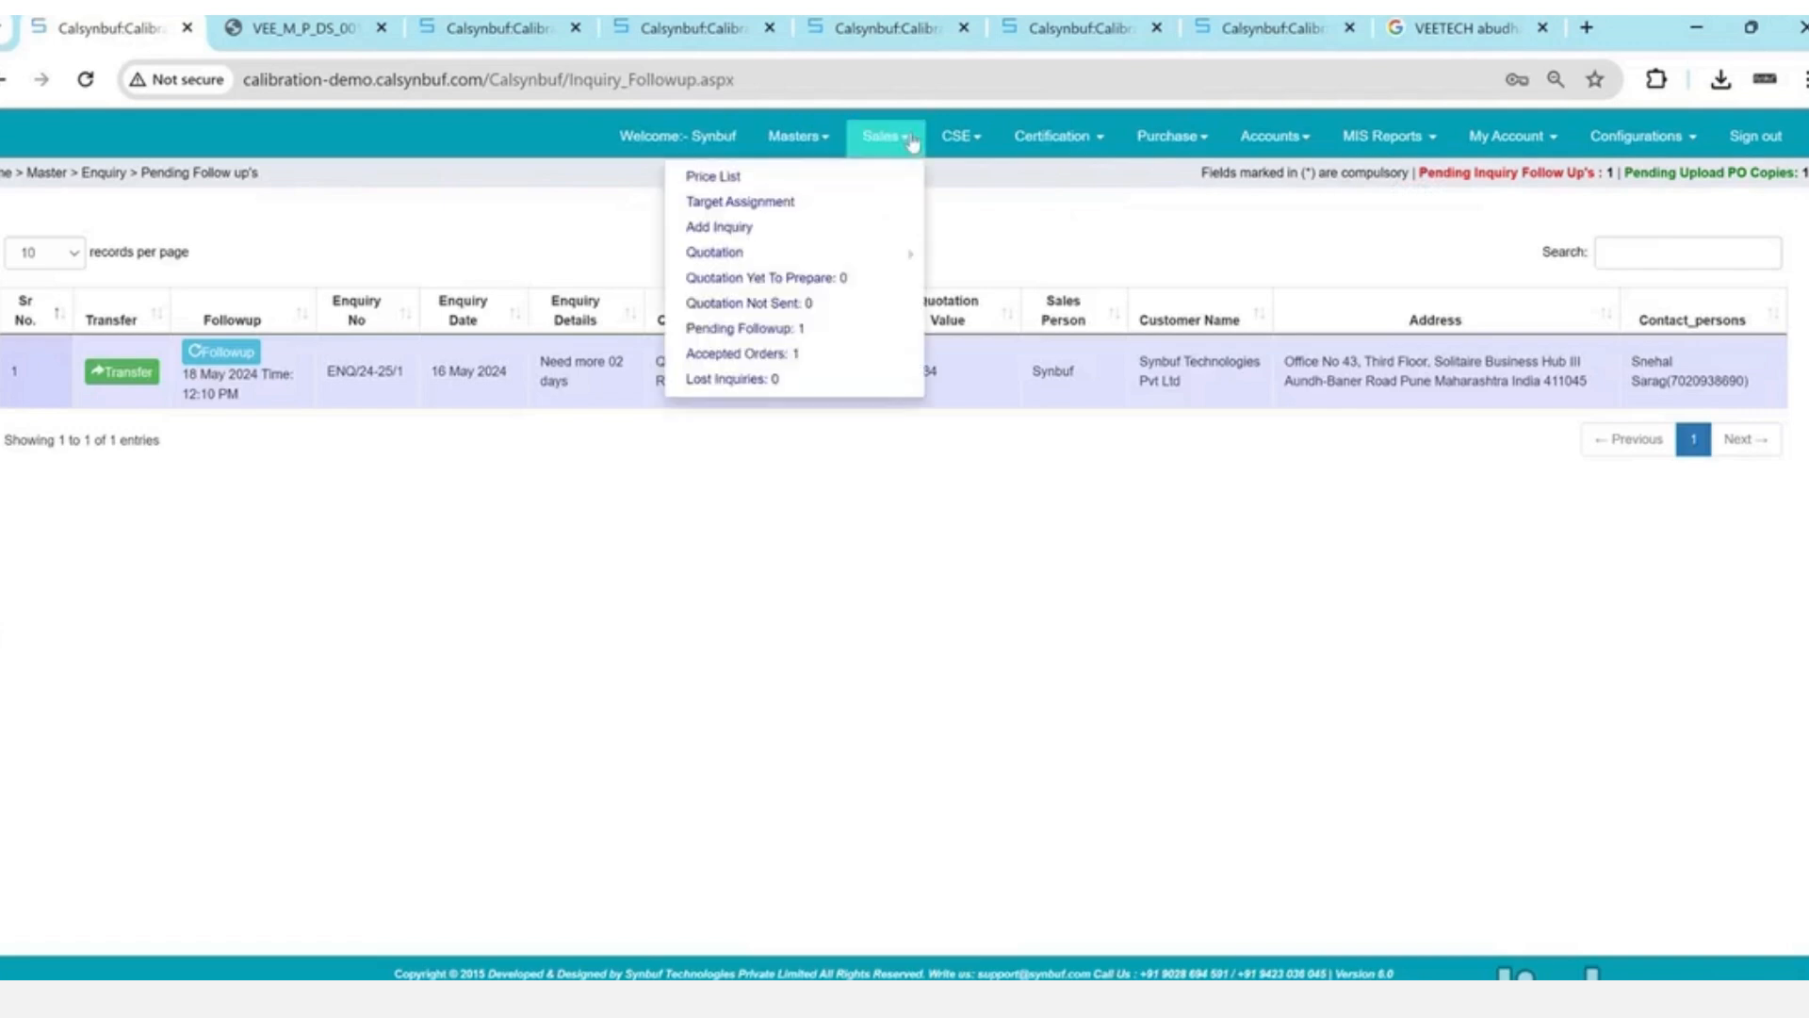
{"action": "left_click", "coordinate": [774, 352]}
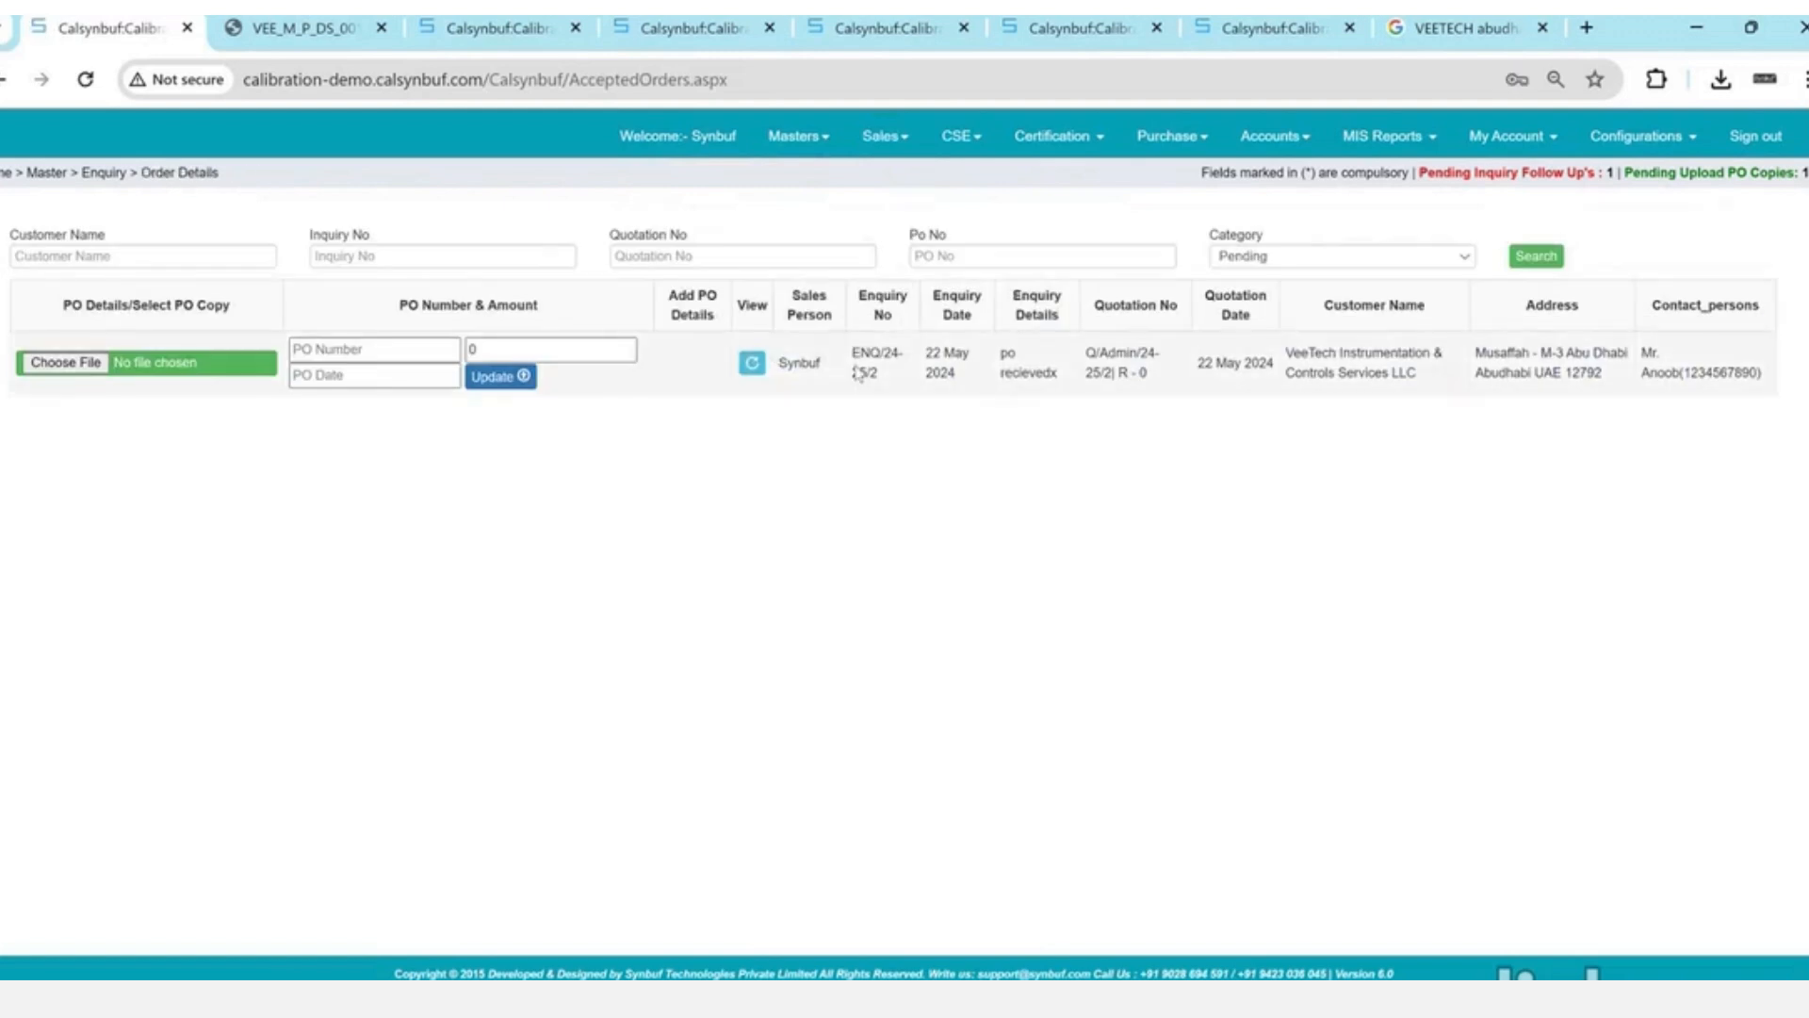
{"action": "double_click", "coordinate": [858, 373]}
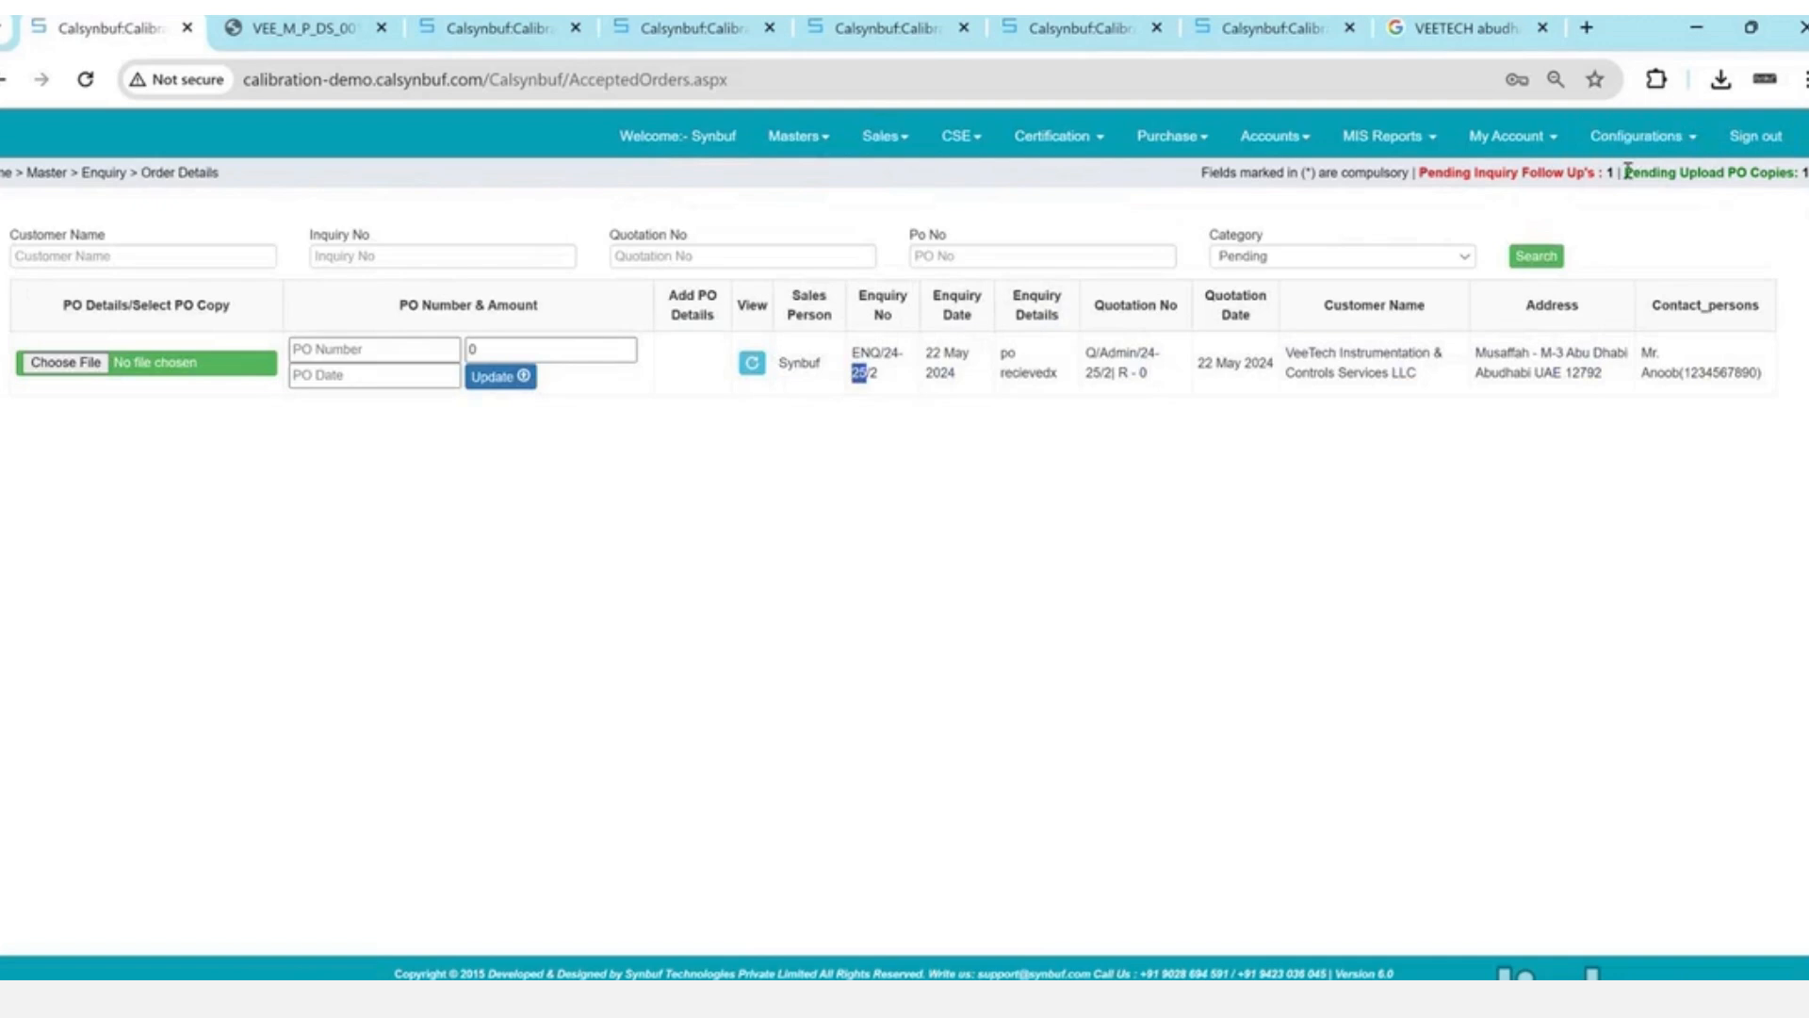
{"action": "left_click_drag", "start_coordinate": [1628, 171], "coordinate": [1805, 173]}
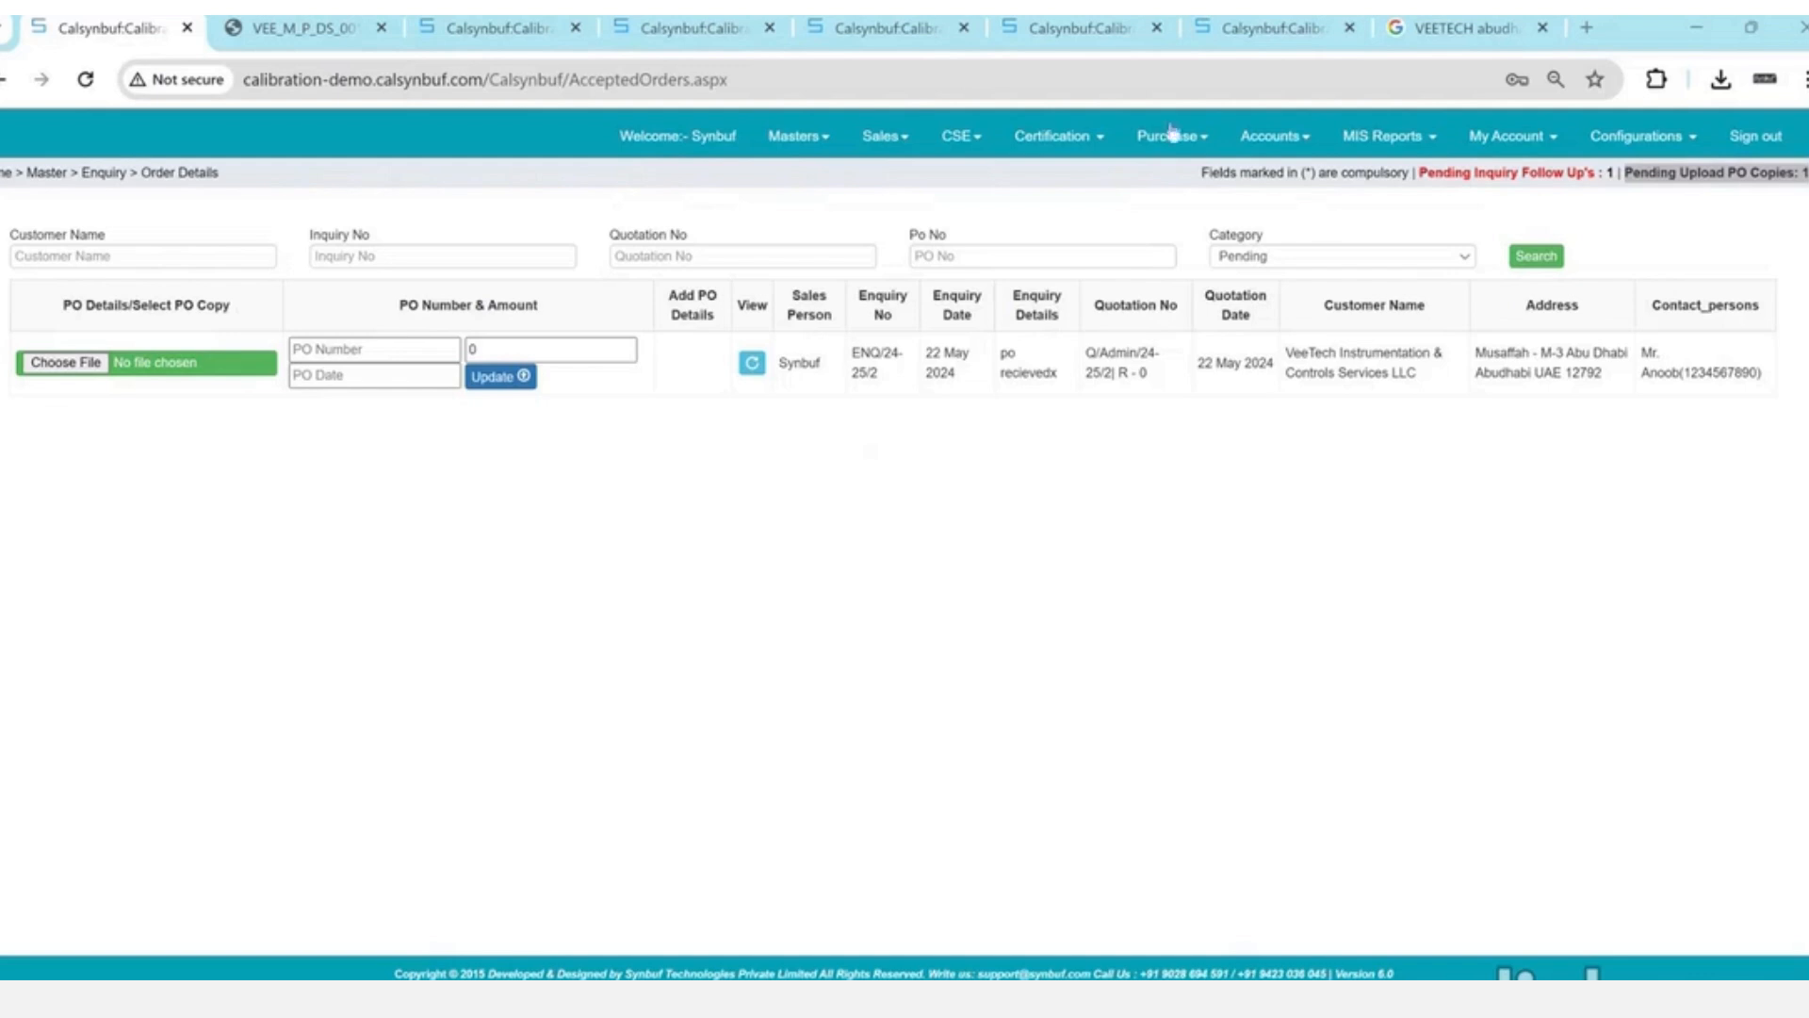
{"action": "left_click", "coordinate": [73, 364]}
- Attach VEE_M_P_DS_001.pdf with the PO number, amount 500 and date 05/22/2024, then save
{"action": "double_click", "coordinate": [338, 224]}
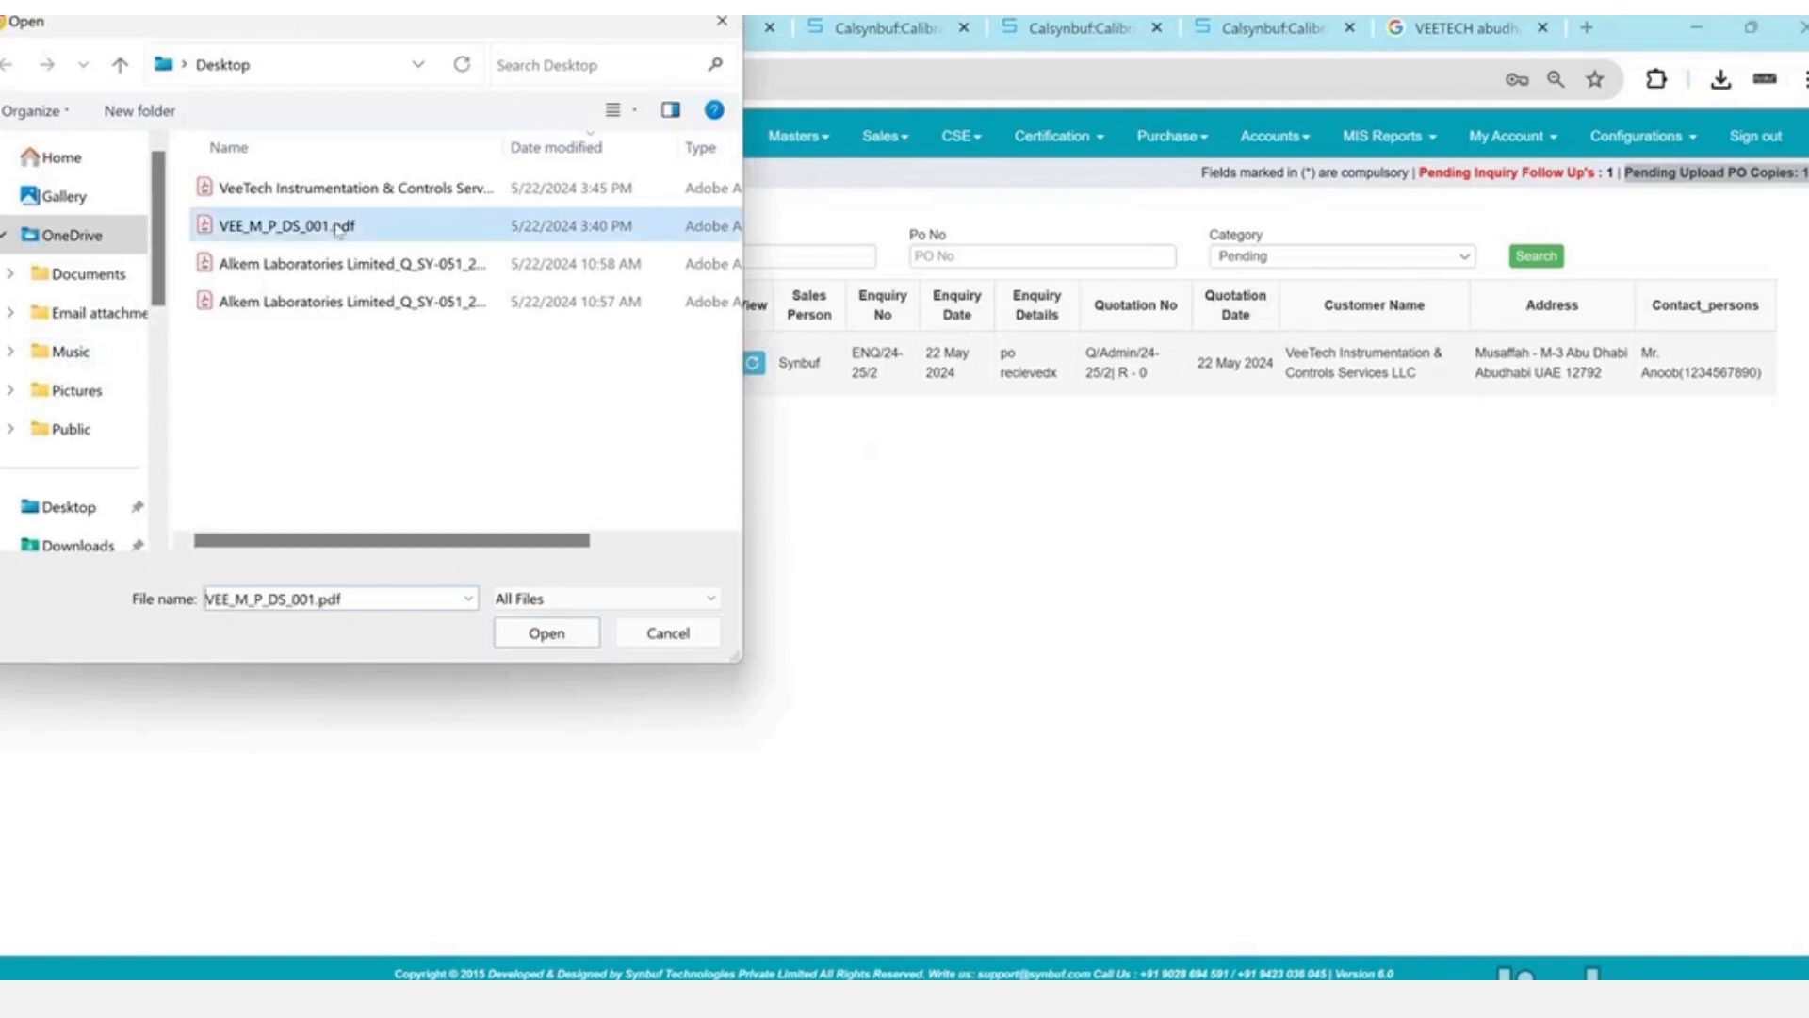
{"action": "left_click", "coordinate": [359, 349]}
{"action": "type", "text": "58965"}
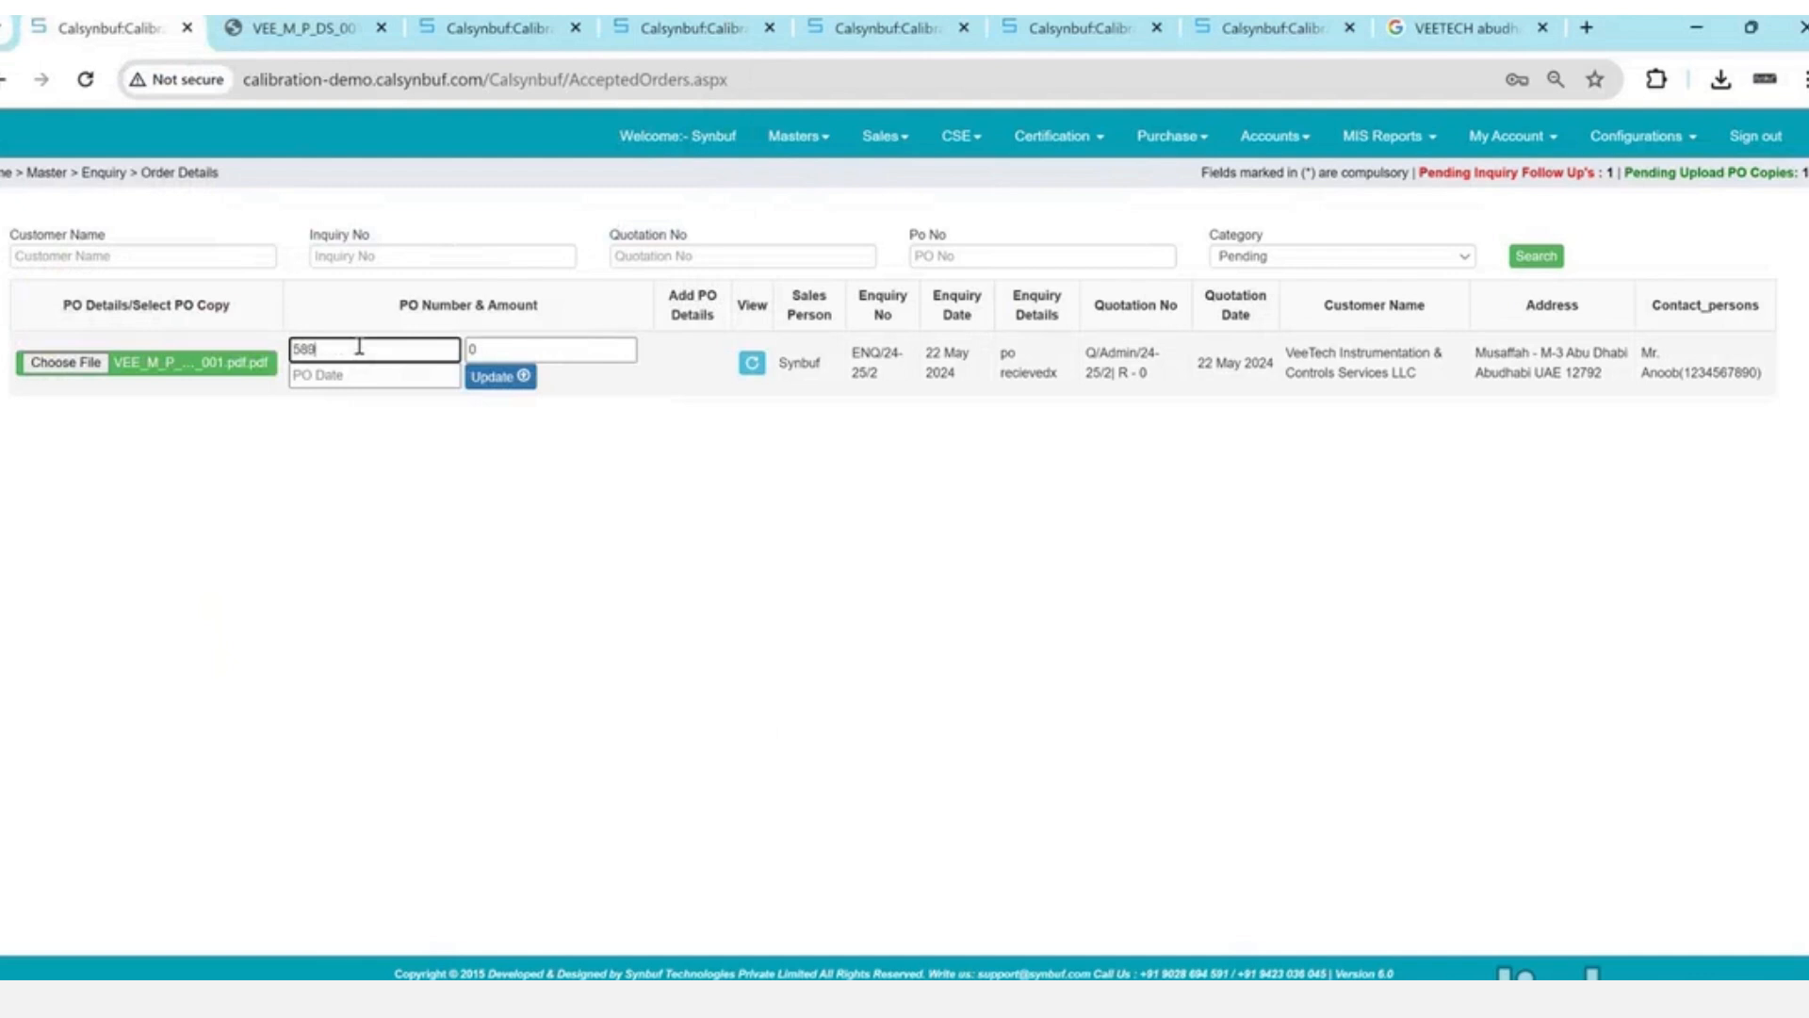
{"action": "key", "text": "Tab"}
{"action": "type", "text": "500"}
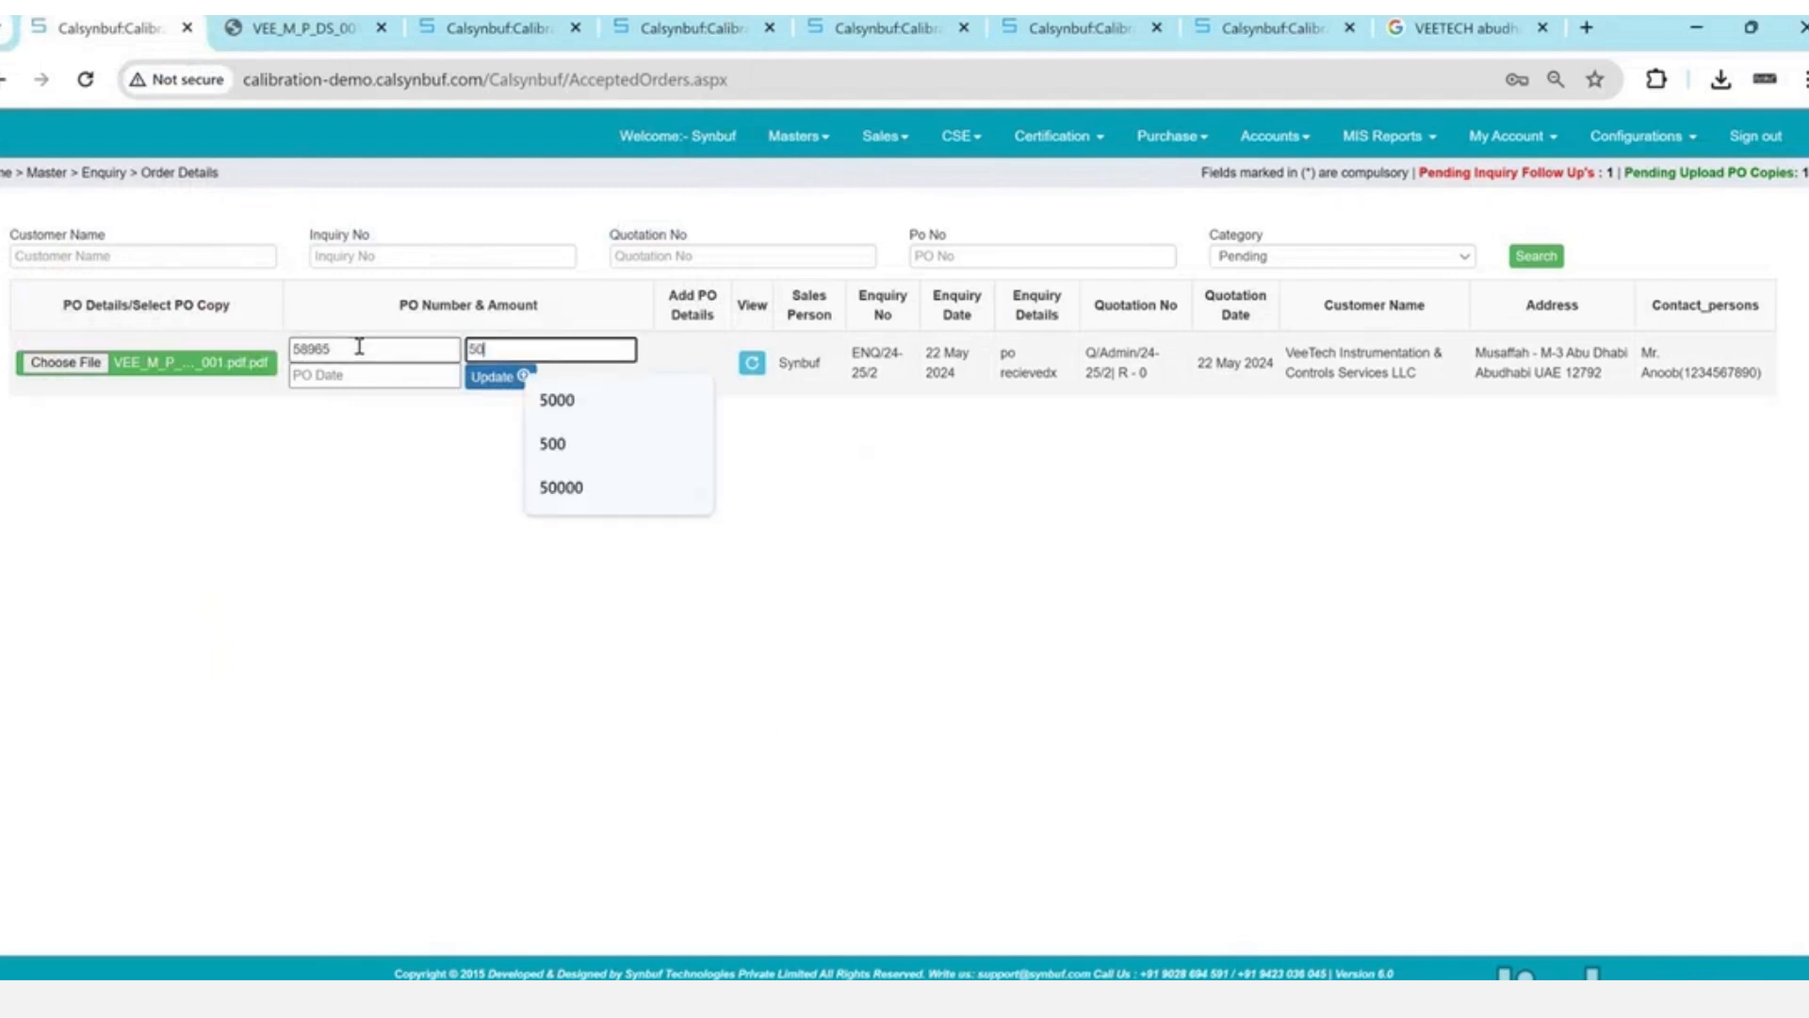
{"action": "key", "text": "Tab"}
{"action": "key", "text": "Return"}
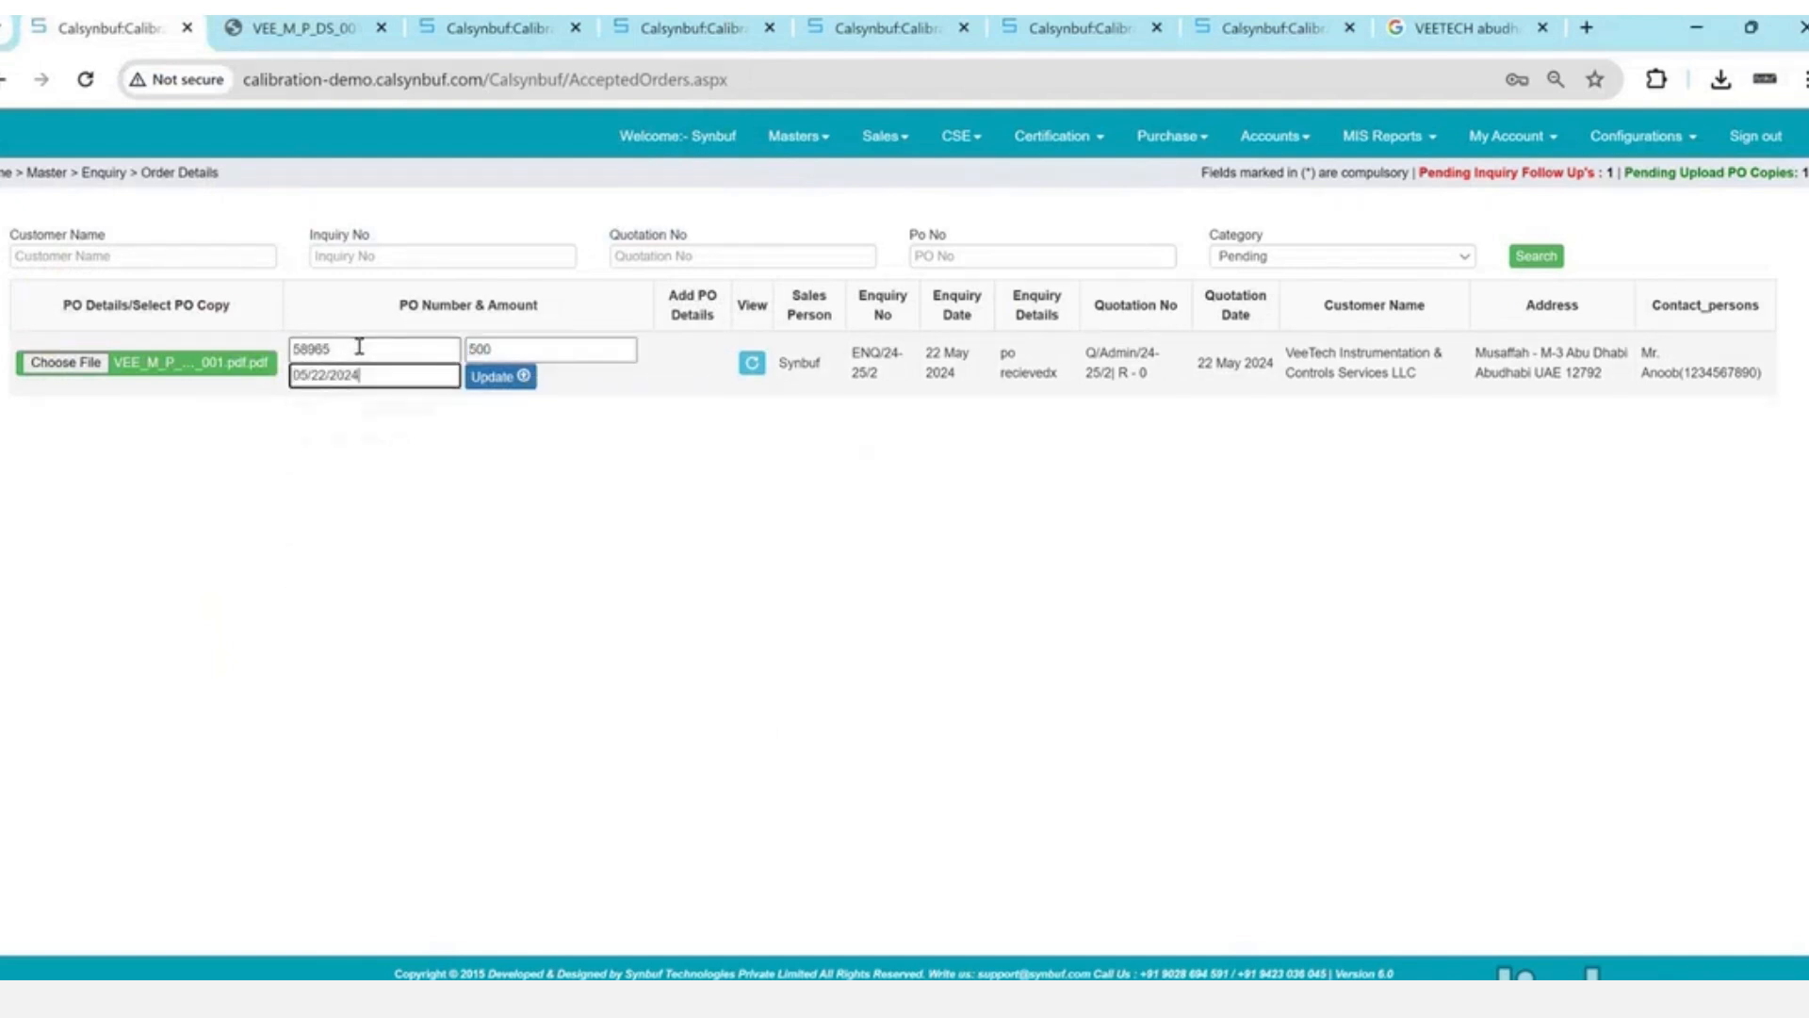
{"action": "left_click", "coordinate": [500, 377]}
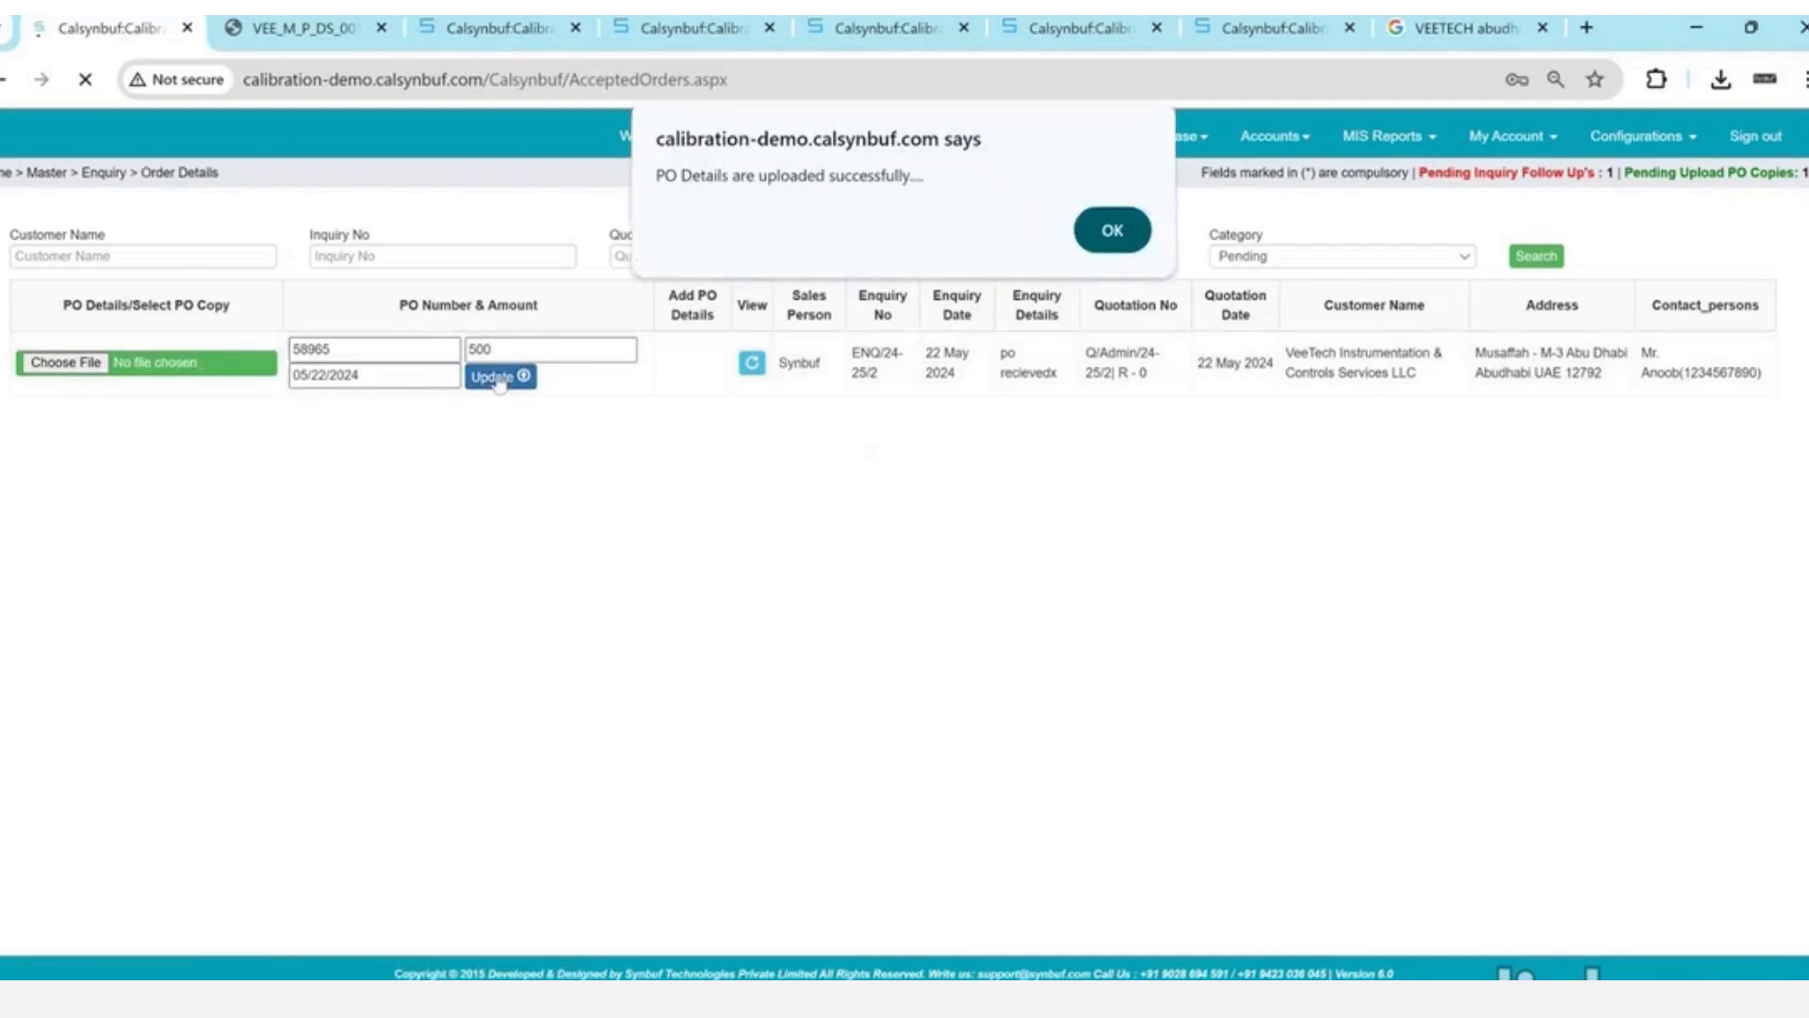
{"action": "key", "text": "Return"}
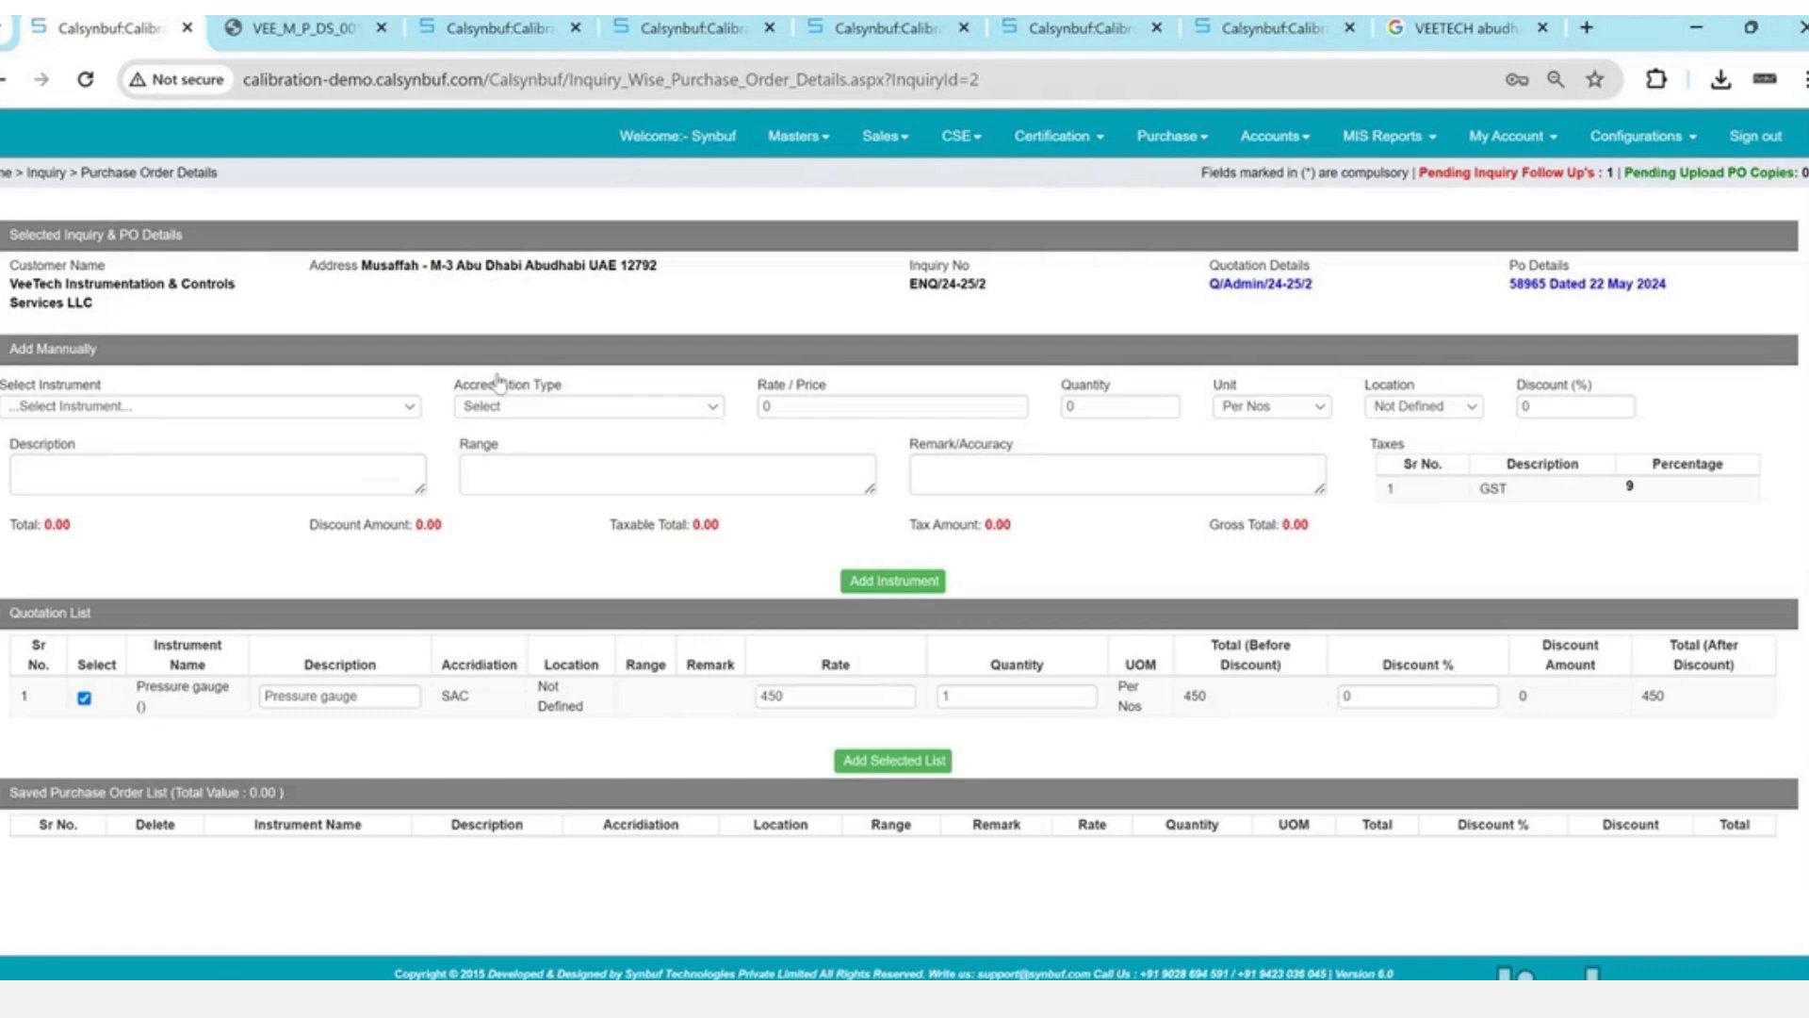
- Add the ticked SAC pressure gauge quotation line to the purchase order, totalling AED 450
{"action": "scroll", "coordinate": [498, 381], "scroll_direction": "down", "scroll_amount": 1}
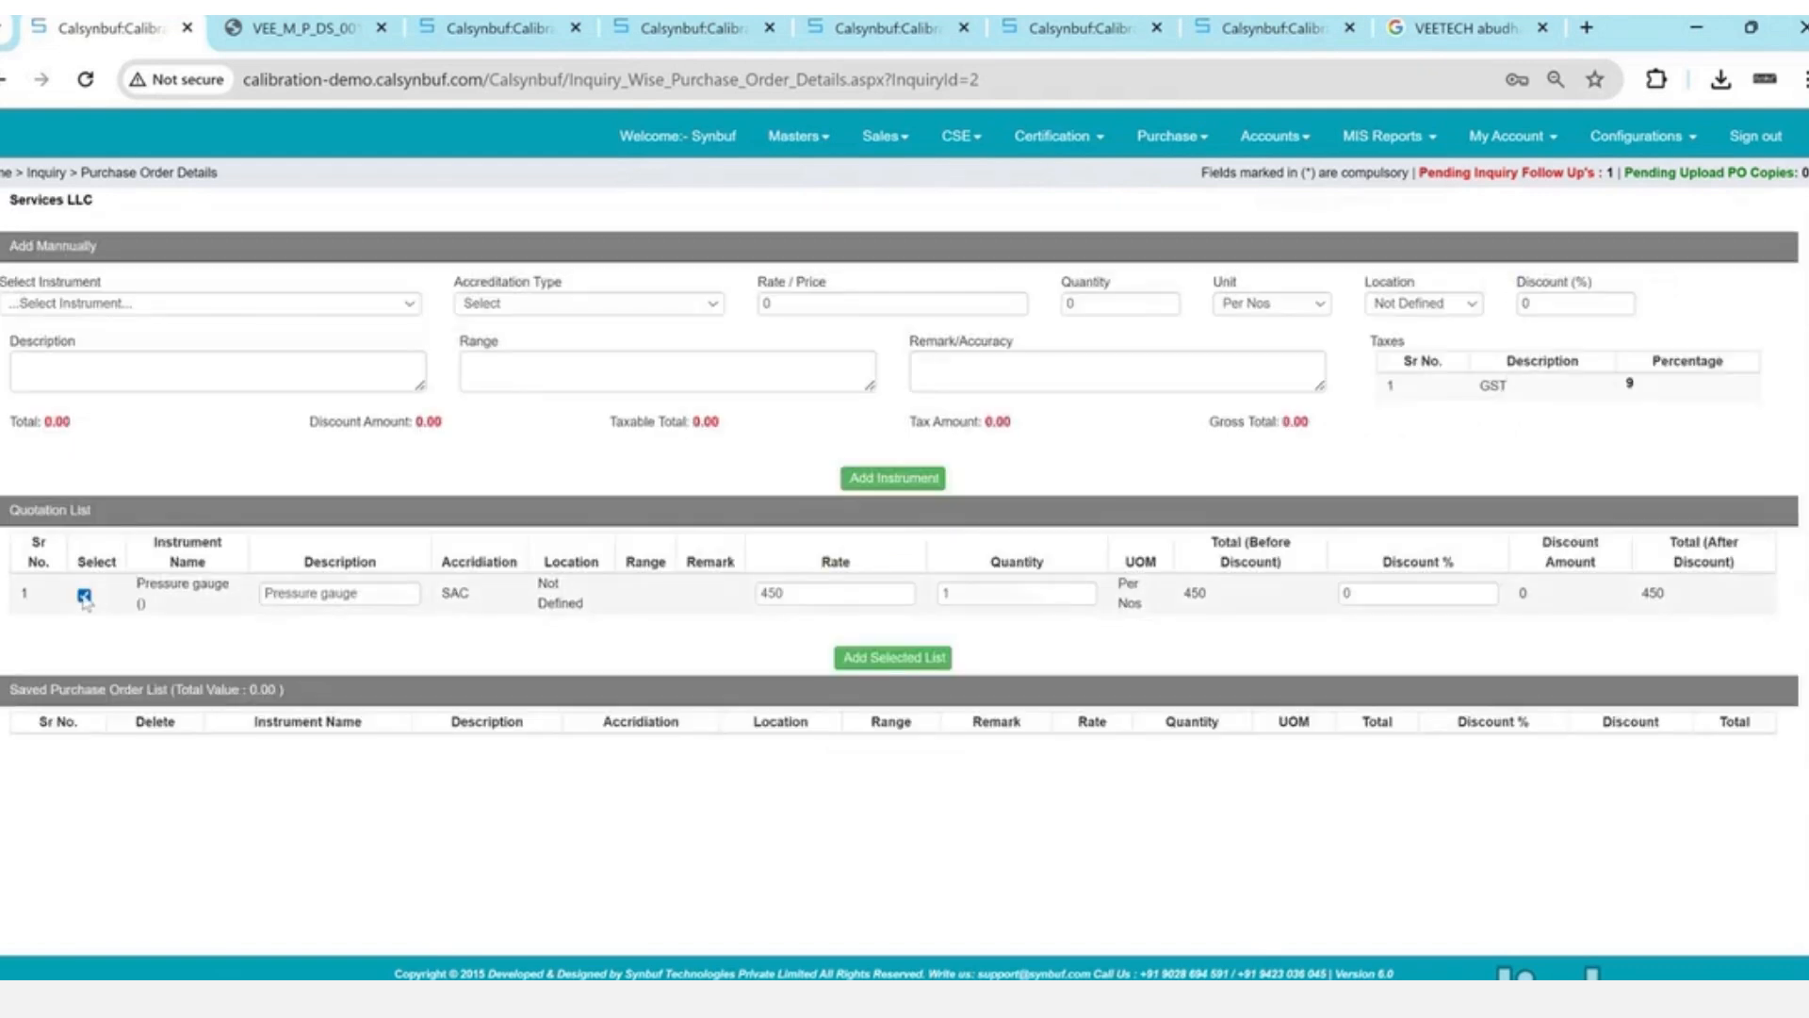
{"action": "left_click", "coordinate": [84, 596]}
{"action": "left_click", "coordinate": [84, 596]}
{"action": "left_click", "coordinate": [921, 663]}
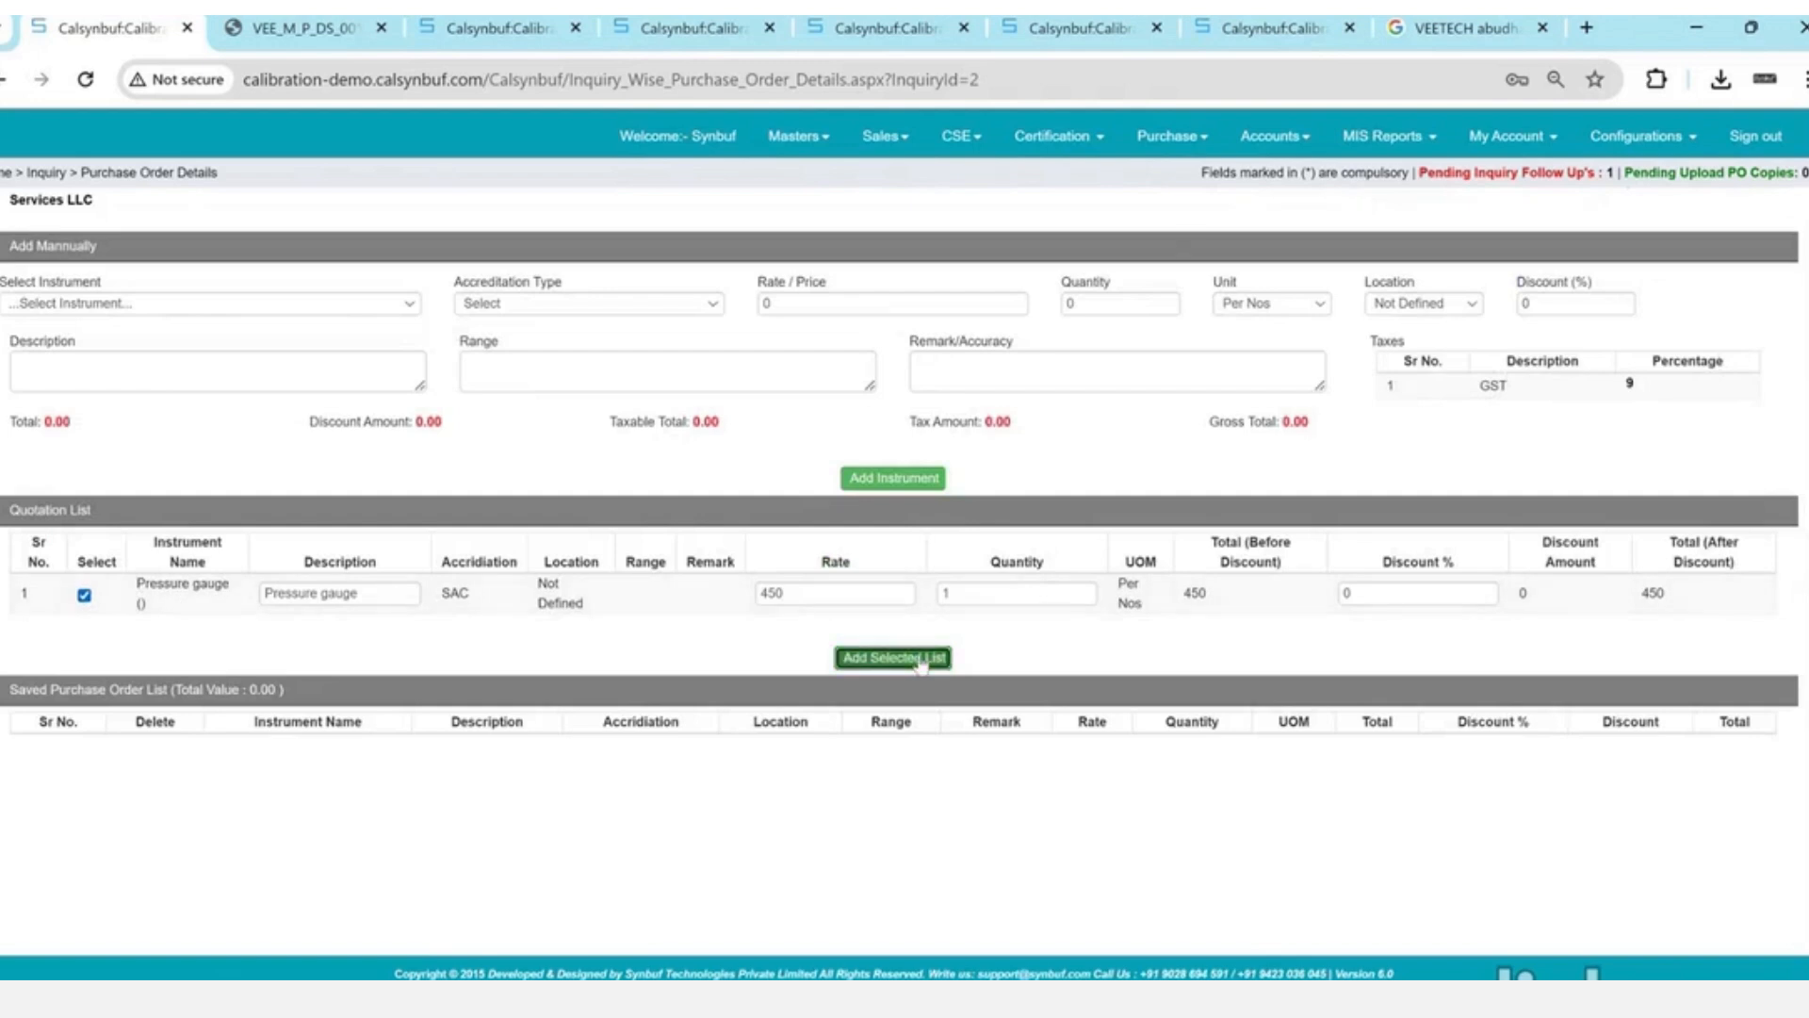
{"action": "key", "text": "Return"}
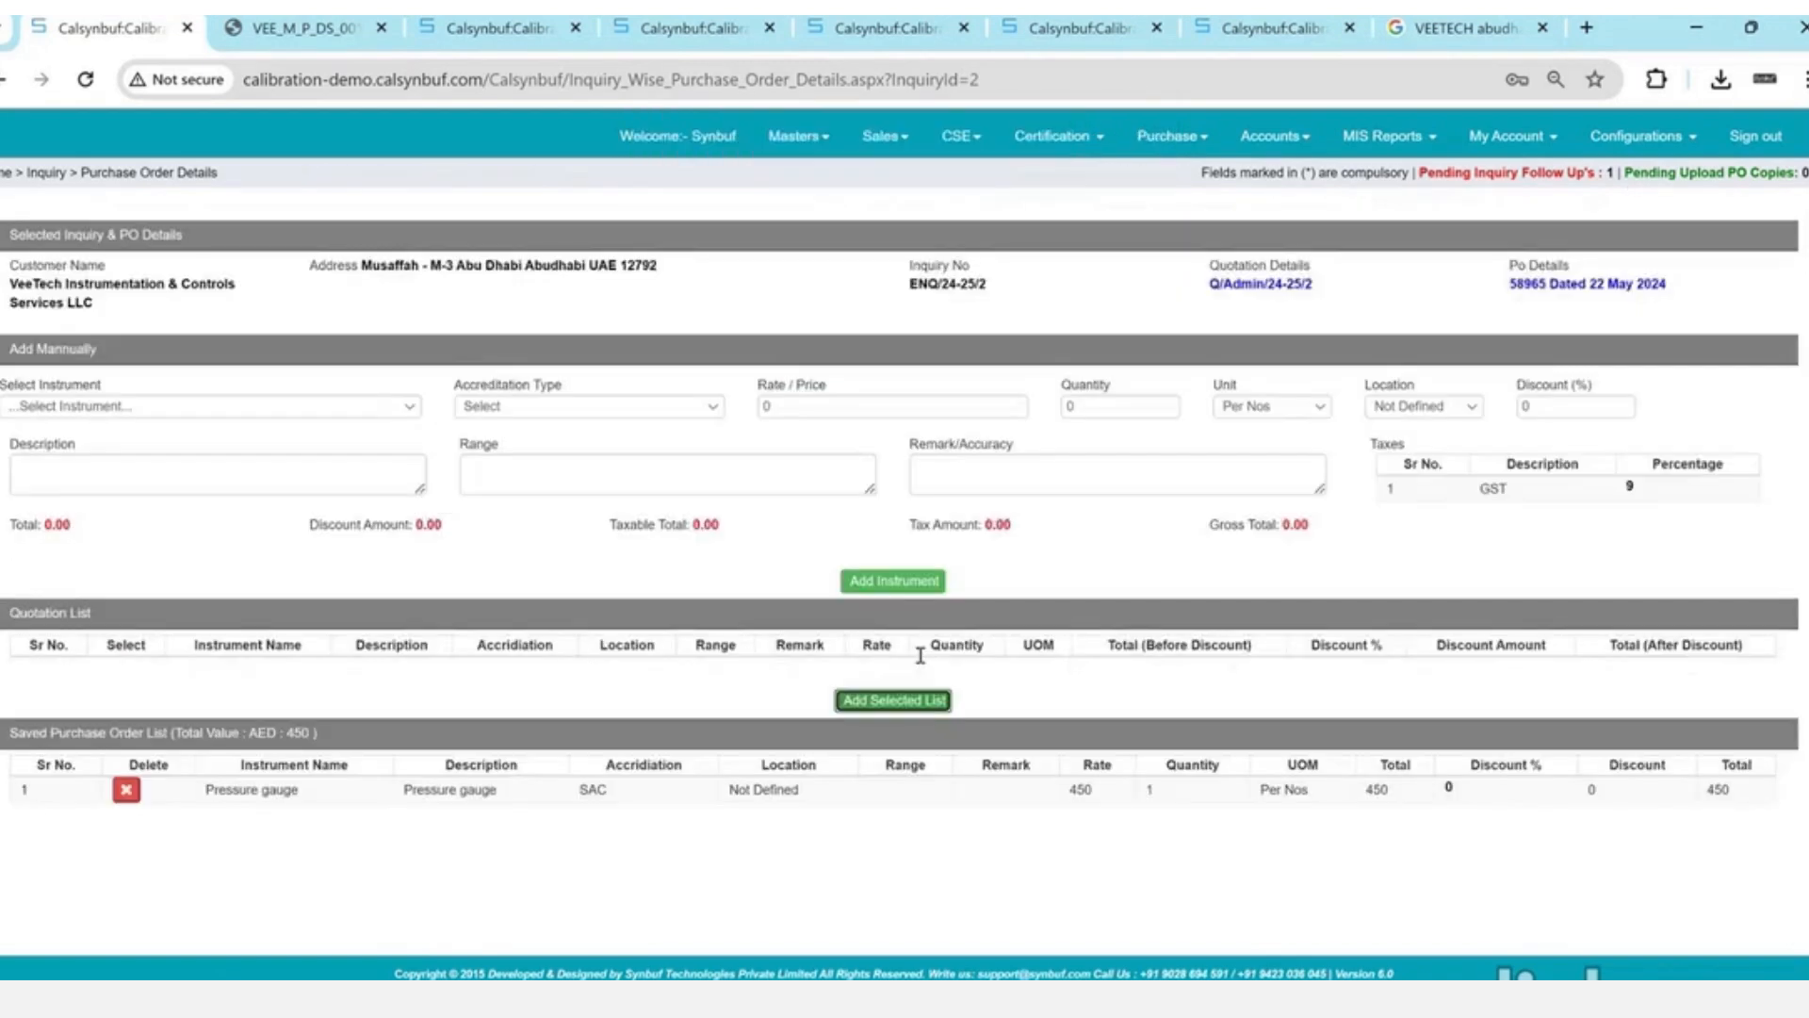
{"action": "left_click_drag", "start_coordinate": [37, 366], "coordinate": [136, 366]}
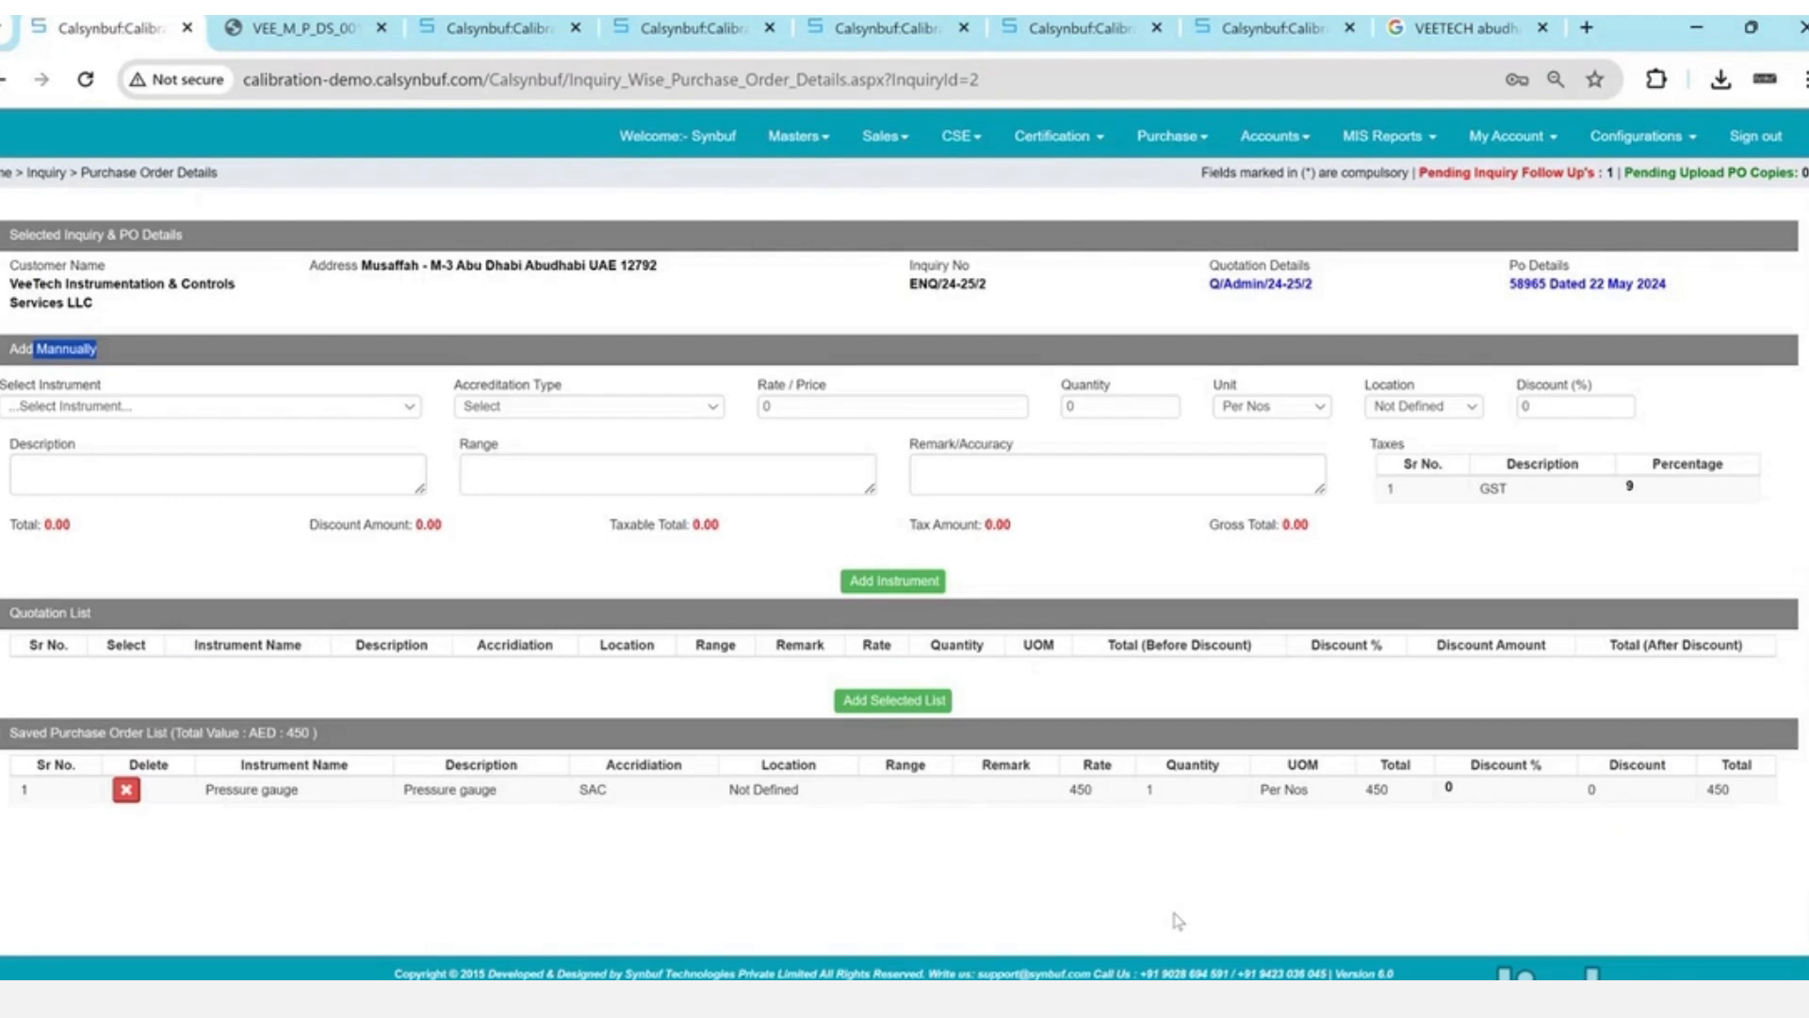
- Start a new job in Job Management with division Calibration and location Unit-1
{"action": "left_click", "coordinate": [1050, 138]}
{"action": "left_click", "coordinate": [976, 139]}
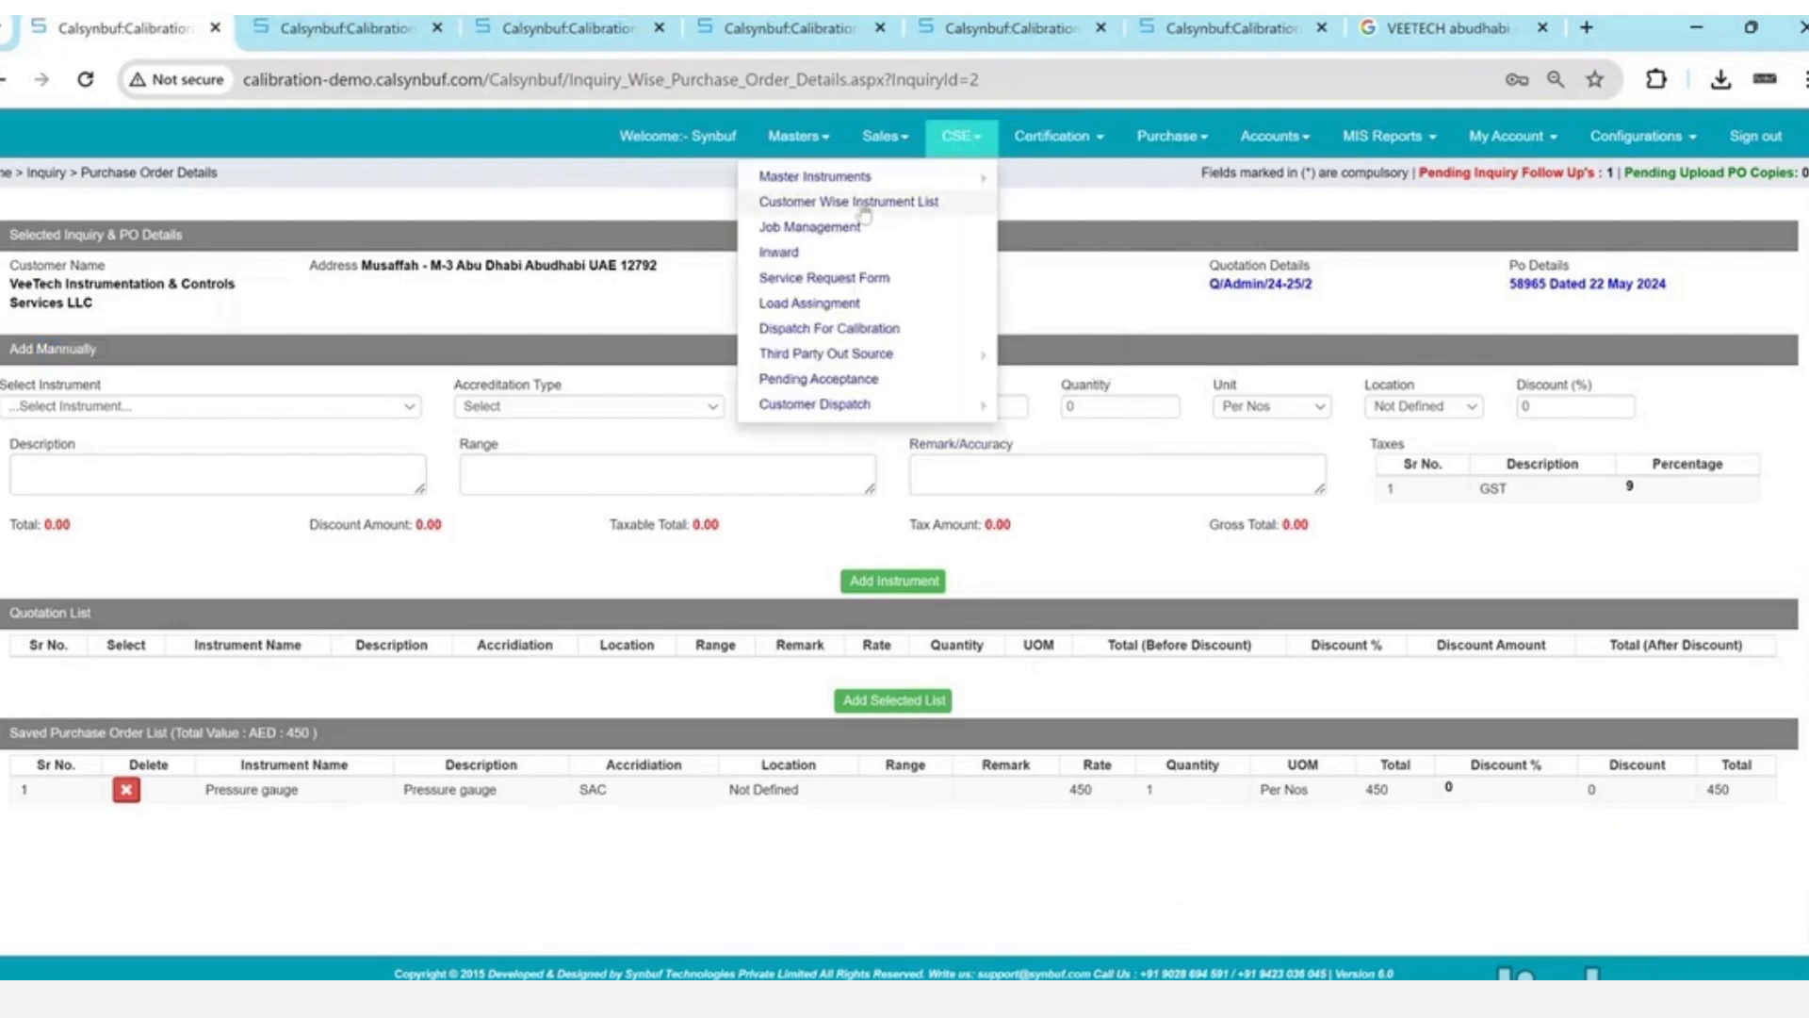
{"action": "left_click", "coordinate": [829, 229]}
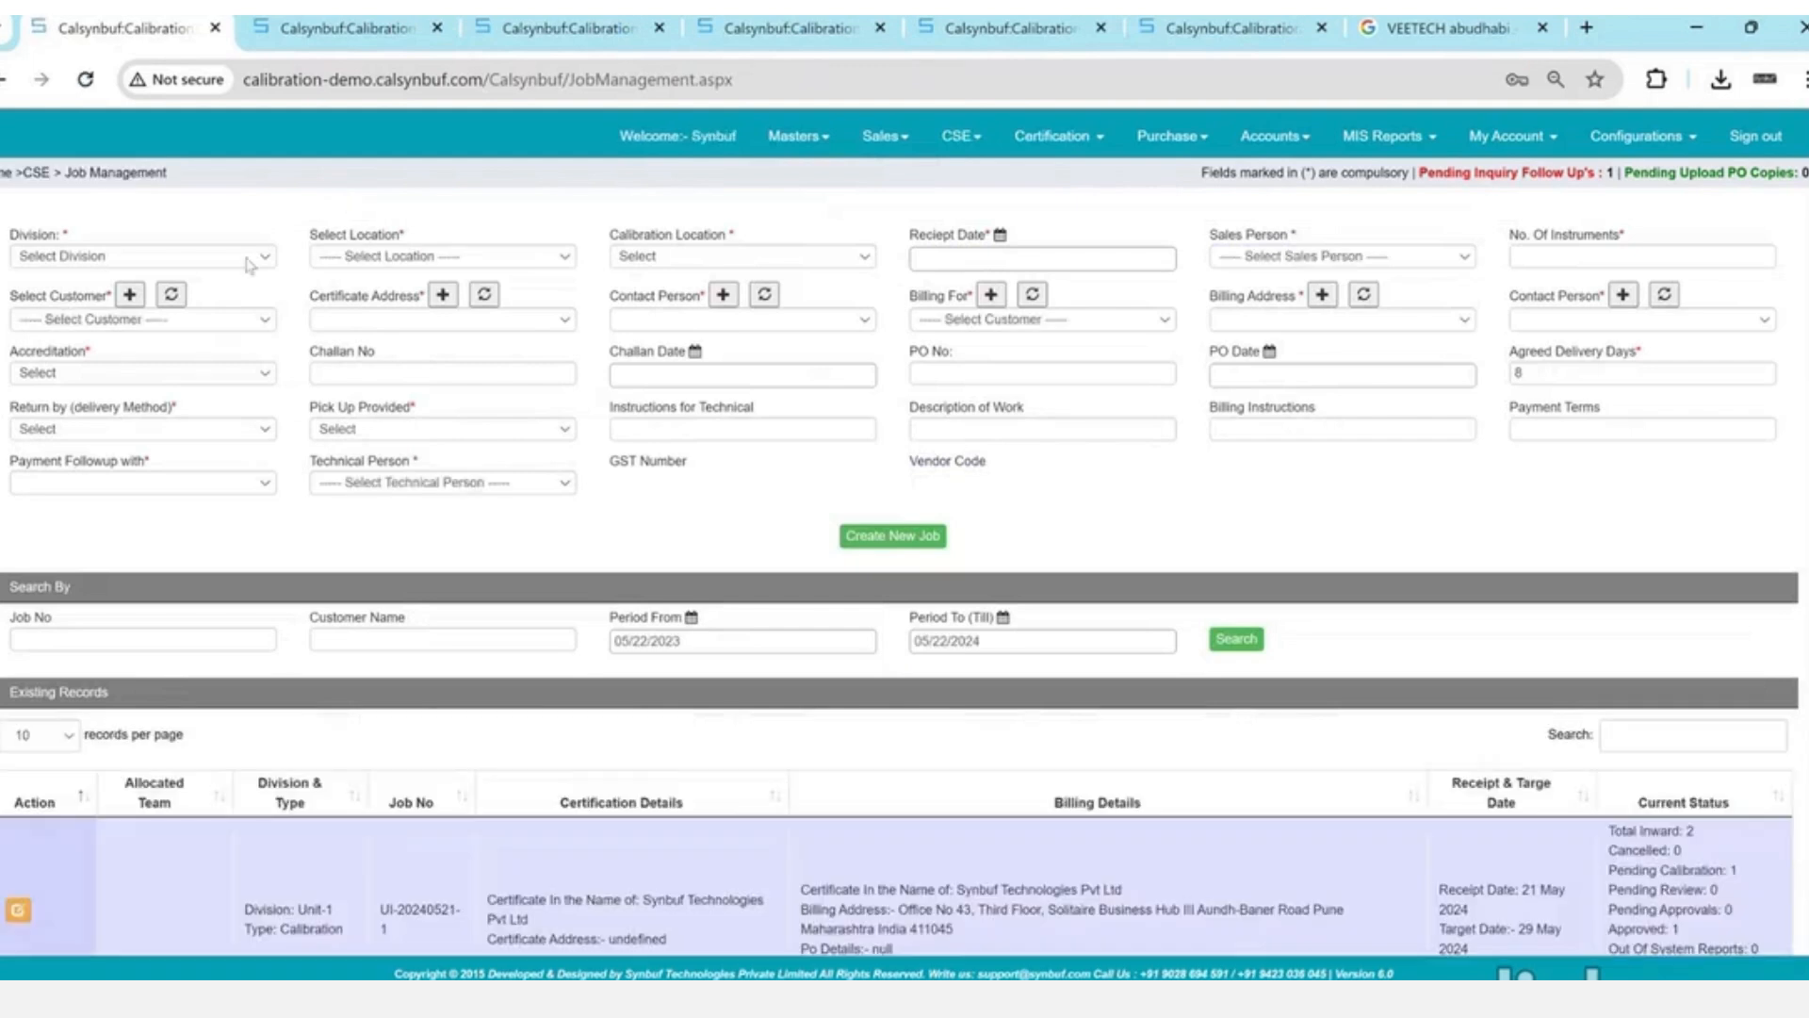
{"action": "left_click", "coordinate": [248, 256]}
{"action": "key", "text": "c"}
{"action": "key", "text": "a"}
{"action": "key", "text": "Return"}
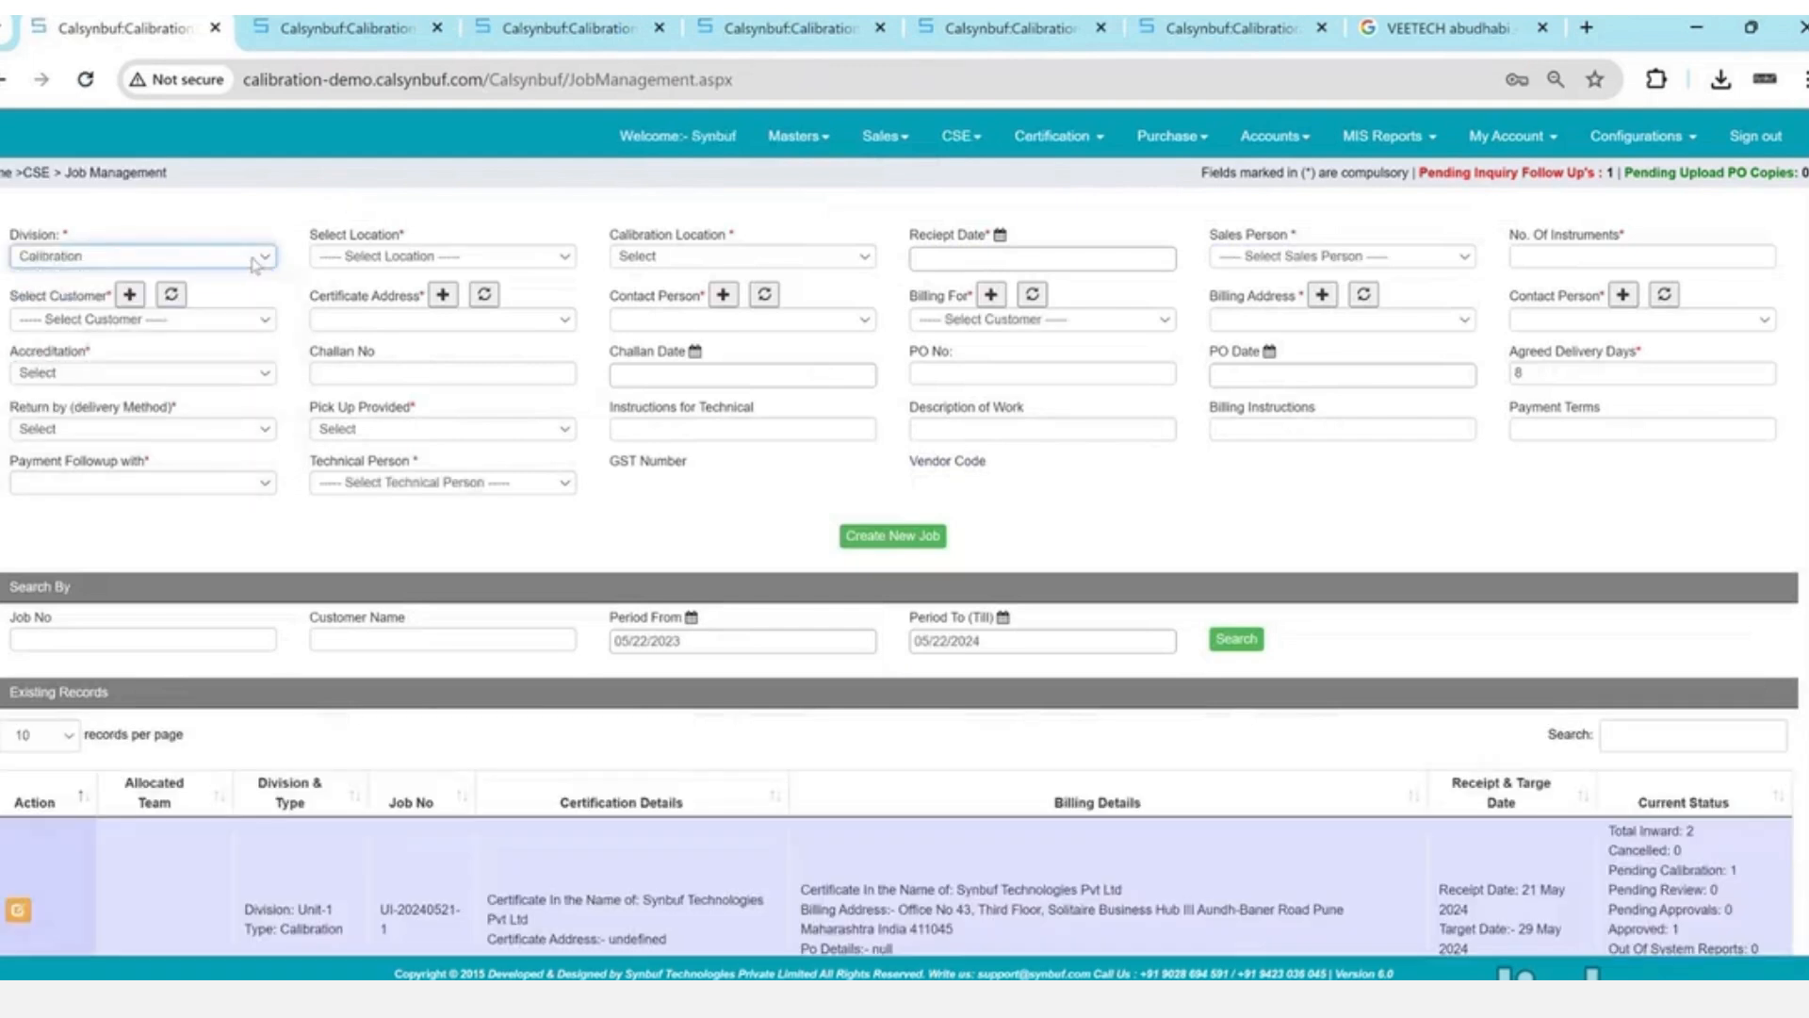
{"action": "left_click", "coordinate": [464, 255]}
{"action": "key", "text": "Down"}
{"action": "key", "text": "Return"}
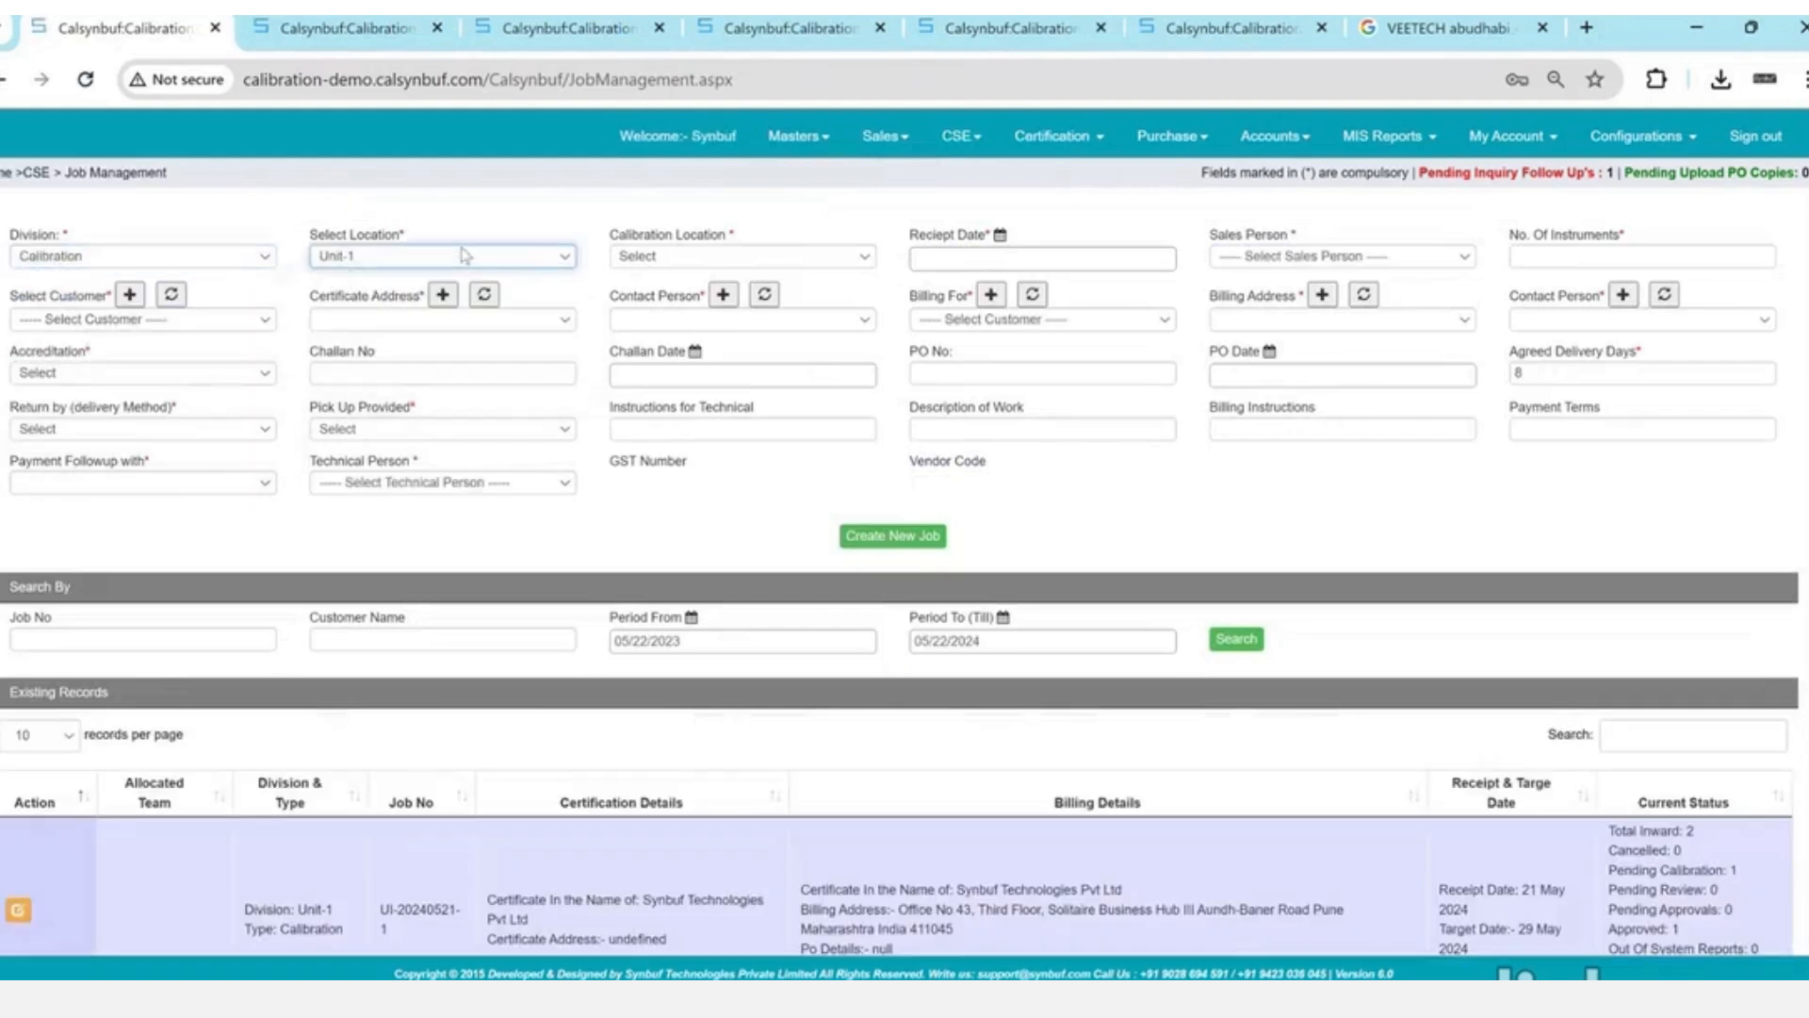
- Set calibration location Lab, receipt date 05/22/2024, sales person Demo and 1 instrument
{"action": "left_click", "coordinate": [646, 256]}
{"action": "key", "text": "Down"}
{"action": "key", "text": "Return"}
{"action": "key", "text": "Tab"}
{"action": "key", "text": "Return"}
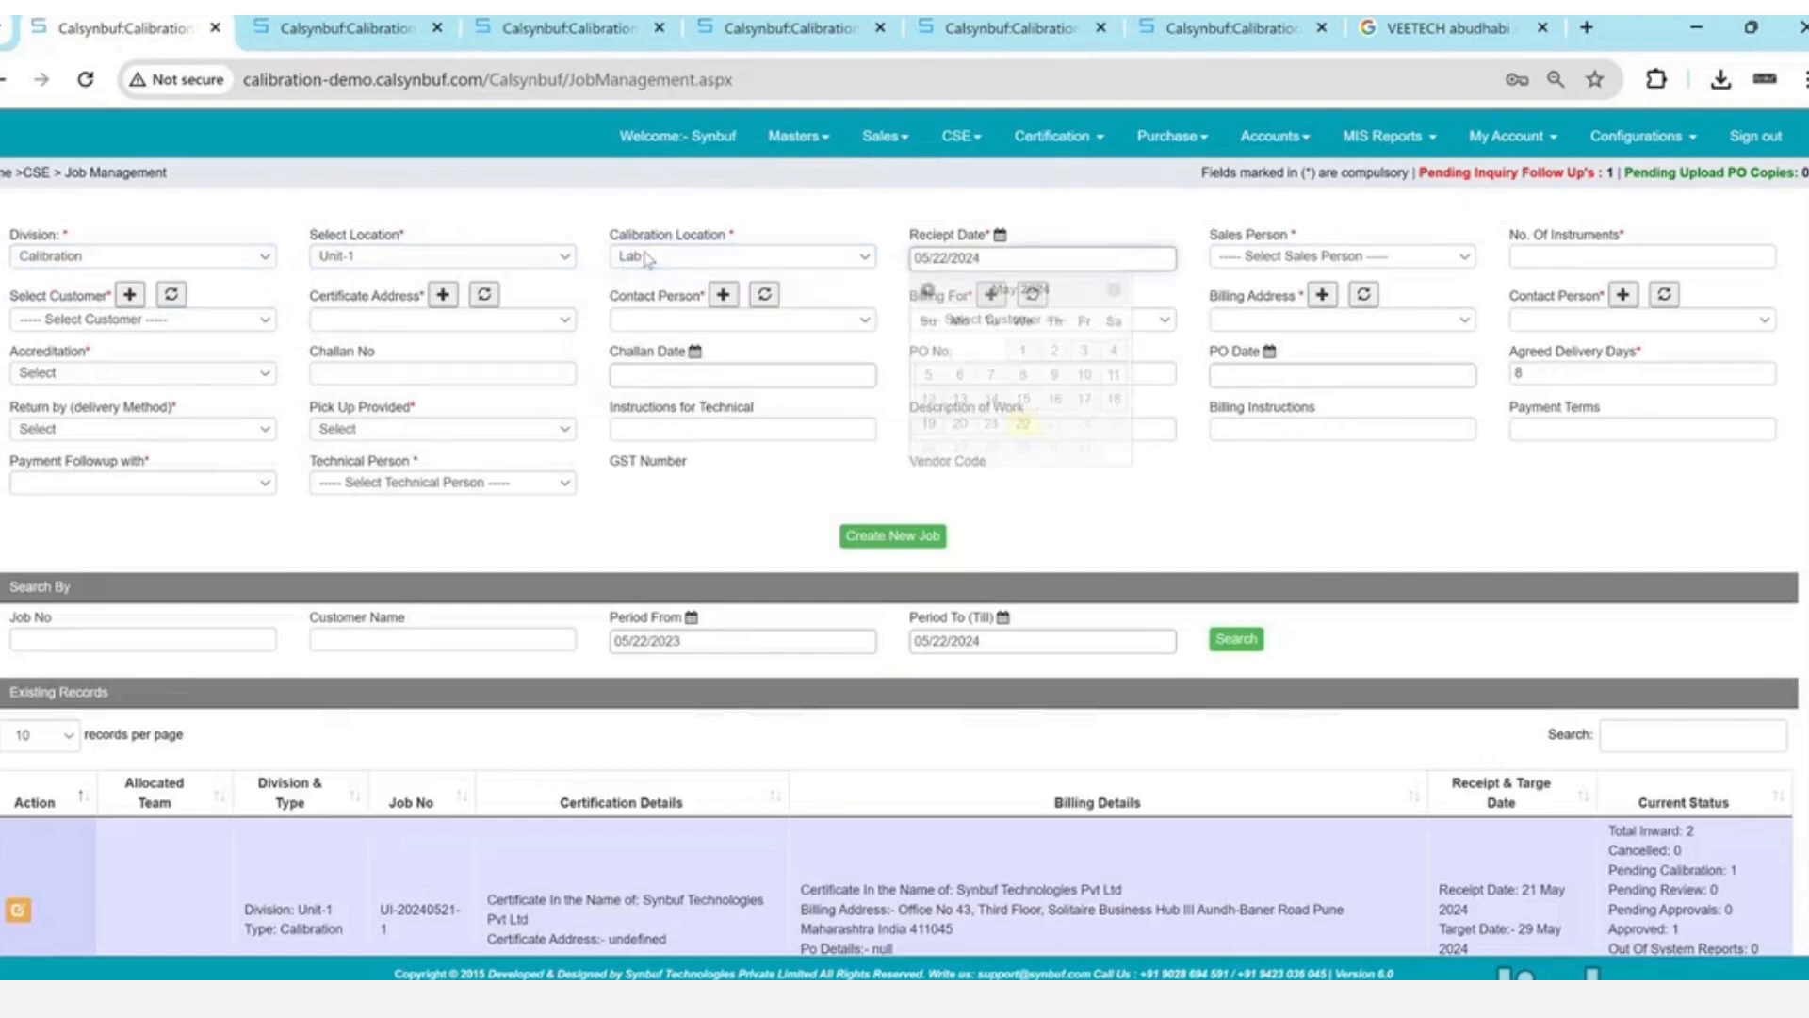
{"action": "key", "text": "Tab"}
{"action": "key", "text": "Down"}
{"action": "key", "text": "Tab"}
{"action": "type", "text": "1"}
{"action": "key", "text": "Tab"}
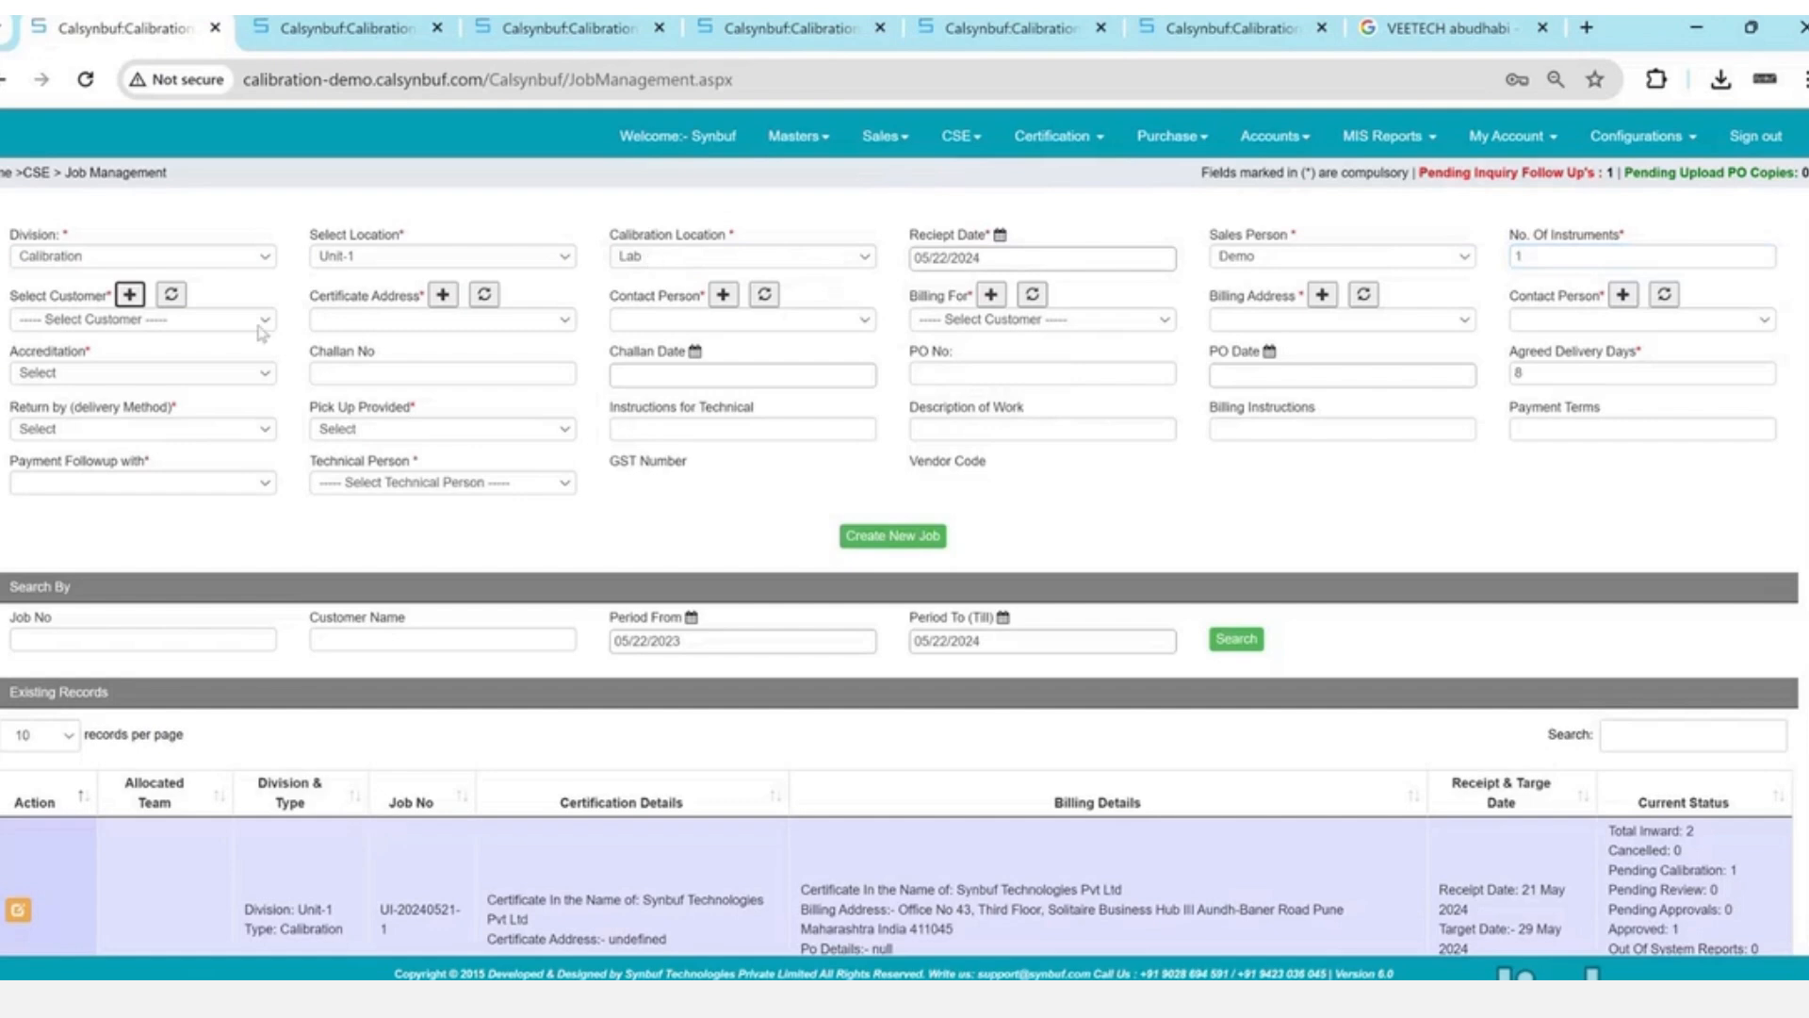
{"action": "double_click", "coordinate": [1581, 253]}
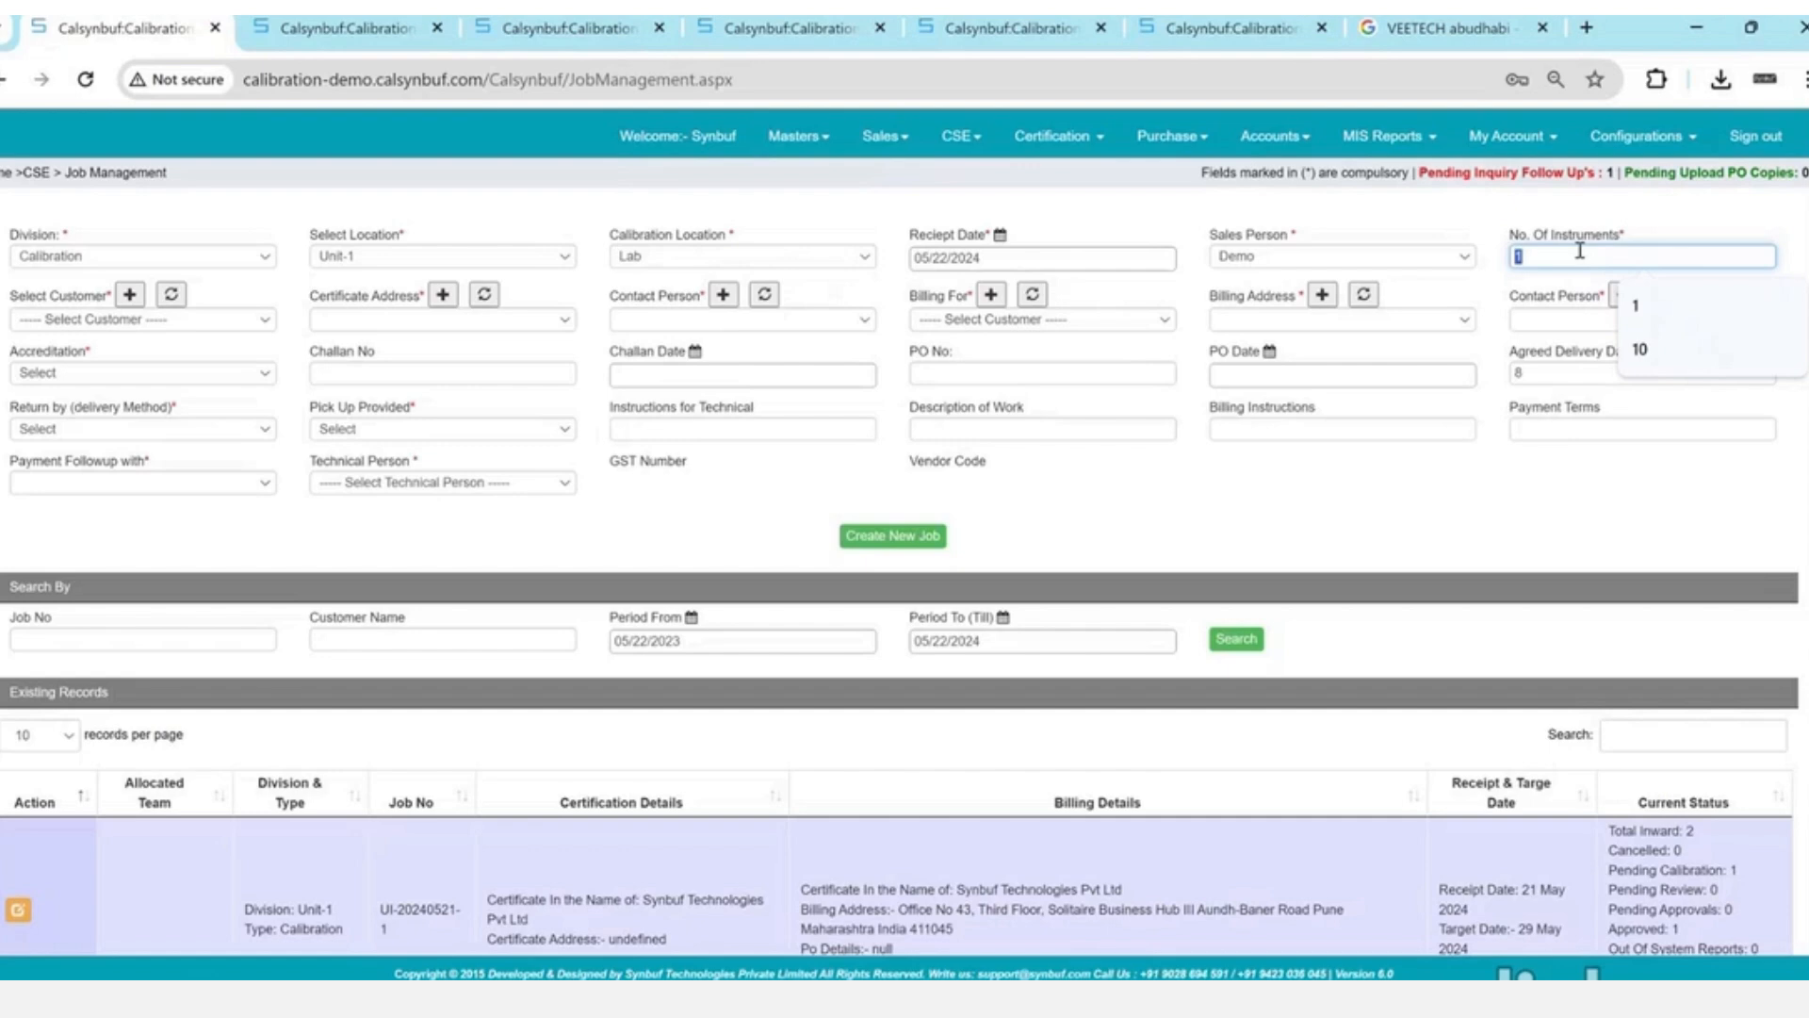
- Choose customer VeeTech with the Musaffah certificate address and the customer's contact person
{"action": "left_click", "coordinate": [200, 322]}
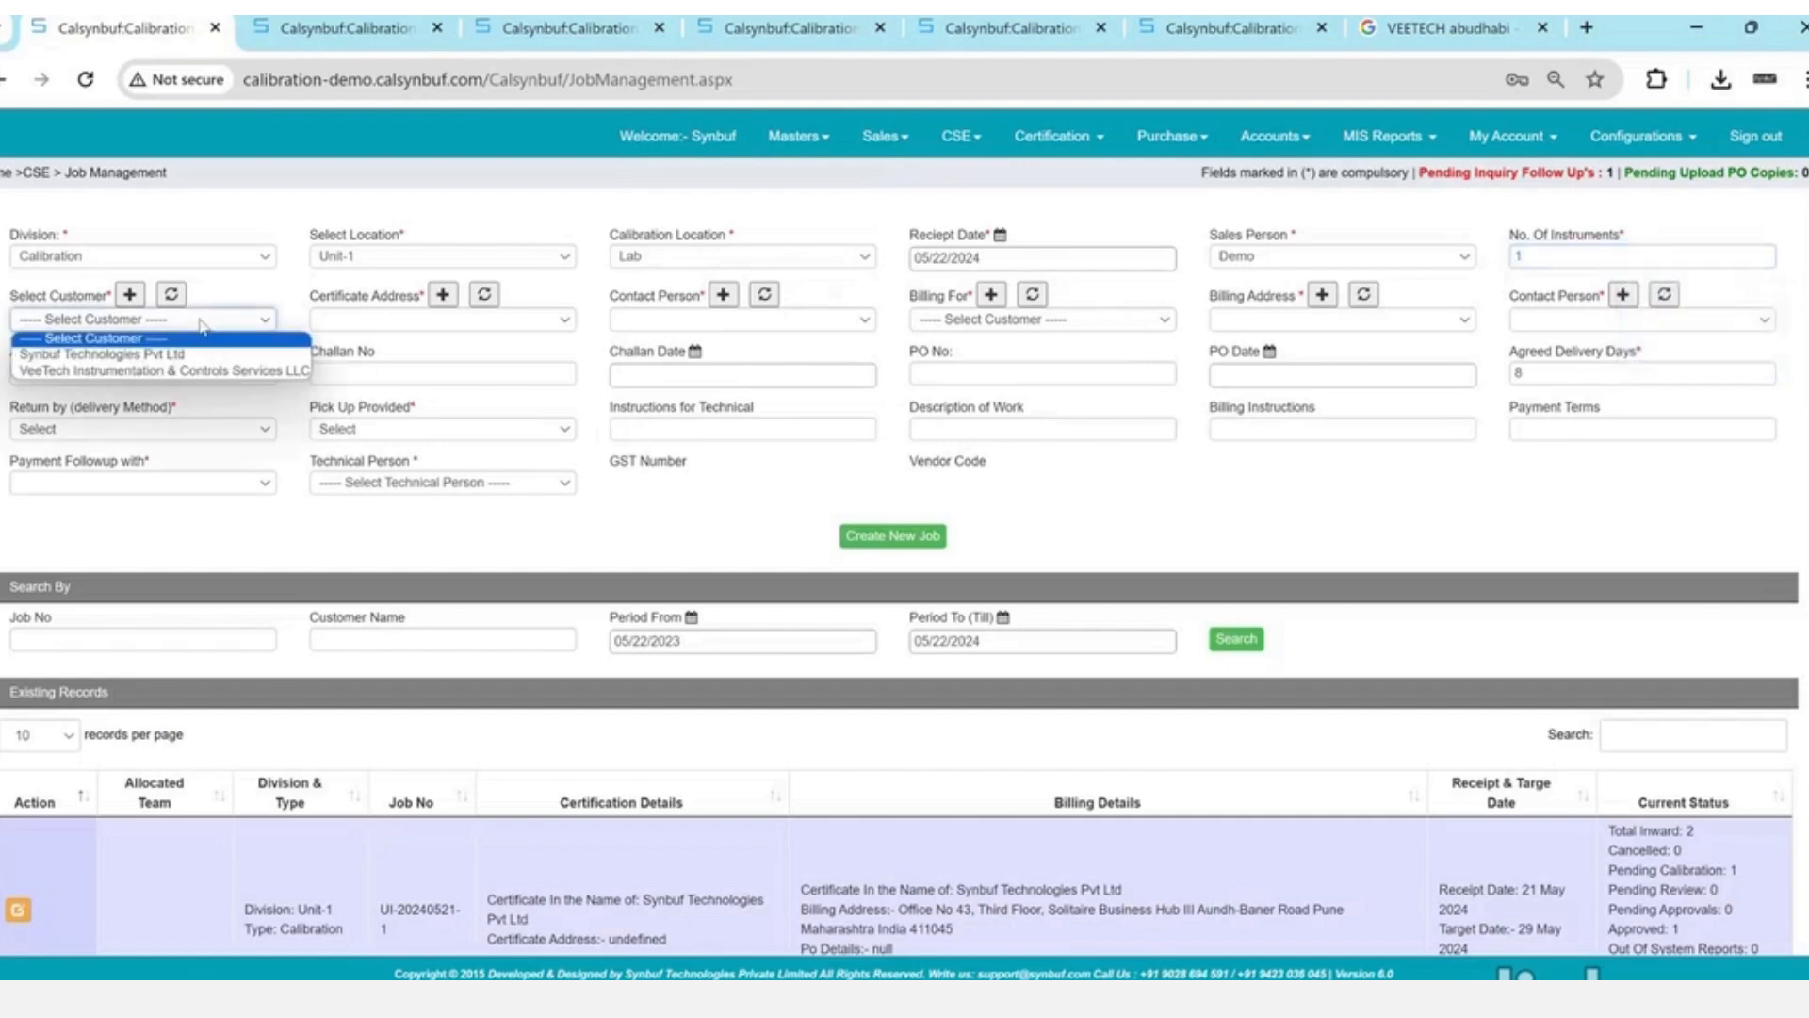
{"action": "key", "text": "Down"}
{"action": "key", "text": "Down"}
{"action": "key", "text": "Return"}
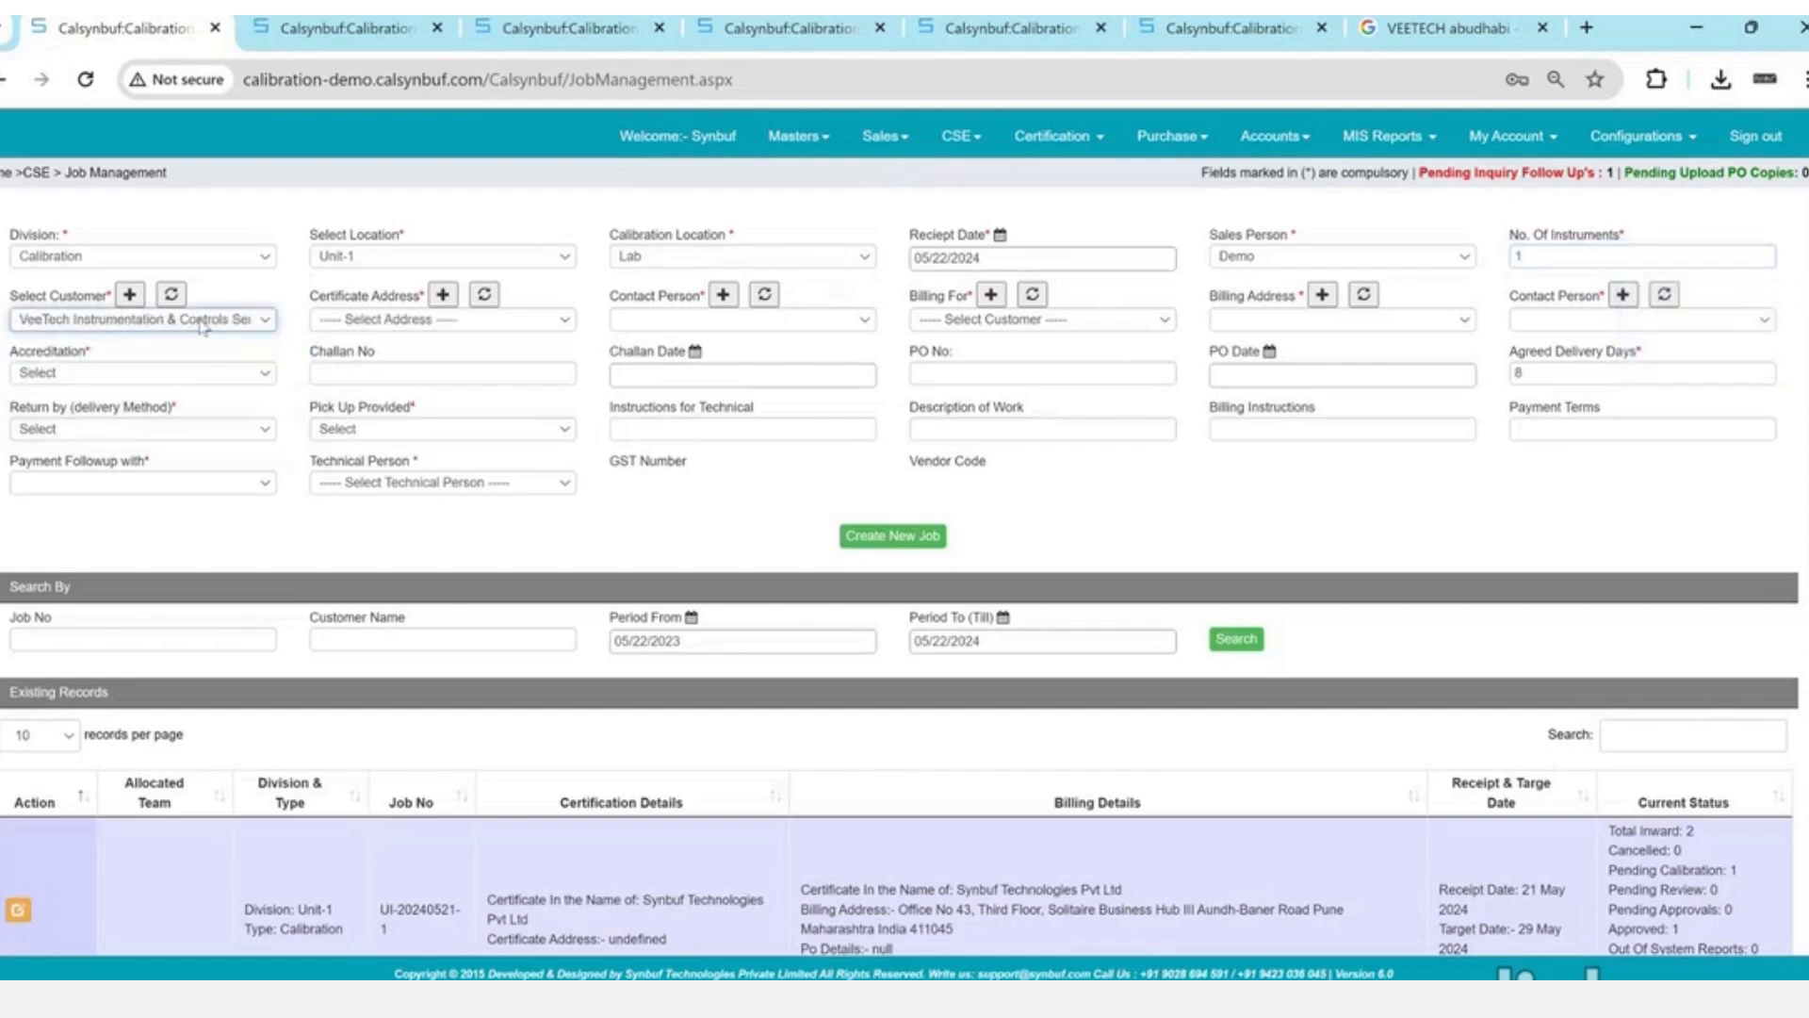
{"action": "left_click", "coordinate": [355, 319]}
{"action": "key", "text": "Down"}
{"action": "key", "text": "Return"}
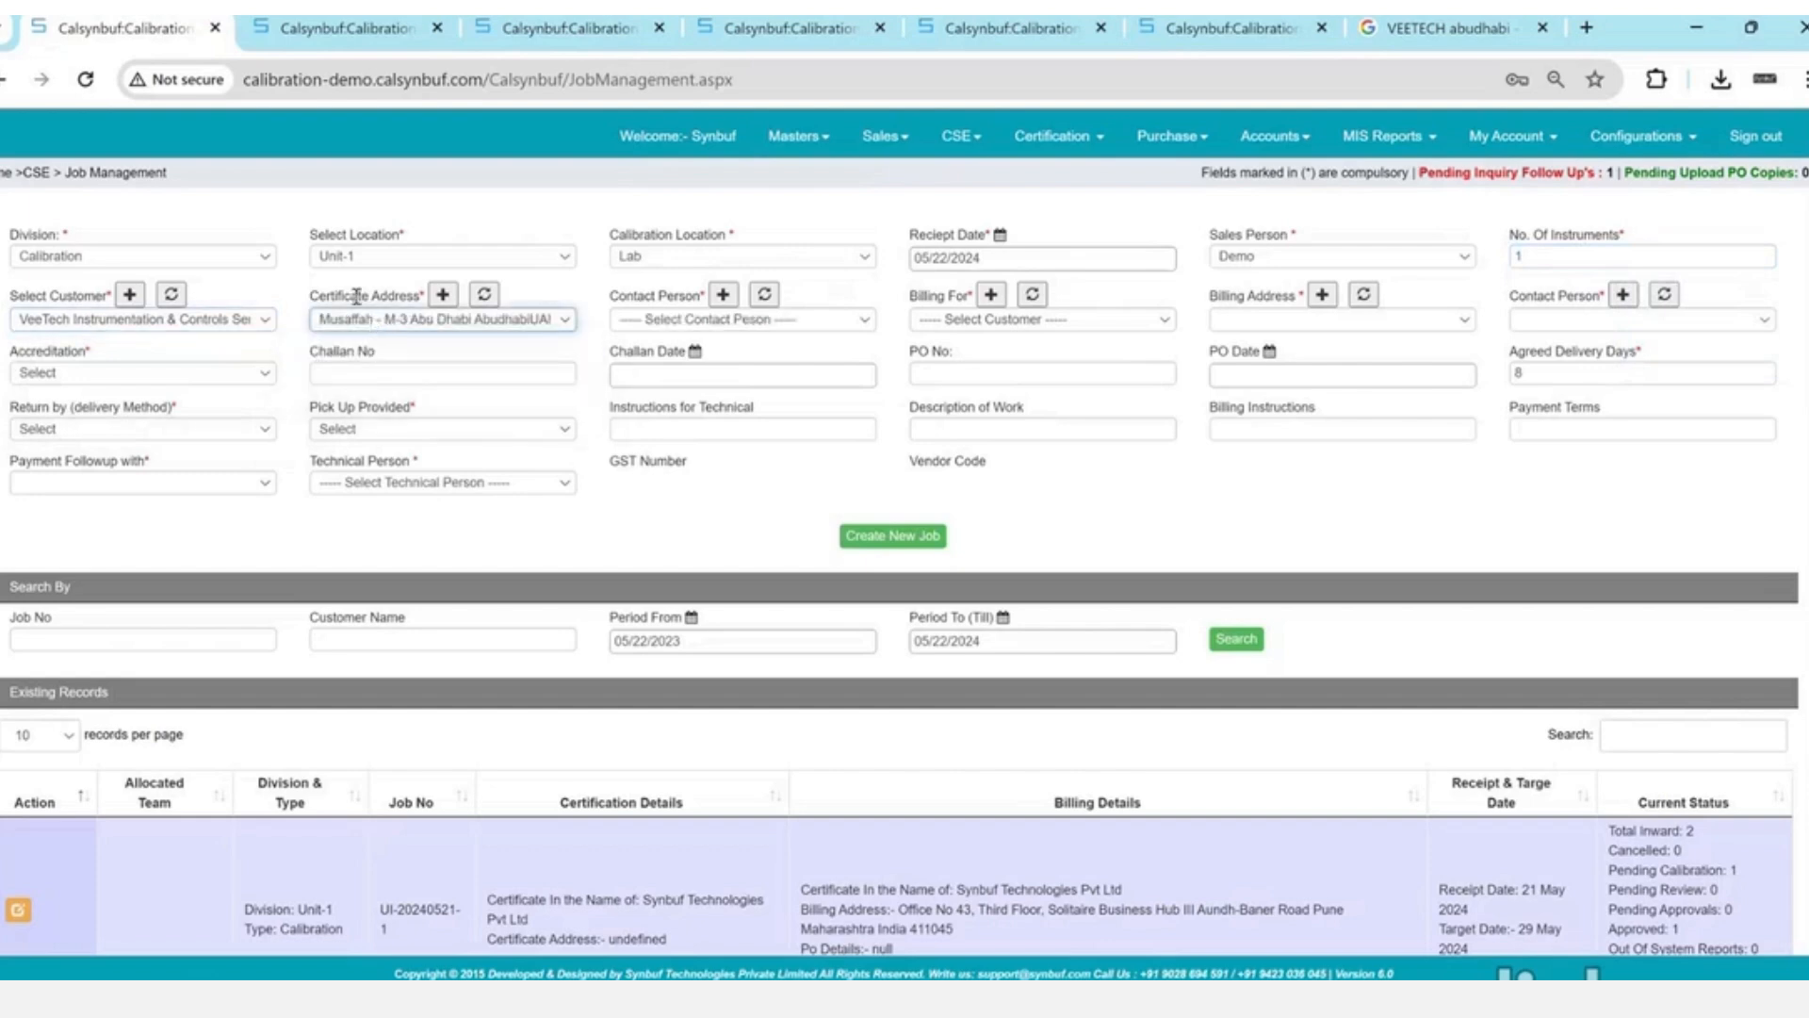
{"action": "left_click_drag", "start_coordinate": [353, 296], "coordinate": [399, 296]}
{"action": "left_click", "coordinate": [691, 328]}
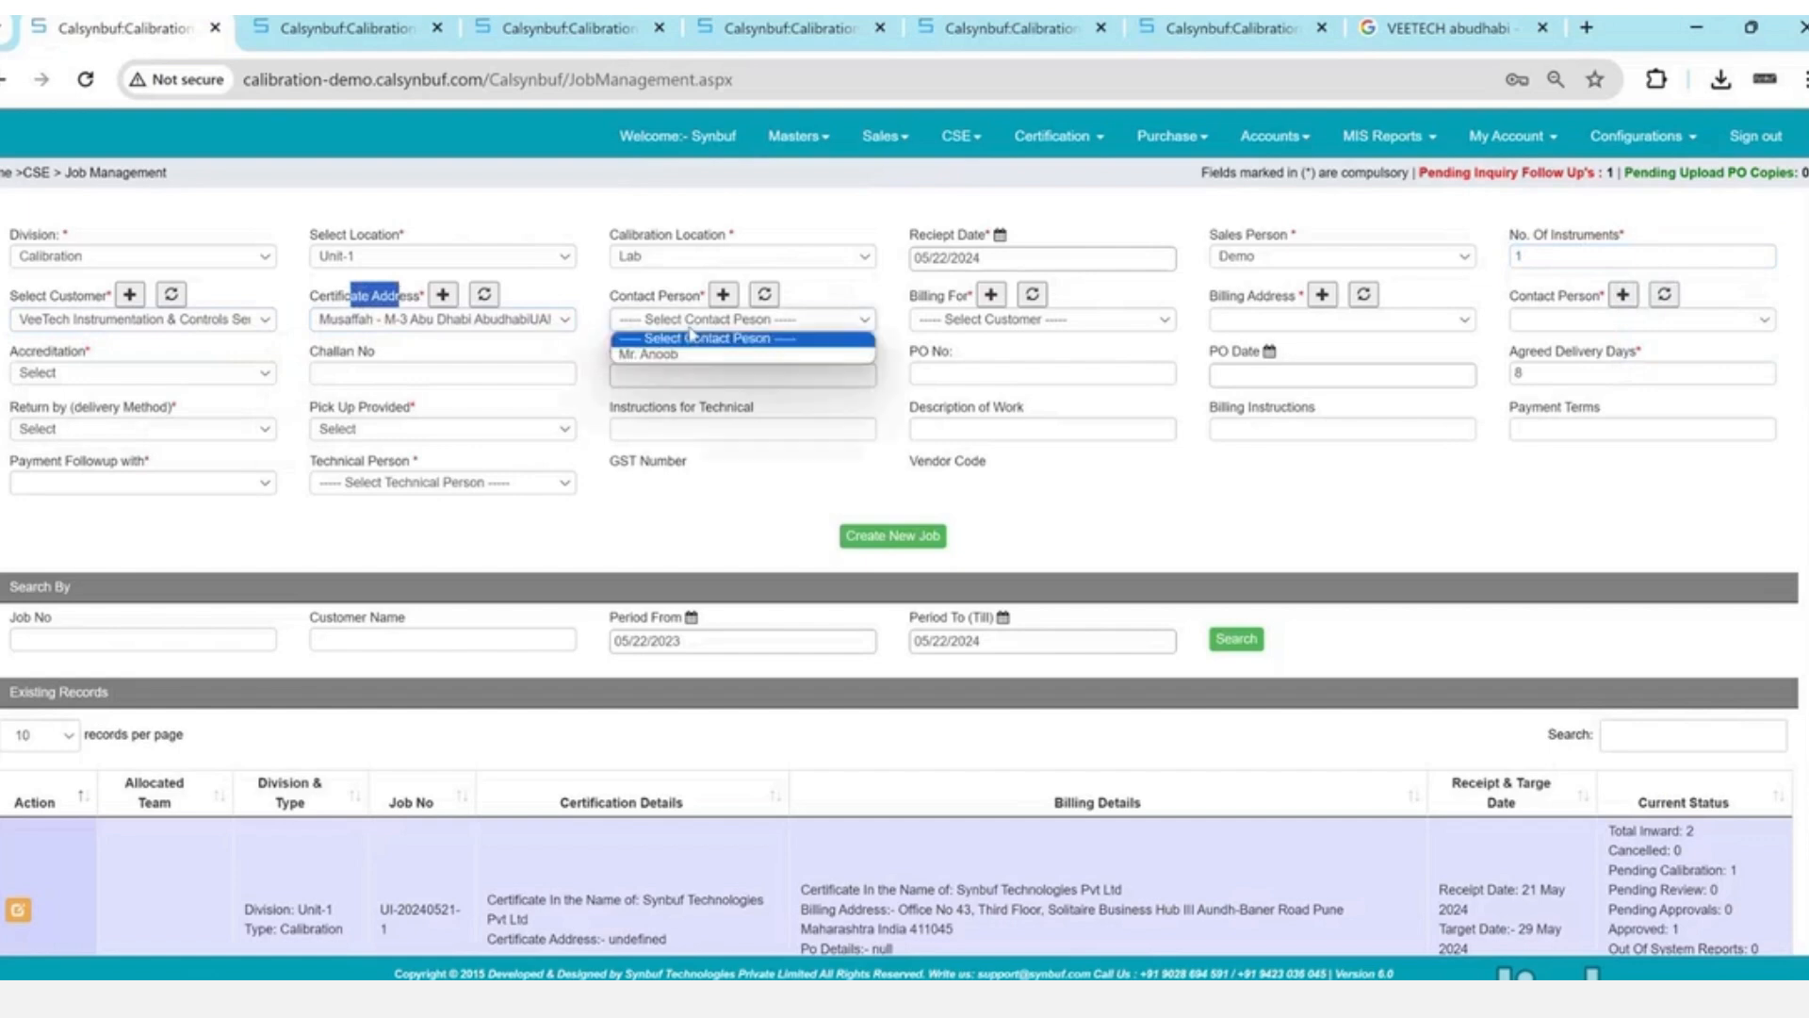
{"action": "key", "text": "Down"}
{"action": "key", "text": "Return"}
{"action": "left_click_drag", "start_coordinate": [909, 296], "coordinate": [1599, 292]}
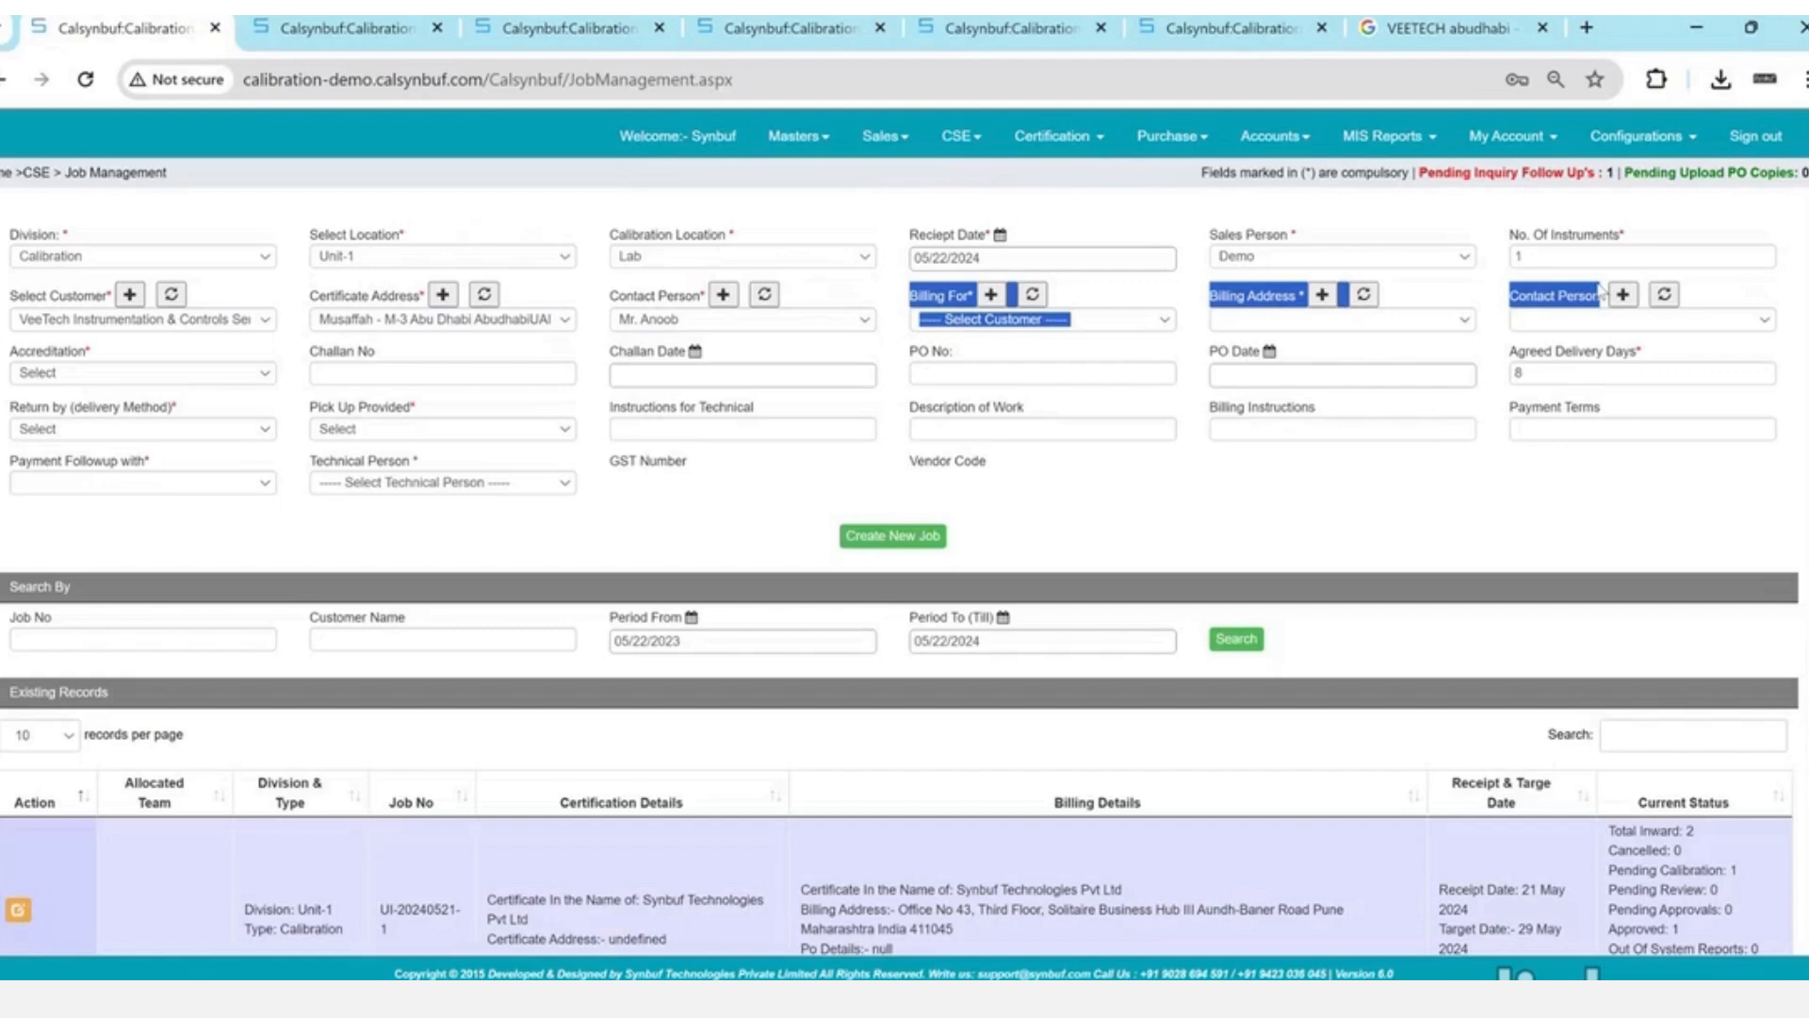
- Bill the job to VeeTech at the Musaffah address
{"action": "left_click", "coordinate": [1065, 323]}
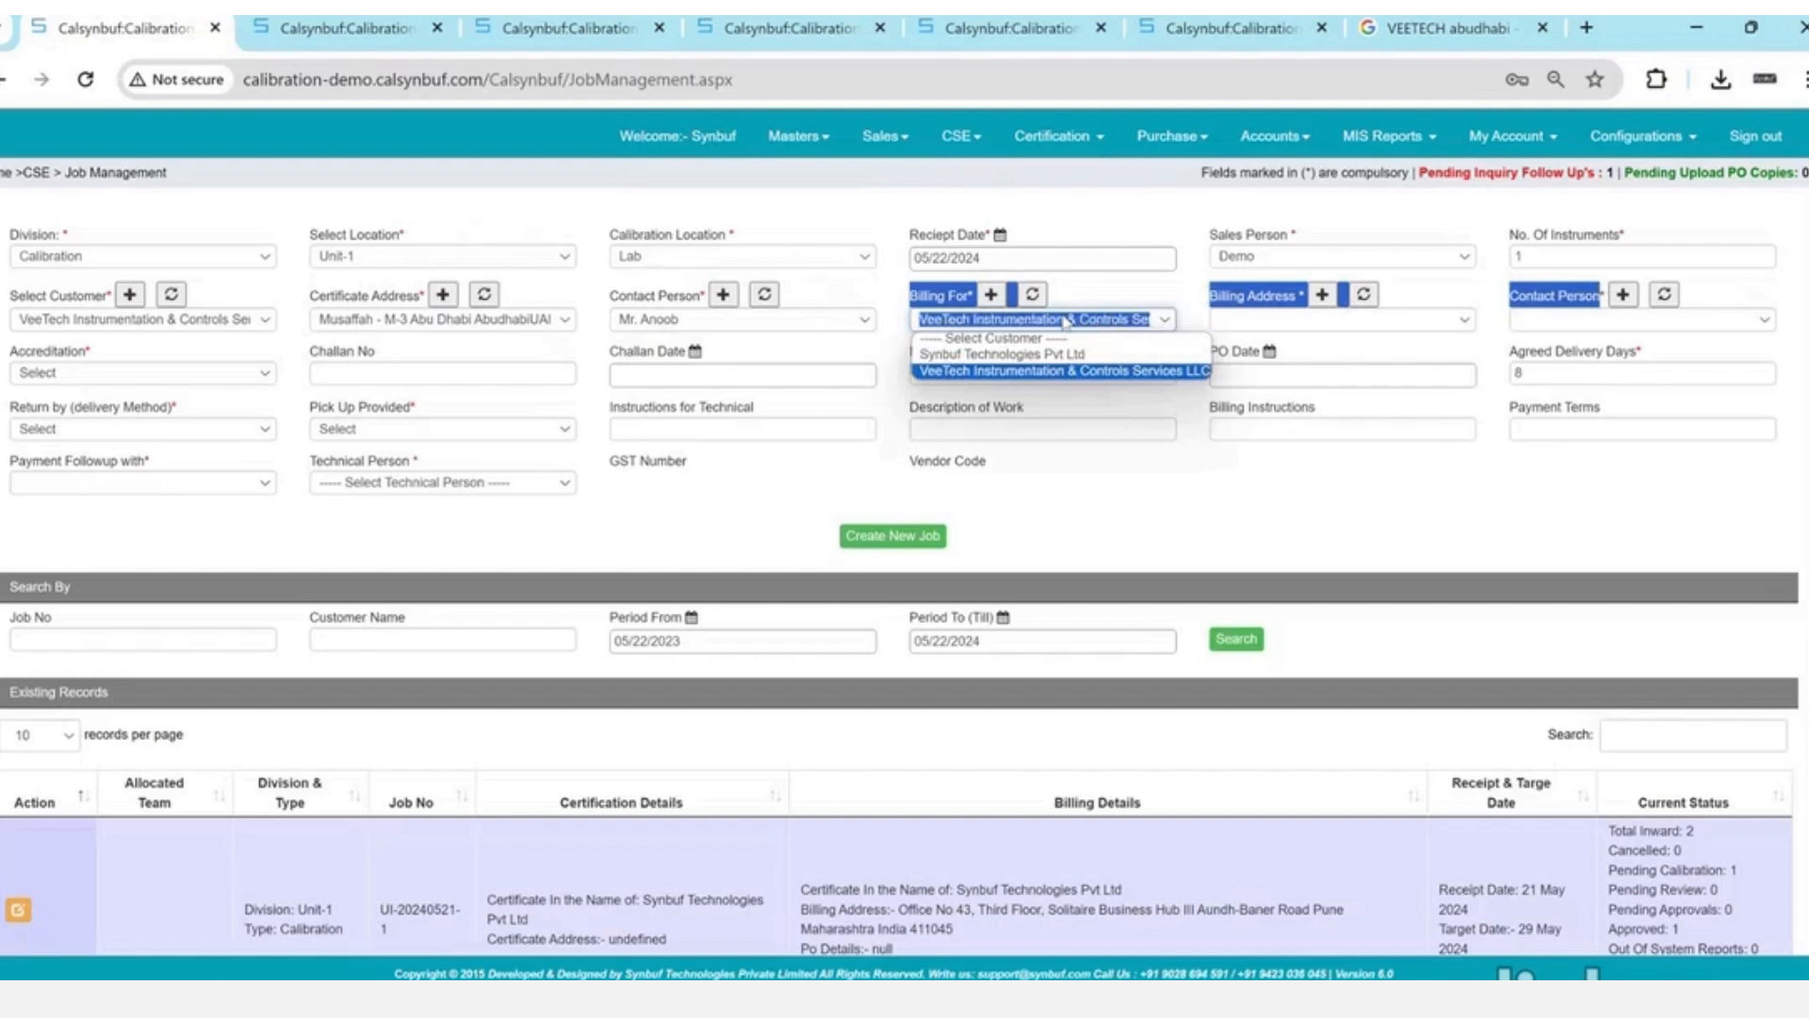
{"action": "left_click", "coordinate": [1064, 370]}
{"action": "left_click", "coordinate": [1313, 325]}
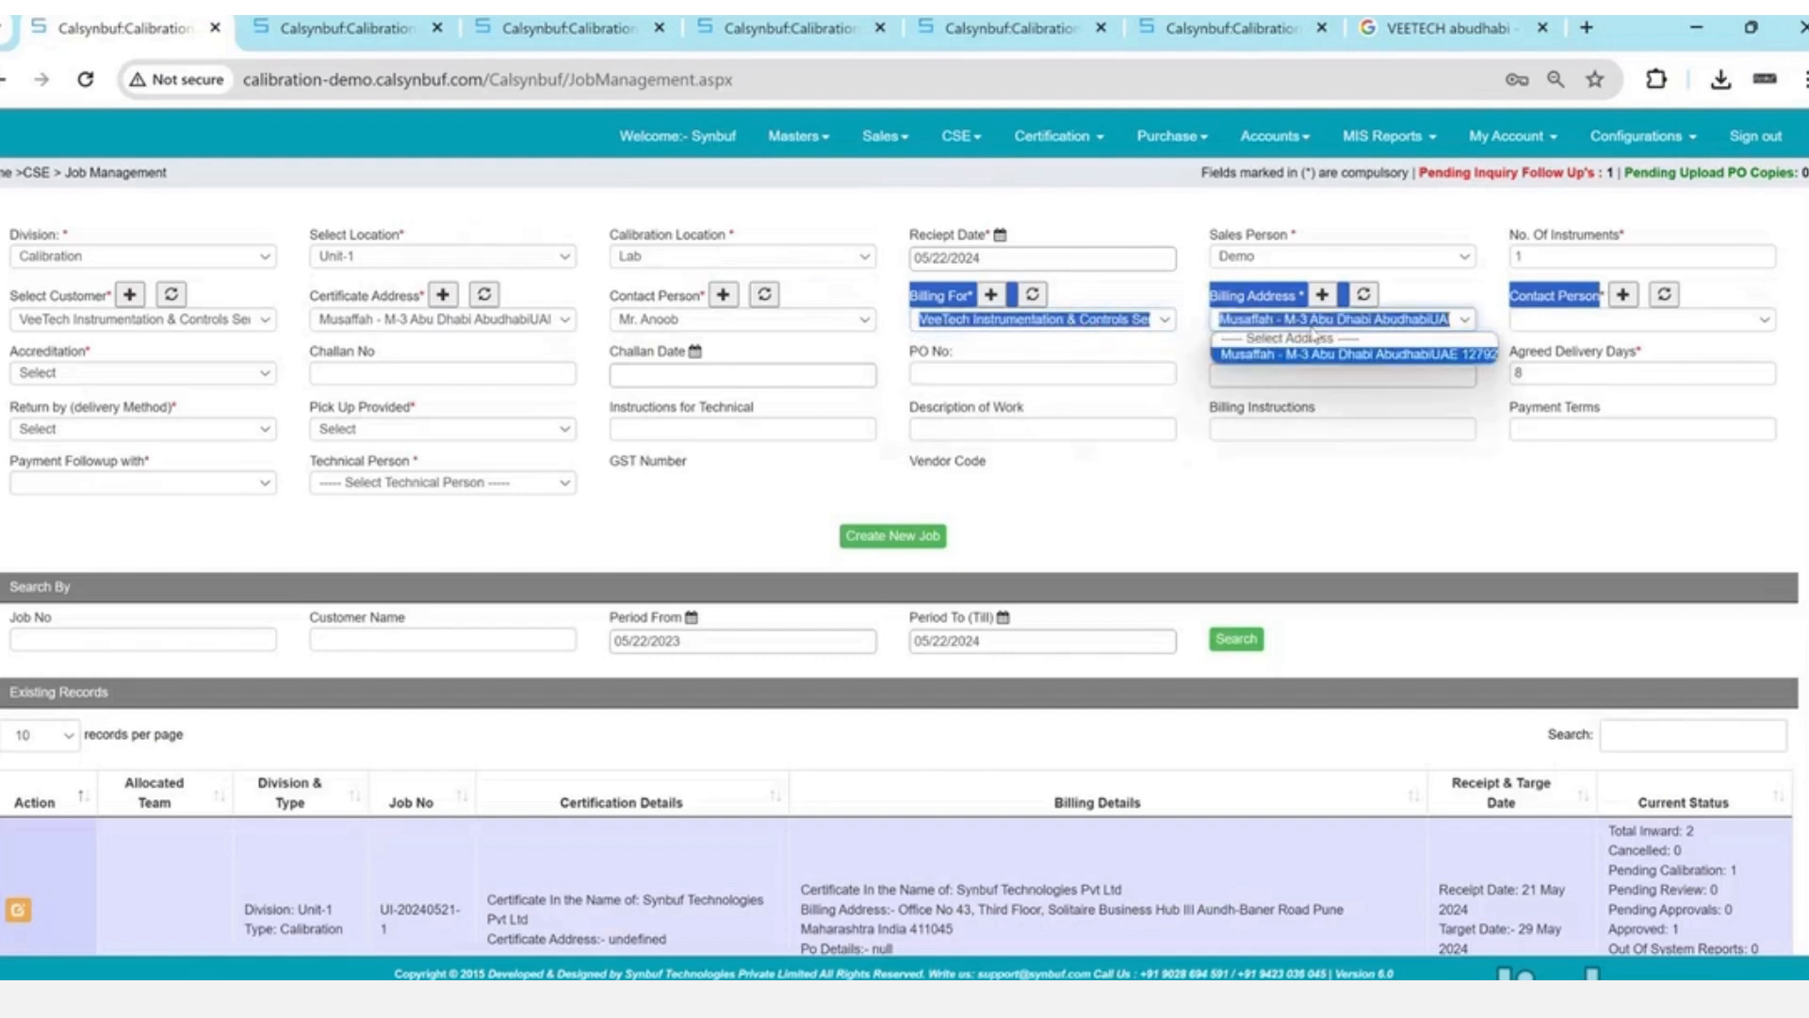
{"action": "left_click", "coordinate": [1315, 354]}
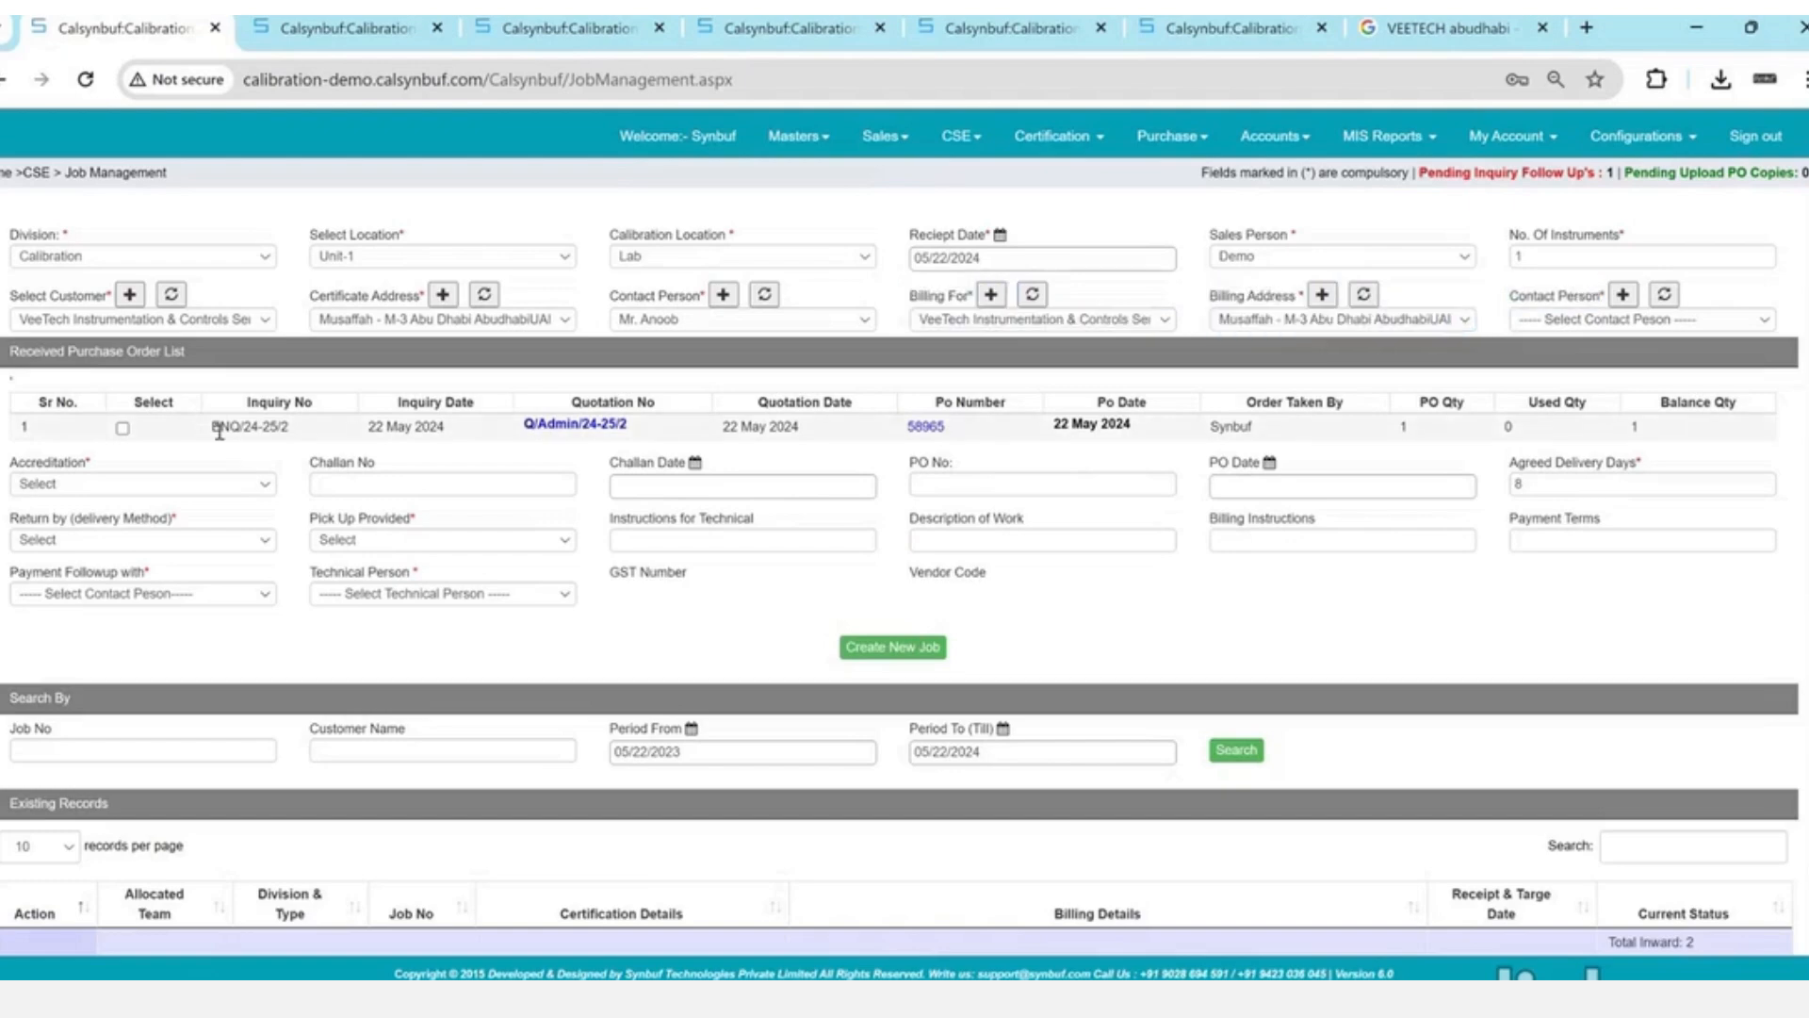
- Choose the customer's contact as the second contact person
{"action": "left_click_drag", "start_coordinate": [221, 426], "coordinate": [430, 424]}
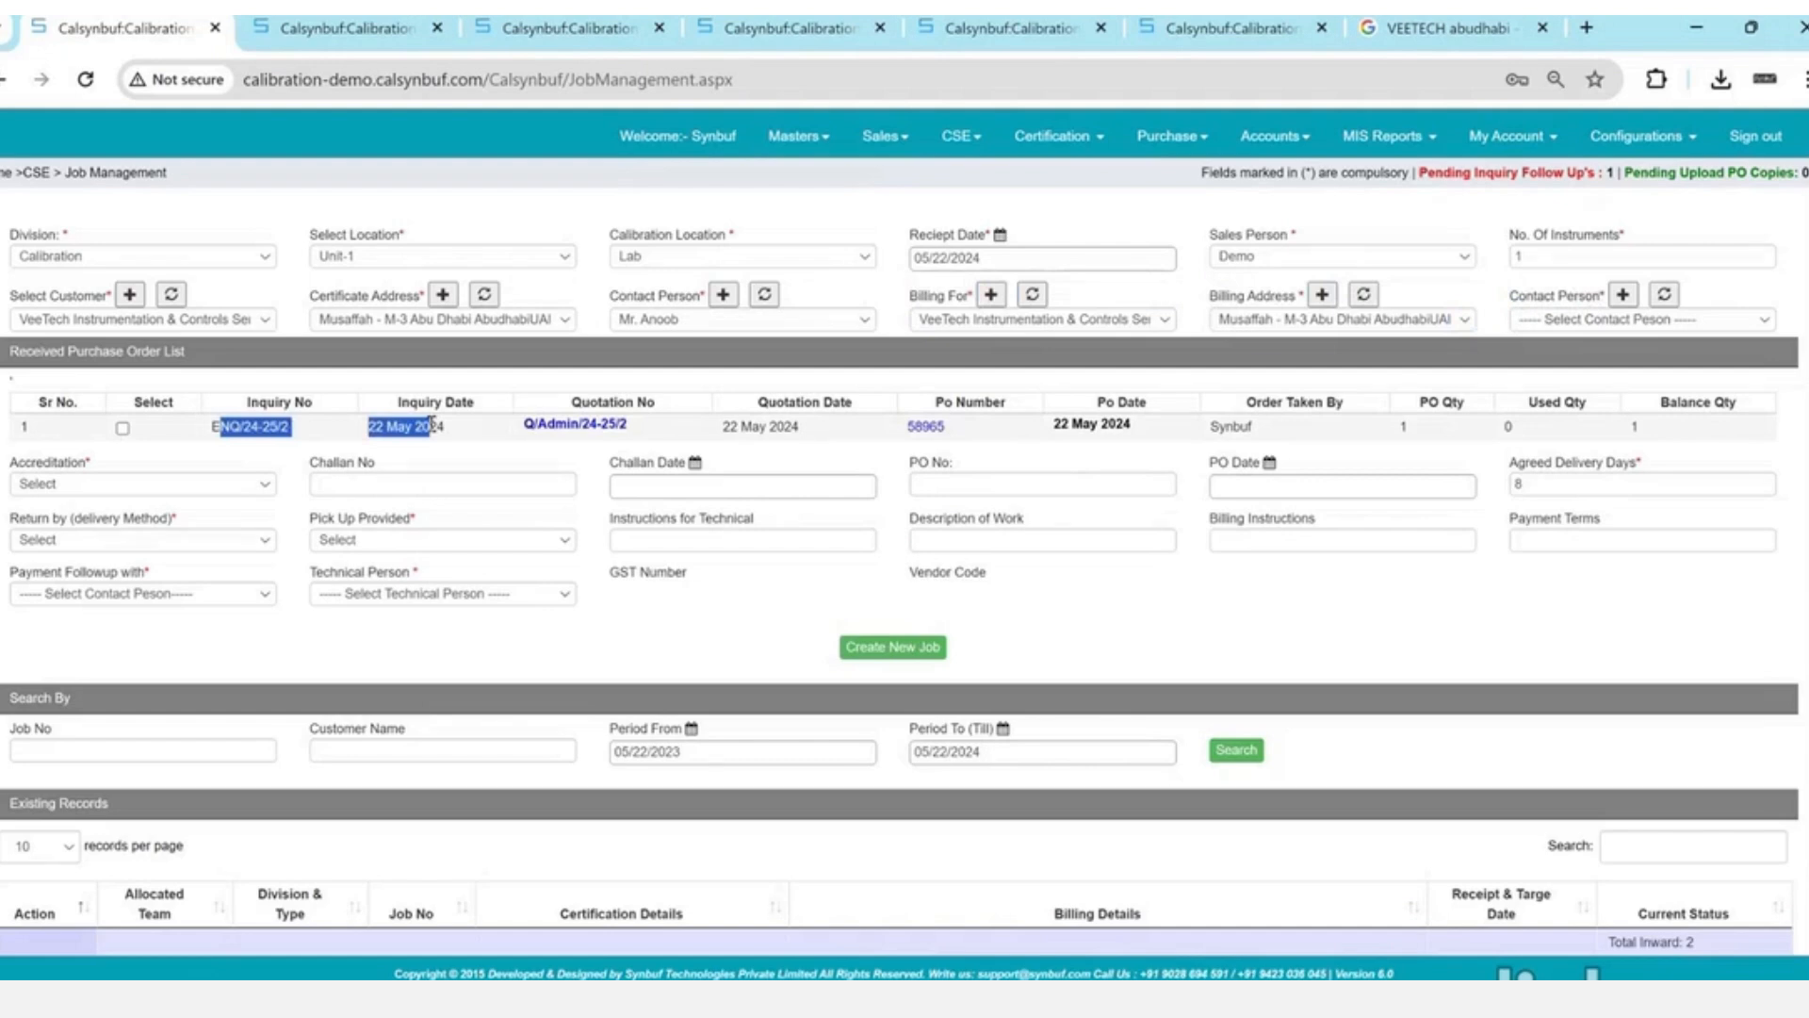
{"action": "left_click_drag", "start_coordinate": [1485, 426], "coordinate": [1645, 448]}
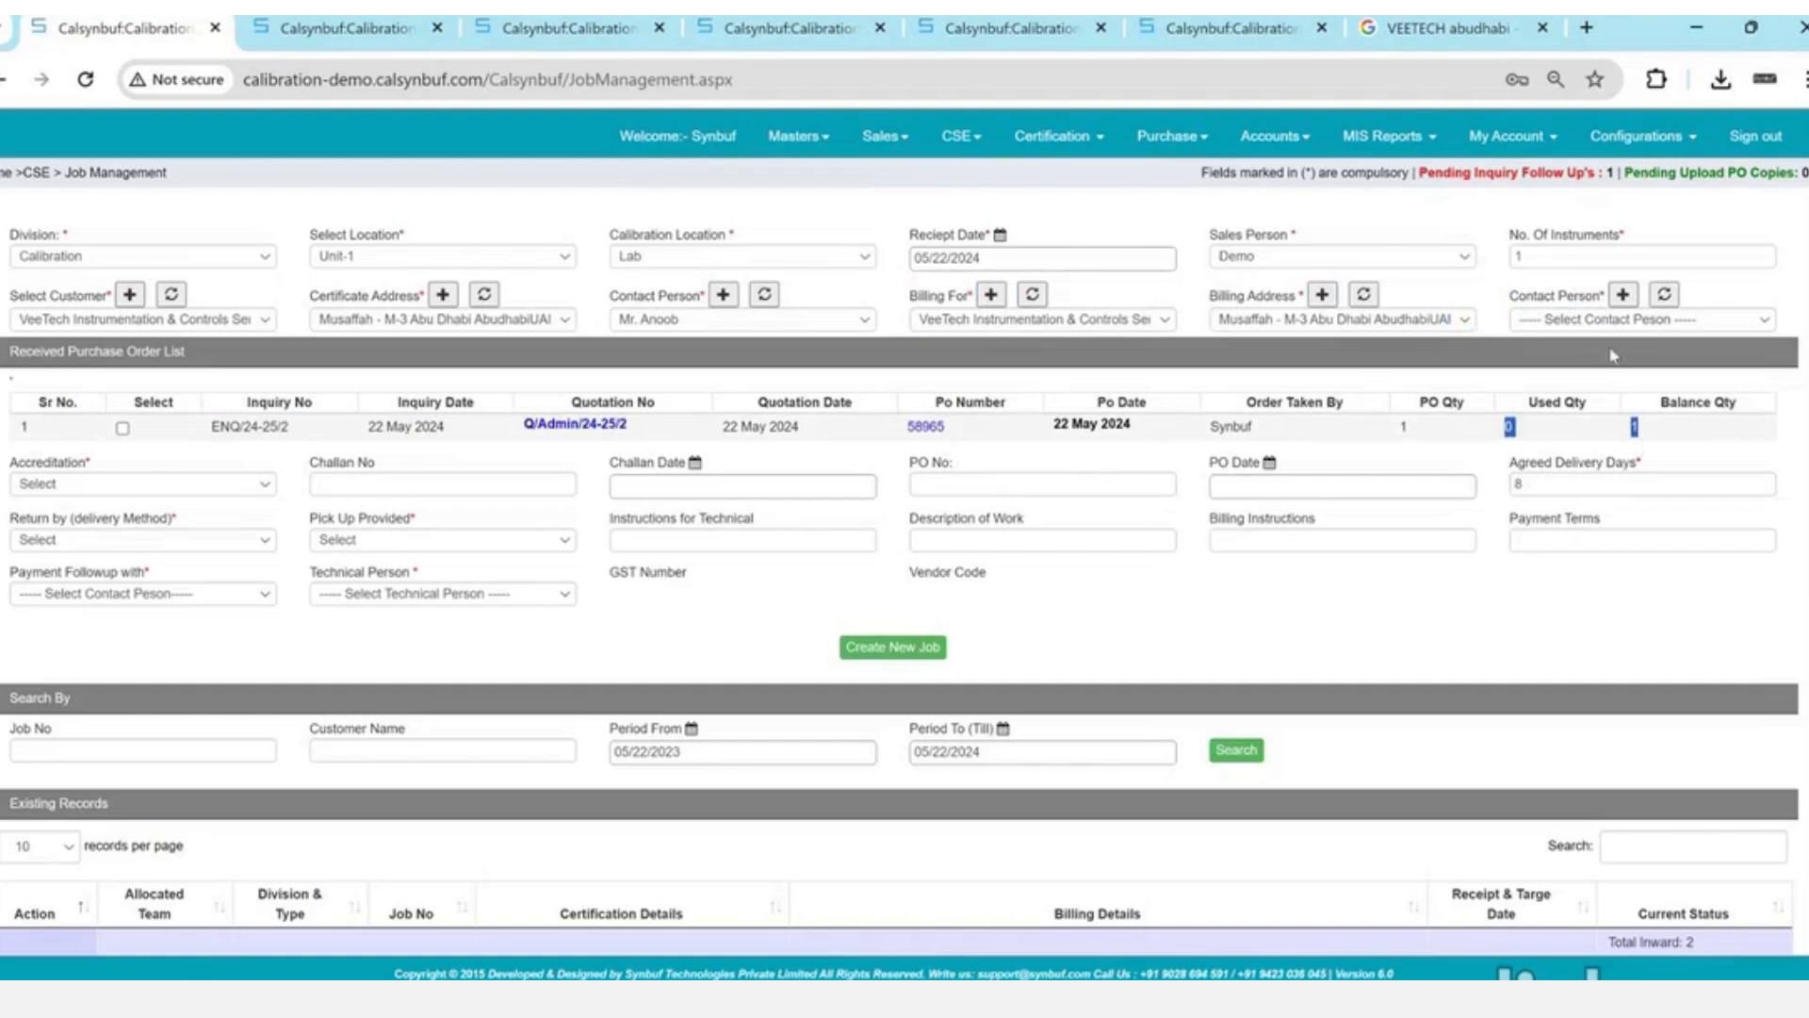
{"action": "left_click", "coordinate": [1630, 321]}
{"action": "left_click", "coordinate": [1632, 341]}
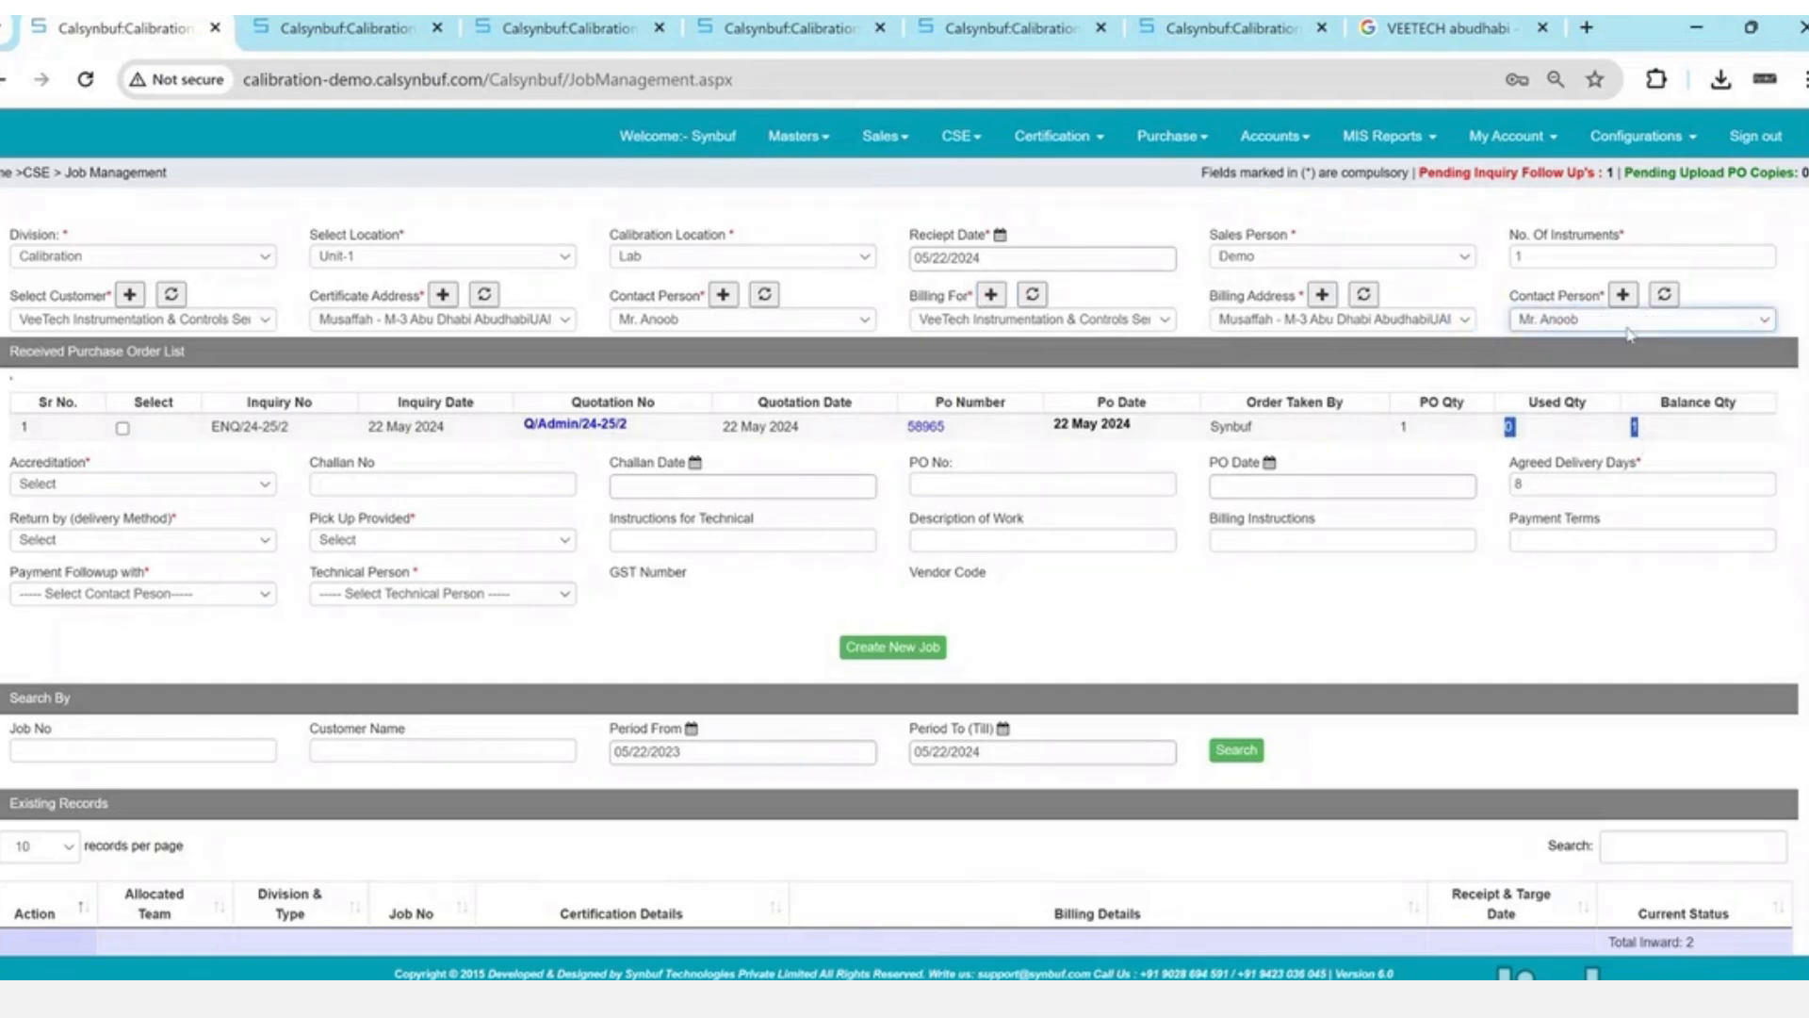
{"action": "left_click", "coordinate": [765, 426]}
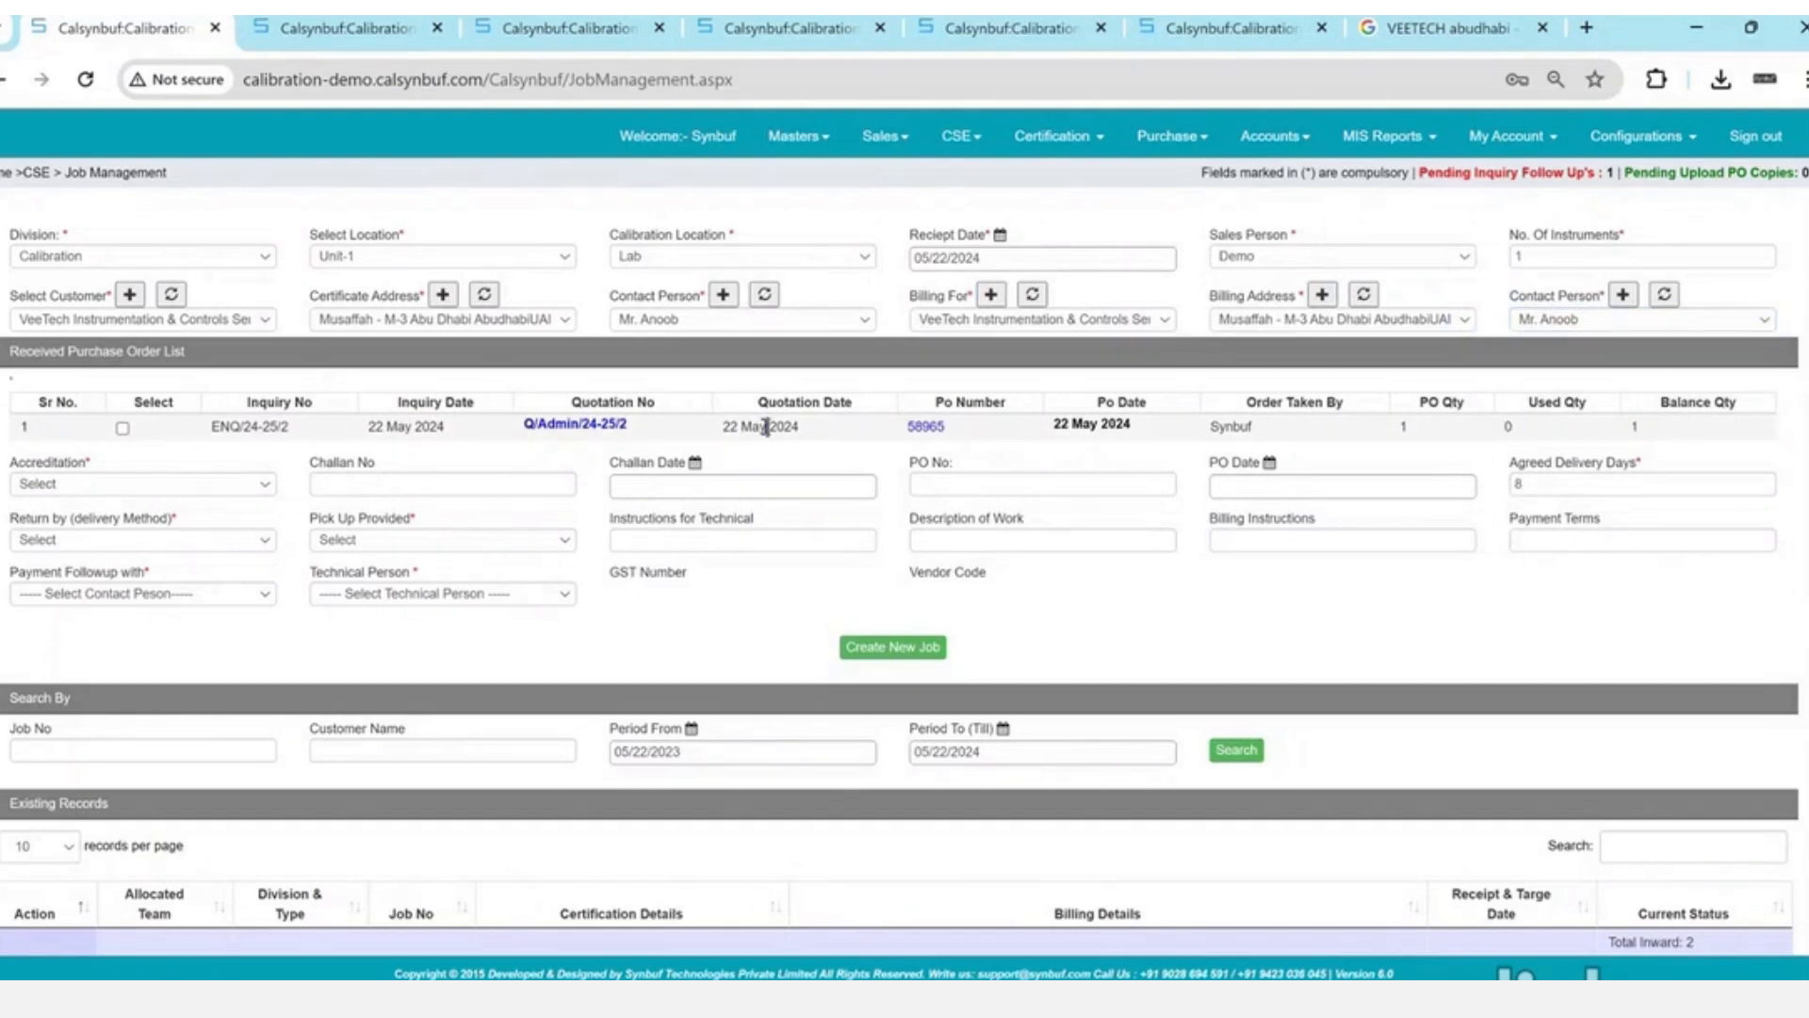
- Tick received order ENQ/24-25/2 so its PO date, 22 May 2024, fills in
{"action": "left_click", "coordinate": [123, 428]}
{"action": "left_click", "coordinate": [123, 429]}
{"action": "left_click", "coordinate": [123, 429]}
- Set the job's accreditation to SAC
{"action": "double_click", "coordinate": [26, 466]}
{"action": "left_click", "coordinate": [30, 484]}
{"action": "key", "text": "Down"}
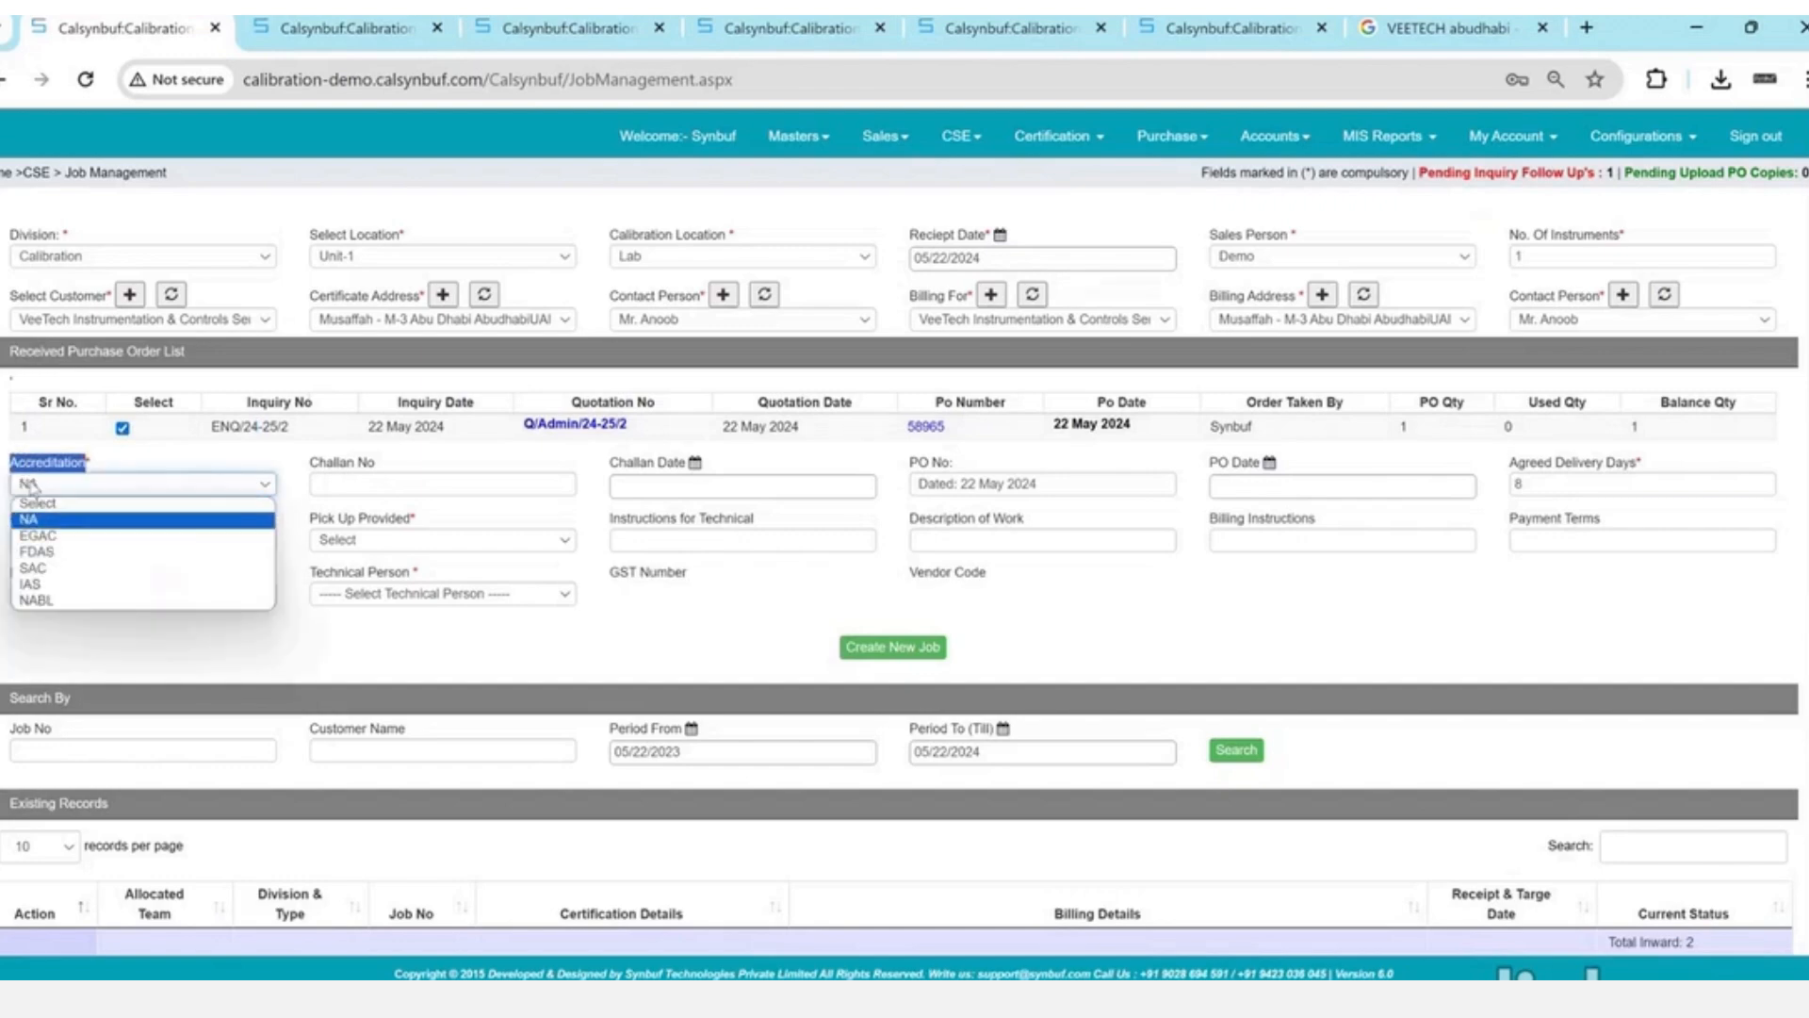
{"action": "key", "text": "Return"}
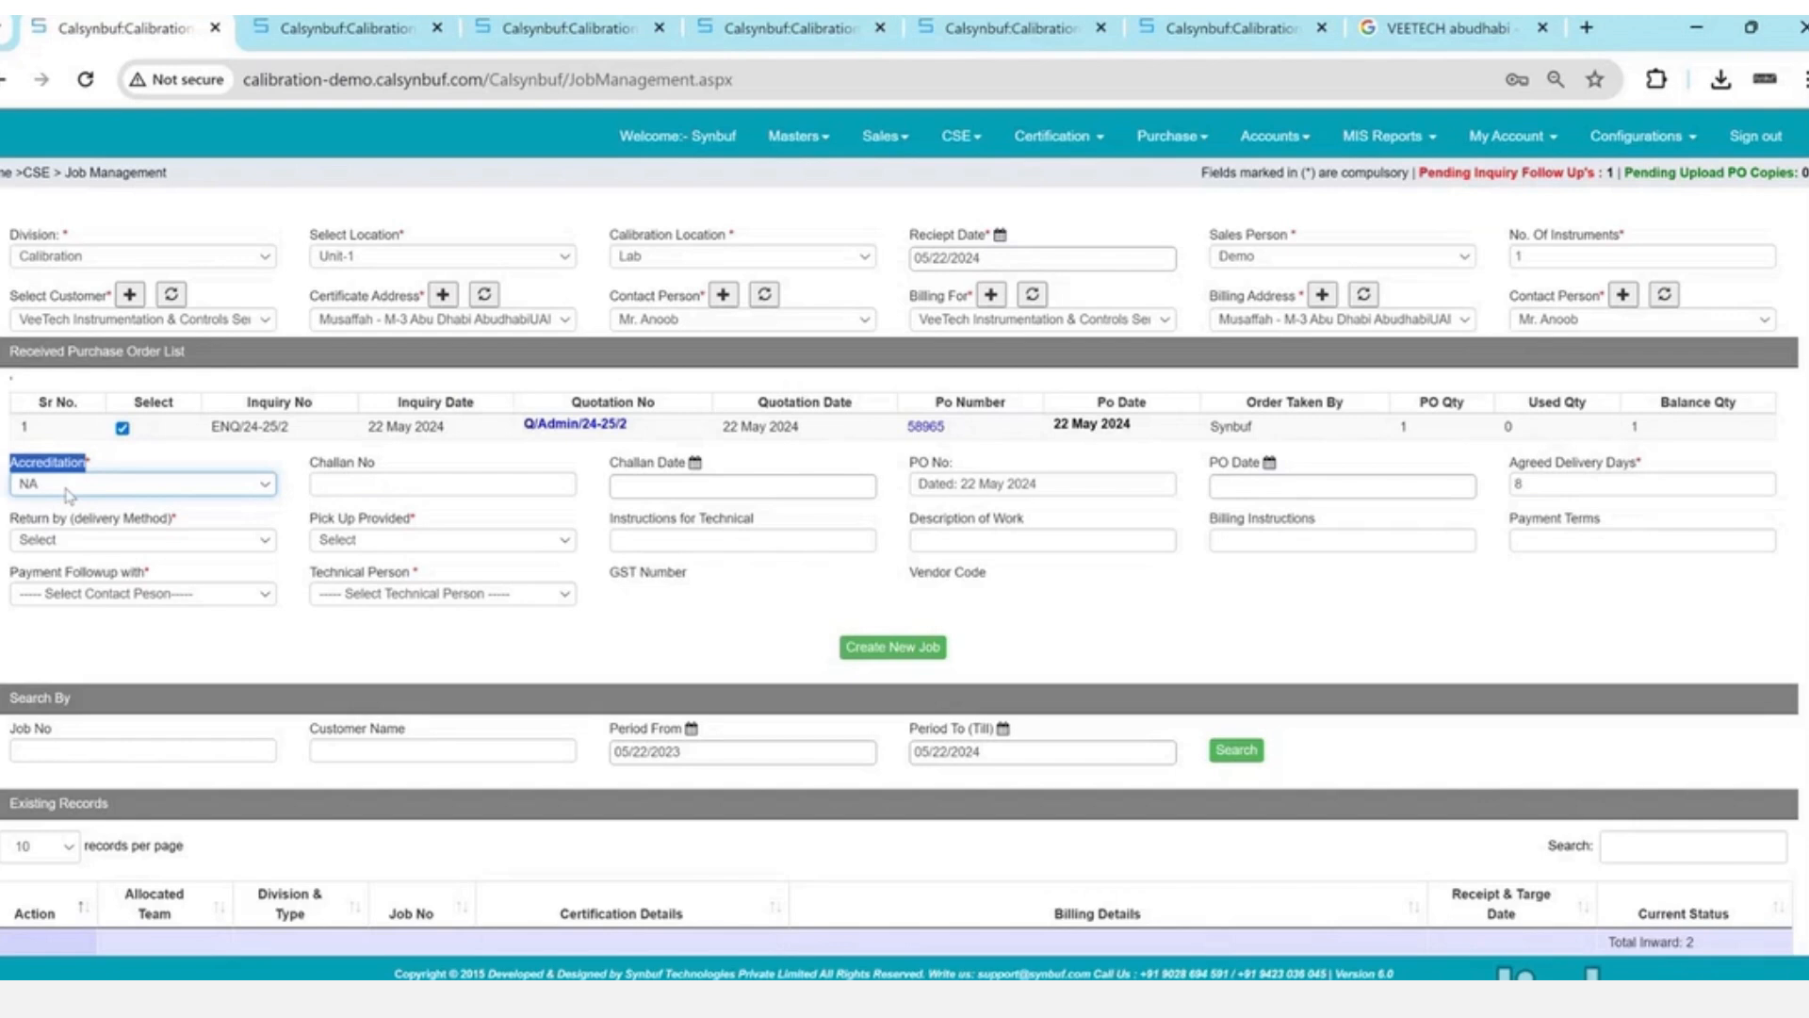
{"action": "key", "text": "Down"}
- Set Courier return, pick-up Yes, payment follow-up and technical person, then create the job
{"action": "key", "text": "Tab"}
{"action": "key", "text": "Tab"}
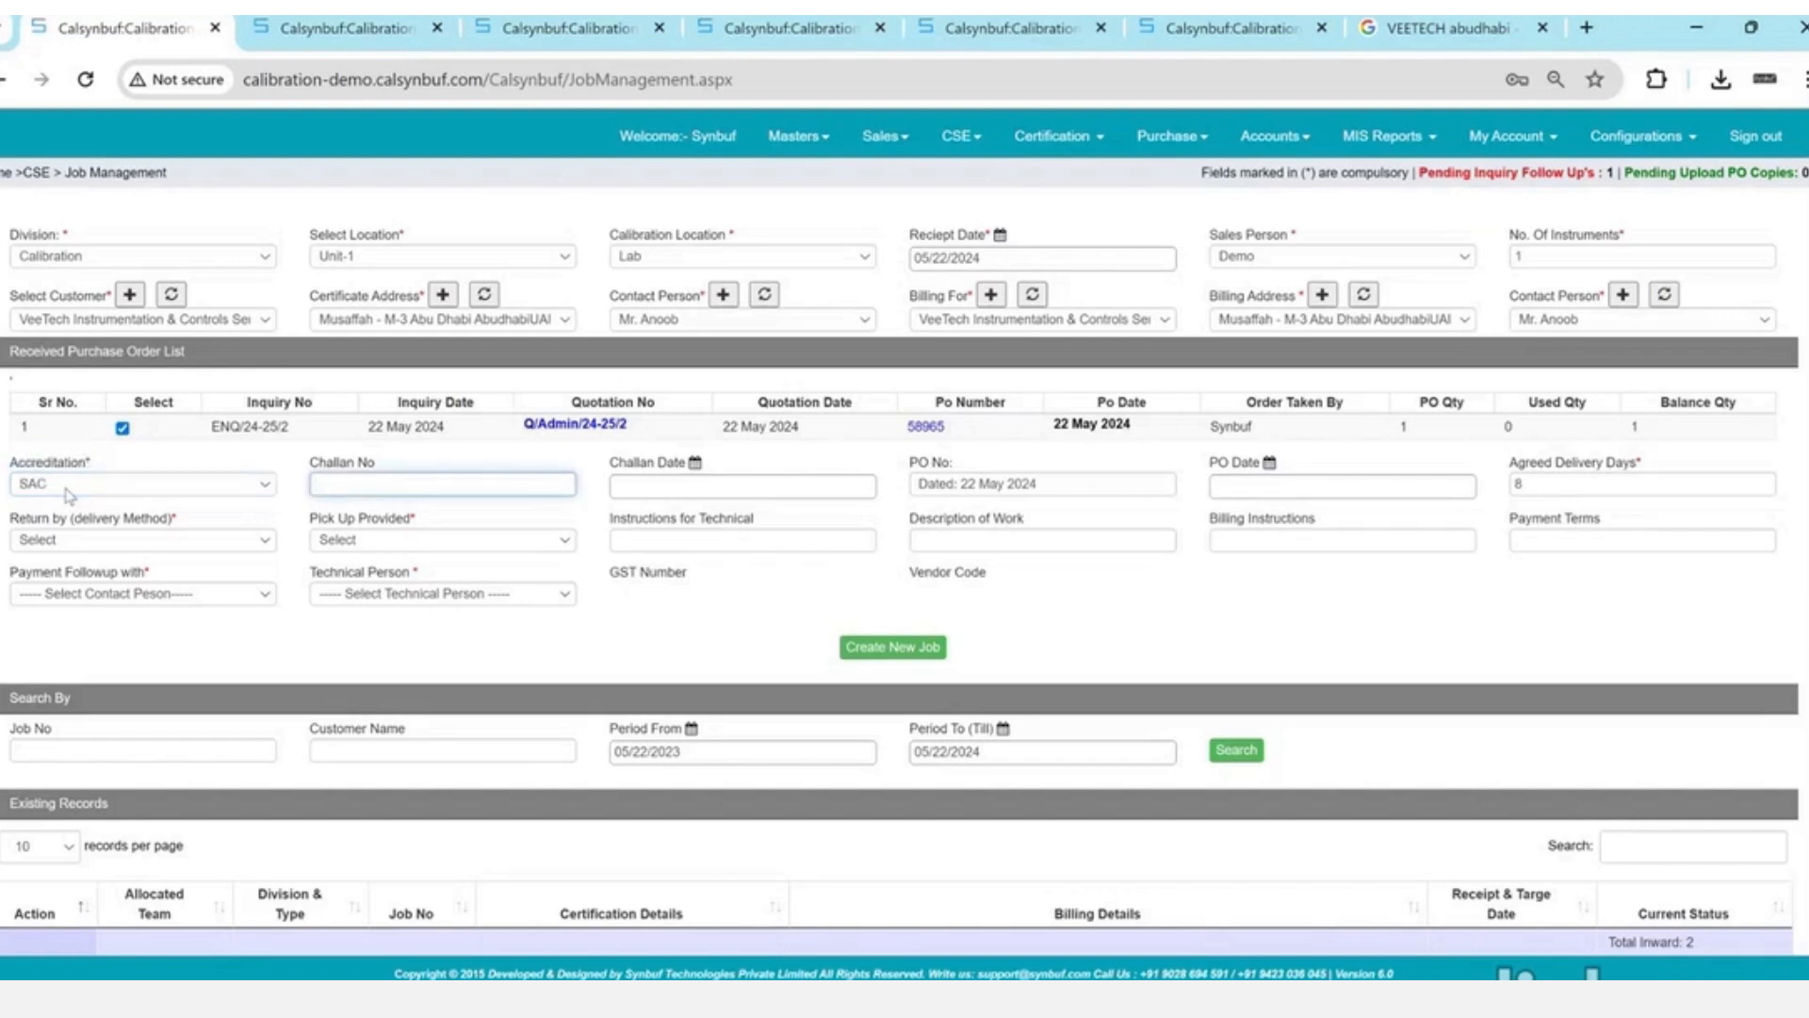
{"action": "key", "text": "Tab"}
{"action": "key", "text": "Tab"}
{"action": "key", "text": "Tab"}
{"action": "key", "text": "Tab"}
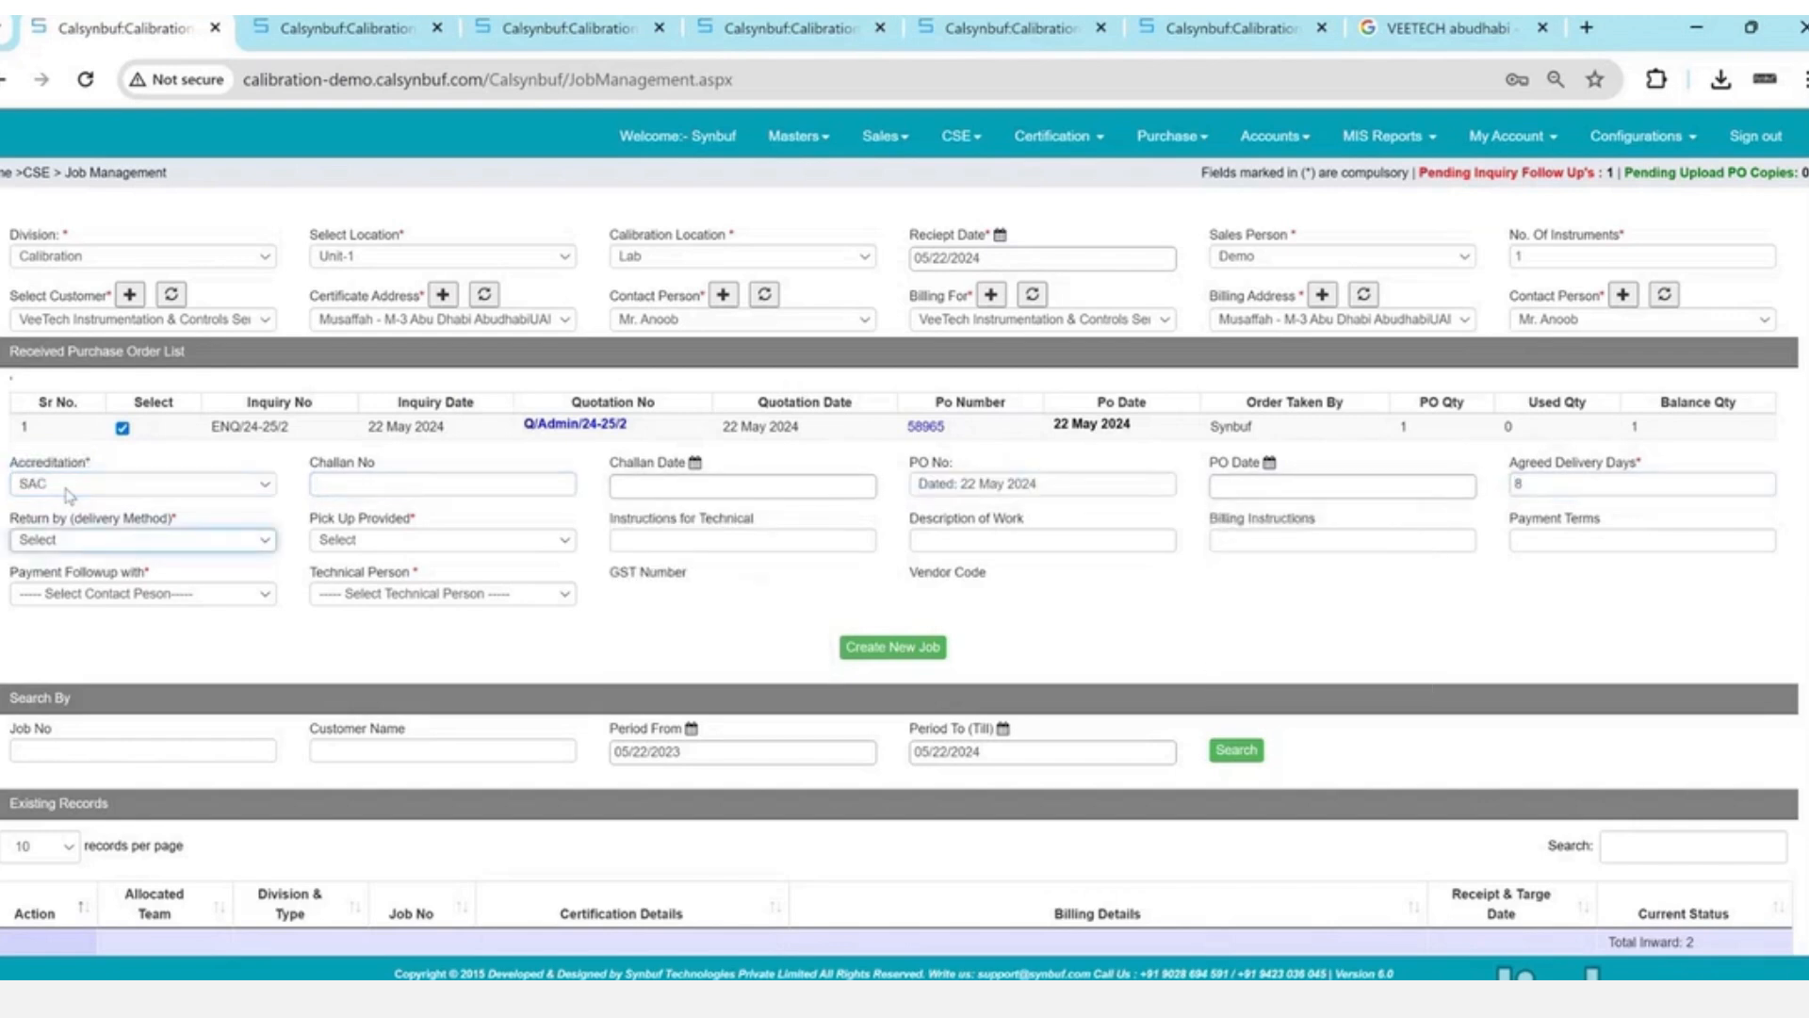
{"action": "key", "text": "Down"}
{"action": "key", "text": "Tab"}
{"action": "key", "text": "Down"}
{"action": "key", "text": "Tab"}
{"action": "key", "text": "Tab"}
{"action": "key", "text": "Tab"}
{"action": "key", "text": "Tab"}
{"action": "key", "text": "Down"}
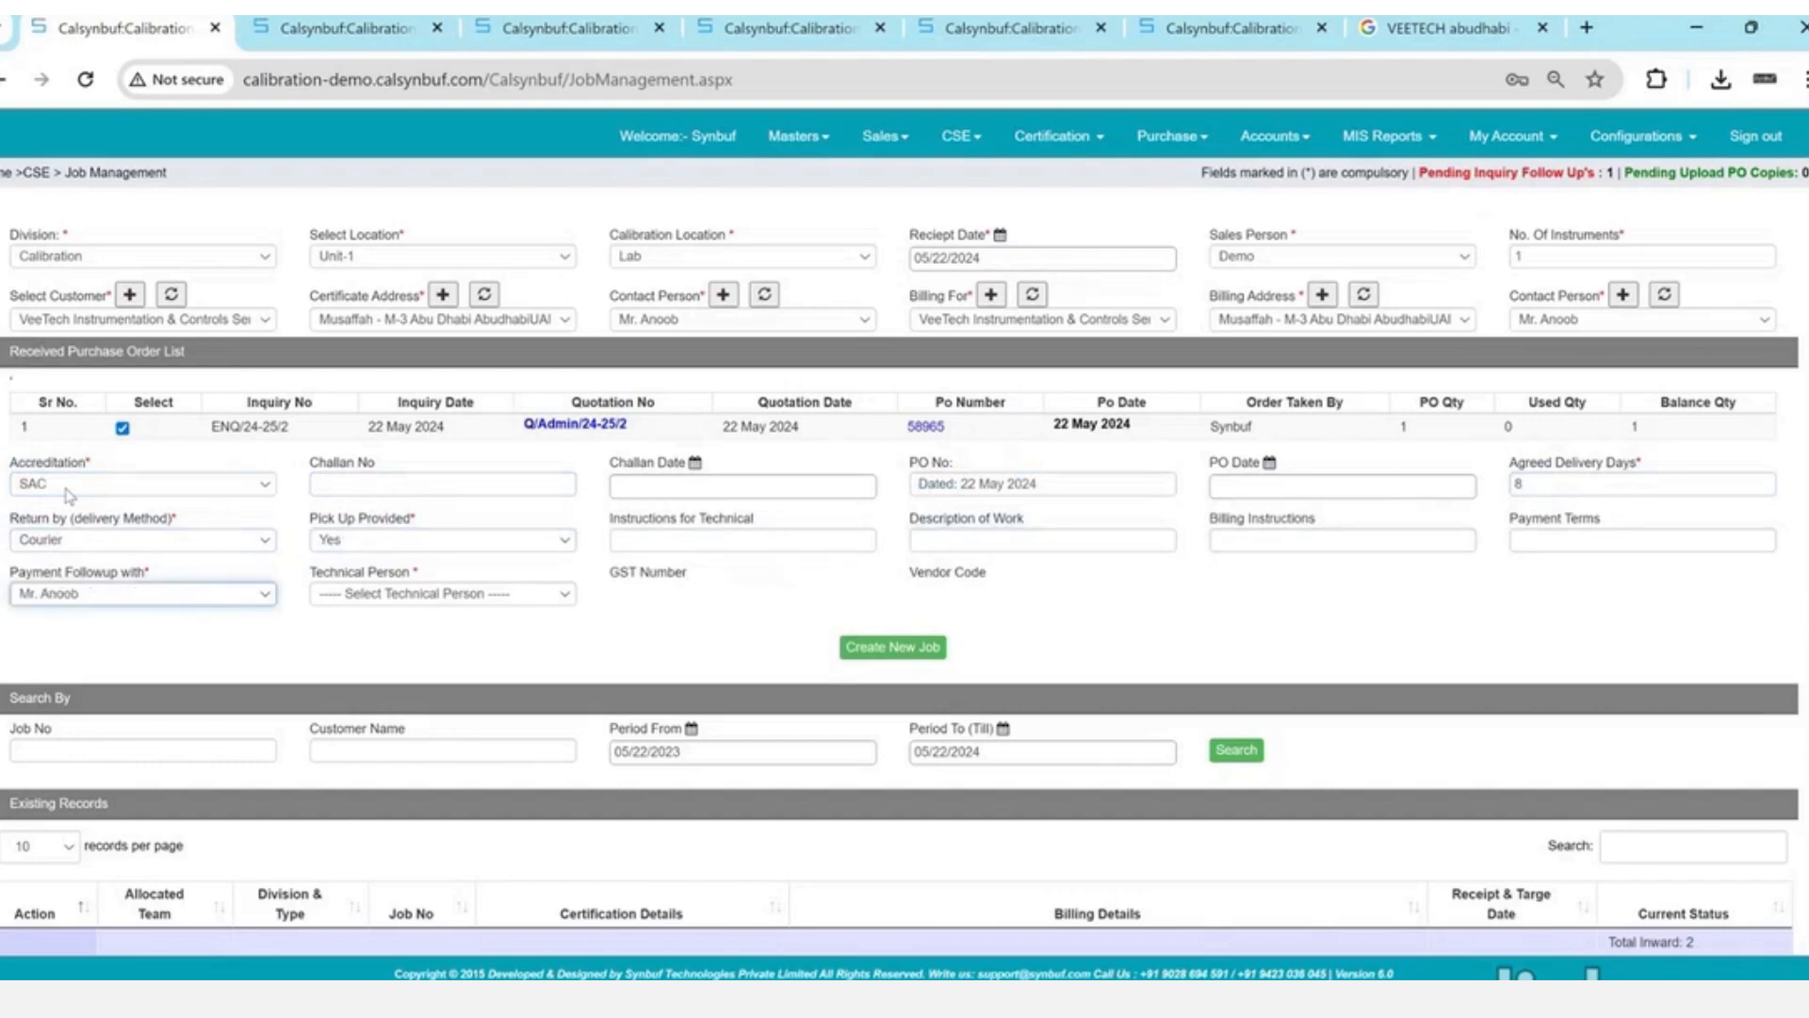
{"action": "key", "text": "Tab"}
{"action": "key", "text": "Down"}
{"action": "key", "text": "Tab"}
{"action": "key", "text": "Return"}
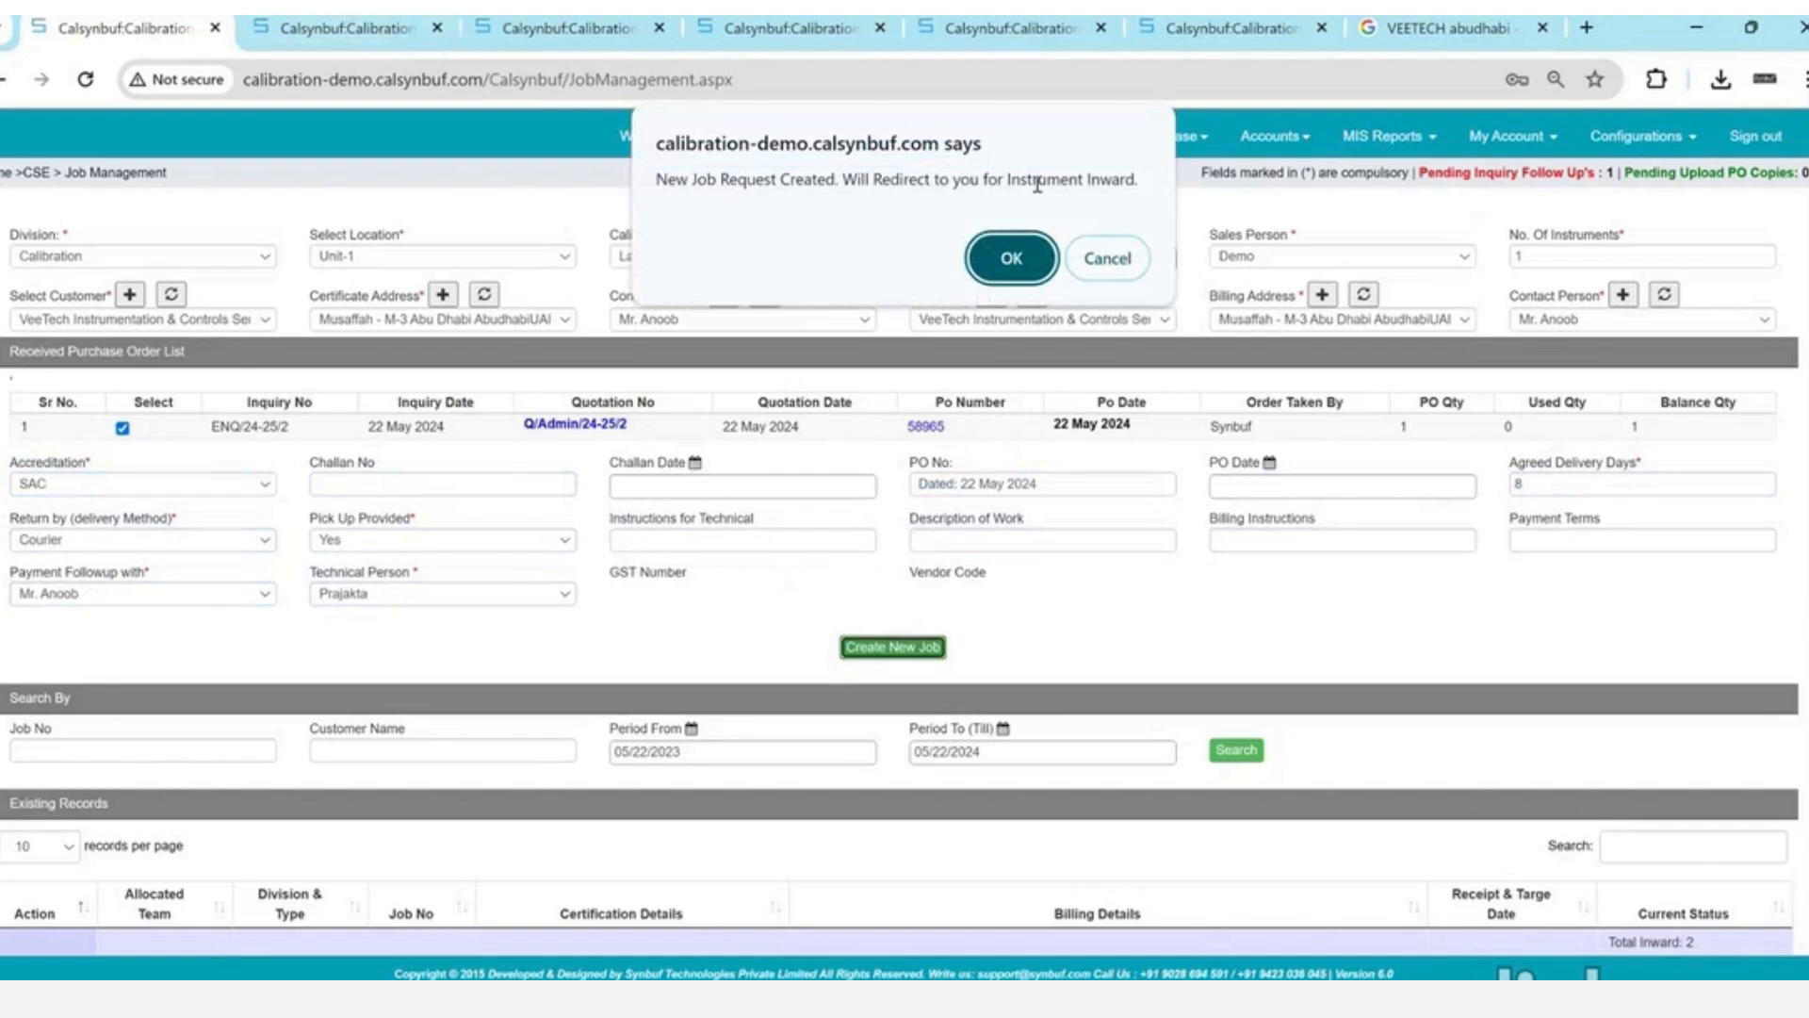
- Acknowledge the new job and check the customer's empty instrument list on the inward page
{"action": "left_click", "coordinate": [1039, 258]}
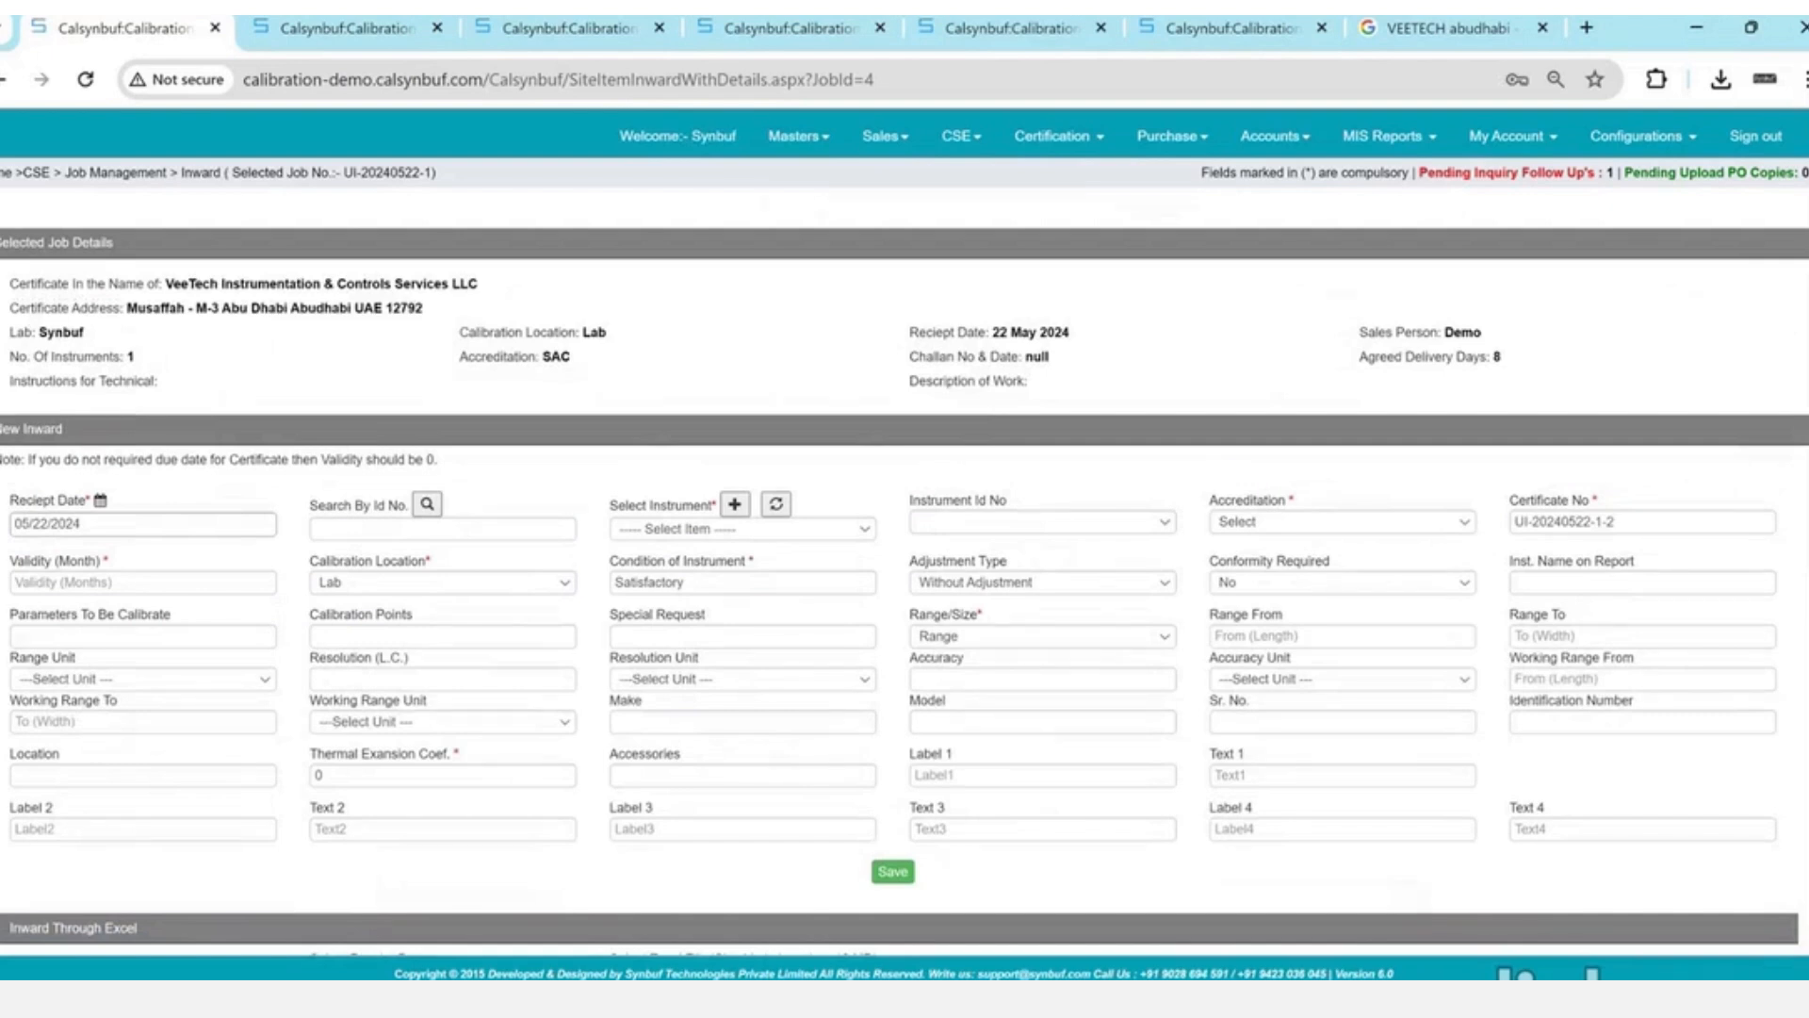
{"action": "scroll", "coordinate": [613, 405], "scroll_direction": "down", "scroll_amount": 1}
{"action": "left_click", "coordinate": [719, 445]}
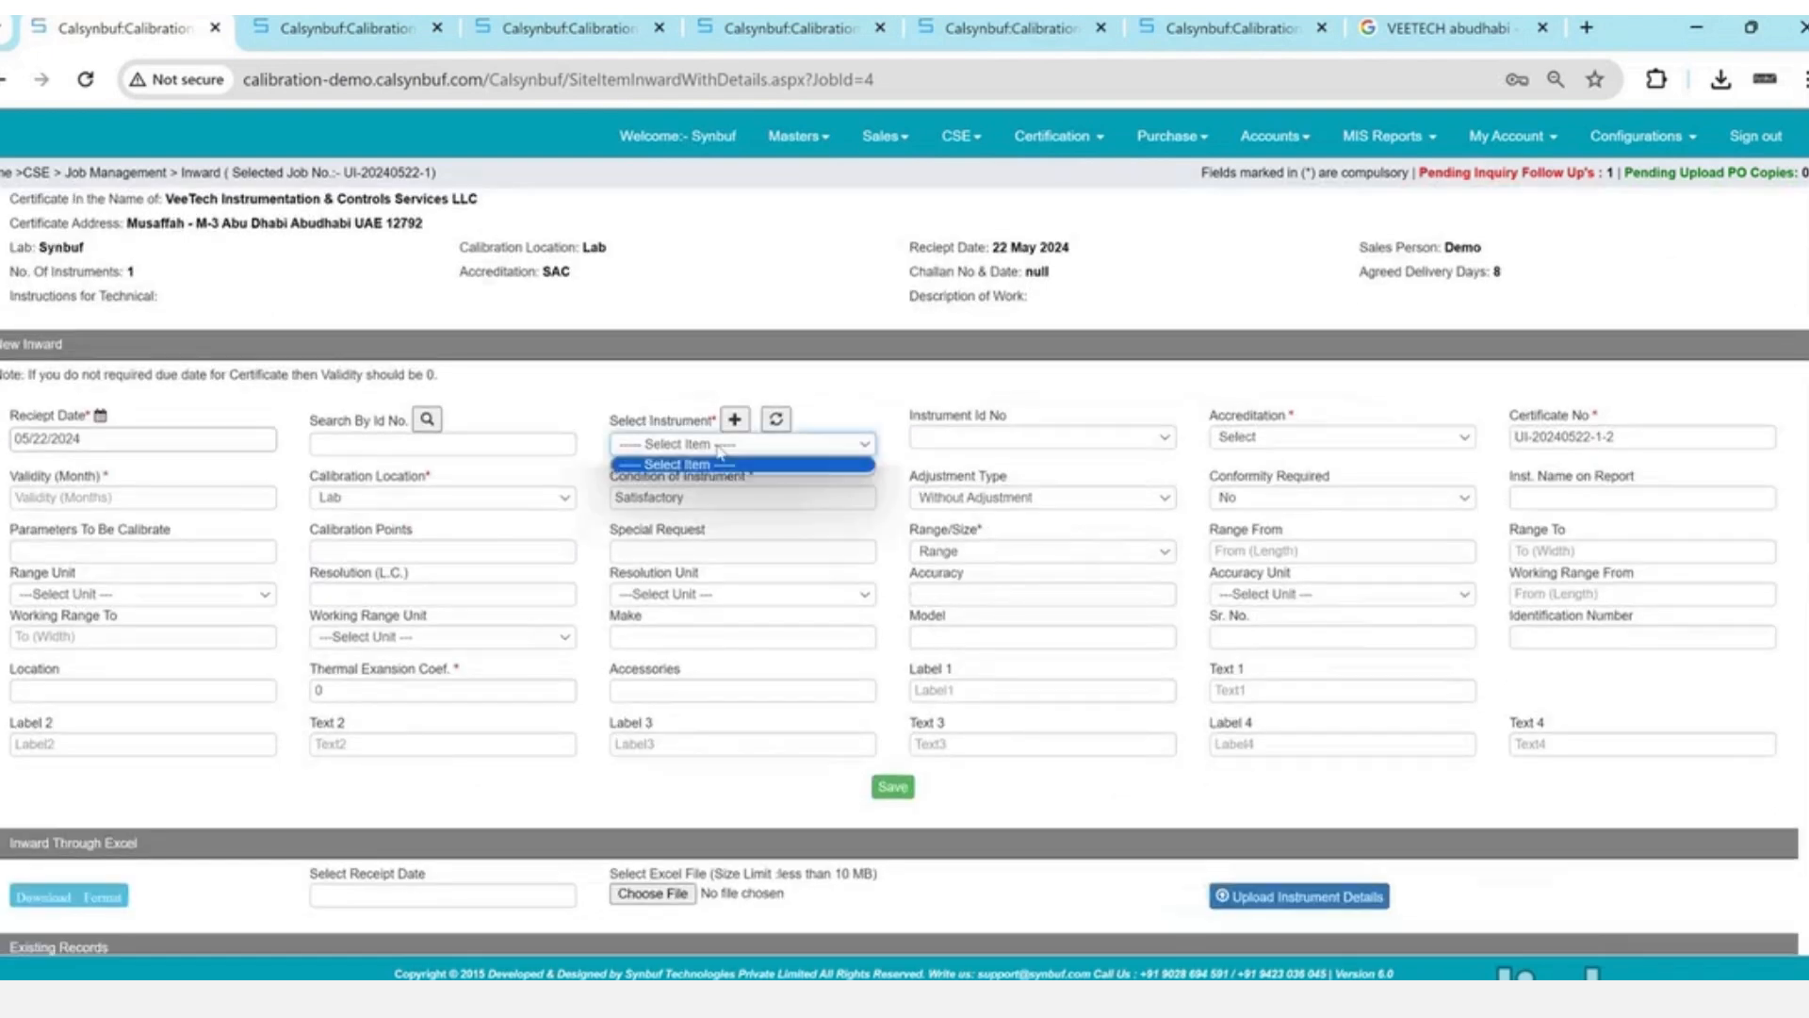
- Check the certificate customer name and open a new form to add a VeeTech instrument
{"action": "double_click", "coordinate": [211, 201]}
{"action": "scroll", "coordinate": [215, 217], "scroll_direction": "up", "scroll_amount": 1}
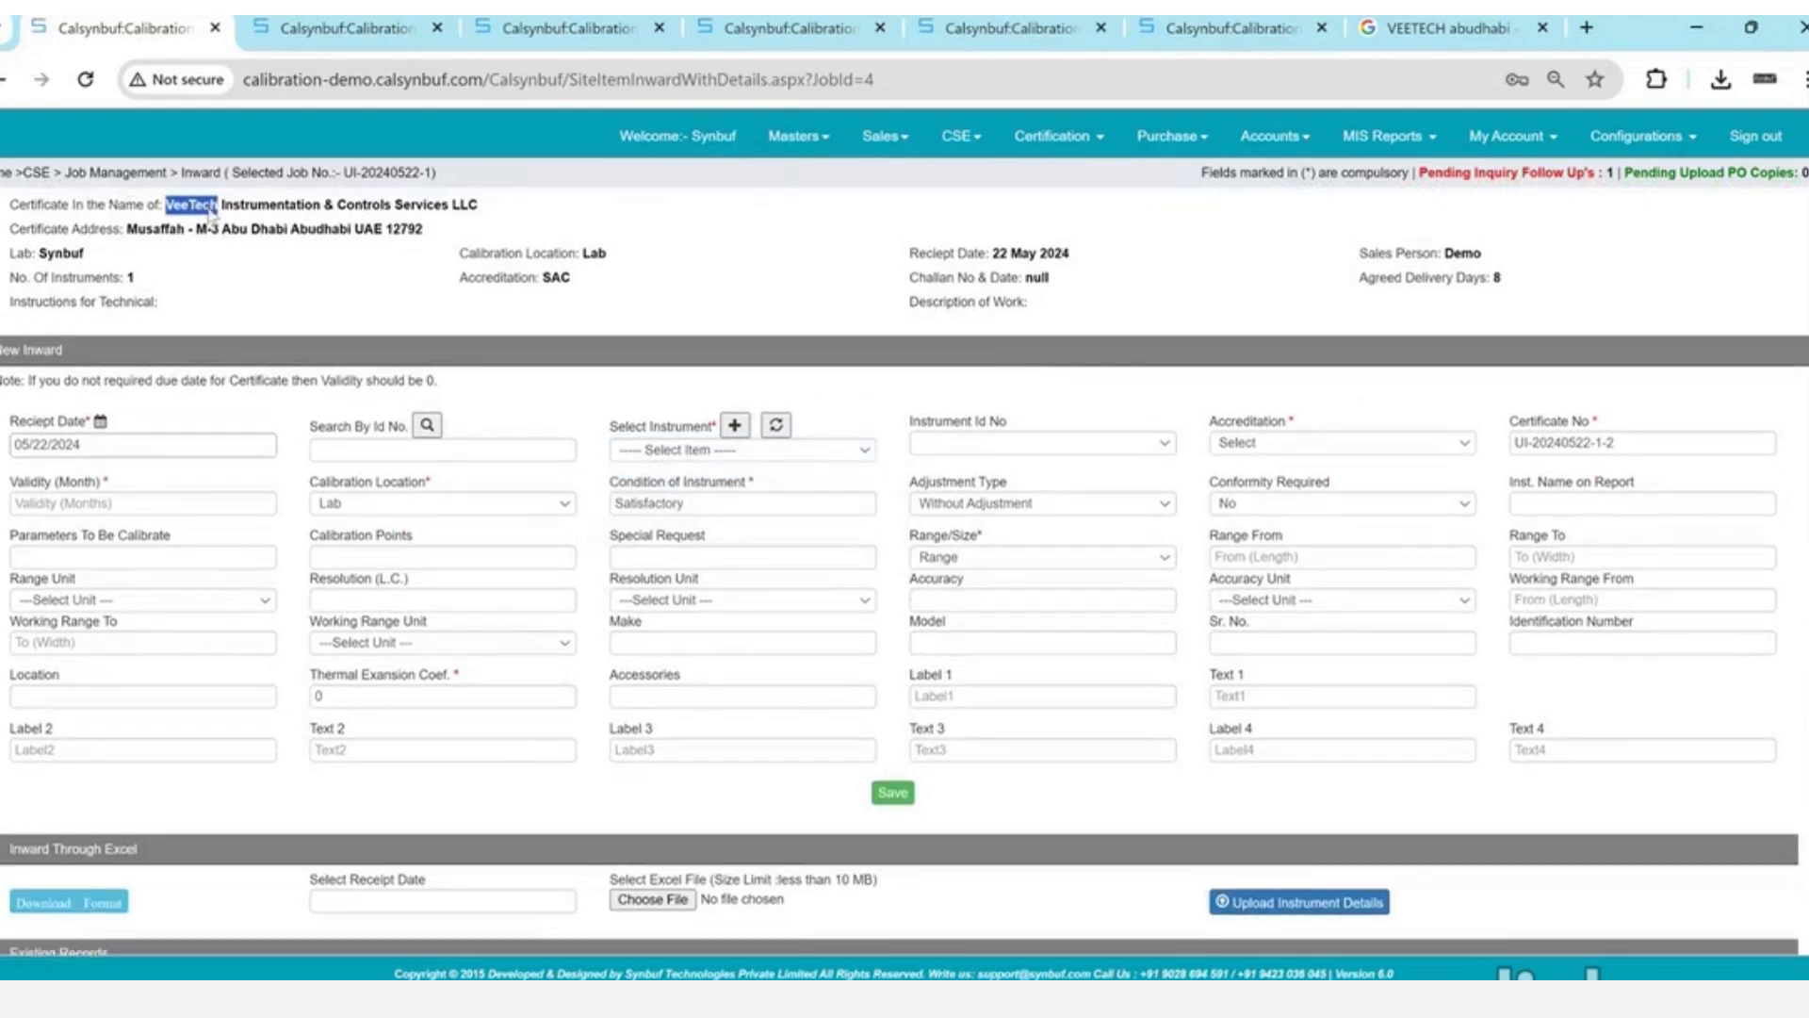
{"action": "left_click", "coordinate": [226, 289]}
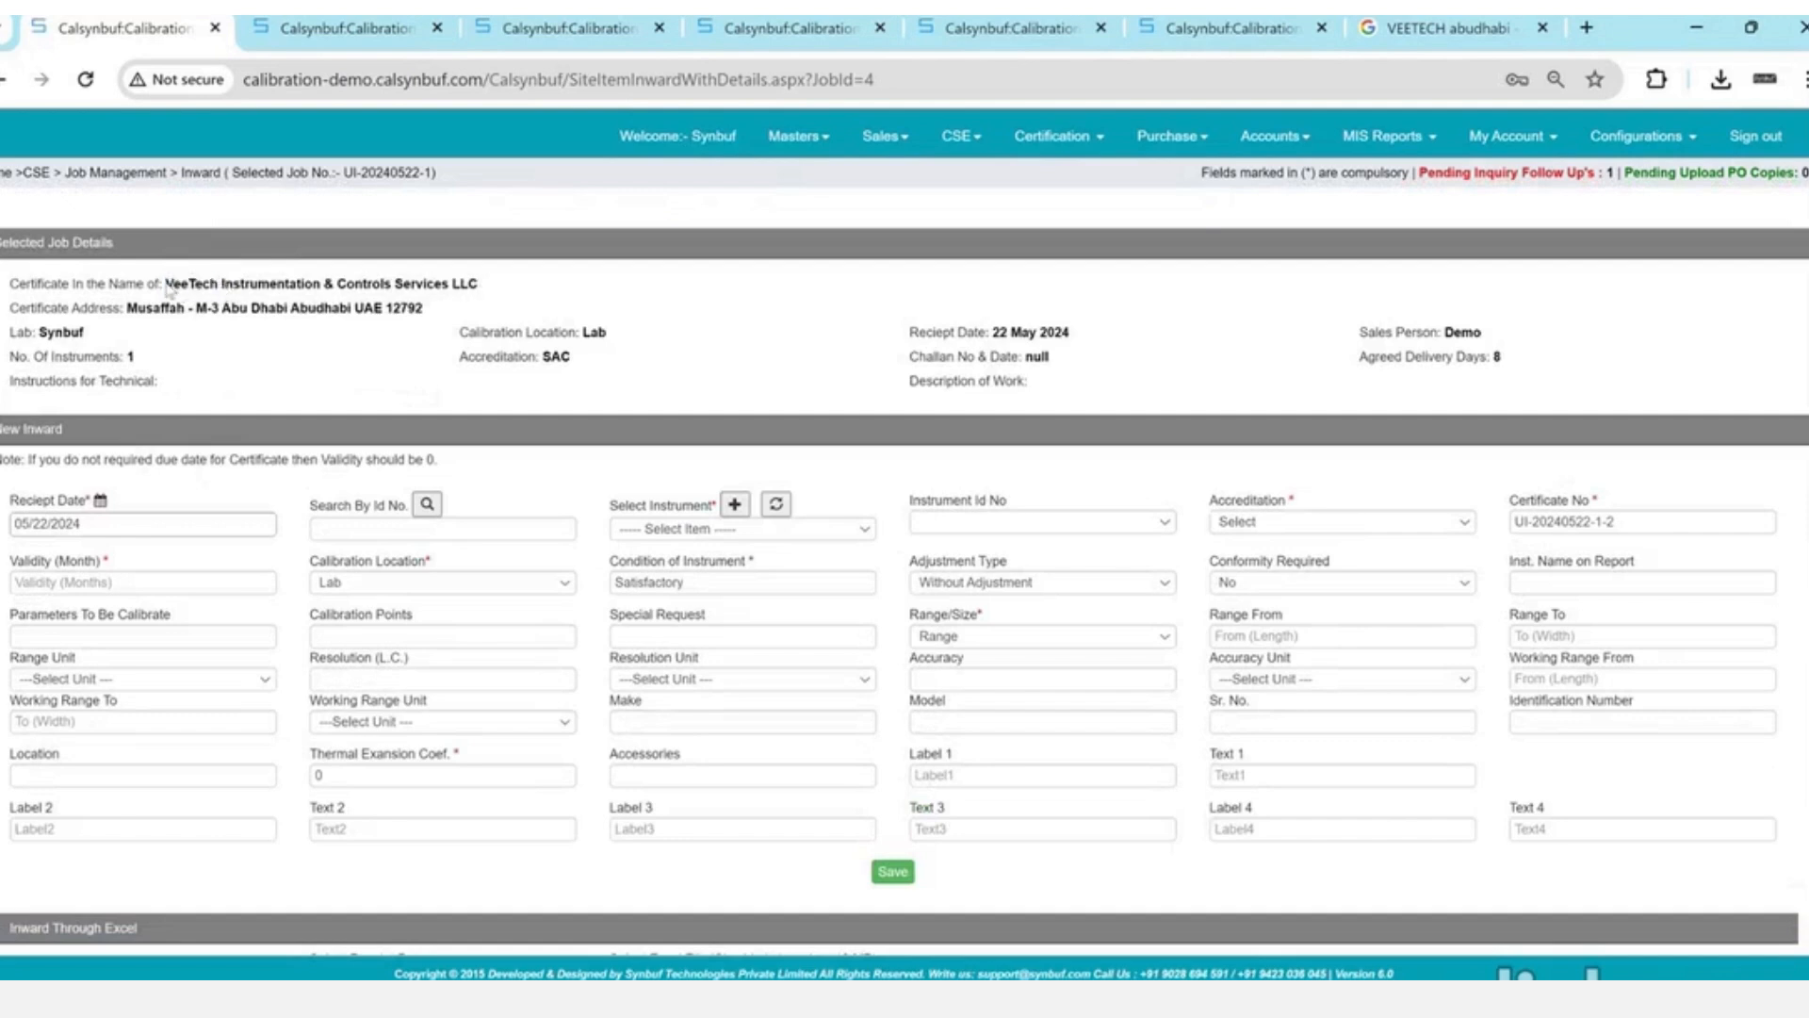
{"action": "left_click_drag", "start_coordinate": [168, 289], "coordinate": [479, 295]}
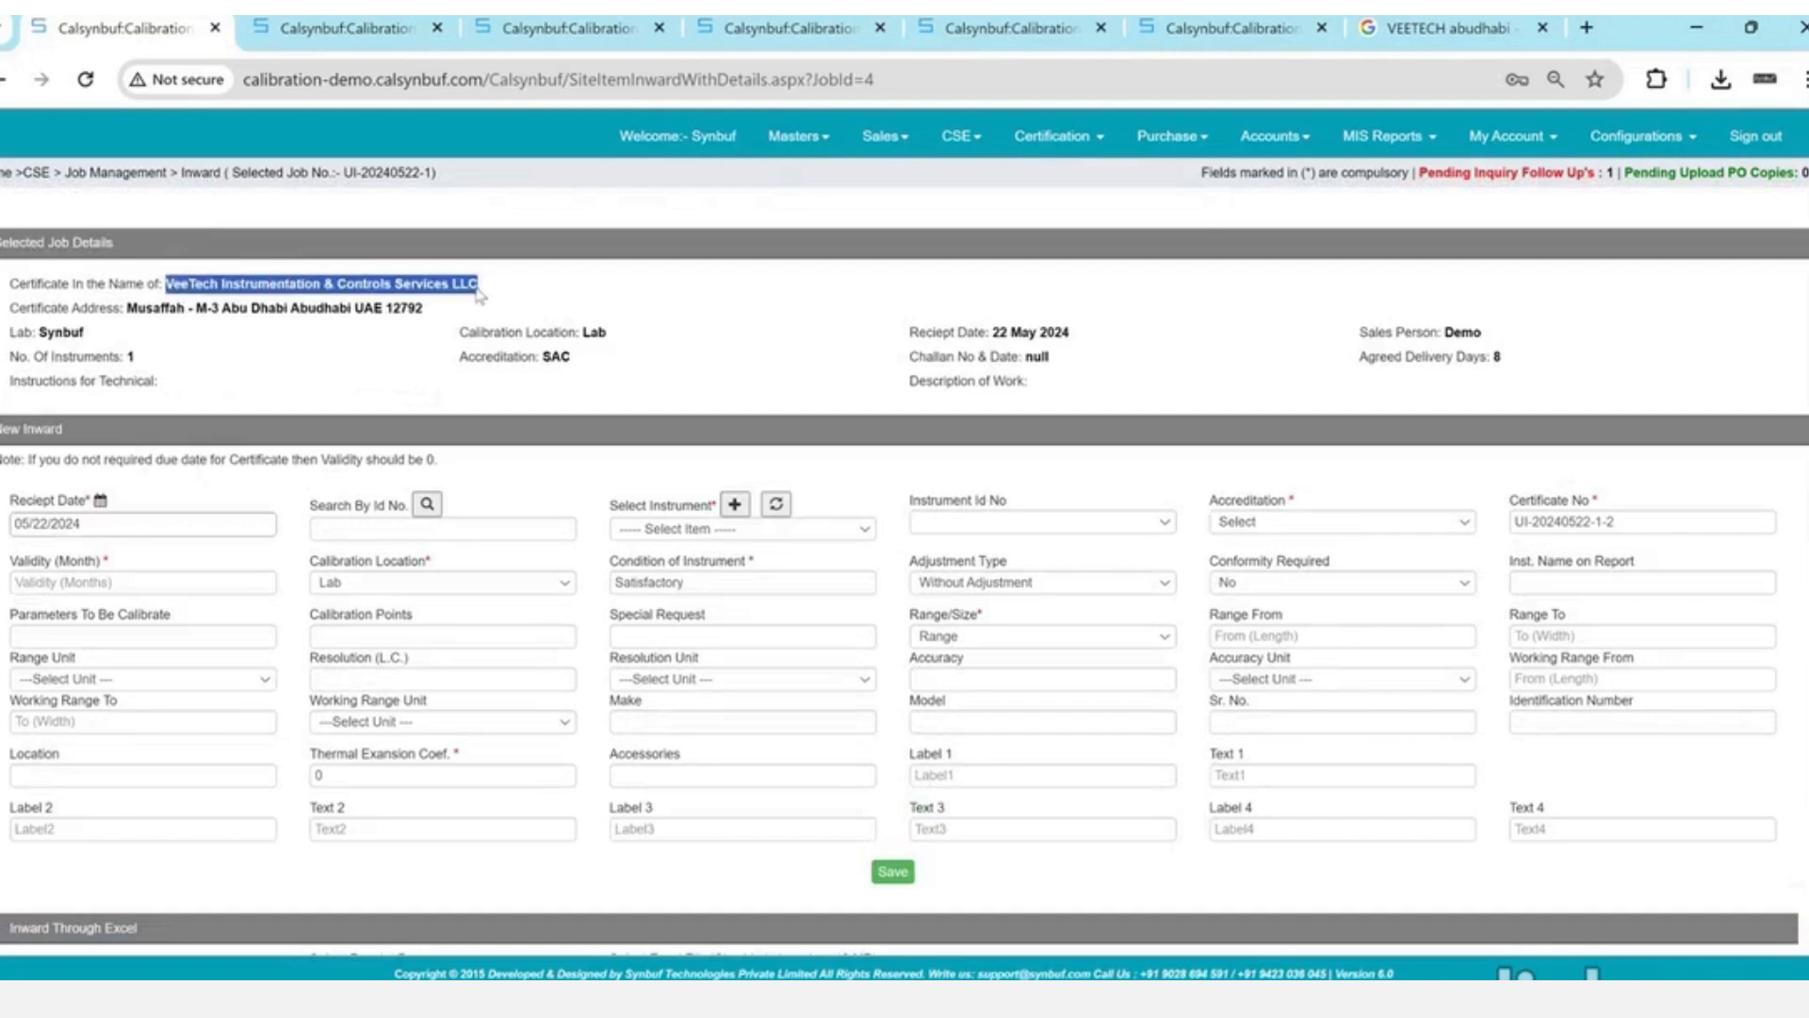
{"action": "left_click", "coordinate": [736, 506]}
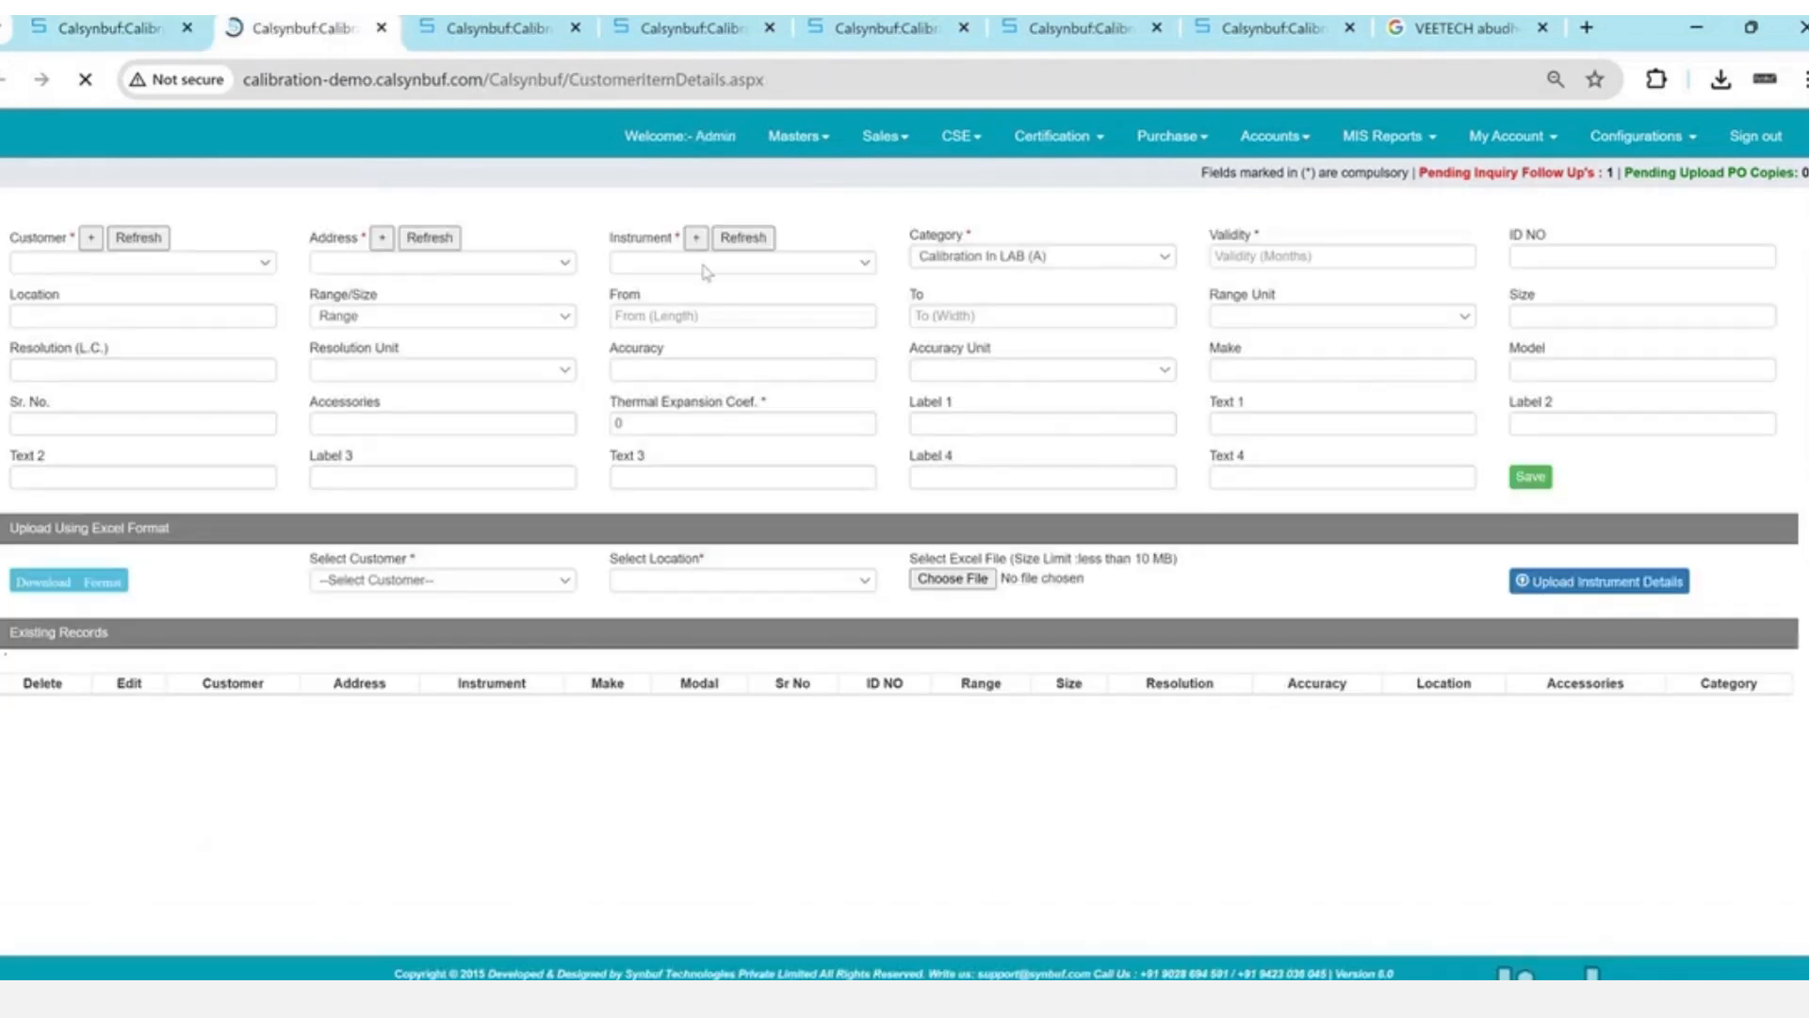
- Choose Pressure gauge with validity 2, ID VE/P-098 and range 0–100 bar
{"action": "left_click", "coordinate": [748, 264]}
{"action": "left_click", "coordinate": [749, 276]}
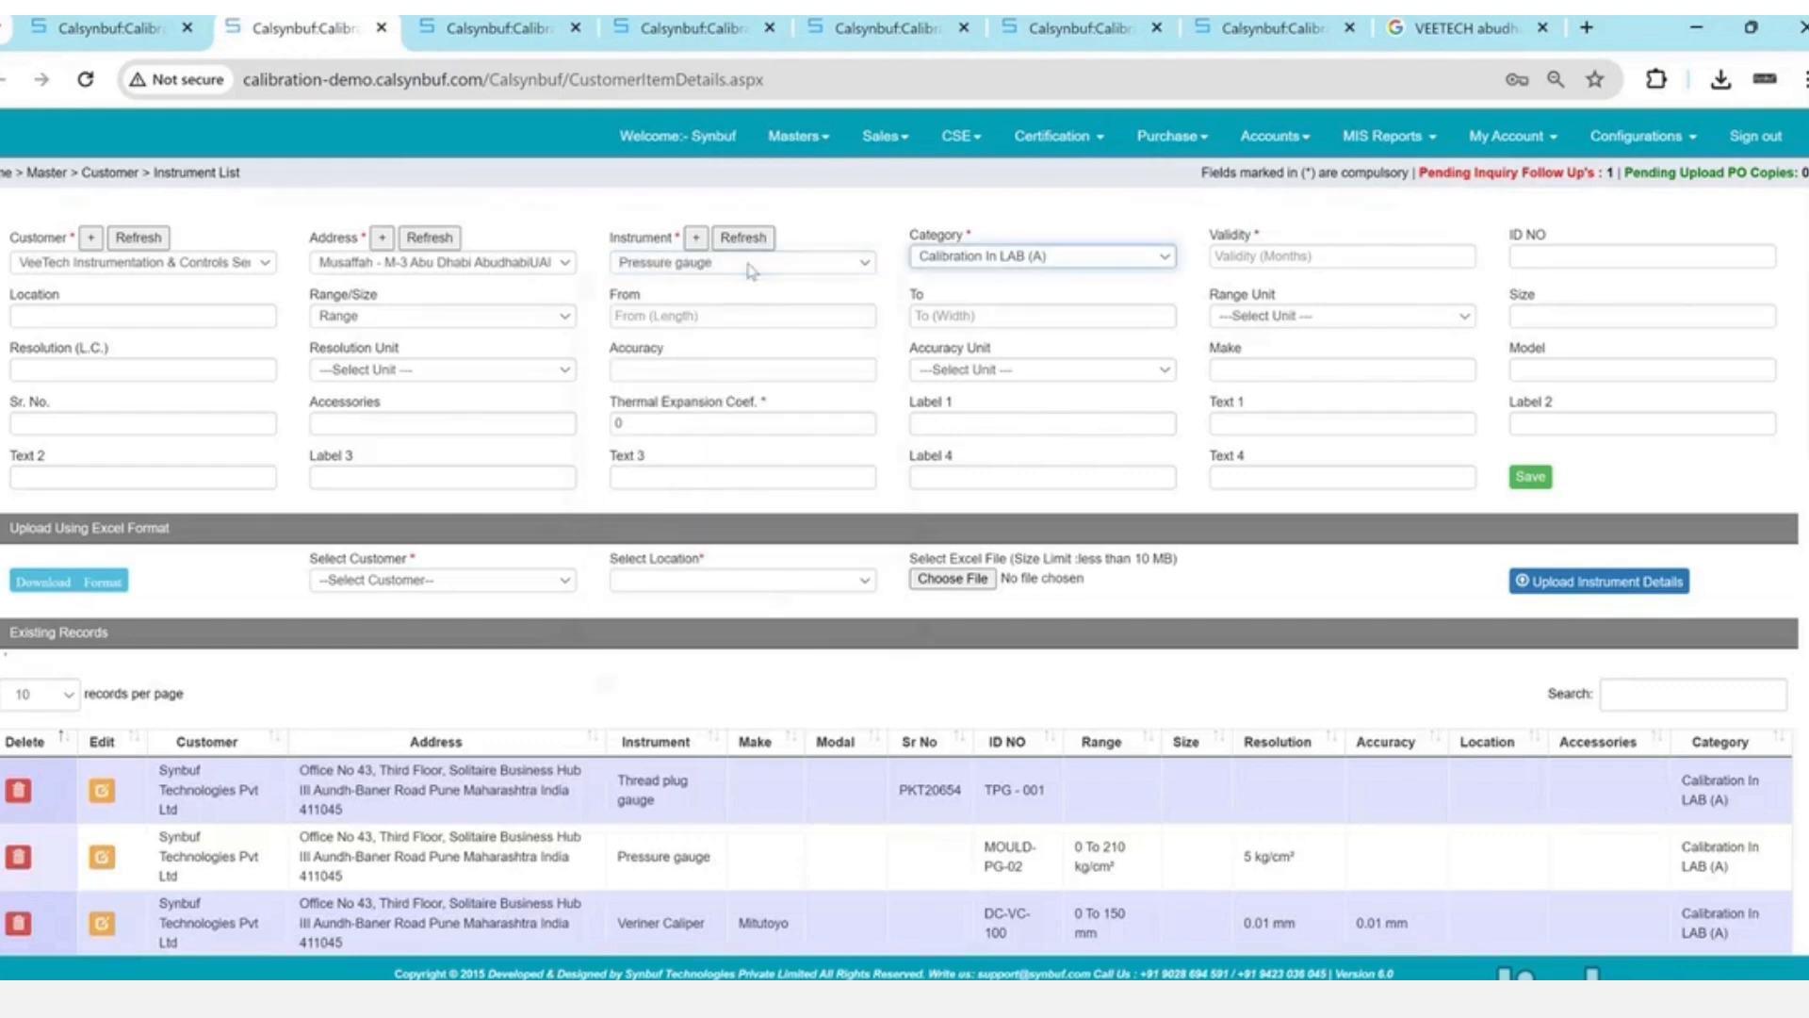
{"action": "key", "text": "Tab"}
{"action": "type", "text": "2"}
{"action": "key", "text": "Tab"}
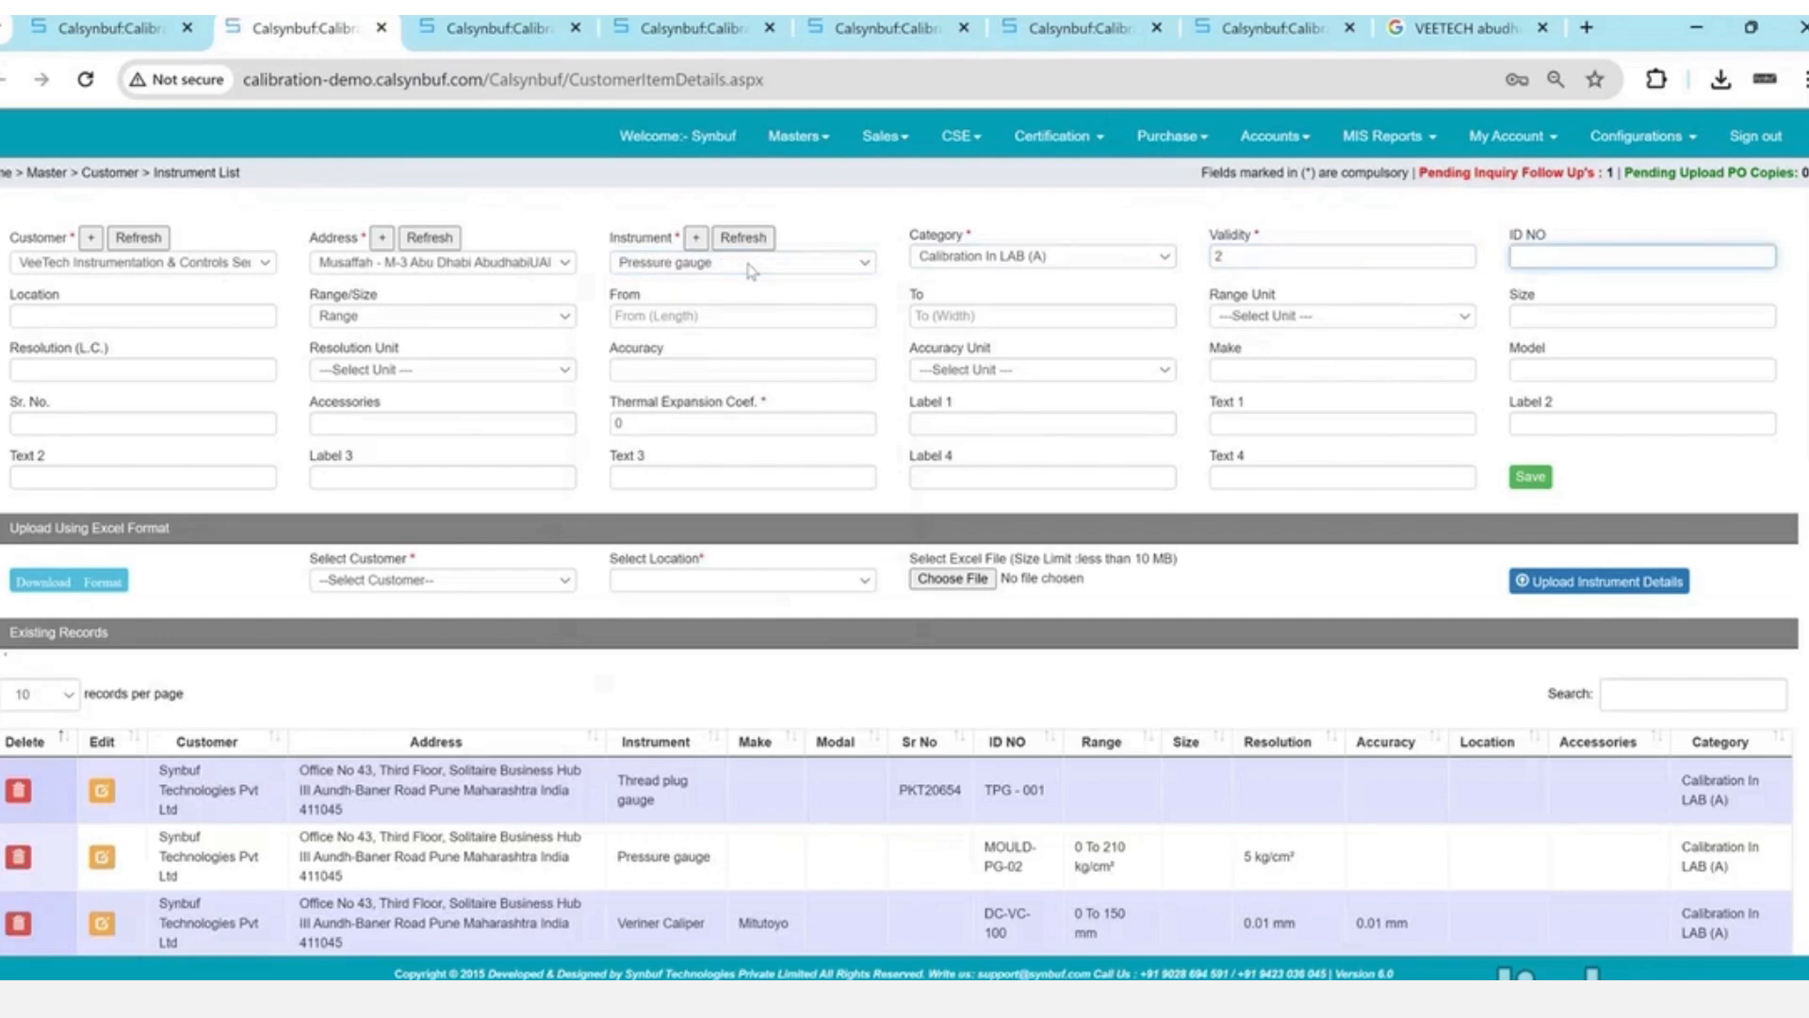
{"action": "type", "text": "VE/P-098"}
{"action": "key", "text": "Tab"}
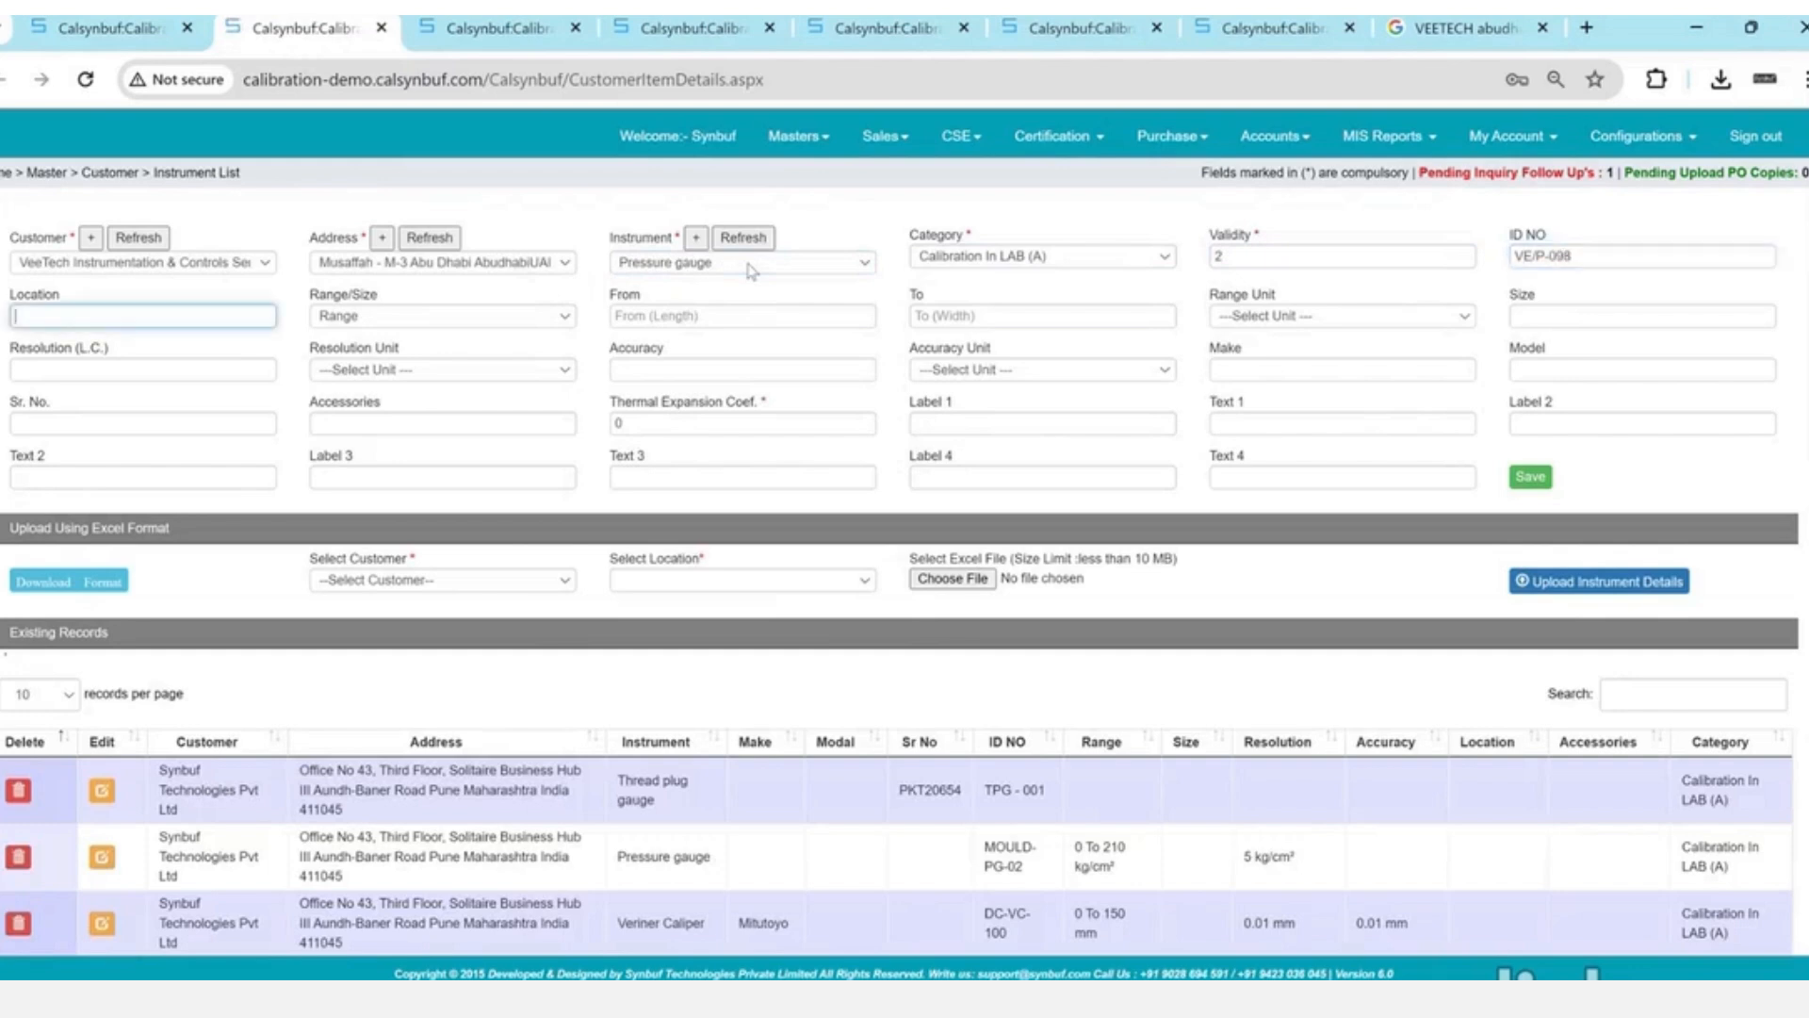
{"action": "key", "text": "Tab"}
{"action": "key", "text": "Tab"}
{"action": "type", "text": "0"}
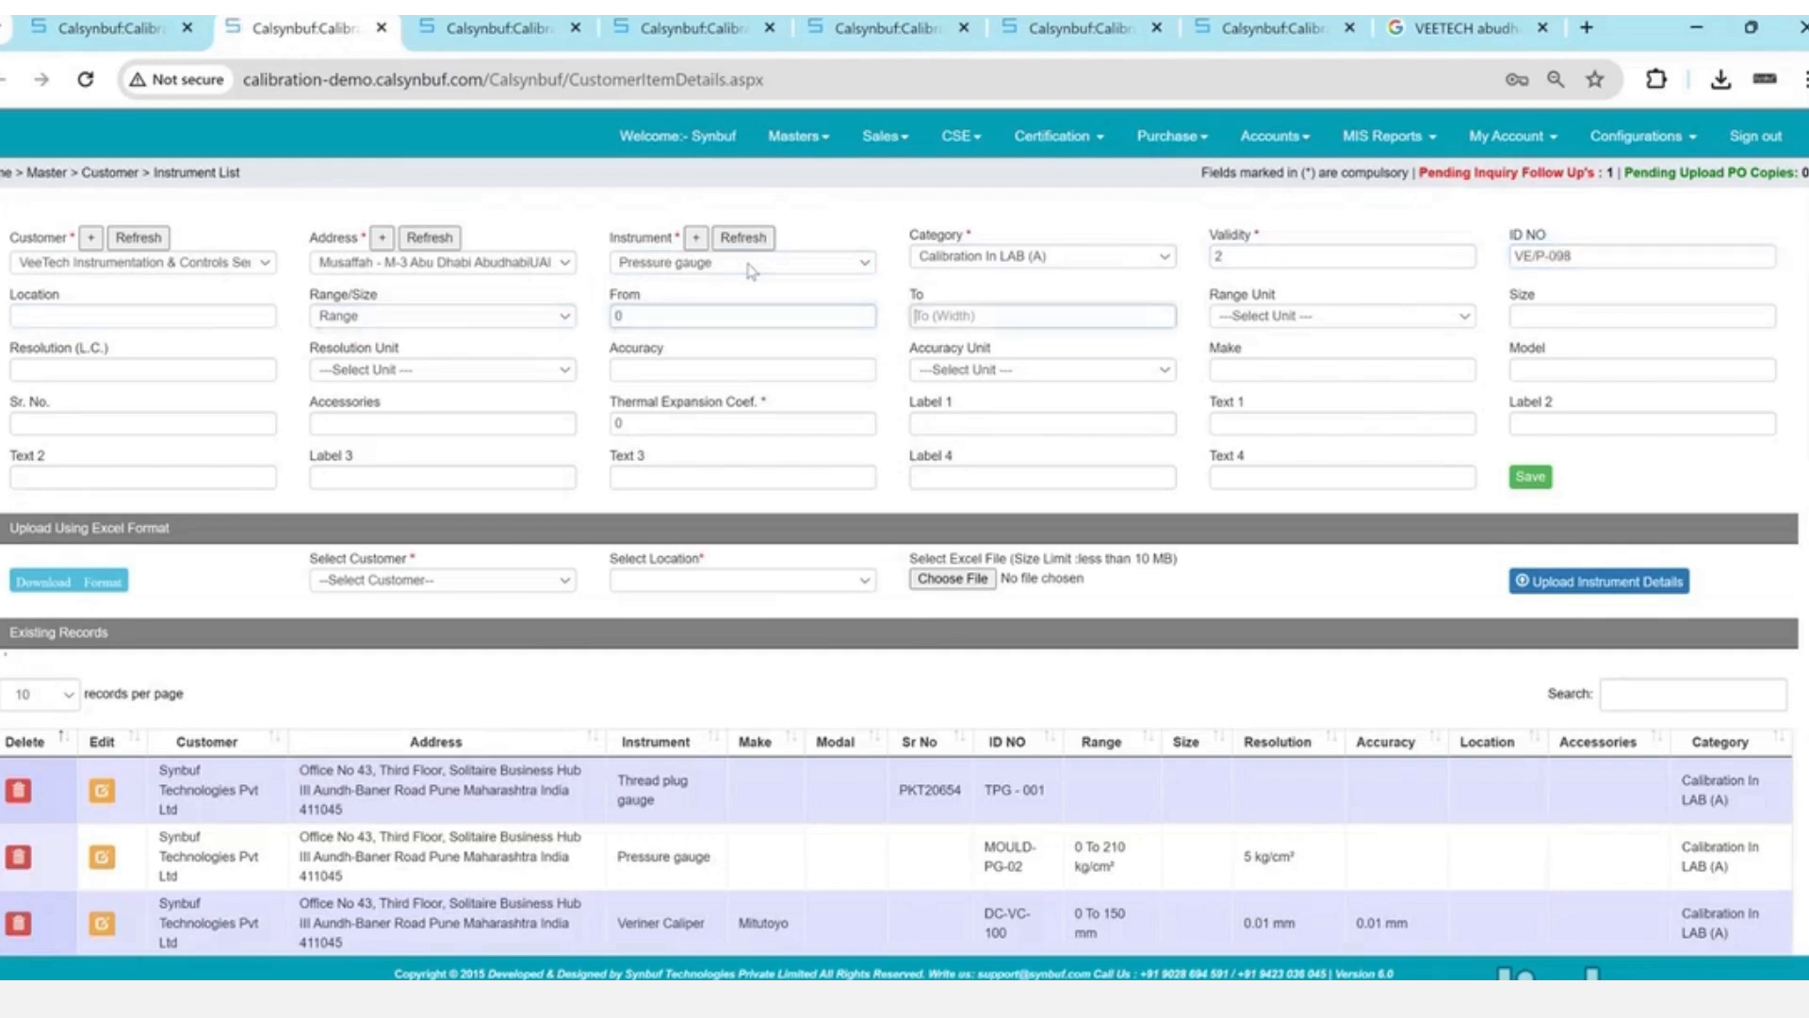
{"action": "key", "text": "Tab"}
{"action": "type", "text": "100"}
{"action": "key", "text": "Tab"}
{"action": "key", "text": "b"}
{"action": "key", "text": "Tab"}
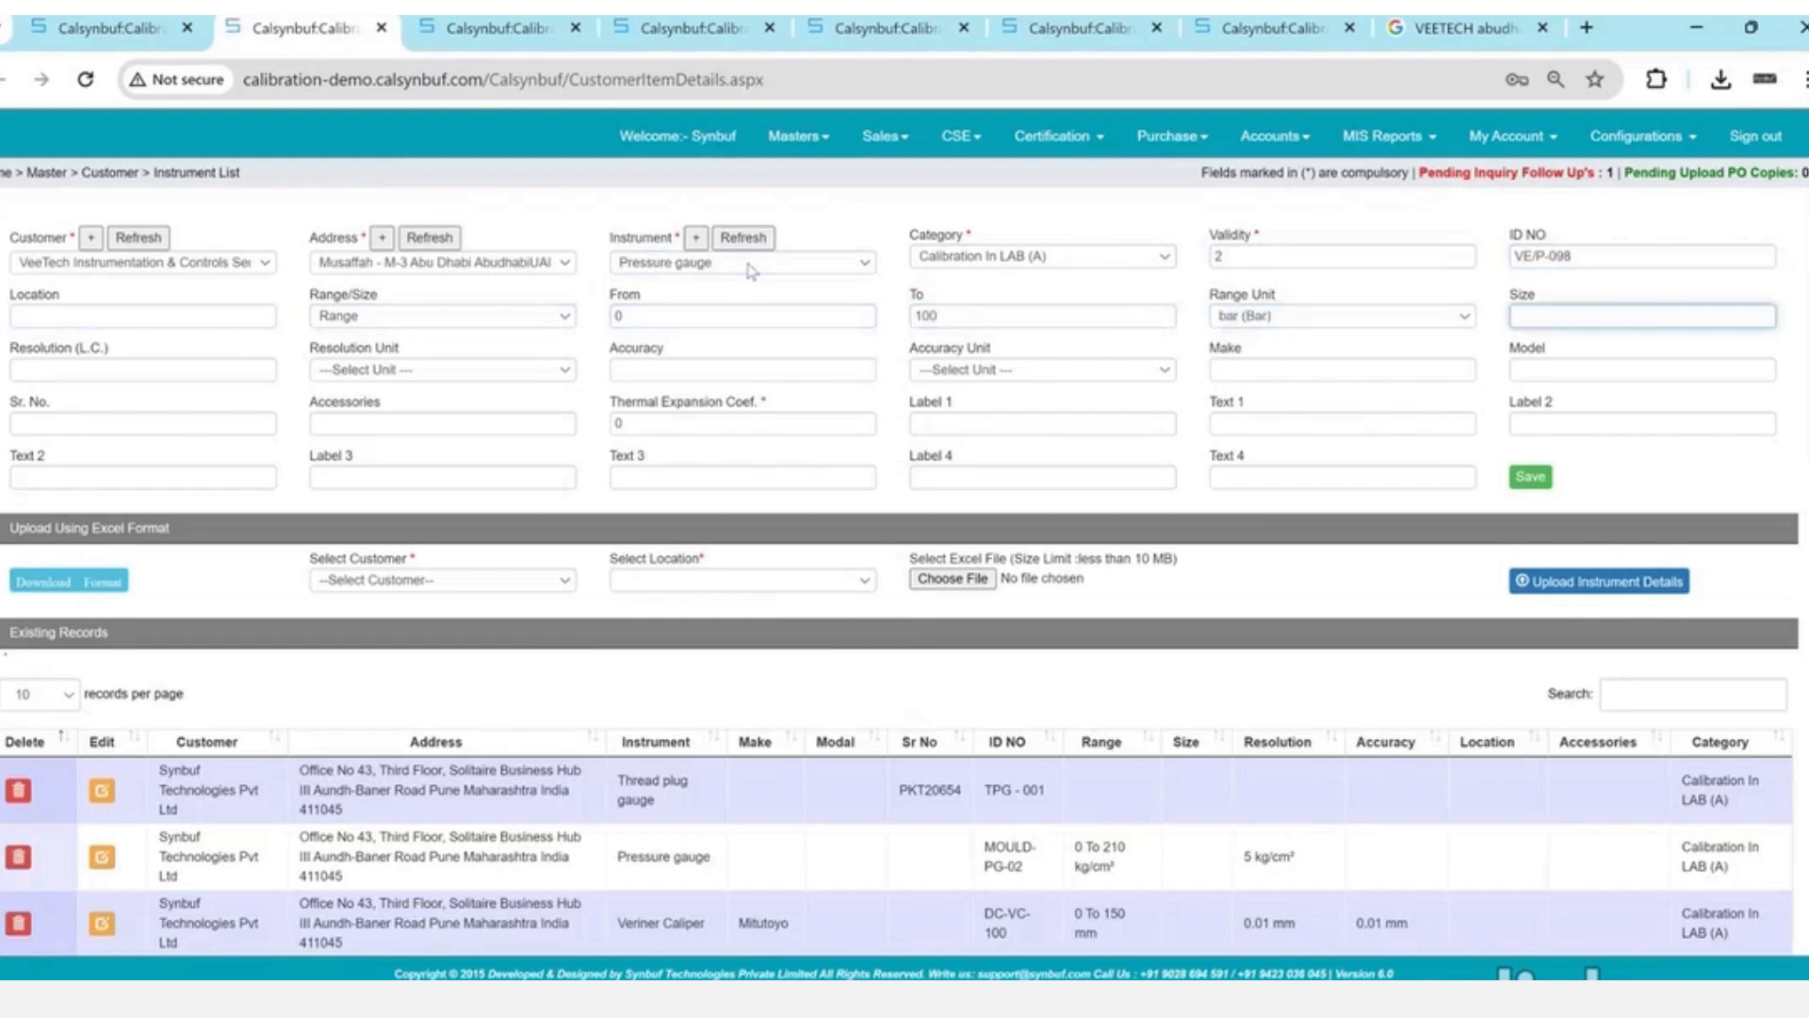
- Enter resolution 0.01 bar, accuracy 0.03 bar, make WIKA, model 91200 and serial 112
{"action": "key", "text": "Tab"}
{"action": "type", "text": "0.01"}
{"action": "key", "text": "Tab"}
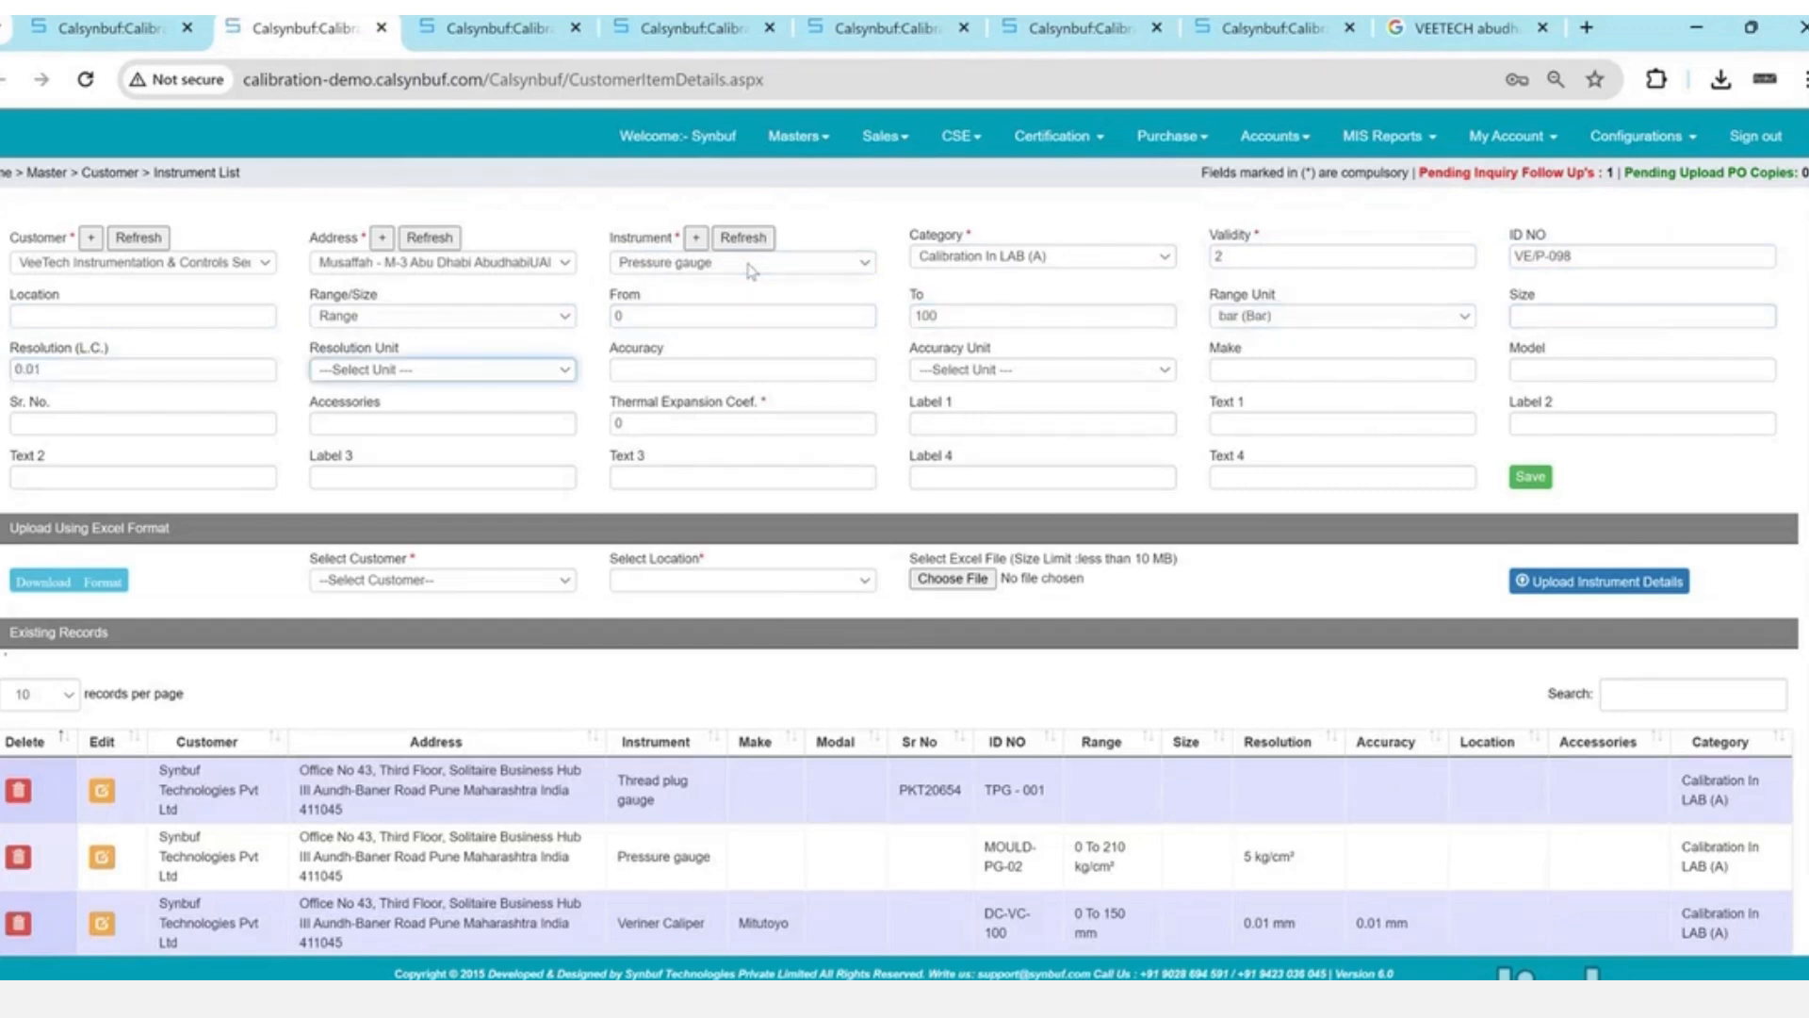
{"action": "key", "text": "b"}
{"action": "key", "text": "Tab"}
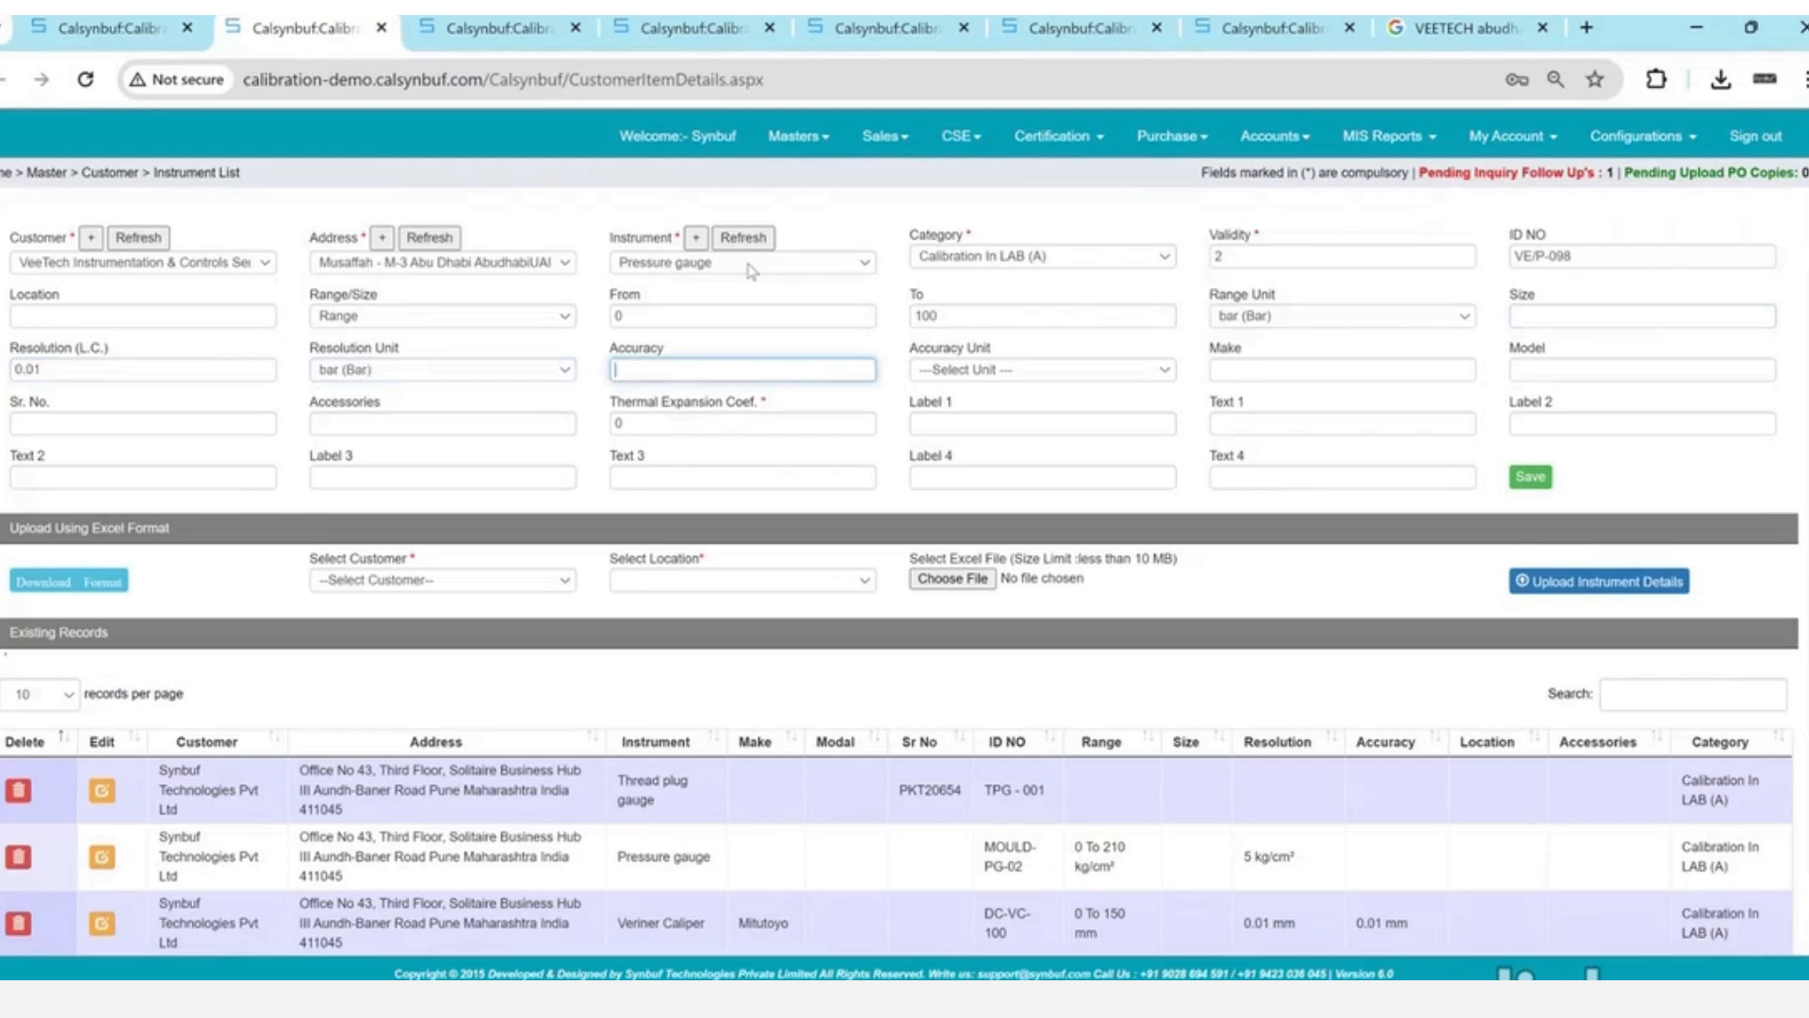
{"action": "type", "text": "0.03"}
{"action": "key", "text": "Tab"}
{"action": "key", "text": "b"}
{"action": "key", "text": "Tab"}
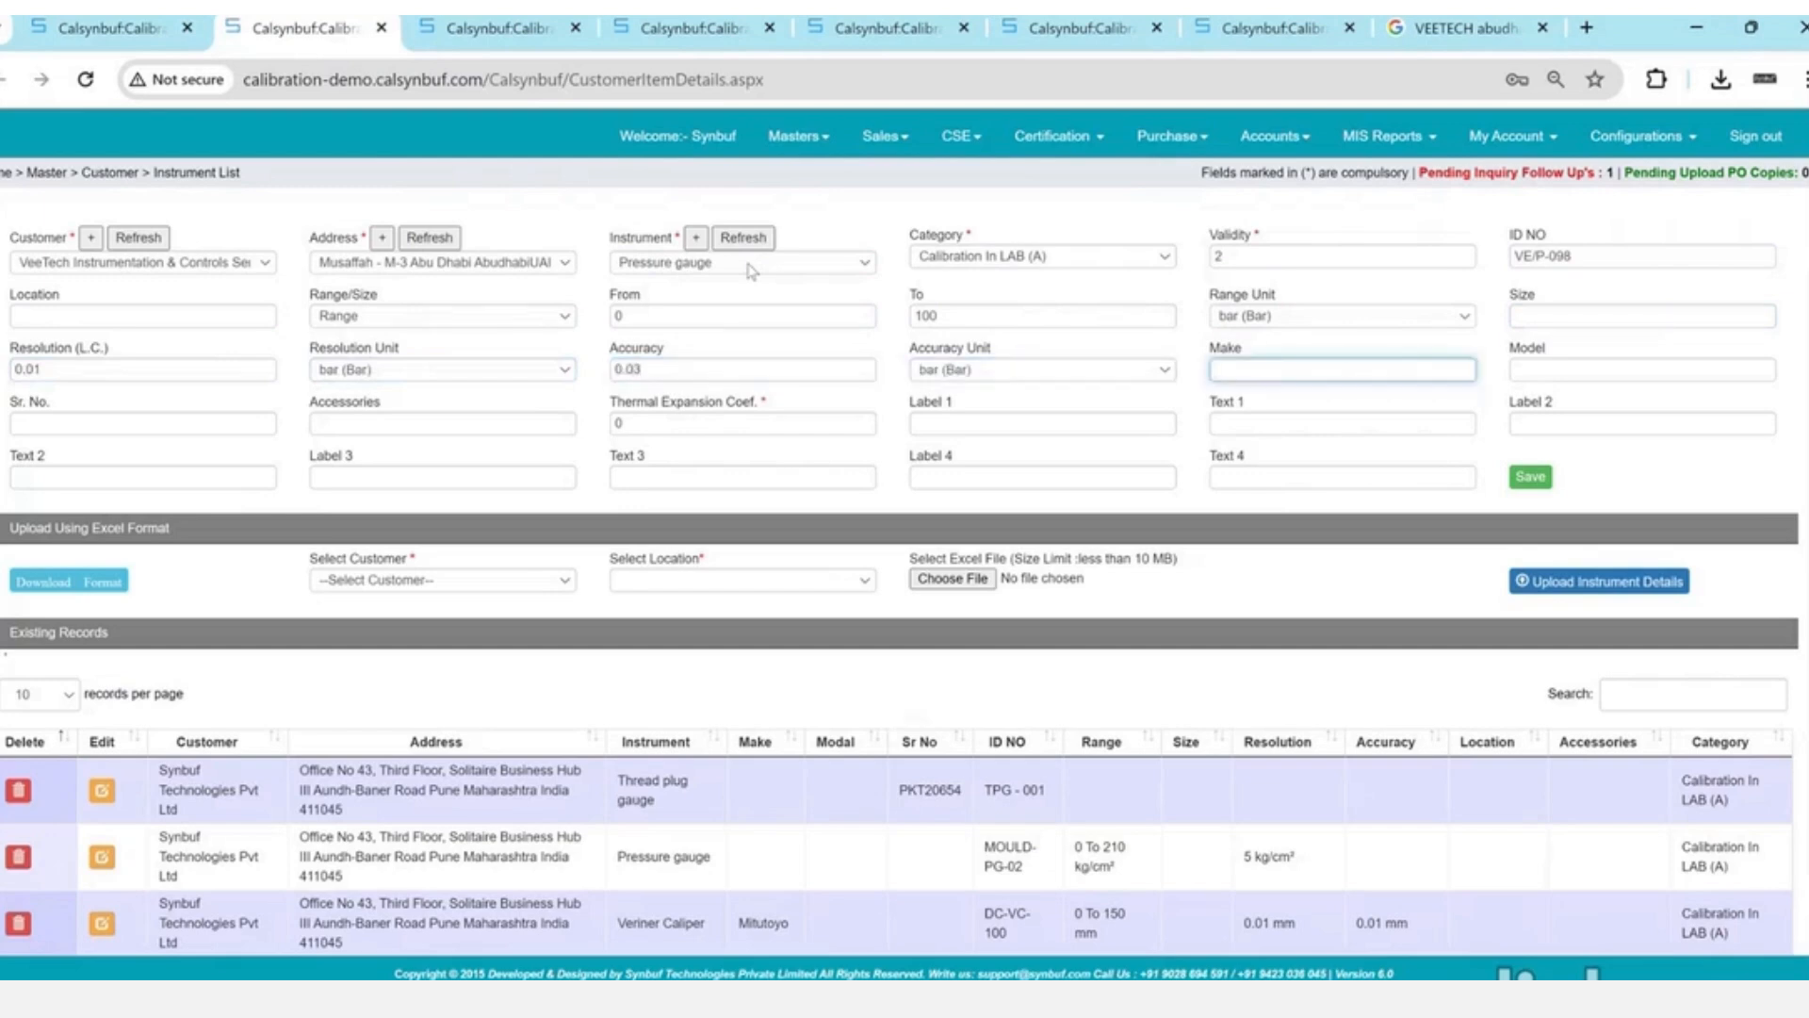
{"action": "type", "text": "WIKA"}
{"action": "key", "text": "Tab"}
{"action": "type", "text": "91200"}
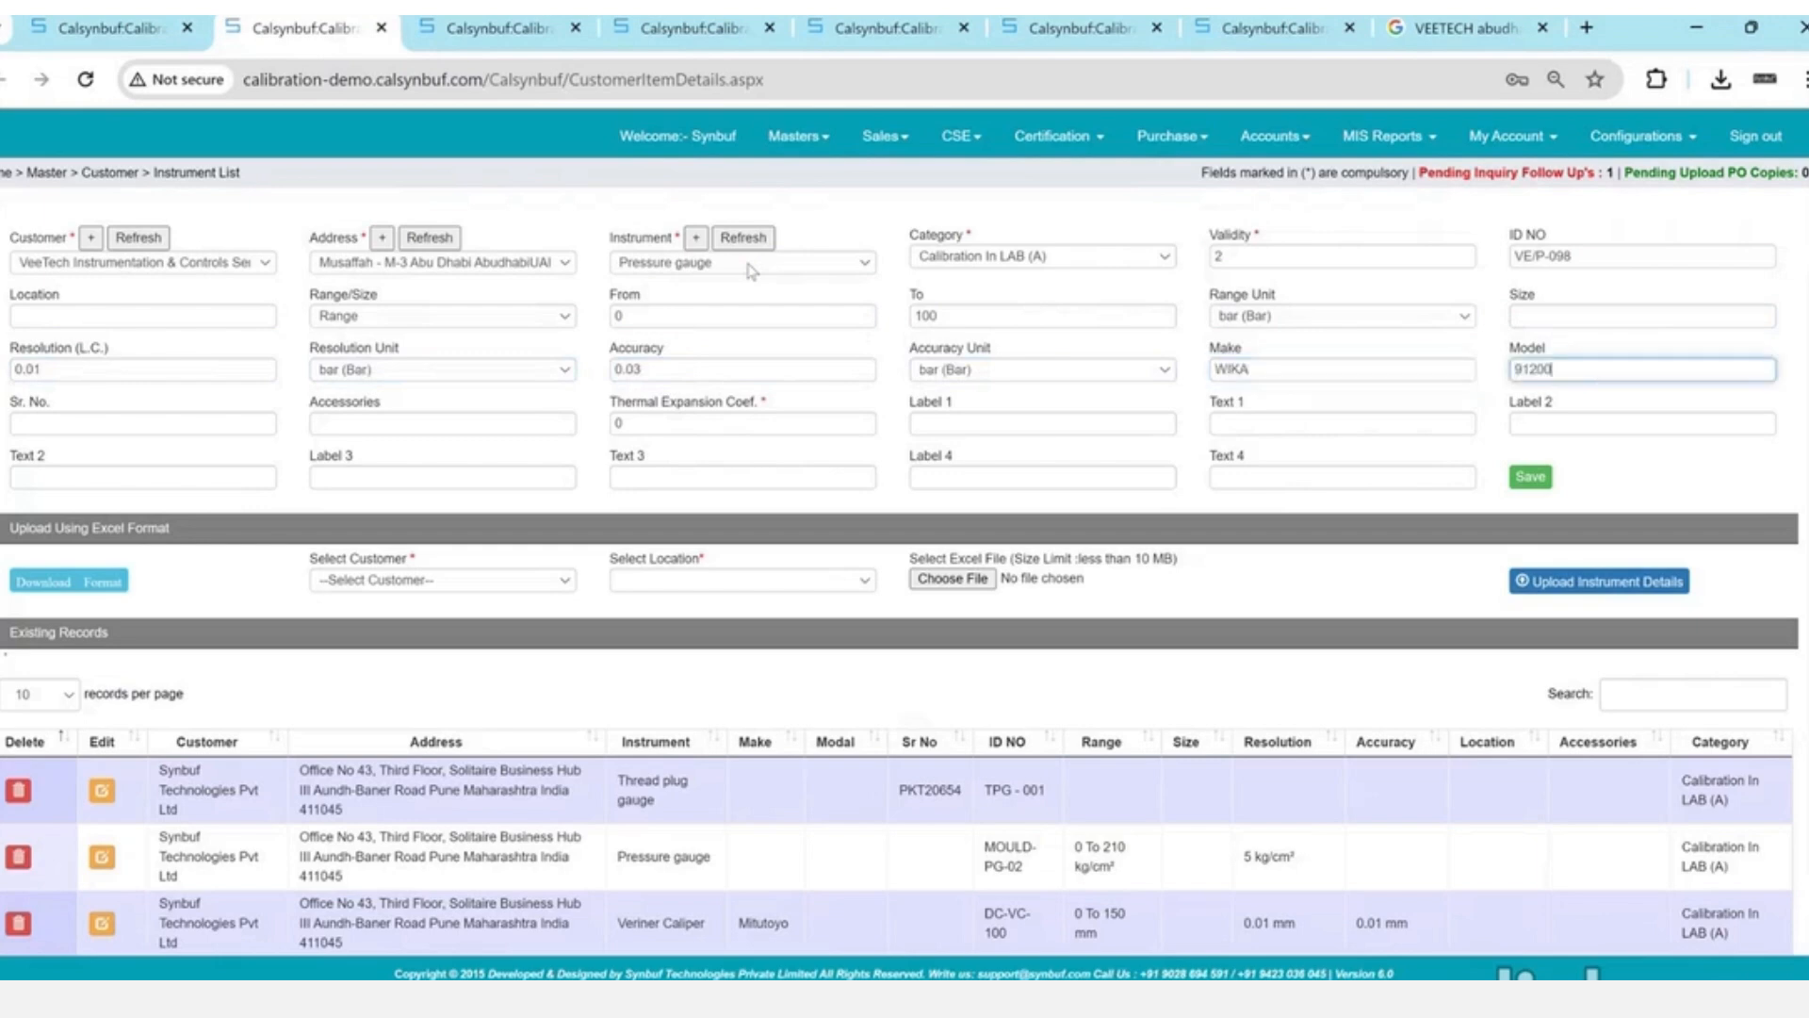
{"action": "key", "text": "Tab"}
{"action": "type", "text": "112"}
{"action": "key", "text": "Tab"}
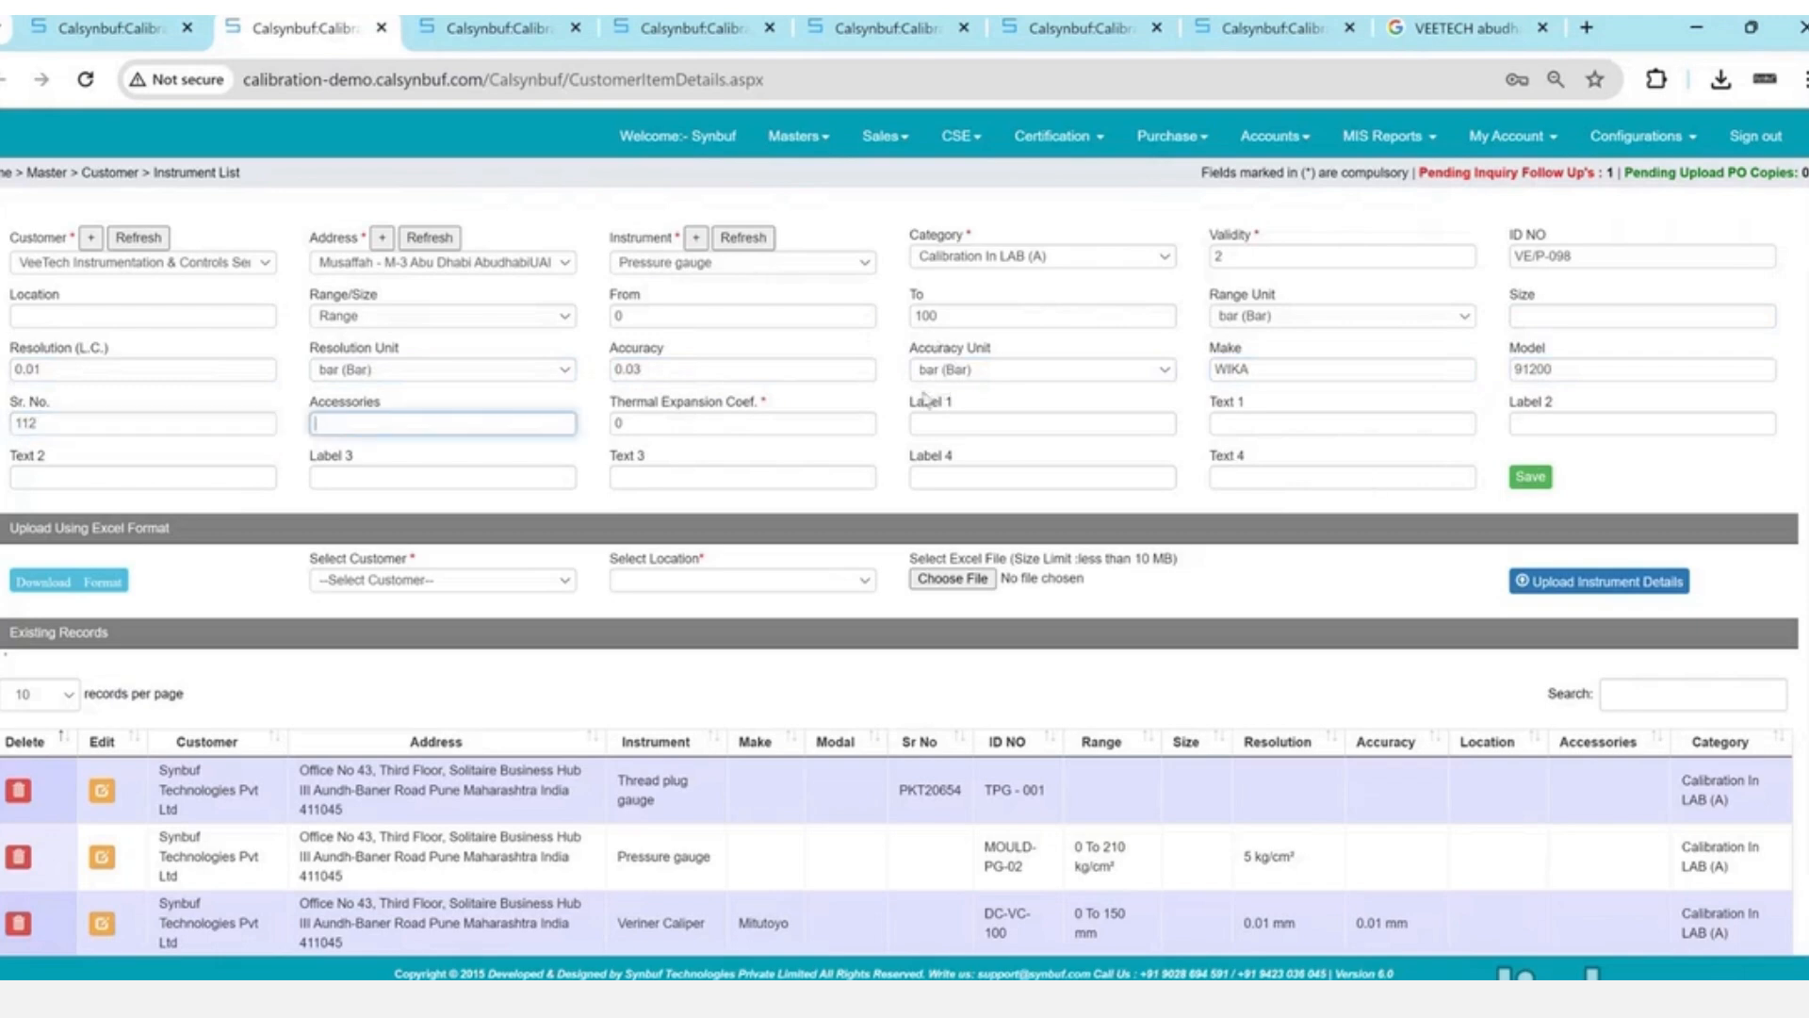
- Fill the optional labels (department Engg., Mfg. Date 12 Dec 2024) and save the instrument
{"action": "left_click_drag", "start_coordinate": [915, 400], "coordinate": [1257, 463]}
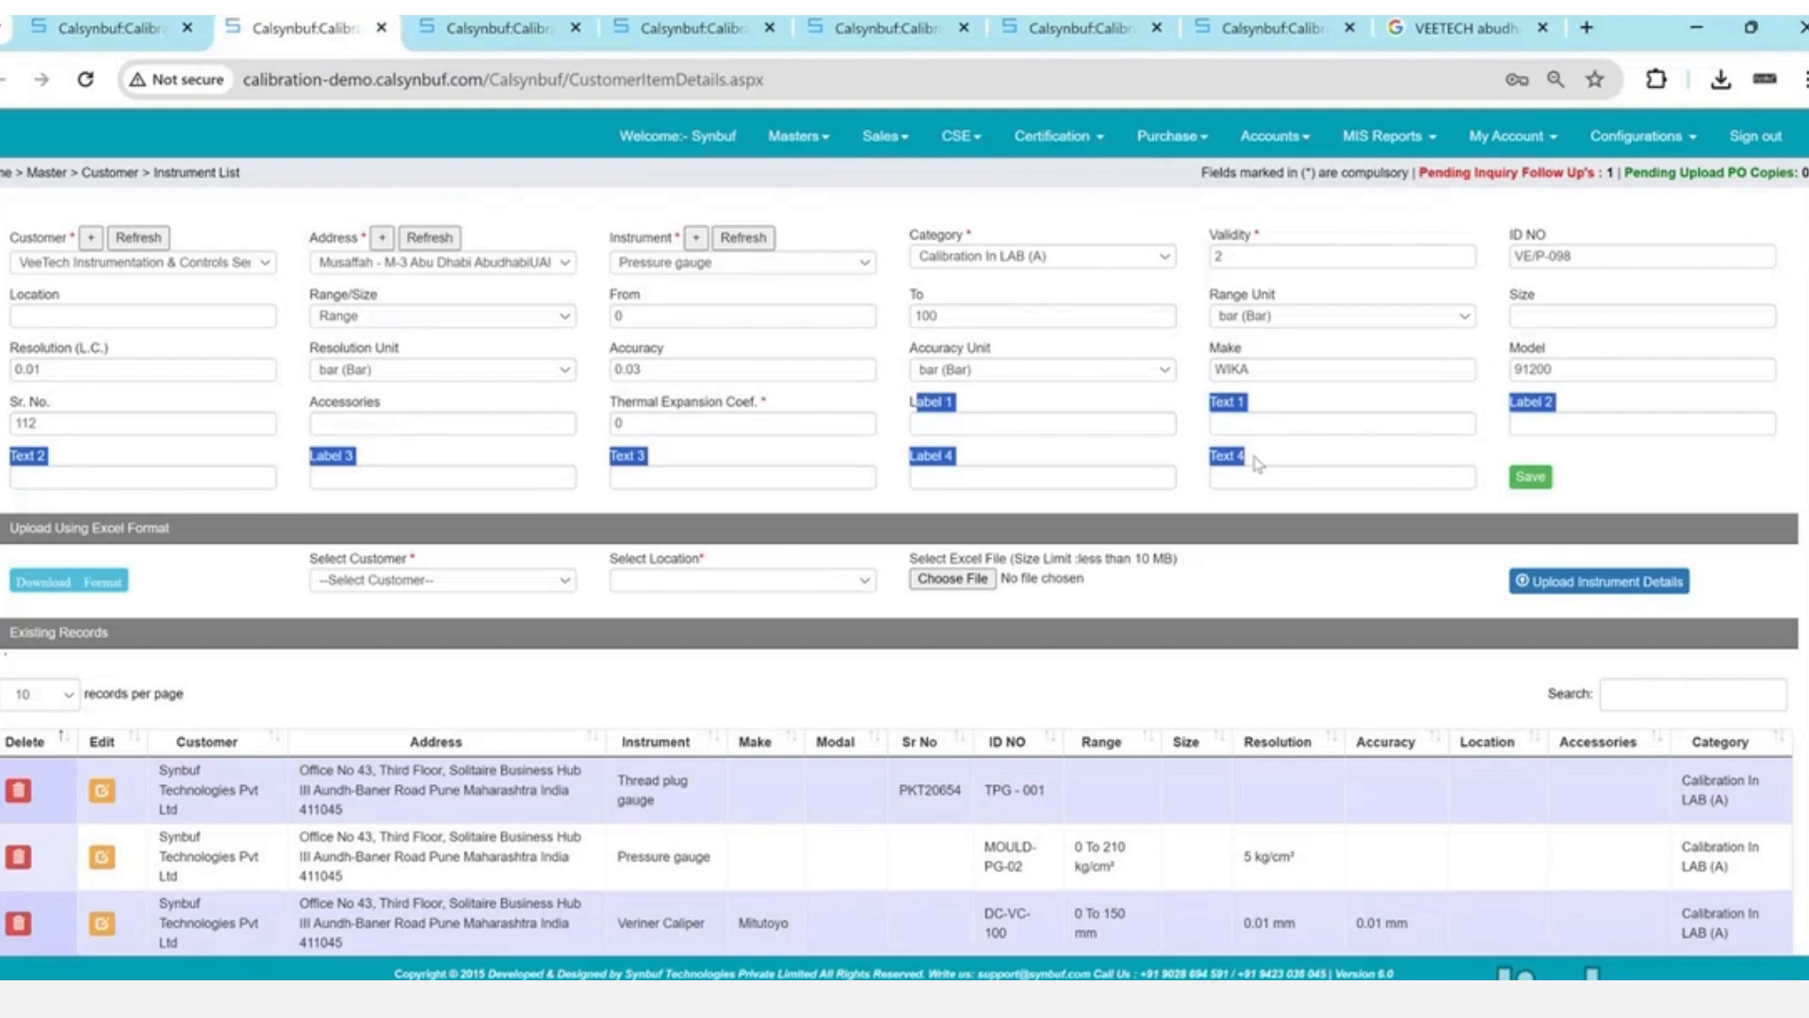
{"action": "left_click", "coordinate": [1089, 424]}
{"action": "type", "text": "s"}
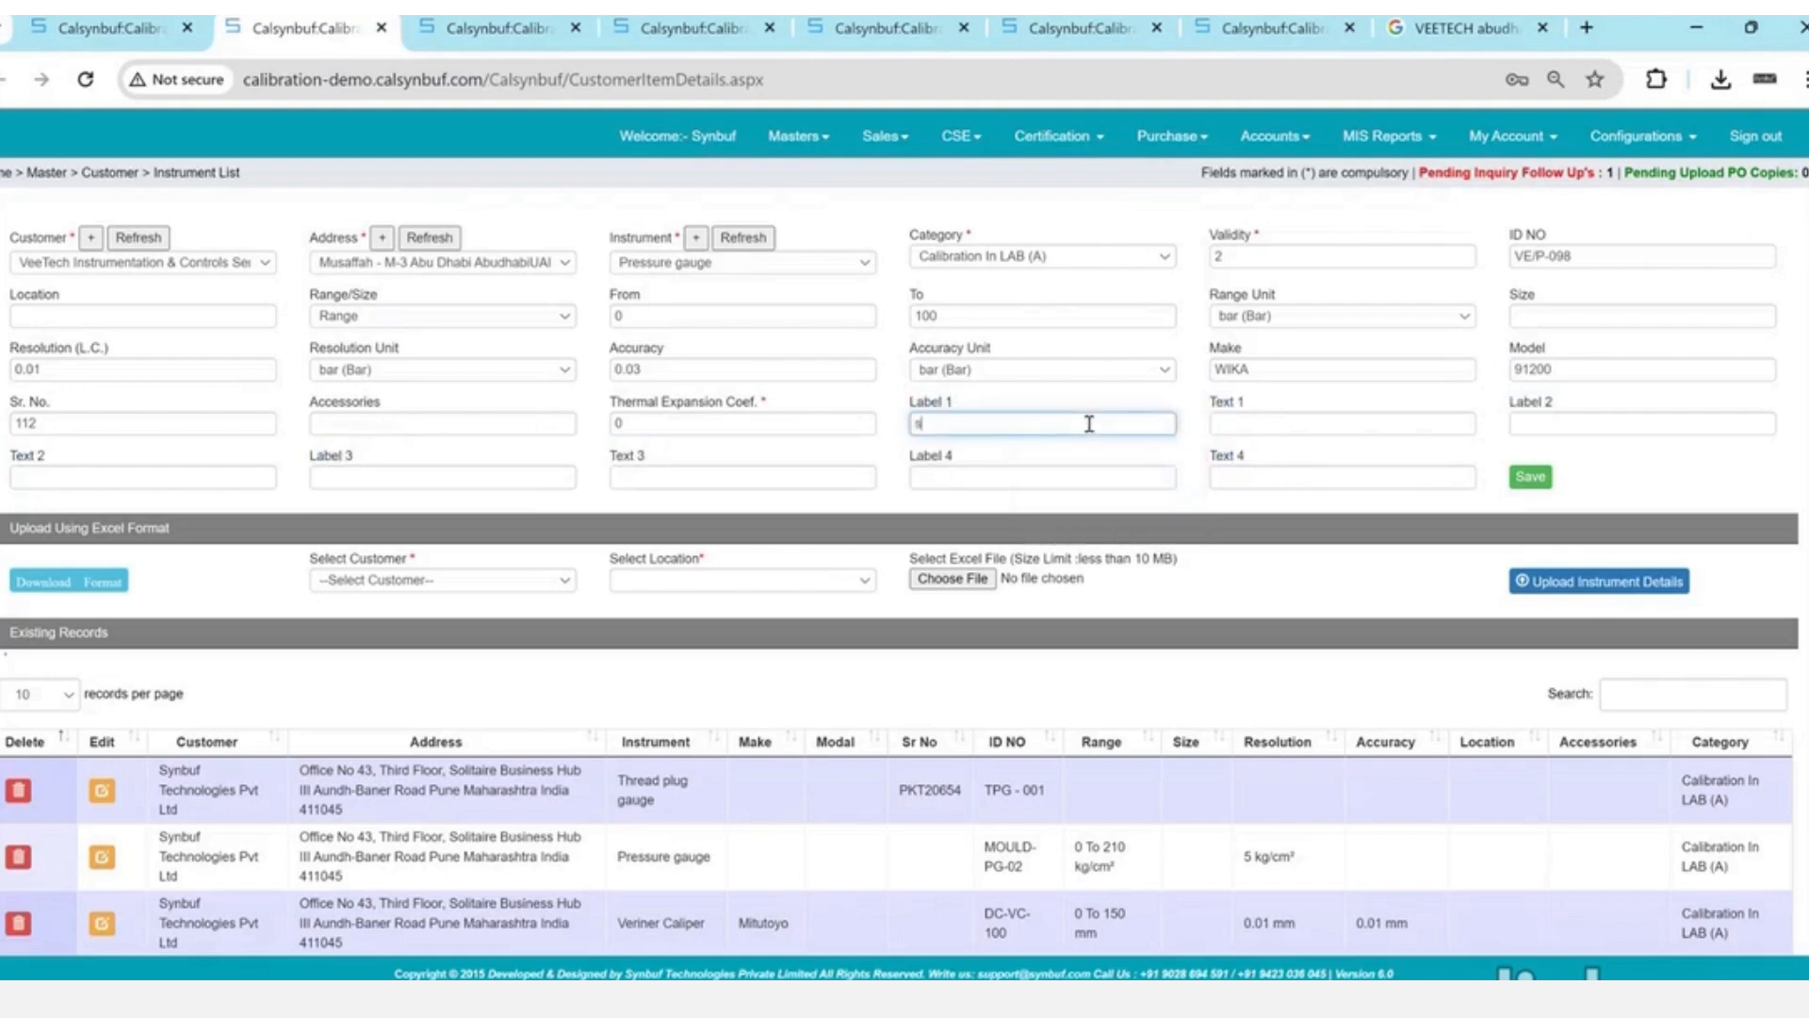
{"action": "type", "text": "De"}
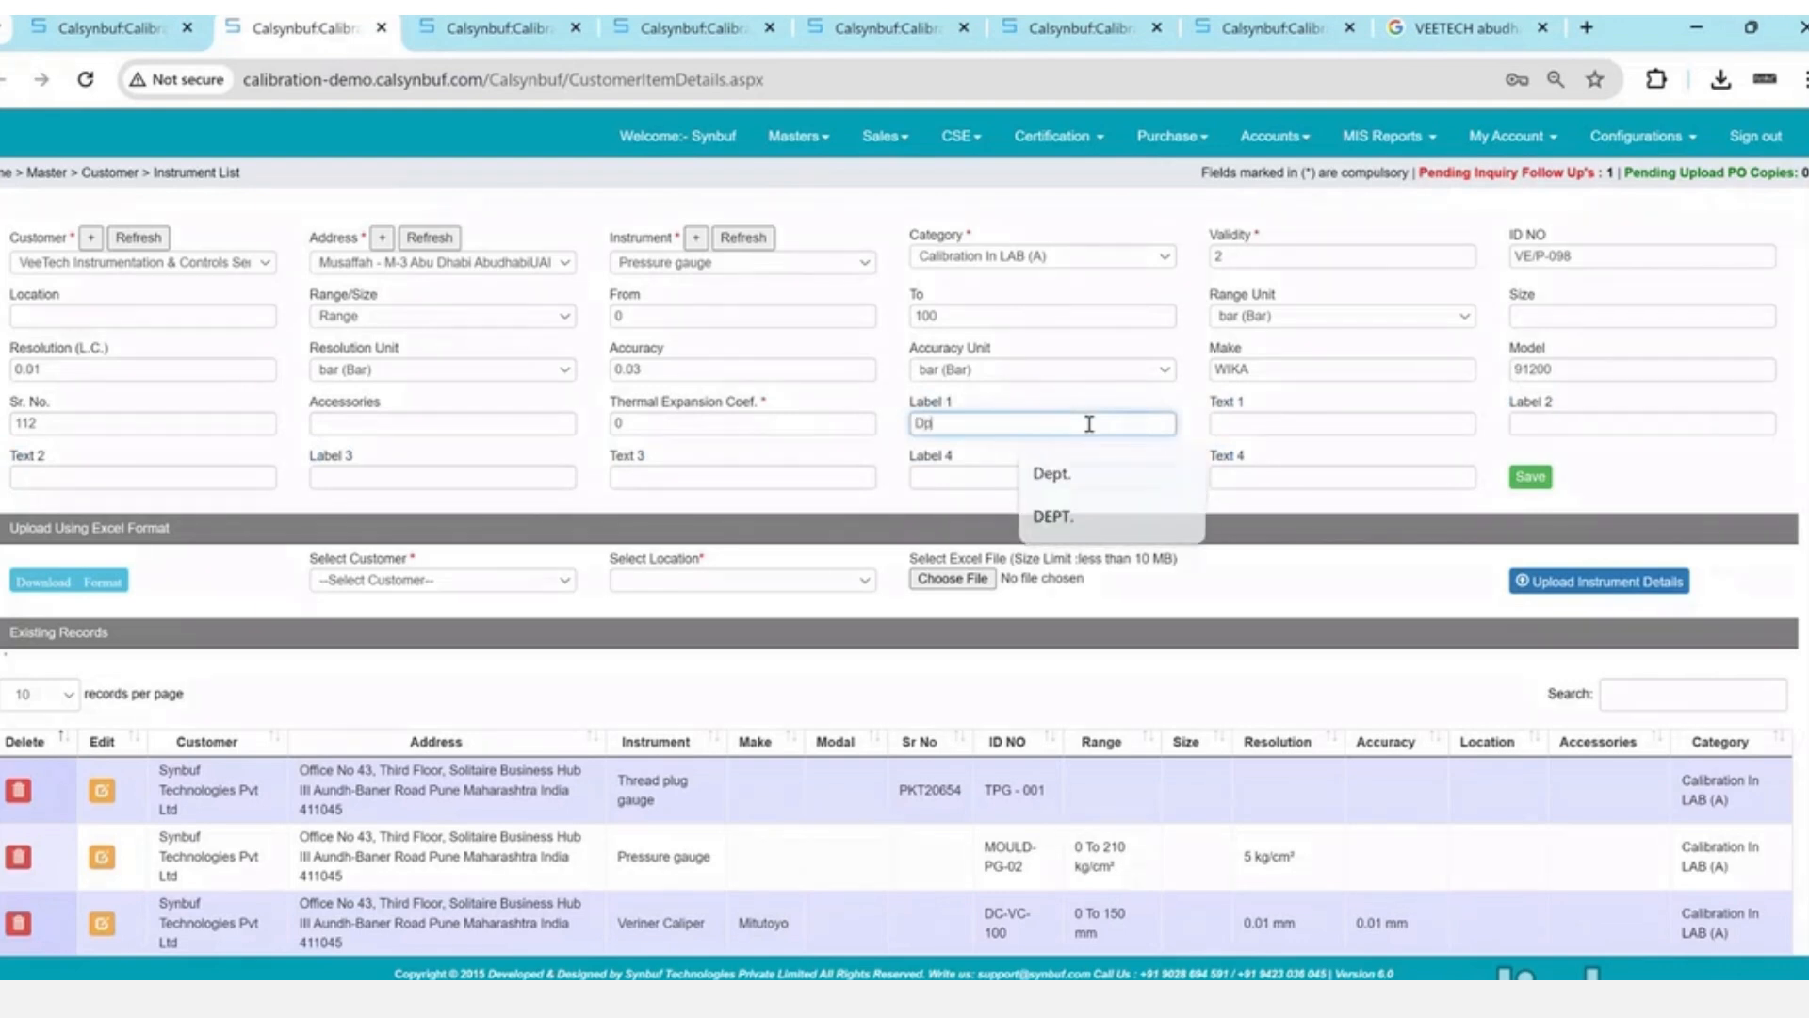
{"action": "type", "text": "et."}
{"action": "key", "text": "Tab"}
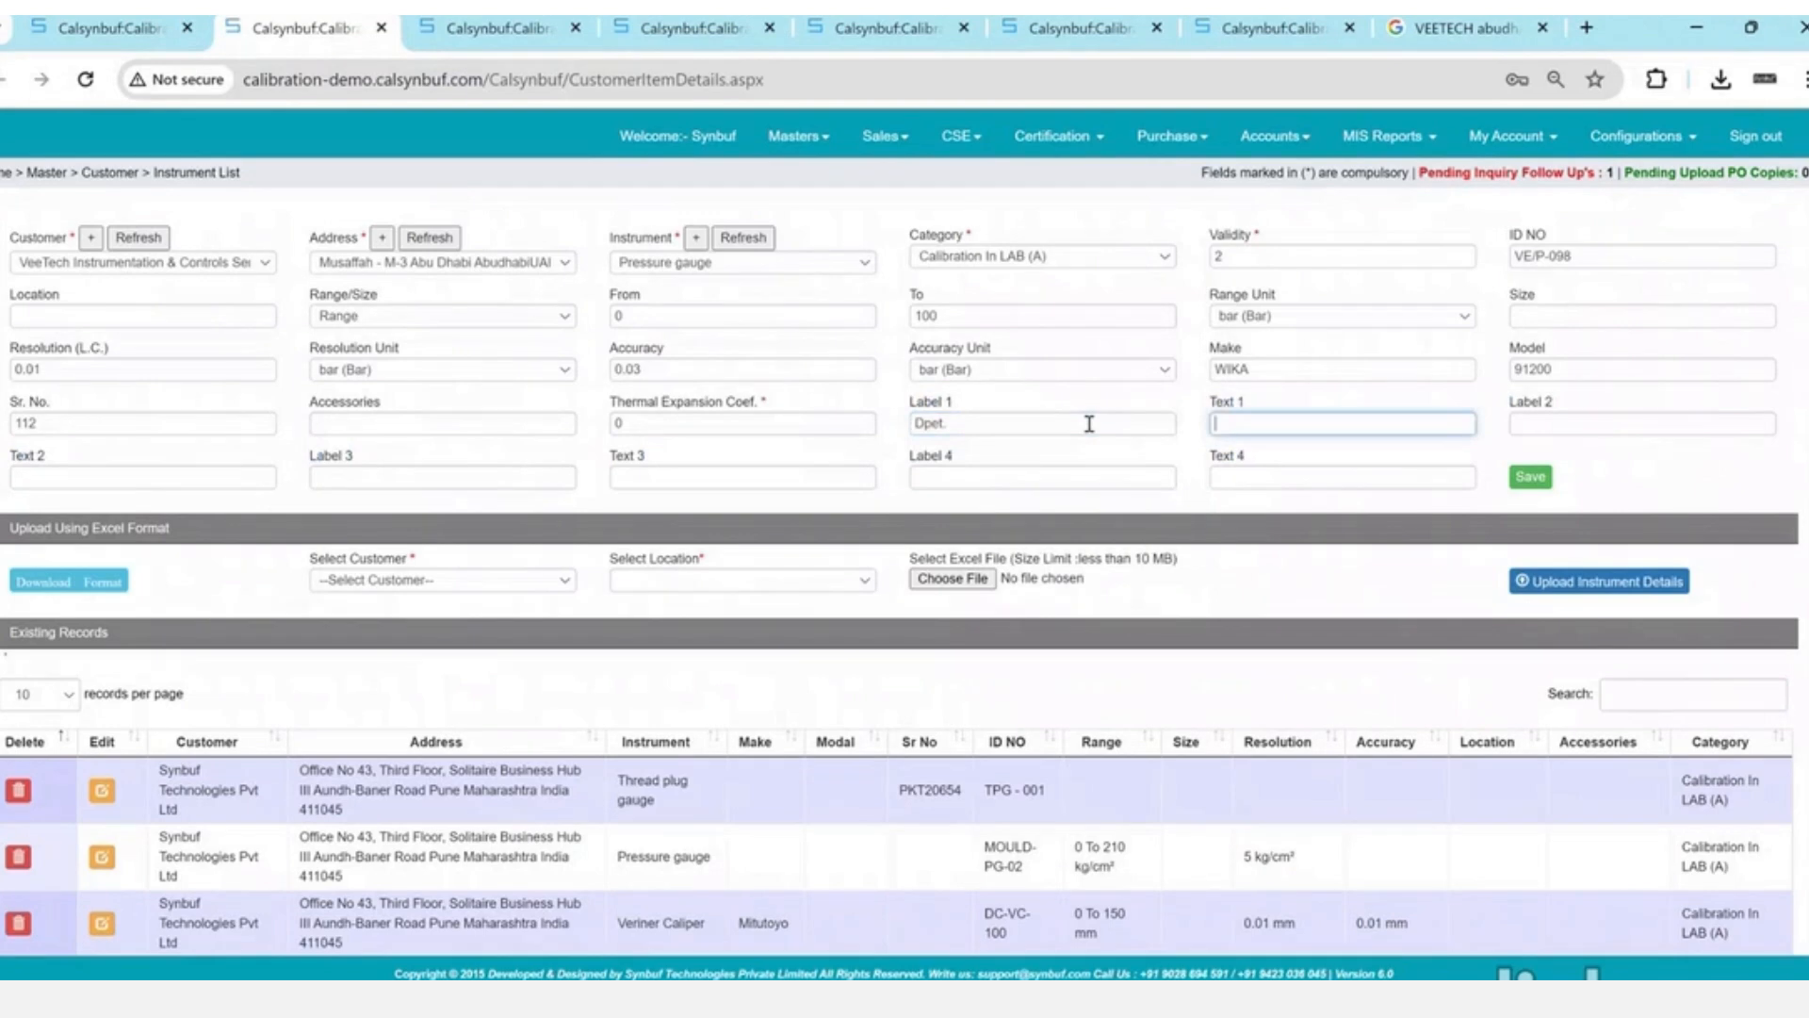
{"action": "type", "text": "Engg."}
{"action": "key", "text": "Tab"}
{"action": "type", "text": "mf"}
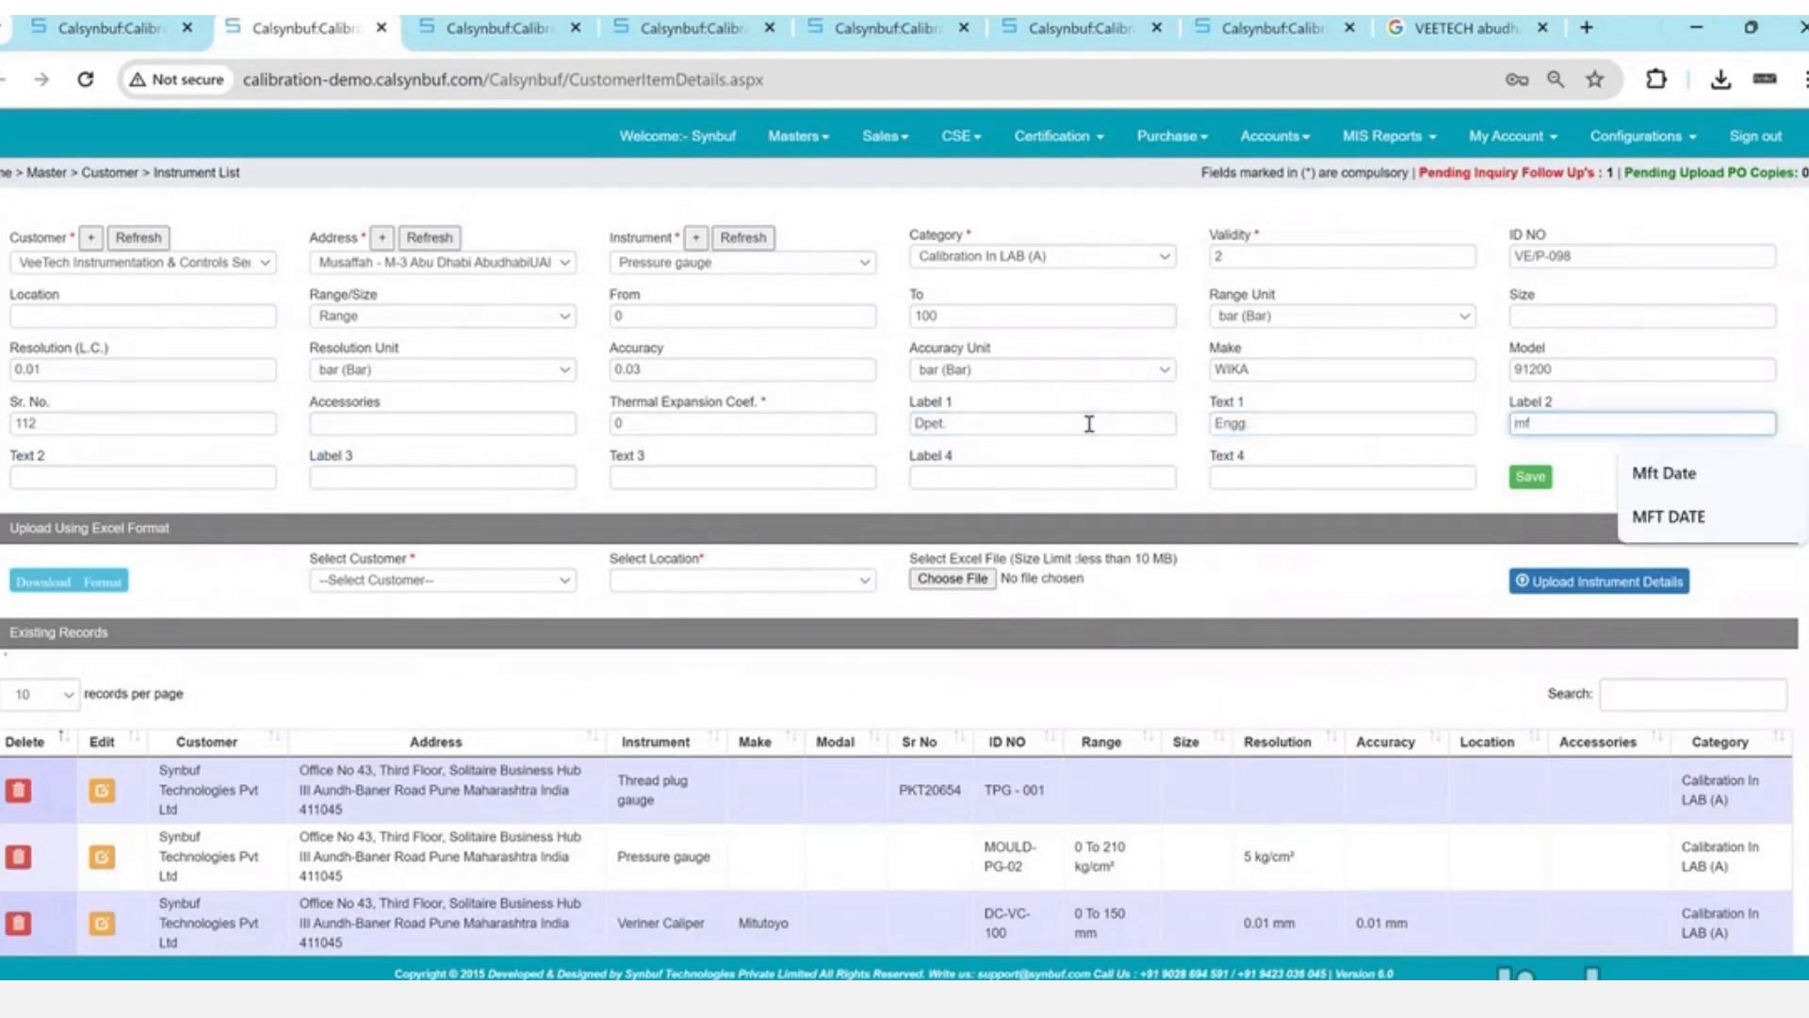
{"action": "type", "text": "t"}
{"action": "key", "text": "BackSpace"}
{"action": "key", "text": "BackSpace"}
{"action": "key", "text": "BackSpace"}
{"action": "type", "text": "c"}
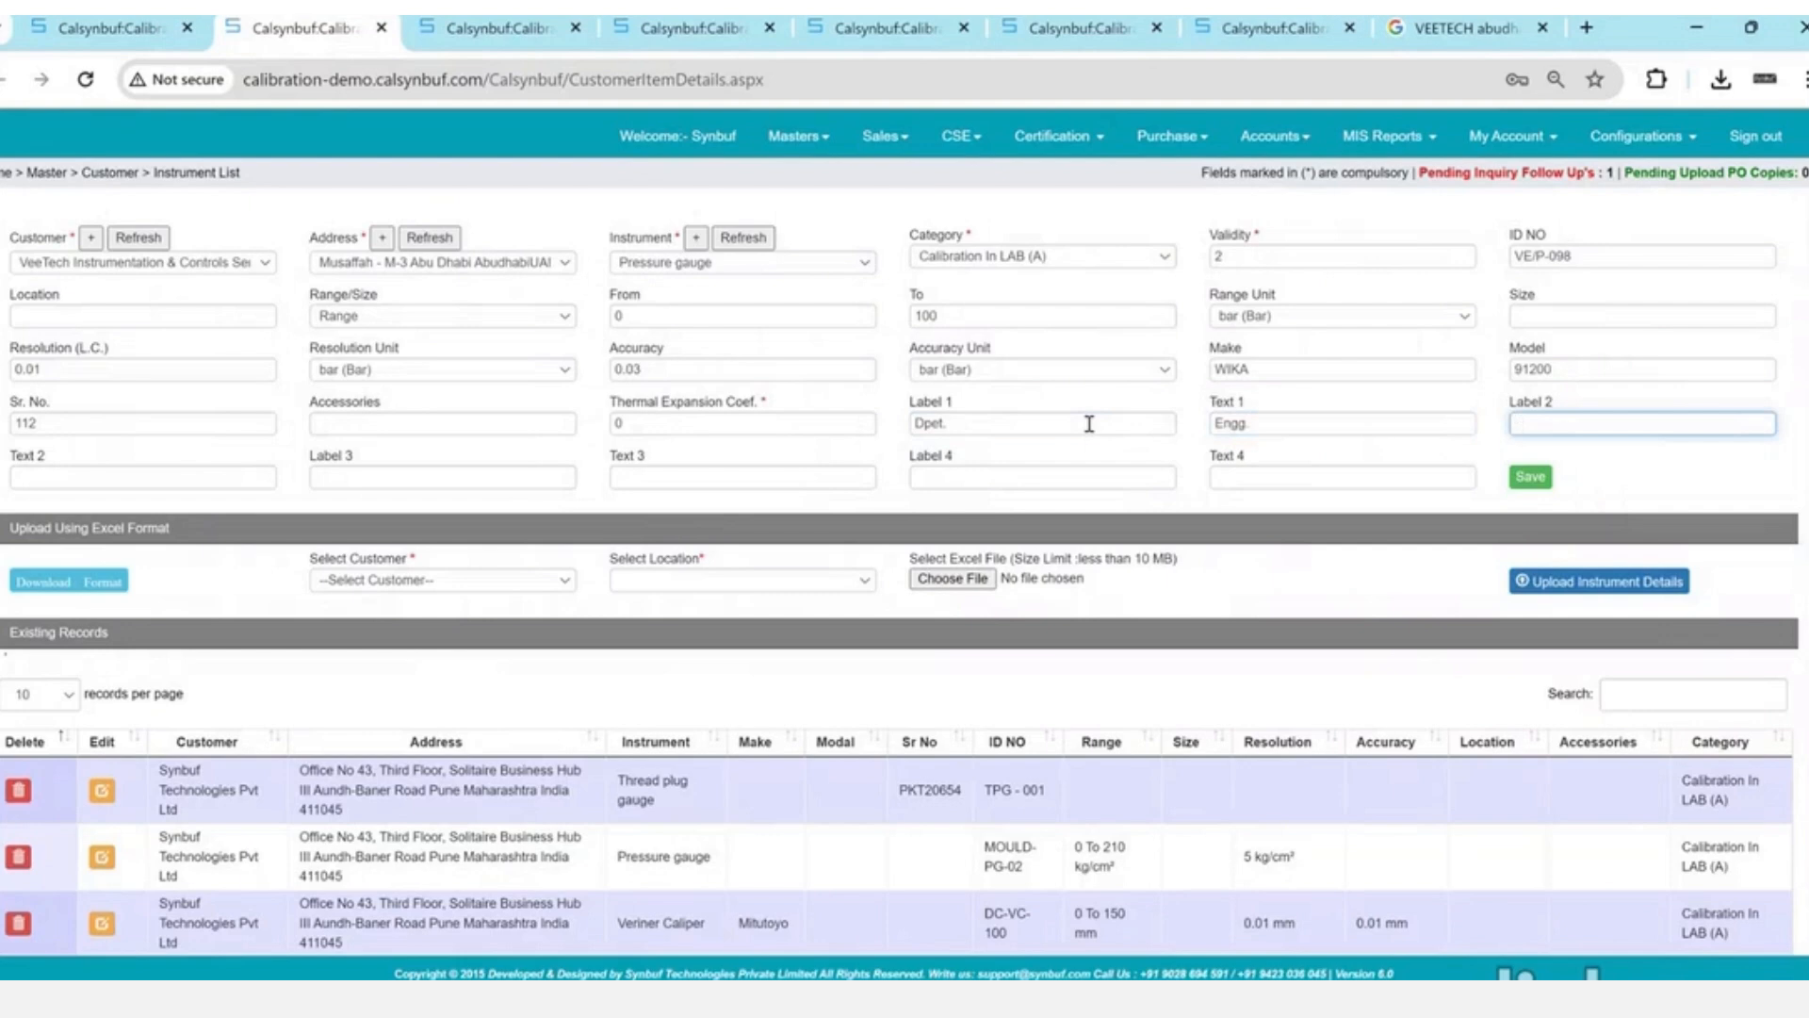
{"action": "type", "text": "Mf"}
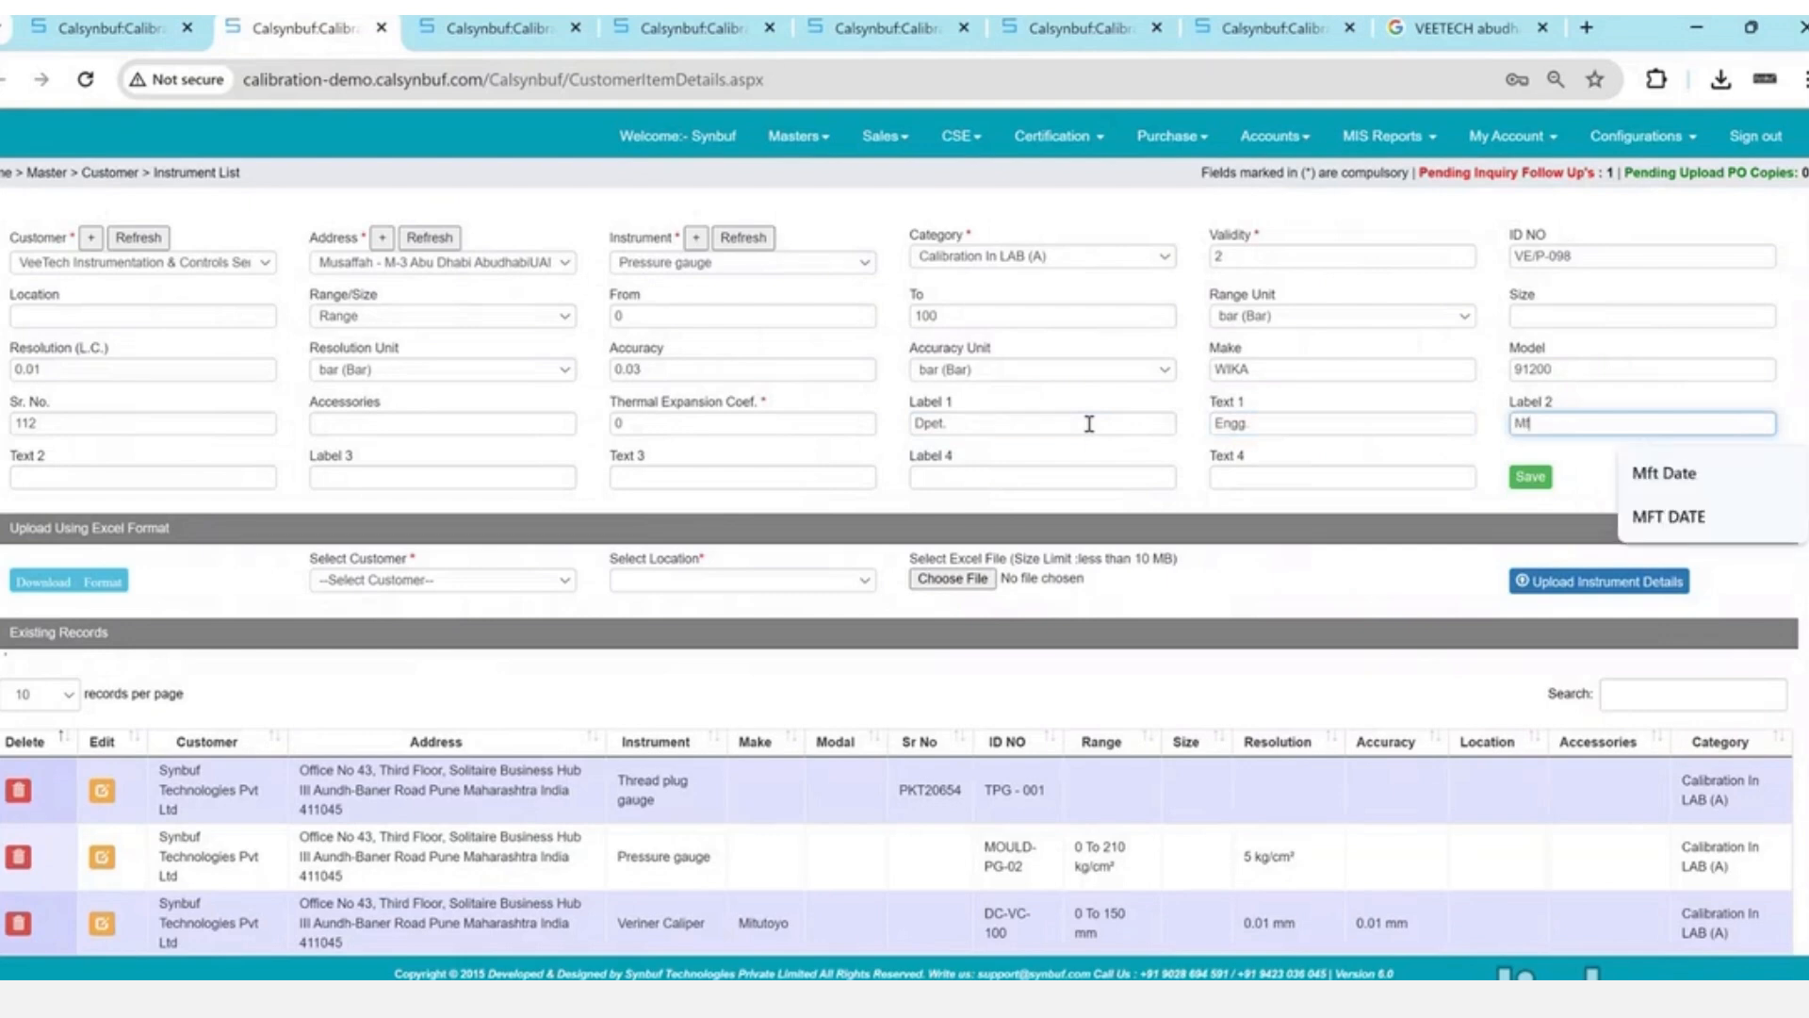
{"action": "type", "text": "g."}
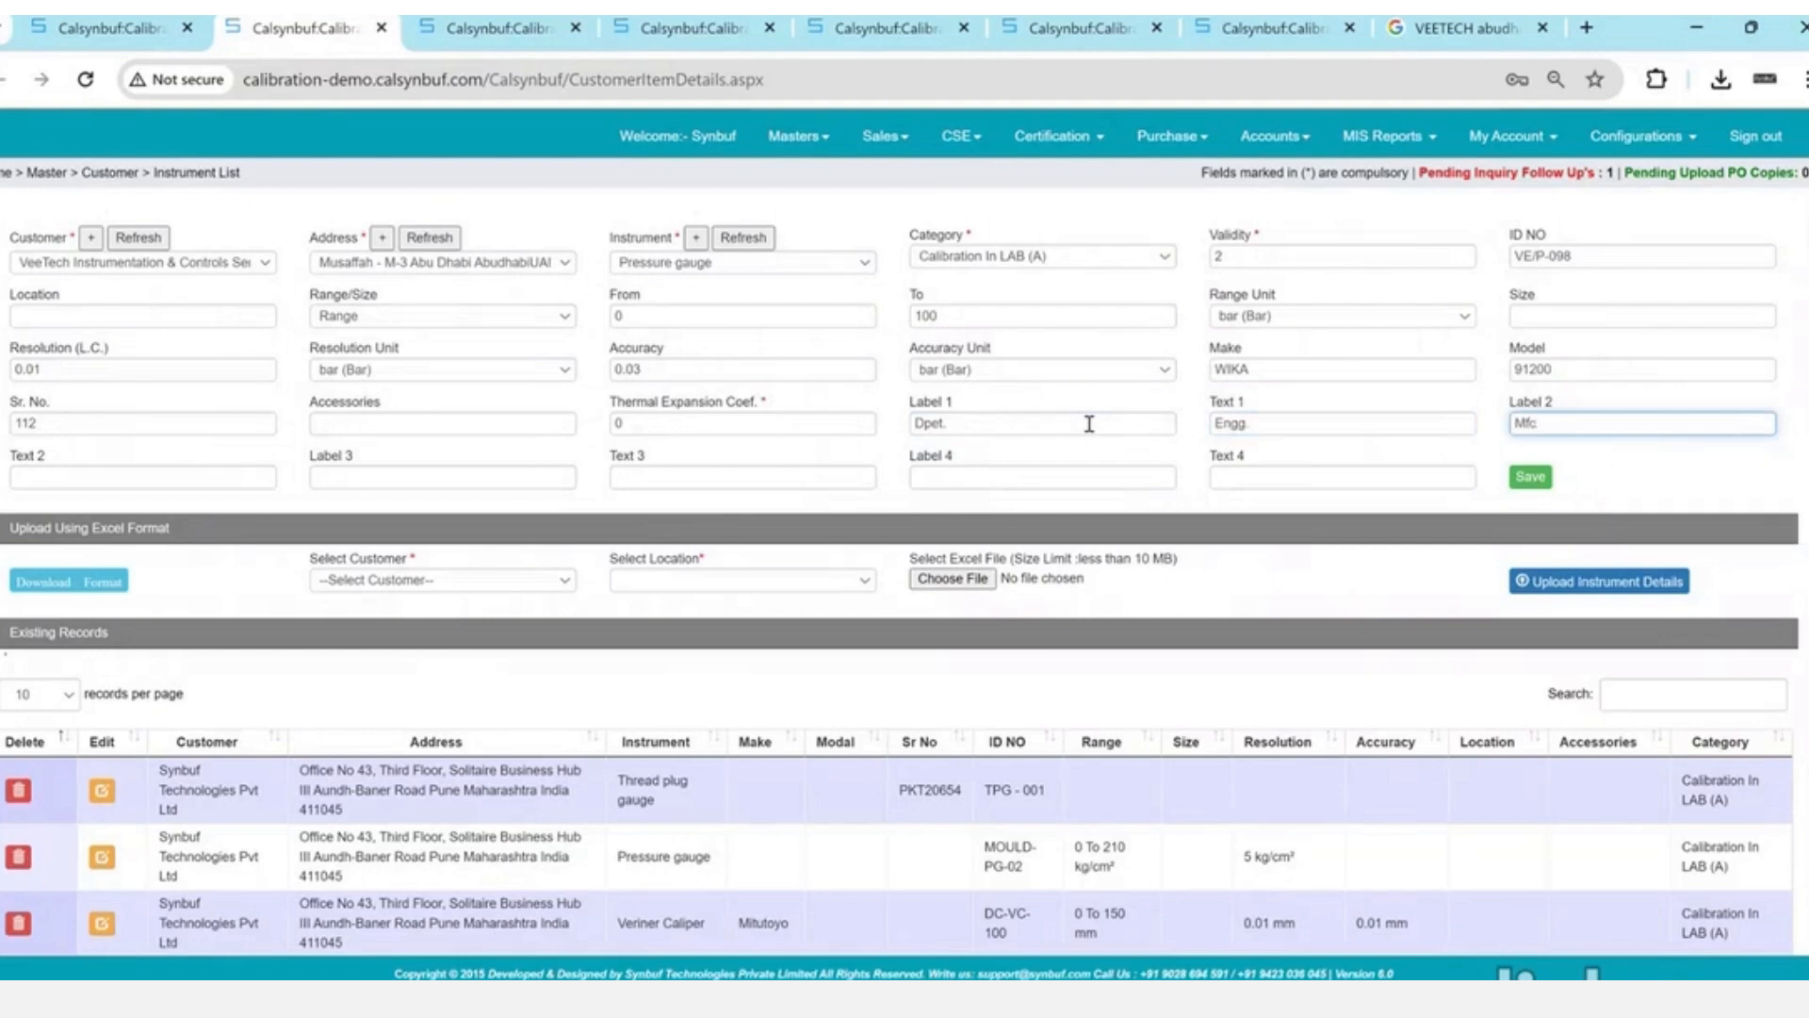
{"action": "type", "text": ". Date"}
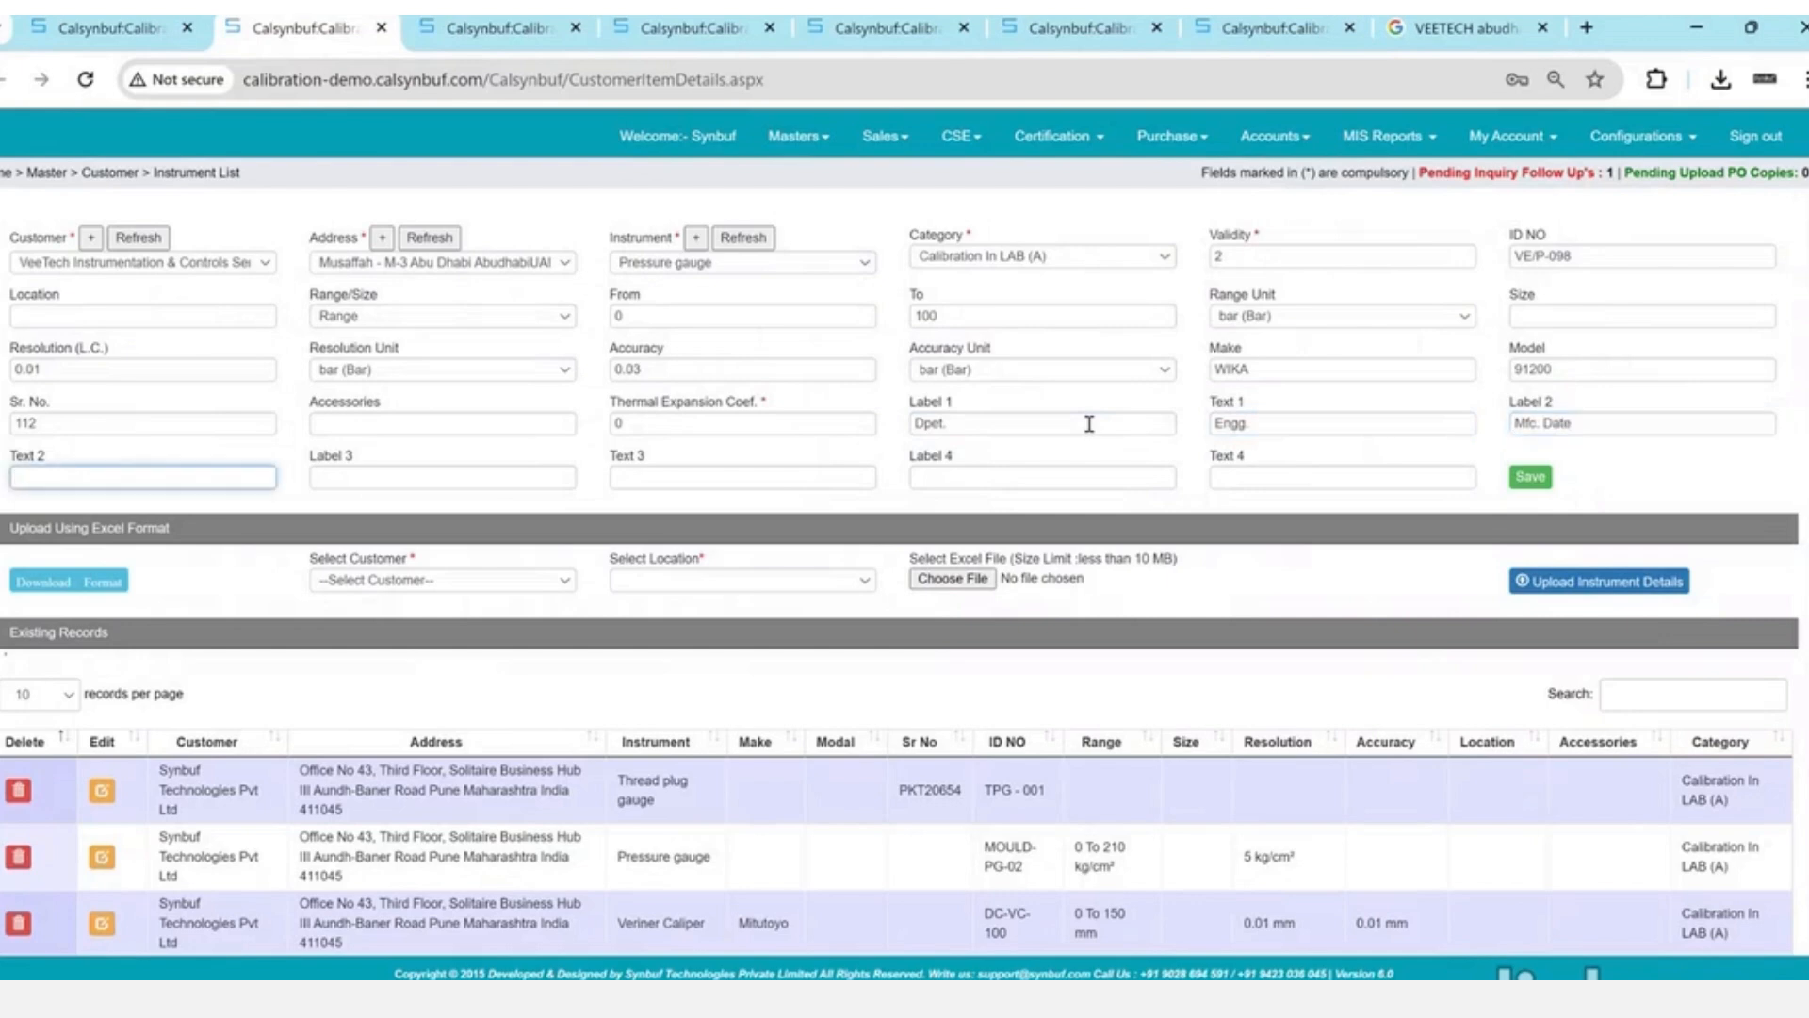
{"action": "type", "text": "12 Dec 202"}
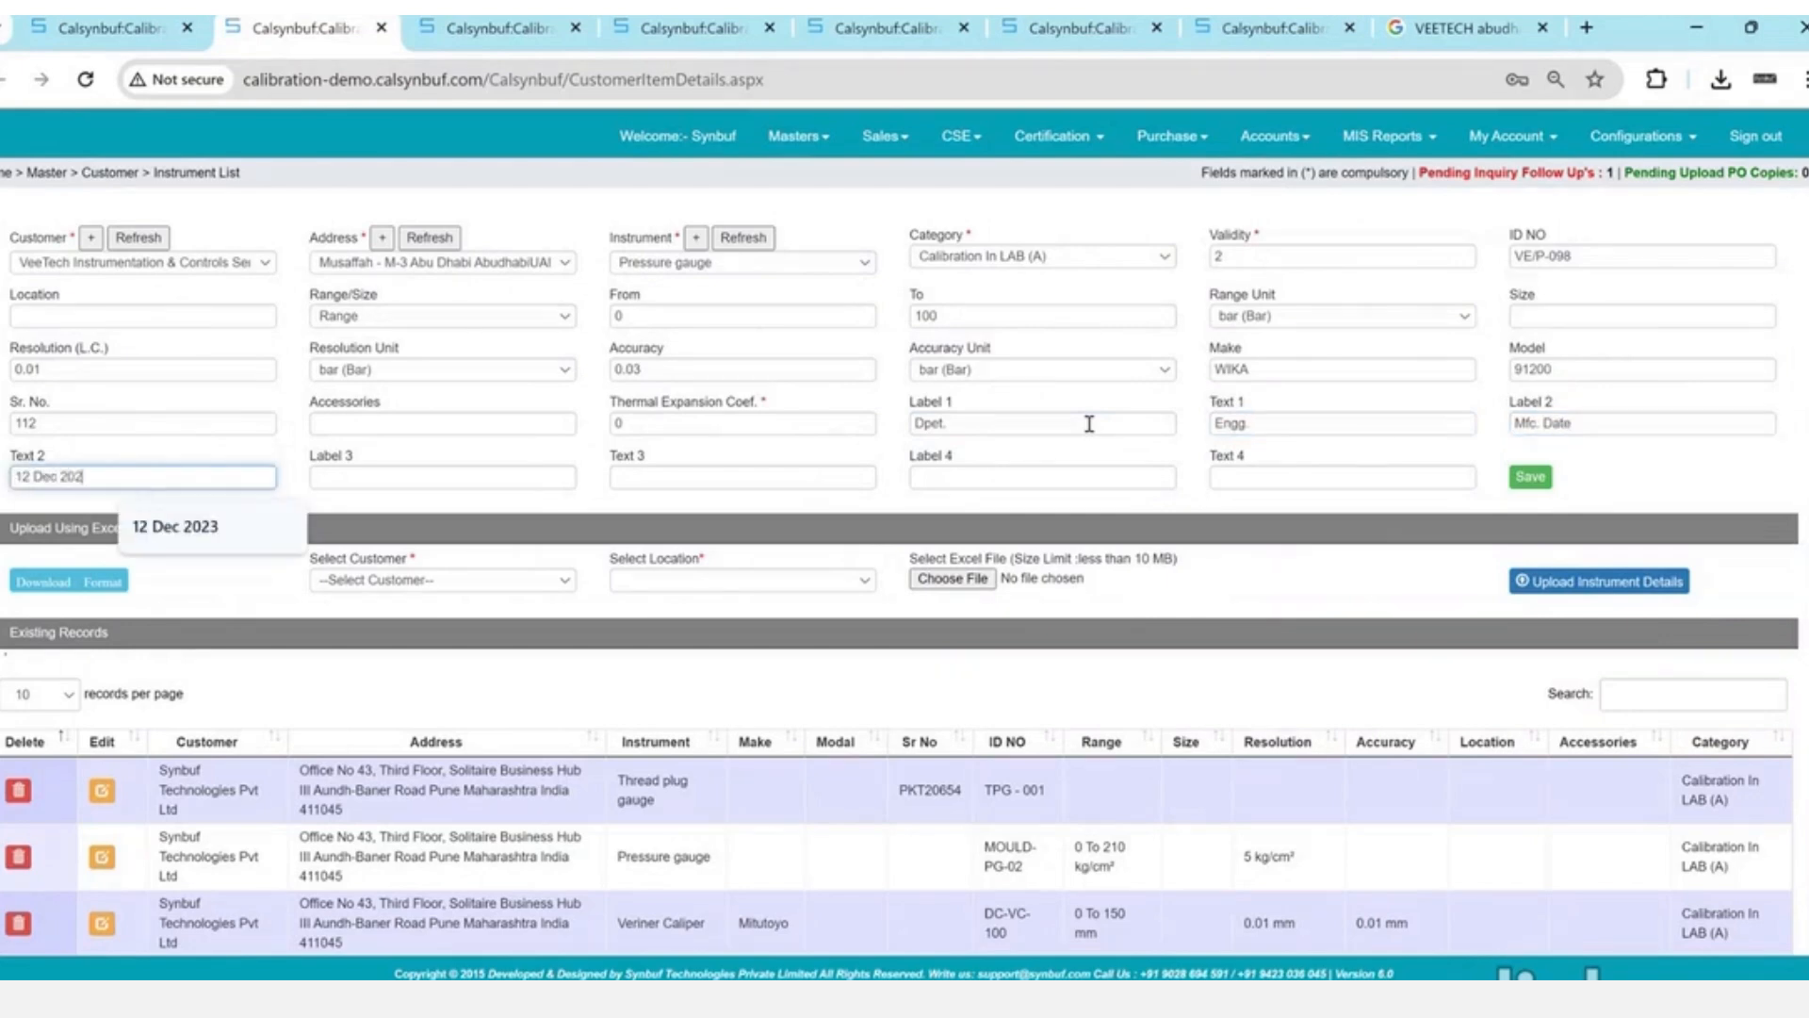
{"action": "type", "text": "4"}
{"action": "key", "text": "Tab"}
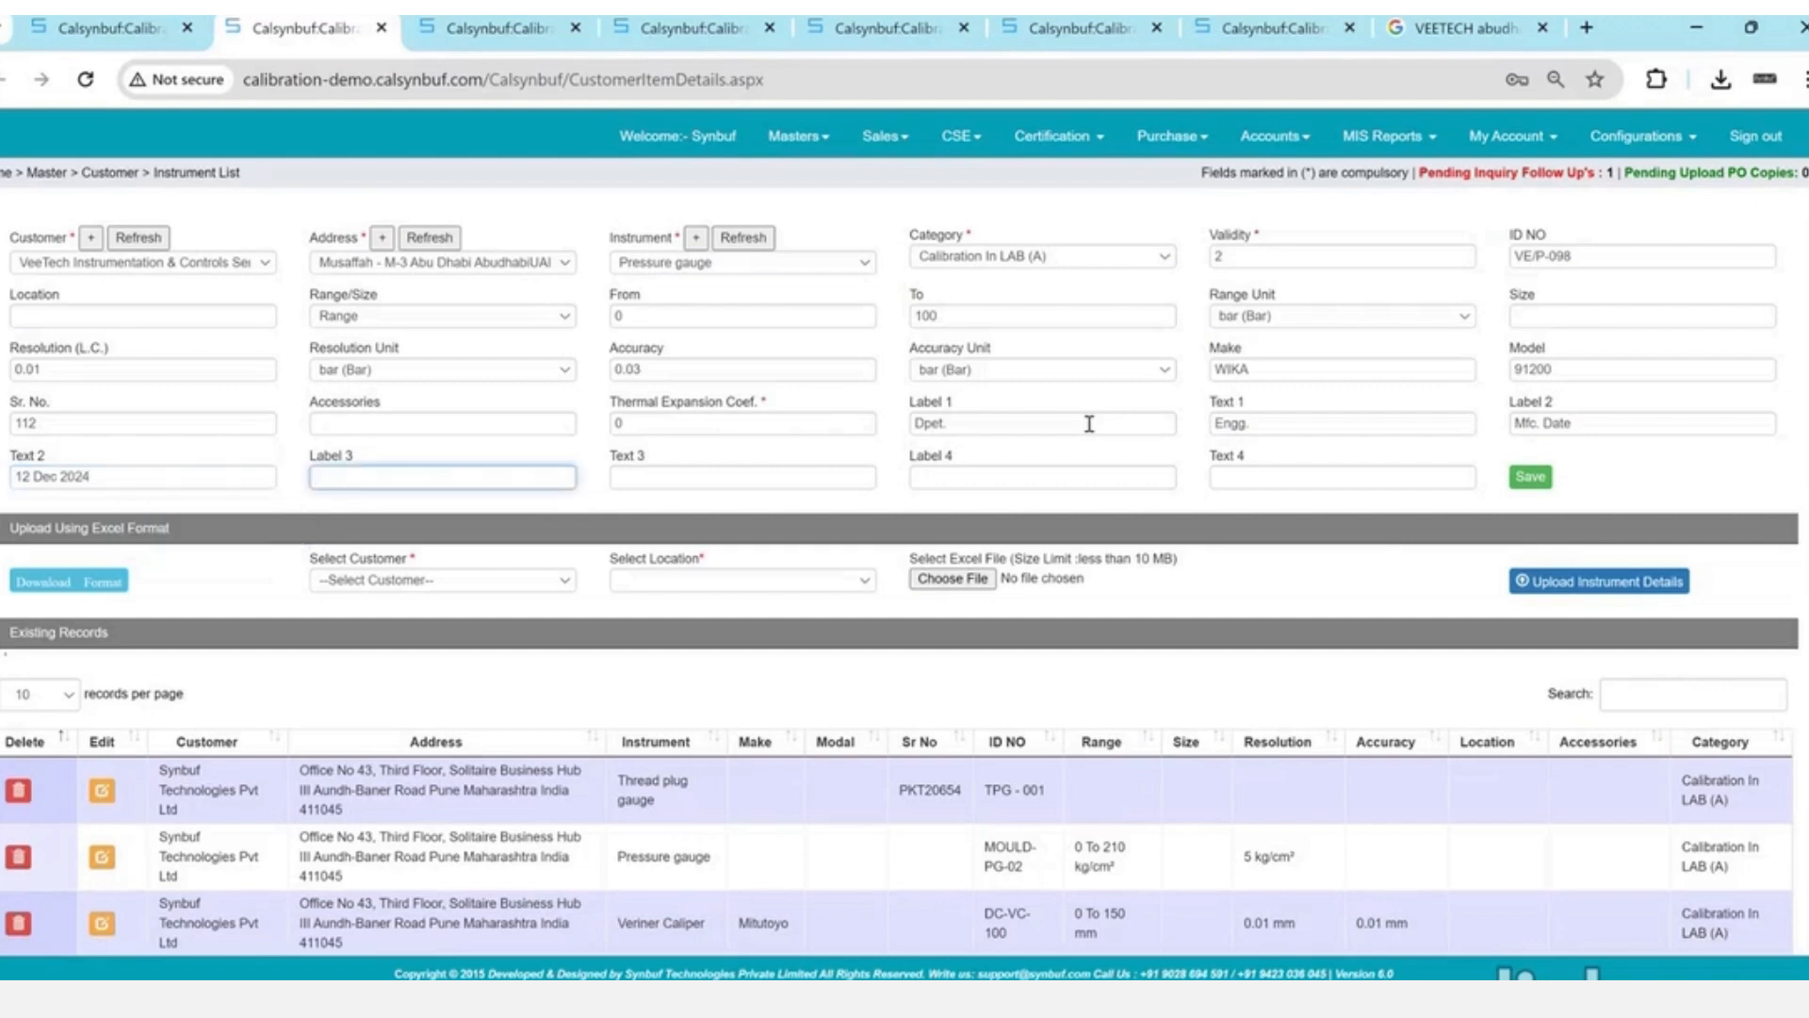
{"action": "left_click", "coordinate": [1536, 479]}
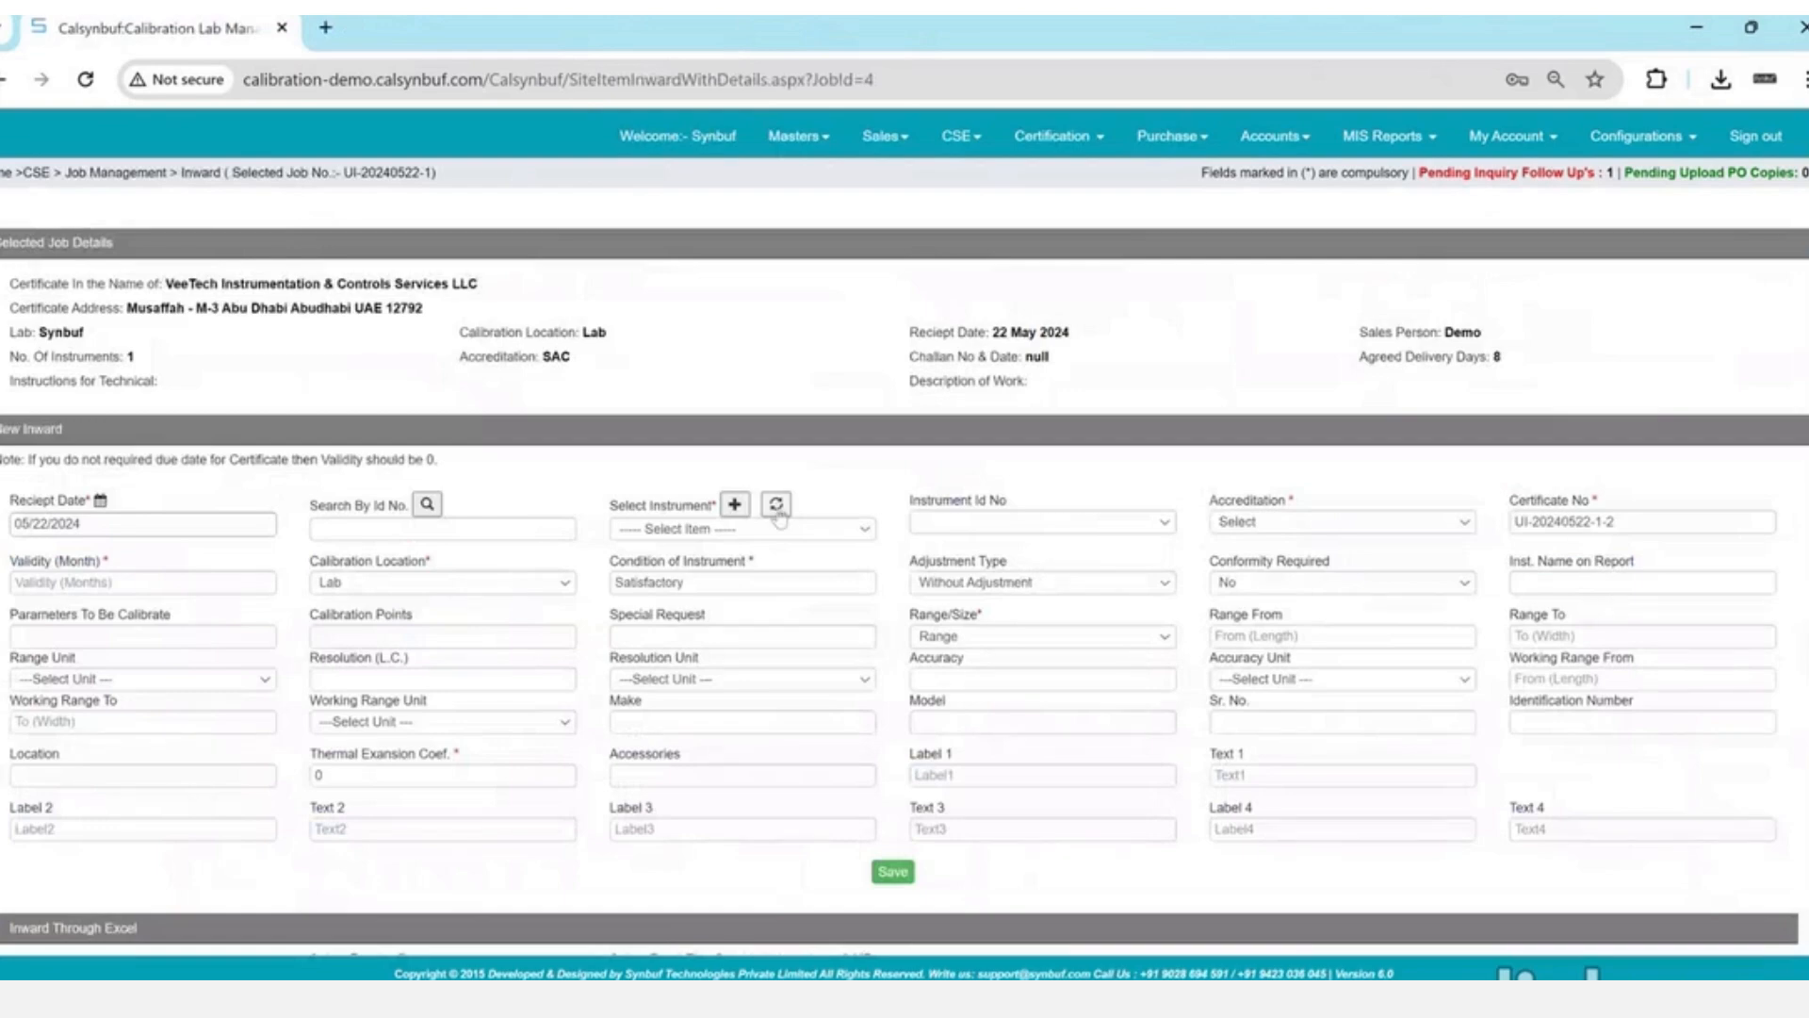
- Select the Pressure gauge VE/P-098 (serial 112) with SAC accreditation for the job
{"action": "left_click", "coordinate": [787, 534]}
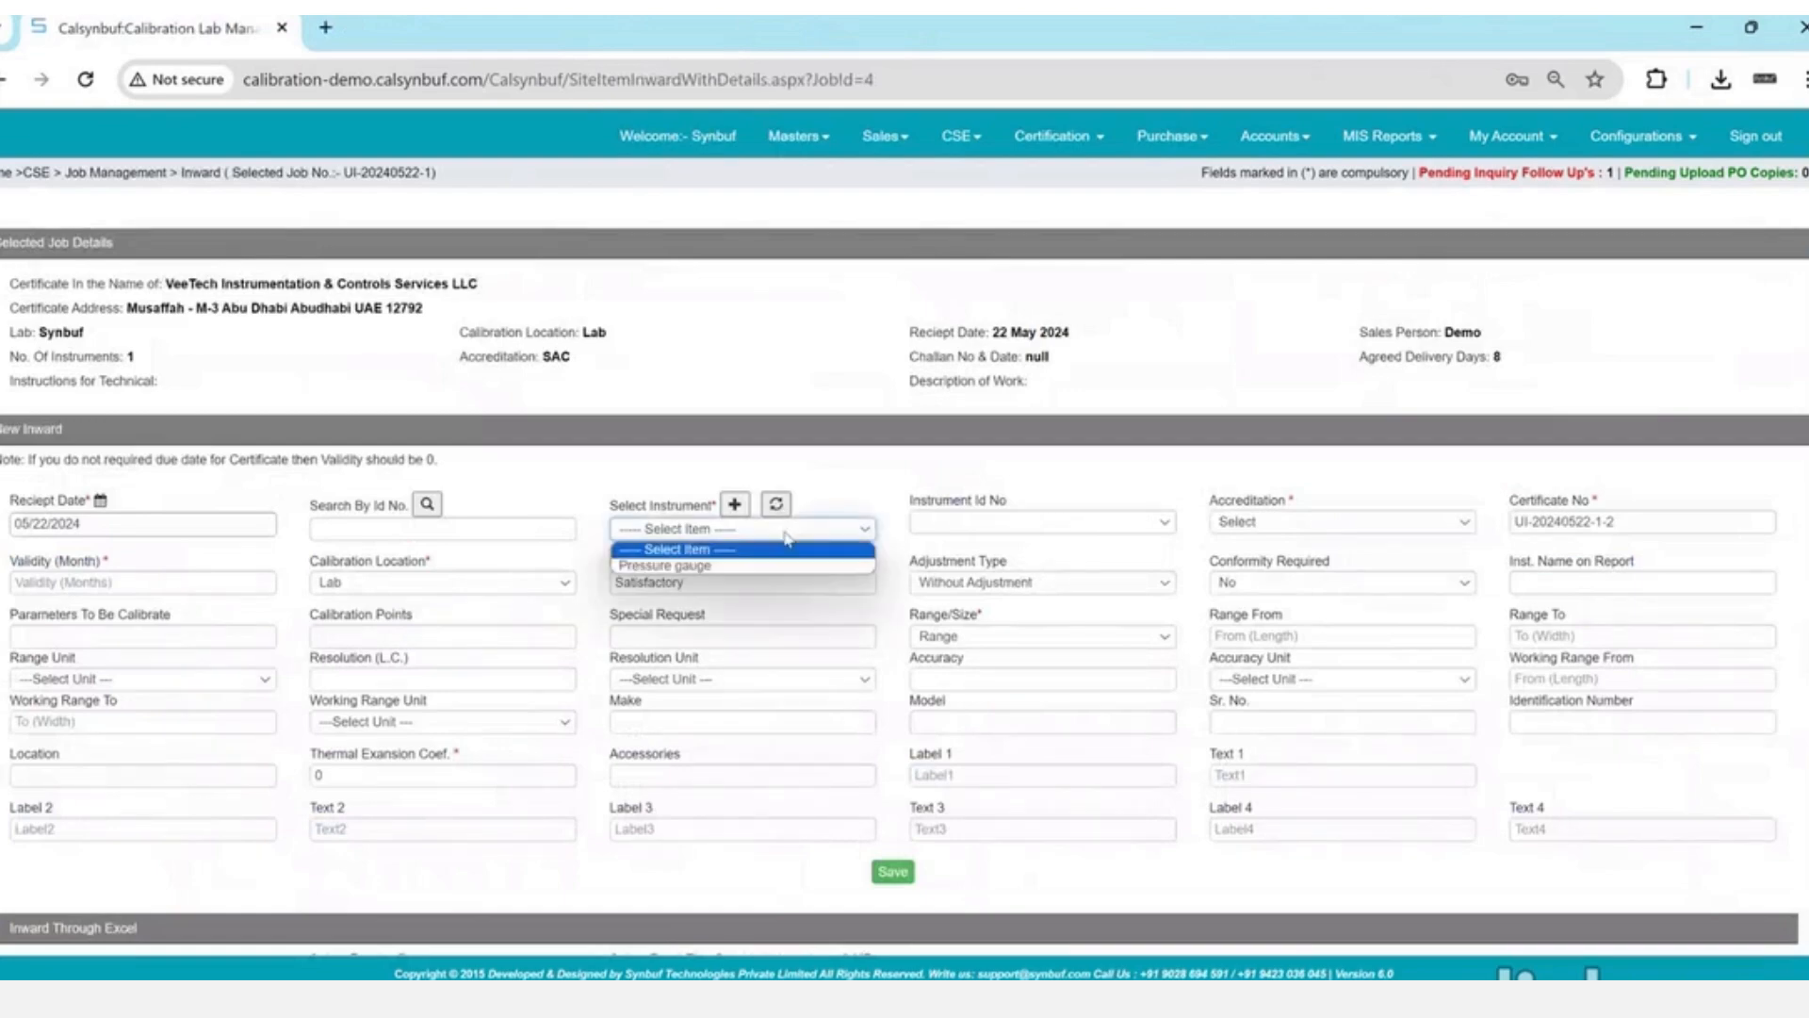
{"action": "left_click", "coordinate": [664, 565]}
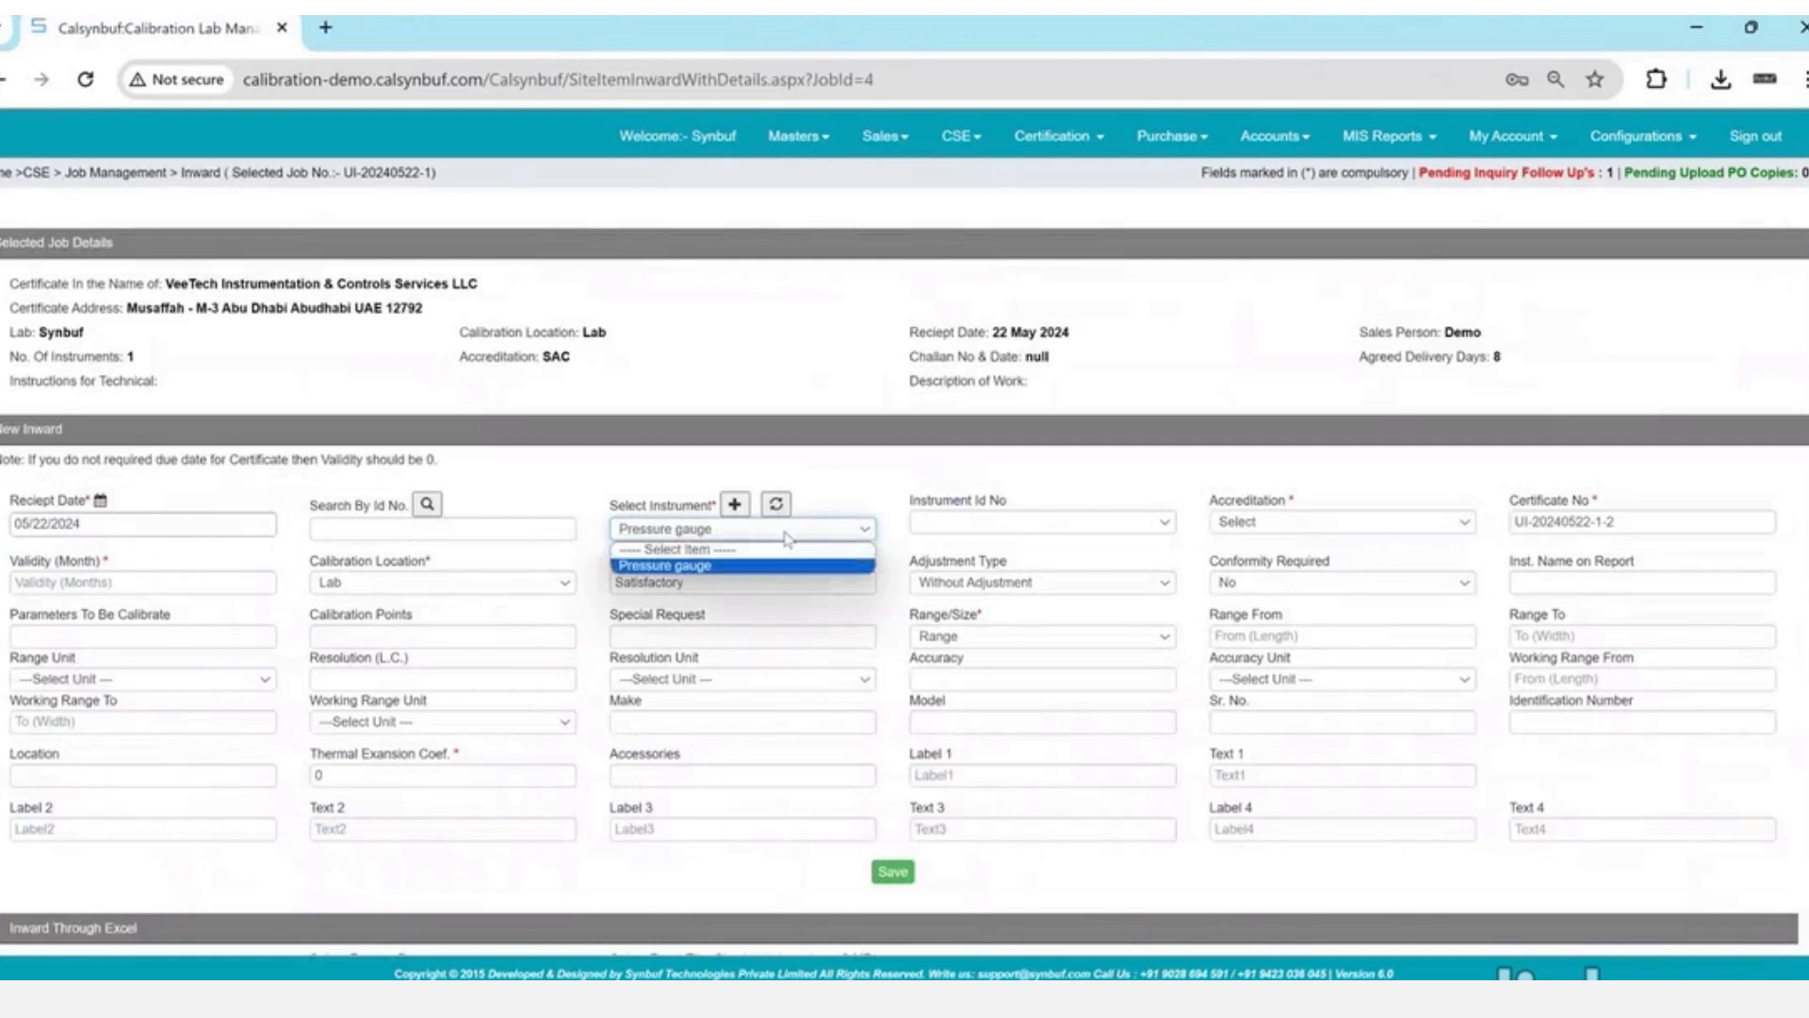
{"action": "left_click", "coordinate": [1057, 522]}
{"action": "key", "text": "Down"}
{"action": "key", "text": "Return"}
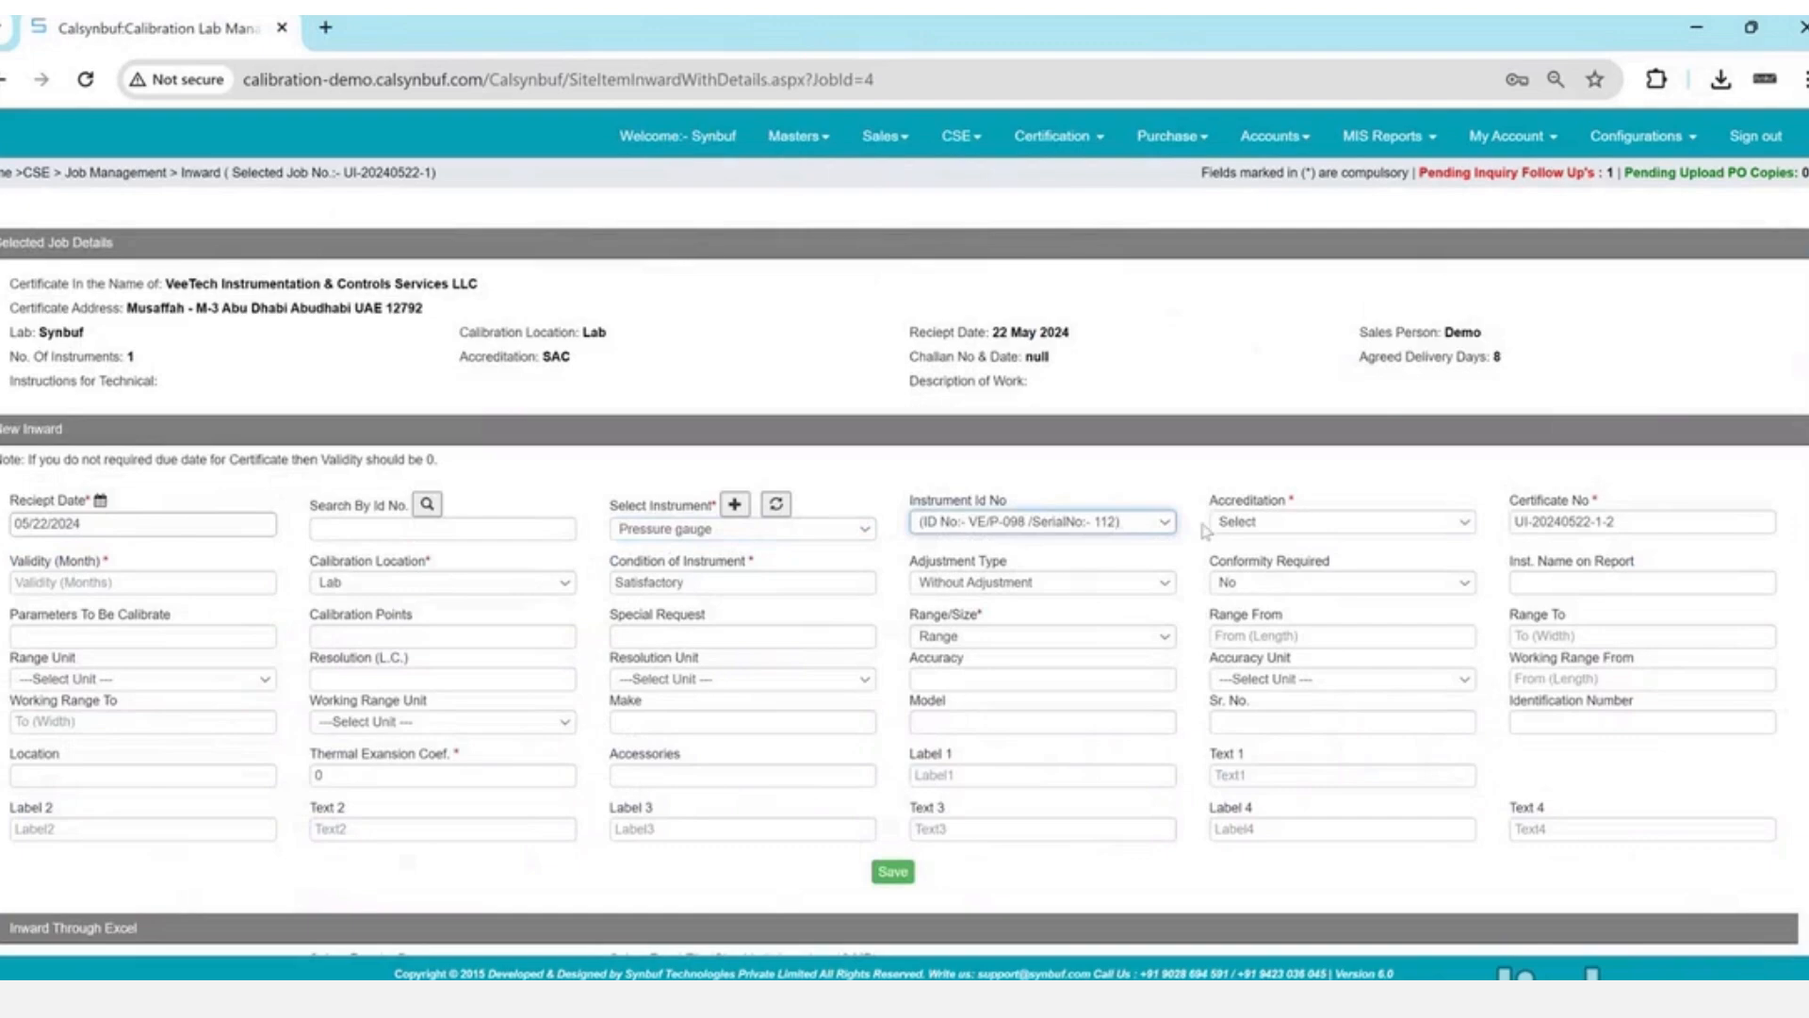
{"action": "left_click", "coordinate": [1301, 527]}
{"action": "key", "text": "s"}
{"action": "key", "text": "Return"}
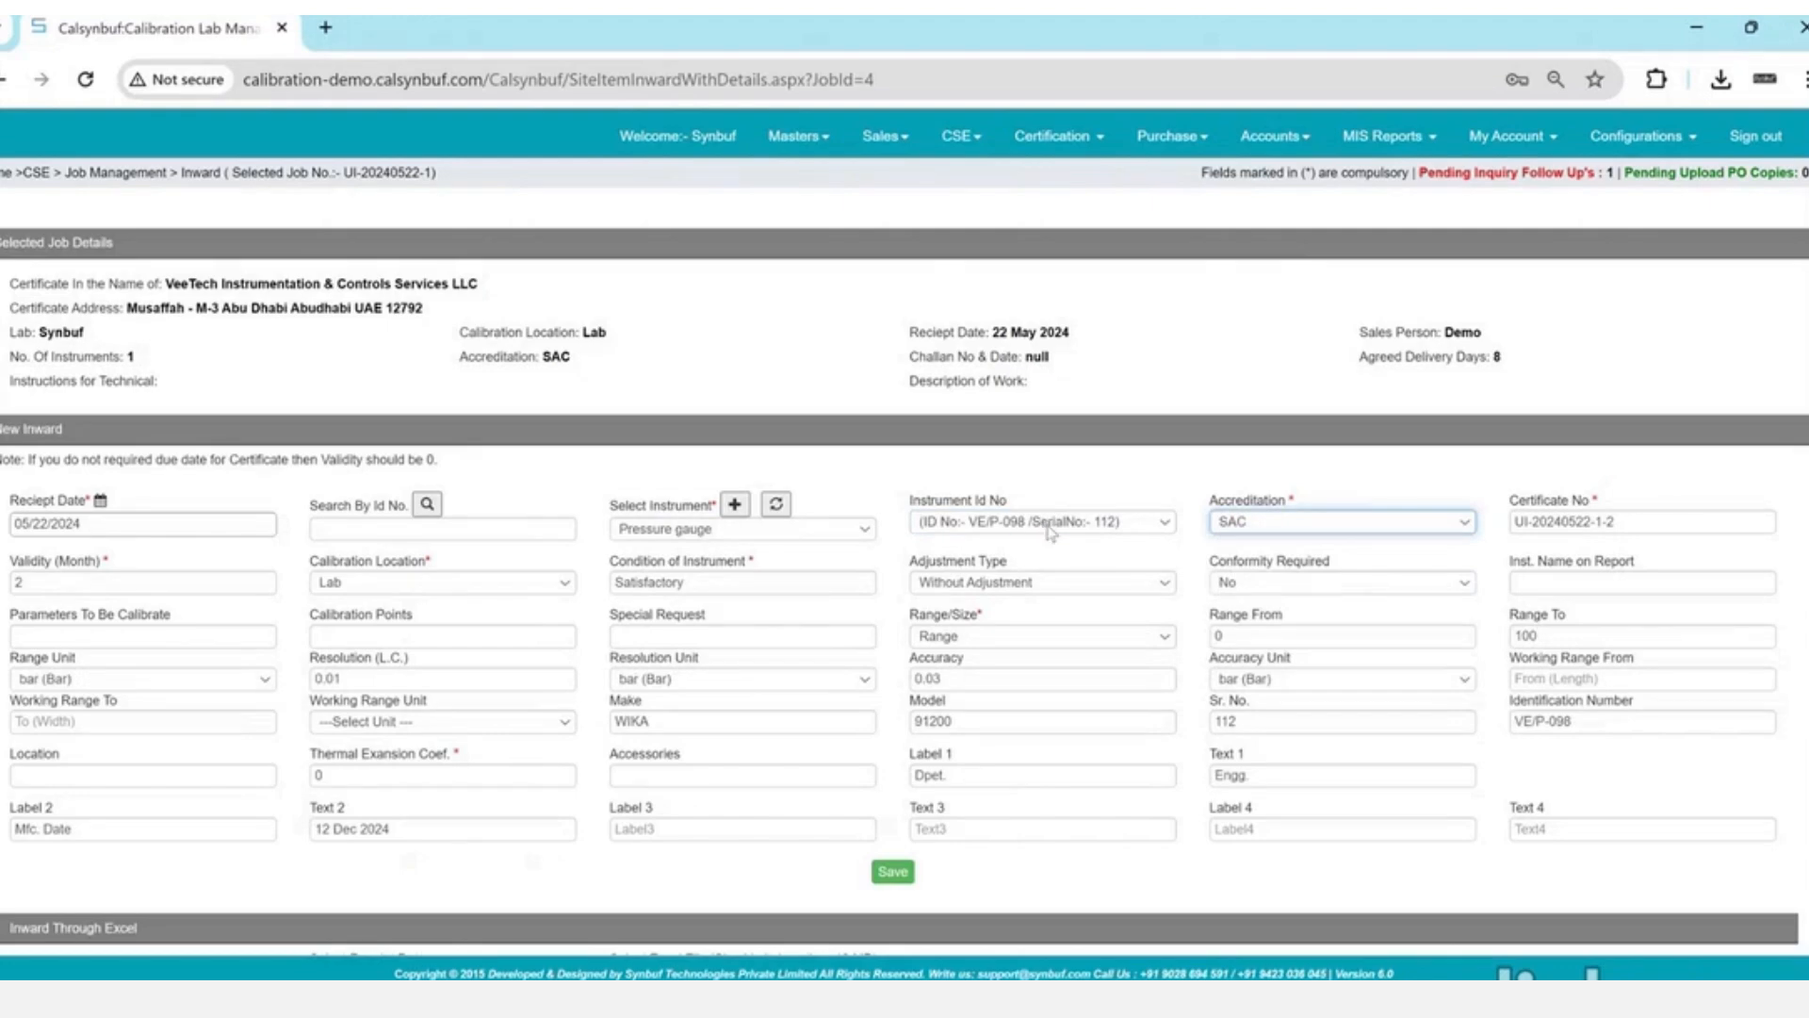
- Keep SAC as the accreditation and save the inward entry, dismissing the confirmation
{"action": "scroll", "coordinate": [1051, 532], "scroll_direction": "down", "scroll_amount": 3}
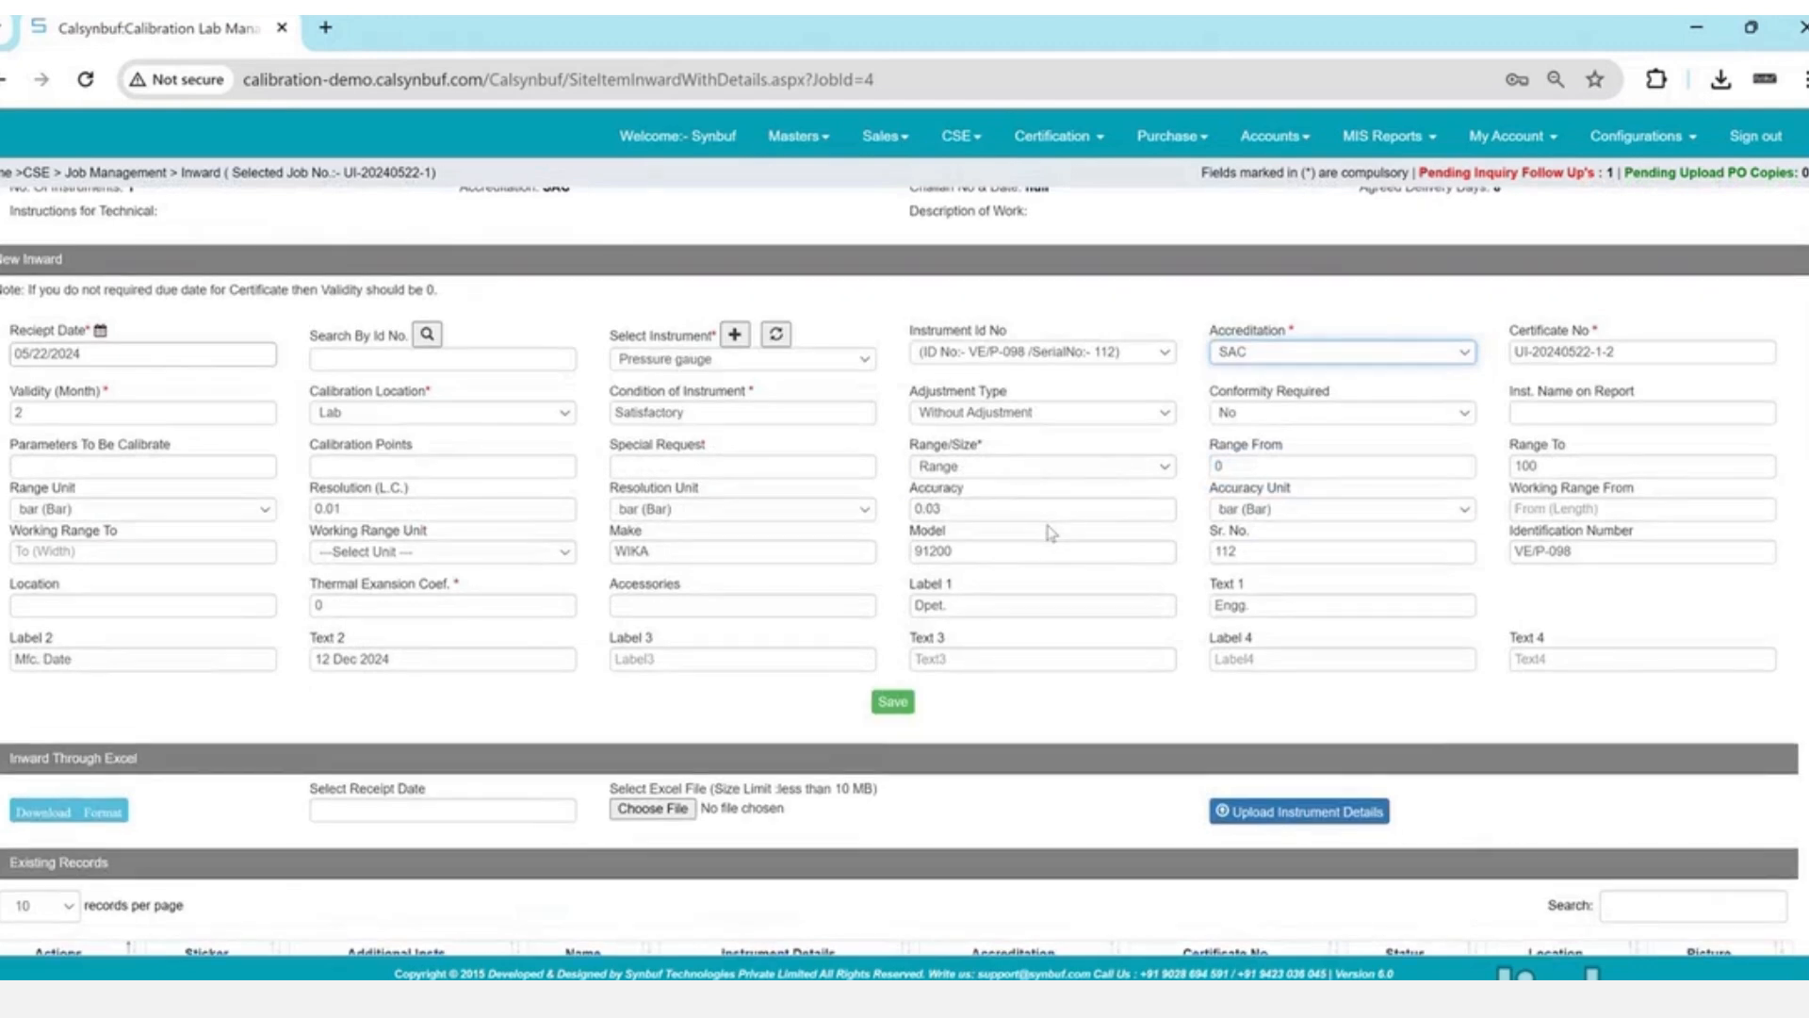
{"action": "double_click", "coordinate": [1234, 330]}
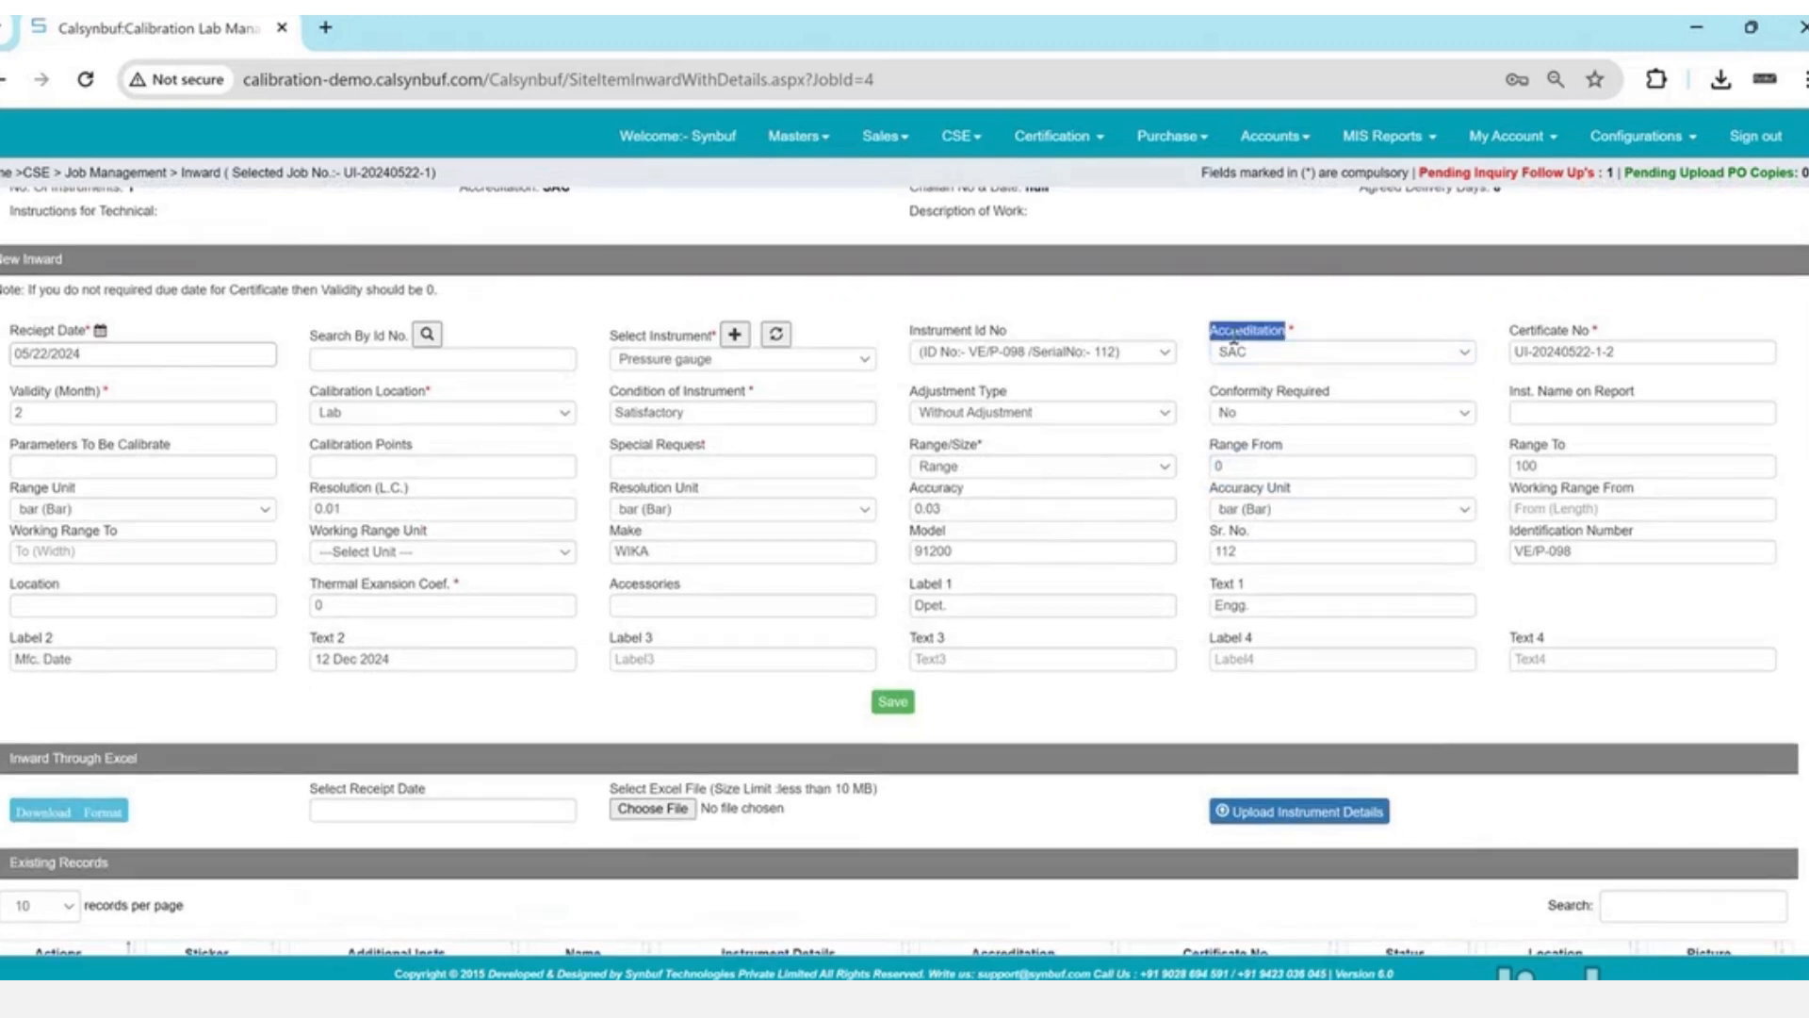
{"action": "left_click", "coordinate": [1234, 354]}
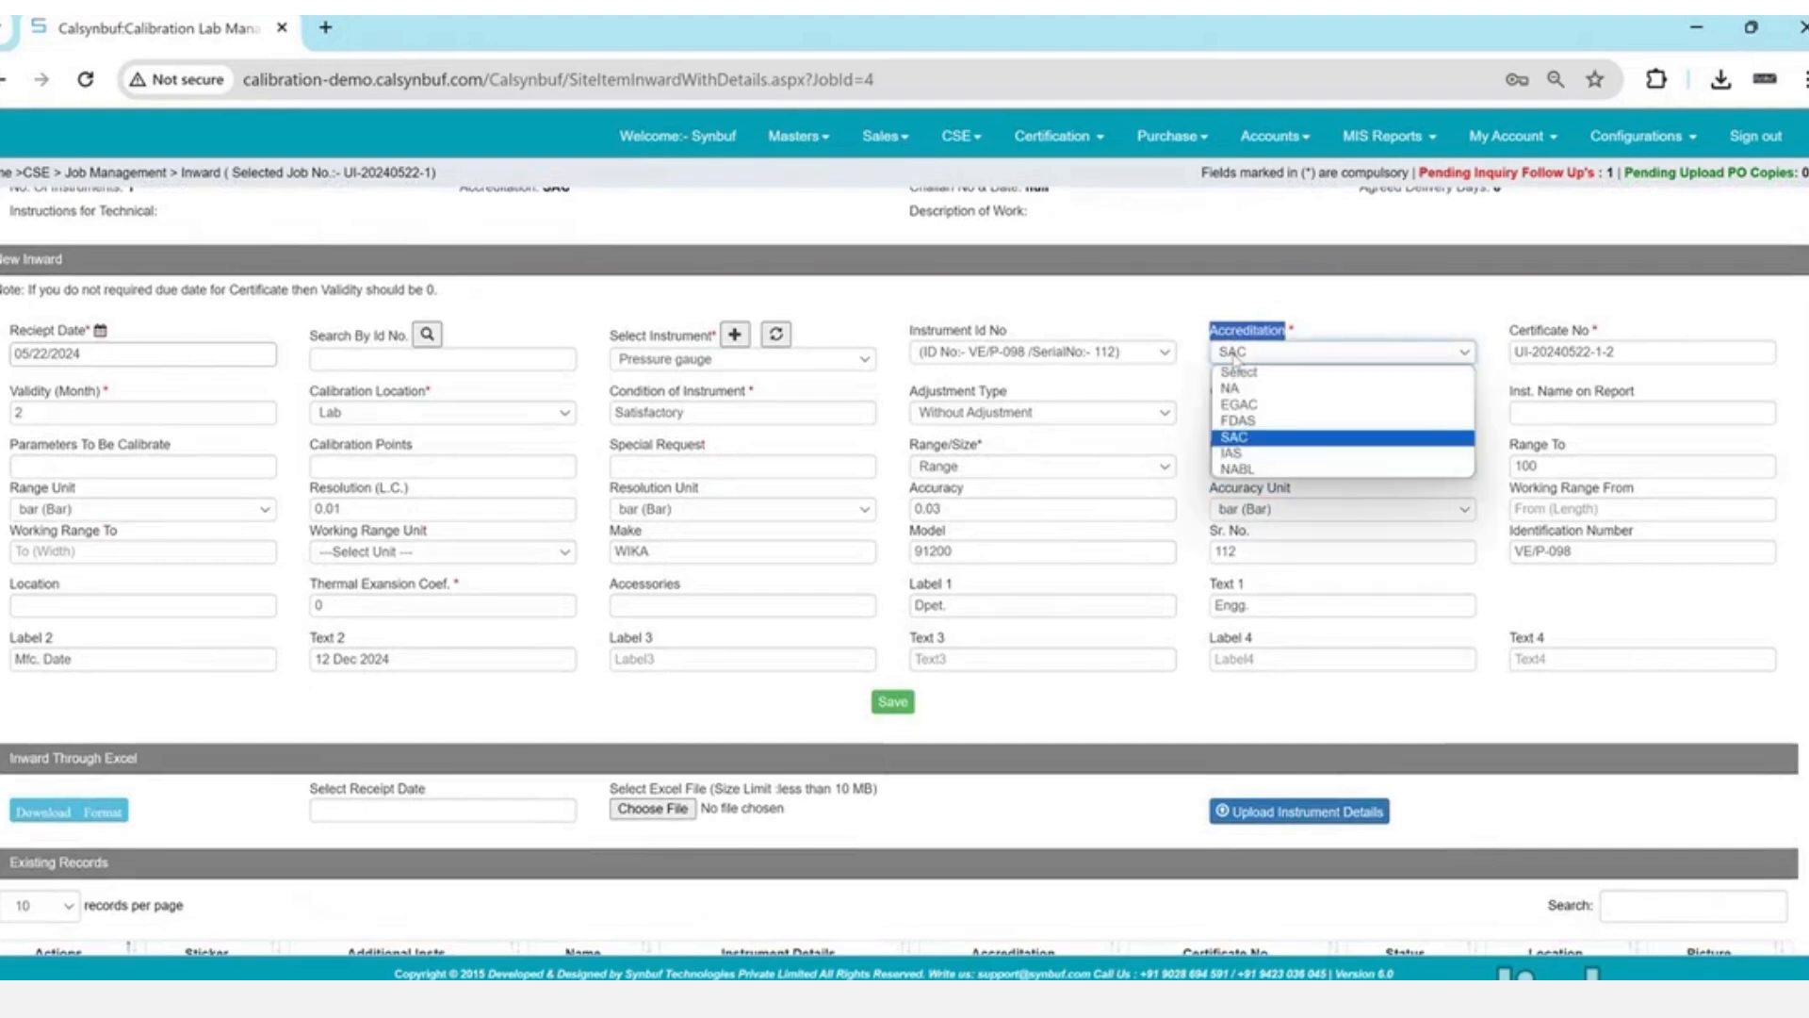
{"action": "left_click", "coordinate": [1234, 357]}
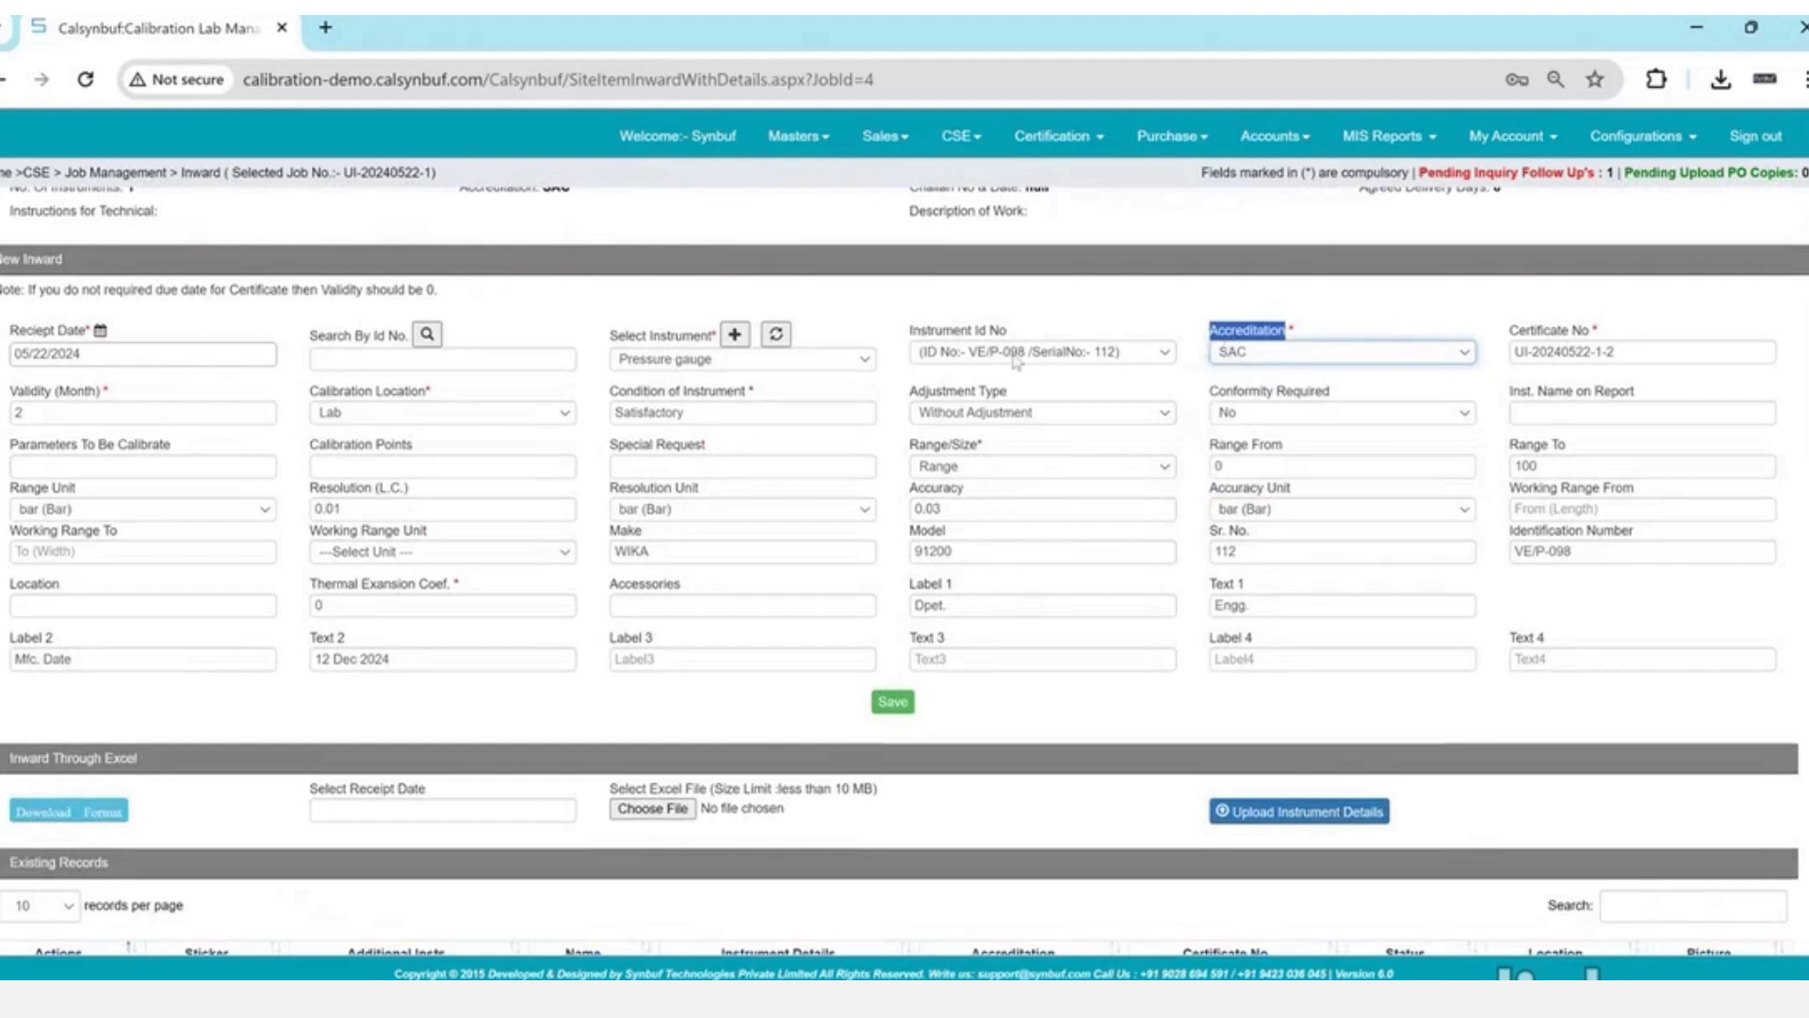
{"action": "left_click", "coordinate": [896, 714]}
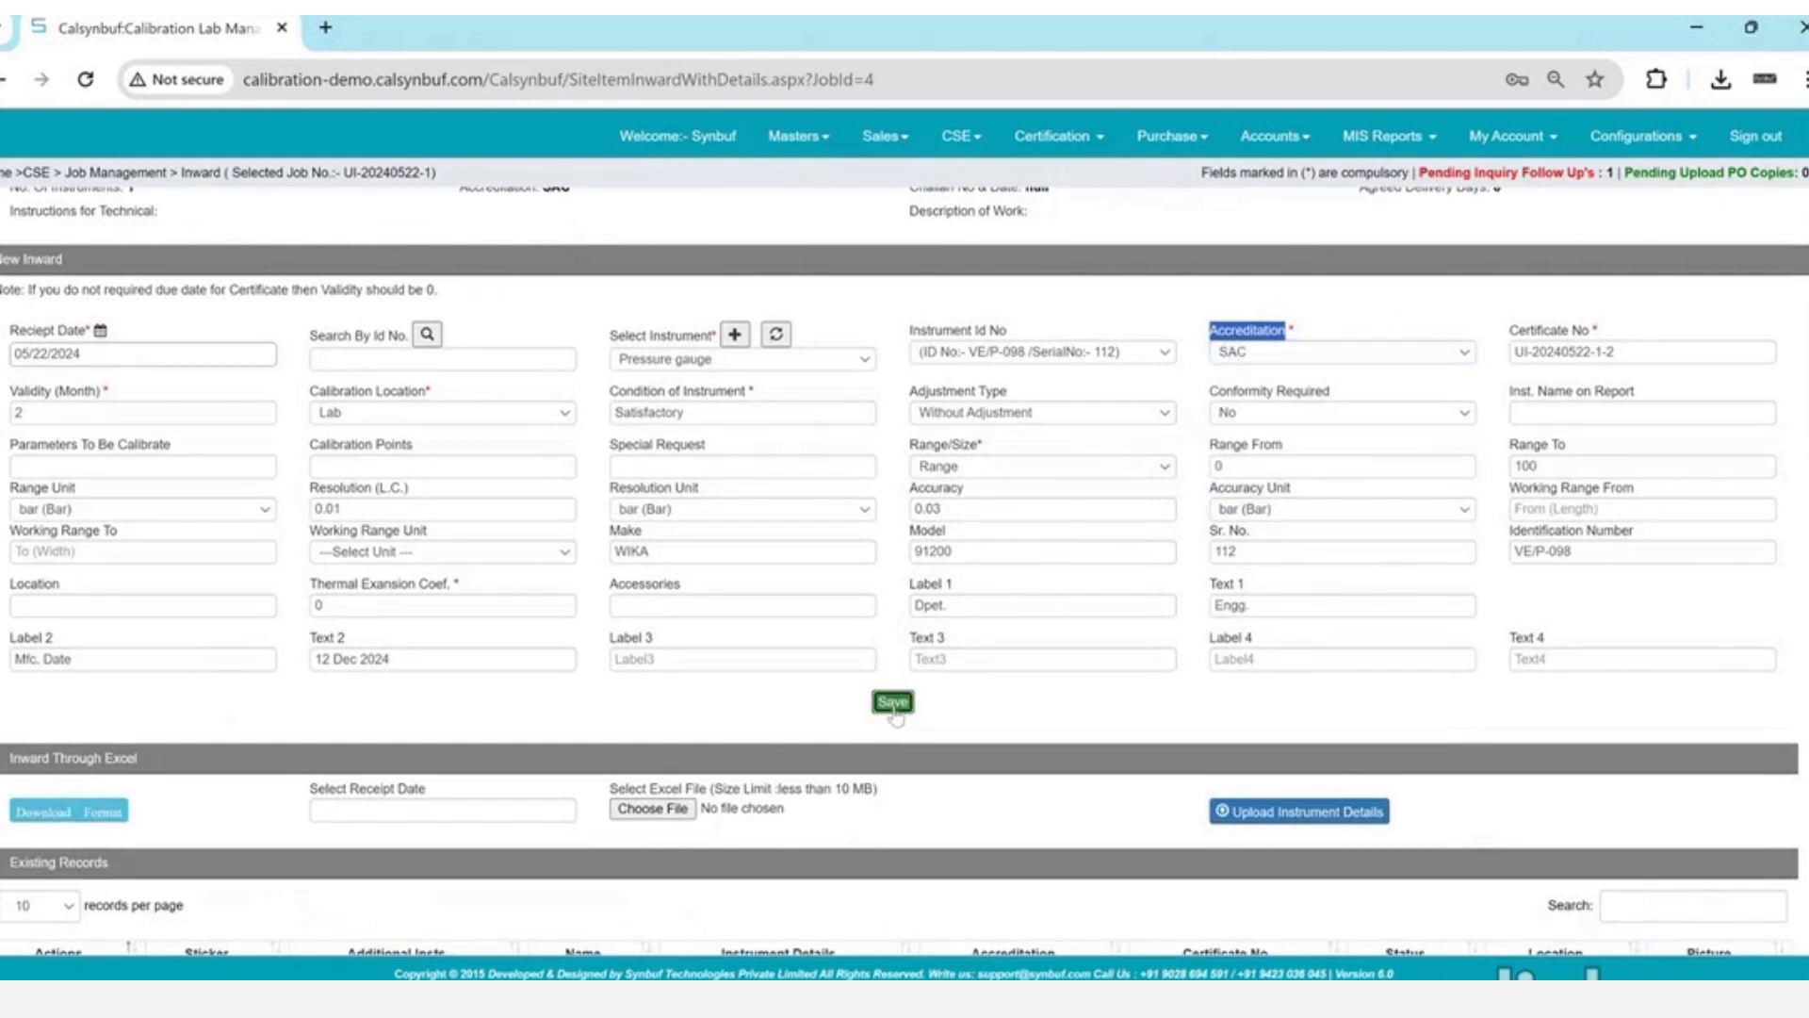
{"action": "key", "text": "Return"}
- Select the 'Service Request Form' terms and prepare the SRF without email
{"action": "scroll", "coordinate": [895, 714], "scroll_direction": "down", "scroll_amount": 2}
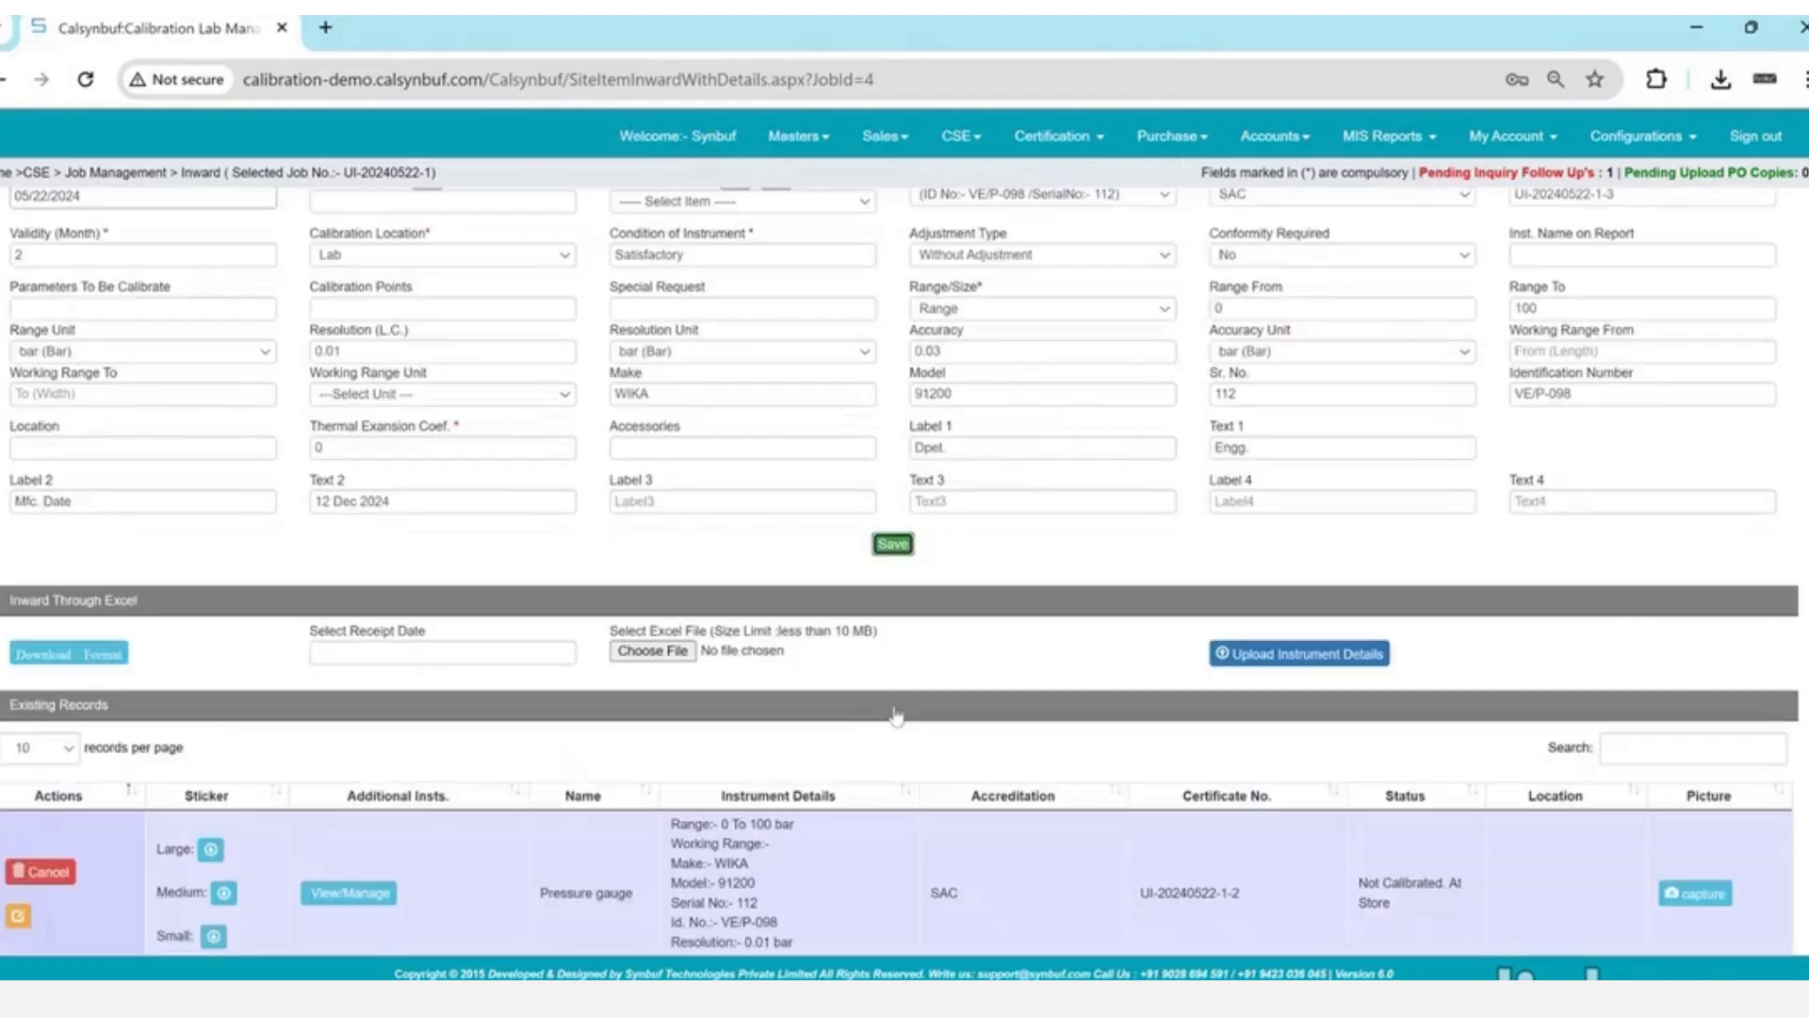
{"action": "scroll", "coordinate": [896, 714], "scroll_direction": "down", "scroll_amount": 3}
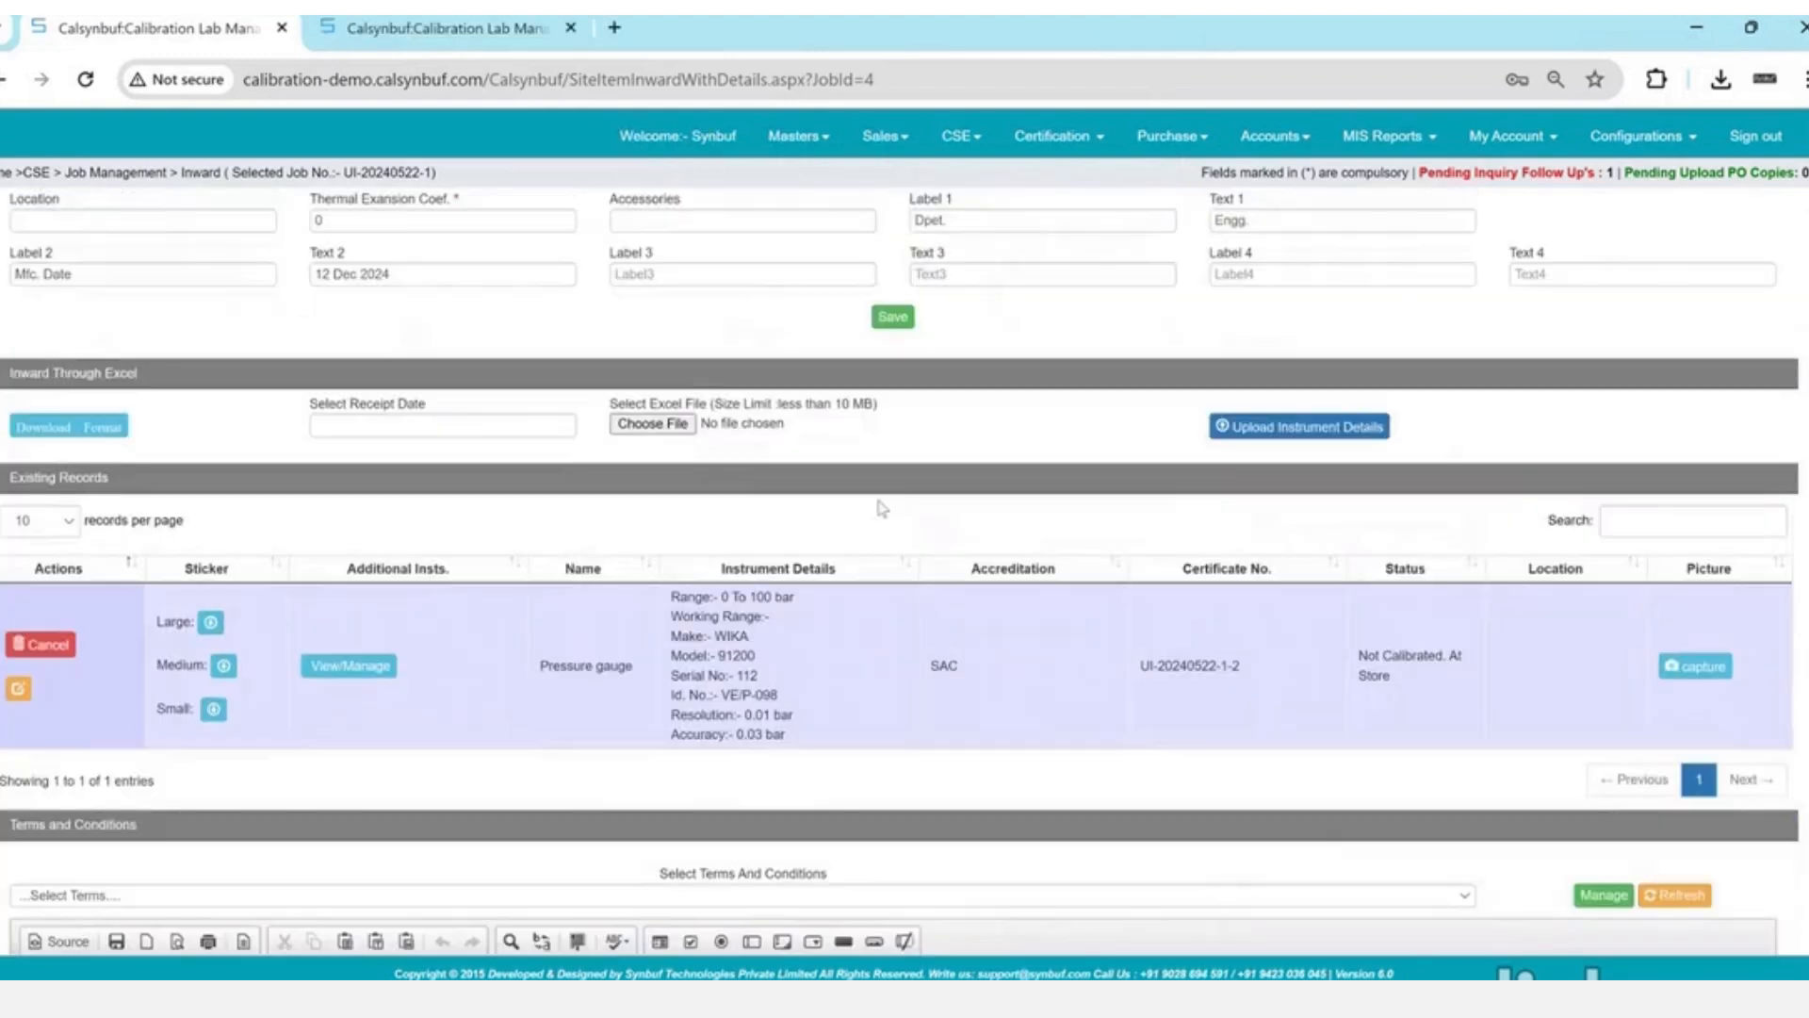
{"action": "scroll", "coordinate": [882, 508], "scroll_direction": "down", "scroll_amount": 4}
{"action": "left_click", "coordinate": [893, 548]}
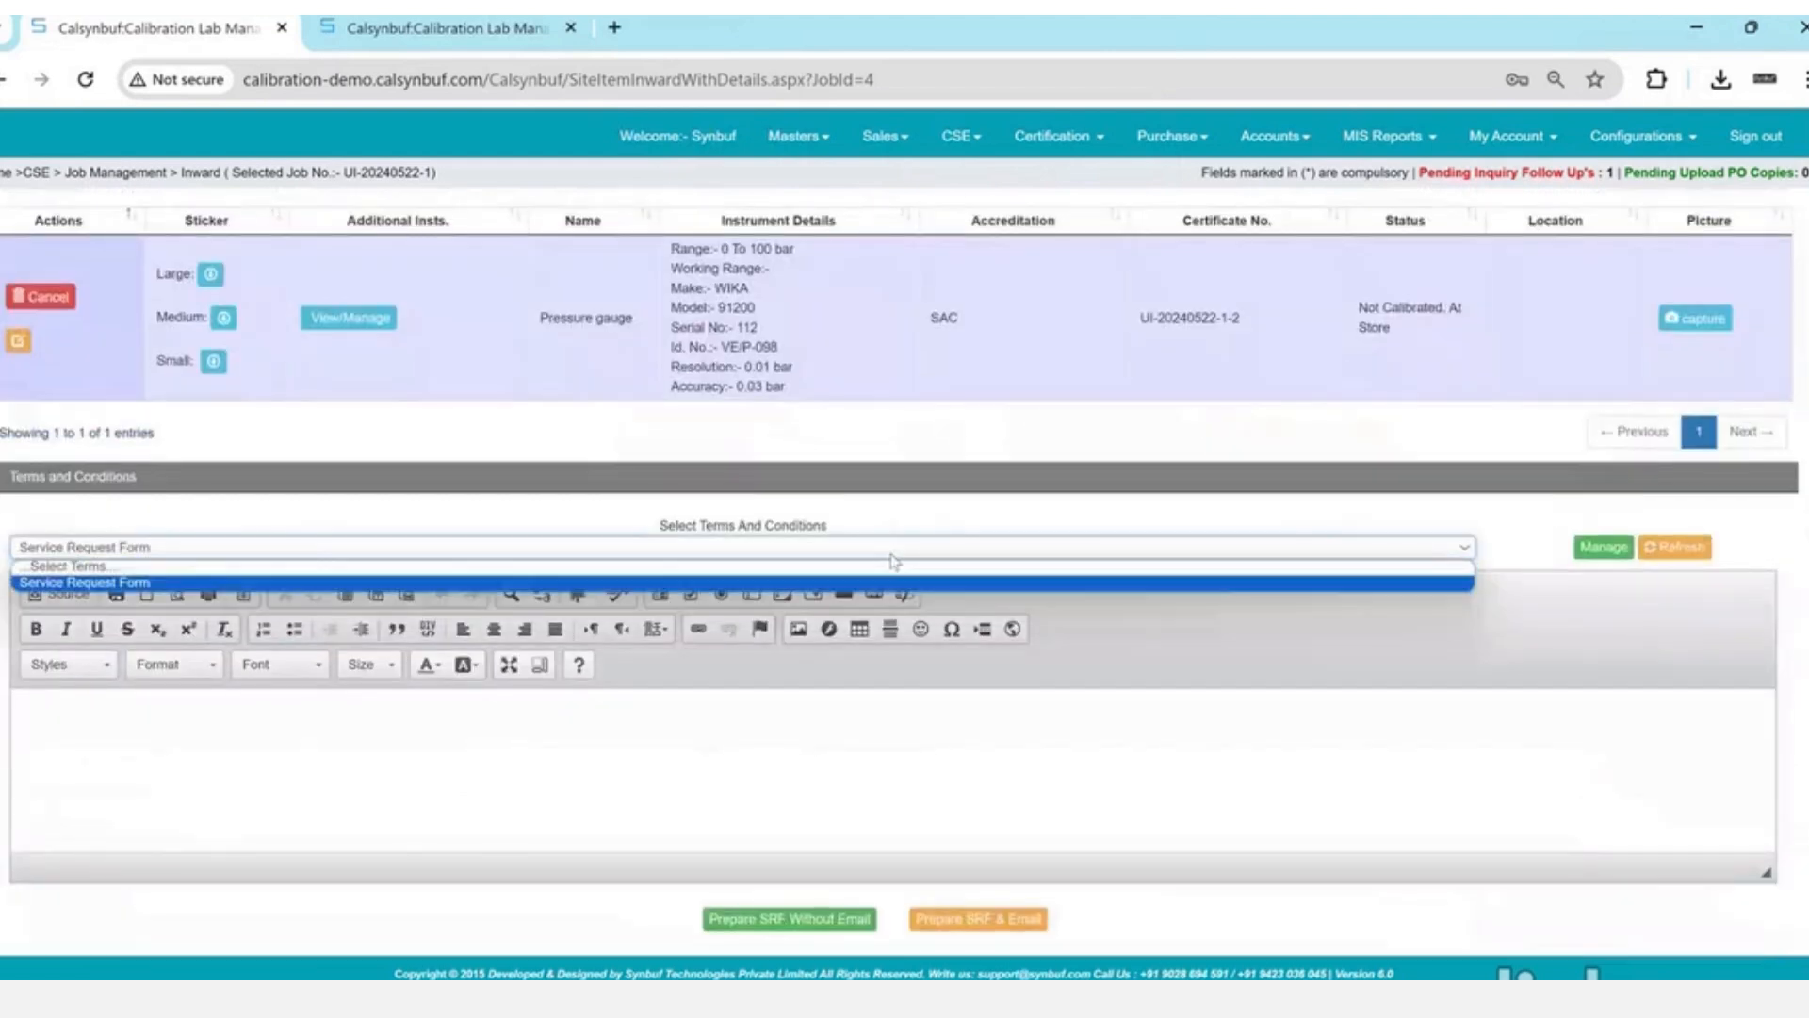
{"action": "left_click", "coordinate": [893, 560]}
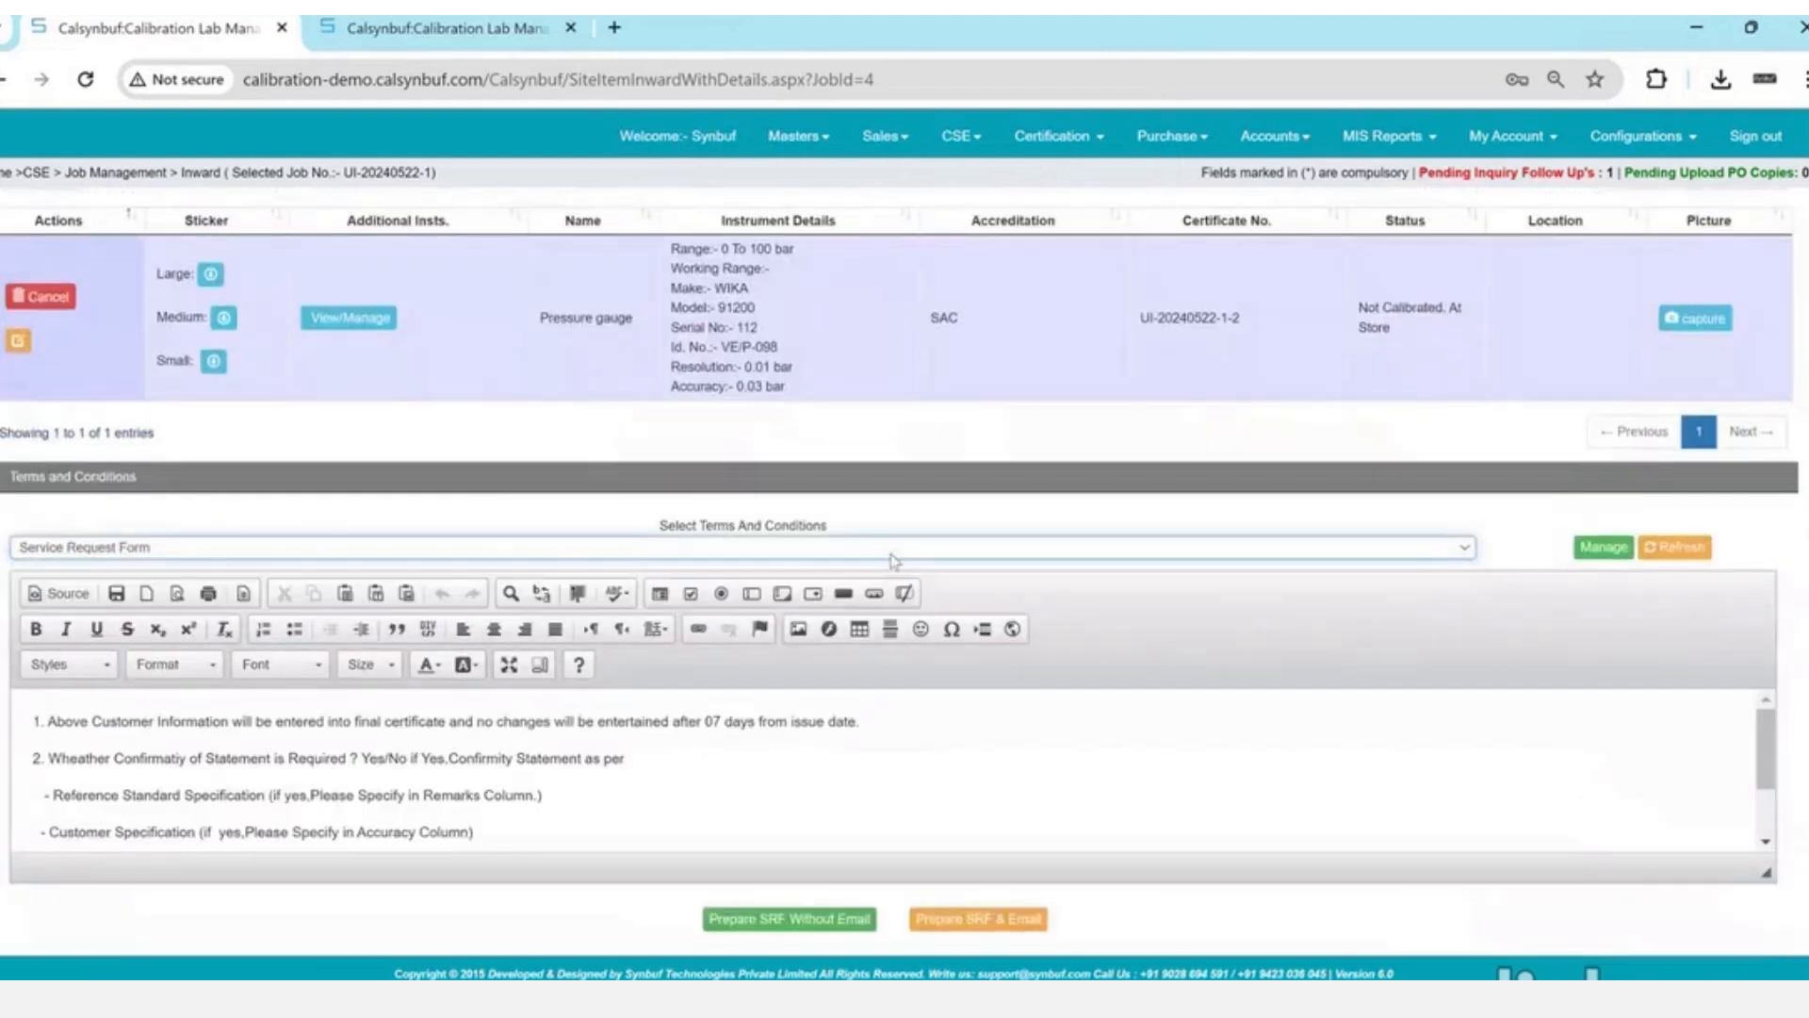
{"action": "left_click_drag", "start_coordinate": [890, 564], "coordinate": [803, 868]}
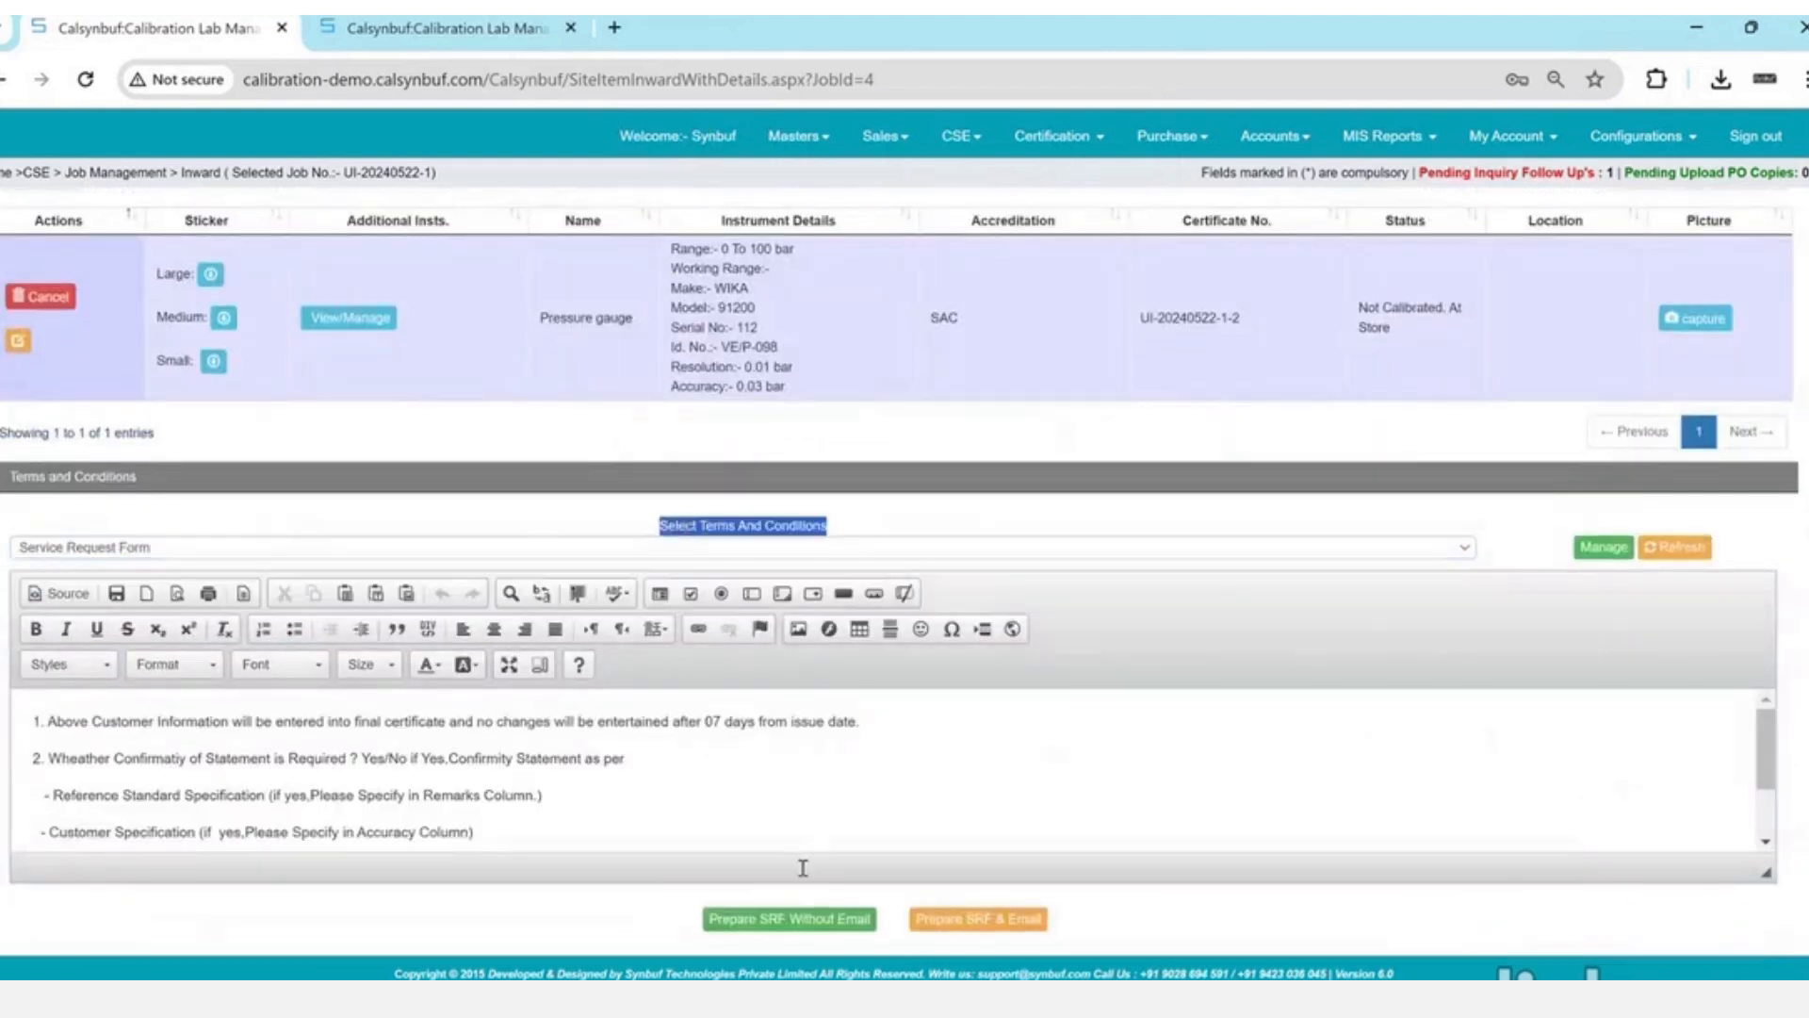
{"action": "left_click", "coordinate": [829, 926]}
{"action": "key", "text": "Return"}
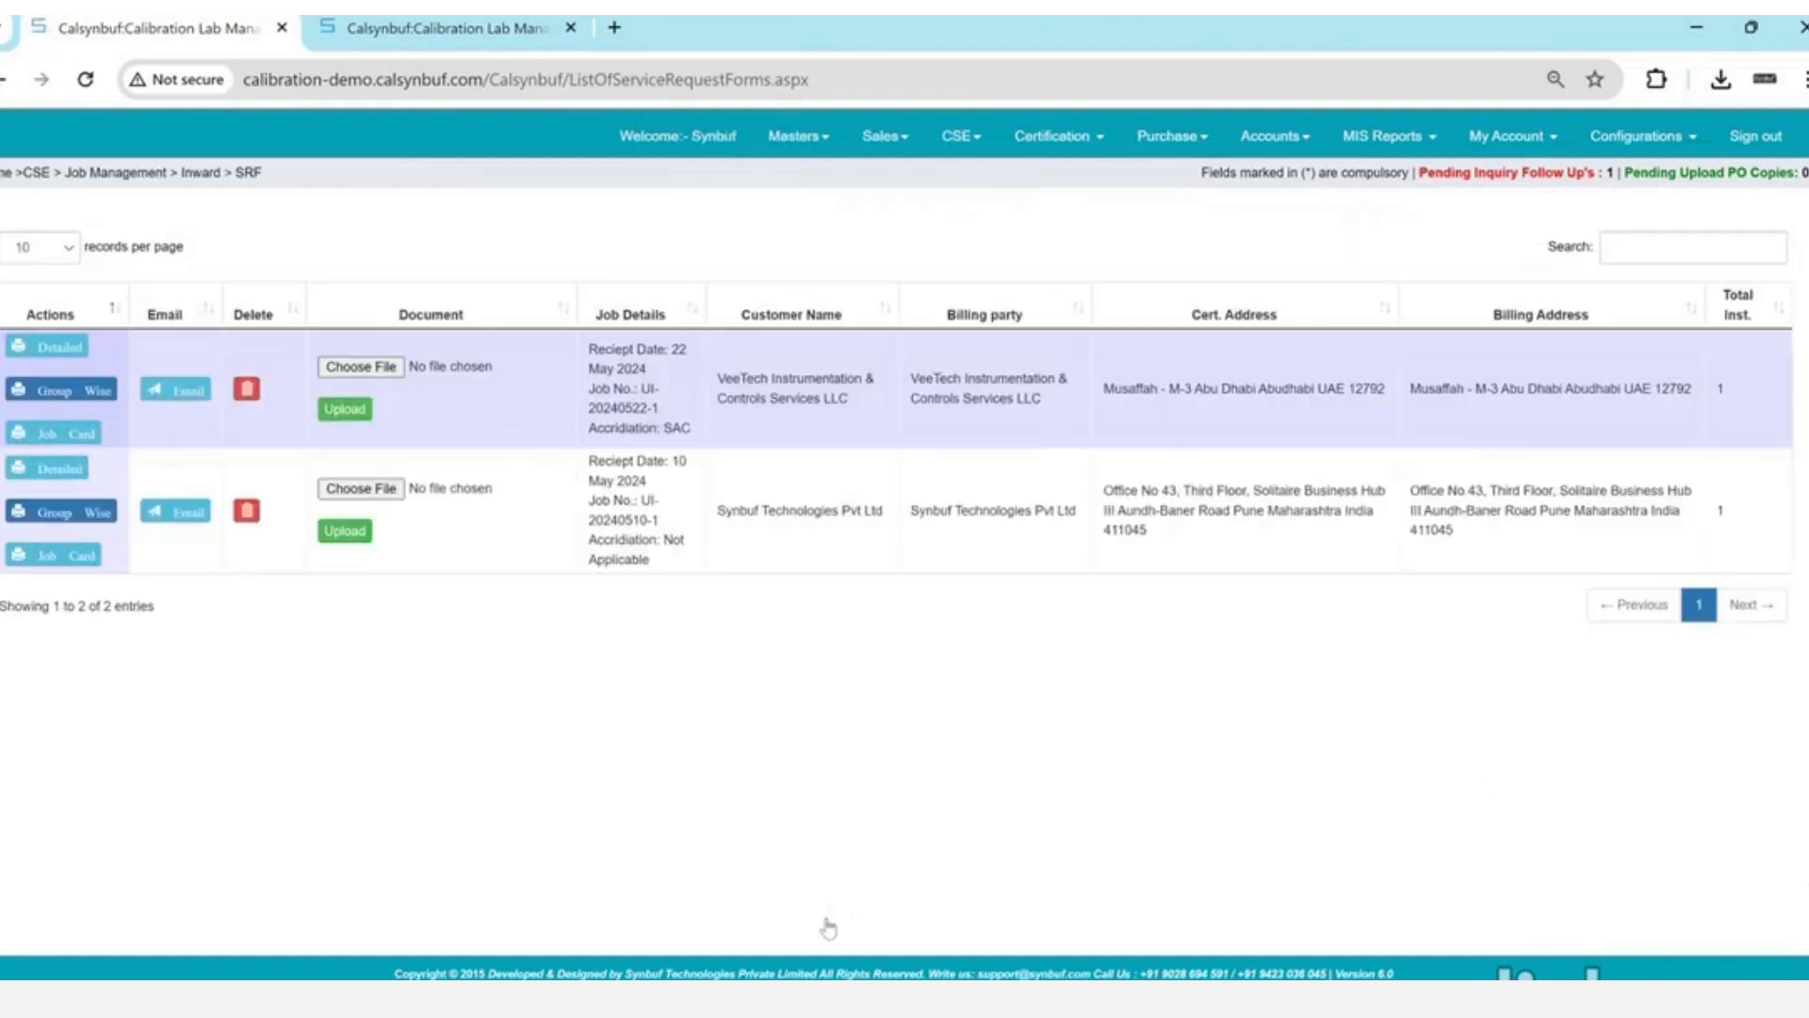
{"action": "triple_click", "coordinate": [726, 401]}
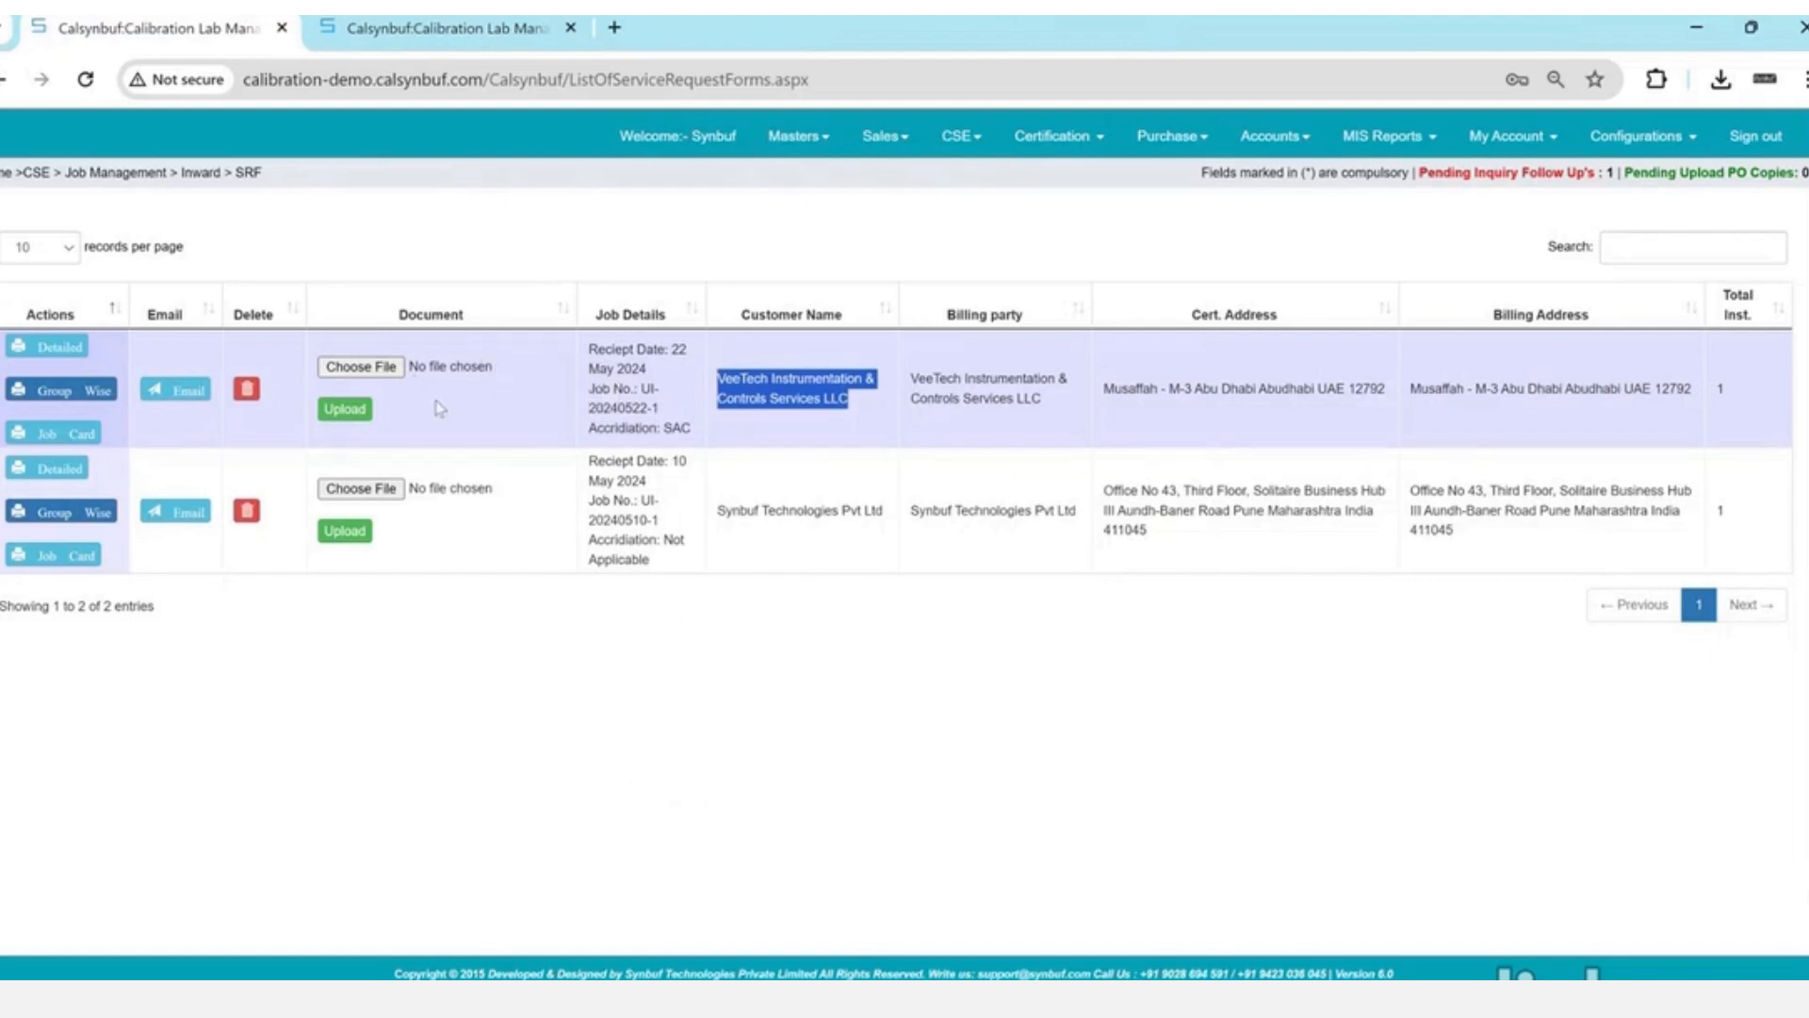
{"action": "triple_click", "coordinate": [628, 412]}
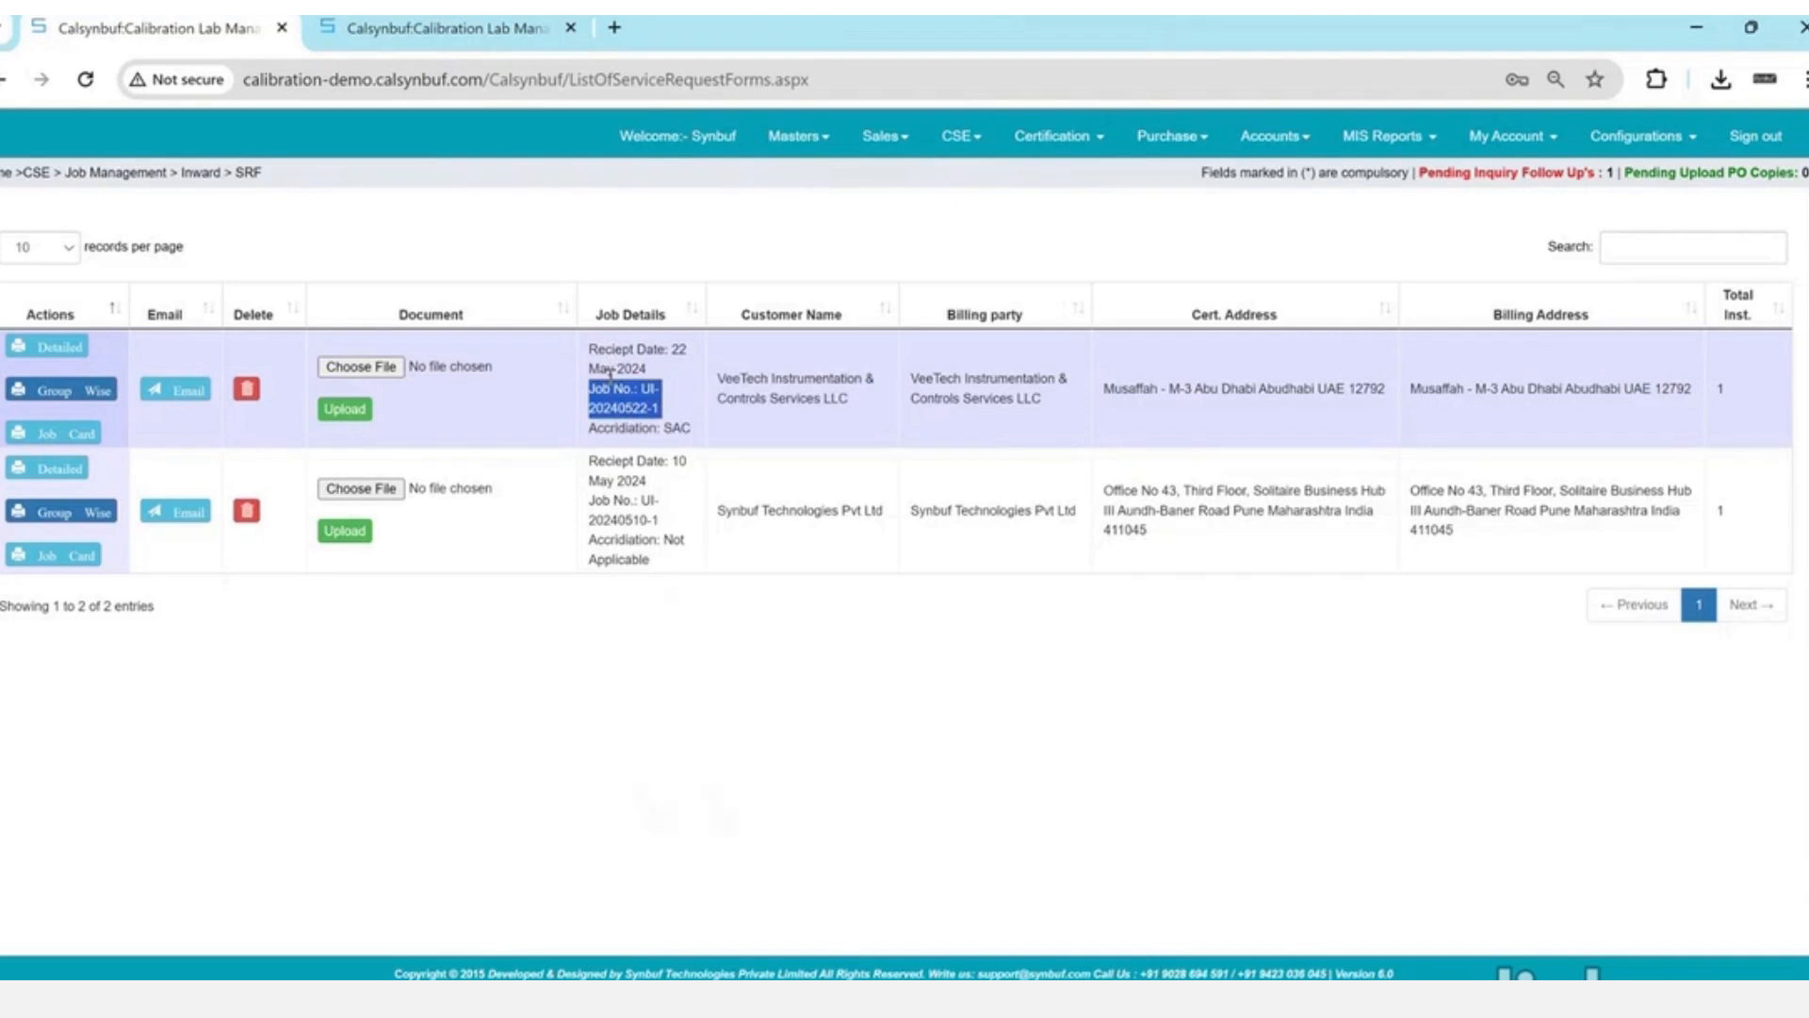
{"action": "left_click", "coordinate": [611, 377]}
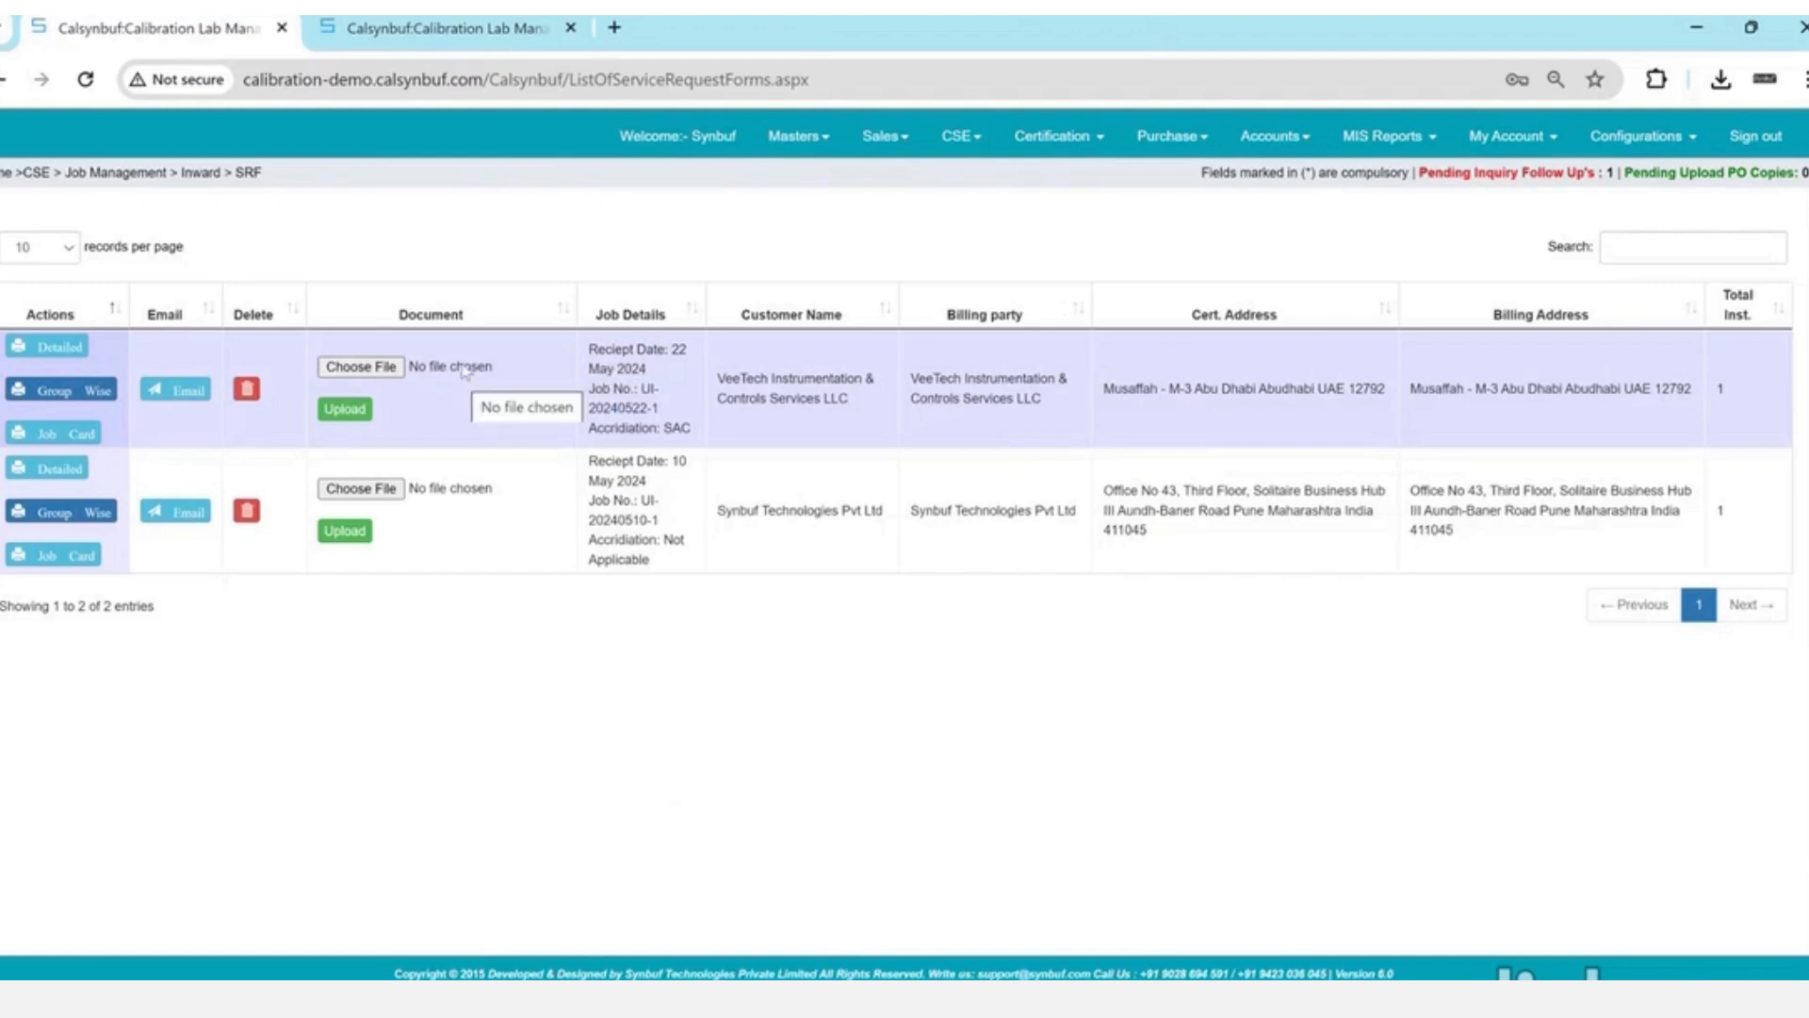
- Save the detailed SRF as SRF_UI-20240522-1.pdf on the Desktop and open it
{"action": "left_click", "coordinate": [68, 356]}
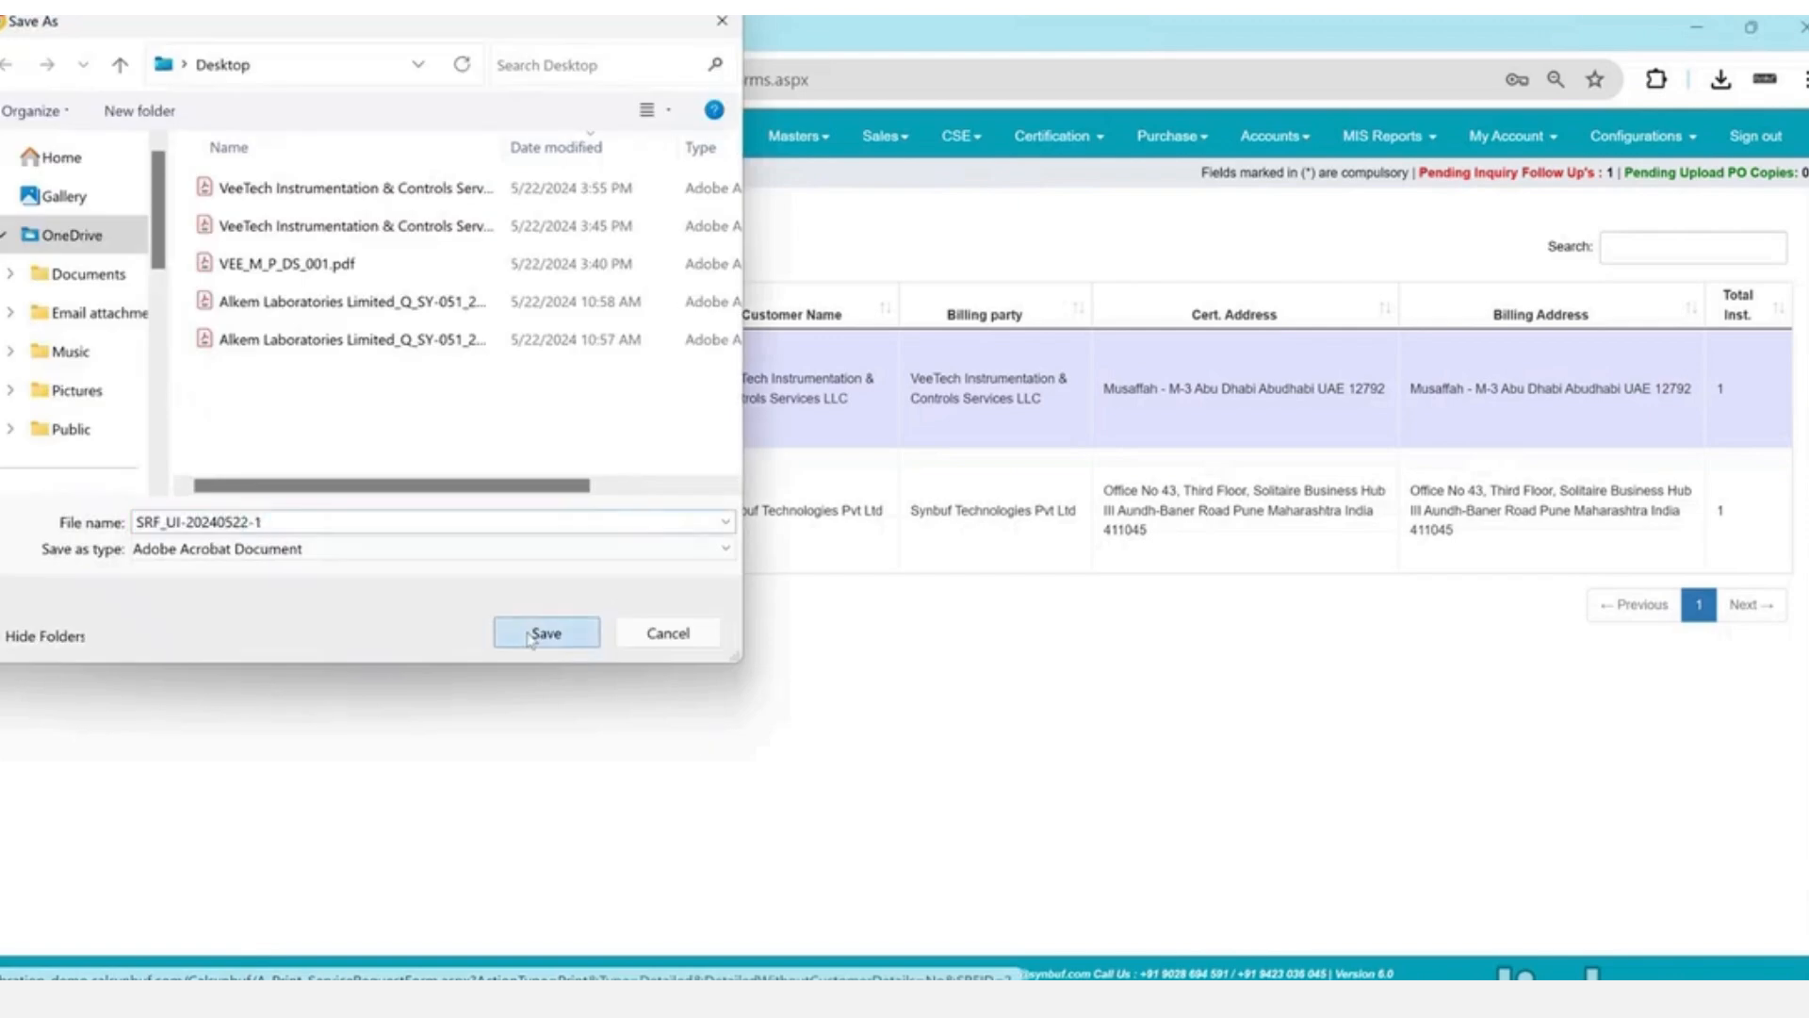
{"action": "left_click", "coordinate": [546, 632]}
{"action": "left_click", "coordinate": [1640, 137]}
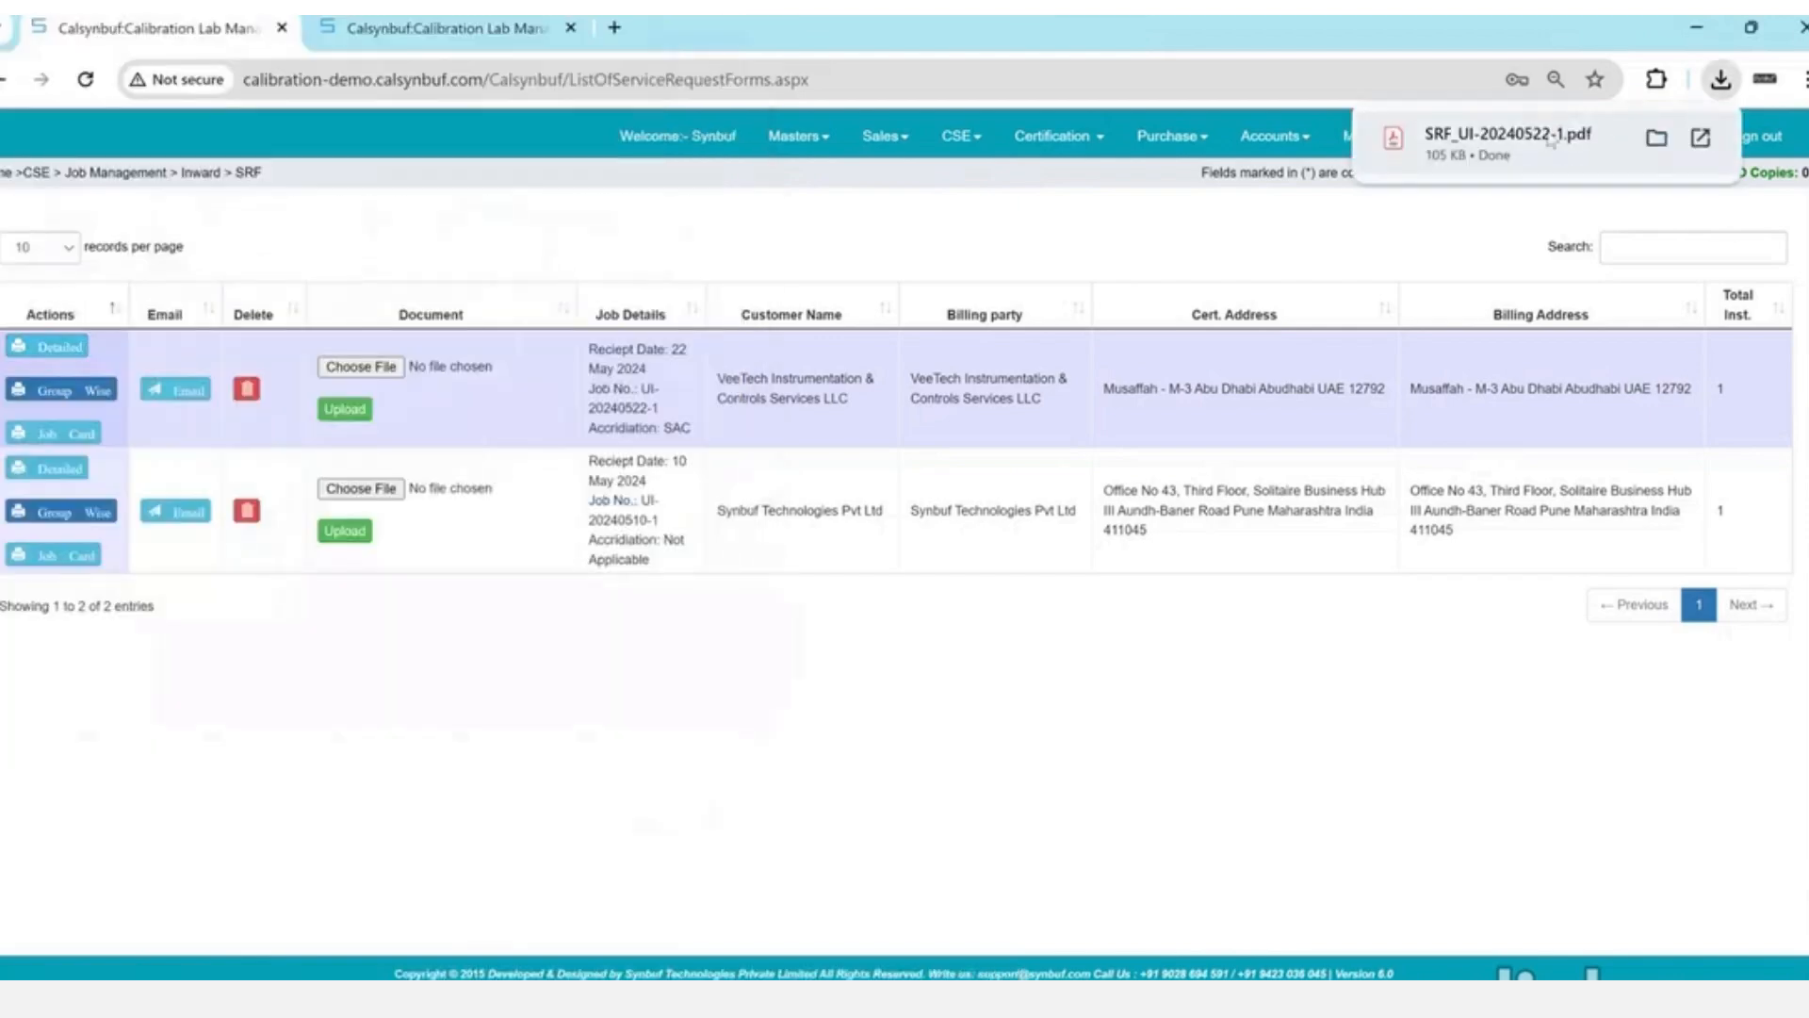
{"action": "left_click", "coordinate": [1550, 141]}
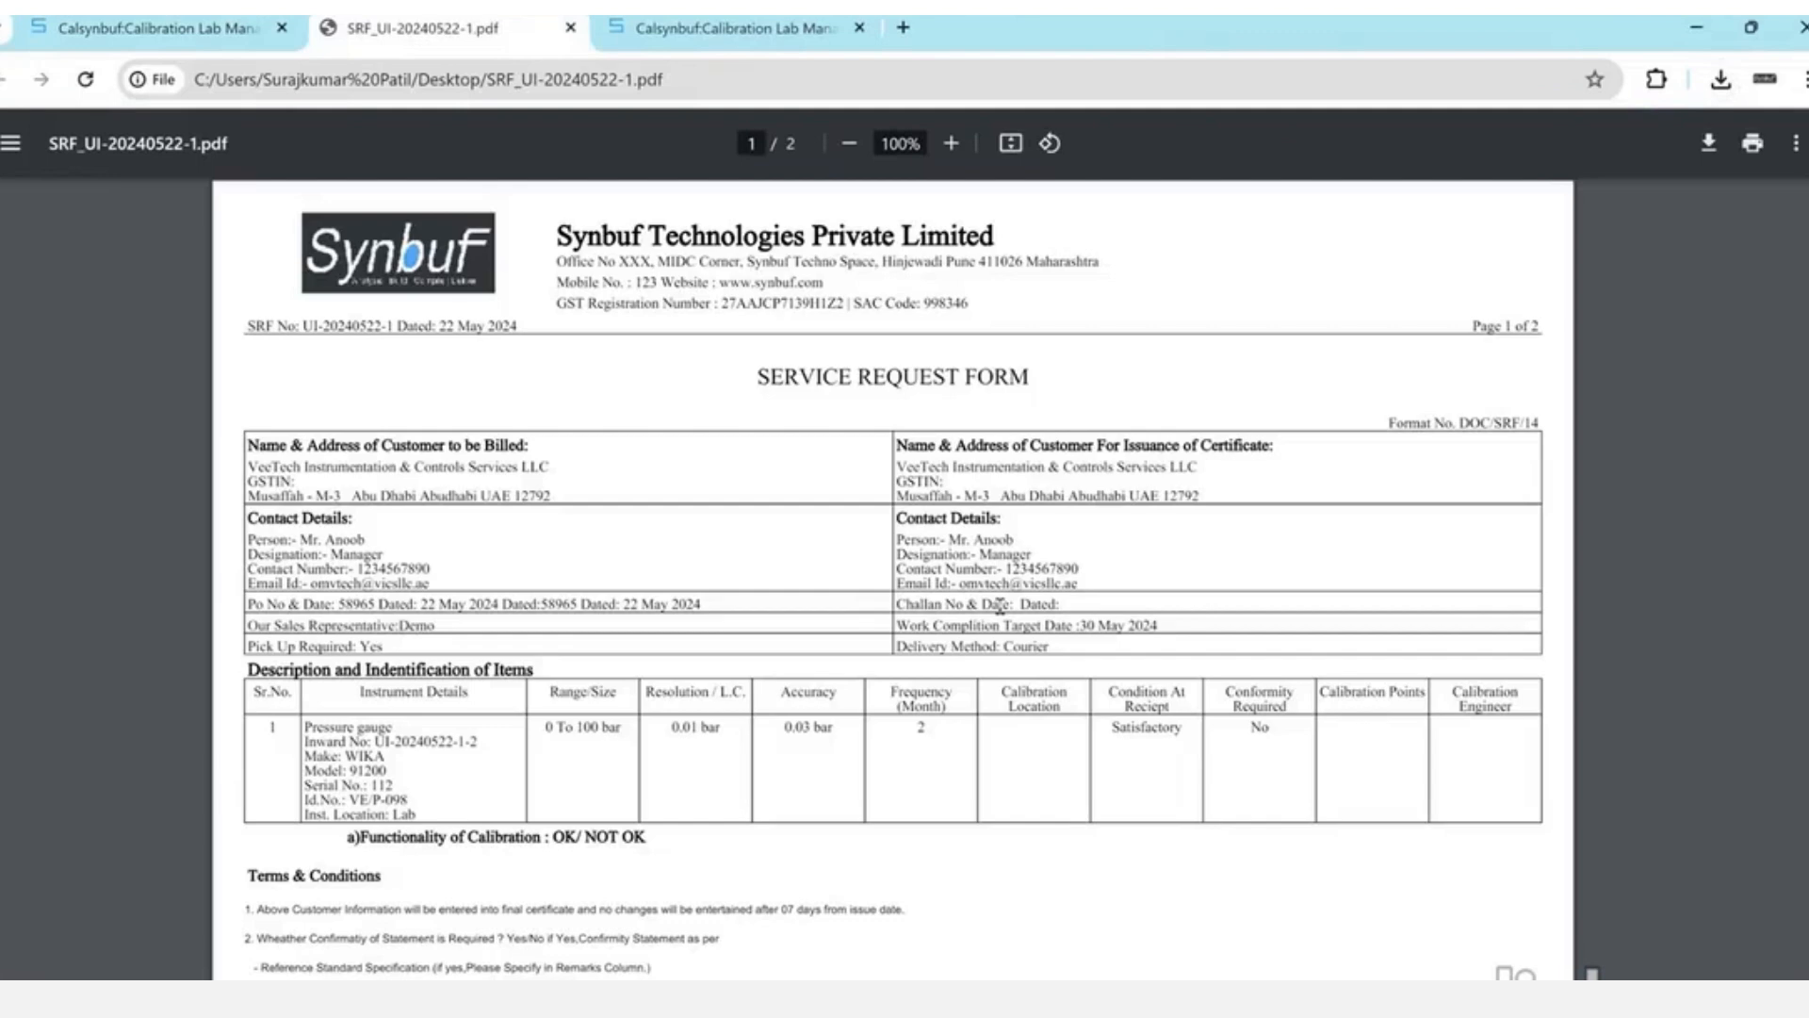
- Highlight the billed and certificate customer headings and the Name & Department footer in the SRF
{"action": "left_click_drag", "start_coordinate": [364, 445], "coordinate": [512, 449]}
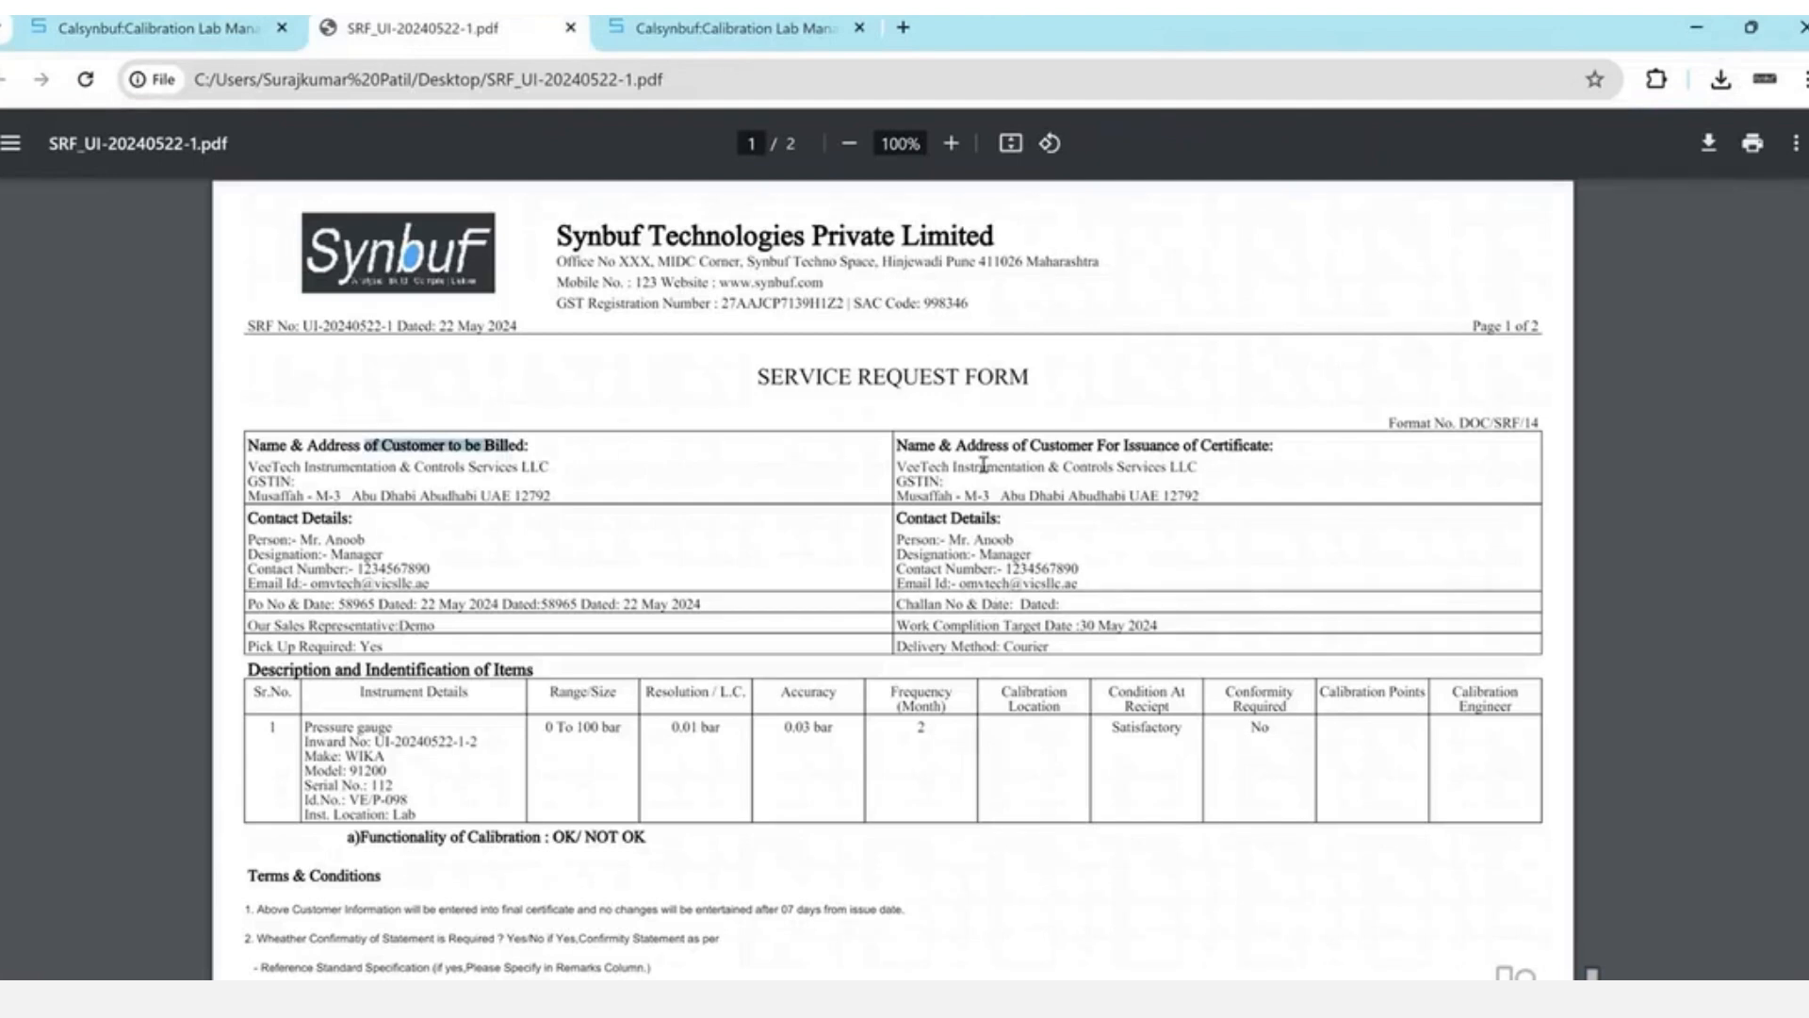
{"action": "left_click_drag", "start_coordinate": [983, 449], "coordinate": [1231, 455]}
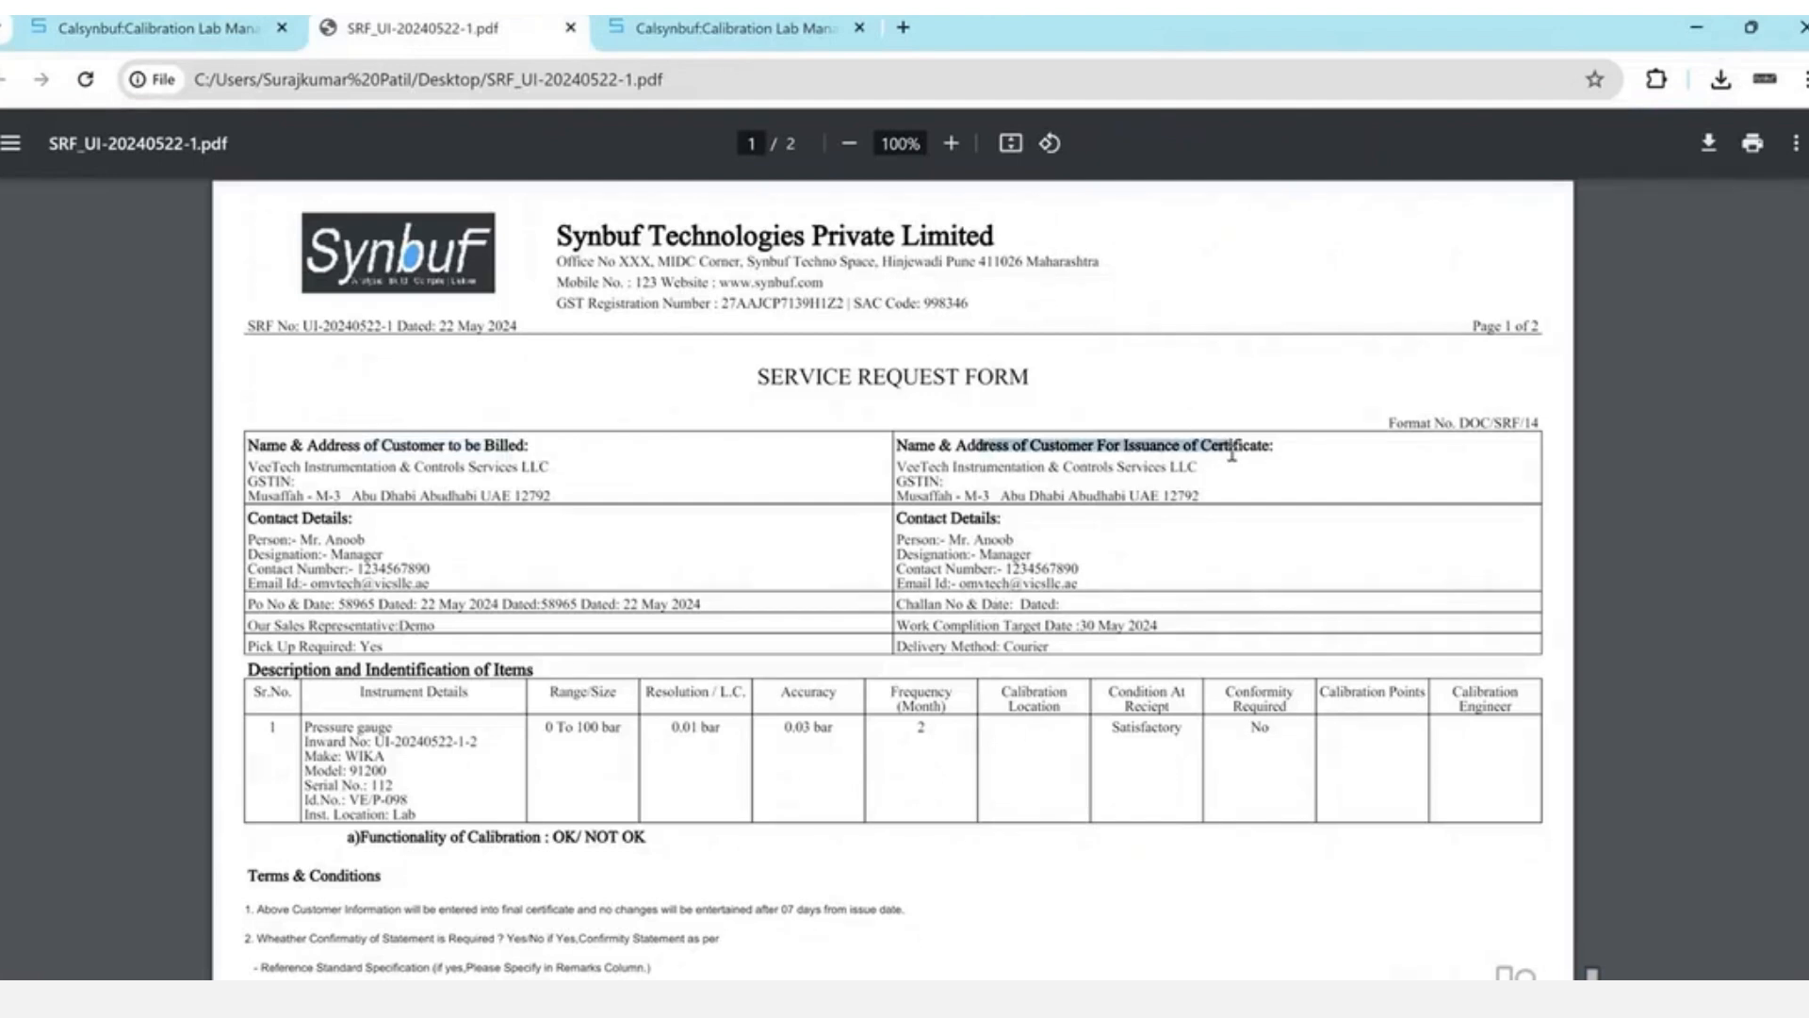
{"action": "scroll", "coordinate": [1232, 454], "scroll_direction": "down", "scroll_amount": 1}
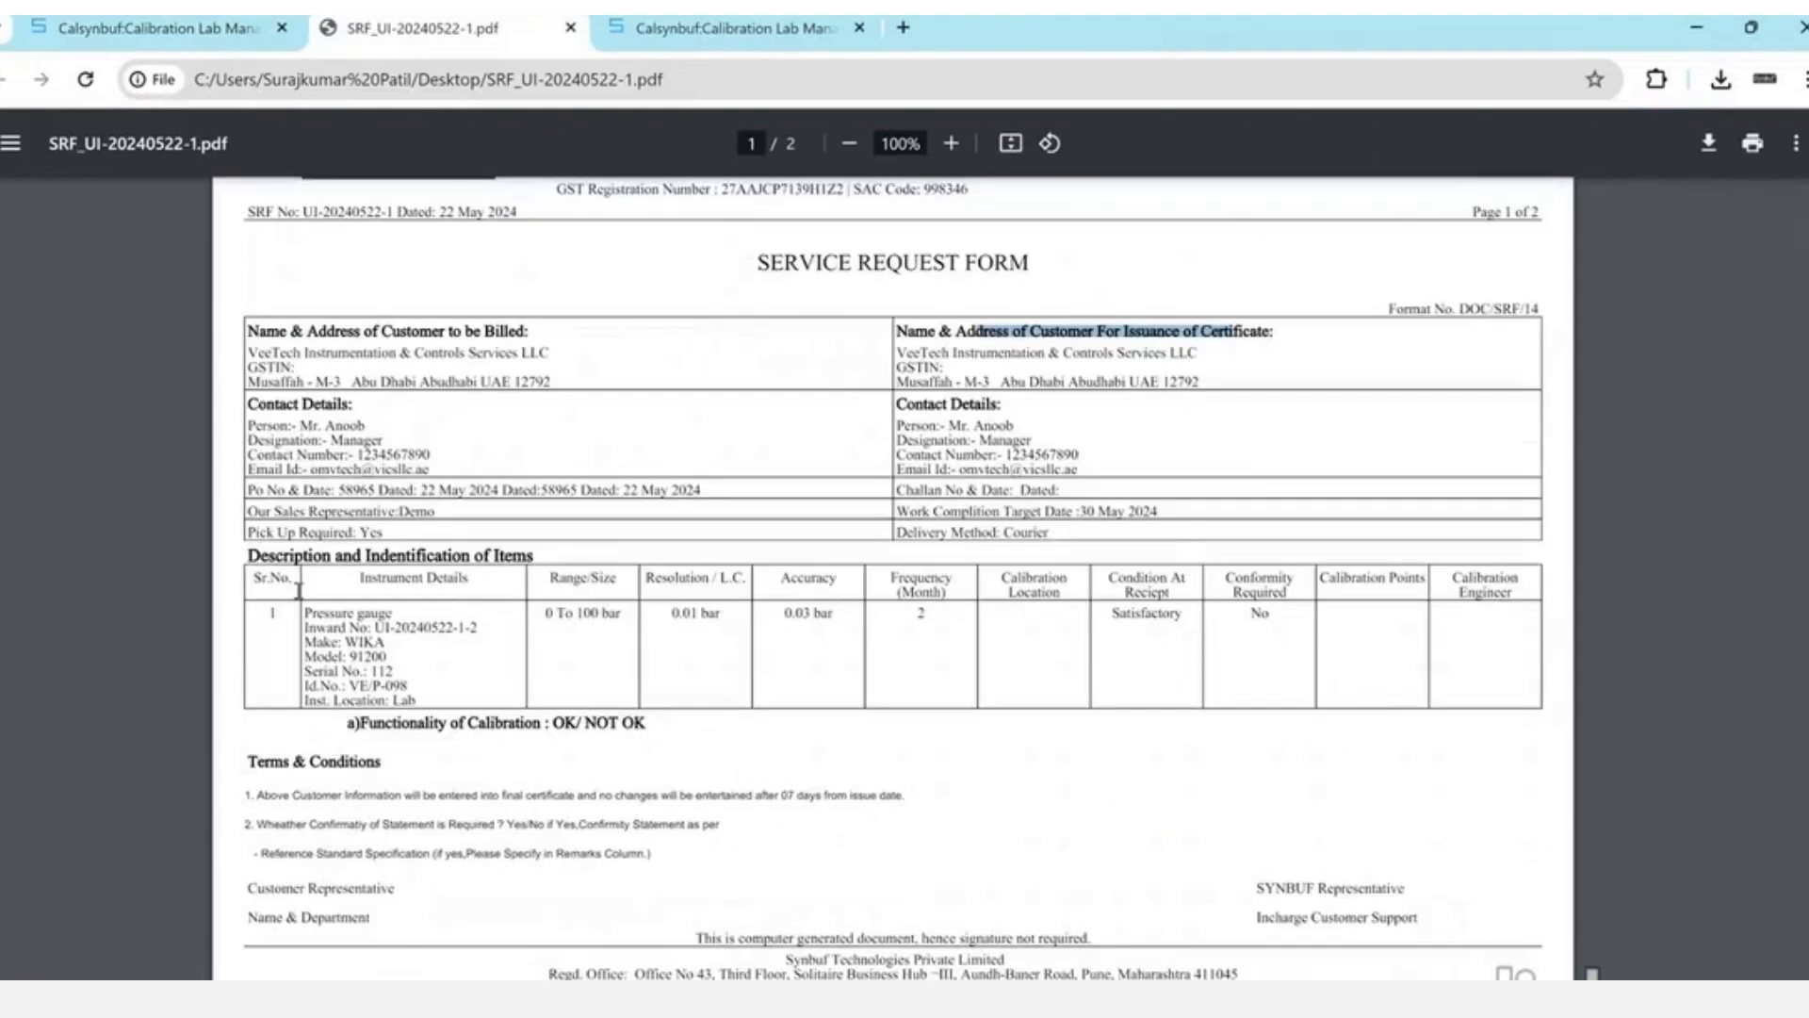
{"action": "left_click_drag", "start_coordinate": [359, 577], "coordinate": [546, 727]}
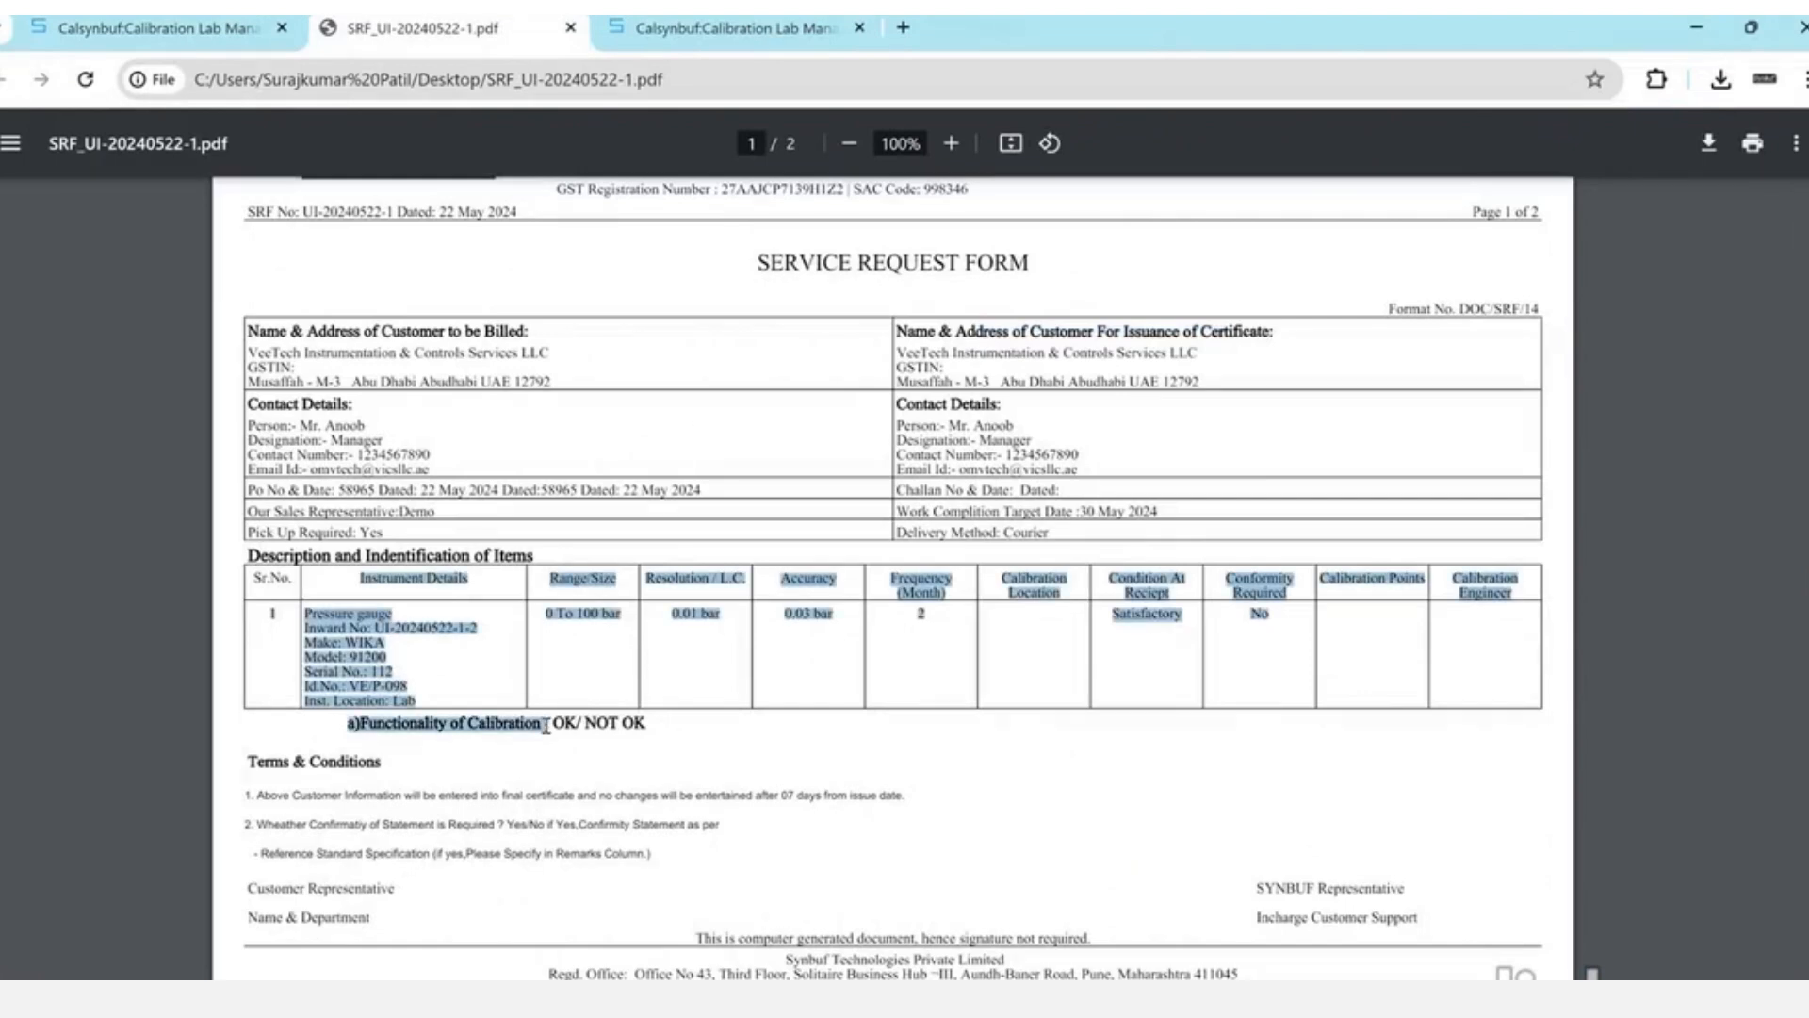
{"action": "scroll", "coordinate": [545, 726], "scroll_direction": "down", "scroll_amount": 3}
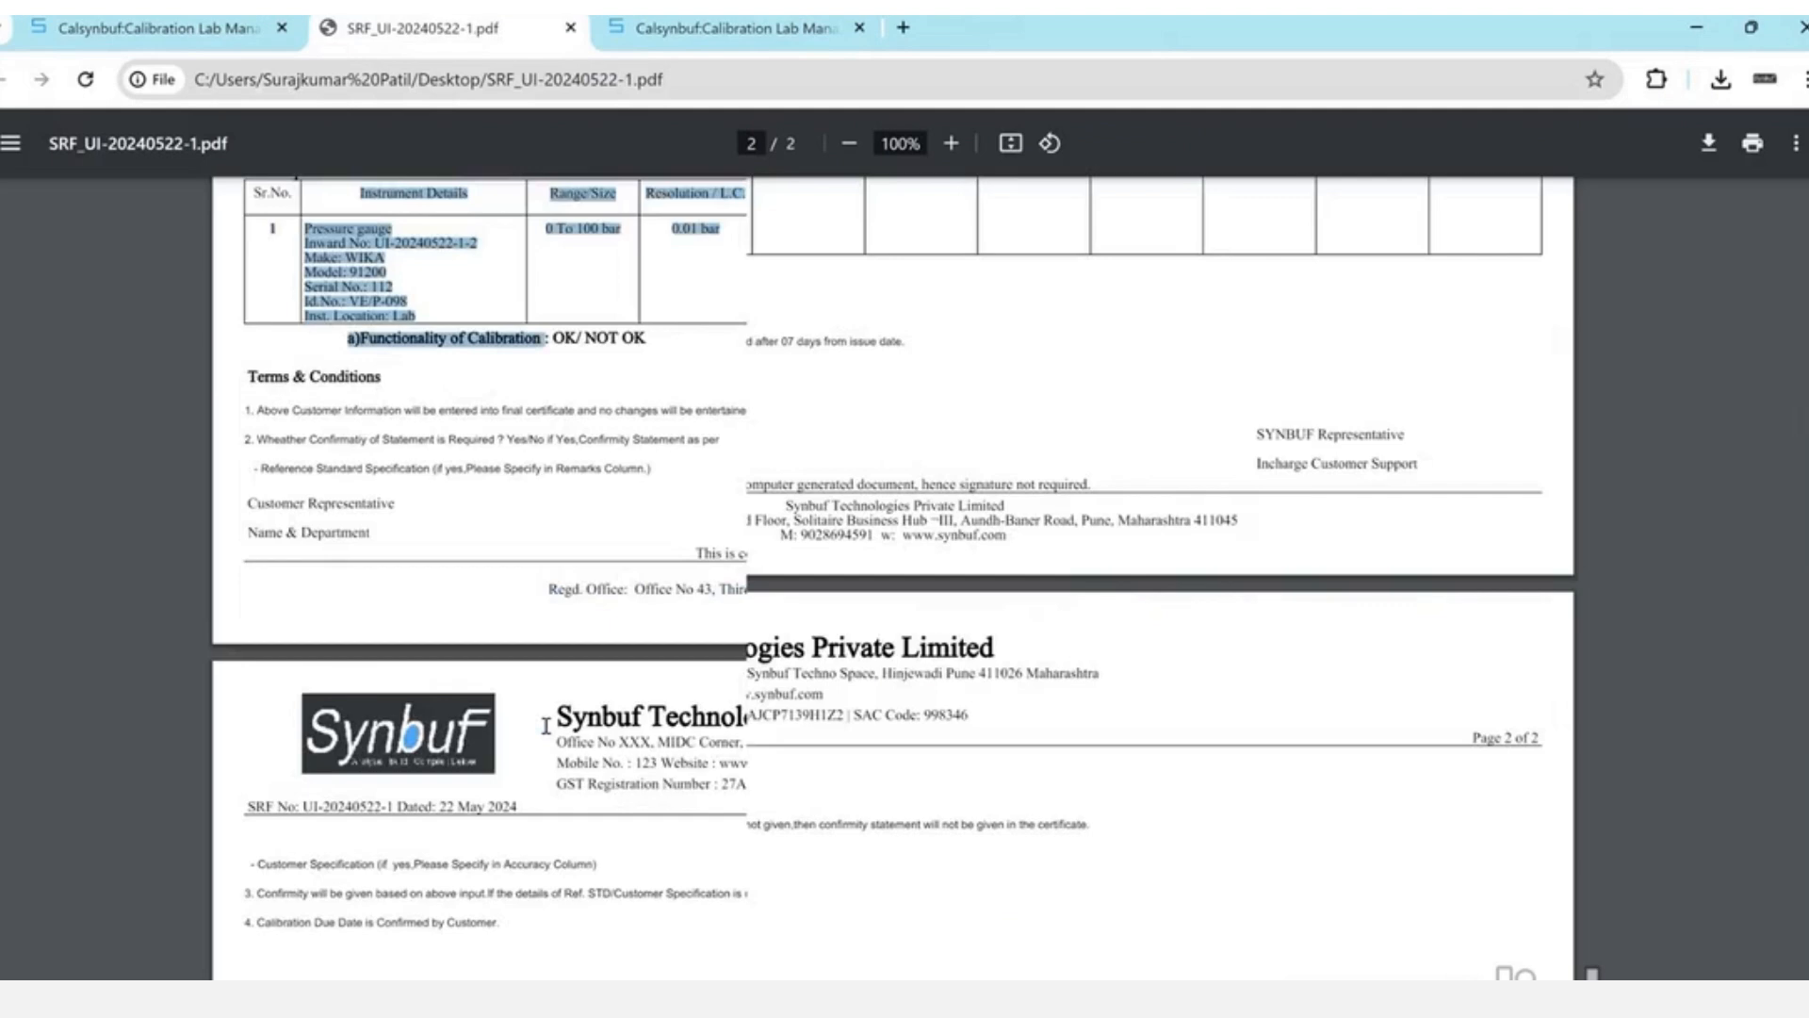
{"action": "scroll", "coordinate": [545, 727], "scroll_direction": "down", "scroll_amount": 1}
{"action": "left_click_drag", "start_coordinate": [258, 440], "coordinate": [368, 449]}
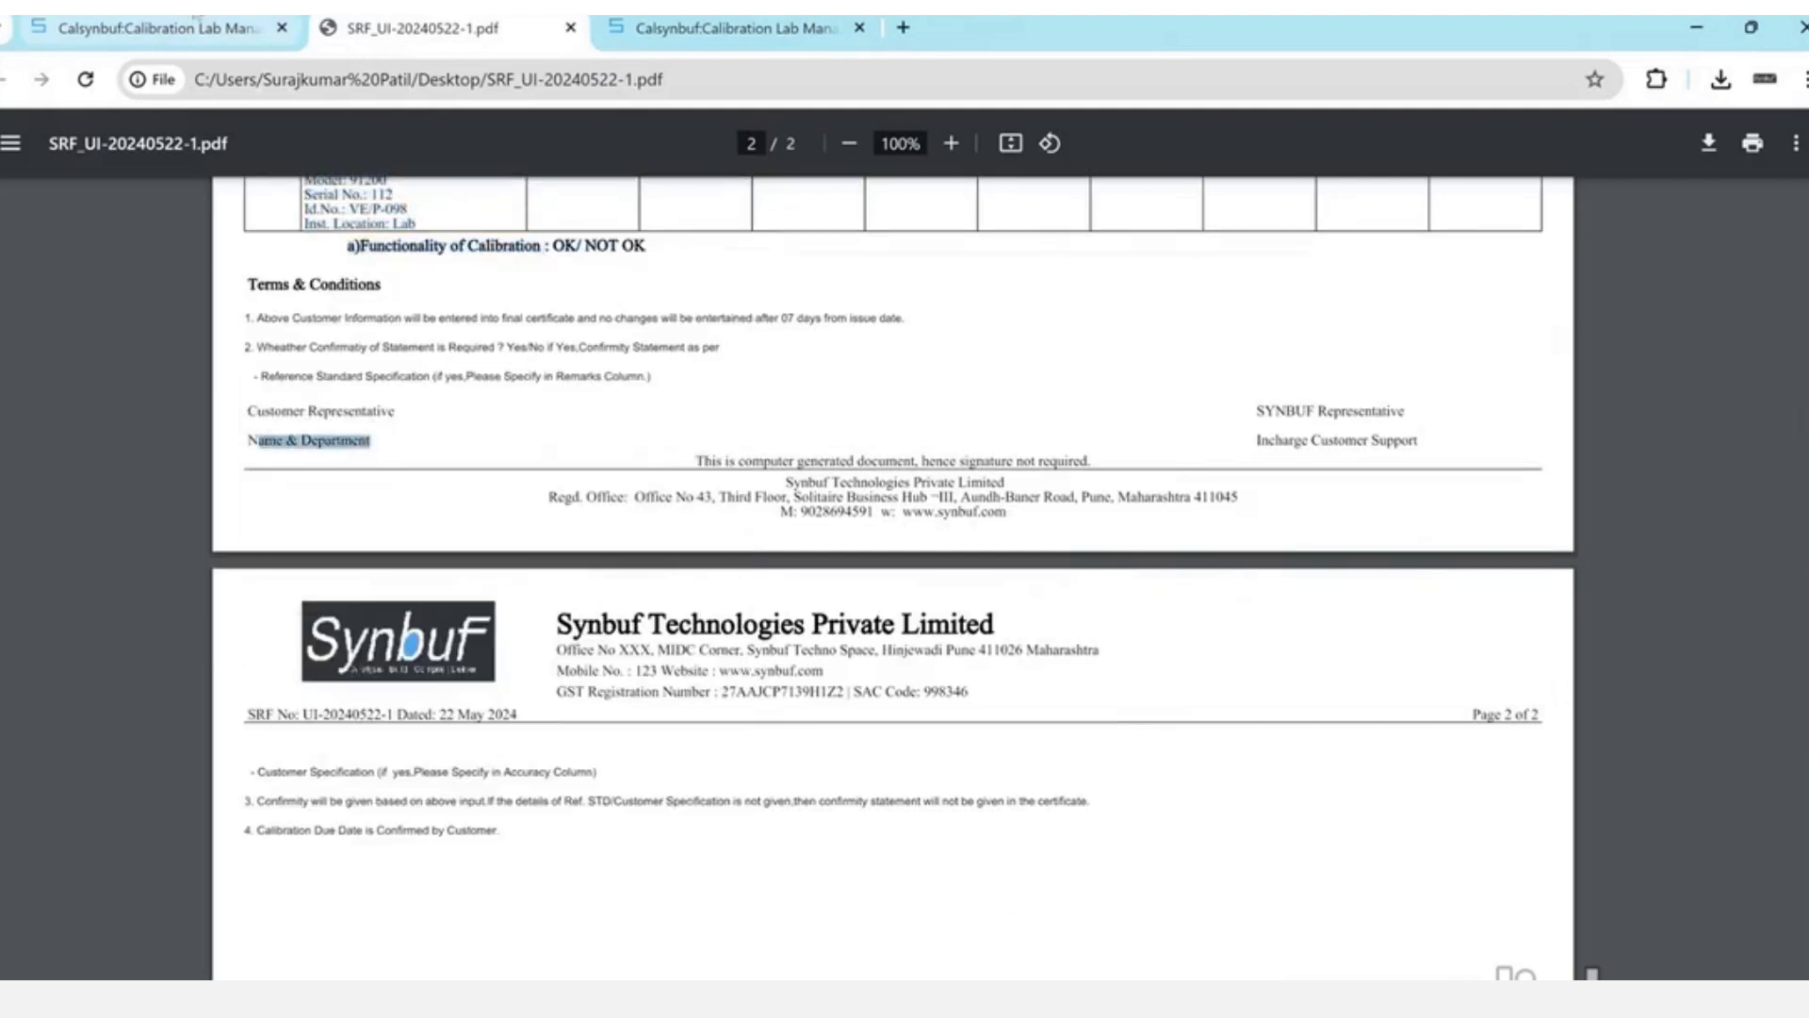
- Highlight the pressure gauge's inward number, make, model and serial in the SRF
{"action": "left_click", "coordinate": [198, 18]}
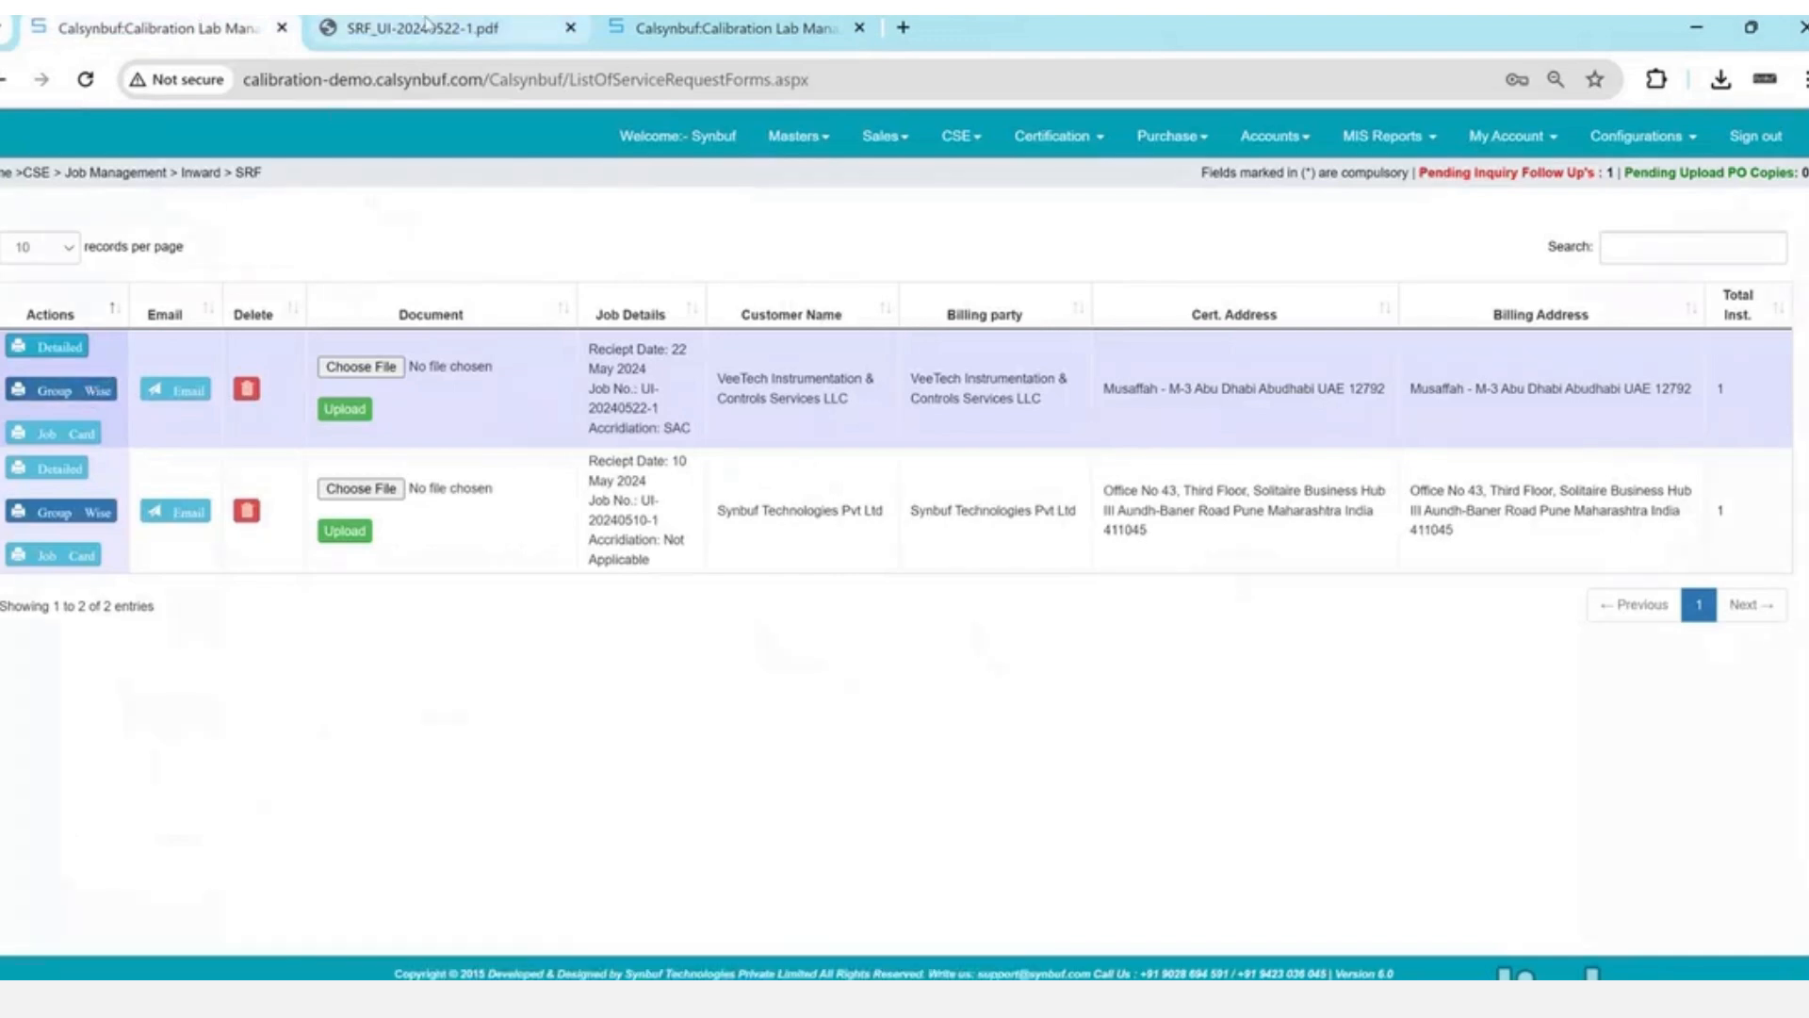
{"action": "left_click", "coordinate": [426, 26]}
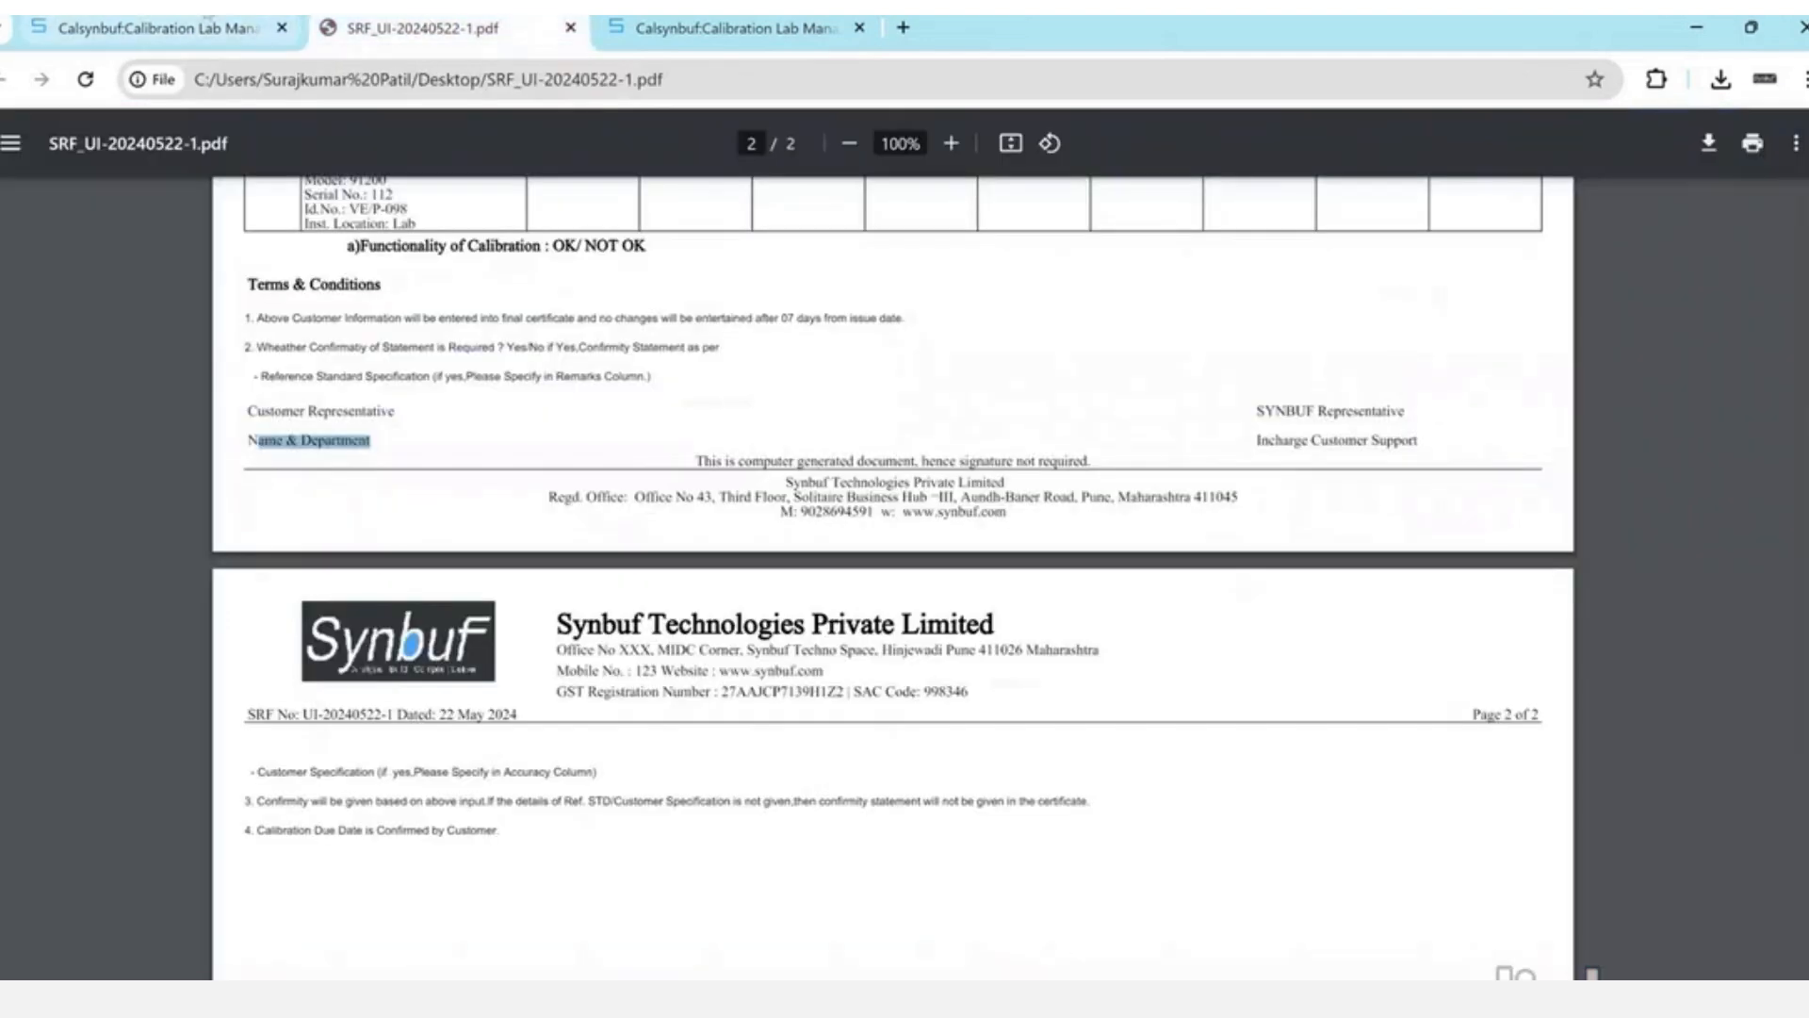
{"action": "left_click", "coordinate": [369, 255]}
{"action": "scroll", "coordinate": [368, 255], "scroll_direction": "up", "scroll_amount": 1}
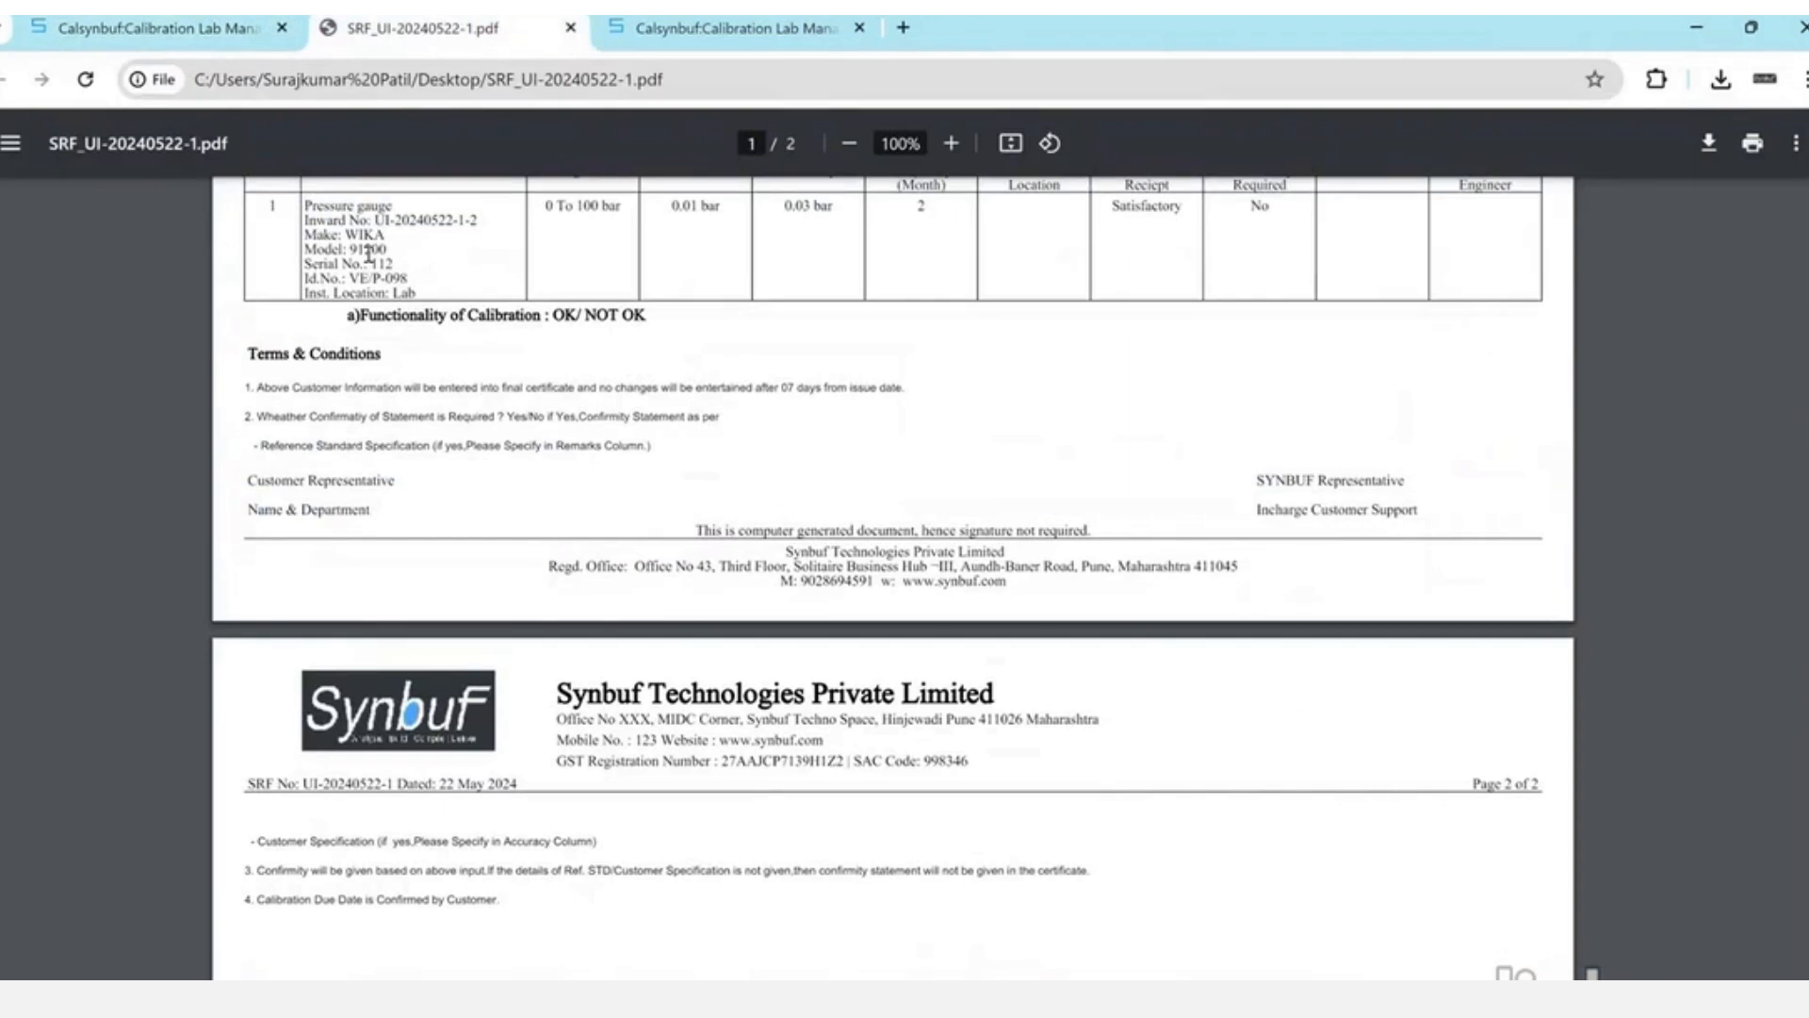
{"action": "scroll", "coordinate": [368, 255], "scroll_direction": "up", "scroll_amount": 3}
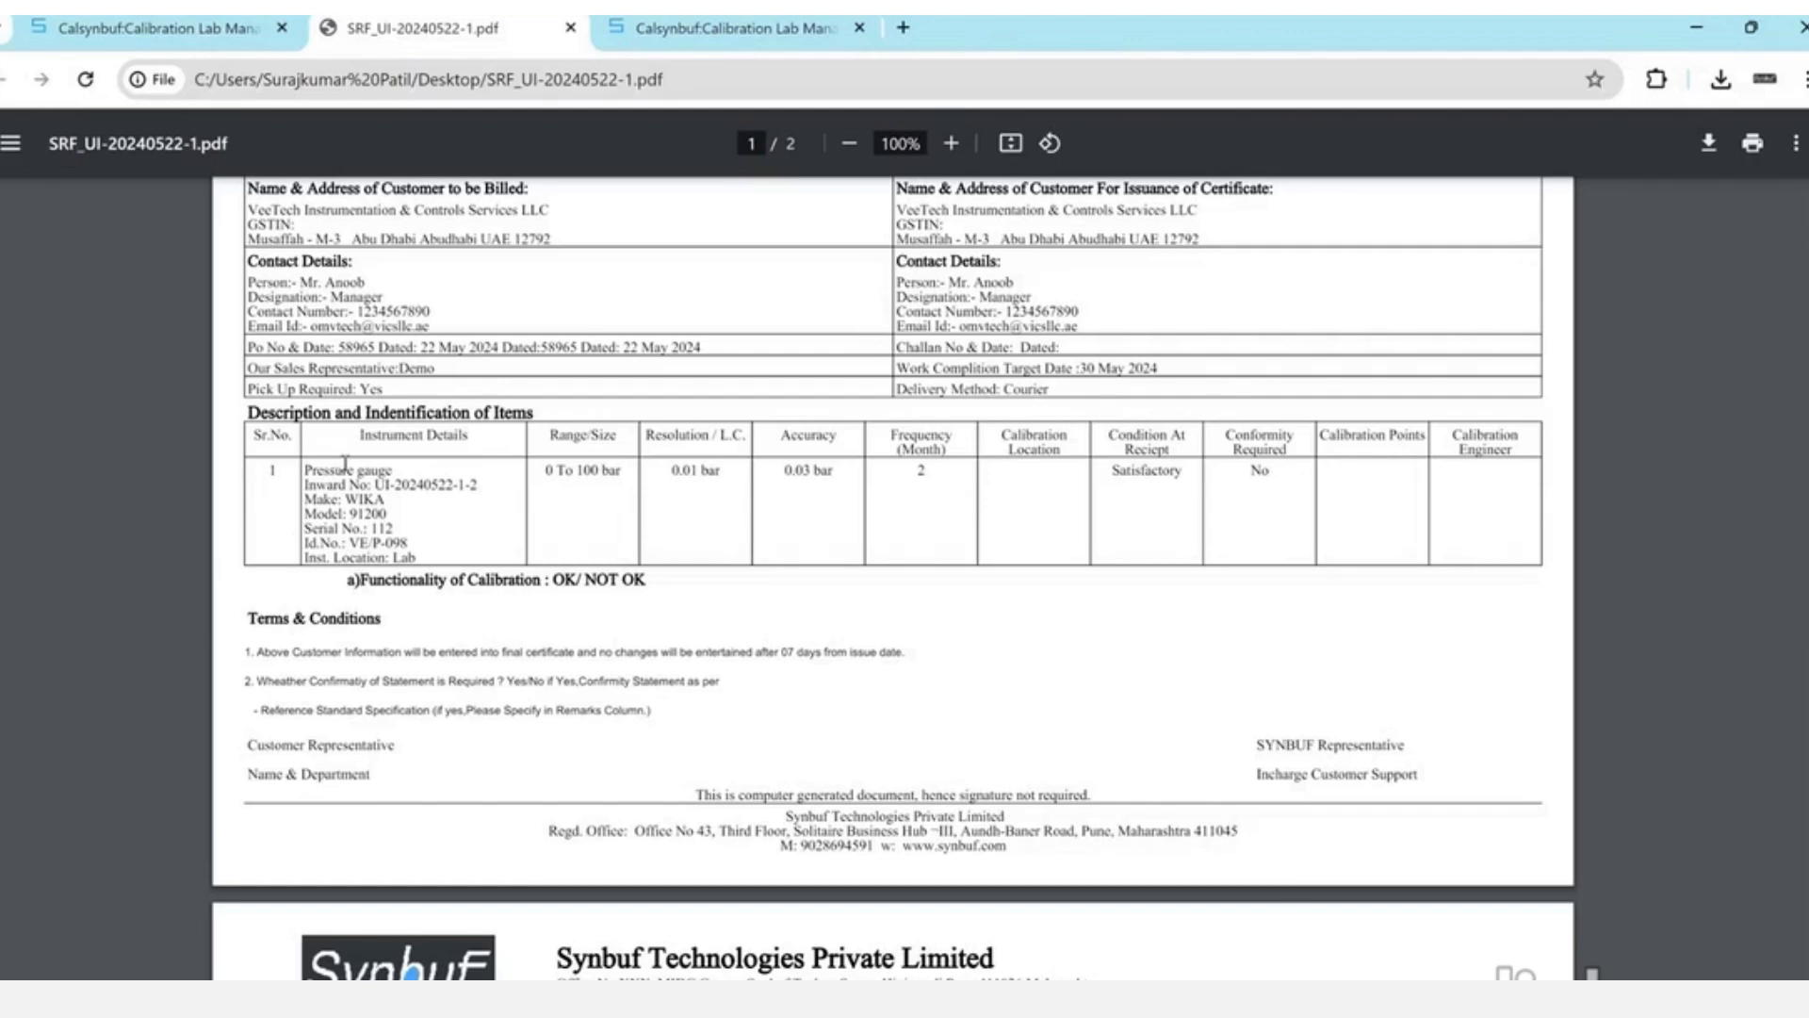
{"action": "left_click_drag", "start_coordinate": [350, 484], "coordinate": [389, 542]}
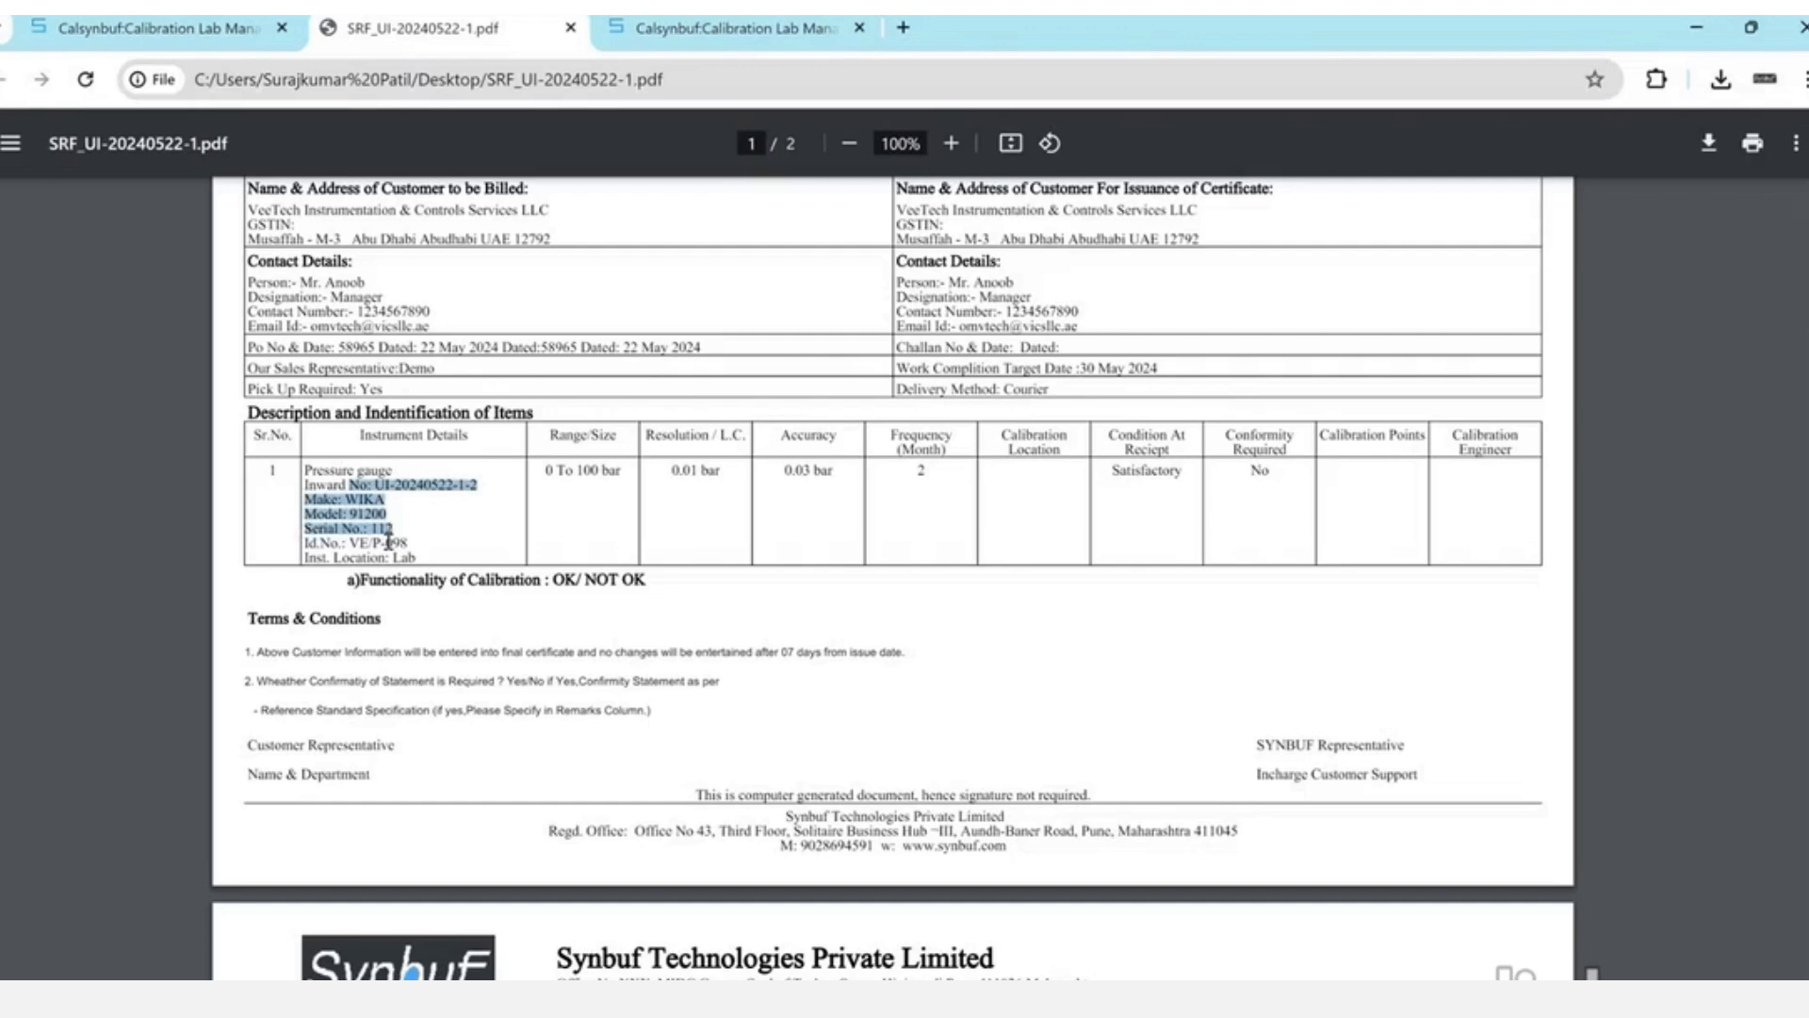
{"action": "left_click", "coordinate": [388, 542]}
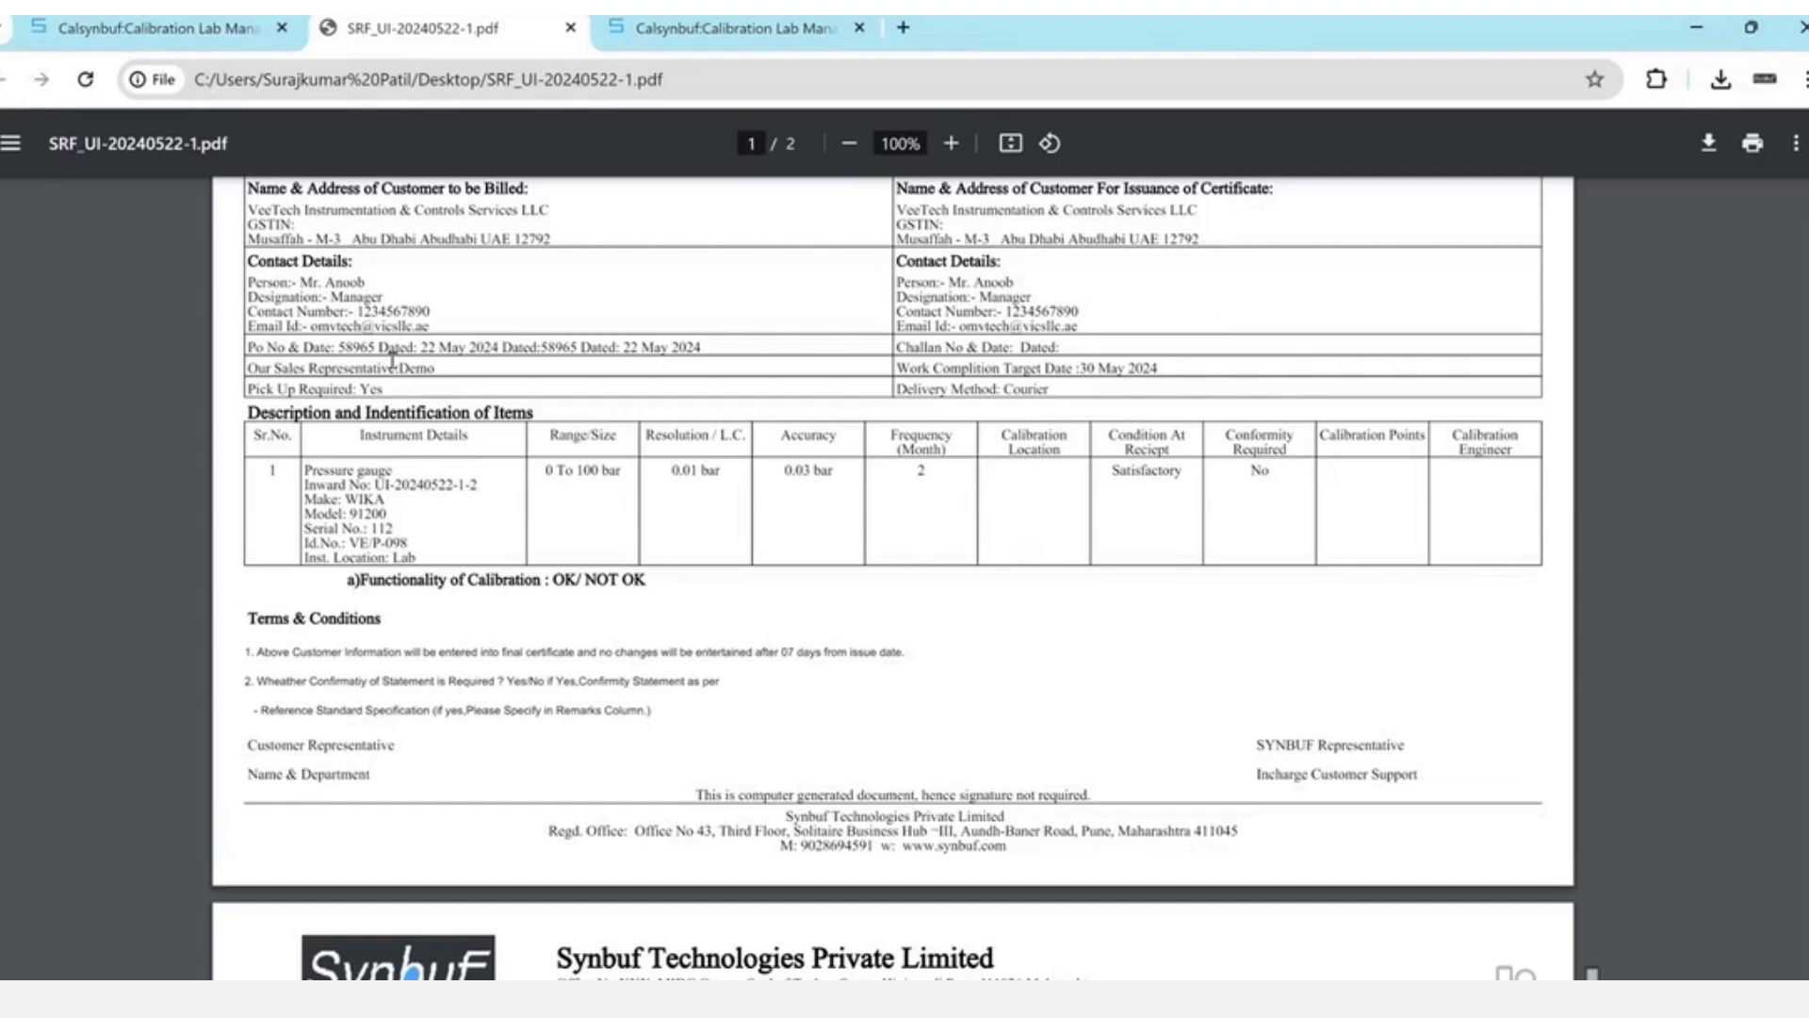
- Save and review the group-wise SRF PDF for VeeTech, then close it
{"action": "left_click", "coordinate": [275, 19]}
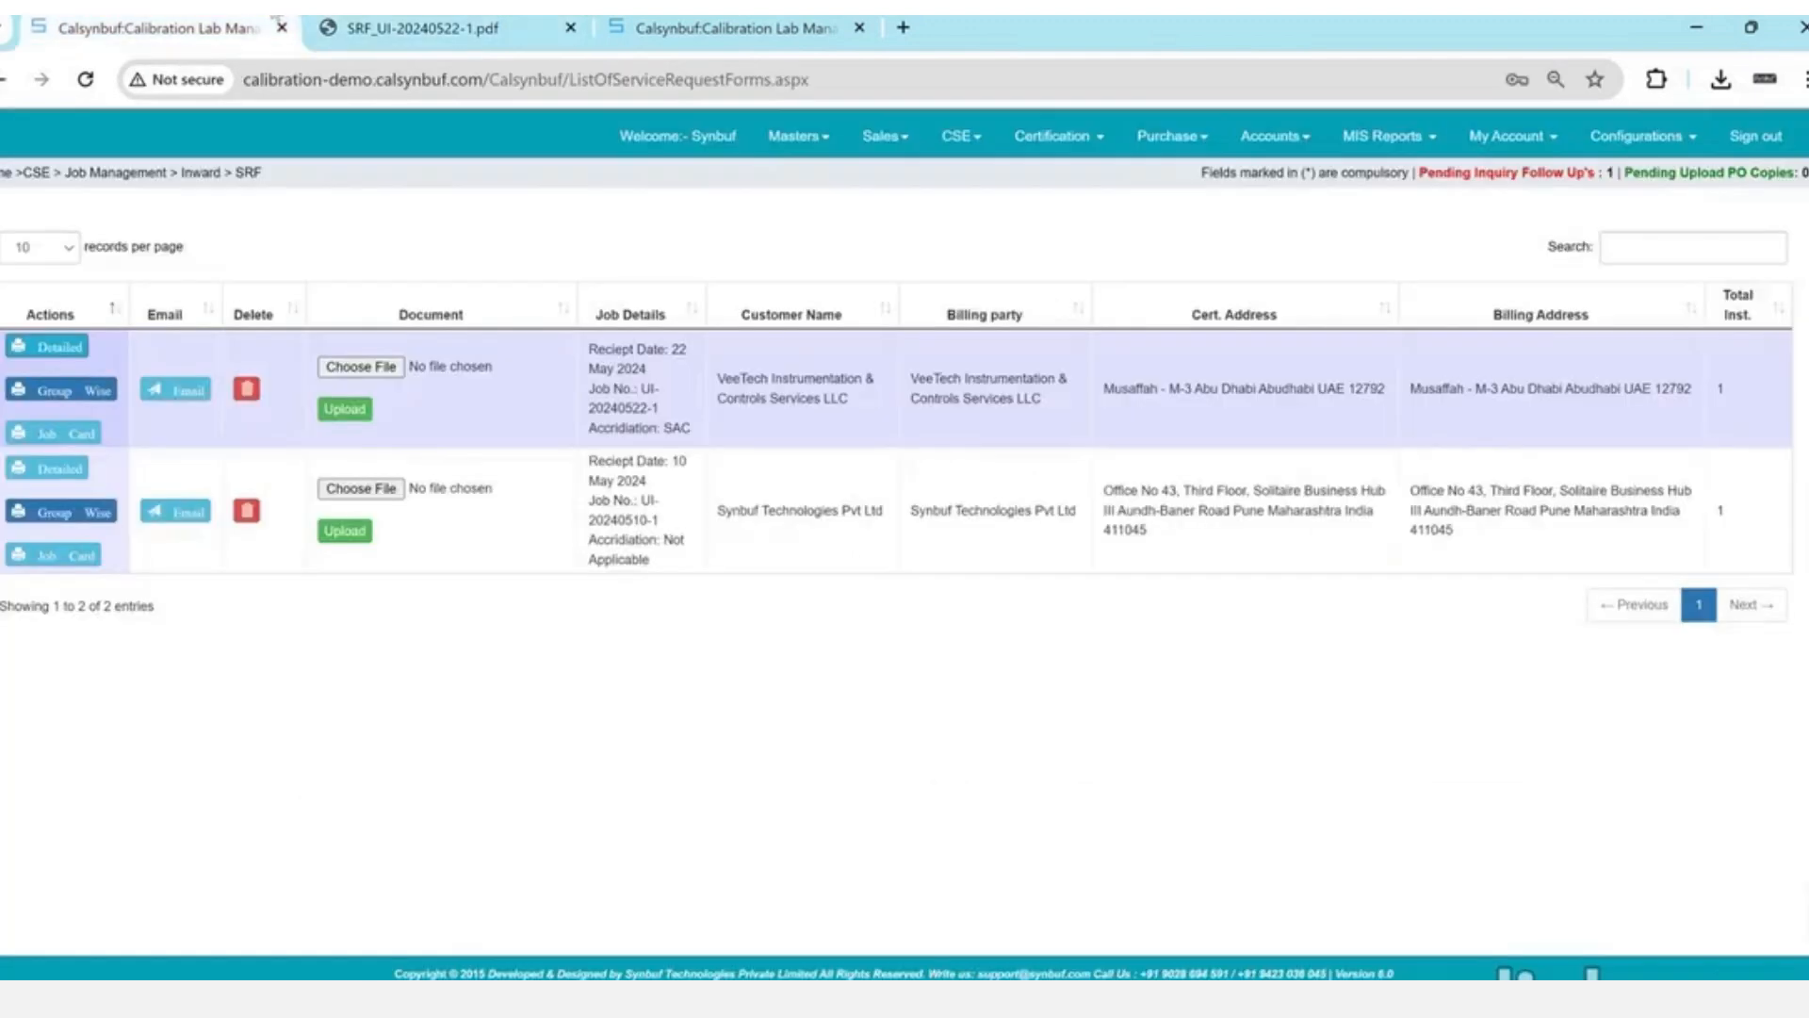
{"action": "left_click", "coordinate": [77, 390]}
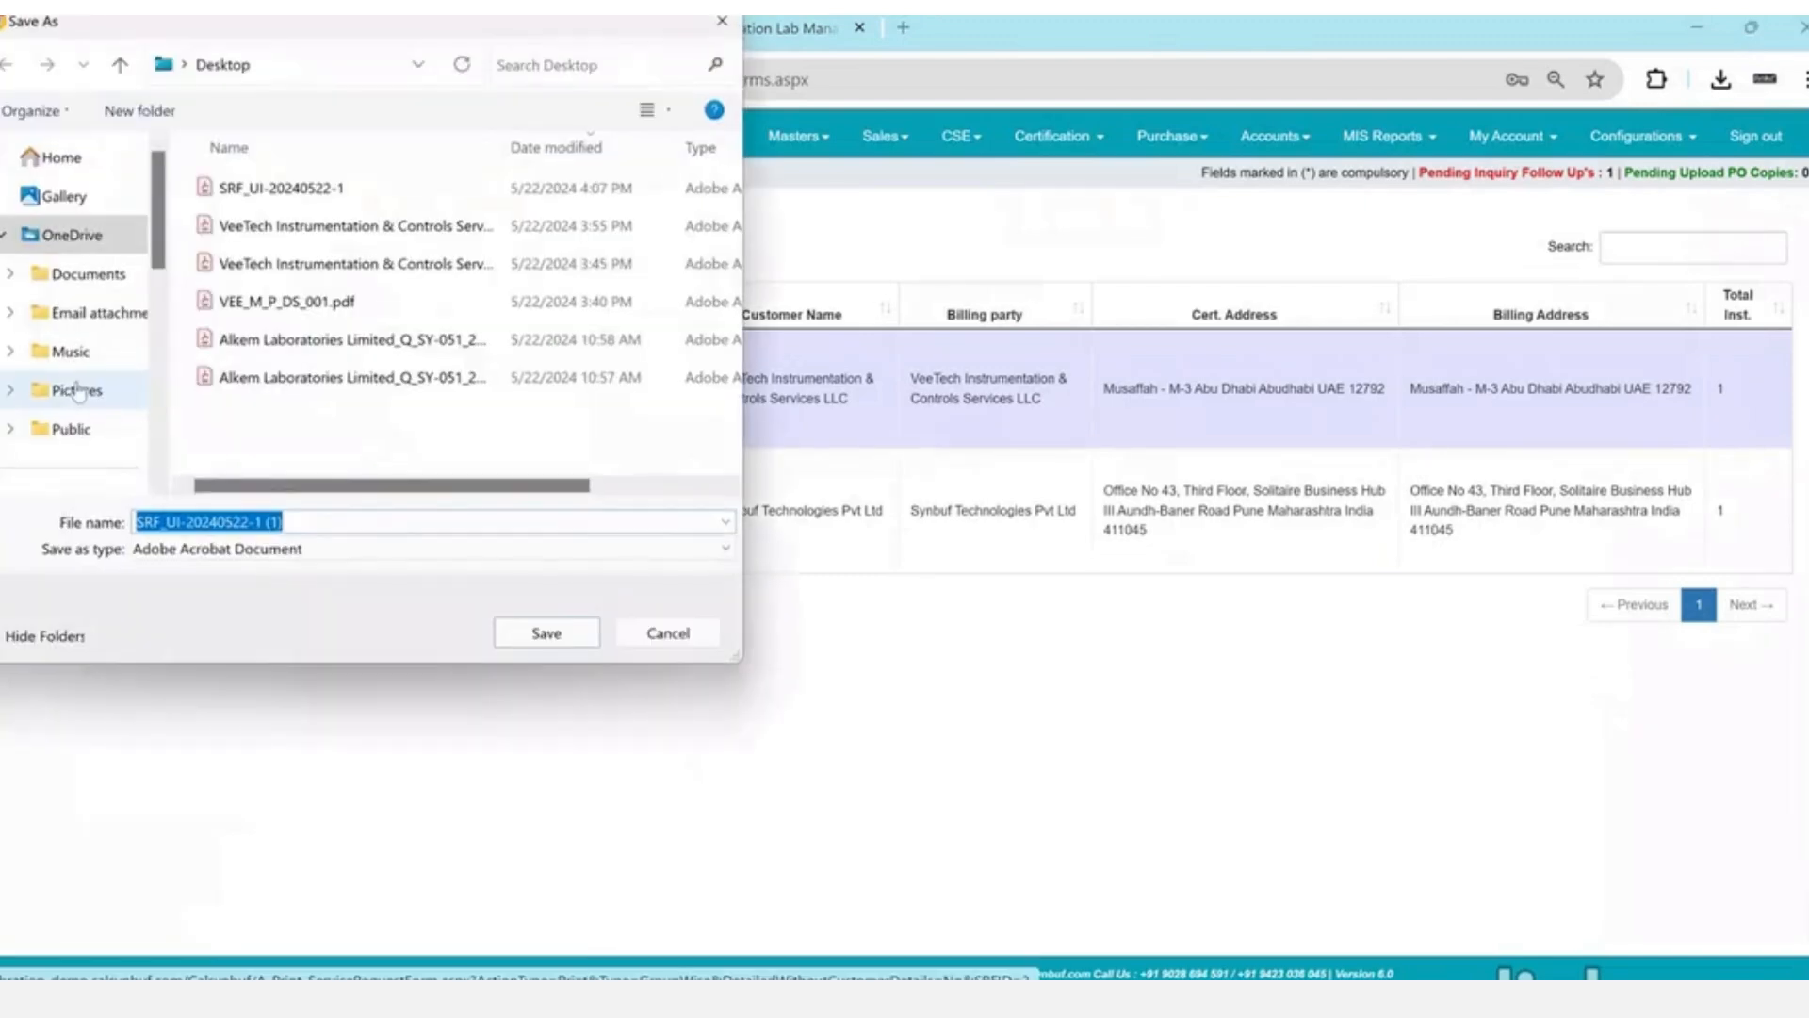
{"action": "key", "text": "Return"}
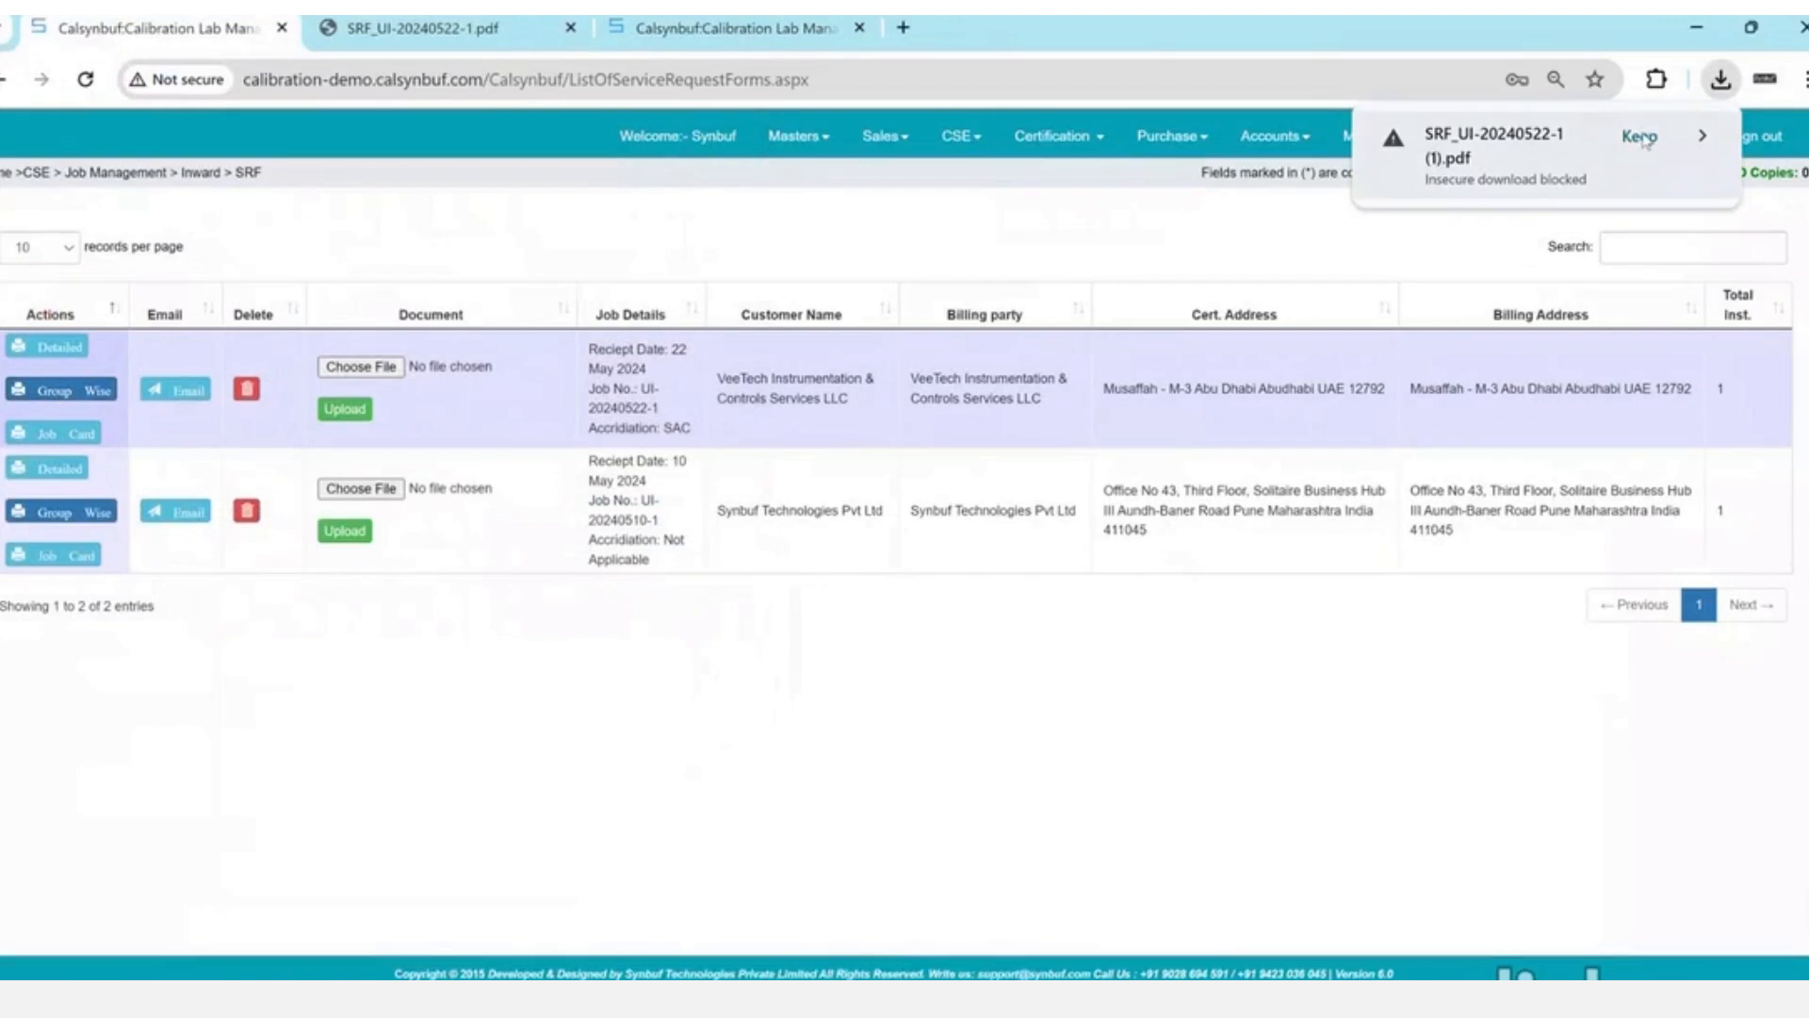
{"action": "left_click", "coordinate": [1639, 137]}
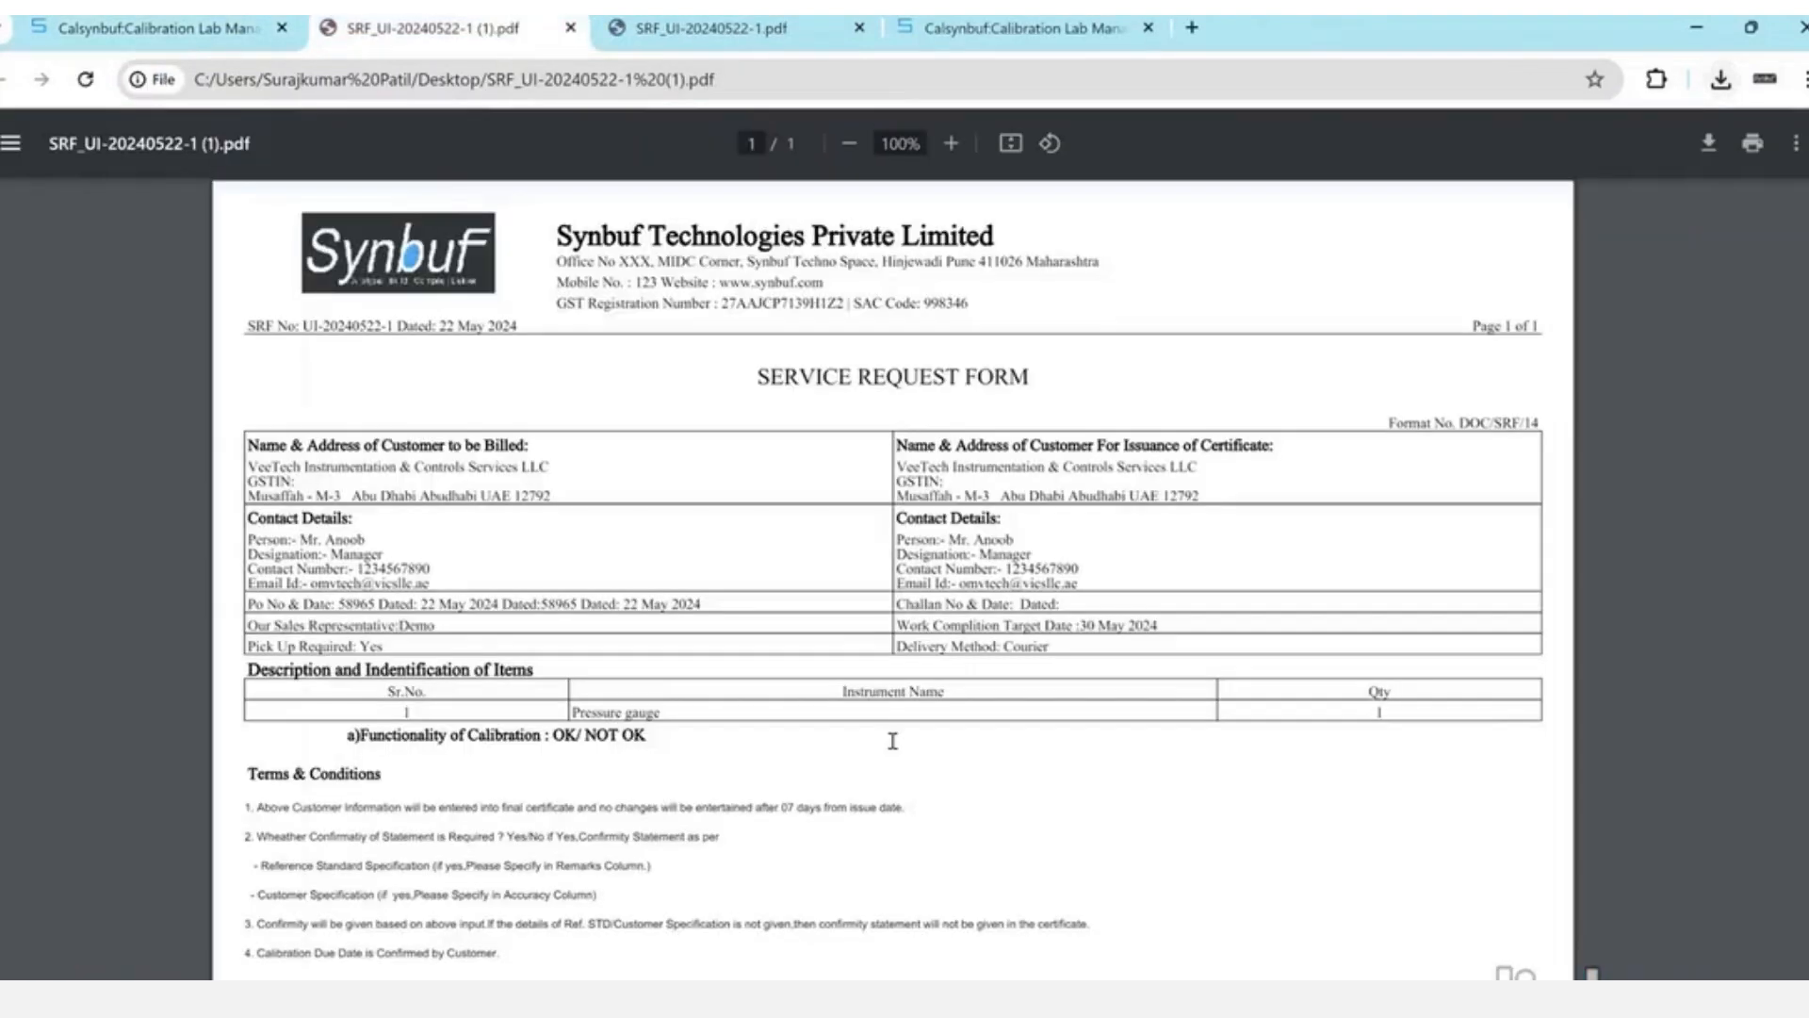
{"action": "scroll", "coordinate": [1333, 649], "scroll_direction": "down", "scroll_amount": 1}
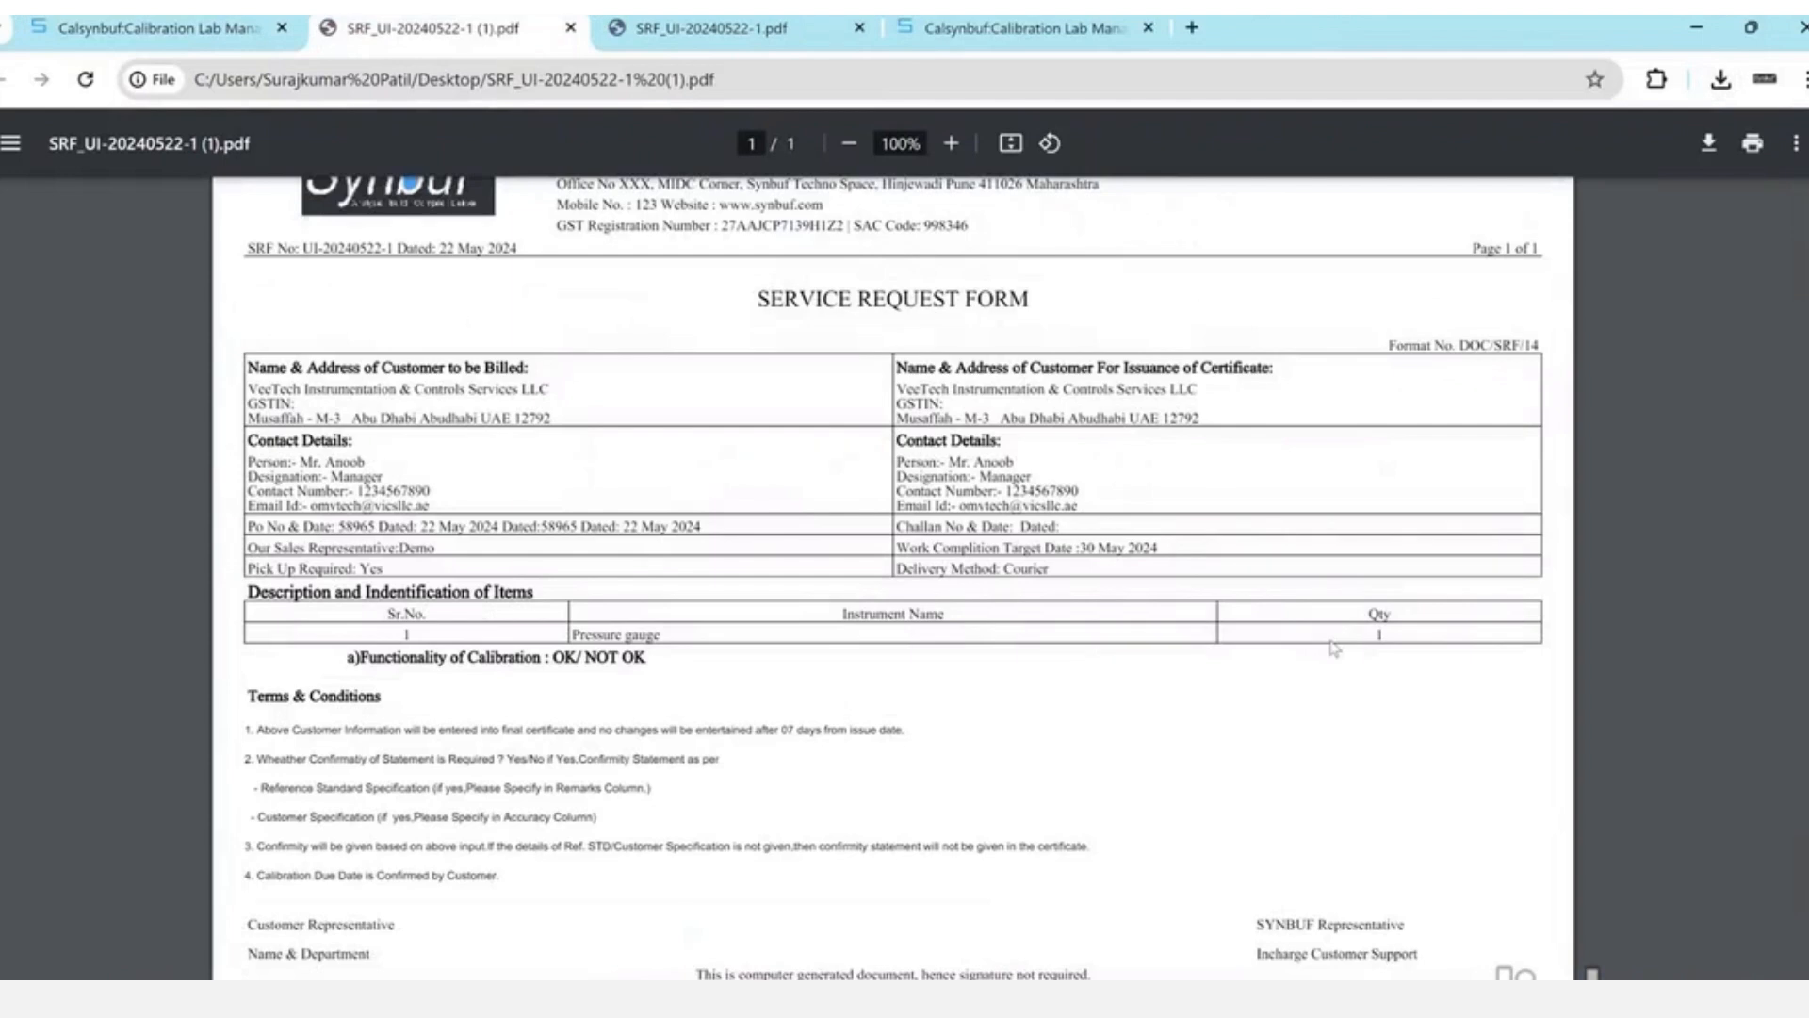
{"action": "key", "text": "ctrl+w"}
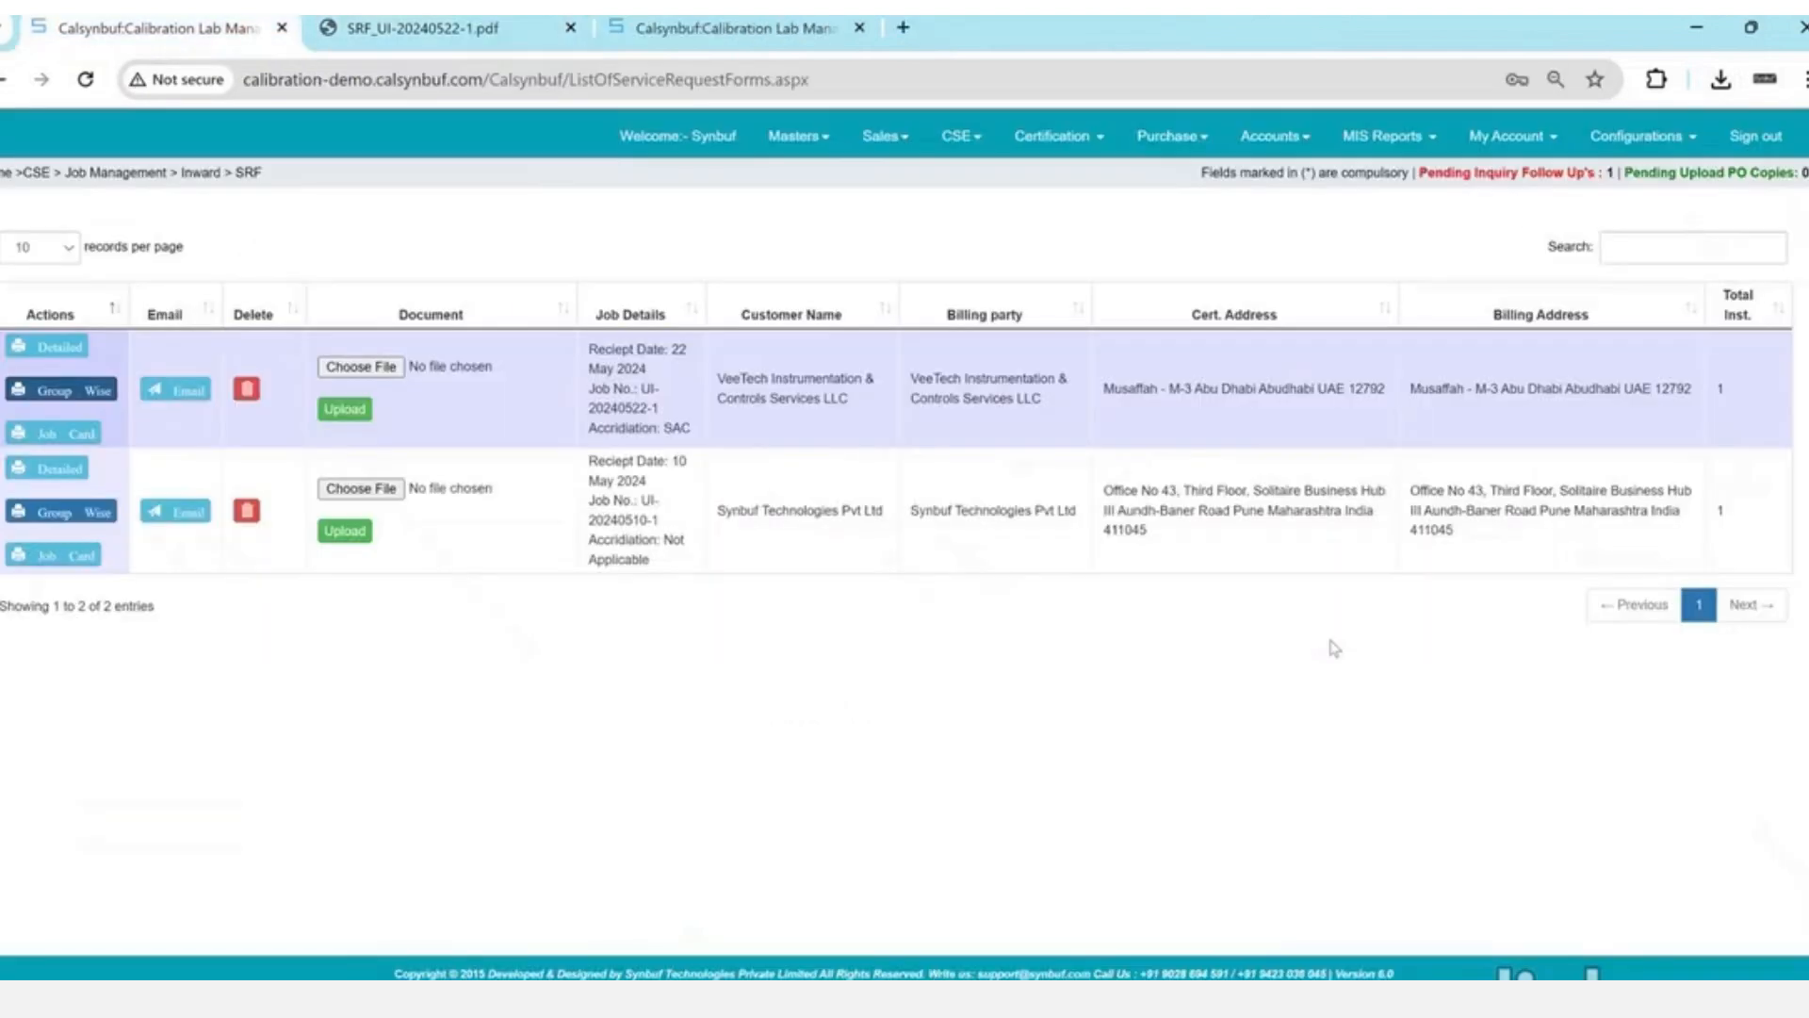
- Save the job card PDF to the Desktop, check its inward number, then close it
{"action": "left_click", "coordinate": [72, 436]}
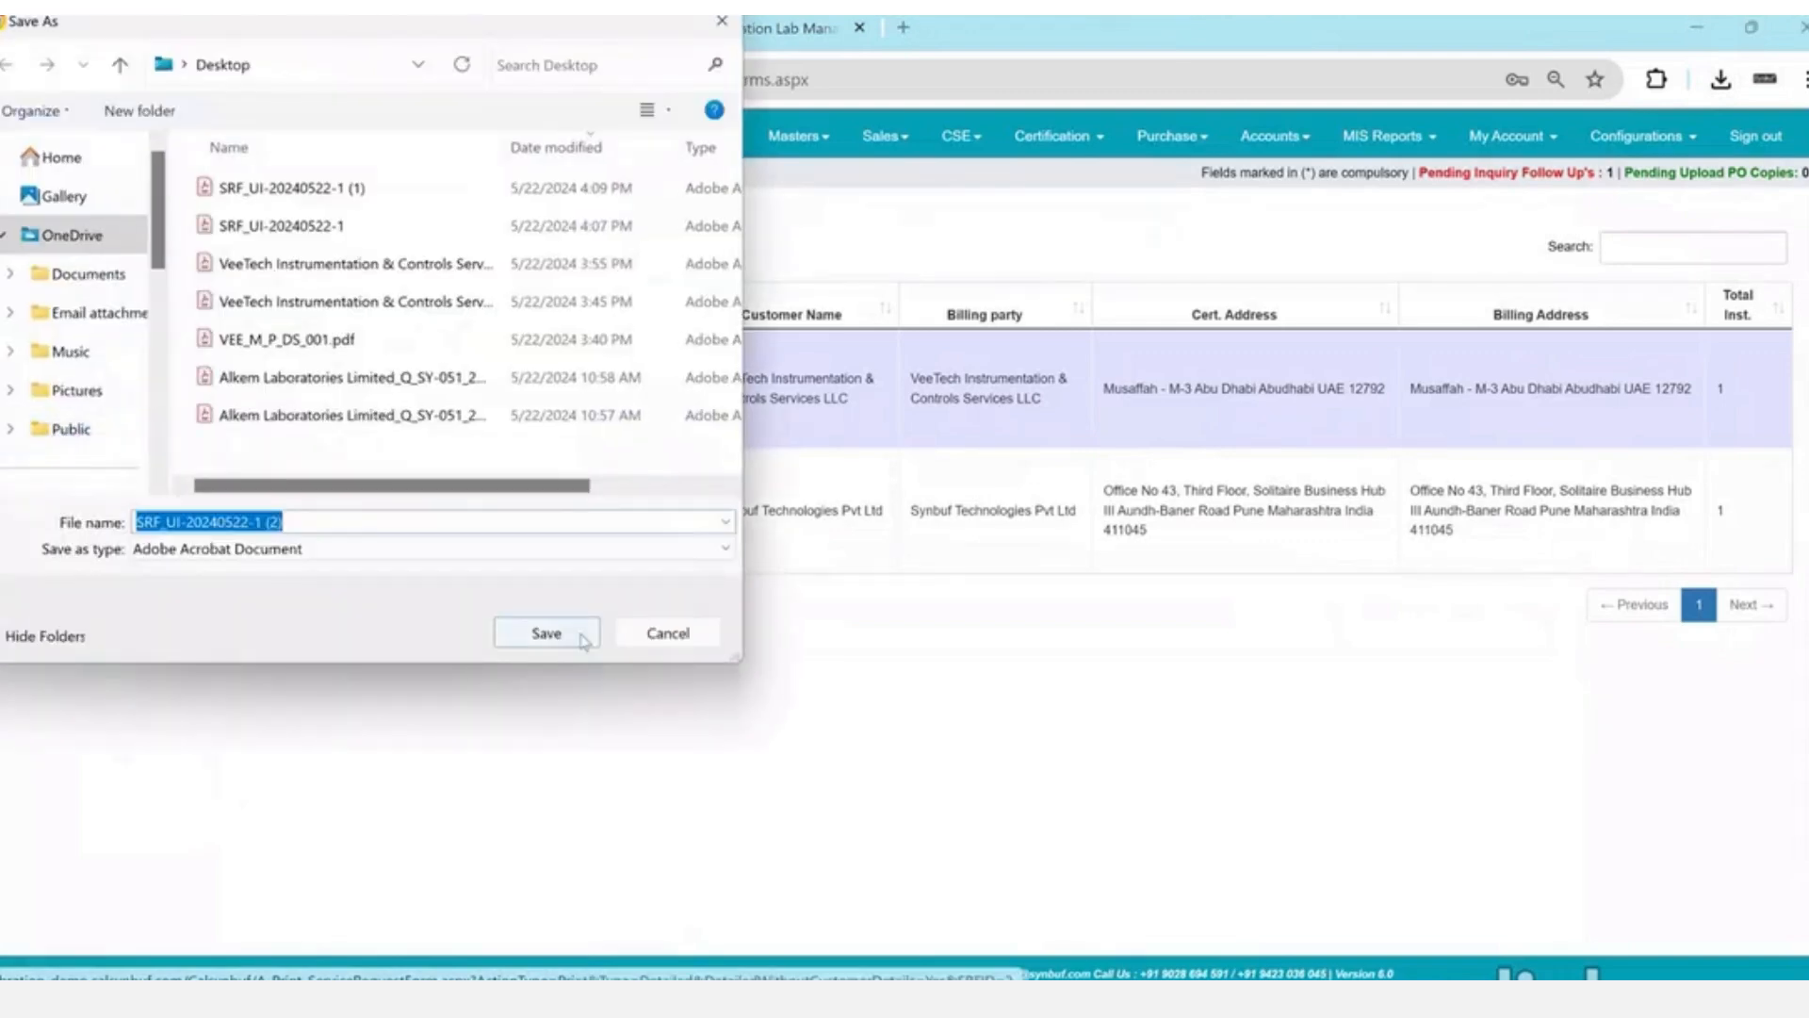
{"action": "left_click", "coordinate": [579, 629]}
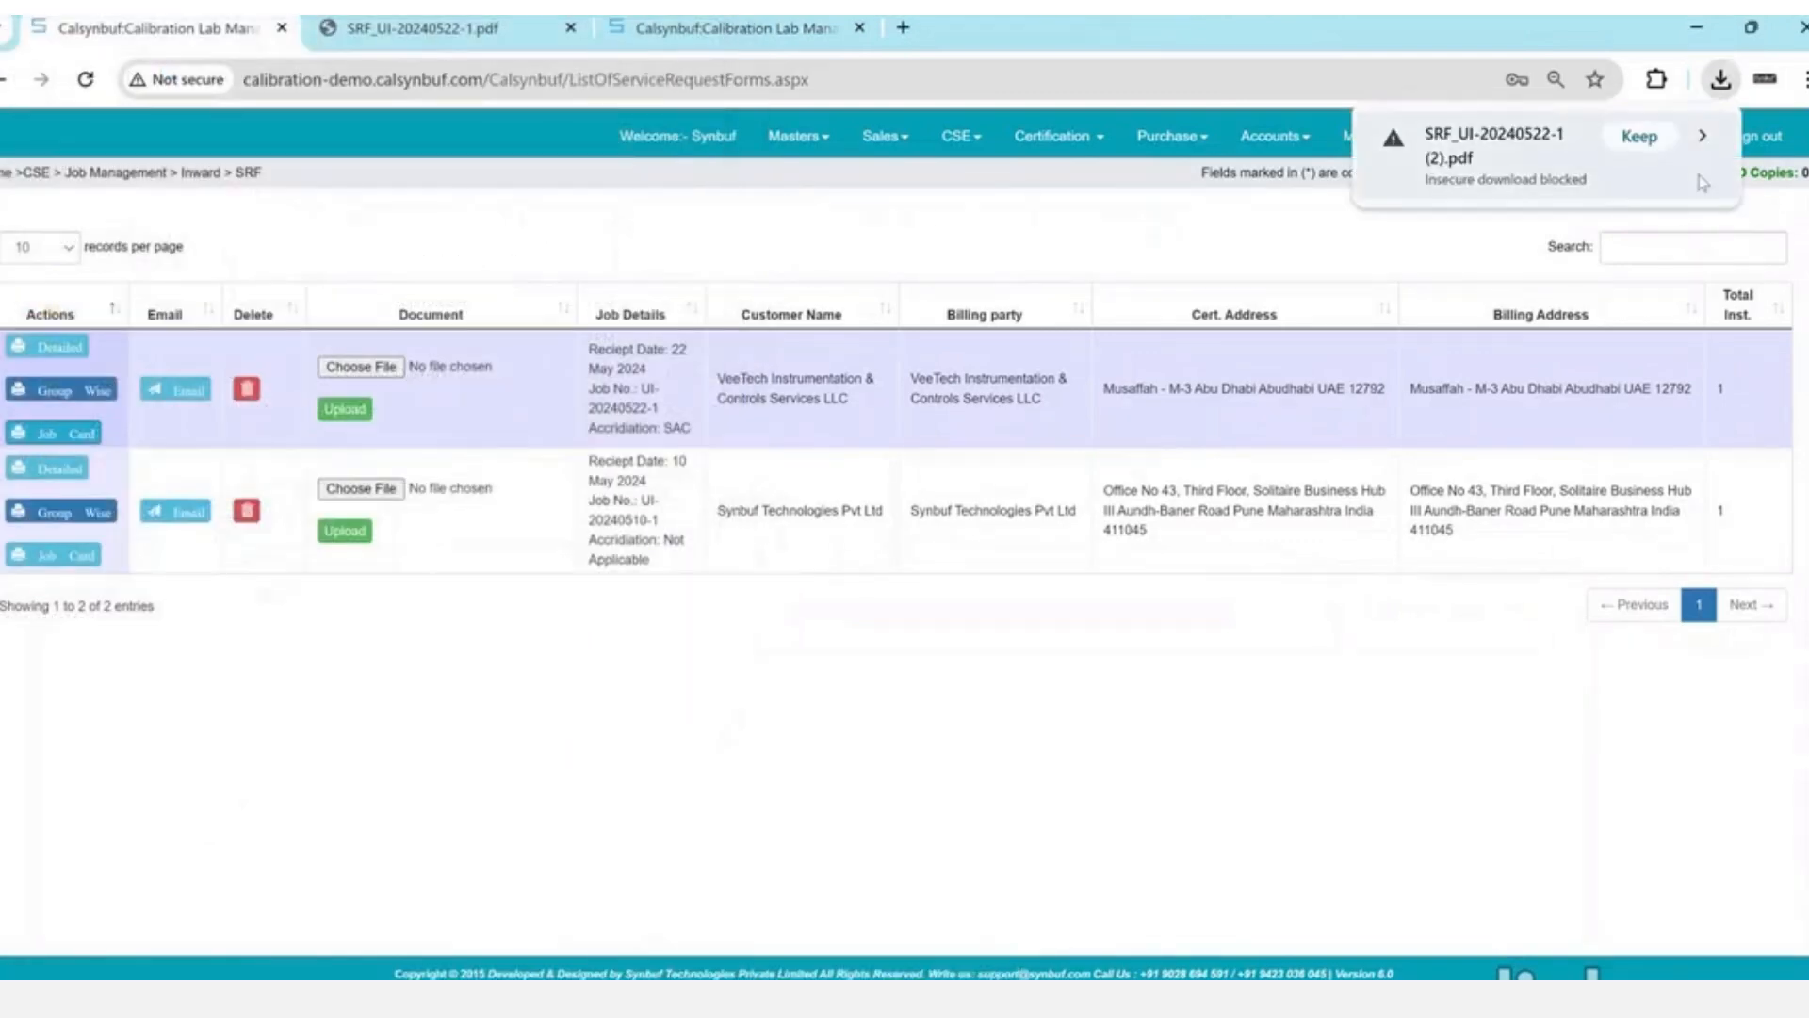
{"action": "left_click", "coordinate": [1494, 146]}
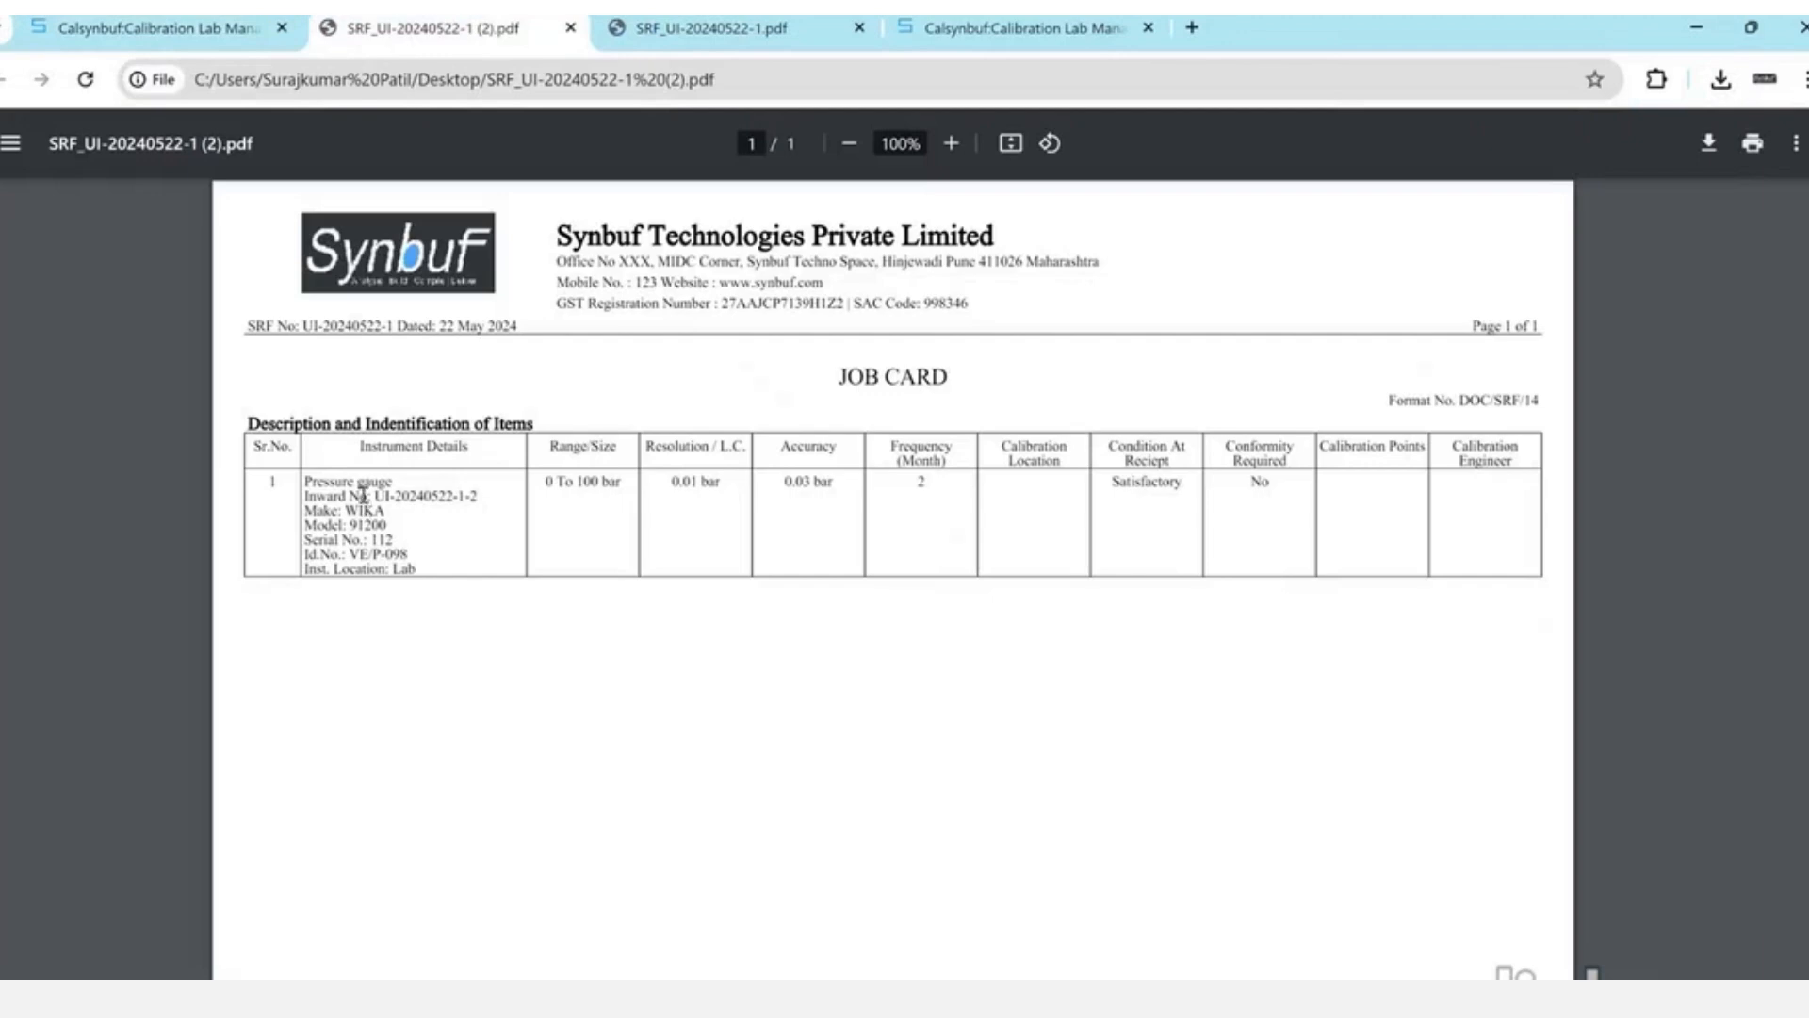
{"action": "left_click_drag", "start_coordinate": [377, 498], "coordinate": [494, 500]}
{"action": "left_click", "coordinate": [922, 561]}
{"action": "key", "text": "ctrl+w"}
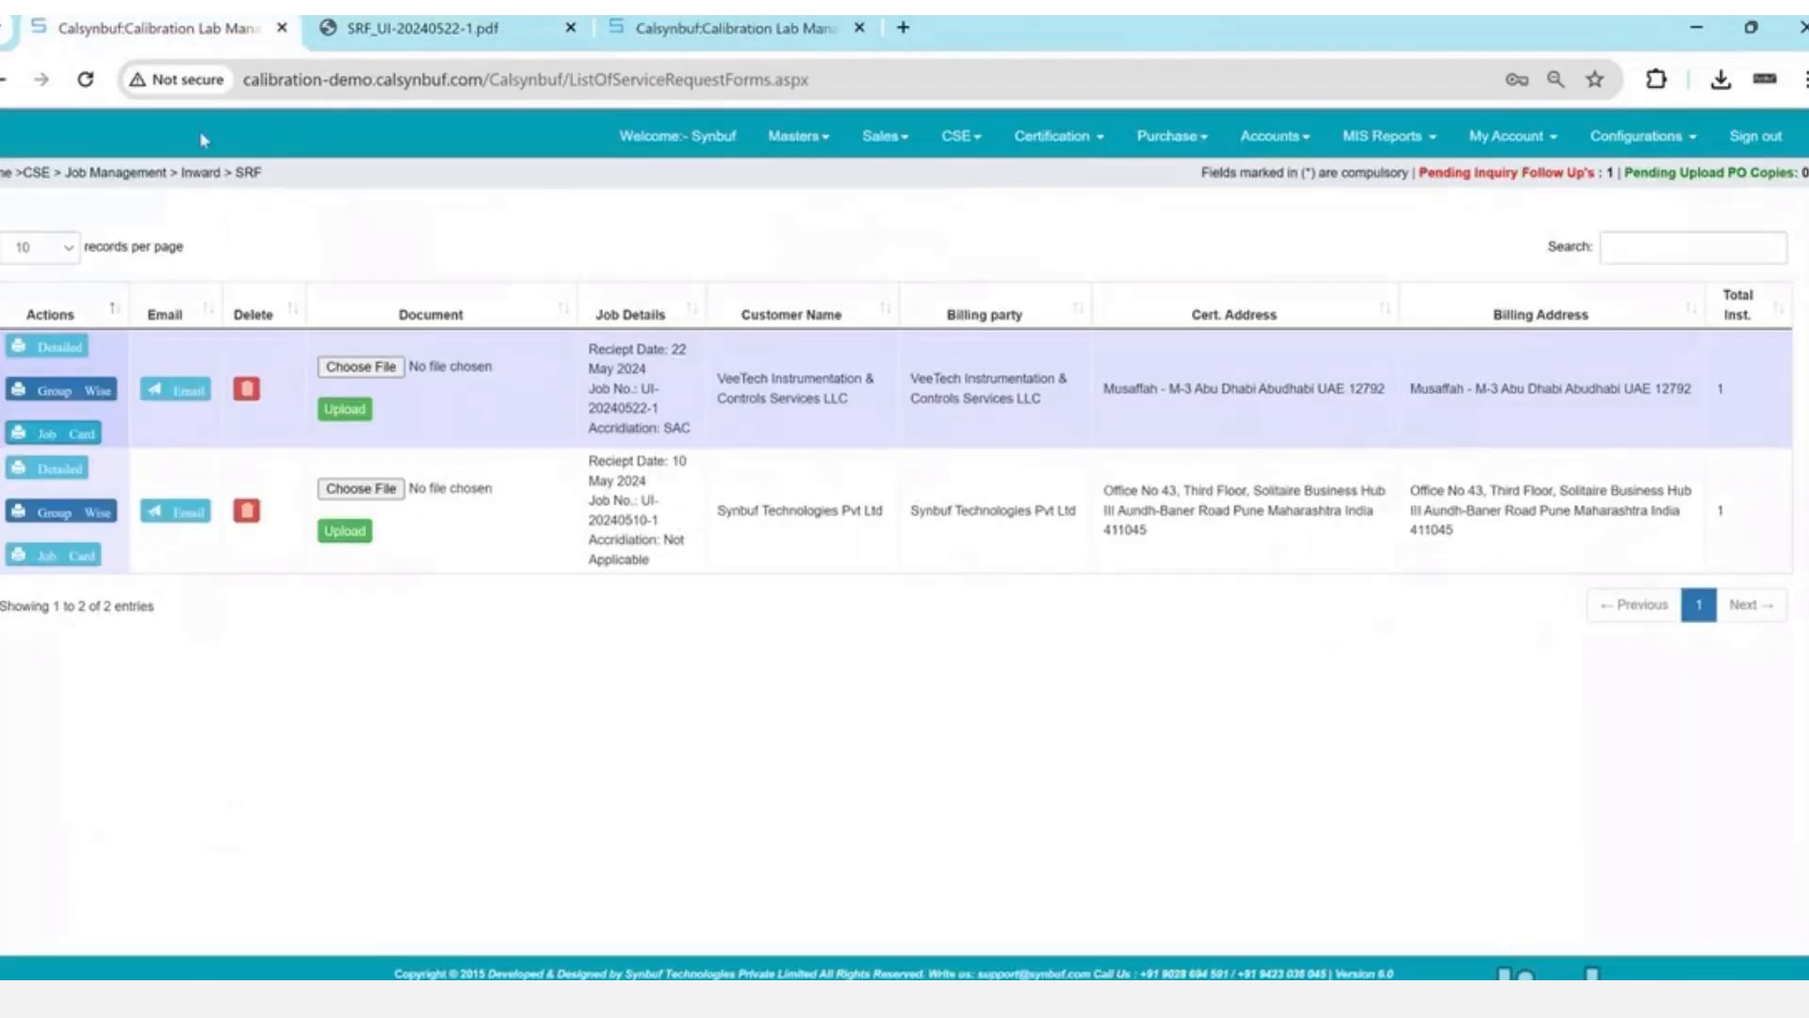
- Dispatch the VE/P-098 pressure gauge to the lab from CSE > Dispatch For Calibration
{"action": "left_click", "coordinate": [963, 142]}
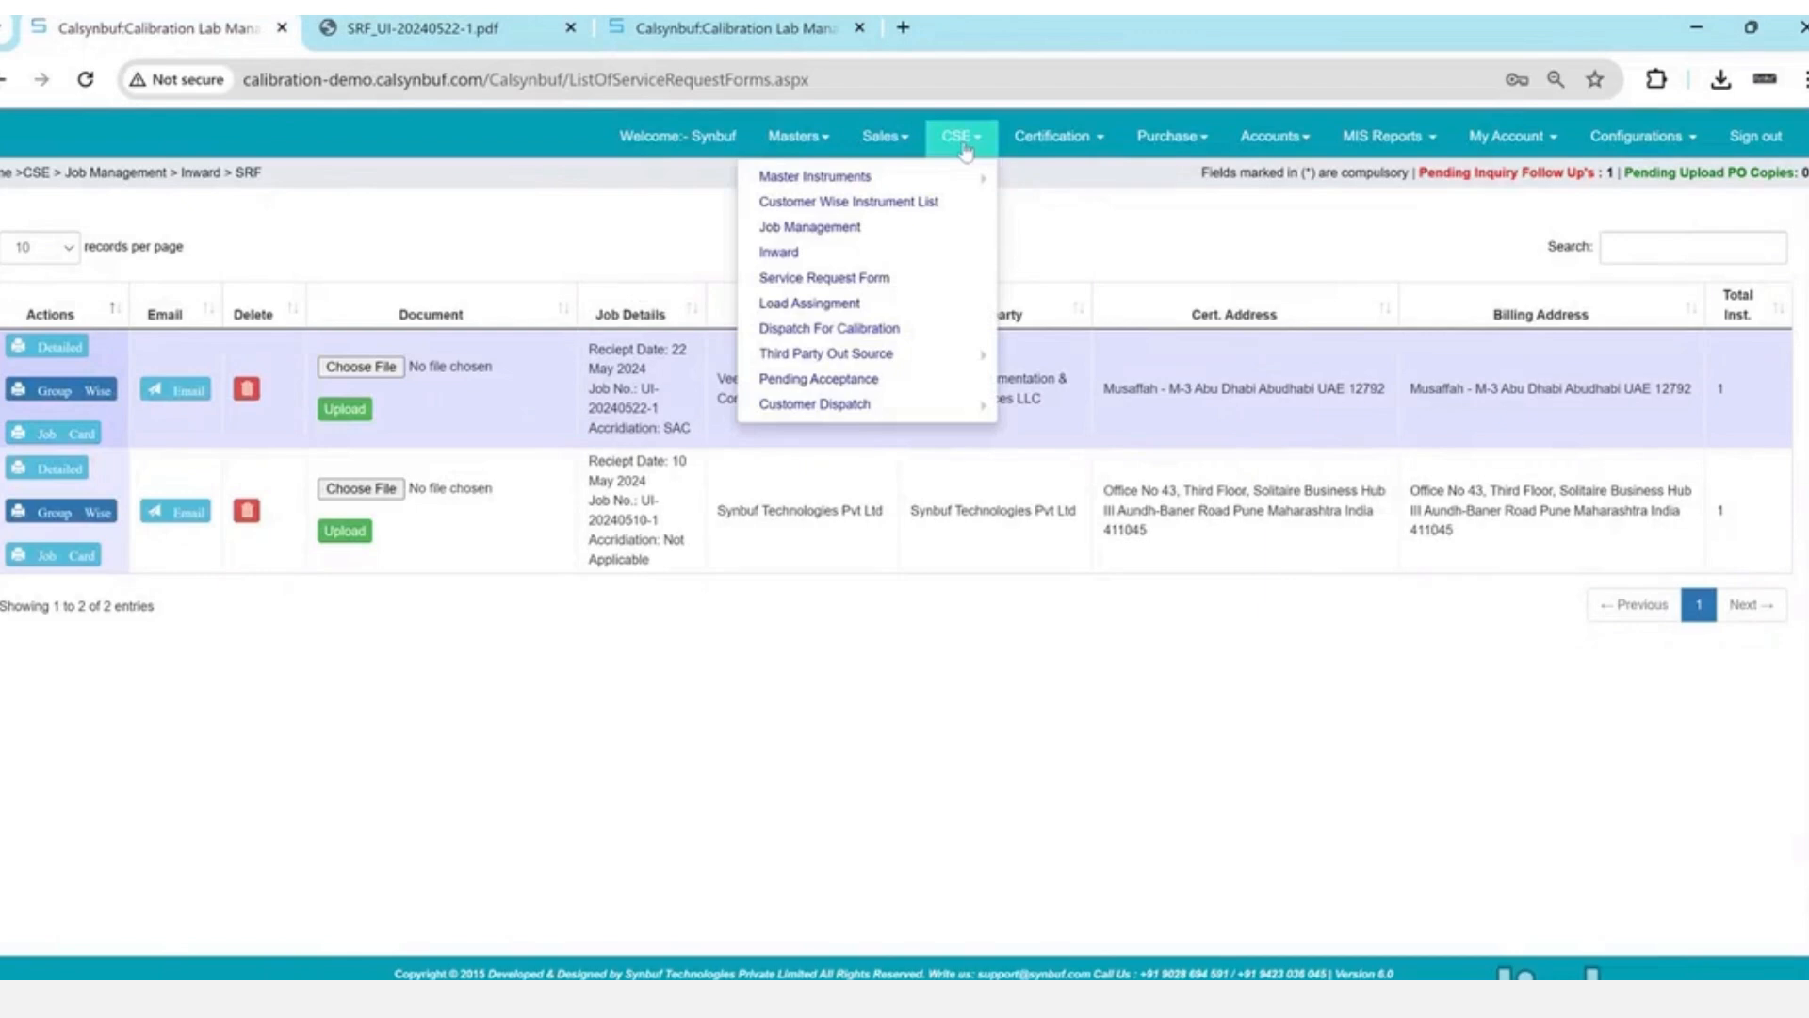
{"action": "left_click", "coordinate": [829, 329]}
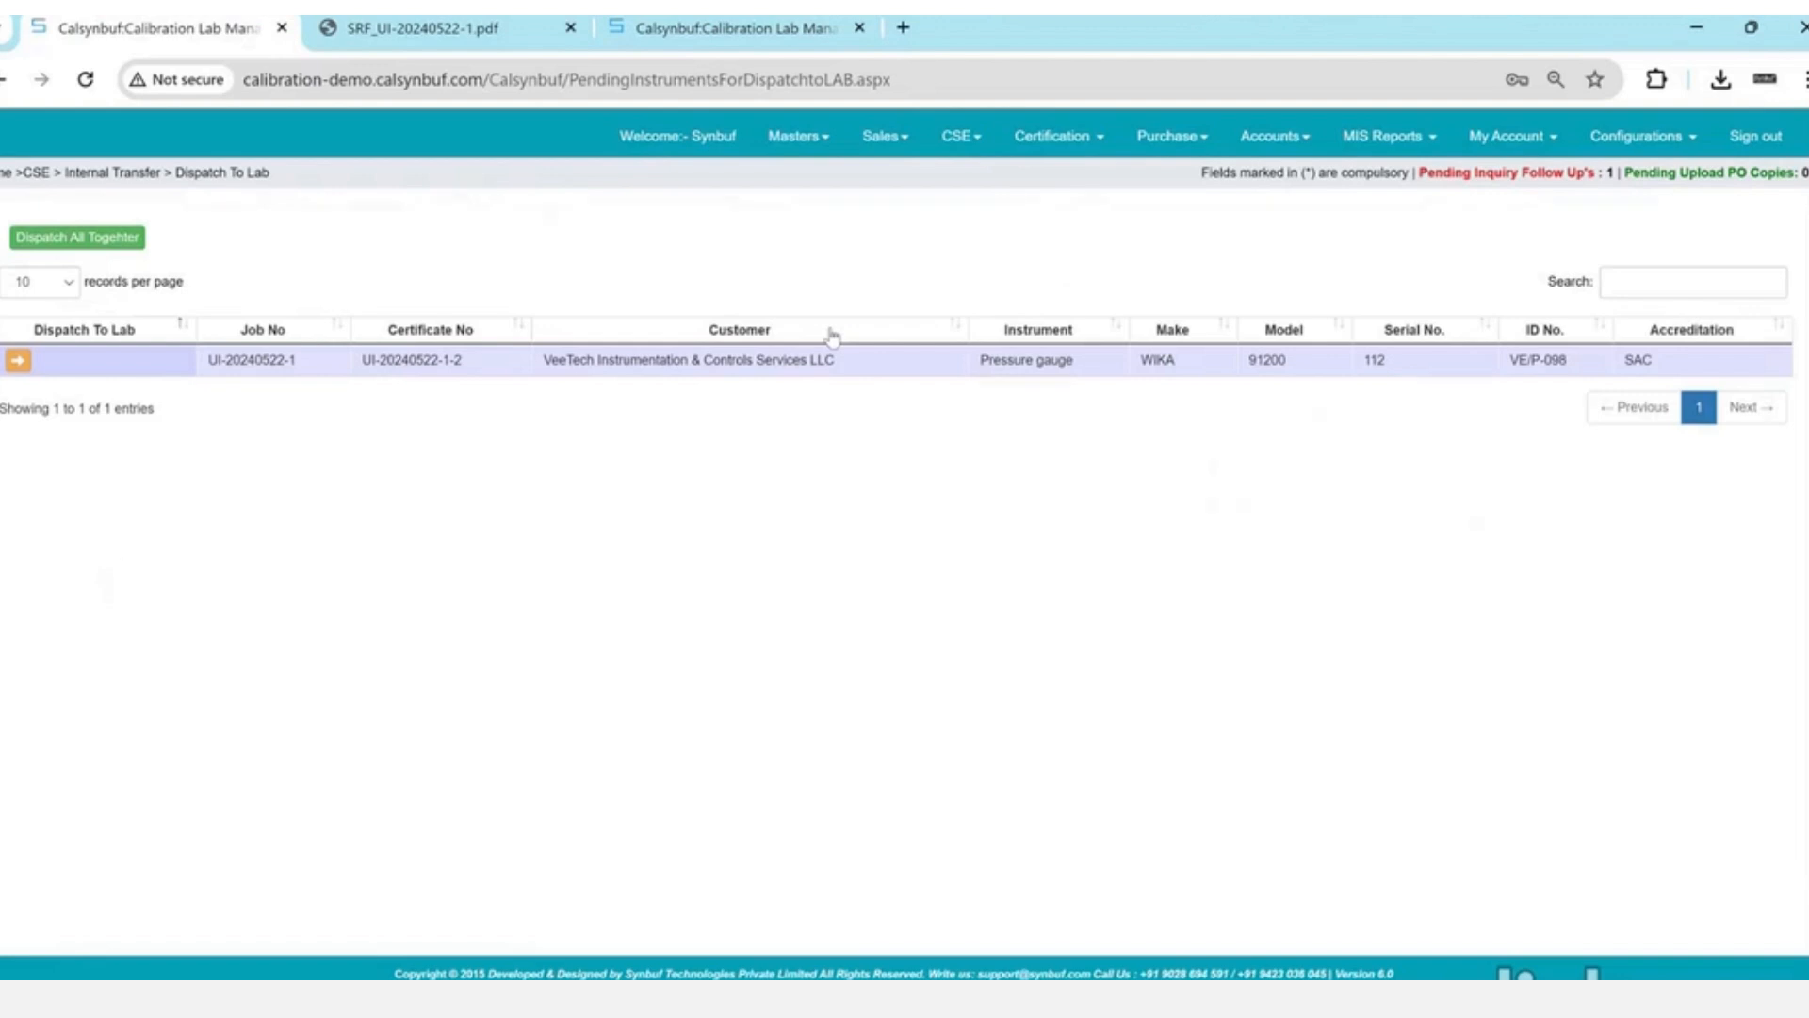
{"action": "left_click", "coordinate": [16, 362]}
{"action": "key", "text": "Return"}
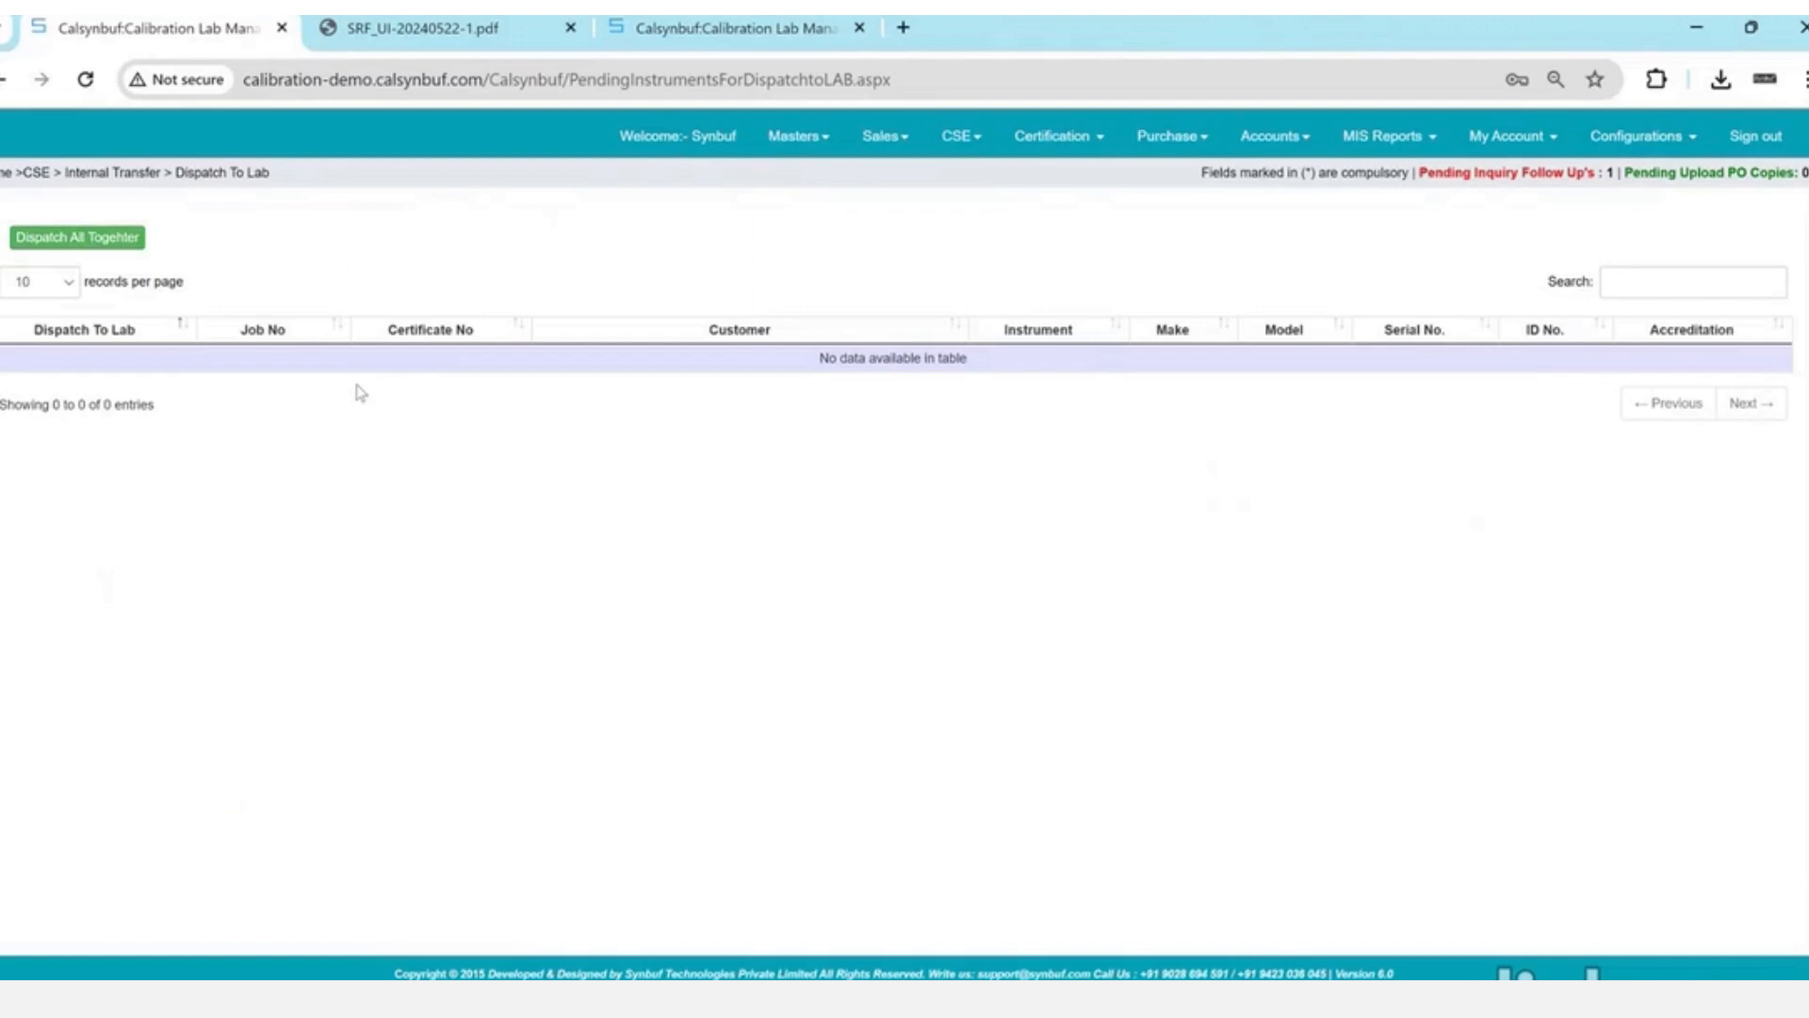
- Accept the VE/P-098 pressure gauge at the lab via Certification > Dispatched By Store / CSE
{"action": "left_click", "coordinate": [1043, 146]}
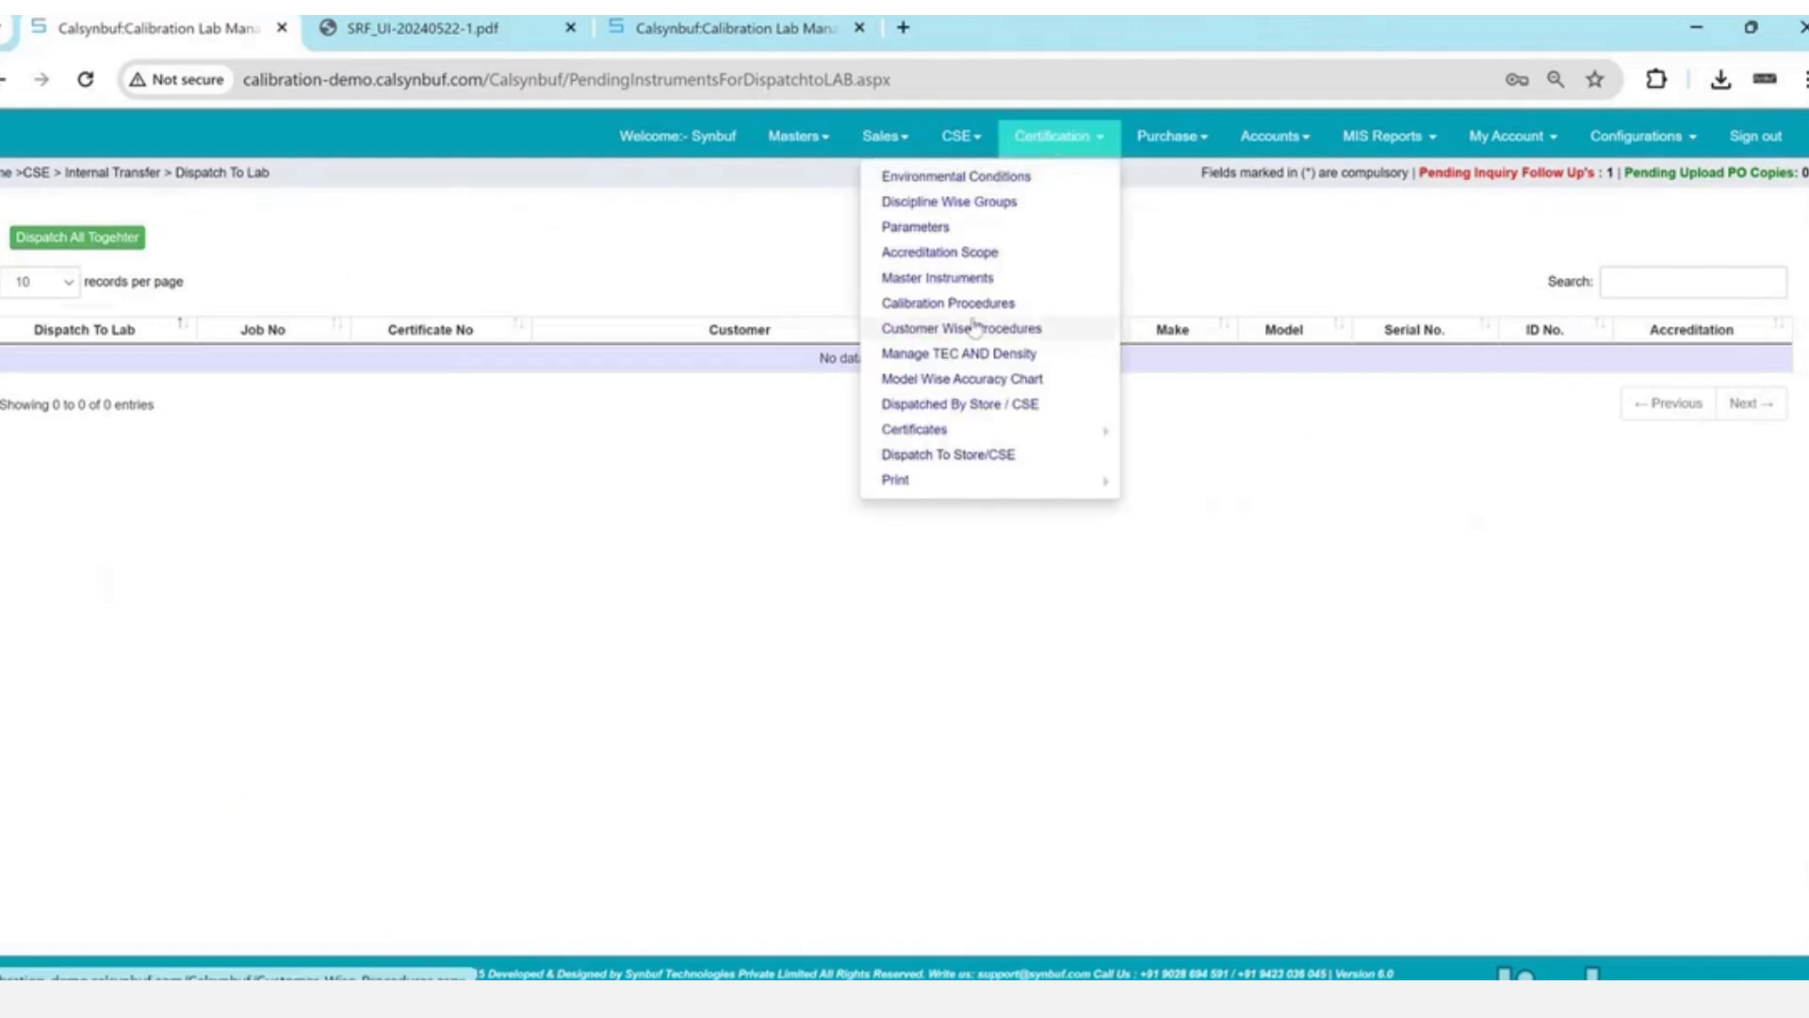
{"action": "left_click", "coordinate": [978, 405]}
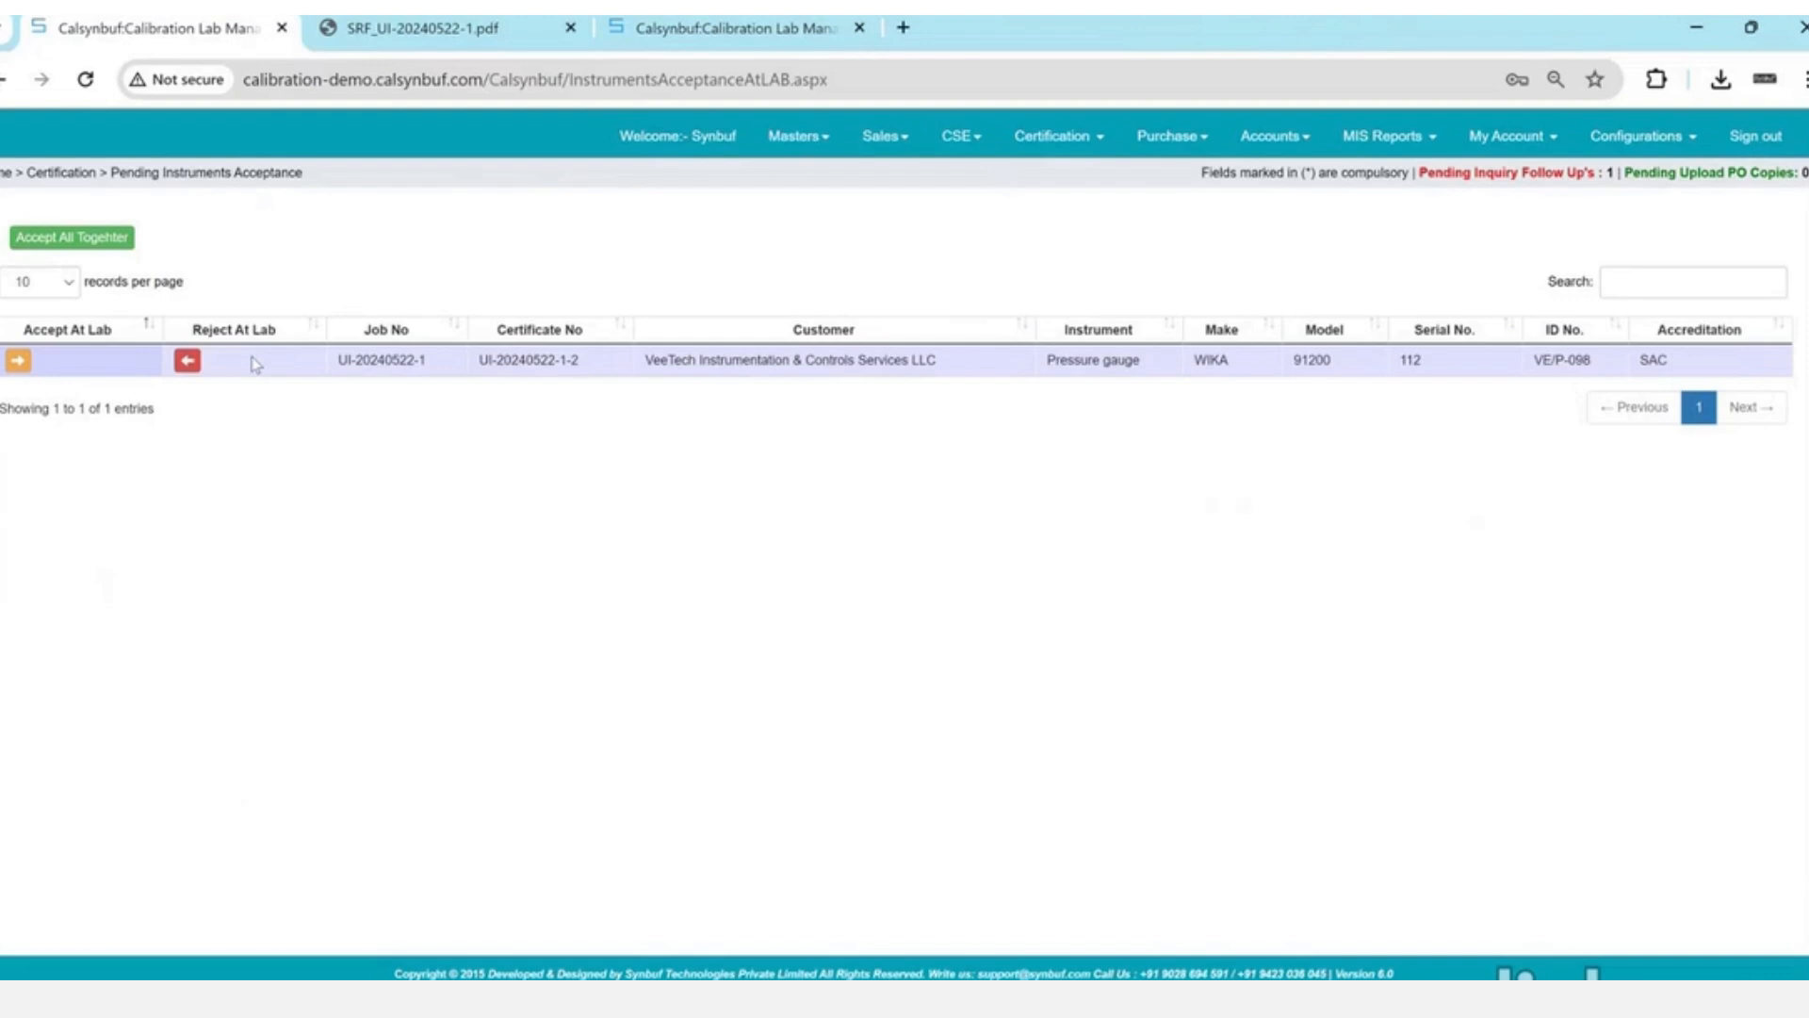
{"action": "left_click", "coordinate": [18, 363]}
{"action": "key", "text": "Return"}
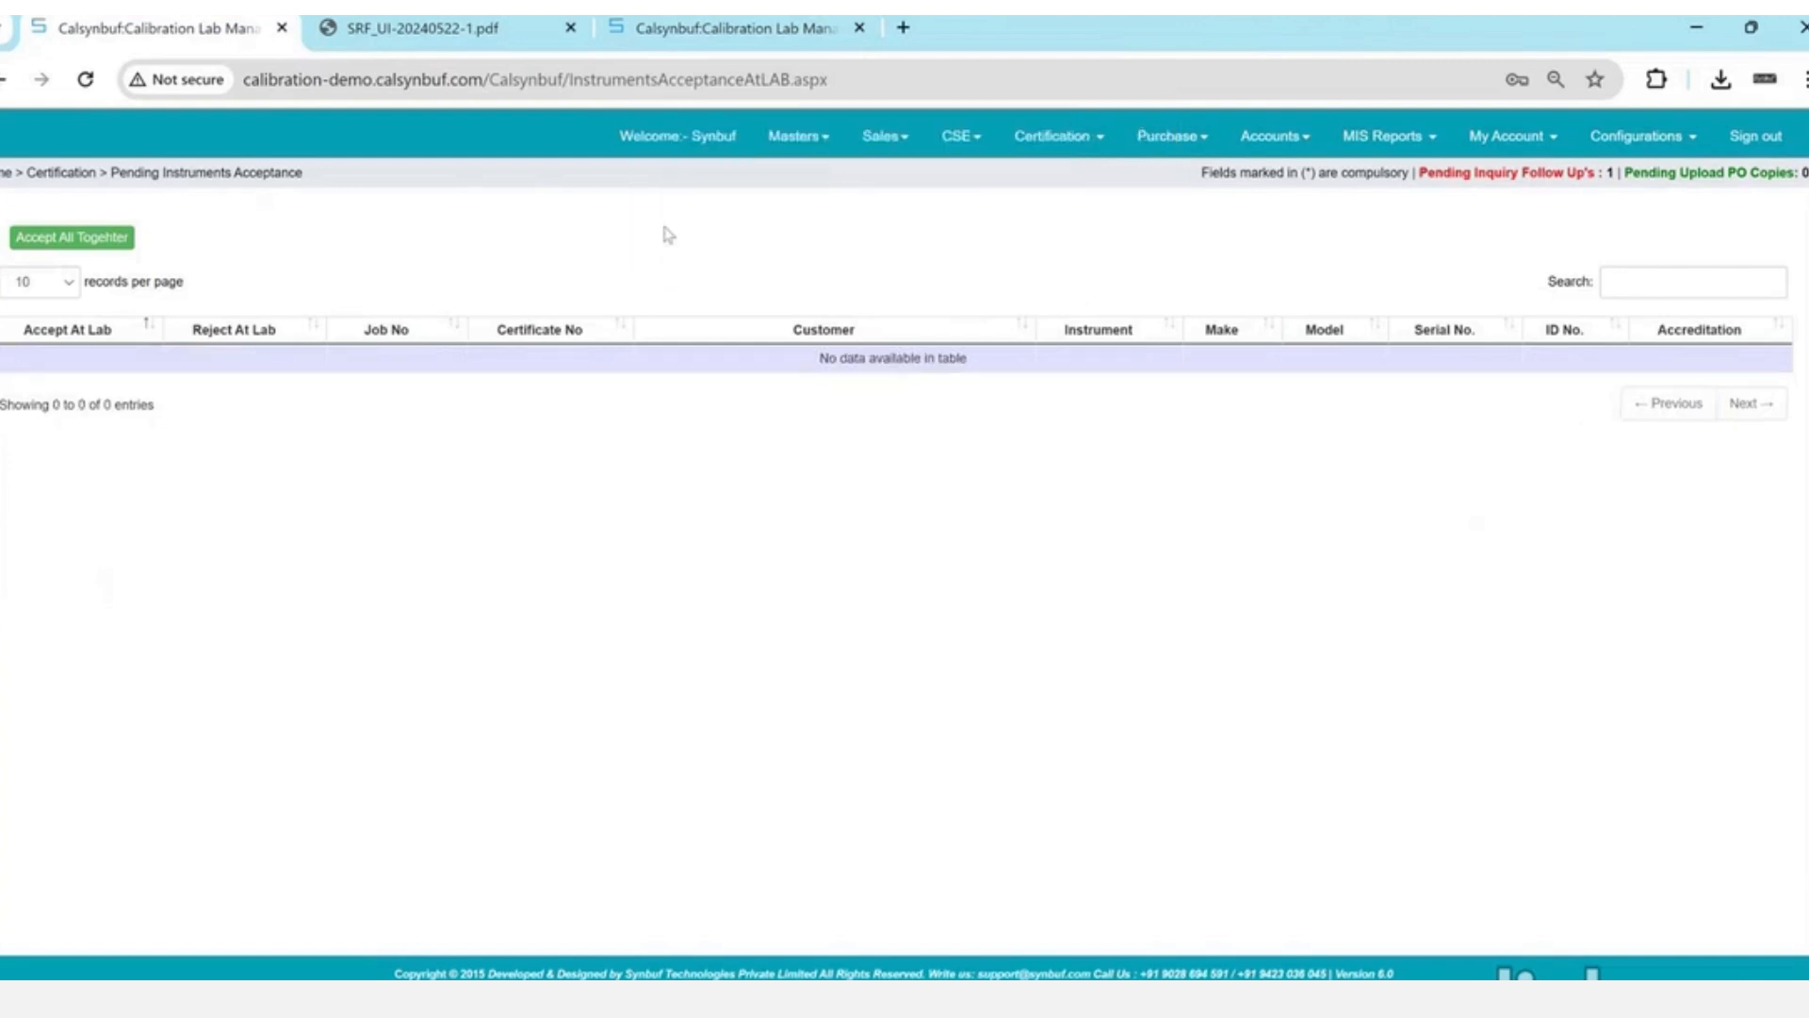
- Start recording the VeeTech gauge from Certification > Certificates > Record
{"action": "left_click", "coordinate": [1012, 161]}
{"action": "mouse_move", "coordinate": [1018, 429]}
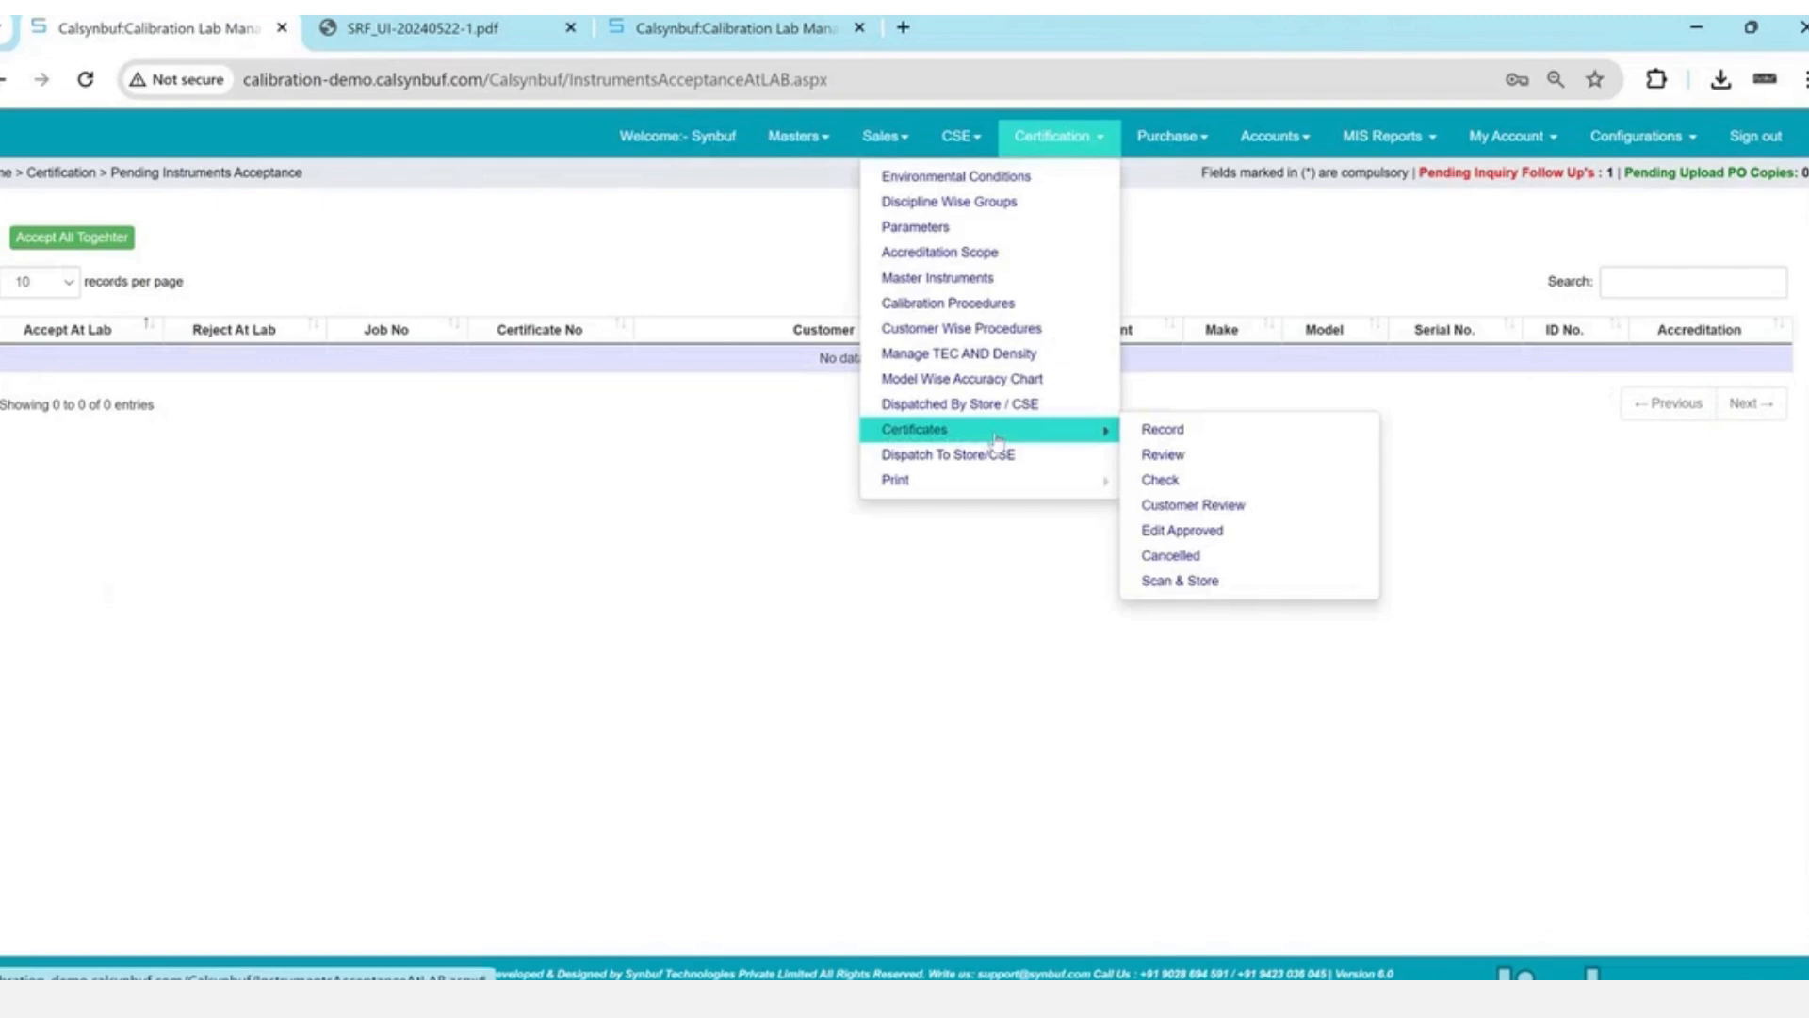
{"action": "left_click", "coordinate": [1186, 443]}
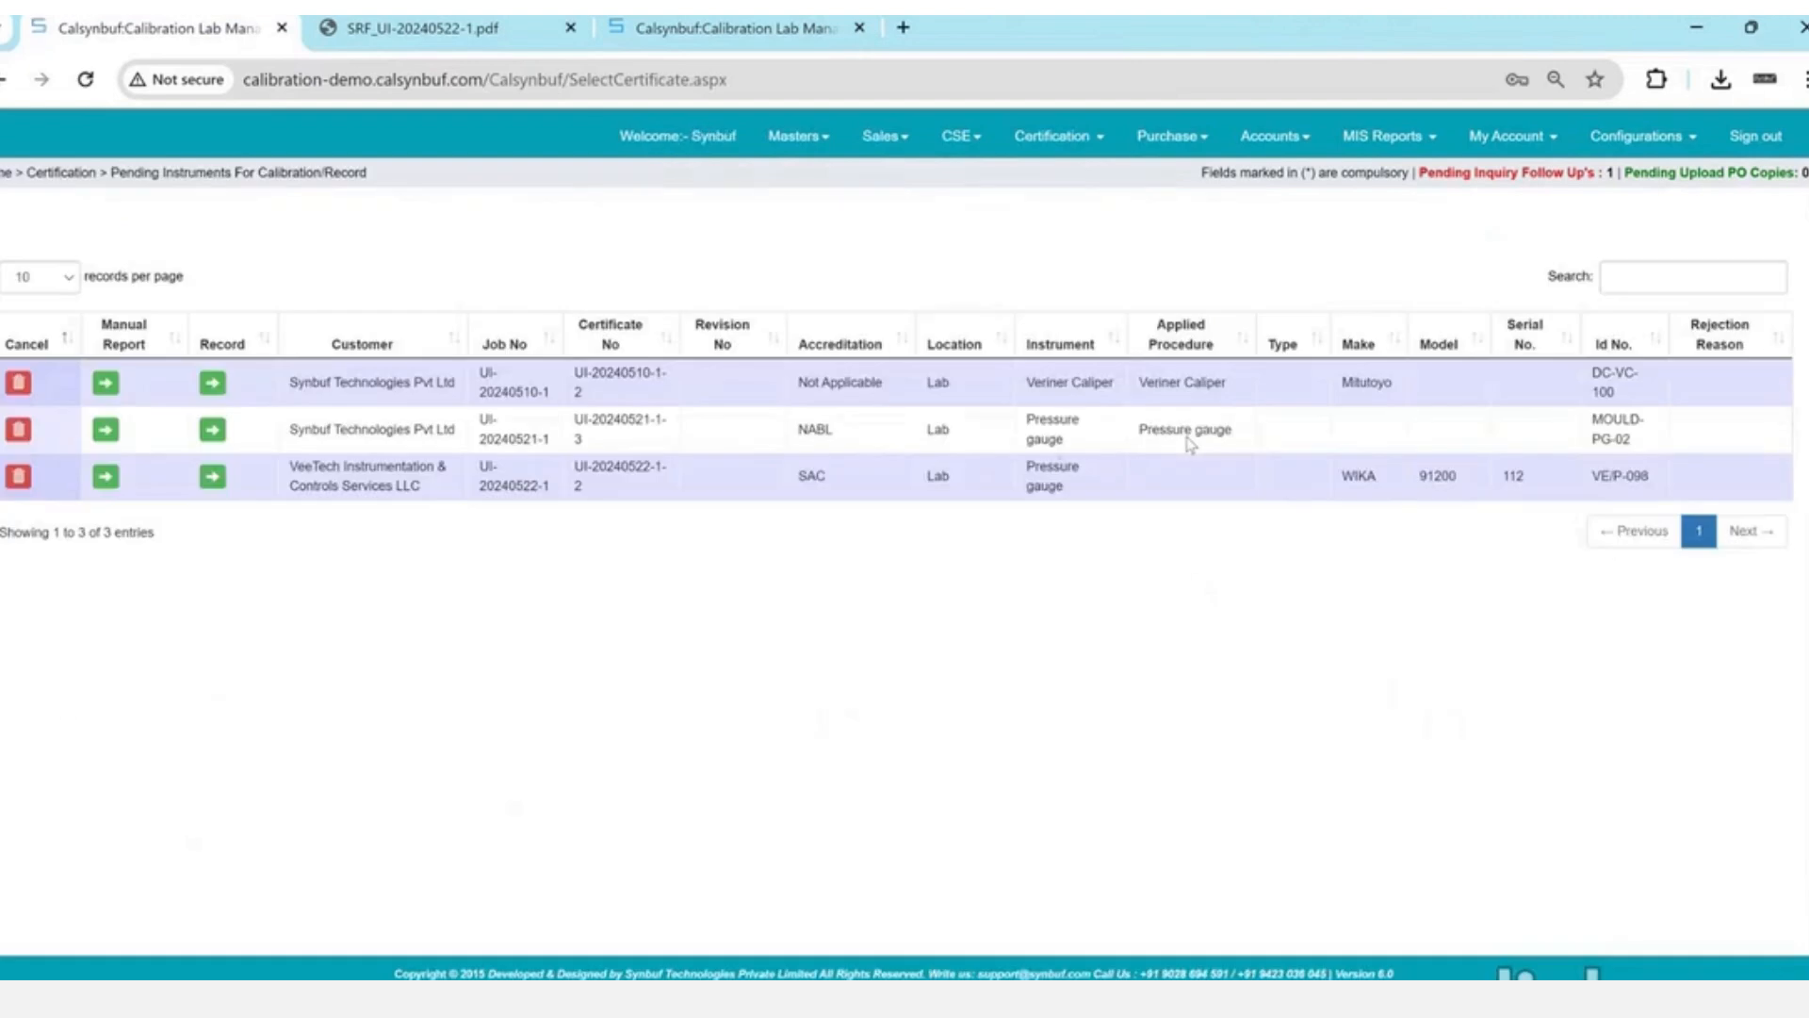
{"action": "triple_click", "coordinate": [346, 485]}
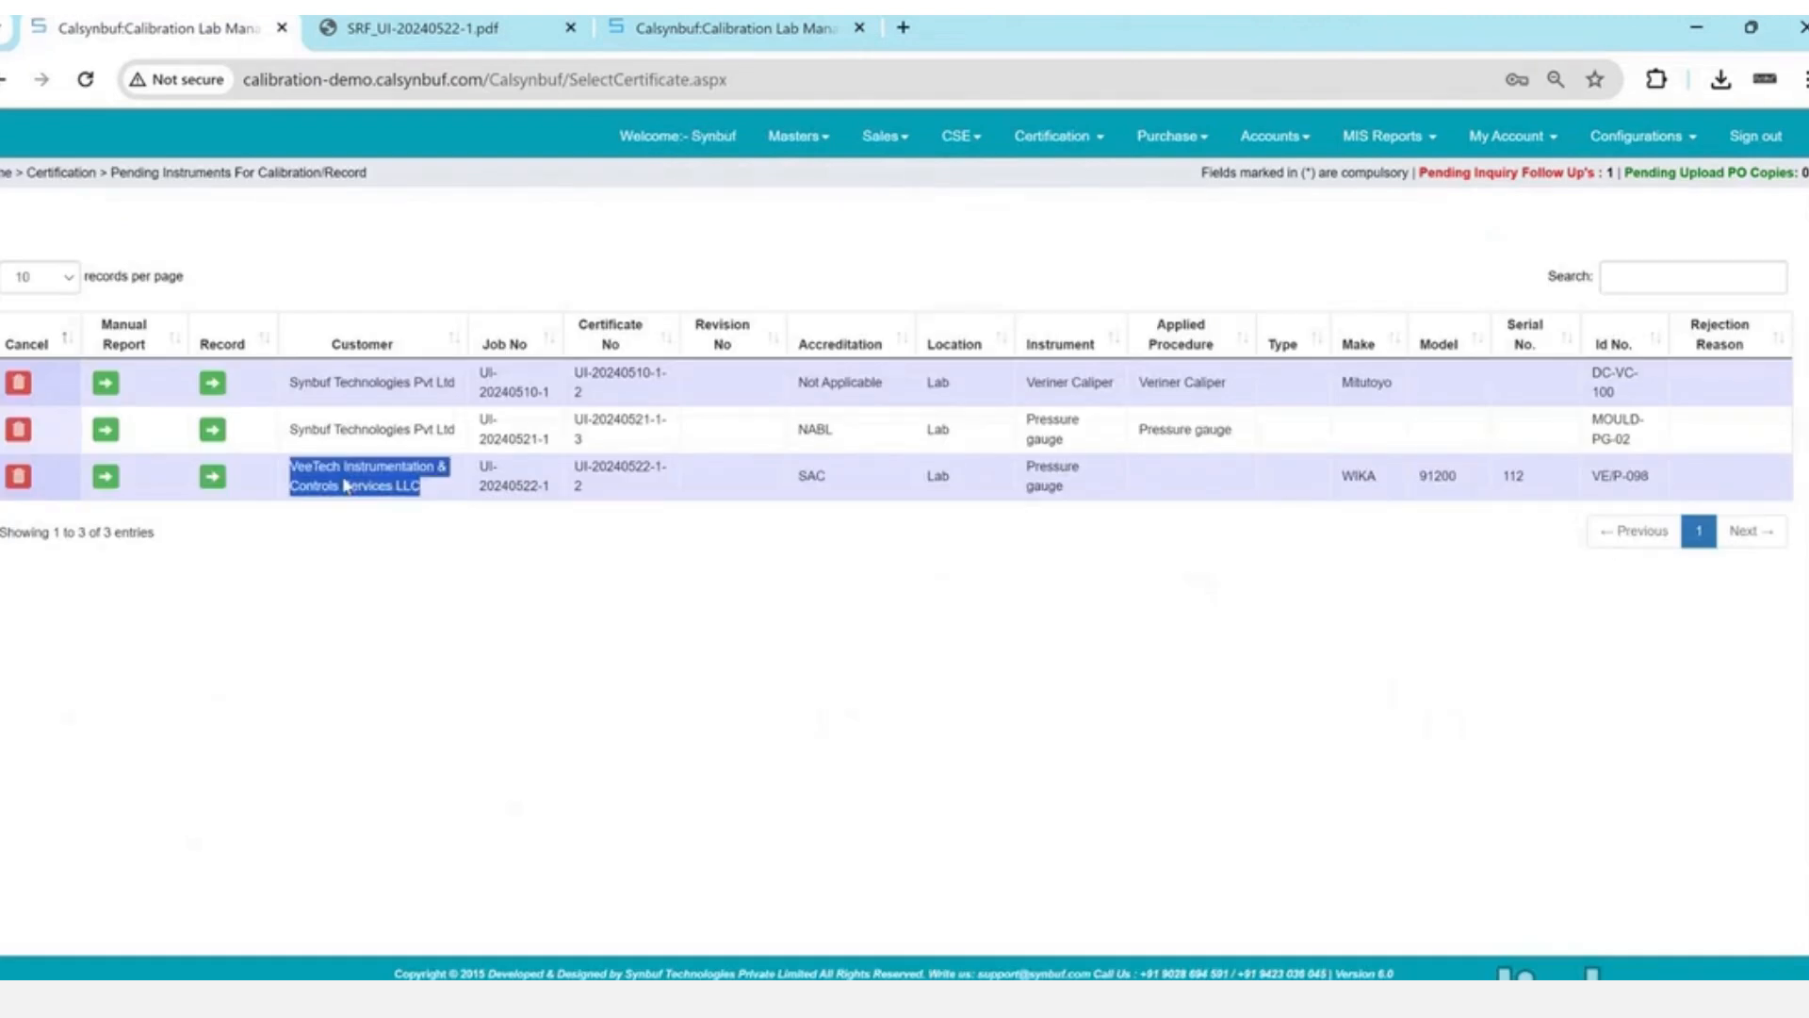
{"action": "left_click", "coordinate": [212, 477]}
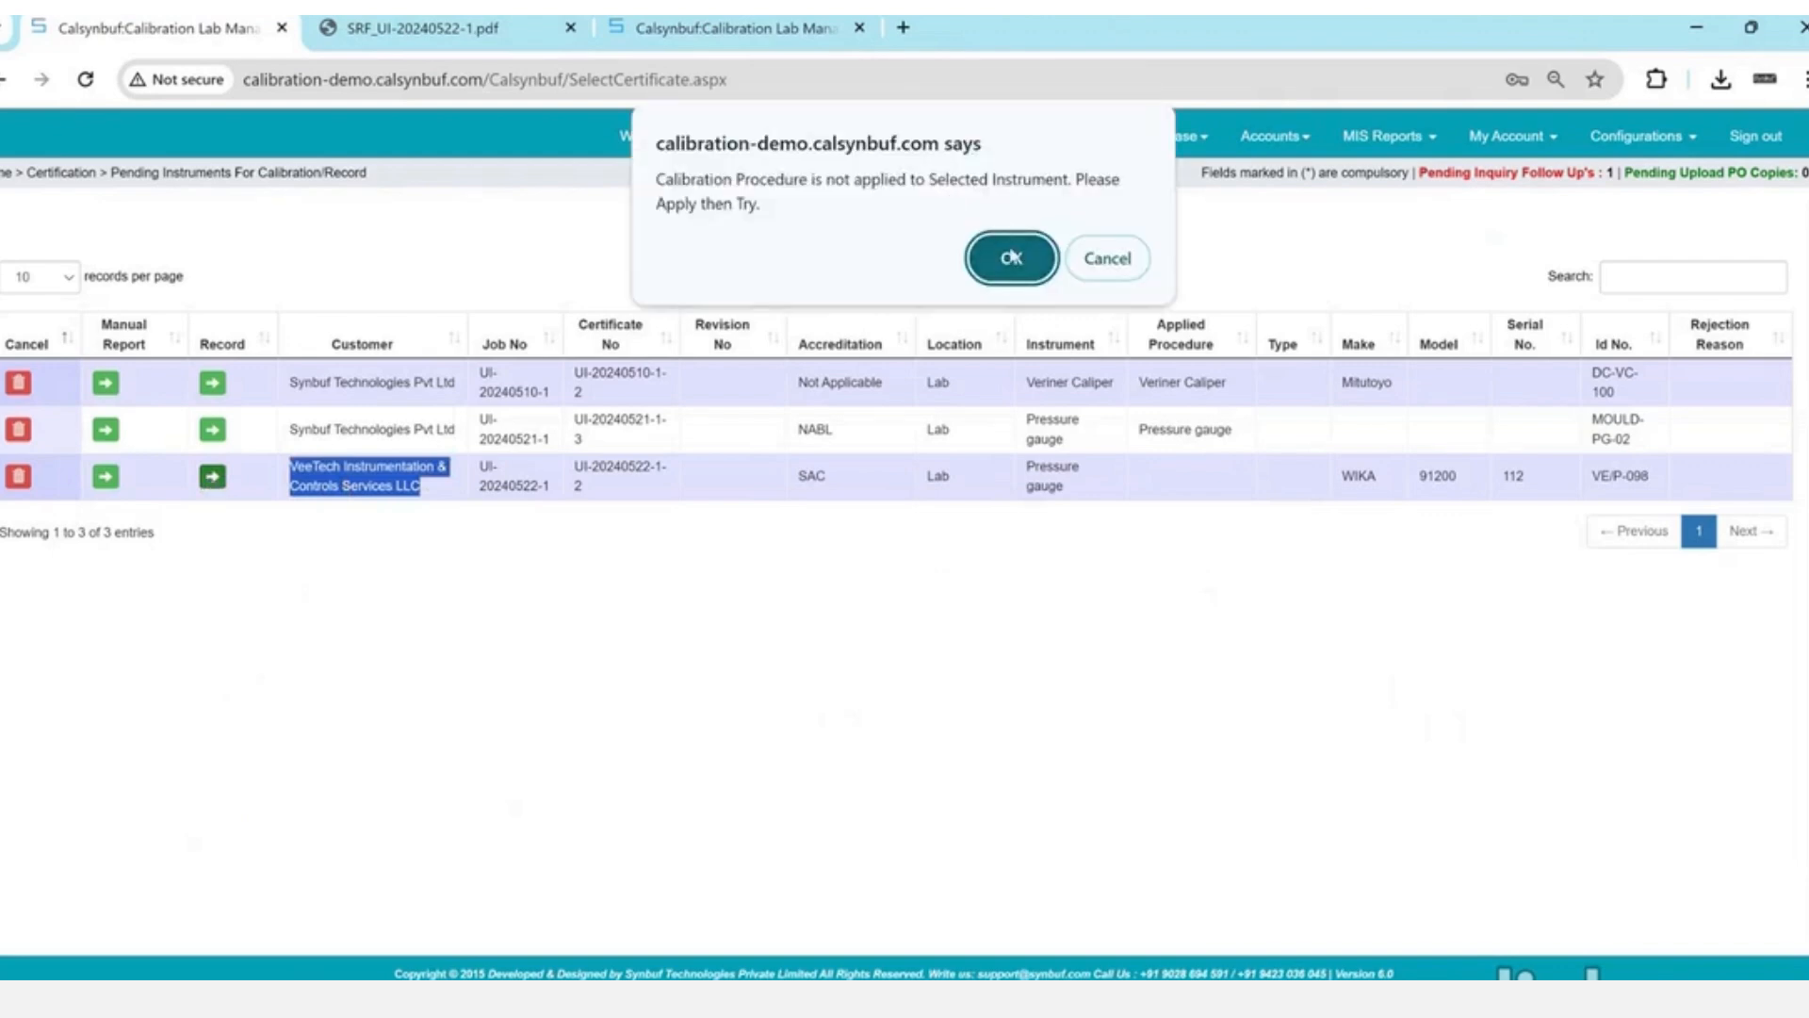
{"action": "left_click", "coordinate": [1008, 256]}
{"action": "left_click", "coordinate": [689, 260]}
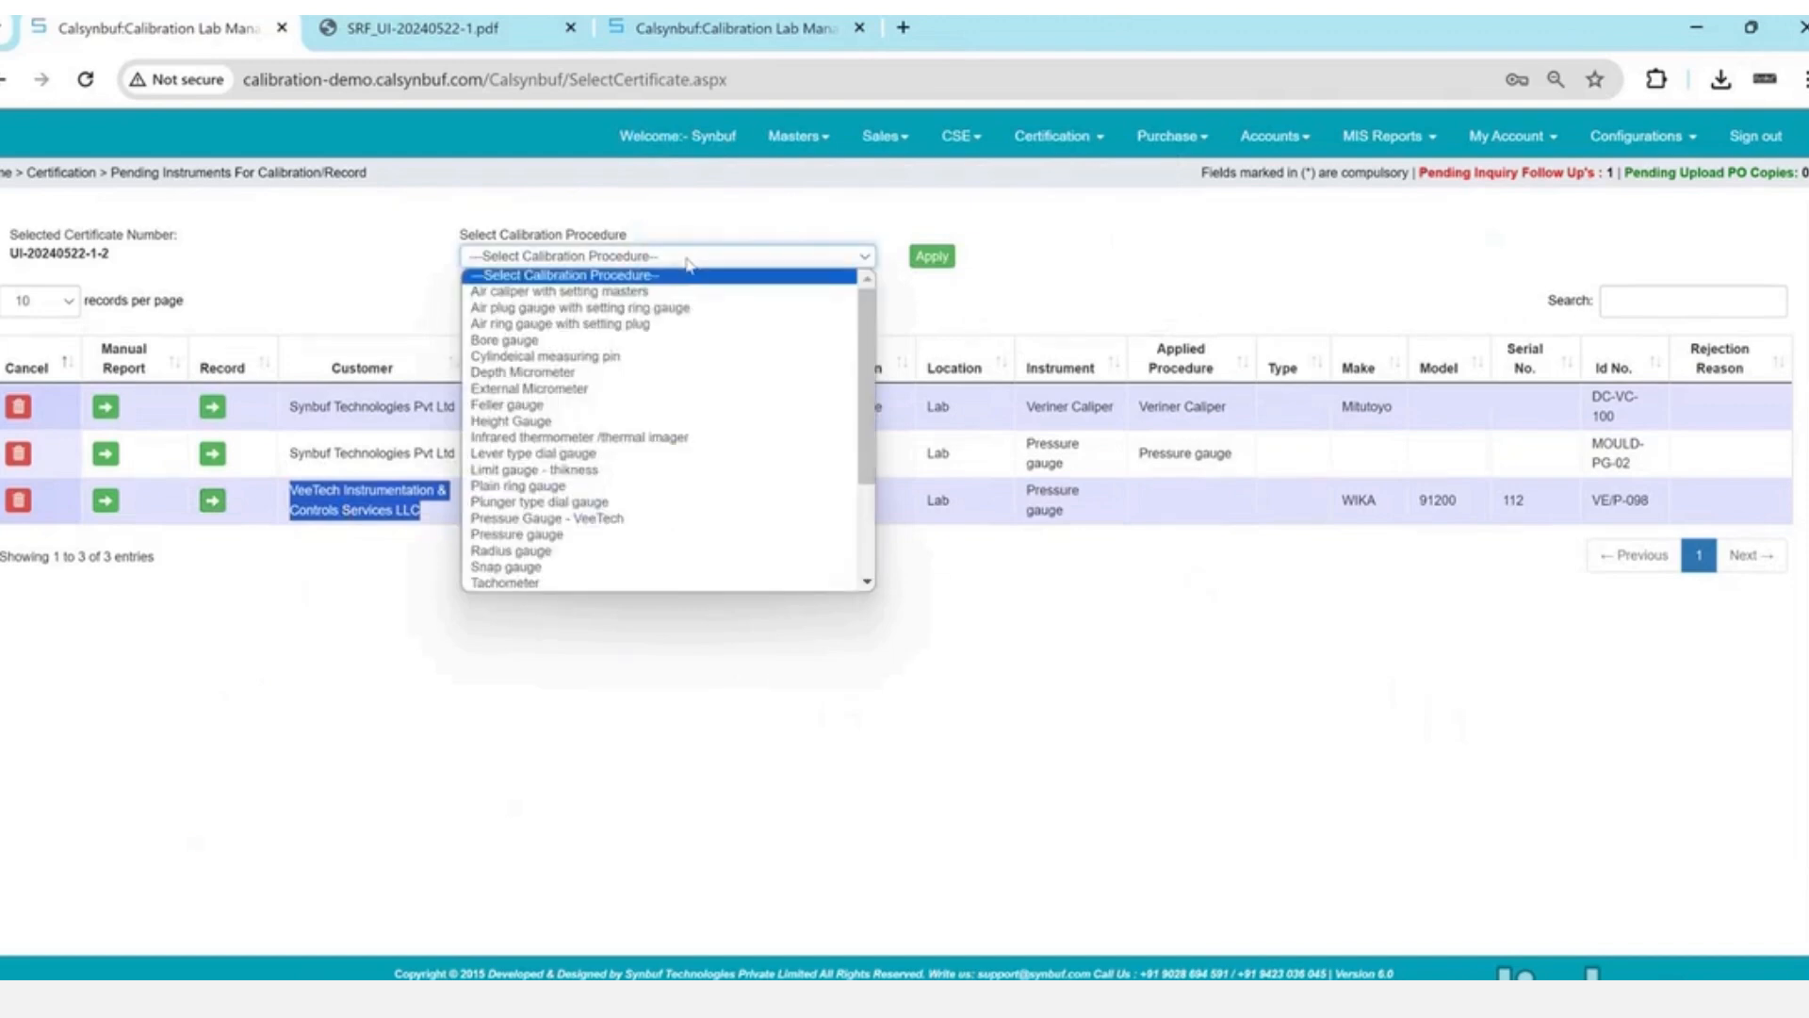
{"action": "type", "text": "pr"}
{"action": "key", "text": "Return"}
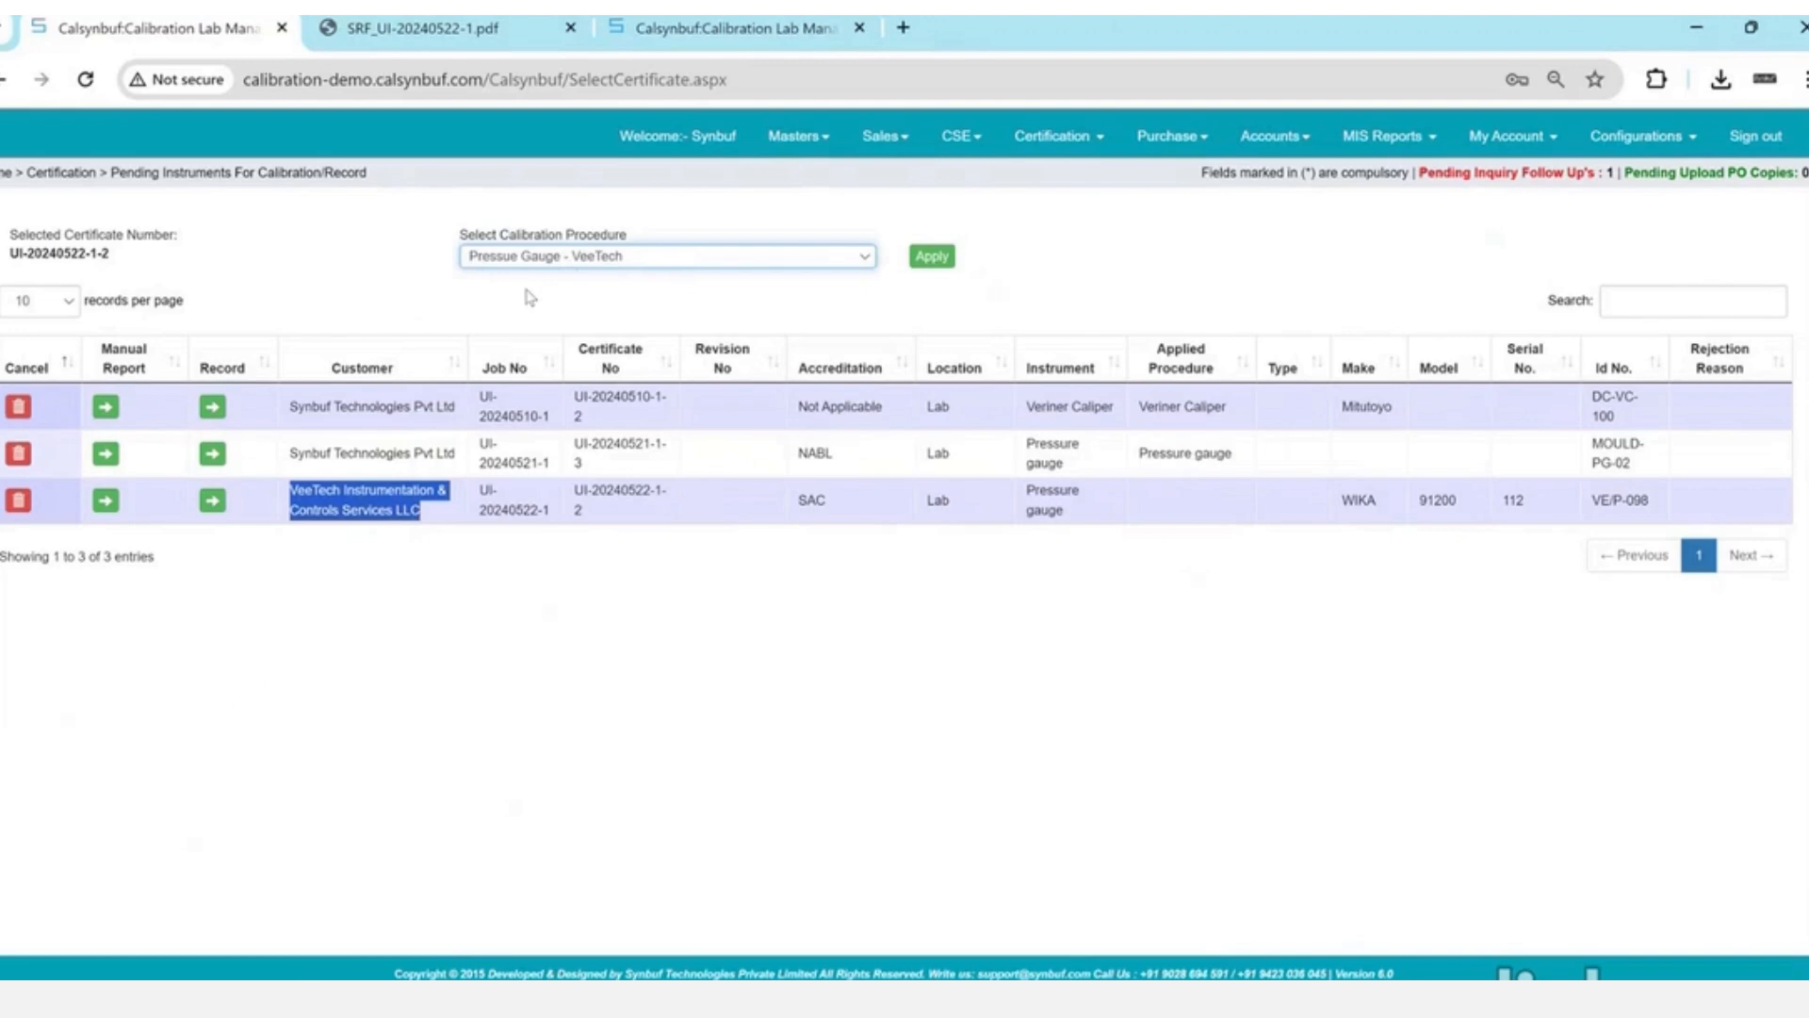
{"action": "left_click", "coordinate": [930, 257]}
{"action": "left_click", "coordinate": [1014, 268]}
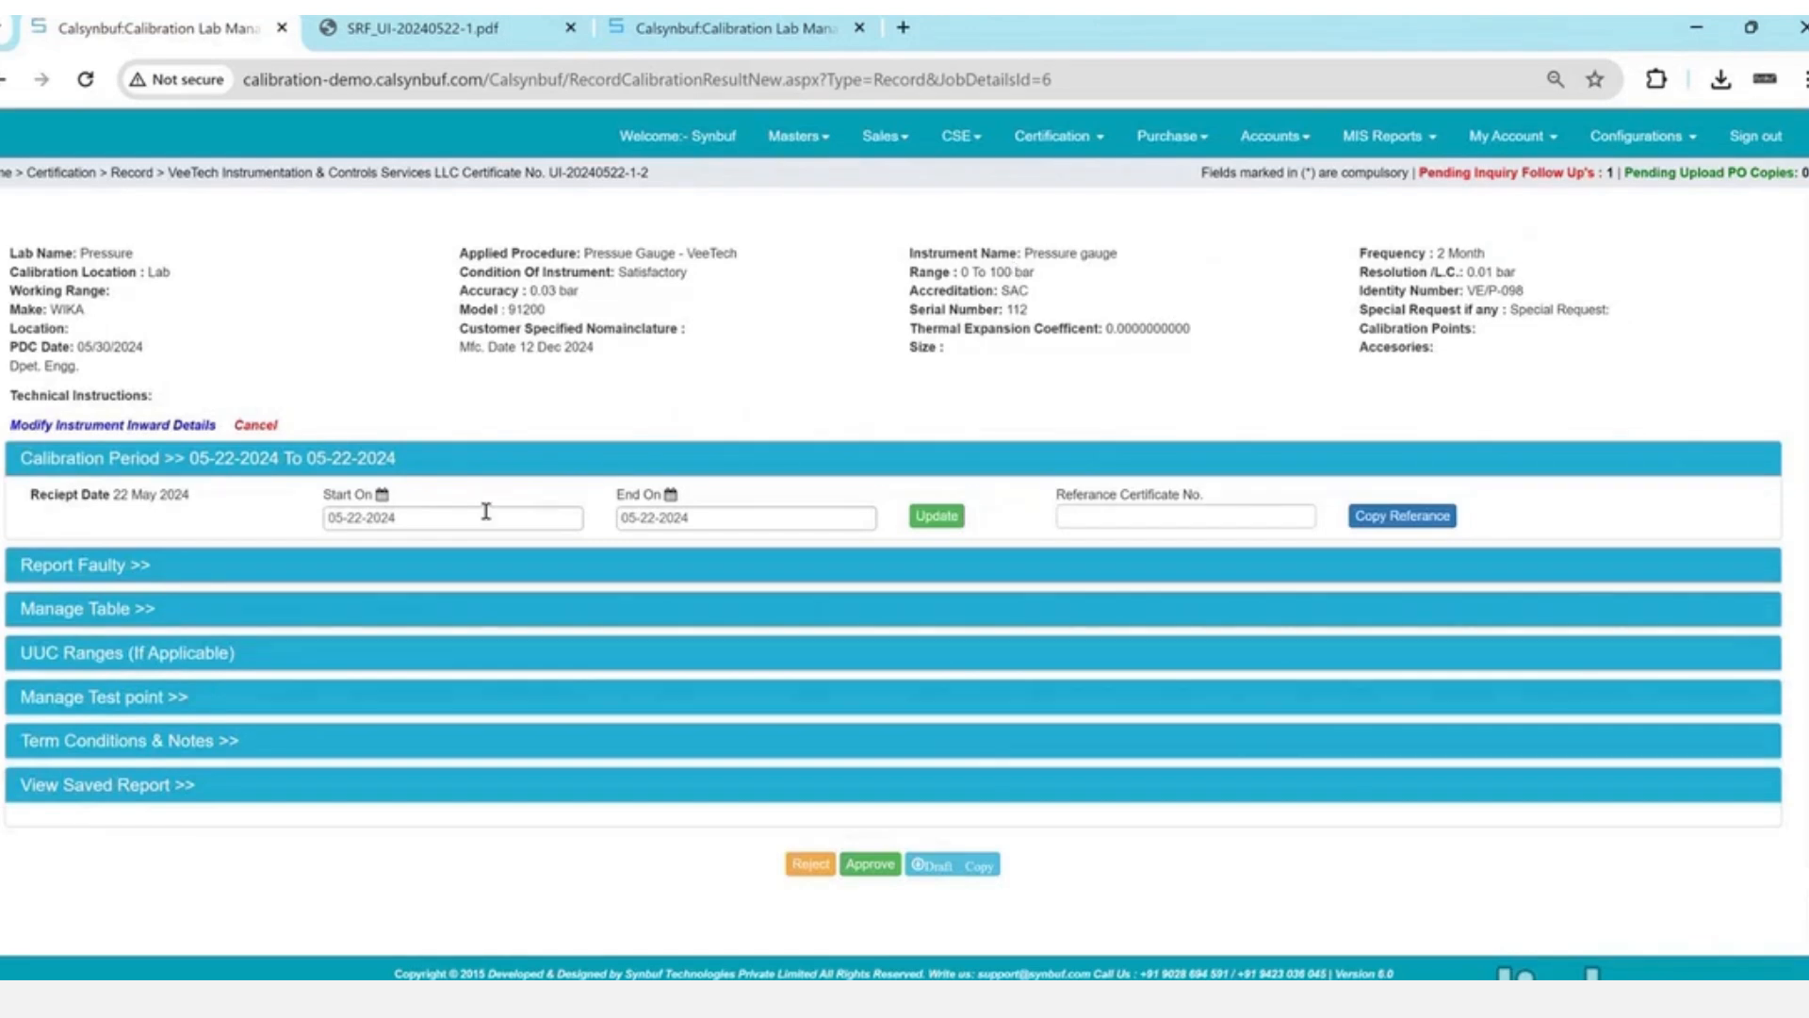
- Set the calibration start date to 22 May 2024 and update the period
{"action": "left_click", "coordinate": [486, 511]}
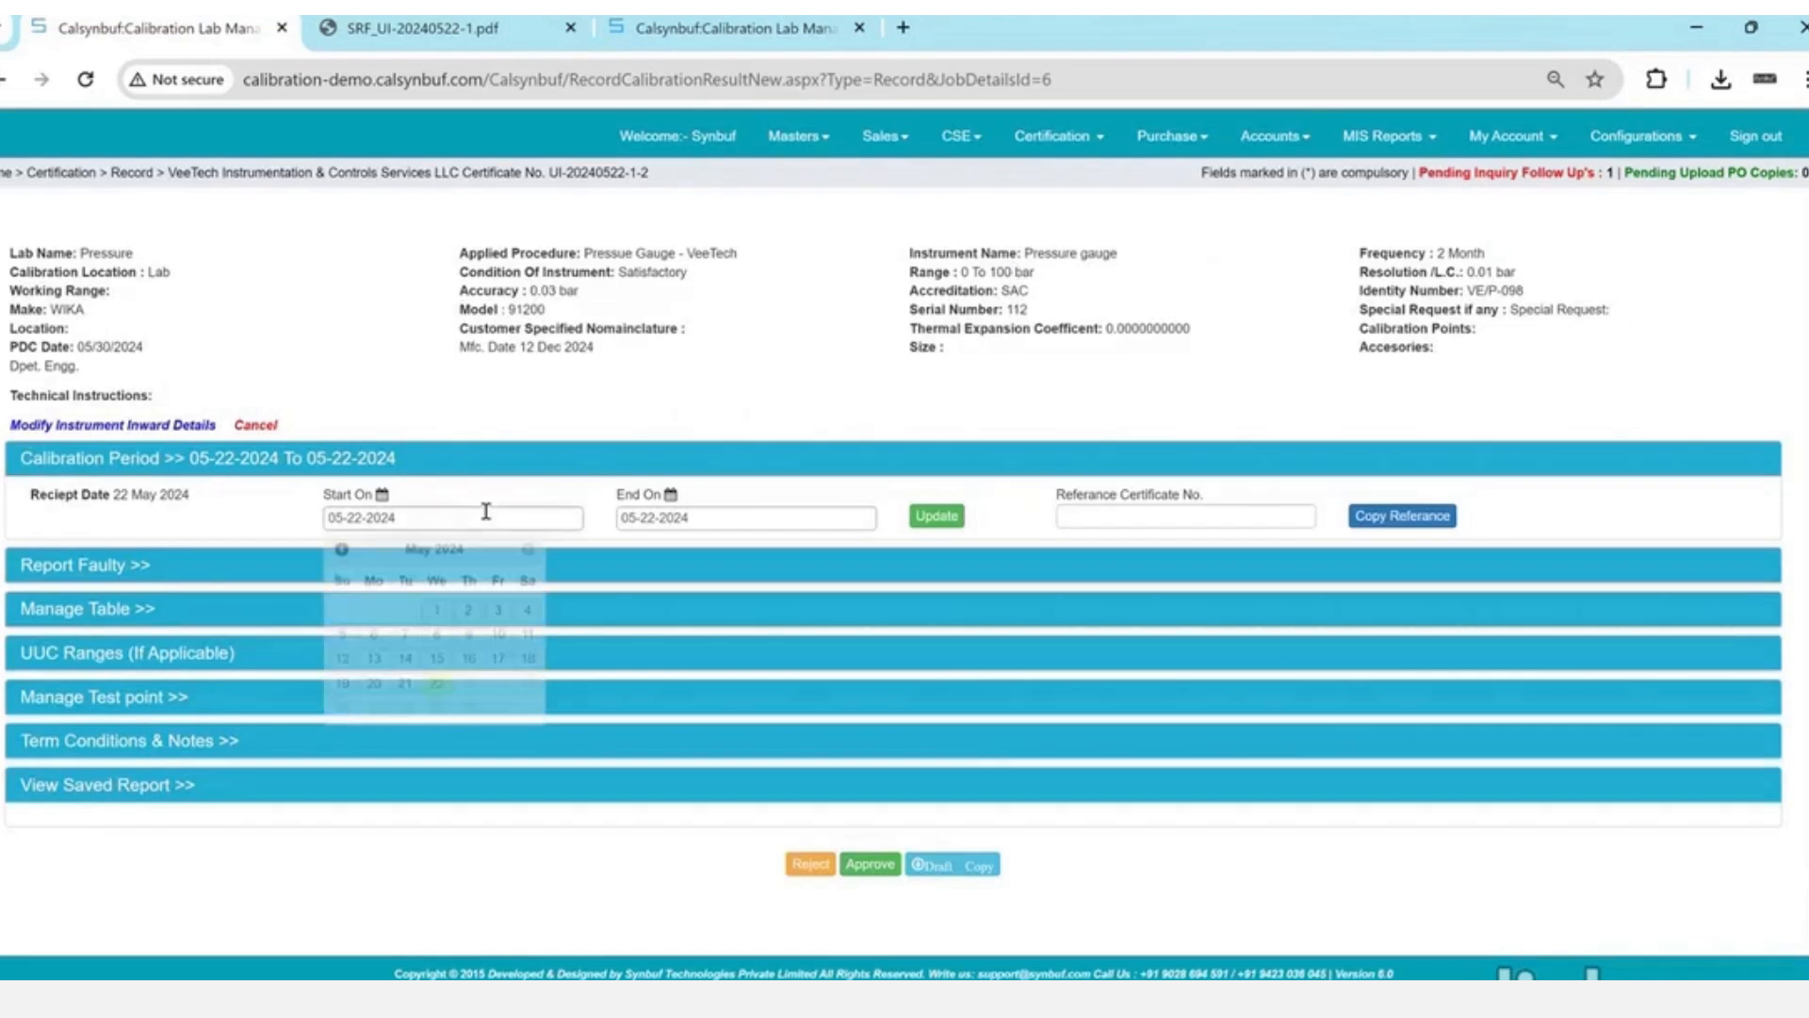
{"action": "left_click", "coordinate": [408, 685]}
{"action": "left_click", "coordinate": [926, 524]}
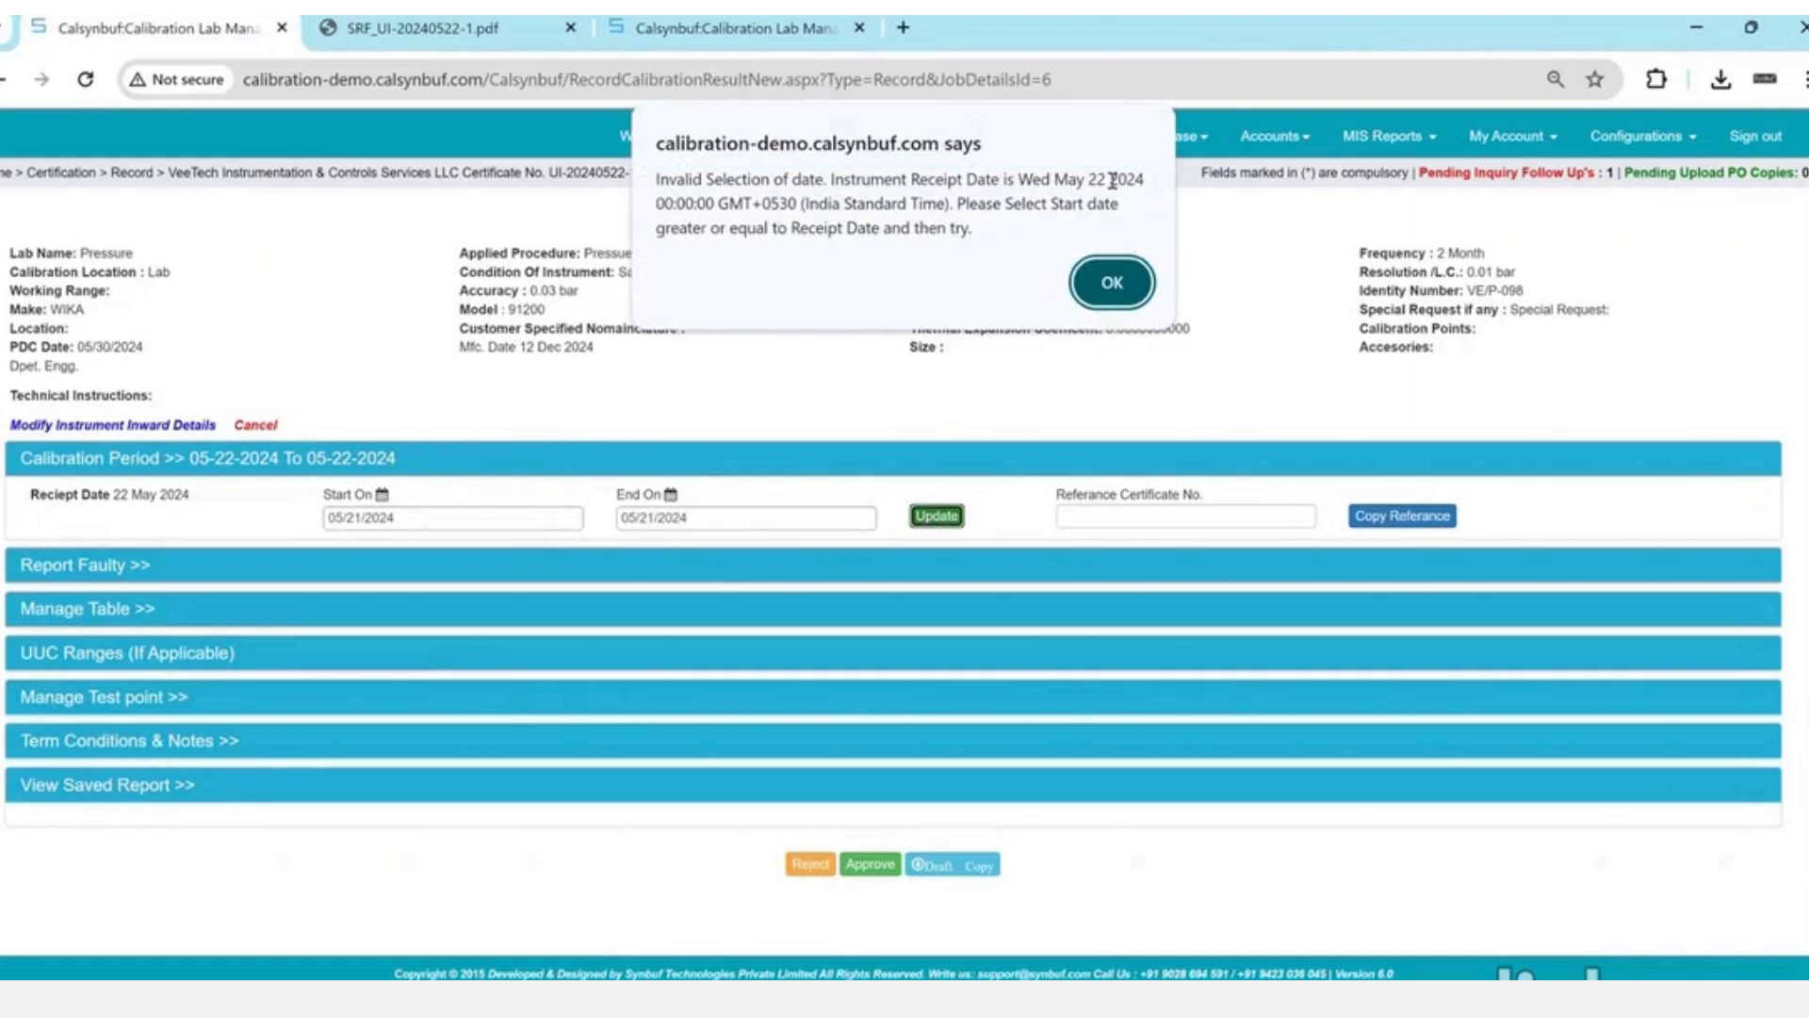
{"action": "left_click", "coordinate": [1127, 281]}
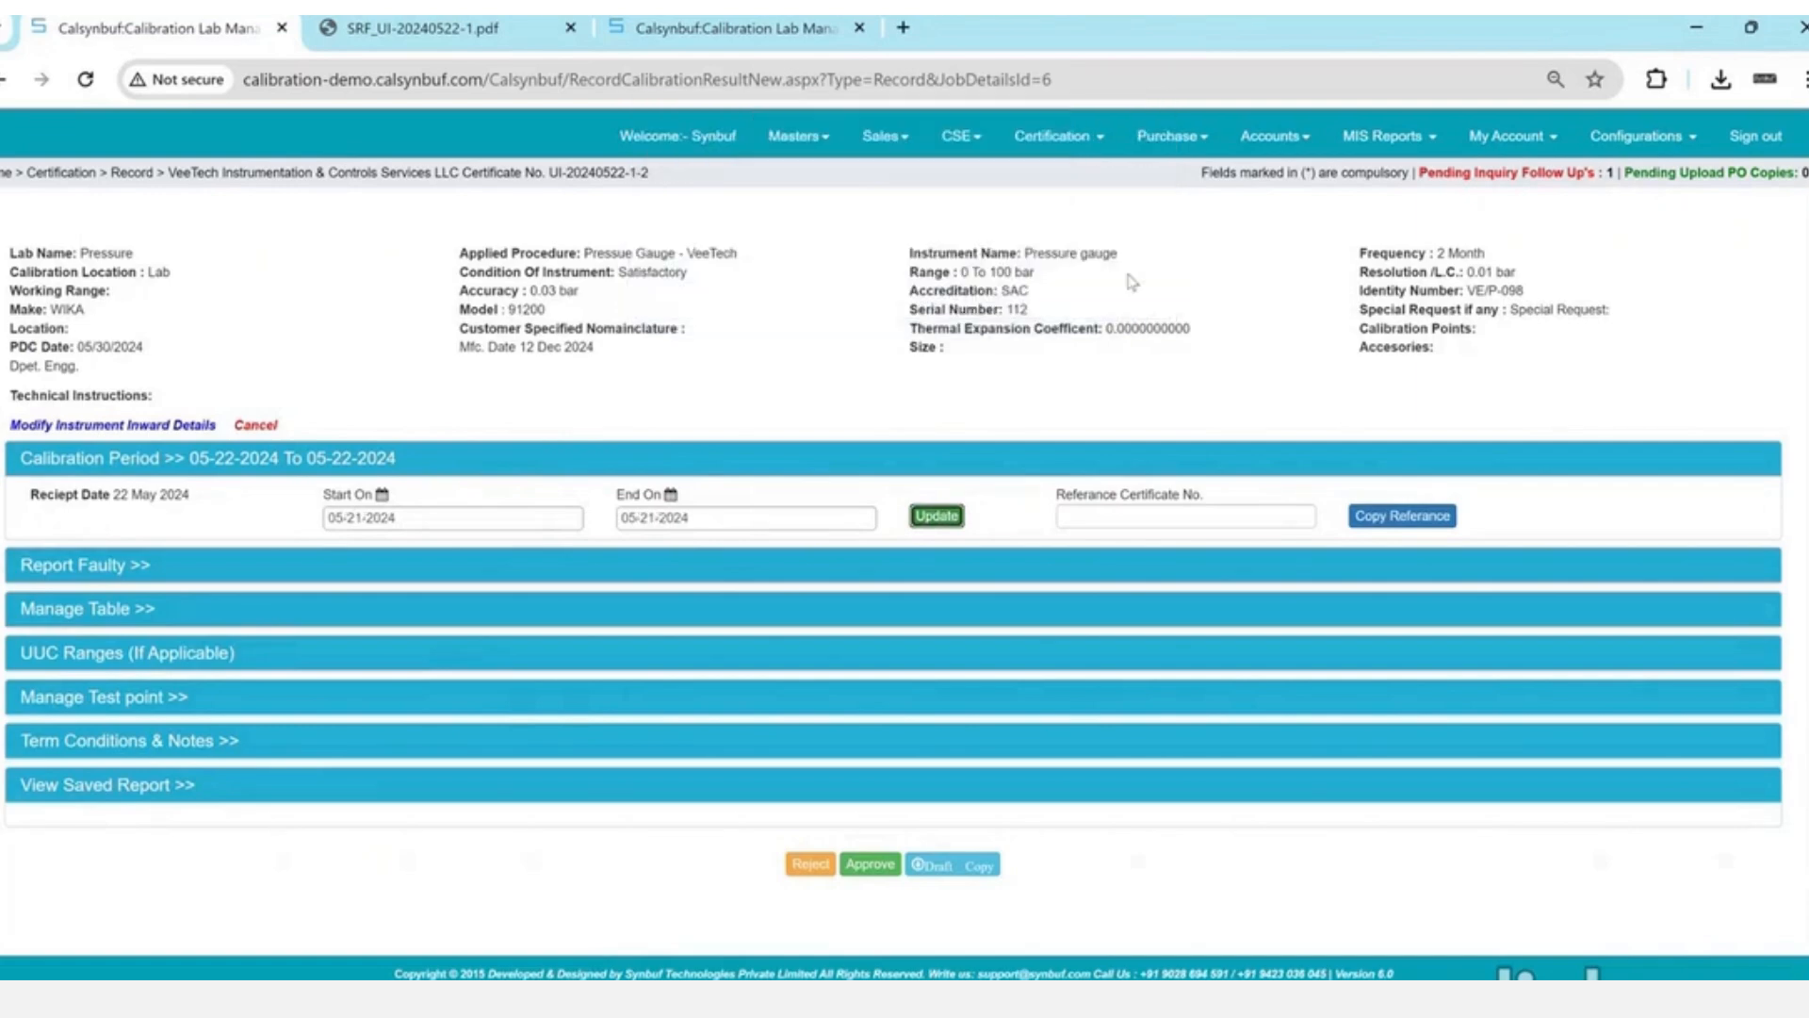
{"action": "left_click", "coordinate": [512, 525]}
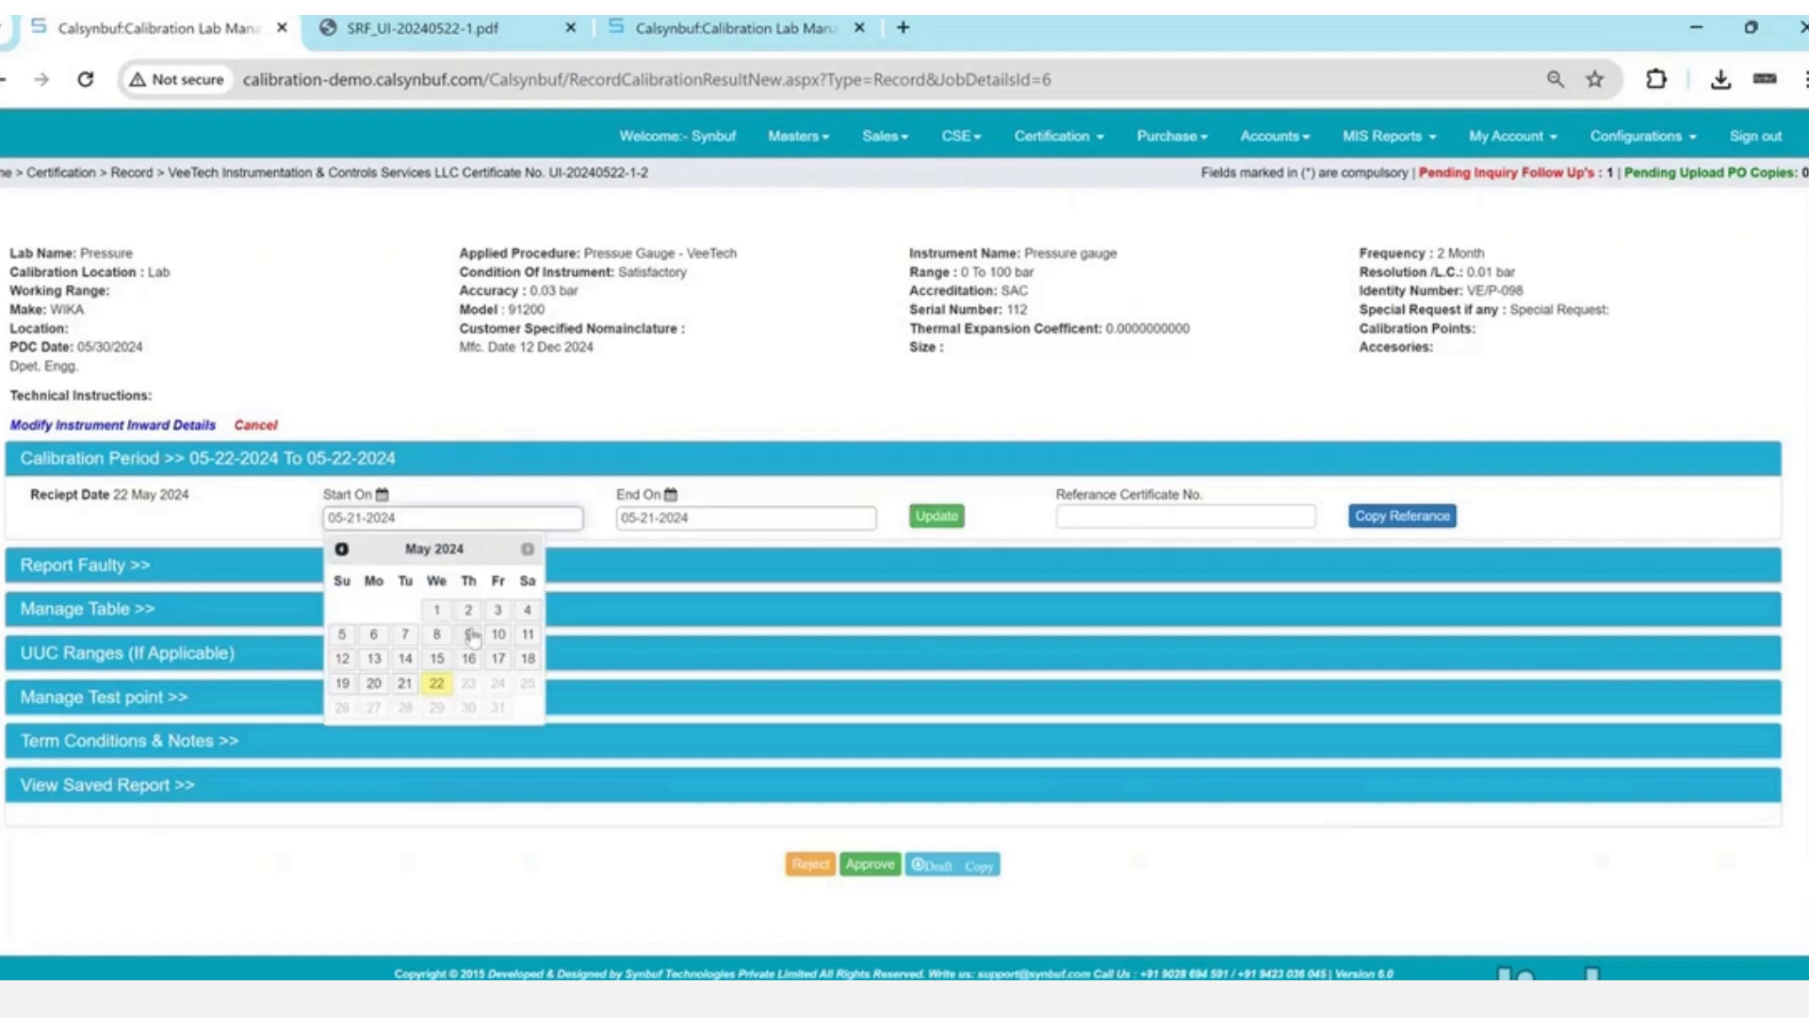
{"action": "left_click", "coordinate": [438, 684]}
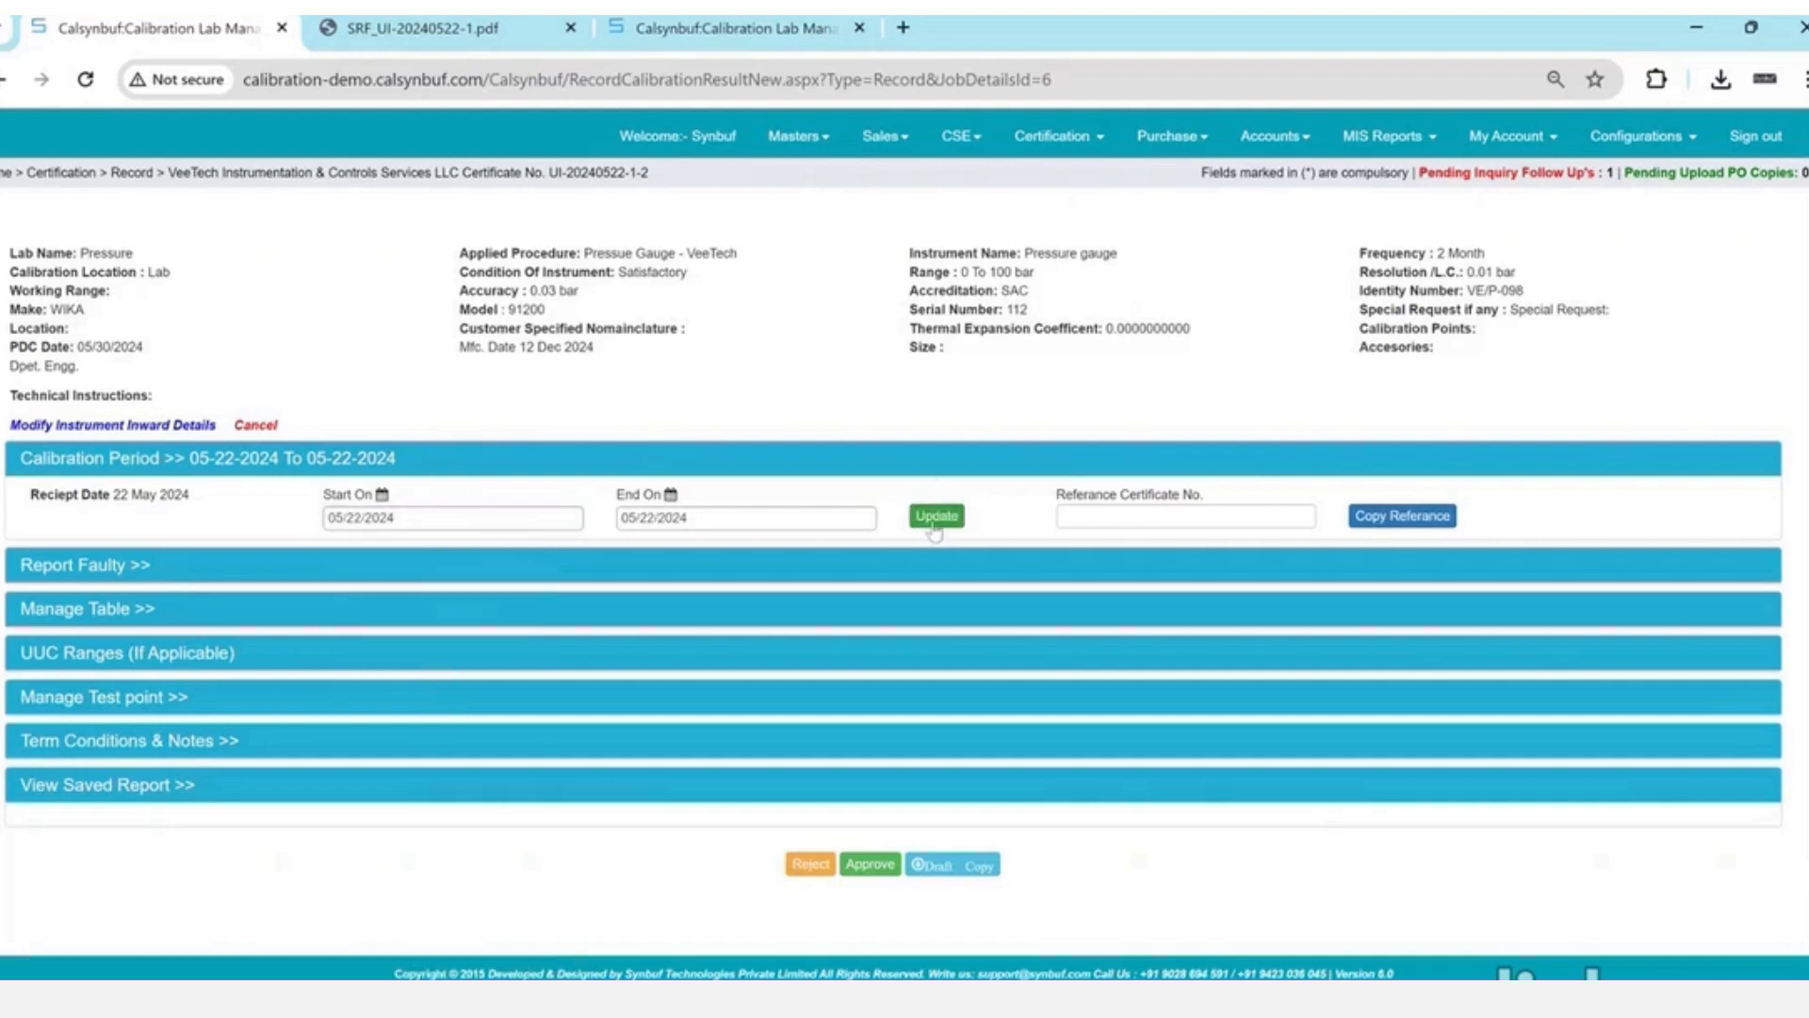
{"action": "left_click", "coordinate": [549, 520]}
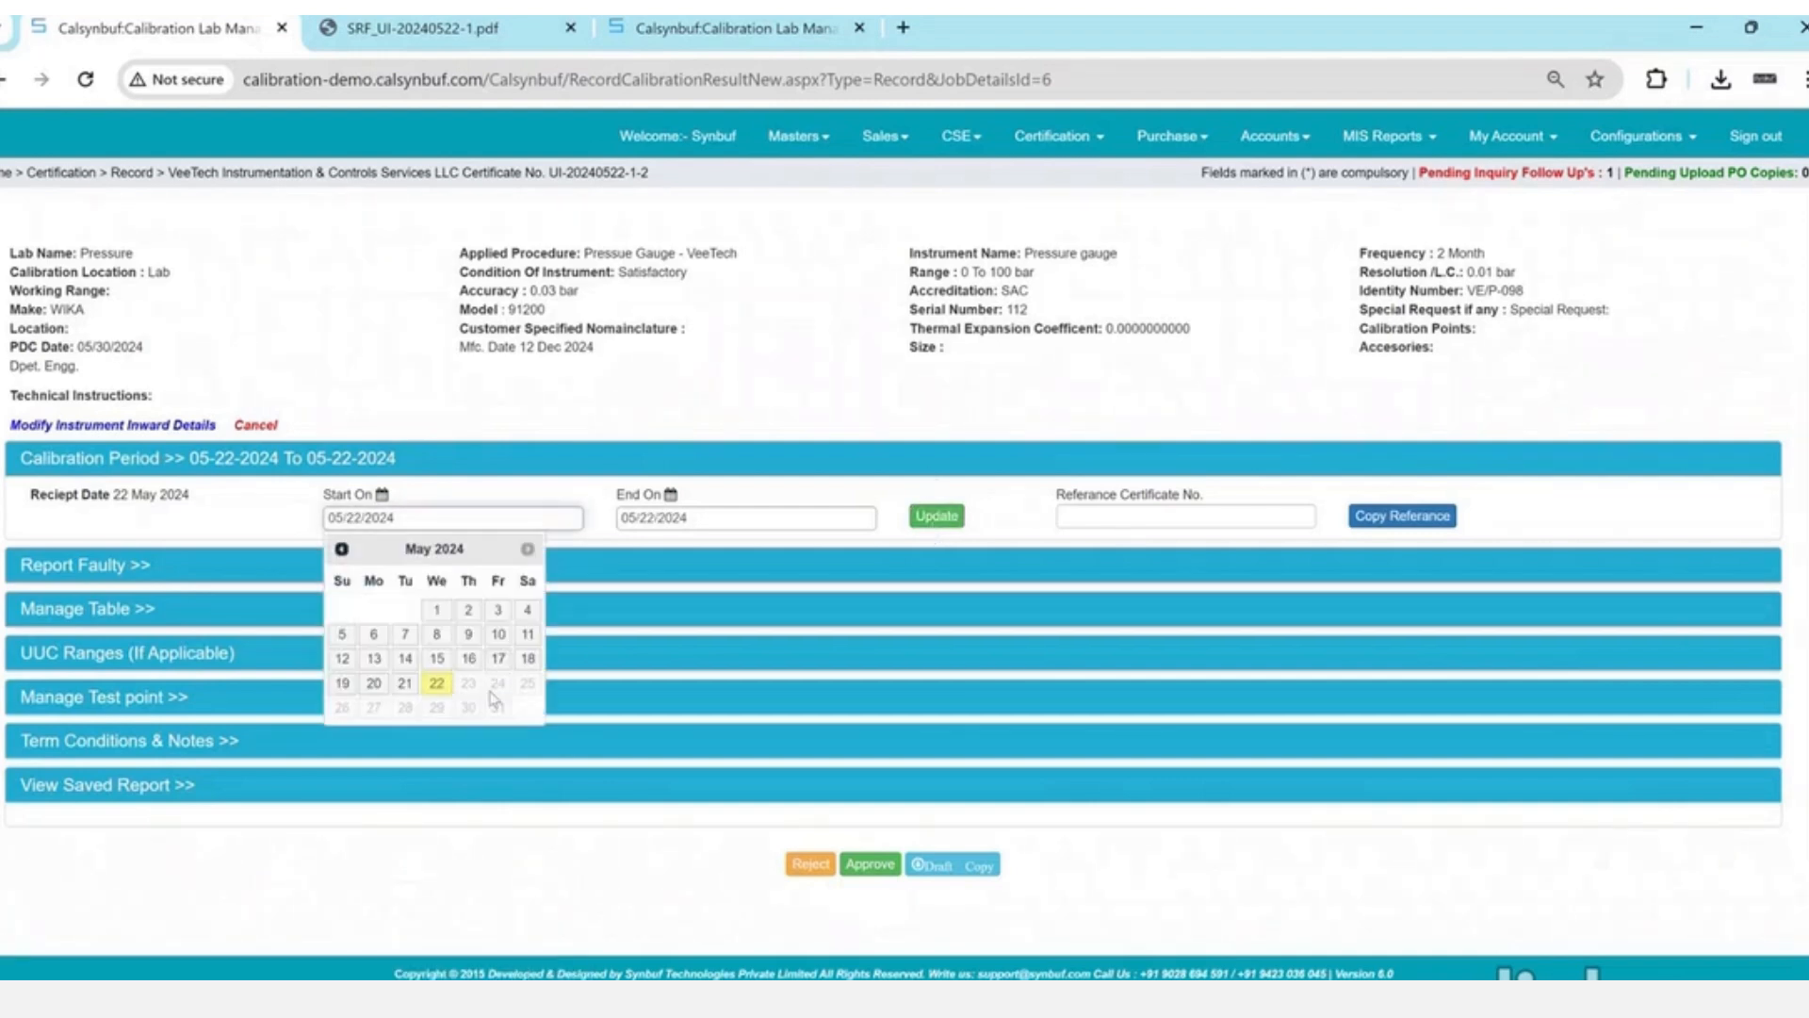
{"action": "left_click", "coordinate": [930, 524]}
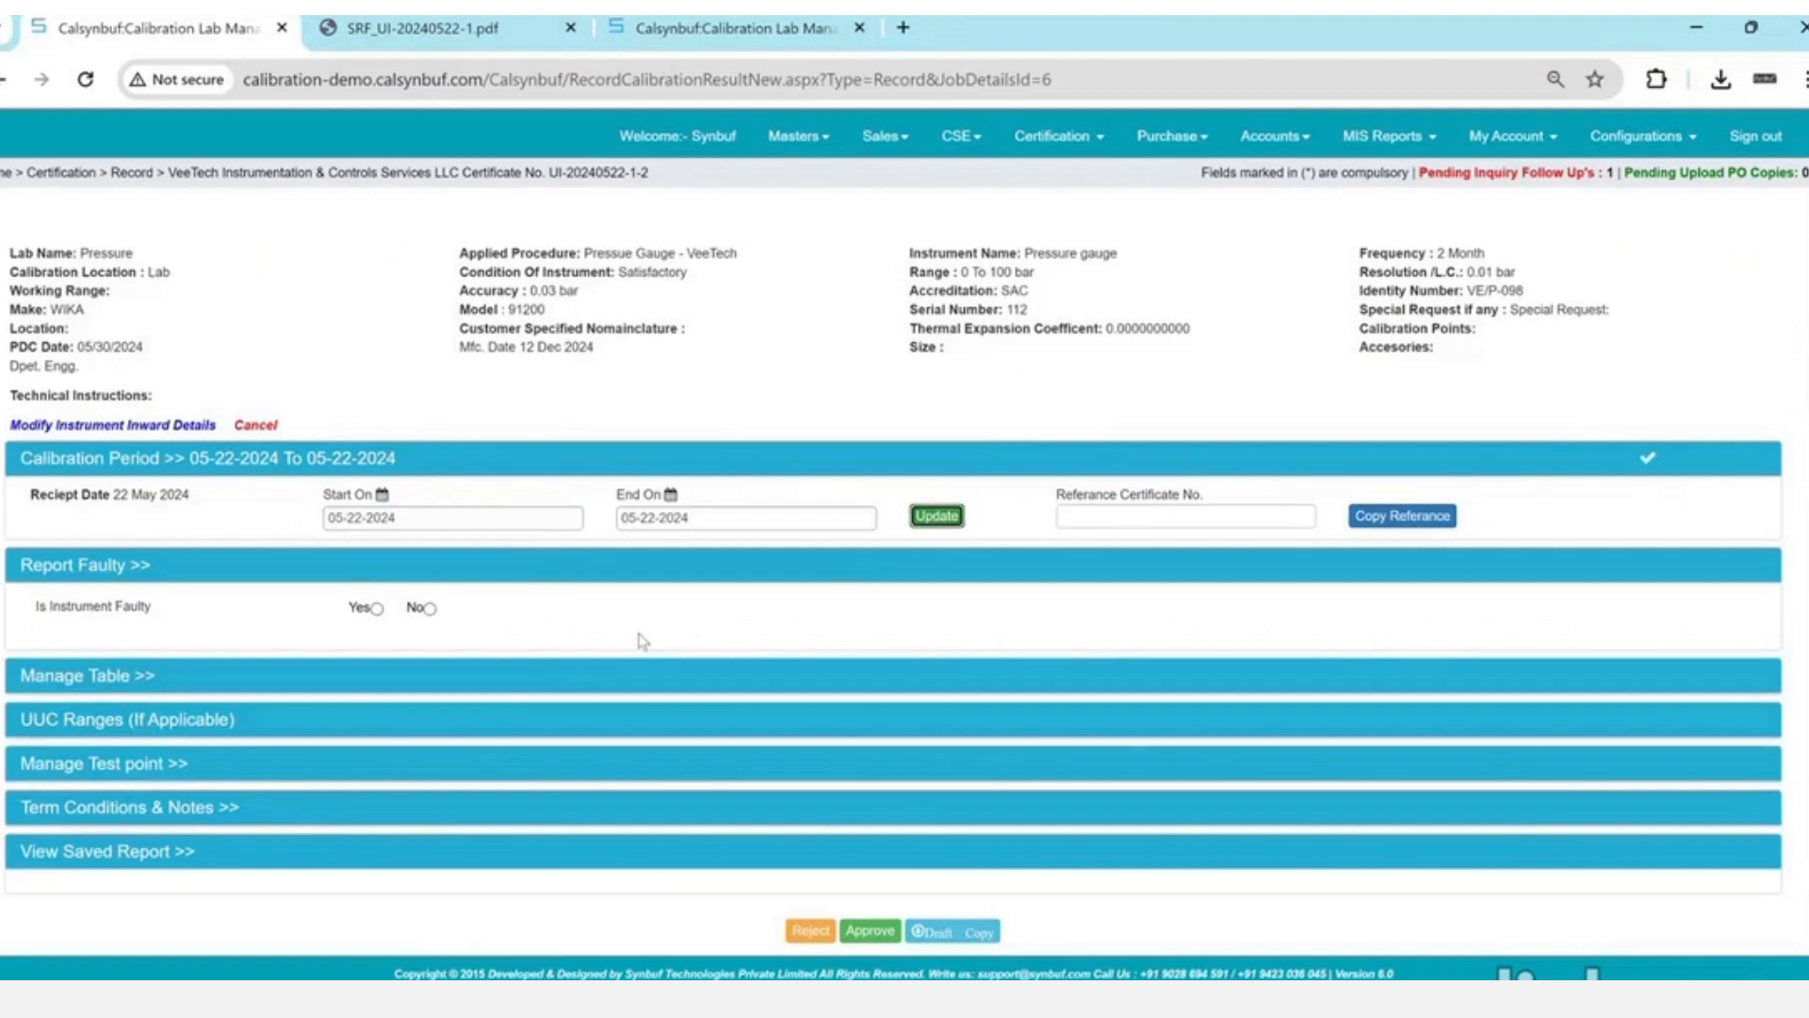
- Record the instrument as not faulty and confirm the update
{"action": "left_click", "coordinate": [376, 609]}
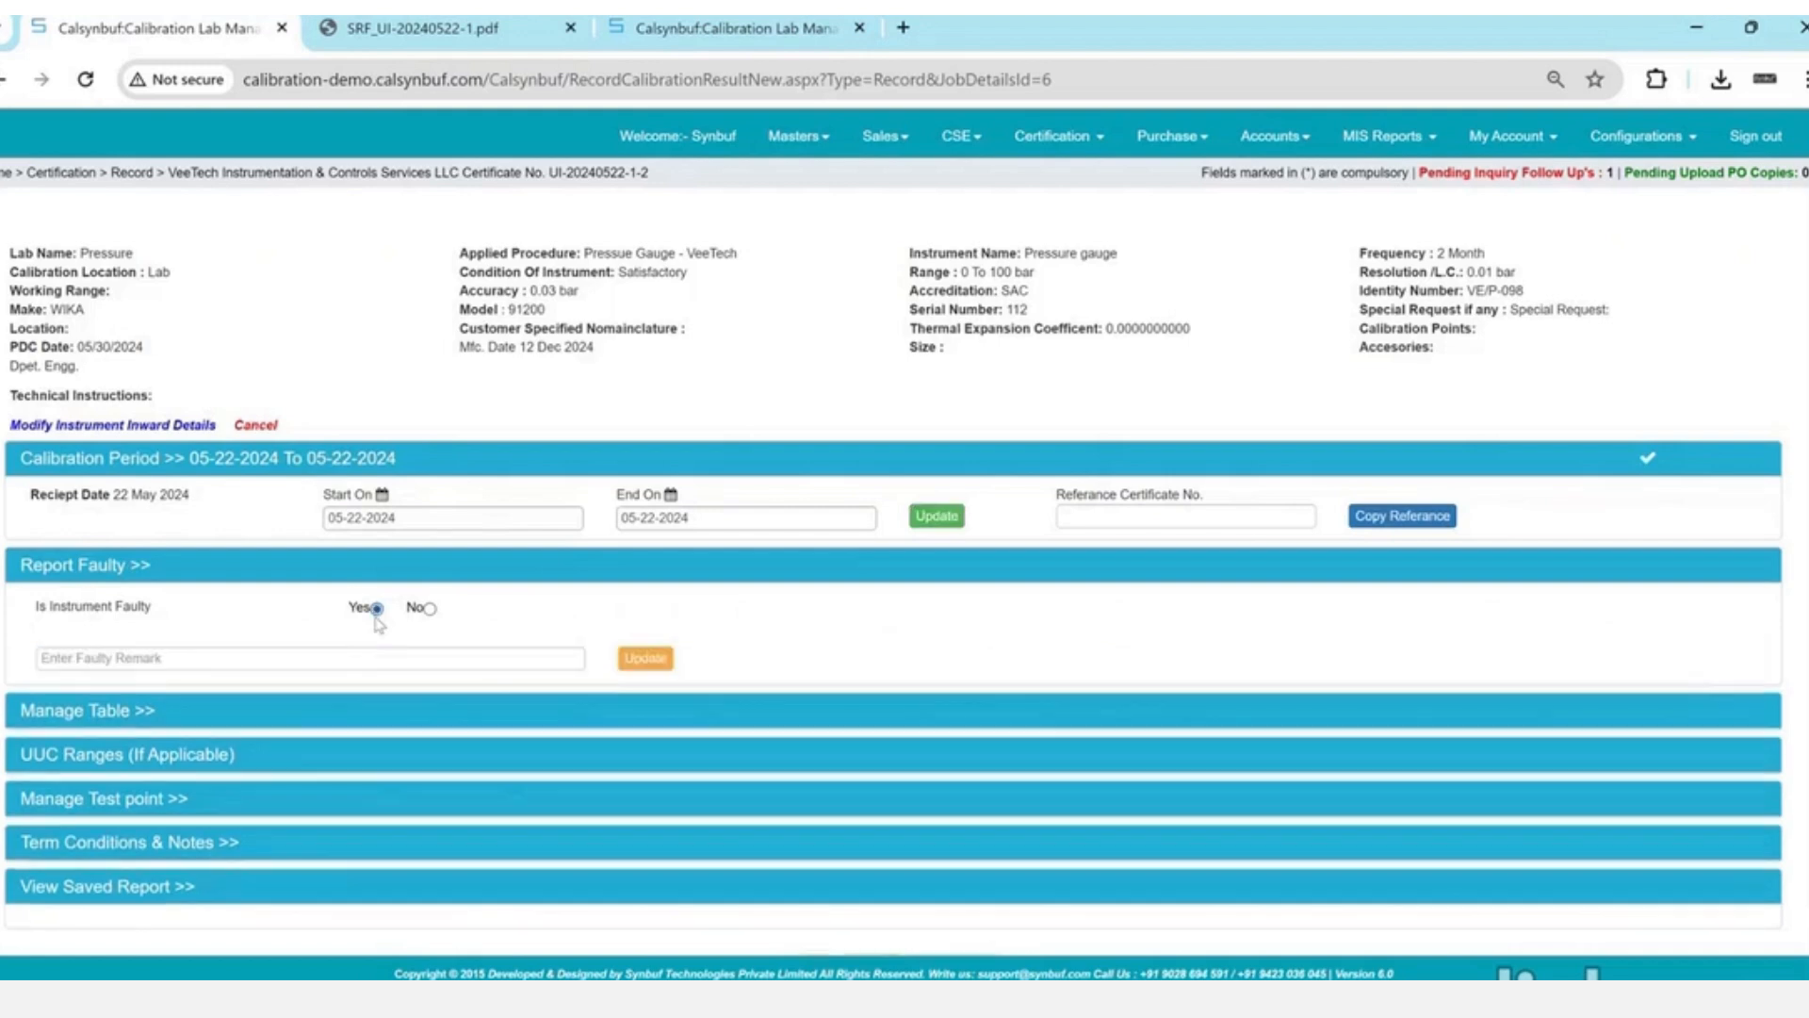
{"action": "left_click", "coordinate": [428, 608]}
{"action": "left_click", "coordinate": [644, 659]}
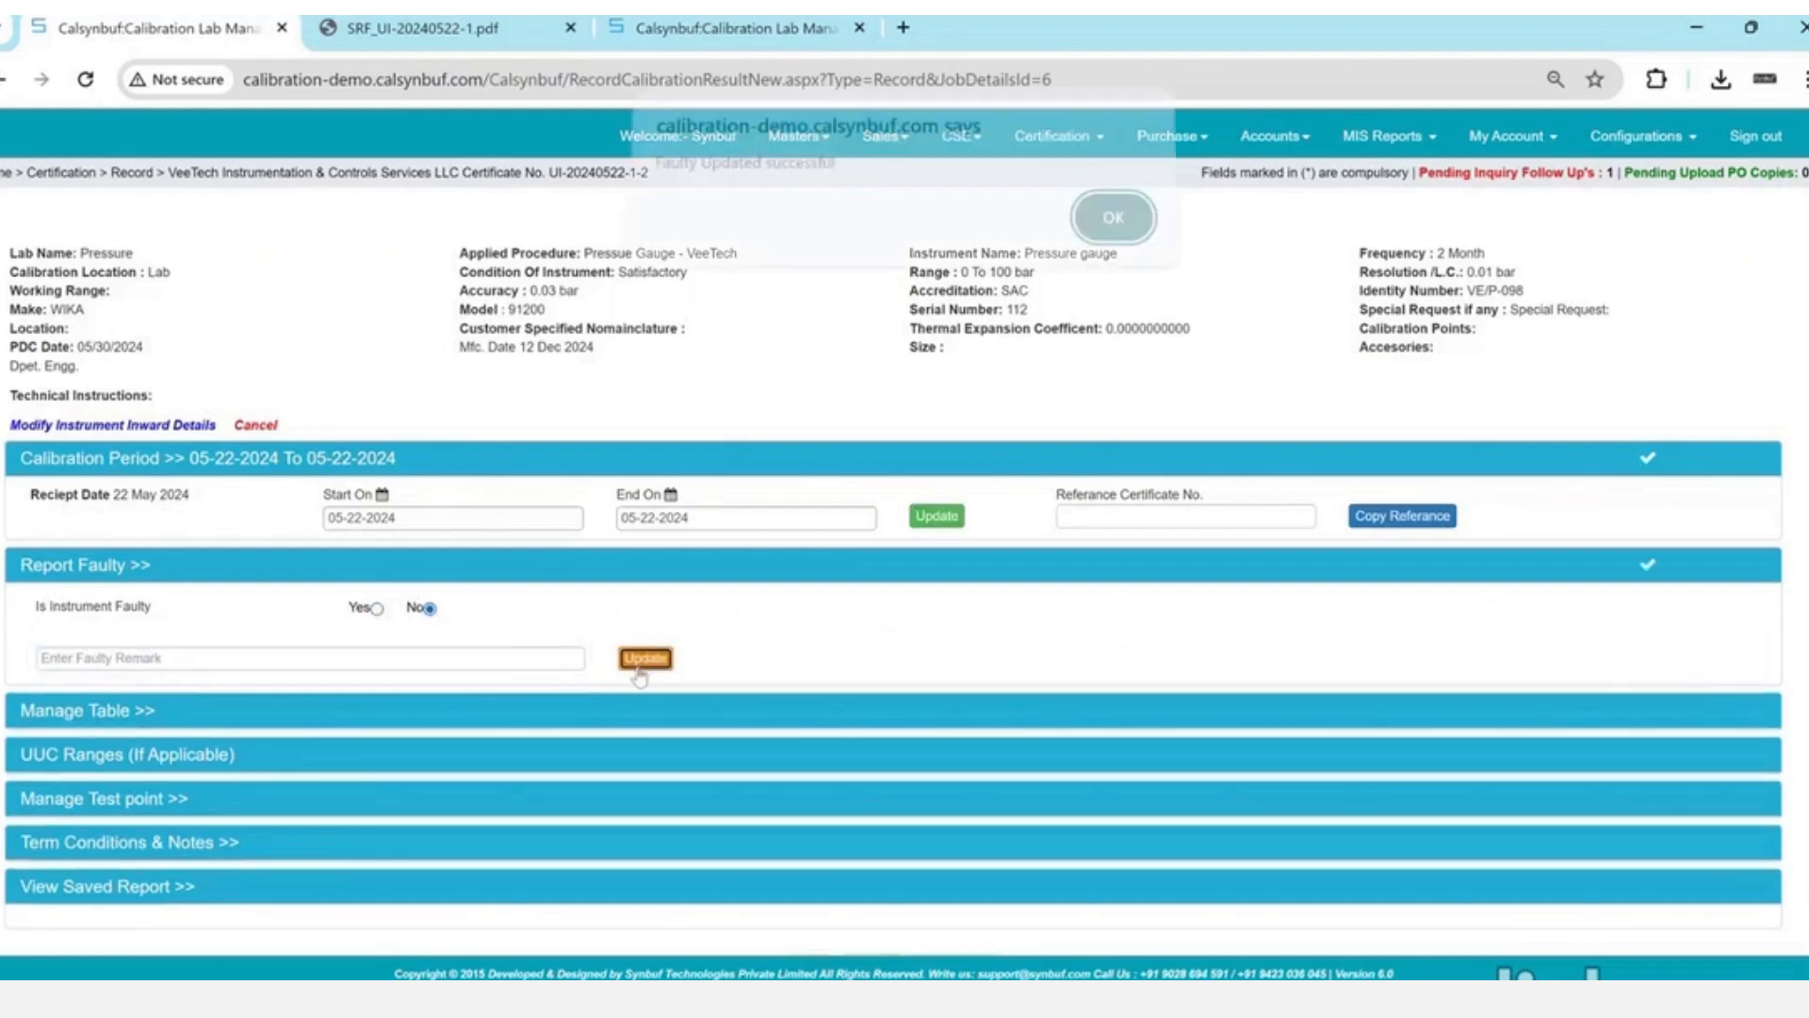
{"action": "key", "text": "Return"}
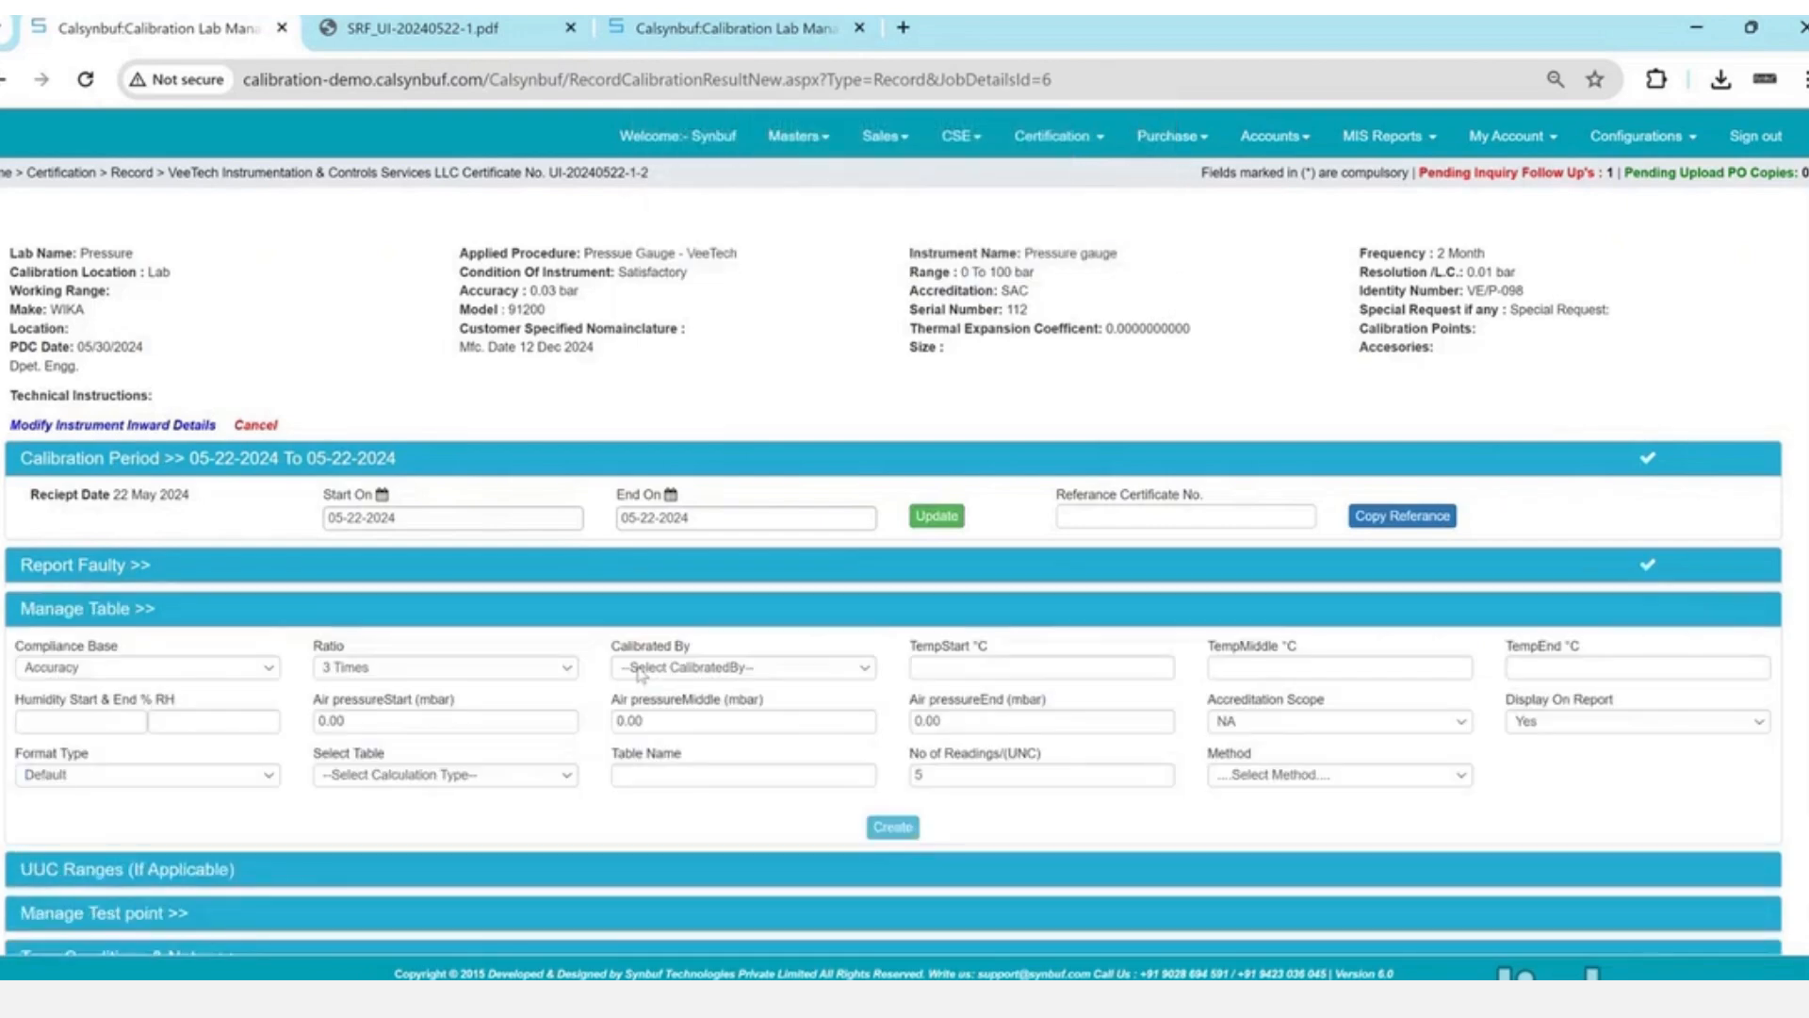
- Choose the calibrating engineer from the Calibrated By list in the gauge's Manage Table settings
{"action": "scroll", "coordinate": [638, 673], "scroll_direction": "down", "scroll_amount": 1}
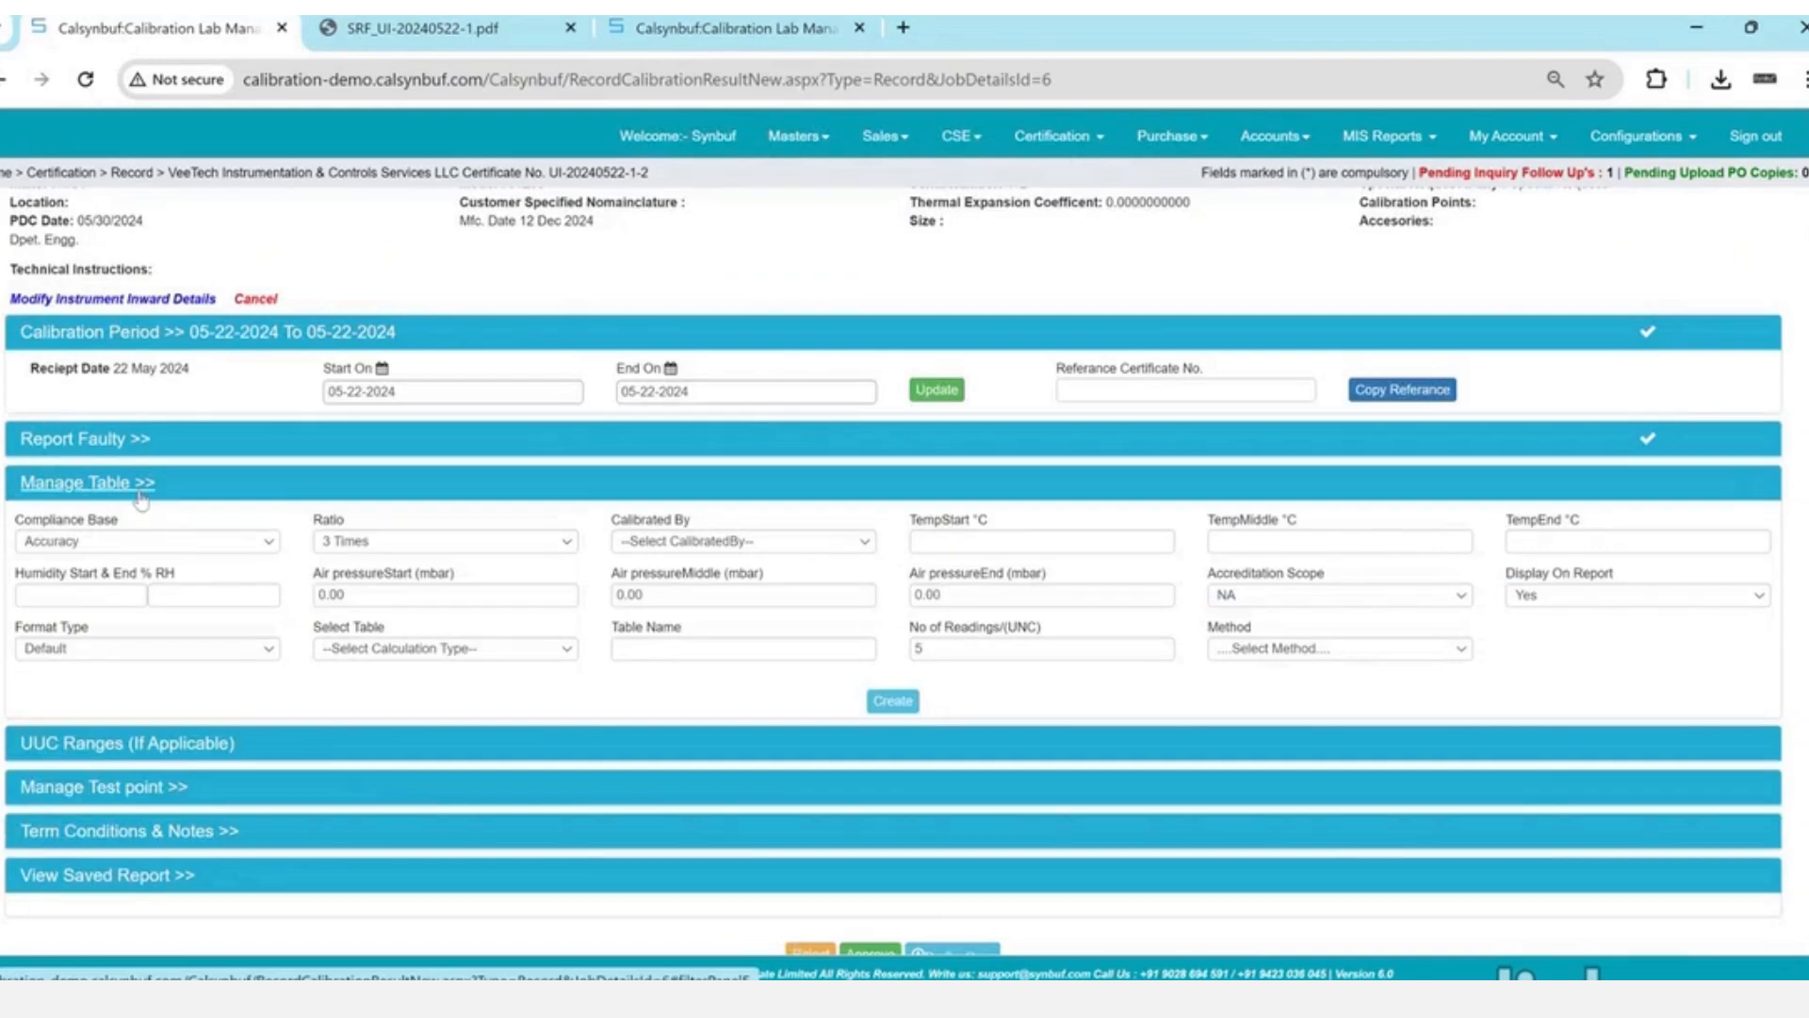
{"action": "left_click", "coordinate": [668, 546]}
{"action": "left_click", "coordinate": [665, 557]}
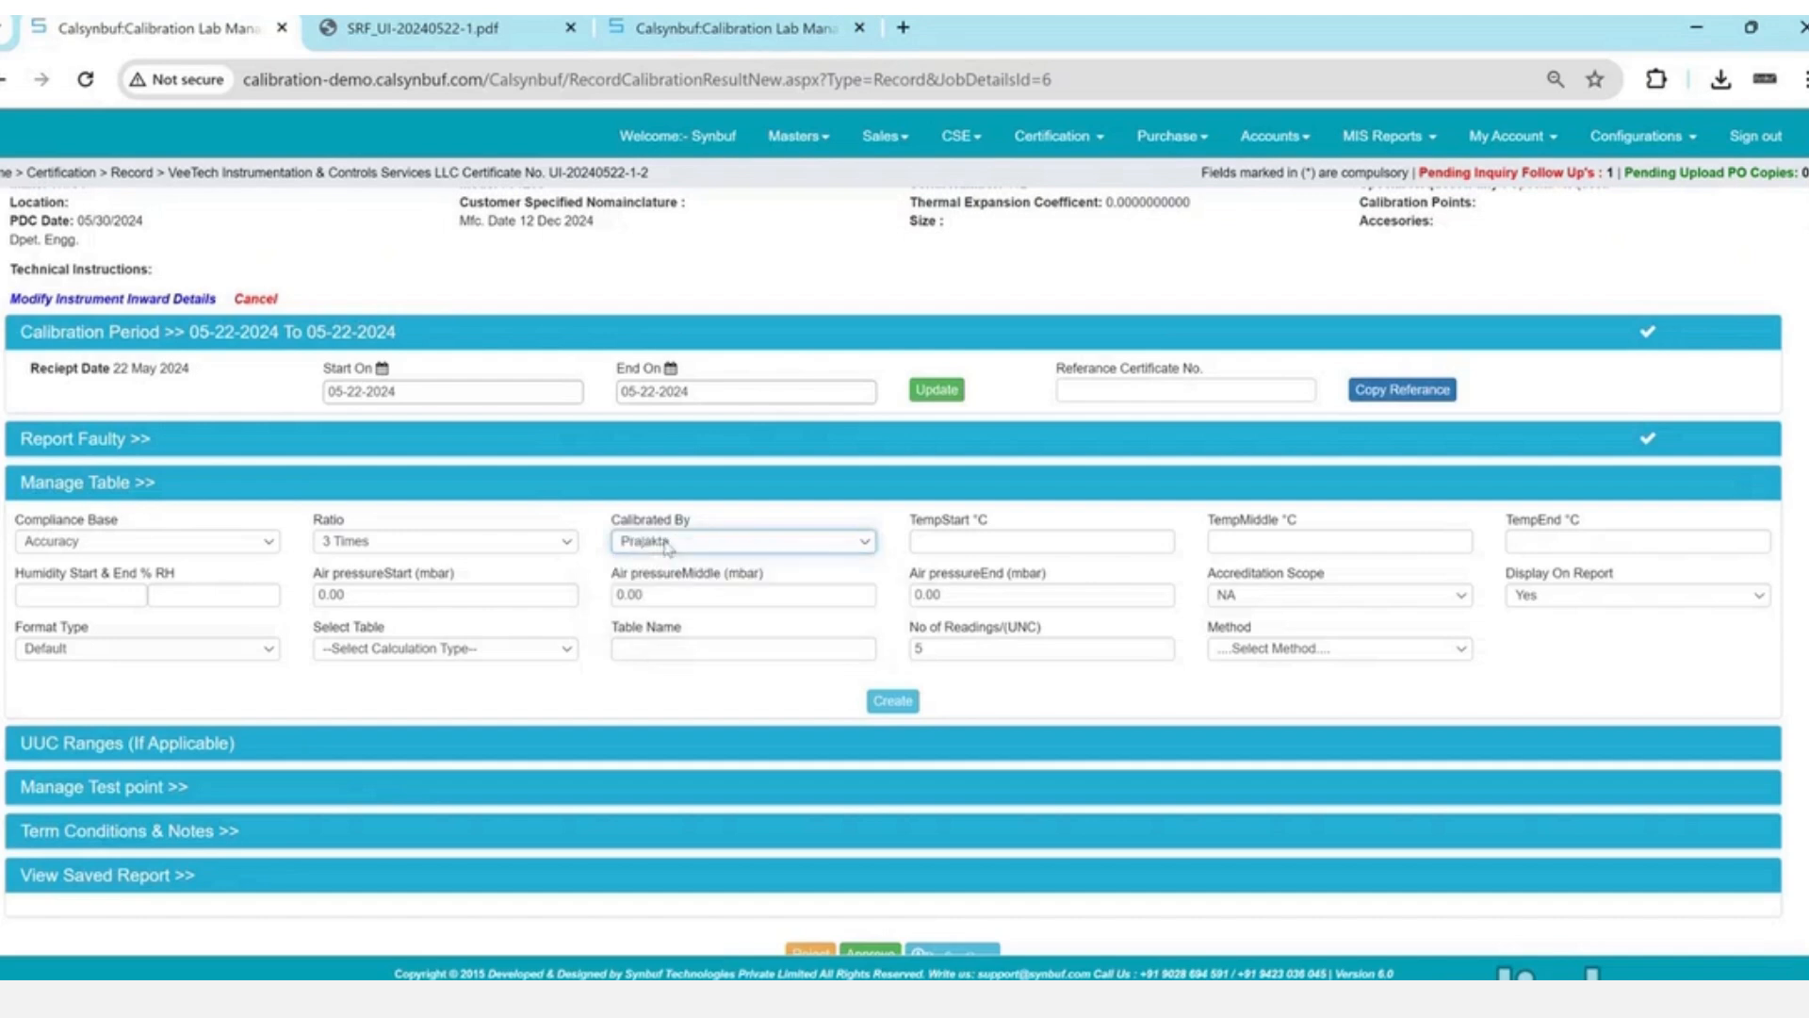
{"action": "left_click", "coordinate": [1066, 537]}
{"action": "left_click", "coordinate": [693, 552]}
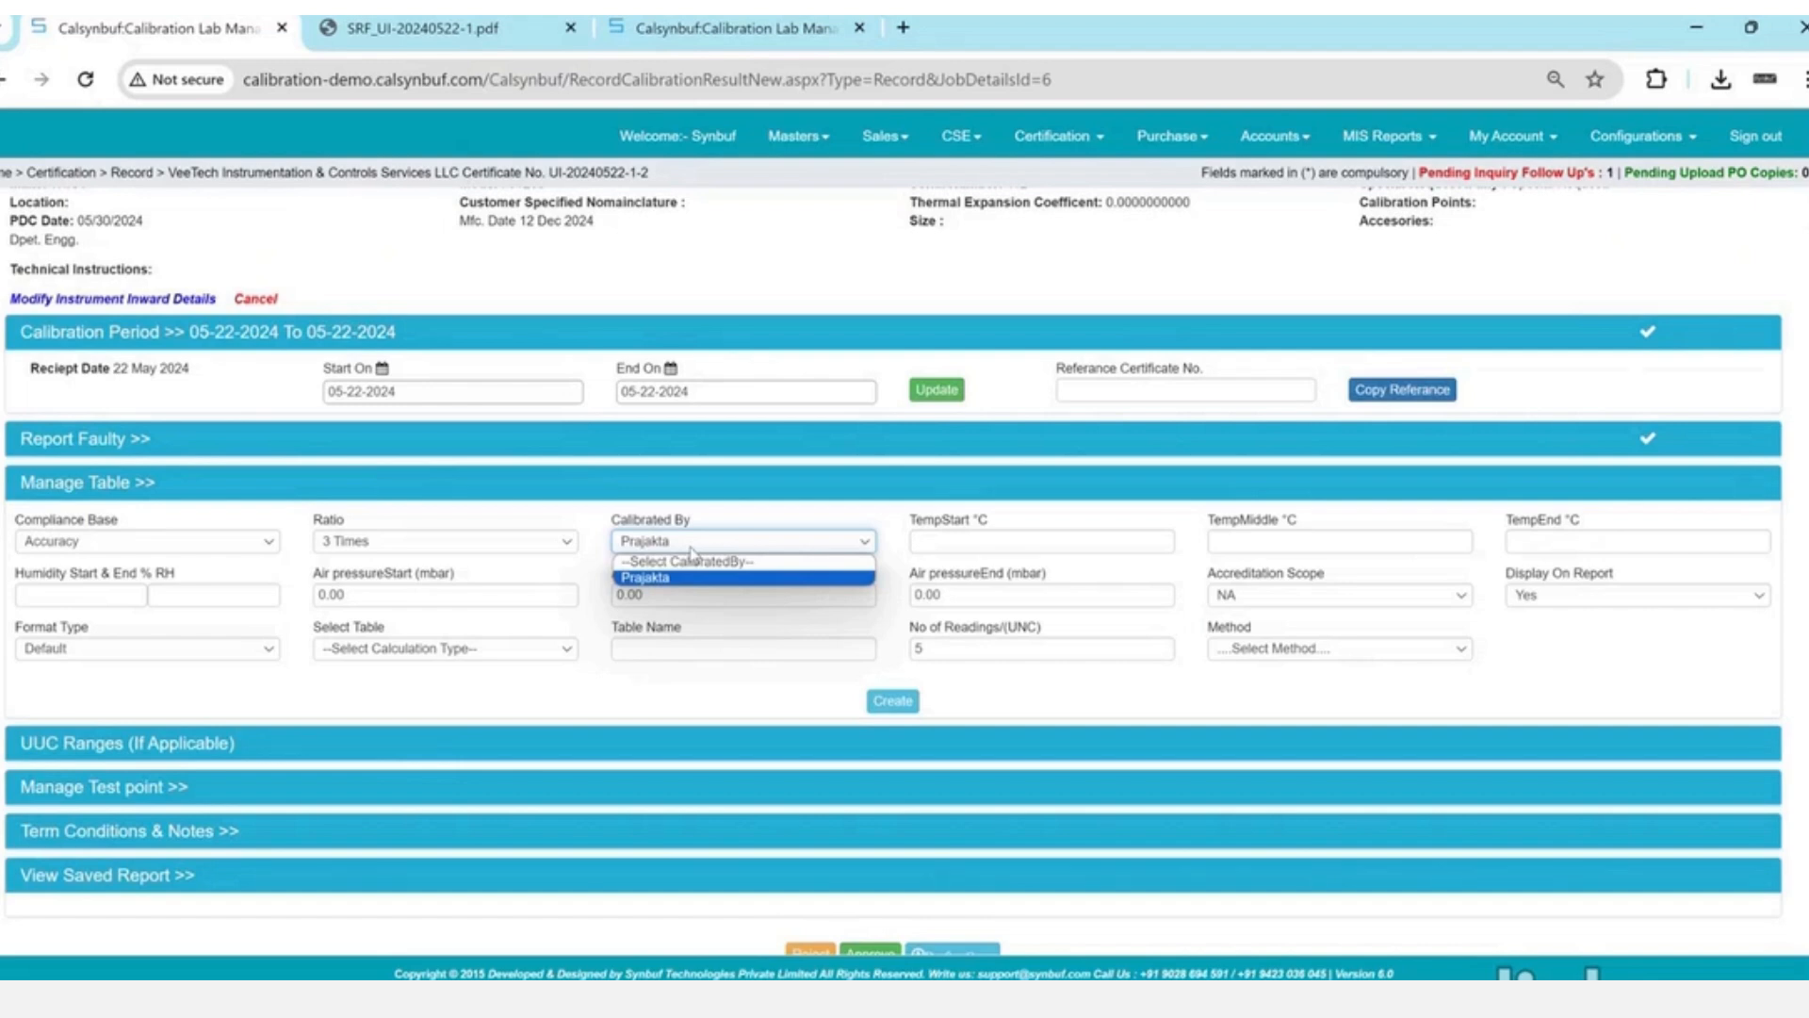
- Keep the calibrating engineer and set start, middle and end temperatures to 20.2 °C after the range warning
{"action": "left_click", "coordinate": [693, 550]}
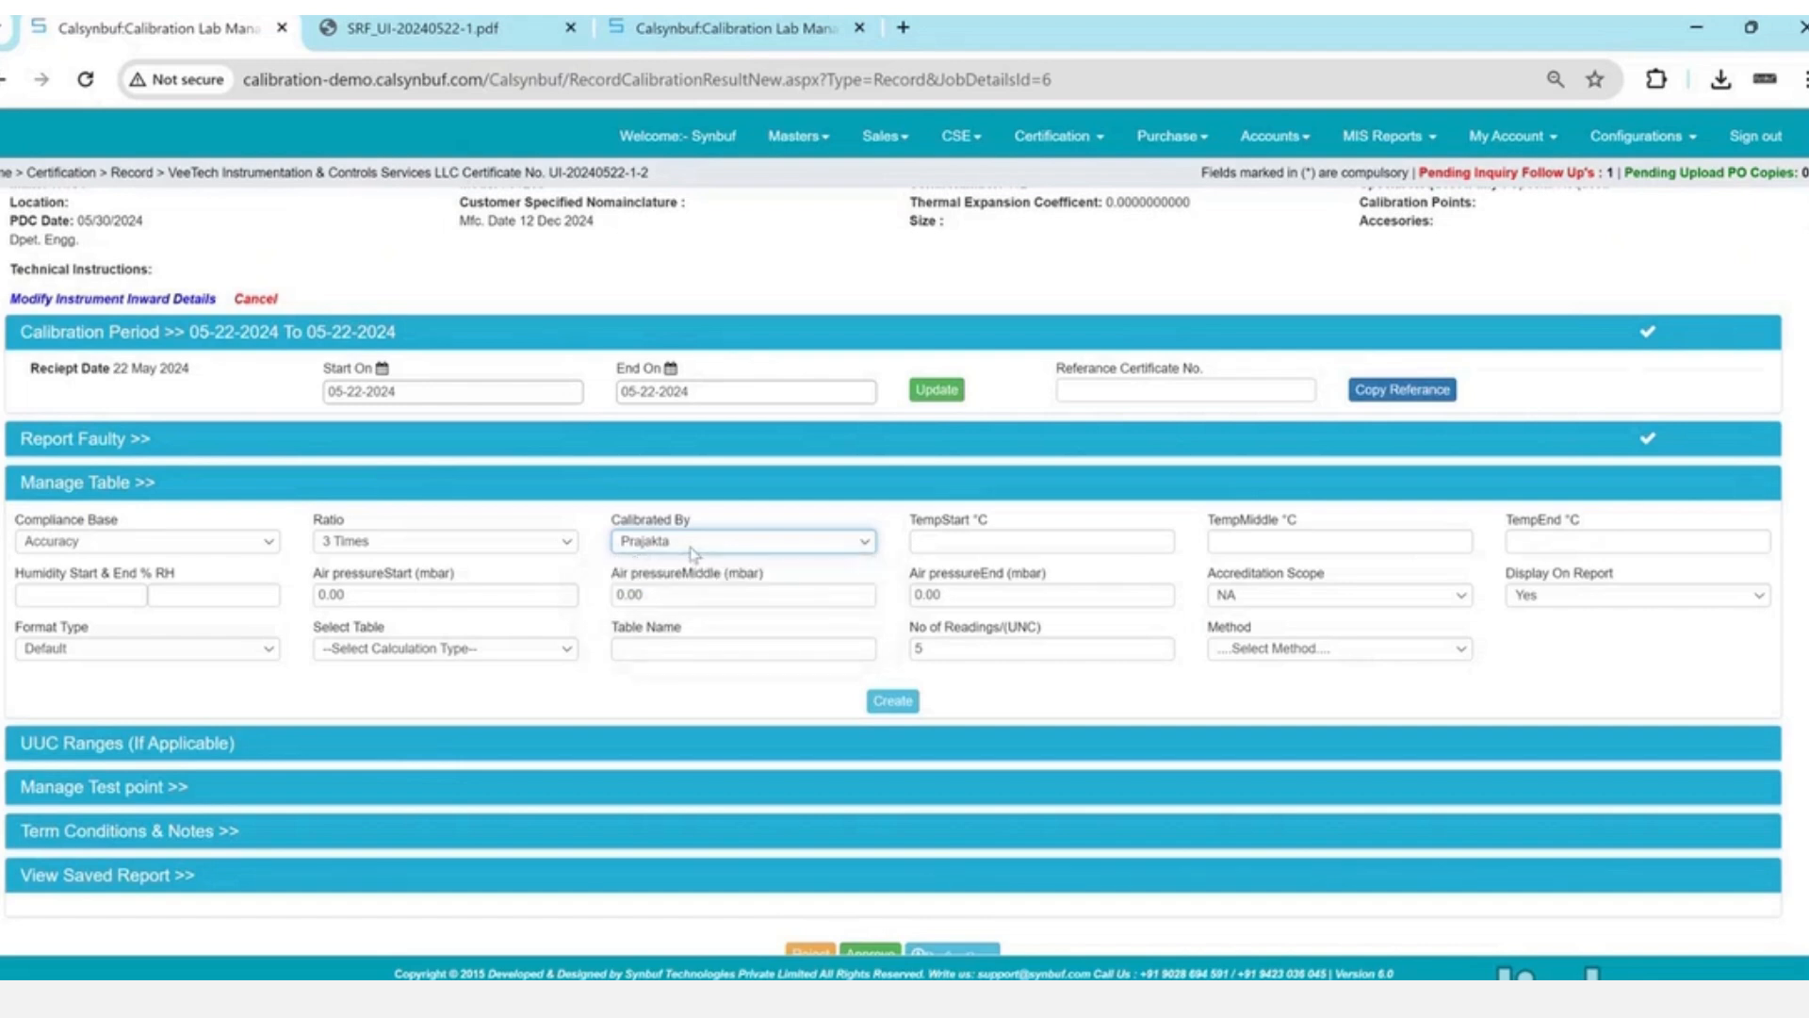
{"action": "left_click", "coordinate": [1011, 536]}
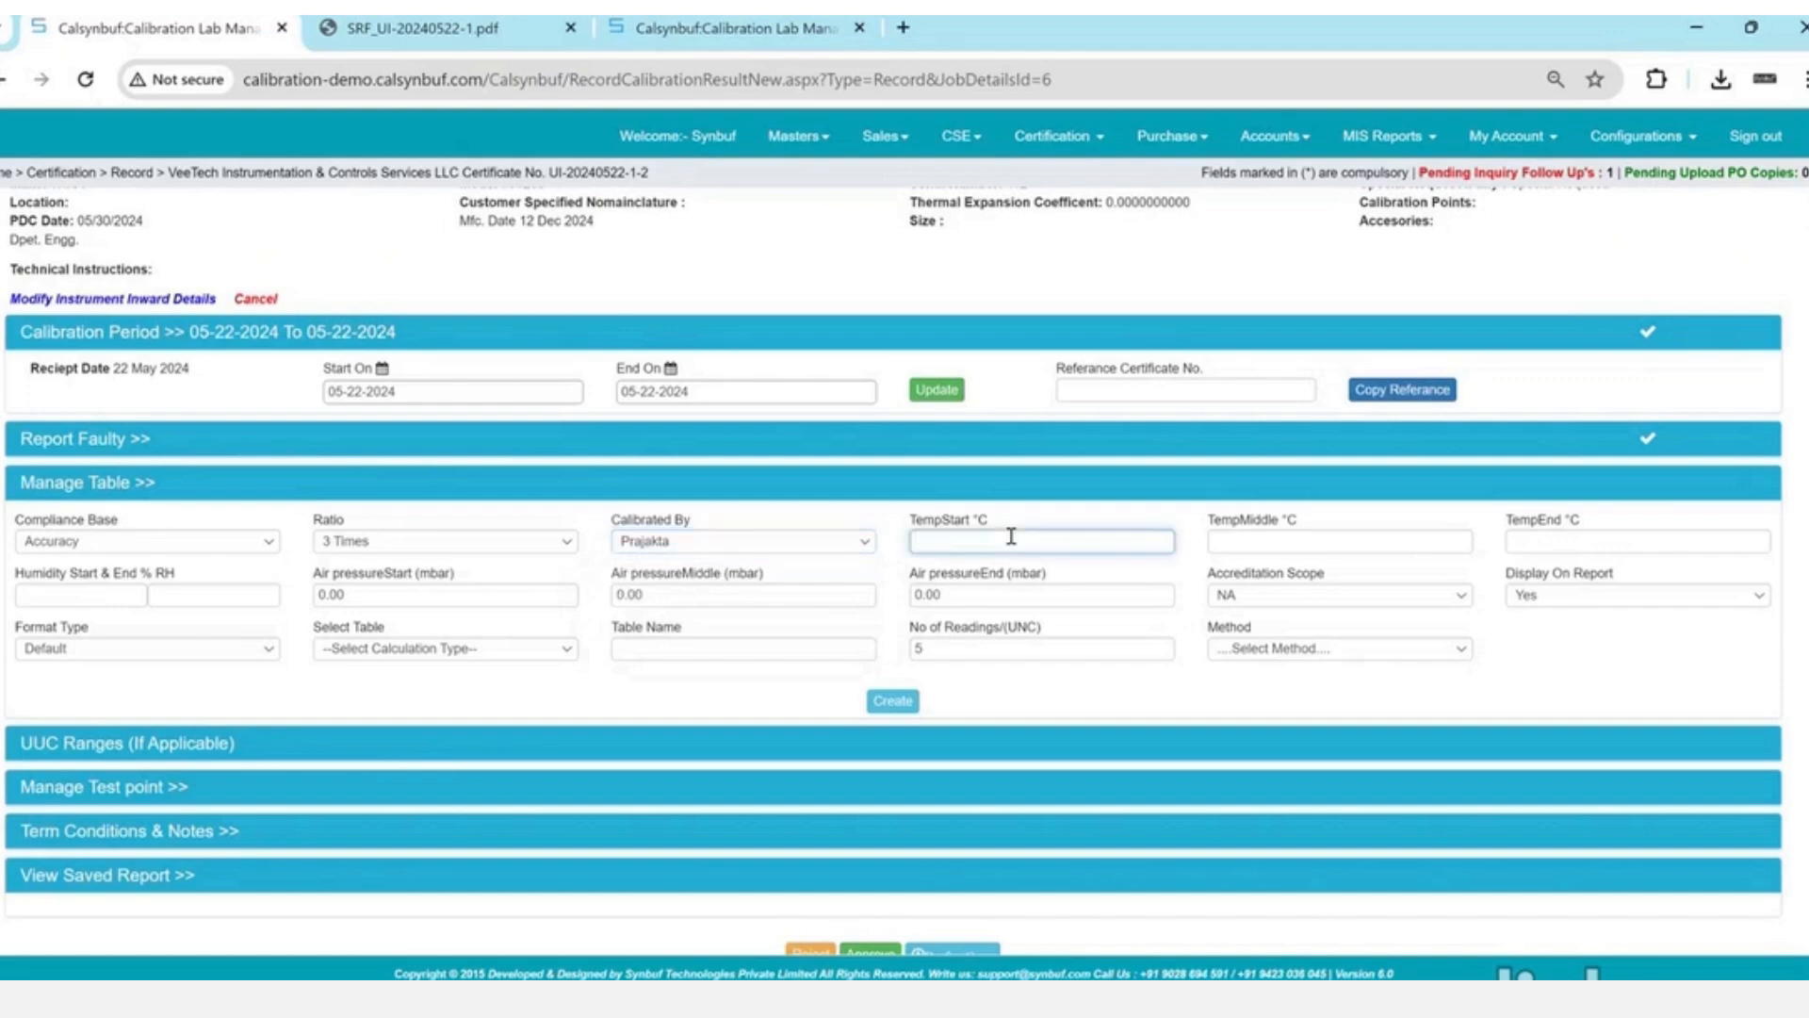
{"action": "type", "text": "0"}
{"action": "key", "text": "Tab"}
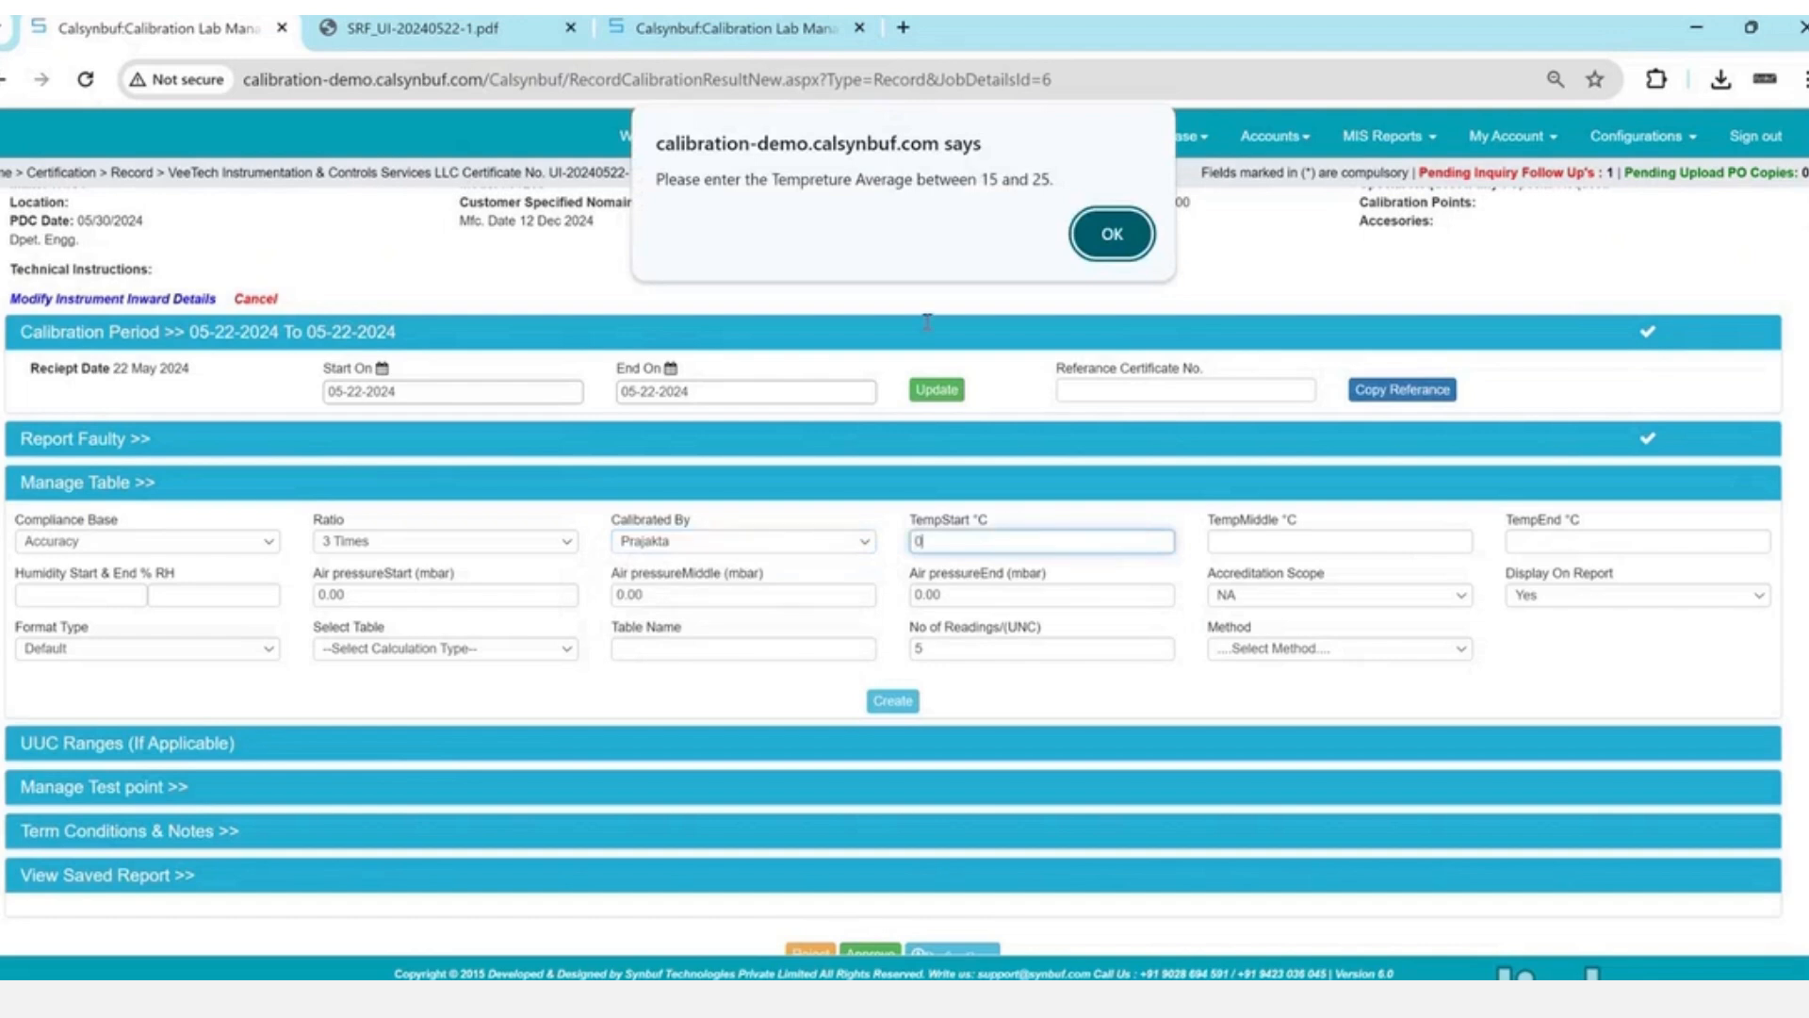
{"action": "left_click", "coordinate": [883, 190]}
{"action": "left_click_drag", "start_coordinate": [883, 190], "coordinate": [1030, 184]}
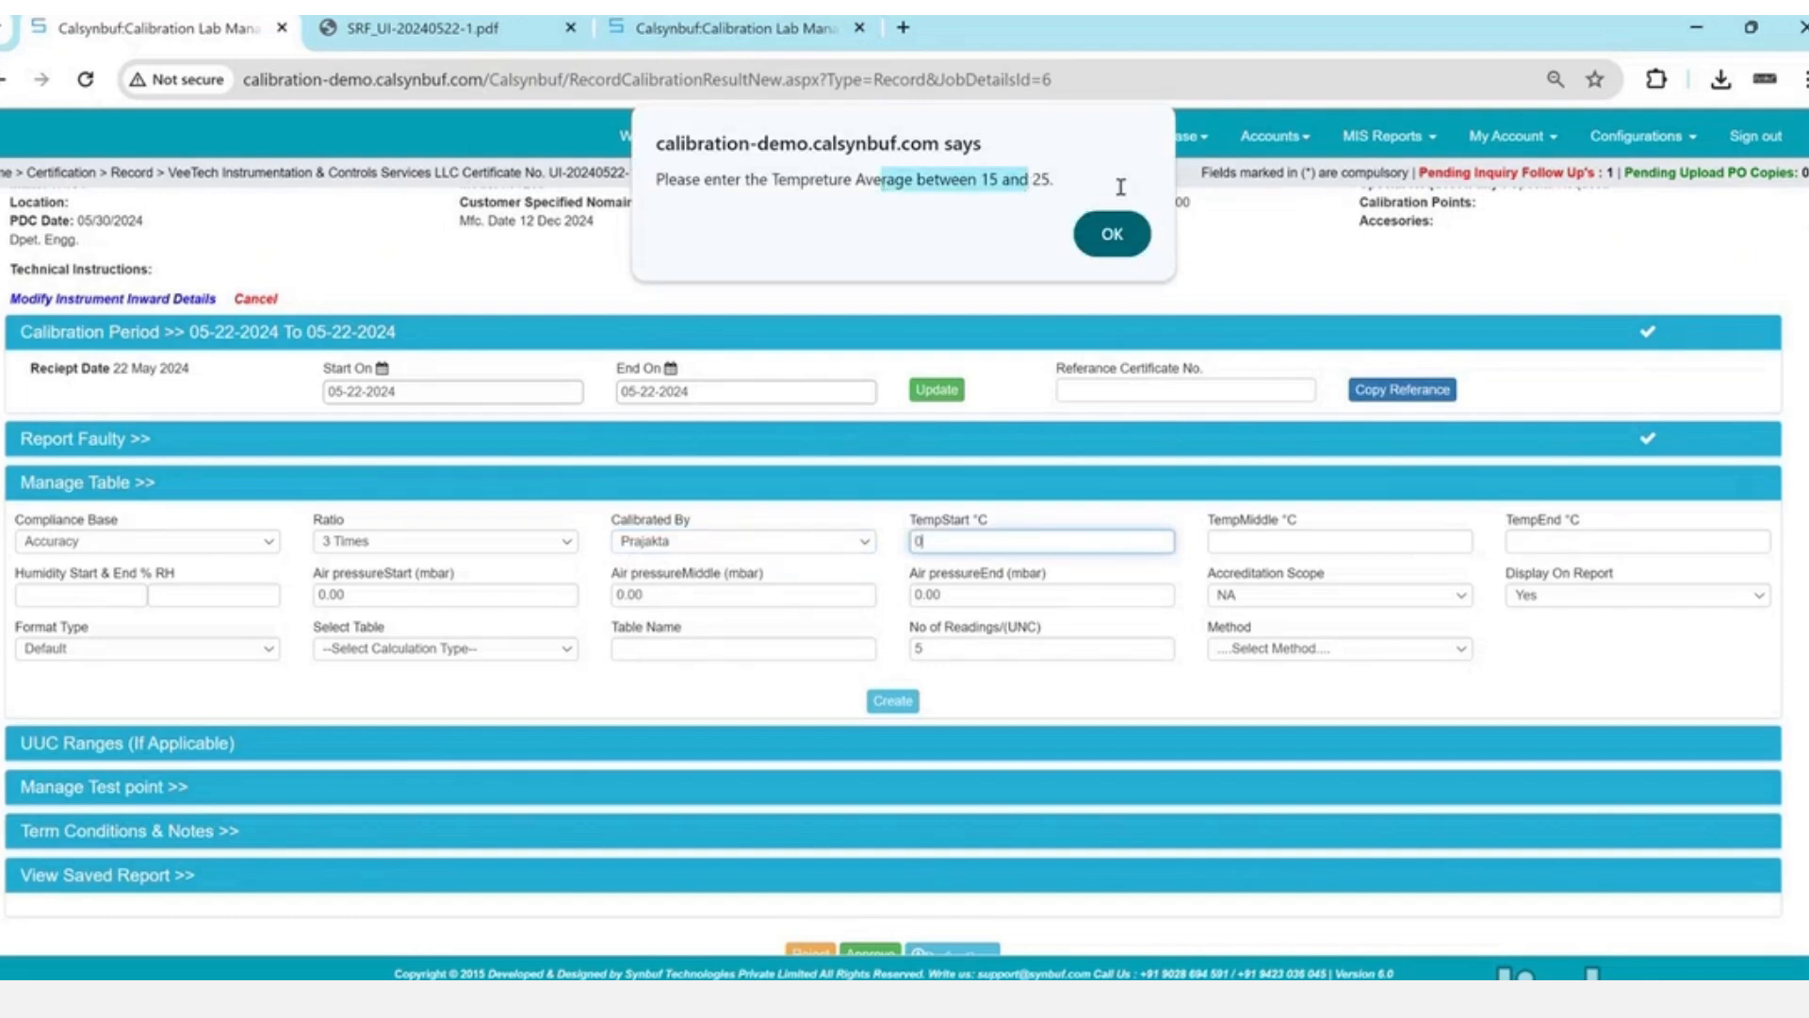
{"action": "left_click", "coordinate": [1117, 233]}
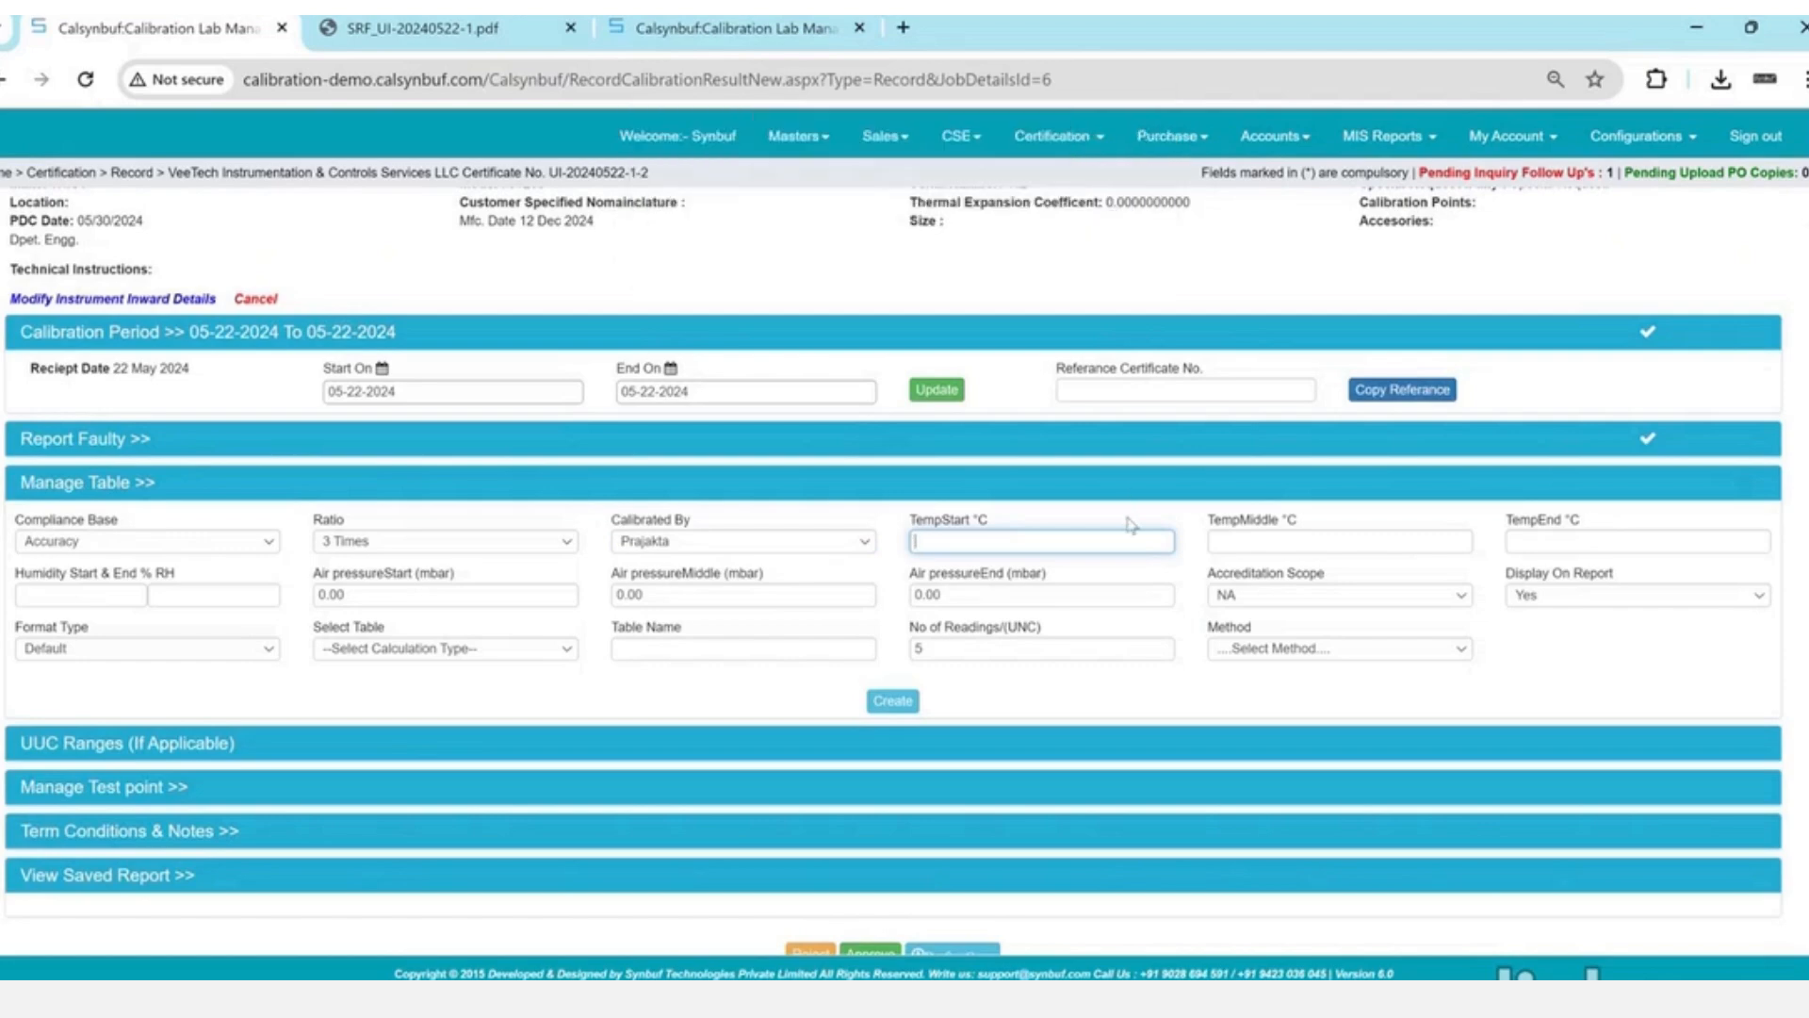
{"action": "type", "text": "20.2"}
{"action": "key", "text": "Tab"}
{"action": "key", "text": "Tab"}
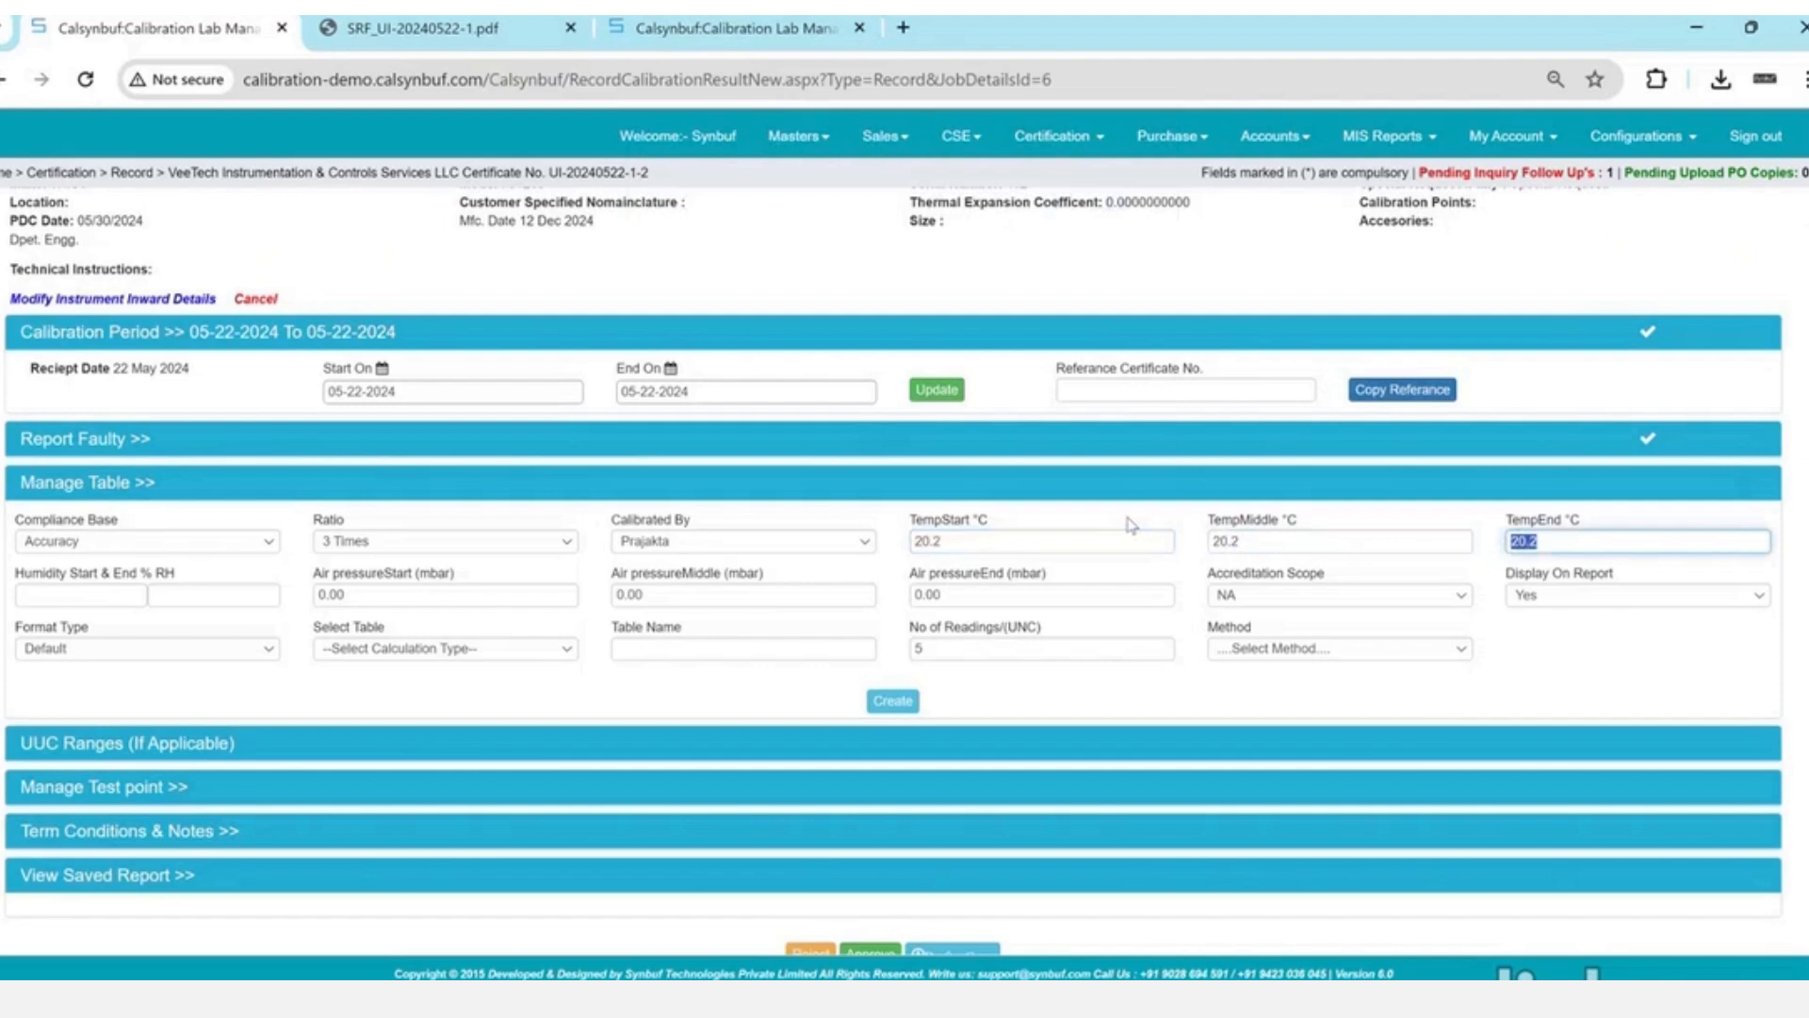
{"action": "key", "text": "Tab"}
- Enter starting humidity 54.0 and ending humidity 54.02 %RH, leaving air pressure blank
{"action": "type", "text": "54.0"}
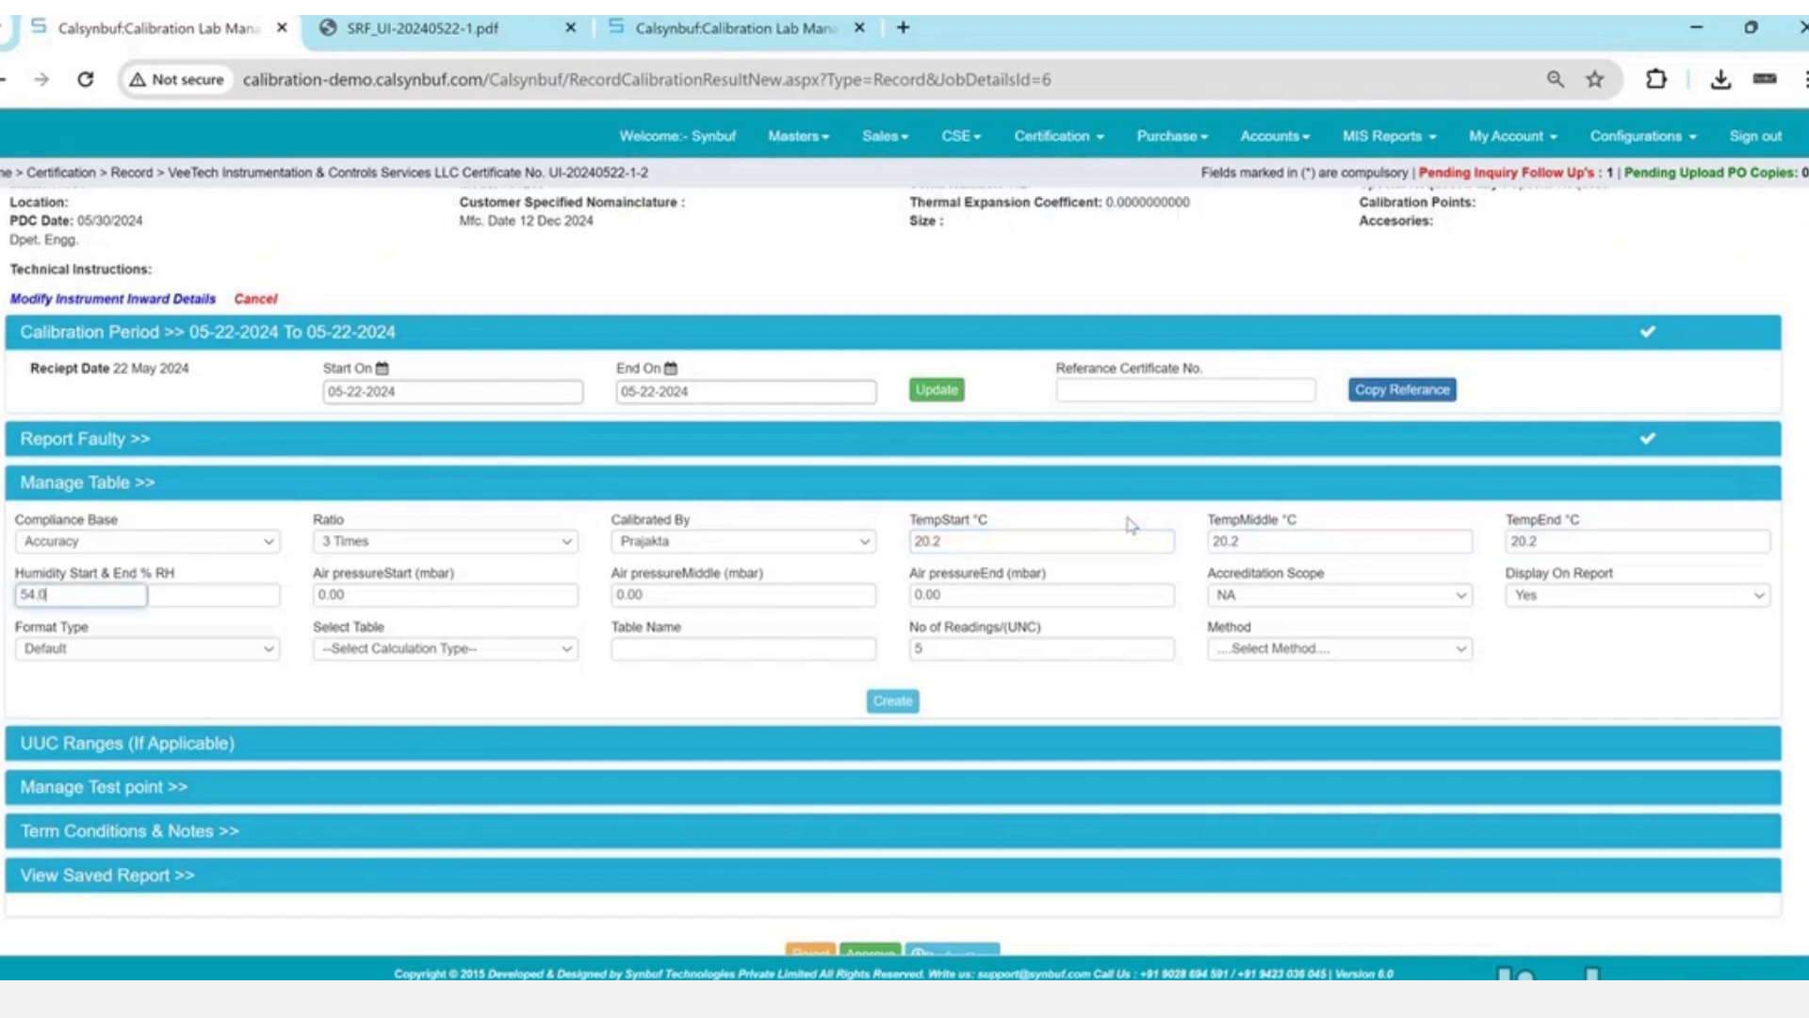
{"action": "key", "text": "Tab"}
{"action": "type", "text": "54.02"}
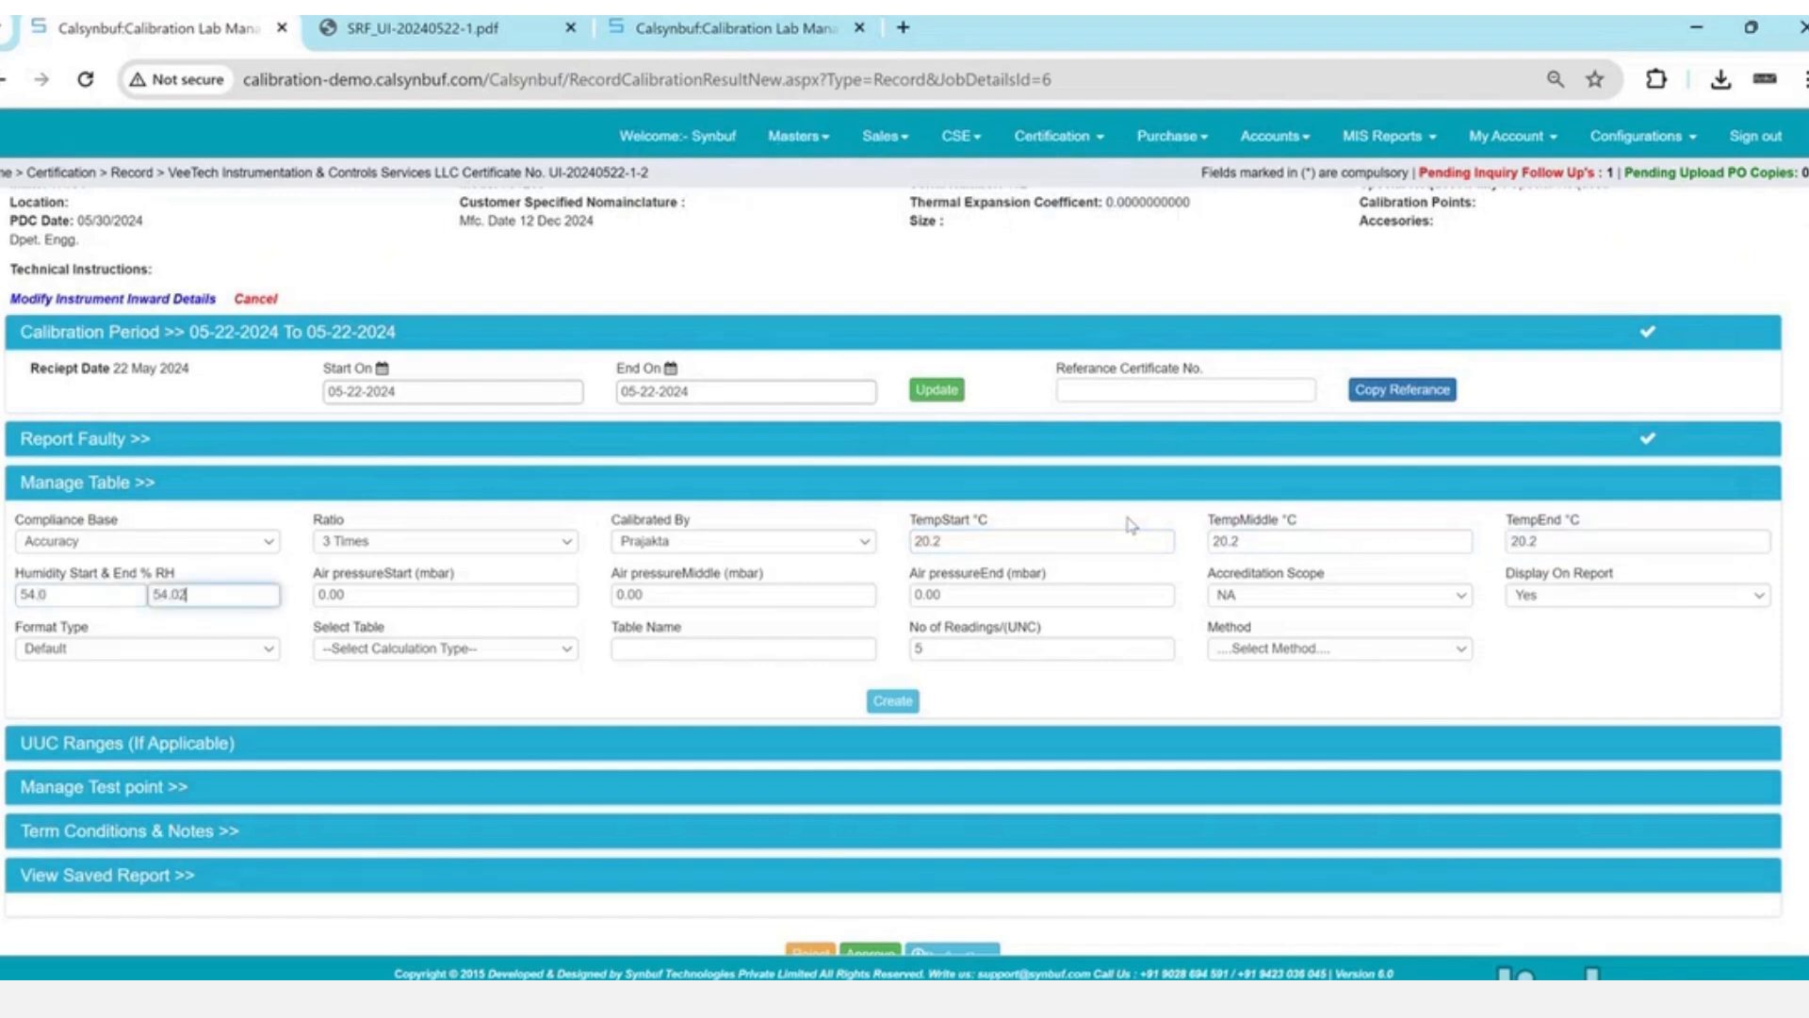
{"action": "key", "text": "Tab"}
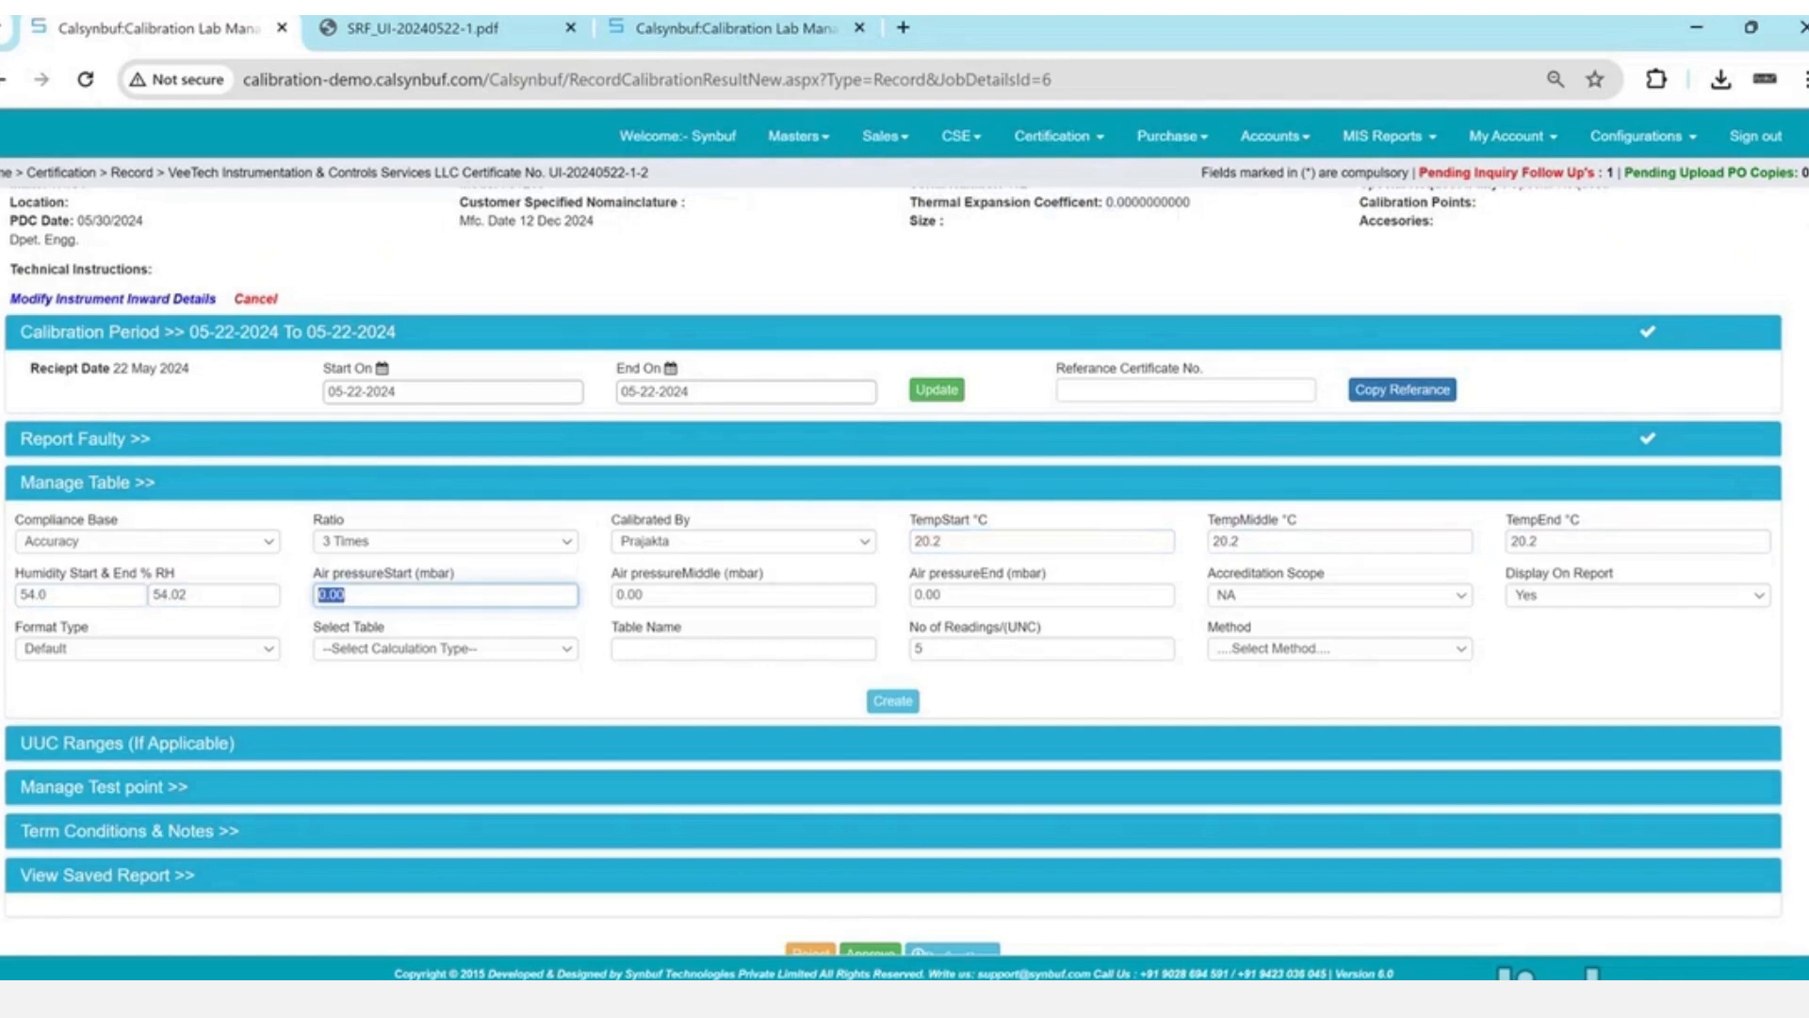
{"action": "key", "text": "Tab"}
{"action": "key", "text": "Tab"}
{"action": "key", "text": "Tab"}
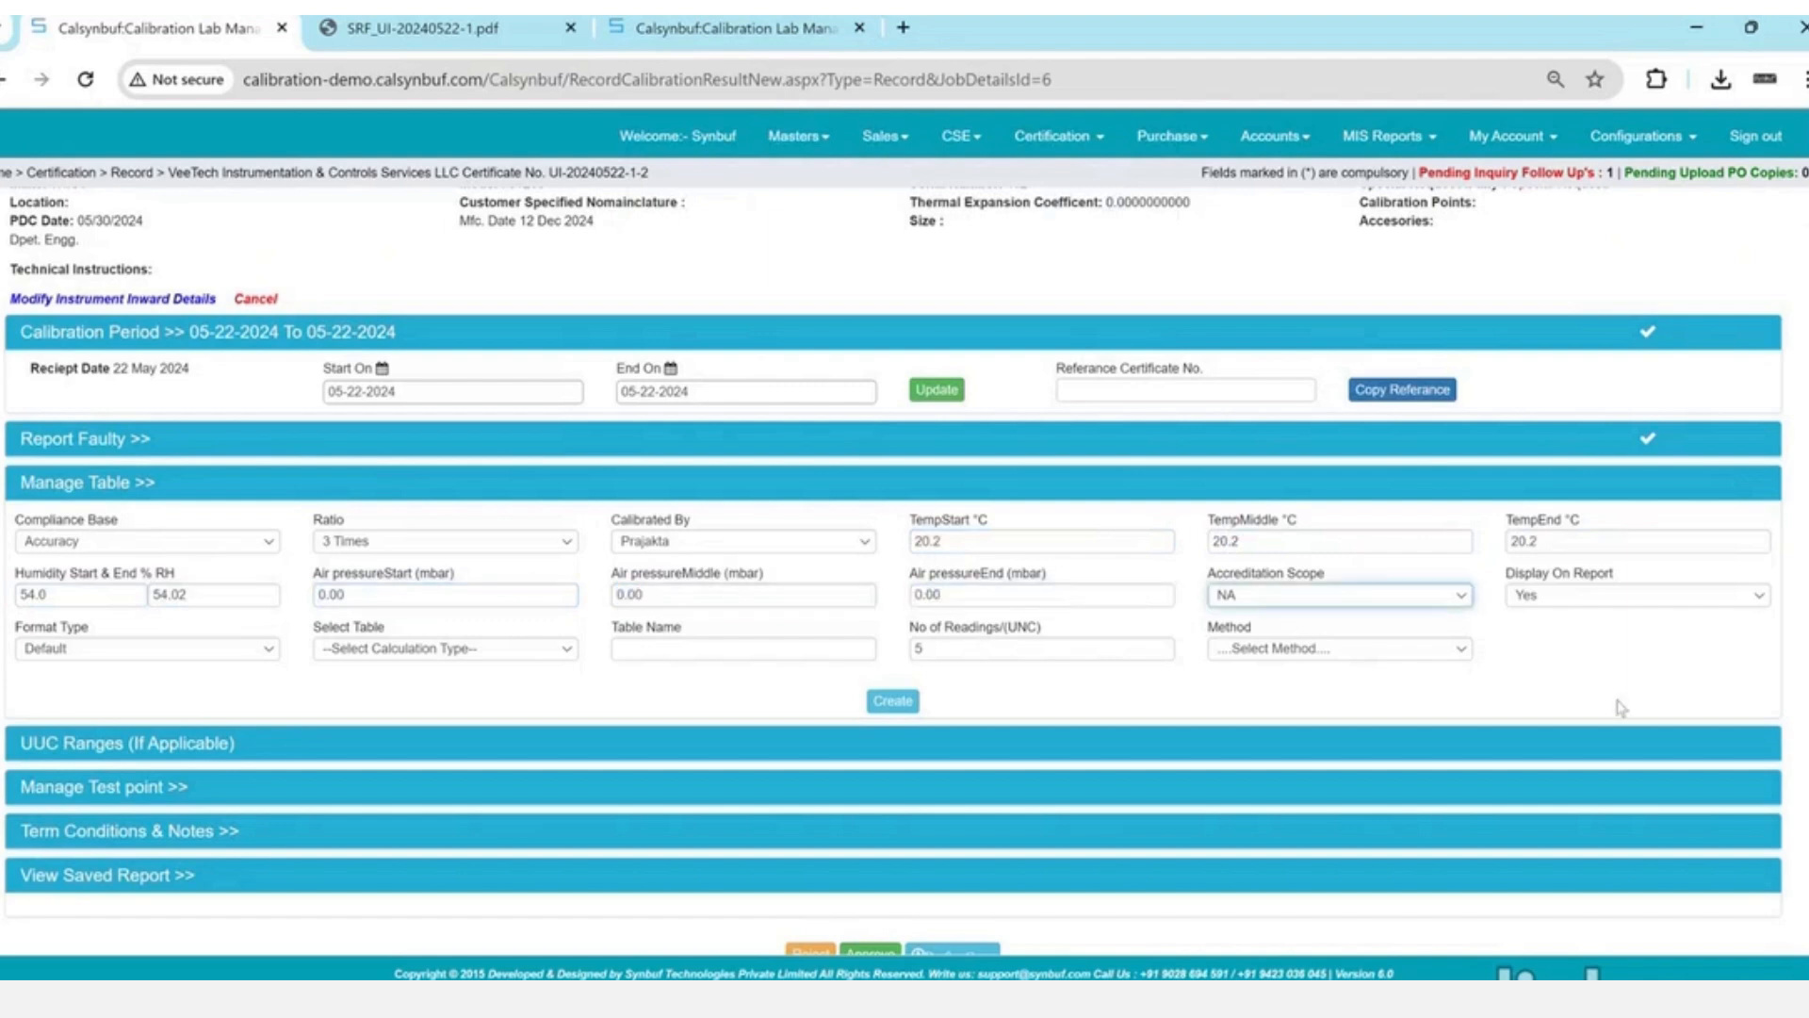
- Keep Accreditation Scope NA and create the observation table with the Pressue calculation table
{"action": "left_click", "coordinate": [1413, 607]}
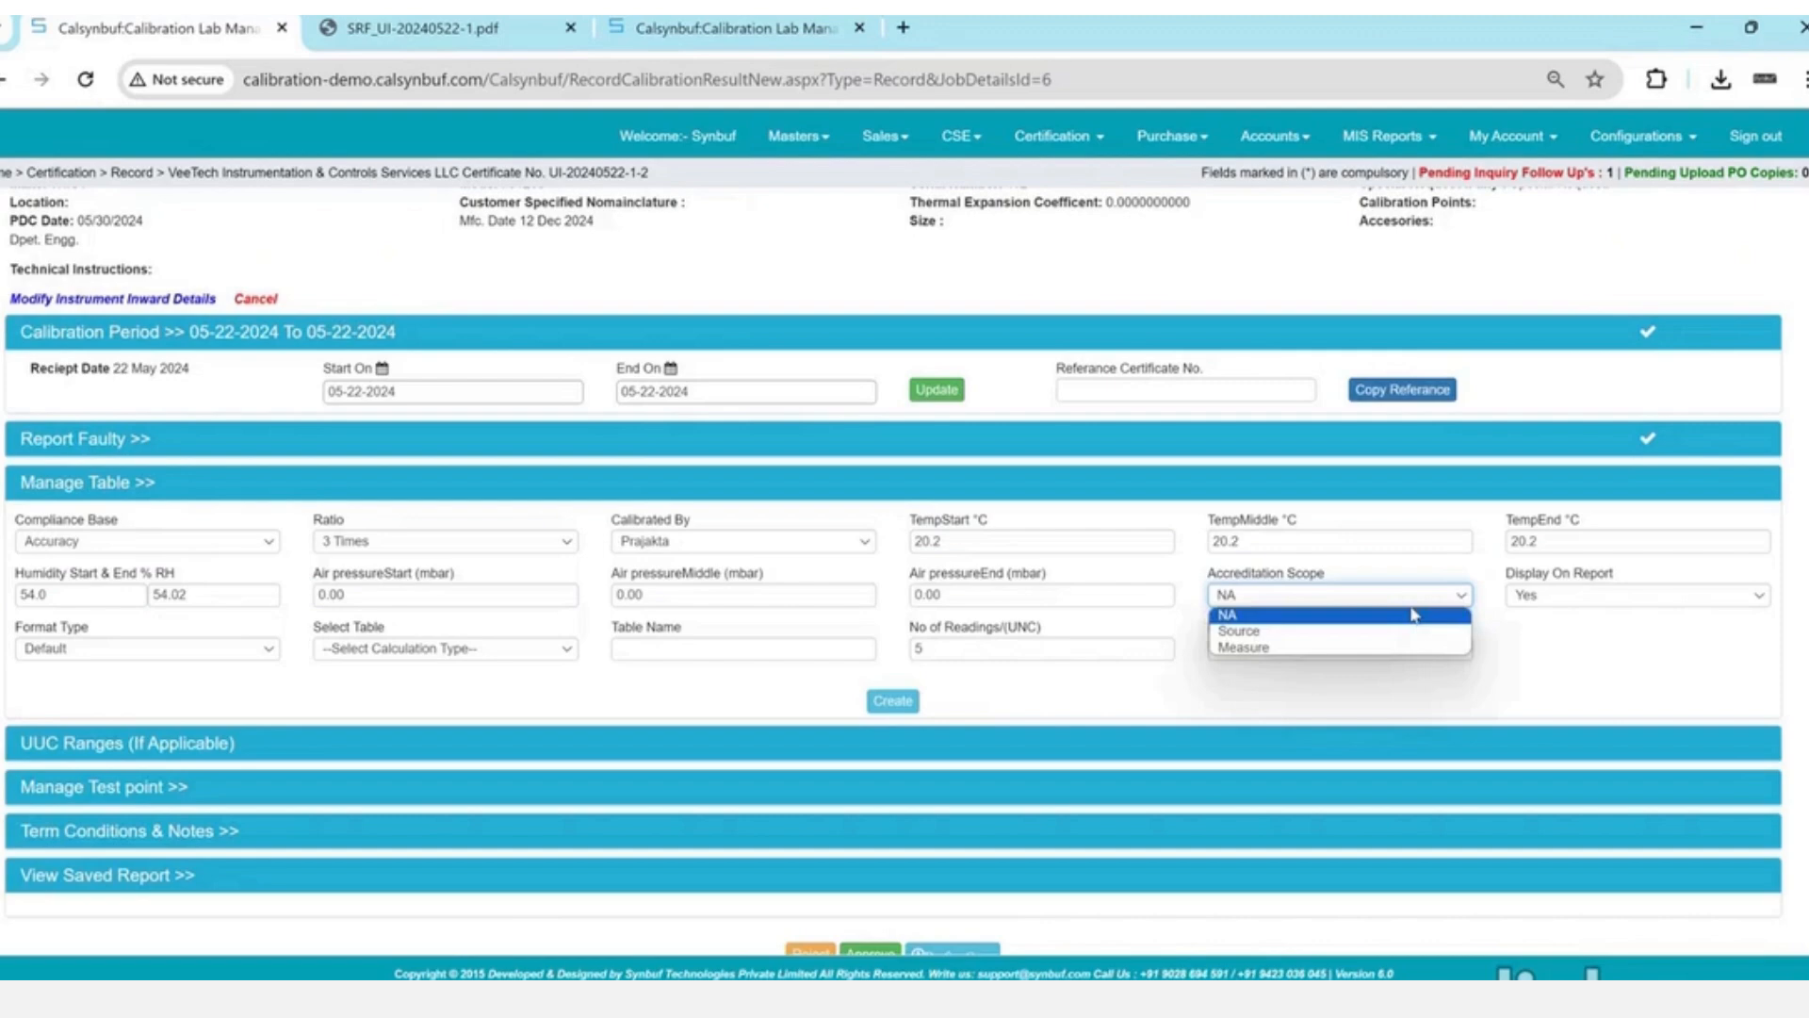
{"action": "left_click", "coordinate": [1413, 615]}
{"action": "key", "text": "Tab"}
{"action": "key", "text": "Tab"}
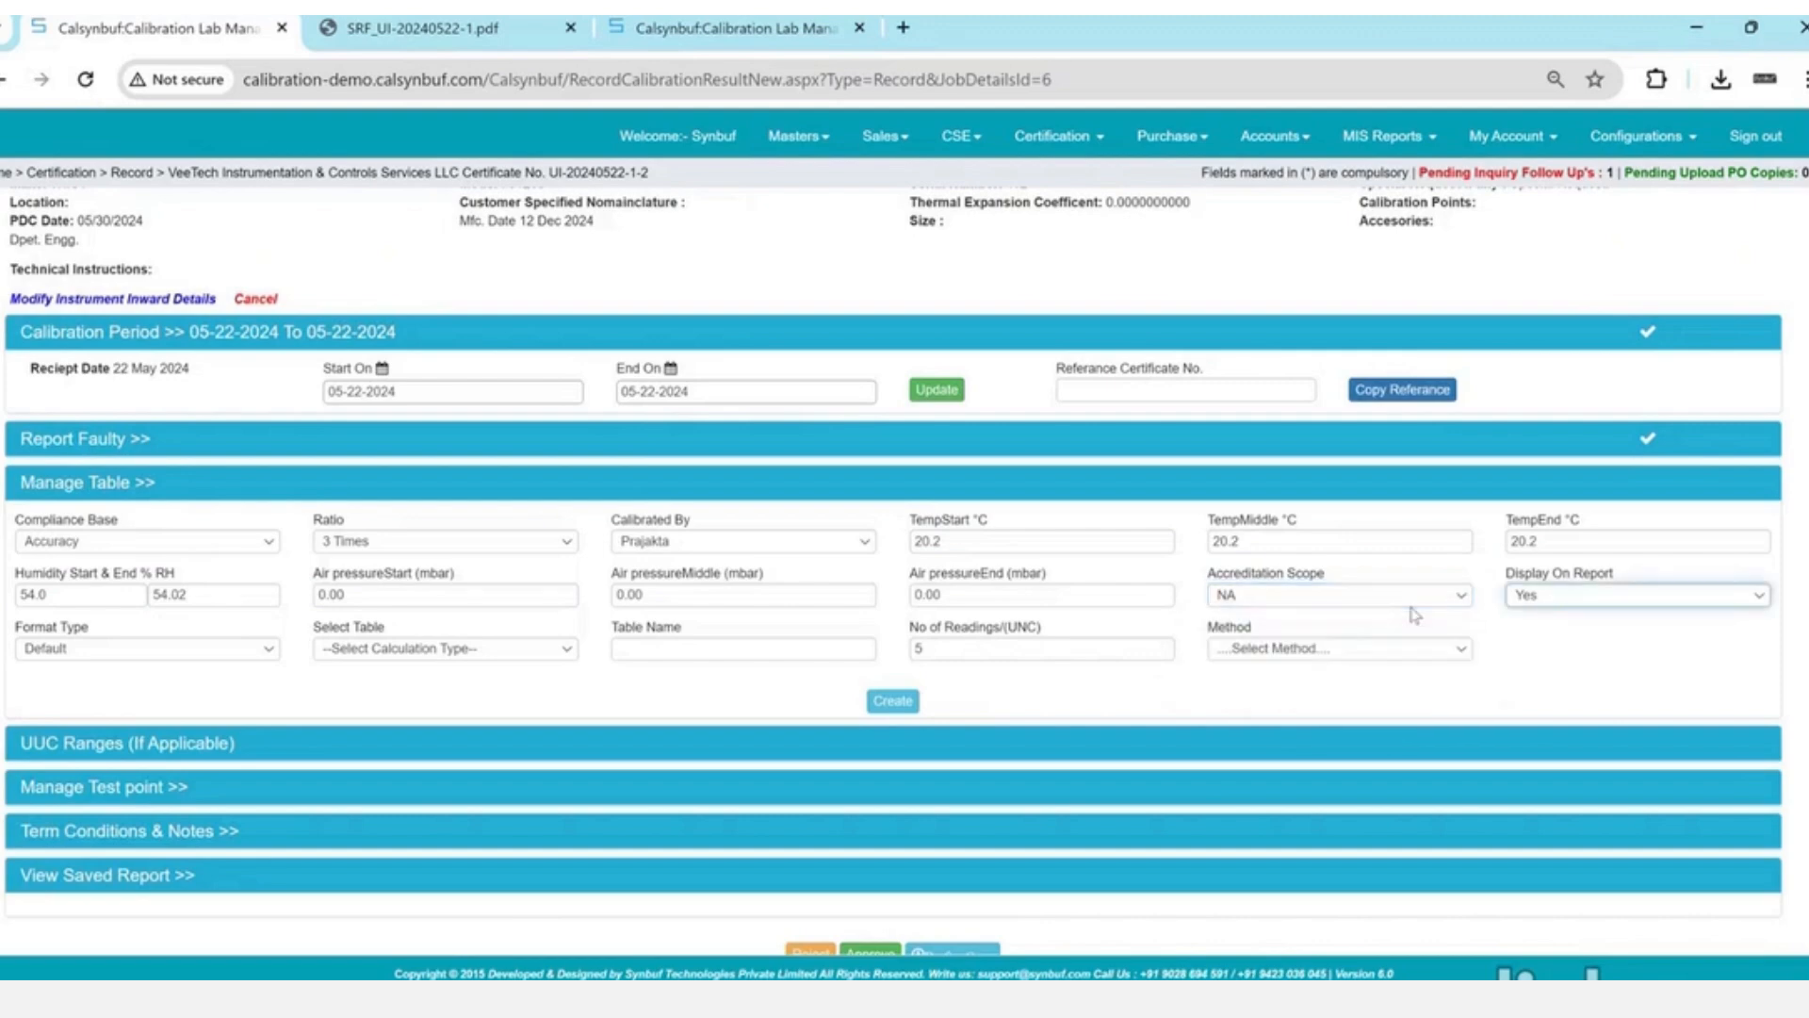
{"action": "left_click", "coordinate": [541, 649]}
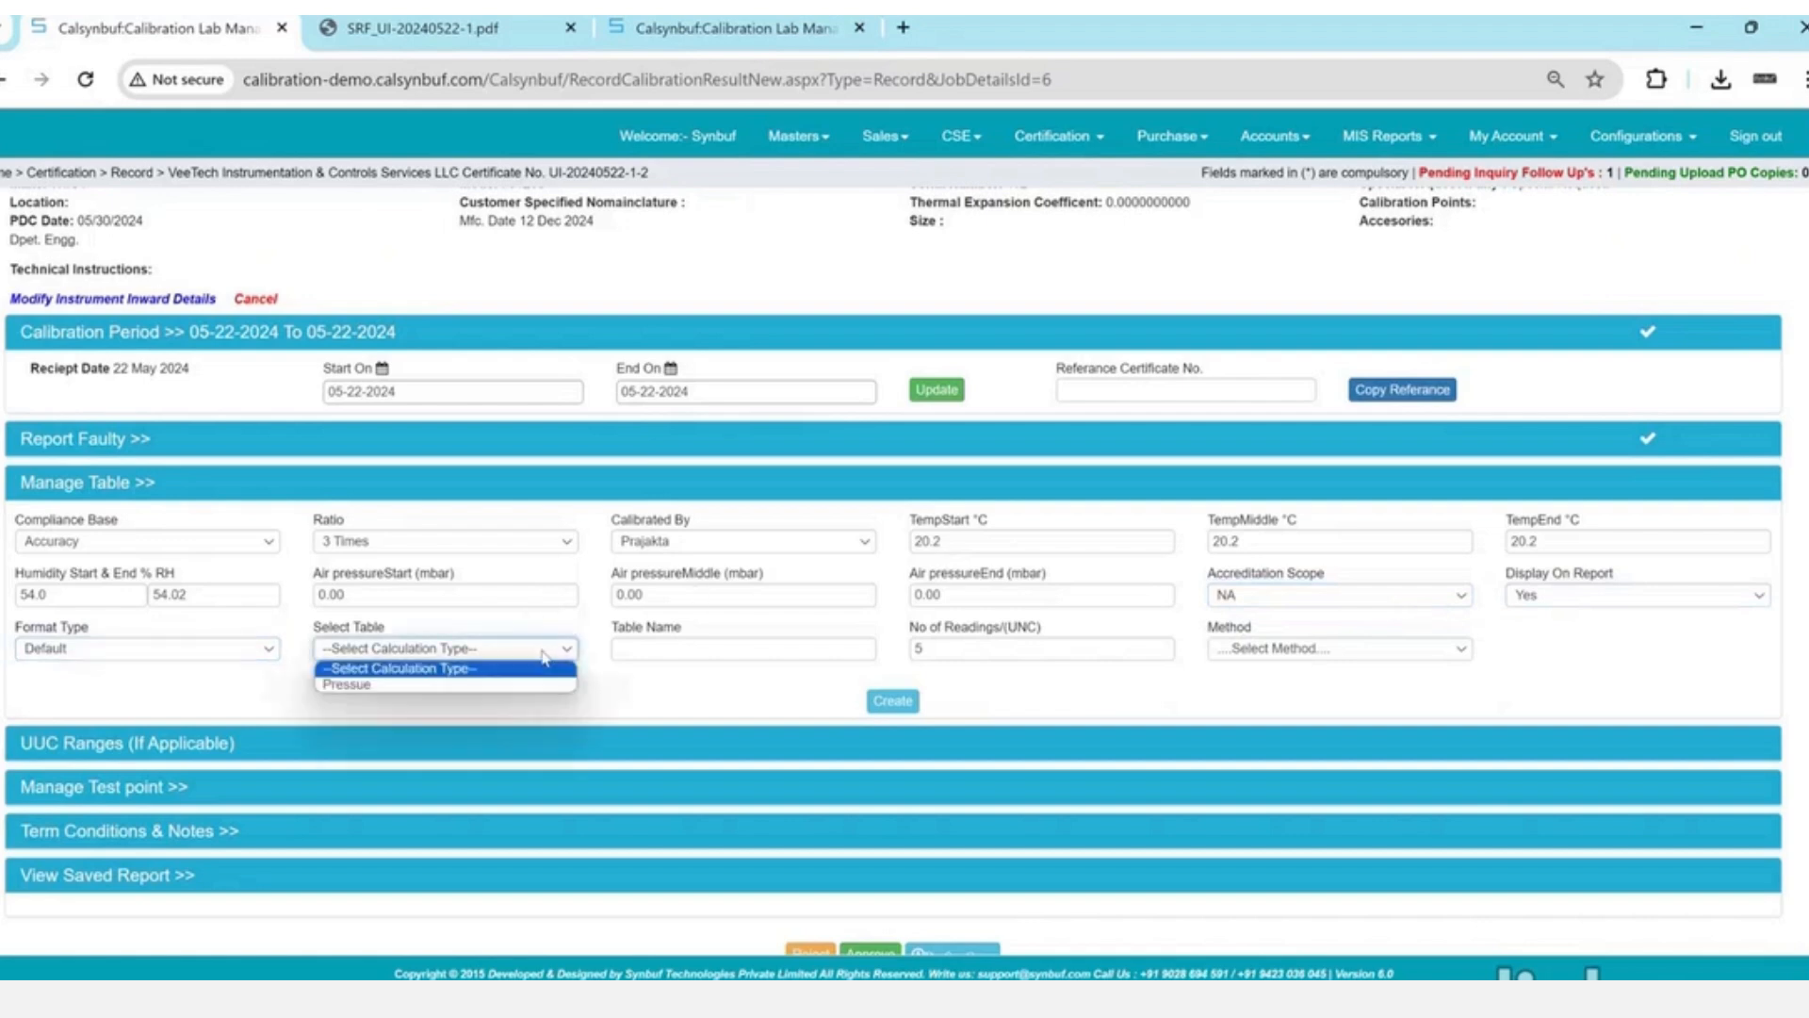
{"action": "key", "text": "Down"}
{"action": "key", "text": "Return"}
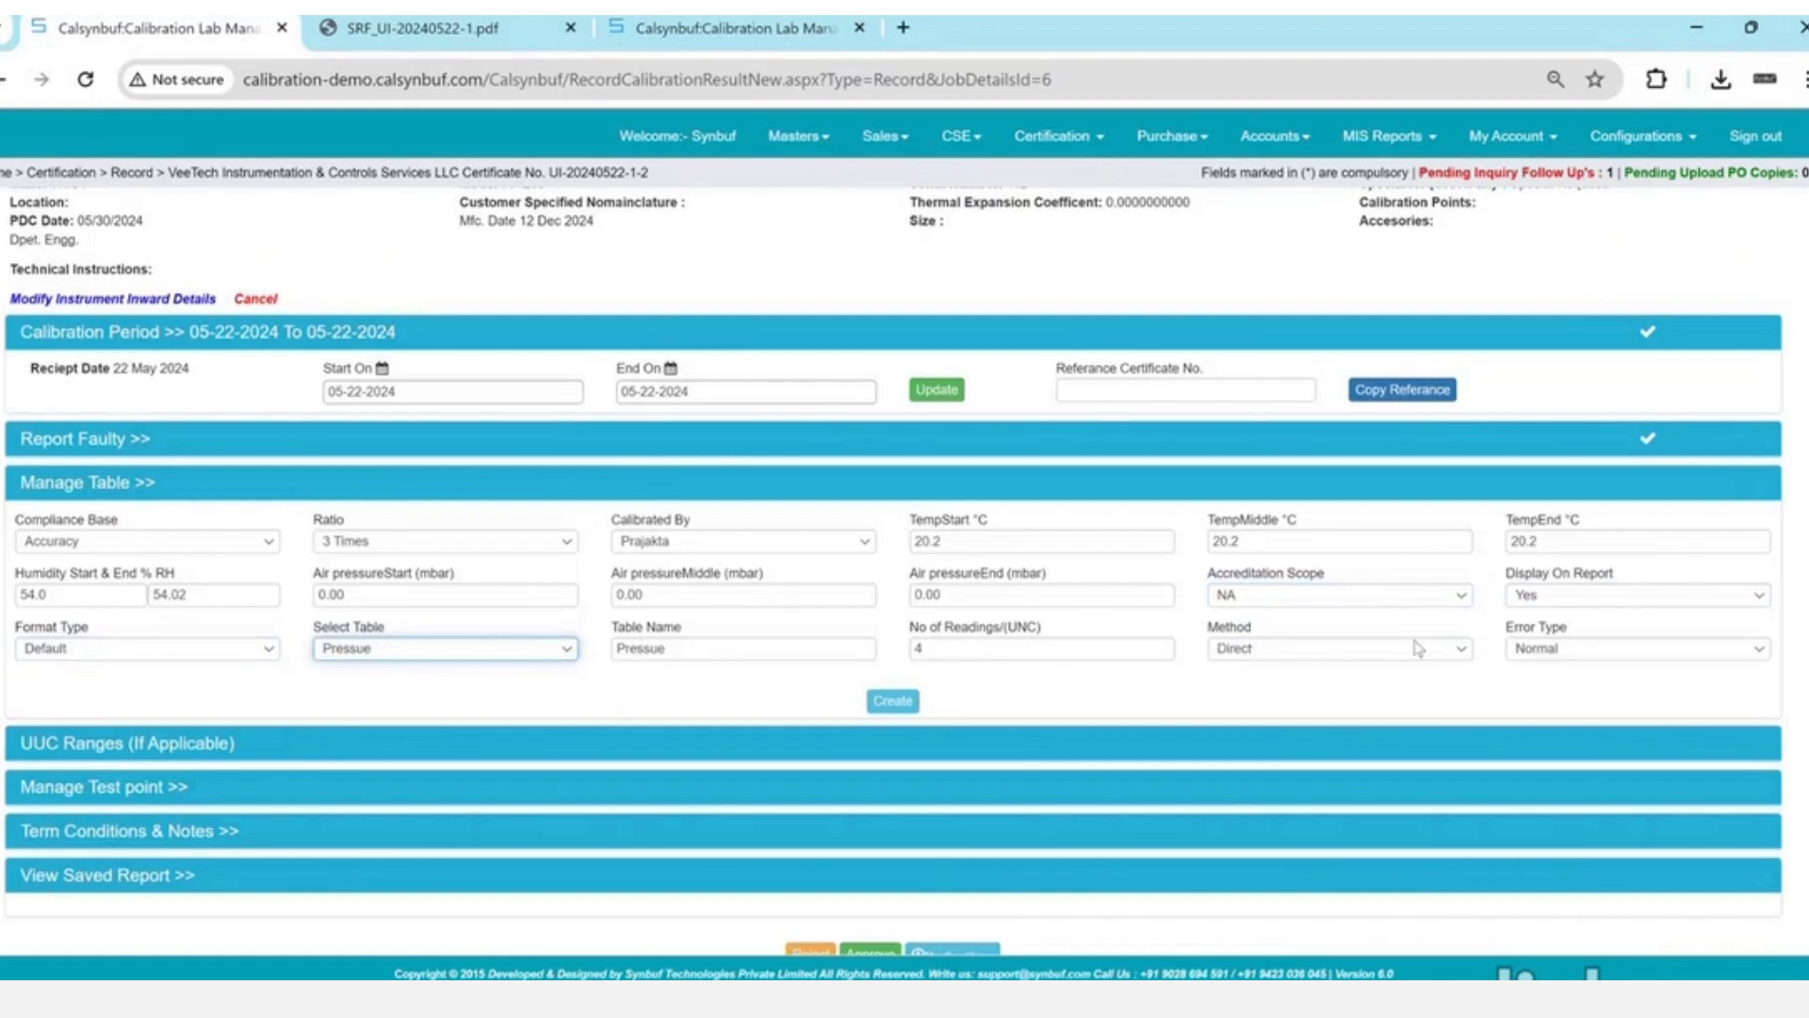
{"action": "left_click", "coordinate": [900, 703]}
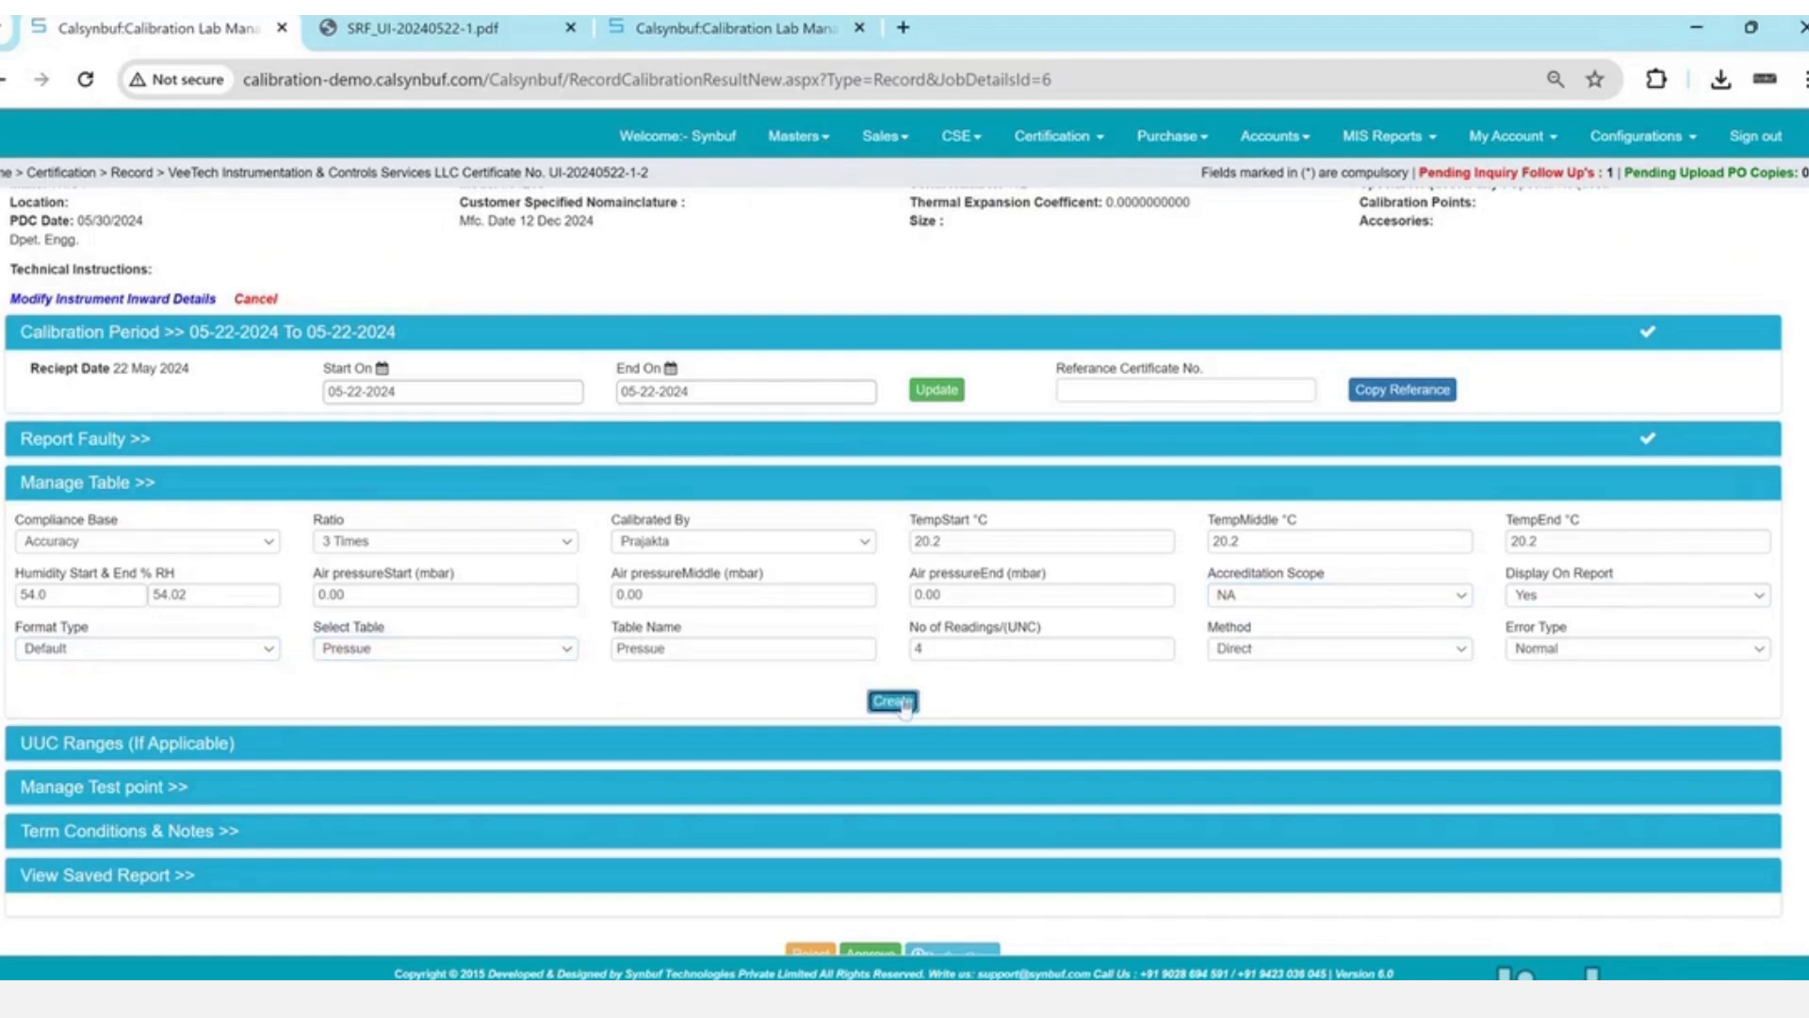
- Choose the Pressue table and the Pressure parameter for the test point
{"action": "key", "text": "Return"}
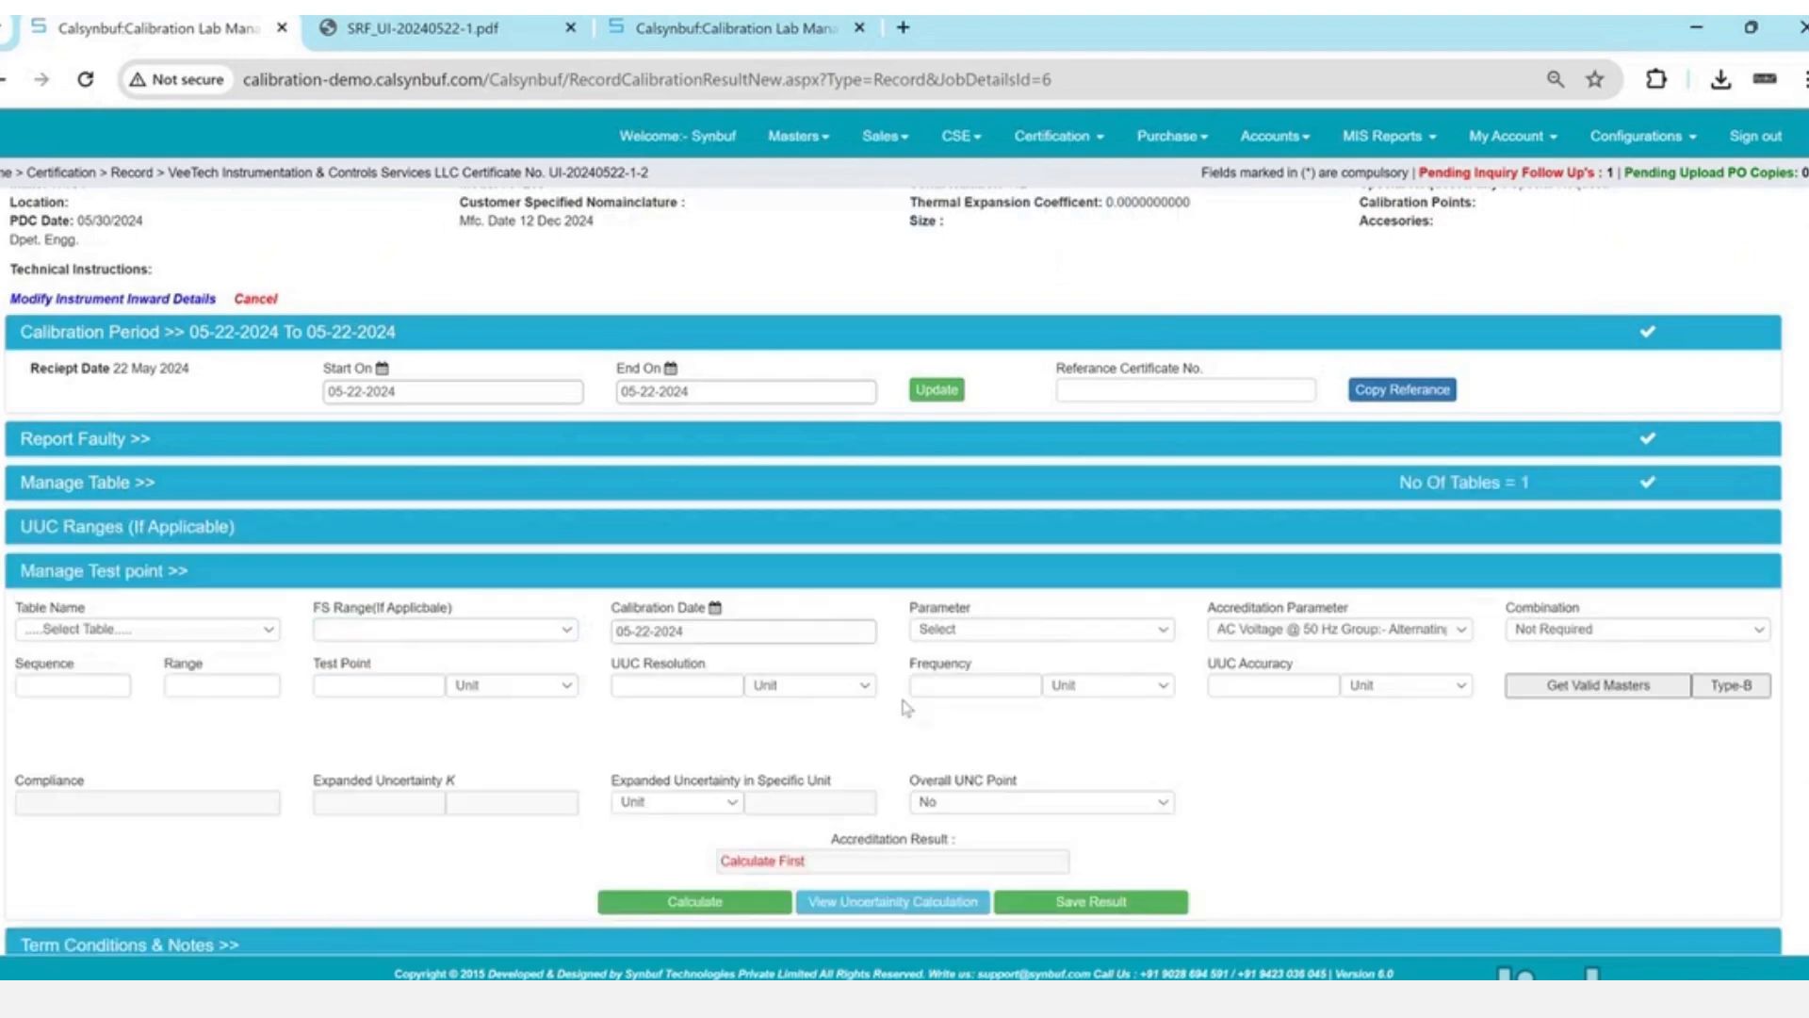
{"action": "left_click", "coordinate": [268, 631]}
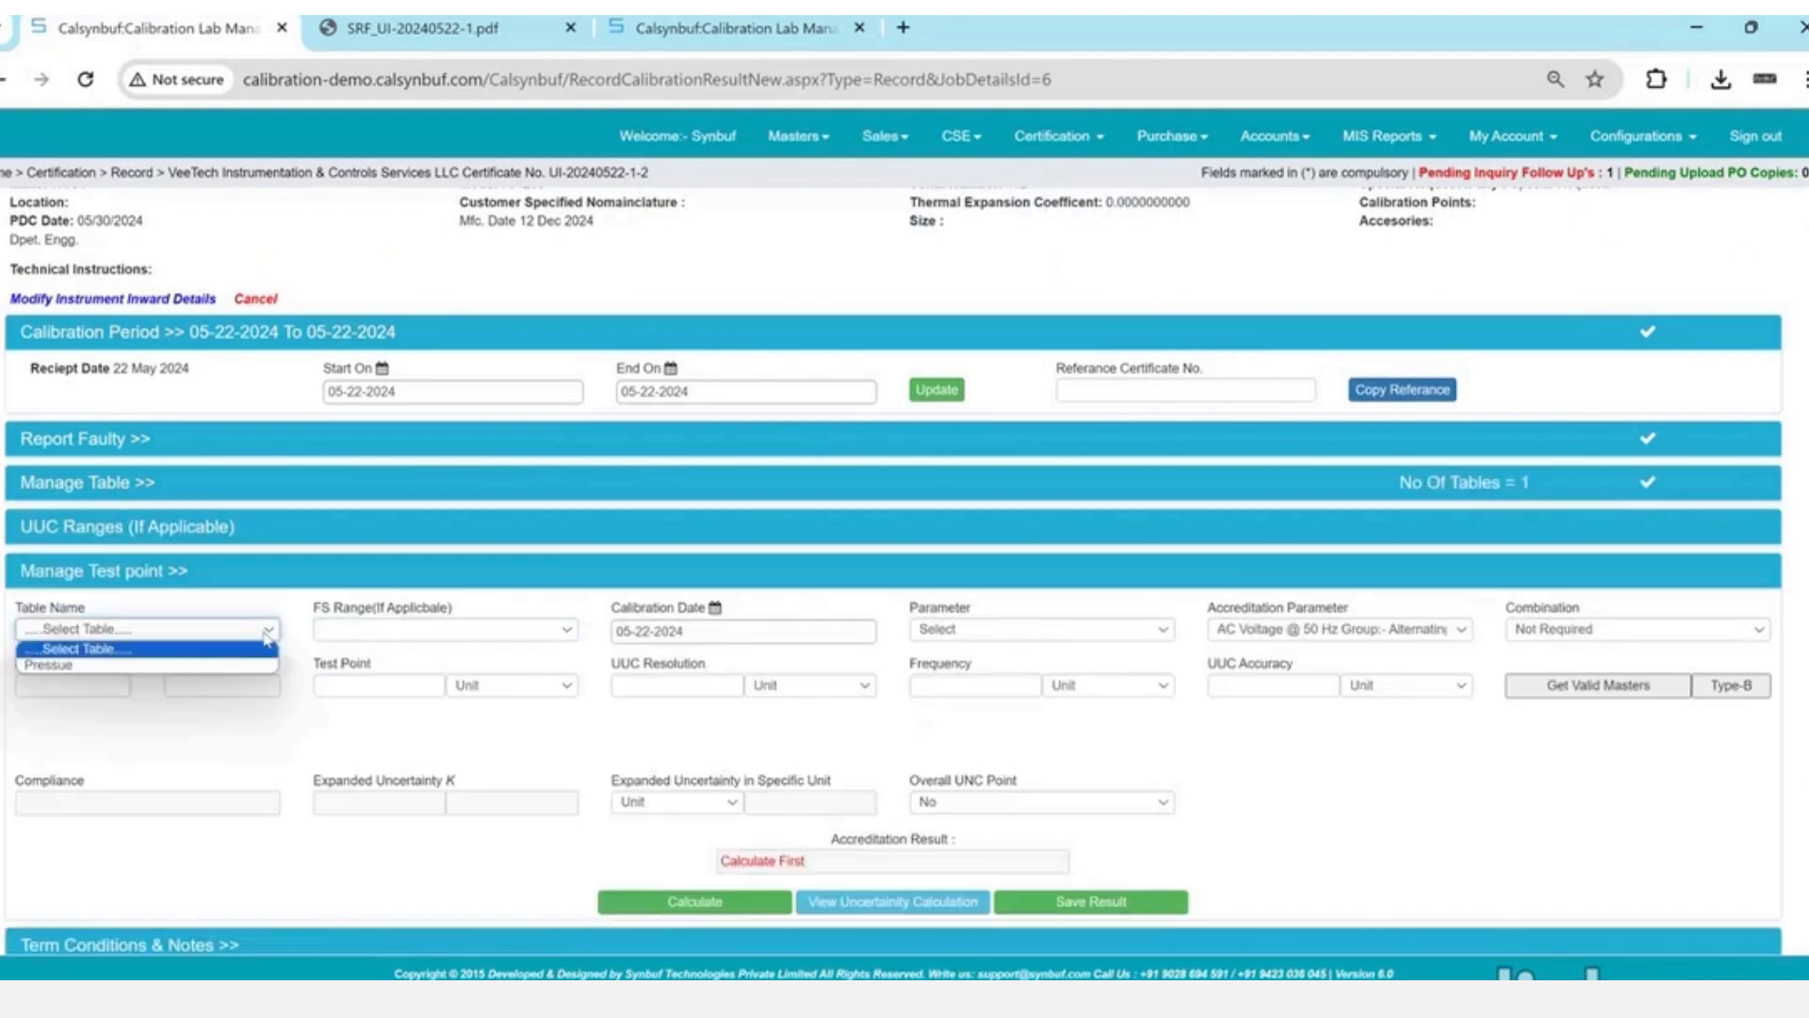
{"action": "key", "text": "Down"}
{"action": "key", "text": "Return"}
{"action": "scroll", "coordinate": [660, 603], "scroll_direction": "down", "scroll_amount": 1}
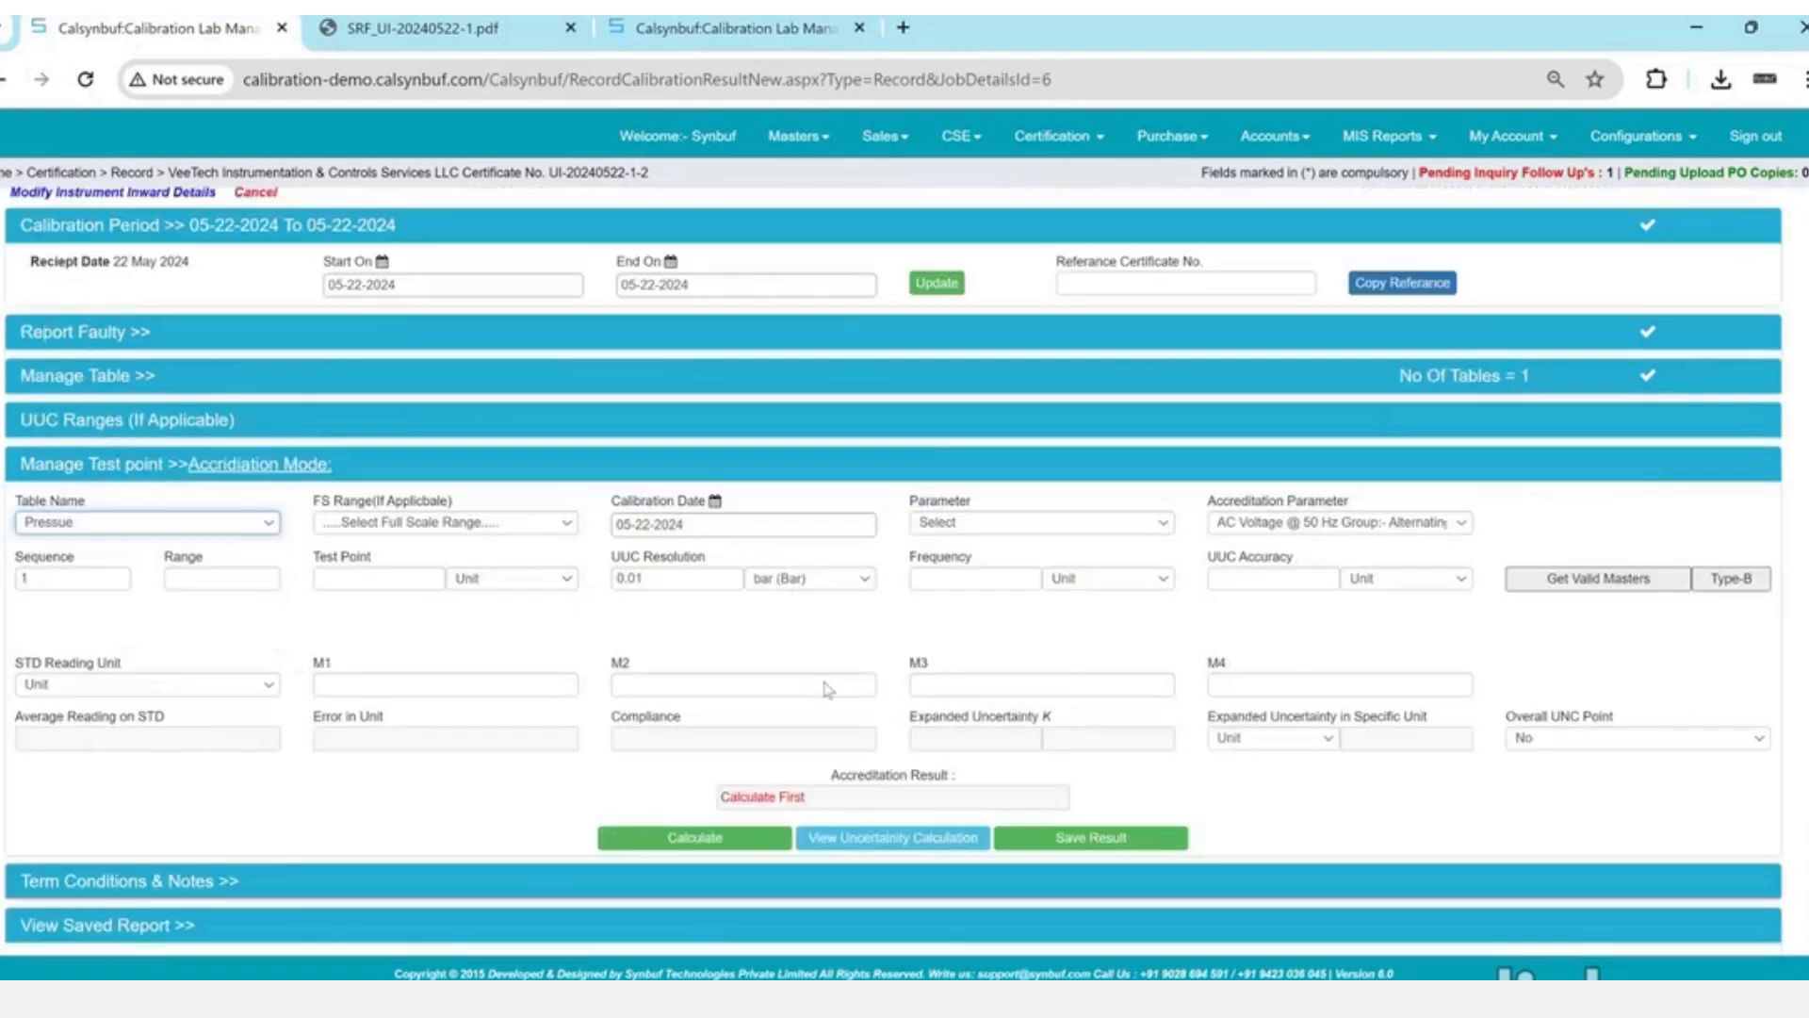
{"action": "left_click", "coordinate": [986, 525]}
{"action": "key", "text": "p"}
{"action": "key", "text": "Down"}
{"action": "key", "text": "Return"}
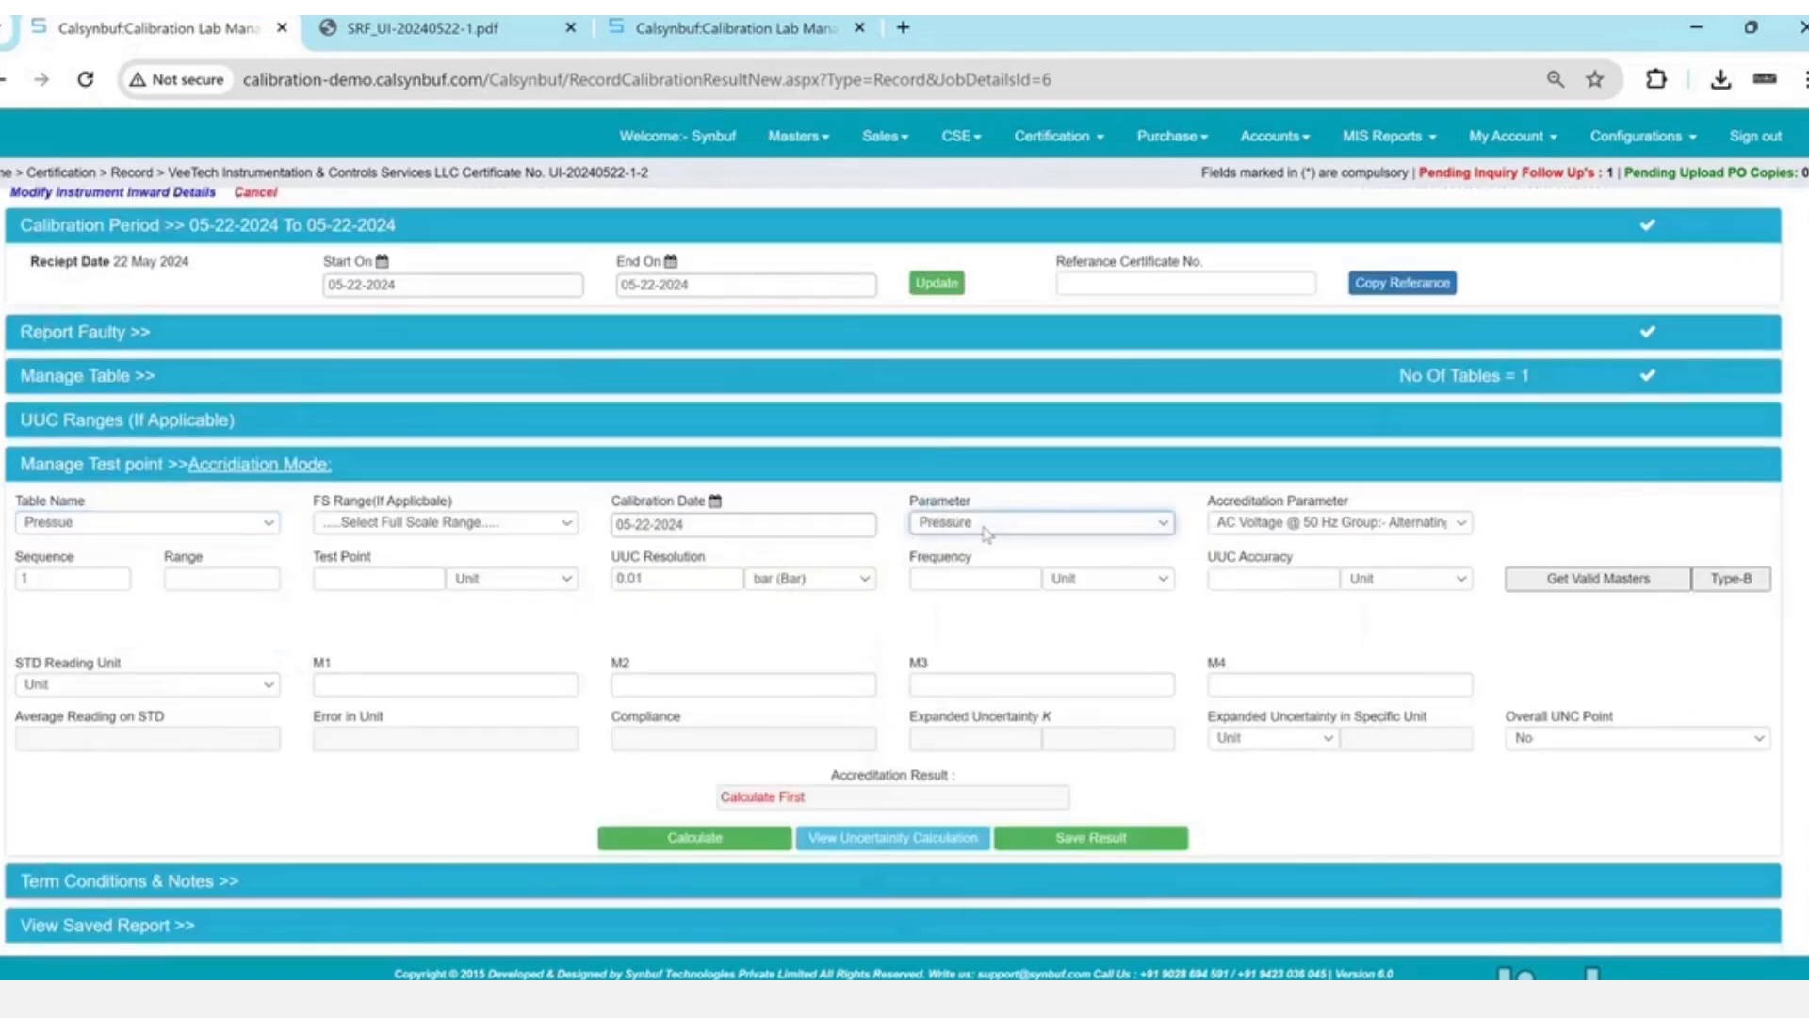
- Set the accreditation parameter to Pressure Group
{"action": "left_click", "coordinate": [1349, 524]}
{"action": "key", "text": "p"}
{"action": "key", "text": "r"}
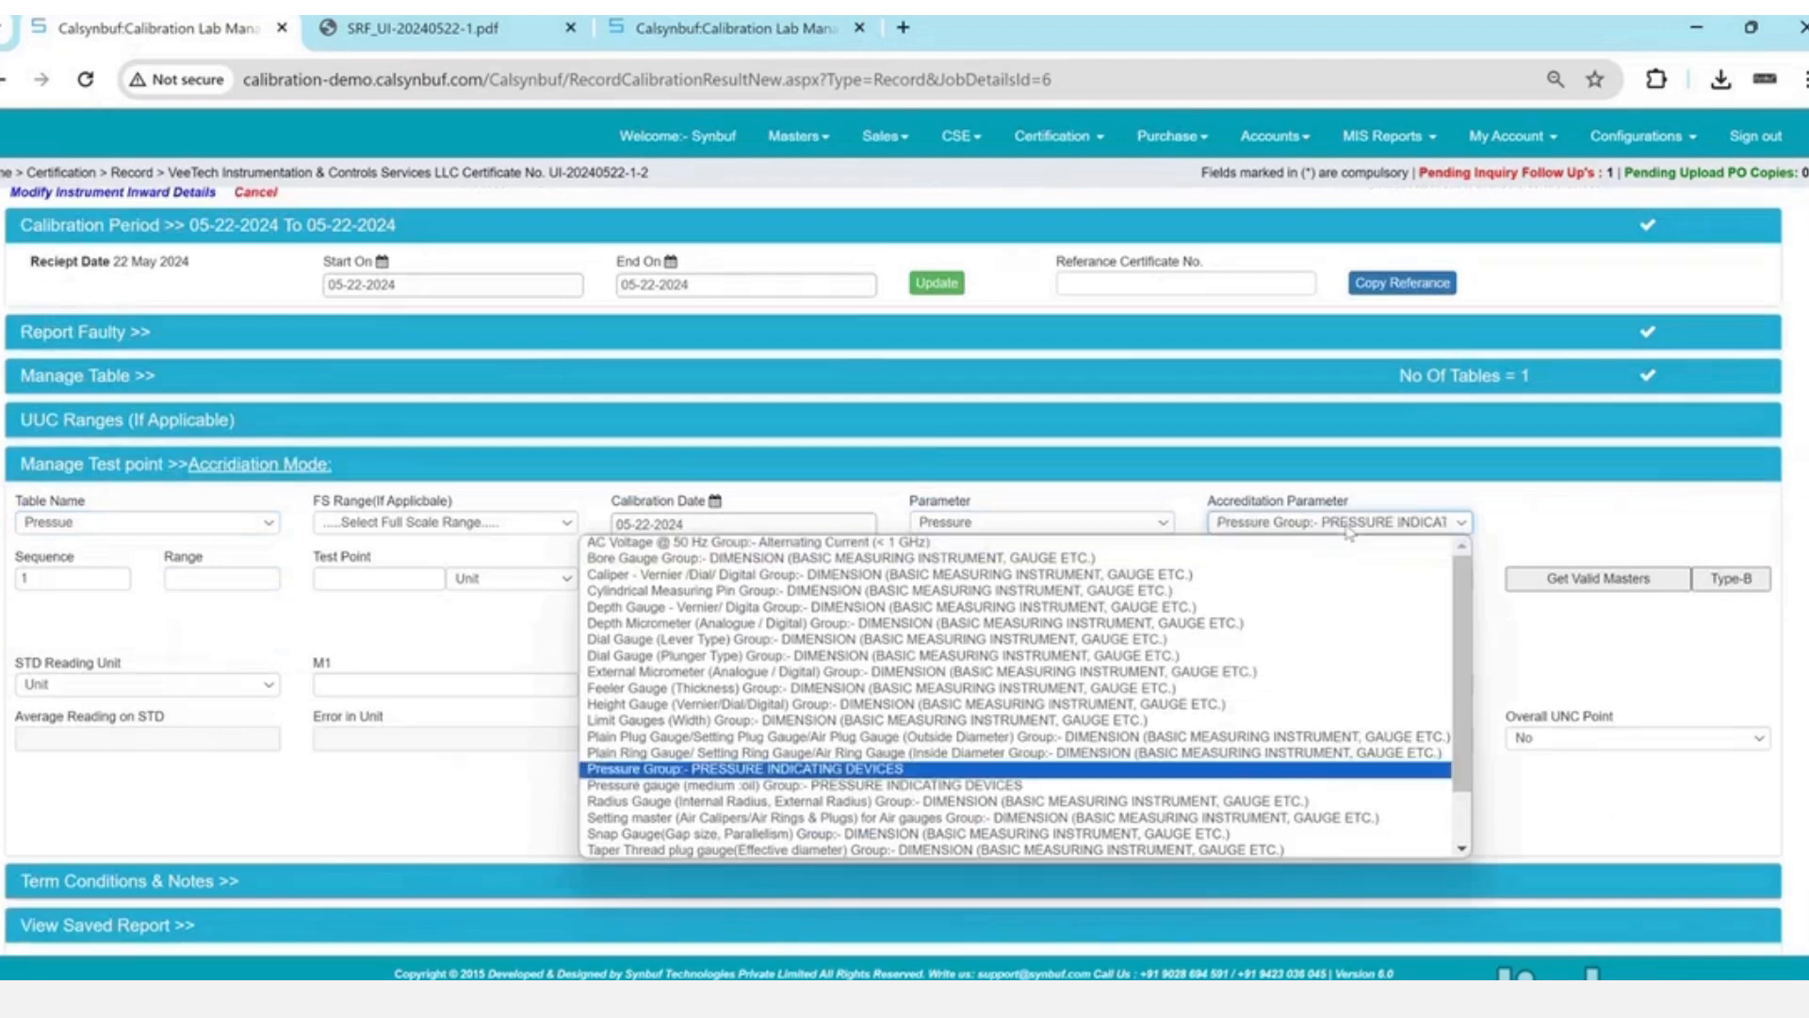
{"action": "key", "text": "Return"}
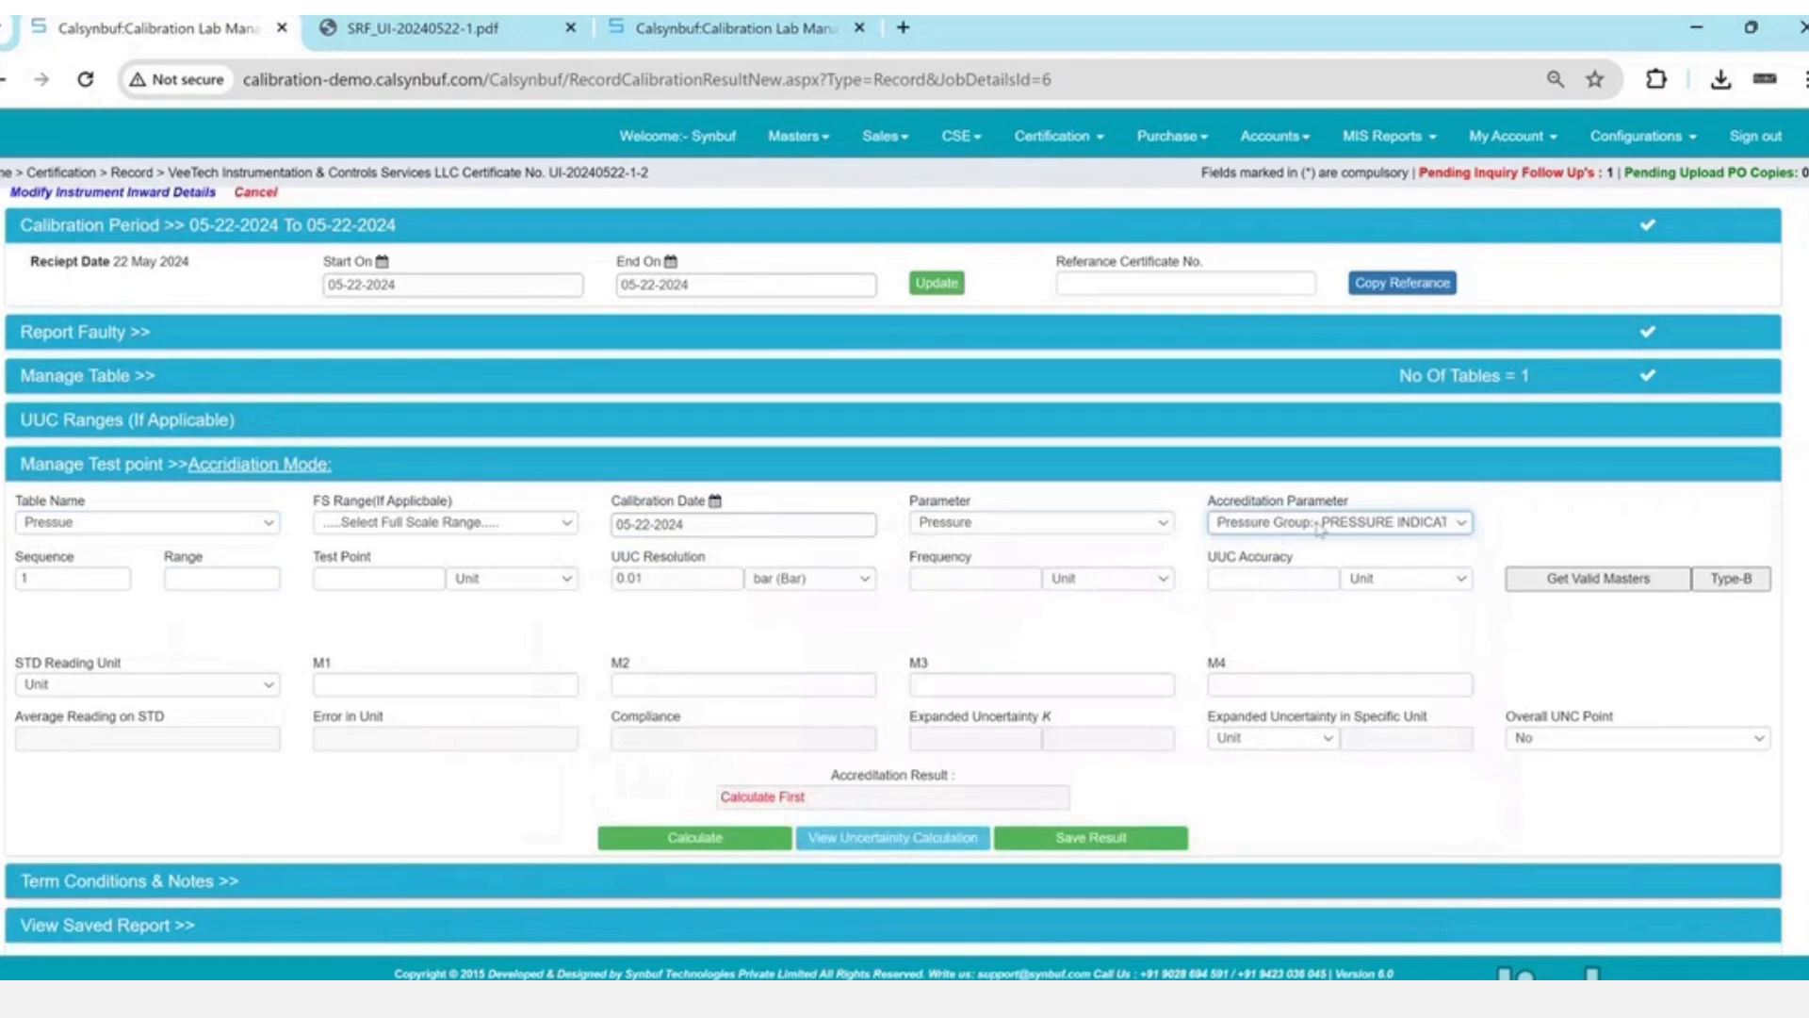
{"action": "left_click", "coordinate": [1320, 524]}
{"action": "key", "text": "Down"}
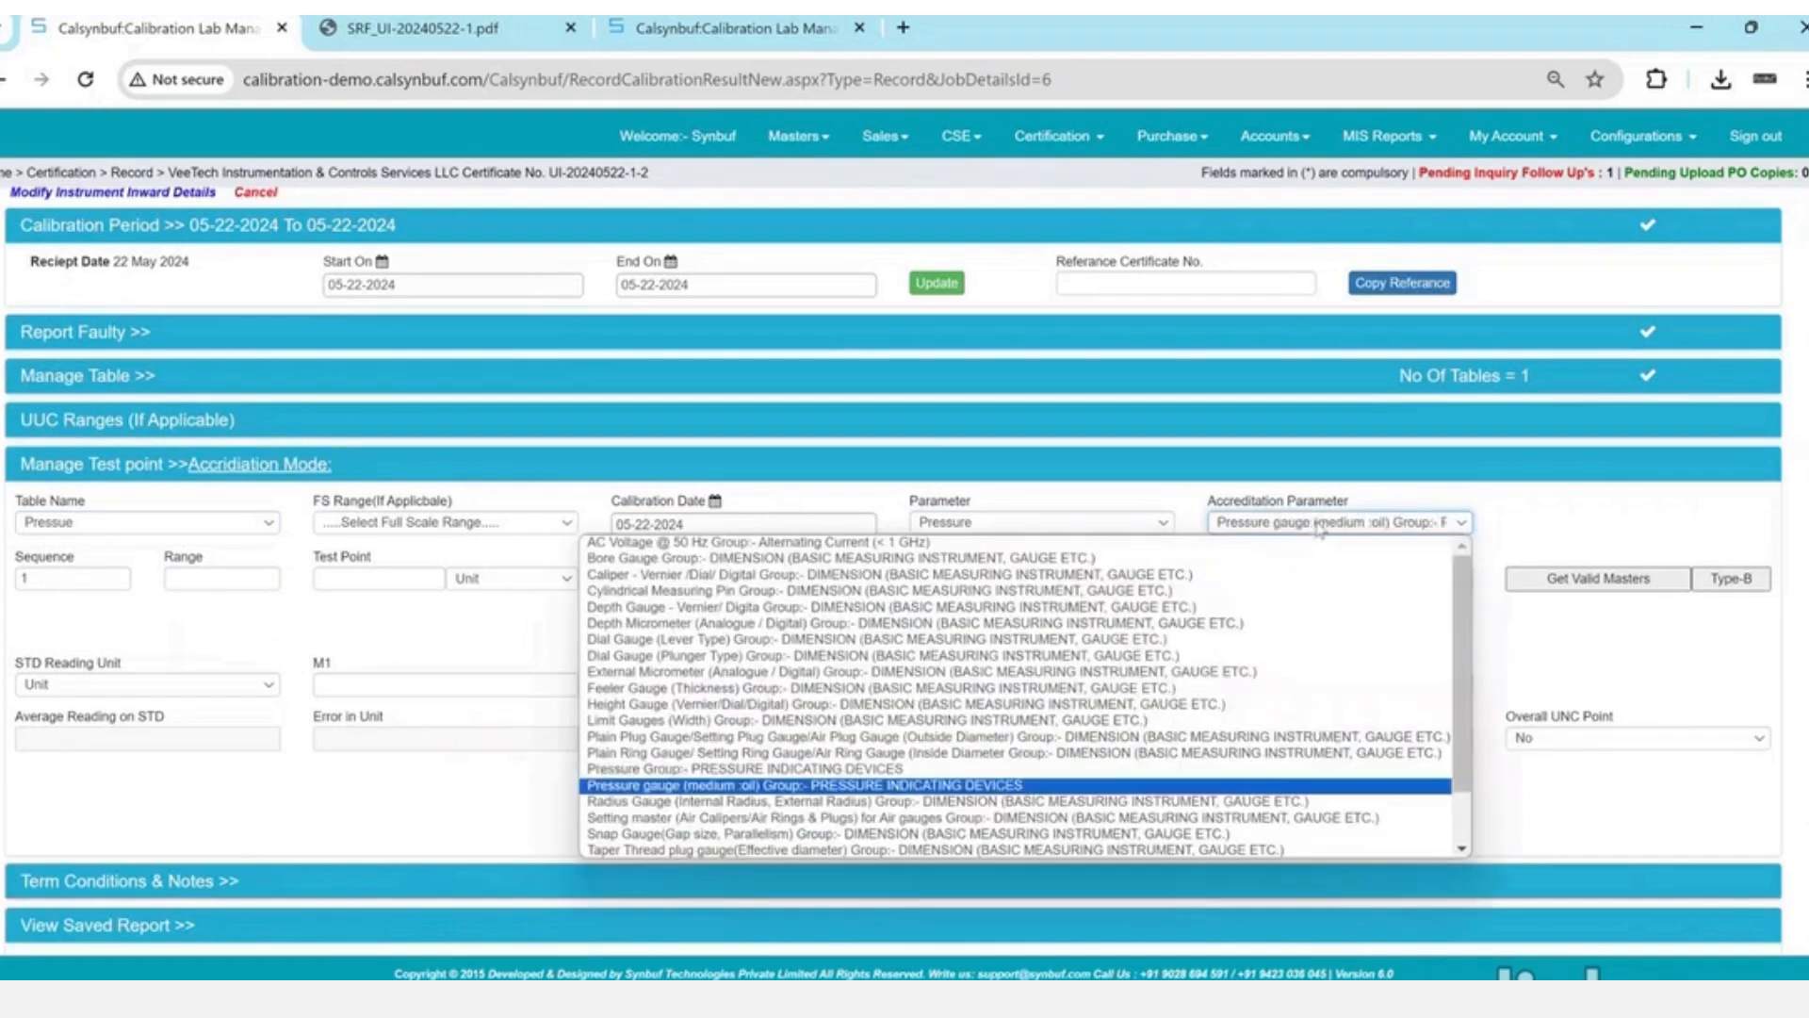
{"action": "key", "text": "Up"}
{"action": "key", "text": "Return"}
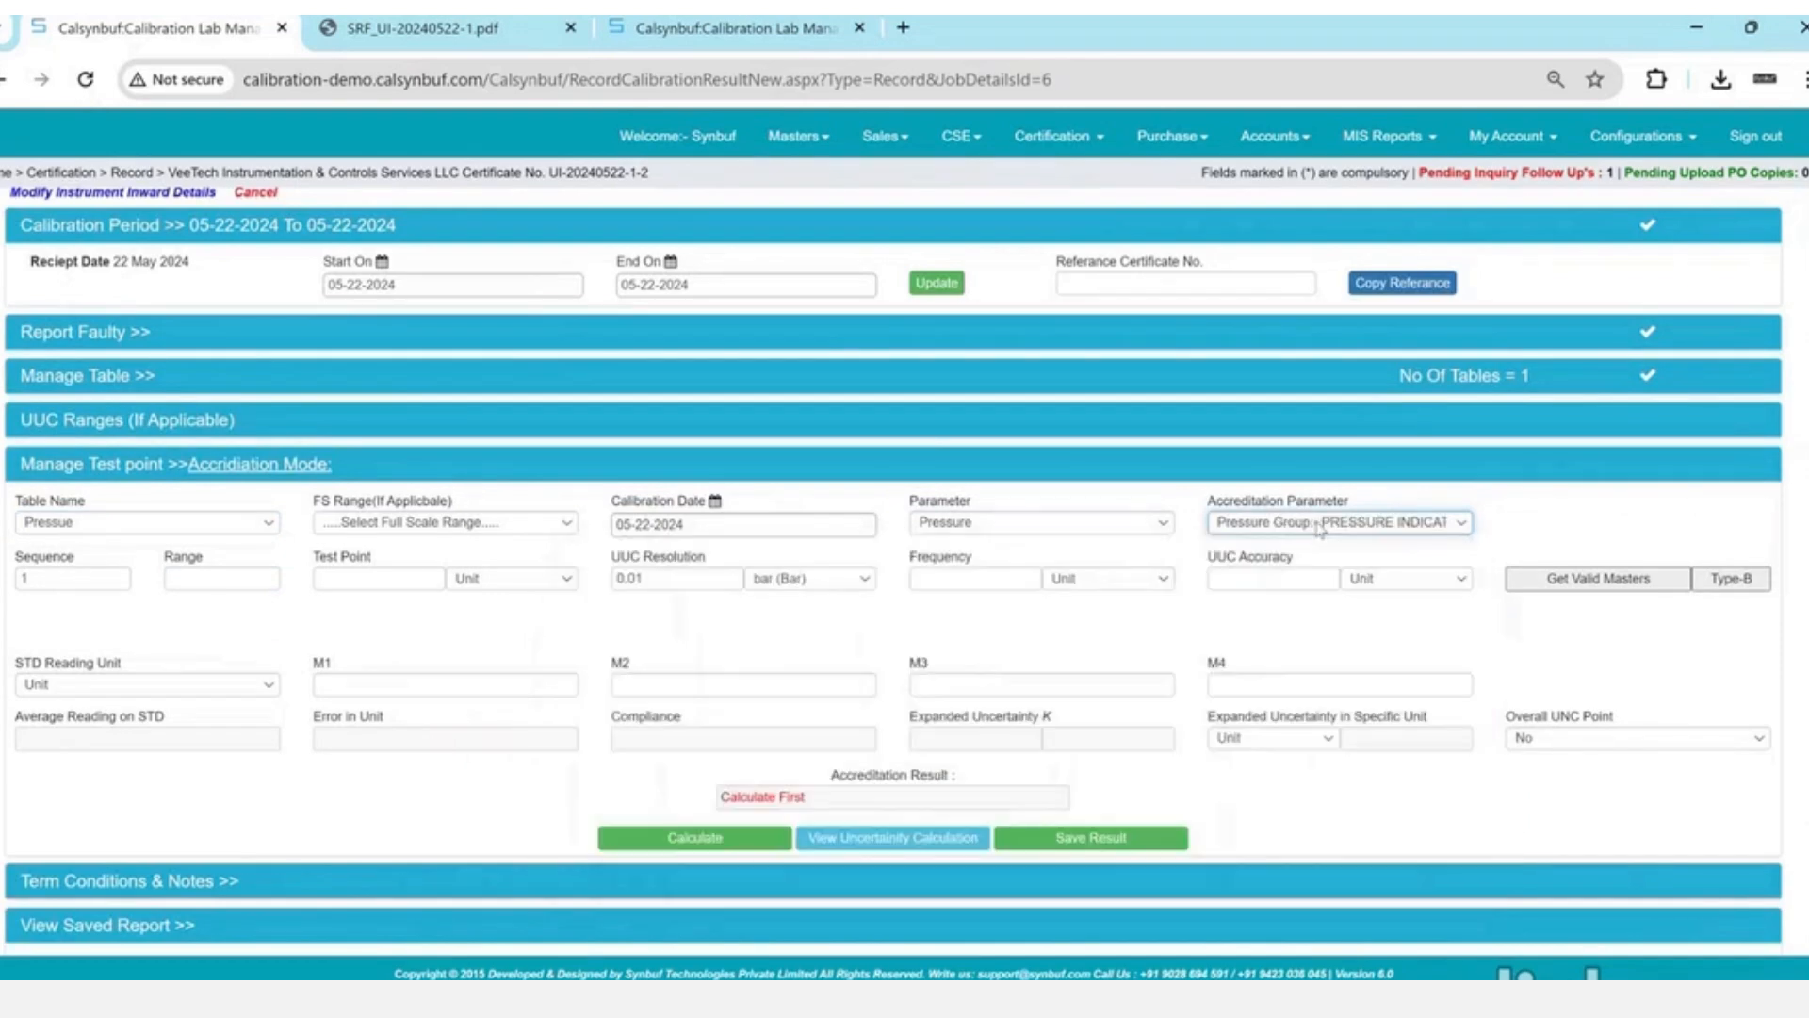
- Enter a 0 bar test point to list the matching master gauges
{"action": "left_click", "coordinate": [359, 579]}
{"action": "type", "text": "0"}
{"action": "key", "text": "Tab"}
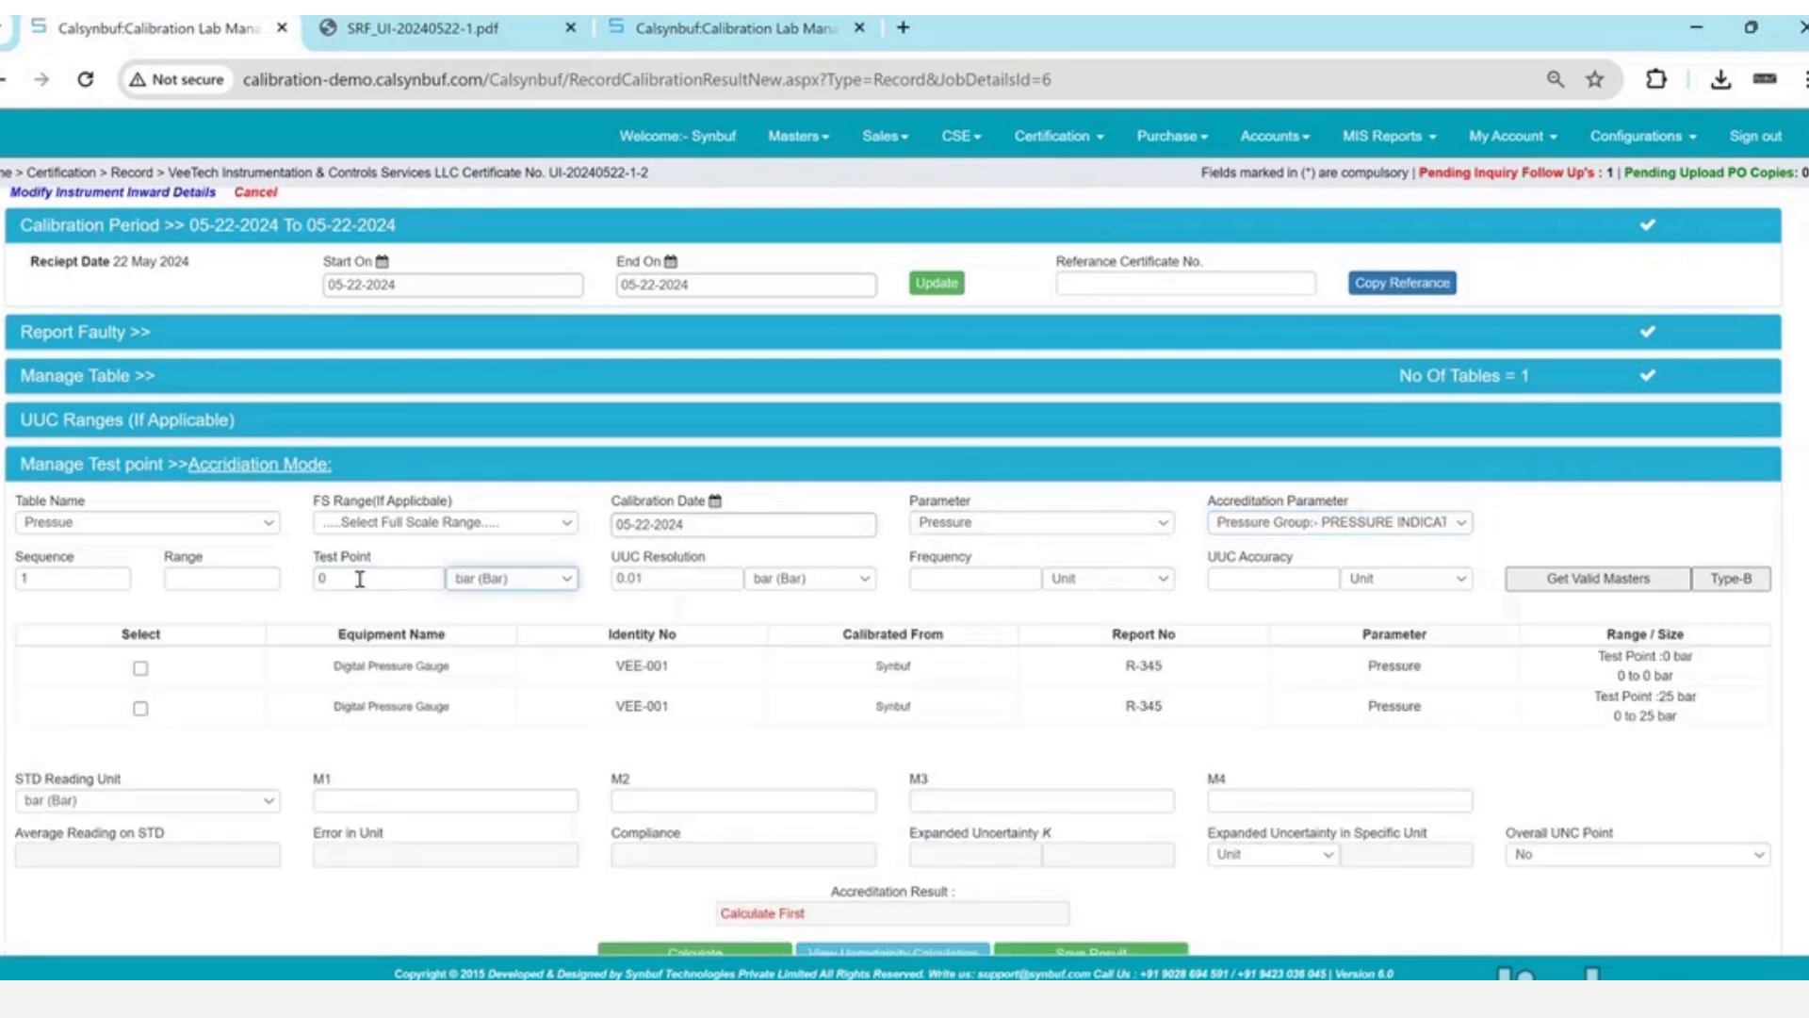
{"action": "scroll", "coordinate": [629, 708], "scroll_direction": "down", "scroll_amount": 1}
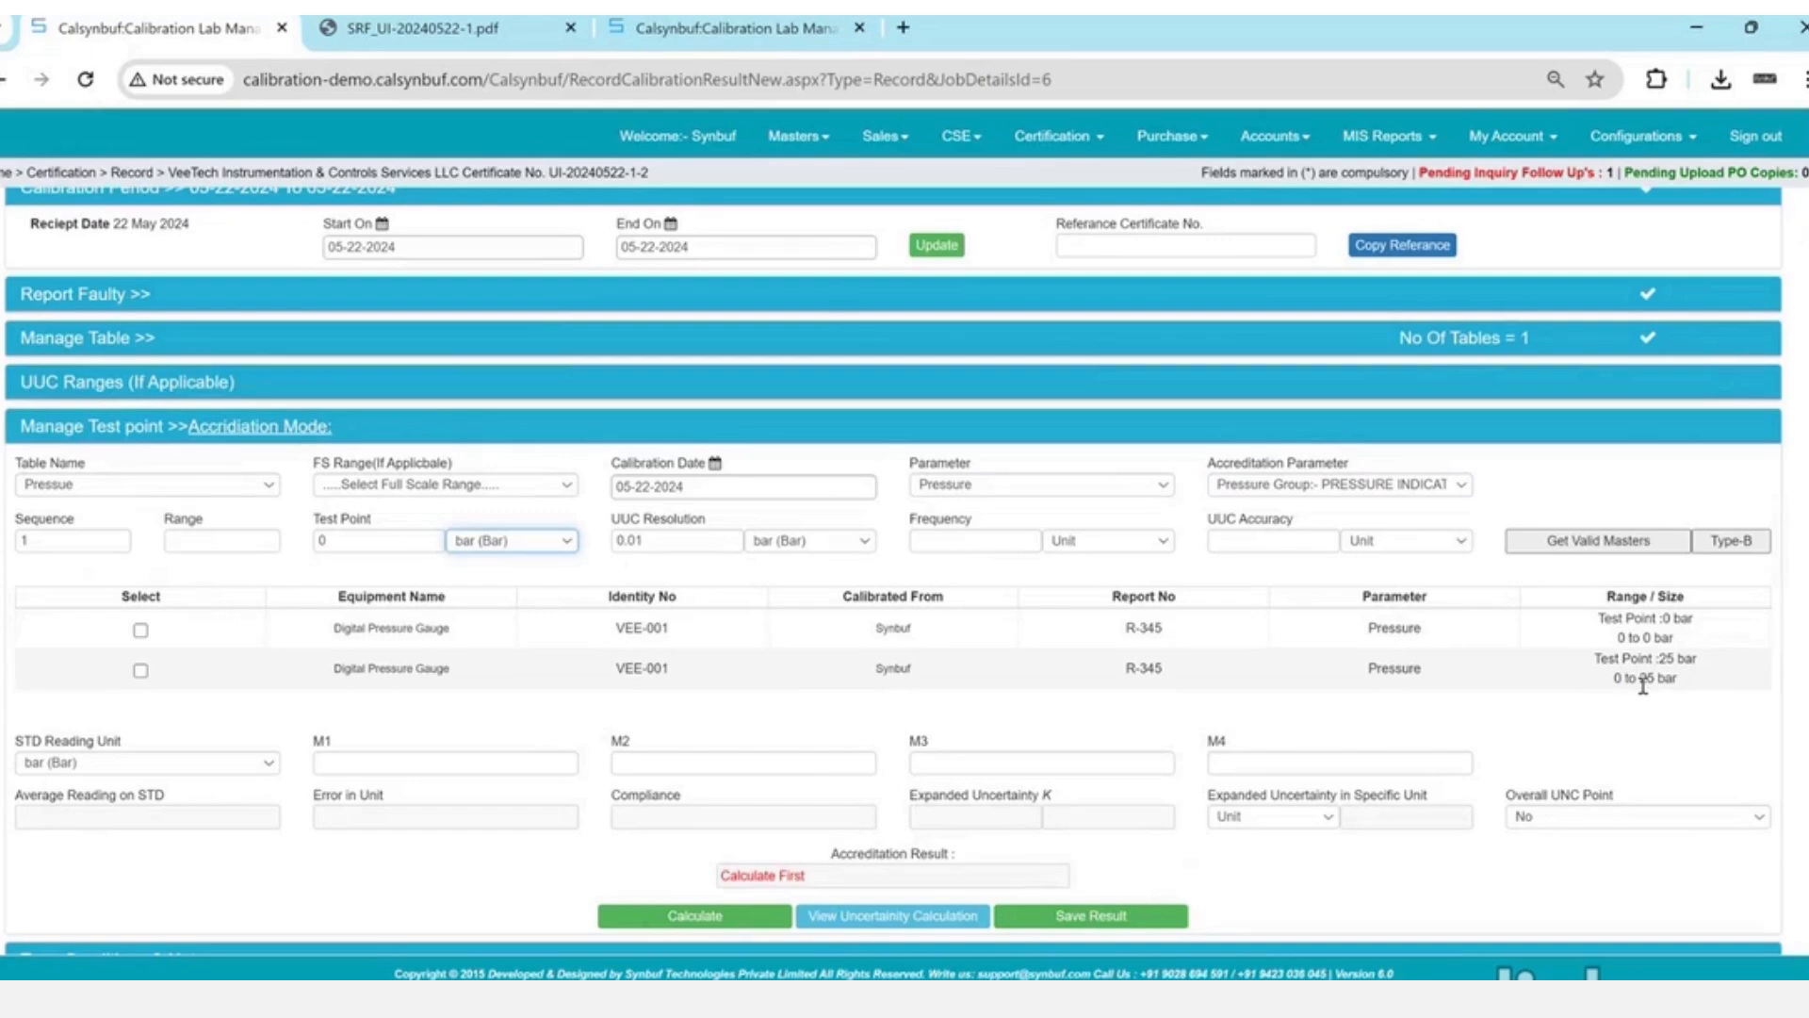
- Try saving a 101 test point, which is rejected for a missing master instrument
{"action": "left_click", "coordinate": [413, 538]}
{"action": "key", "text": "BackSpace"}
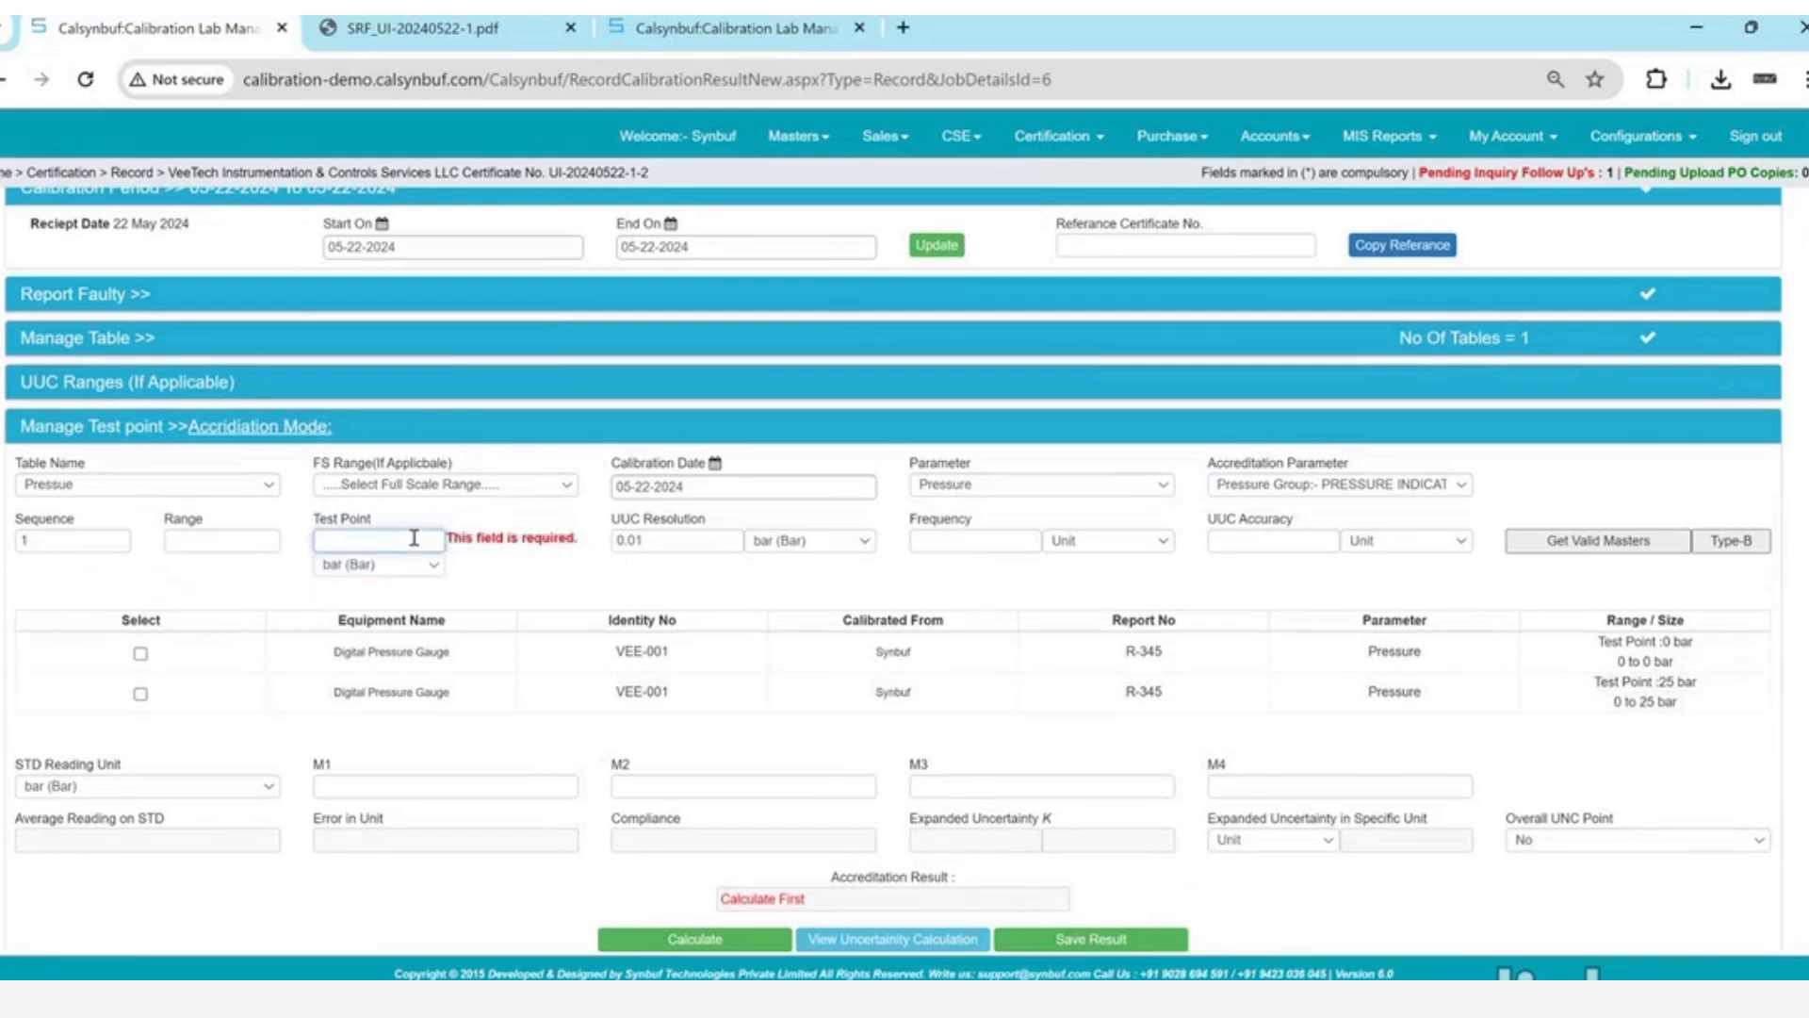
{"action": "type", "text": "1"}
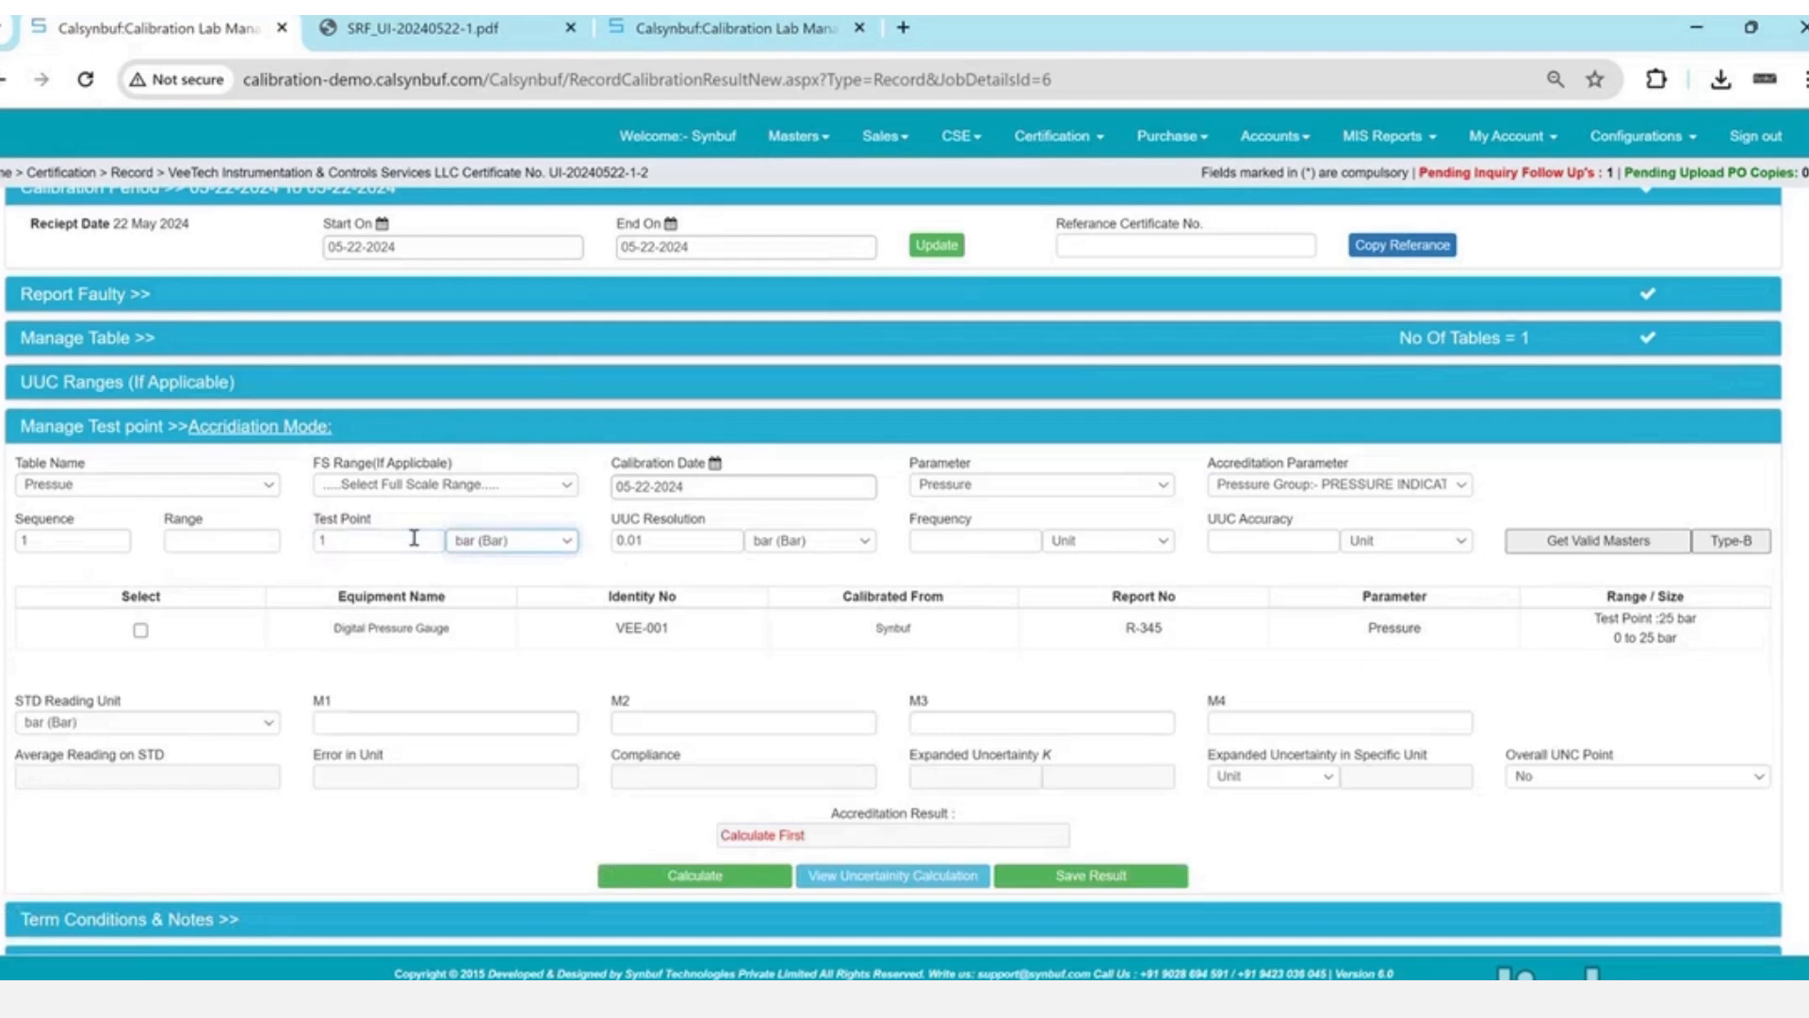
{"action": "left_click", "coordinate": [413, 538]}
{"action": "type", "text": "01"}
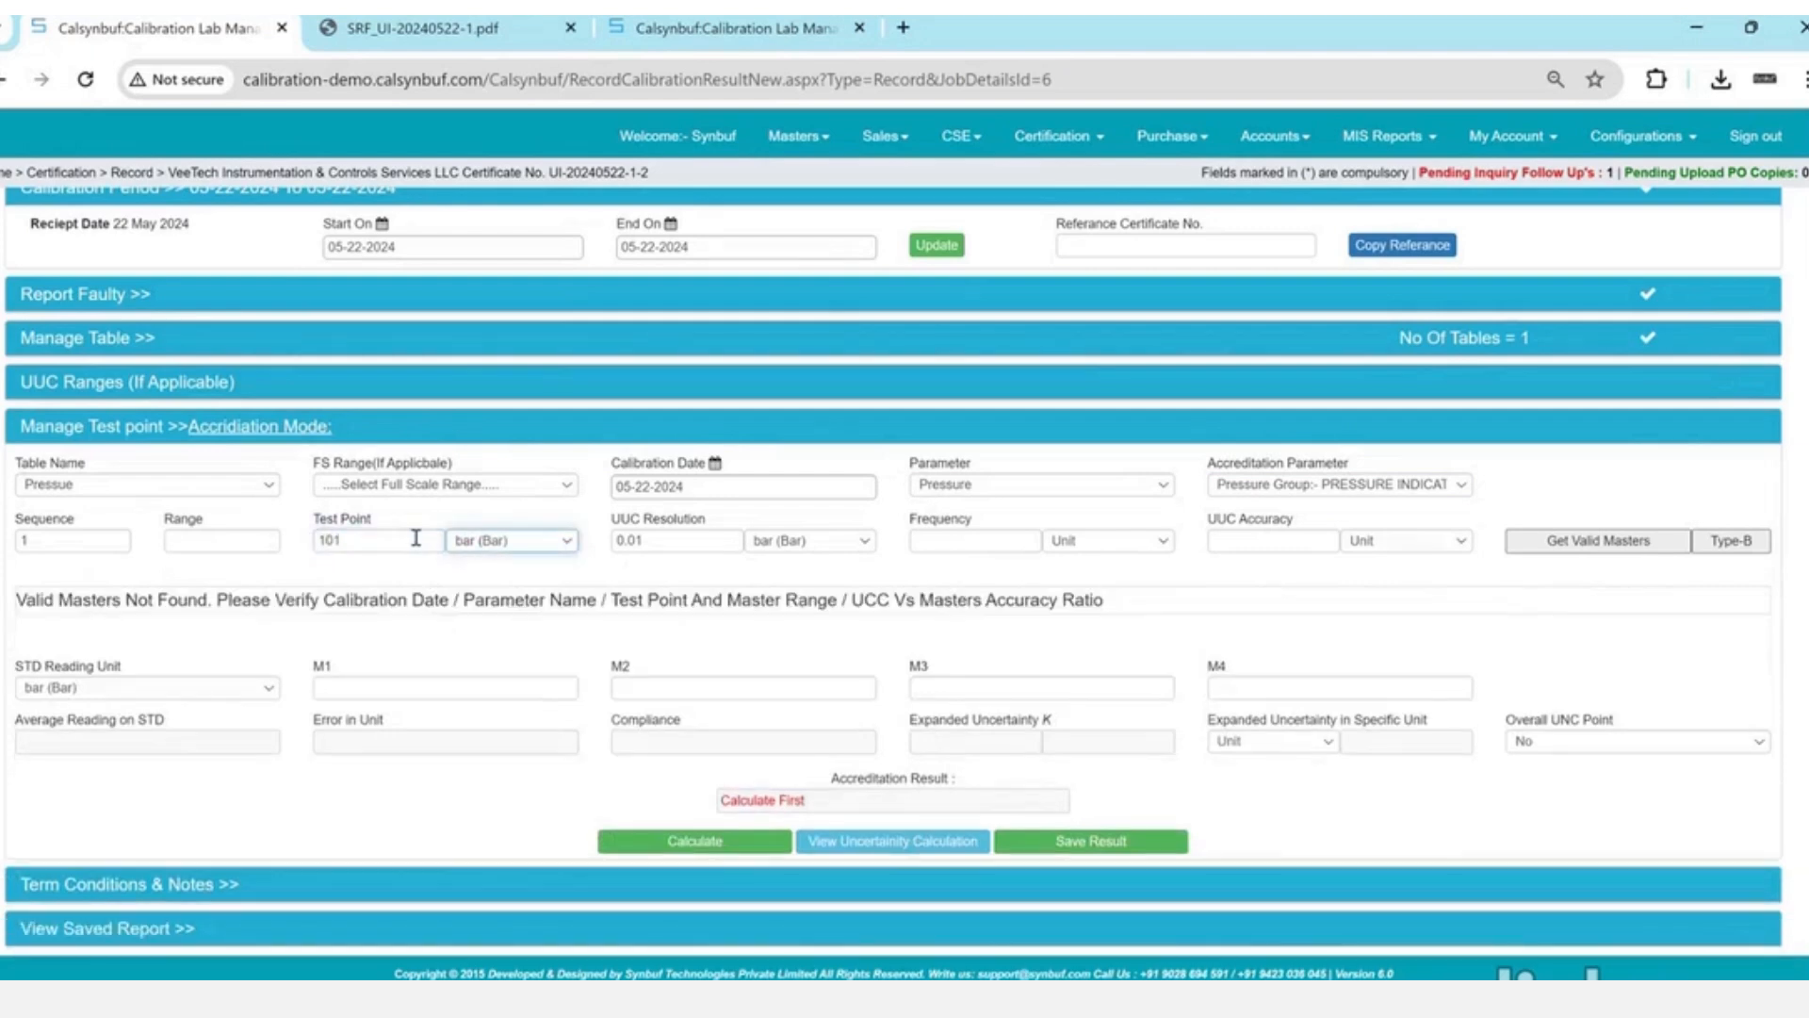
{"action": "double_click", "coordinate": [423, 539]}
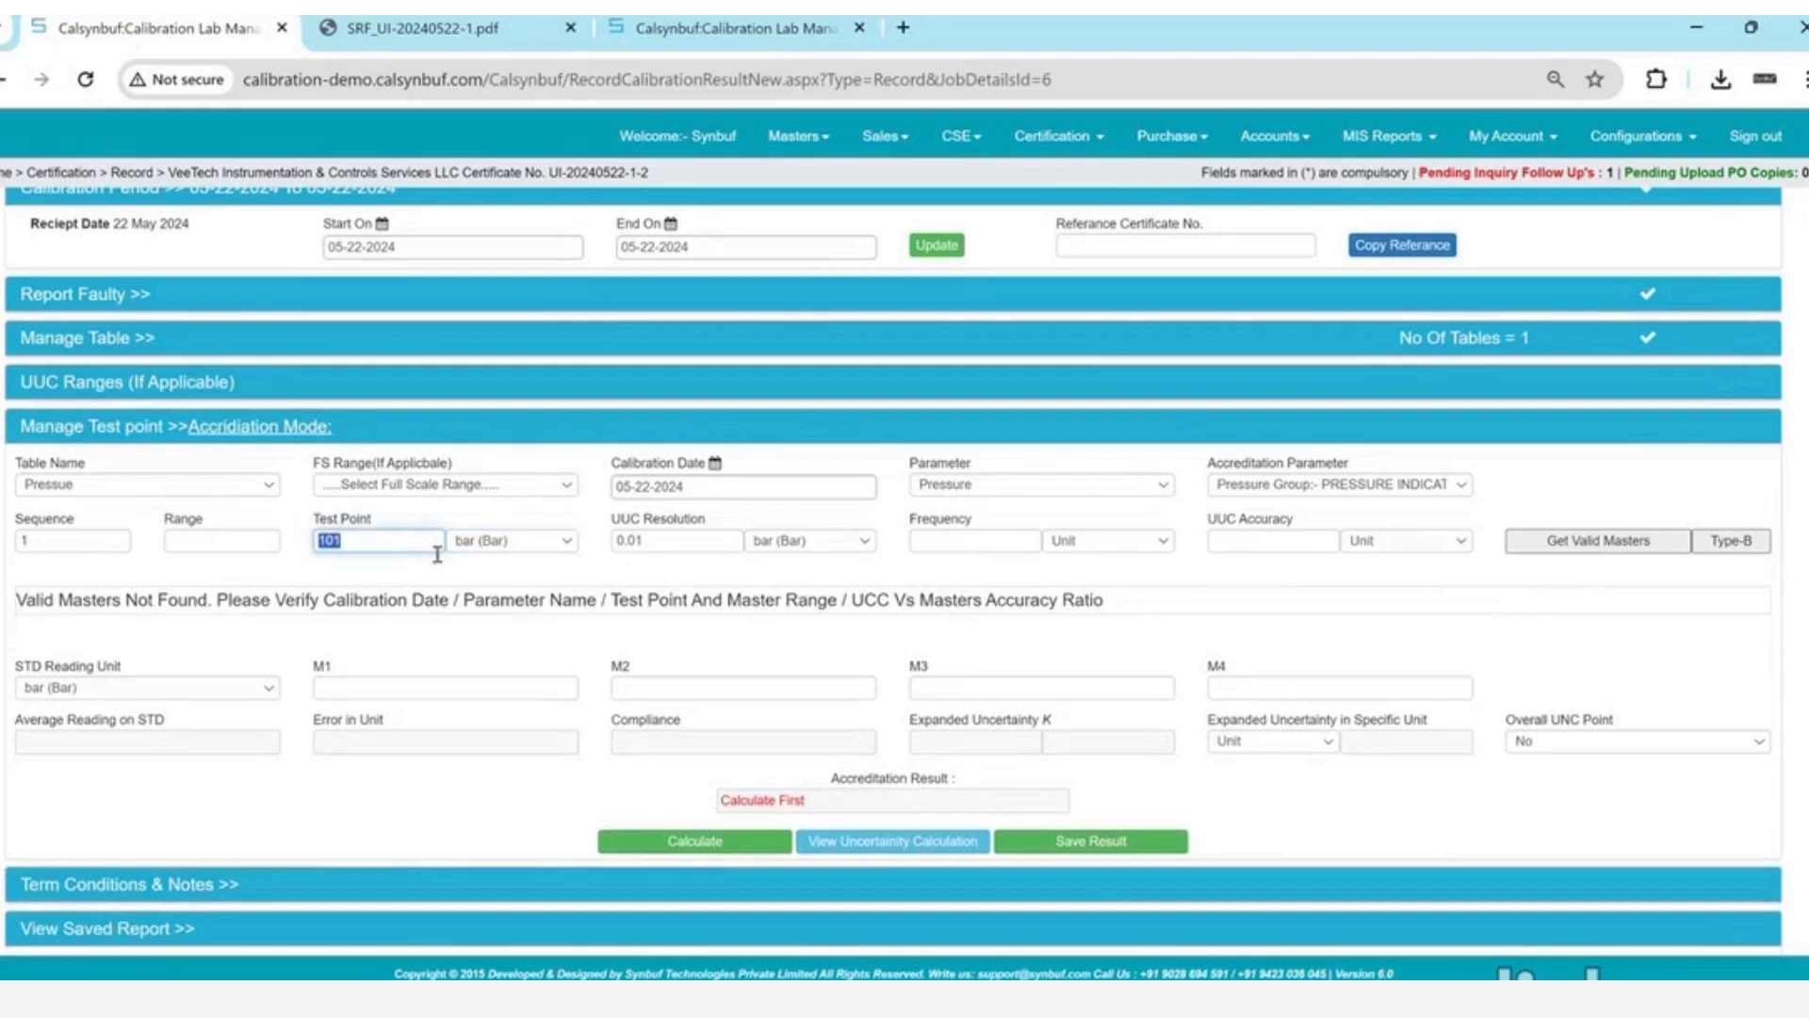
{"action": "left_click", "coordinate": [1100, 847]}
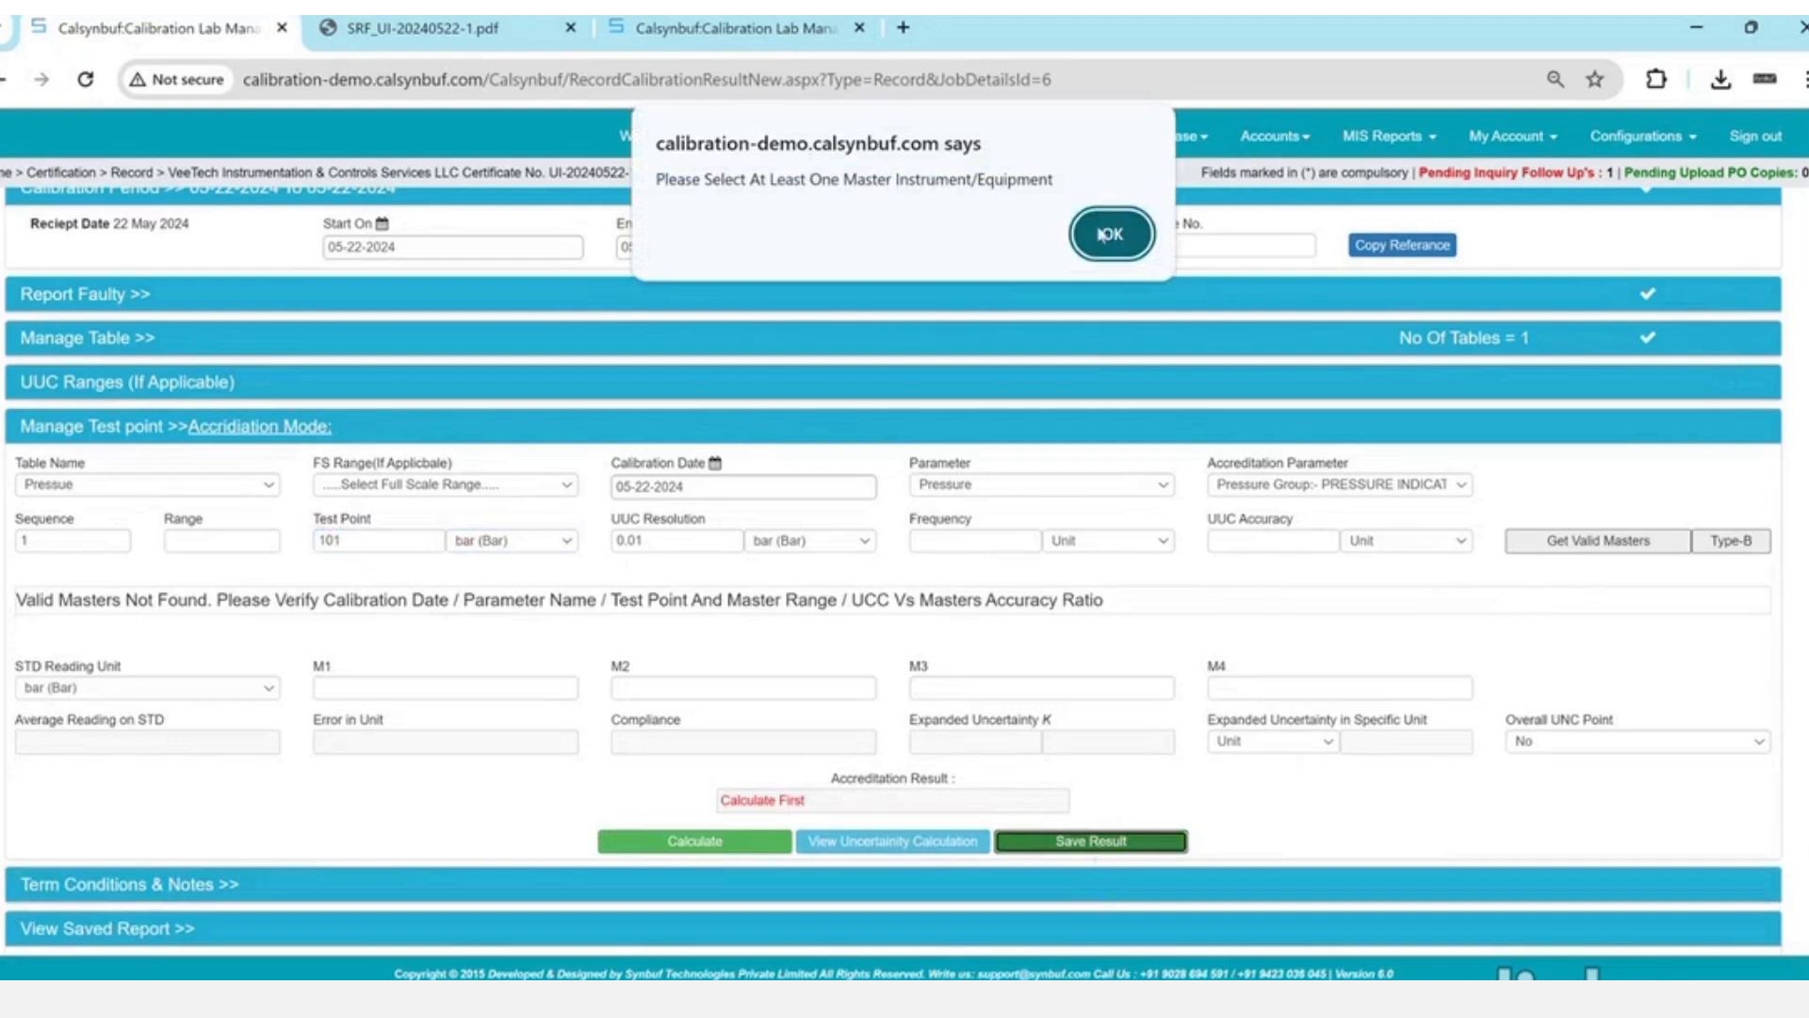
{"action": "left_click", "coordinate": [1113, 231]}
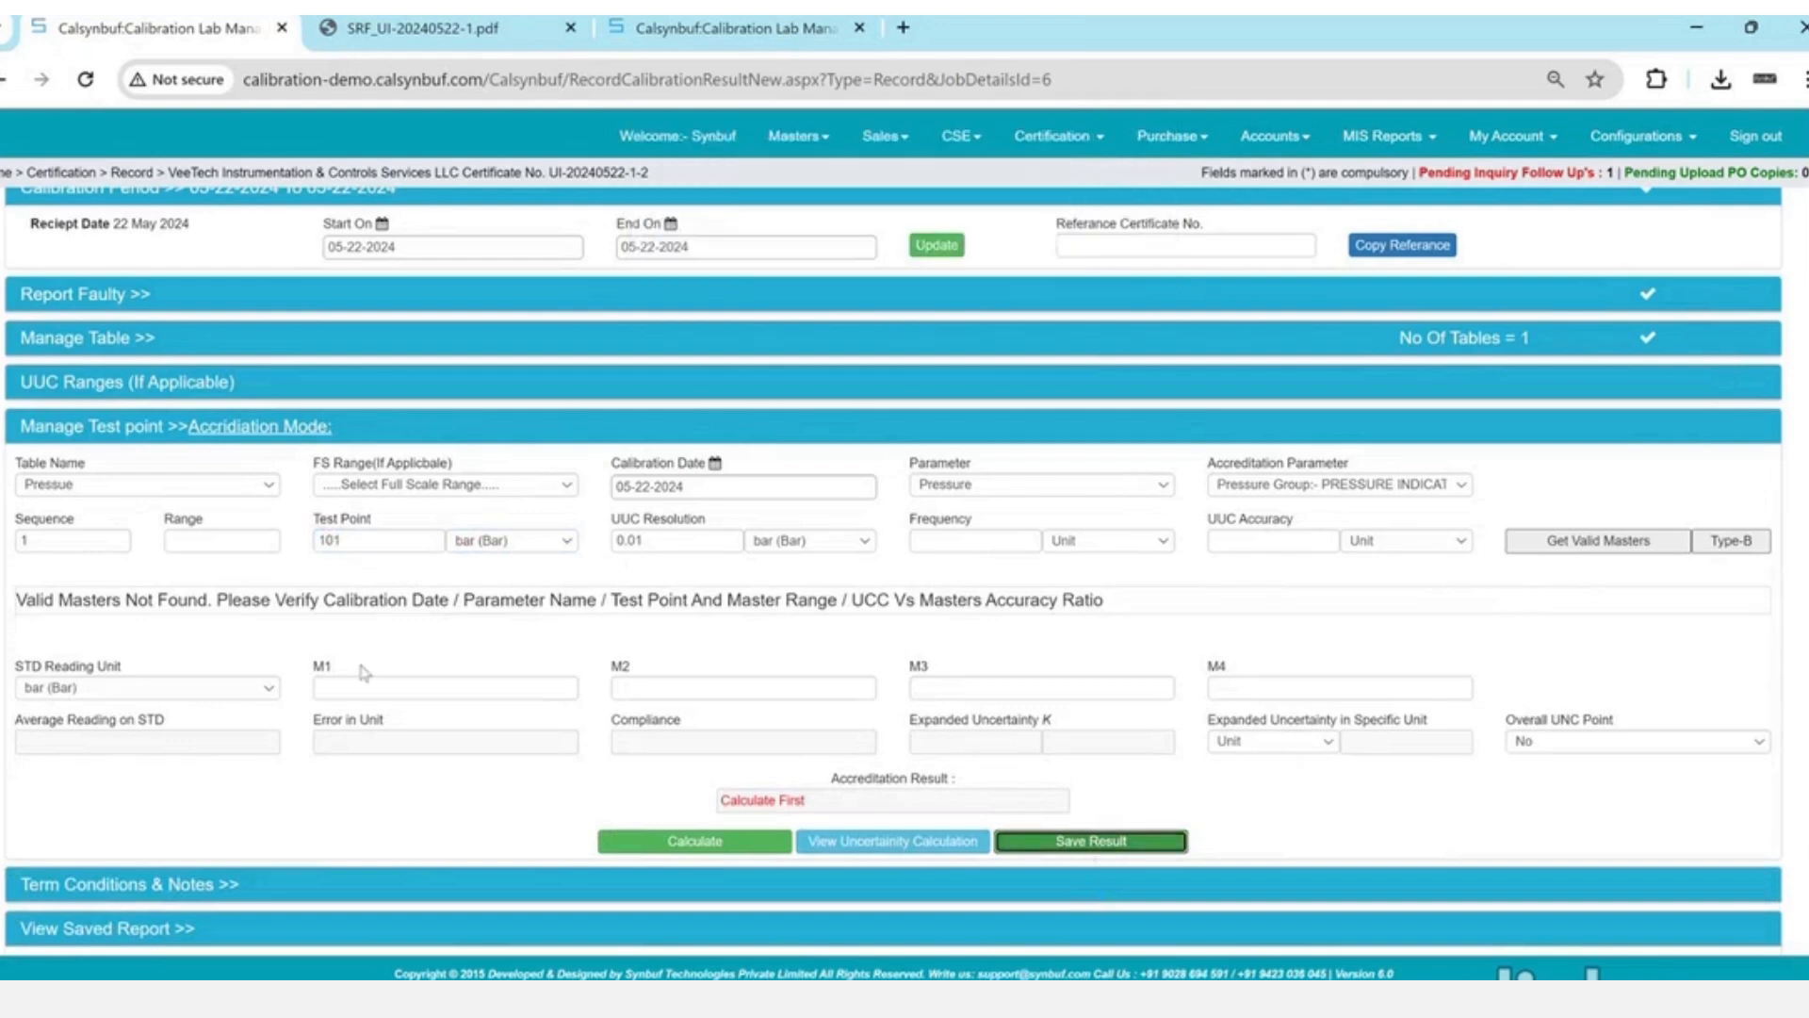
- Set the test point to 0 with UUC accuracy 0.01 bar and select the VEE-001 master
{"action": "double_click", "coordinate": [379, 543]}
{"action": "type", "text": "0"}
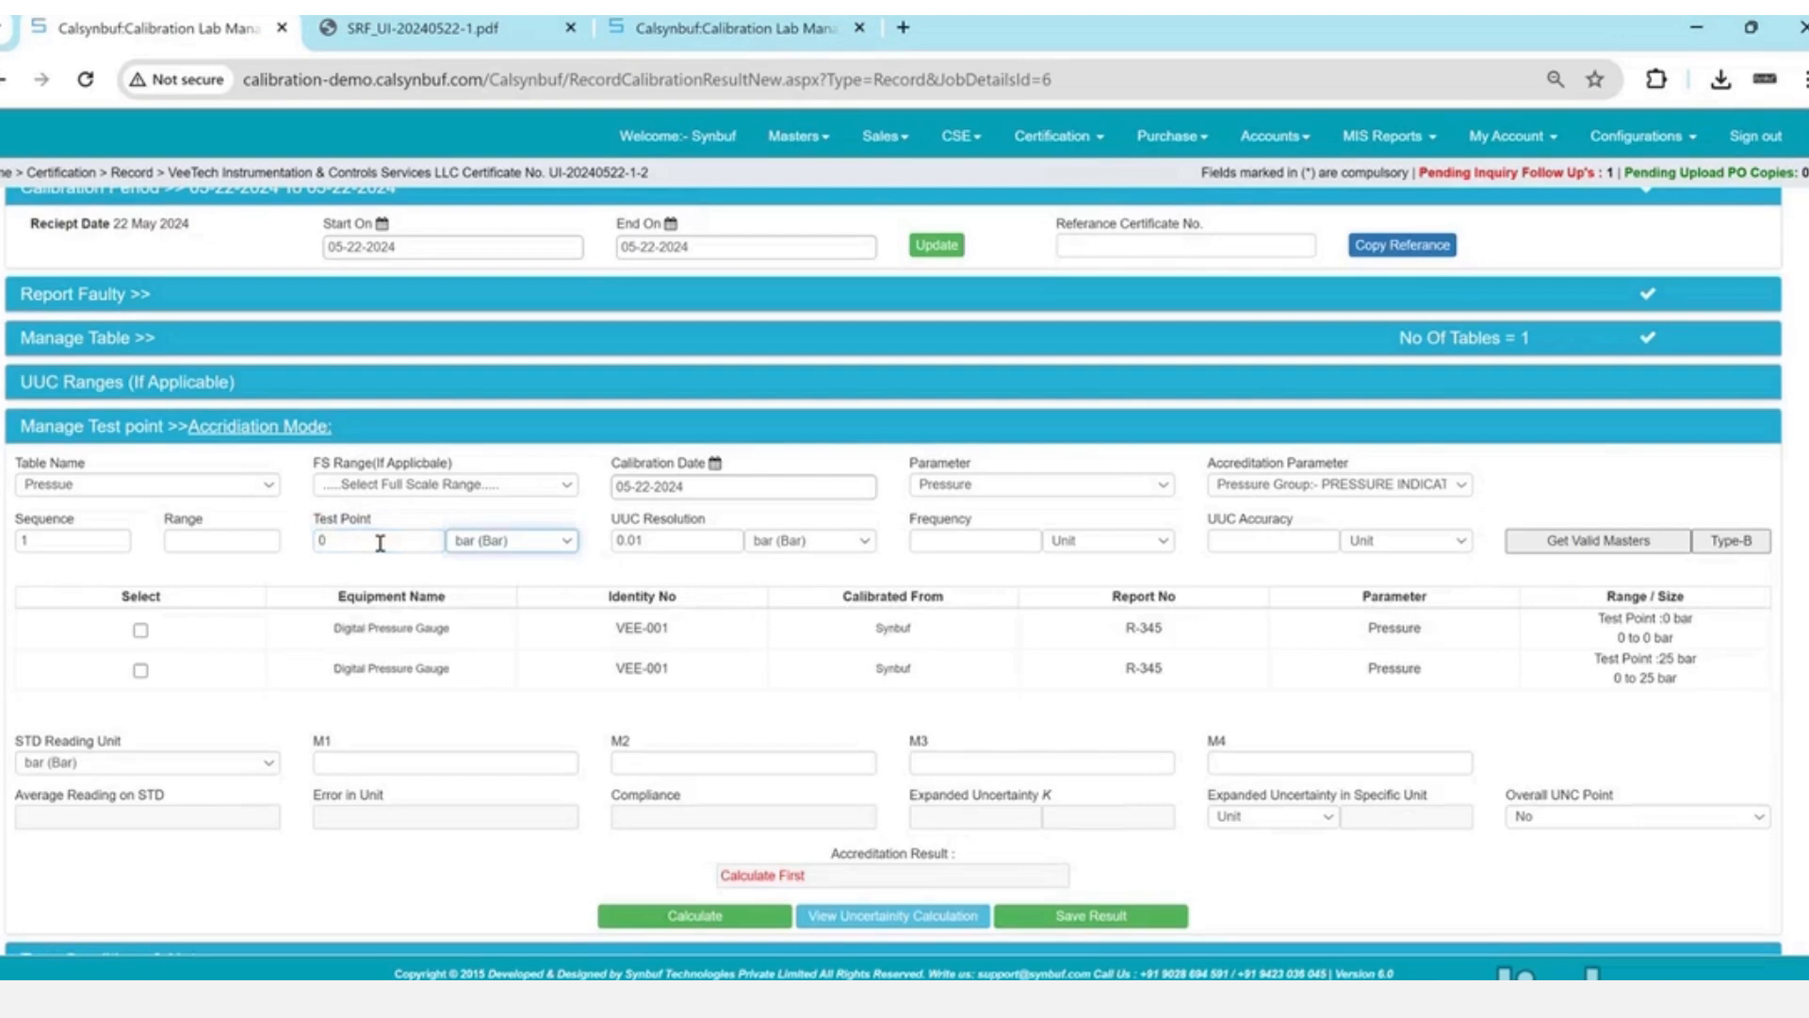
{"action": "left_click", "coordinate": [700, 537]}
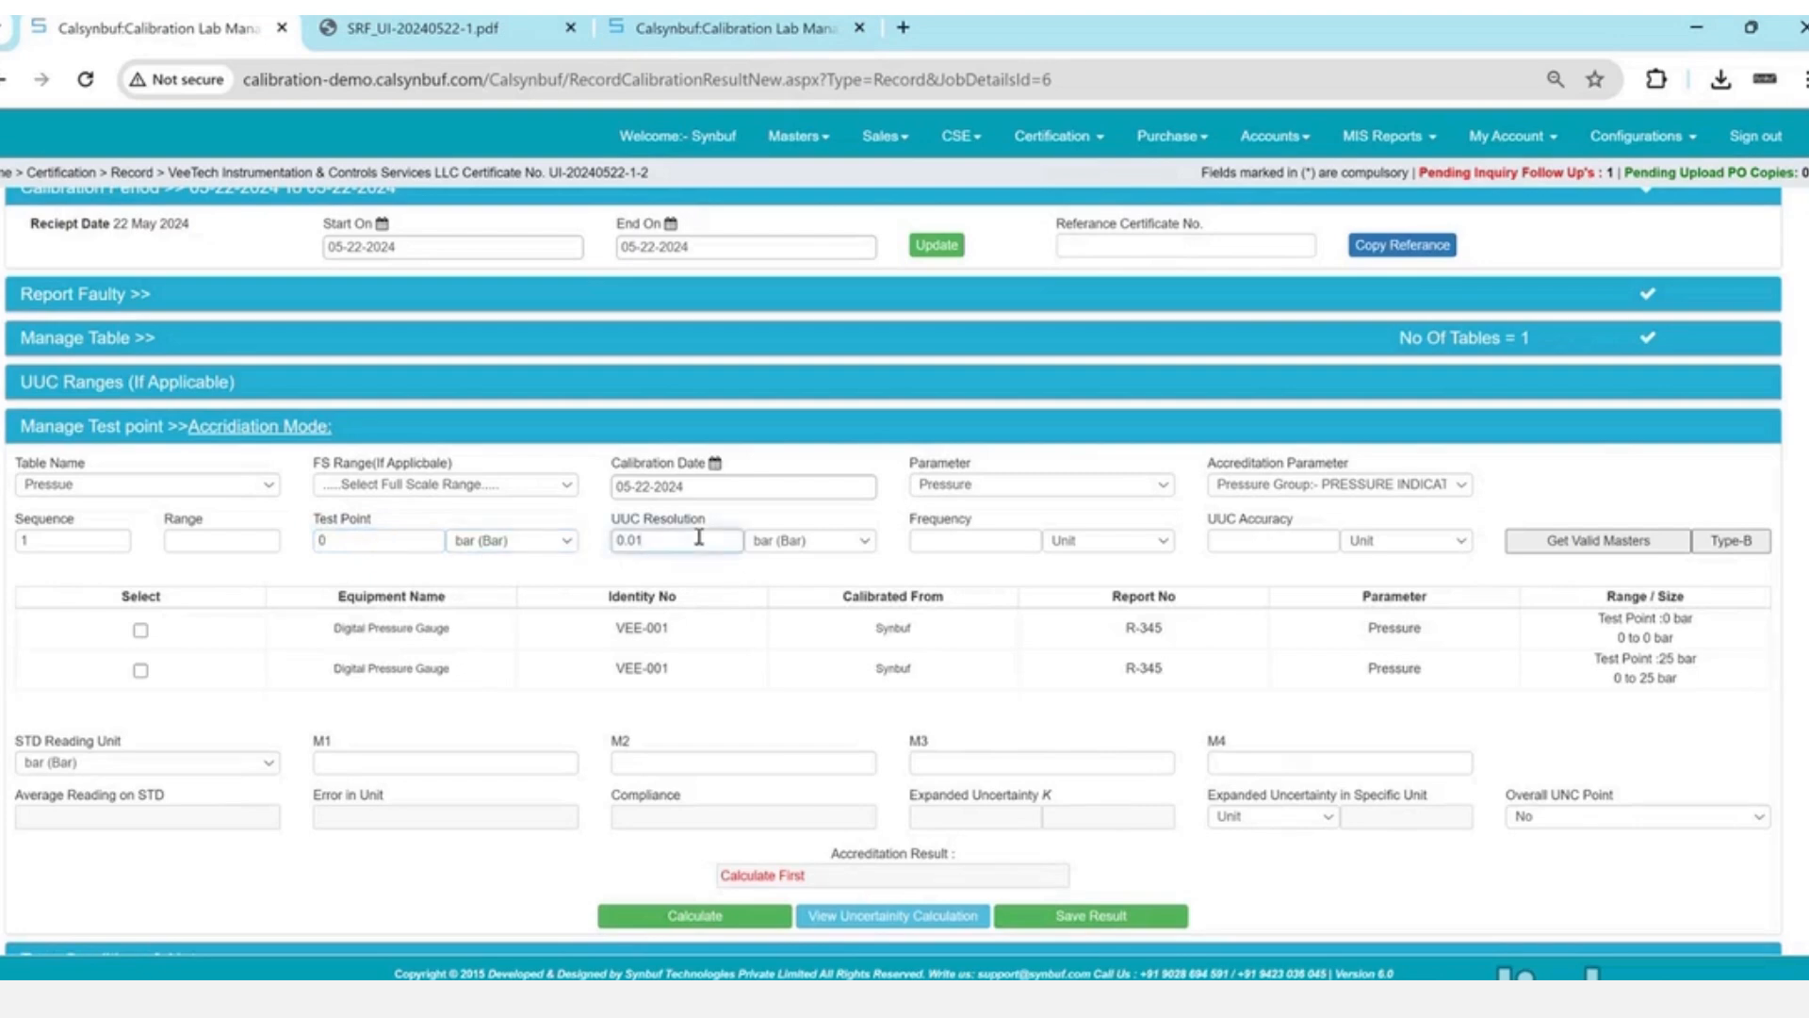
{"action": "key", "text": "Tab"}
{"action": "key", "text": "Tab"}
{"action": "key", "text": "Tab"}
{"action": "key", "text": "Tab"}
{"action": "type", "text": "0.01"}
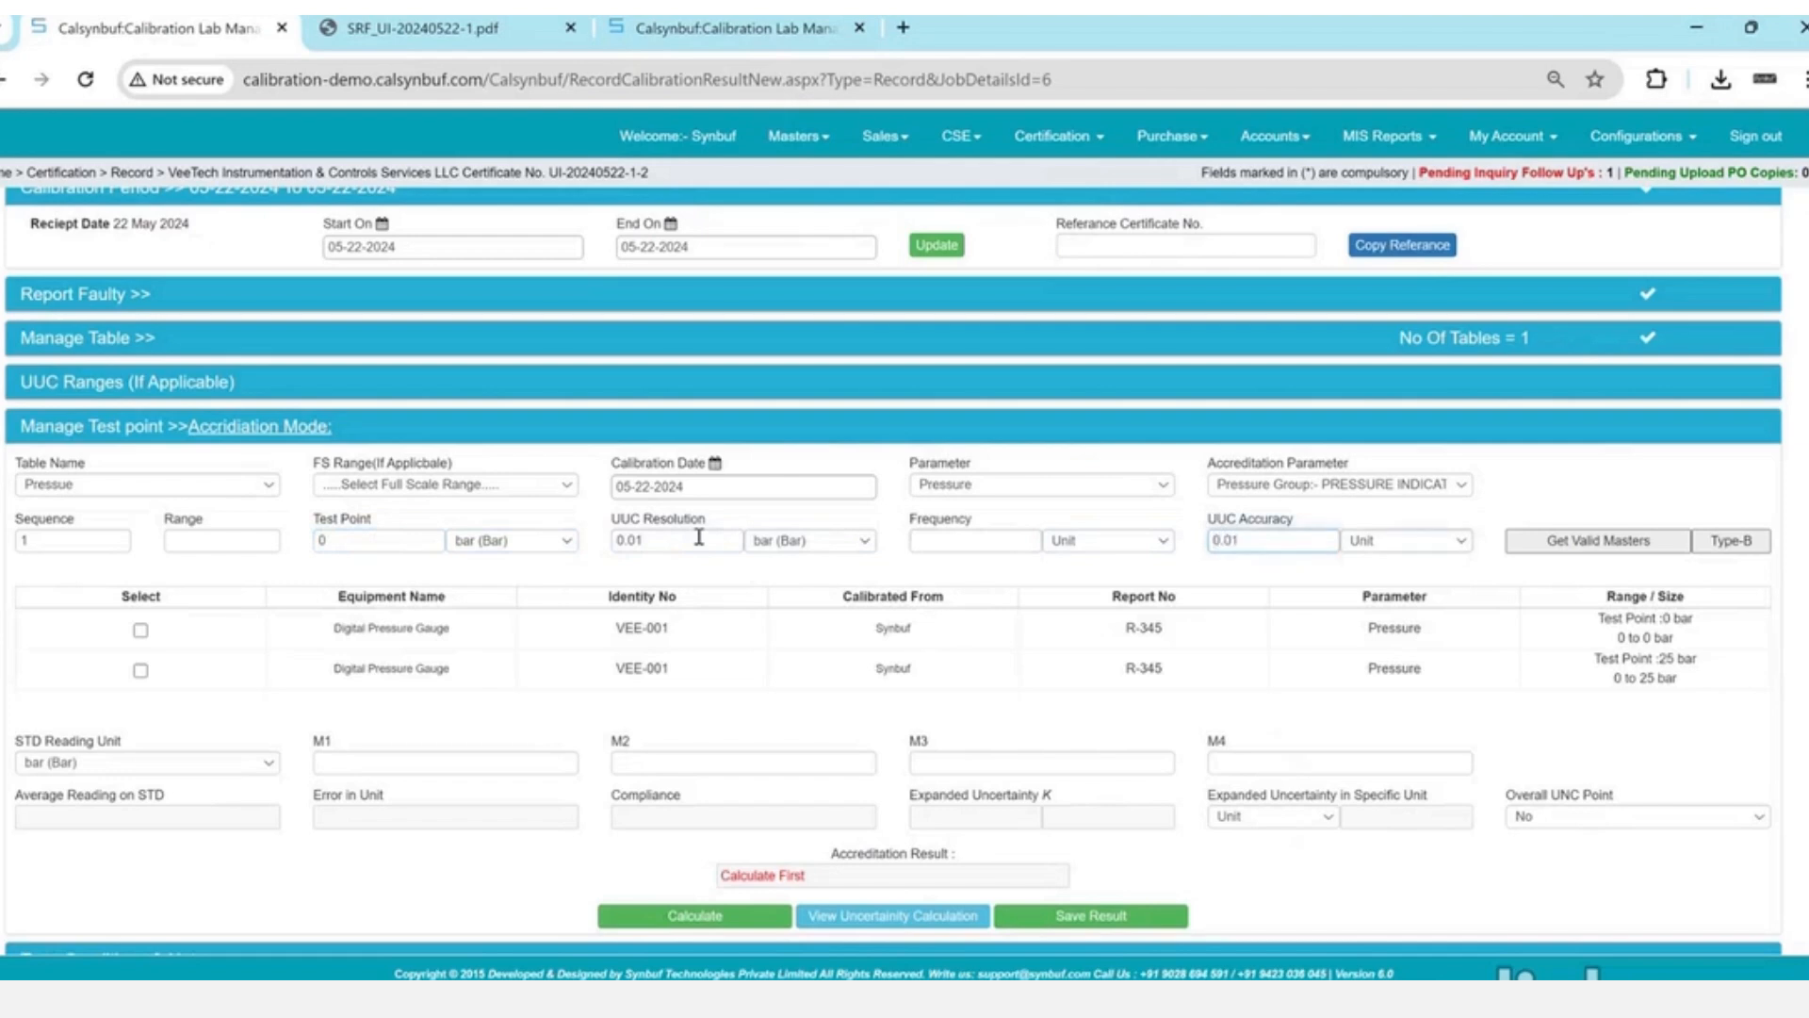
{"action": "key", "text": "Tab"}
{"action": "key", "text": "b"}
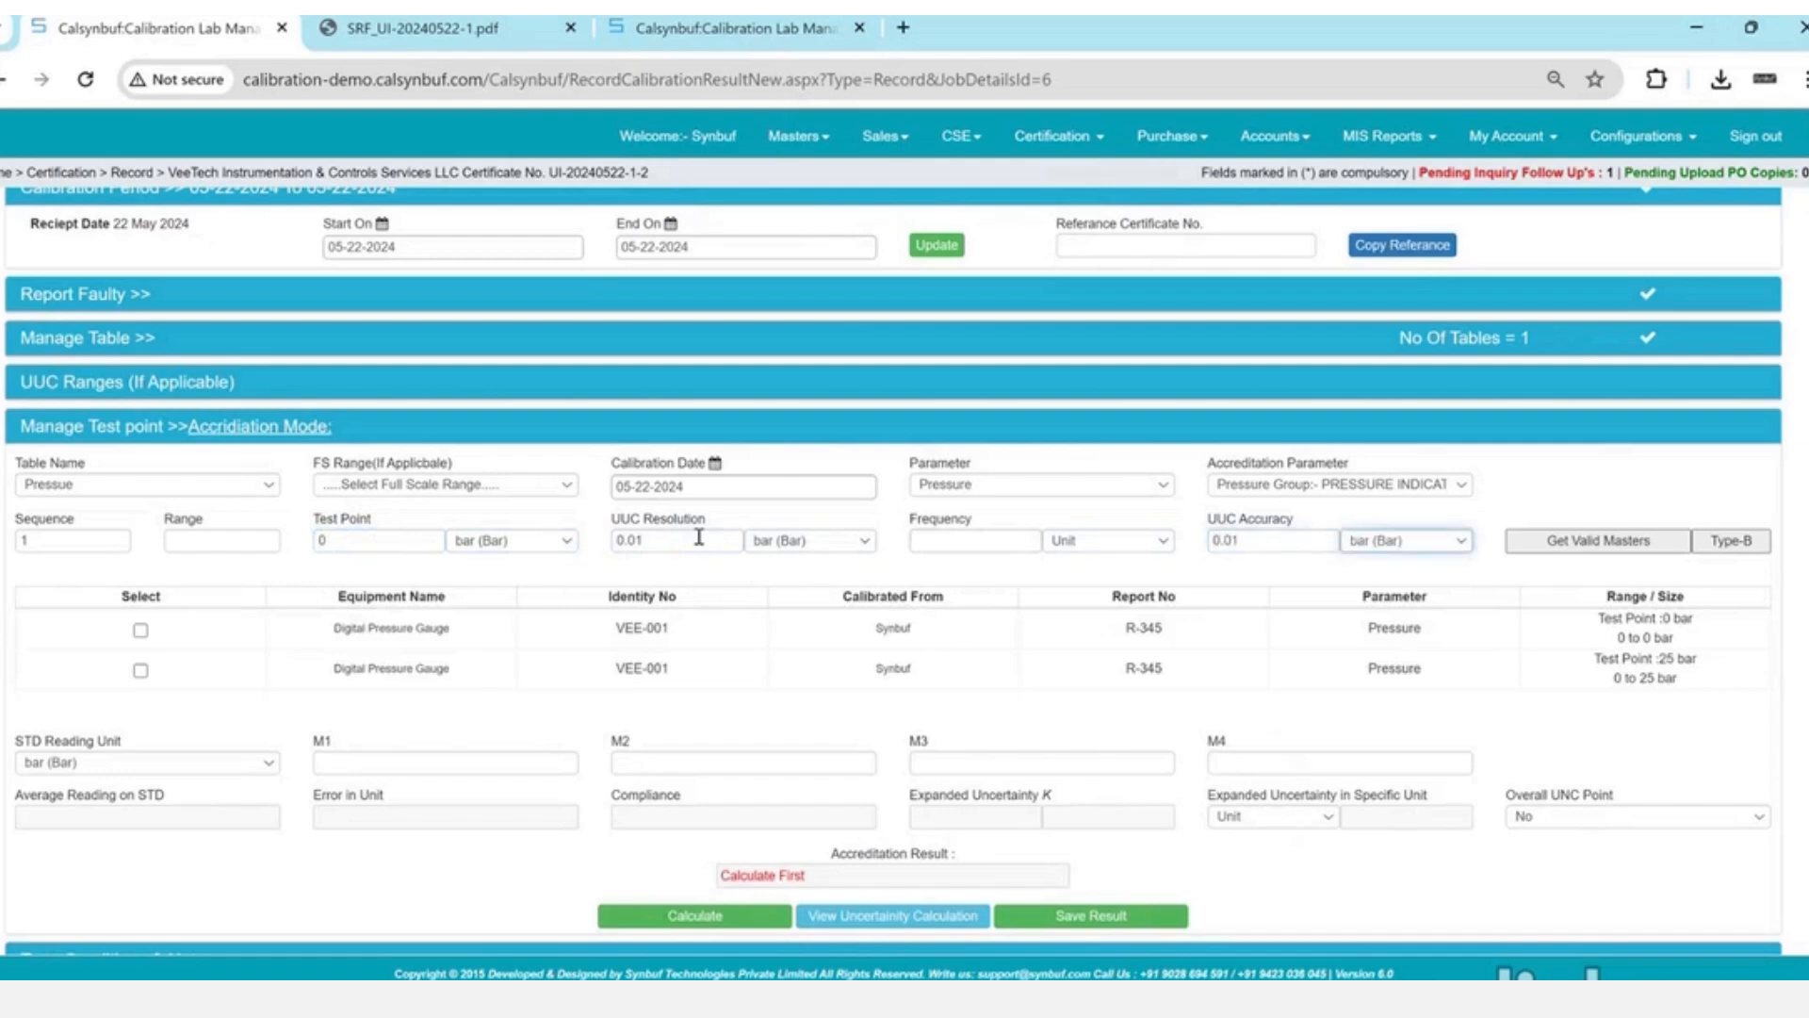
{"action": "left_click", "coordinate": [141, 629]}
- Enter M1 reading 0 and M2 0.014, then check the 0.01 UUC resolution
{"action": "left_click", "coordinate": [442, 767]}
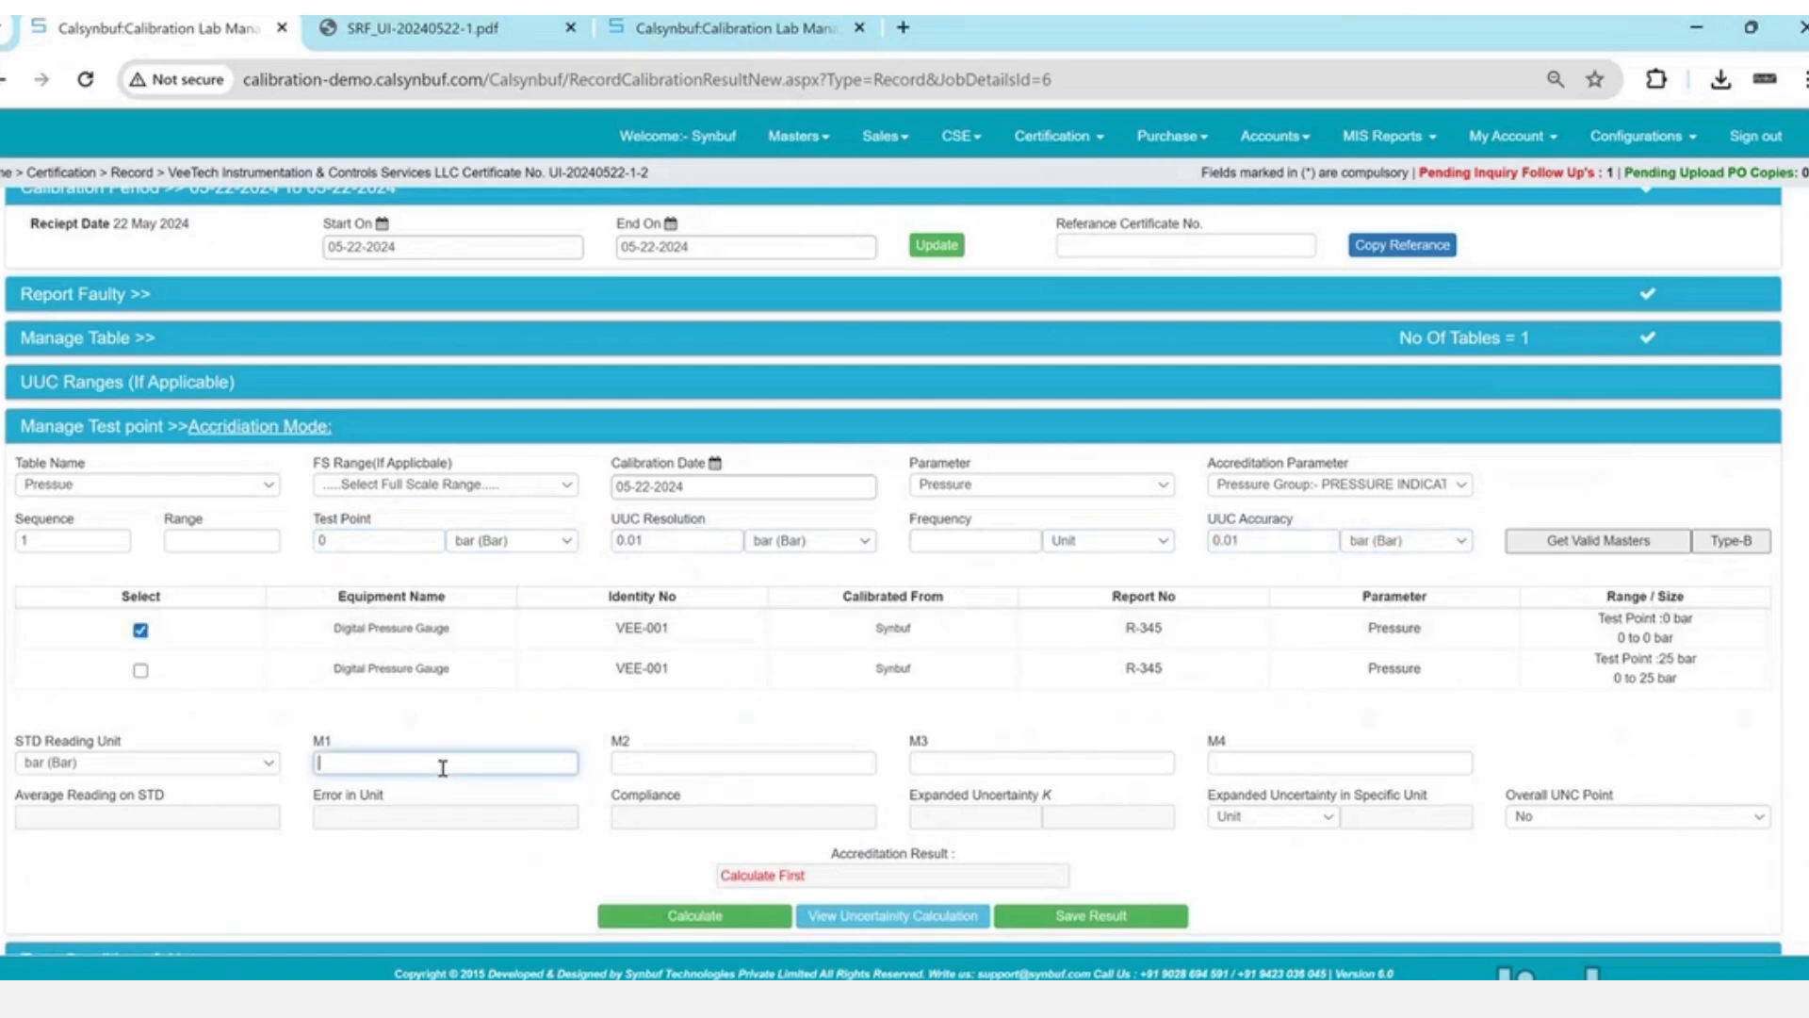
{"action": "type", "text": "0"}
{"action": "key", "text": "Tab"}
{"action": "type", "text": "0.014"}
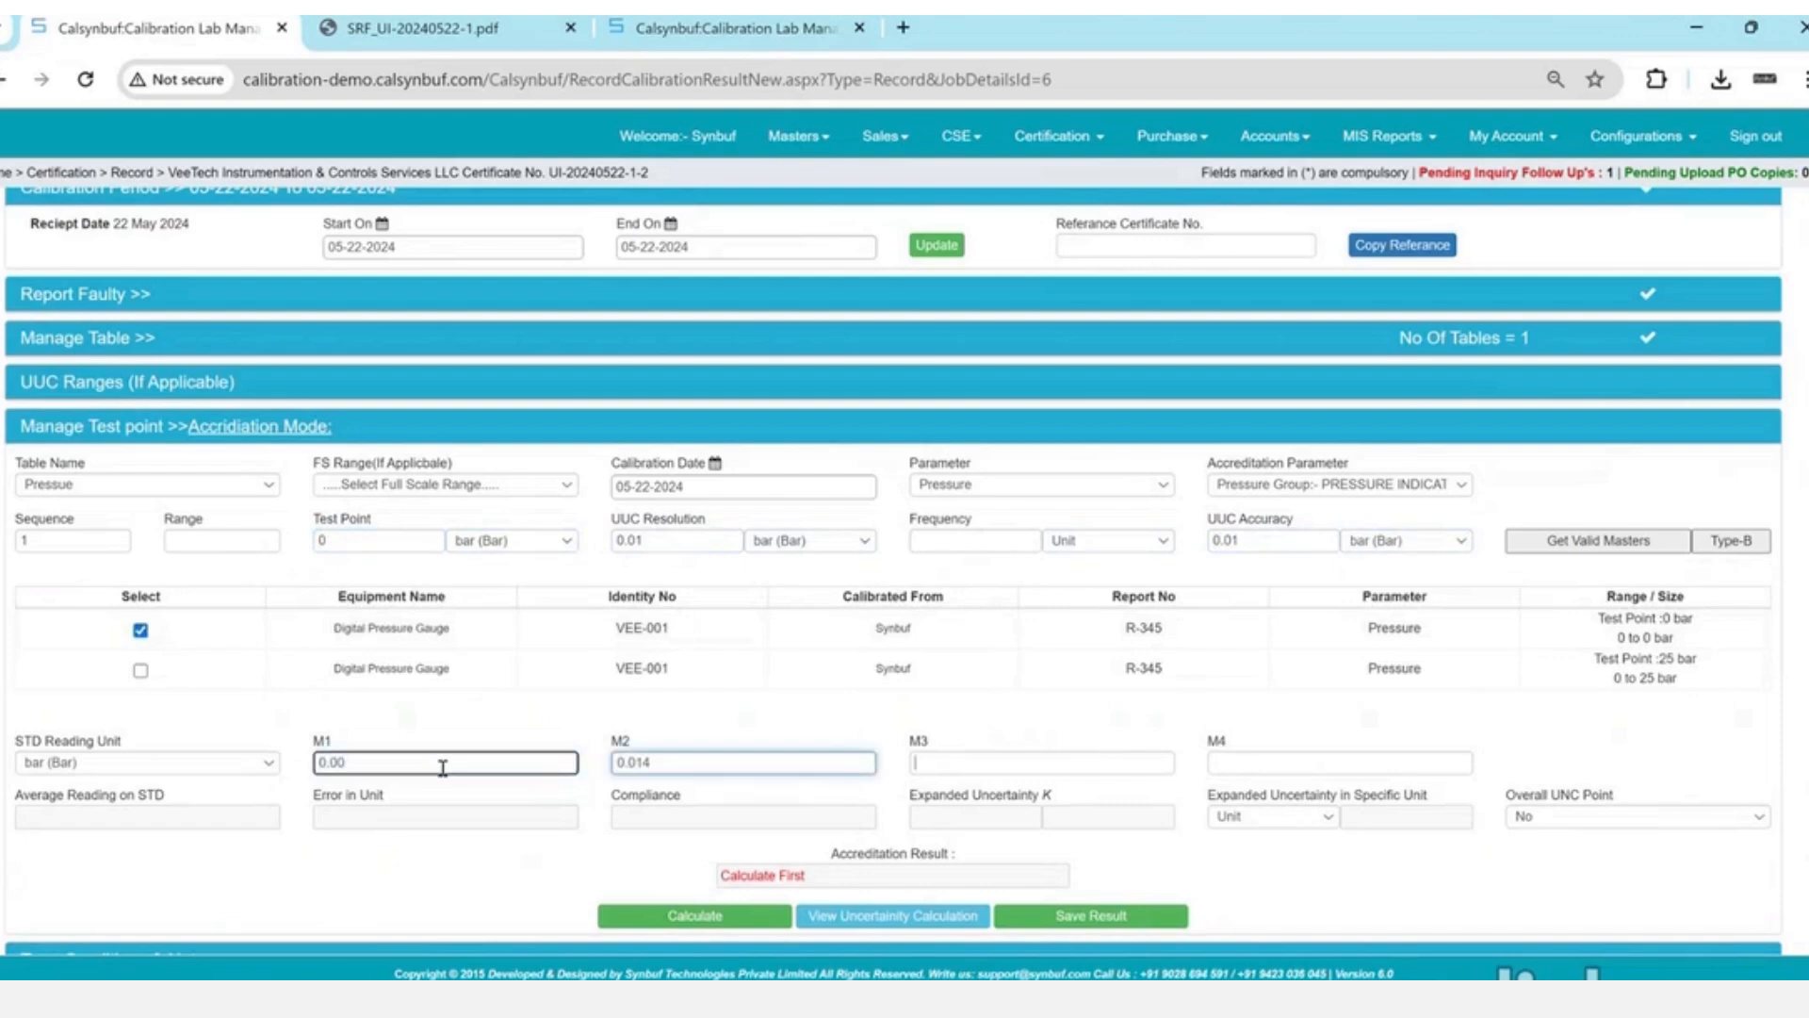
{"action": "key", "text": "Tab"}
{"action": "key", "text": "shift+Tab"}
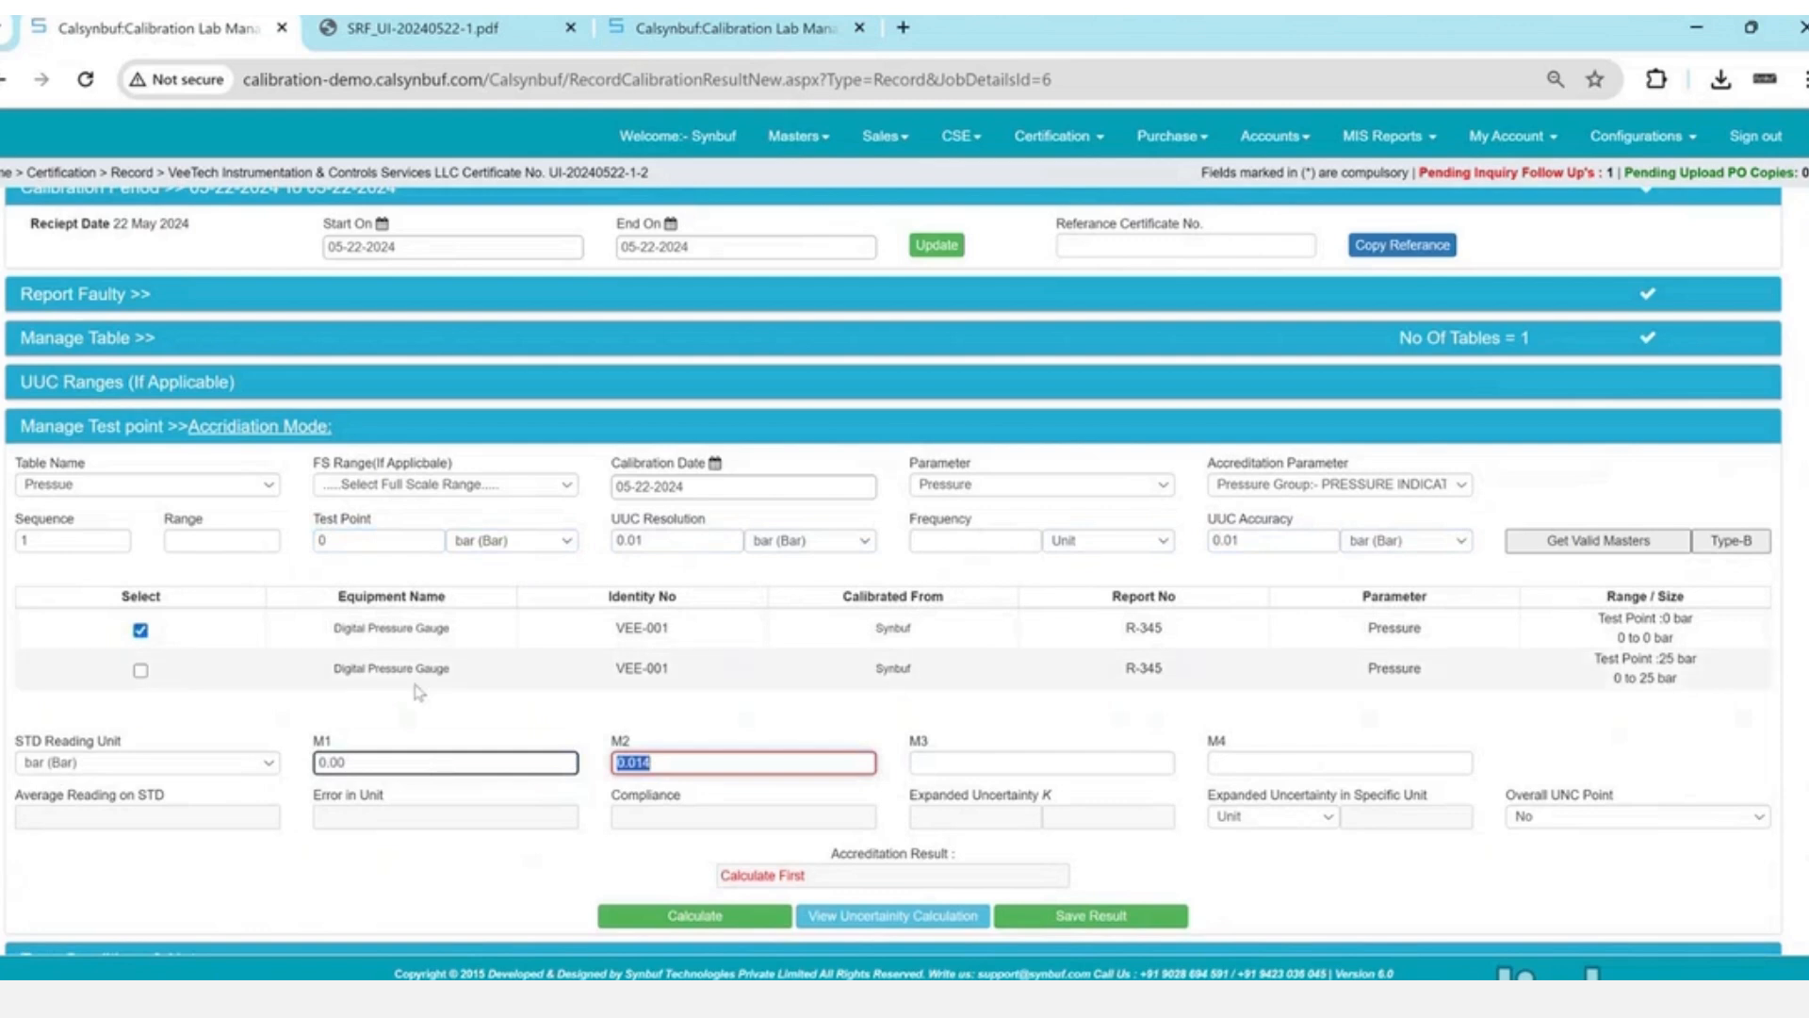
{"action": "left_click_drag", "start_coordinate": [639, 744], "coordinate": [681, 613]}
{"action": "left_click", "coordinate": [669, 540]}
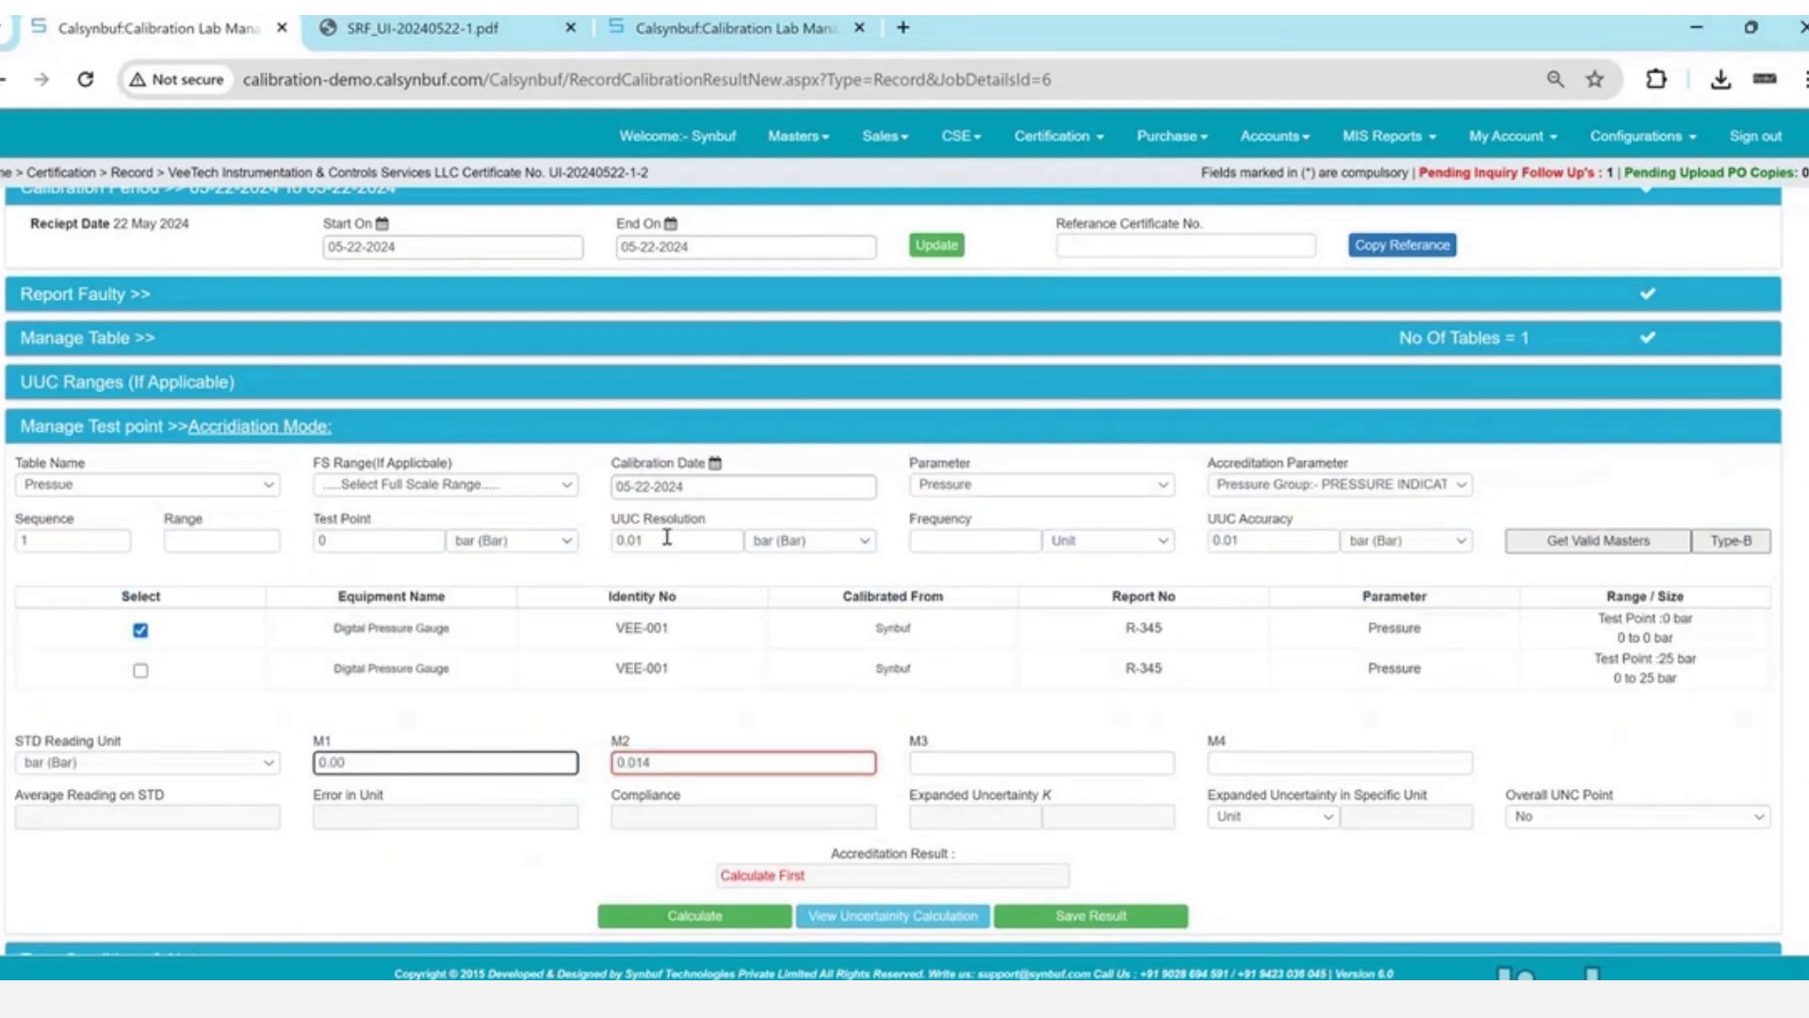
- Correct M2 to 0.01, enter M3 0.01 and M4 0.02, and calculate the results
{"action": "left_click", "coordinate": [682, 764]}
{"action": "key", "text": "BackSpace"}
{"action": "key", "text": "Tab"}
{"action": "type", "text": "0.0"}
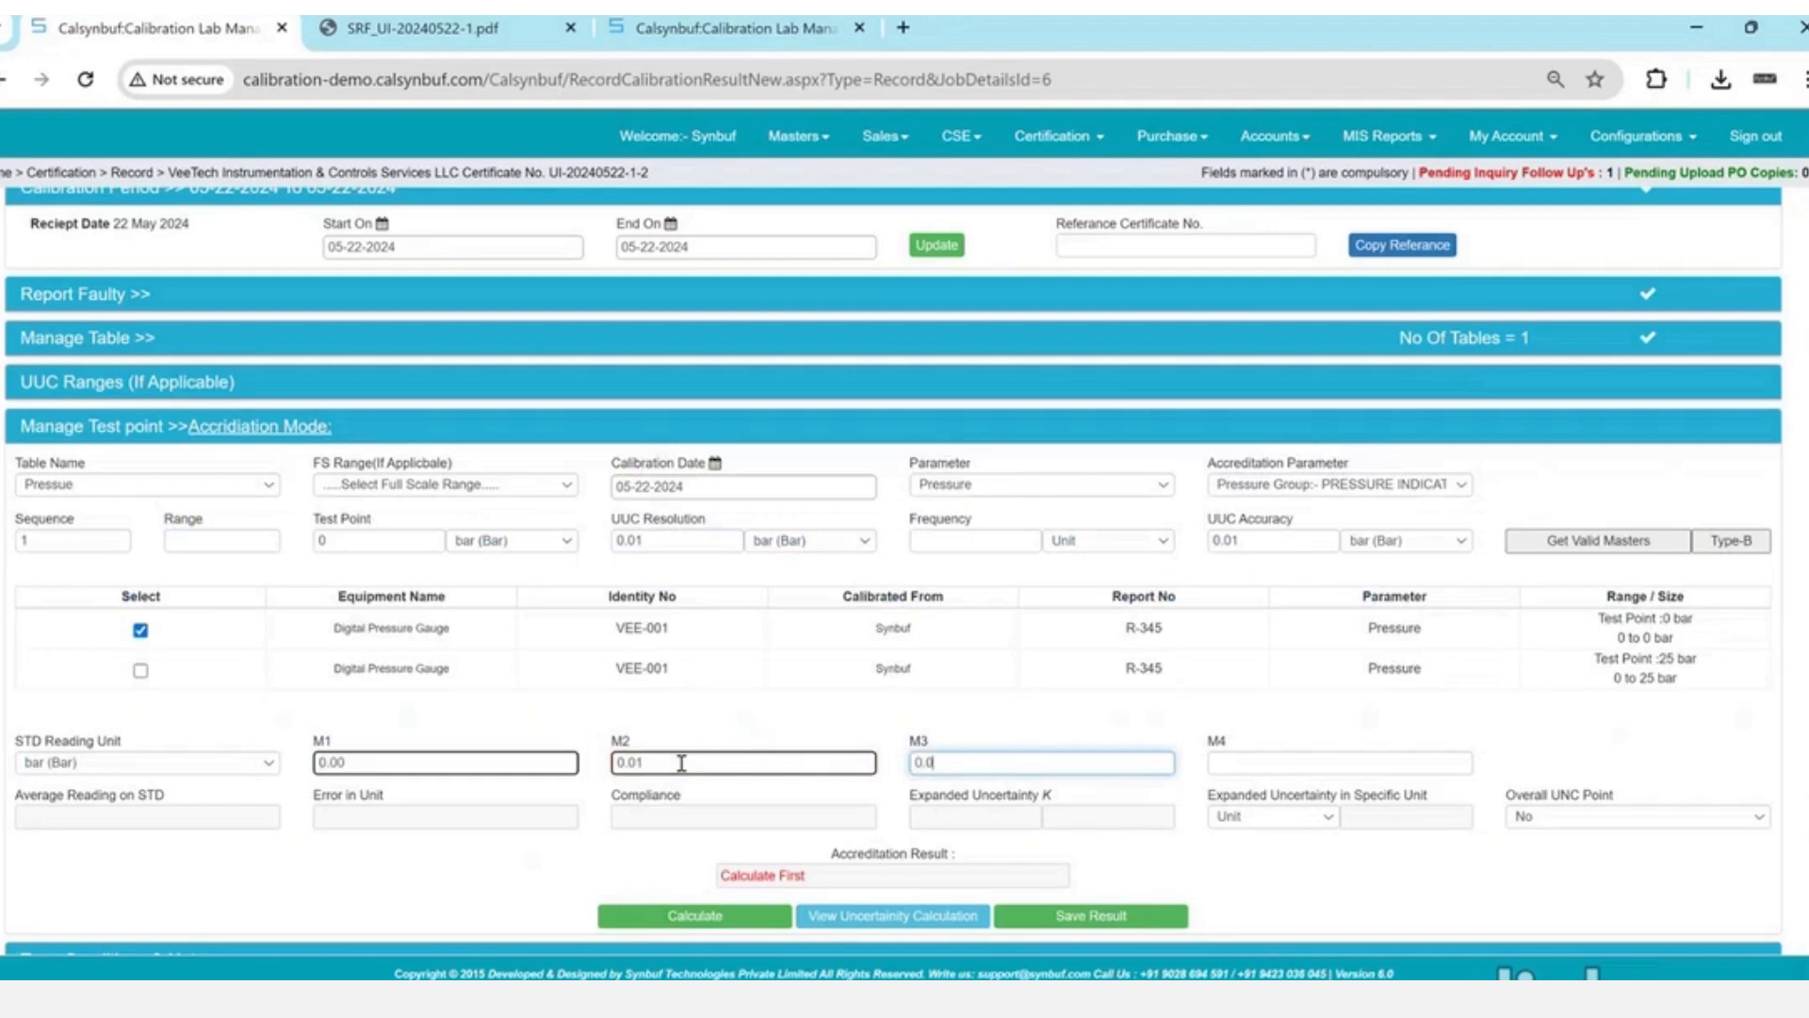
{"action": "type", "text": "1"}
{"action": "key", "text": "Tab"}
{"action": "type", "text": "0.02"}
{"action": "key", "text": "Tab"}
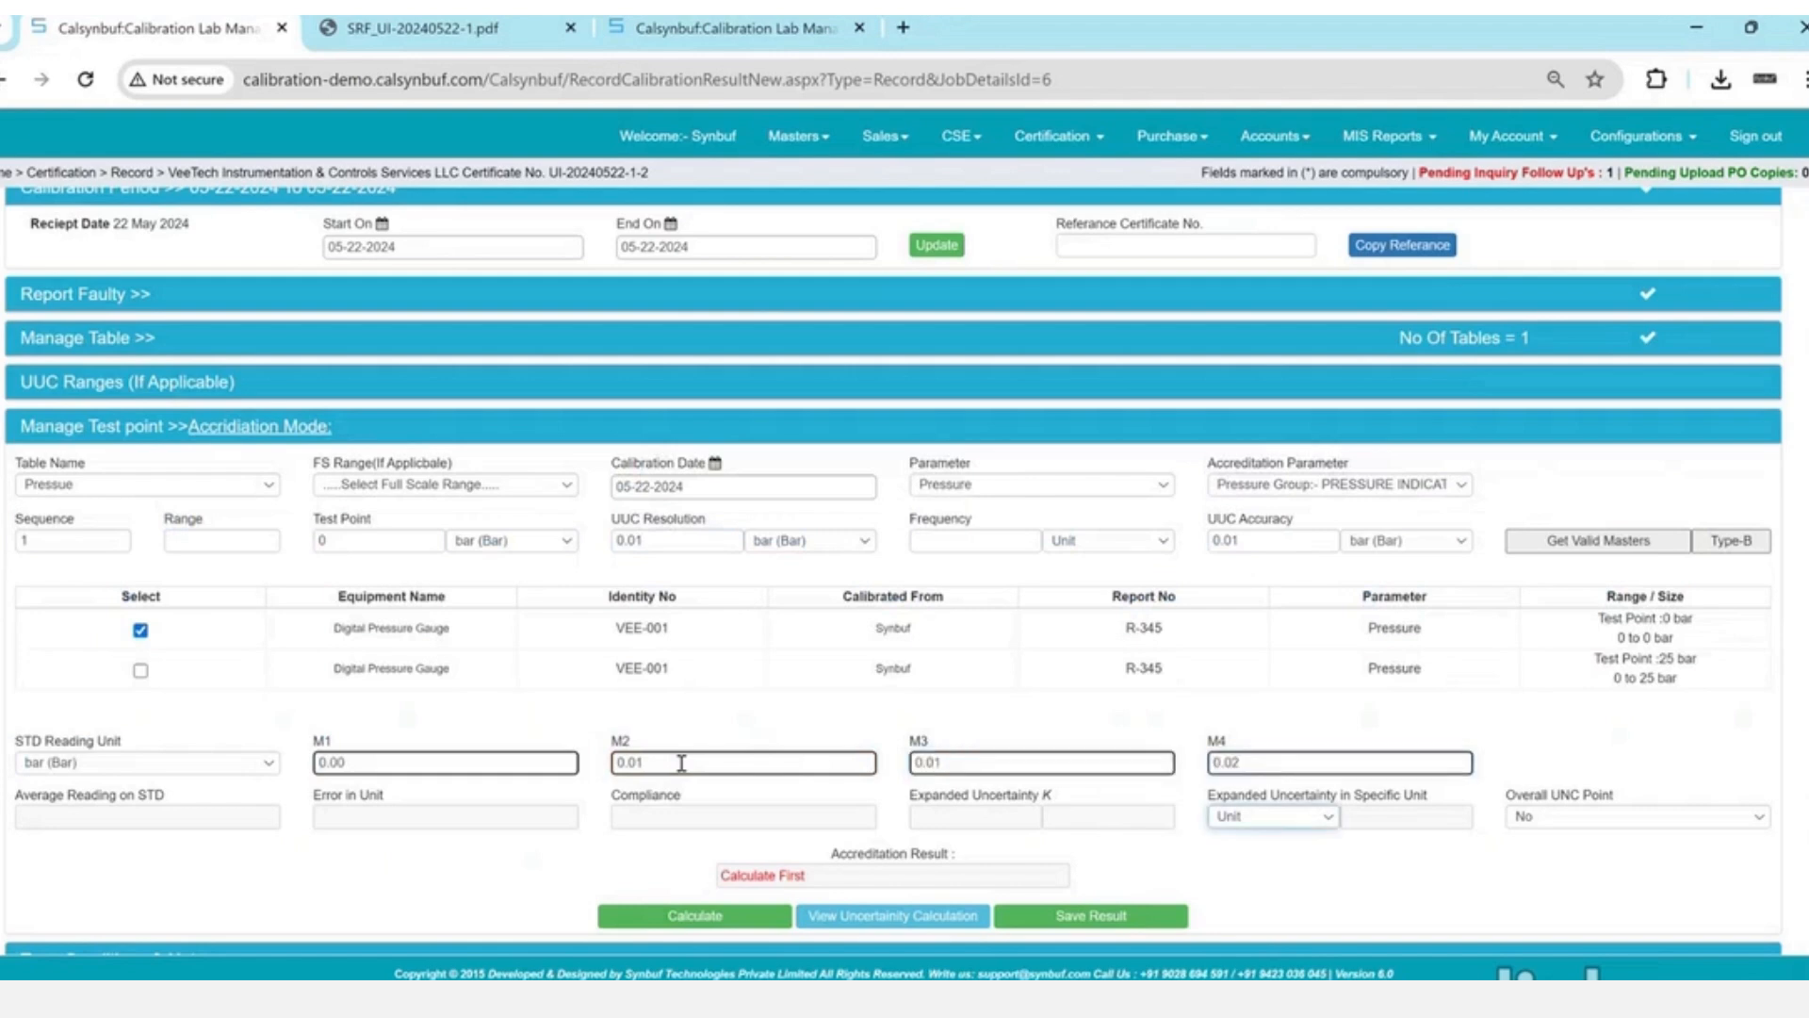
{"action": "left_click", "coordinate": [768, 922]}
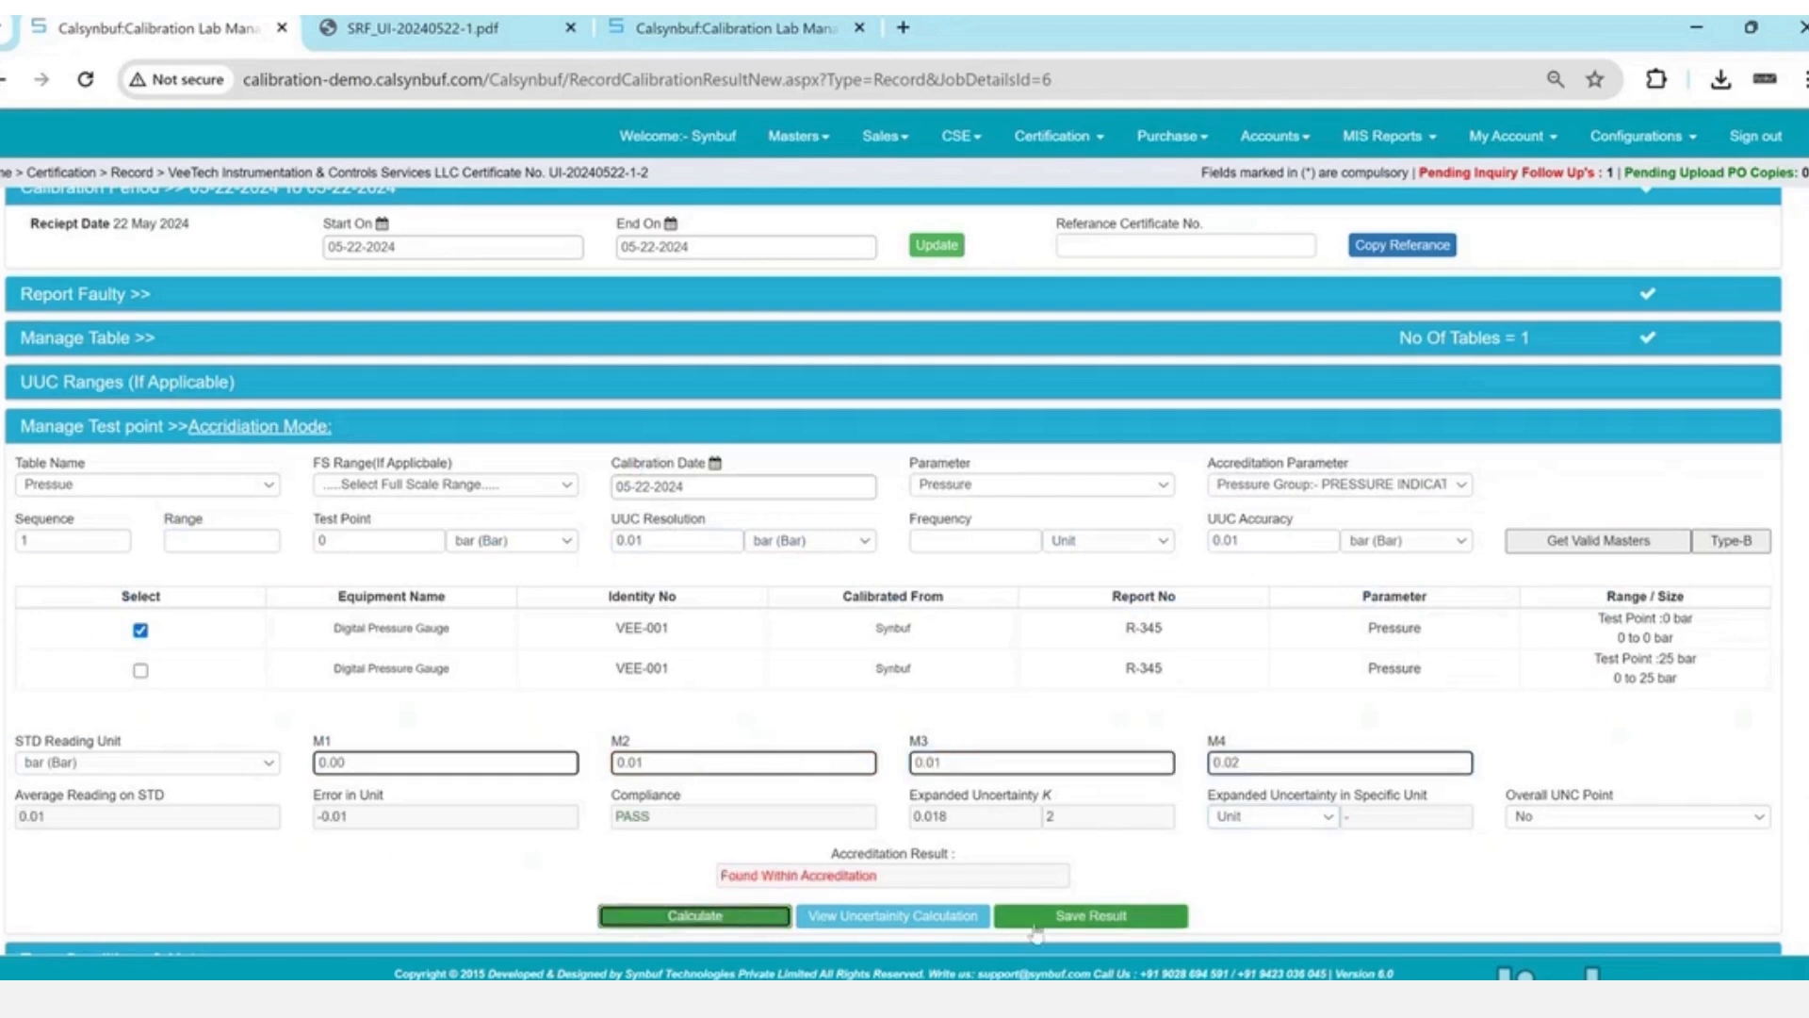
- Save the 0 bar PASS result and acknowledge the Result Saved and truncation messages
{"action": "left_click_drag", "start_coordinate": [721, 881], "coordinate": [888, 889]}
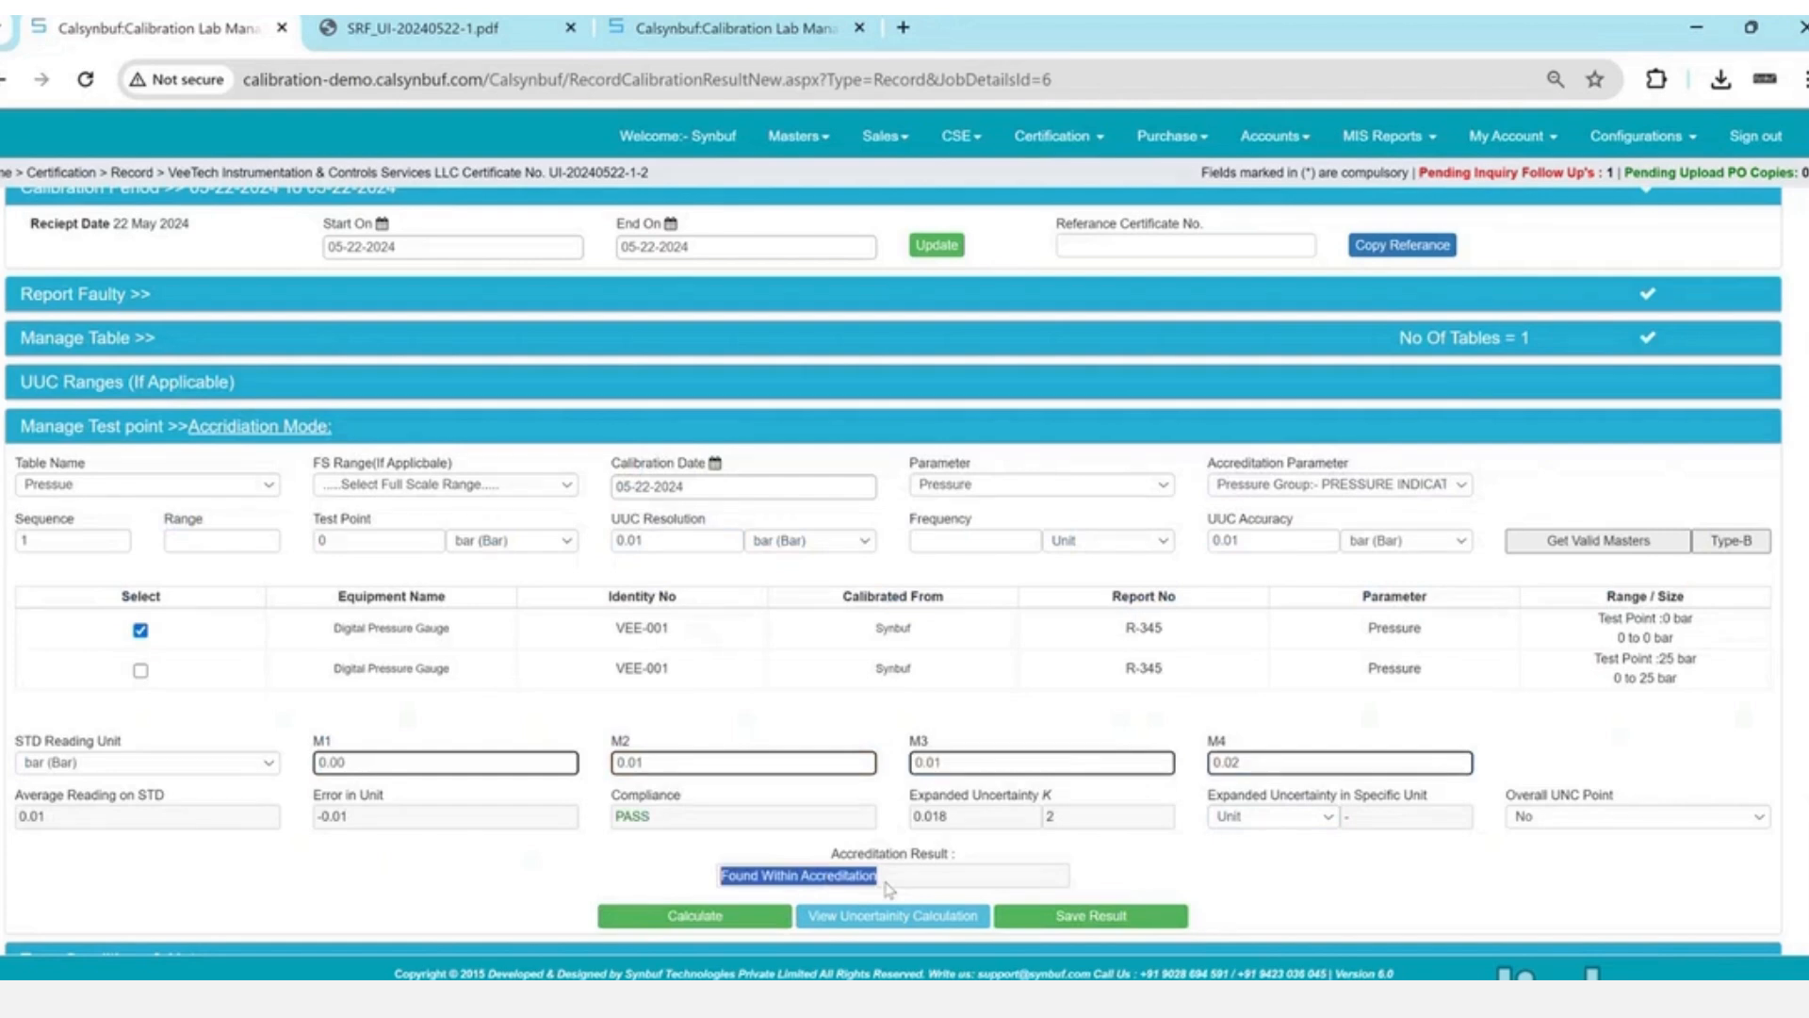
{"action": "left_click", "coordinate": [1136, 921]}
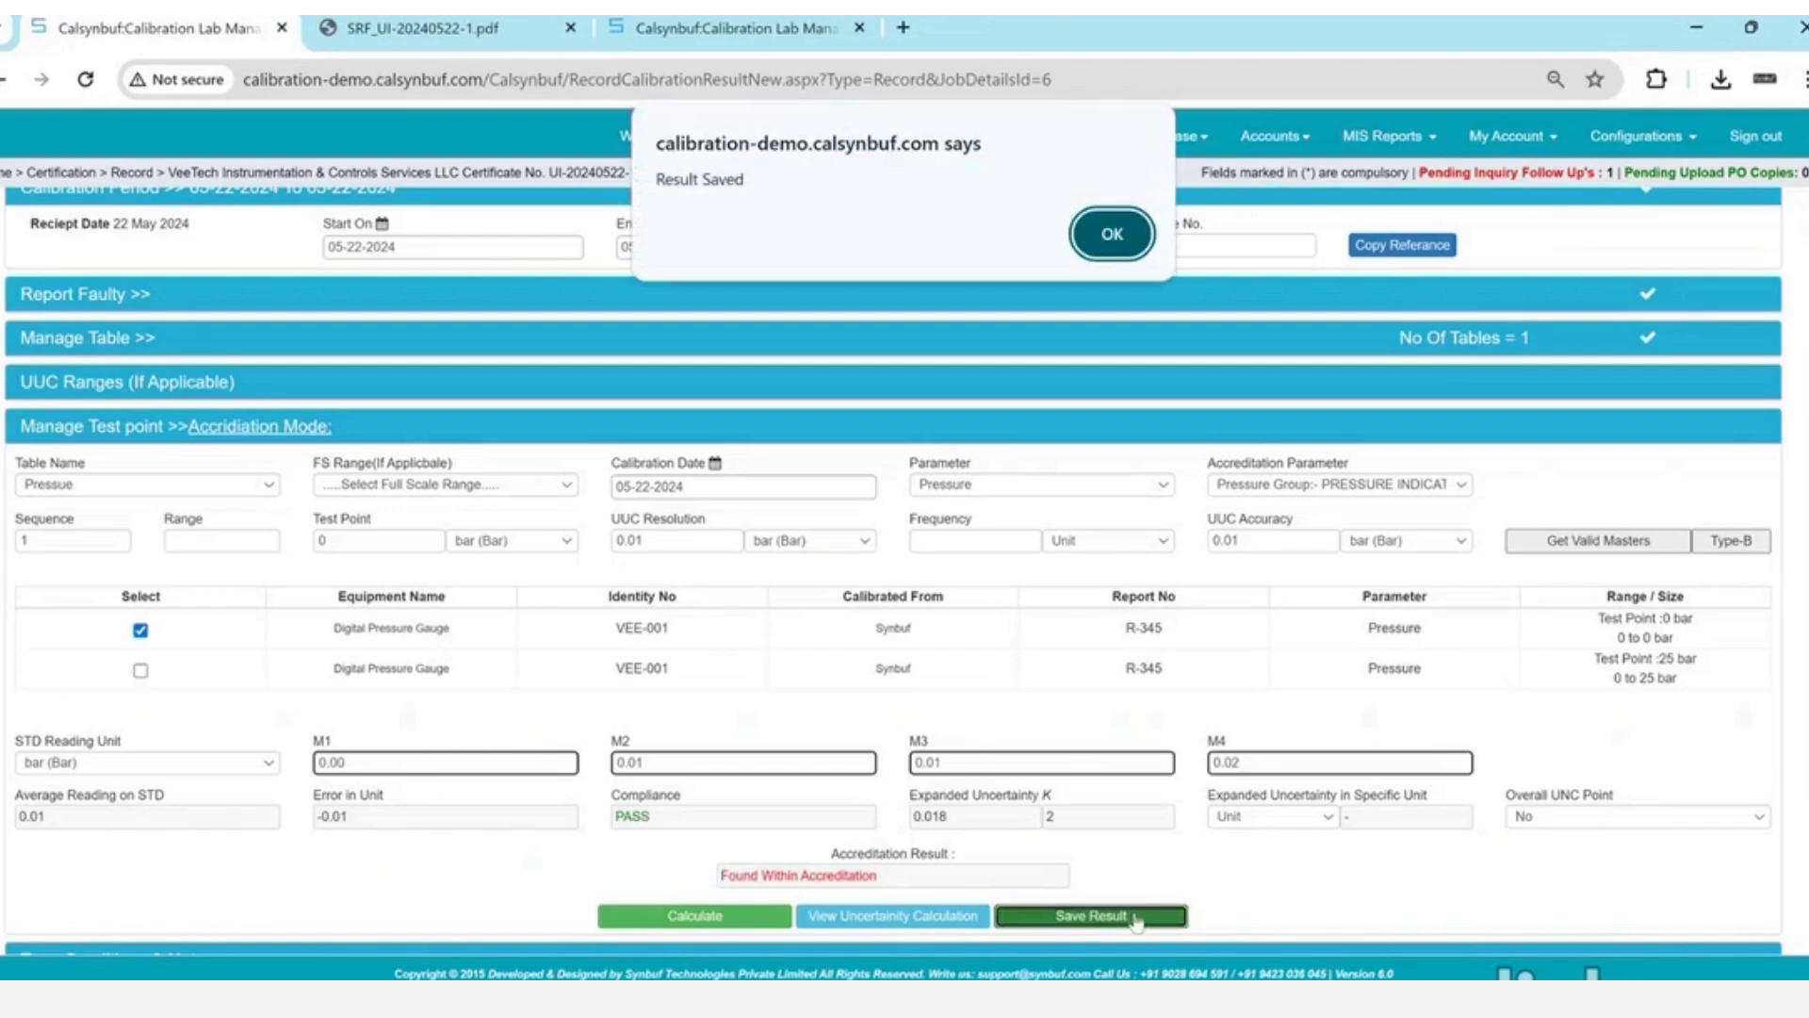
{"action": "key", "text": "Return"}
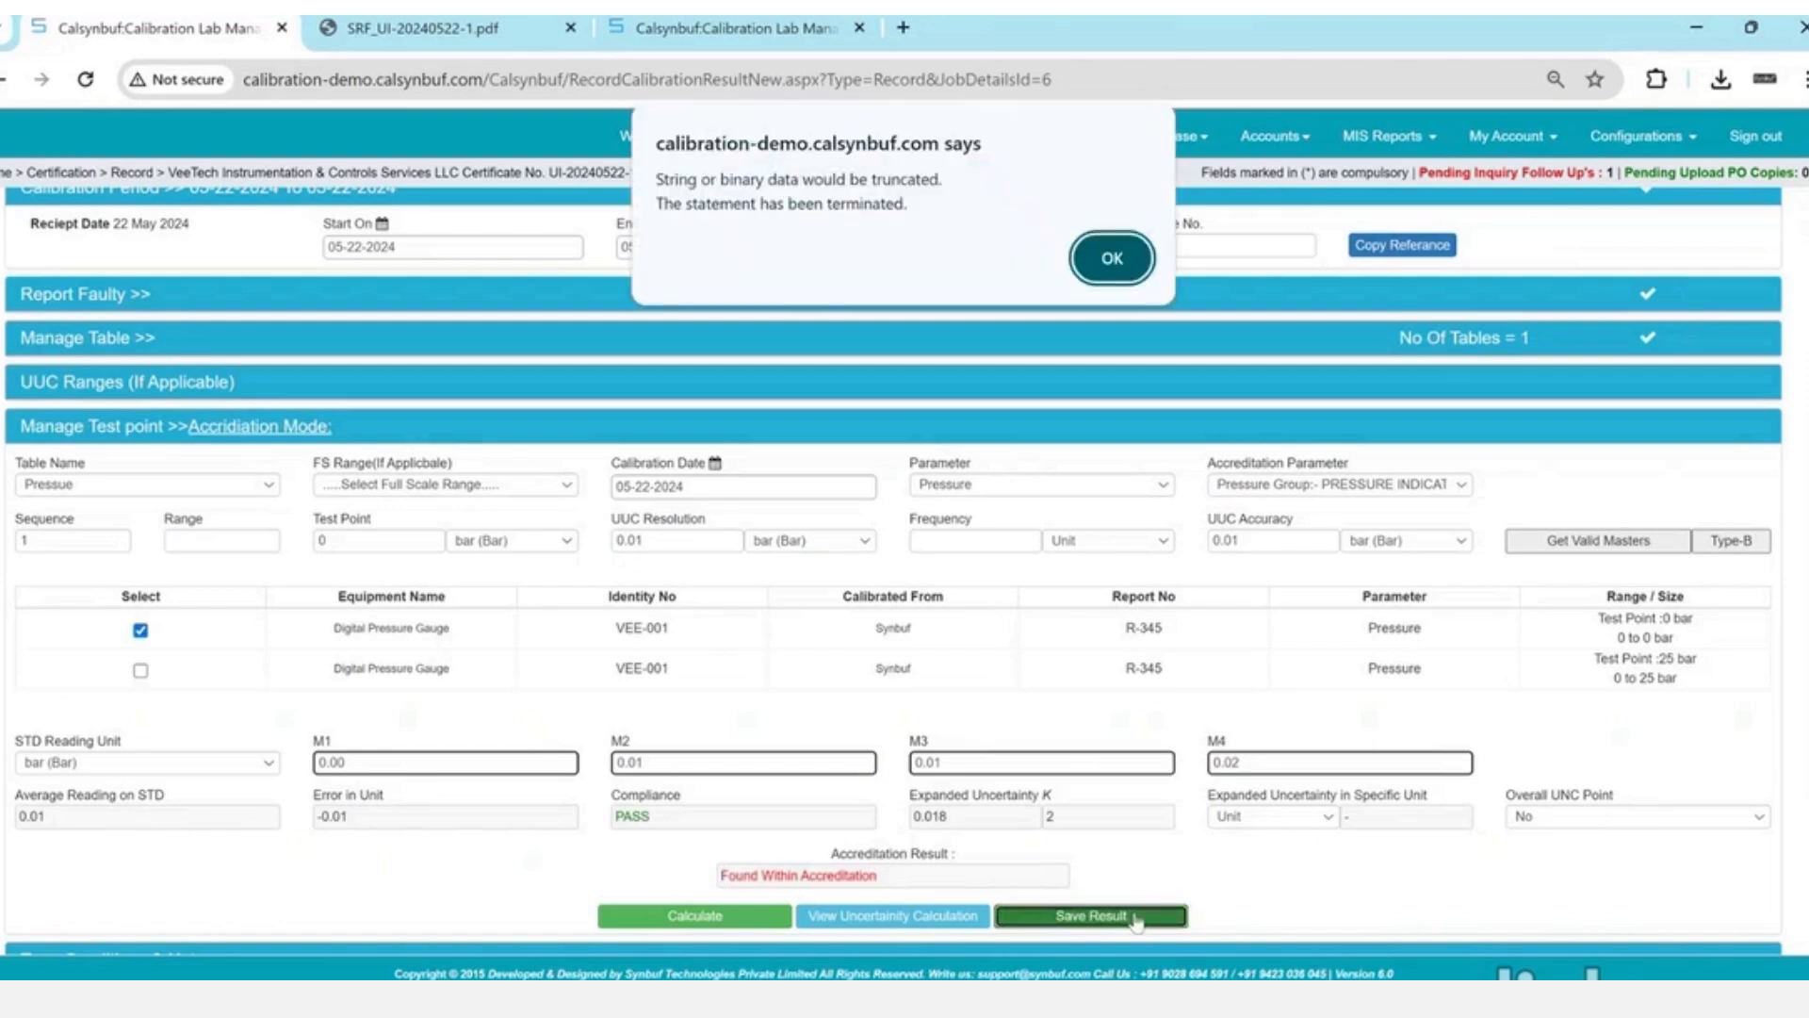
{"action": "key", "text": "Return"}
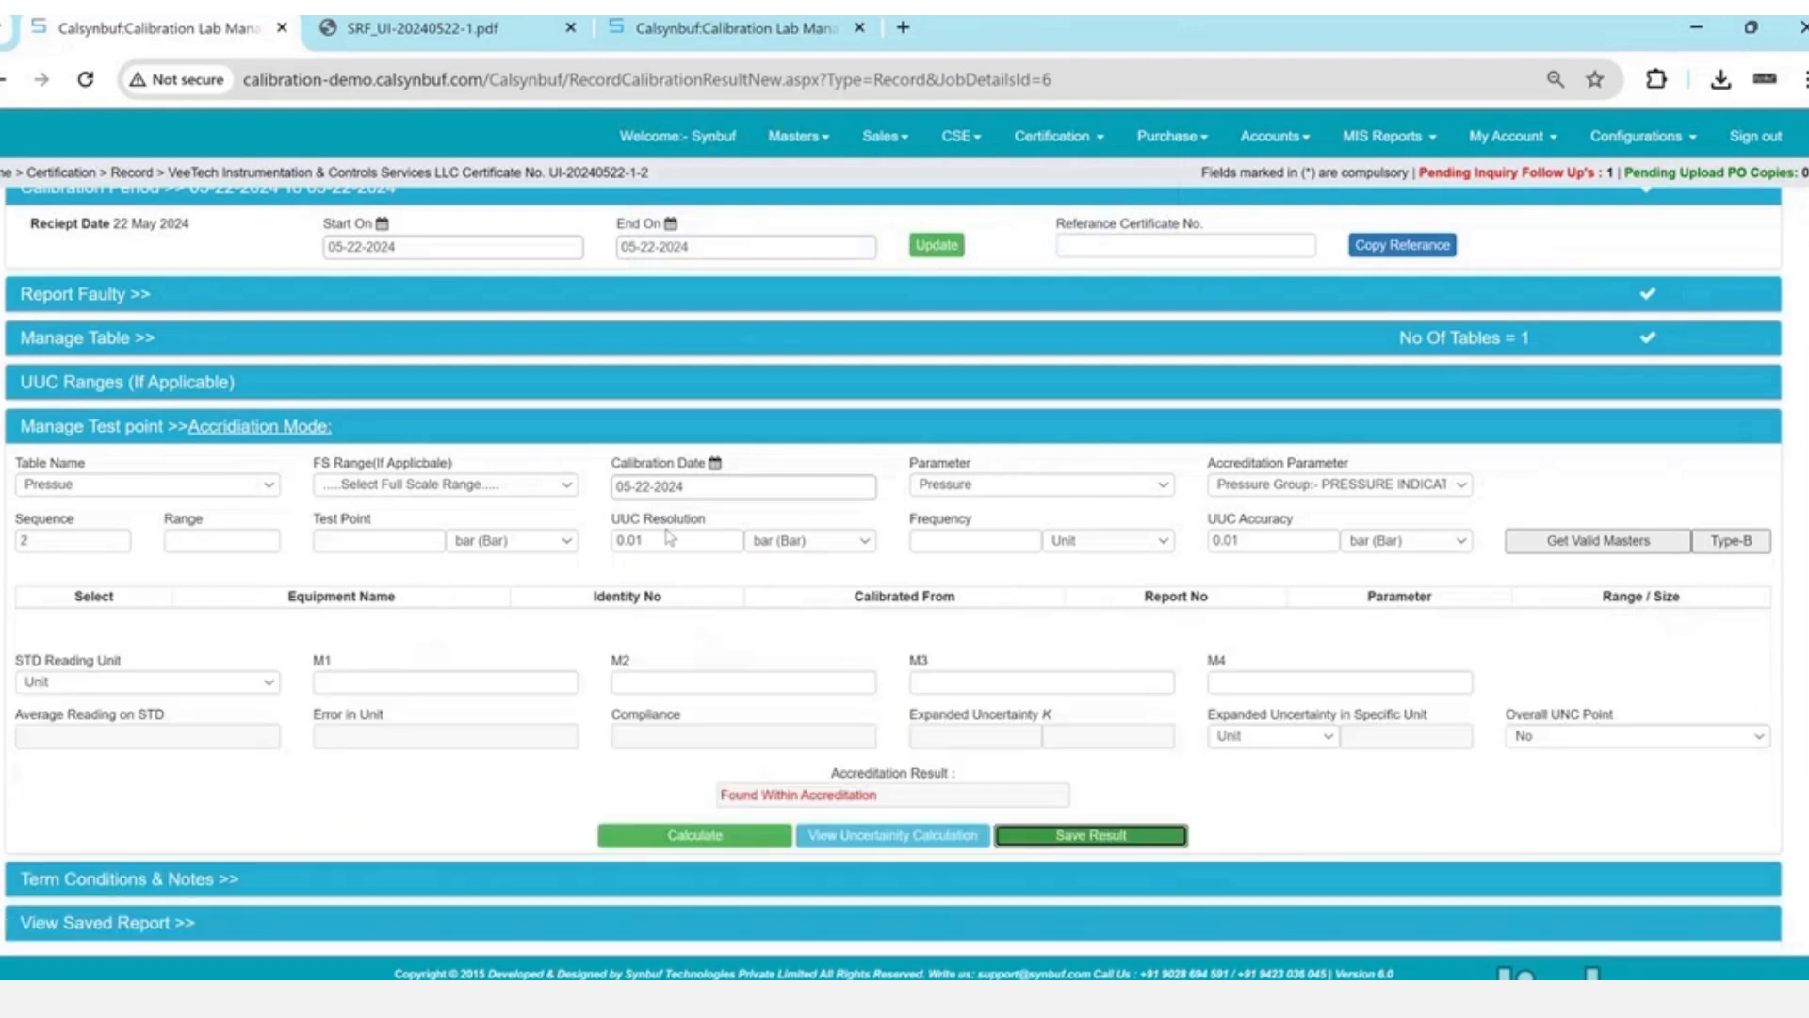
- Enter a 10 bar test point using the VEE-001 master
{"action": "left_click", "coordinate": [394, 539]}
{"action": "type", "text": "10"}
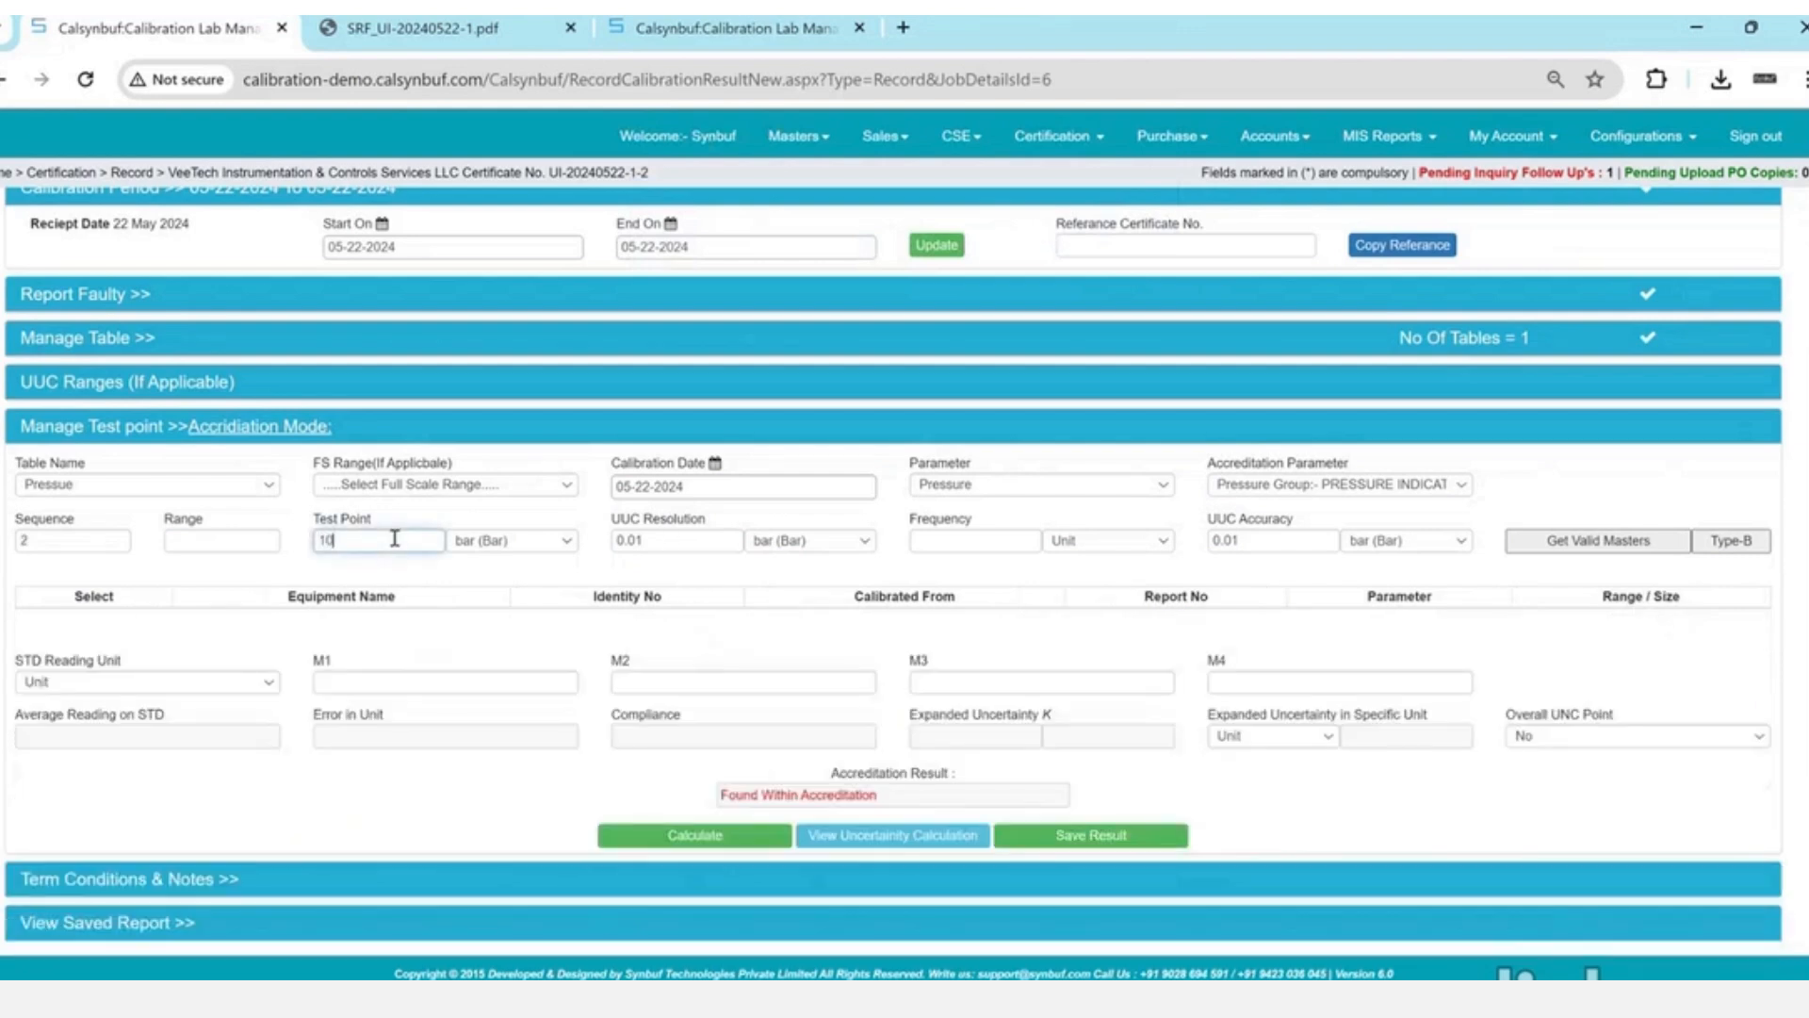
{"action": "key", "text": "Tab"}
{"action": "left_click", "coordinate": [141, 629]}
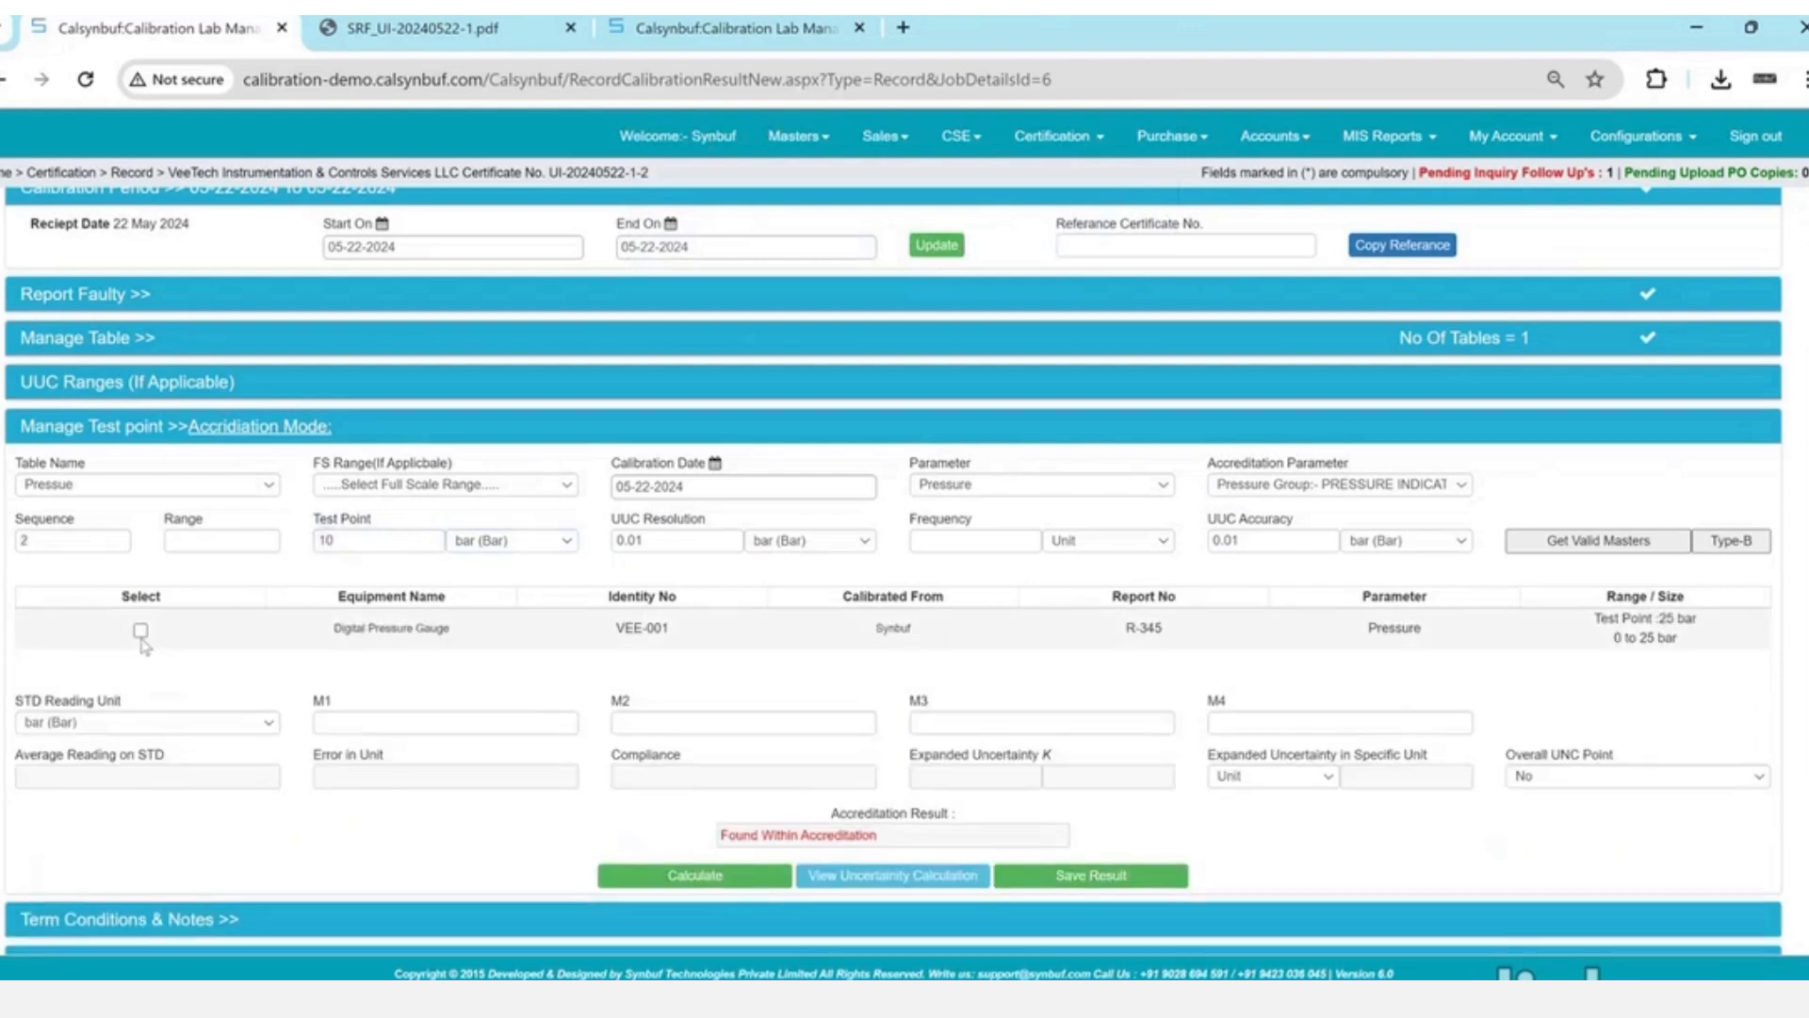
- Enter readings 10.00, 10.01, 10.00, 10.02 and calculate the 10 bar results
{"action": "left_click", "coordinate": [380, 721]}
{"action": "type", "text": "10.00"}
{"action": "key", "text": "Tab"}
{"action": "type", "text": "10.0"}
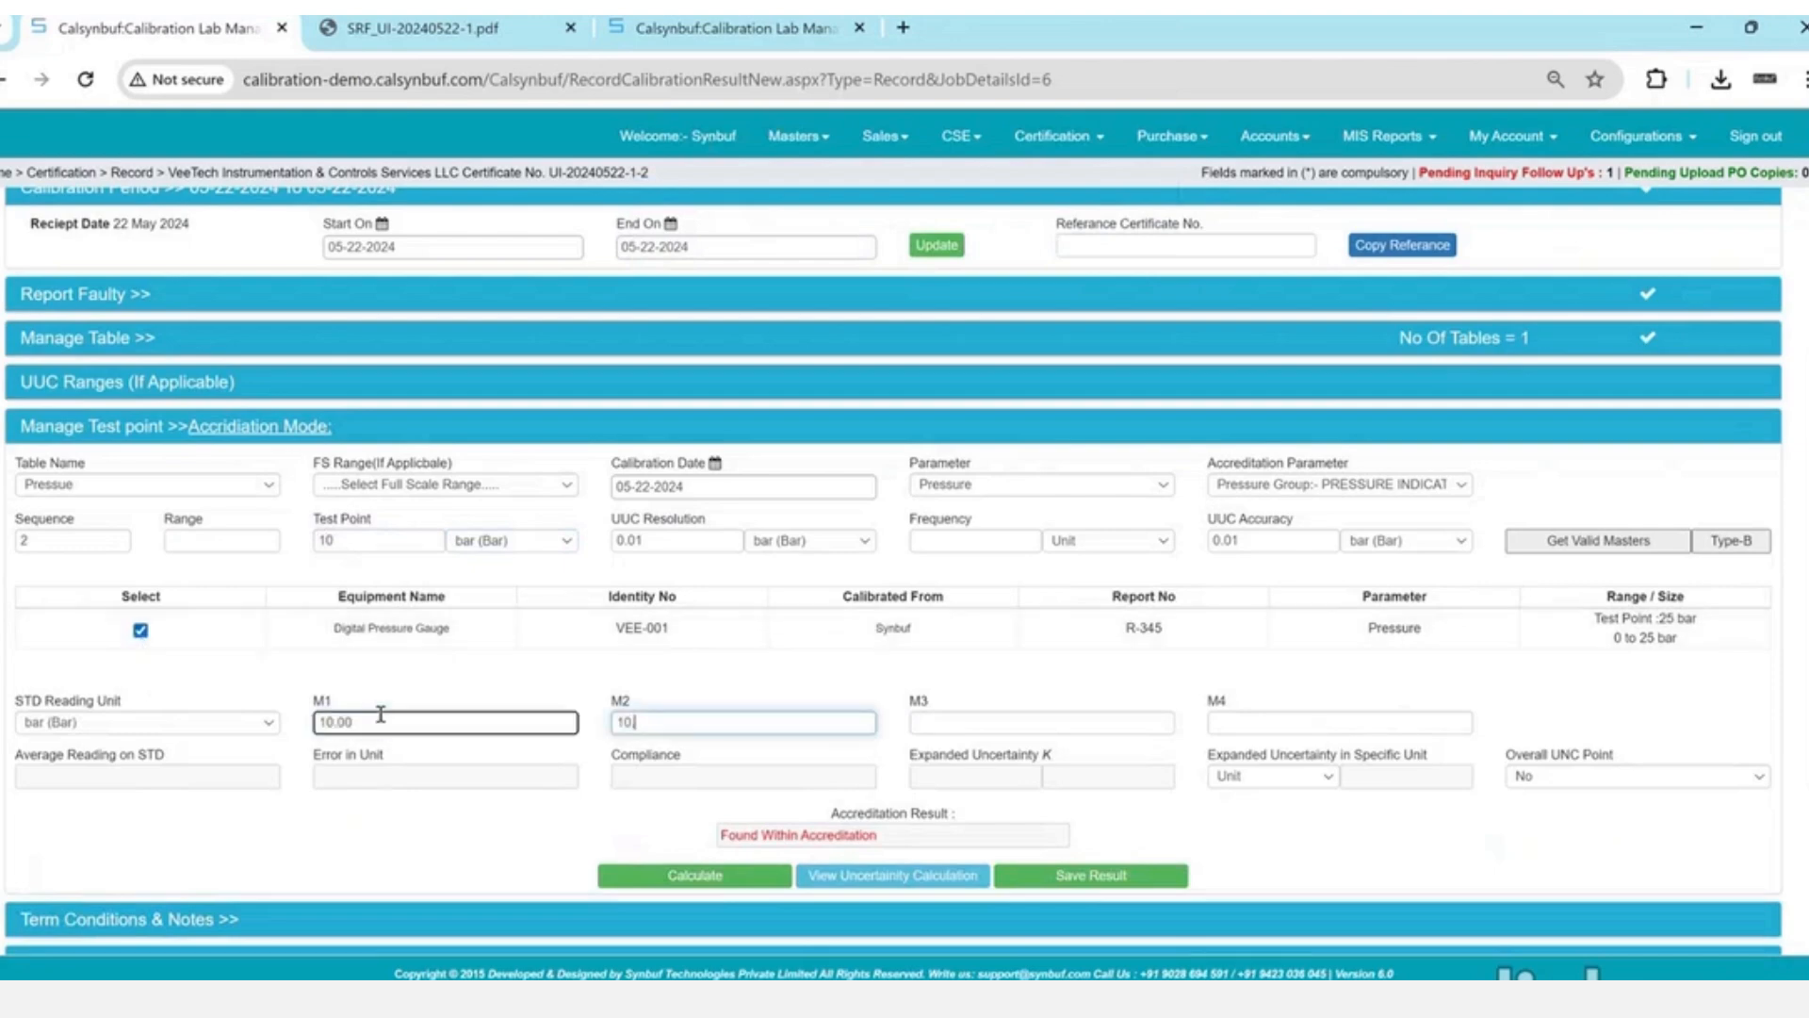
{"action": "type", "text": "1"}
{"action": "key", "text": "Tab"}
{"action": "type", "text": "10.00"}
{"action": "key", "text": "Tab"}
{"action": "type", "text": "10.02"}
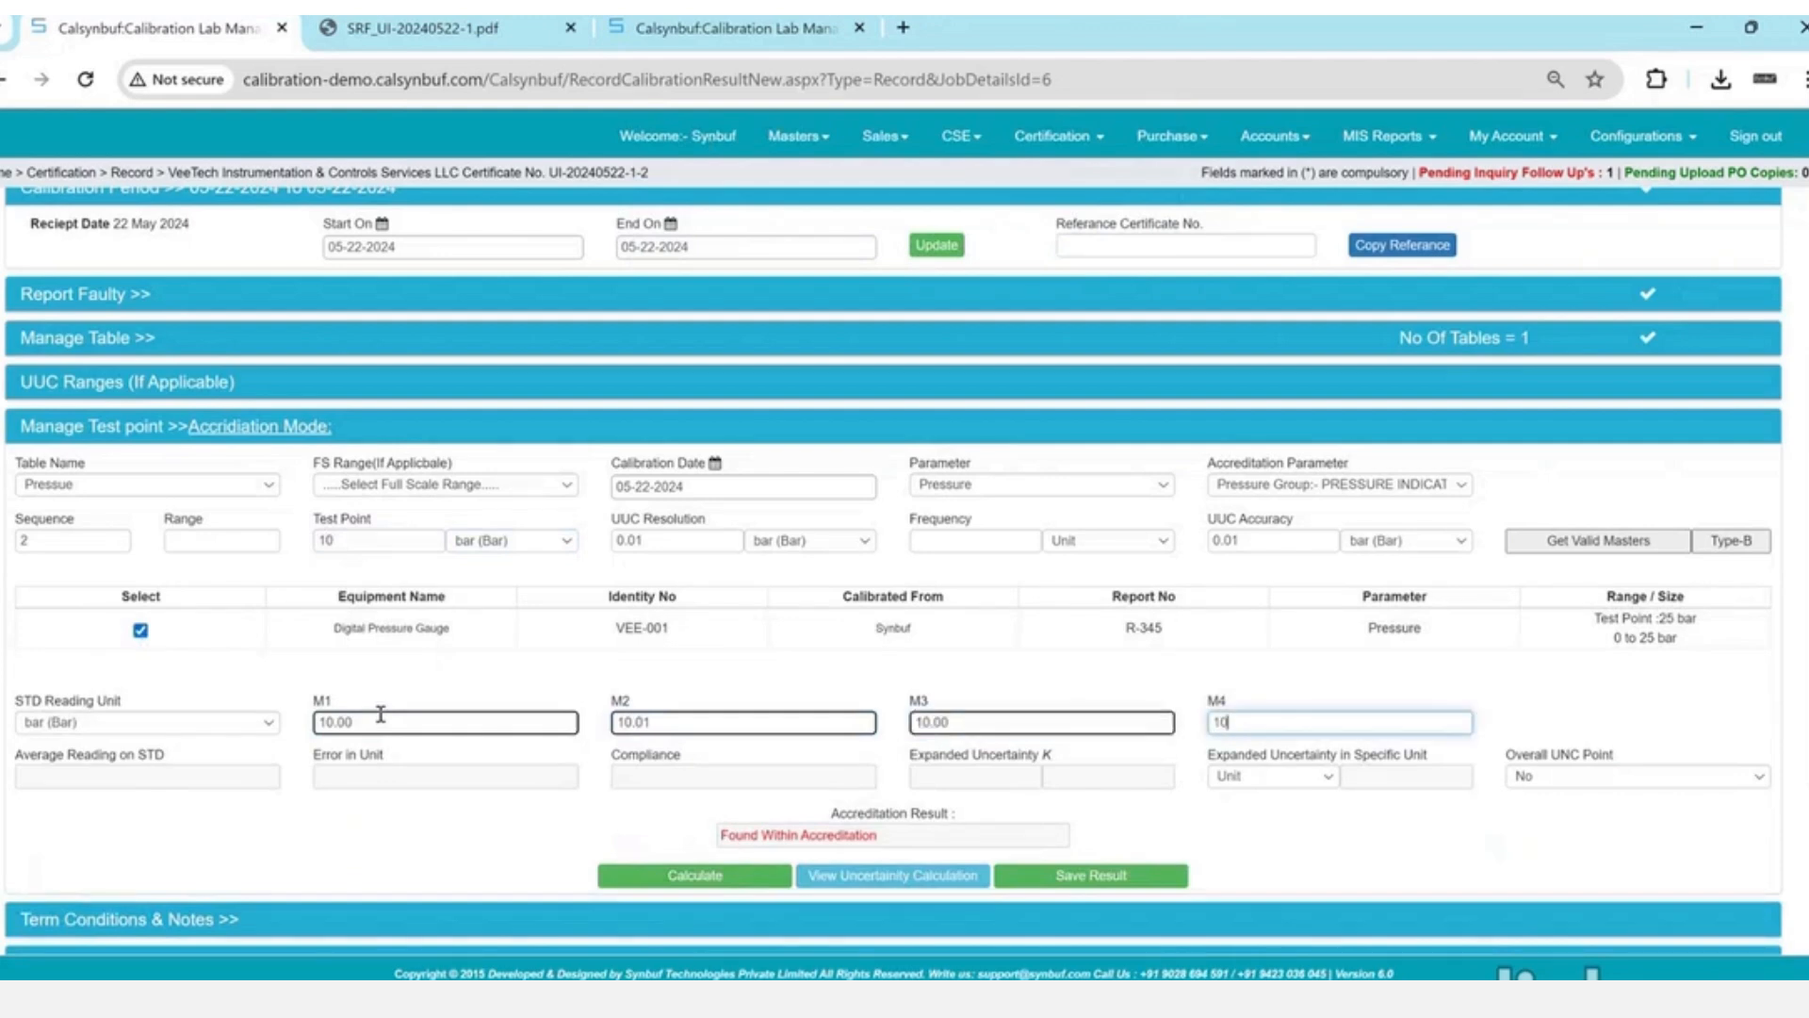
{"action": "key", "text": "Tab"}
{"action": "left_click", "coordinate": [726, 877]}
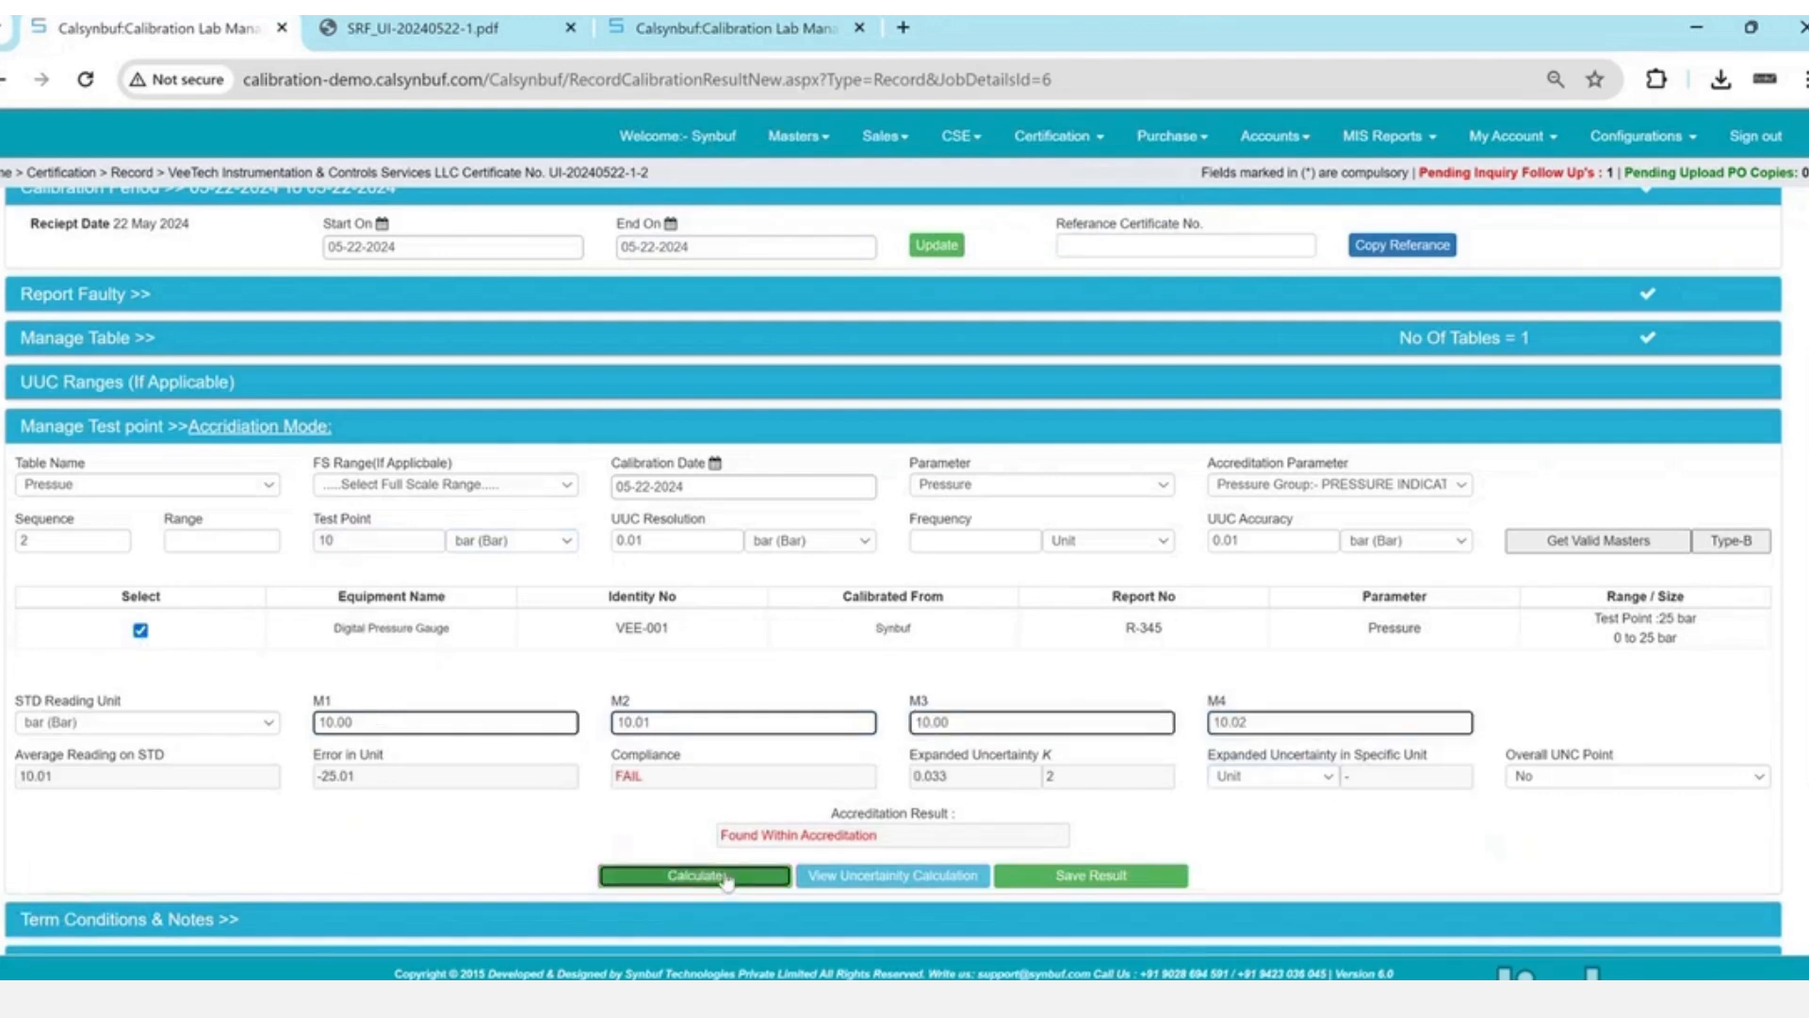
- Review the UUC accuracy, the -25.01 error and VEE-001's 0–25 bar range
{"action": "scroll", "coordinate": [726, 878], "scroll_direction": "down", "scroll_amount": 2}
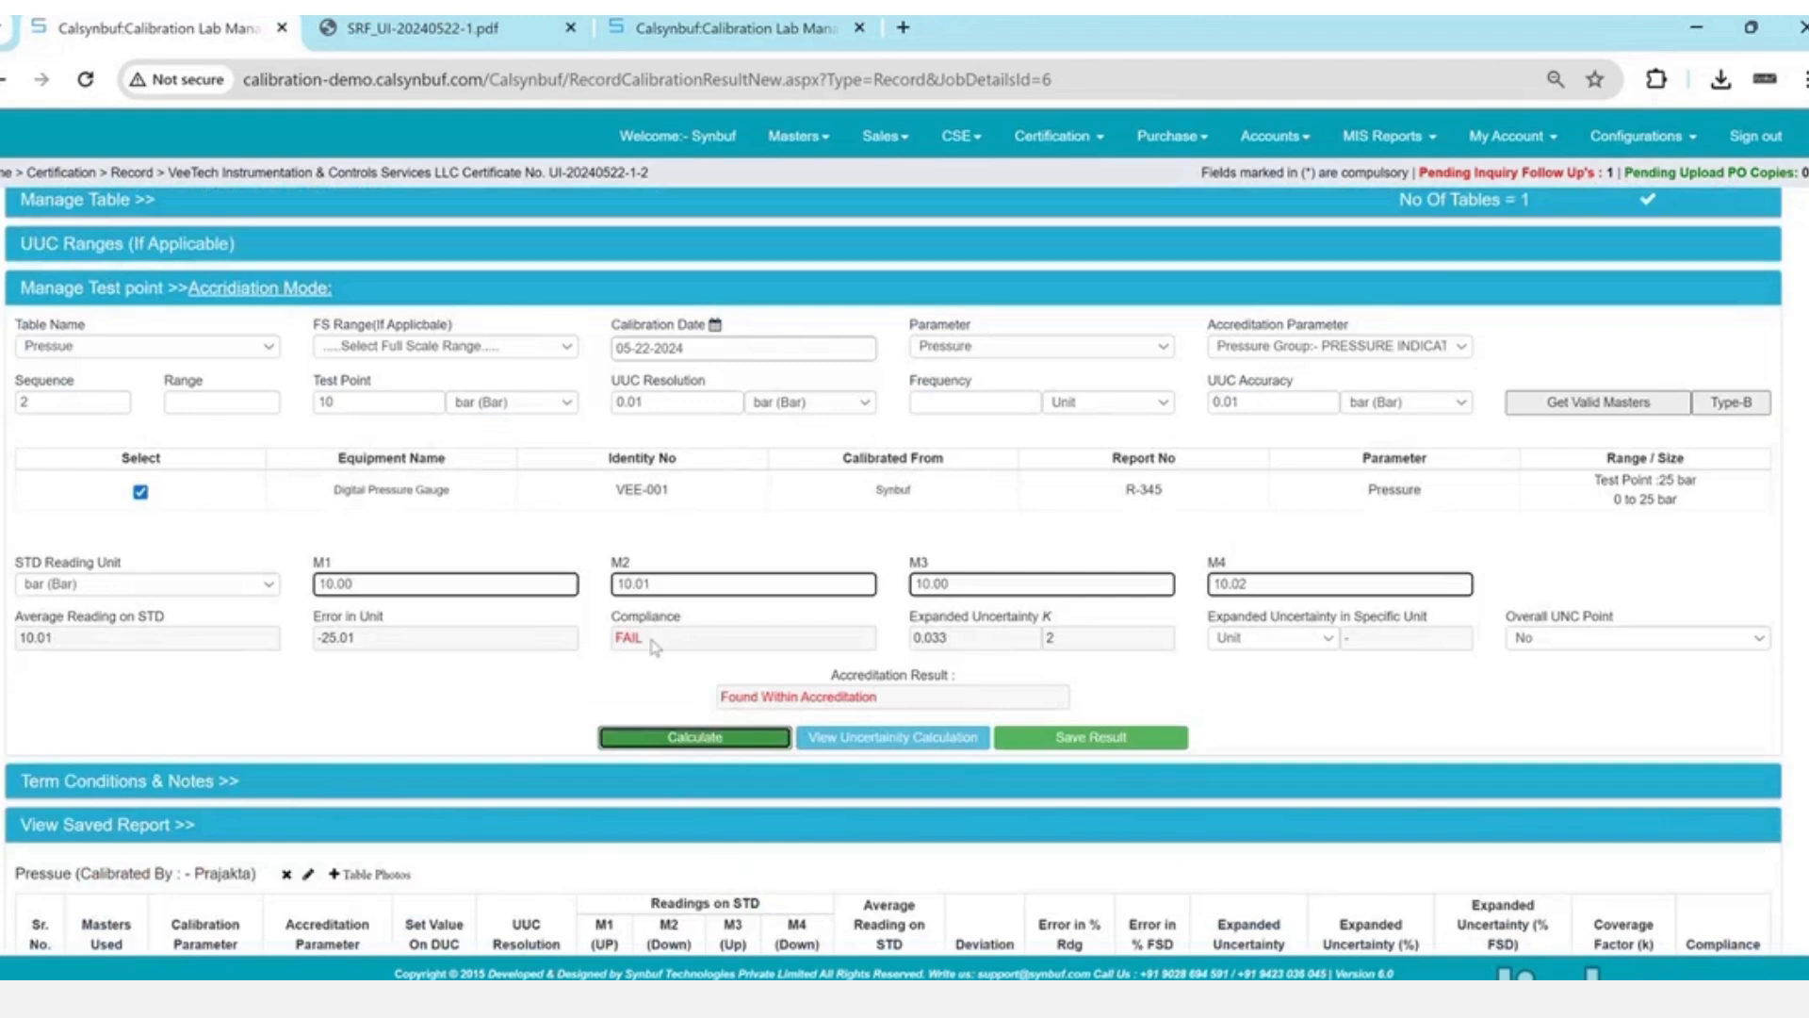
{"action": "left_click", "coordinate": [1247, 402]}
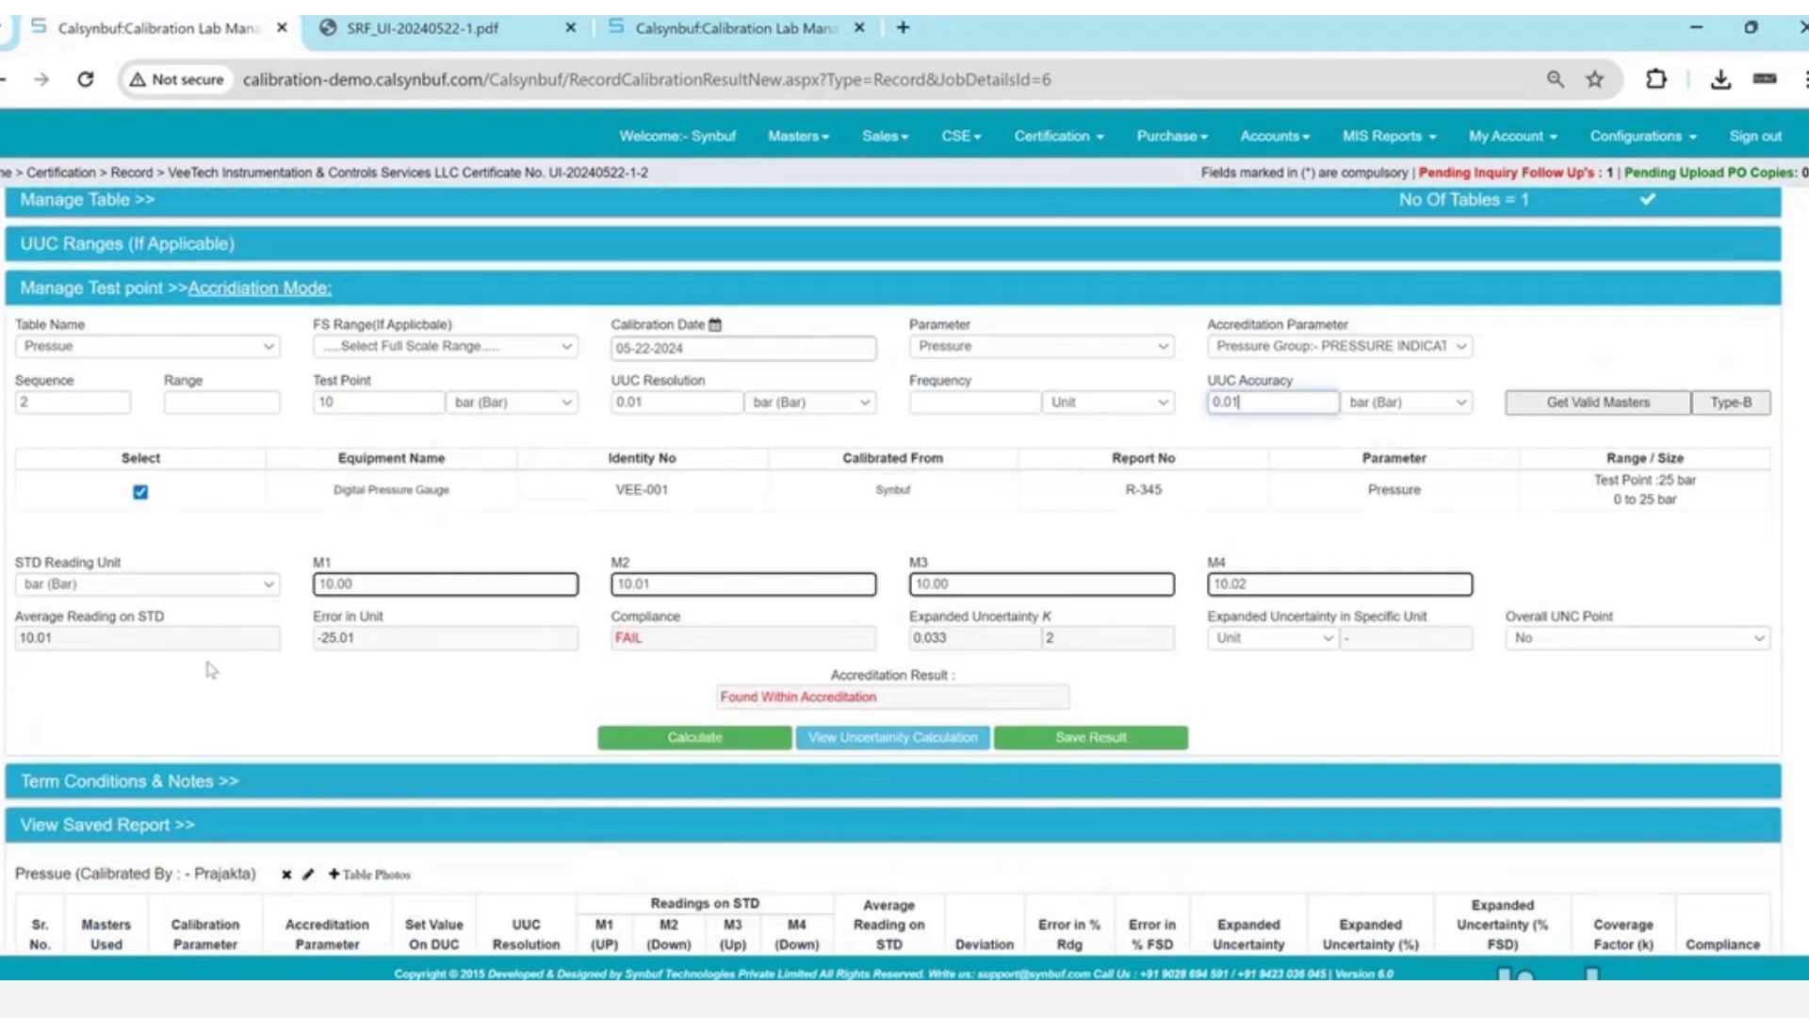
{"action": "double_click", "coordinate": [387, 641]}
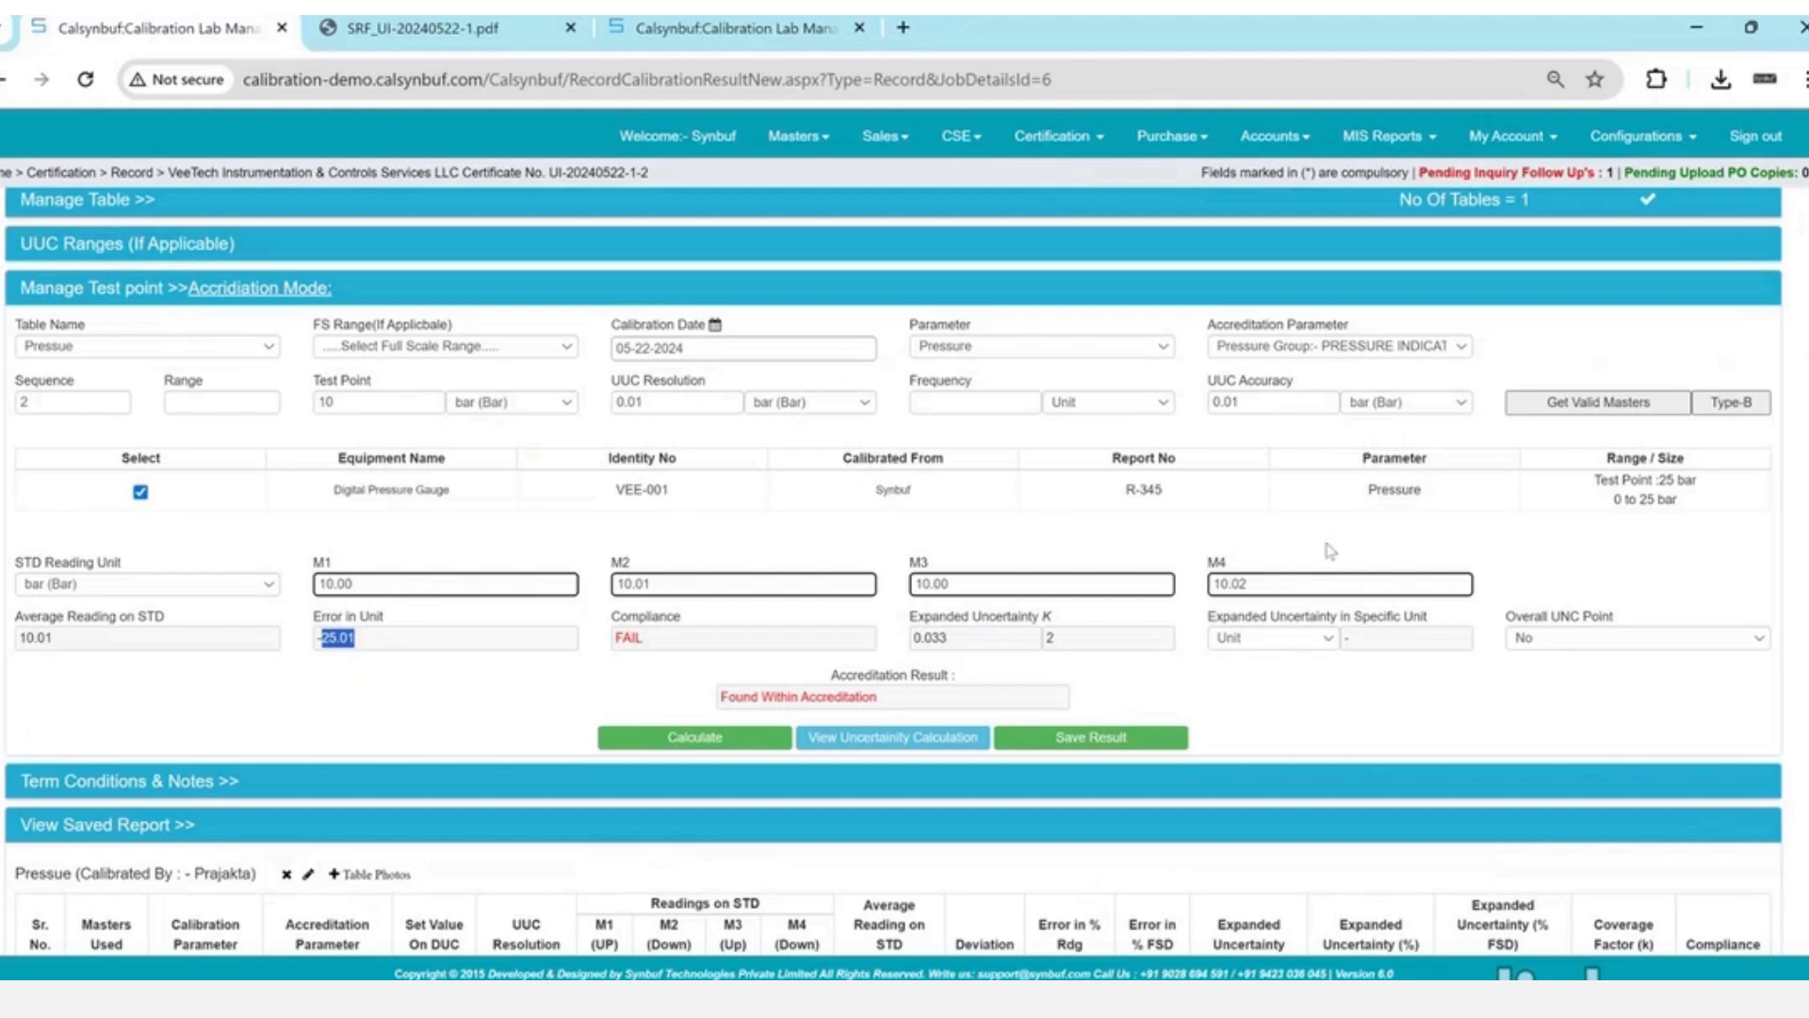
{"action": "left_click_drag", "start_coordinate": [615, 490], "coordinate": [1135, 547]}
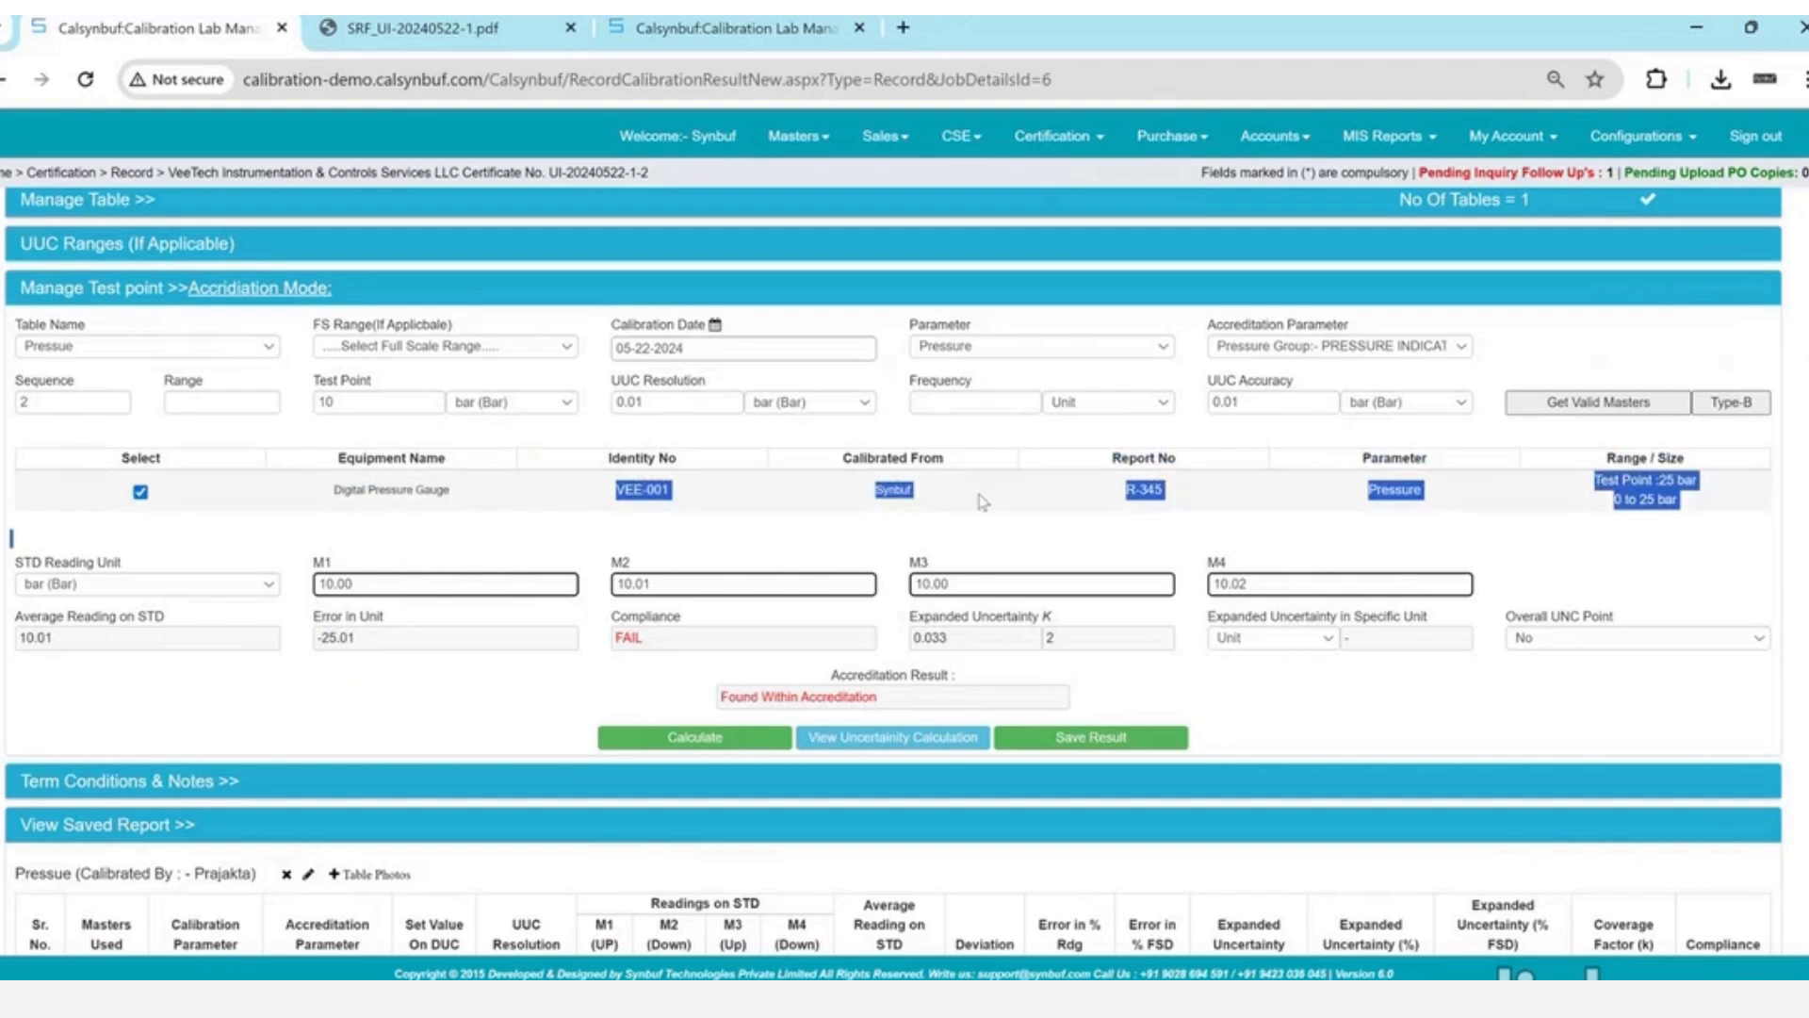
- Open the VEE-001 master's calibration certificate details and load its 25 bar entry
{"action": "left_click", "coordinate": [705, 21]}
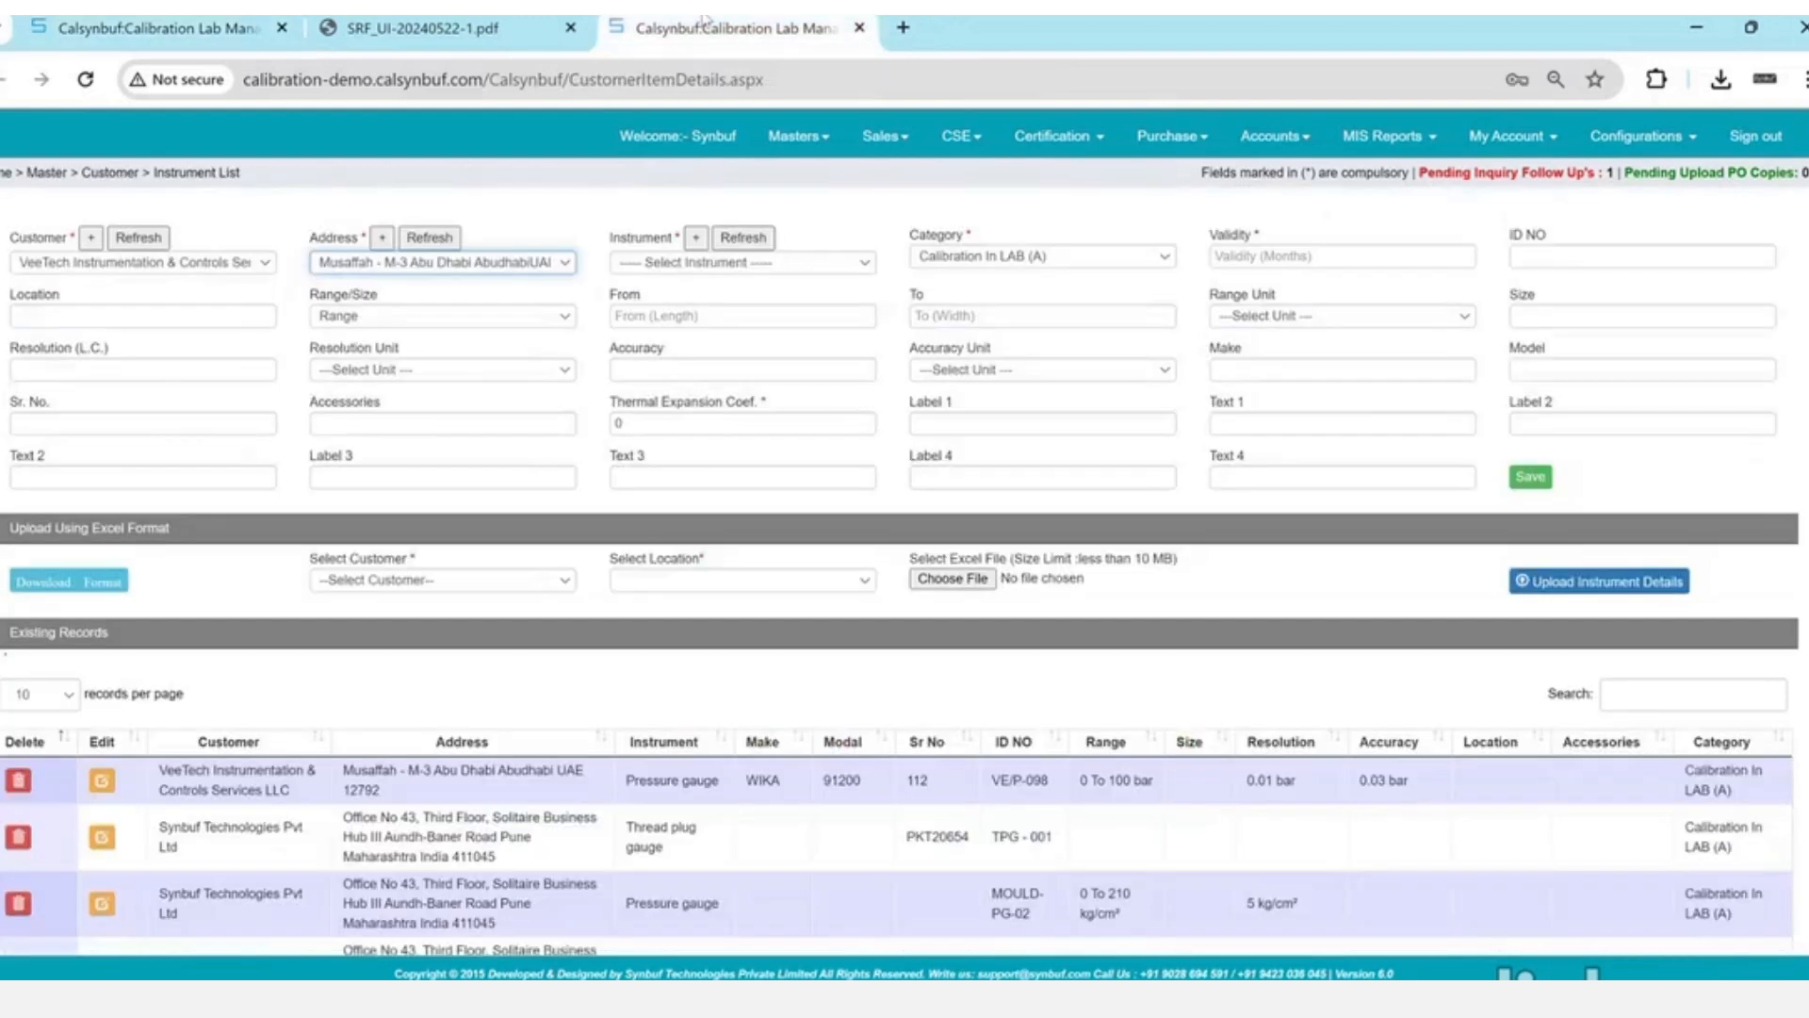
{"action": "left_click", "coordinate": [1055, 136]}
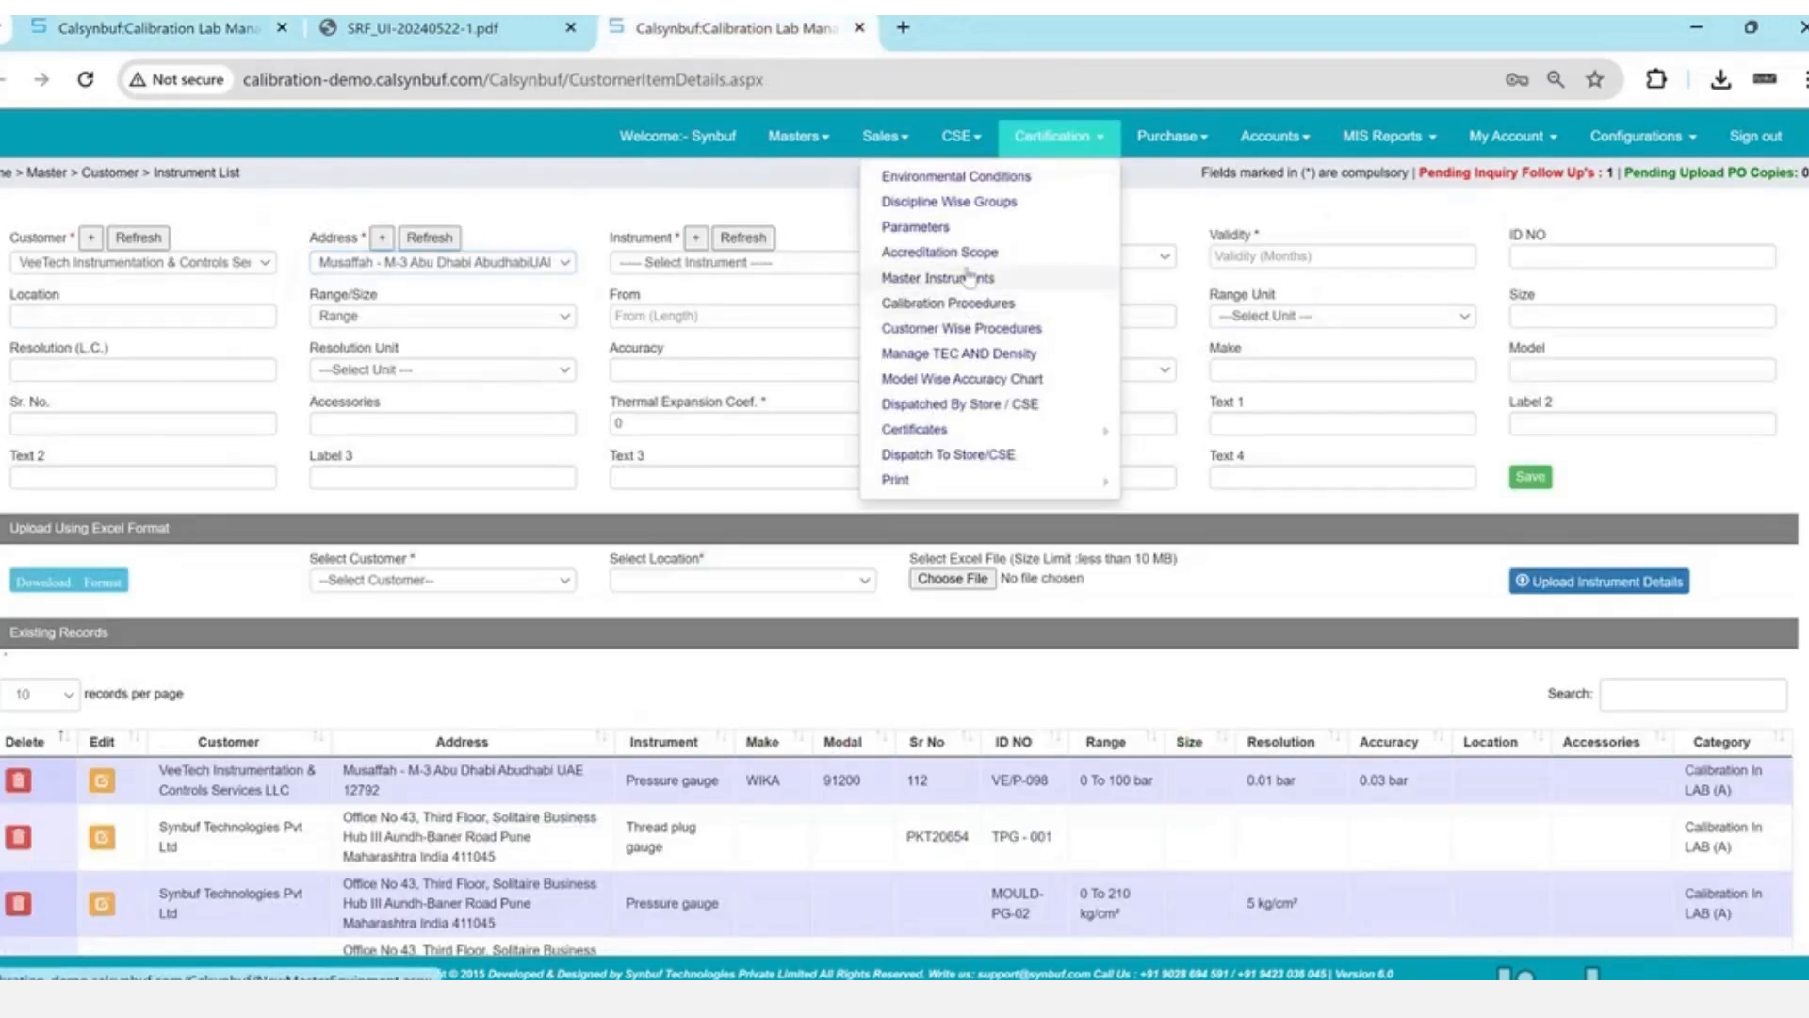
{"action": "left_click", "coordinate": [967, 274]}
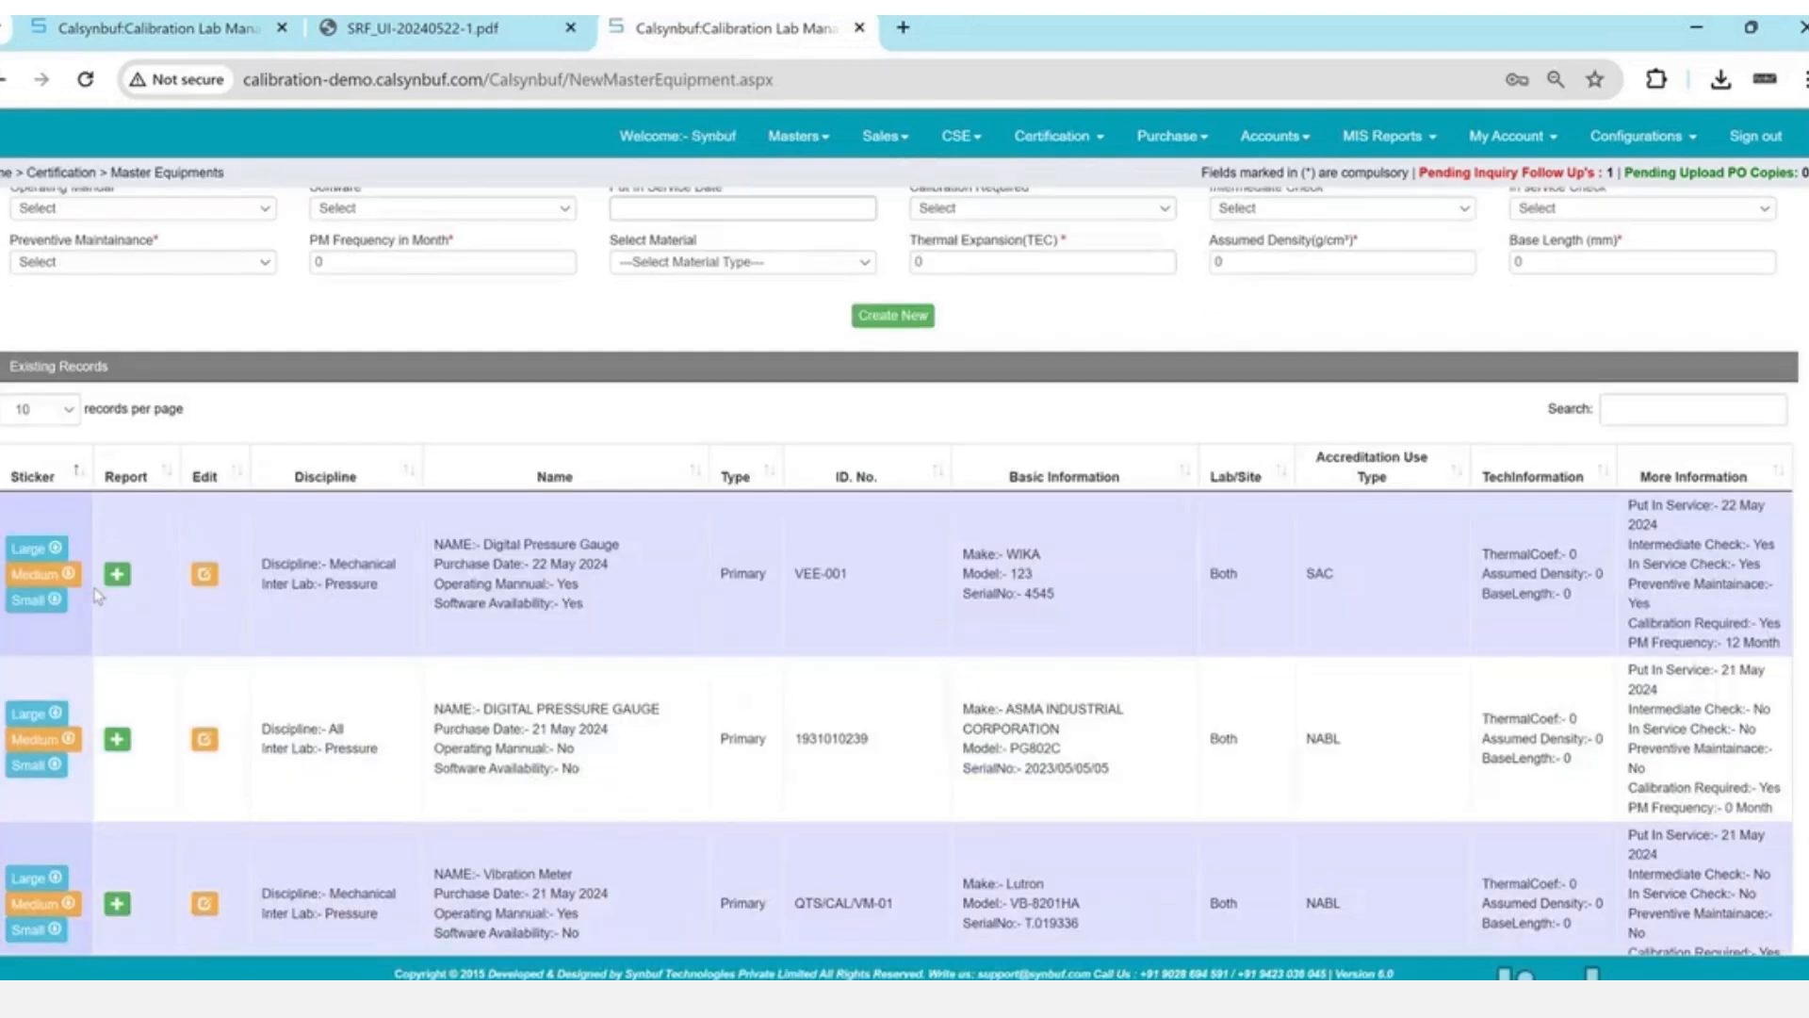
{"action": "left_click", "coordinate": [115, 575]}
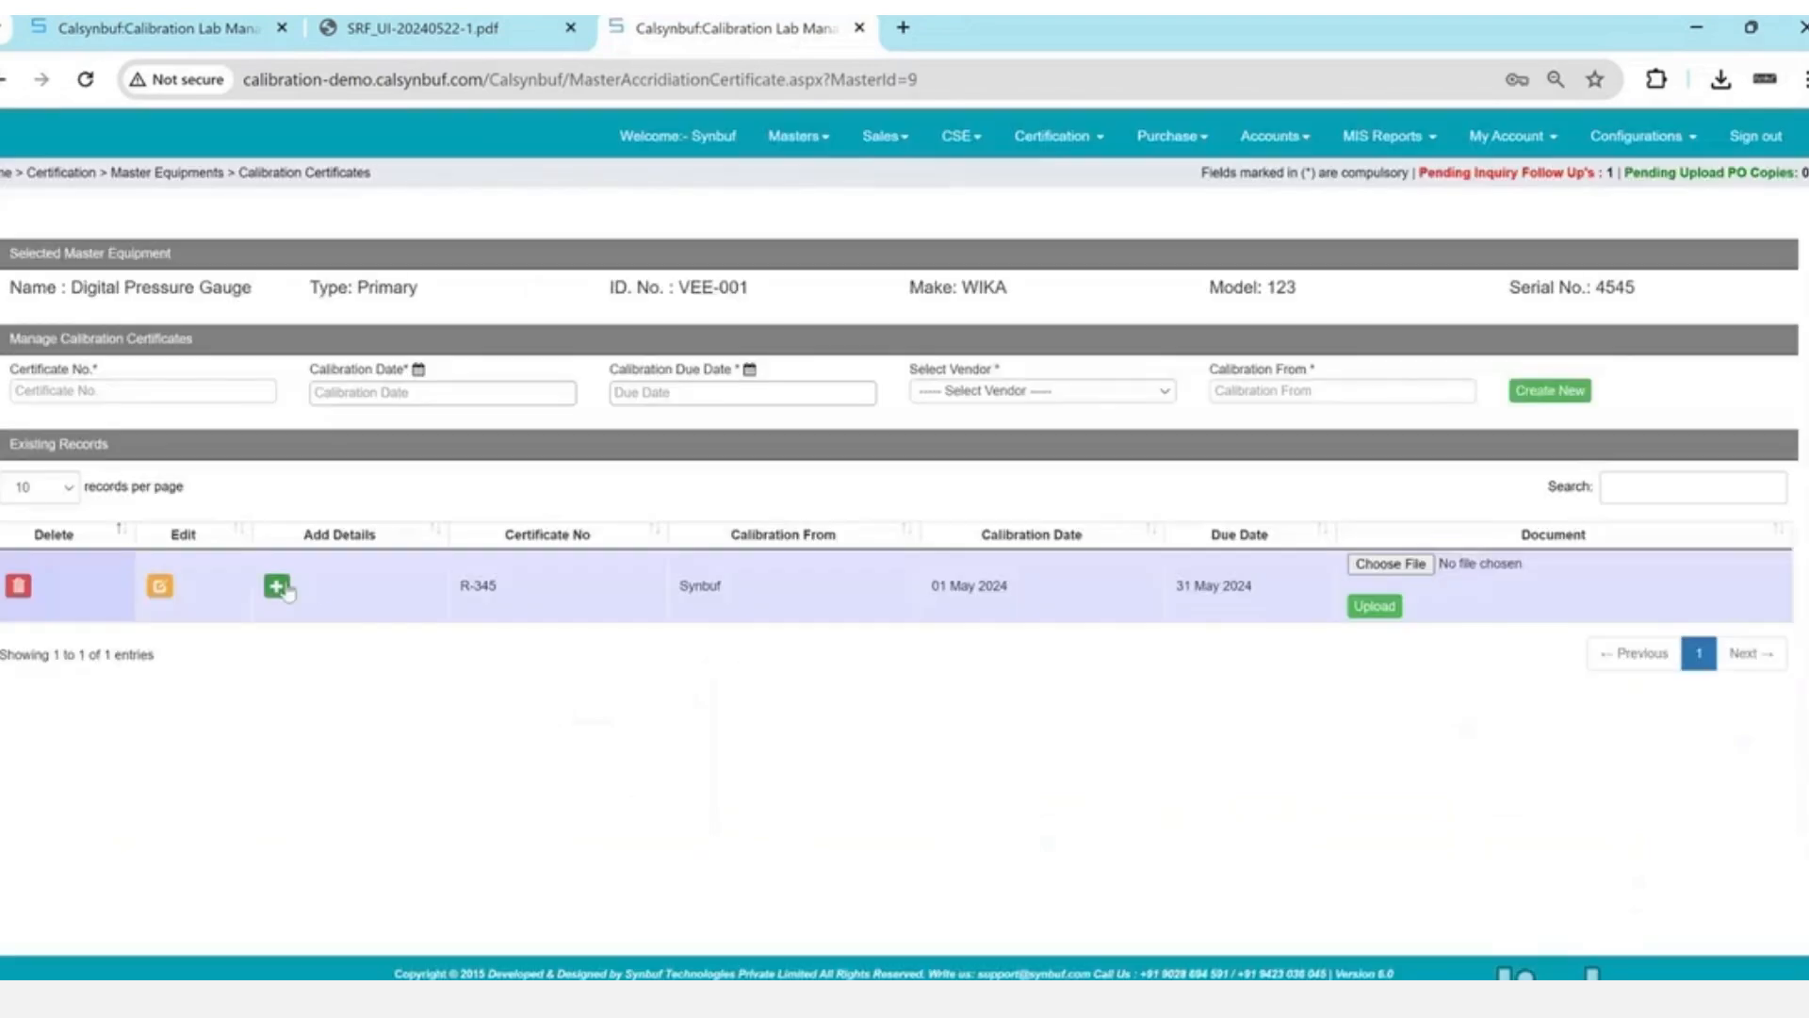
{"action": "left_click", "coordinate": [277, 586]}
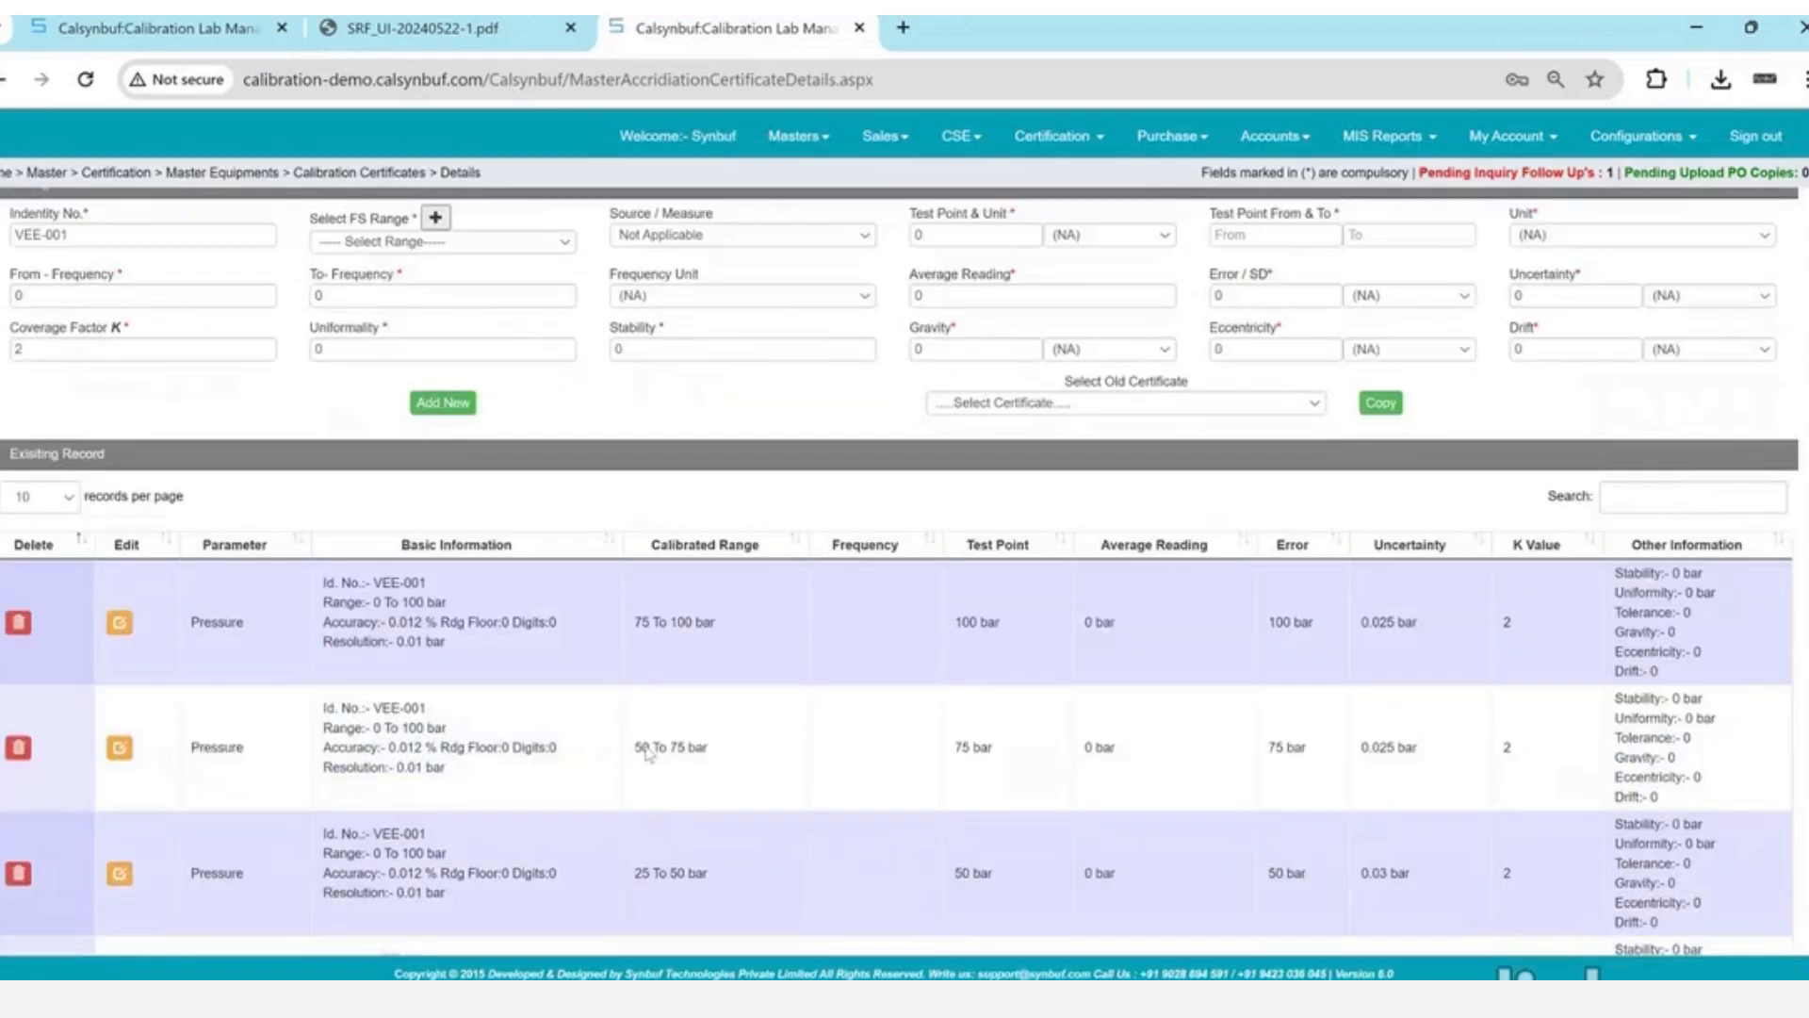
{"action": "scroll", "coordinate": [677, 749], "scroll_direction": "down", "scroll_amount": 3}
{"action": "left_click_drag", "start_coordinate": [606, 634], "coordinate": [1367, 654]}
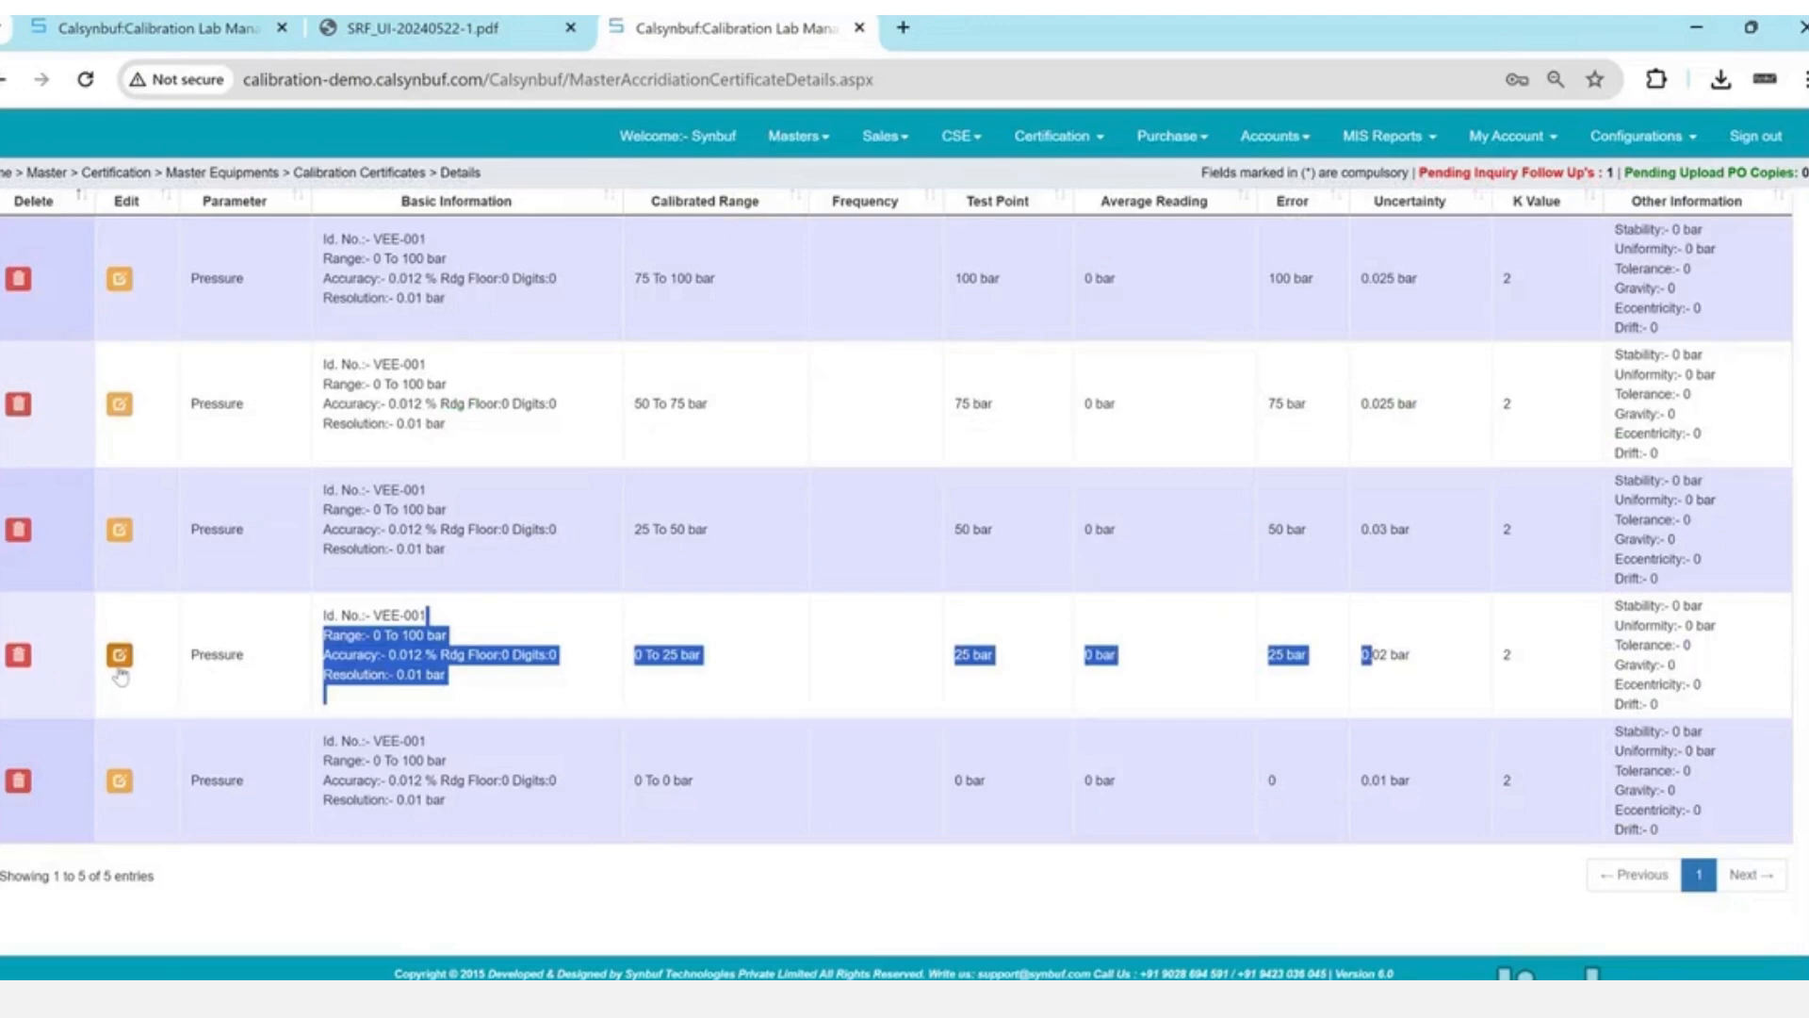
{"action": "left_click", "coordinate": [119, 660]}
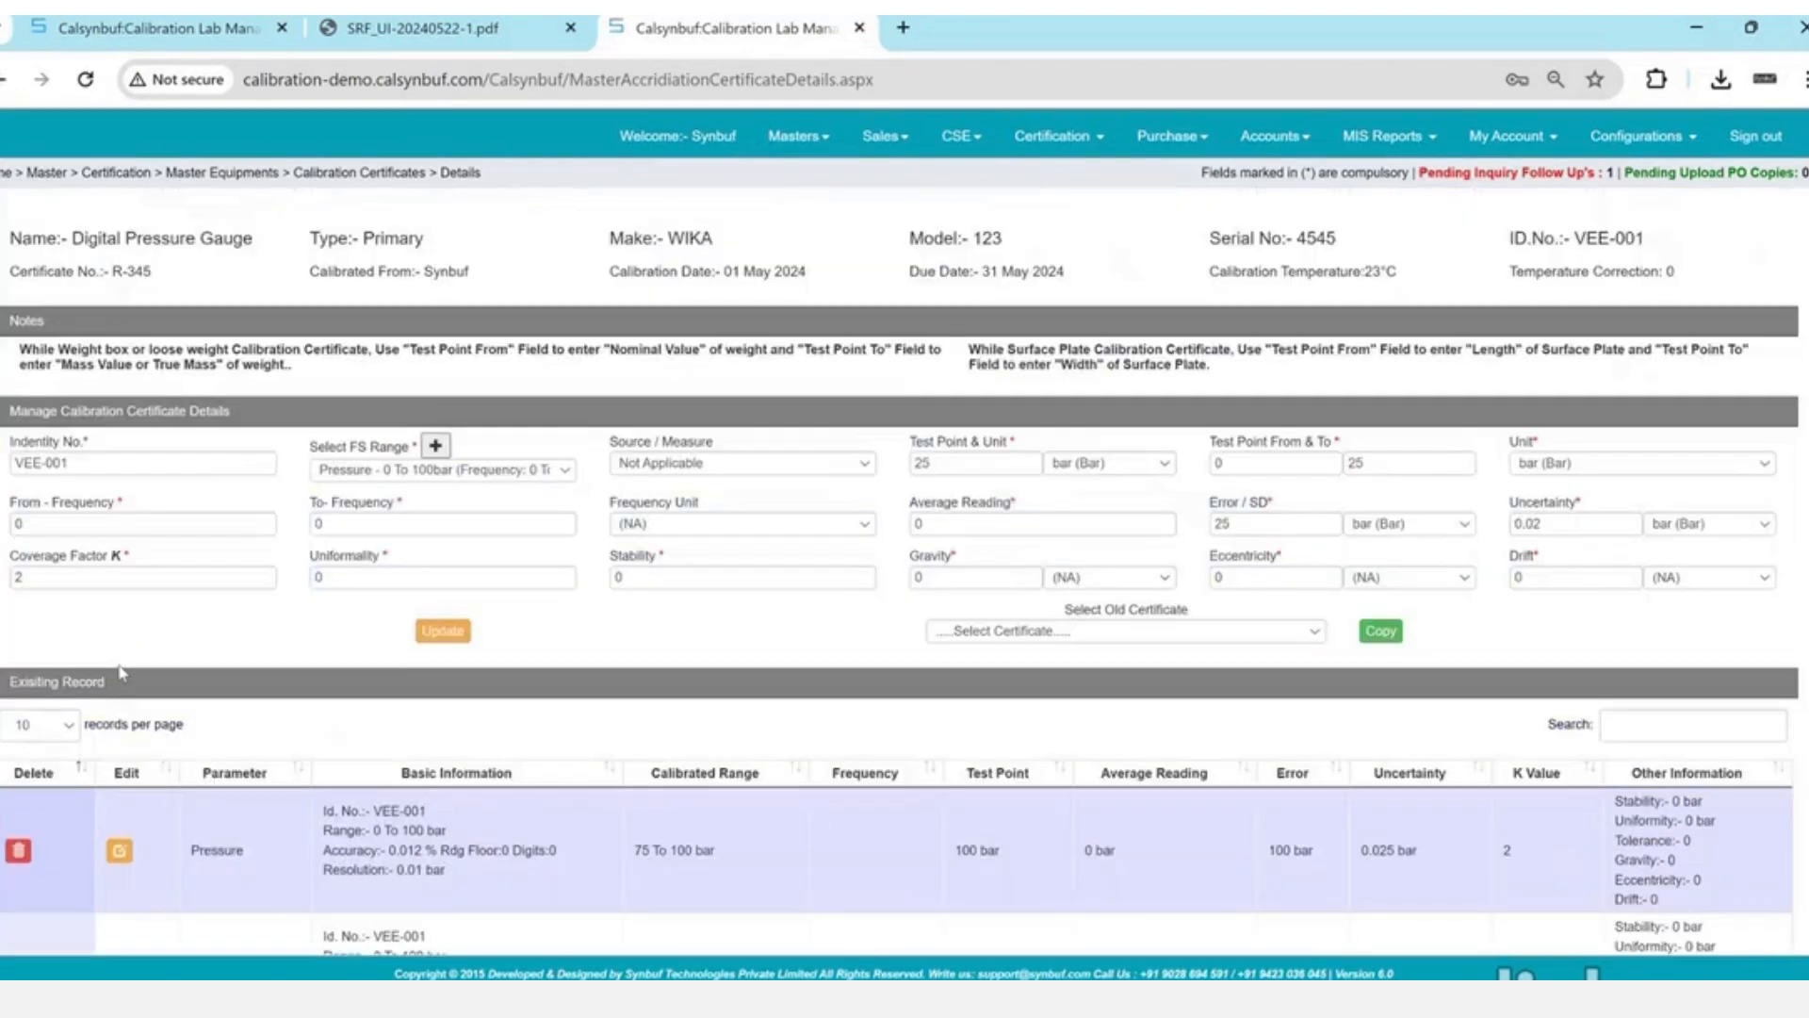
{"action": "left_click", "coordinate": [1244, 523]}
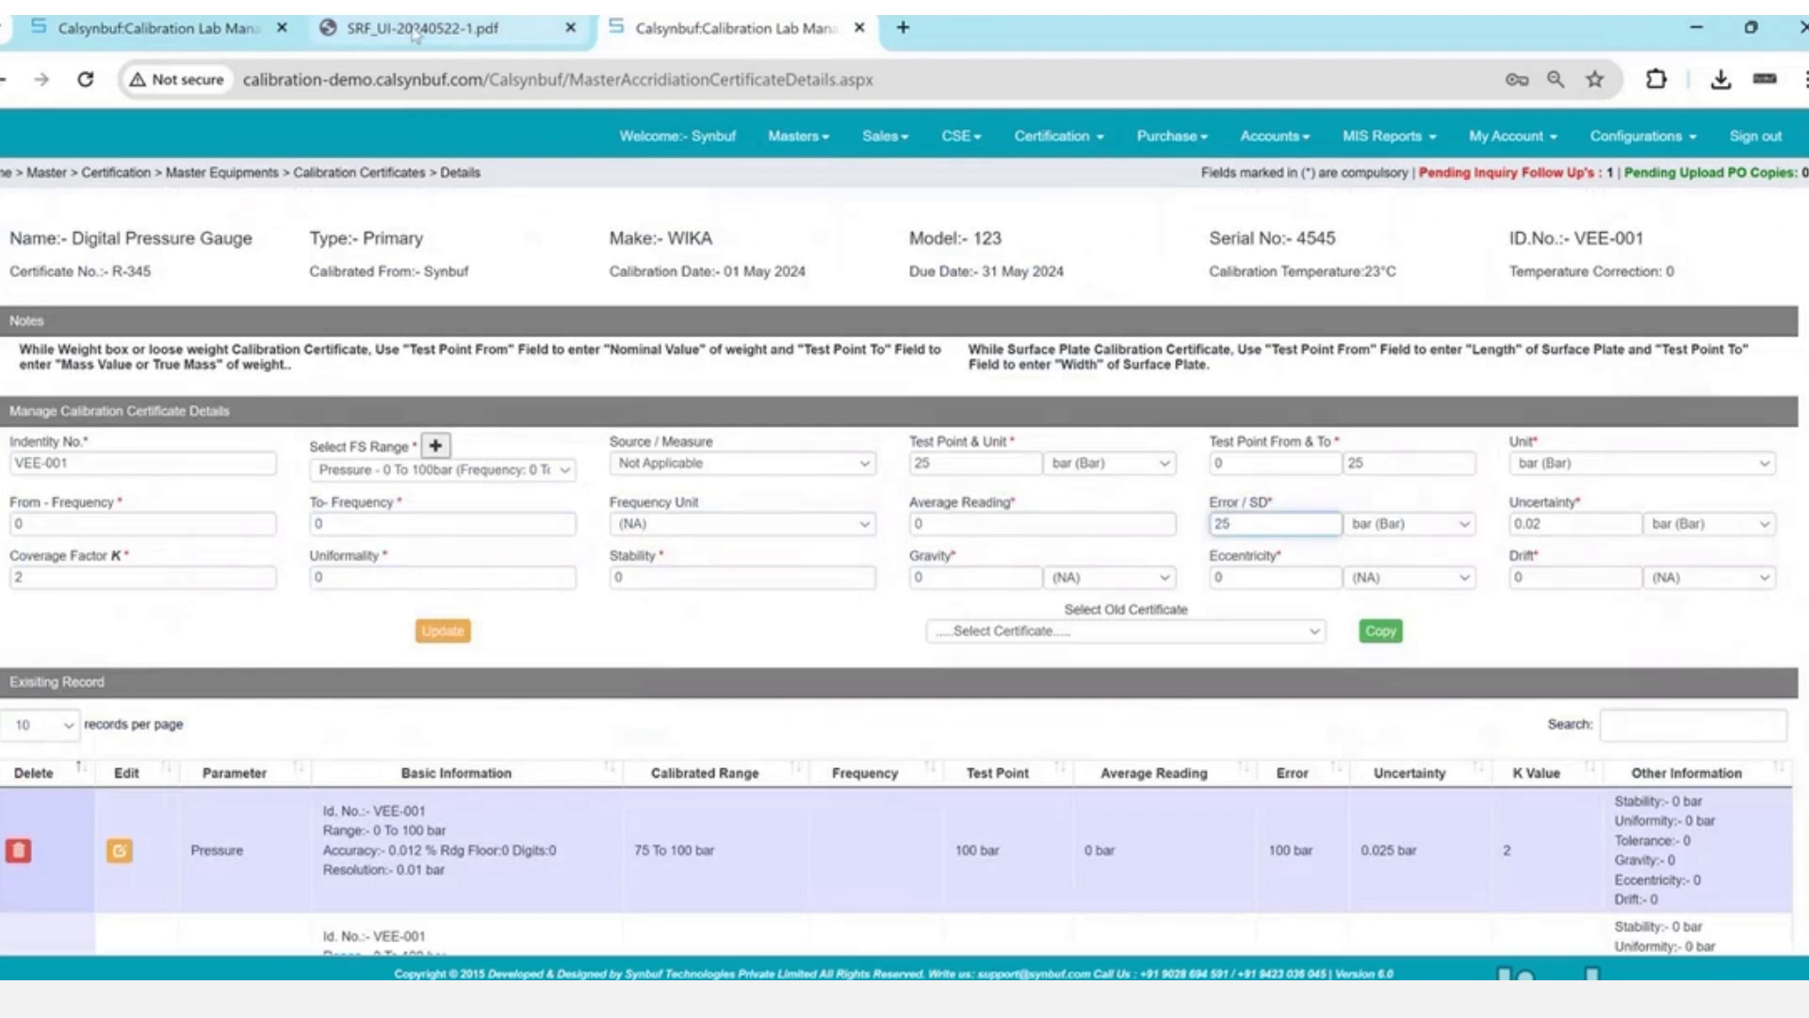
- Check the -25.01 error, then update the 25 bar entry's average reading to 25.01
{"action": "left_click", "coordinate": [130, 20]}
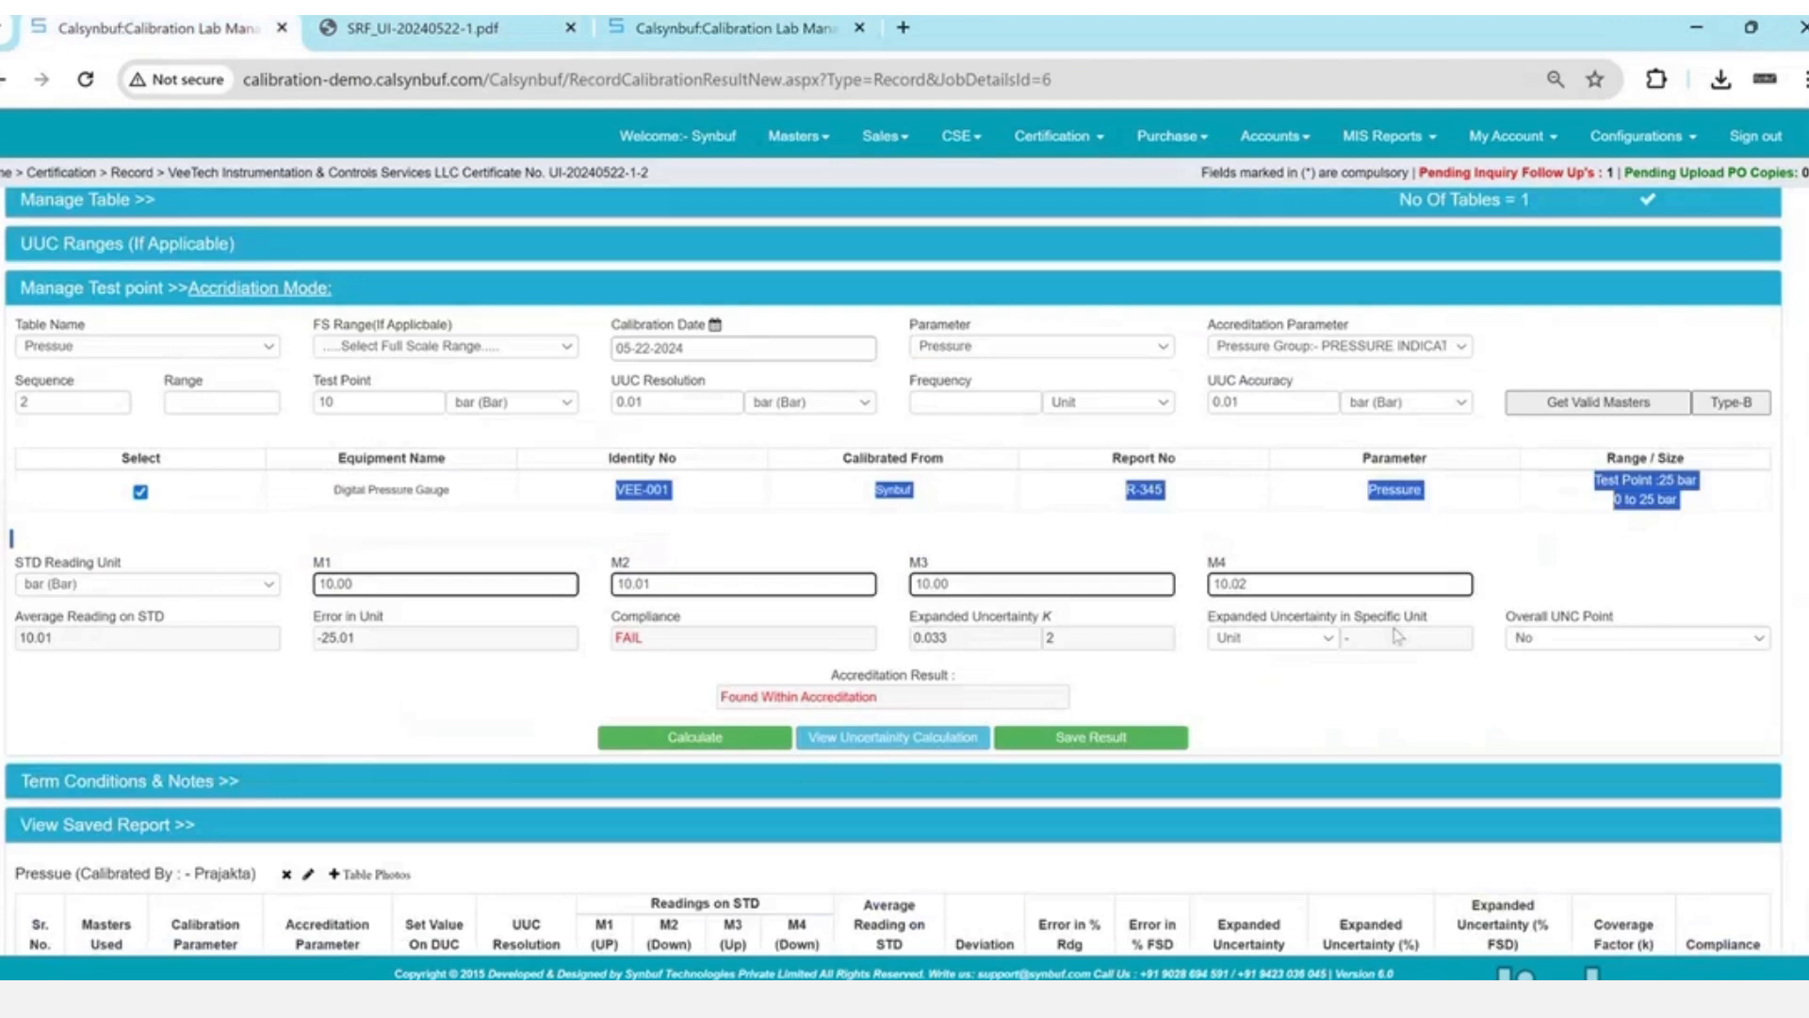
{"action": "left_click", "coordinate": [377, 667]}
{"action": "left_click_drag", "start_coordinate": [356, 638], "coordinate": [316, 638]}
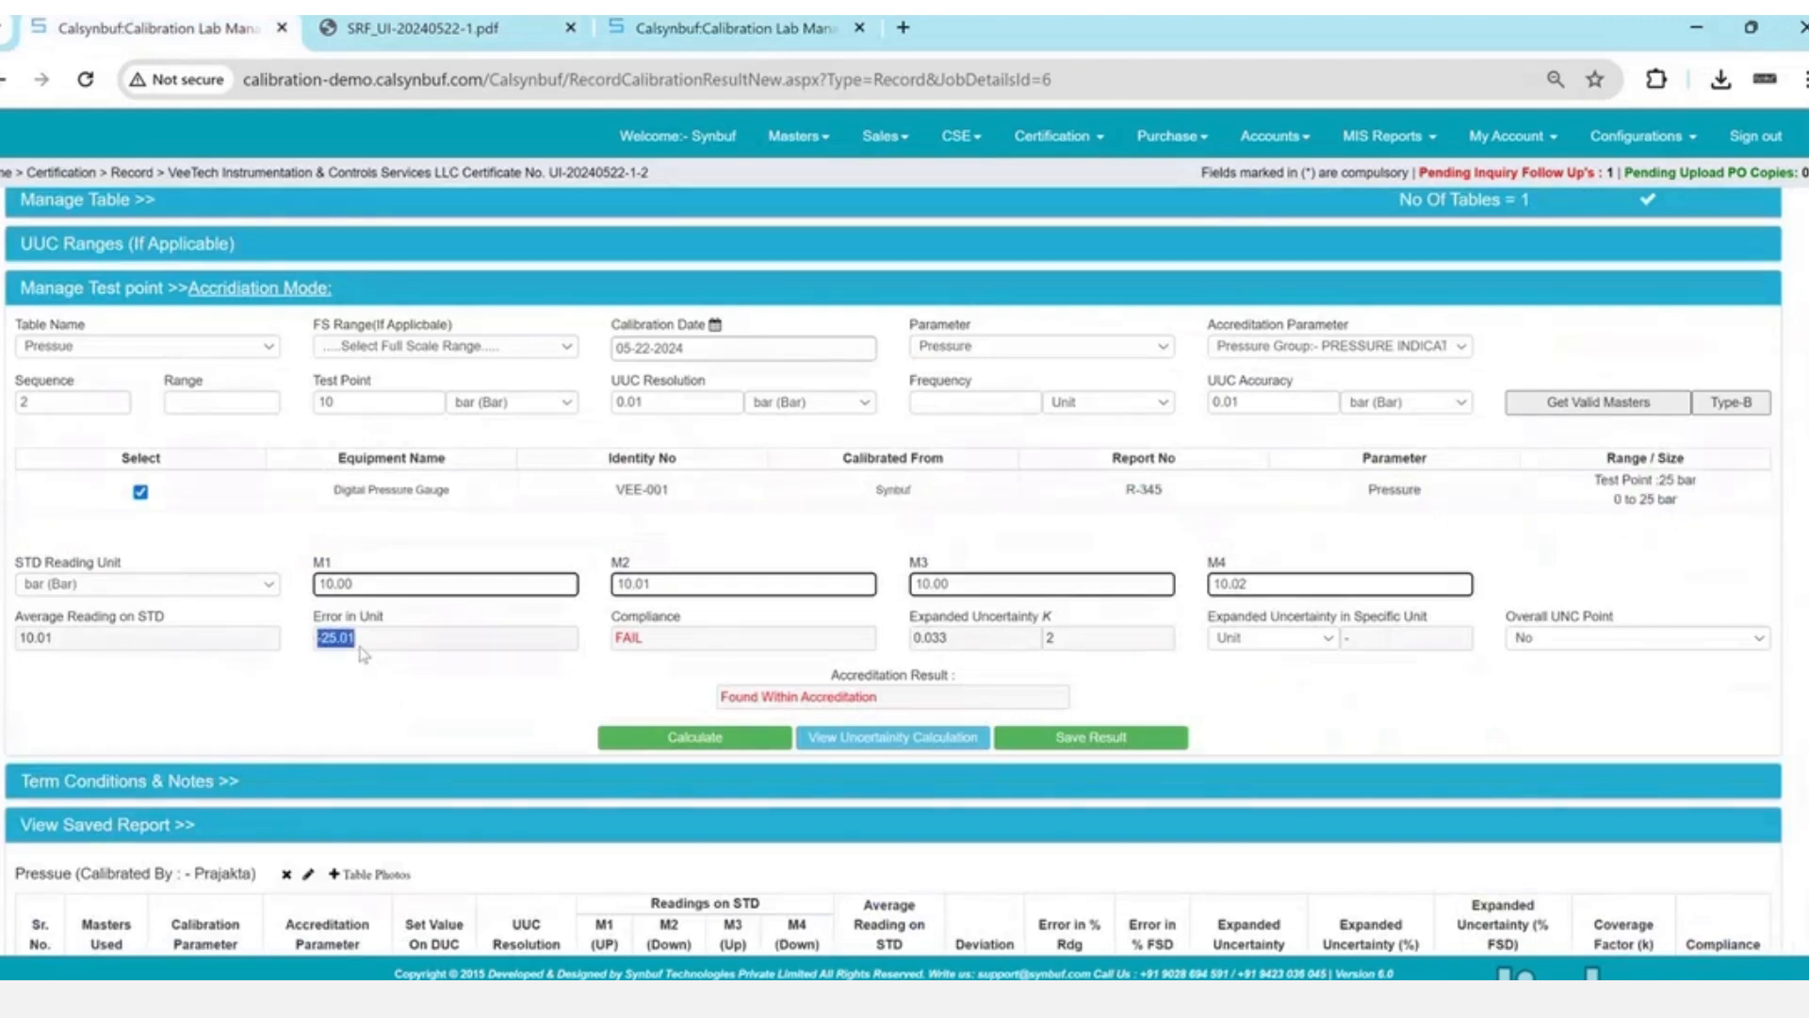
{"action": "left_click", "coordinate": [688, 21]}
{"action": "left_click", "coordinate": [1018, 524]}
{"action": "type", "text": "25.01"}
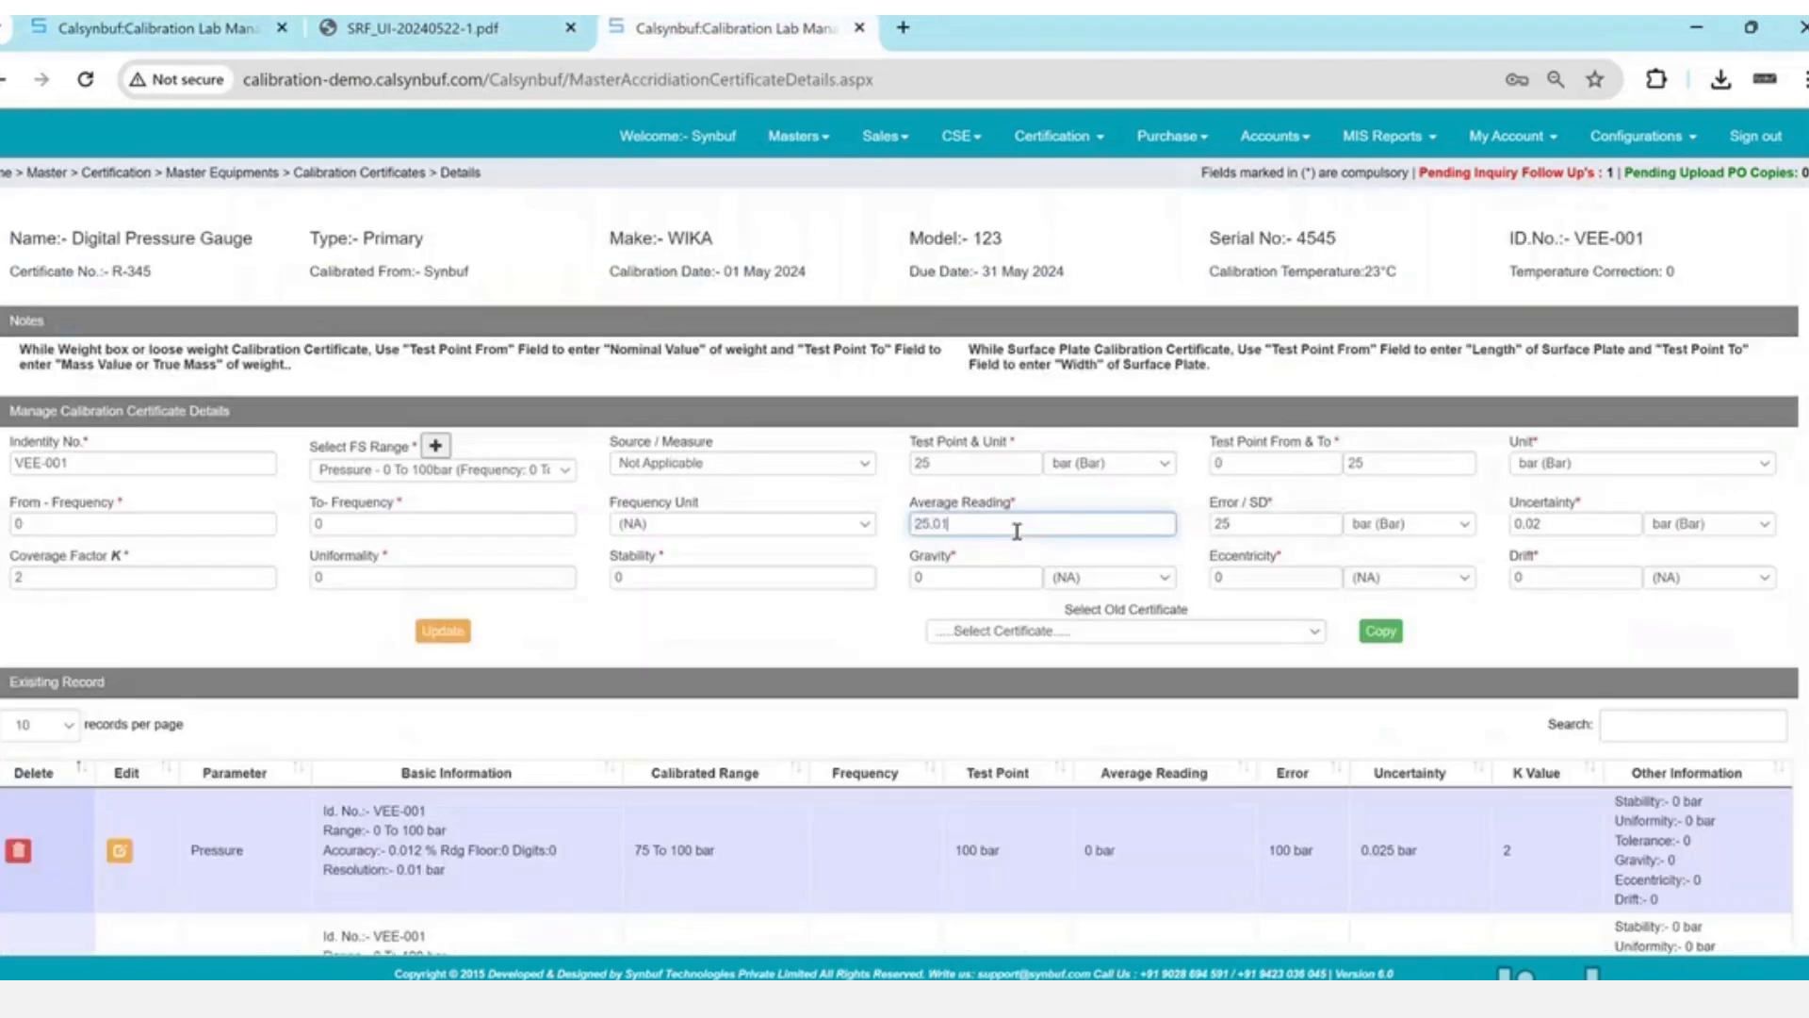
{"action": "key", "text": "Tab"}
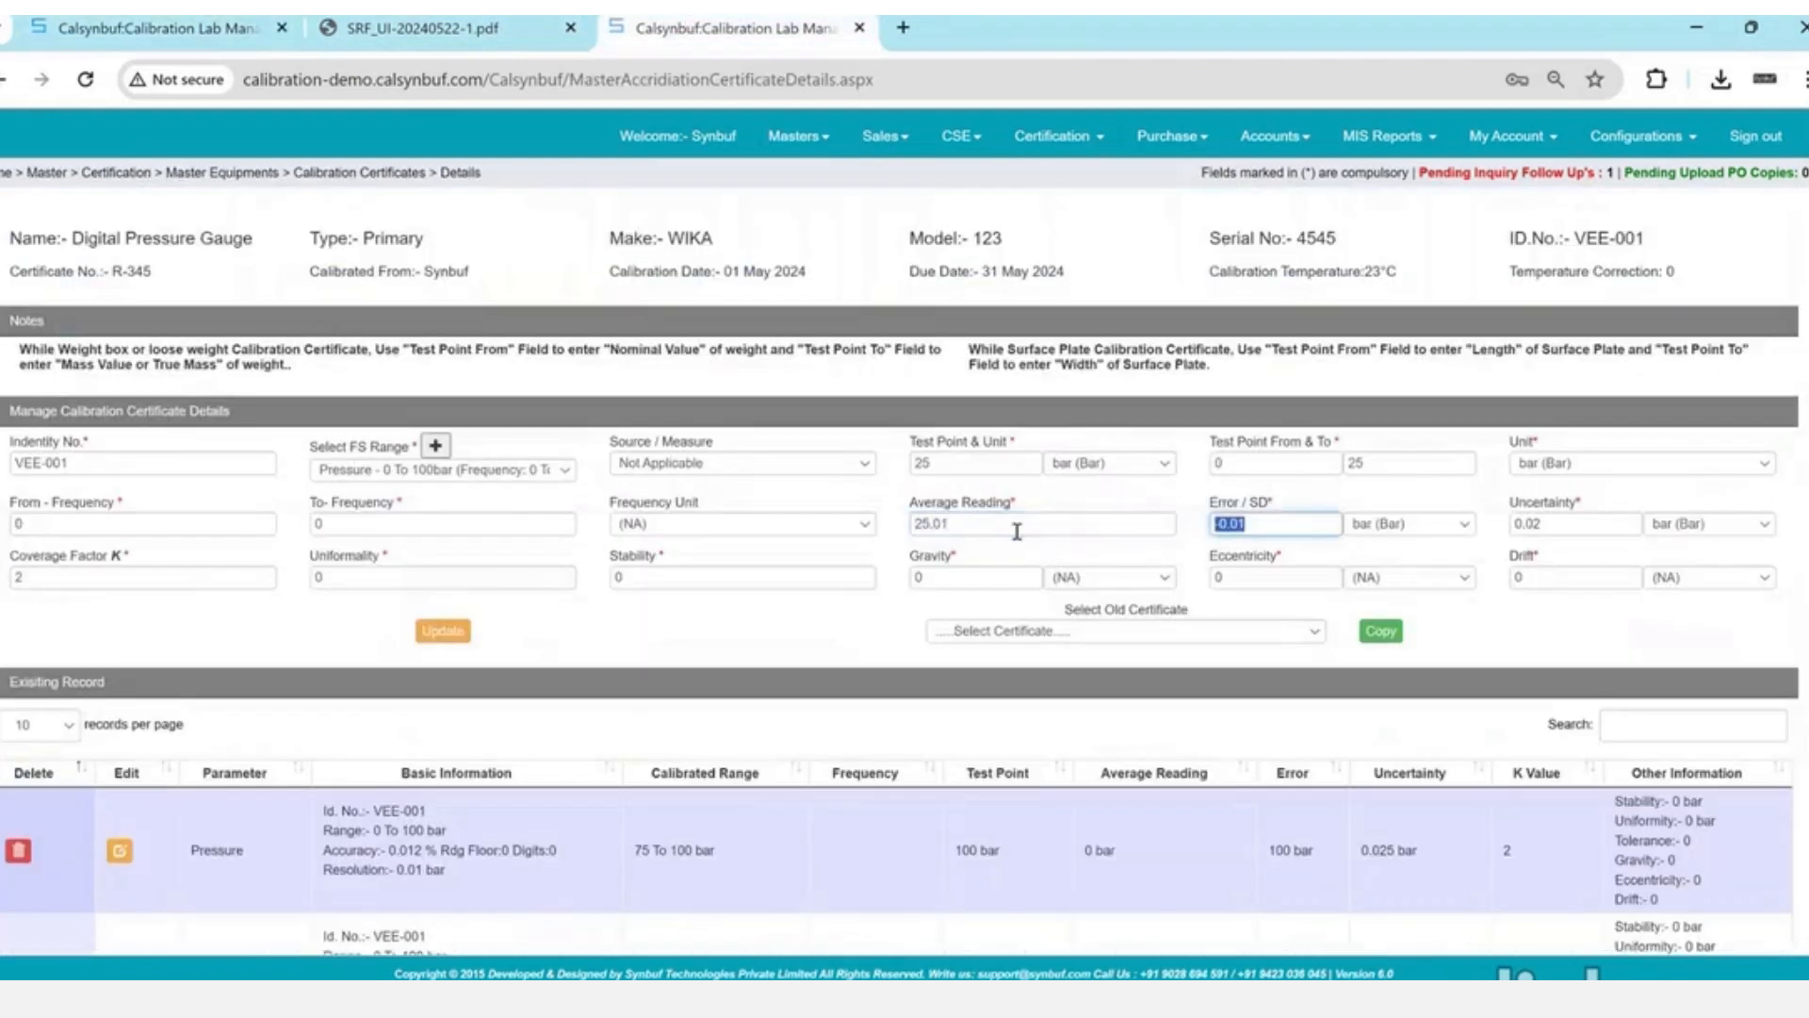
{"action": "left_click", "coordinate": [447, 637]}
{"action": "key", "text": "Return"}
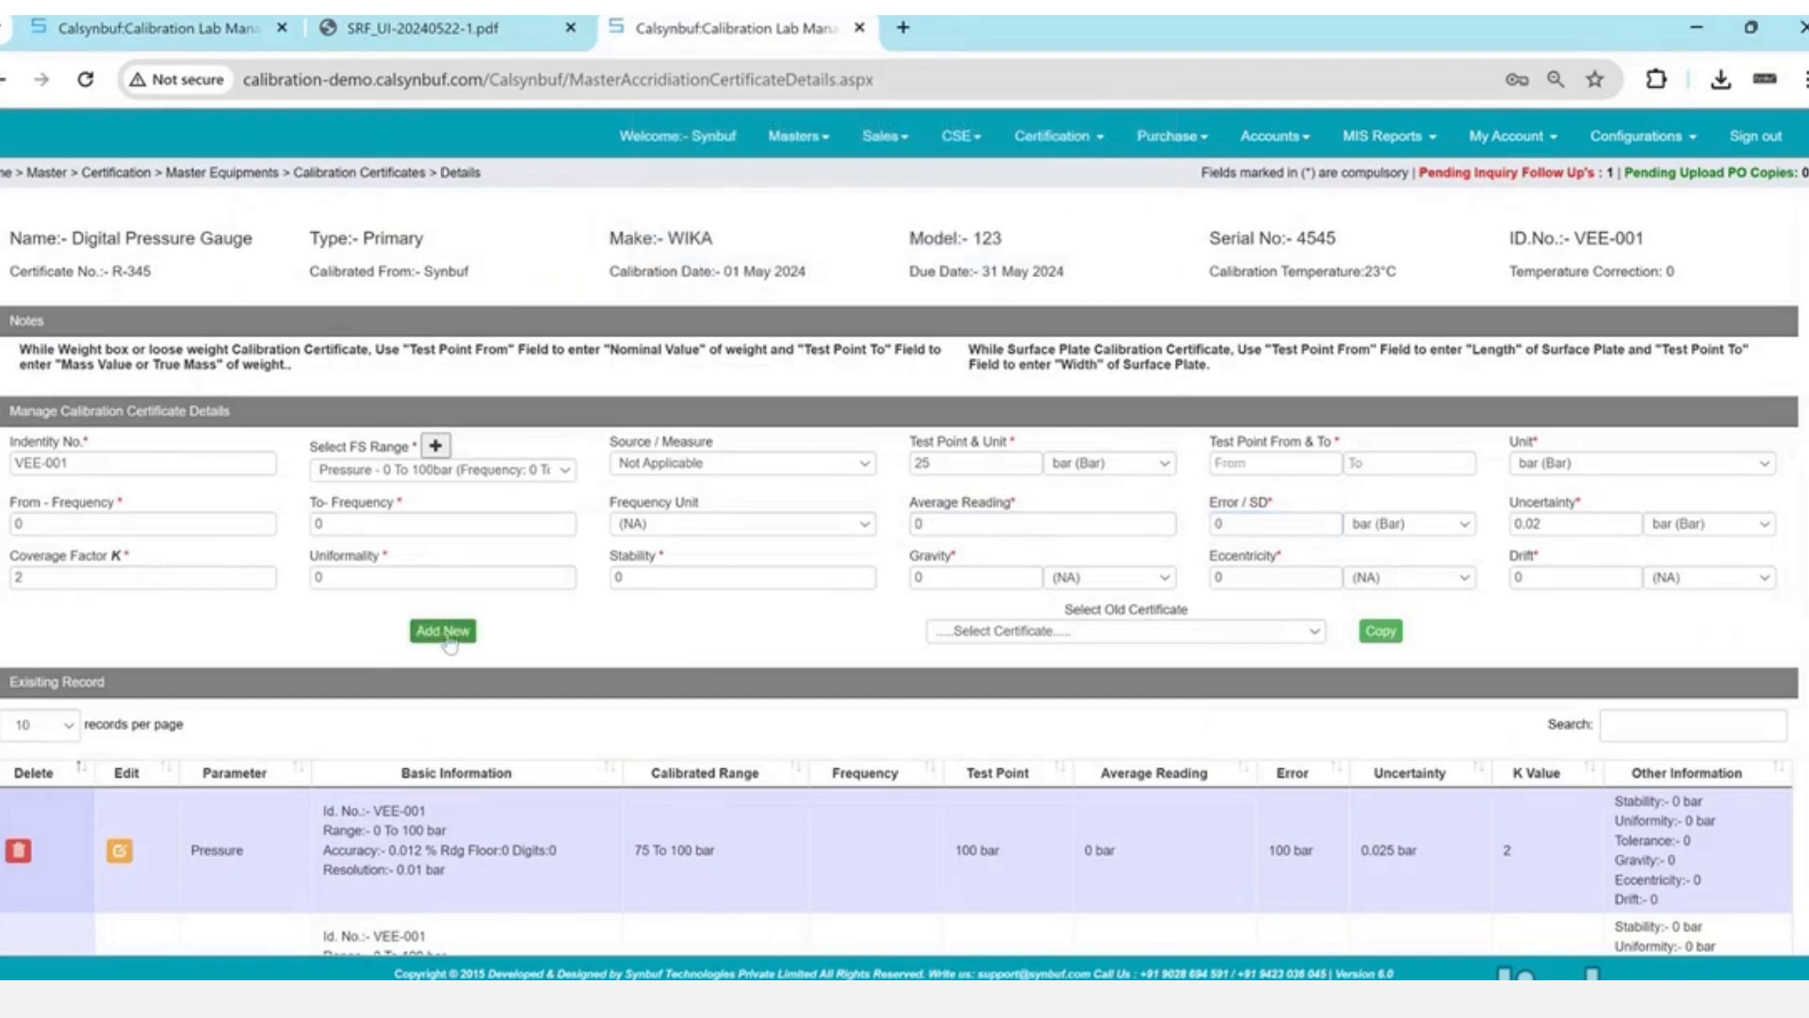
{"action": "left_click", "coordinate": [217, 26]}
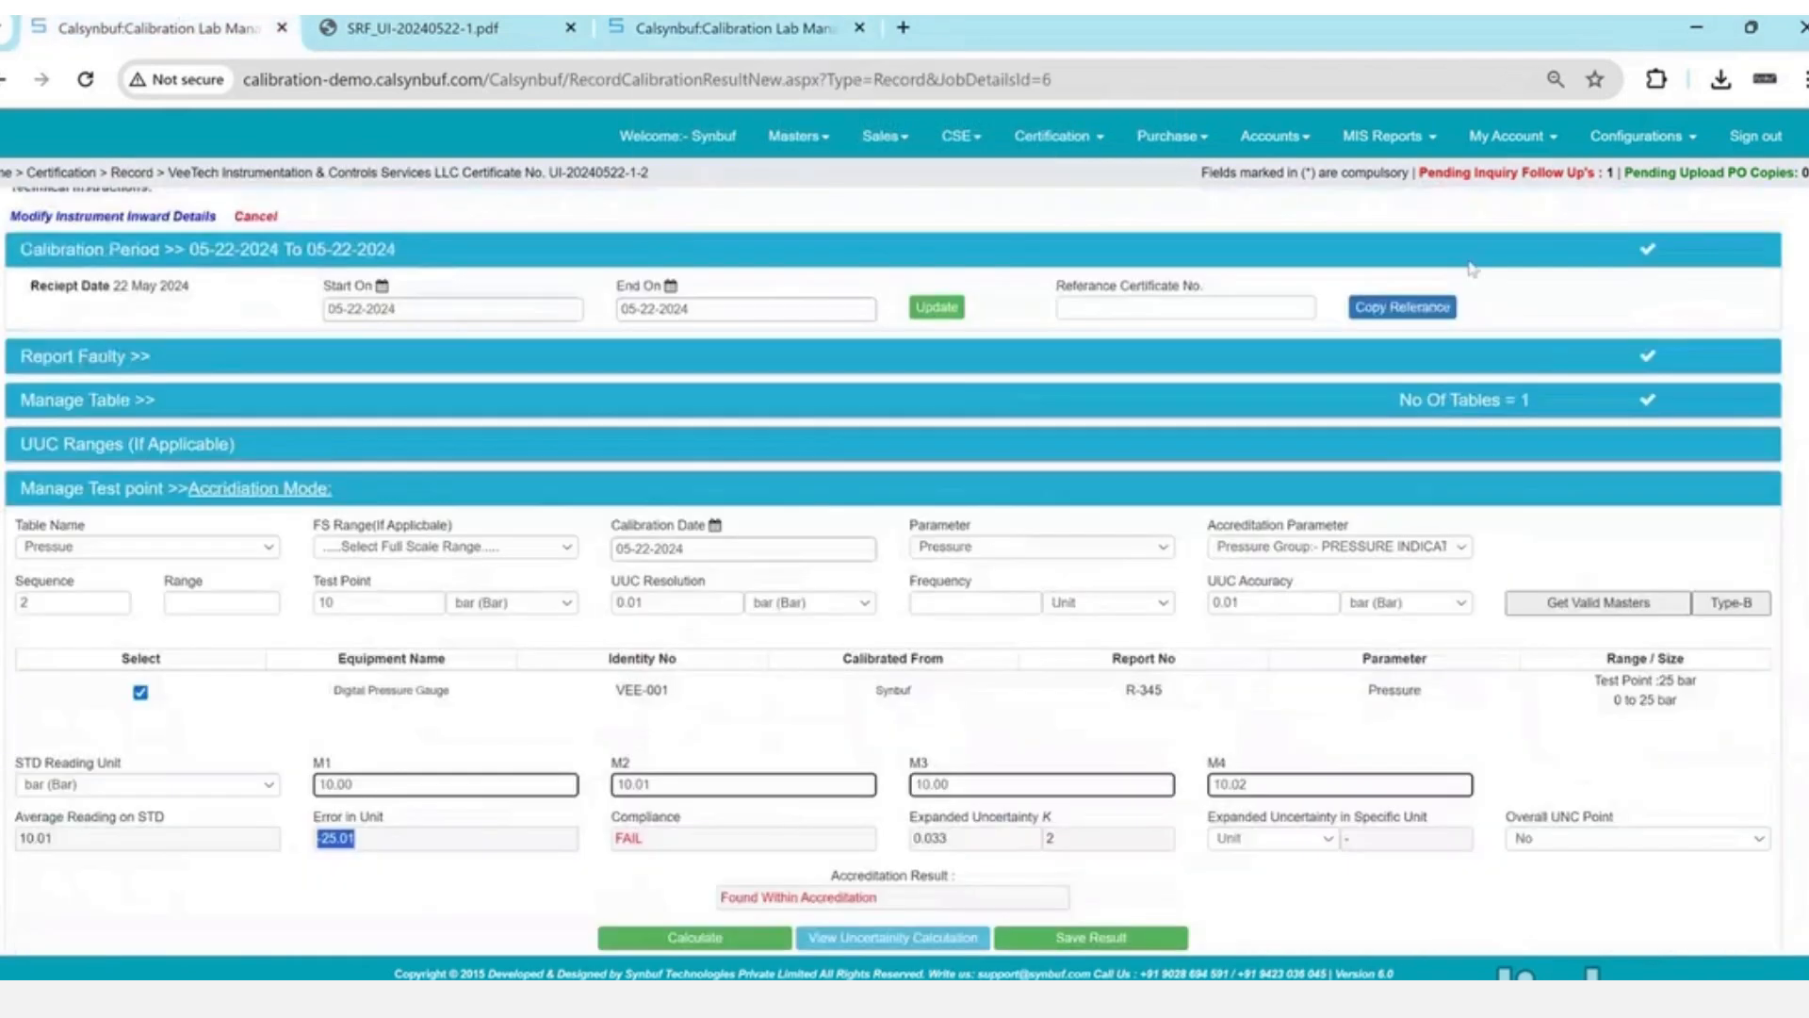
- Save the calibration period, reload valid masters, select the Digital Pressure Gauge and recalculate
{"action": "left_click", "coordinate": [919, 309]}
{"action": "left_click", "coordinate": [911, 360]}
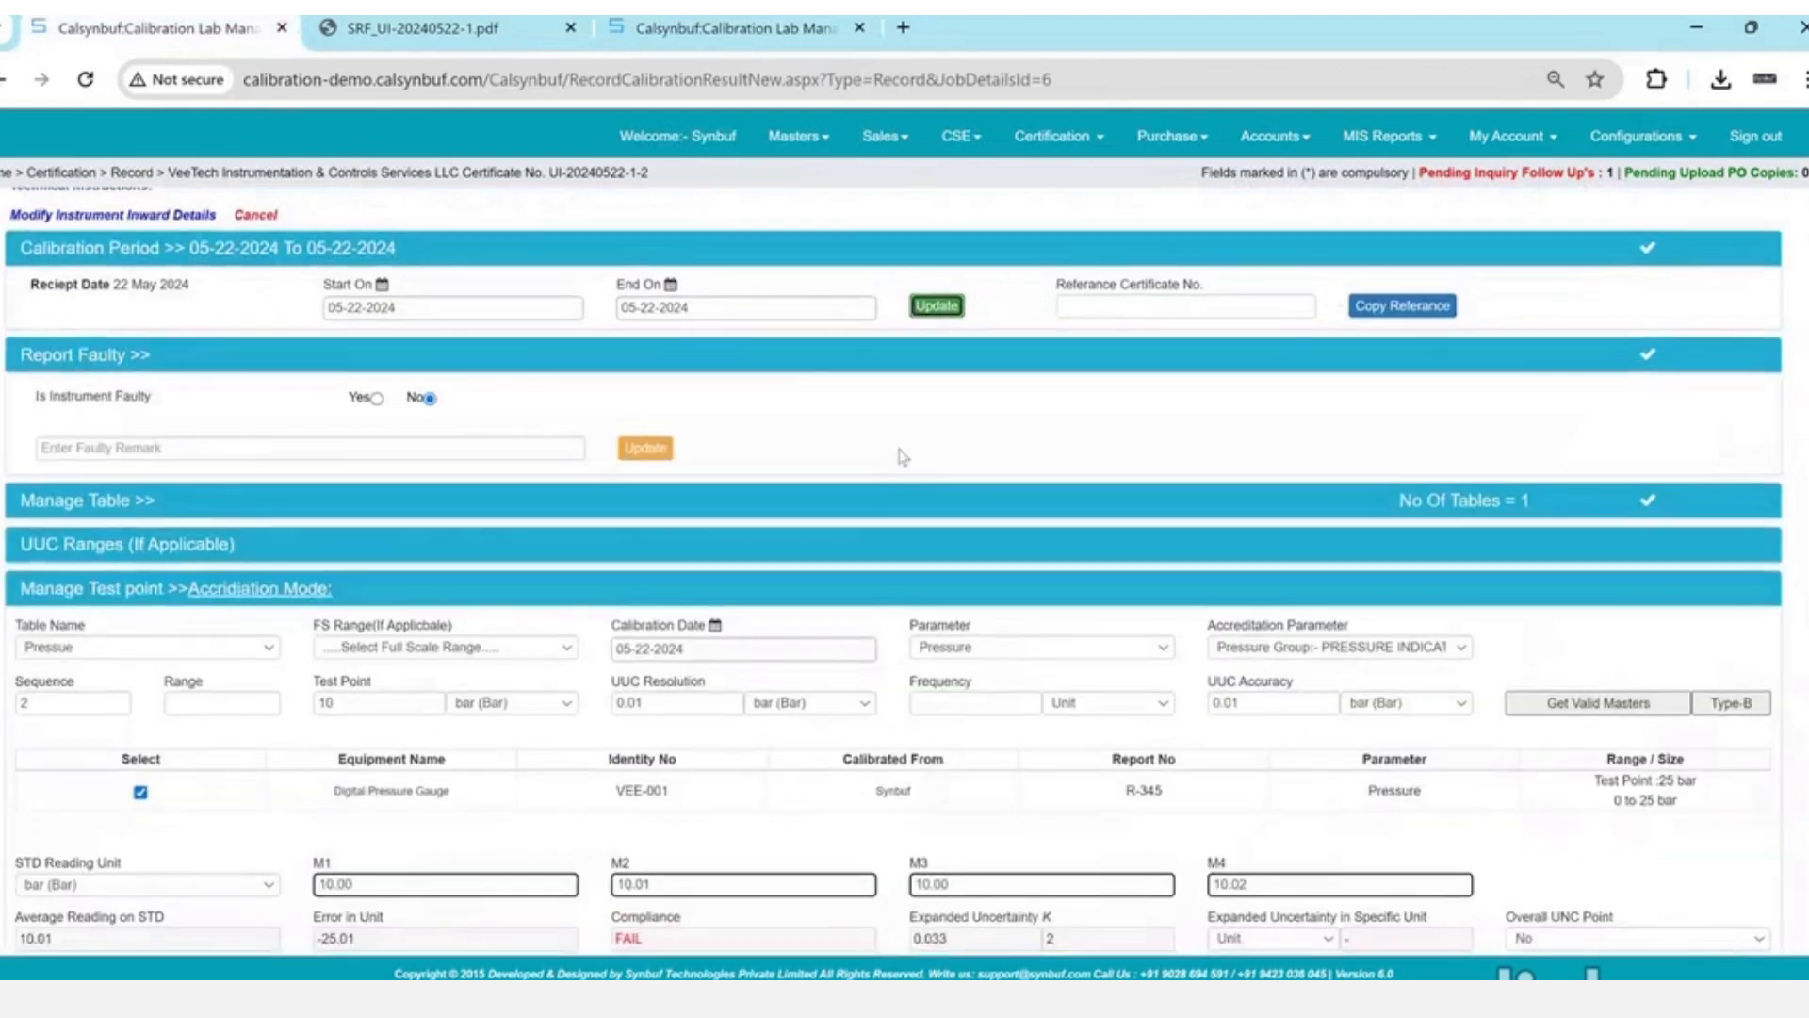
{"action": "scroll", "coordinate": [571, 631], "scroll_direction": "down", "scroll_amount": 2}
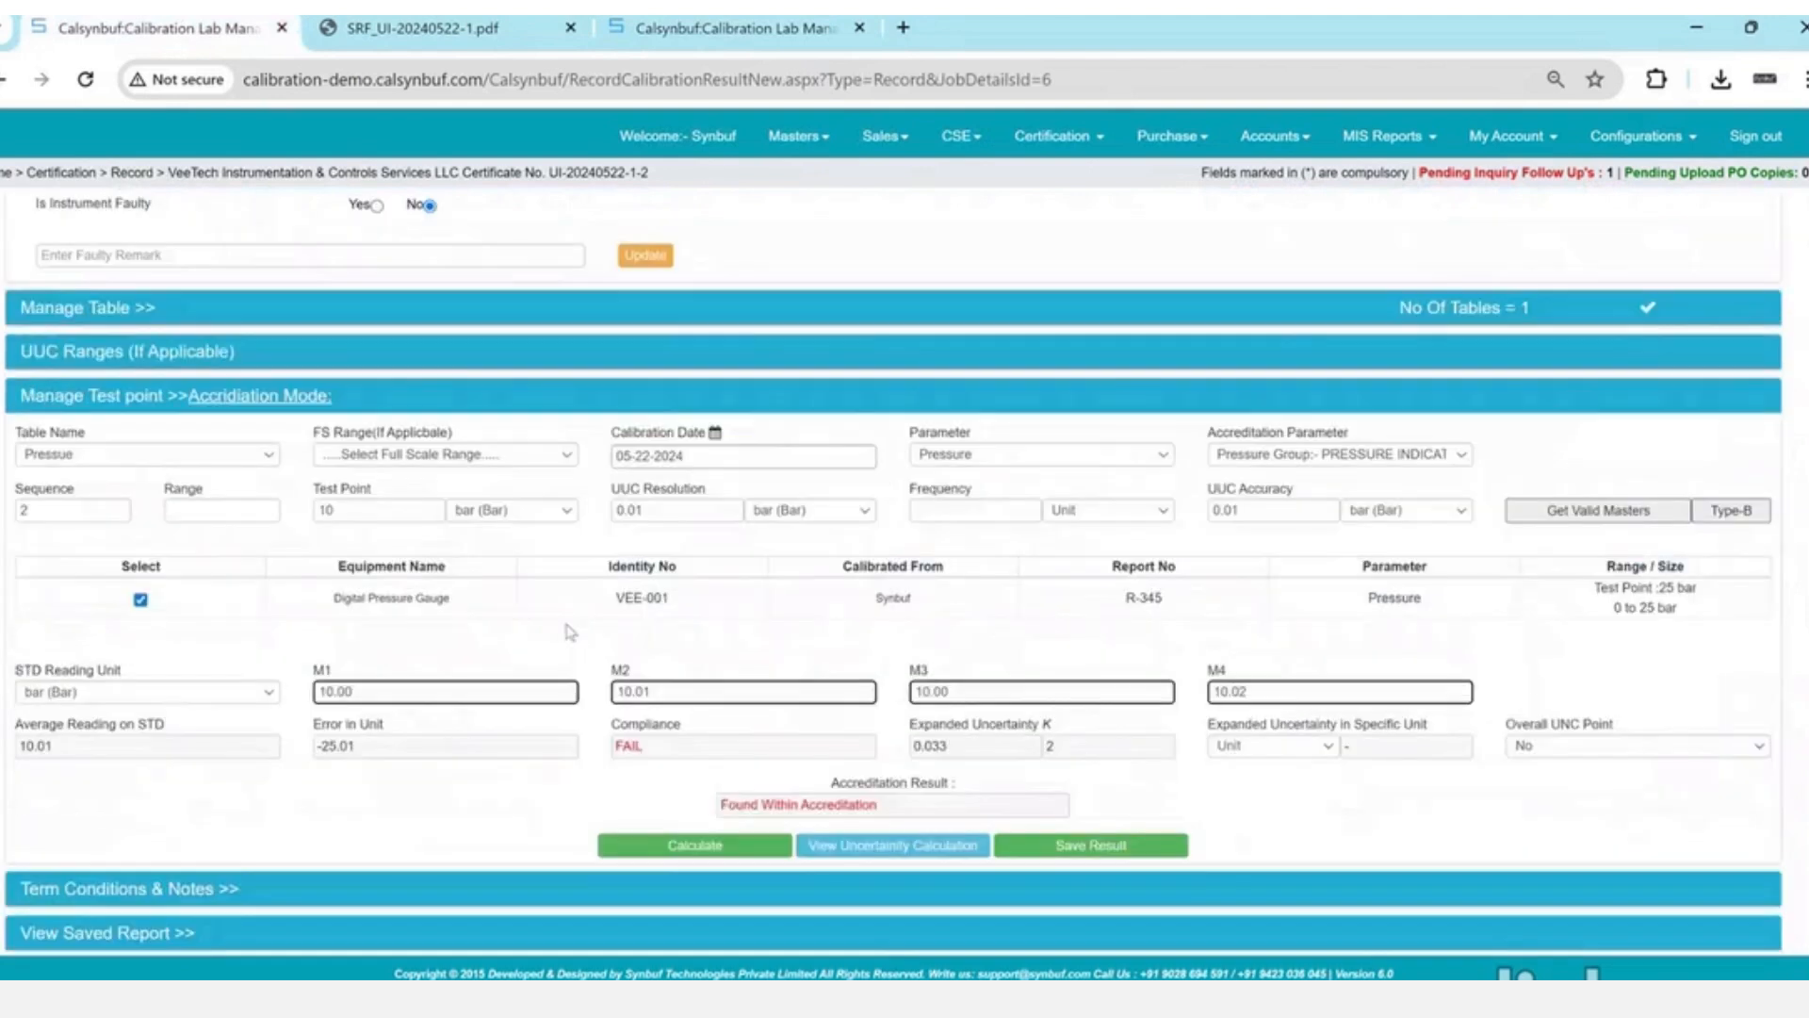
{"action": "left_click", "coordinate": [1611, 517]}
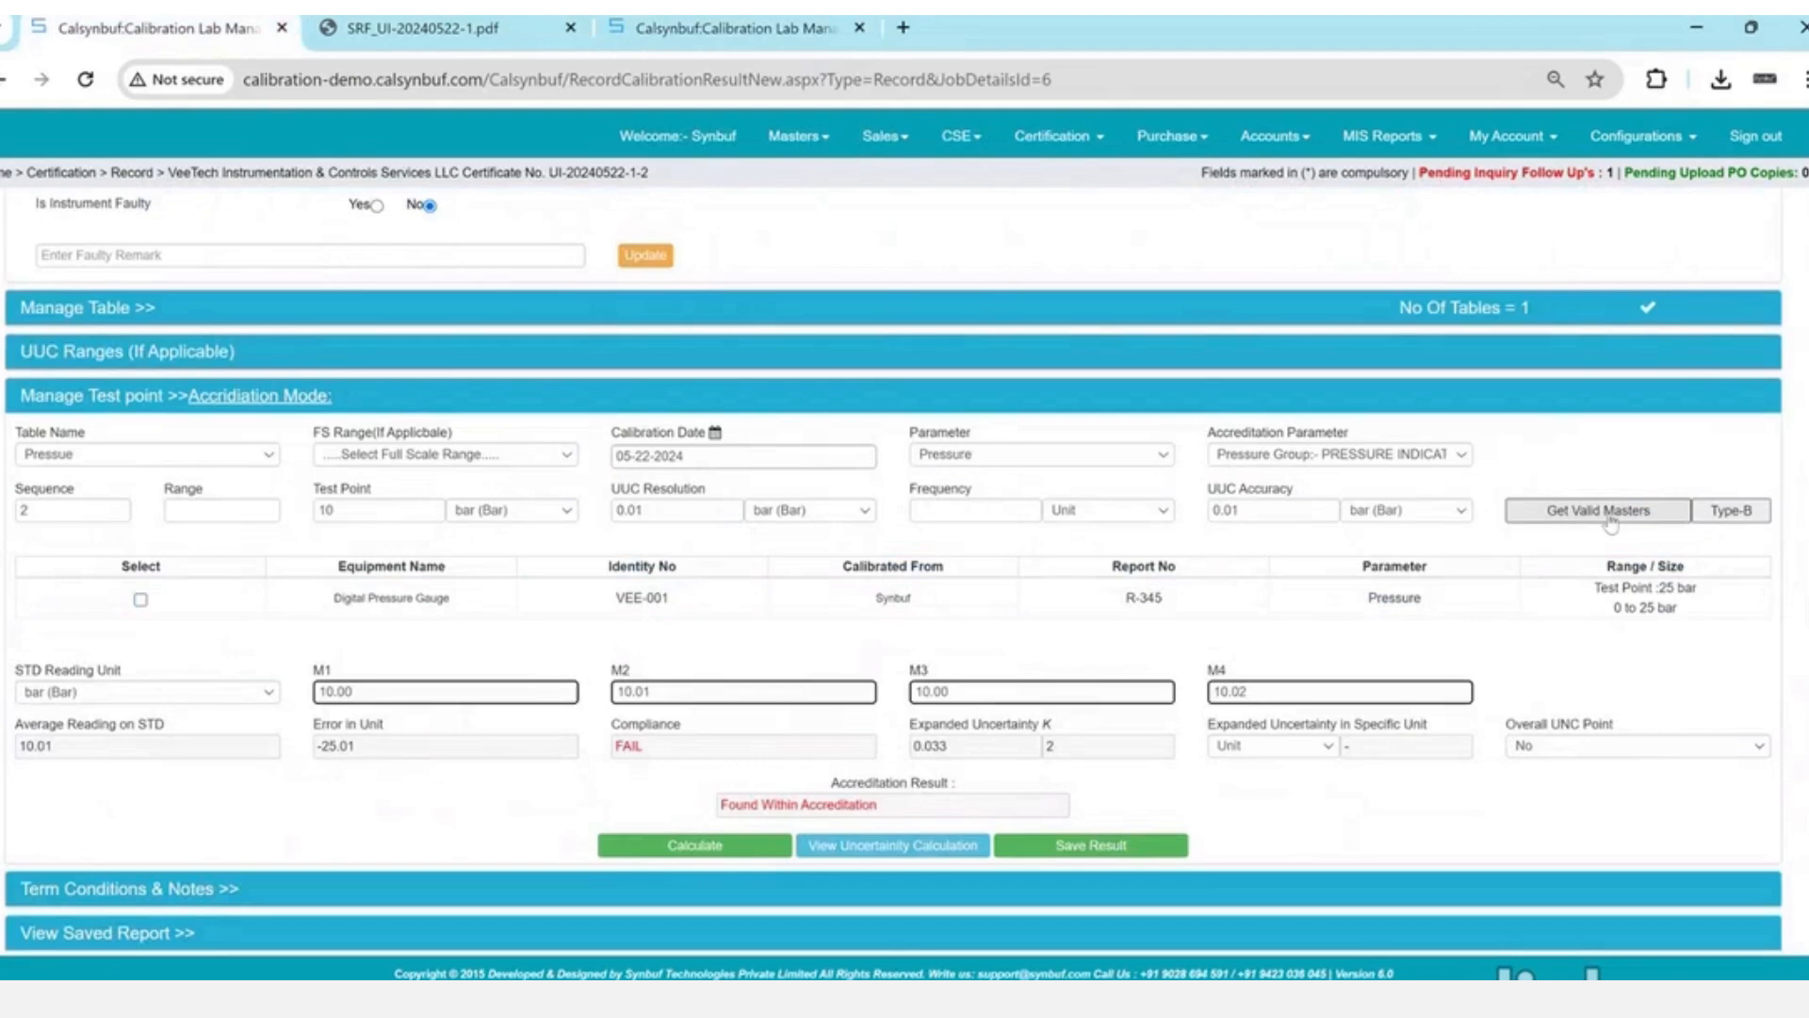
{"action": "left_click", "coordinate": [141, 601]}
{"action": "left_click", "coordinate": [695, 844]}
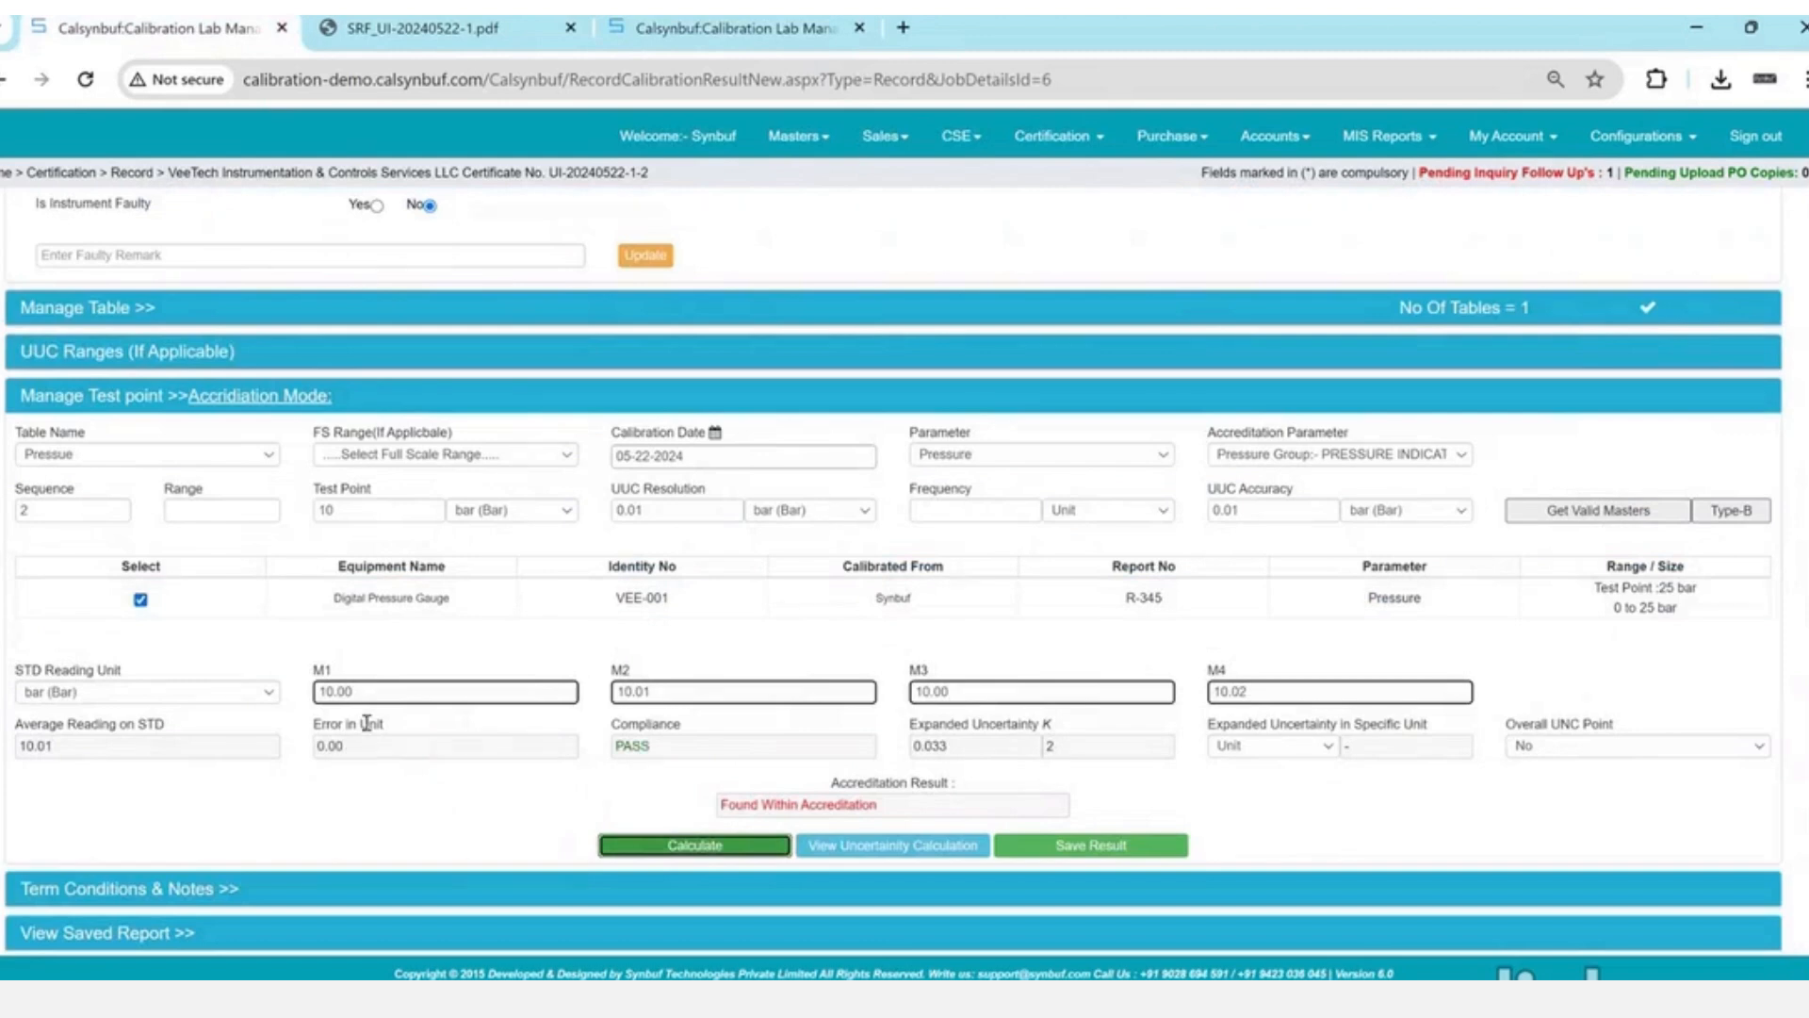
- Change M1 to 10.02, recalculate, and view the detailed uncertainty calculation
{"action": "left_click", "coordinate": [379, 695]}
{"action": "key", "text": "BackSpace"}
{"action": "type", "text": "2"}
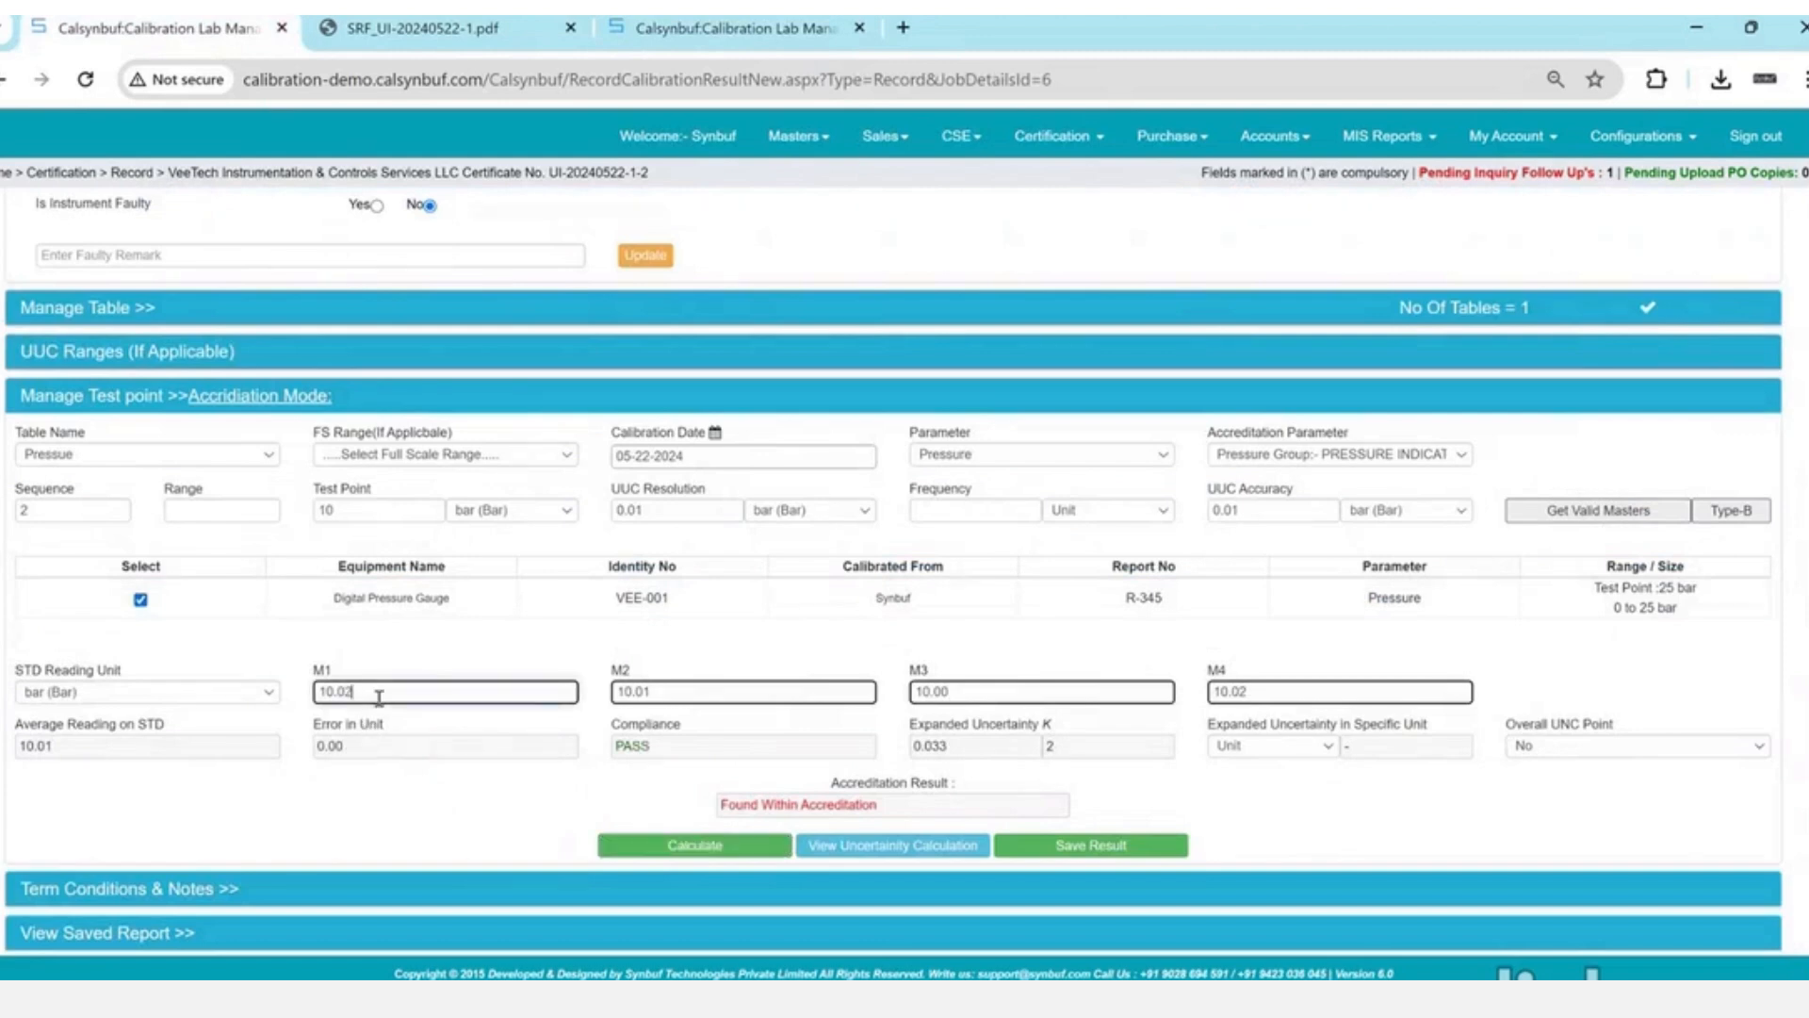
{"action": "left_click", "coordinate": [694, 846]}
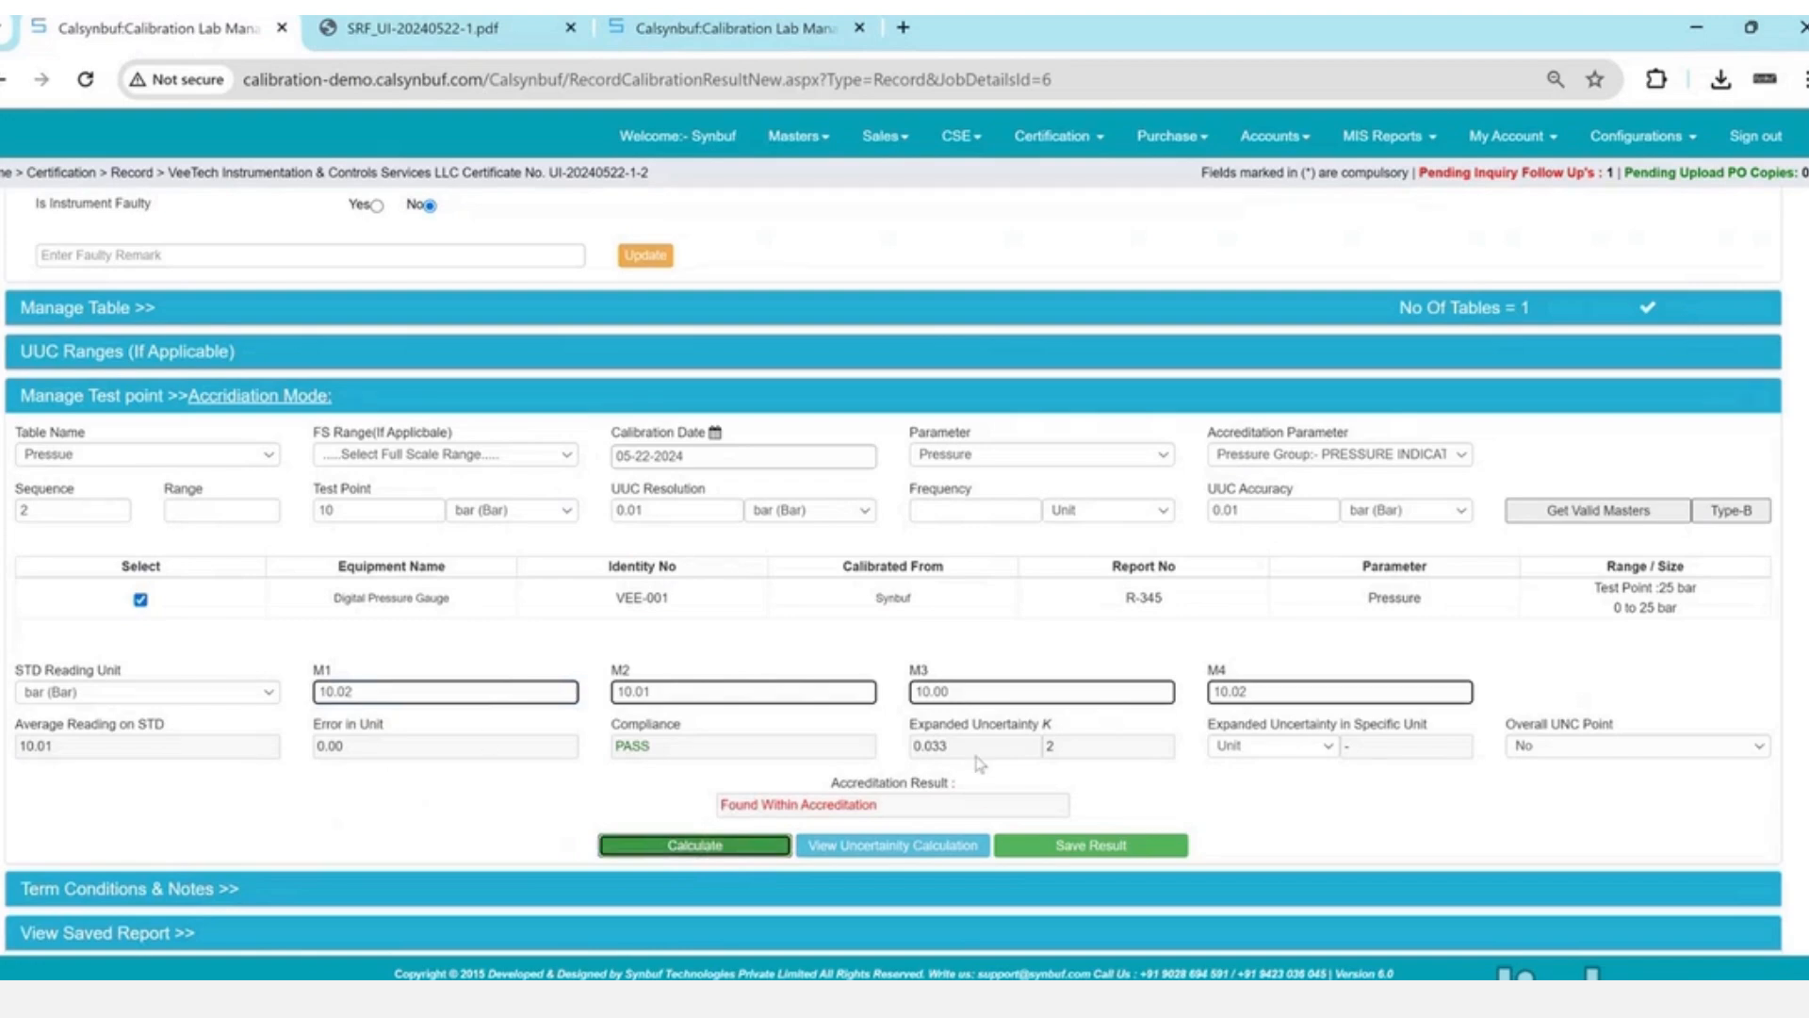
{"action": "triple_click", "coordinate": [938, 733]}
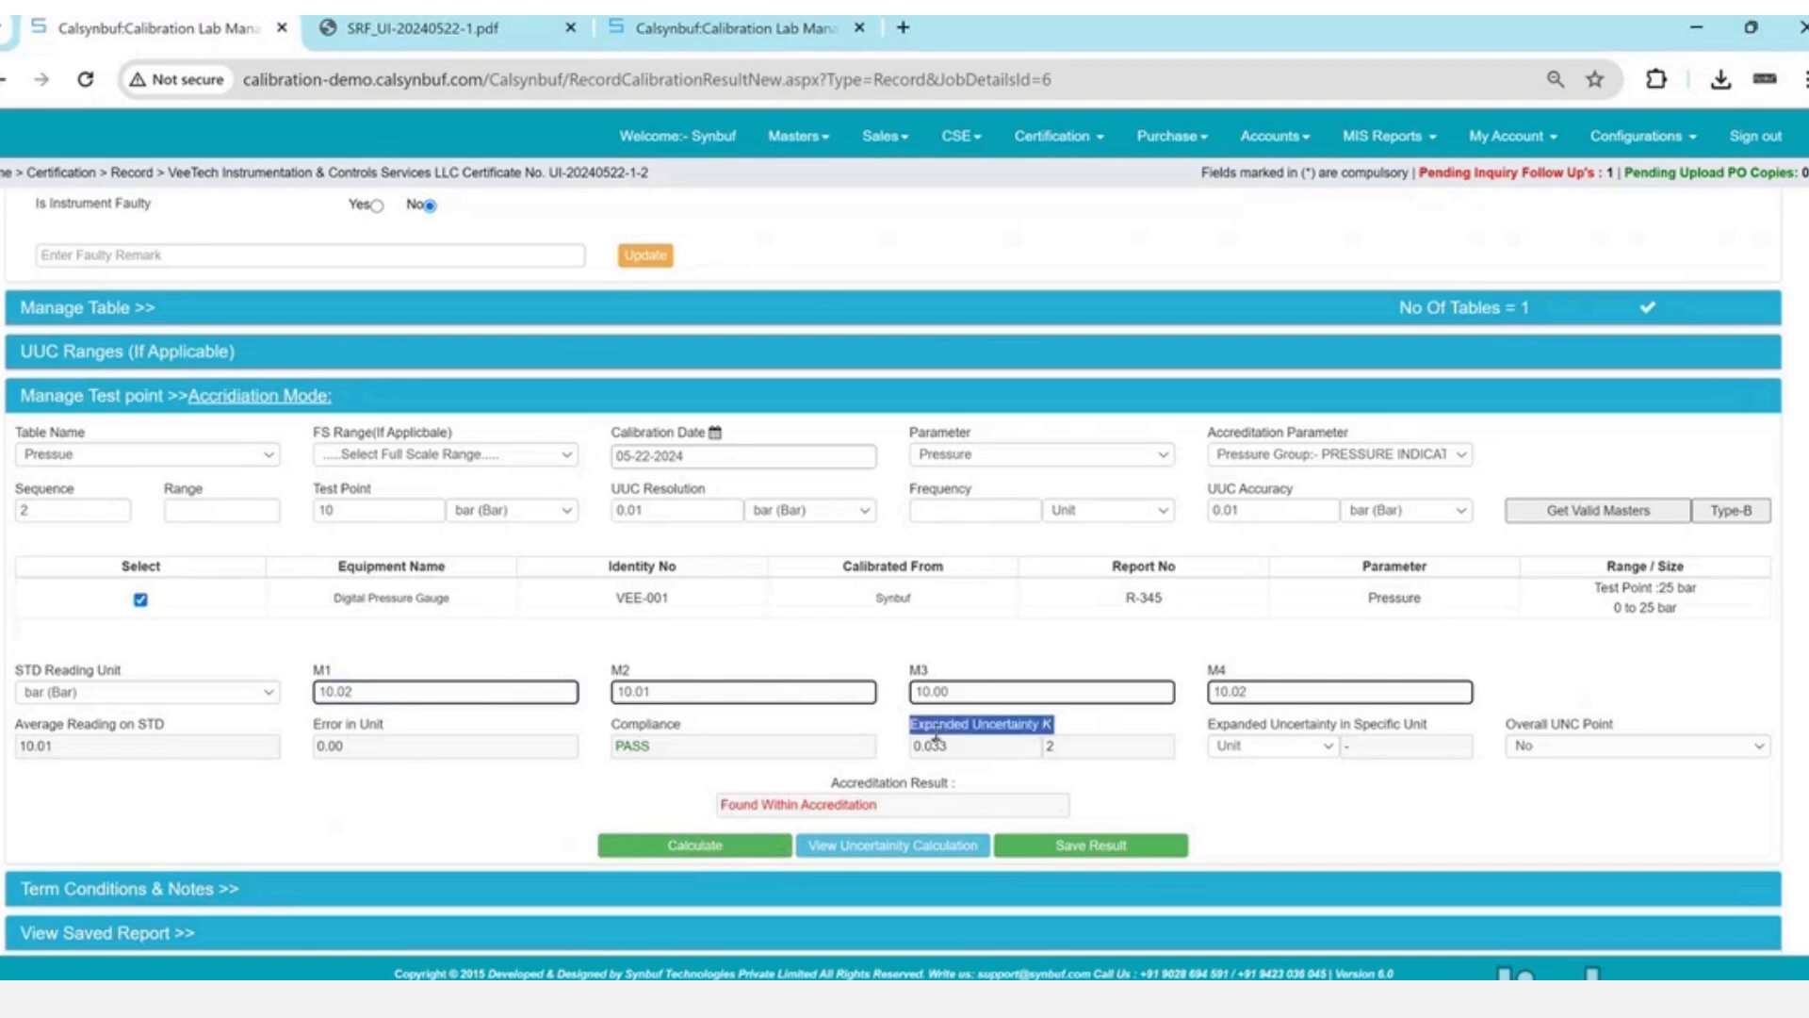
{"action": "left_click", "coordinate": [929, 848]}
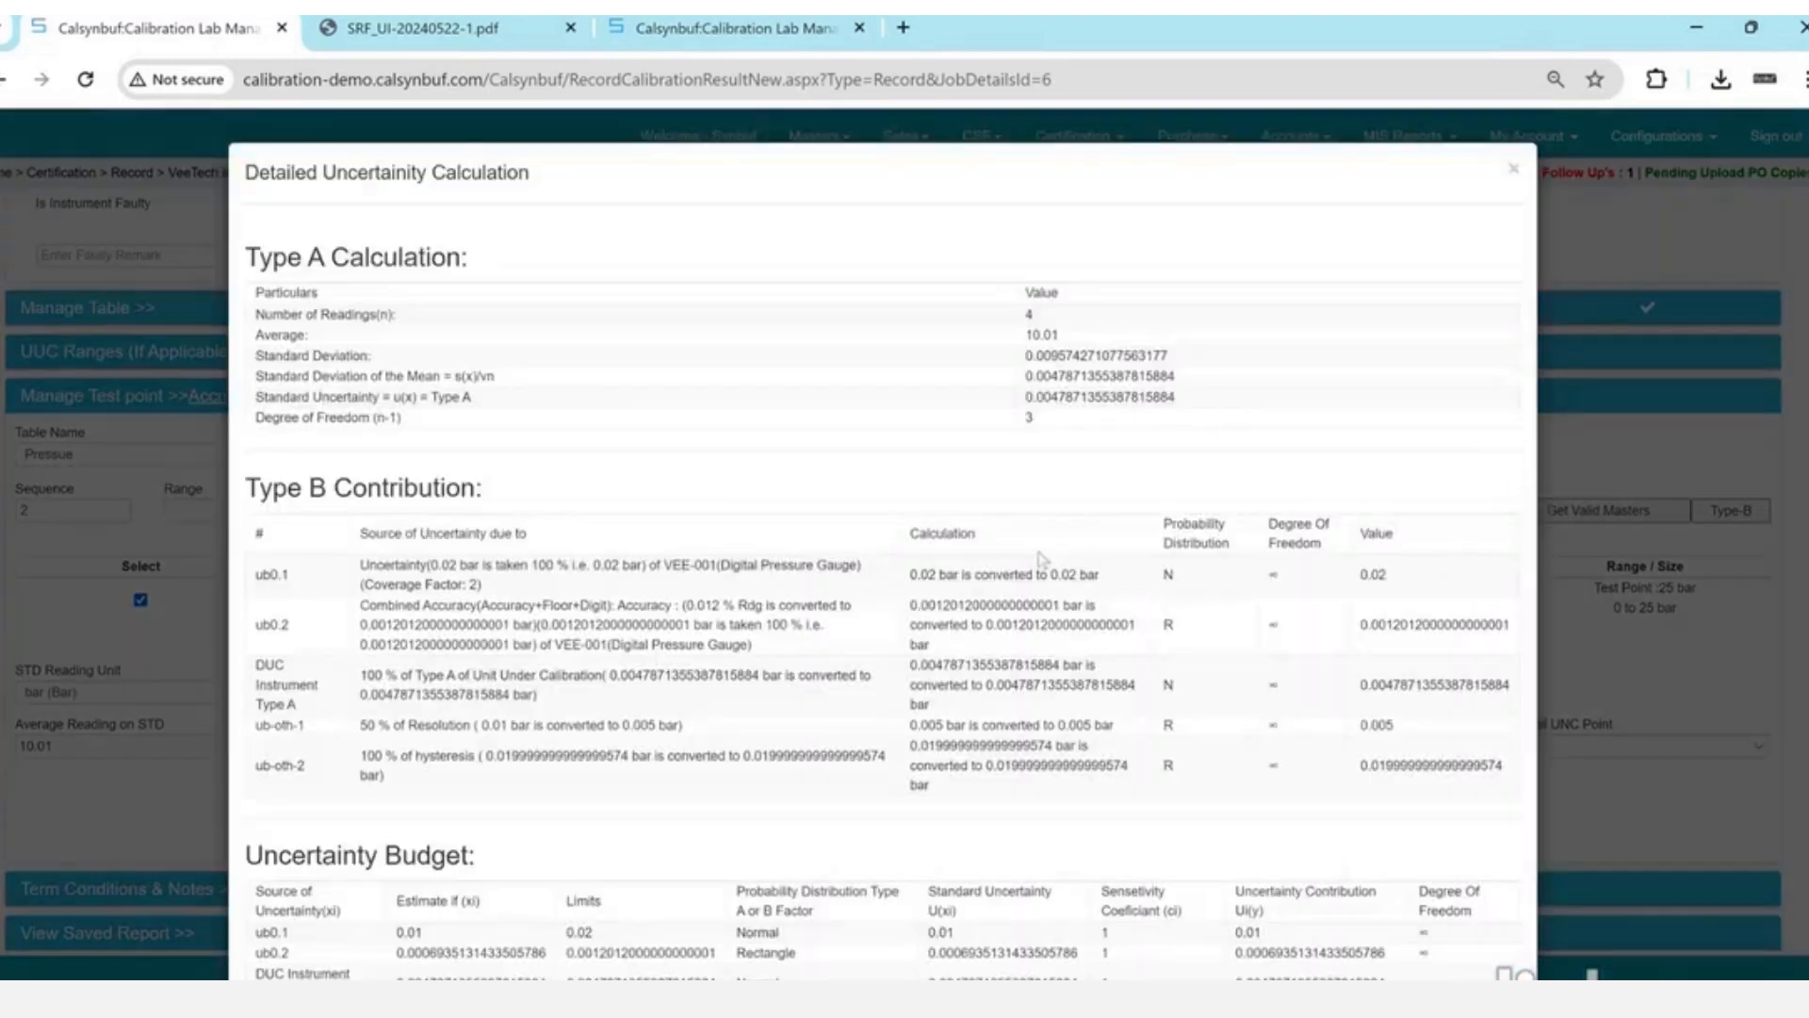
{"action": "left_click_drag", "start_coordinate": [1033, 334], "coordinate": [1051, 420]}
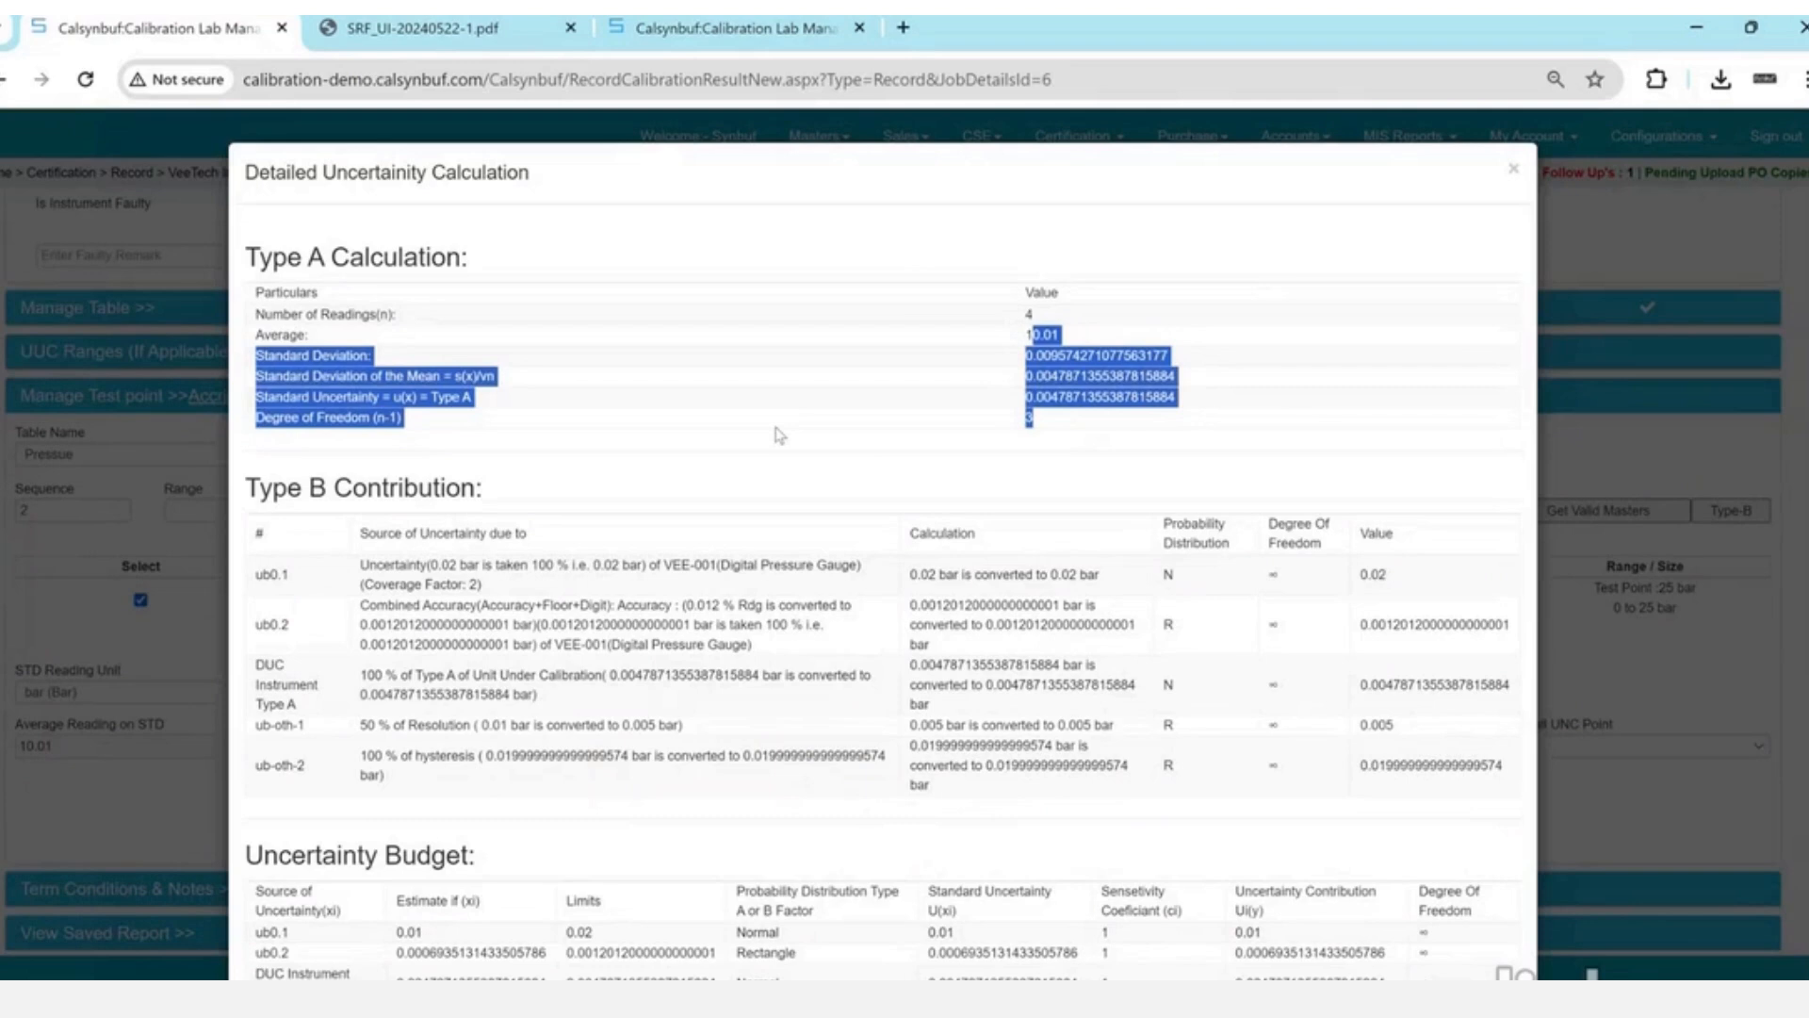
{"action": "left_click_drag", "start_coordinate": [415, 564], "coordinate": [488, 592]}
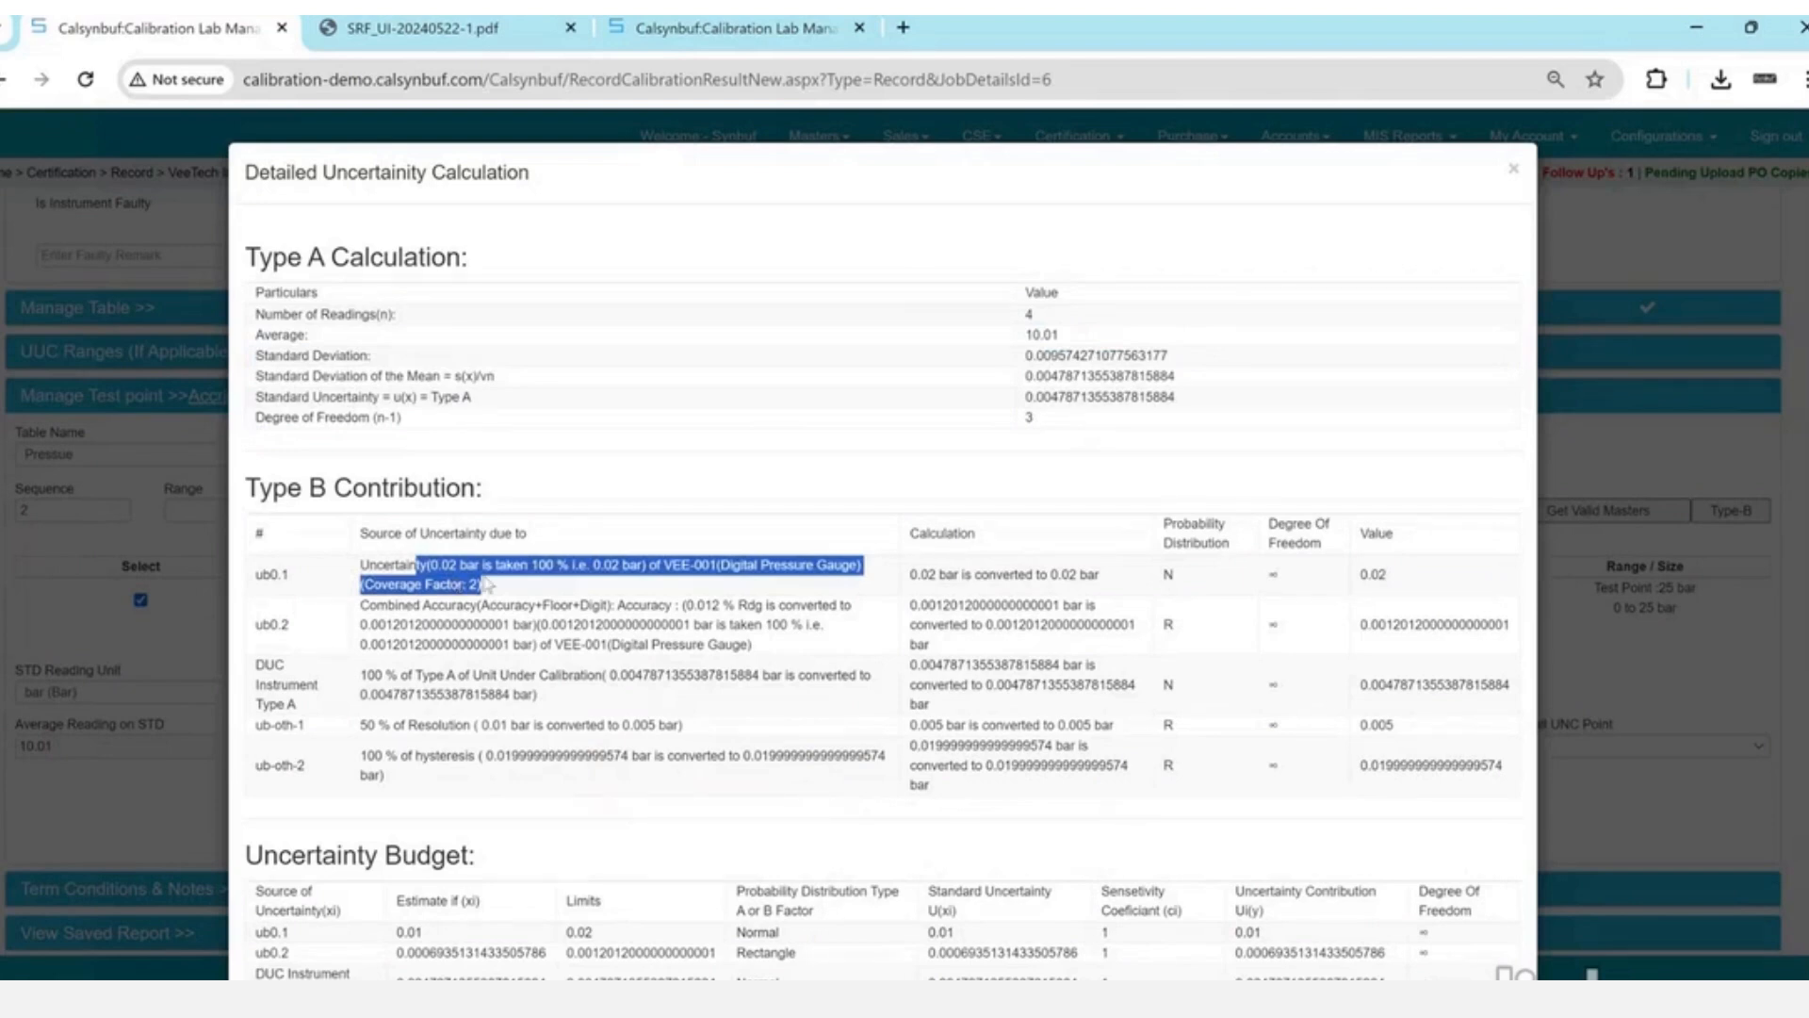
{"action": "left_click", "coordinate": [1009, 574]}
{"action": "triple_click", "coordinate": [1010, 574]}
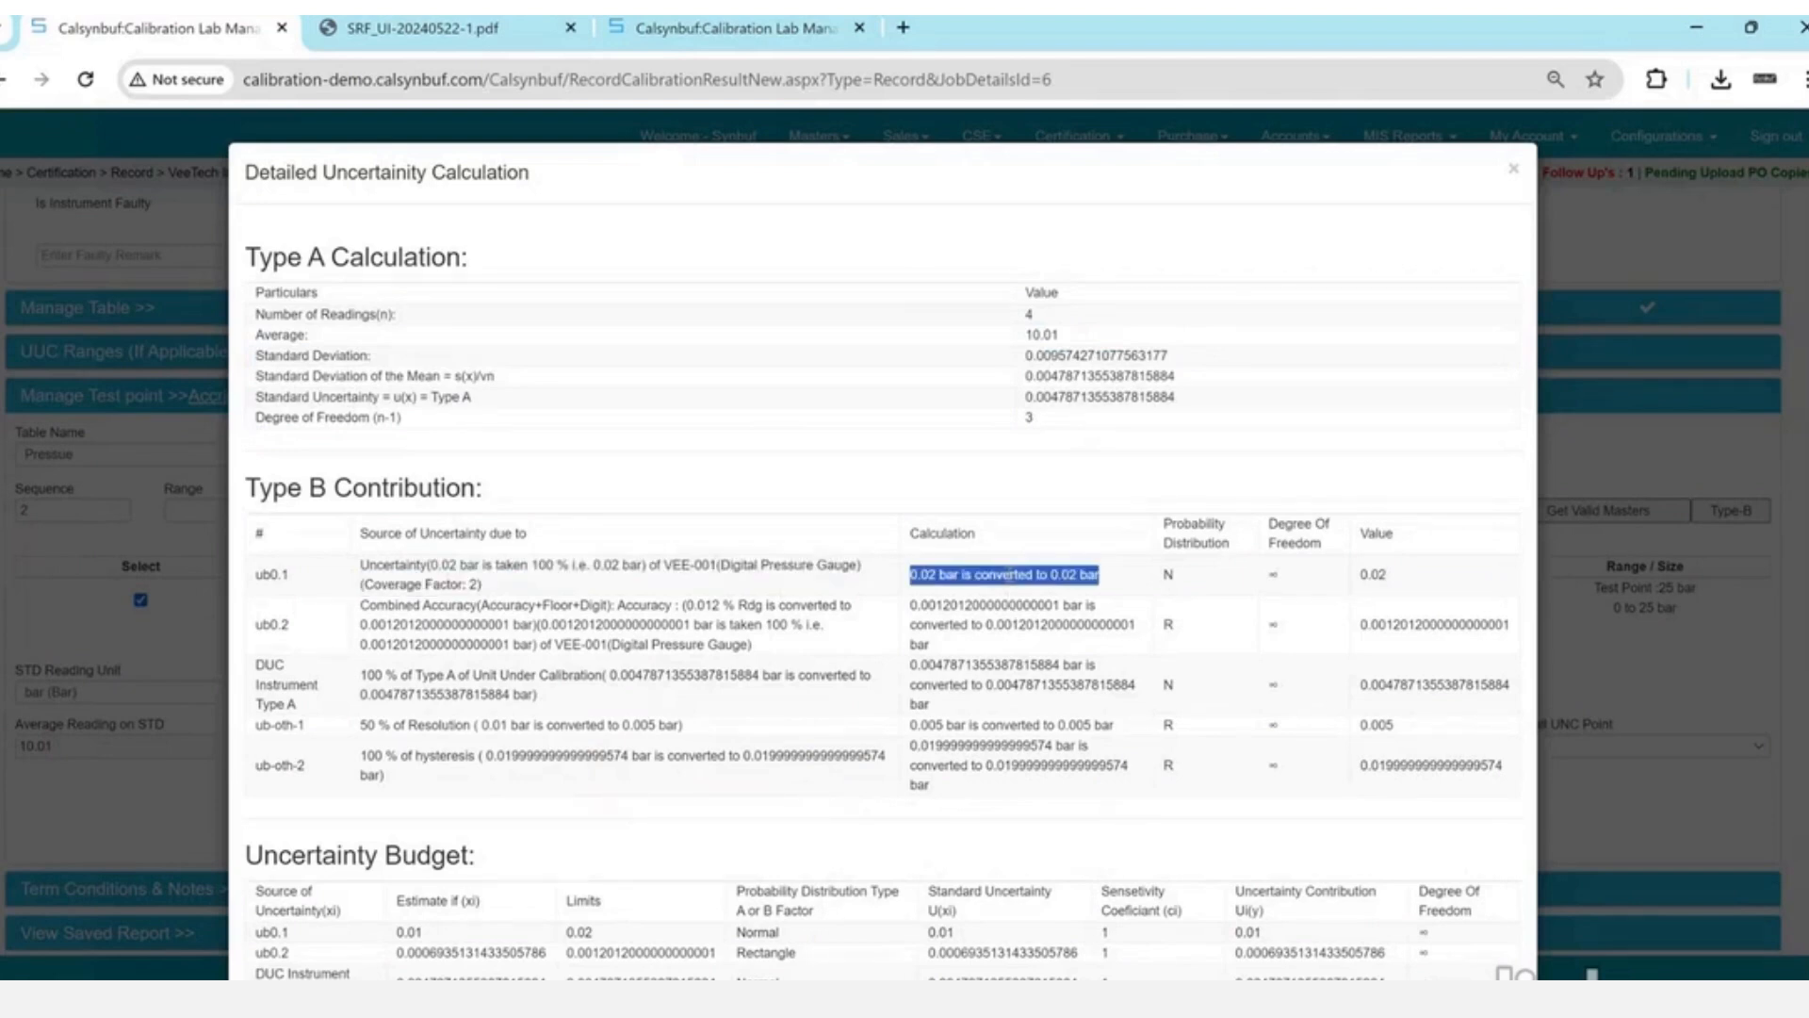
{"action": "left_click", "coordinate": [695, 610]}
{"action": "left_click_drag", "start_coordinate": [695, 611], "coordinate": [458, 625]}
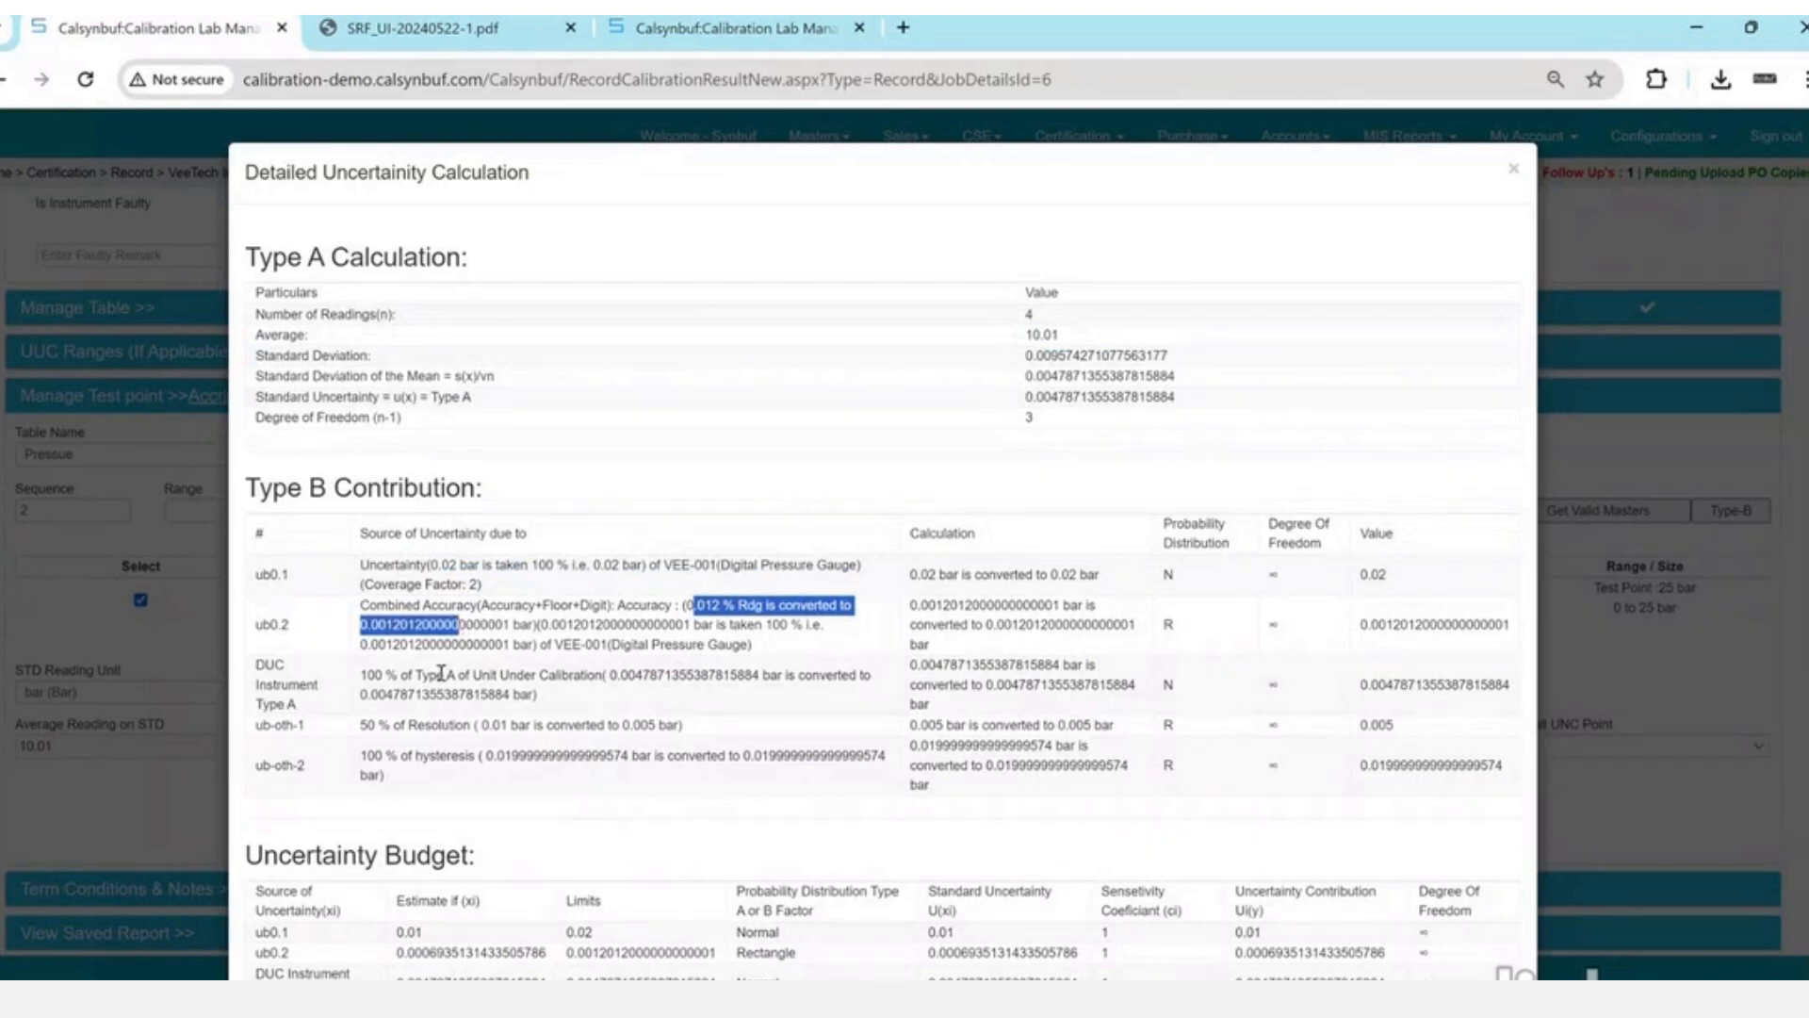
{"action": "left_click_drag", "start_coordinate": [440, 675], "coordinate": [562, 703]}
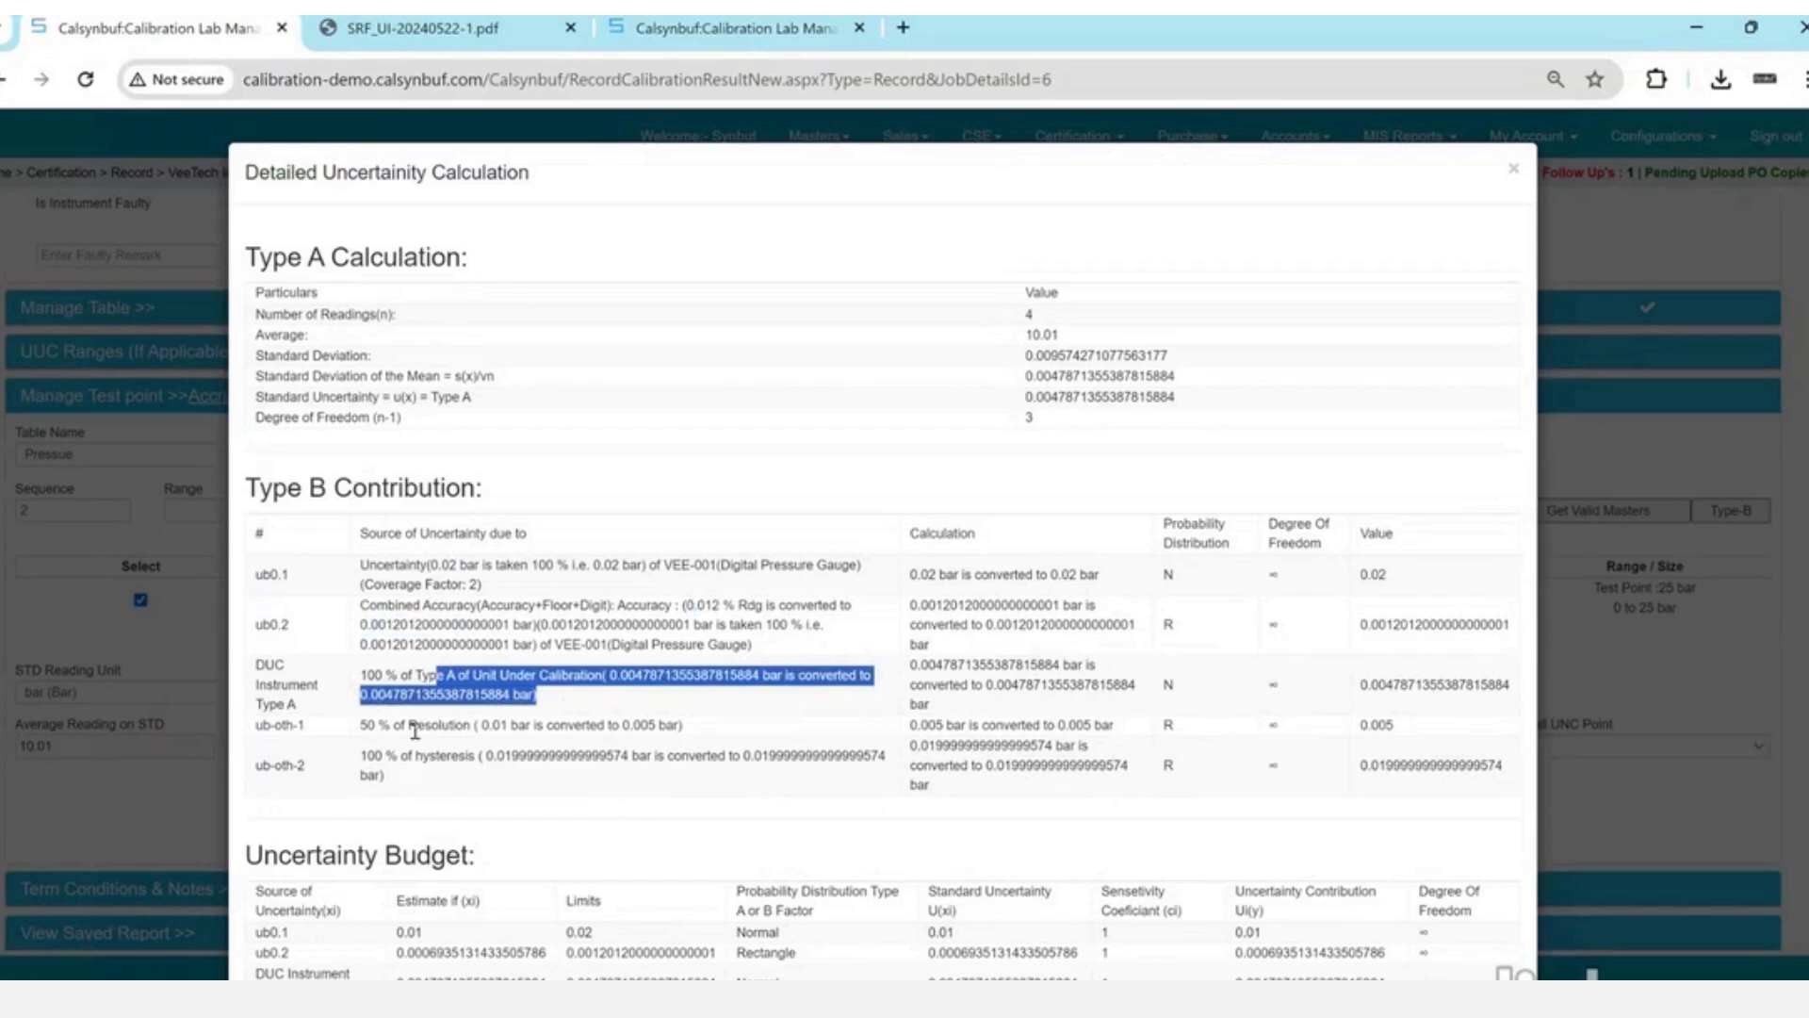
{"action": "left_click_drag", "start_coordinate": [416, 726], "coordinate": [697, 734]}
{"action": "left_click_drag", "start_coordinate": [407, 751], "coordinate": [527, 796]}
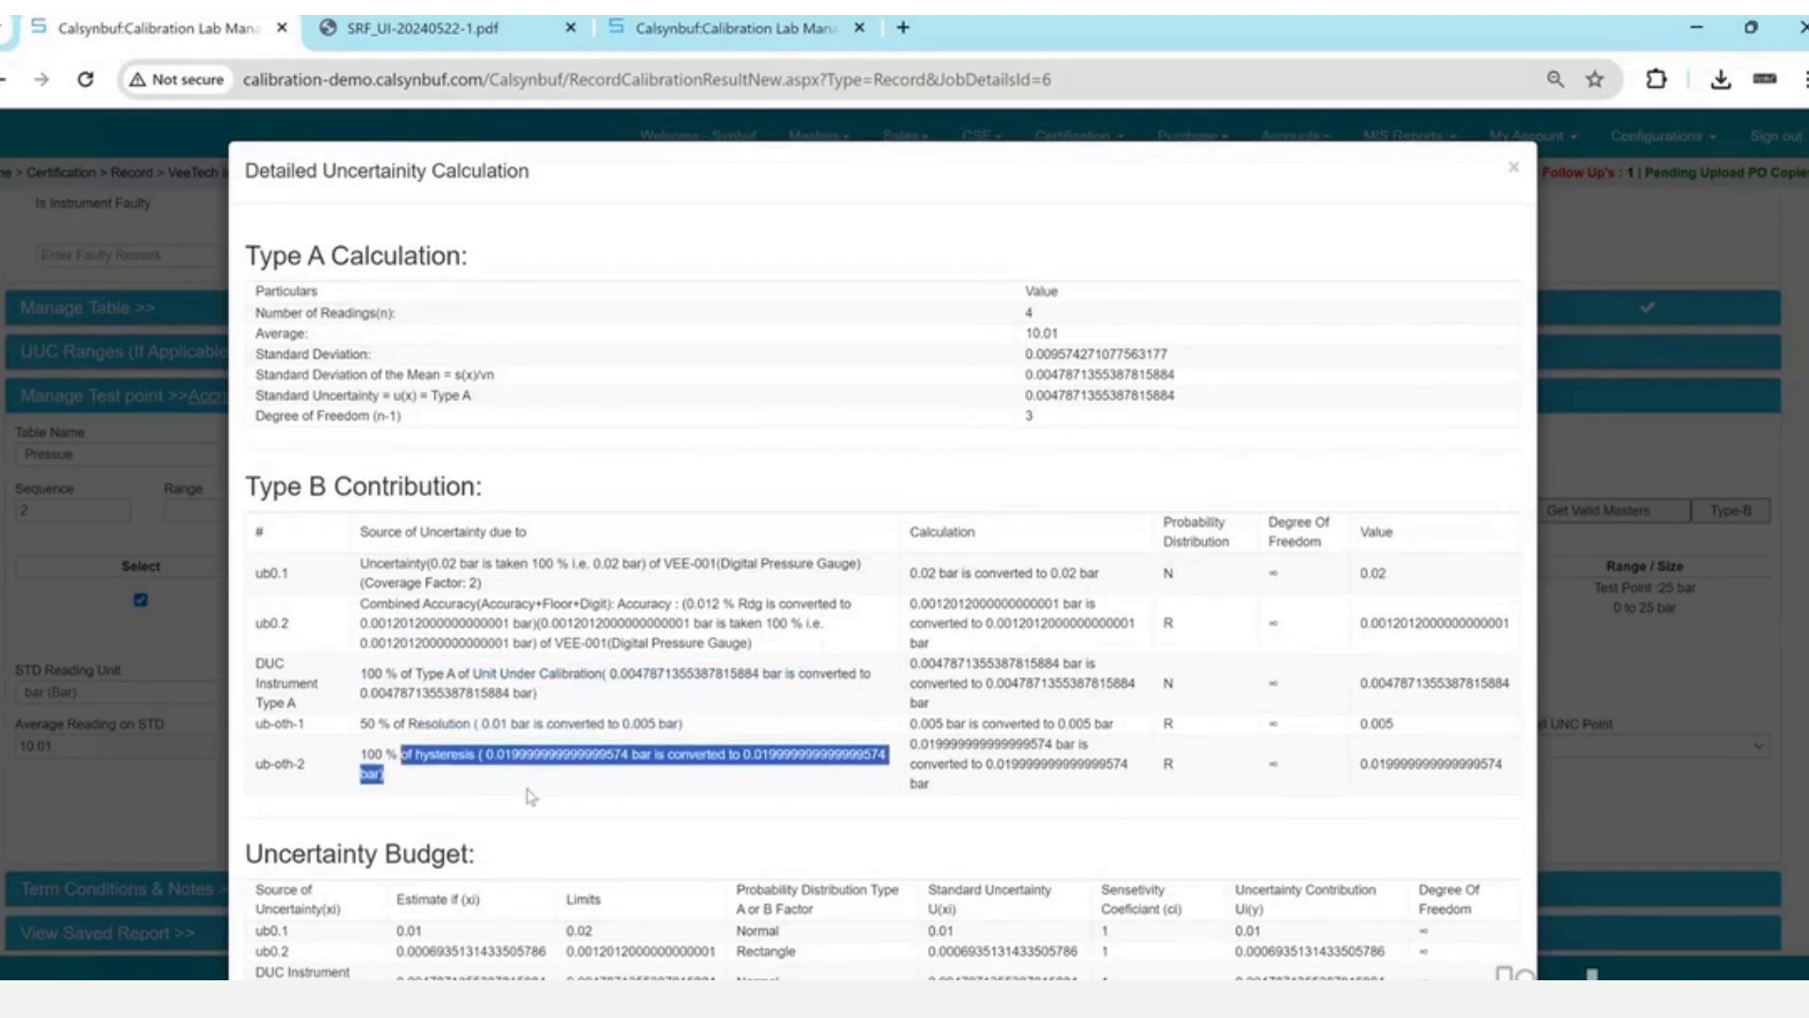
{"action": "scroll", "coordinate": [532, 797], "scroll_direction": "down", "scroll_amount": 2}
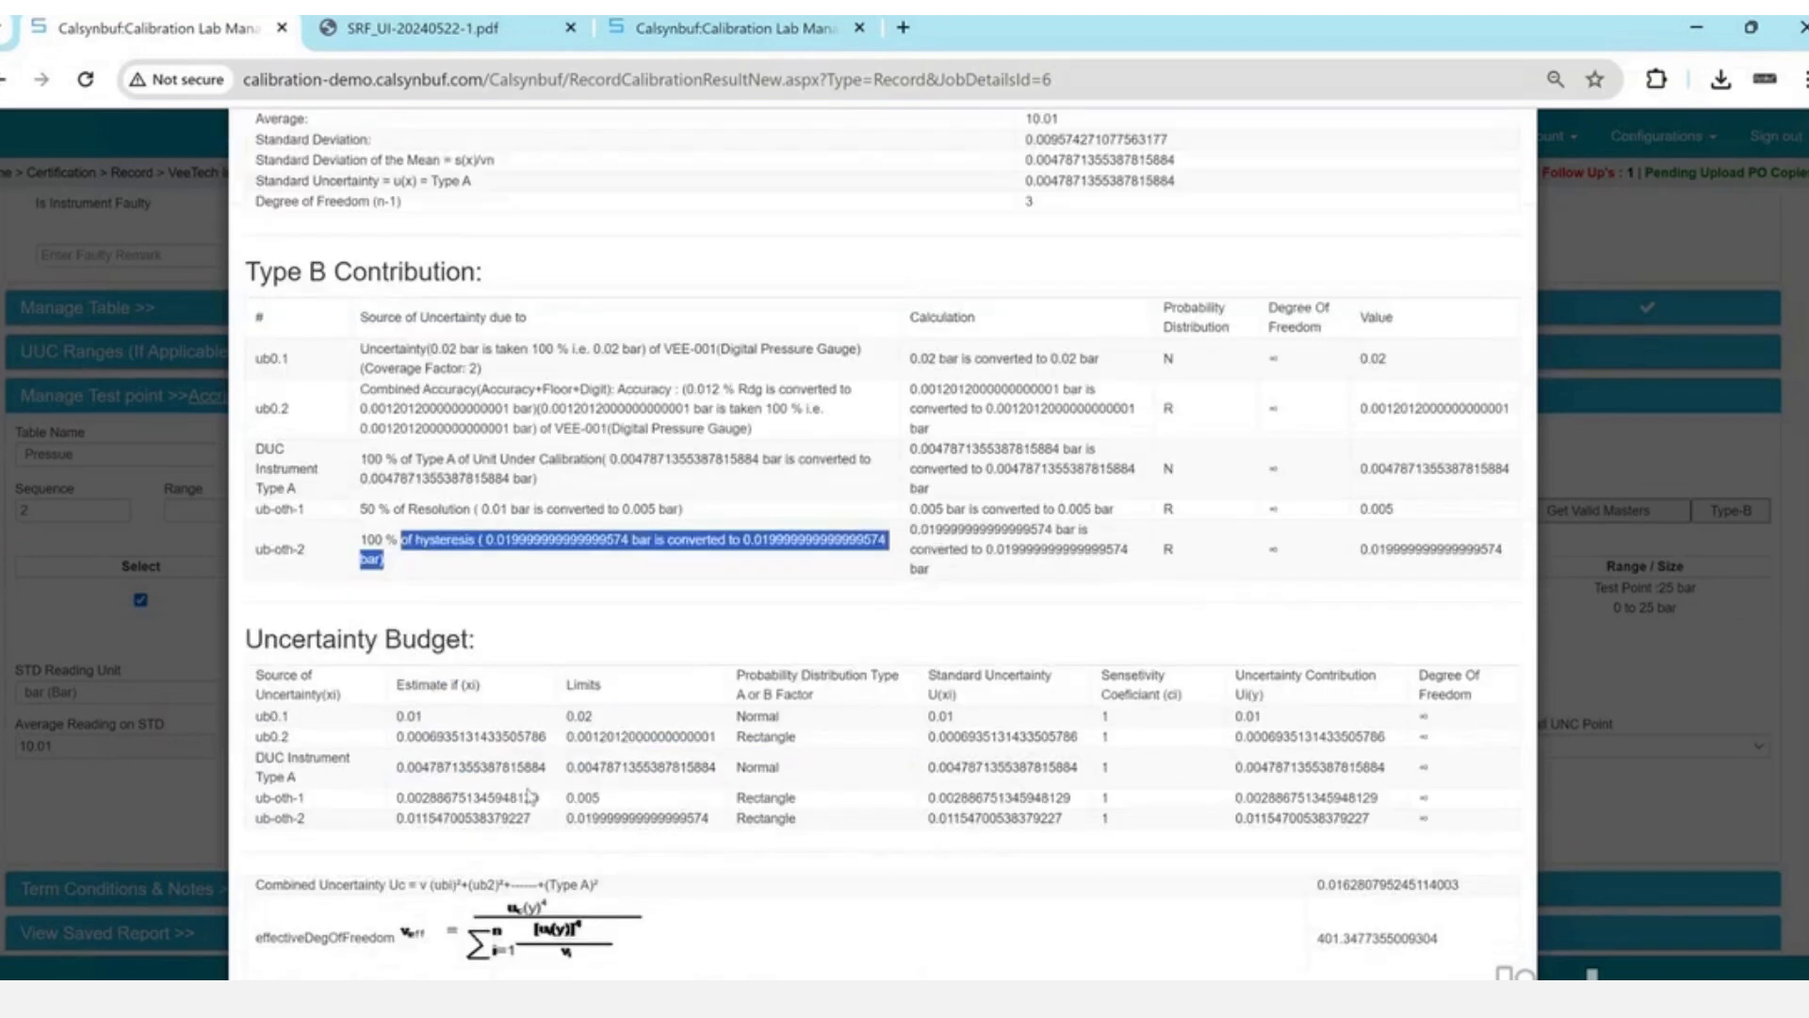
{"action": "left_click_drag", "start_coordinate": [397, 610], "coordinate": [489, 694]}
{"action": "left_click", "coordinate": [345, 663]}
{"action": "scroll", "coordinate": [345, 664], "scroll_direction": "down", "scroll_amount": 1}
{"action": "left_click_drag", "start_coordinate": [1602, 645], "coordinate": [1495, 680]}
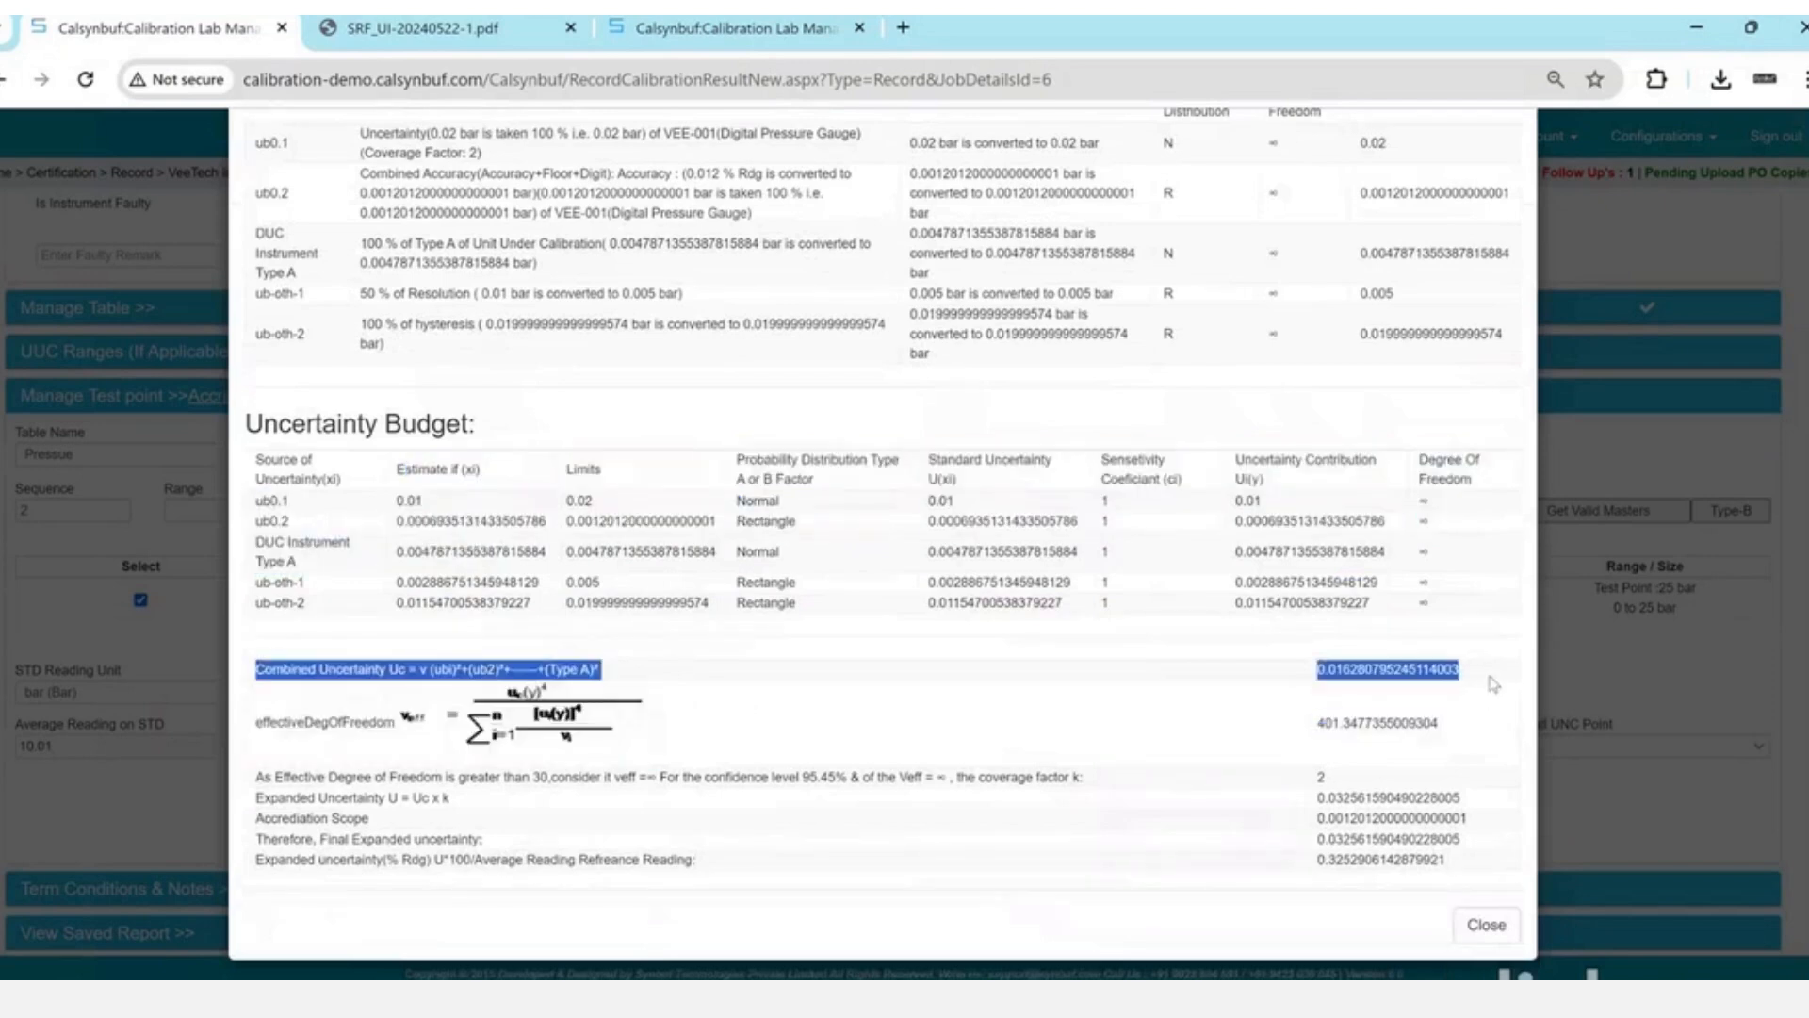
{"action": "double_click", "coordinate": [1339, 718]}
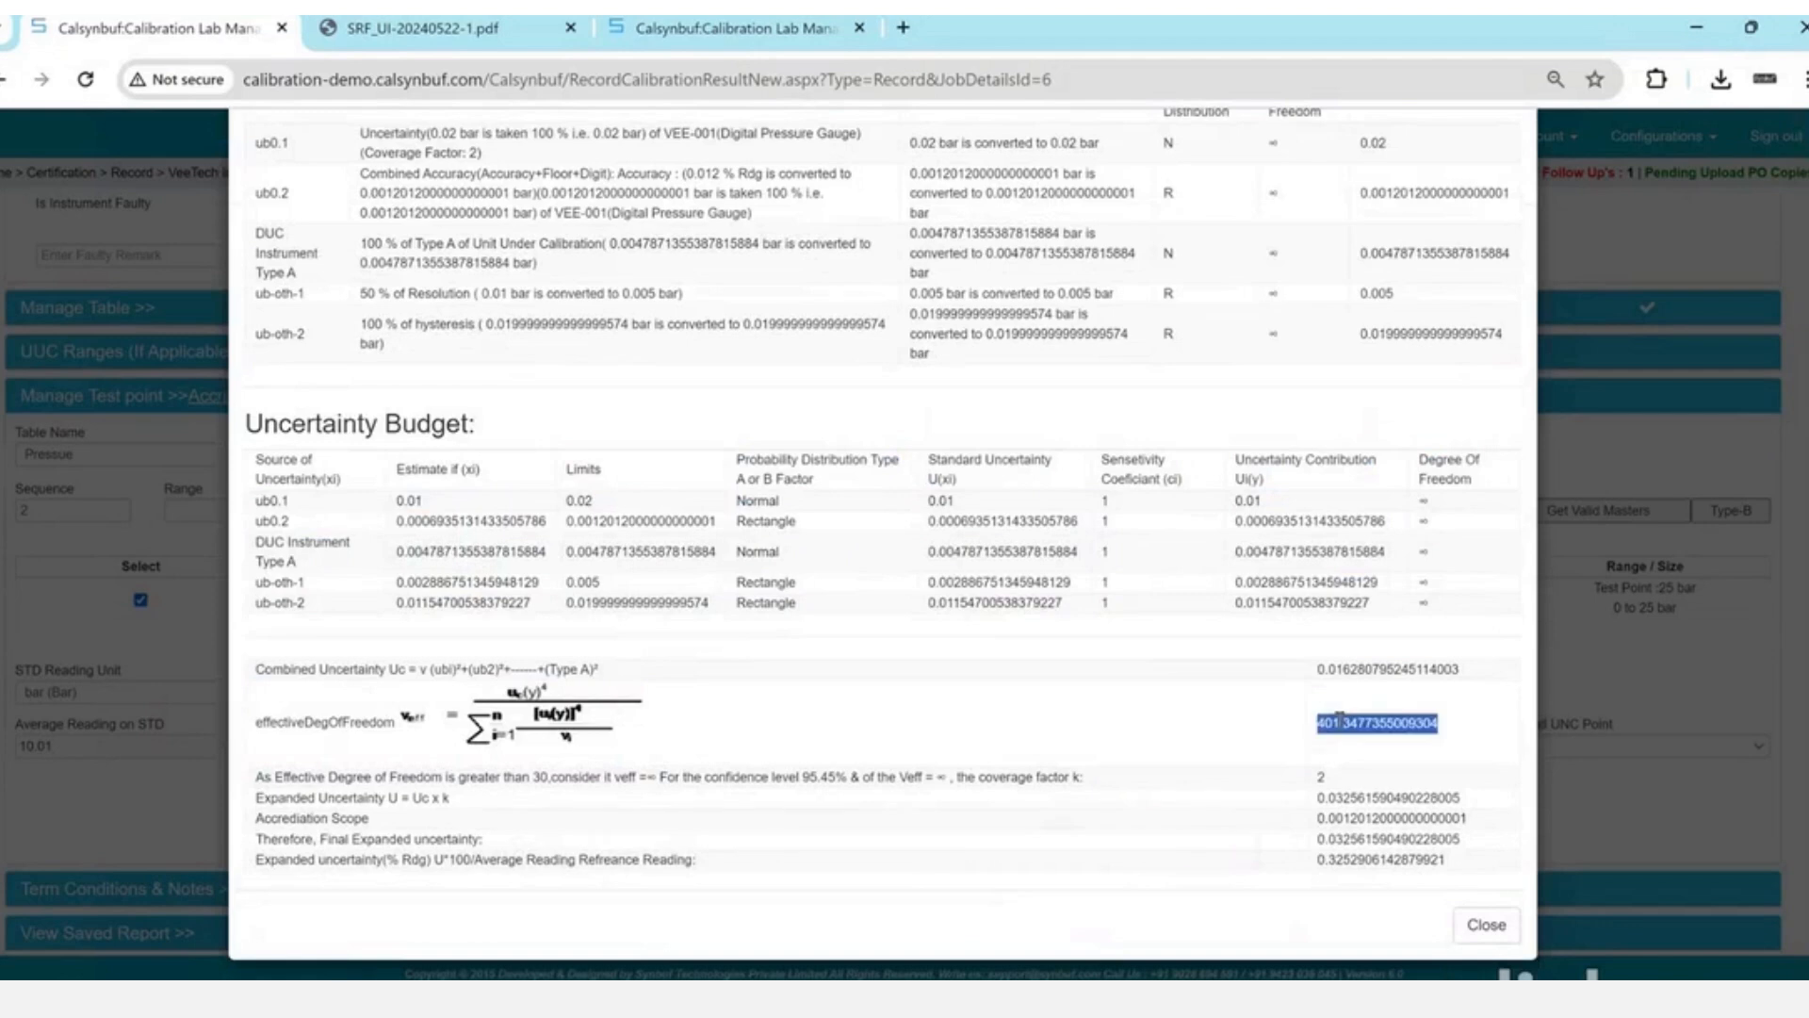
{"action": "left_click", "coordinate": [1320, 777]}
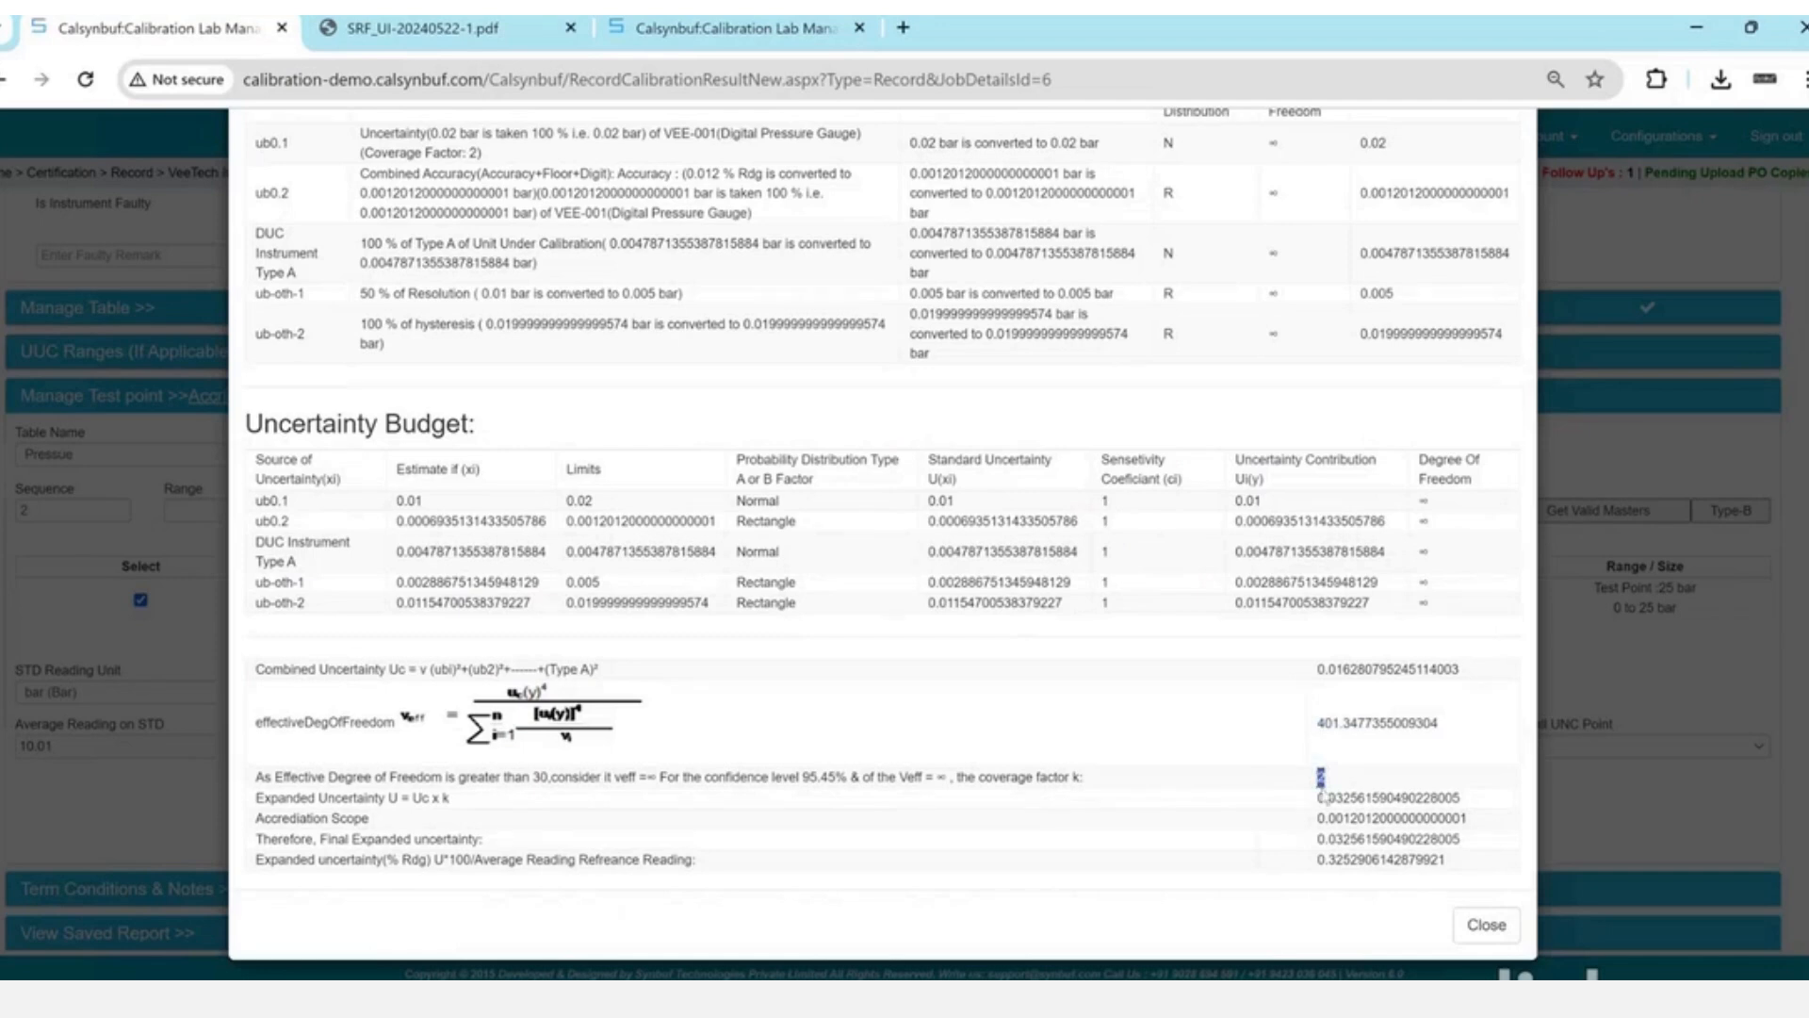
{"action": "double_click", "coordinate": [1322, 797]}
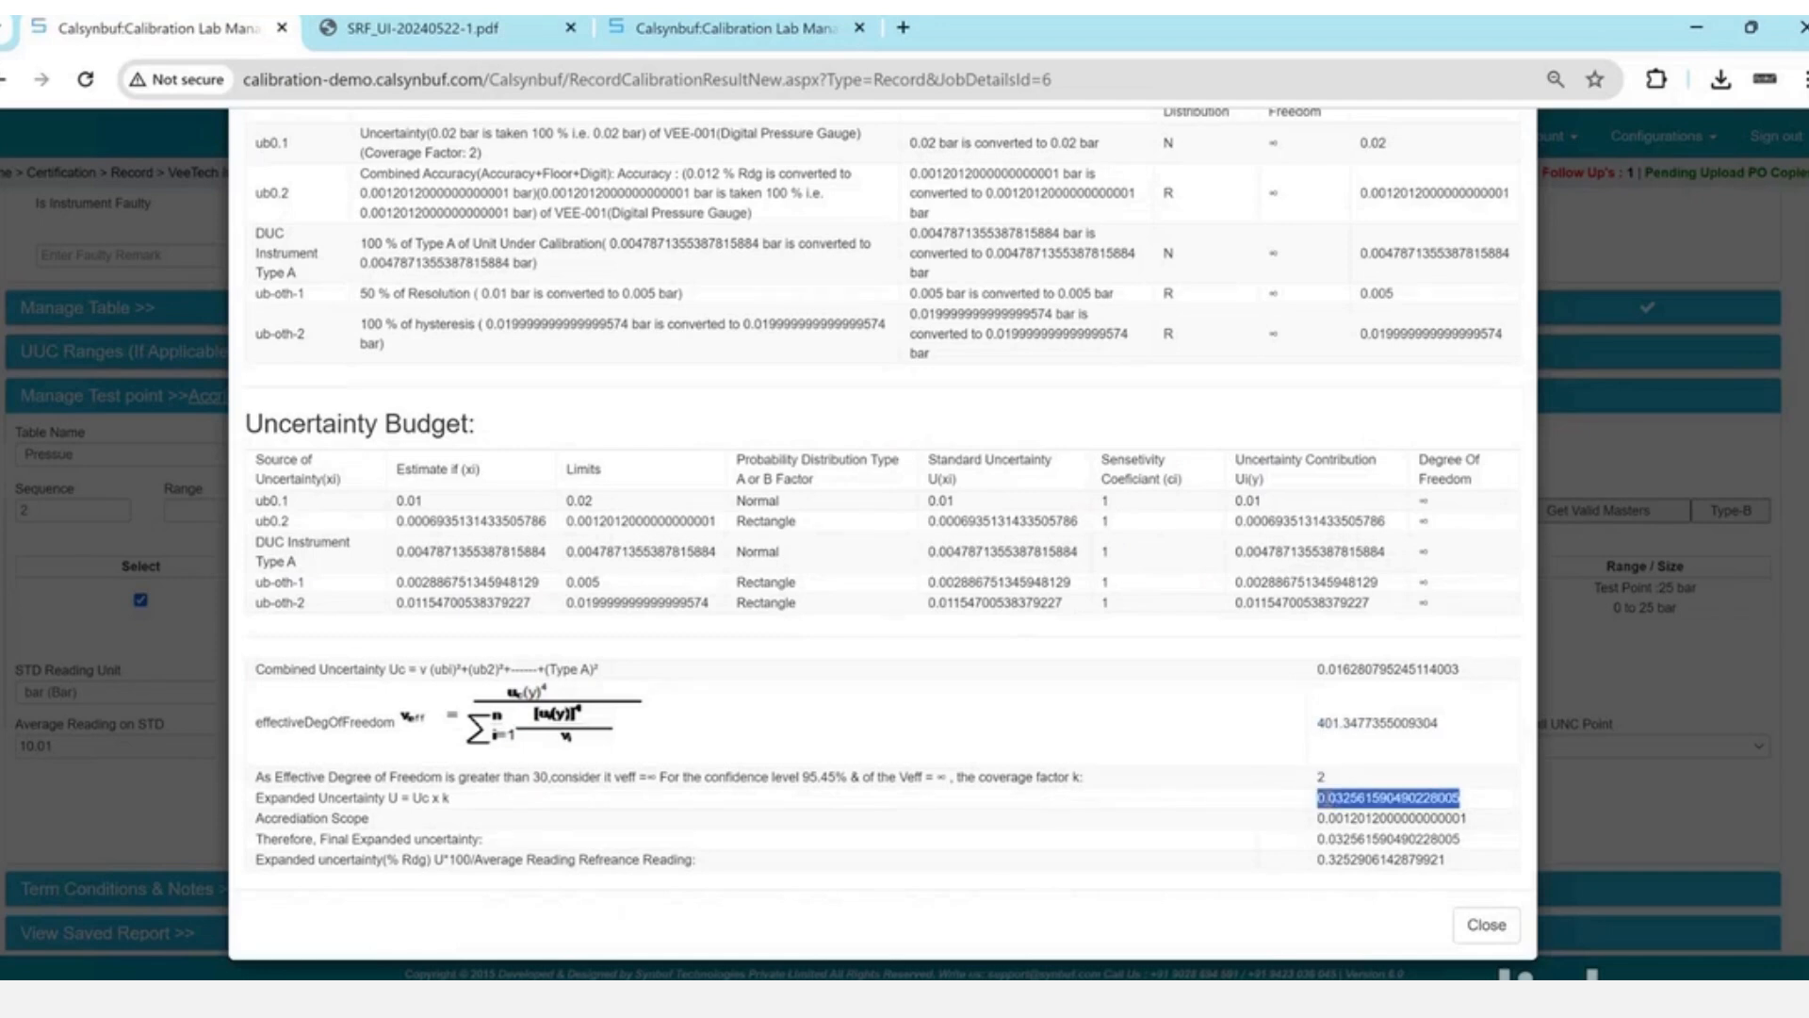
{"action": "double_click", "coordinate": [1326, 838]}
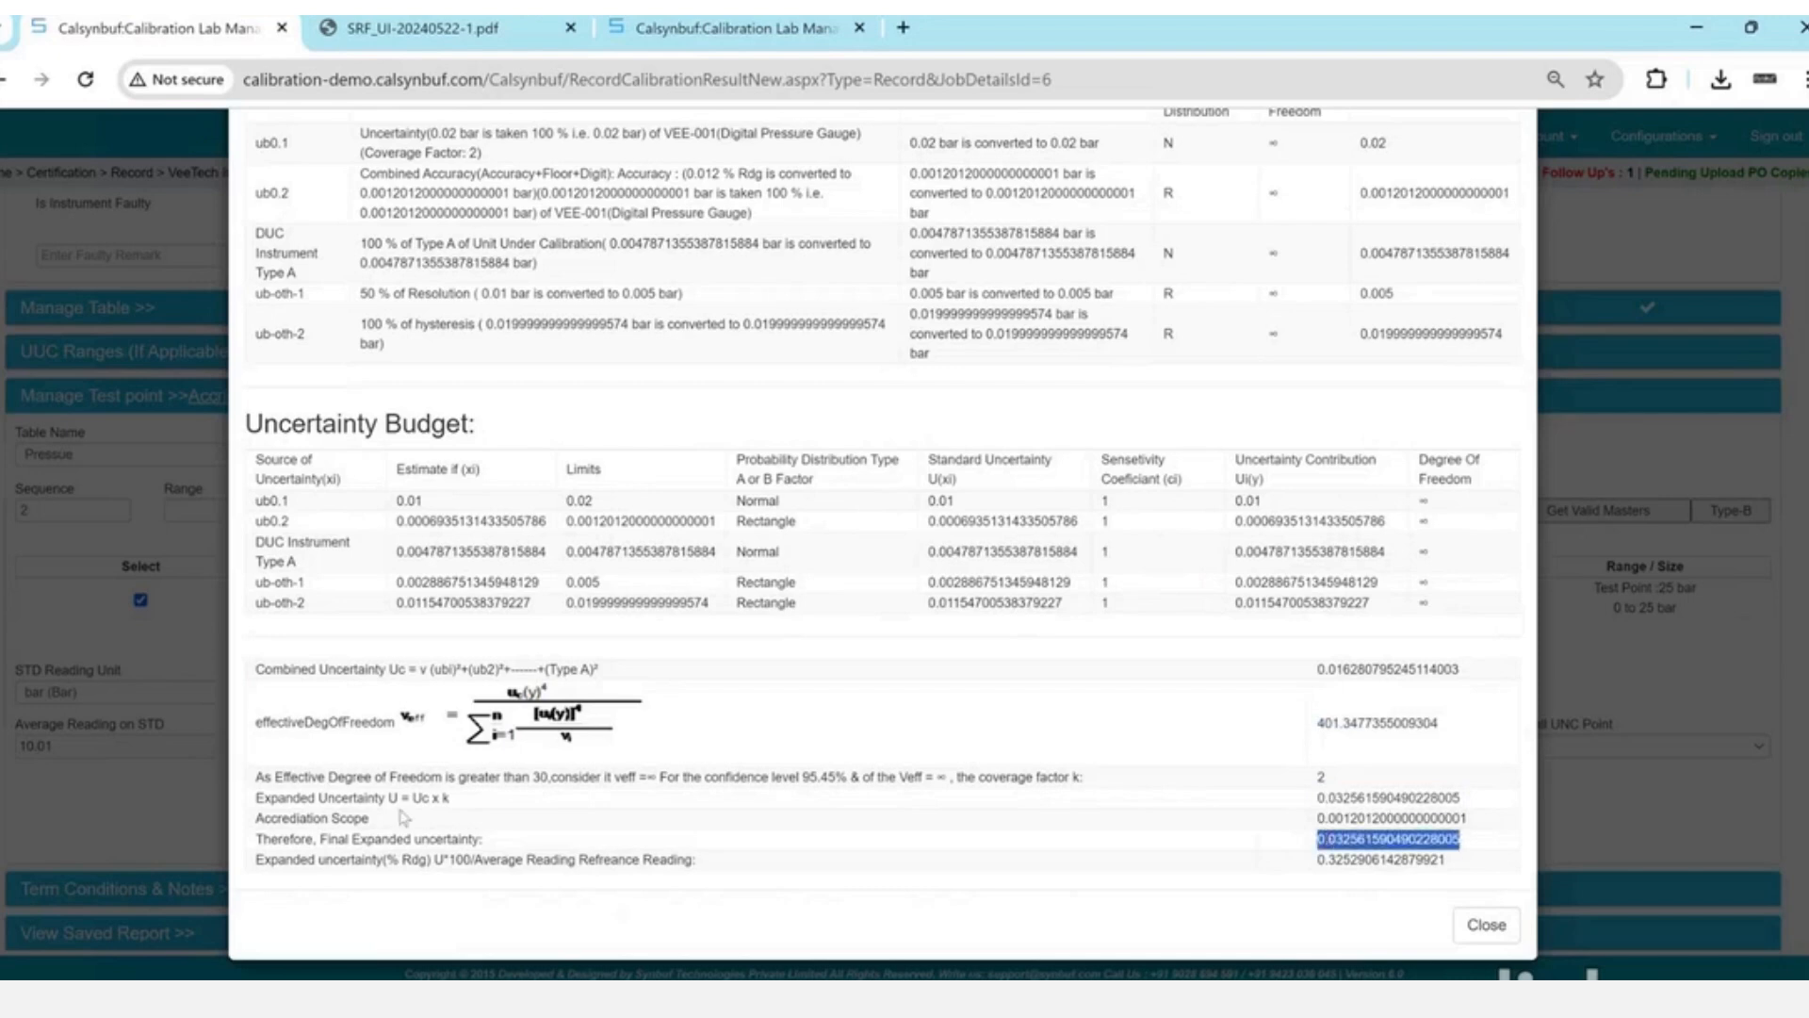
{"action": "left_click_drag", "start_coordinate": [293, 797], "coordinate": [481, 839]}
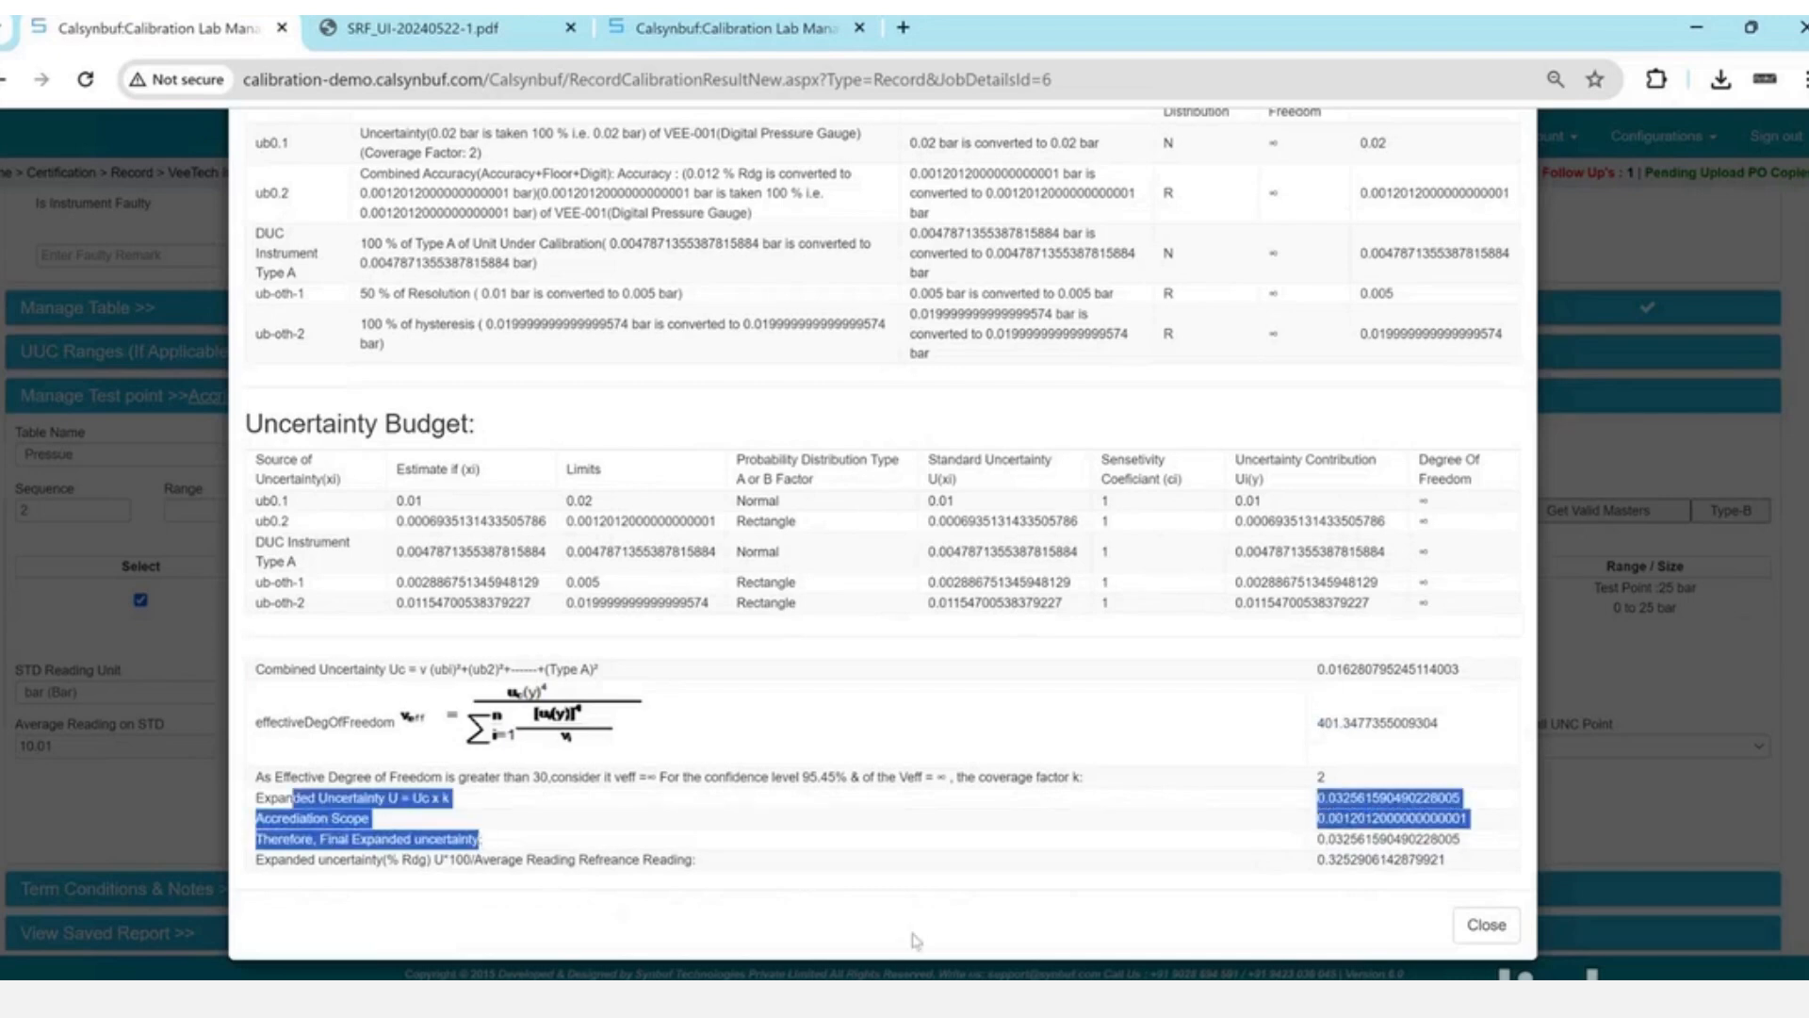
{"action": "left_click", "coordinate": [1324, 835]}
{"action": "left_click_drag", "start_coordinate": [1321, 816], "coordinate": [1448, 818]}
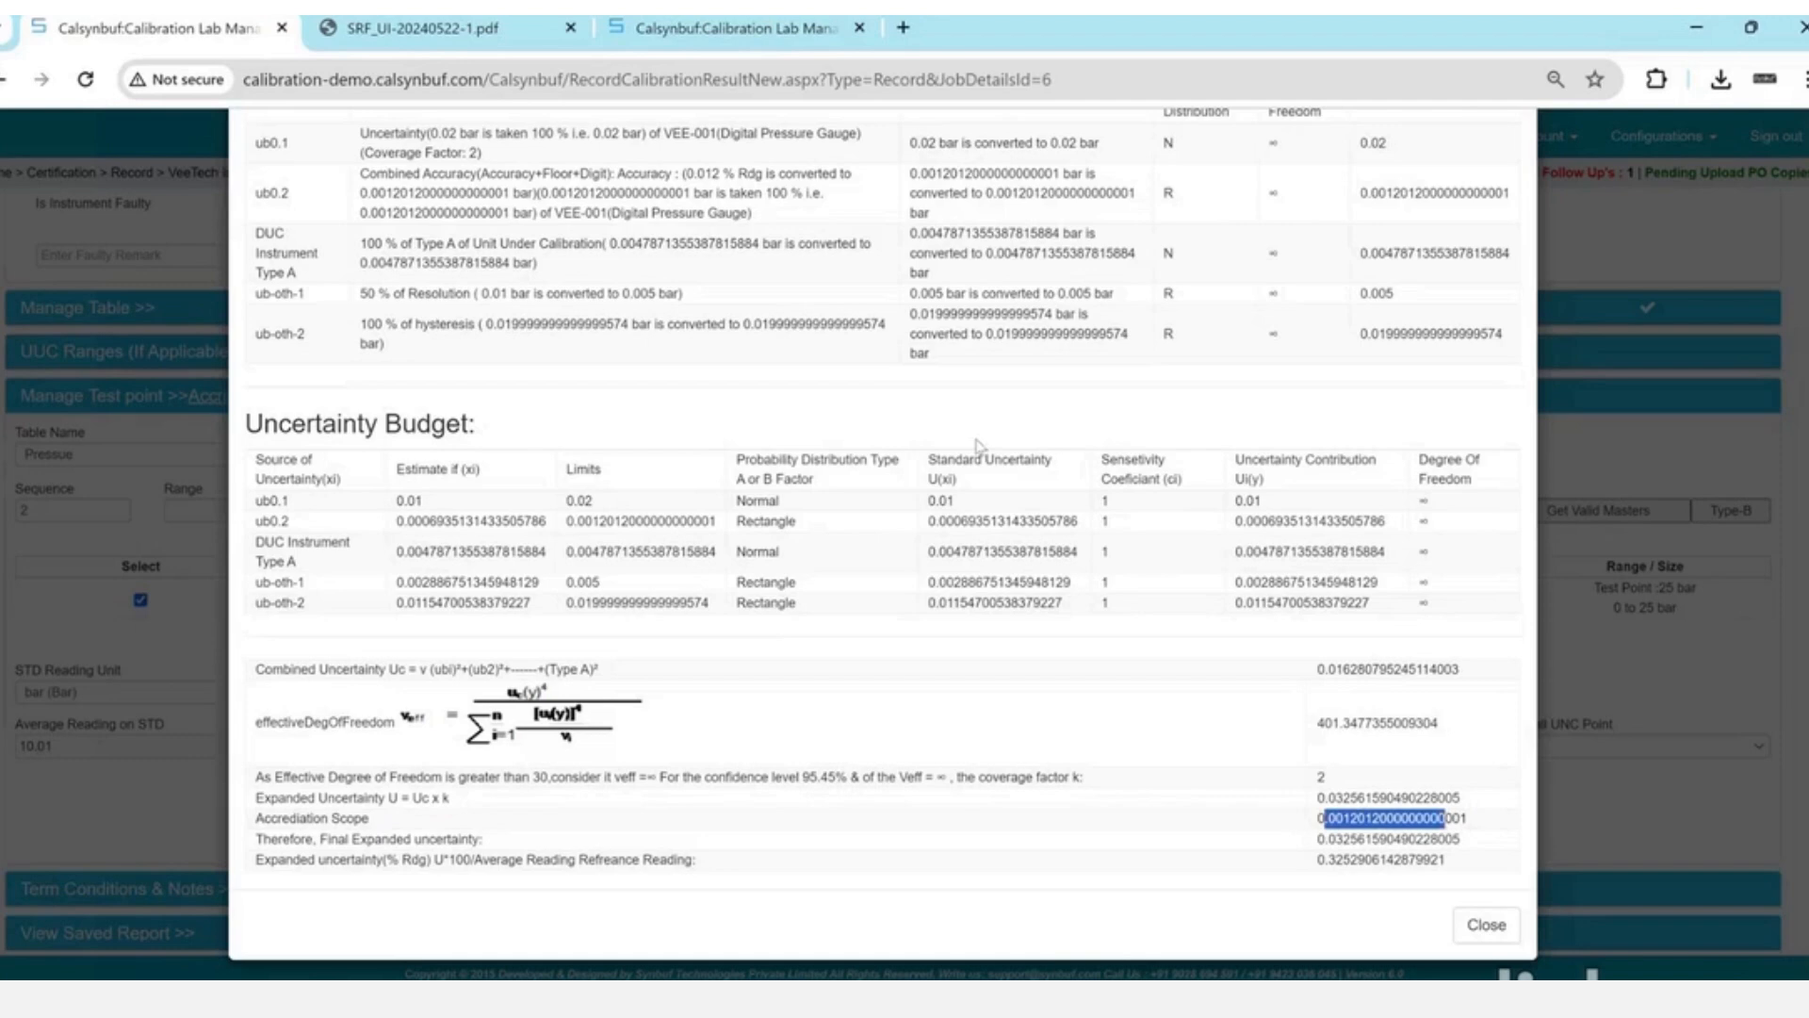
{"action": "scroll", "coordinate": [977, 445], "scroll_direction": "up", "scroll_amount": 3}
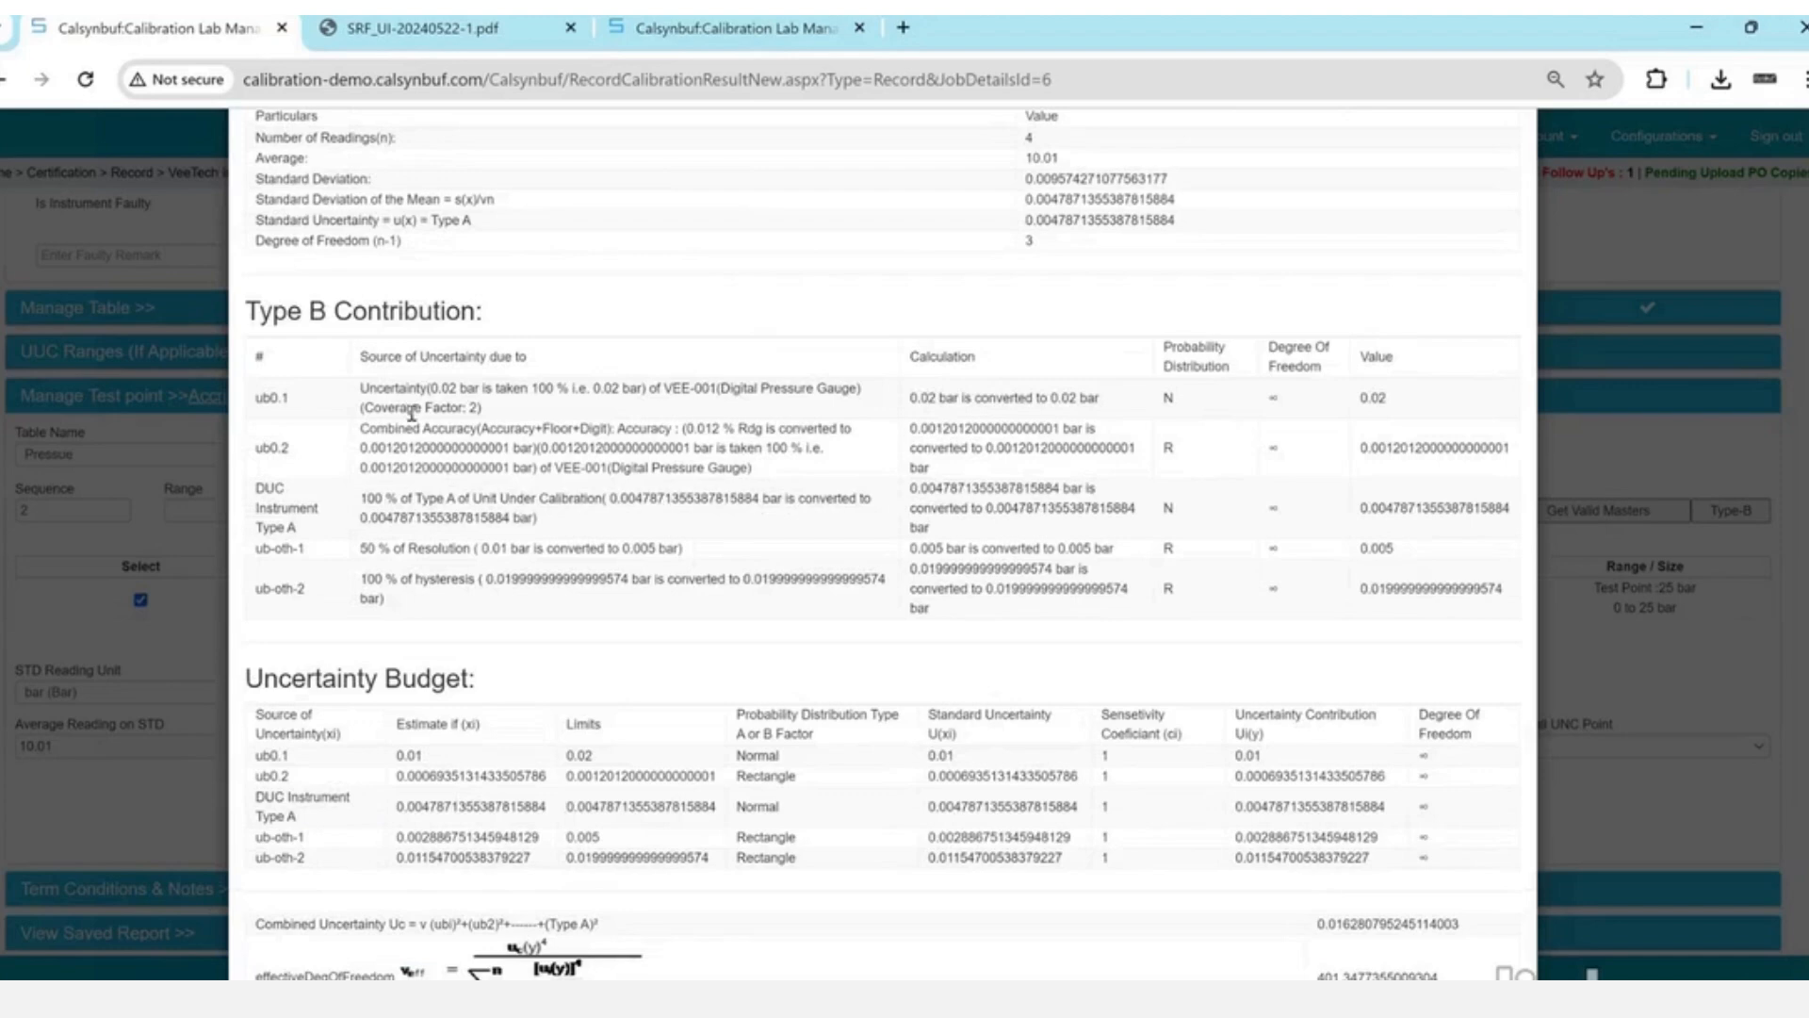
{"action": "left_click_drag", "start_coordinate": [412, 415], "coordinate": [475, 544]}
{"action": "left_click", "coordinate": [476, 544]}
{"action": "left_click_drag", "start_coordinate": [430, 388], "coordinate": [568, 454]}
{"action": "left_click_drag", "start_coordinate": [440, 502], "coordinate": [504, 575]}
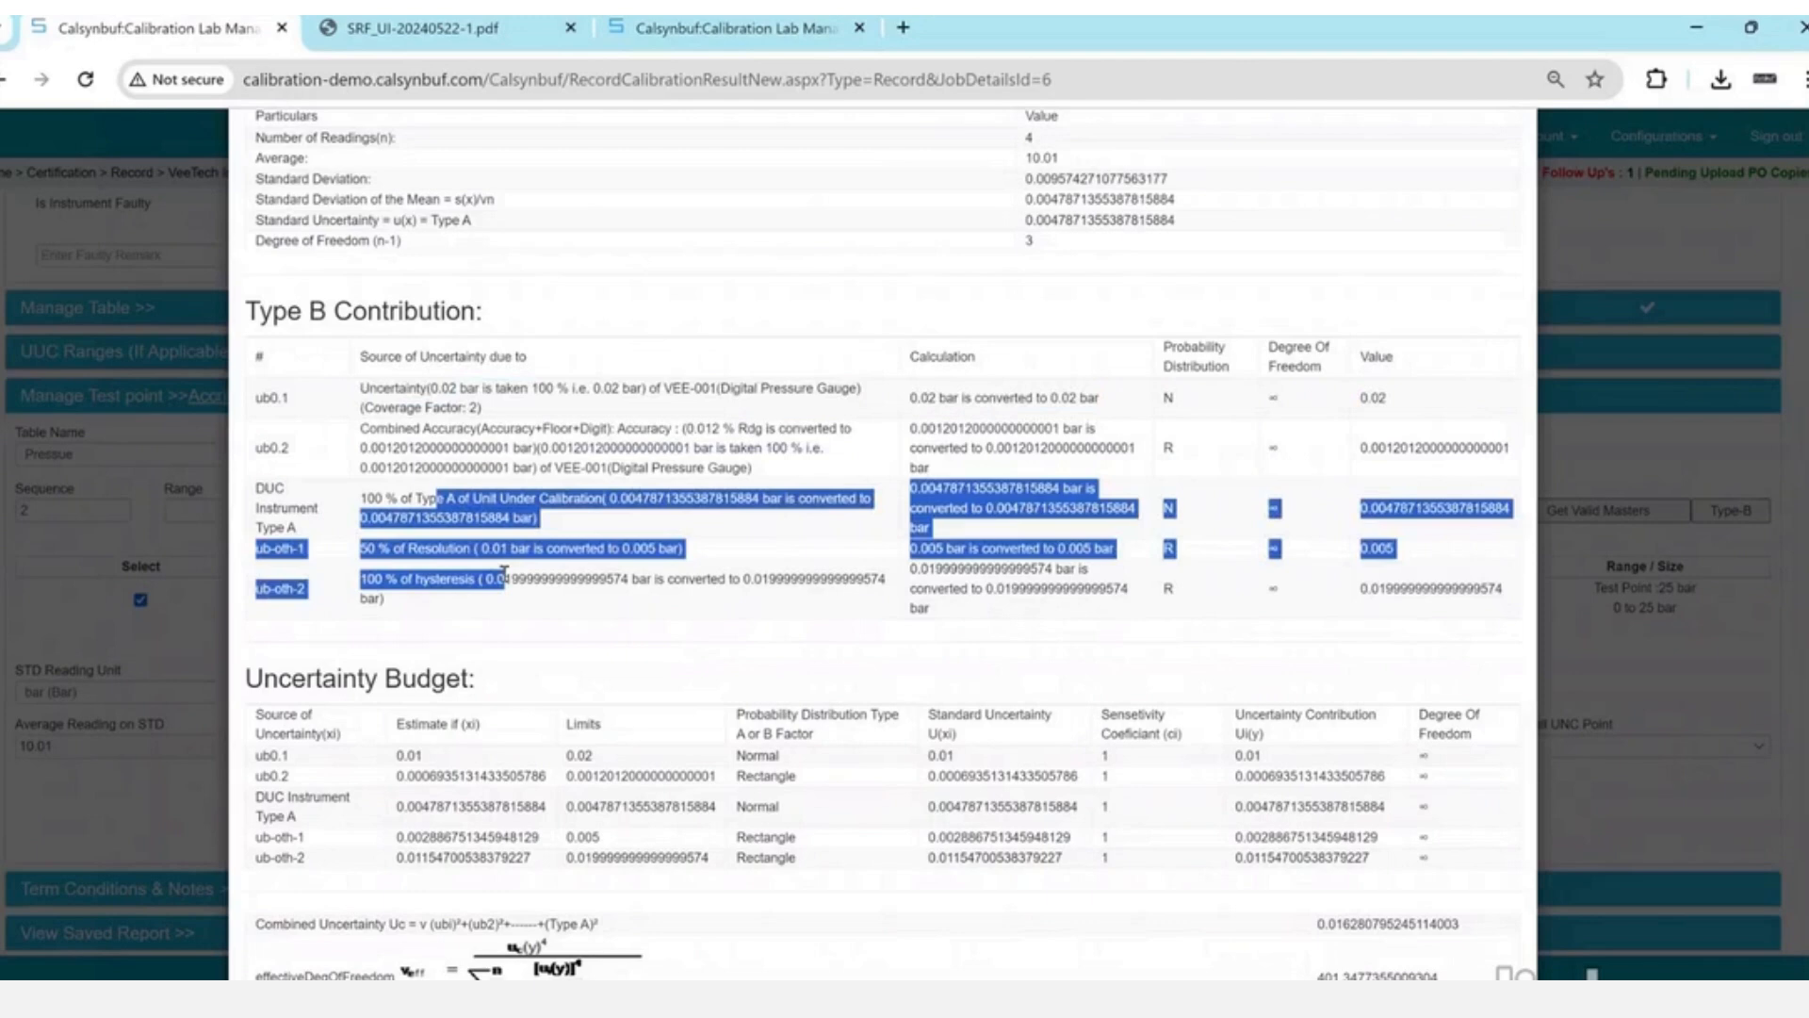
{"action": "left_click", "coordinate": [523, 450]}
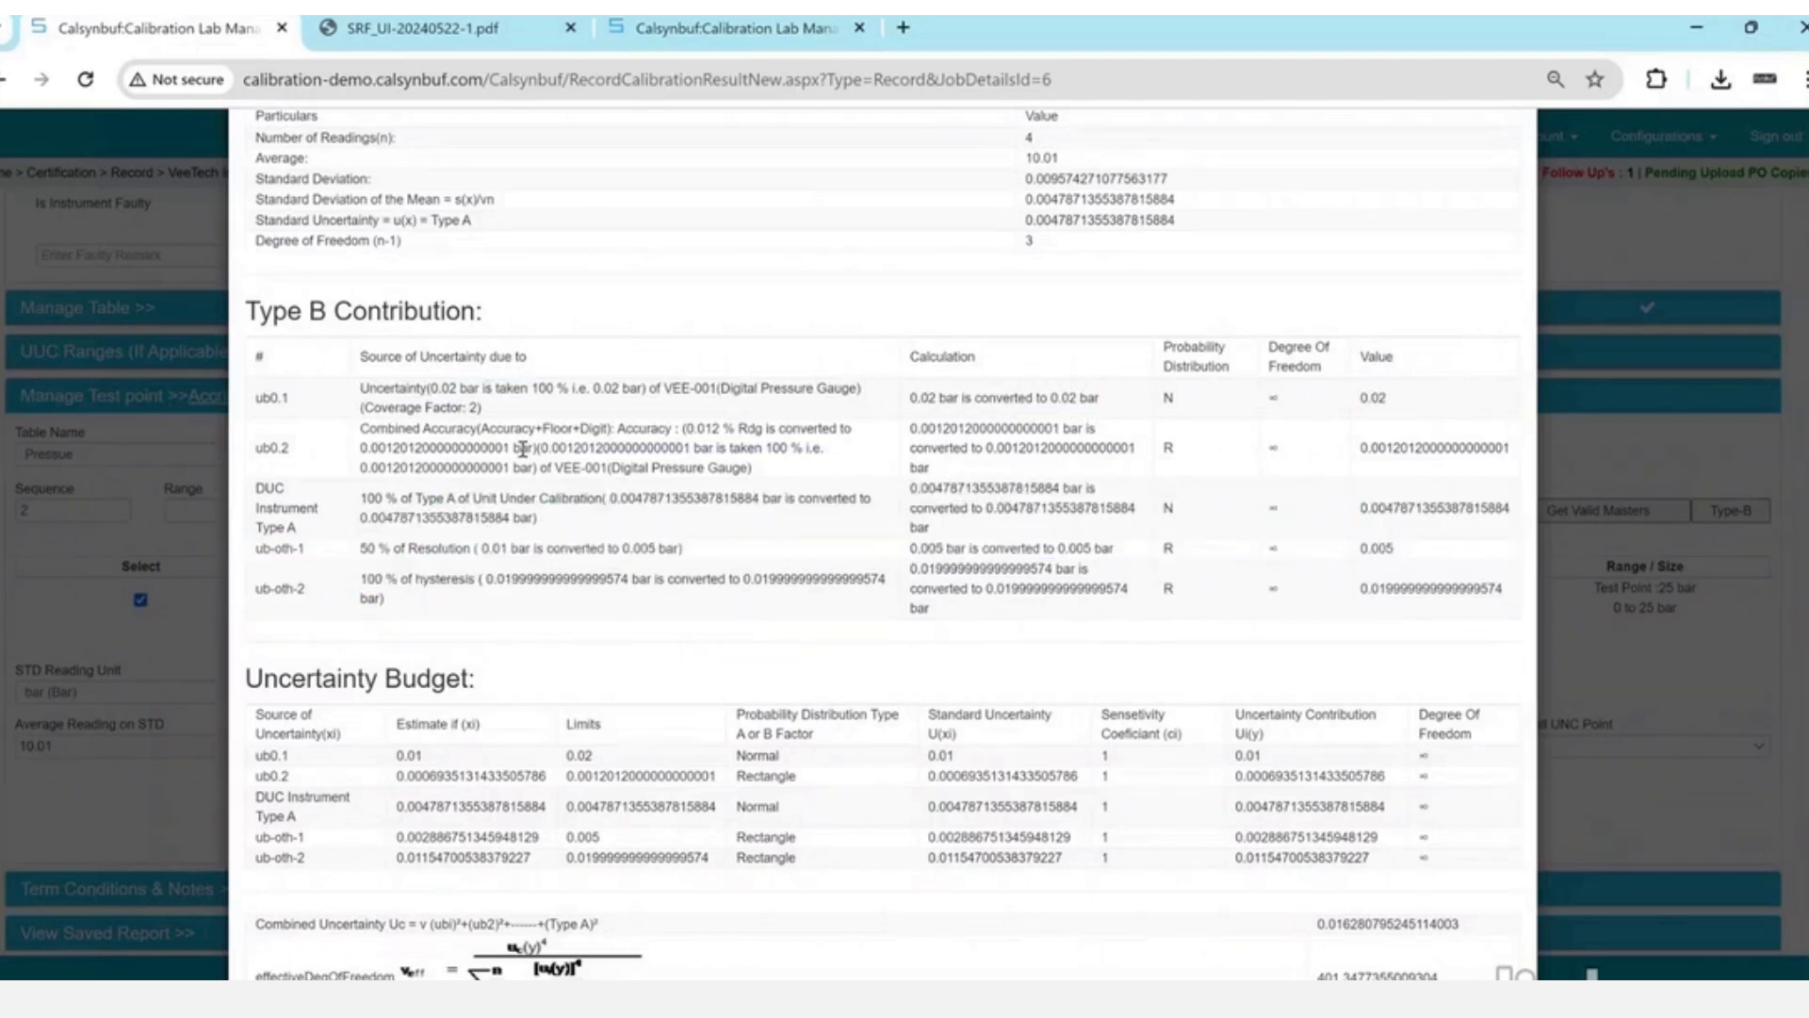
{"action": "left_click_drag", "start_coordinate": [483, 388], "coordinate": [575, 571]}
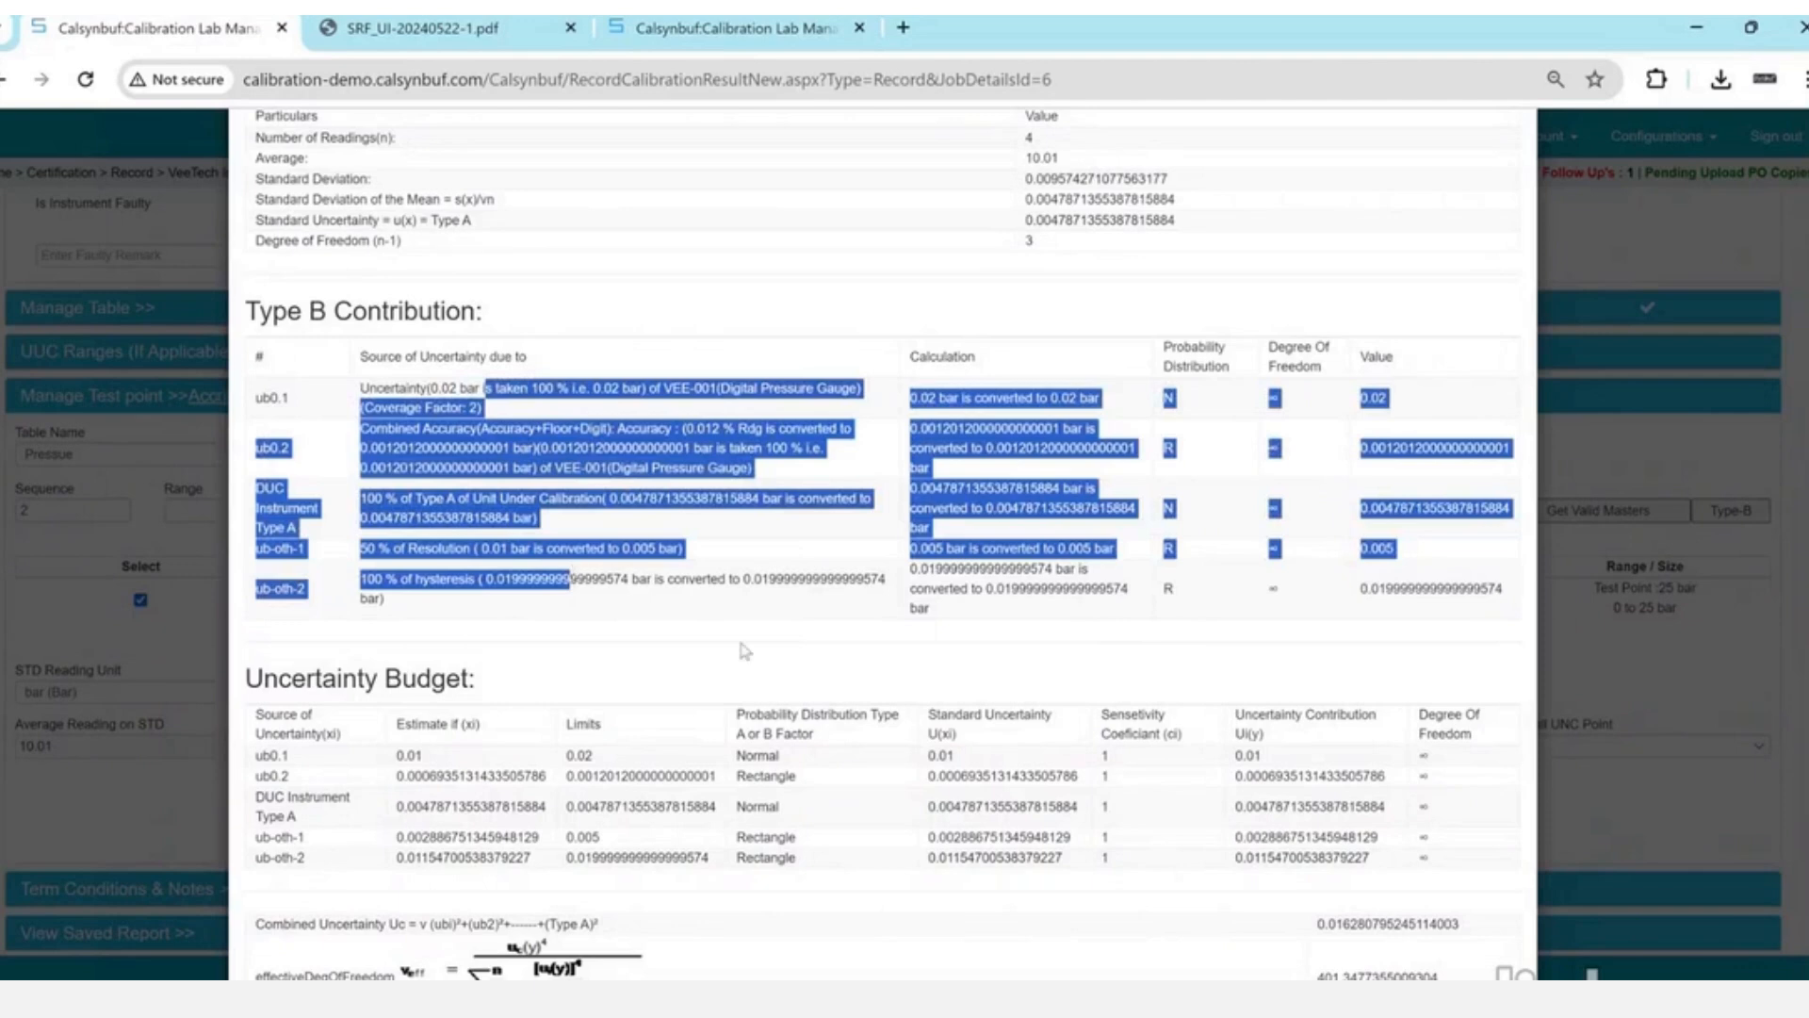
{"action": "left_click", "coordinate": [1605, 682]}
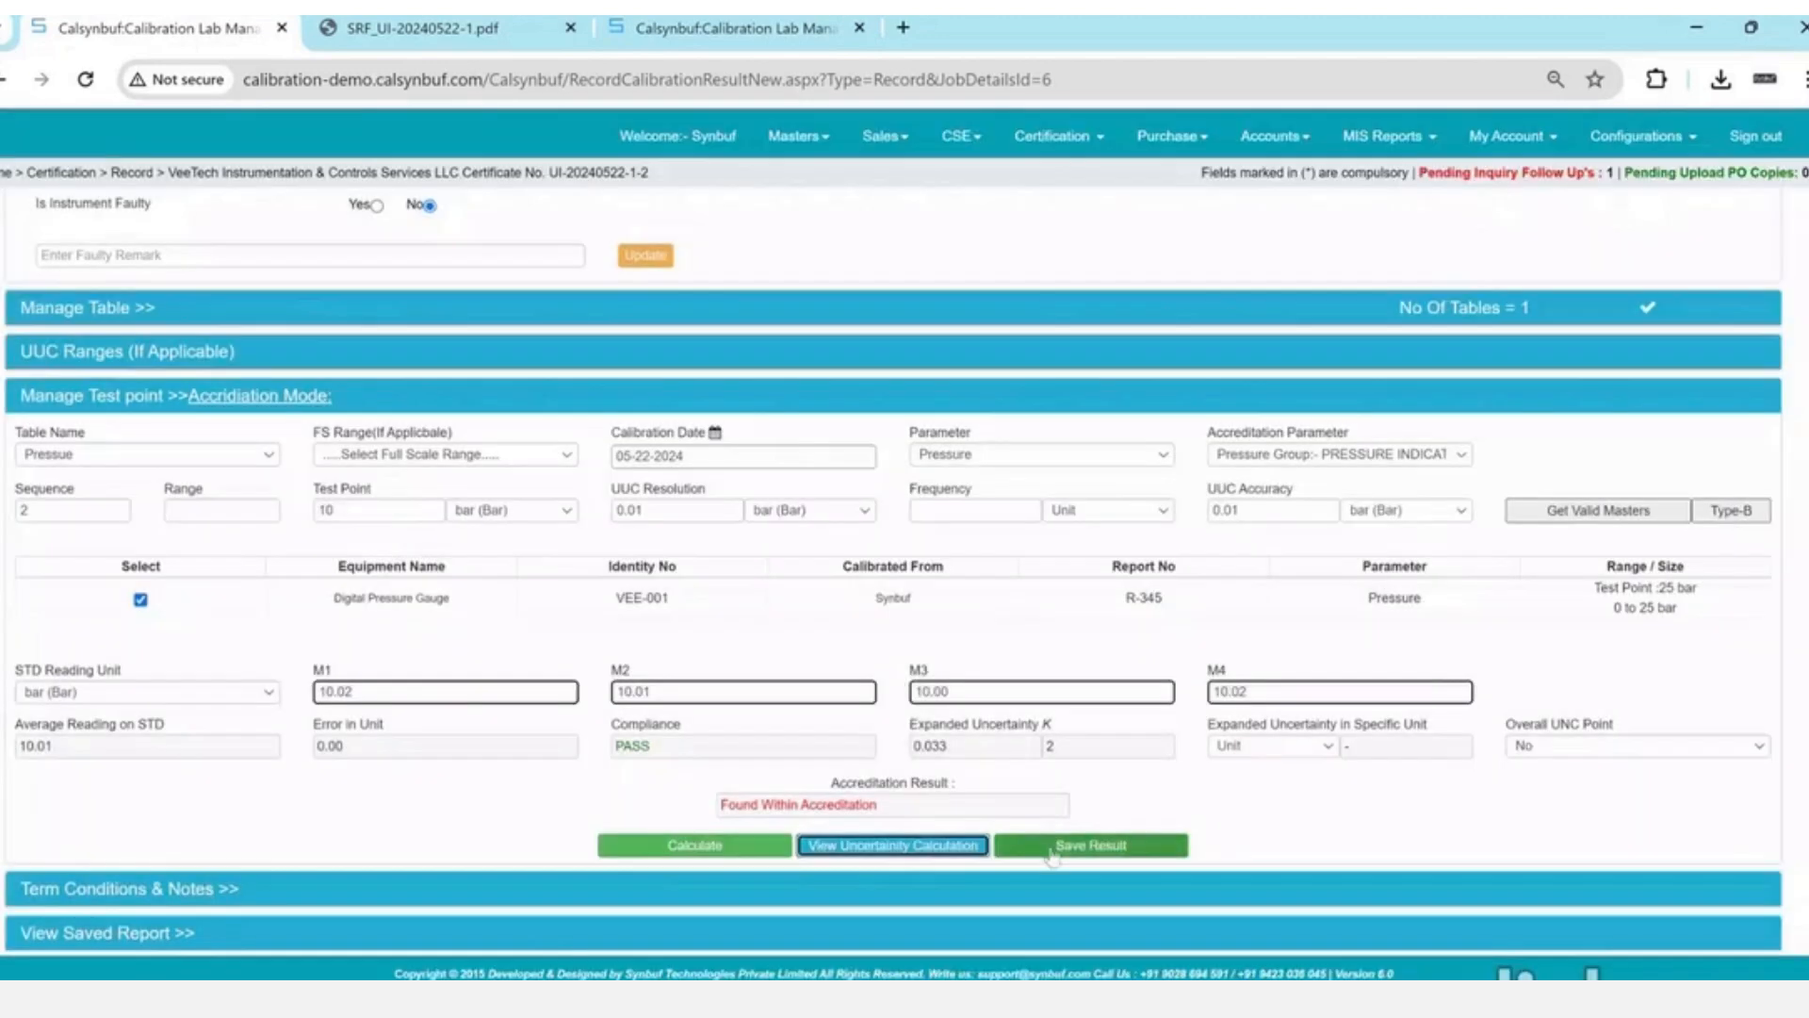
- Save the 10 bar test point result past the truncation warning
{"action": "left_click", "coordinate": [1055, 848]}
{"action": "key", "text": "Return"}
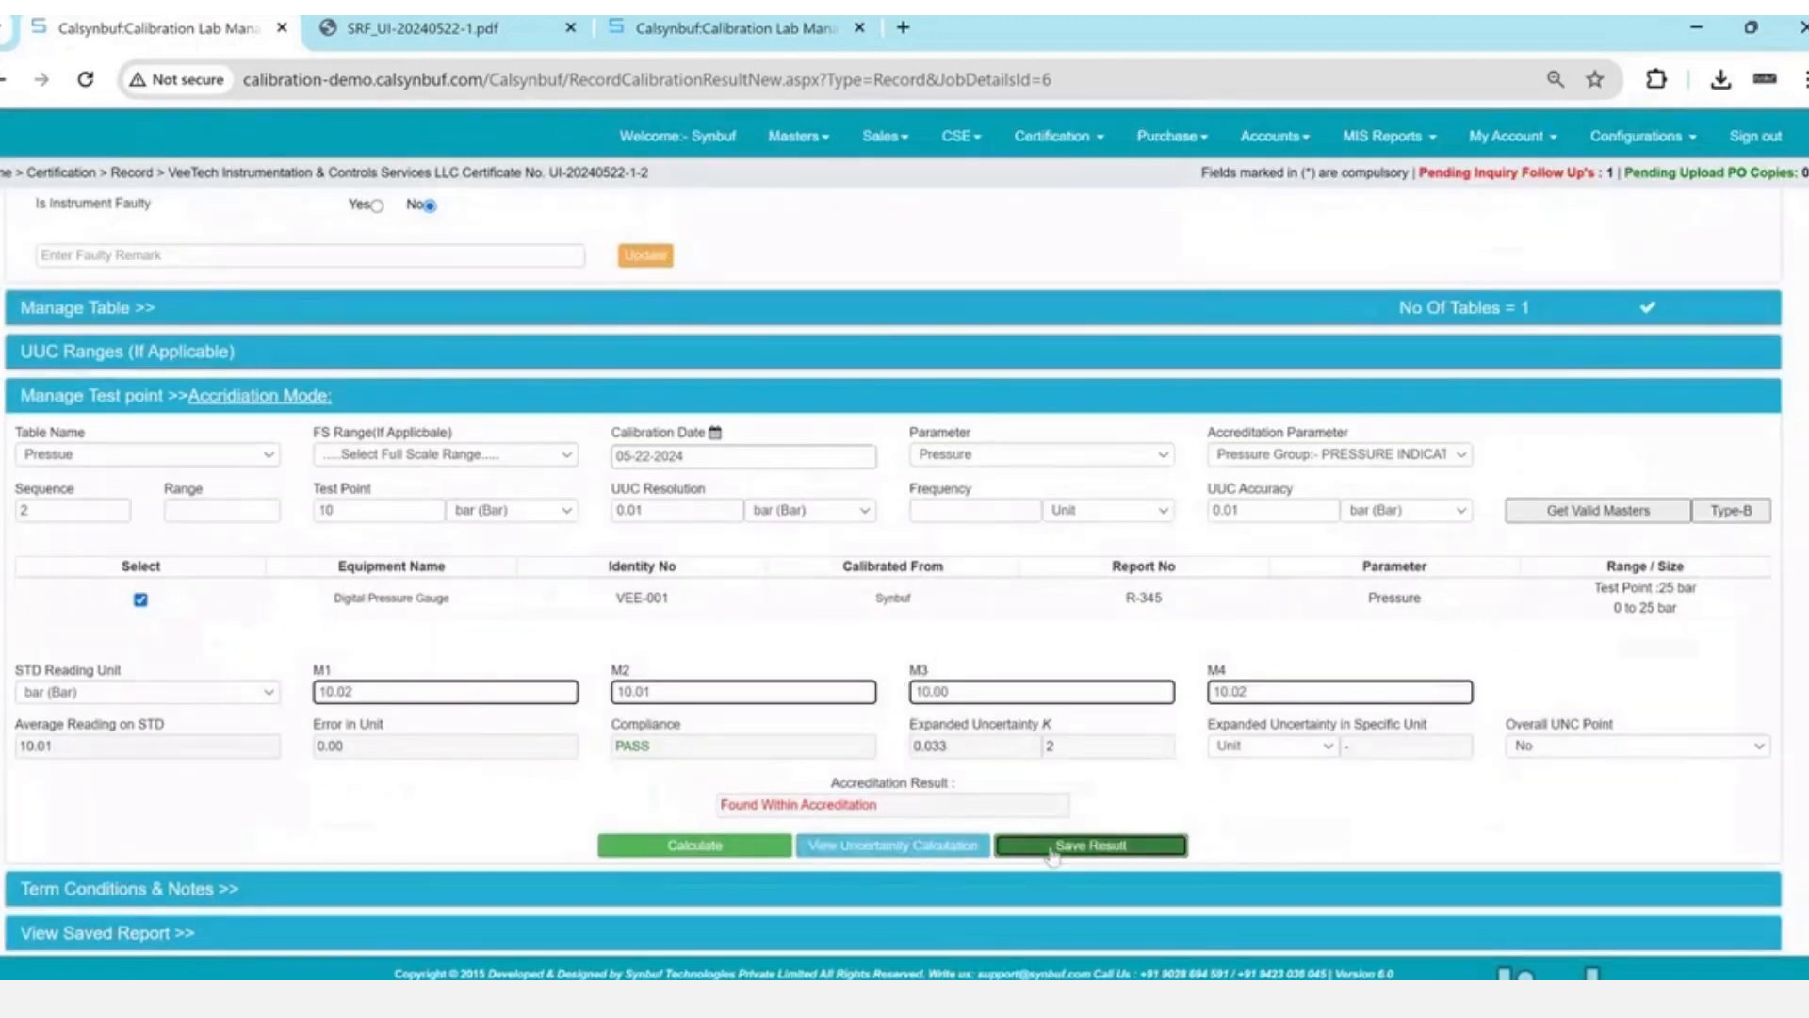
{"action": "scroll", "coordinate": [1053, 855], "scroll_direction": "down", "scroll_amount": 4}
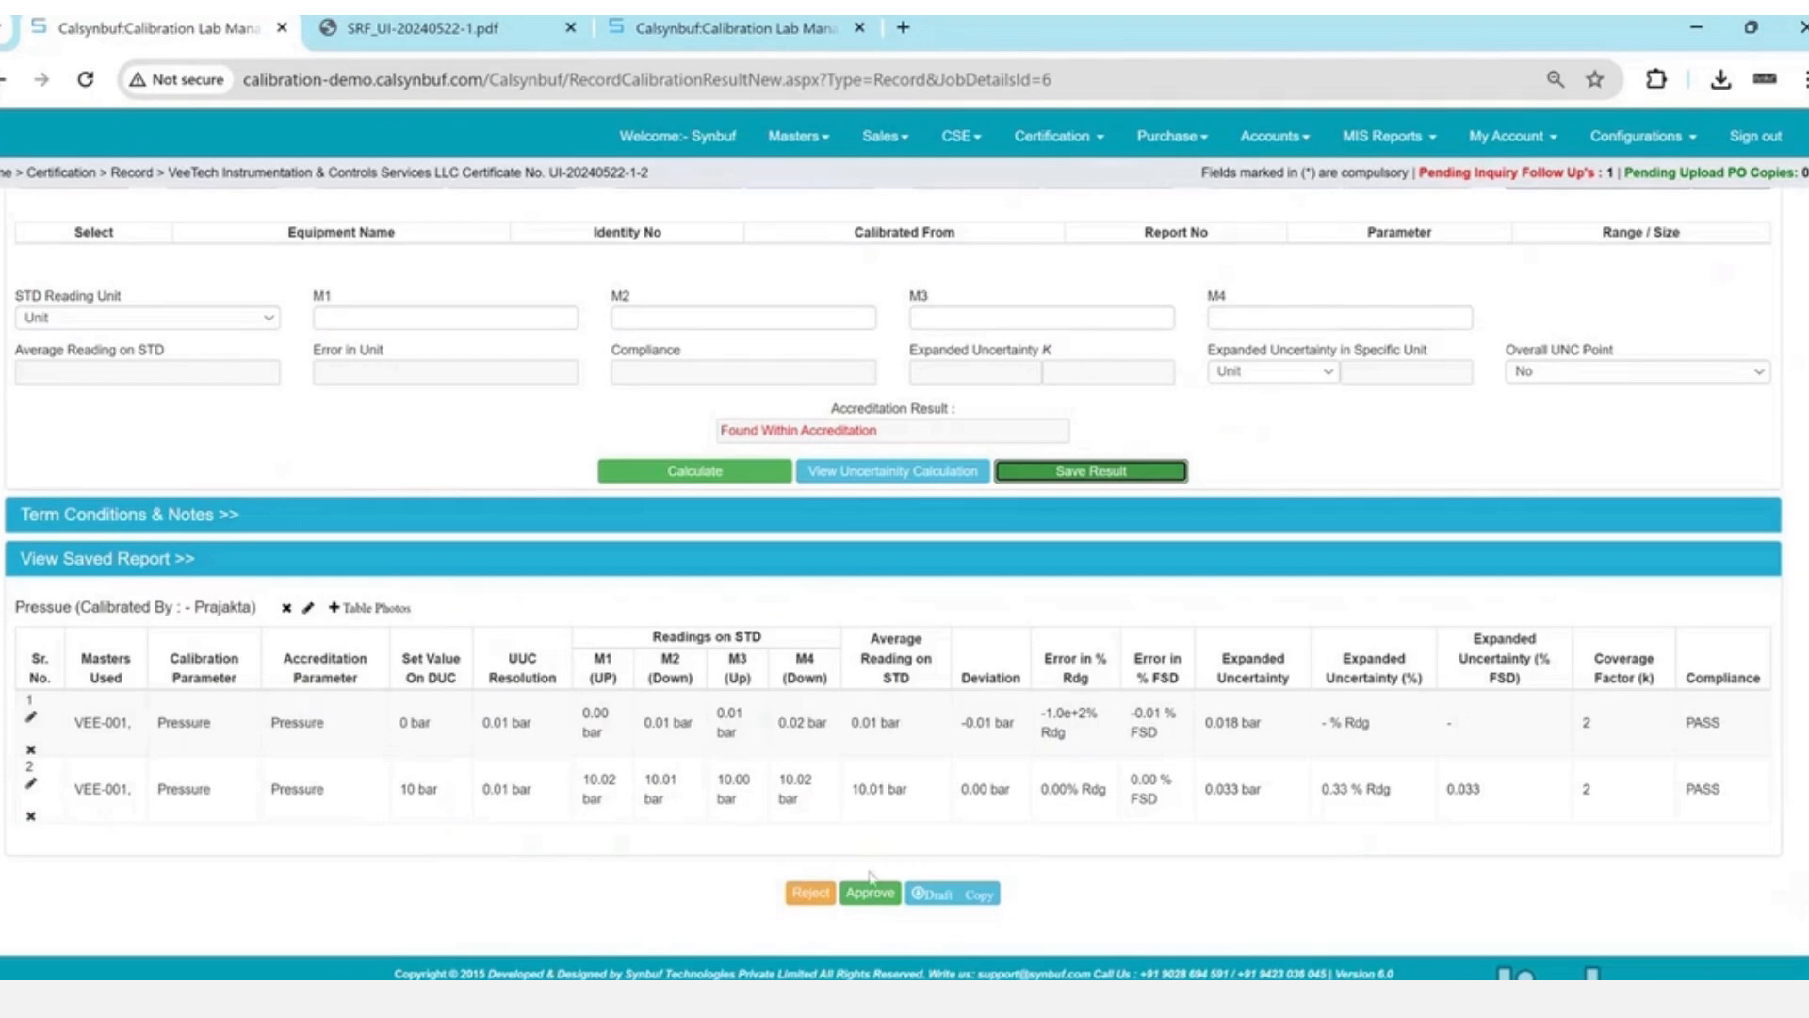
- Approve the saved calibration certificate and acknowledge both confirmations
{"action": "left_click", "coordinate": [1084, 140]}
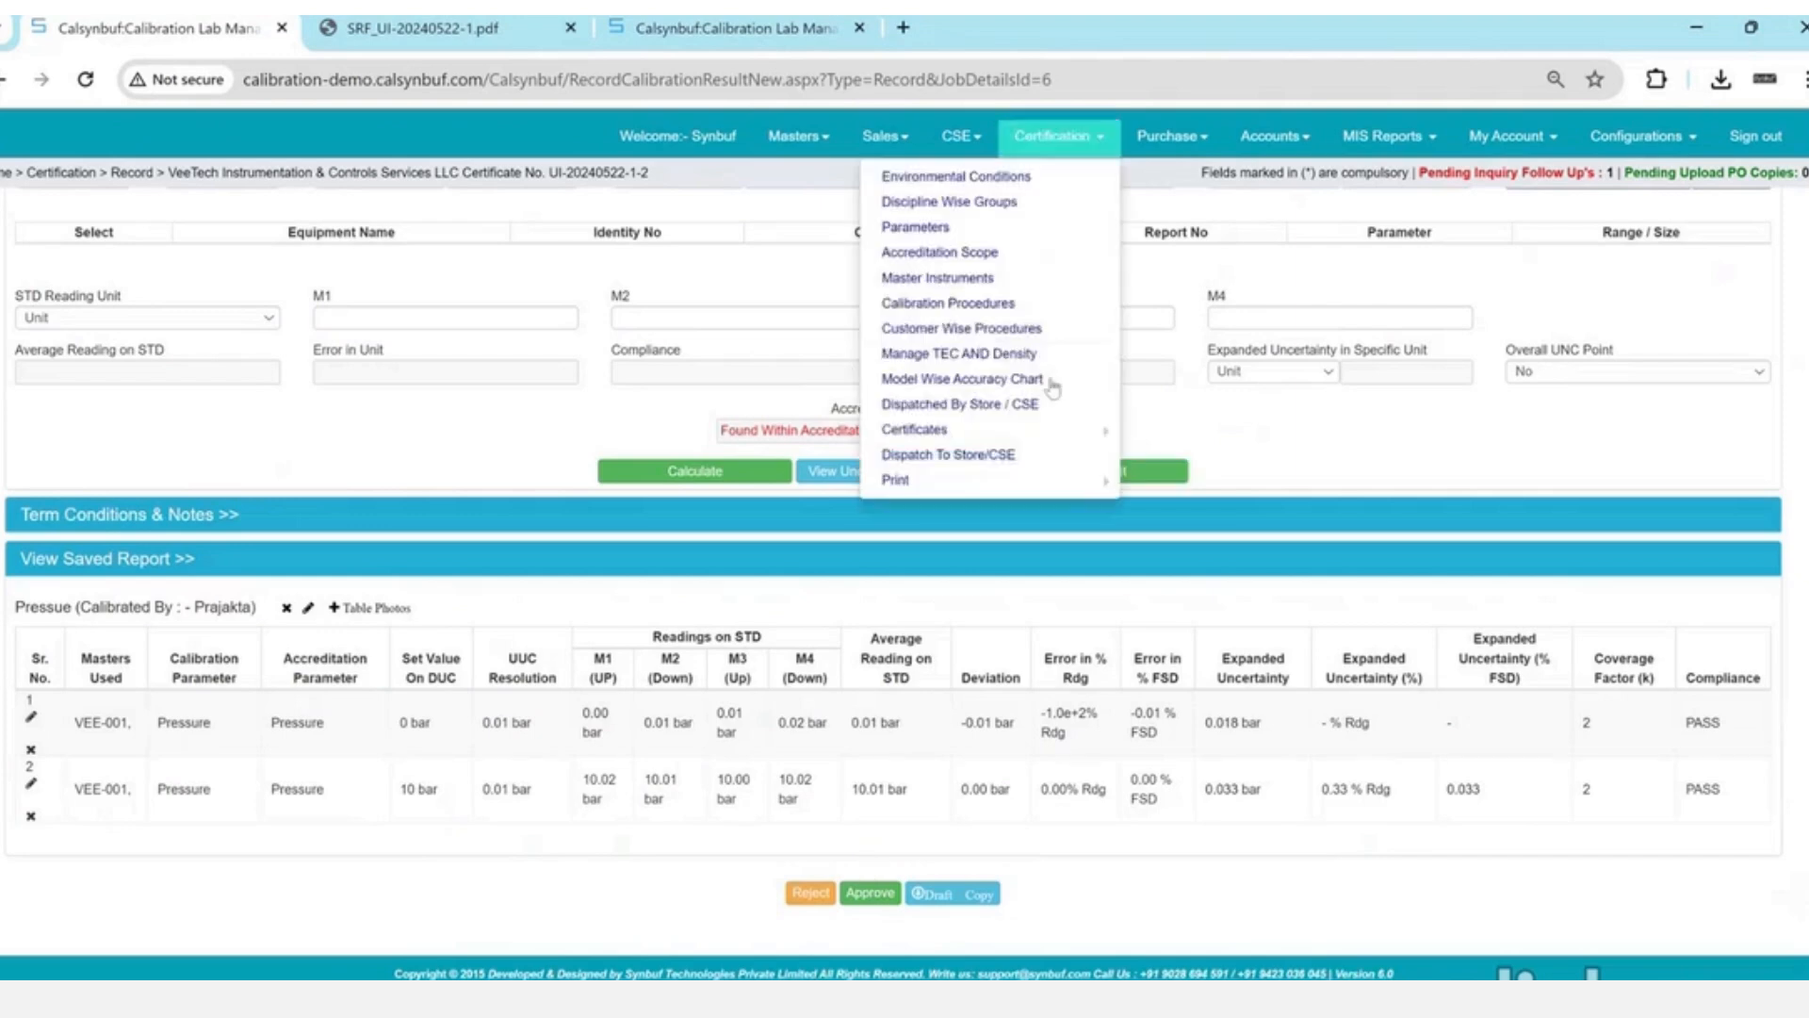
{"action": "mouse_move", "coordinate": [1046, 431]}
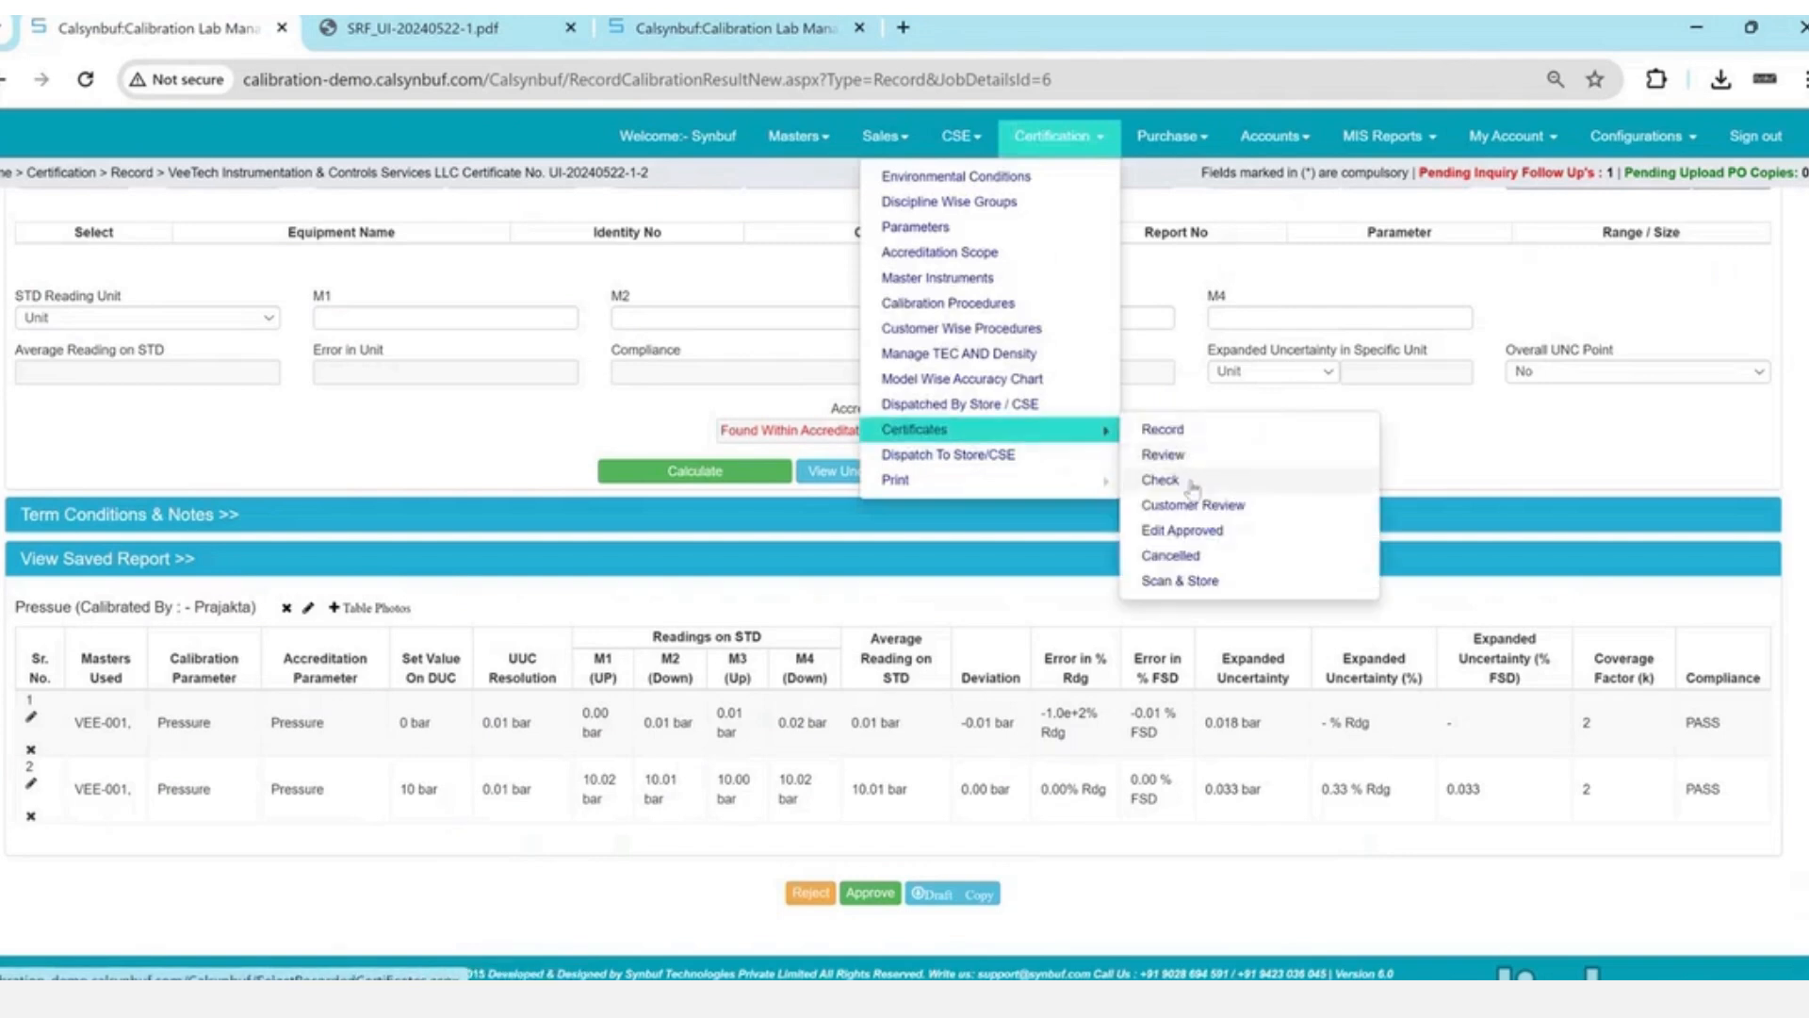
{"action": "left_click", "coordinate": [922, 731]}
{"action": "left_click", "coordinate": [869, 903]}
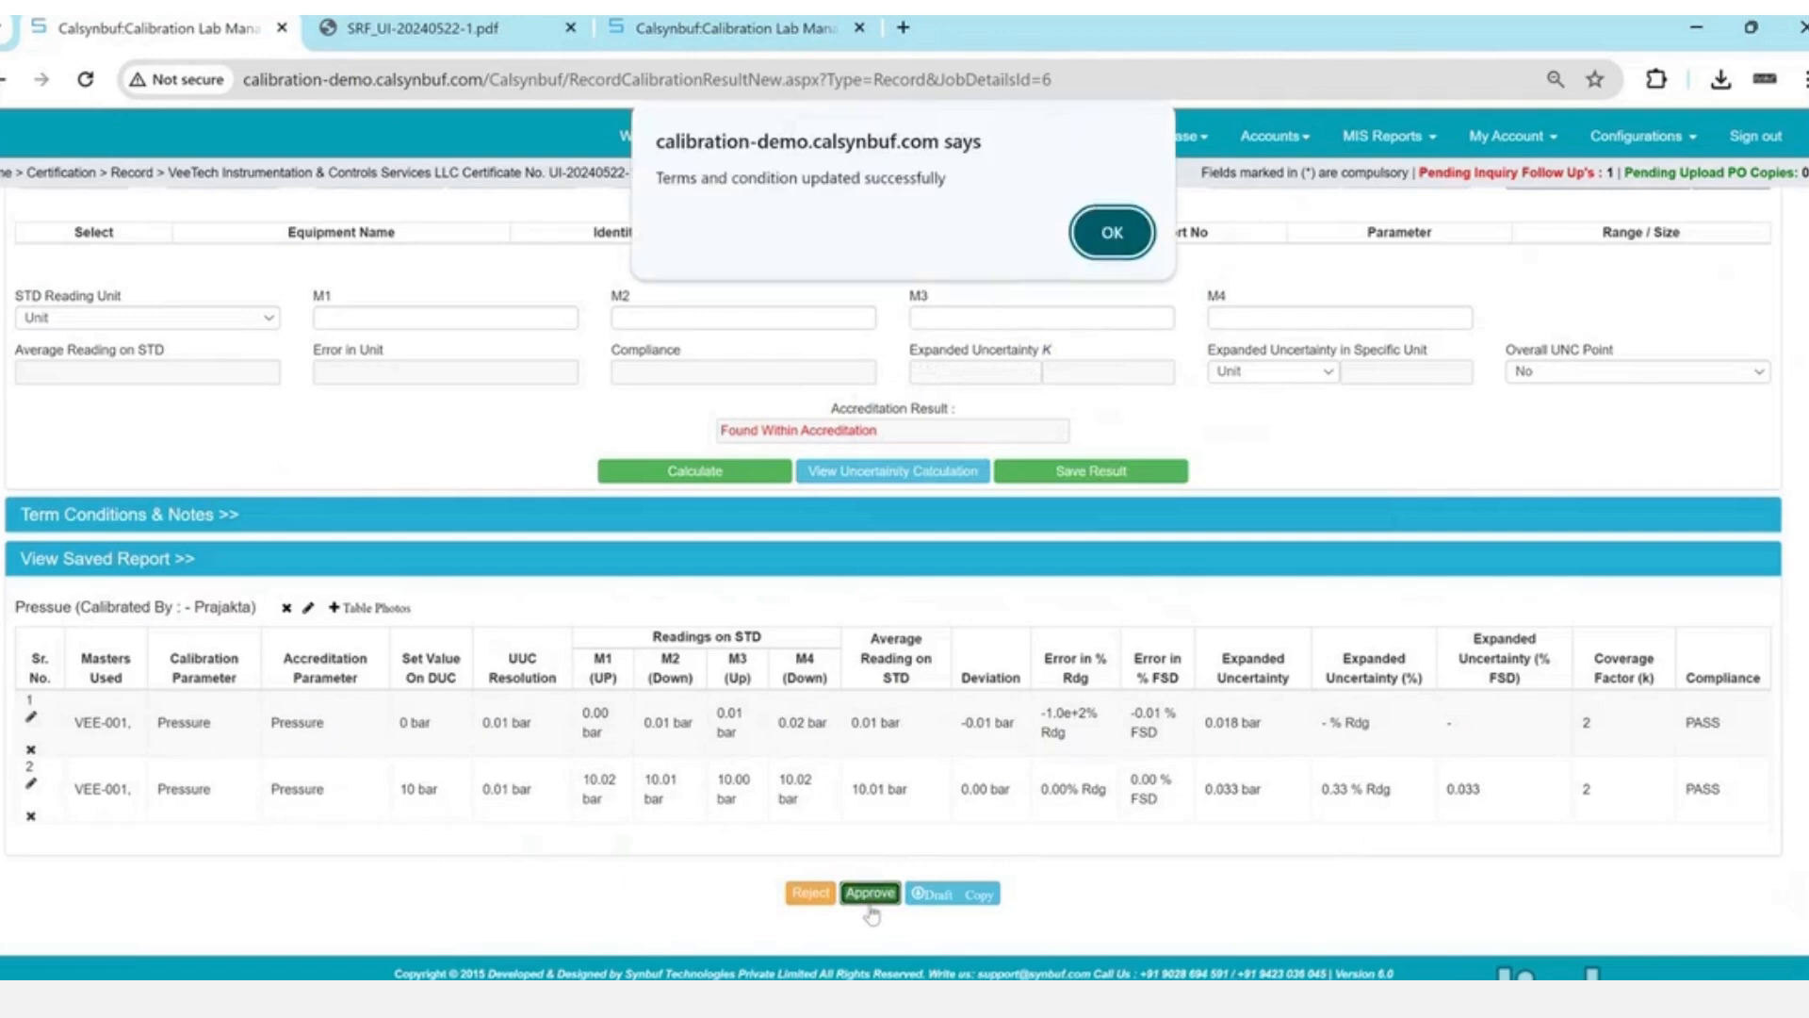
{"action": "key", "text": "Return"}
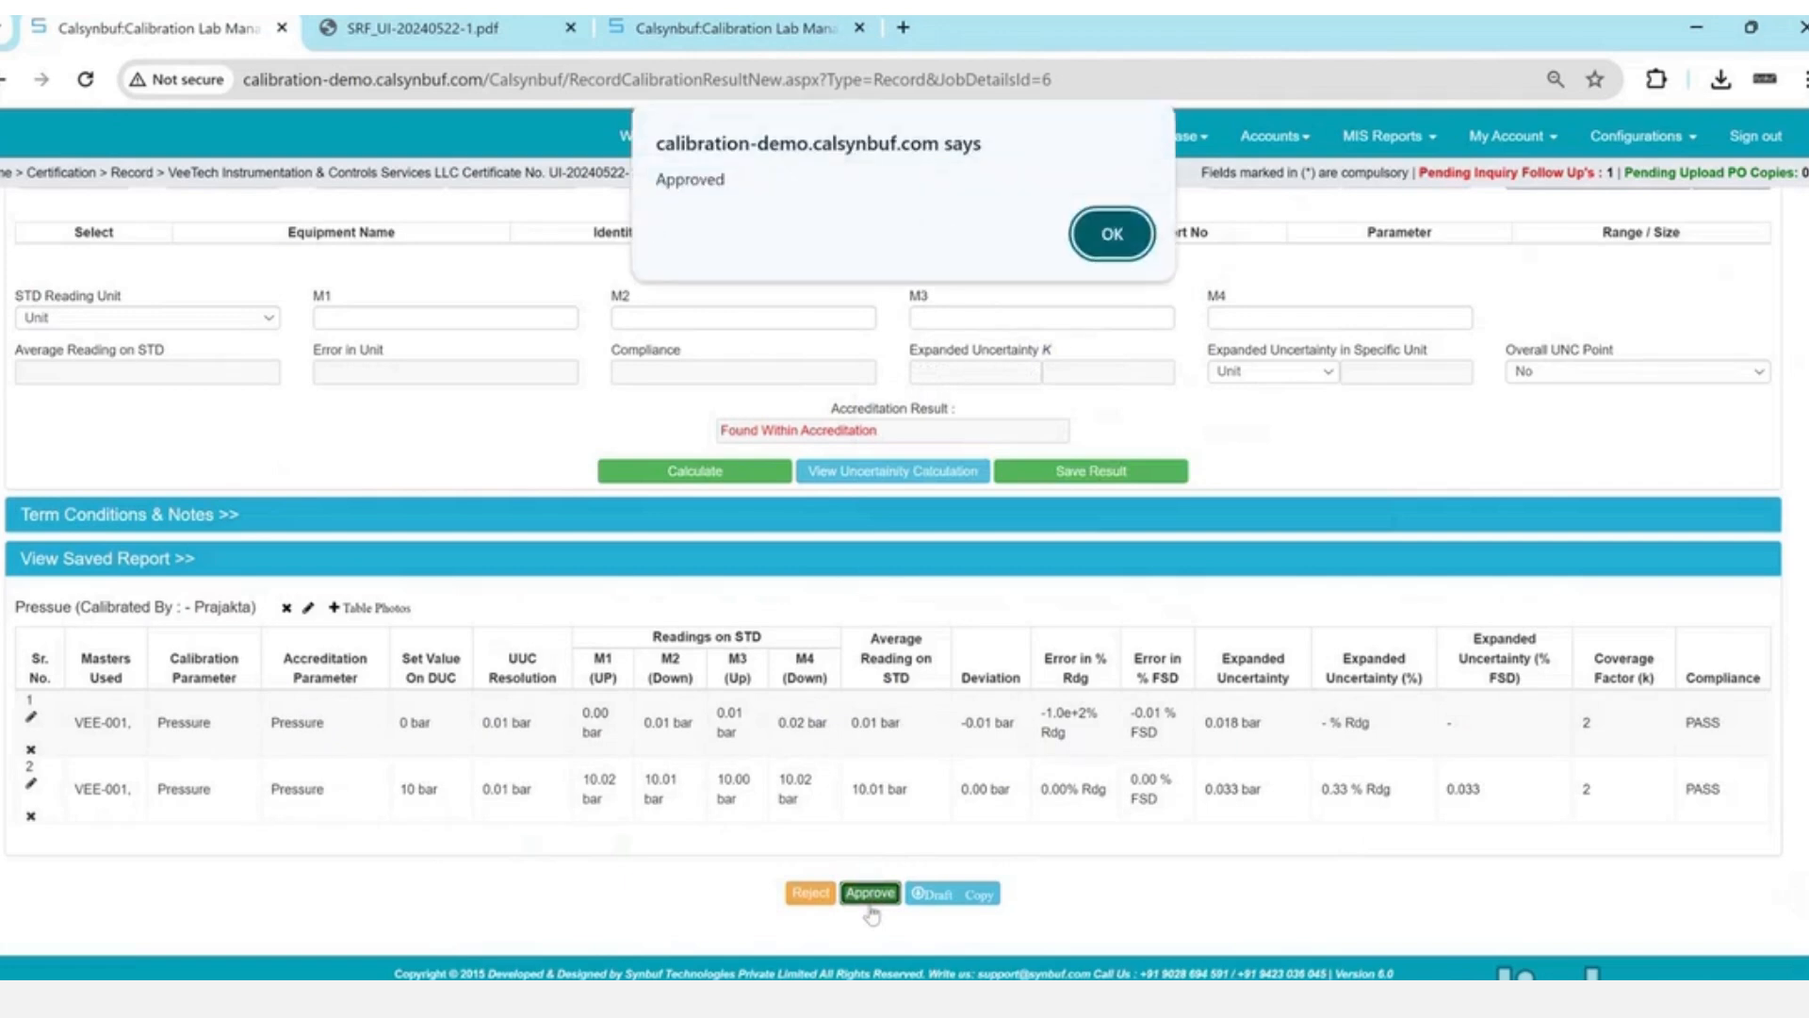
{"action": "key", "text": "Return"}
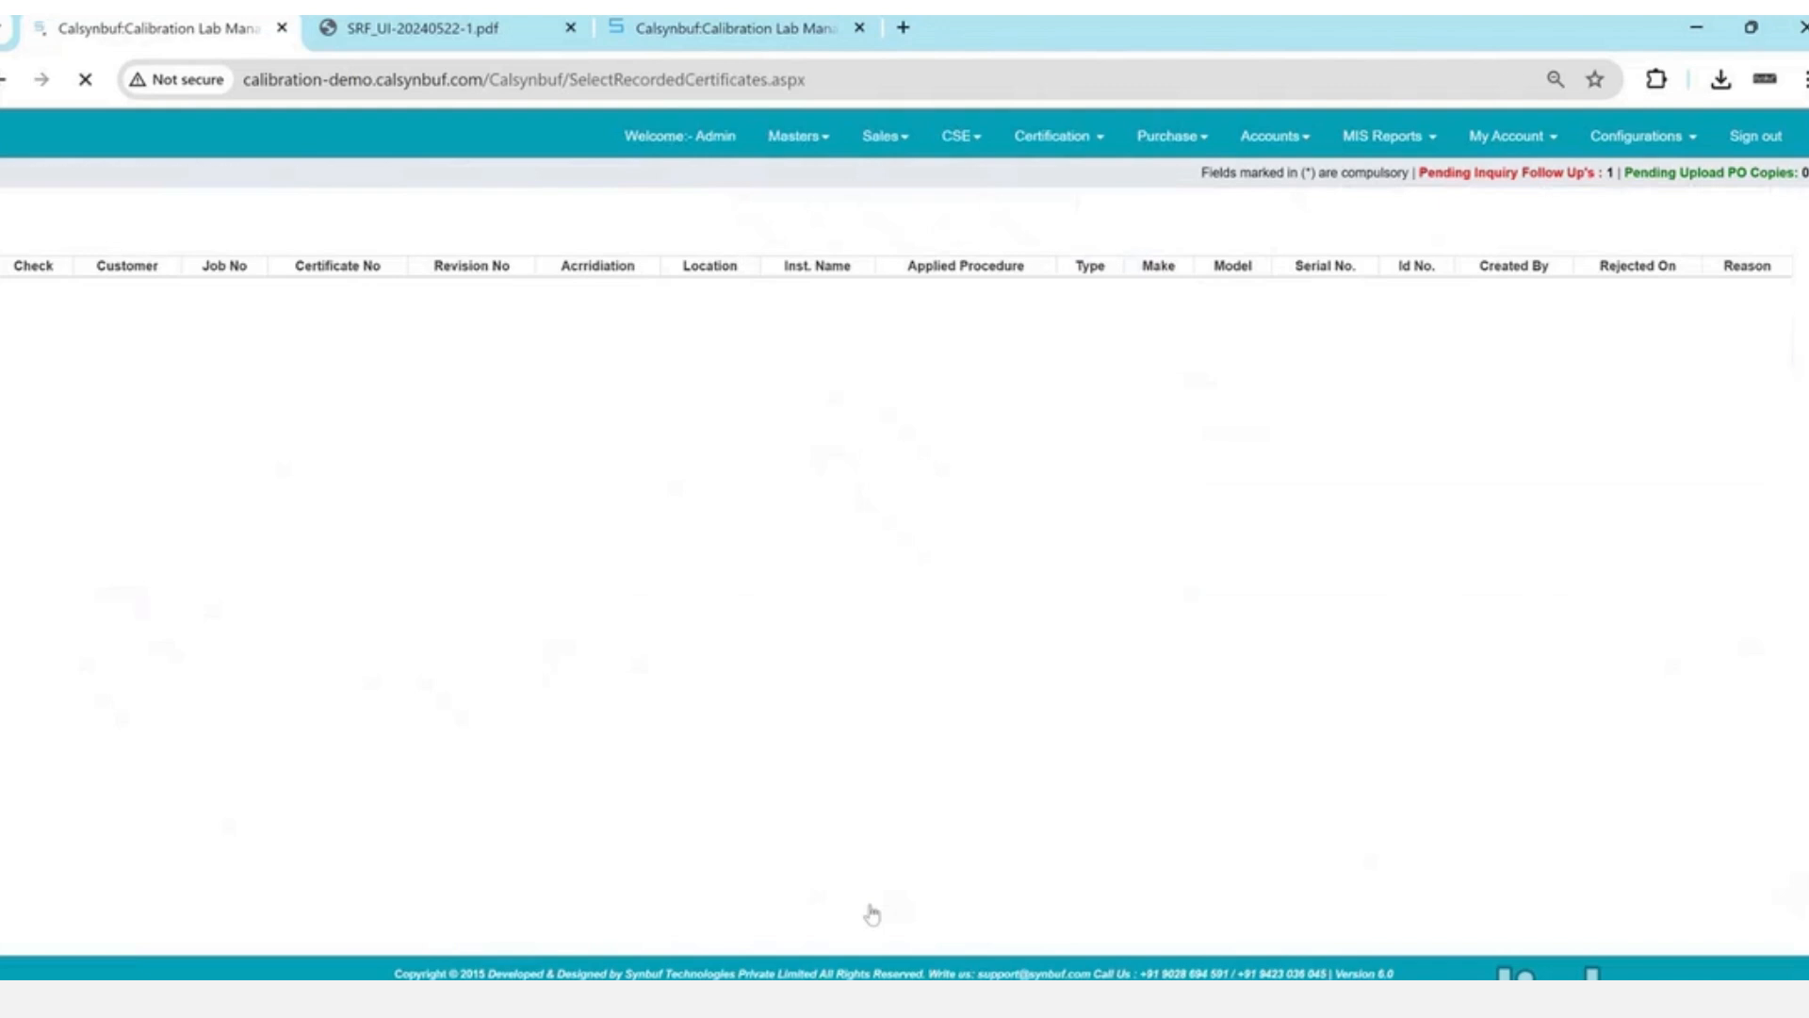
- Dispatch VeeTech's pressure gauge job UI-20240522-1 from the lab to the store and confirm
{"action": "left_click", "coordinate": [1077, 156]}
{"action": "left_click", "coordinate": [1042, 435]}
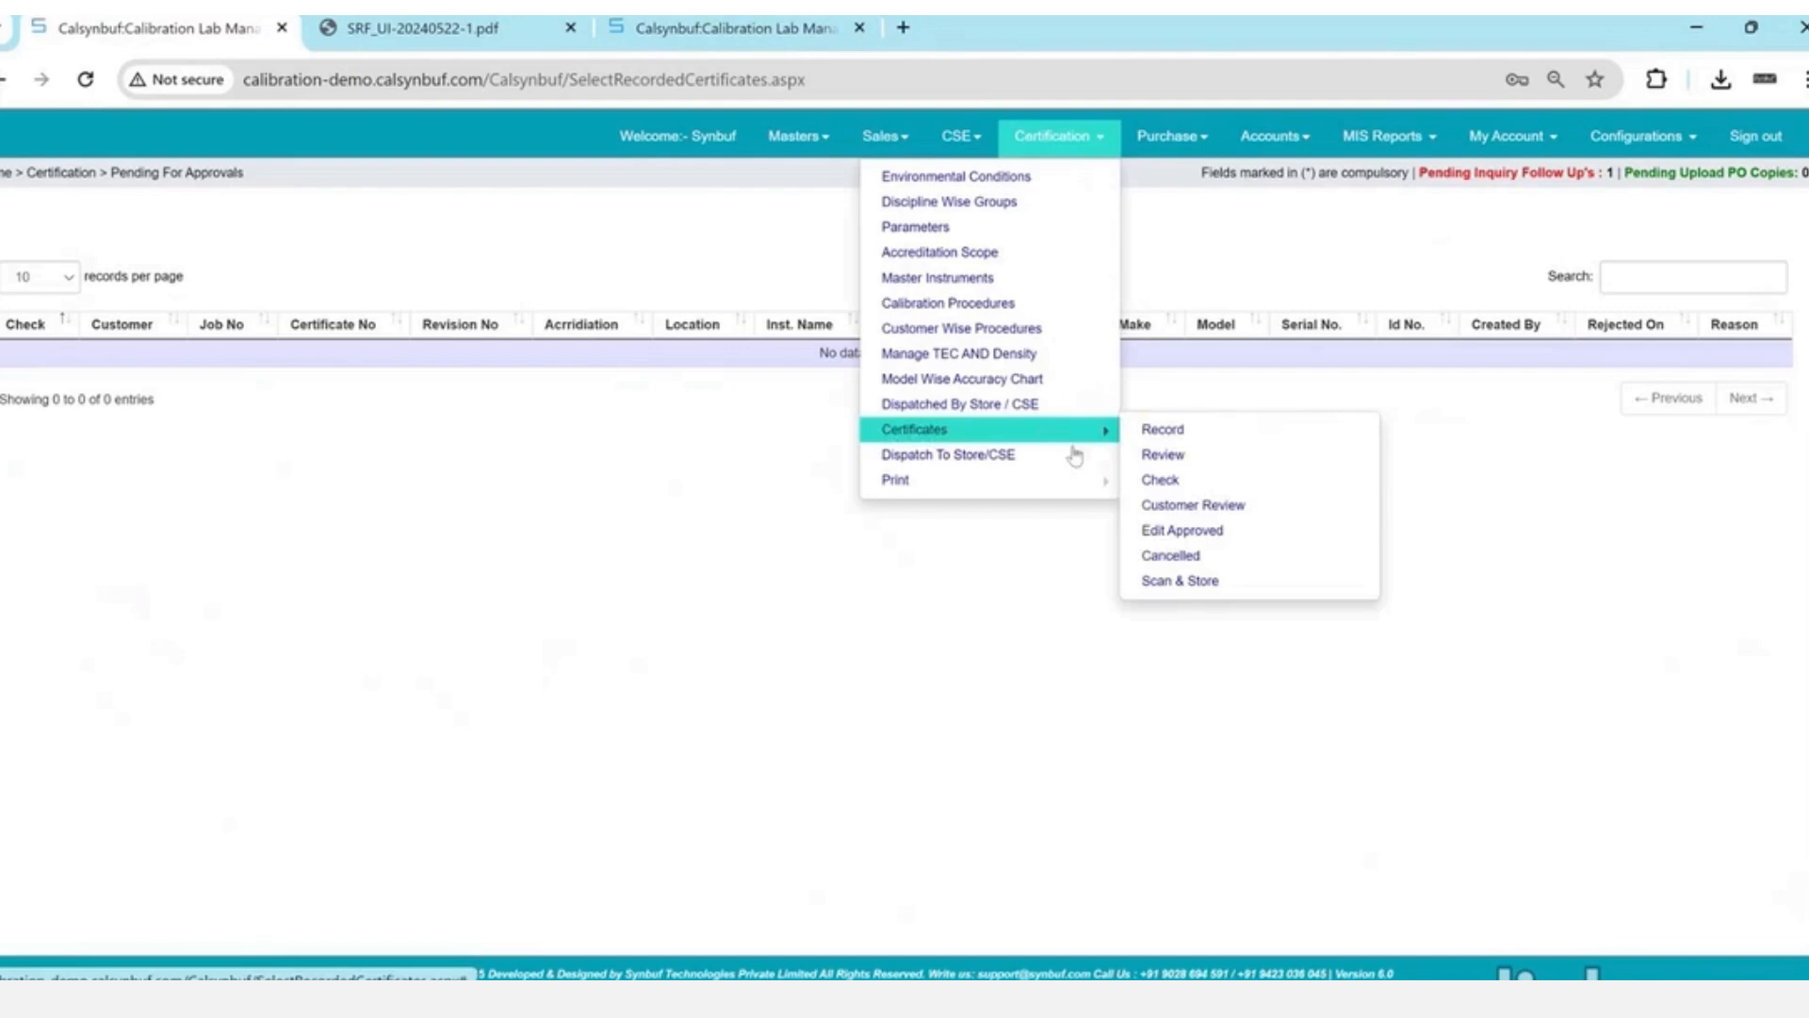
{"action": "left_click", "coordinate": [985, 460]}
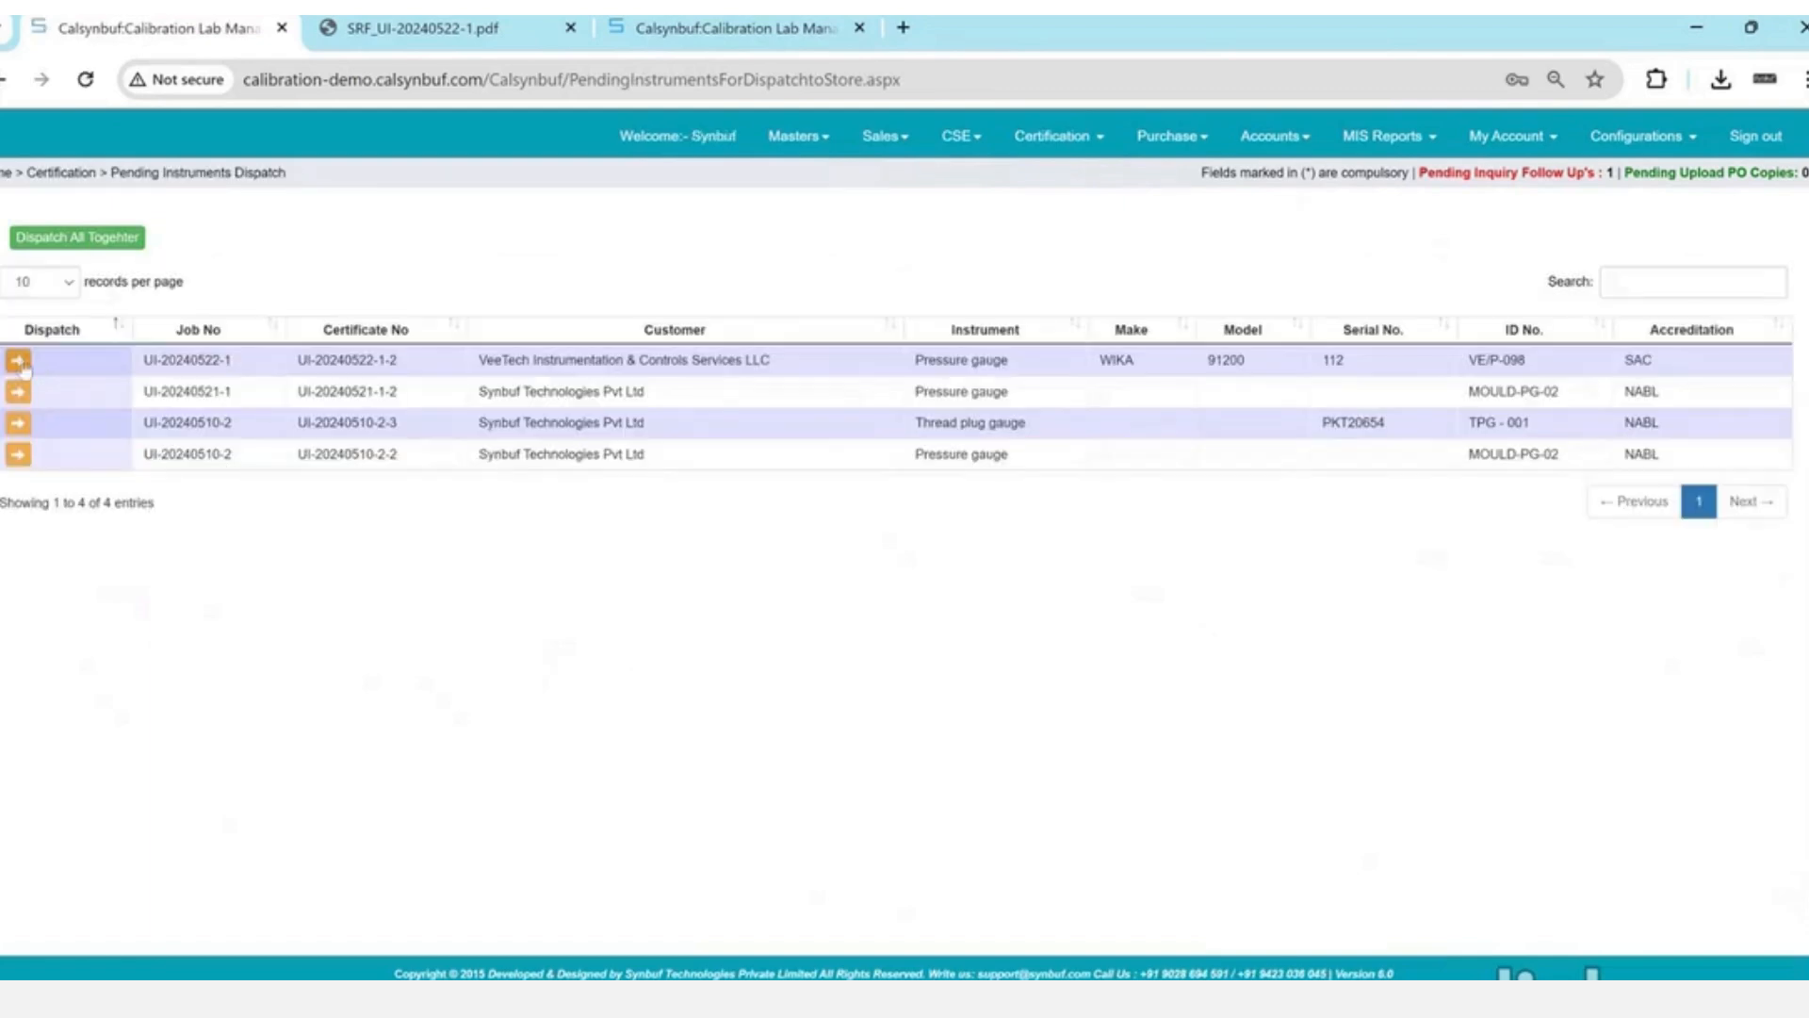
{"action": "left_click", "coordinate": [18, 361]}
{"action": "key", "text": "Return"}
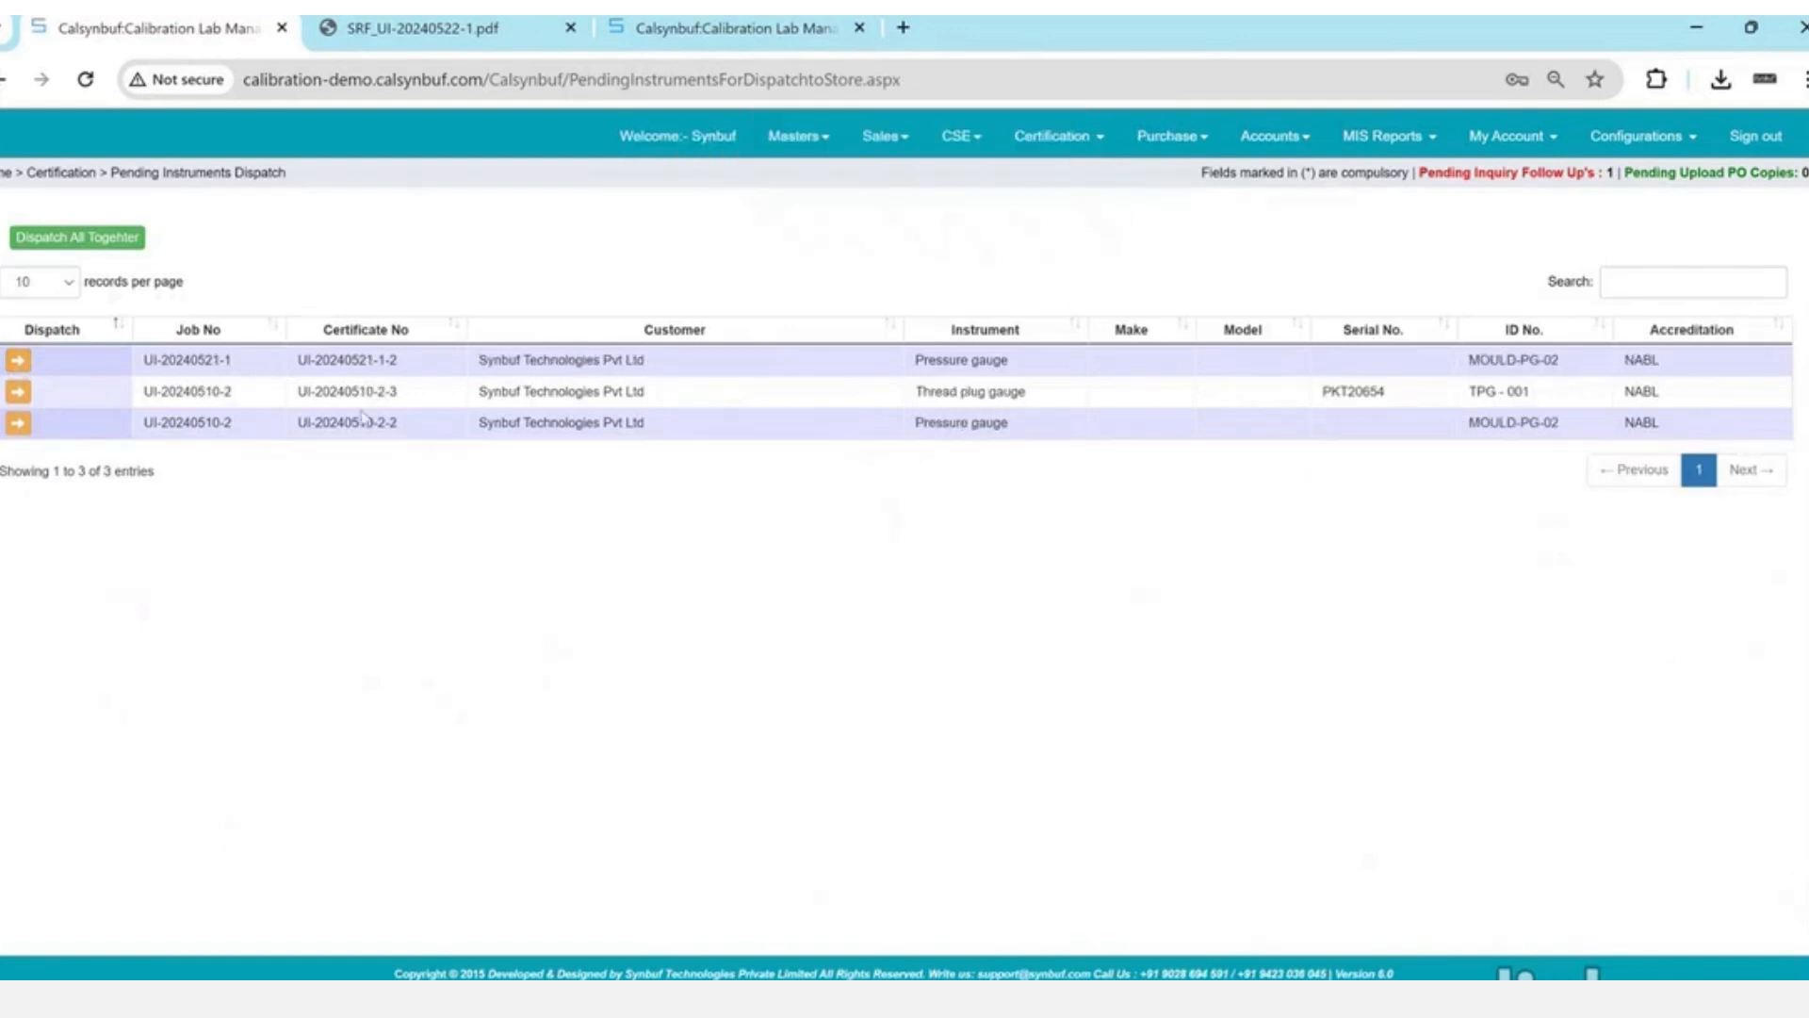
{"action": "left_click", "coordinate": [945, 142]}
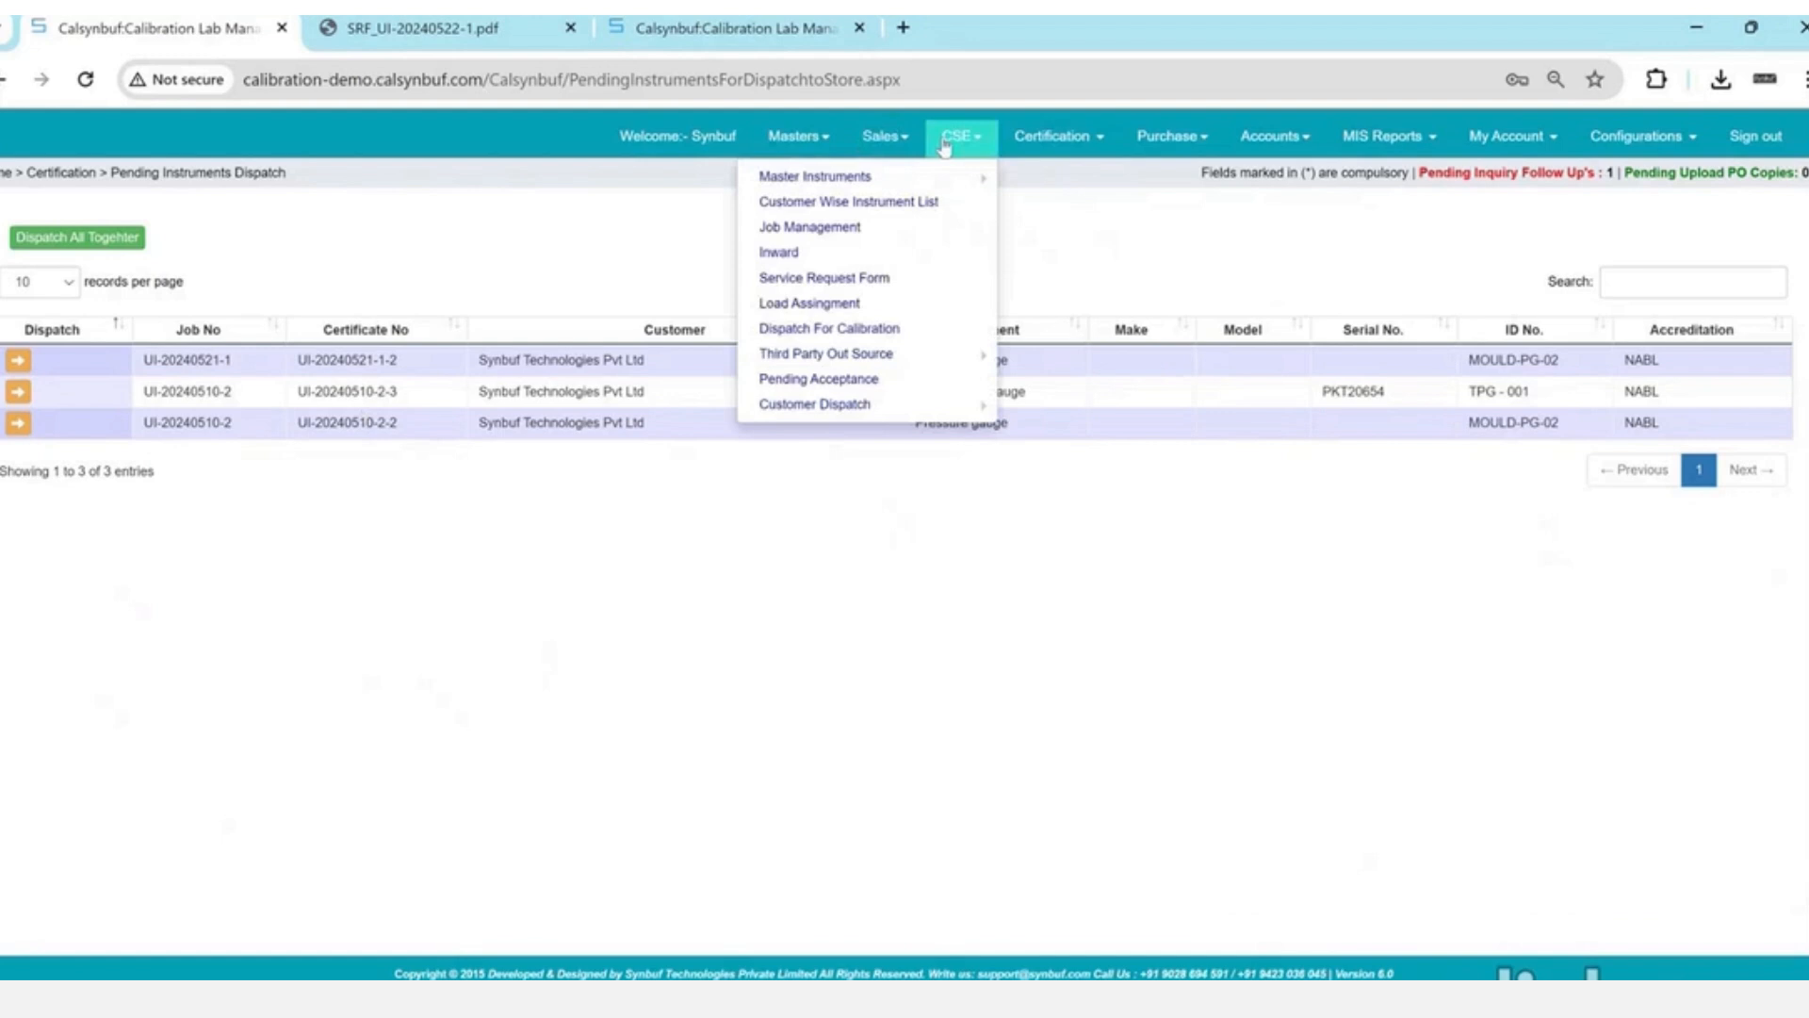
- Accept the VeeTech gauge from Pending Acceptance at the store
{"action": "left_click", "coordinate": [823, 379]}
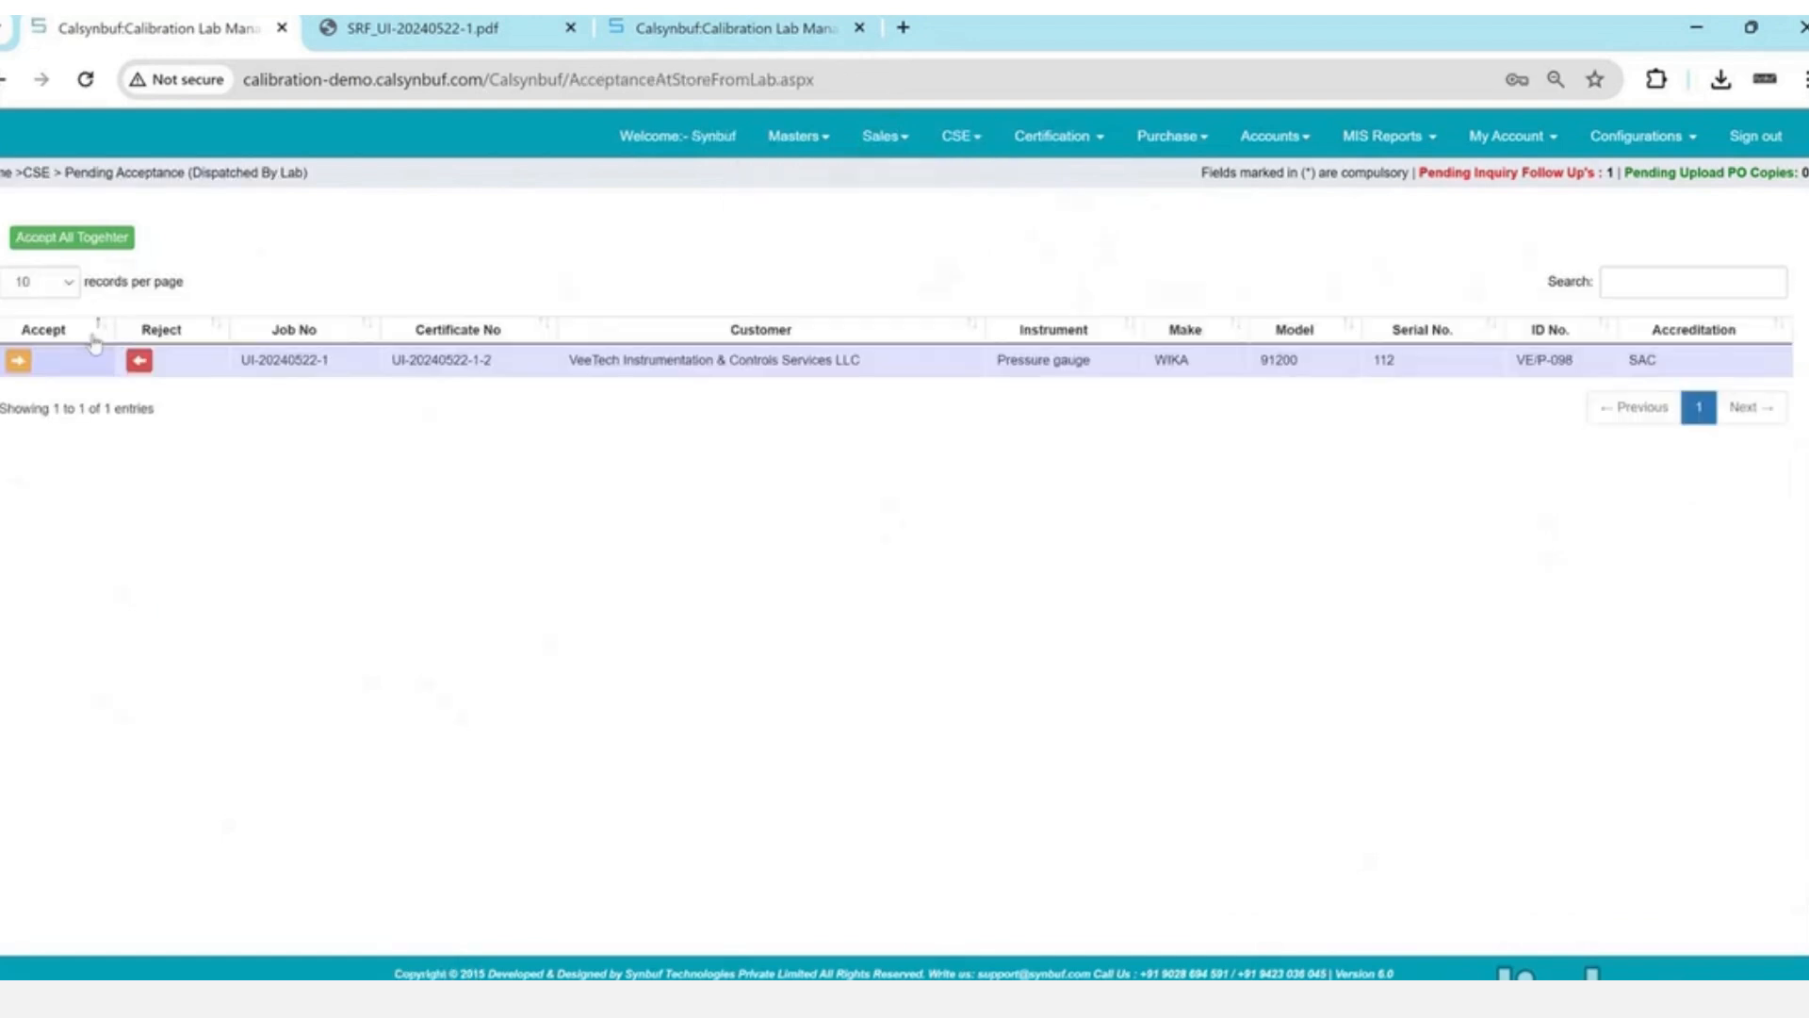
{"action": "left_click", "coordinate": [18, 360]}
{"action": "key", "text": "Return"}
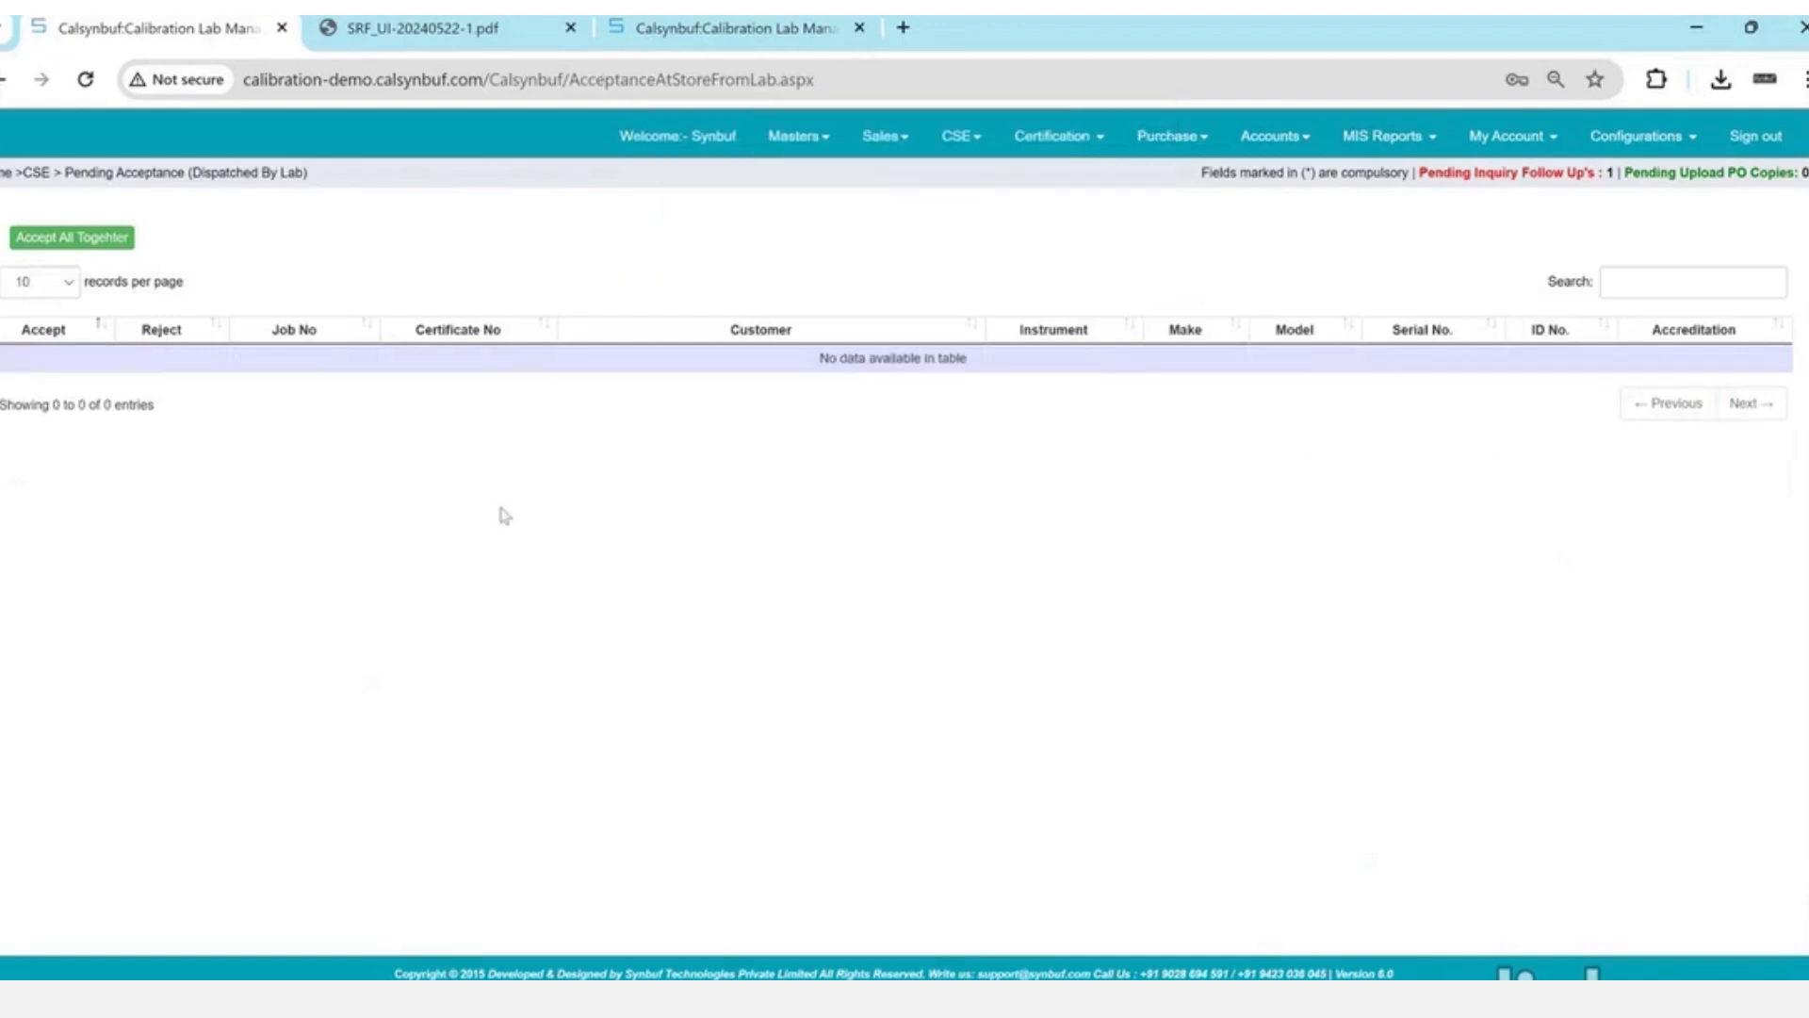
- Start a new delivery challan for job UI-20240522-1 from CSE's pending customer dispatch list
{"action": "left_click", "coordinate": [967, 137]}
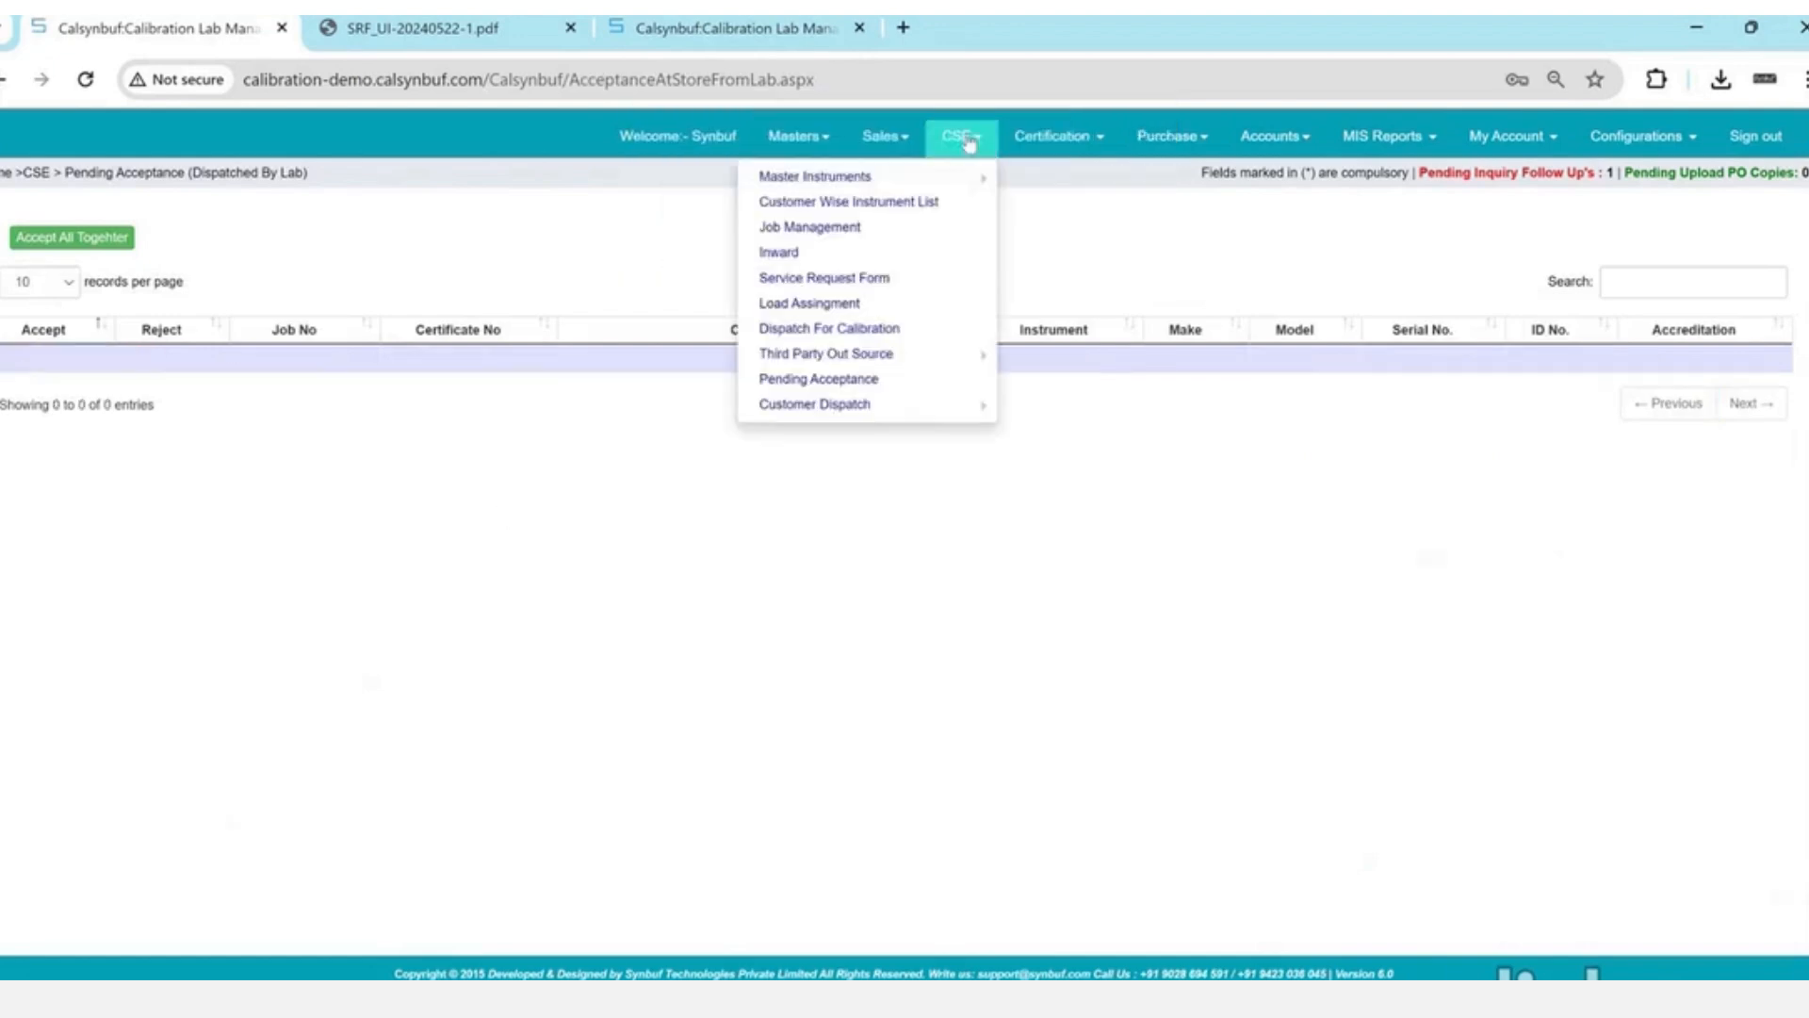
{"action": "mouse_move", "coordinate": [891, 413]}
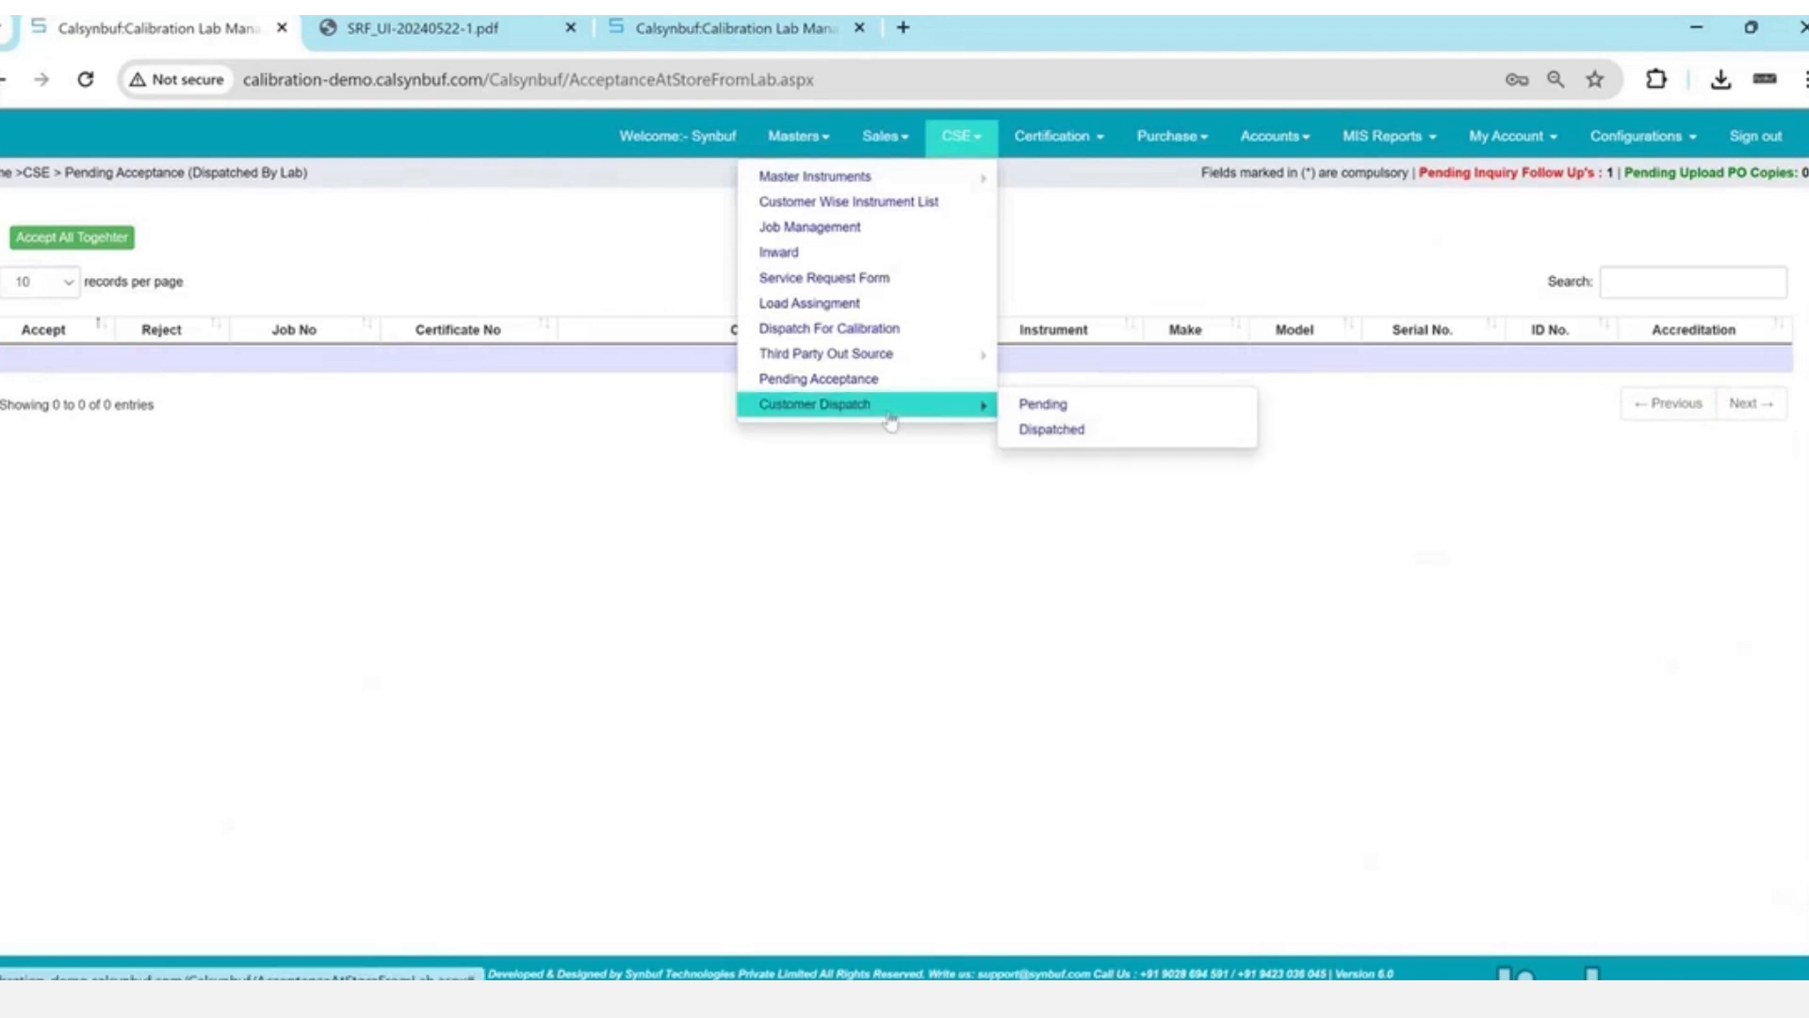
{"action": "left_click", "coordinate": [1041, 405]}
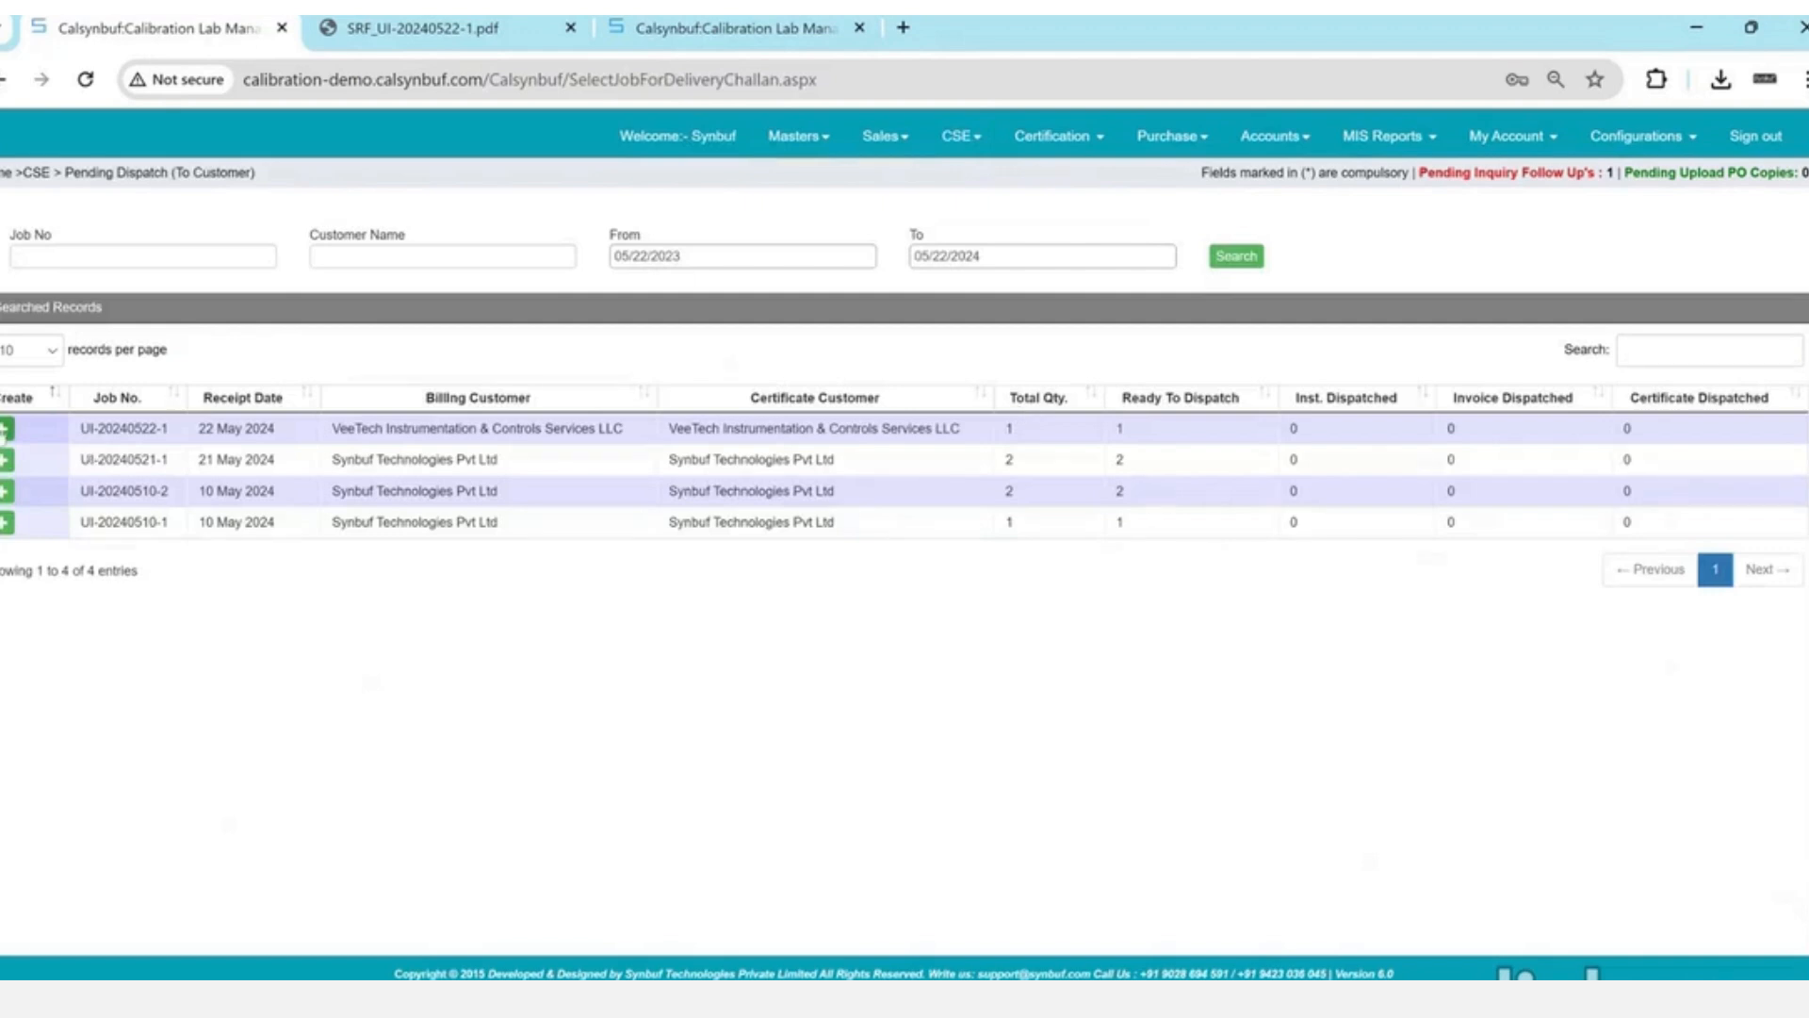
{"action": "left_click", "coordinate": [4, 436]}
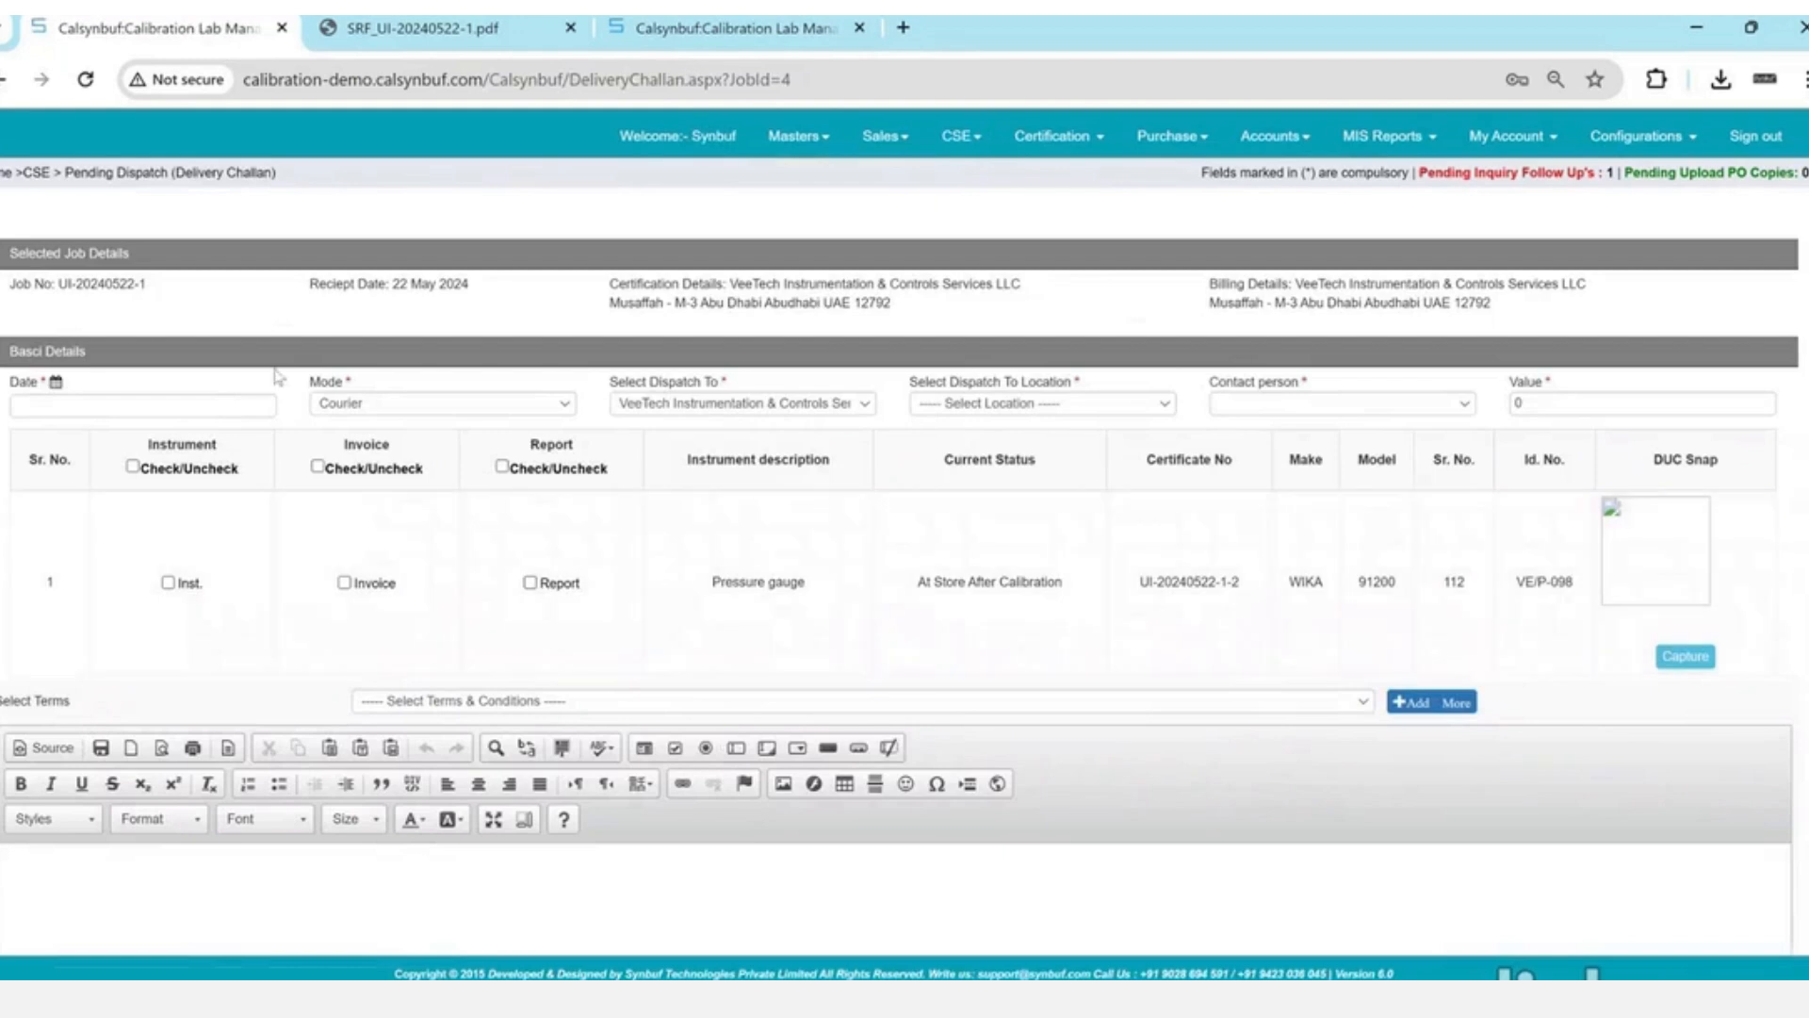
- Set the delivery challan date to 05/22/2024
{"action": "left_click", "coordinate": [255, 411]}
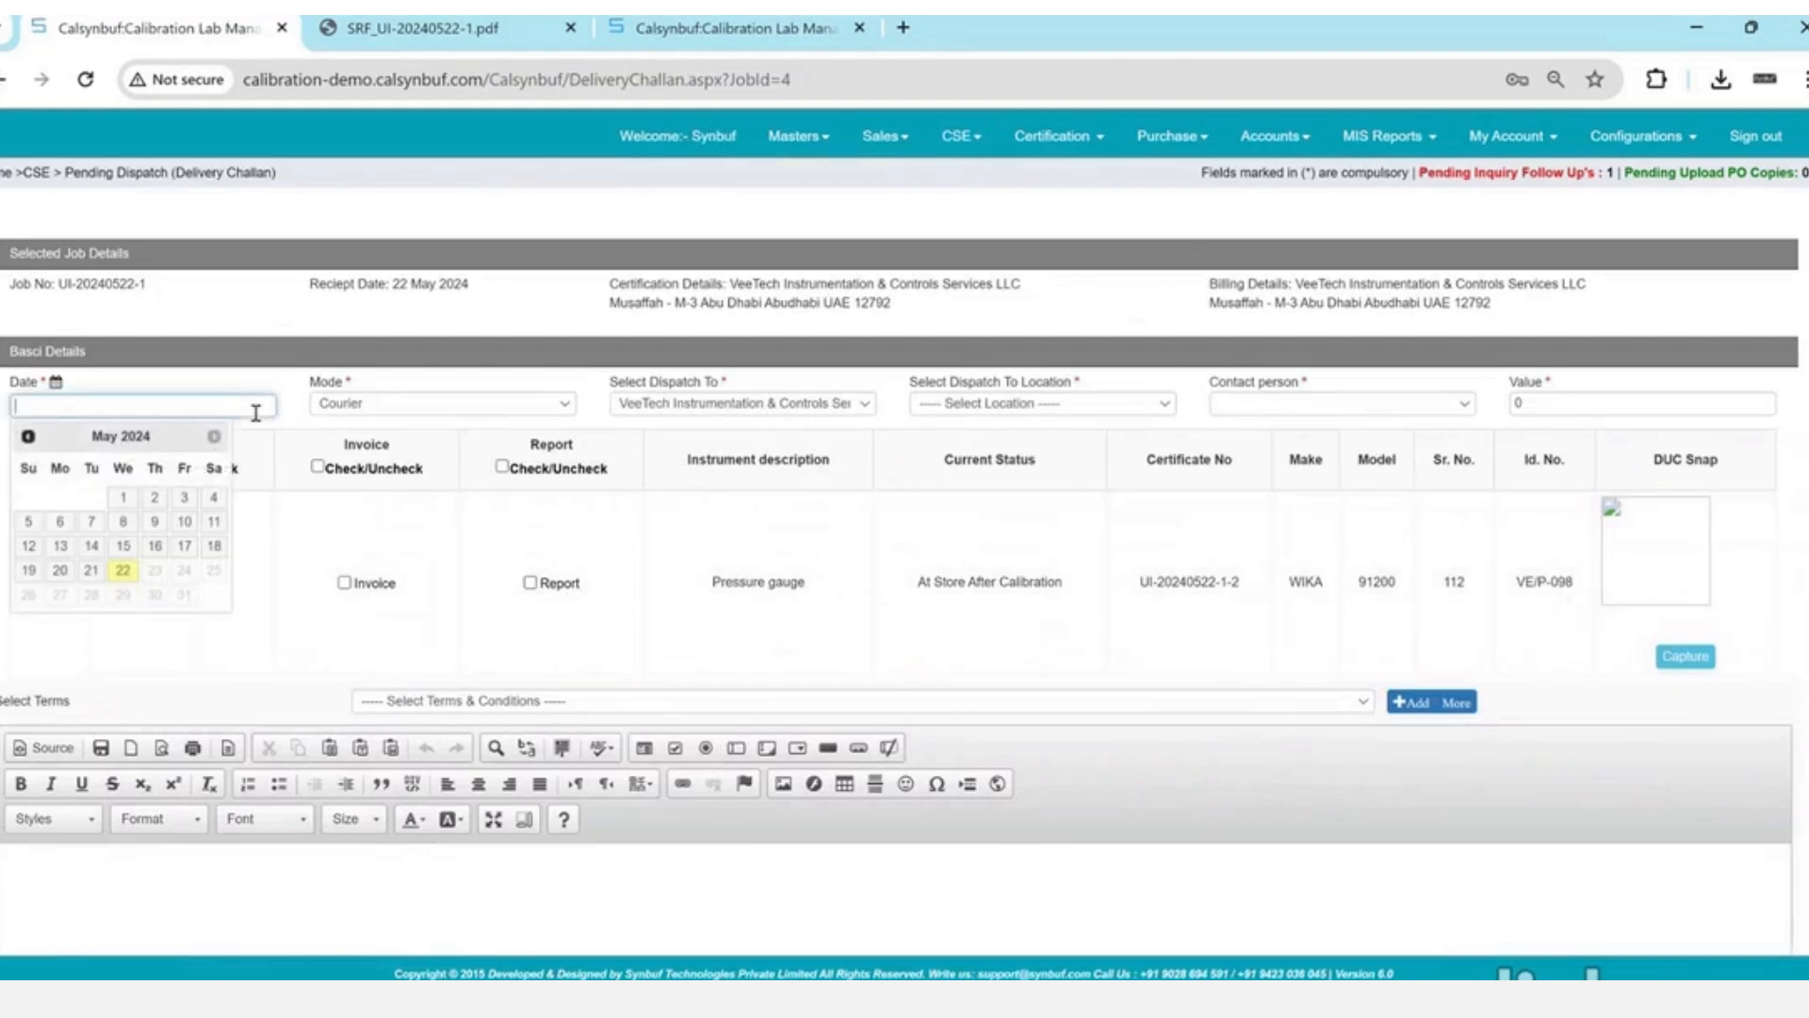
{"action": "key", "text": "Return"}
{"action": "key", "text": "Return"}
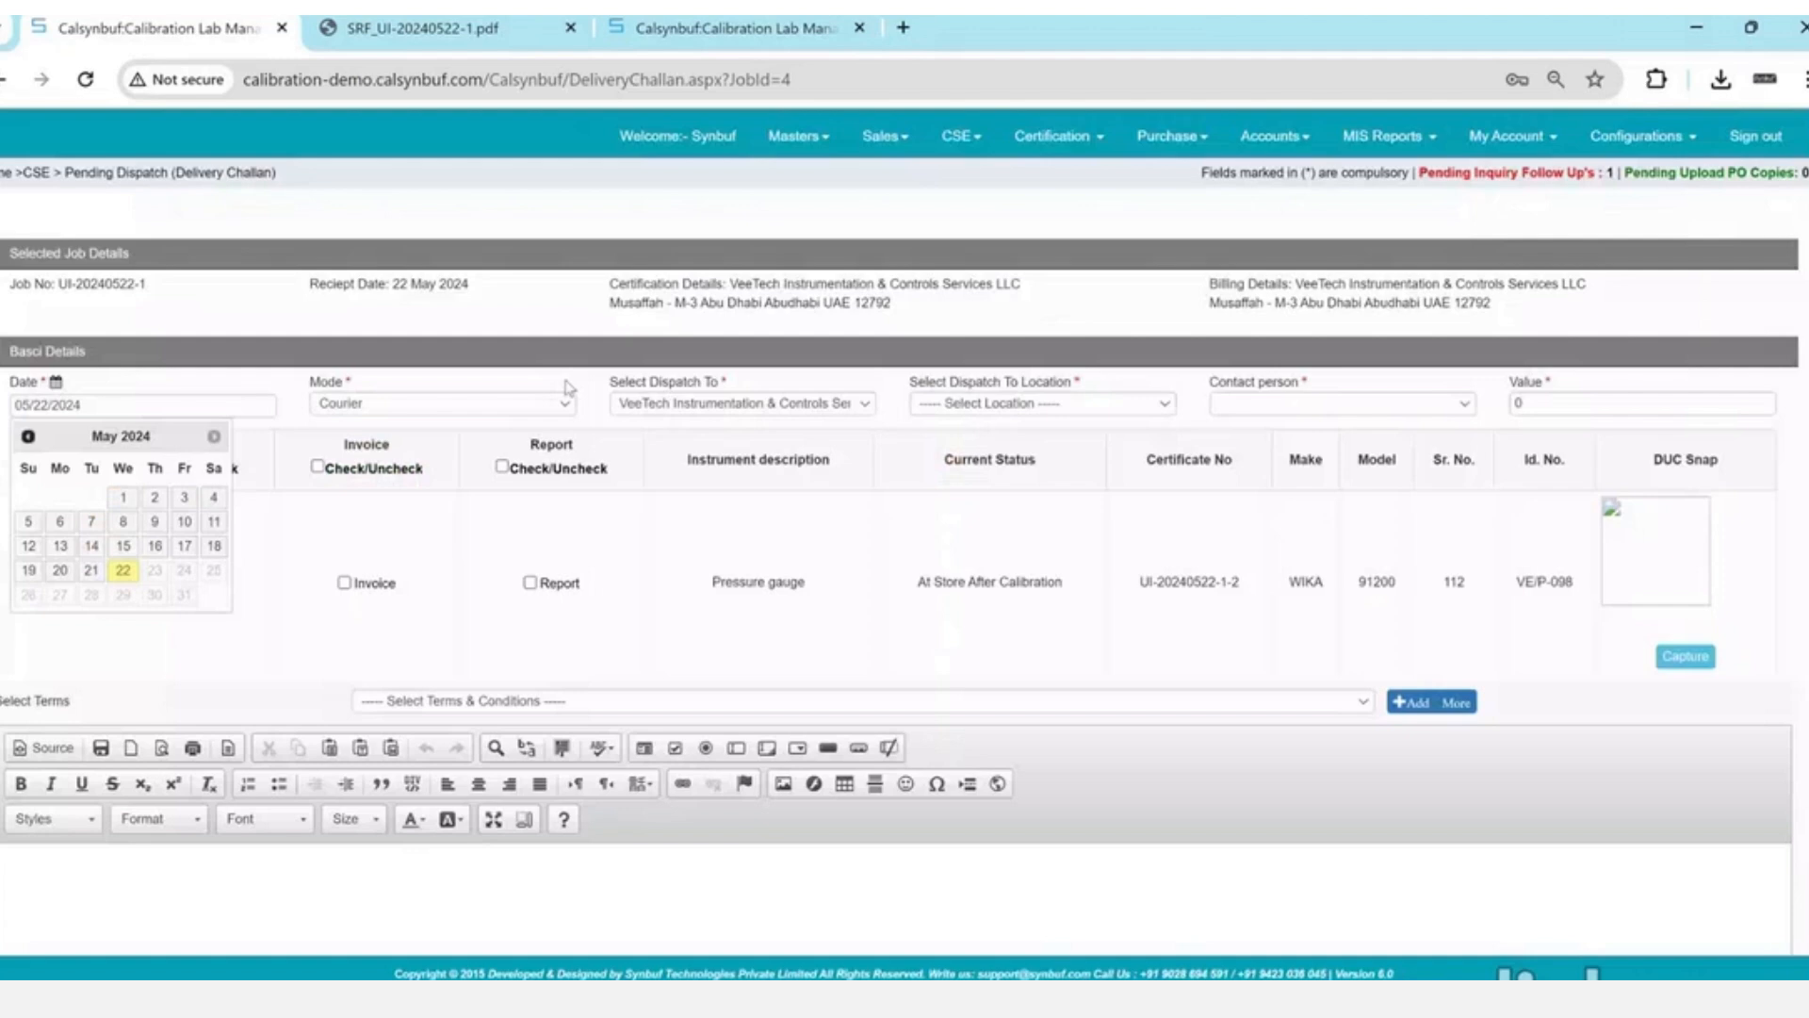
{"action": "left_click", "coordinate": [709, 460]}
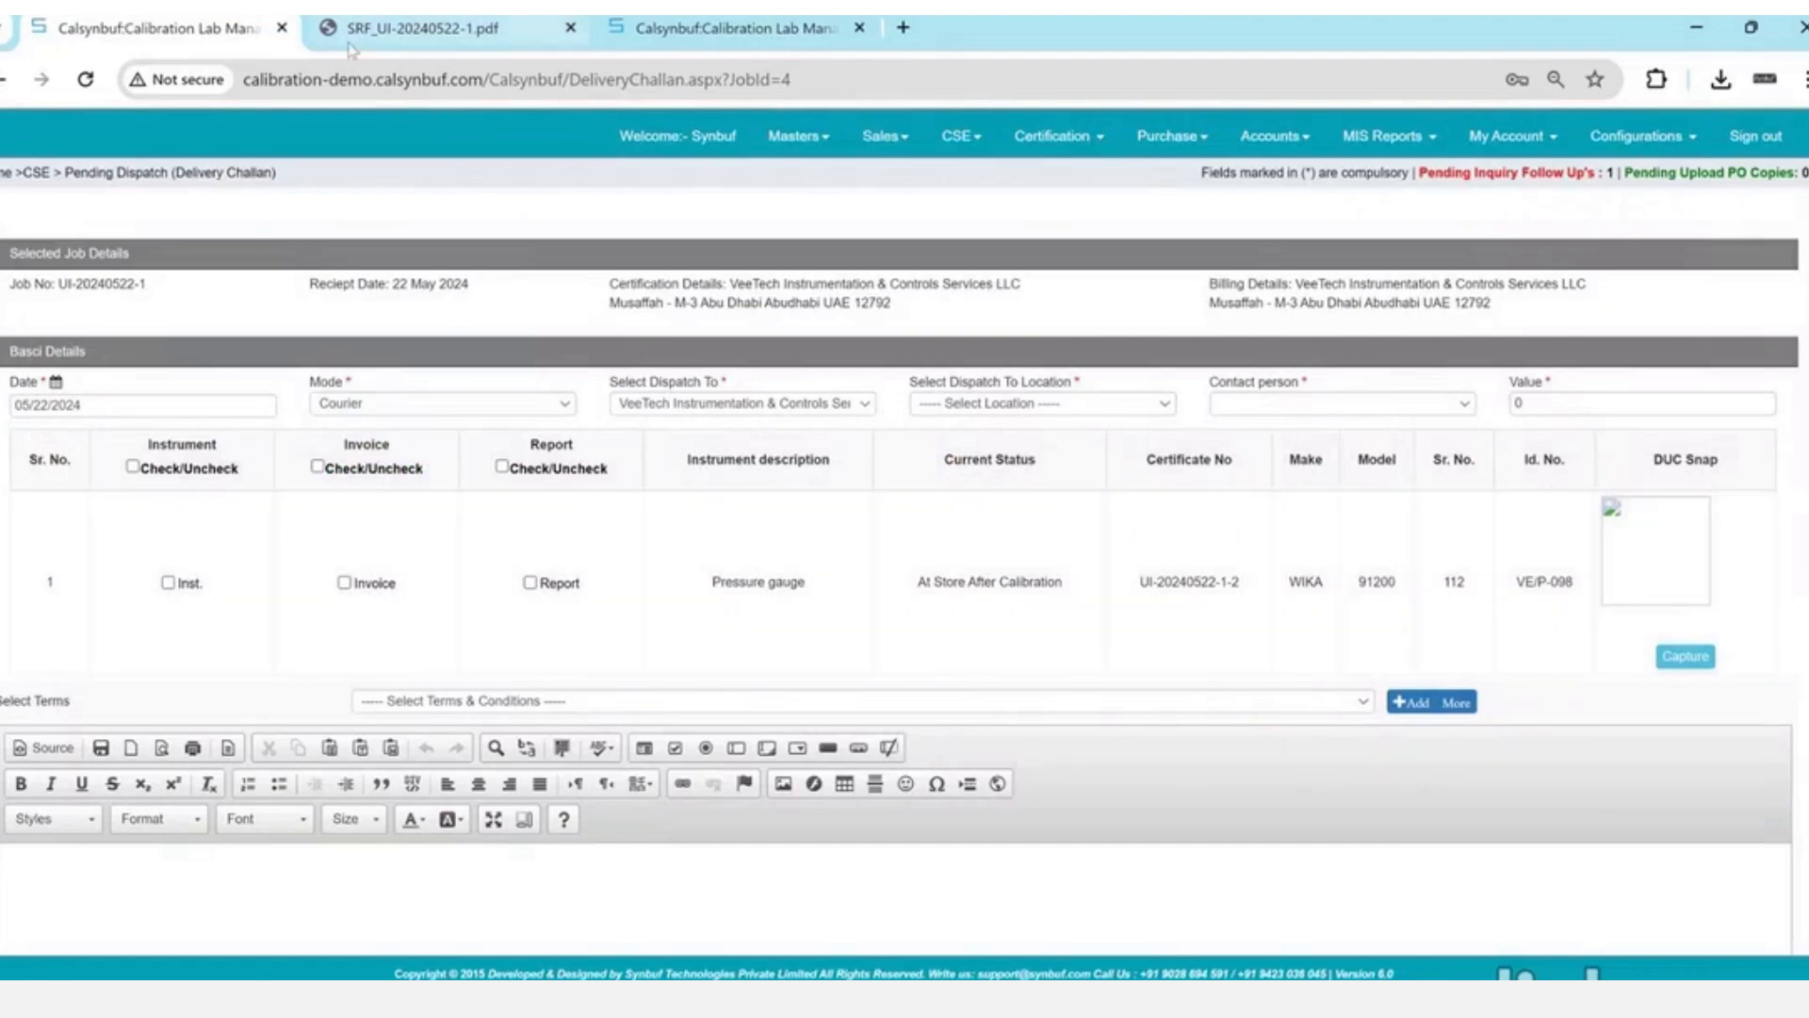
{"action": "left_click", "coordinate": [354, 79]}
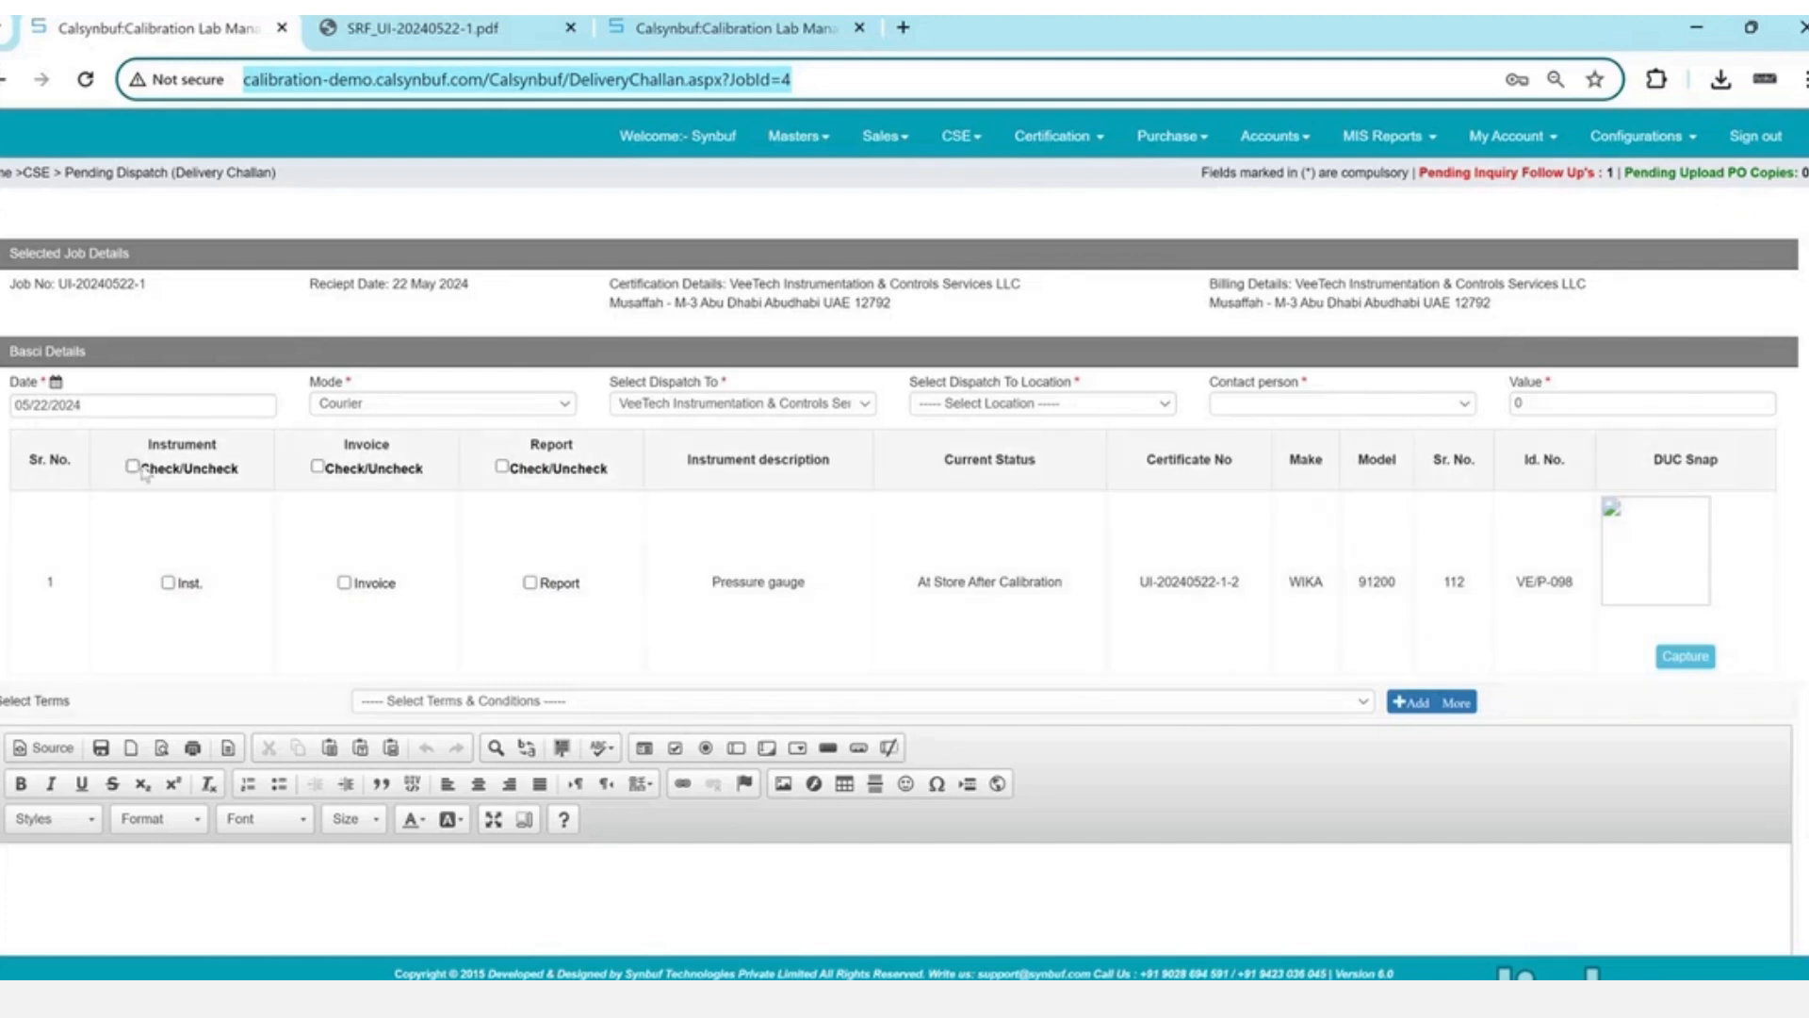
- Address the challan to VeeTech at the Musaffah location
{"action": "left_click", "coordinate": [778, 408]}
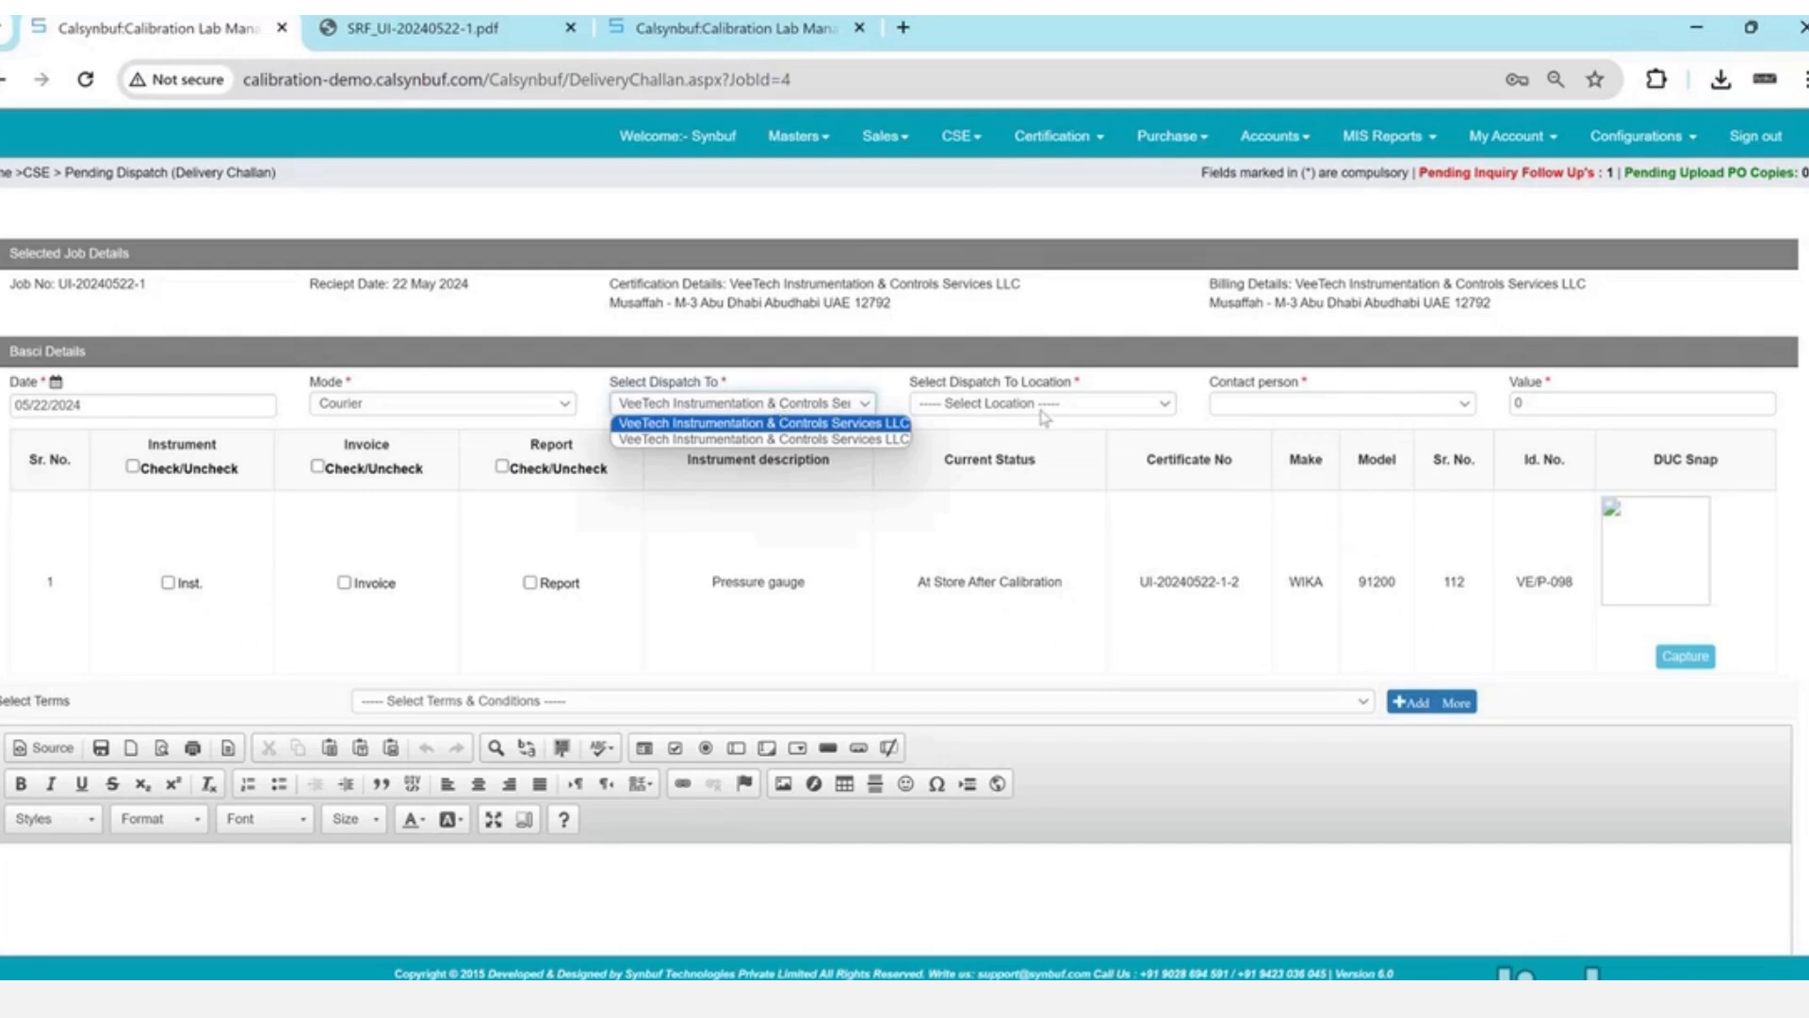
{"action": "left_click", "coordinate": [834, 440]}
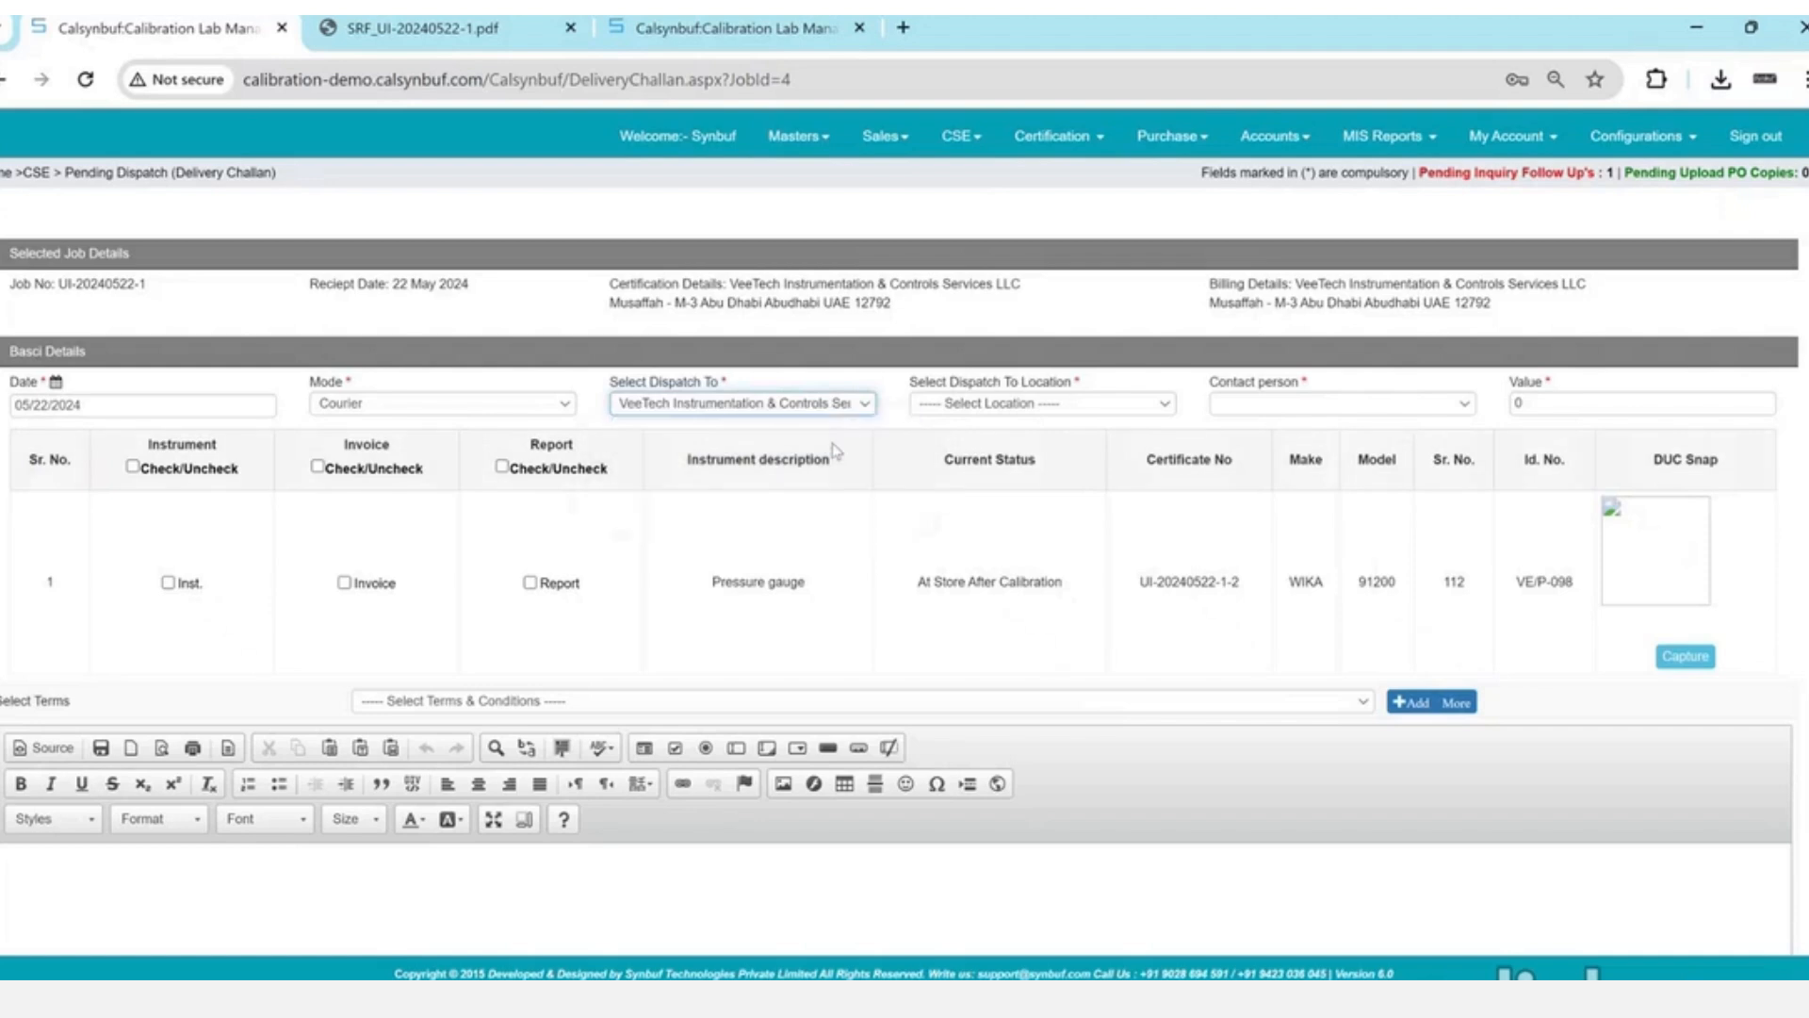
{"action": "left_click", "coordinate": [1064, 403]}
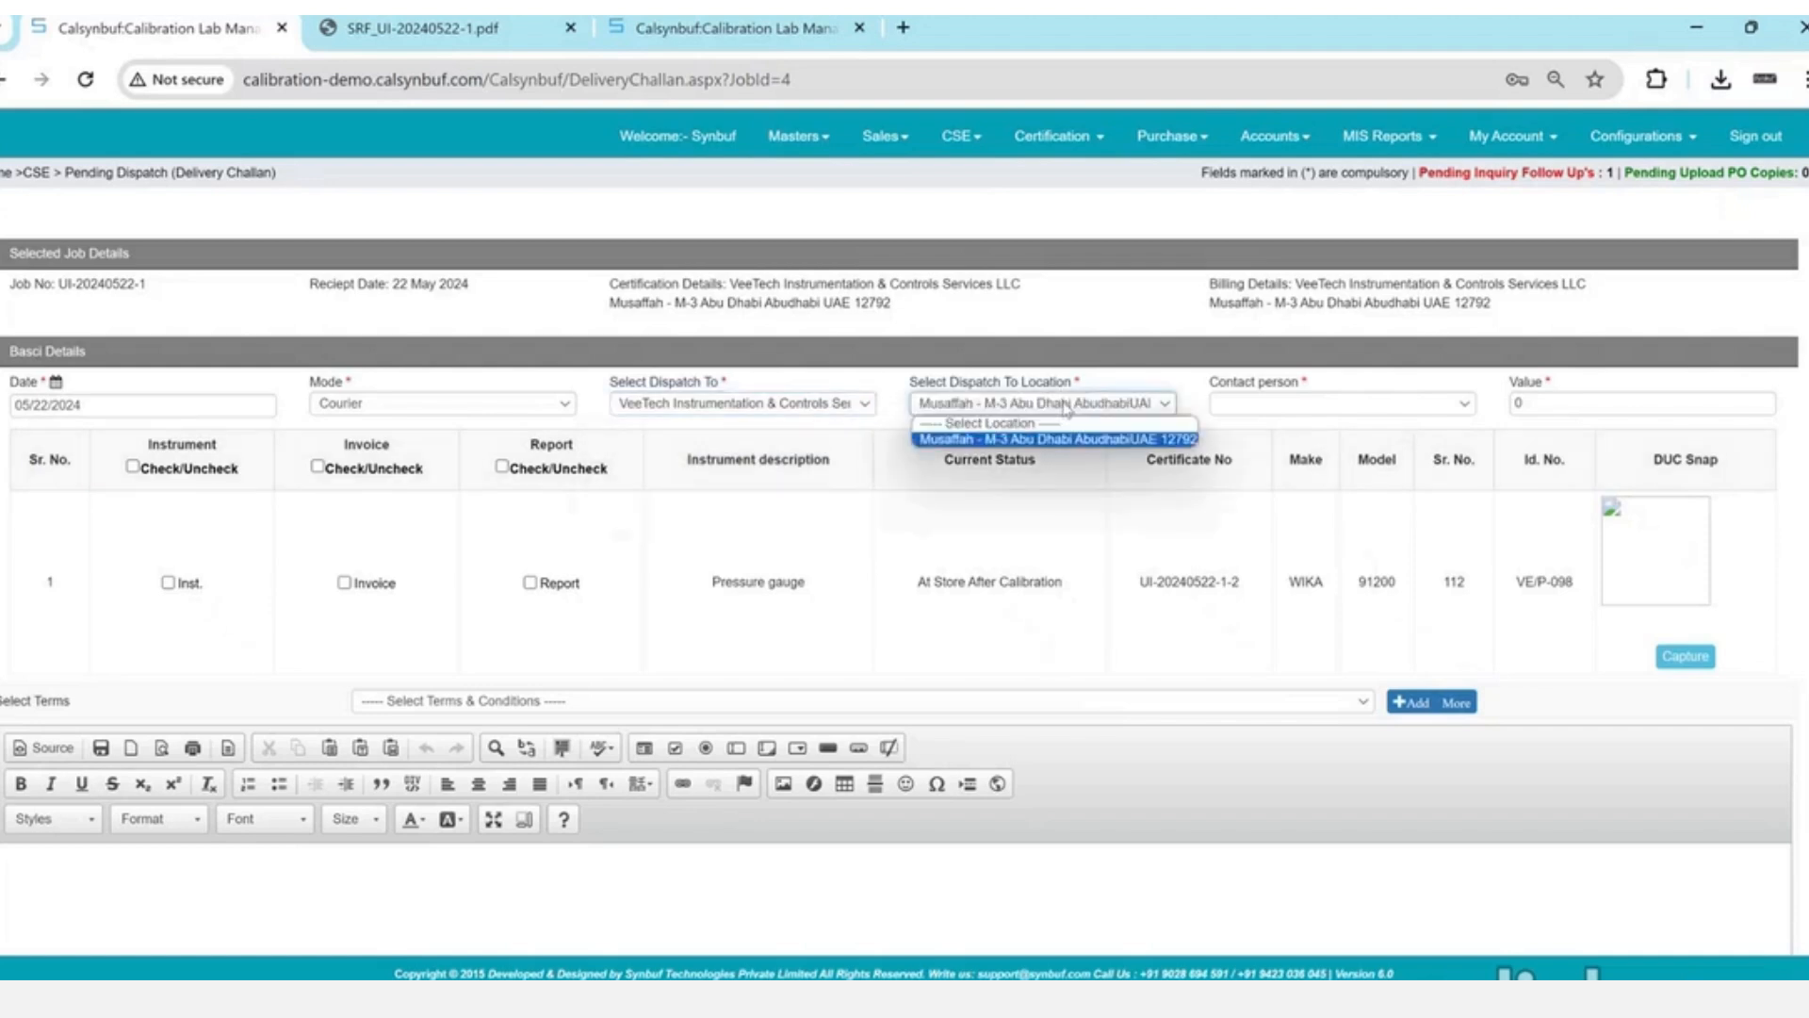
{"action": "key", "text": "Return"}
{"action": "key", "text": "Tab"}
{"action": "key", "text": "Down"}
{"action": "key", "text": "Tab"}
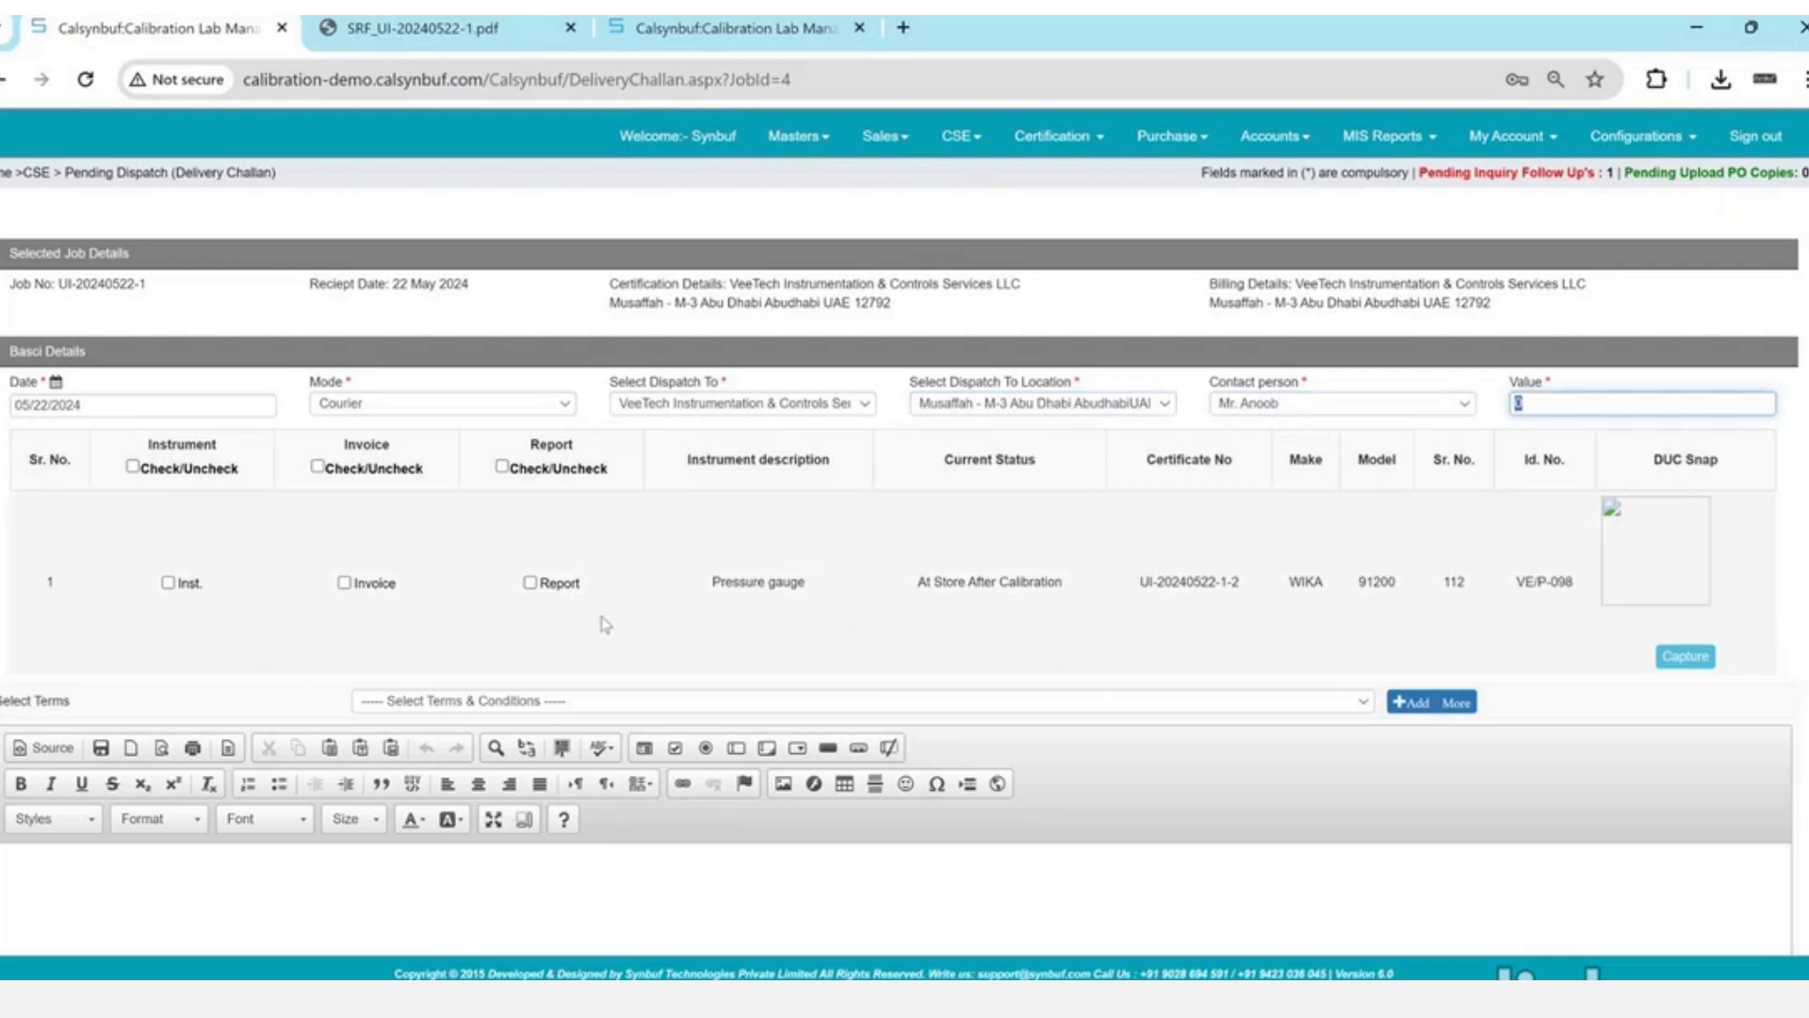
- Tick the instrument for dispatch and add a new terms and conditions entry via +Add More
{"action": "left_click", "coordinate": [168, 582]}
{"action": "scroll", "coordinate": [531, 529], "scroll_direction": "down", "scroll_amount": 2}
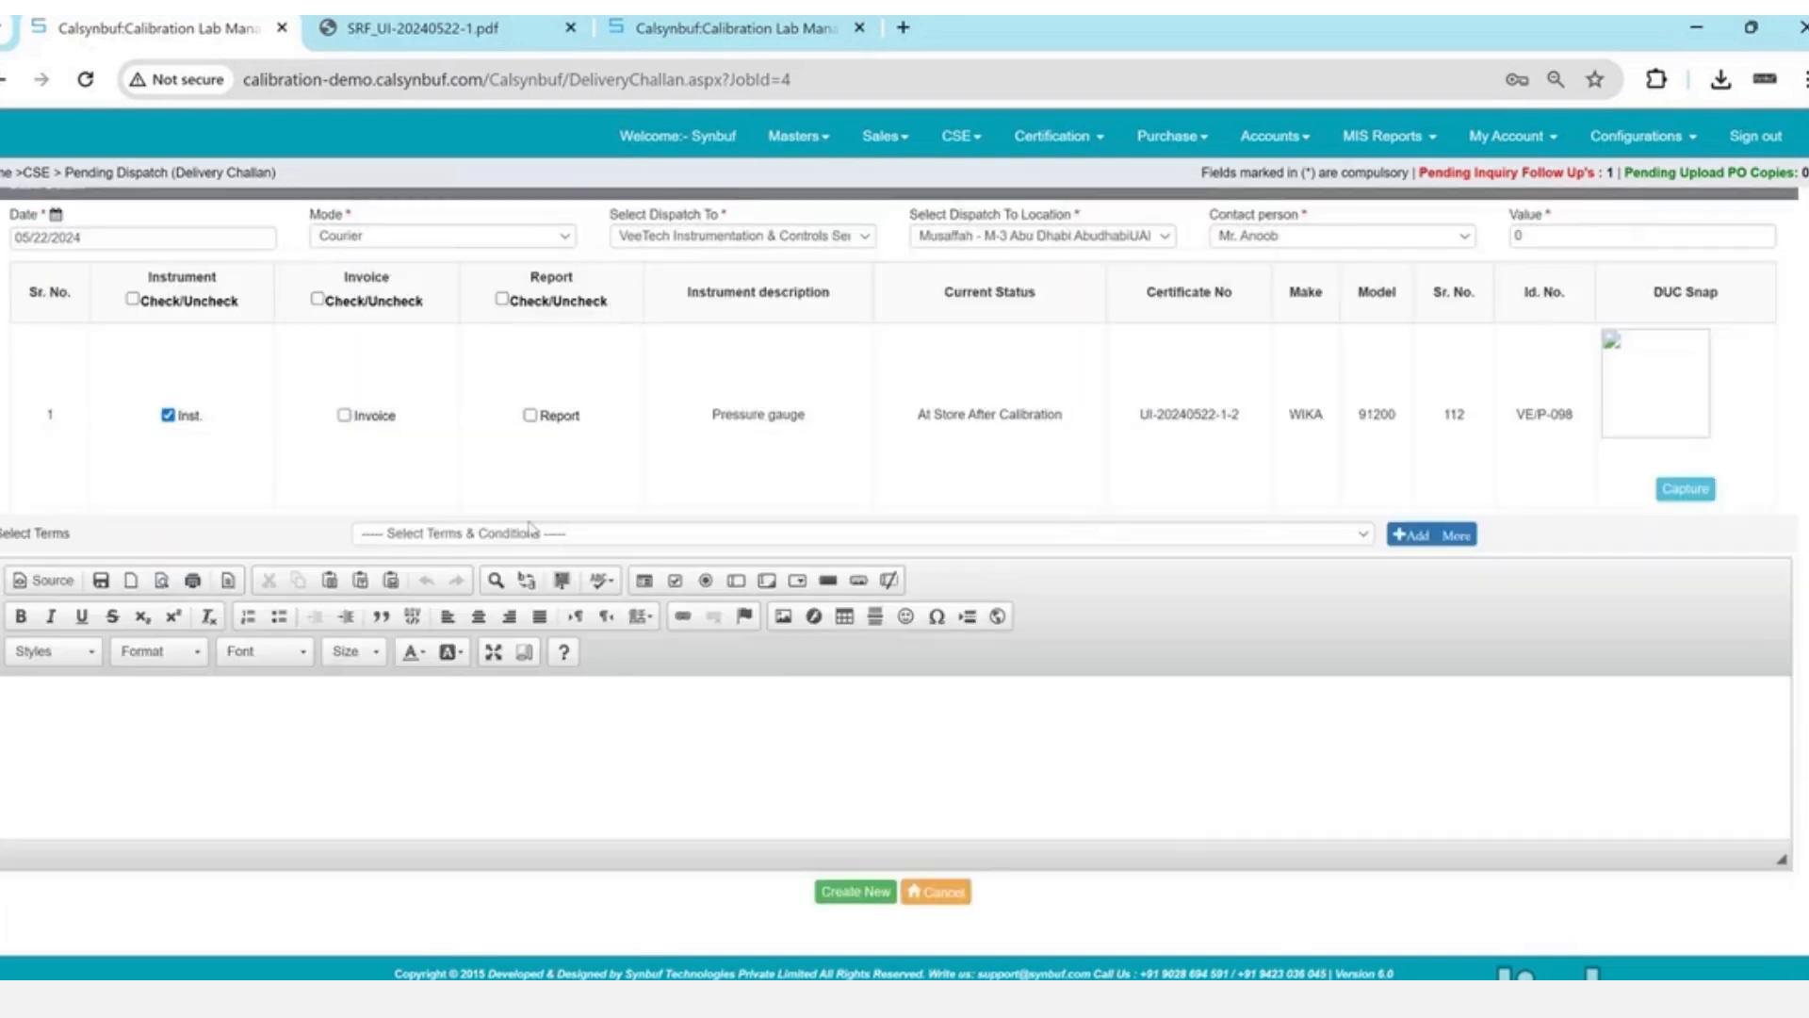
{"action": "left_click", "coordinate": [533, 533]}
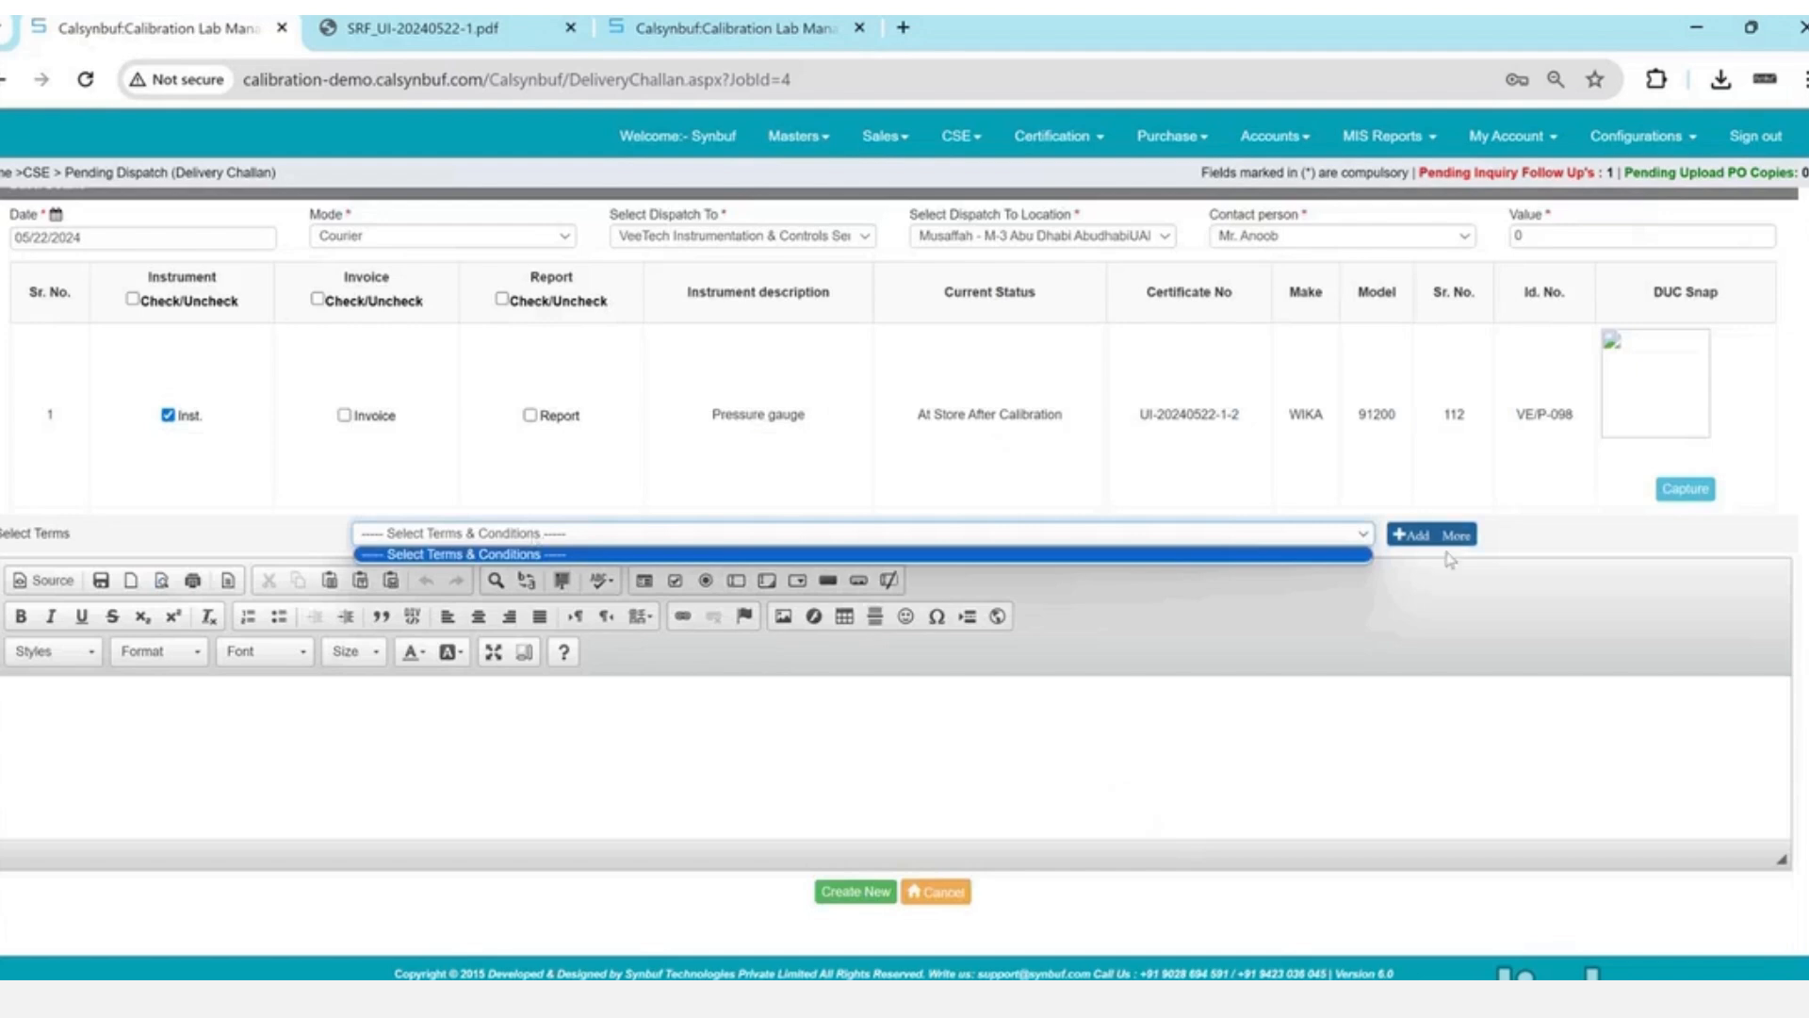
{"action": "left_click", "coordinate": [1408, 535]}
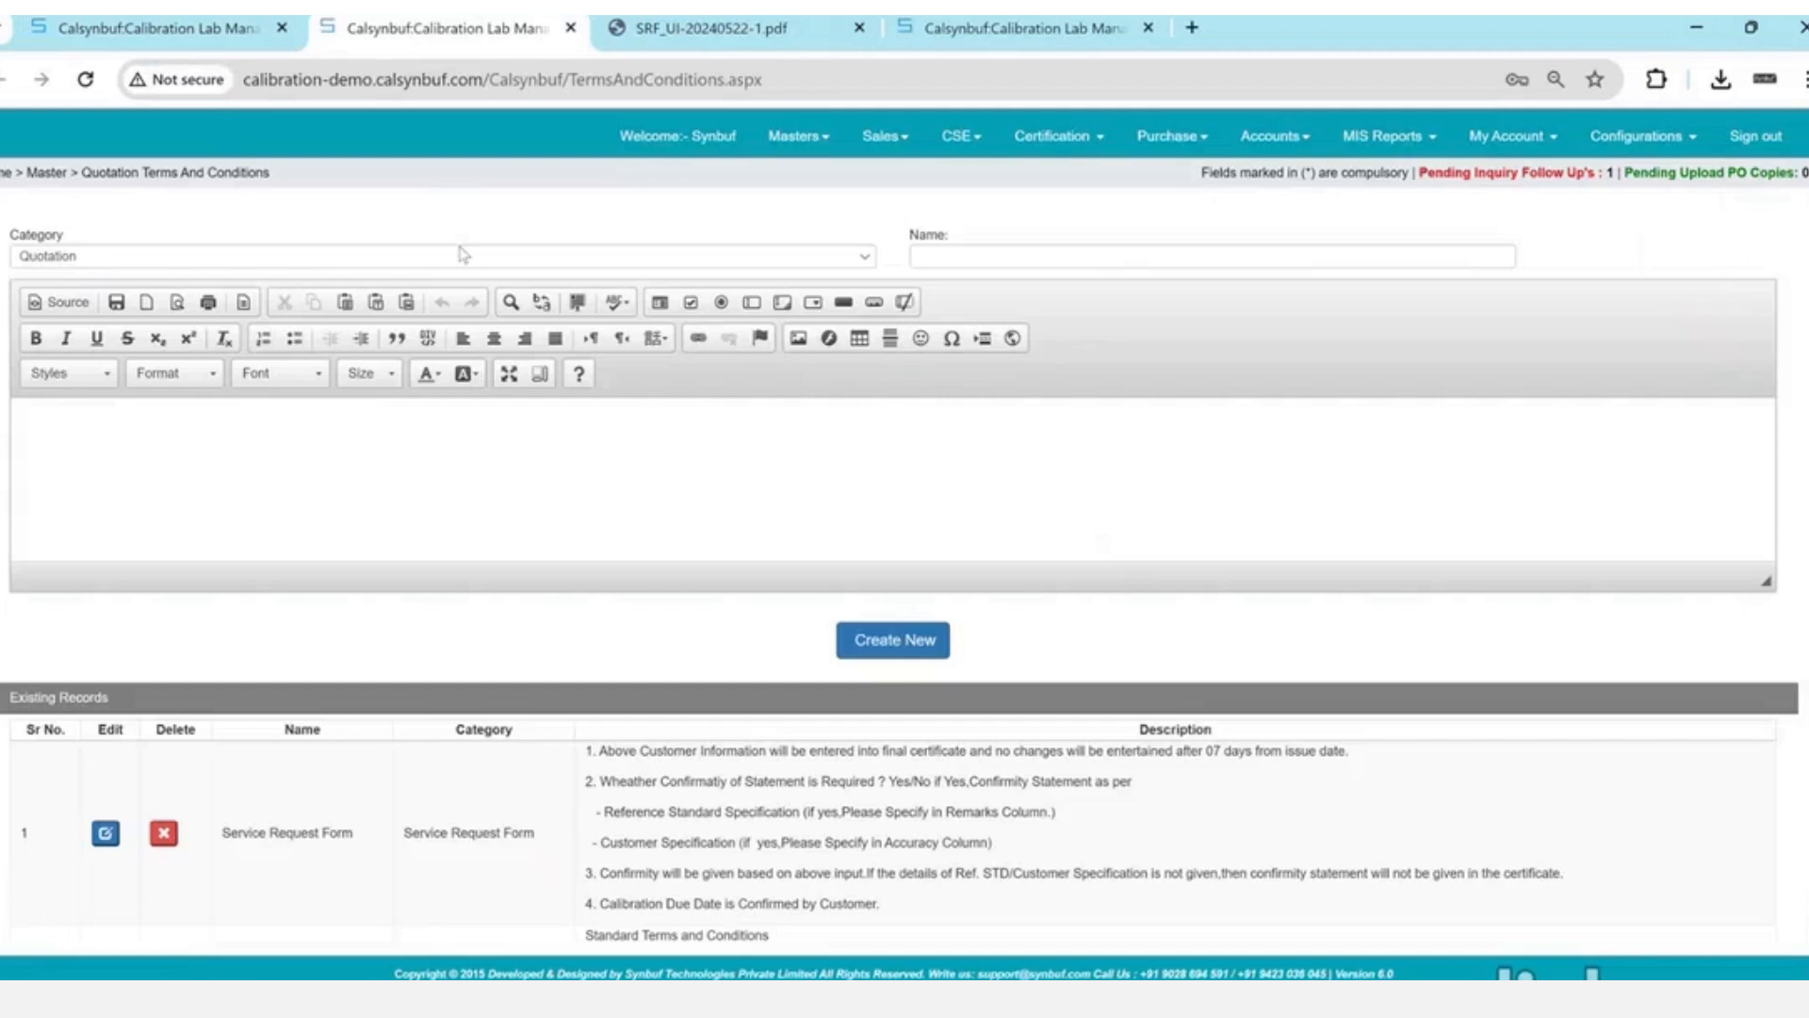
- Create a Challan-category terms entry named 'terms' with lines '1' and '3'
{"action": "left_click", "coordinate": [460, 253]}
{"action": "key", "text": "Down"}
{"action": "key", "text": "Down"}
{"action": "key", "text": "Up"}
{"action": "key", "text": "Tab"}
{"action": "type", "text": "terms"}
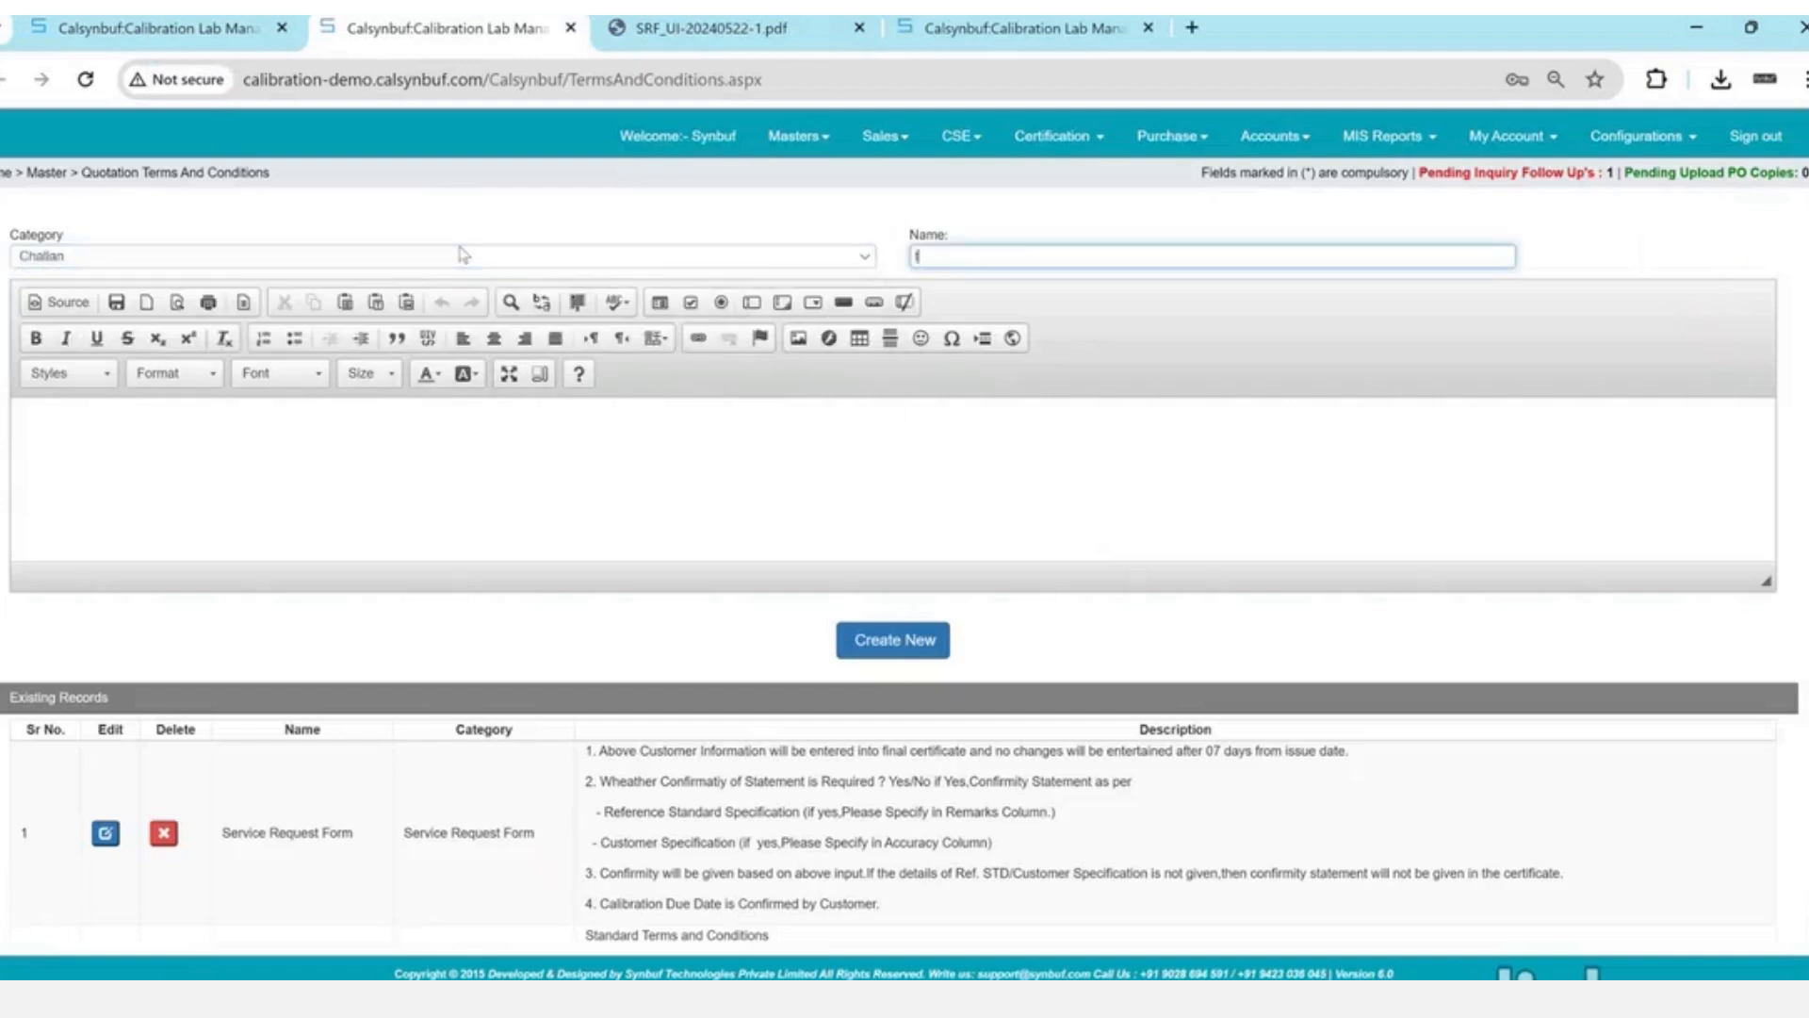
{"action": "key", "text": "Tab"}
{"action": "type", "text": "1"}
{"action": "key", "text": "Return"}
{"action": "type", "text": "3"}
{"action": "key", "text": "Return"}
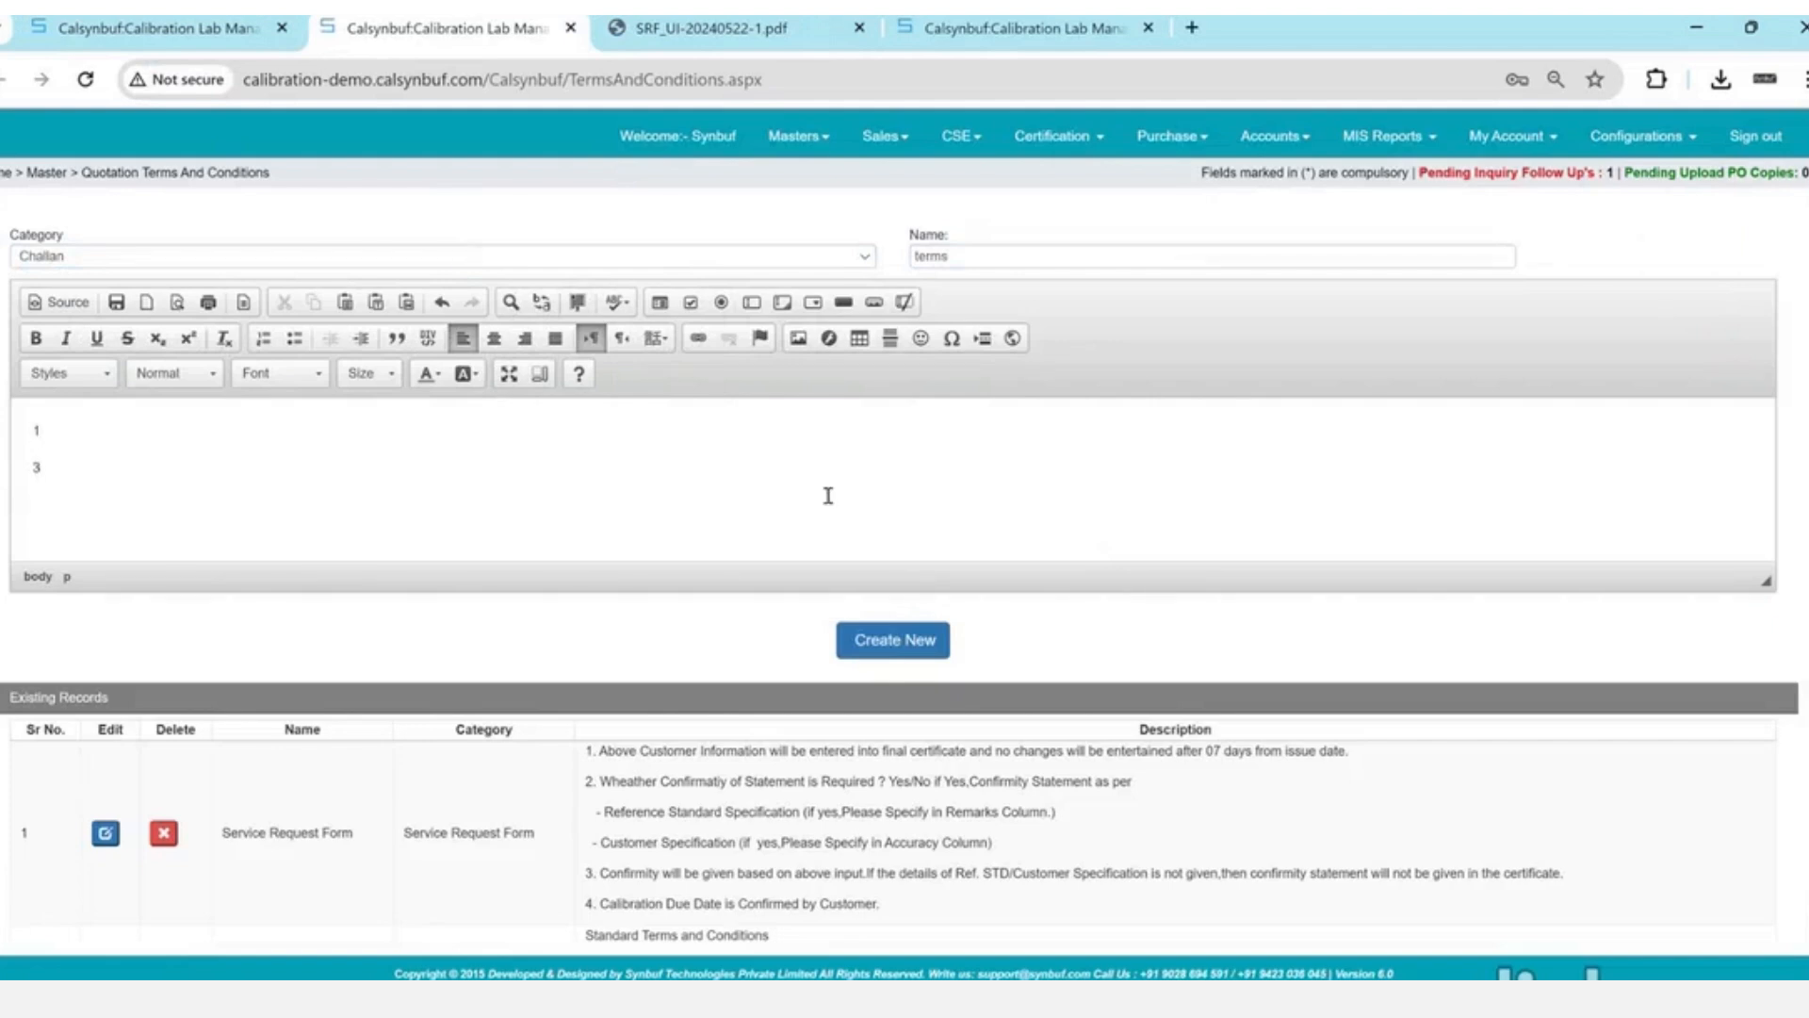
{"action": "left_click", "coordinate": [905, 644]}
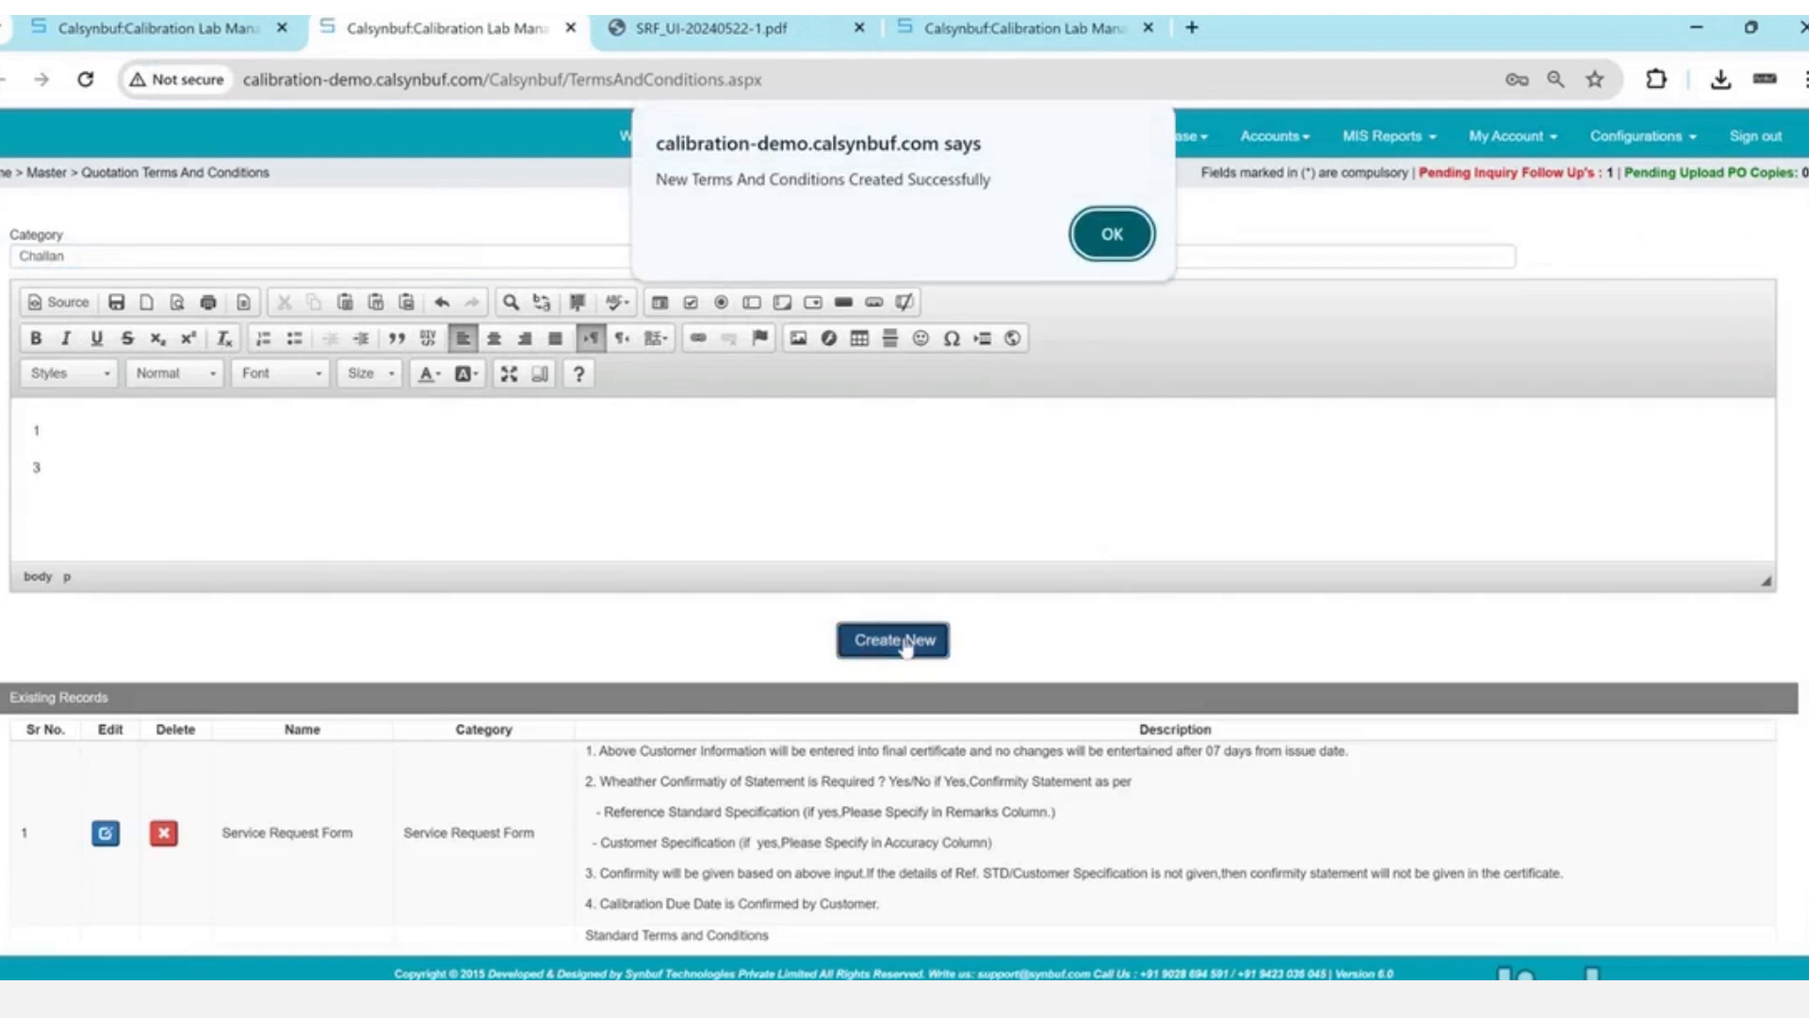
{"action": "key", "text": "Return"}
- Close the terms tab, reload the challan form and set its date to 22 May 2024
{"action": "key", "text": "ctrl+w"}
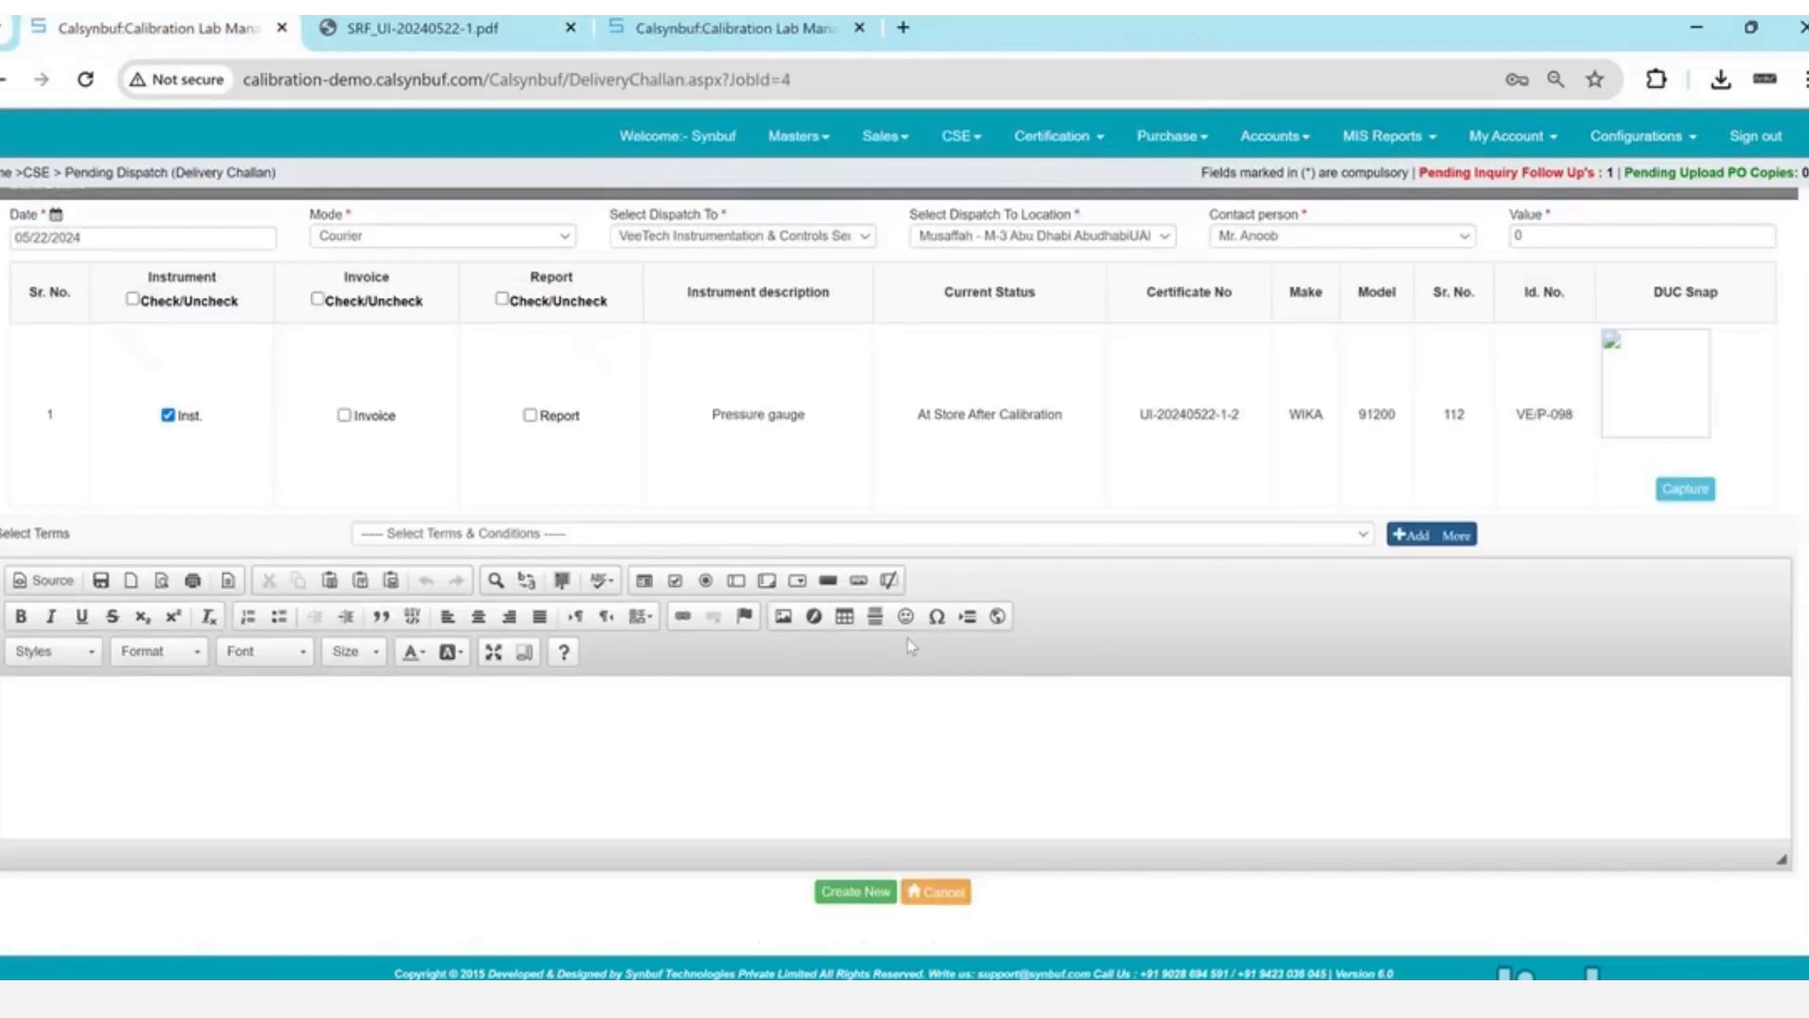
{"action": "left_click", "coordinate": [630, 80]}
{"action": "key", "text": "Return"}
{"action": "left_click", "coordinate": [243, 238]}
{"action": "left_click", "coordinate": [122, 403]}
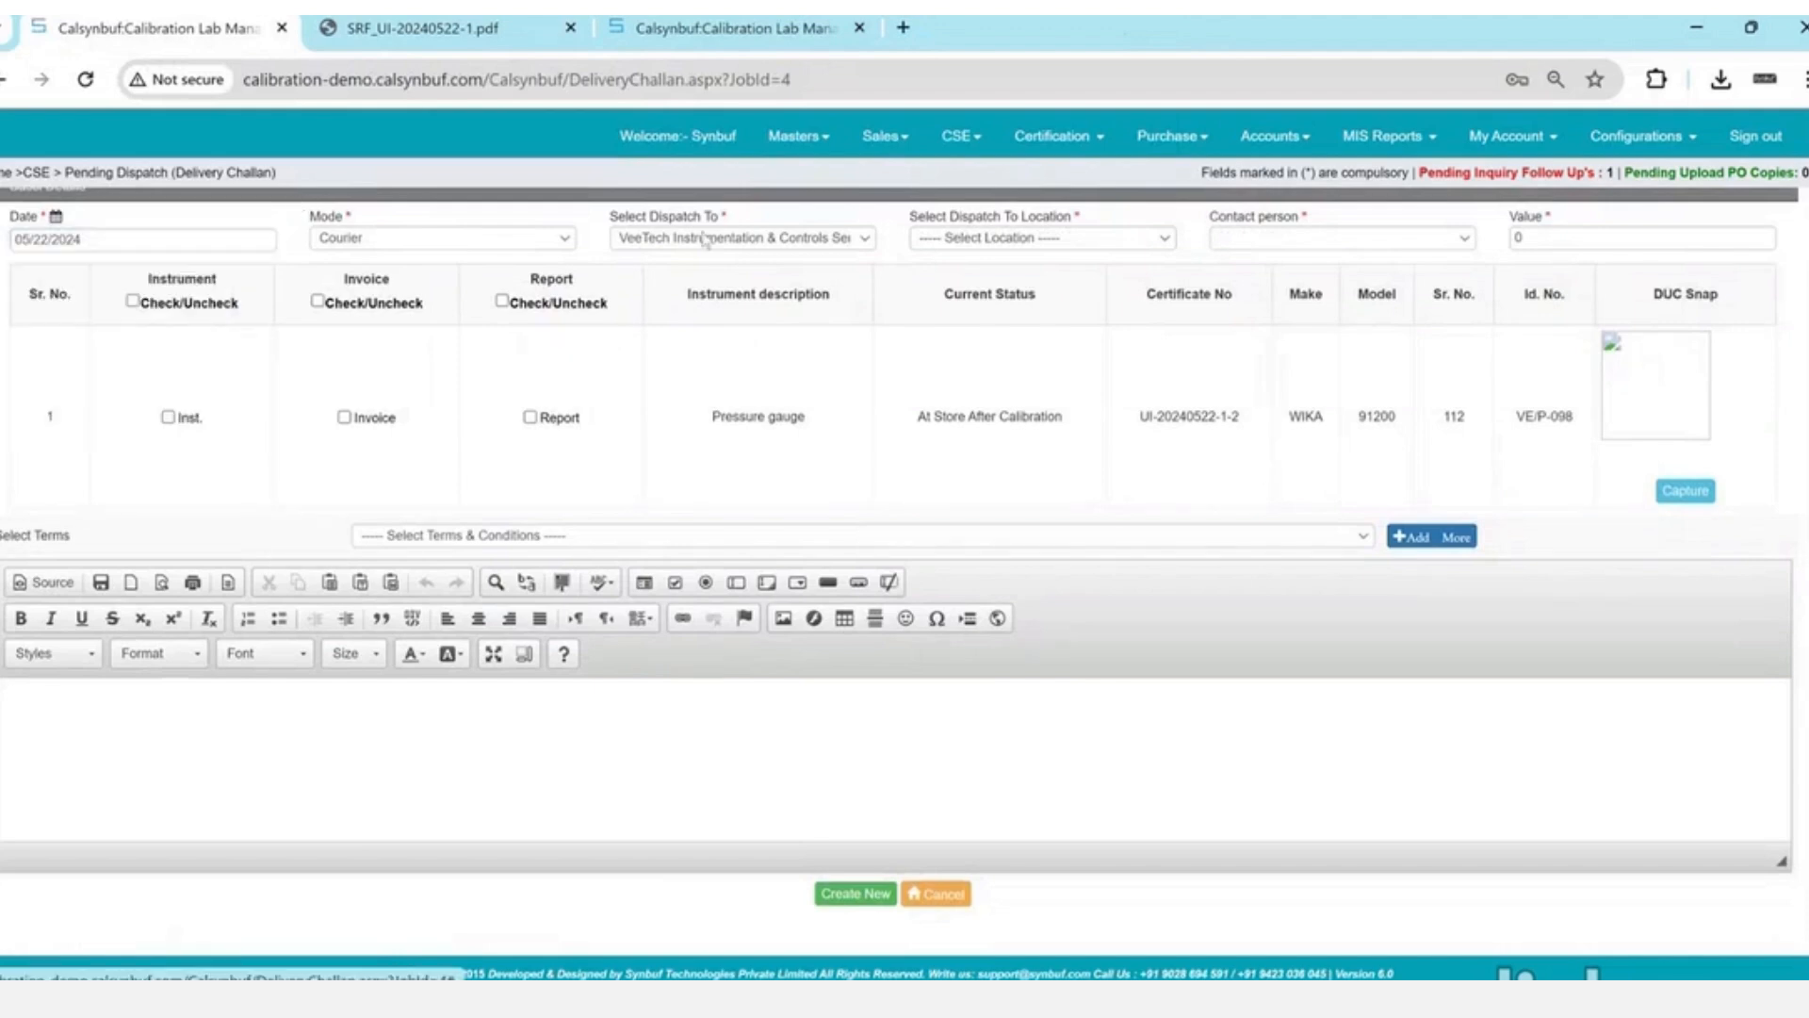
- Choose the Musaffah location and contact person, and include the pressure gauge in the dispatch
{"action": "left_click", "coordinate": [950, 241]}
{"action": "key", "text": "Down"}
{"action": "key", "text": "Tab"}
{"action": "key", "text": "Down"}
{"action": "key", "text": "Tab"}
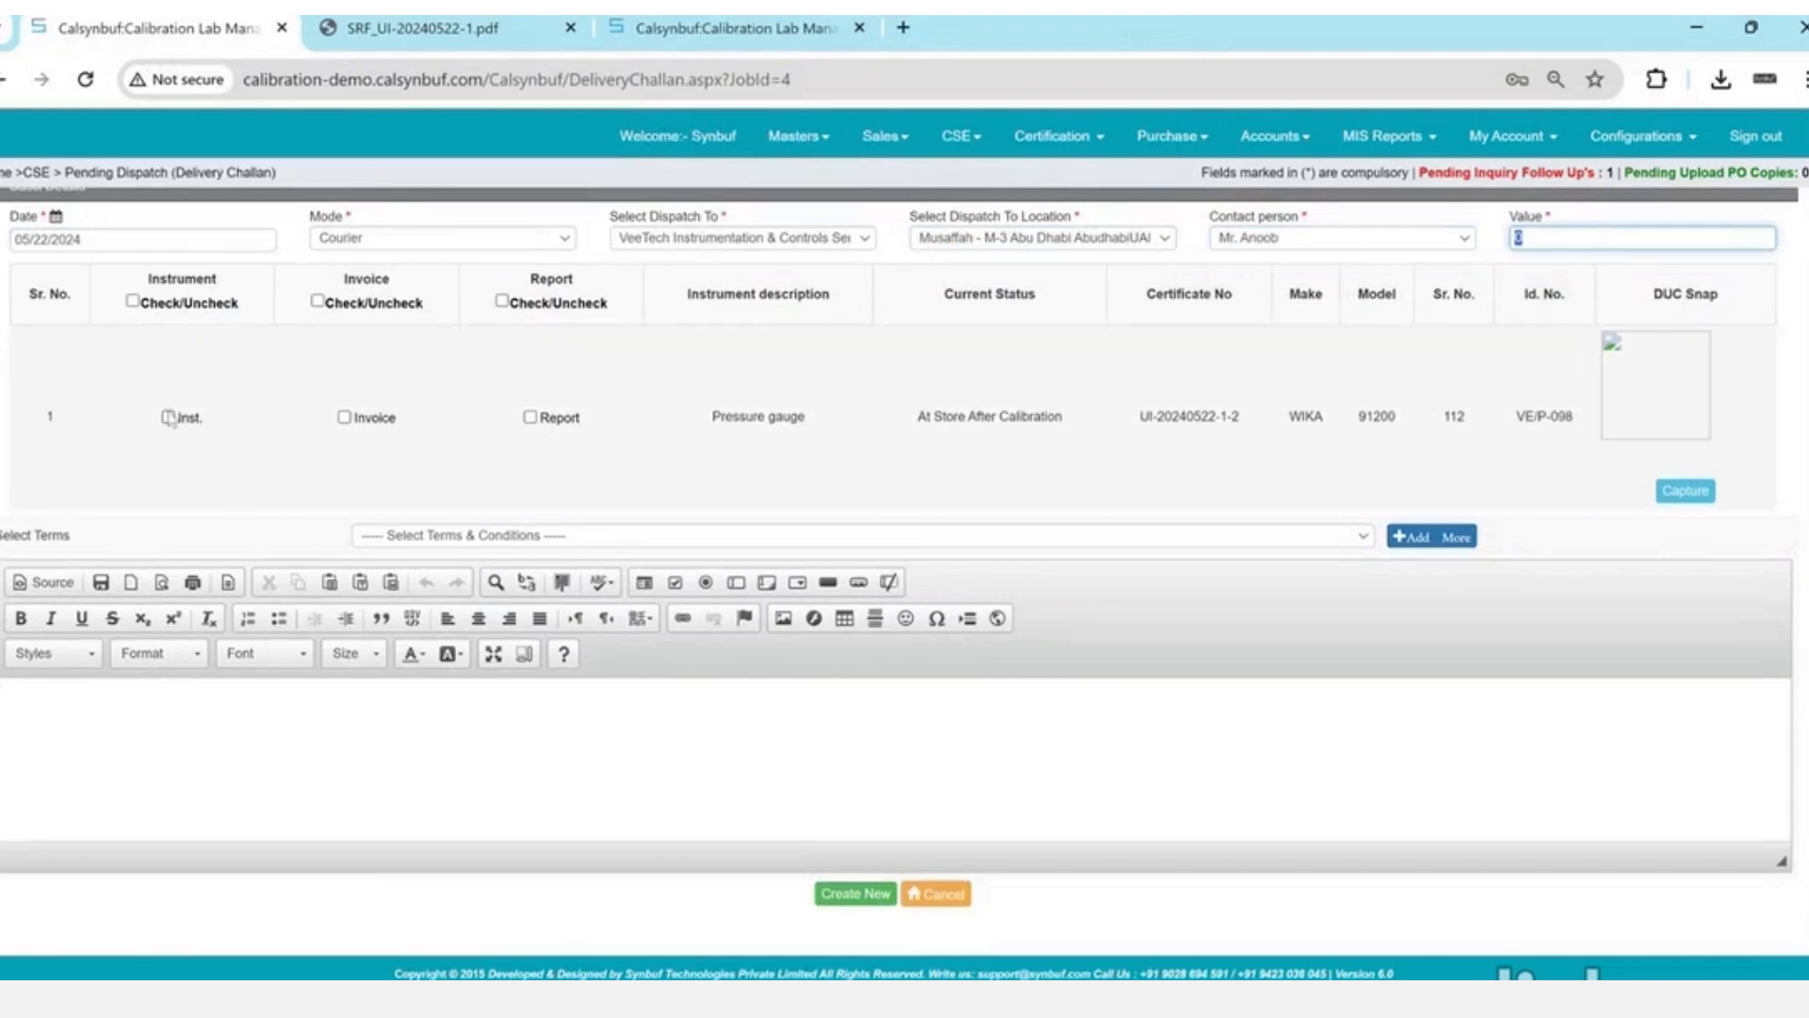
{"action": "left_click", "coordinate": [168, 417]}
- Apply the saved 'terms' conditions and create the delivery challan
{"action": "left_click", "coordinate": [570, 536]}
{"action": "left_click", "coordinate": [570, 569]}
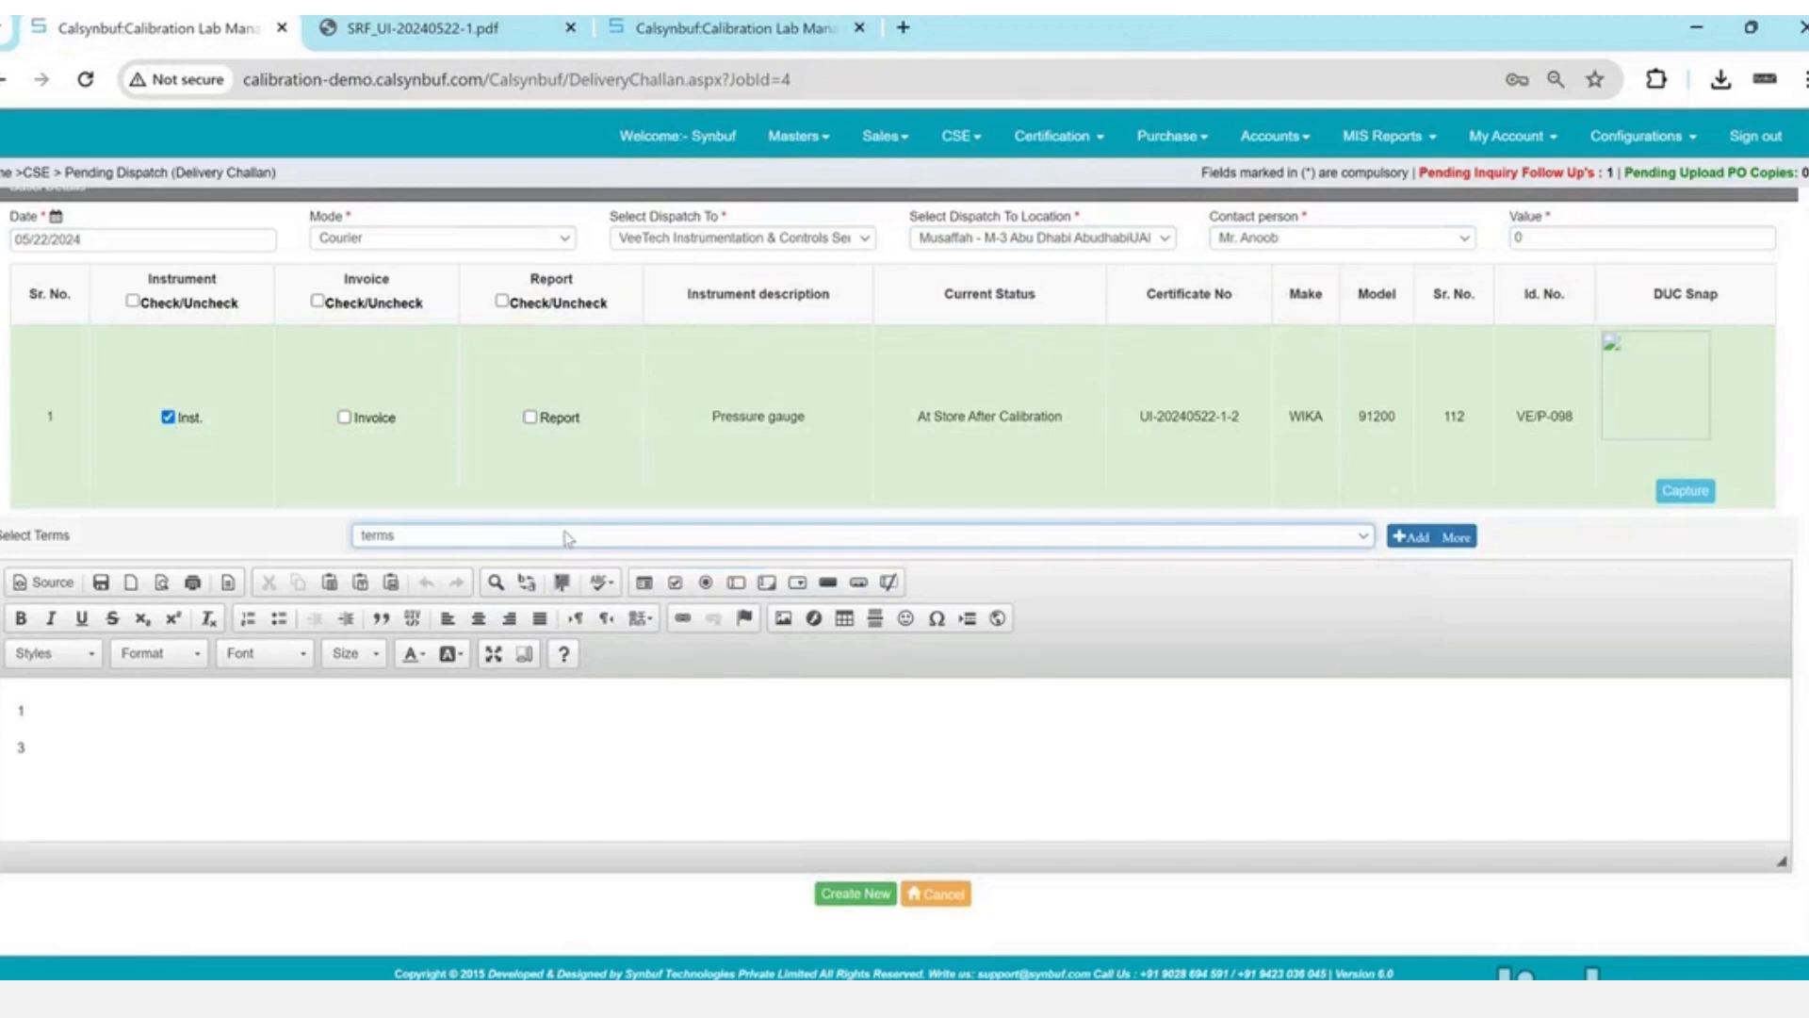
{"action": "left_click", "coordinate": [856, 893]}
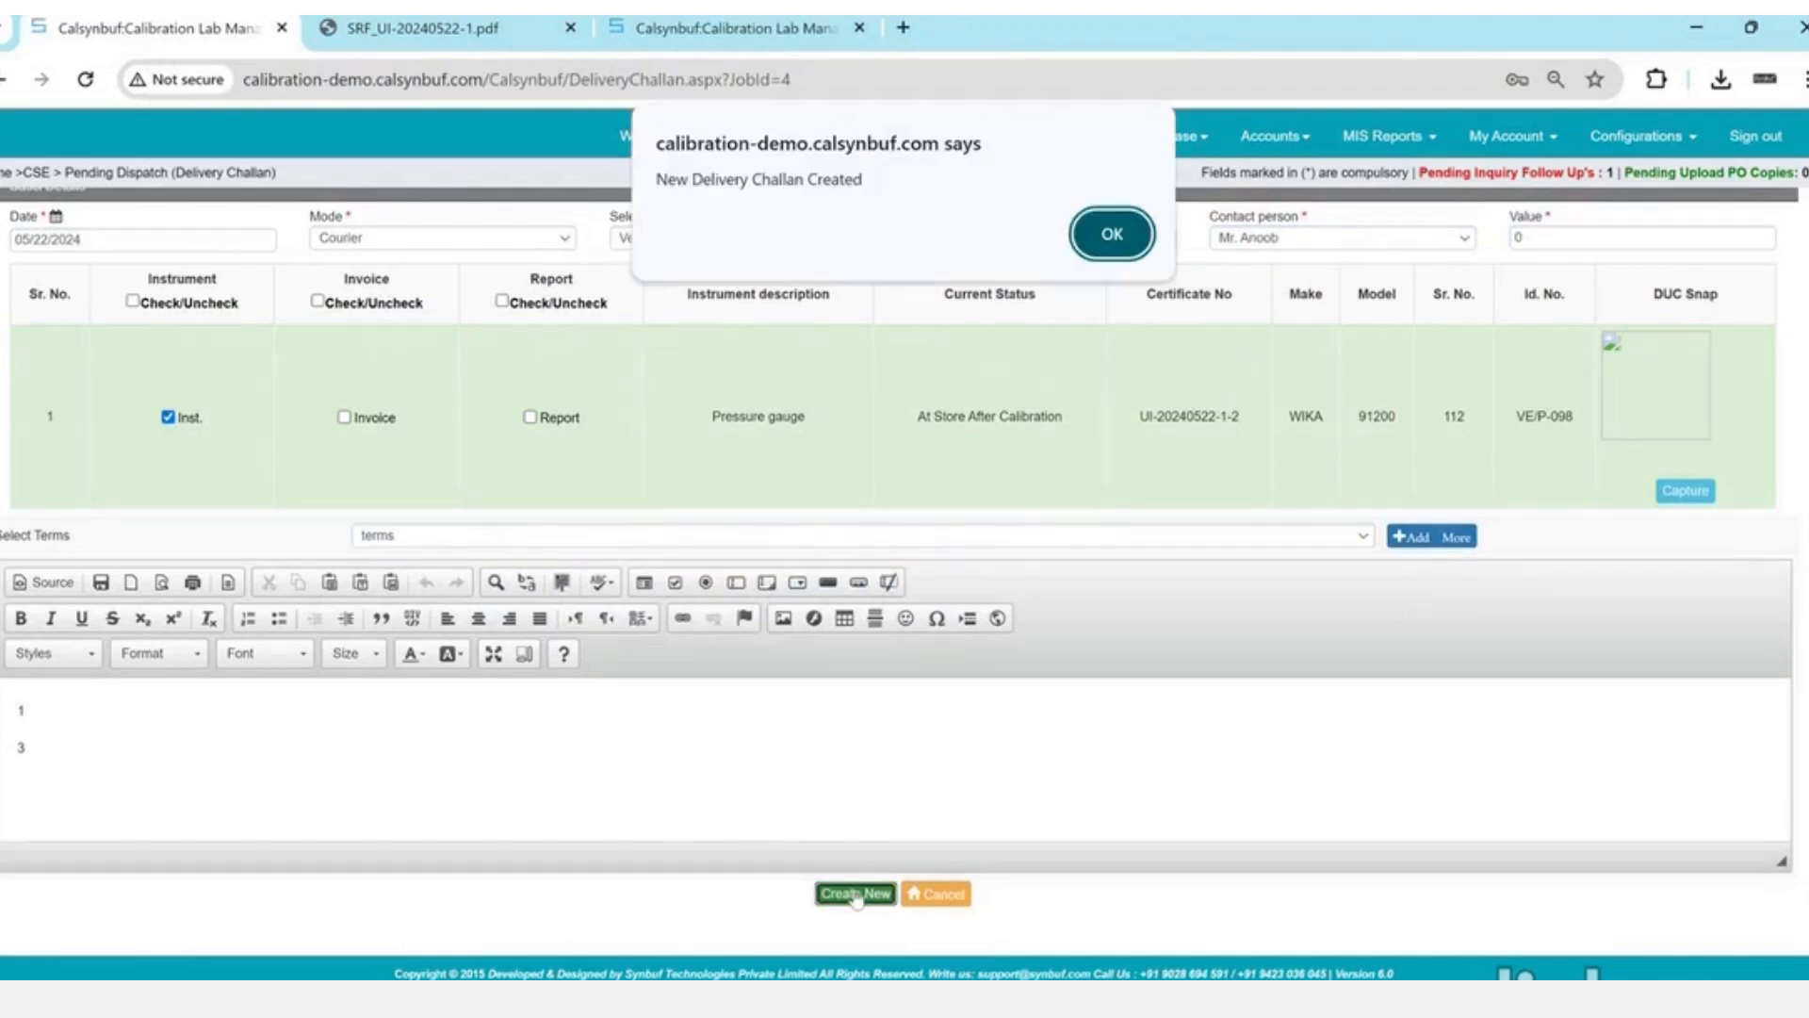
{"action": "key", "text": "Return"}
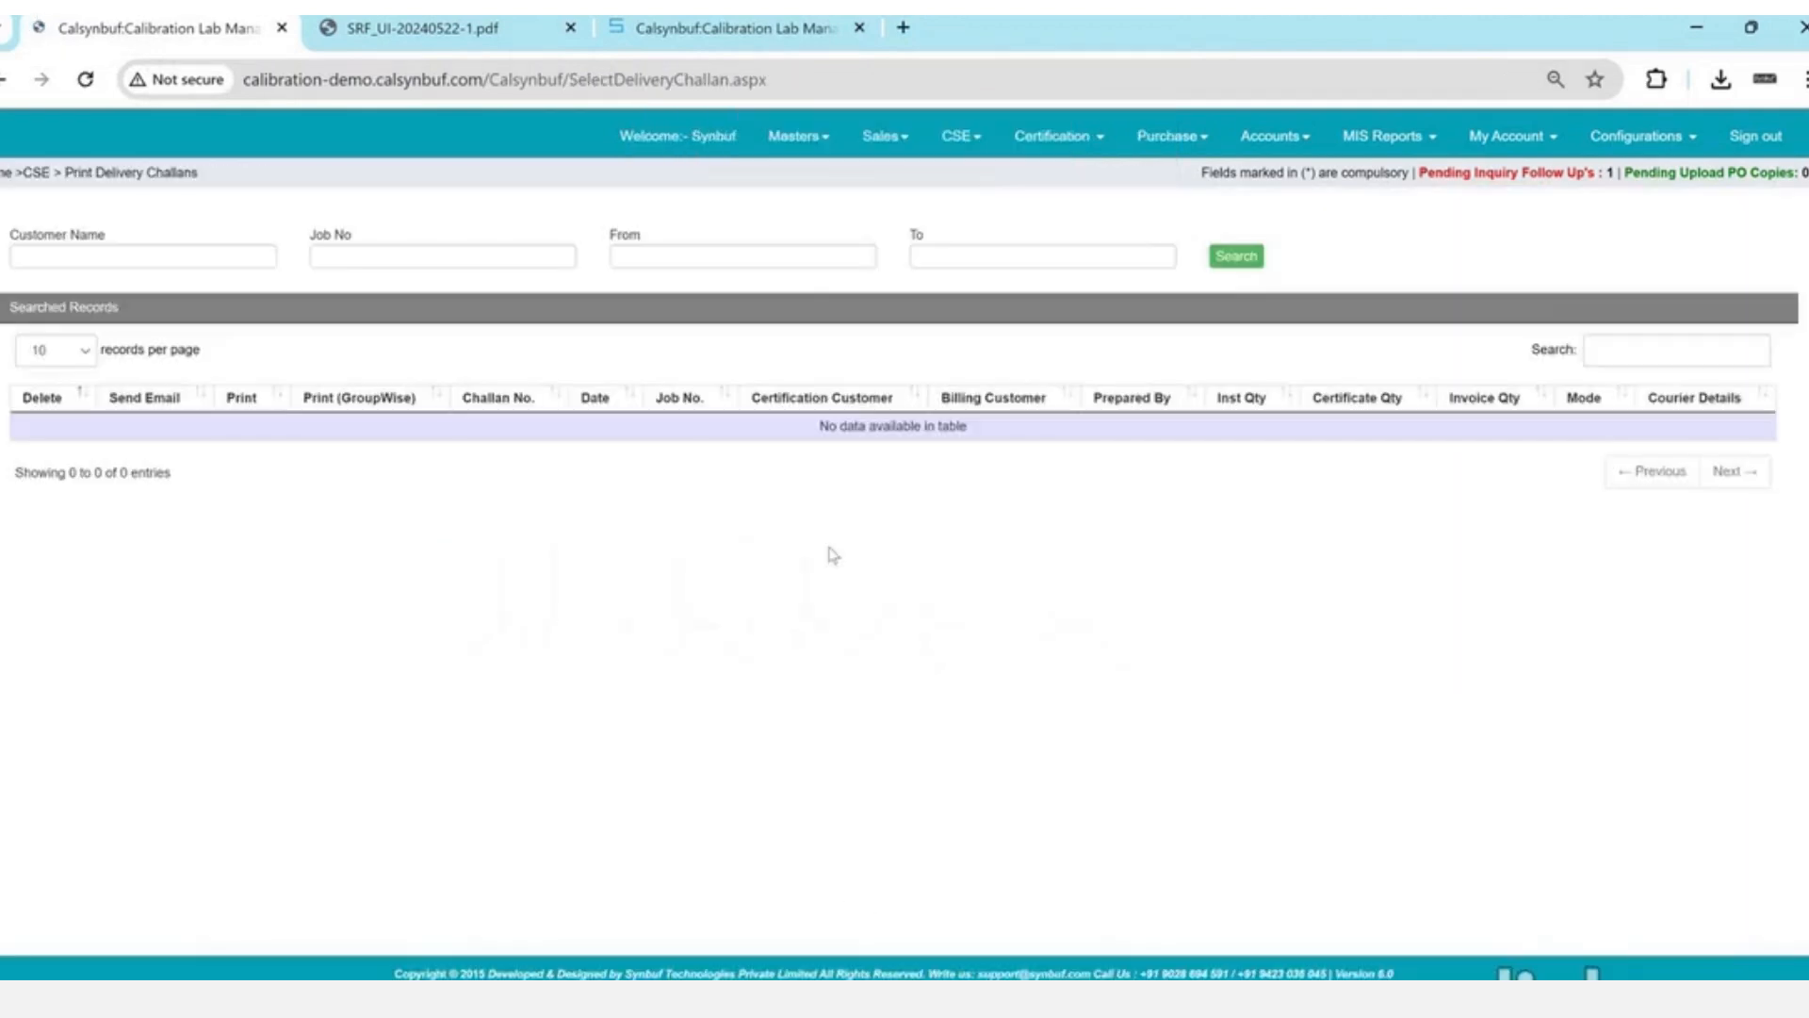
- Search delivery challans from 05/22/2024 to 05/22/2024
{"action": "left_click", "coordinate": [784, 258]}
{"action": "key", "text": "Return"}
{"action": "key", "text": "Tab"}
{"action": "key", "text": "Return"}
{"action": "key", "text": "Tab"}
{"action": "key", "text": "Return"}
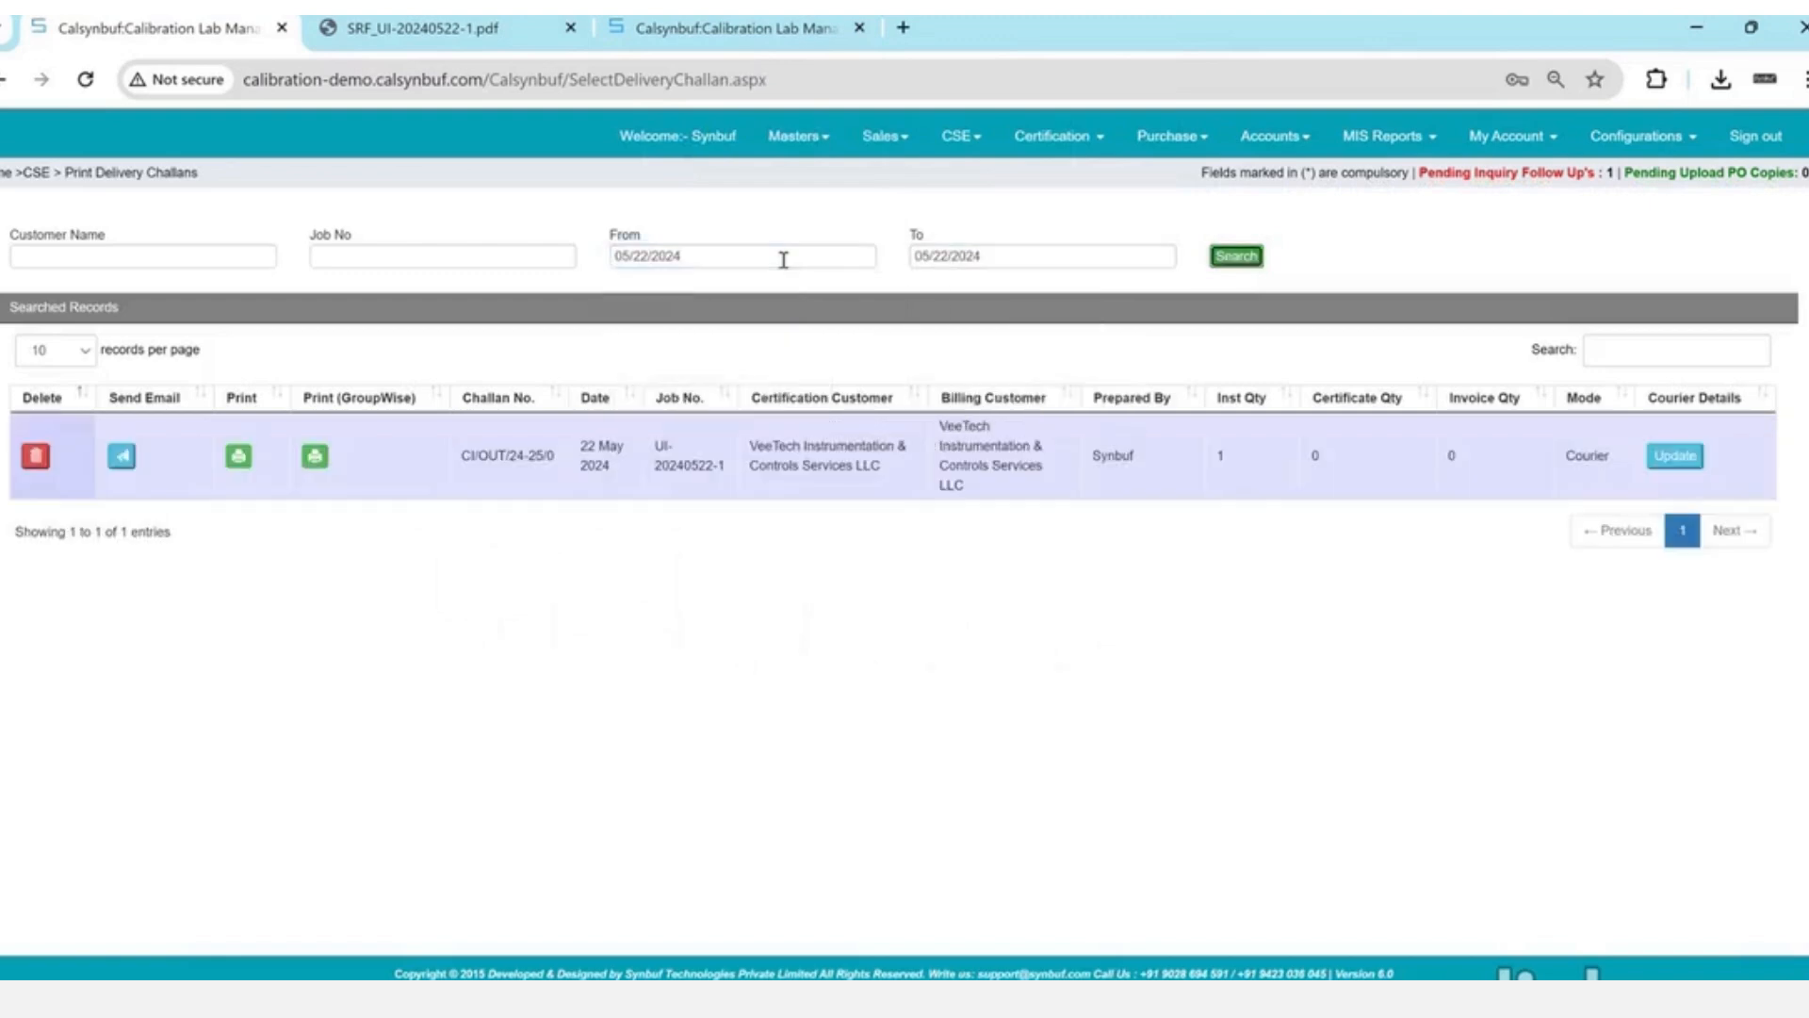
- Save the challan as CI_OUT_24-25_0.pdf on the Desktop and review its instrument entries
{"action": "left_click", "coordinate": [240, 458]}
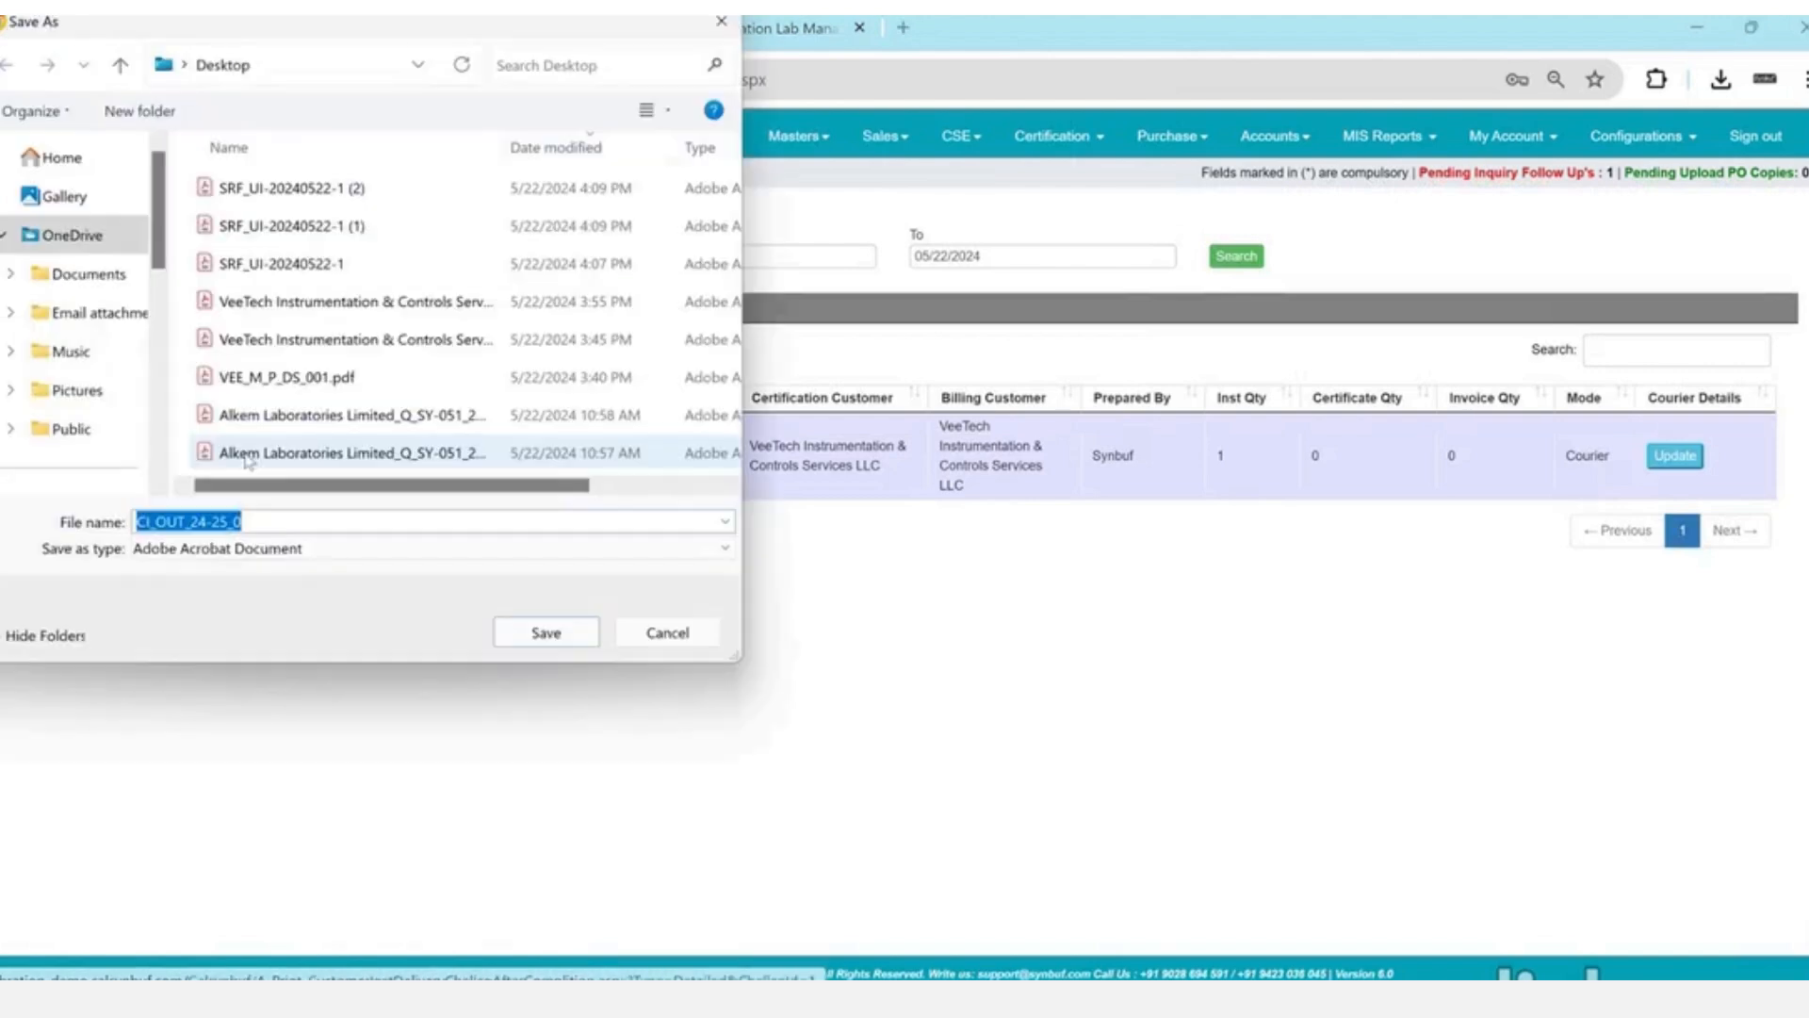
{"action": "left_click", "coordinate": [546, 632]}
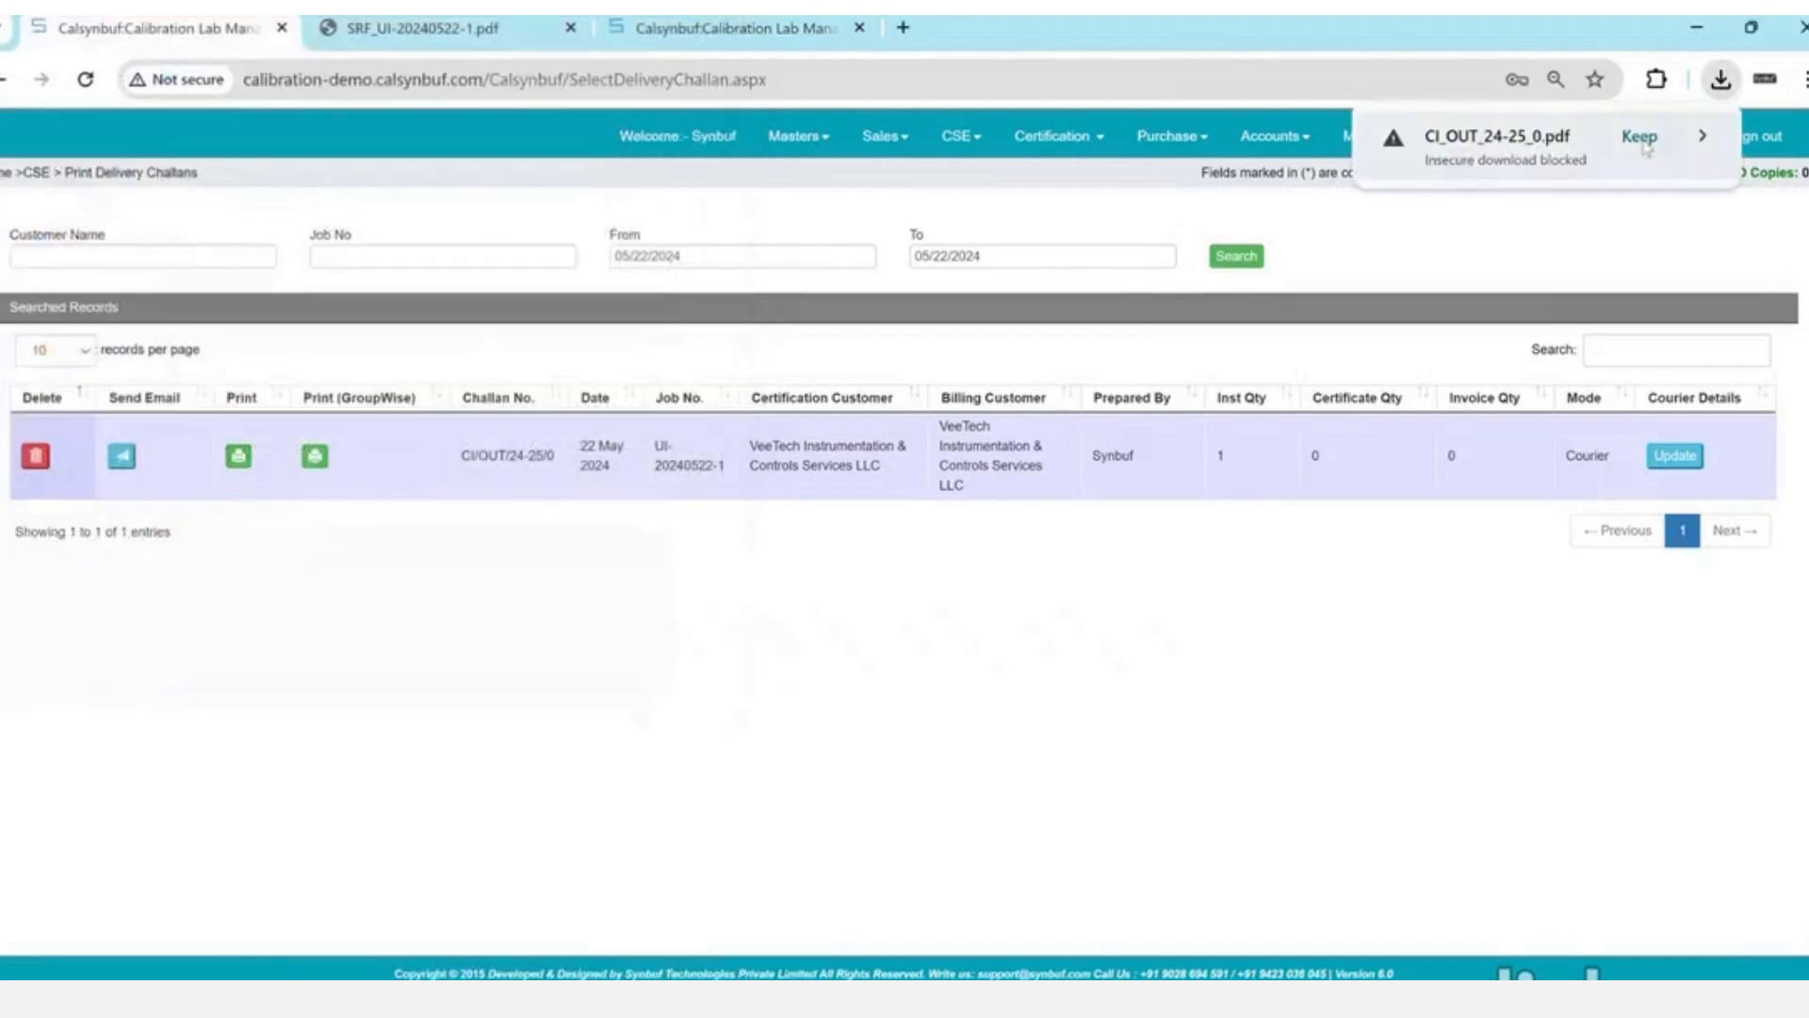
{"action": "left_click", "coordinate": [1406, 151]}
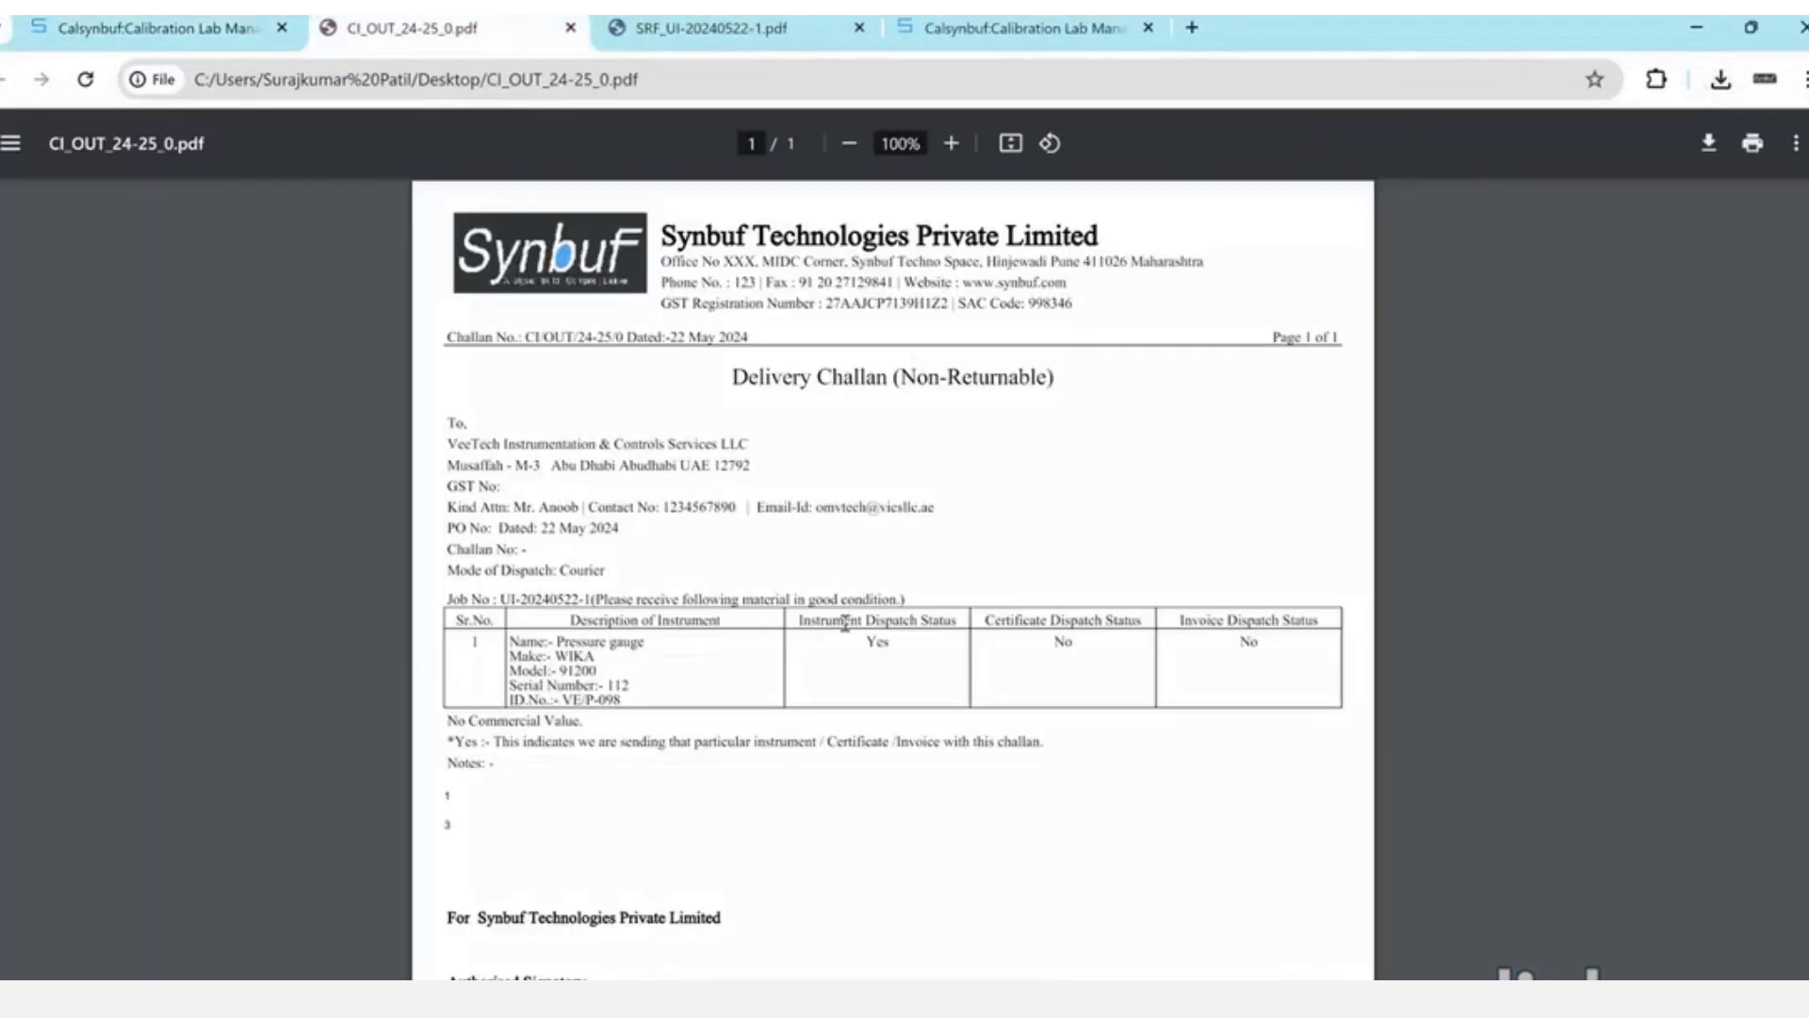
{"action": "left_click_drag", "start_coordinate": [844, 623], "coordinate": [901, 643]}
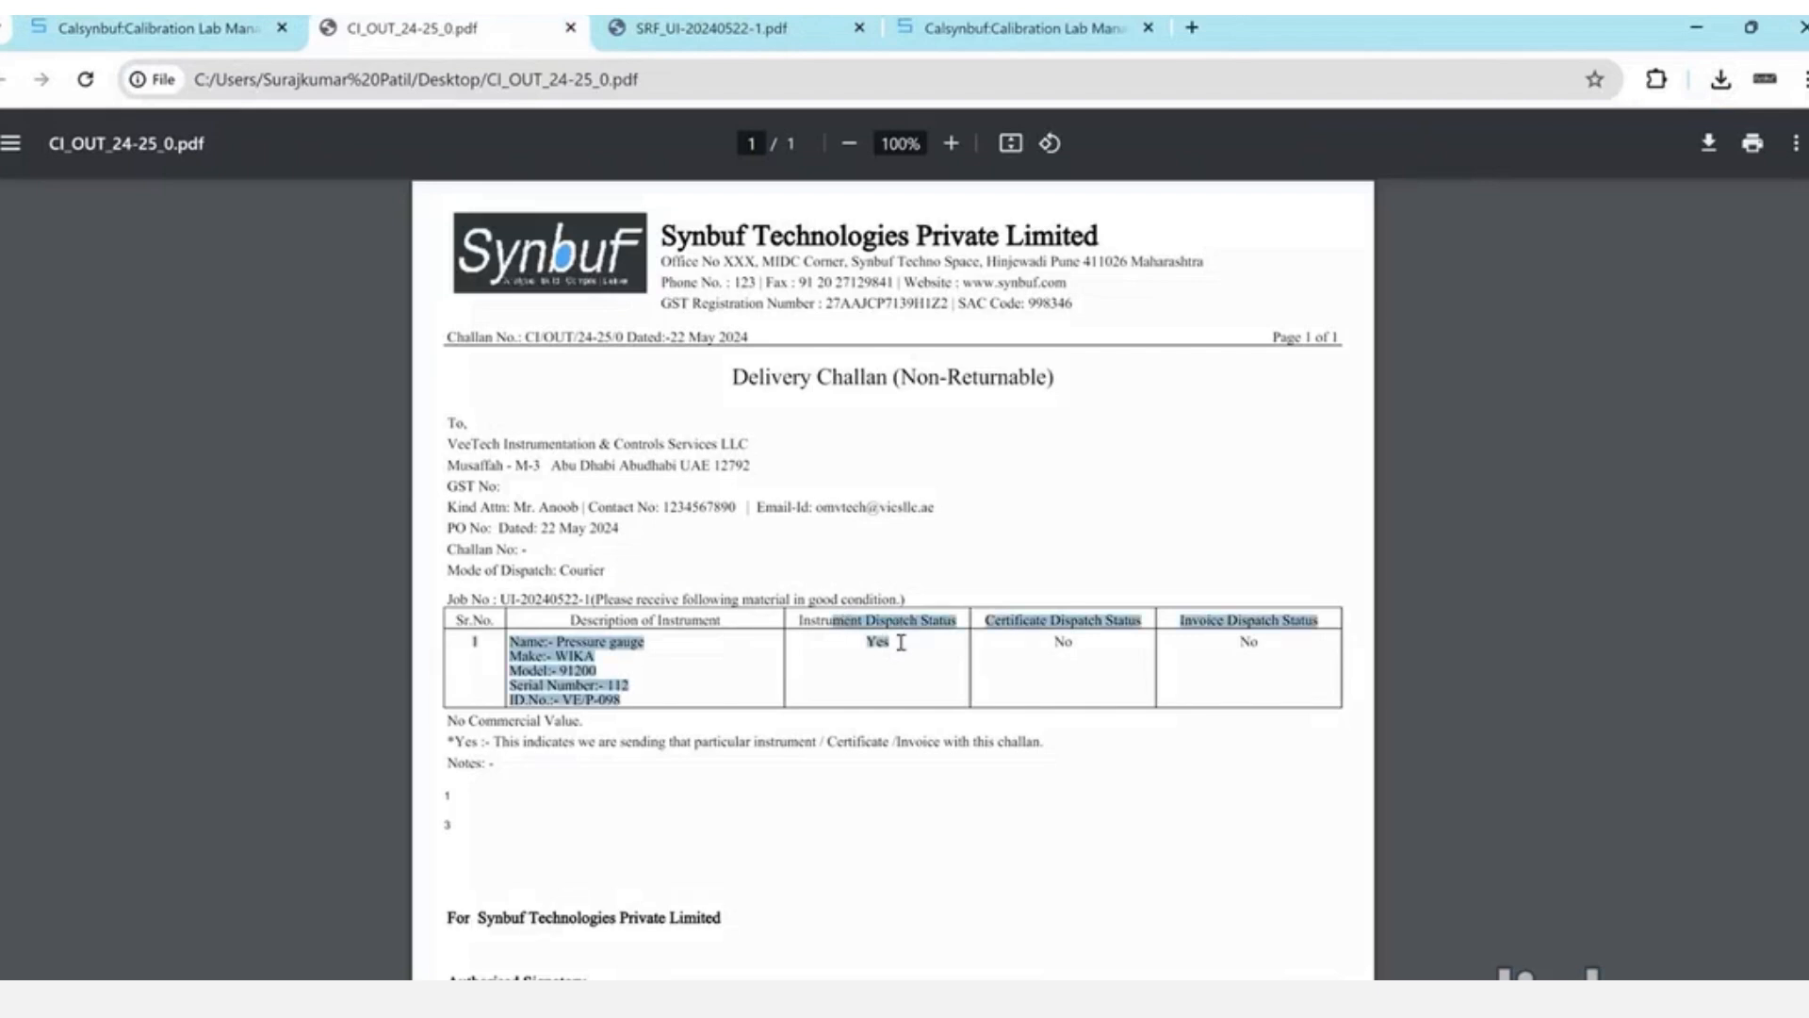
{"action": "left_click", "coordinate": [1138, 635]}
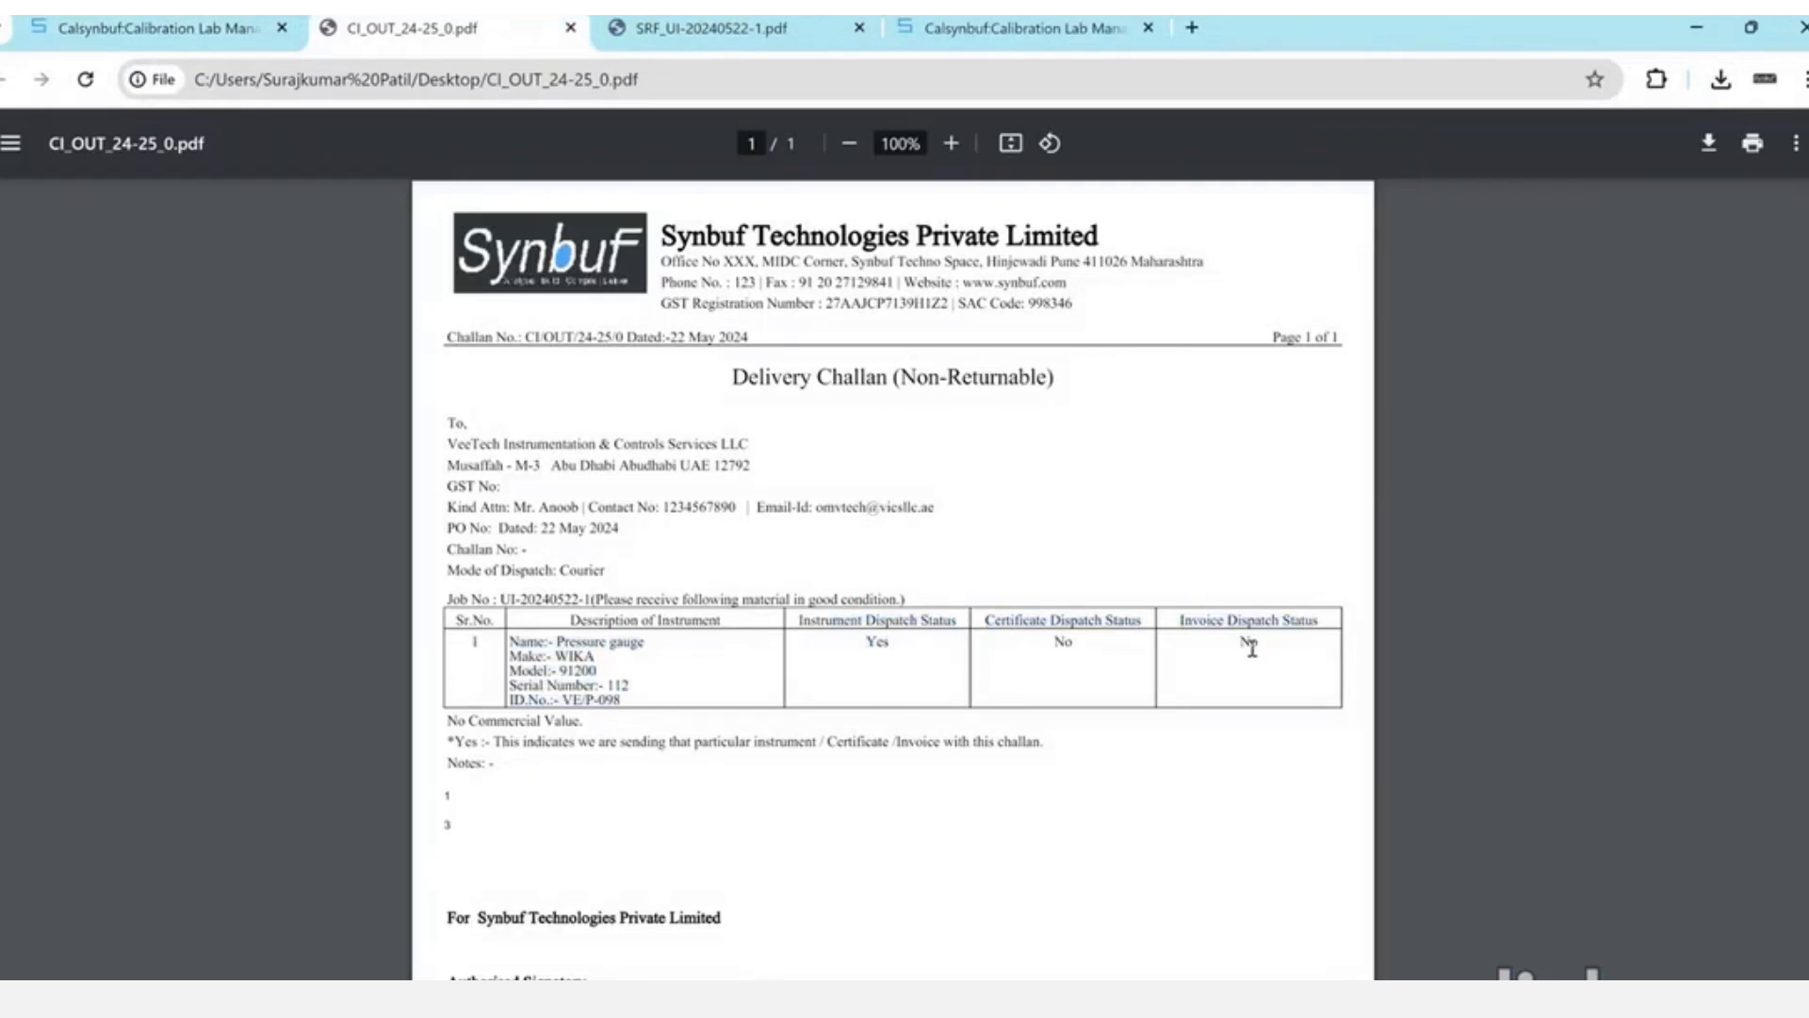
{"action": "scroll", "coordinate": [1252, 650], "scroll_direction": "down", "scroll_amount": 6}
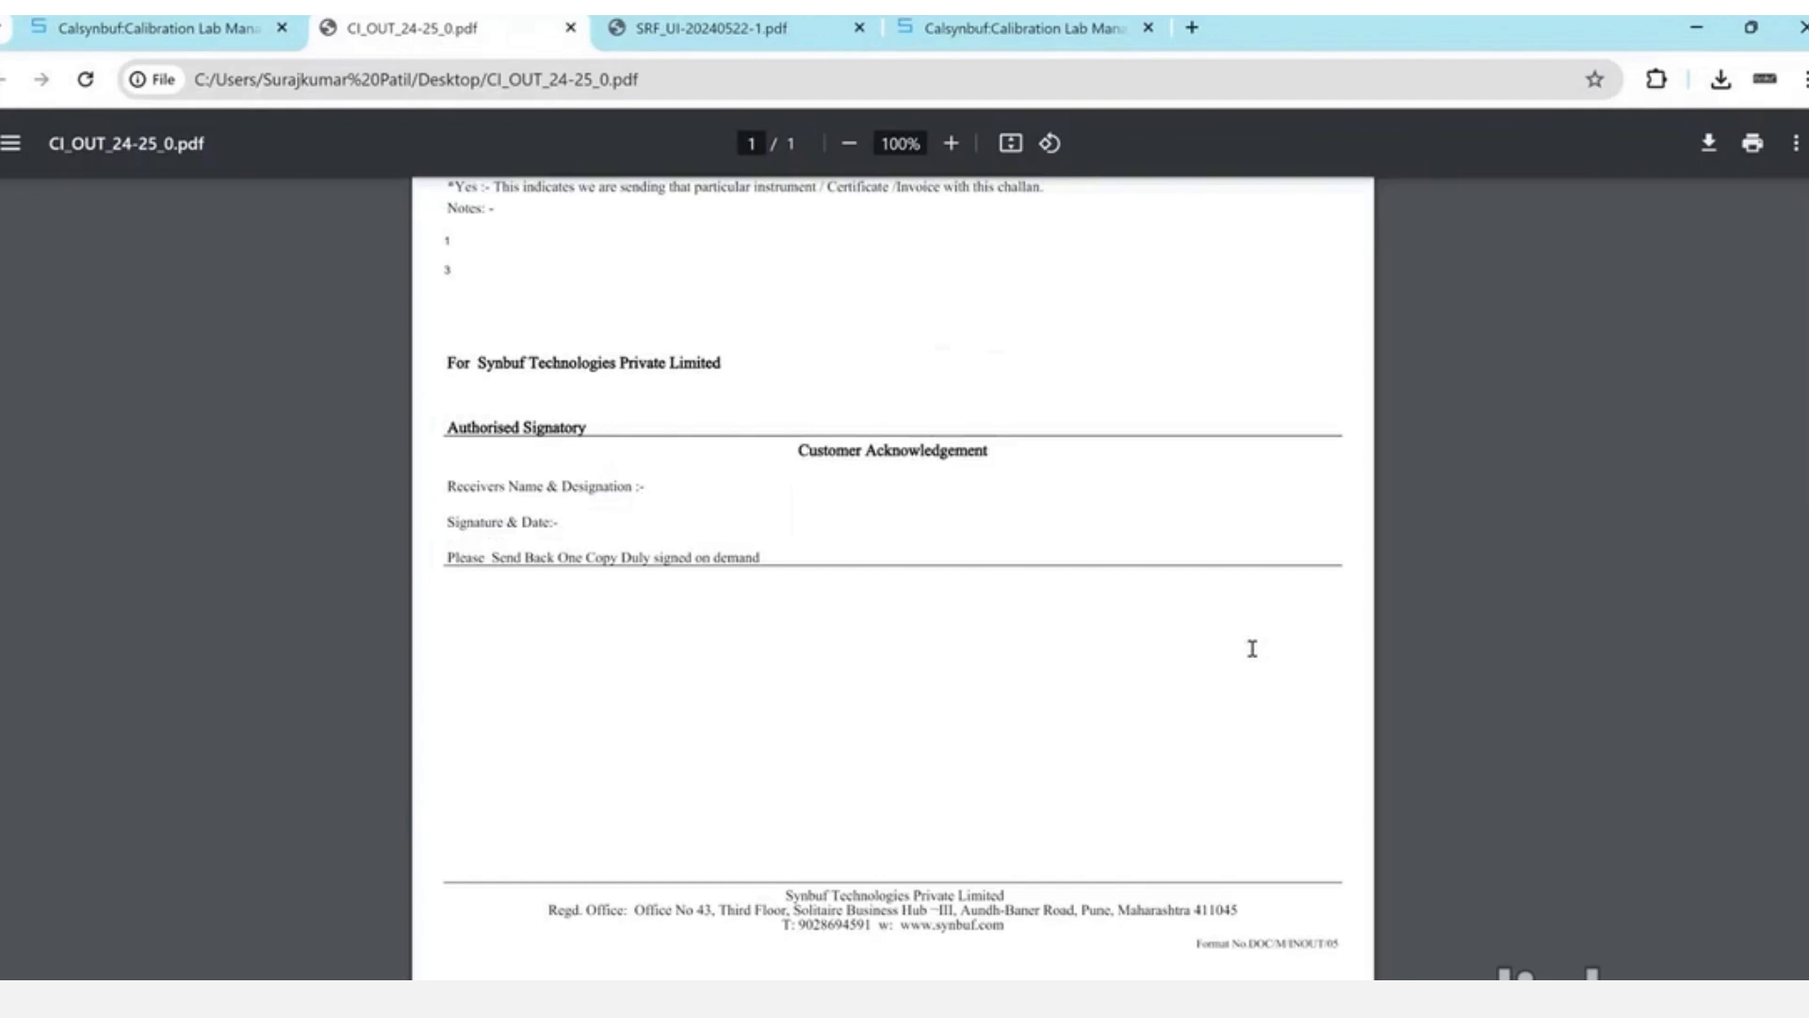
{"action": "key", "text": "ctrl+w"}
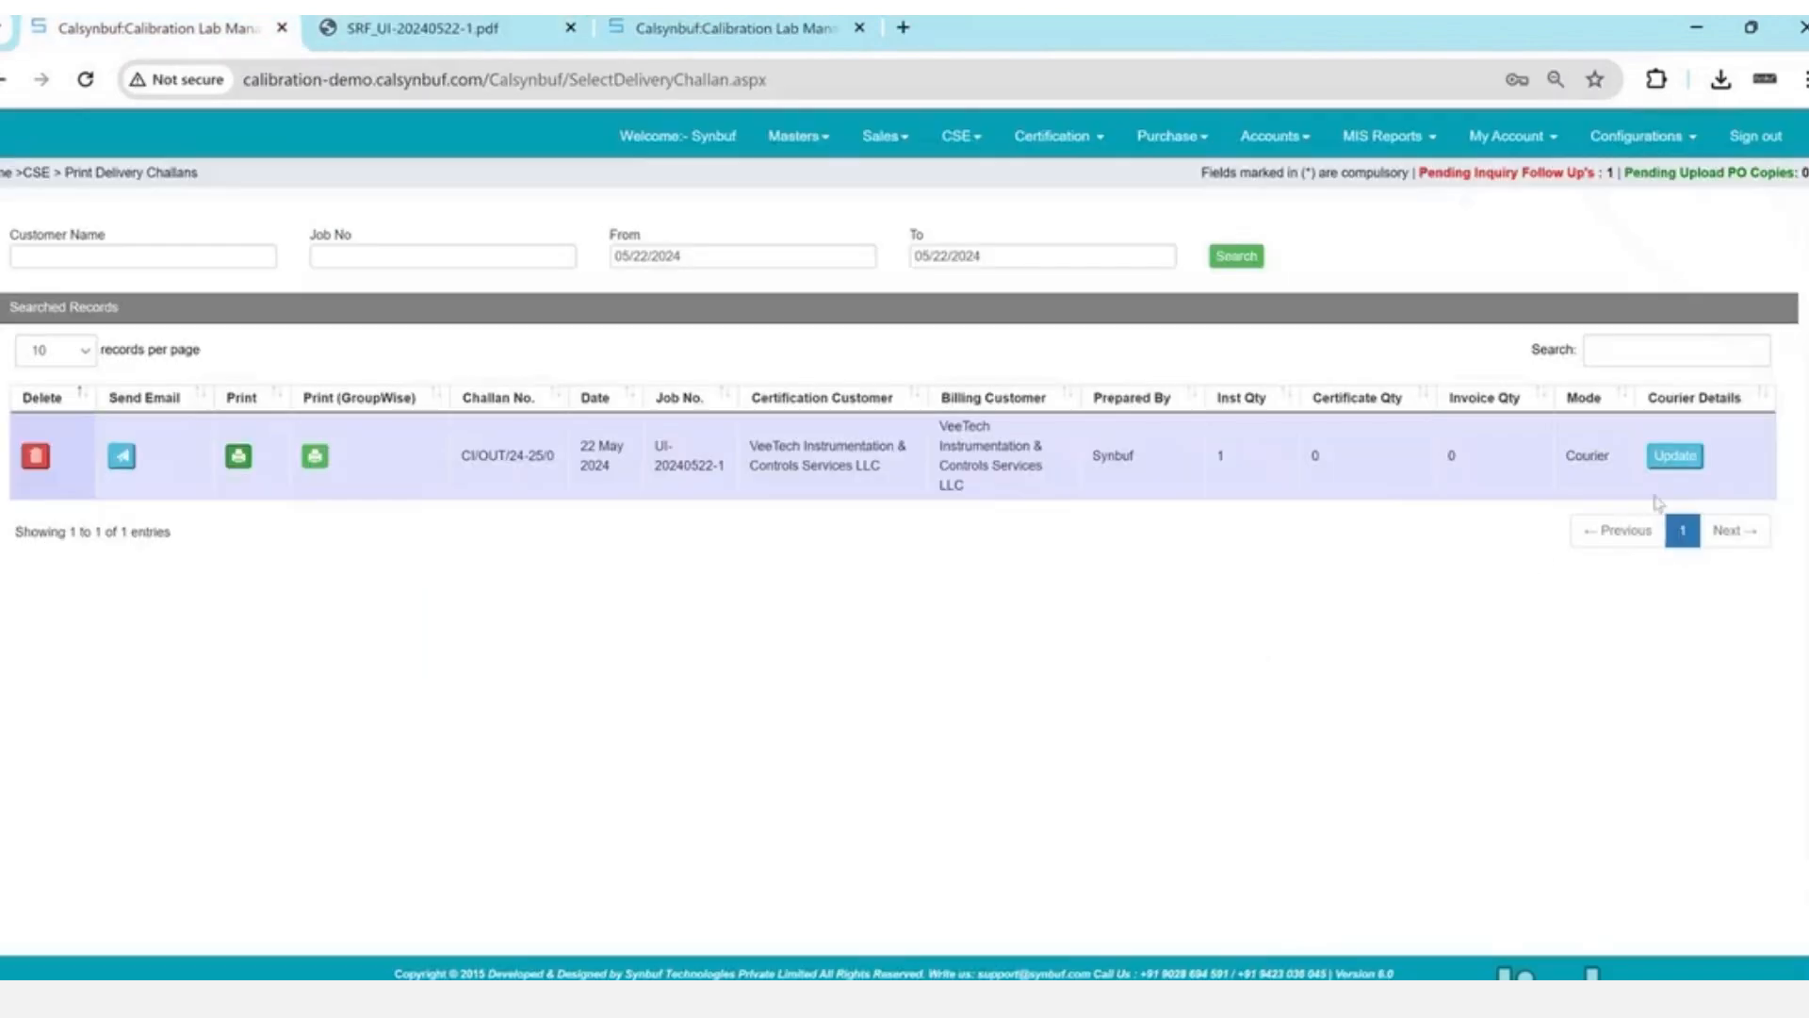
- Record courier DTDC, a docket number and dispatch date 05/22/2024 on challan CI/OUT/24-25/0
{"action": "left_click", "coordinate": [1691, 457]}
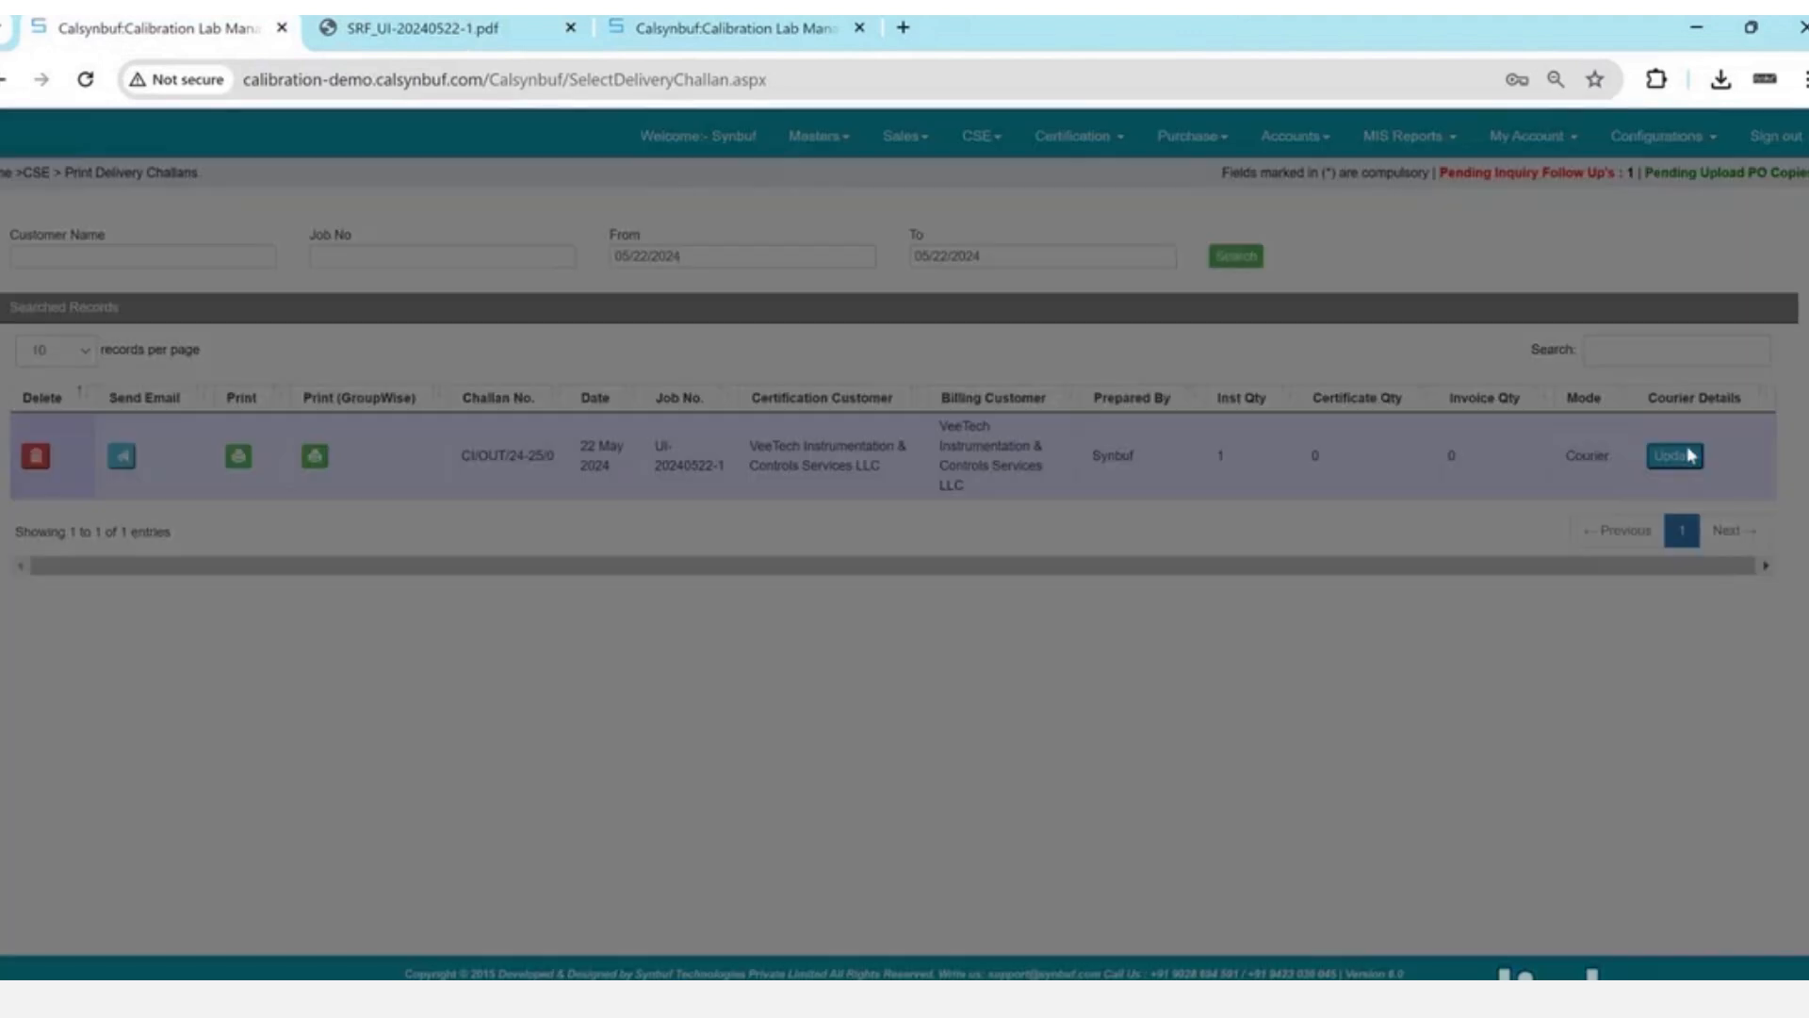
{"action": "left_click", "coordinate": [971, 522]}
{"action": "key", "text": "Down"}
{"action": "key", "text": "Return"}
{"action": "key", "text": "Tab"}
{"action": "type", "text": "1"}
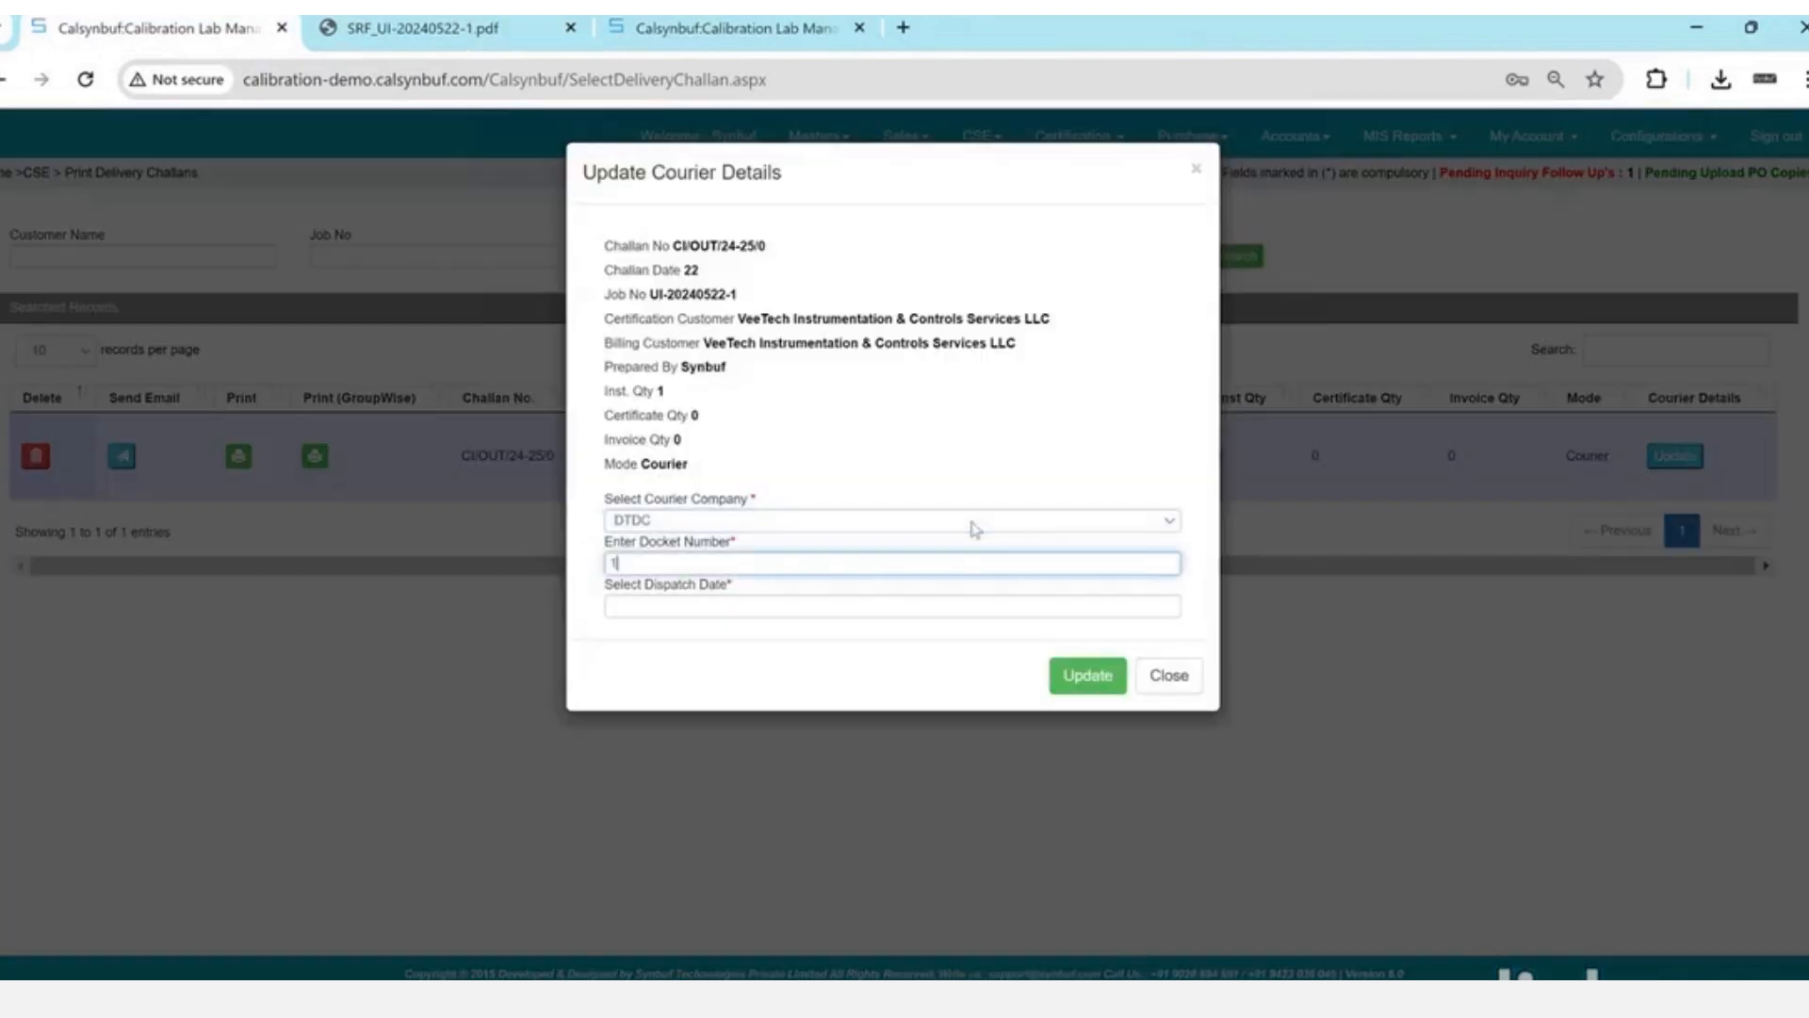
{"action": "type", "text": "2345"}
{"action": "key", "text": "Tab"}
{"action": "key", "text": "Return"}
{"action": "key", "text": "Tab"}
{"action": "key", "text": "Return"}
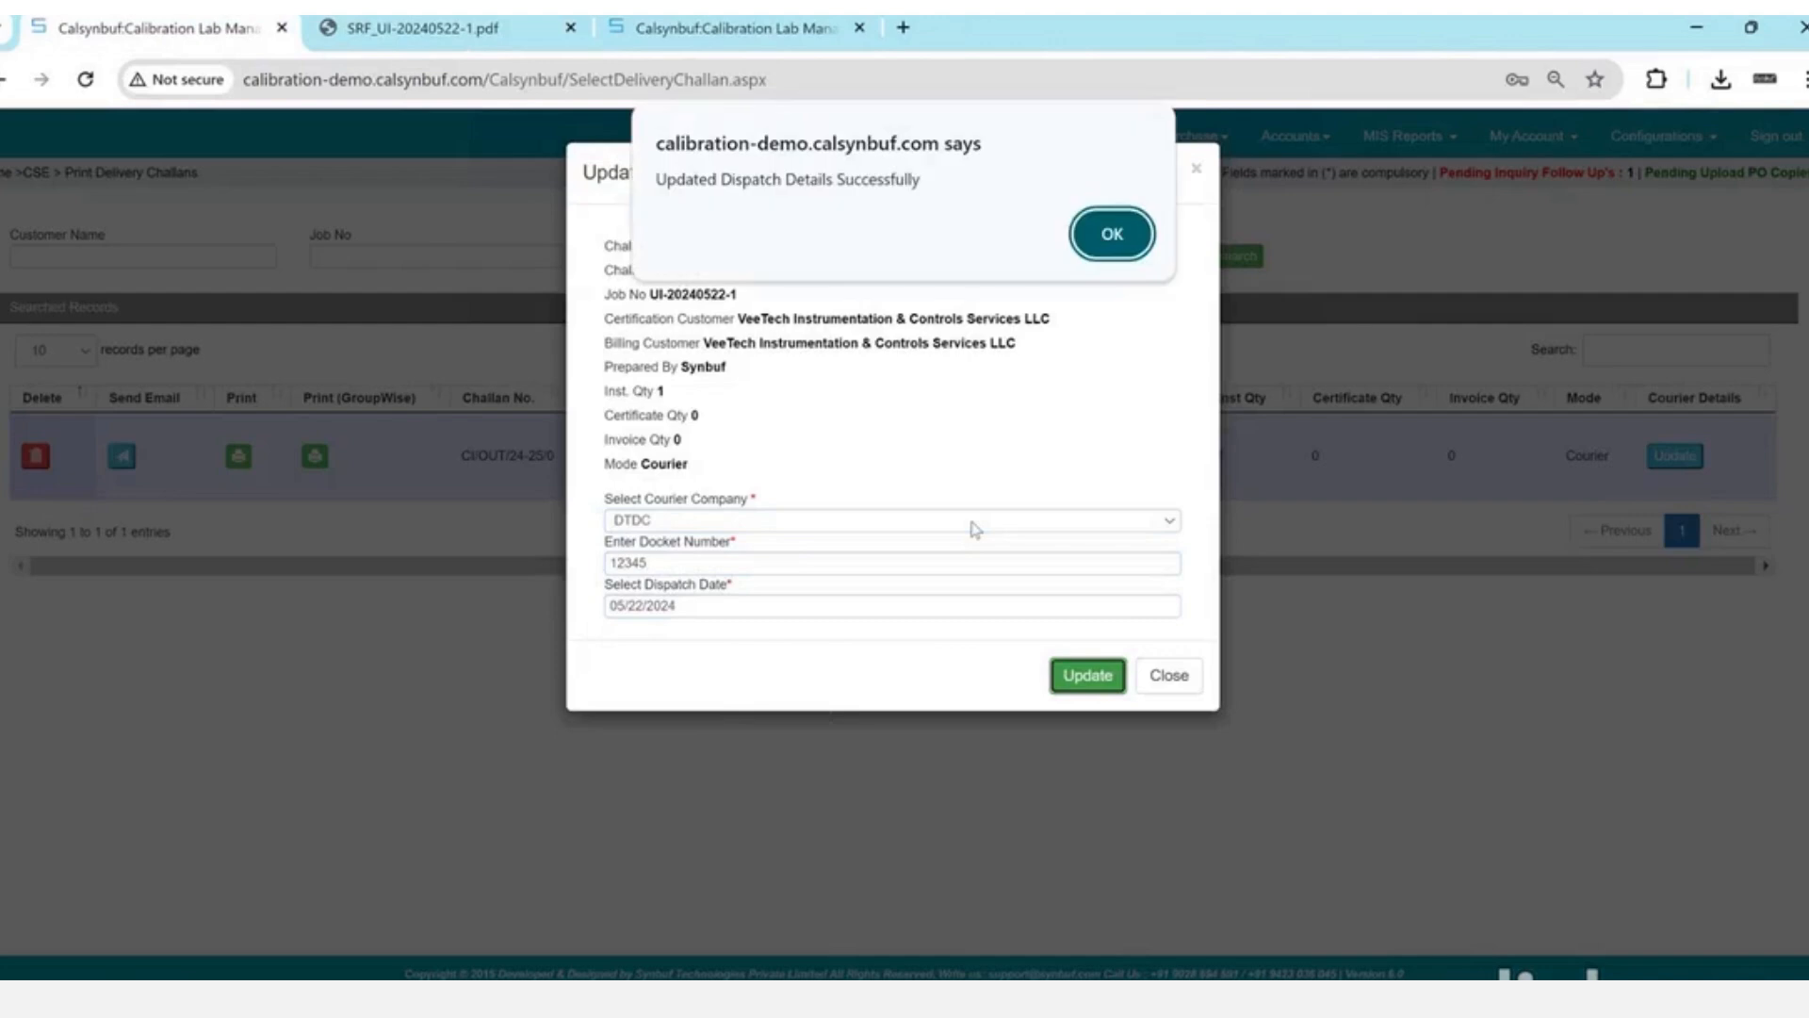
{"action": "key", "text": "Return"}
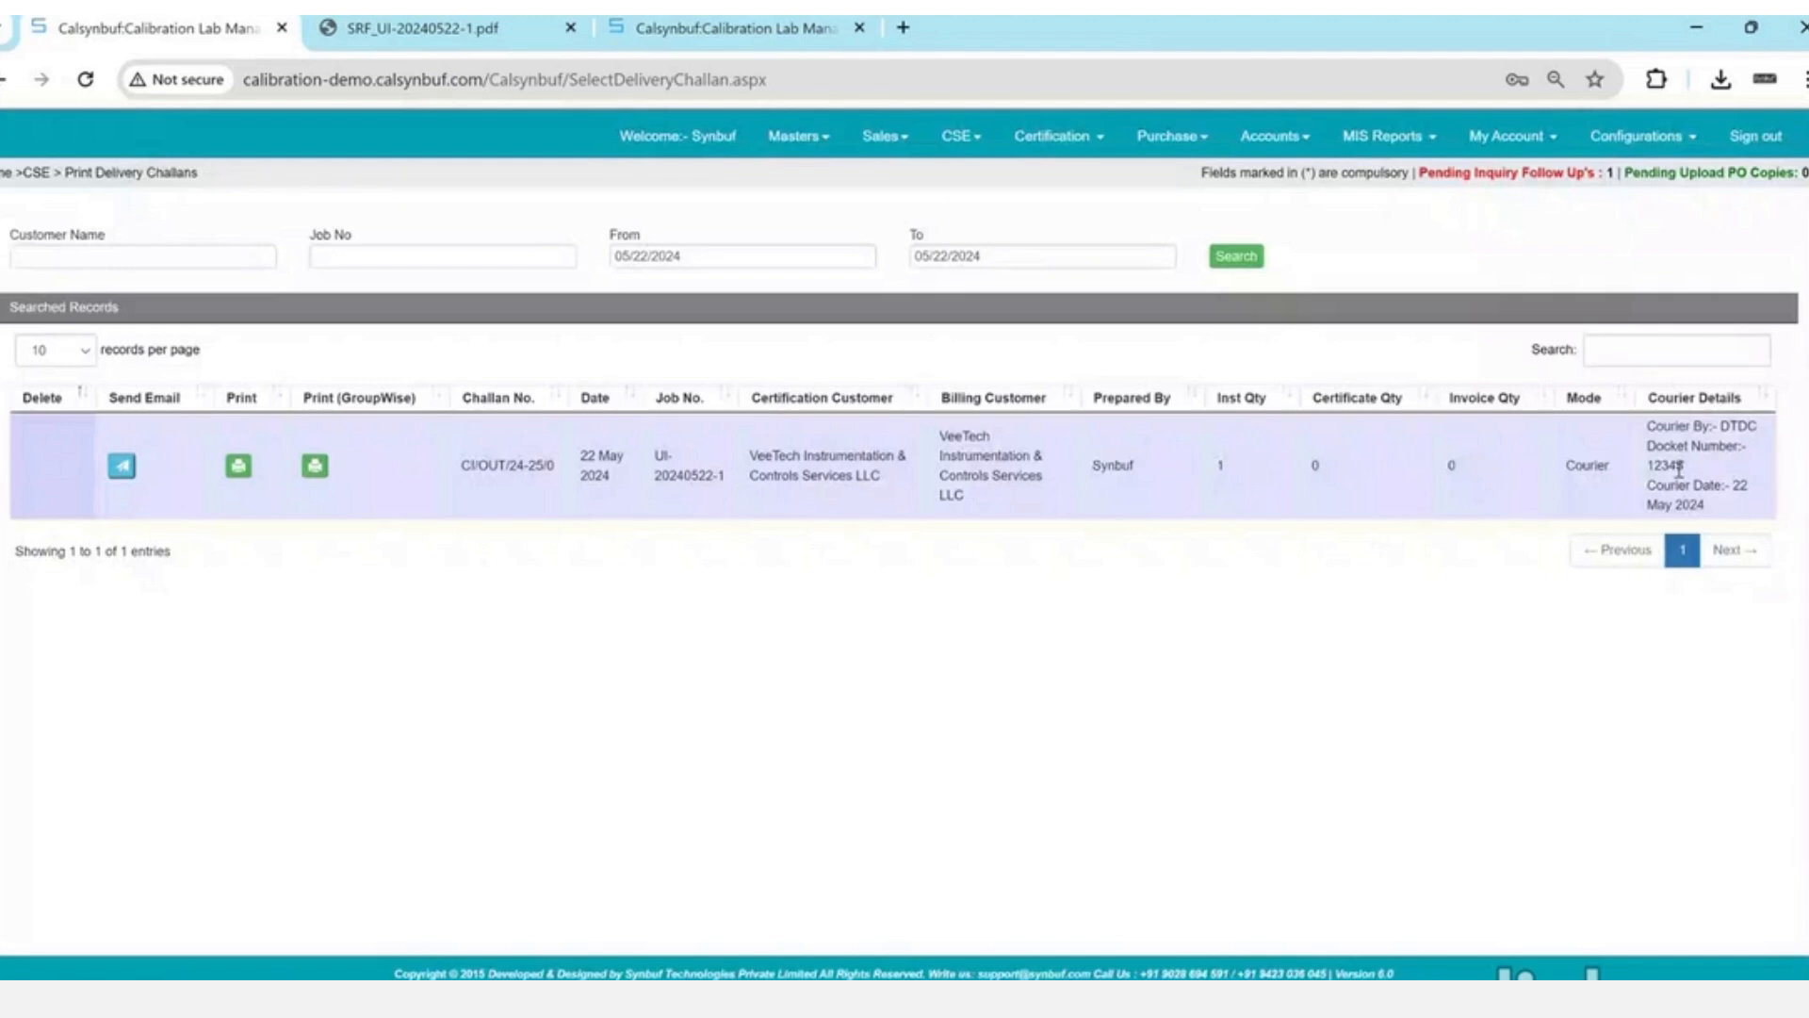
{"action": "double_click", "coordinate": [1666, 466]}
{"action": "left_click", "coordinate": [52, 457]}
{"action": "left_click", "coordinate": [1072, 140]}
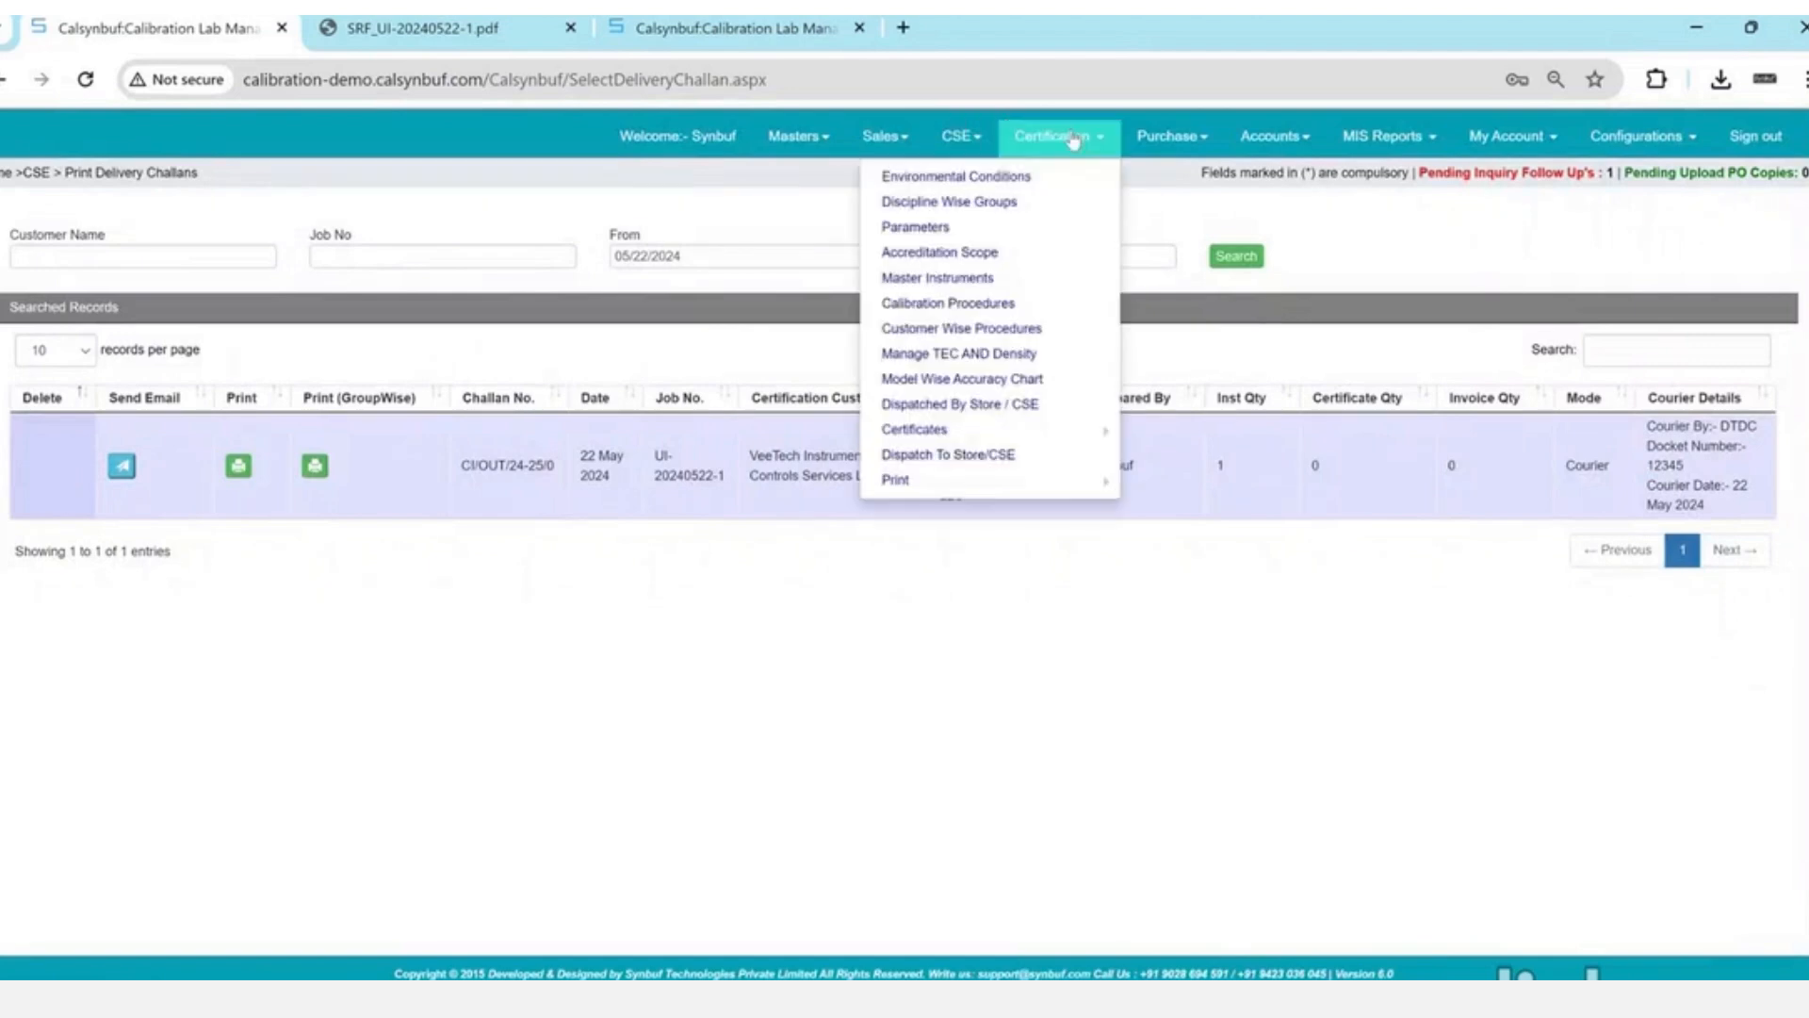
{"action": "mouse_move", "coordinate": [1027, 482]}
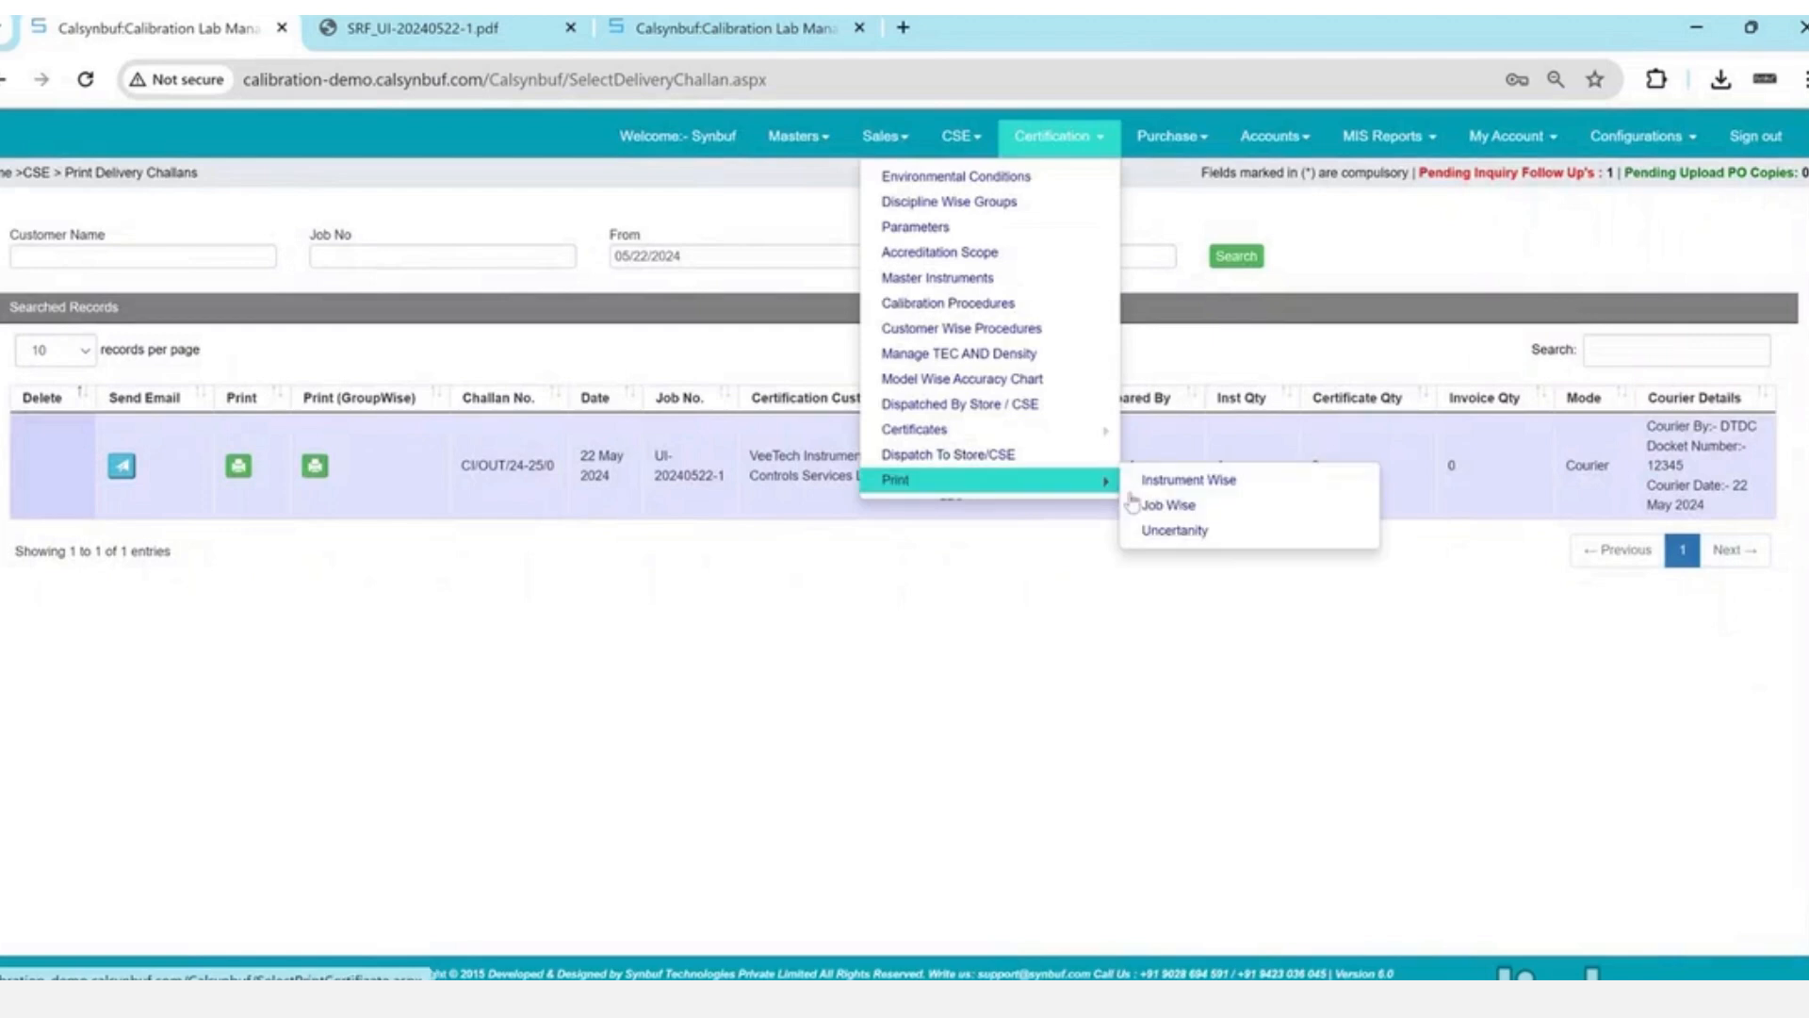
{"action": "left_click", "coordinate": [1133, 504]}
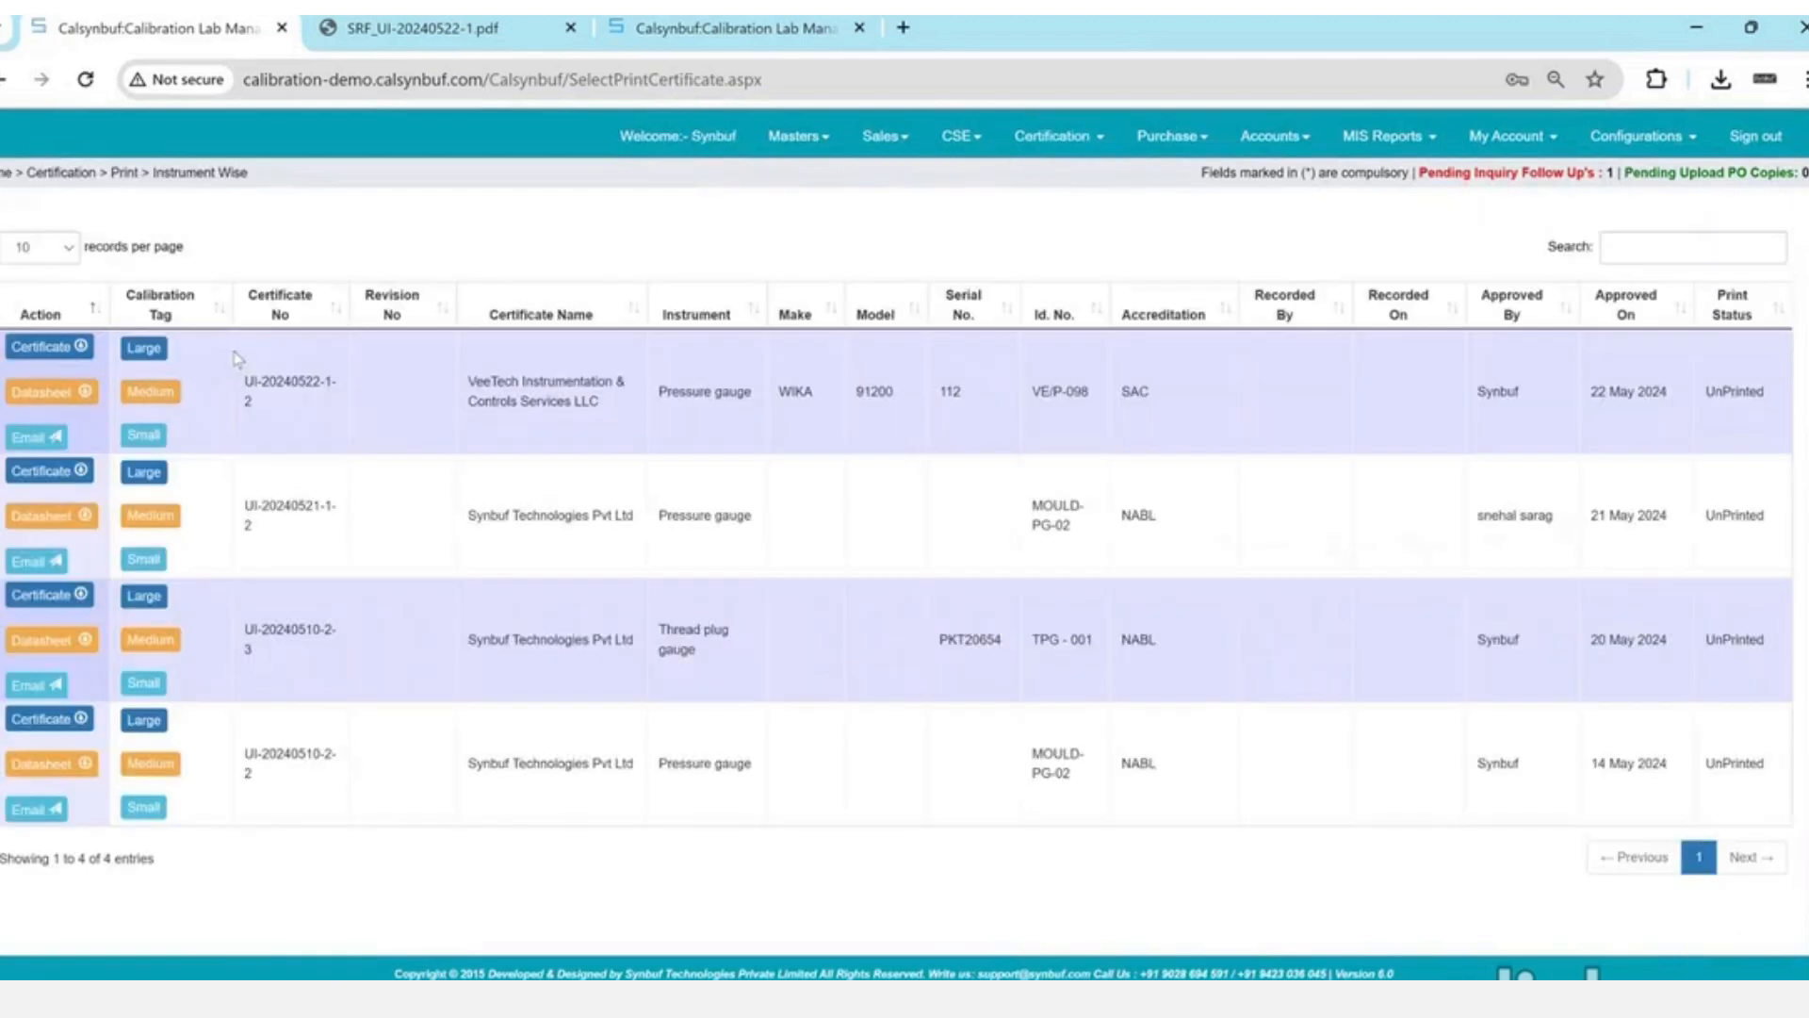
{"action": "left_click_drag", "start_coordinate": [242, 377], "coordinate": [655, 420]}
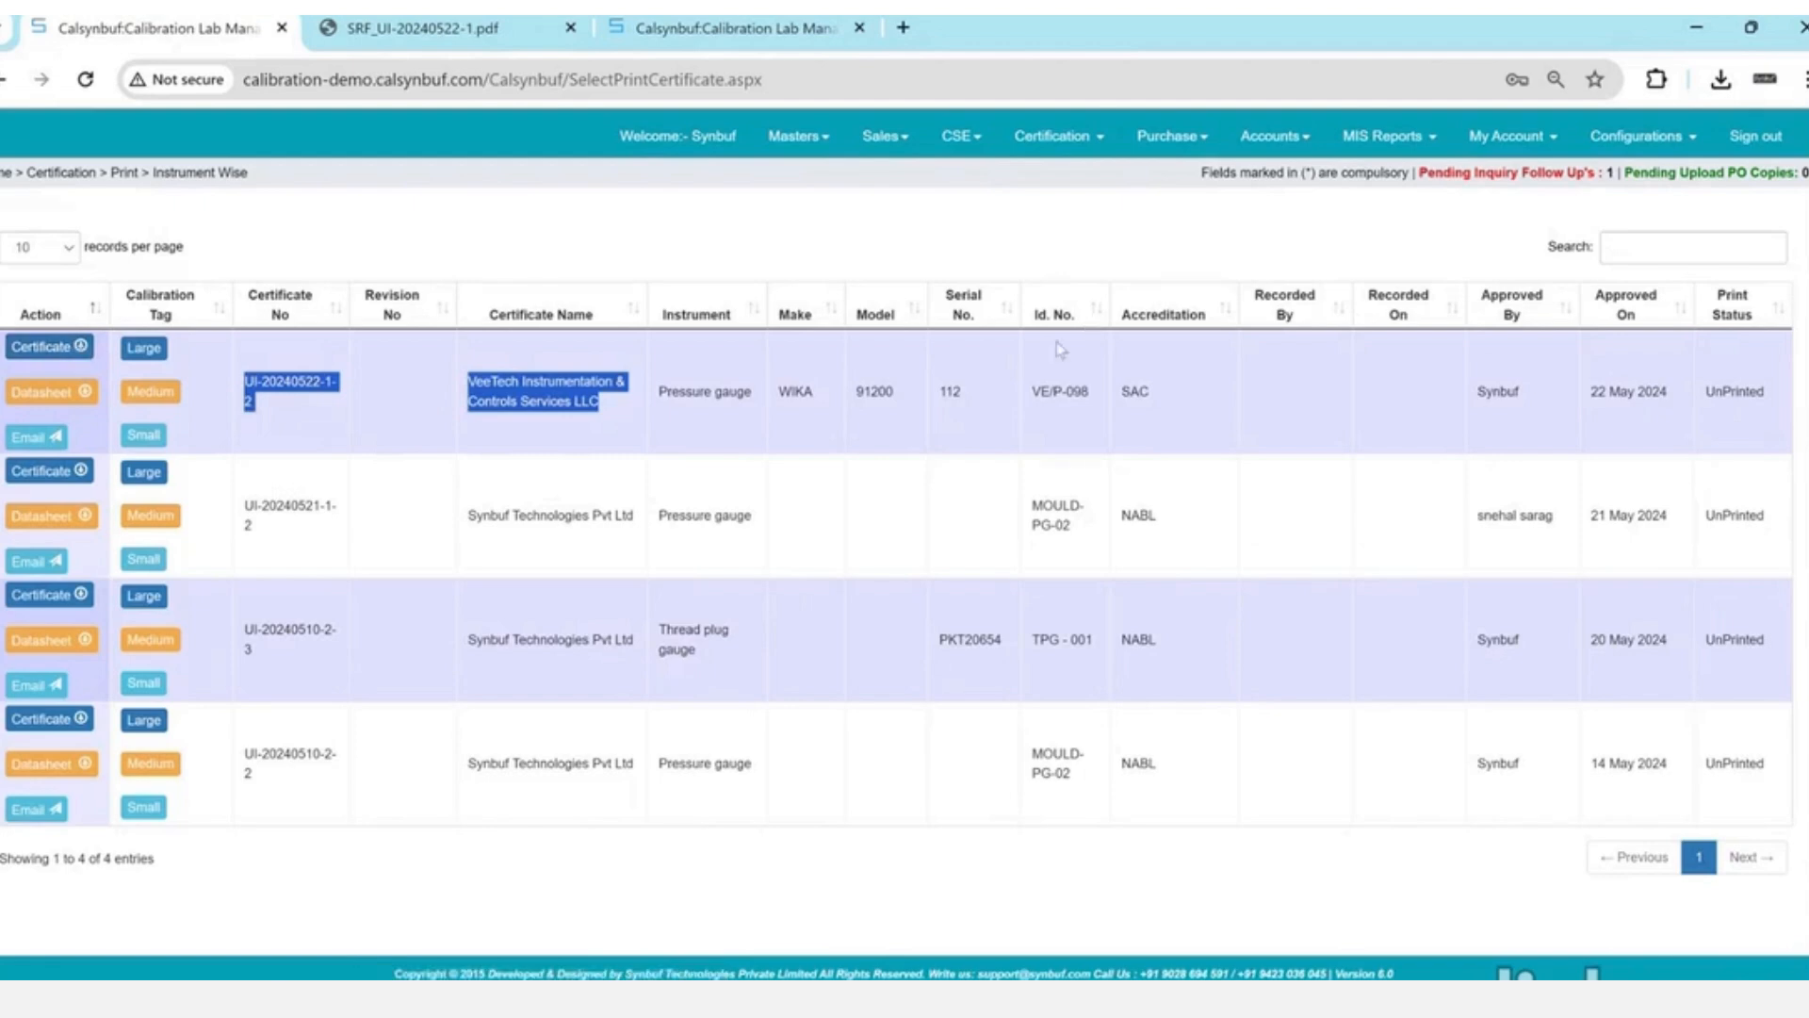
{"action": "left_click", "coordinate": [842, 408]}
{"action": "double_click", "coordinate": [841, 408]}
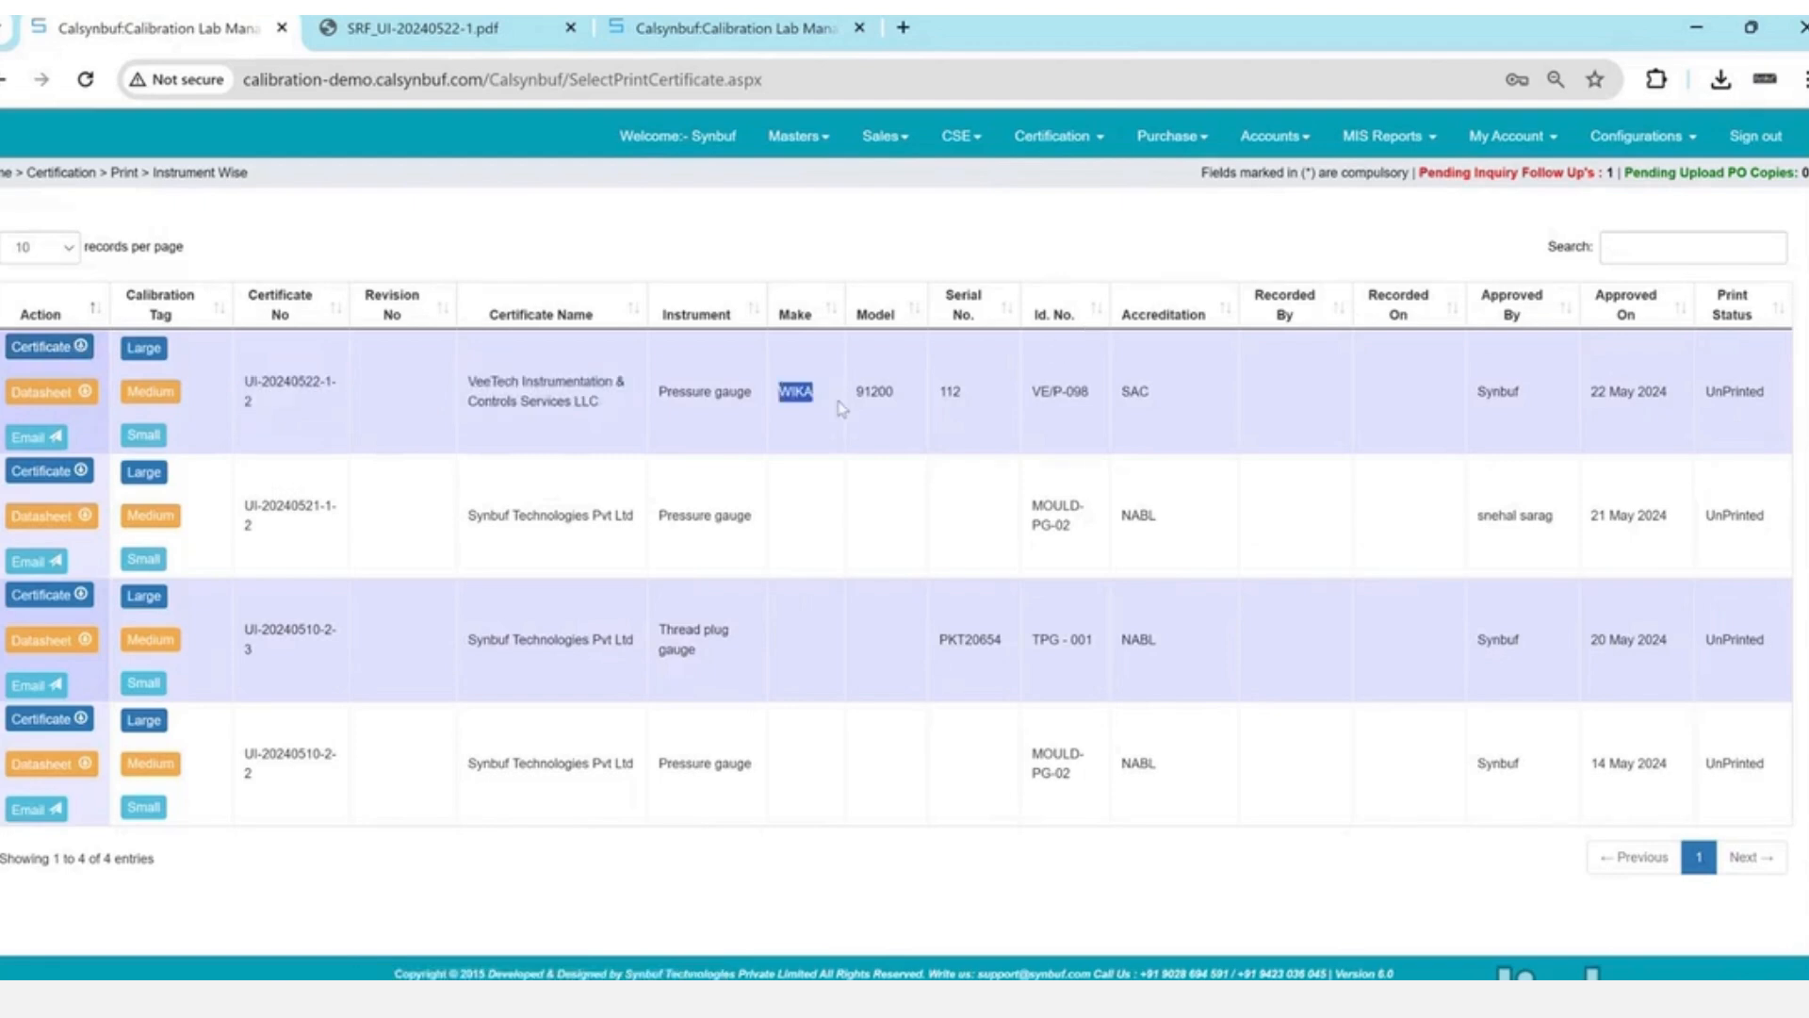
{"action": "left_click", "coordinate": [38, 348]}
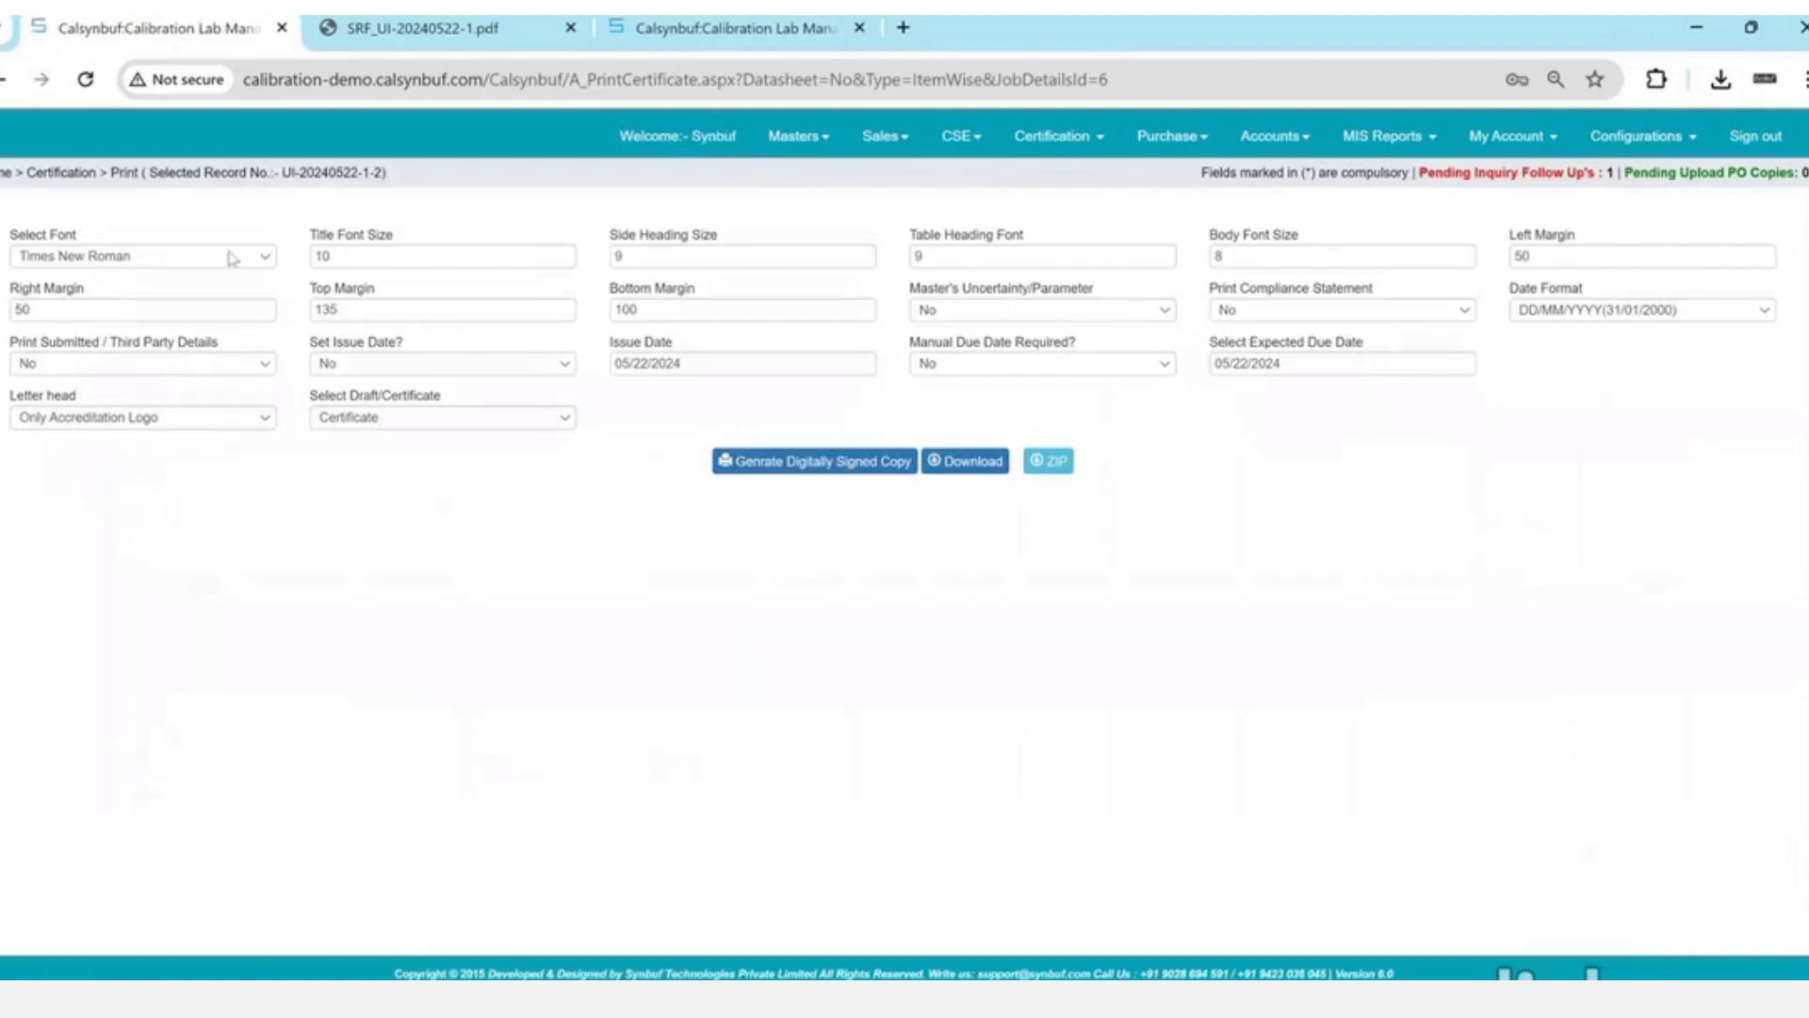
- Keep Times New Roman, No, No and DD/MM/YYYY, then download and save the certificate PDF
{"action": "left_click", "coordinate": [231, 256]}
{"action": "left_click", "coordinate": [231, 256]}
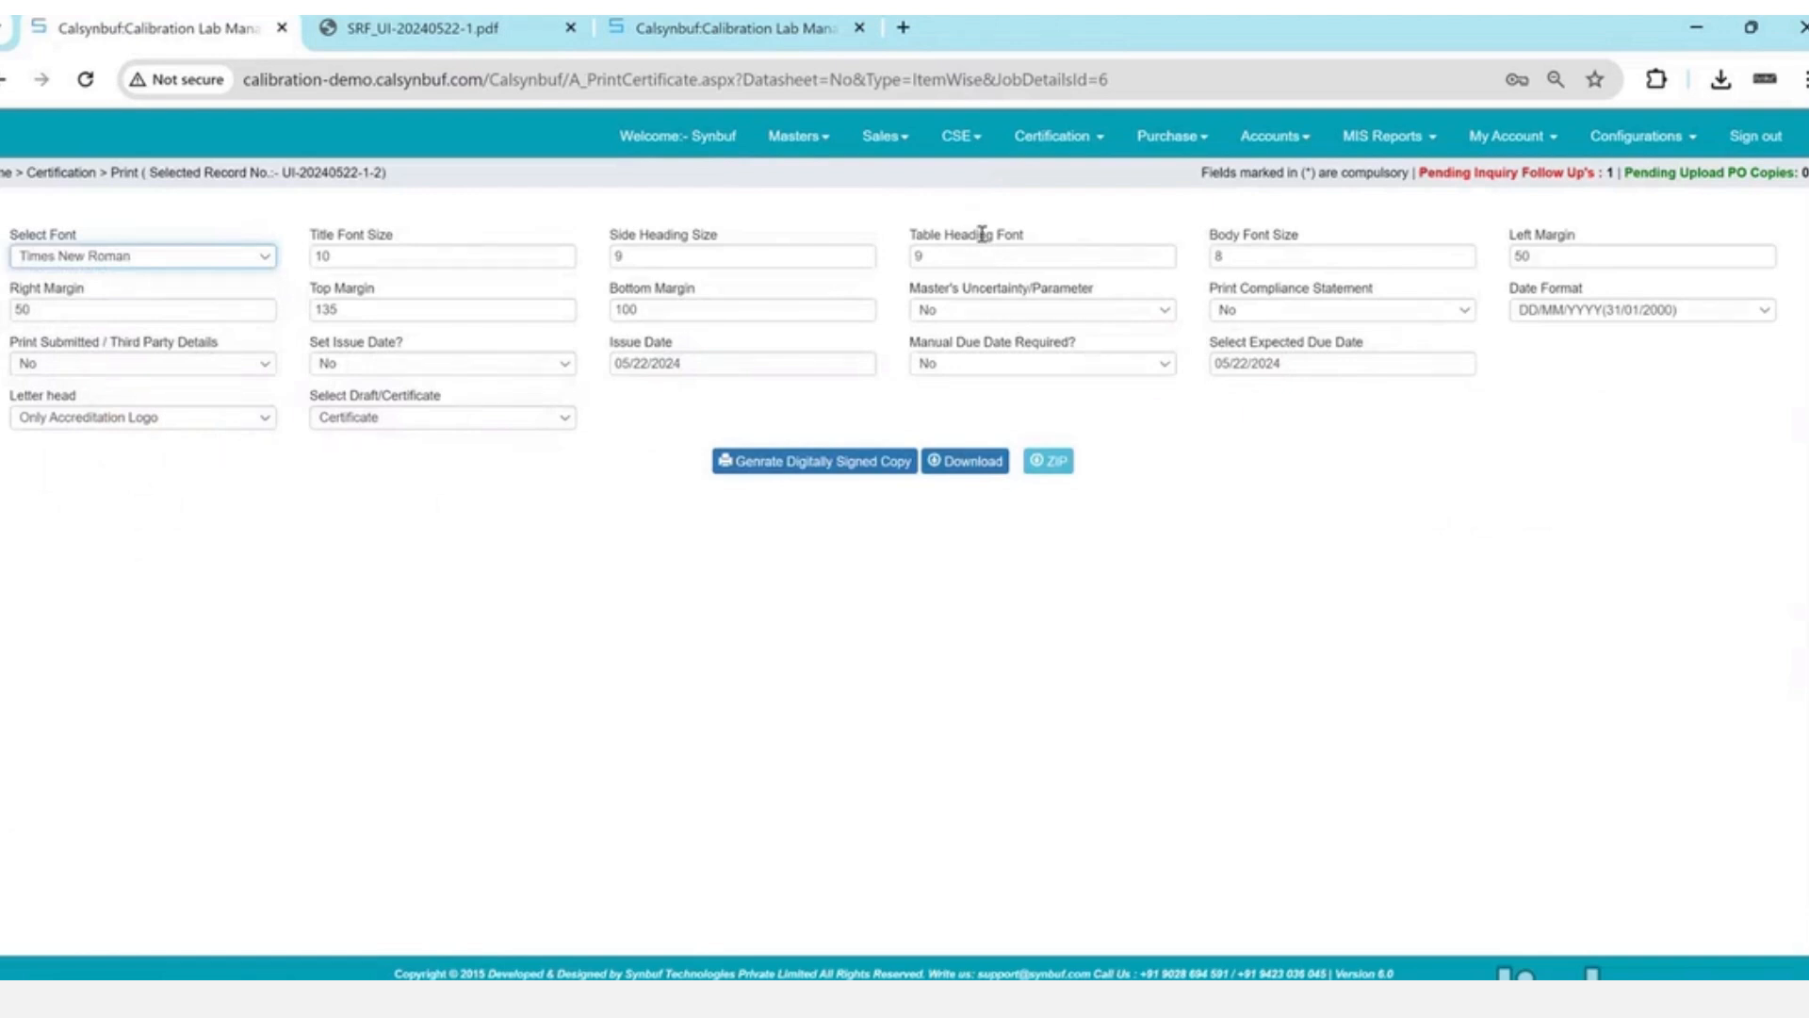
{"action": "left_click", "coordinate": [993, 312]}
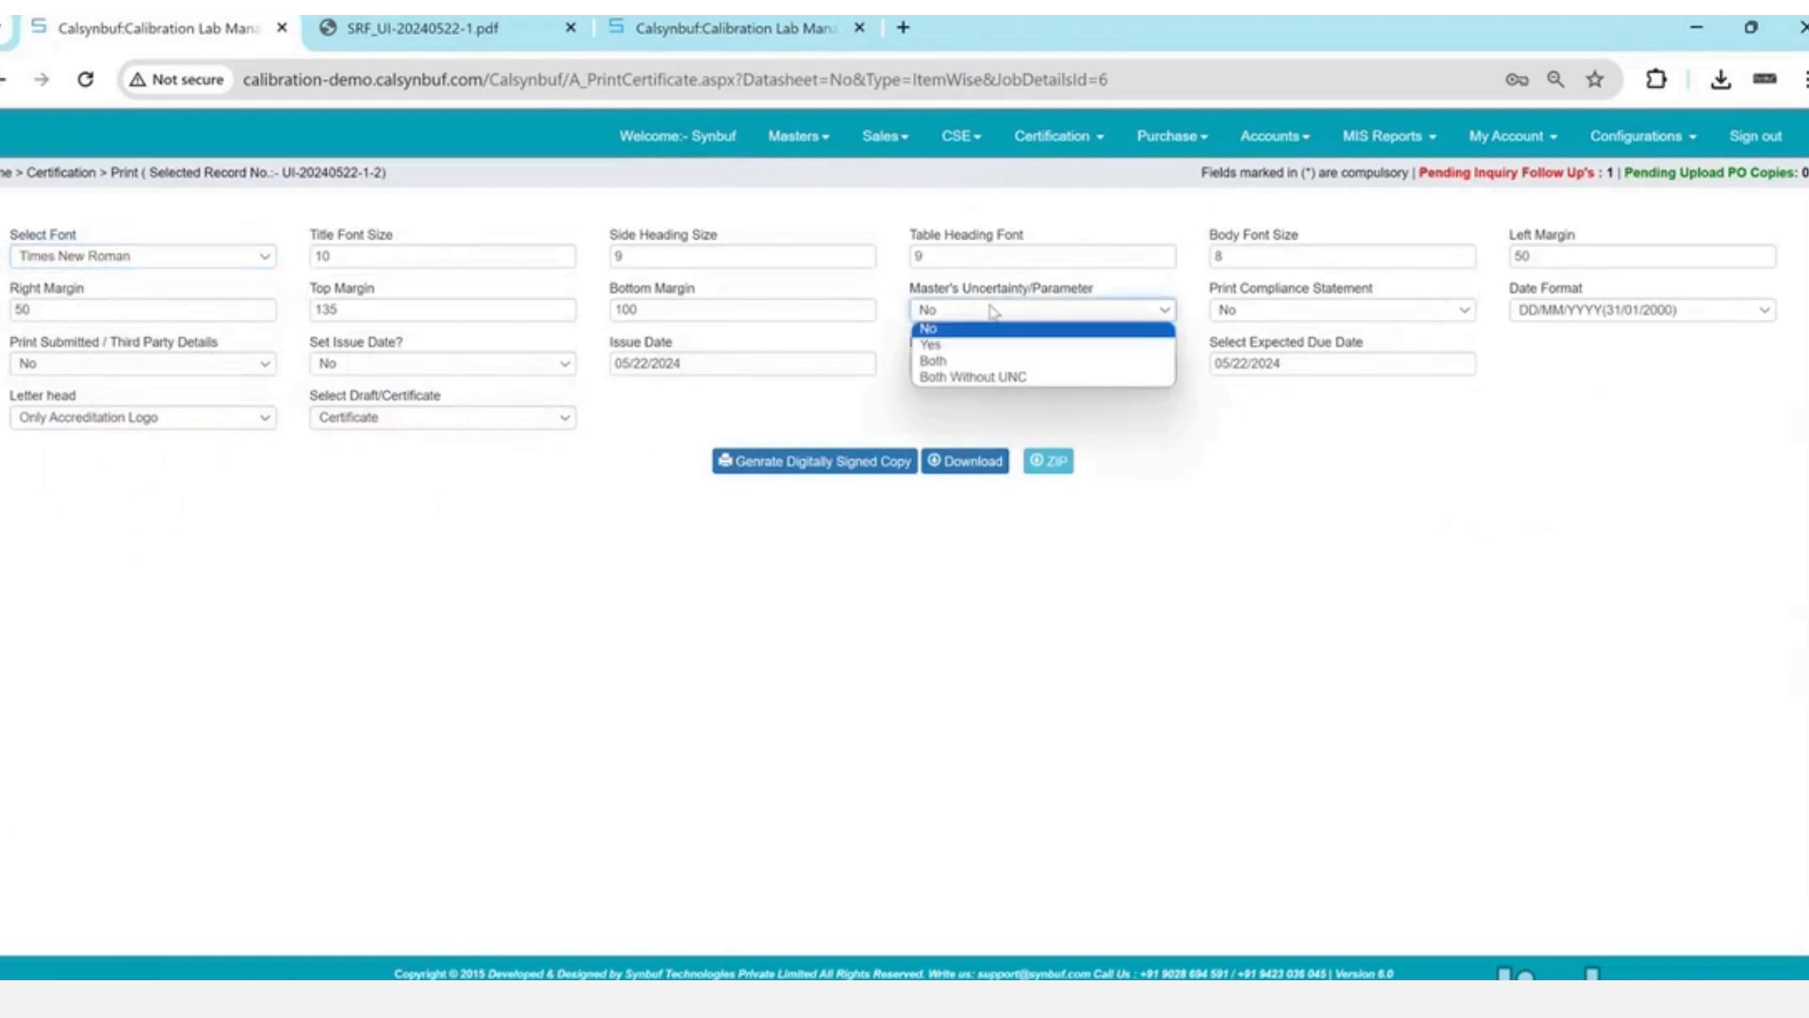
{"action": "left_click", "coordinate": [1257, 312]}
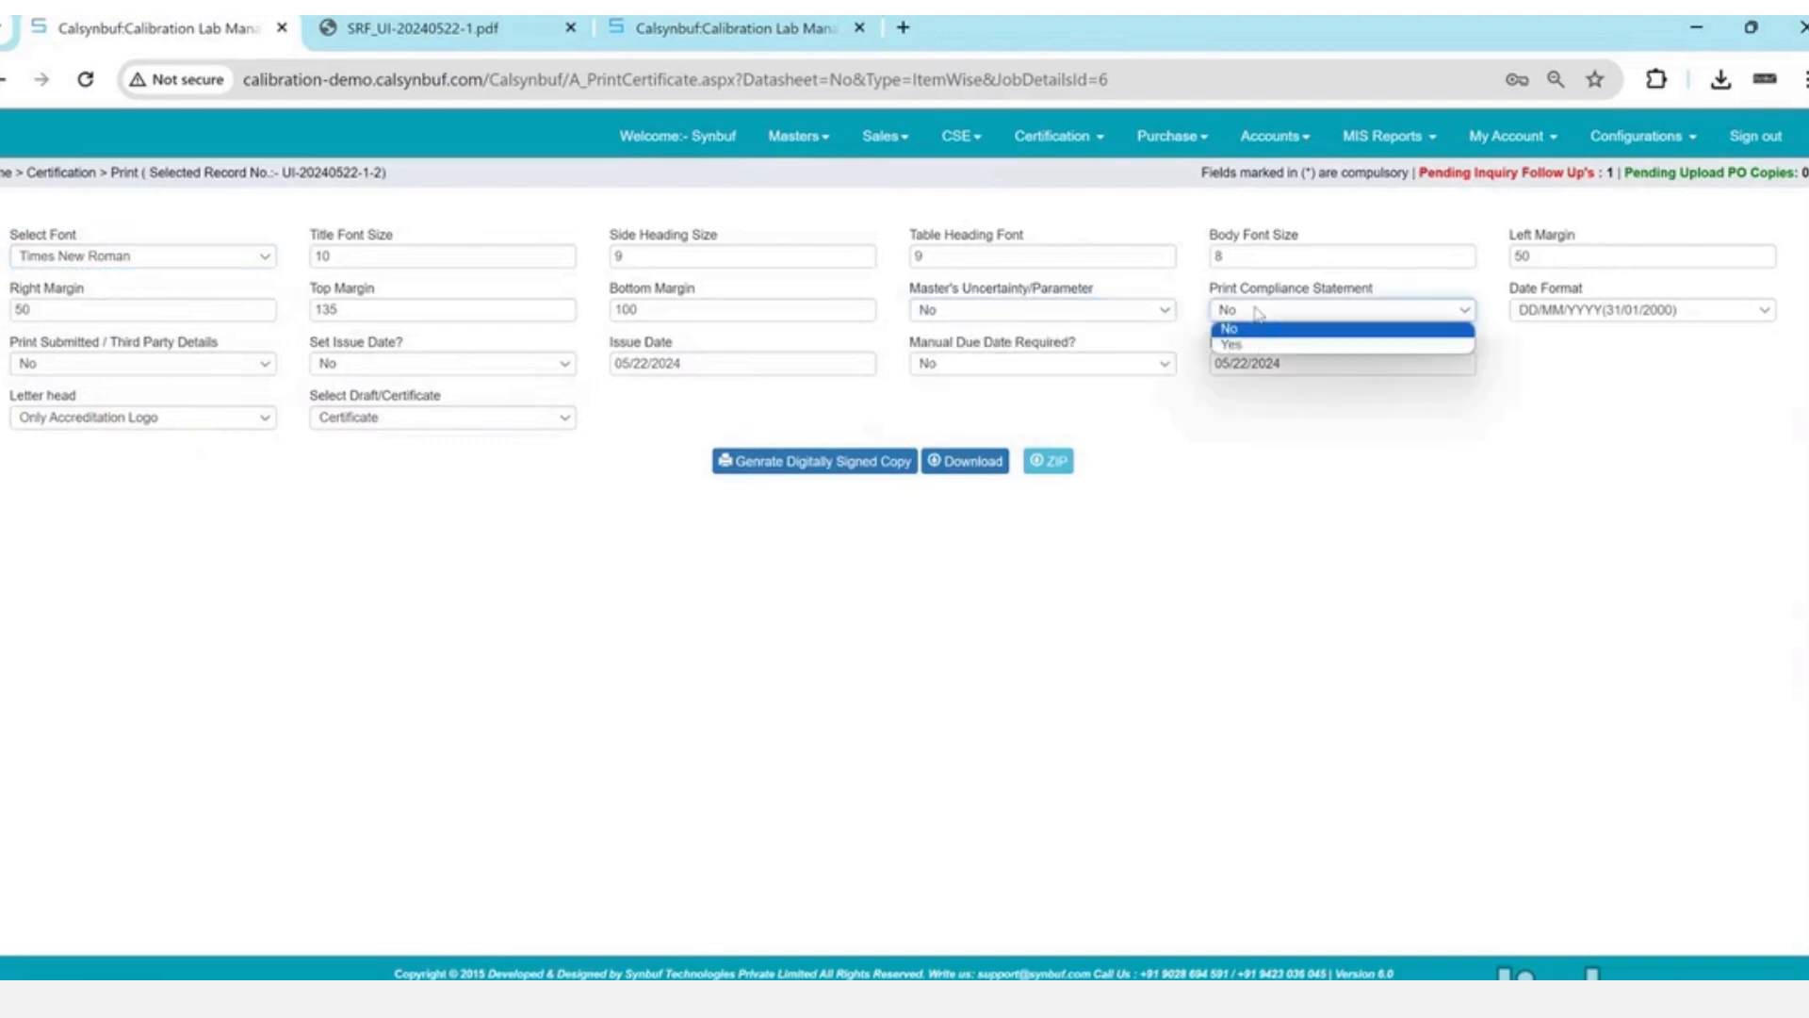
{"action": "left_click", "coordinate": [1637, 311]}
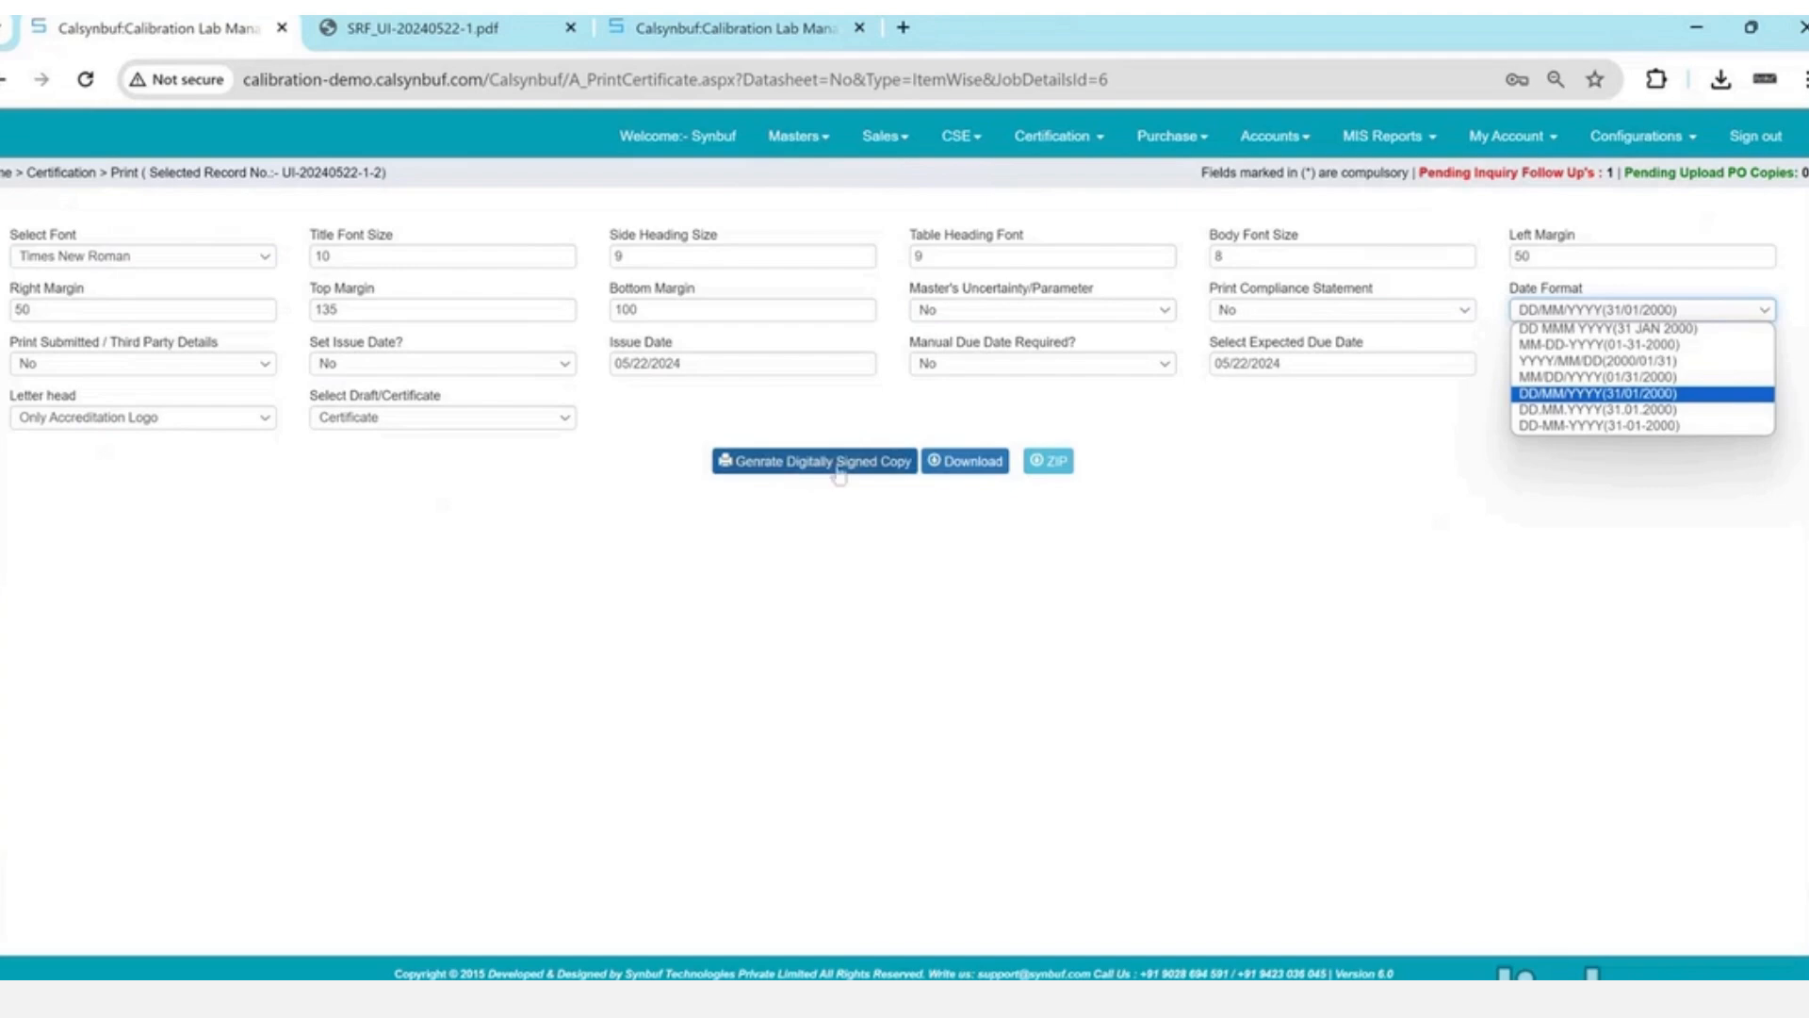
{"action": "left_click", "coordinate": [956, 475]}
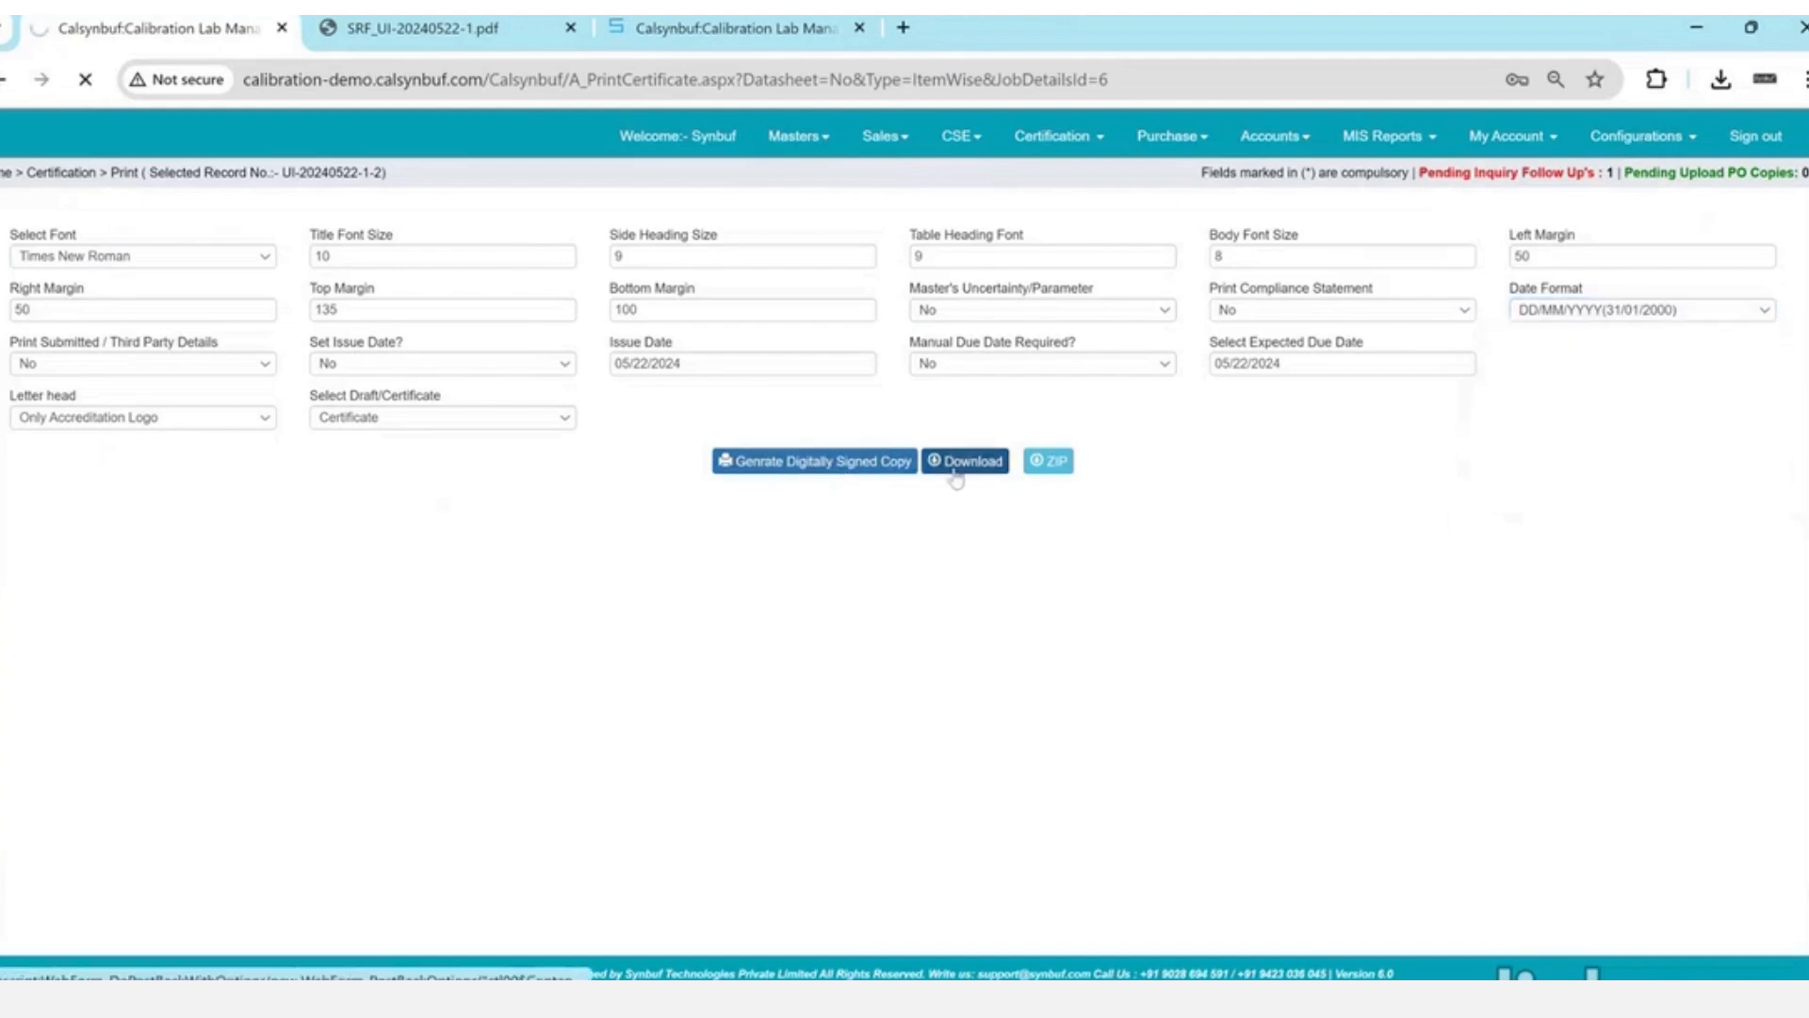
{"action": "left_click", "coordinate": [758, 457]}
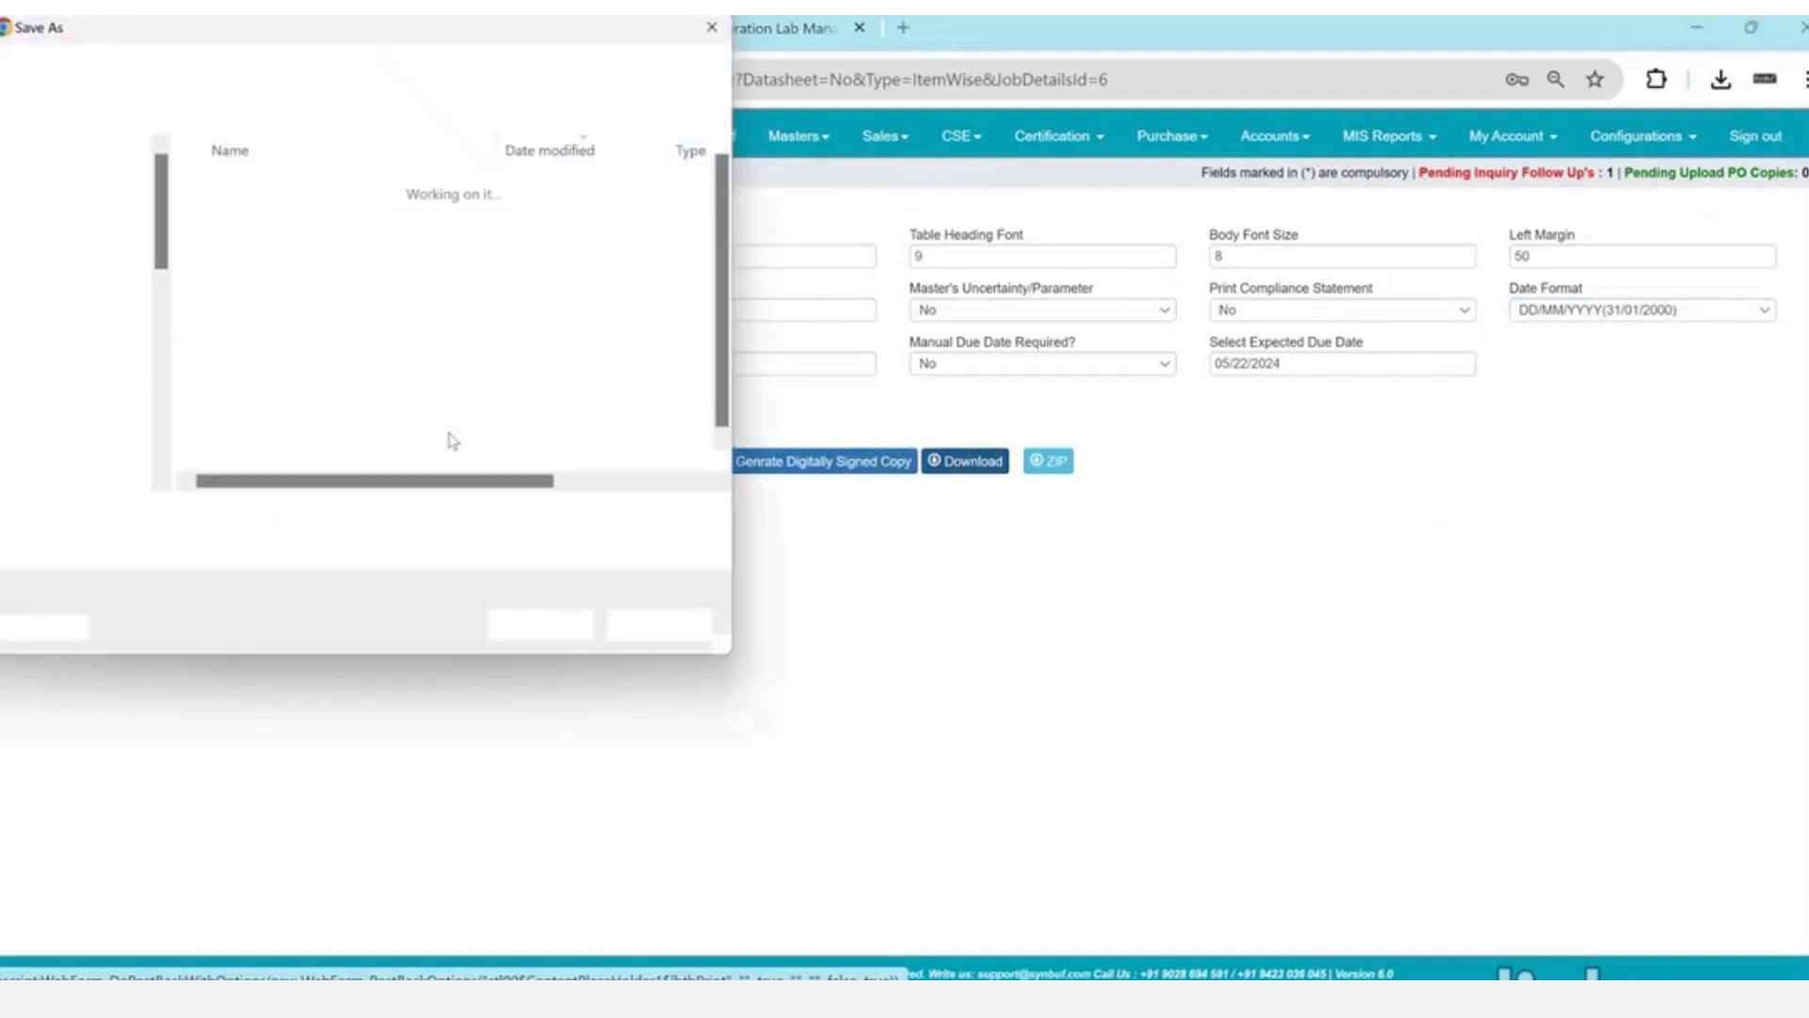
{"action": "left_click", "coordinate": [541, 625]}
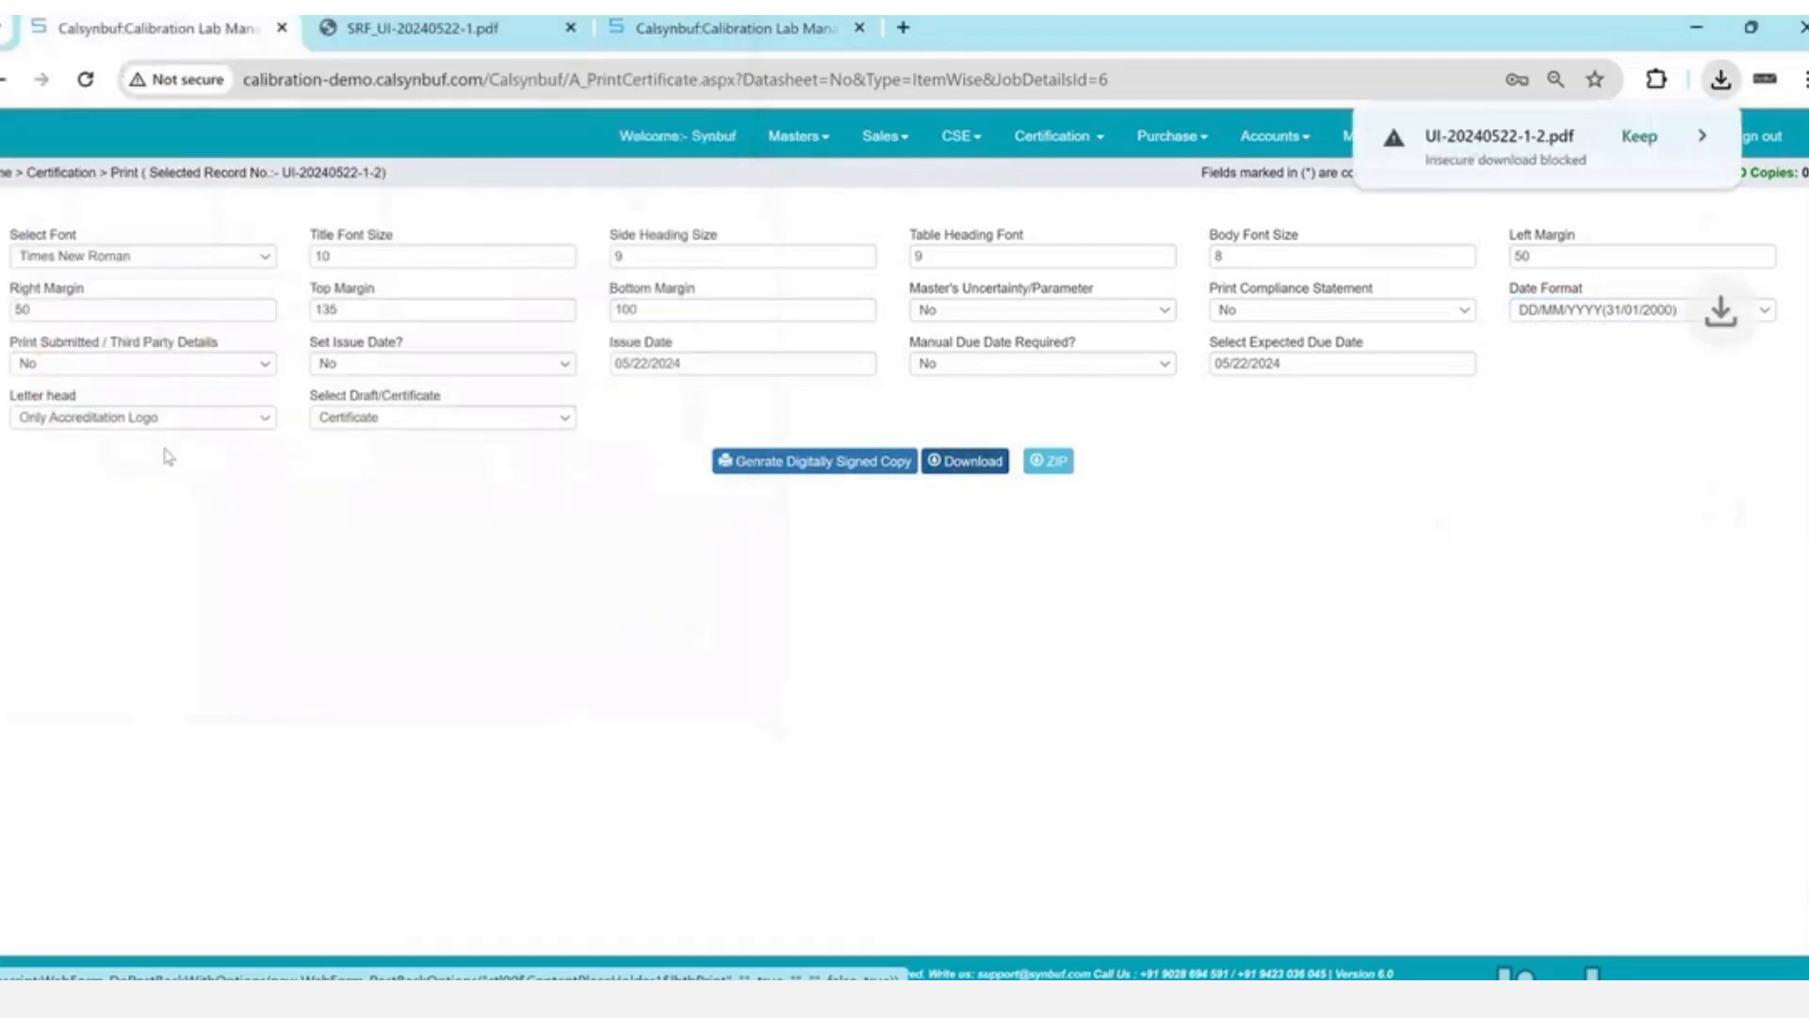
- Download and save the certificate with Complete Letterhead
{"action": "left_click", "coordinate": [170, 417]}
{"action": "left_click", "coordinate": [179, 436]}
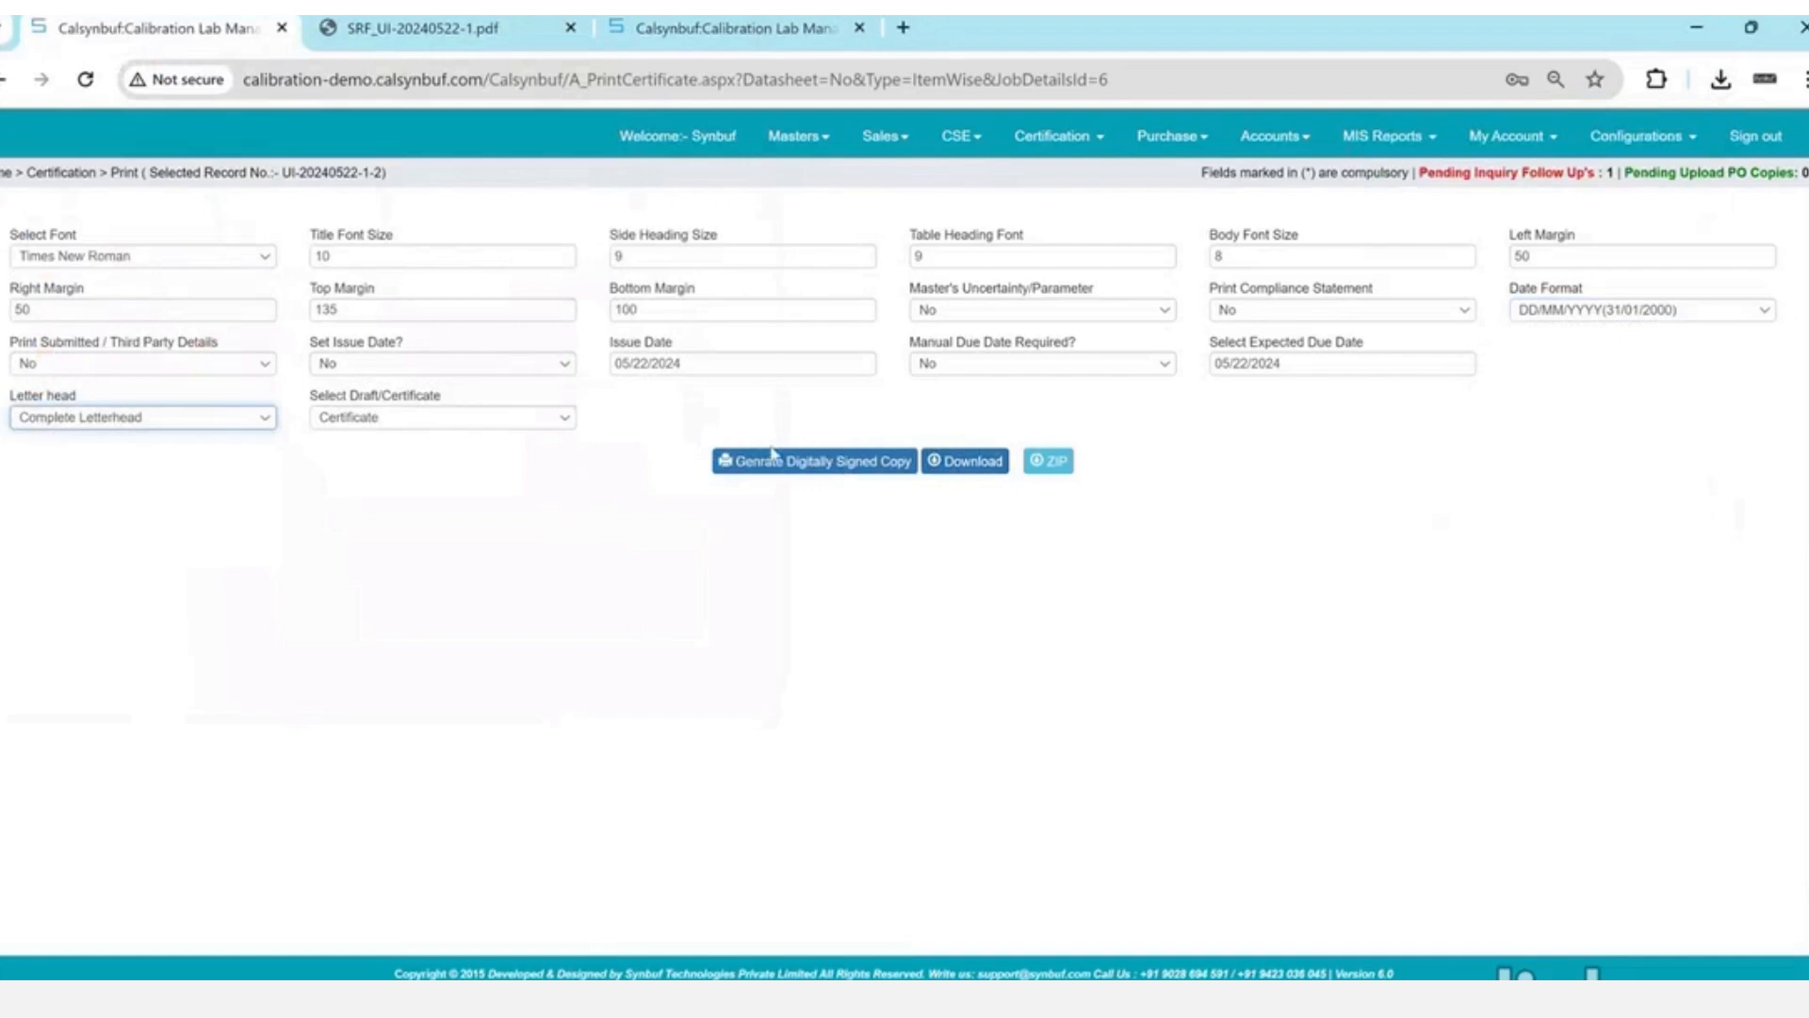
{"action": "left_click", "coordinate": [971, 464]}
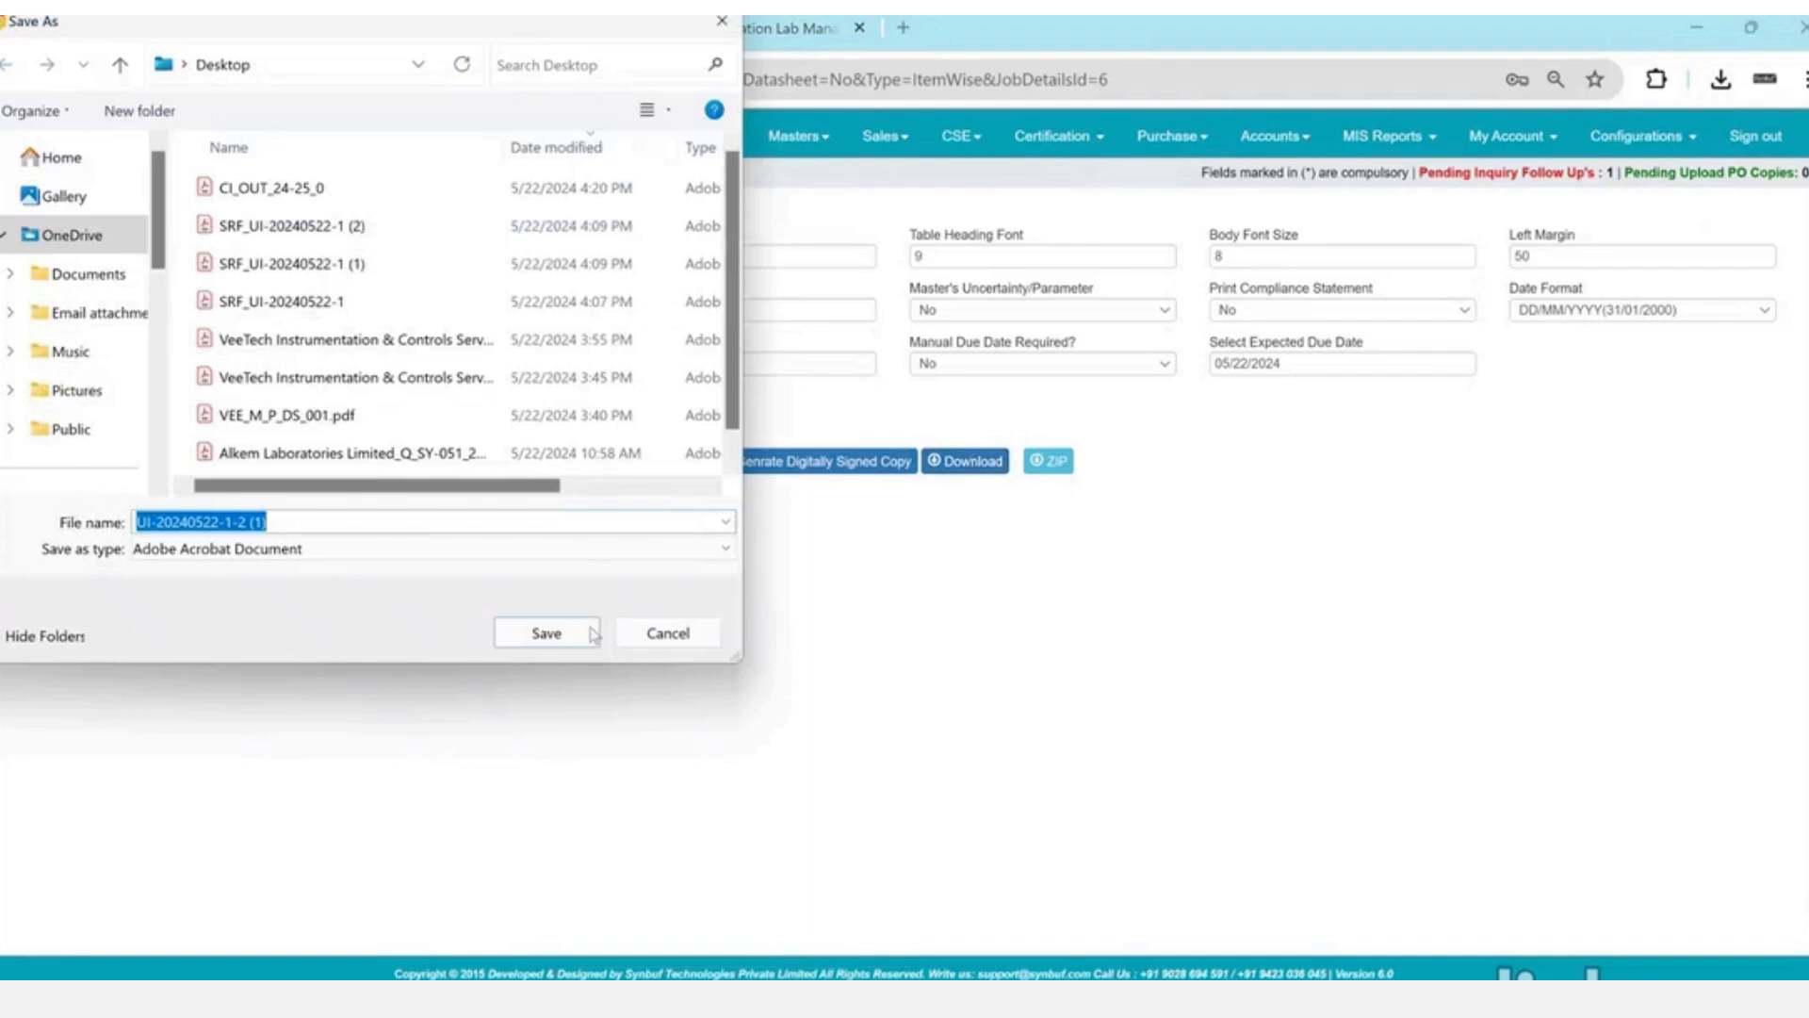
{"action": "left_click", "coordinate": [592, 633]}
- Download the certificate Without Letterhead, keep the download, and open UI-20240522-1-2.pdf
{"action": "left_click", "coordinate": [119, 422]}
{"action": "left_click", "coordinate": [119, 420]}
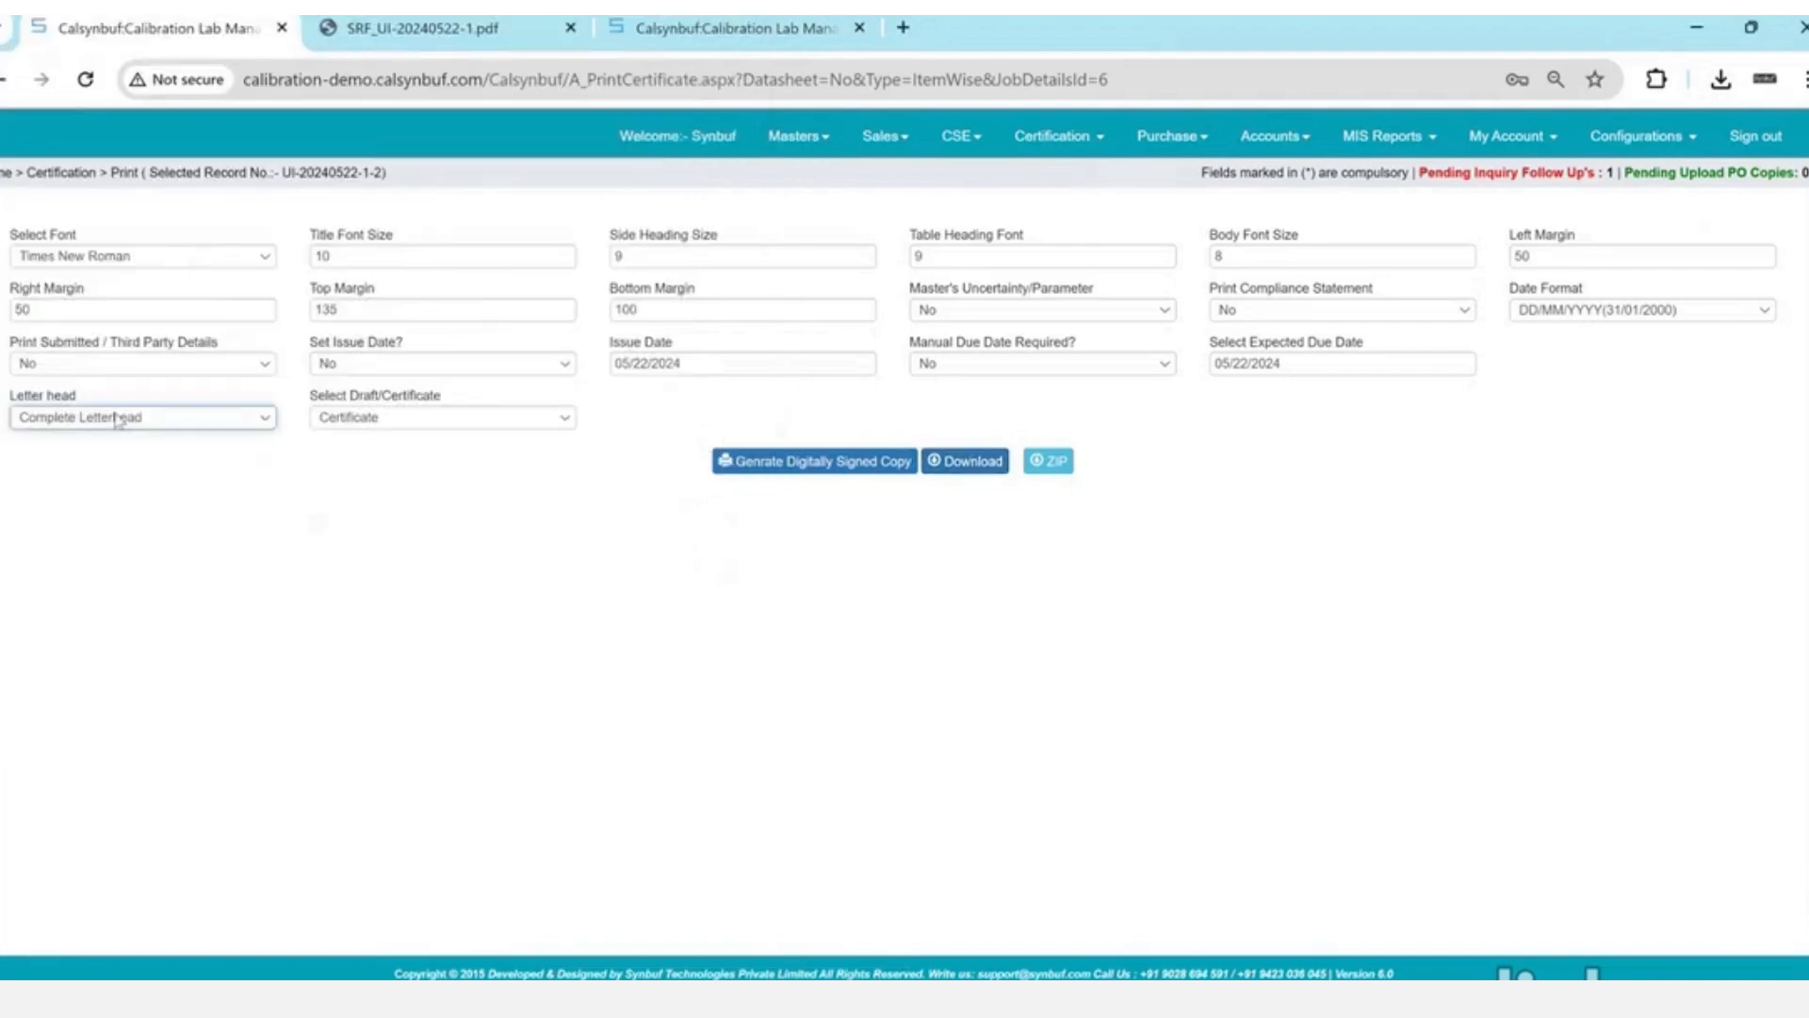
{"action": "left_click", "coordinate": [968, 461]}
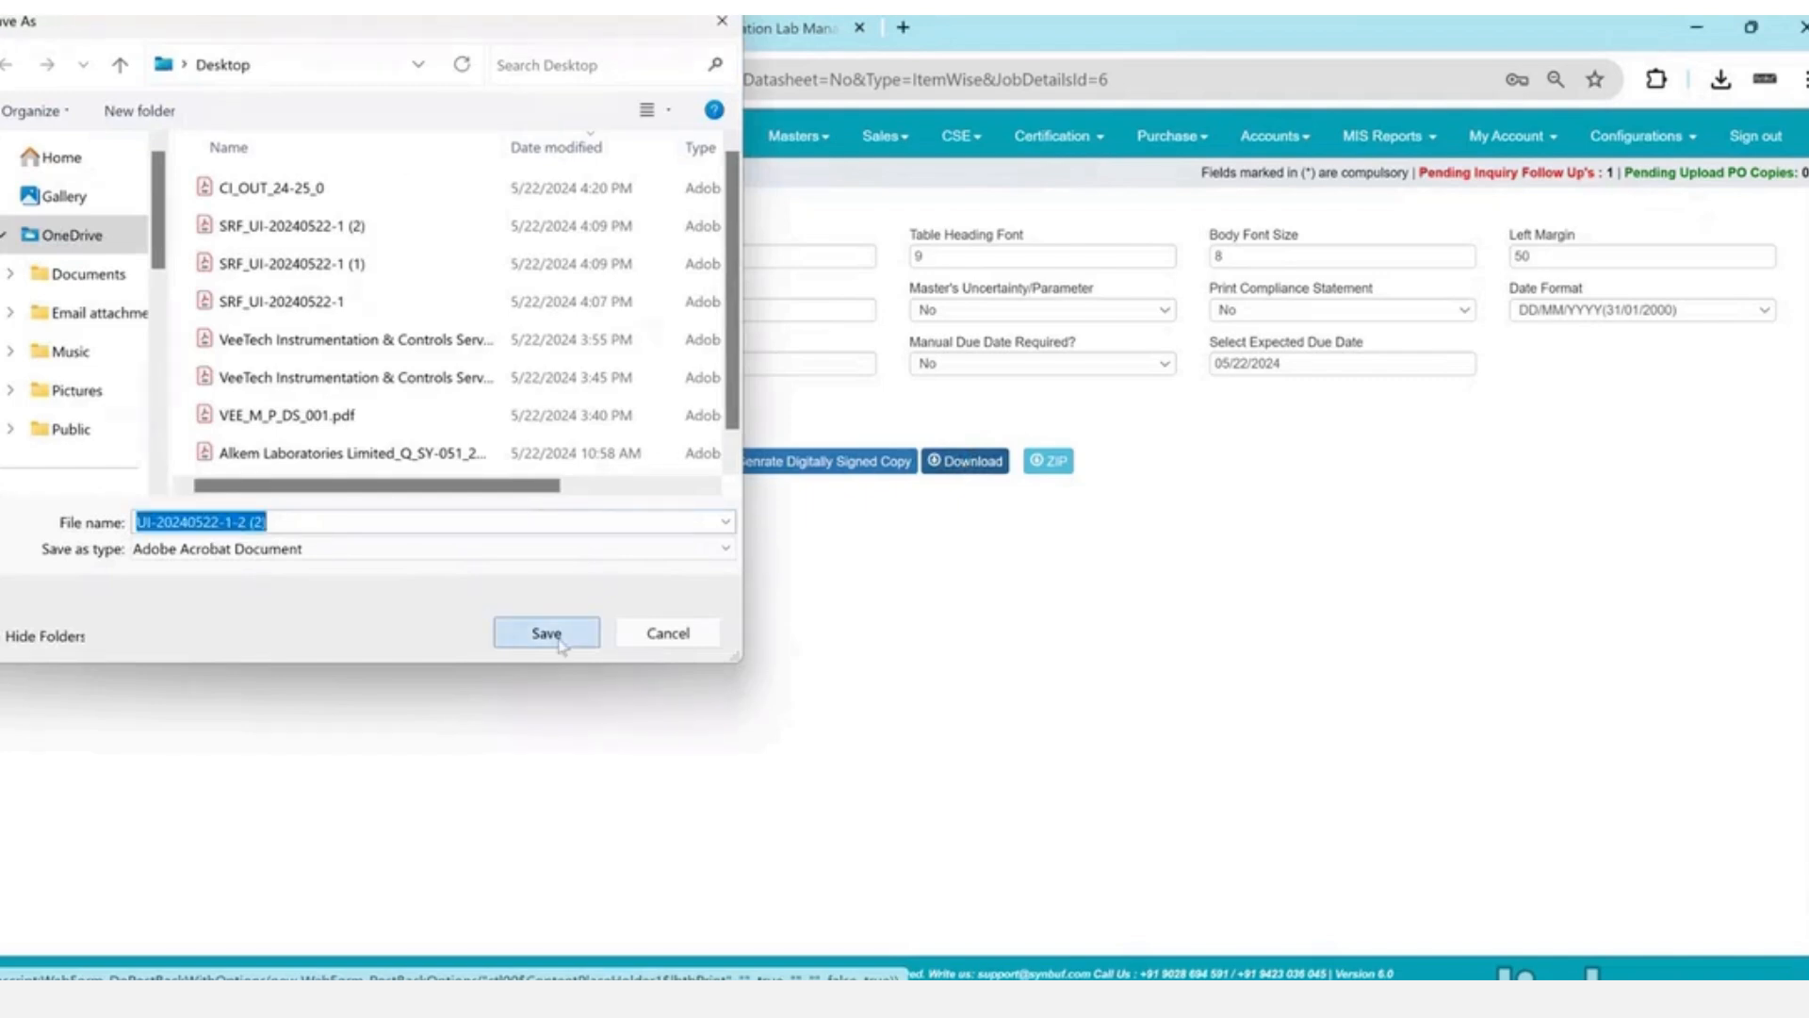
{"action": "left_click", "coordinate": [546, 633]}
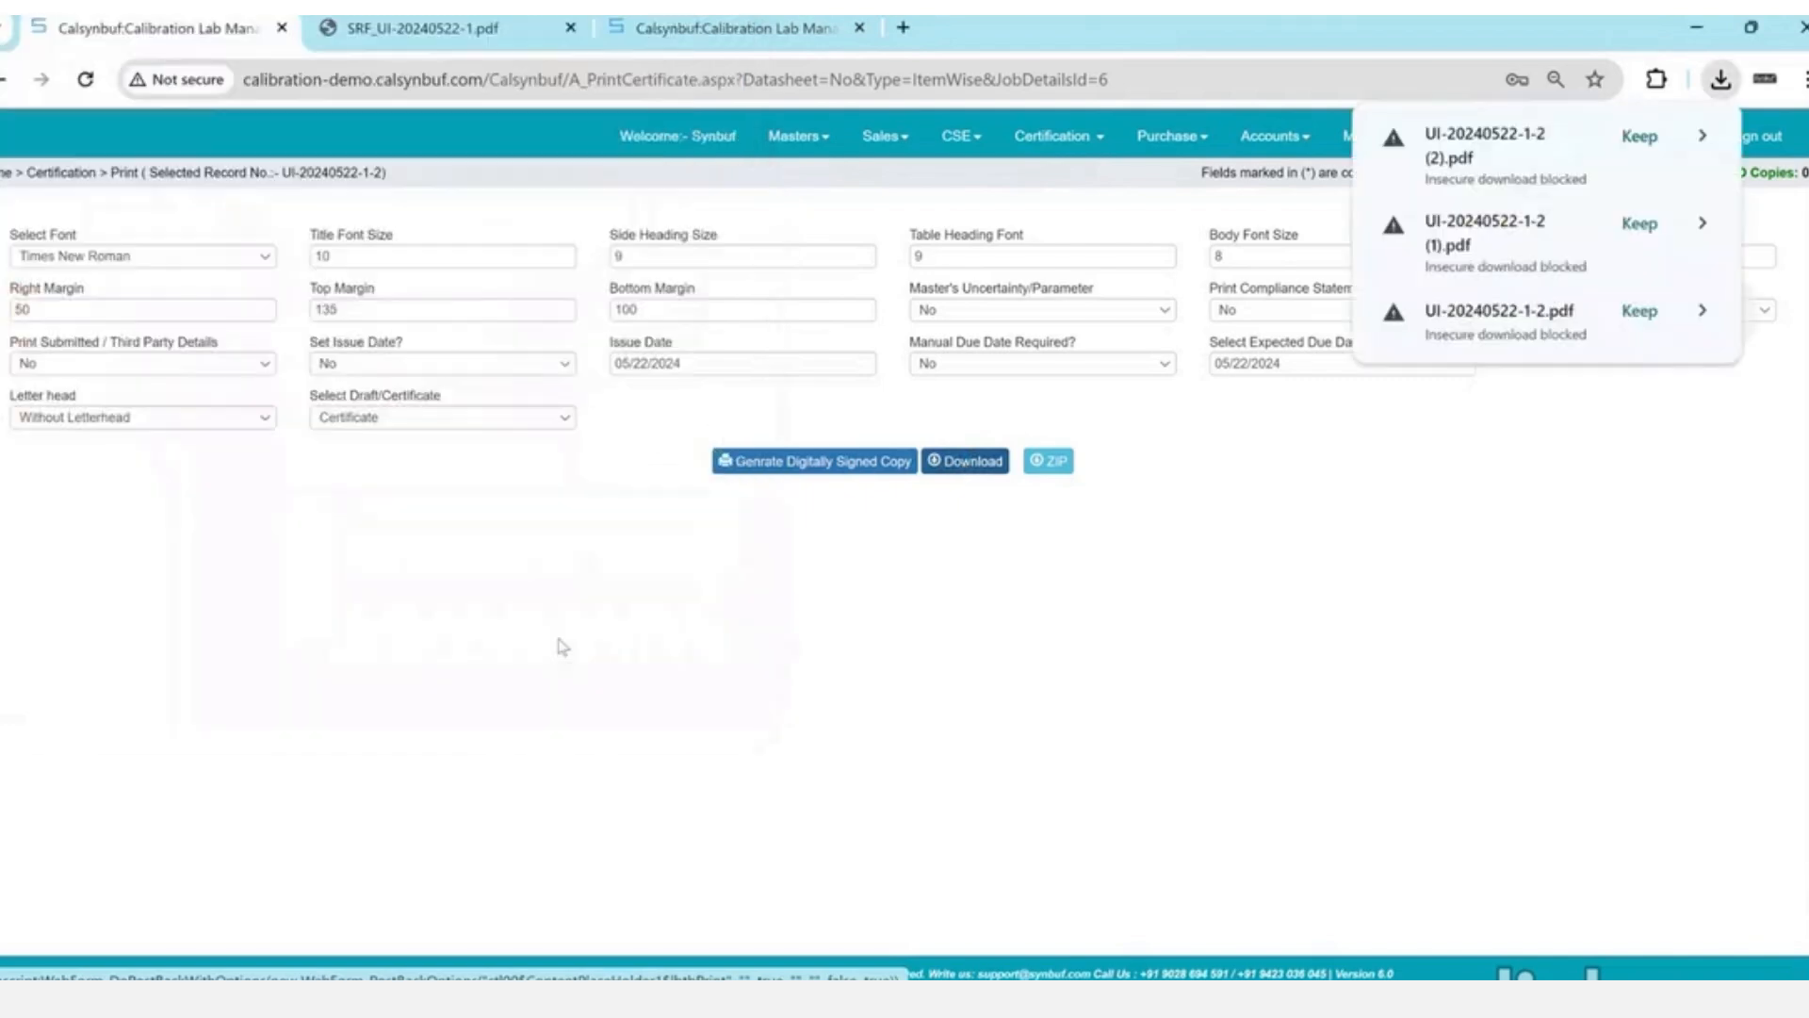
{"action": "left_click", "coordinate": [1640, 226]}
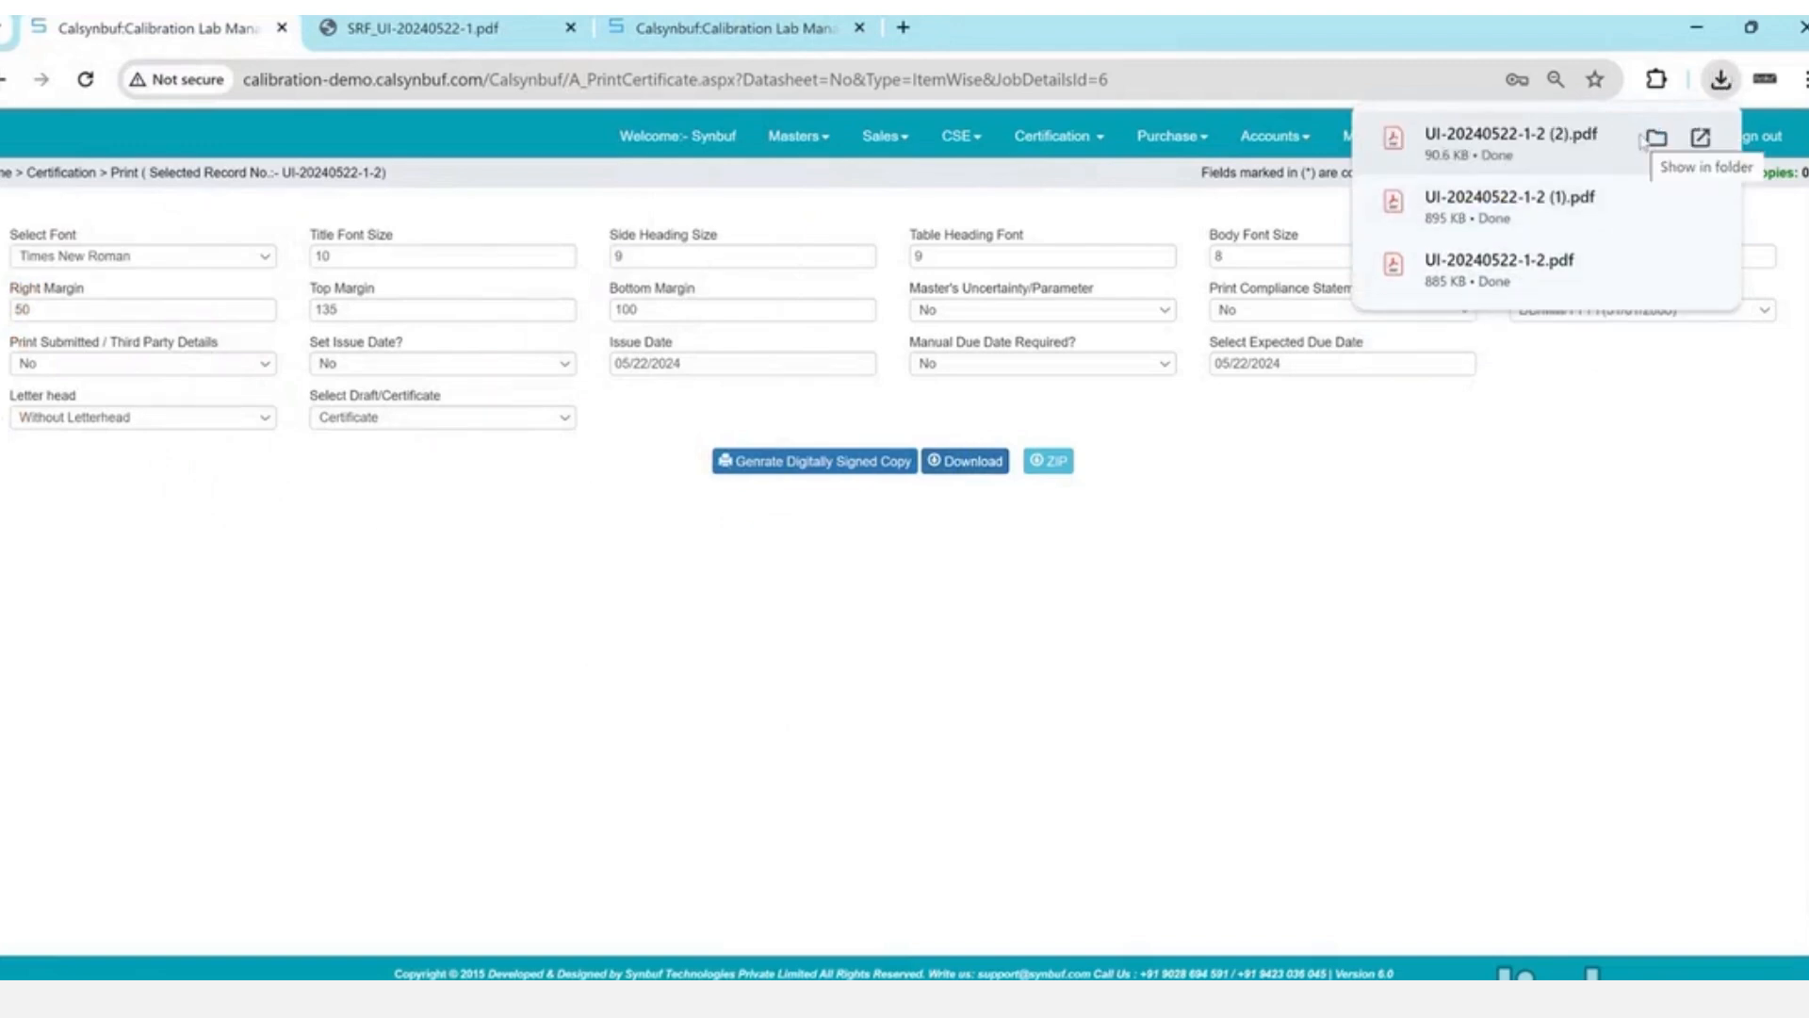
{"action": "left_click", "coordinate": [1527, 285]}
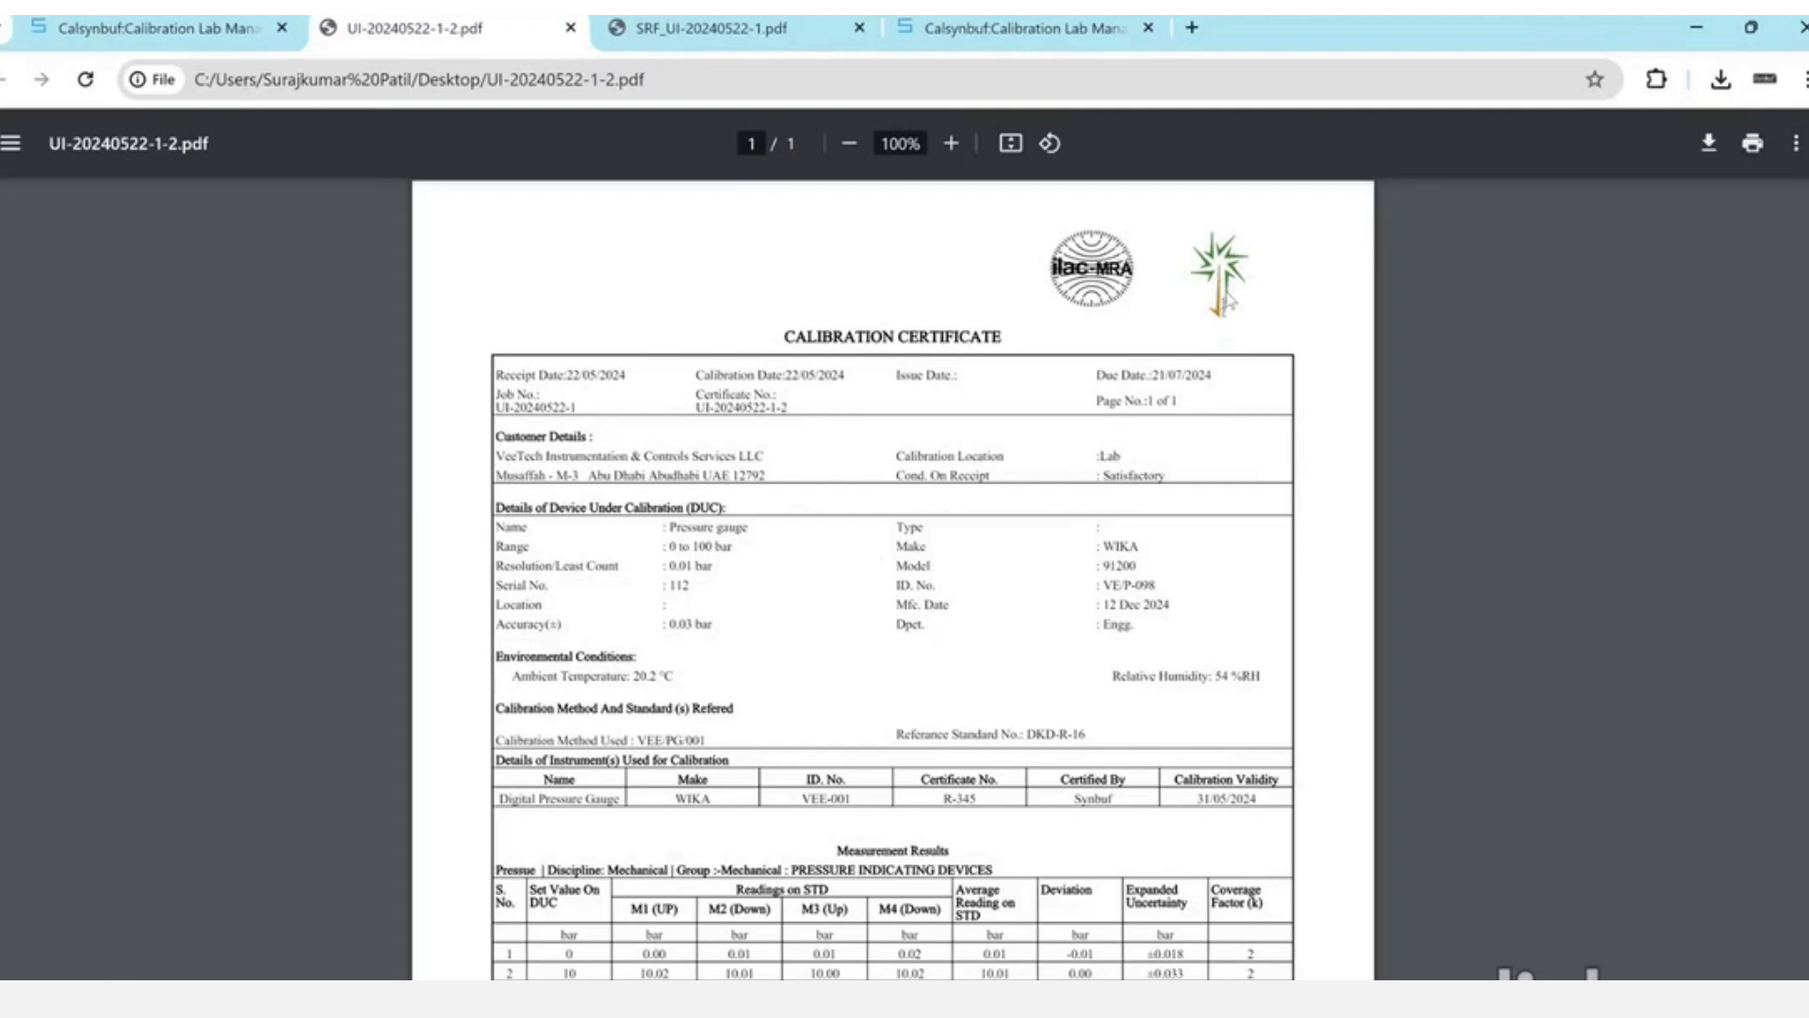
- Review the certificate's pressure gauge results, then show Chrome's recent download history
{"action": "scroll", "coordinate": [833, 718], "scroll_direction": "down", "scroll_amount": 1}
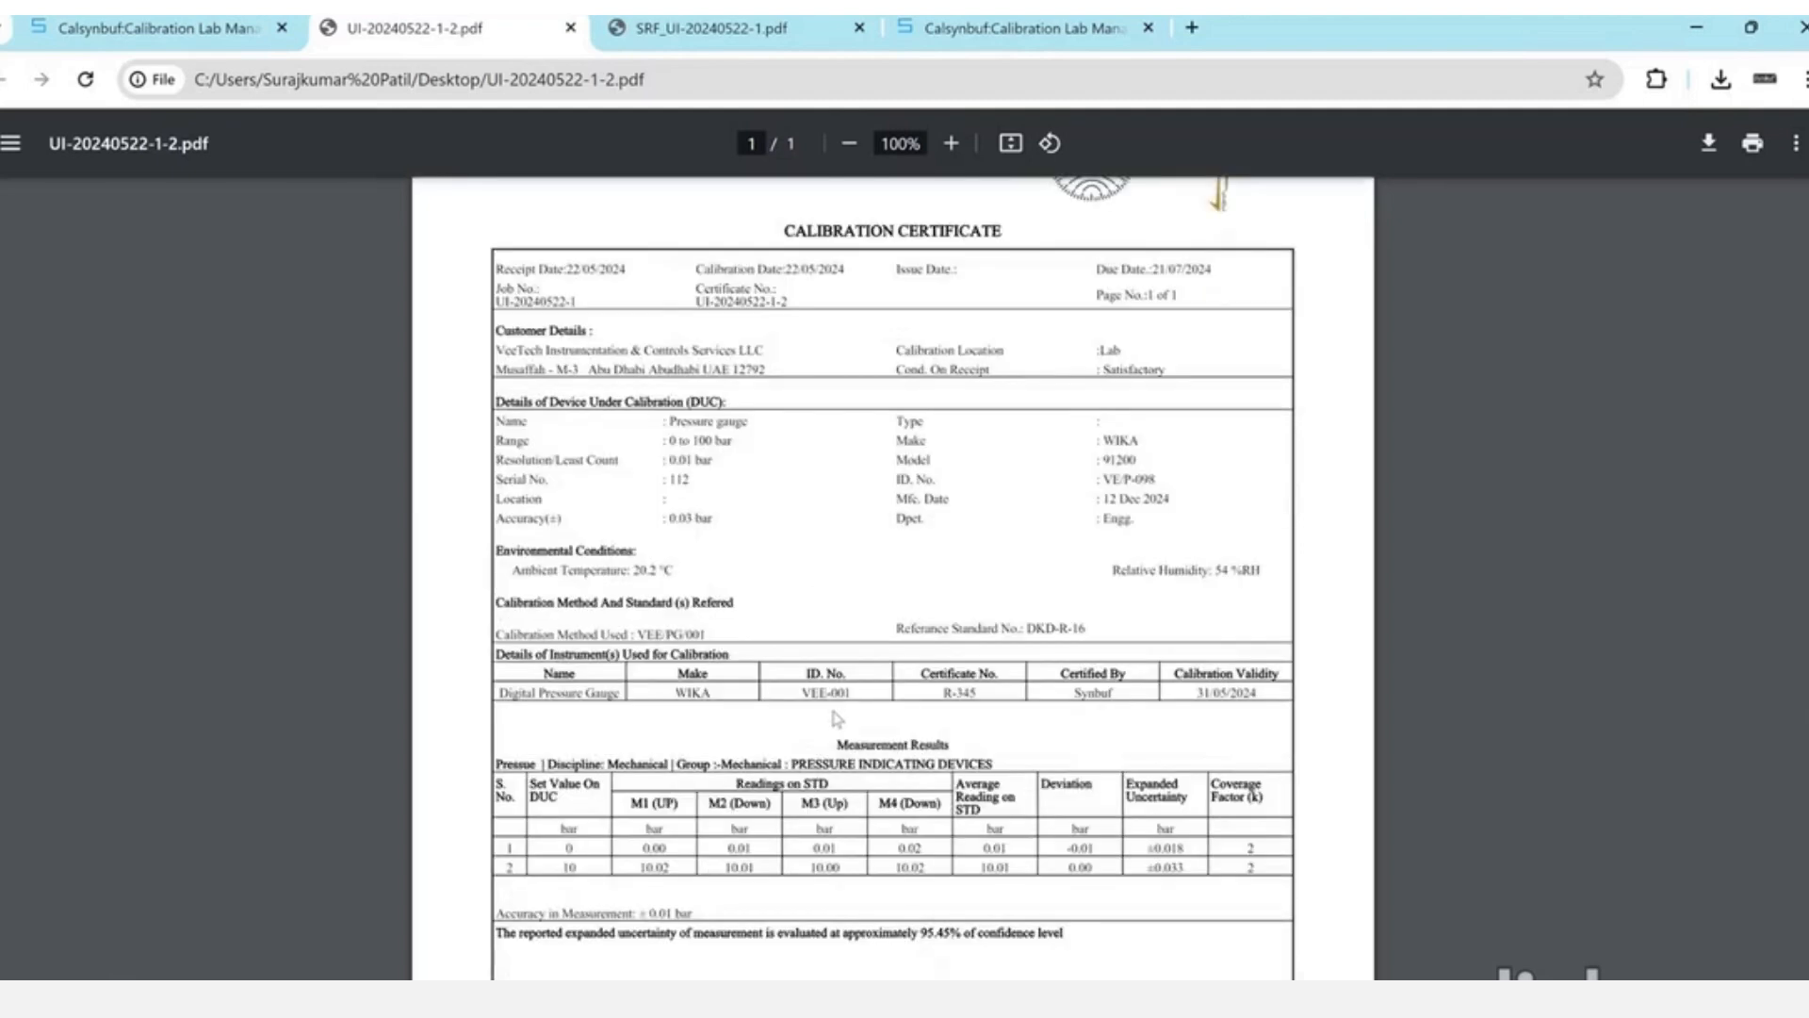
{"action": "left_click_drag", "start_coordinate": [563, 843], "coordinate": [573, 864]}
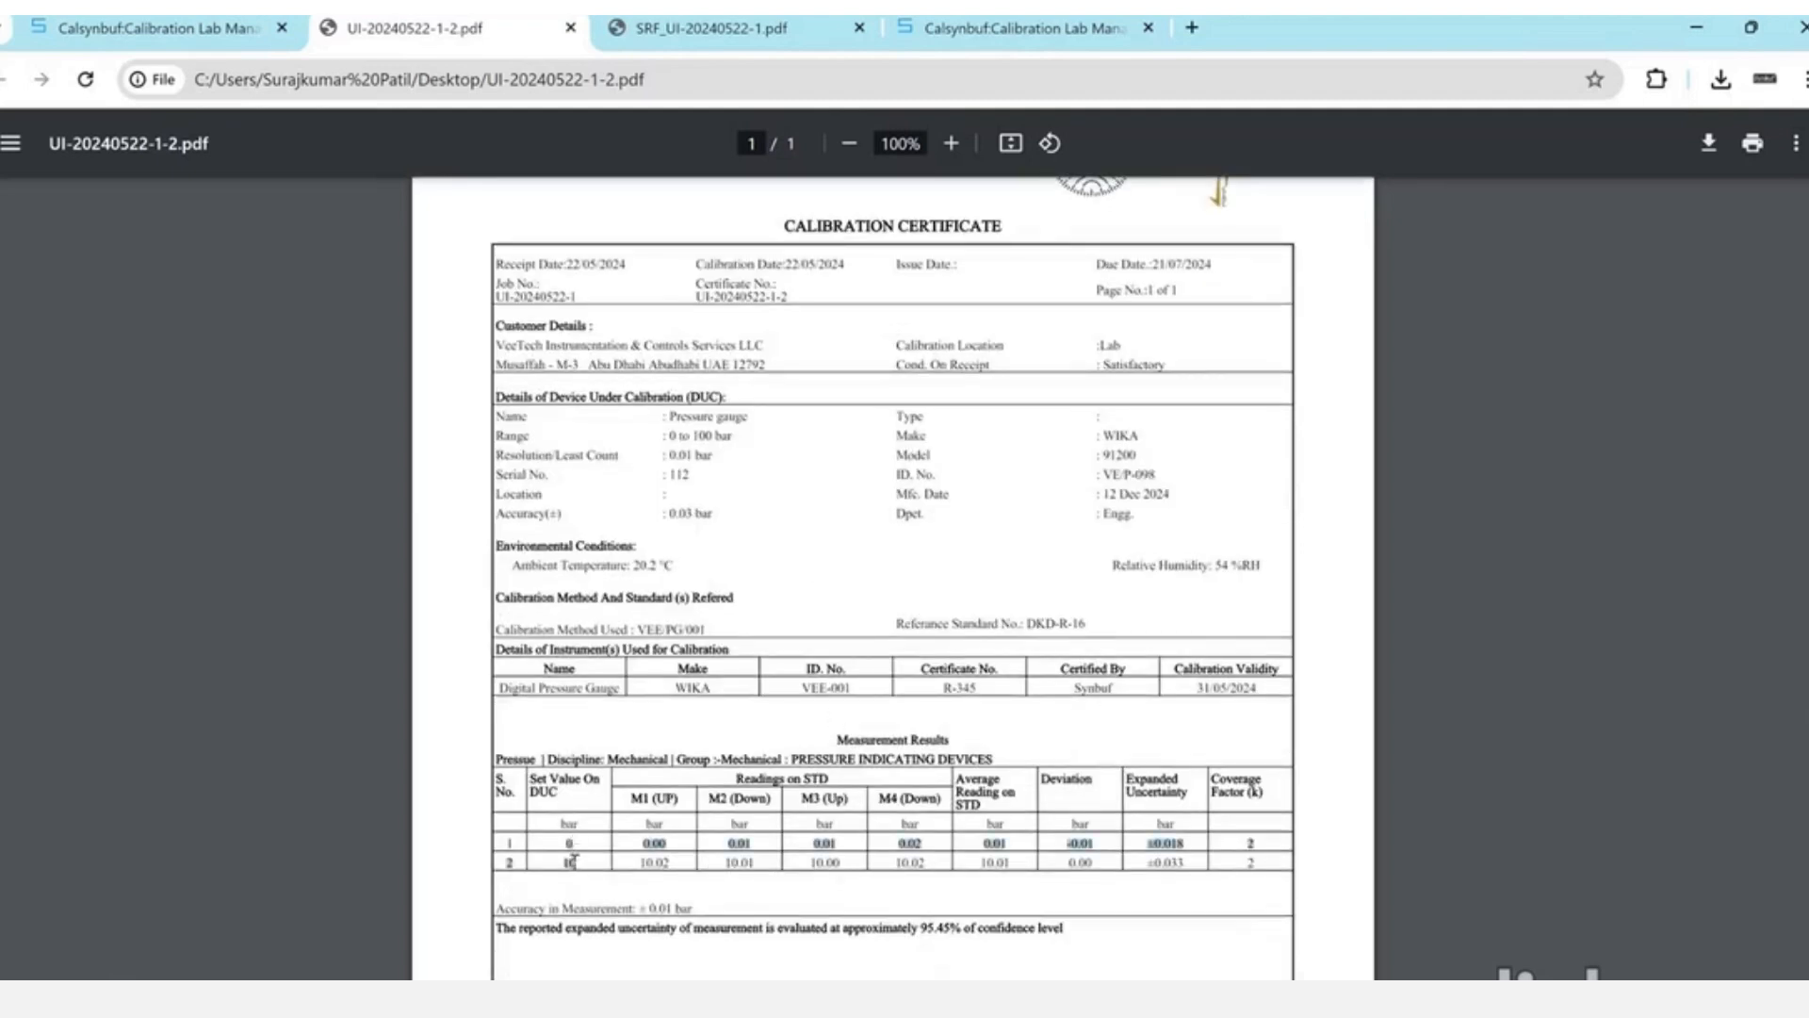
{"action": "scroll", "coordinate": [938, 641], "scroll_direction": "up", "scroll_amount": 1}
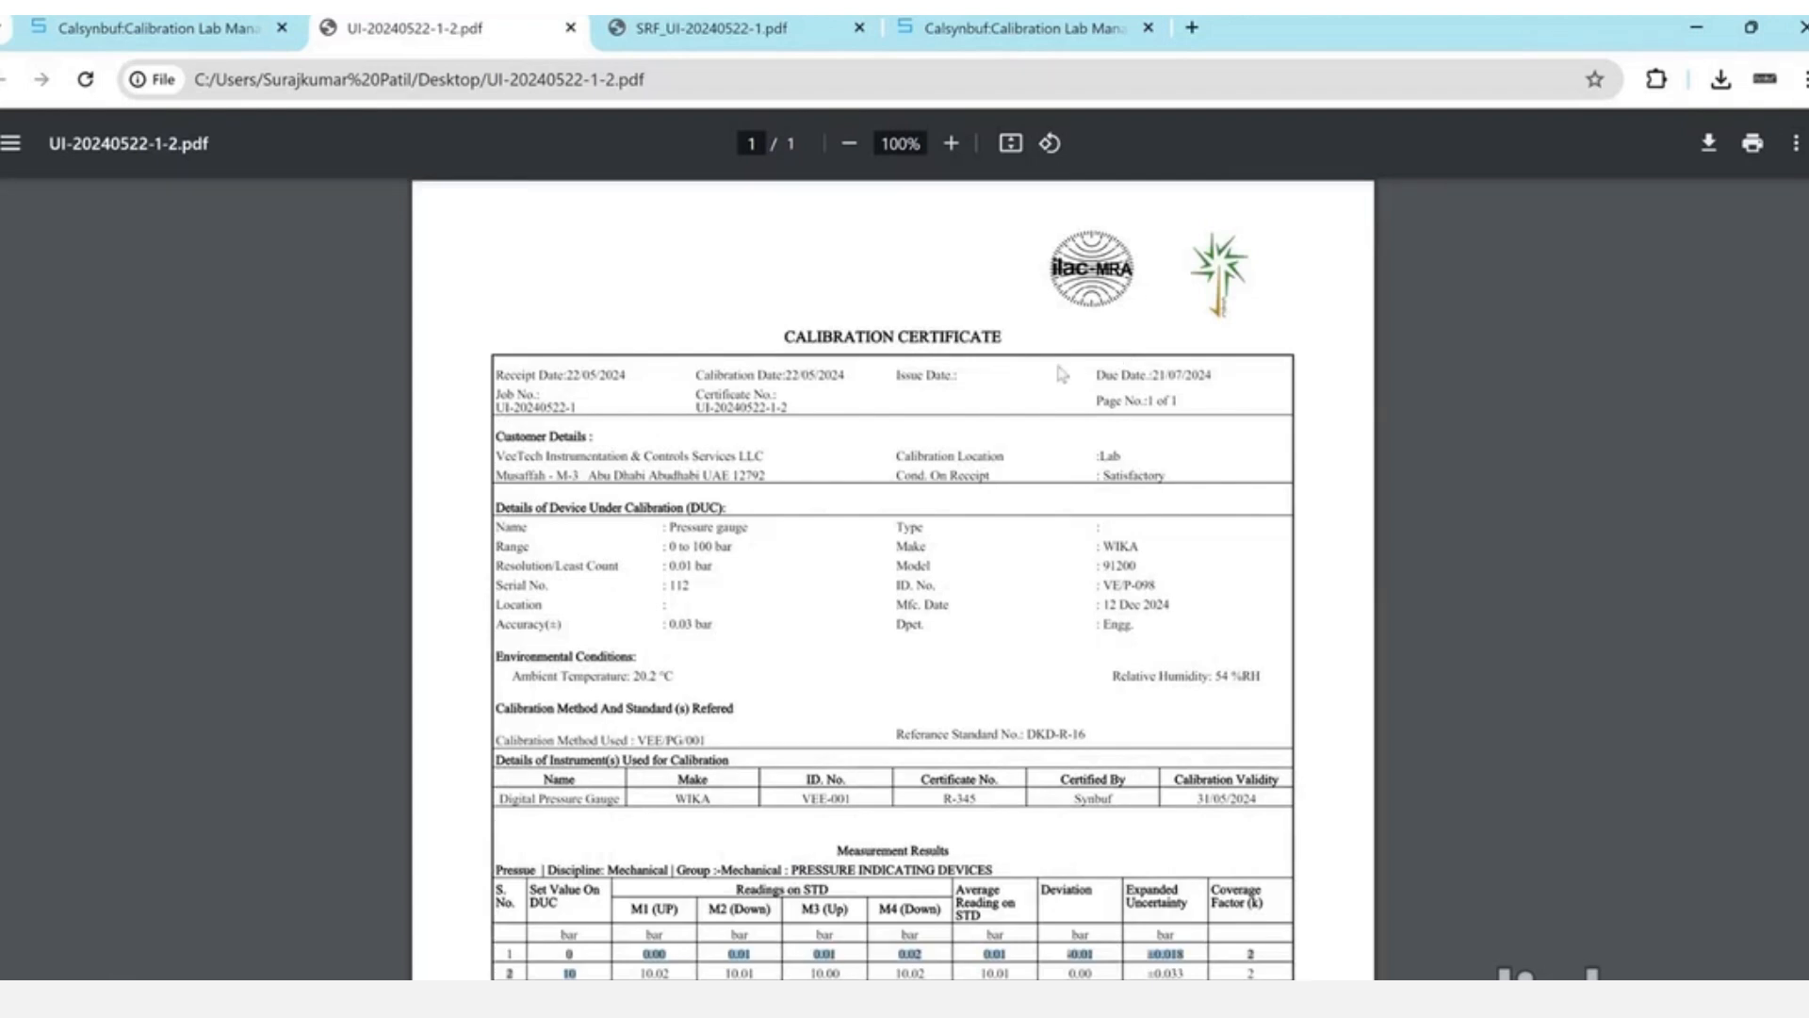
{"action": "left_click", "coordinate": [1721, 81]}
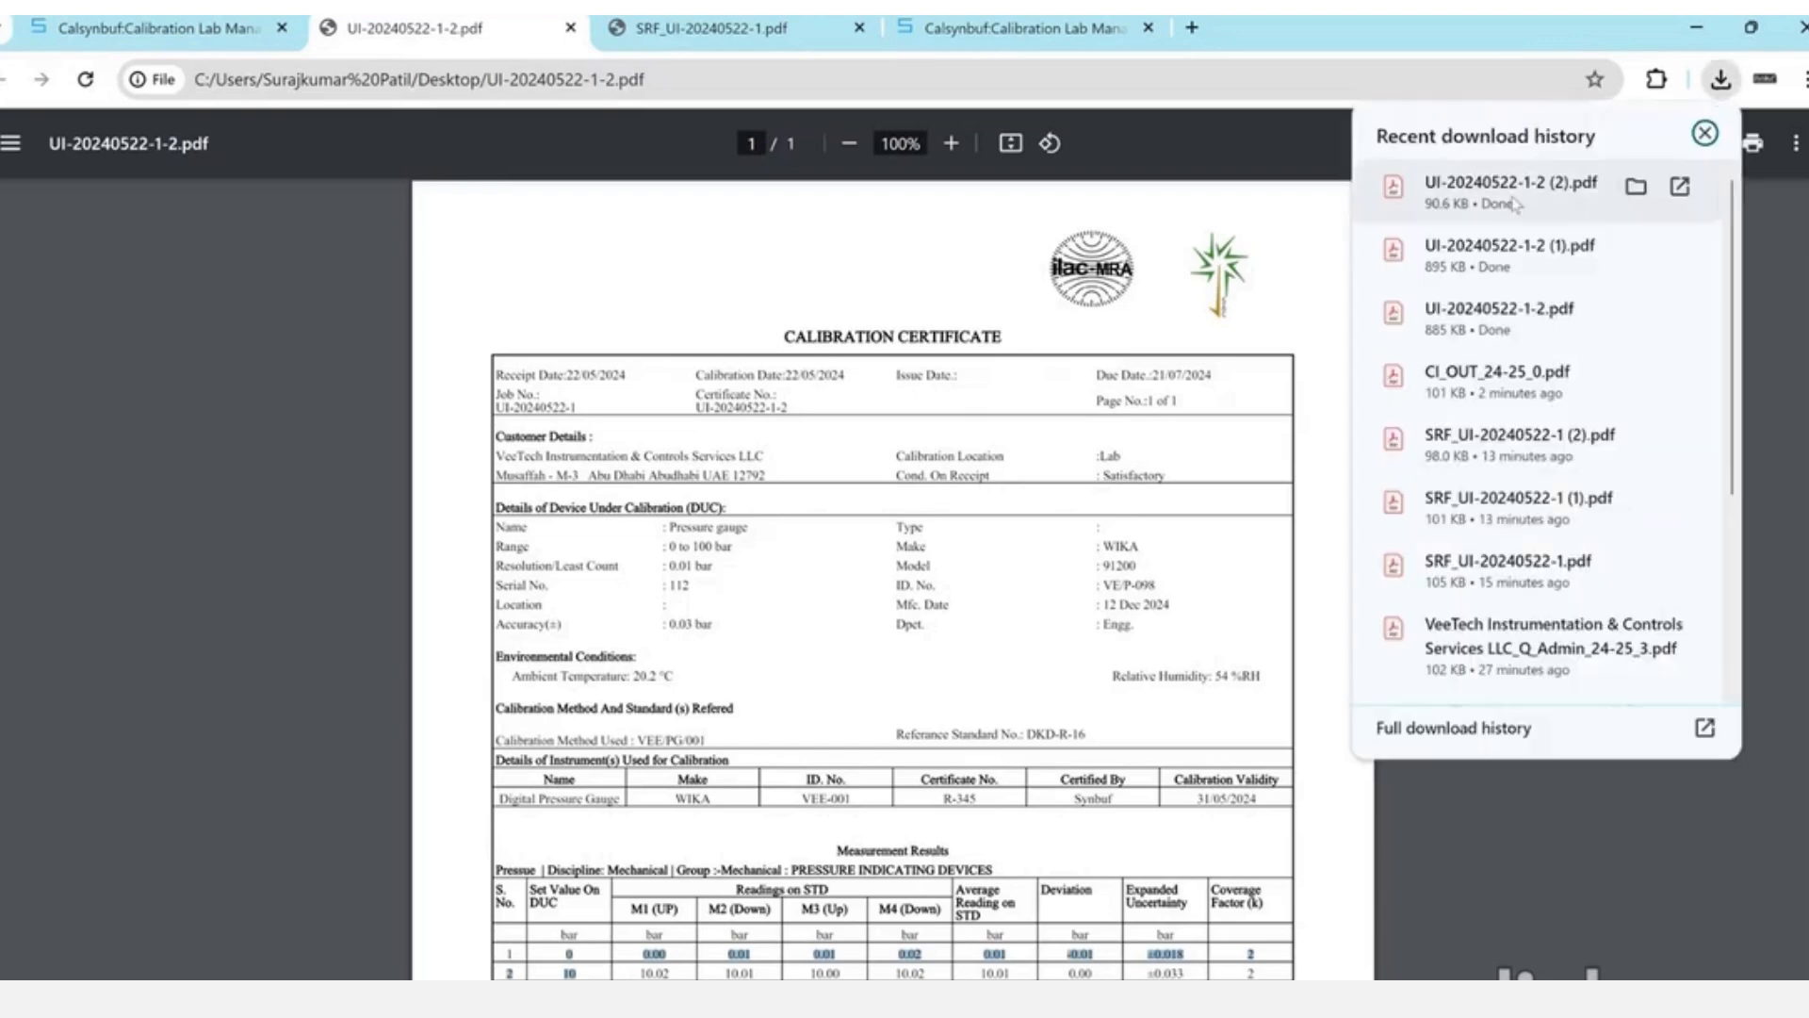
{"action": "left_click", "coordinate": [1514, 204]}
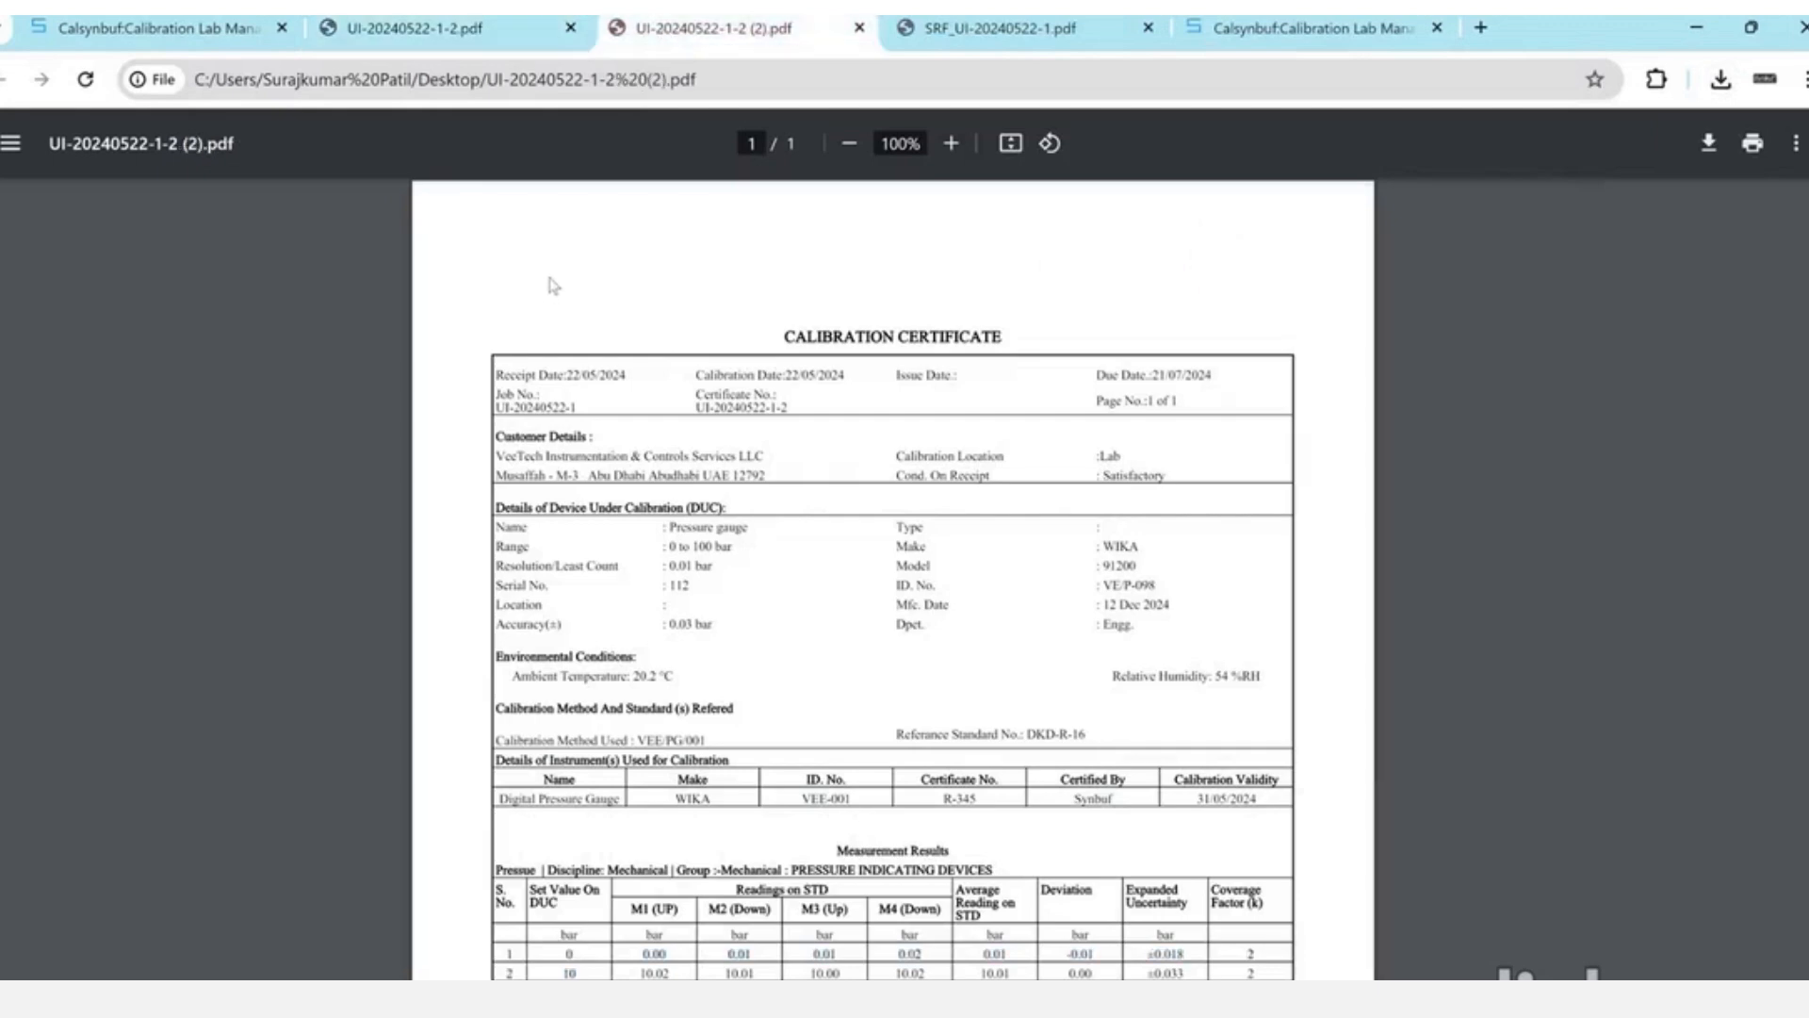
{"action": "left_click", "coordinate": [1718, 90]}
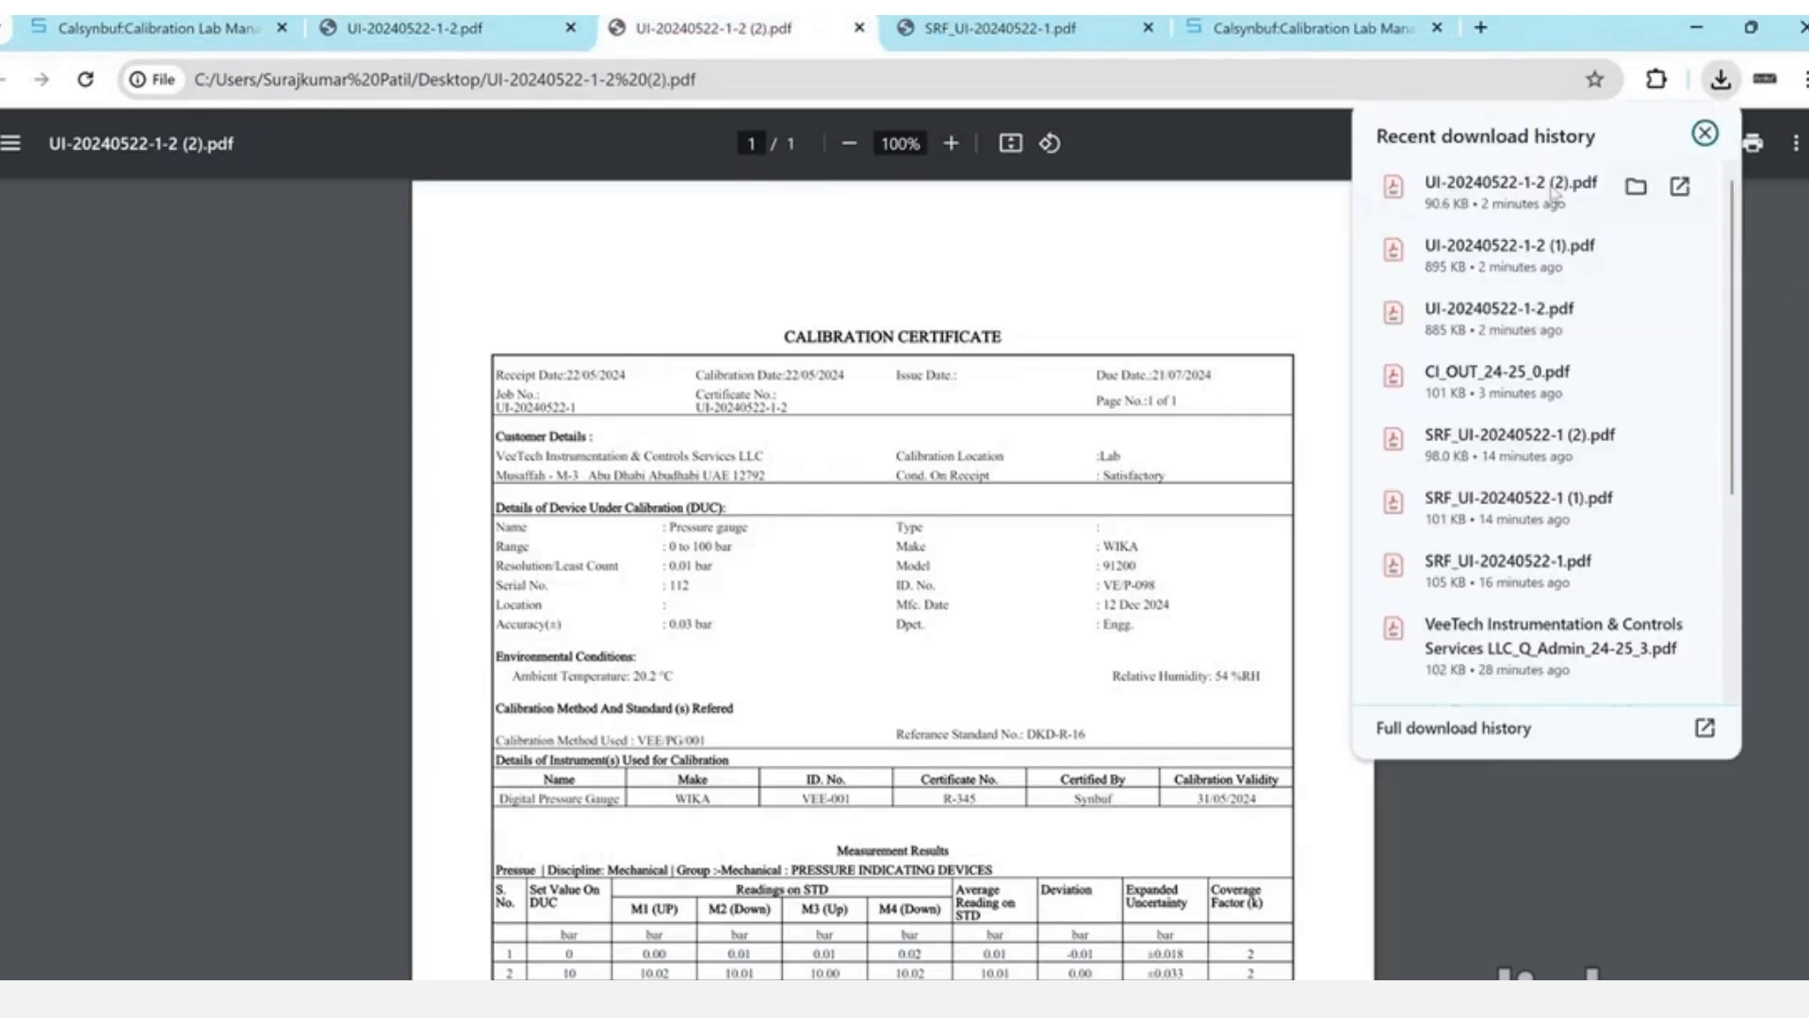
{"action": "left_click", "coordinate": [1498, 250]}
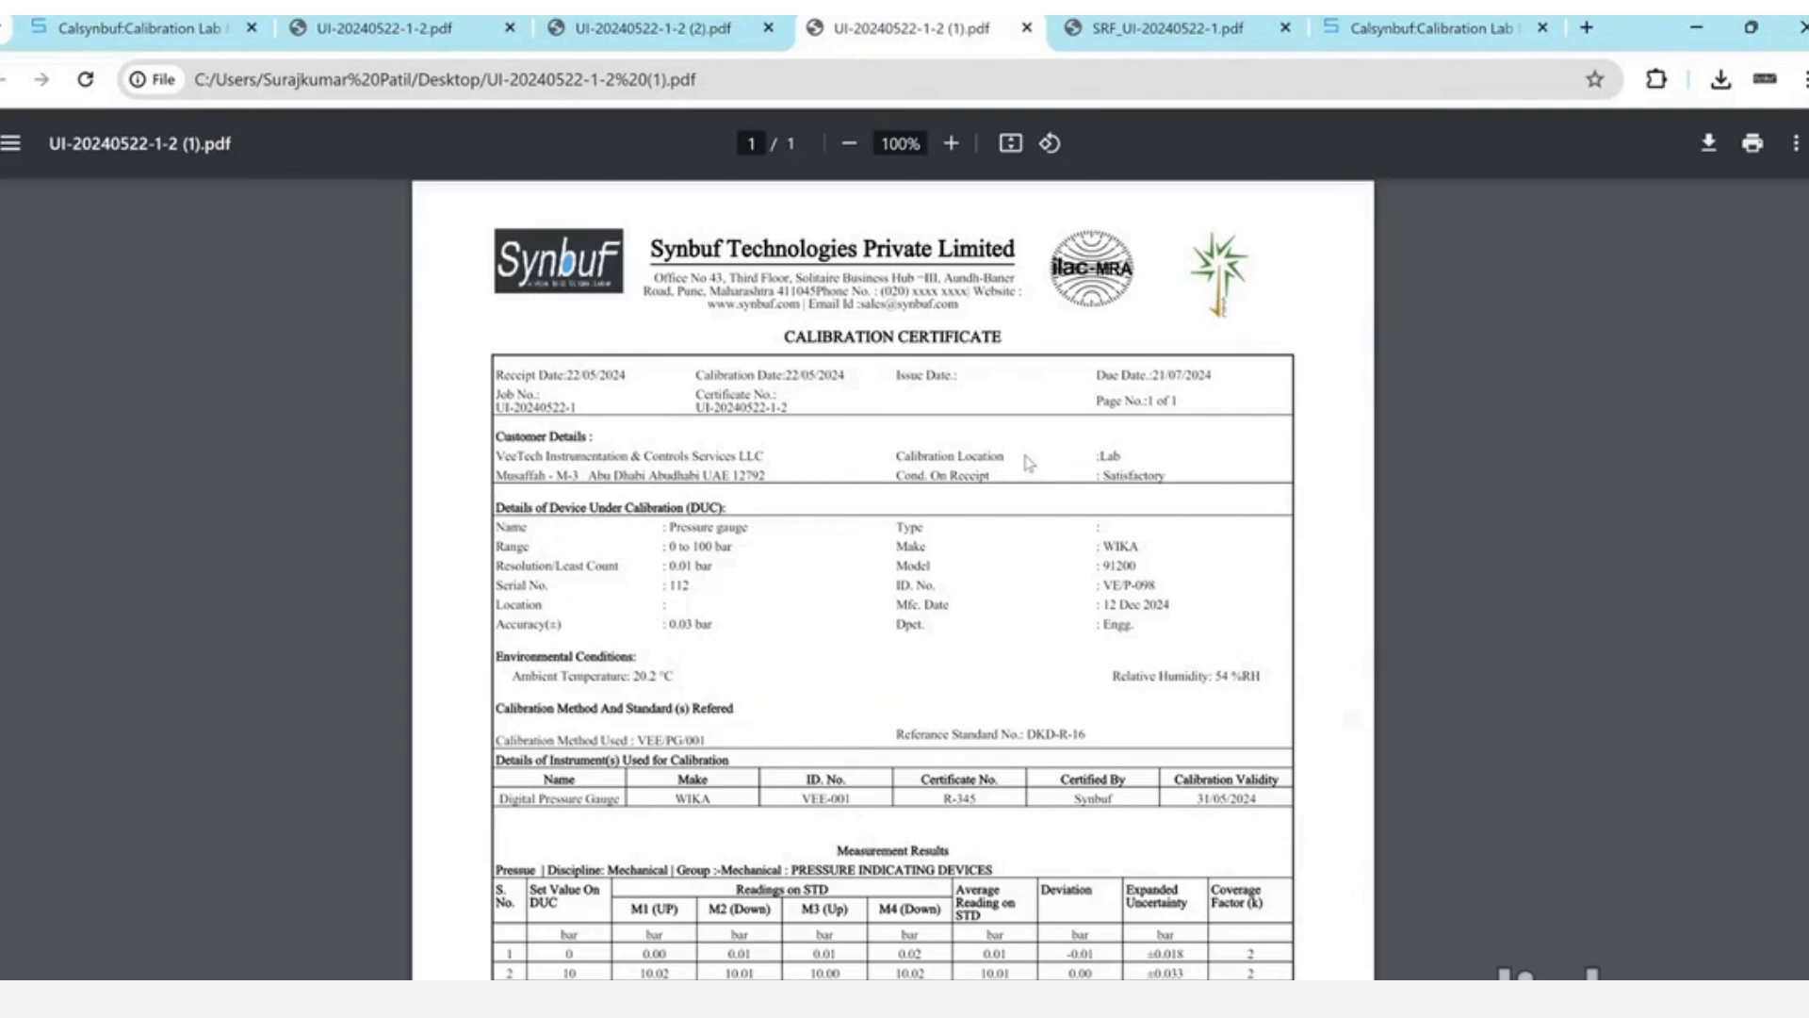
{"action": "scroll", "coordinate": [777, 676], "scroll_direction": "down", "scroll_amount": 1}
{"action": "scroll", "coordinate": [777, 675], "scroll_direction": "up", "scroll_amount": 1}
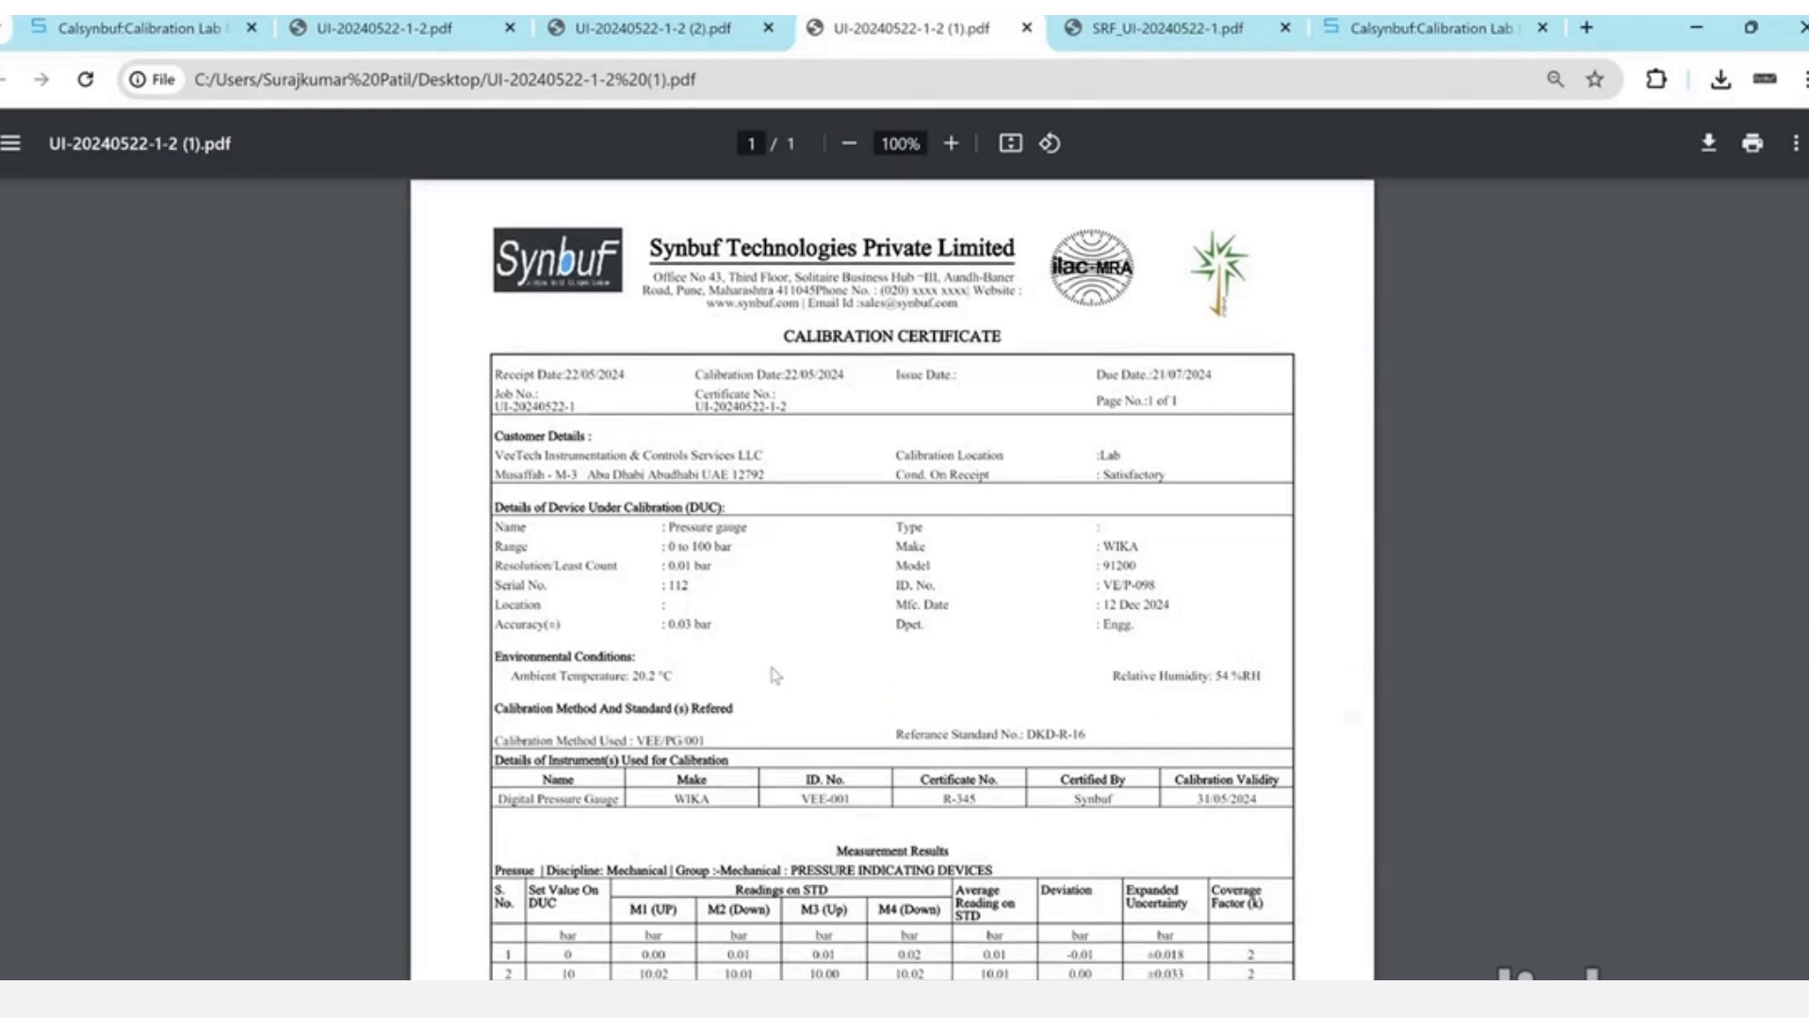
{"action": "scroll", "coordinate": [777, 676], "scroll_direction": "up", "scroll_amount": 2}
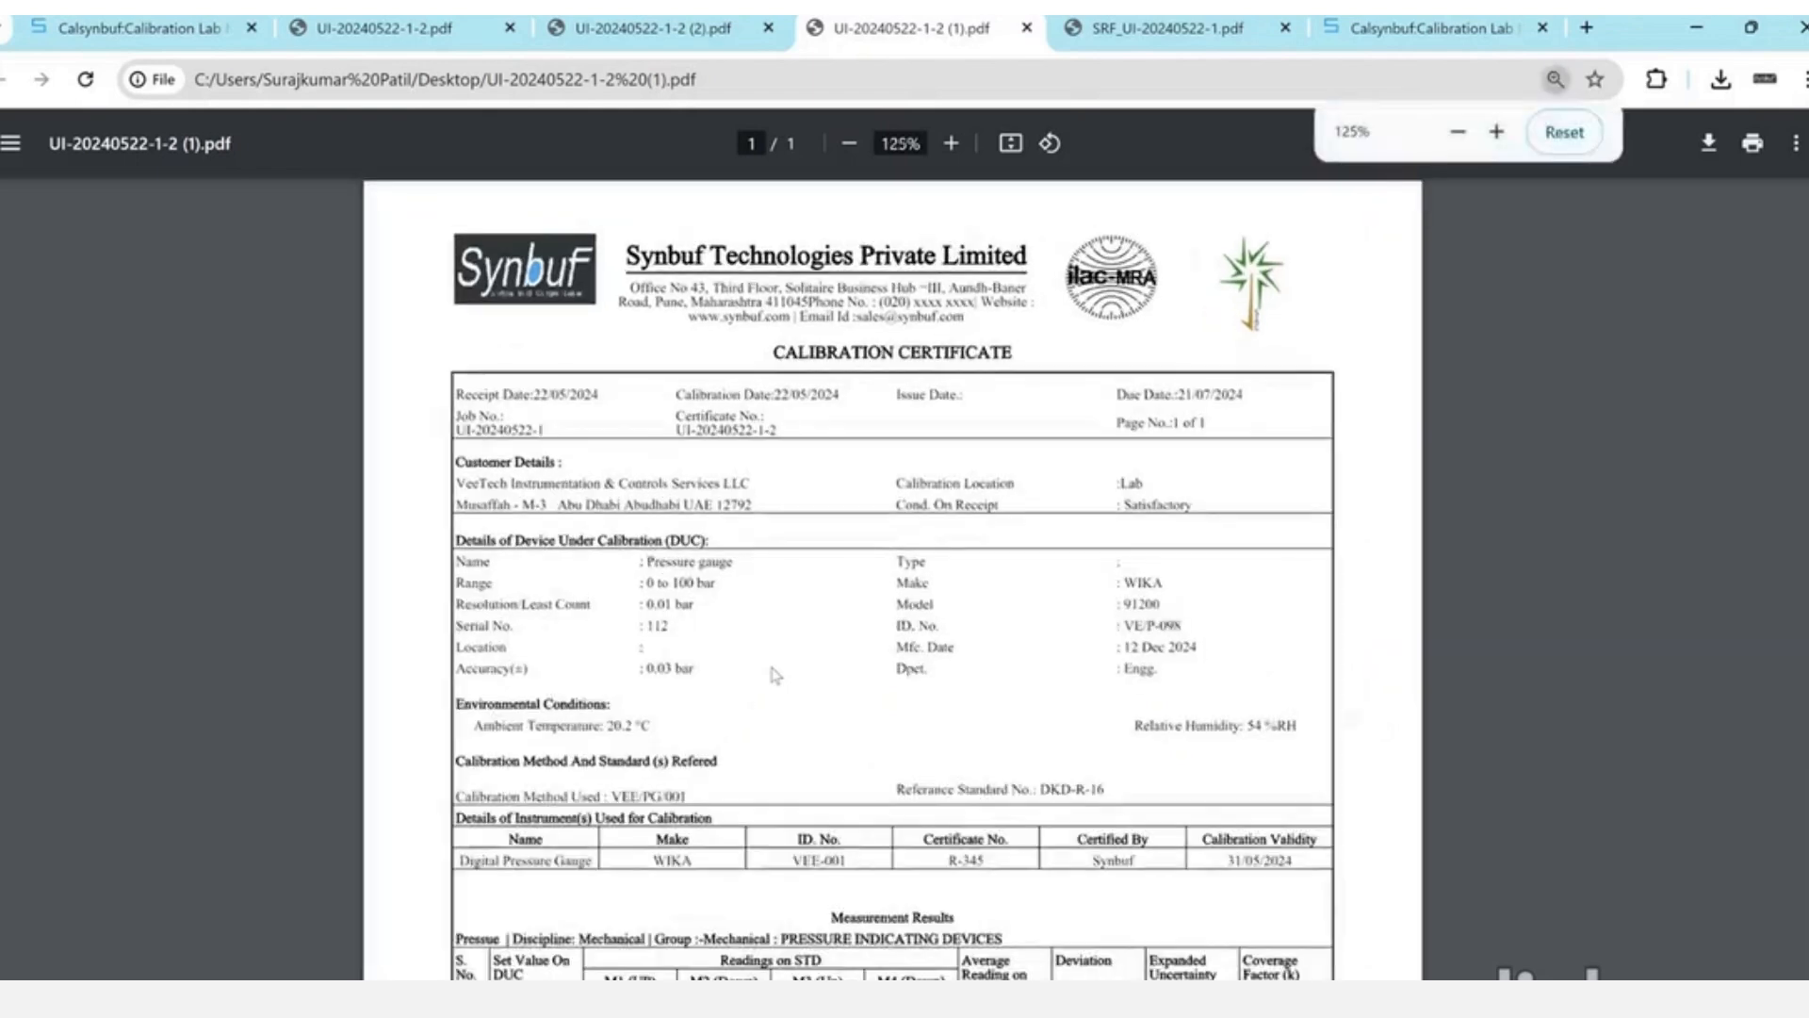
{"action": "scroll", "coordinate": [777, 676], "scroll_direction": "up", "scroll_amount": 1}
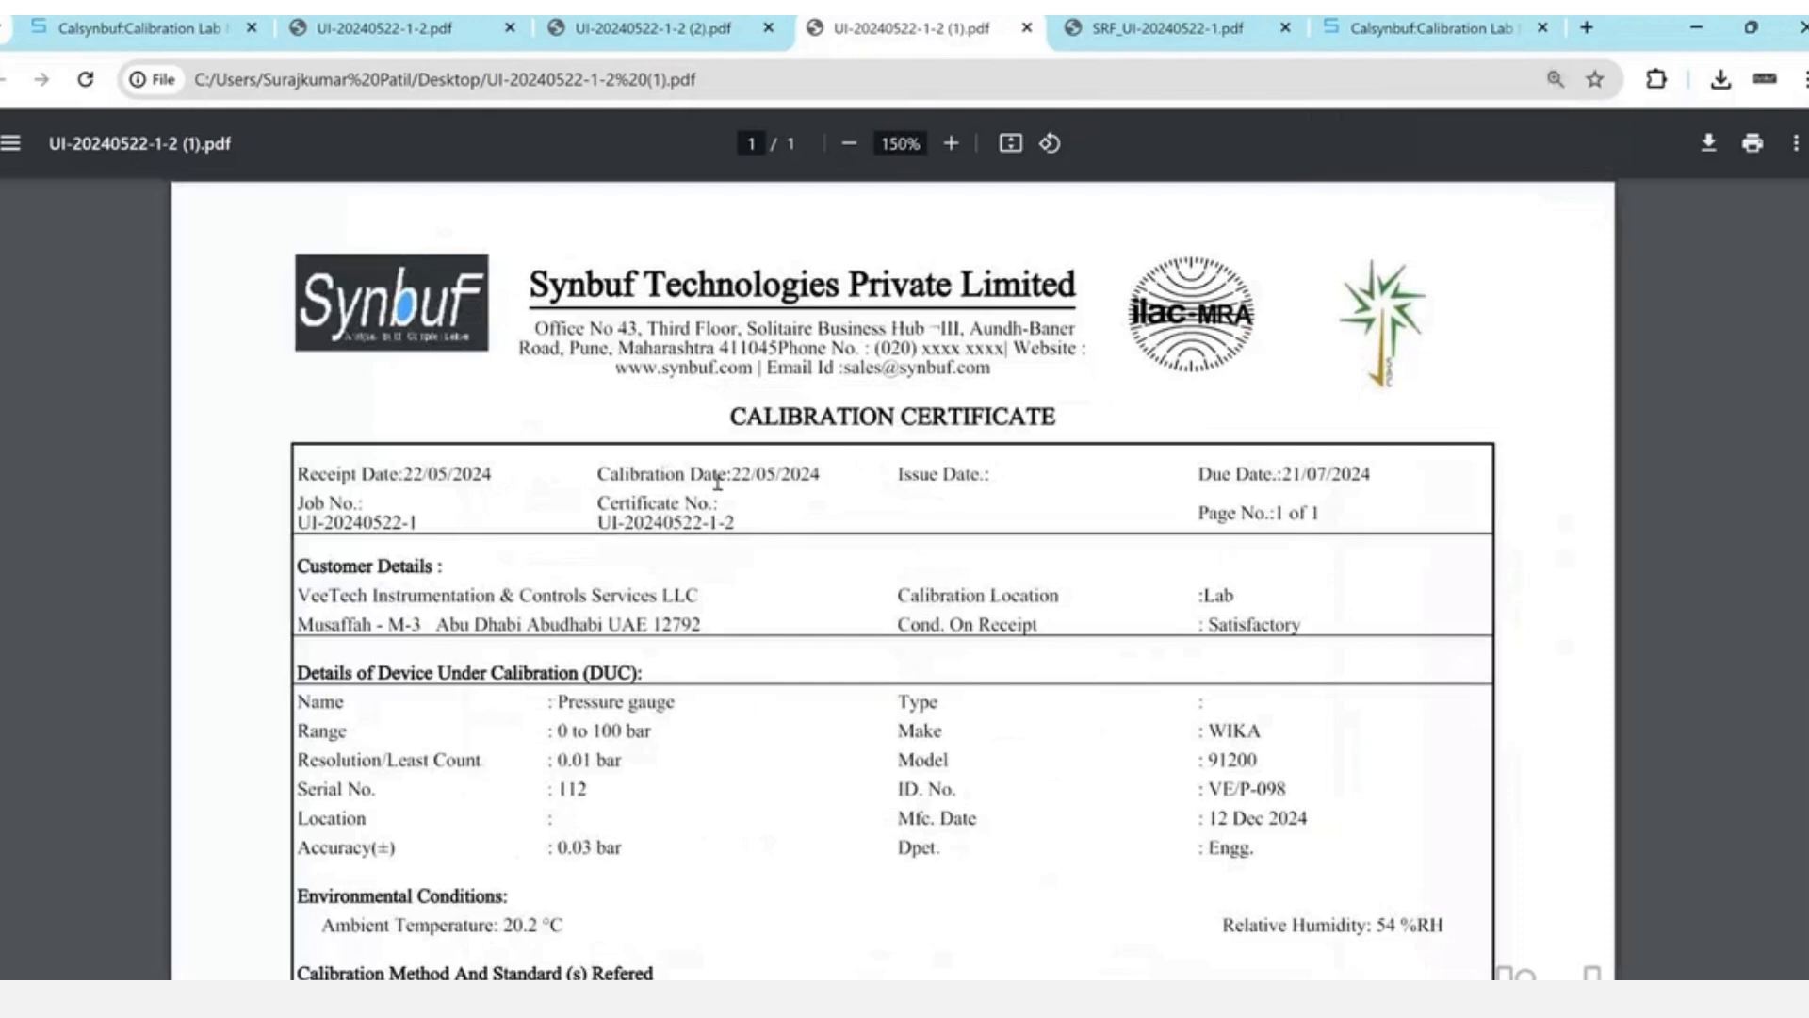
{"action": "scroll", "coordinate": [717, 482], "scroll_direction": "down", "scroll_amount": 1}
{"action": "scroll", "coordinate": [718, 481], "scroll_direction": "down", "scroll_amount": 1}
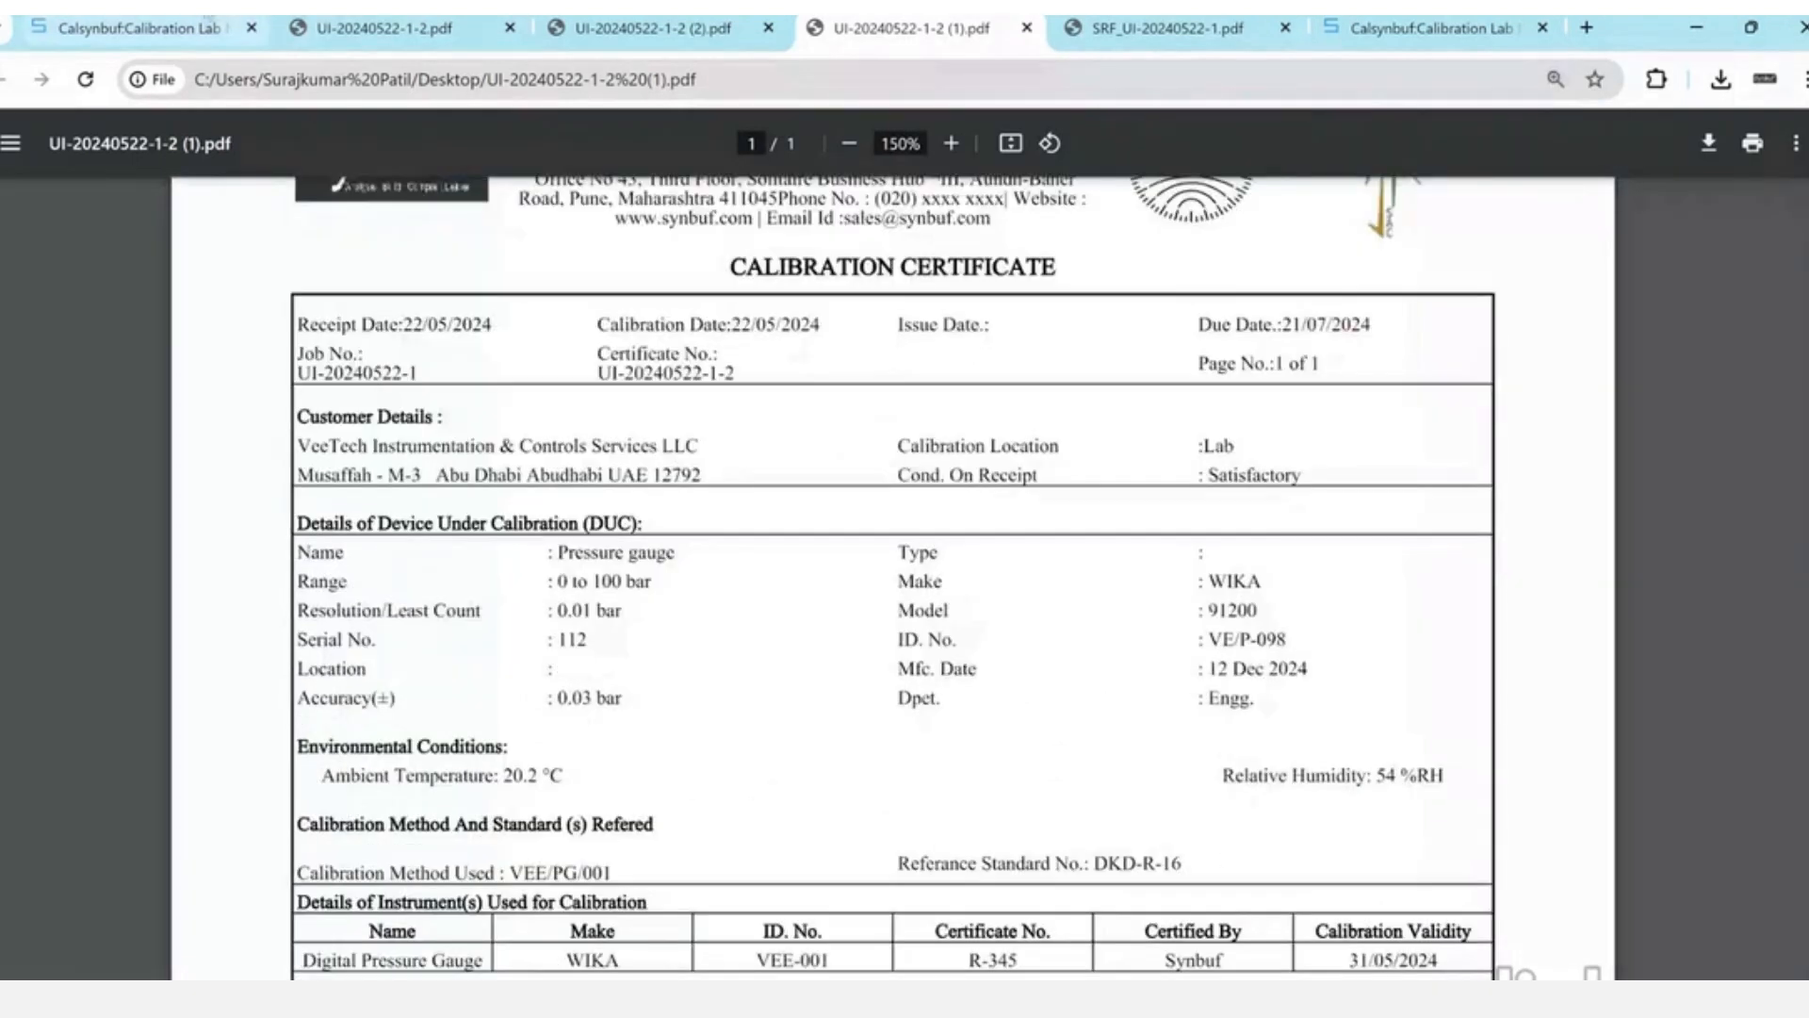
{"action": "left_click", "coordinate": [209, 22]}
- Set Set Issue Date? to Yes and keep Select Draft/Certificate on Certificate
{"action": "left_click", "coordinate": [443, 363]}
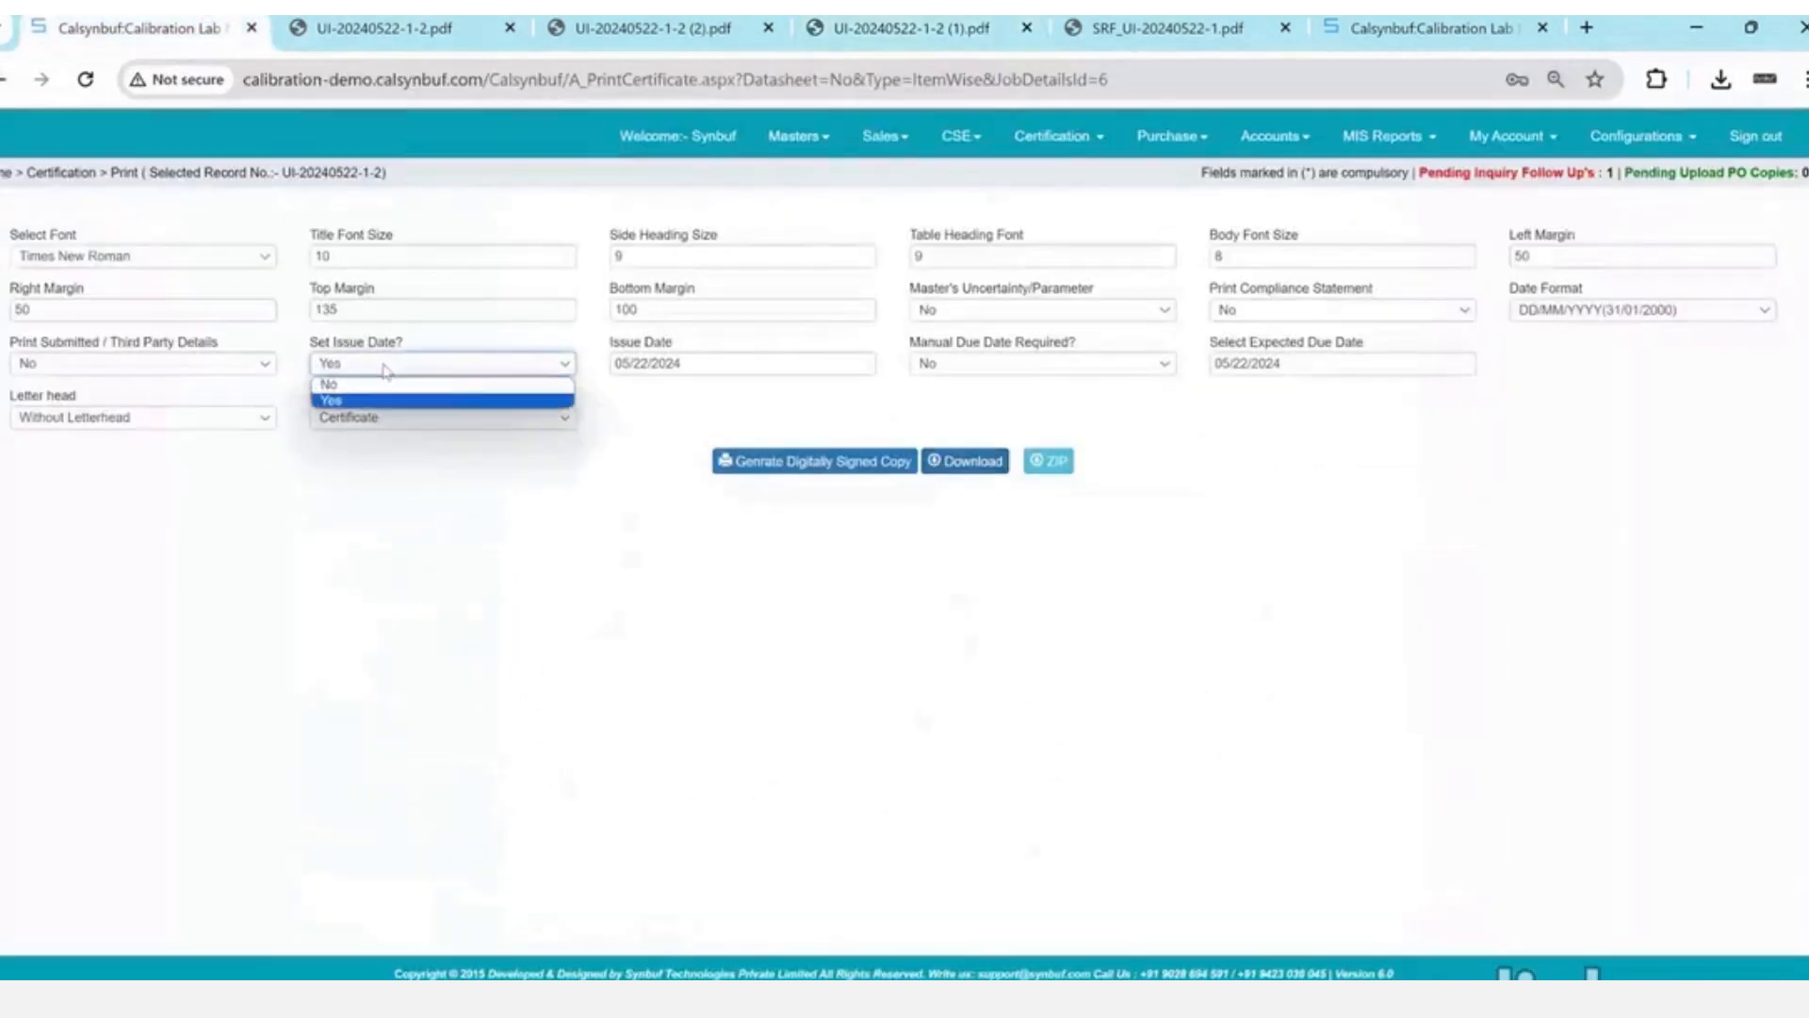
{"action": "left_click", "coordinate": [330, 401]}
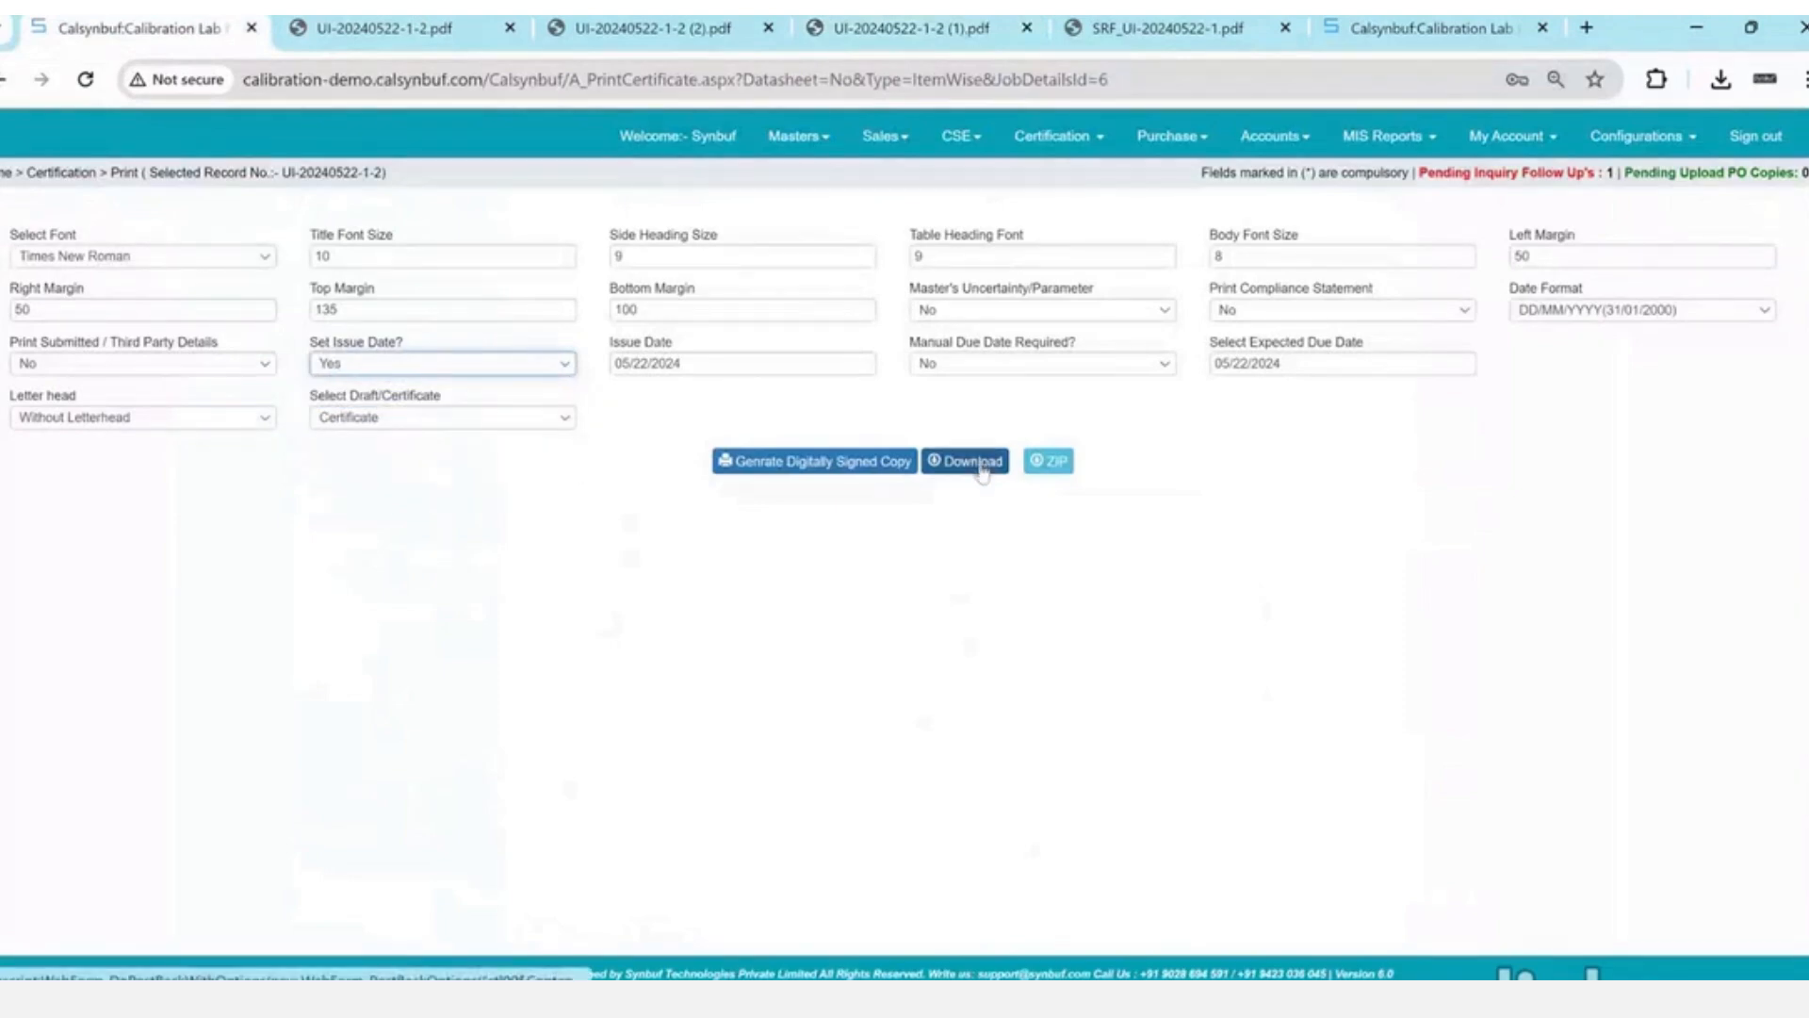
{"action": "left_click", "coordinate": [510, 423]}
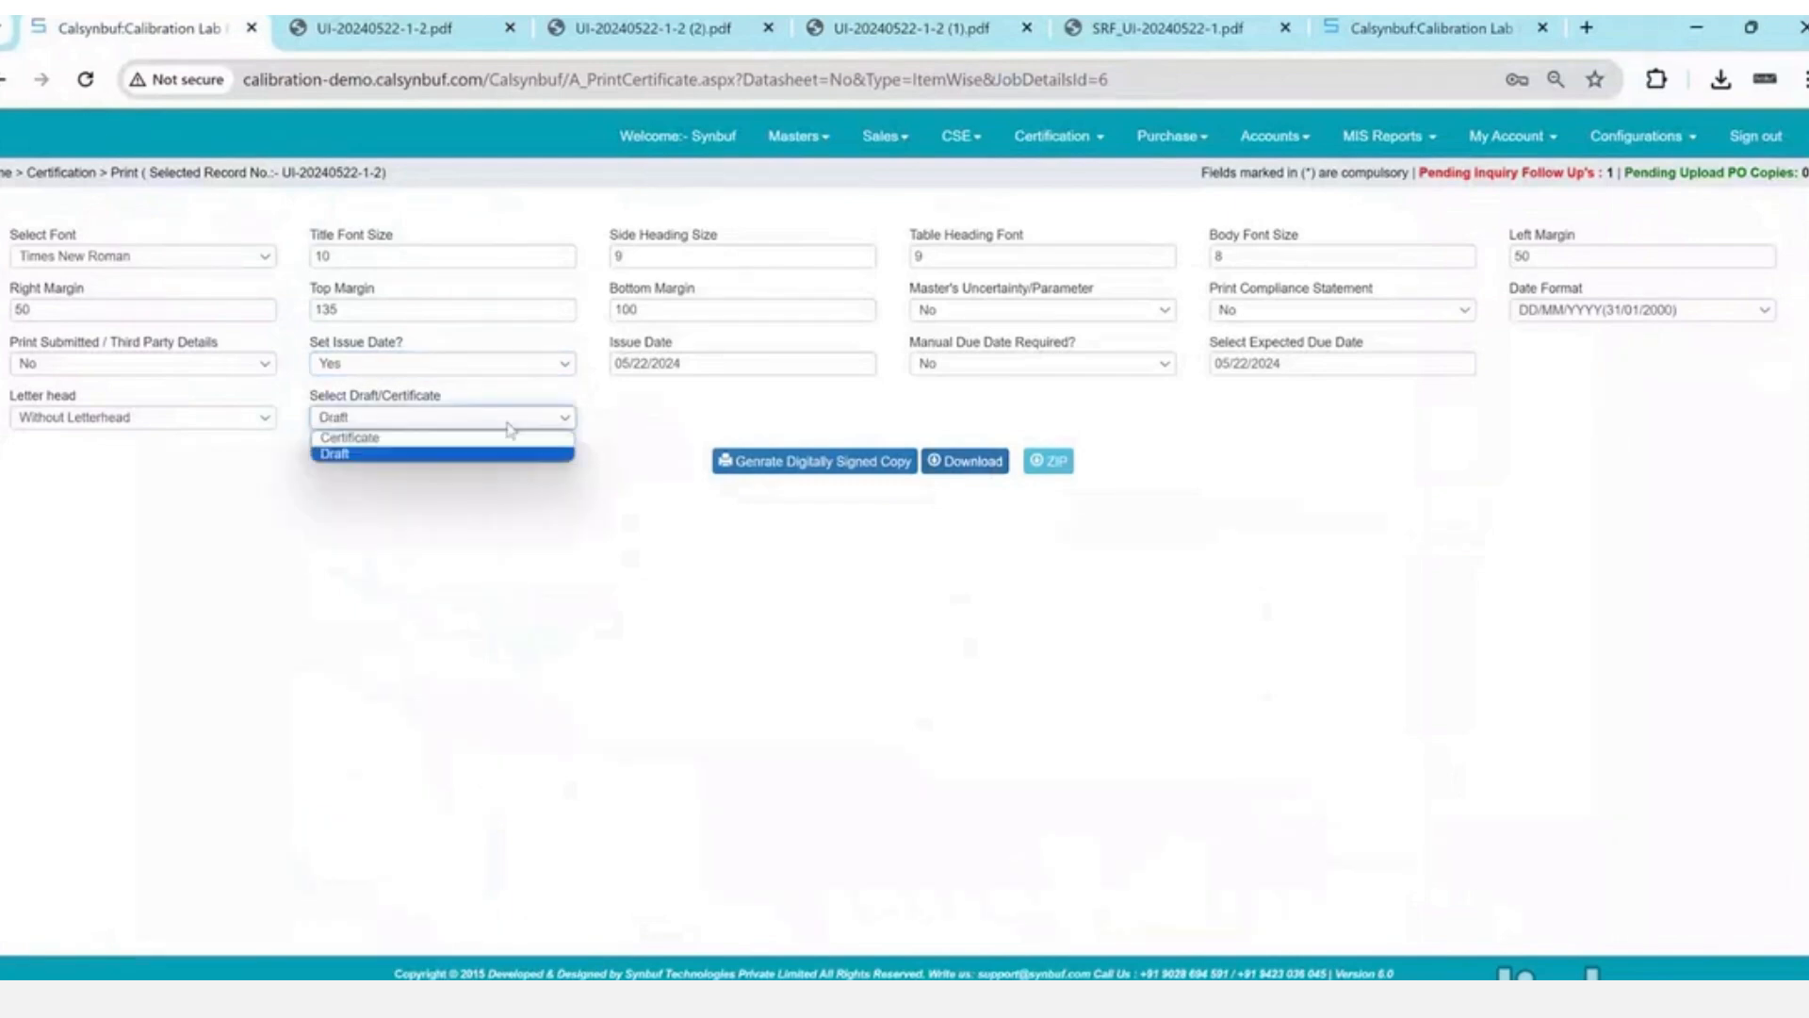
{"action": "left_click", "coordinate": [1045, 502]}
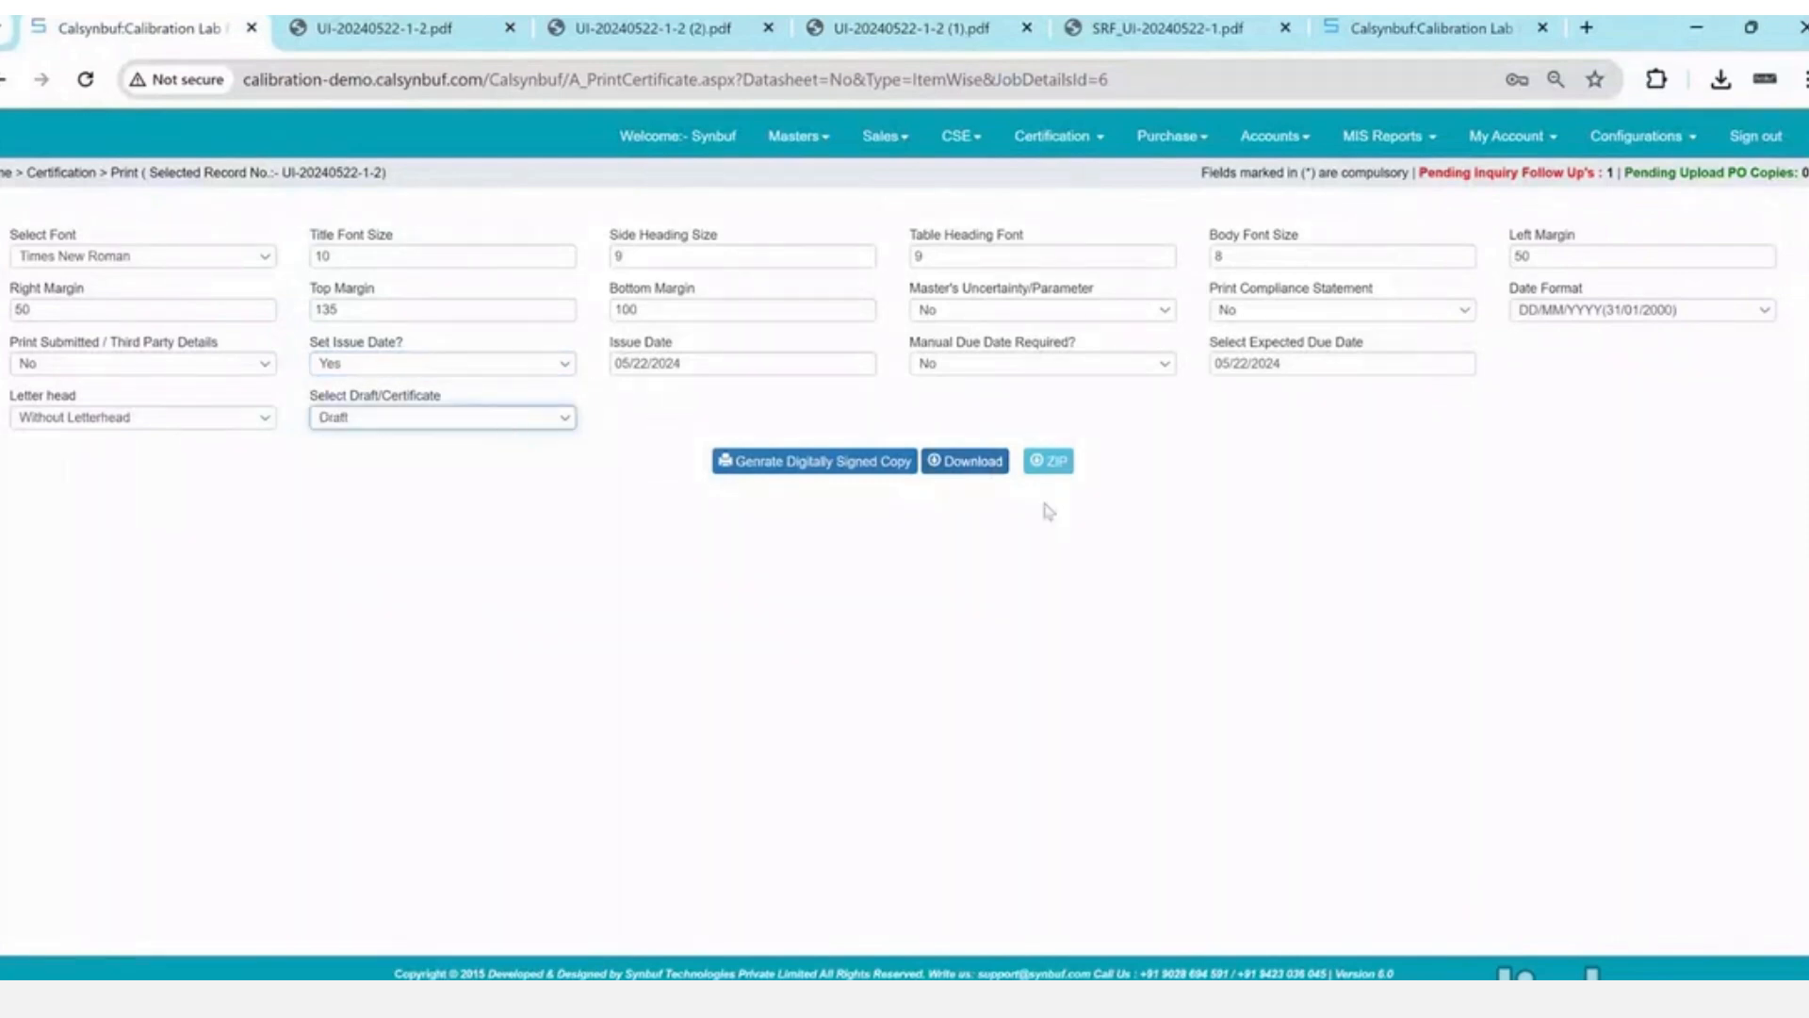
{"action": "left_click", "coordinate": [409, 421]}
{"action": "left_click", "coordinate": [407, 440]}
{"action": "left_click", "coordinate": [962, 474]}
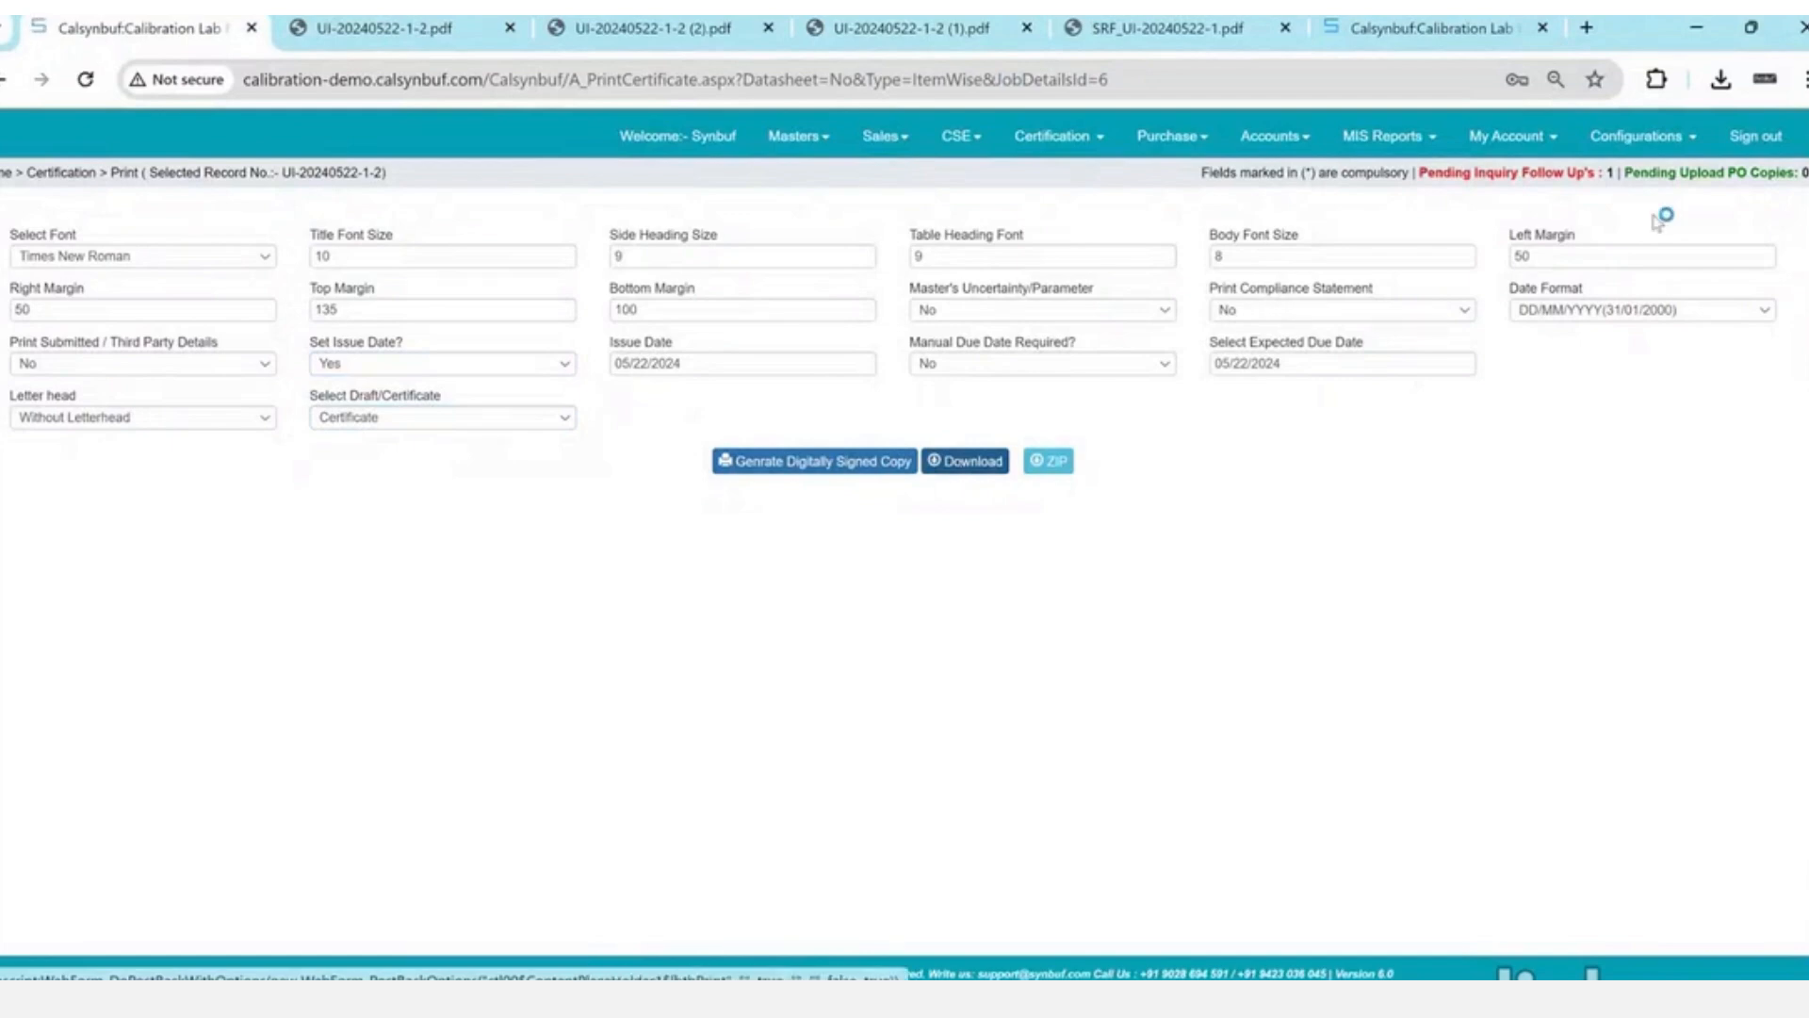
{"action": "key", "text": "Return"}
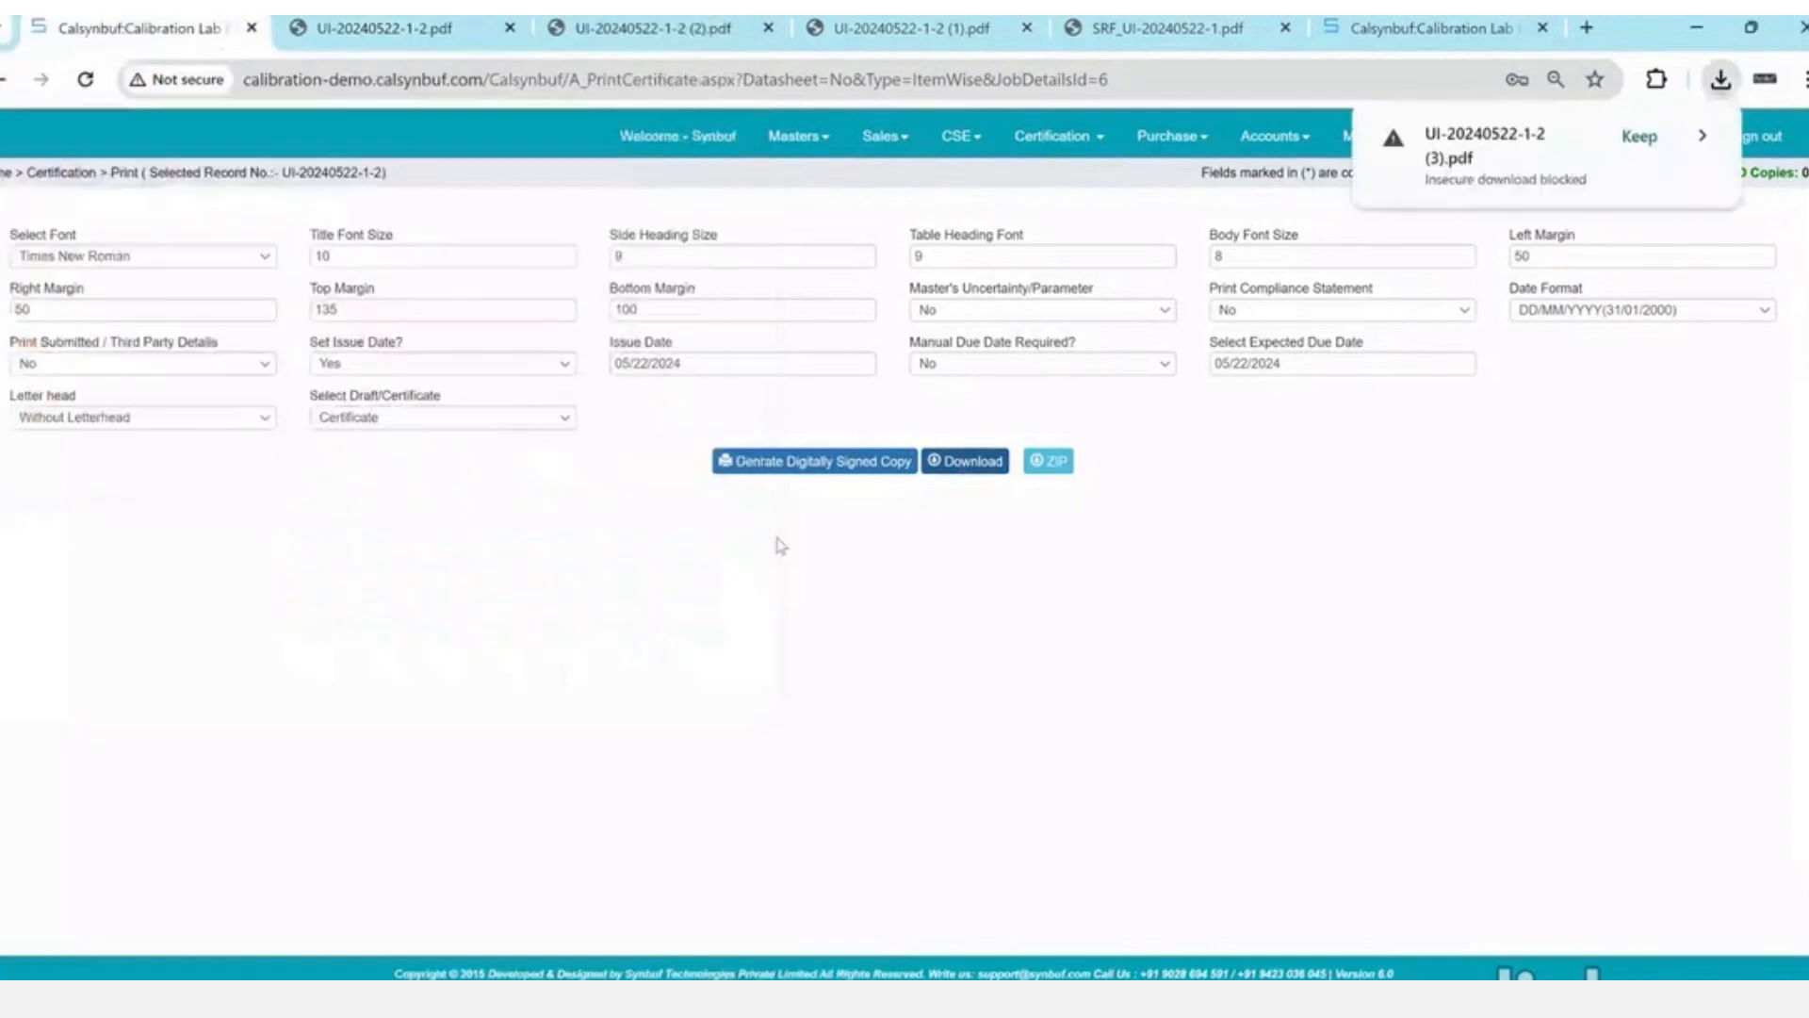
{"action": "left_click", "coordinate": [1638, 138]}
{"action": "left_click", "coordinate": [1481, 160]}
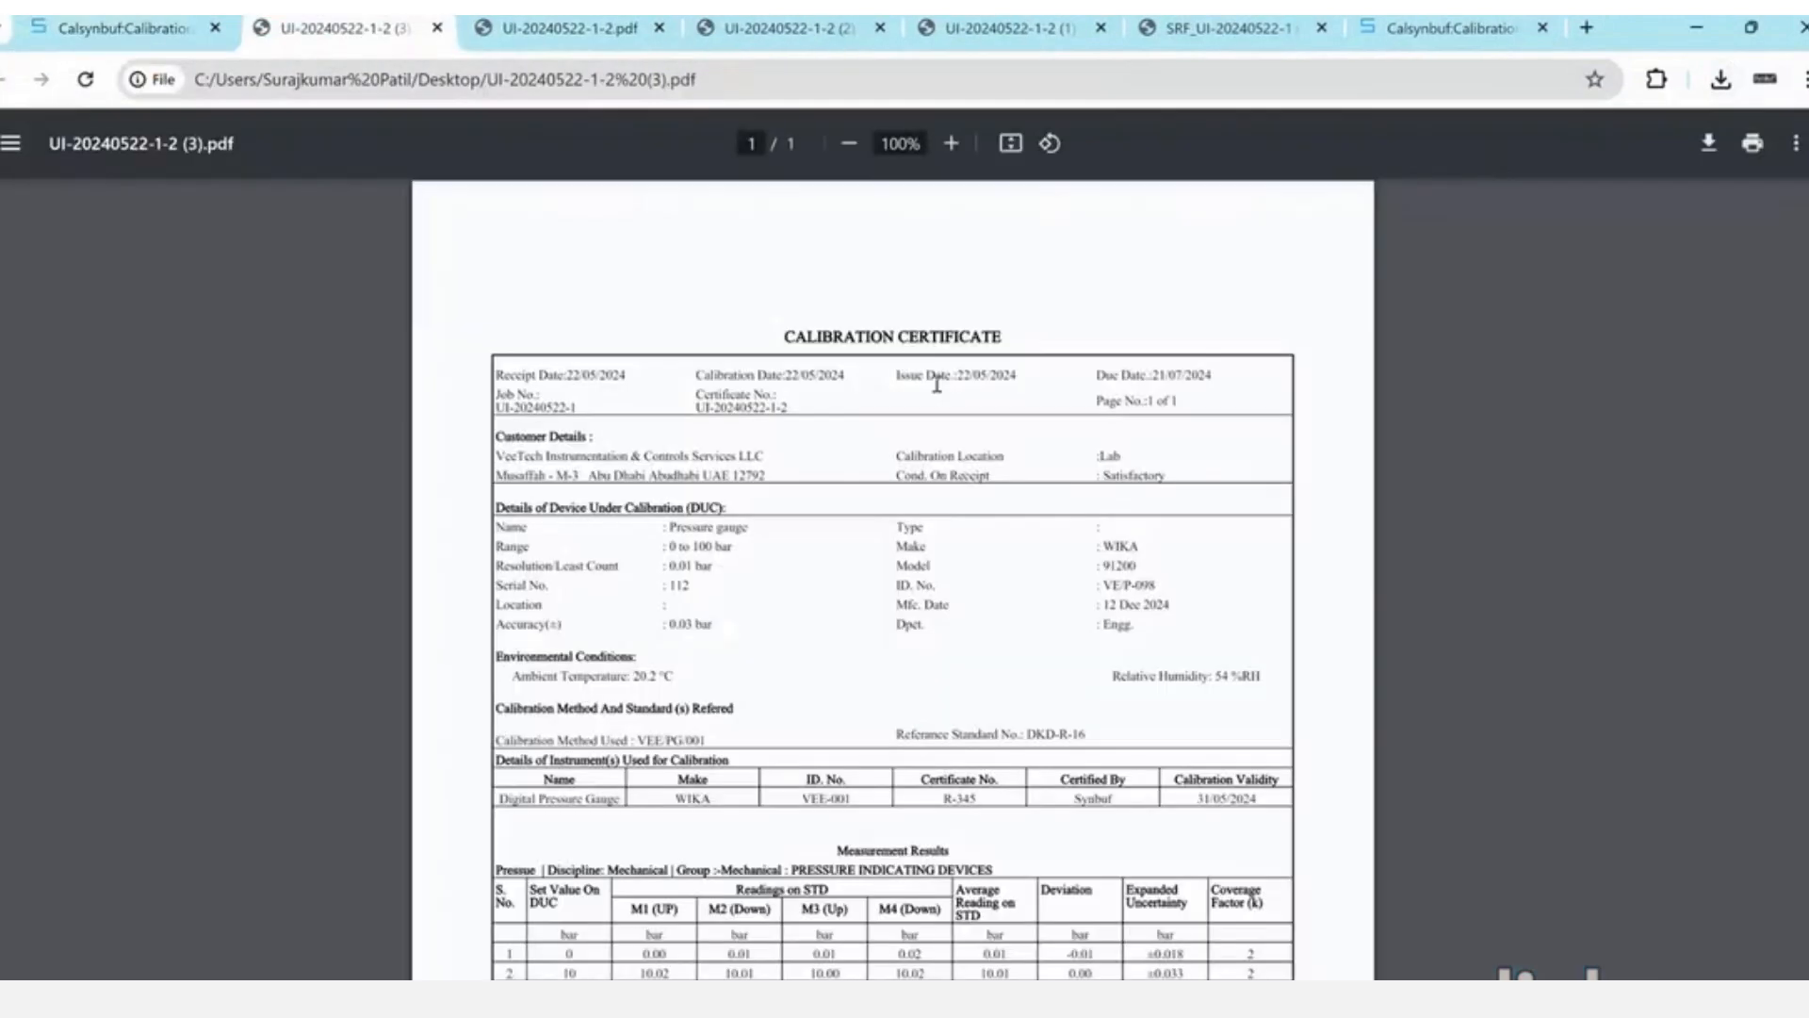
- Highlight the issue date, device details, ambient temperature and calibration method on the certificate
{"action": "left_click_drag", "start_coordinate": [927, 375], "coordinate": [1005, 375]}
{"action": "scroll", "coordinate": [978, 578], "scroll_direction": "up", "scroll_amount": 2}
{"action": "scroll", "coordinate": [977, 576], "scroll_direction": "down", "scroll_amount": 2}
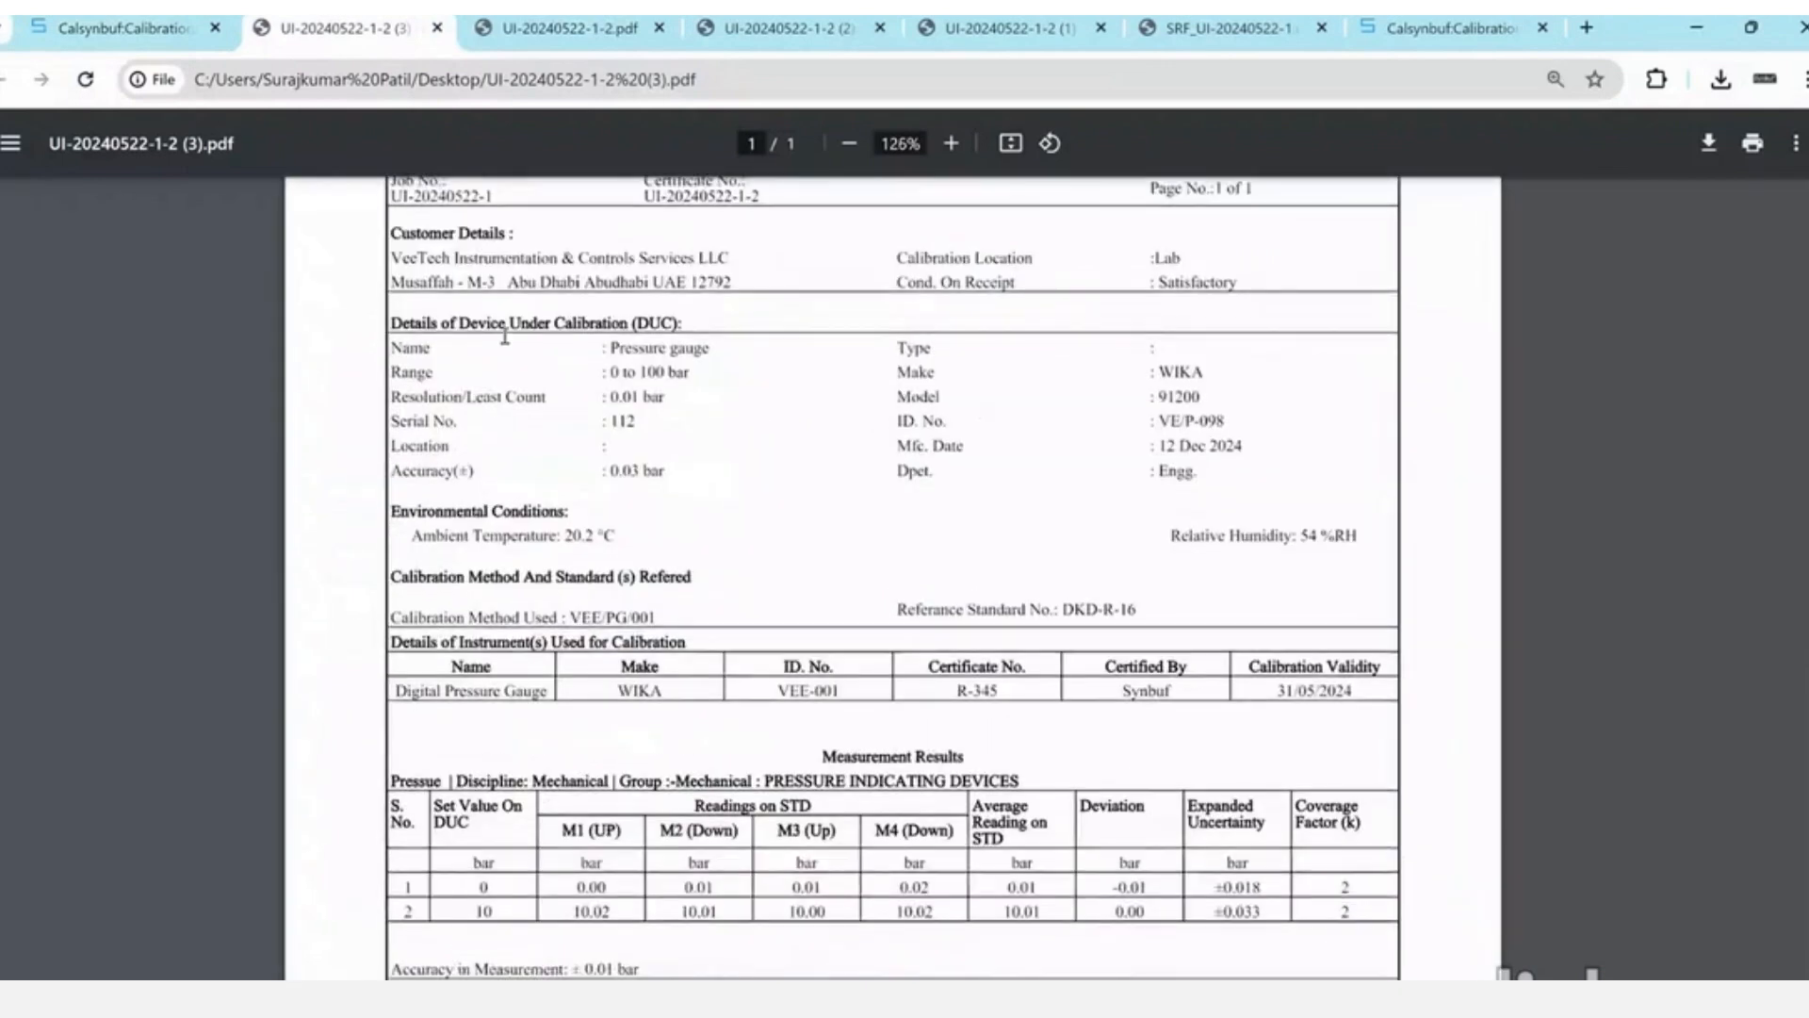
{"action": "left_click_drag", "start_coordinate": [505, 336], "coordinate": [660, 348]}
{"action": "left_click_drag", "start_coordinate": [412, 536], "coordinate": [585, 535]}
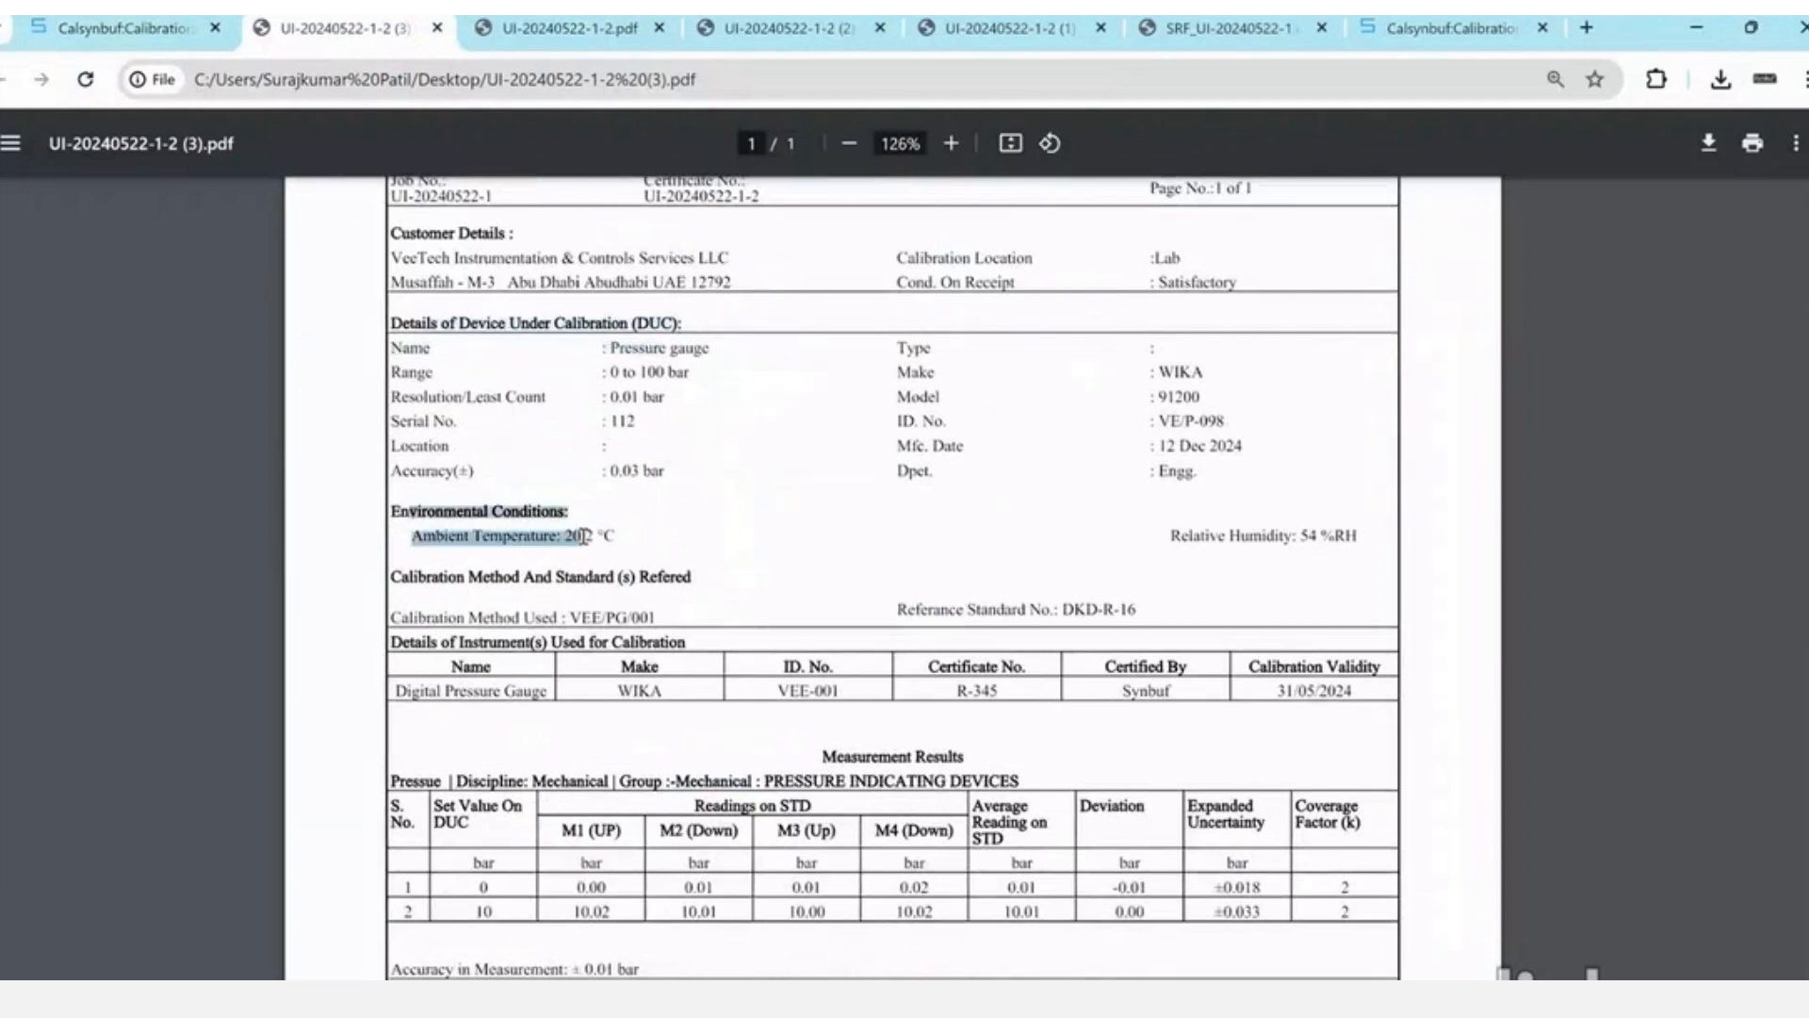
{"action": "left_click_drag", "start_coordinate": [458, 576], "coordinate": [707, 586]}
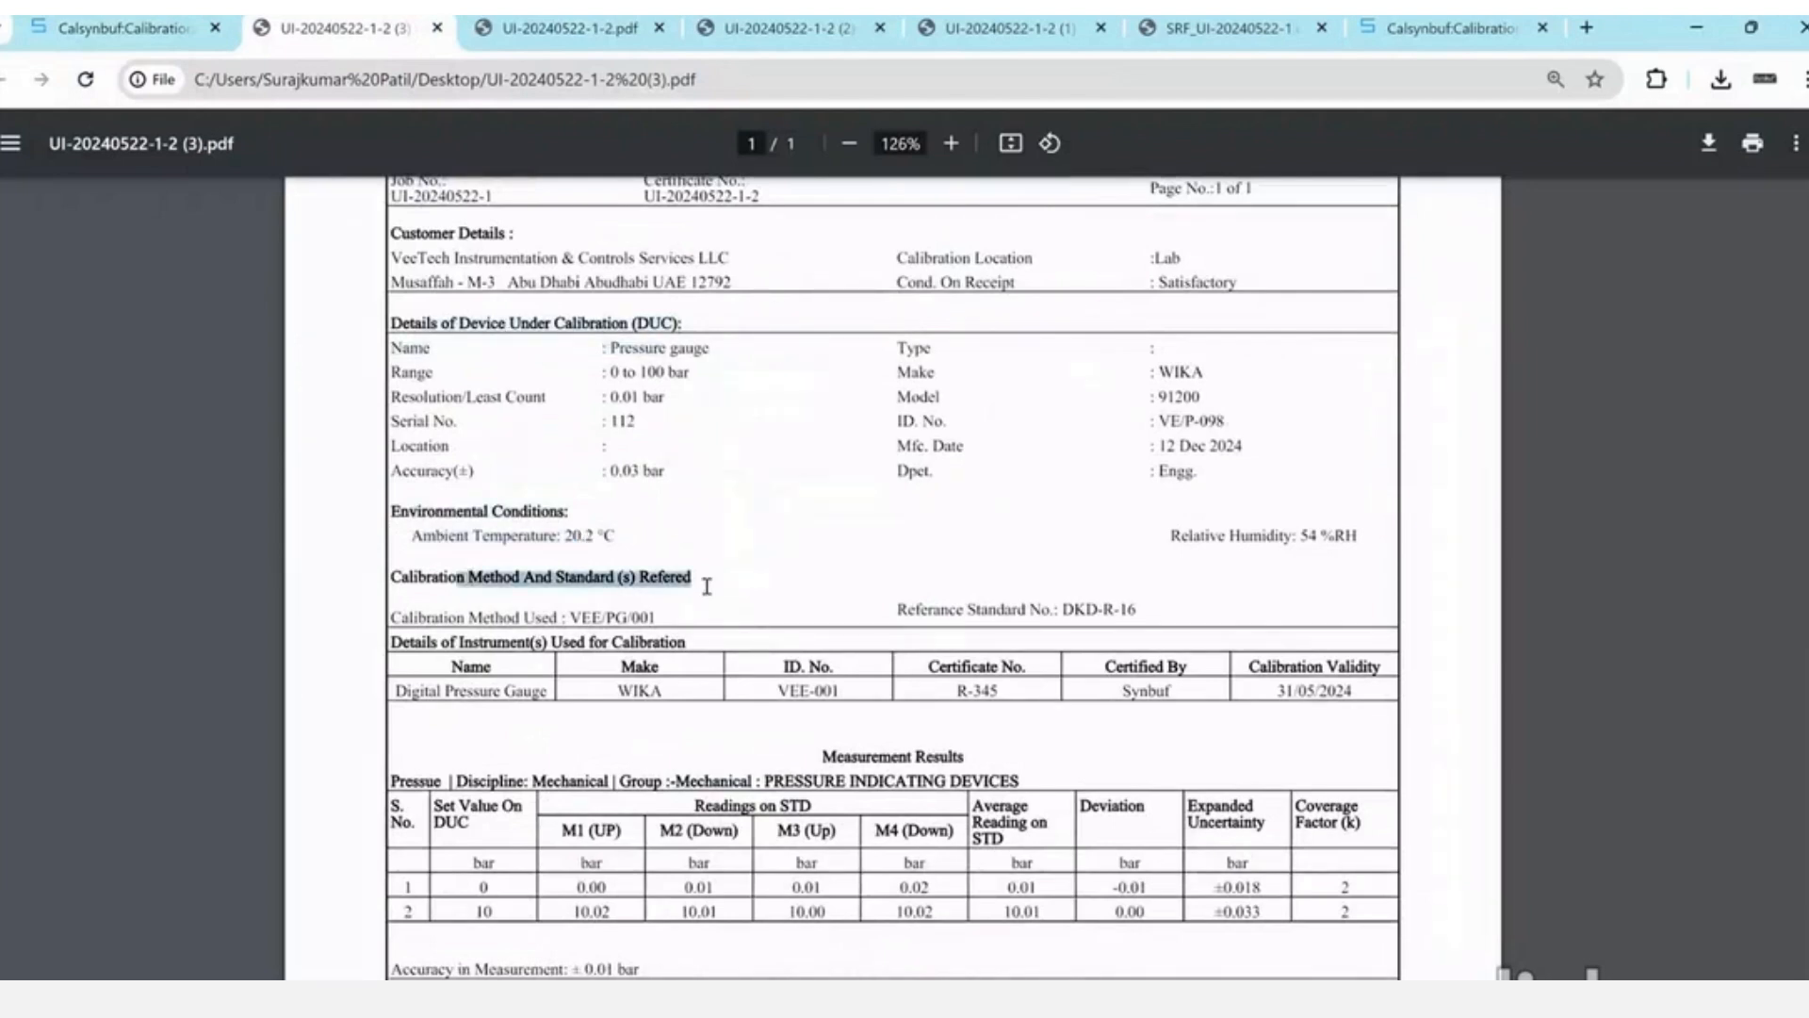
{"action": "left_click_drag", "start_coordinate": [459, 618], "coordinate": [645, 627]}
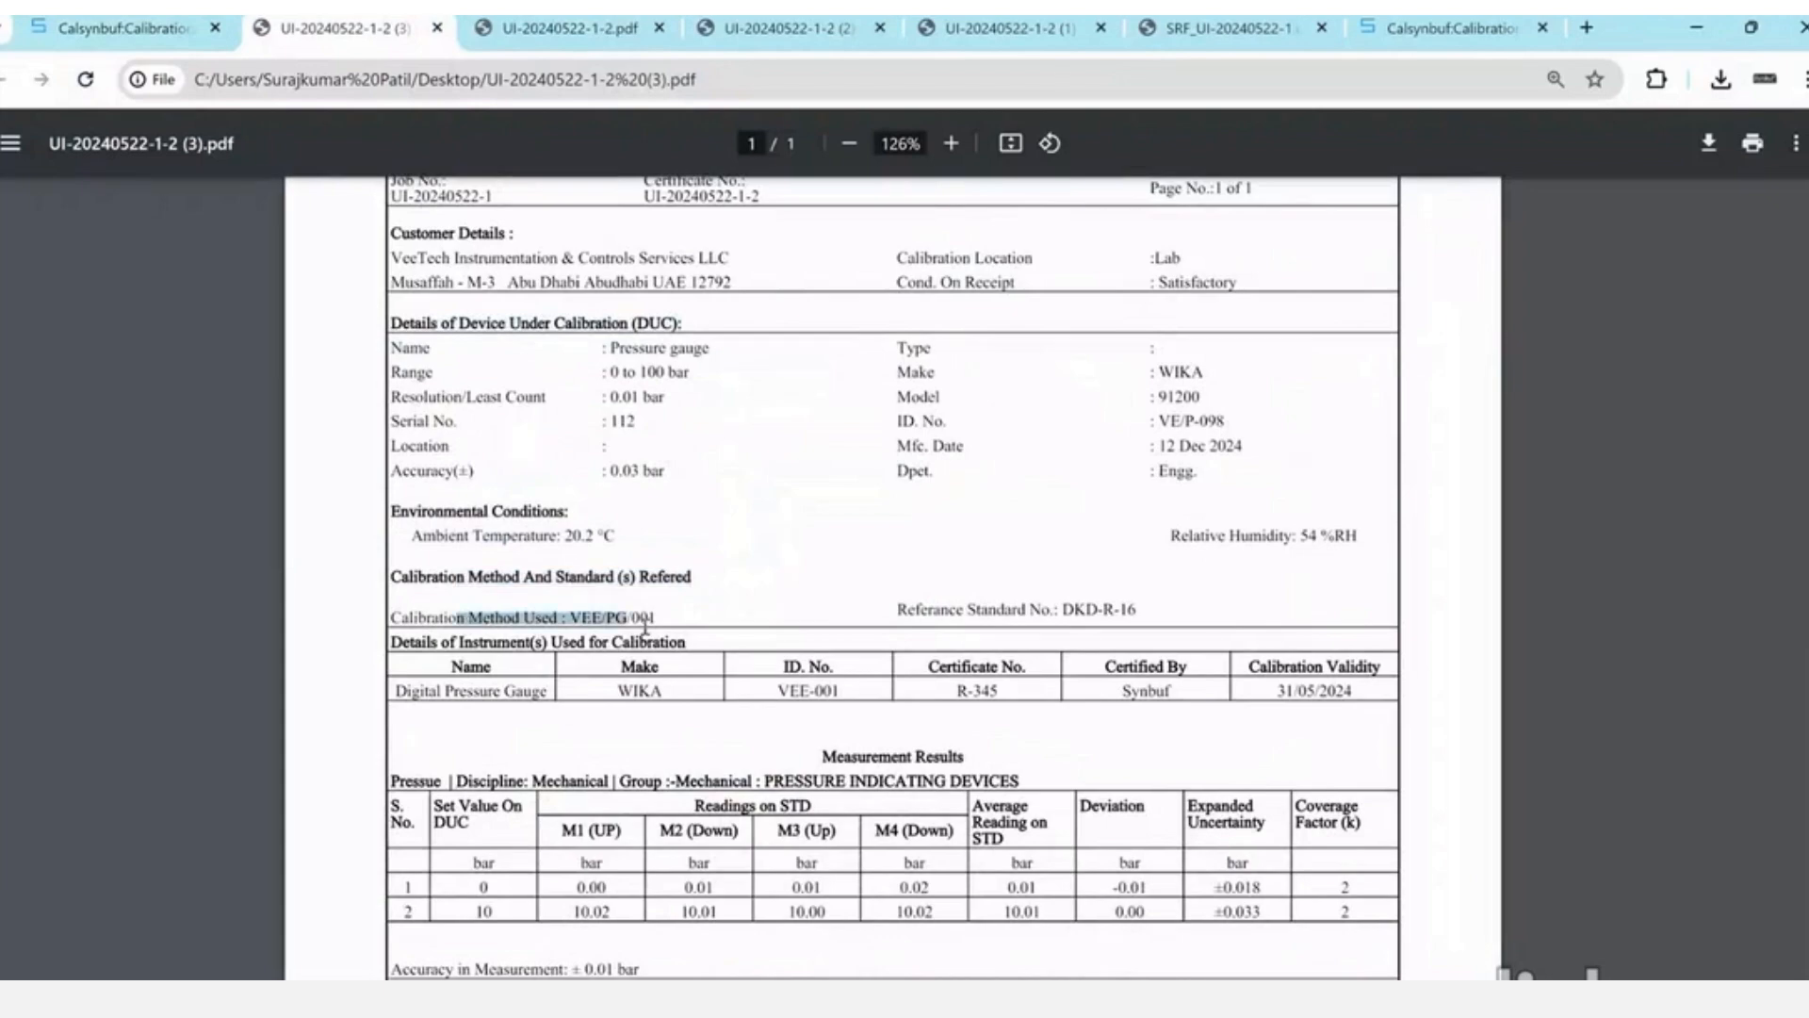
- Review the rest of the certificate, including the 95.45% confidence statement, then close the PDF
{"action": "scroll", "coordinate": [646, 628], "scroll_direction": "down", "scroll_amount": 2}
{"action": "left_click_drag", "start_coordinate": [483, 535], "coordinate": [670, 534]}
{"action": "scroll", "coordinate": [669, 535], "scroll_direction": "down", "scroll_amount": 3}
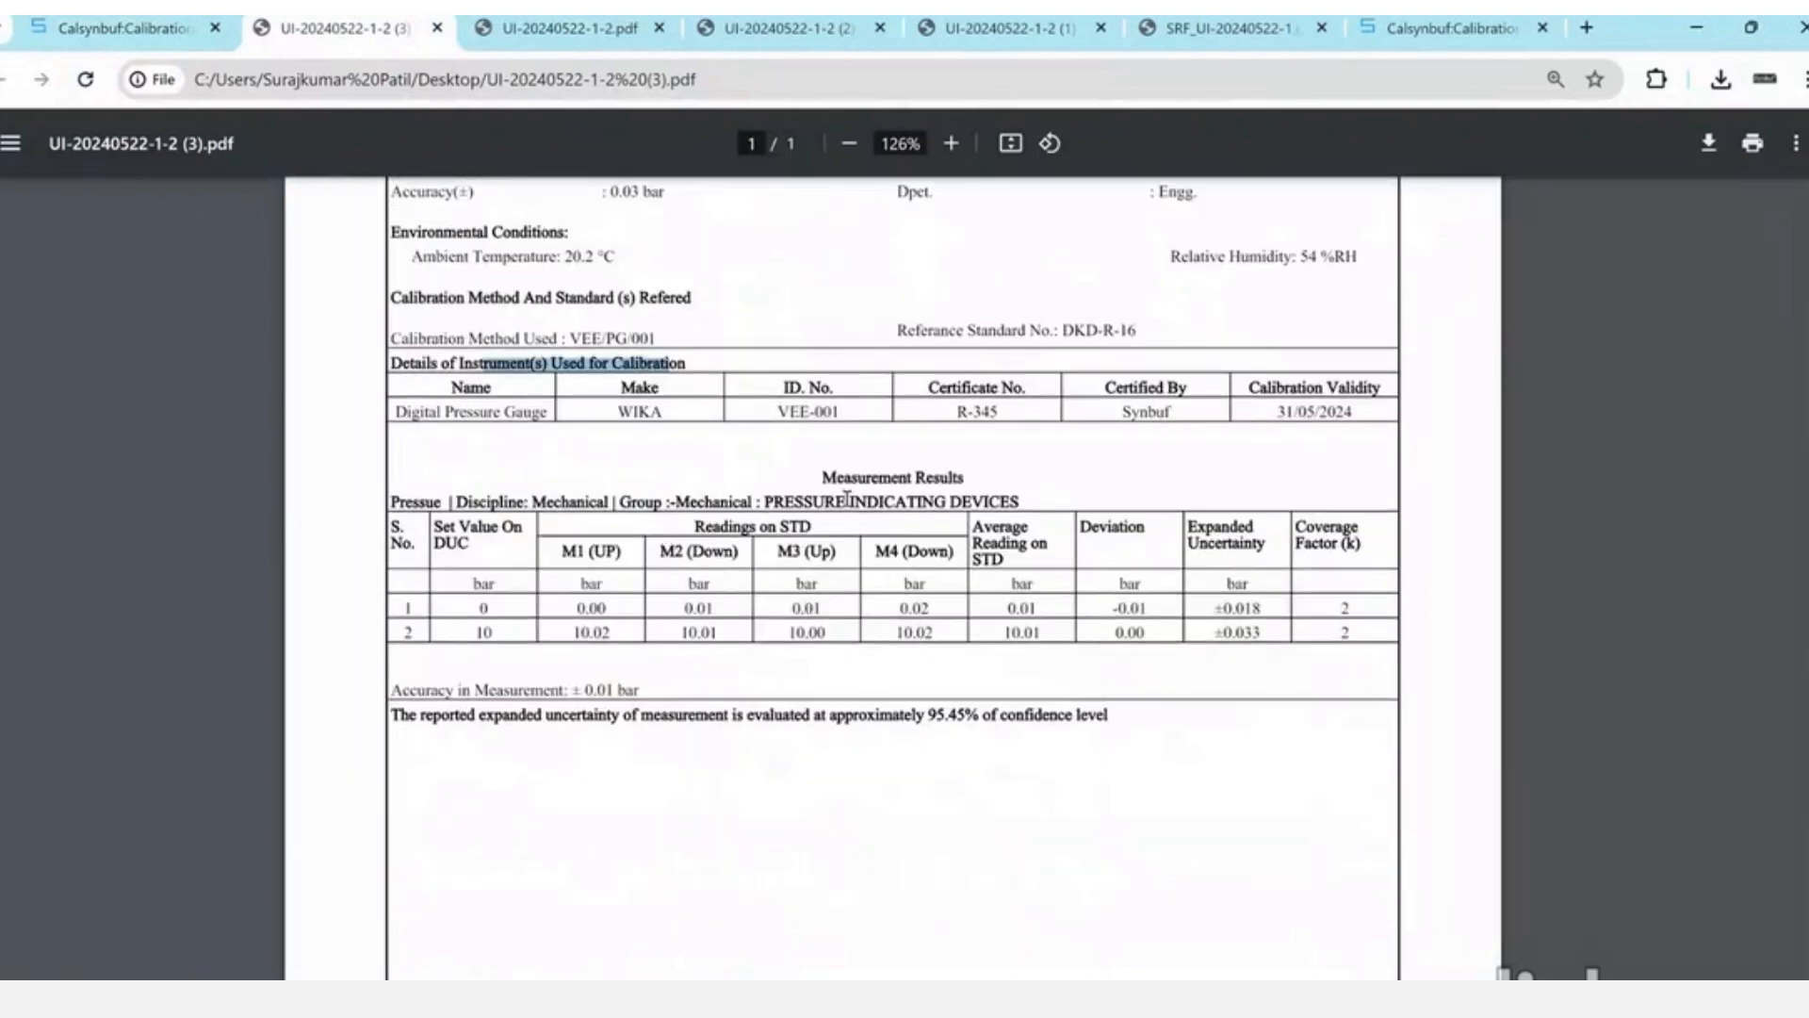
{"action": "left_click_drag", "start_coordinate": [826, 479], "coordinate": [958, 483]}
{"action": "scroll", "coordinate": [958, 483], "scroll_direction": "down", "scroll_amount": 2}
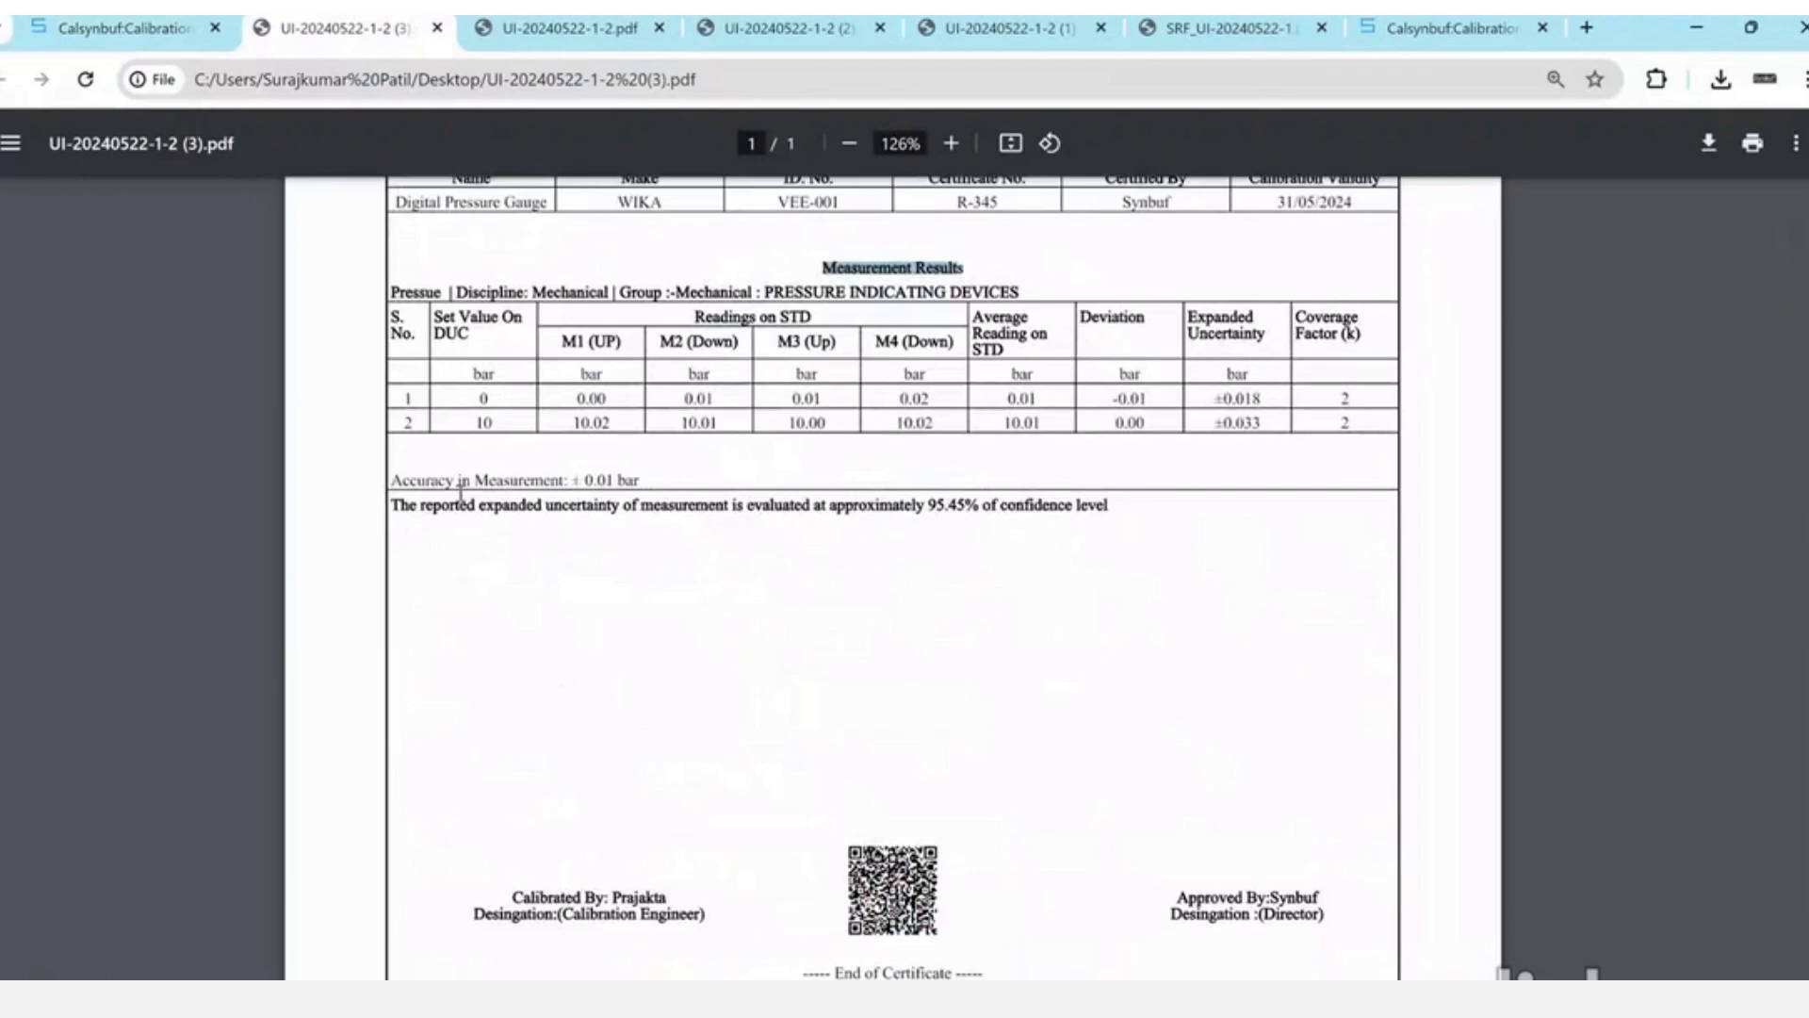
{"action": "left_click_drag", "start_coordinate": [458, 502], "coordinate": [941, 507]}
{"action": "scroll", "coordinate": [940, 508], "scroll_direction": "down", "scroll_amount": 2}
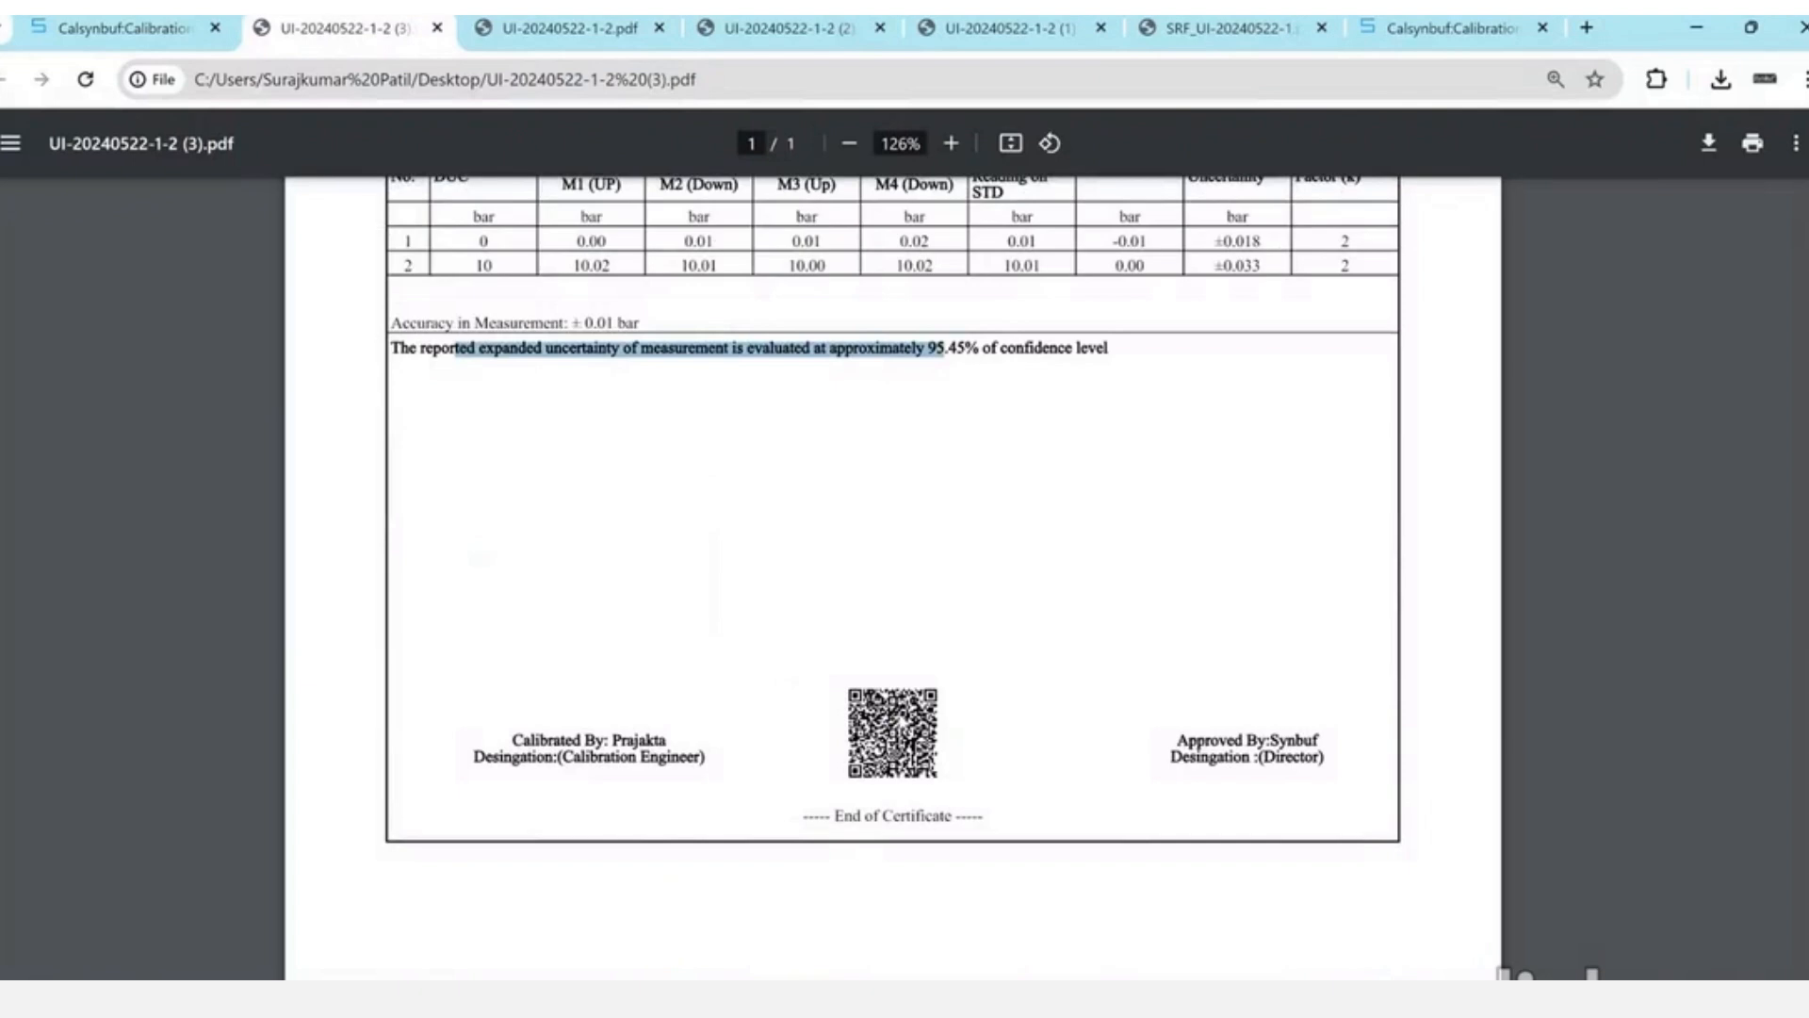
{"action": "left_click", "coordinate": [844, 578]}
{"action": "scroll", "coordinate": [843, 578], "scroll_direction": "up", "scroll_amount": 5}
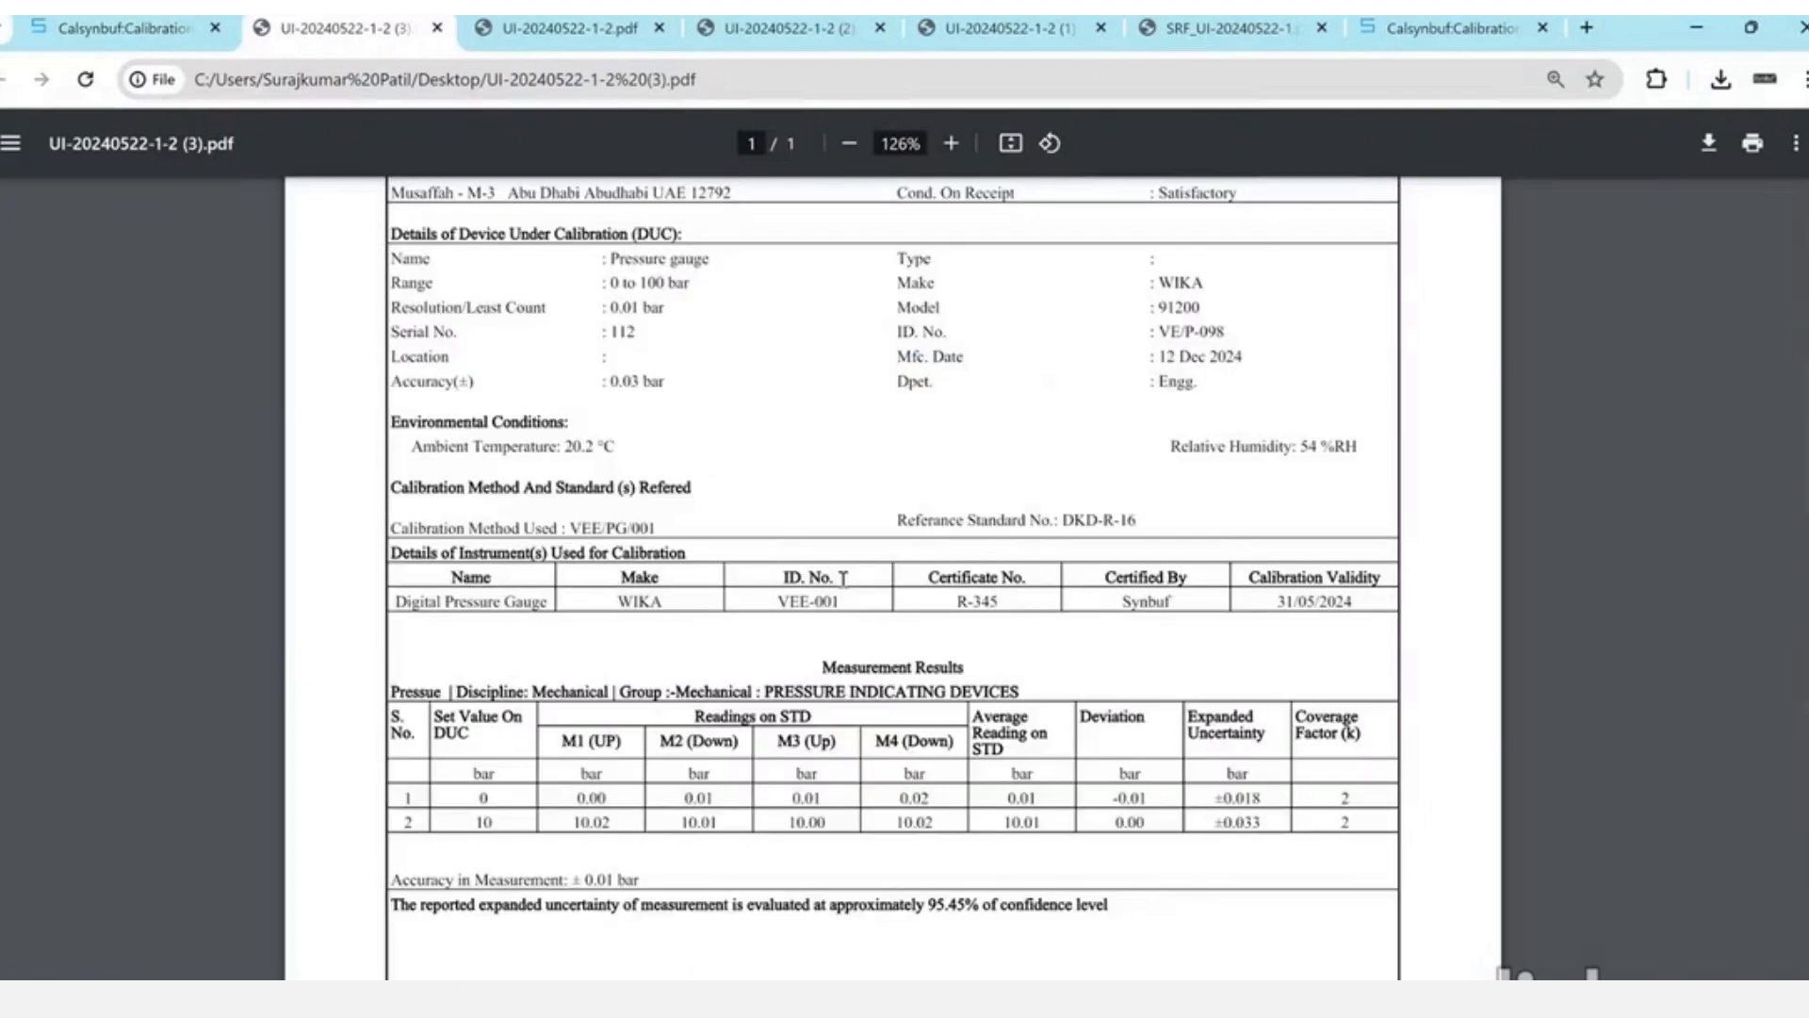
{"action": "key", "text": "ctrl+w"}
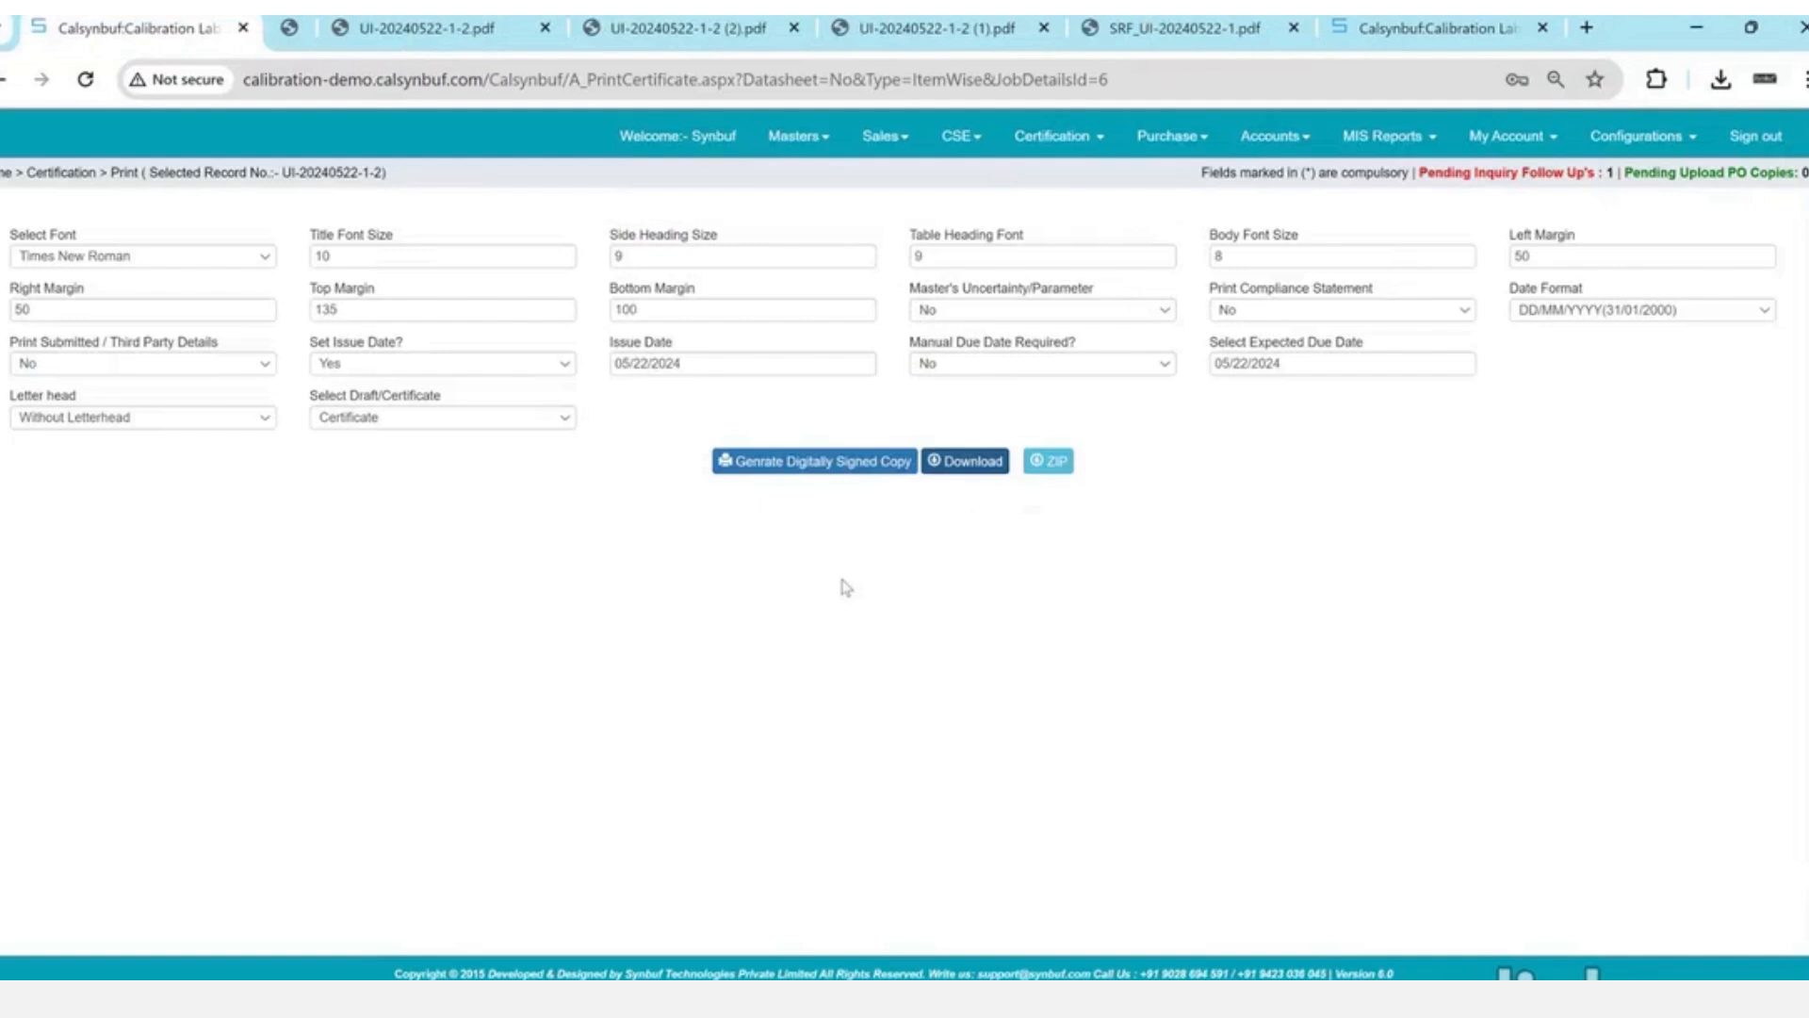
{"action": "left_click", "coordinate": [476, 416]}
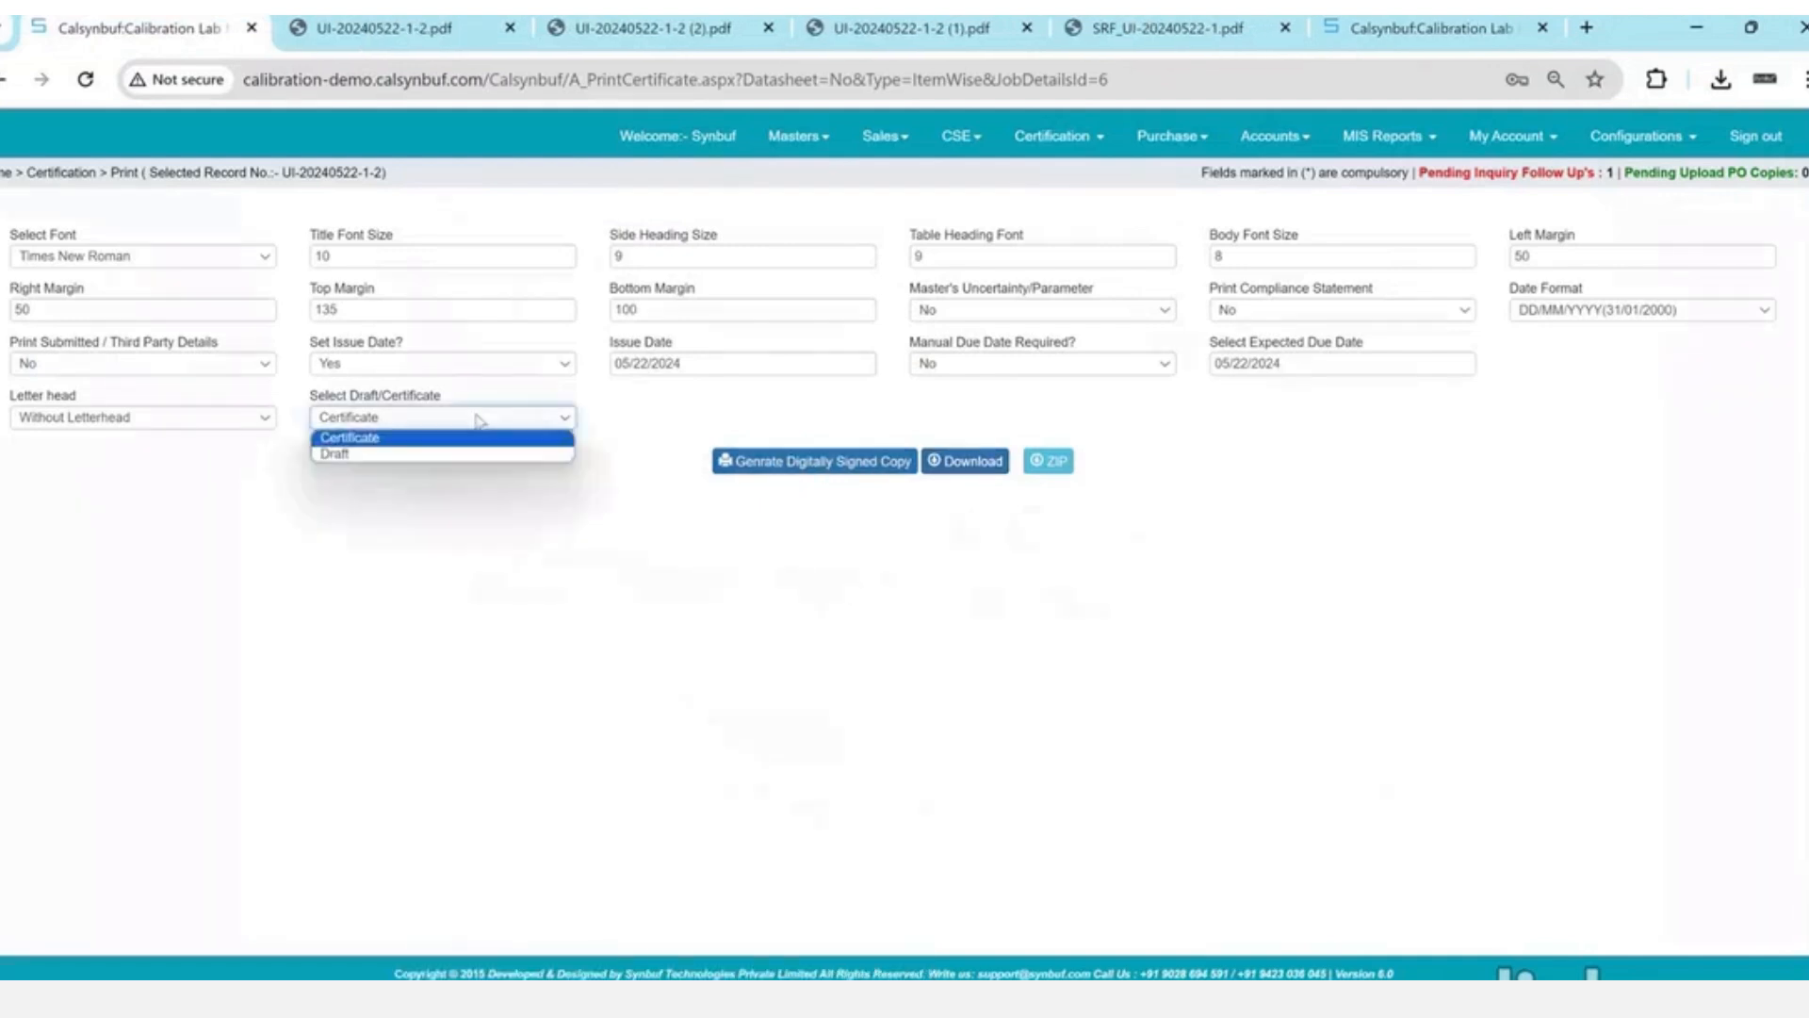
{"action": "key", "text": "Down"}
{"action": "key", "text": "Return"}
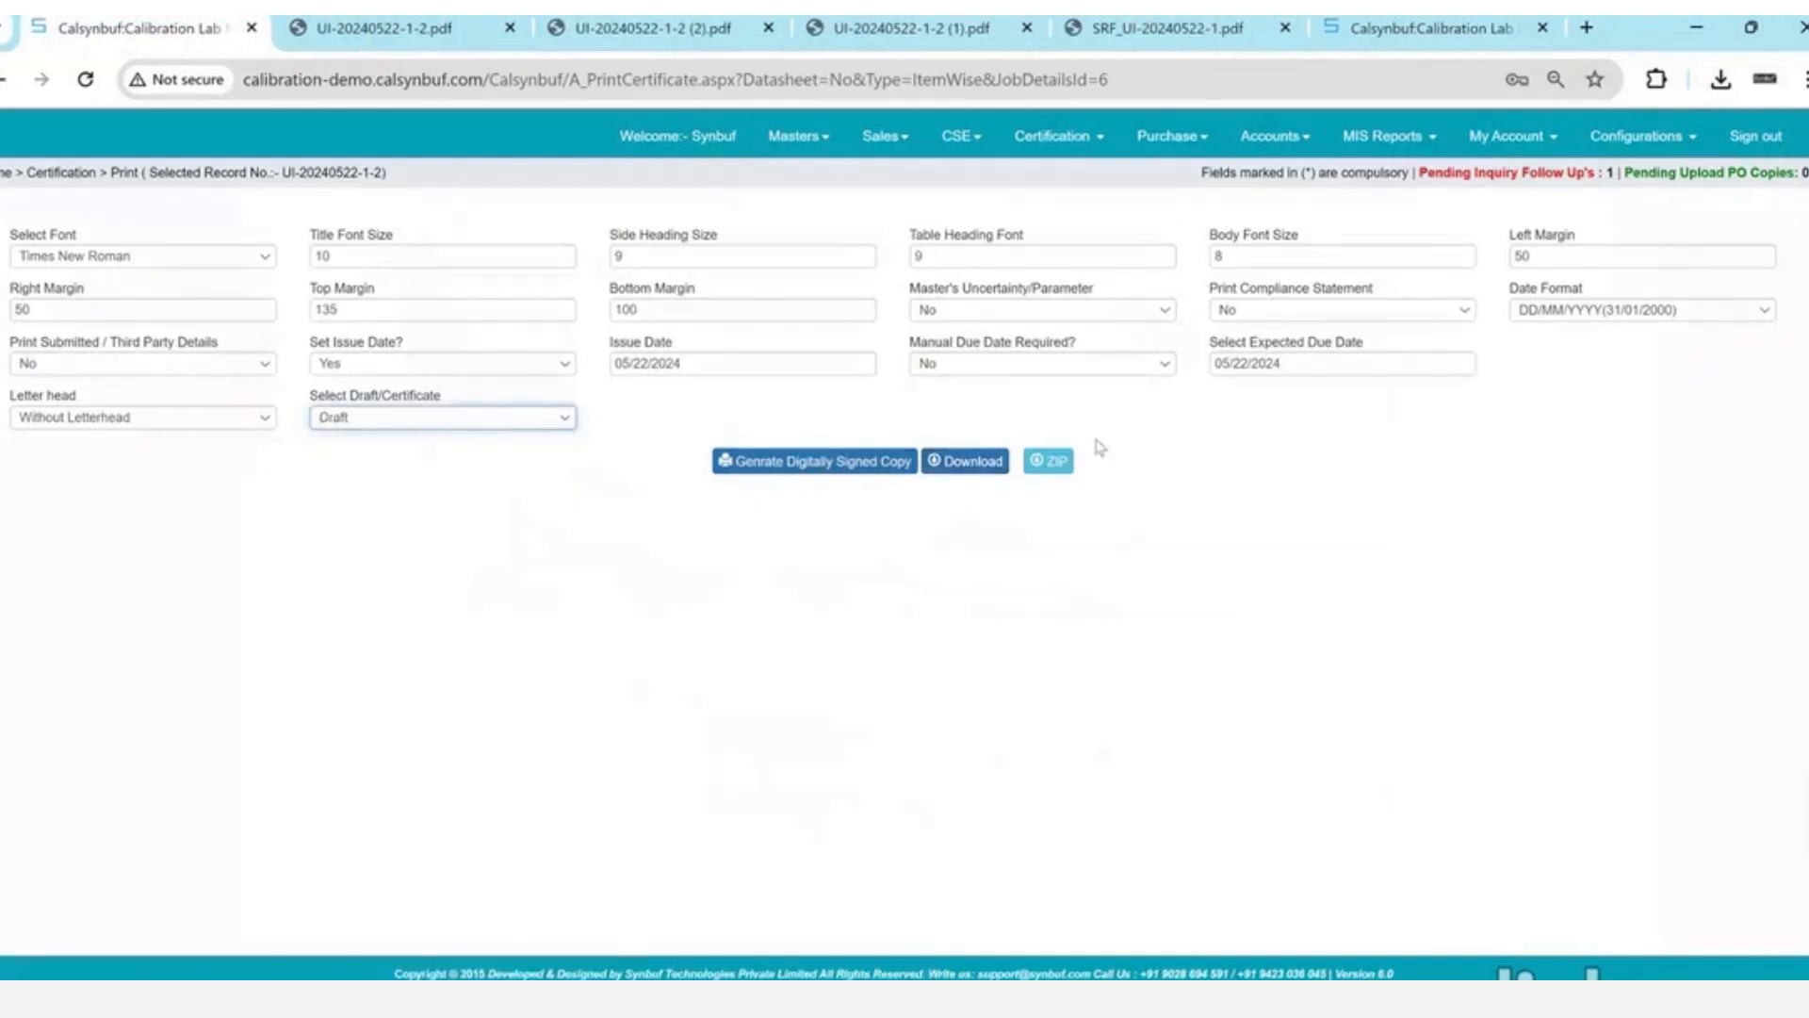
{"action": "left_click", "coordinate": [980, 472]}
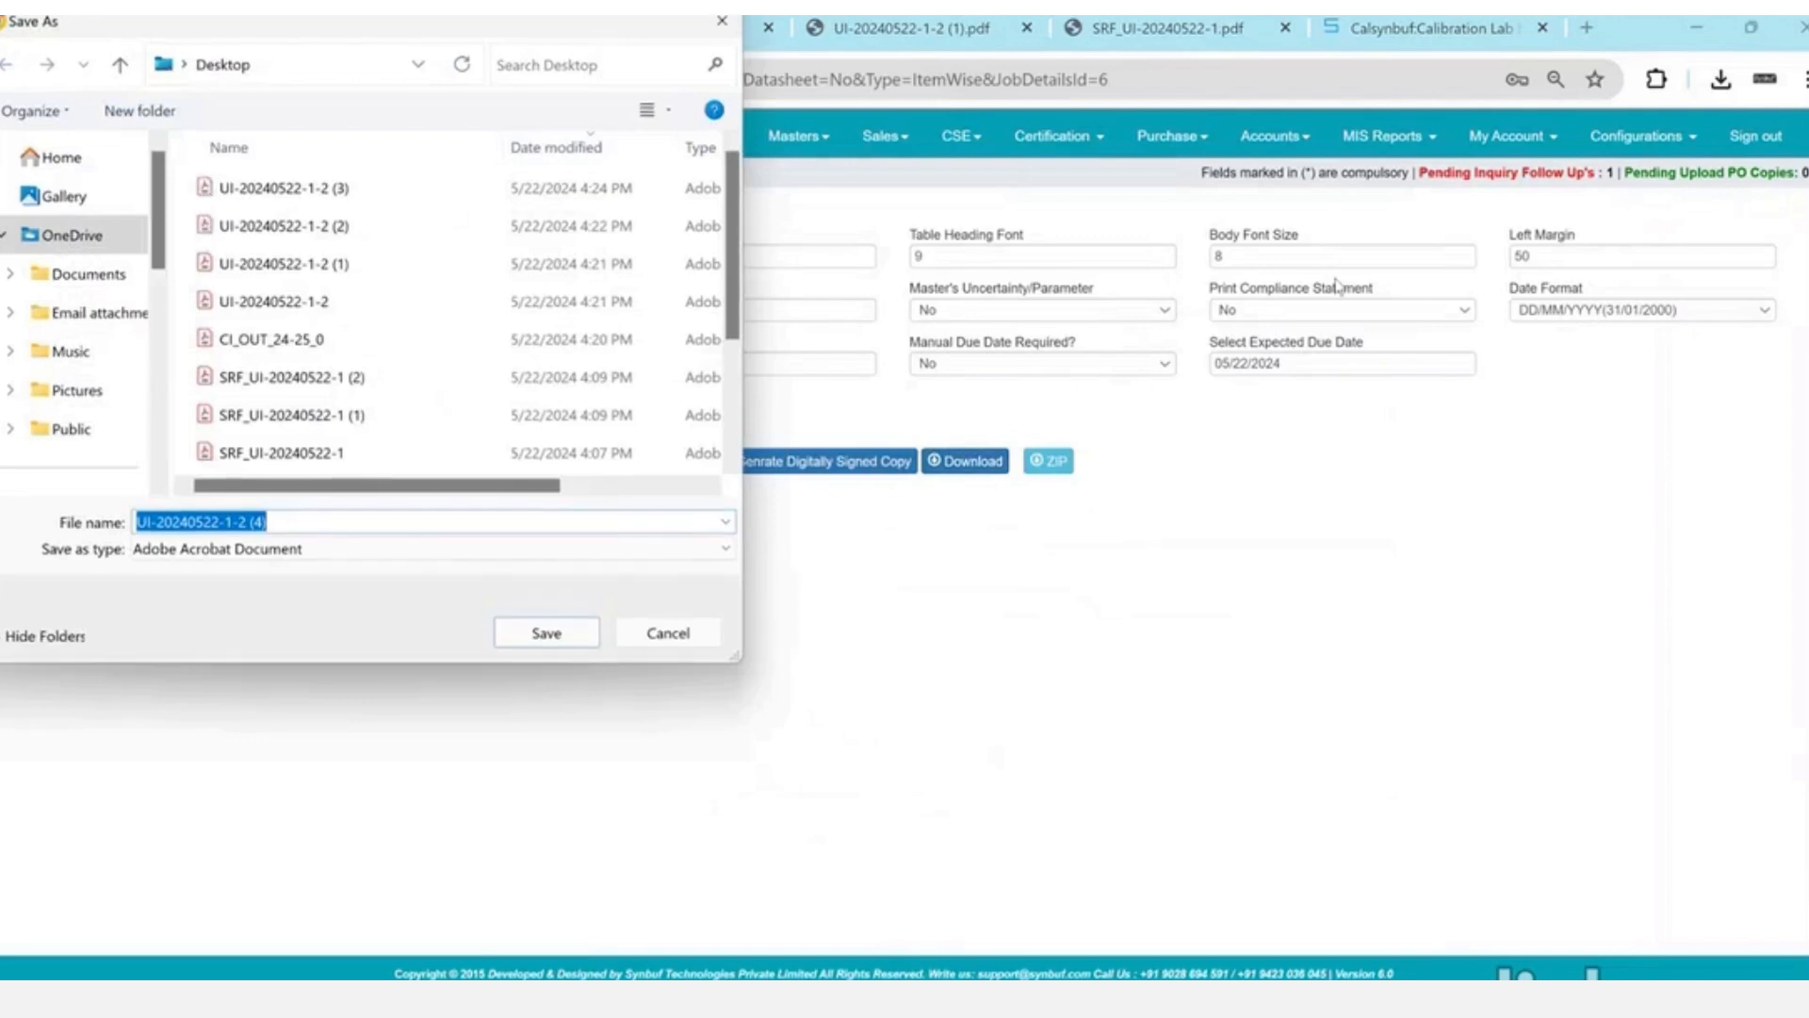
{"action": "key", "text": "Return"}
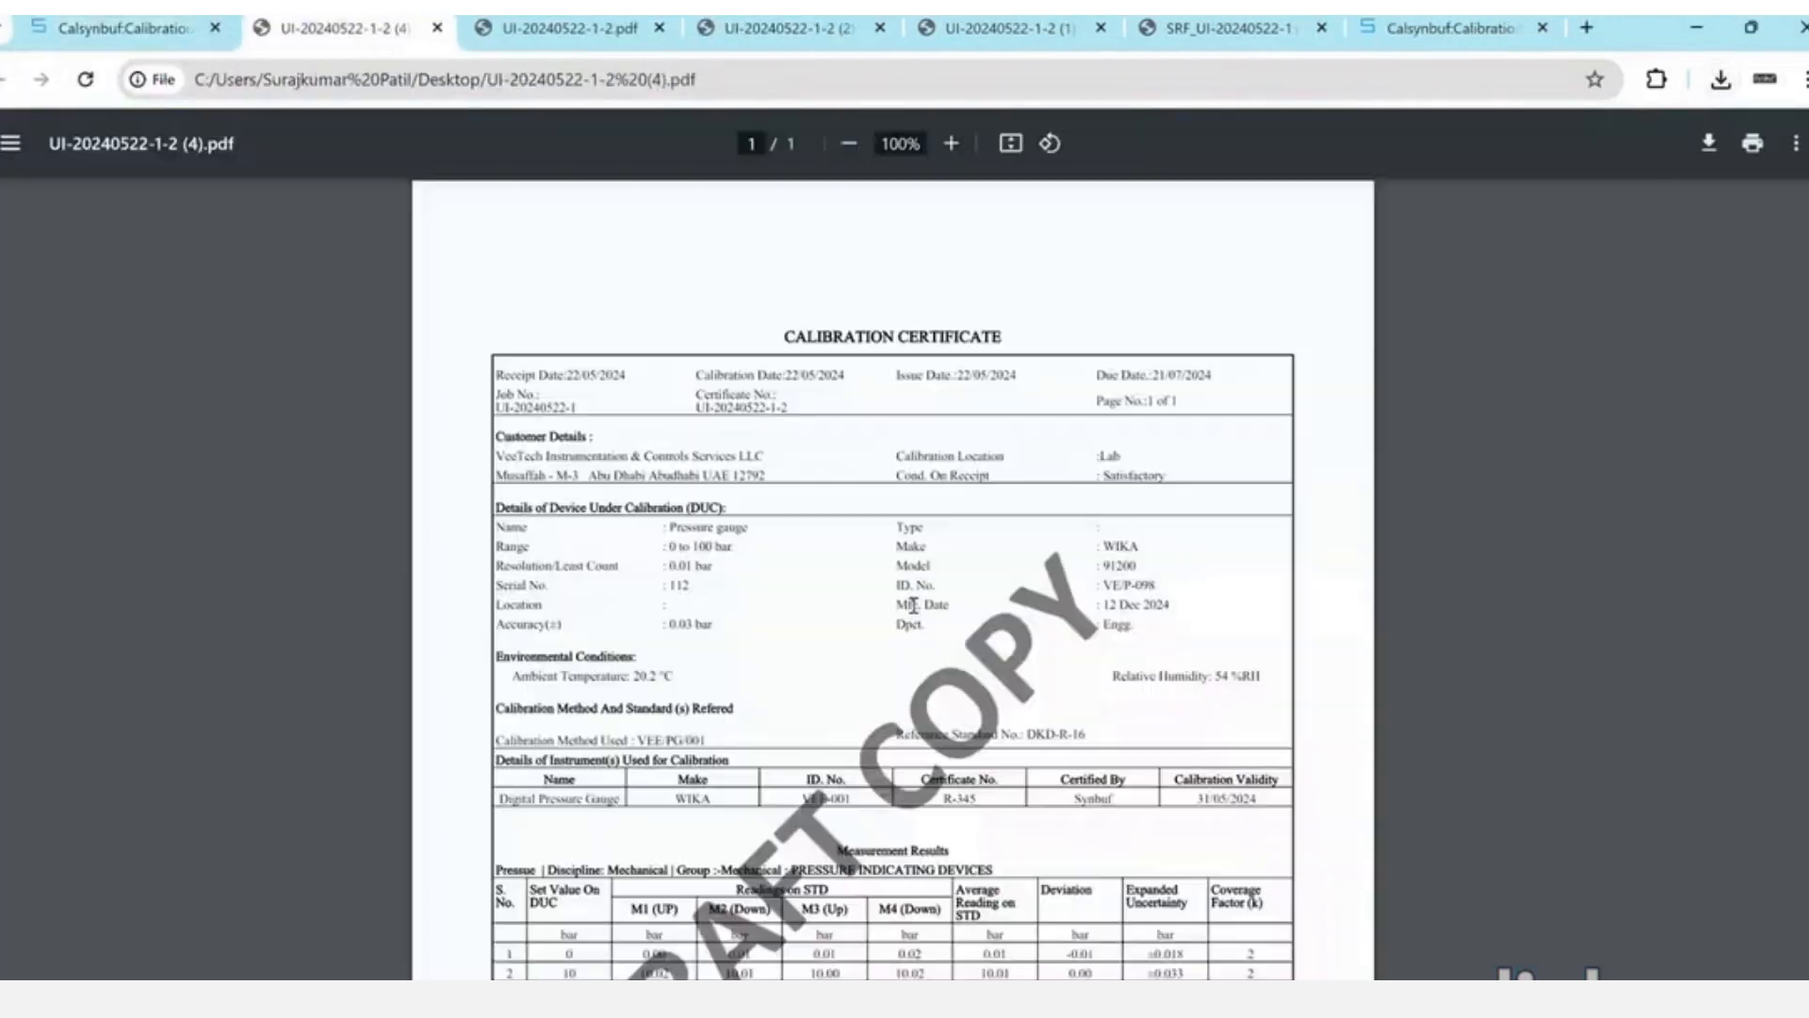
- Check the DRAFT COPY watermark on the draft PDF, then close it
{"action": "scroll", "coordinate": [913, 605], "scroll_direction": "down", "scroll_amount": 3}
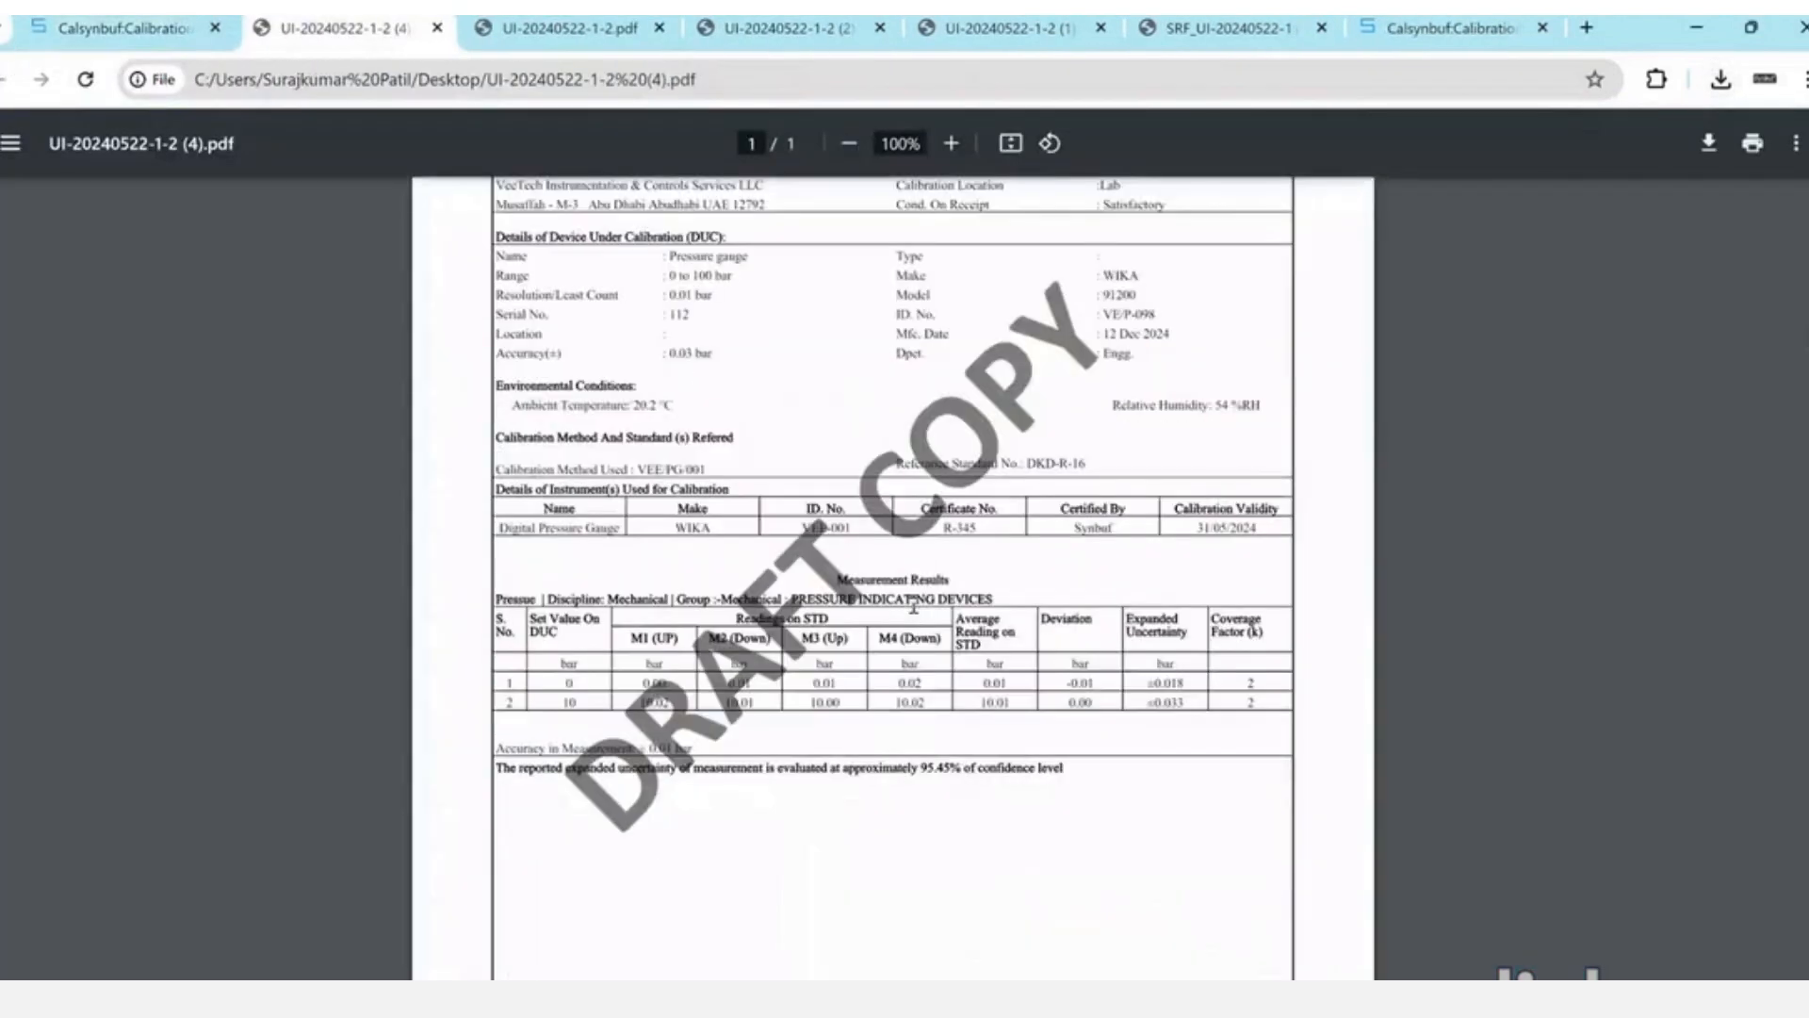
{"action": "scroll", "coordinate": [913, 605], "scroll_direction": "up", "scroll_amount": 2}
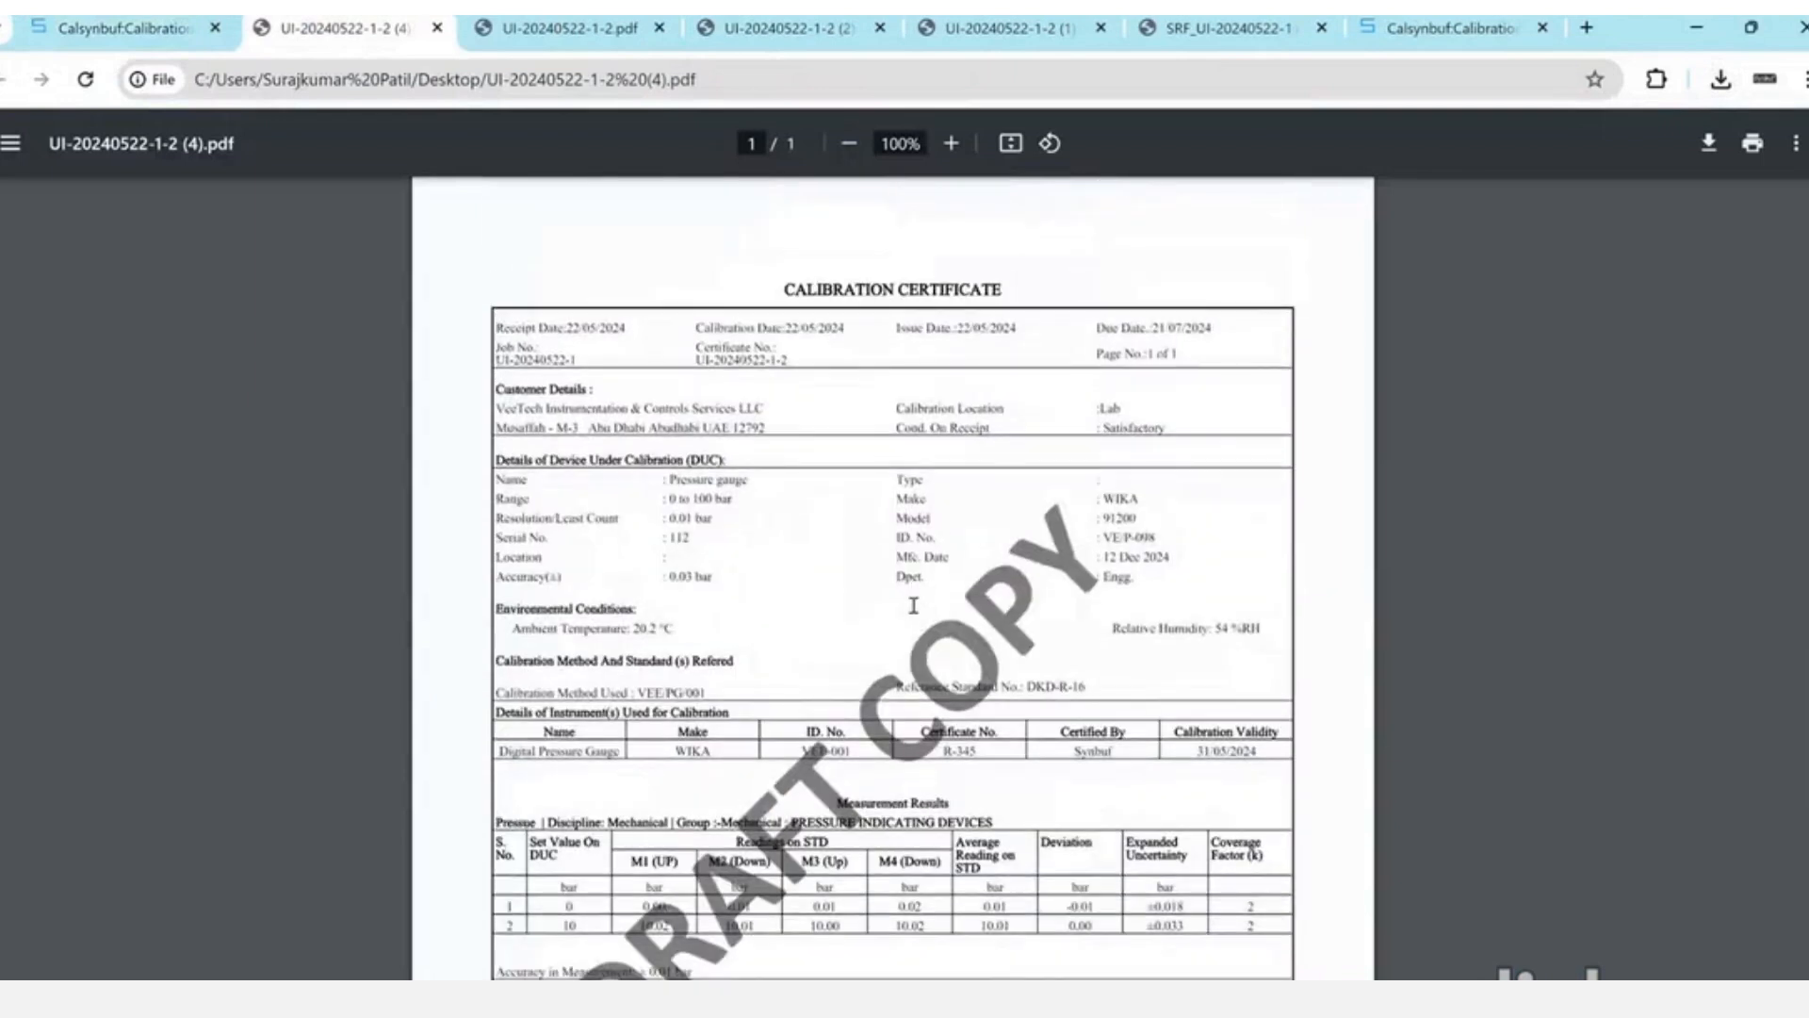
{"action": "scroll", "coordinate": [913, 605], "scroll_direction": "down", "scroll_amount": 5}
{"action": "key", "text": "ctrl+w"}
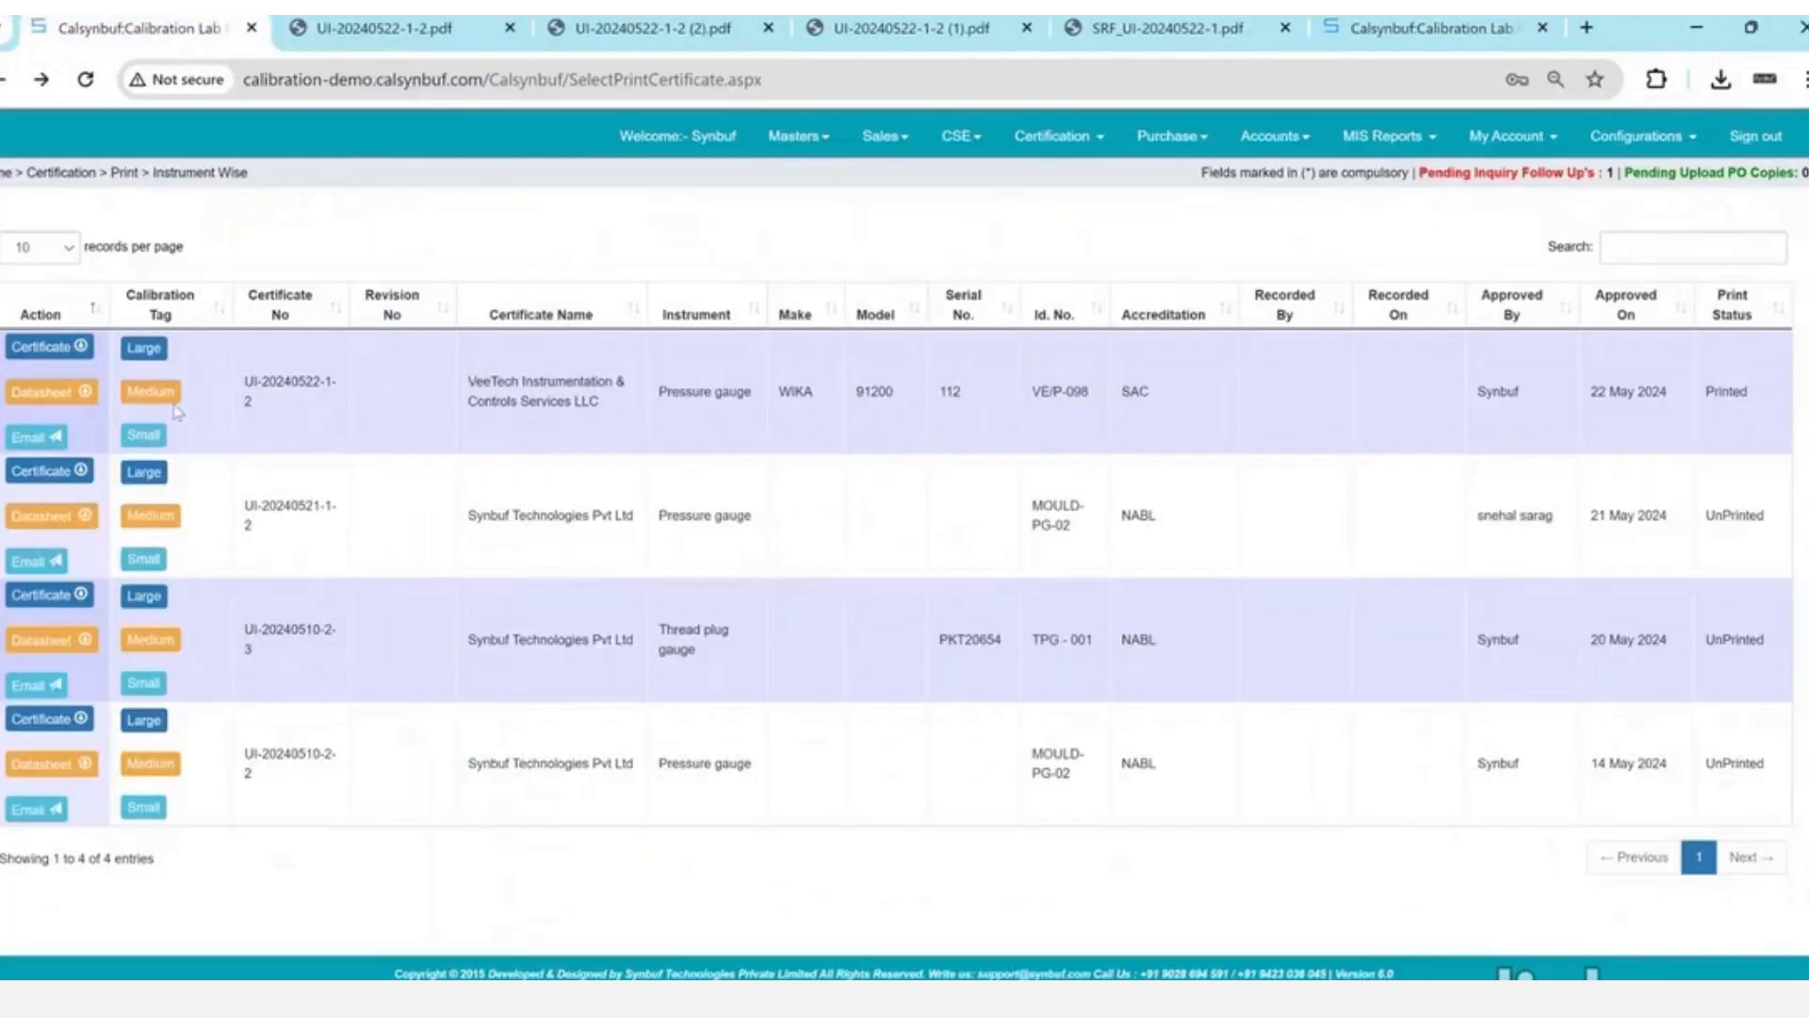
{"action": "left_click", "coordinate": [135, 350]}
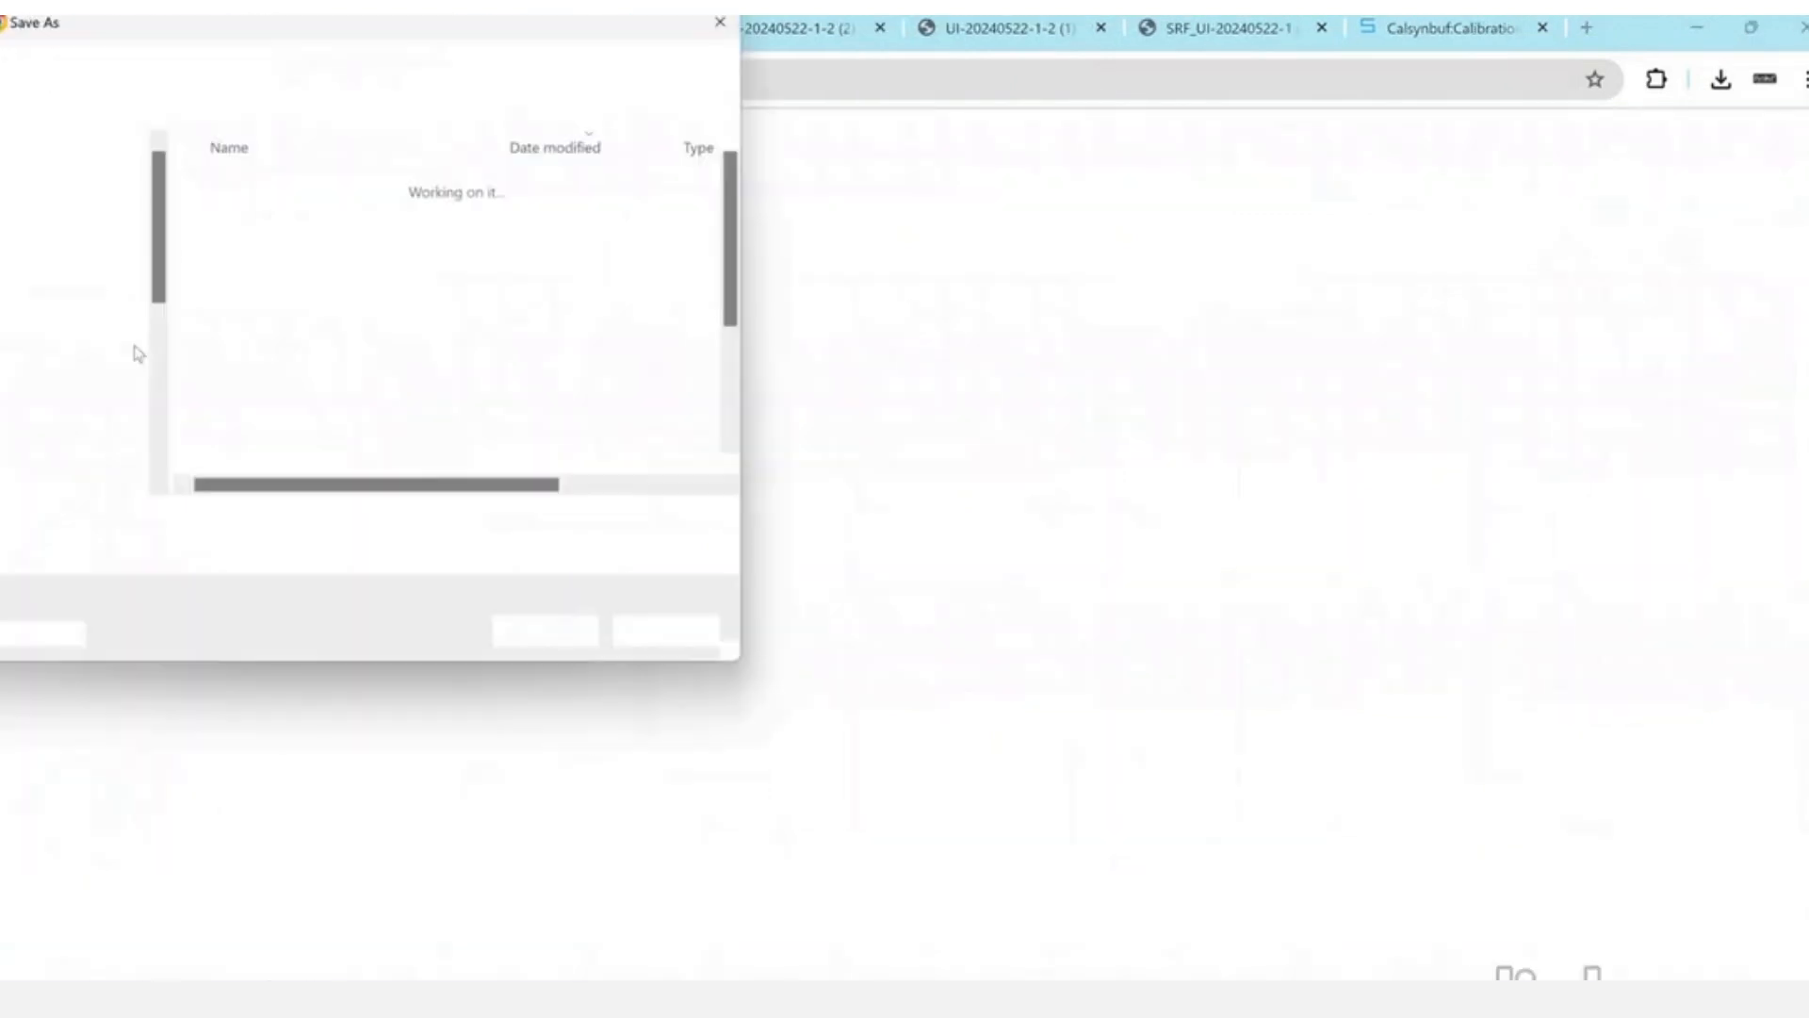
{"action": "left_click", "coordinate": [545, 633]}
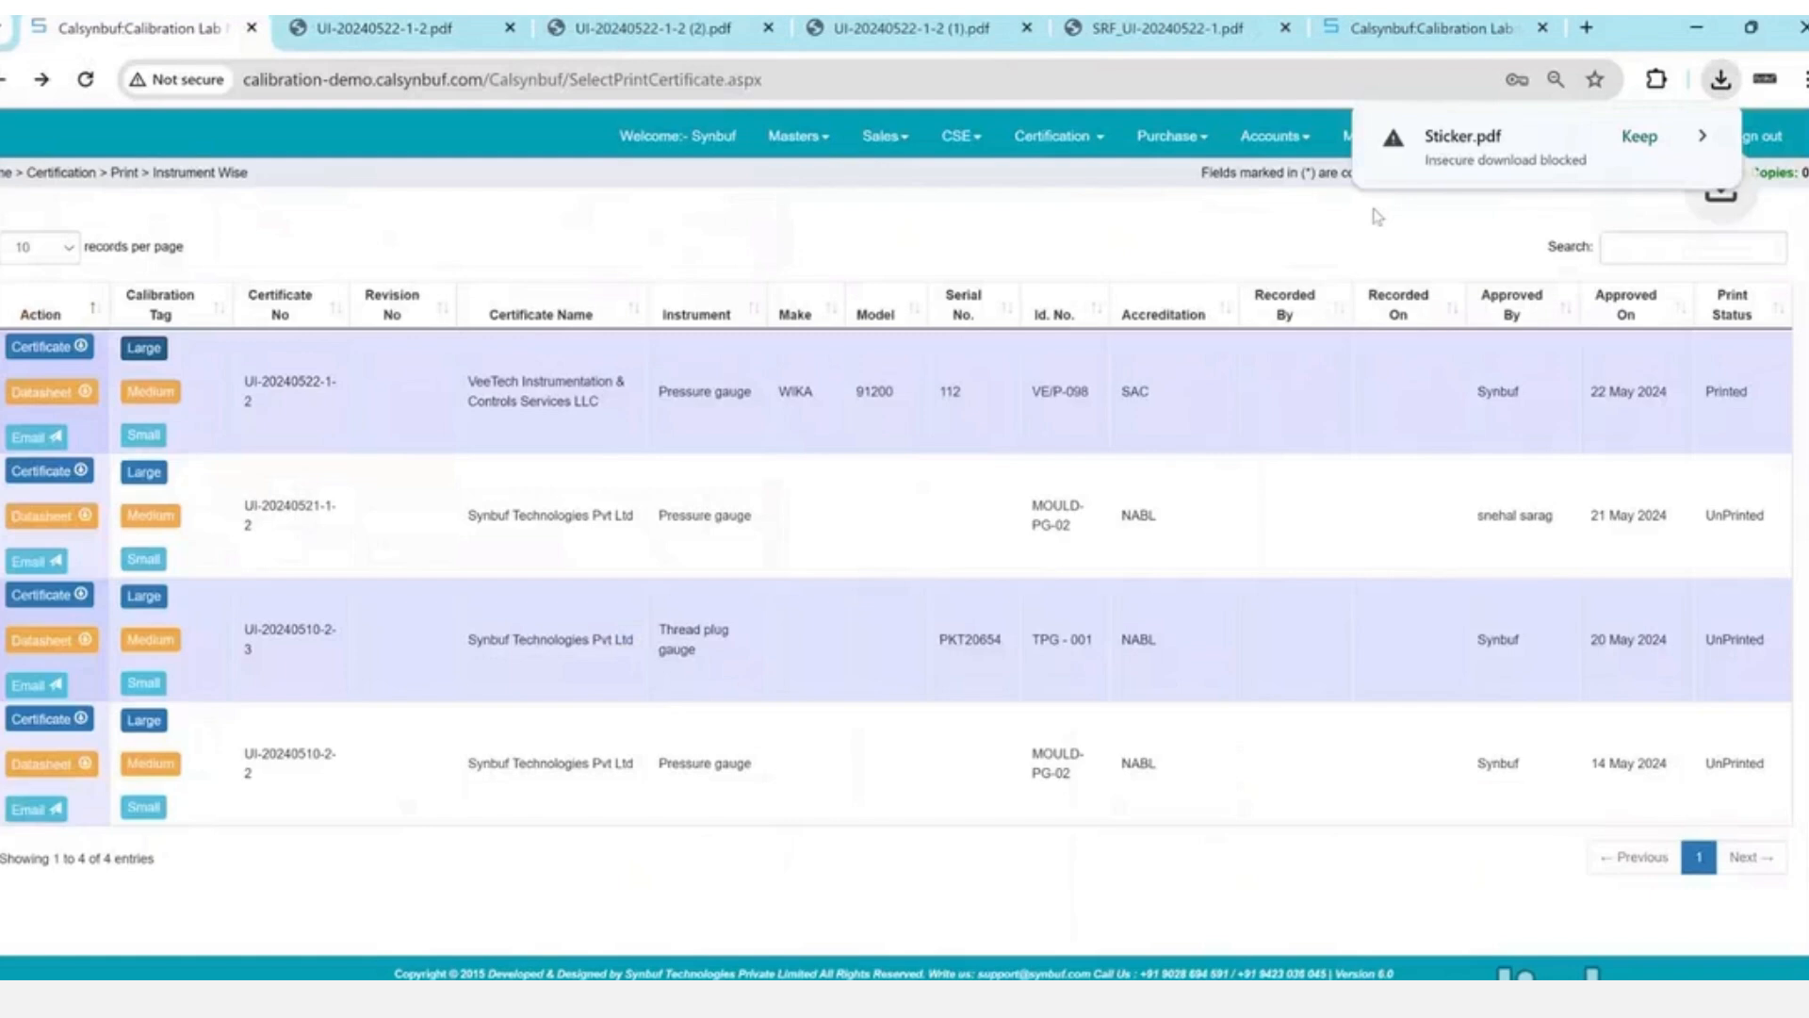
{"action": "scroll", "coordinate": [917, 539], "scroll_direction": "up", "scroll_amount": 5}
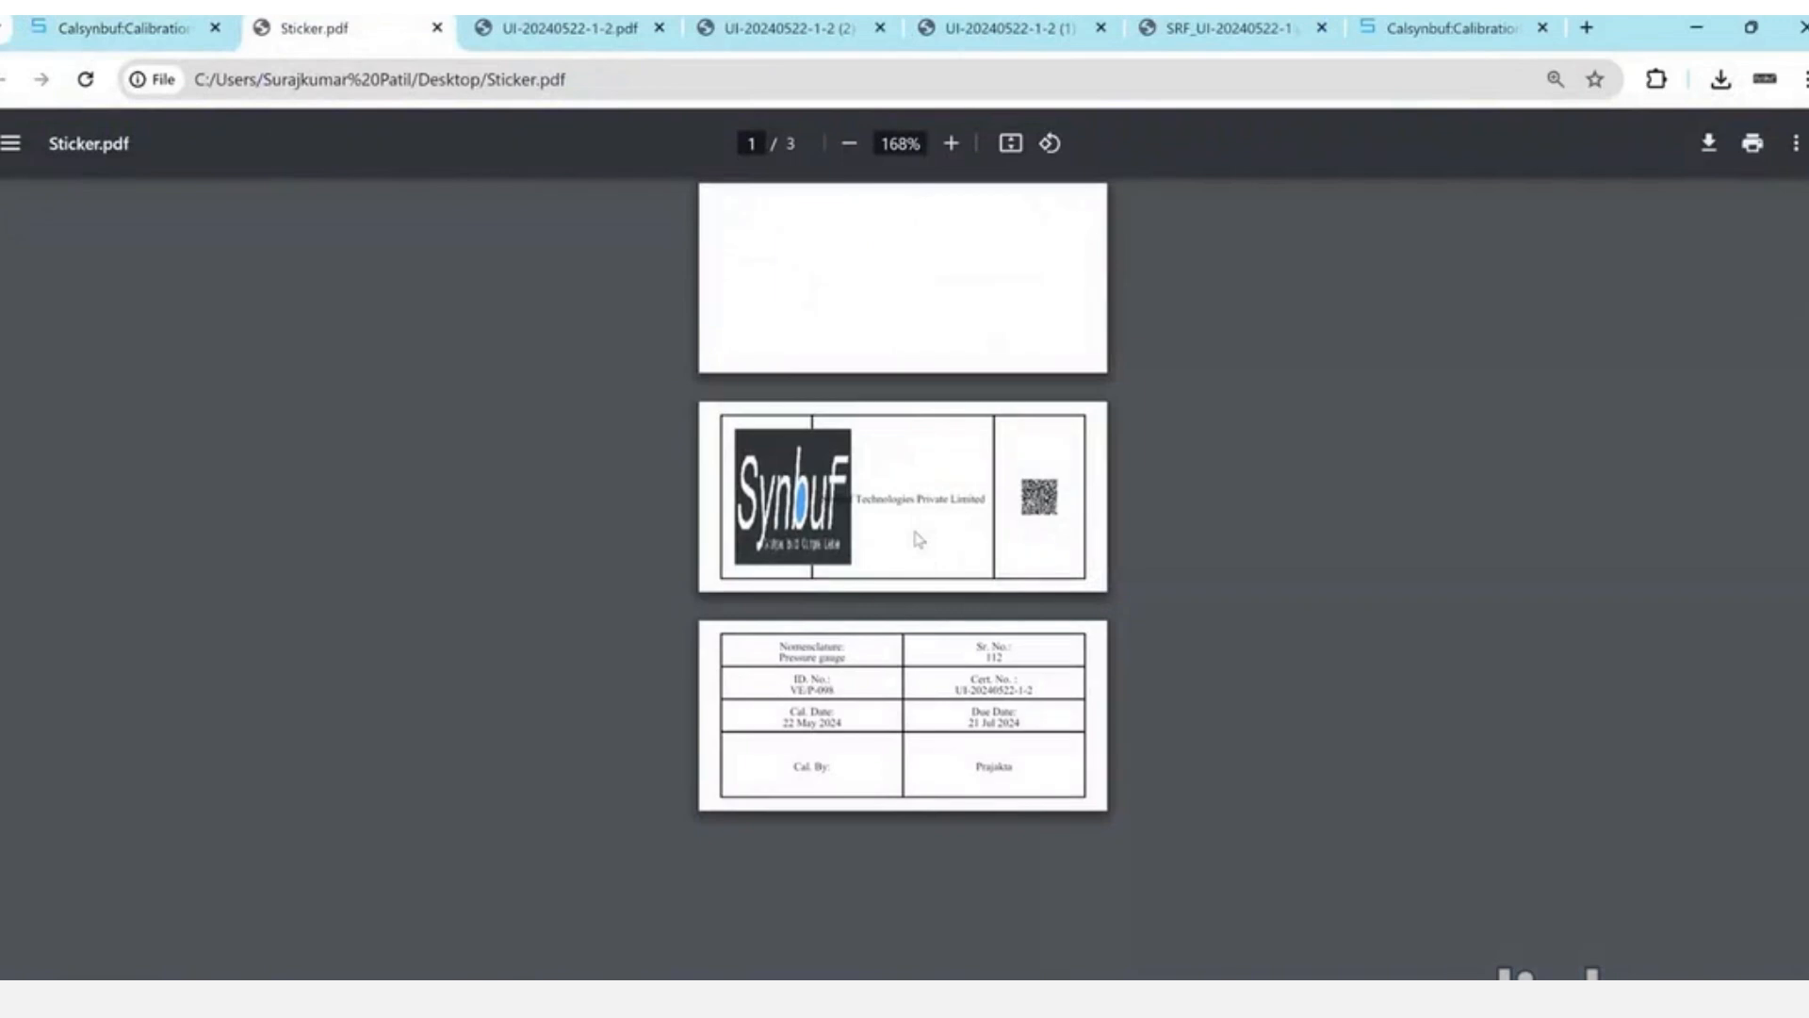
{"action": "scroll", "coordinate": [919, 539], "scroll_direction": "up", "scroll_amount": 2}
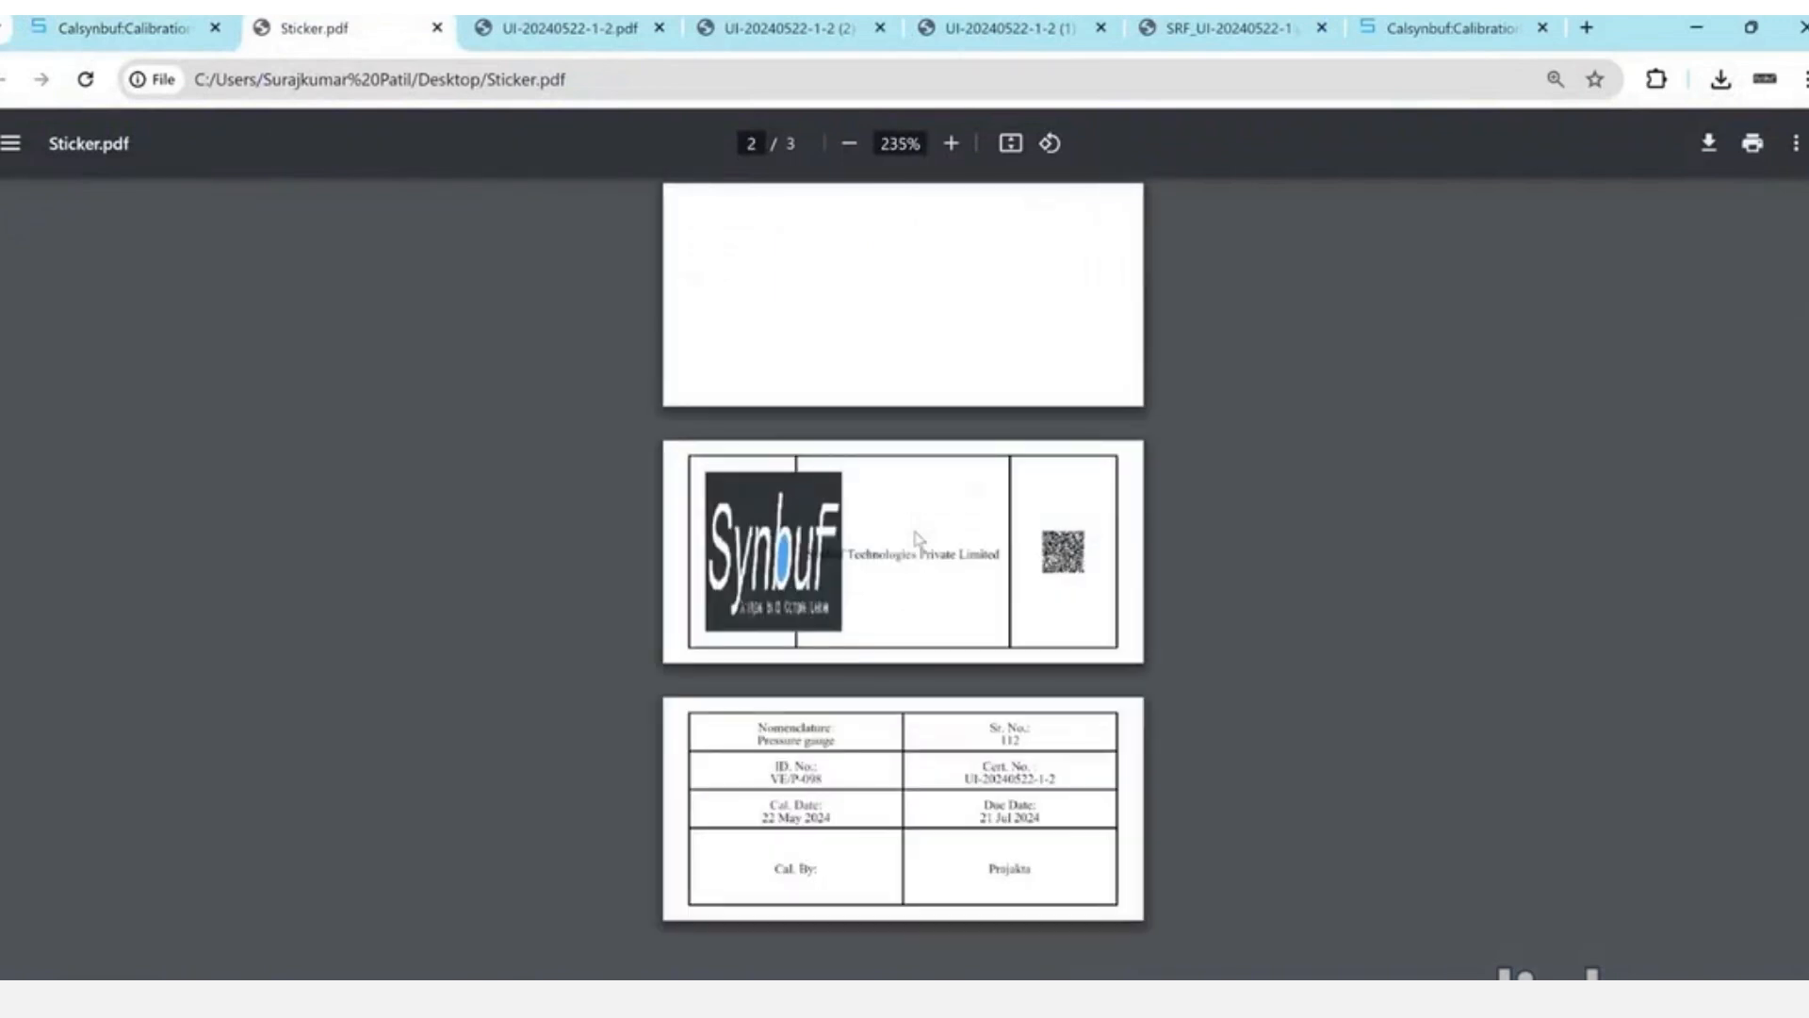
{"action": "scroll", "coordinate": [919, 539], "scroll_direction": "up", "scroll_amount": 2}
{"action": "scroll", "coordinate": [919, 539], "scroll_direction": "down", "scroll_amount": 1}
{"action": "left_click_drag", "start_coordinate": [647, 662], "coordinate": [1044, 853]}
{"action": "left_click", "coordinate": [1045, 853]}
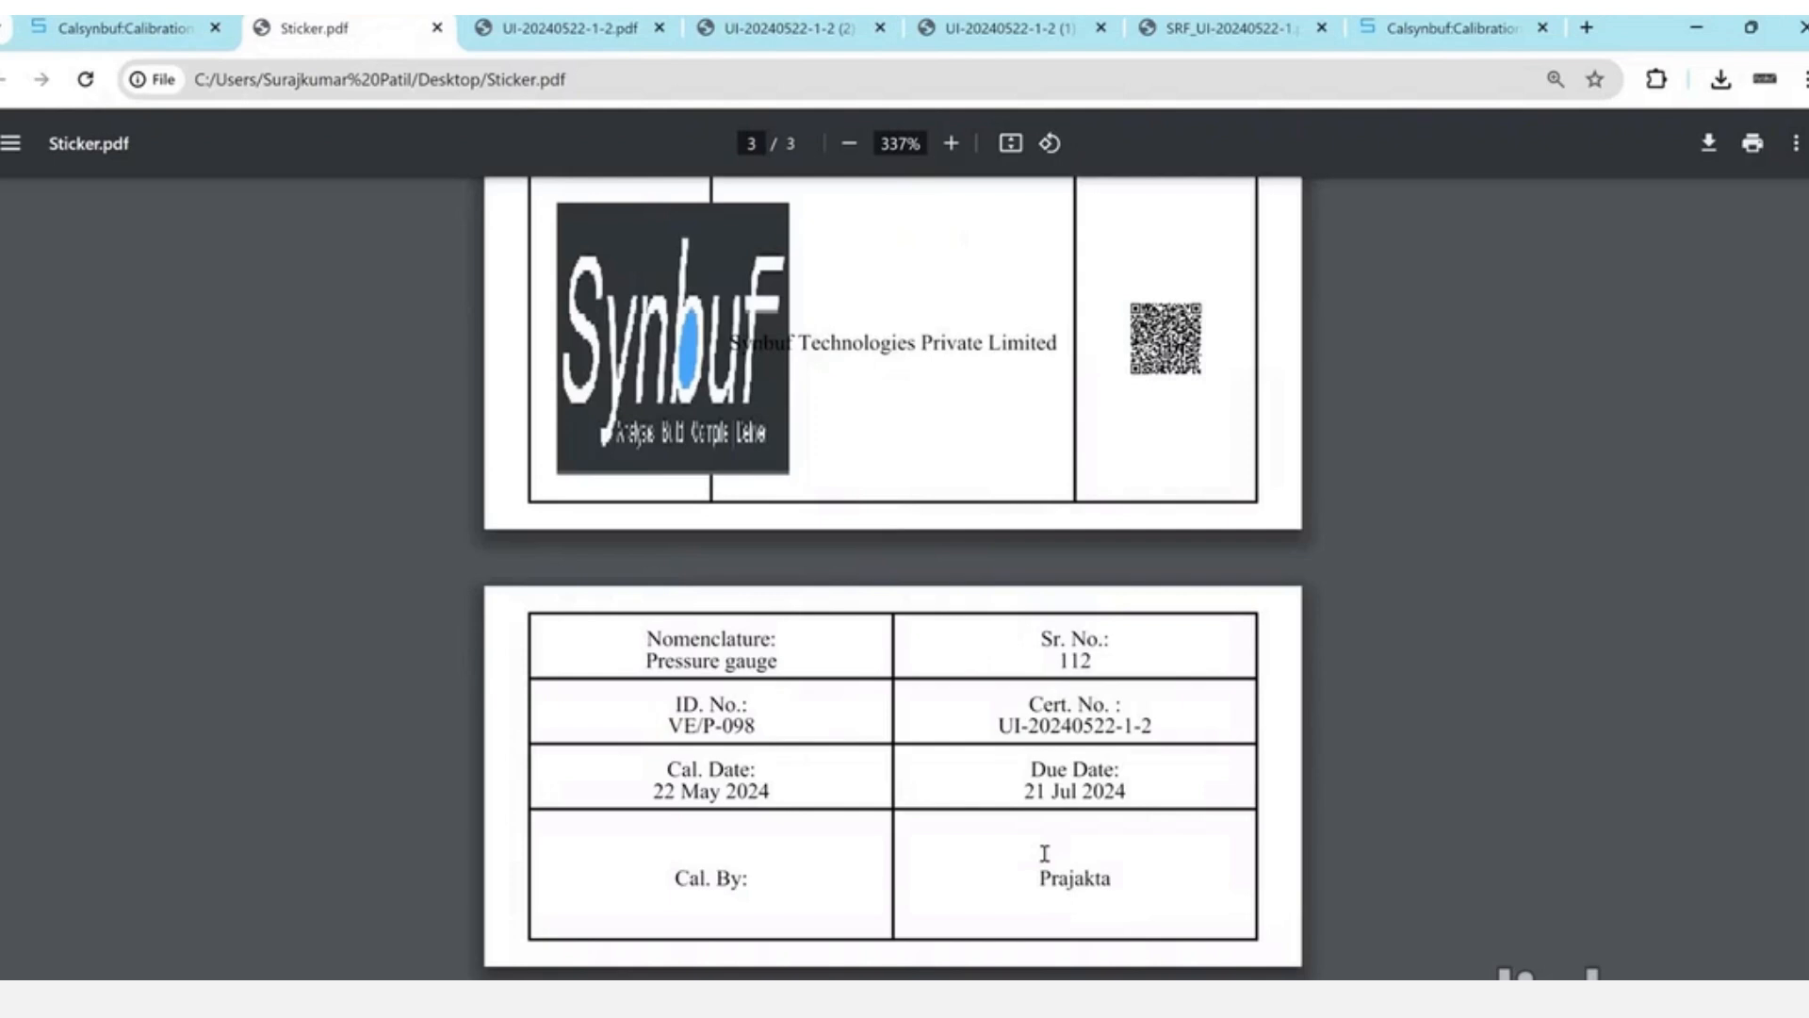
{"action": "key", "text": "ctrl+w"}
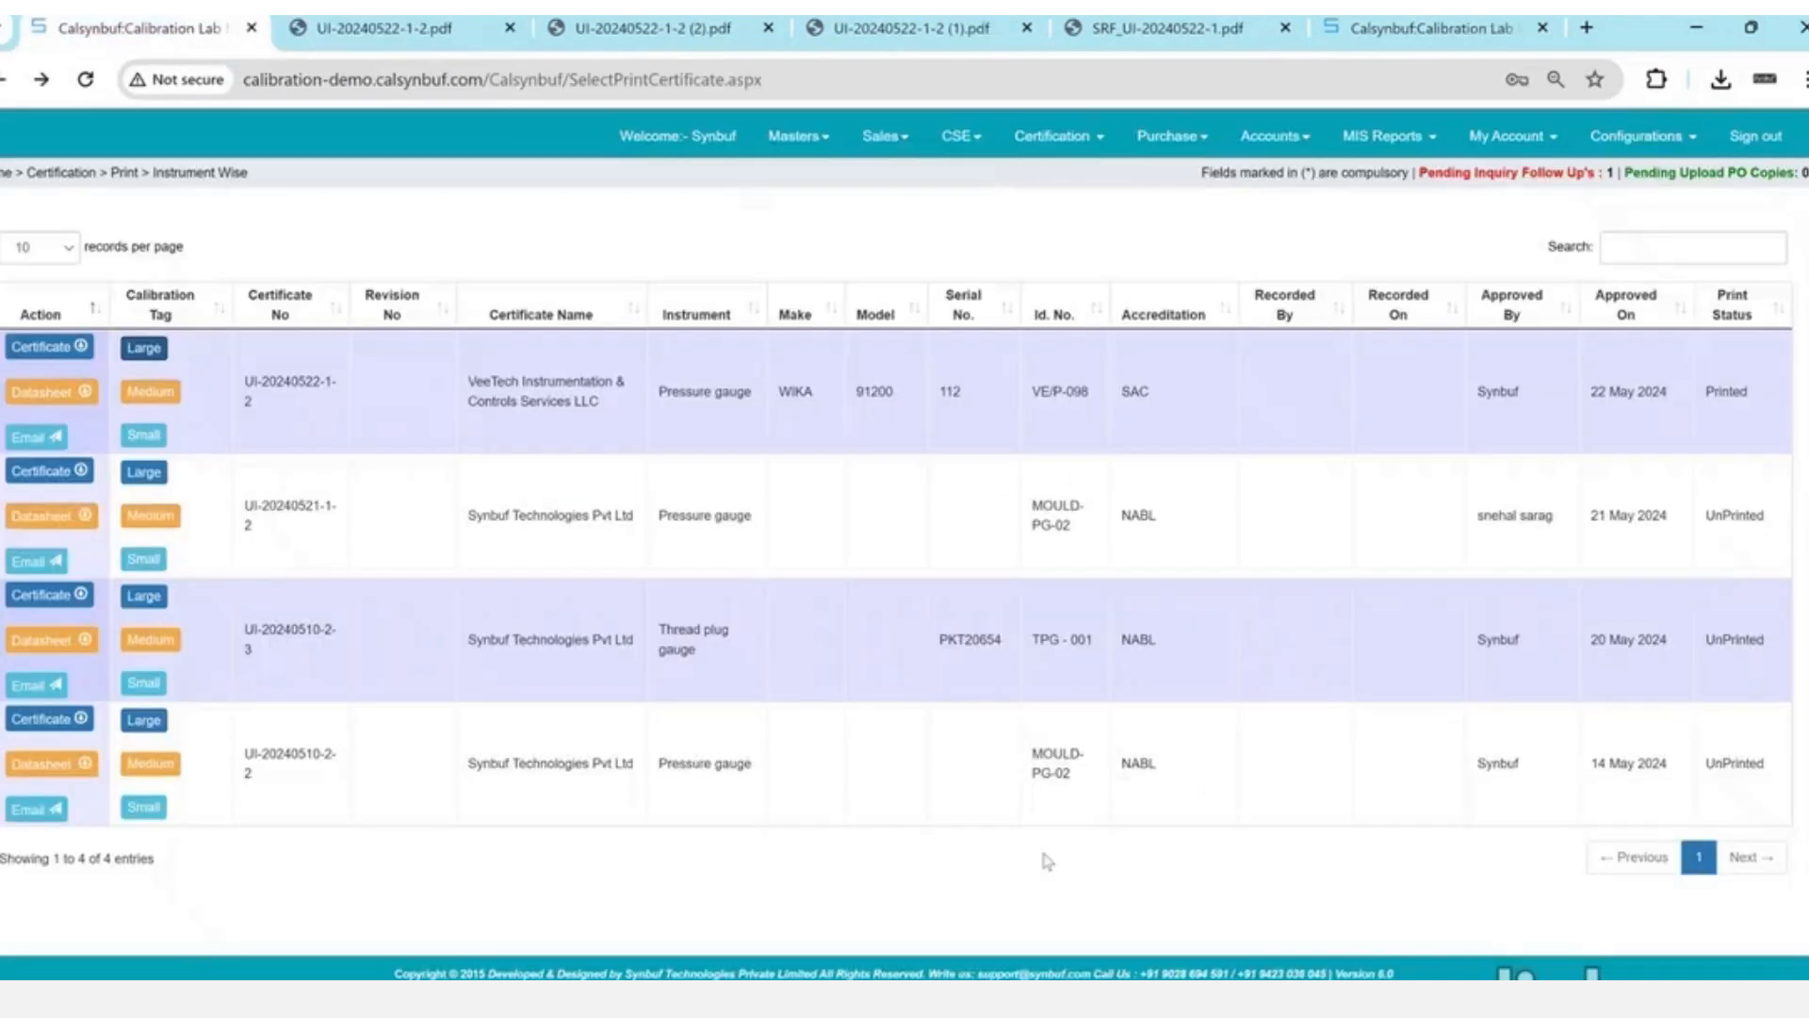
{"action": "left_click", "coordinate": [45, 392]}
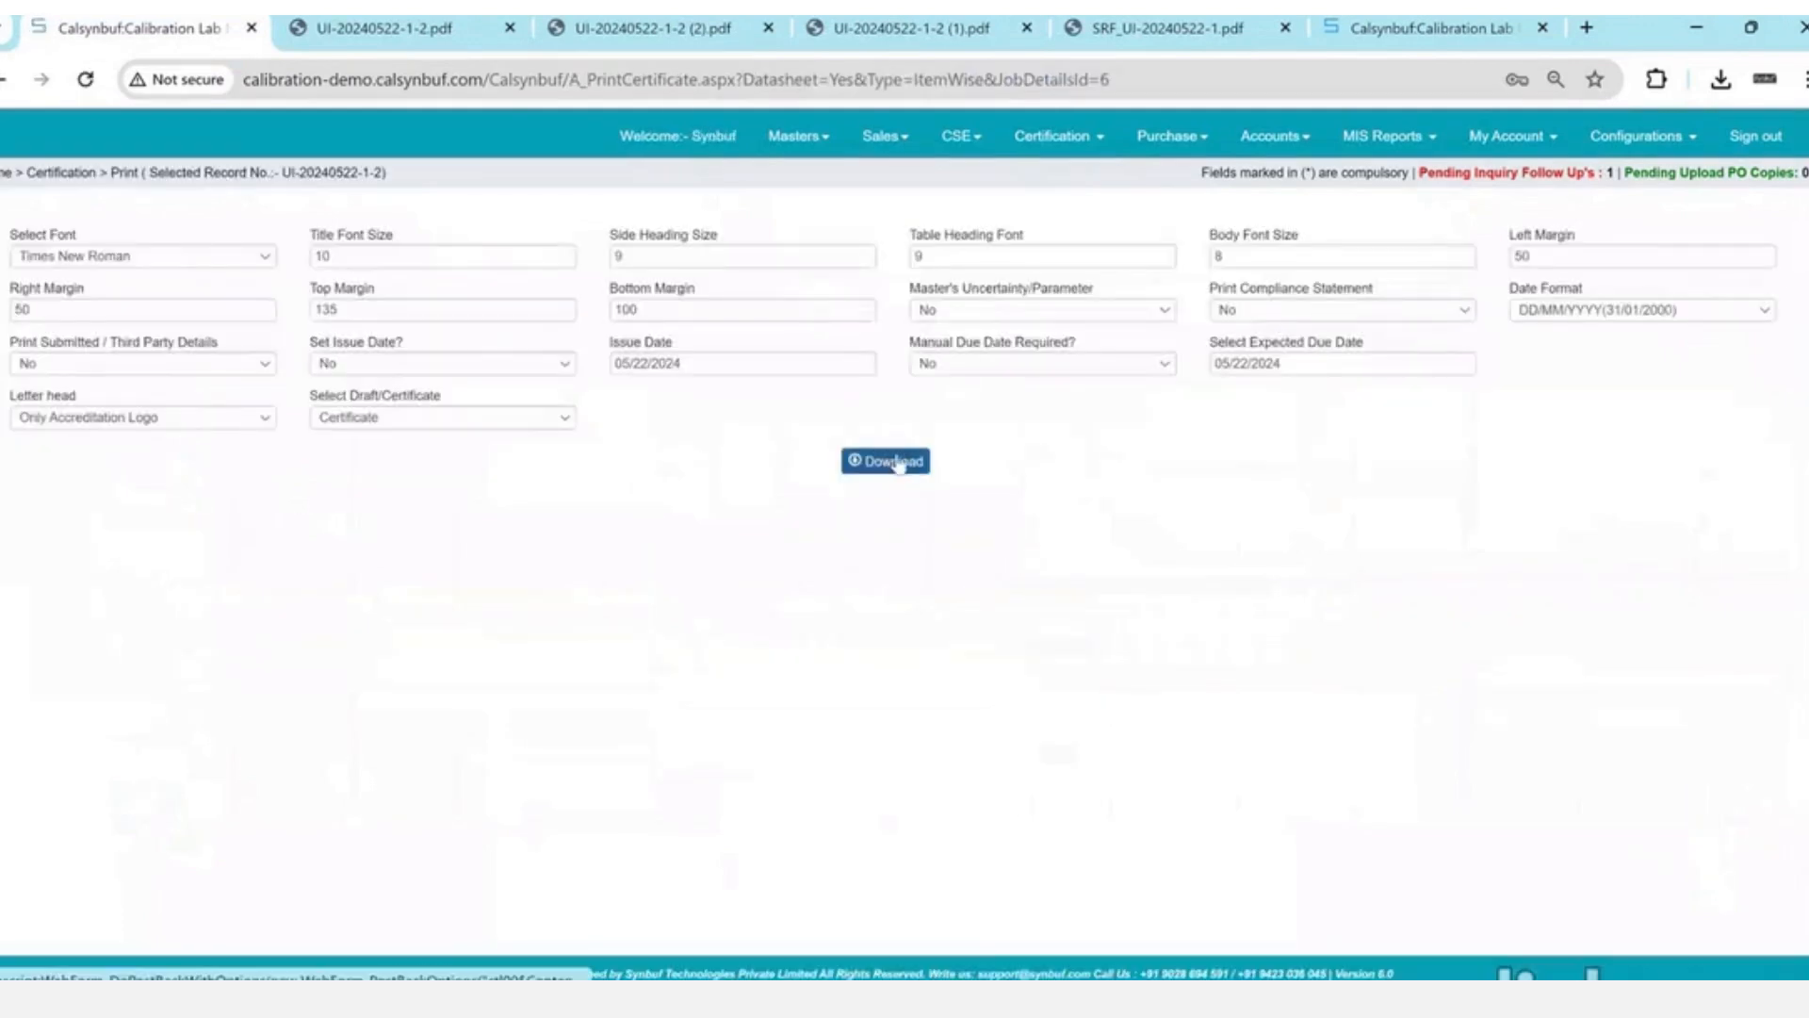
{"action": "left_click", "coordinate": [900, 465]}
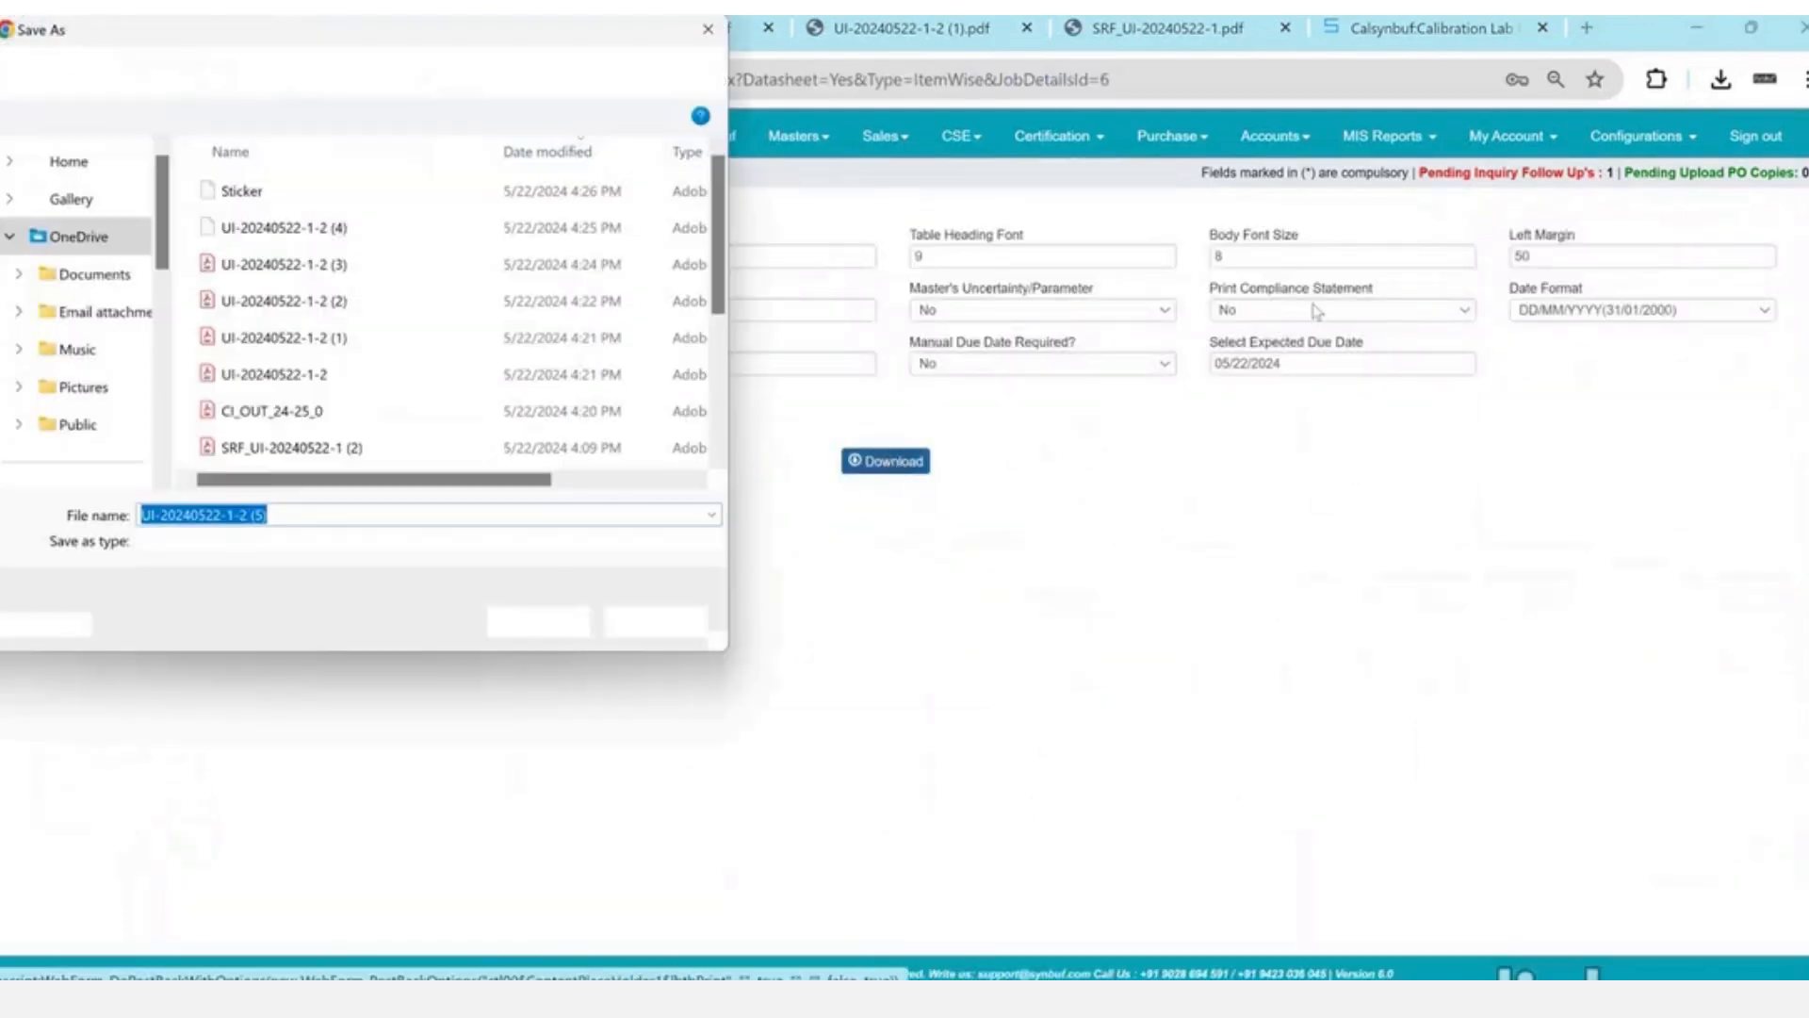
{"action": "key", "text": "Return"}
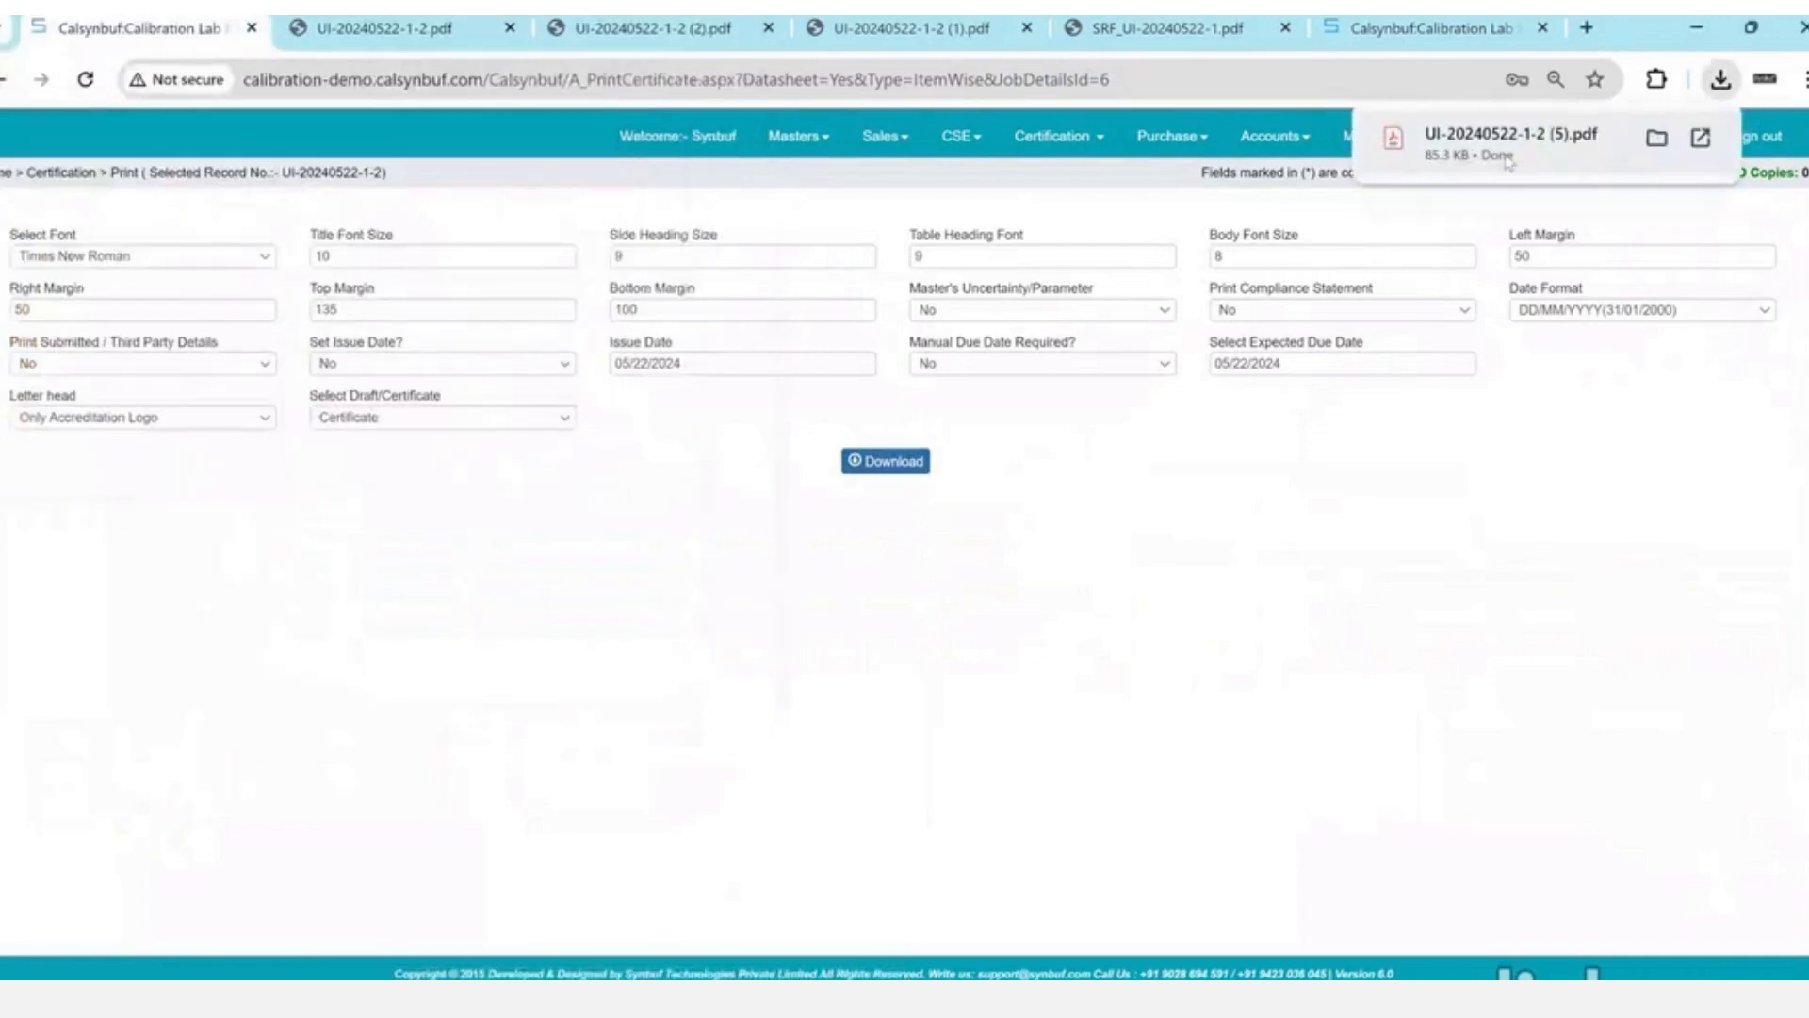
{"action": "left_click", "coordinate": [1506, 156]}
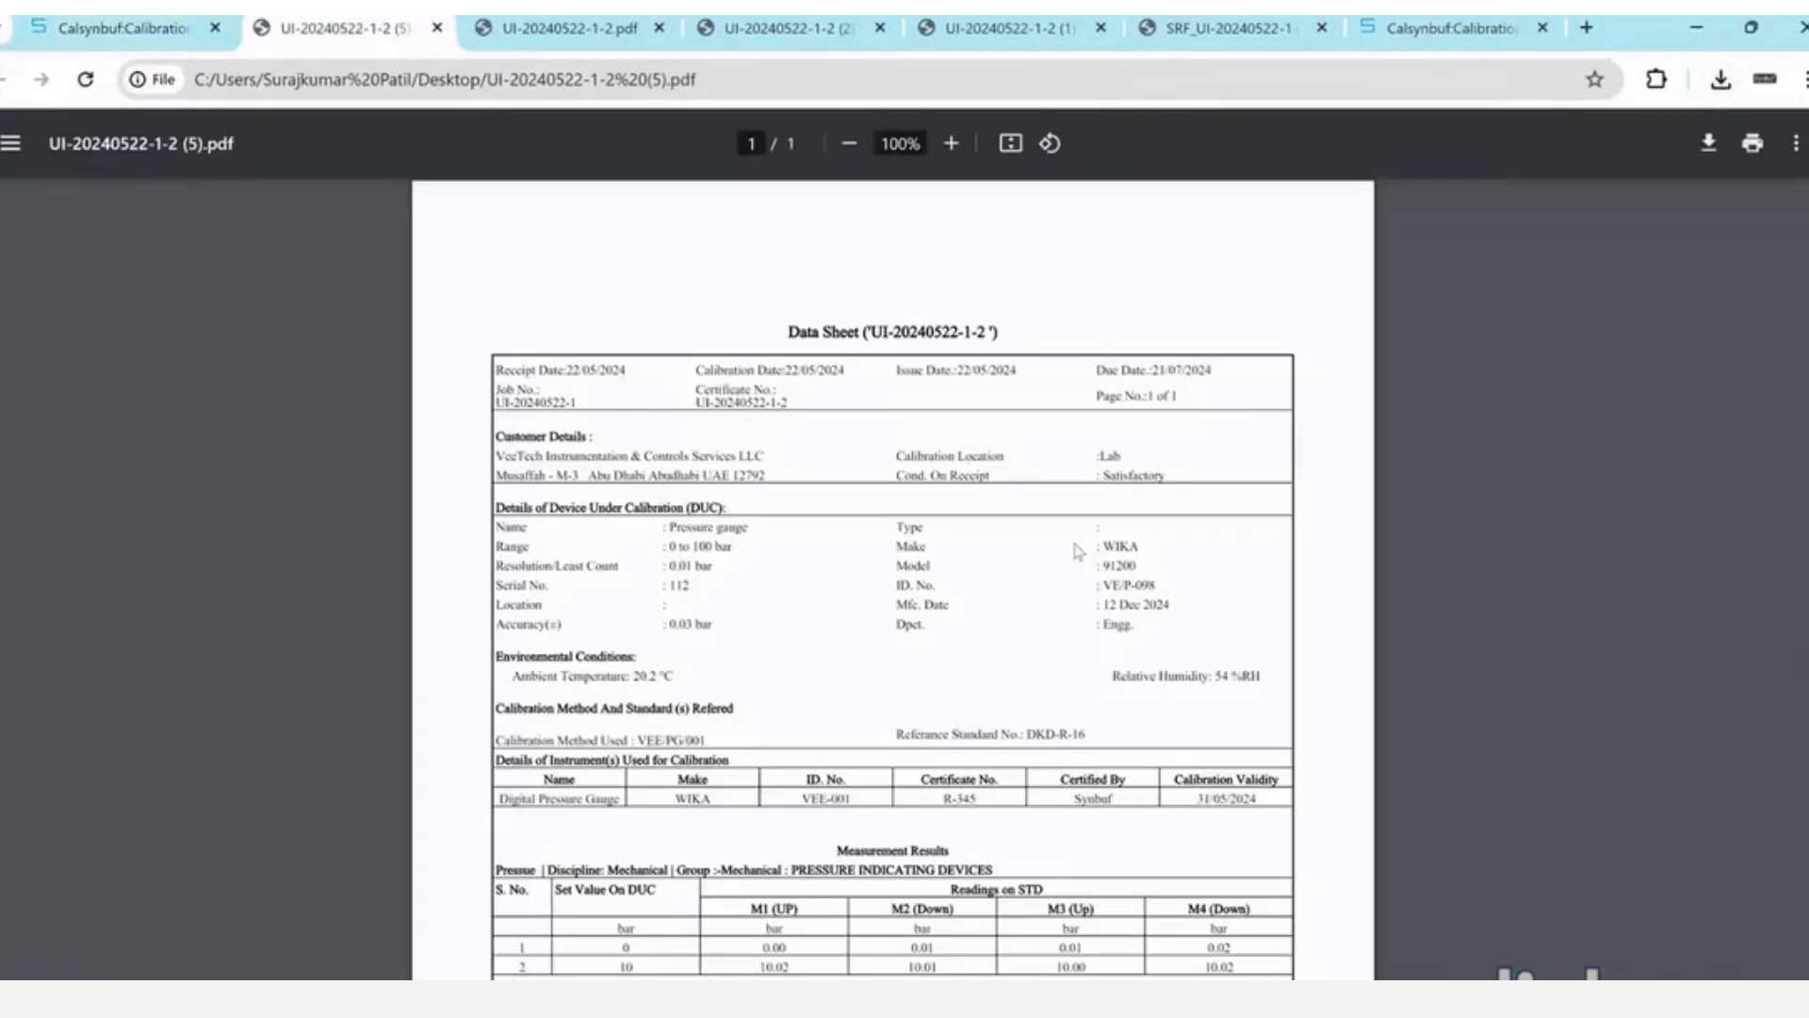
- Review the pressure gauge readings in rows 1 and 2 of the data sheet, then close the PDF
{"action": "scroll", "coordinate": [1054, 566], "scroll_direction": "down", "scroll_amount": 1}
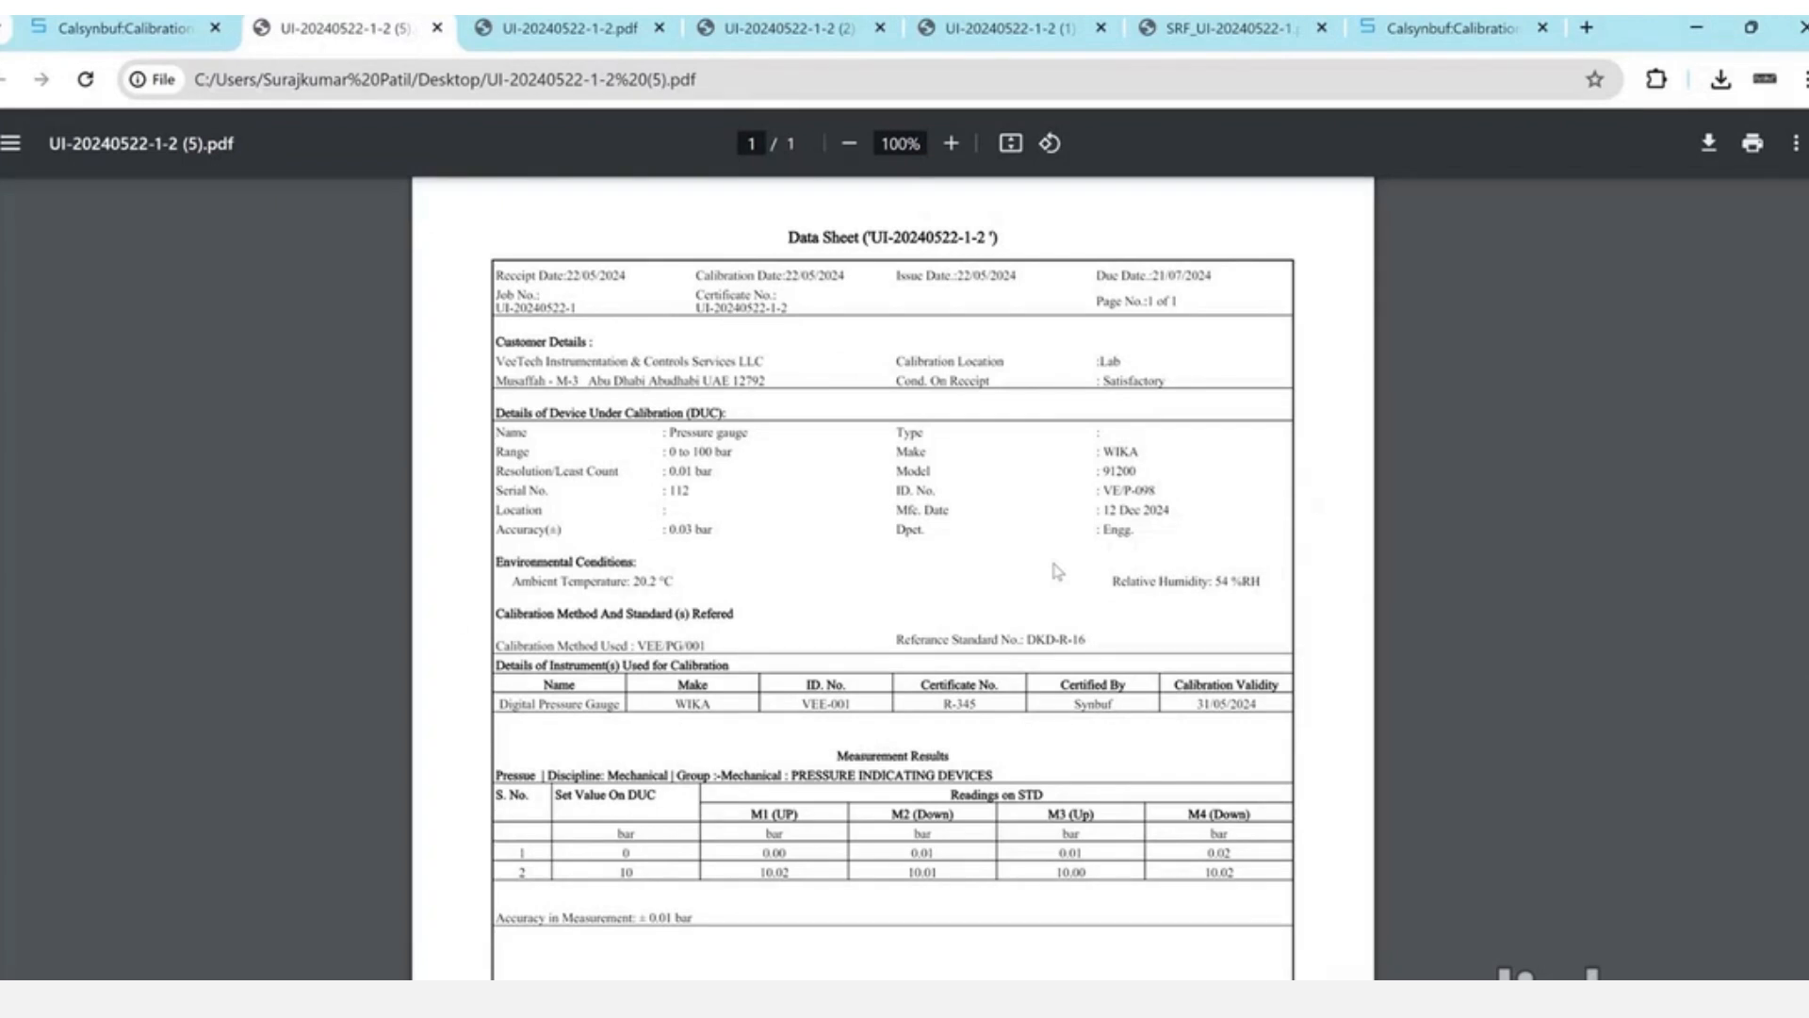
{"action": "left_click_drag", "start_coordinate": [780, 846], "coordinate": [1085, 883]}
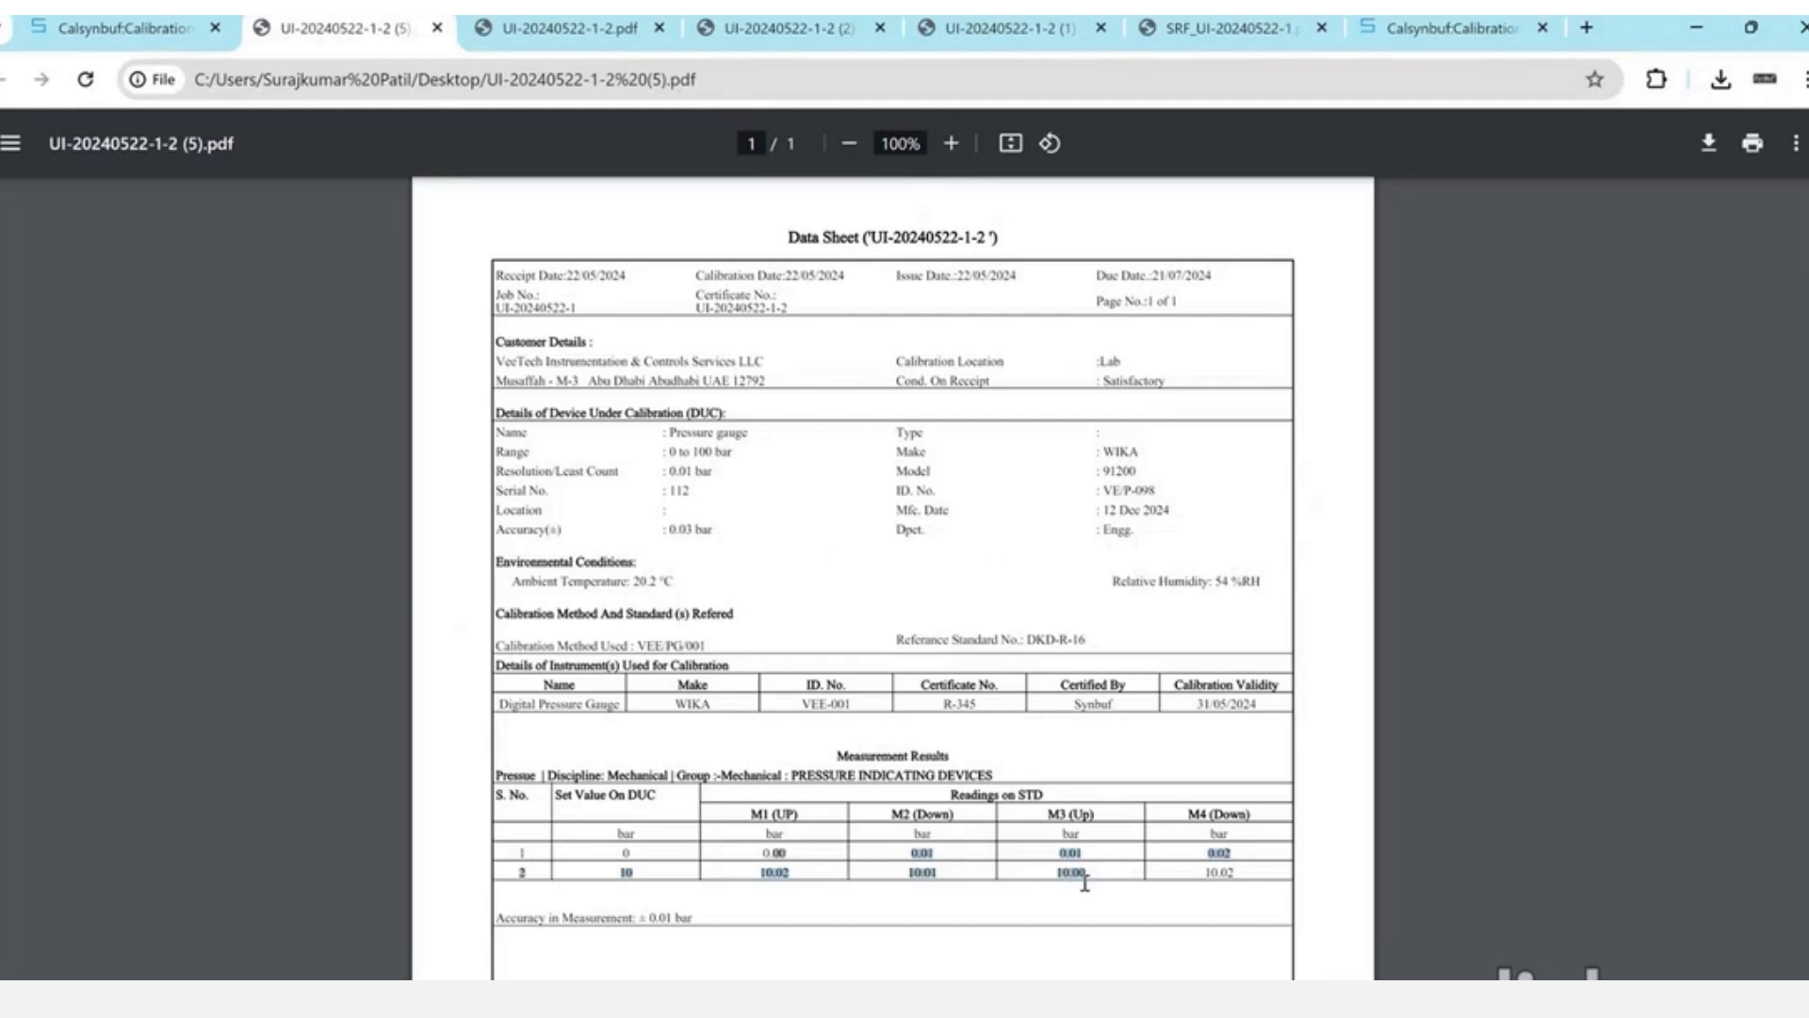
{"action": "key", "text": "ctrl+w"}
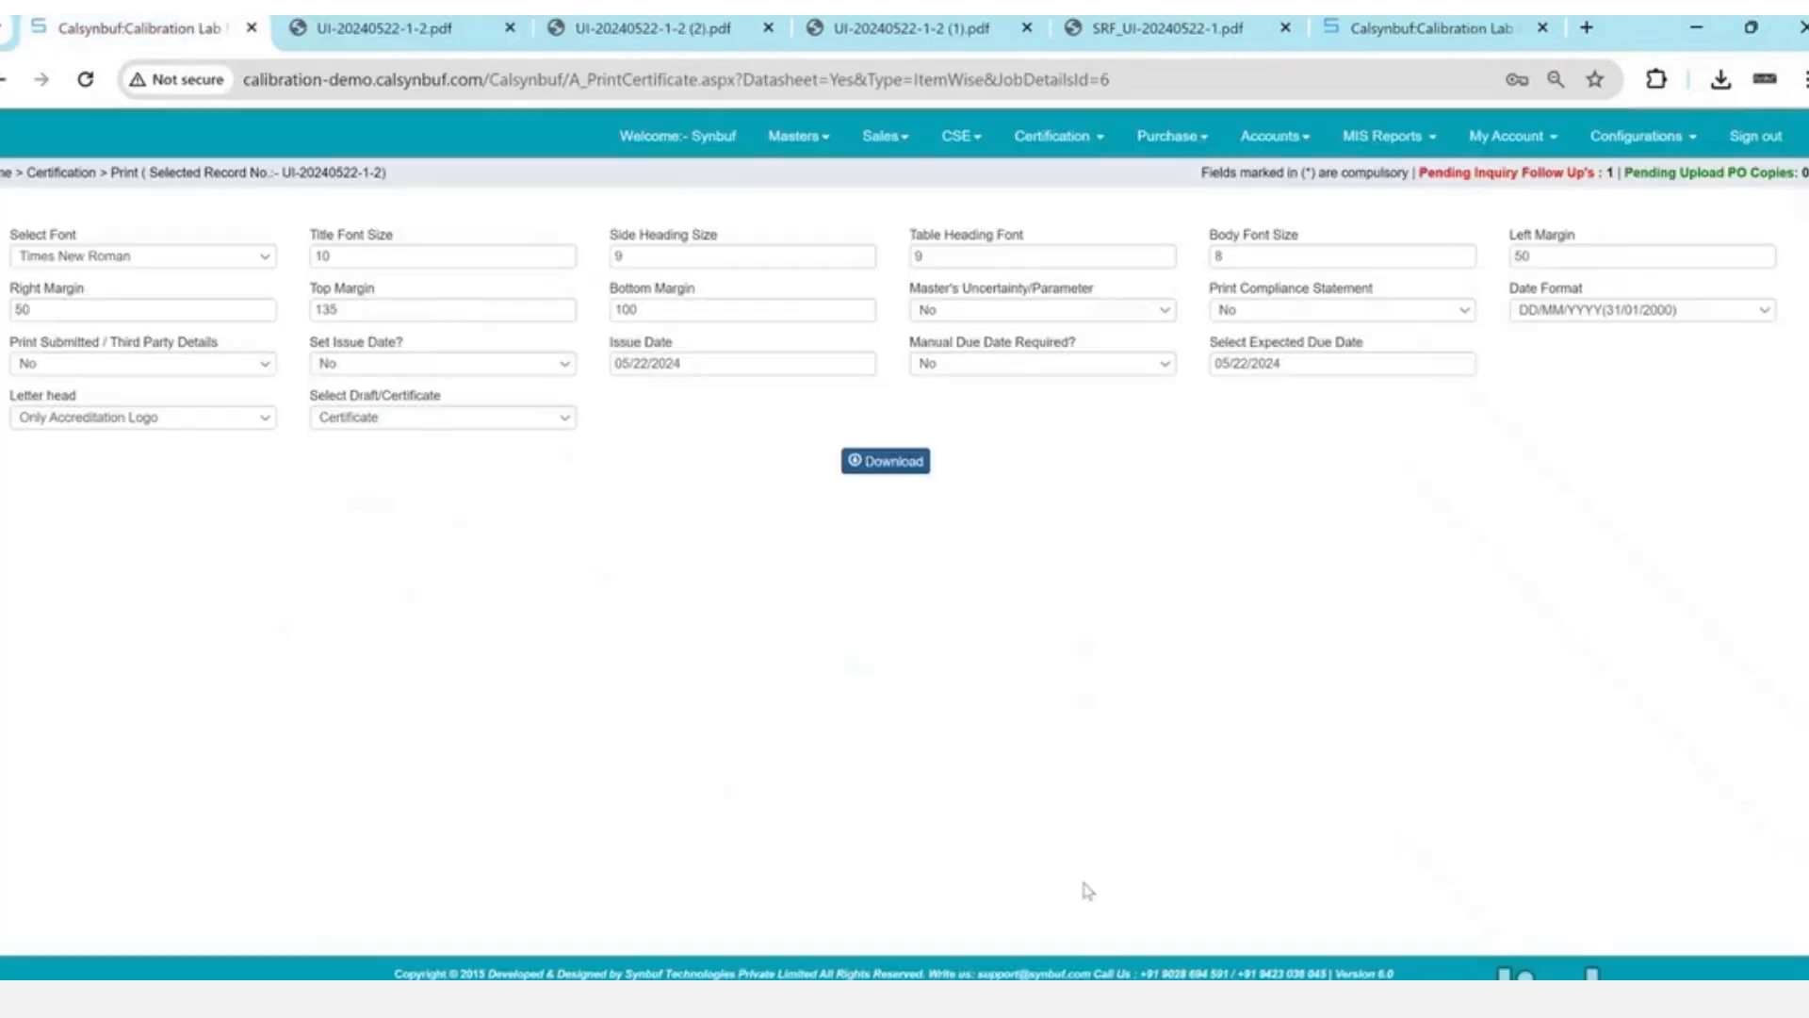
- Go to the CSE Customer Dispatch Pending list
{"action": "left_click", "coordinate": [1082, 150]}
{"action": "left_click", "coordinate": [979, 149]}
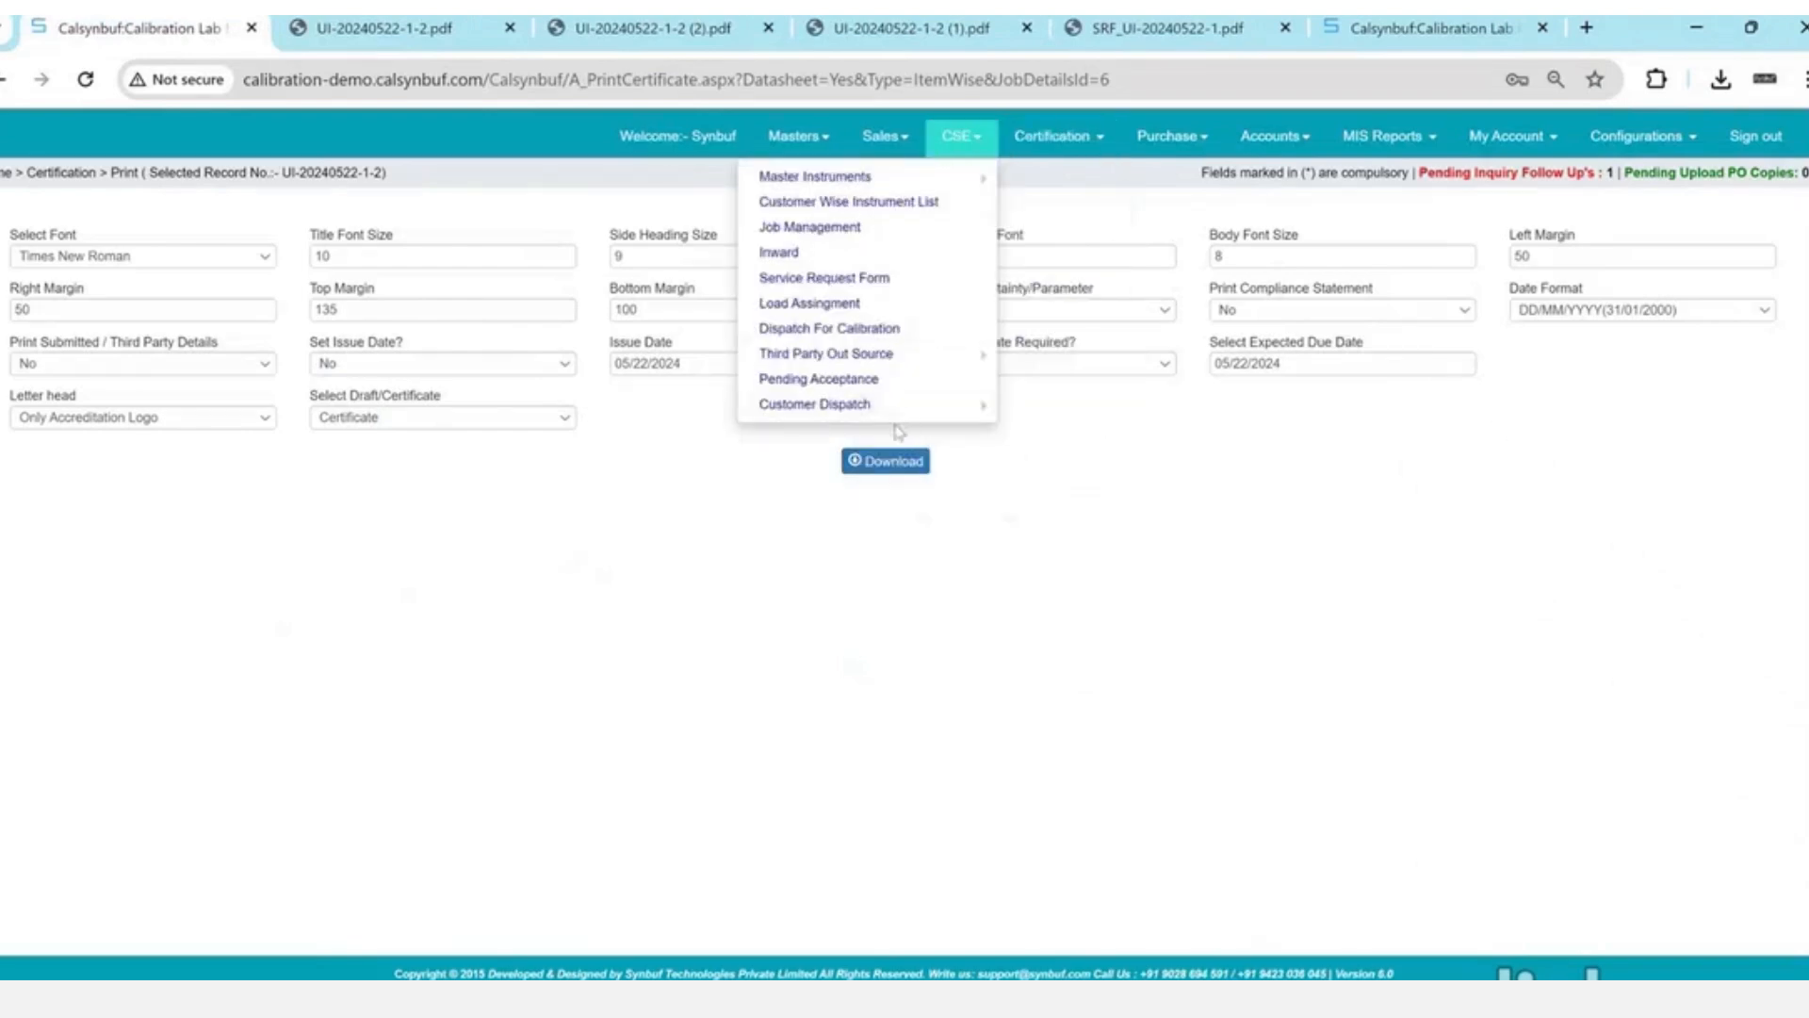
{"action": "mouse_move", "coordinate": [952, 419]}
{"action": "left_click", "coordinate": [1053, 404]}
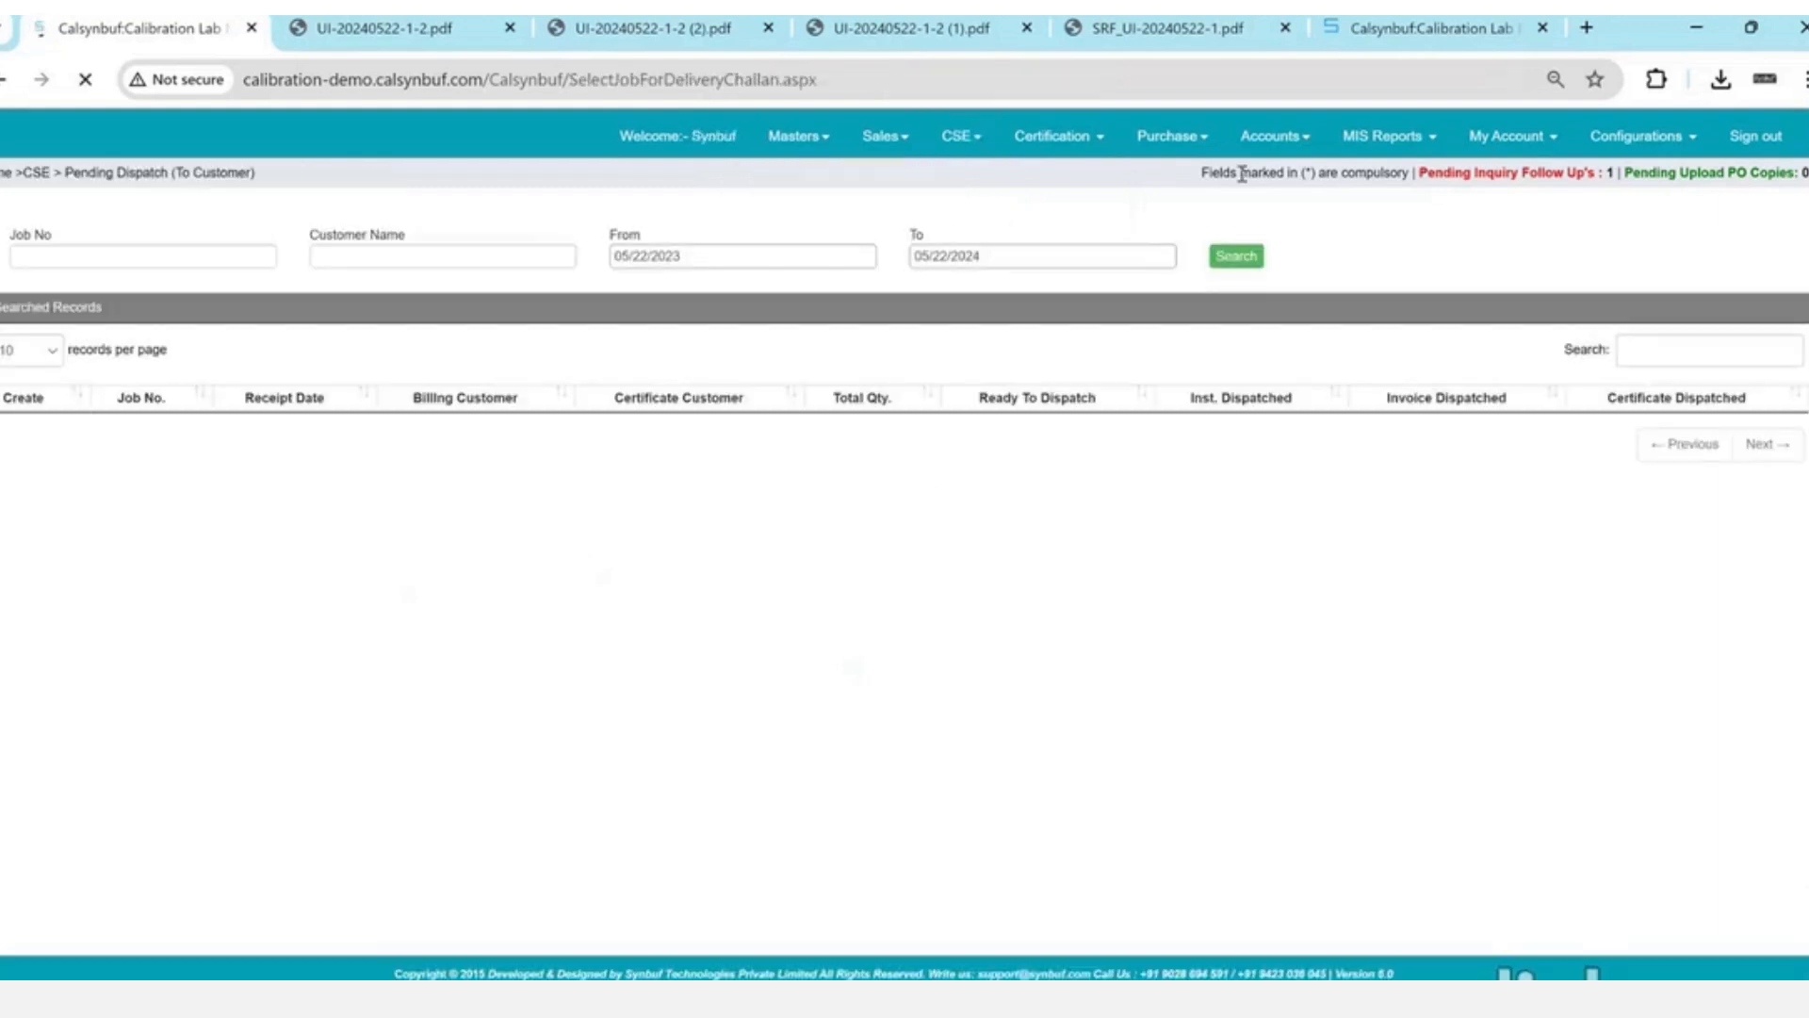
- Go to Accounts > Billing > Proforma Invoice (Against Job)
{"action": "left_click", "coordinate": [1276, 141]}
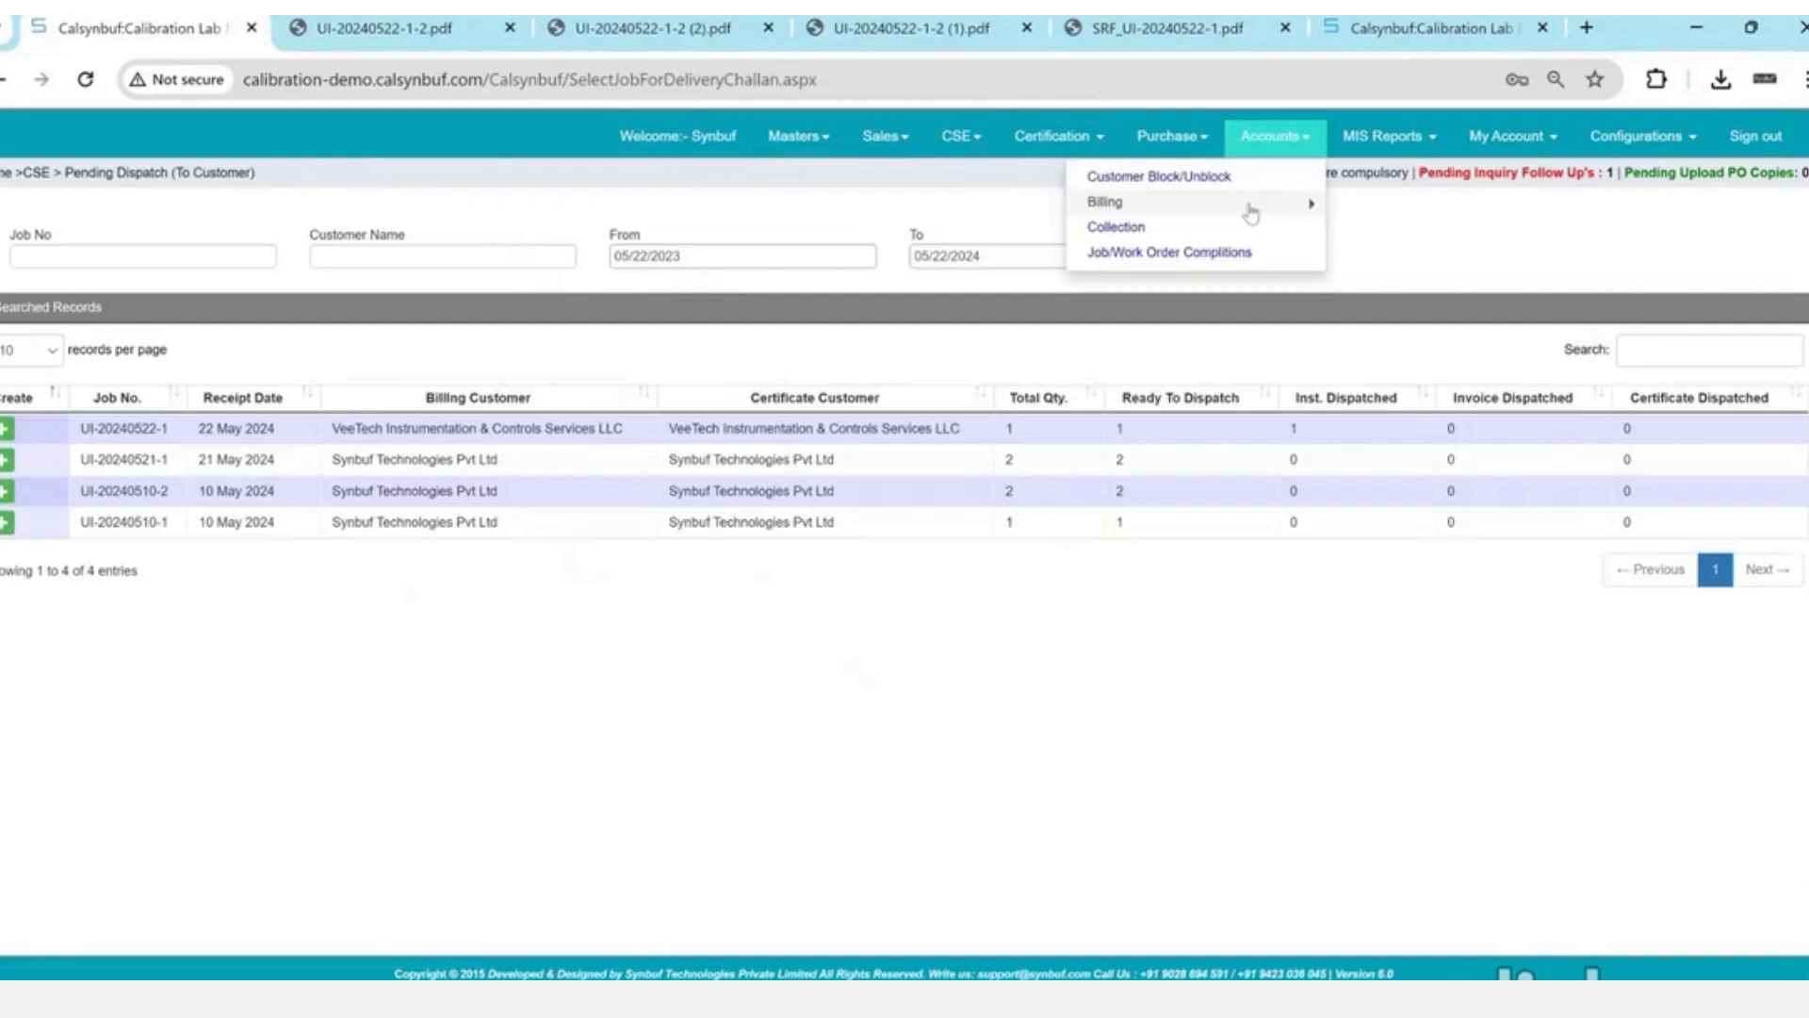
{"action": "left_click", "coordinate": [1254, 205]}
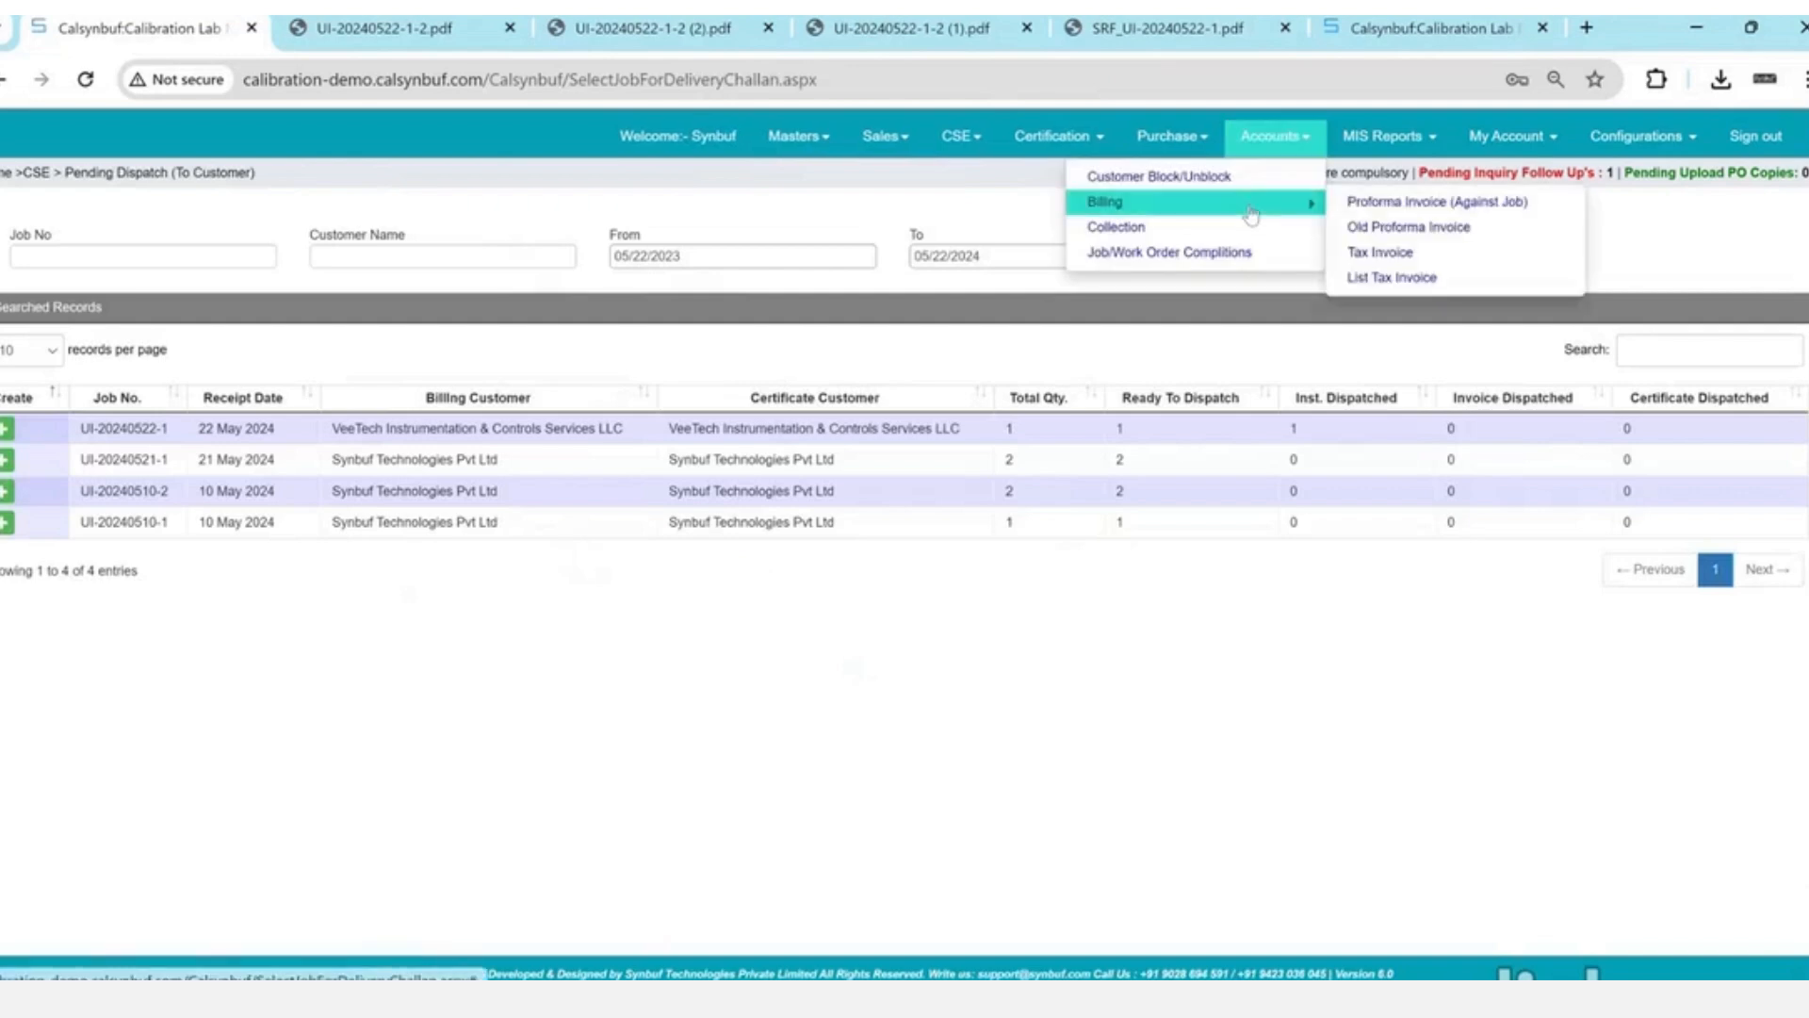
{"action": "left_click", "coordinate": [1365, 205]}
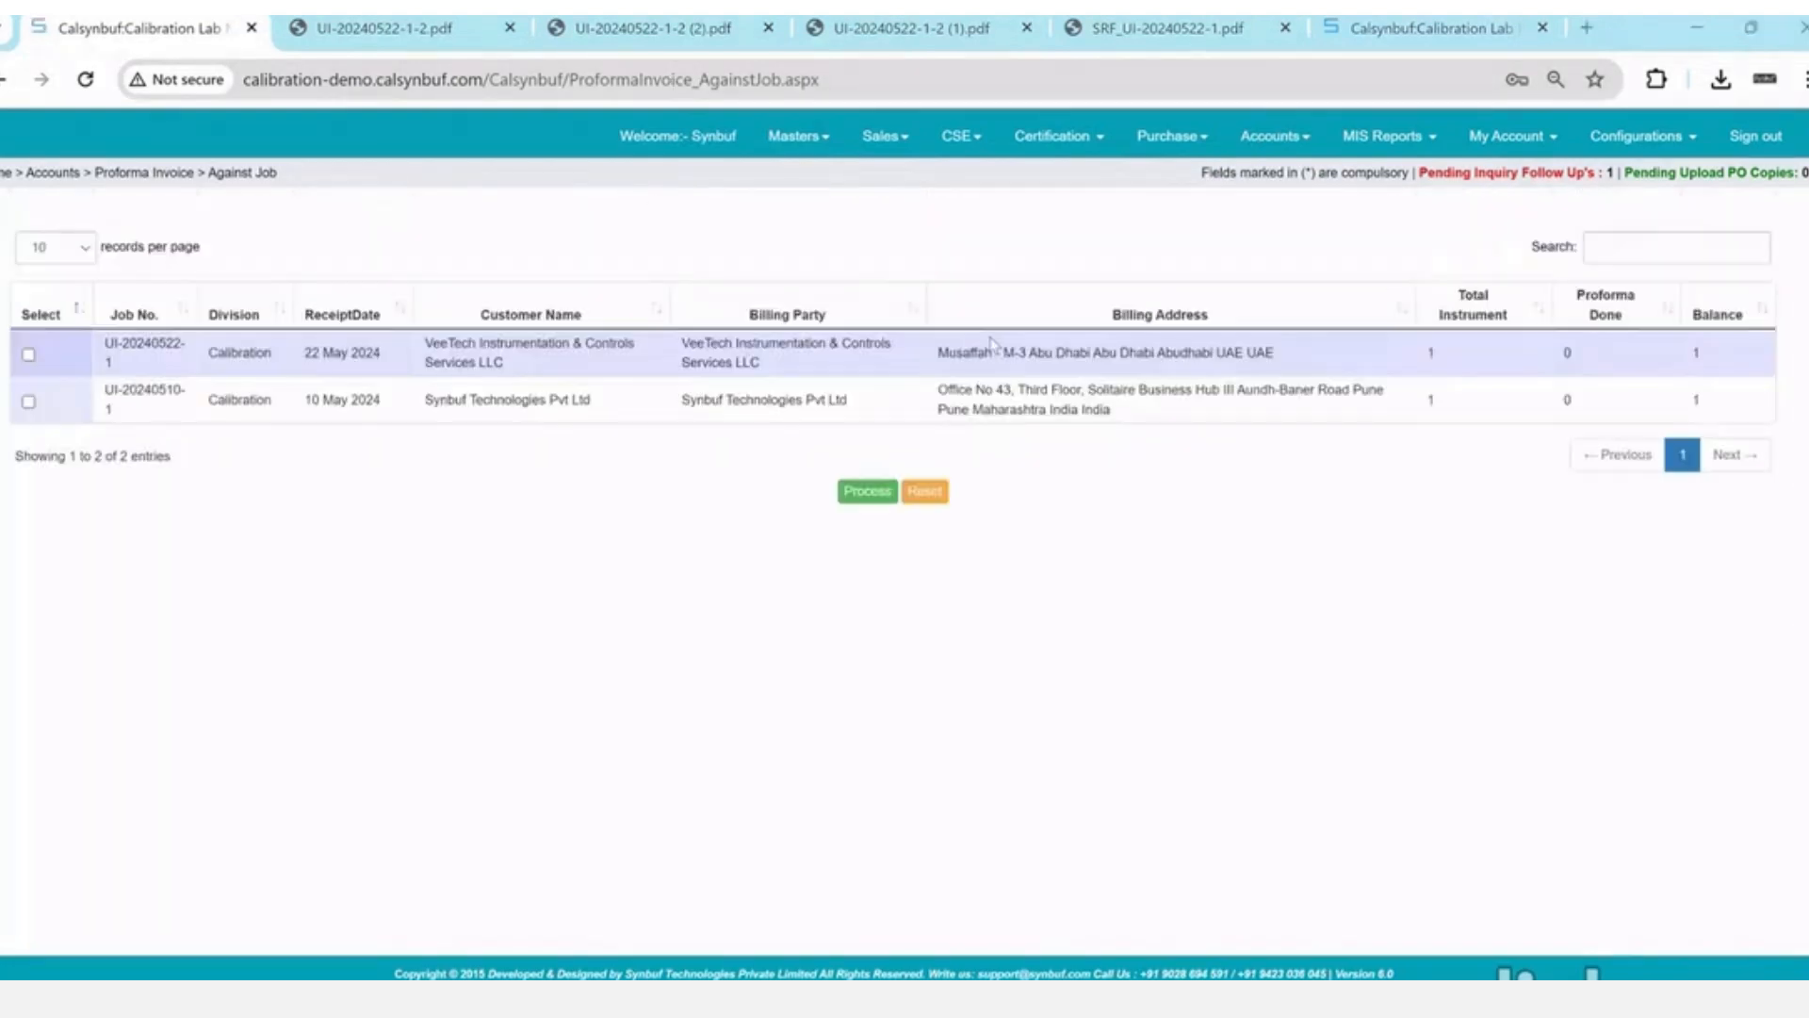
- Select VeeTech job UI-20240522-1 despite the missing GST warning and process it into a proforma
{"action": "left_click", "coordinate": [1272, 136]}
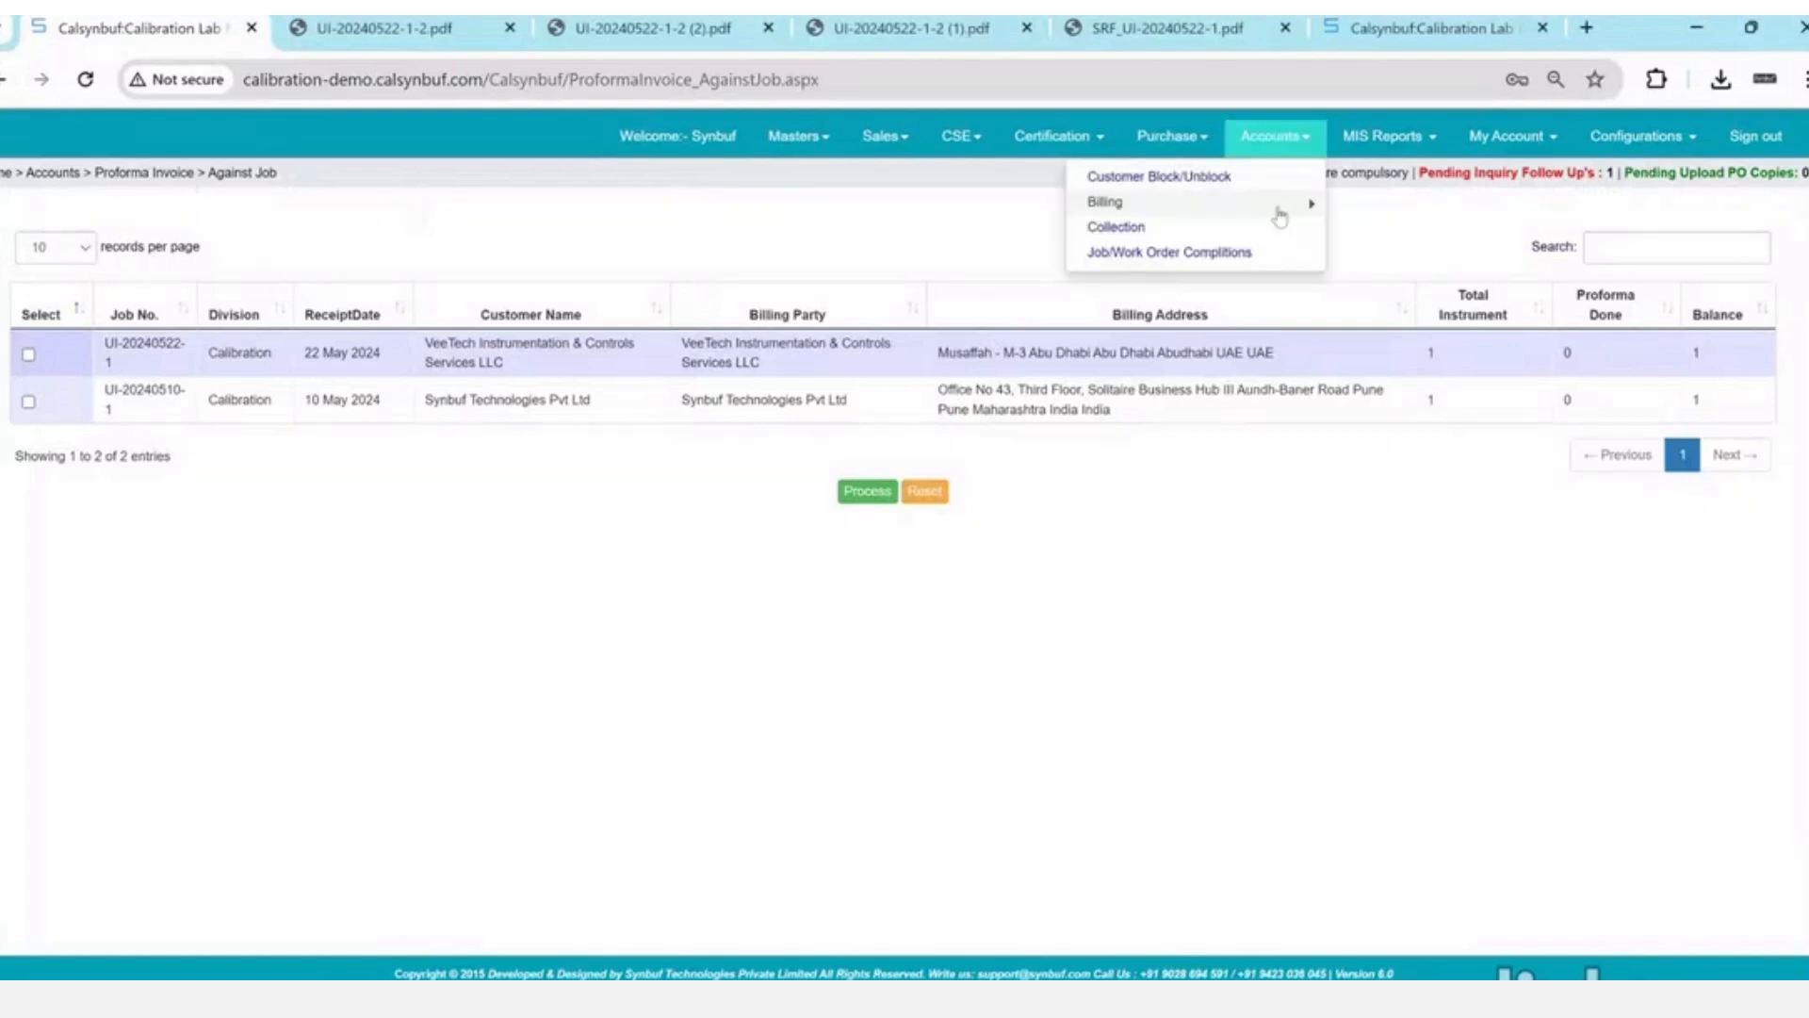
{"action": "left_click", "coordinate": [1280, 206]}
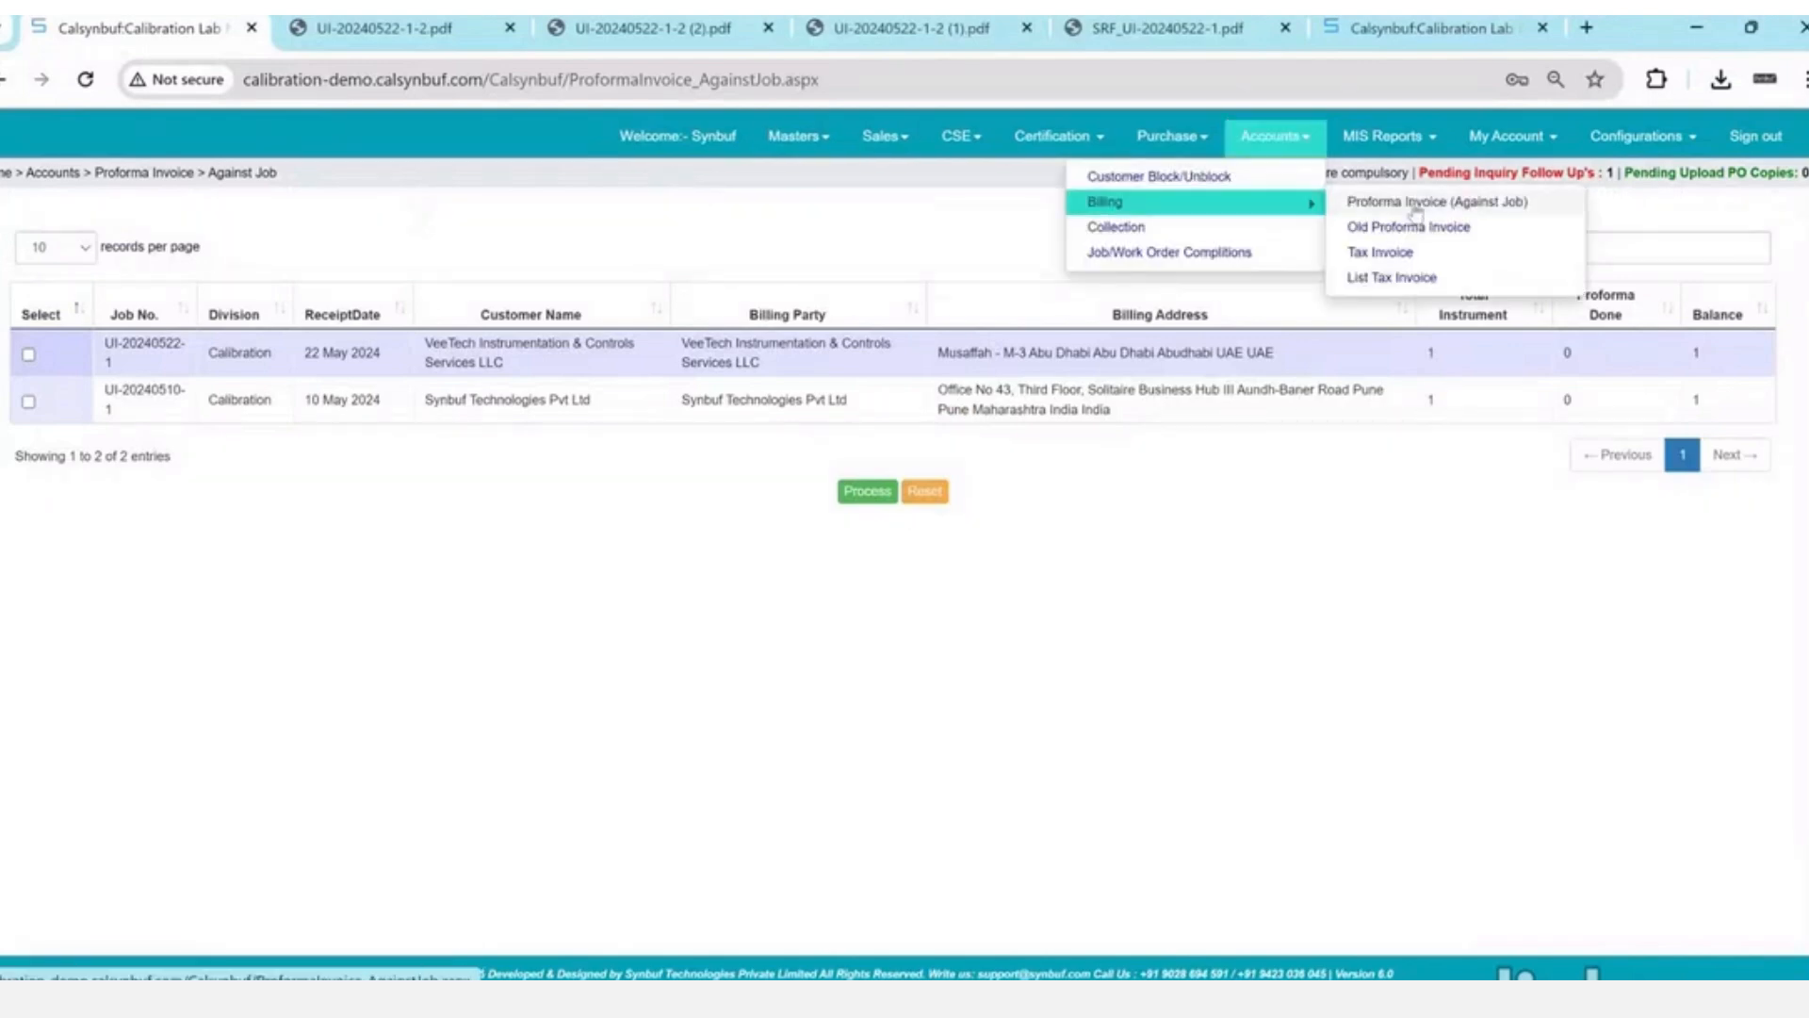
{"action": "left_click", "coordinate": [29, 355]}
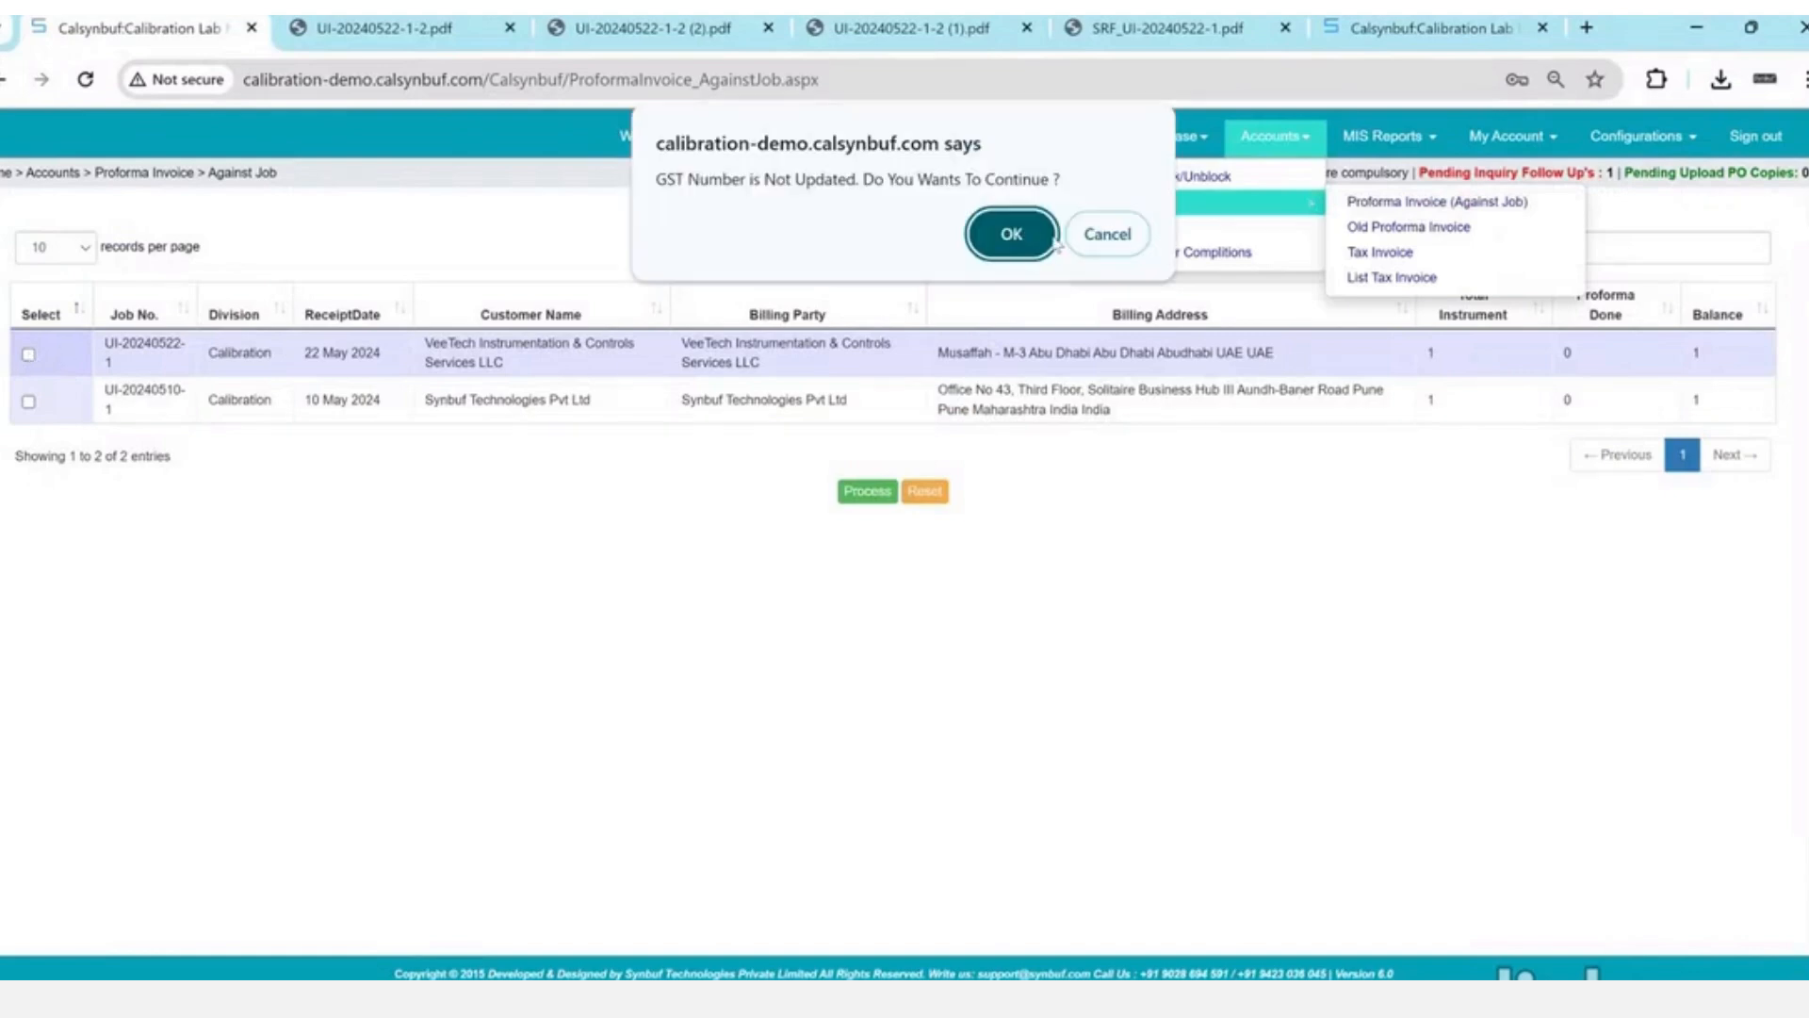
{"action": "left_click", "coordinate": [1003, 237]}
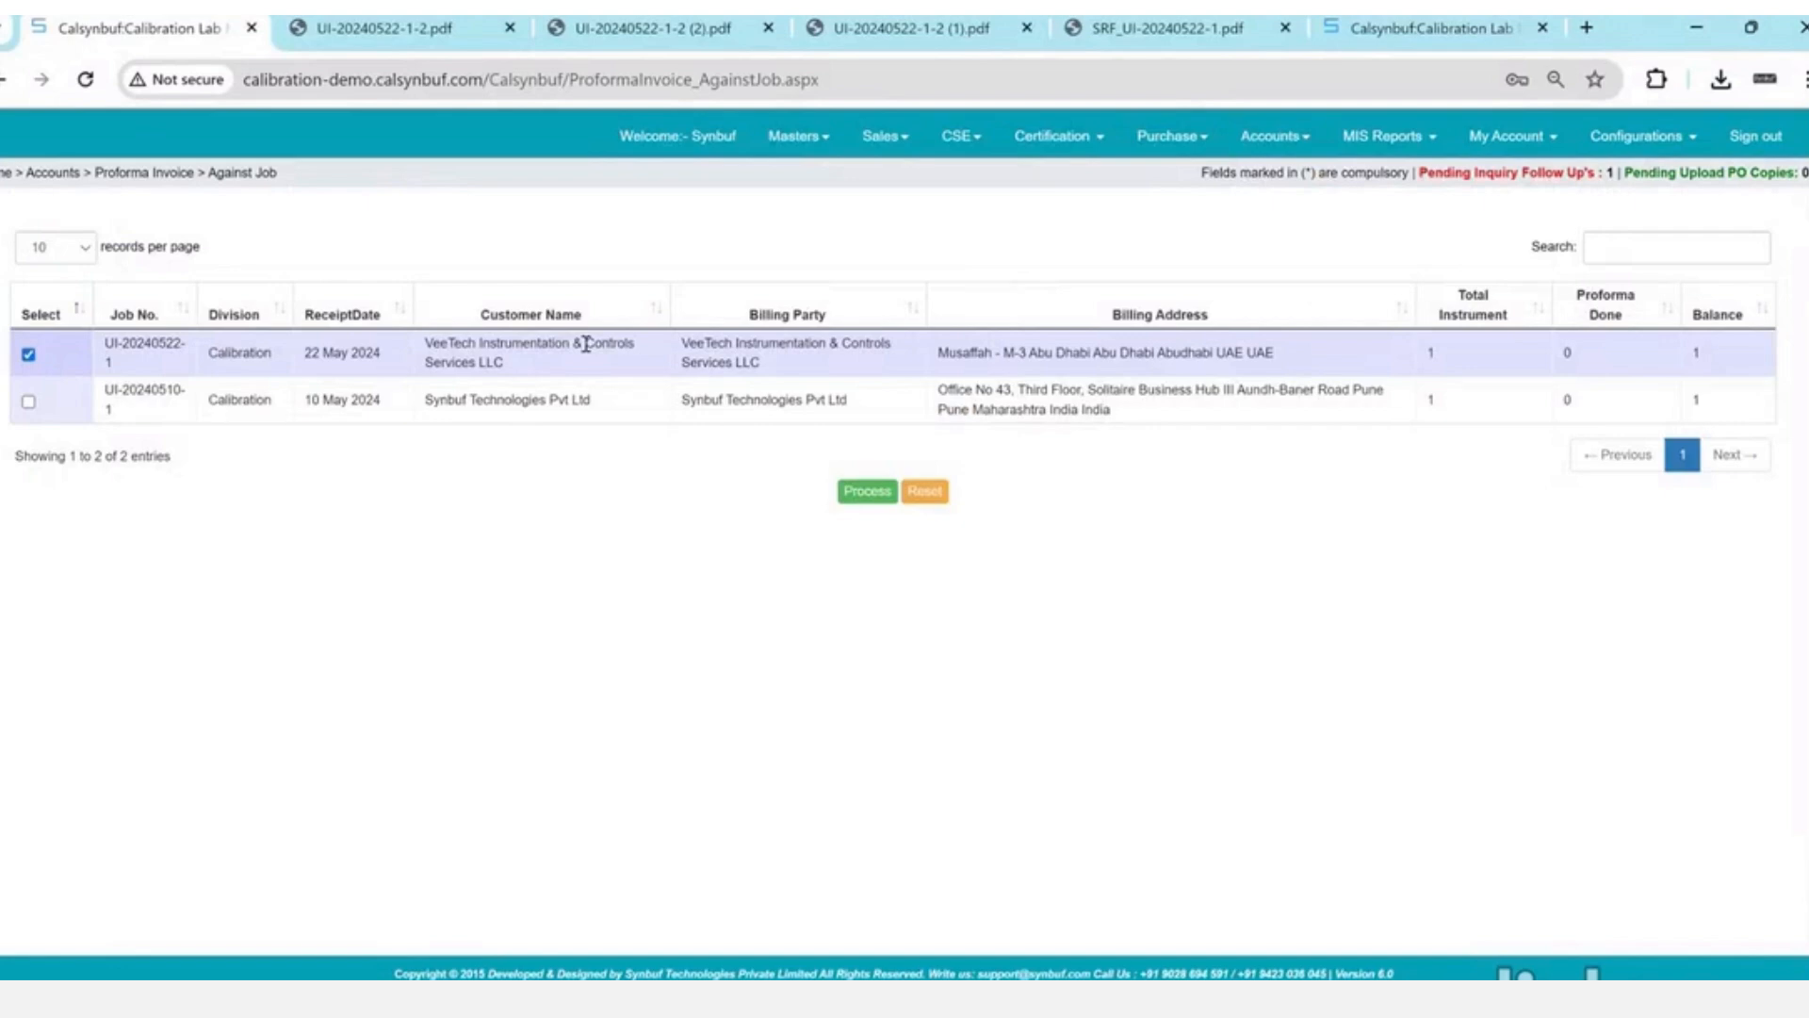
{"action": "left_click", "coordinate": [876, 493]}
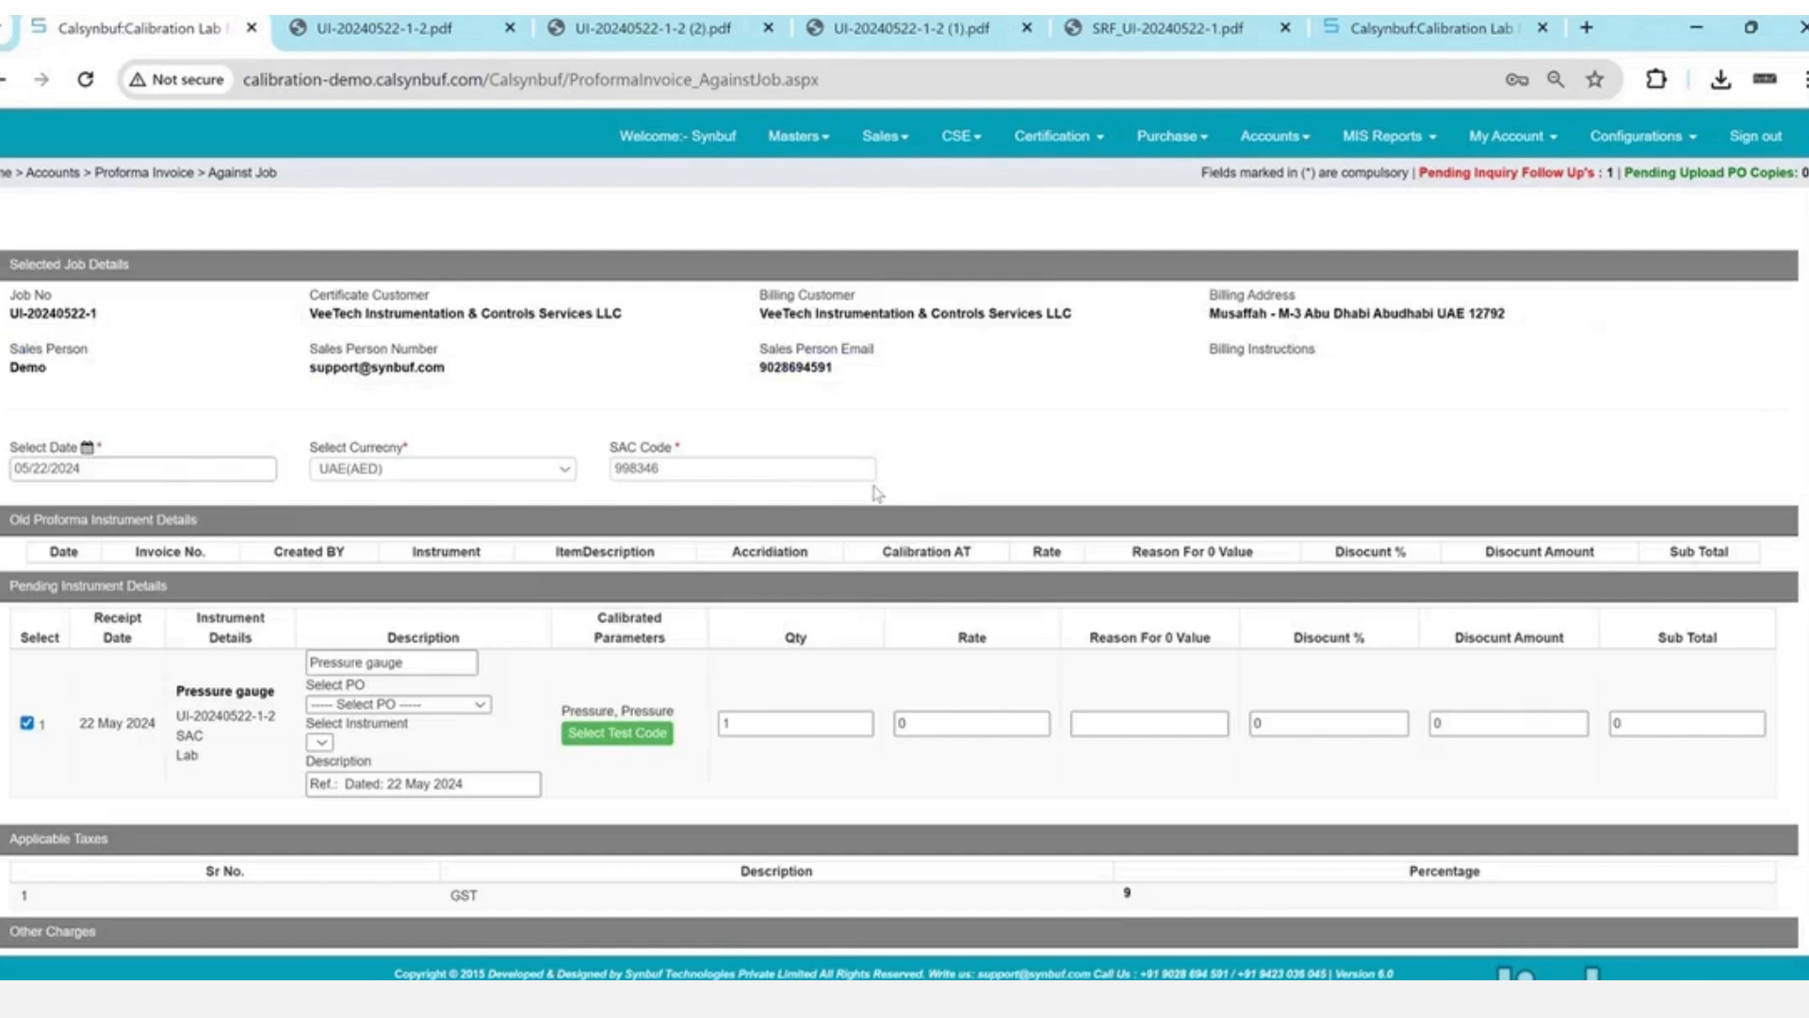
- Choose the 22 May 2024 purchase order and the pressure gauge at rate 450
{"action": "scroll", "coordinate": [876, 494], "scroll_direction": "down", "scroll_amount": 1}
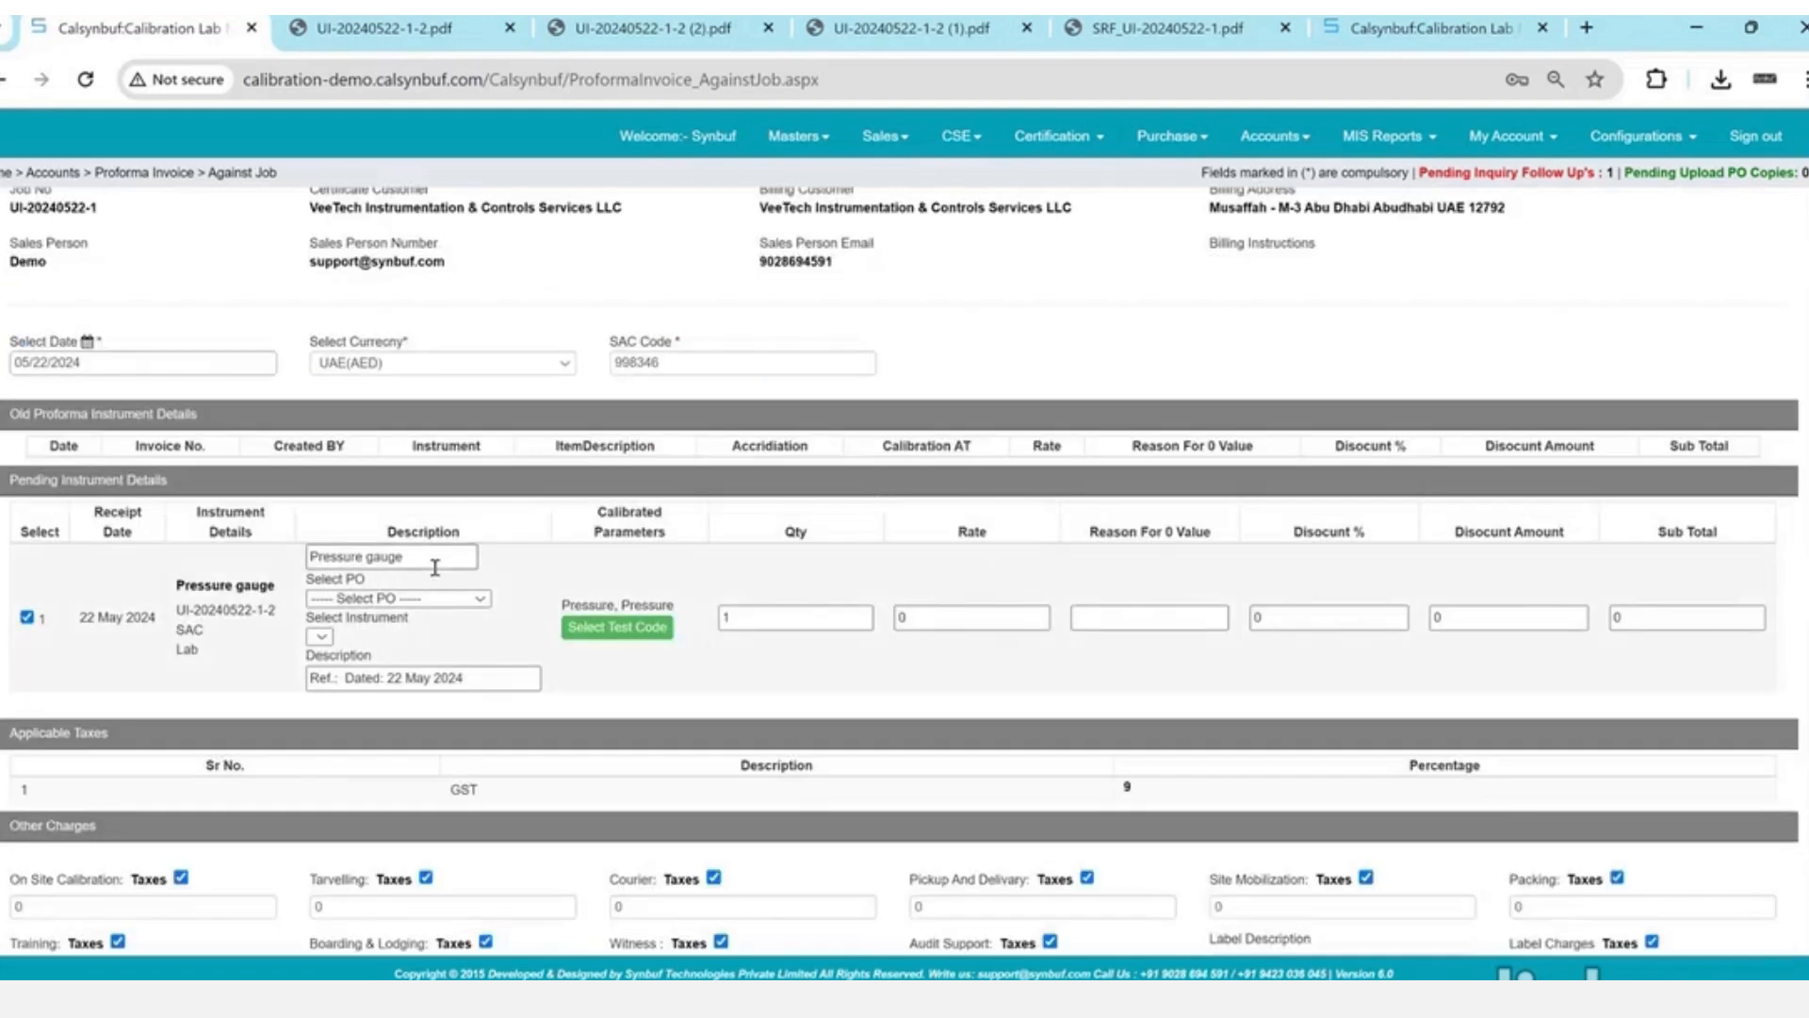
{"action": "left_click", "coordinate": [445, 600]}
{"action": "left_click", "coordinate": [446, 630]}
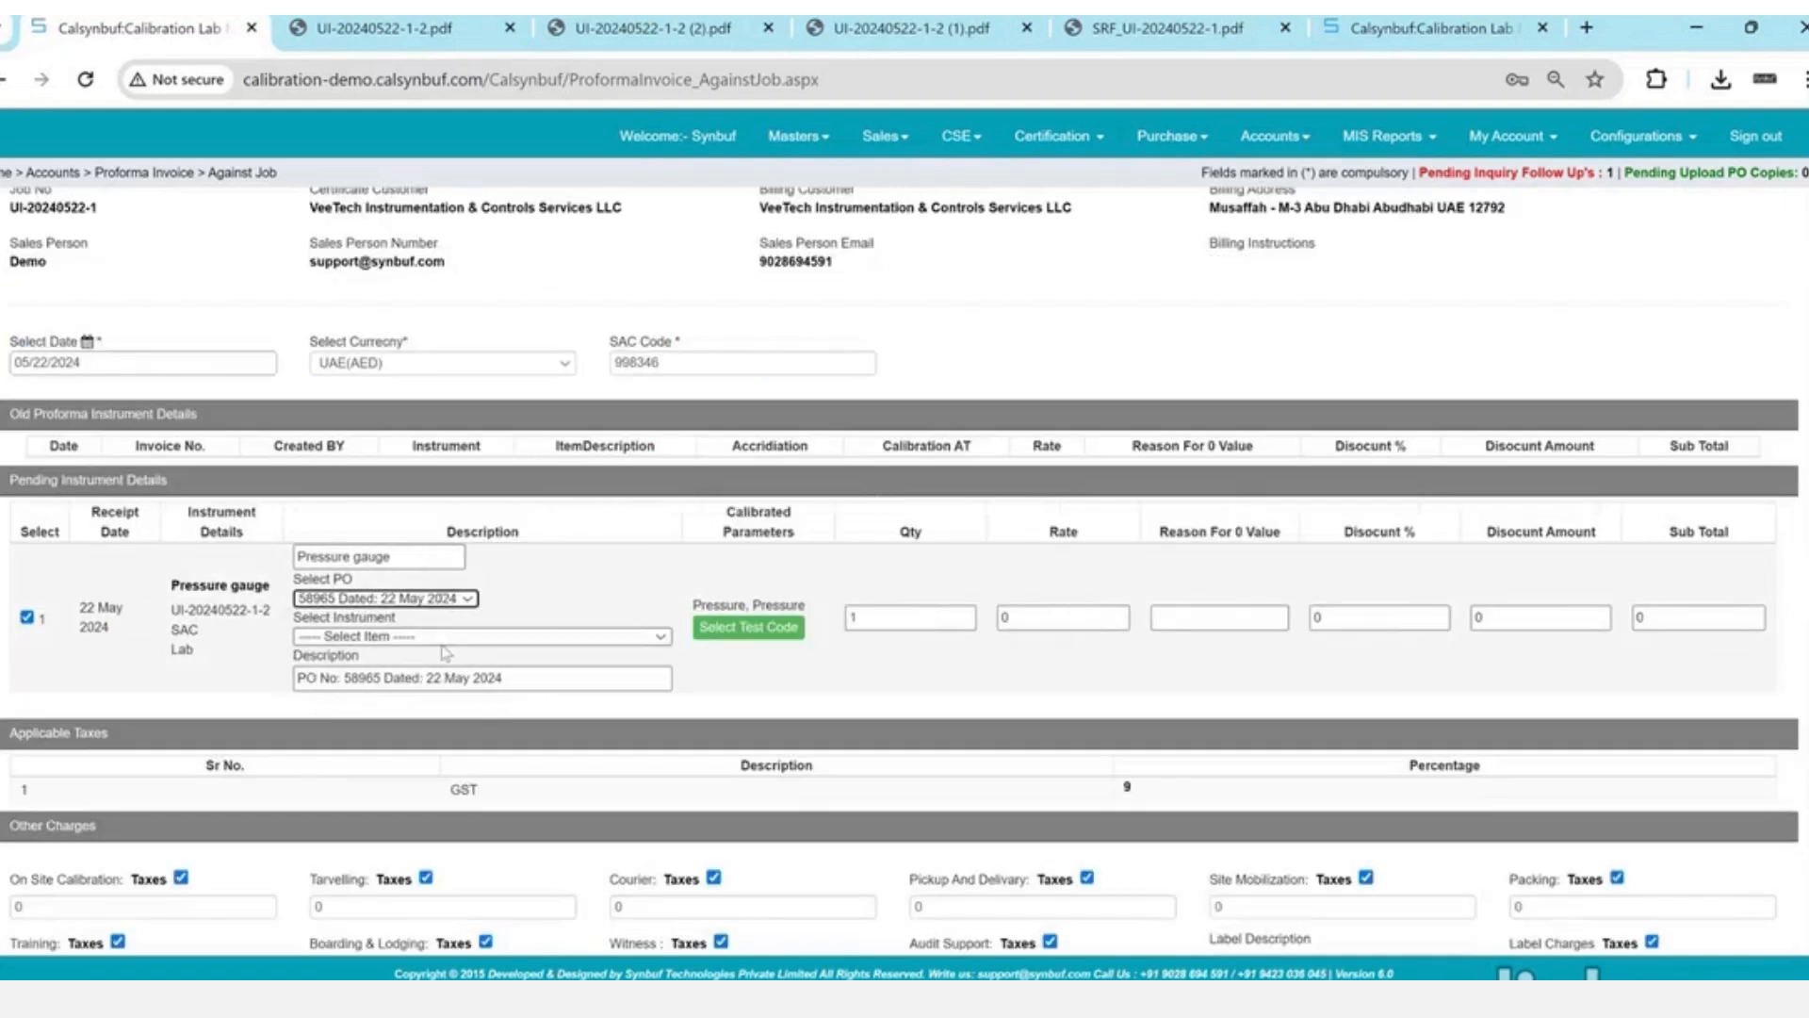
{"action": "left_click", "coordinate": [447, 638]}
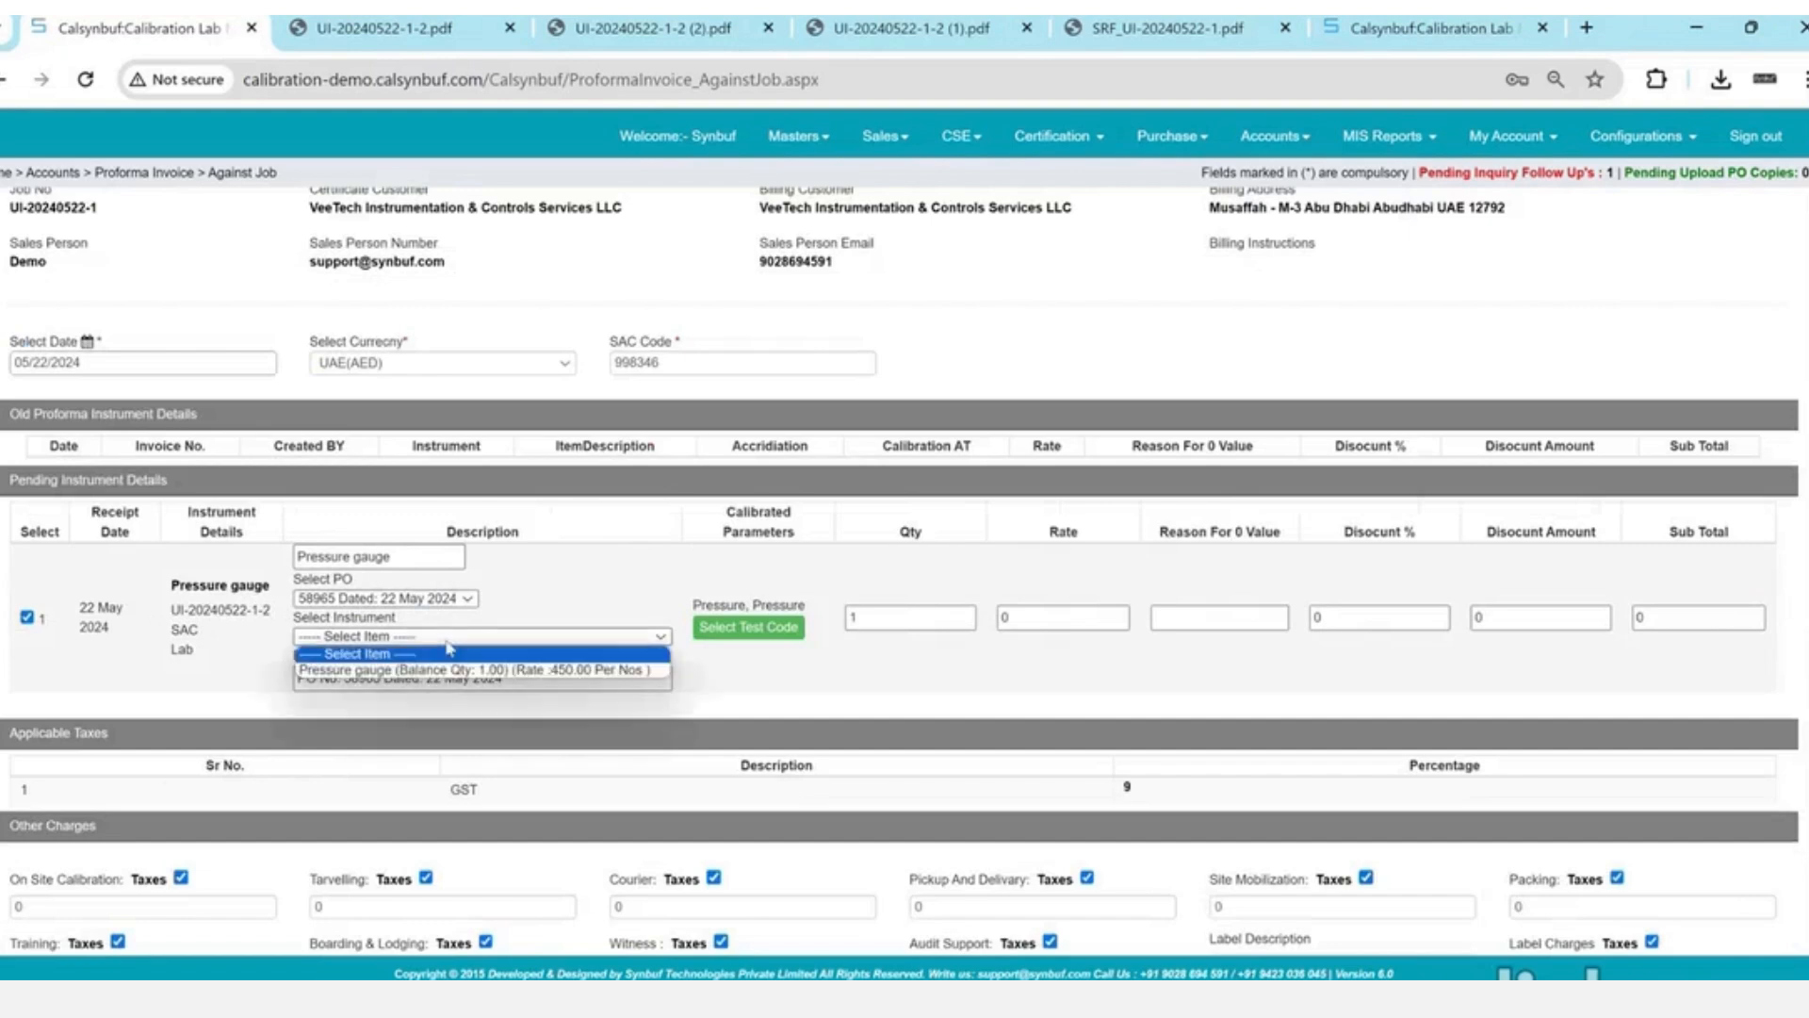
{"action": "left_click", "coordinate": [453, 662]}
{"action": "left_click", "coordinate": [851, 666]}
- Tick the customer contact, choose Proforma terms, and create the invoice
{"action": "scroll", "coordinate": [851, 666], "scroll_direction": "down", "scroll_amount": 1}
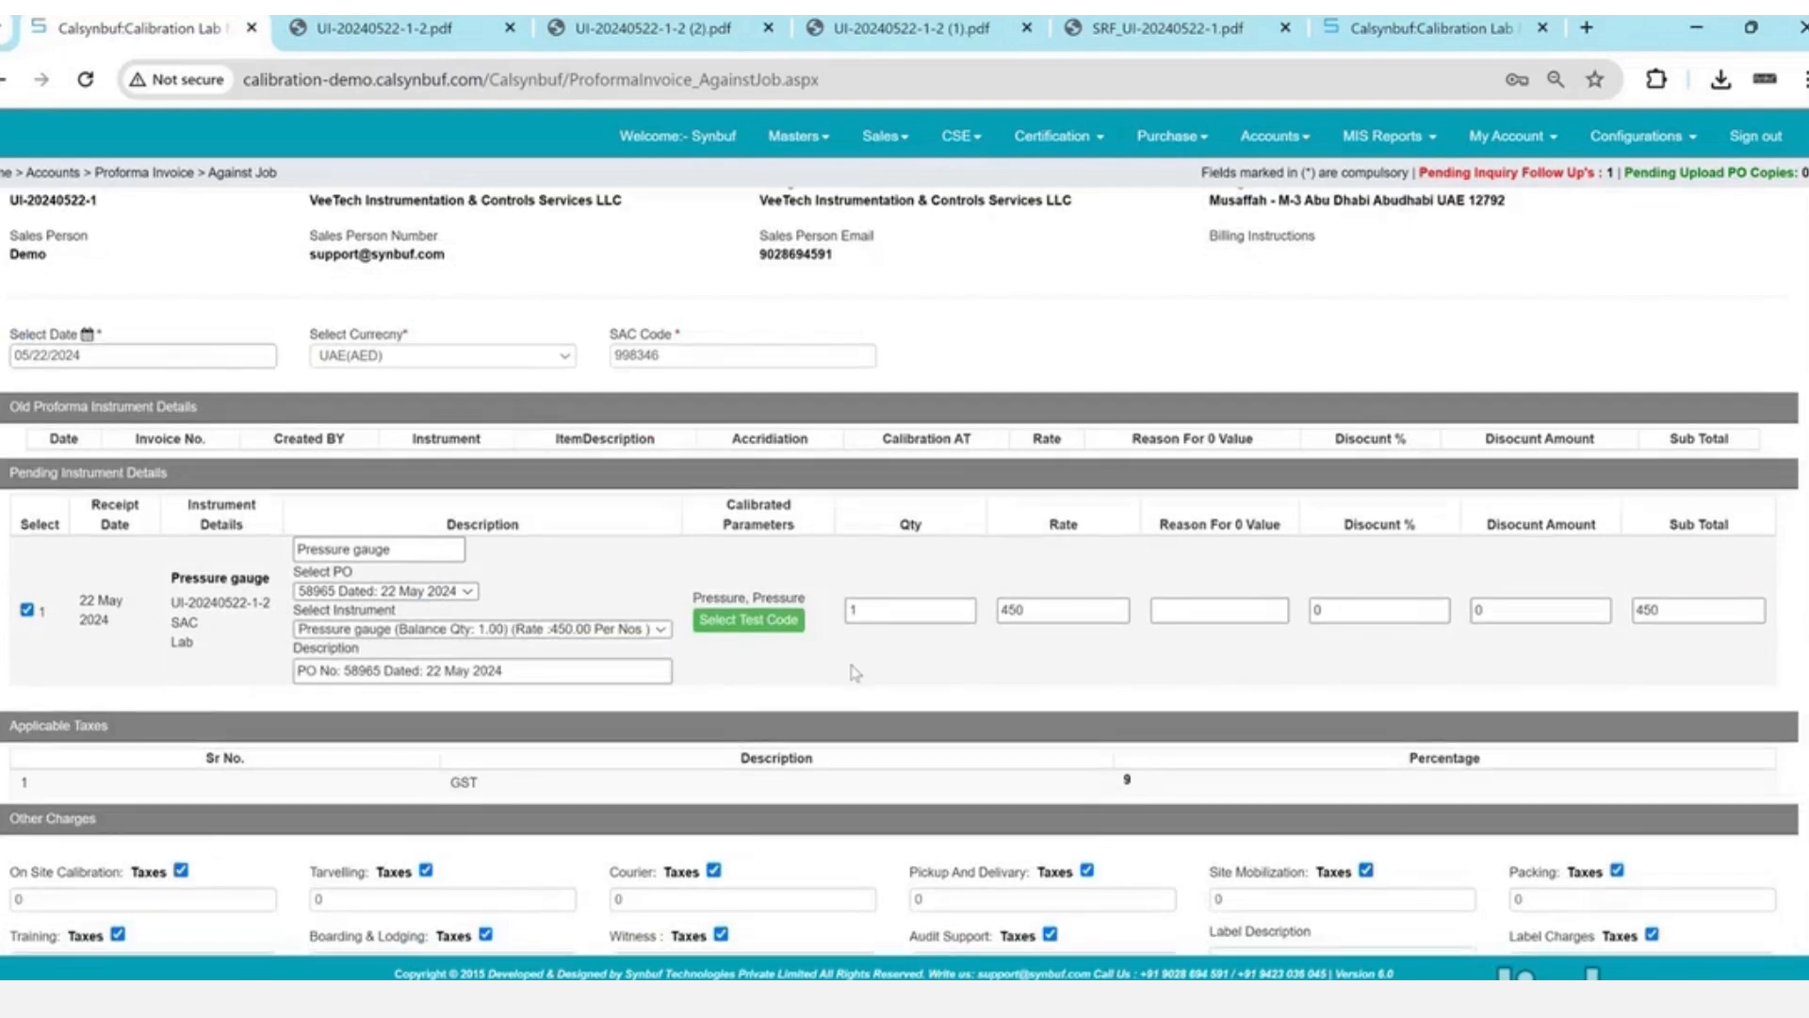
{"action": "scroll", "coordinate": [855, 673], "scroll_direction": "down", "scroll_amount": 3}
{"action": "scroll", "coordinate": [855, 672], "scroll_direction": "down", "scroll_amount": 2}
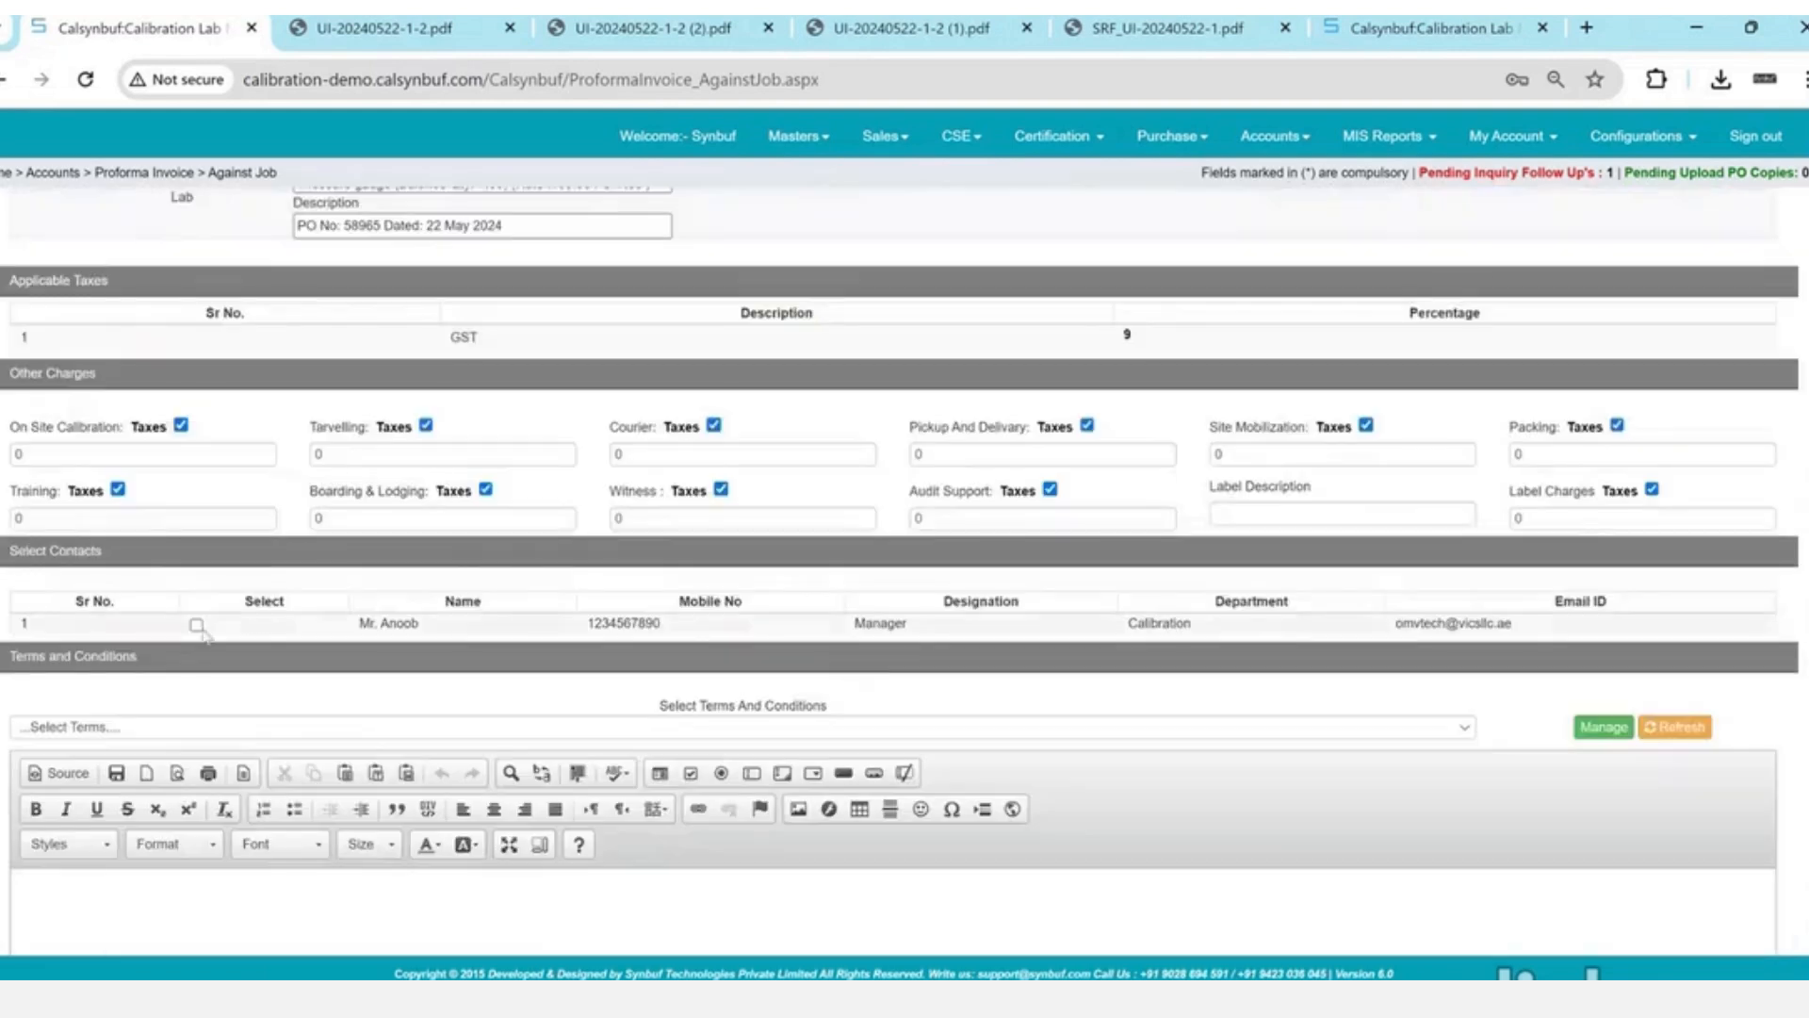
{"action": "left_click", "coordinate": [196, 614]}
{"action": "scroll", "coordinate": [196, 613], "scroll_direction": "down", "scroll_amount": 2}
{"action": "left_click", "coordinate": [404, 528]}
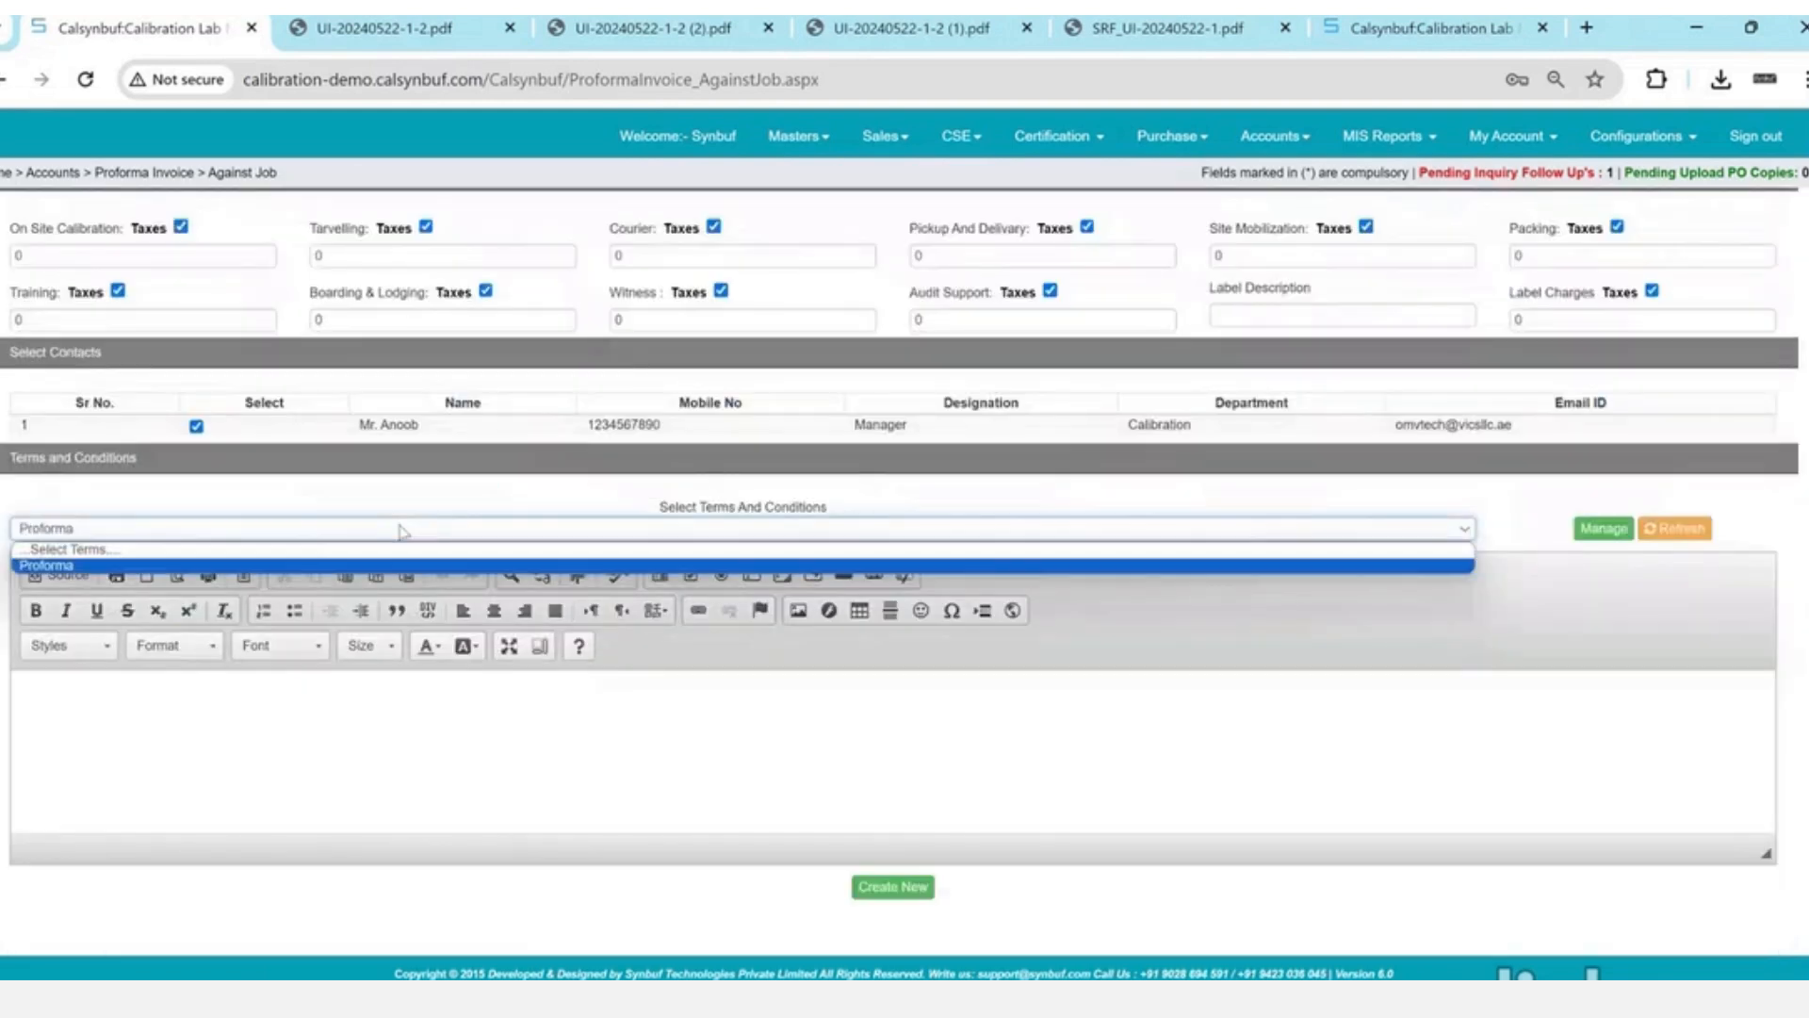
{"action": "key", "text": "Return"}
{"action": "left_click", "coordinate": [897, 891]}
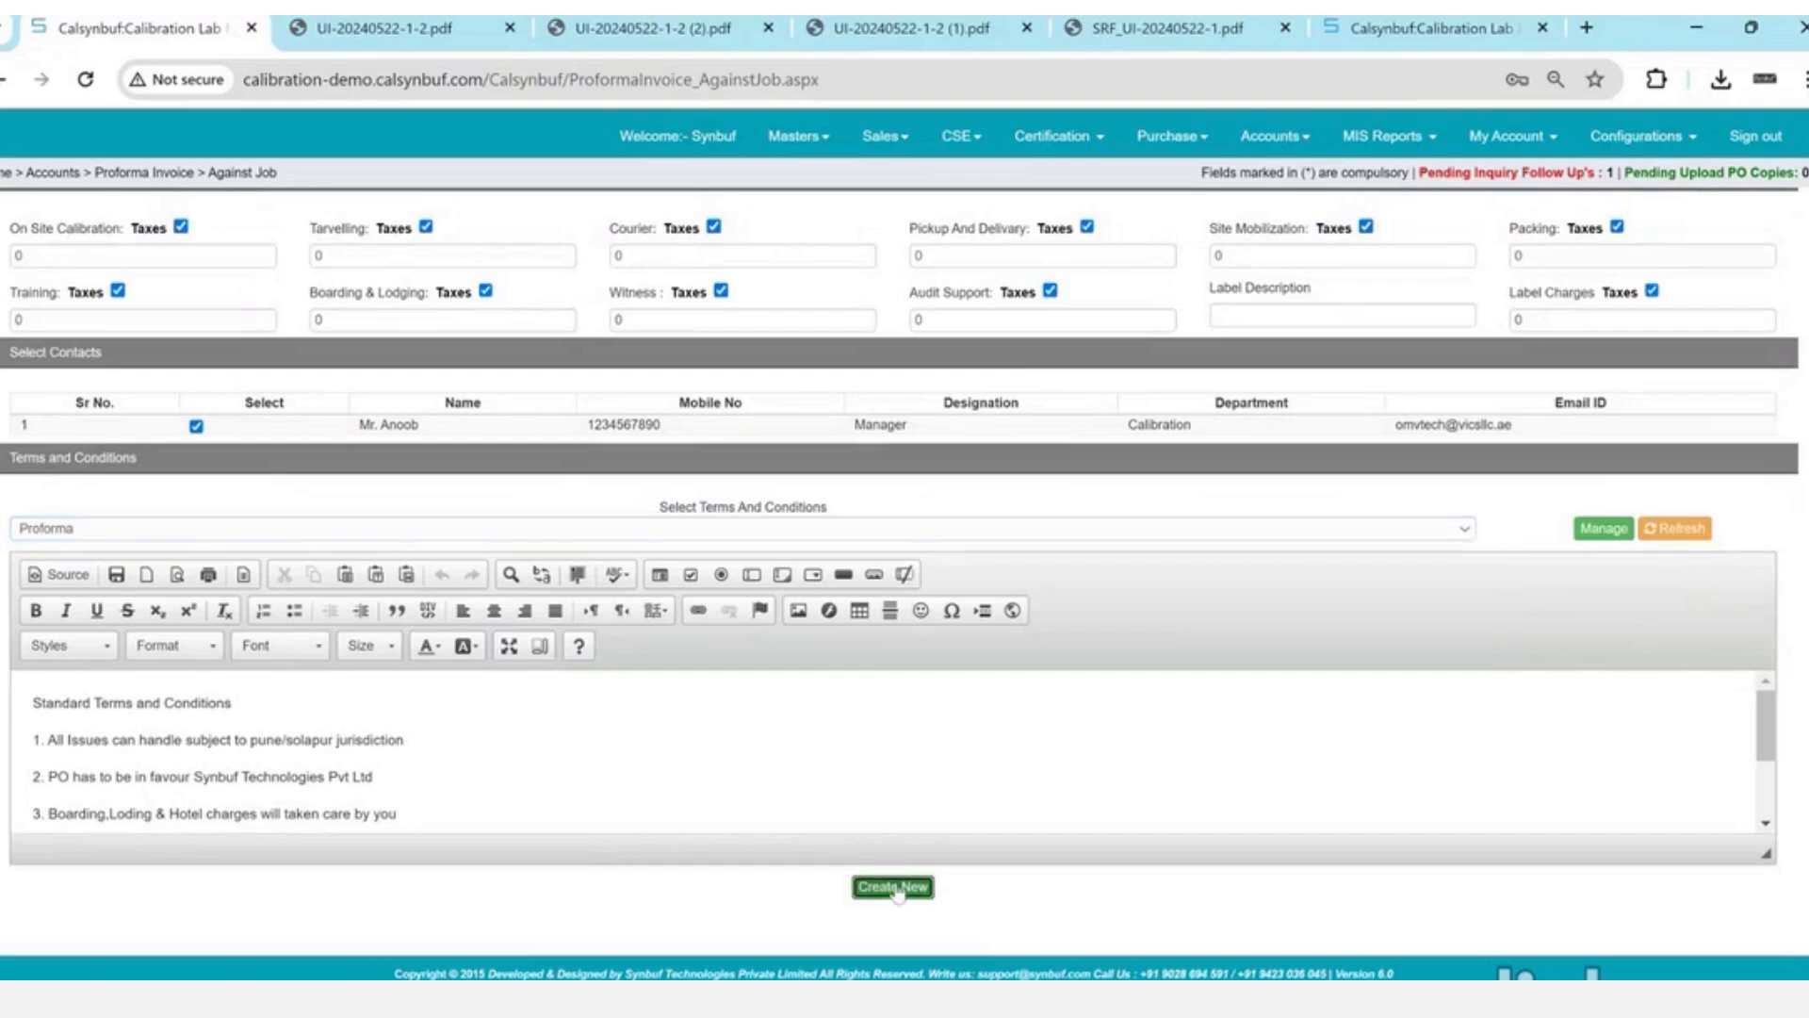
{"action": "key", "text": "Return"}
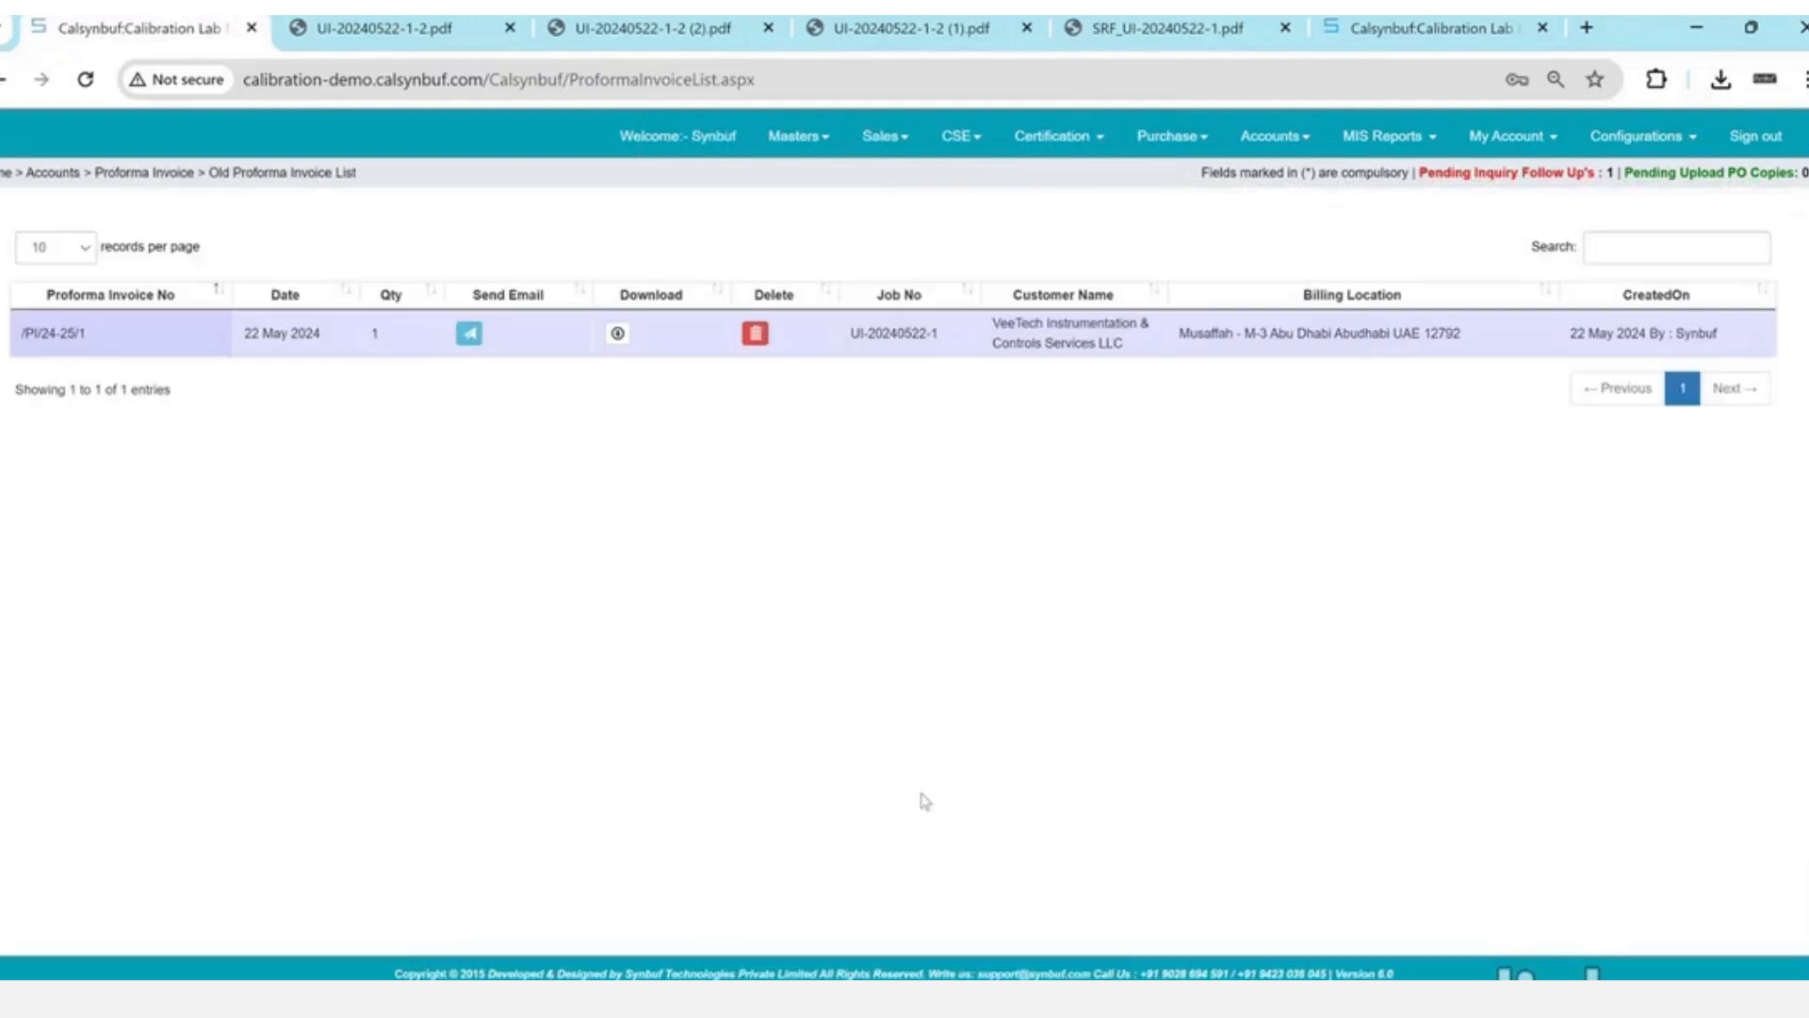
- Save proforma invoice /PI/24-25/1 as _PI_24-25_1.Pdf, check its 490 AED total, and close it
{"action": "left_click", "coordinate": [618, 336]}
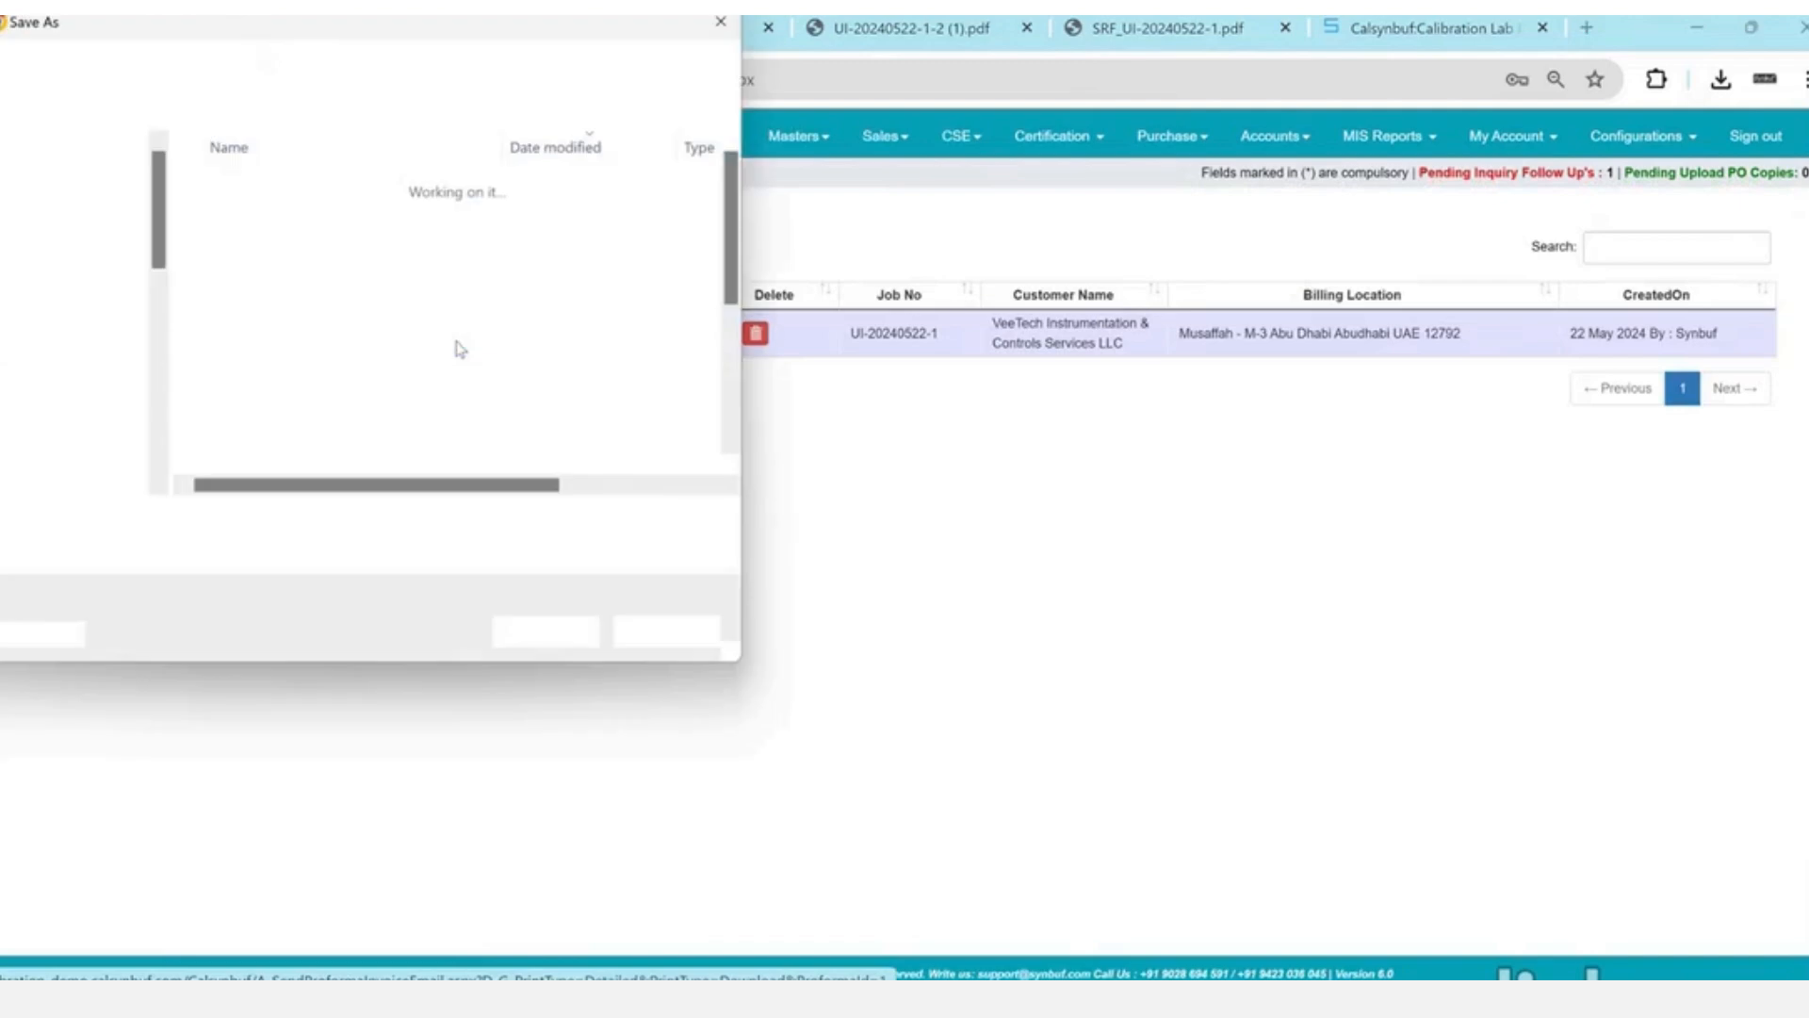
{"action": "left_click", "coordinate": [580, 641]}
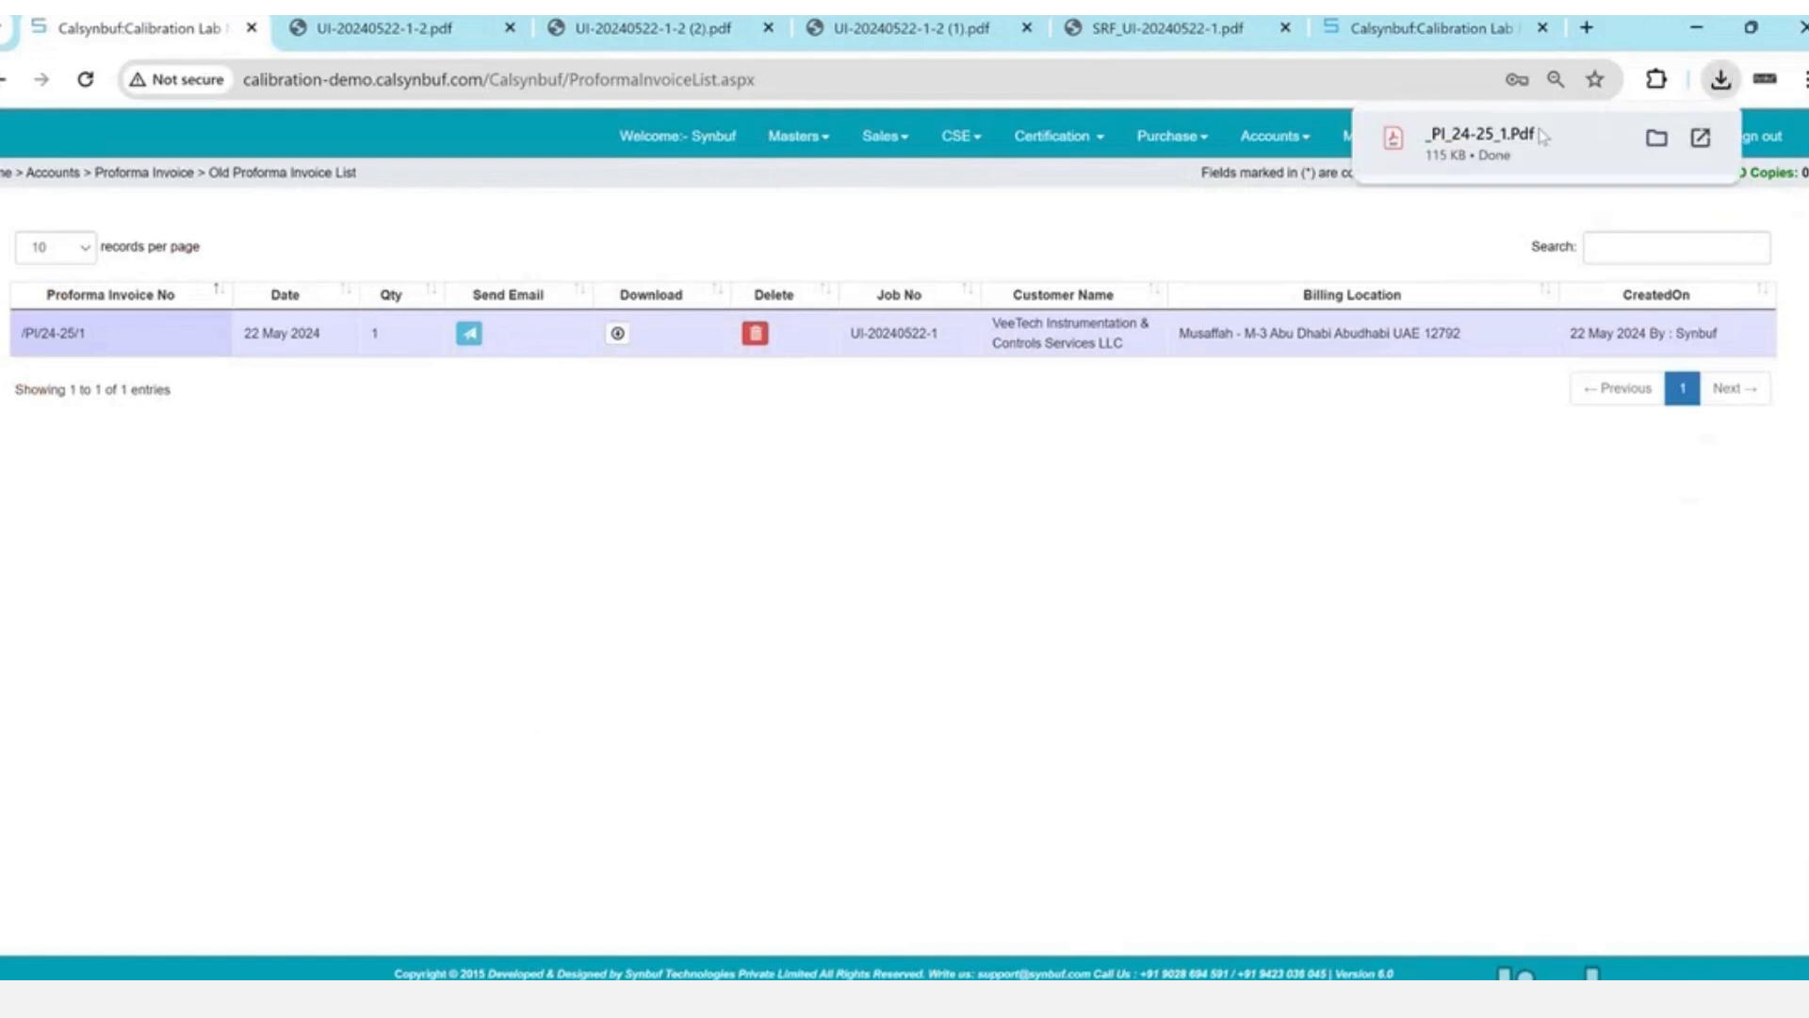
{"action": "left_click", "coordinate": [1480, 136]}
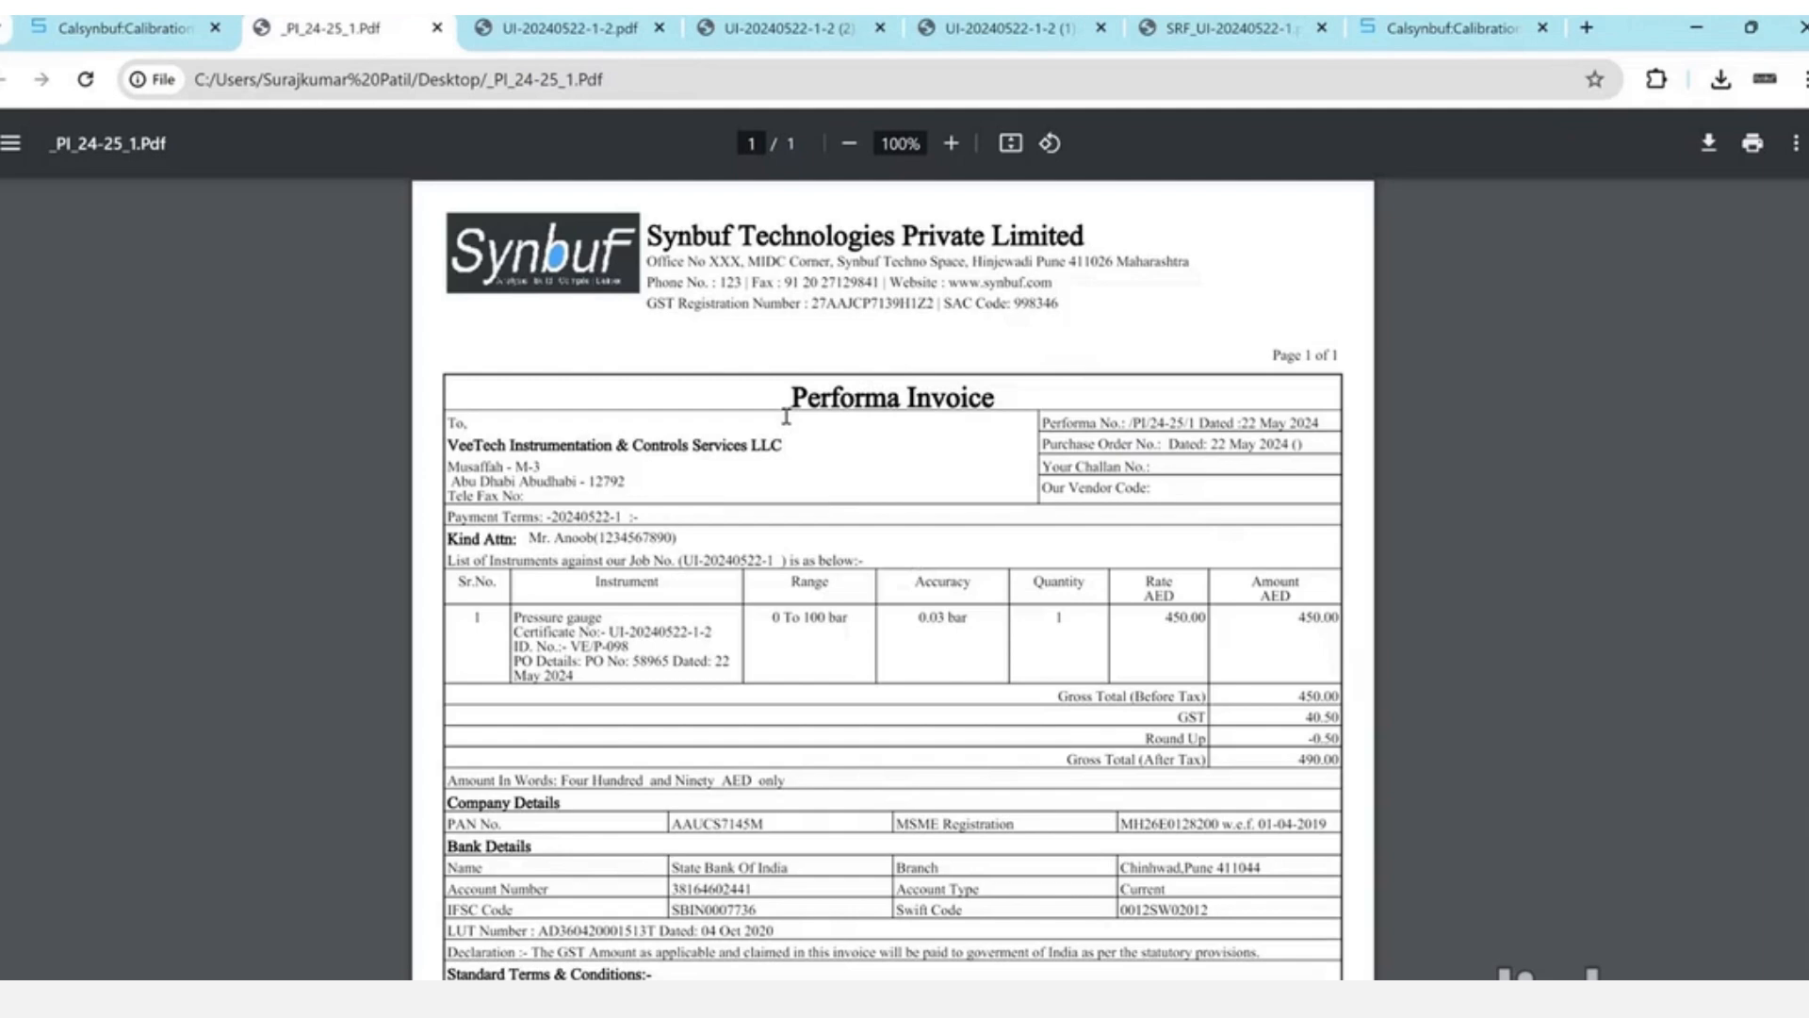
{"action": "scroll", "coordinate": [786, 416], "scroll_direction": "down", "scroll_amount": 1}
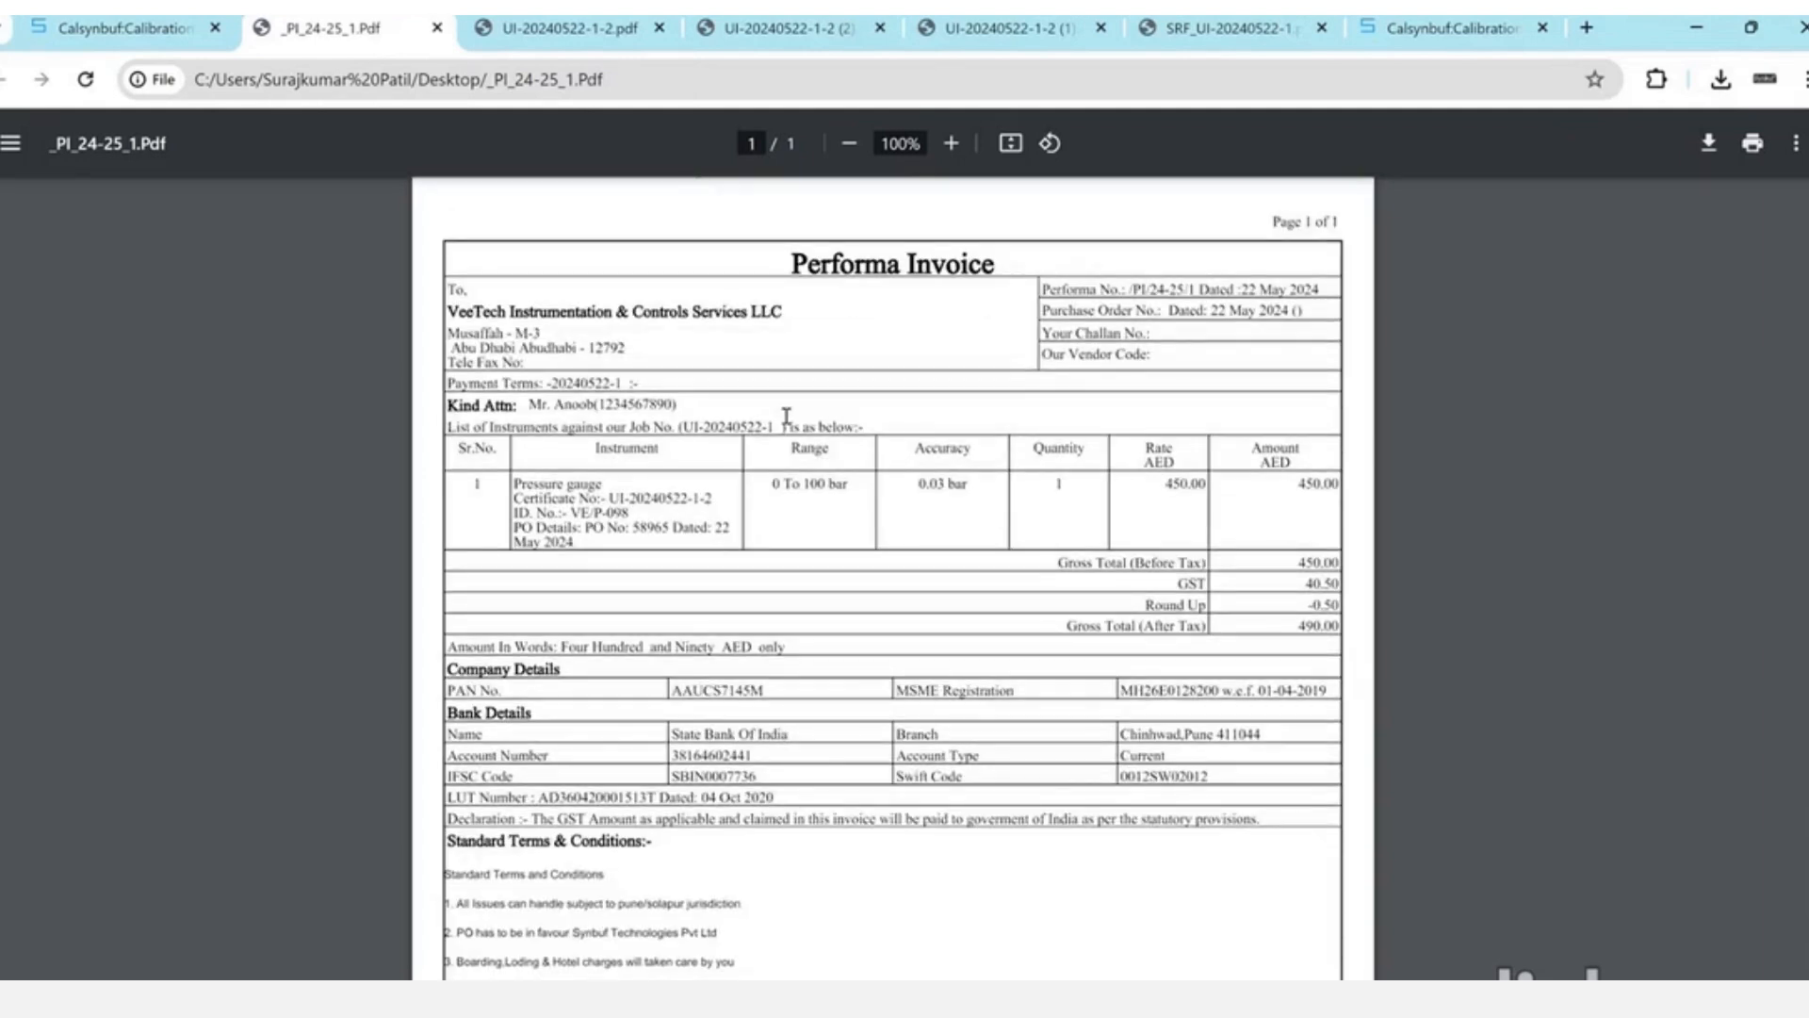
{"action": "key", "text": "ctrl+w"}
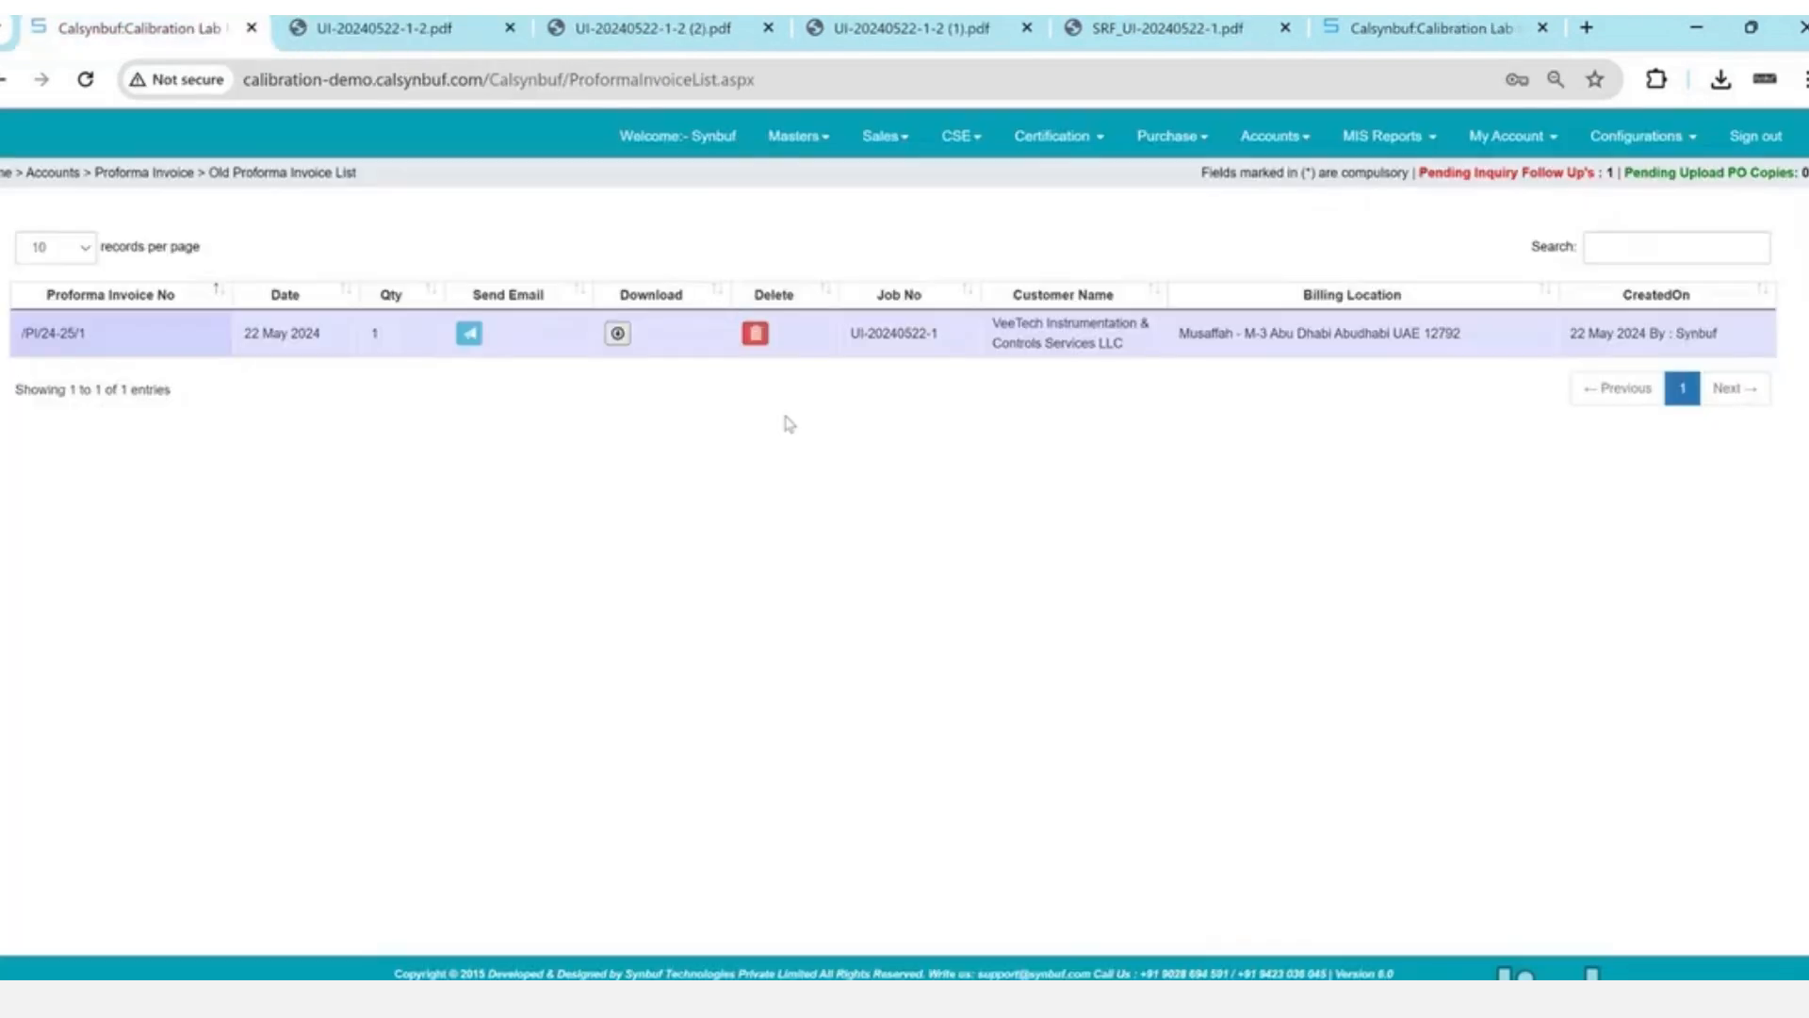
- Bring up the pending proforma invoices under Accounts > Billing > Tax Invoice
{"action": "left_click", "coordinate": [1275, 135]}
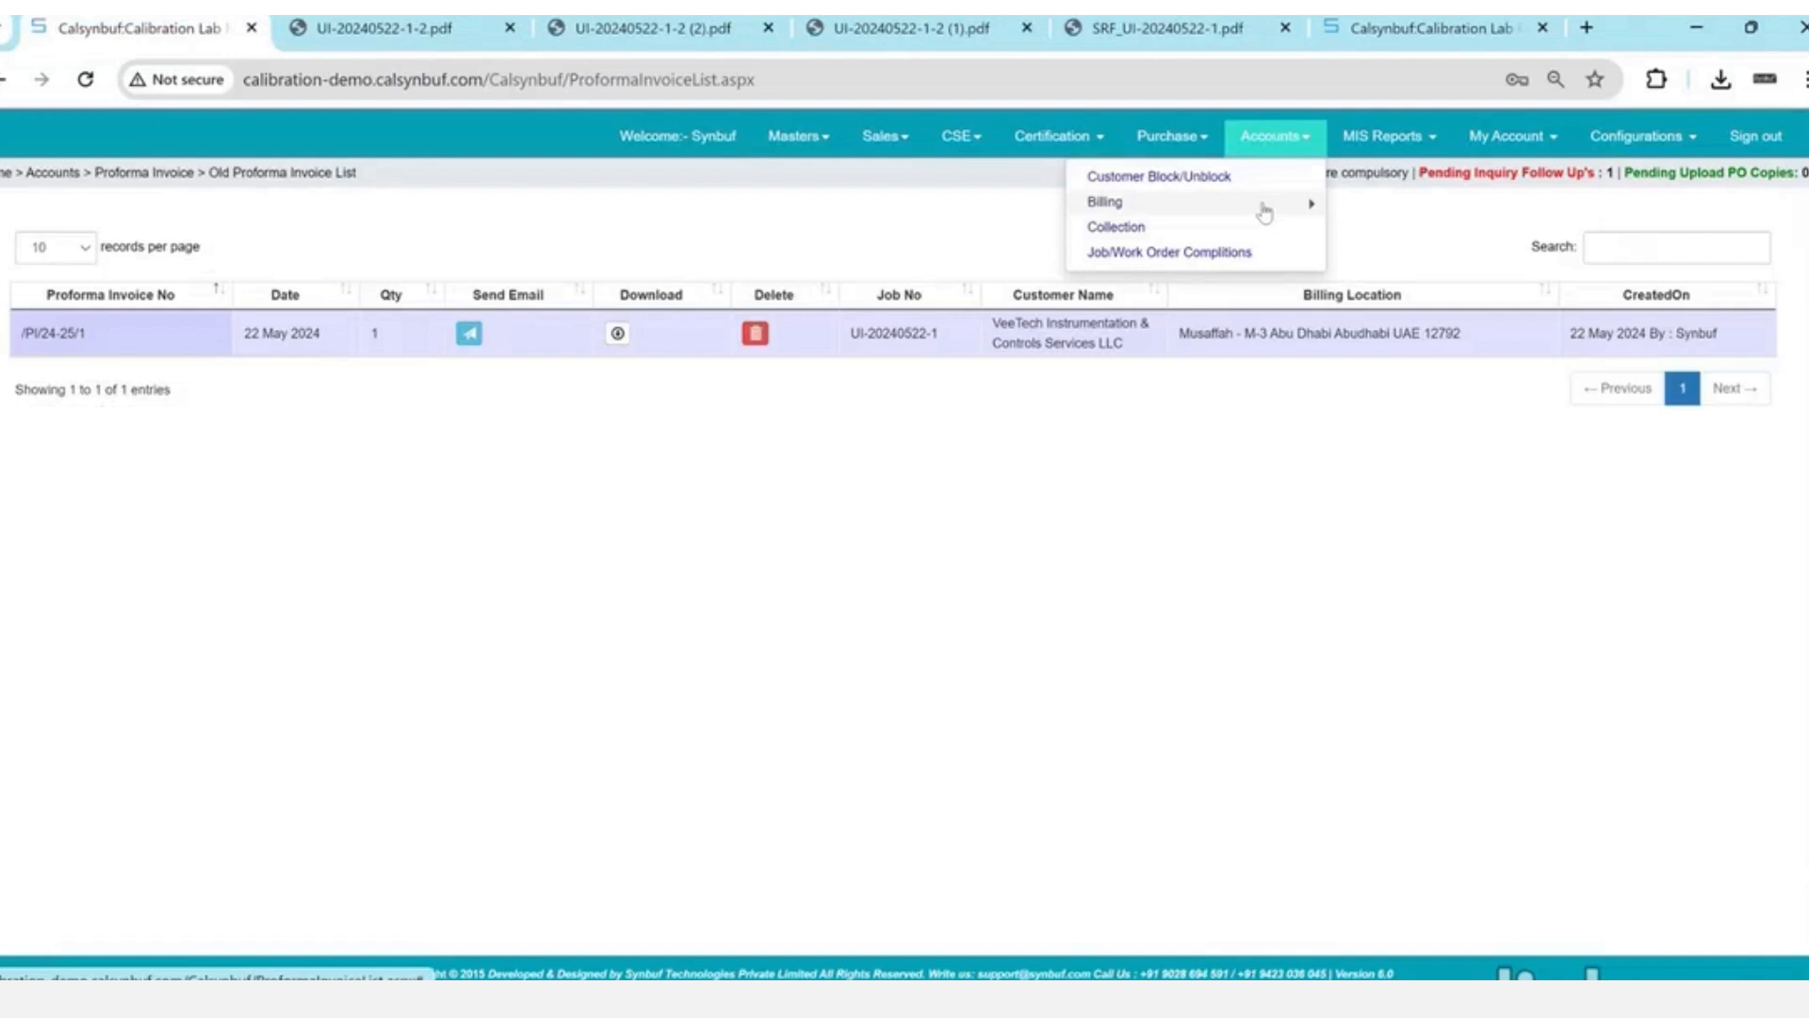
{"action": "mouse_move", "coordinate": [1265, 213]}
{"action": "left_click", "coordinate": [1374, 247]}
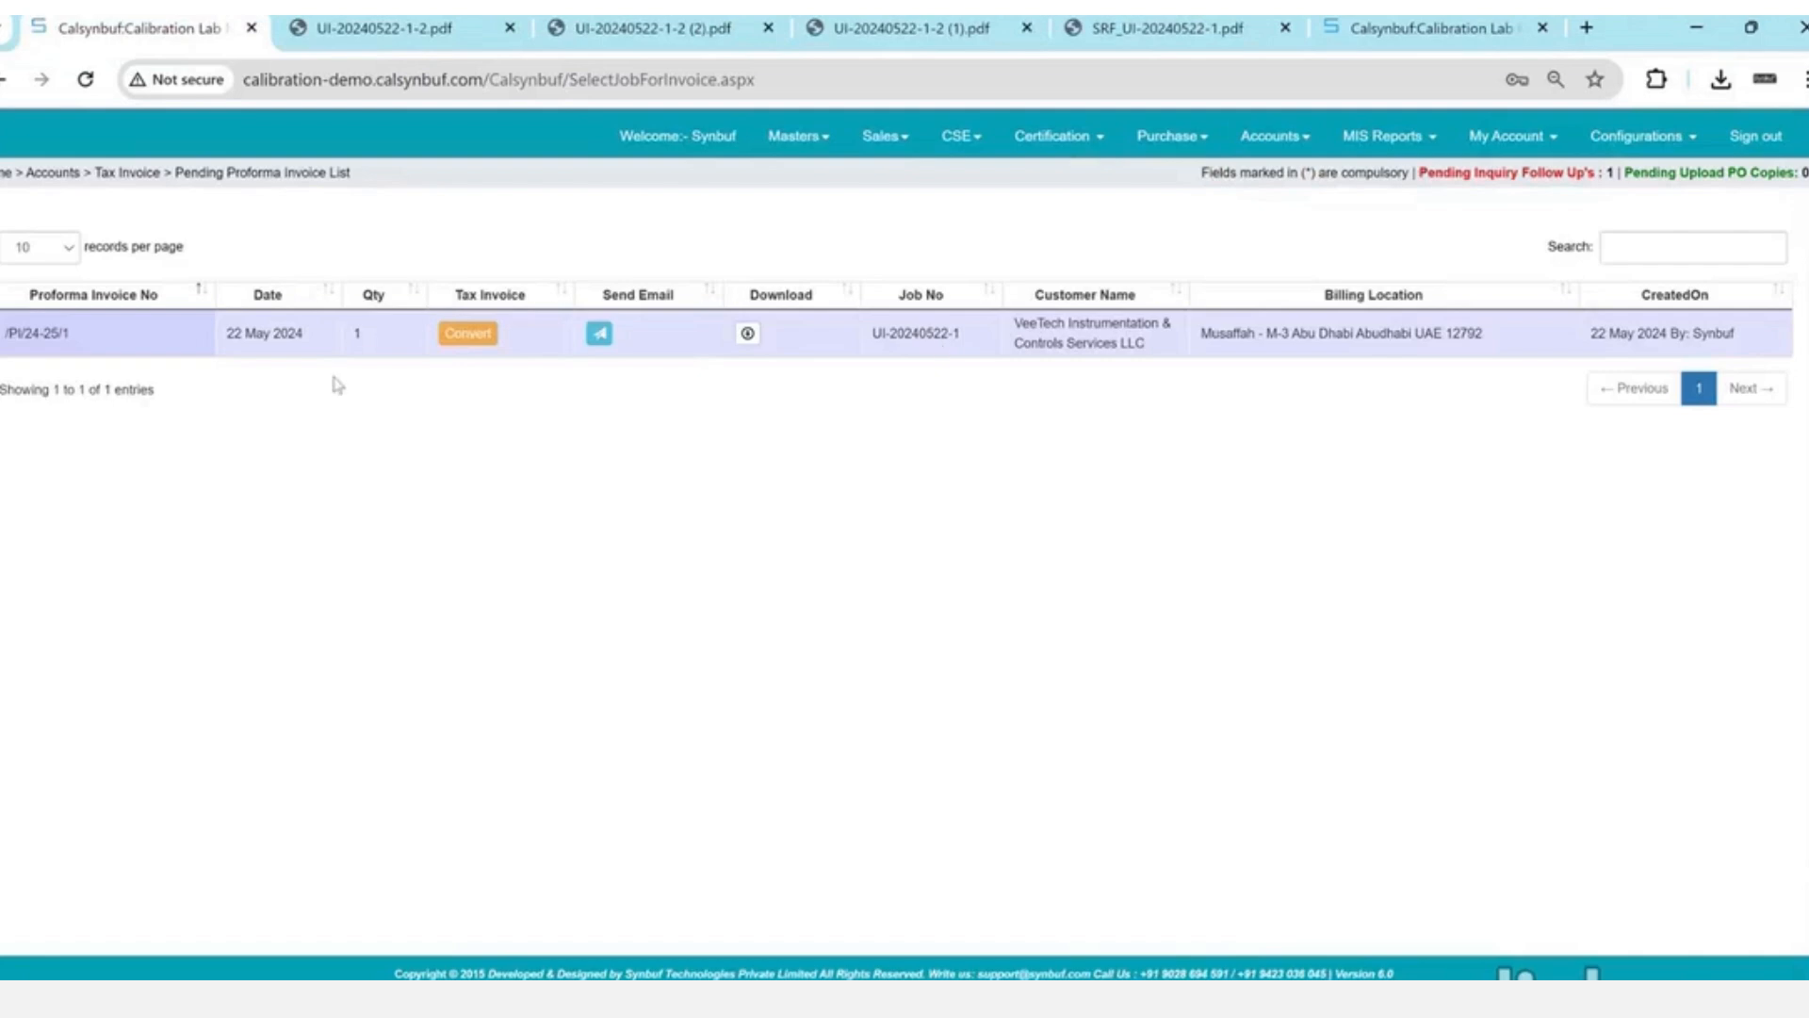
- Try converting /PI/24-25/1, hit the missing-GST-number warning, and open the customer master in a new tab
{"action": "left_click", "coordinate": [472, 335]}
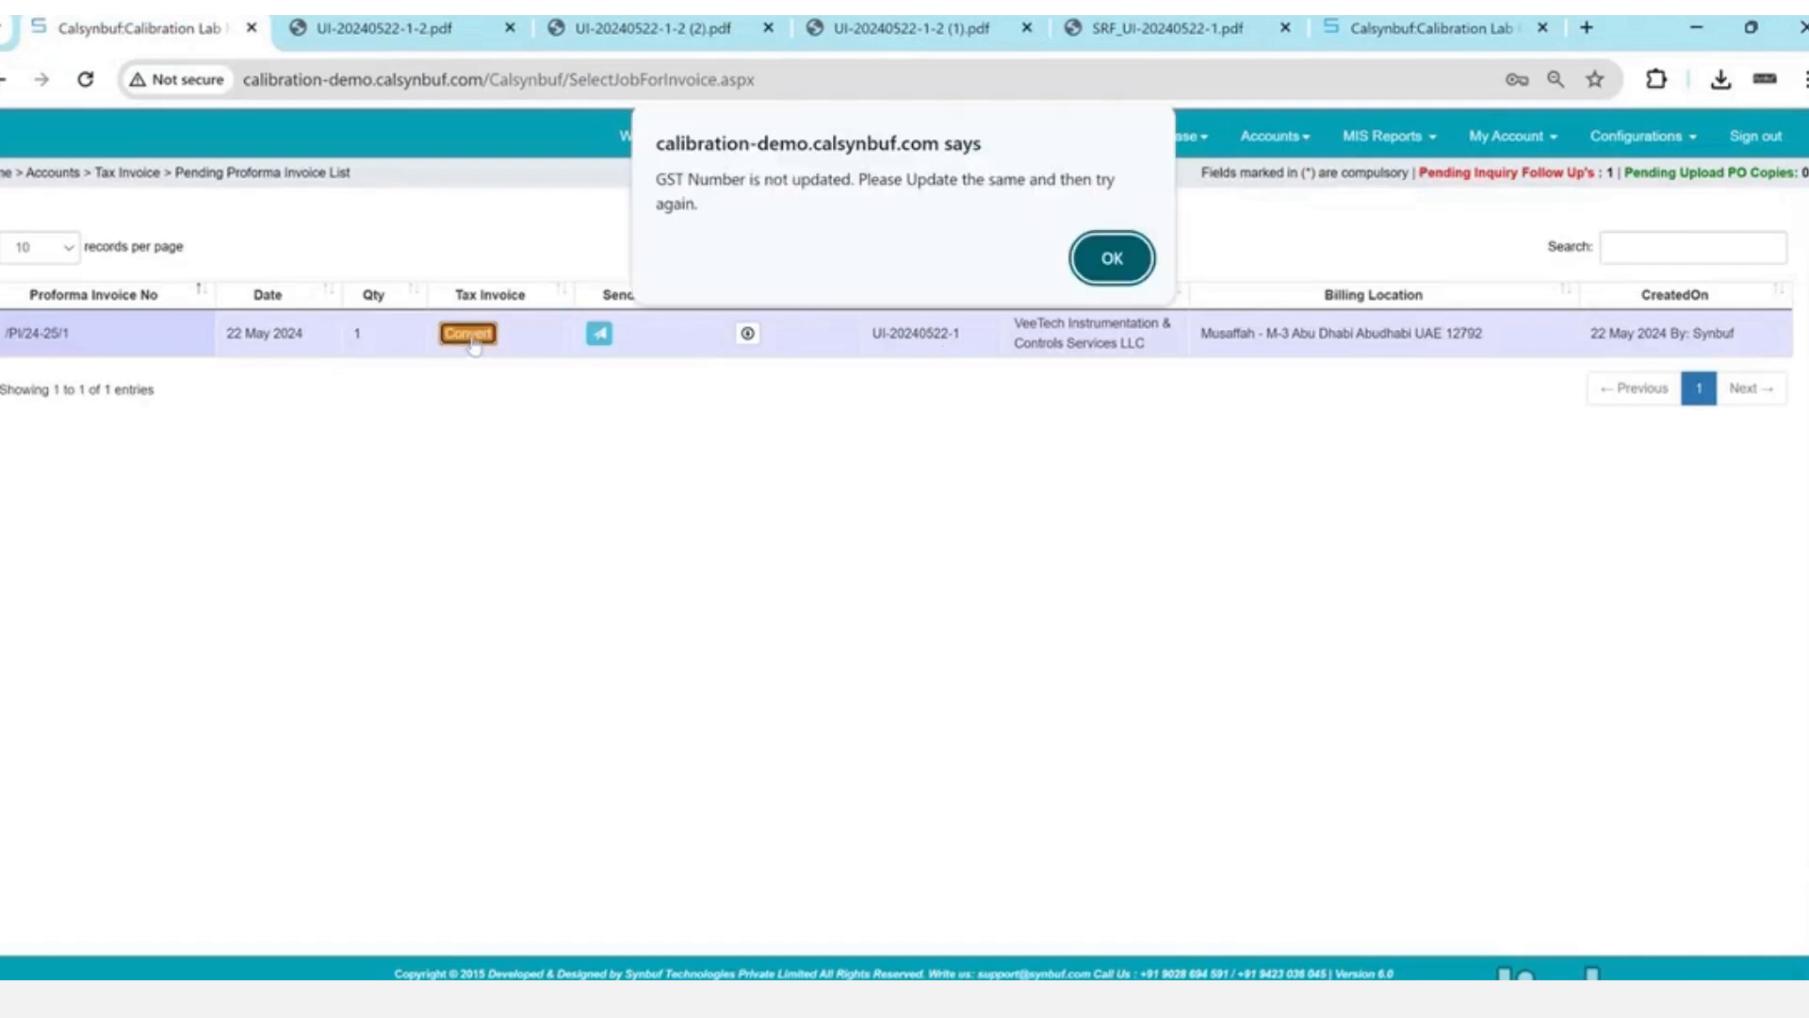
{"action": "key", "text": "Return"}
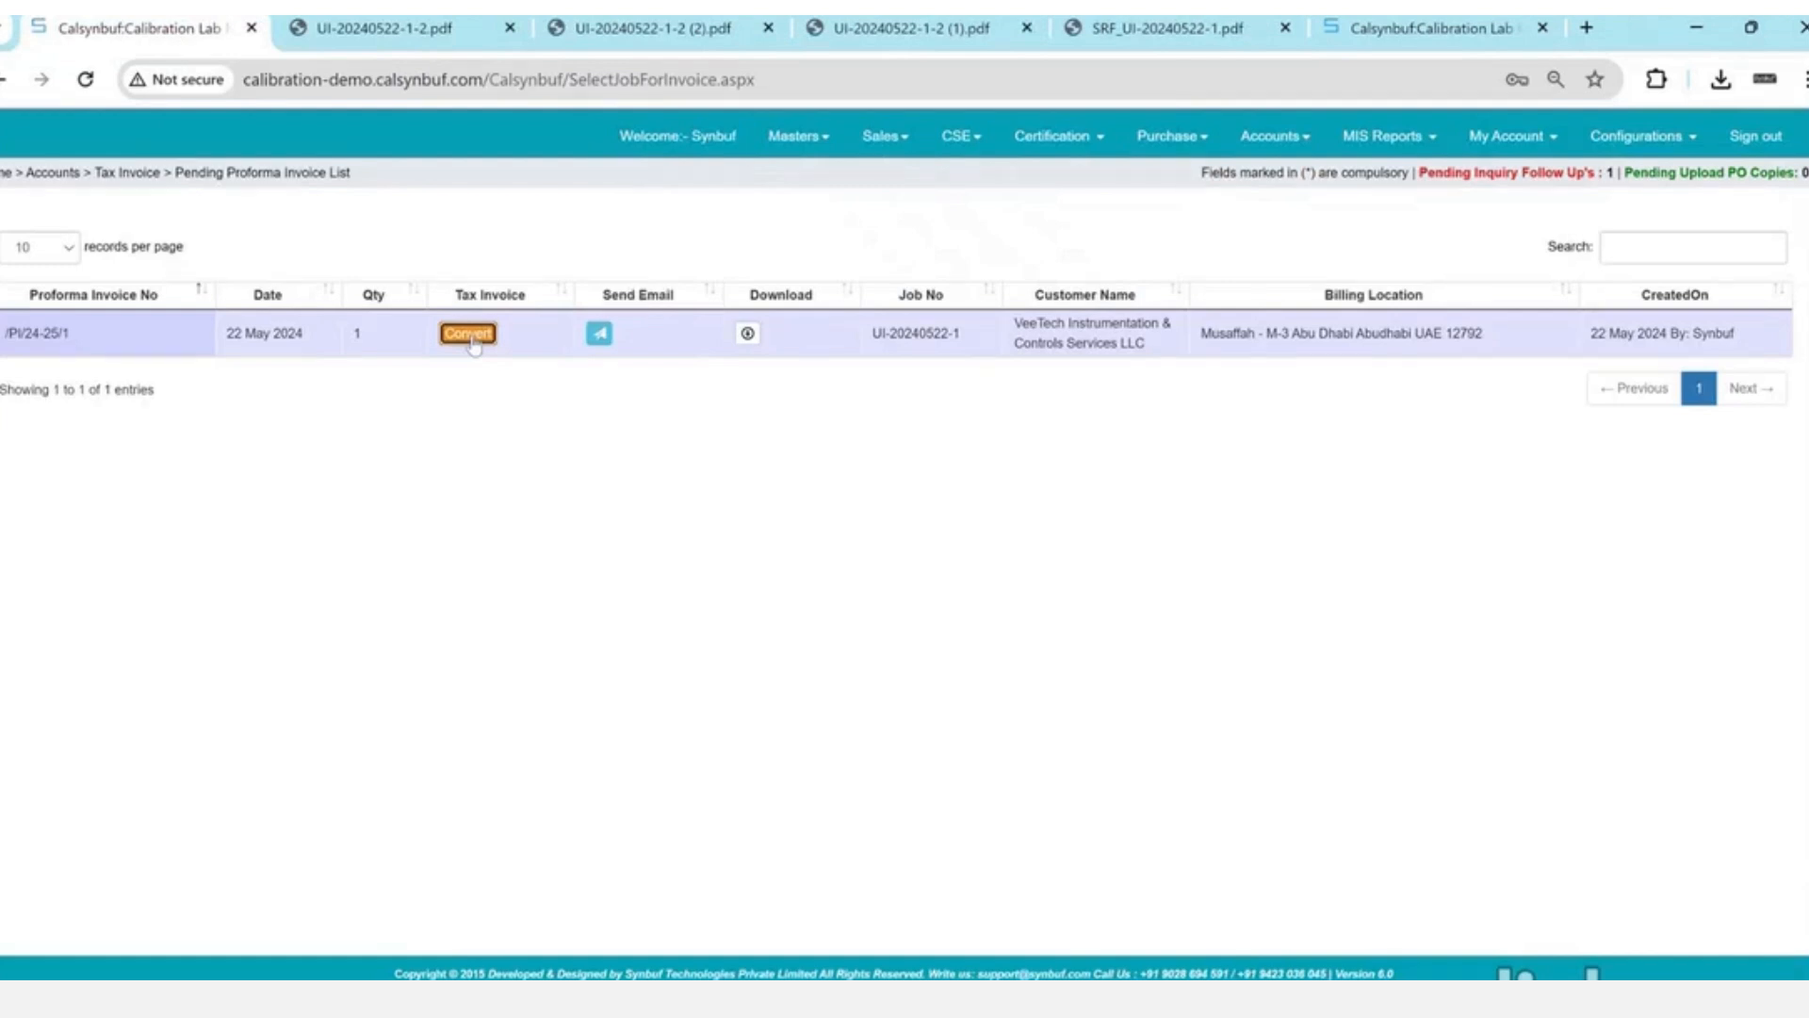
{"action": "left_click", "coordinate": [471, 335]}
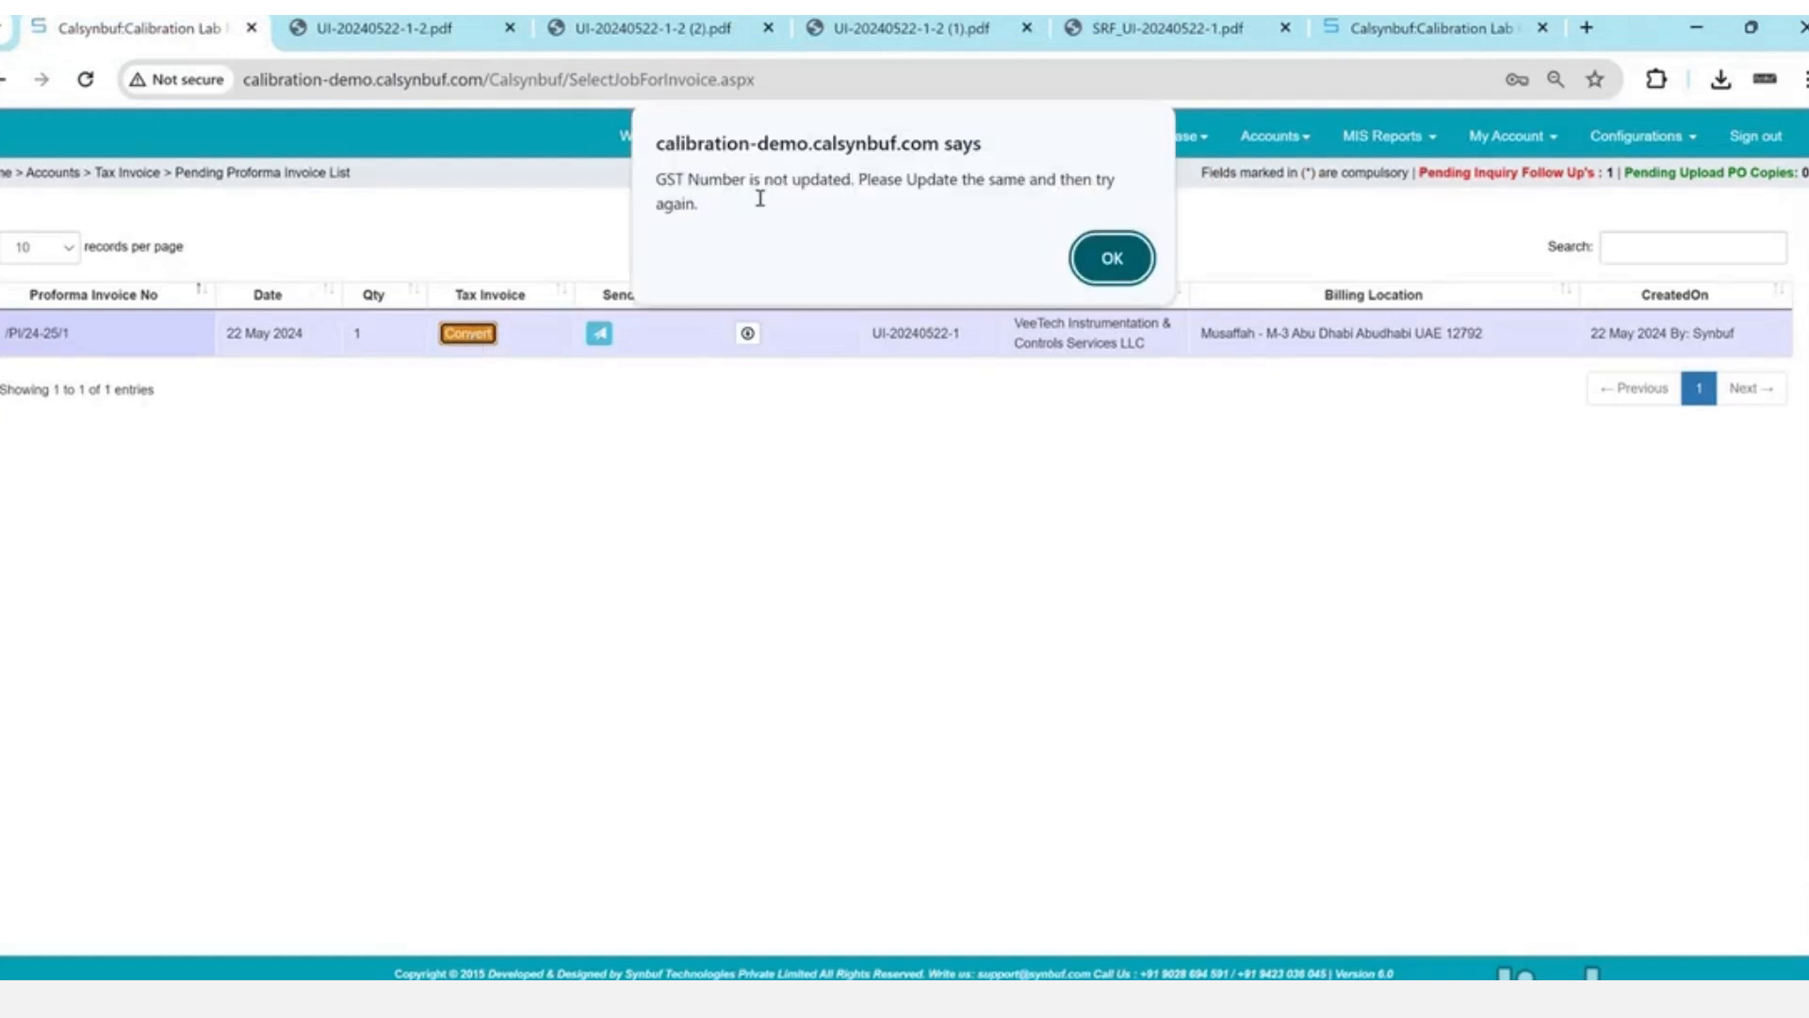
{"action": "left_click_drag", "start_coordinate": [656, 179], "coordinate": [769, 175]}
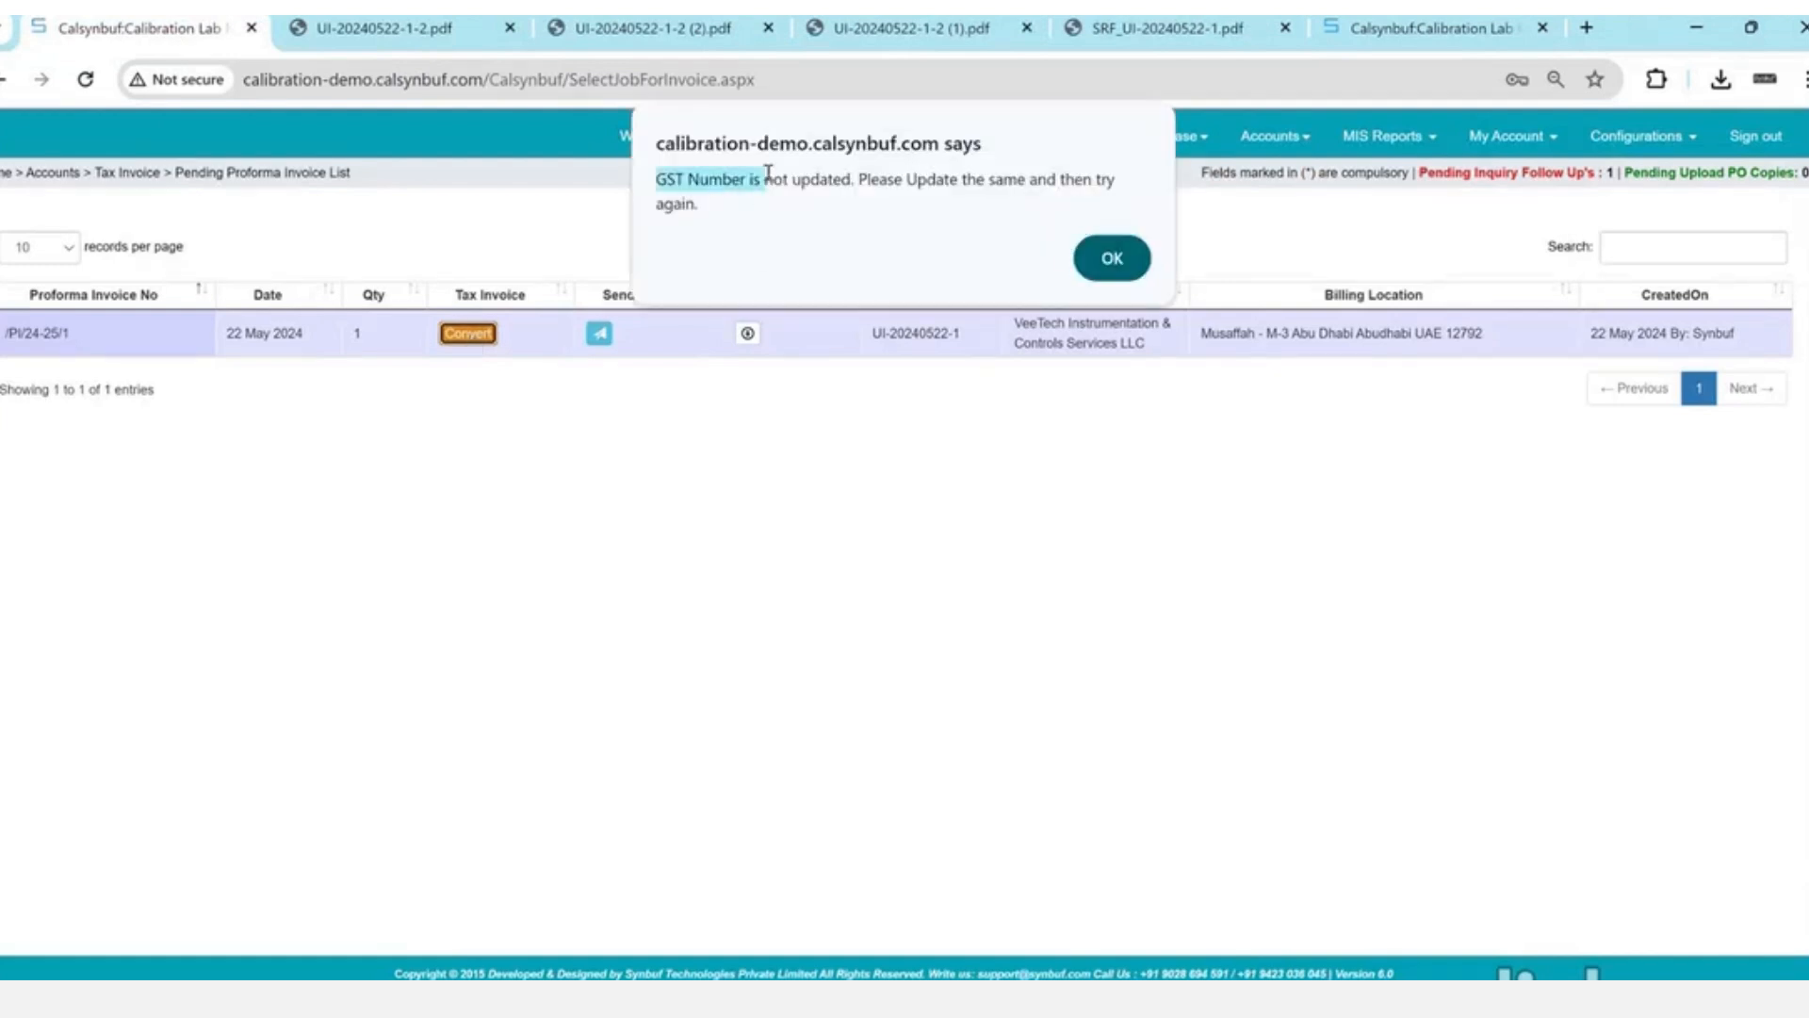
{"action": "left_click", "coordinate": [1107, 262]}
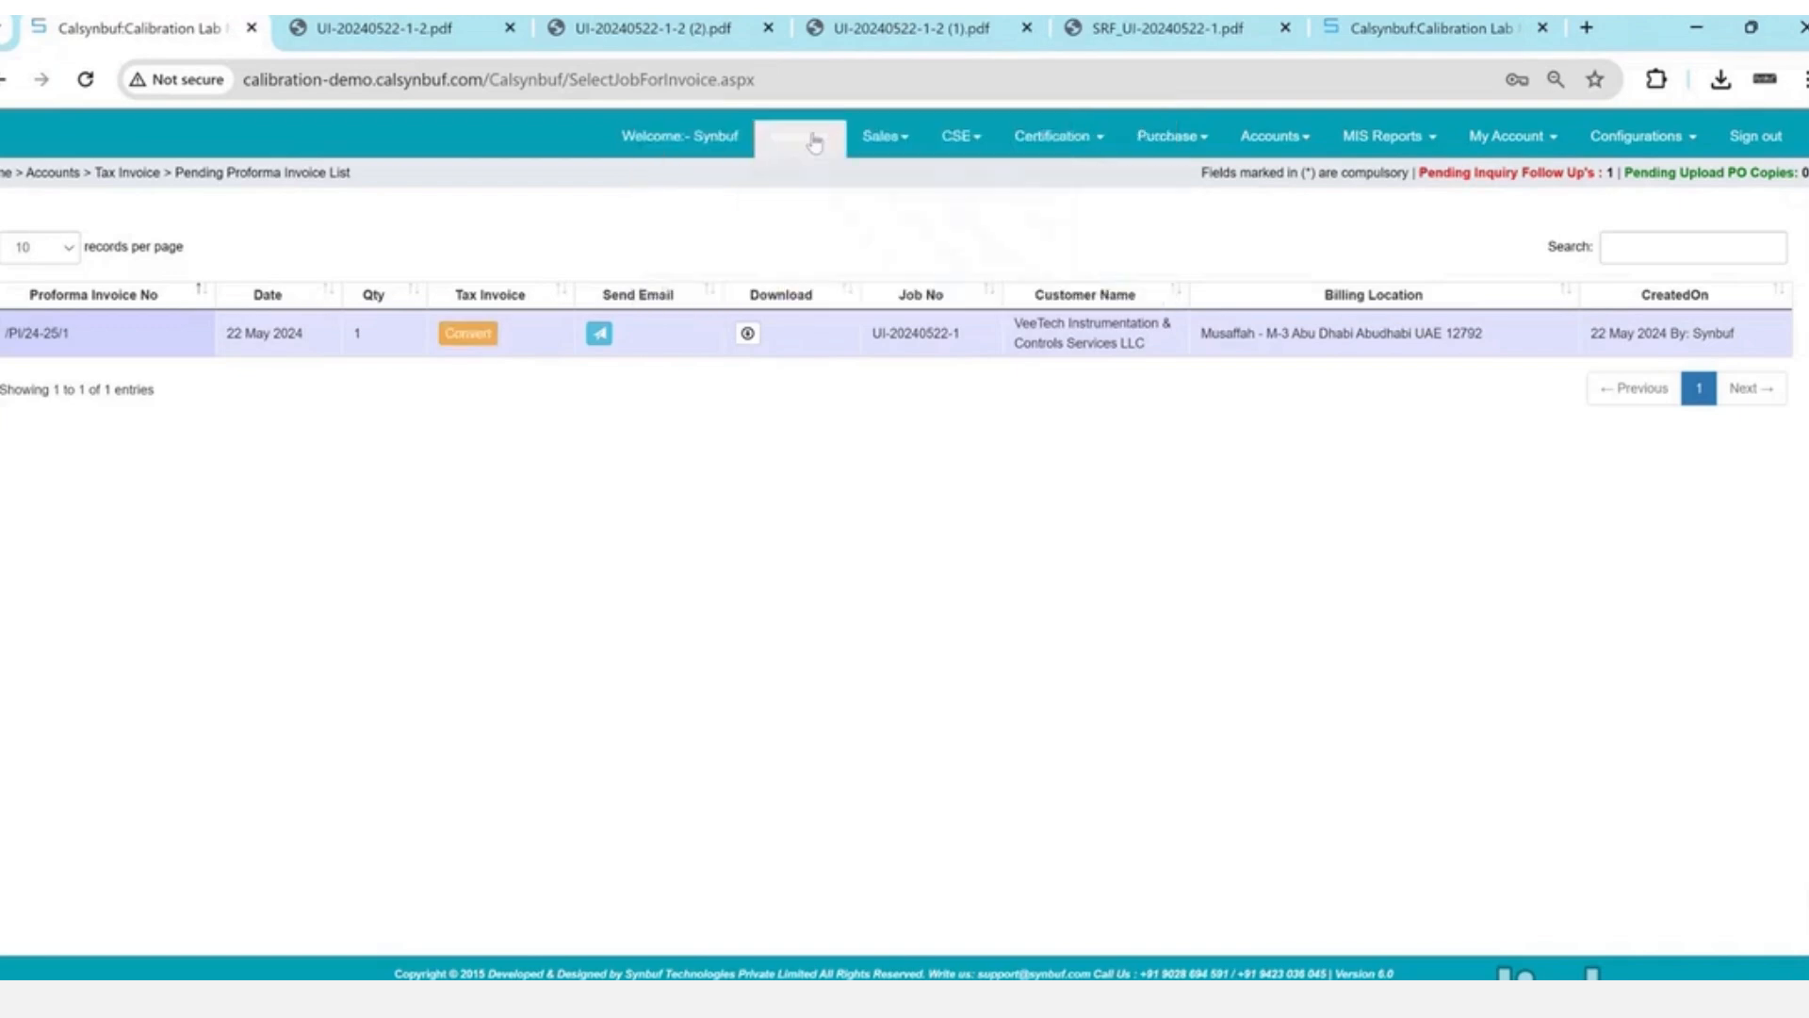
{"action": "left_click", "coordinate": [800, 137]}
{"action": "left_click", "coordinate": [664, 253], "text": "ctrl"}
- Fill in the GST/VAT number on VeeTech's Head Office address and save it
{"action": "left_click", "coordinate": [411, 36]}
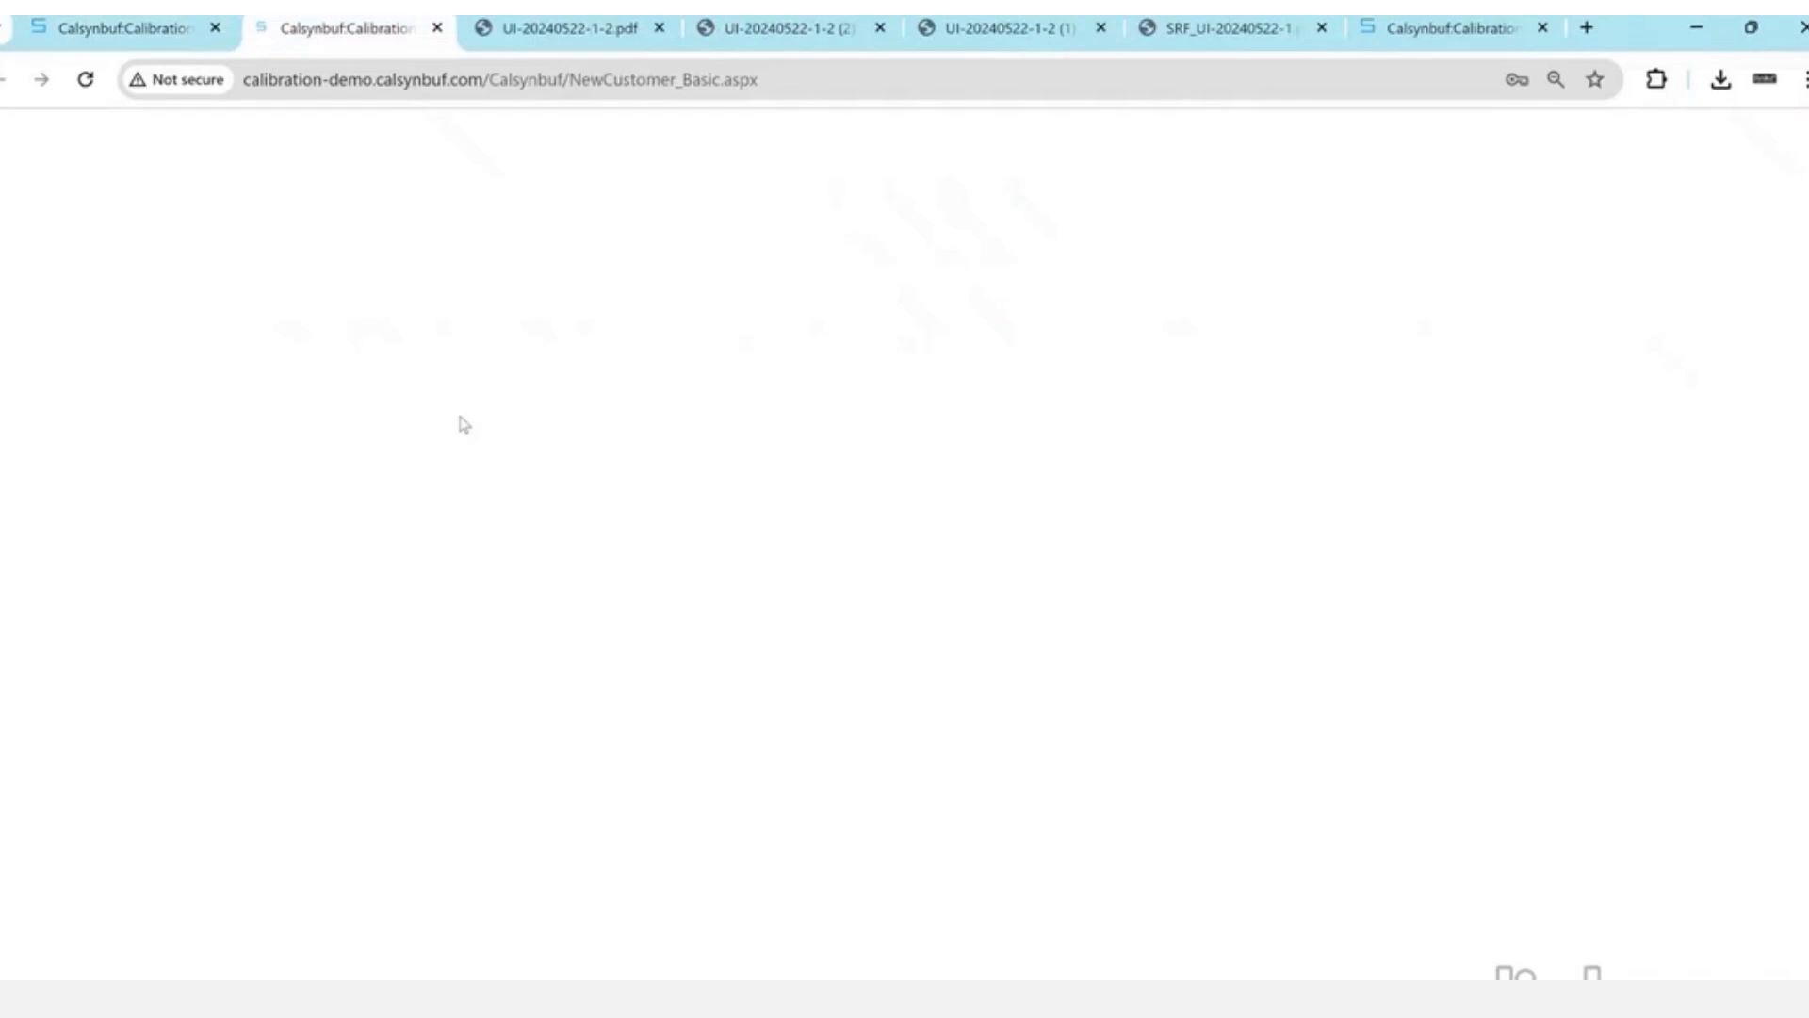
{"action": "left_click", "coordinate": [109, 539]}
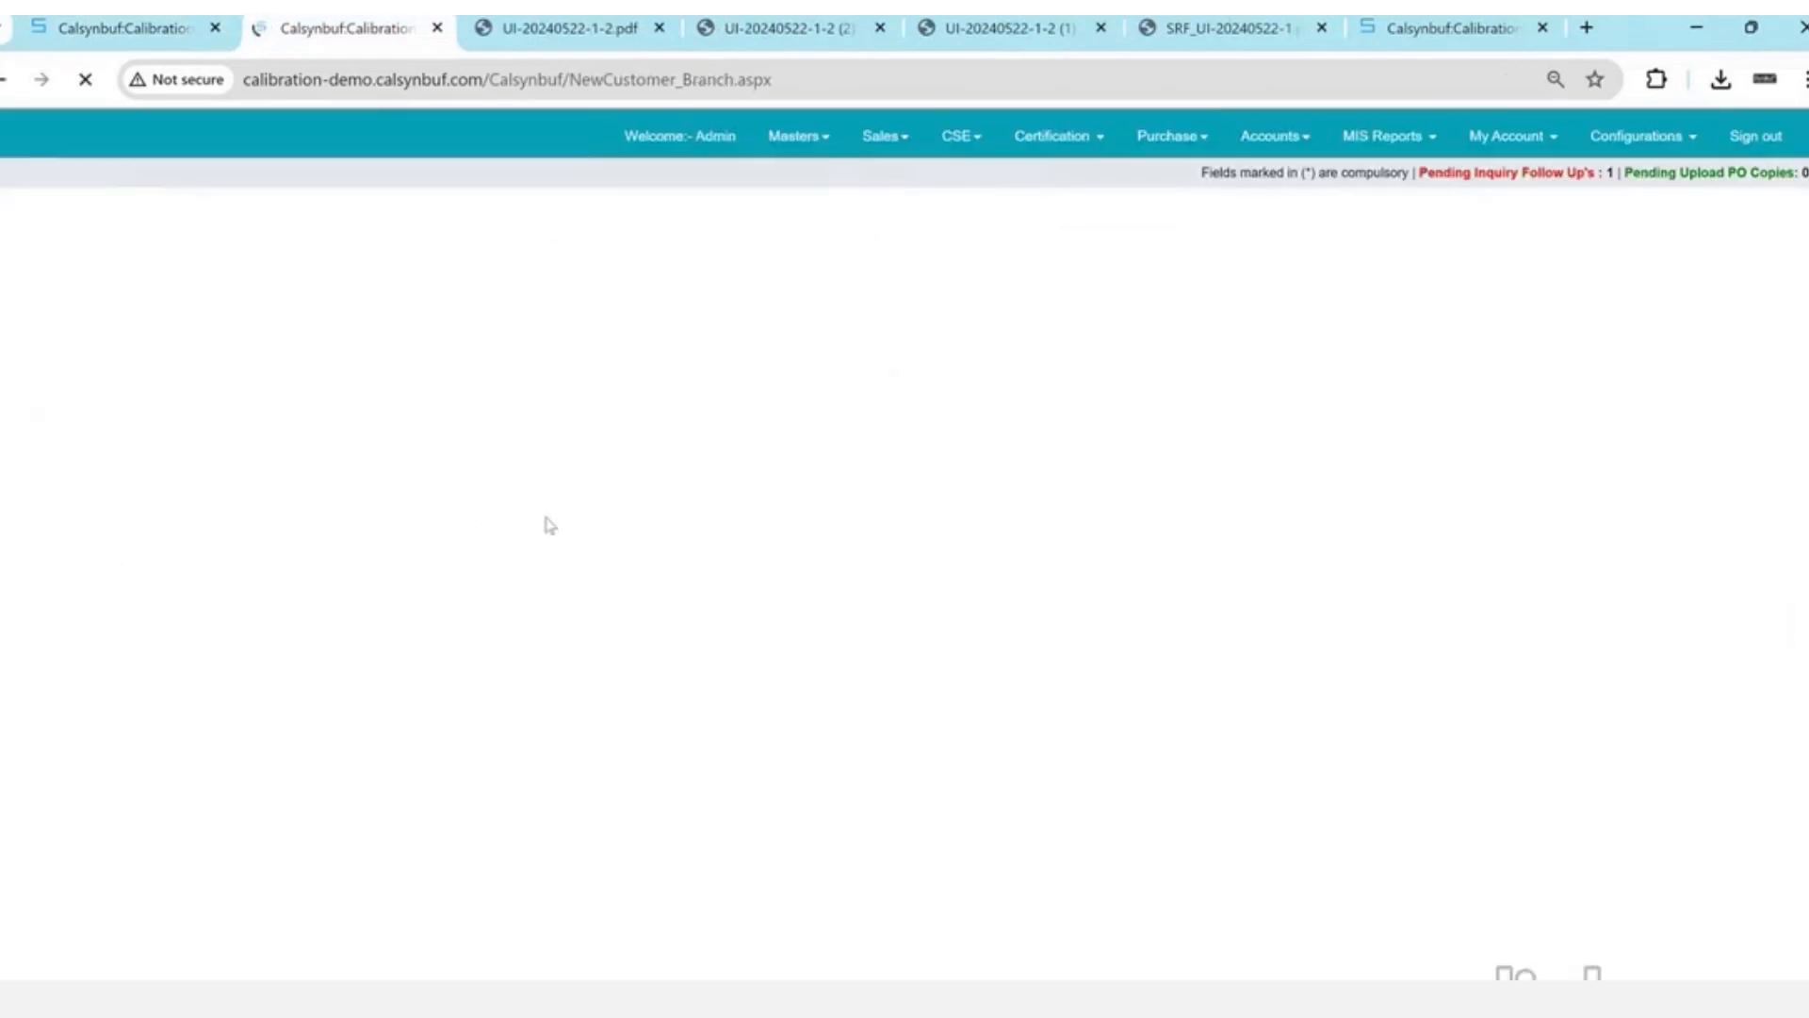
{"action": "left_click", "coordinate": [220, 656]}
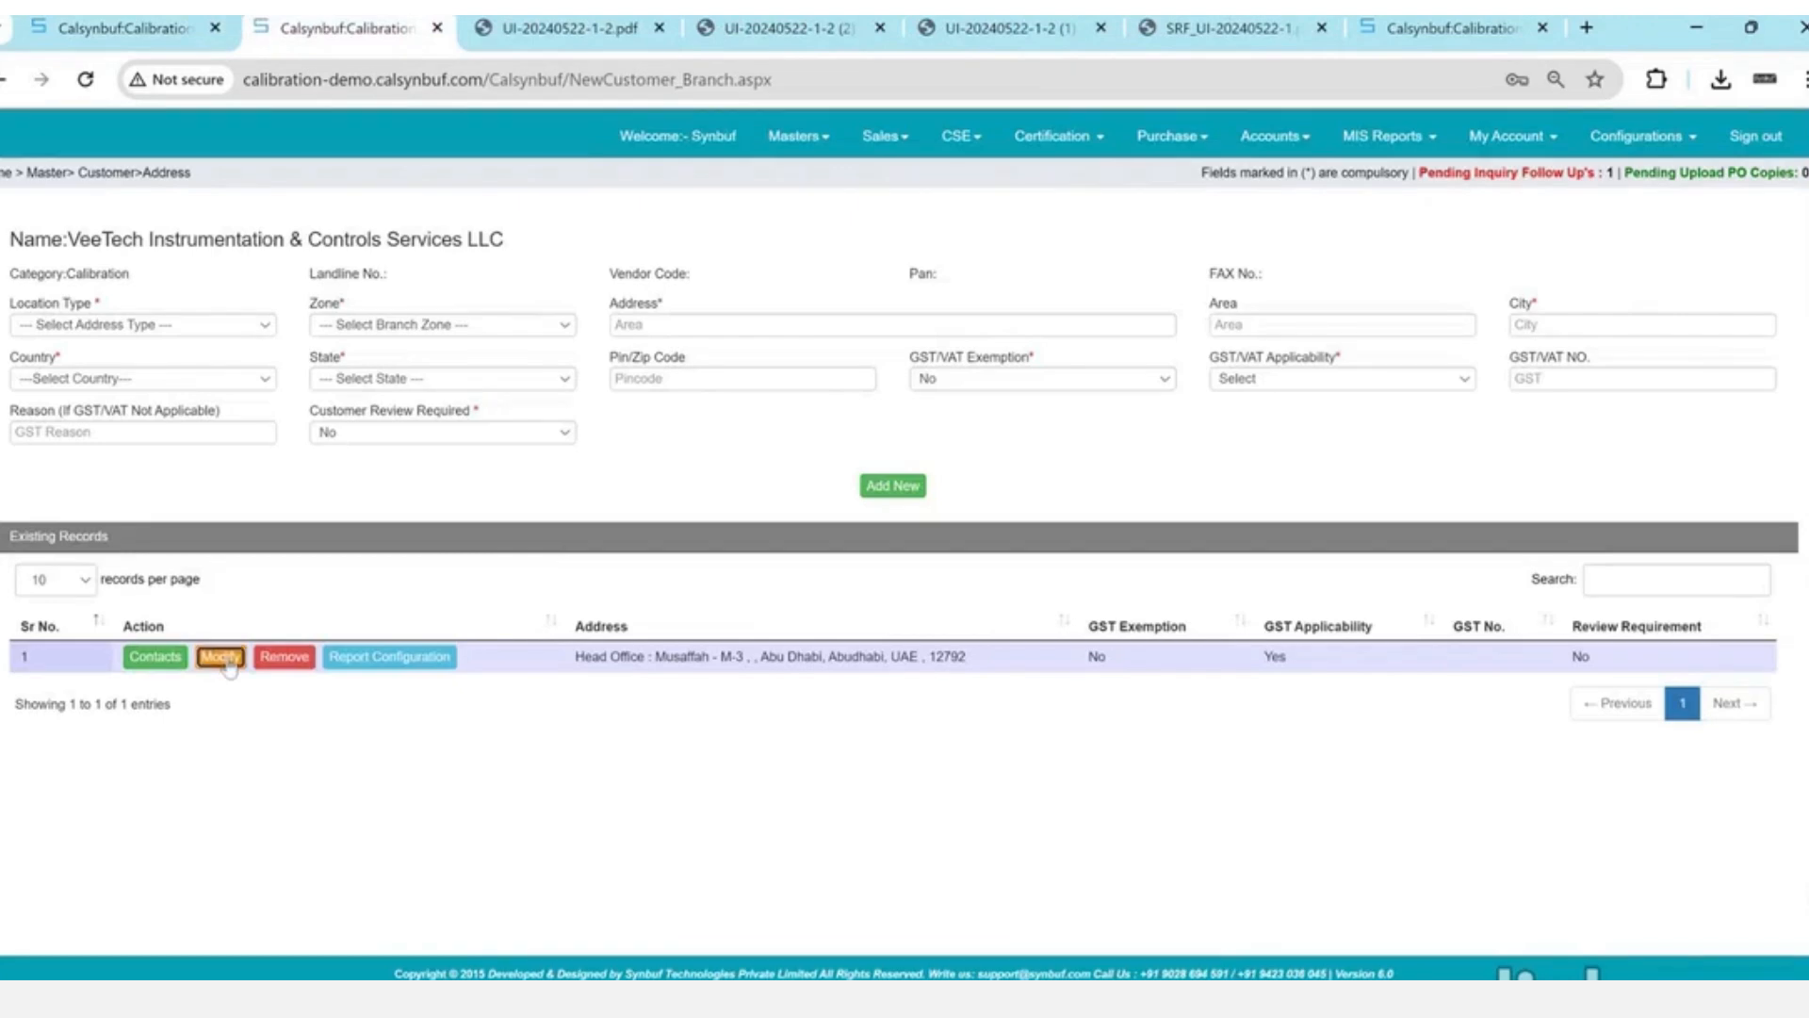
{"action": "left_click", "coordinate": [1592, 377]}
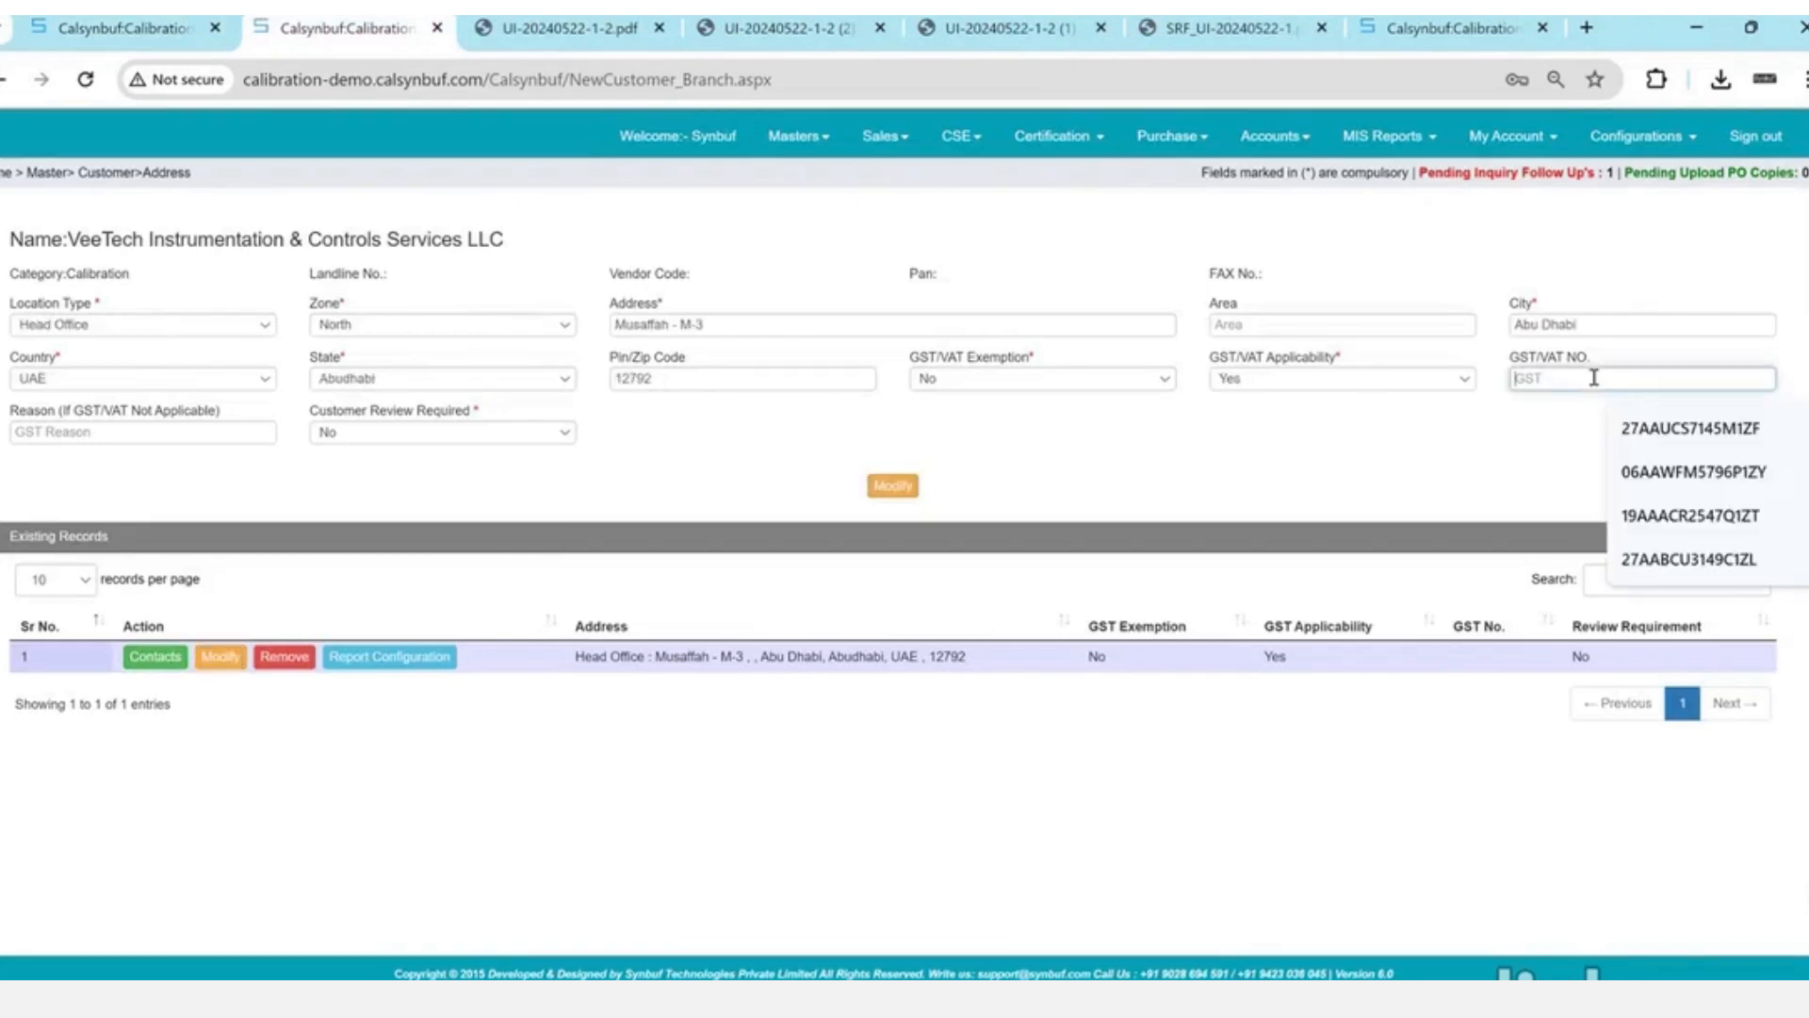
{"action": "key", "text": "Down"}
{"action": "key", "text": "Return"}
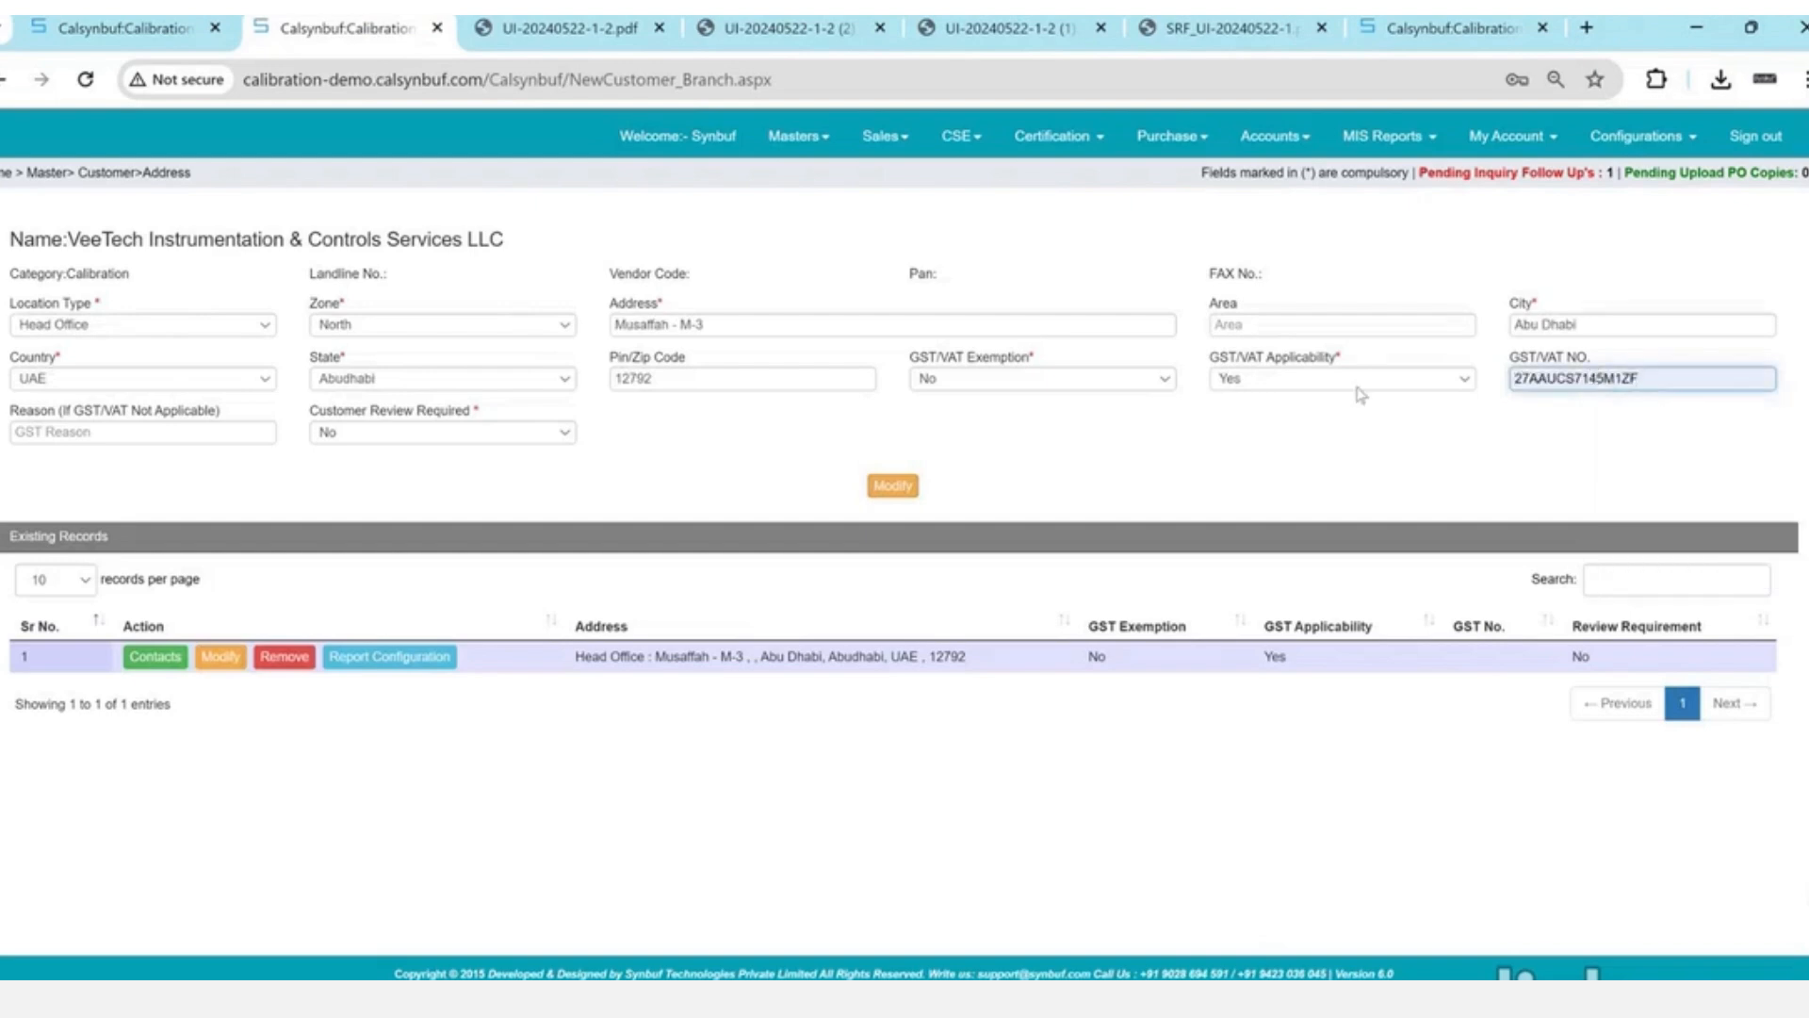
{"action": "left_click", "coordinate": [894, 485]}
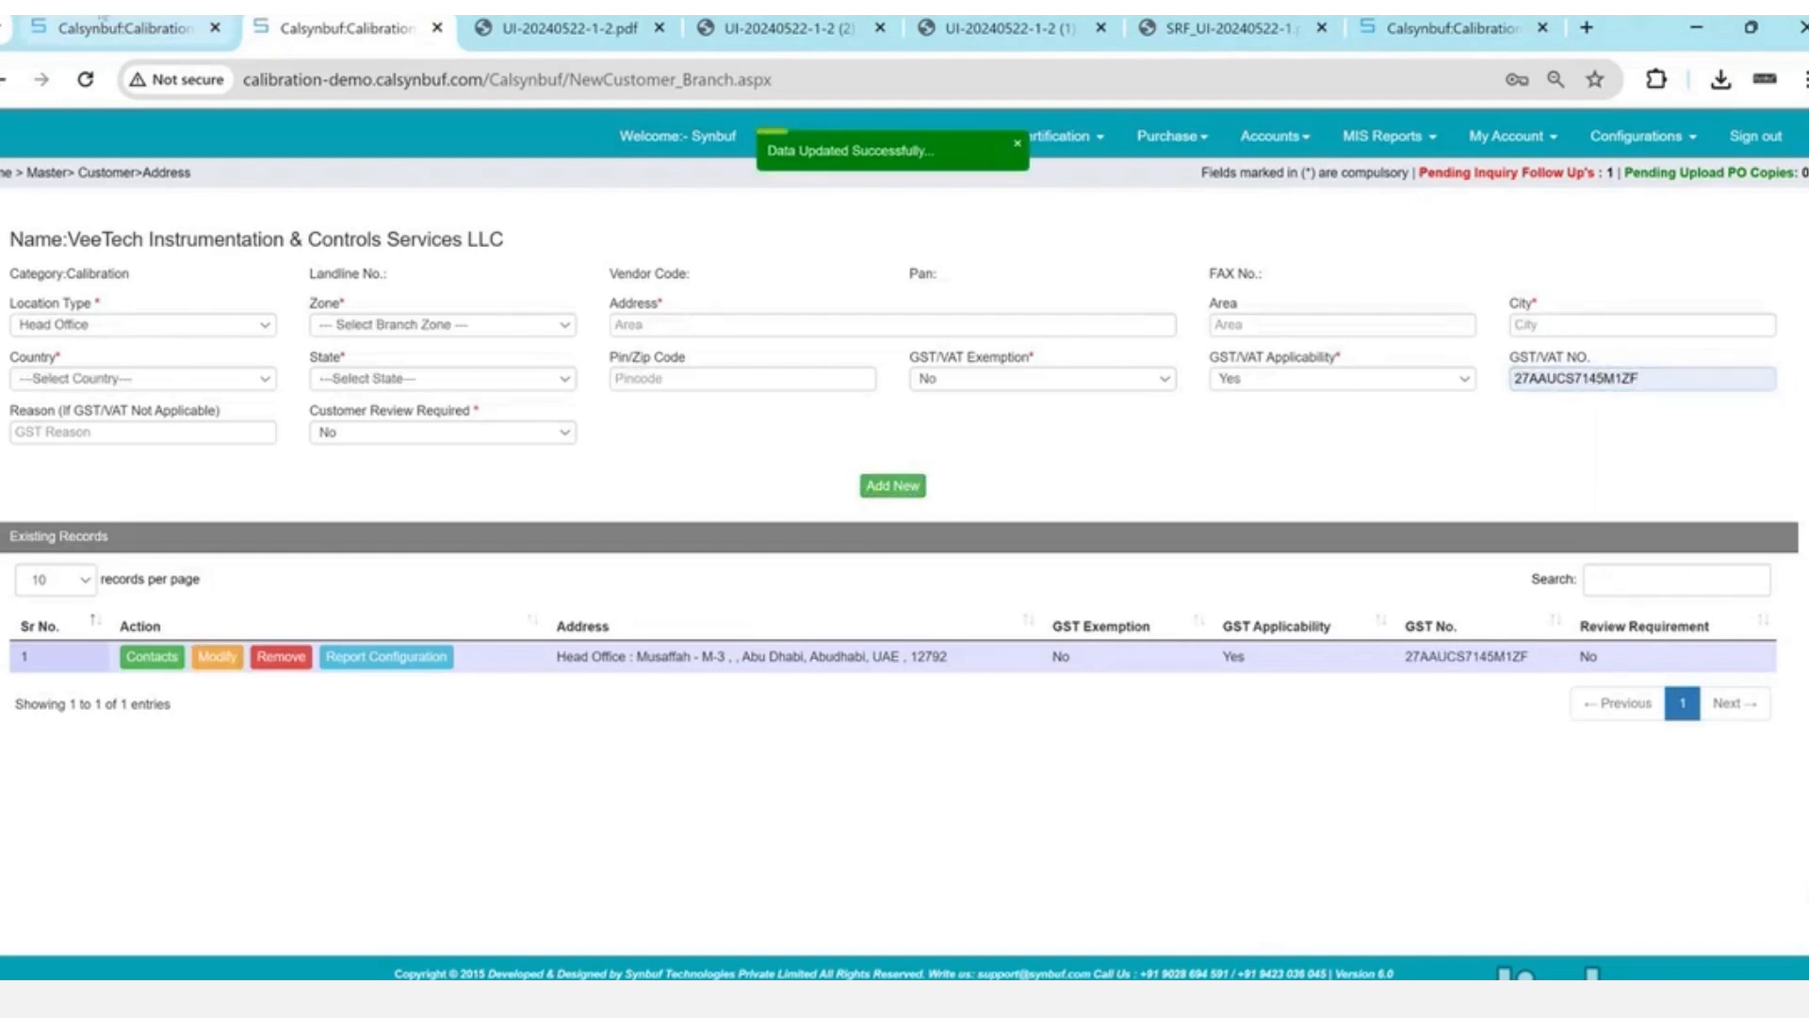
- Reload the pending proforma list and convert /PI/24-25/1 into tax invoice TI/24-25/2
{"action": "left_click", "coordinate": [102, 19]}
{"action": "left_click", "coordinate": [339, 79]}
{"action": "key", "text": "Return"}
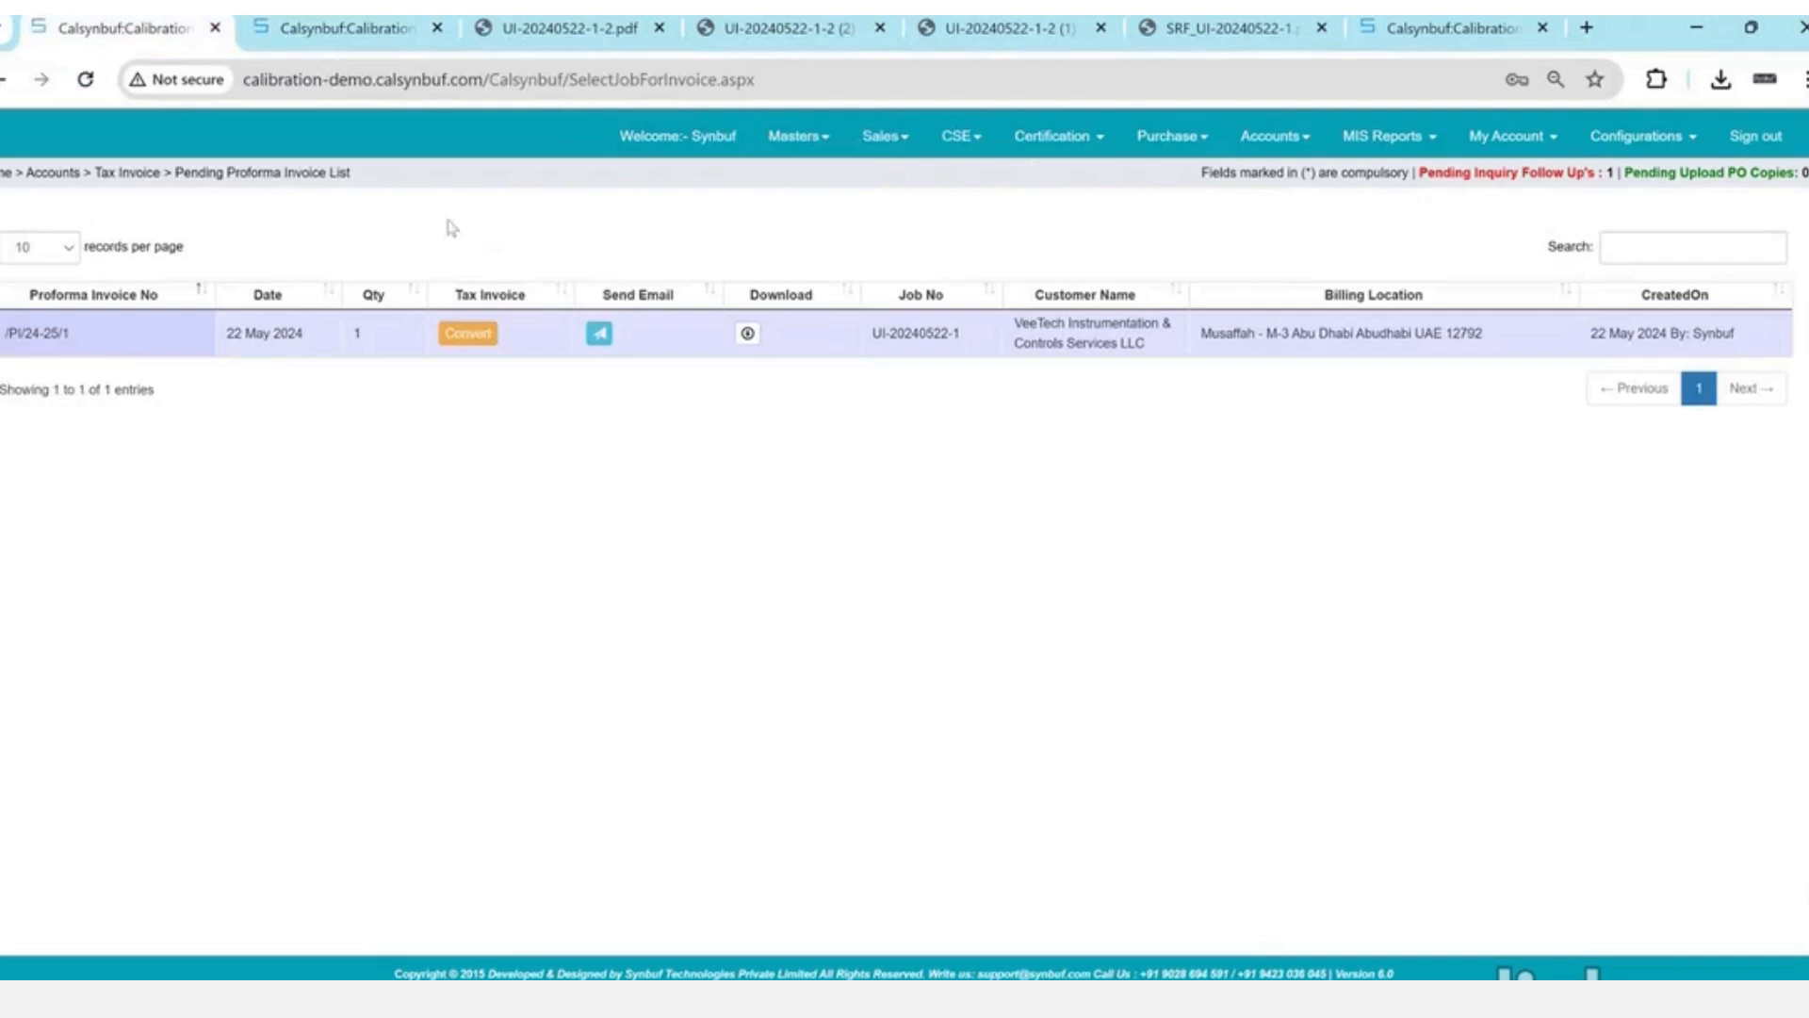
{"action": "left_click", "coordinate": [478, 334]}
{"action": "key", "text": "Return"}
{"action": "key", "text": "Return"}
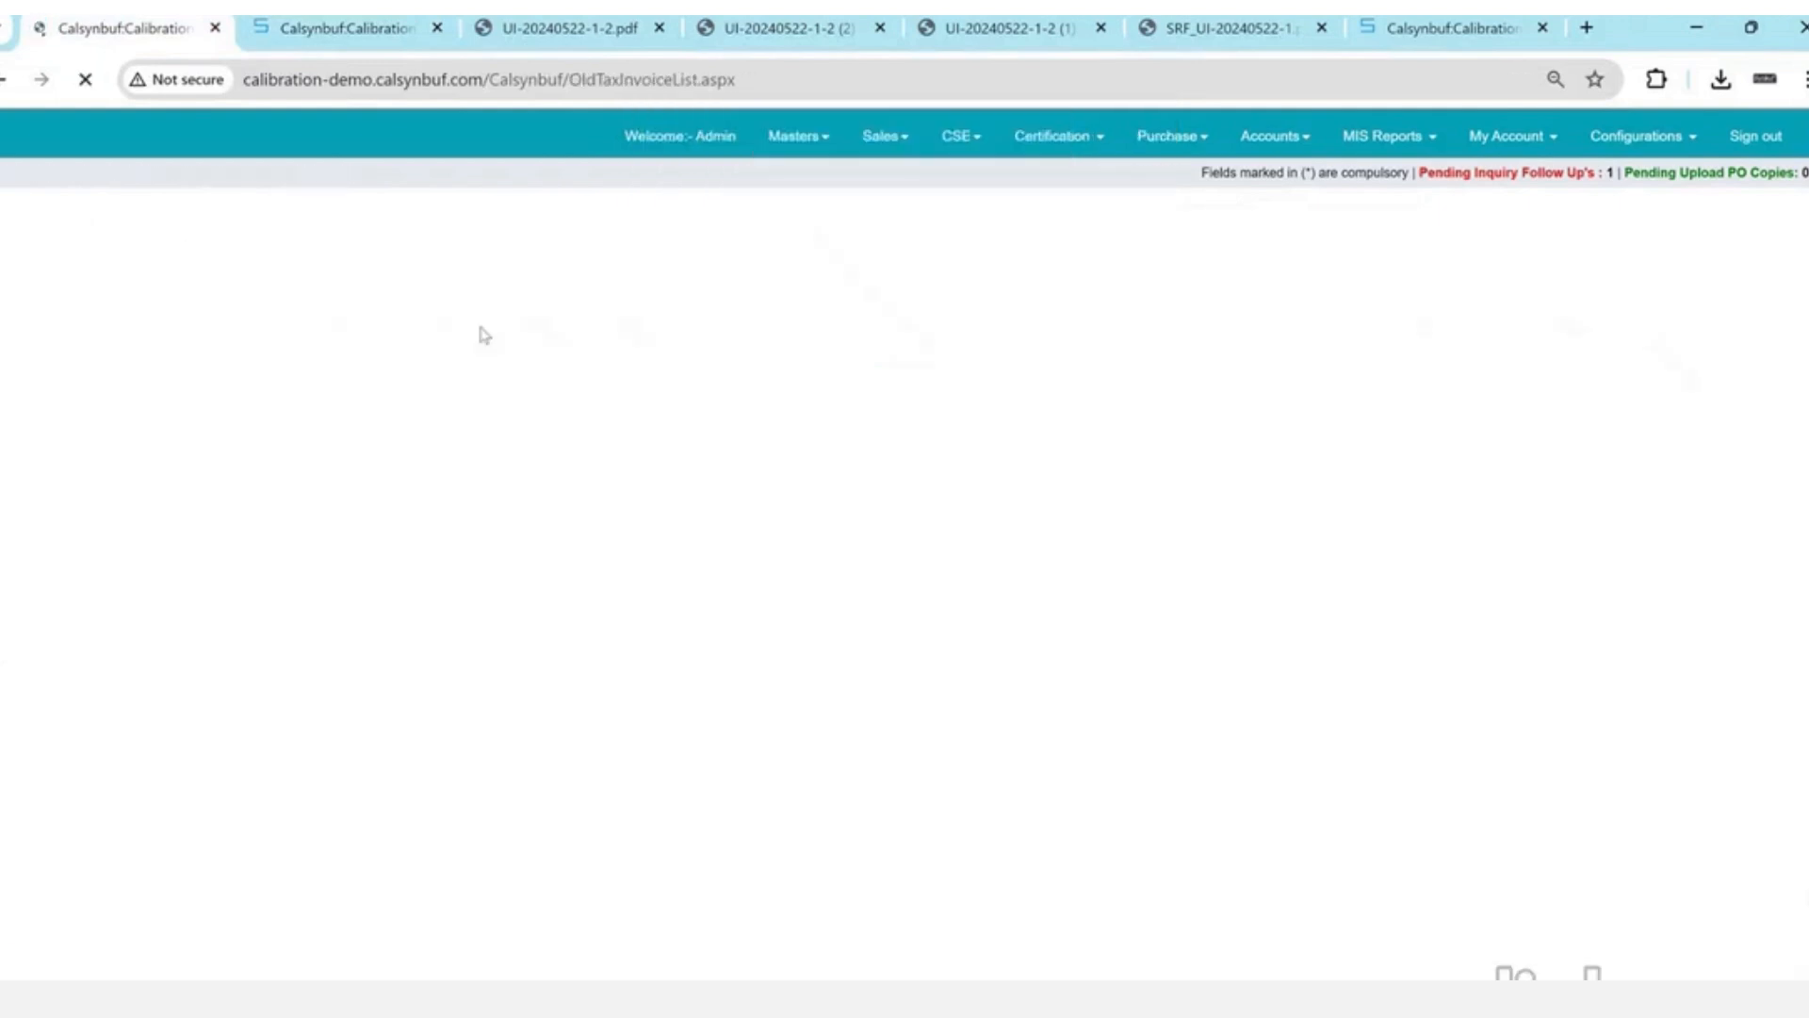
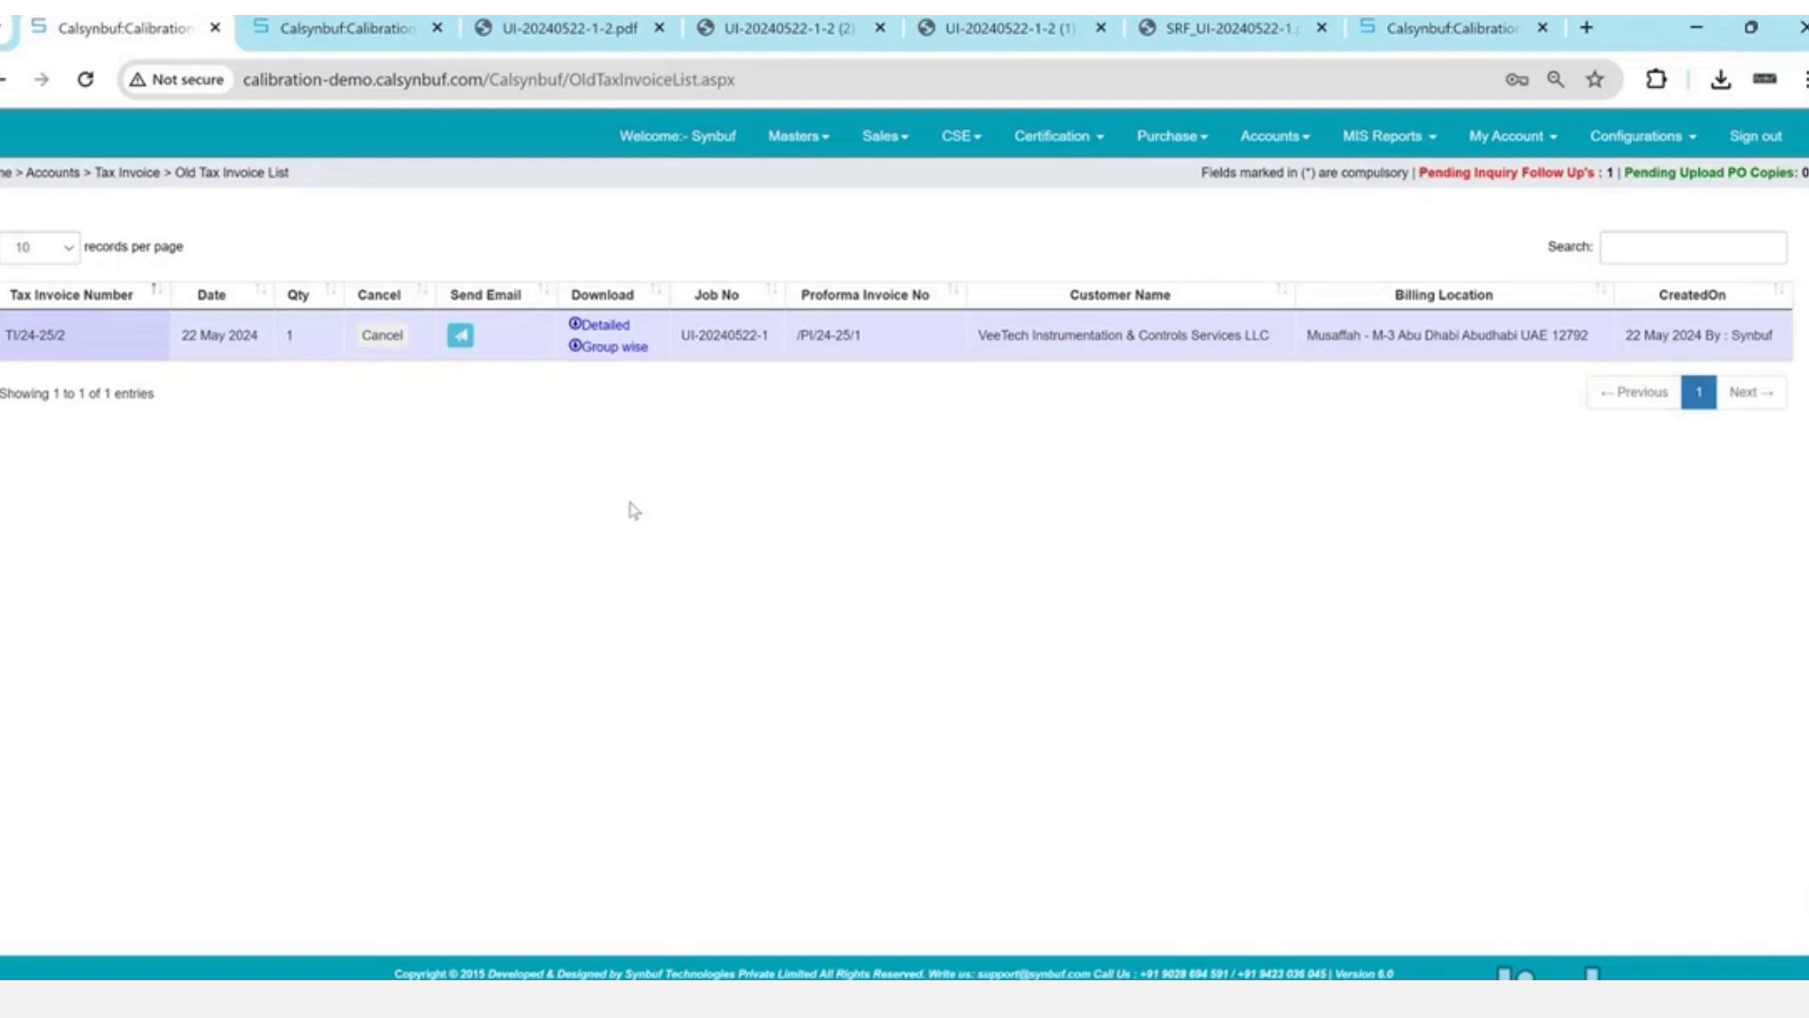
- Go to jobs pending customer dispatch and start a delivery challan for job UI-20240522-1
{"action": "left_click", "coordinate": [961, 135]}
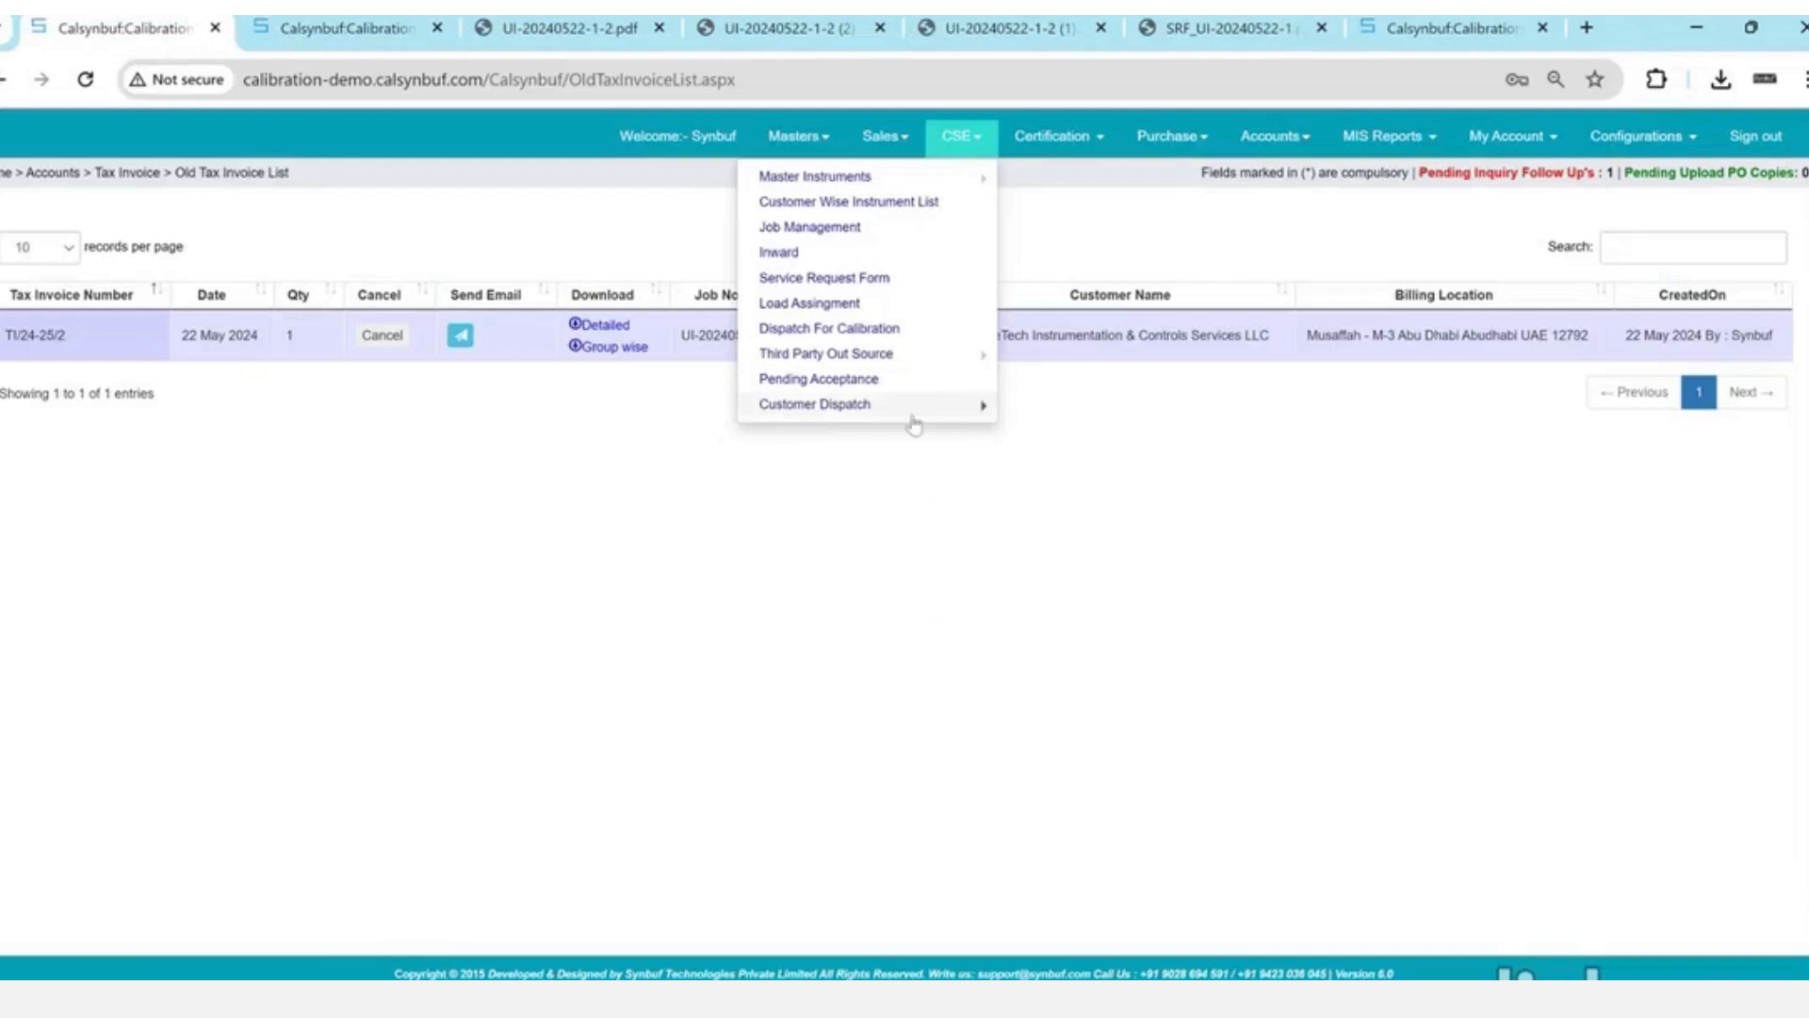
{"action": "mouse_move", "coordinate": [942, 405]}
{"action": "left_click", "coordinate": [1048, 413]}
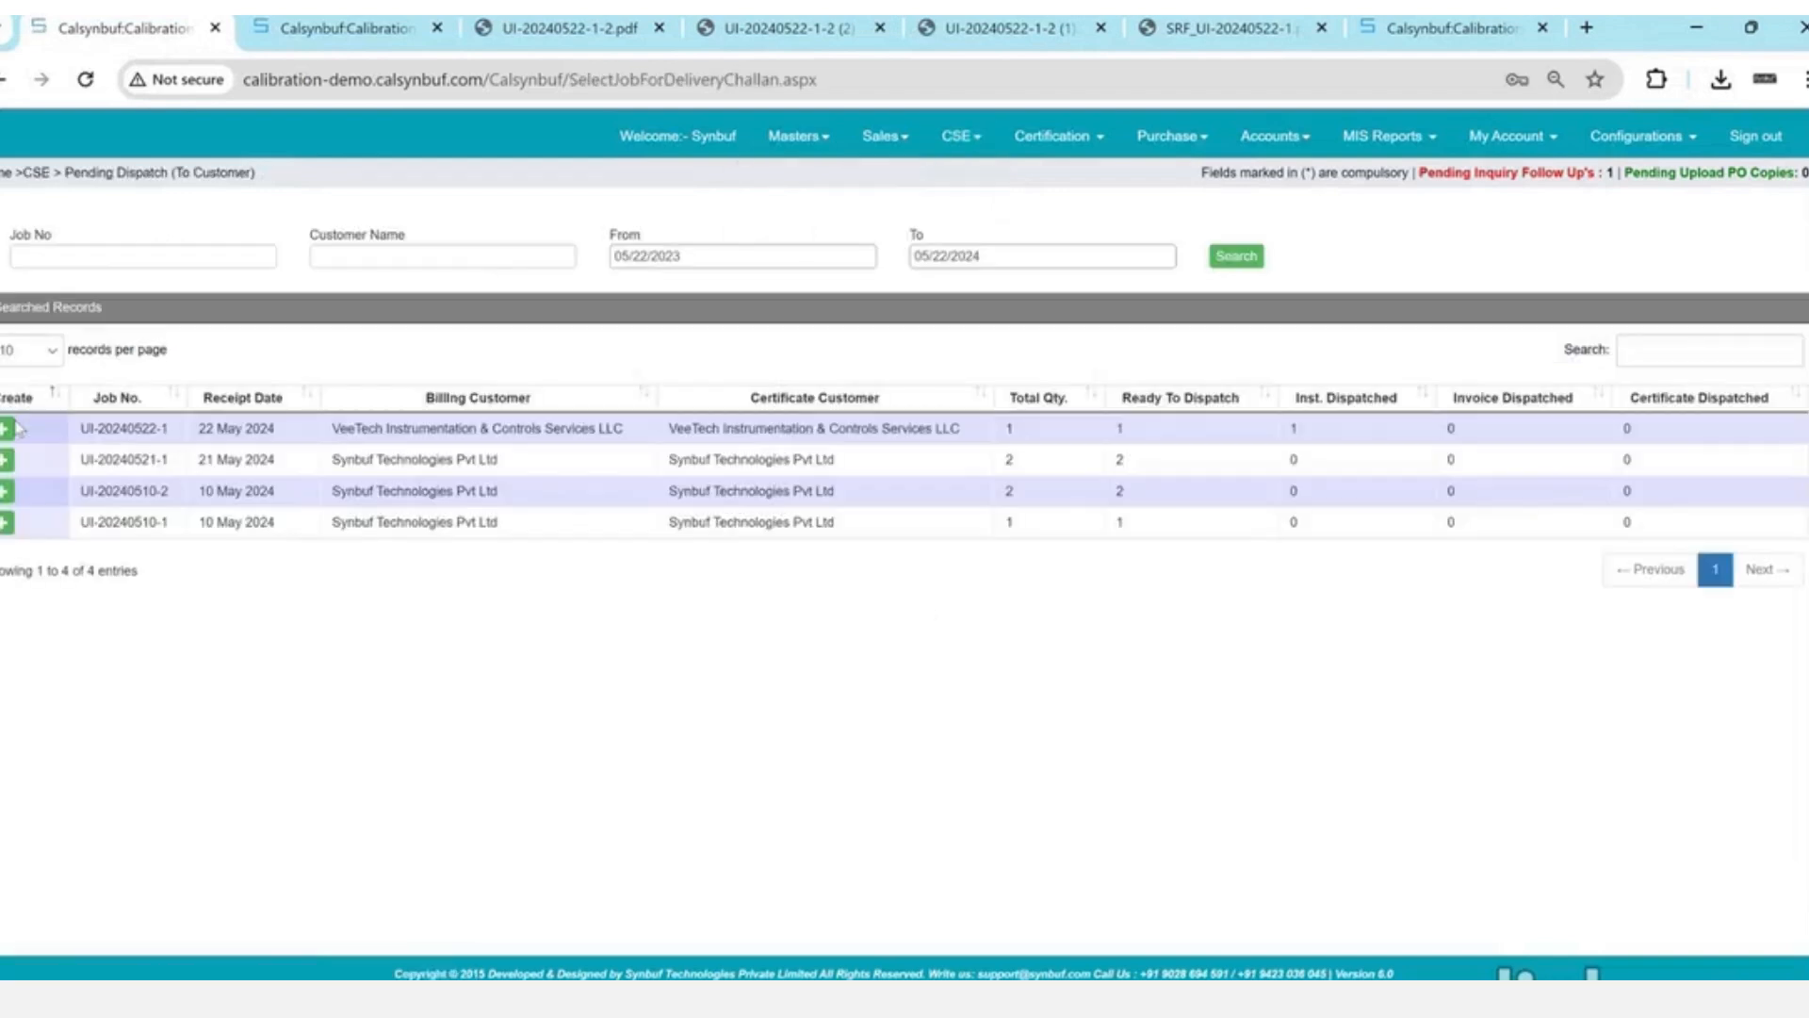
{"action": "left_click", "coordinate": [12, 431]}
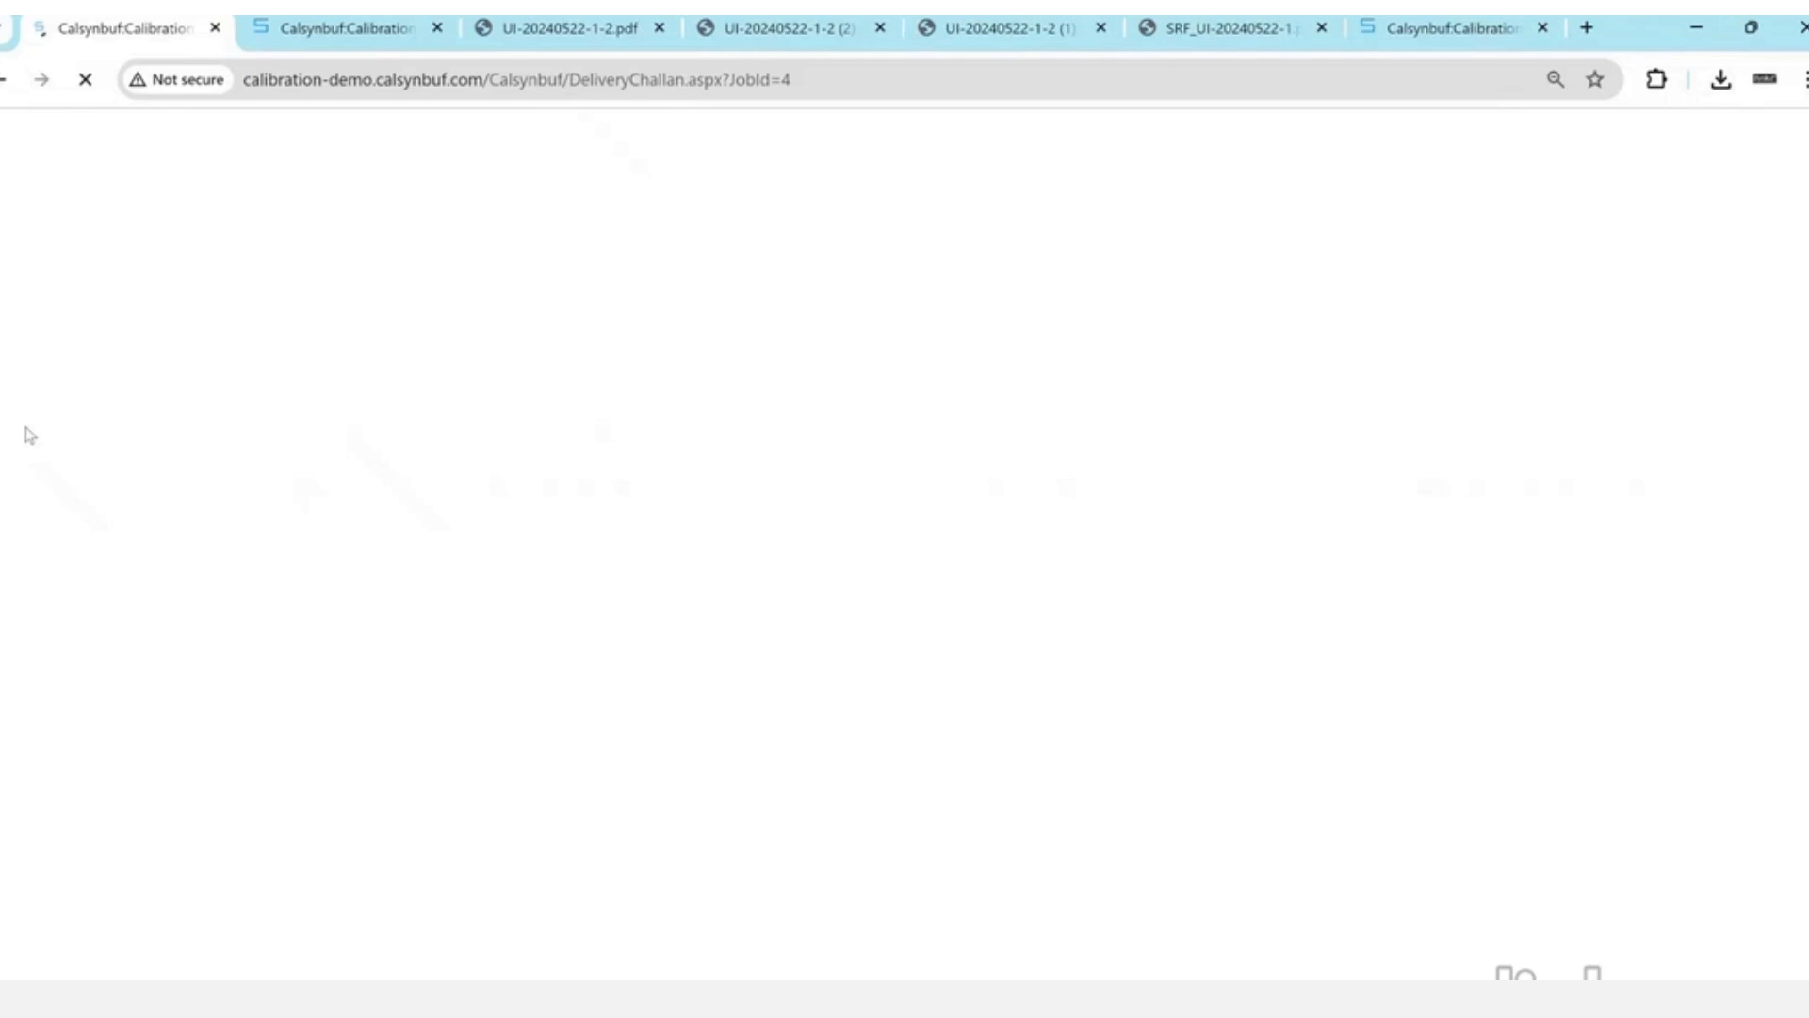
- Date the challan 22 May 2024 and set the delivery location to Musaffah Abu Dhabi
{"action": "left_click_drag", "start_coordinate": [159, 582], "coordinate": [243, 587]}
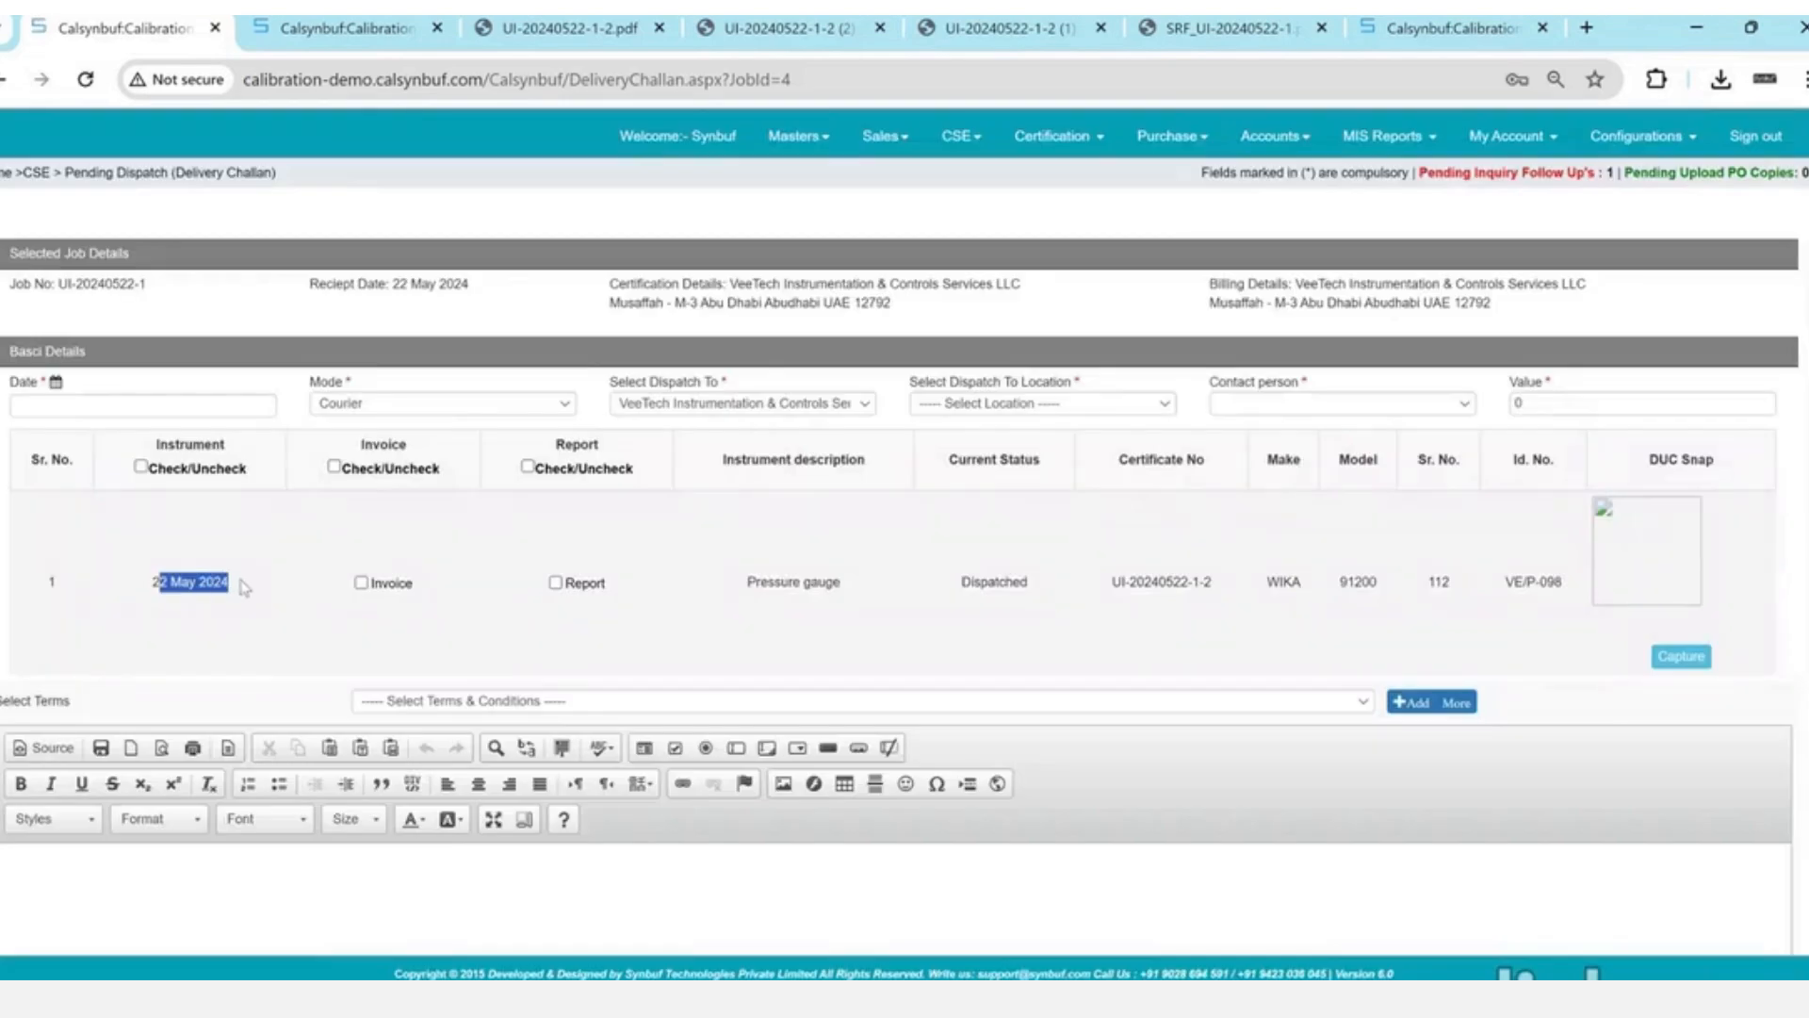
{"action": "left_click", "coordinate": [244, 401]}
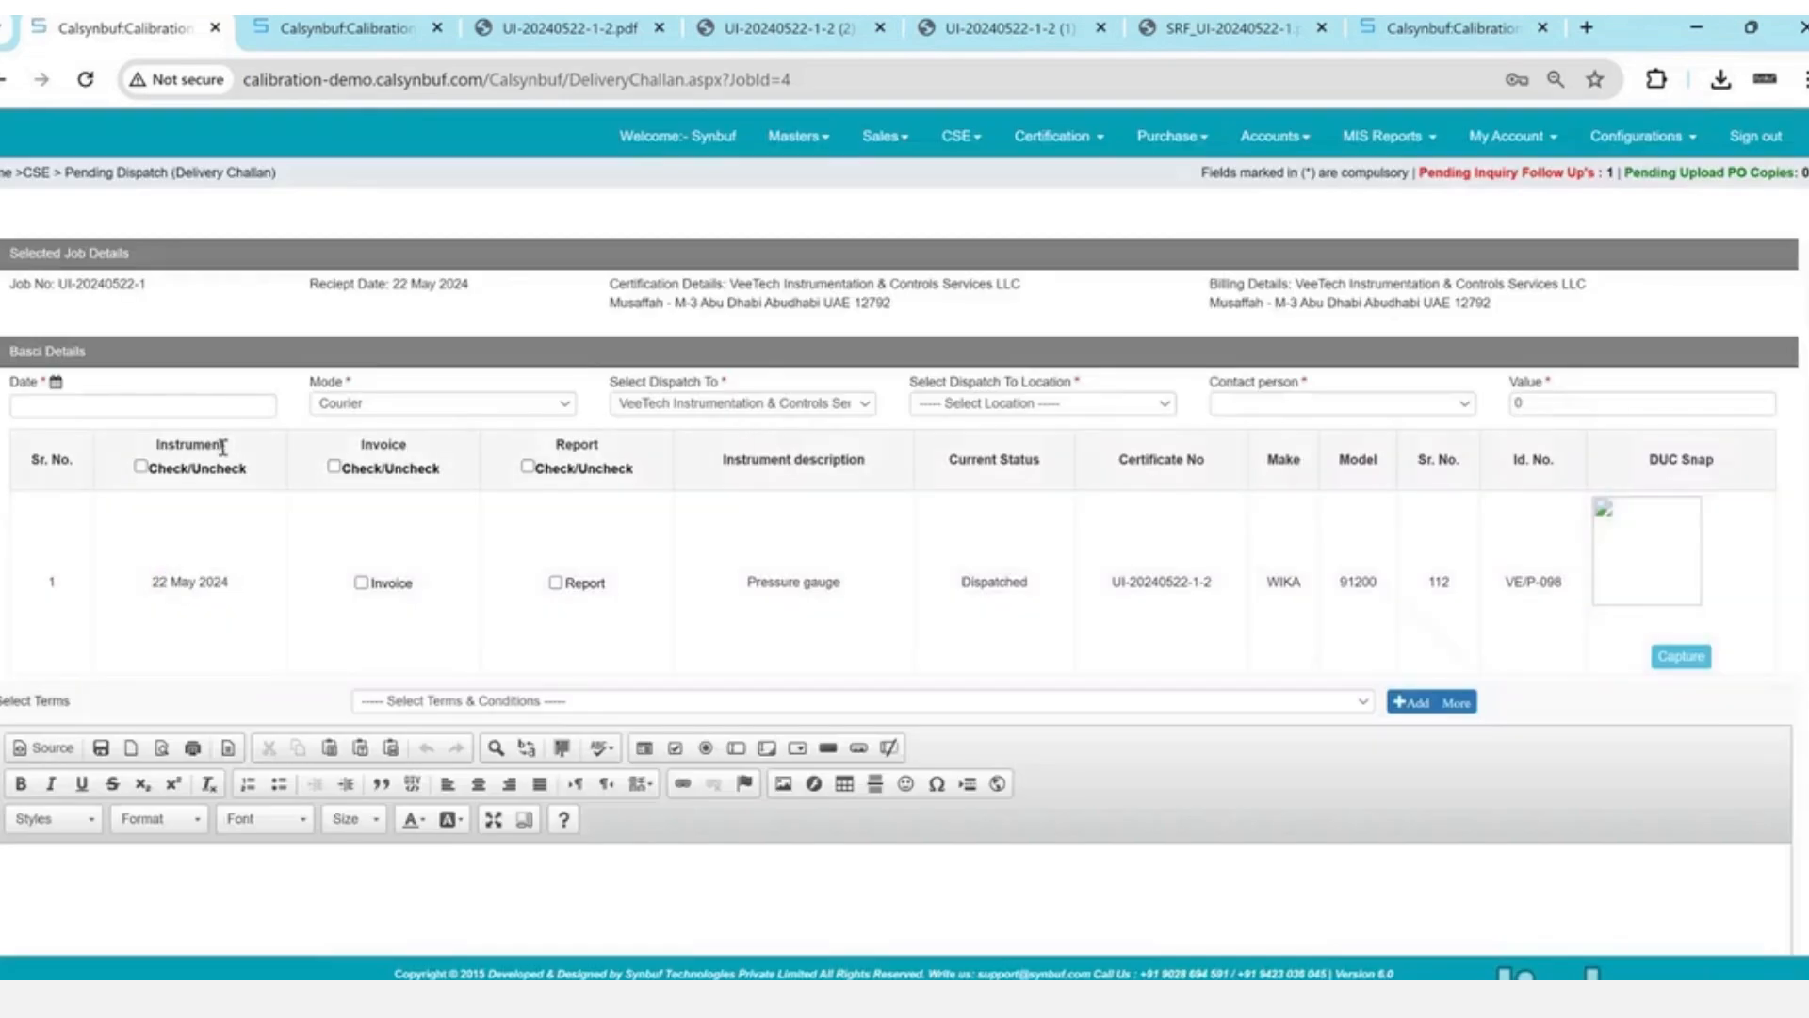
{"action": "left_click", "coordinate": [213, 412]}
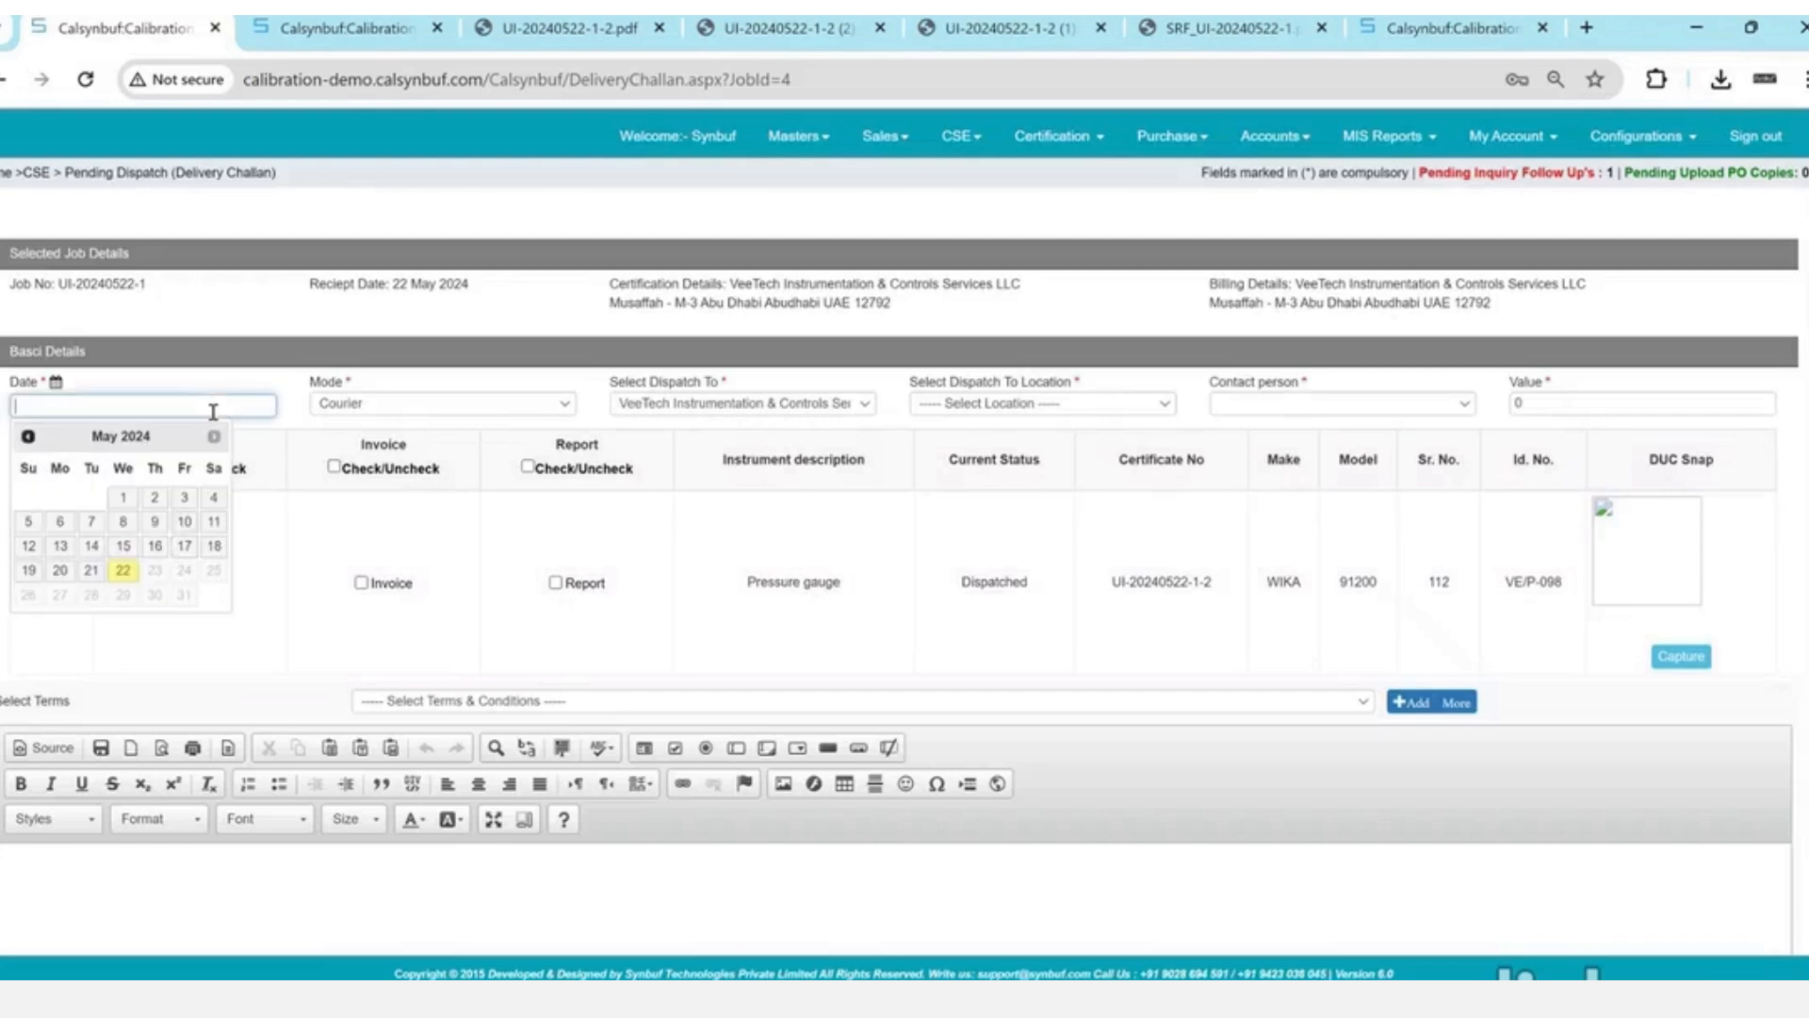
{"action": "left_click", "coordinate": [137, 569]}
{"action": "left_click", "coordinate": [980, 404]}
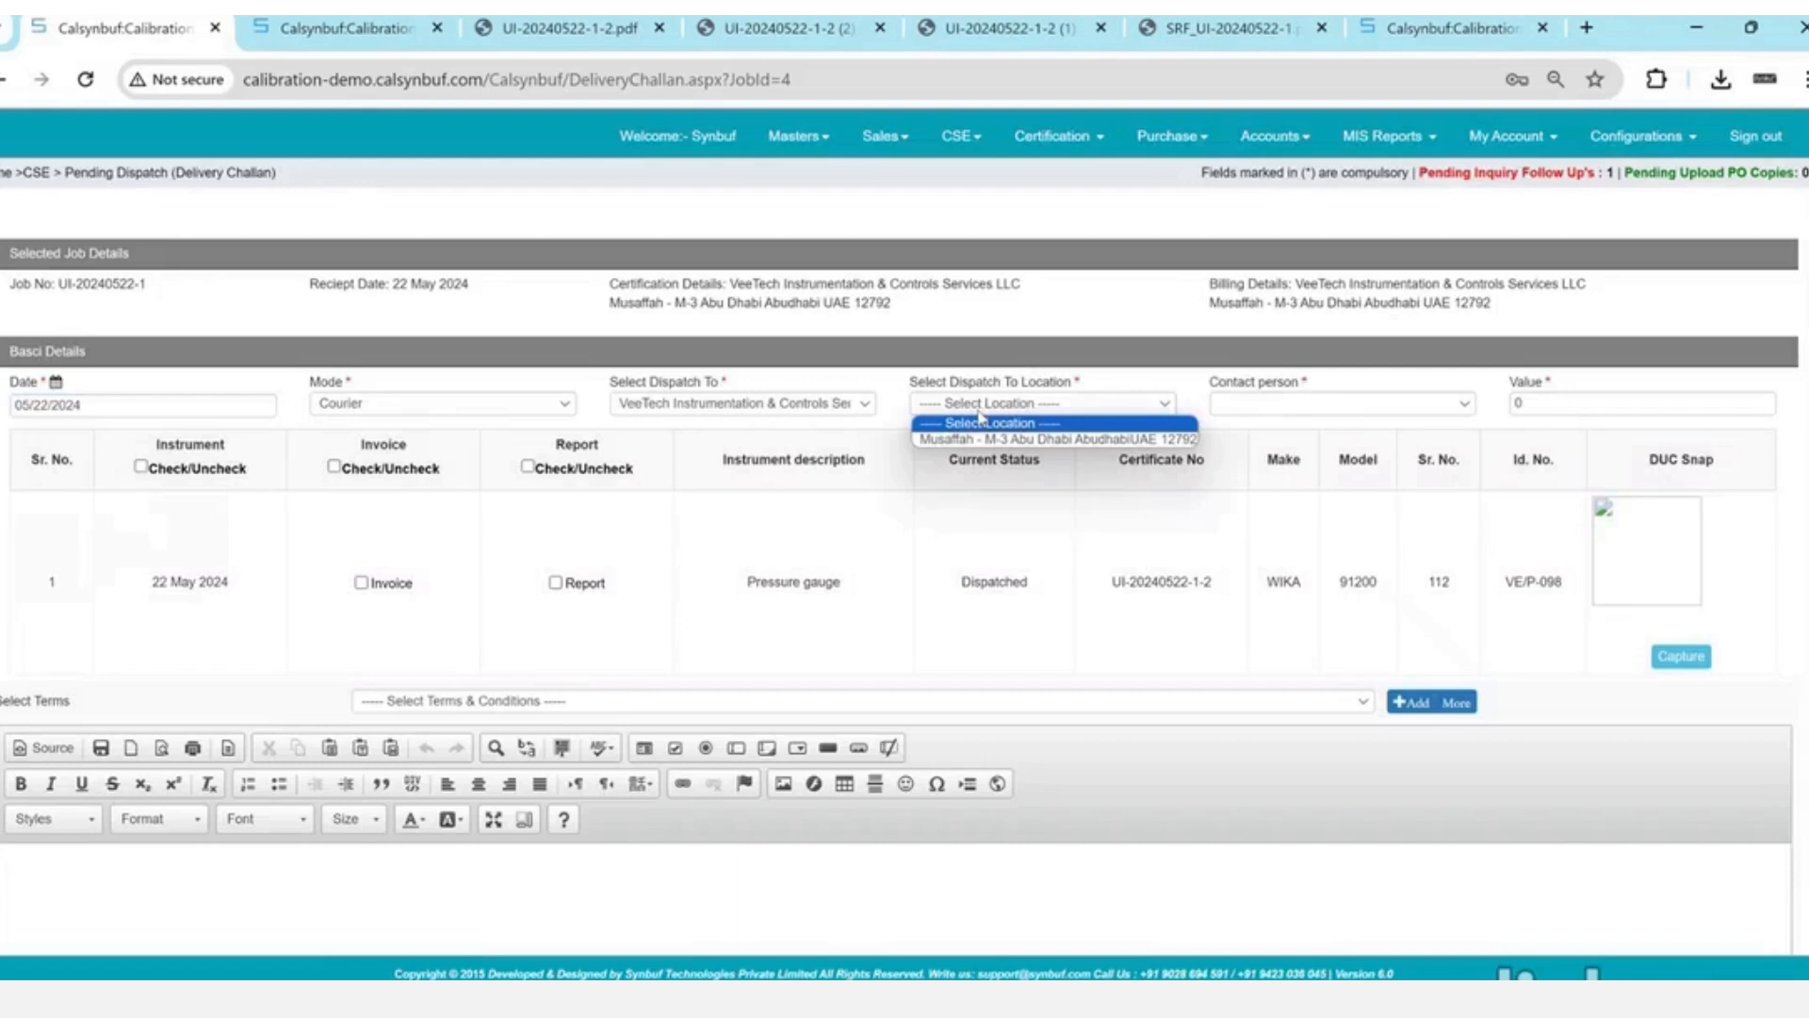
{"action": "left_click", "coordinate": [980, 438]}
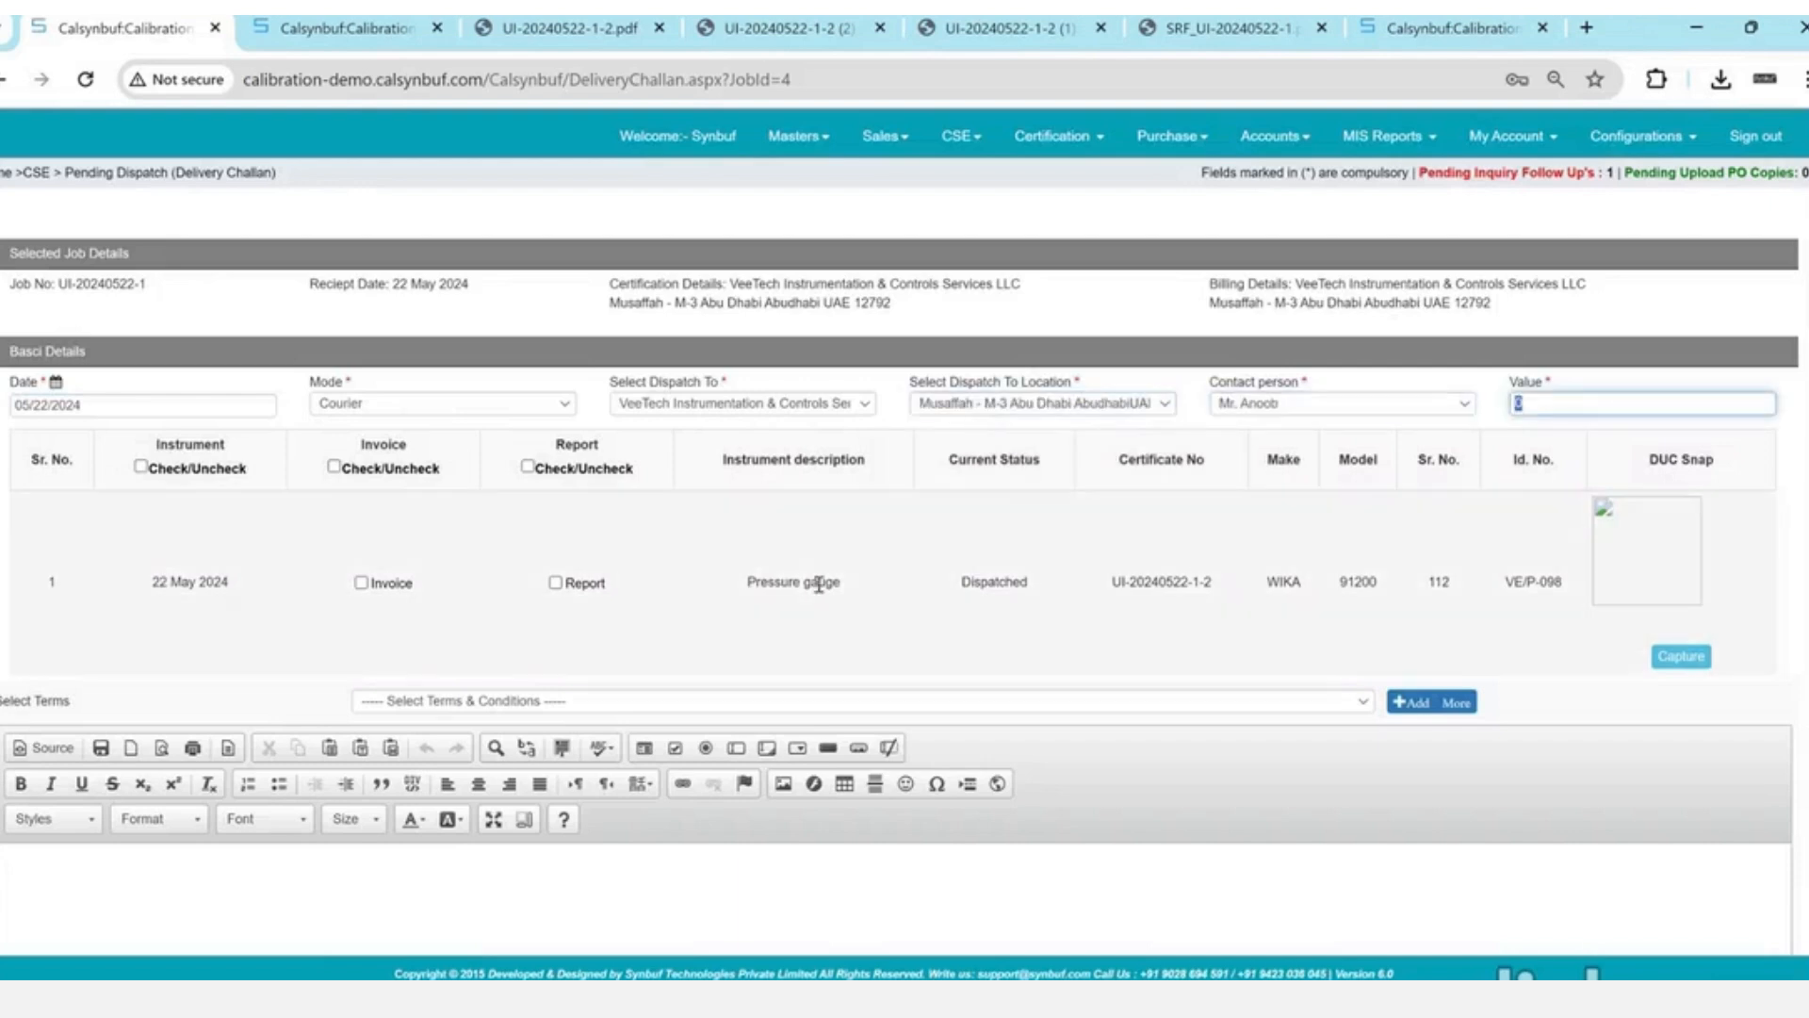
- Include the invoice and calibration report, apply the terms, and create challan CI/OUT/24-25/1
{"action": "left_click", "coordinate": [362, 582]}
{"action": "left_click", "coordinate": [555, 583]}
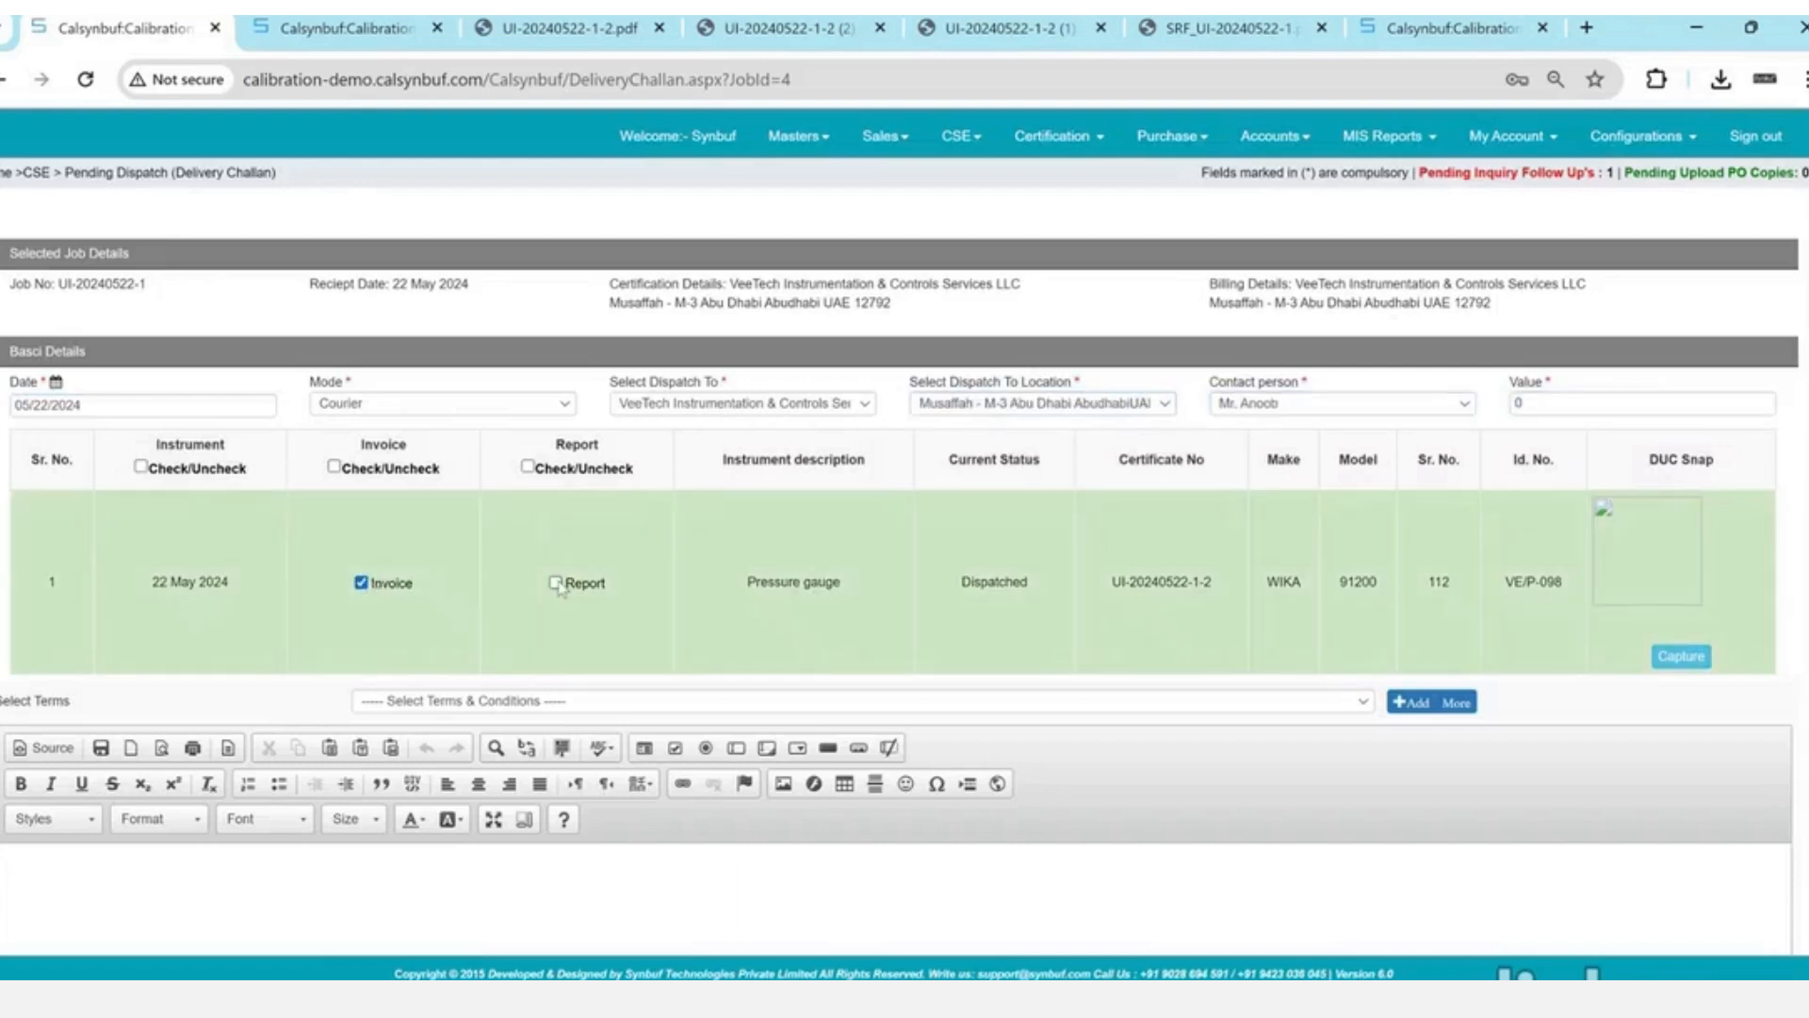
{"action": "left_click", "coordinate": [589, 701]}
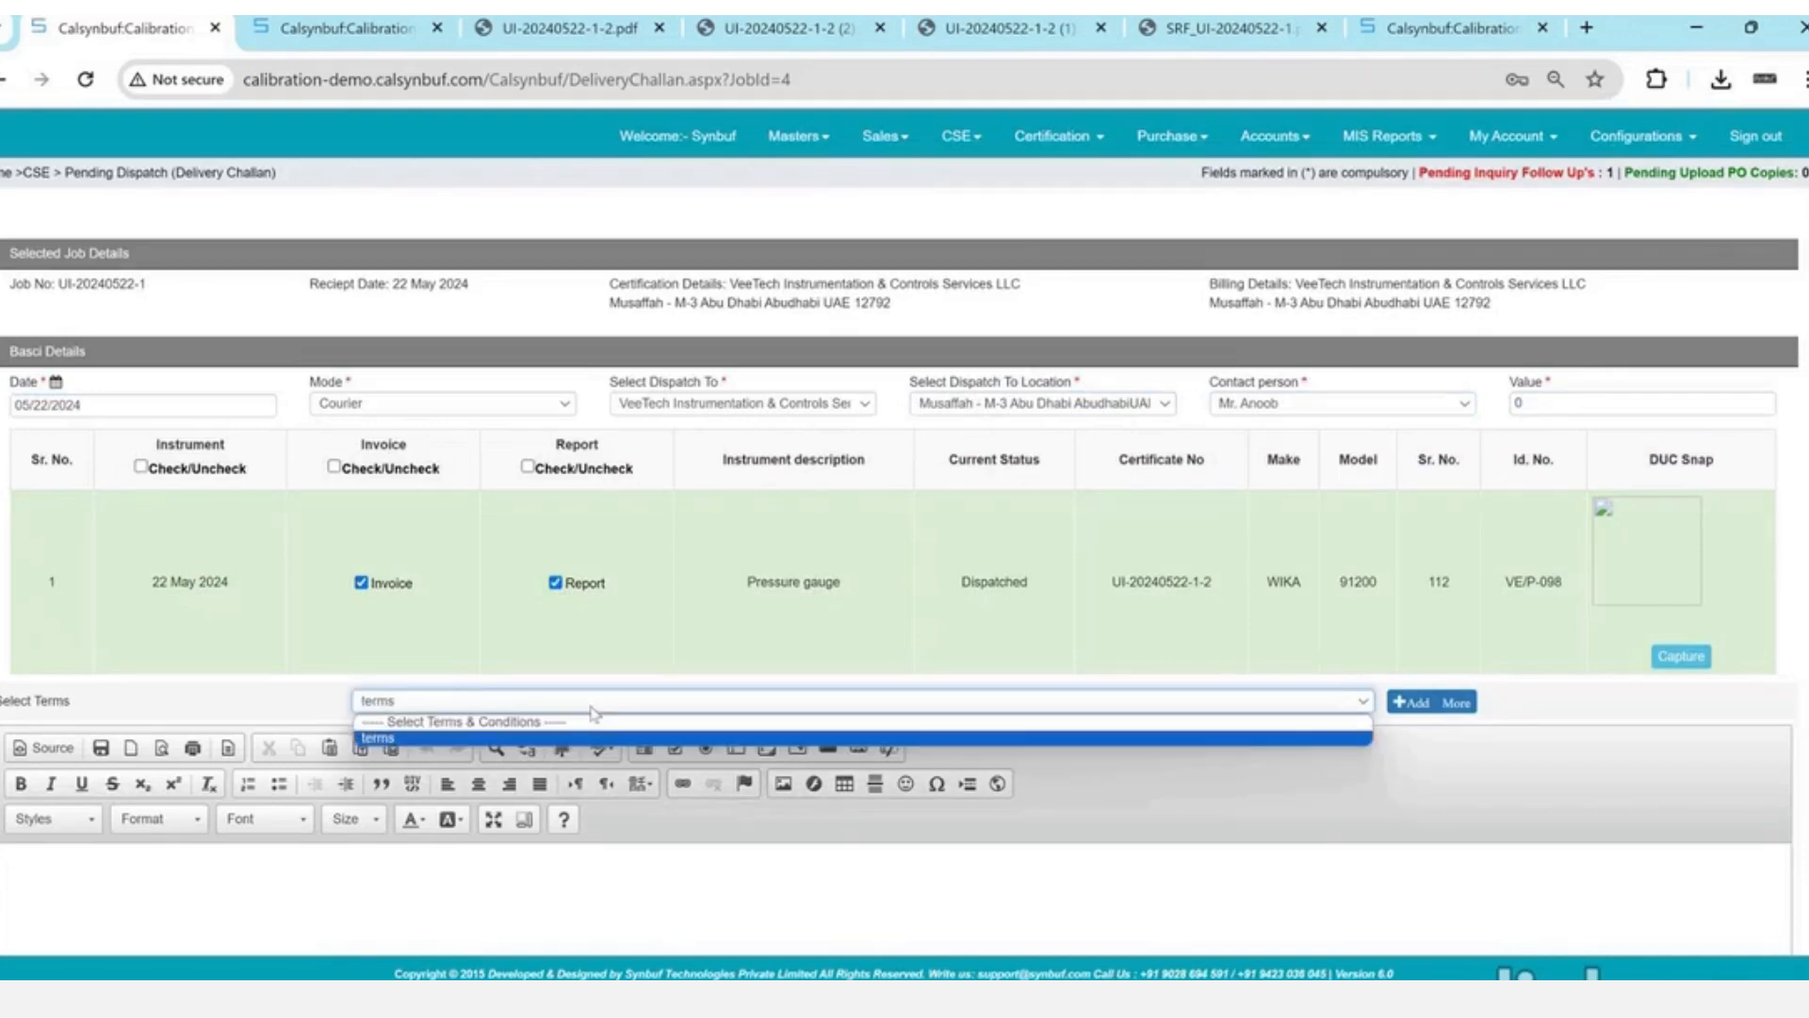
{"action": "left_click", "coordinate": [592, 722]}
{"action": "scroll", "coordinate": [780, 622], "scroll_direction": "down", "scroll_amount": 2}
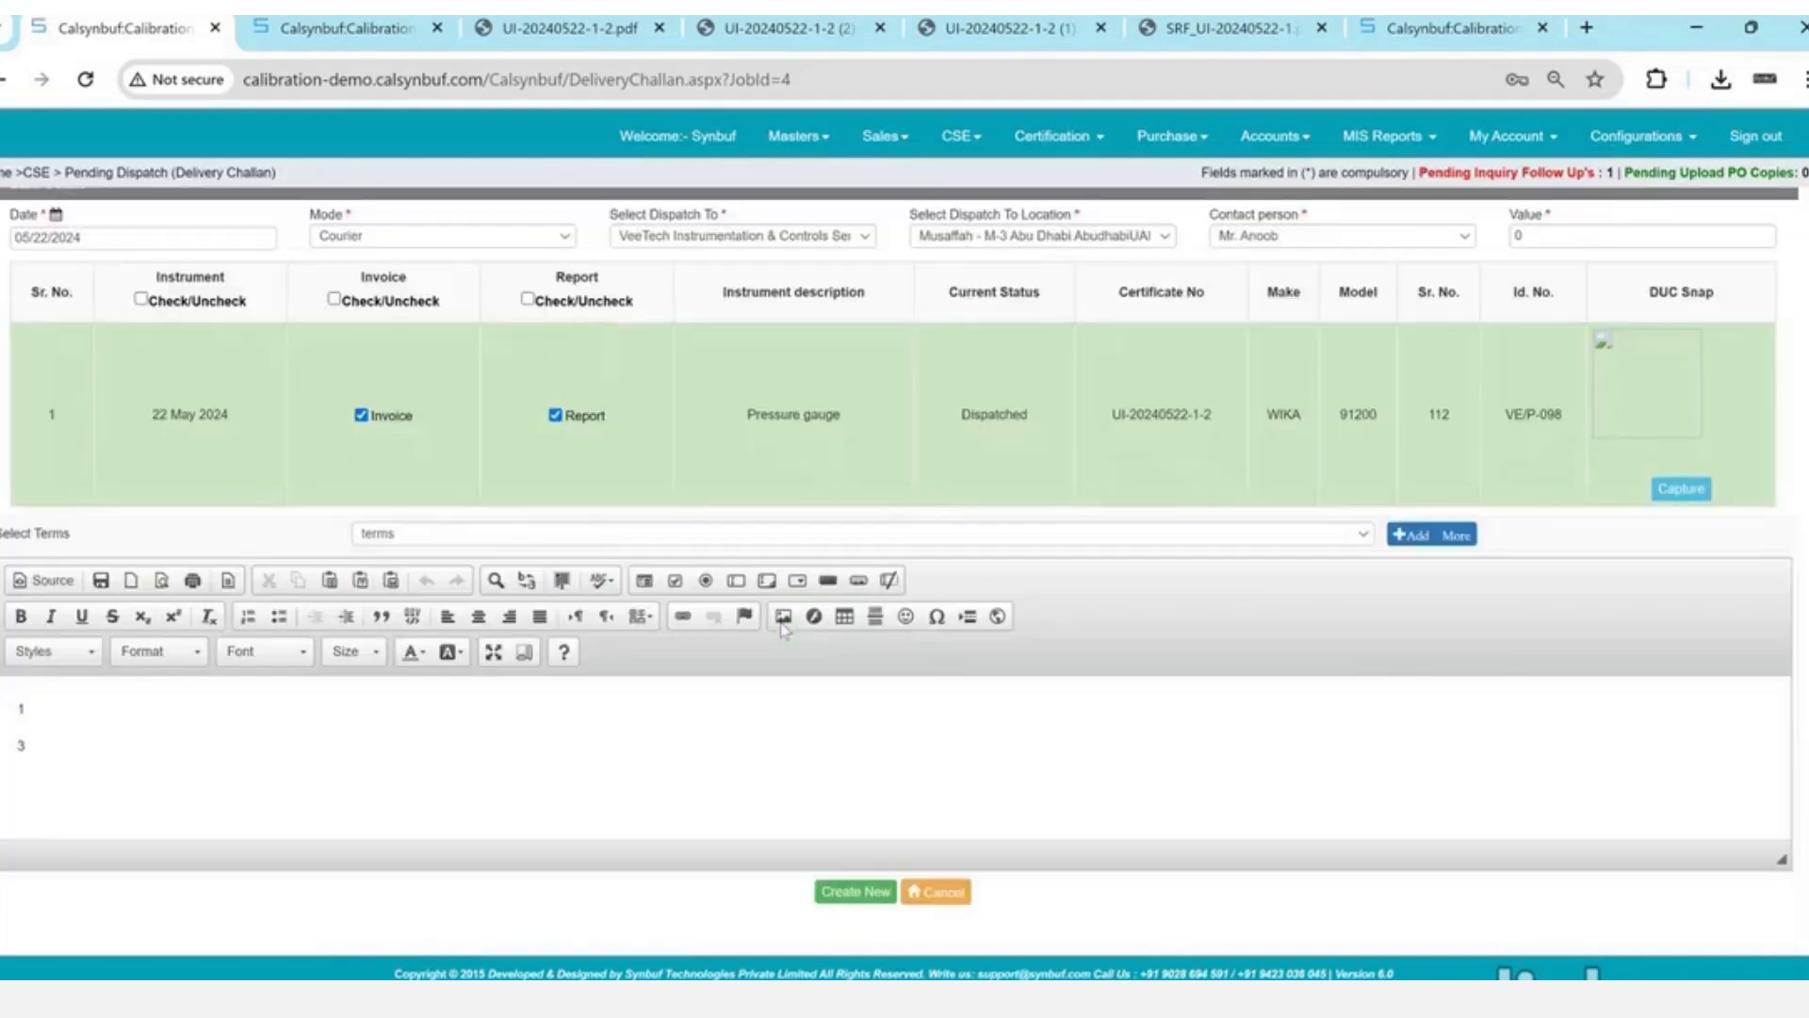
{"action": "left_click", "coordinate": [855, 892]}
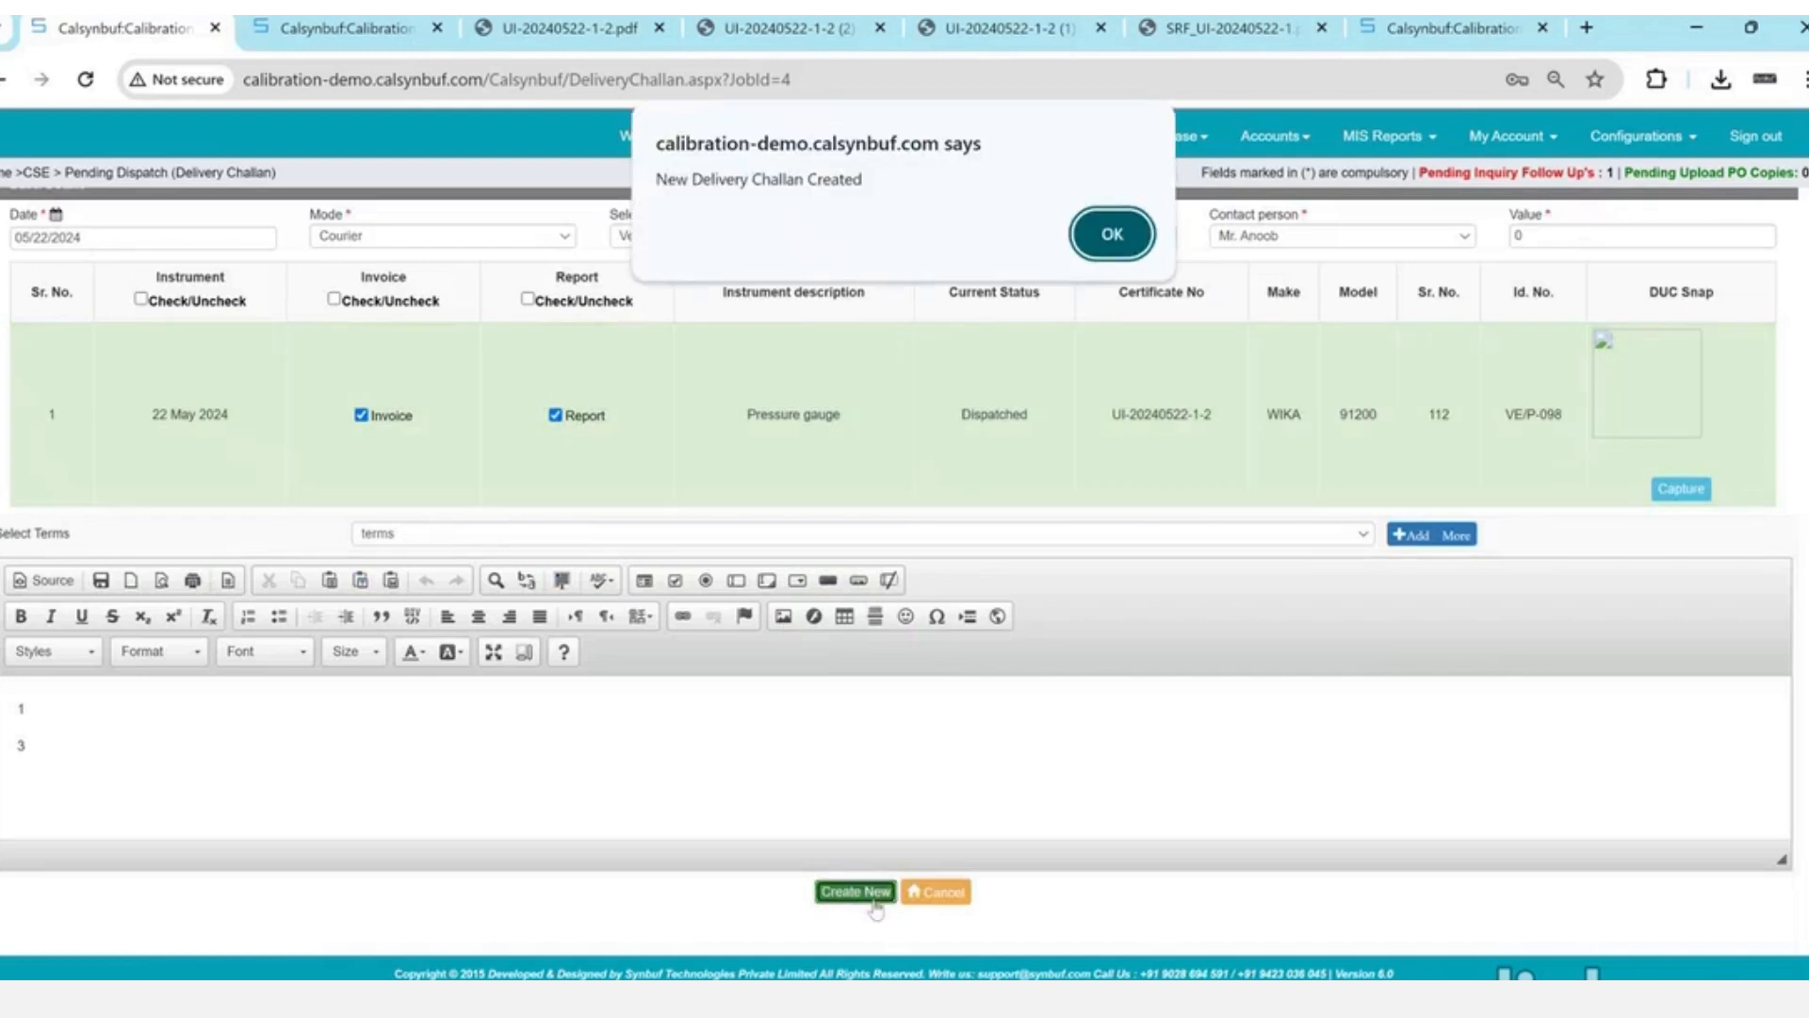
{"action": "key", "text": "Return"}
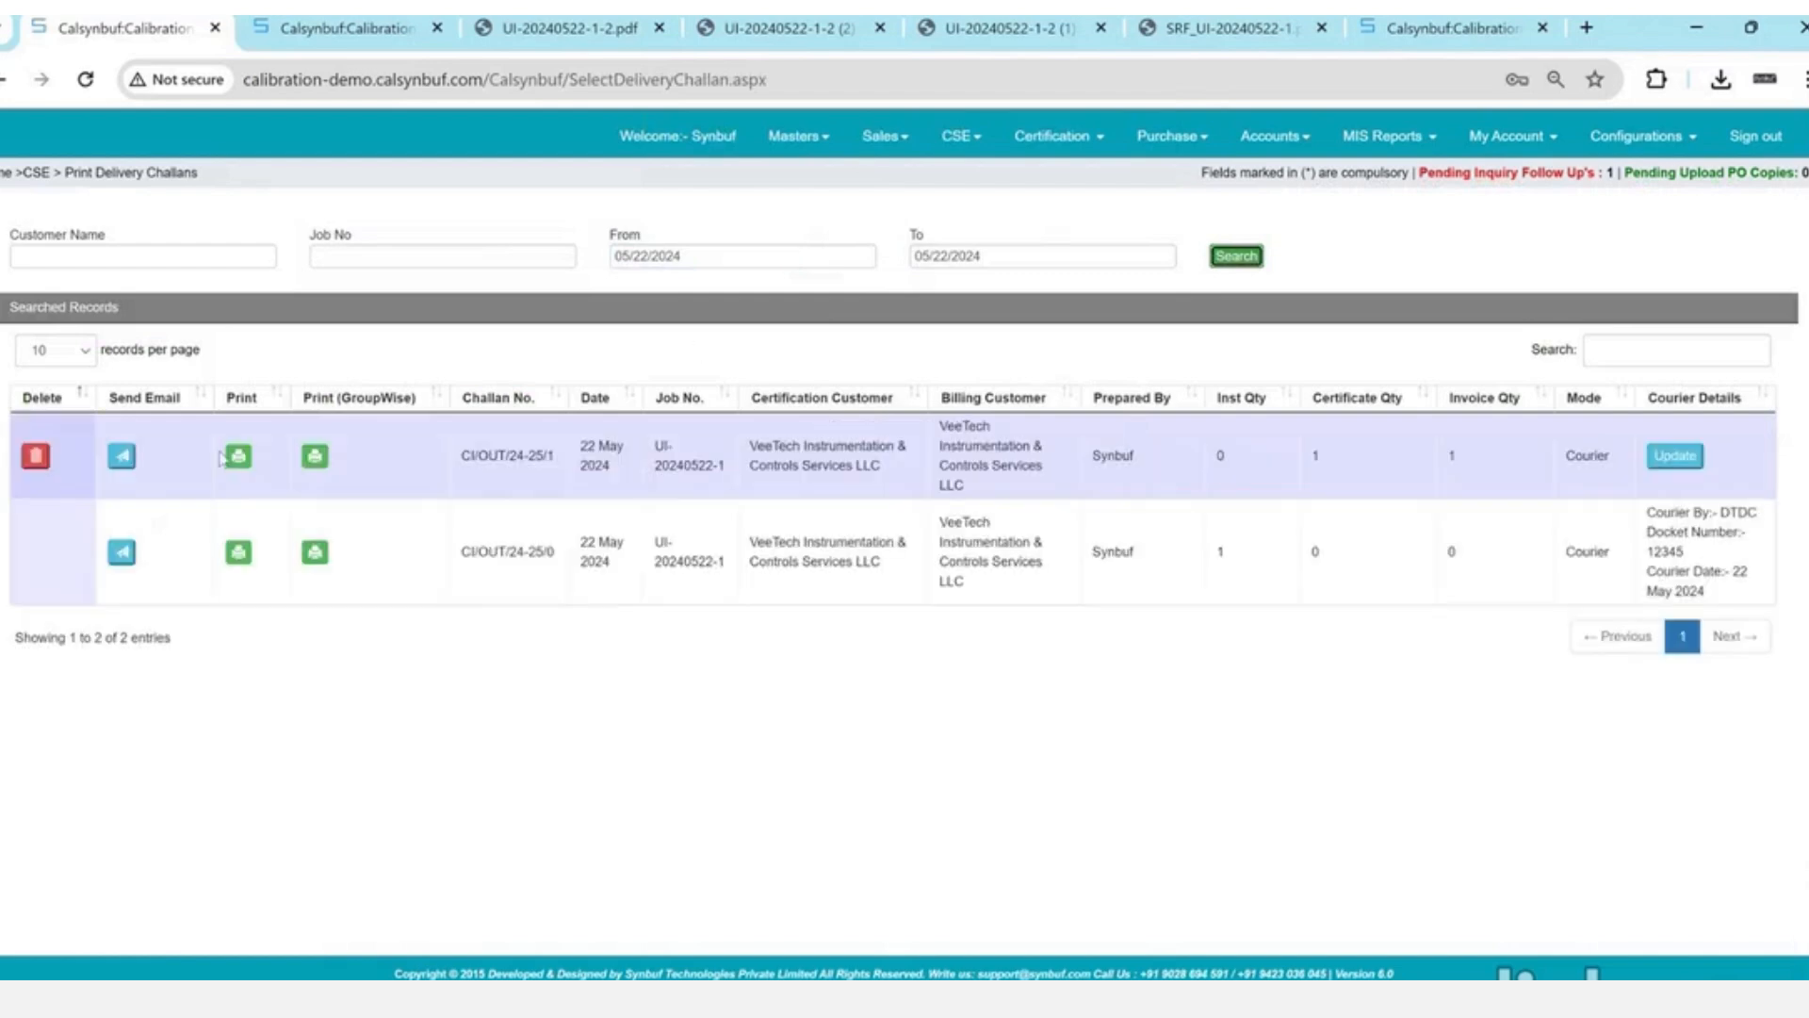
- Print challan CI/OUT/24-25/1, save it as CI_OUT_24-25_1.pdf and open the PDF
{"action": "left_click", "coordinate": [237, 457]}
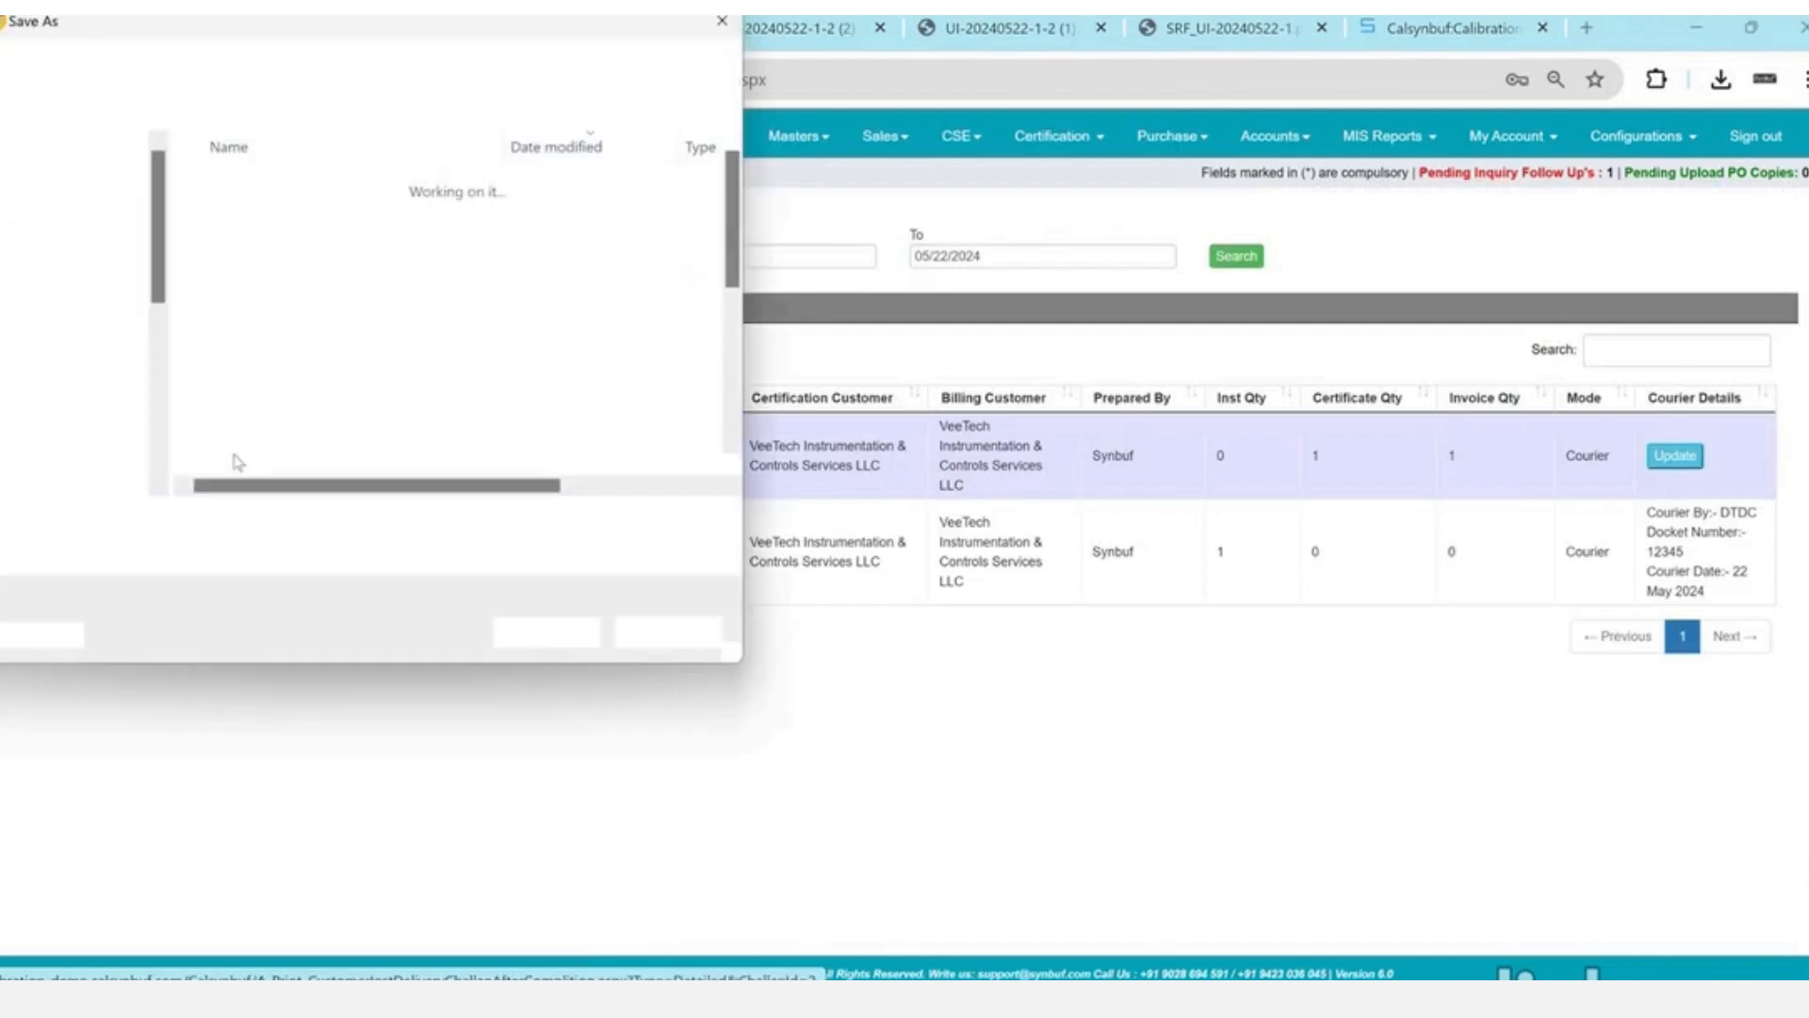
{"action": "left_click", "coordinate": [538, 634]}
{"action": "left_click", "coordinate": [1493, 141]}
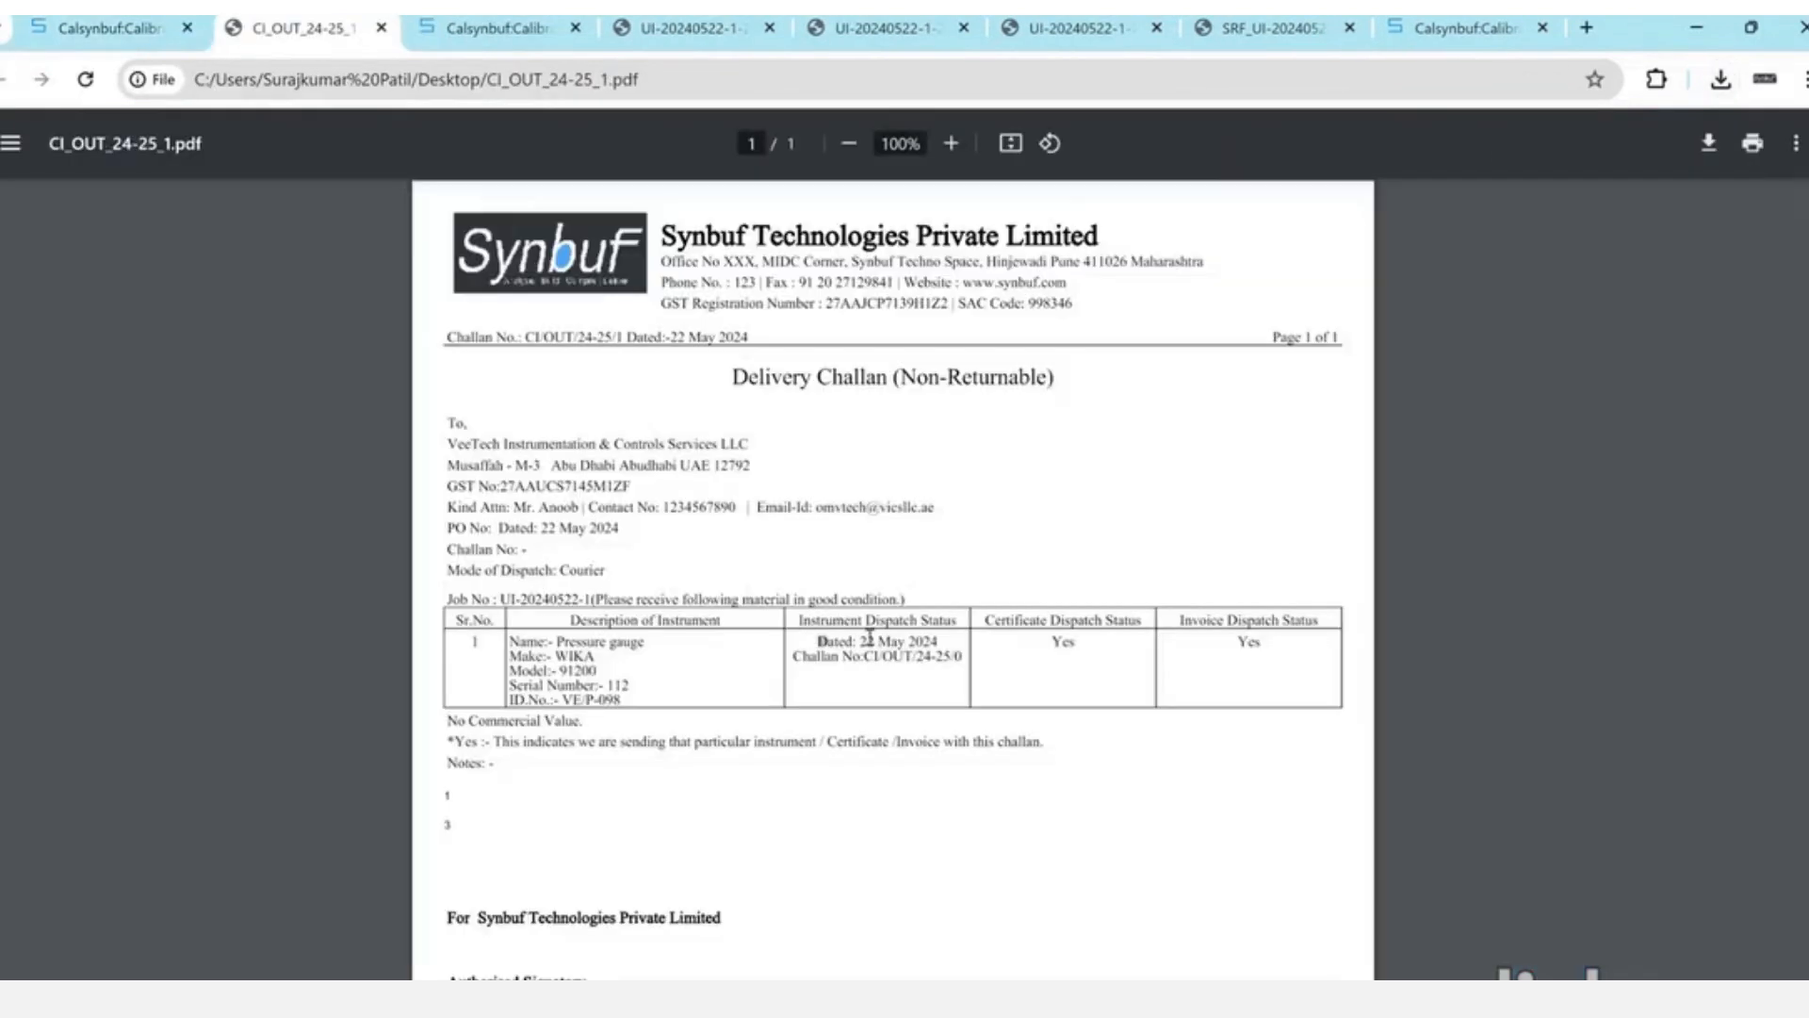
- Review the challan's instrument dispatch details, then close the PDF
{"action": "left_click_drag", "start_coordinate": [816, 640], "coordinate": [957, 658]}
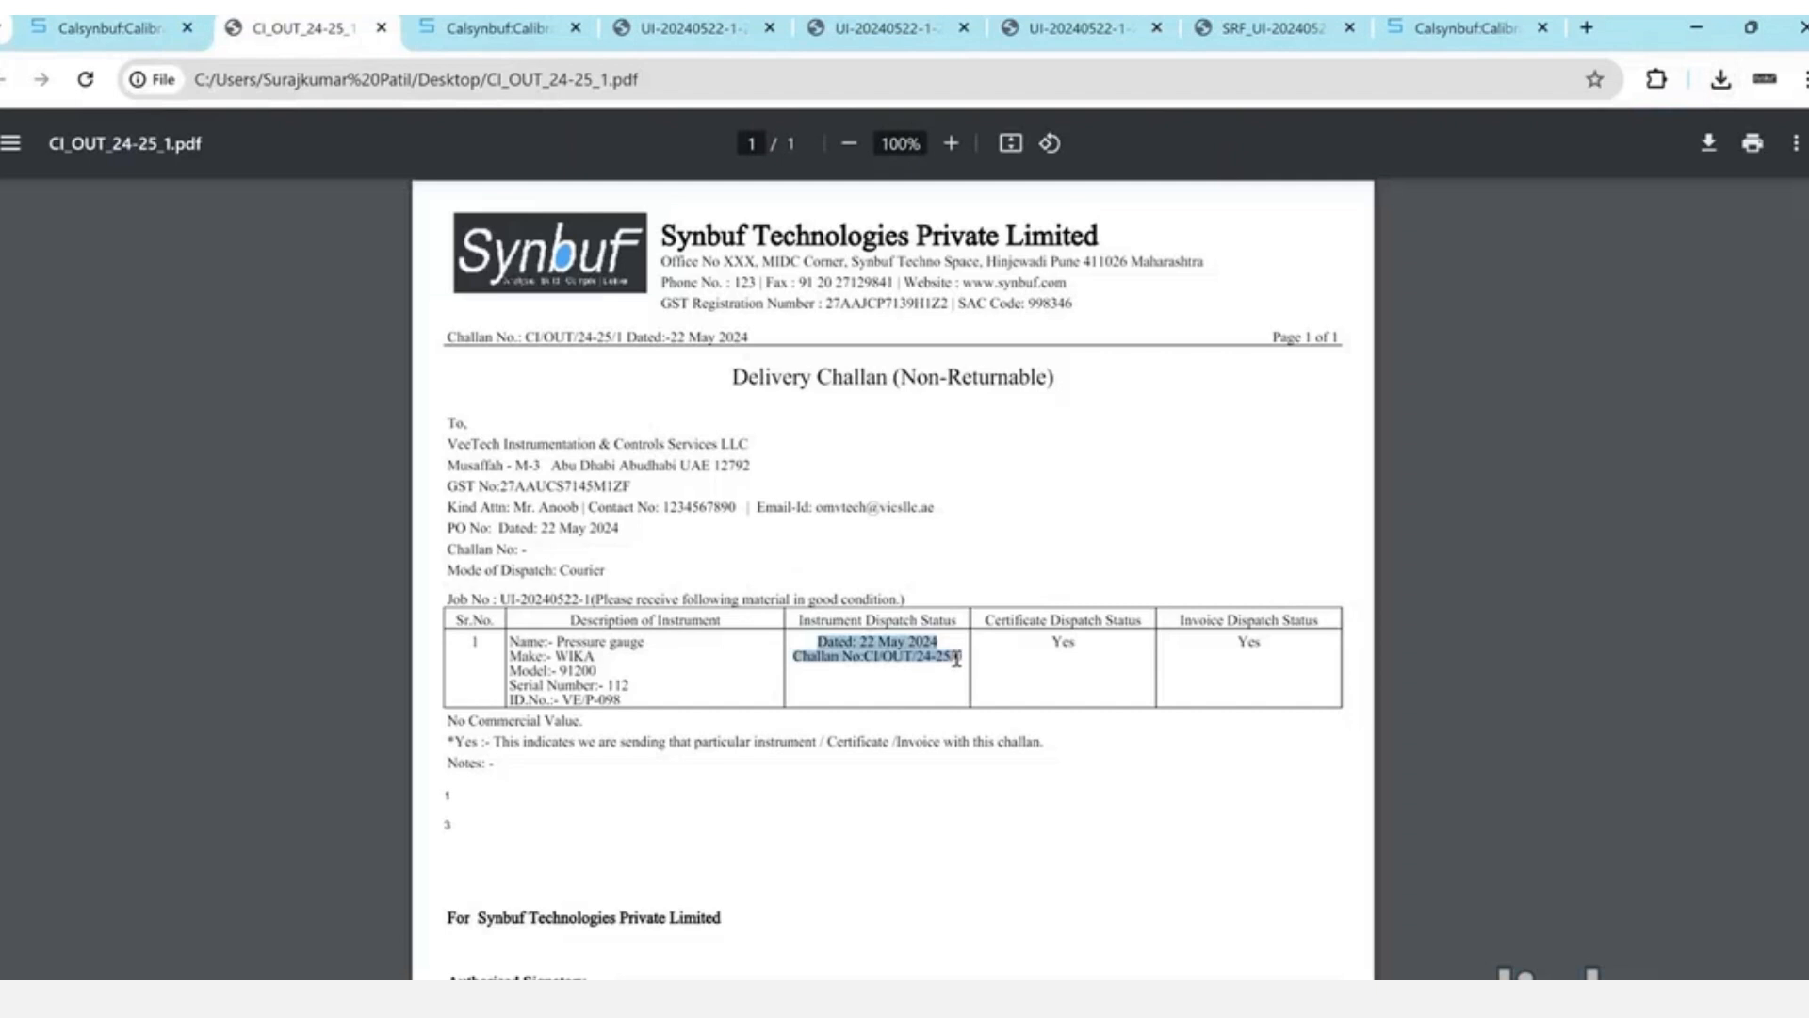
{"action": "scroll", "coordinate": [957, 658], "scroll_direction": "up", "scroll_amount": 1}
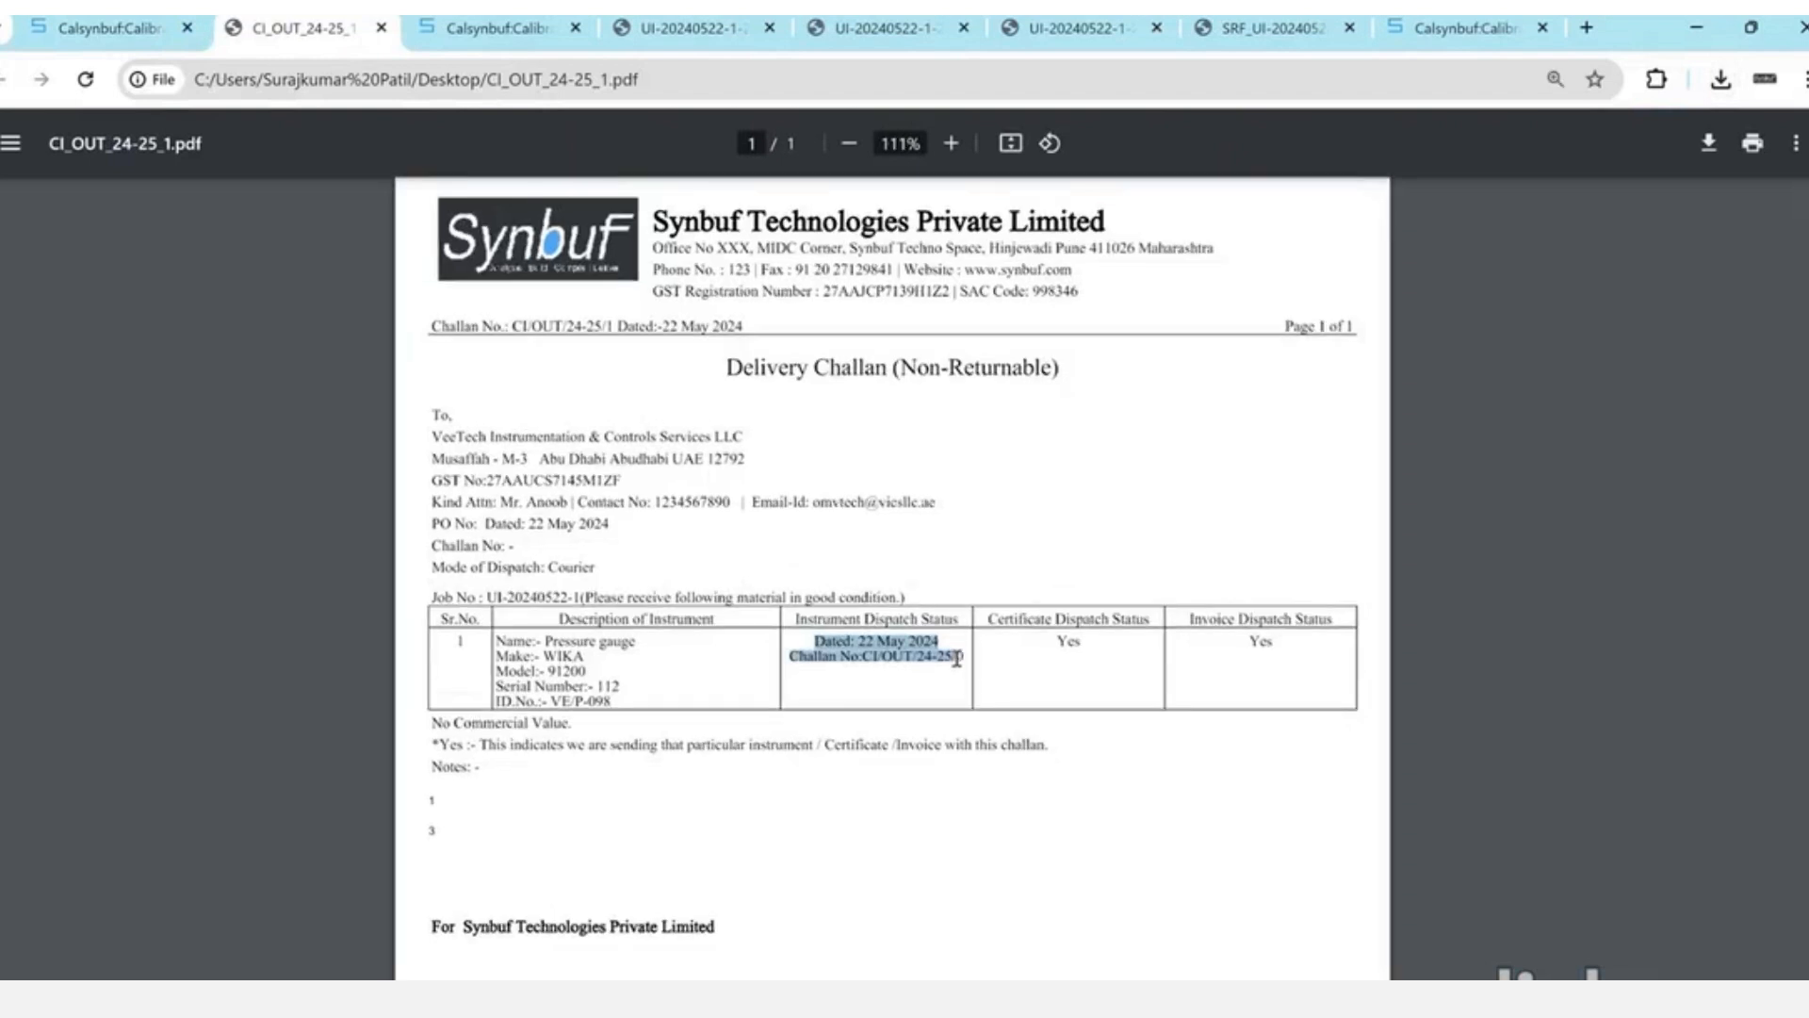
{"action": "scroll", "coordinate": [957, 658], "scroll_direction": "up", "scroll_amount": 1}
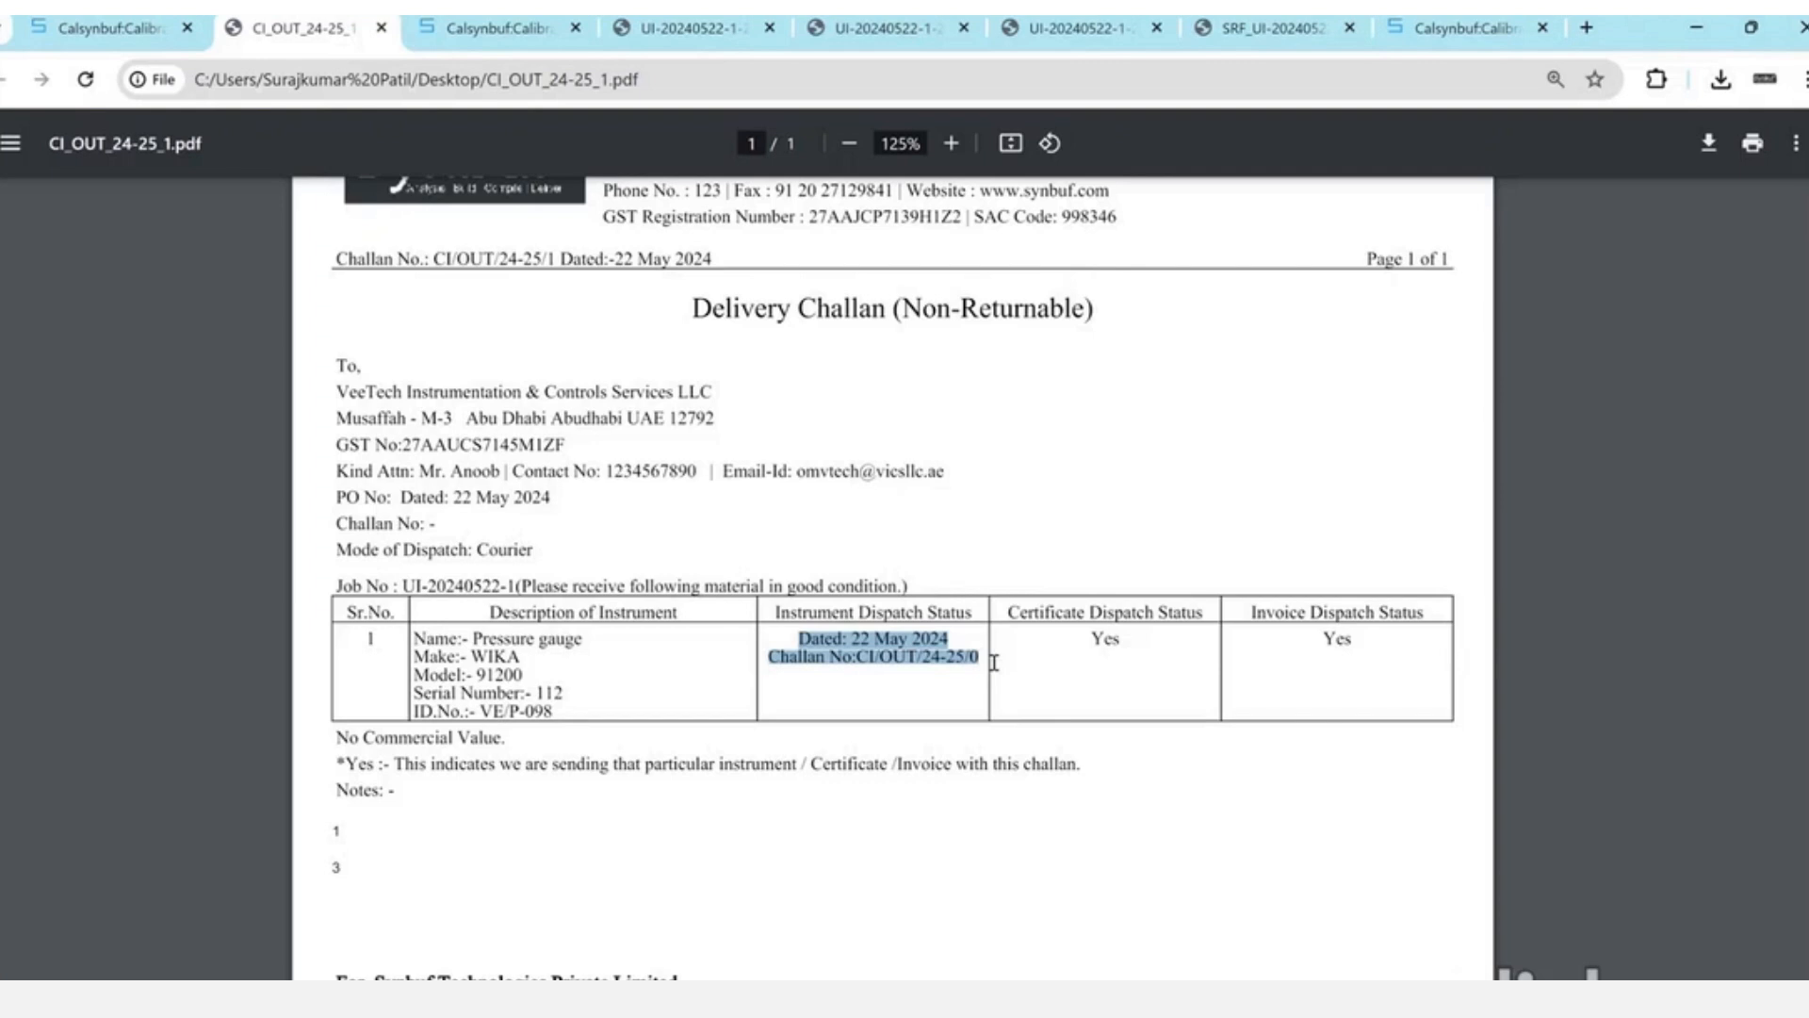
{"action": "left_click", "coordinate": [875, 610]}
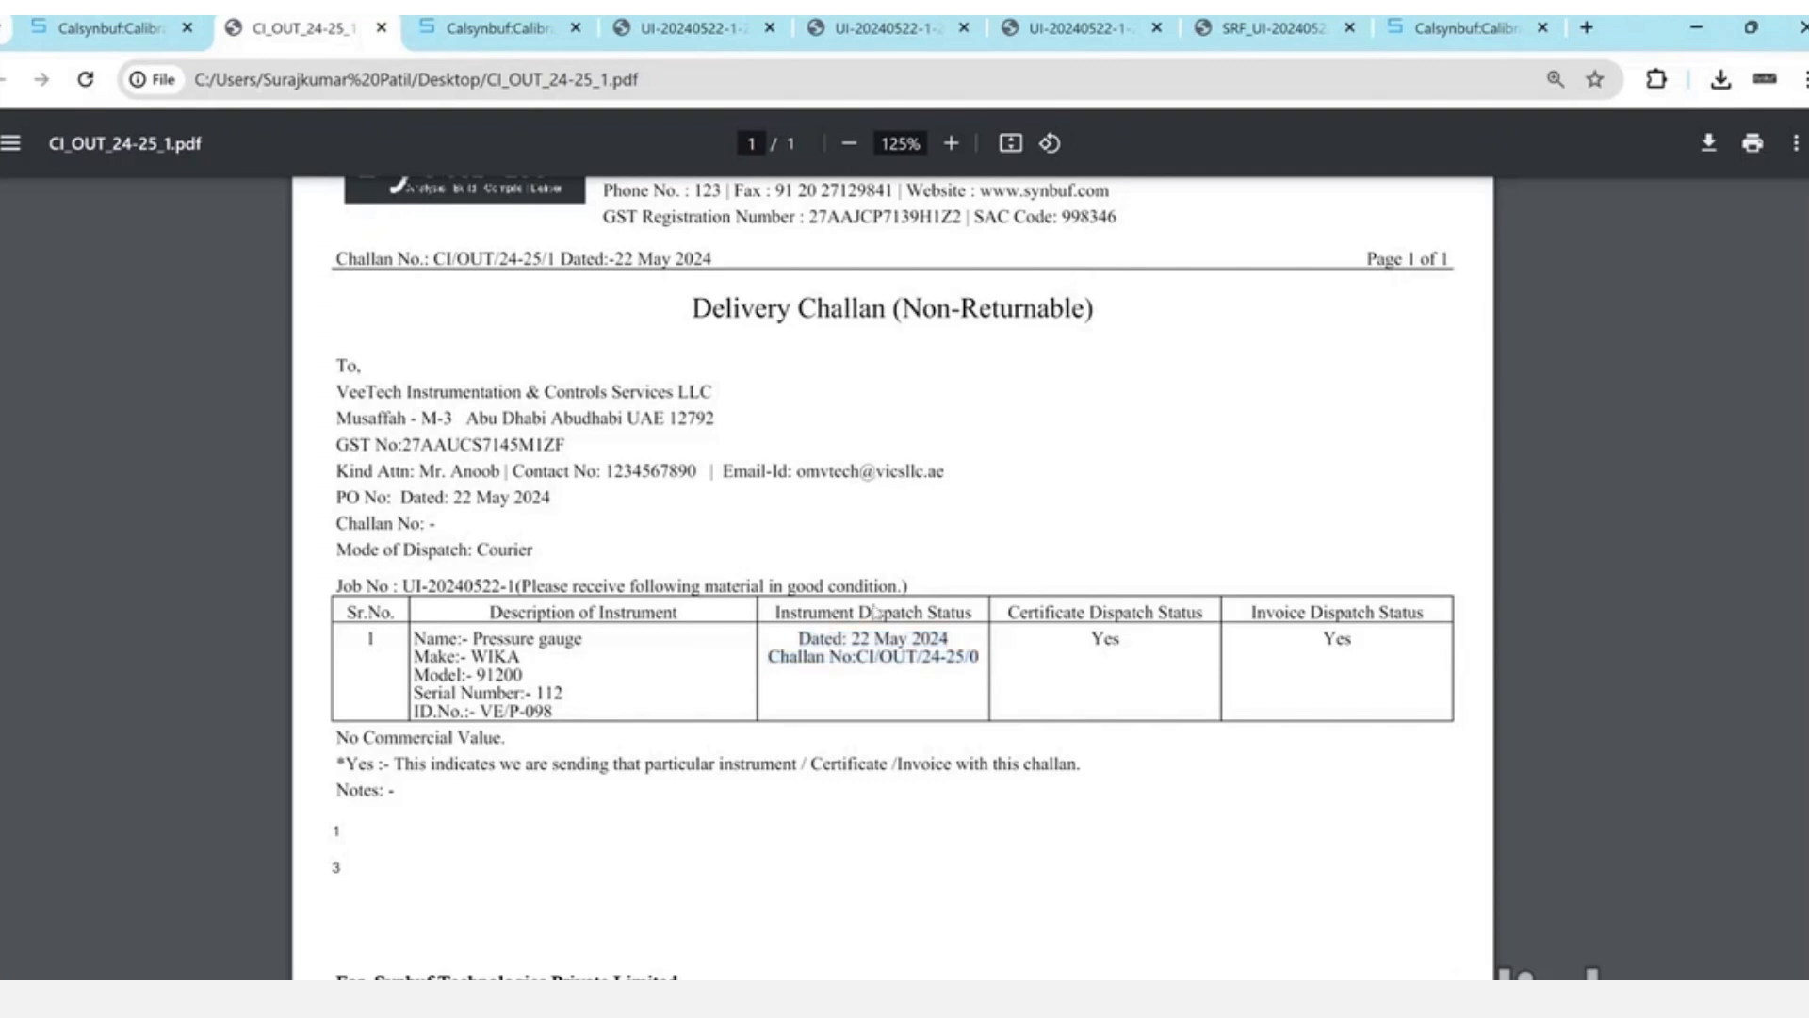
{"action": "key", "text": "ctrl+w"}
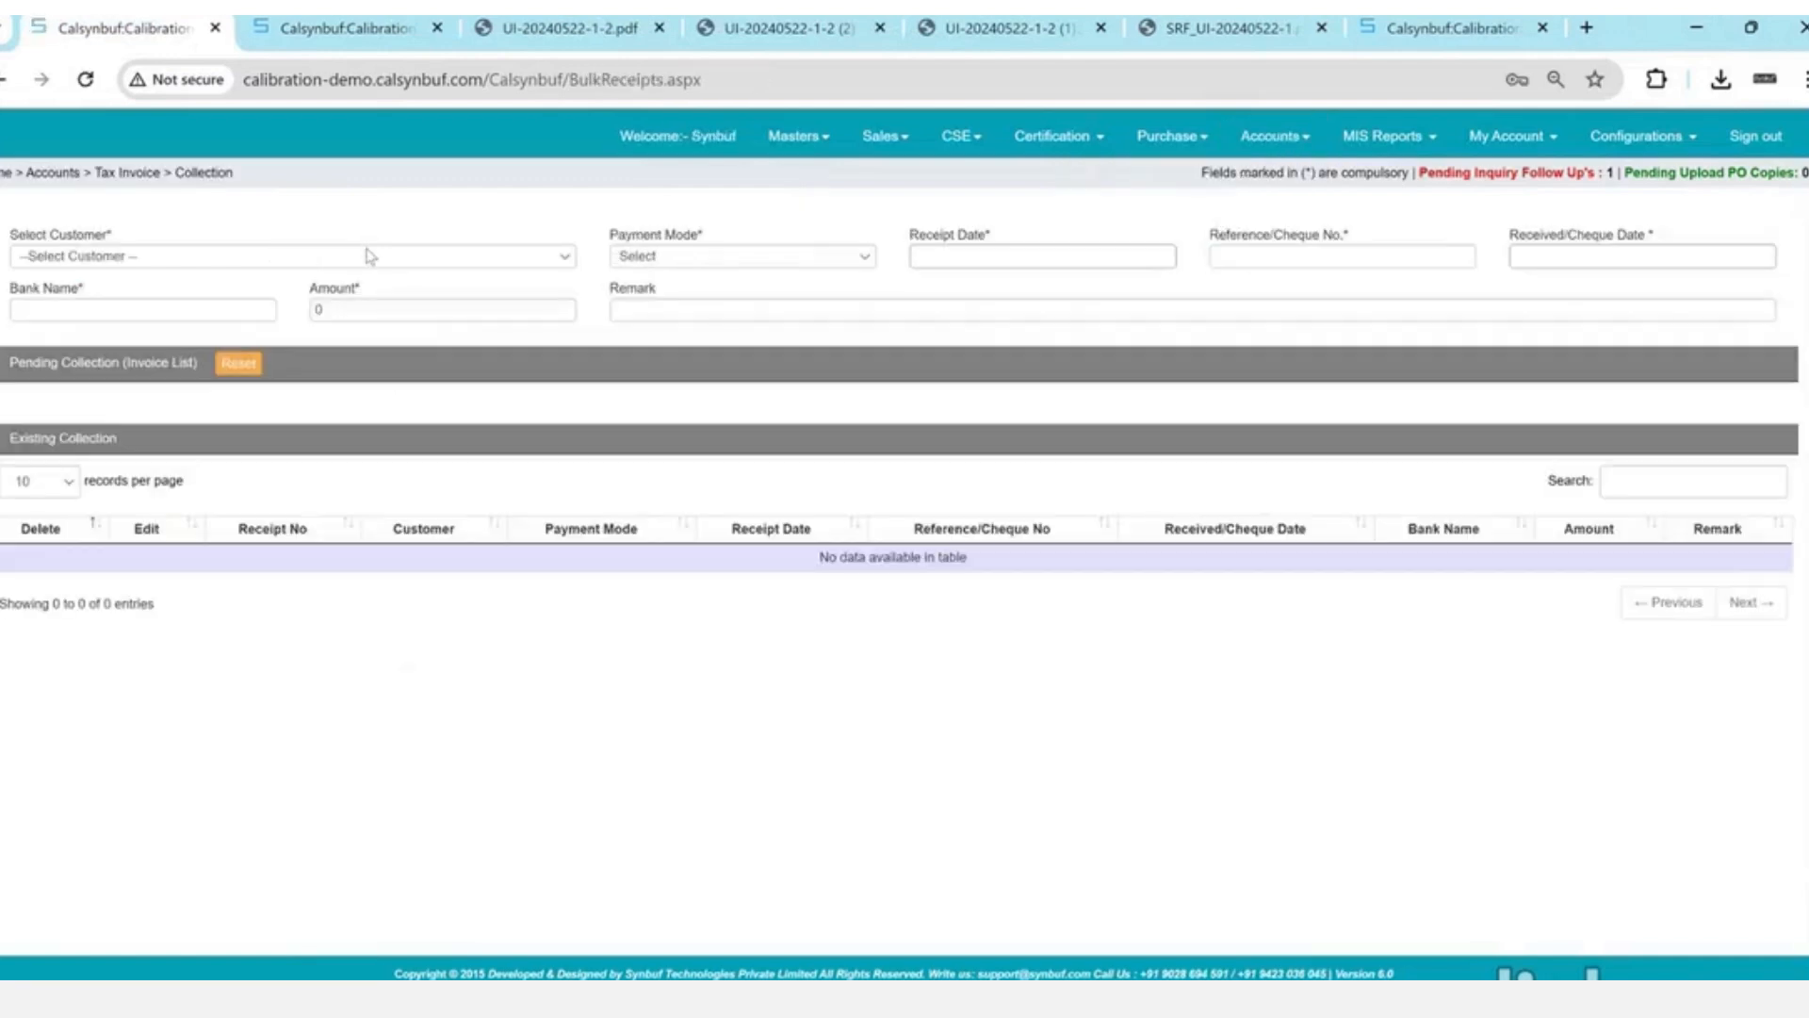
- Start a collection for VeeTech Instrumentation & Controls Services LLC by Bank, dated 22 May 2024
{"action": "left_click", "coordinate": [367, 256]}
{"action": "left_click", "coordinate": [363, 307]}
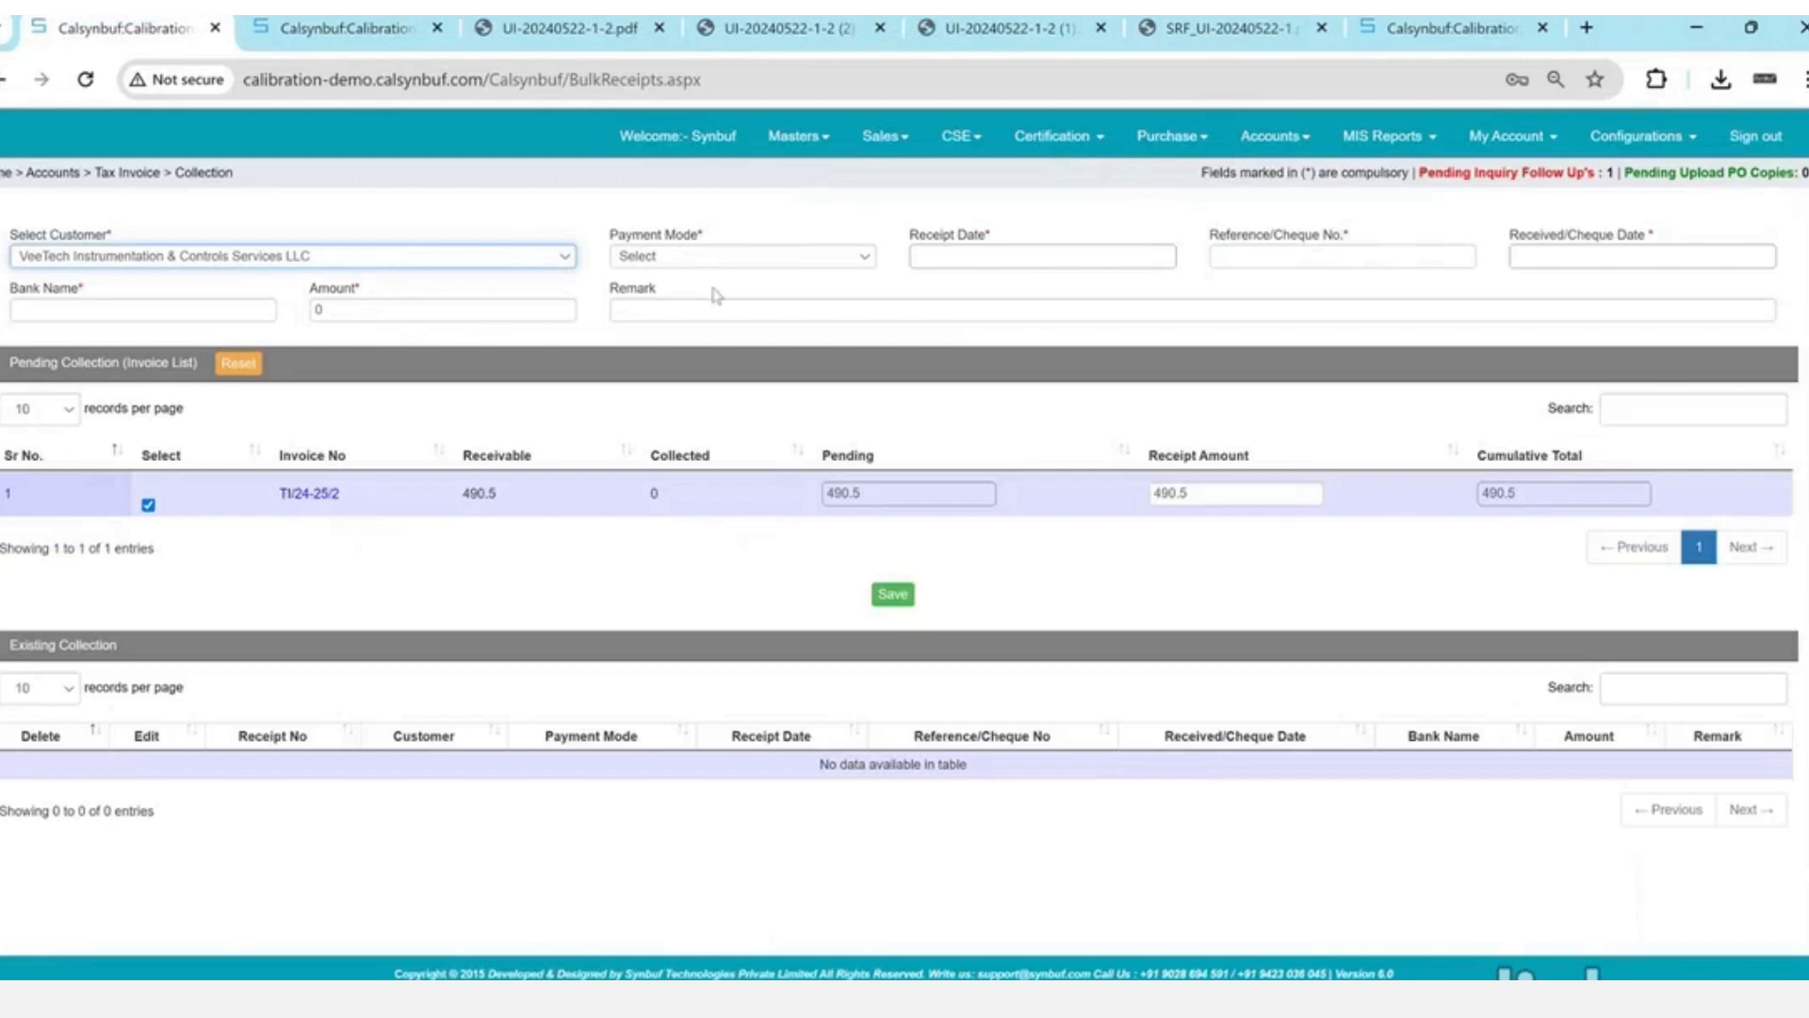
{"action": "left_click", "coordinate": [698, 255]}
{"action": "key", "text": "Down"}
{"action": "key", "text": "Return"}
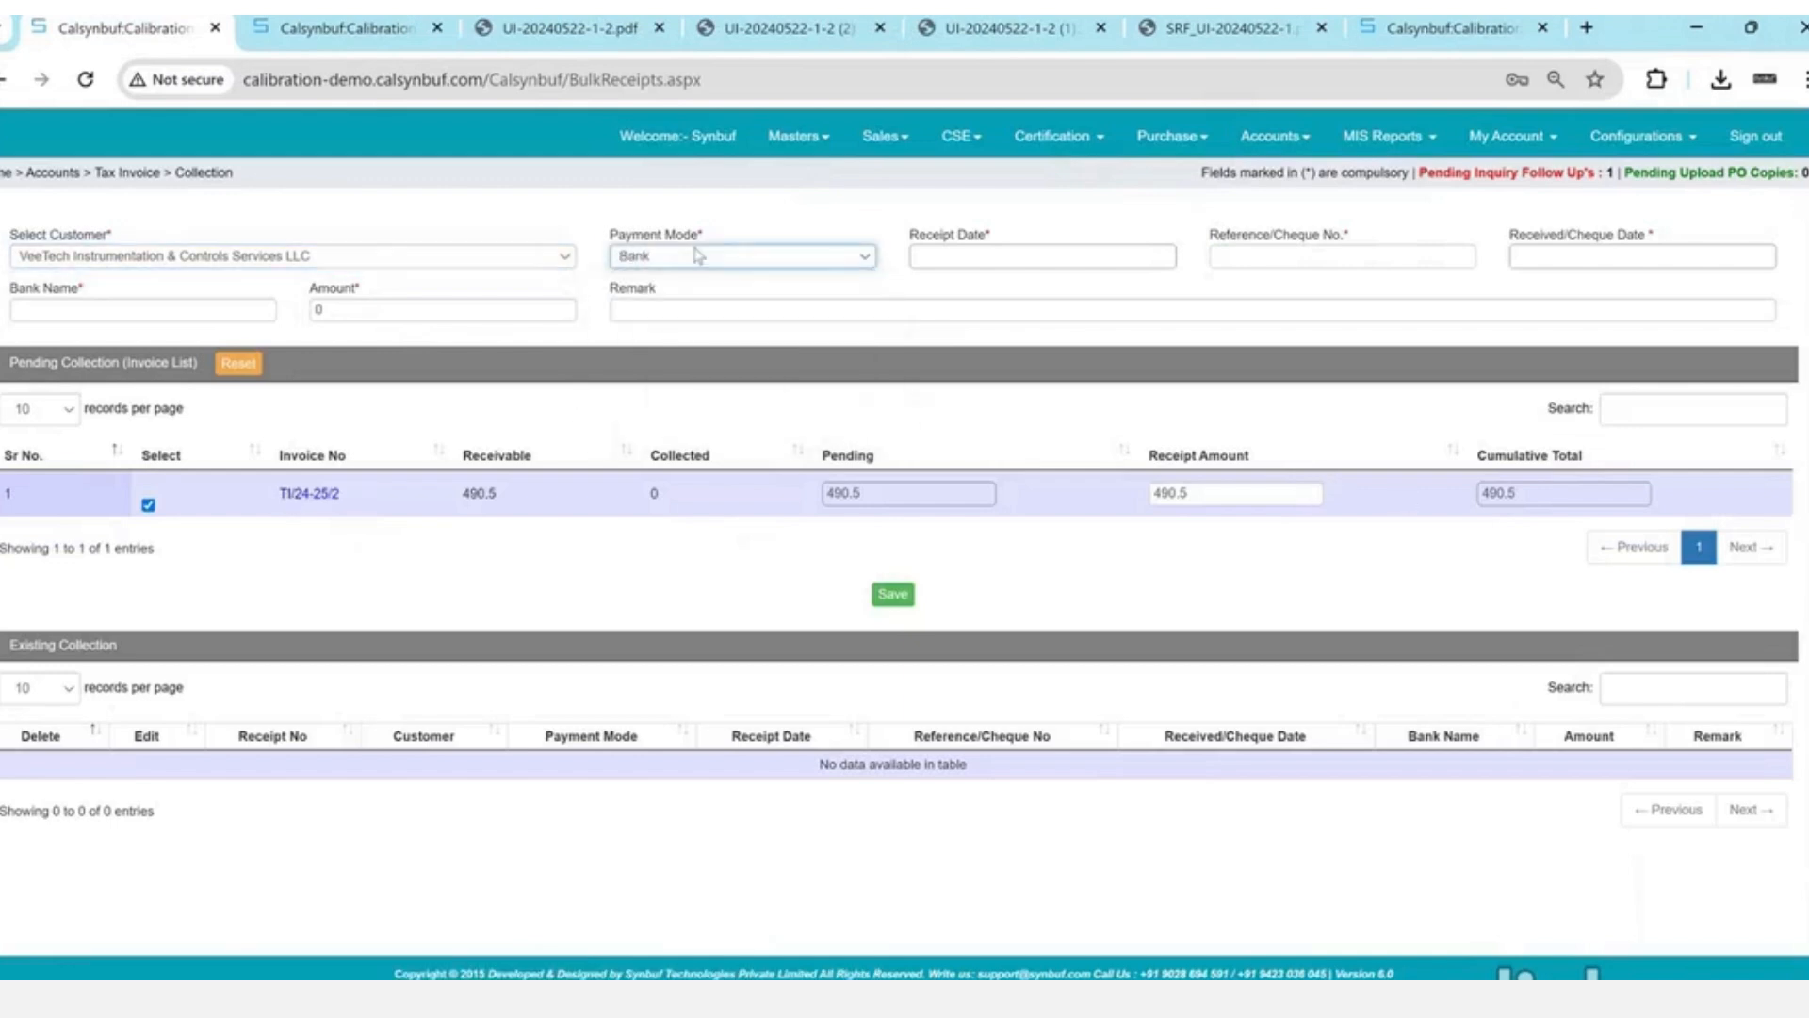
{"action": "key", "text": "Tab"}
{"action": "key", "text": "Return"}
- Enter reference 123, cheque date 22 May 2024, bank SBI and amount 400
{"action": "key", "text": "Tab"}
{"action": "type", "text": "123"}
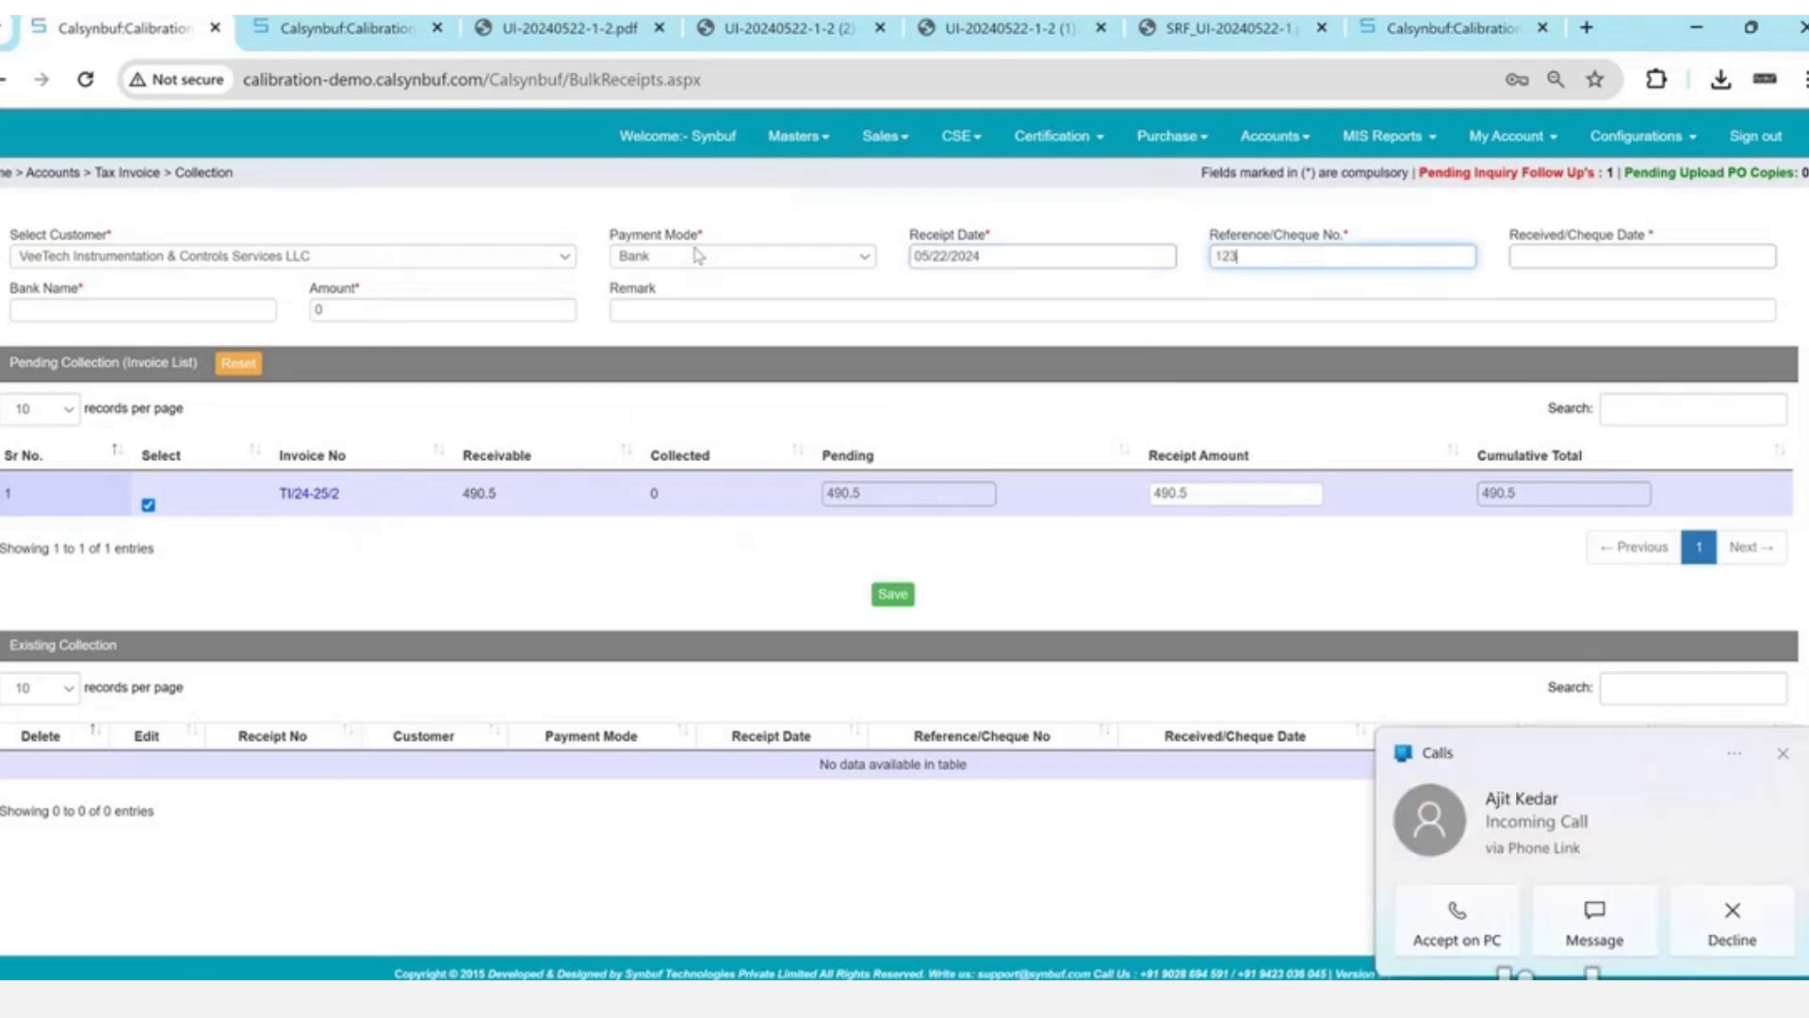
{"action": "key", "text": "Tab"}
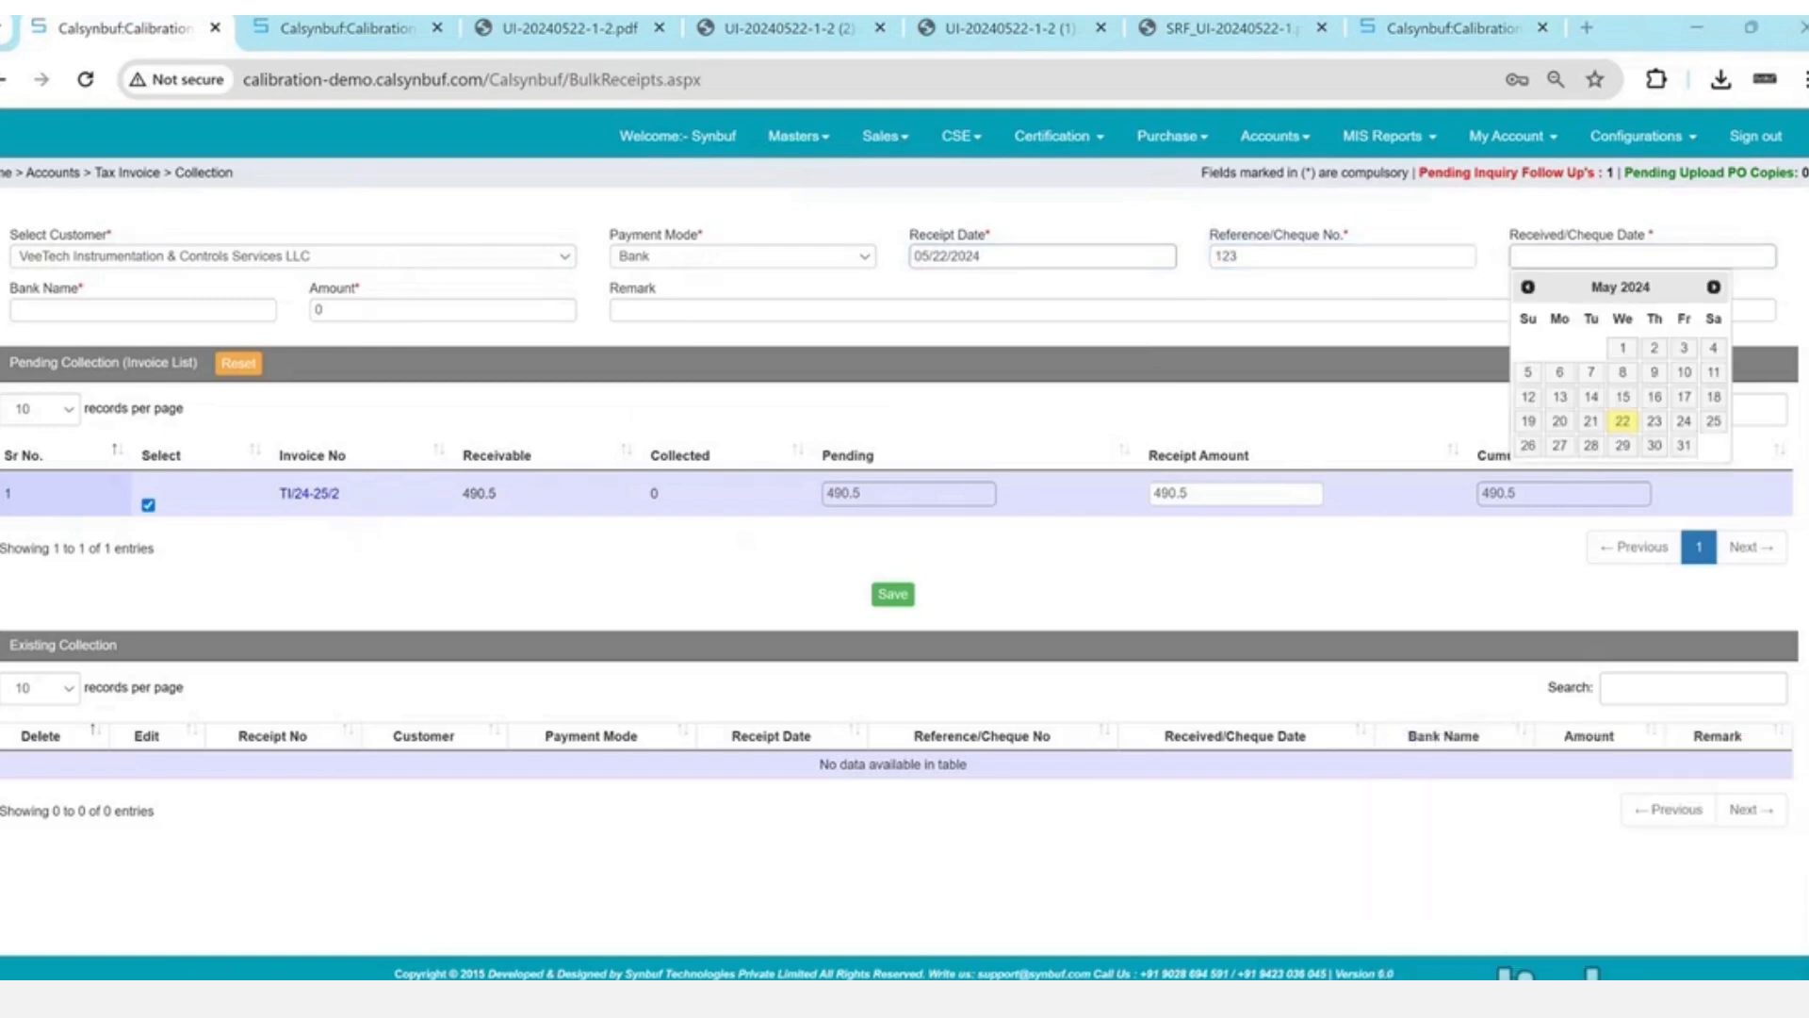
{"action": "left_click", "coordinate": [1623, 422]}
{"action": "left_click", "coordinate": [219, 313]}
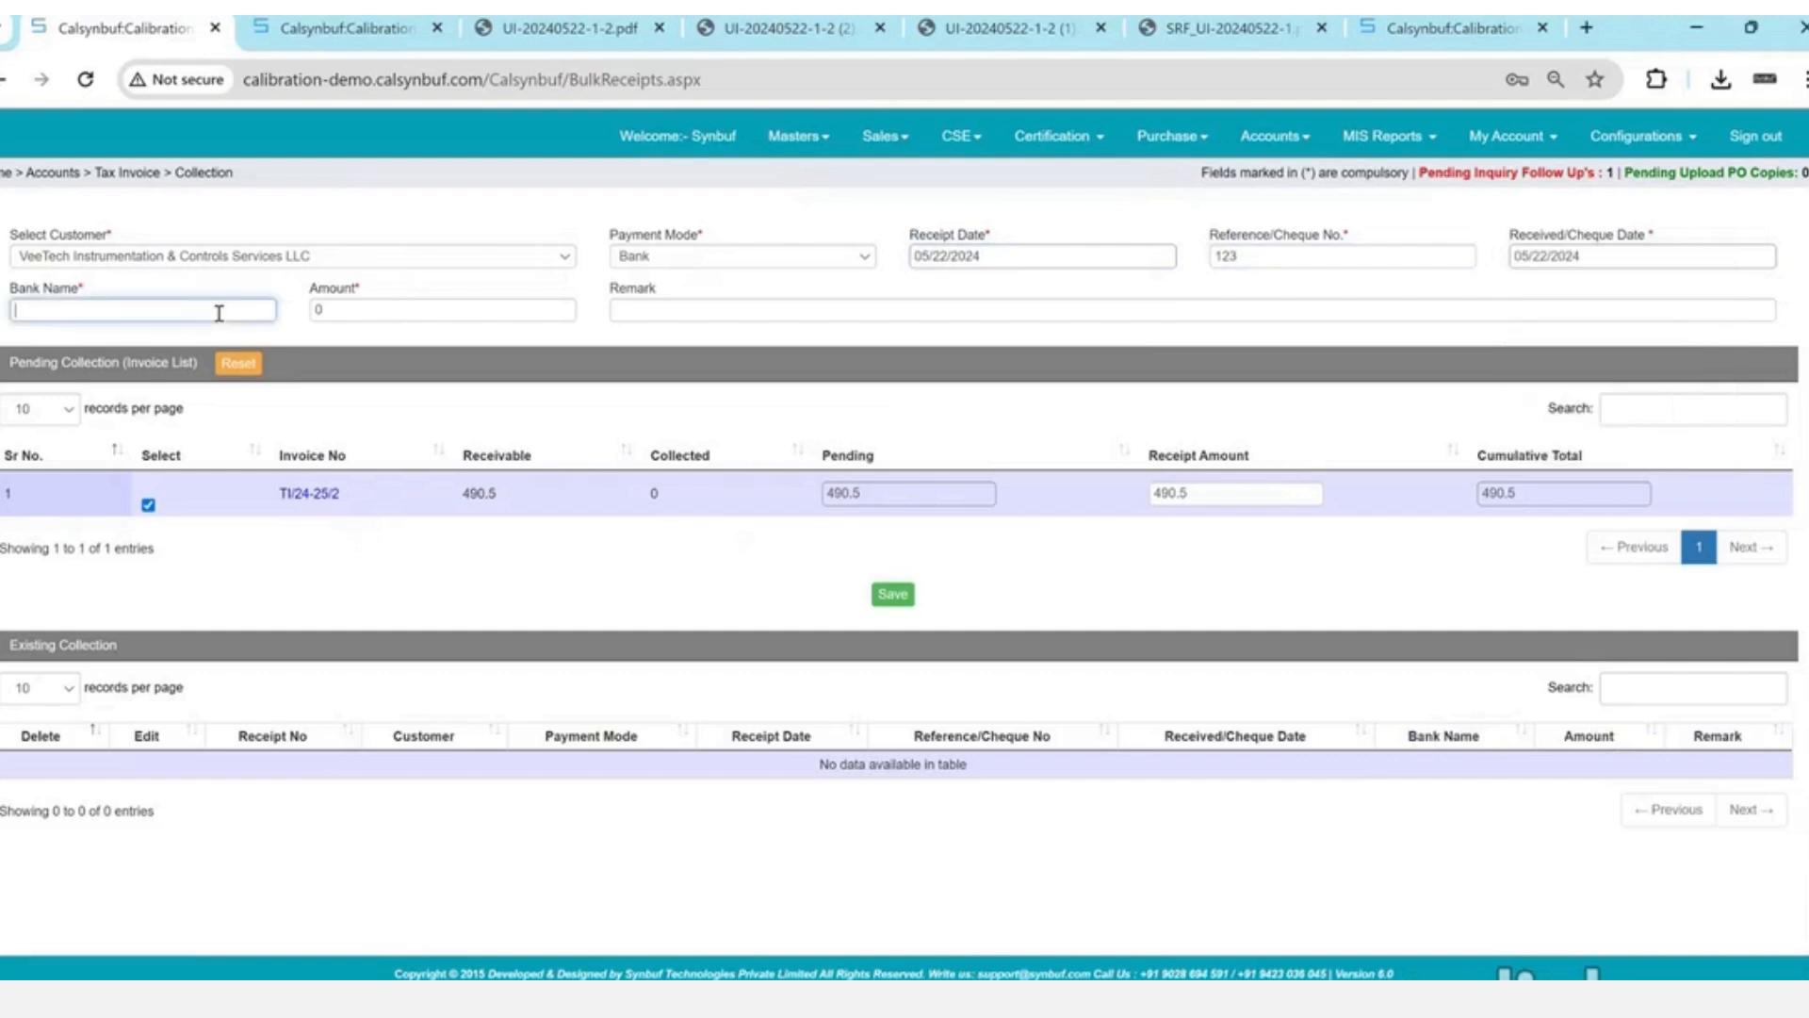
{"action": "type", "text": "SBI"}
{"action": "key", "text": "Tab"}
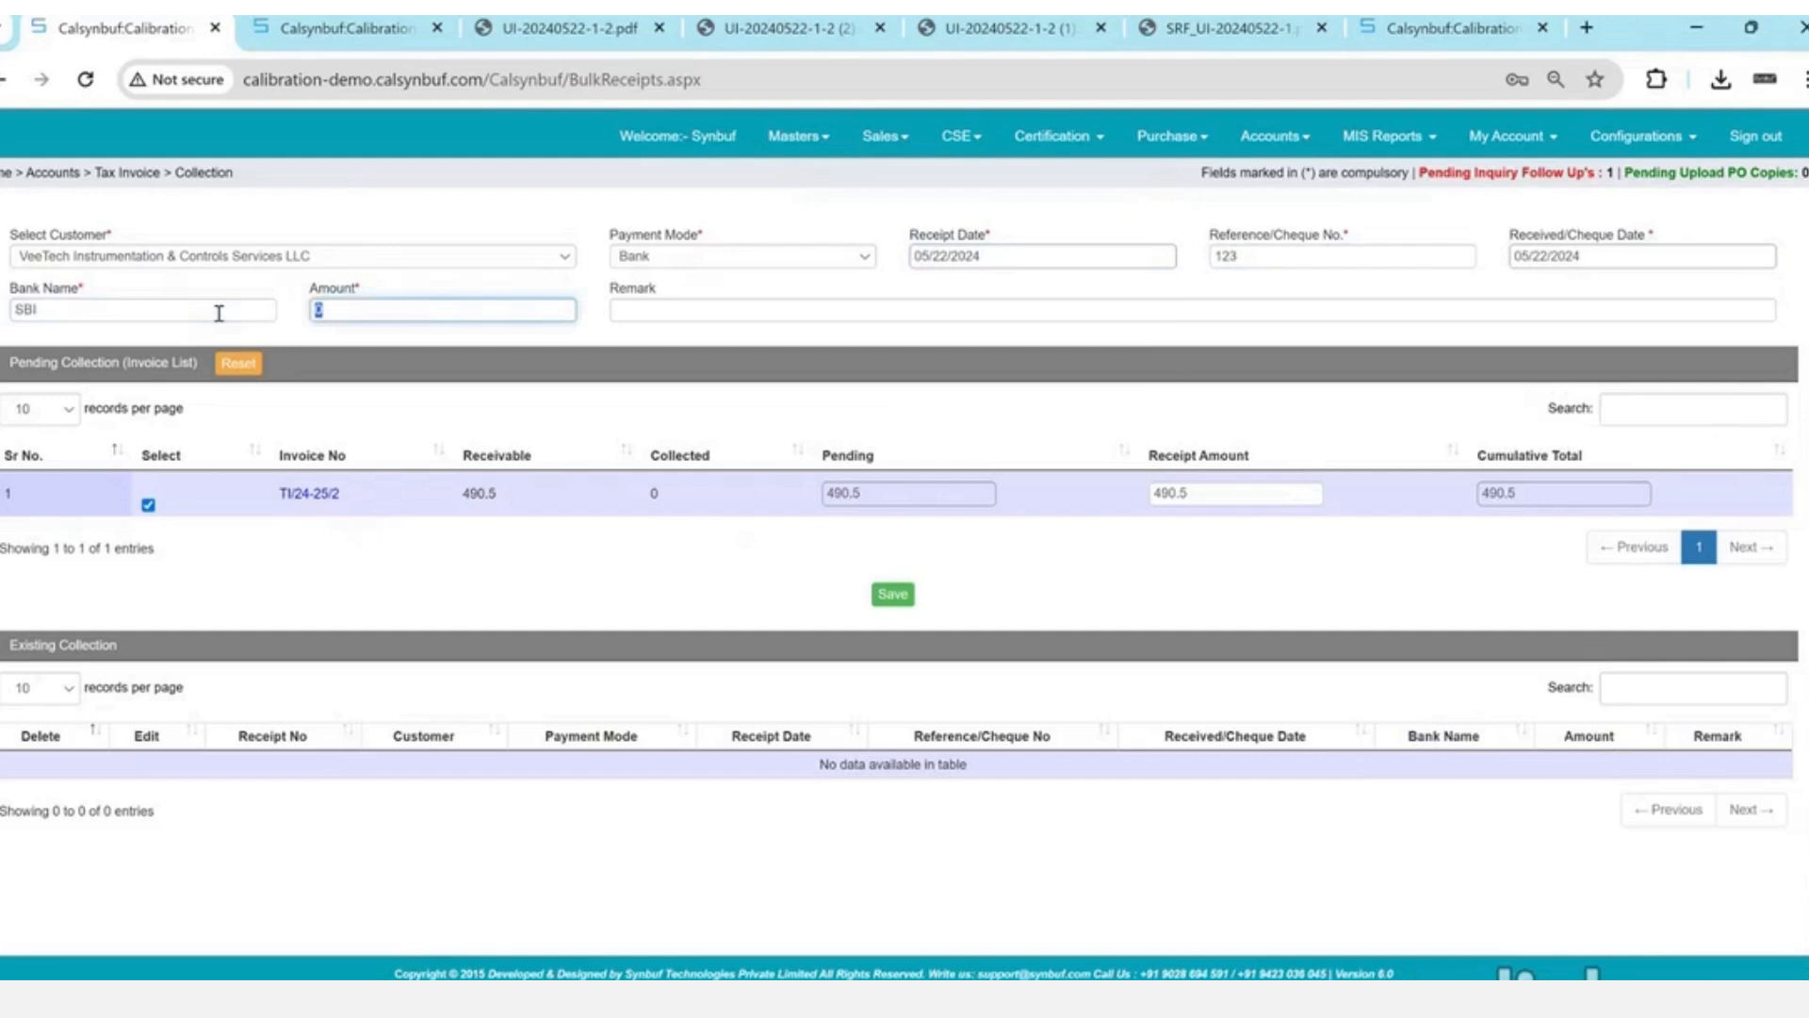
{"action": "type", "text": "400"}
{"action": "key", "text": "Tab"}
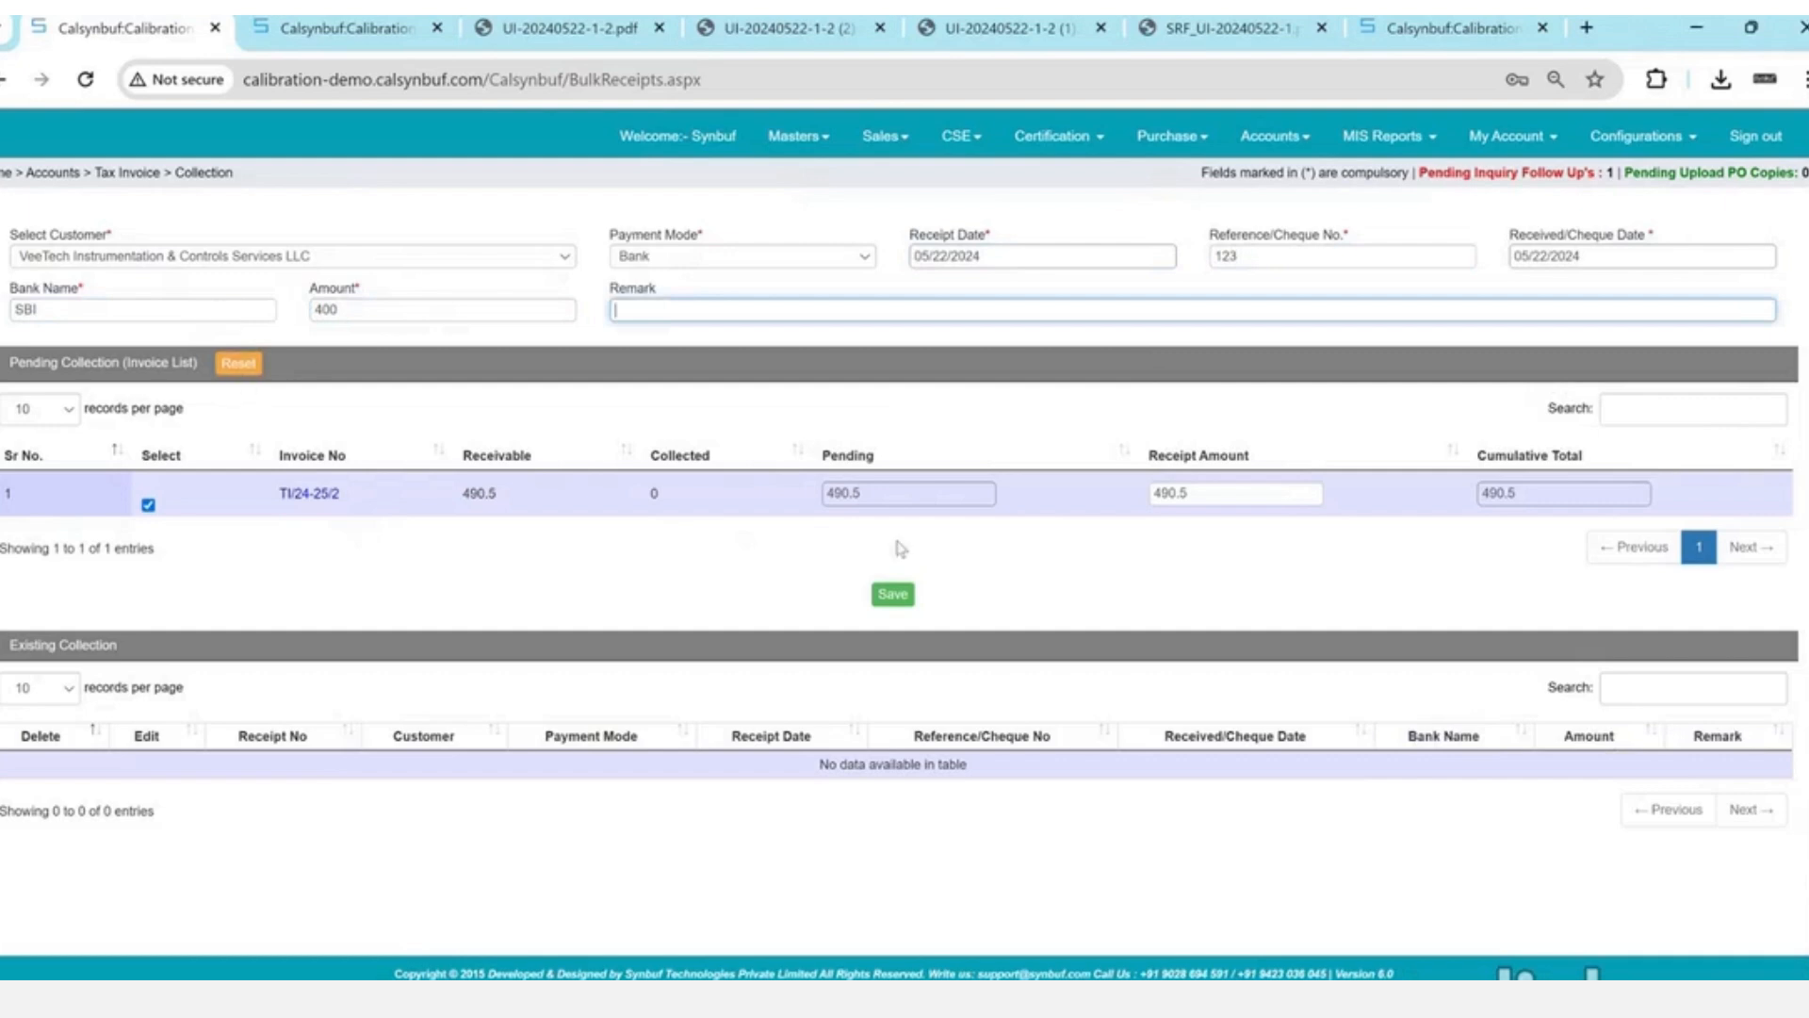
- Set the invoice's receipt amount to 400 and save receipt R/24-25/1
{"action": "left_click", "coordinate": [897, 599]}
{"action": "key", "text": "Return"}
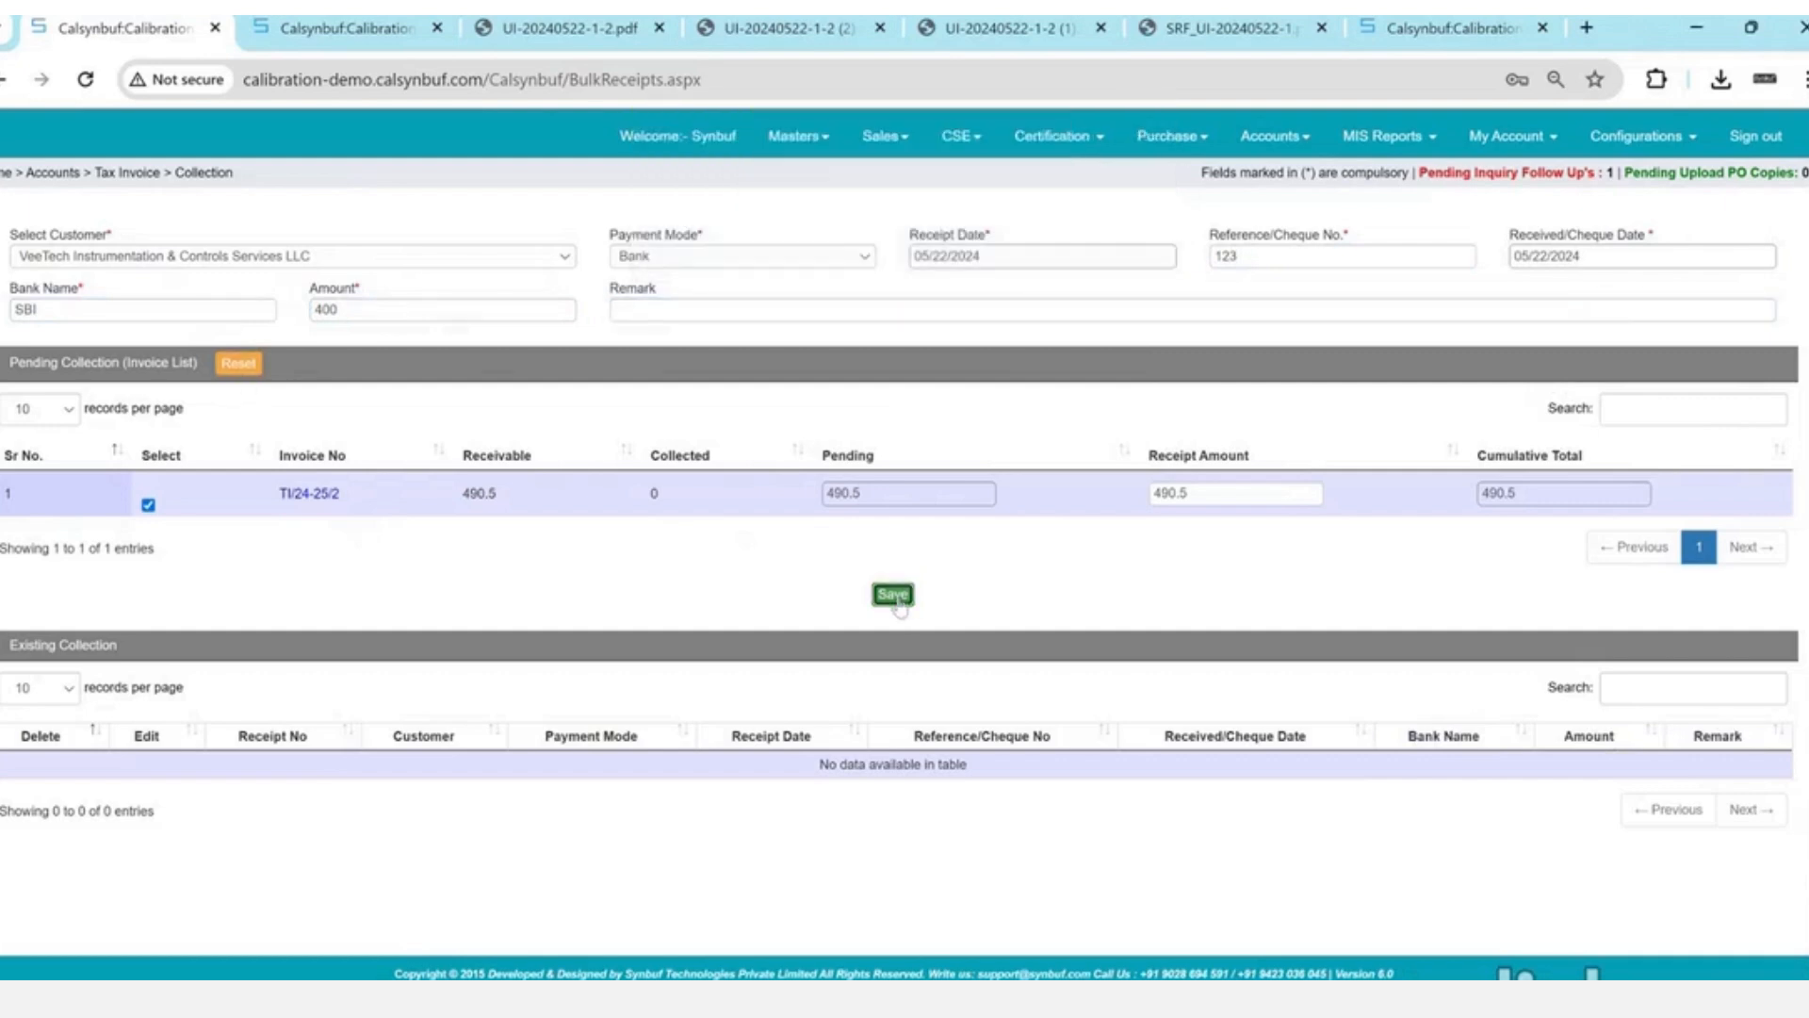
{"action": "double_click", "coordinate": [1181, 500]}
{"action": "type", "text": "400"}
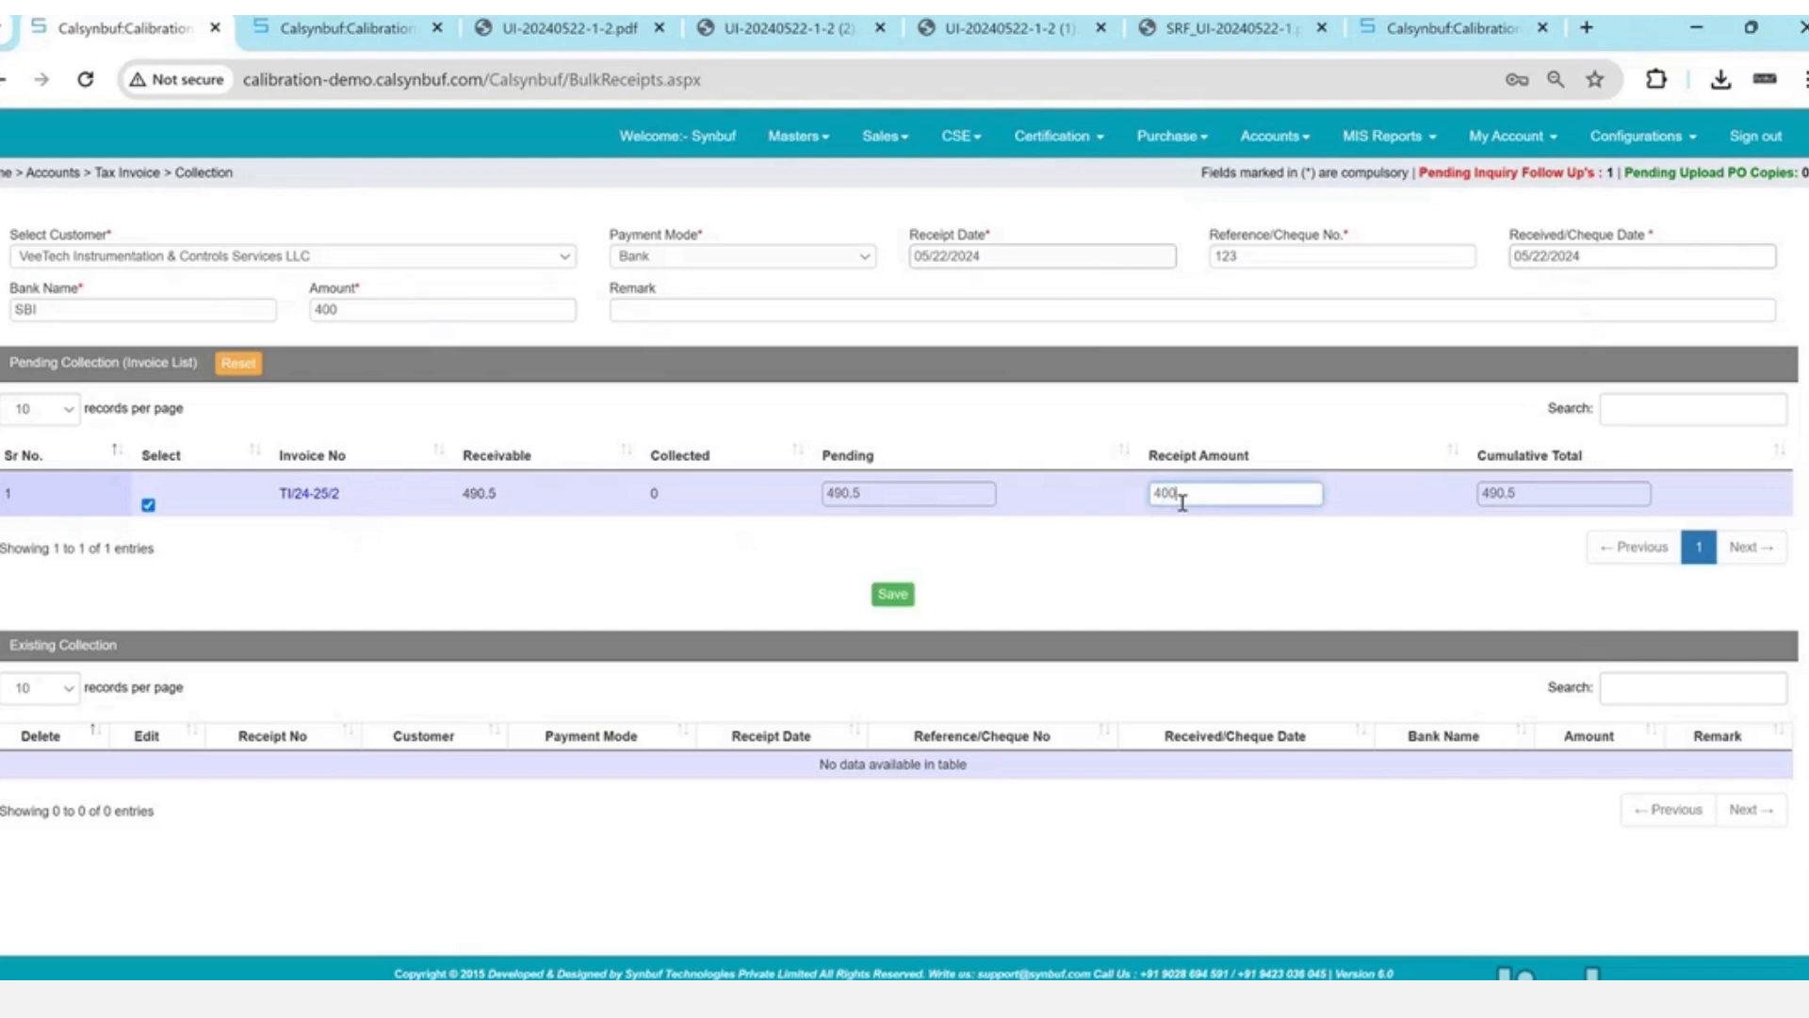
{"action": "left_click", "coordinate": [895, 596]}
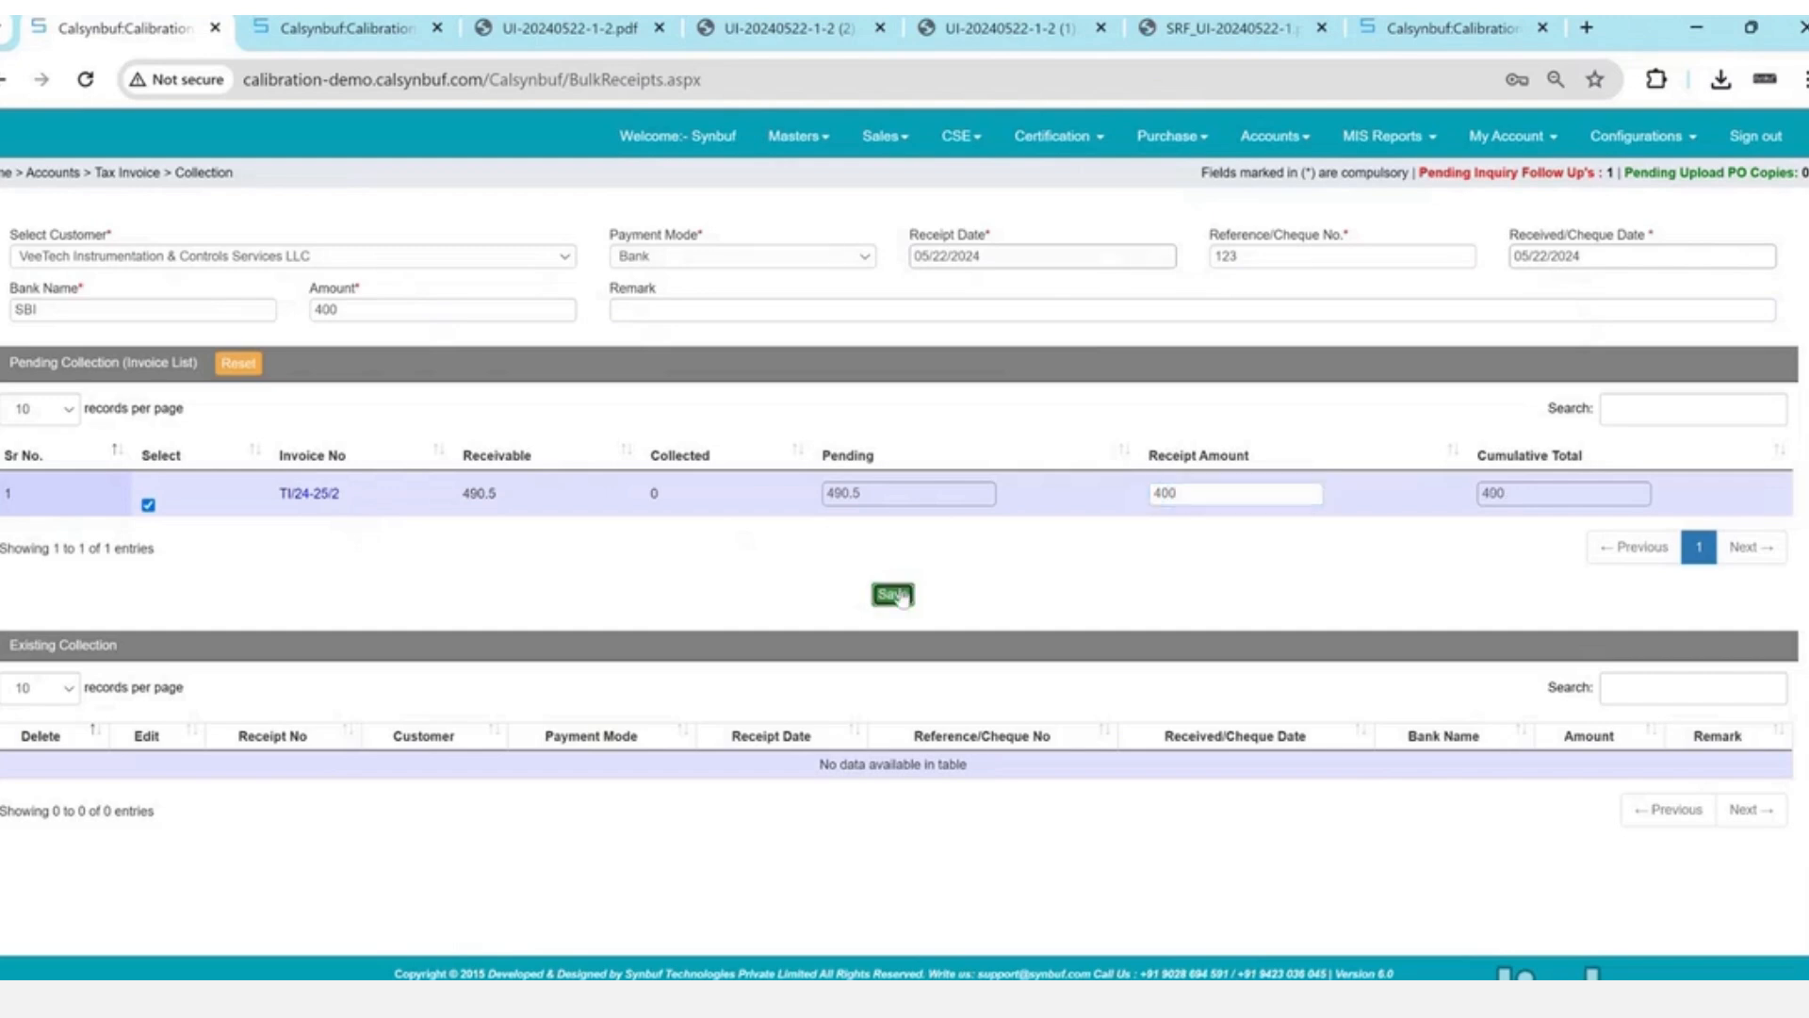
{"action": "key", "text": "Return"}
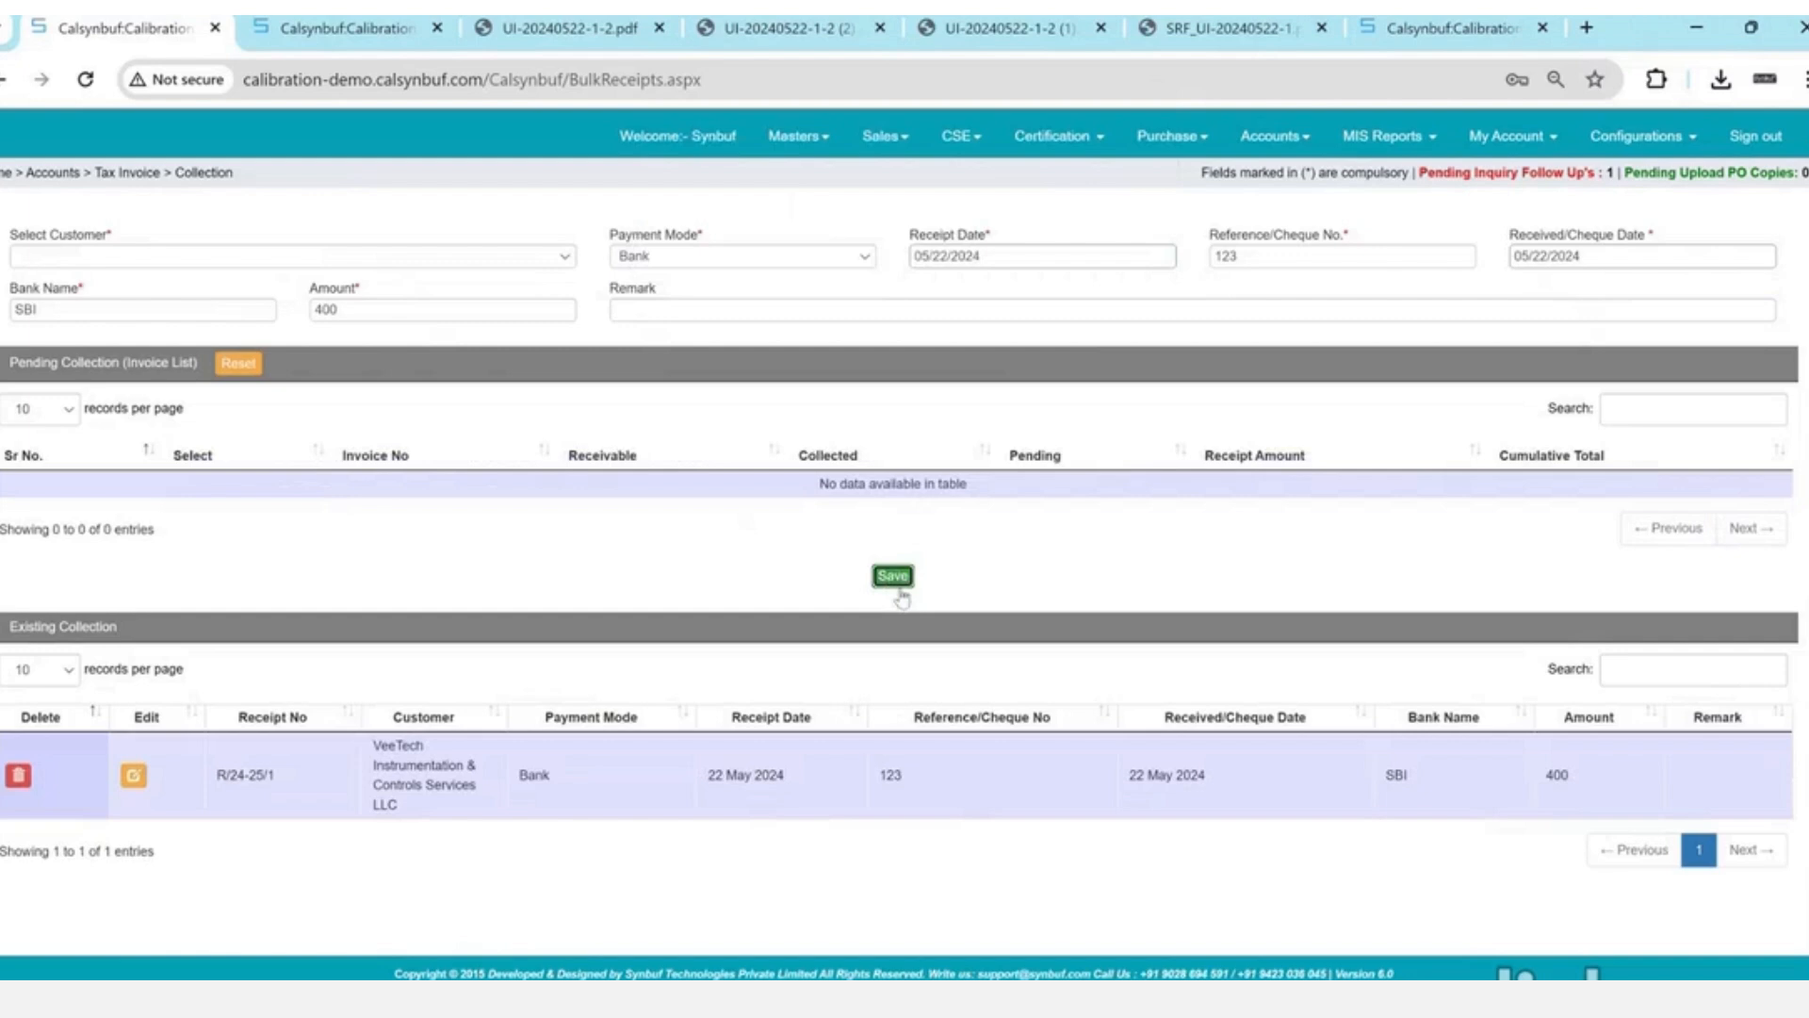
{"action": "left_click", "coordinate": [347, 255]}
{"action": "key", "text": "Down"}
{"action": "key", "text": "Down"}
- Reselect VeeTech and check invoice TI/24-25/2: 490.5 receivable, 400 collected, 90.5 pending
{"action": "key", "text": "Return"}
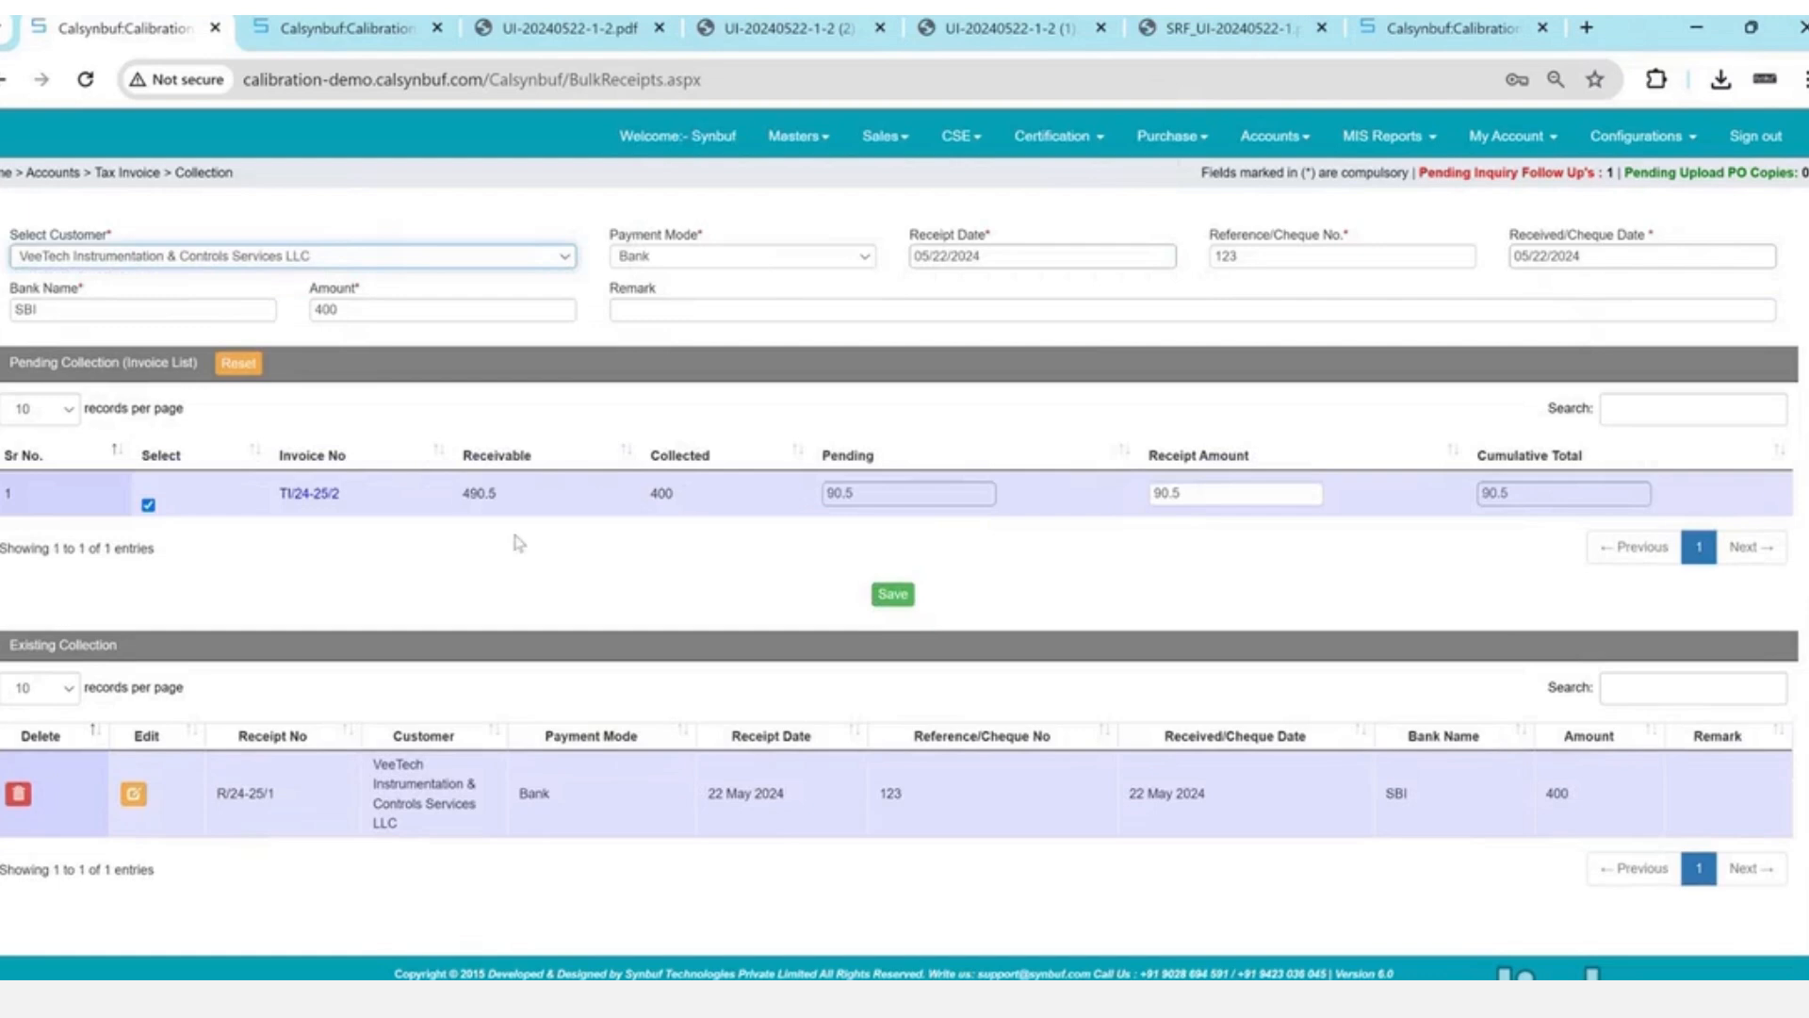
{"action": "left_click_drag", "start_coordinate": [462, 491], "coordinate": [577, 513]}
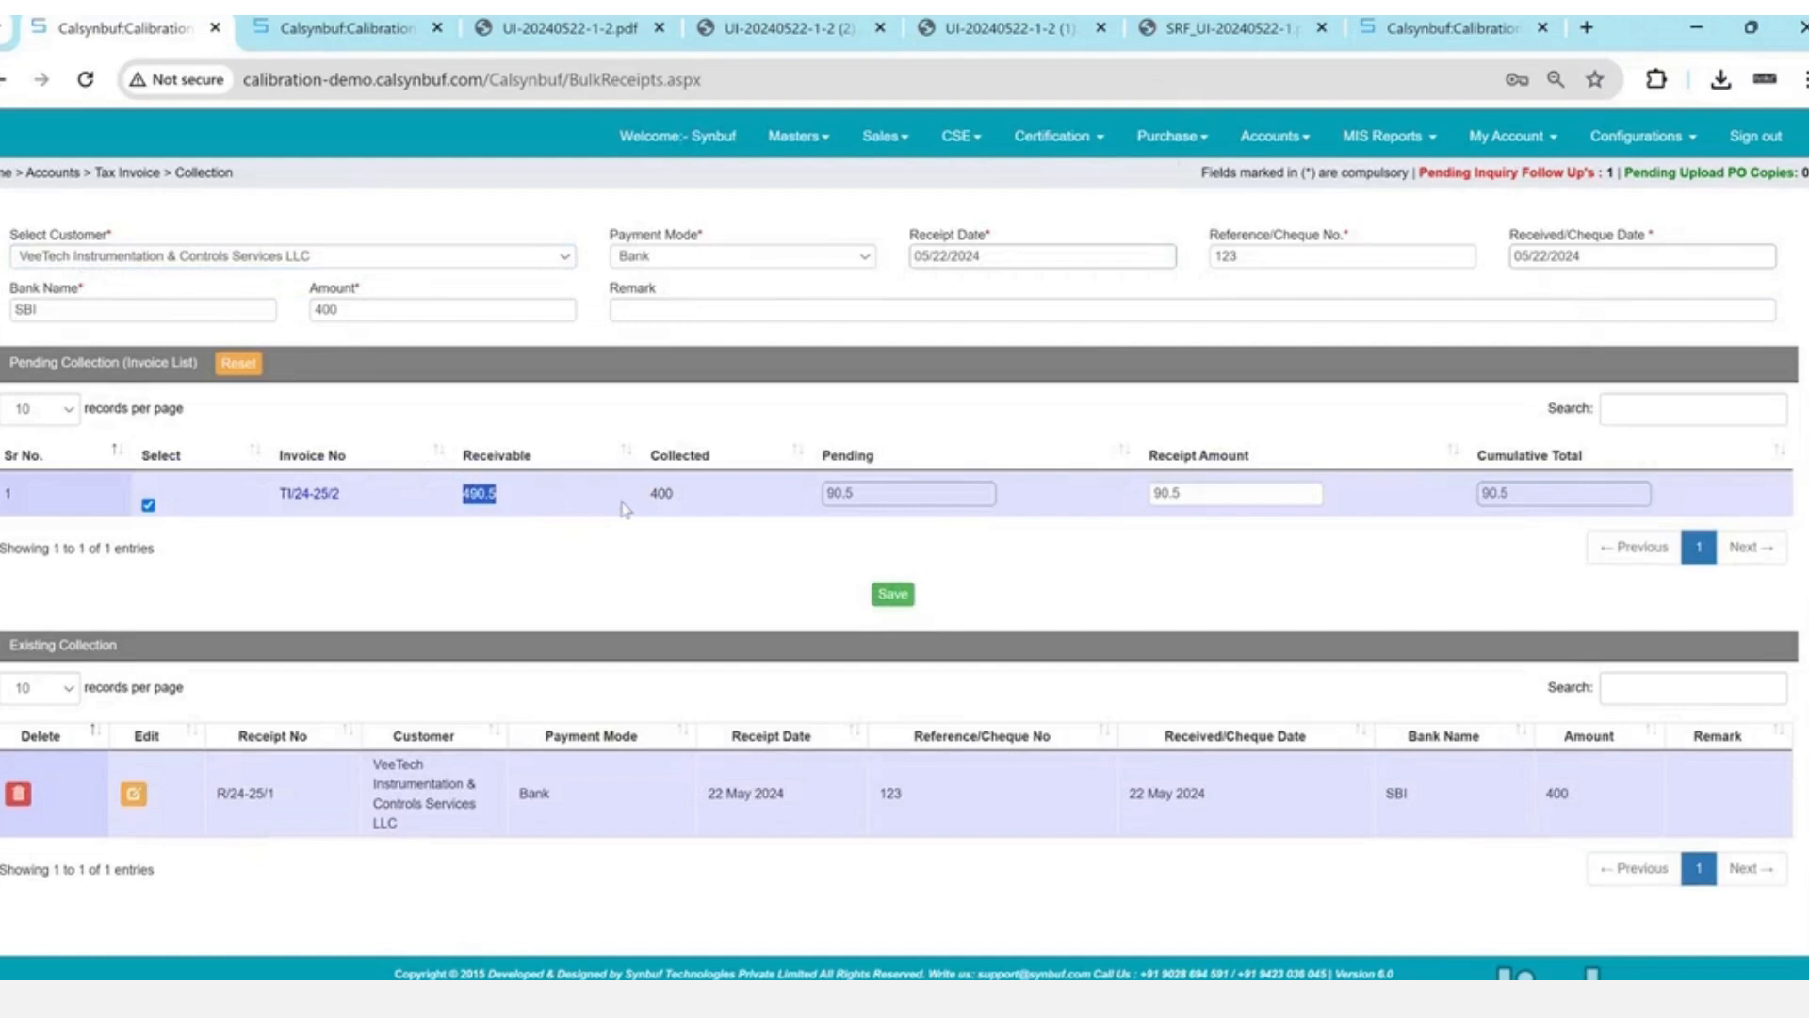
{"action": "double_click", "coordinate": [649, 493]}
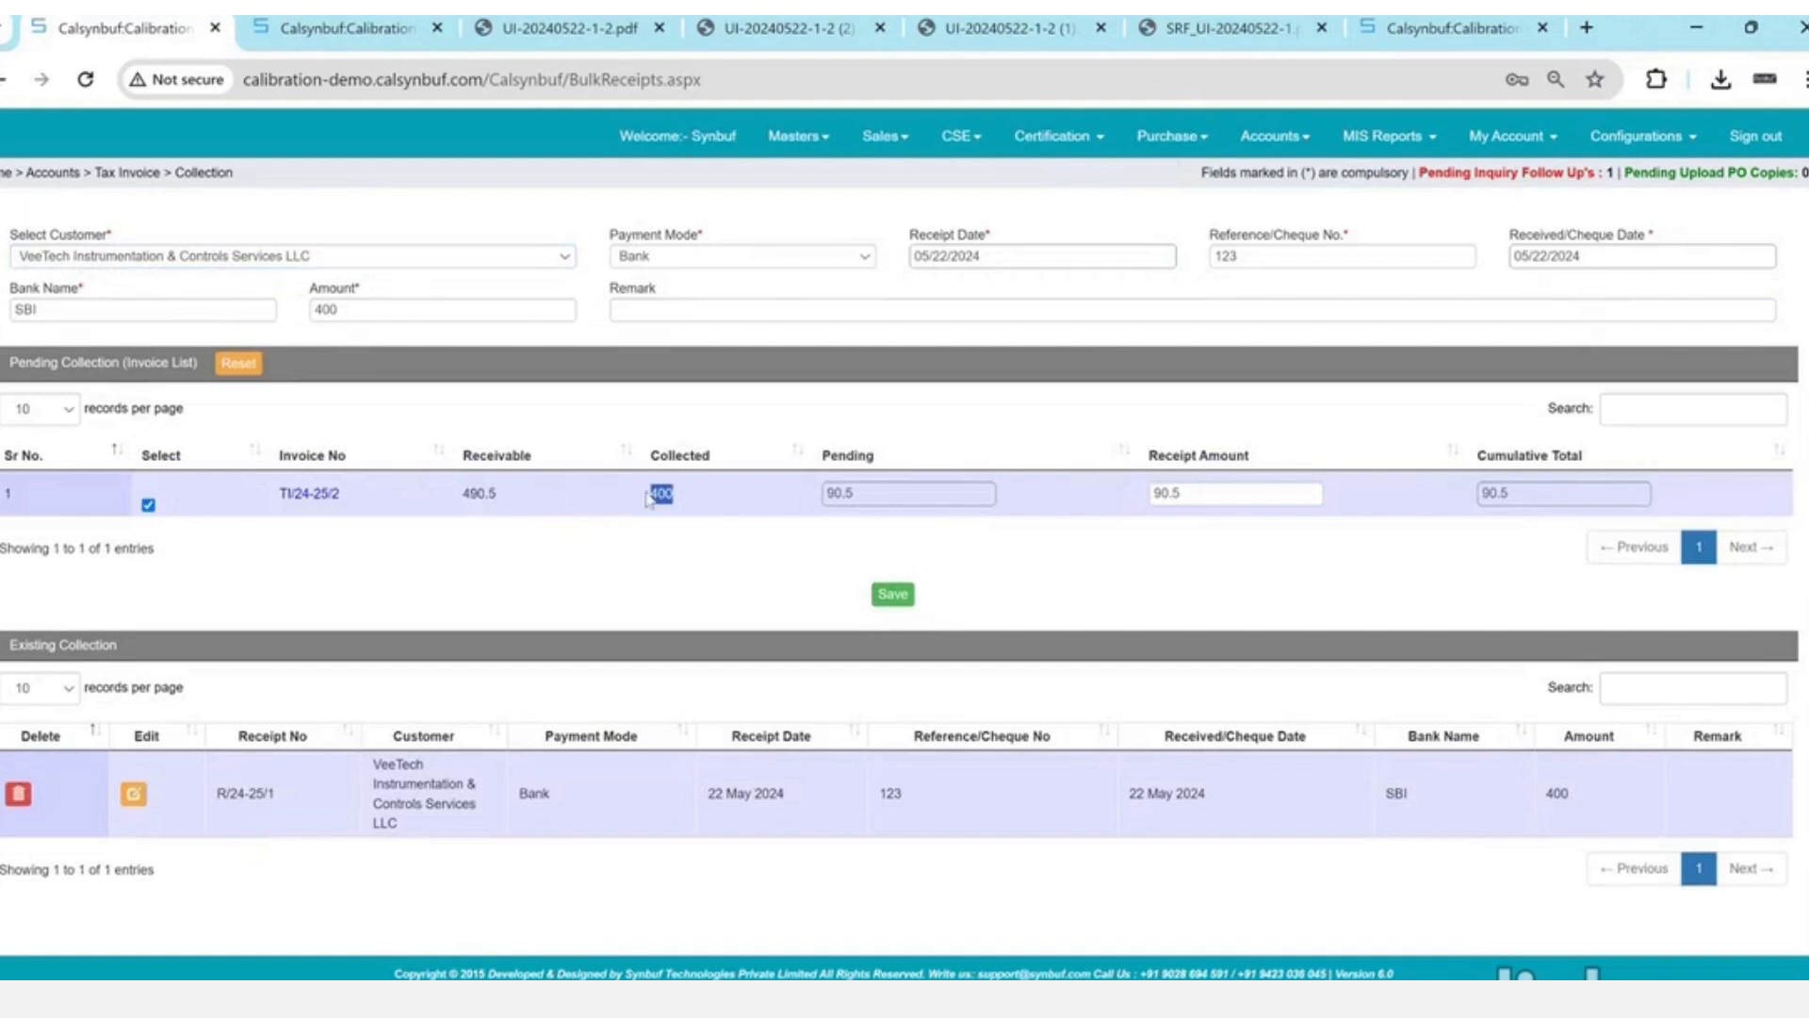
{"action": "double_click", "coordinate": [839, 493]}
- Save a TDS receipt of 90.5 to clear the pending balance
{"action": "left_click", "coordinate": [770, 261]}
{"action": "left_click", "coordinate": [770, 300]}
{"action": "key", "text": "Tab"}
{"action": "key", "text": "Tab"}
{"action": "key", "text": "Tab"}
{"action": "key", "text": "Tab"}
{"action": "key", "text": "Tab"}
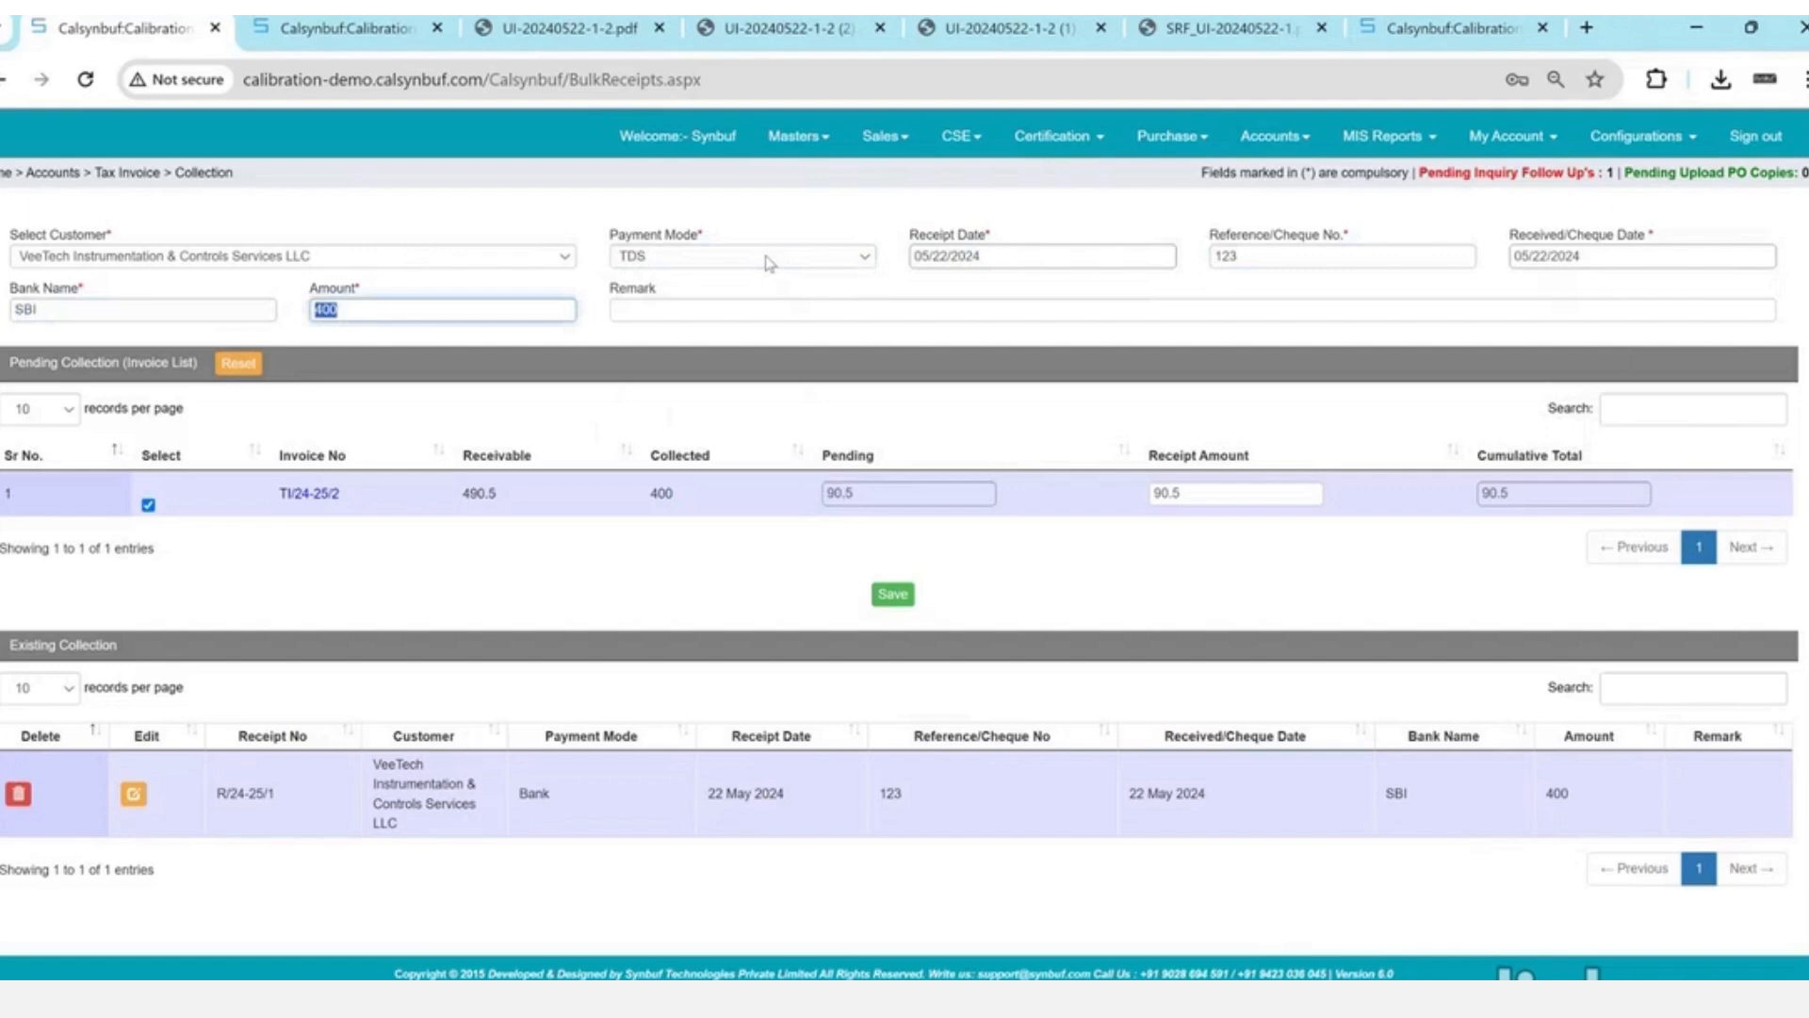
{"action": "type", "text": "90.5"}
{"action": "key", "text": "Tab"}
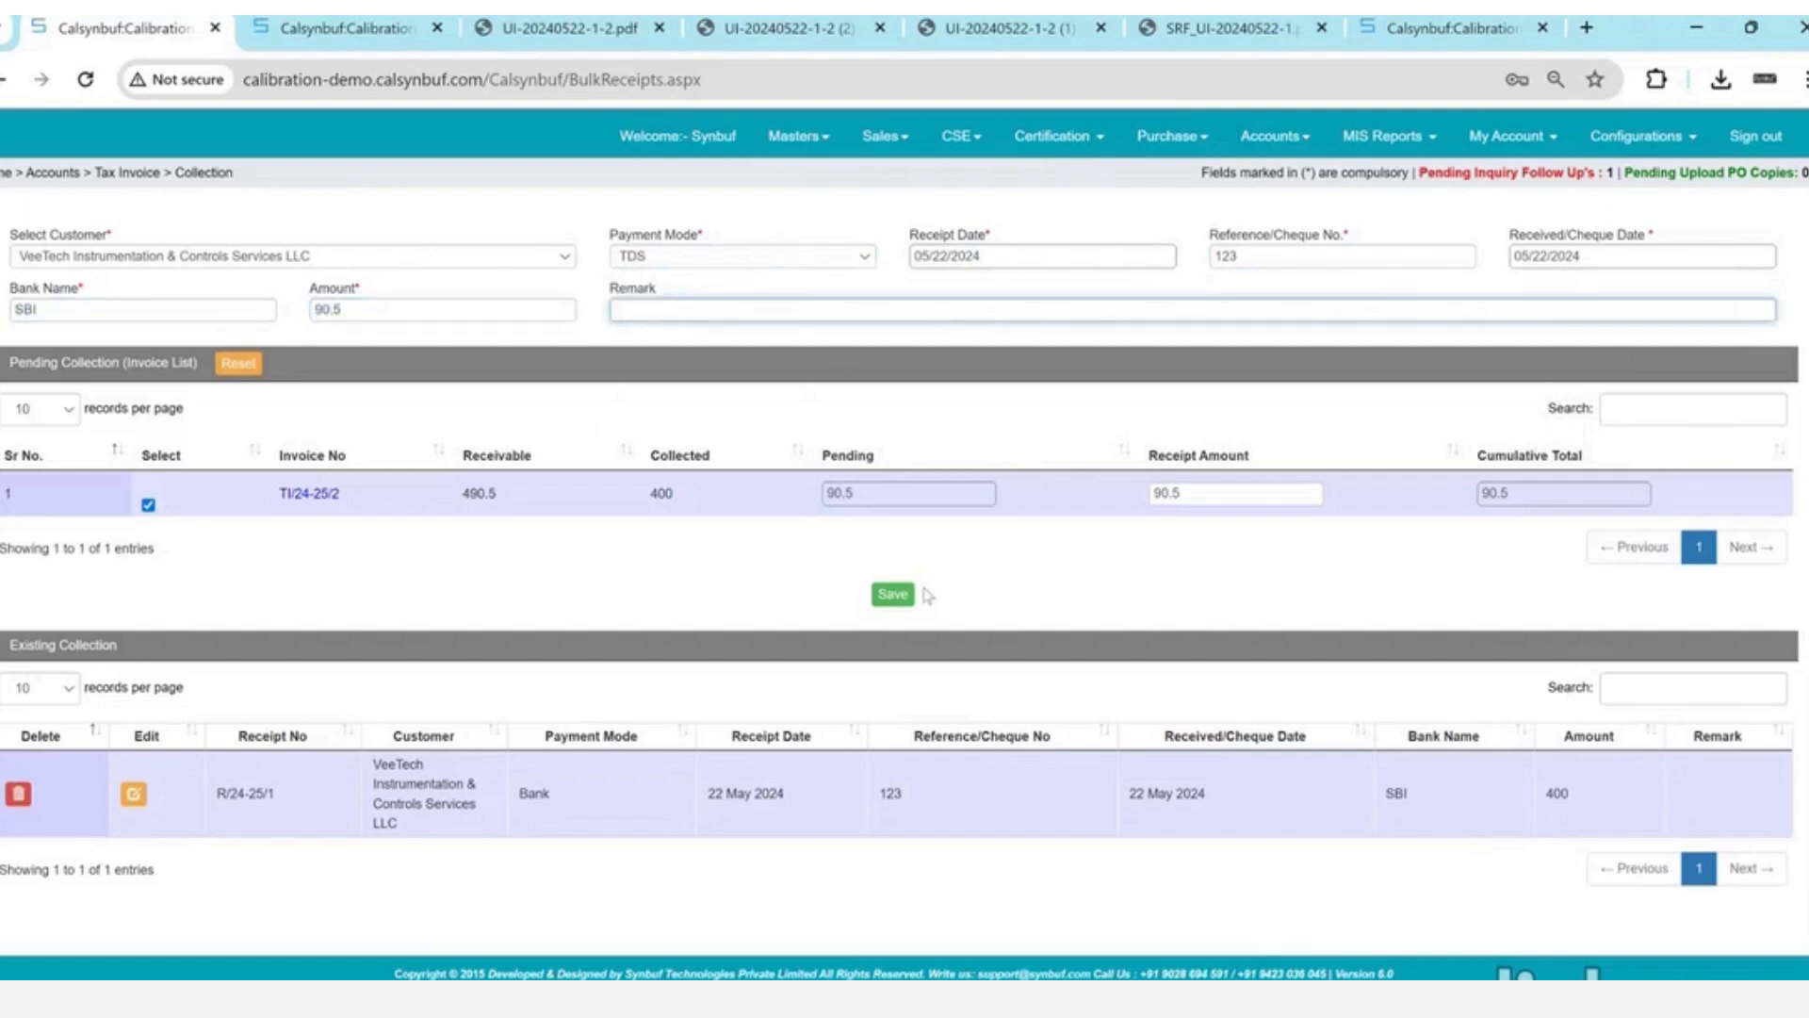
{"action": "left_click", "coordinate": [891, 592]}
{"action": "key", "text": "Return"}
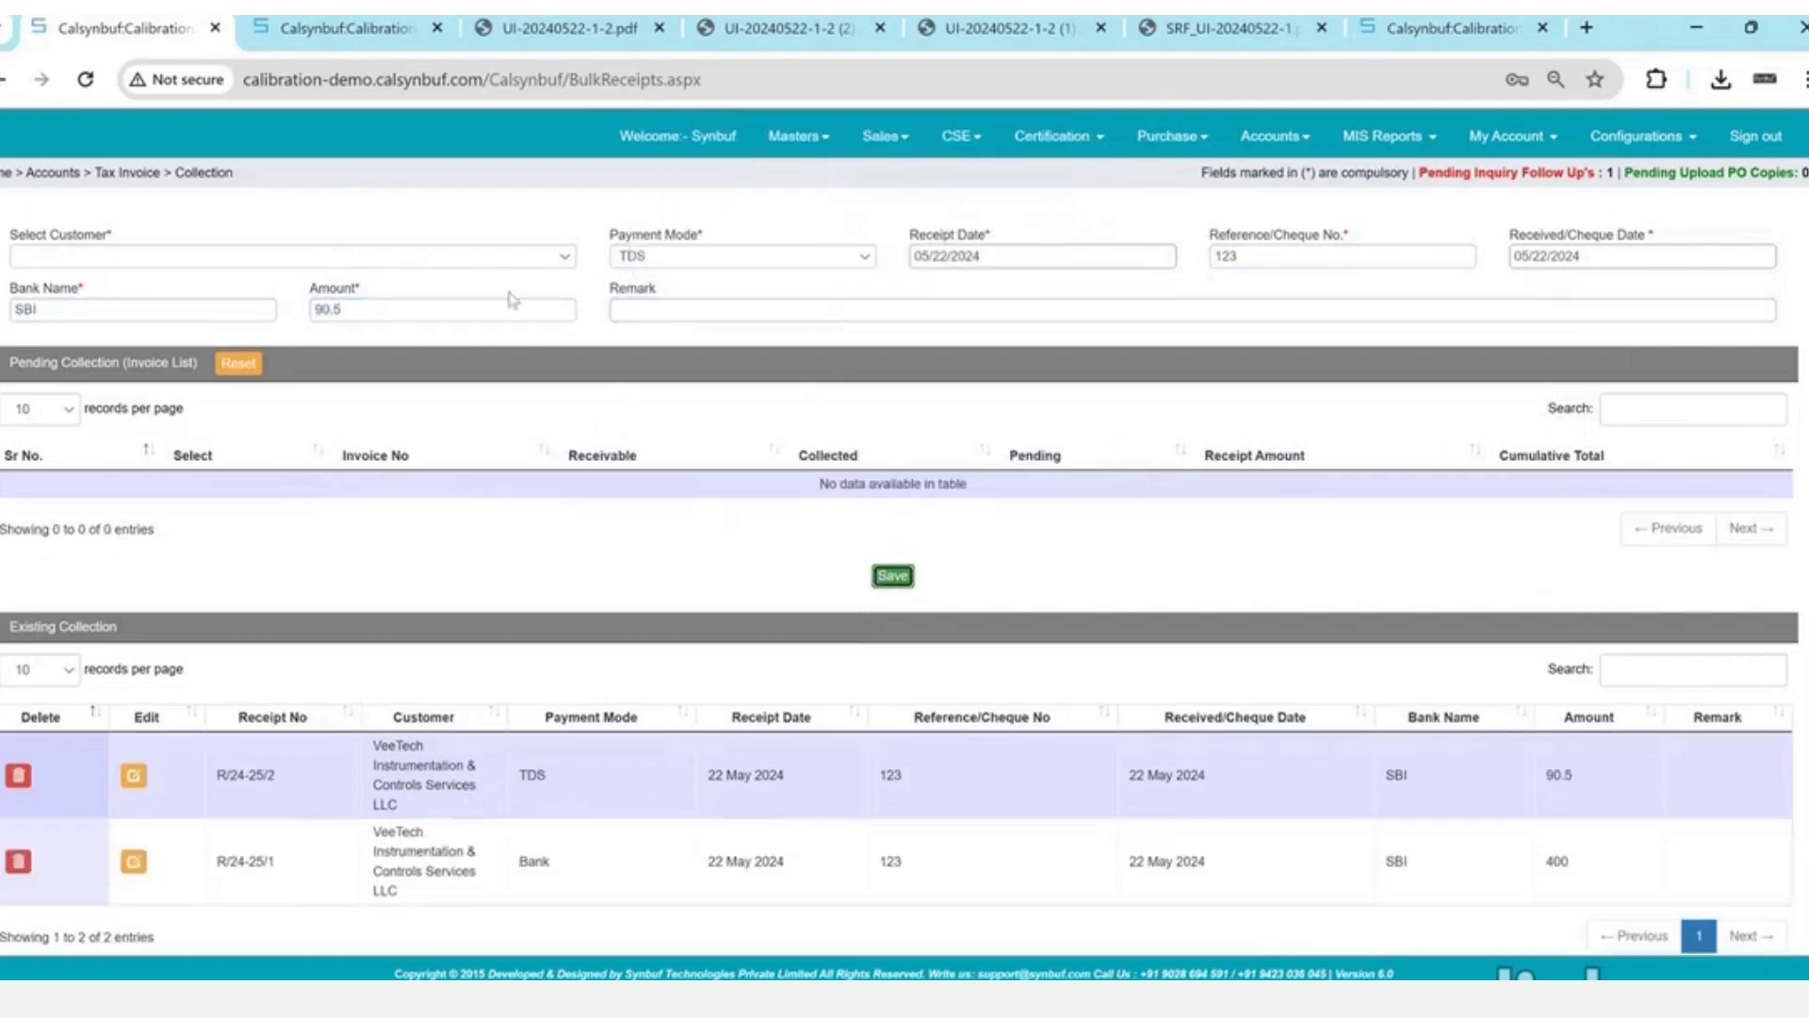
- Reselect VeeTech Instrumentation & Controls Services LLC and review its collection records
{"action": "left_click", "coordinate": [505, 263]}
{"action": "key", "text": "Down"}
{"action": "key", "text": "Down"}
{"action": "key", "text": "Return"}
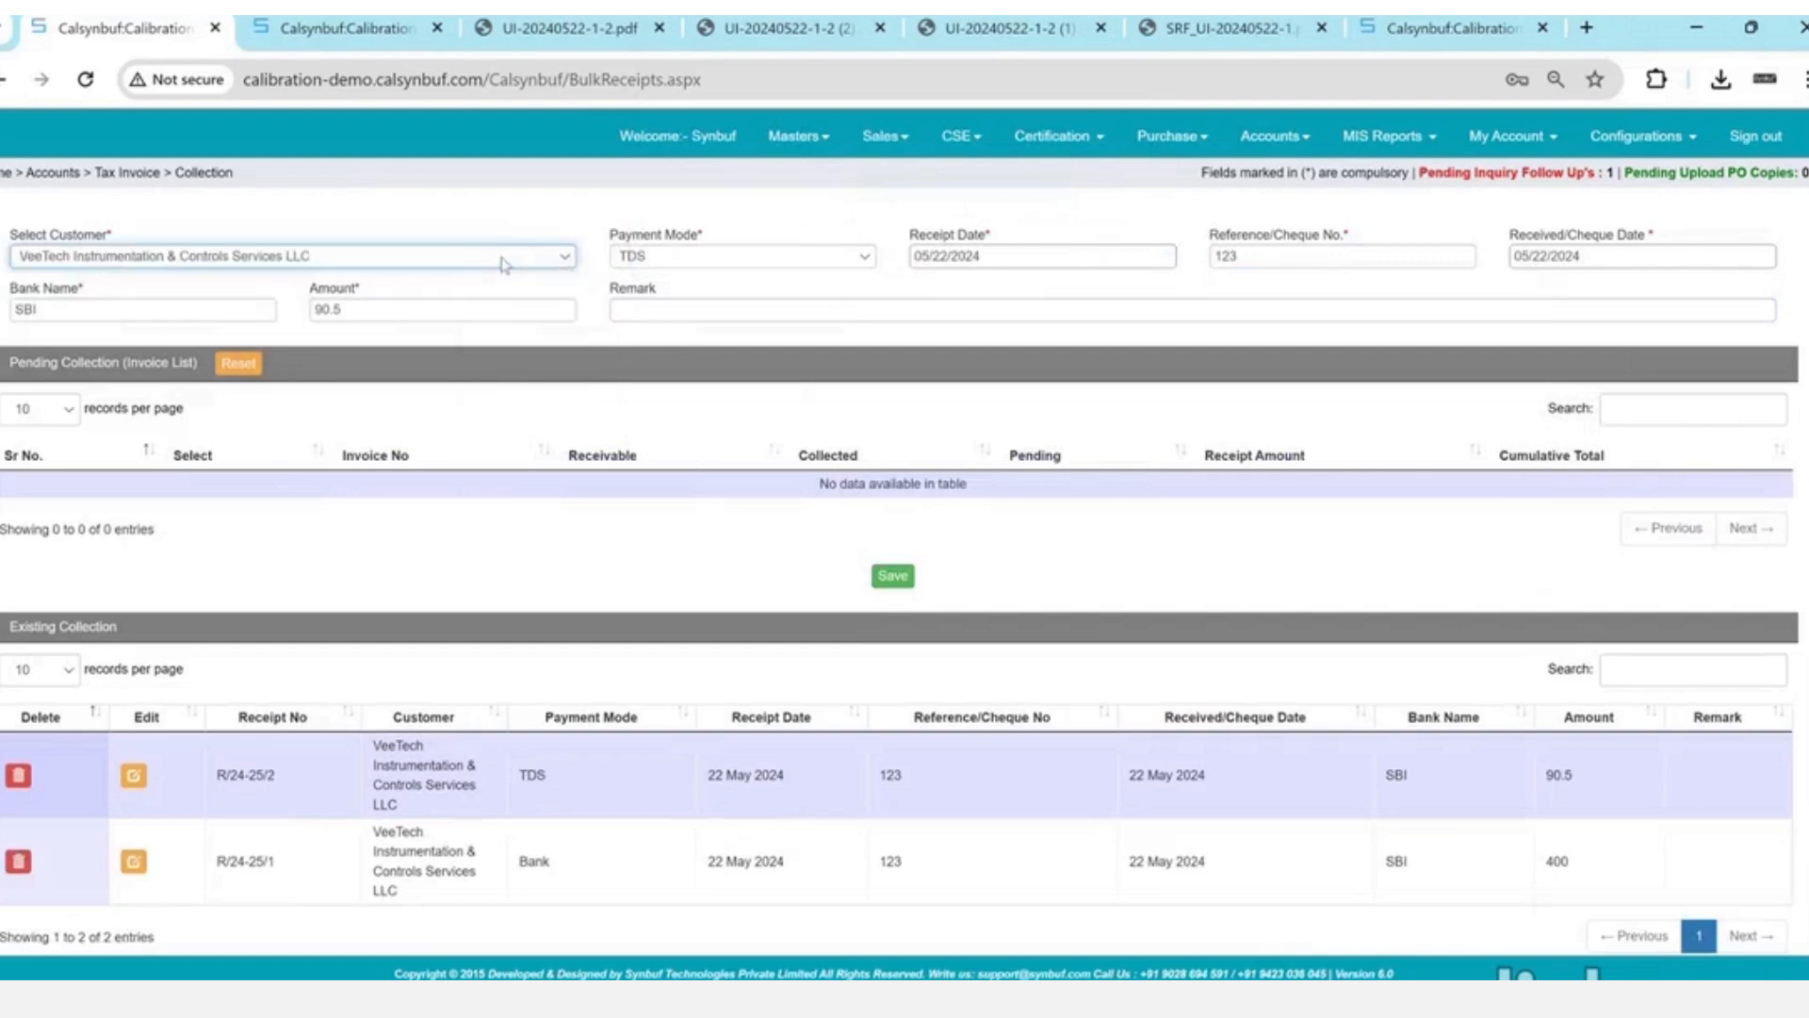
{"action": "left_click", "coordinate": [268, 485]}
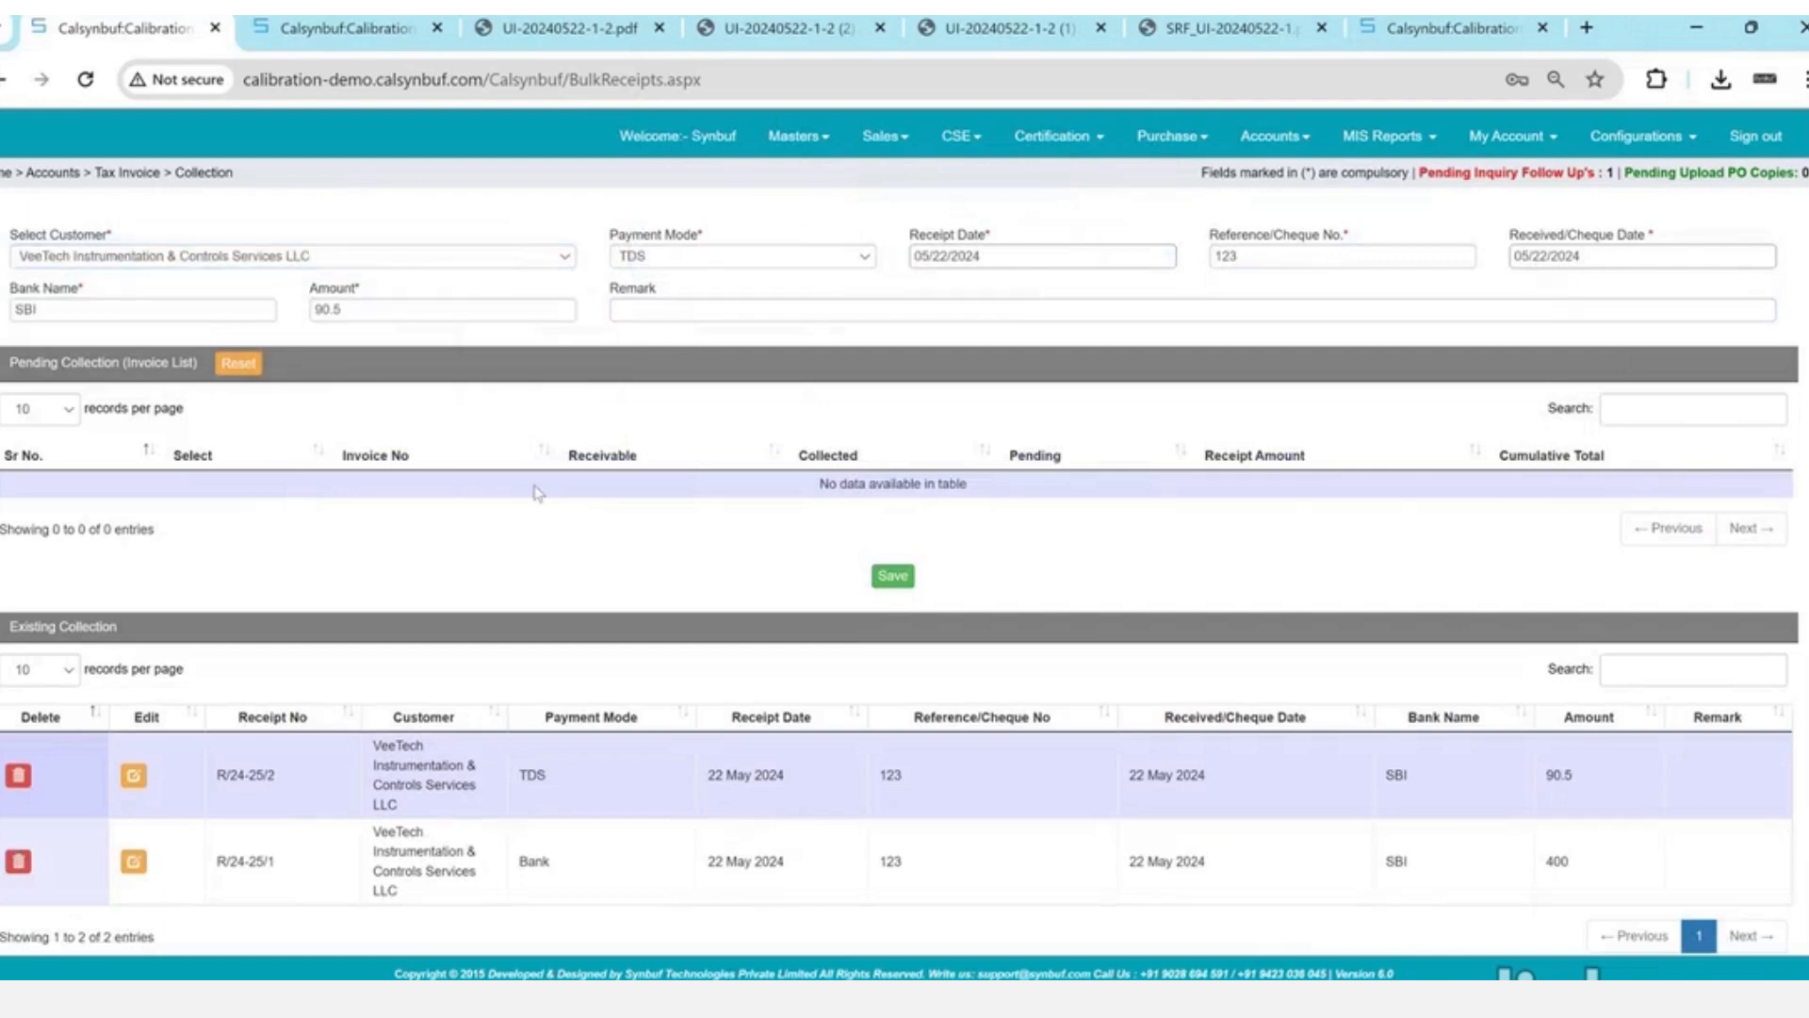
{"action": "scroll", "coordinate": [535, 492], "scroll_direction": "down", "scroll_amount": 1}
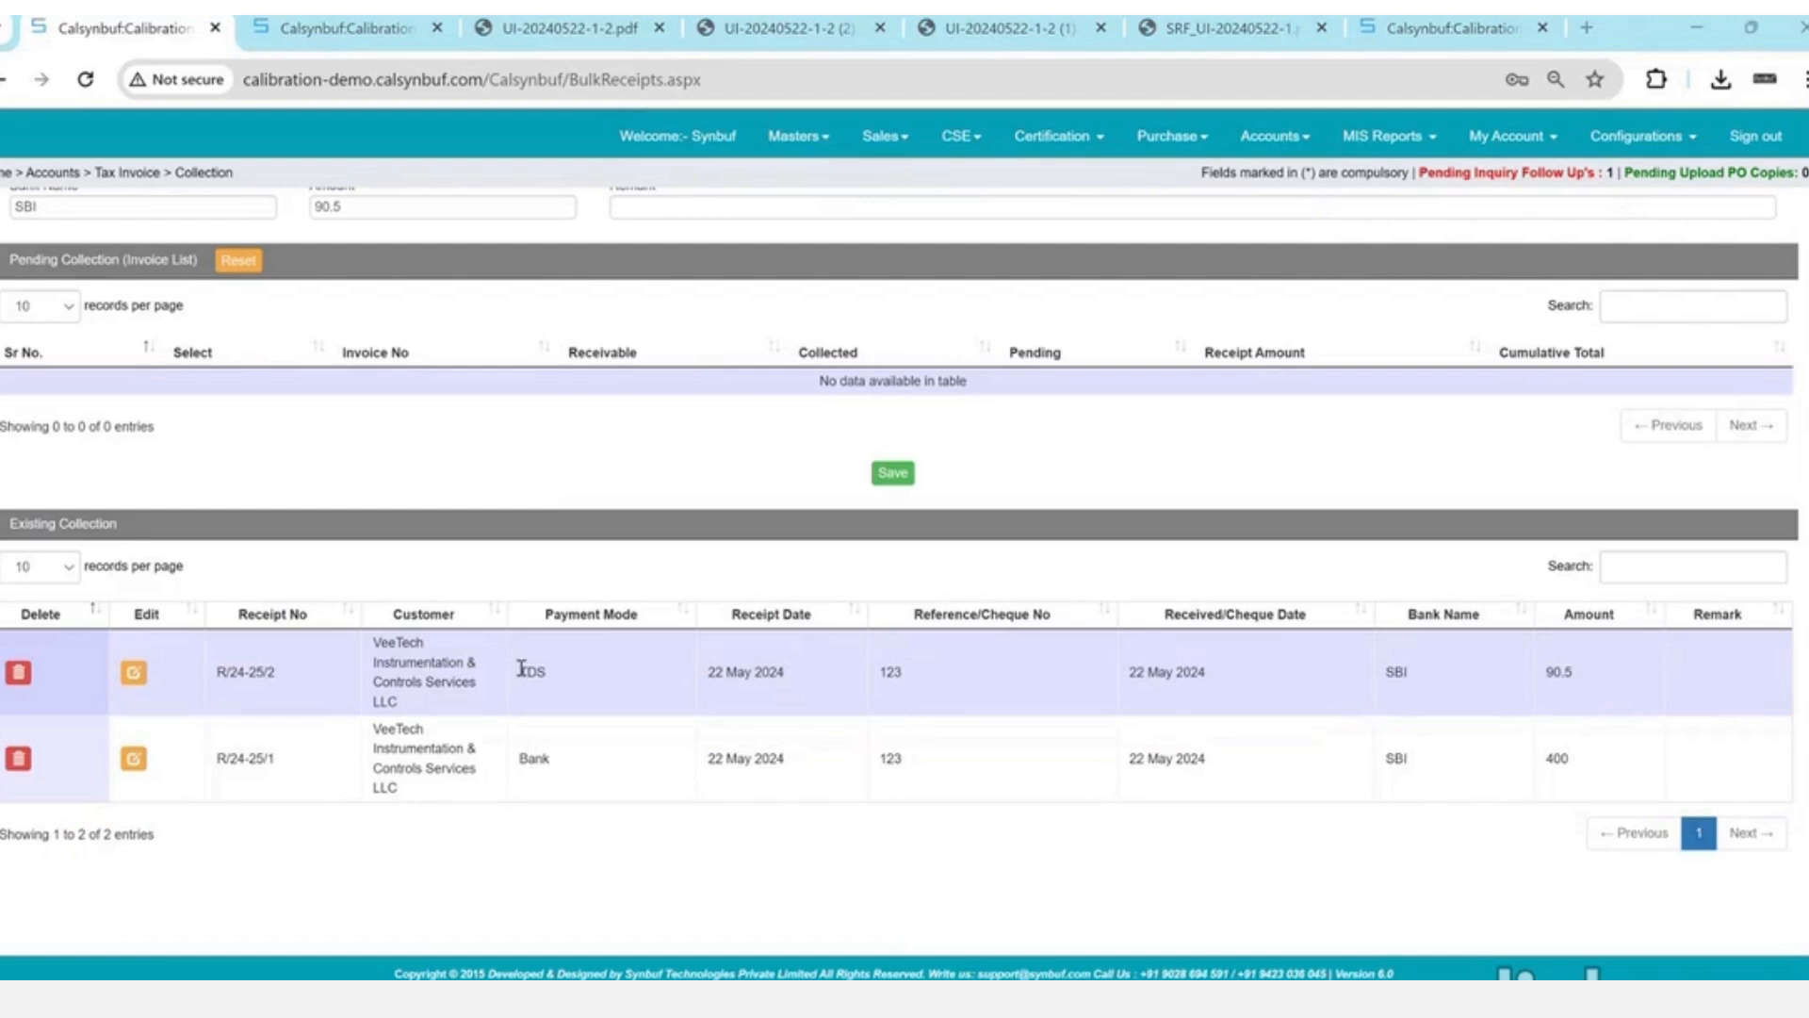
{"action": "scroll", "coordinate": [980, 747], "scroll_direction": "up", "scroll_amount": 1}
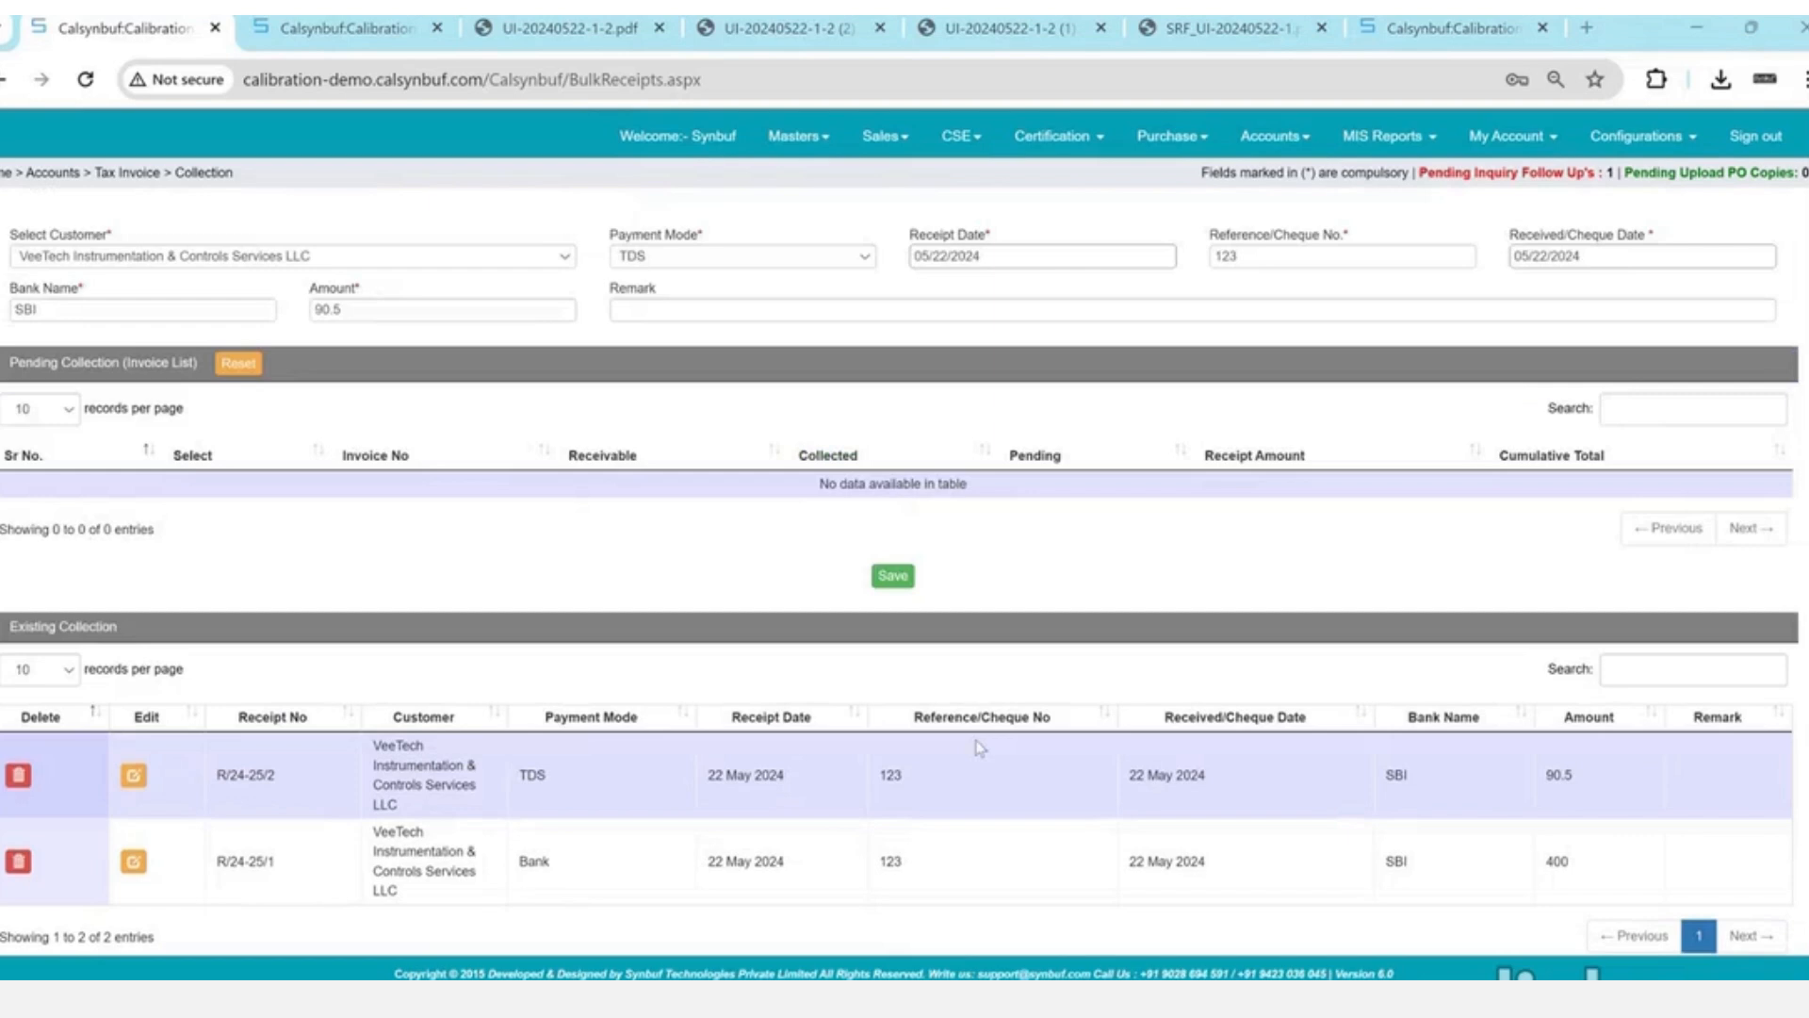
- Open the Outstanding accounts report from MIS Reports in its new tab
{"action": "left_click", "coordinate": [1421, 138]}
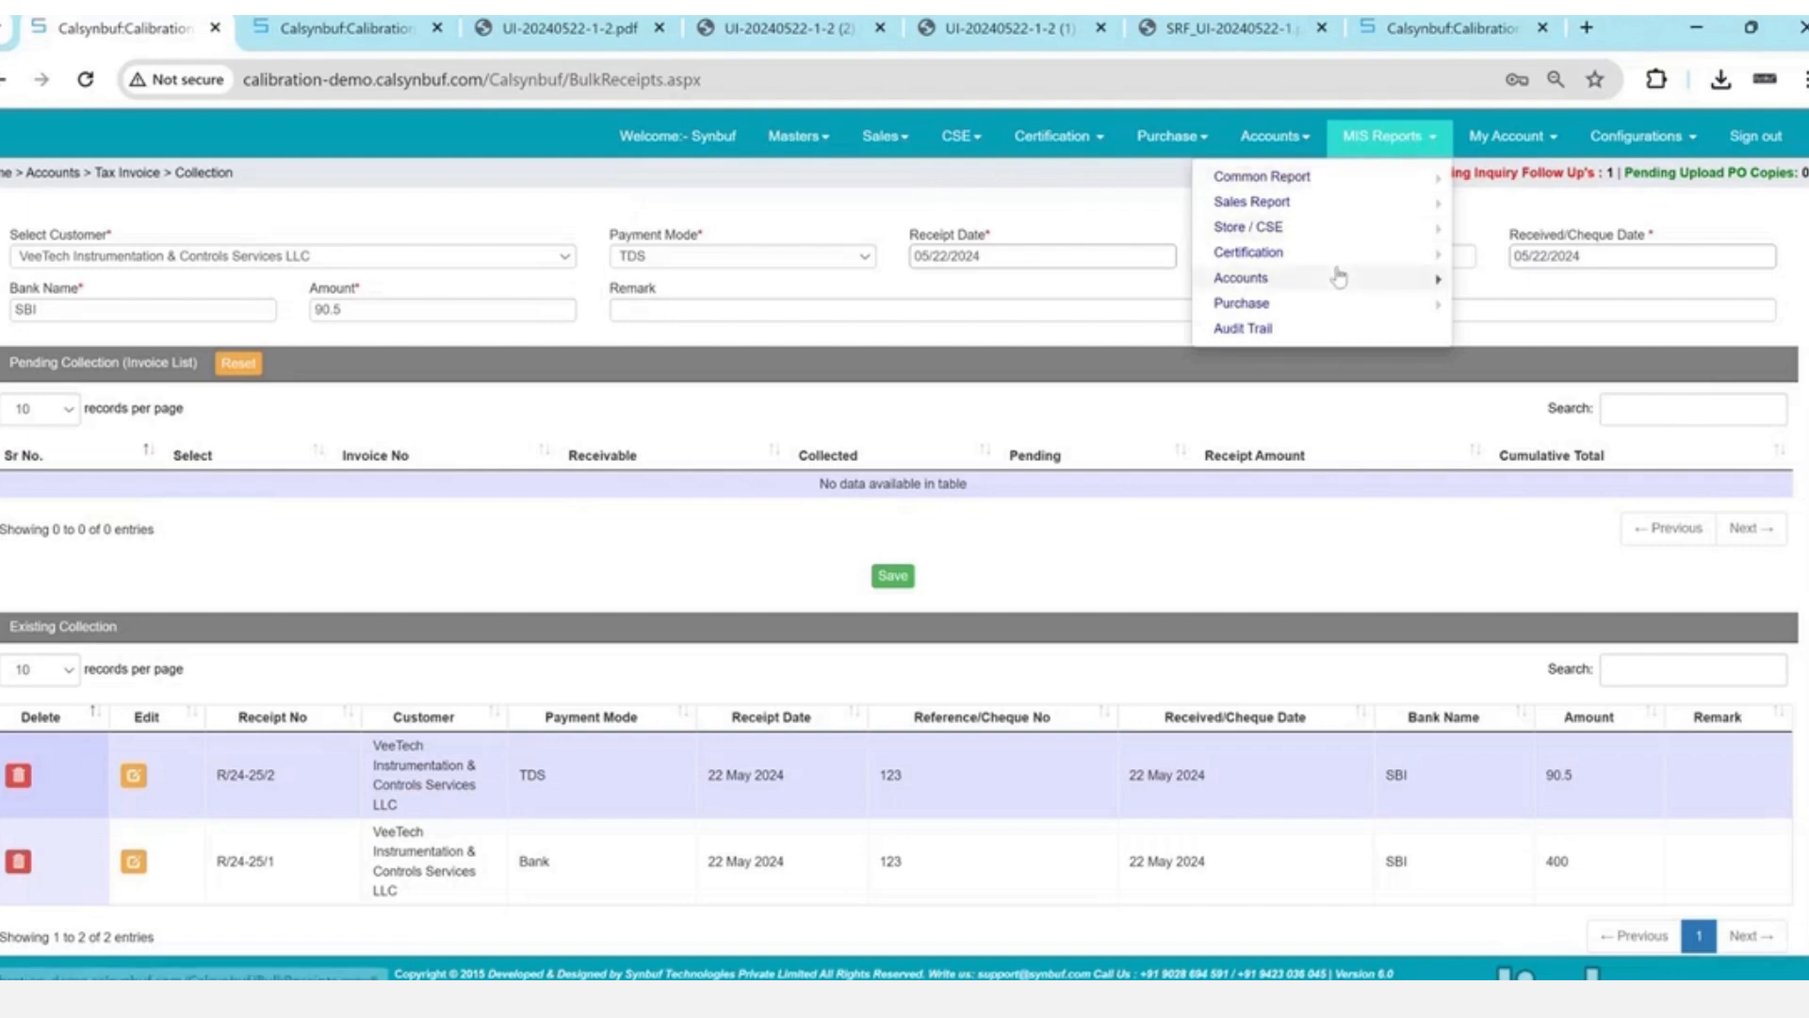
{"action": "mouse_move", "coordinate": [1333, 290]}
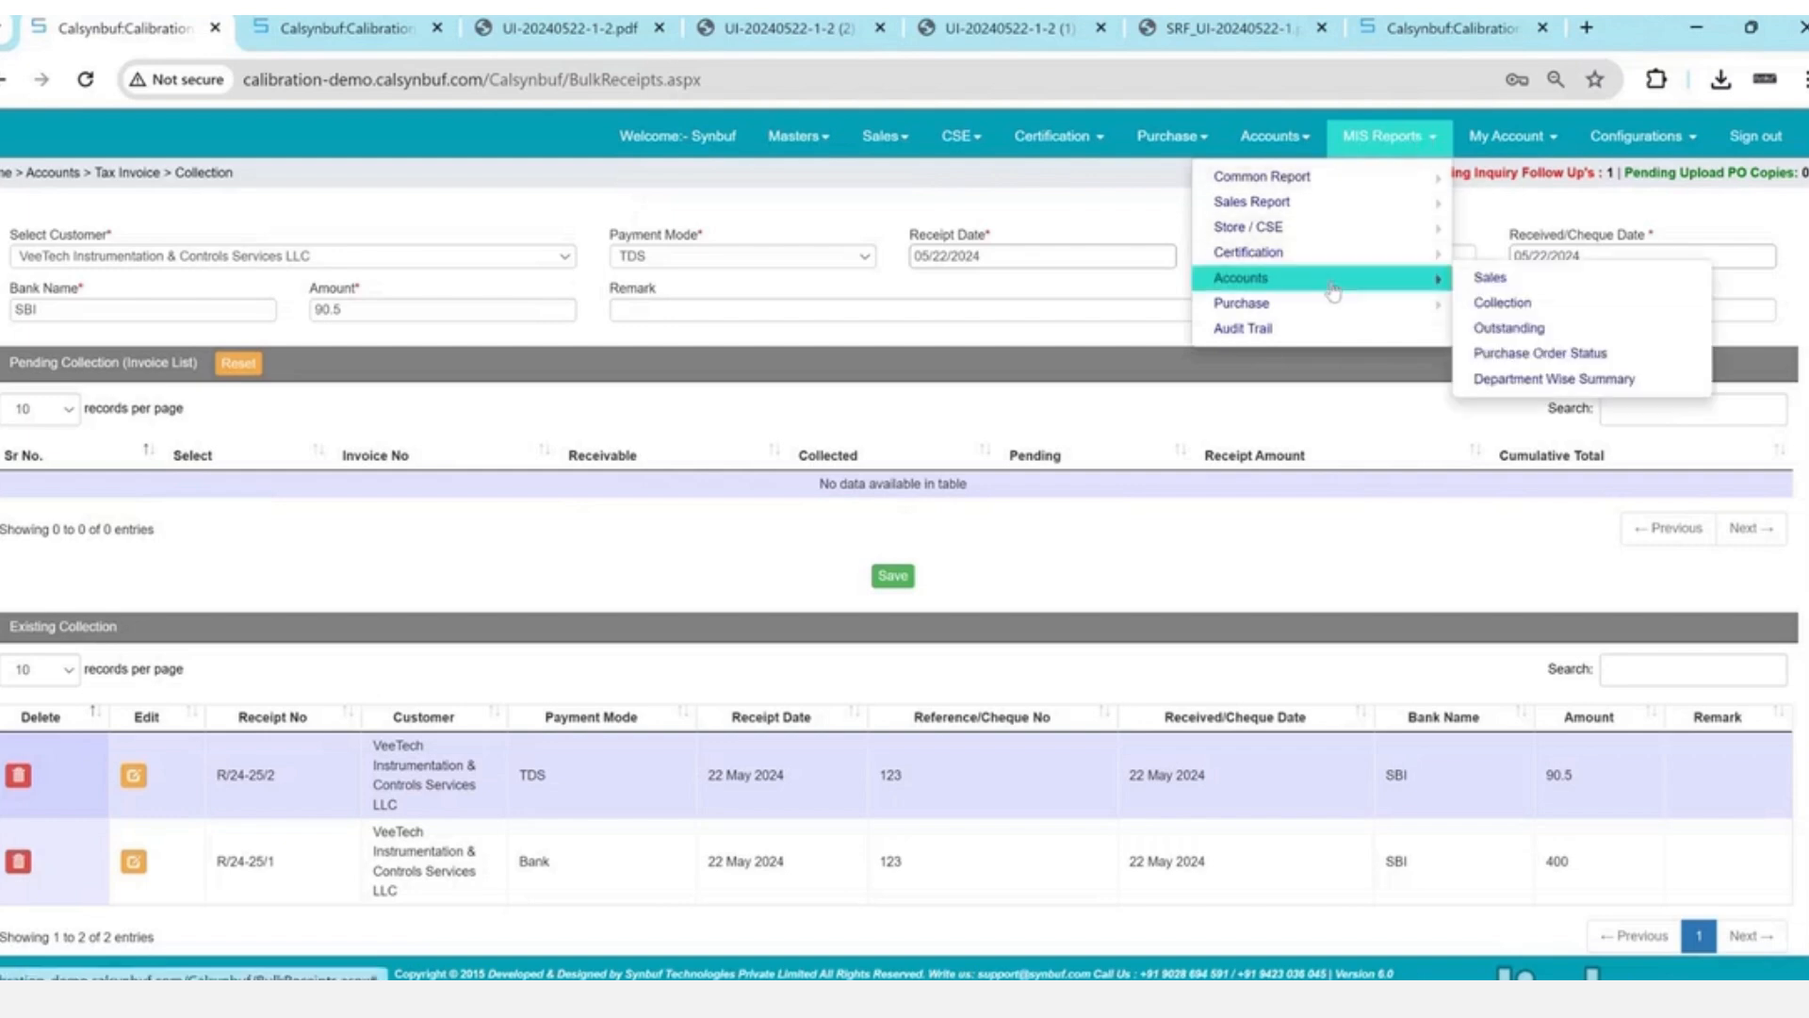
{"action": "left_click", "coordinate": [1517, 332]}
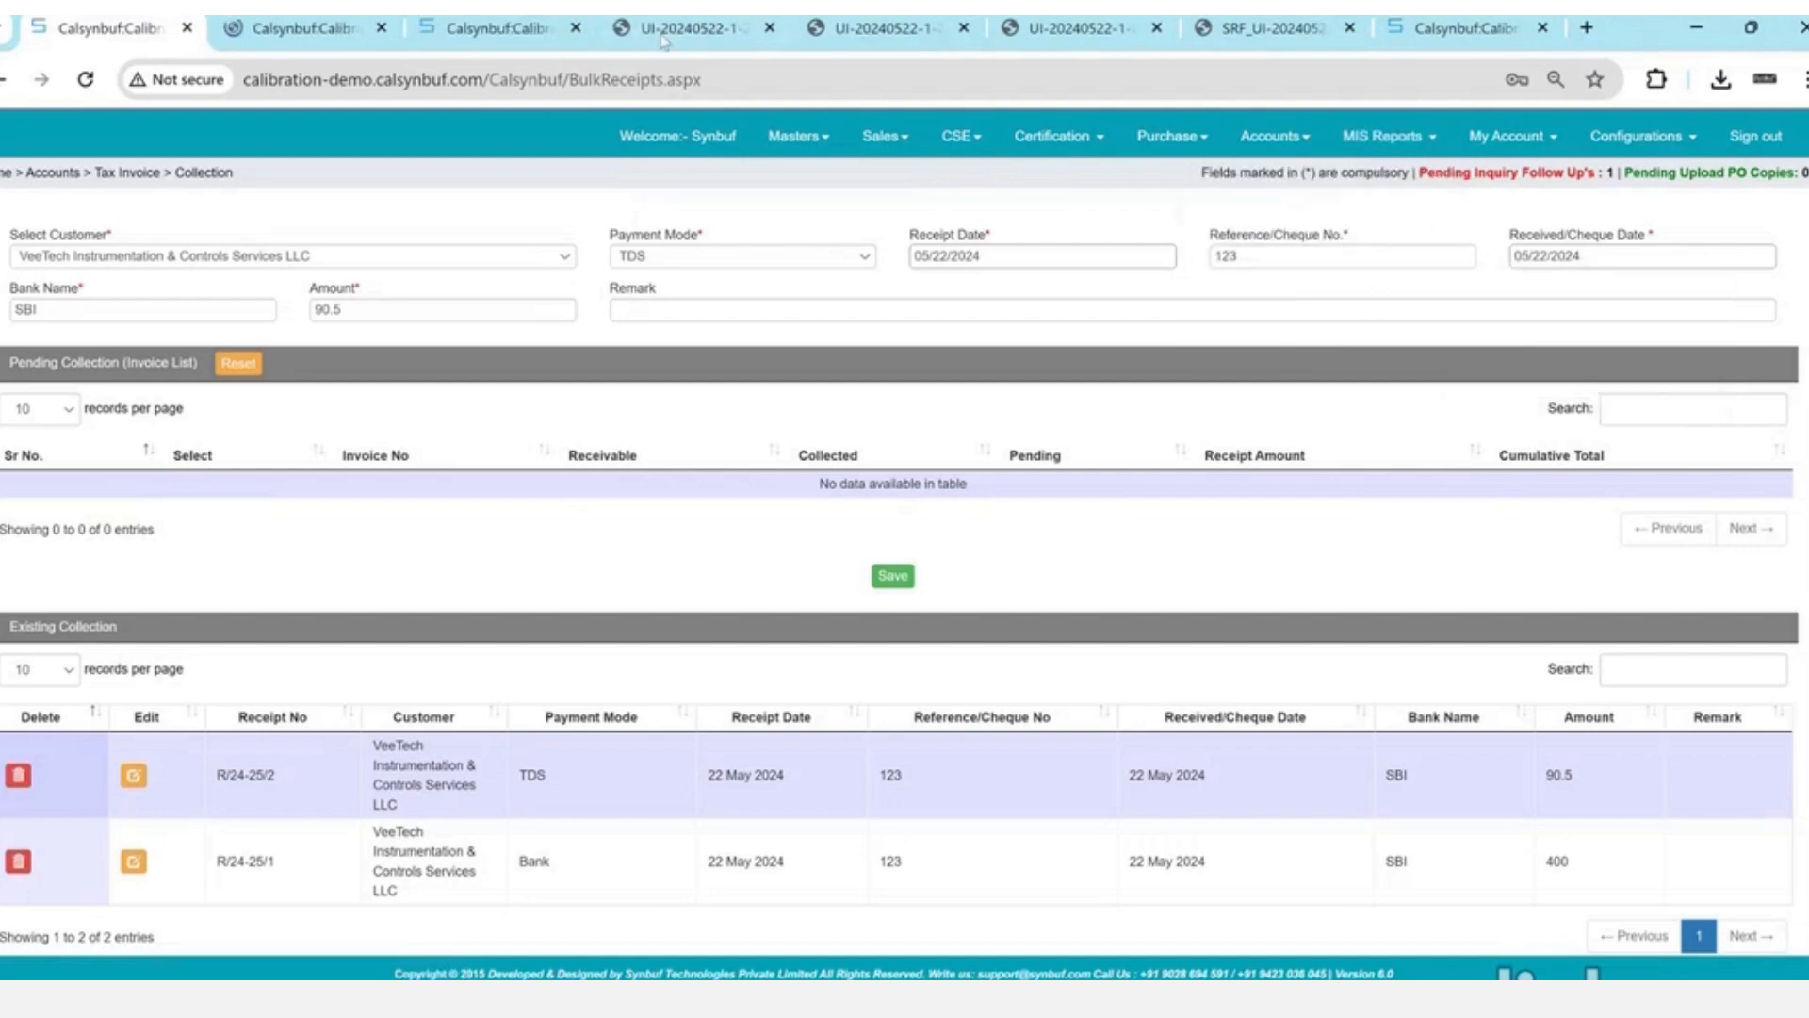
{"action": "left_click", "coordinate": [372, 26]}
- Search outstanding invoices from 05/22/2021 to 05/22/2024
{"action": "left_click", "coordinate": [198, 308]}
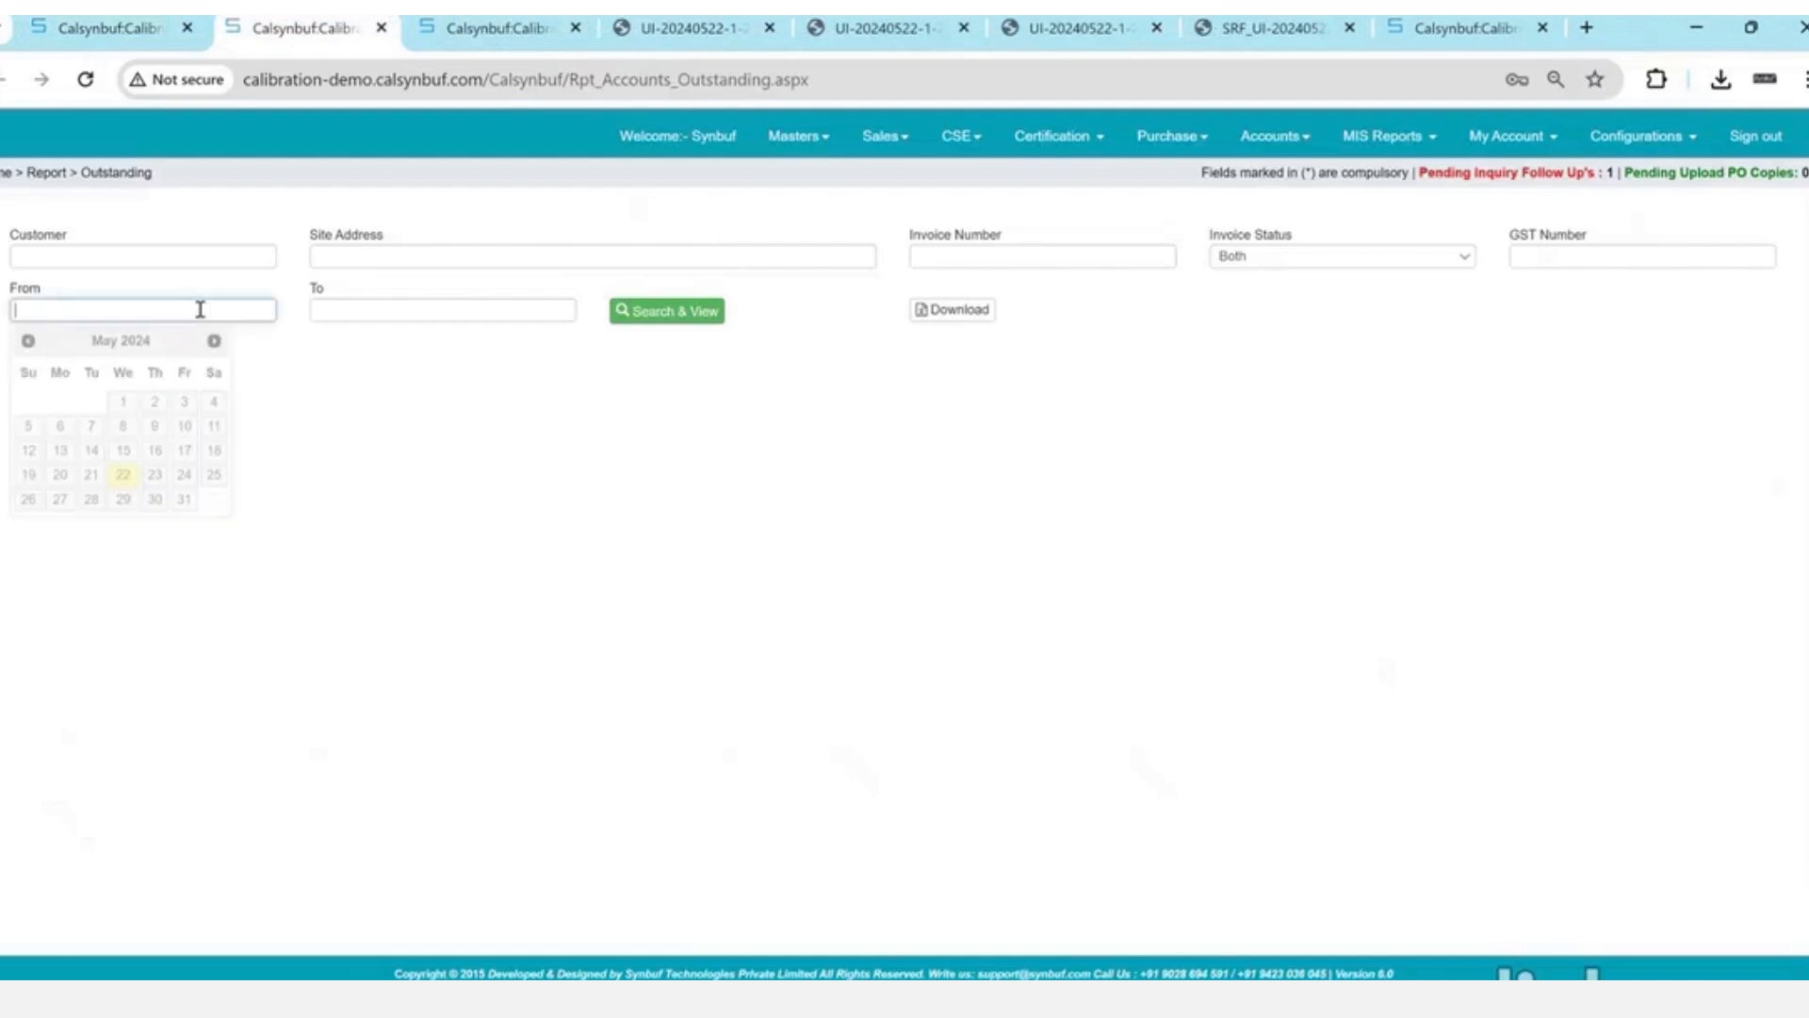
{"action": "type", "text": "05/22/2021"}
{"action": "key", "text": "Tab"}
{"action": "type", "text": "05/22/2024"}
{"action": "key", "text": "Return"}
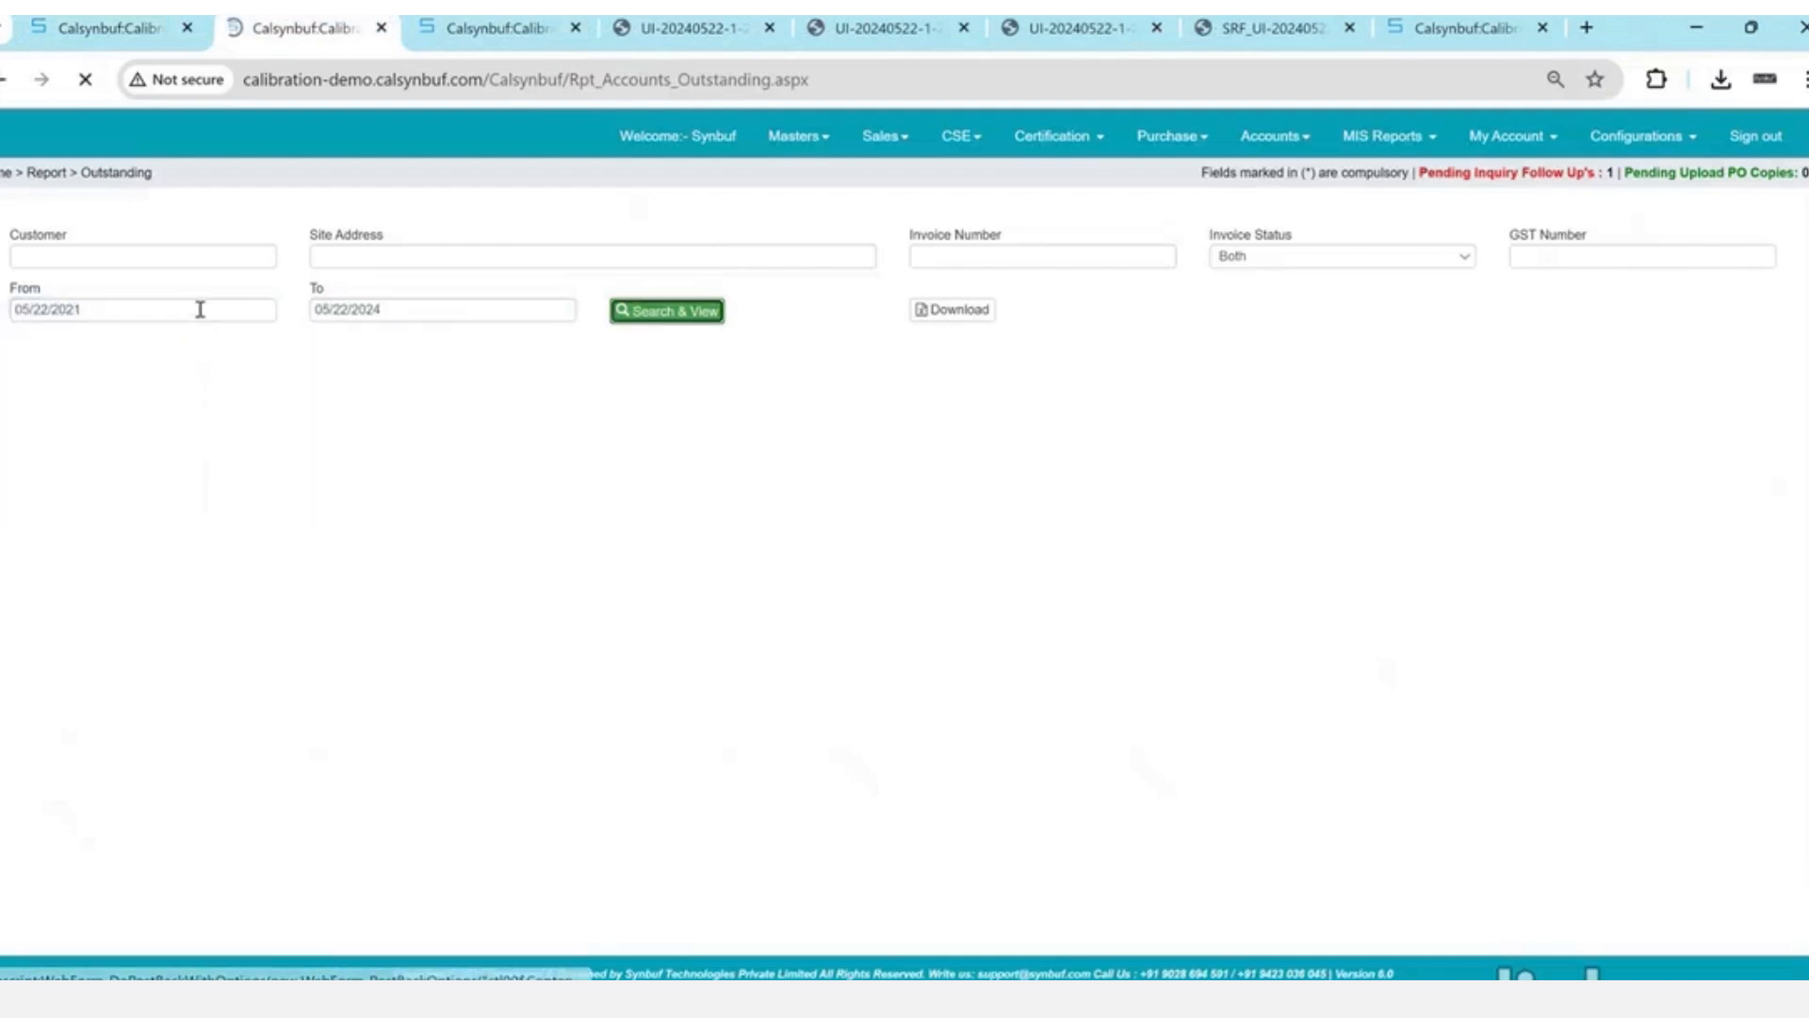
- Review TI/24-25/2's billing, GST and amount columns: 490.50 collected, 0.00 outstanding
{"action": "left_click_drag", "start_coordinate": [324, 421], "coordinate": [738, 460]}
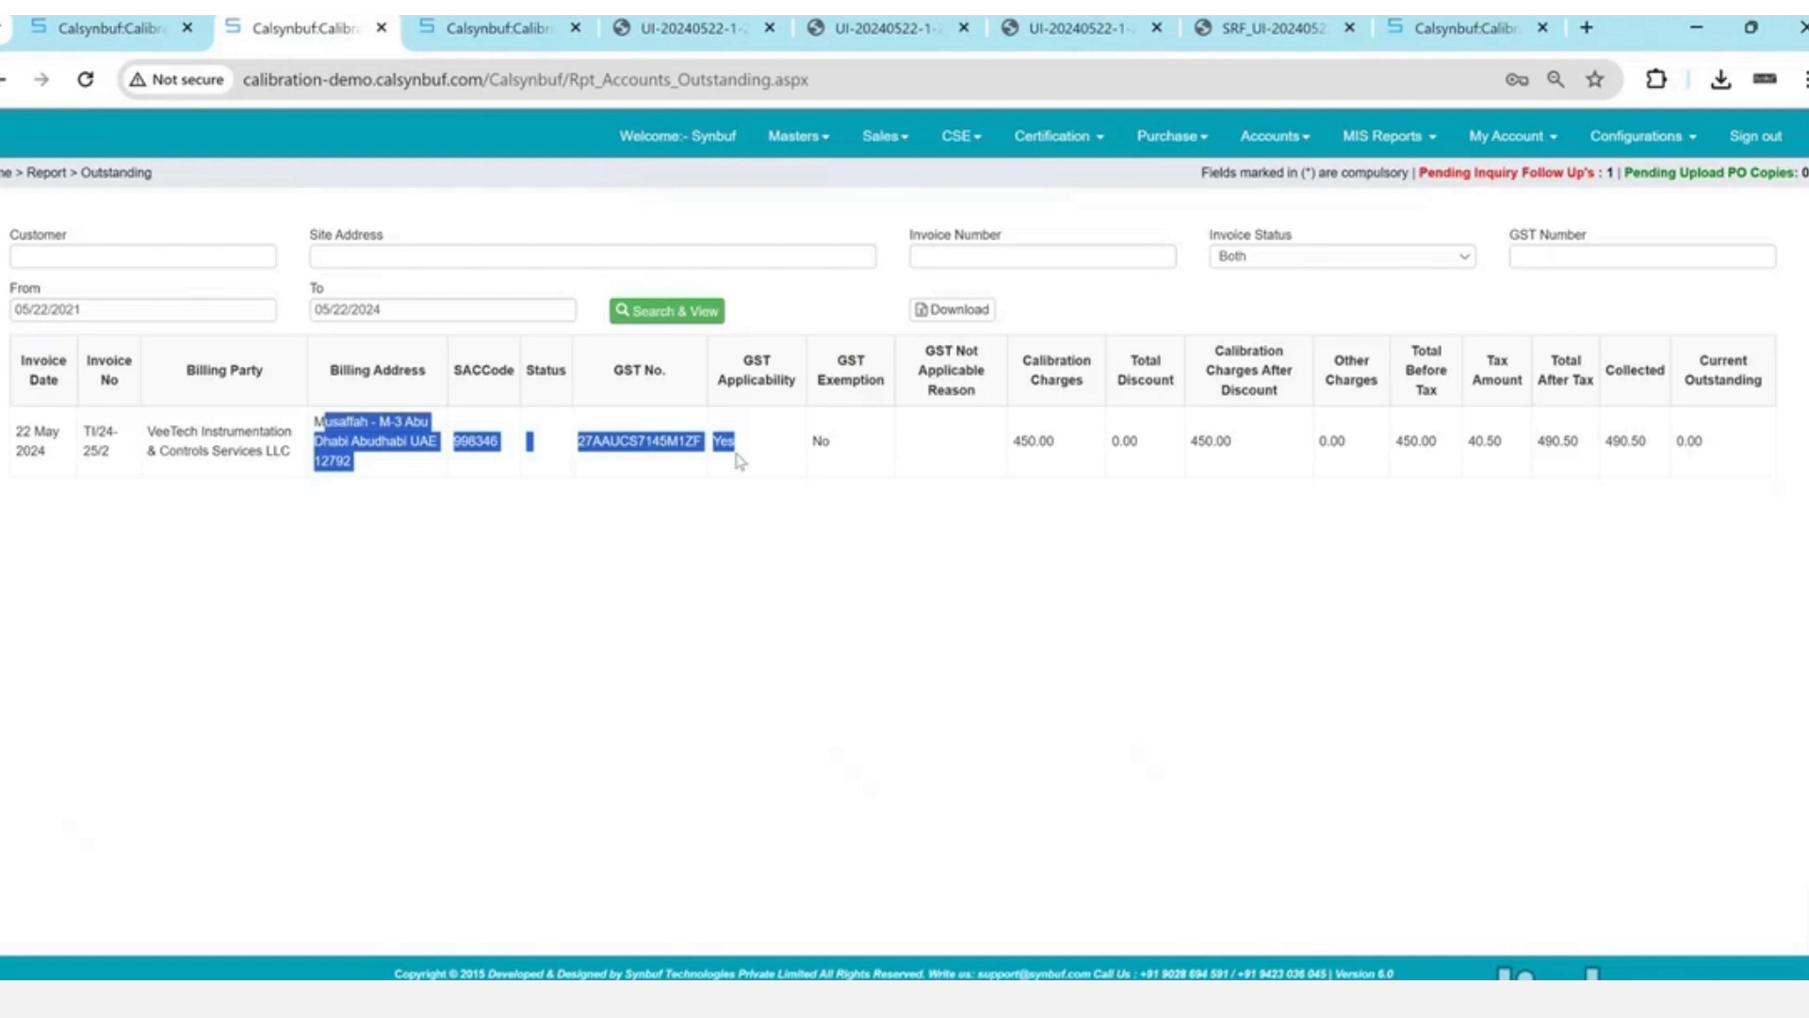
{"action": "left_click", "coordinate": [1767, 431]}
{"action": "left_click_drag", "start_coordinate": [1767, 431], "coordinate": [1447, 483]}
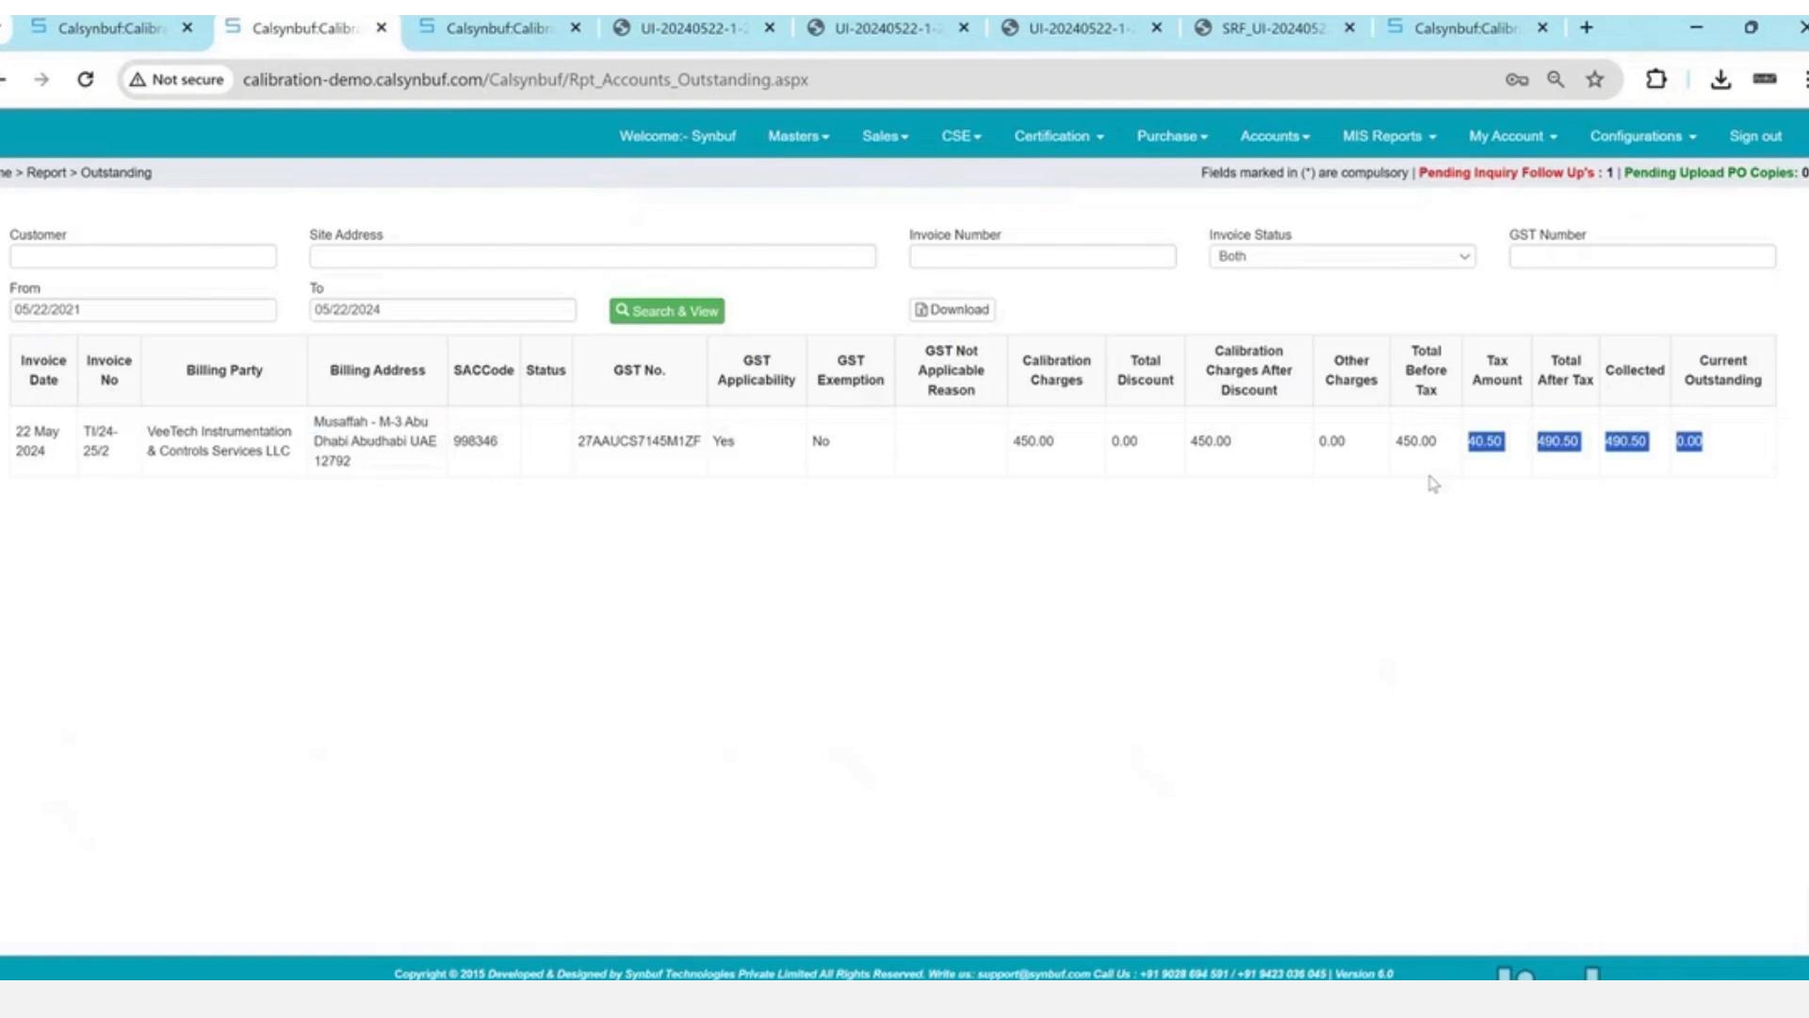
{"action": "triple_click", "coordinate": [865, 385]}
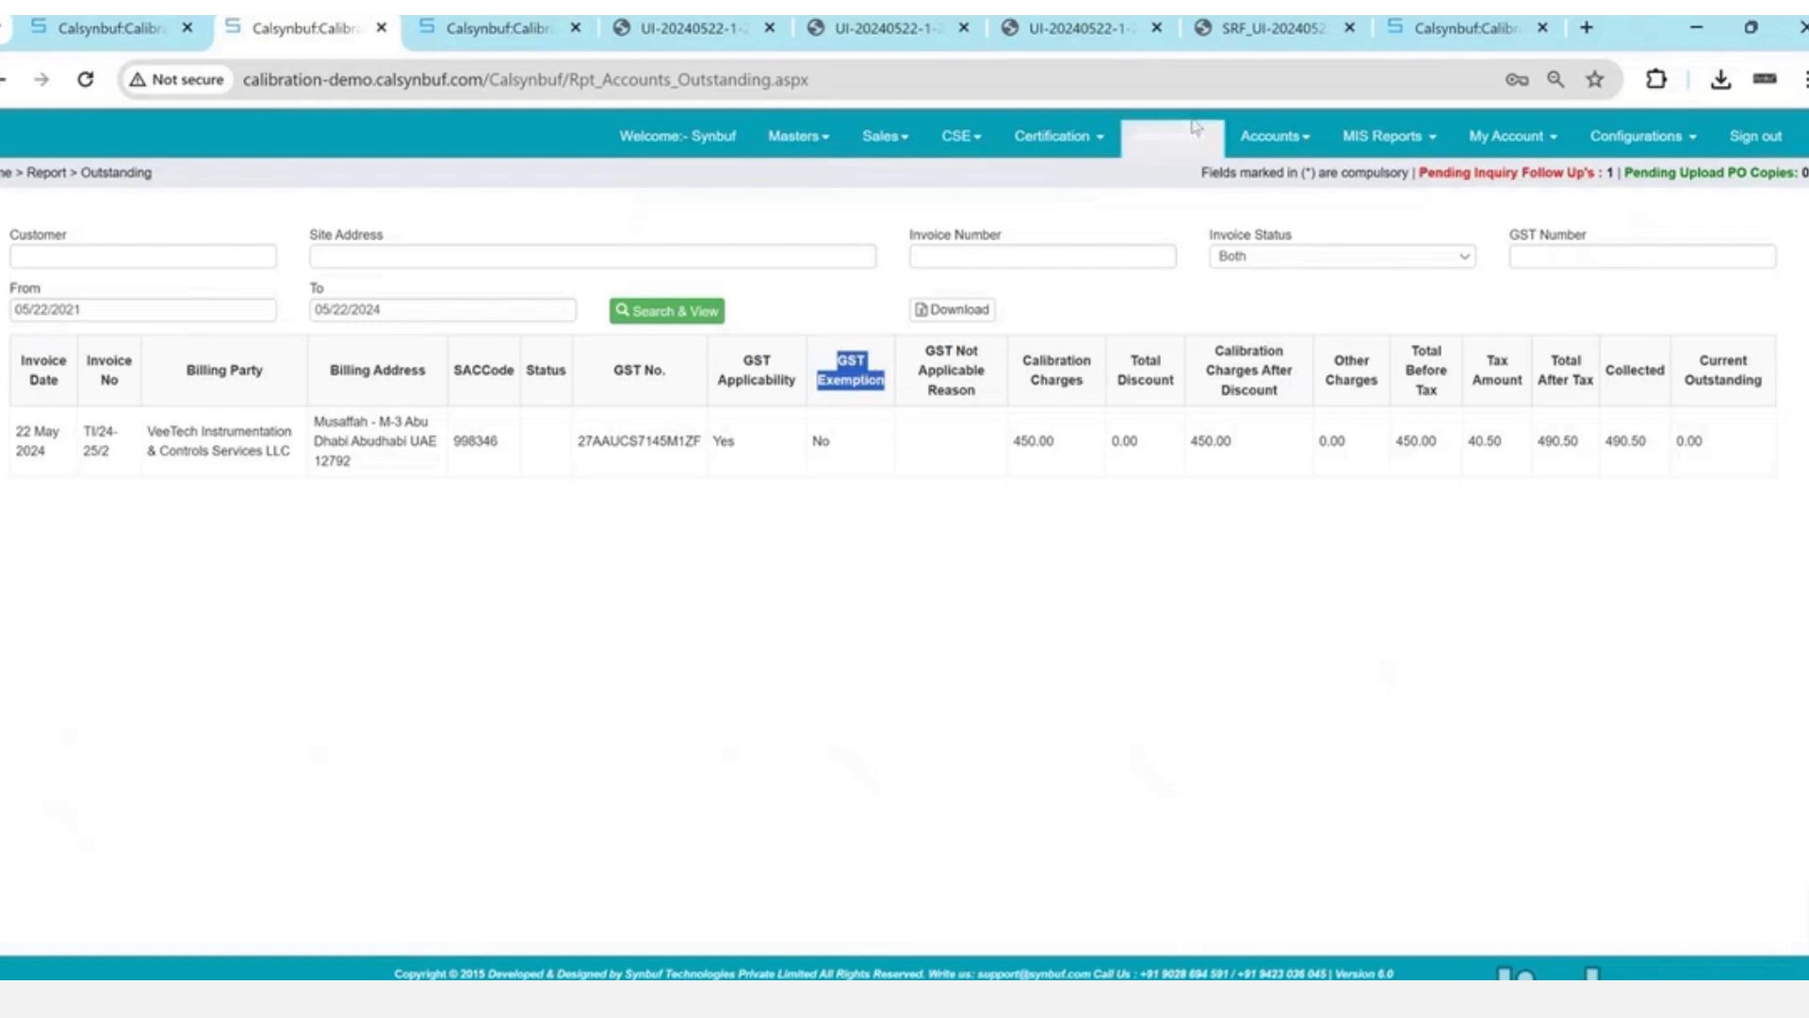
{"action": "left_click", "coordinate": [1272, 137]}
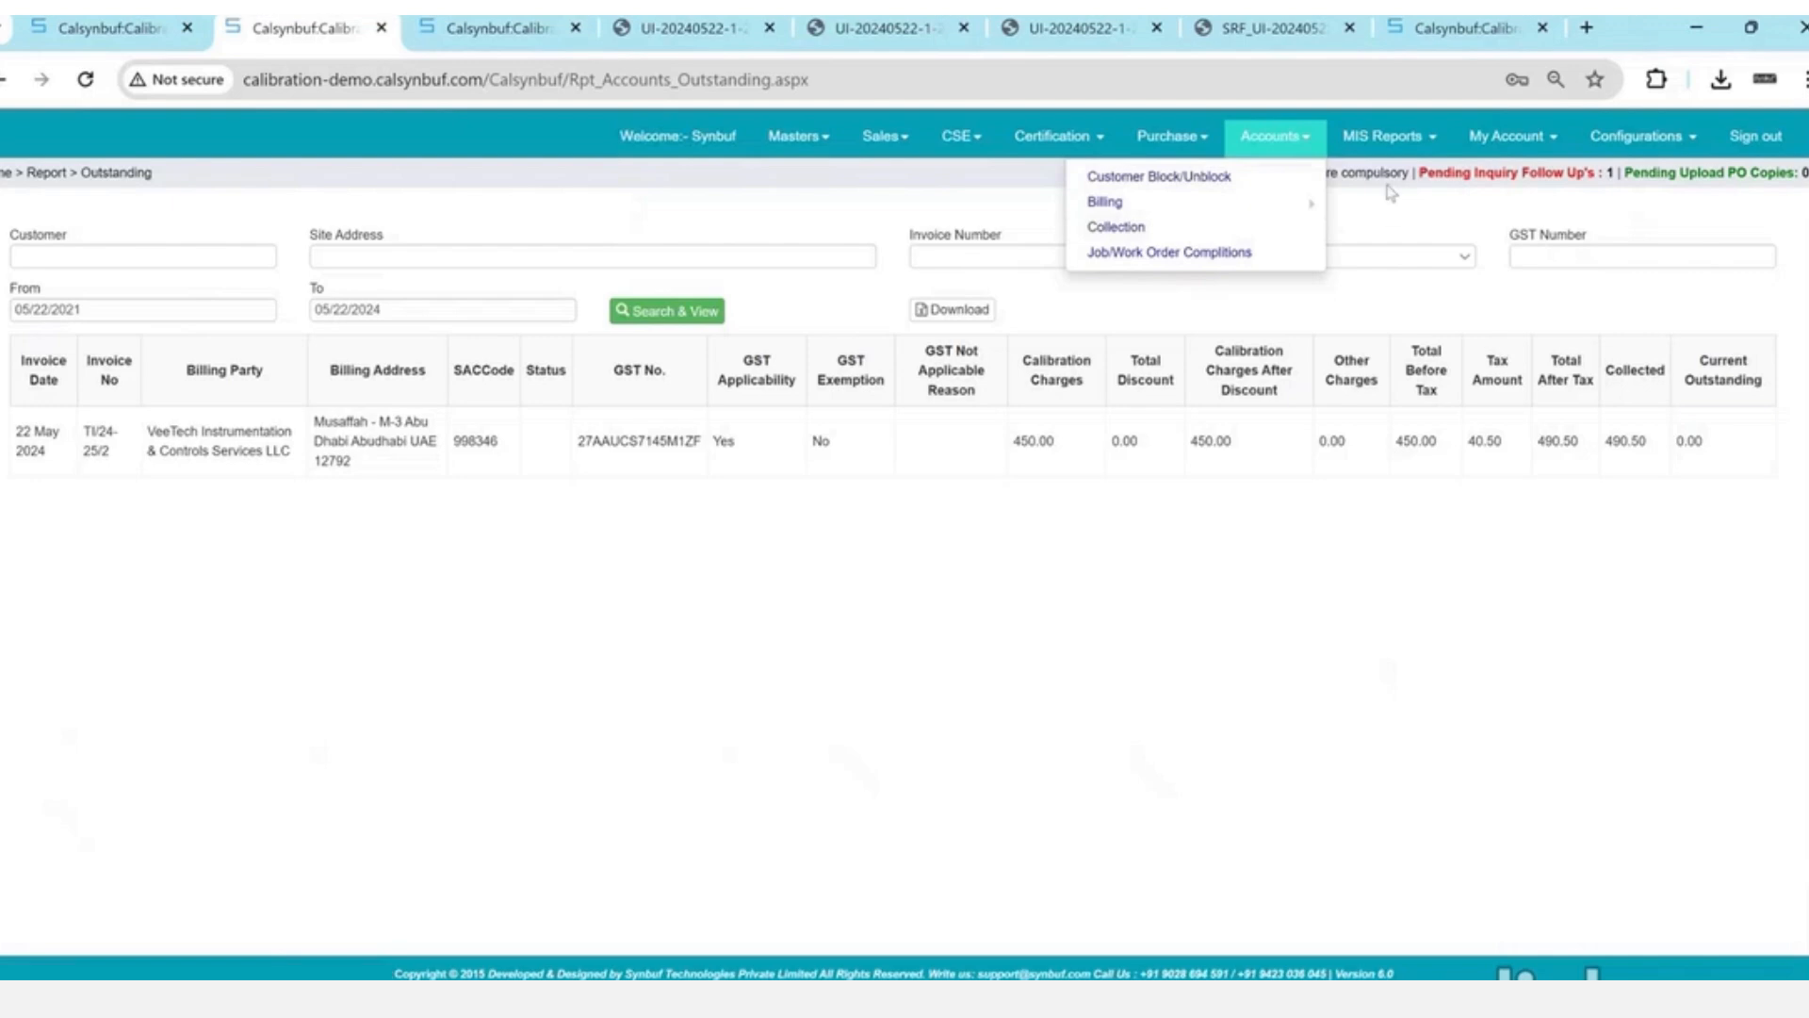
- Browse the common, sales and store/CSE report menus, then open the Customer master
{"action": "left_click", "coordinate": [1411, 141]}
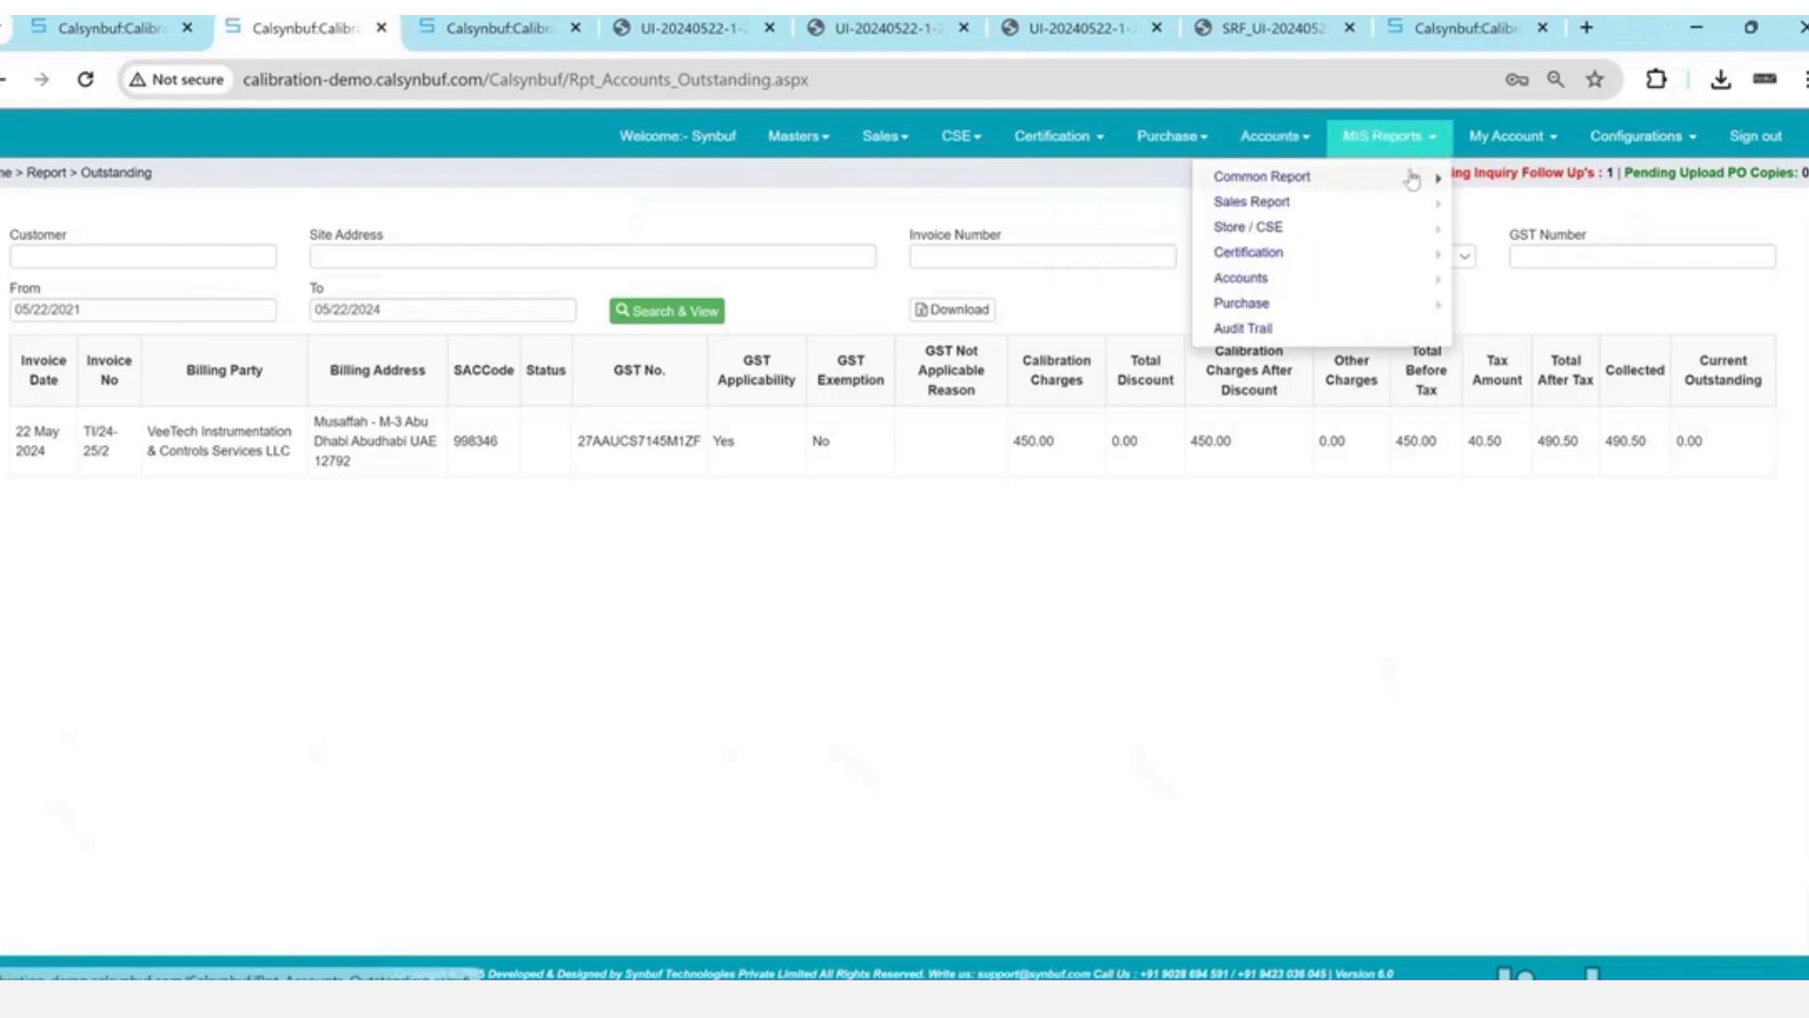
{"action": "left_click", "coordinate": [1411, 179]}
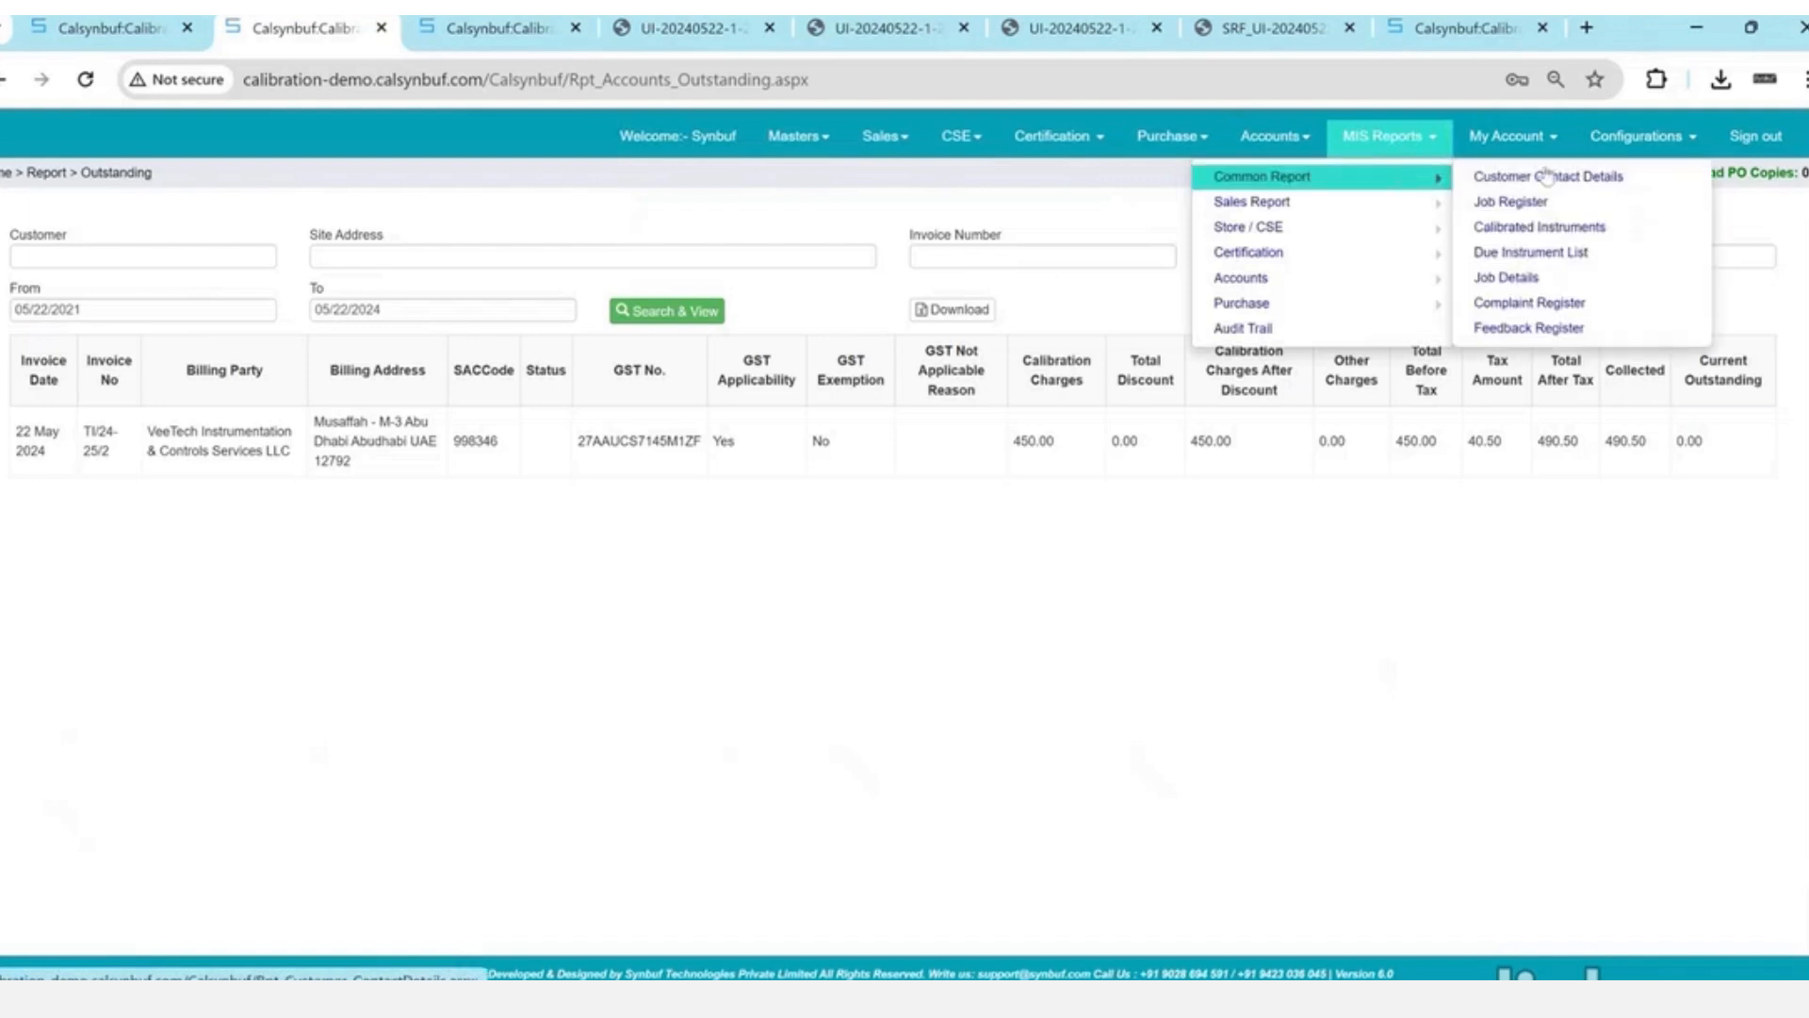
{"action": "left_click", "coordinate": [1350, 212]}
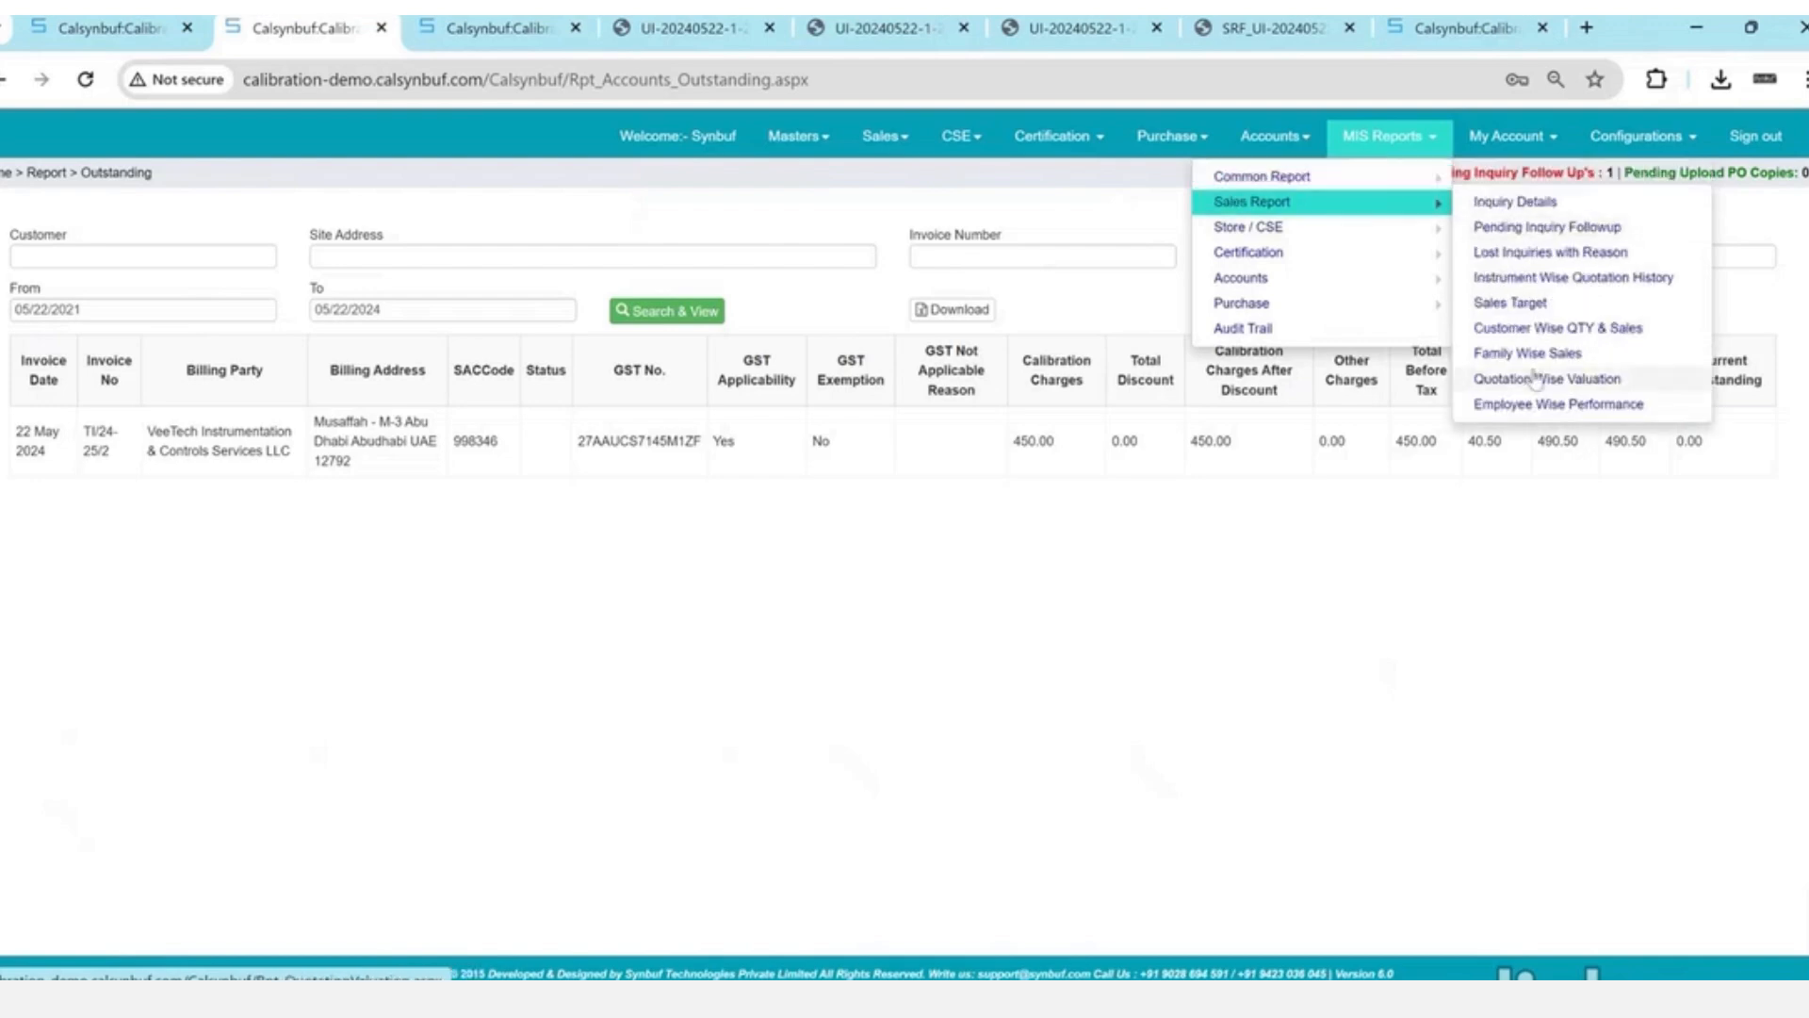
{"action": "left_click", "coordinate": [1260, 229]}
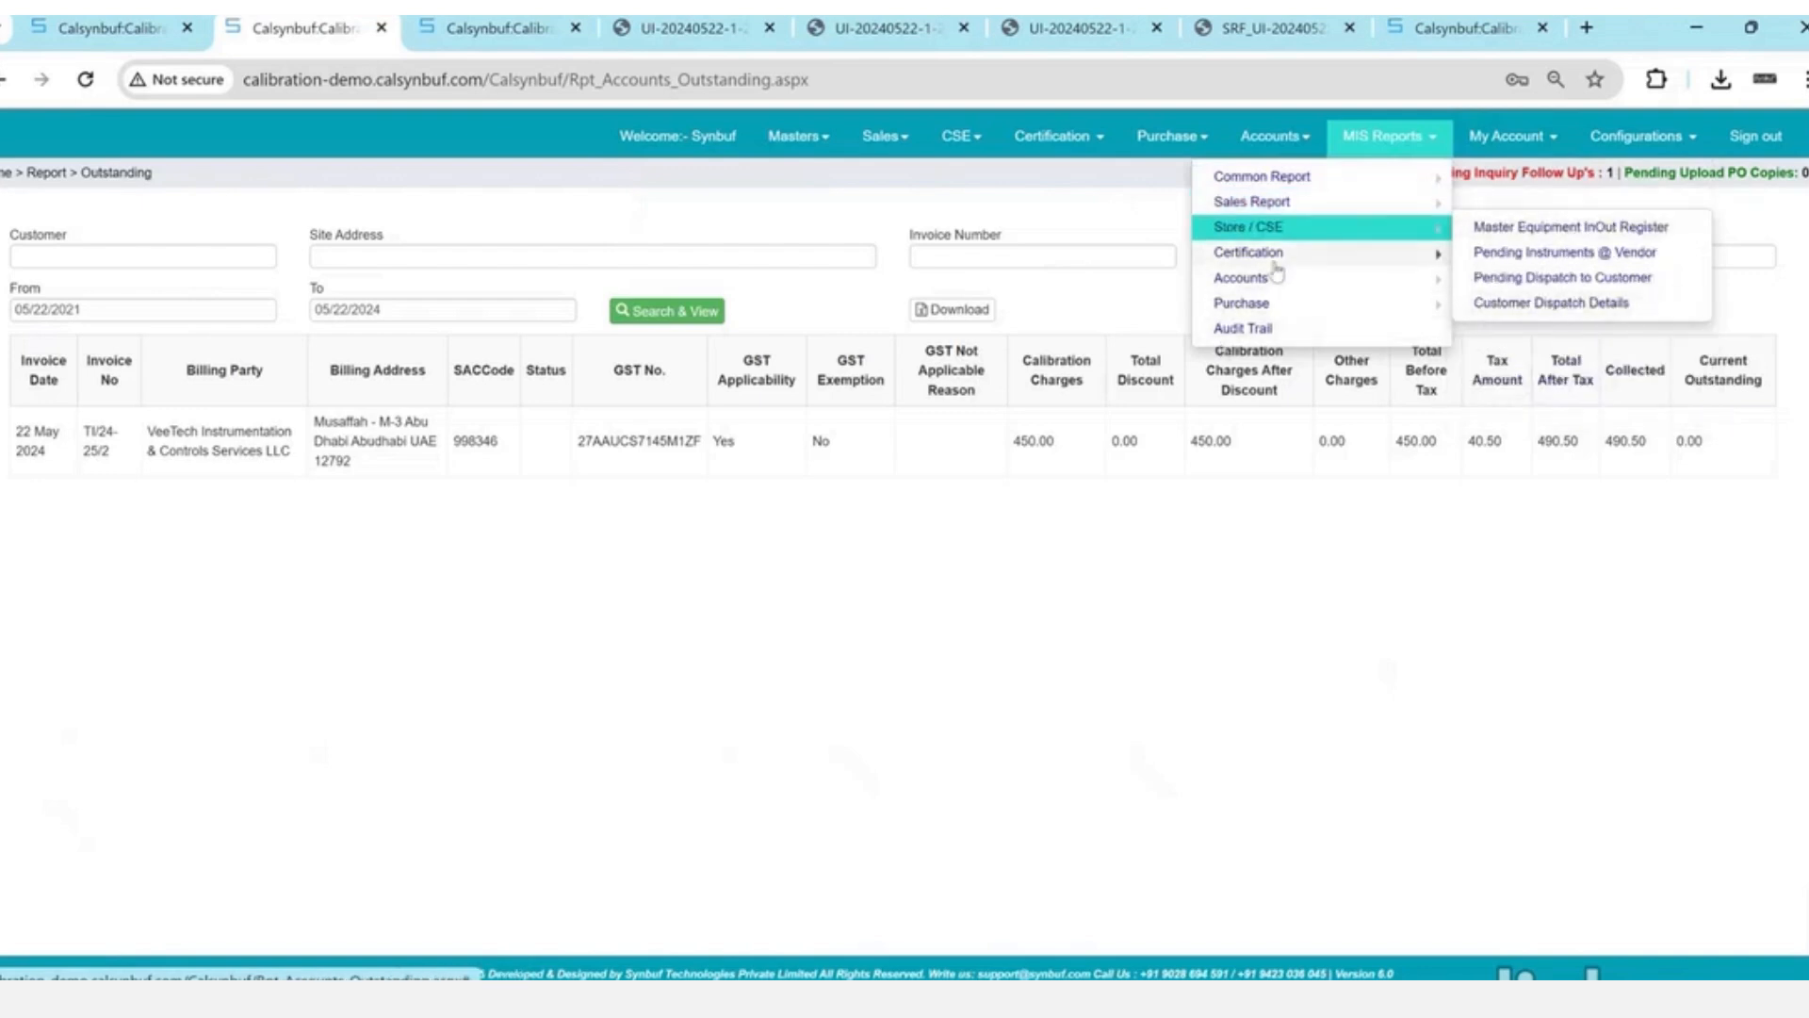
{"action": "left_click", "coordinate": [1304, 206]}
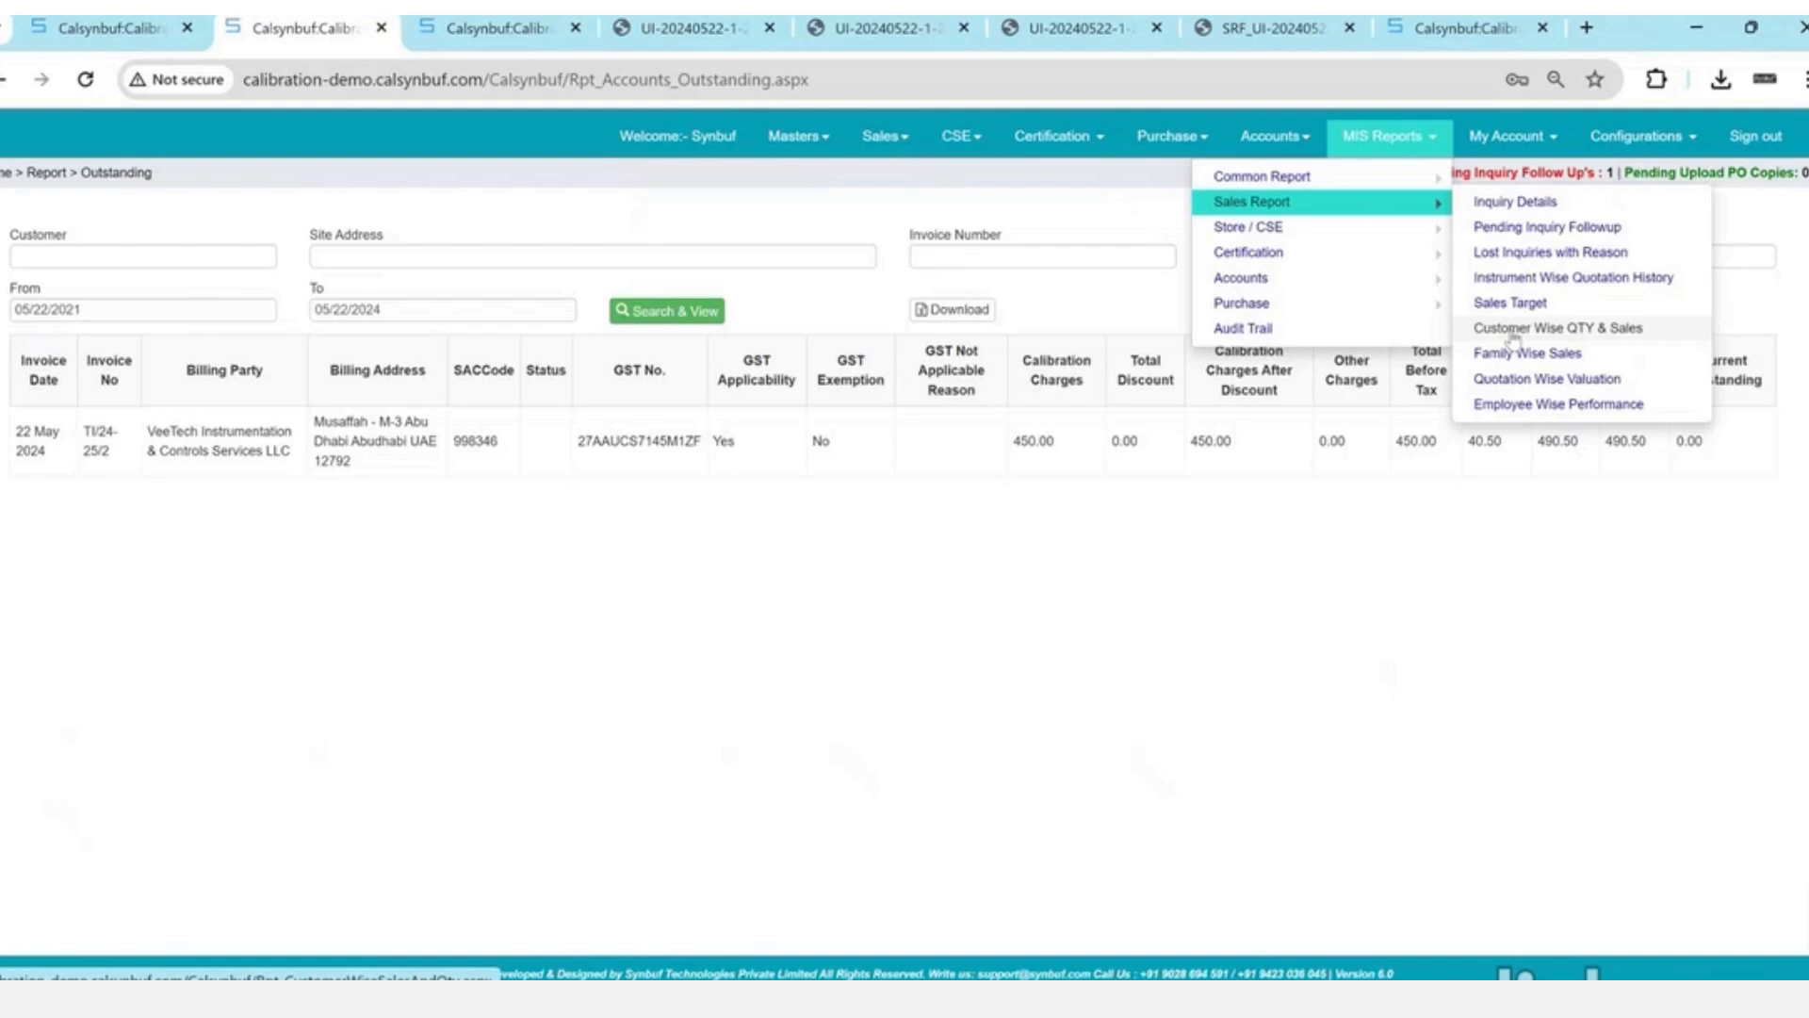
{"action": "left_click", "coordinate": [797, 138]}
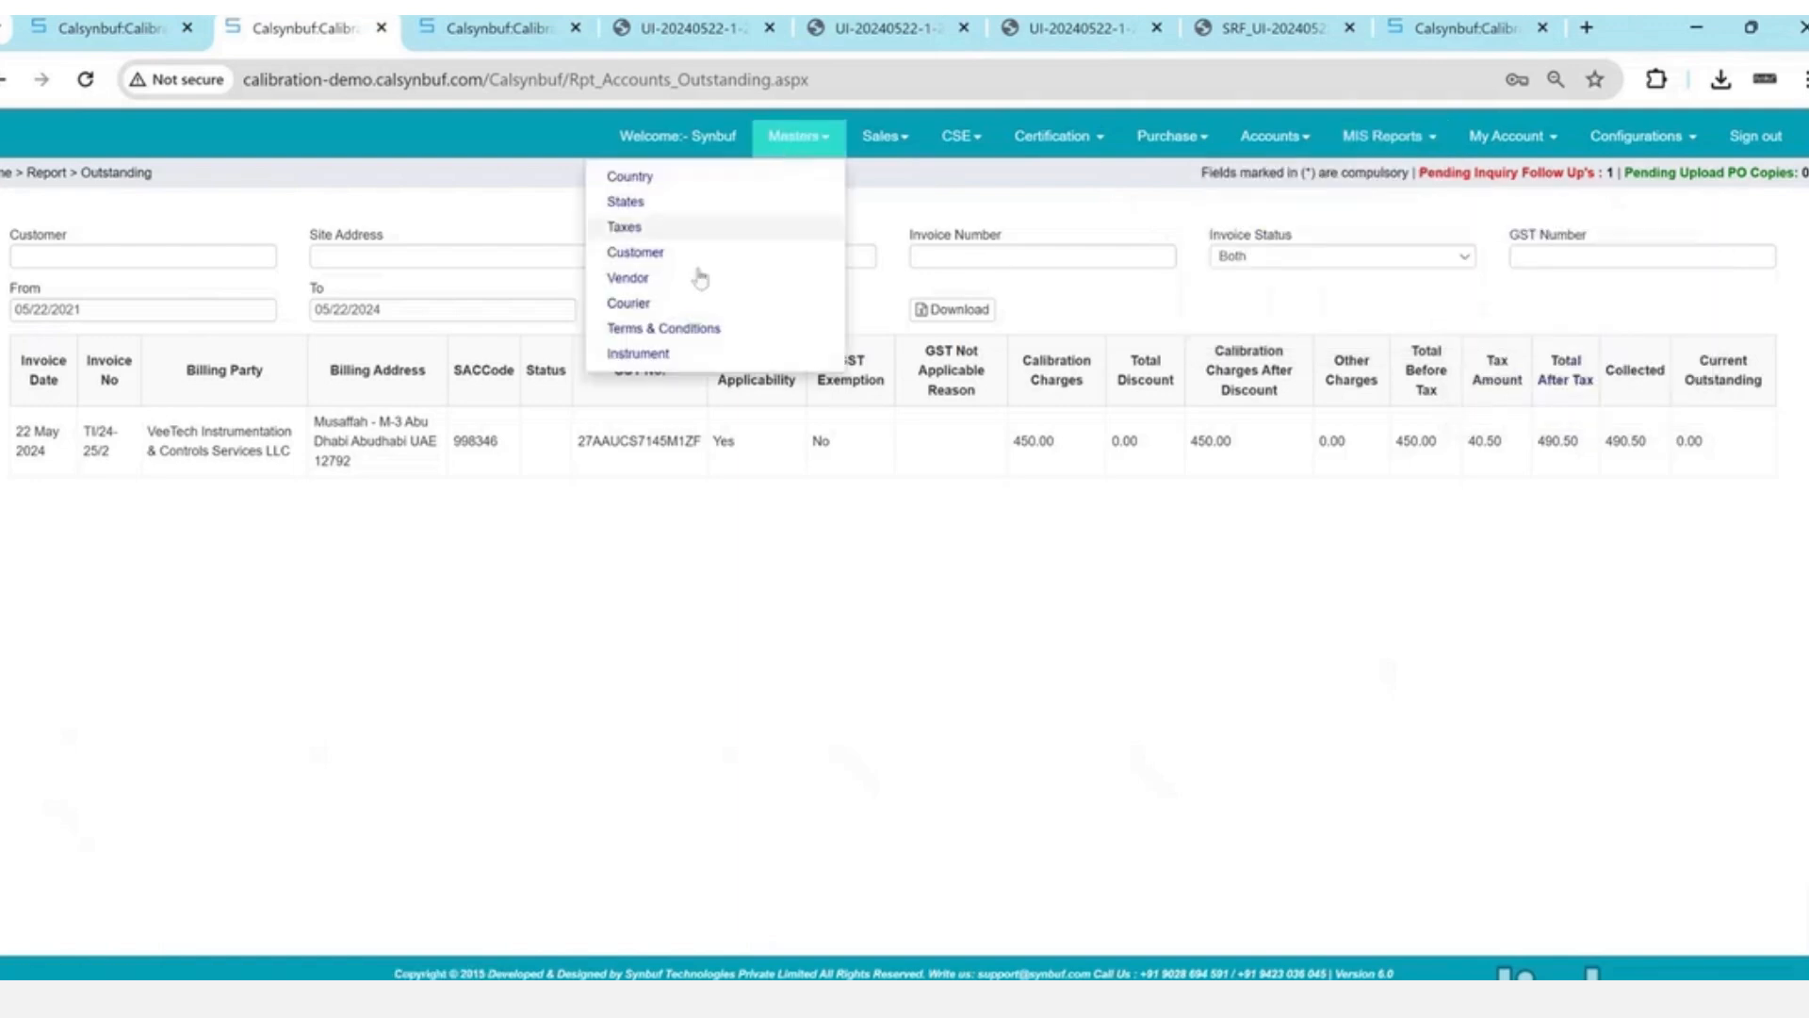
{"action": "left_click", "coordinate": [645, 257]}
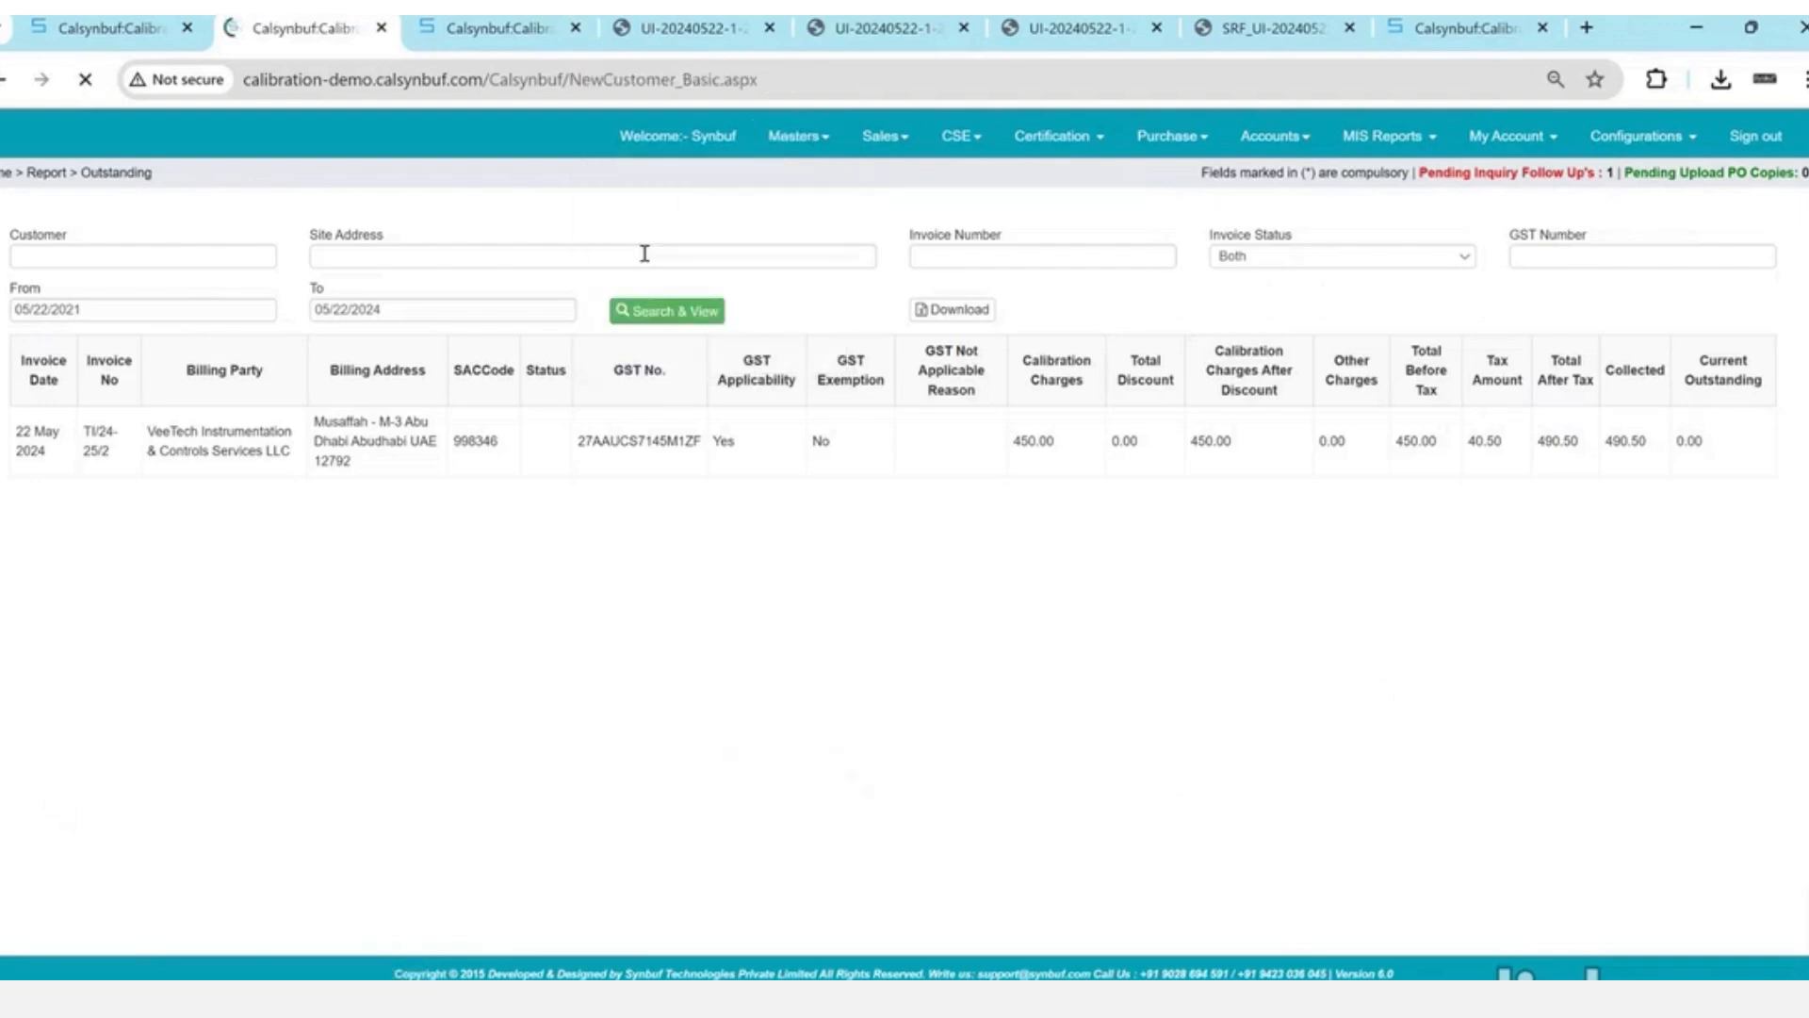
- Copy the VeeTech contact's portal login password and enter it on the incognito customer login page
{"action": "left_click", "coordinate": [108, 537]}
{"action": "double_click", "coordinate": [1652, 657]}
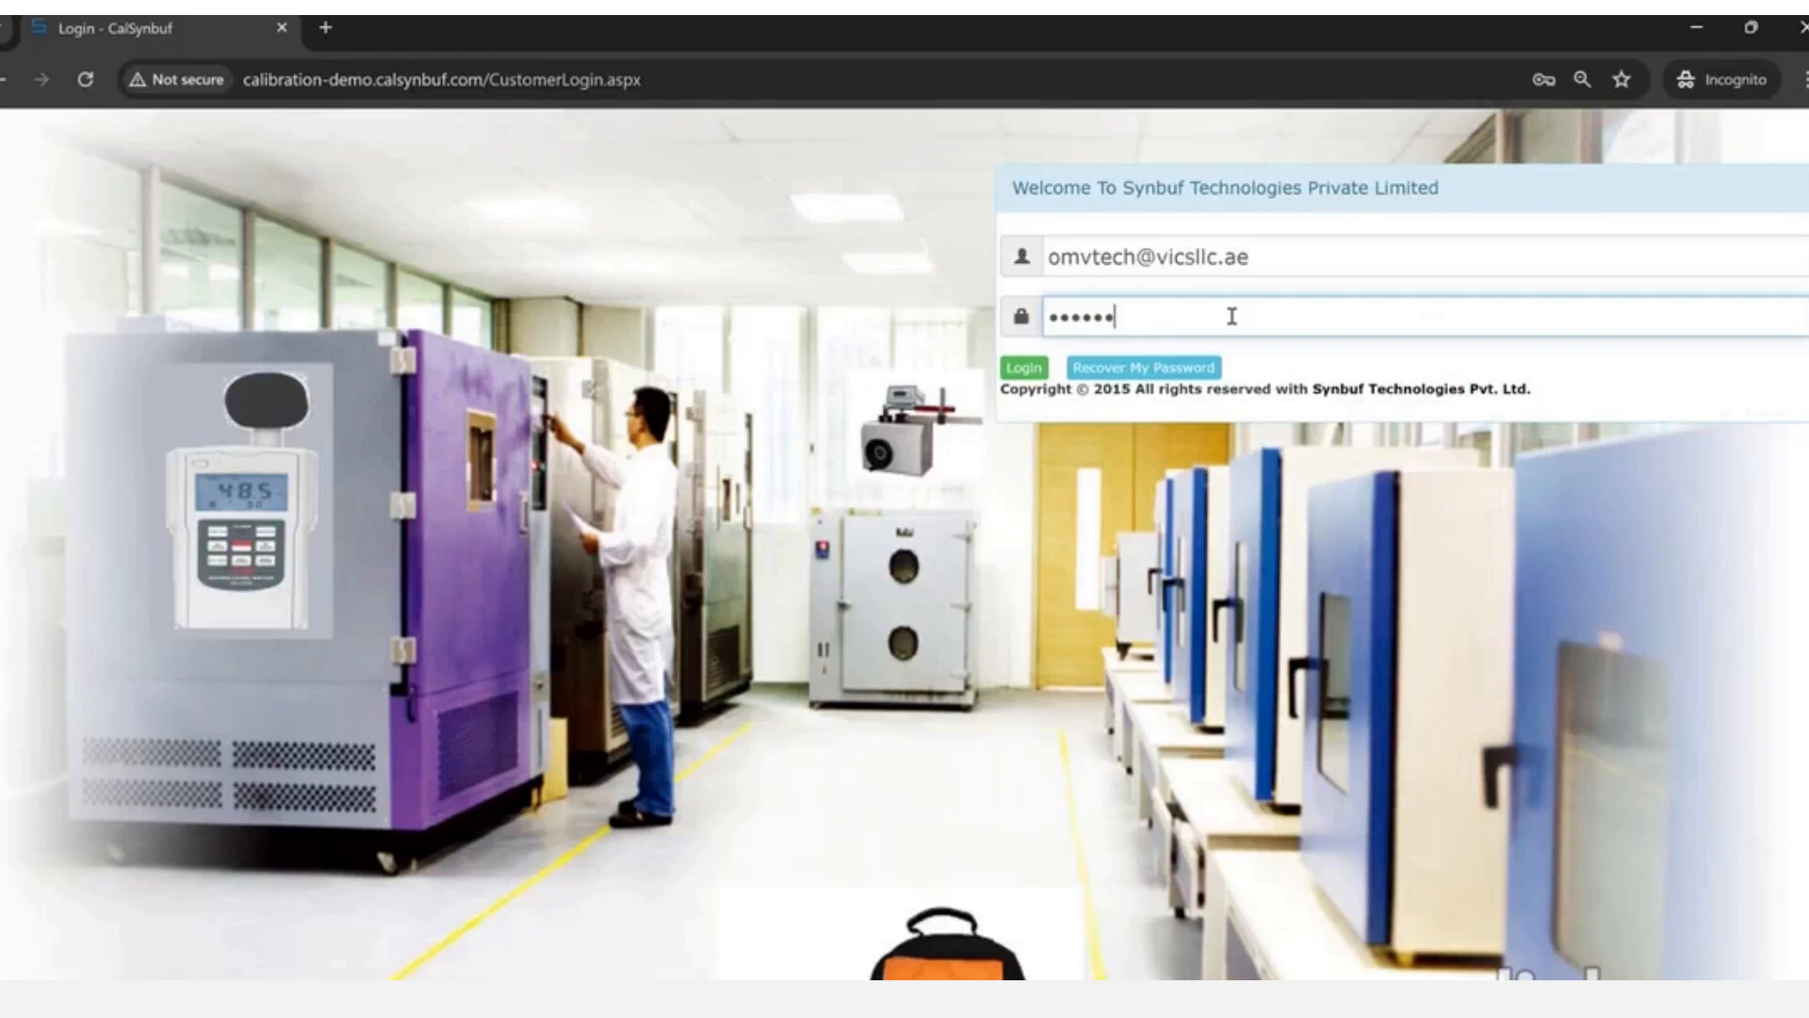
{"action": "key", "text": "alt+Tab"}
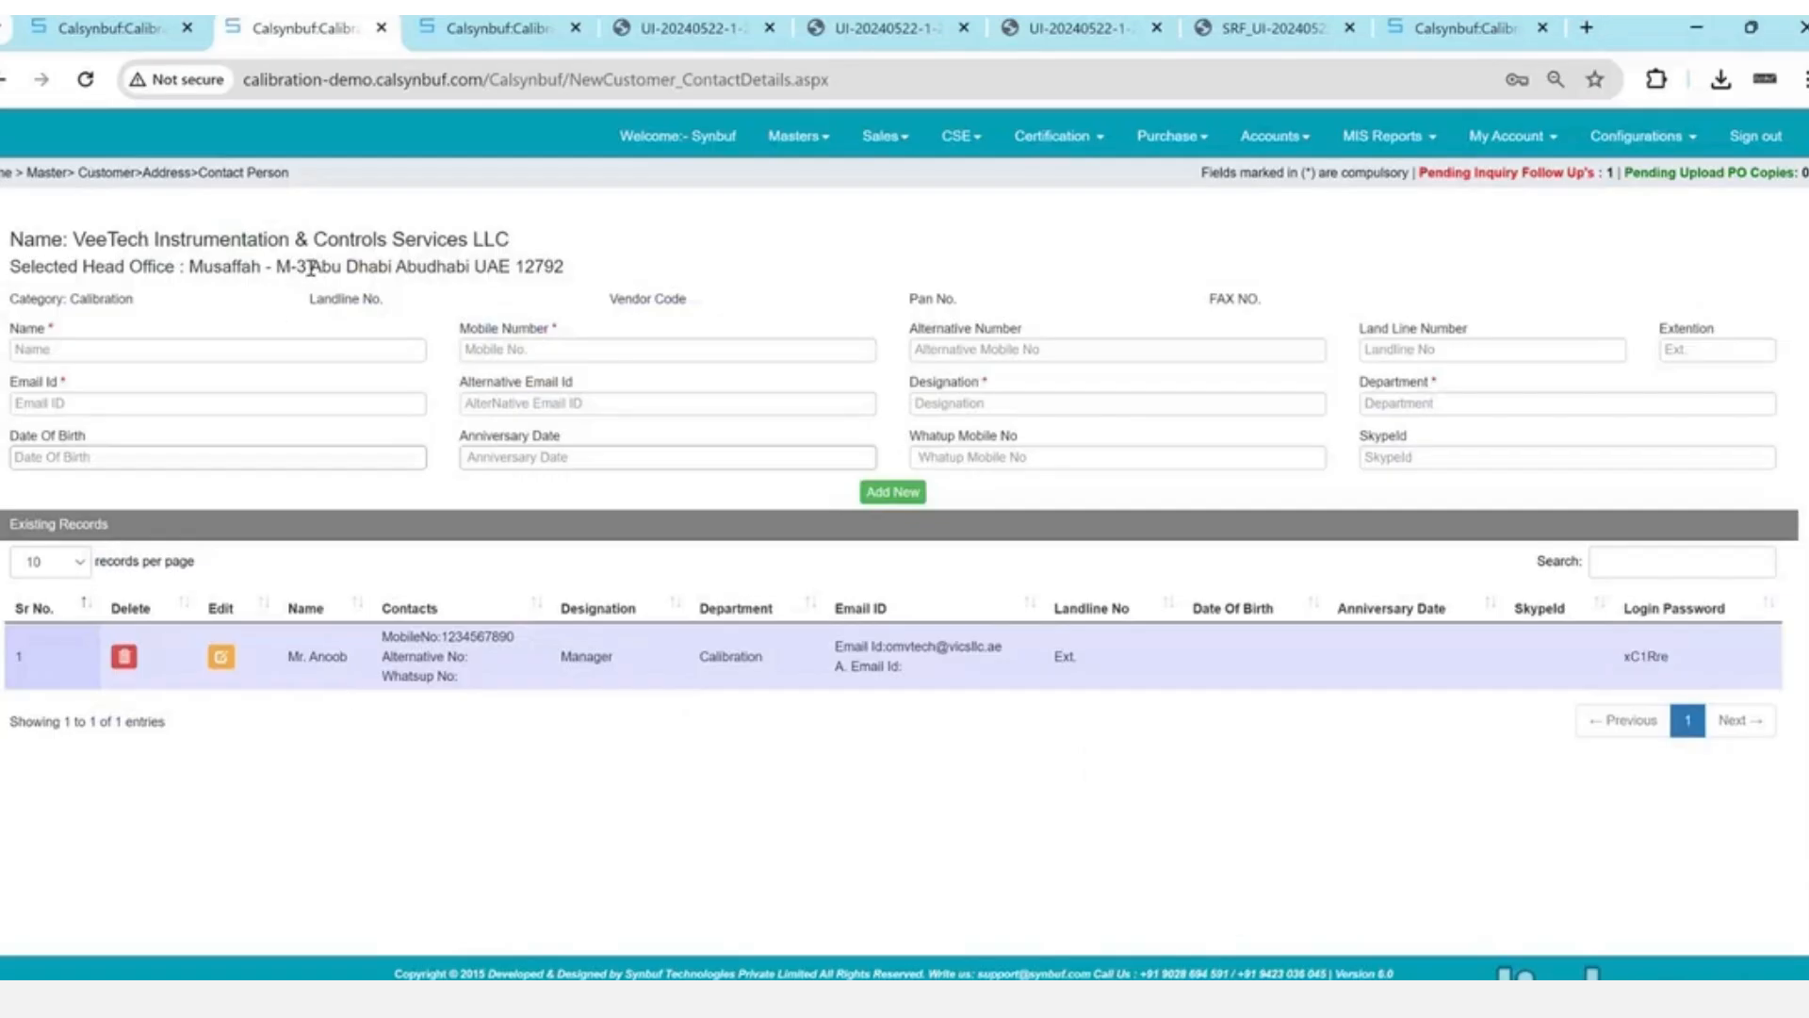
{"action": "left_click_drag", "start_coordinate": [314, 268], "coordinate": [160, 240]}
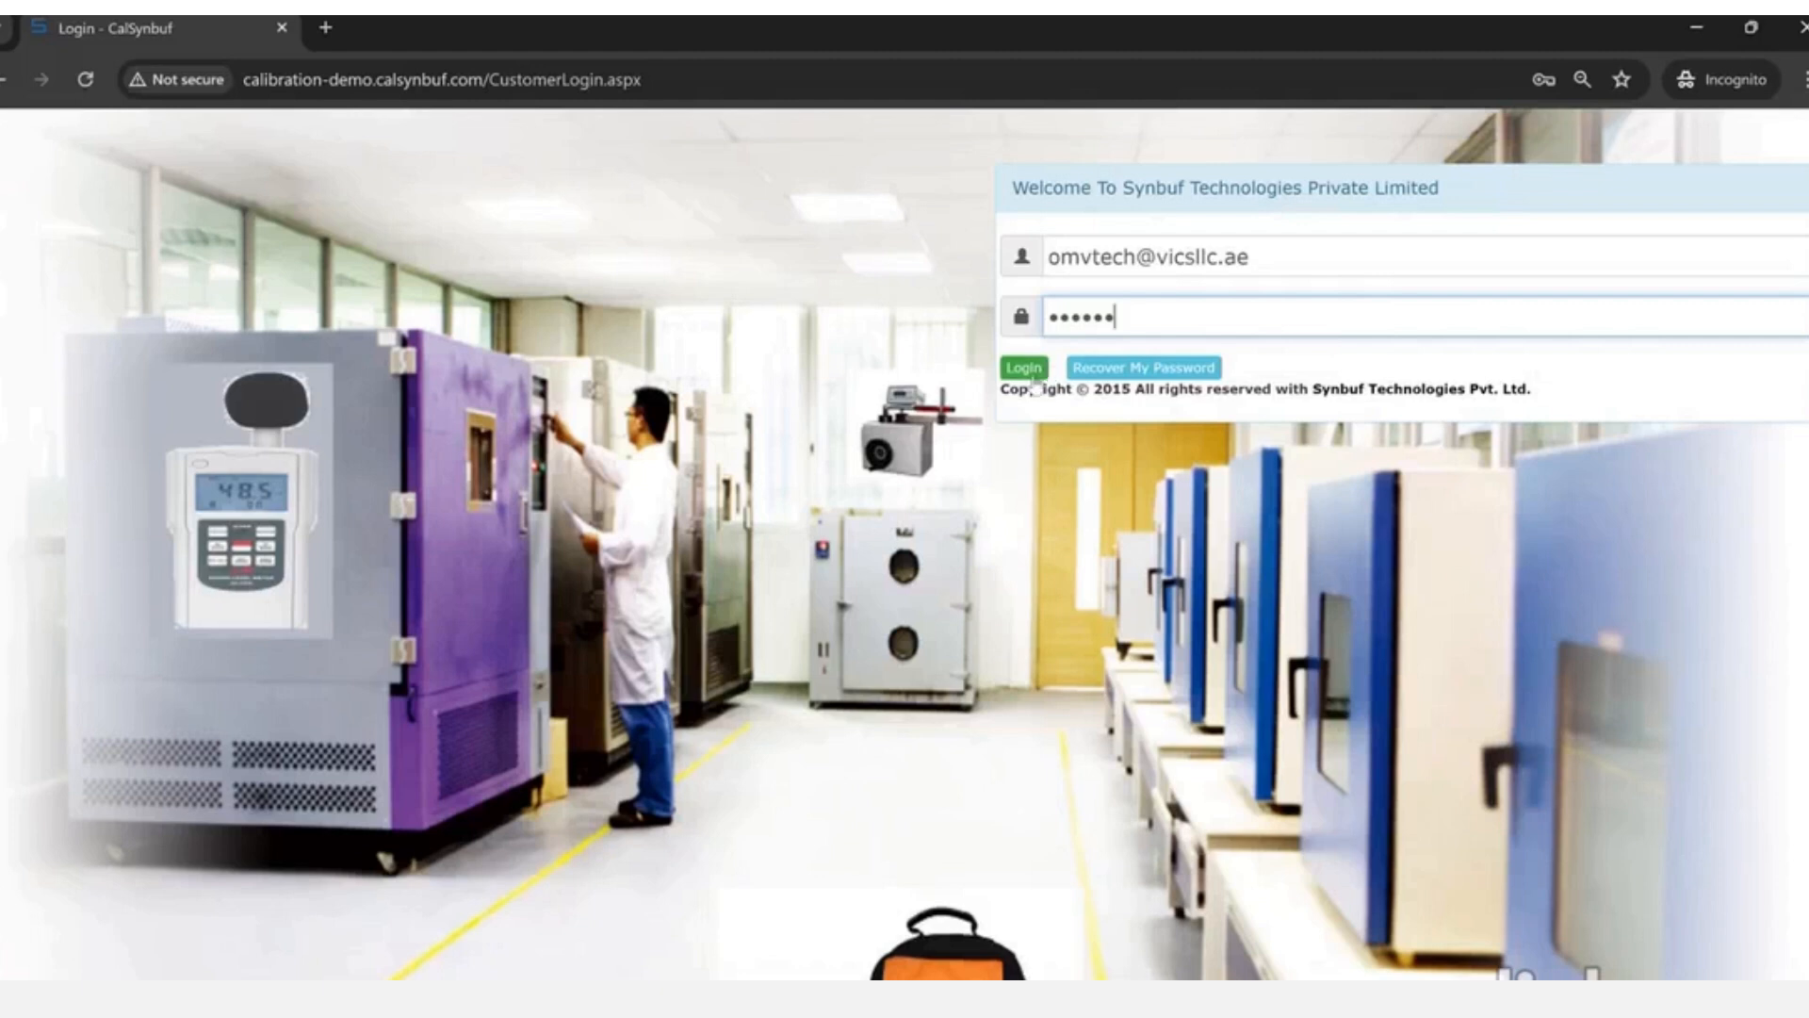
- Sign in to the customer portal with the contact's credentials
{"action": "left_click", "coordinate": [1027, 373]}
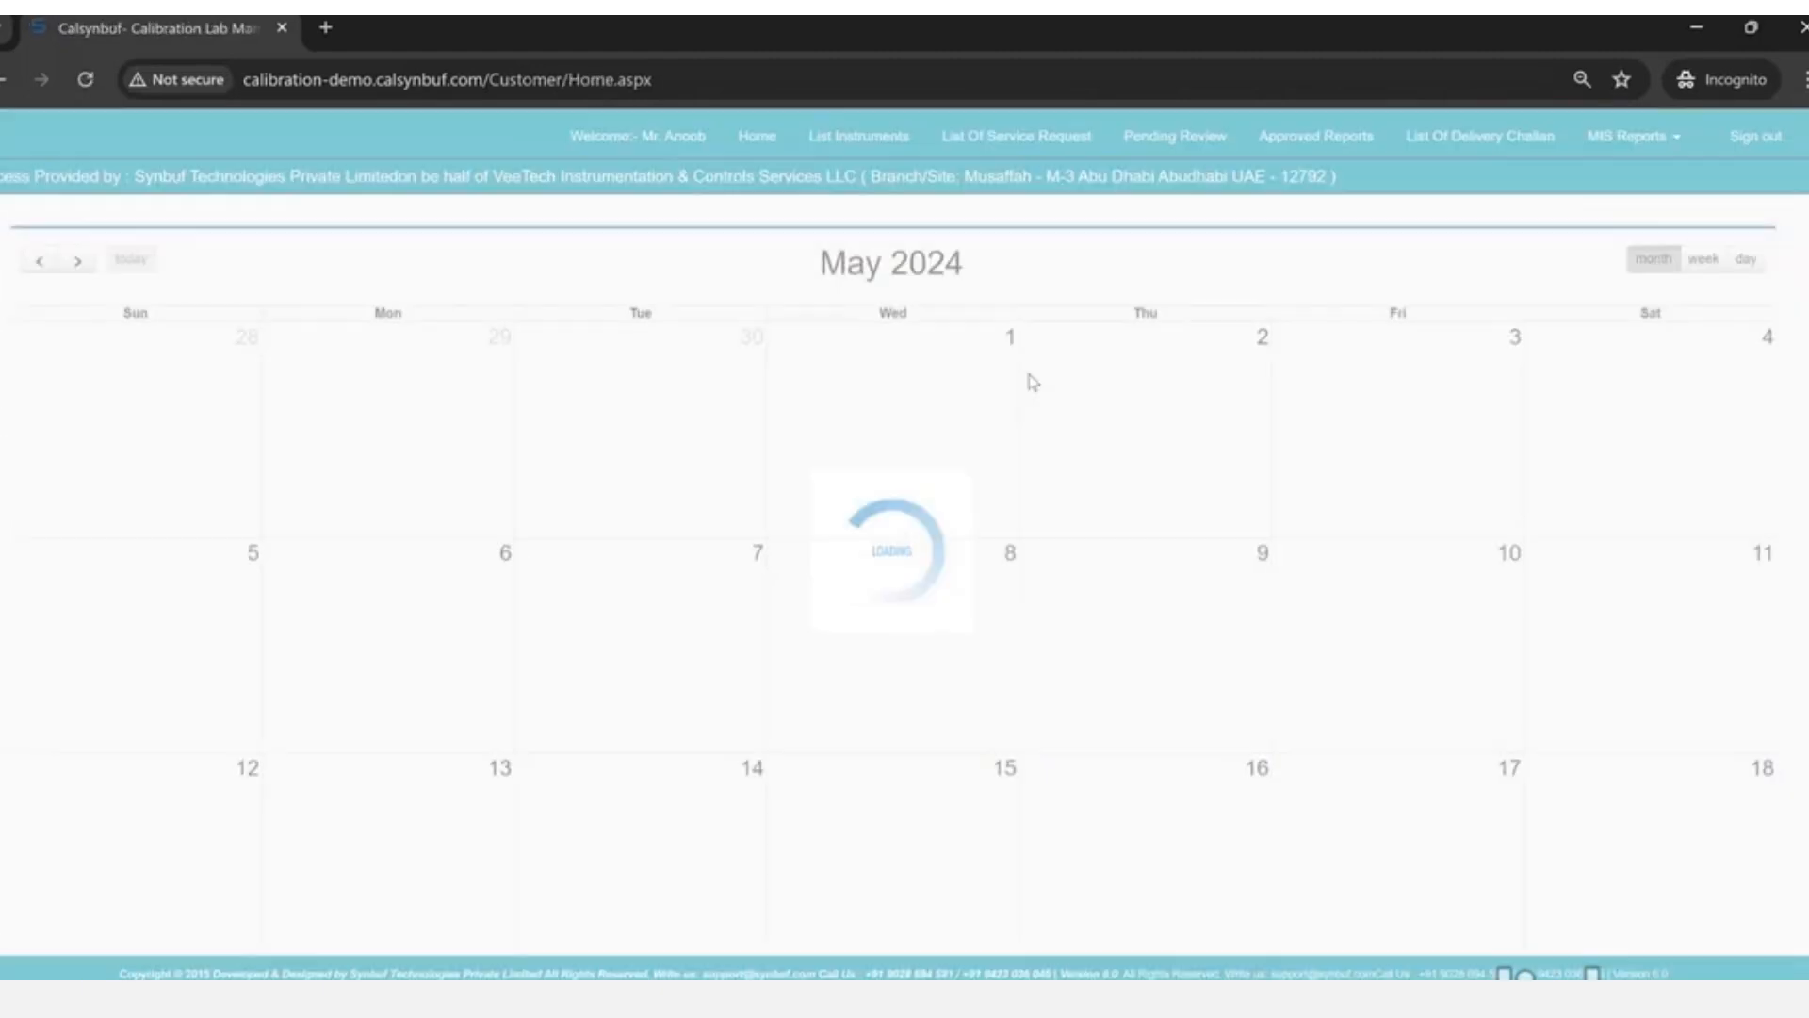
{"action": "scroll", "coordinate": [1029, 375], "scroll_direction": "down", "scroll_amount": 7}
{"action": "scroll", "coordinate": [1029, 375], "scroll_direction": "up", "scroll_amount": 6}
{"action": "scroll", "coordinate": [1034, 382], "scroll_direction": "up", "scroll_amount": 2}
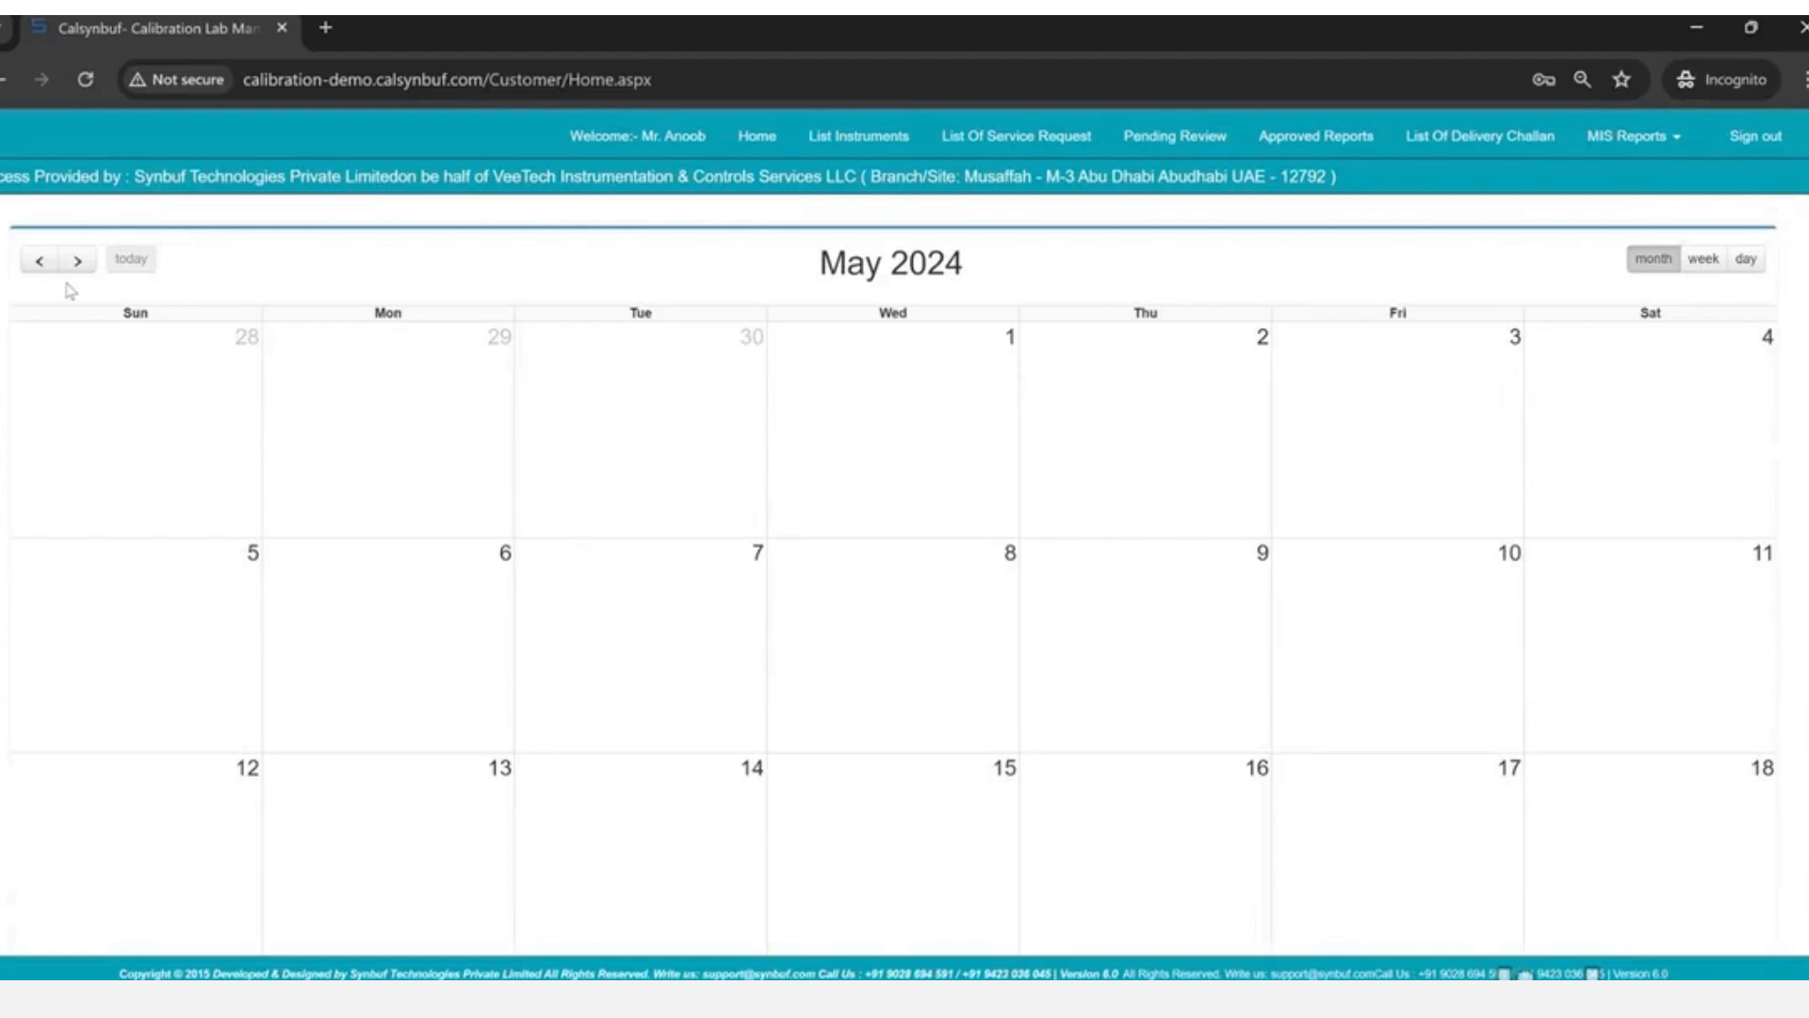
{"action": "key", "text": "alt+Tab"}
{"action": "key", "text": "alt+Tab"}
- Page the home calendar forward to June 2025, then reload Home.aspx back to May 2024
{"action": "left_click", "coordinate": [80, 262]}
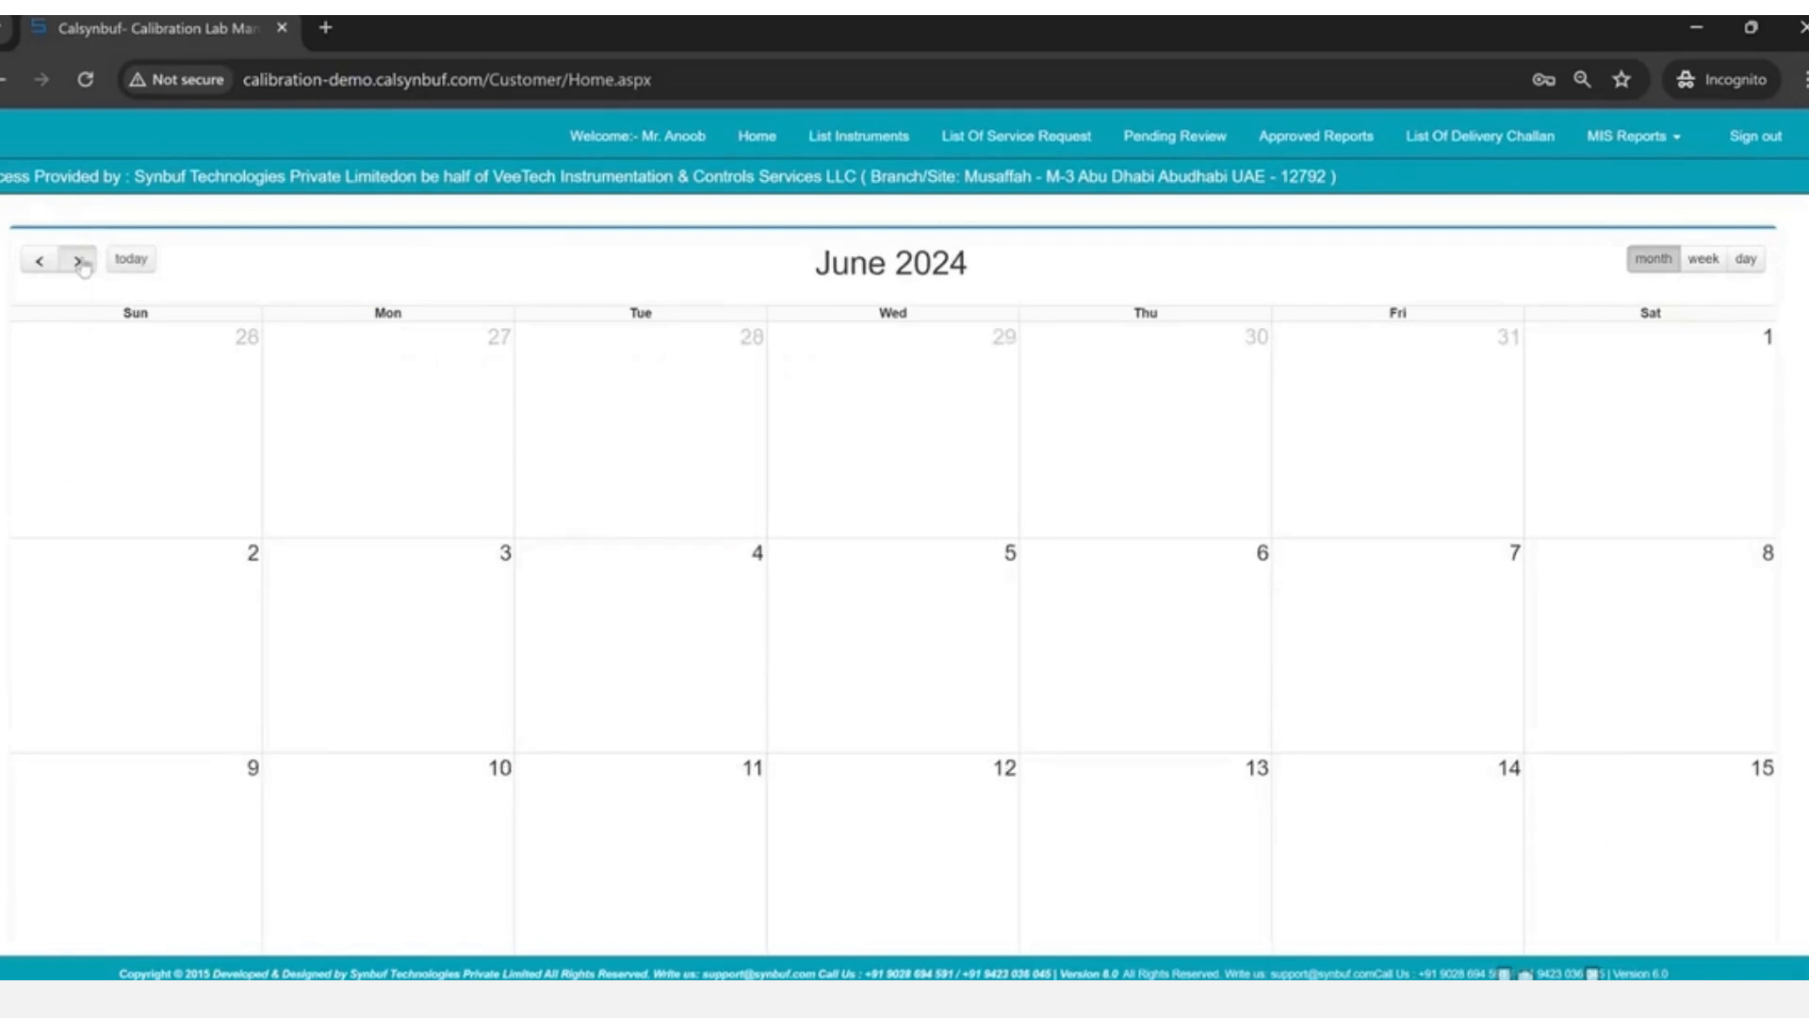
{"action": "left_click", "coordinate": [80, 262]}
{"action": "left_click", "coordinate": [81, 262]}
{"action": "left_click", "coordinate": [80, 262]}
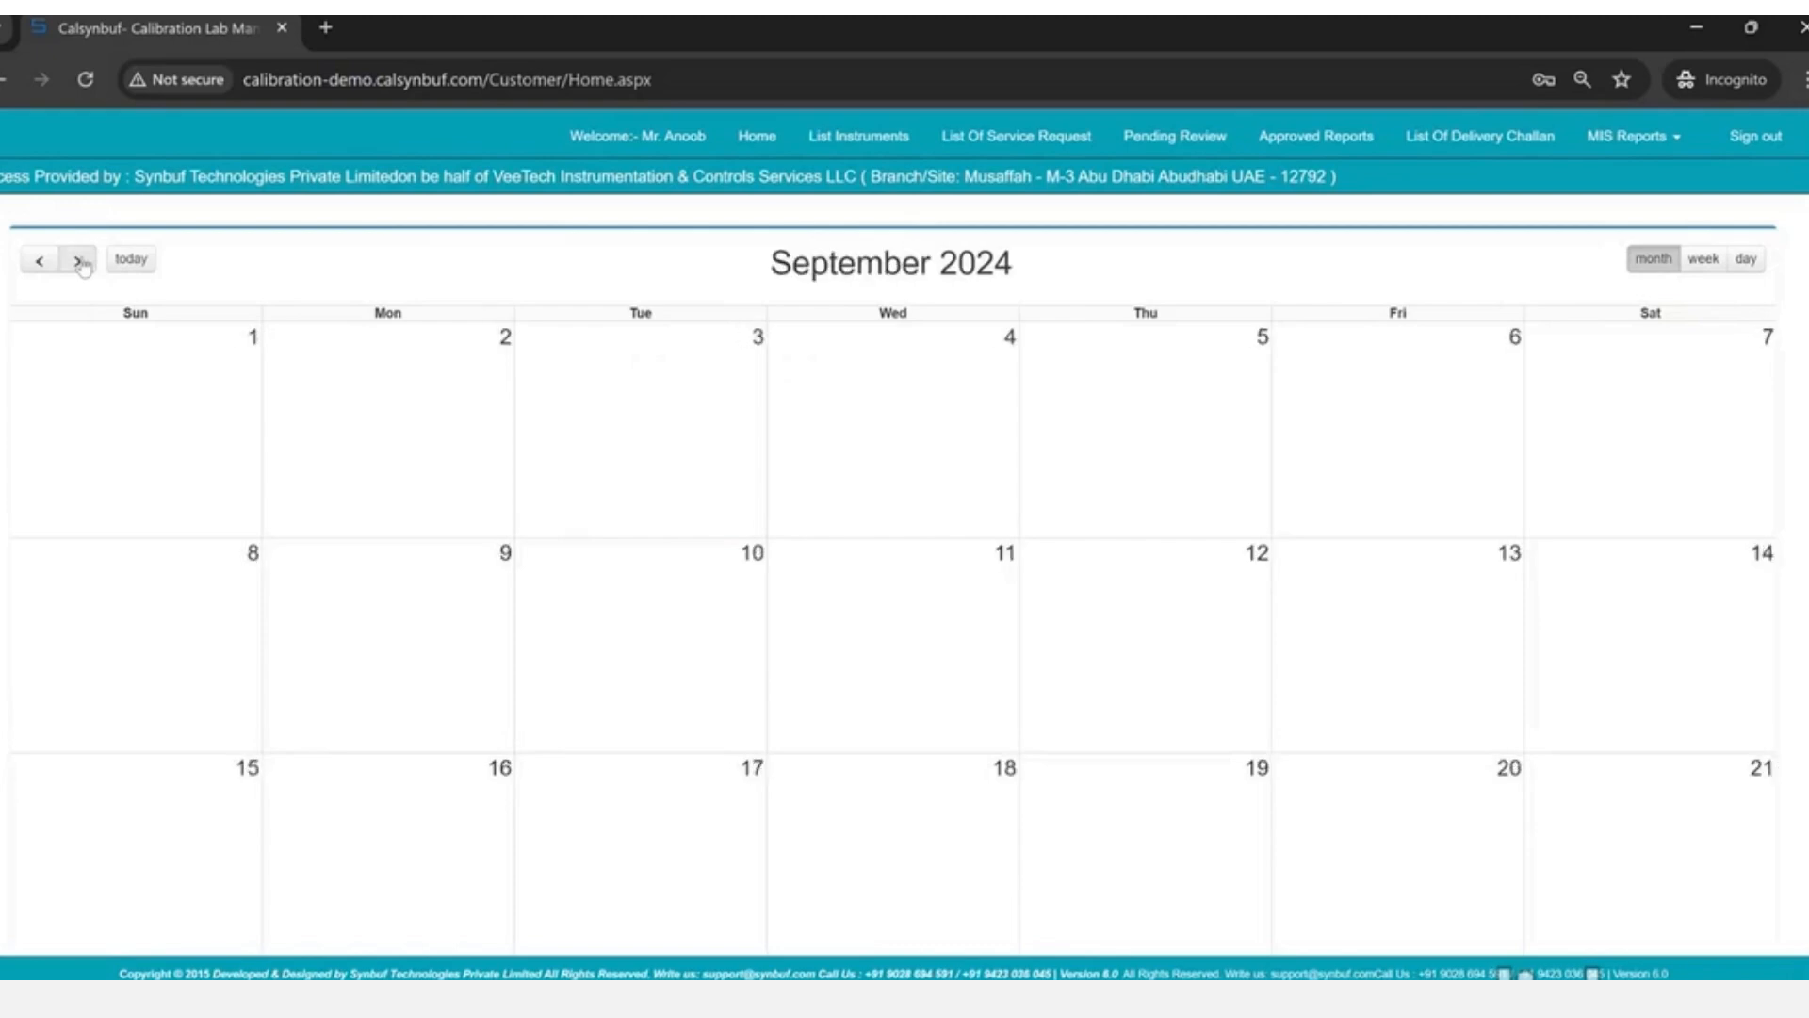
{"action": "left_click", "coordinate": [80, 262]}
{"action": "left_click", "coordinate": [80, 262]}
{"action": "left_click", "coordinate": [80, 262]}
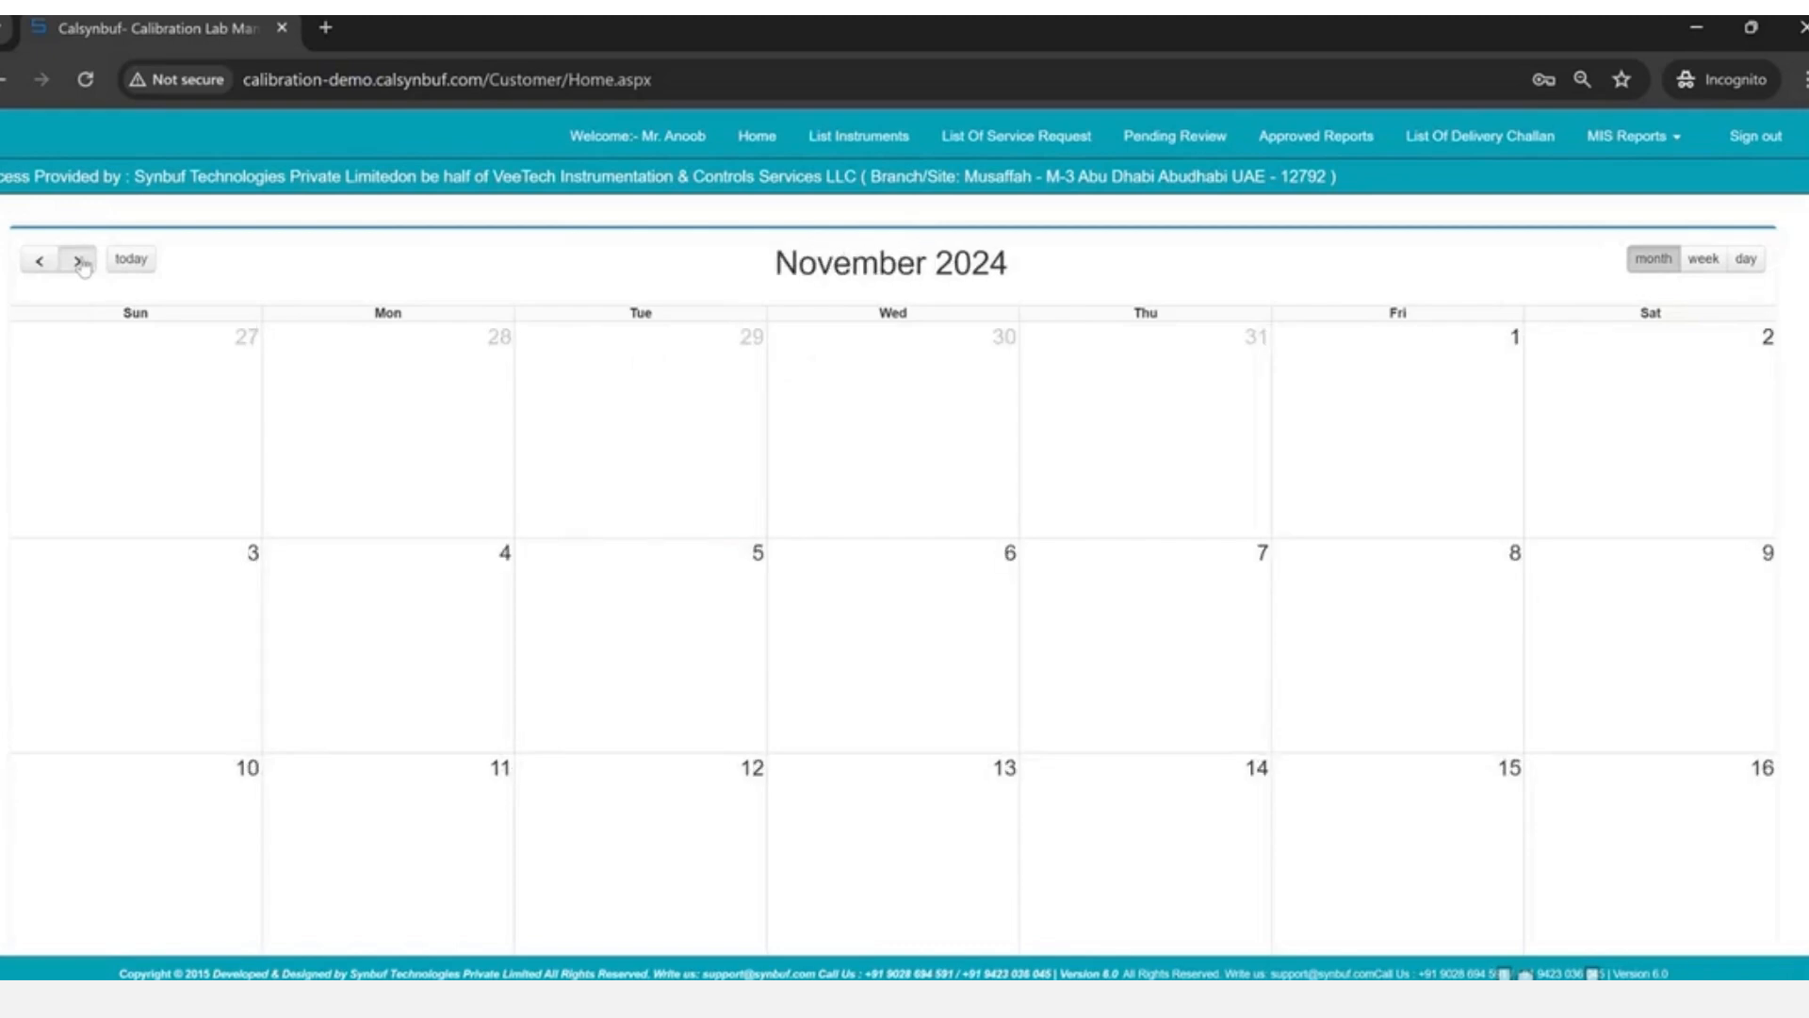
{"action": "left_click", "coordinate": [80, 262]}
{"action": "left_click", "coordinate": [80, 262]}
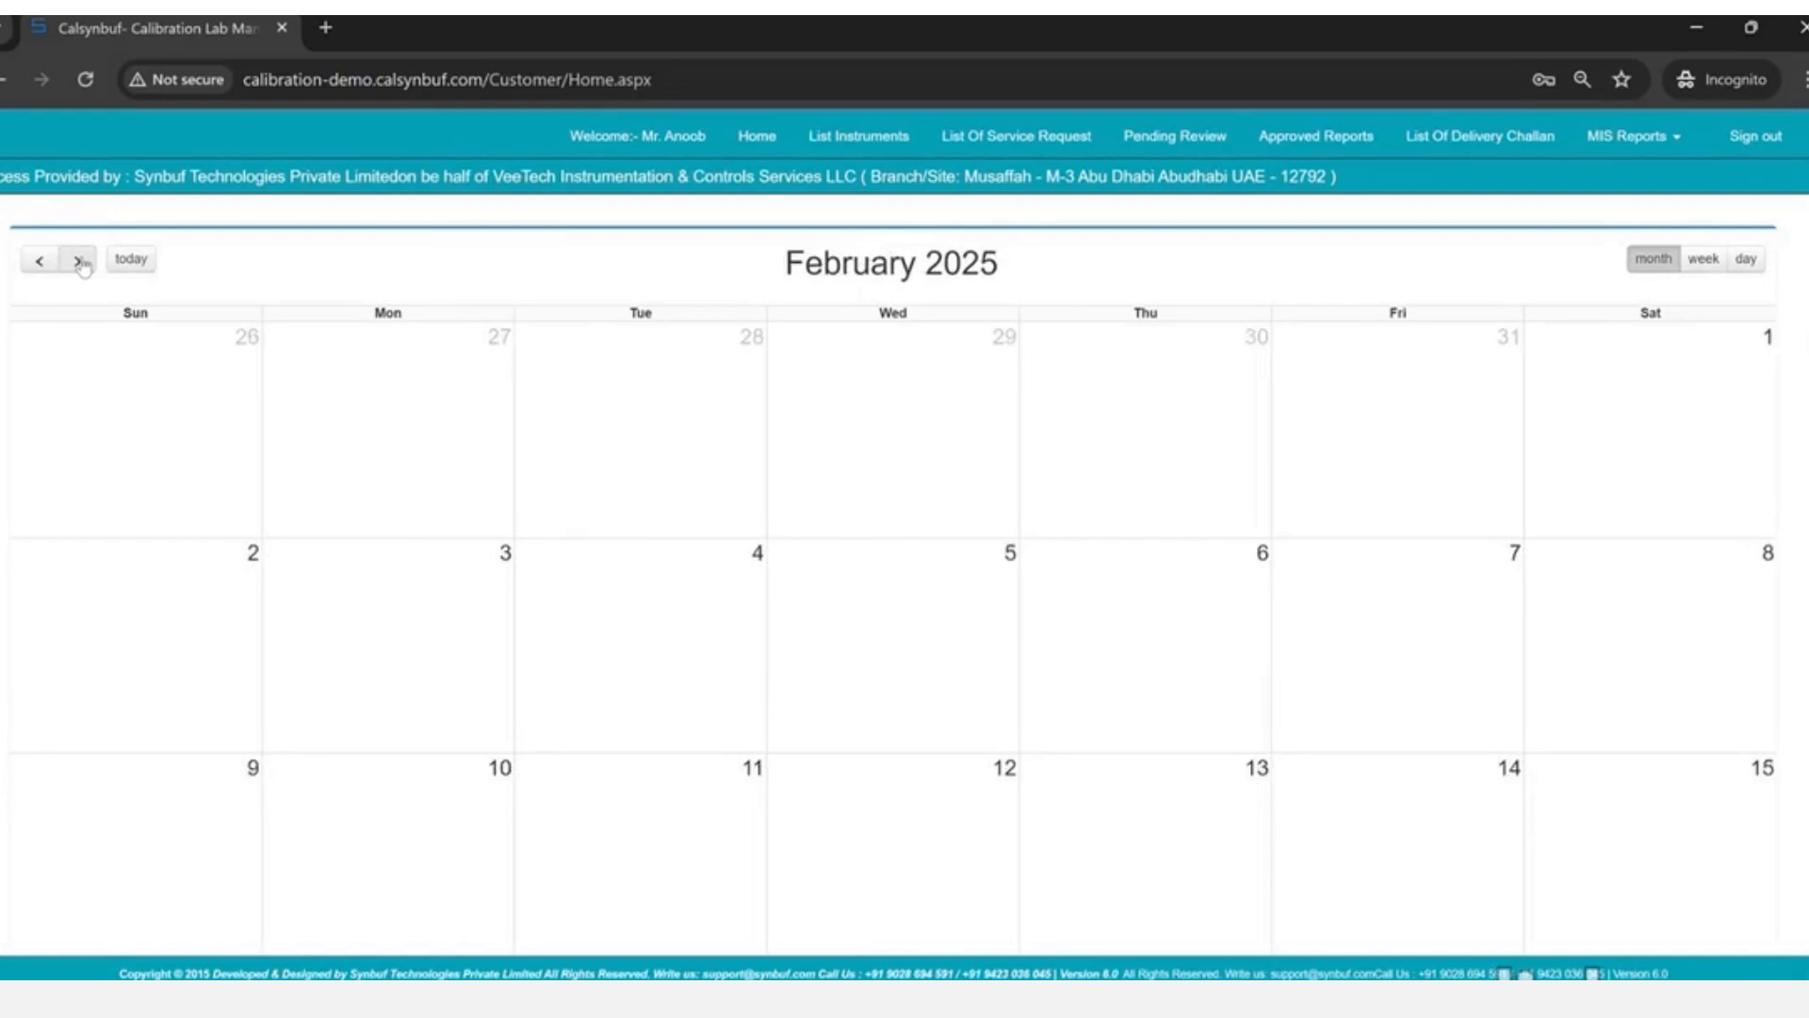
{"action": "left_click", "coordinate": [80, 262]}
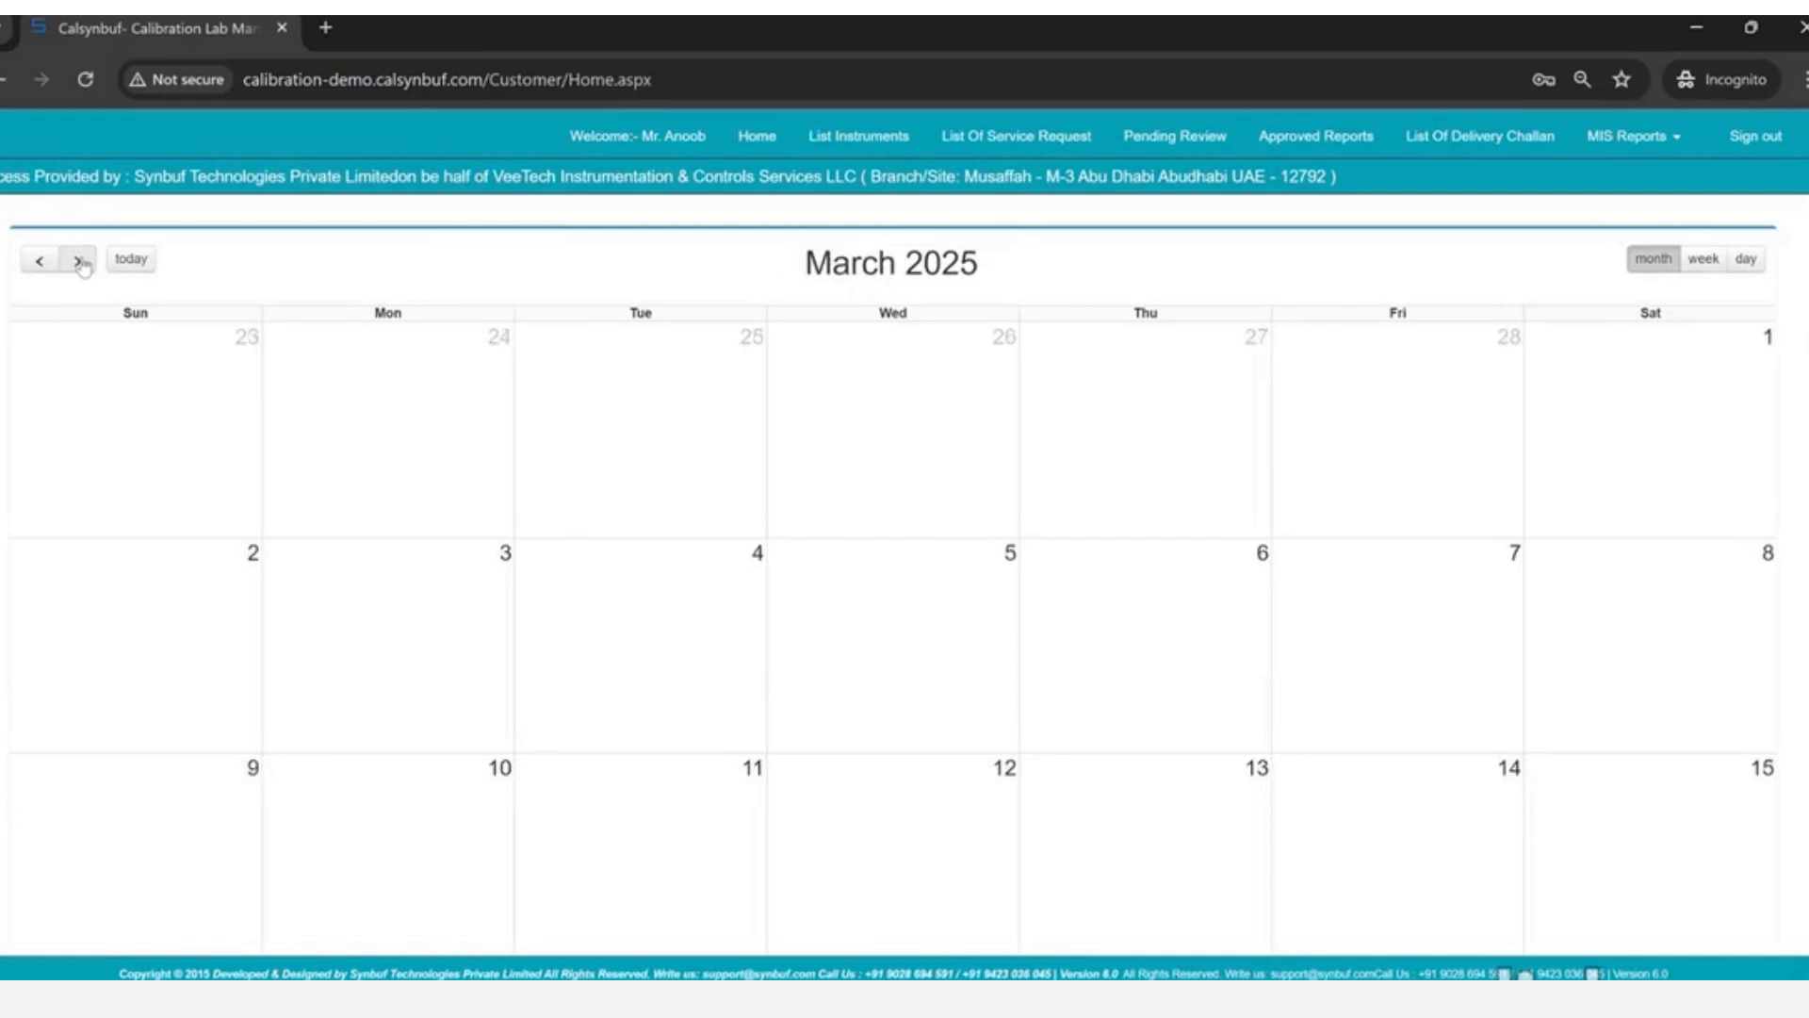
{"action": "left_click", "coordinate": [80, 262]}
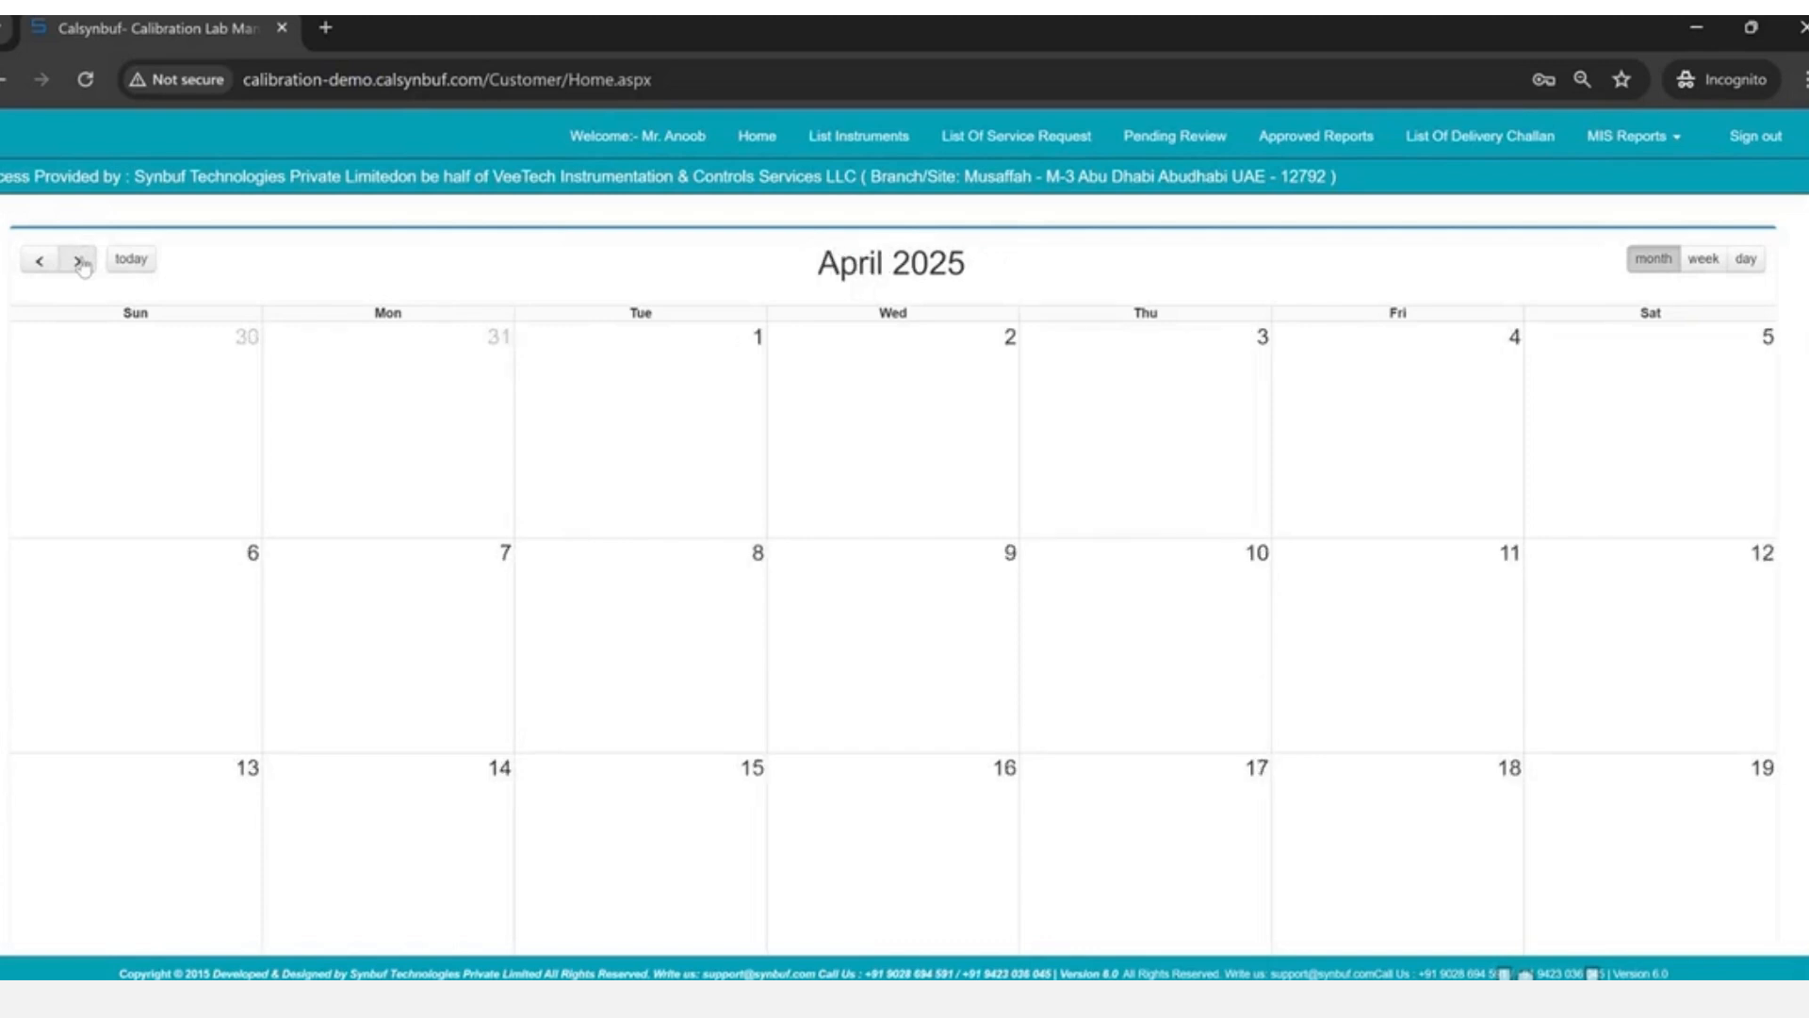
{"action": "left_click", "coordinate": [80, 262]}
{"action": "scroll", "coordinate": [564, 564], "scroll_direction": "down", "scroll_amount": 7}
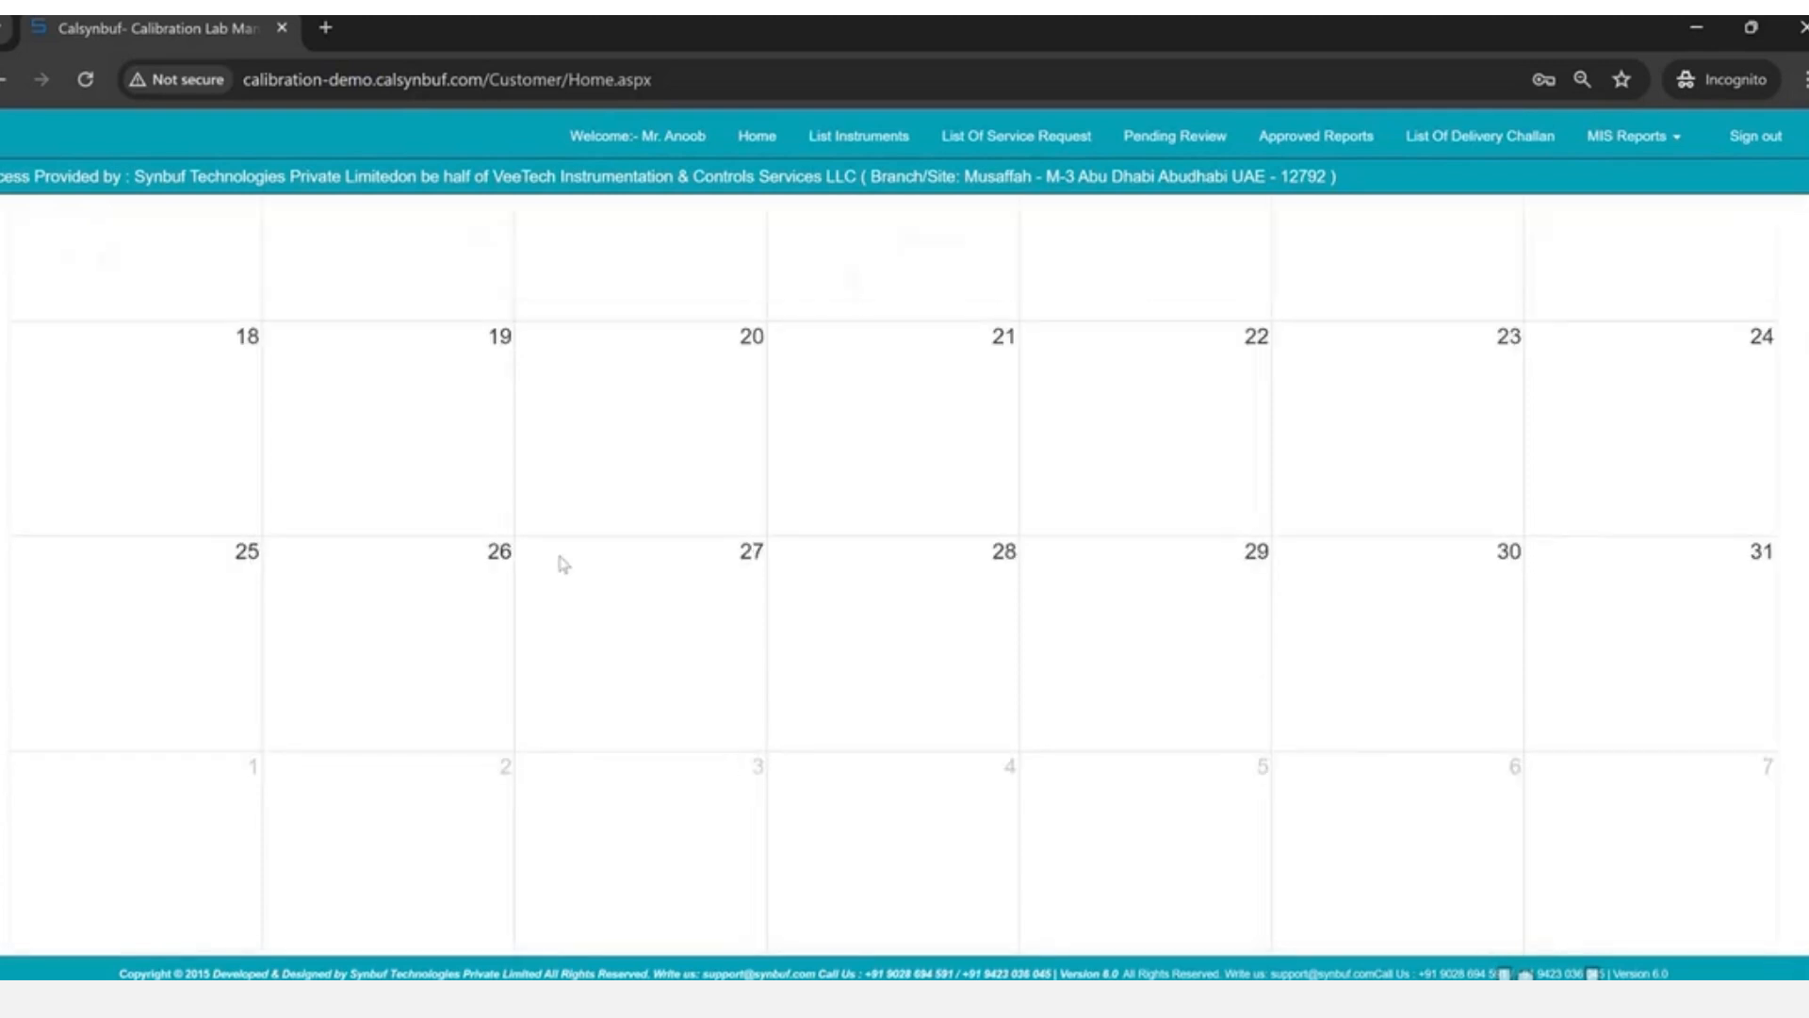
{"action": "scroll", "coordinate": [564, 564], "scroll_direction": "up", "scroll_amount": 7}
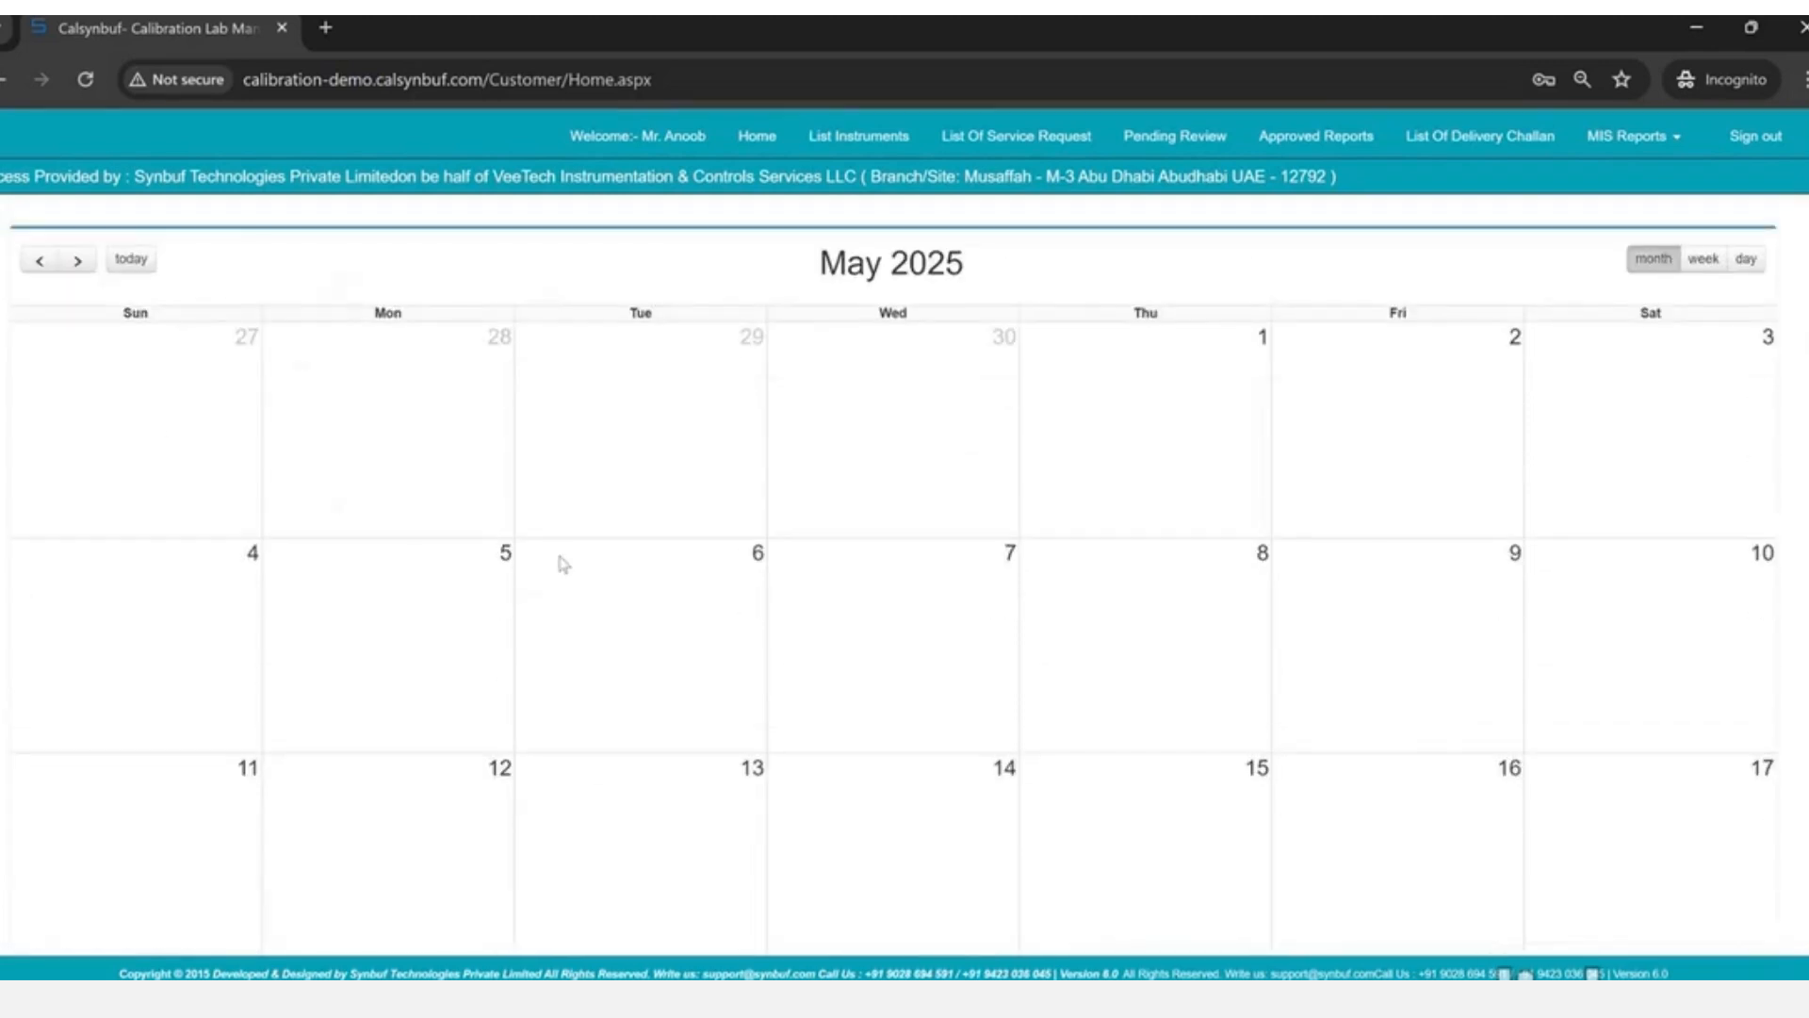
{"action": "left_click", "coordinate": [80, 262]}
{"action": "scroll", "coordinate": [919, 702], "scroll_direction": "down", "scroll_amount": 7}
{"action": "scroll", "coordinate": [920, 702], "scroll_direction": "up", "scroll_amount": 7}
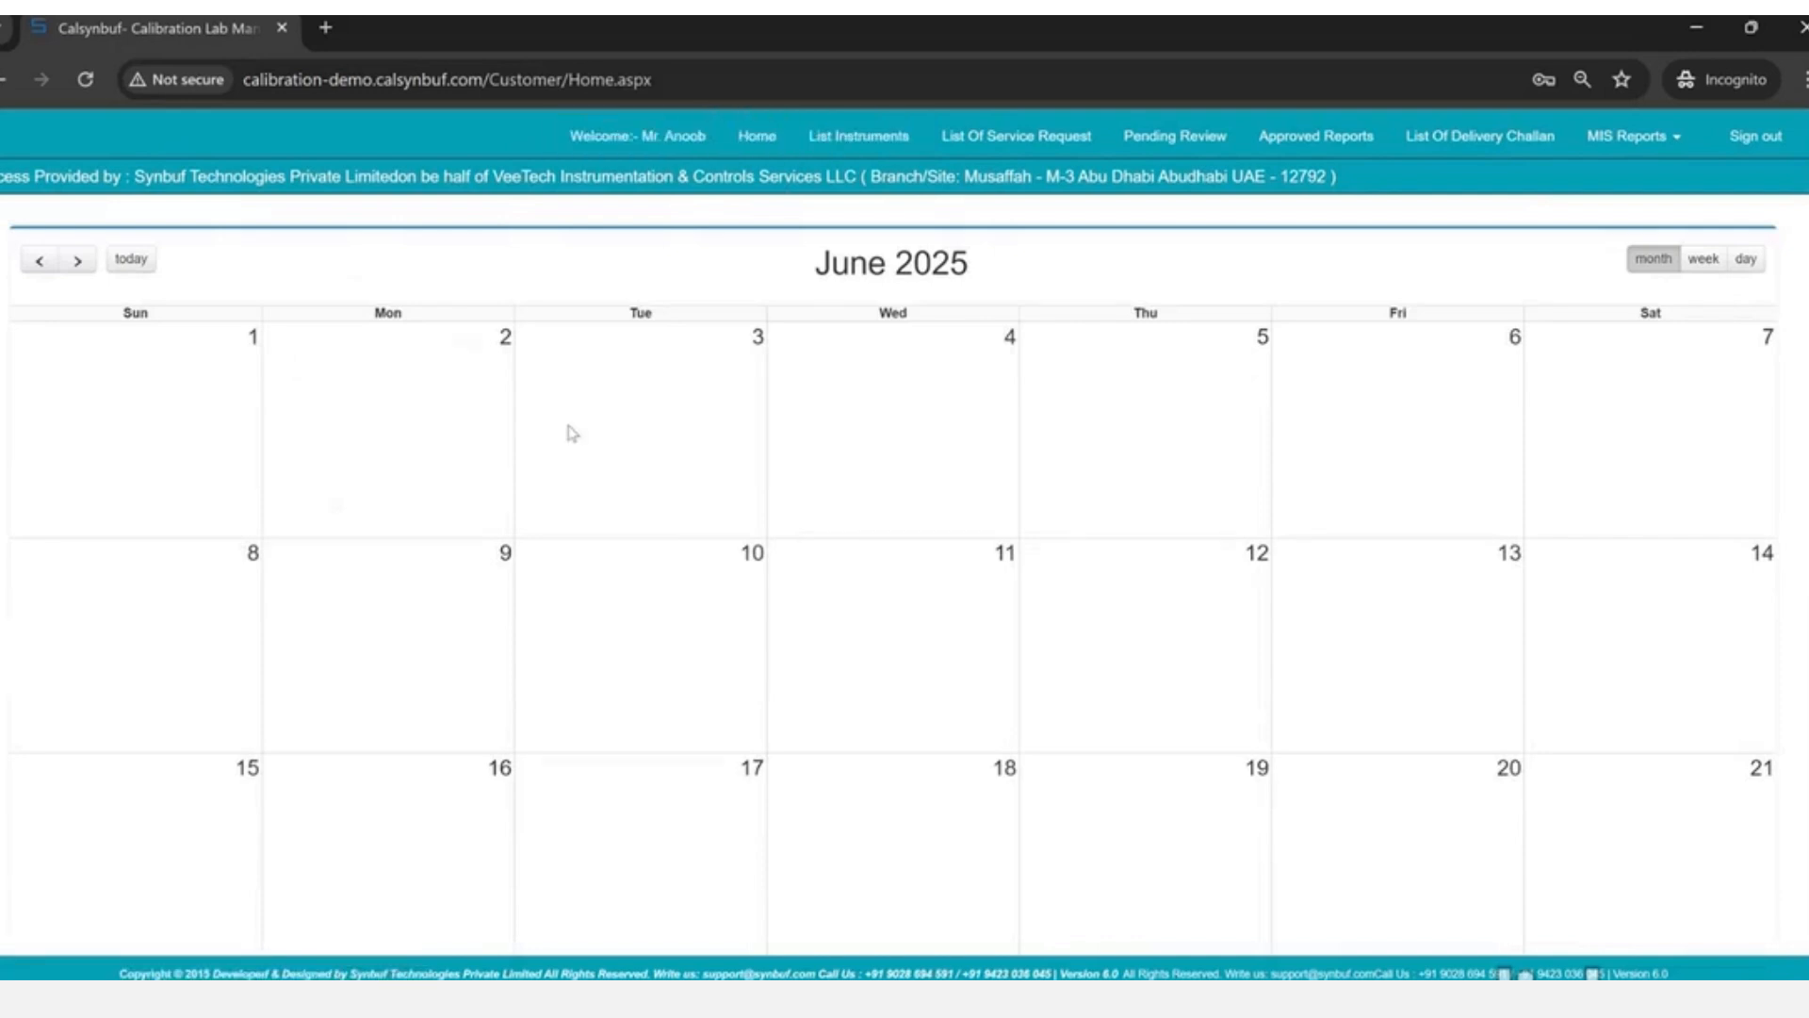
{"action": "left_click", "coordinate": [710, 87]}
{"action": "key", "text": "Return"}
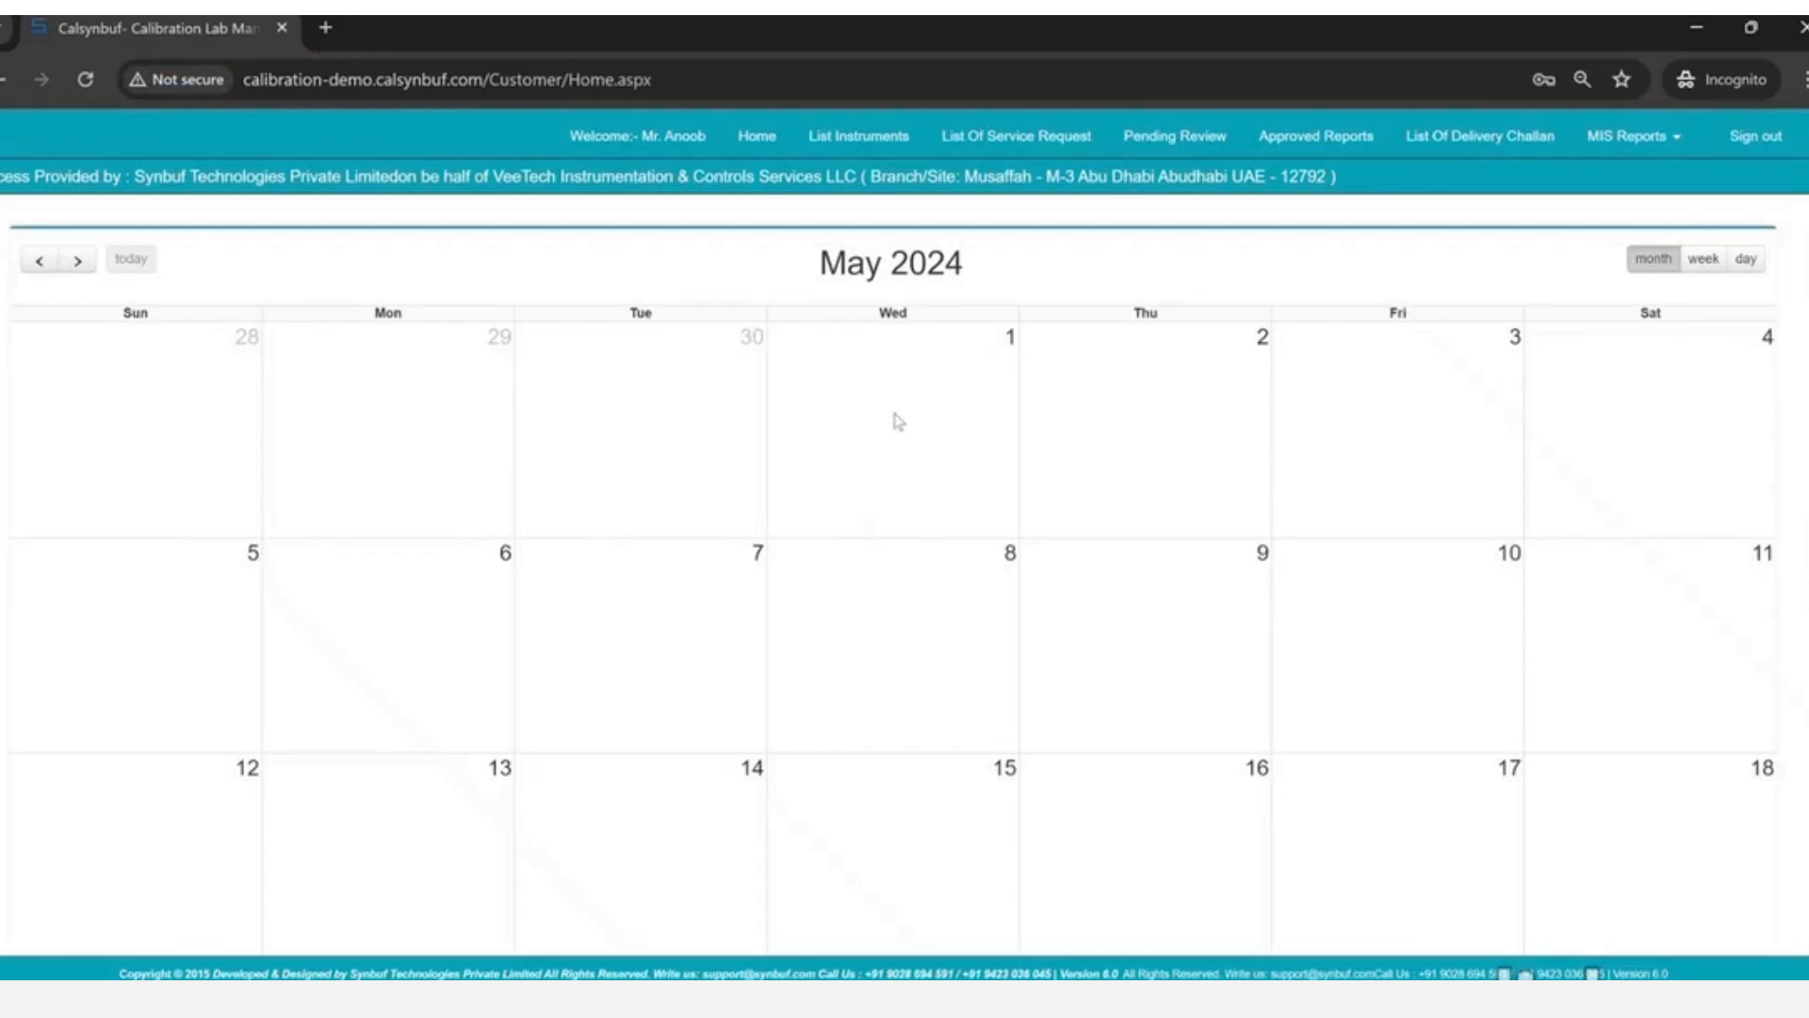
- Check instruments due on 1 May, then the instrument list showing the gauge's next due 21 Jul 2024
{"action": "left_click", "coordinate": [896, 419]}
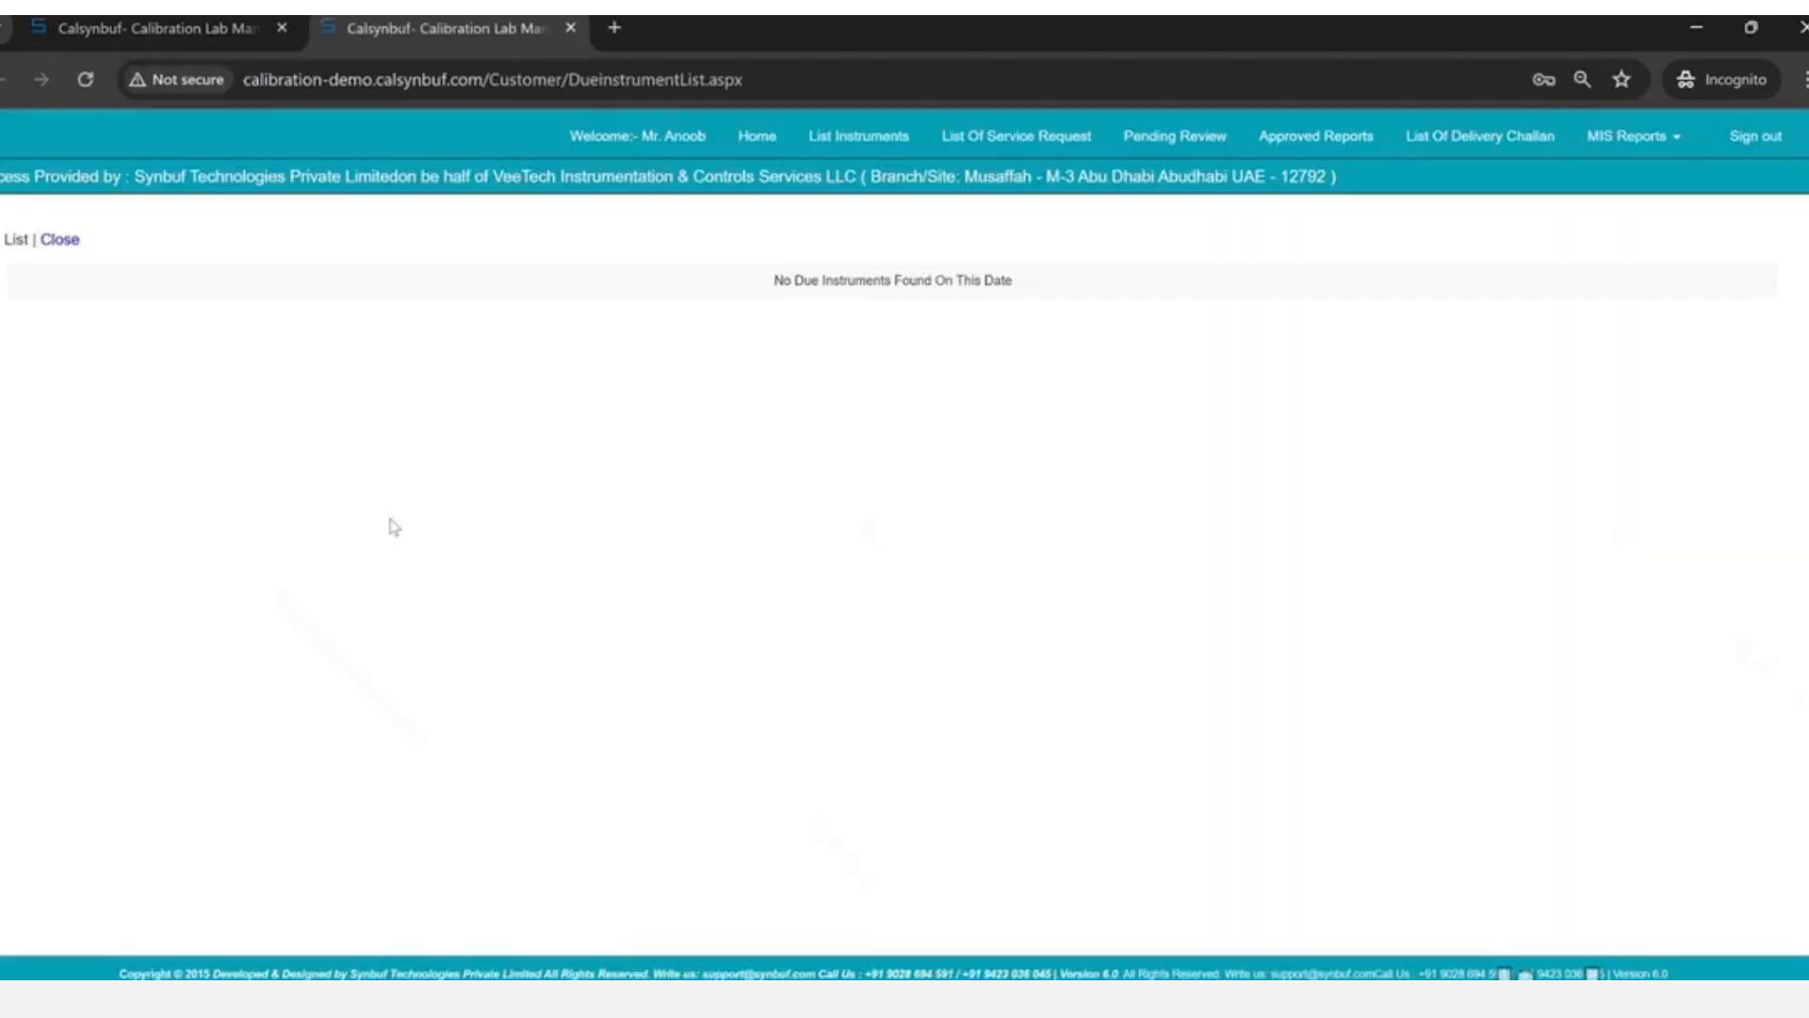
{"action": "left_click", "coordinate": [572, 29]}
{"action": "left_click", "coordinate": [857, 143]}
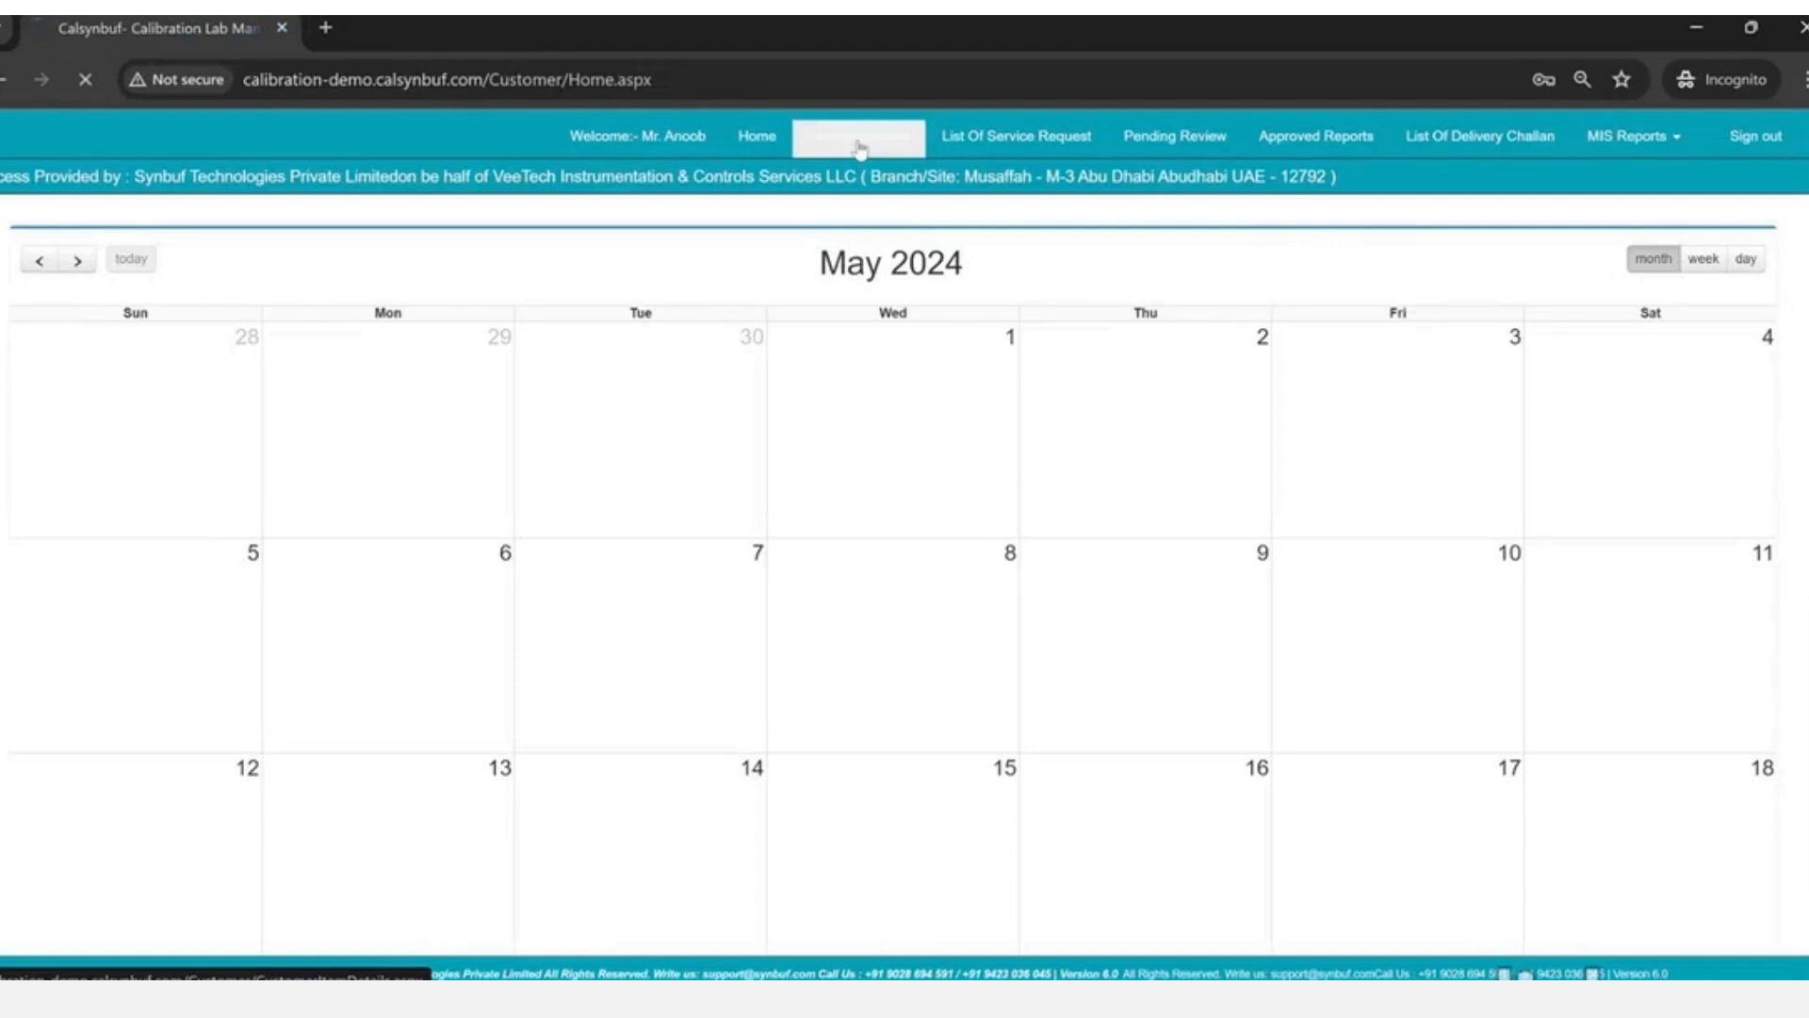
{"action": "left_click_drag", "start_coordinate": [153, 325], "coordinate": [496, 321]}
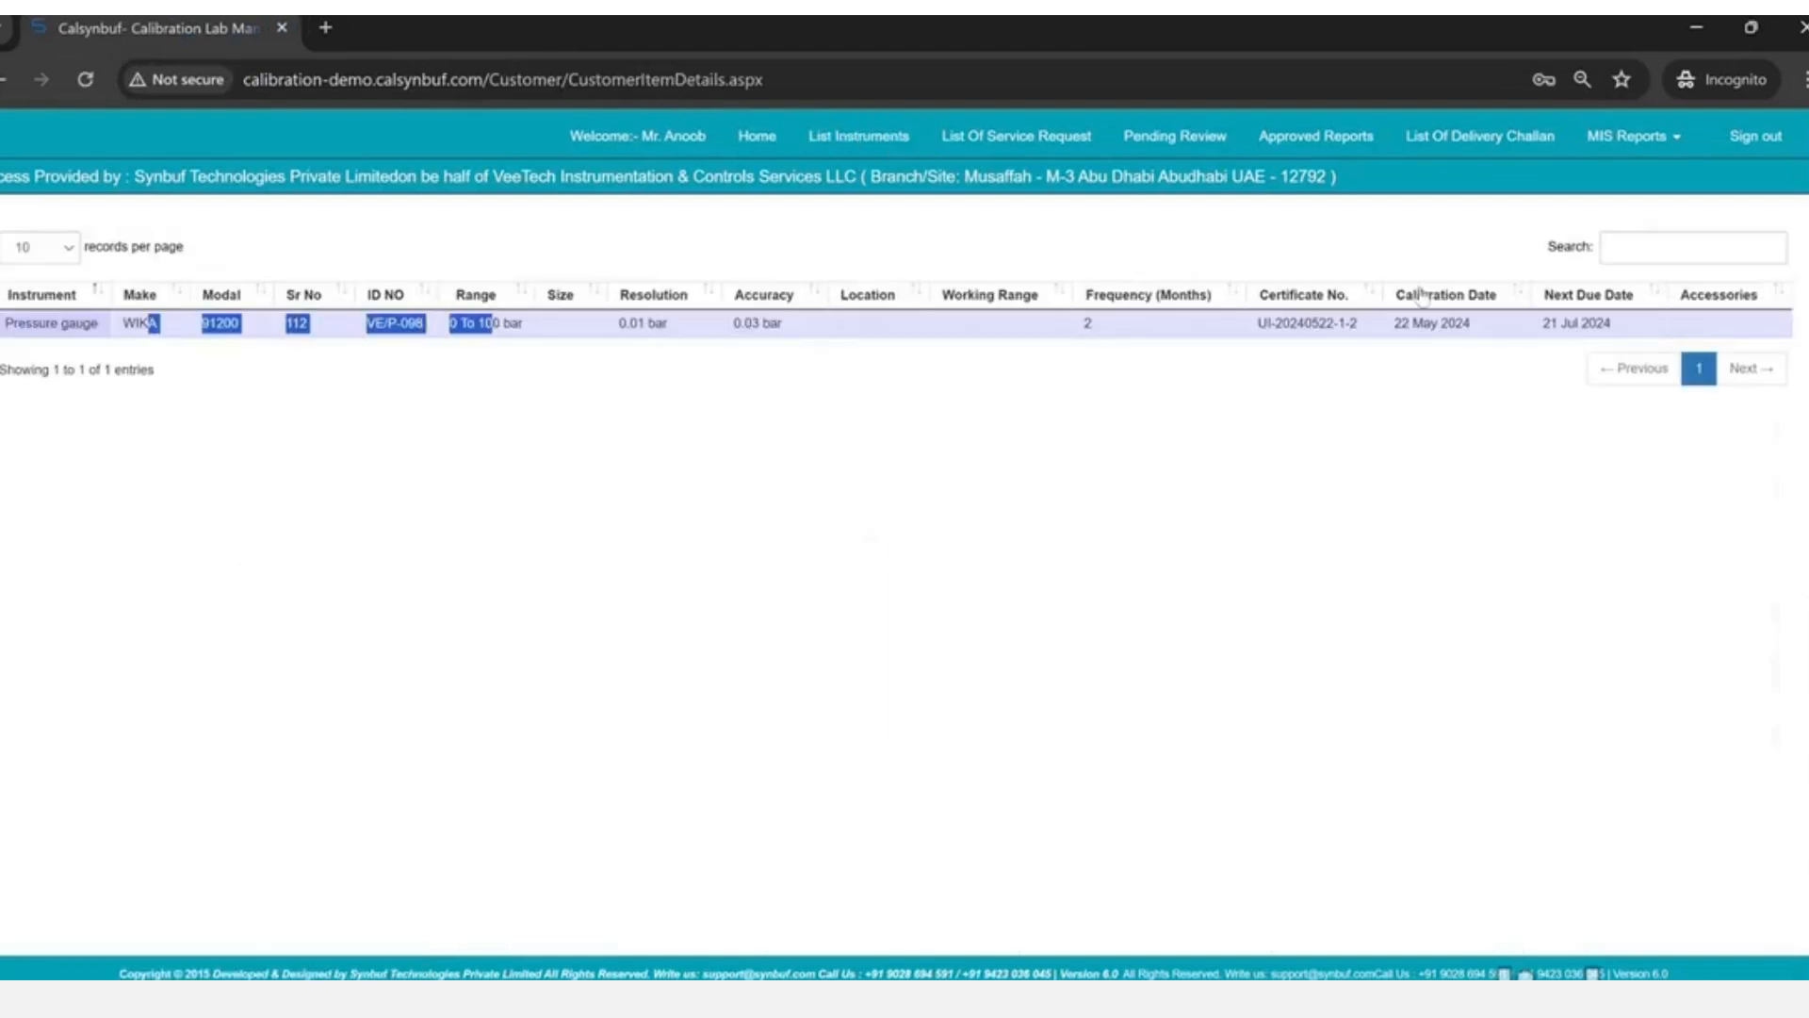
{"action": "left_click_drag", "start_coordinate": [1543, 325], "coordinate": [1635, 336]}
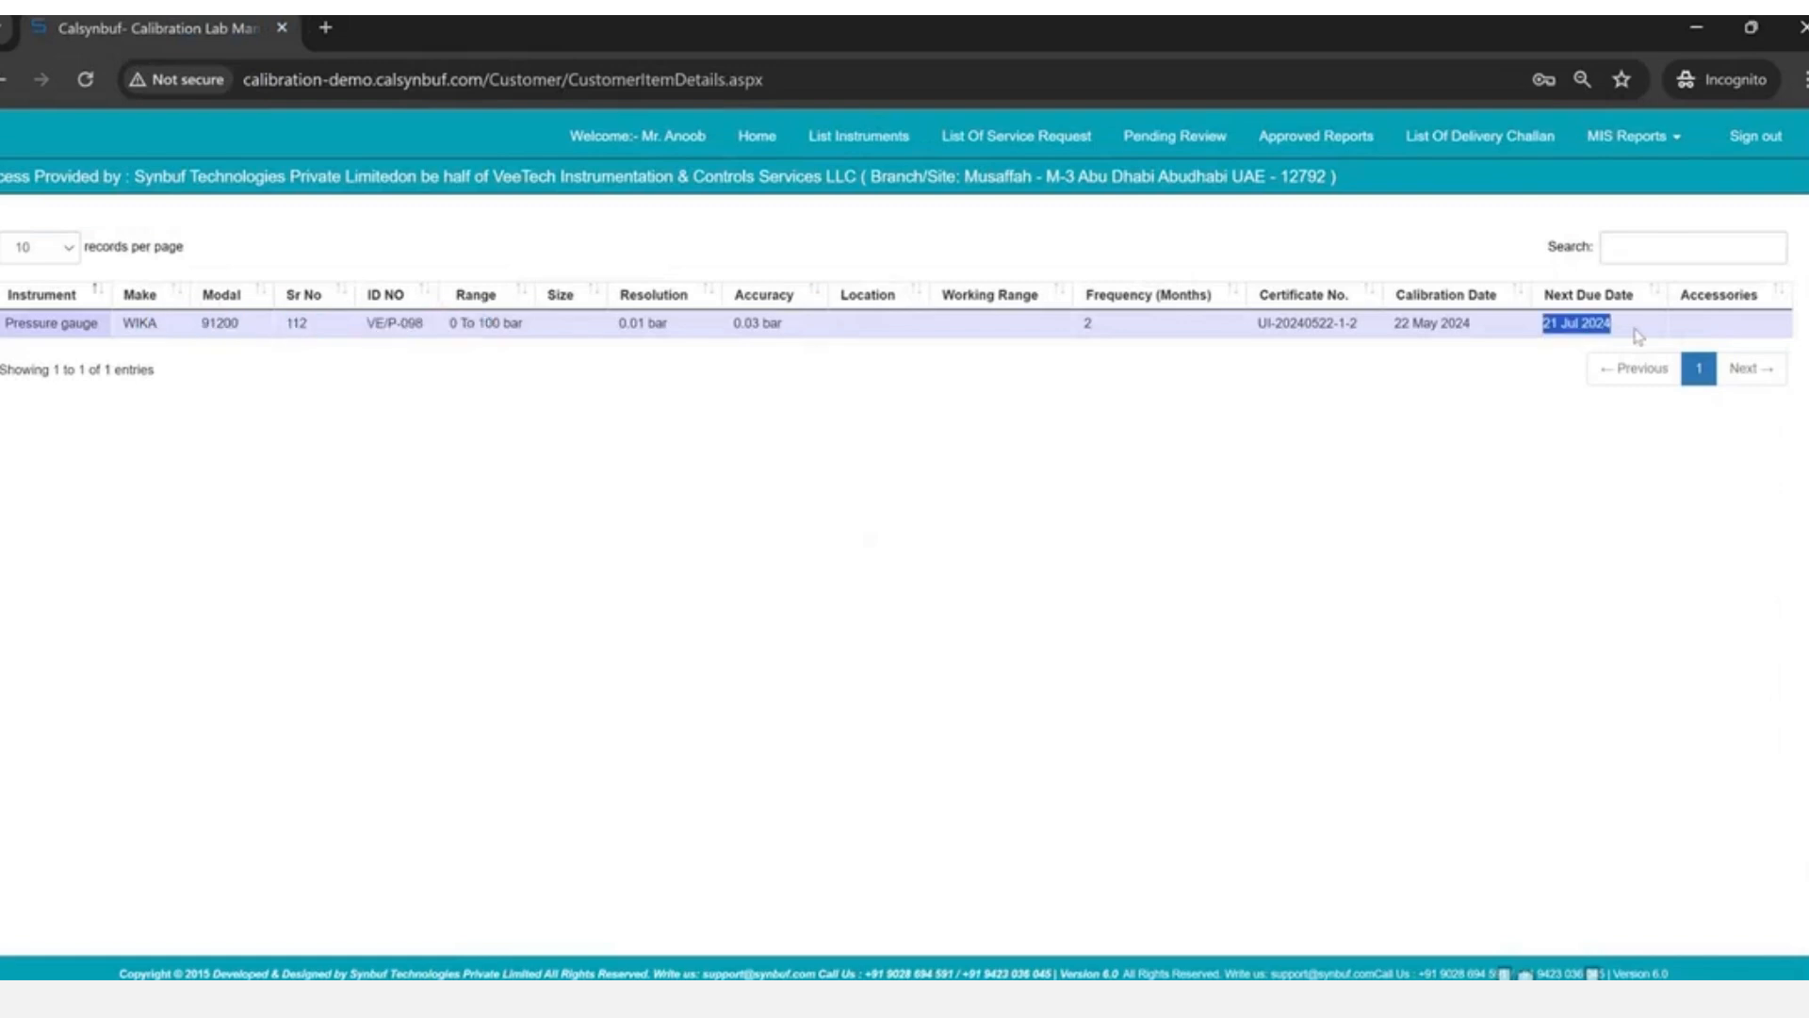
- Advance the home calendar to July 2024 to find the due gauge, then view the service requests
{"action": "left_click", "coordinate": [637, 136]}
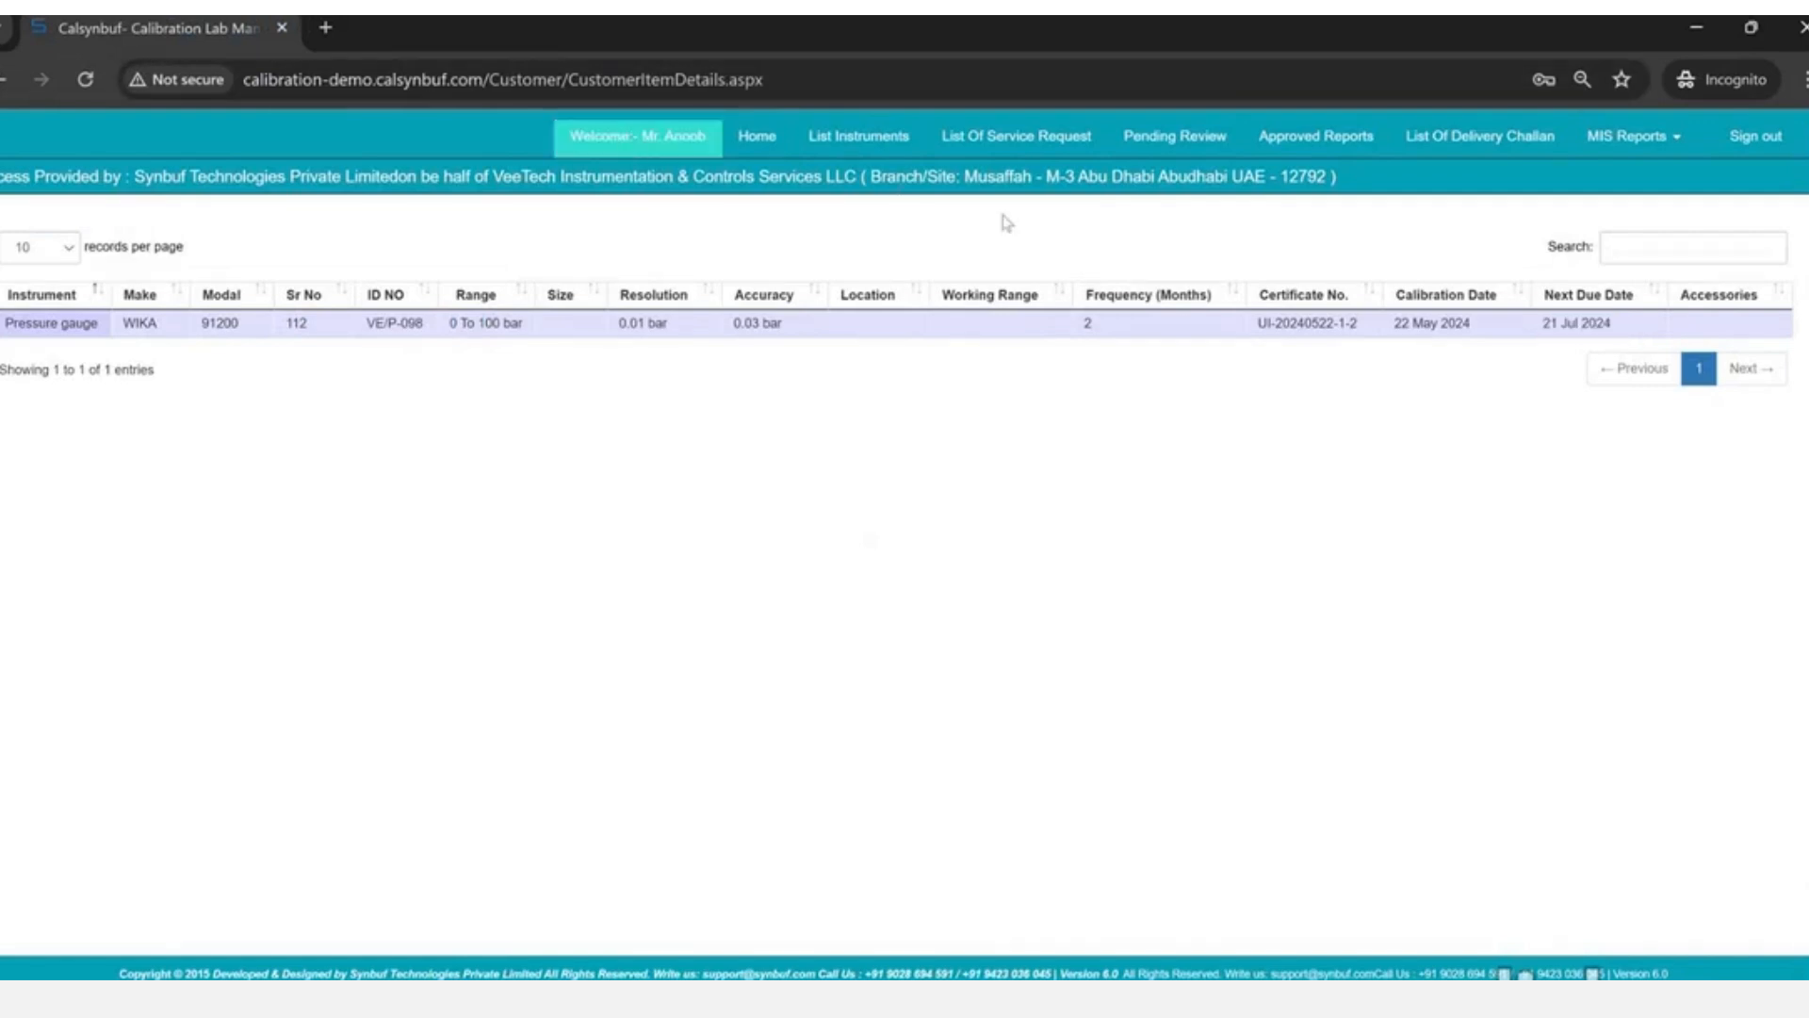
{"action": "left_click", "coordinate": [577, 143]}
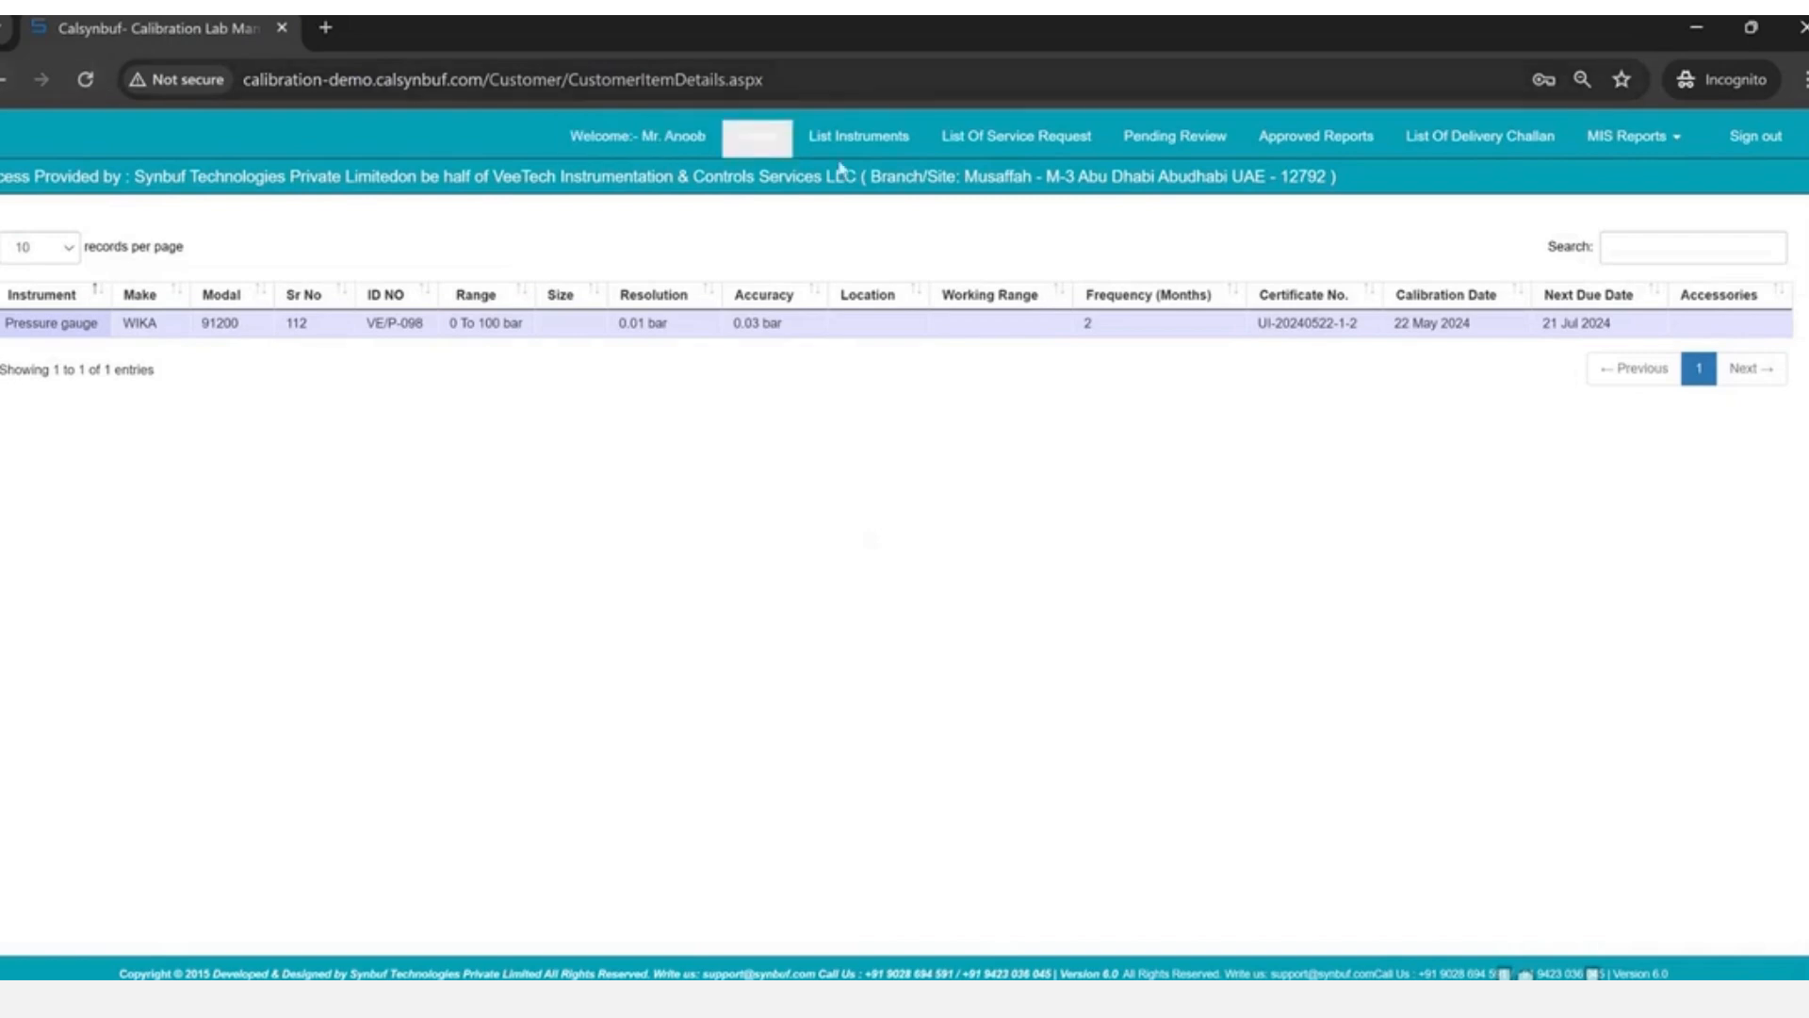
{"action": "left_click", "coordinate": [756, 135]}
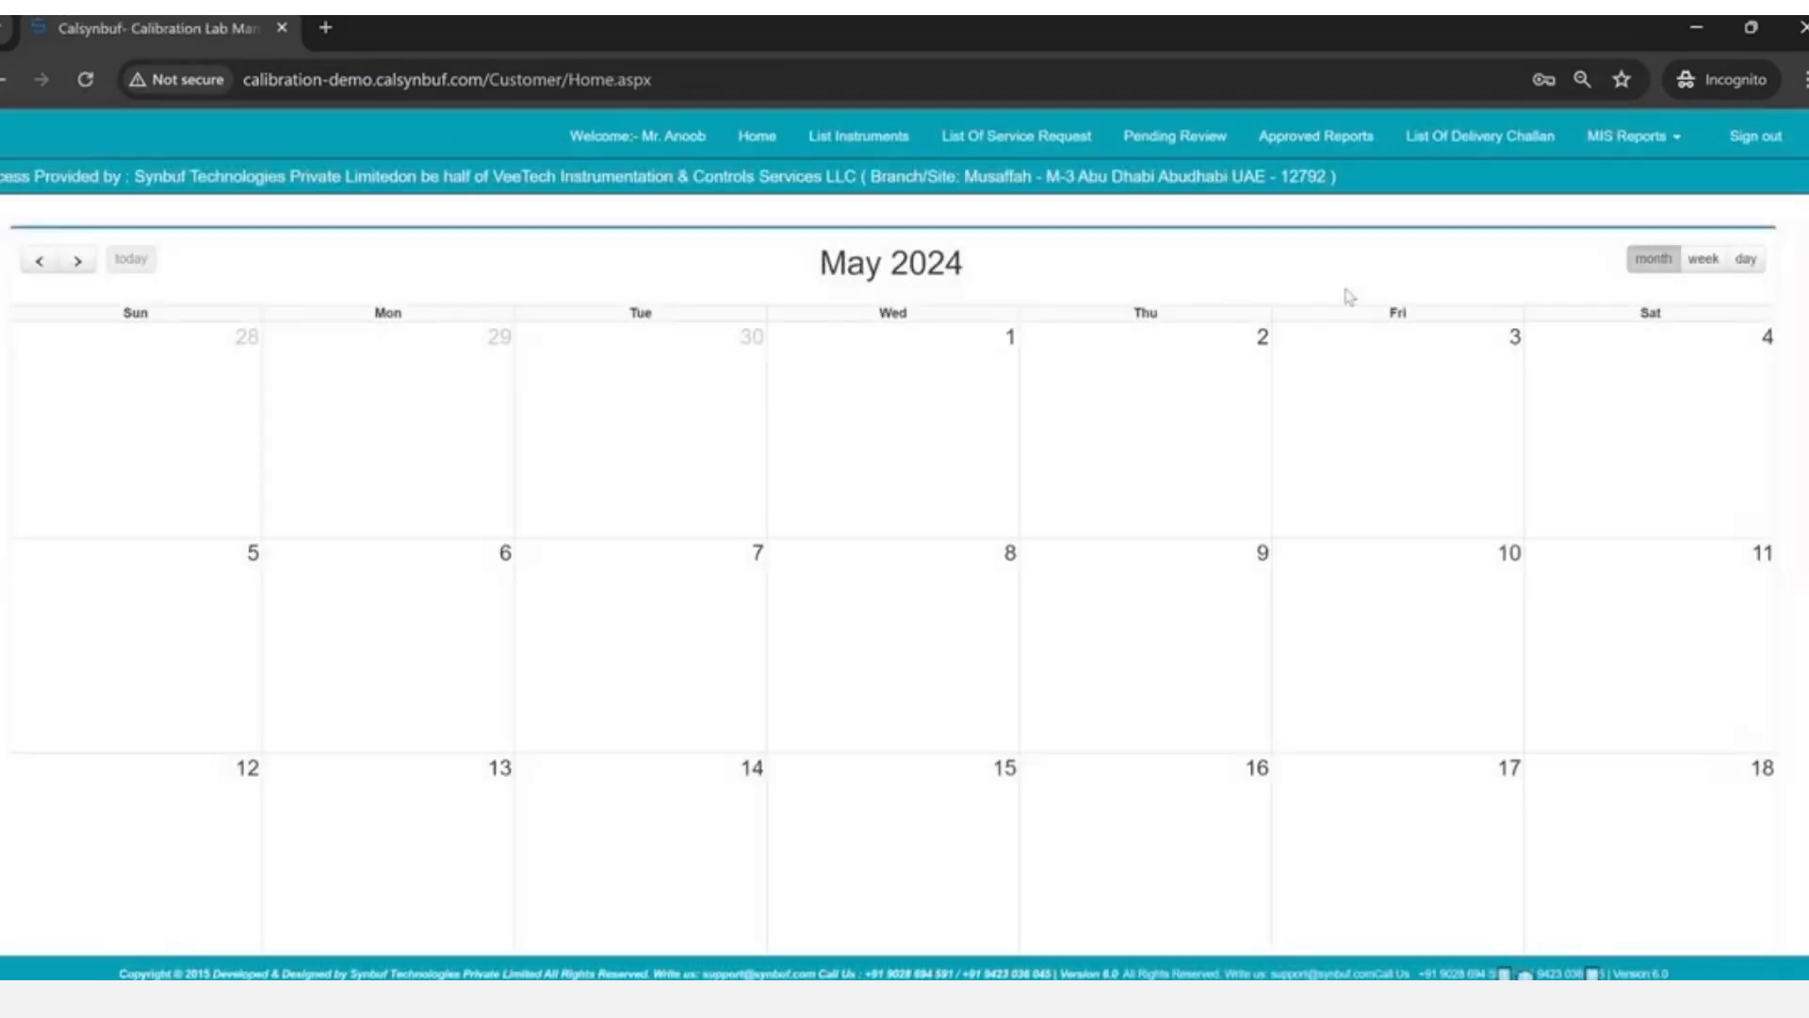
{"action": "left_click", "coordinate": [79, 261]}
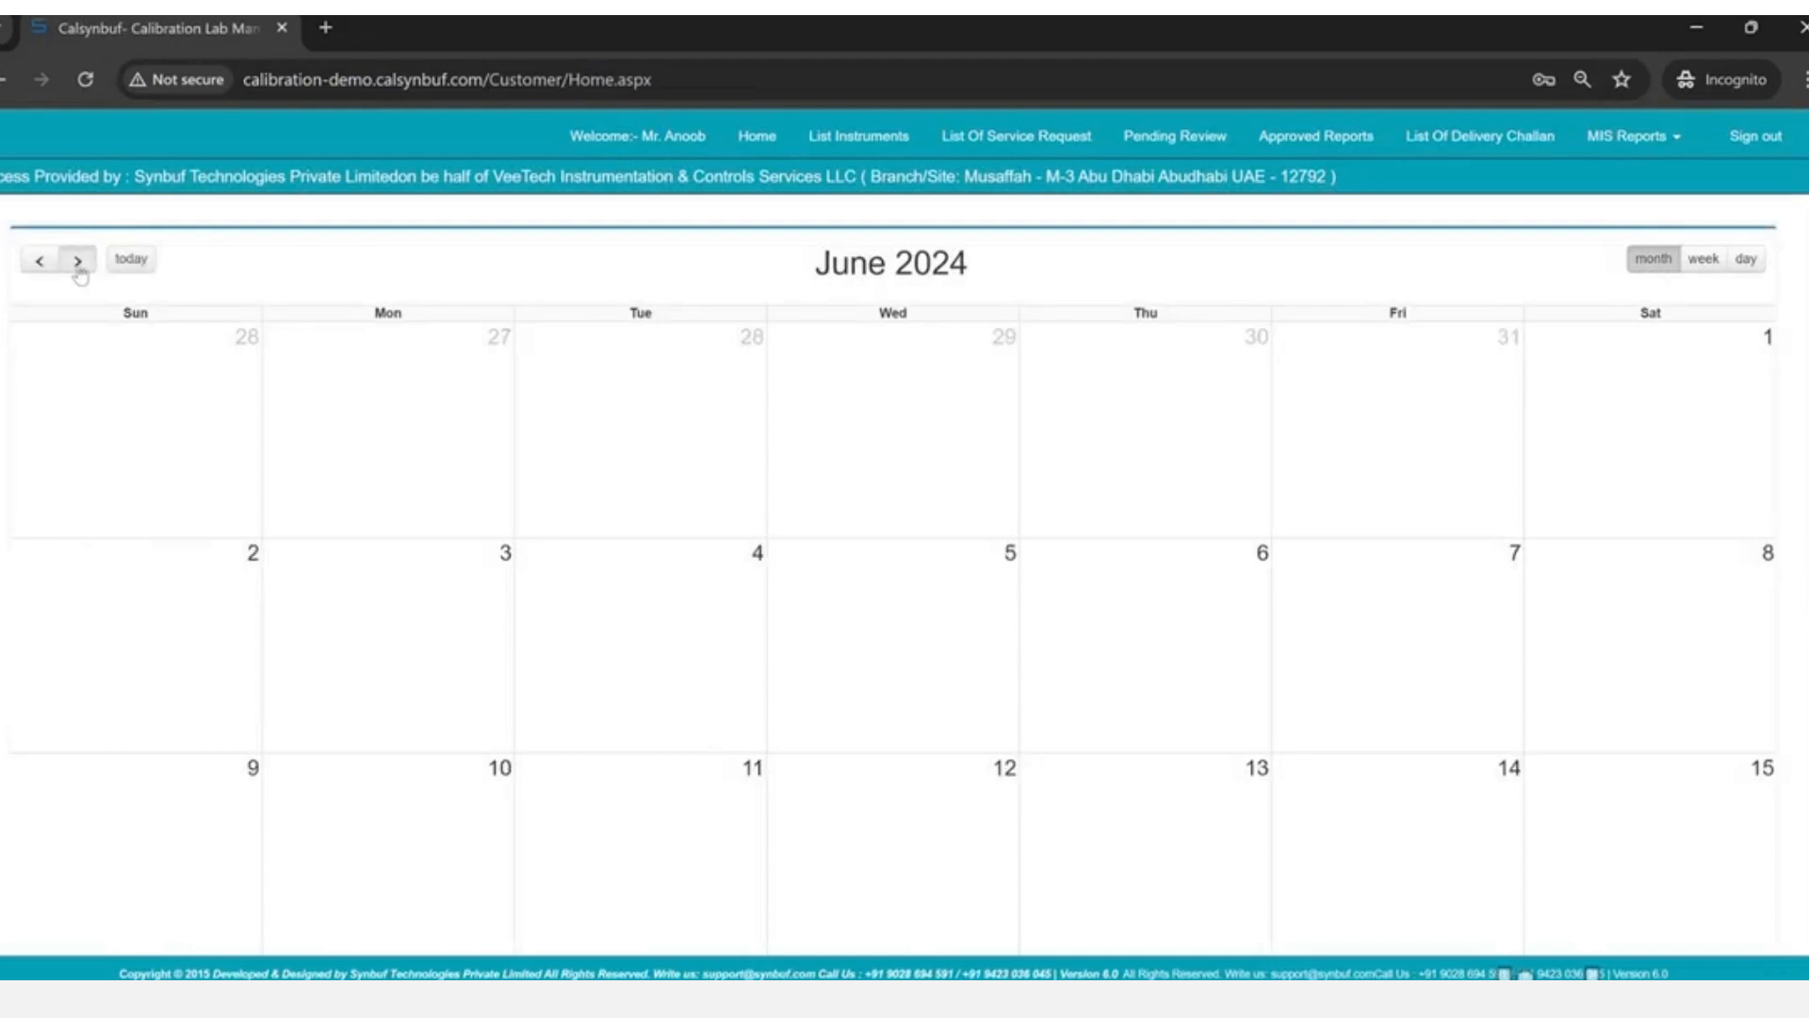
{"action": "left_click", "coordinate": [78, 264]}
{"action": "scroll", "coordinate": [703, 602], "scroll_direction": "down", "scroll_amount": 5}
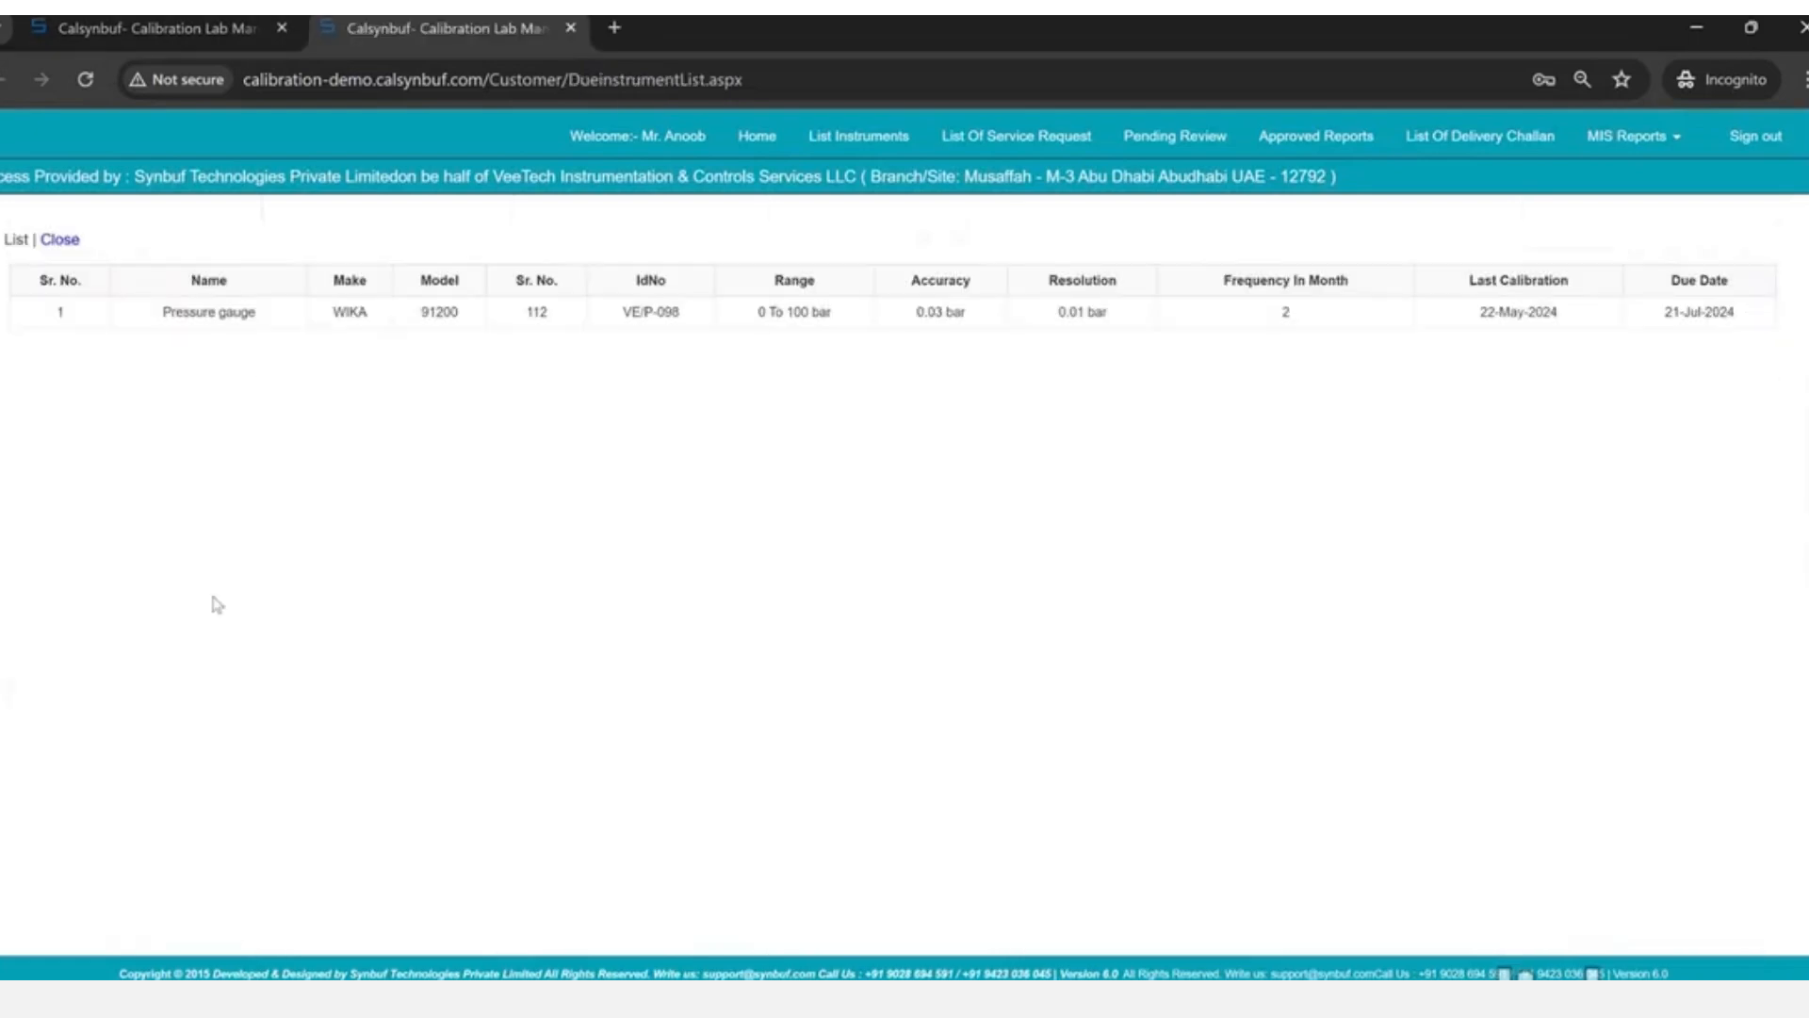
{"action": "left_click_drag", "start_coordinate": [422, 312], "coordinate": [712, 314]}
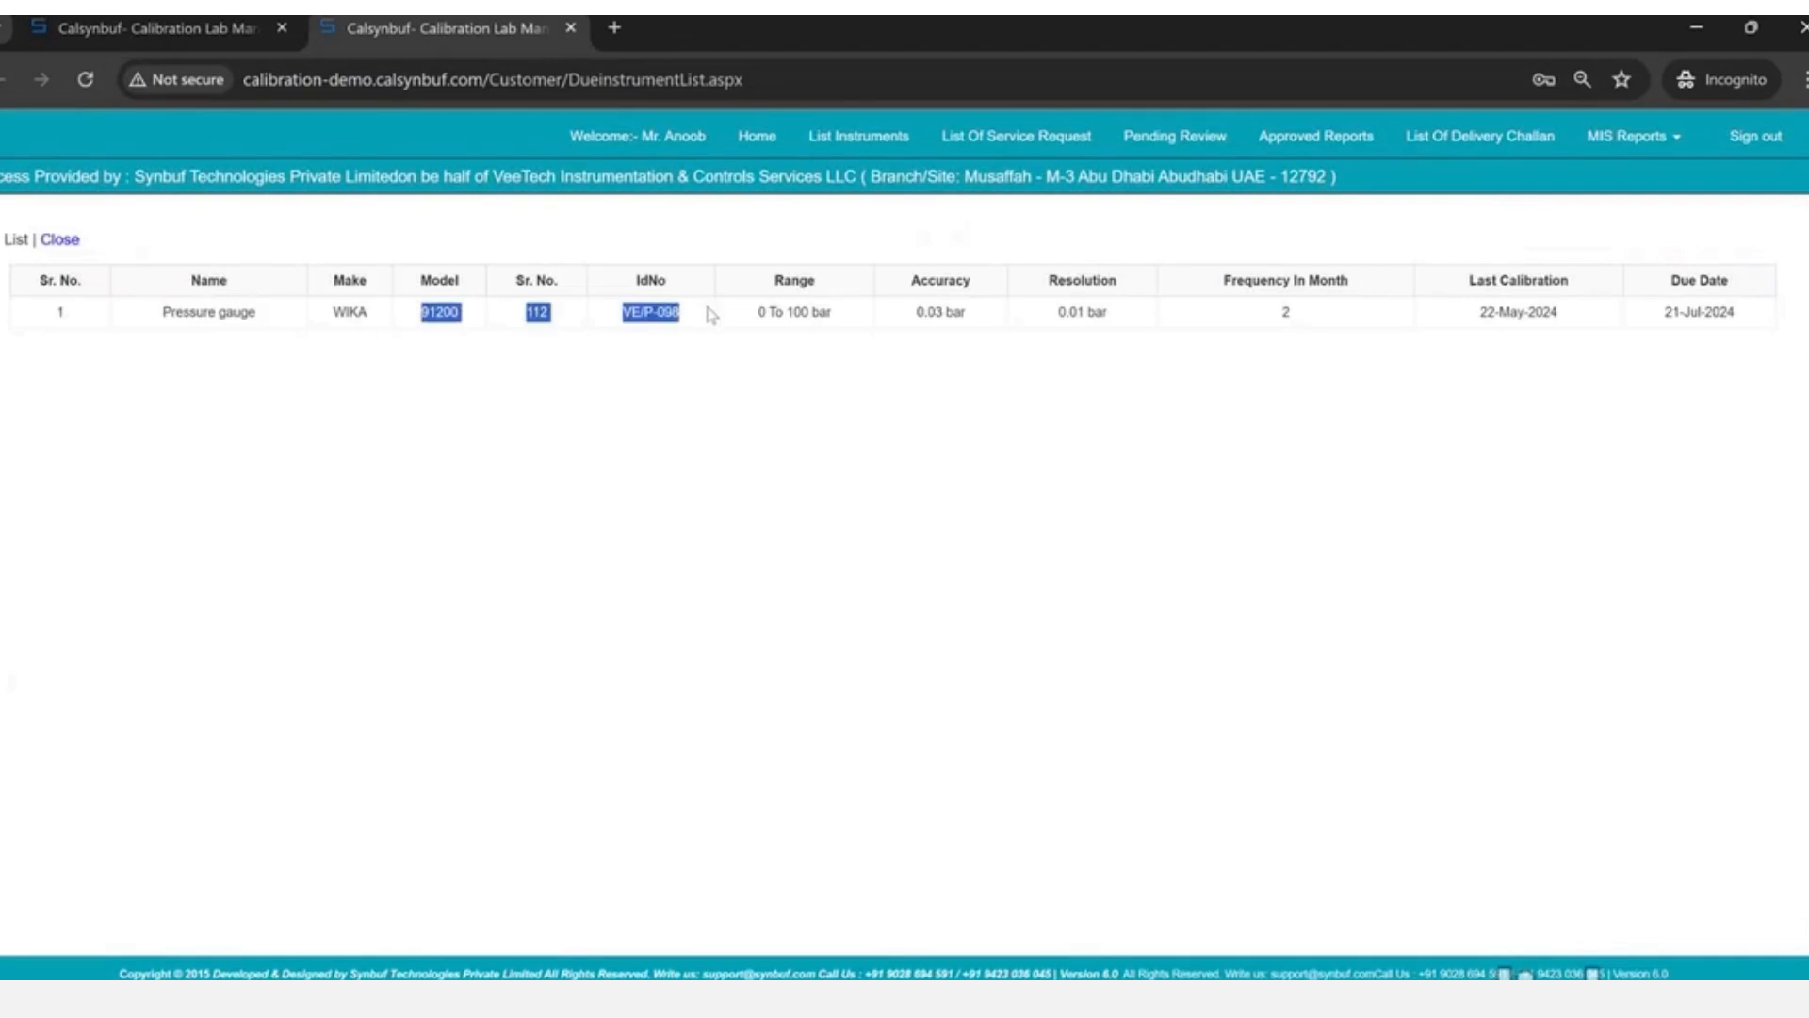
{"action": "left_click", "coordinate": [1040, 142]}
{"action": "triple_click", "coordinate": [987, 343]}
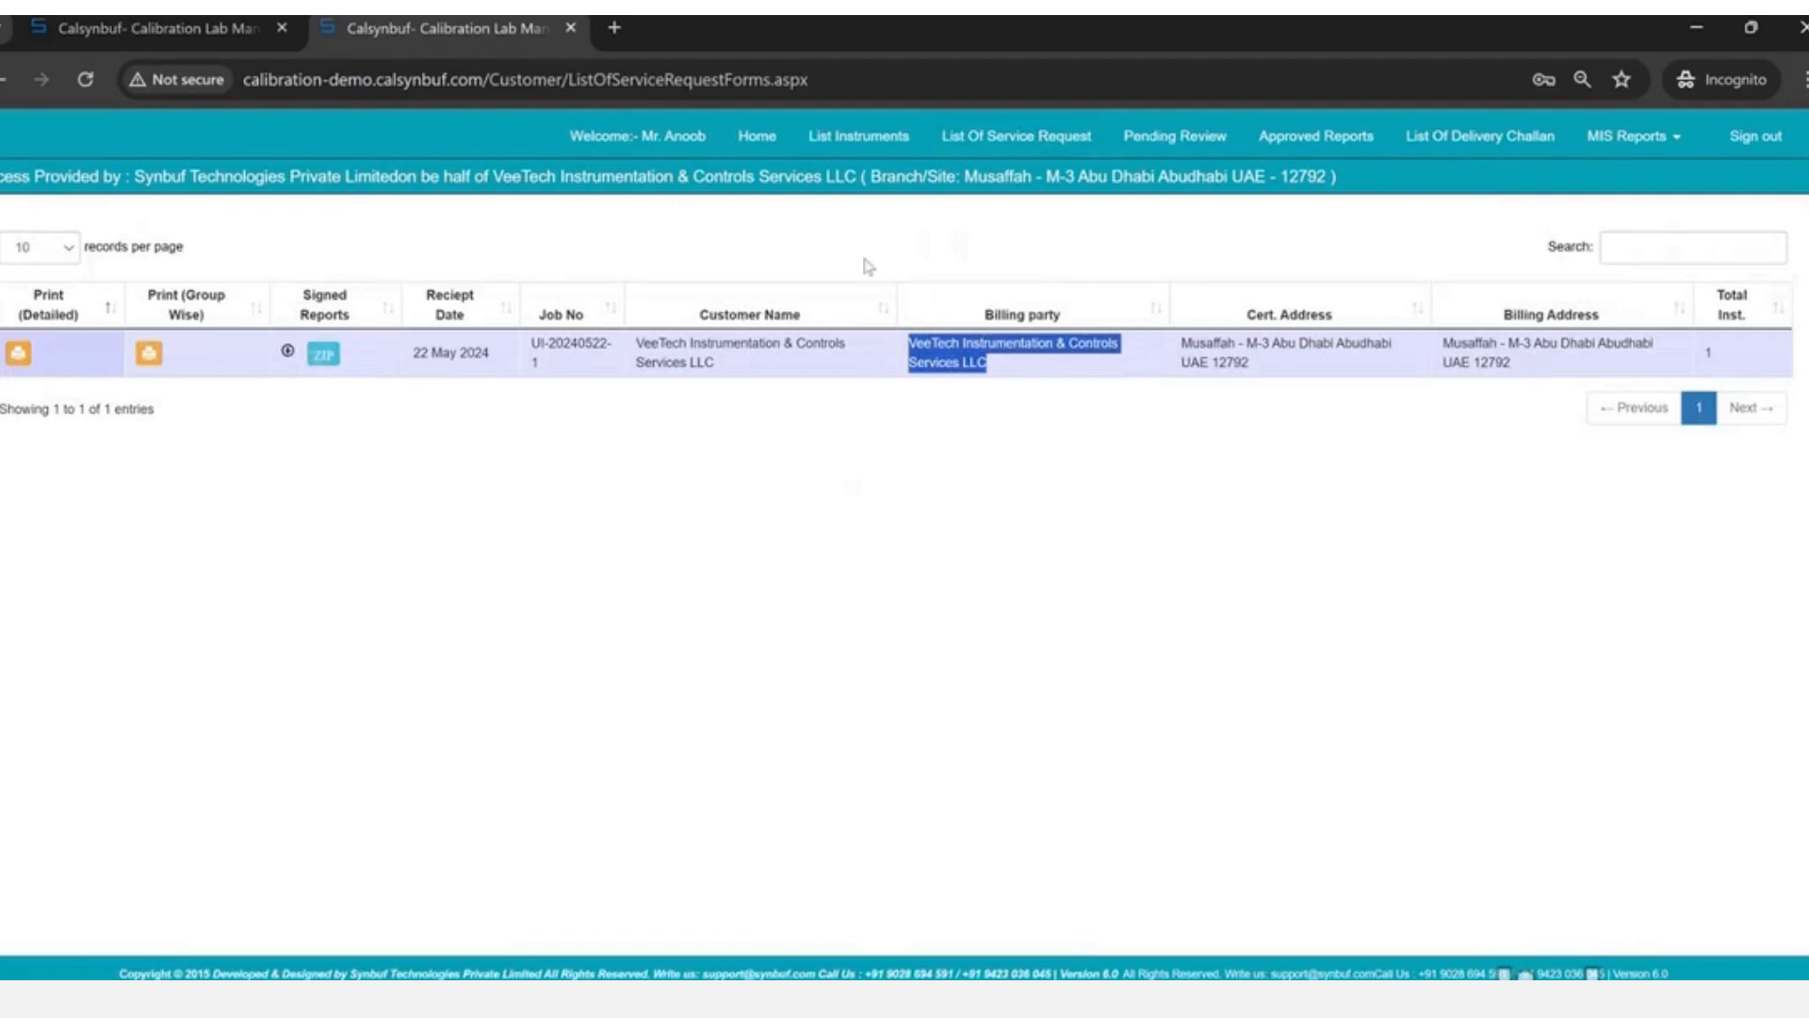
- Go to Approved Reports and view the pressure gauge certificate's traceability details
{"action": "left_click", "coordinate": [1207, 141]}
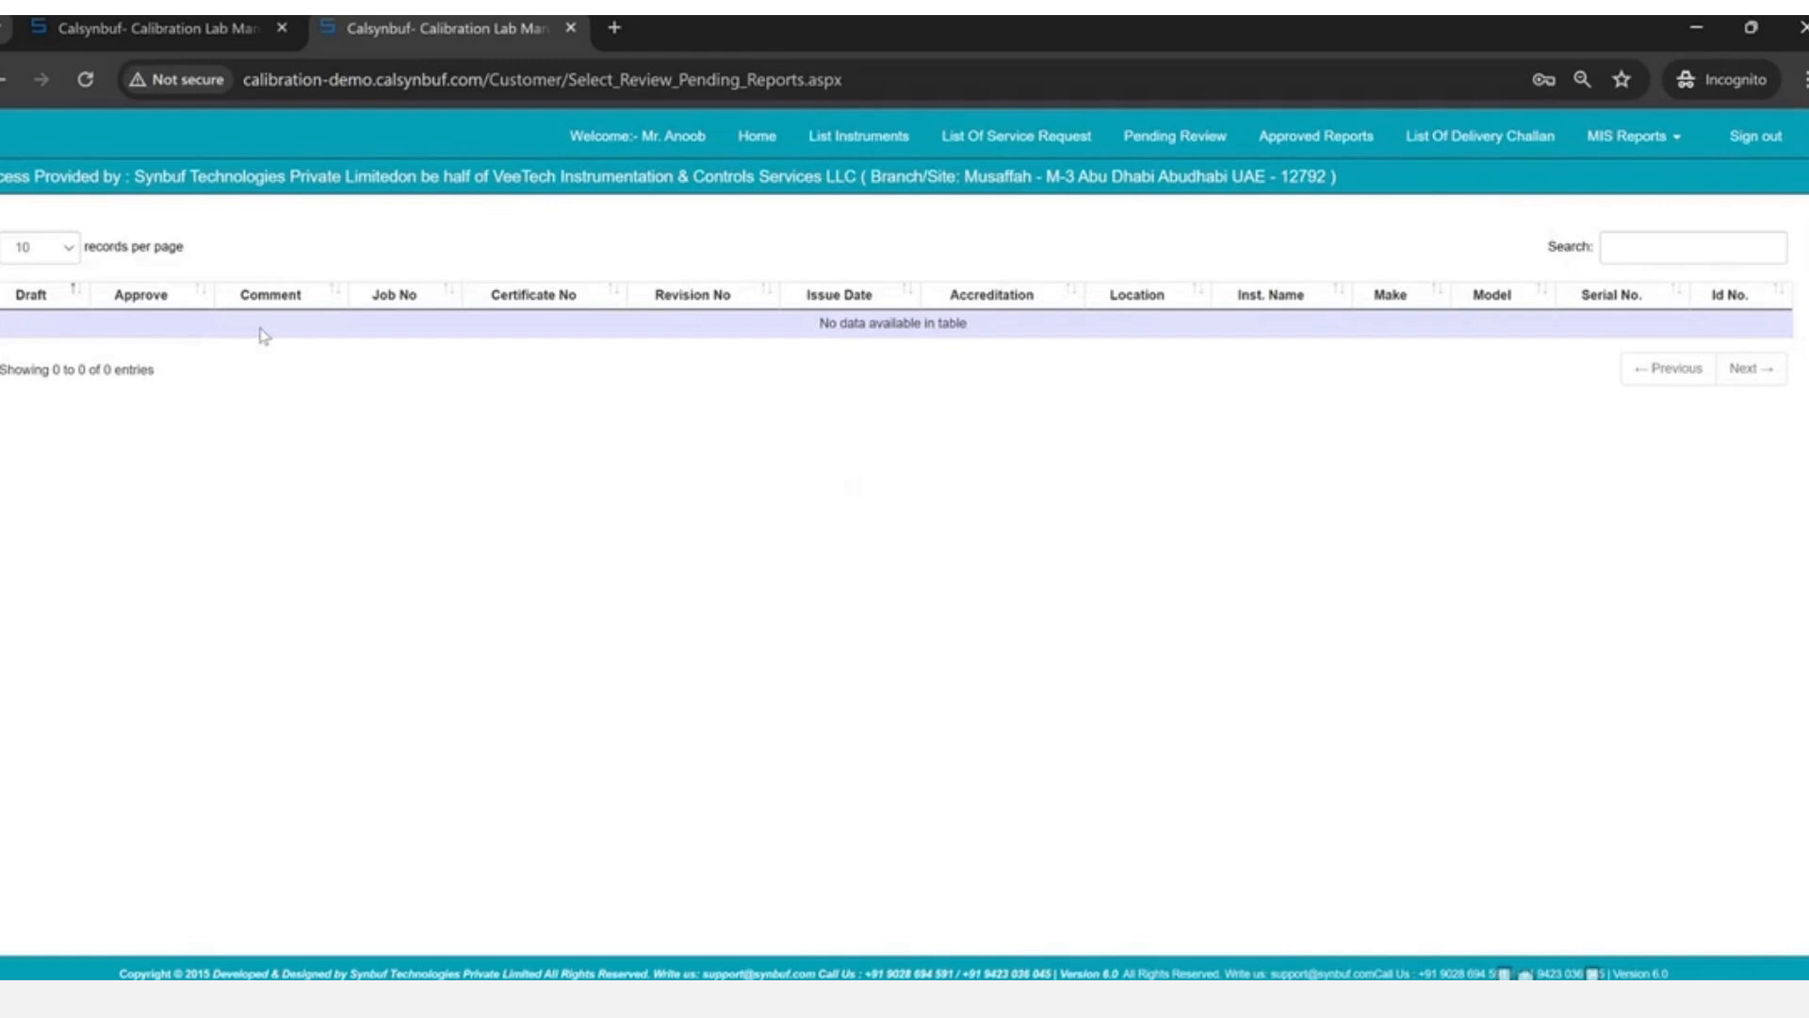
{"action": "left_click", "coordinate": [1352, 143]}
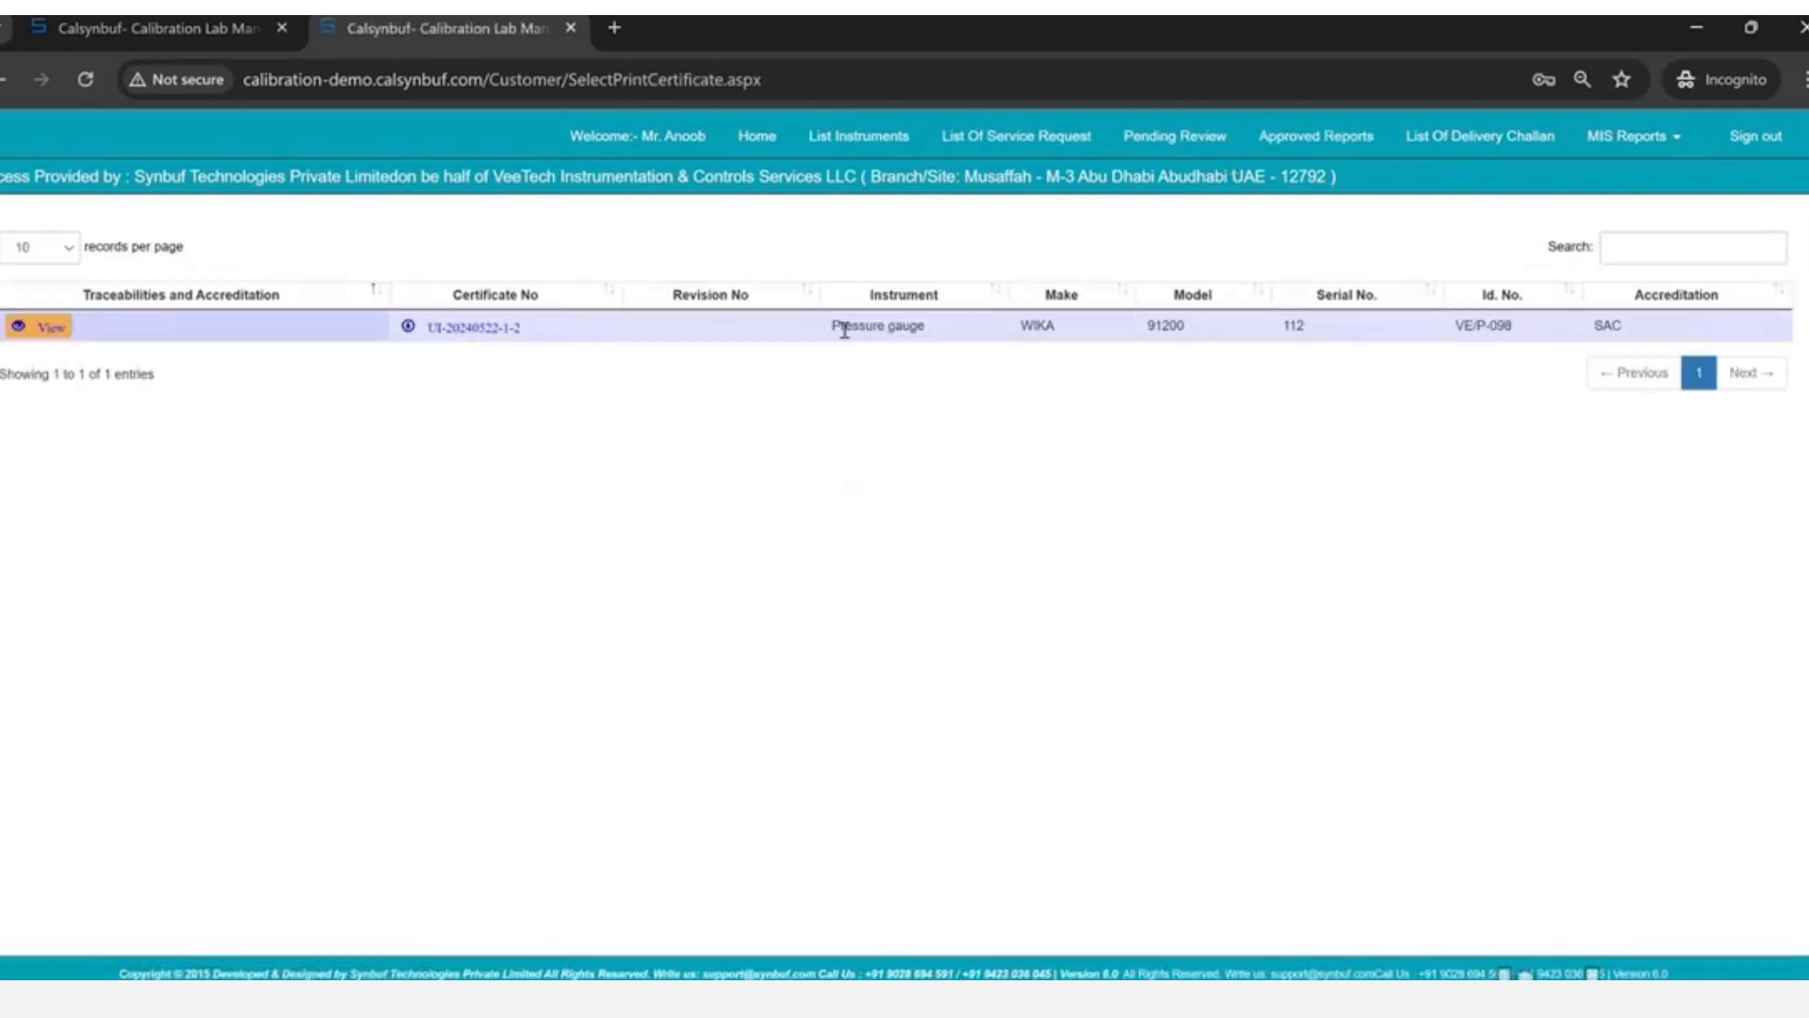
{"action": "left_click", "coordinate": [23, 330]}
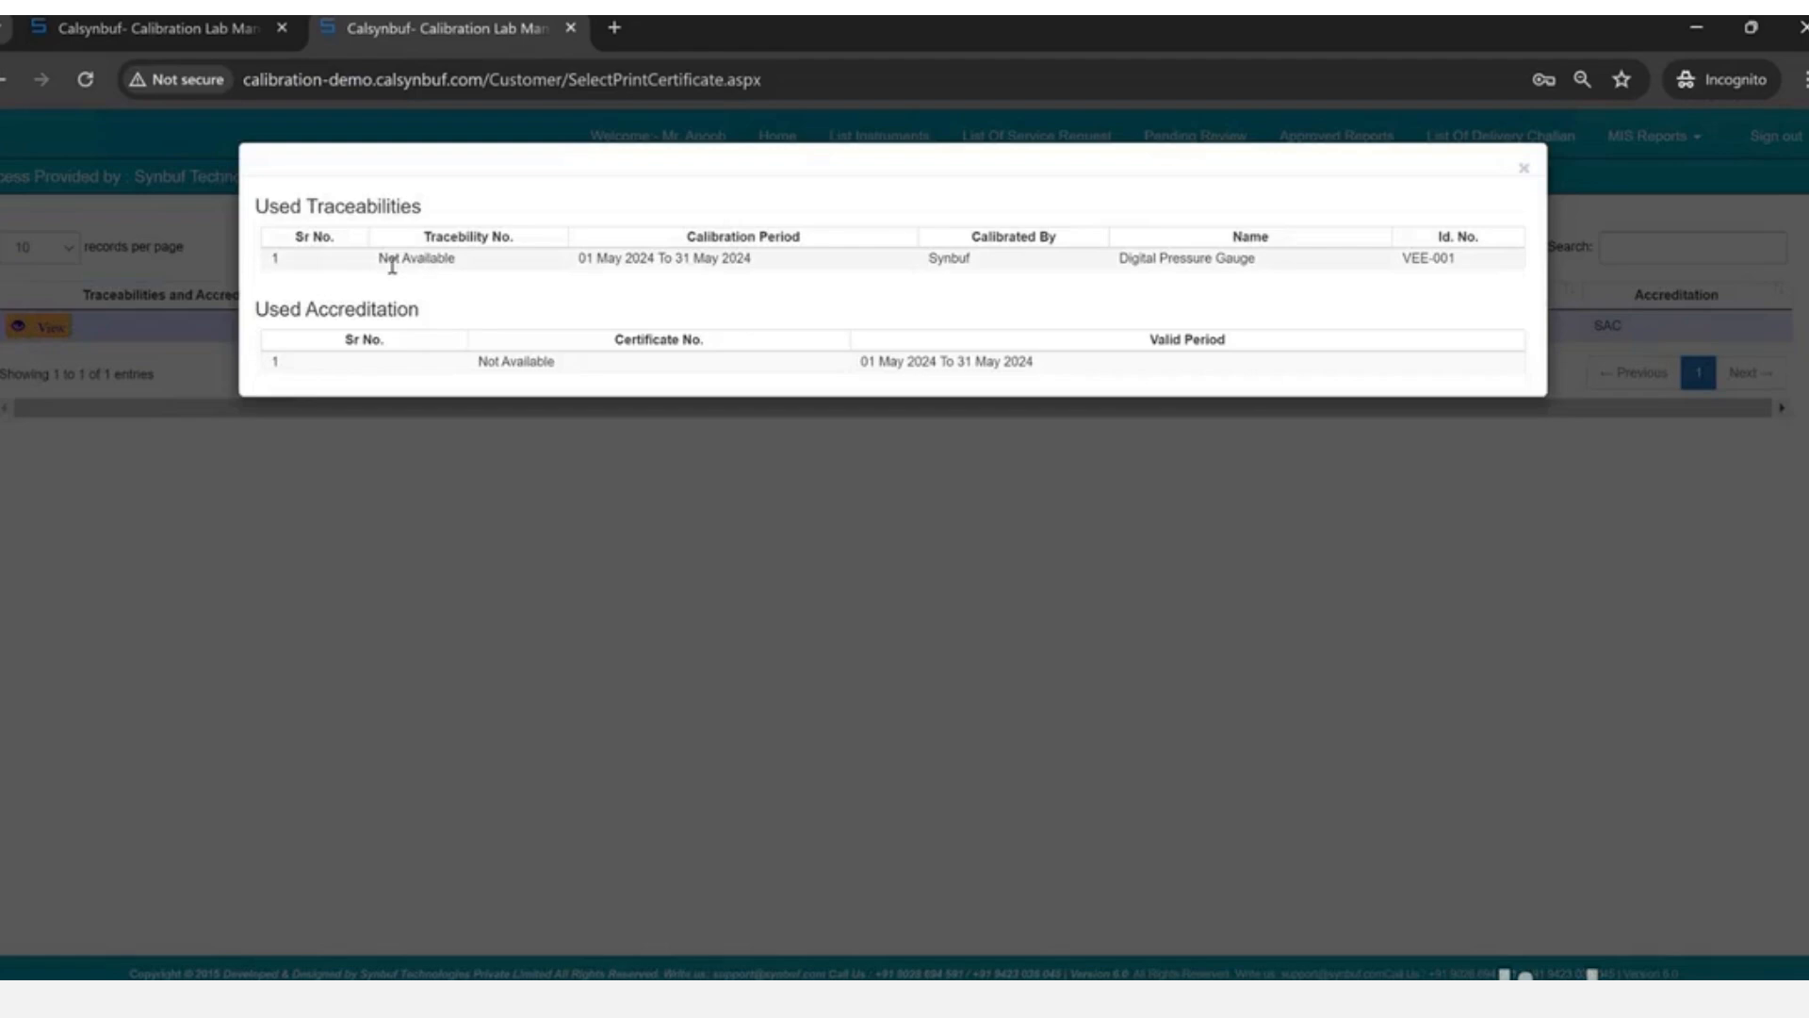
{"action": "left_click_drag", "start_coordinate": [388, 262], "coordinate": [728, 286]}
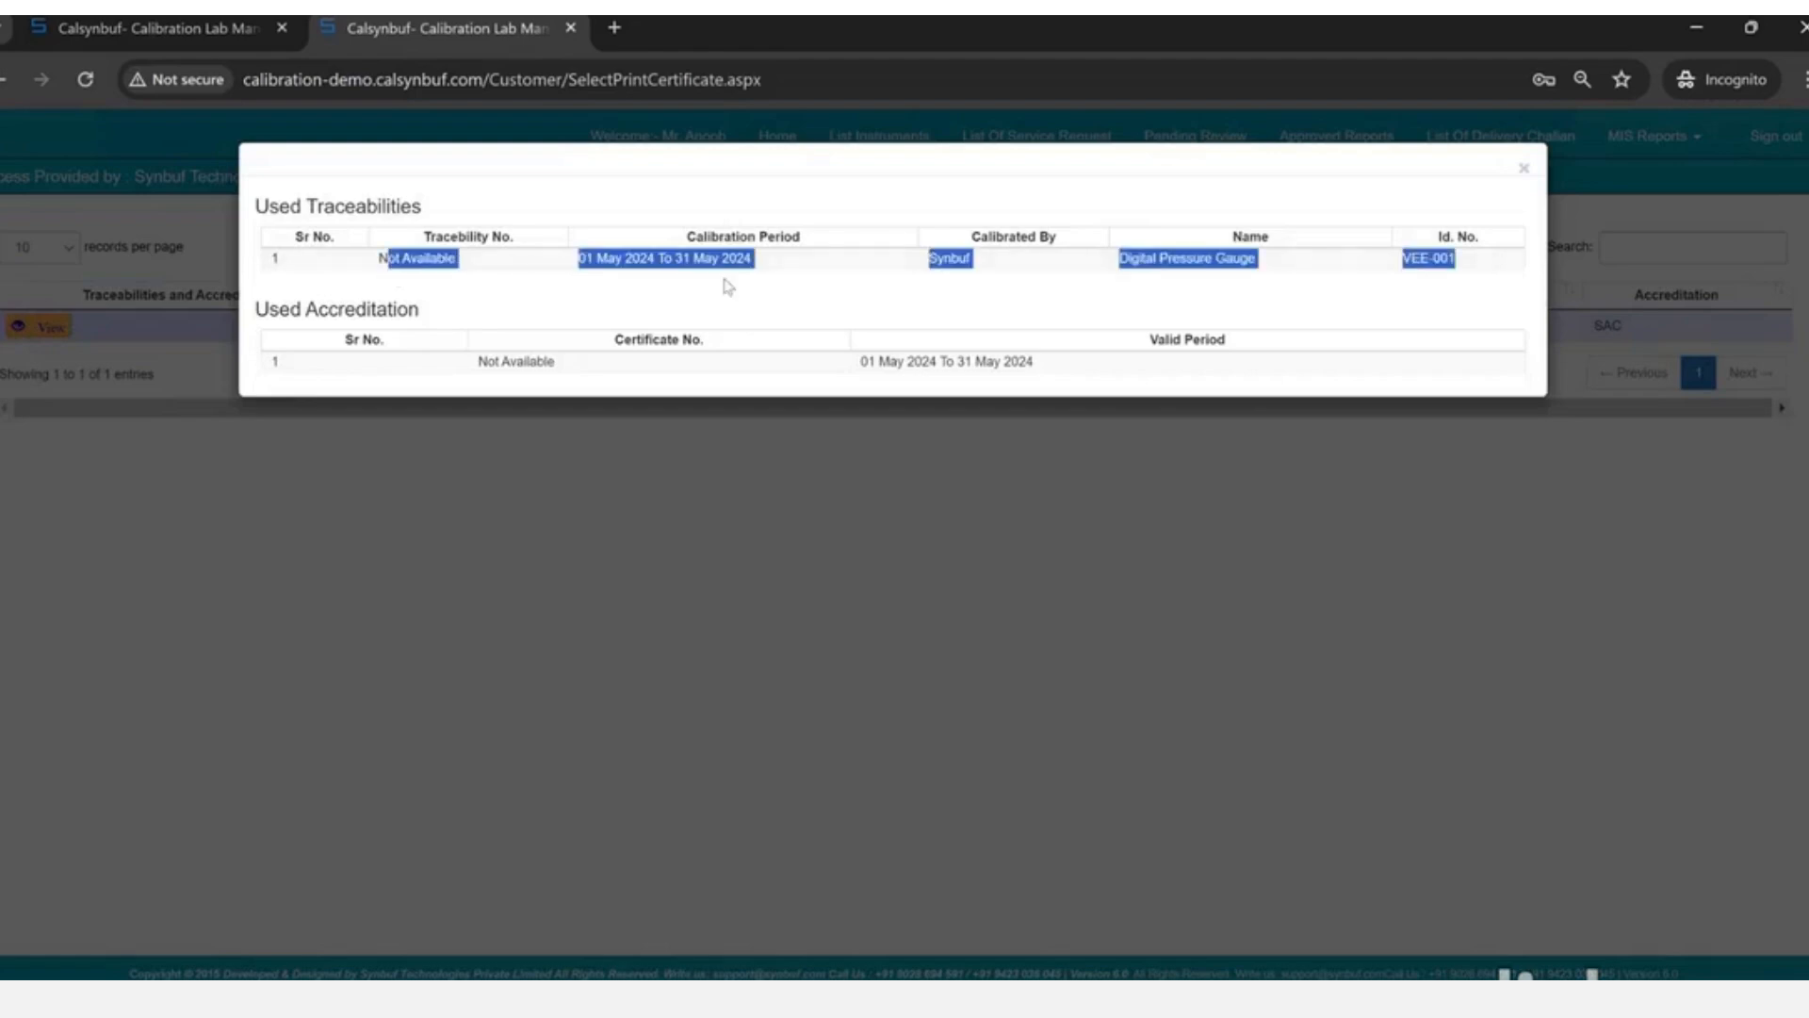
{"action": "left_click", "coordinate": [351, 518]}
{"action": "left_click", "coordinate": [170, 387]}
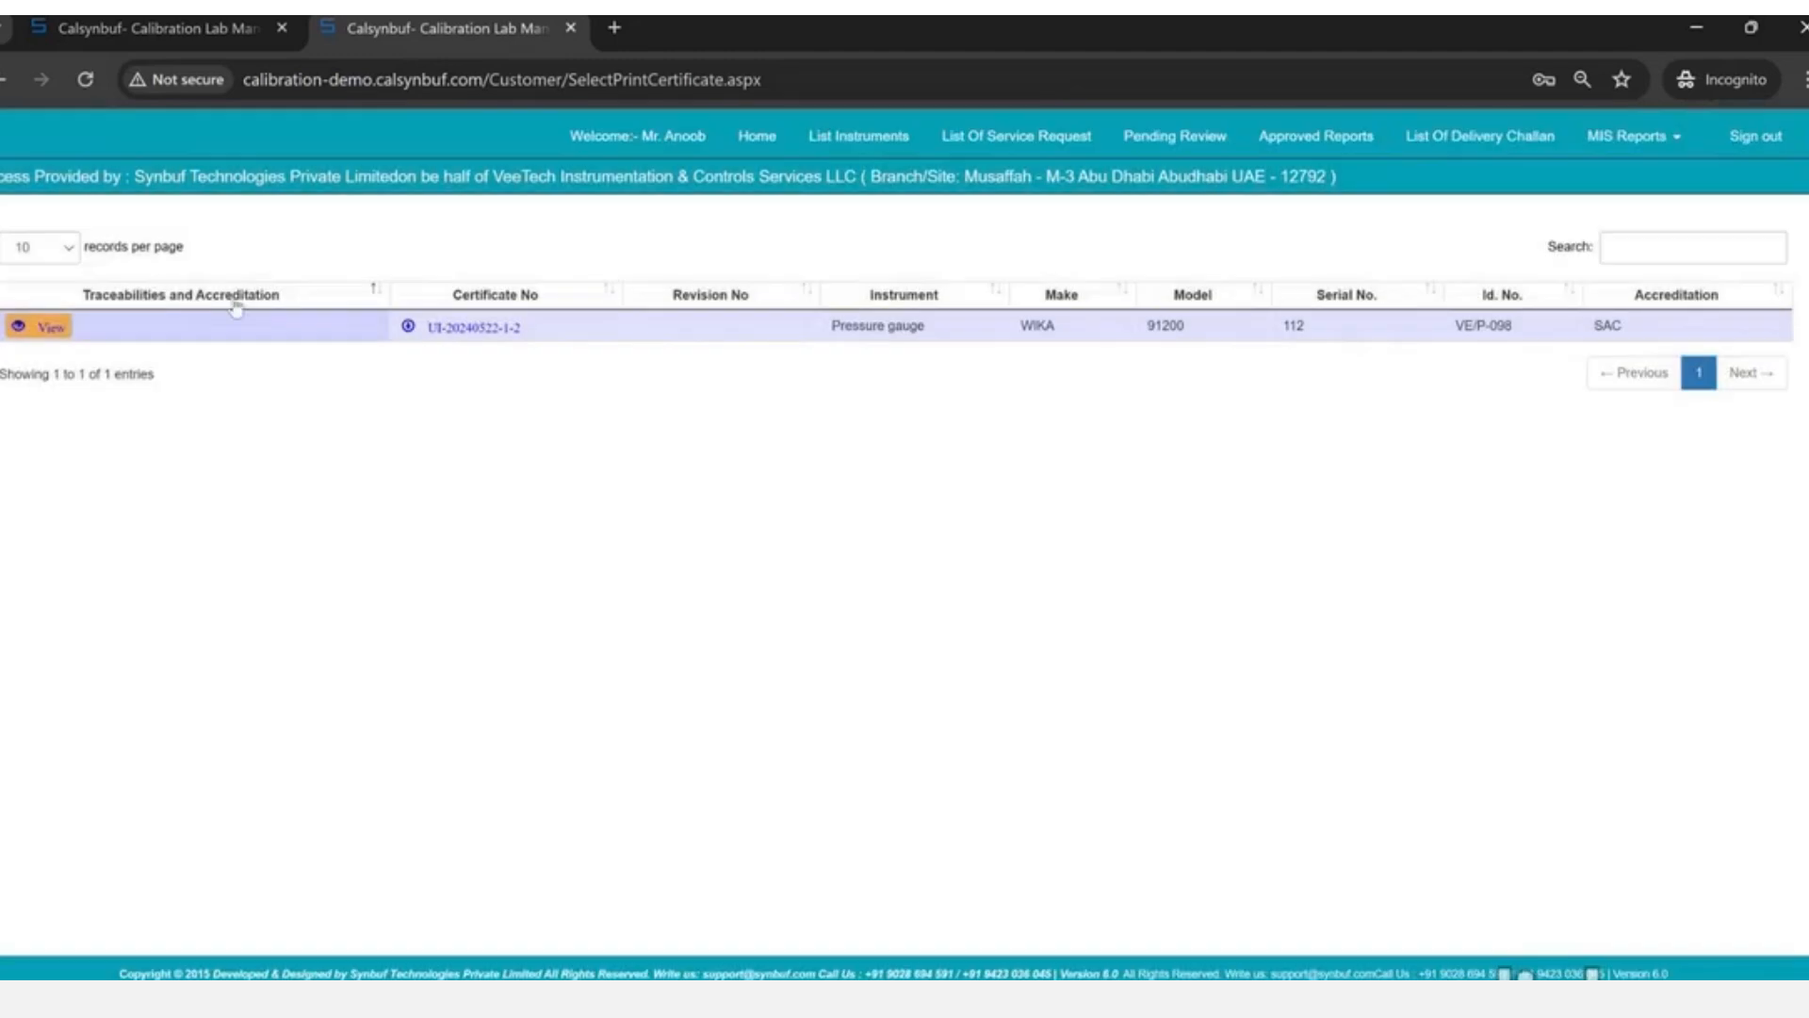
{"action": "left_click", "coordinate": [52, 330]}
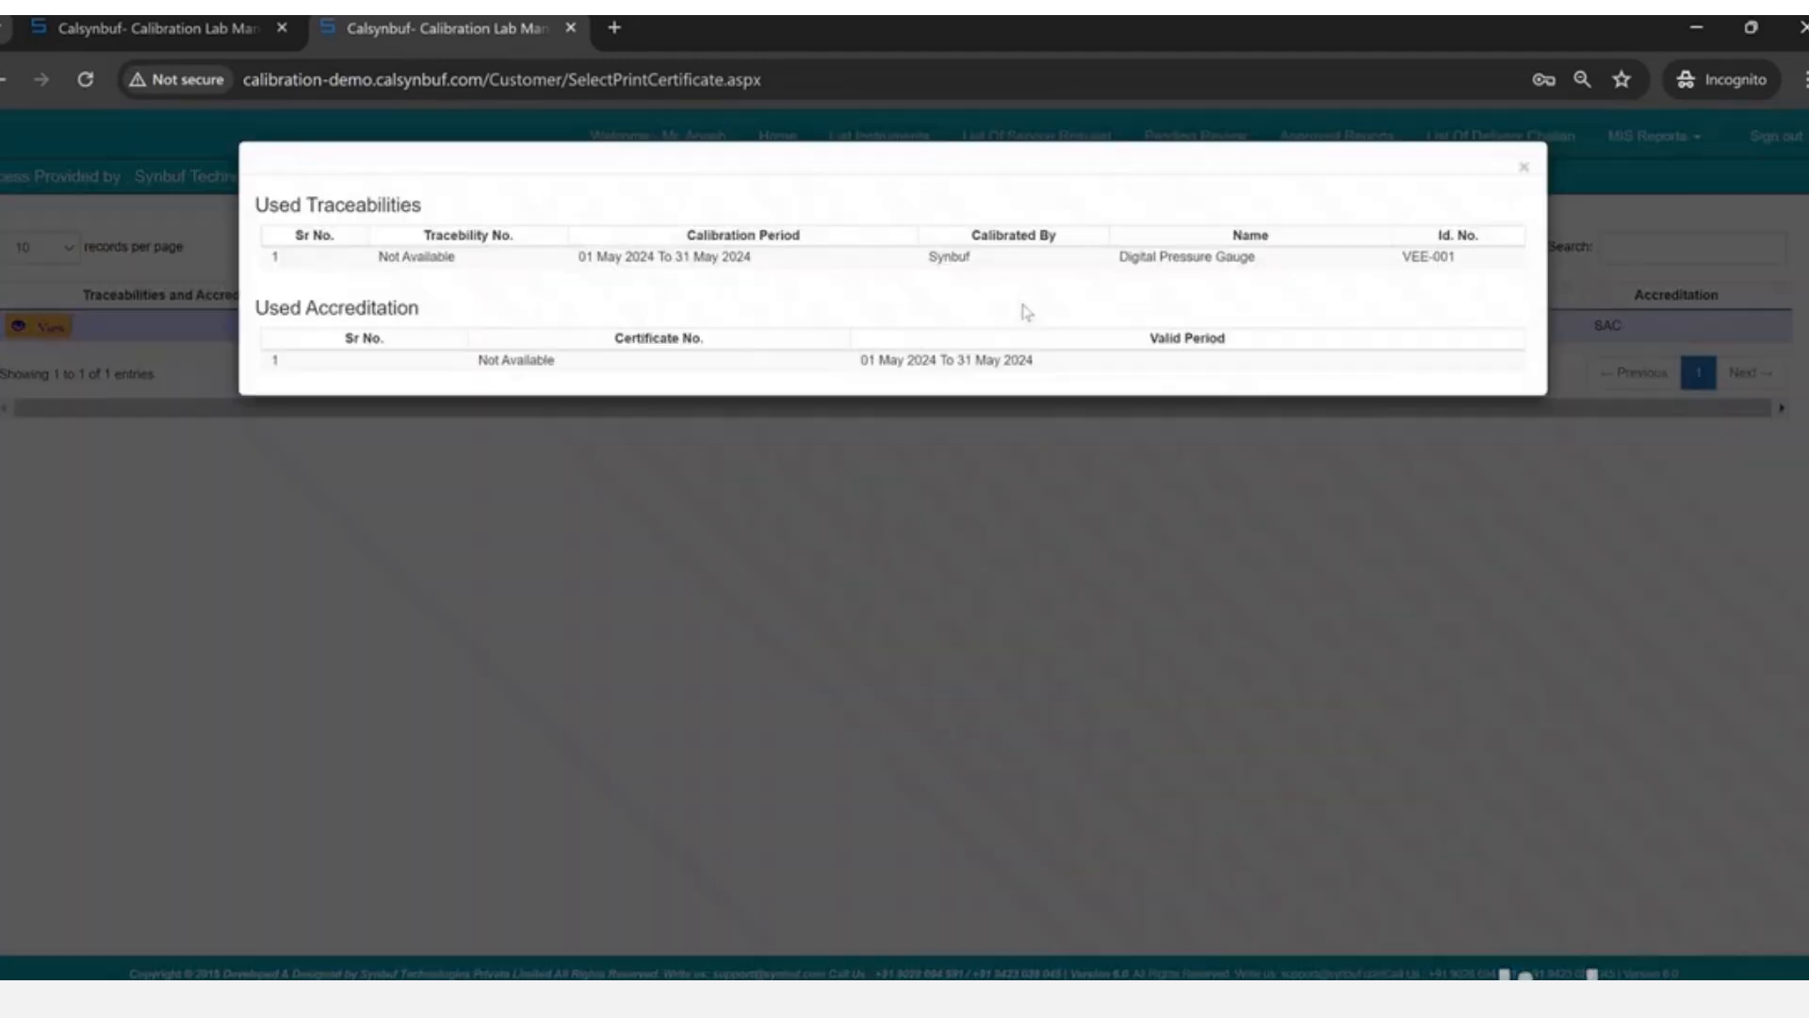
{"action": "triple_click", "coordinate": [616, 260]}
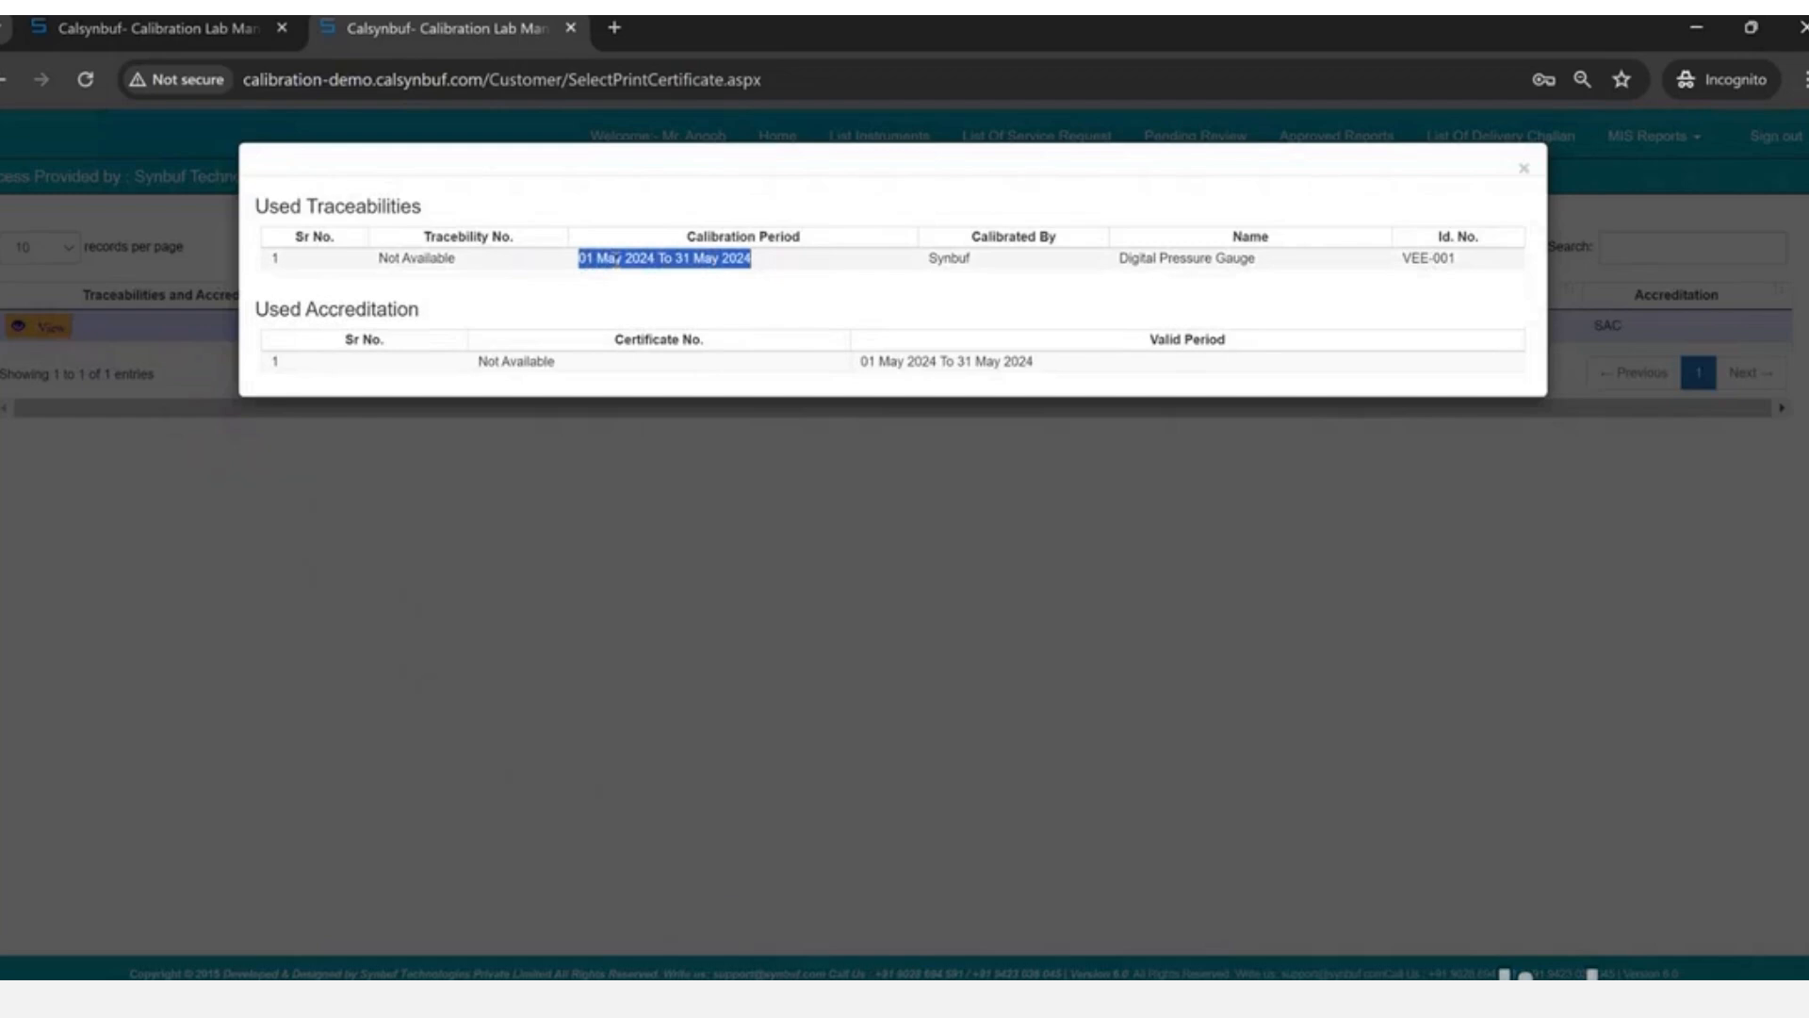
{"action": "left_click", "coordinate": [613, 262]}
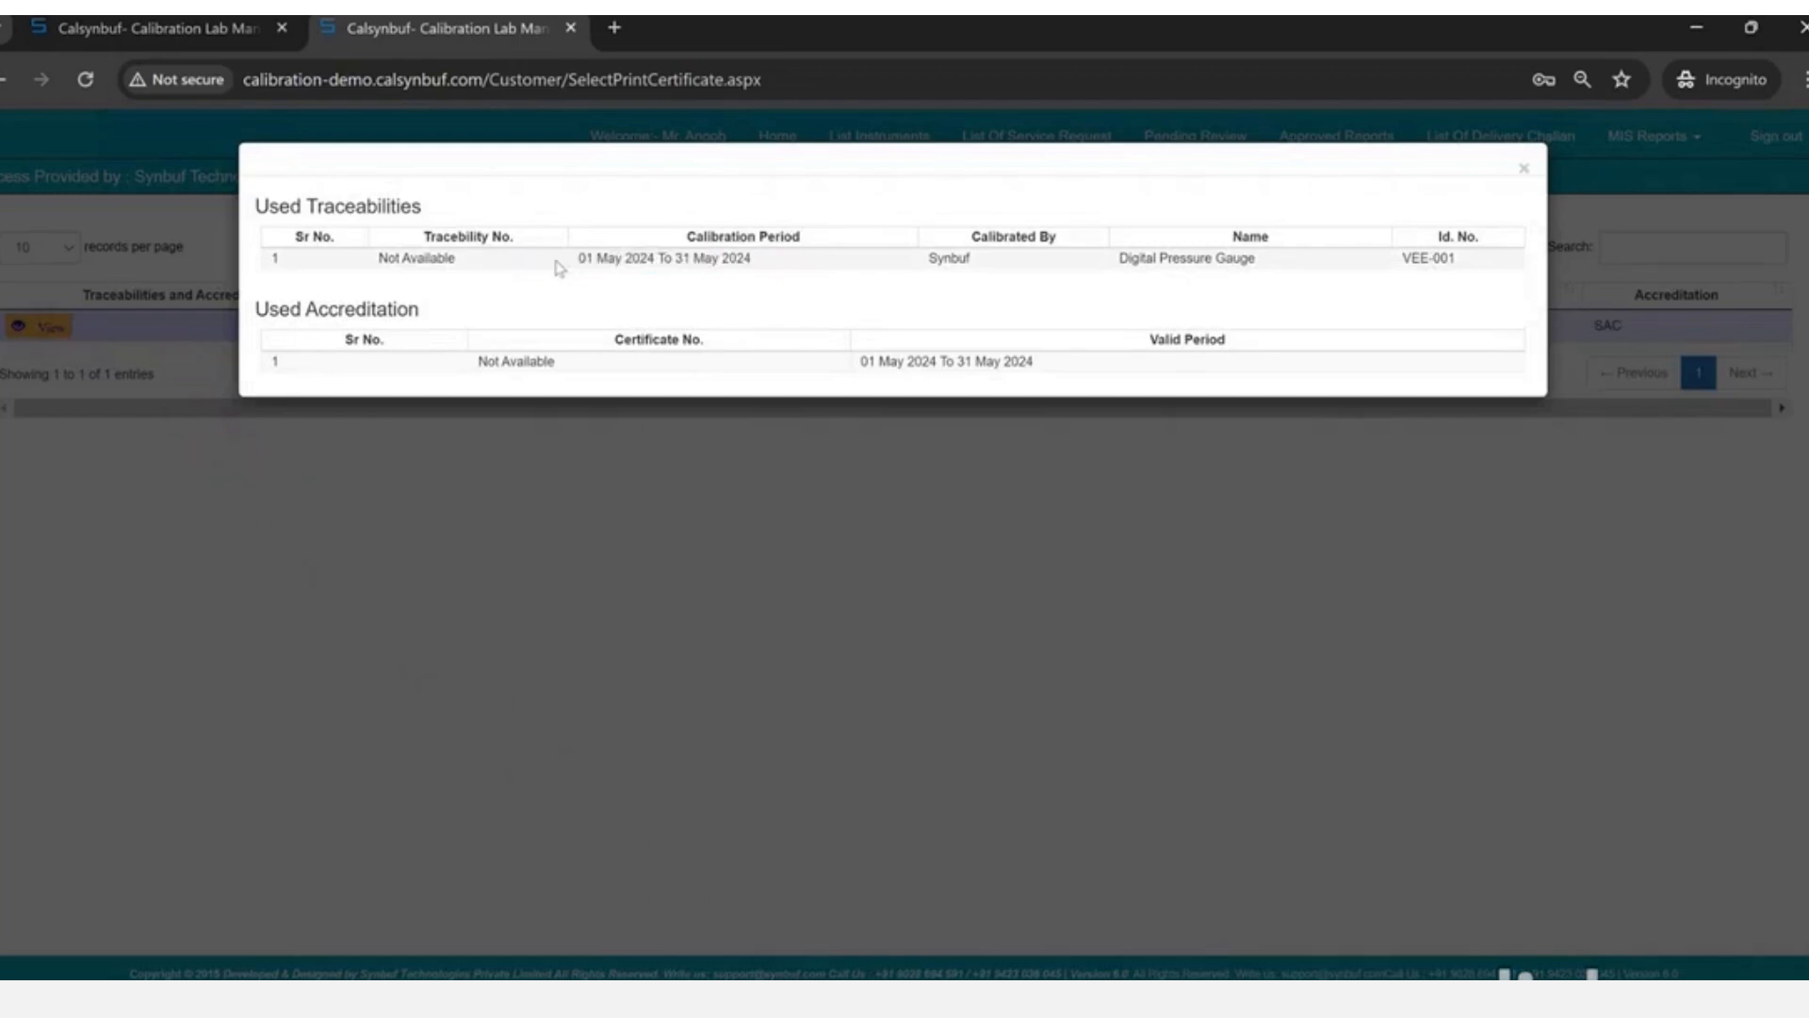
{"action": "triple_click", "coordinate": [647, 262]}
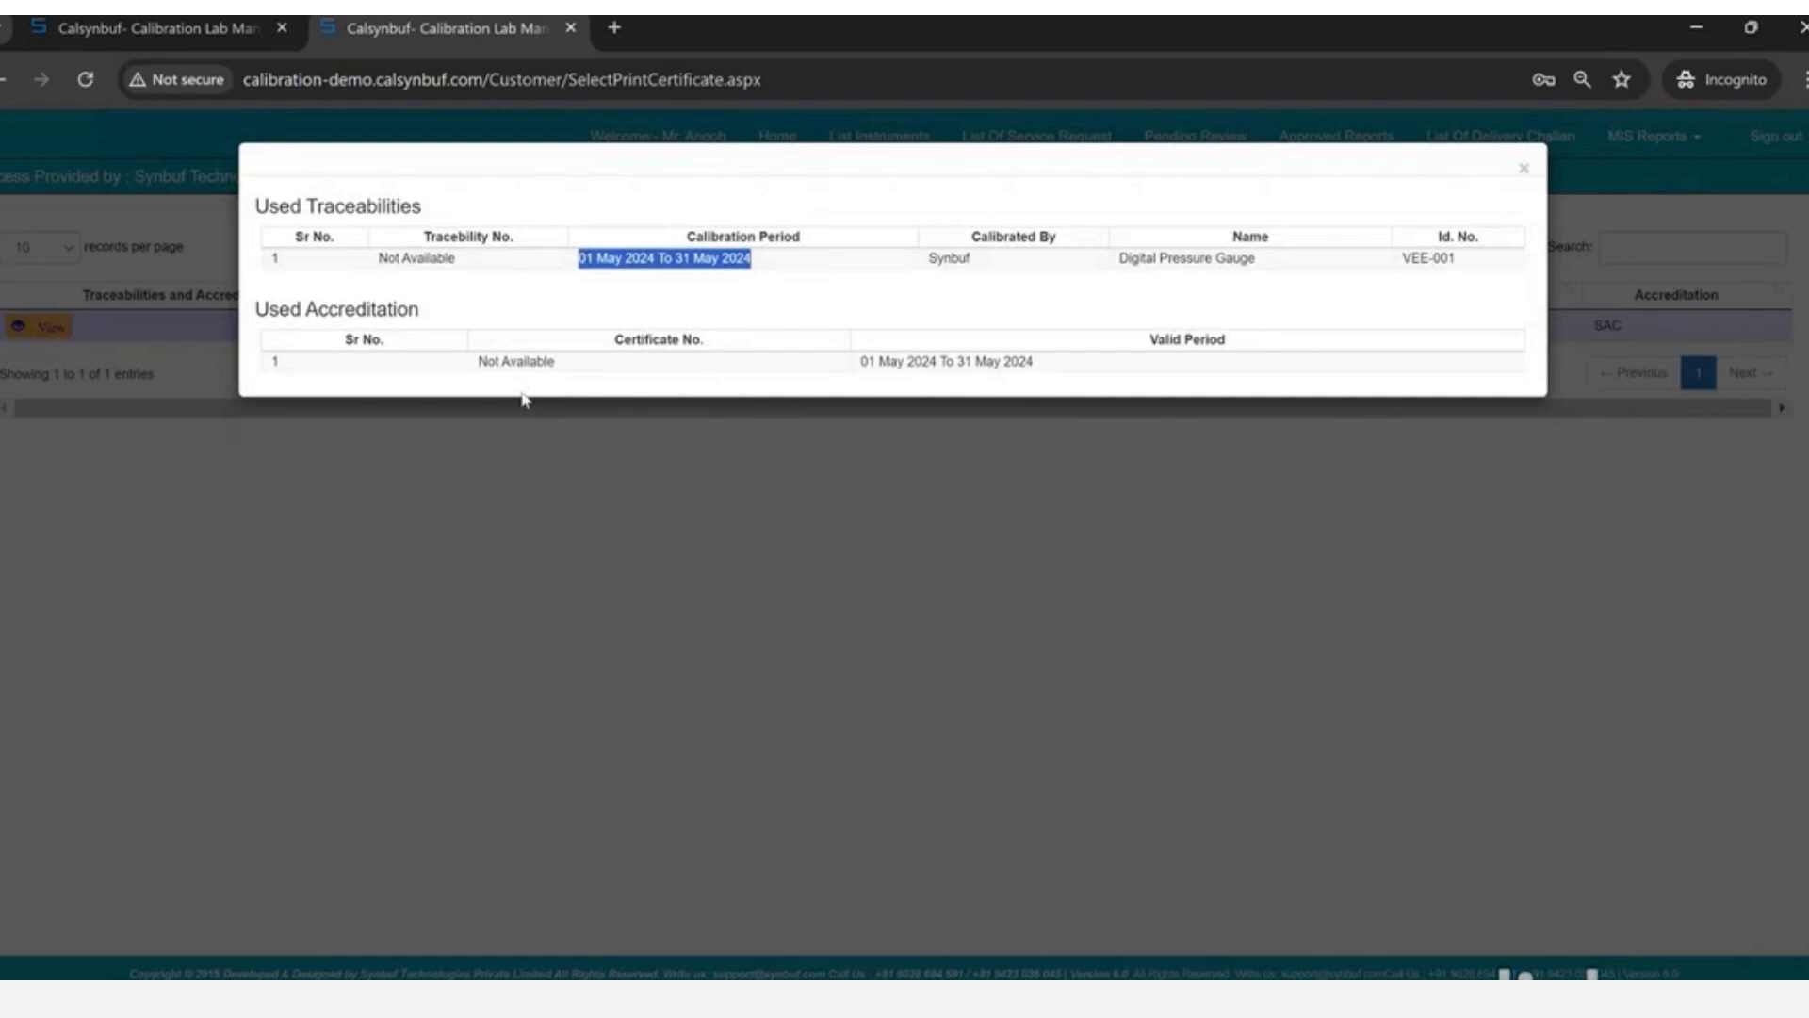
{"action": "left_click_drag", "start_coordinate": [481, 361], "coordinate": [577, 366]}
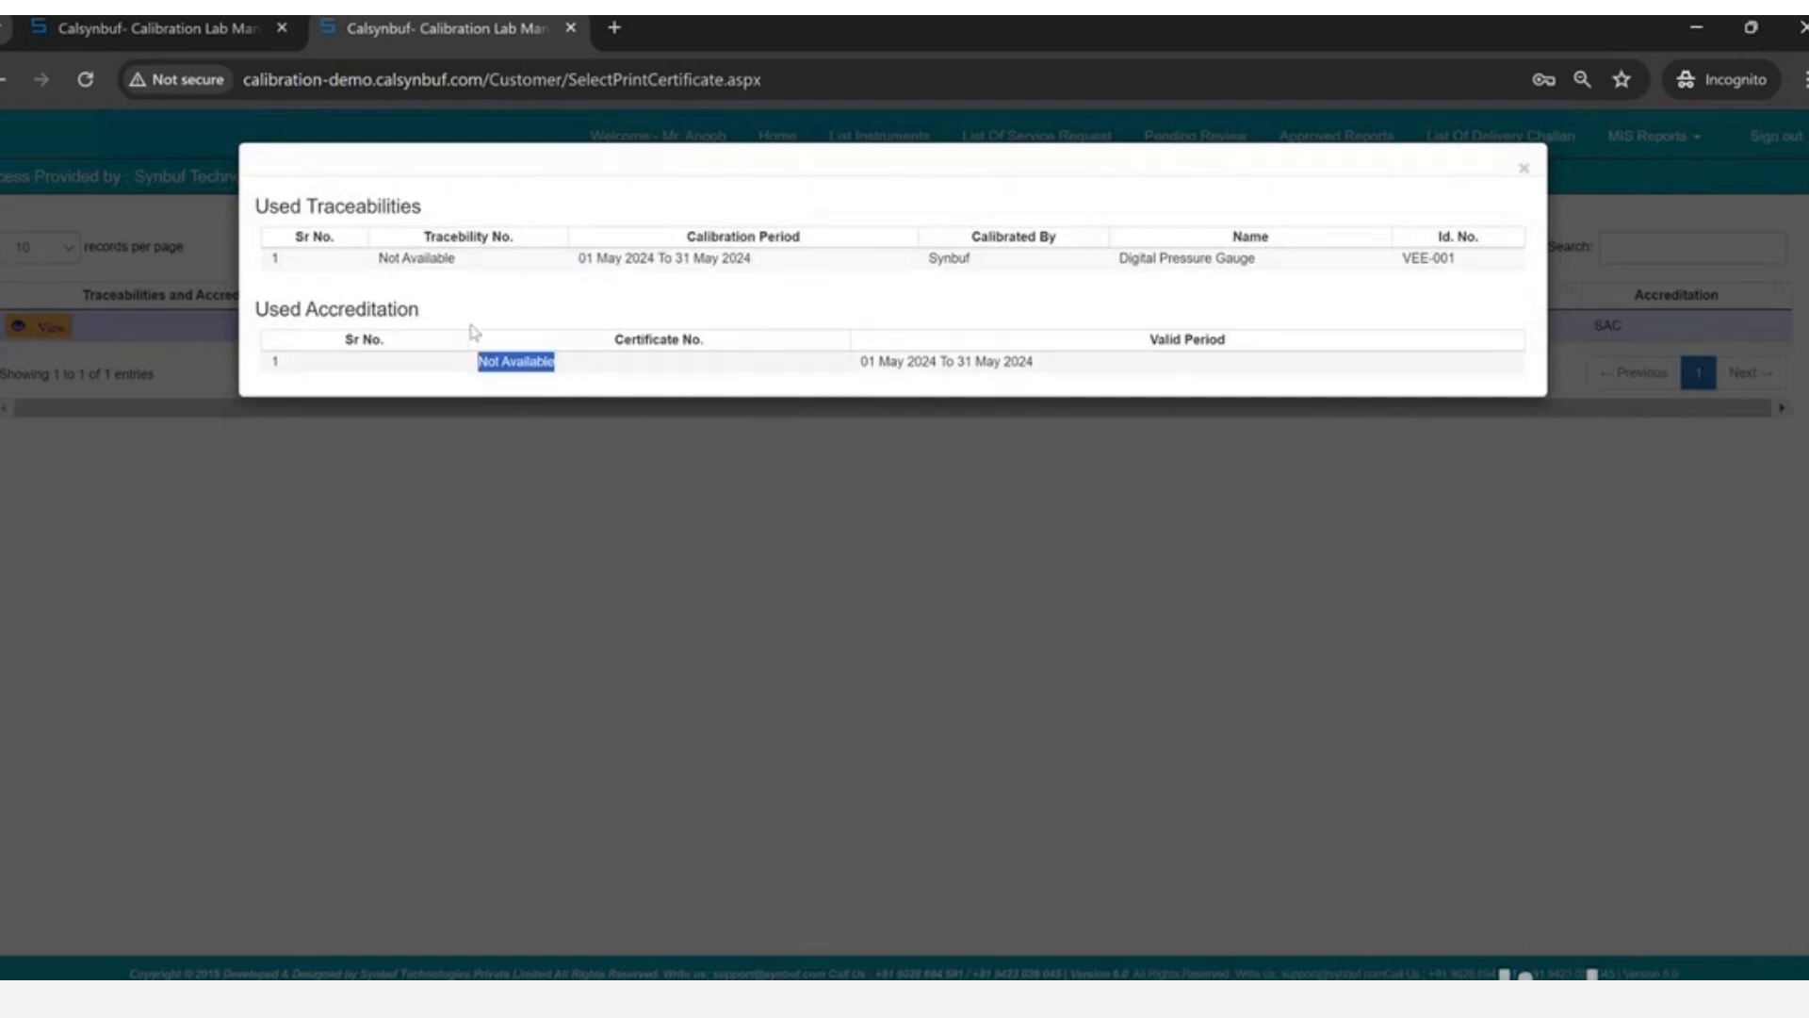
{"action": "left_click_drag", "start_coordinate": [387, 258], "coordinate": [543, 400]}
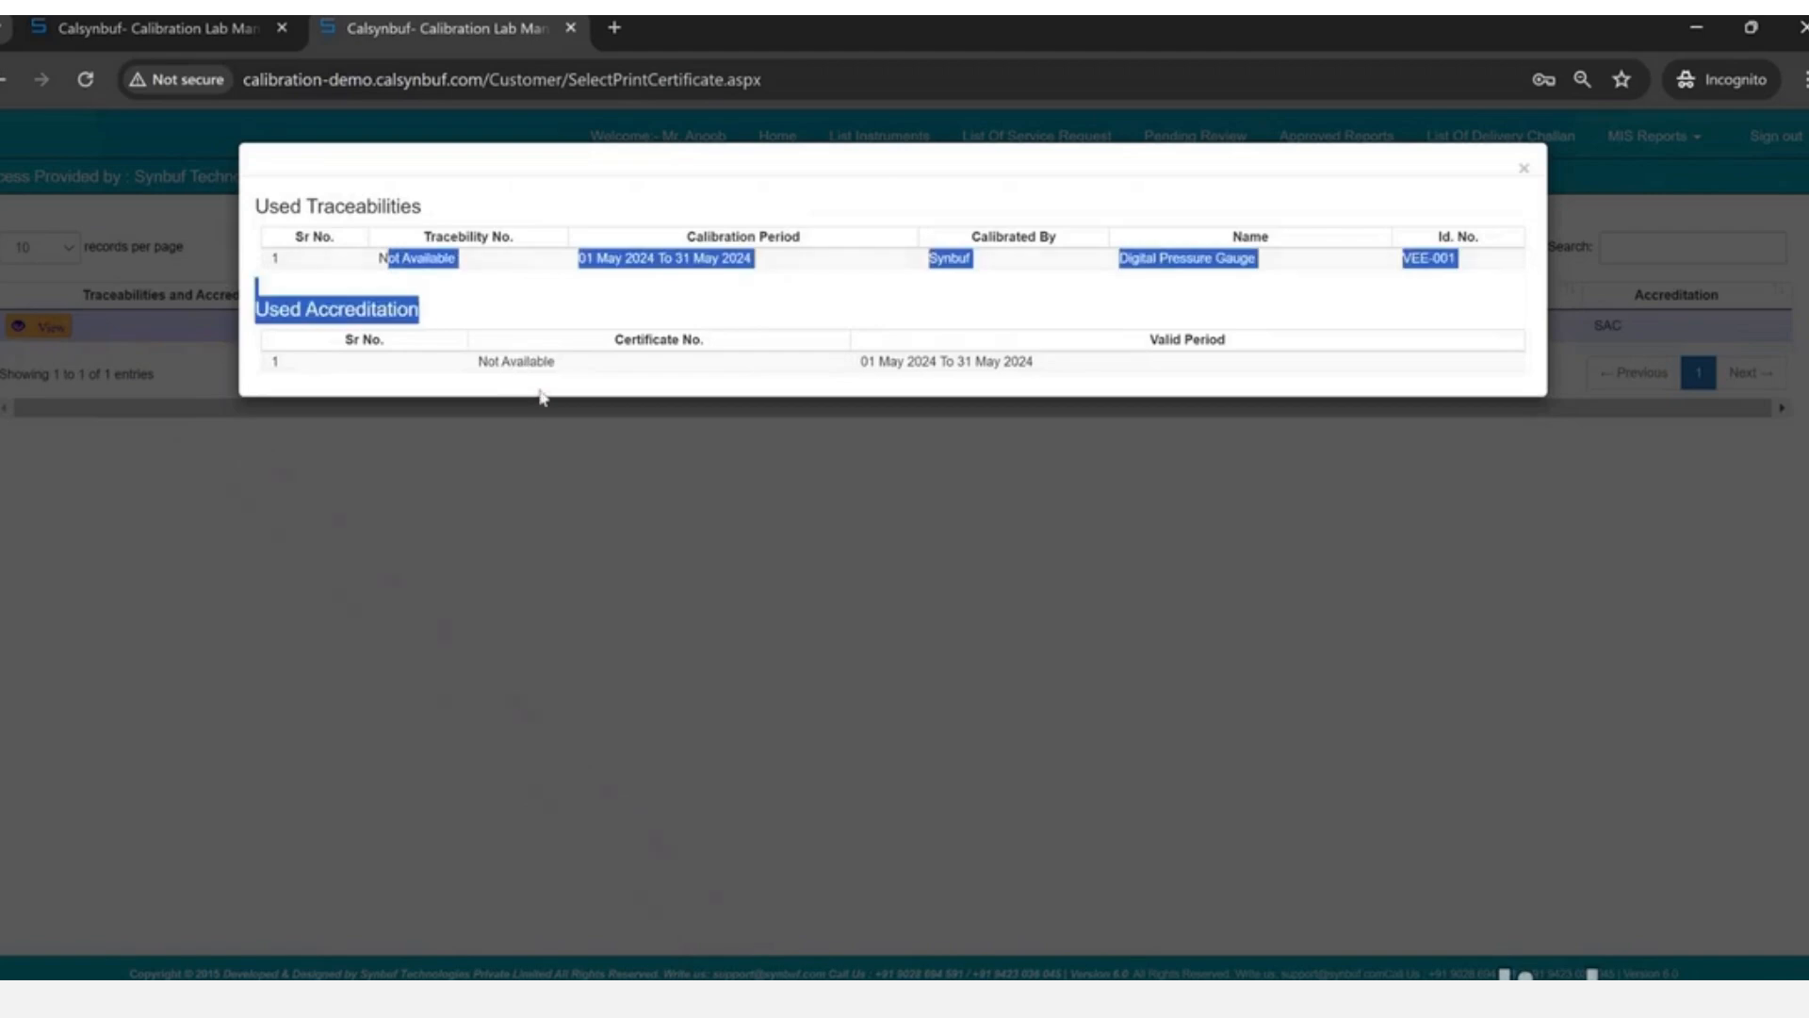
{"action": "left_click", "coordinate": [543, 400]}
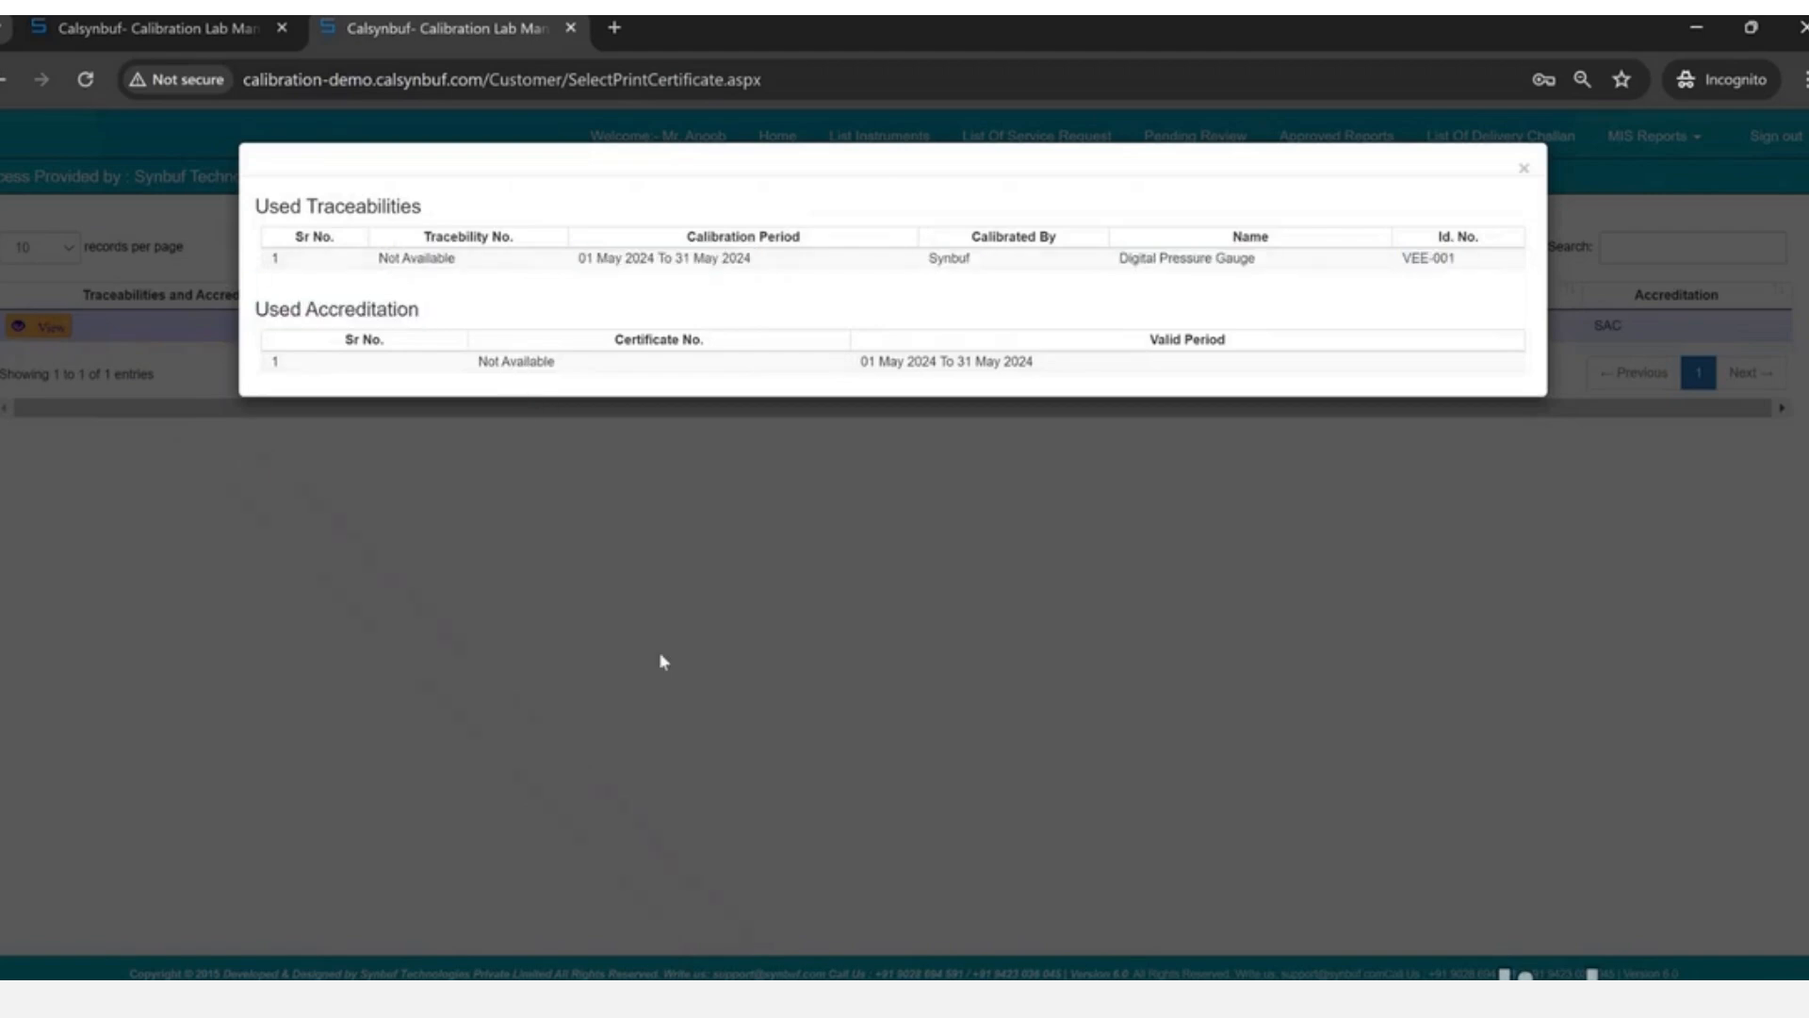
{"action": "left_click", "coordinate": [659, 652]}
{"action": "left_click", "coordinate": [499, 330]}
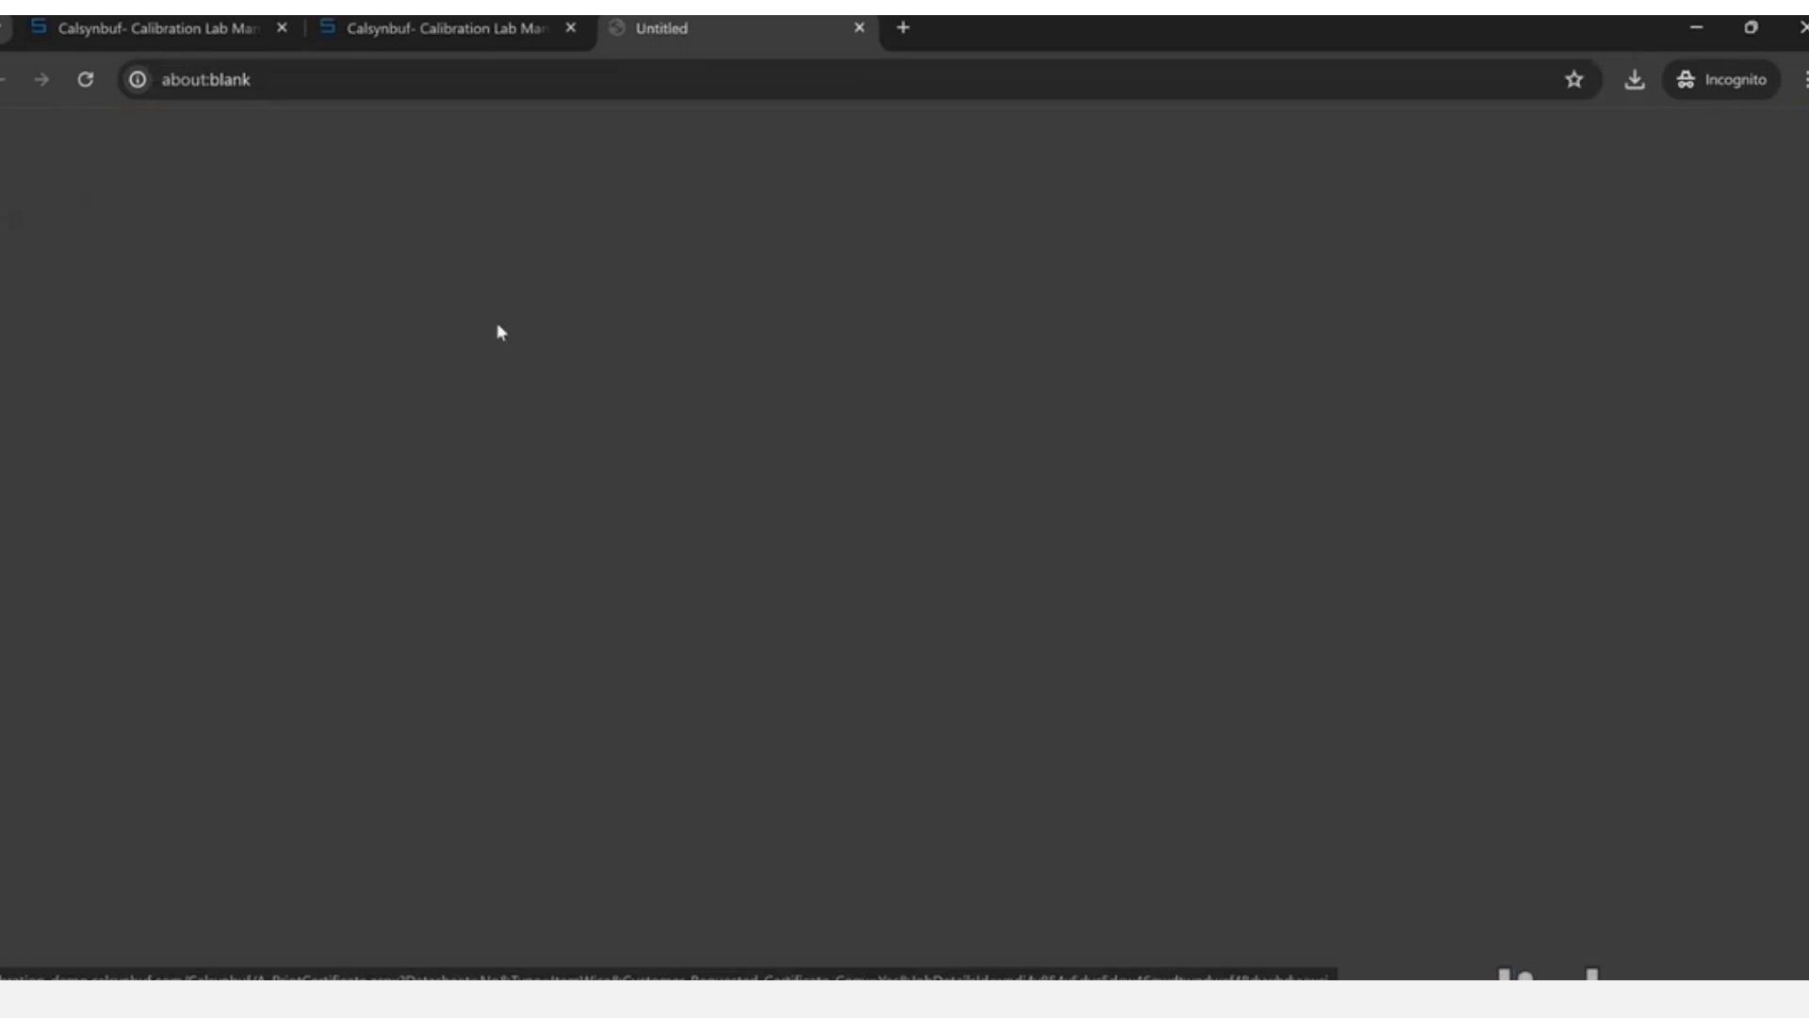
- Save the certificate as Sticker.pdf, replacing the existing file, and keep the download
{"action": "left_click", "coordinate": [546, 633]}
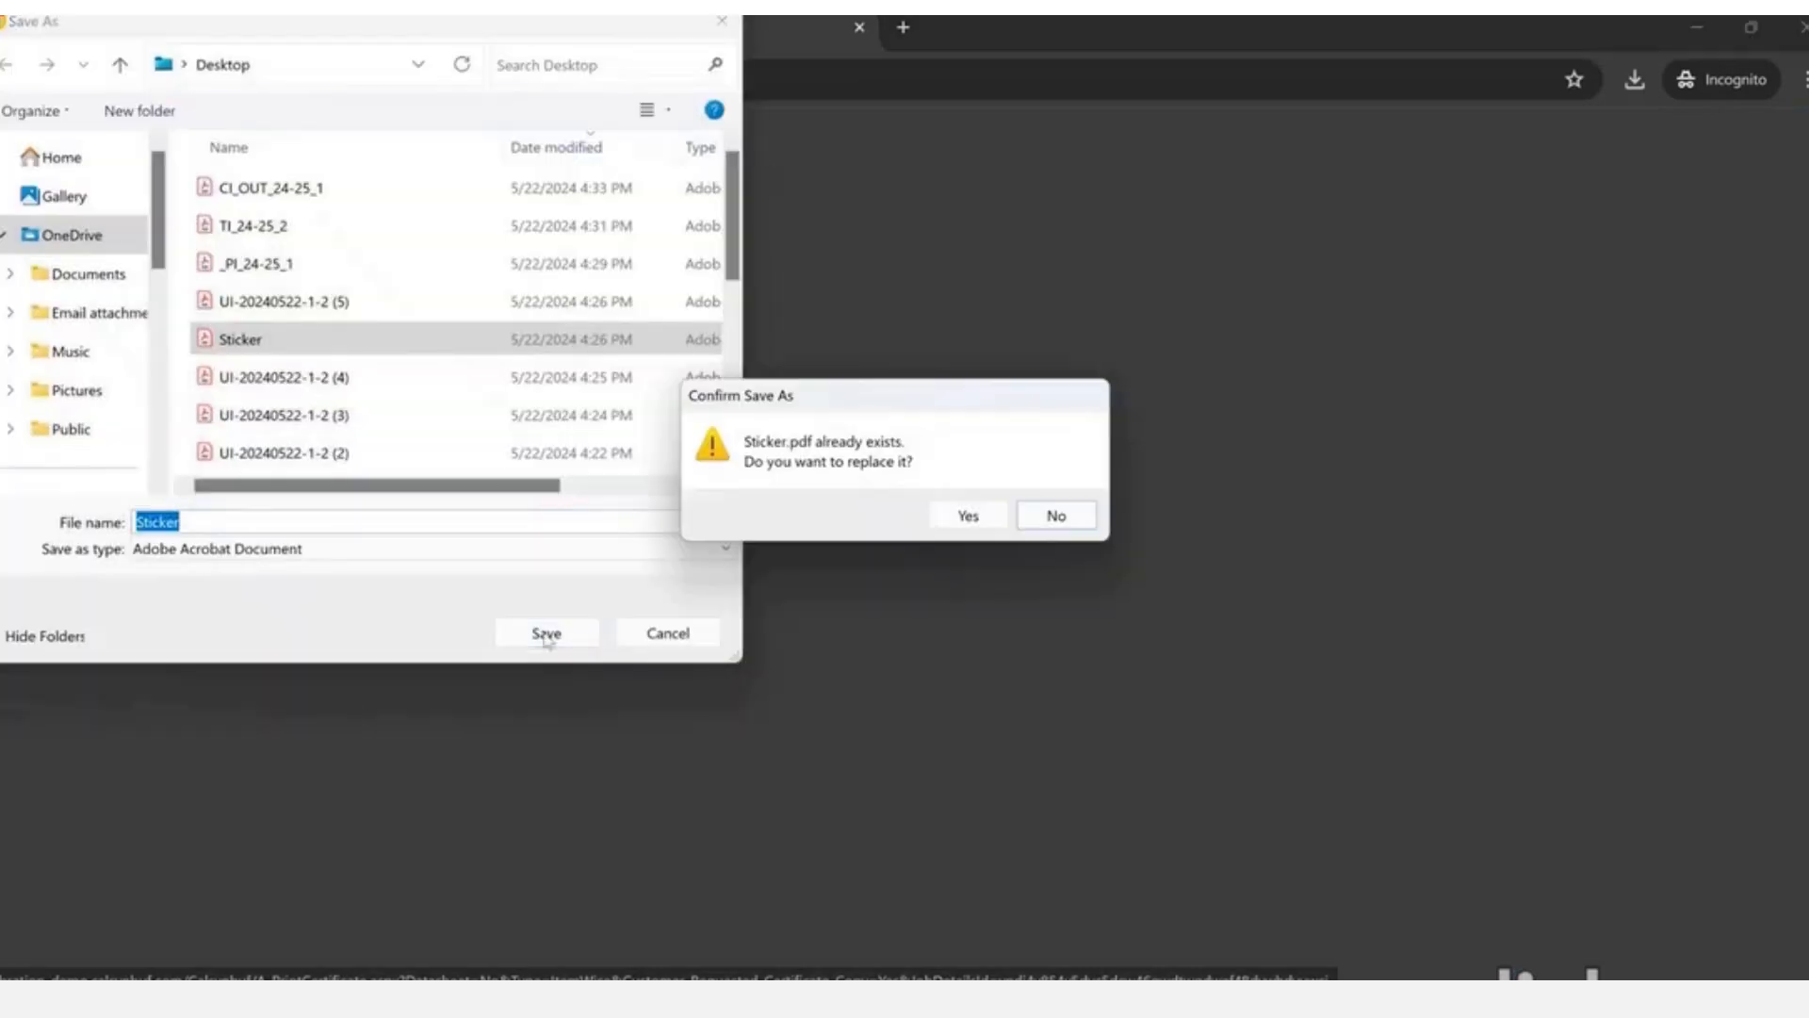
{"action": "key", "text": "Left"}
{"action": "key", "text": "Return"}
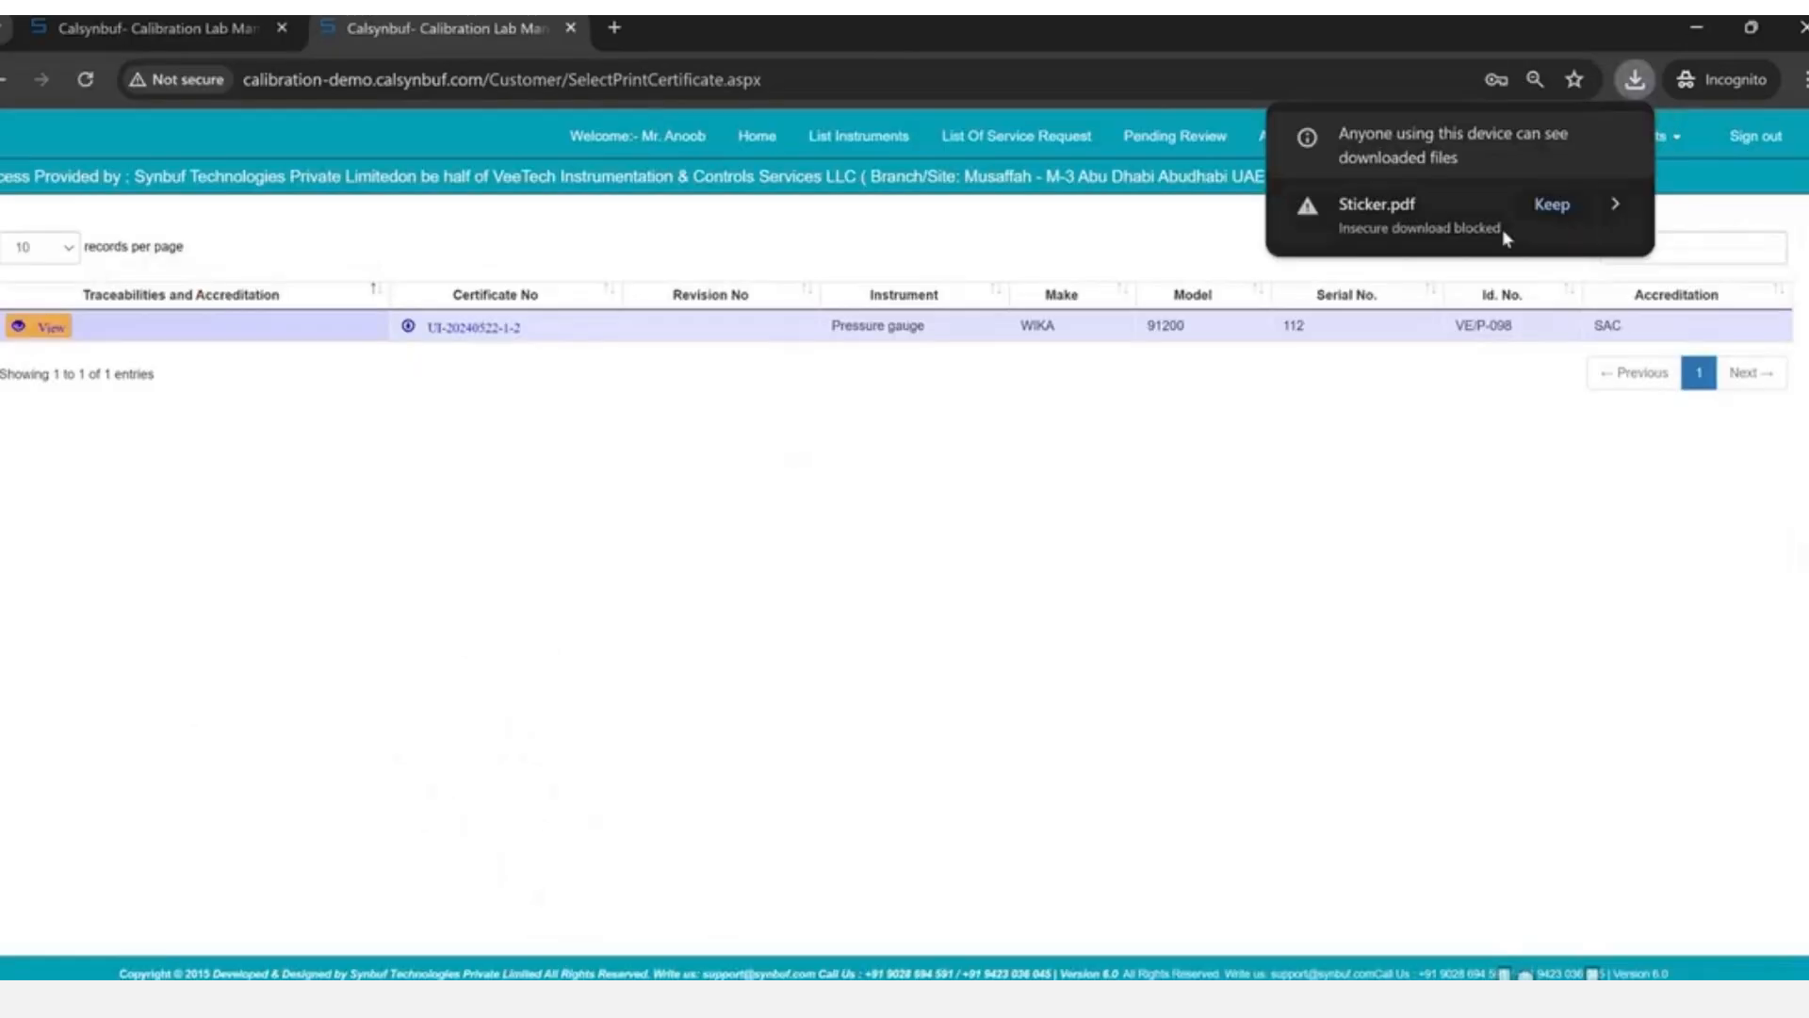
{"action": "left_click", "coordinate": [1552, 203]}
- Review the downloaded Sticker.pdf, then go to the List Of Delivery Challan page
{"action": "left_click", "coordinate": [1427, 229]}
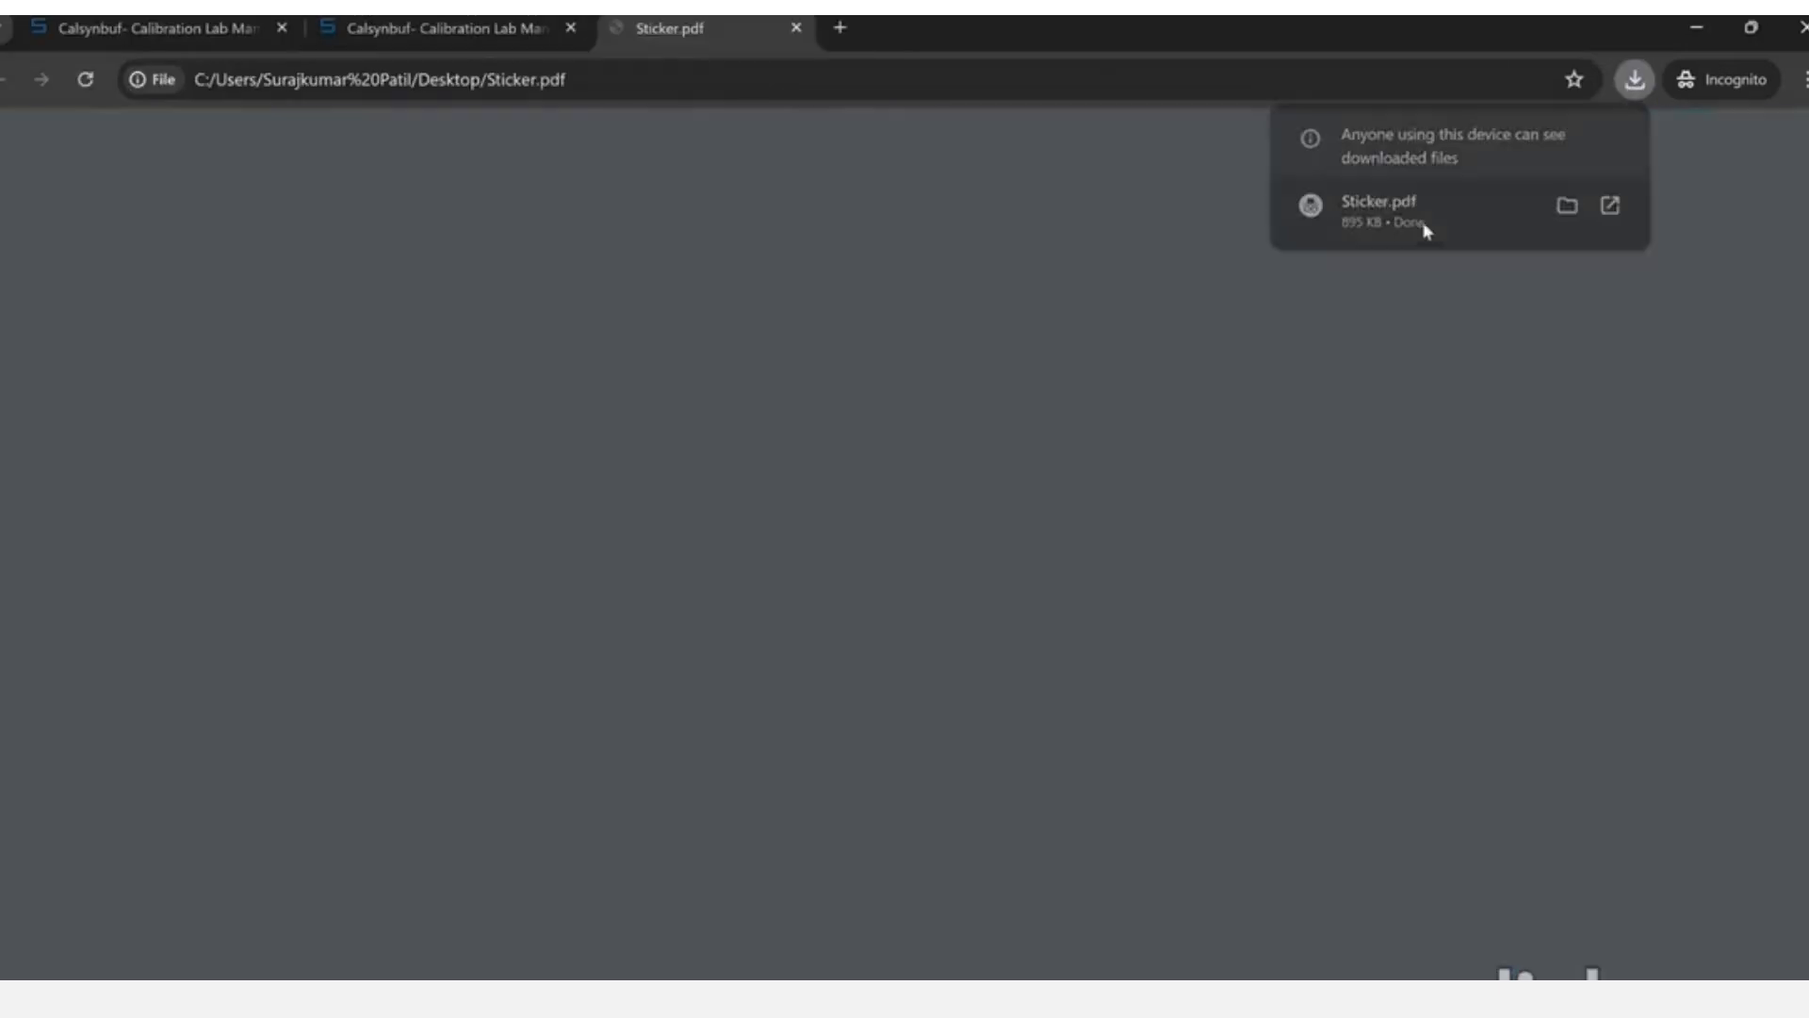
{"action": "scroll", "coordinate": [872, 624], "scroll_direction": "down", "scroll_amount": 5}
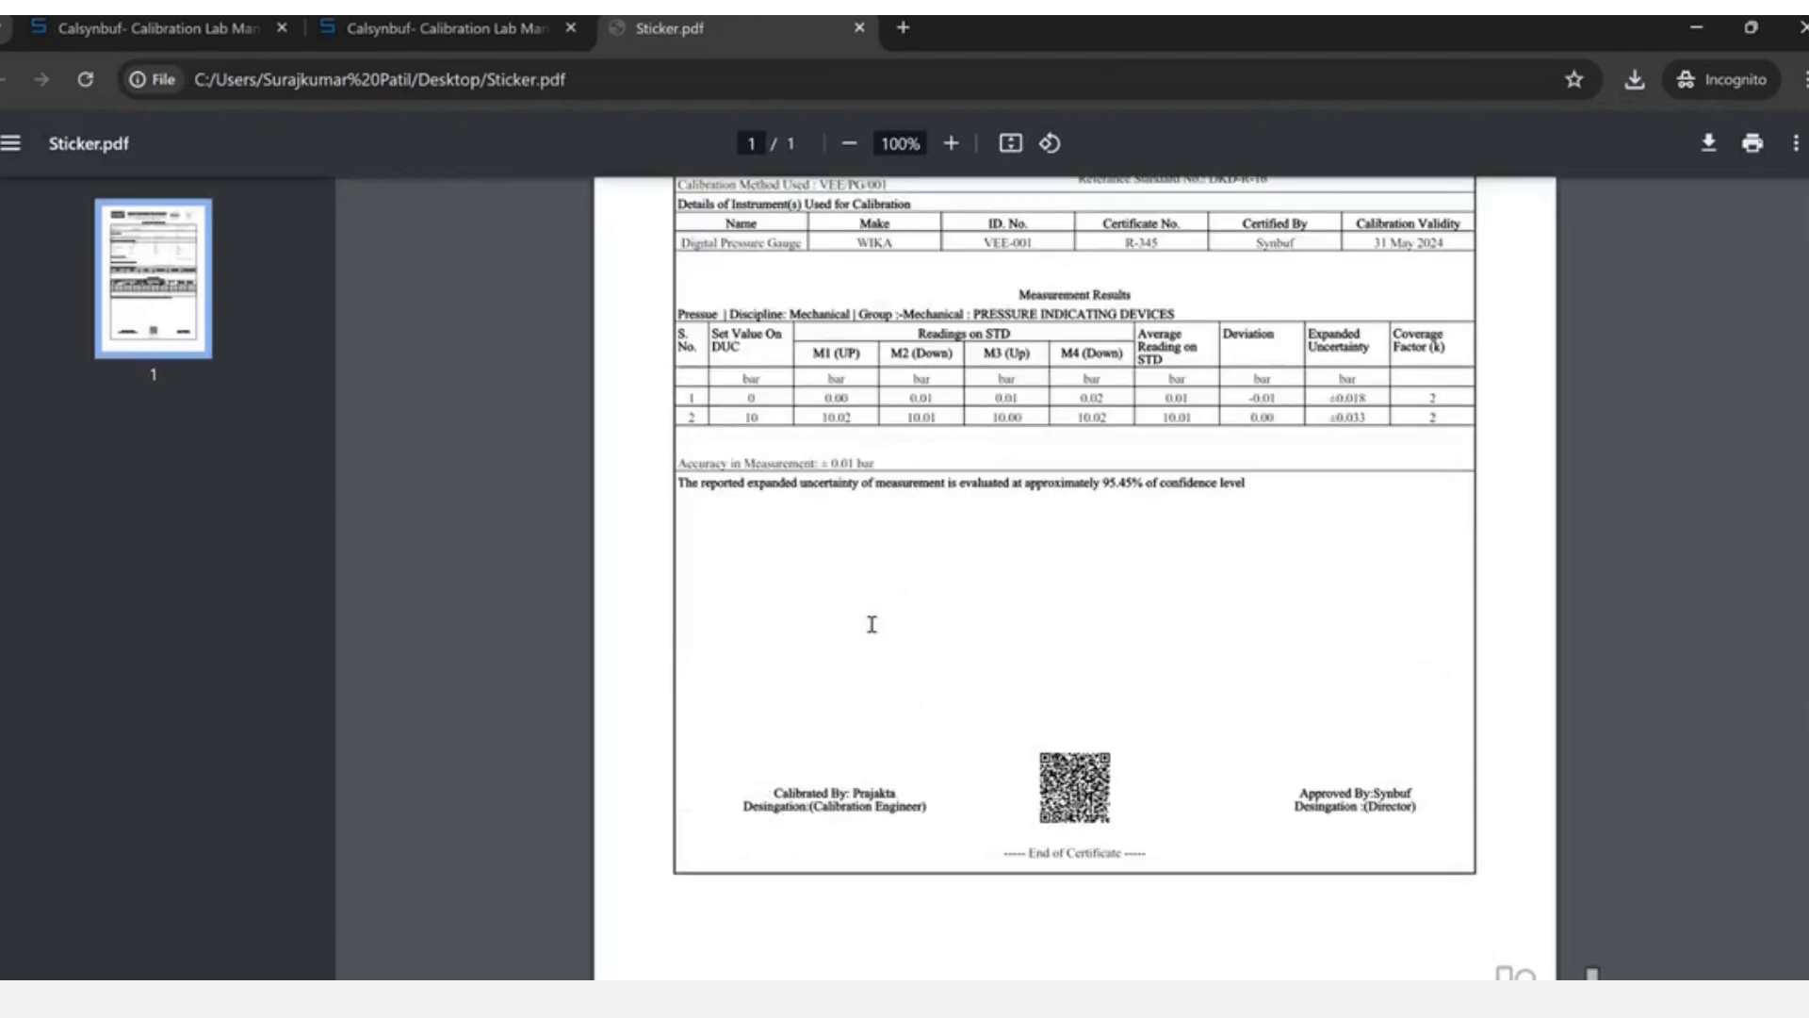
{"action": "key", "text": "ctrl+w"}
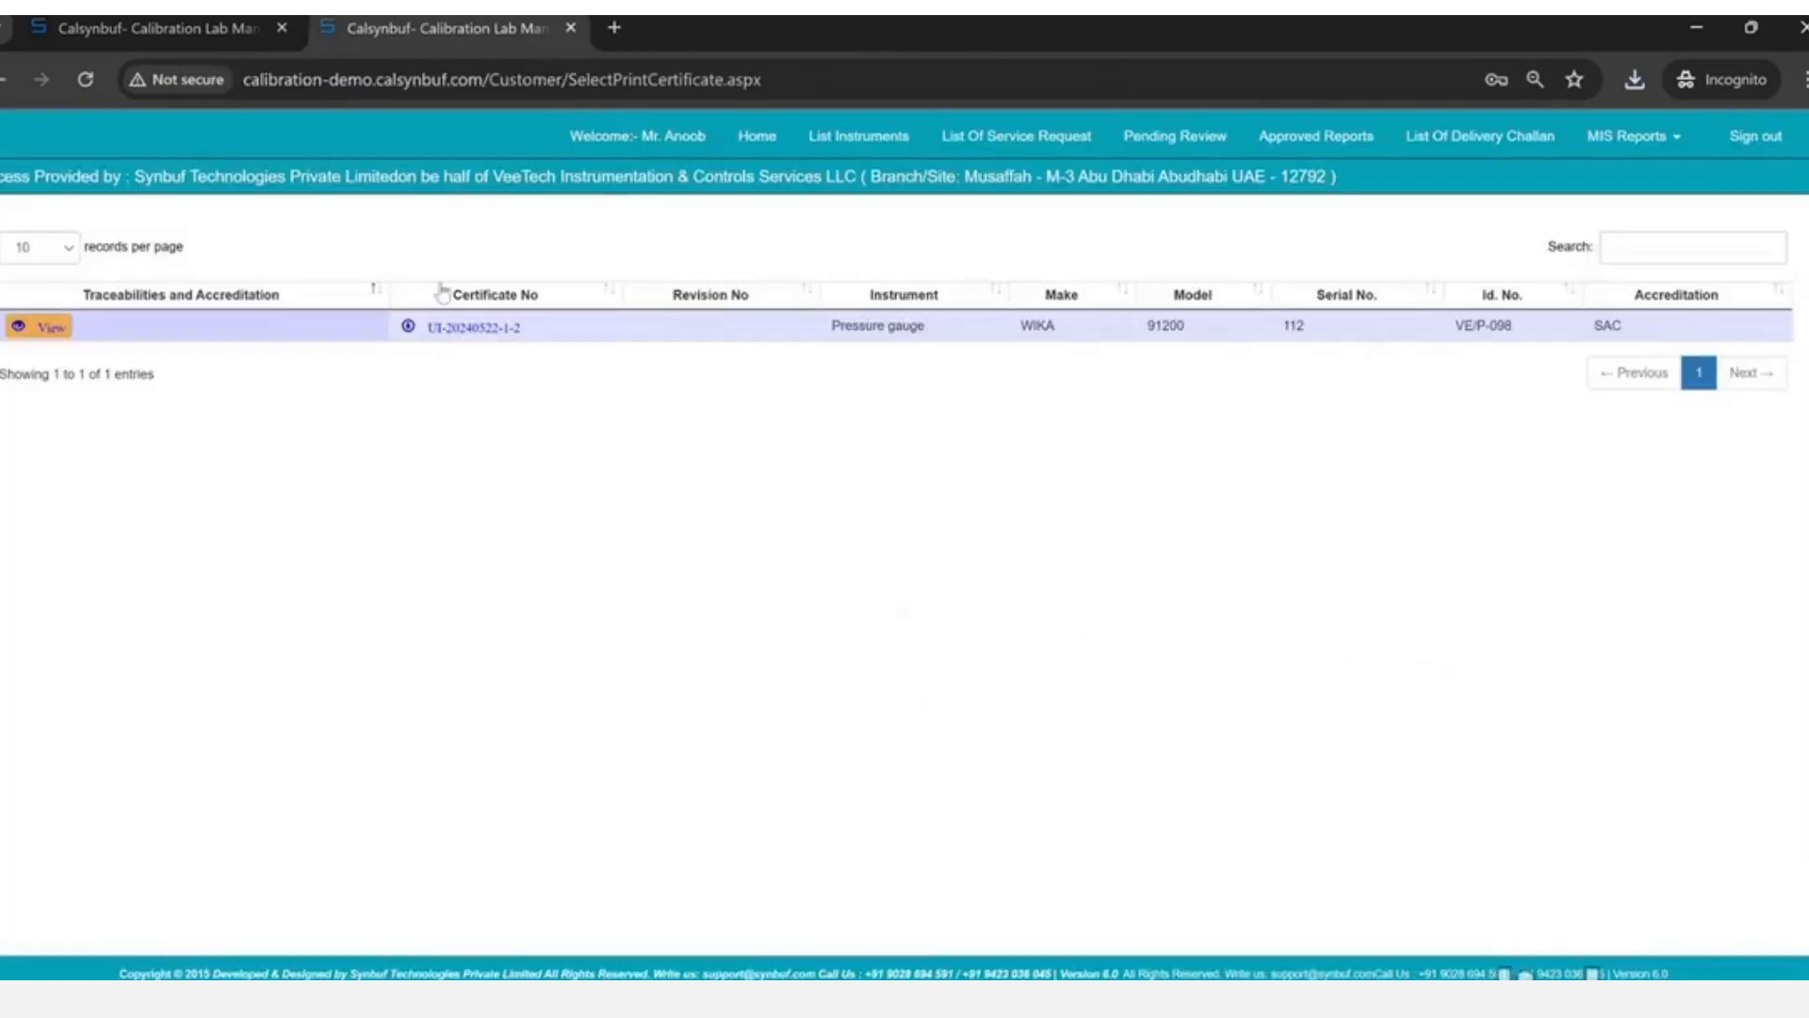
{"action": "left_click", "coordinate": [1435, 162]}
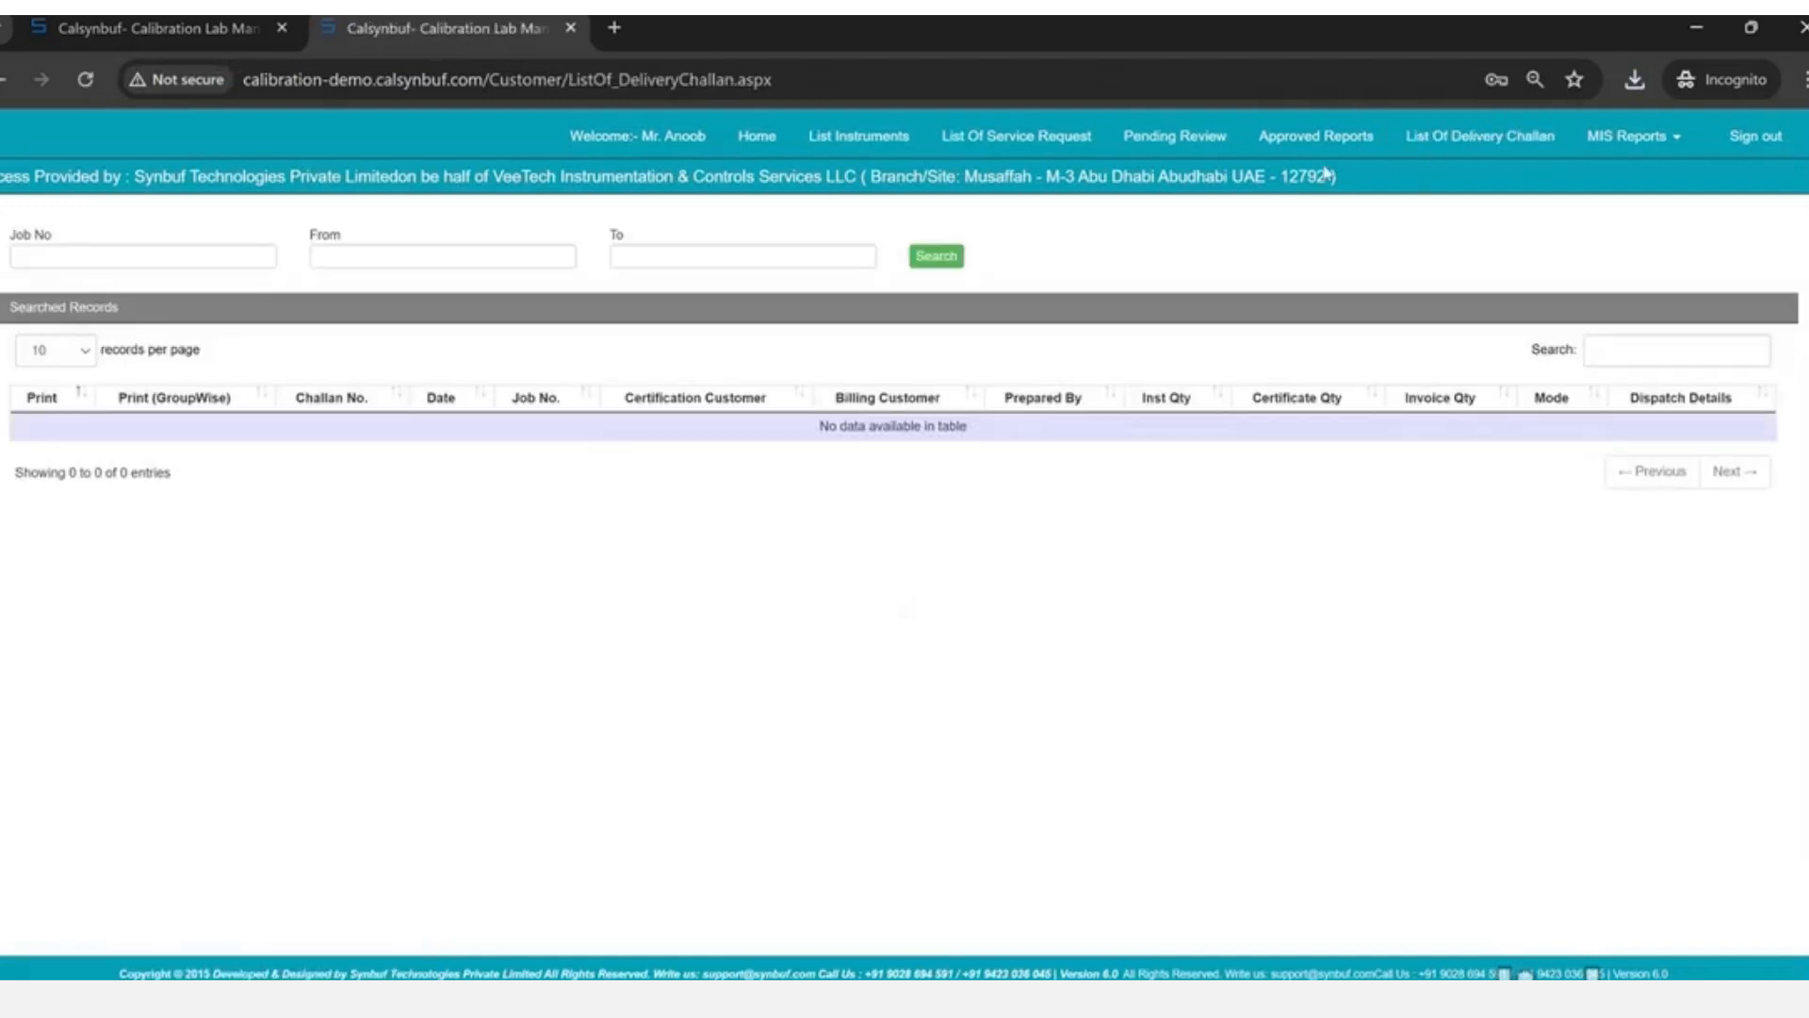
- Search delivery challans from 05/22/2024 to 05/22/2024 and check both courier dispatch details
{"action": "left_click", "coordinate": [445, 260]}
{"action": "key", "text": "Return"}
{"action": "key", "text": "Tab"}
{"action": "key", "text": "Return"}
{"action": "key", "text": "Tab"}
{"action": "key", "text": "Return"}
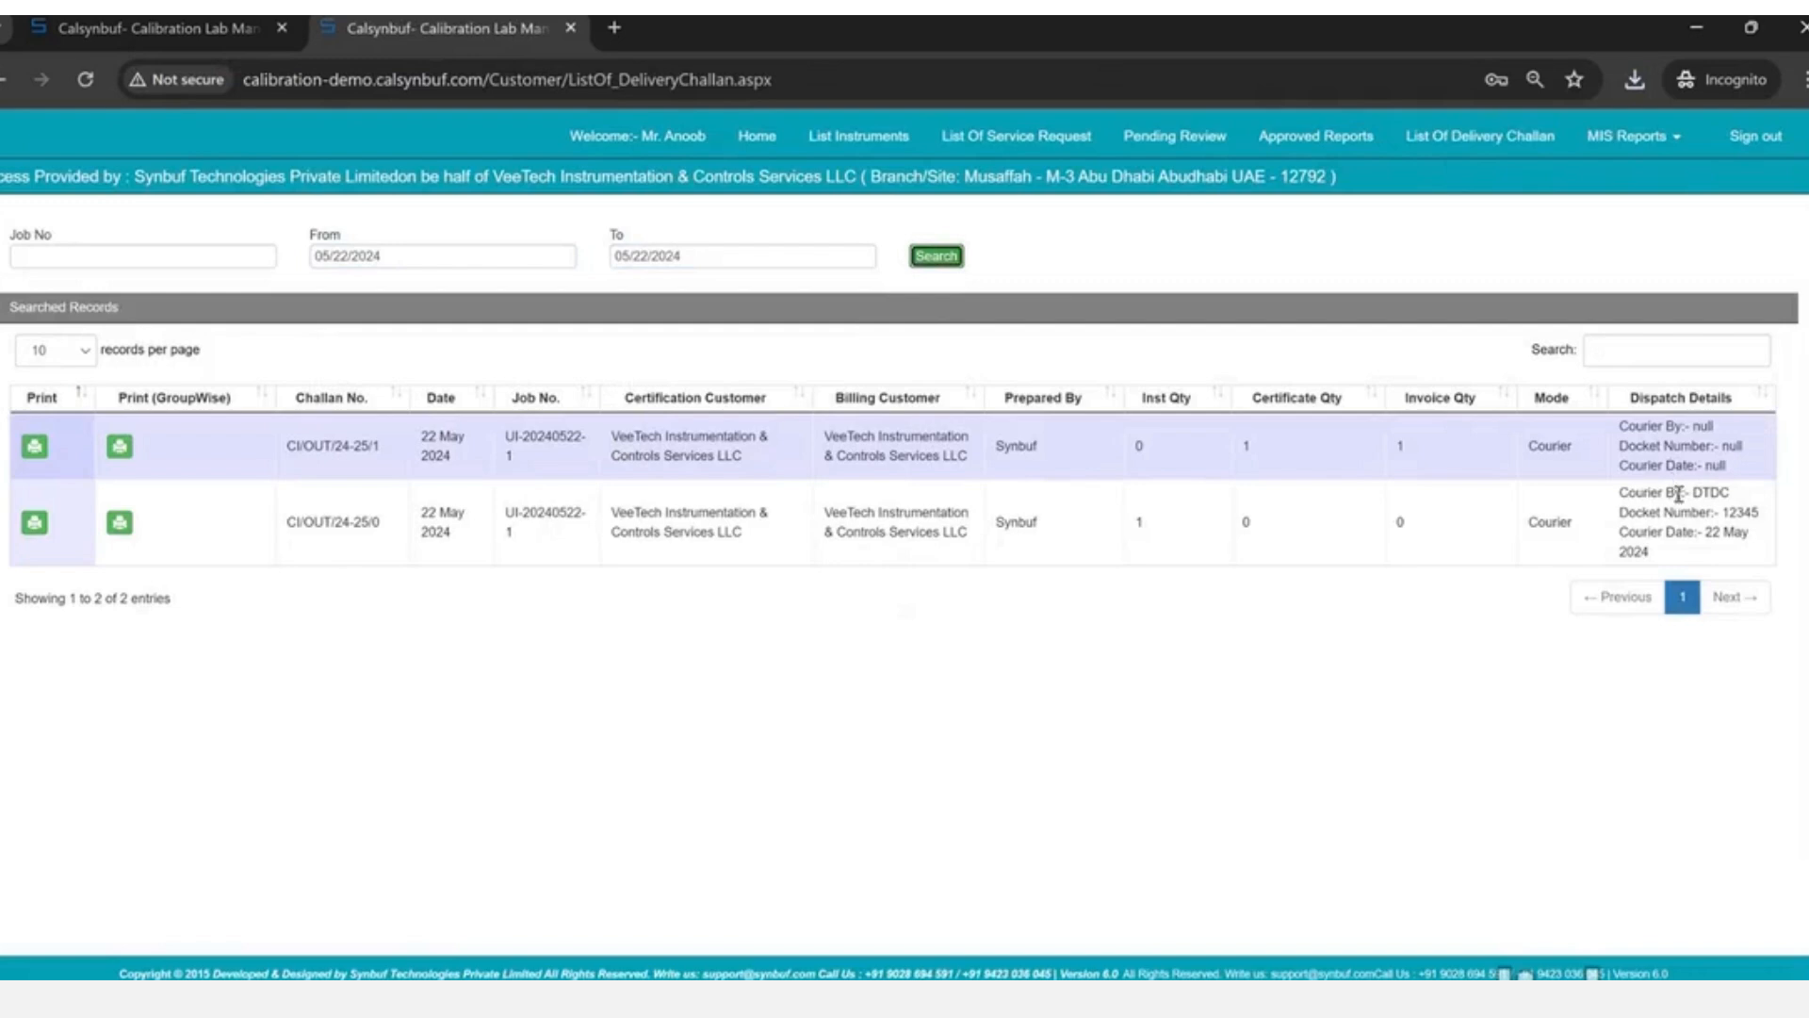
{"action": "left_click_drag", "start_coordinate": [1676, 492], "coordinate": [1753, 549]}
{"action": "left_click_drag", "start_coordinate": [1650, 426], "coordinate": [1726, 467]}
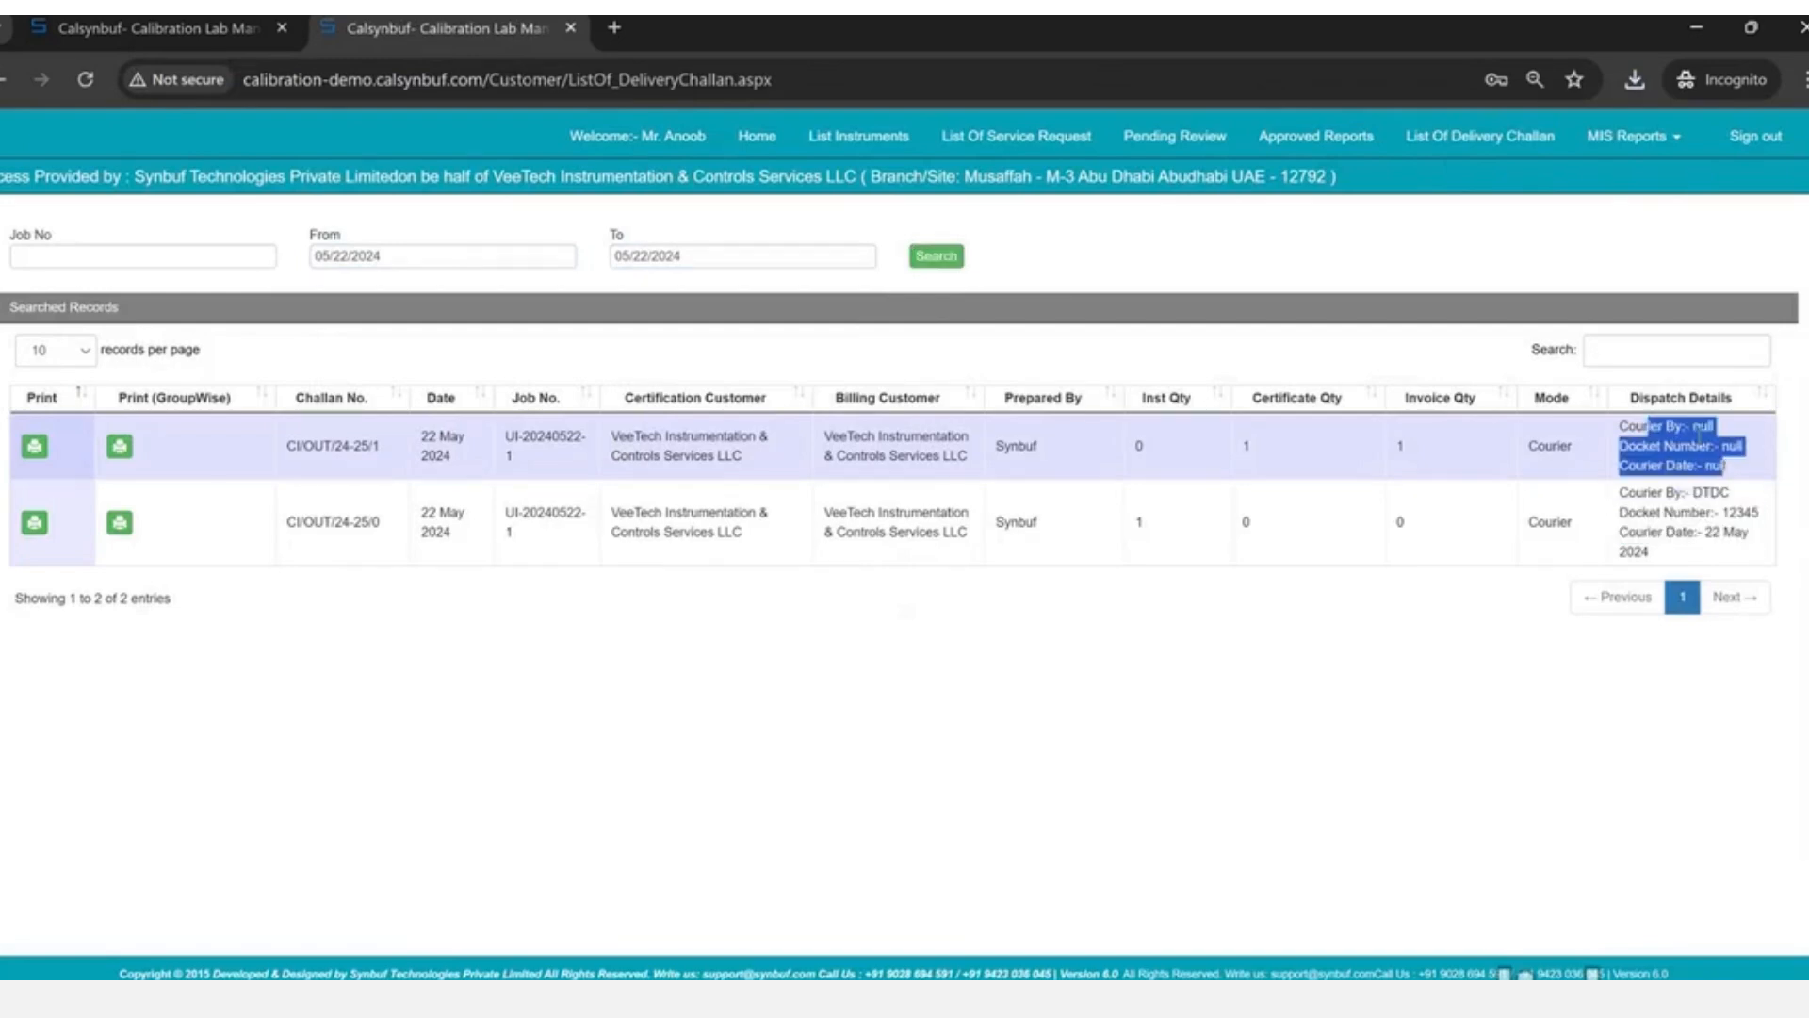
- Glance at the MIS Reports menu, then return to the portal home page
{"action": "left_click", "coordinate": [1637, 146]}
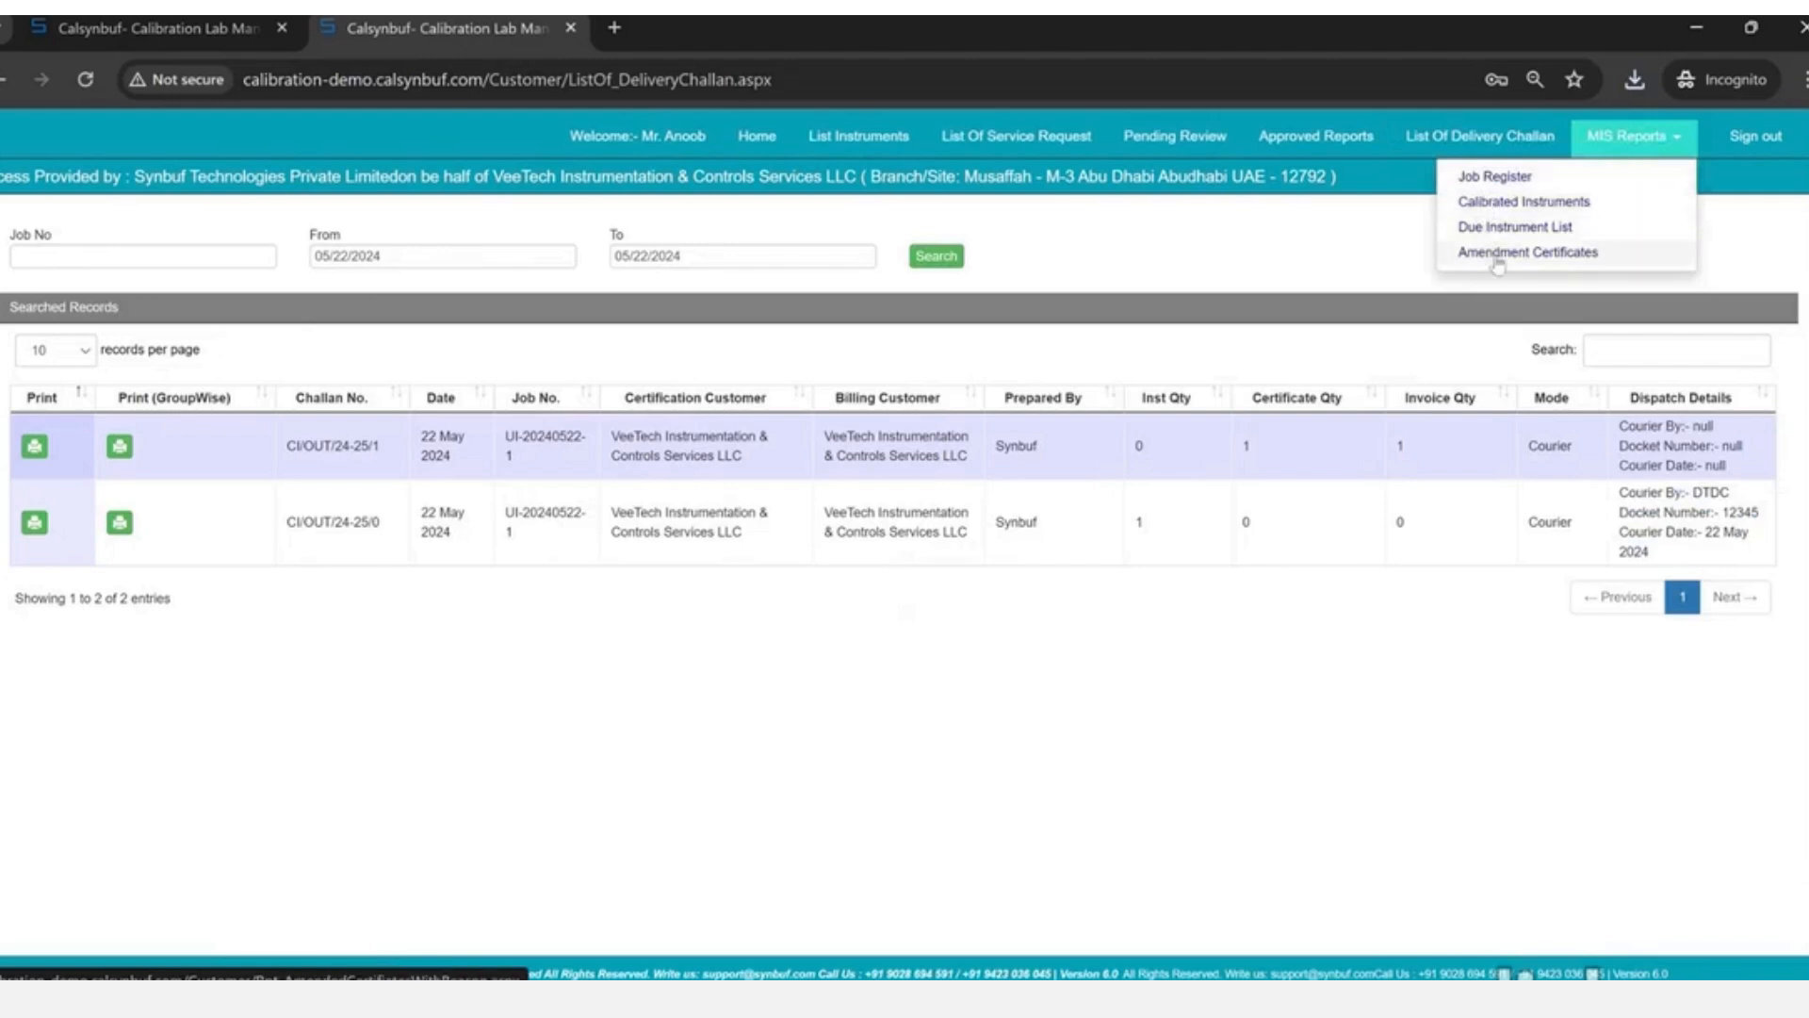
{"action": "left_click", "coordinate": [658, 144]}
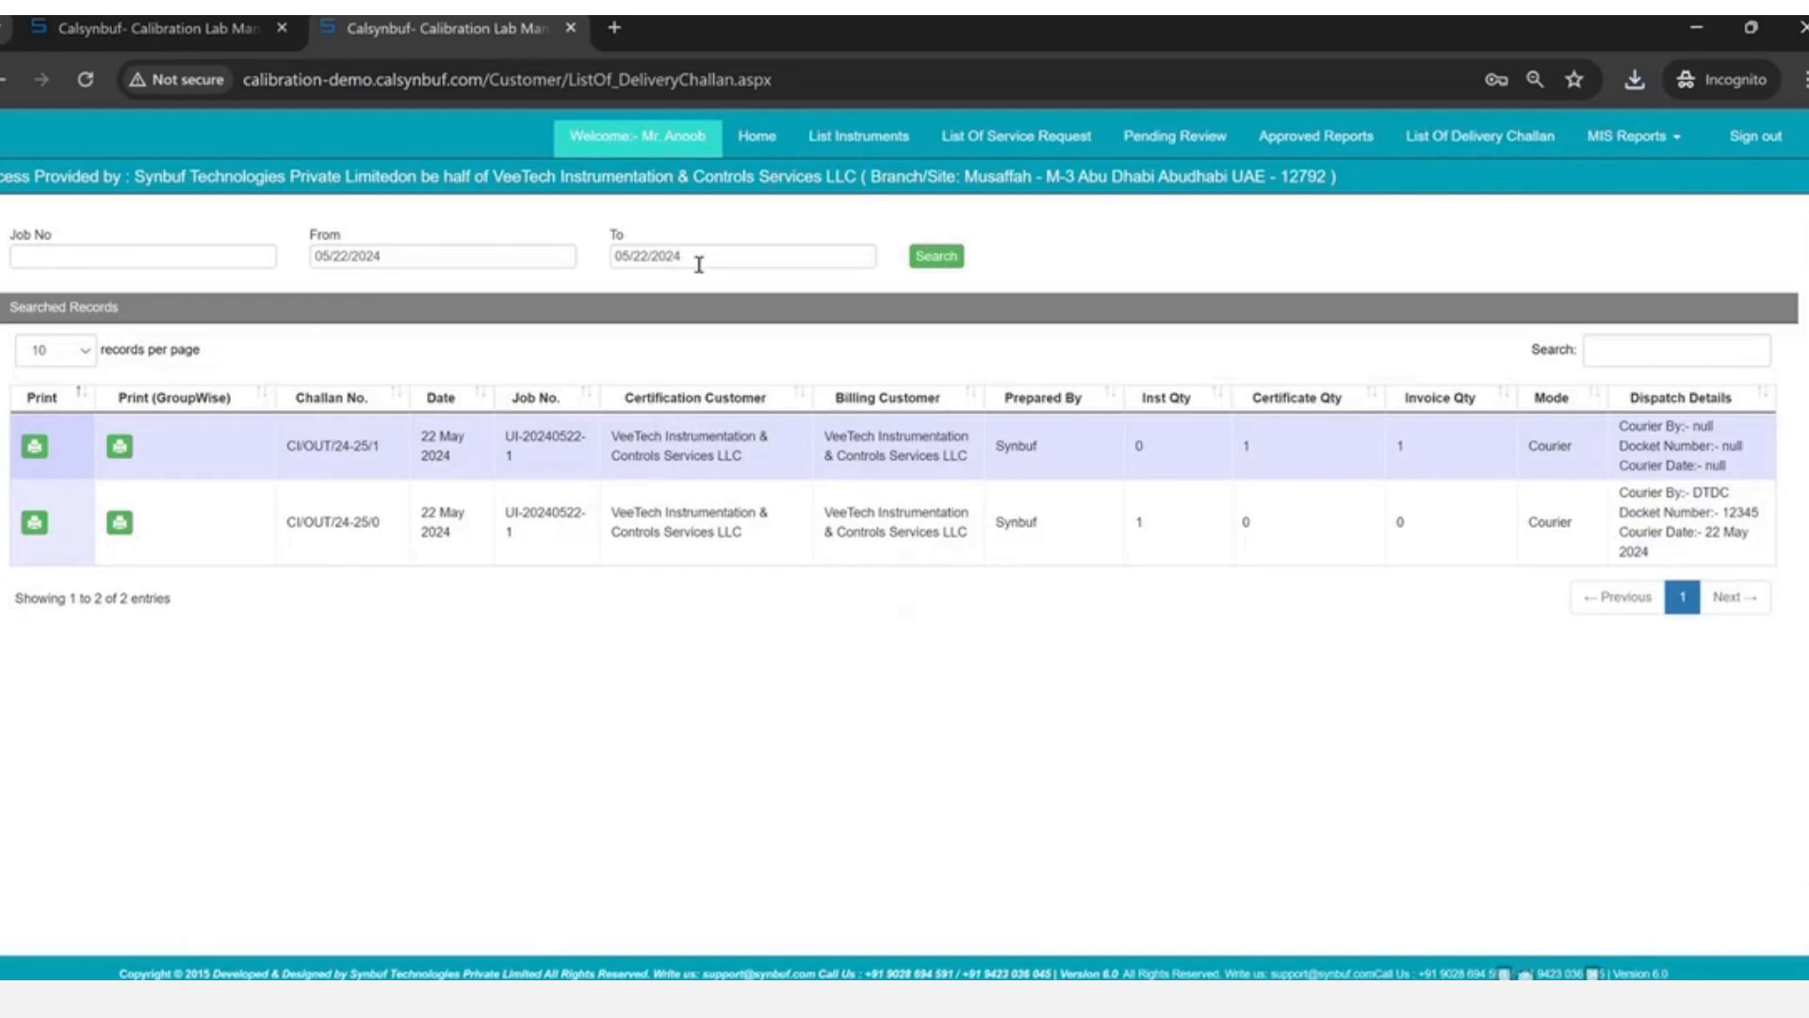
{"action": "left_click", "coordinate": [757, 138]}
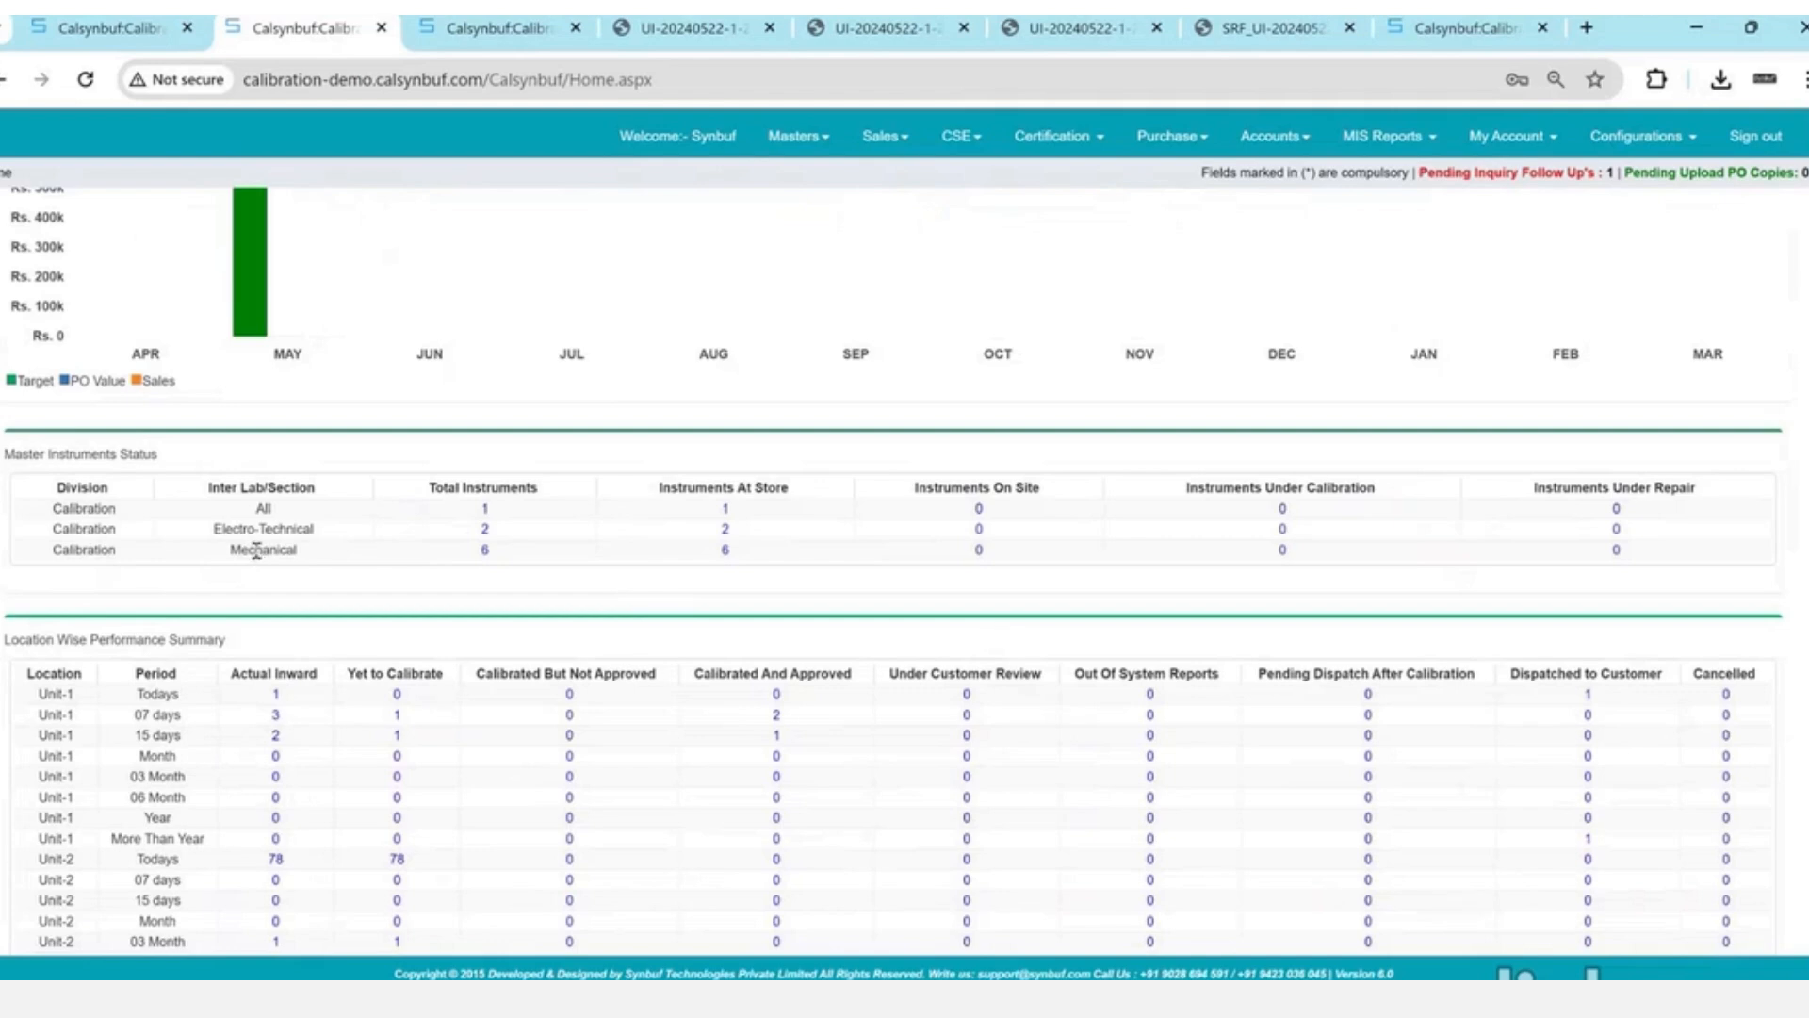
- View the admin Home dashboard's sales chart, instrument status and location performance summary
{"action": "scroll", "coordinate": [255, 551], "scroll_direction": "up", "scroll_amount": 1}
{"action": "mouse_move", "coordinate": [252, 417]}
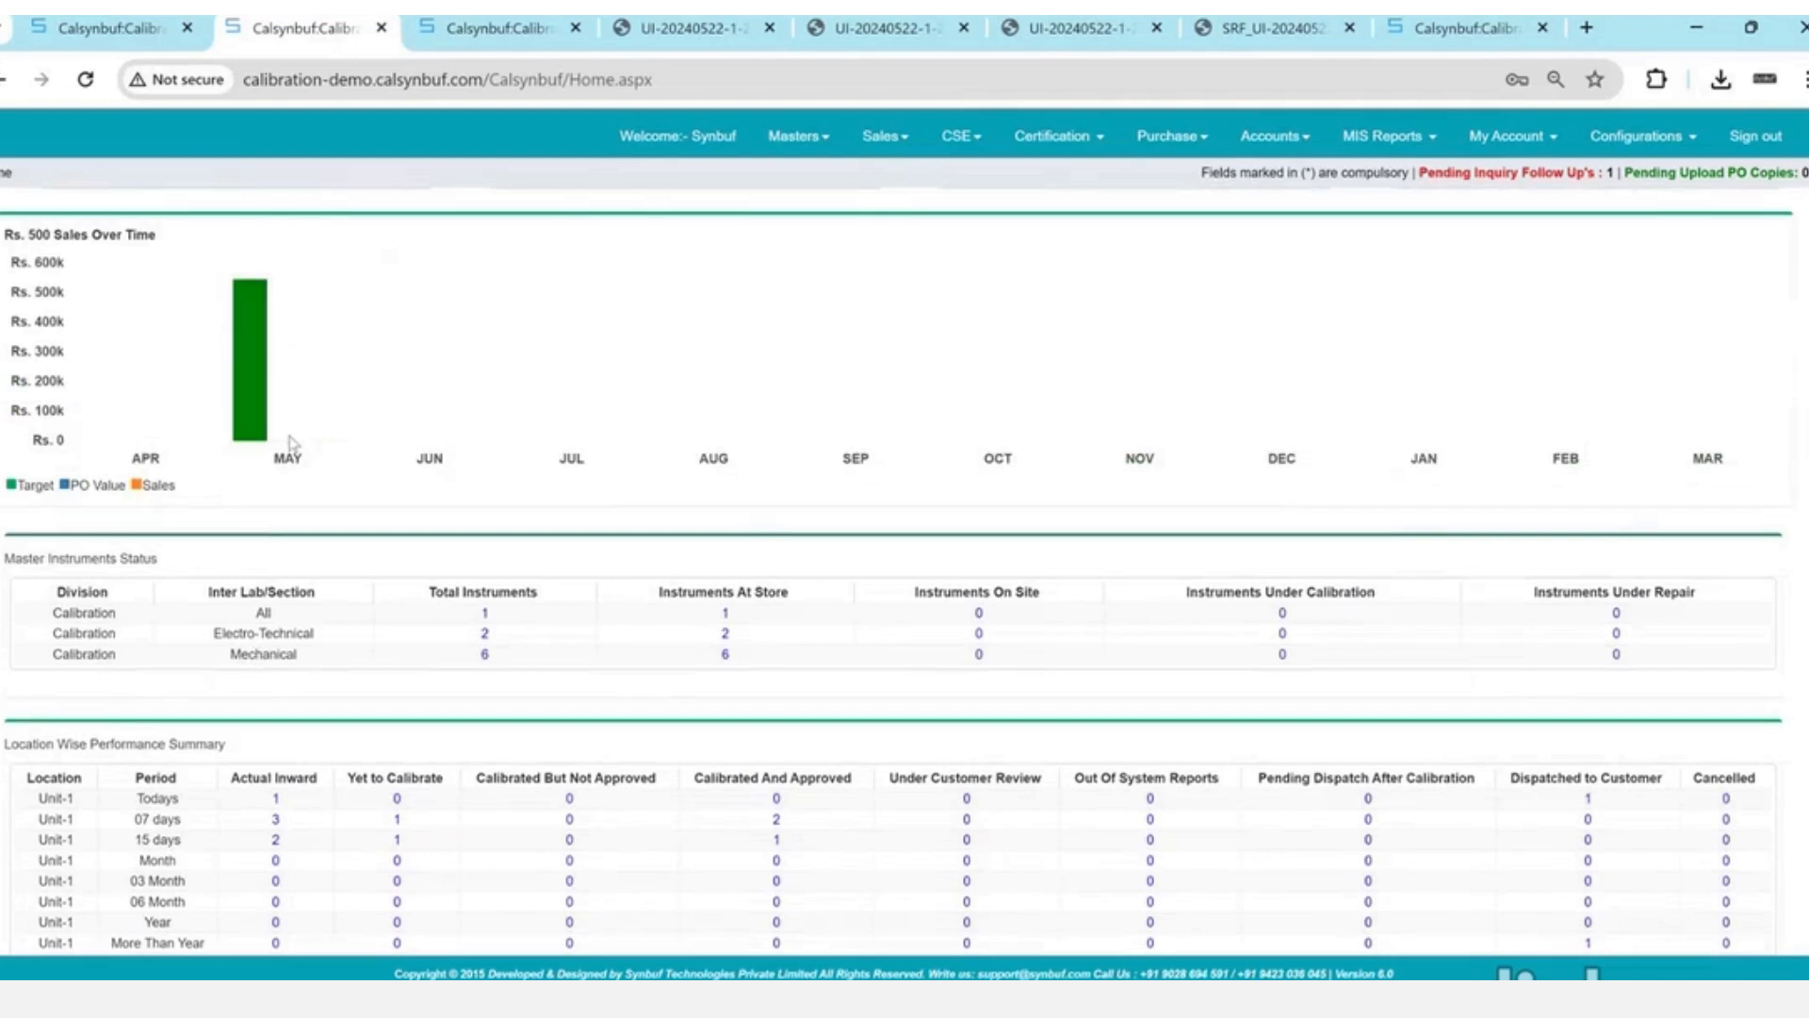
- Open the Sales > Target Assignment page from the dashboard
{"action": "left_click_drag", "start_coordinate": [13, 488], "coordinate": [179, 500]}
{"action": "scroll", "coordinate": [175, 499], "scroll_direction": "up", "scroll_amount": 2}
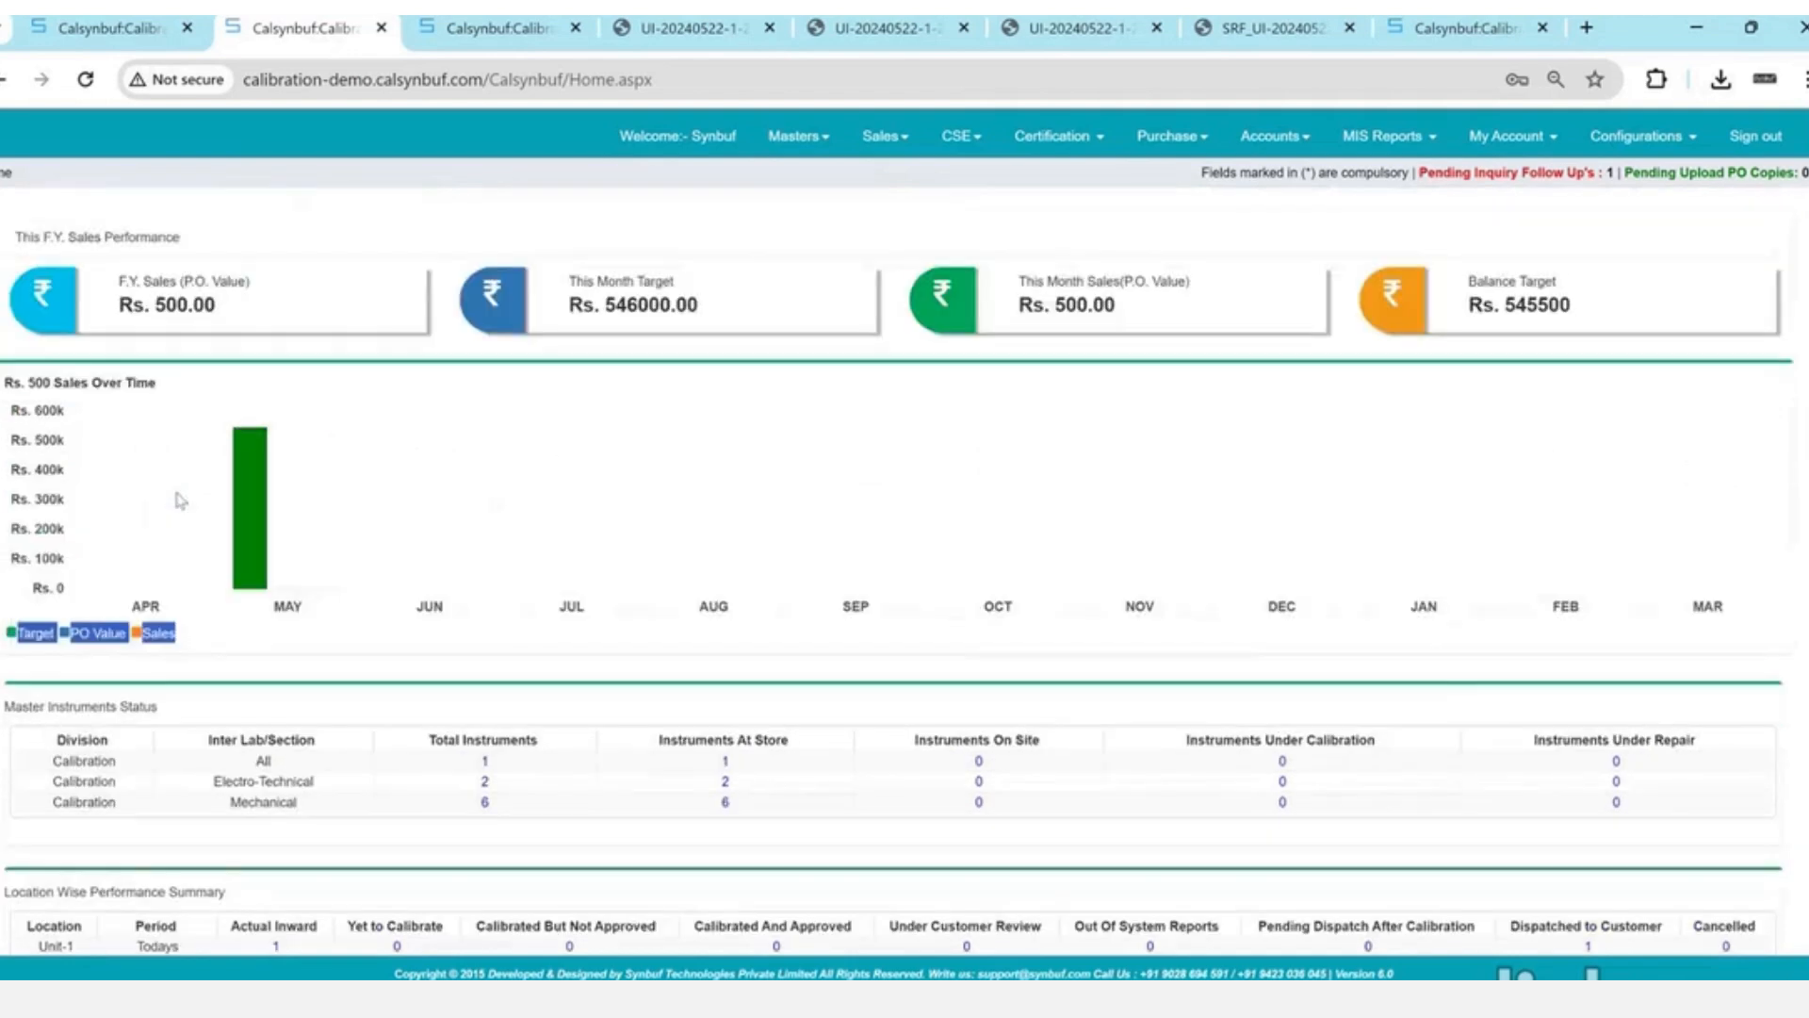
{"action": "left_click", "coordinate": [961, 135]}
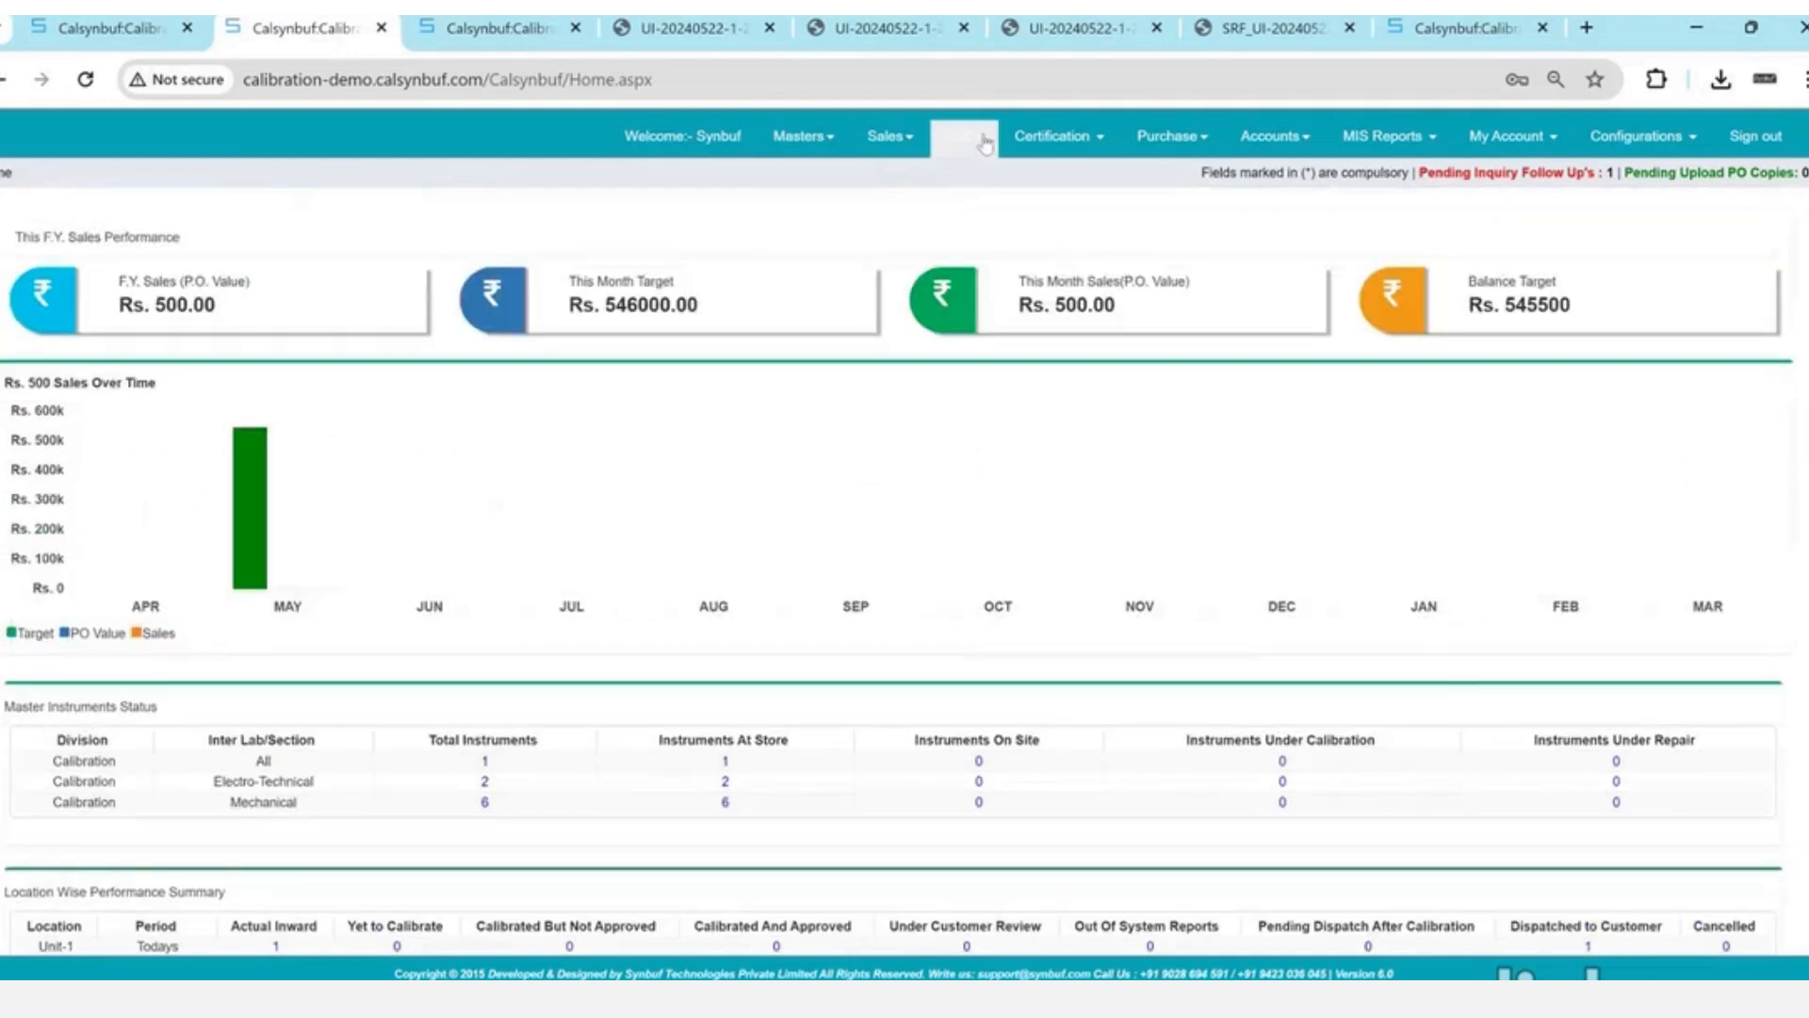
{"action": "left_click", "coordinate": [886, 136]}
{"action": "left_click", "coordinate": [740, 201]}
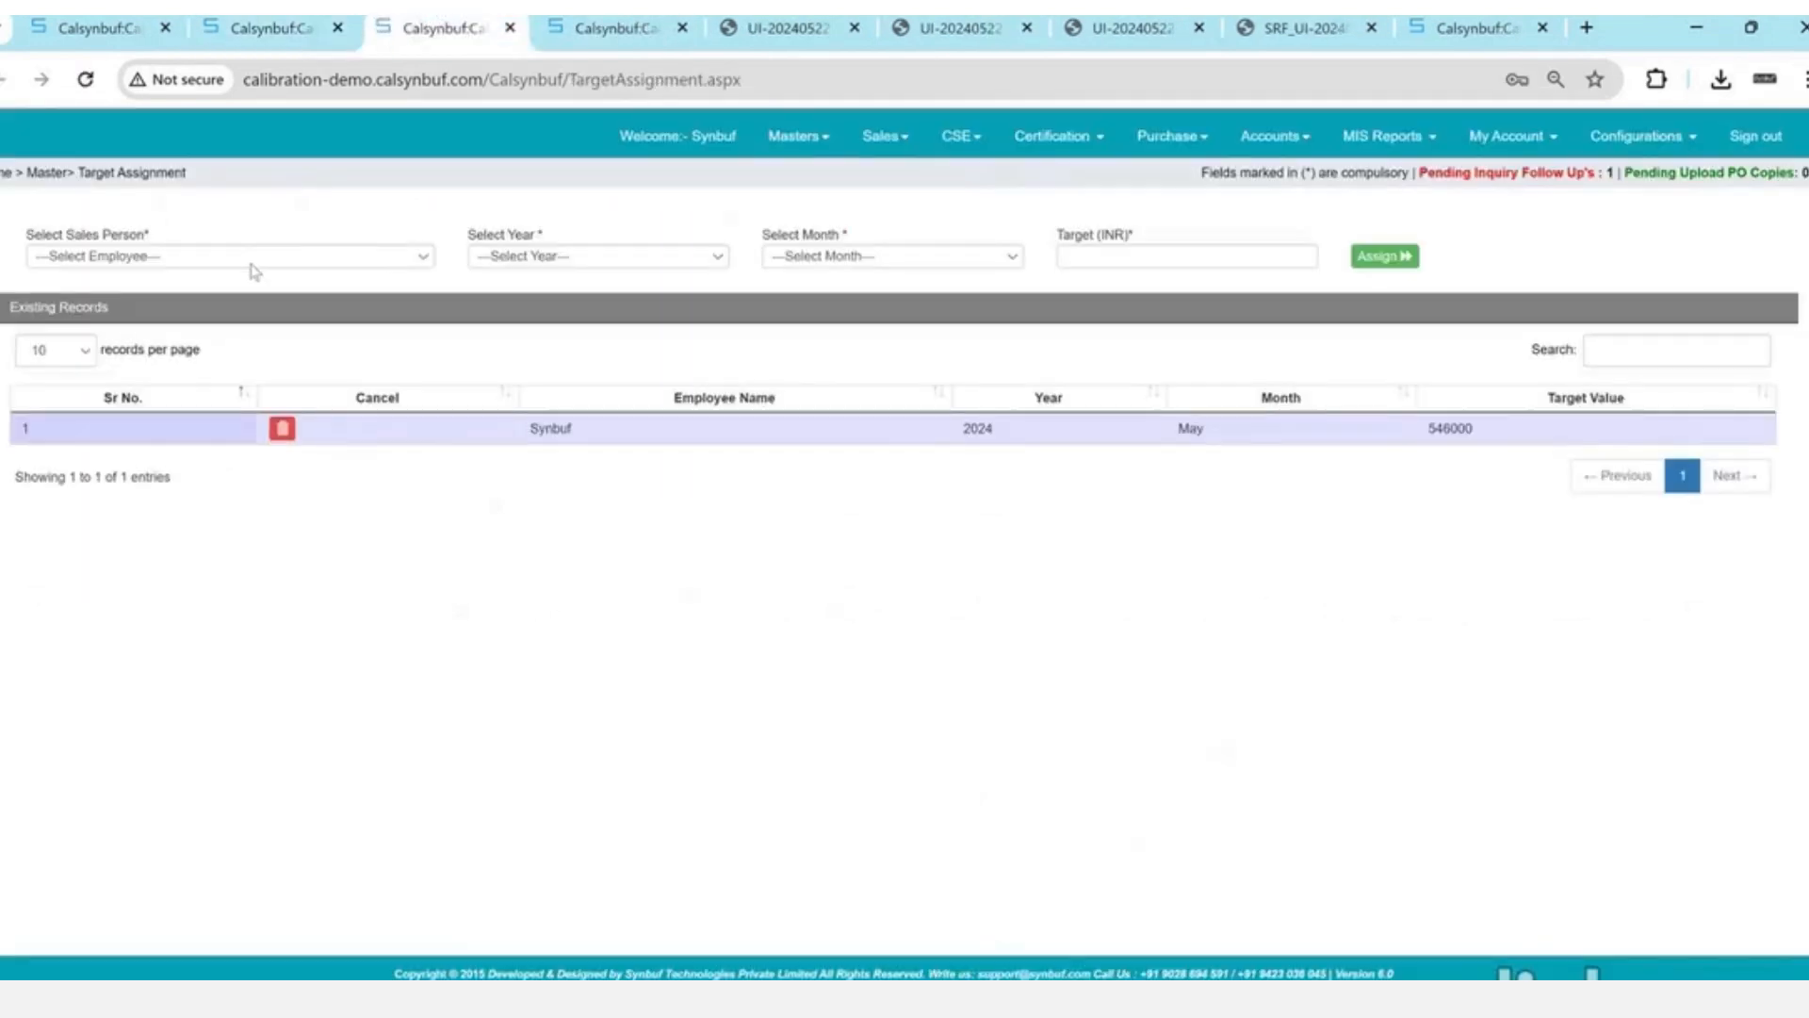
- Select the Director as sales person, year 2024, and step through the target months
{"action": "left_click", "coordinate": [251, 264]}
{"action": "key", "text": "Down"}
{"action": "key", "text": "Tab"}
{"action": "key", "text": "Down"}
{"action": "key", "text": "Tab"}
{"action": "key", "text": "Down"}
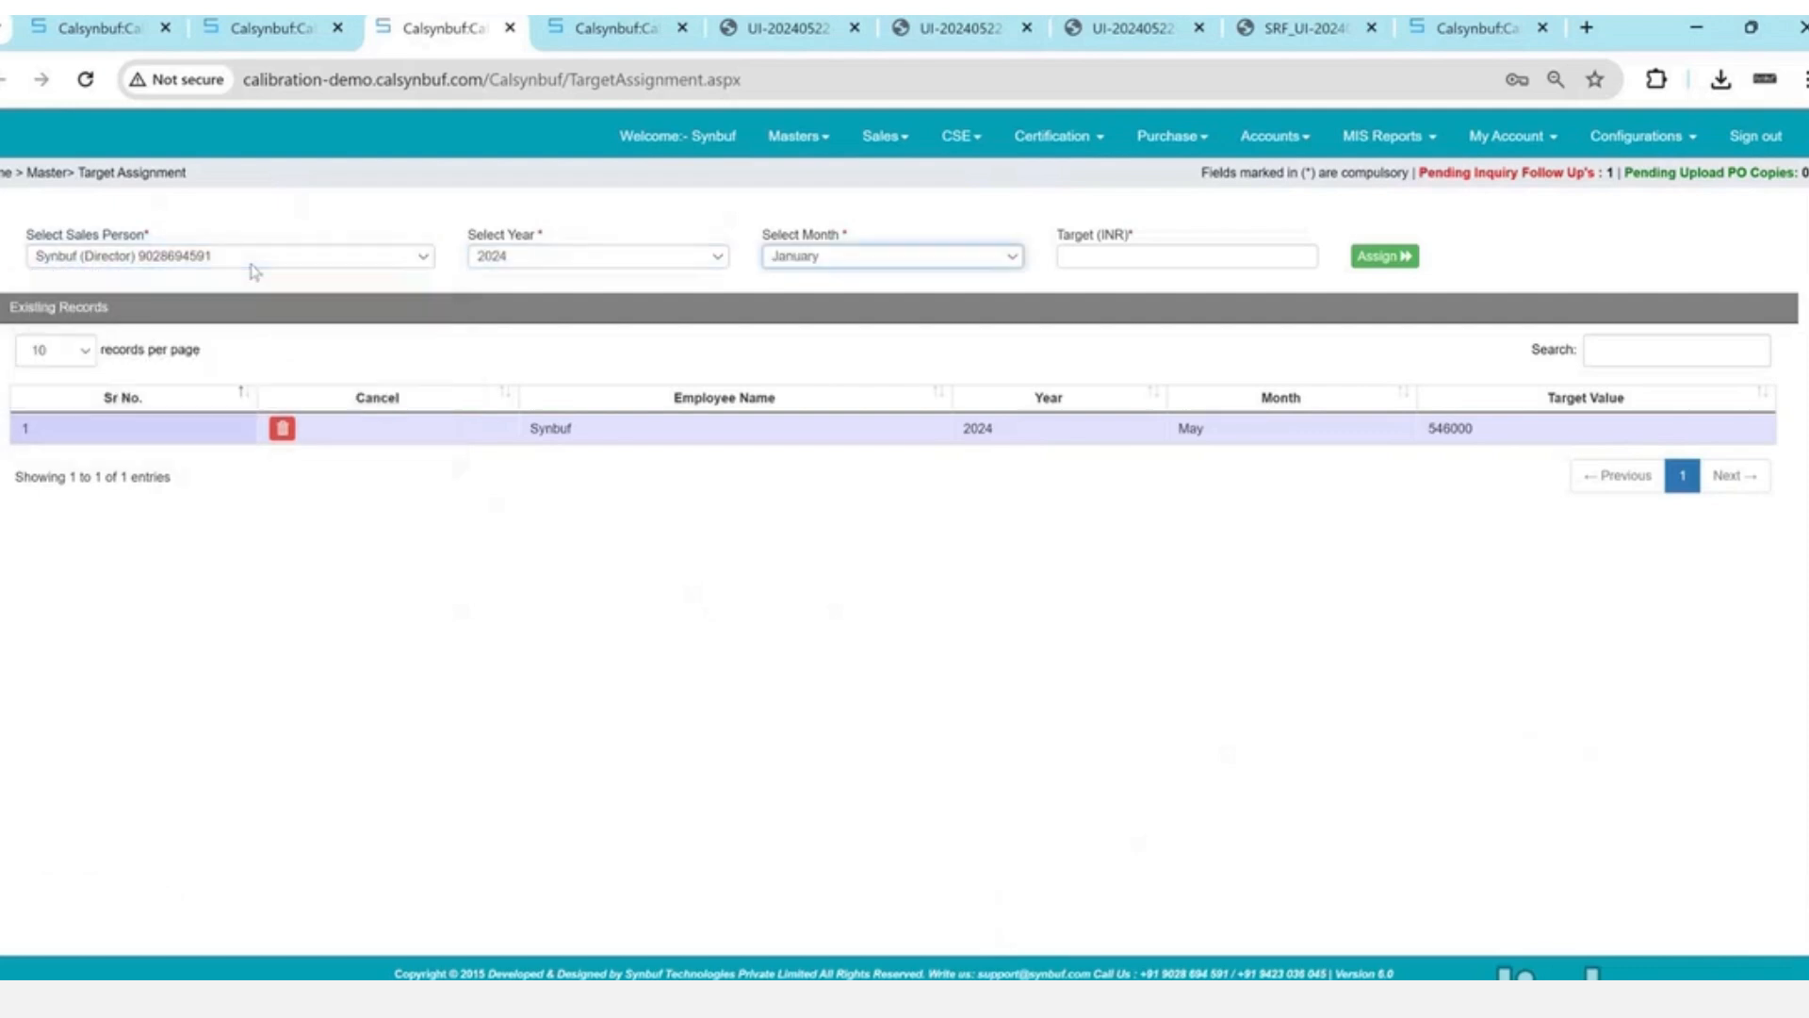
{"action": "key", "text": "Down"}
{"action": "key", "text": "Down"}
{"action": "key", "text": "Down"}
{"action": "key", "text": "Down"}
{"action": "key", "text": "Down"}
{"action": "key", "text": "Down"}
{"action": "key", "text": "Down"}
{"action": "key", "text": "Up"}
{"action": "key", "text": "Up"}
{"action": "key", "text": "Up"}
{"action": "key", "text": "Up"}
{"action": "key", "text": "Down"}
{"action": "key", "text": "Down"}
{"action": "key", "text": "Tab"}
{"action": "key", "text": "shift+Tab"}
{"action": "key", "text": "Up"}
{"action": "key", "text": "Up"}
{"action": "key", "text": "Down"}
{"action": "key", "text": "Down"}
- Return to the Home dashboard showing the Rs. 546000 May target
{"action": "mouse_move", "coordinate": [266, 19]}
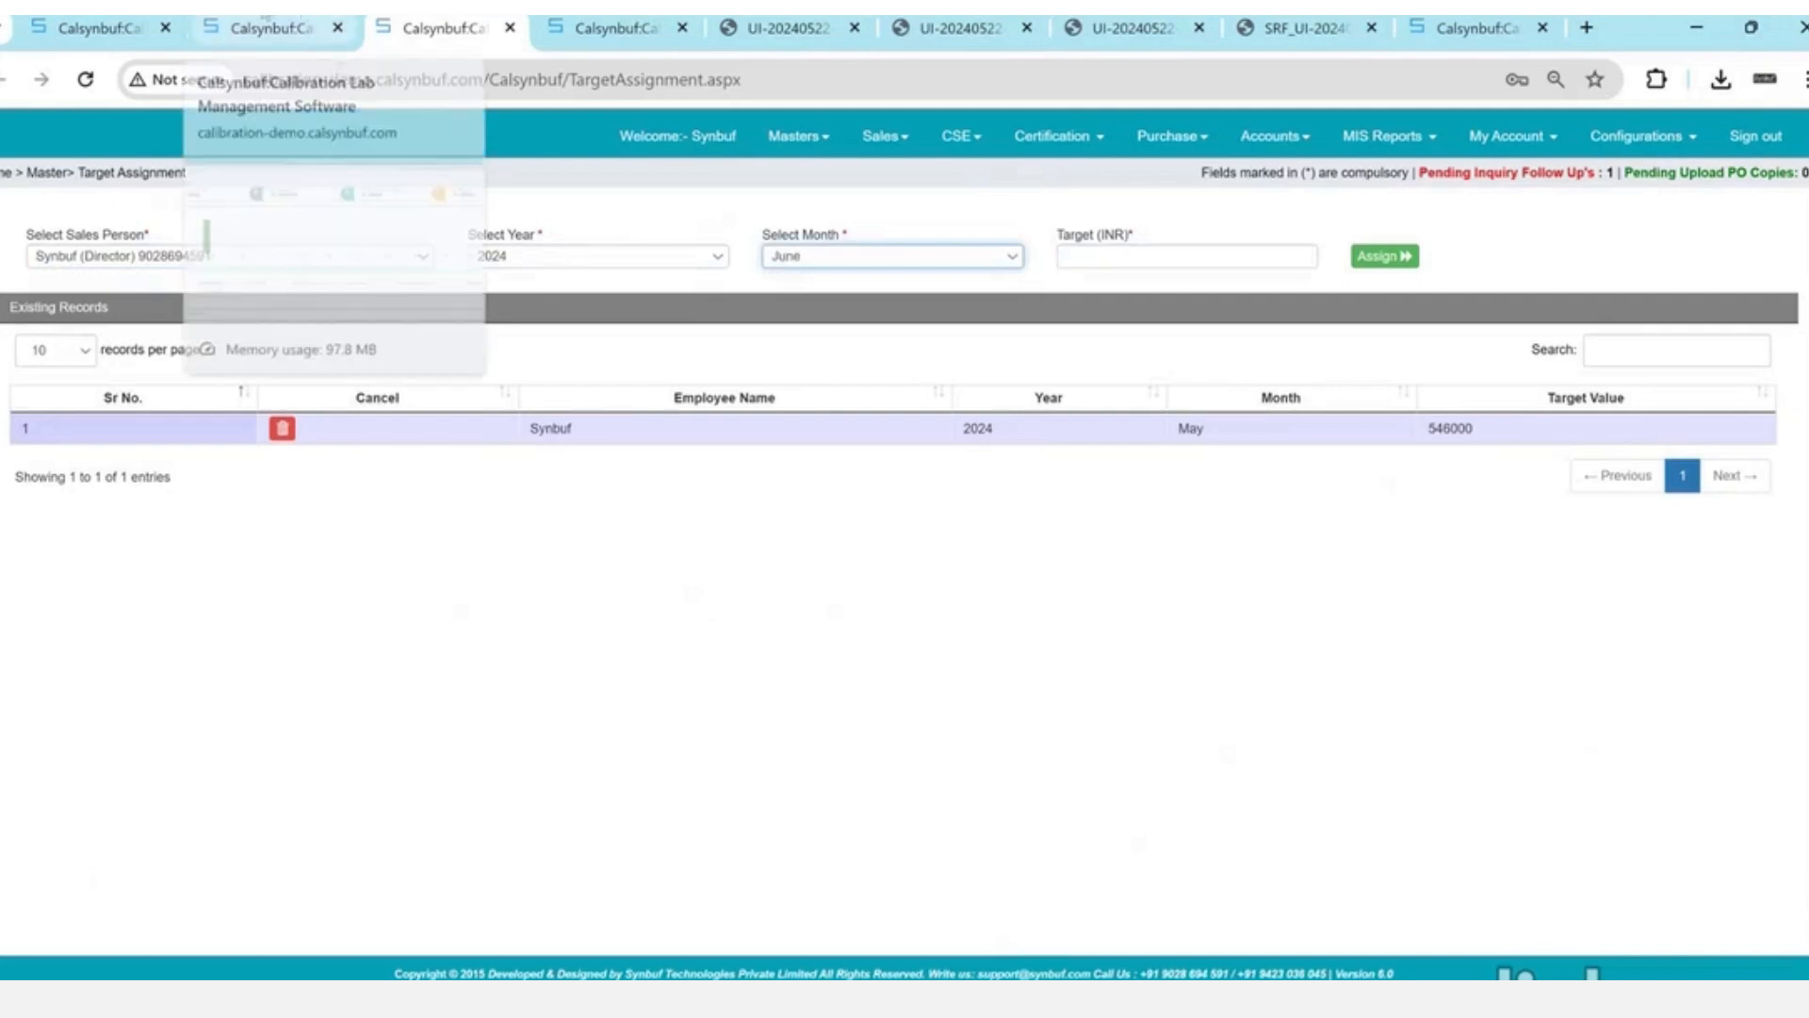
{"action": "left_click", "coordinate": [1472, 434]}
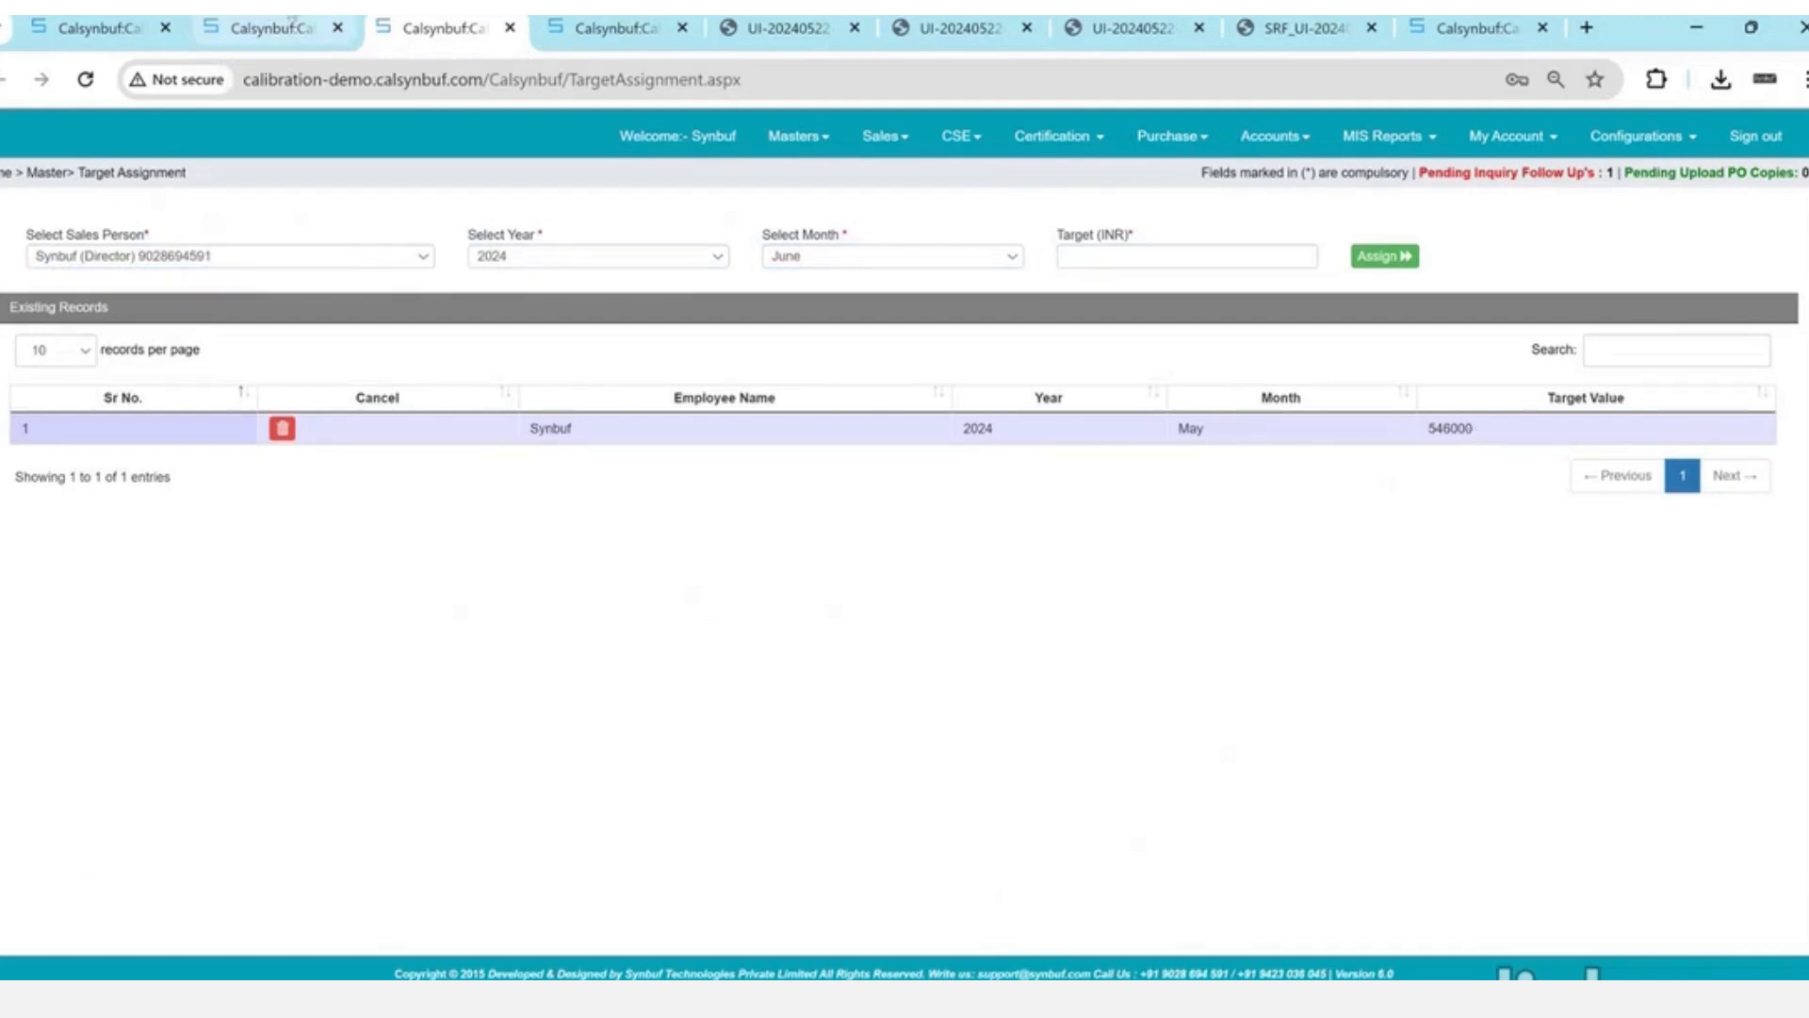
{"action": "left_click", "coordinate": [265, 28]}
{"action": "mouse_move", "coordinate": [256, 563]}
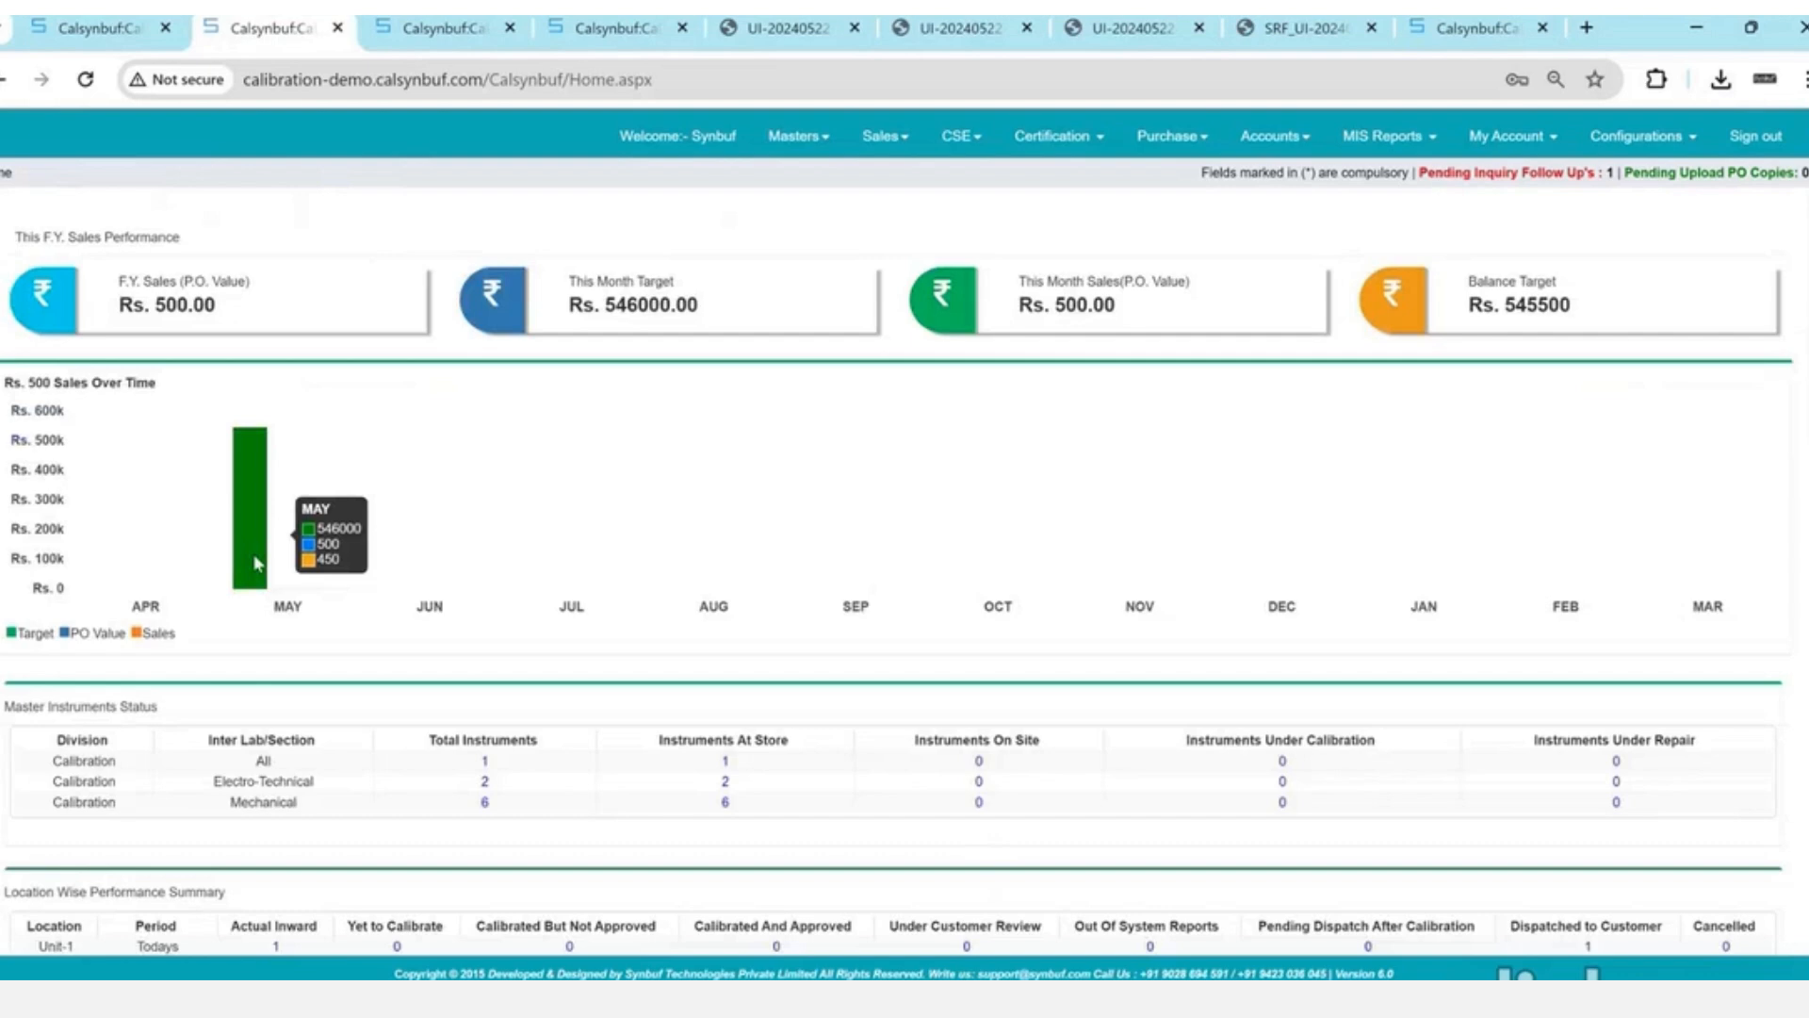
- Highlight the sales figures: Rs. 500 this year and month, balance target Rs. 545500
{"action": "left_click_drag", "start_coordinate": [180, 280], "coordinate": [234, 320]}
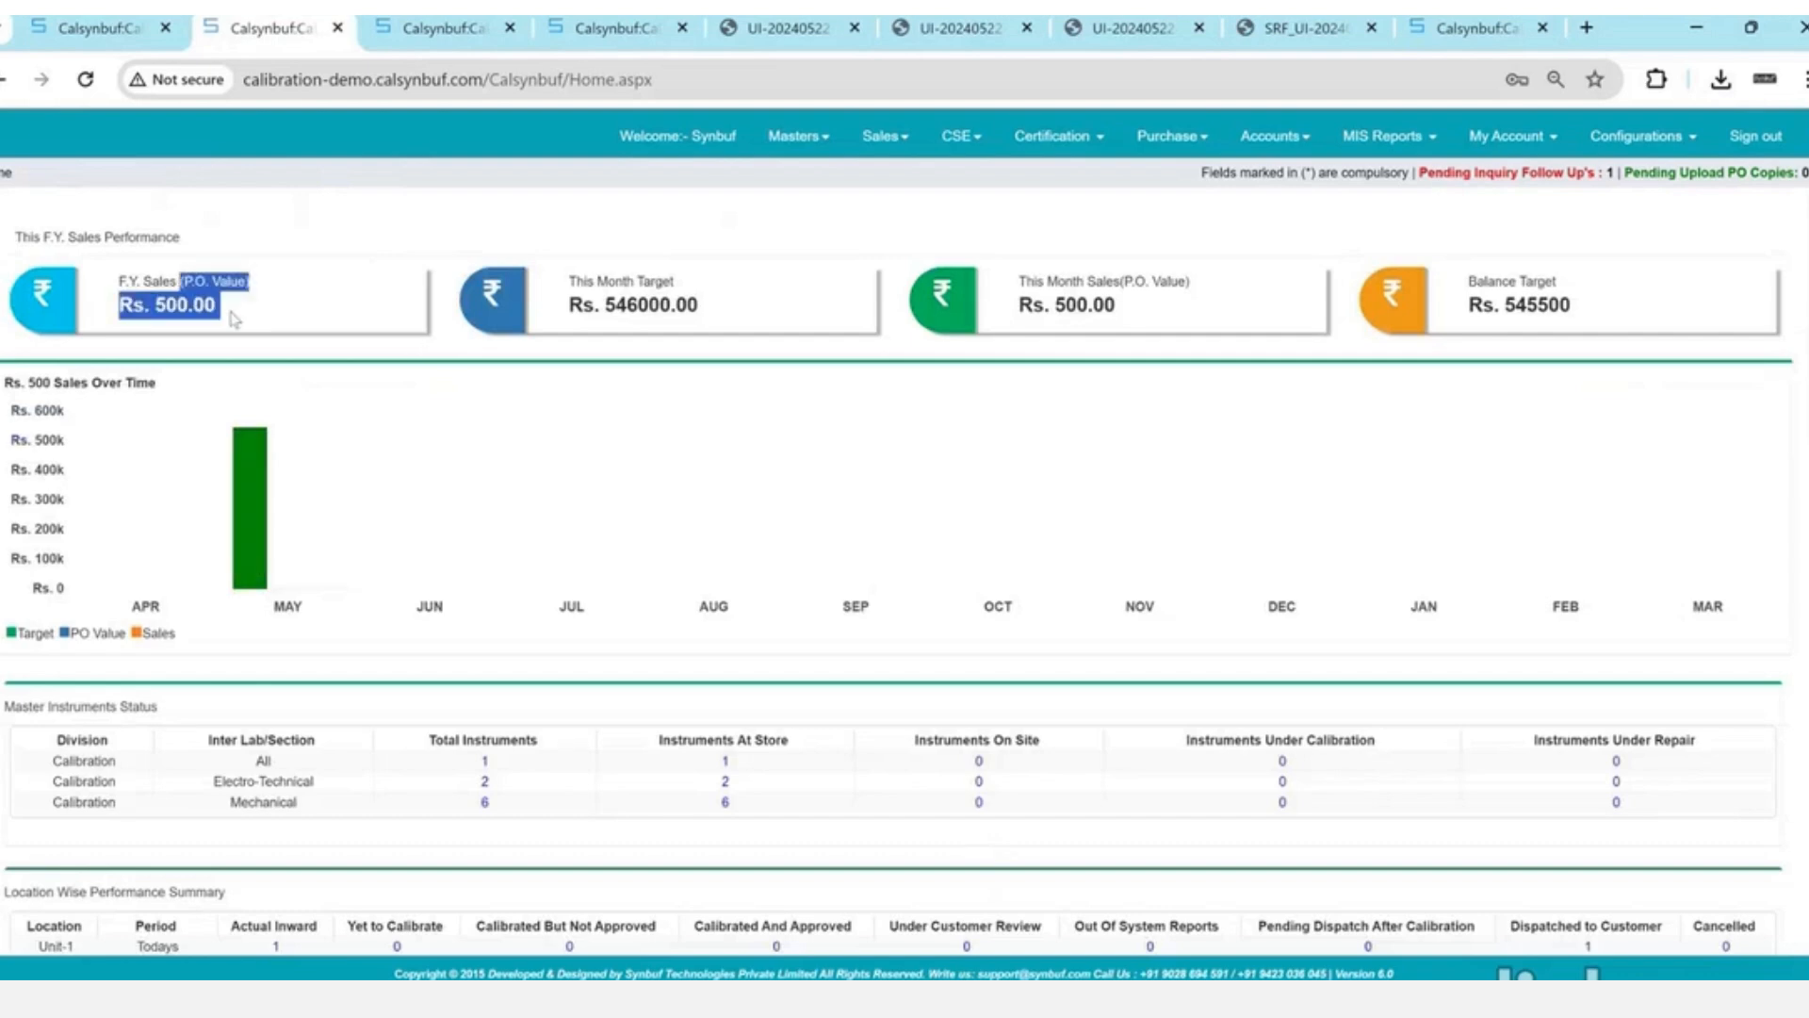
{"action": "left_click_drag", "start_coordinate": [1072, 284], "coordinate": [1142, 313]}
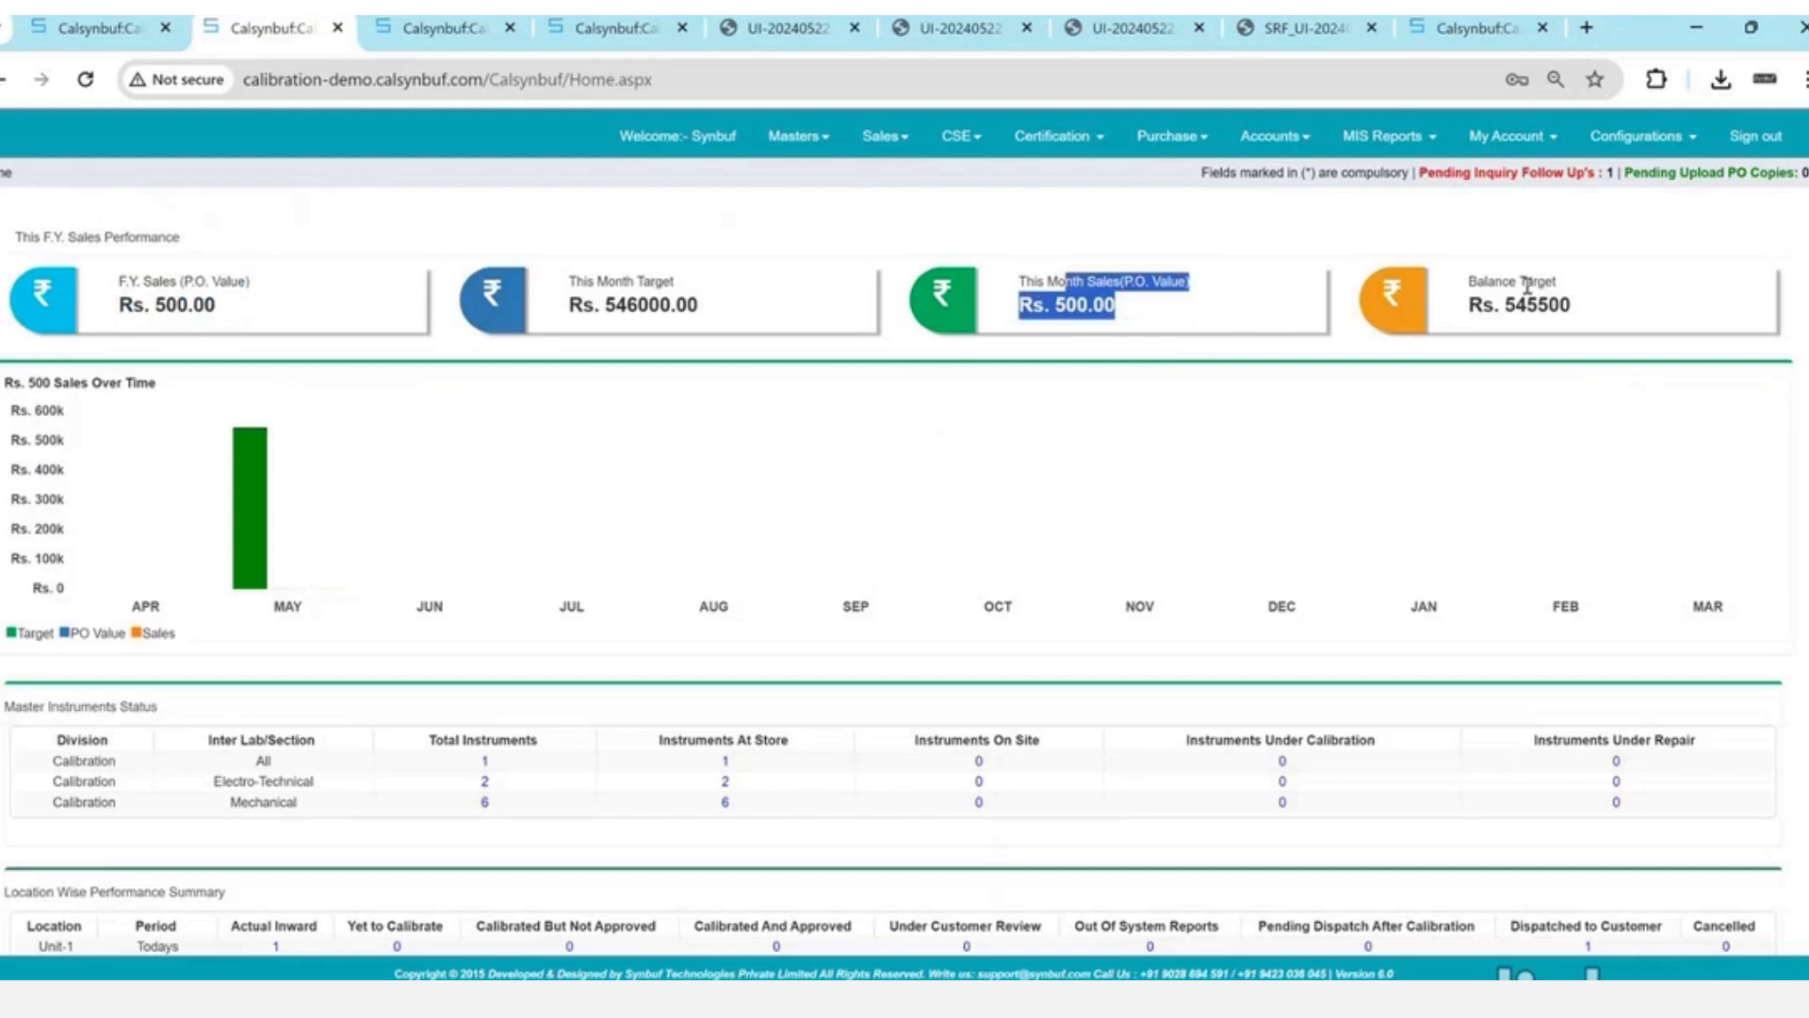
{"action": "left_click_drag", "start_coordinate": [1526, 285], "coordinate": [1599, 329]}
{"action": "scroll", "coordinate": [1599, 329], "scroll_direction": "down", "scroll_amount": 4}
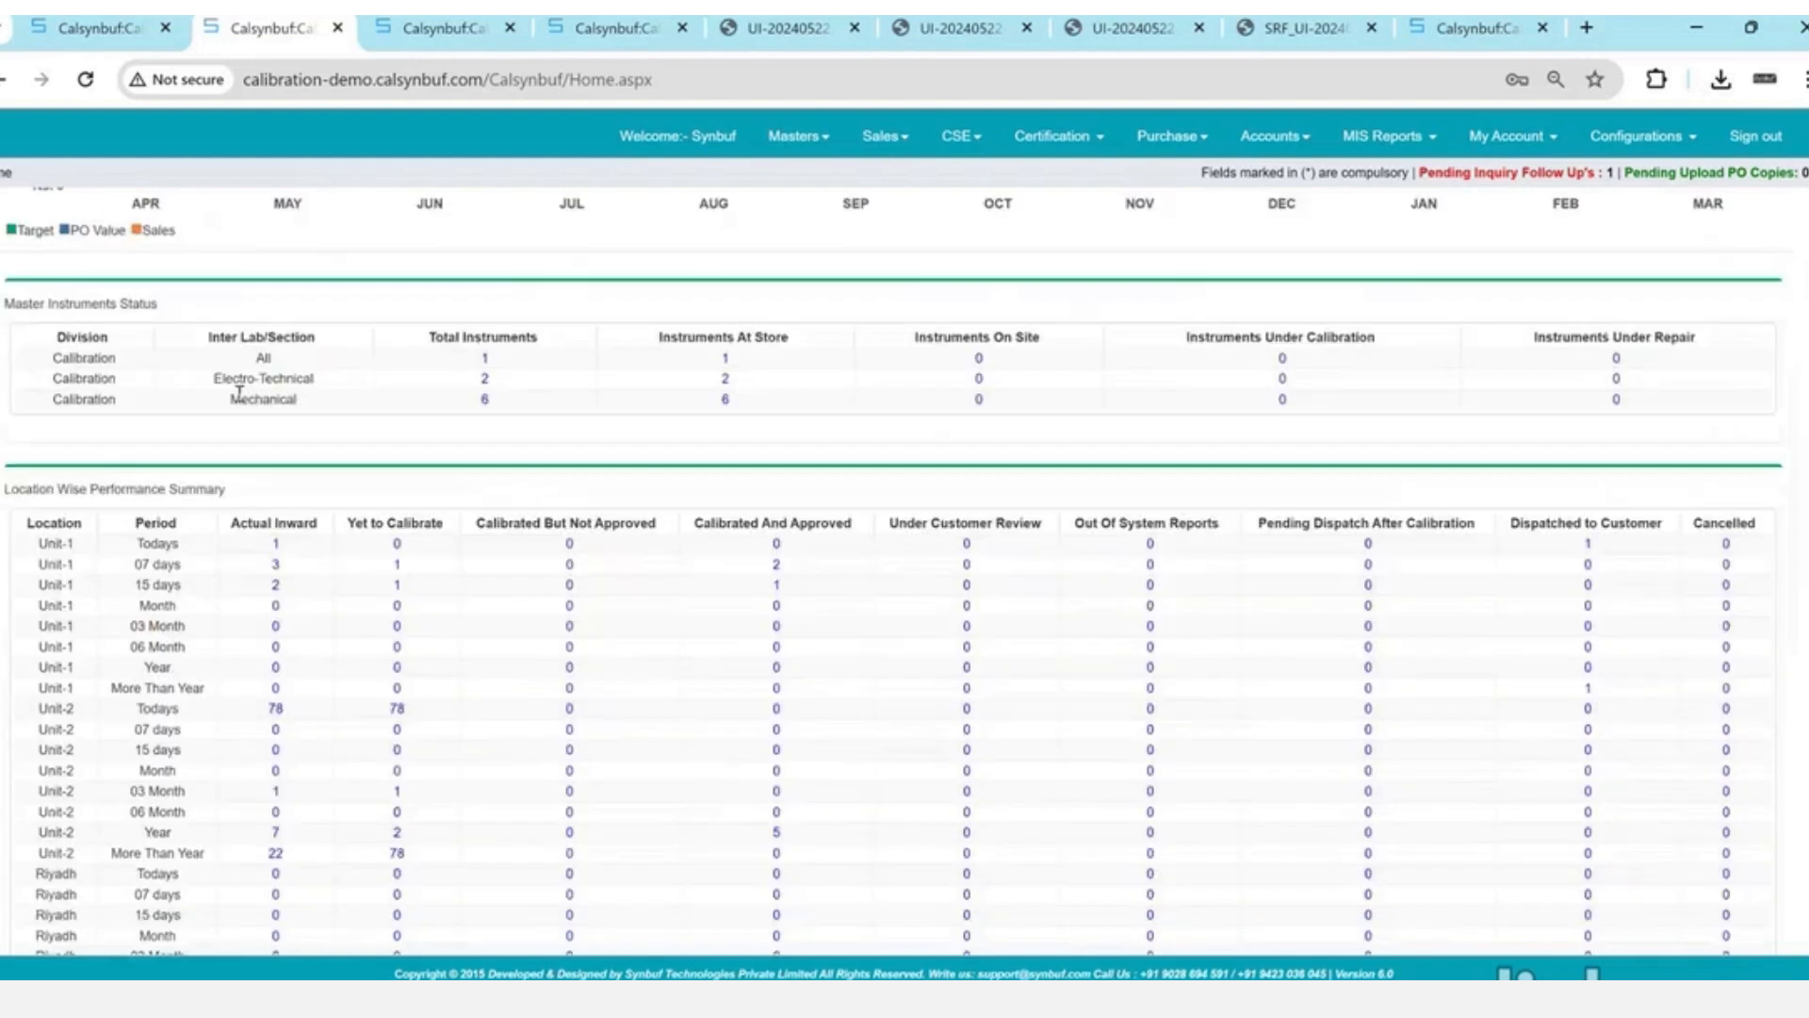
{"action": "left_click_drag", "start_coordinate": [4, 303], "coordinate": [243, 316]}
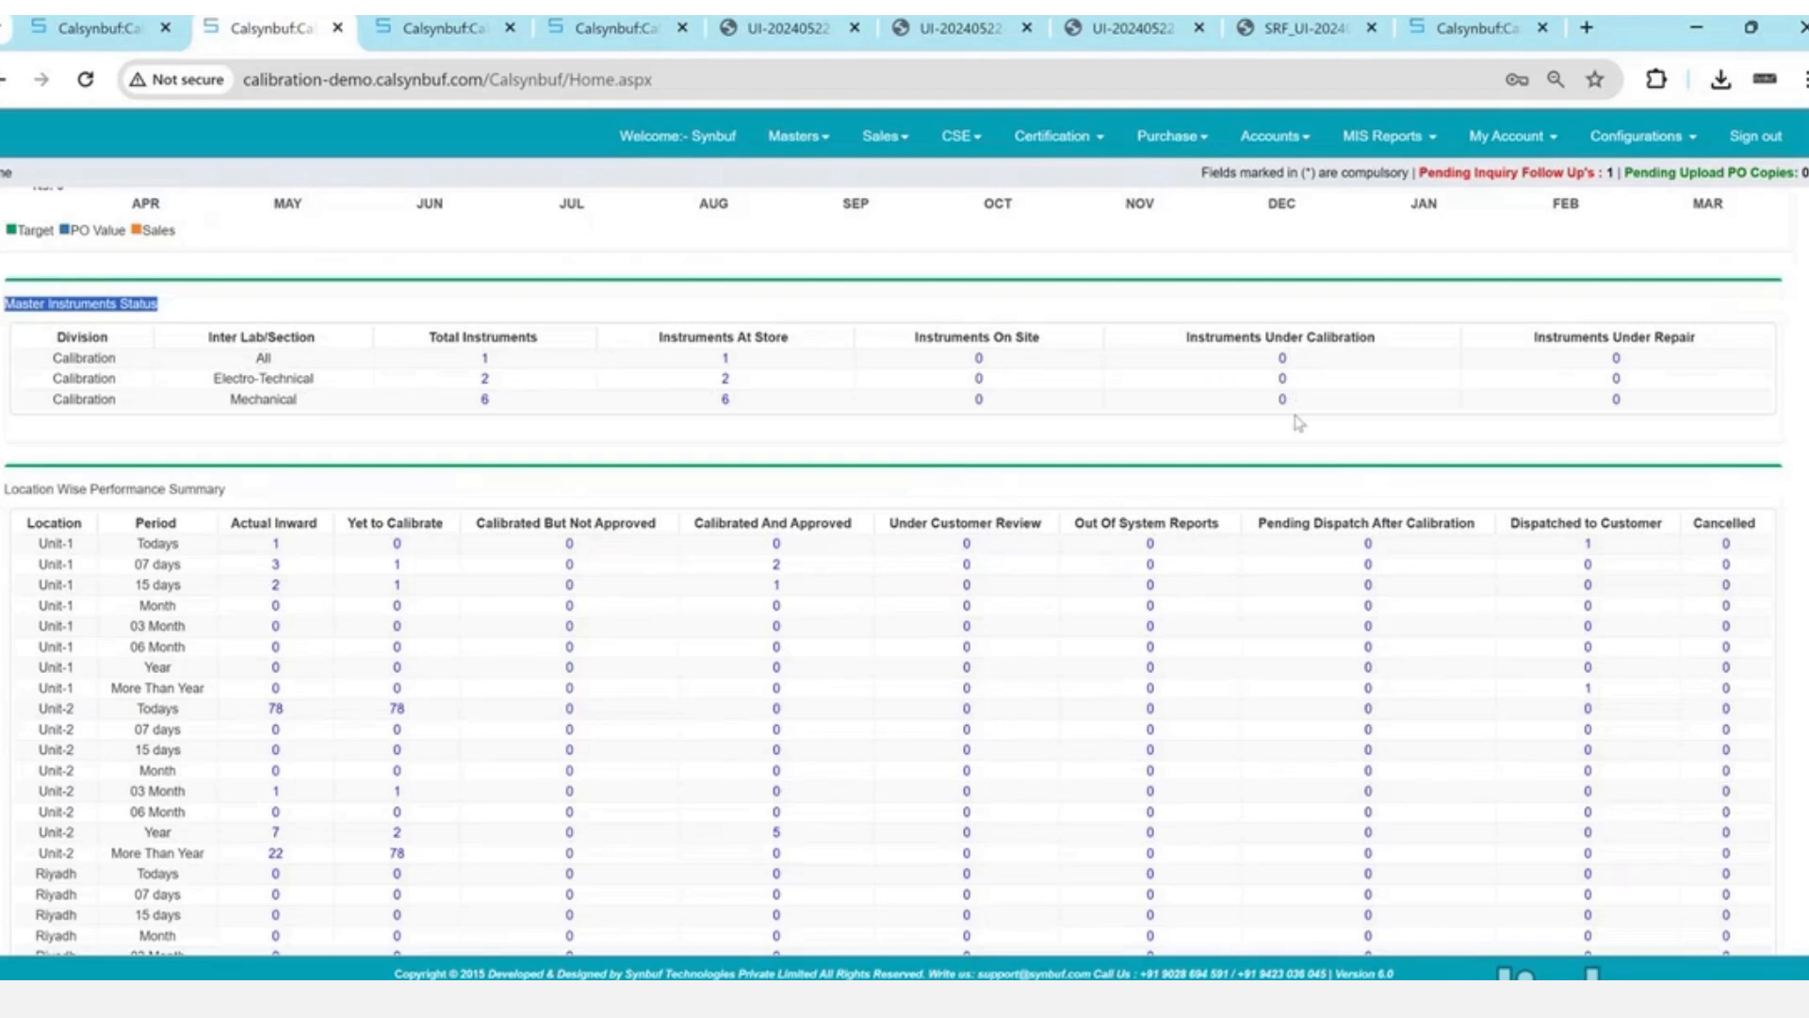
- List the two Electro-Technical master instruments at store, then return to the dashboard's performance summary
{"action": "left_click", "coordinate": [732, 390]}
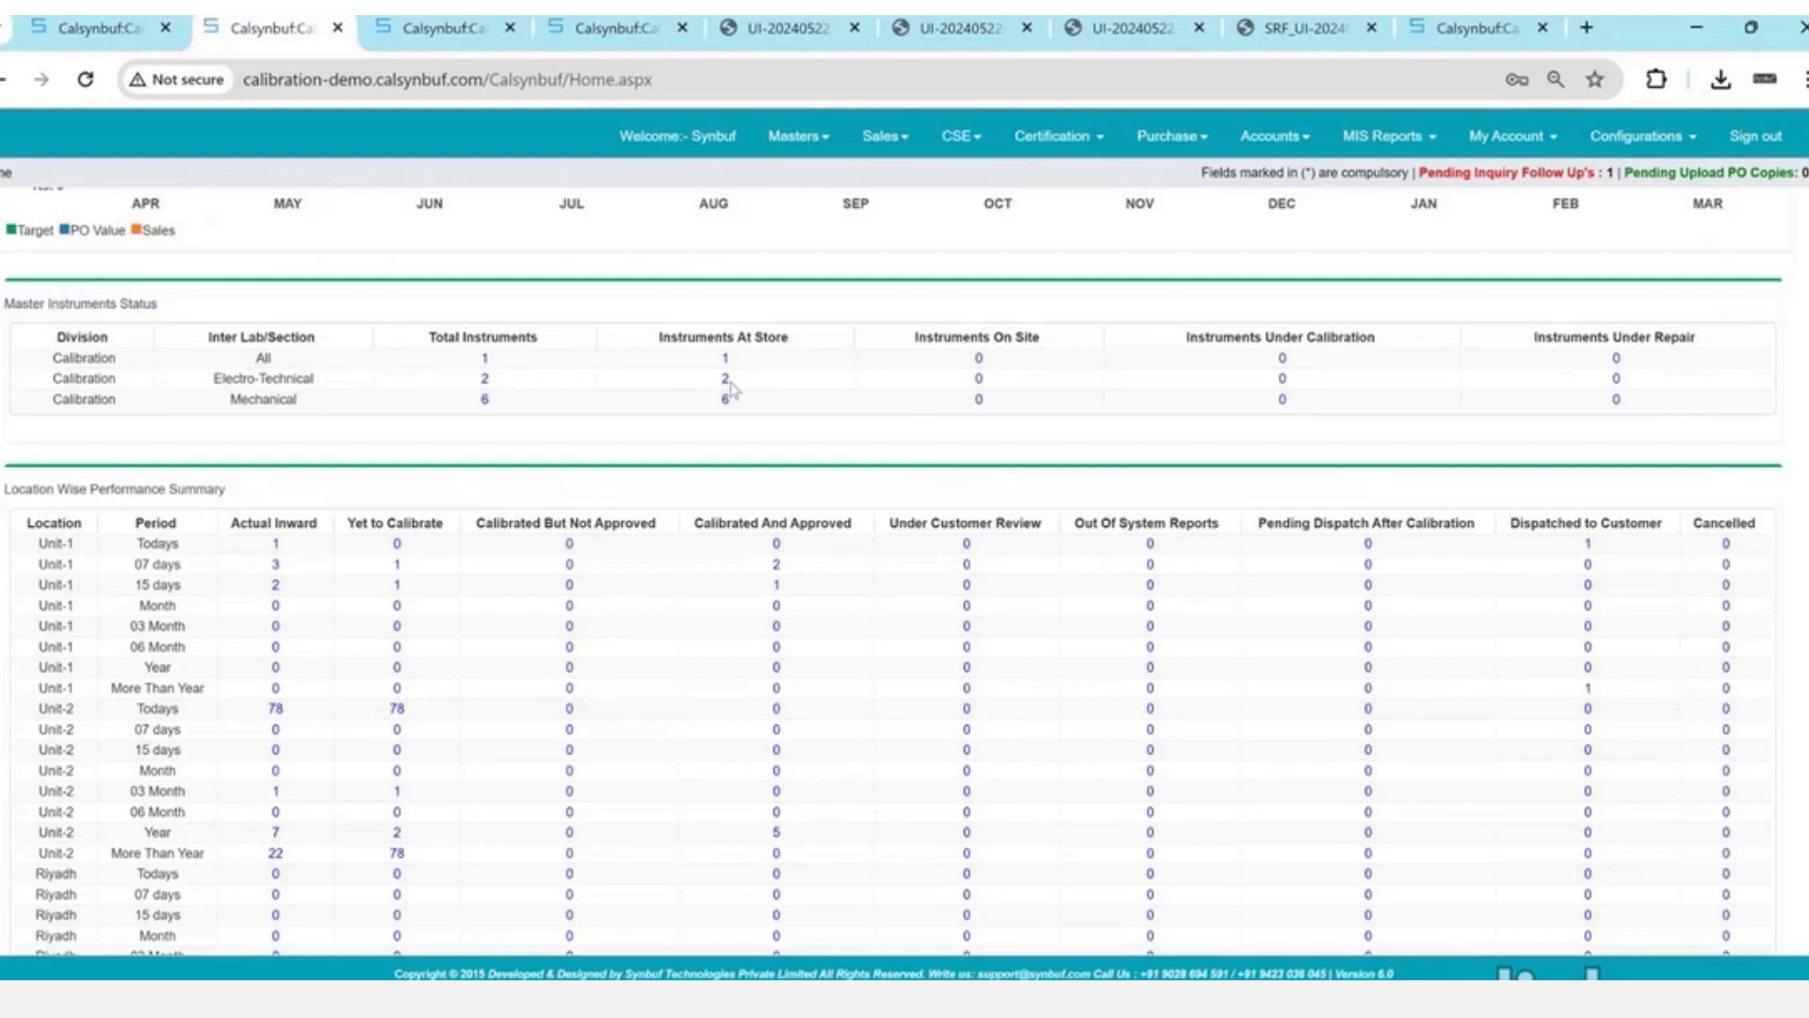
{"action": "left_click", "coordinate": [727, 379]}
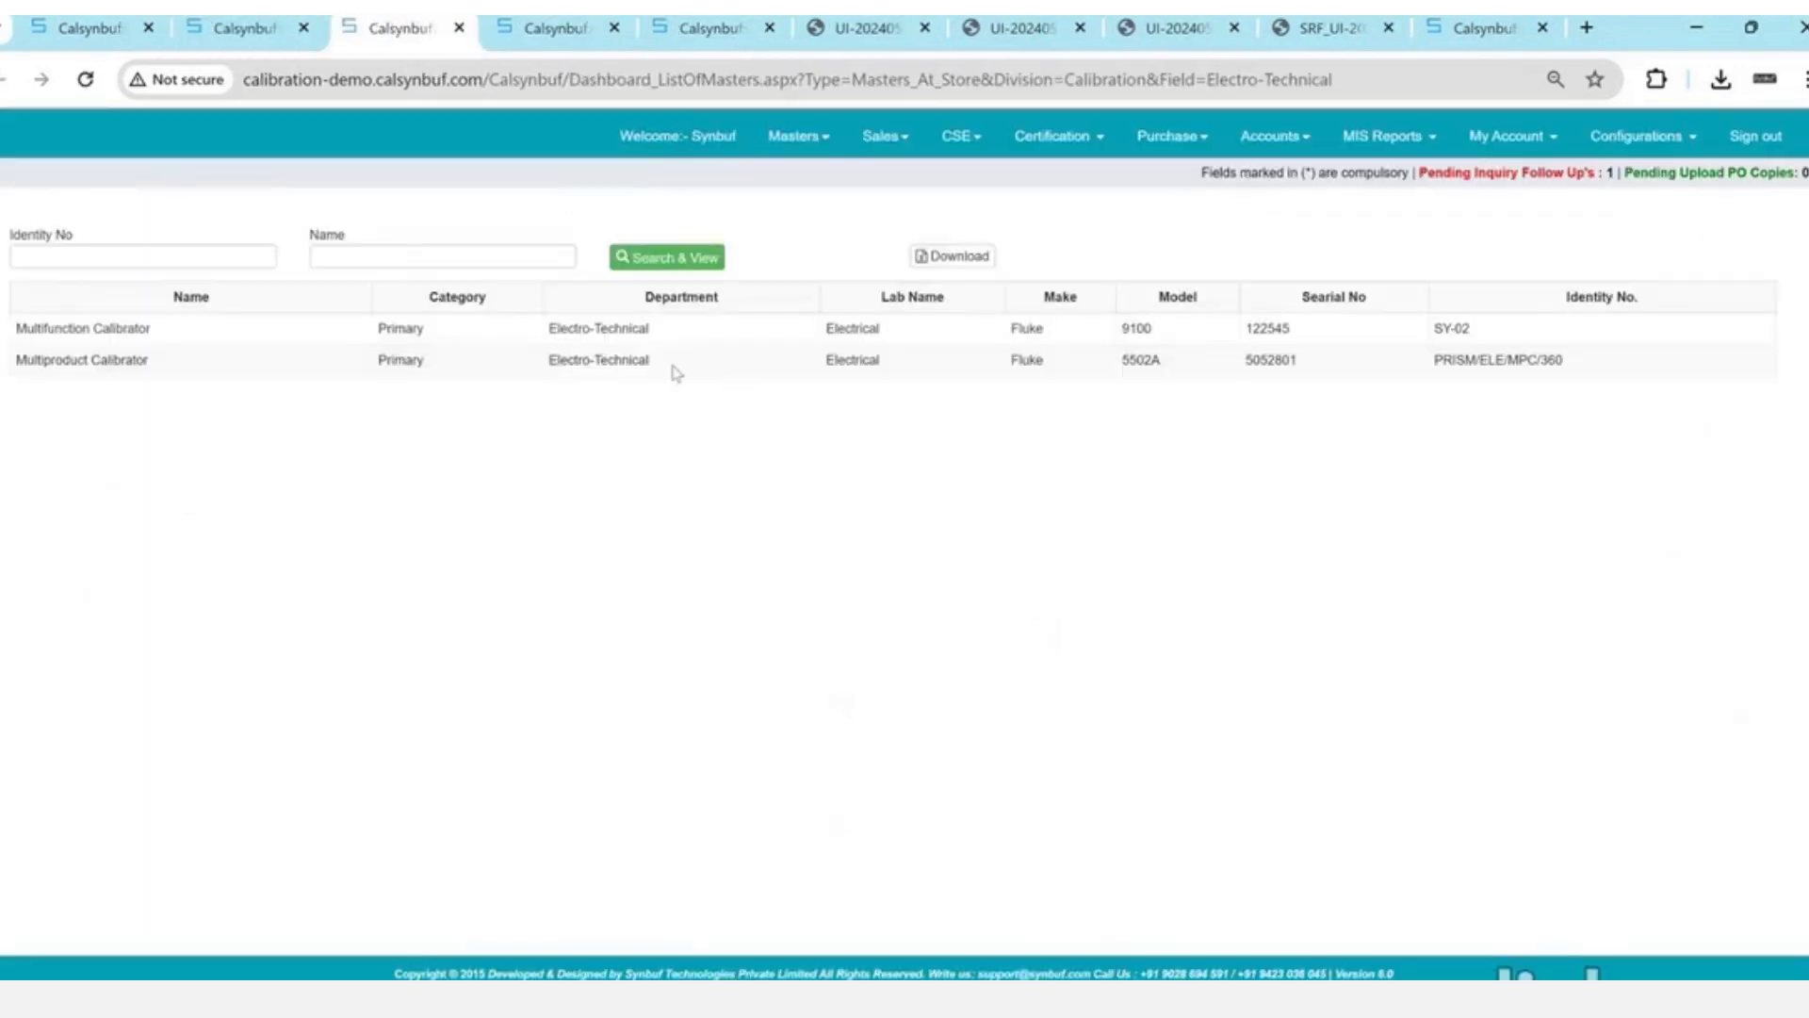
{"action": "left_click", "coordinate": [243, 28]}
{"action": "scroll", "coordinate": [703, 571], "scroll_direction": "down", "scroll_amount": 2}
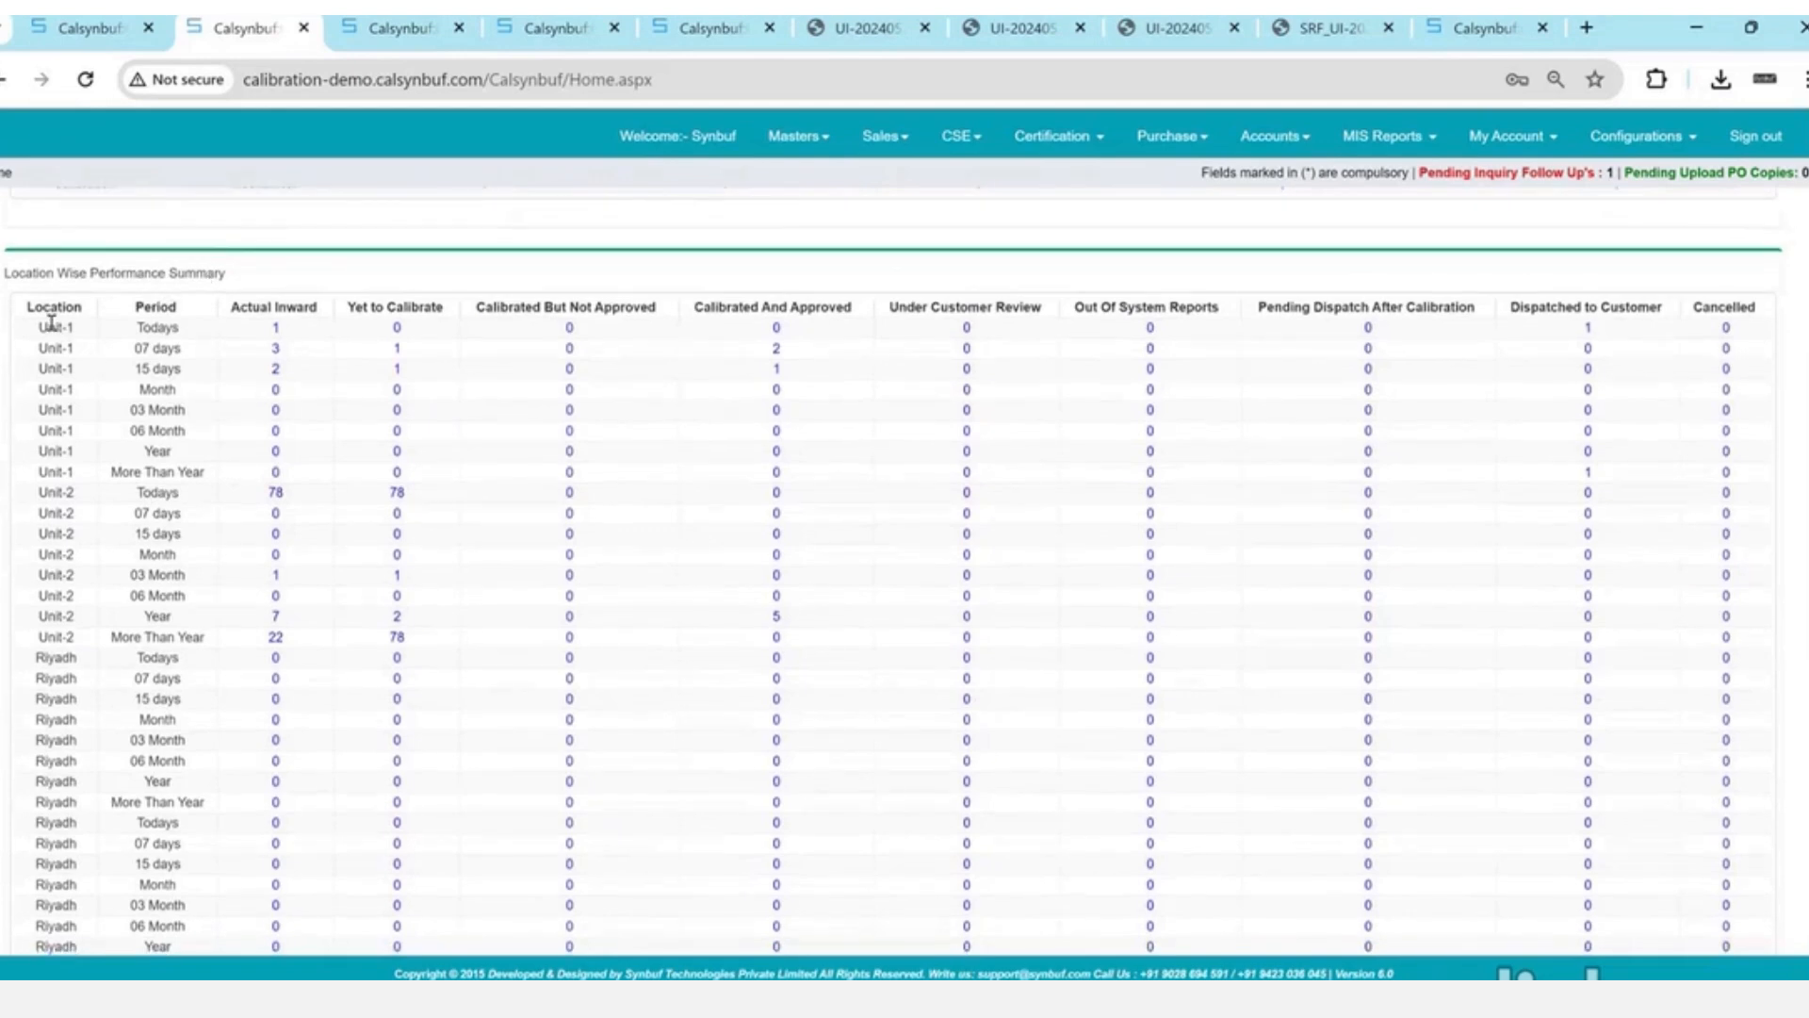
- Inspect Unit-1's 15-day performance row and open job details for its inward count of 2
{"action": "left_click_drag", "start_coordinate": [51, 323], "coordinate": [1759, 626]}
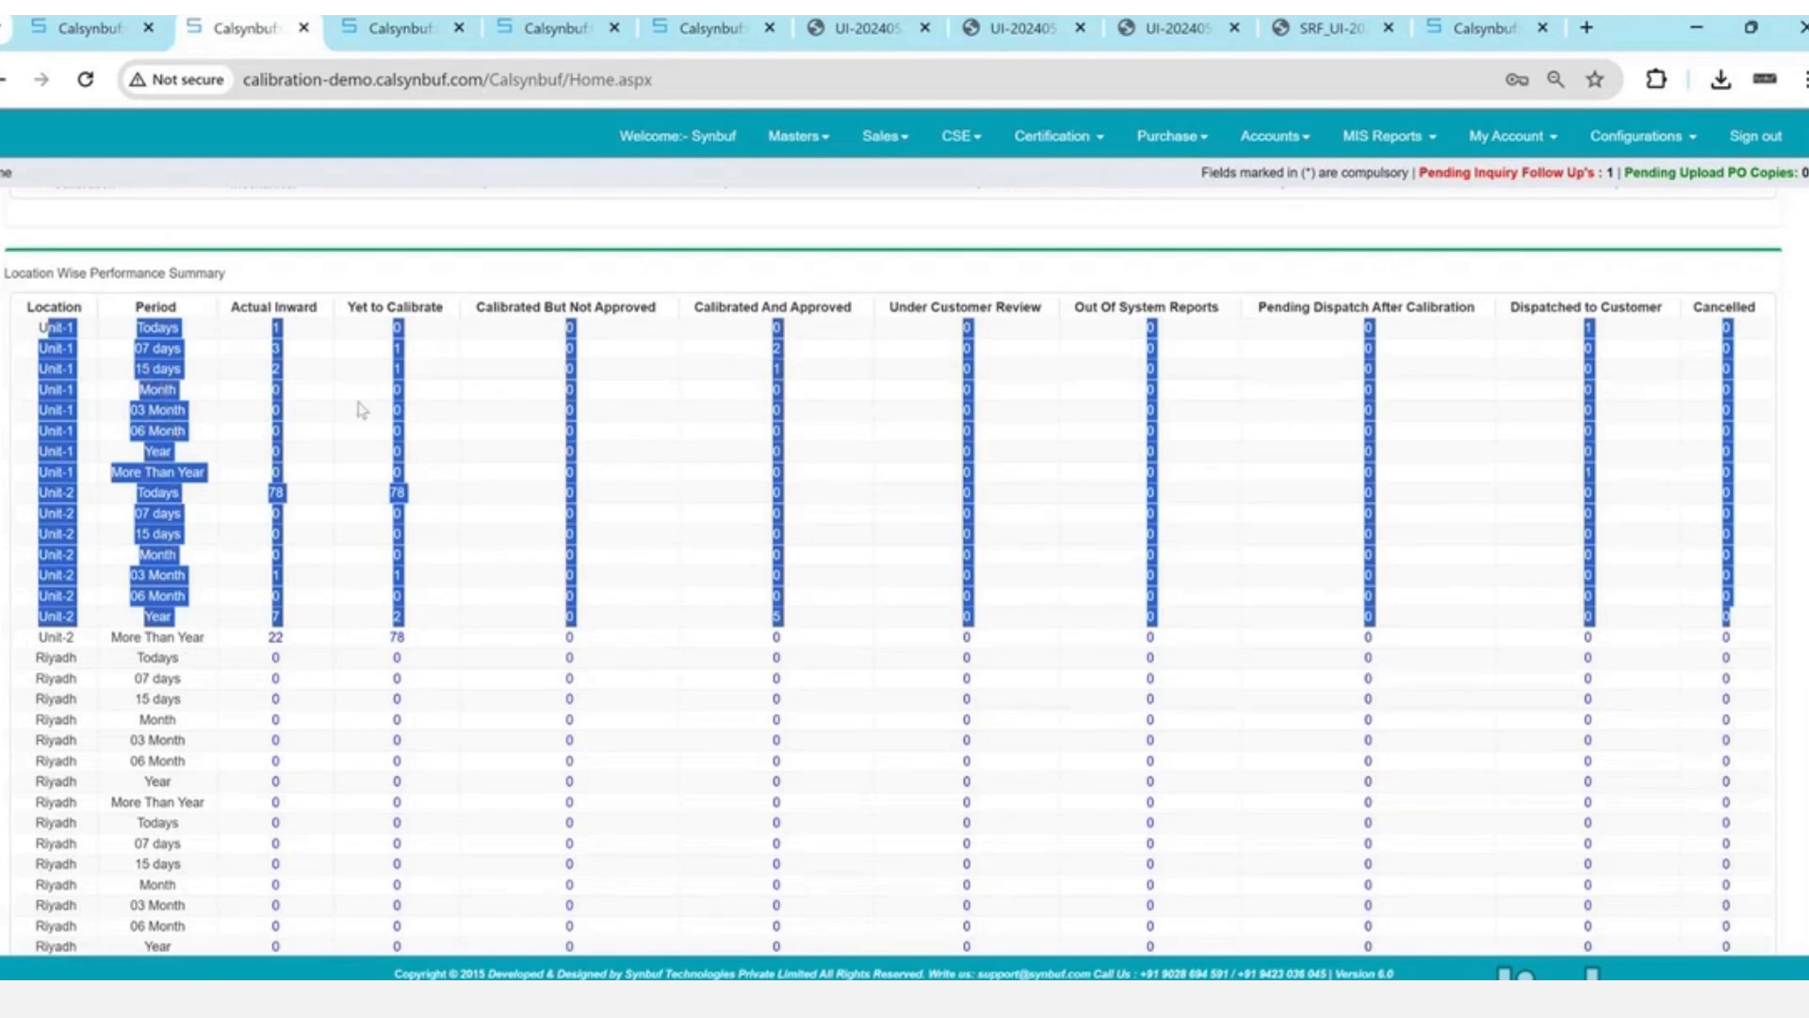
{"action": "left_click", "coordinate": [771, 375]}
{"action": "left_click_drag", "start_coordinate": [767, 370], "coordinate": [801, 370]}
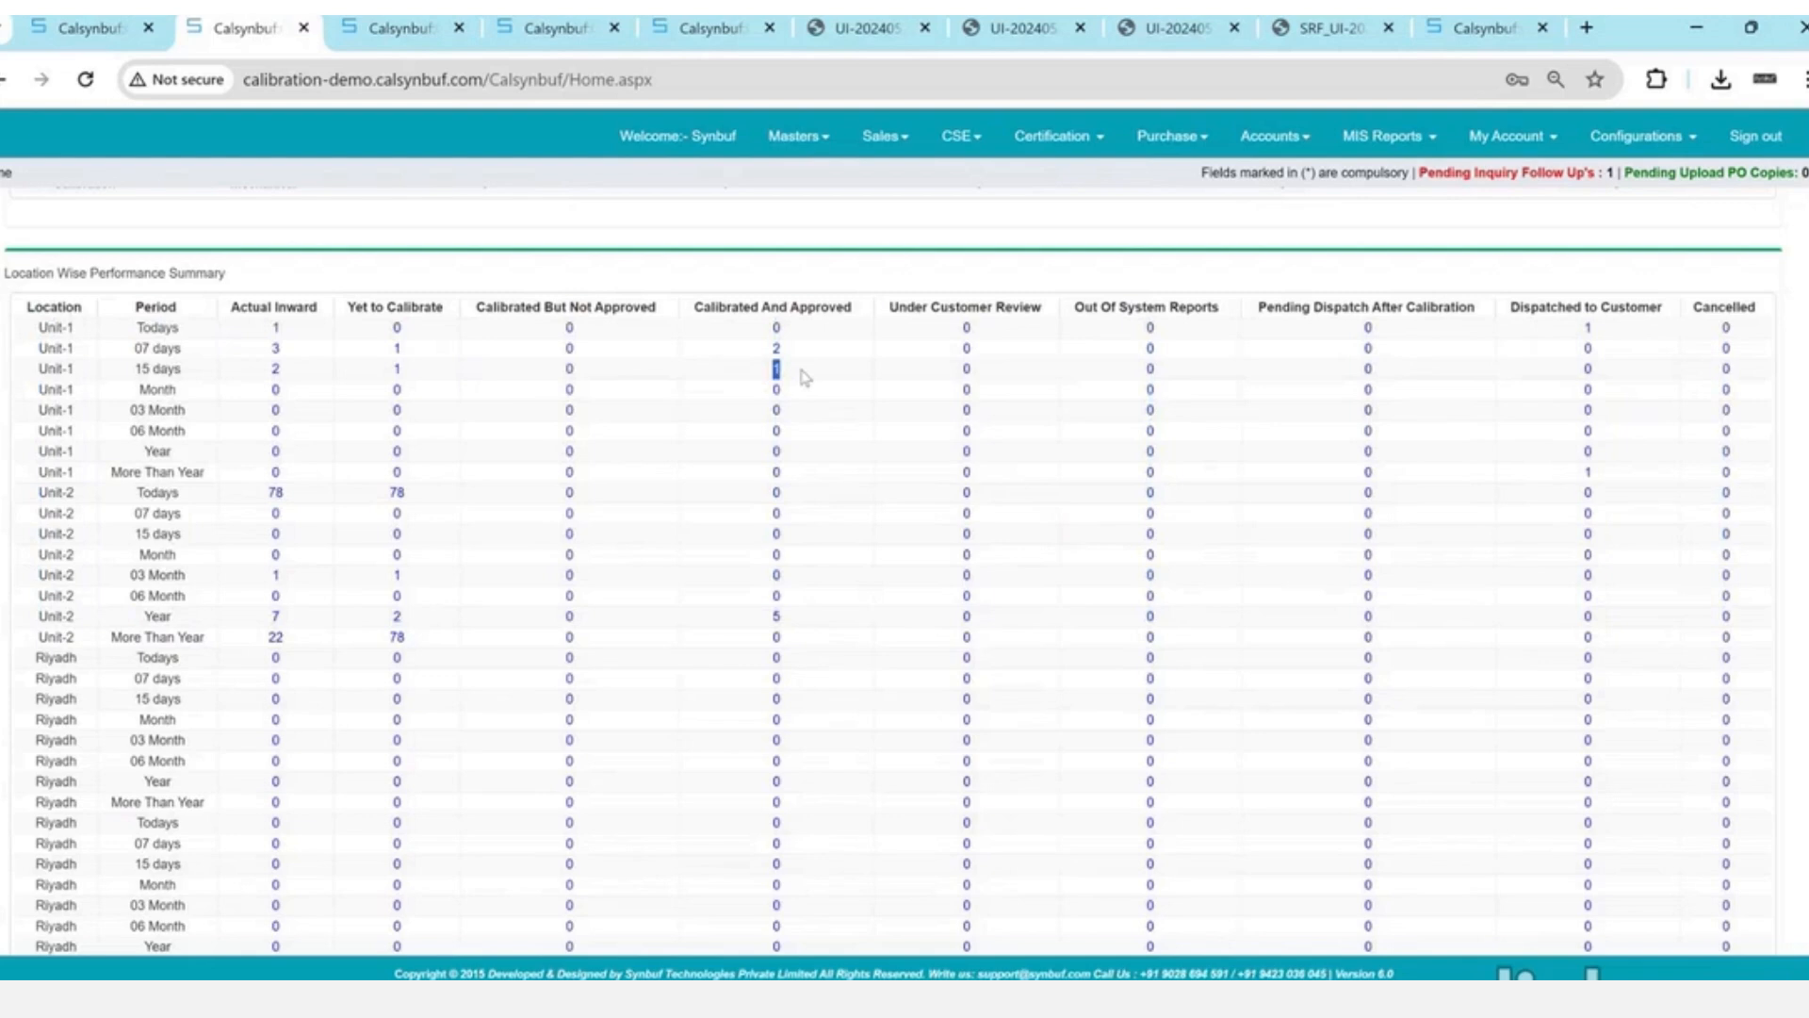
{"action": "mouse_move", "coordinate": [804, 377]}
{"action": "left_mouse_down"}
{"action": "mouse_move", "coordinate": [231, 398]}
{"action": "mouse_move", "coordinate": [267, 376]}
{"action": "mouse_move", "coordinate": [834, 386]}
{"action": "left_mouse_up"}
{"action": "left_click", "coordinate": [274, 375]}
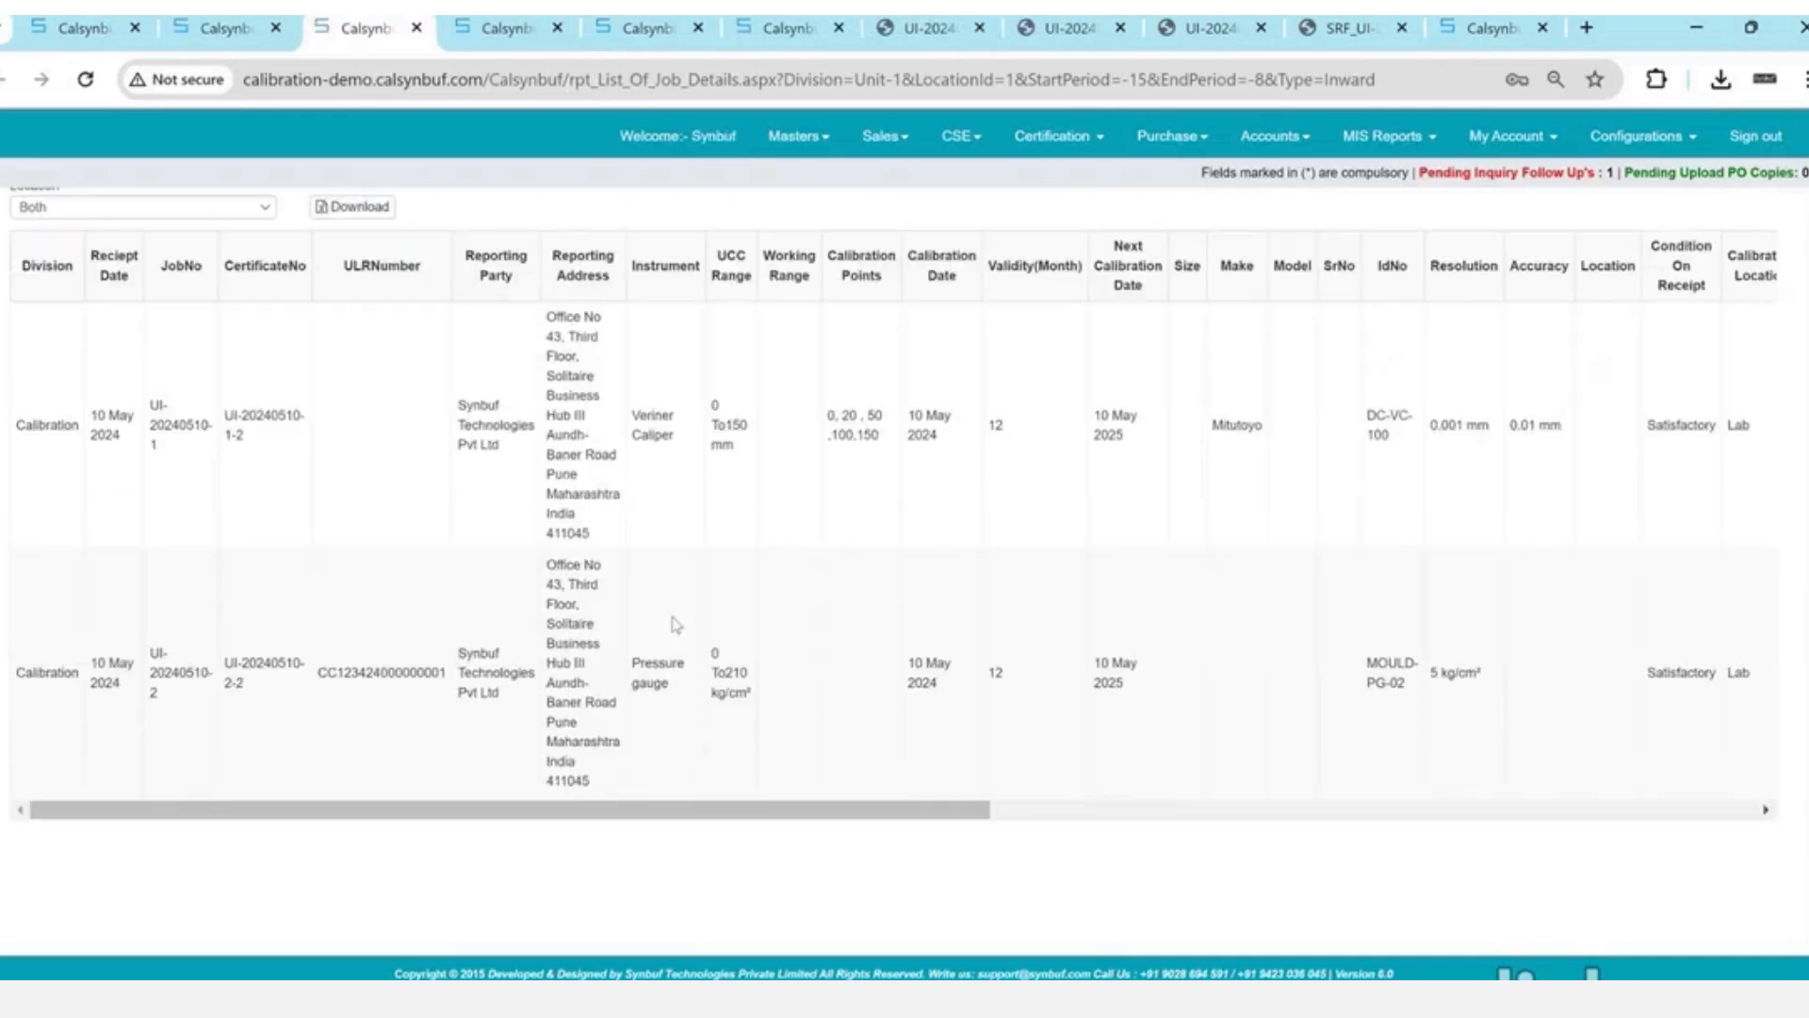
- Back on the dashboard, check the Dispatched to Customer and Cancelled columns and the department-wise performance
{"action": "left_click", "coordinate": [226, 28]}
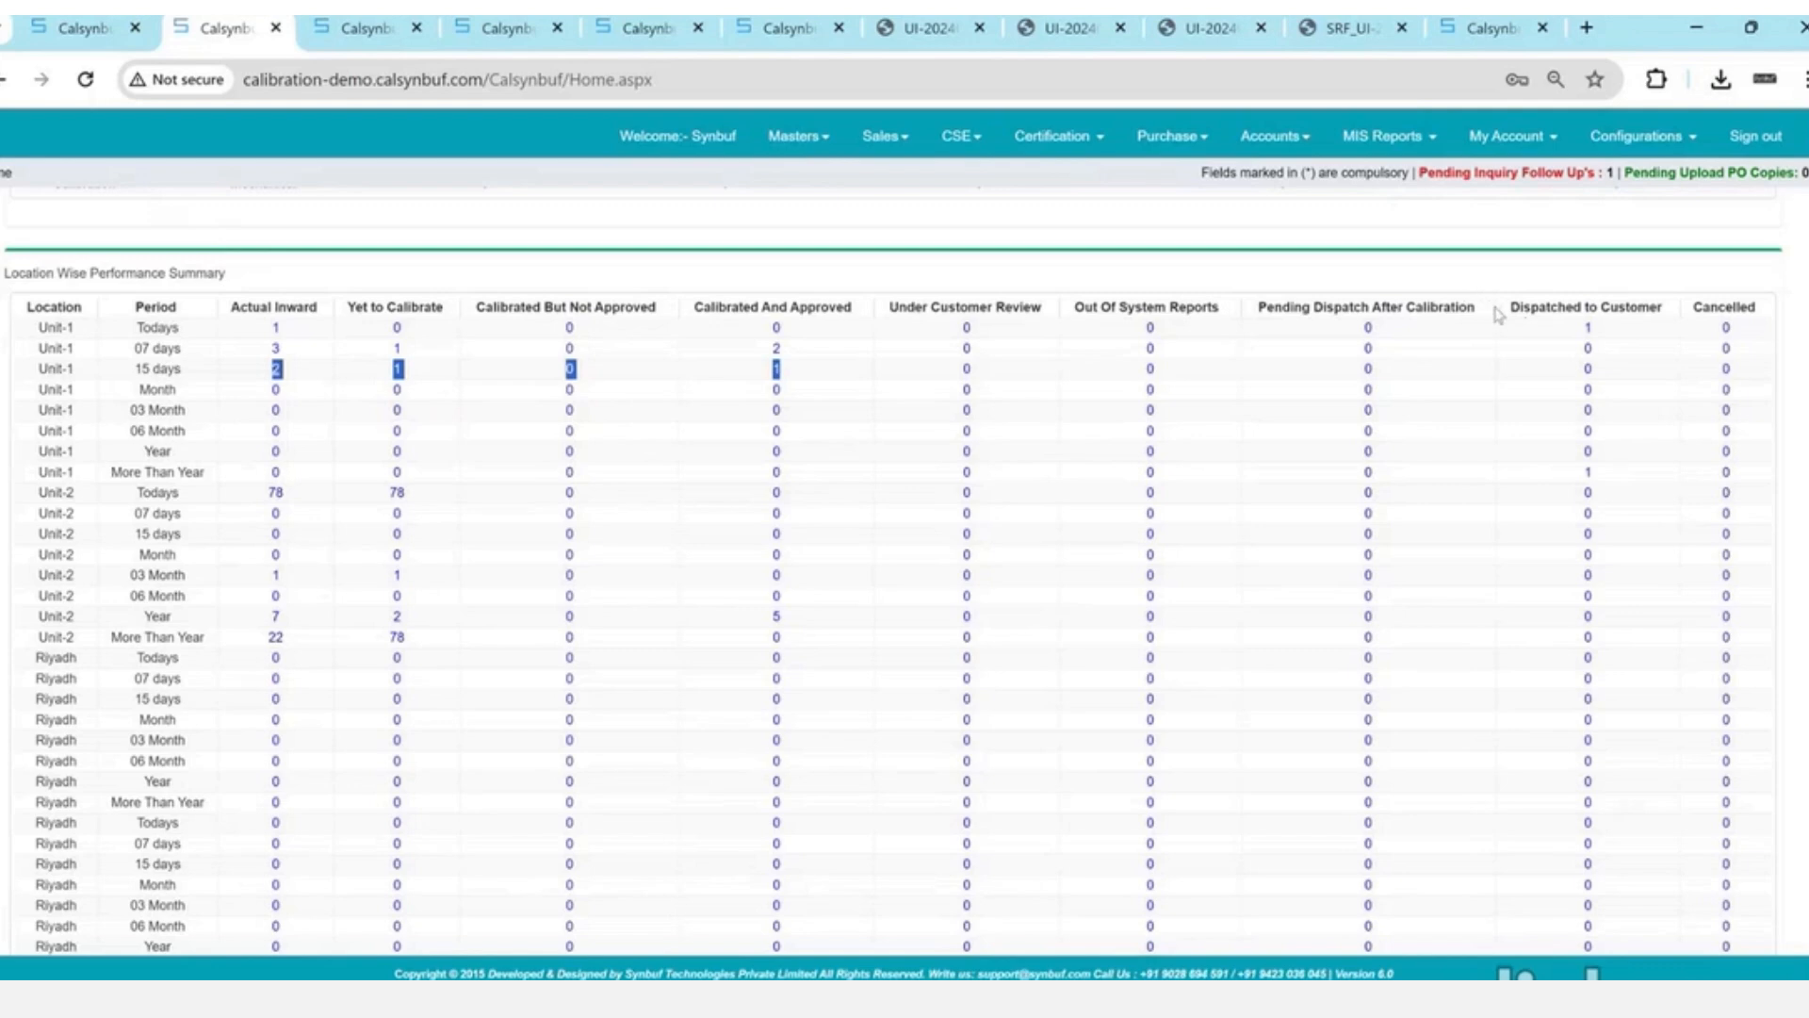
{"action": "left_click_drag", "start_coordinate": [1499, 314], "coordinate": [1747, 300]}
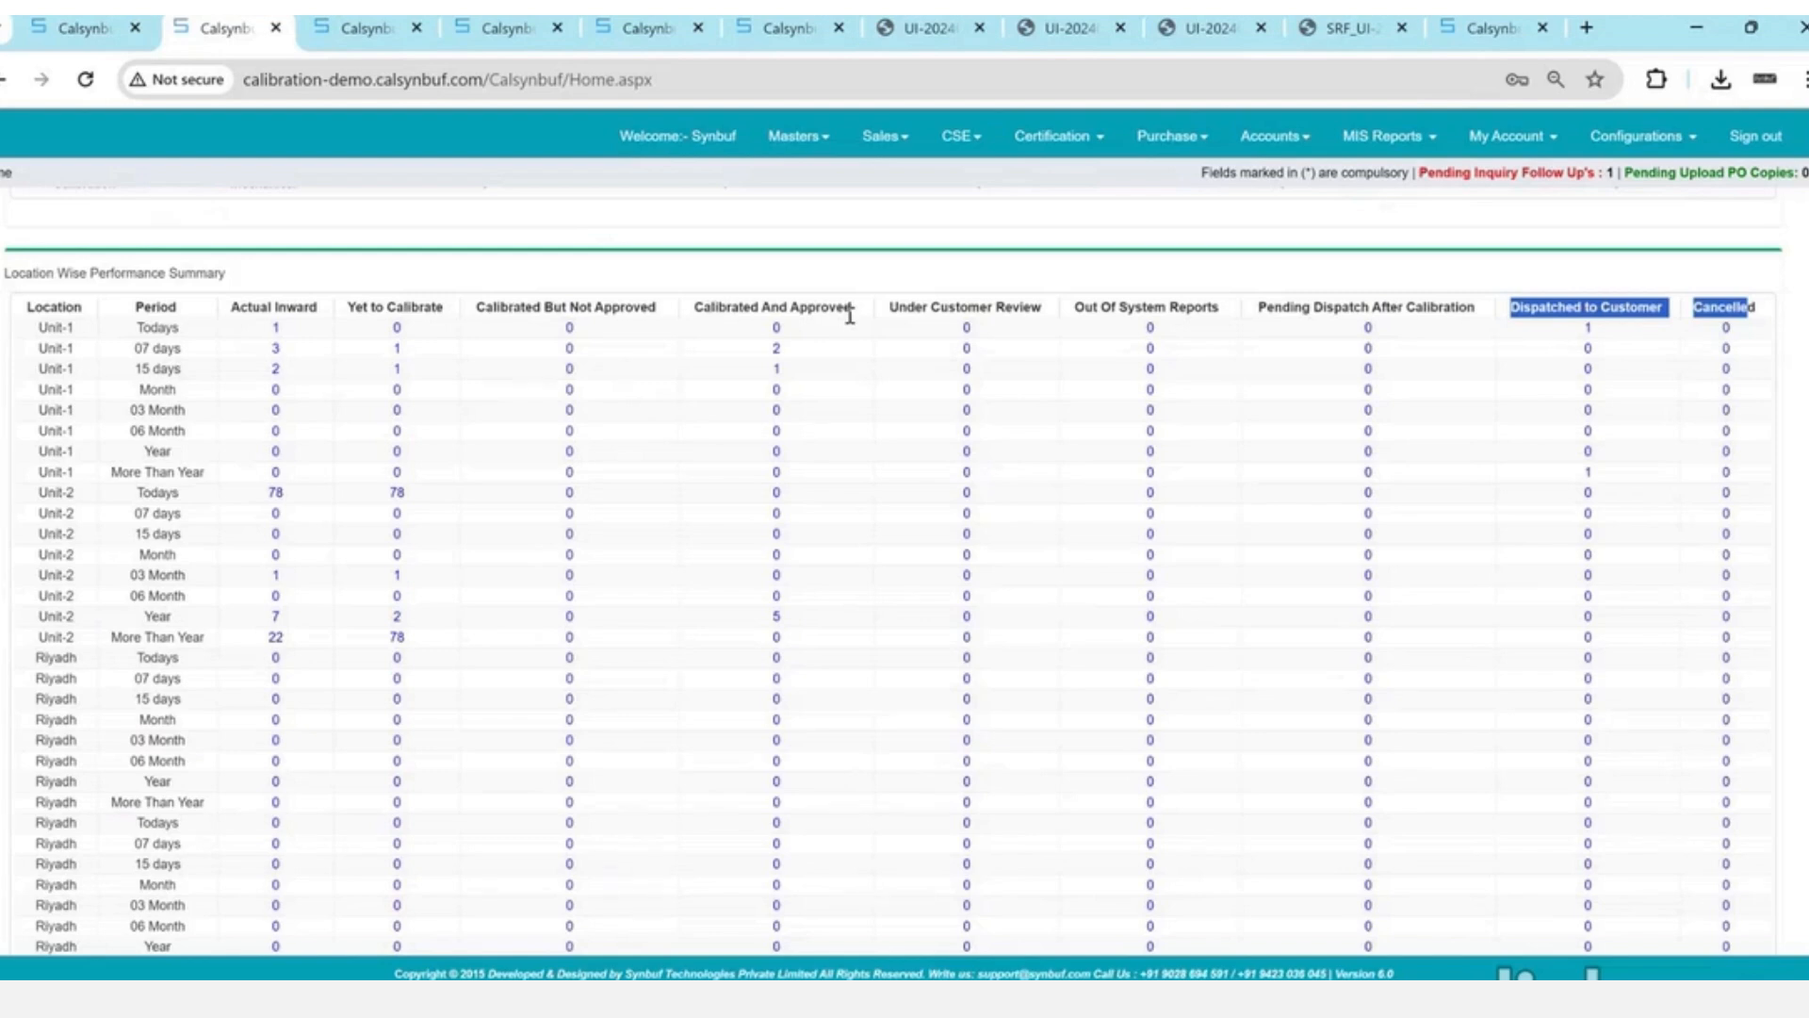
{"action": "scroll", "coordinate": [849, 316], "scroll_direction": "down", "scroll_amount": 8}
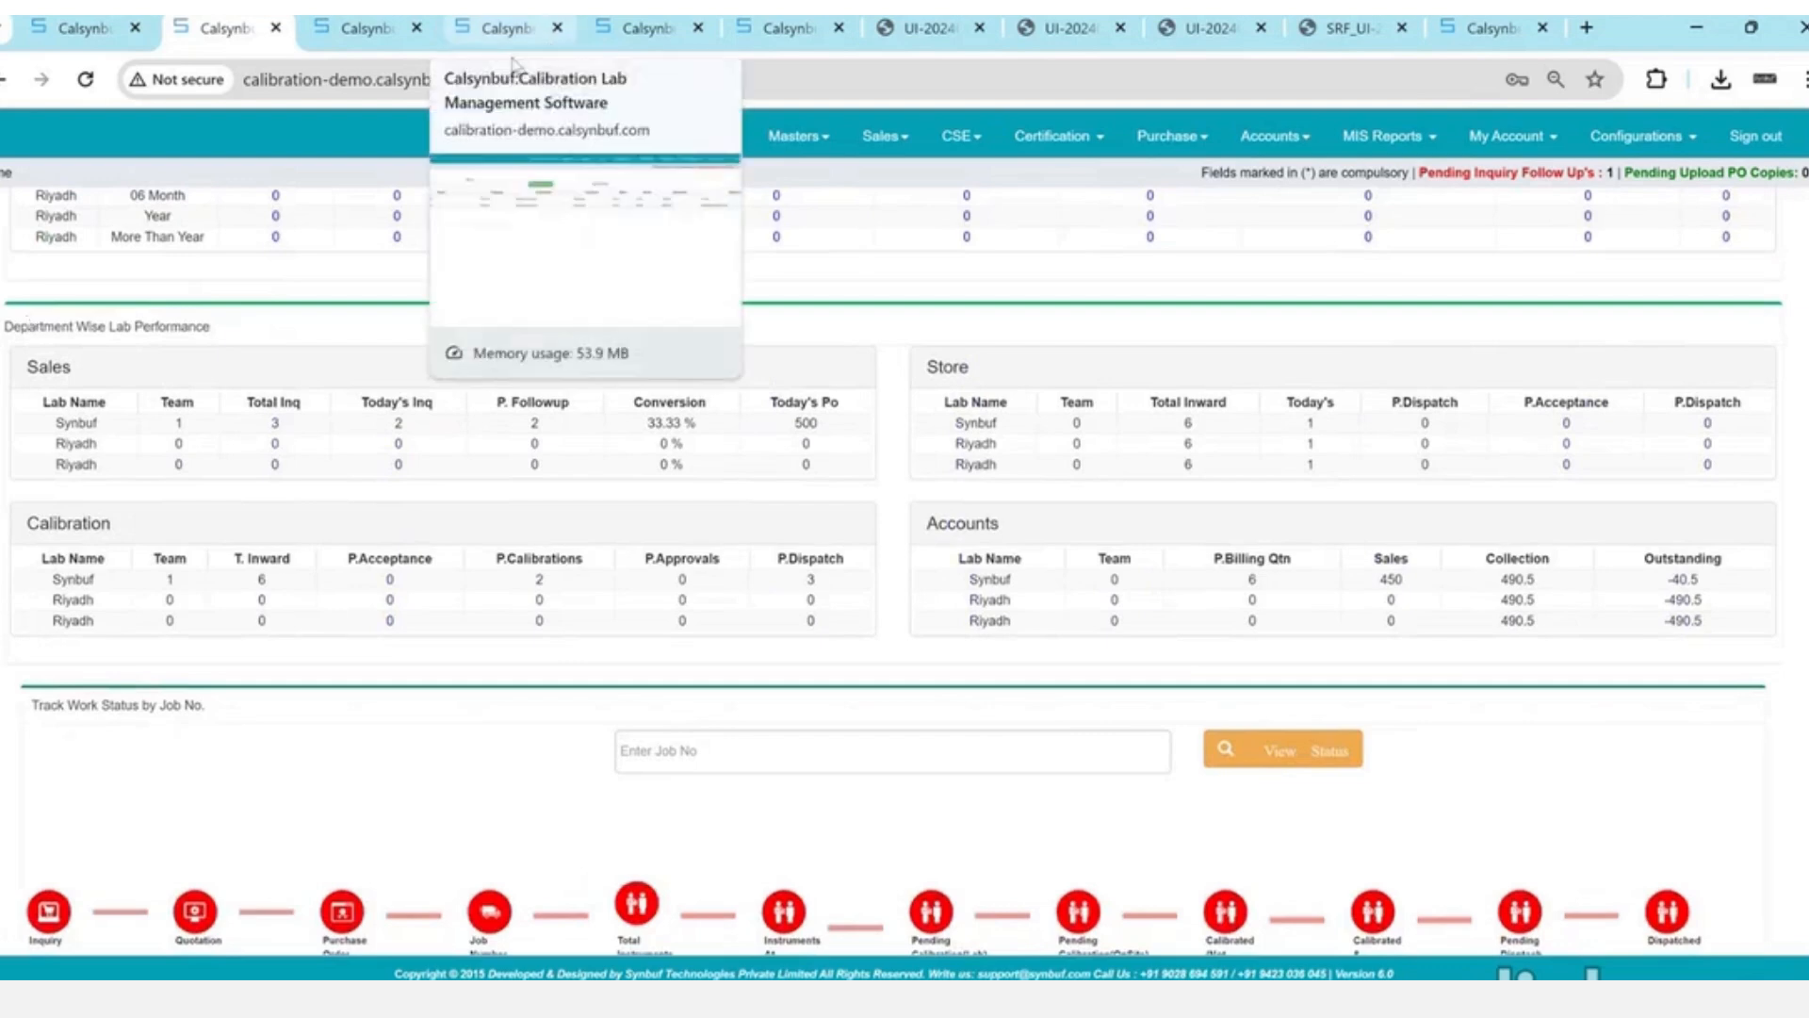
{"action": "left_click_drag", "start_coordinate": [35, 326], "coordinate": [314, 342]}
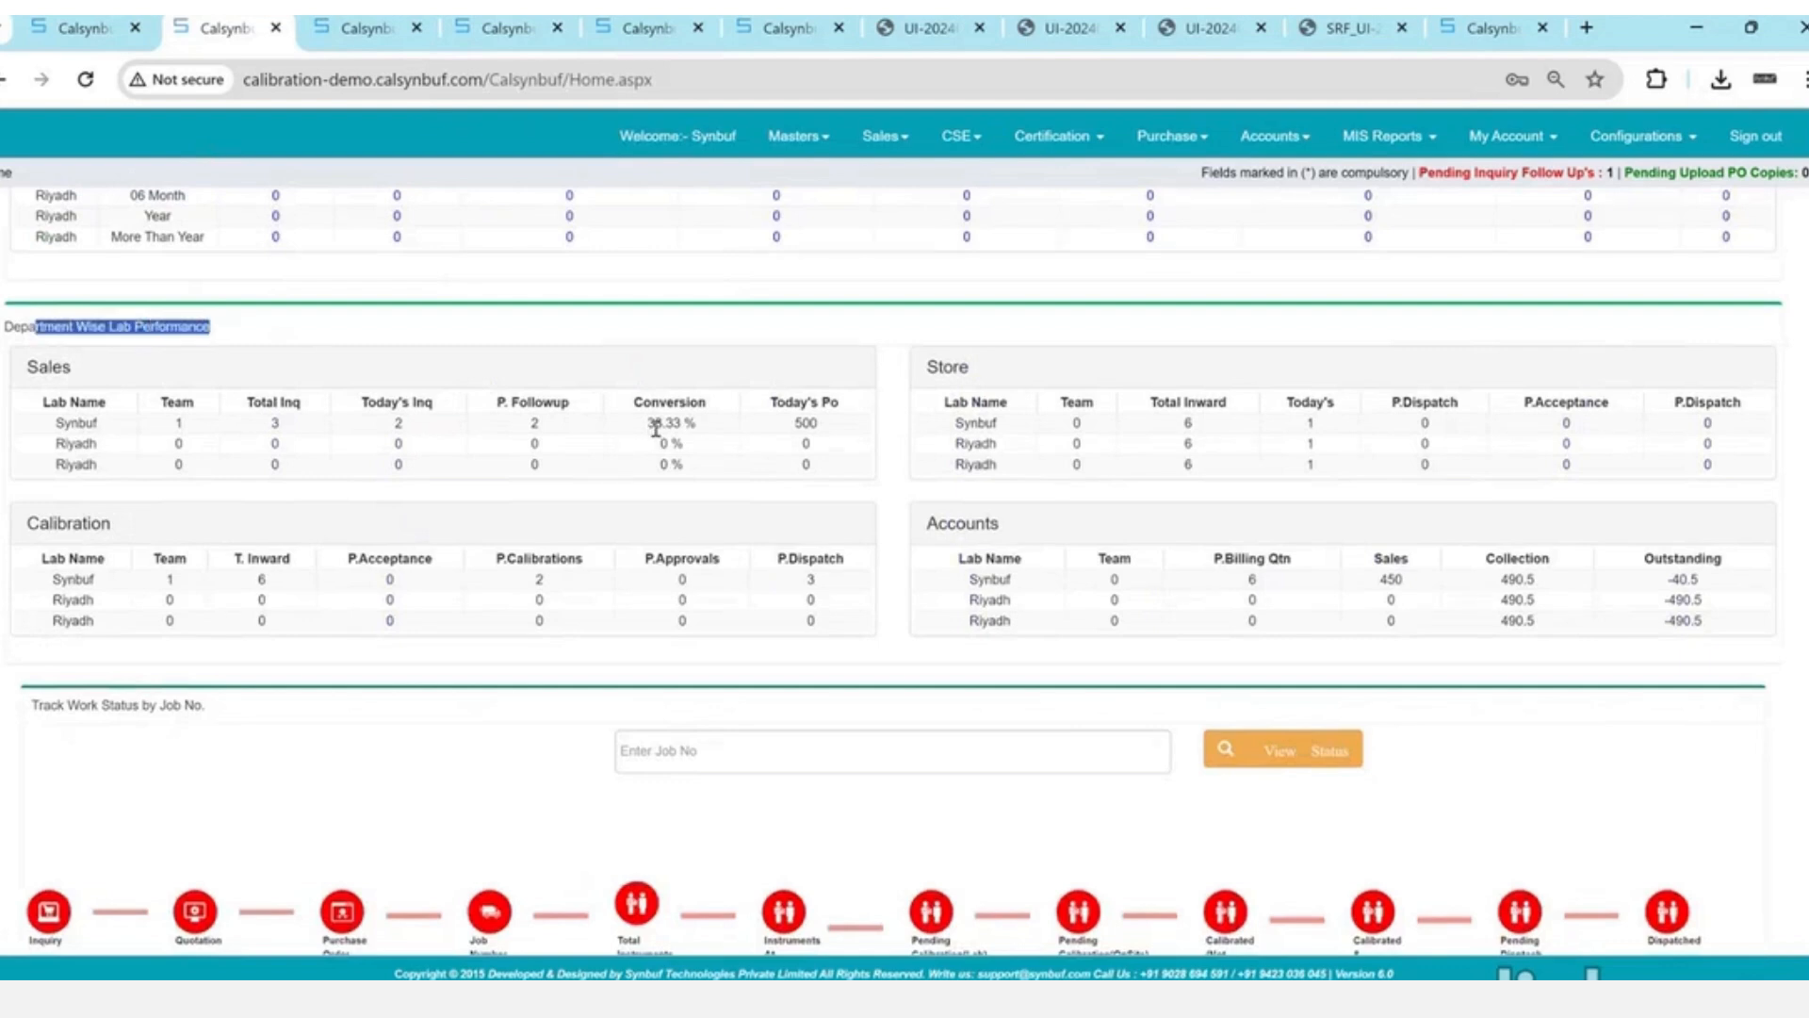
{"action": "left_click_drag", "start_coordinate": [153, 431], "coordinate": [243, 444]}
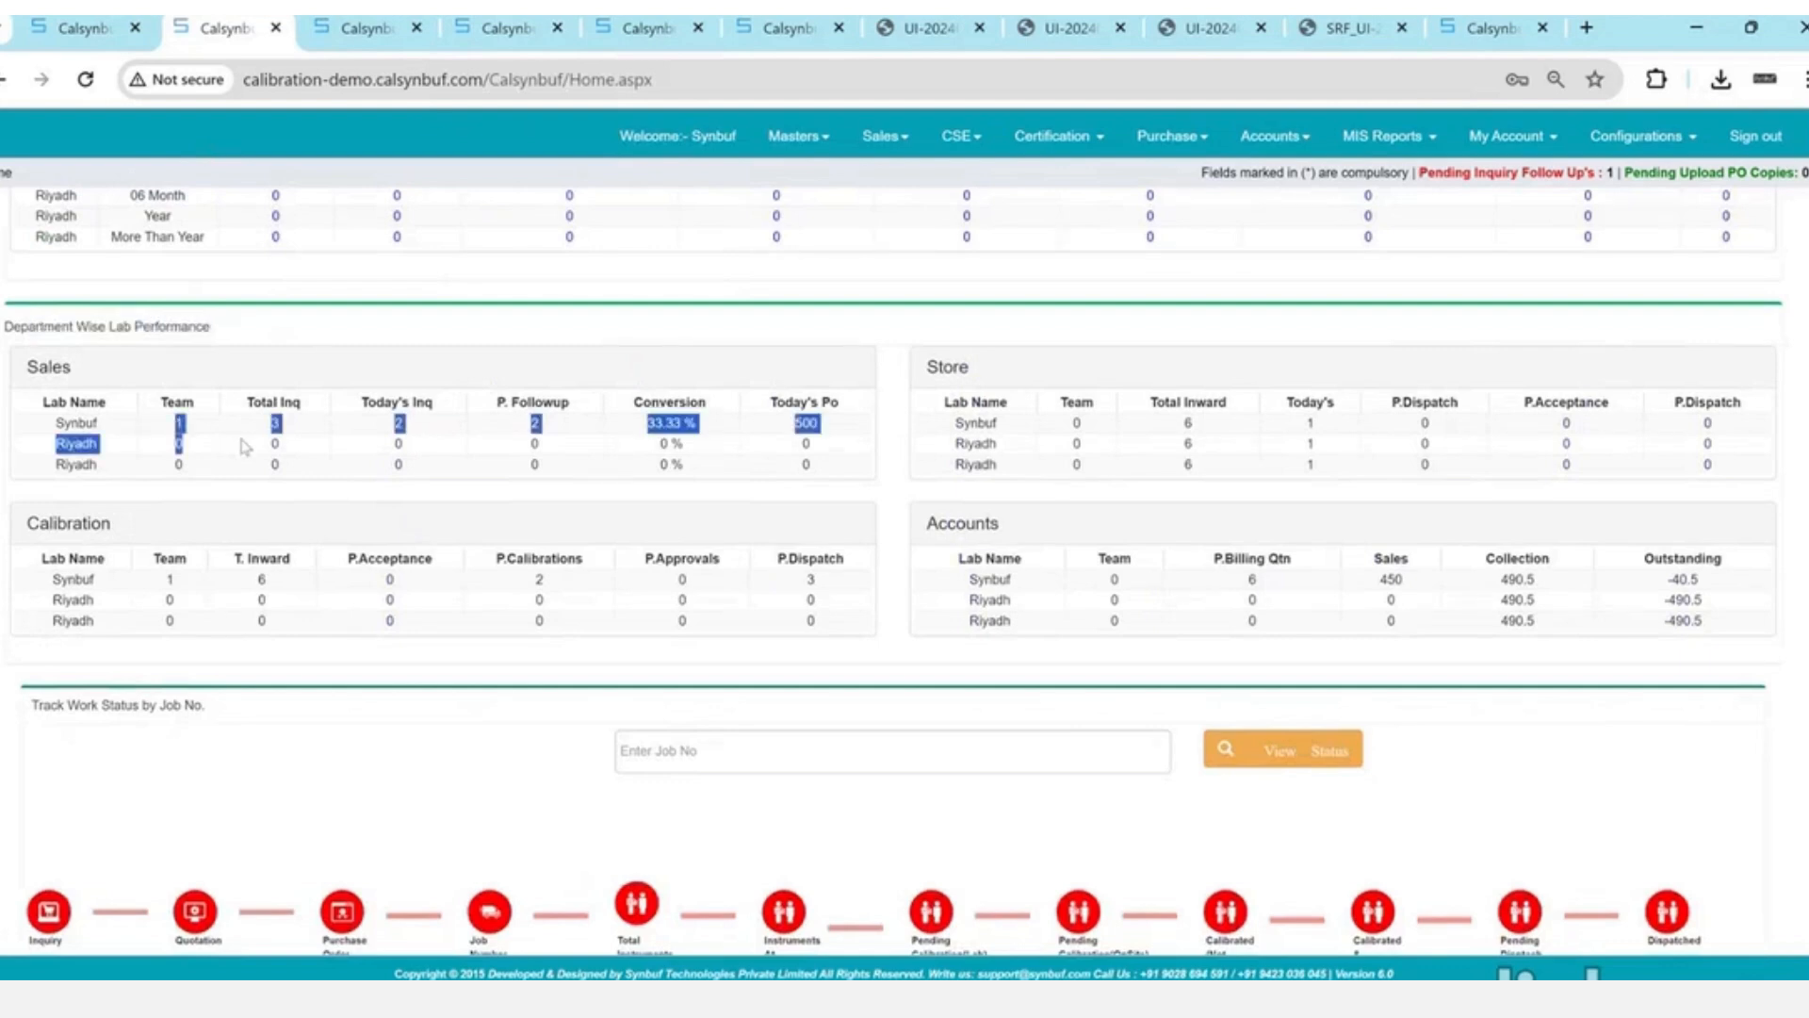
{"action": "triple_click", "coordinate": [668, 422]}
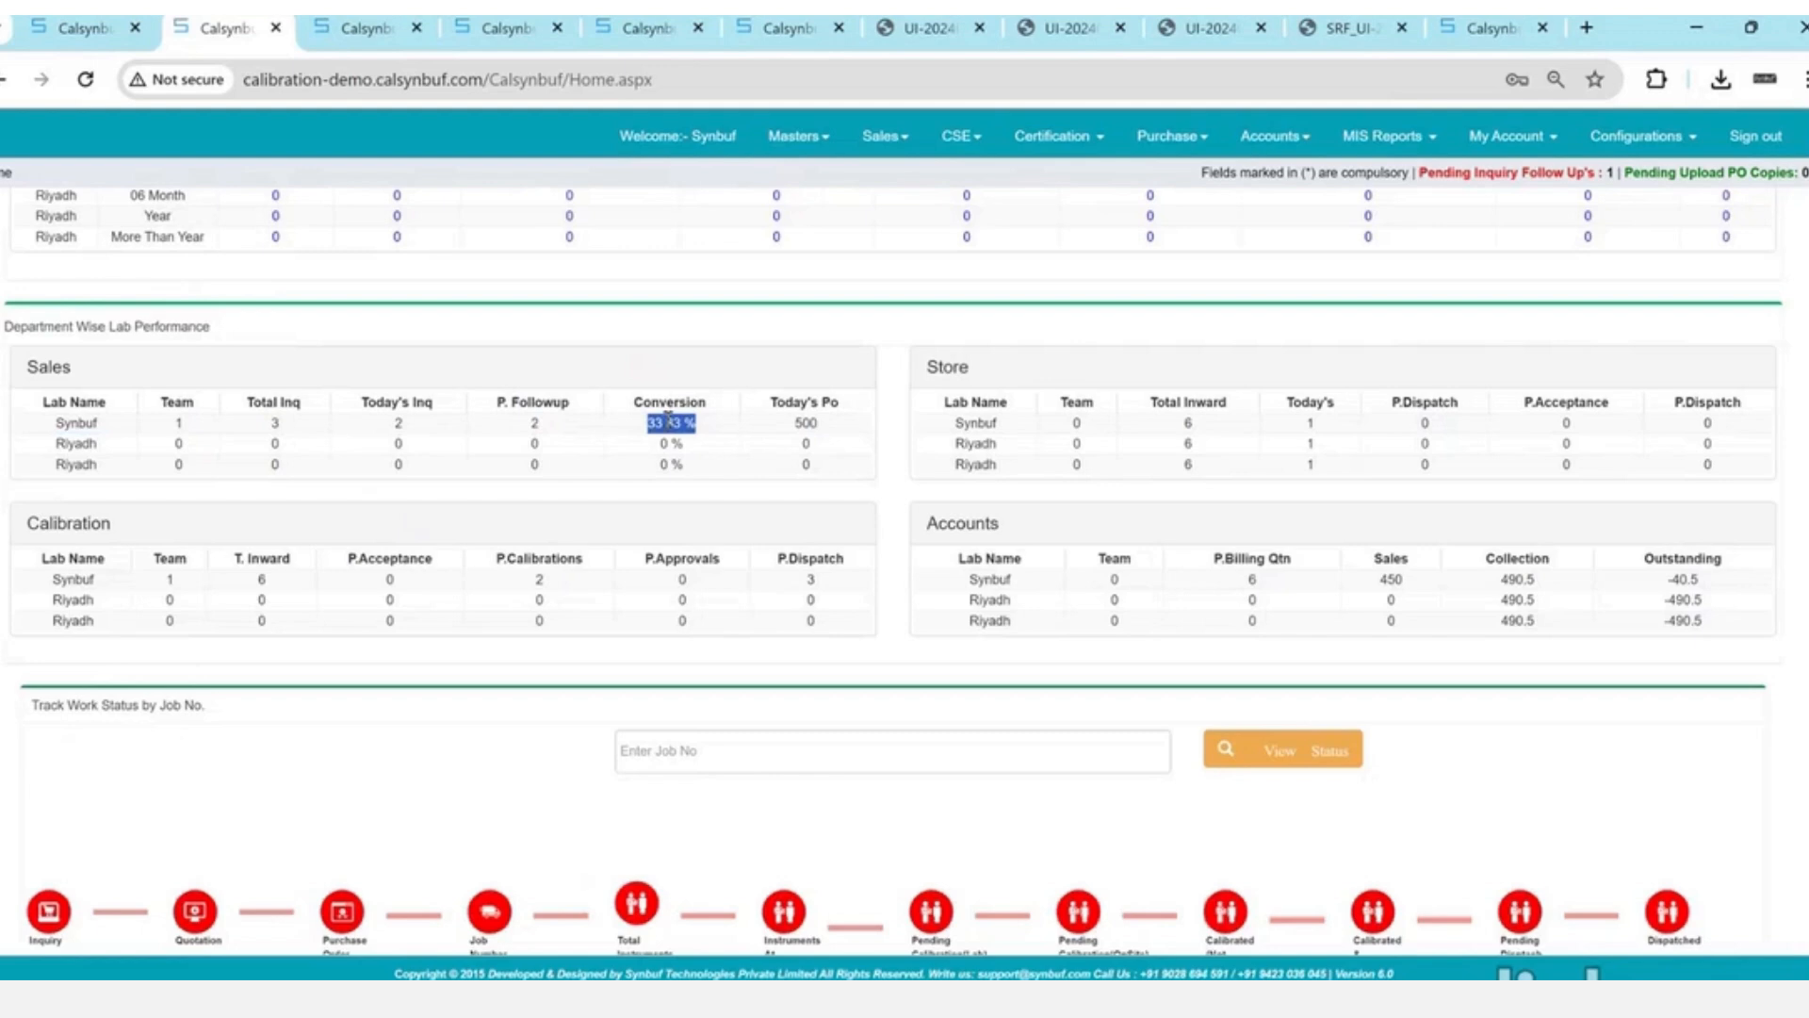
{"action": "left_click", "coordinate": [668, 418]}
{"action": "scroll", "coordinate": [668, 418], "scroll_direction": "up", "scroll_amount": 12}
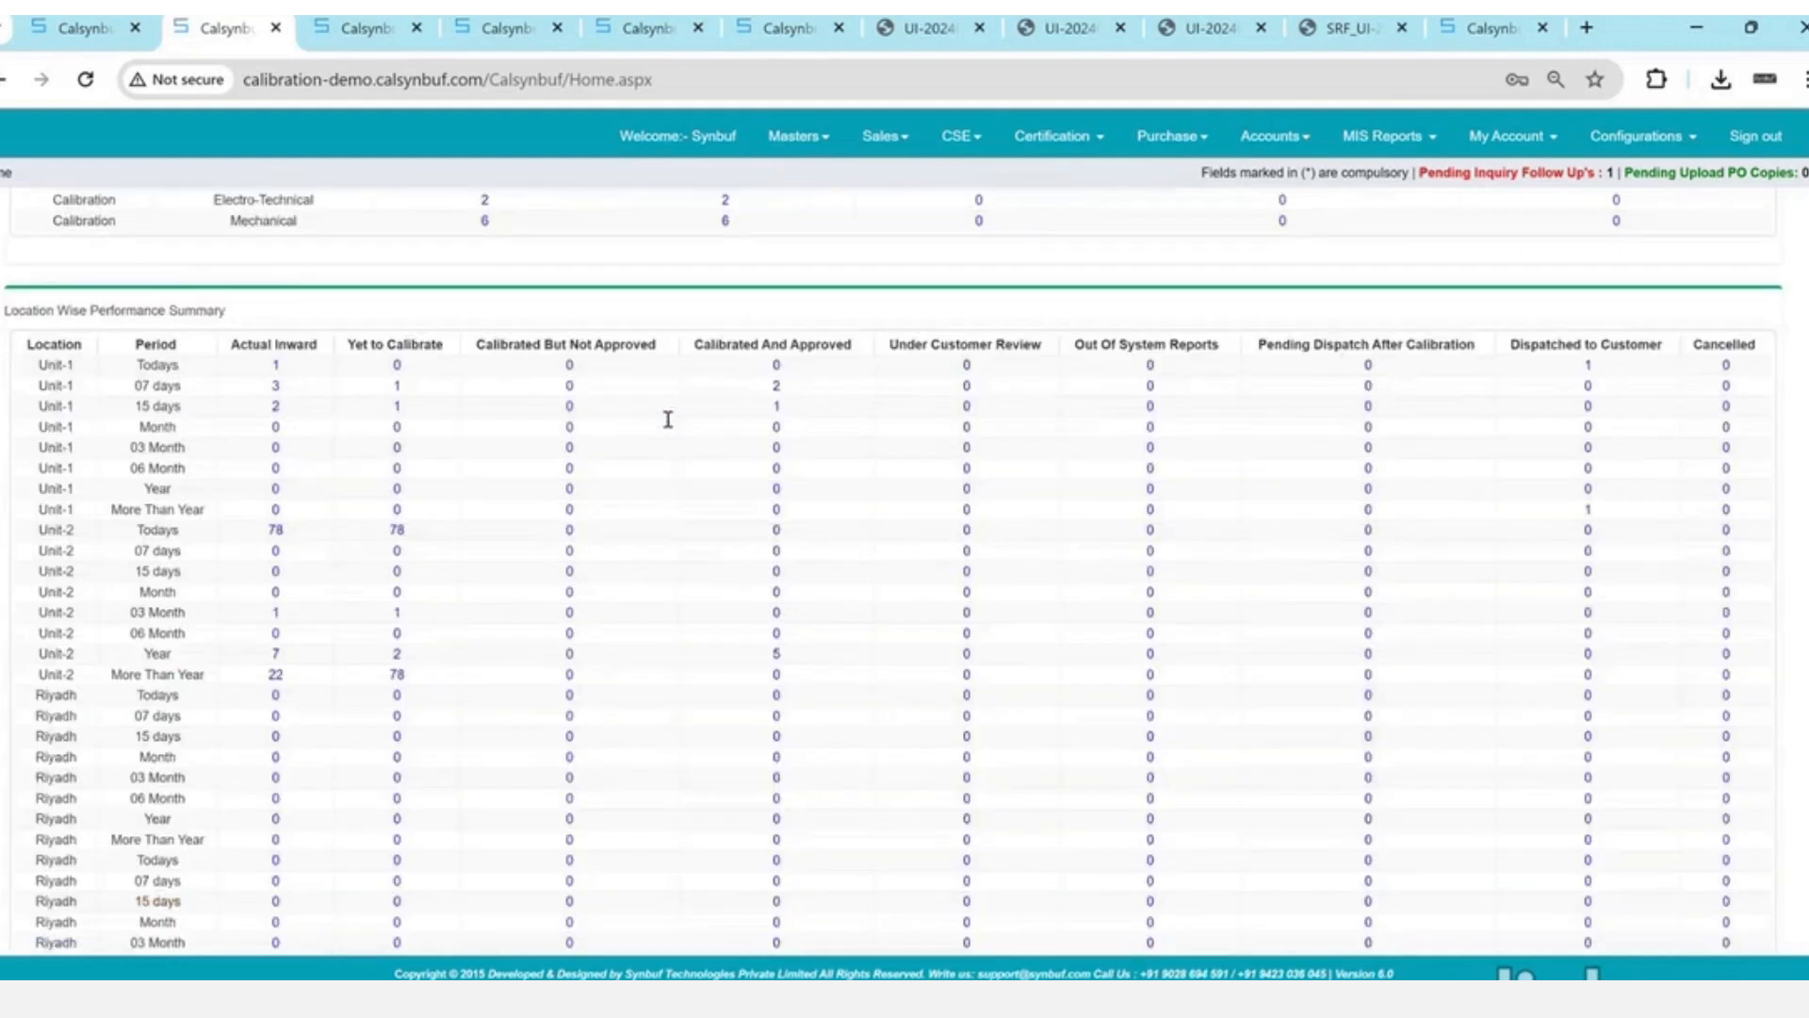